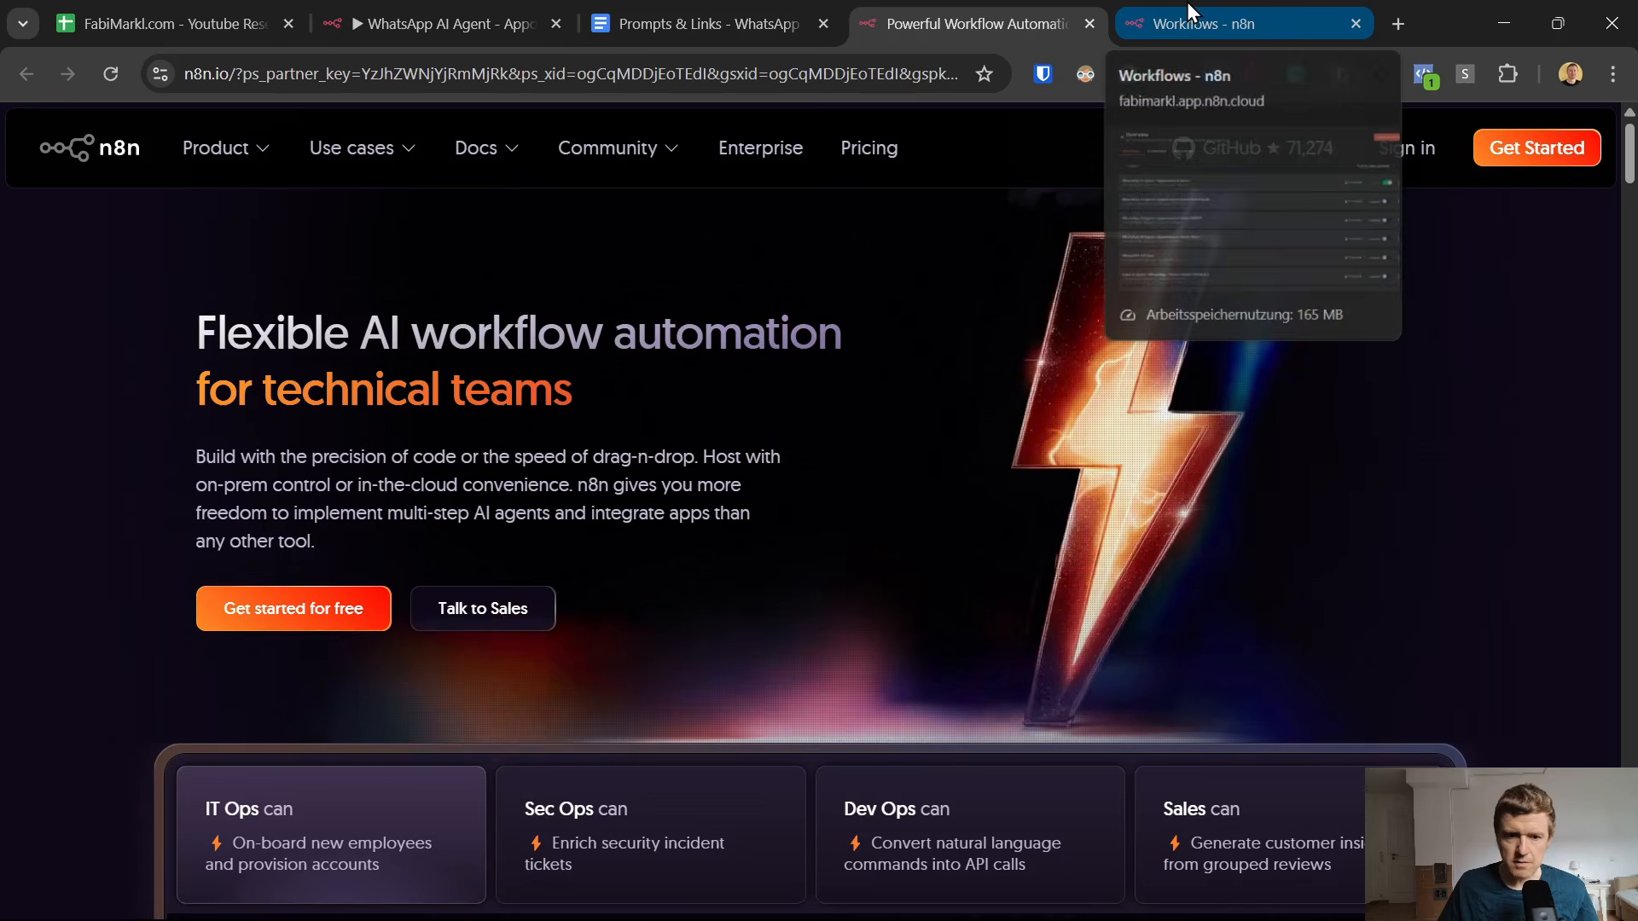
Create a new n8n workflow and add a WhatsApp Business Cloud "On messages" trigger as its first step.
click(1185, 1)
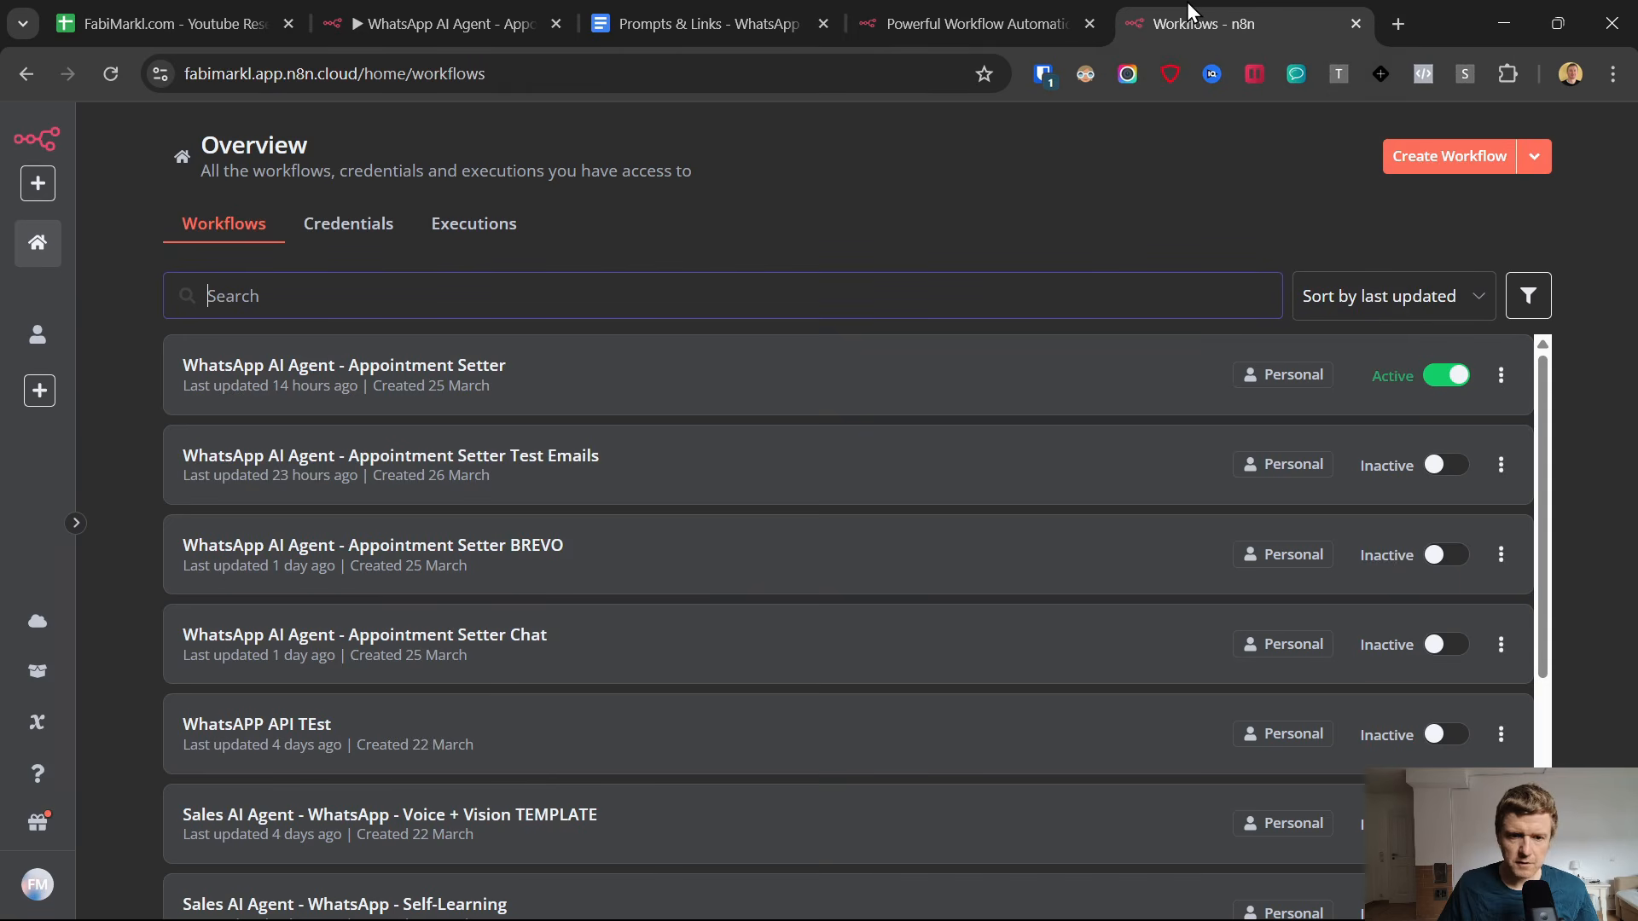
click(1430, 162)
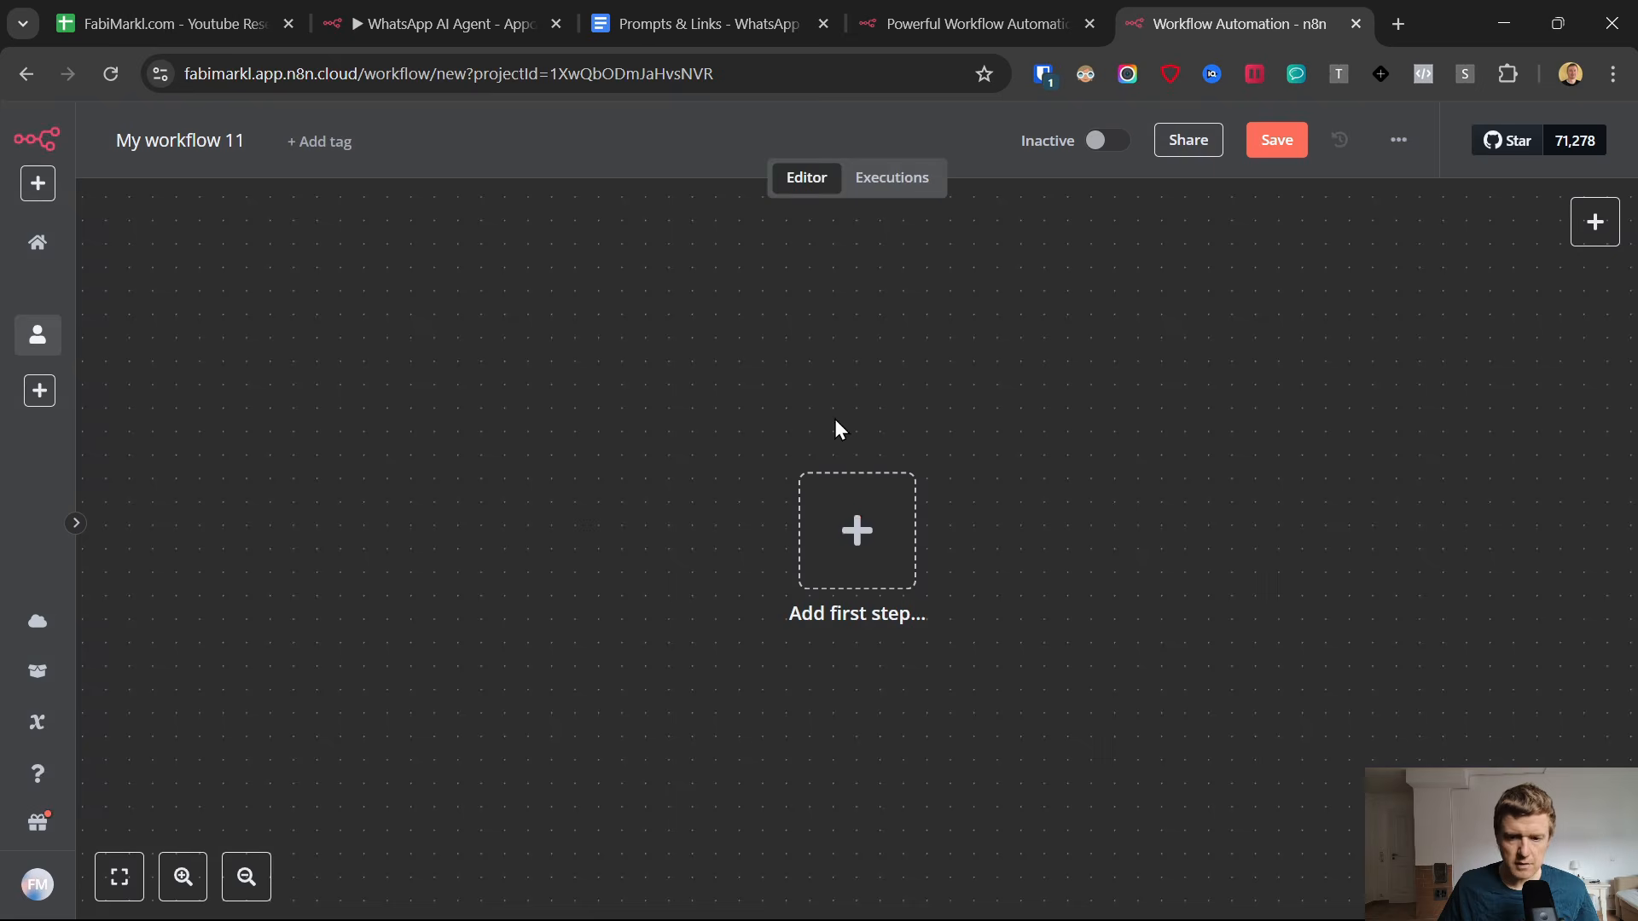
click(860, 541)
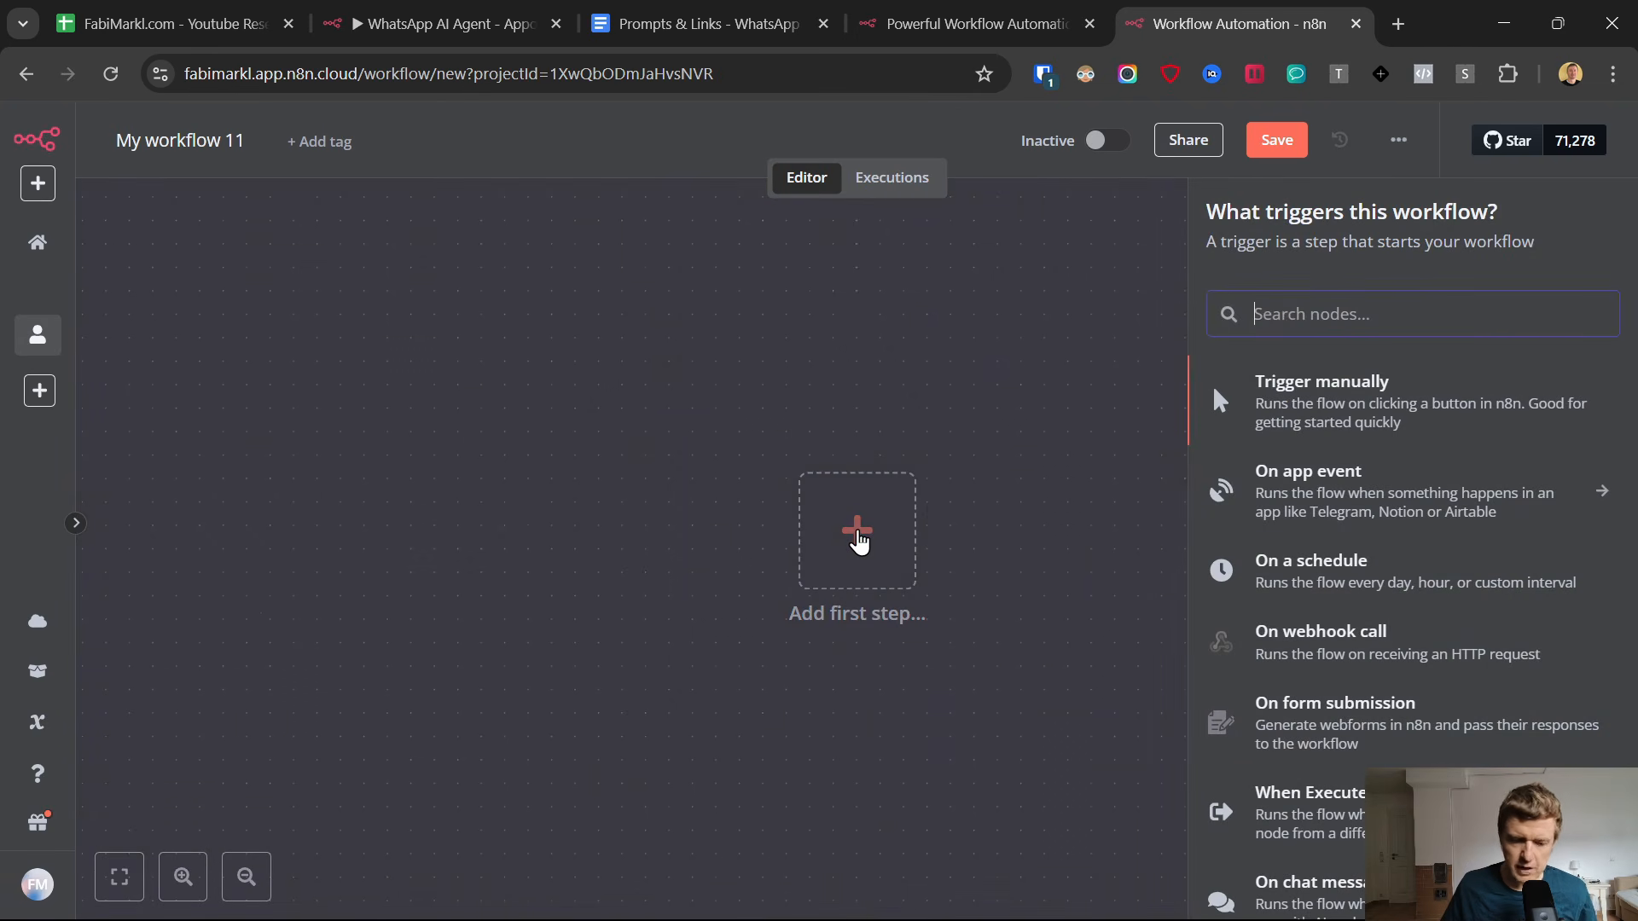
text(Whats)
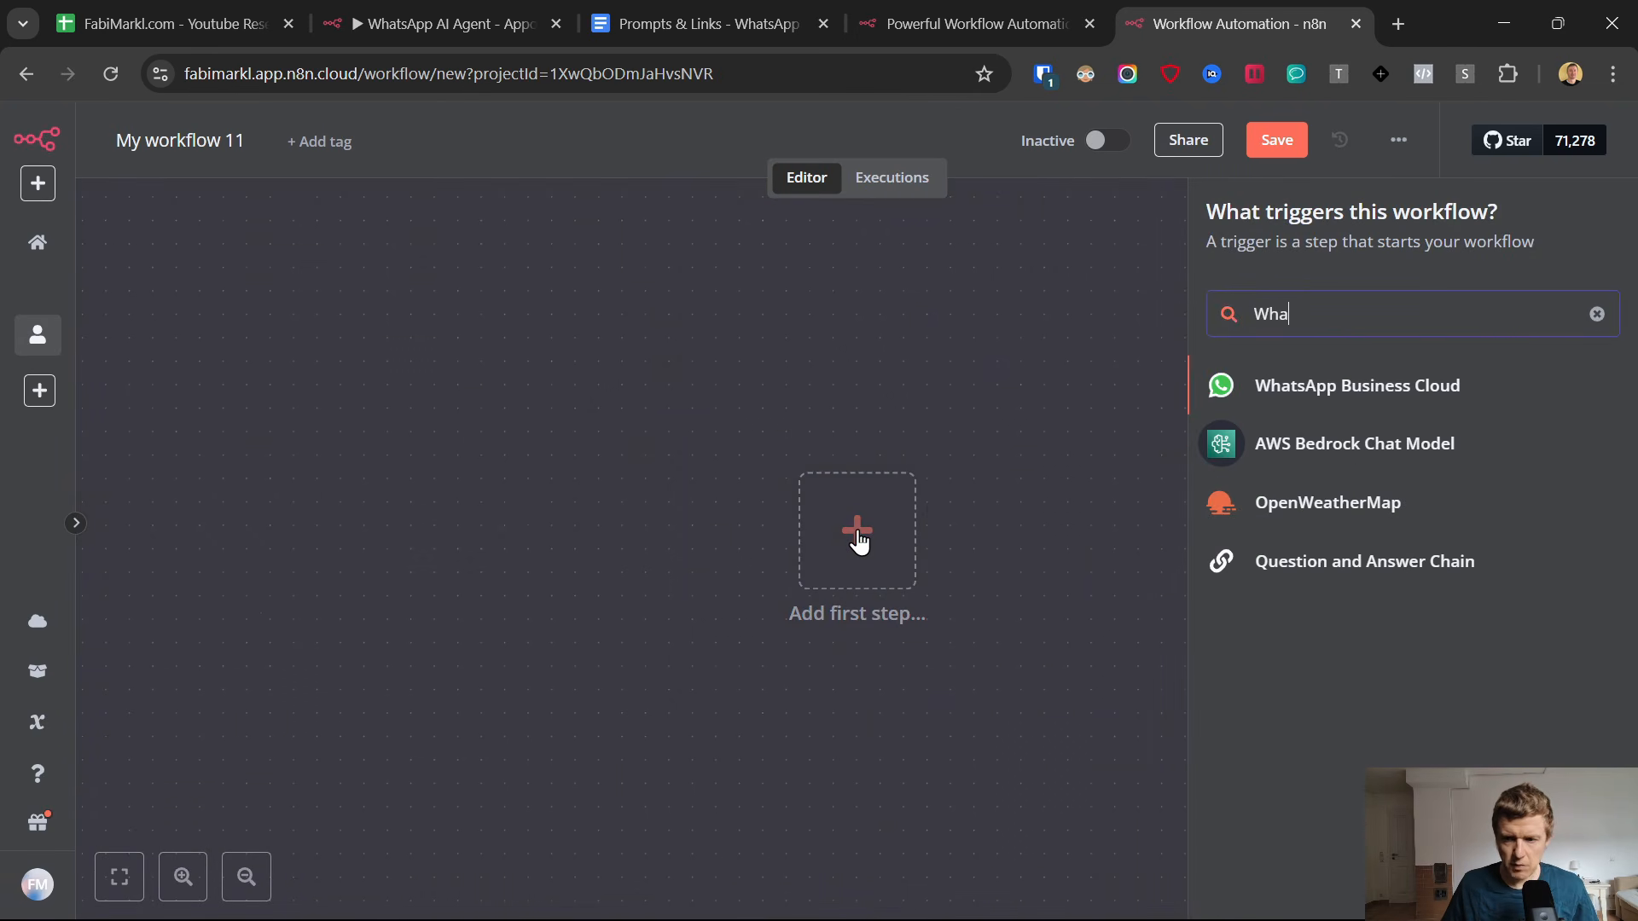
click(1280, 387)
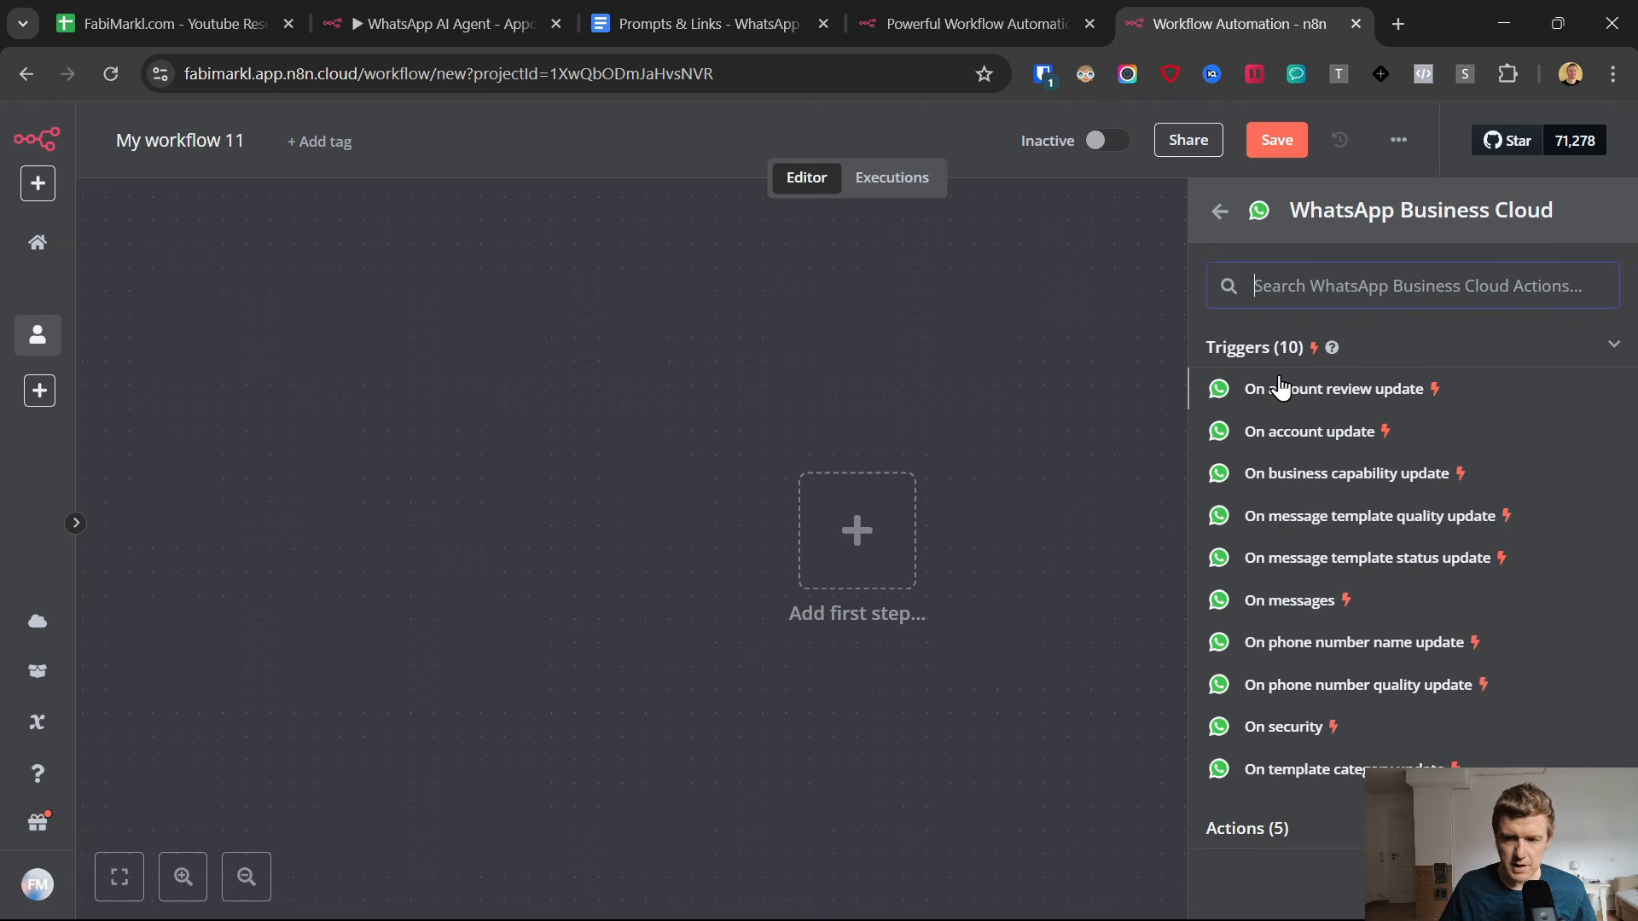
click(1277, 603)
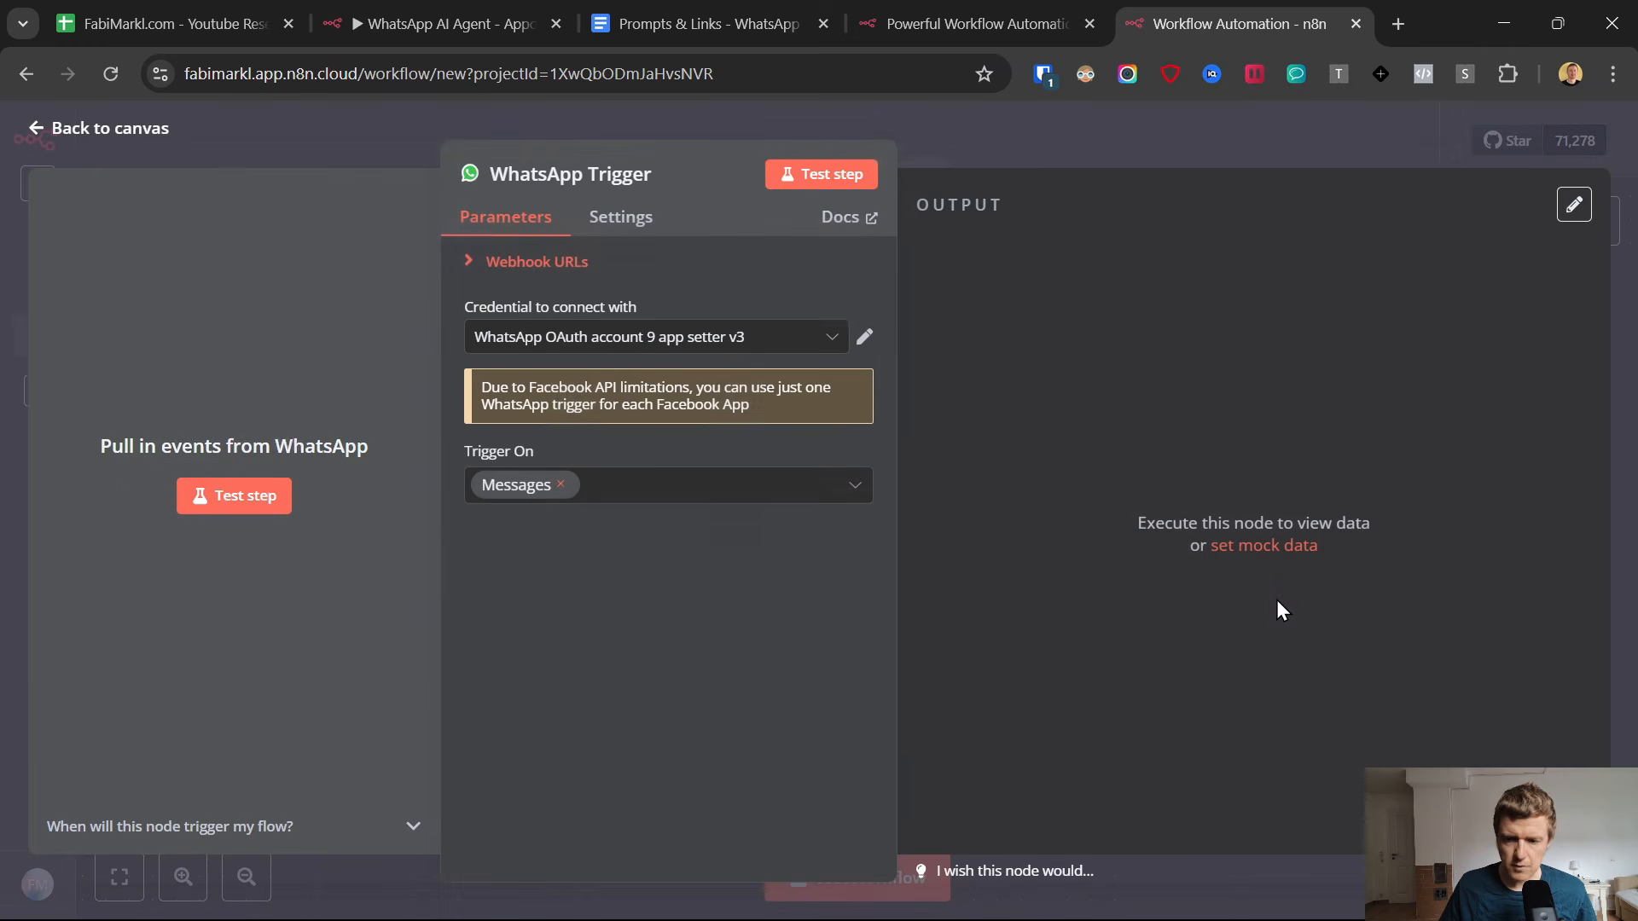
Start a new credential for the WhatsApp Trigger and locate its required Client ID and Client Secret fields.
click(644, 338)
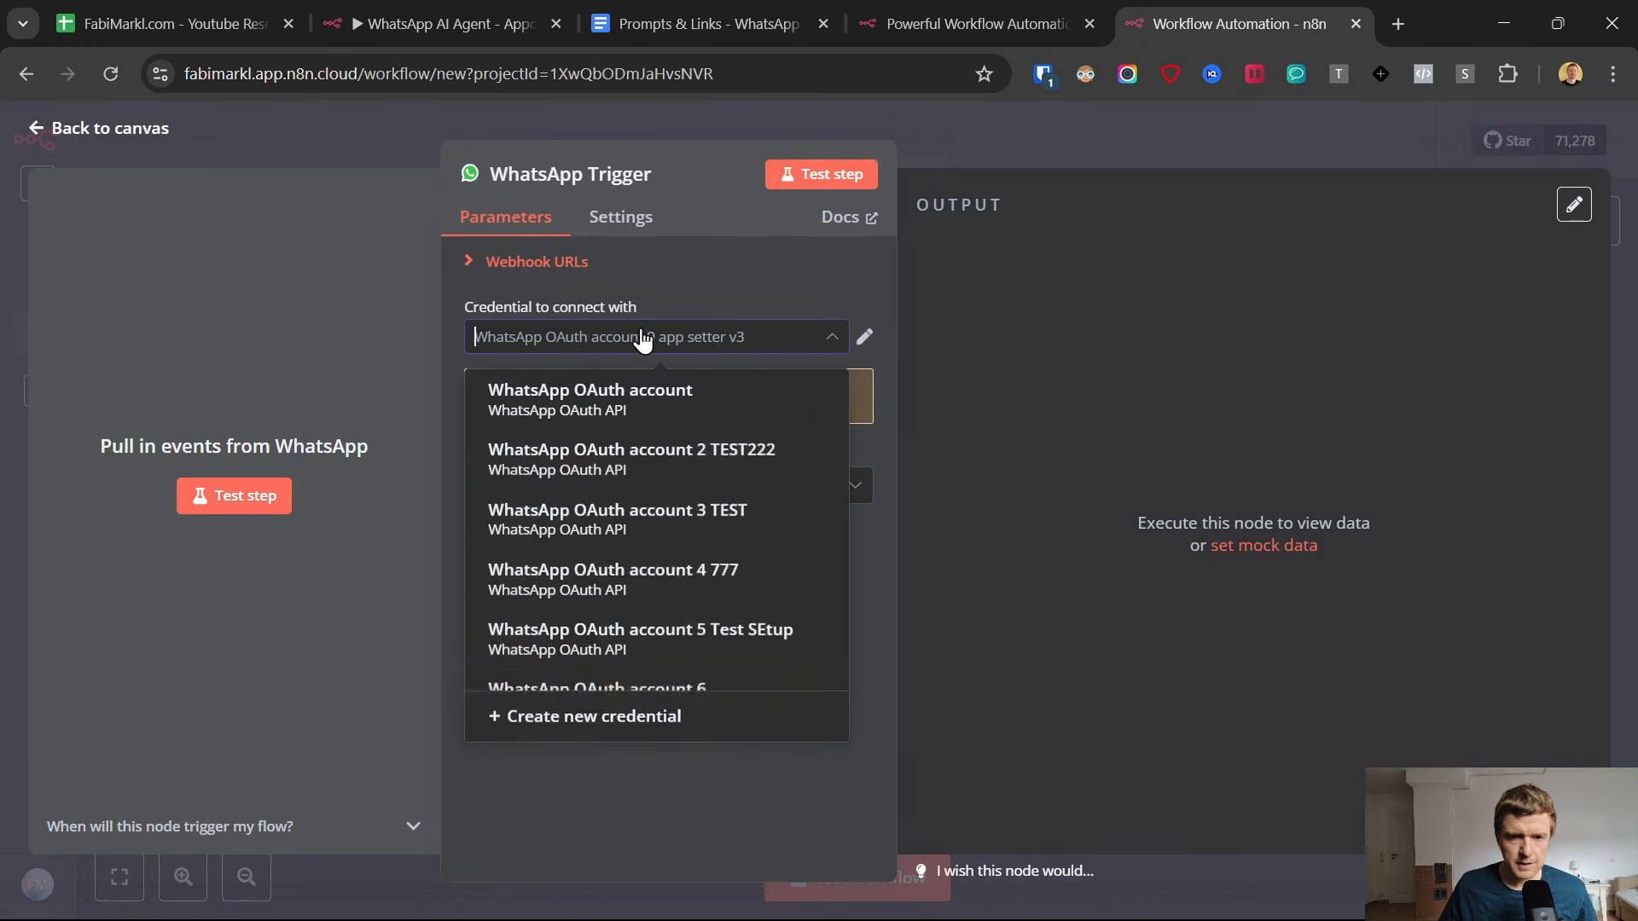
click(600, 716)
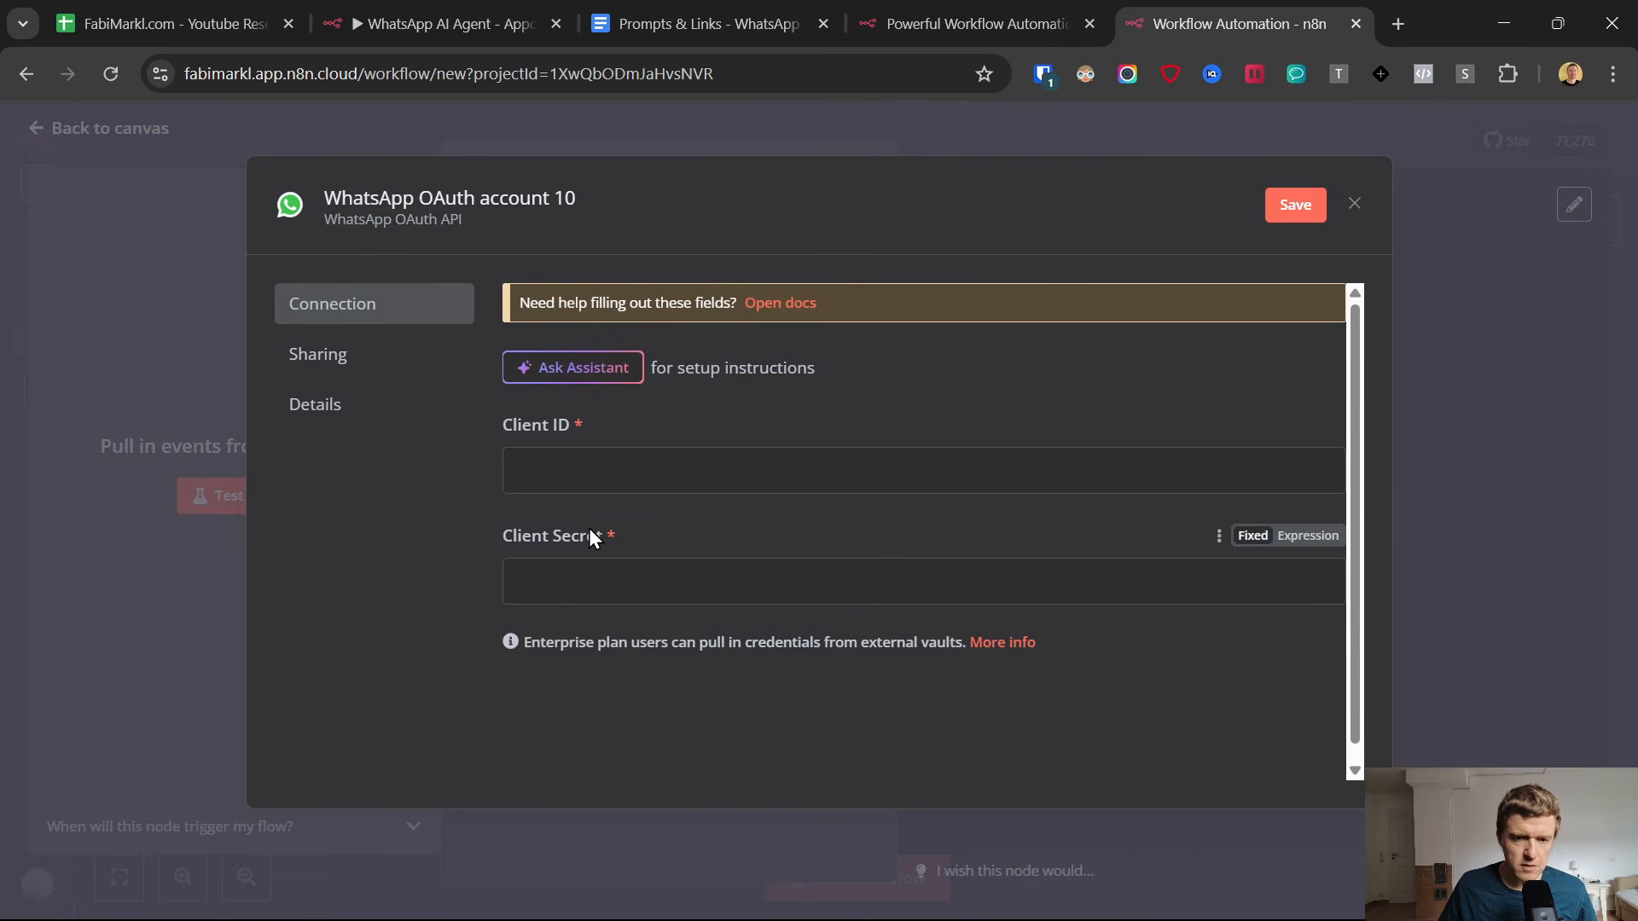
click(556, 483)
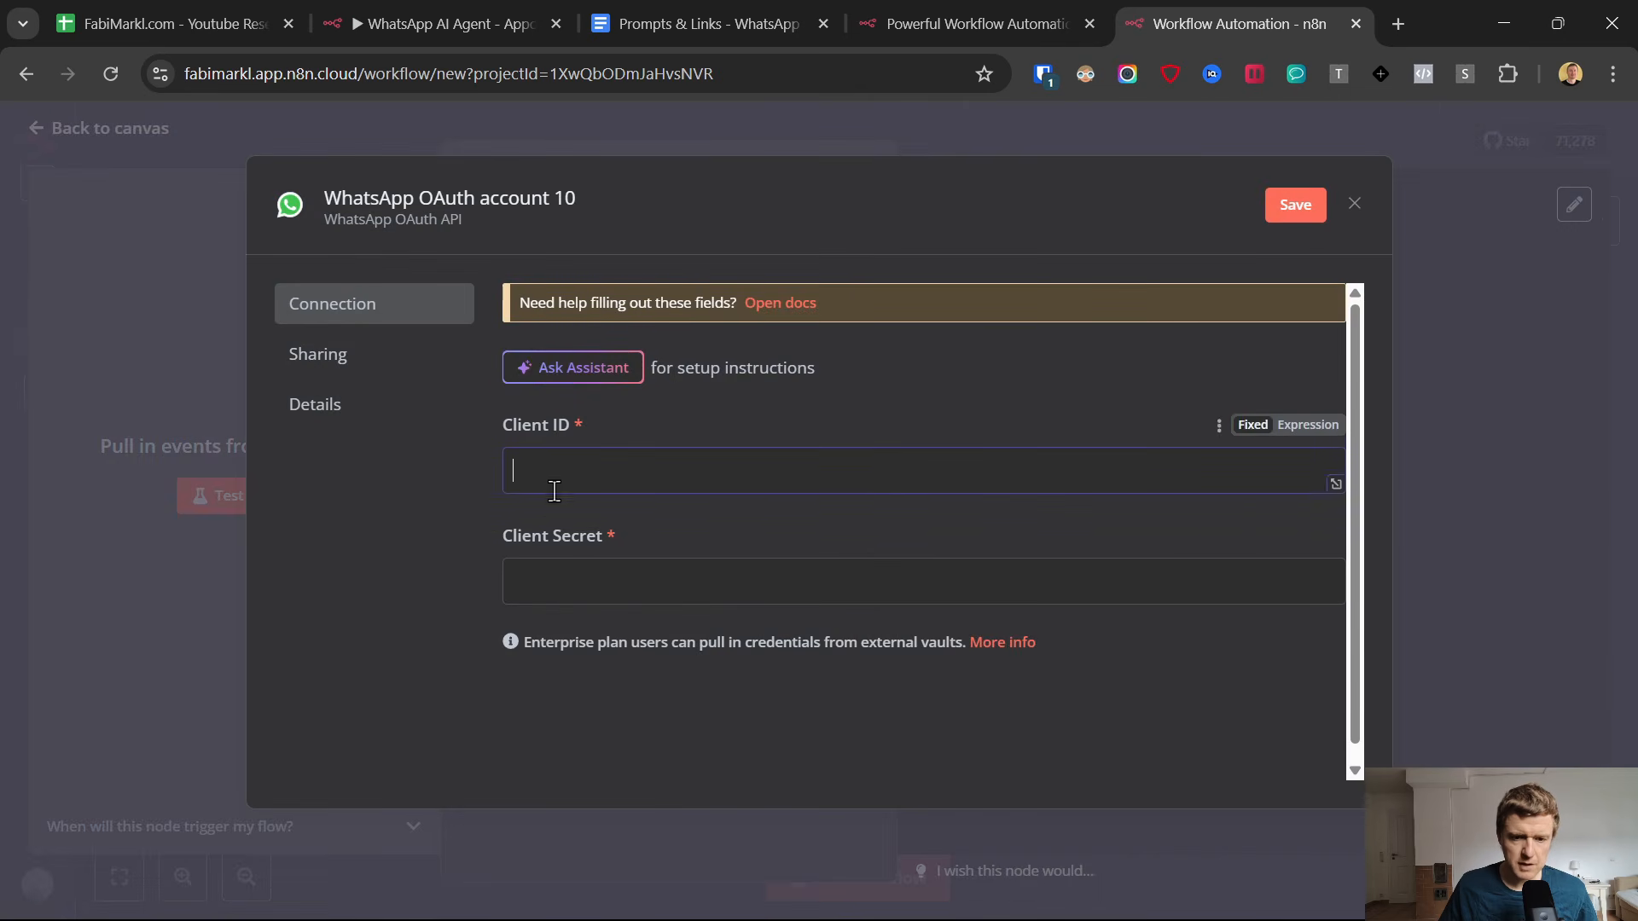
click(550, 593)
click(499, 554)
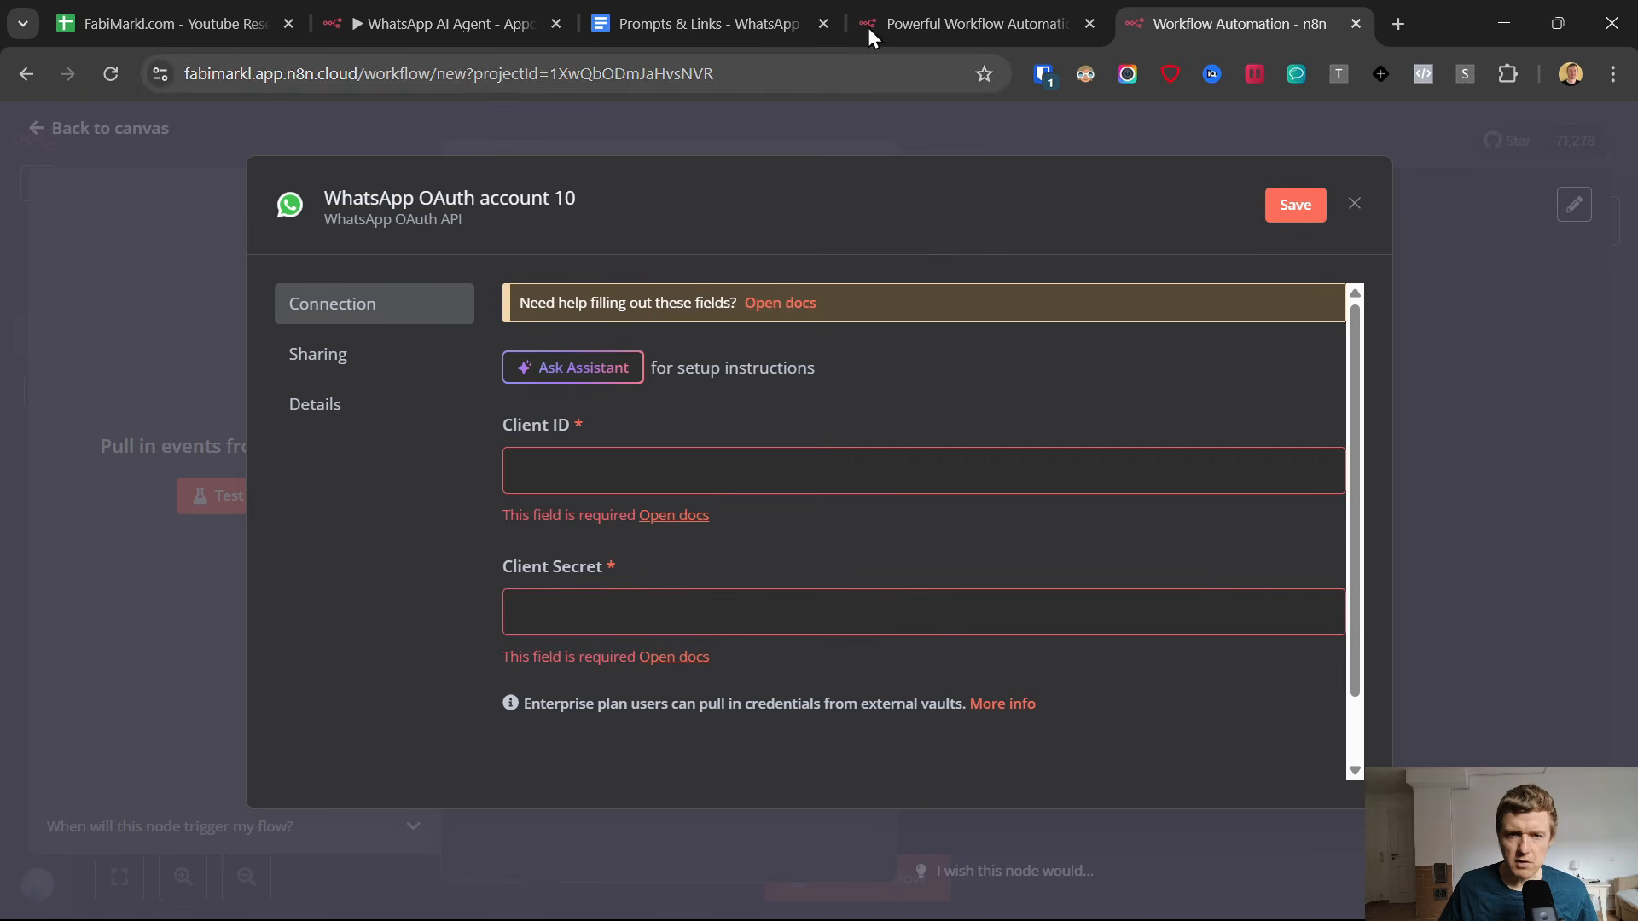
Switch to the Prompts & Links document, open the developers.facebook.com link for WhatsApp Business credentials, and close the n8n homepage.
click(709, 15)
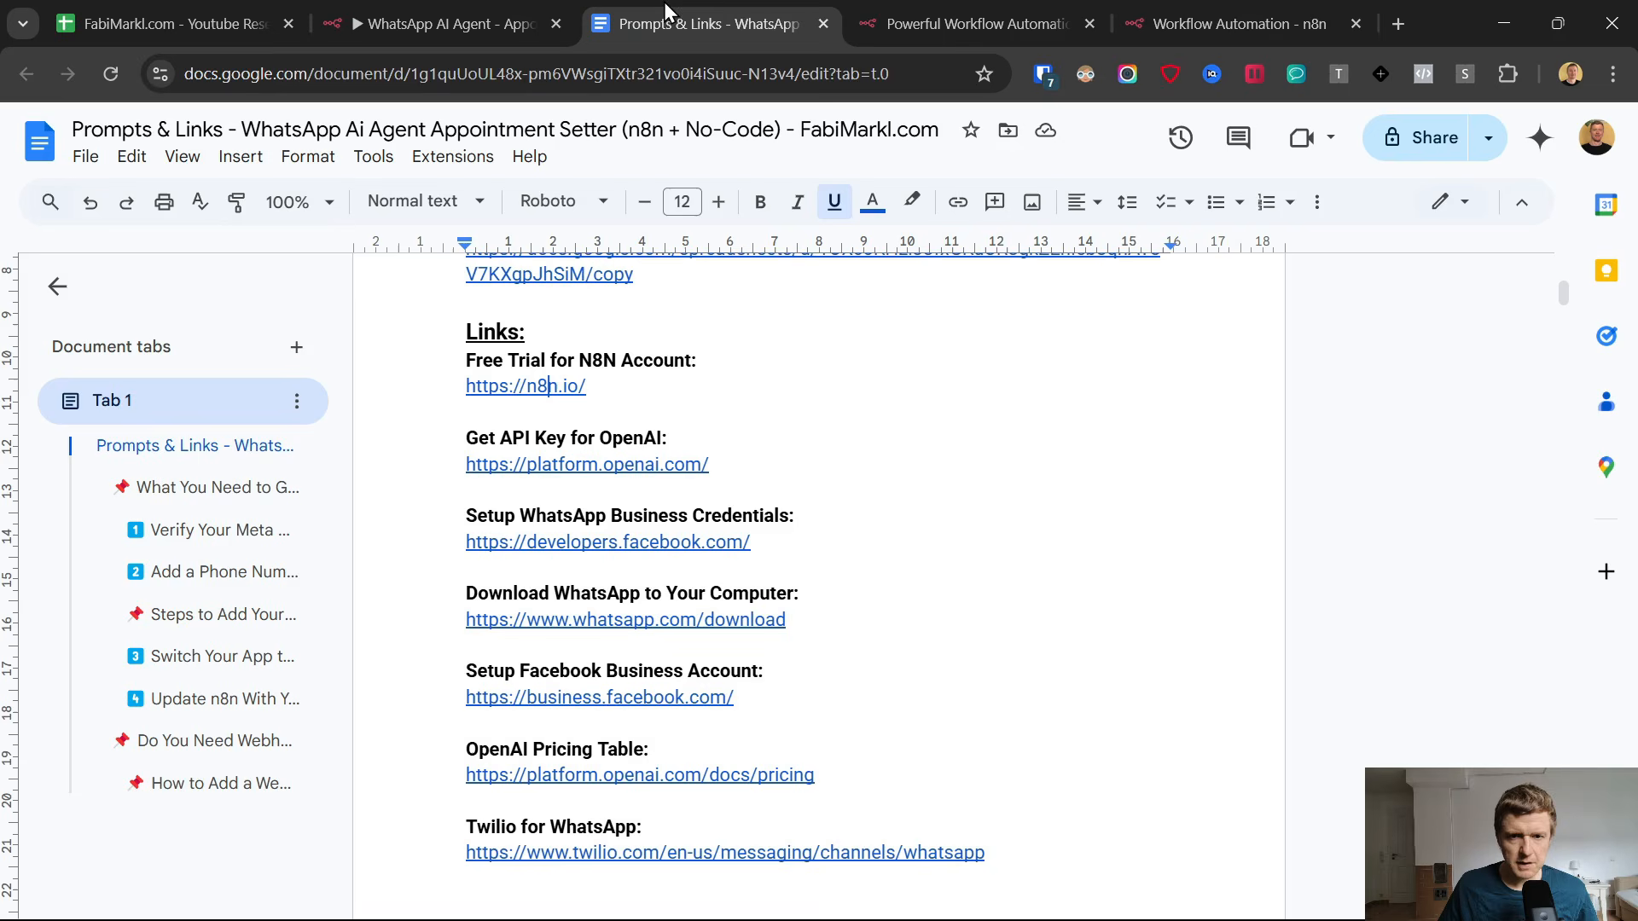
click(649, 542)
drag(439, 516, 735, 515)
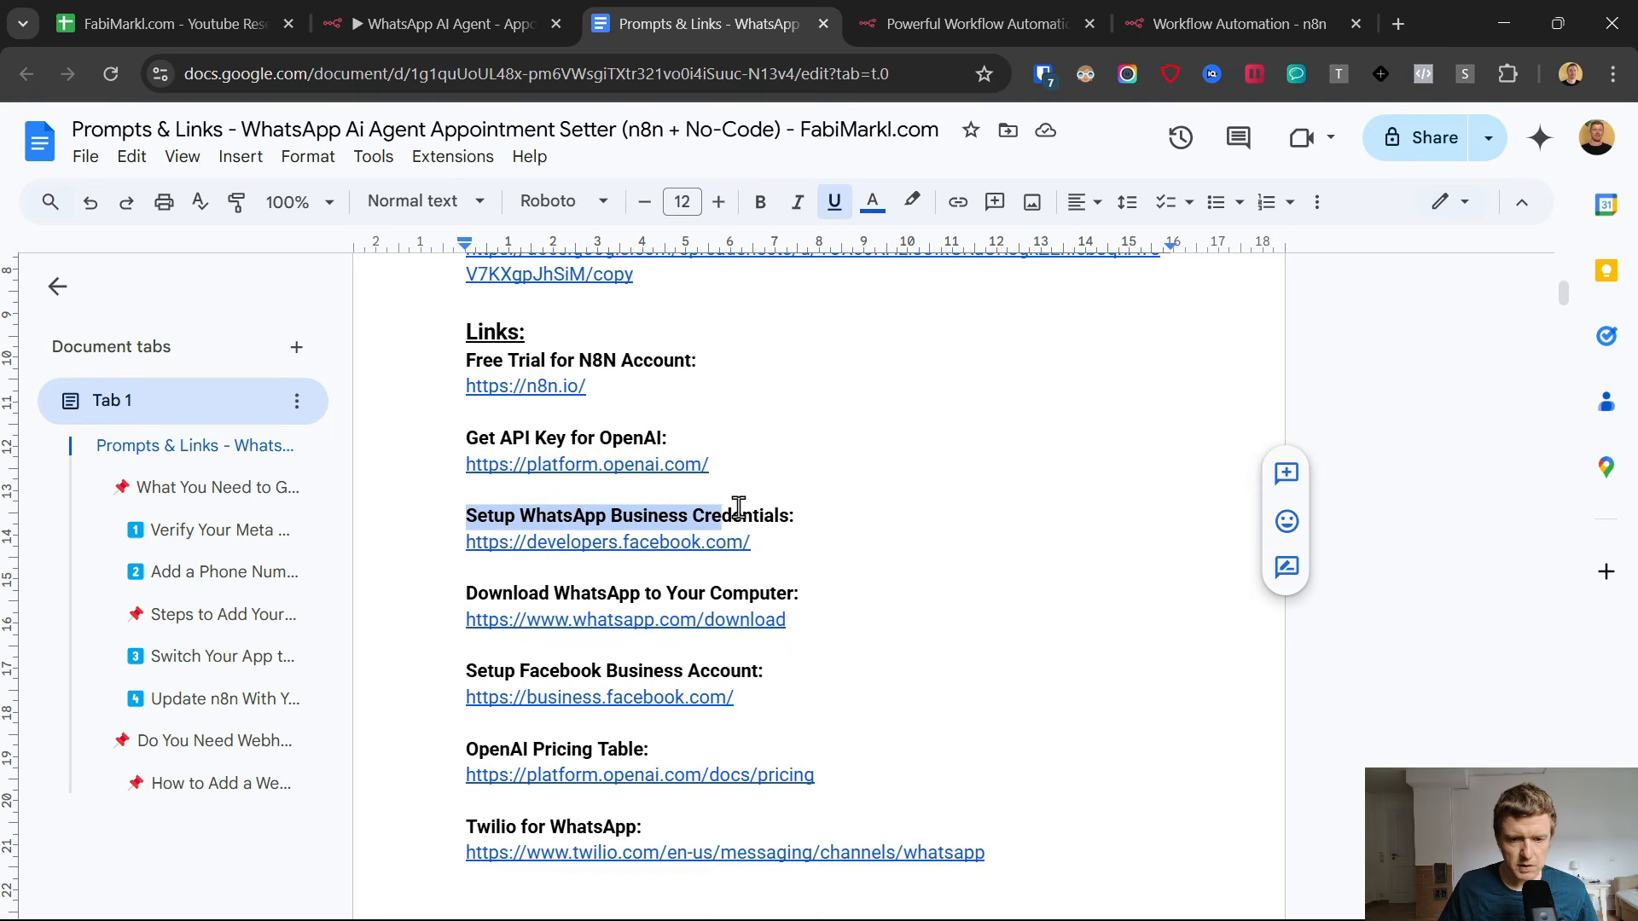
click(551, 542)
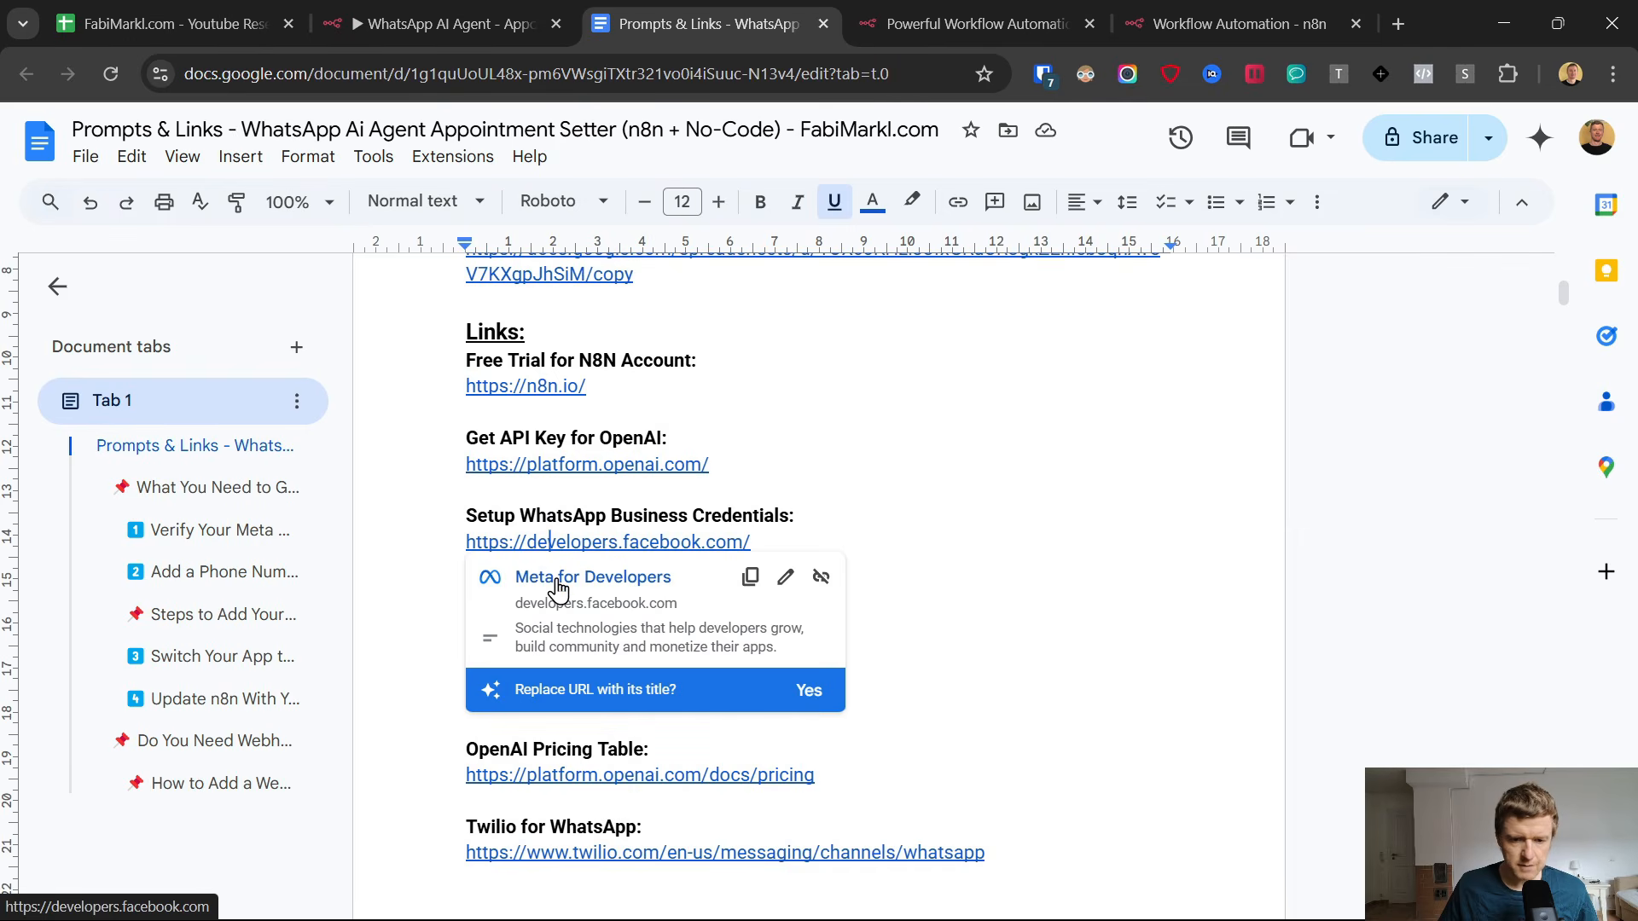
click(552, 577)
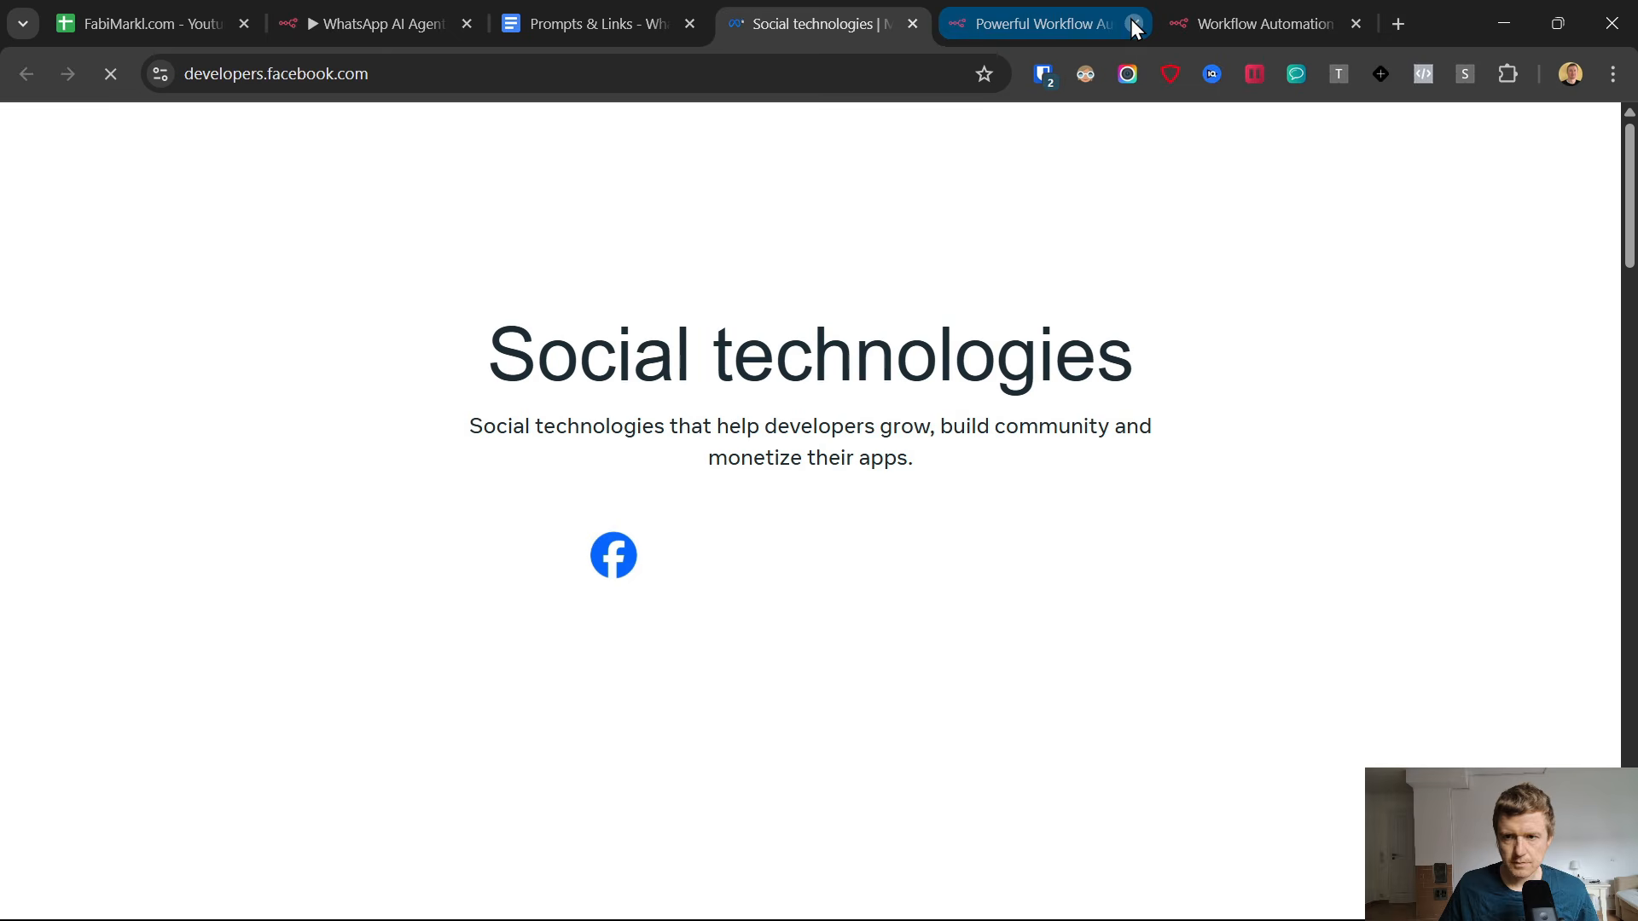
click(1134, 23)
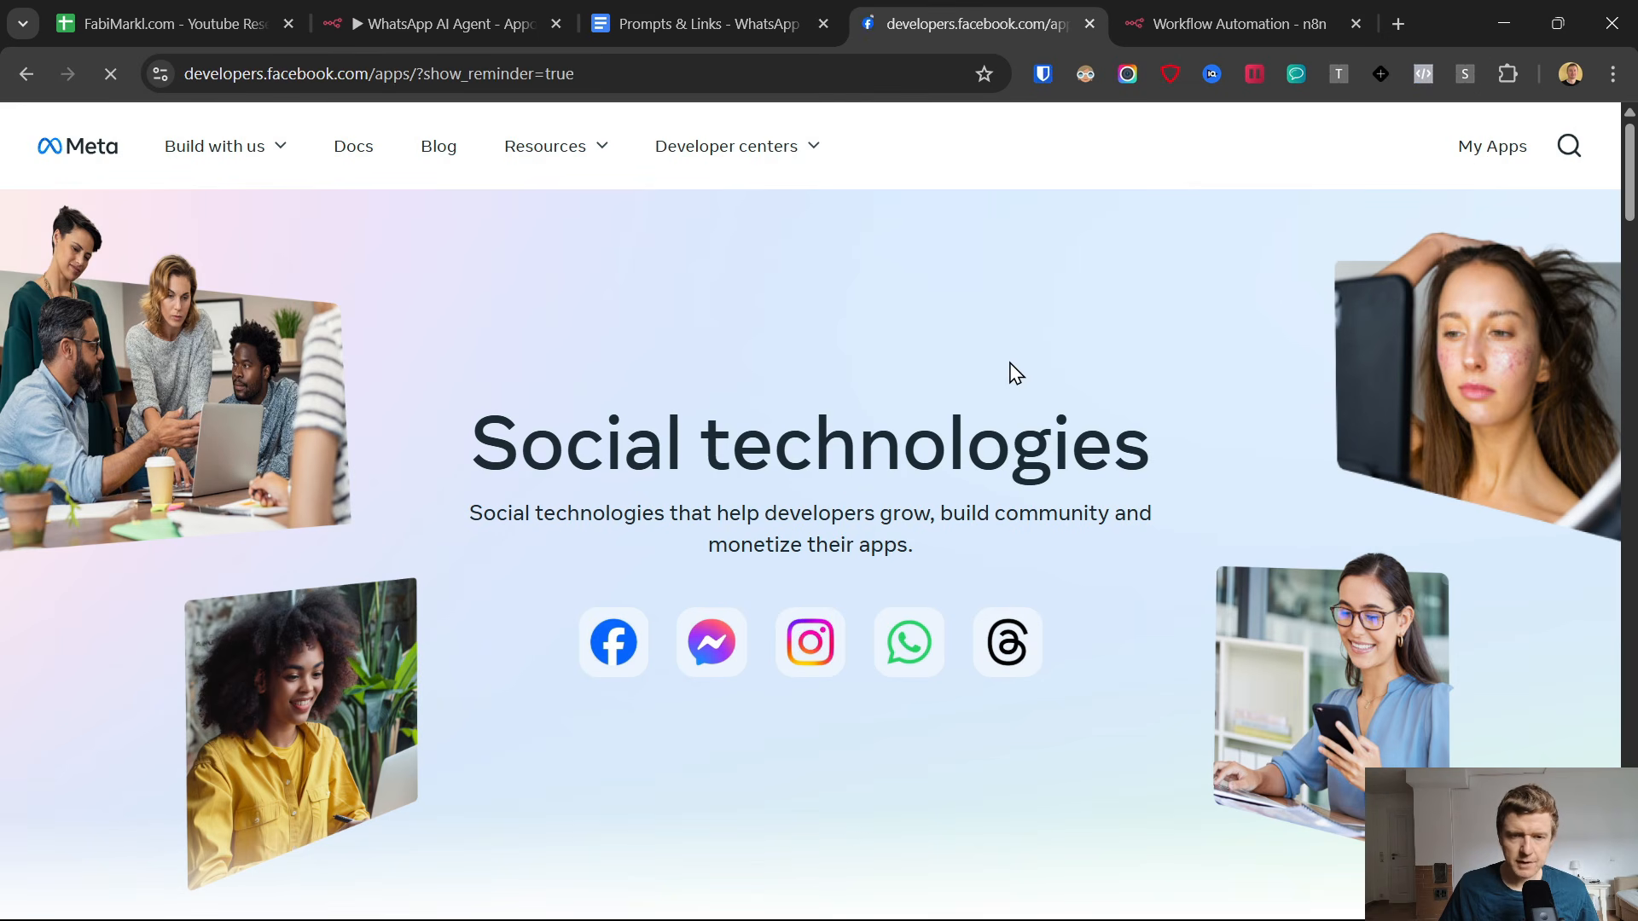
Switch back to n8n and check the Client ID and Client Secret fields in the WhatsApp OAuth credential.
click(1219, 24)
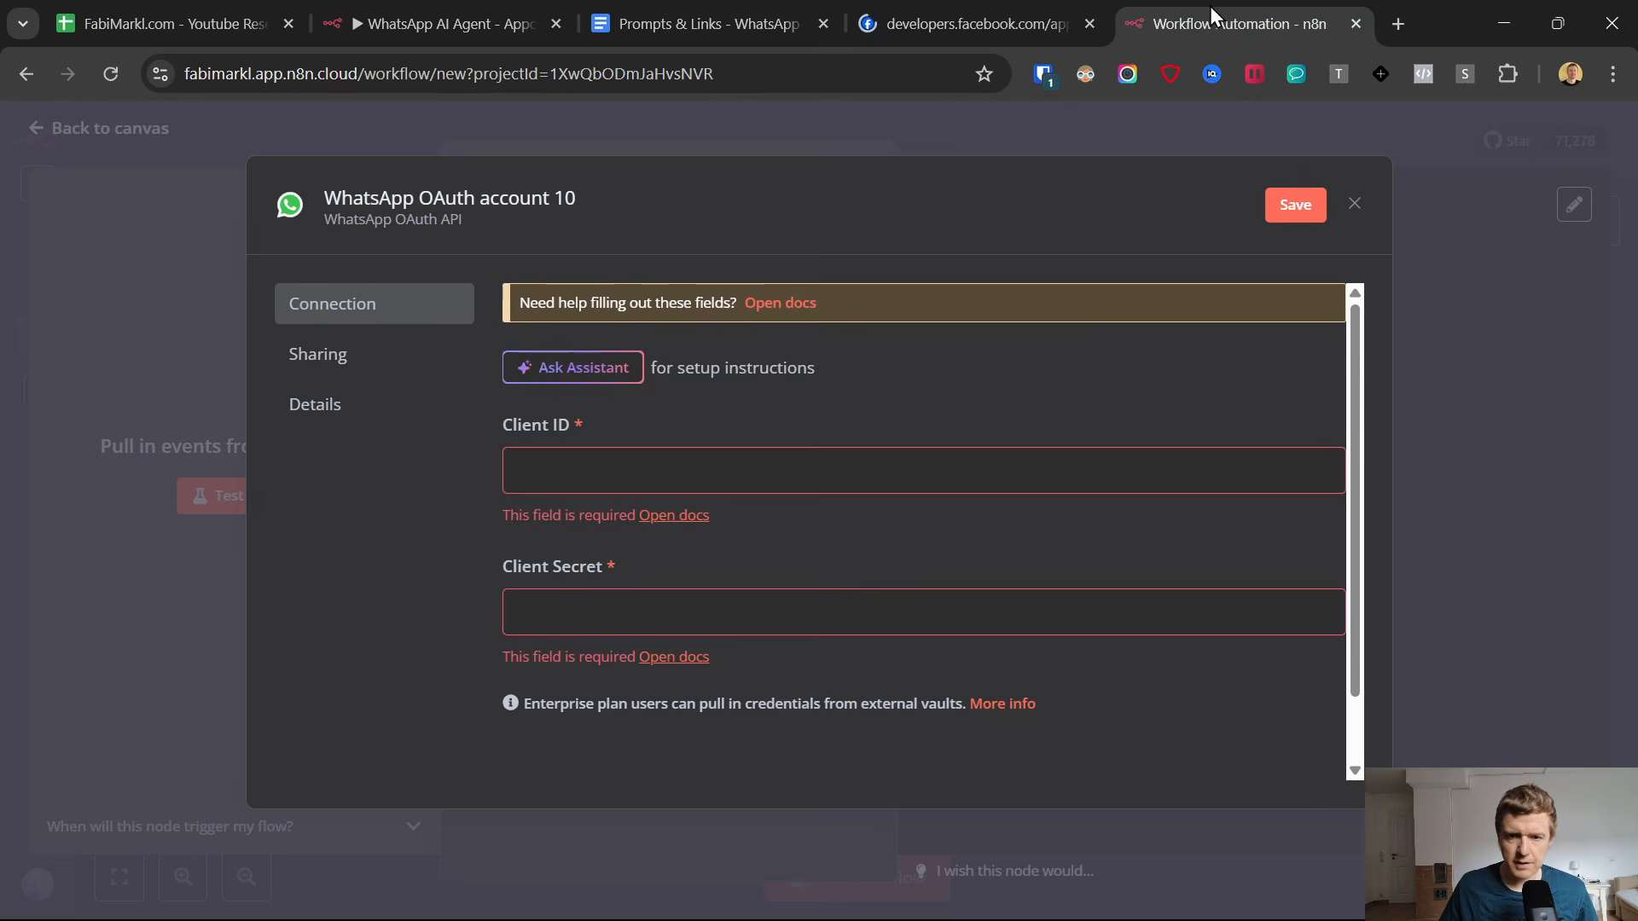
click(540, 467)
click(586, 598)
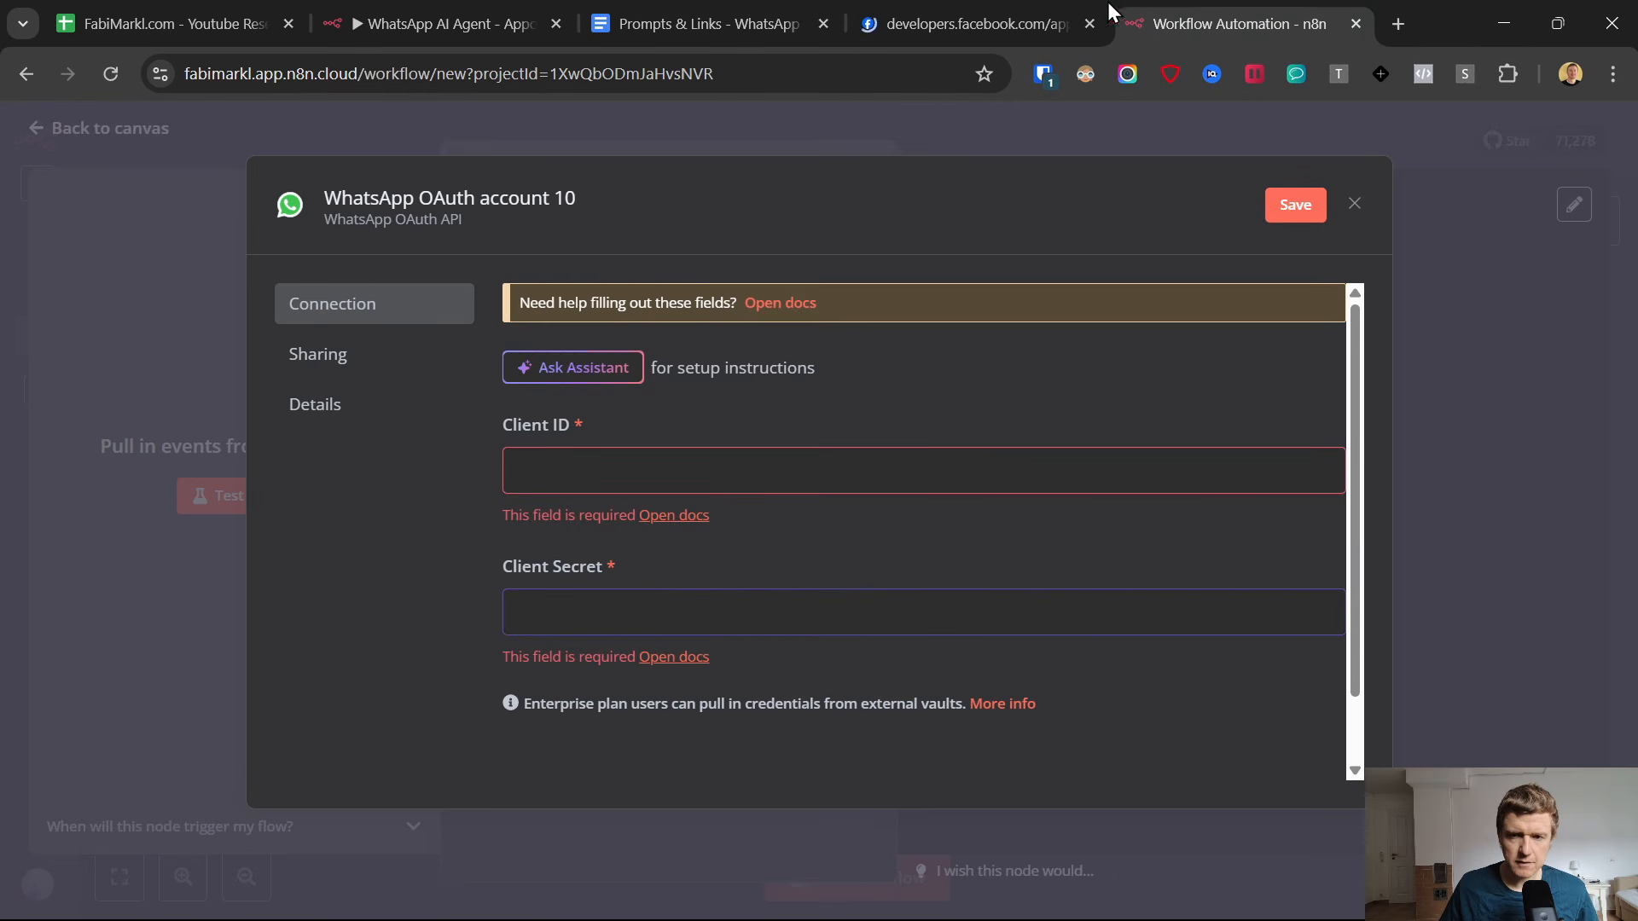
Switch to Meta for Developers, start creating a new app named "AI Agent Bookings", and submit its app details.
click(969, 4)
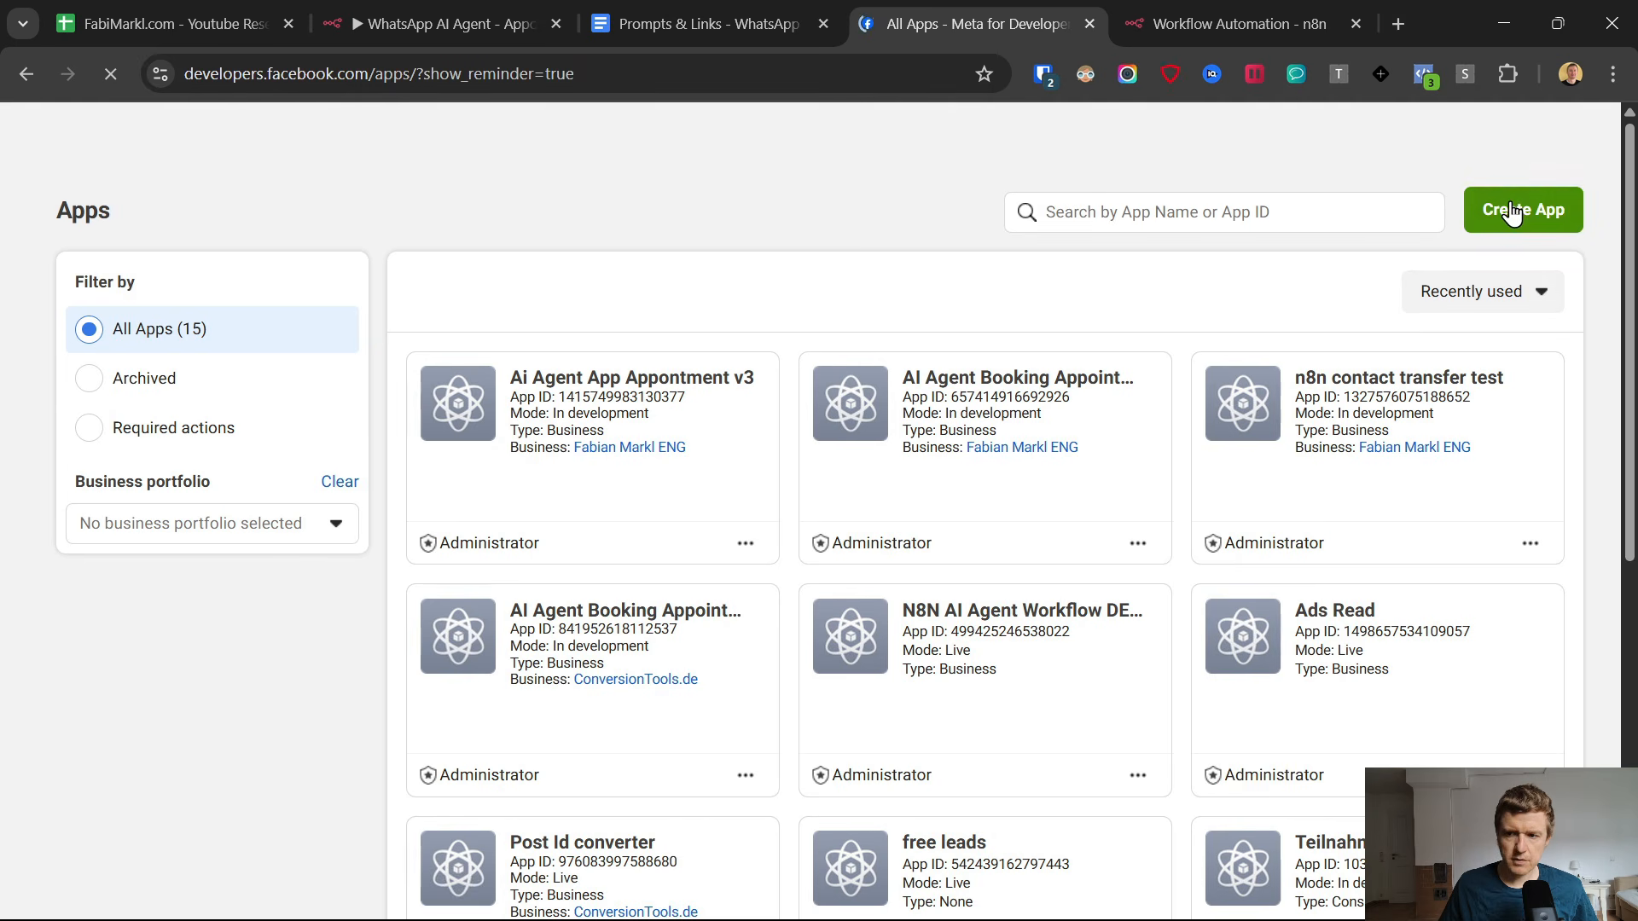
click(1512, 213)
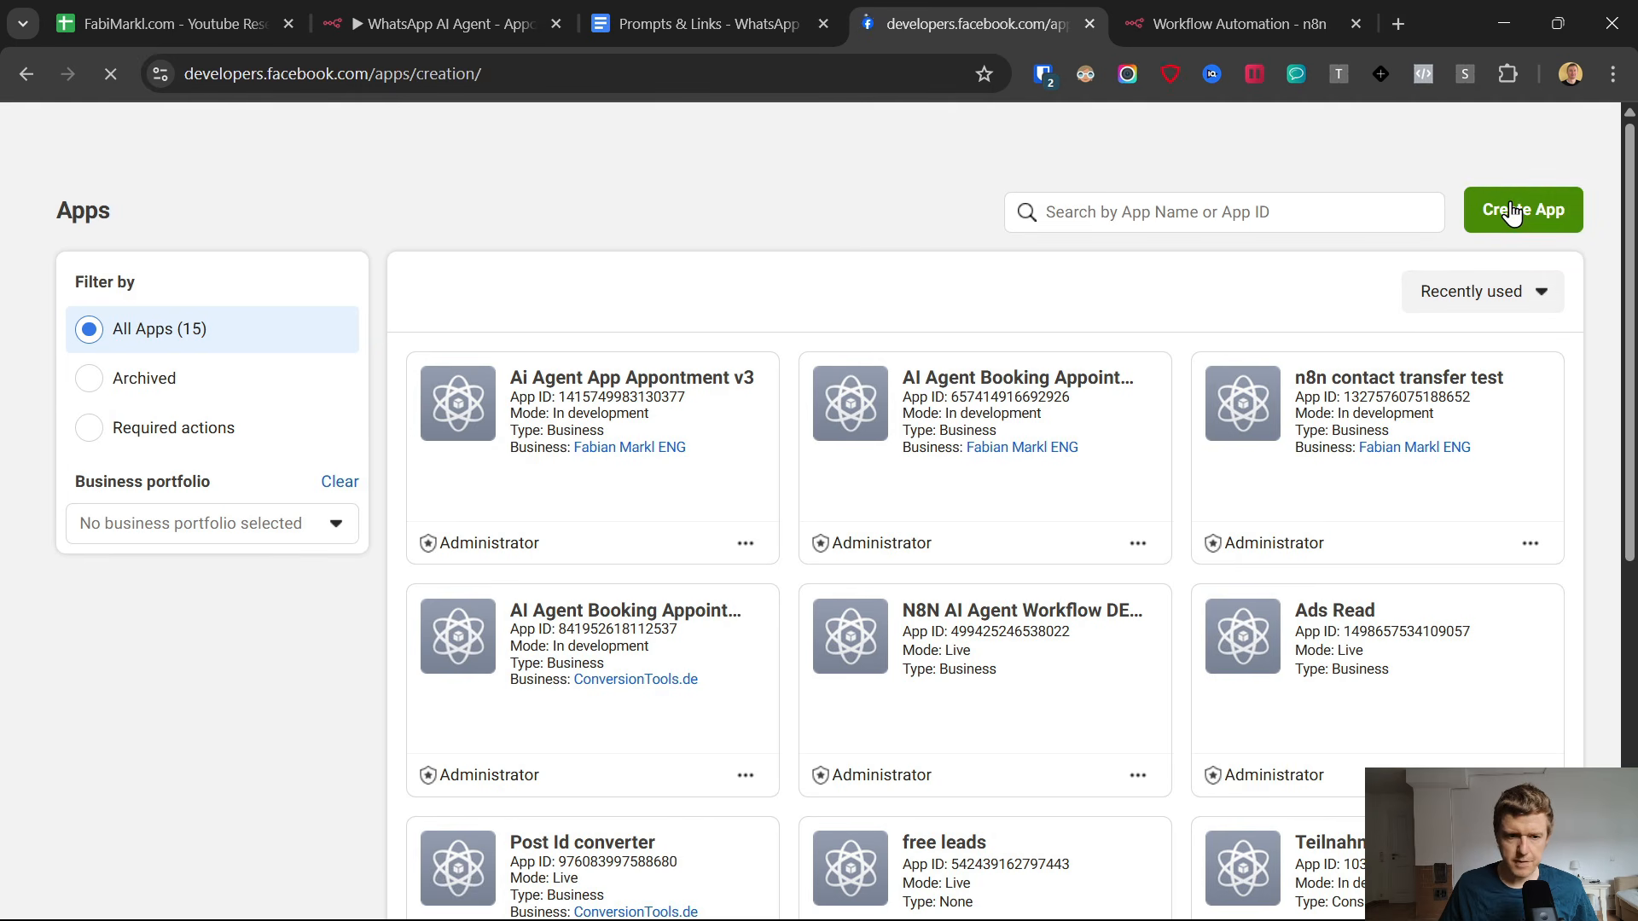
text(AI Agent Bookings)
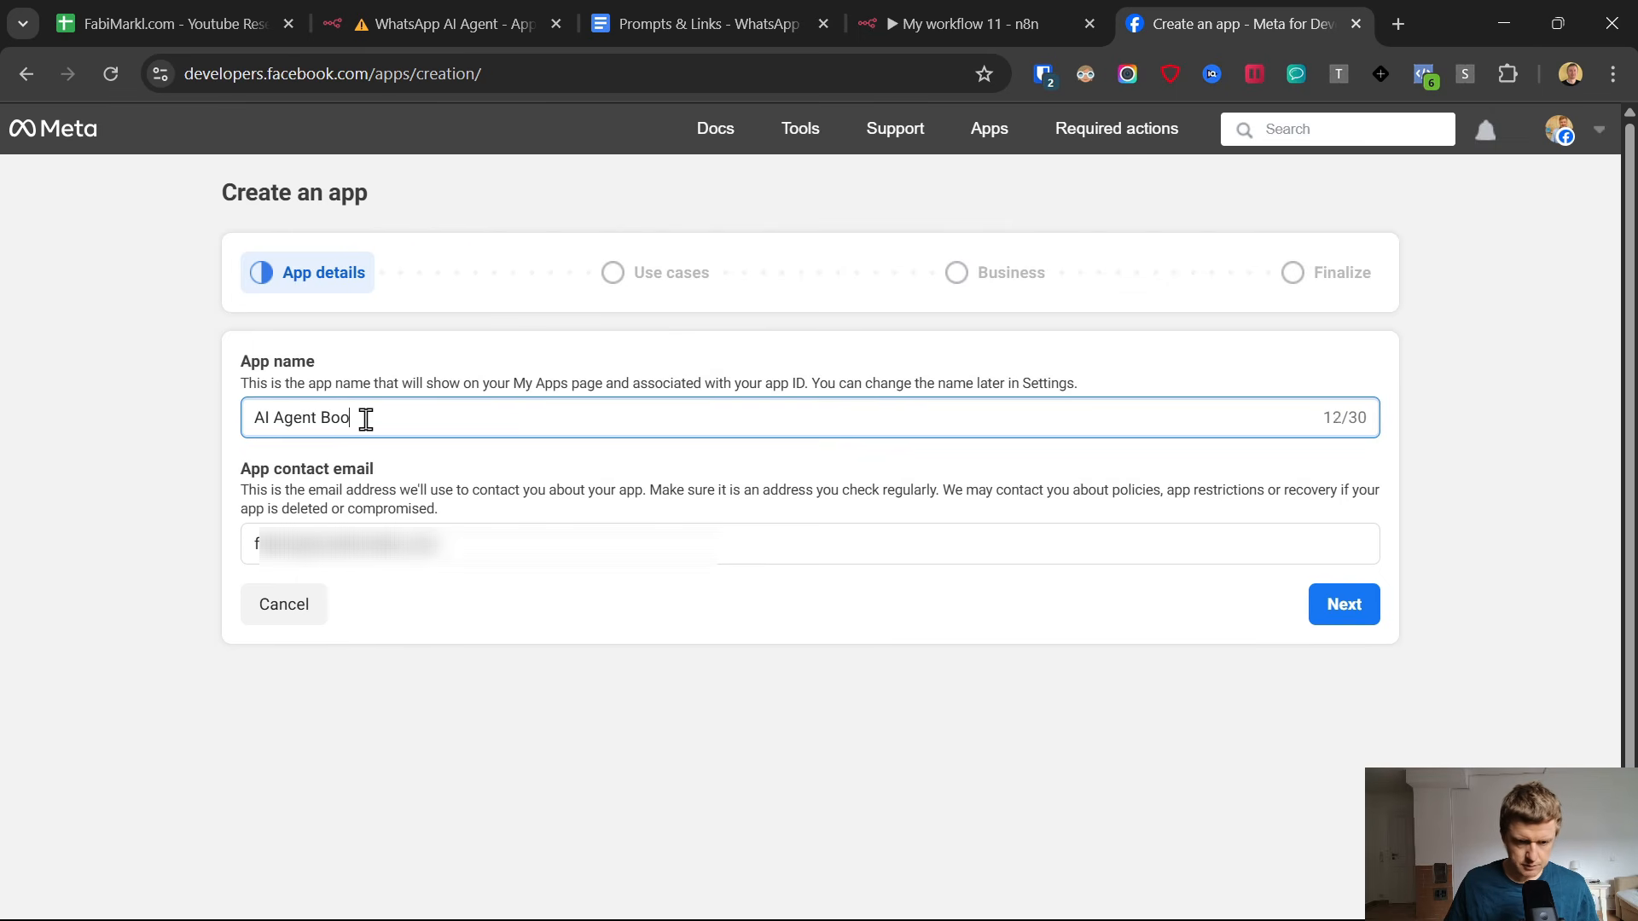
click(1342, 611)
Choose Other as the app's use case and Business as its app type.
scroll(611, 519, down, 2)
click(443, 773)
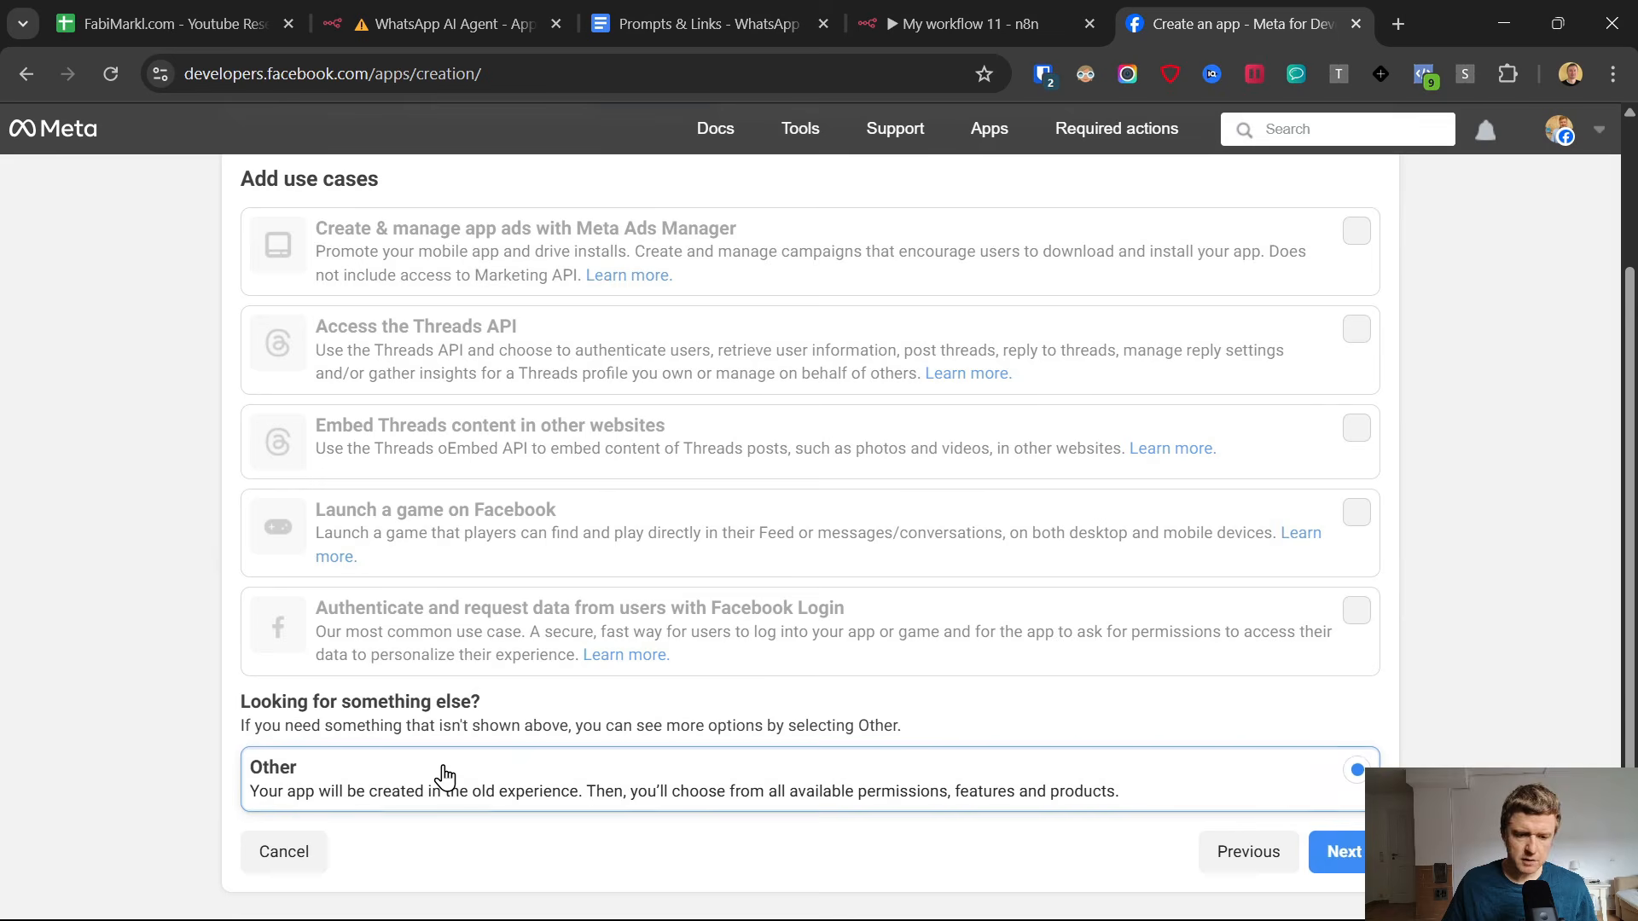
click(1339, 851)
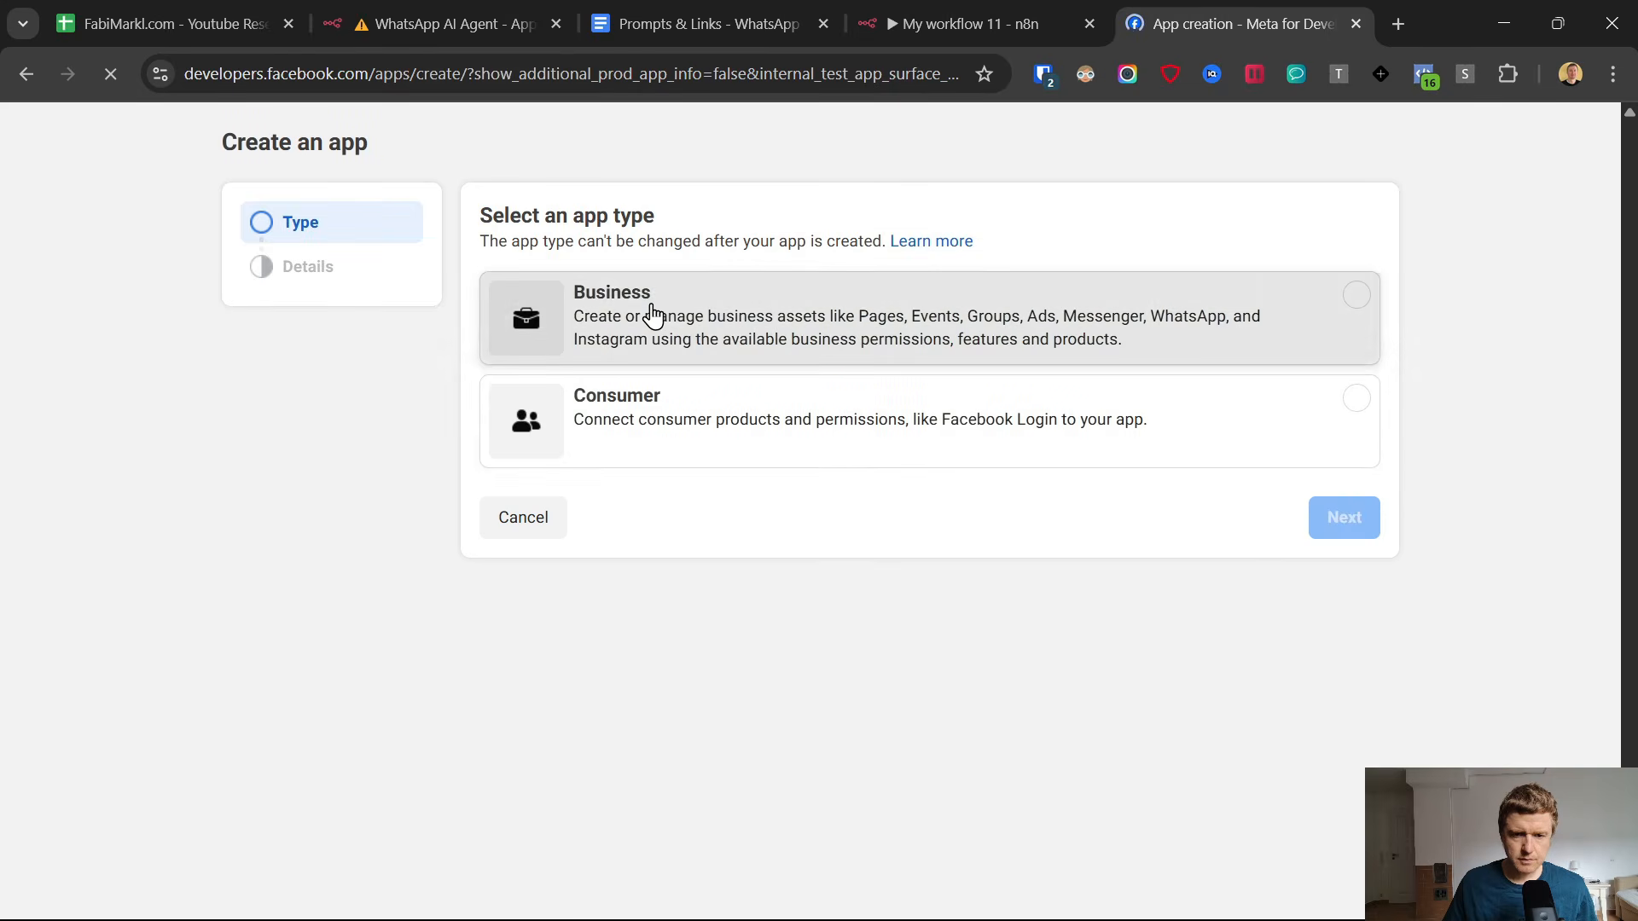
click(893, 352)
click(1356, 580)
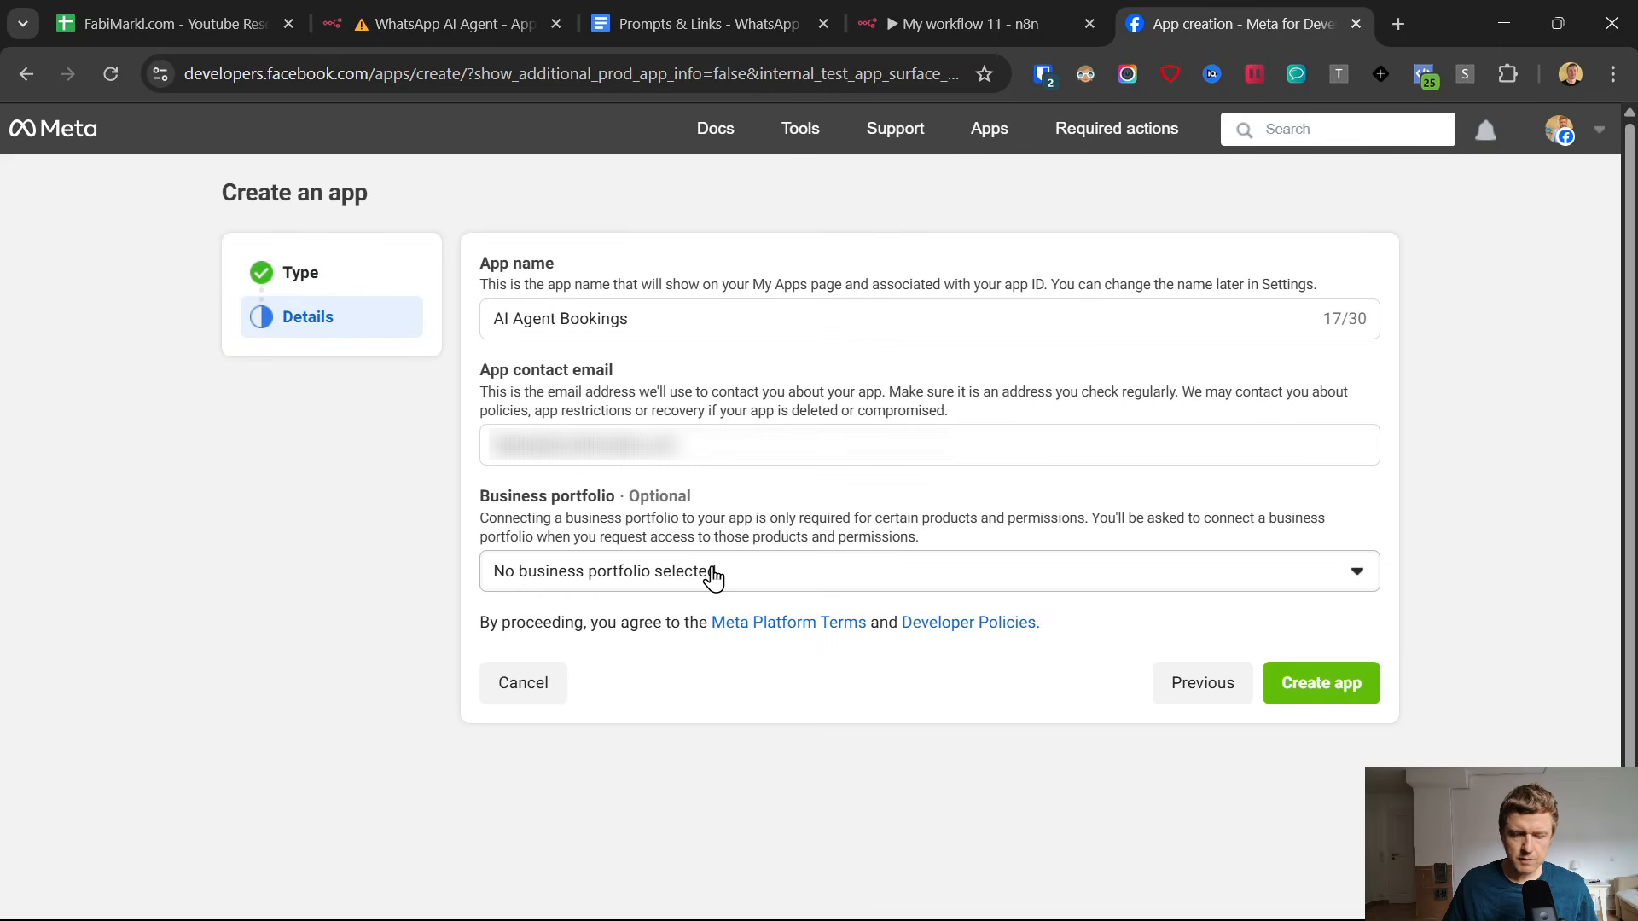
Switch to the Prompts & Links document to examine the business.facebook.com account setup link, and return to the n8n credential form.
click(687, 9)
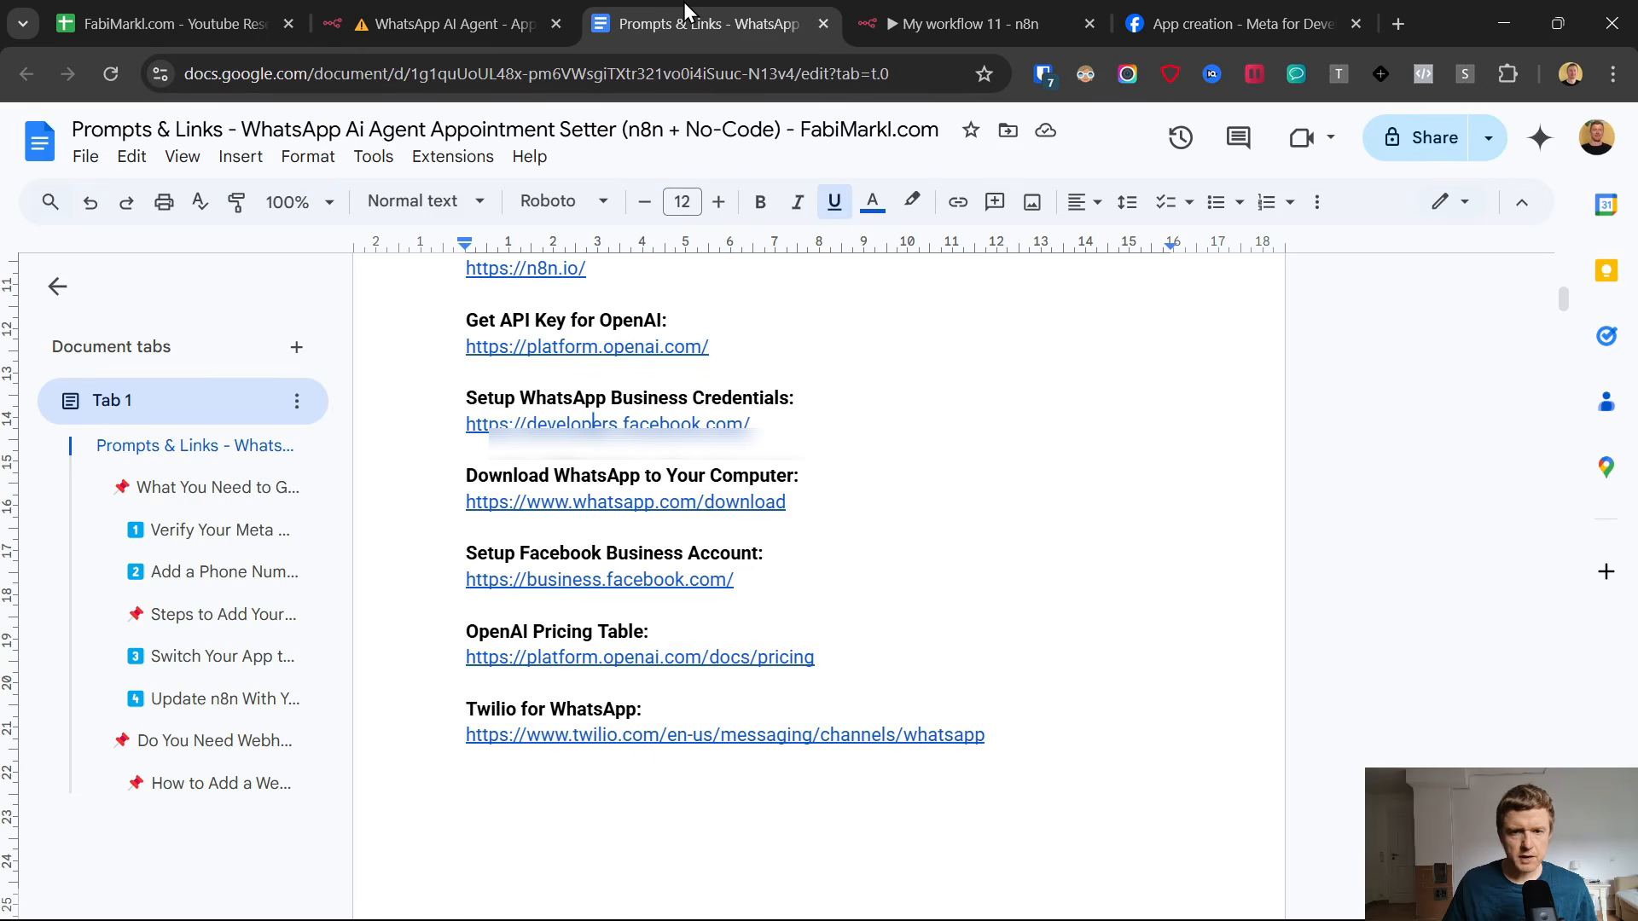
click(524, 580)
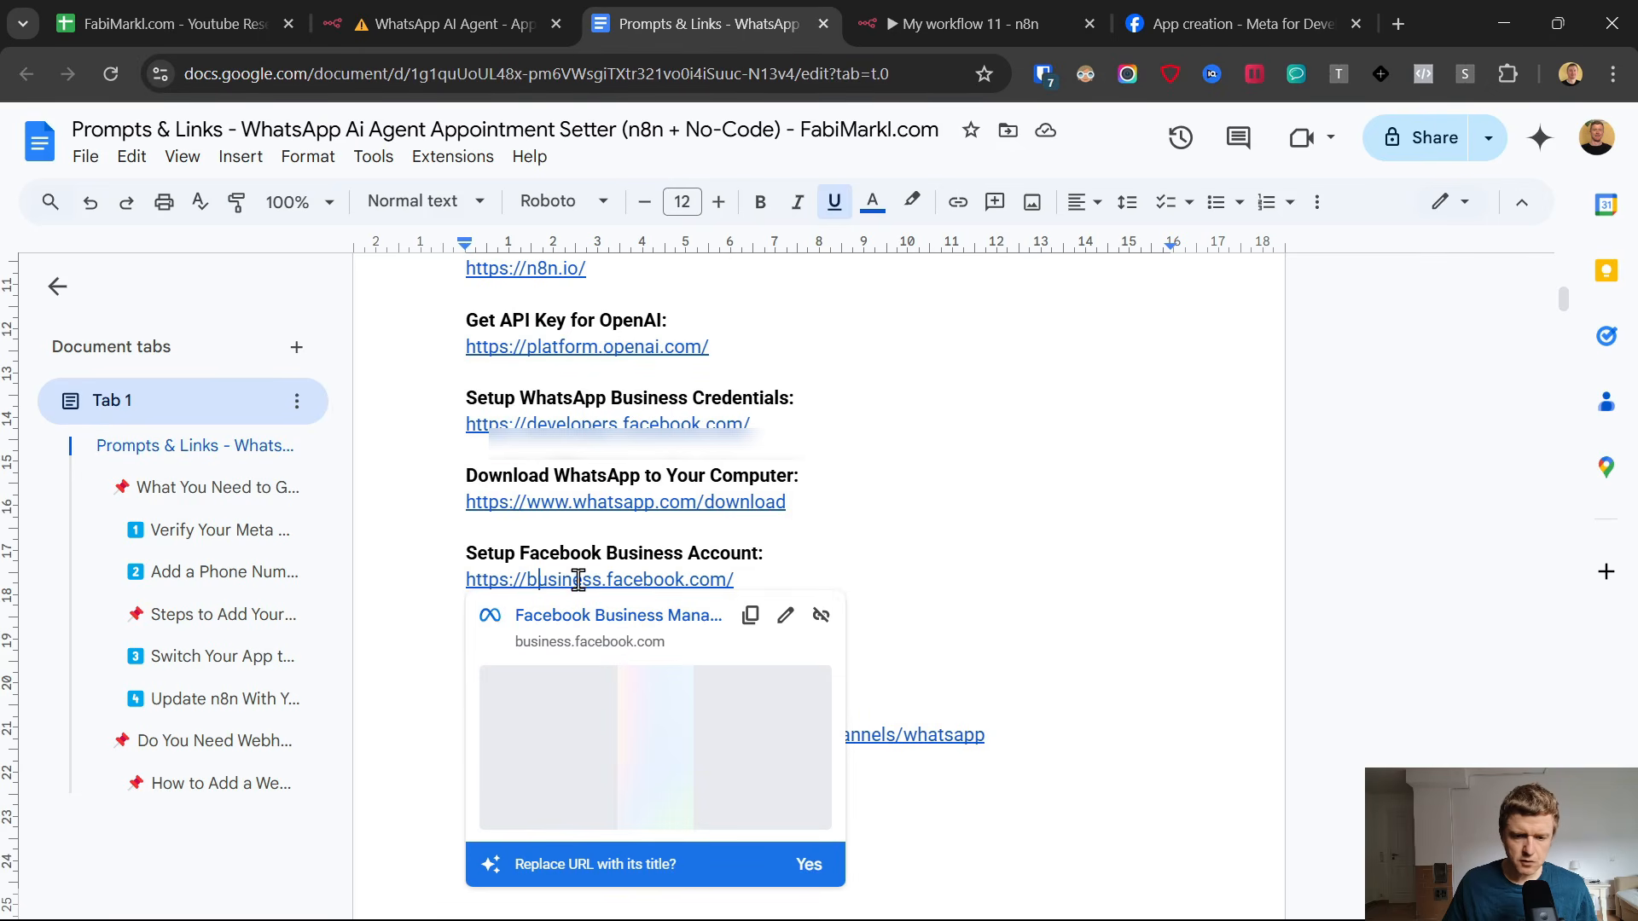
click(821, 566)
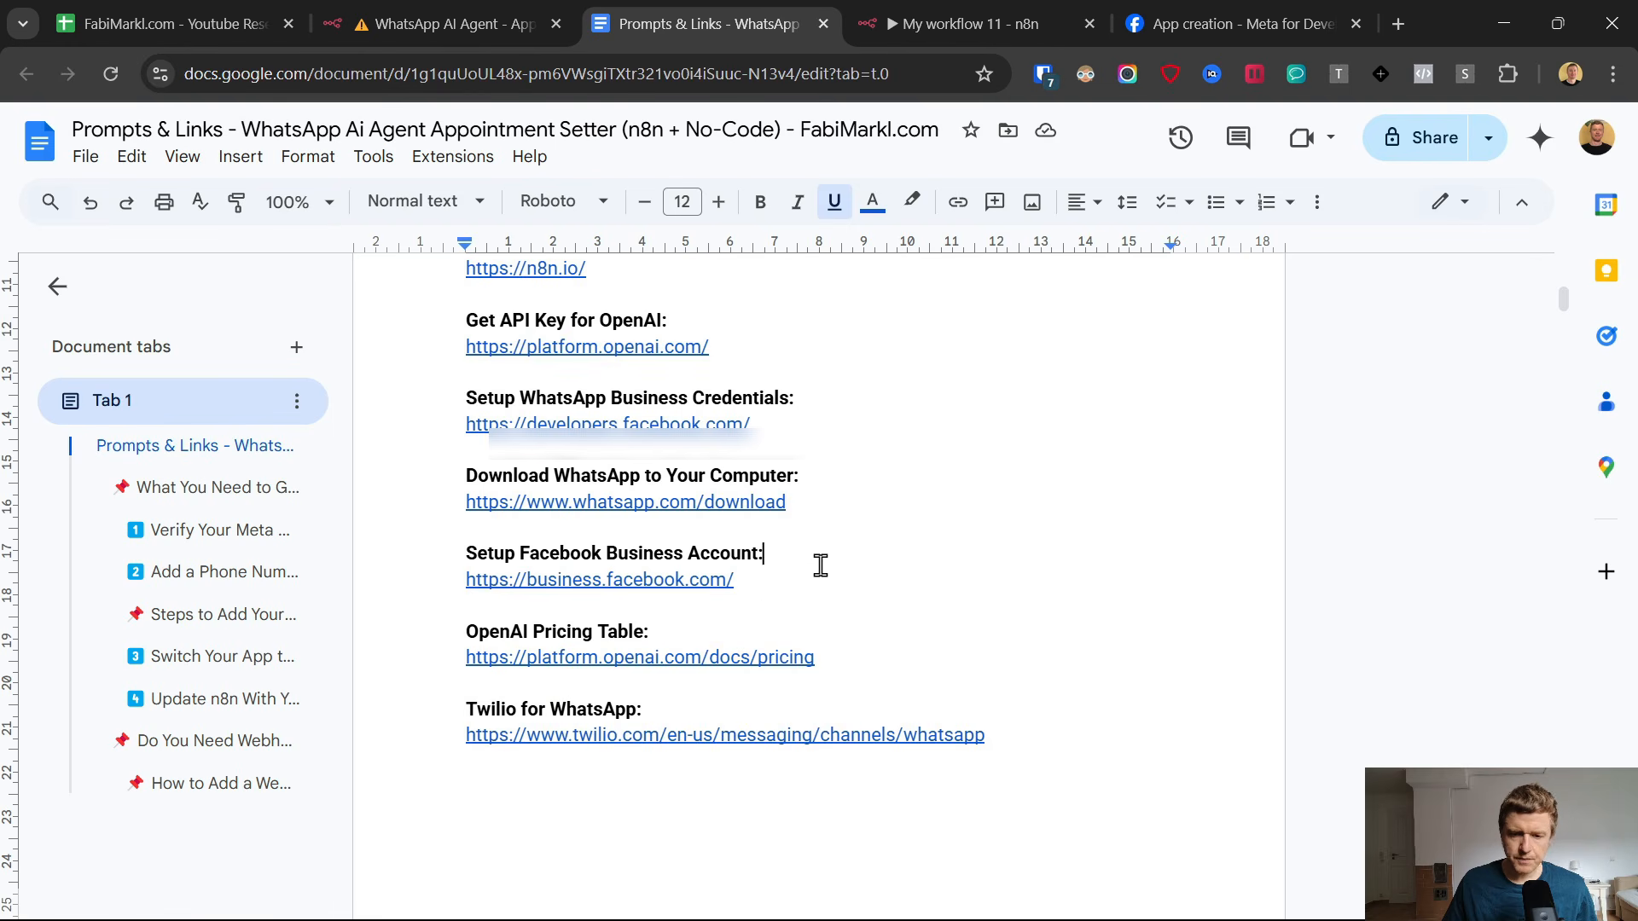
click(748, 581)
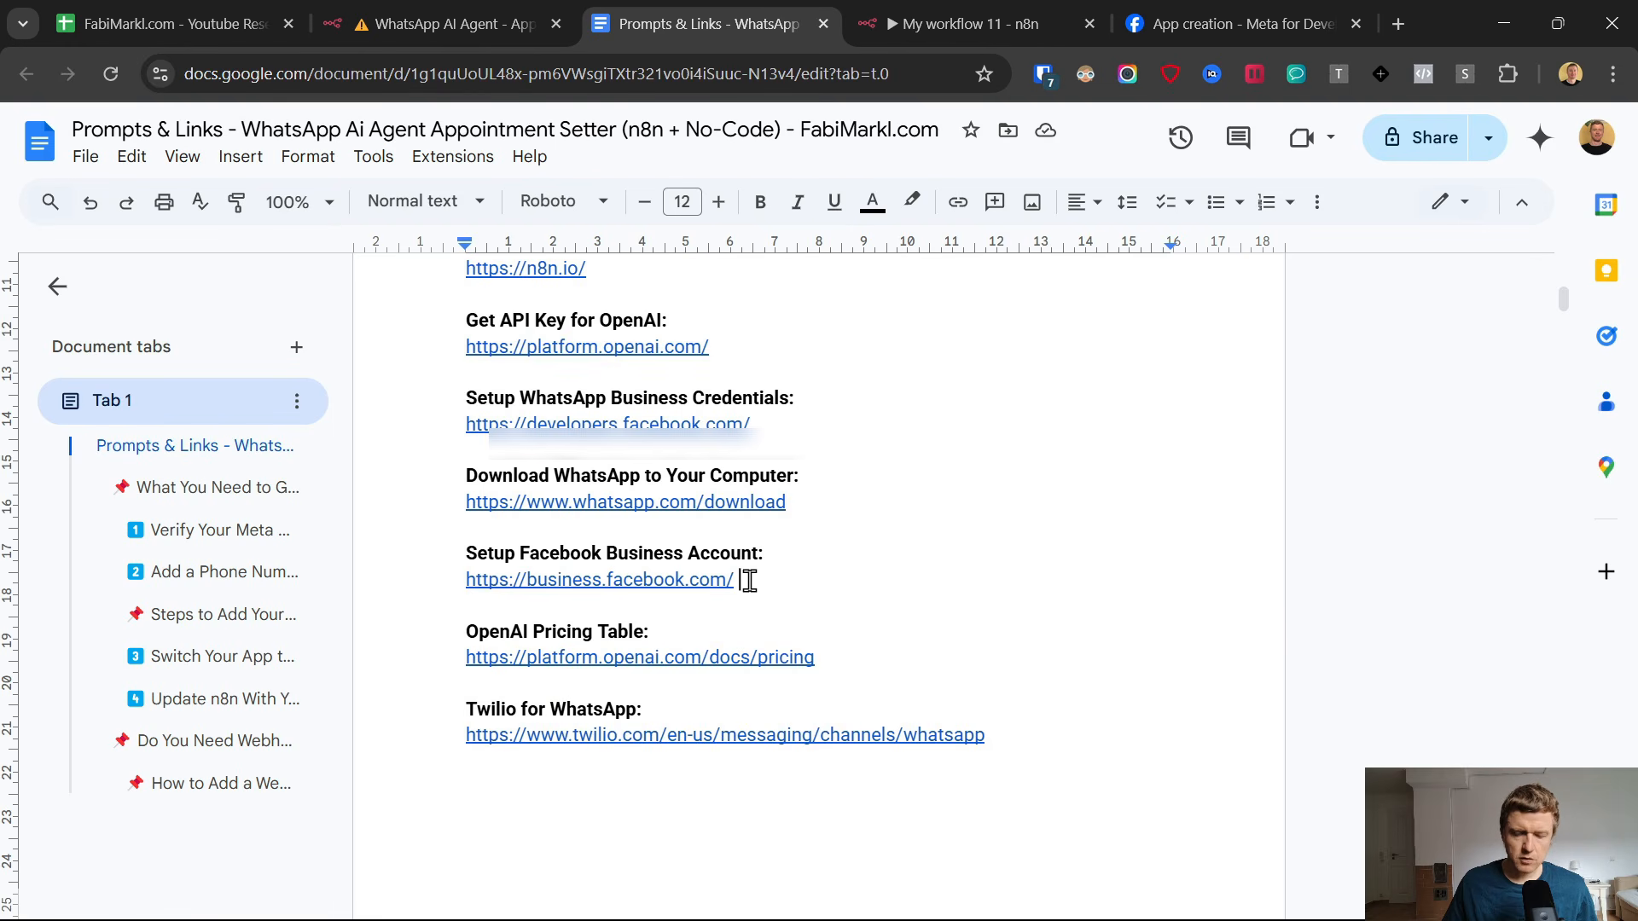
click(1006, 14)
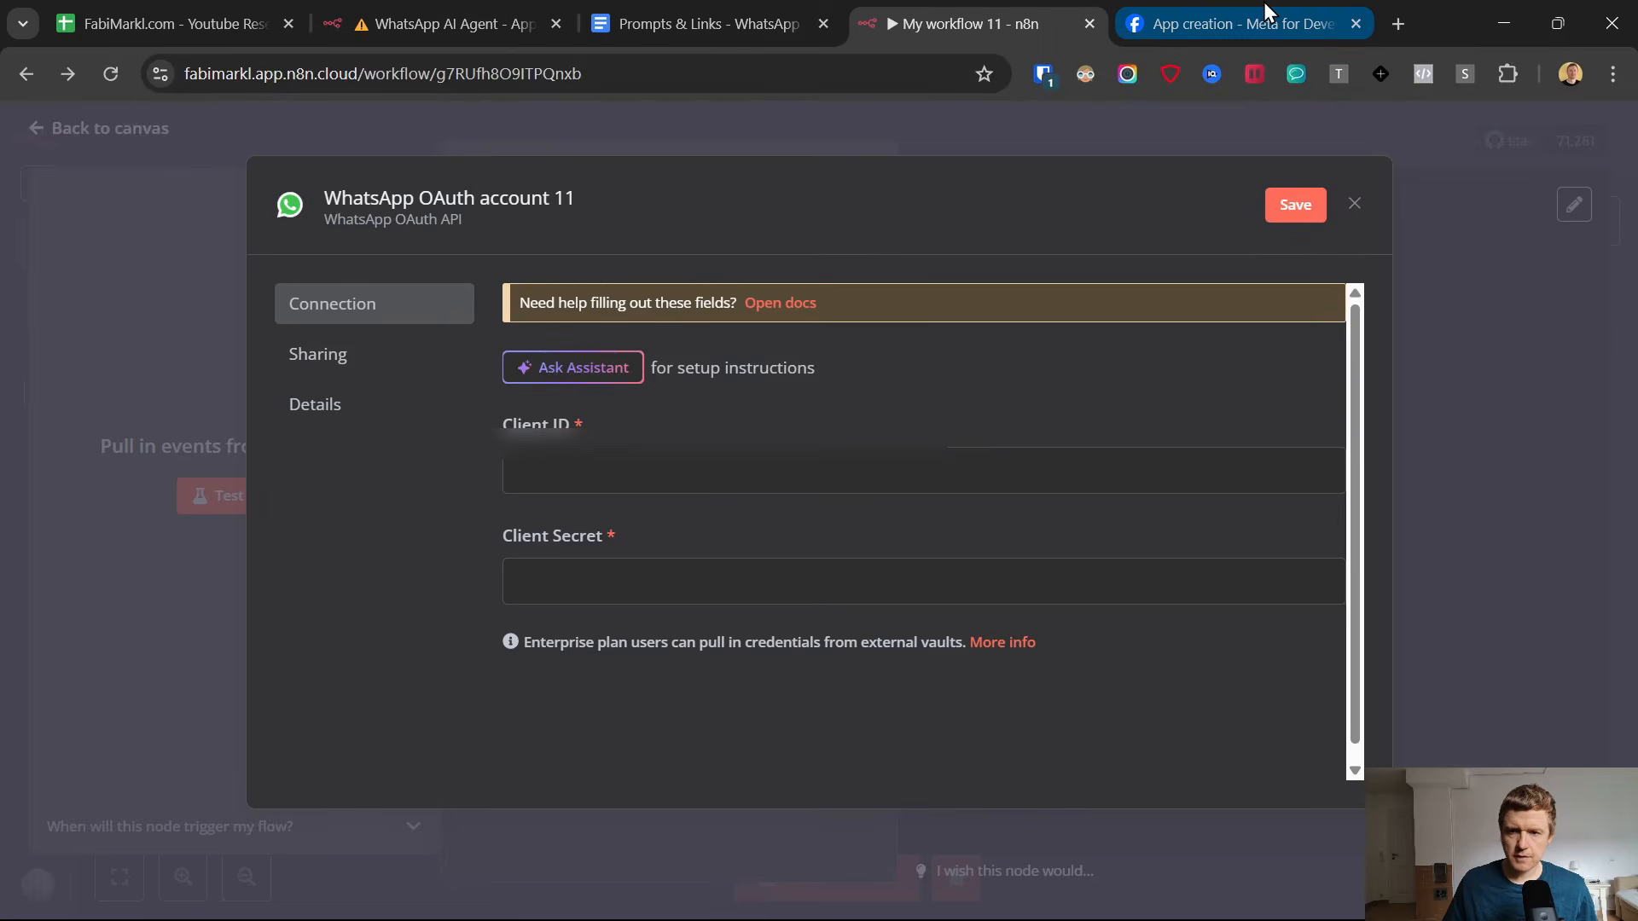
Switch to the Meta app creation form, assign the "ENG" business portfolio, and create the app.
click(1237, 24)
click(820, 569)
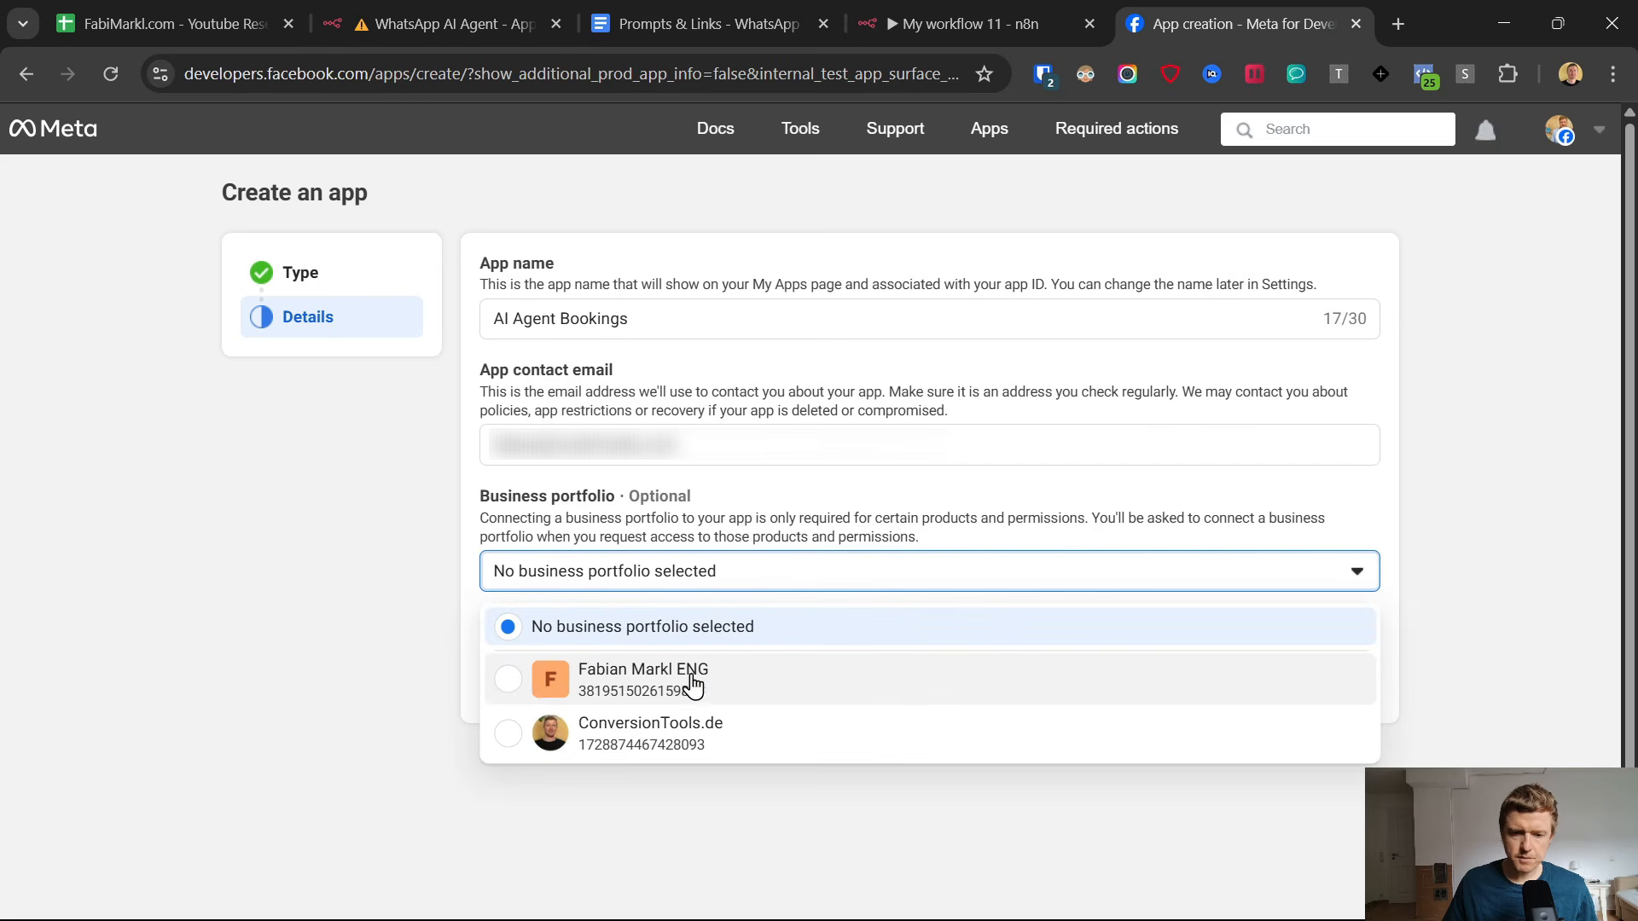
click(635, 679)
click(1281, 676)
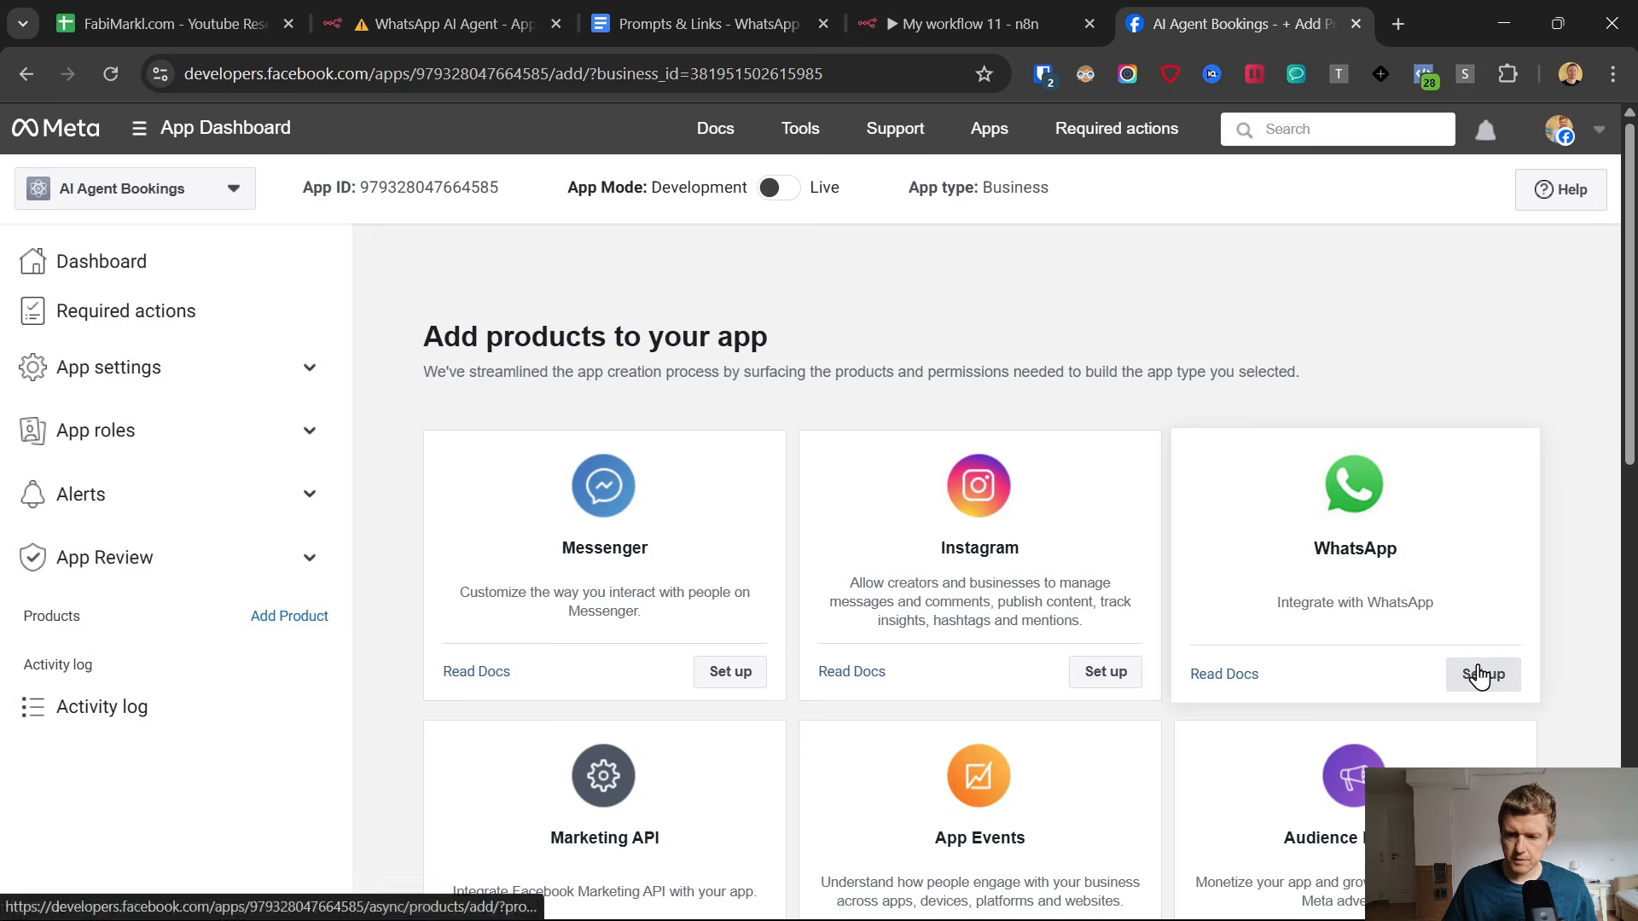
Set up the WhatsApp product and request an API access token, granting the app access to all current and future WhatsApp accounts.
click(1483, 673)
click(1371, 500)
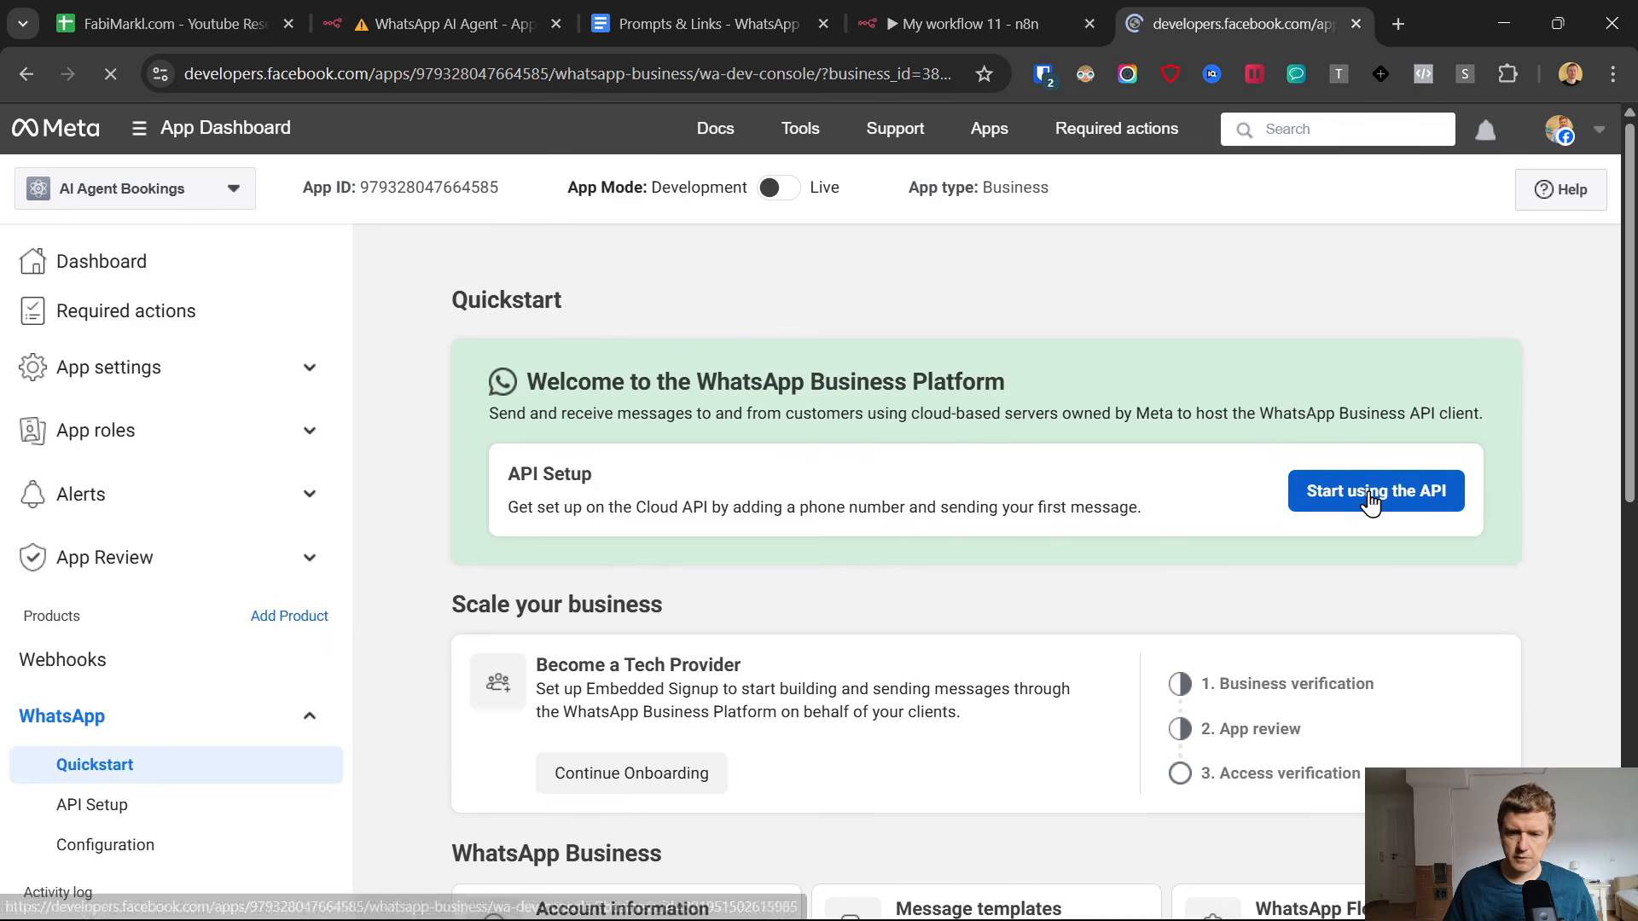
click(1403, 435)
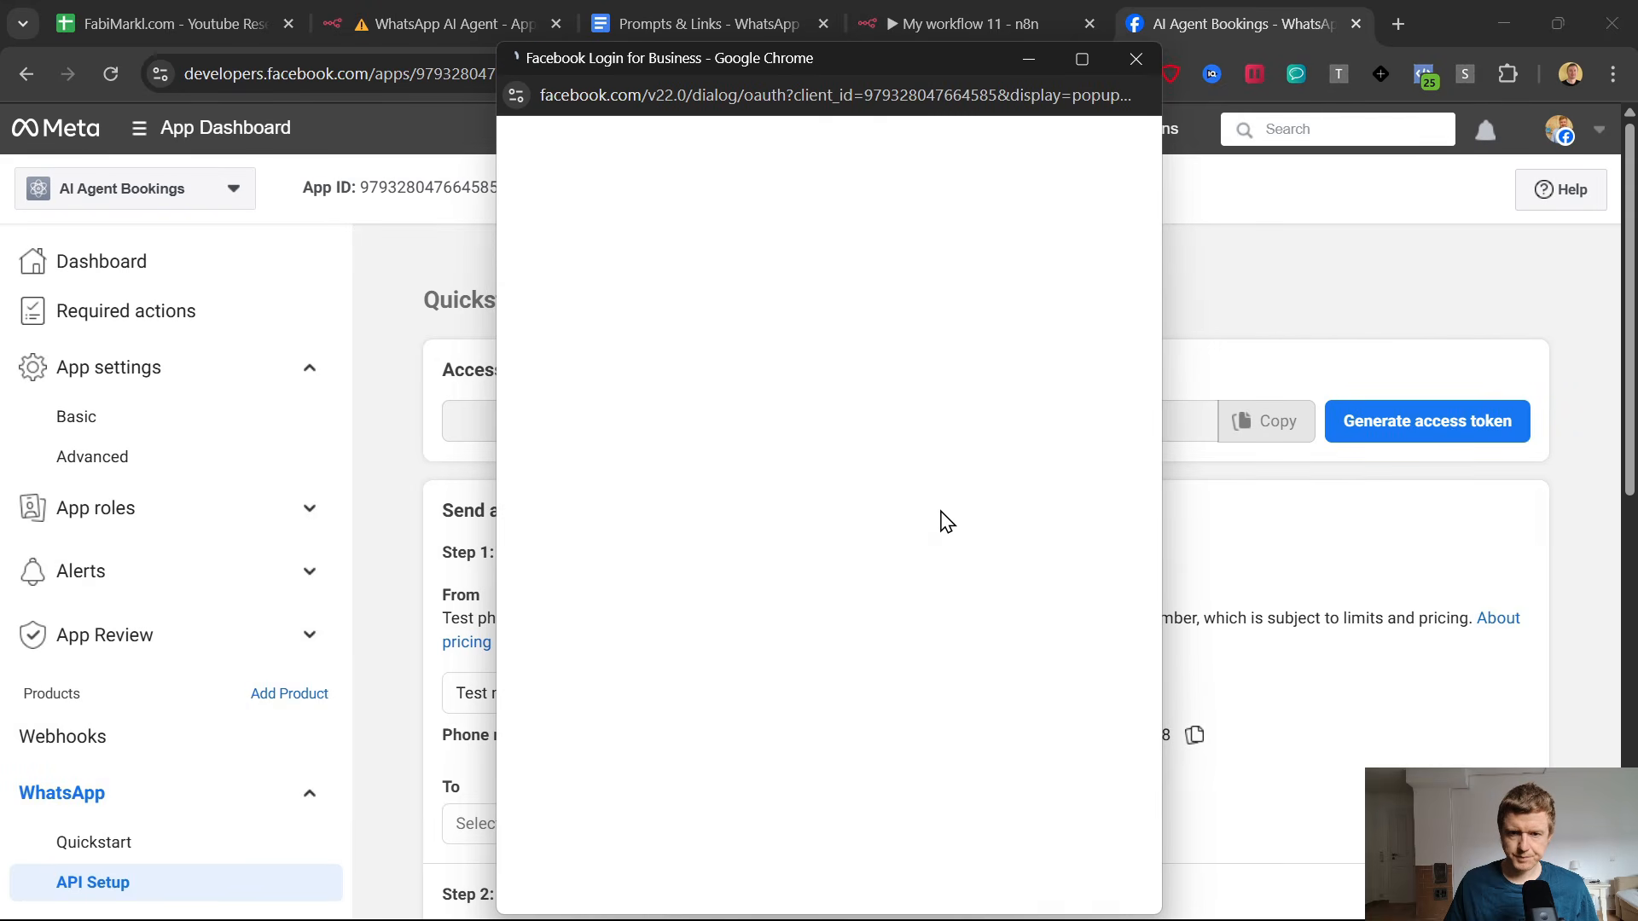
click(963, 852)
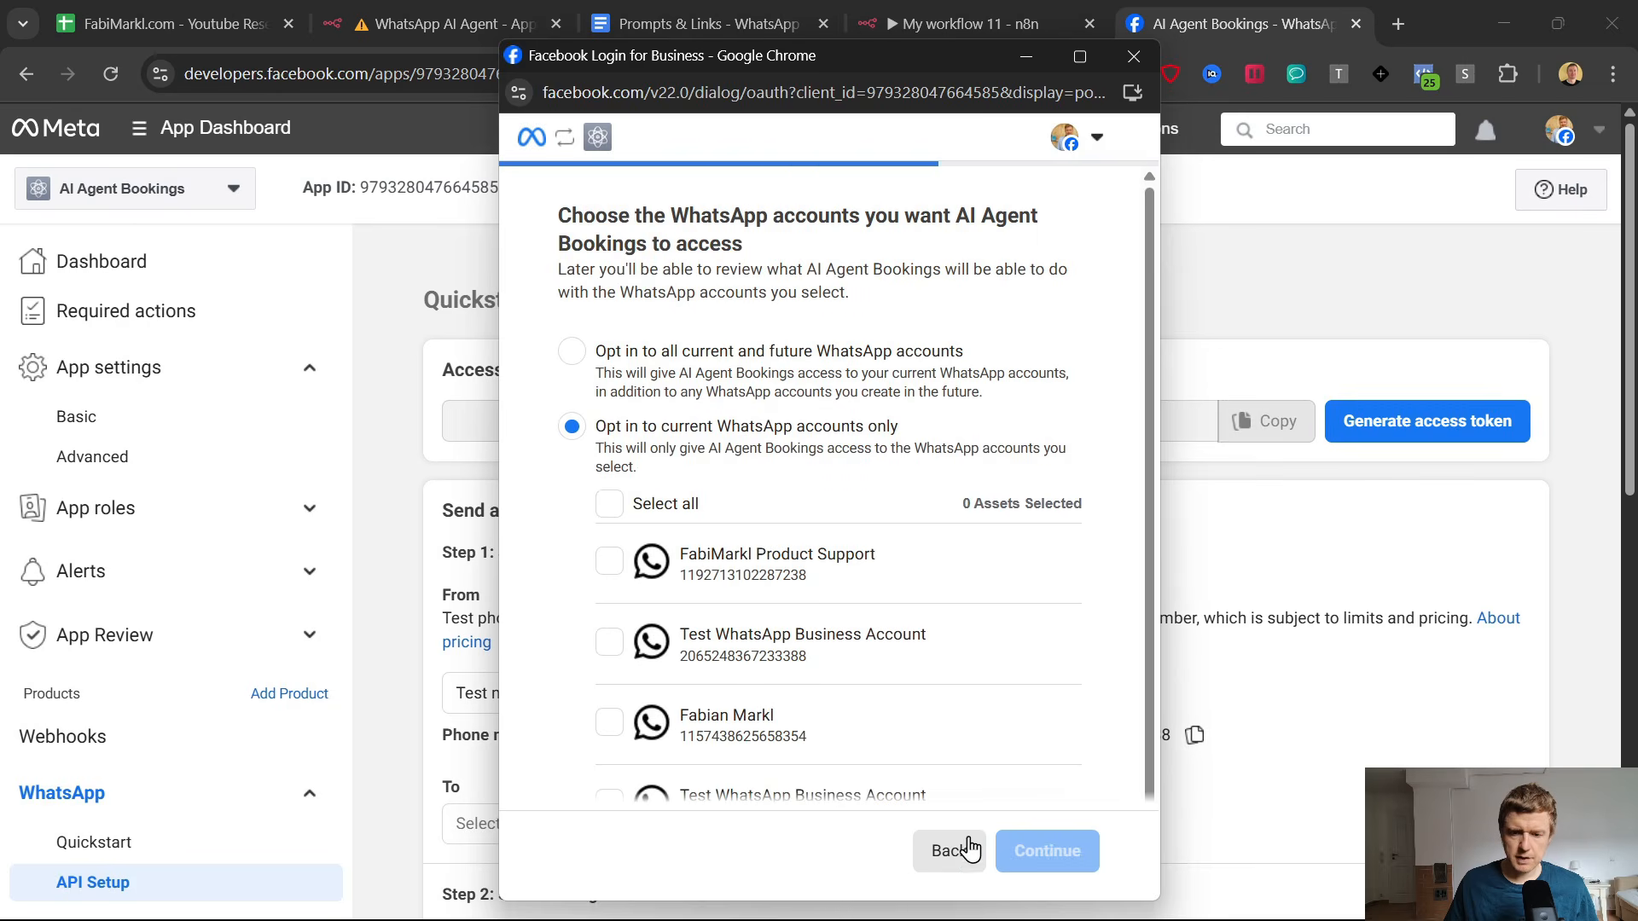
click(633, 358)
click(1026, 864)
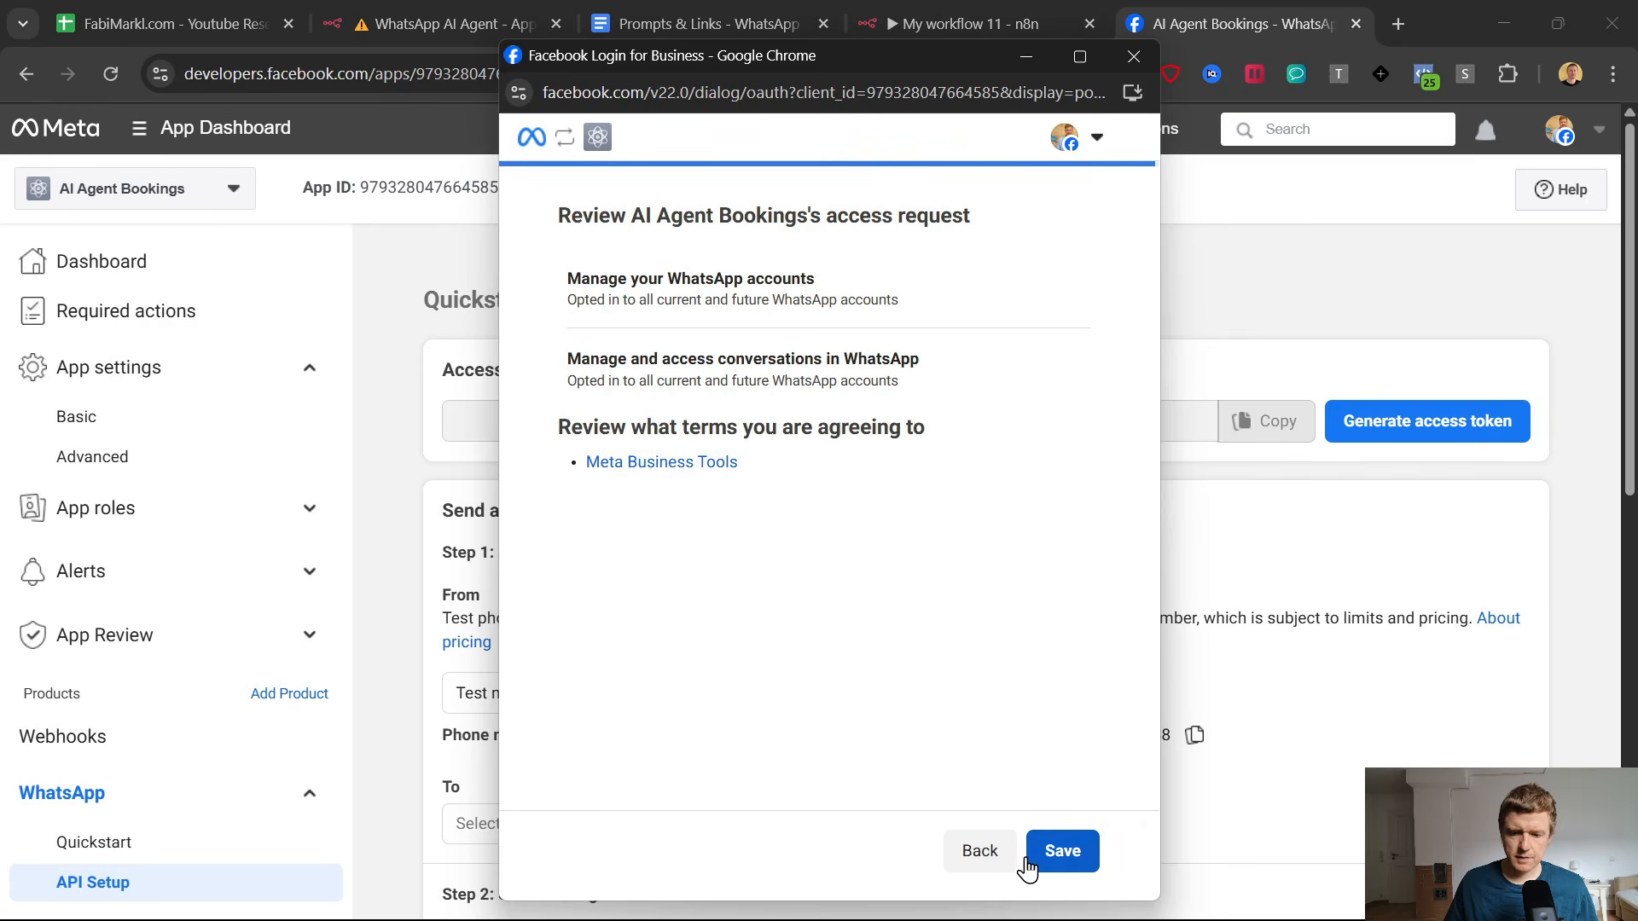
click(1055, 848)
scroll(1275, 478, down, 1)
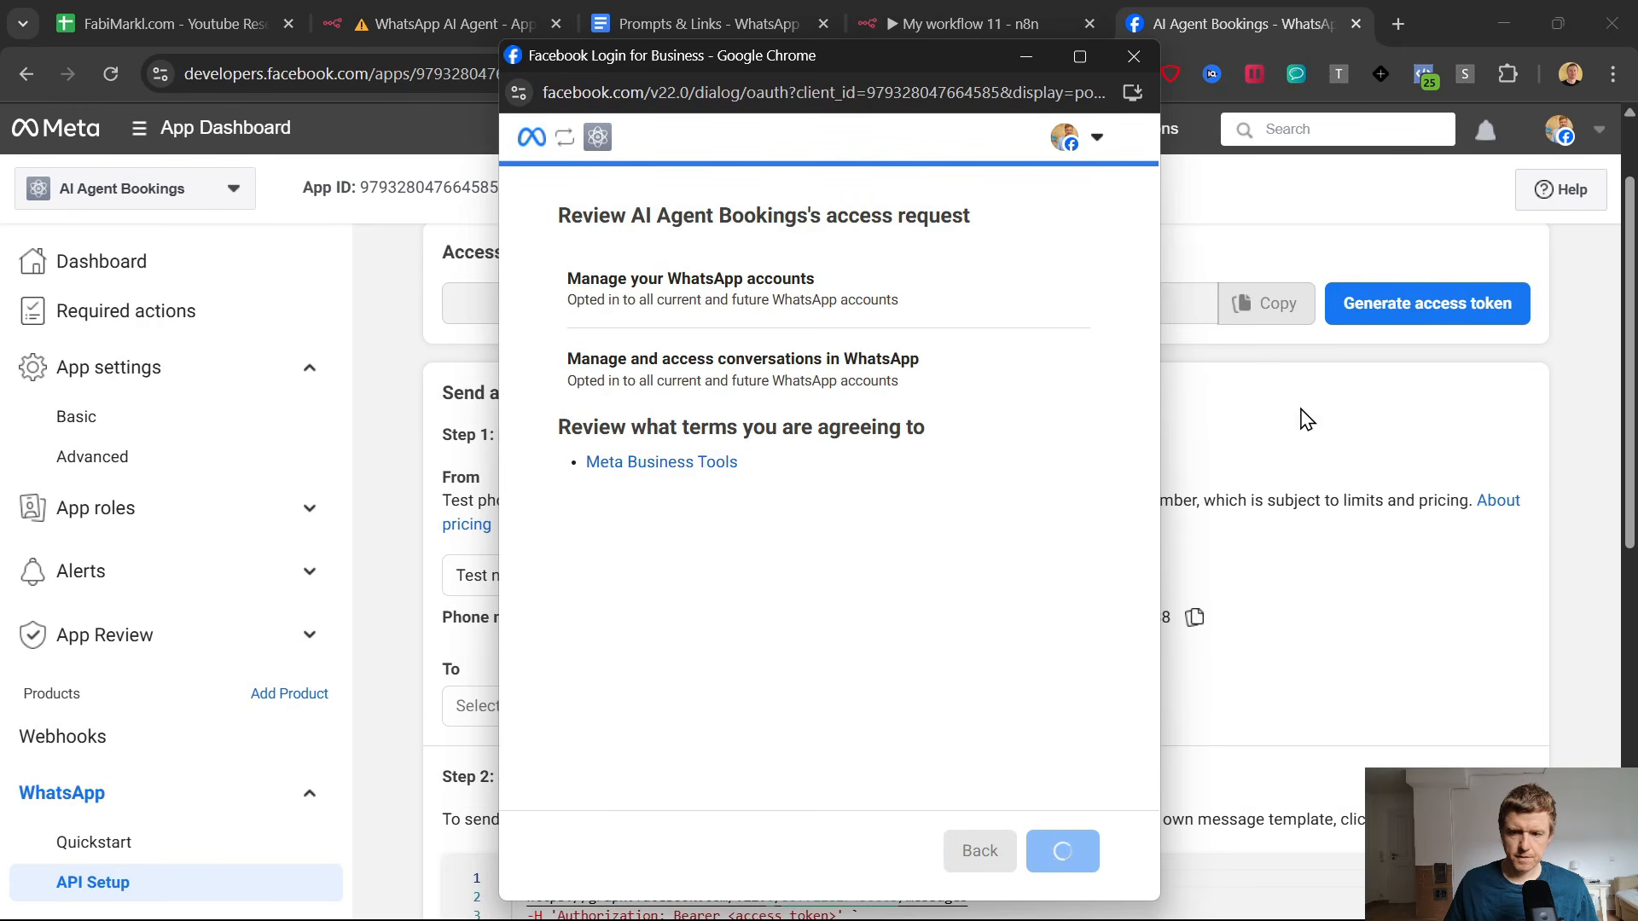
Confirm the AI Agent Bookings access request and check the n8n credential form for the fields that need filling.
click(1062, 851)
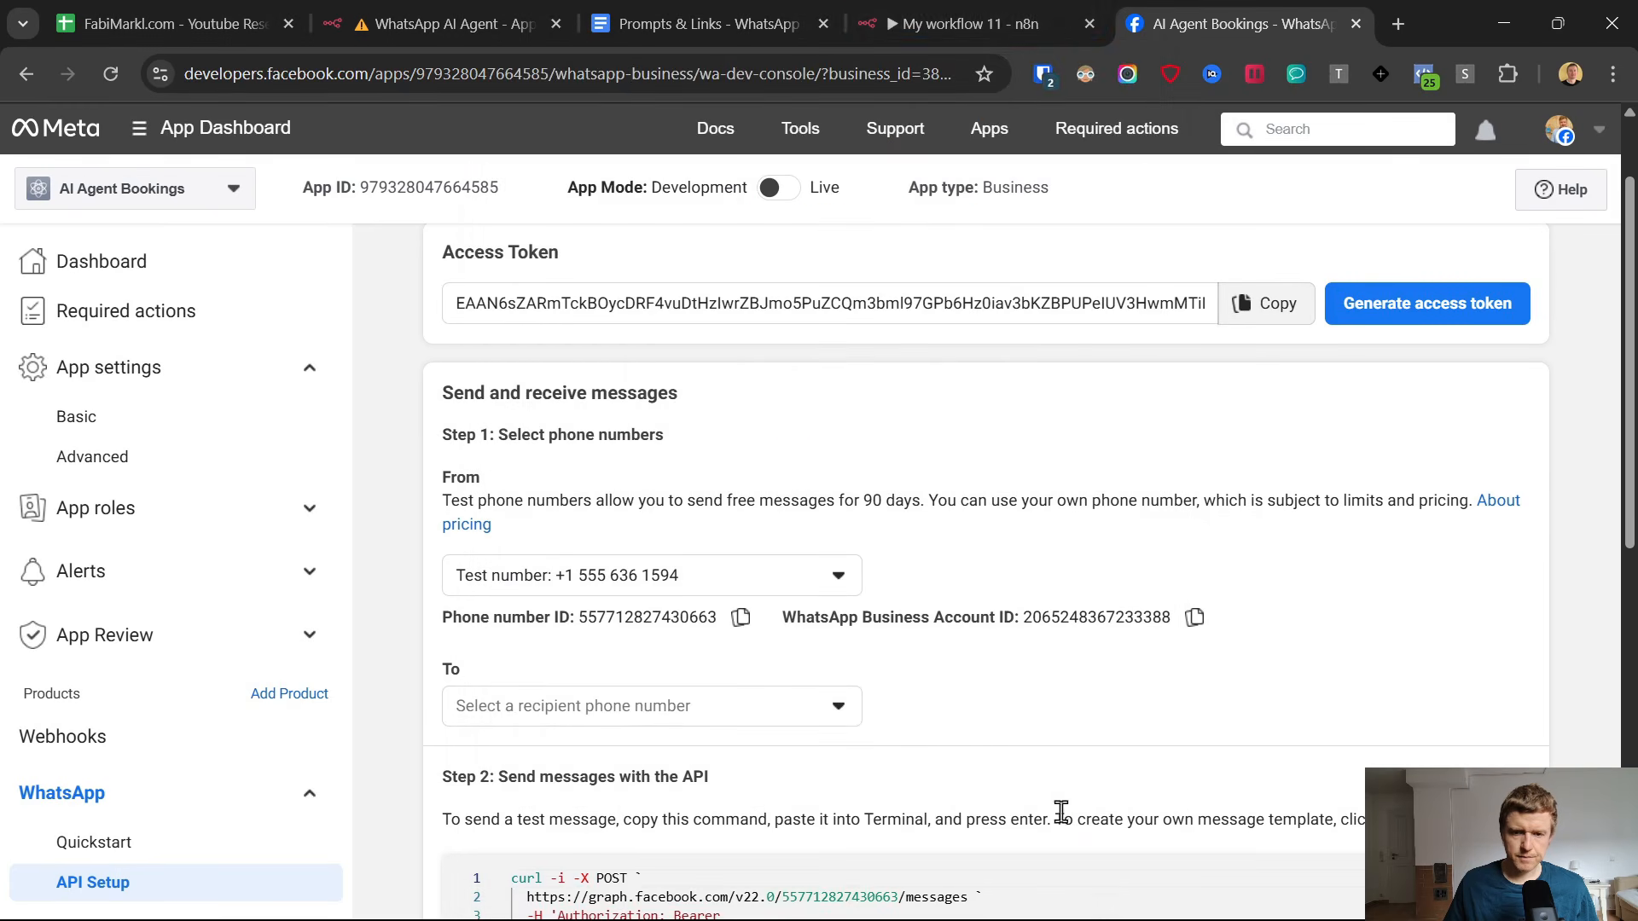
click(960, 23)
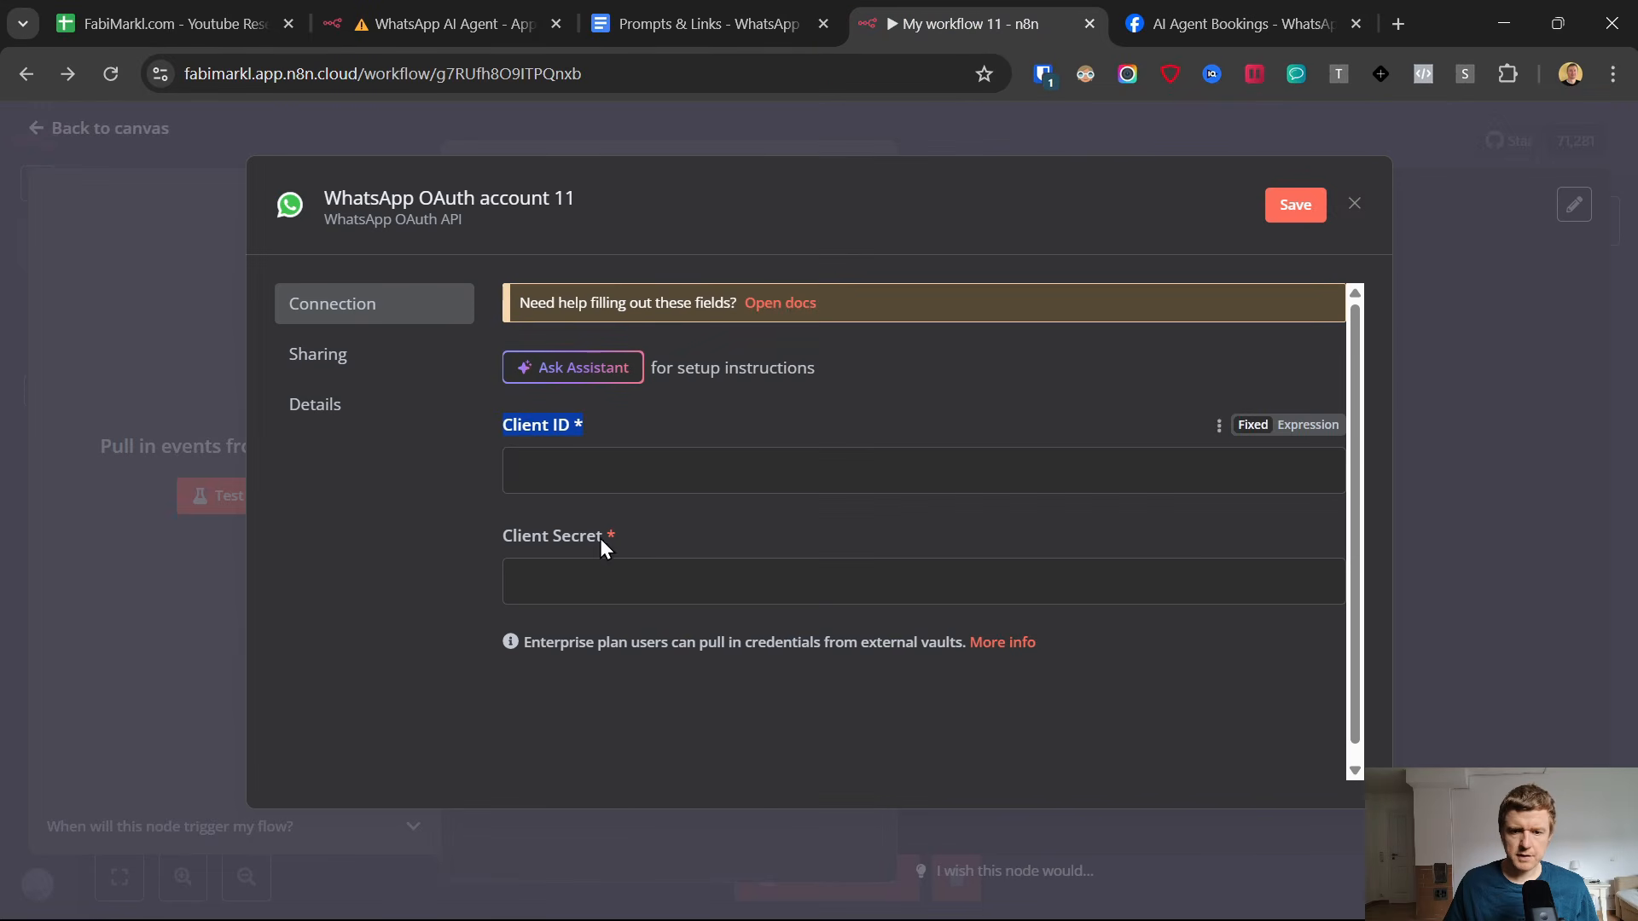
click(1236, 23)
Copy the App ID from the Meta app's basic settings into the Client ID of the n8n WhatsApp credential.
click(92, 412)
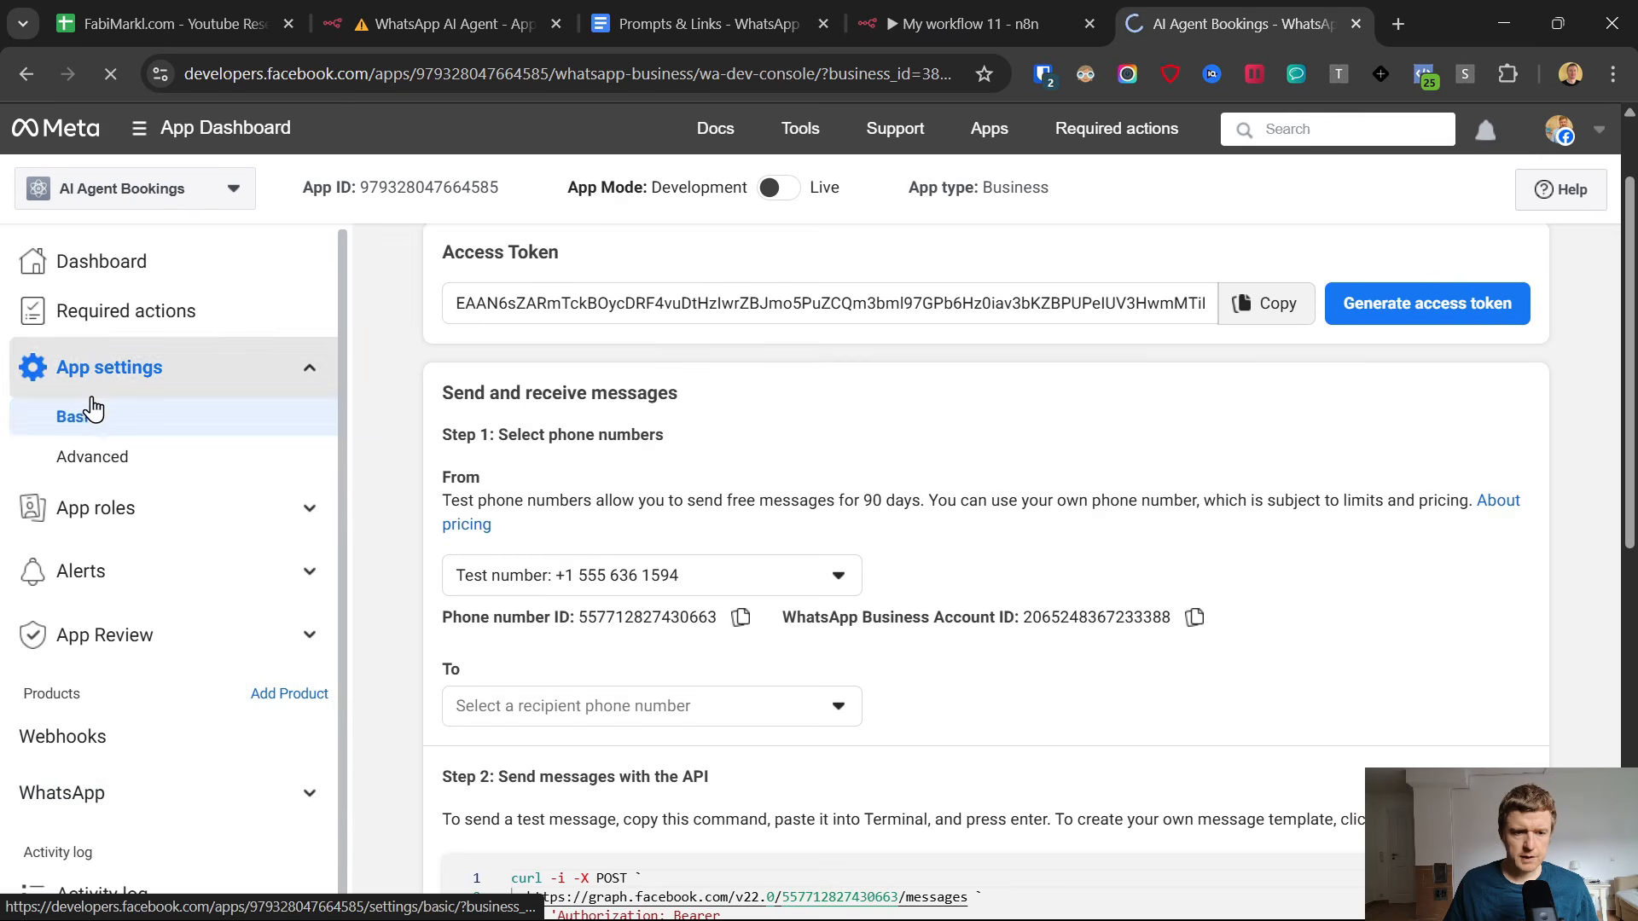
double_click(532, 332)
right_click(532, 332)
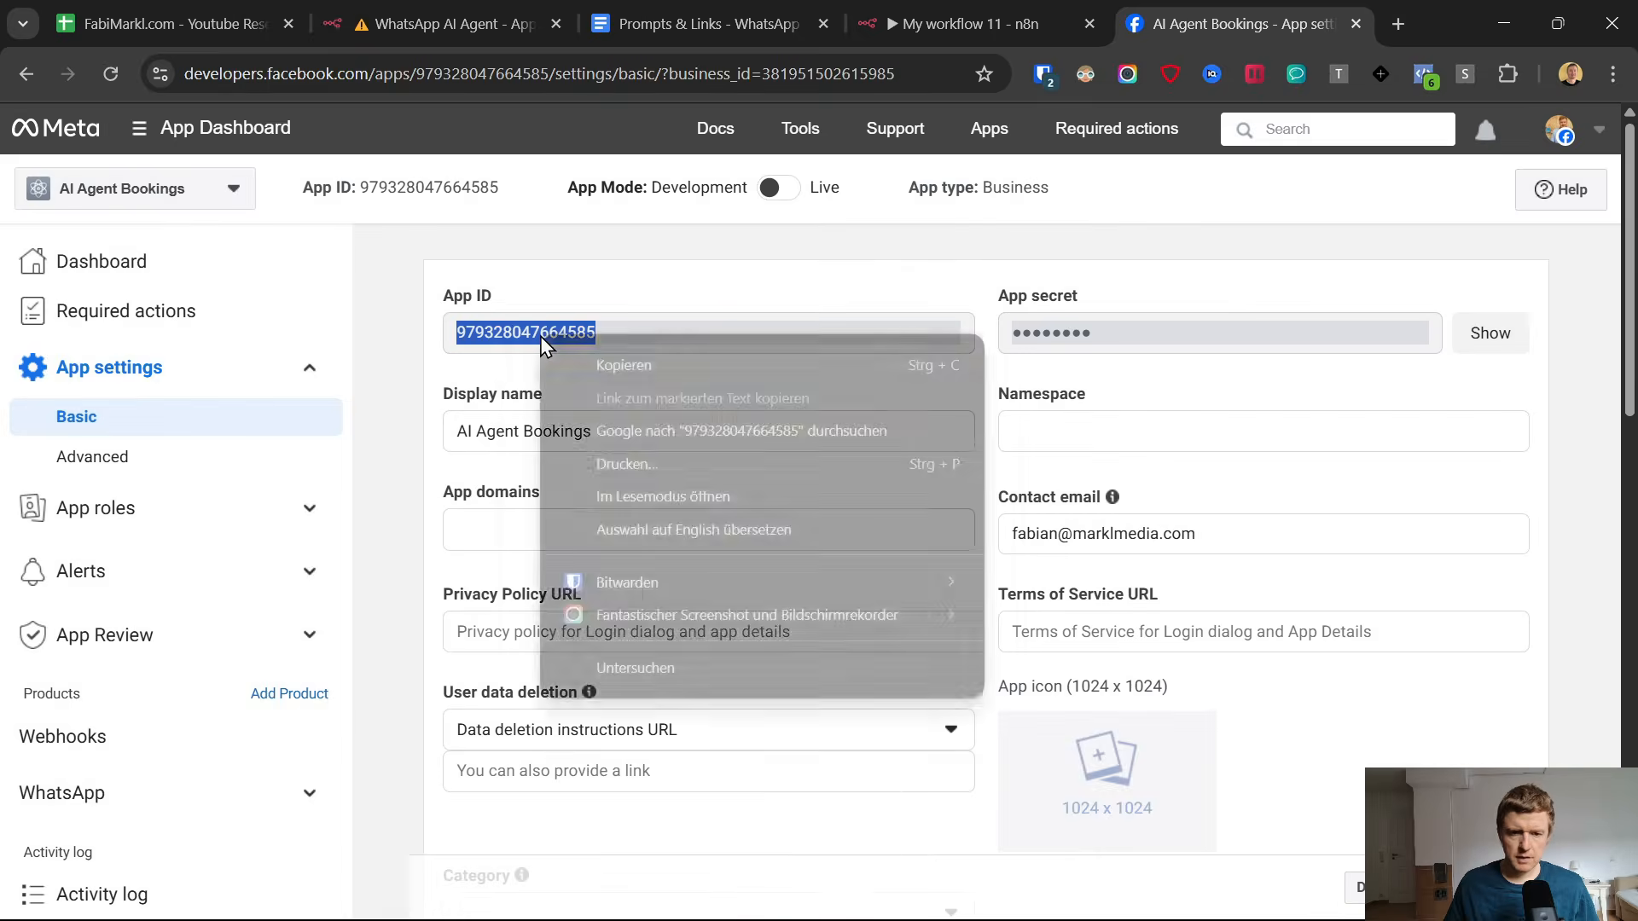
click(614, 371)
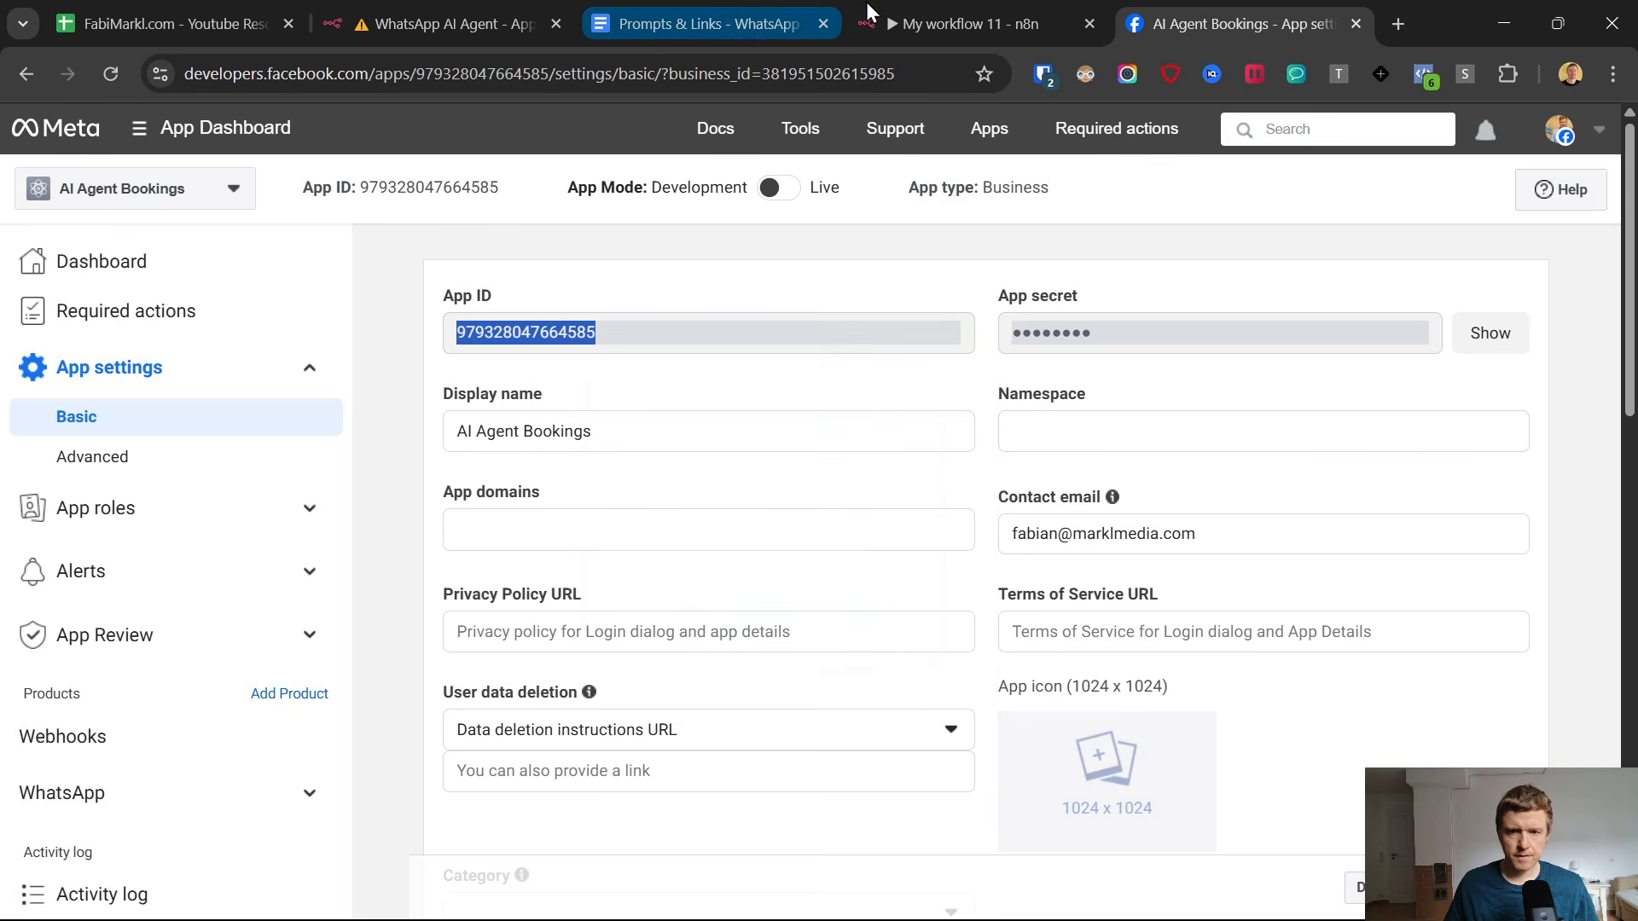
click(968, 23)
click(588, 470)
key(ctrl+v)
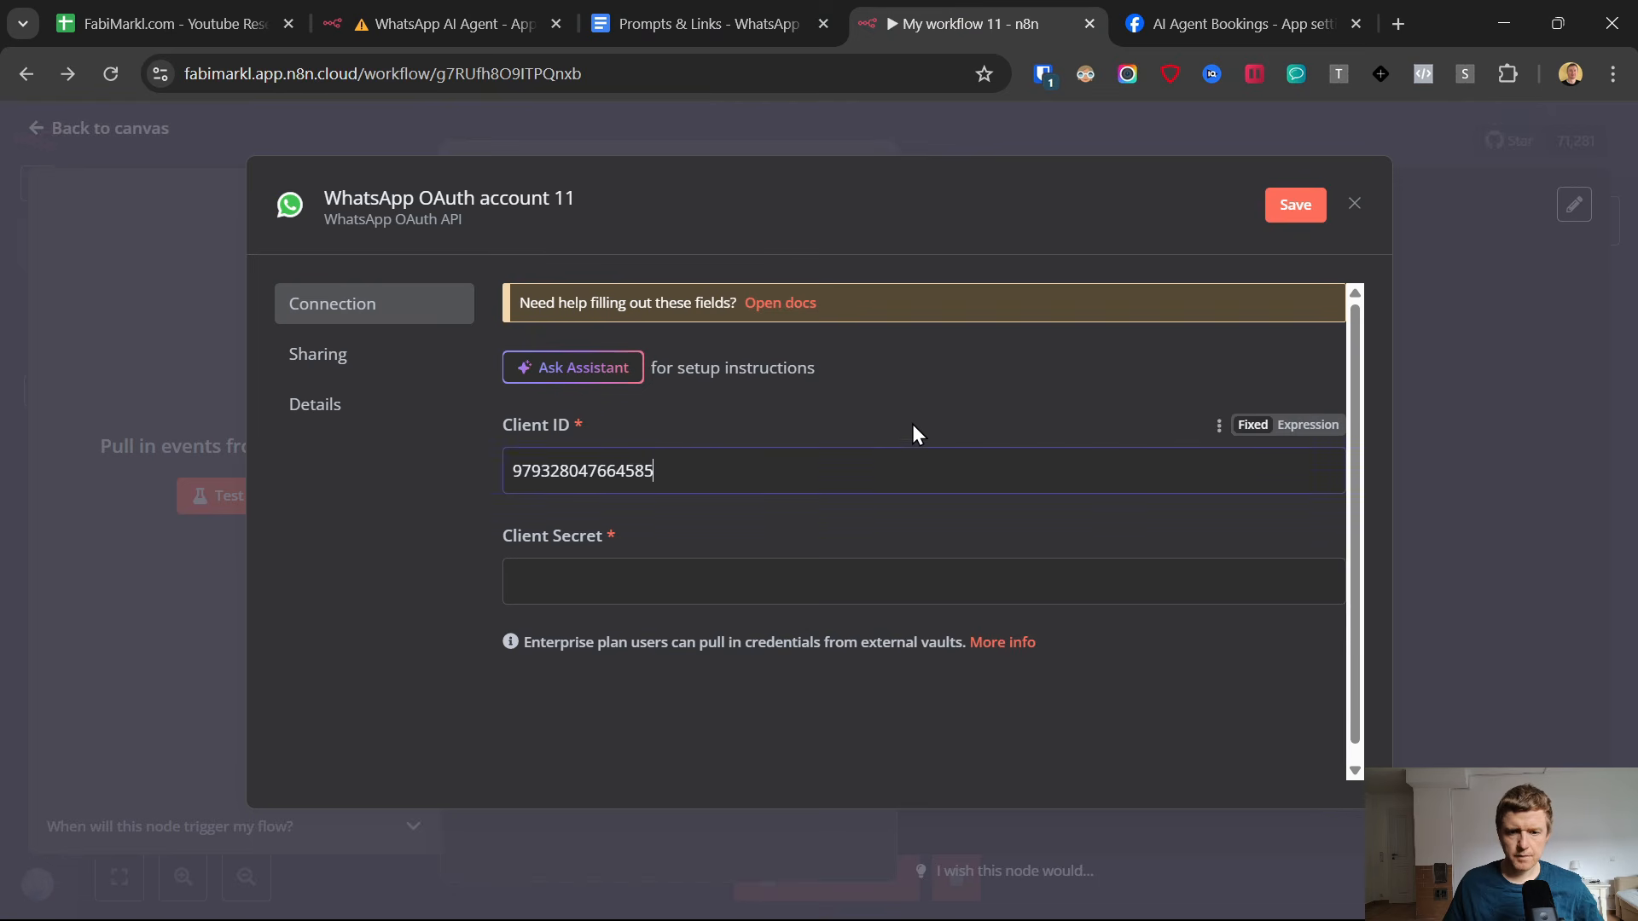
Reveal the Meta app secret, paste it as the n8n credential's Client Secret, save the credential and return to the canvas.
click(1175, 23)
click(1489, 334)
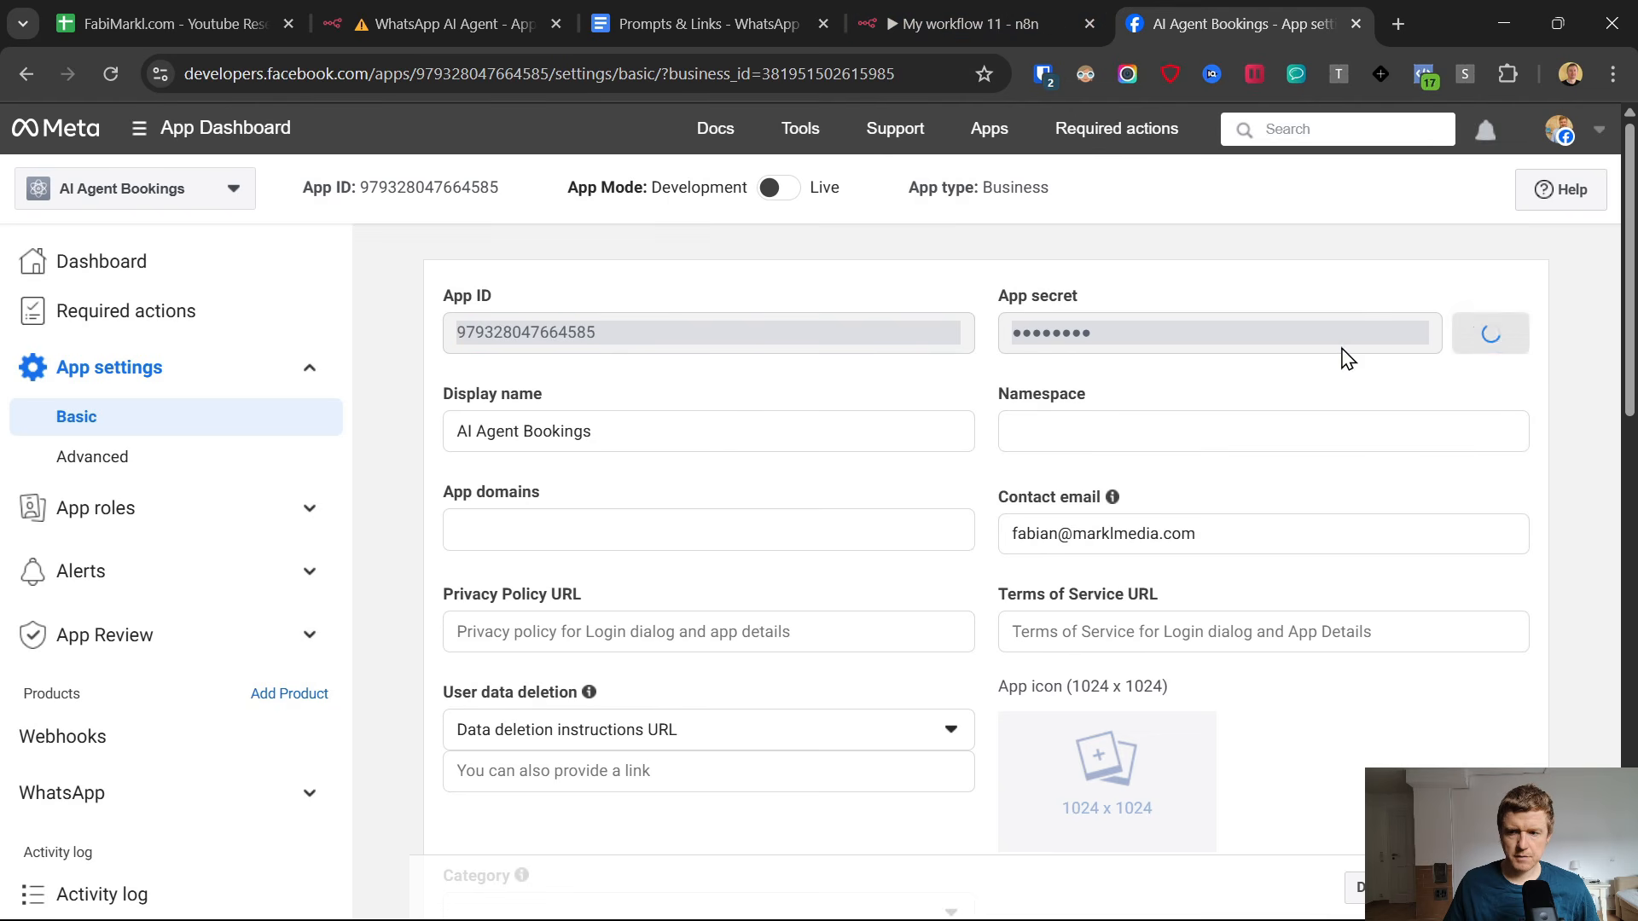
double_click(1143, 333)
right_click(1147, 333)
click(1005, 355)
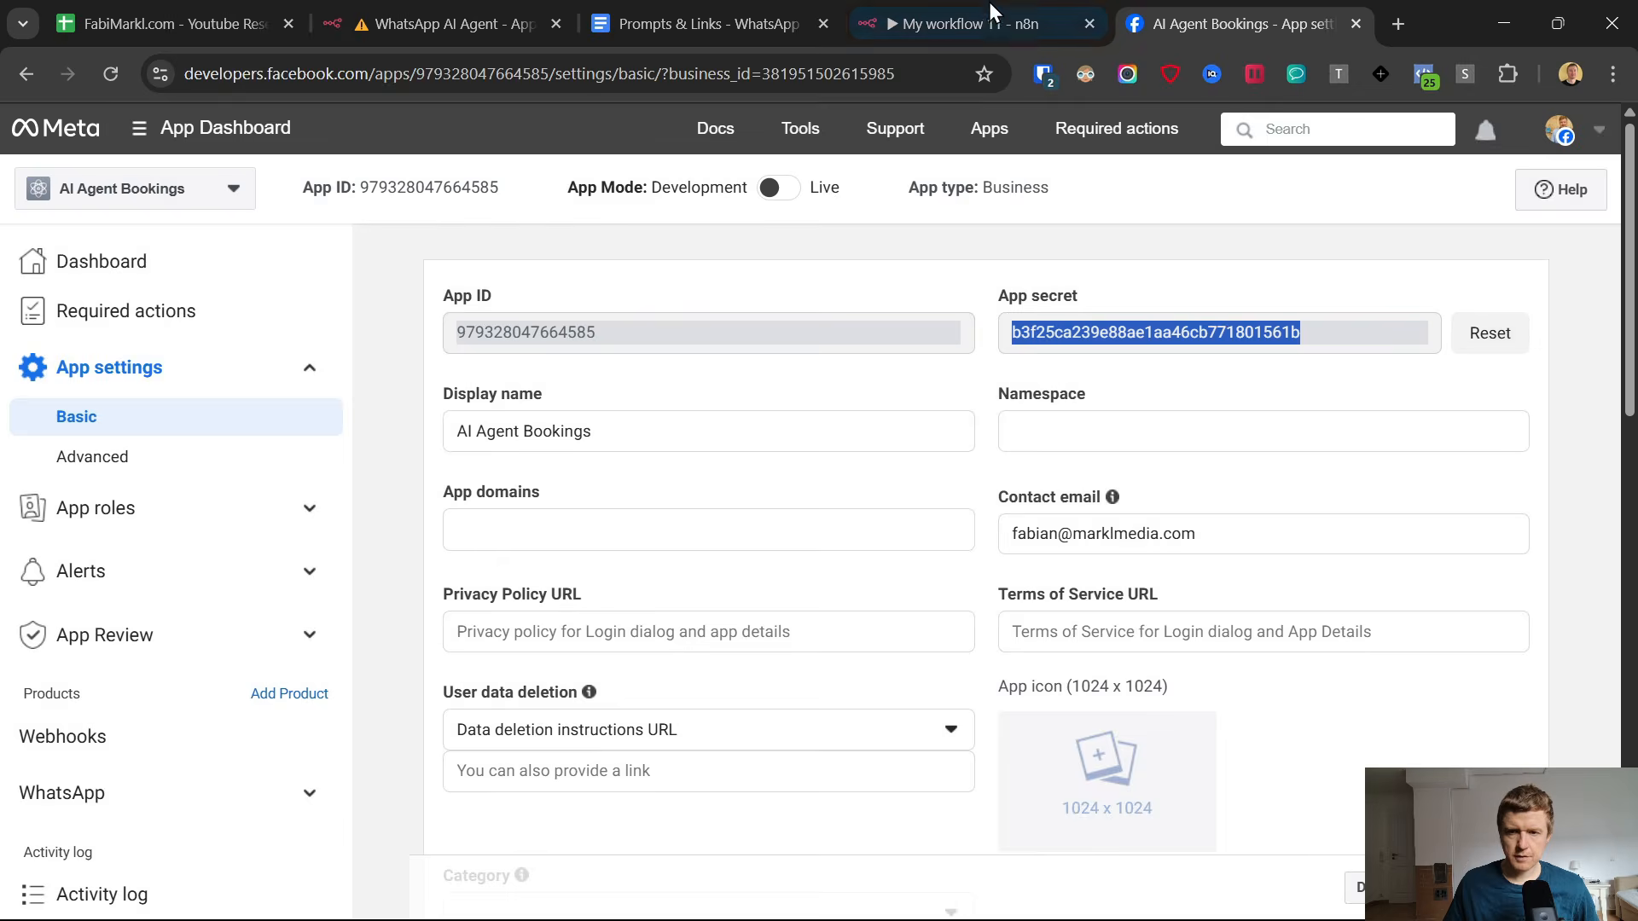
click(968, 23)
click(668, 585)
key(ctrl+v)
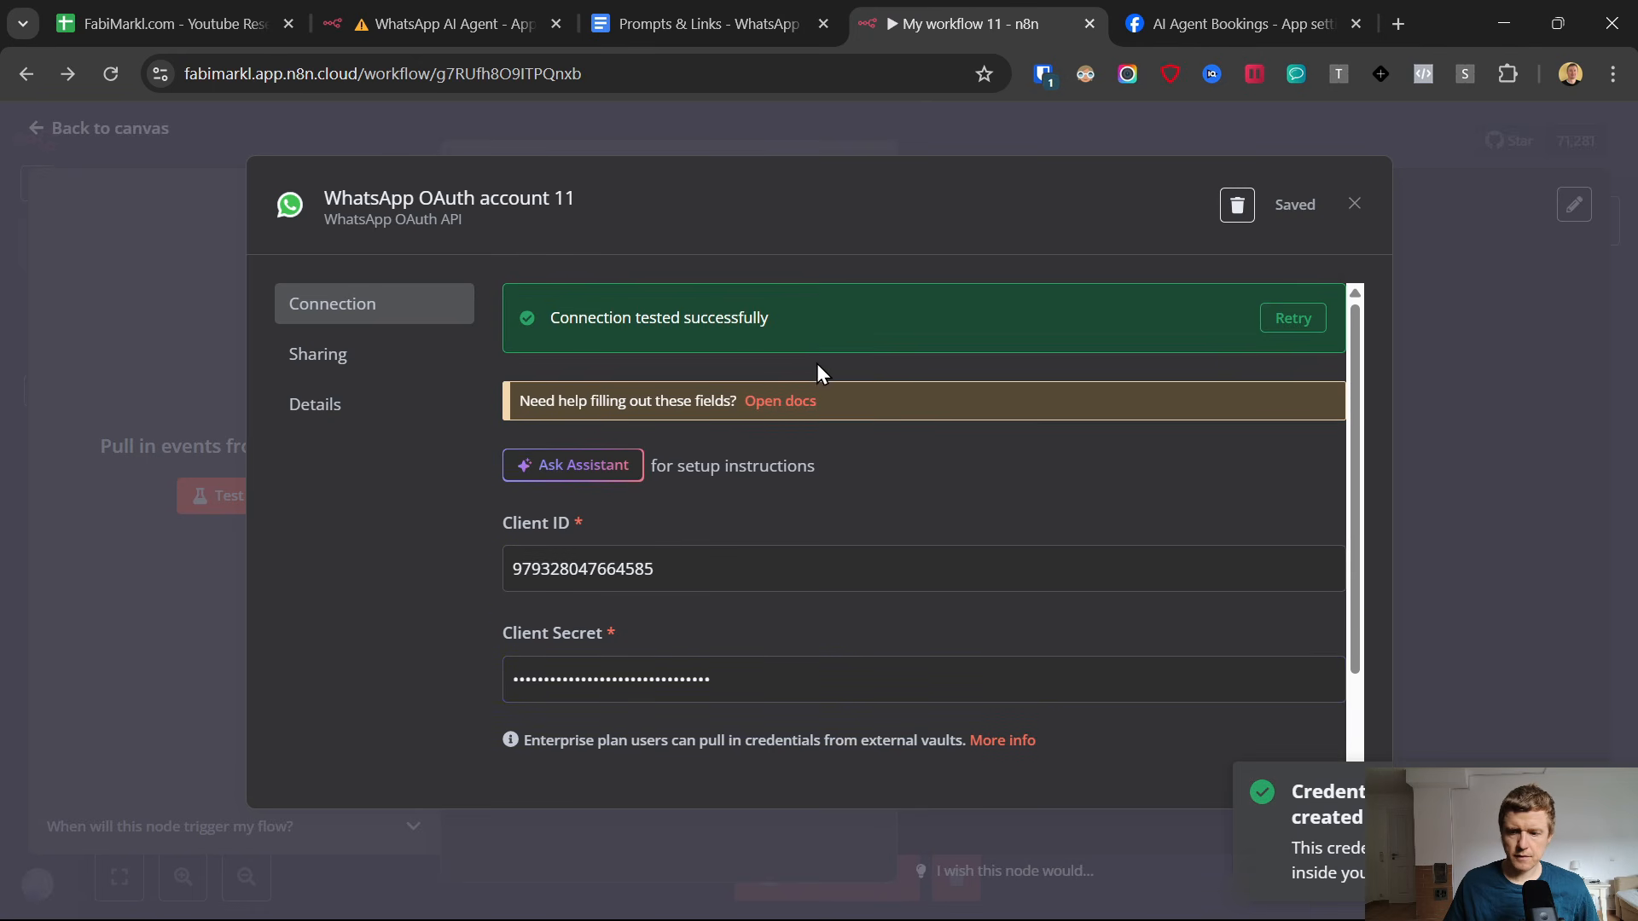
click(1353, 204)
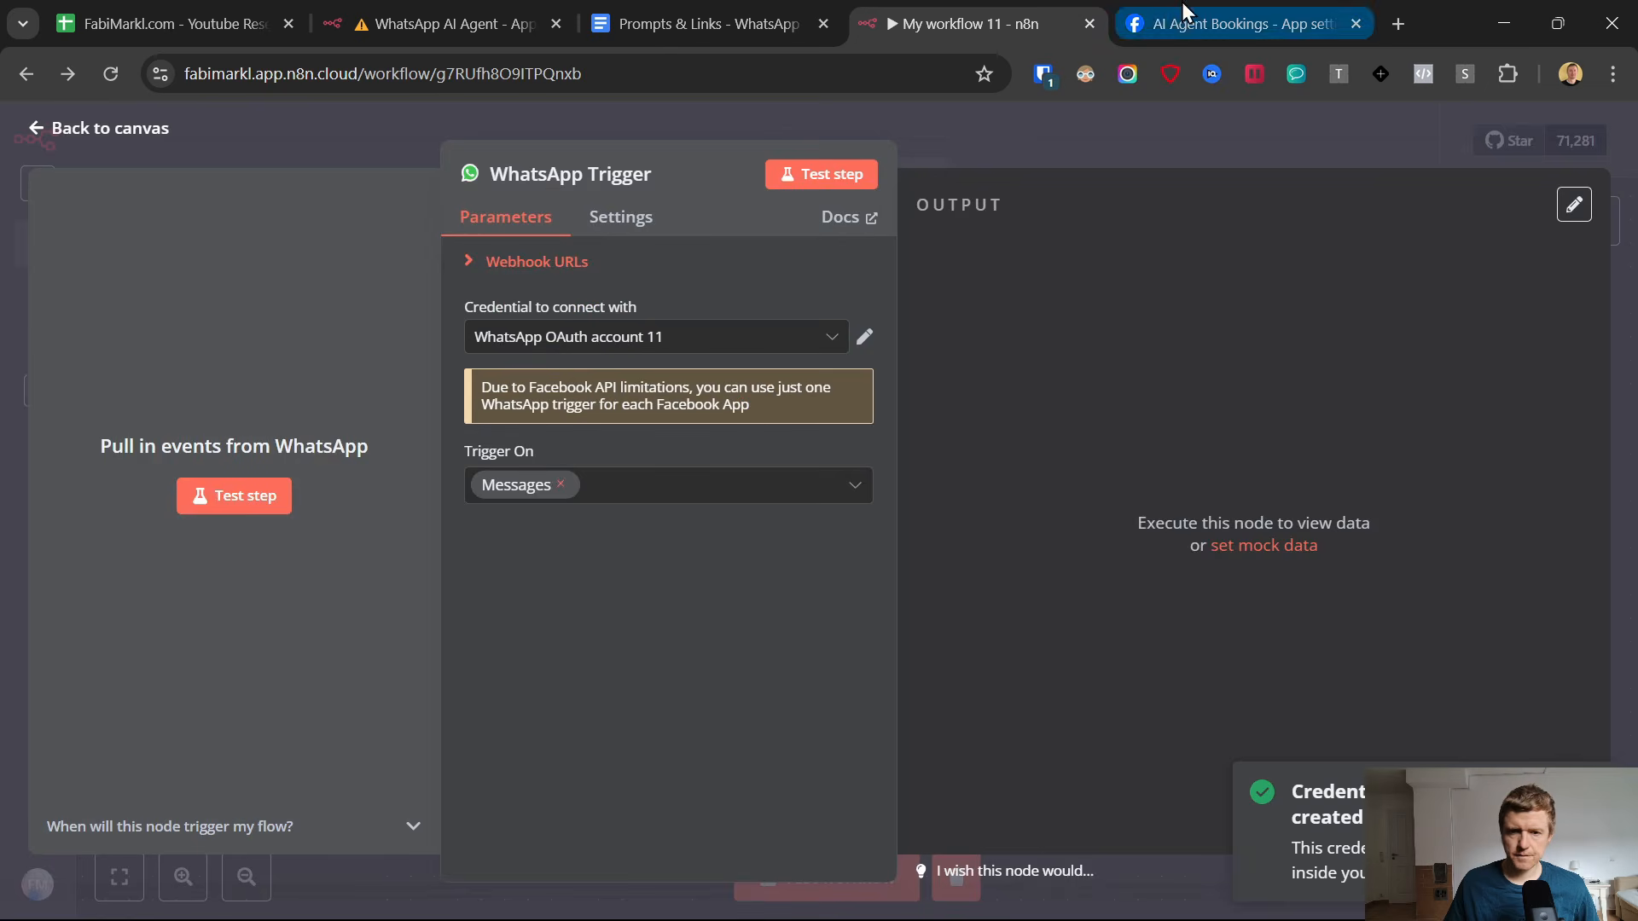
click(53, 128)
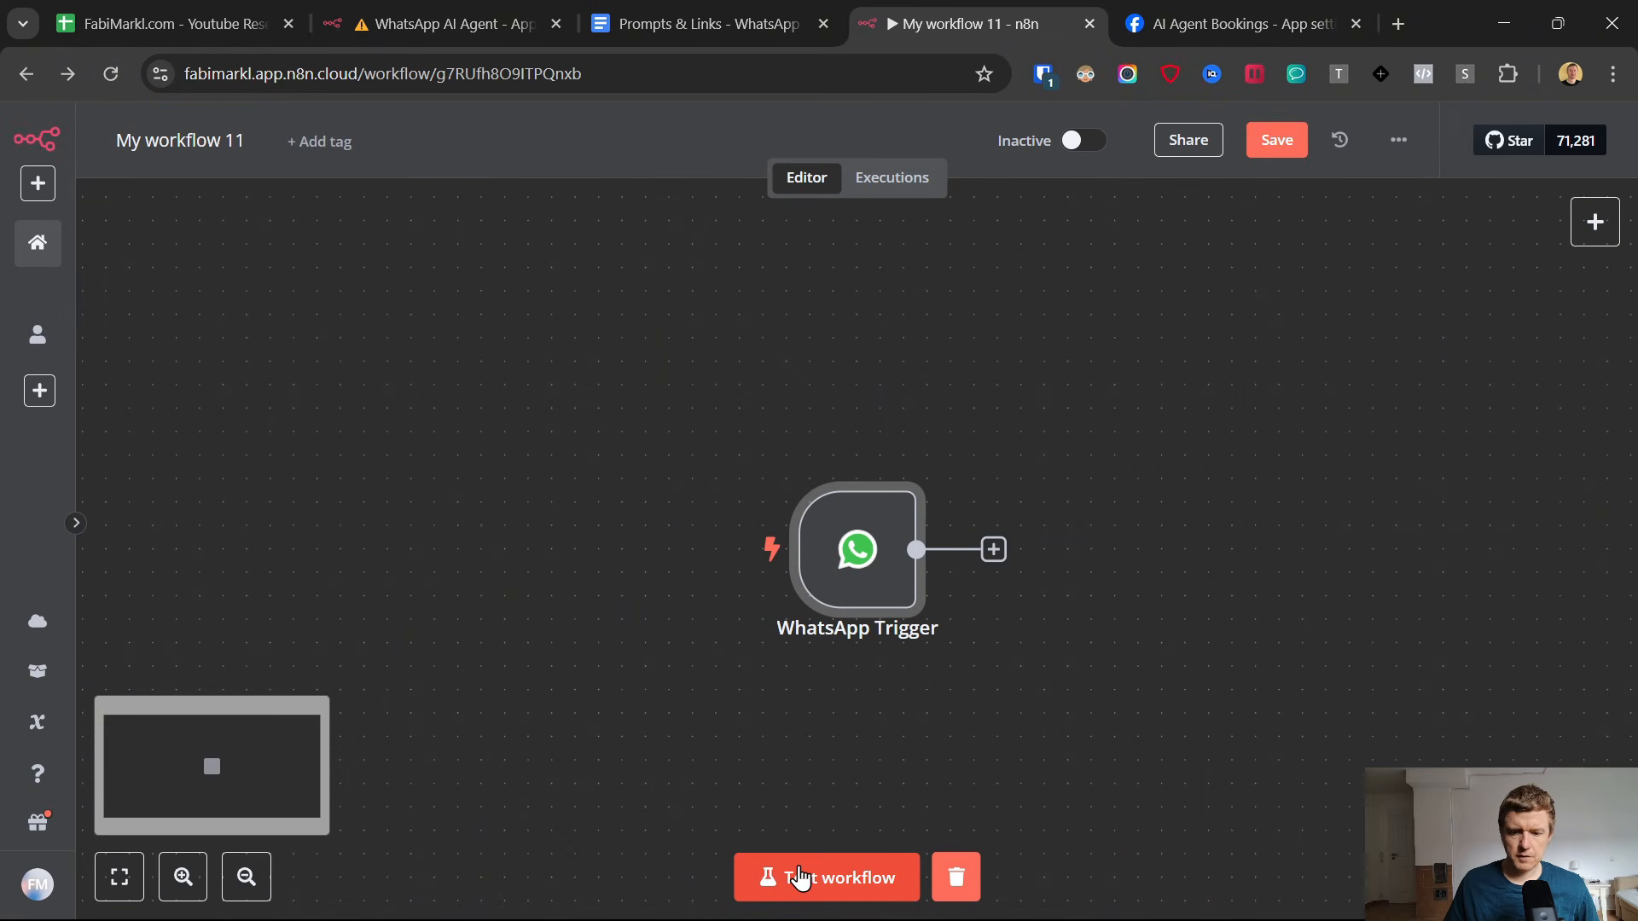
Switch to the Meta app's WhatsApp API setup and choose the saved recipient phone number for test messages.
click(1232, 12)
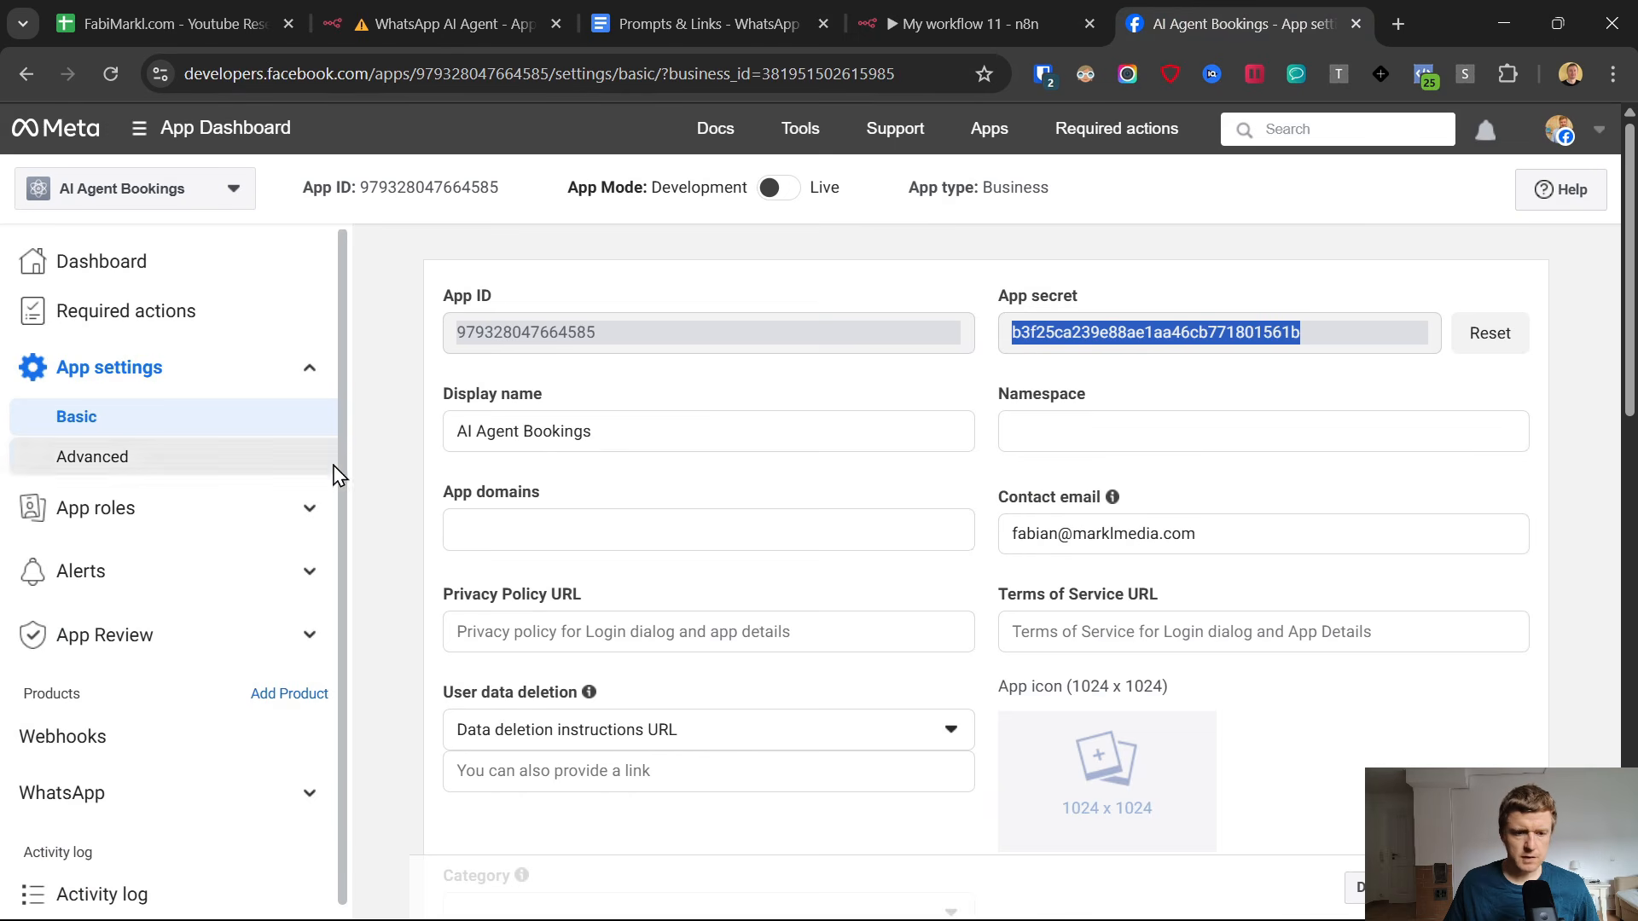
click(117, 798)
scroll(121, 751, down, 2)
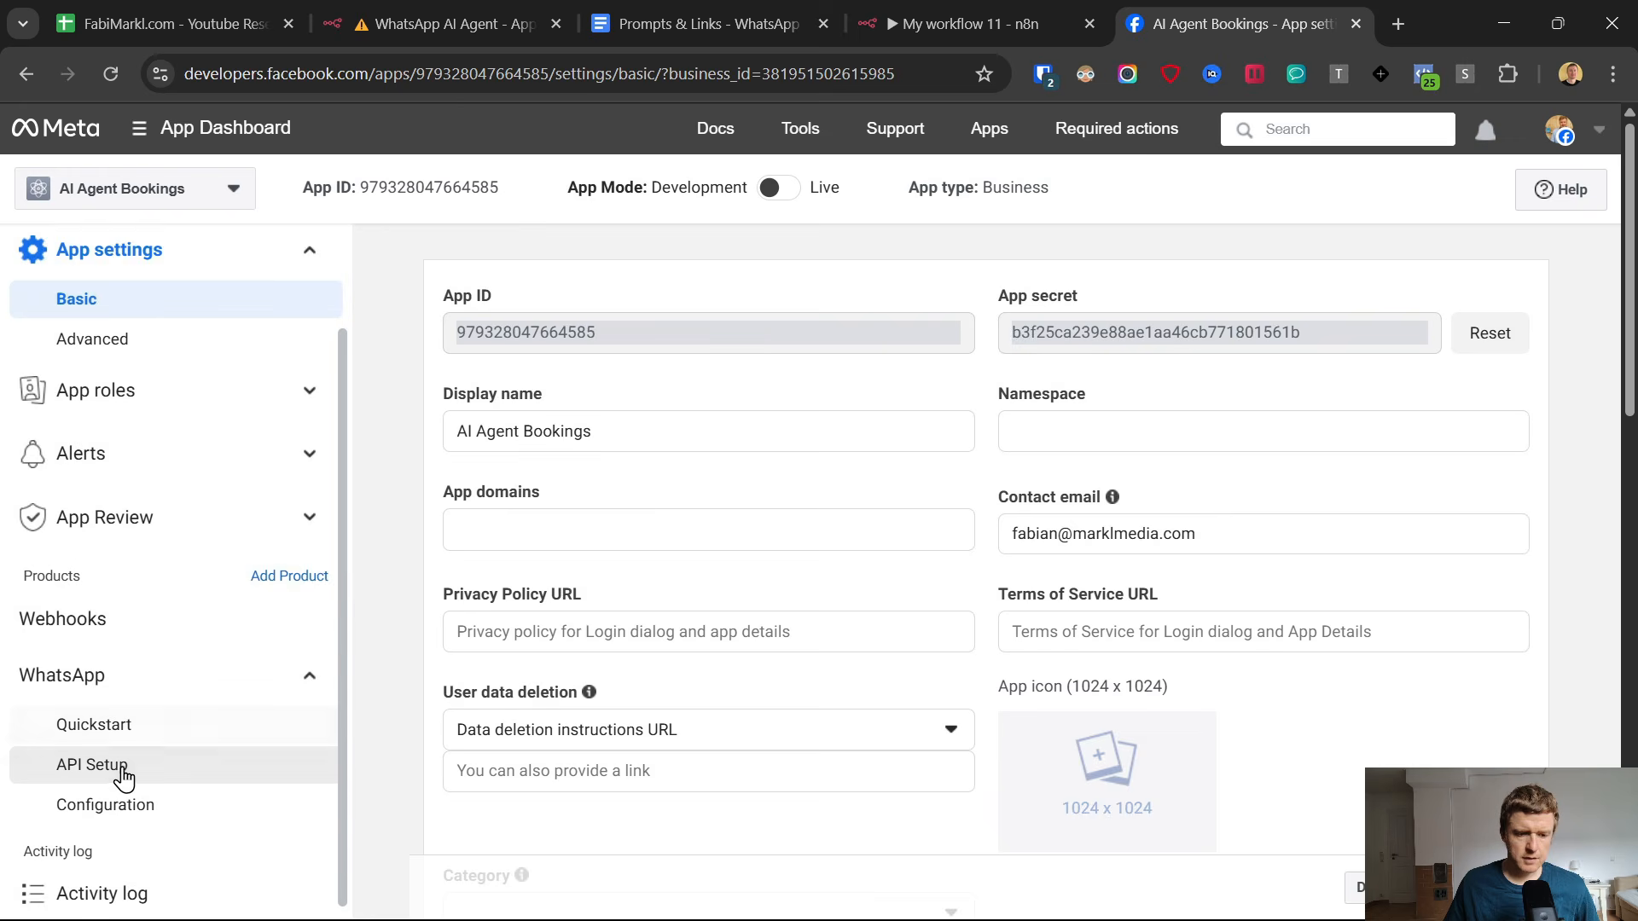
click(120, 773)
scroll(819, 332, down, 2)
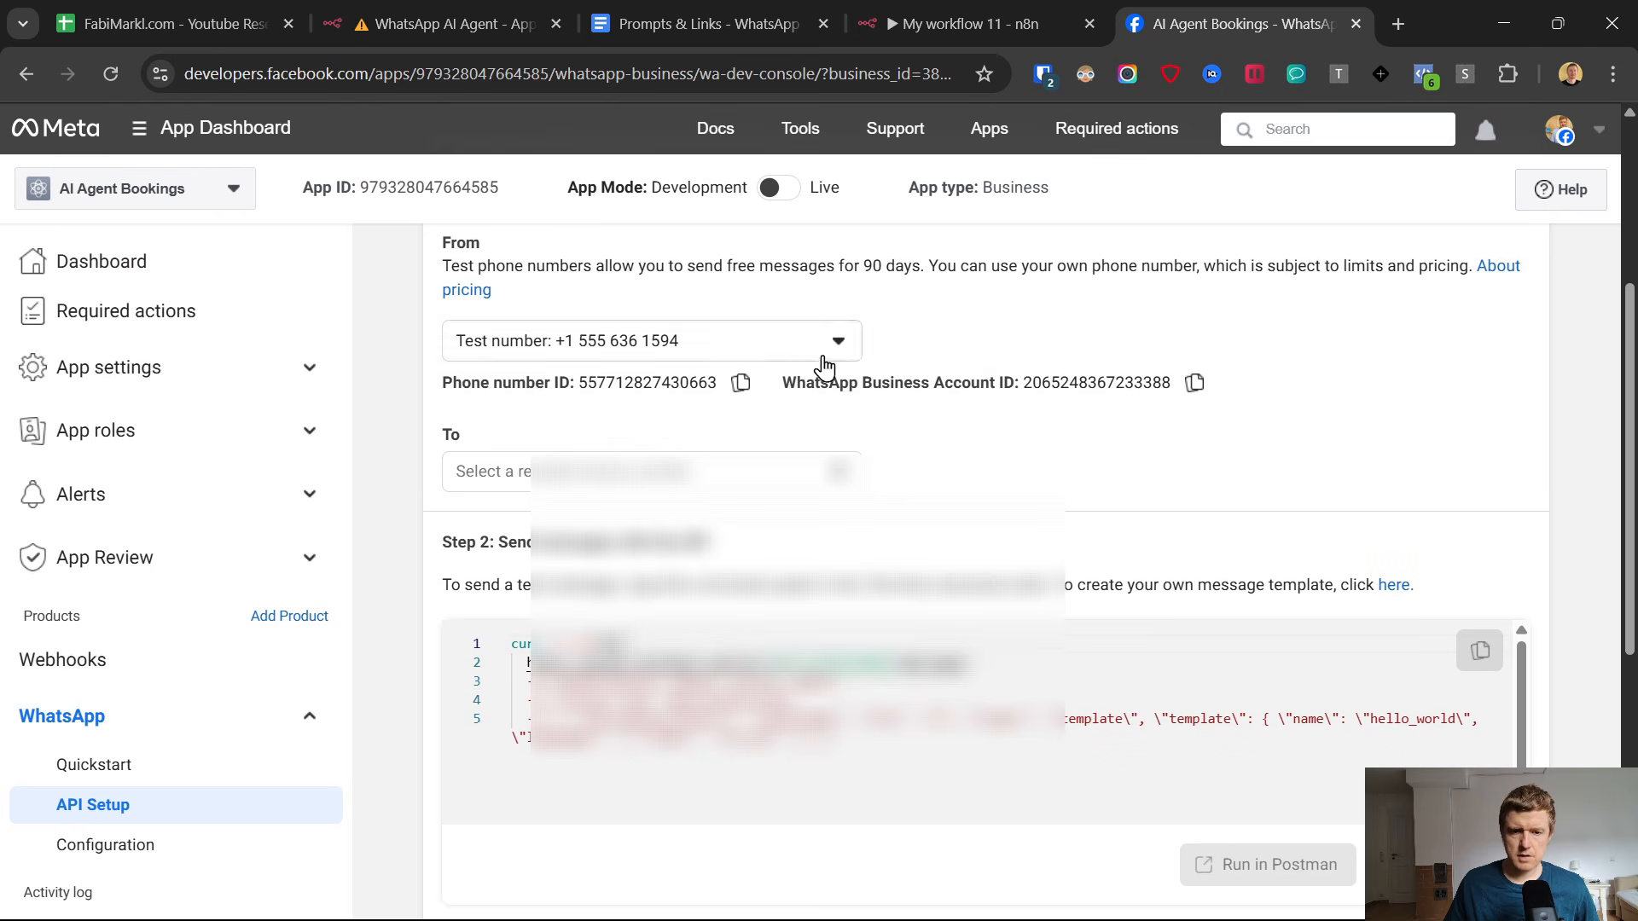
click(678, 471)
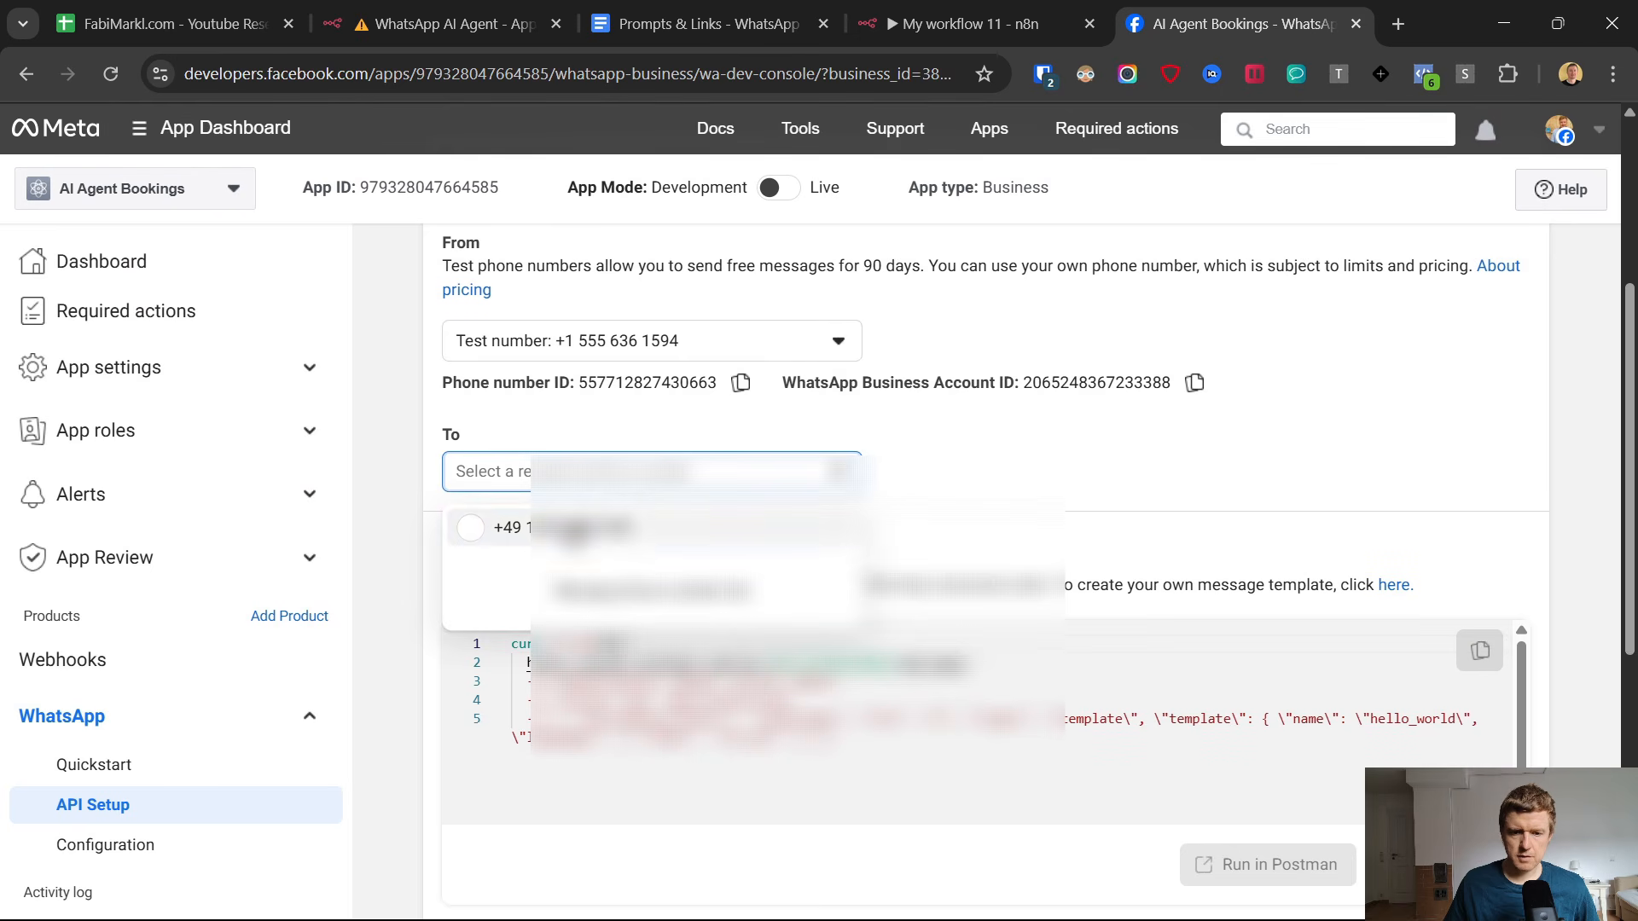
click(580, 522)
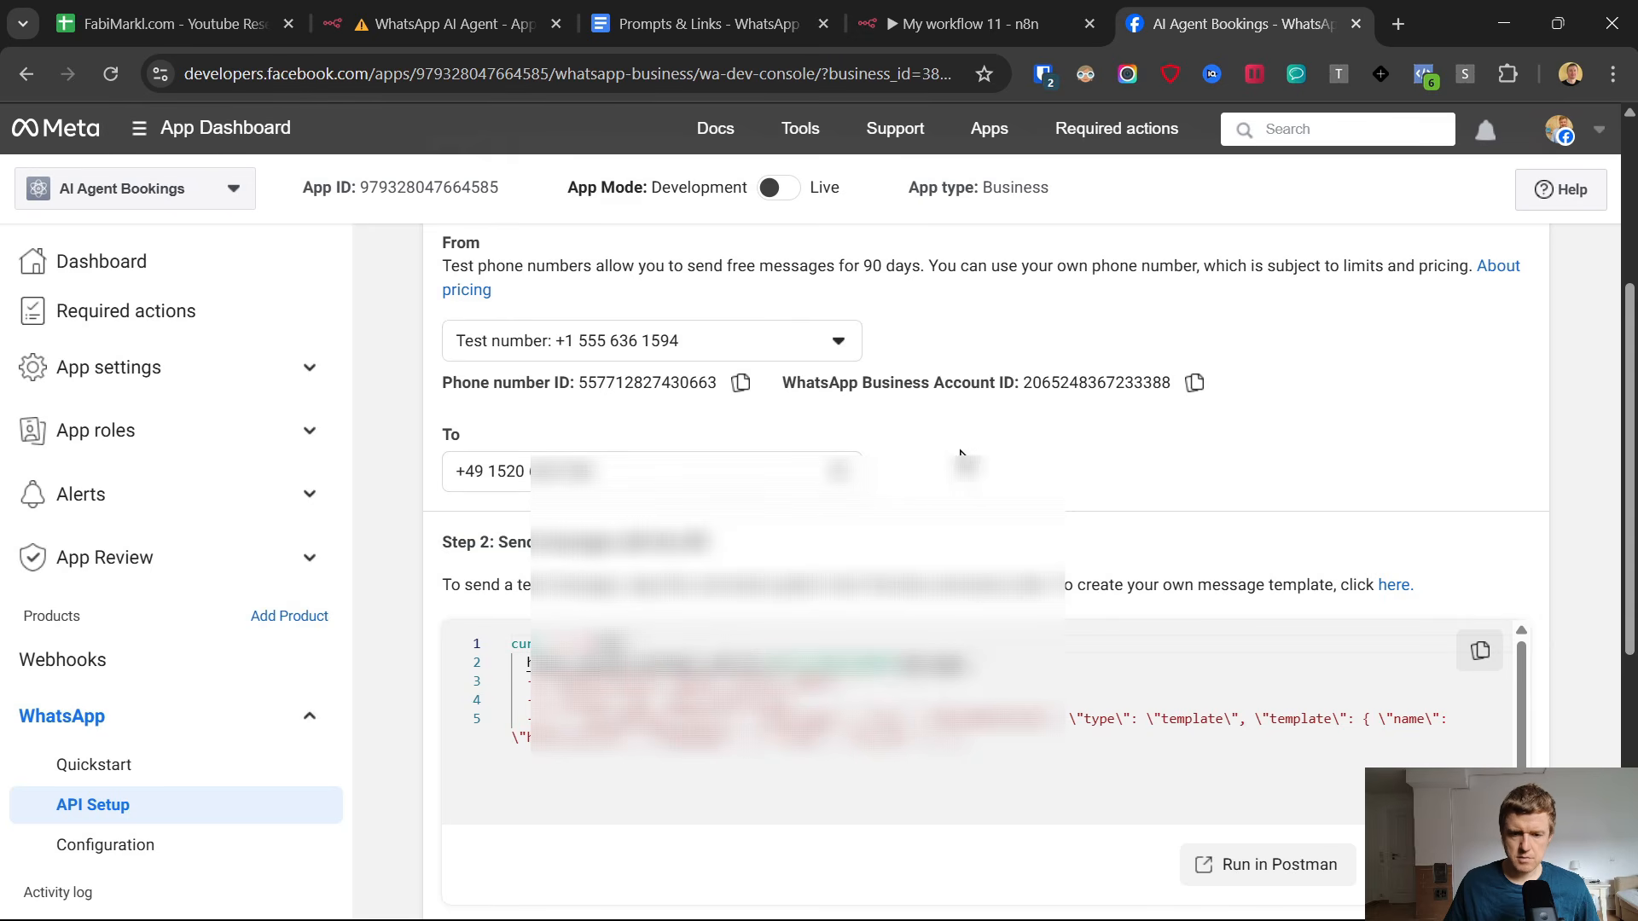
Generate a new WhatsApp access token and send the hello_world template test message to the chosen recipient.
scroll(993, 491, up, 4)
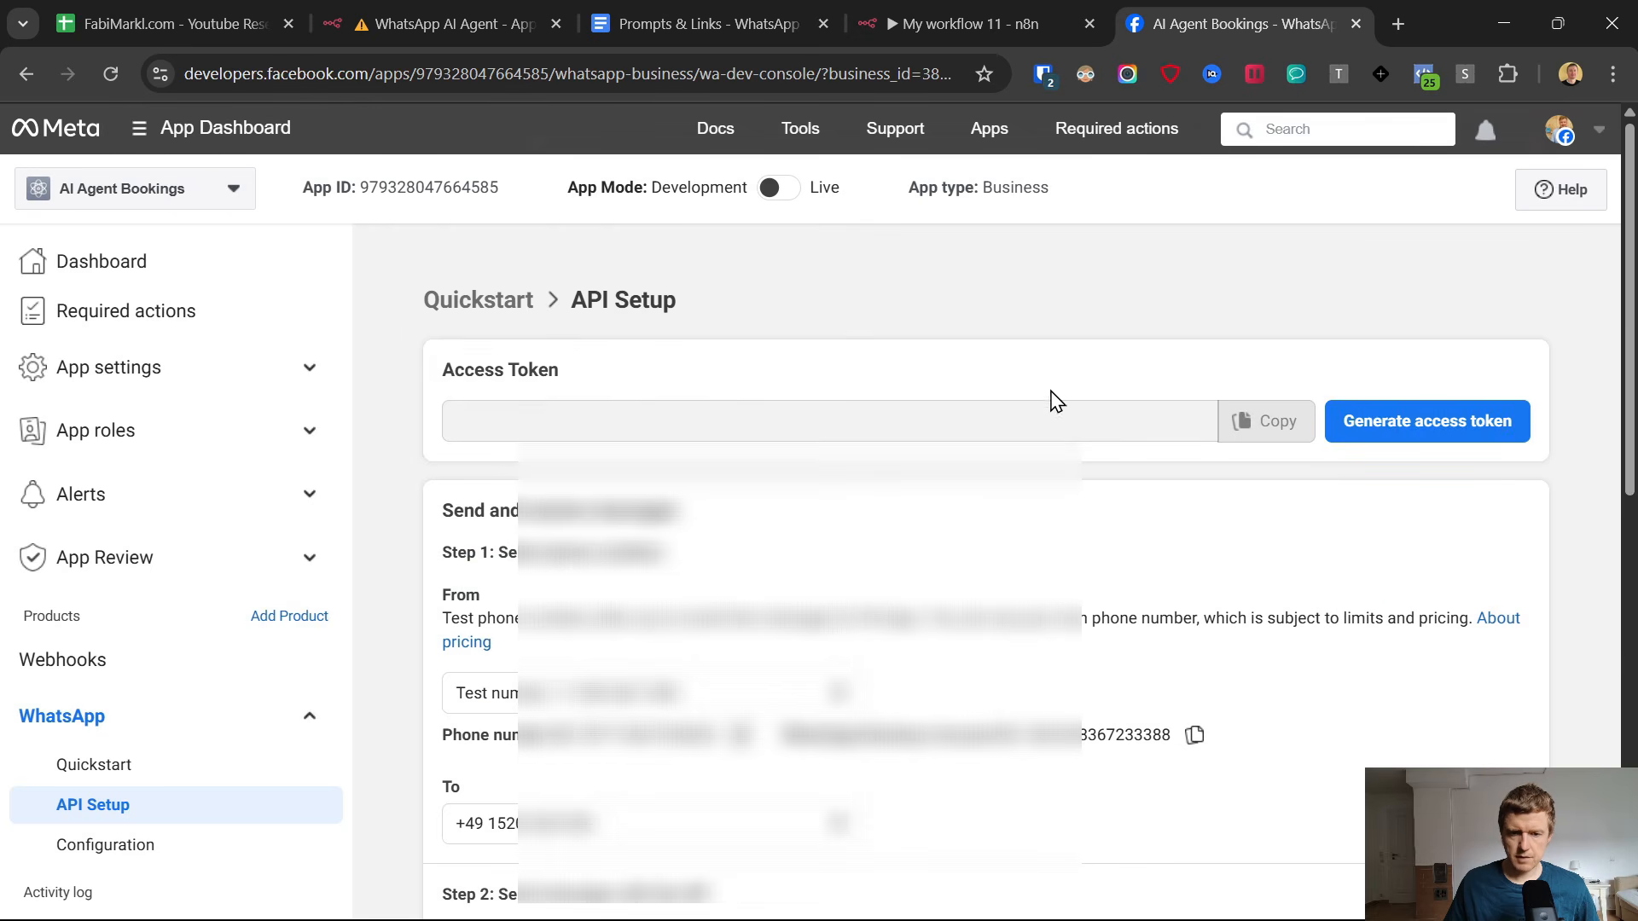
click(1381, 430)
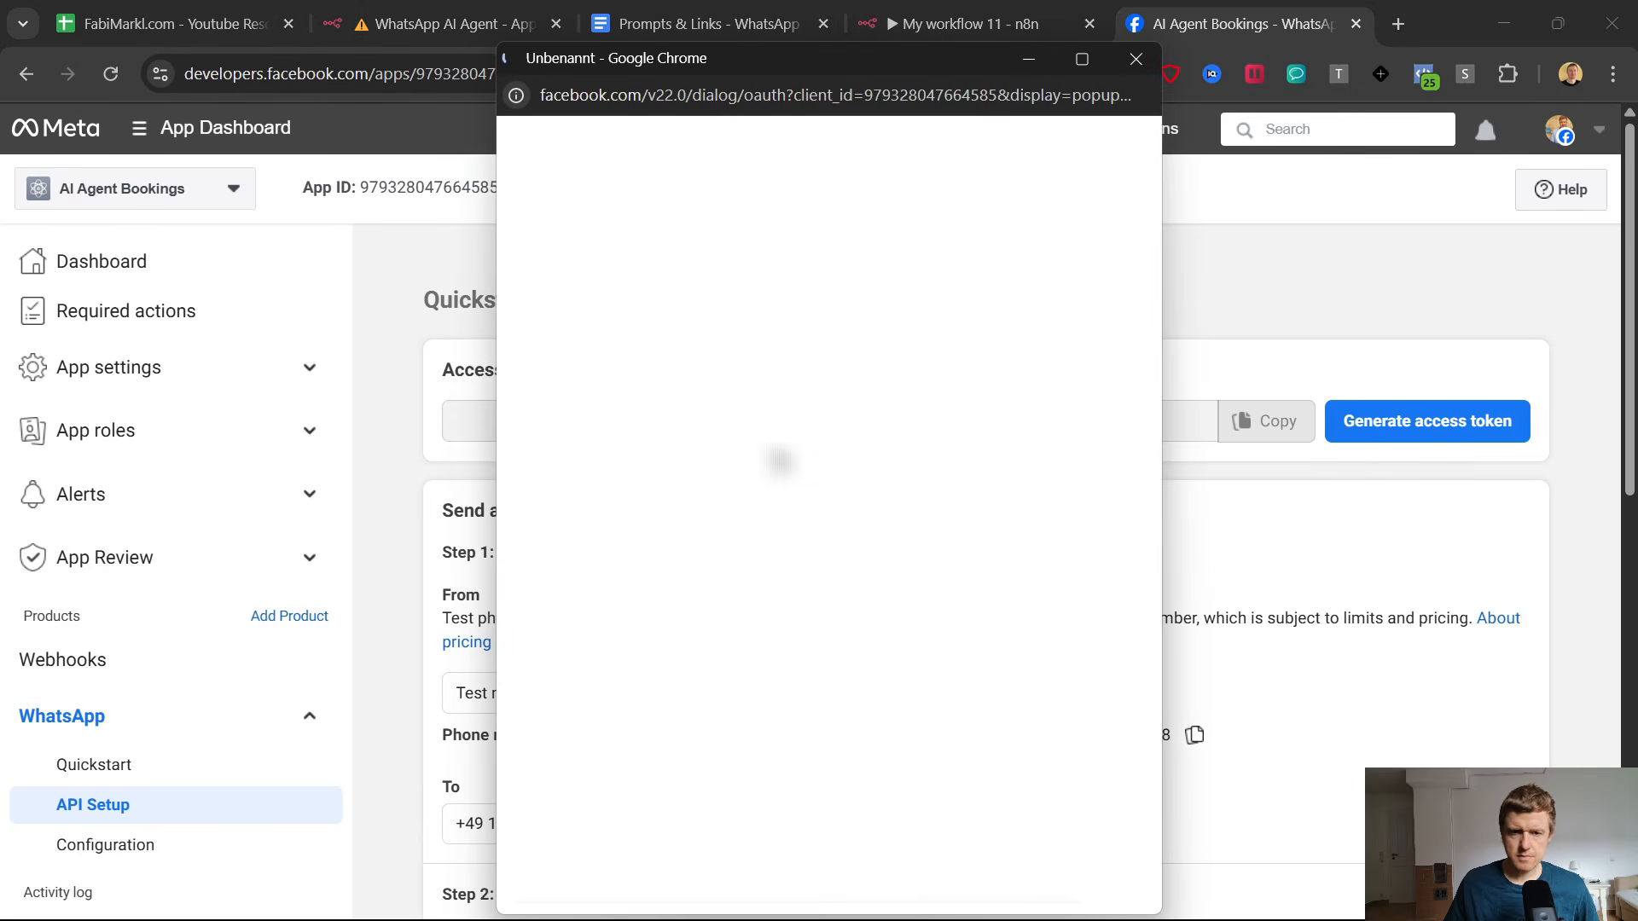
click(1029, 855)
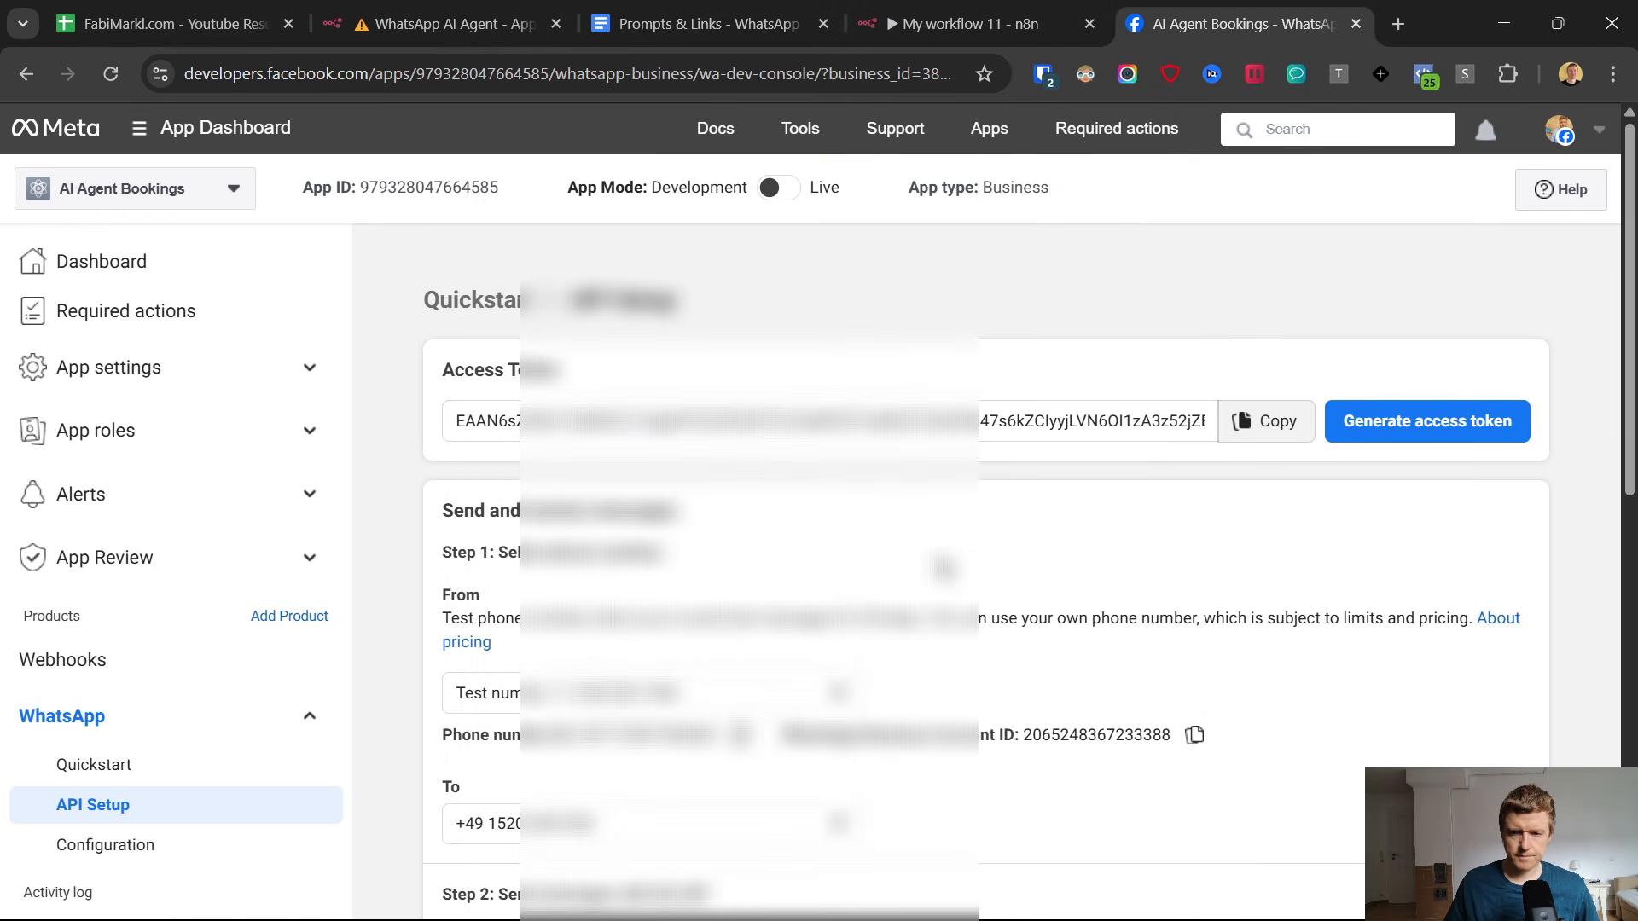
scroll(1240, 504, down, 8)
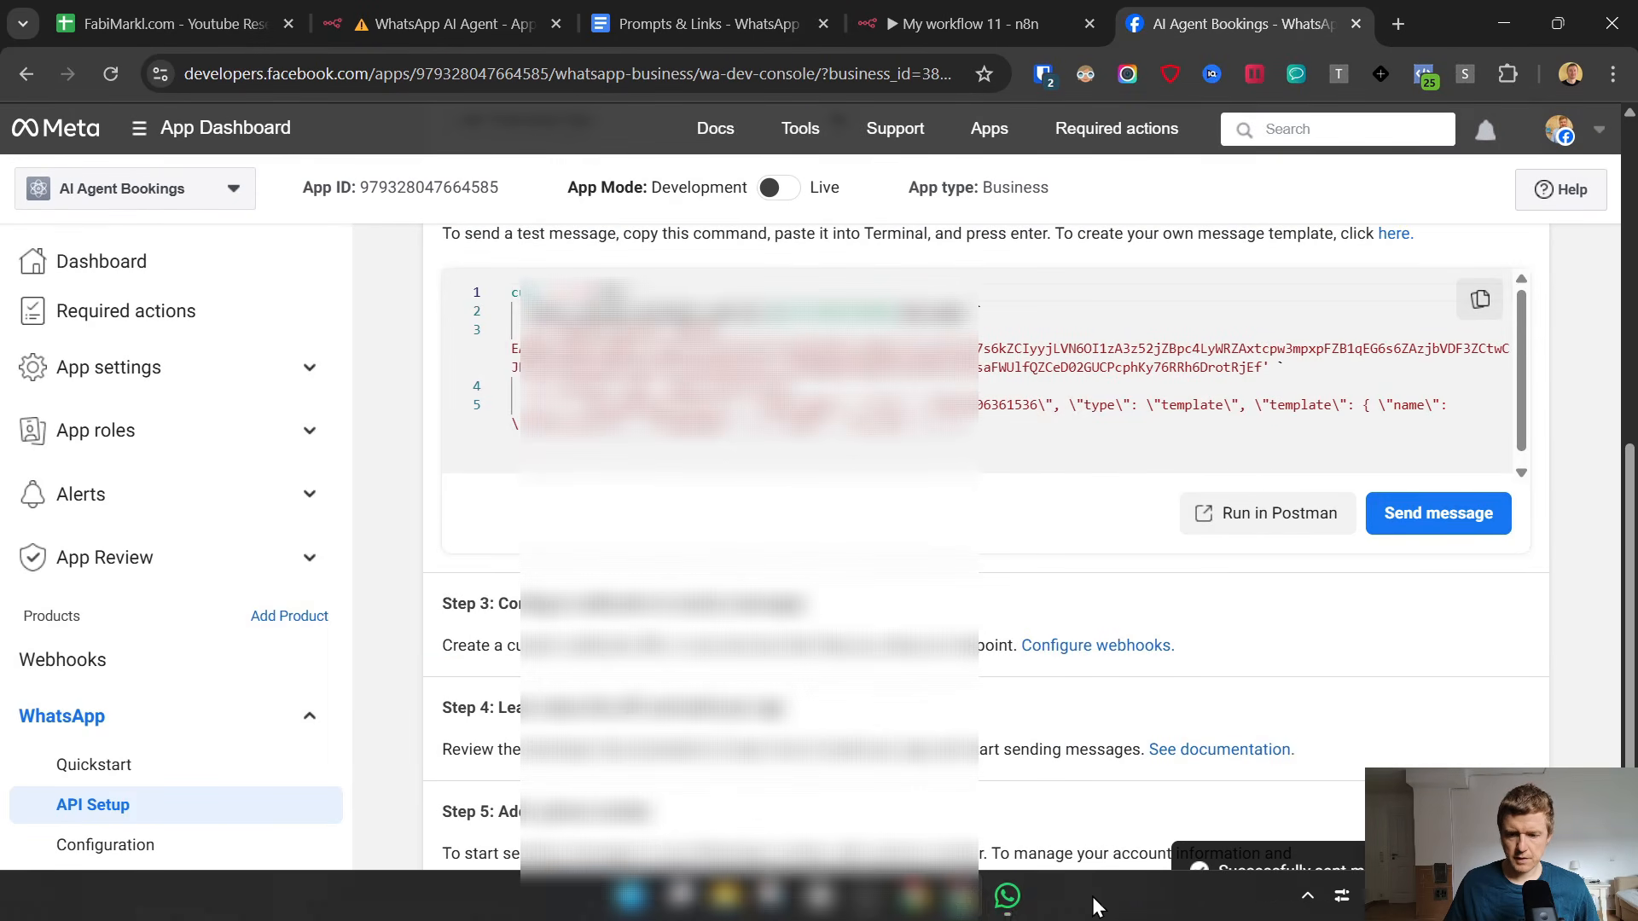
Switch to the WhatsApp desktop app and examine the Hello World sample message in the AI Agent chat.
click(693, 10)
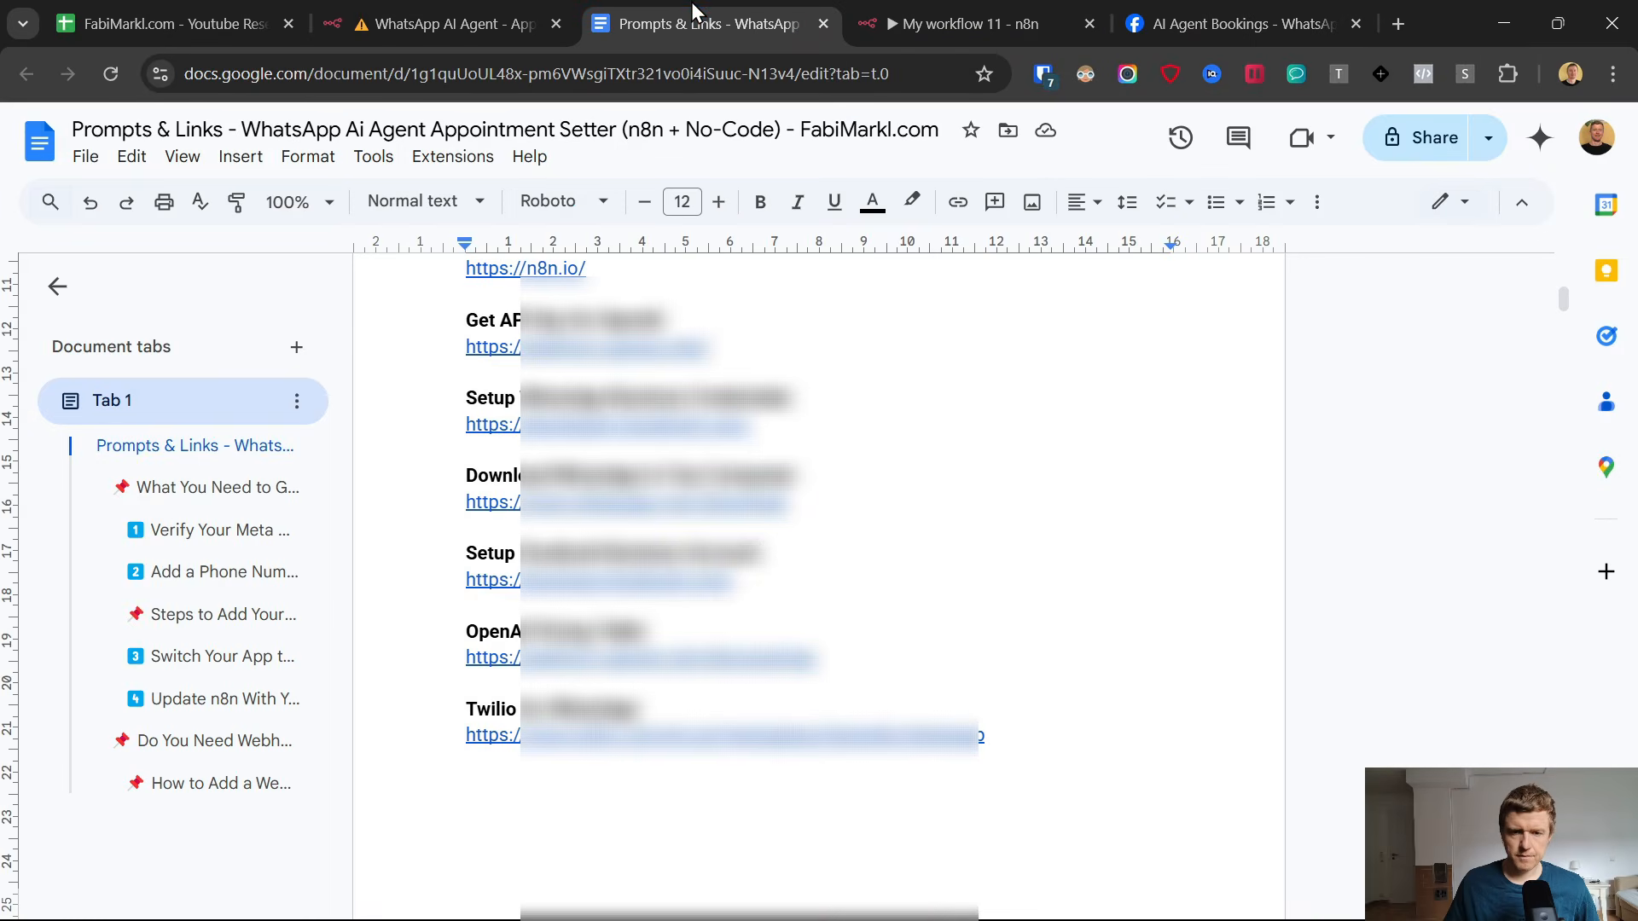
click(1009, 900)
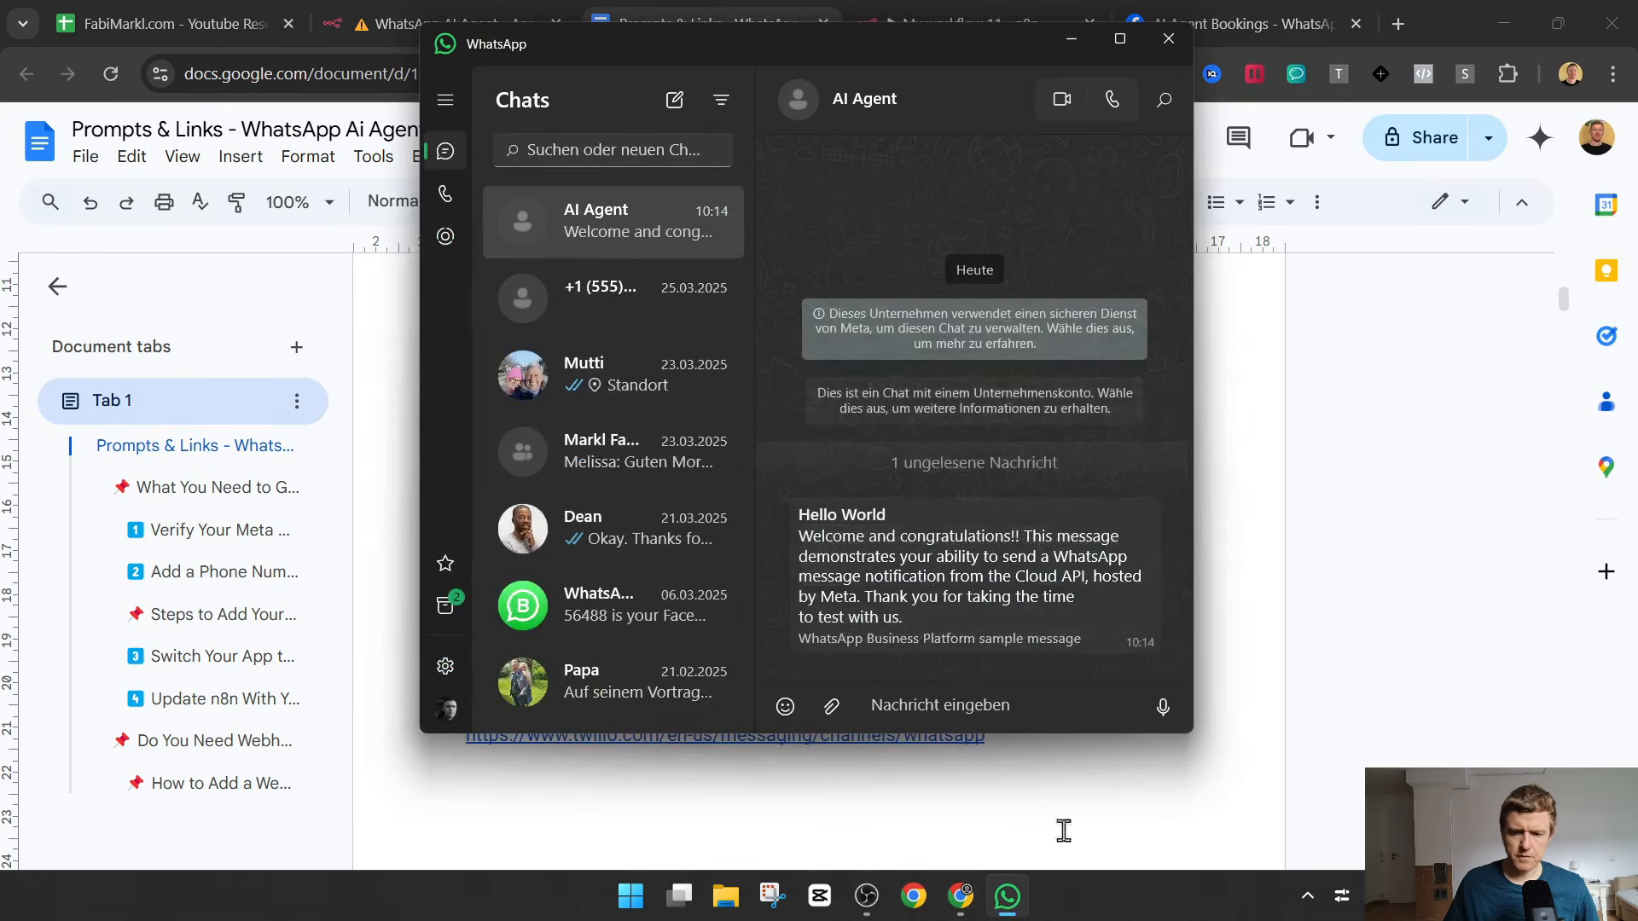
drag(799, 536, 1043, 616)
click(1341, 515)
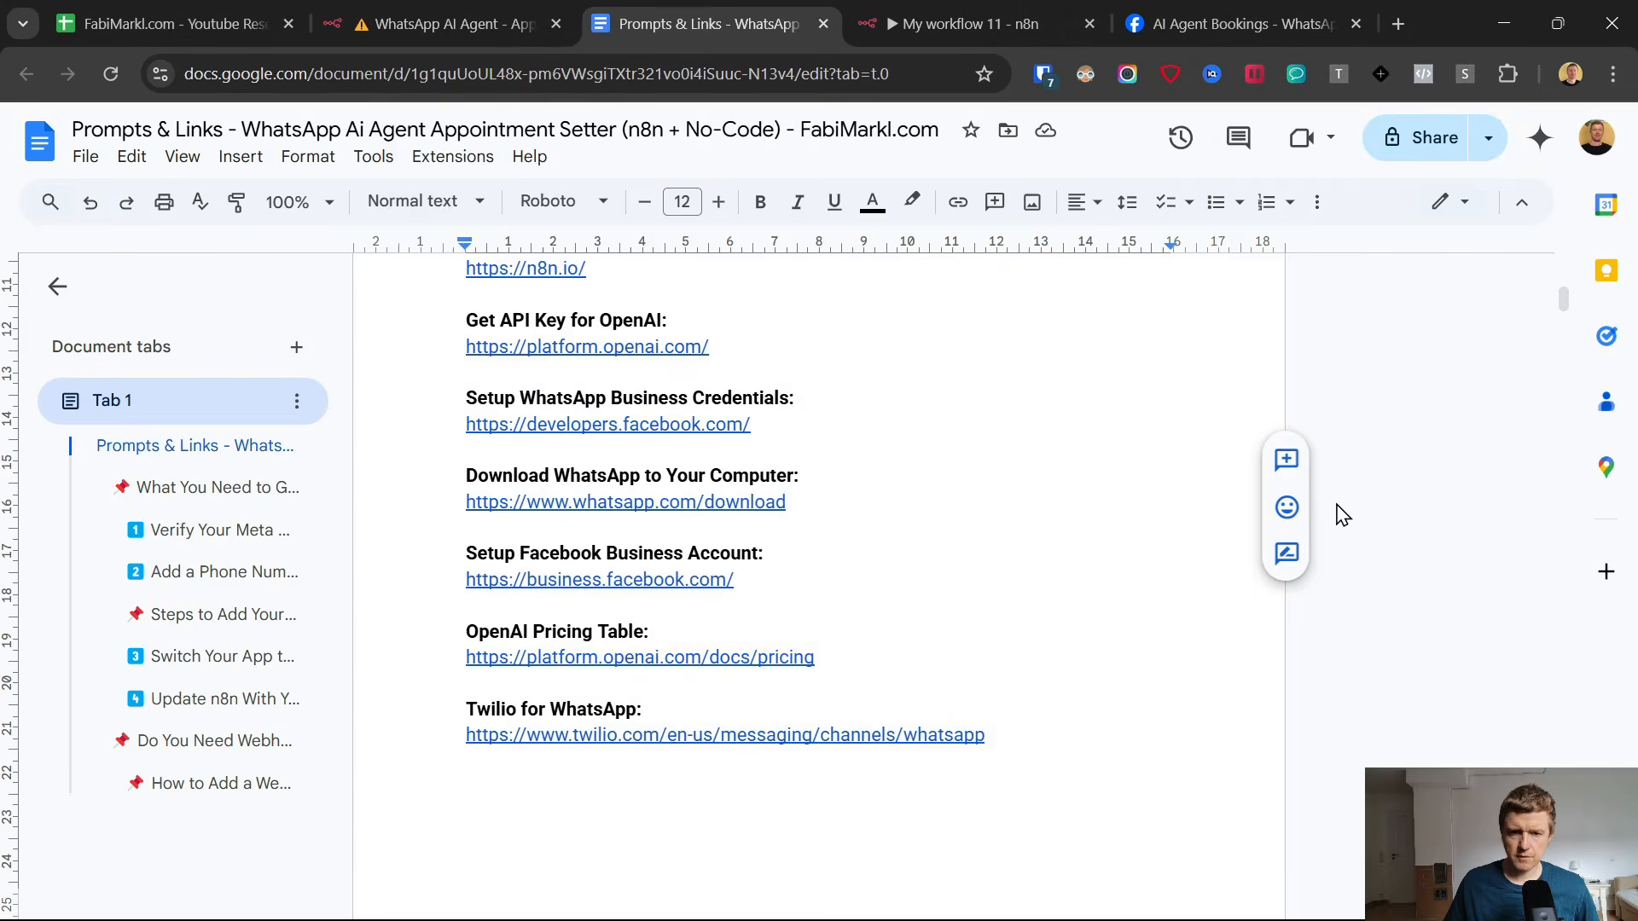
View the WhatsApp download page linked in the document, and close it to return to the n8n workflow.
click(640, 502)
click(702, 538)
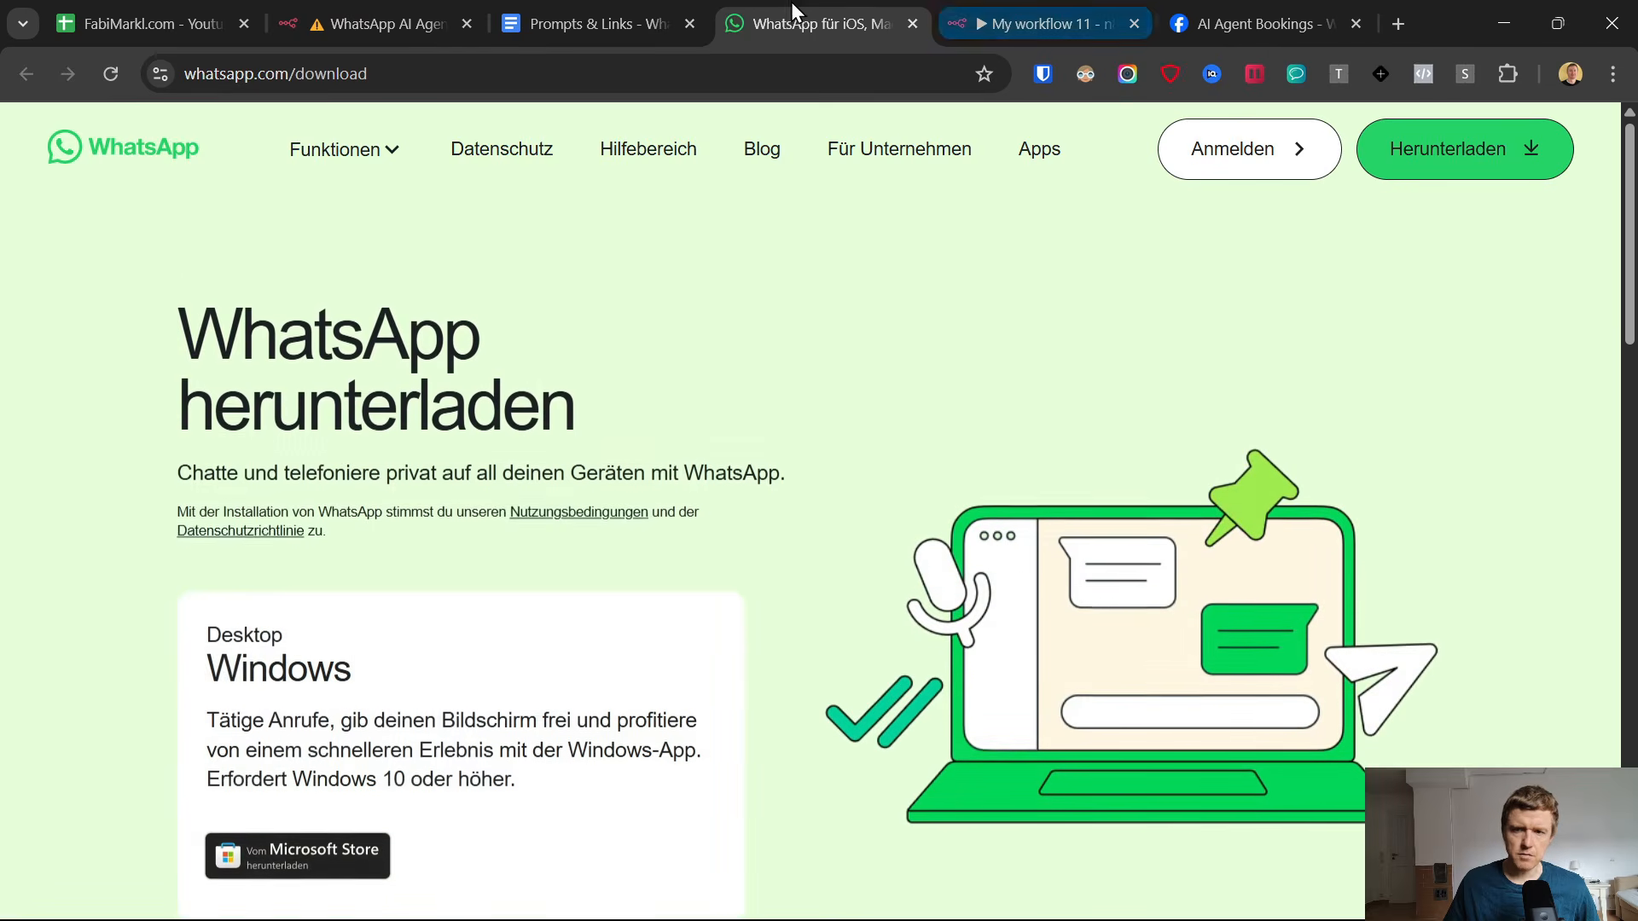
click(1058, 14)
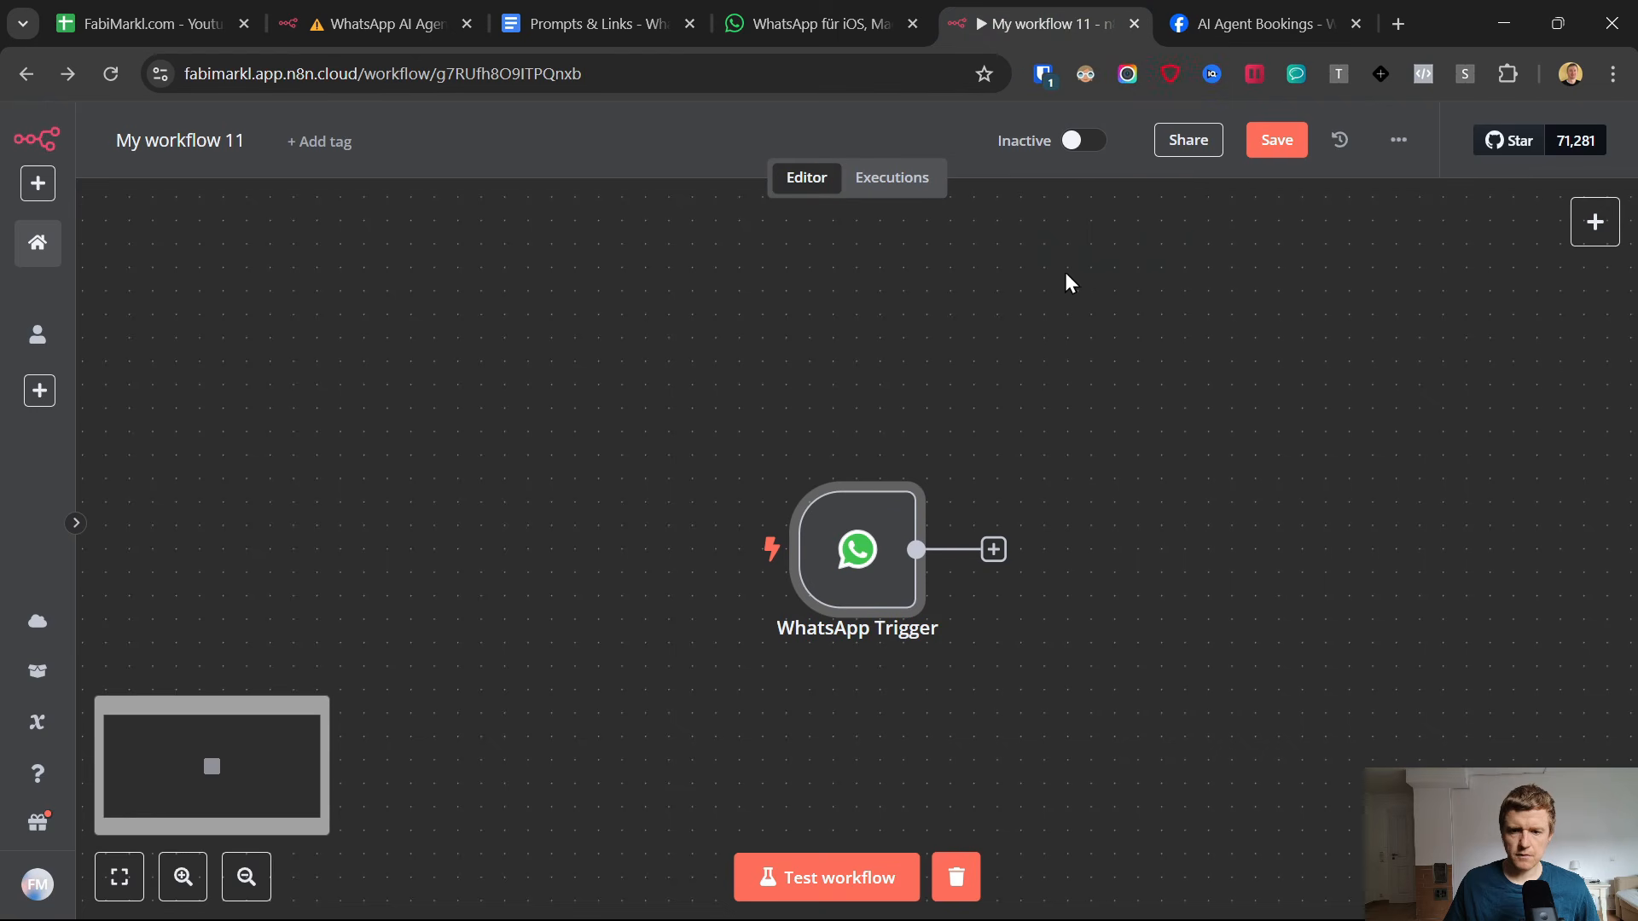
click(912, 25)
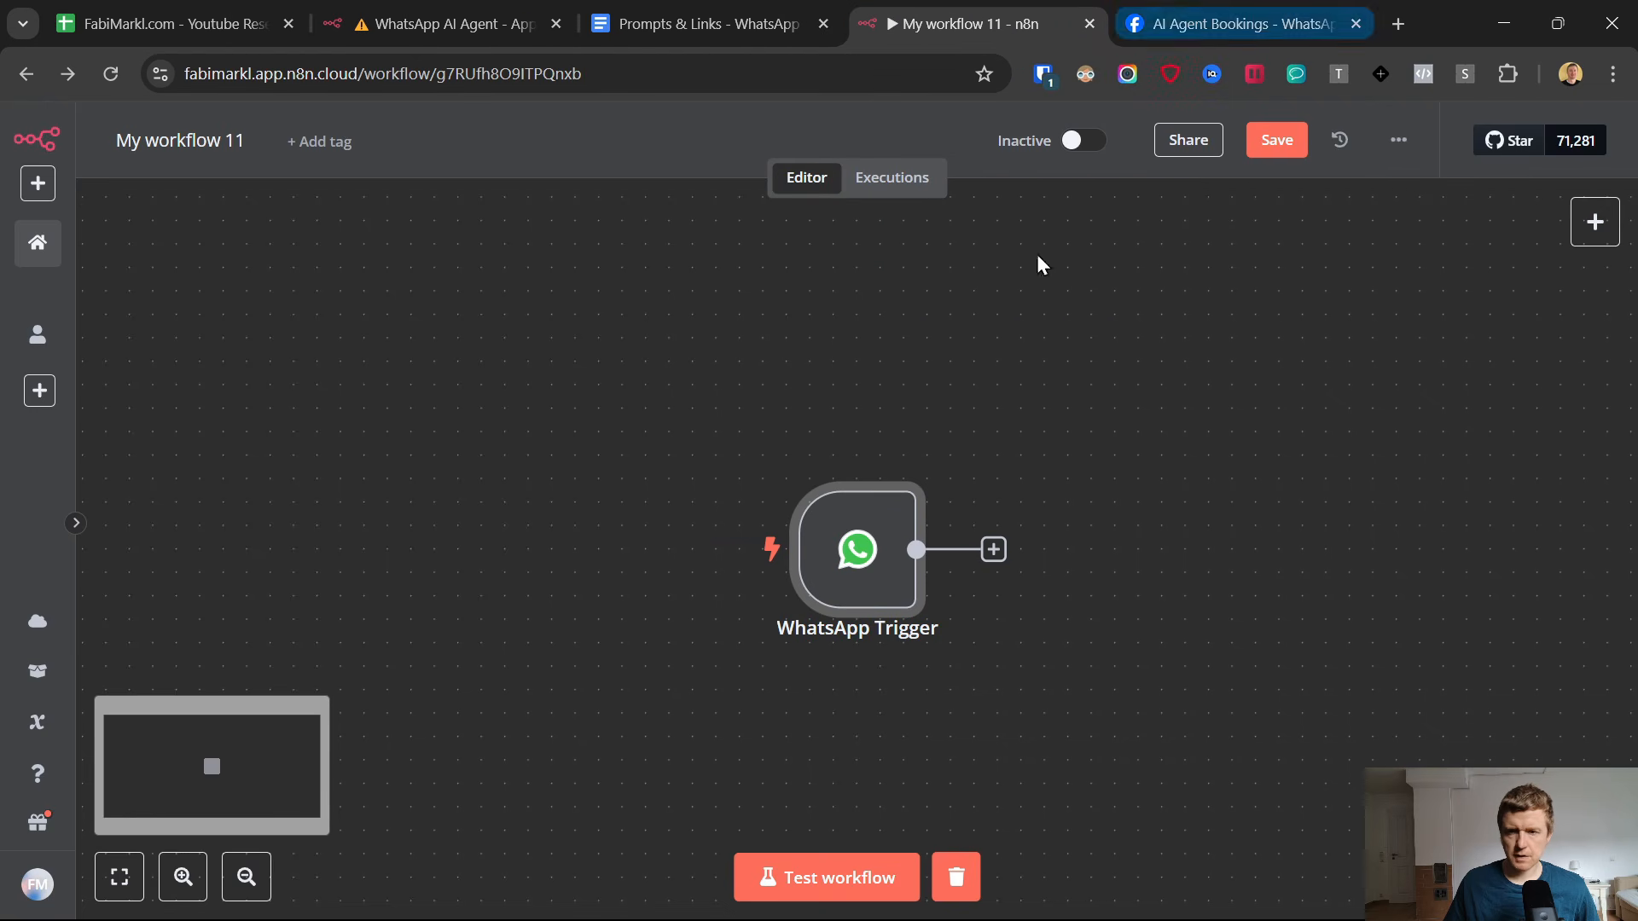
Start a test run of the workflow and send the message "test" to the AI Agent chat in WhatsApp.
click(826, 885)
mouse_move(1068, 881)
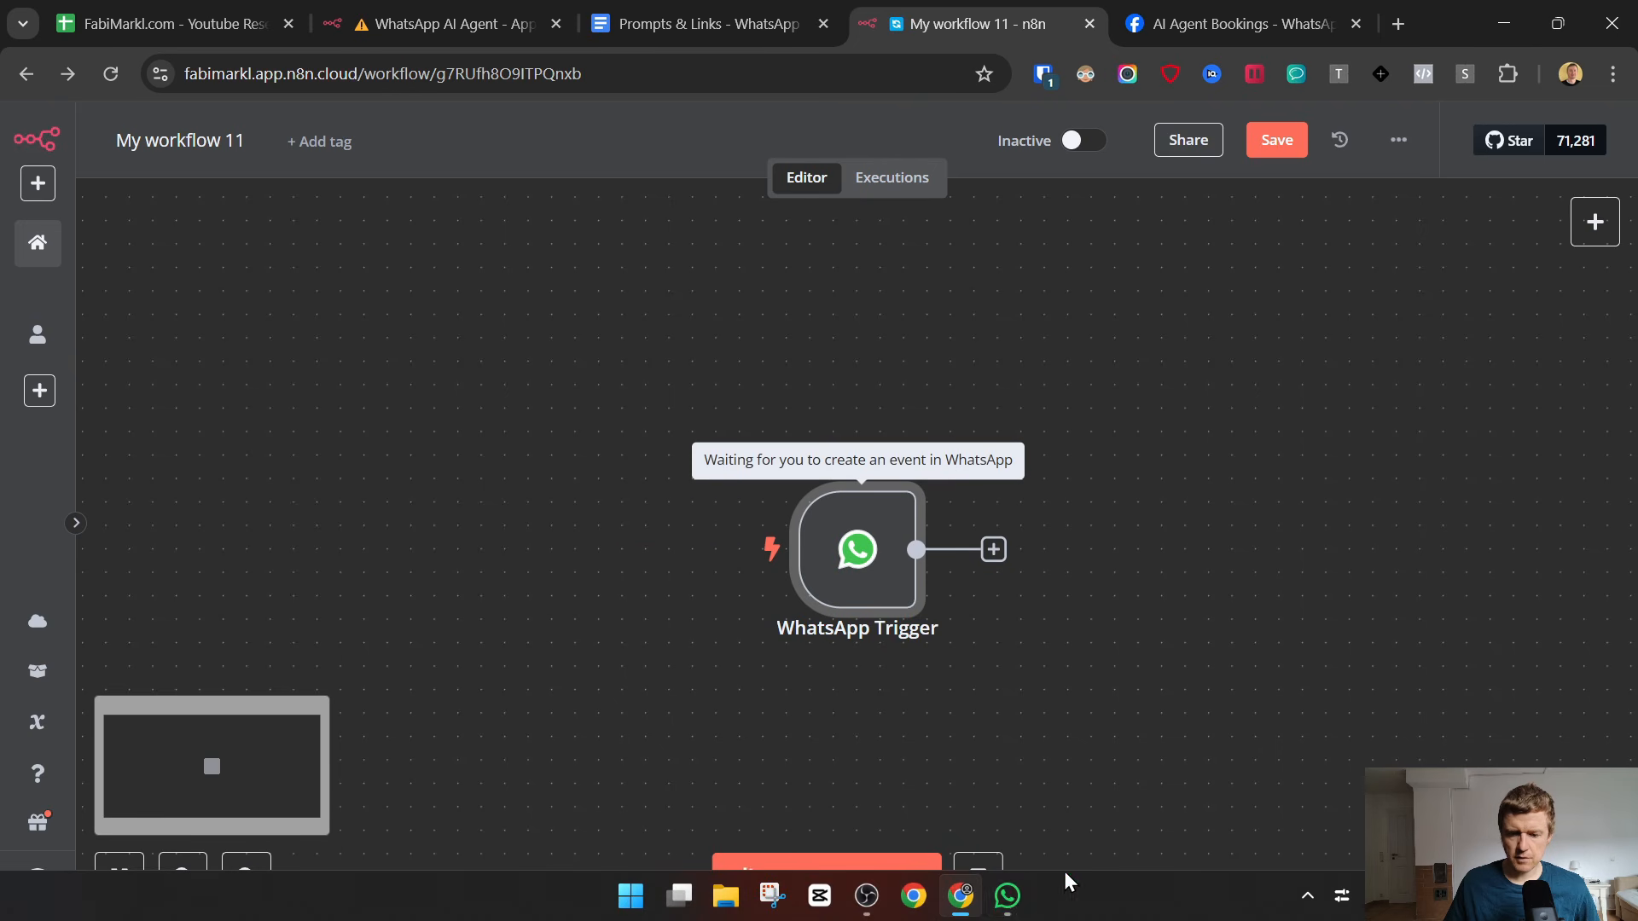
click(1007, 895)
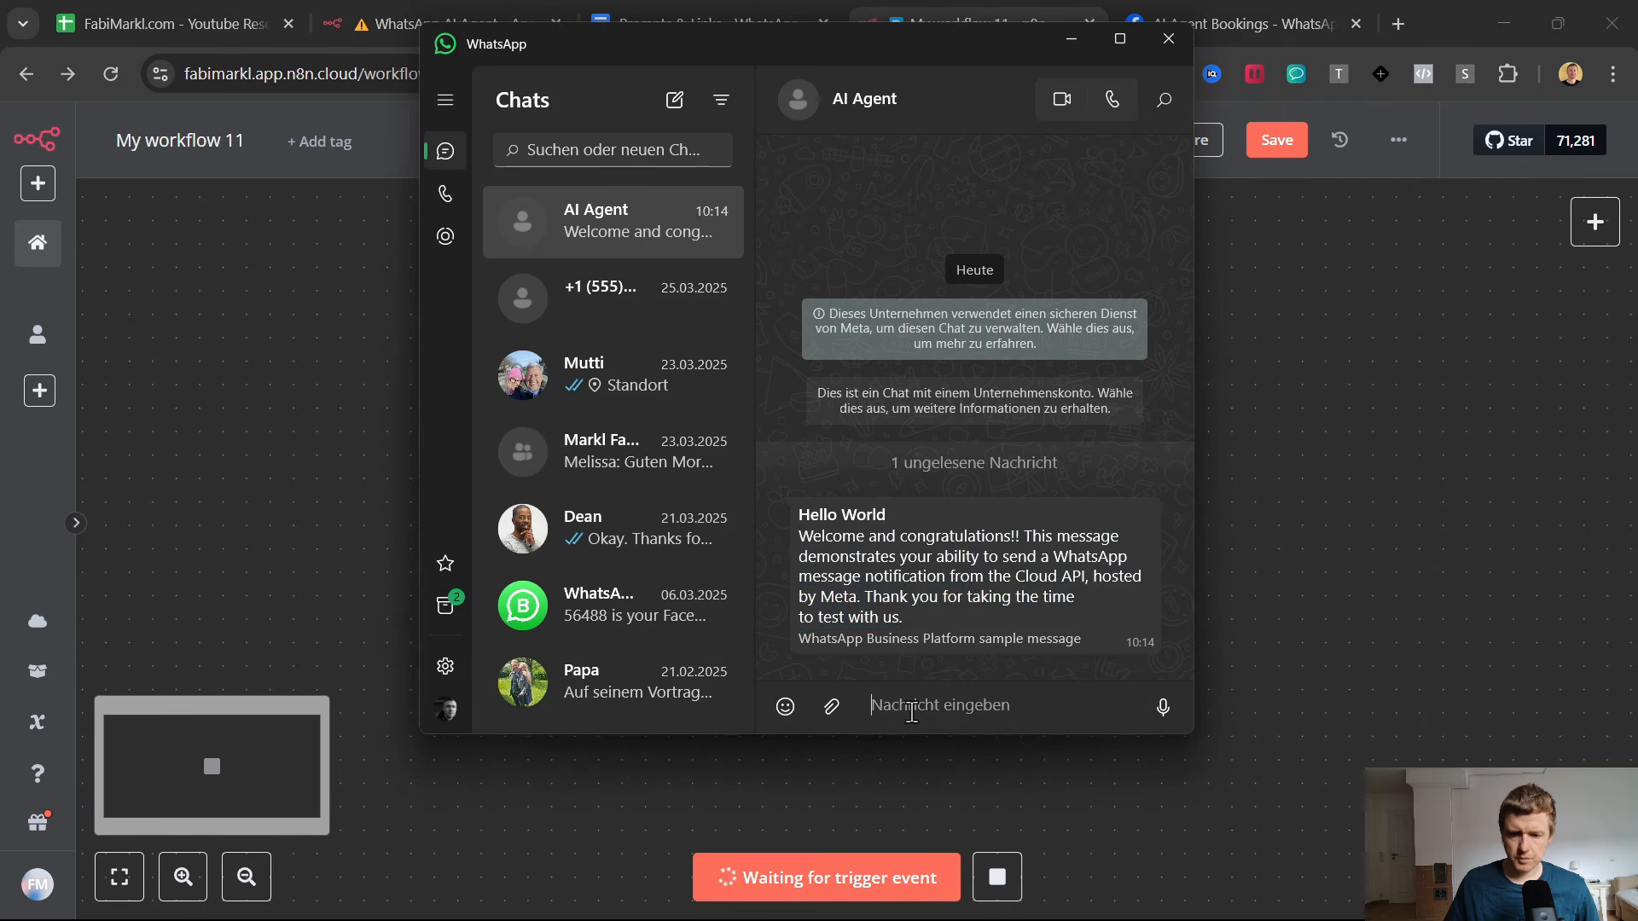
text(test)
key(Return)
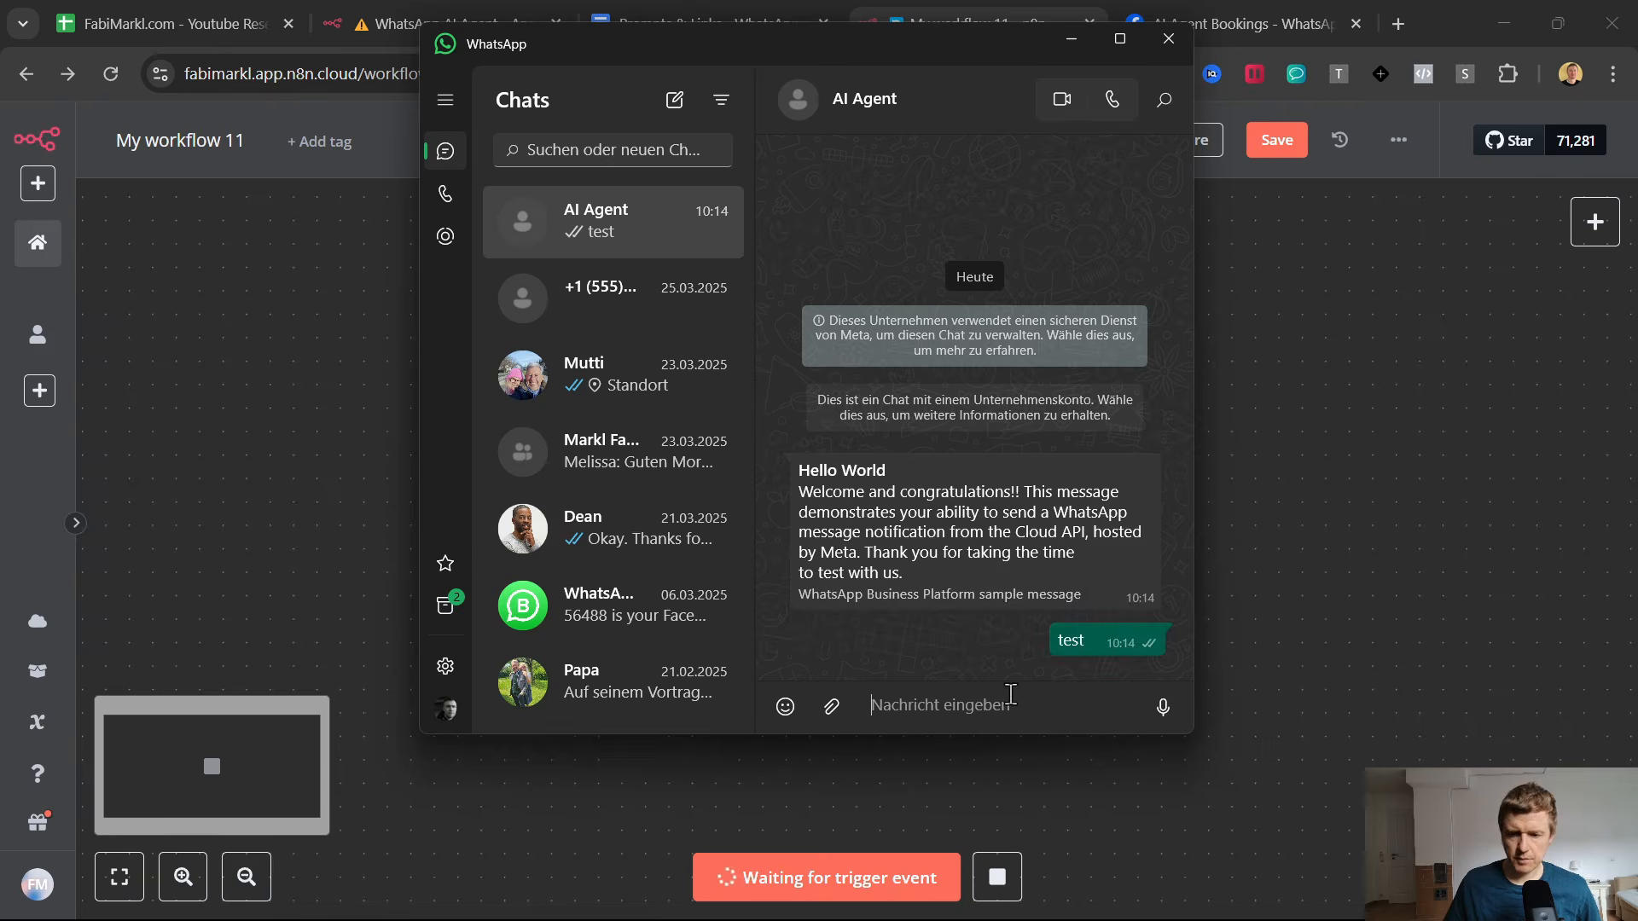
Return to n8n, examine the WhatsApp Trigger's output for the incoming message, and go back to the canvas.
click(1409, 481)
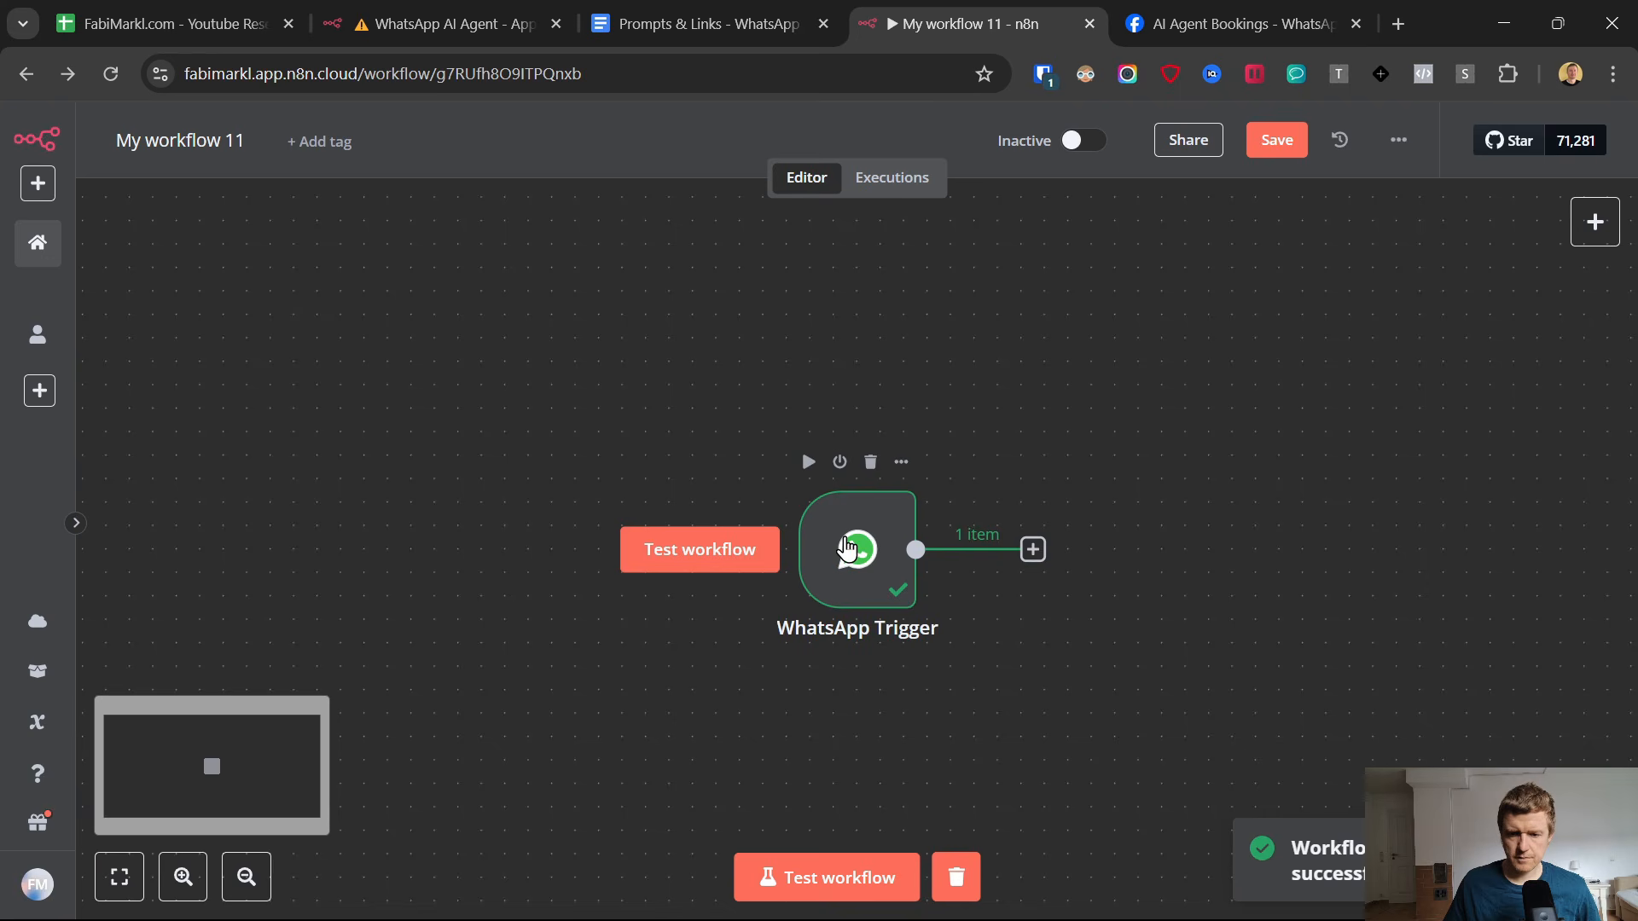
double_click(847, 549)
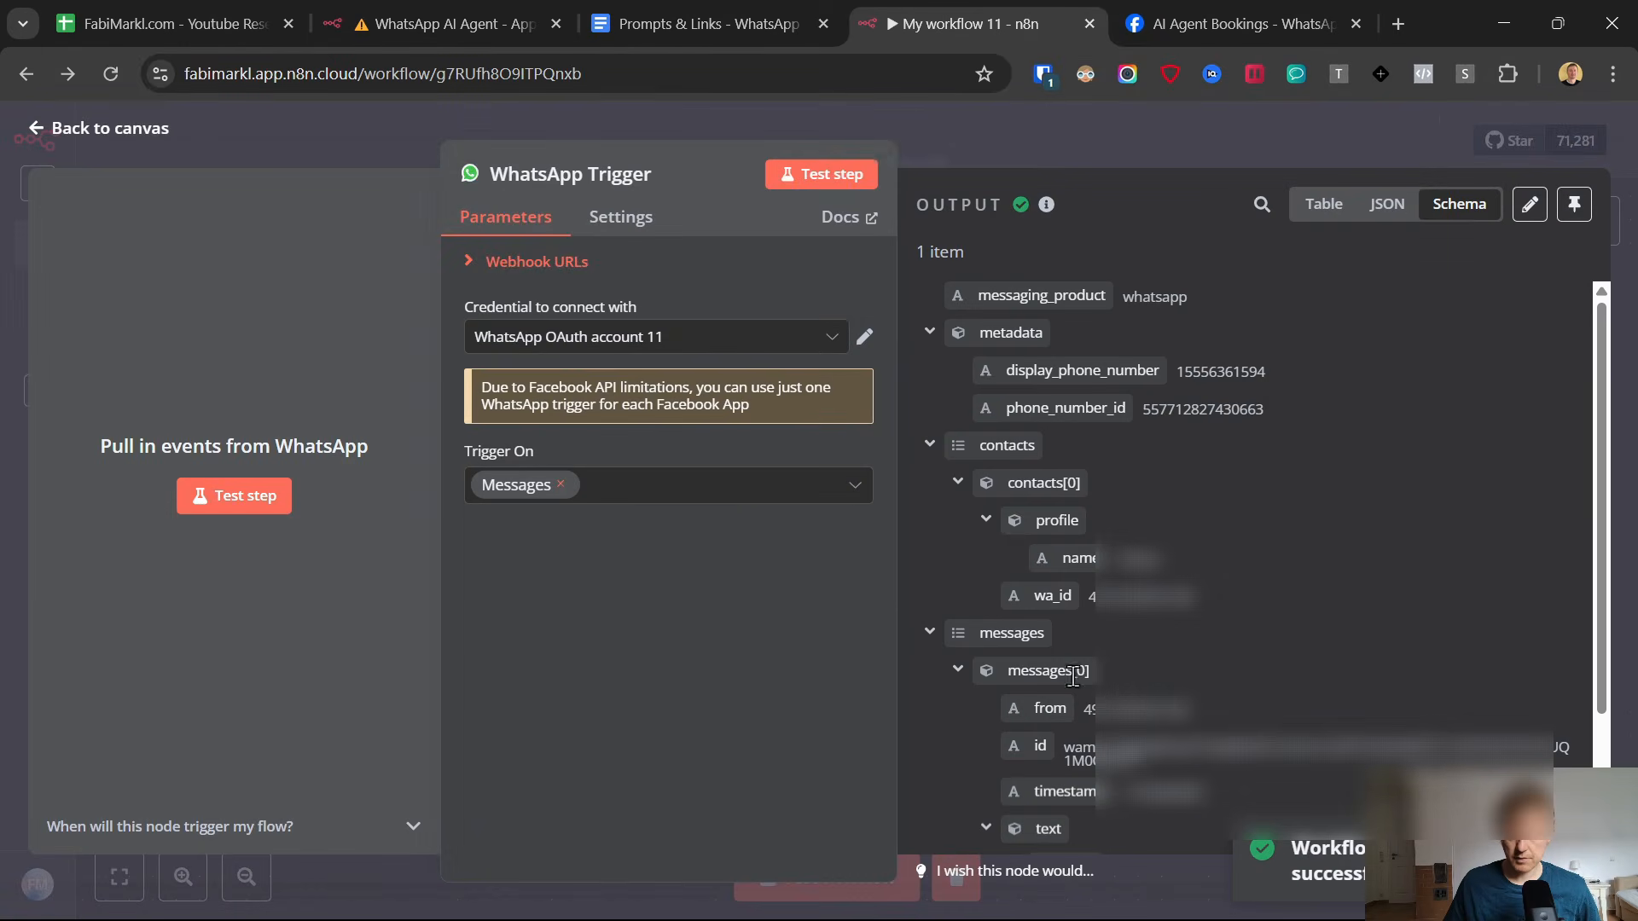
click(33, 130)
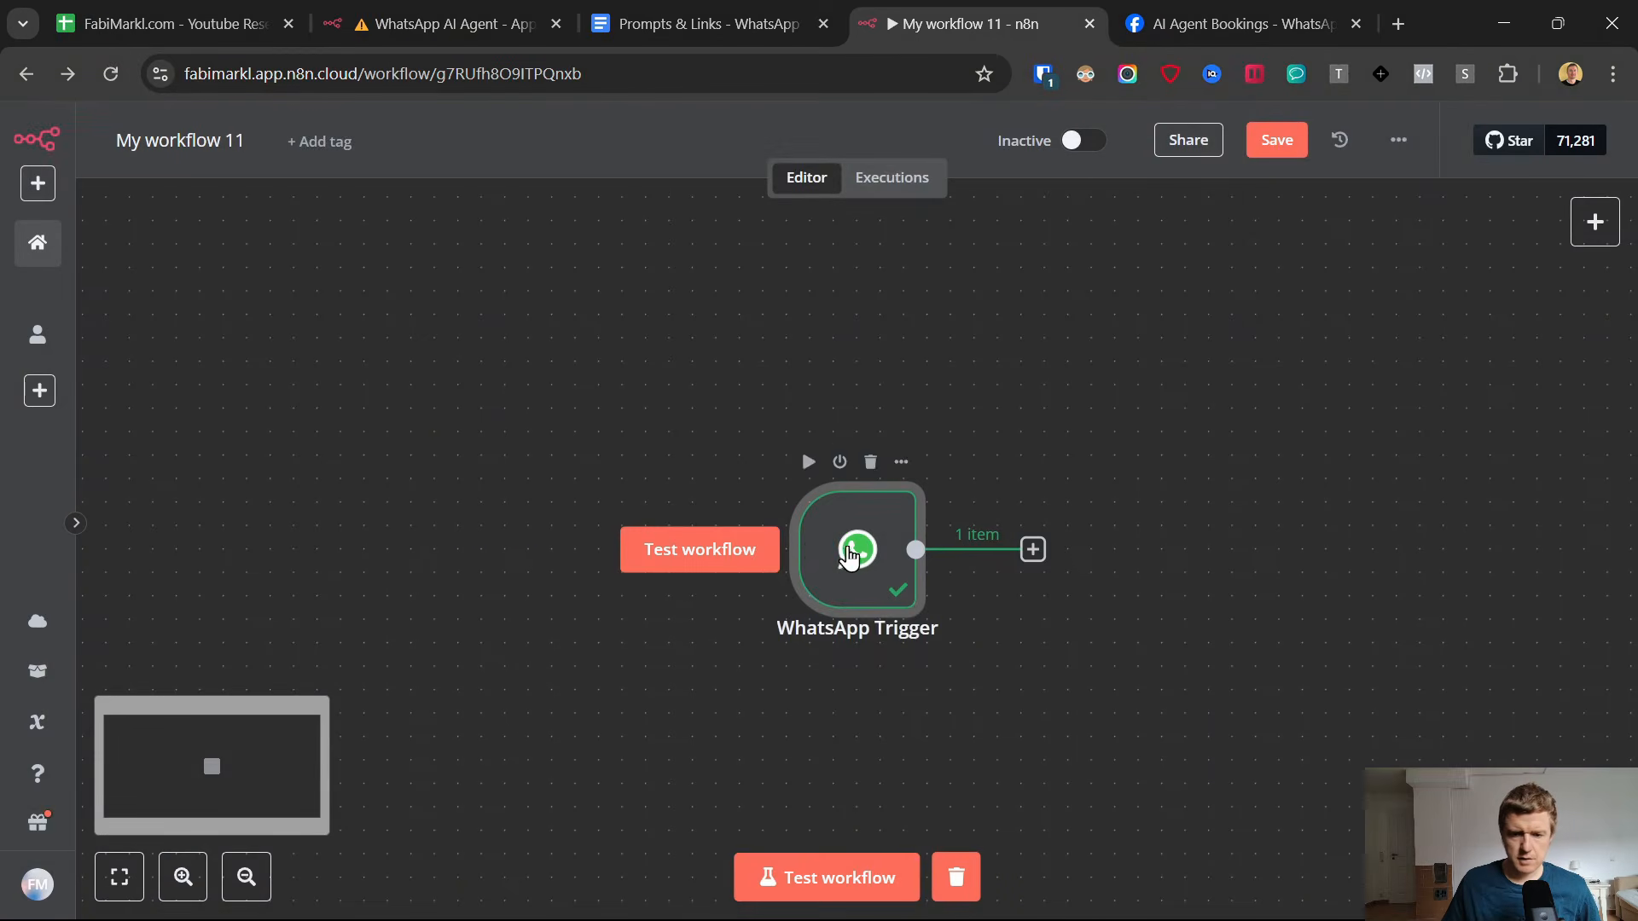
Move the WhatsApp Trigger node toward the left part of the canvas and open the context menu.
drag(851, 553, 550, 510)
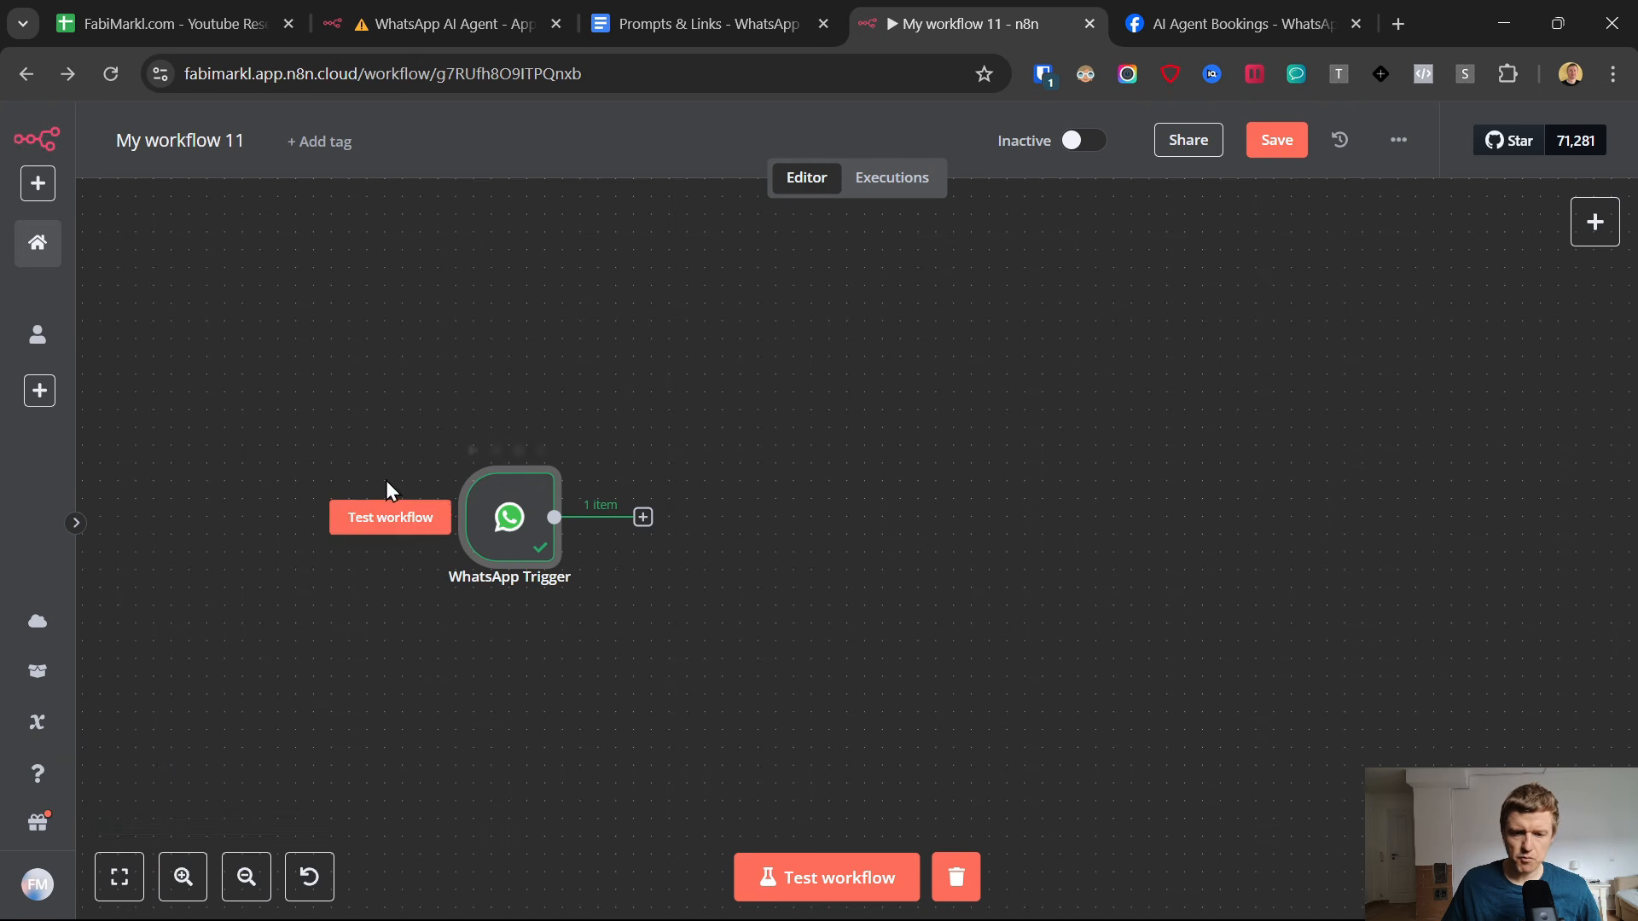
right_click(970, 483)
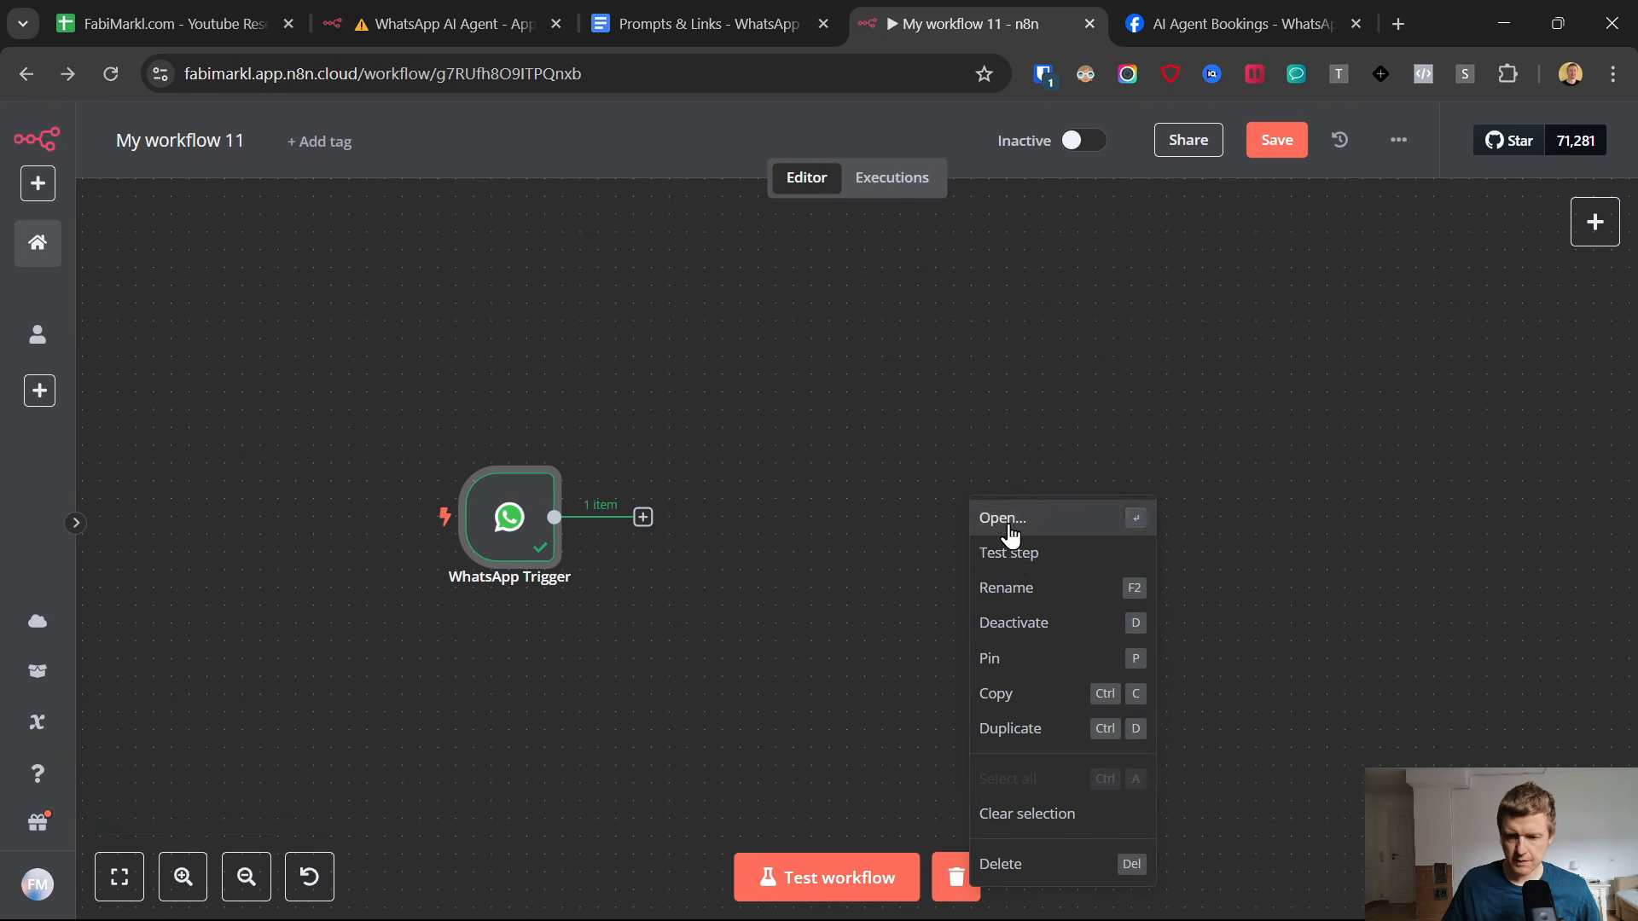
click(913, 500)
right_click(914, 498)
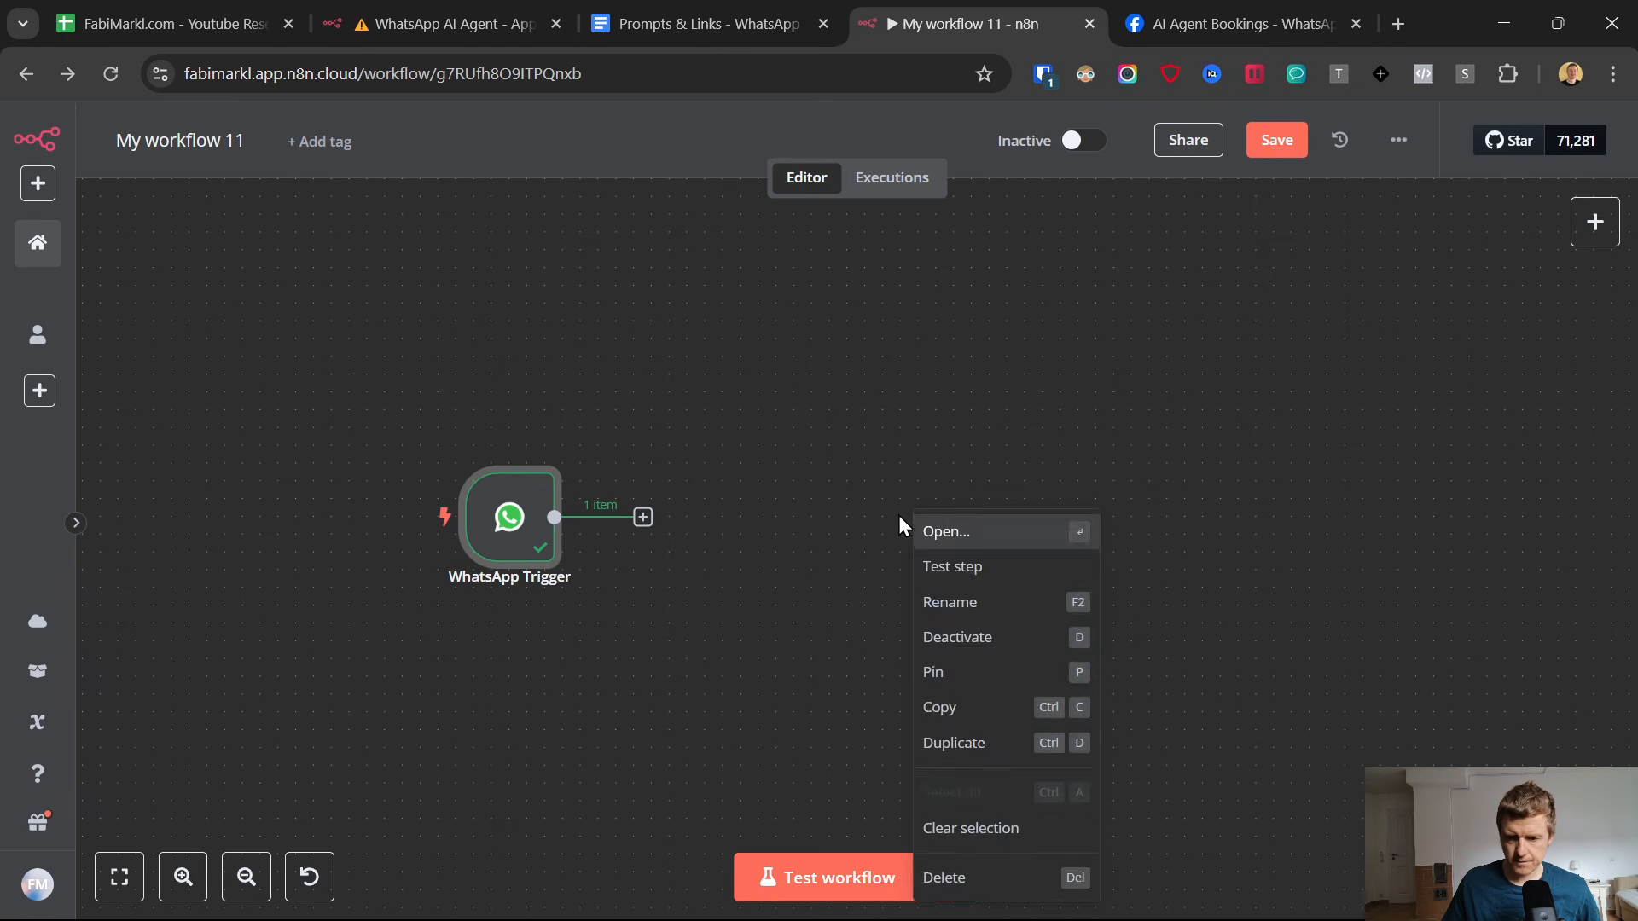
Add a WhatsApp Business Cloud node with the Send message action to the workflow.
click(900, 472)
scroll(904, 494, up, 3)
right_click(907, 499)
click(914, 530)
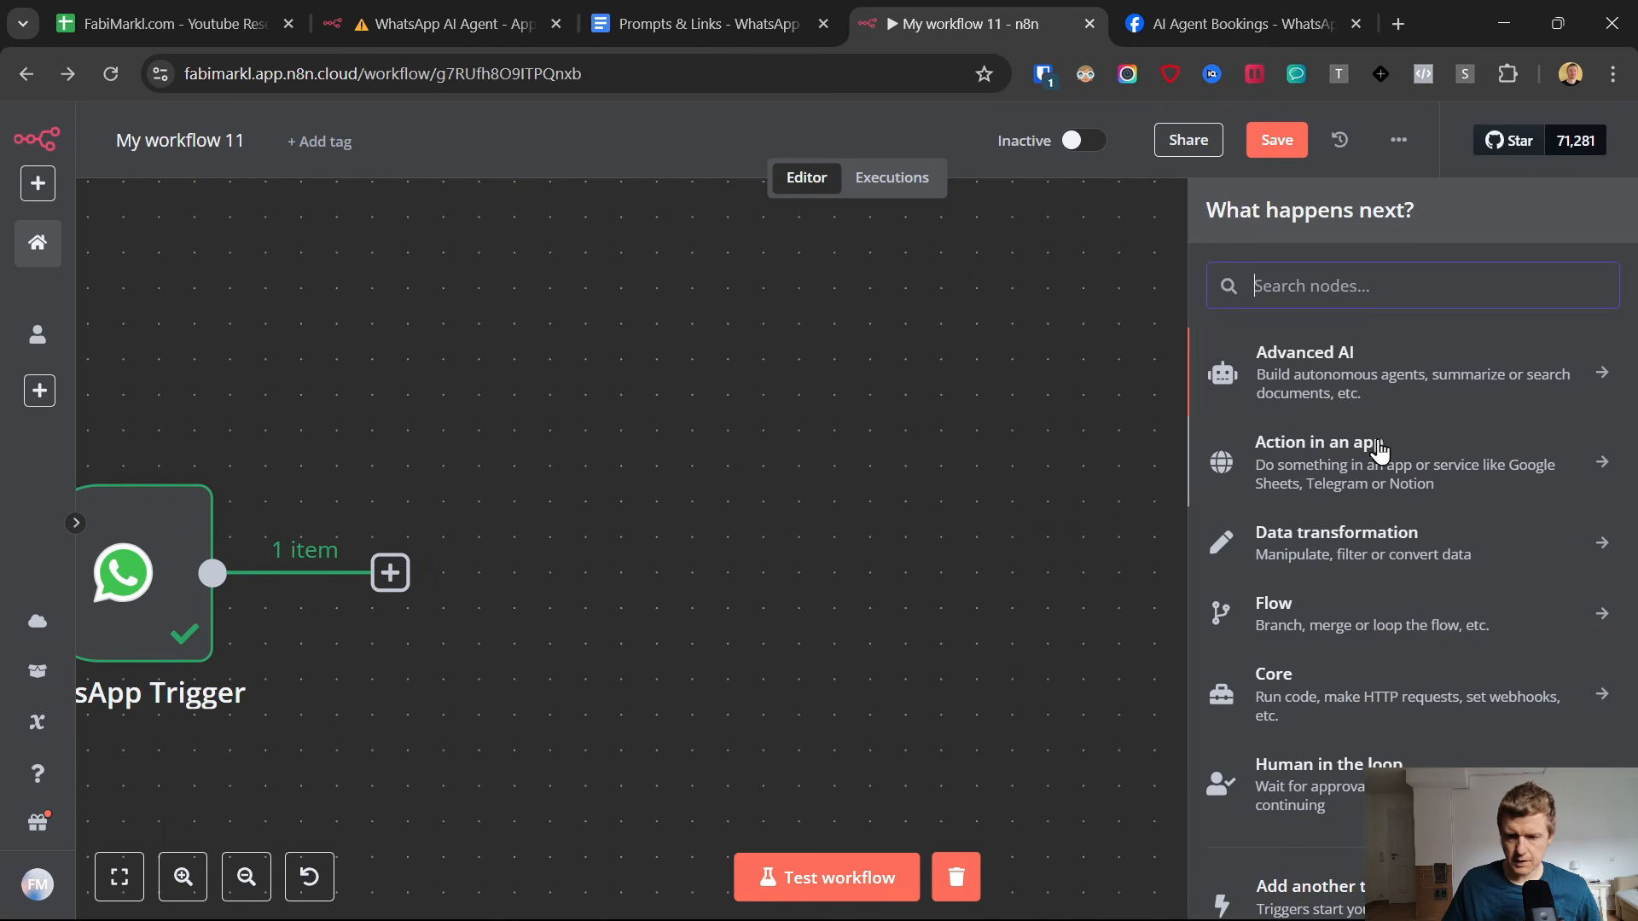
text(what)
click(1331, 365)
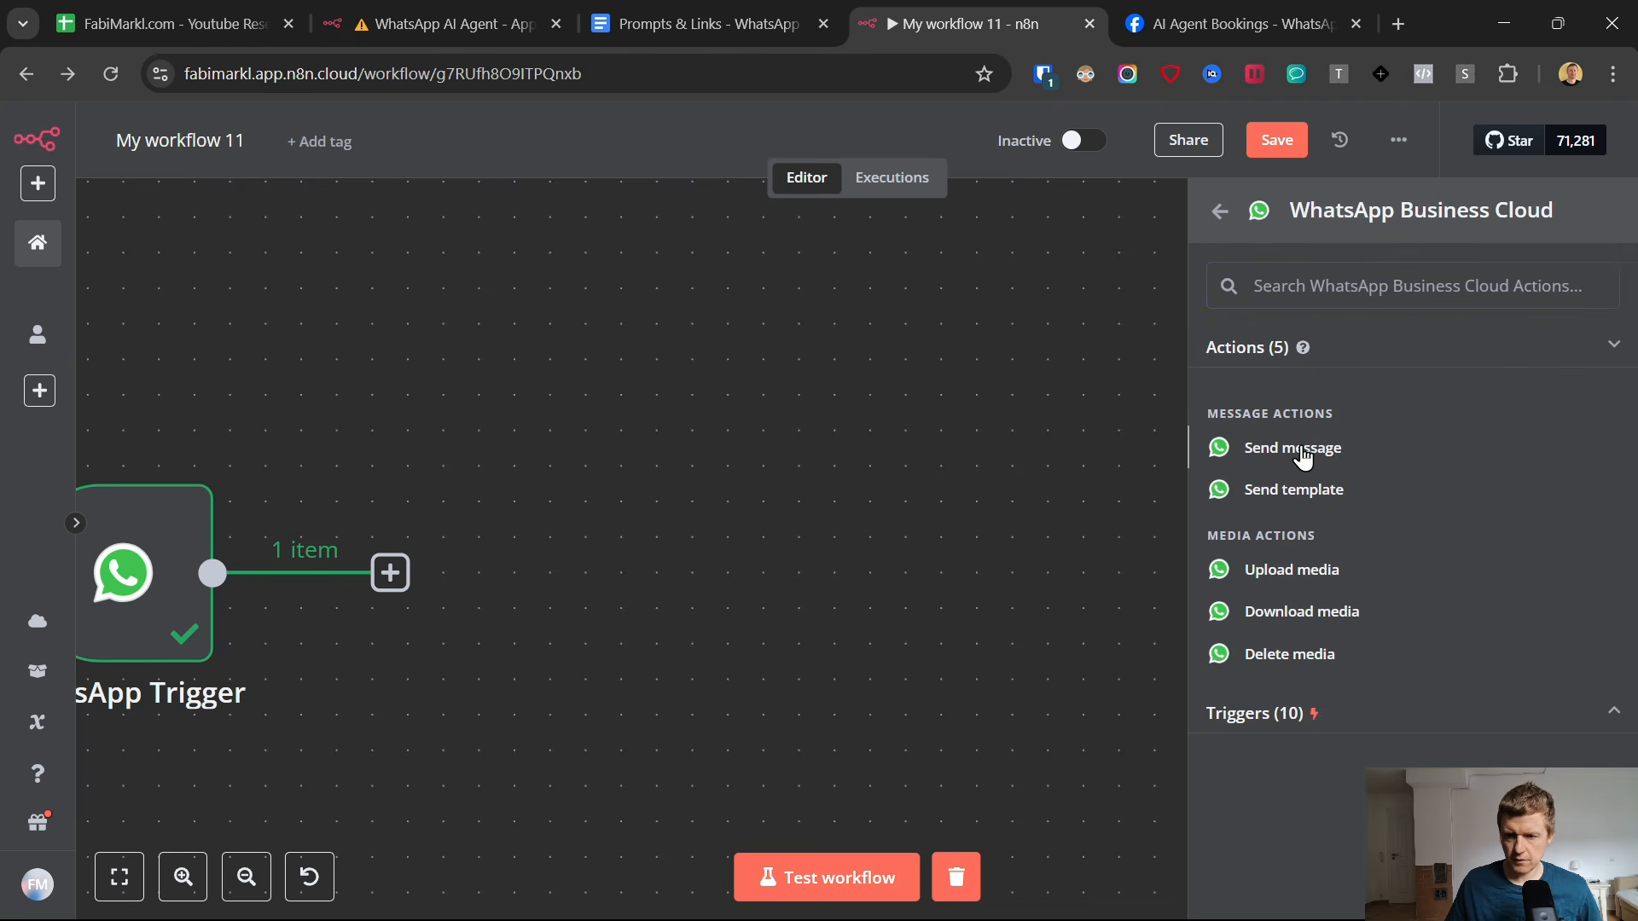
click(1302, 458)
Create a new WhatsApp API credential for the node and paste in the access token copied from the Meta app's API Setup page.
click(868, 296)
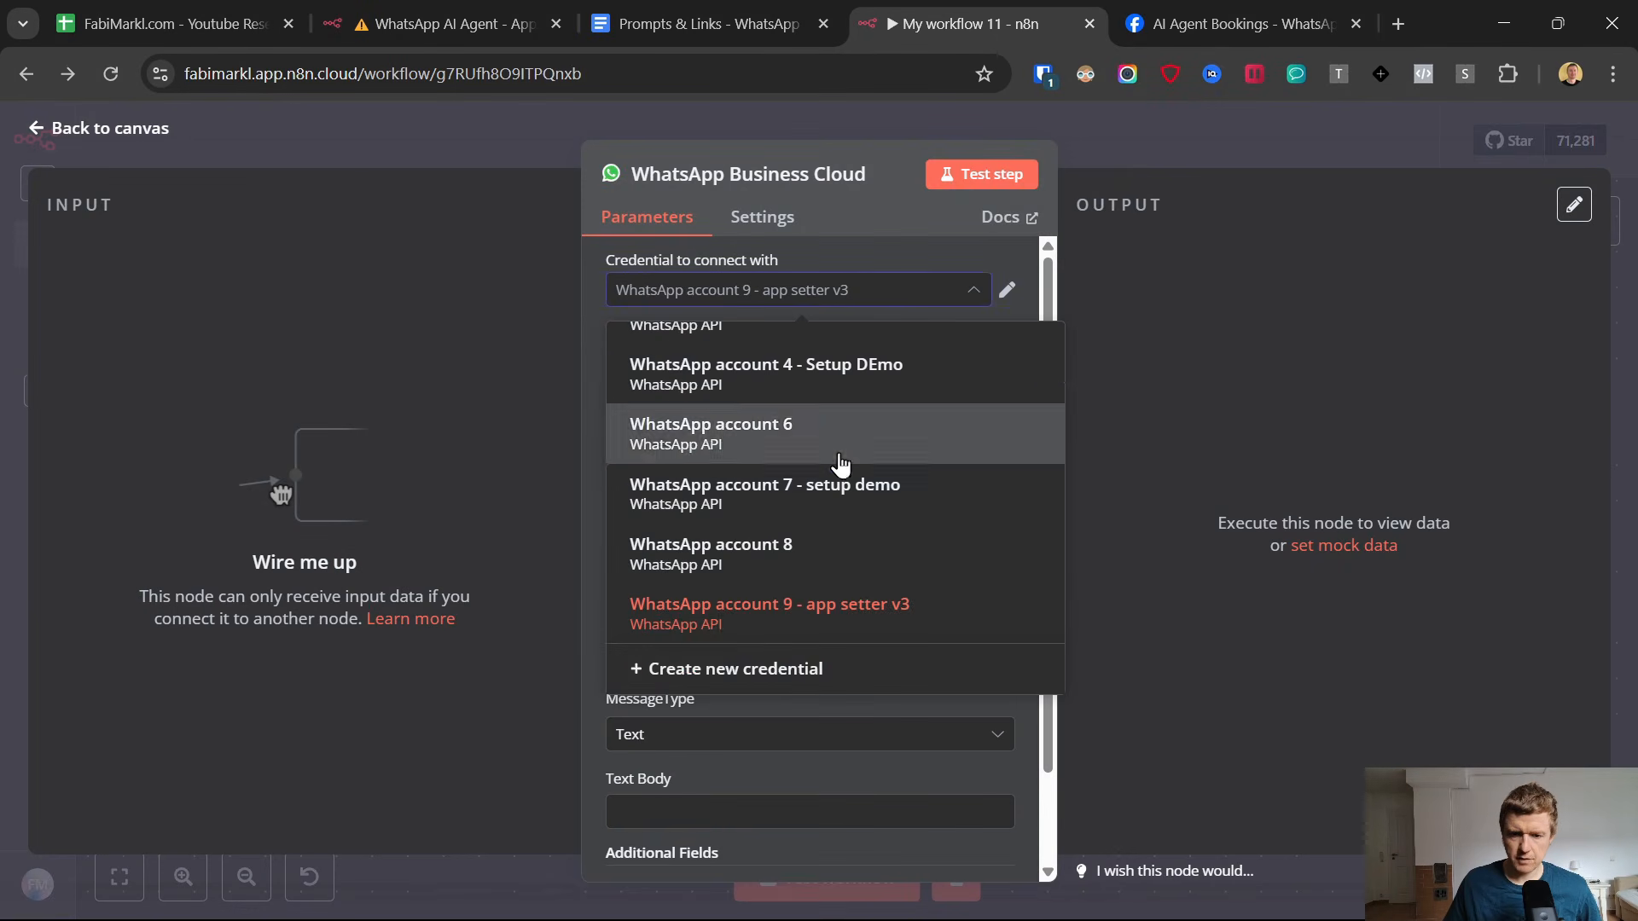
click(751, 669)
click(625, 472)
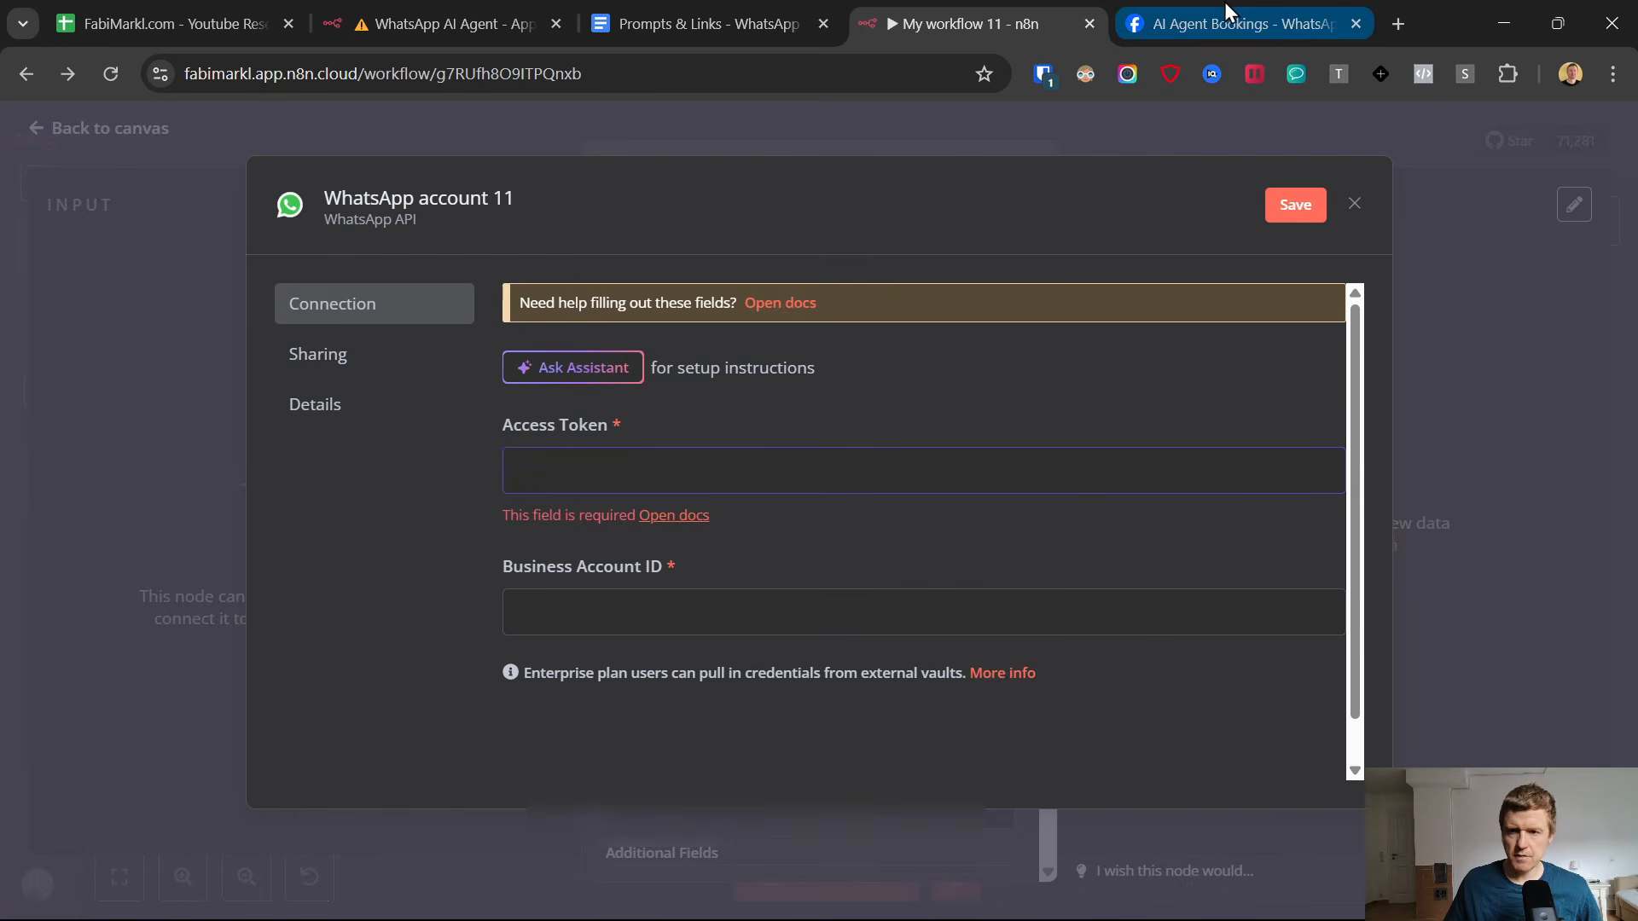
click(1228, 23)
click(1261, 431)
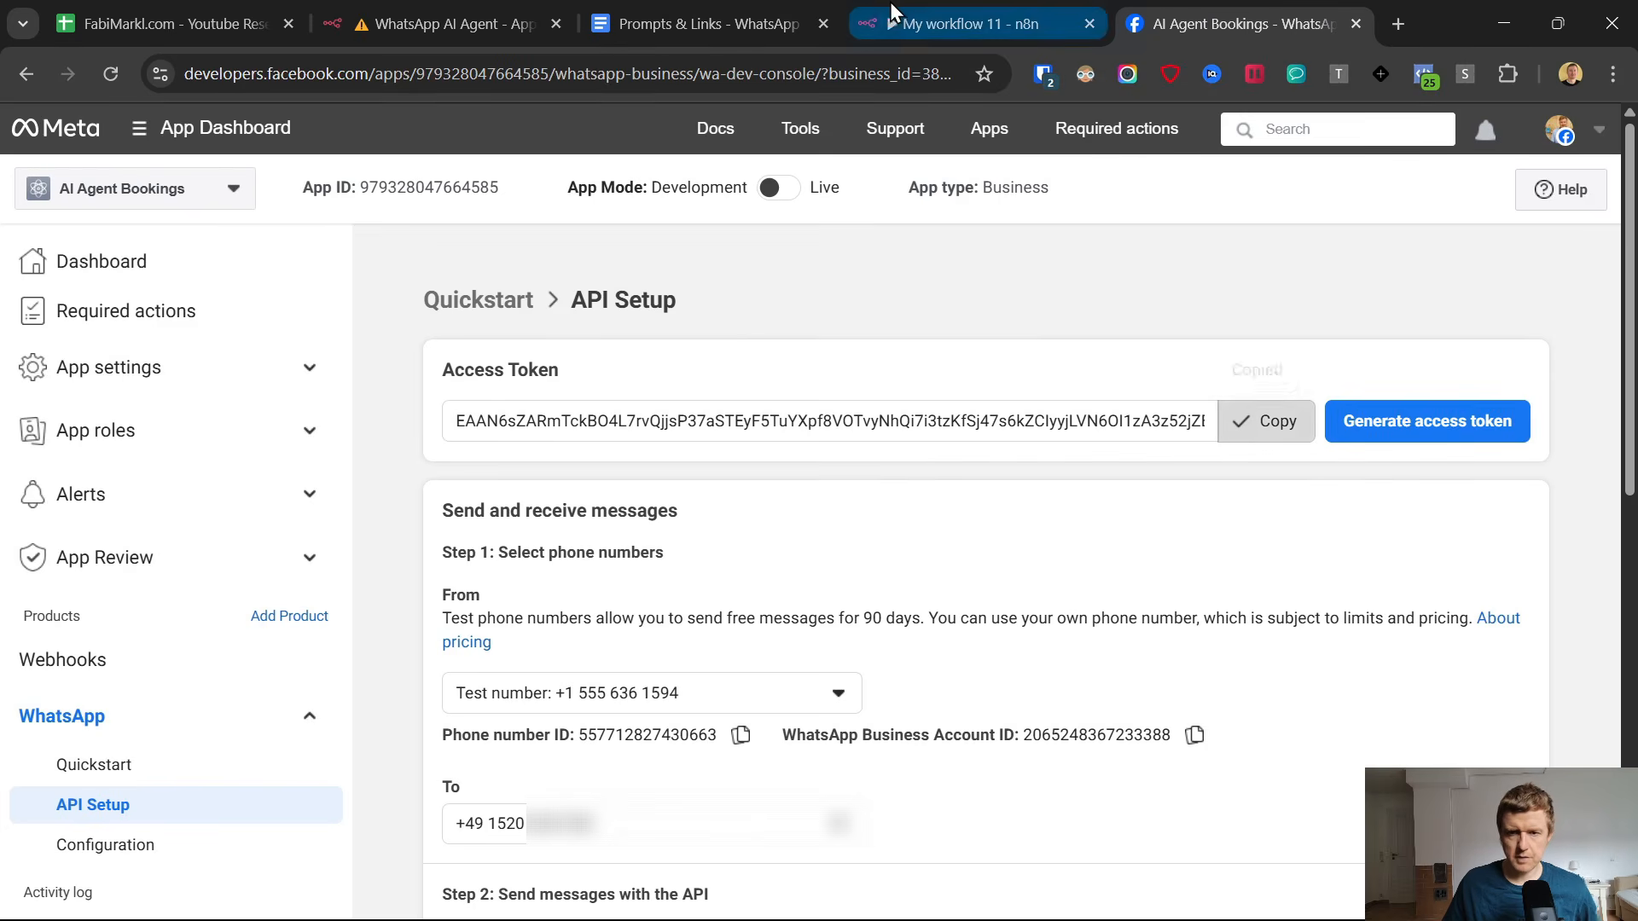
click(947, 23)
Copy the WhatsApp Business Account ID from the Meta API Setup page into the credential's Business Account ID, then save and close the credential.
click(1236, 24)
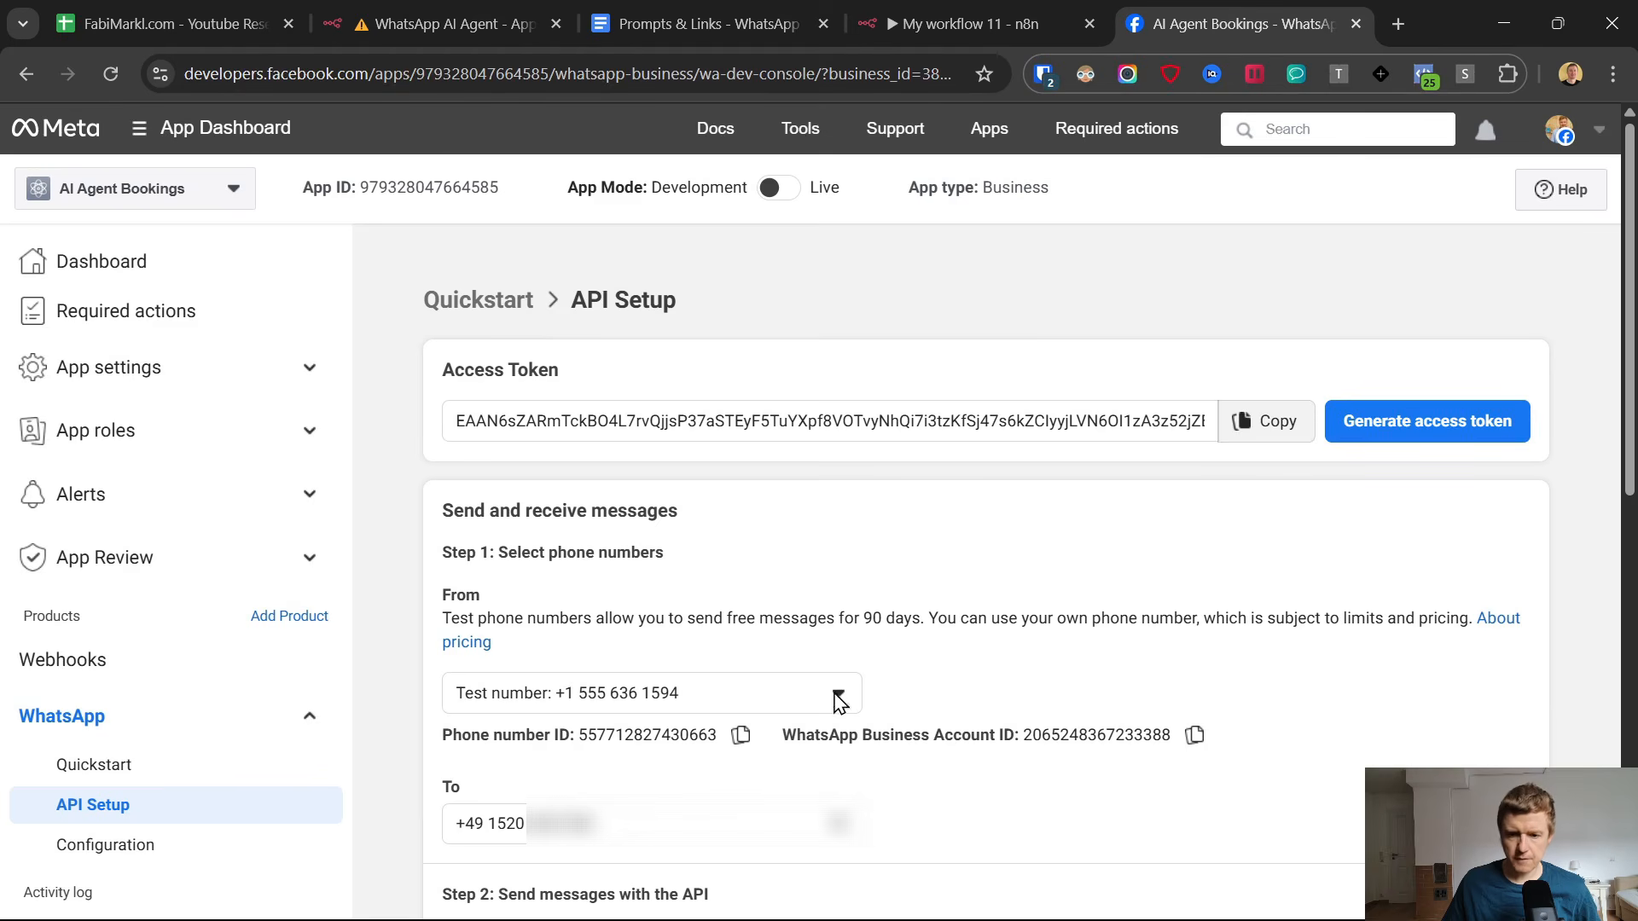
click(1194, 734)
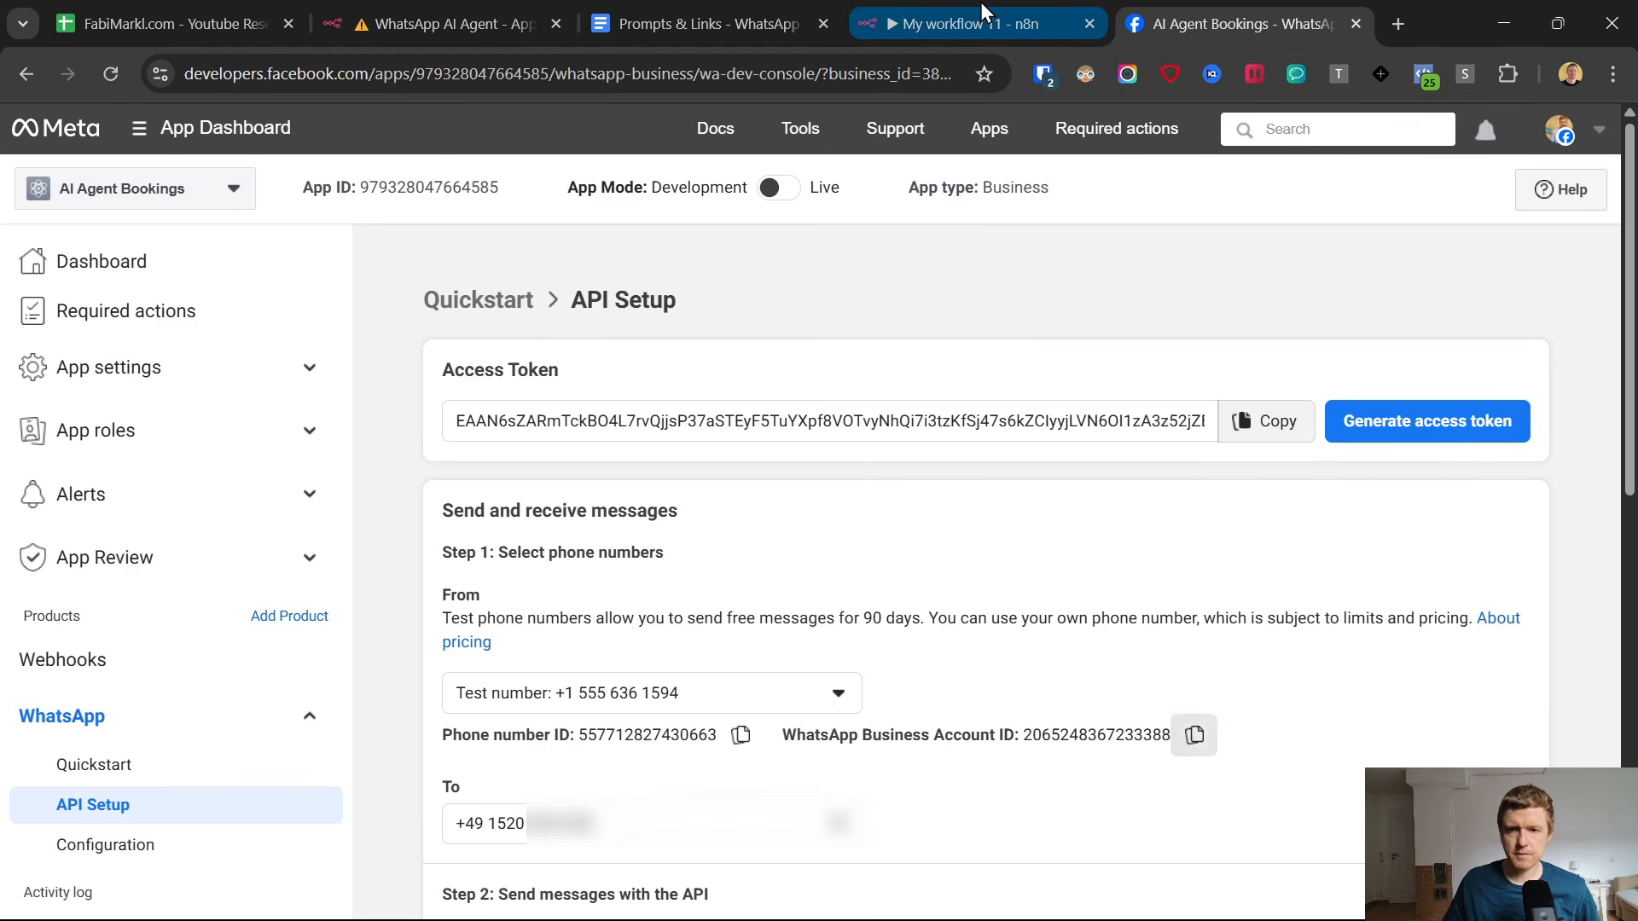
click(945, 12)
click(618, 580)
key(ctrl+v)
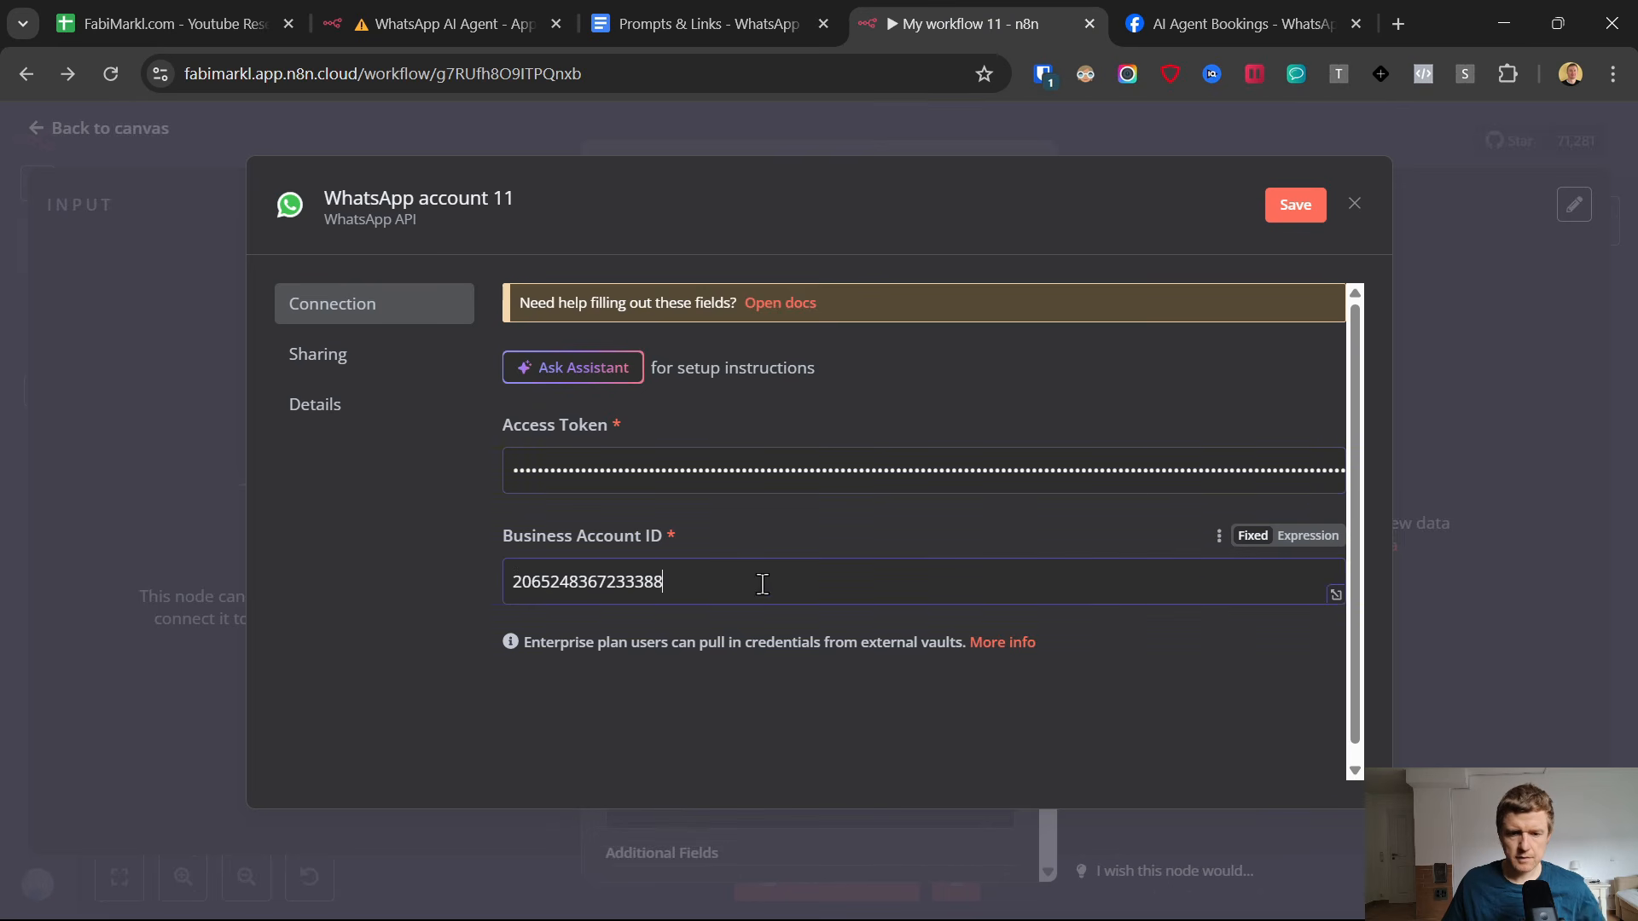
click(1294, 205)
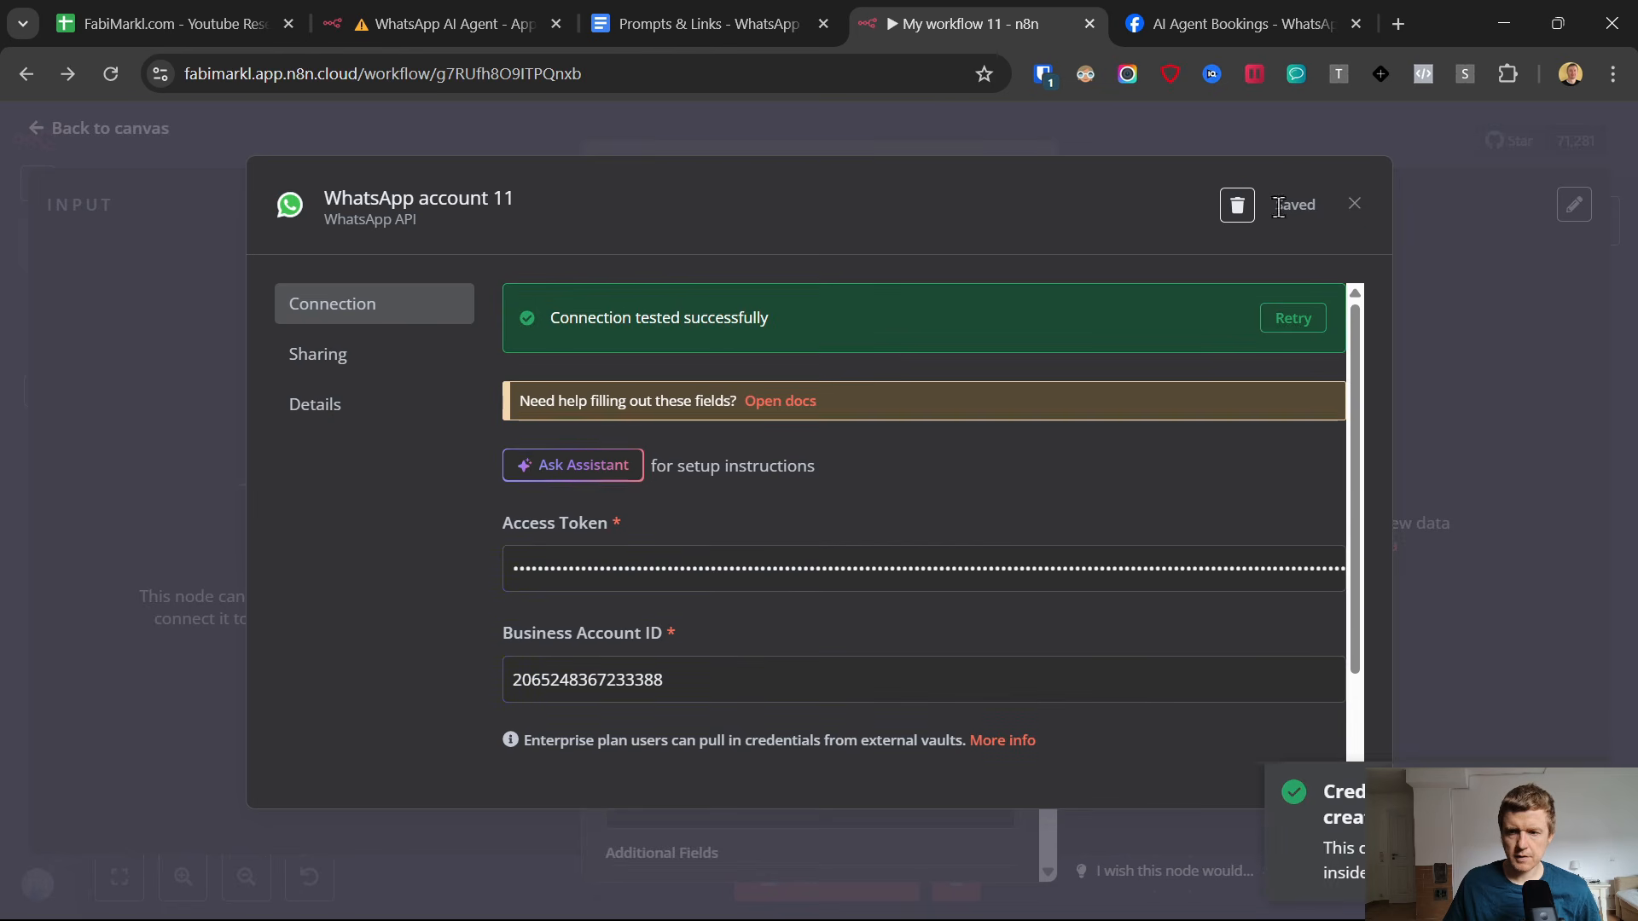
click(1354, 204)
Choose the Test Number as sender, enter "test" as recipient and text body, and return to the canvas.
click(652, 532)
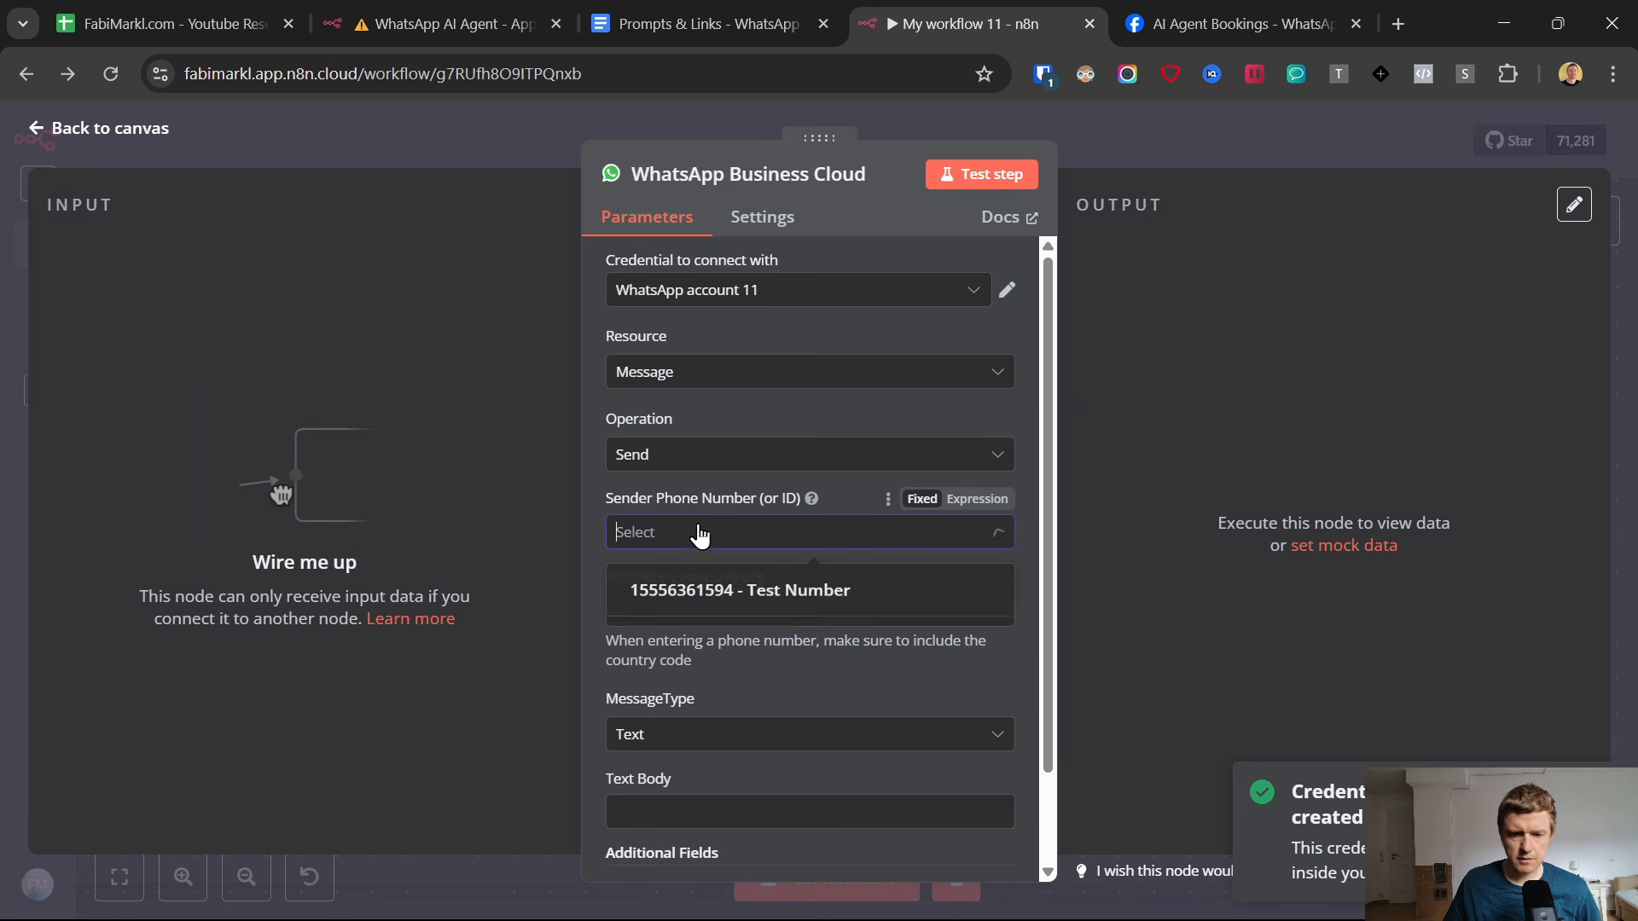
click(689, 597)
click(659, 611)
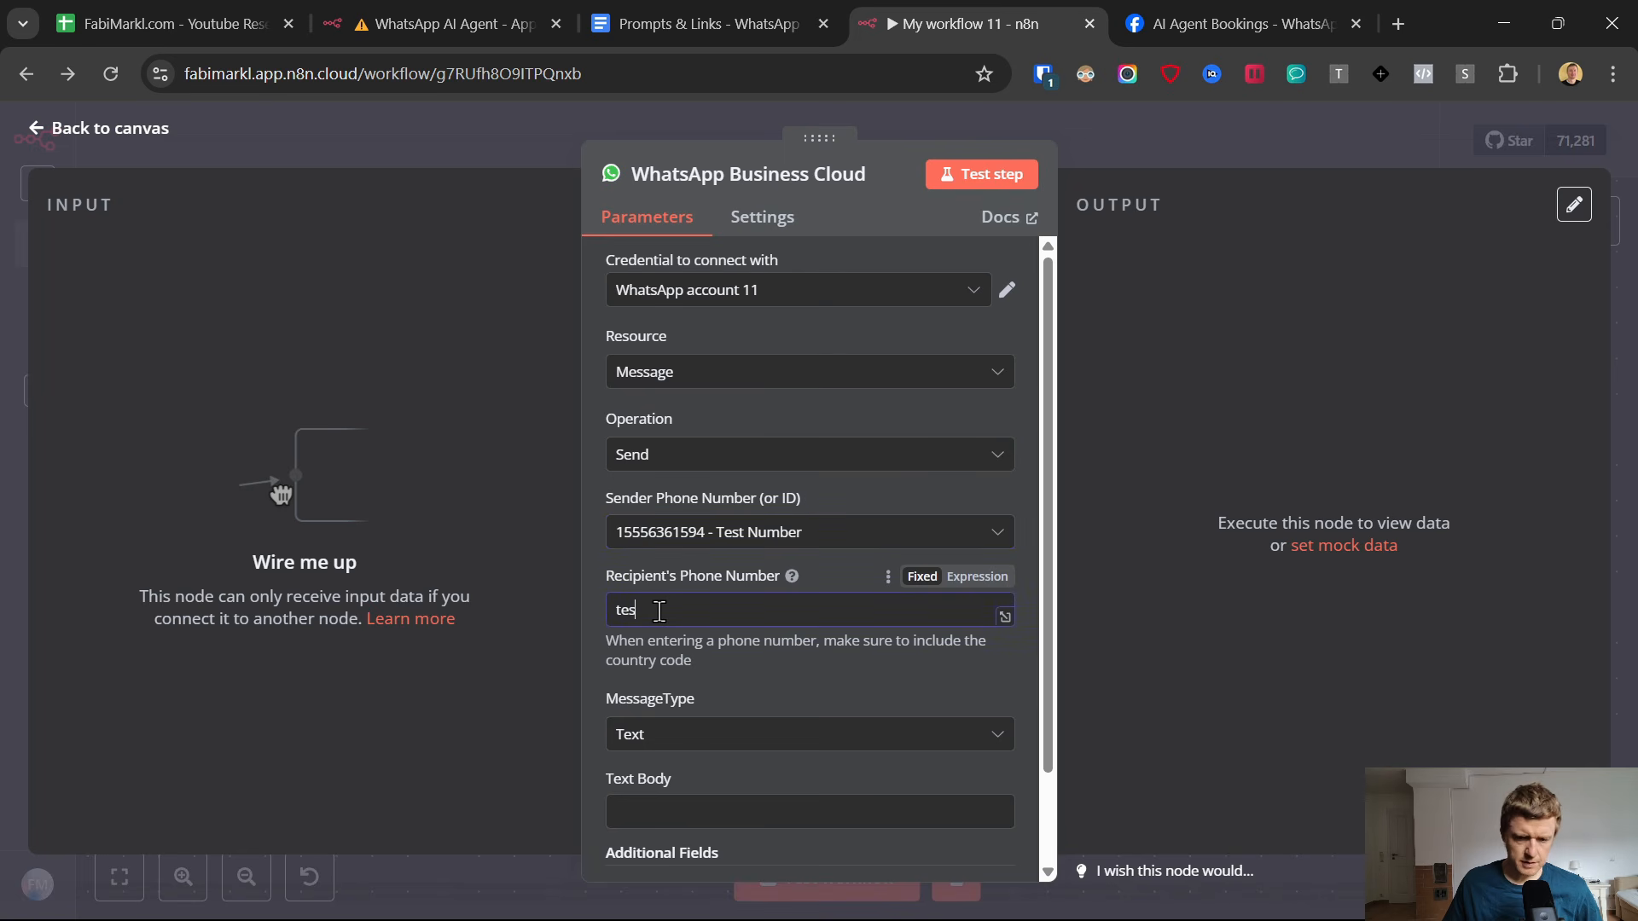
click(691, 811)
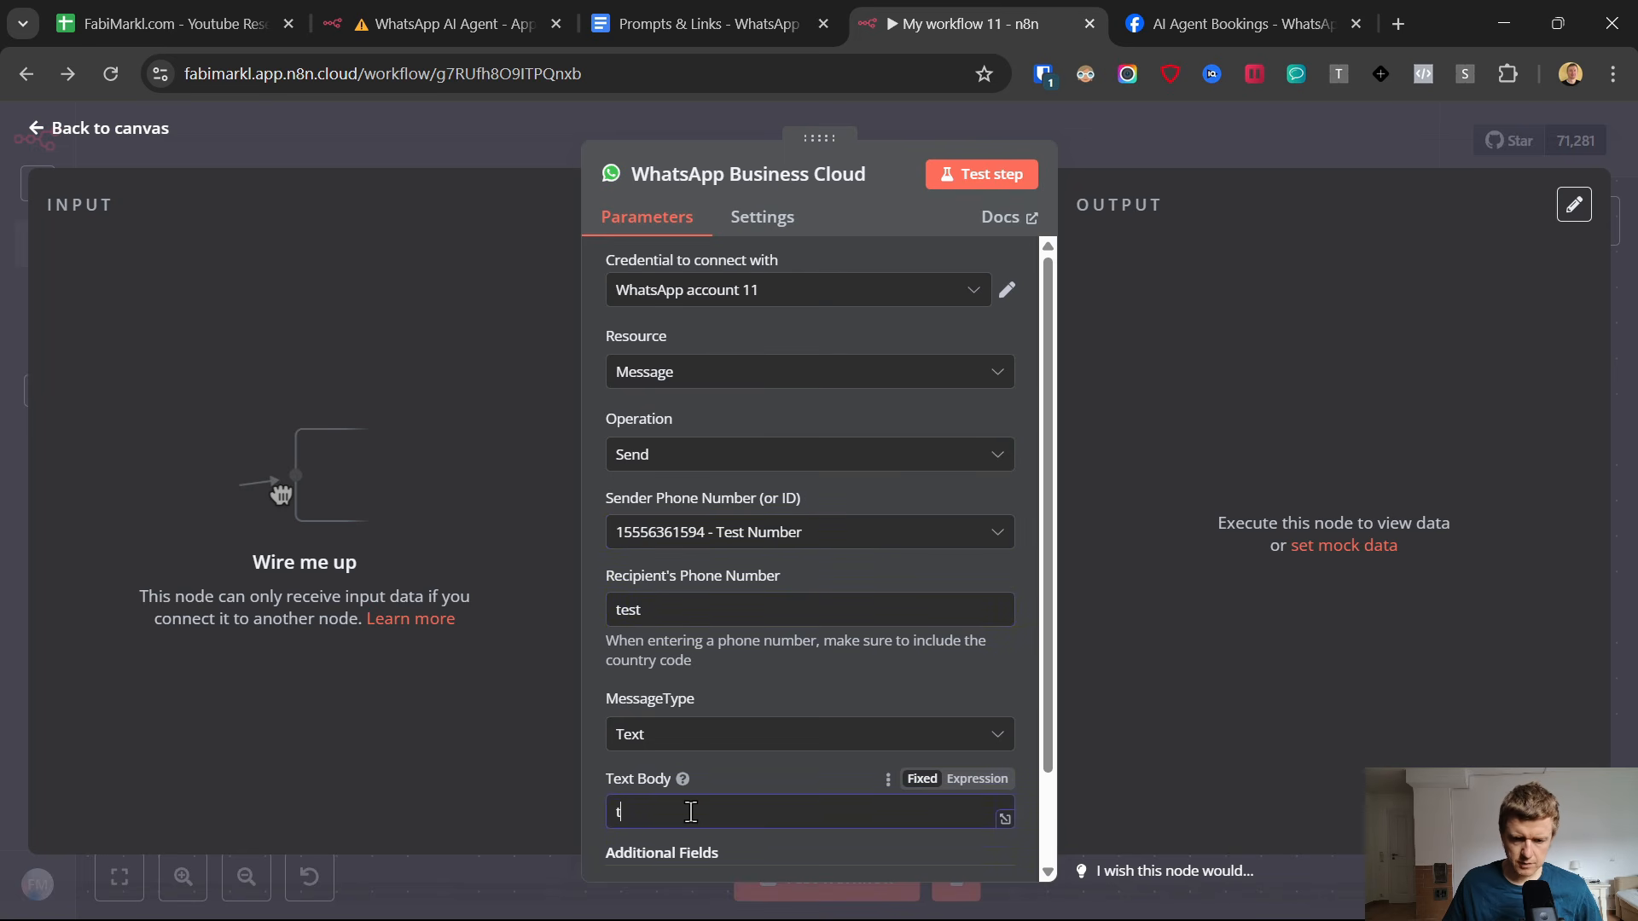
click(26, 131)
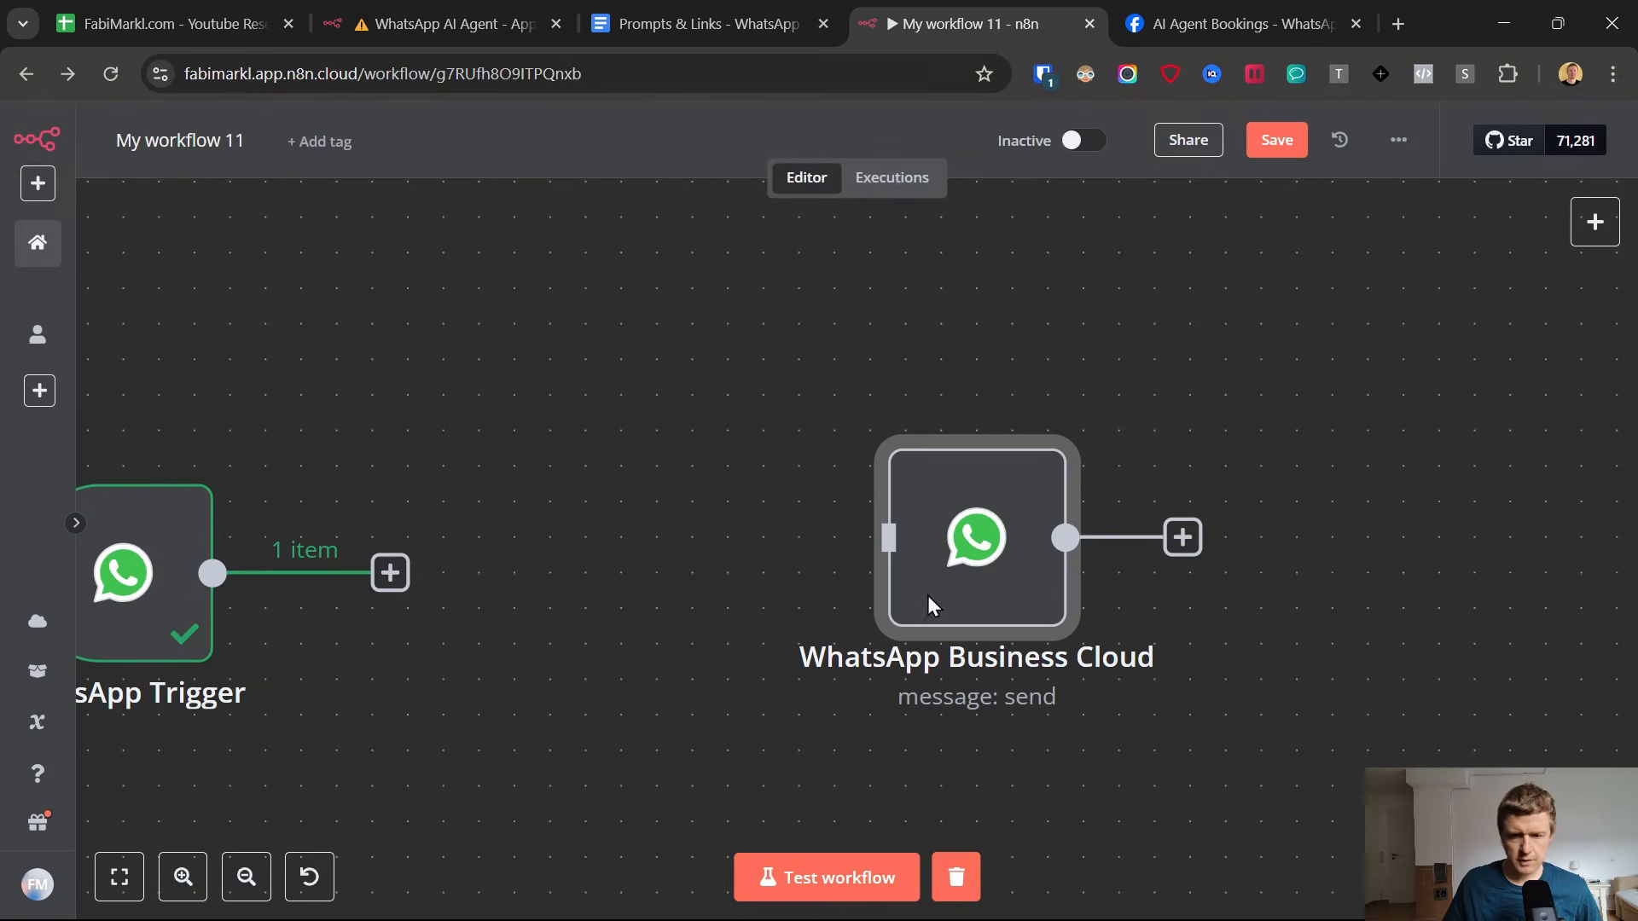
Connect the WhatsApp Trigger to the WhatsApp Business Cloud node and move the trigger closer, level with it.
drag(391, 573, 888, 537)
scroll(585, 428, down, 3)
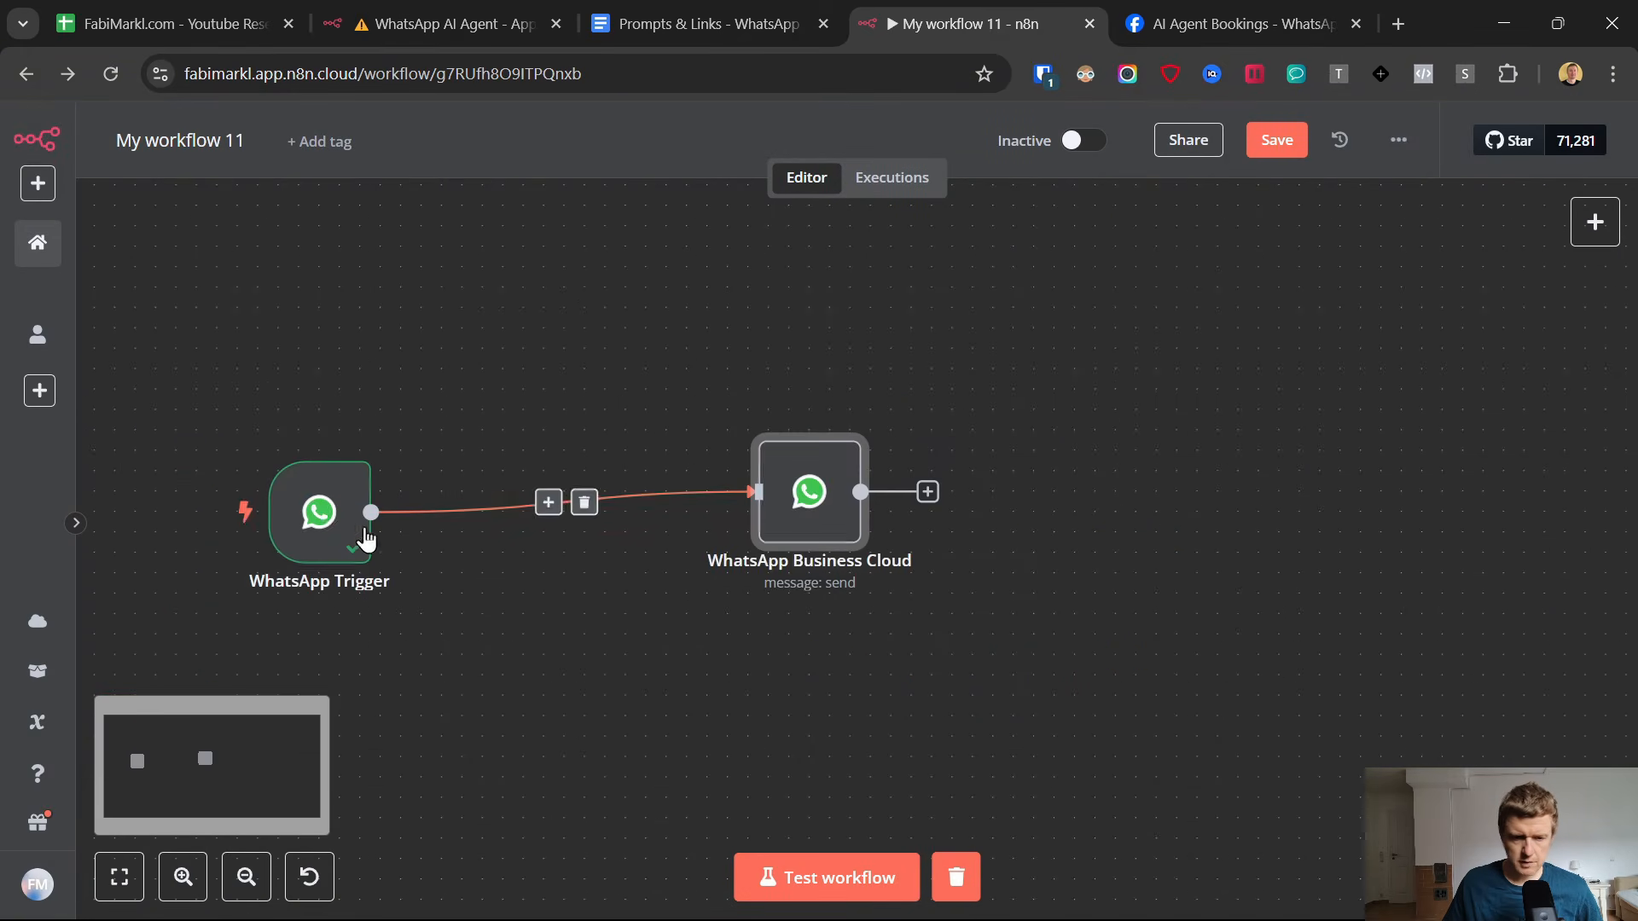
drag(359, 533, 517, 492)
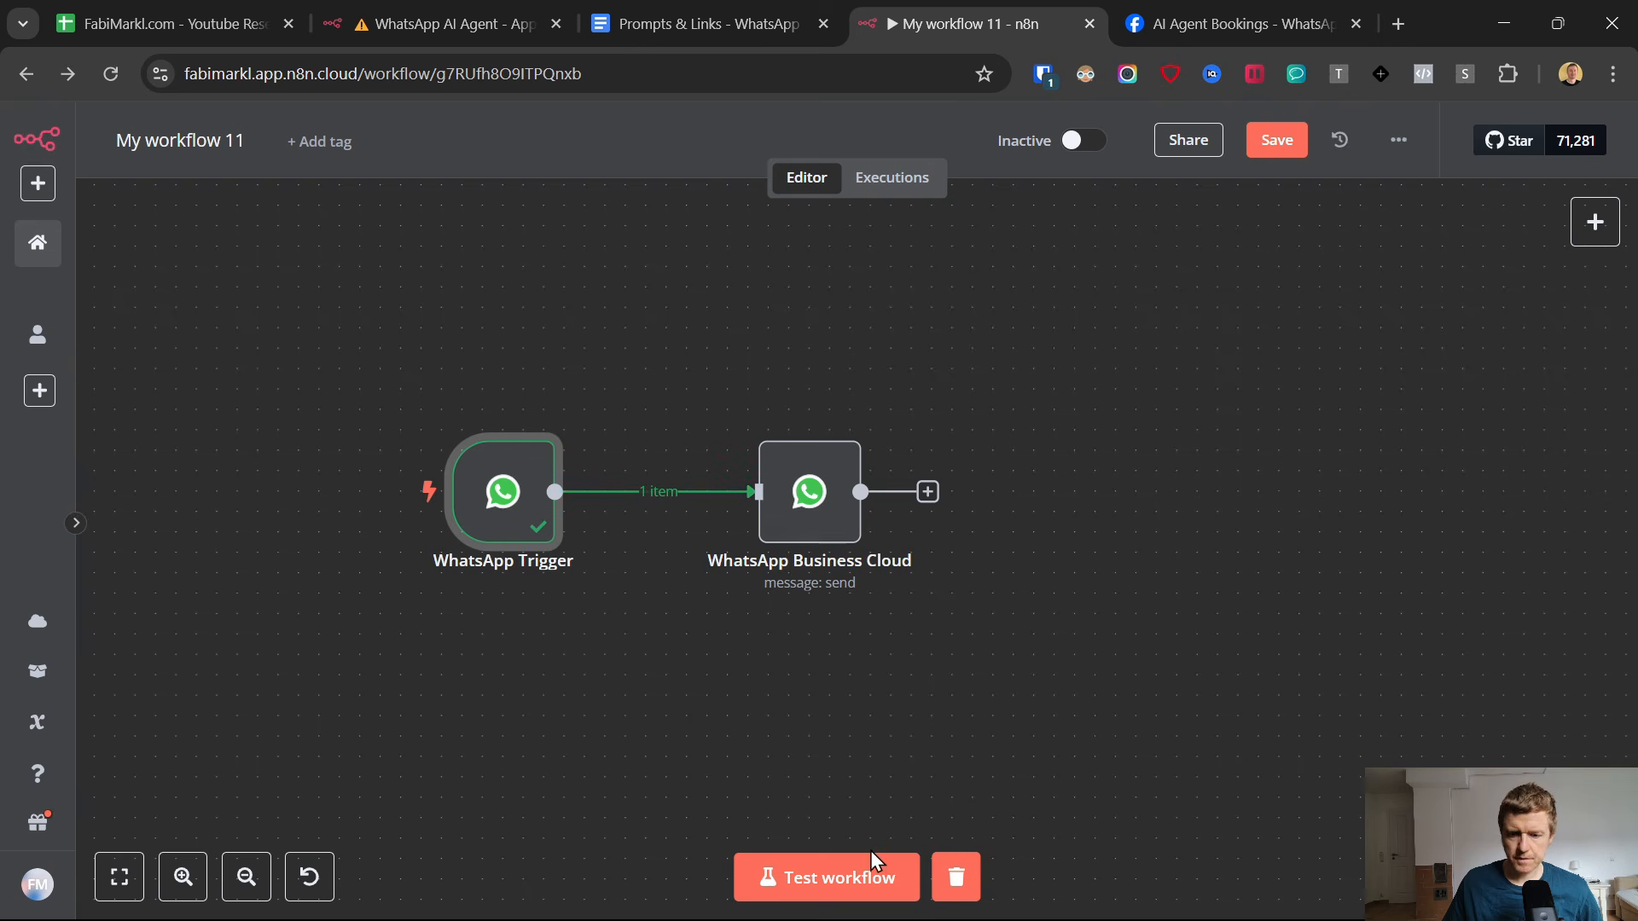
Start a test run of the two-node workflow and send "test" to the AI Agent chat in WhatsApp.
click(837, 881)
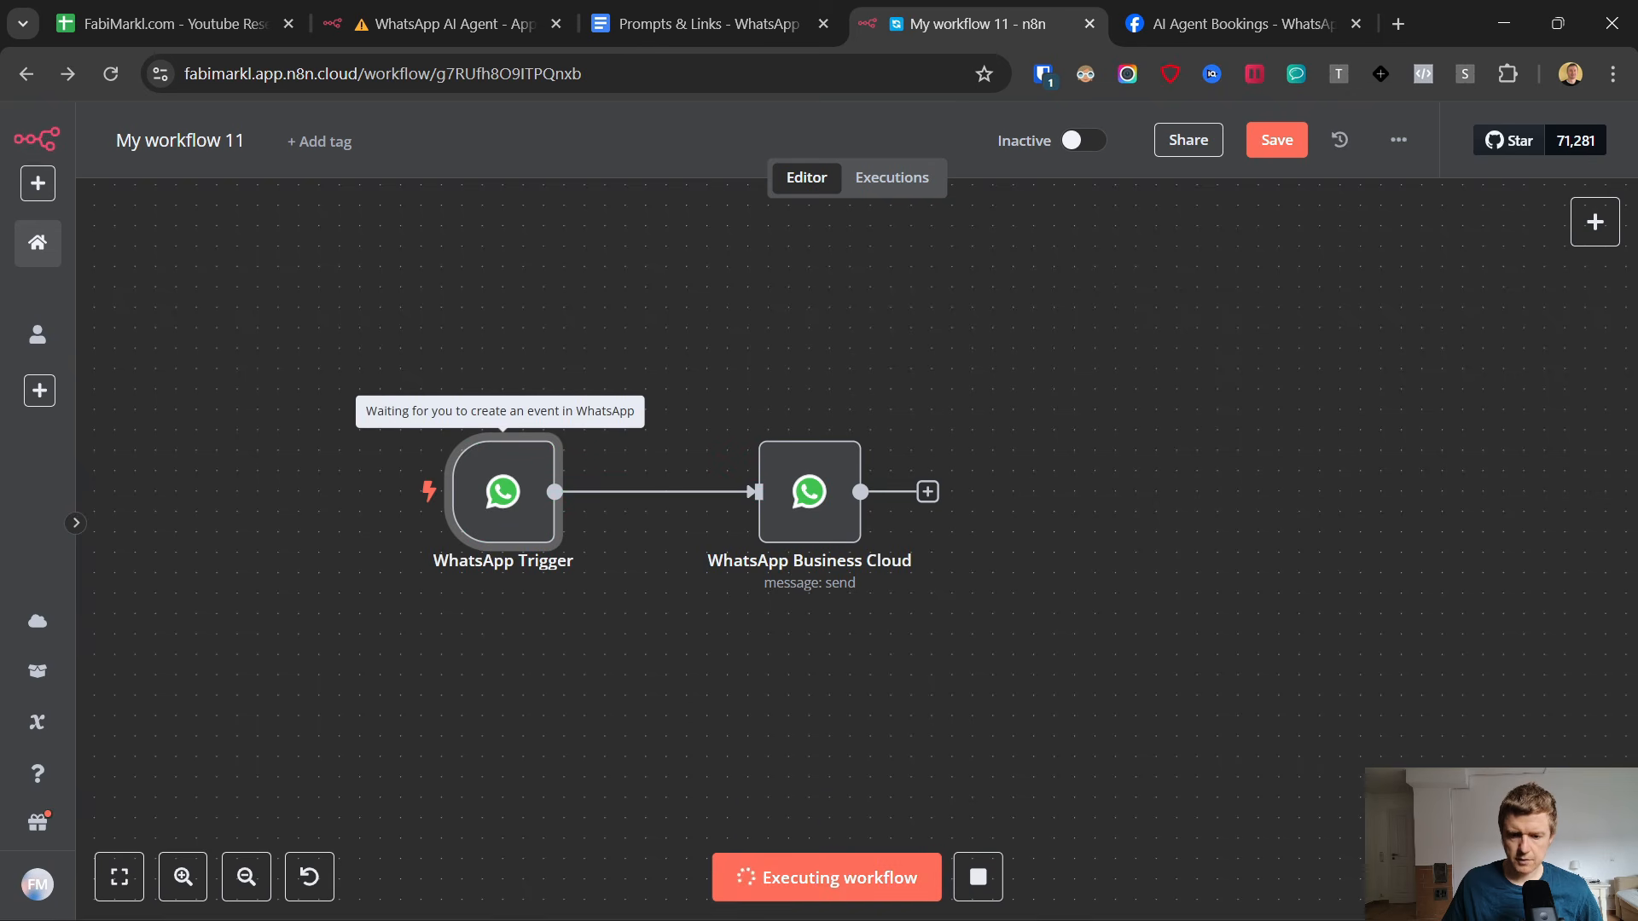
click(1007, 898)
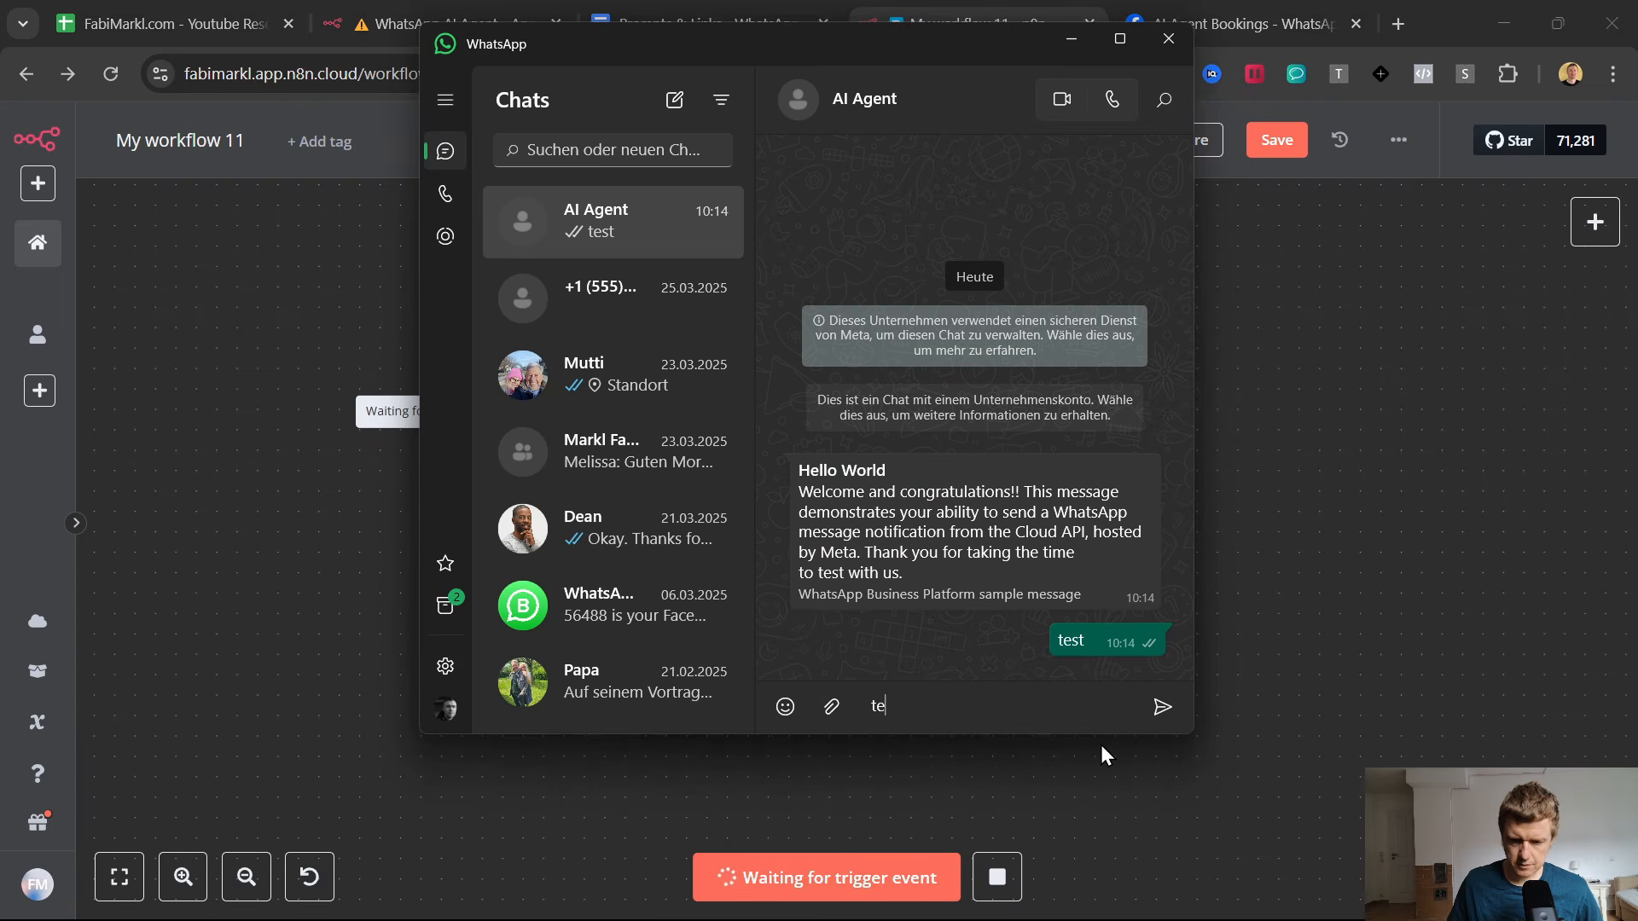
click(1101, 745)
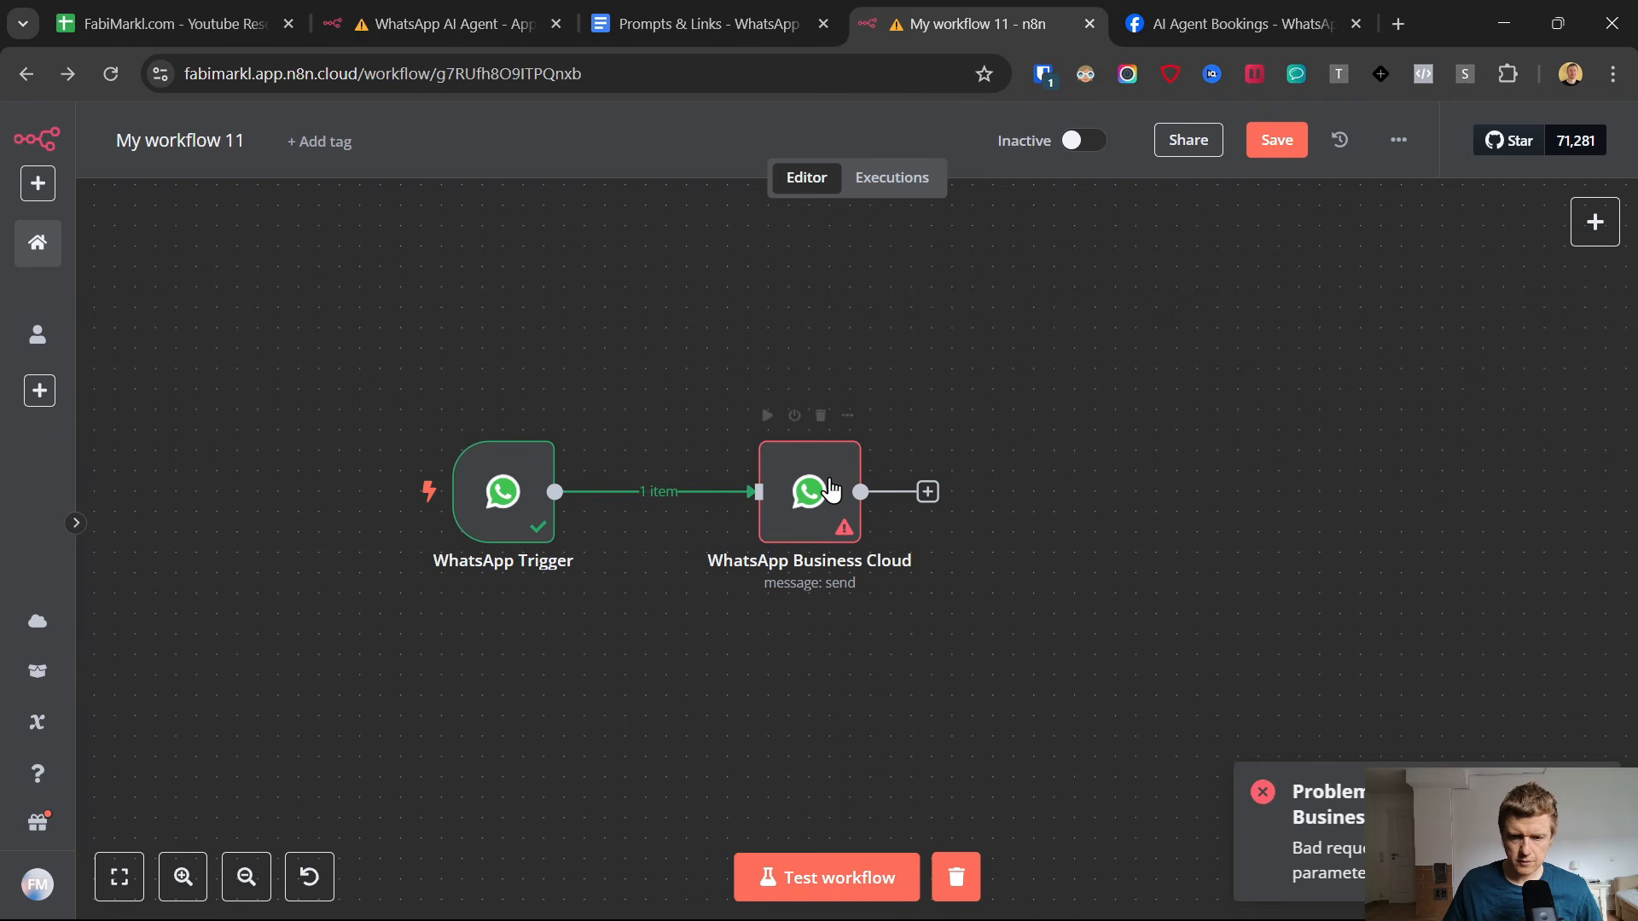
Replace the Recipient's Phone Number in the WhatsApp Business Cloud node with the trigger's contacts[0].wa_id value.
double_click(831, 491)
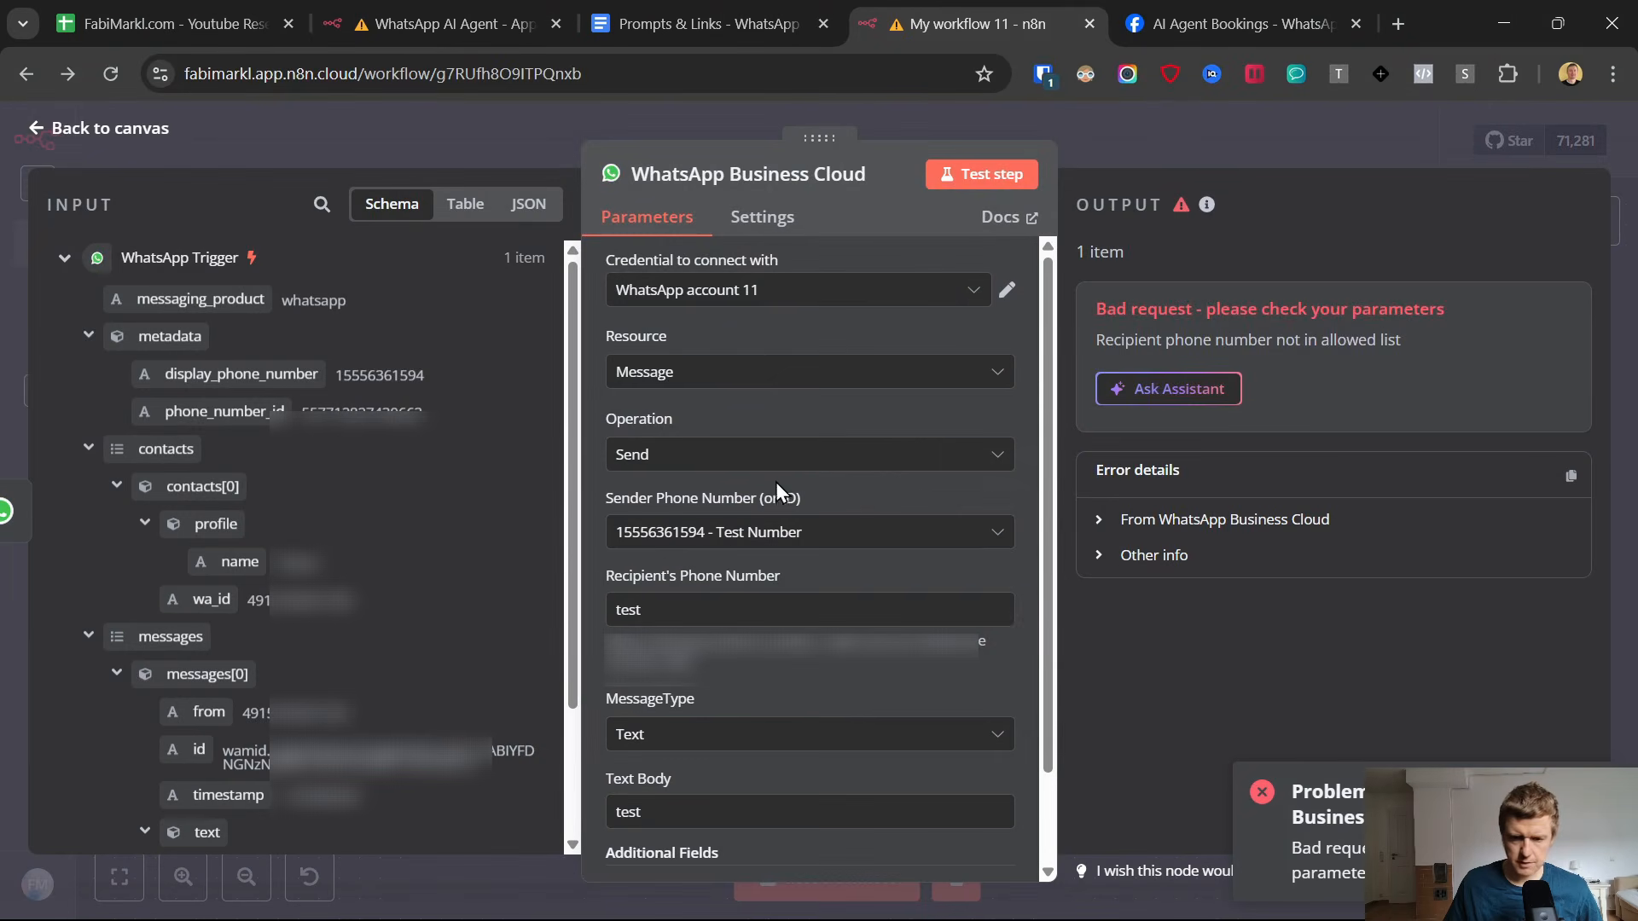
double_click(682, 629)
key(BackSpace)
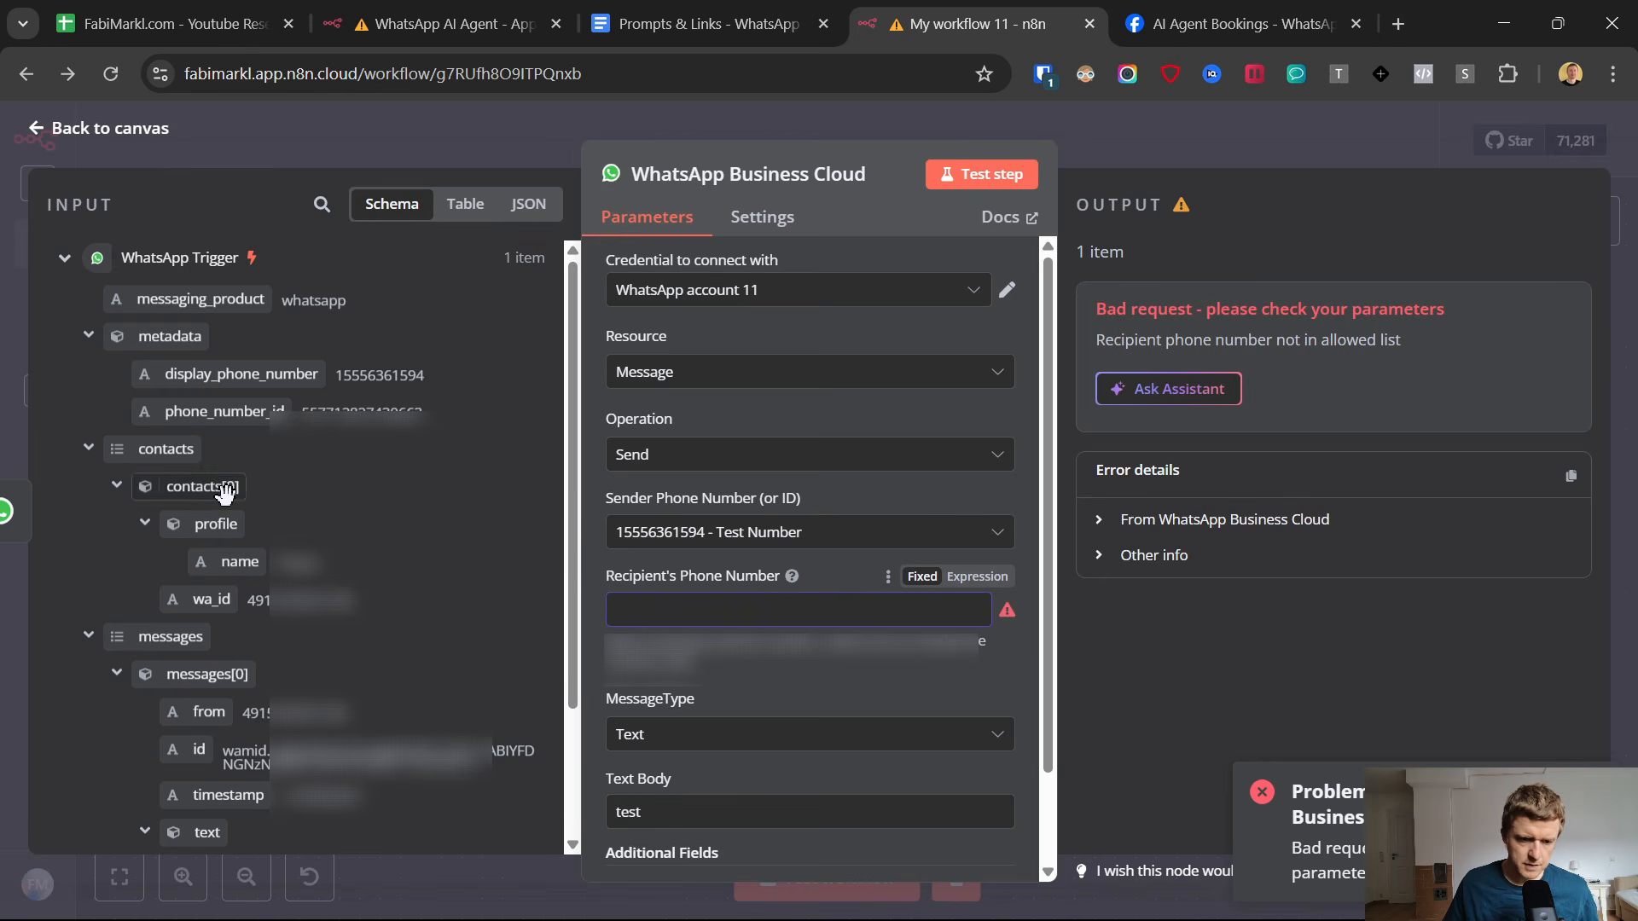
drag(179, 585, 644, 609)
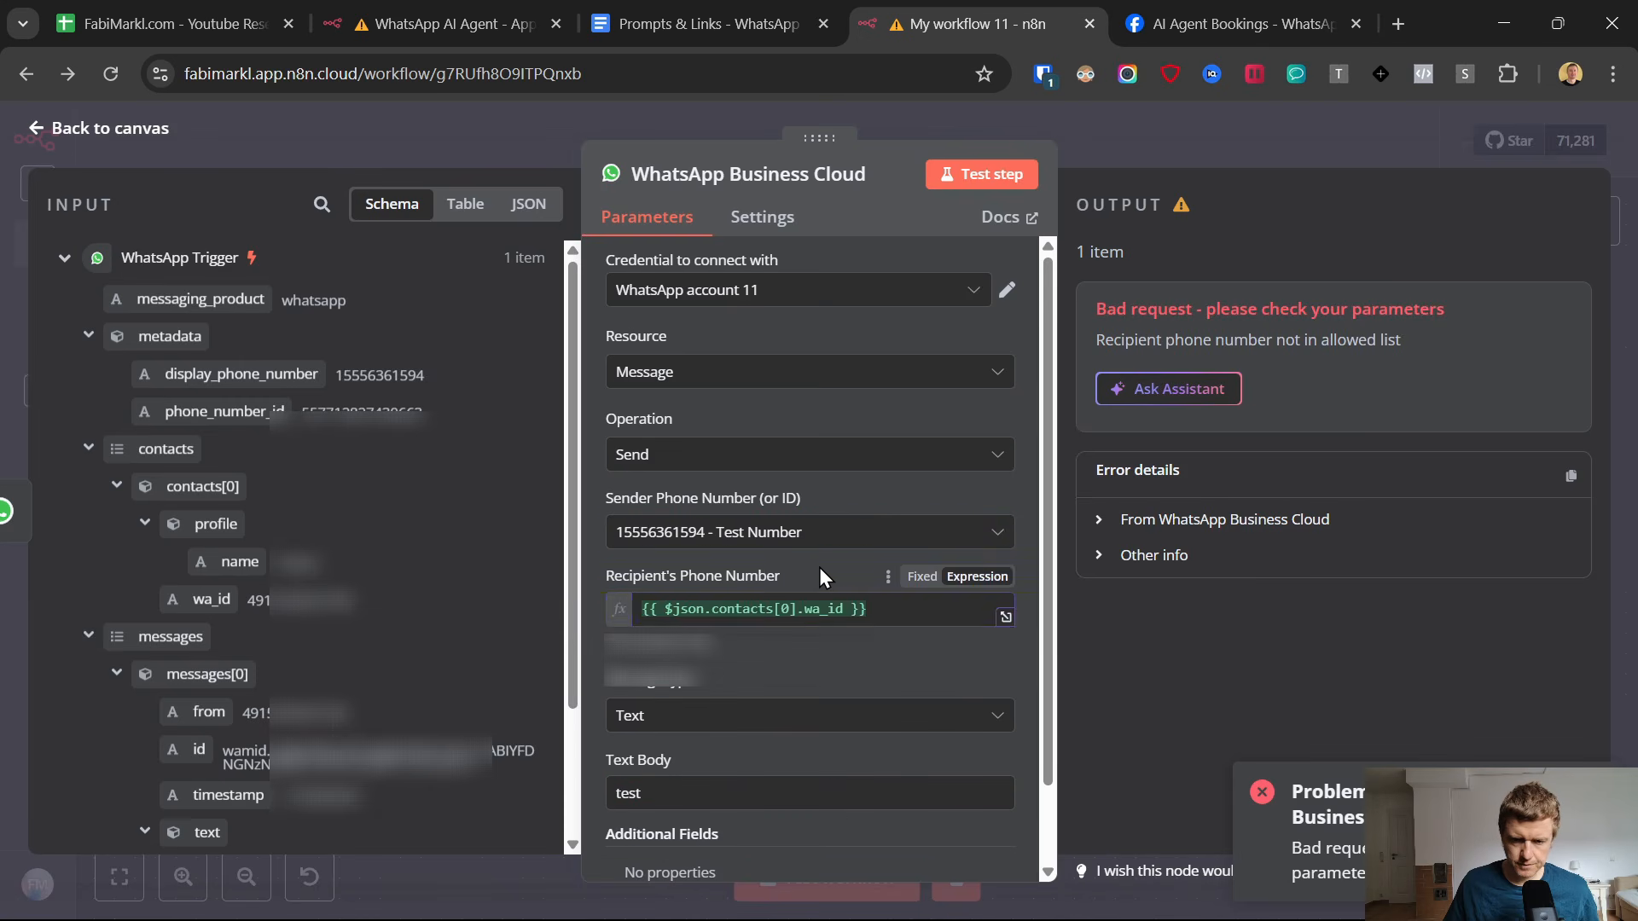
Switch the Sender Phone Number to an expression using the trigger's metadata.phone_number_id, and return to the canvas.
click(801, 534)
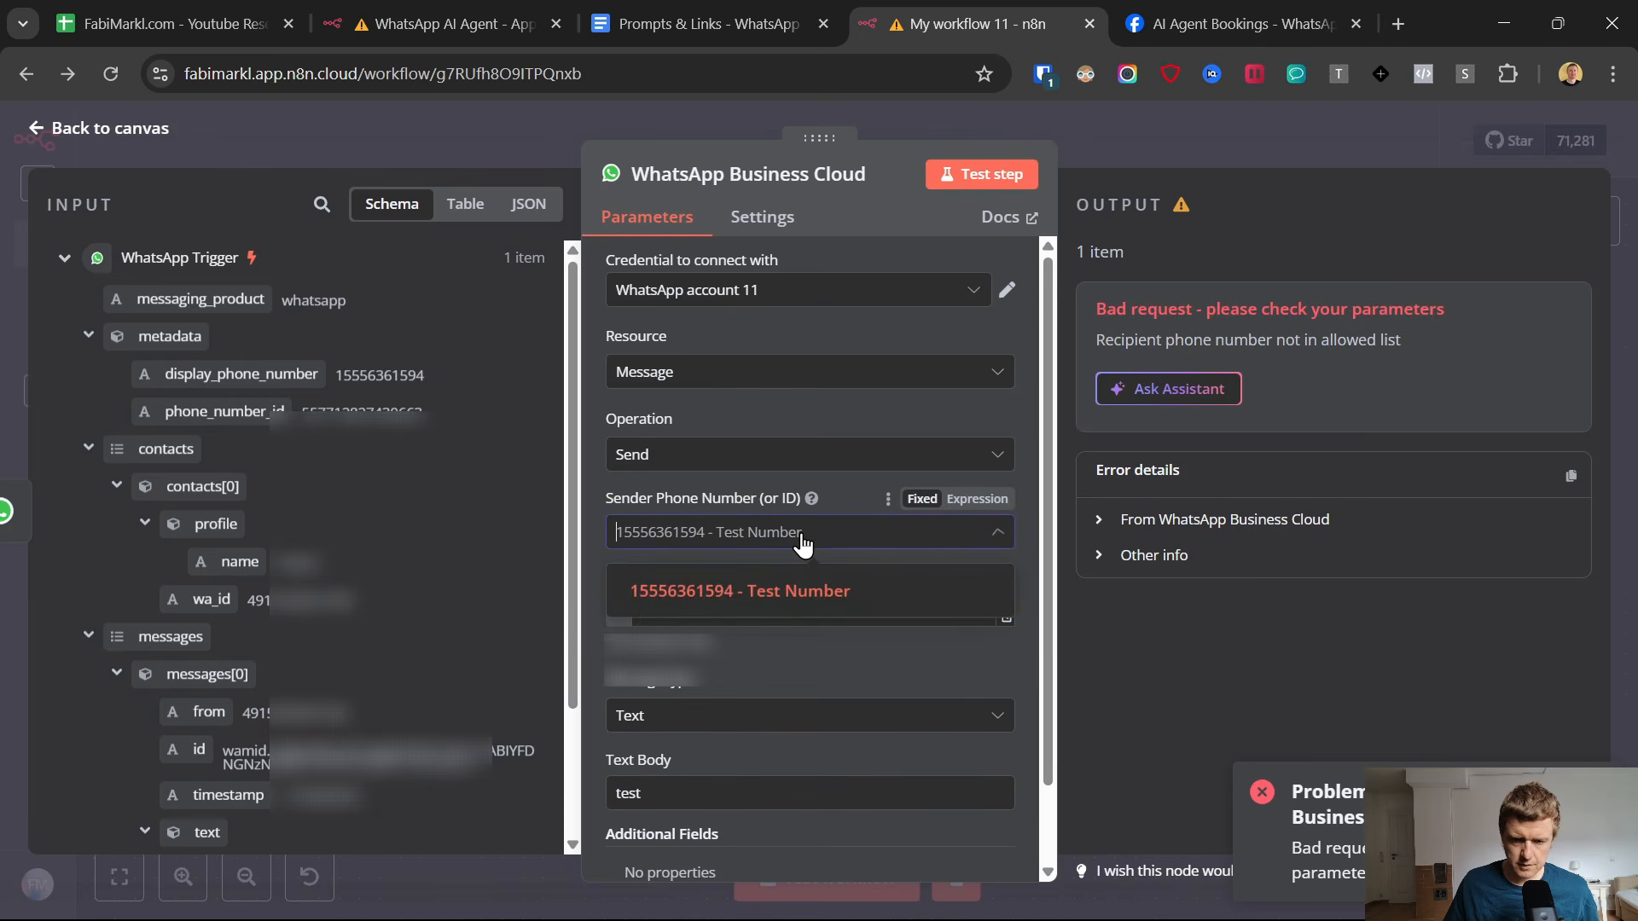
click(964, 505)
drag(758, 536, 585, 530)
key(BackSpace)
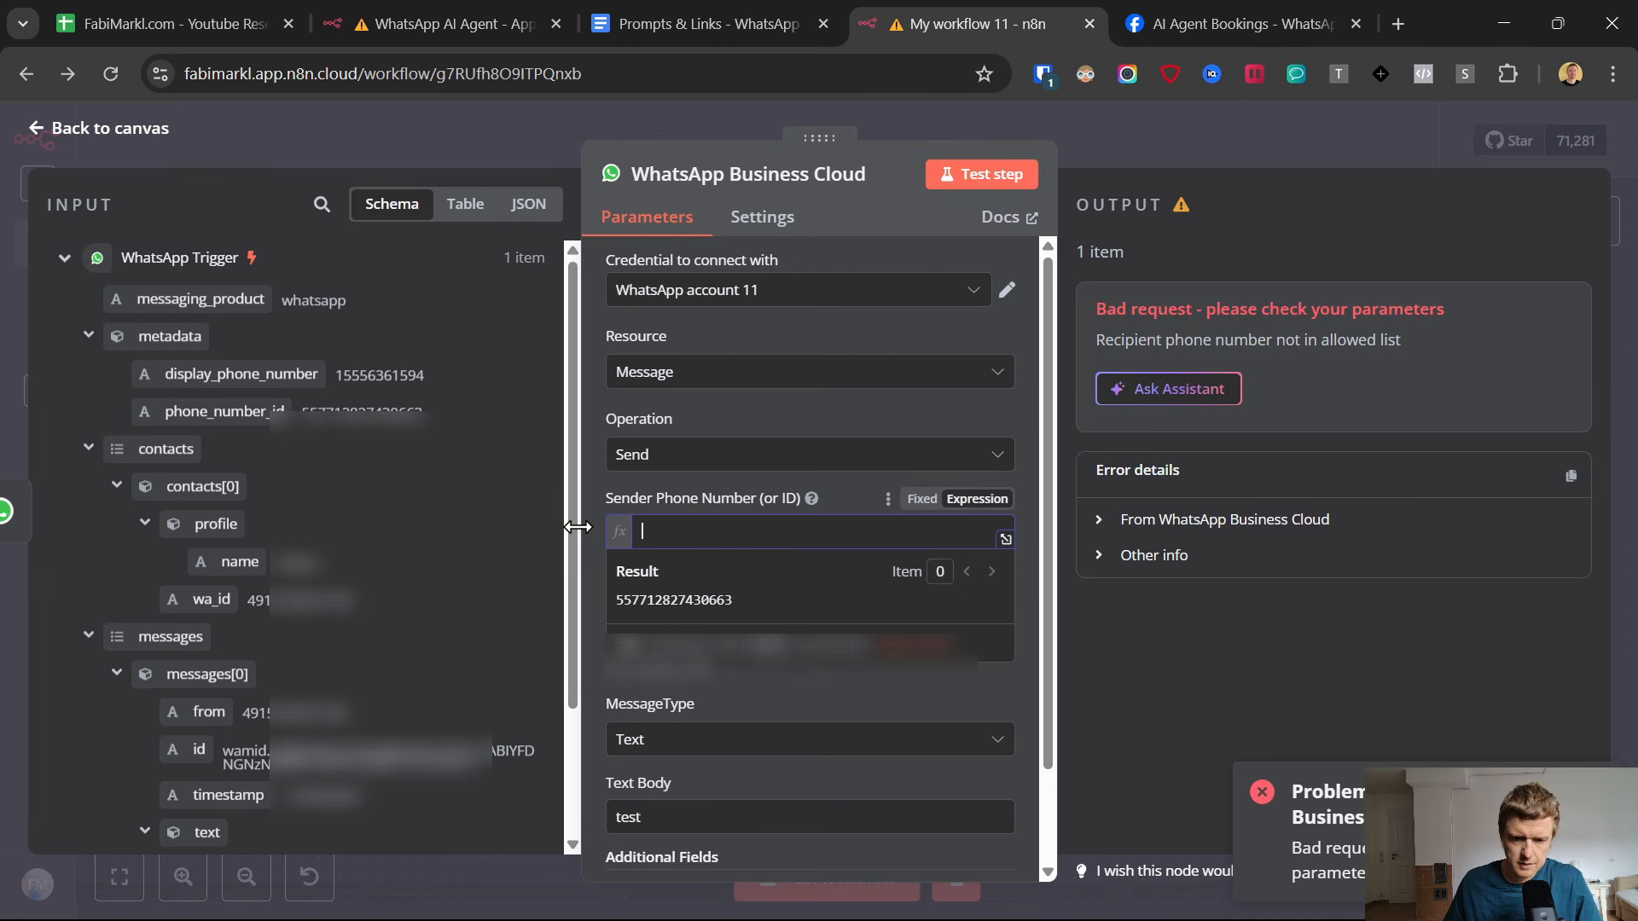
drag(192, 410, 674, 533)
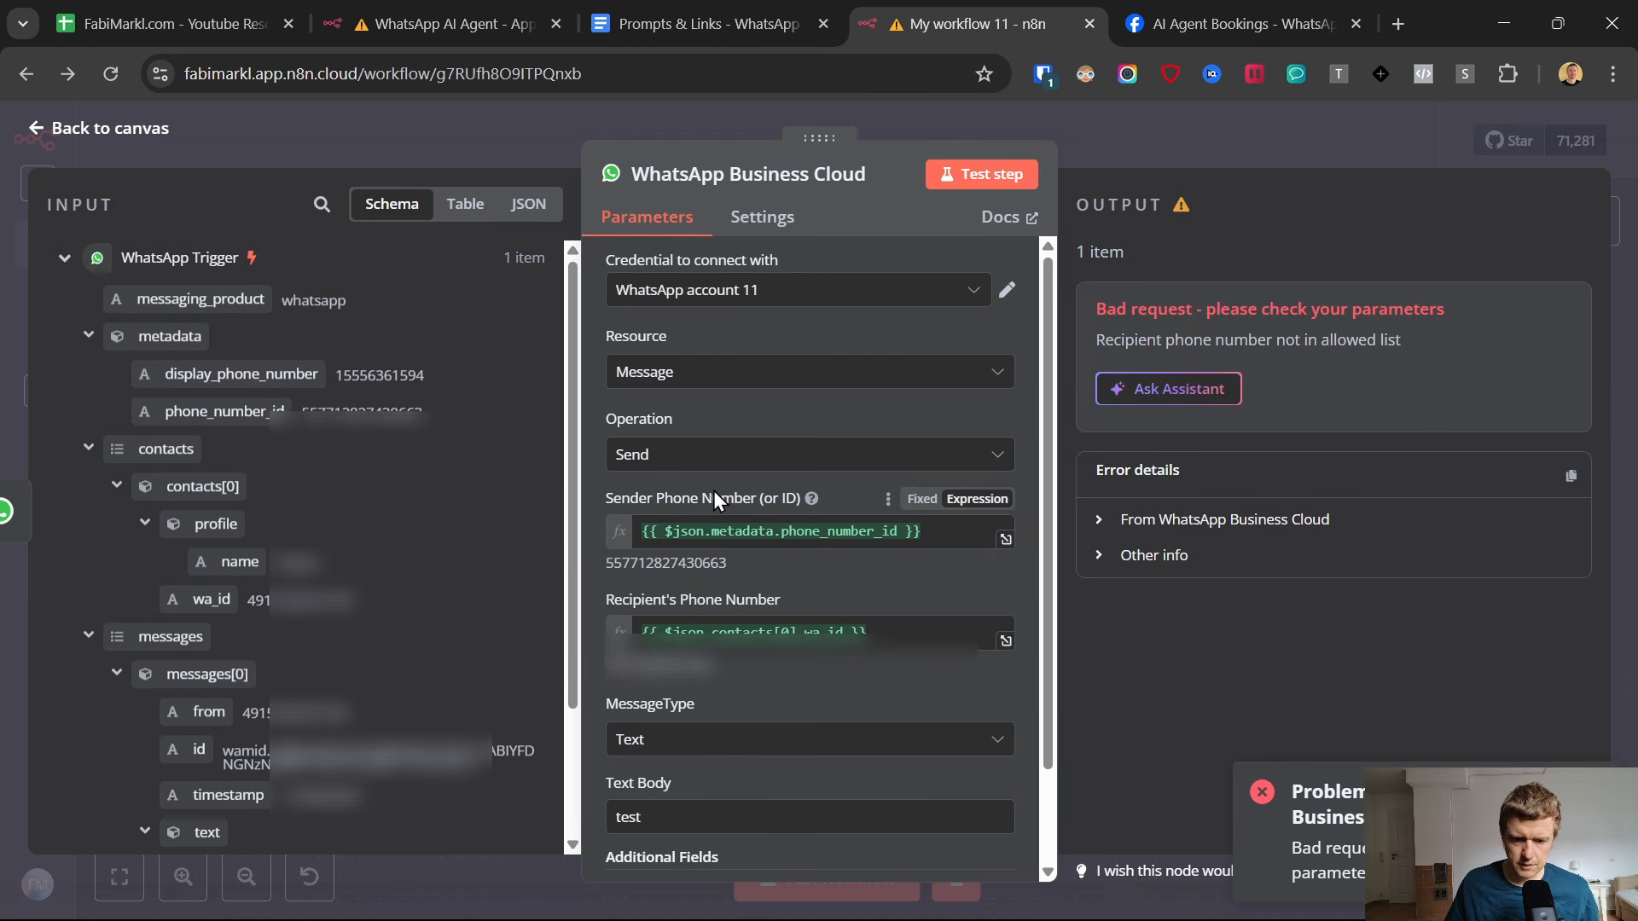
click(38, 130)
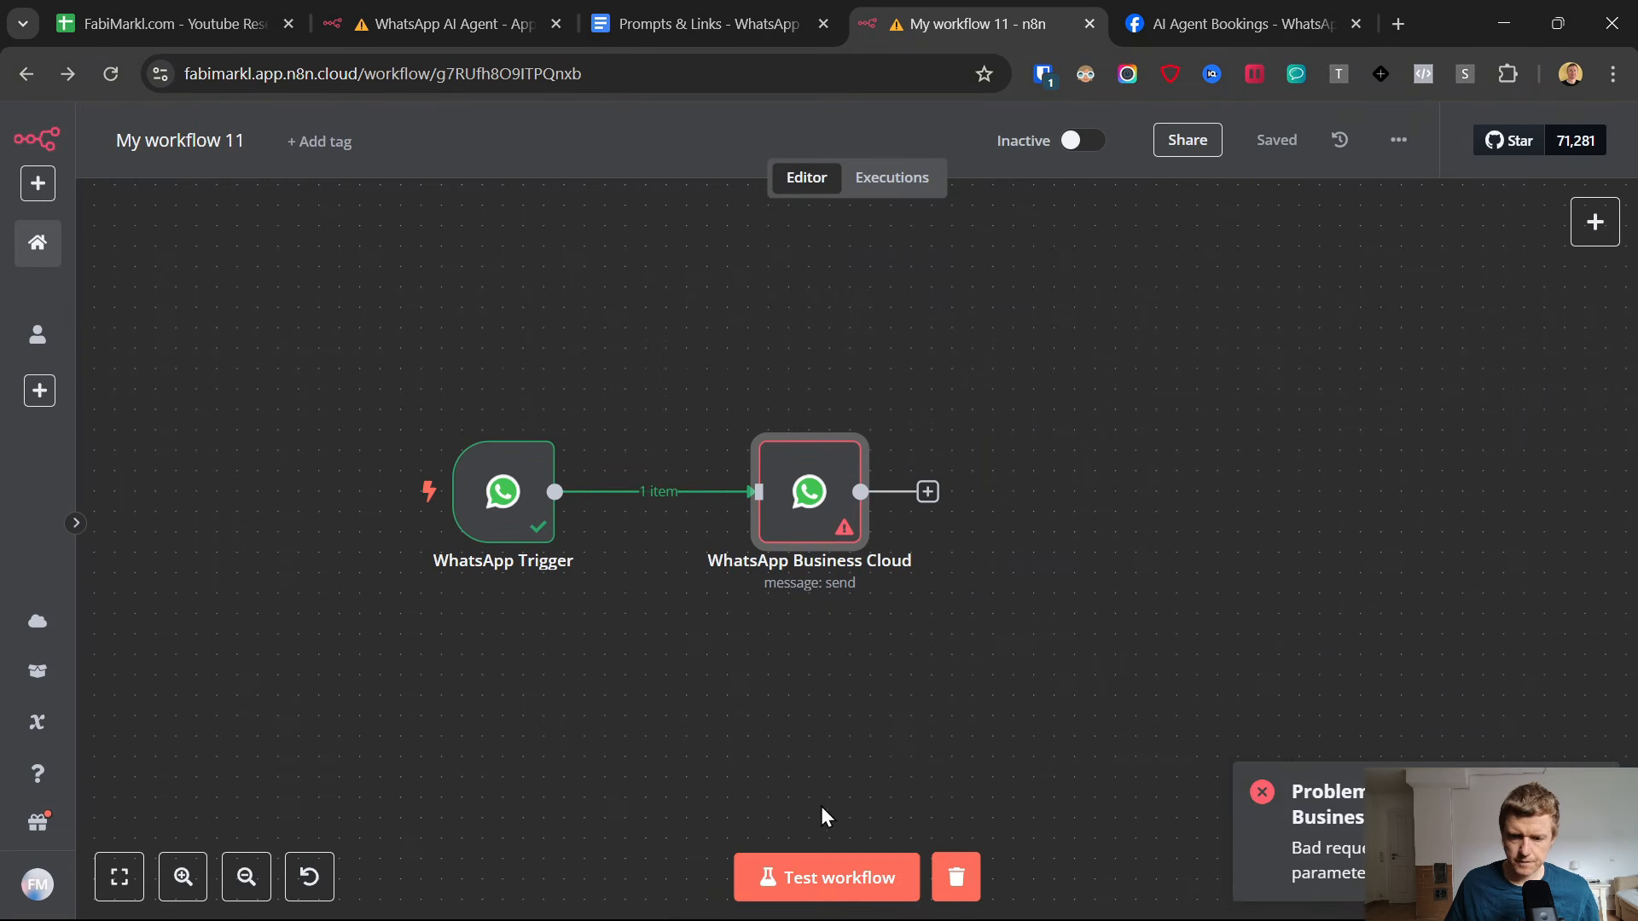
Run the workflow test again, send "start" to the AI Agent chat in WhatsApp, and return to n8n after the reply.
click(829, 879)
click(1006, 911)
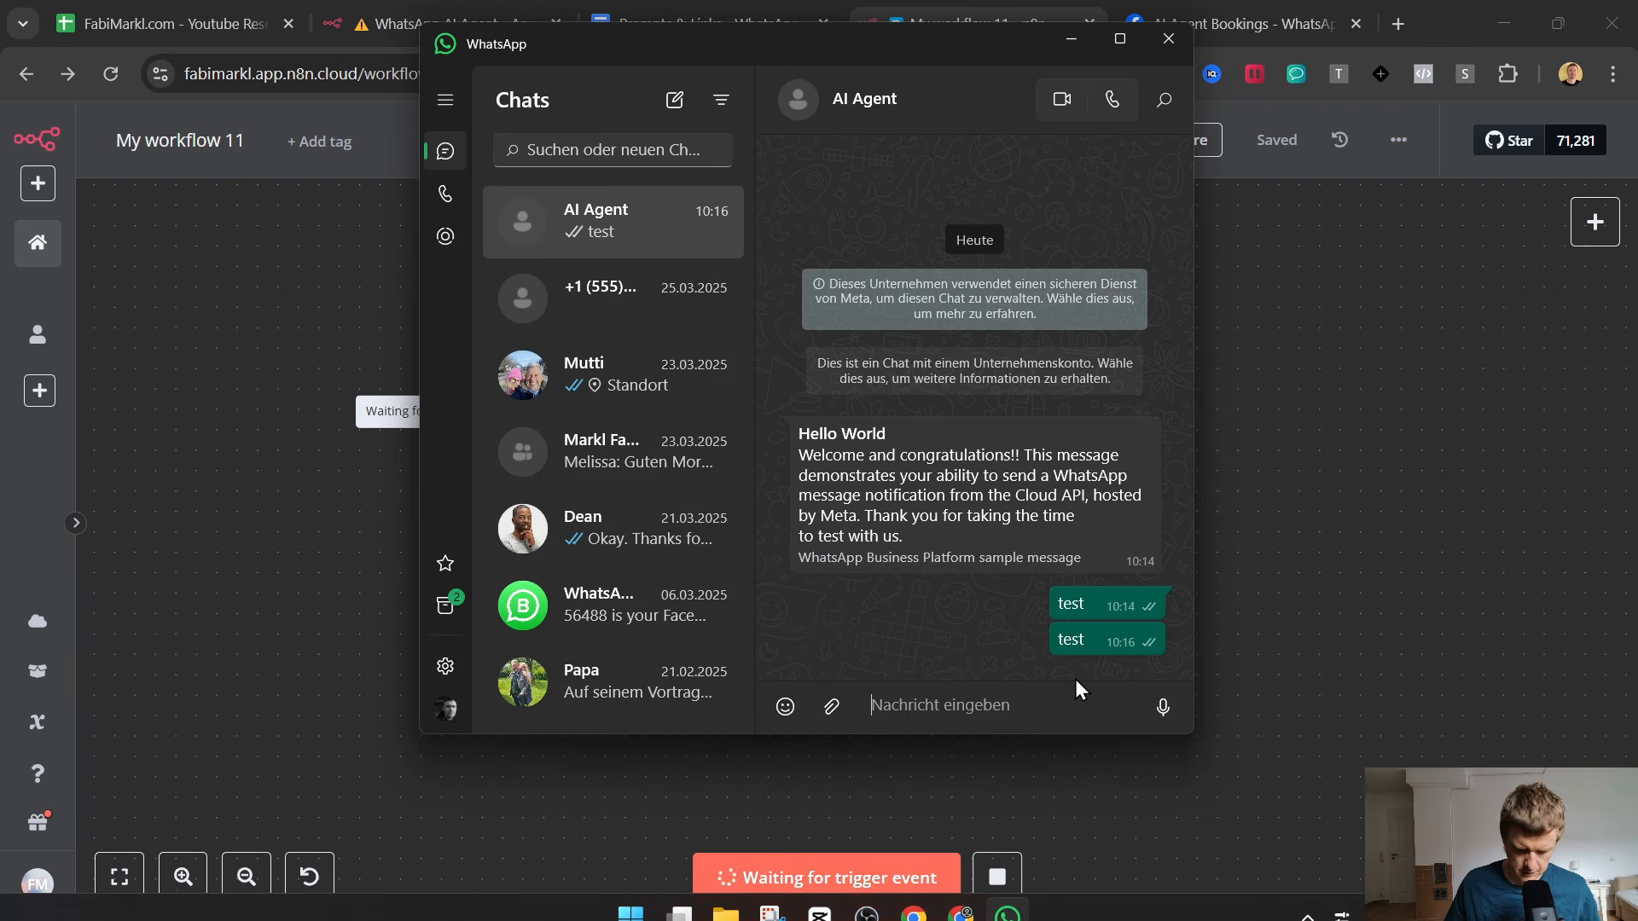
text(sta)
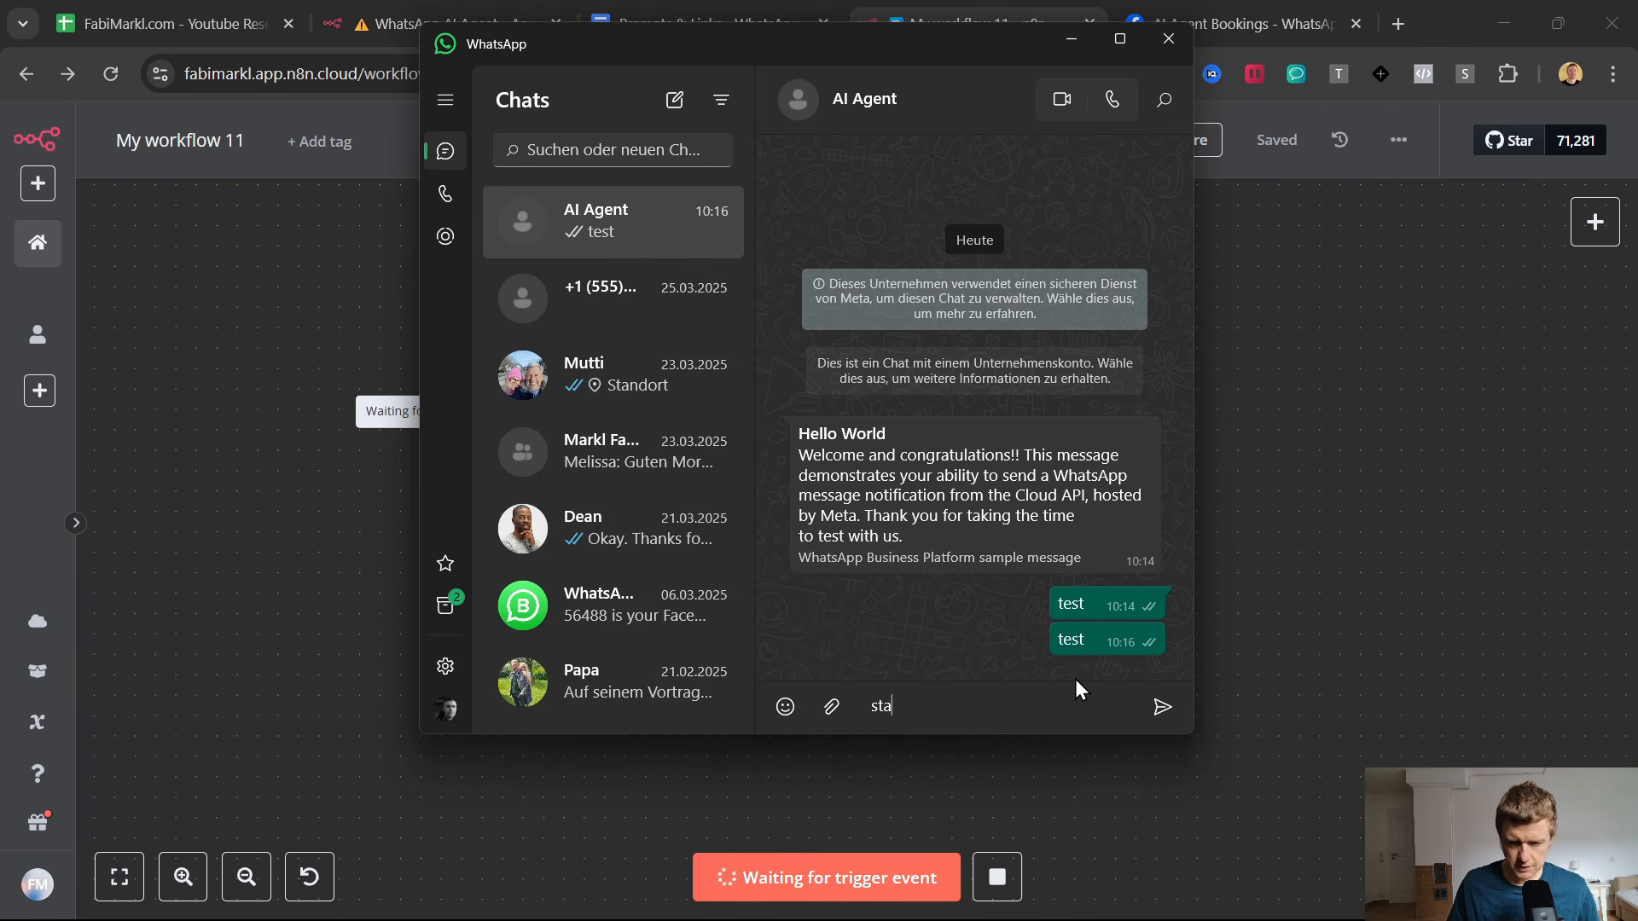
text(rt)
key(Return)
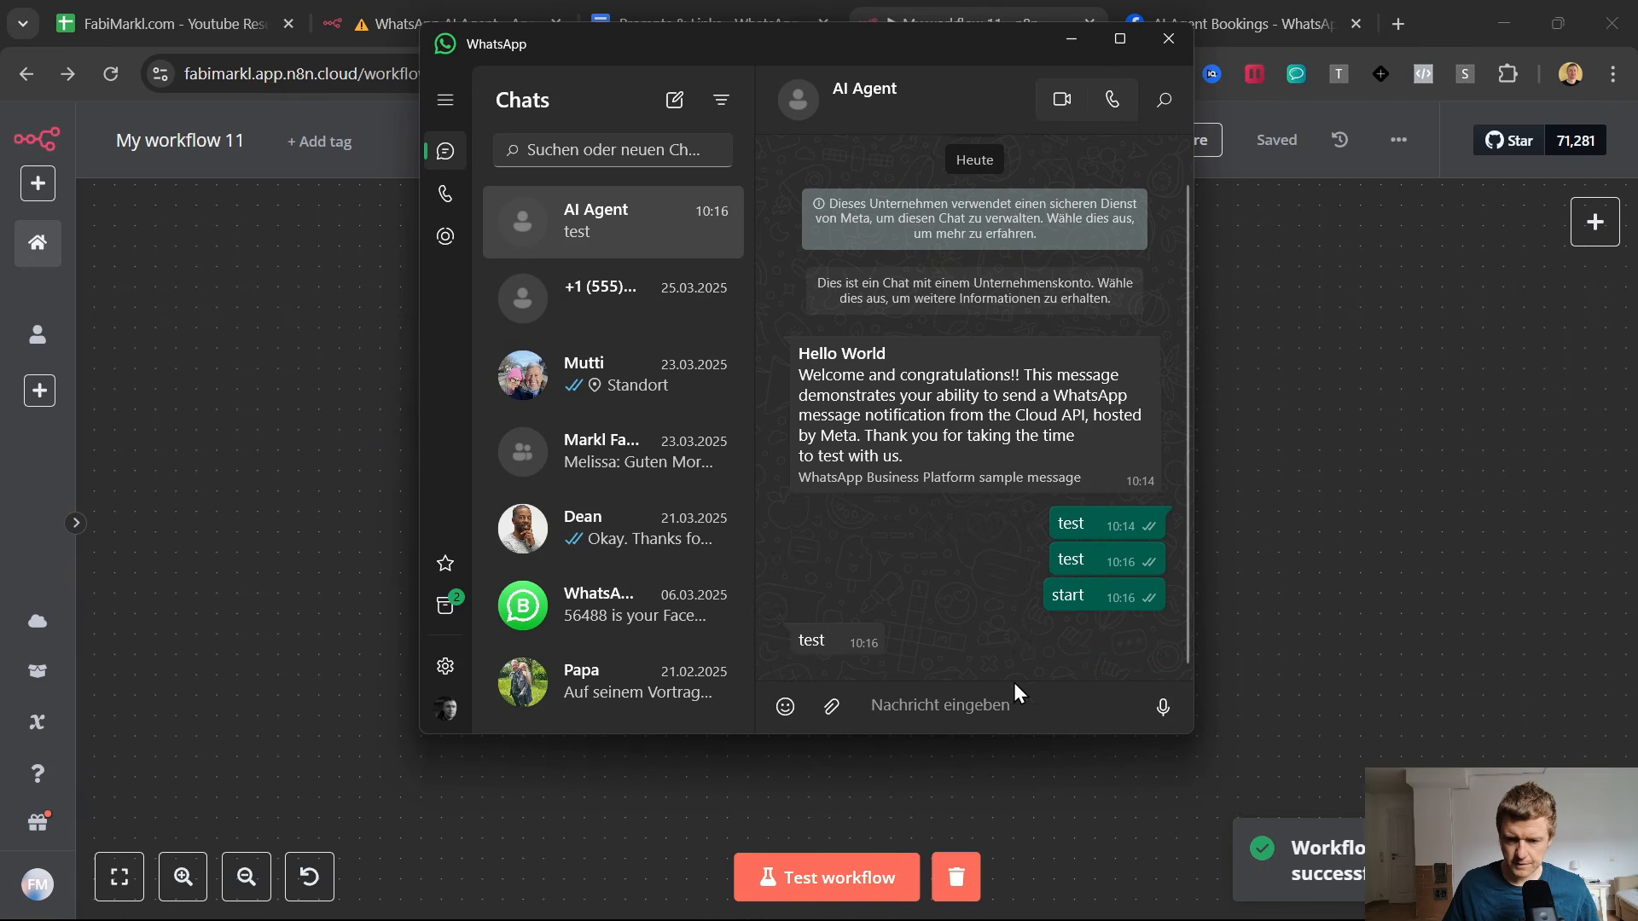
click(1348, 505)
Delete the connection between the WhatsApp Trigger and WhatsApp Business Cloud nodes and move them far apart.
scroll(1195, 529, down, 3)
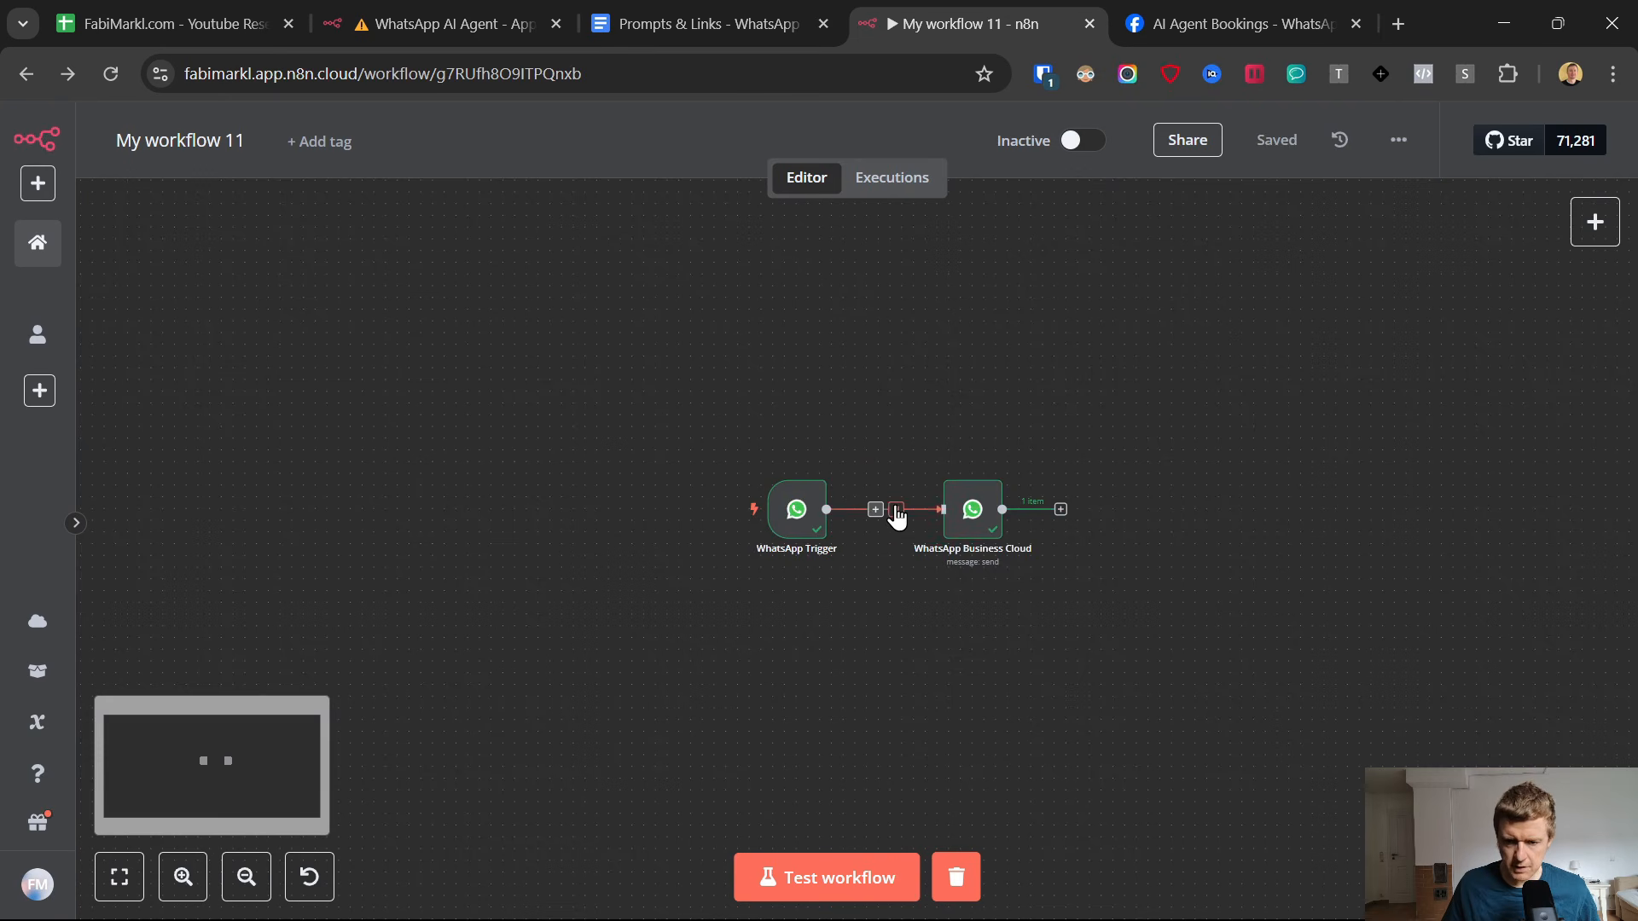
drag(973, 509, 1392, 510)
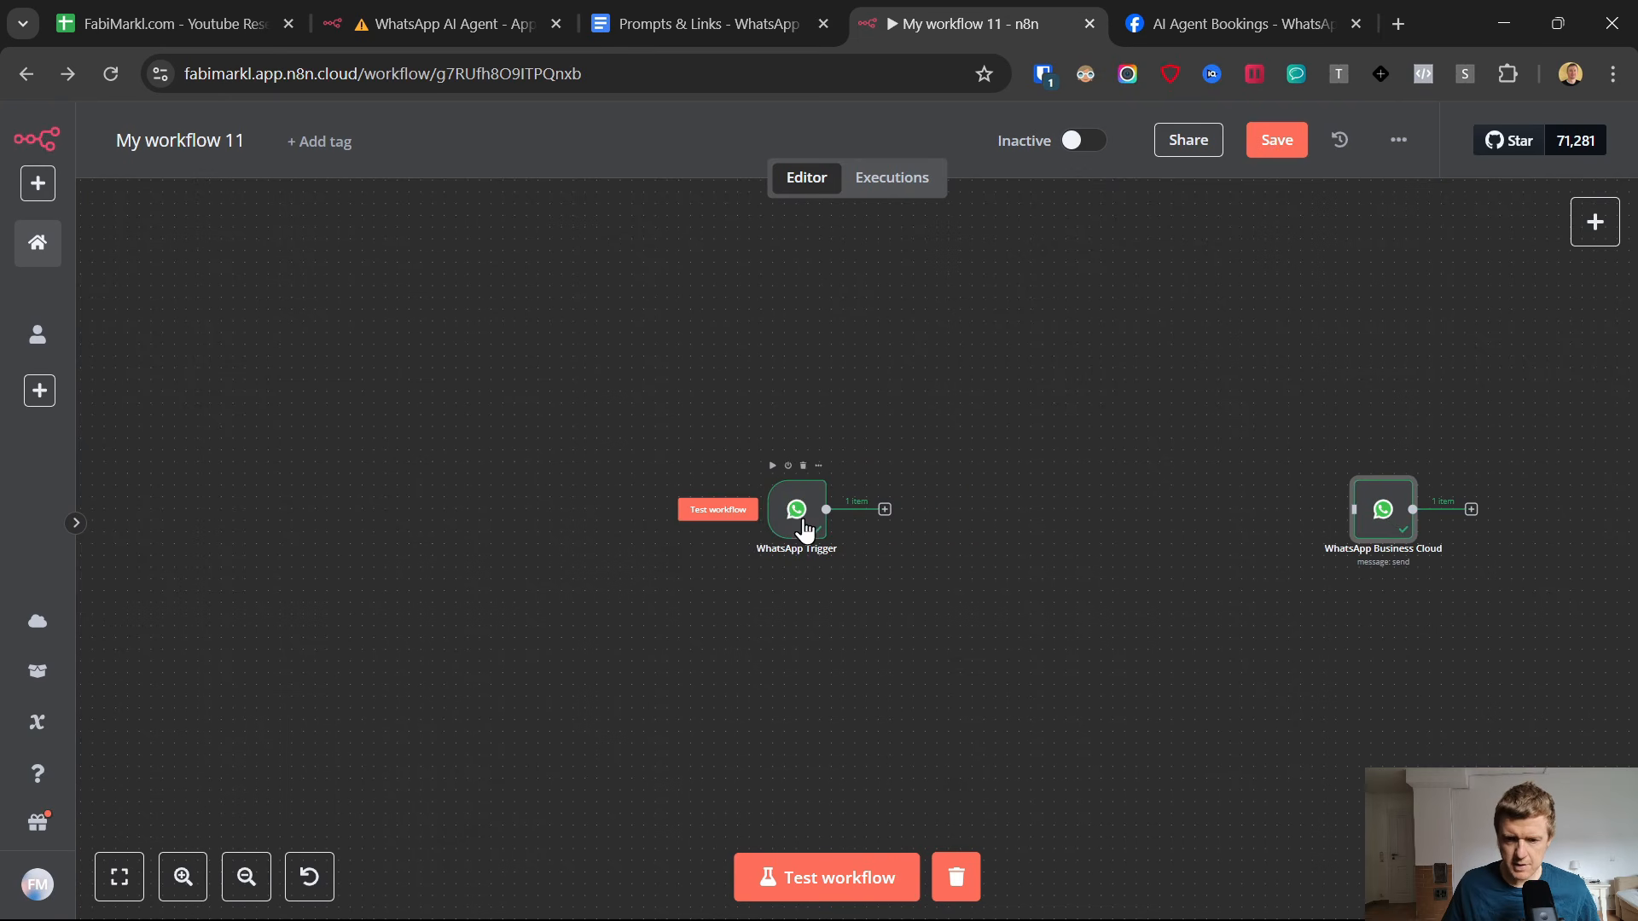
drag(801, 519, 790, 519)
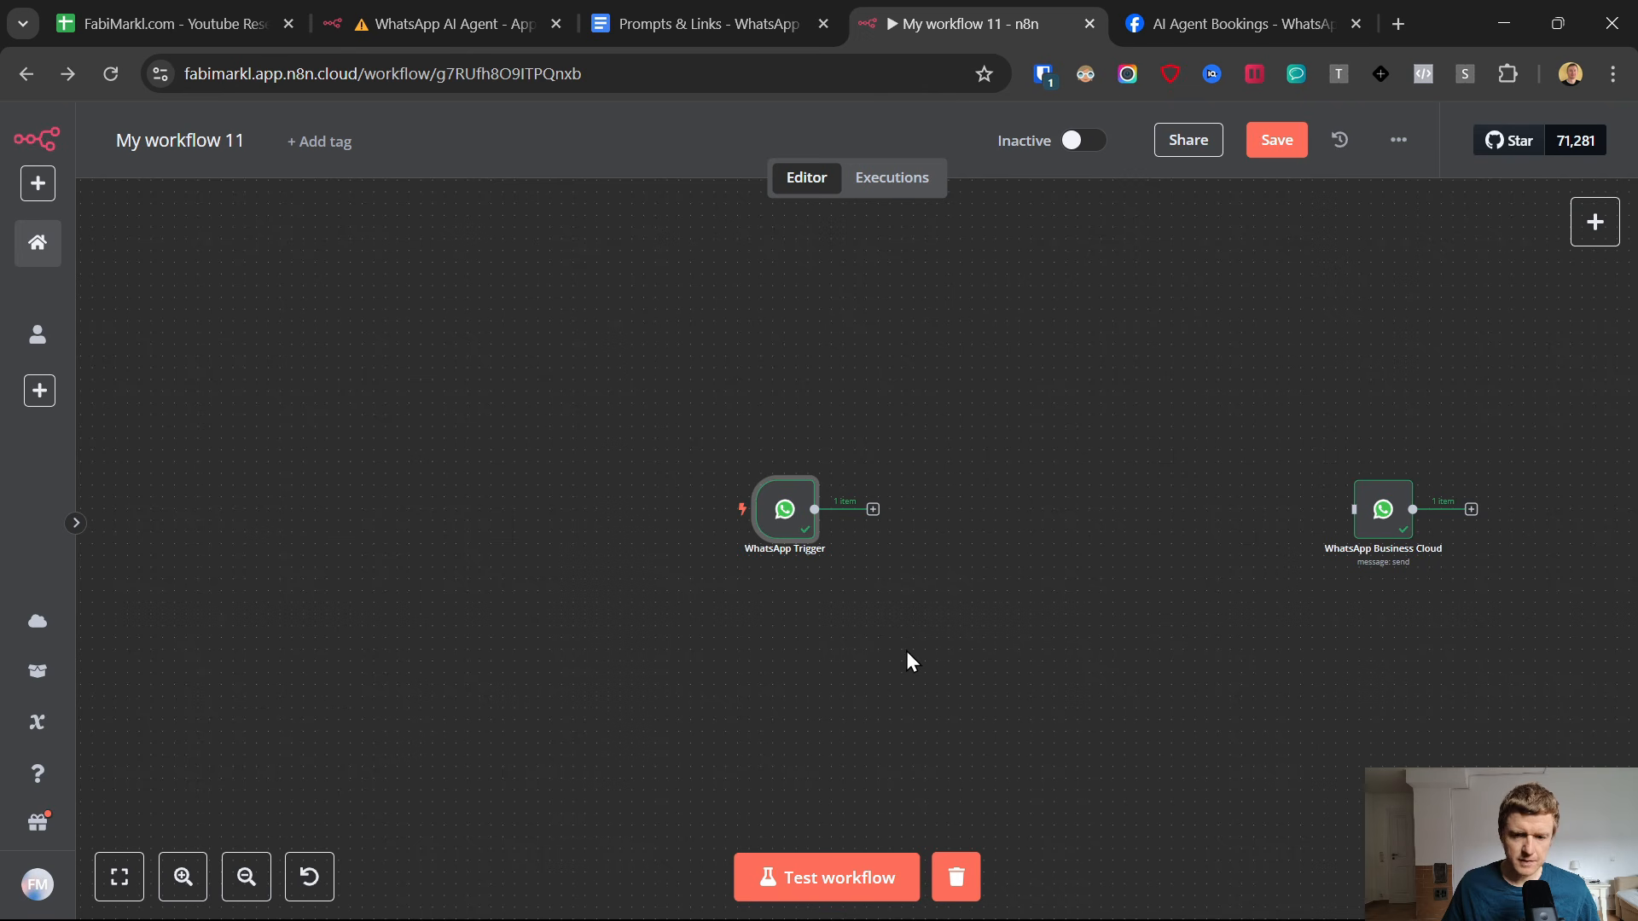
Add an AI Agent node after the WhatsApp Trigger and place it midway between the two WhatsApp nodes.
scroll(906, 657, right, 5)
click(563, 502)
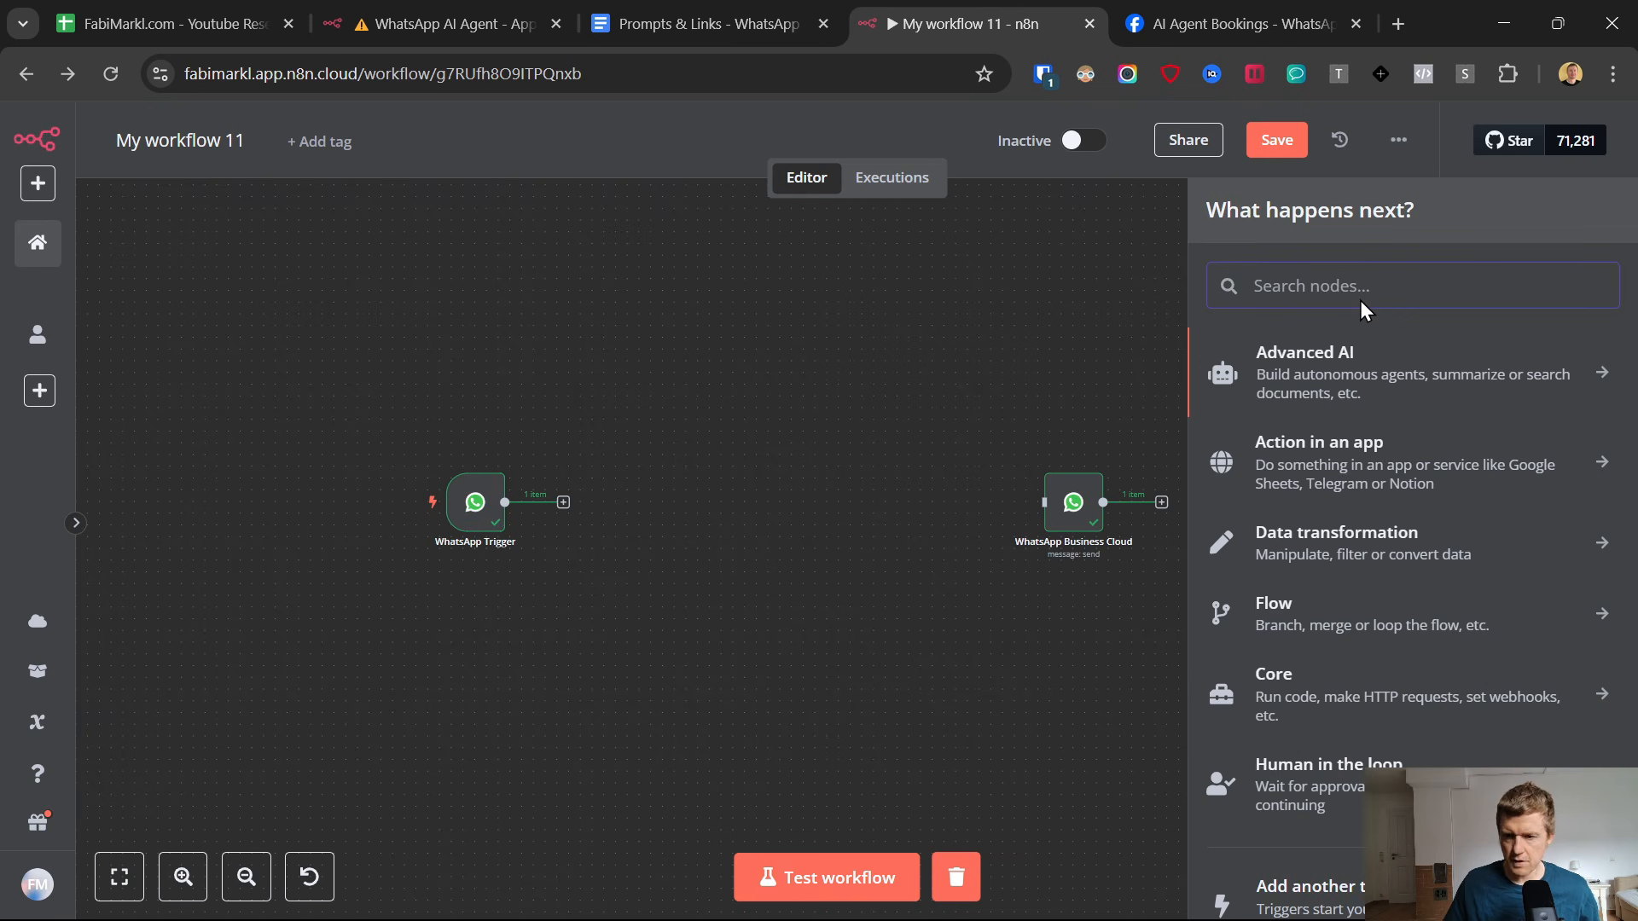
text(ai)
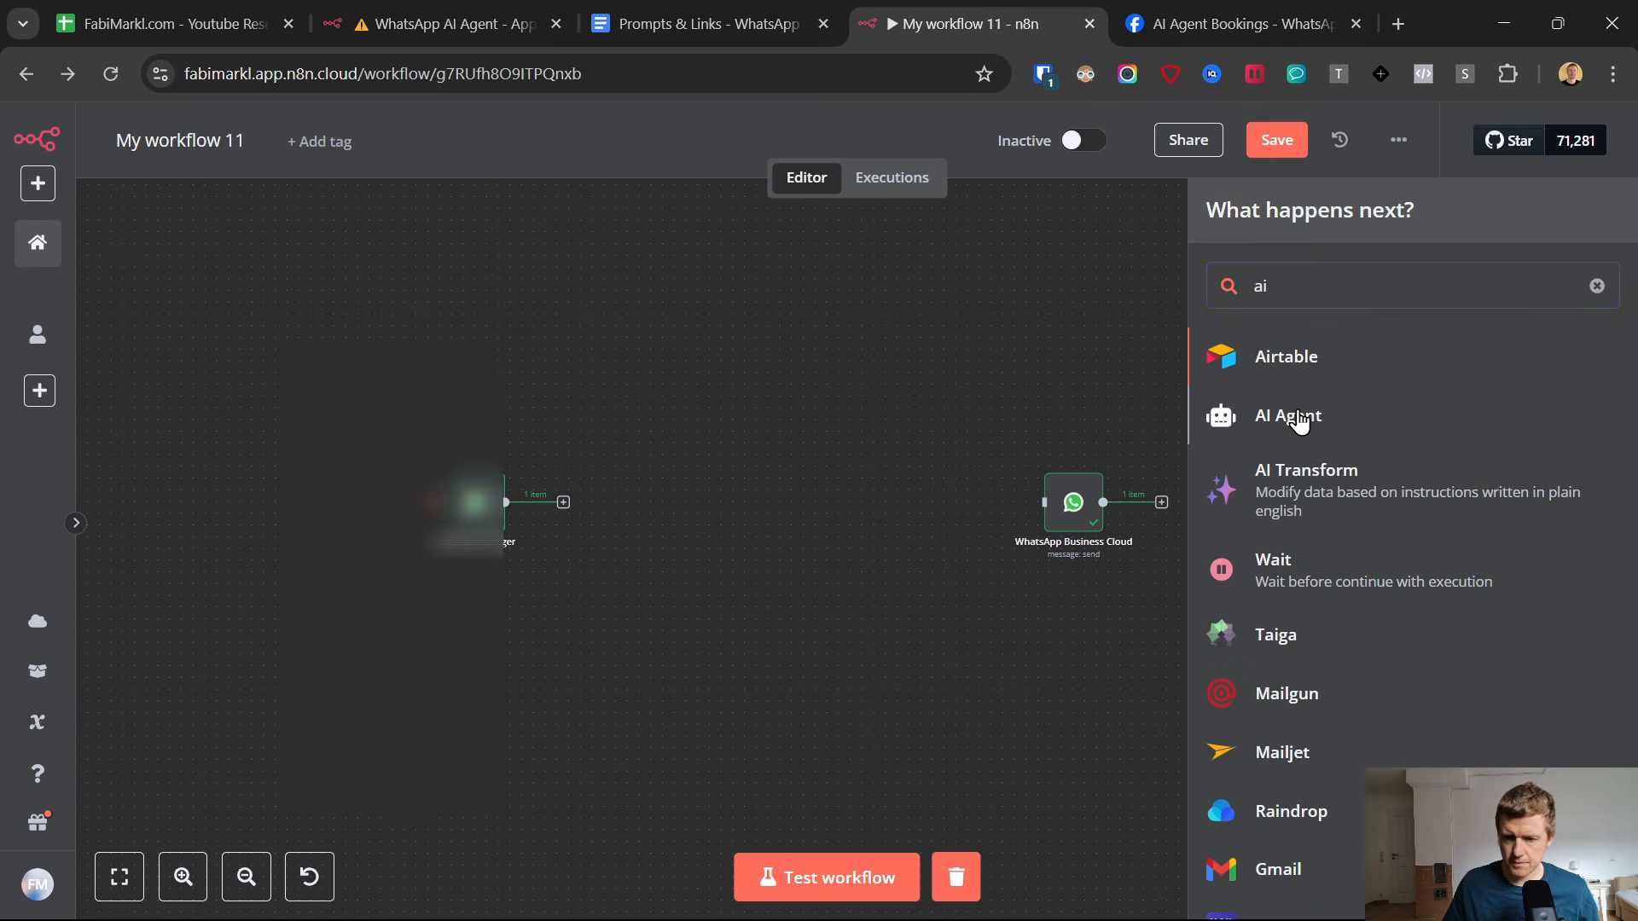
click(1297, 418)
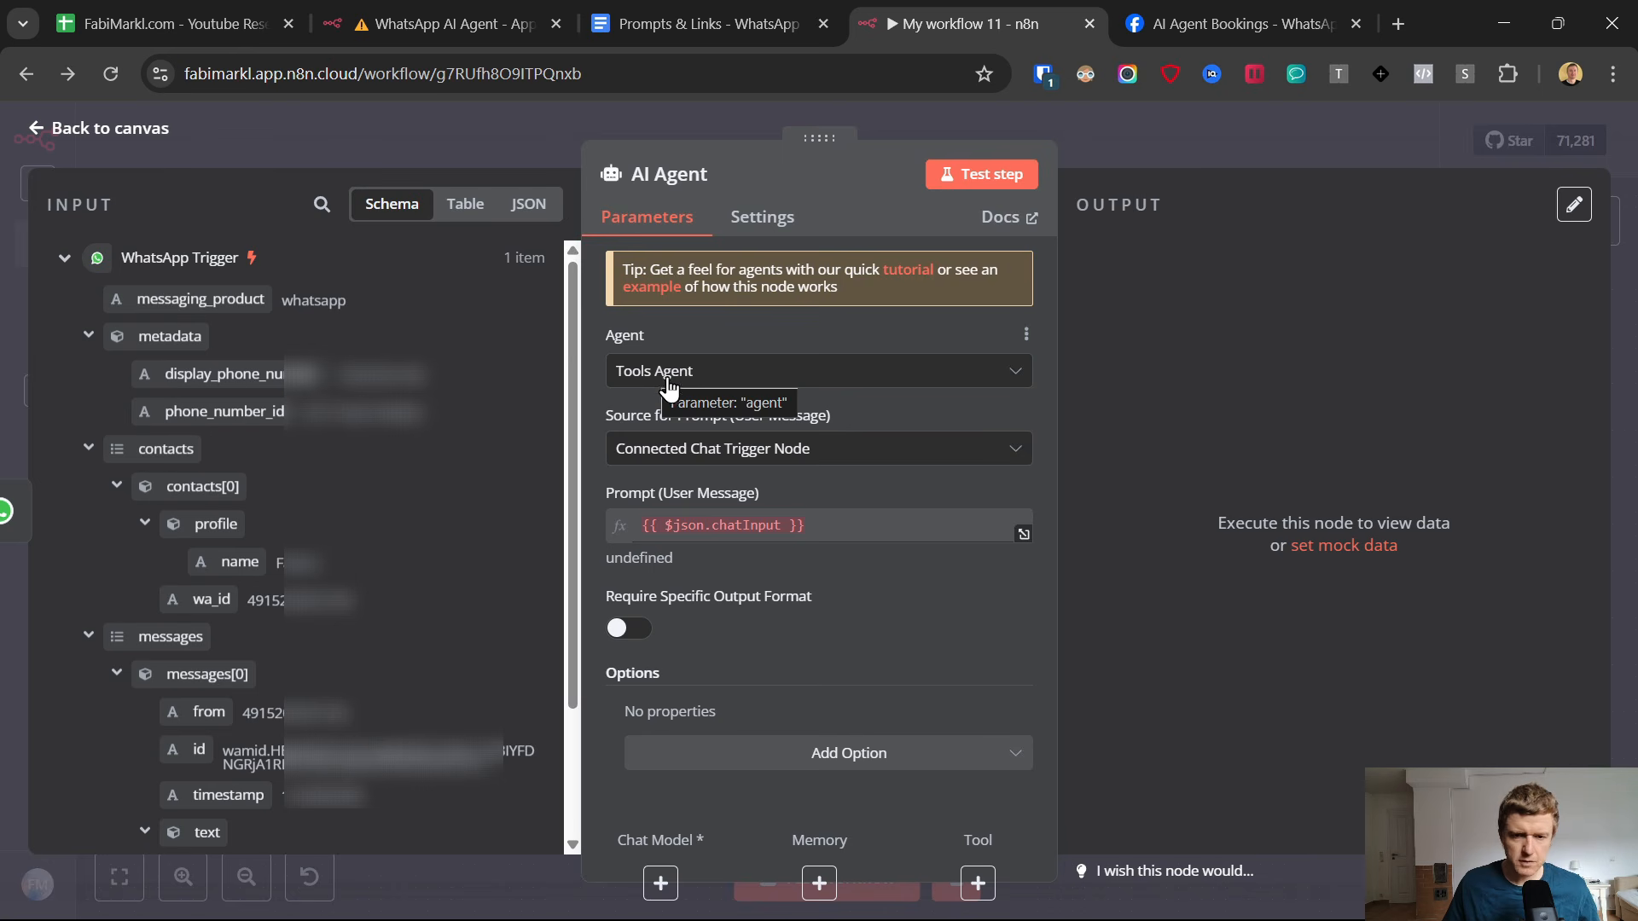
click(35, 127)
drag(654, 502, 794, 476)
scroll(909, 604, up, 2)
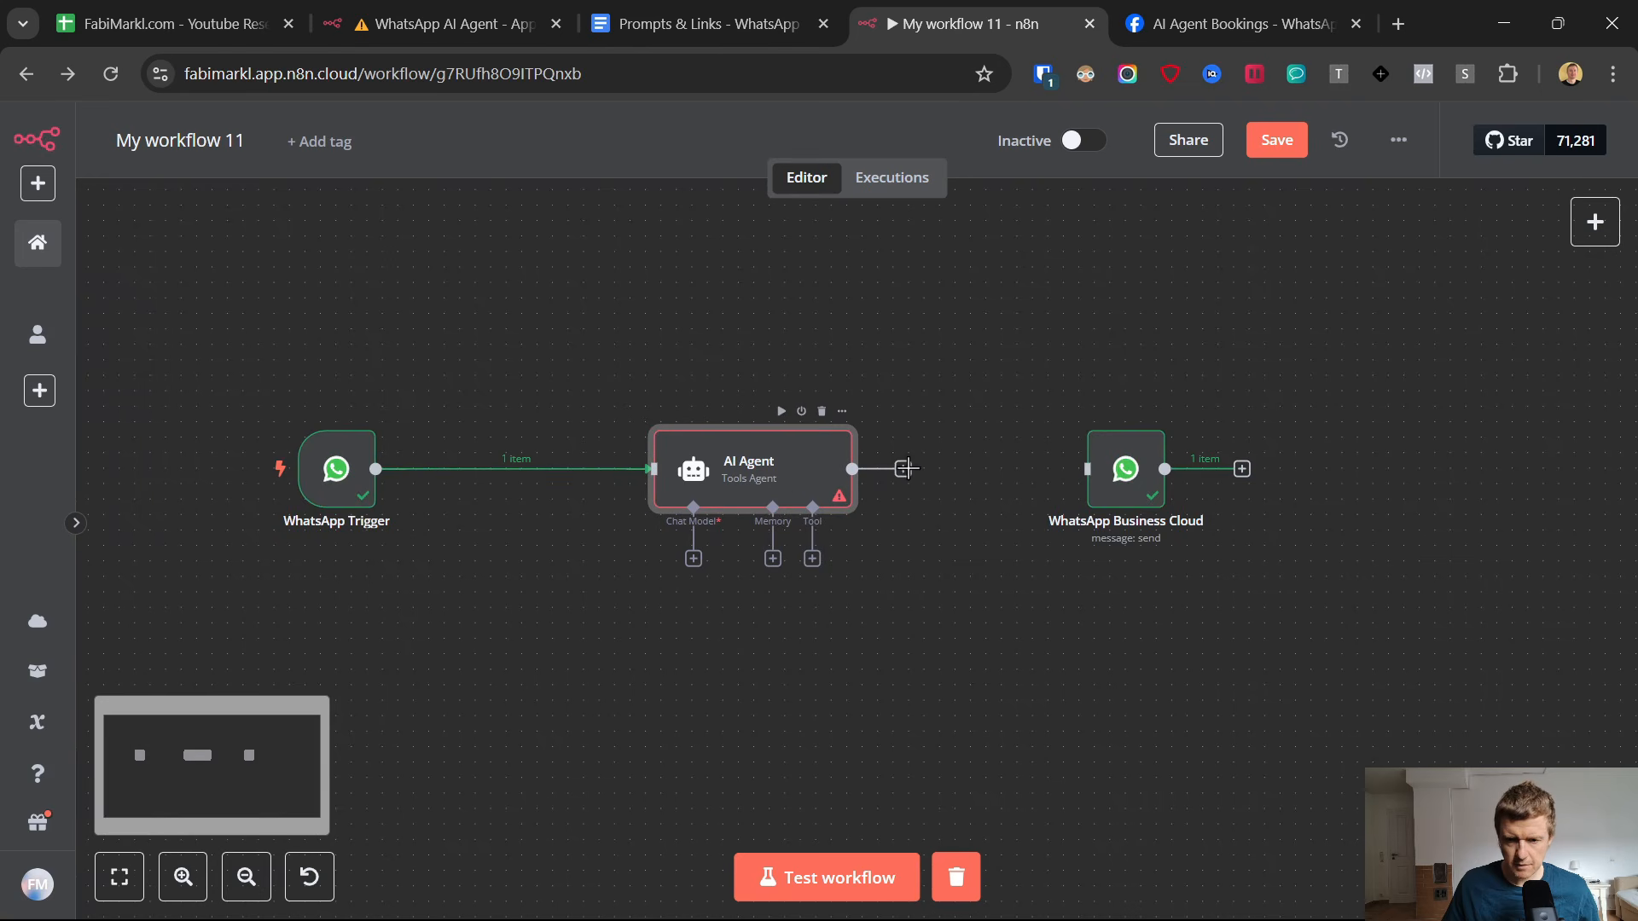
Connect the AI Agent's output to the WhatsApp Business Cloud node and attach an OpenAI Chat Model to the agent.
drag(903, 479, 1110, 477)
drag(765, 469, 795, 468)
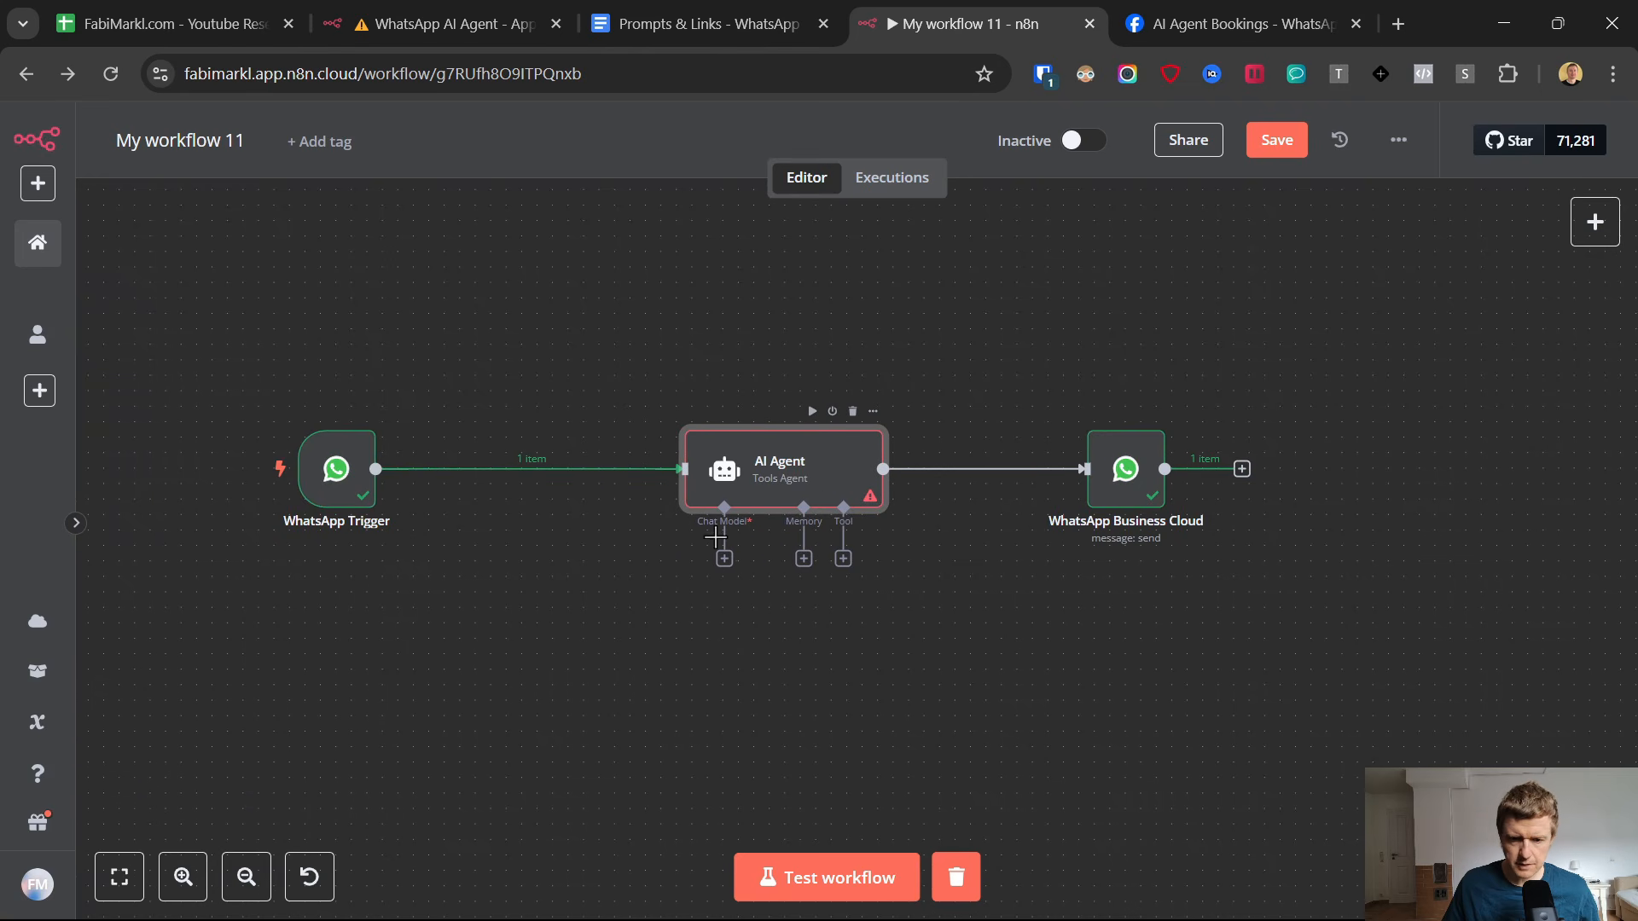
scroll(756, 546, up, 3)
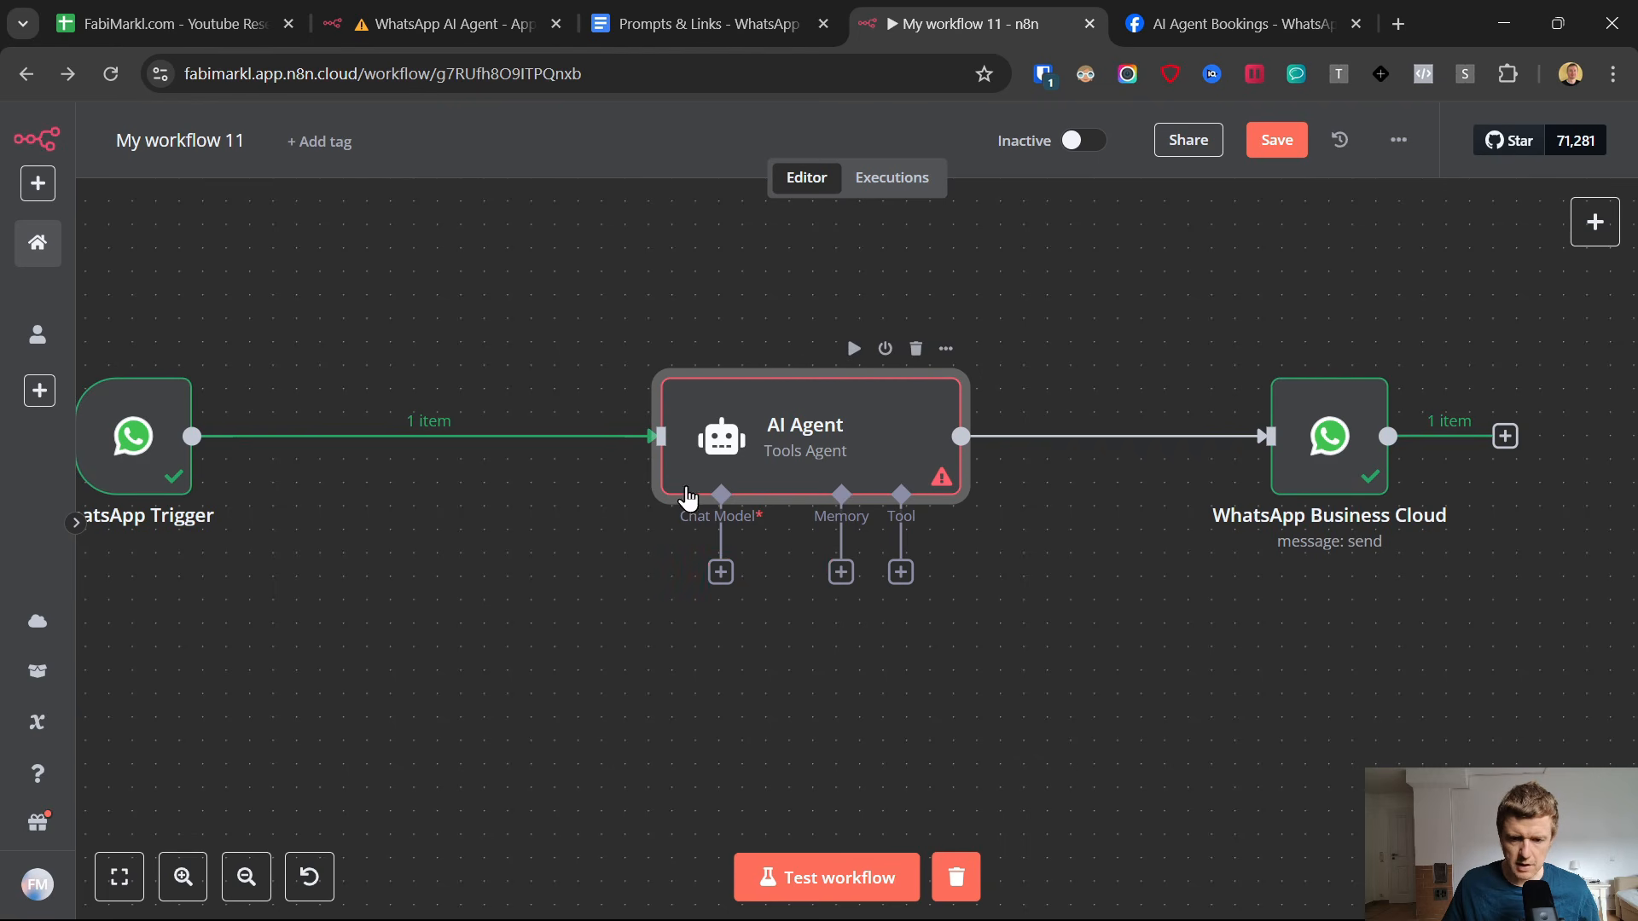
click(721, 573)
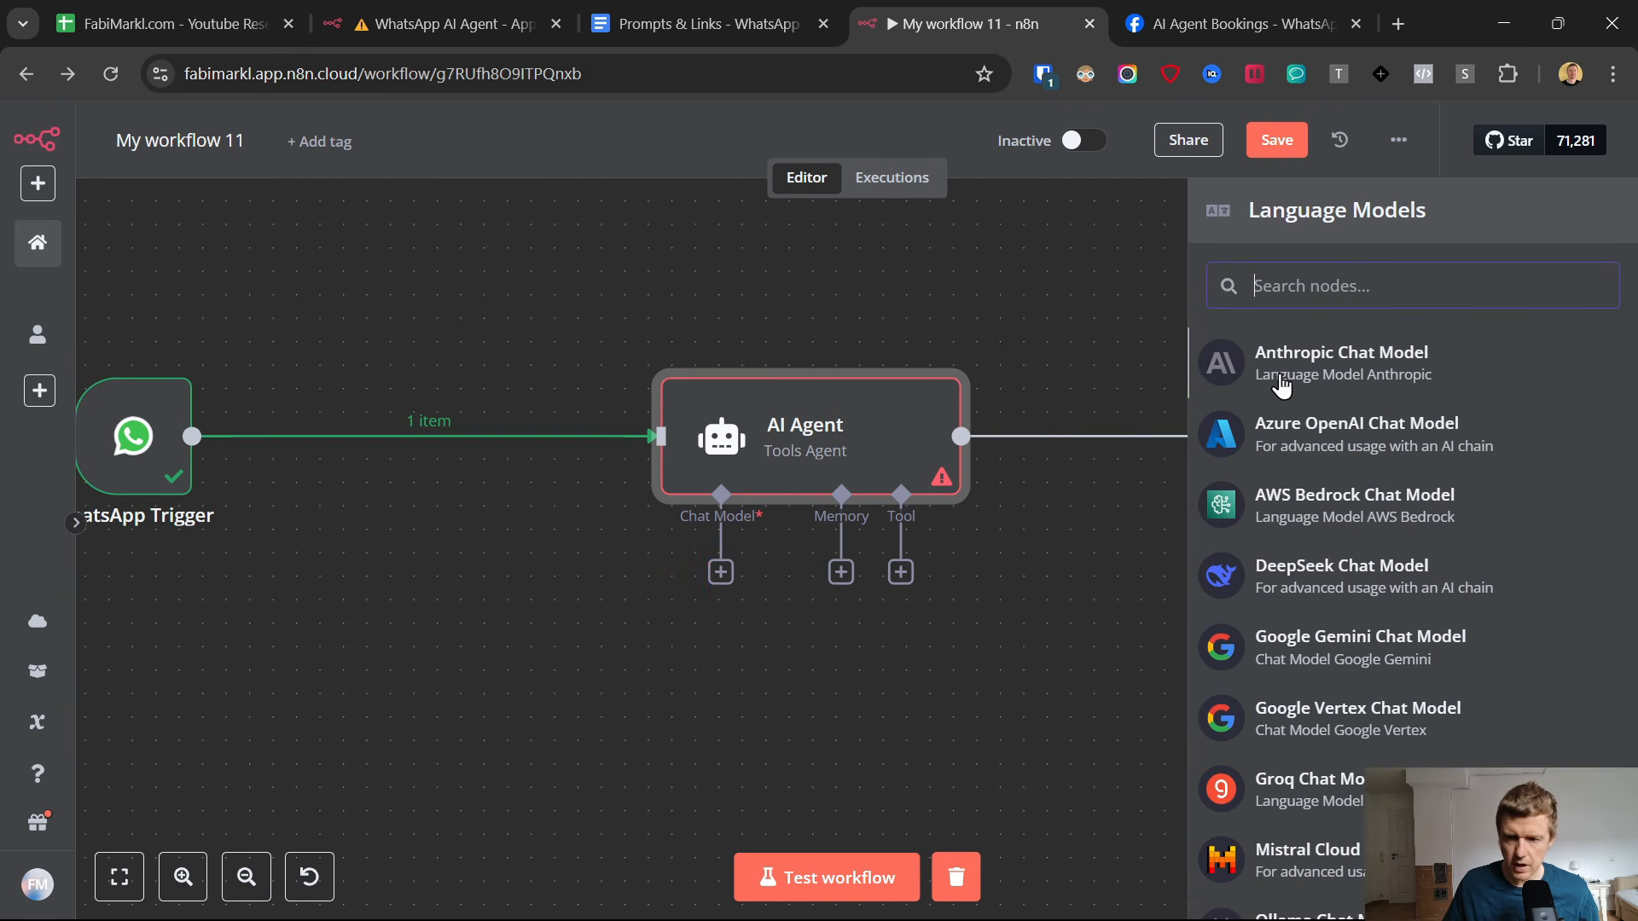
scroll(1335, 465, down, 3)
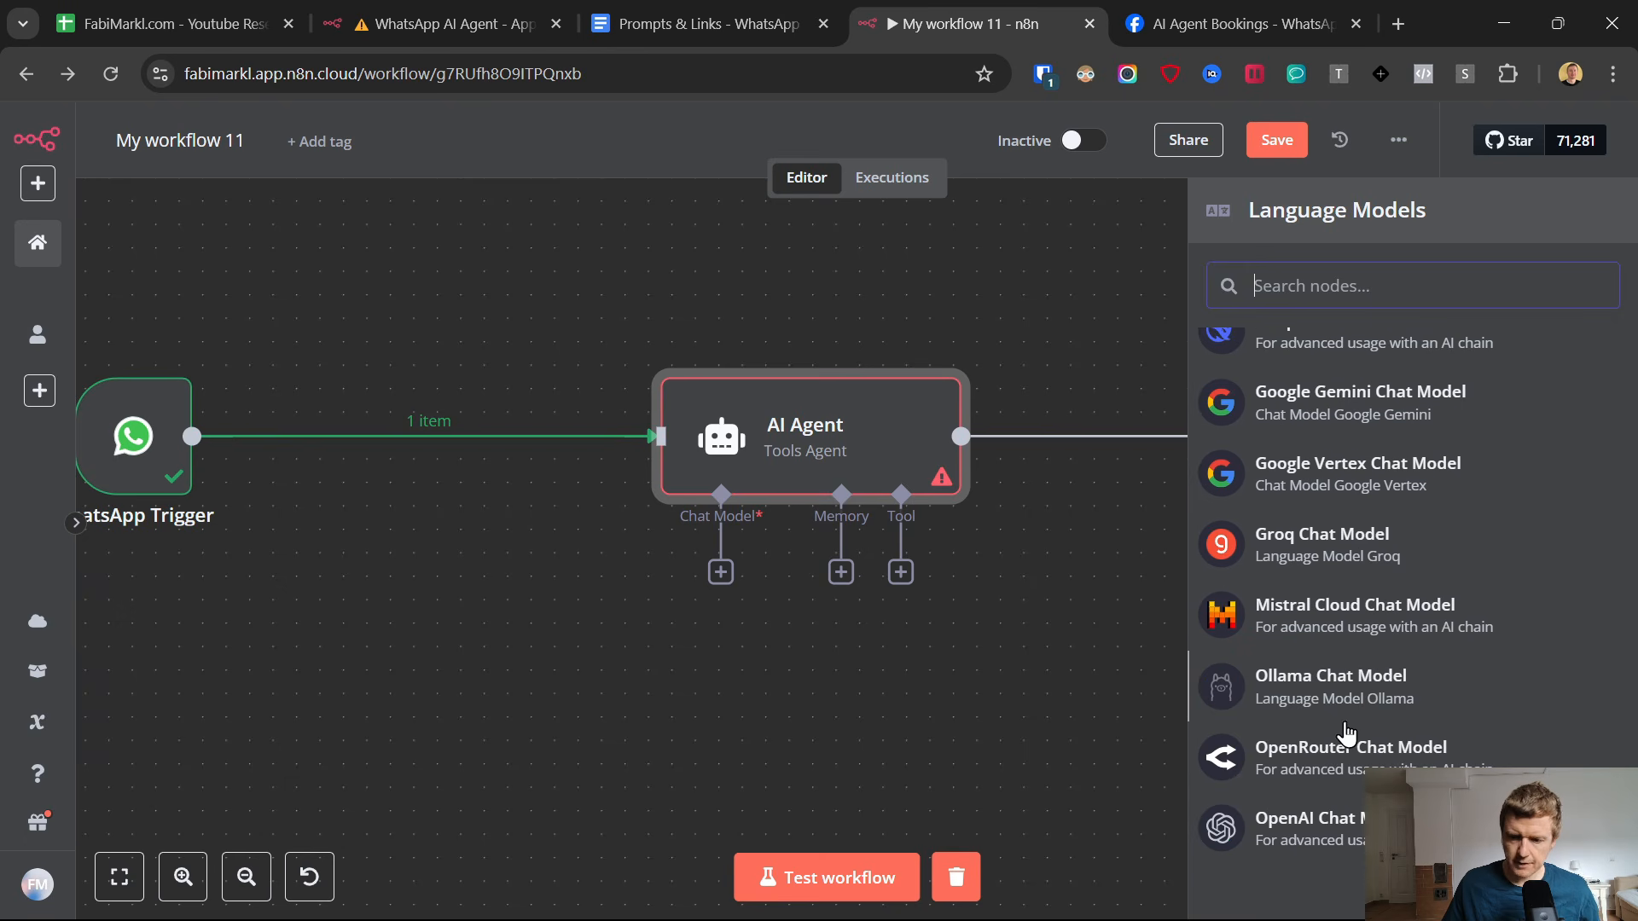
click(1305, 824)
Look through the available OpenAI credentials for the chat model and start creating a new one.
click(714, 290)
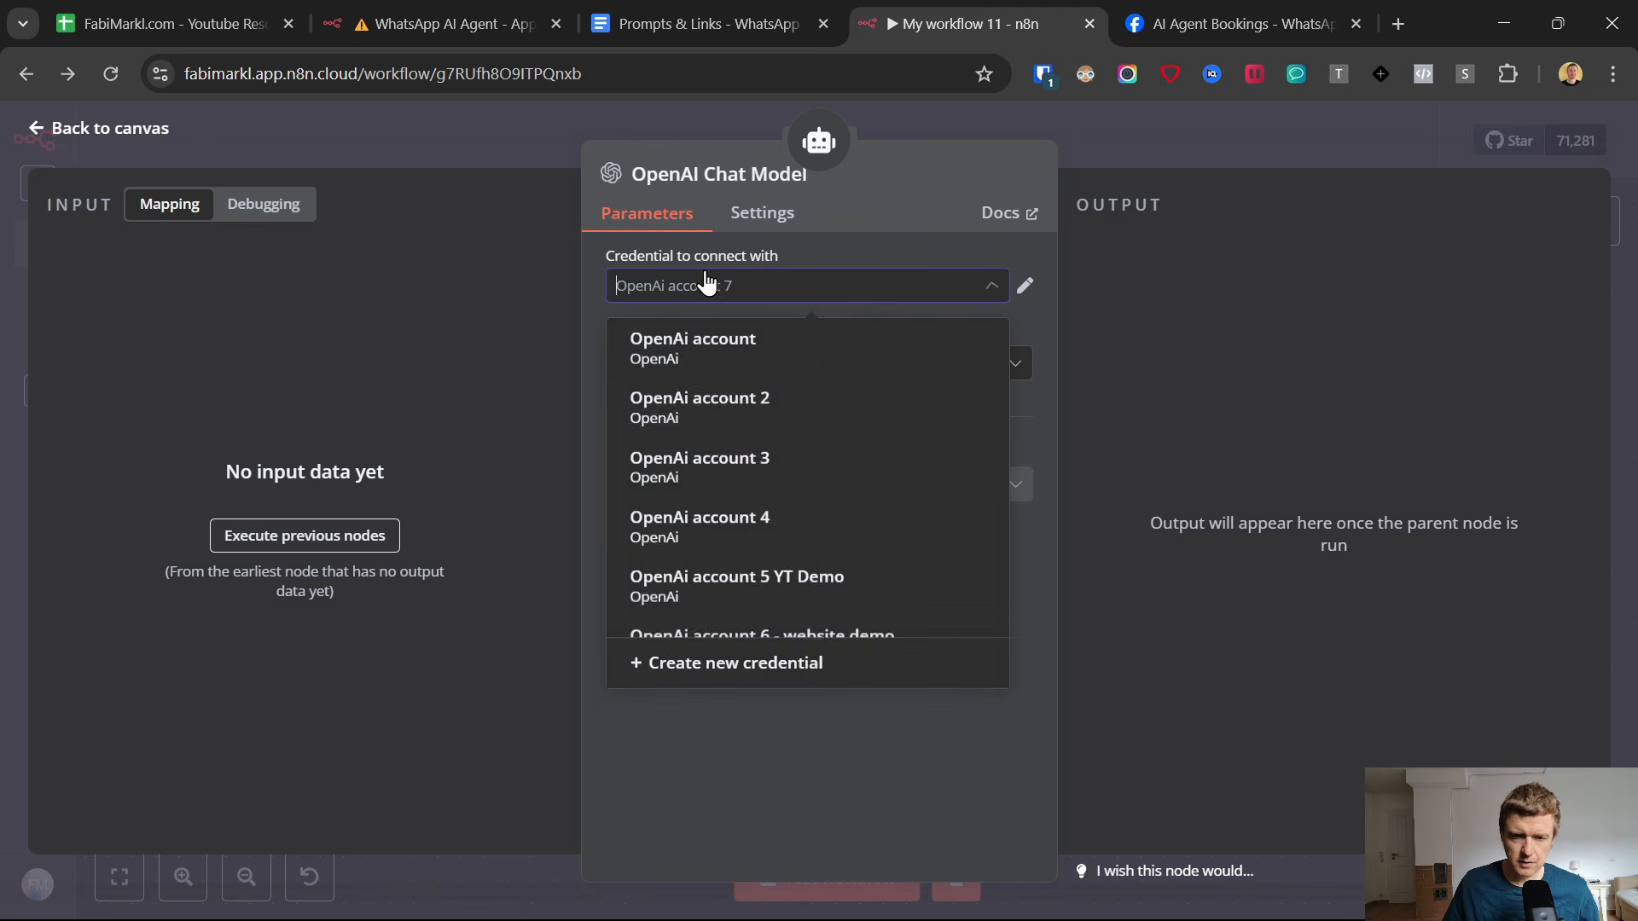
scroll(682, 443, down, 2)
scroll(670, 508, up, 2)
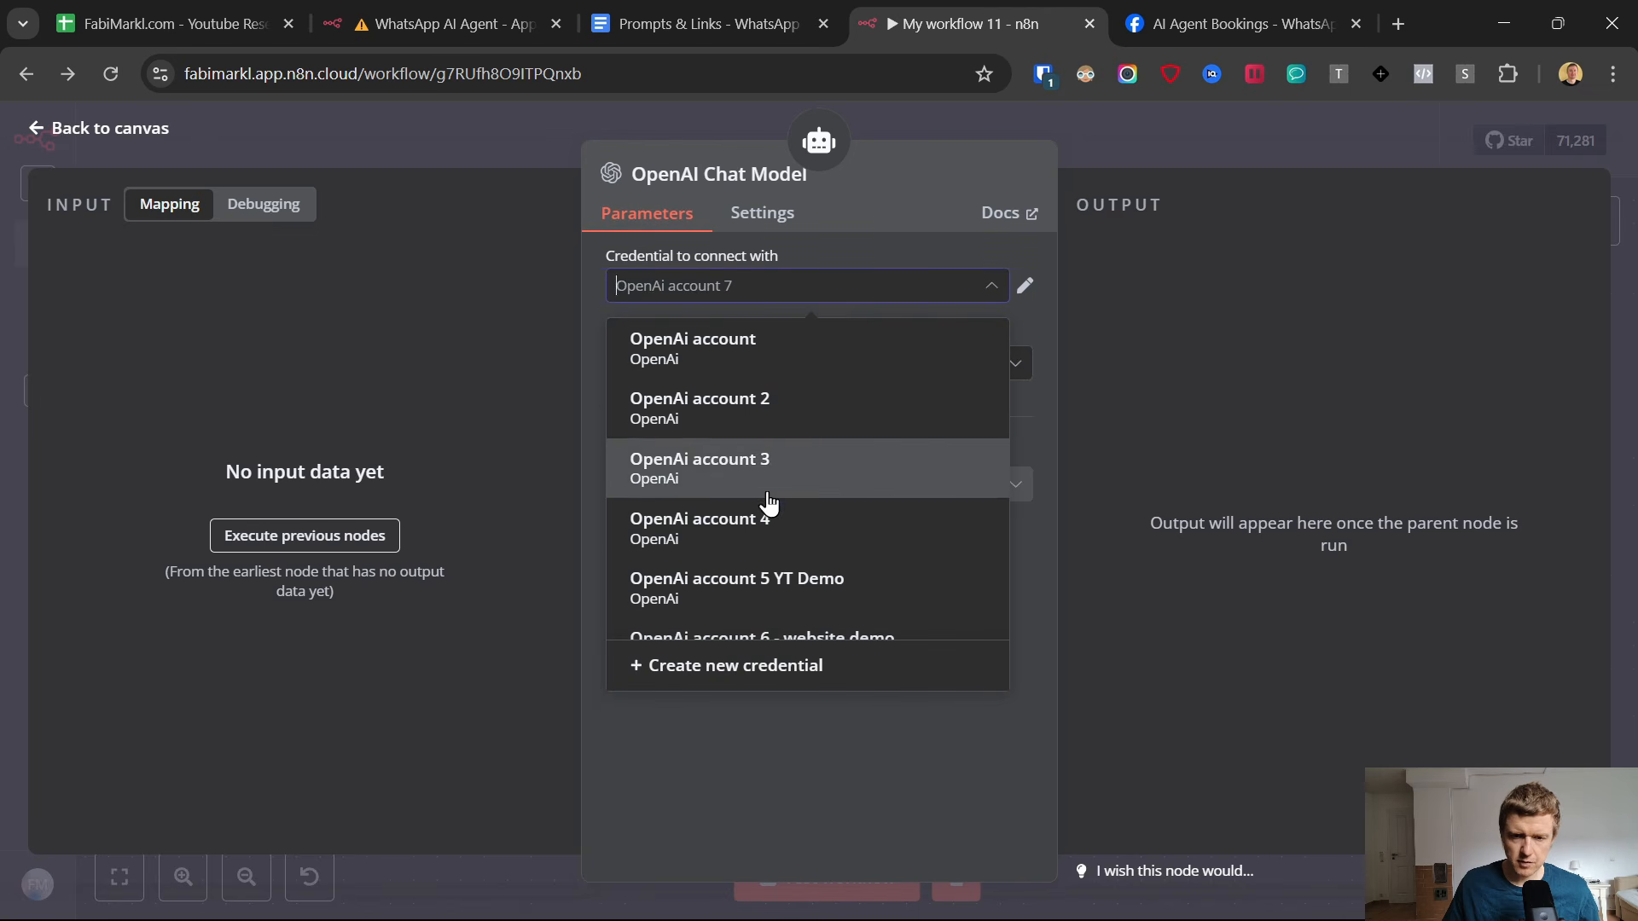
click(764, 666)
Open the OpenAI Platform through the link in the Prompts & Links document and go to the organization's API keys page.
click(695, 24)
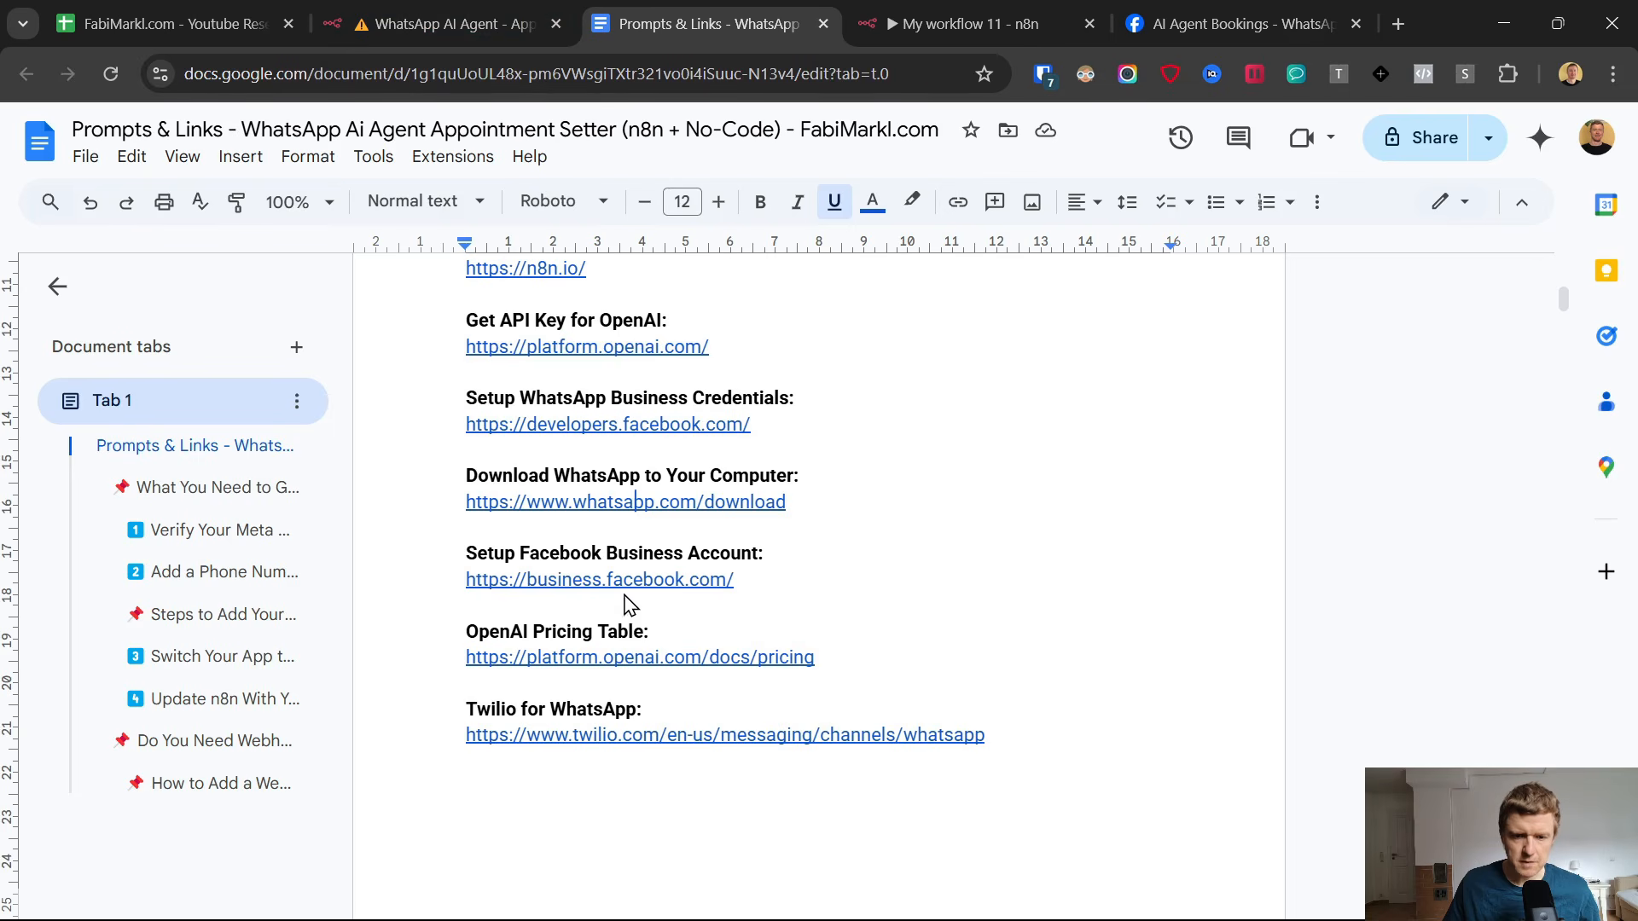
scroll(605, 516, up, 3)
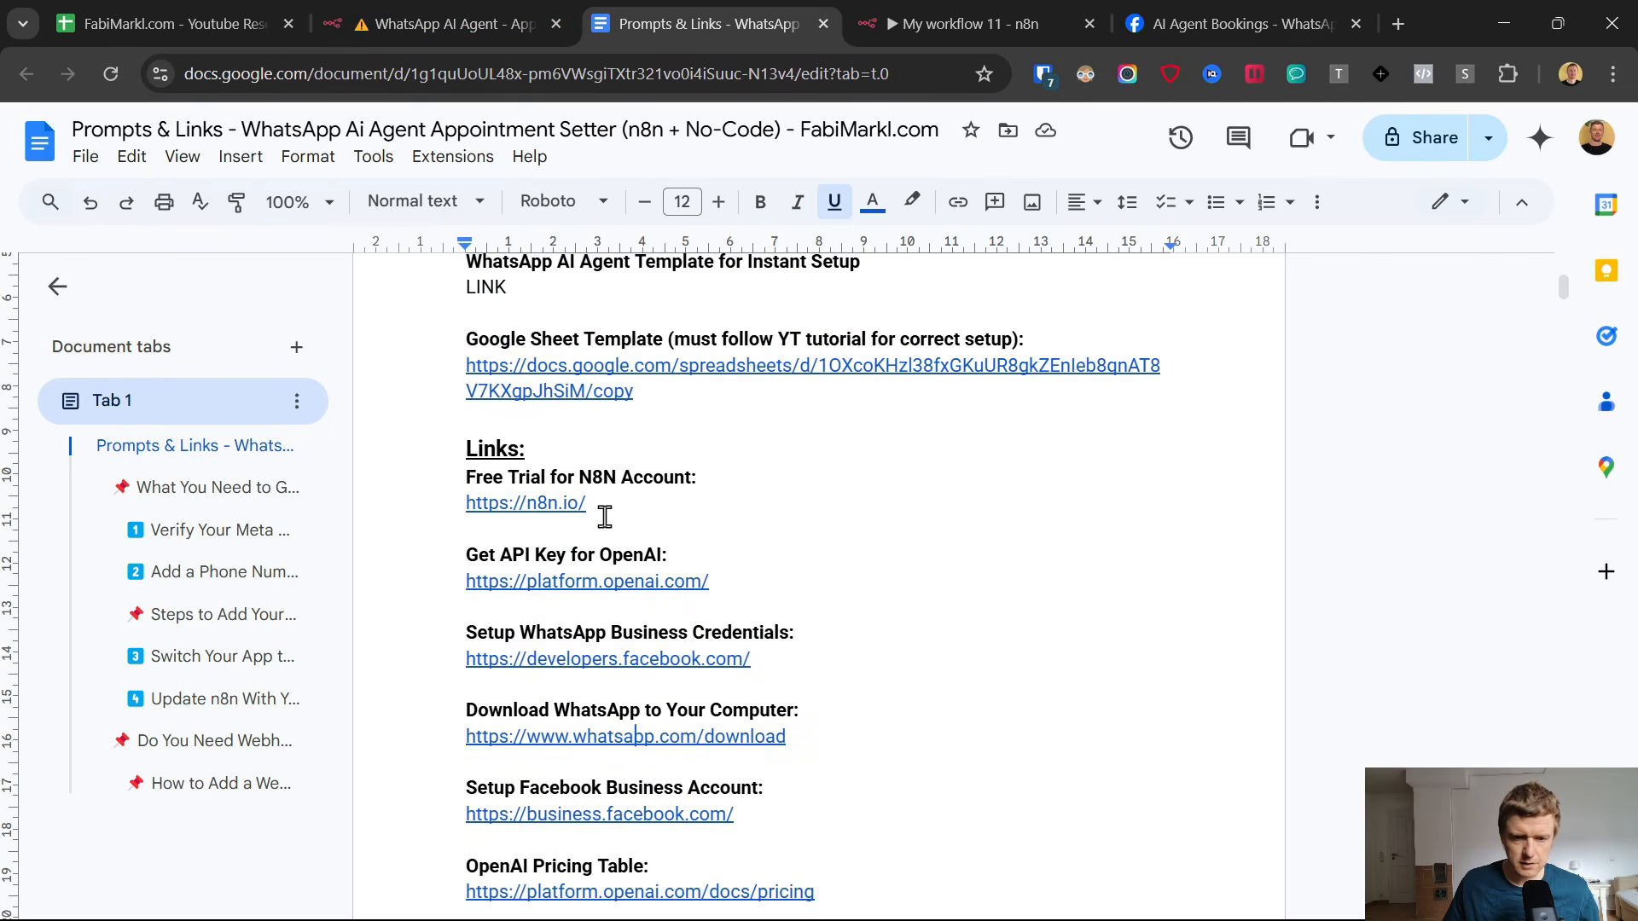
click(494, 579)
click(588, 618)
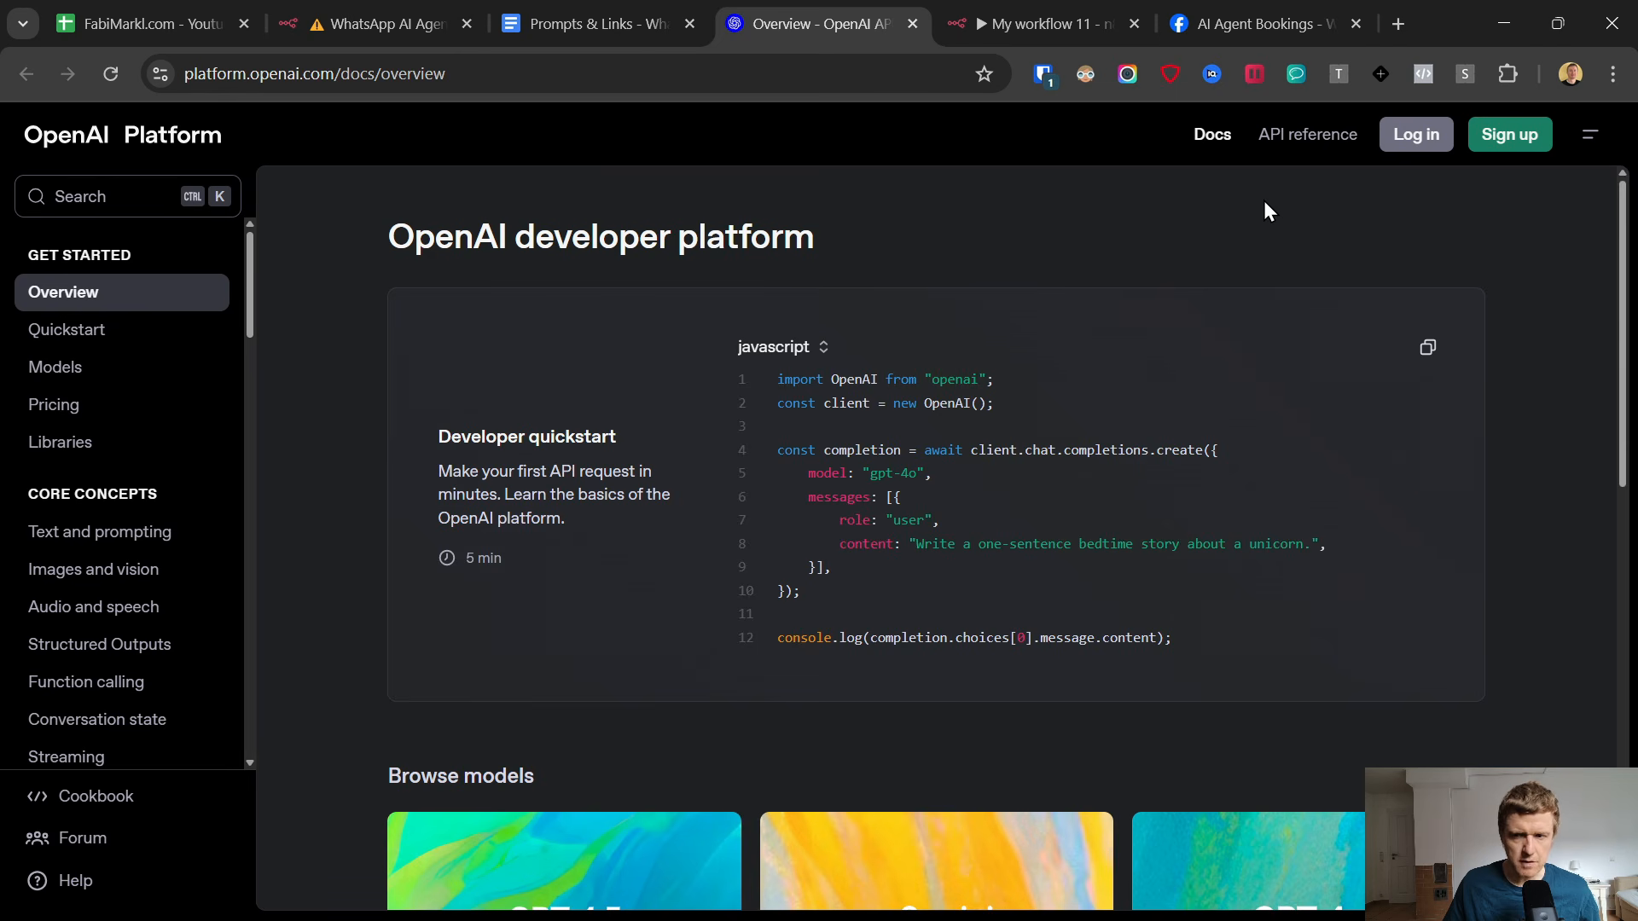
click(1548, 135)
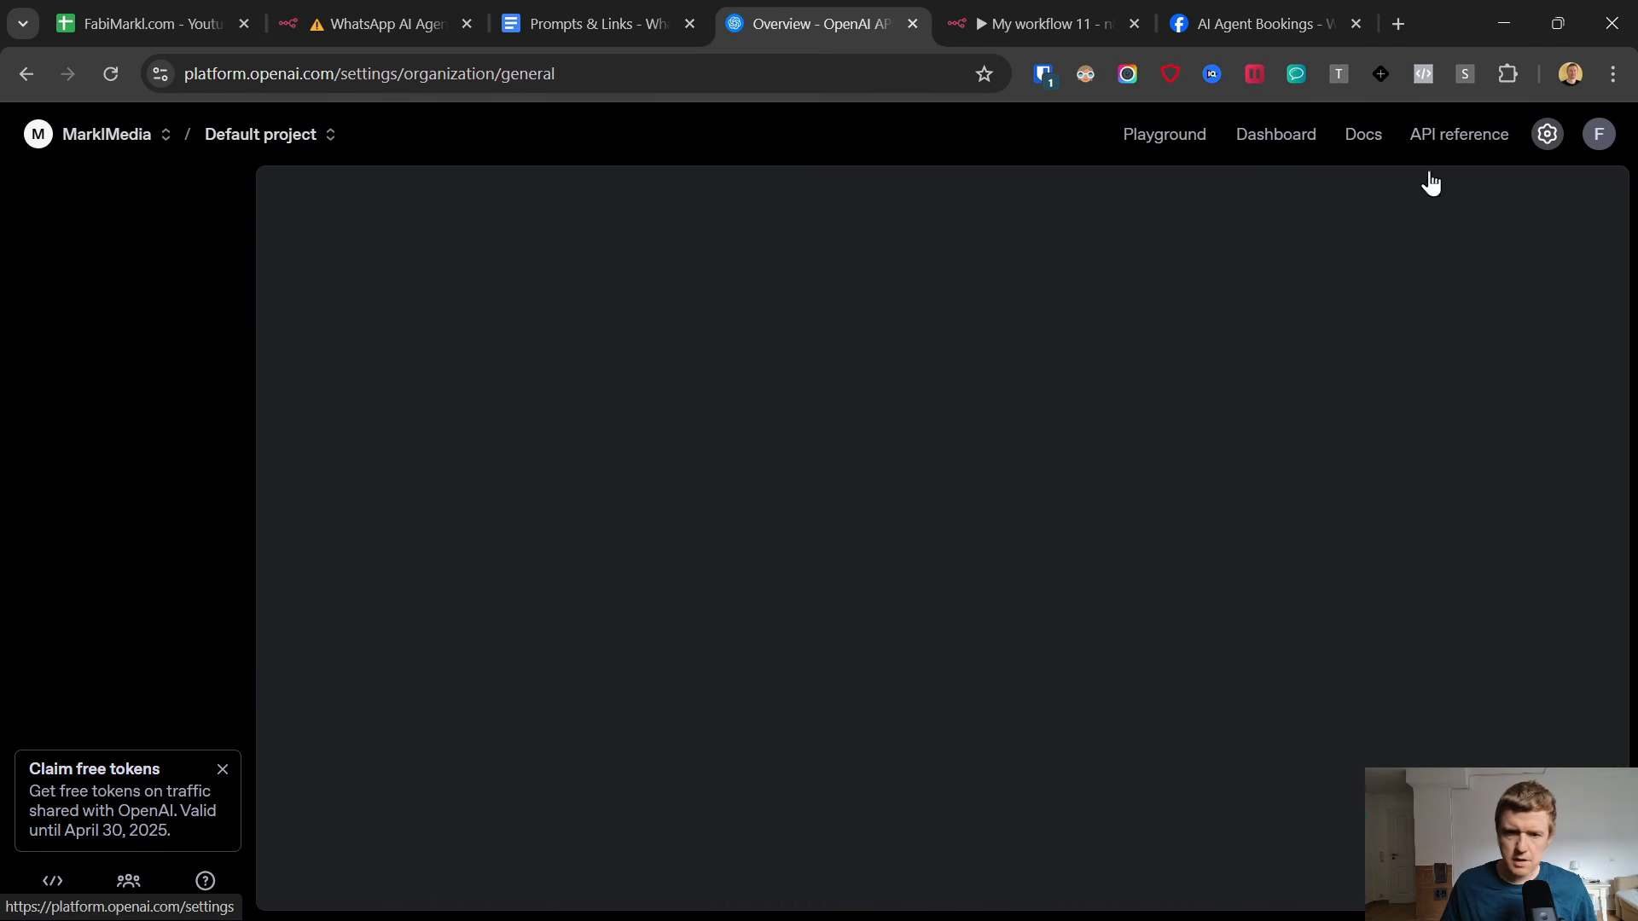
click(42, 367)
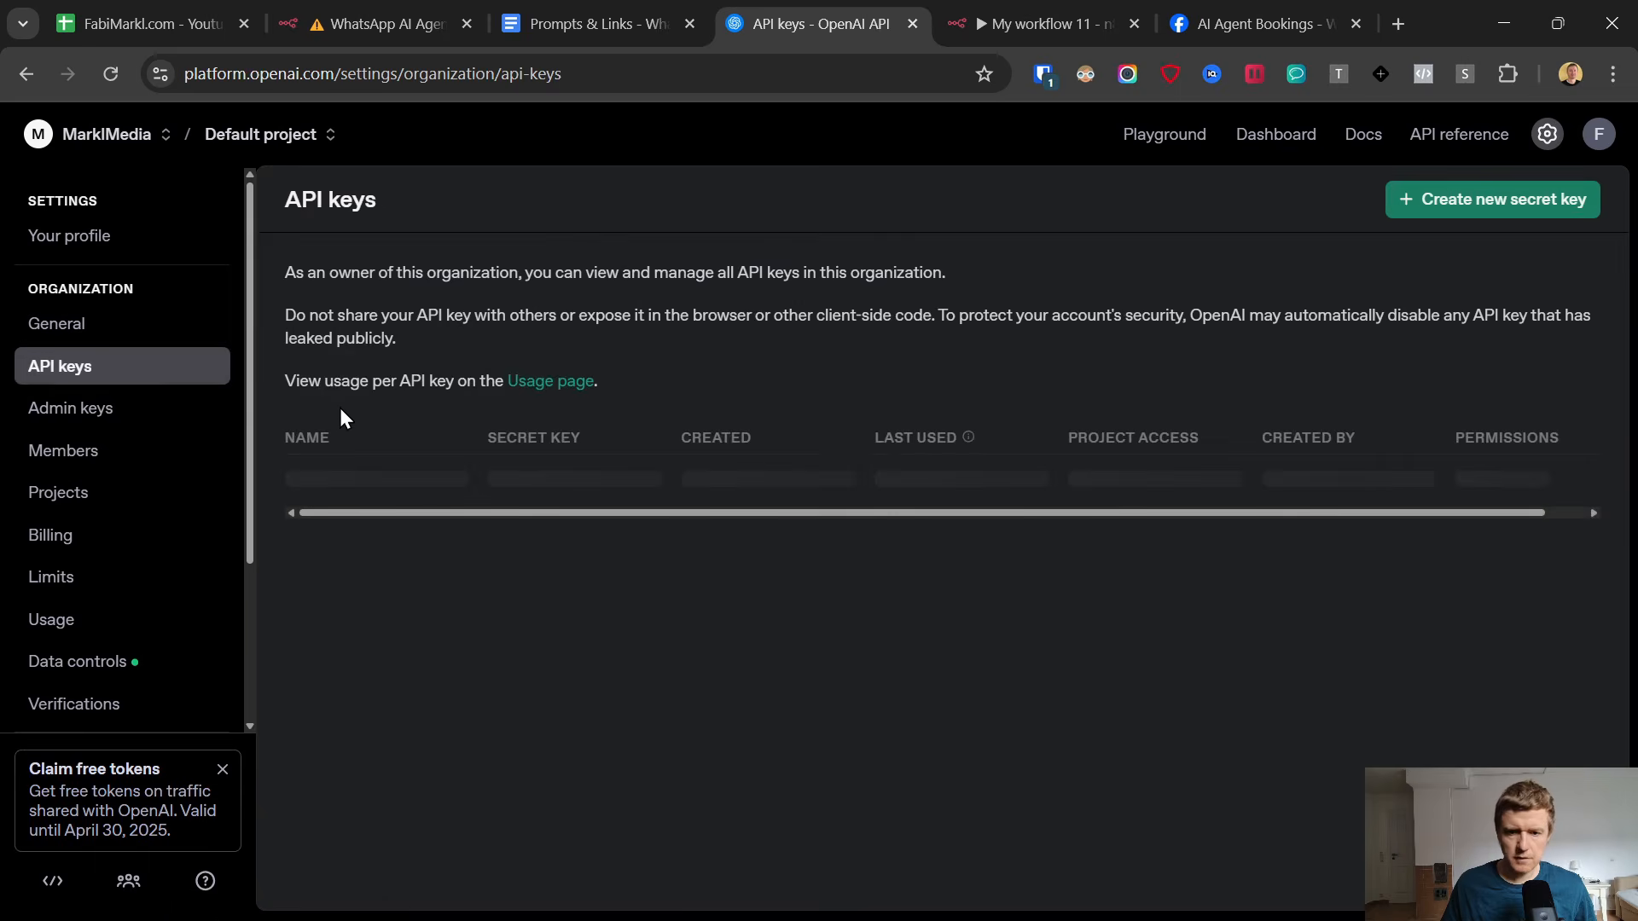
Create a new secret key named "n8n app demo" in Default project and copy it.
click(1447, 199)
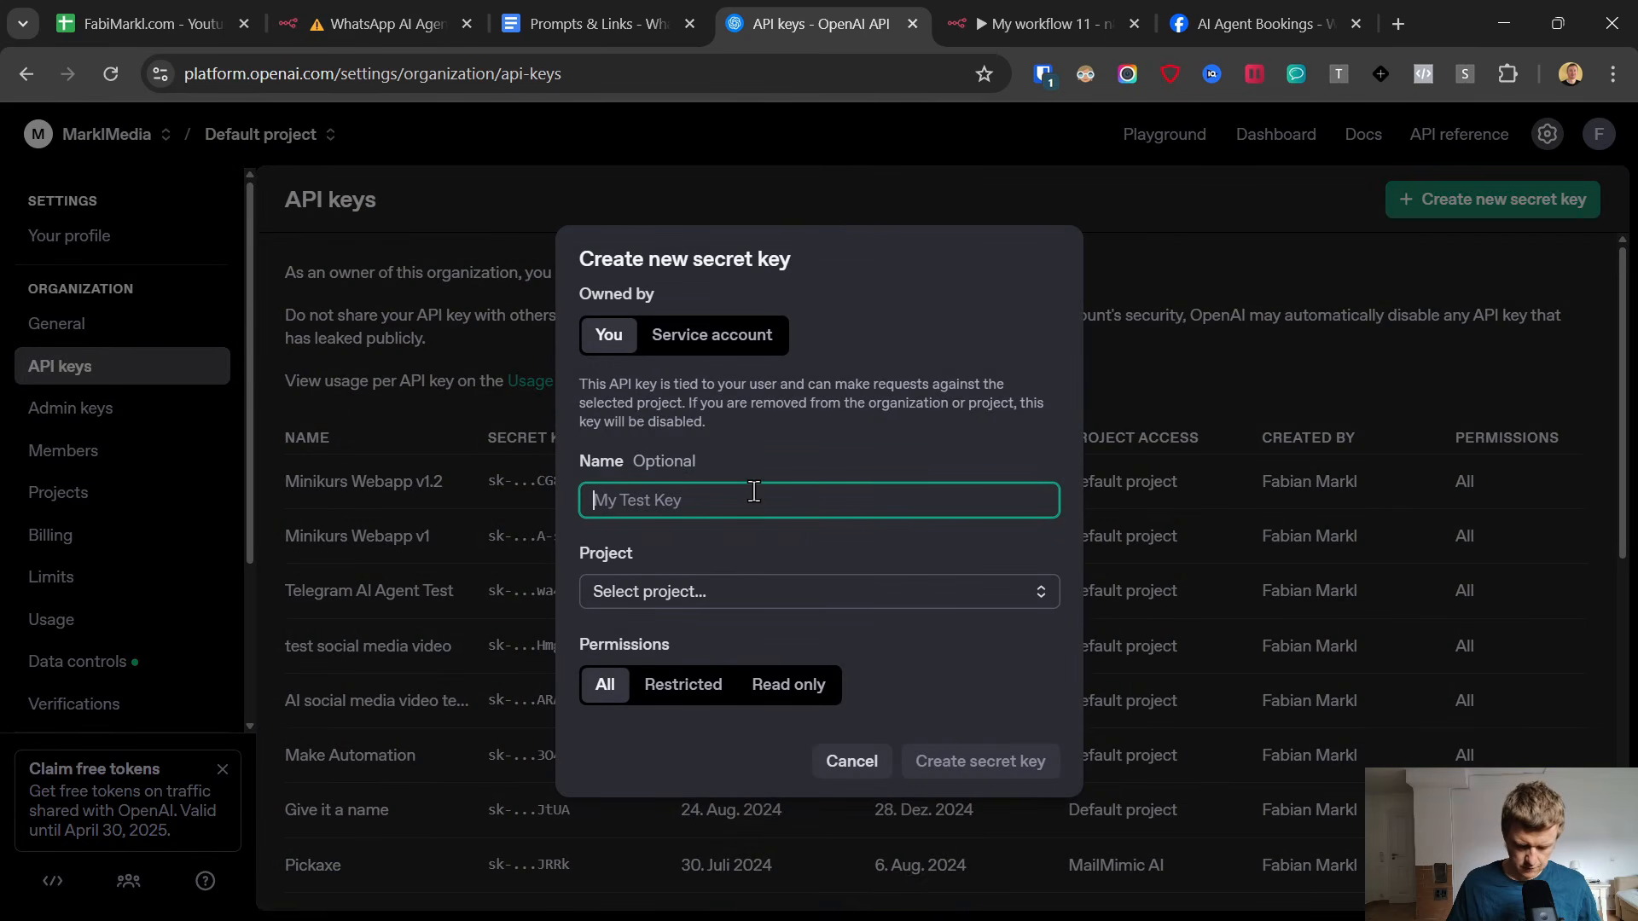
text(n8n app demo)
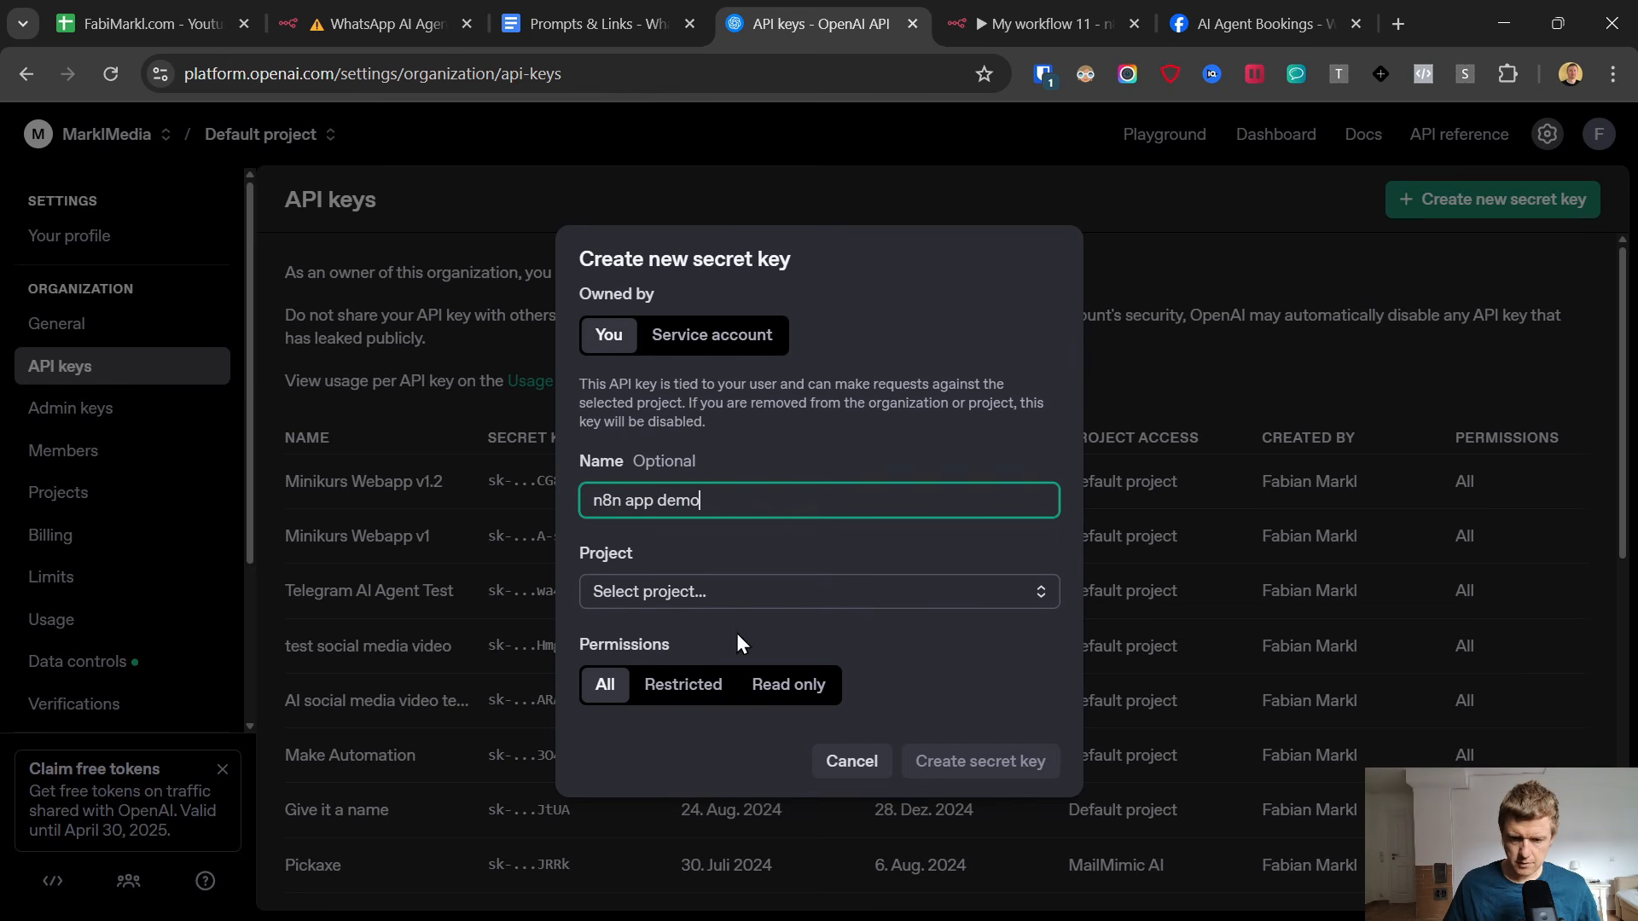
click(716, 597)
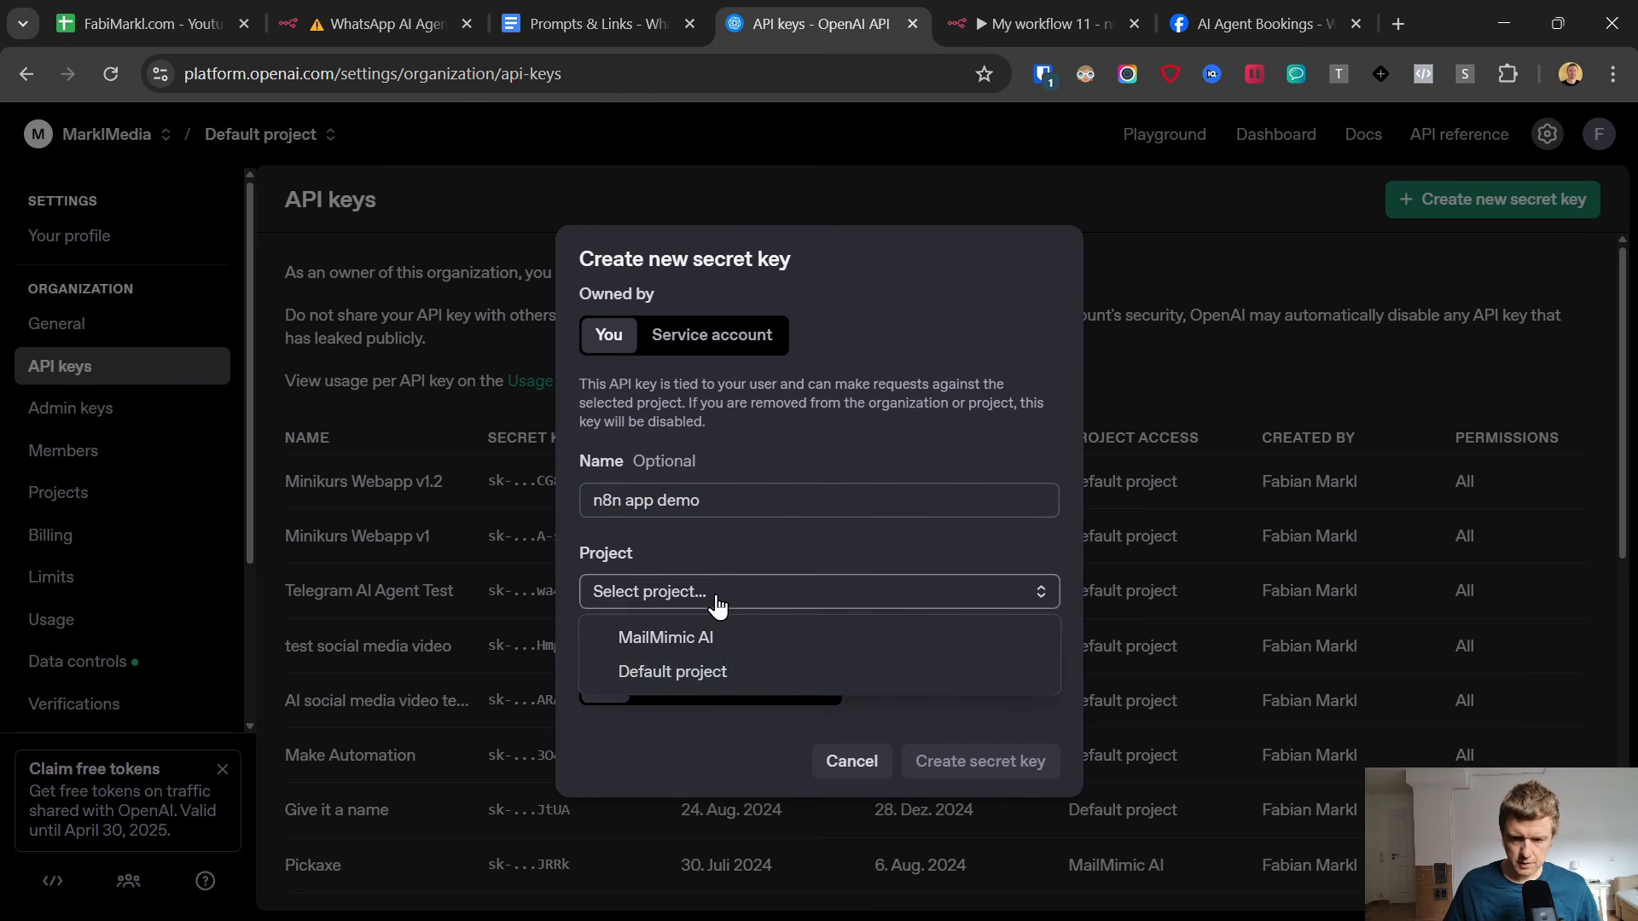
click(684, 674)
click(978, 772)
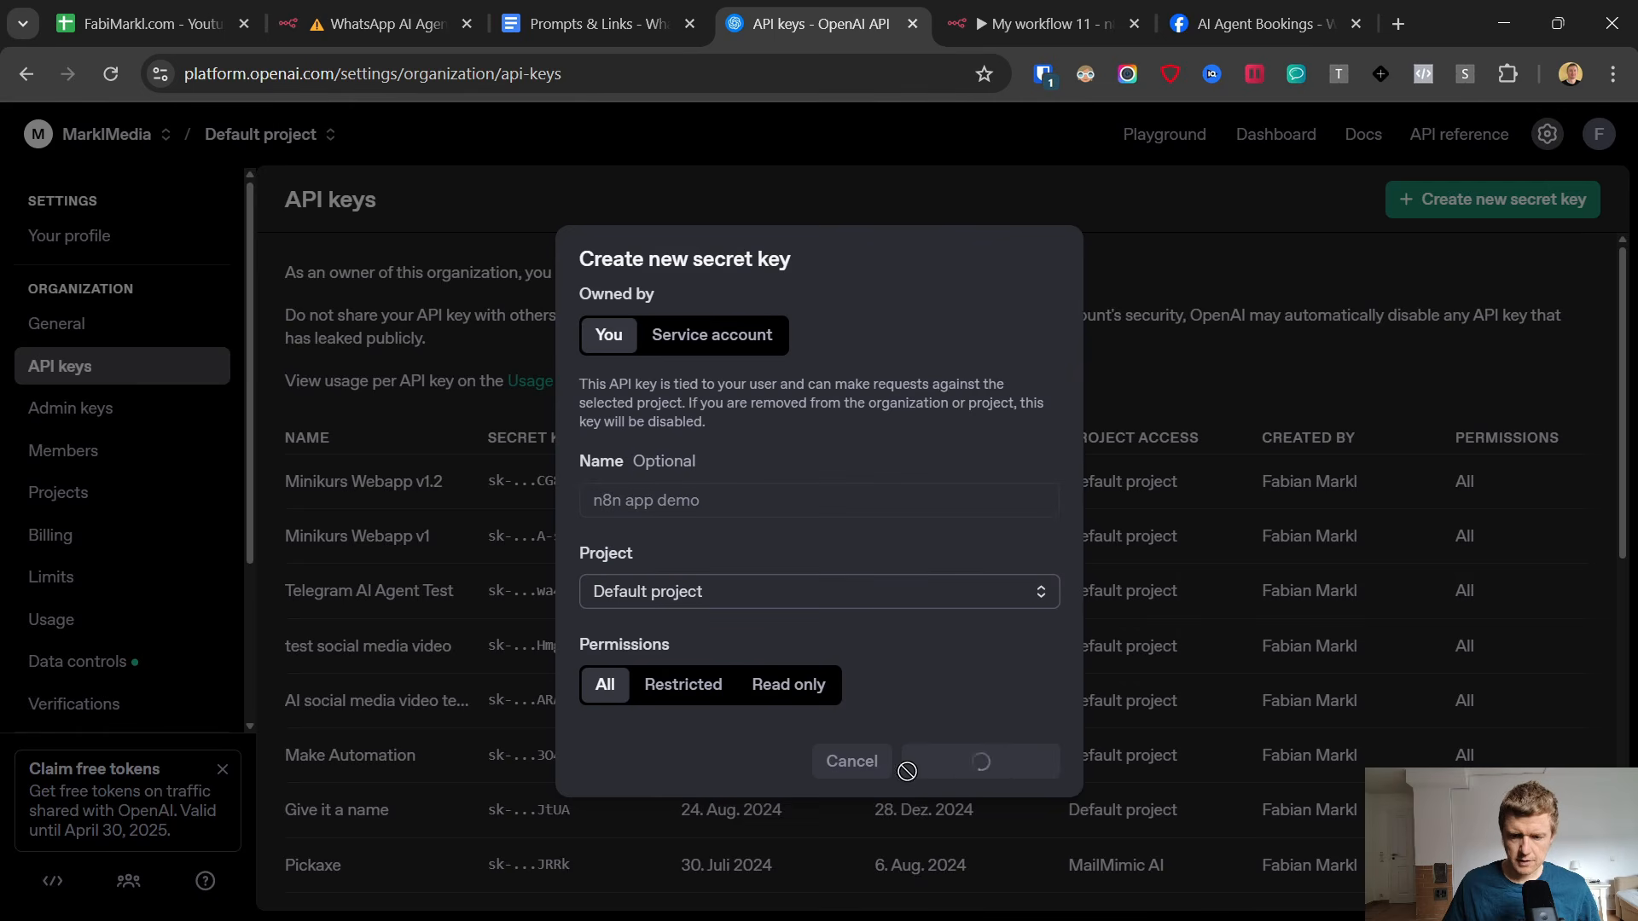
click(998, 537)
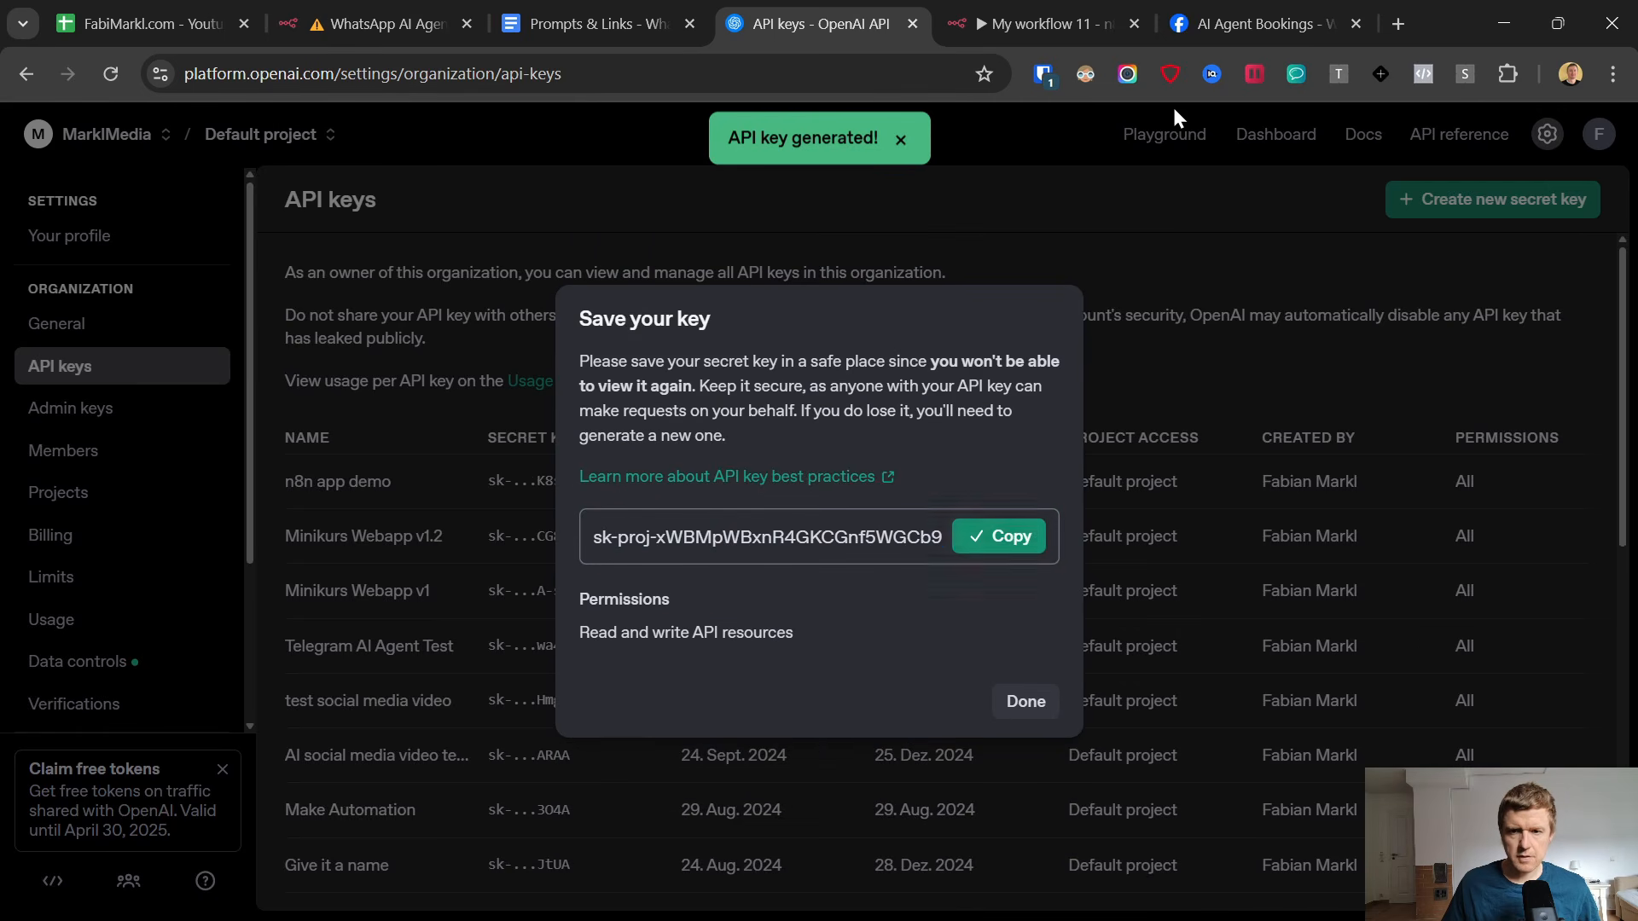
Return to the n8n workflow, paste the API key into the new OpenAI credential, save it and close the credential.
click(1064, 12)
click(647, 470)
key(ctrl+v)
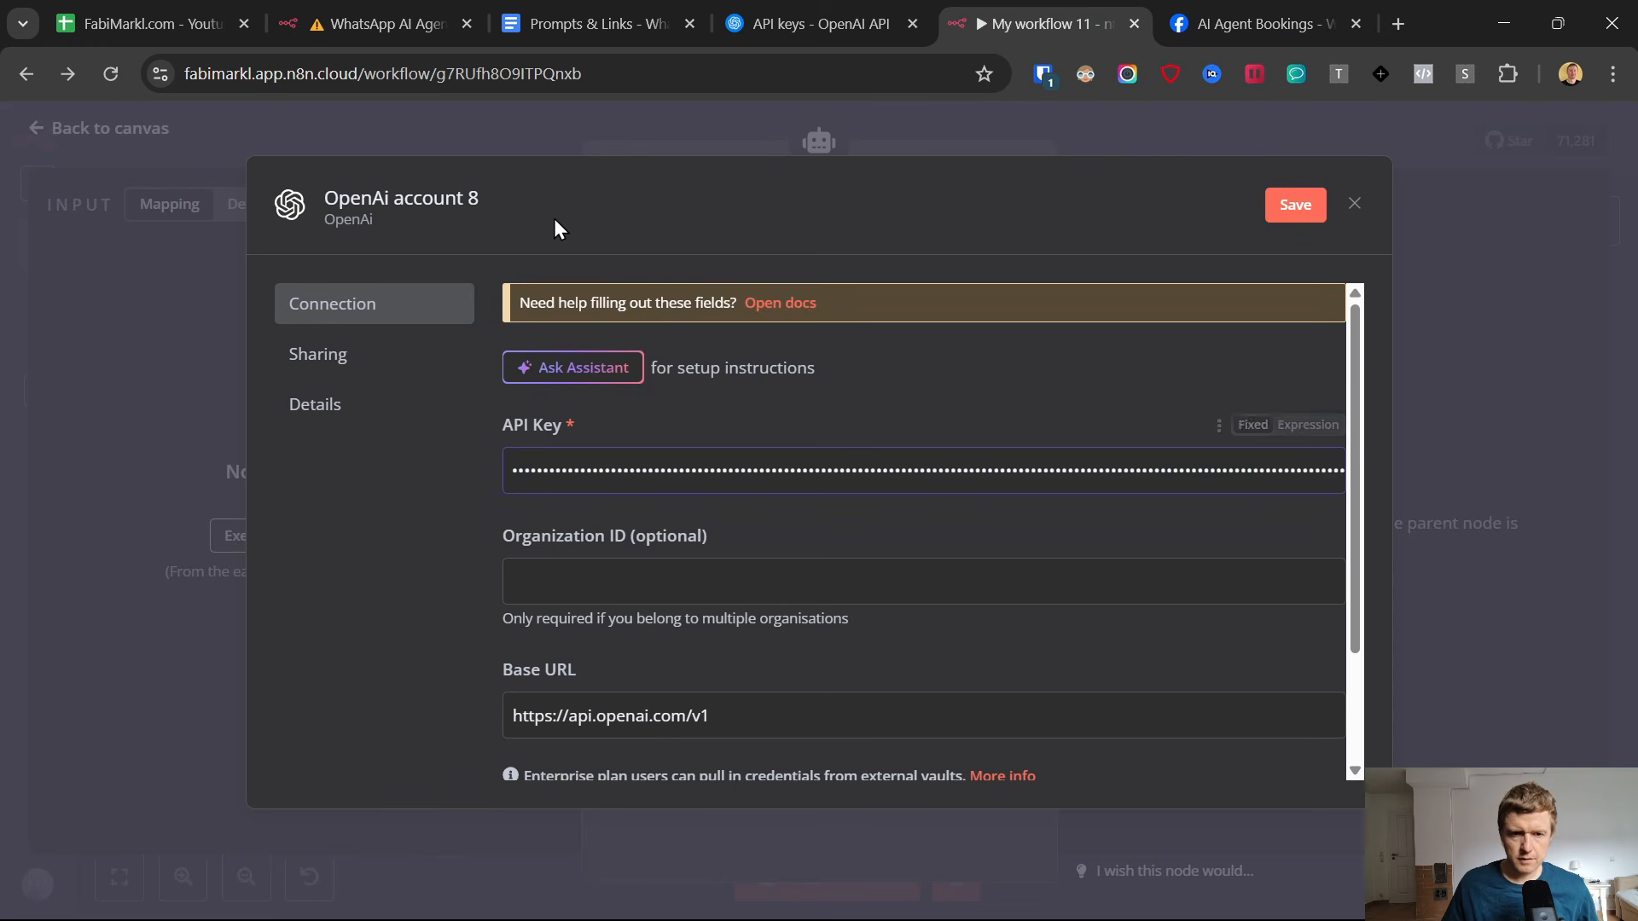
click(1292, 204)
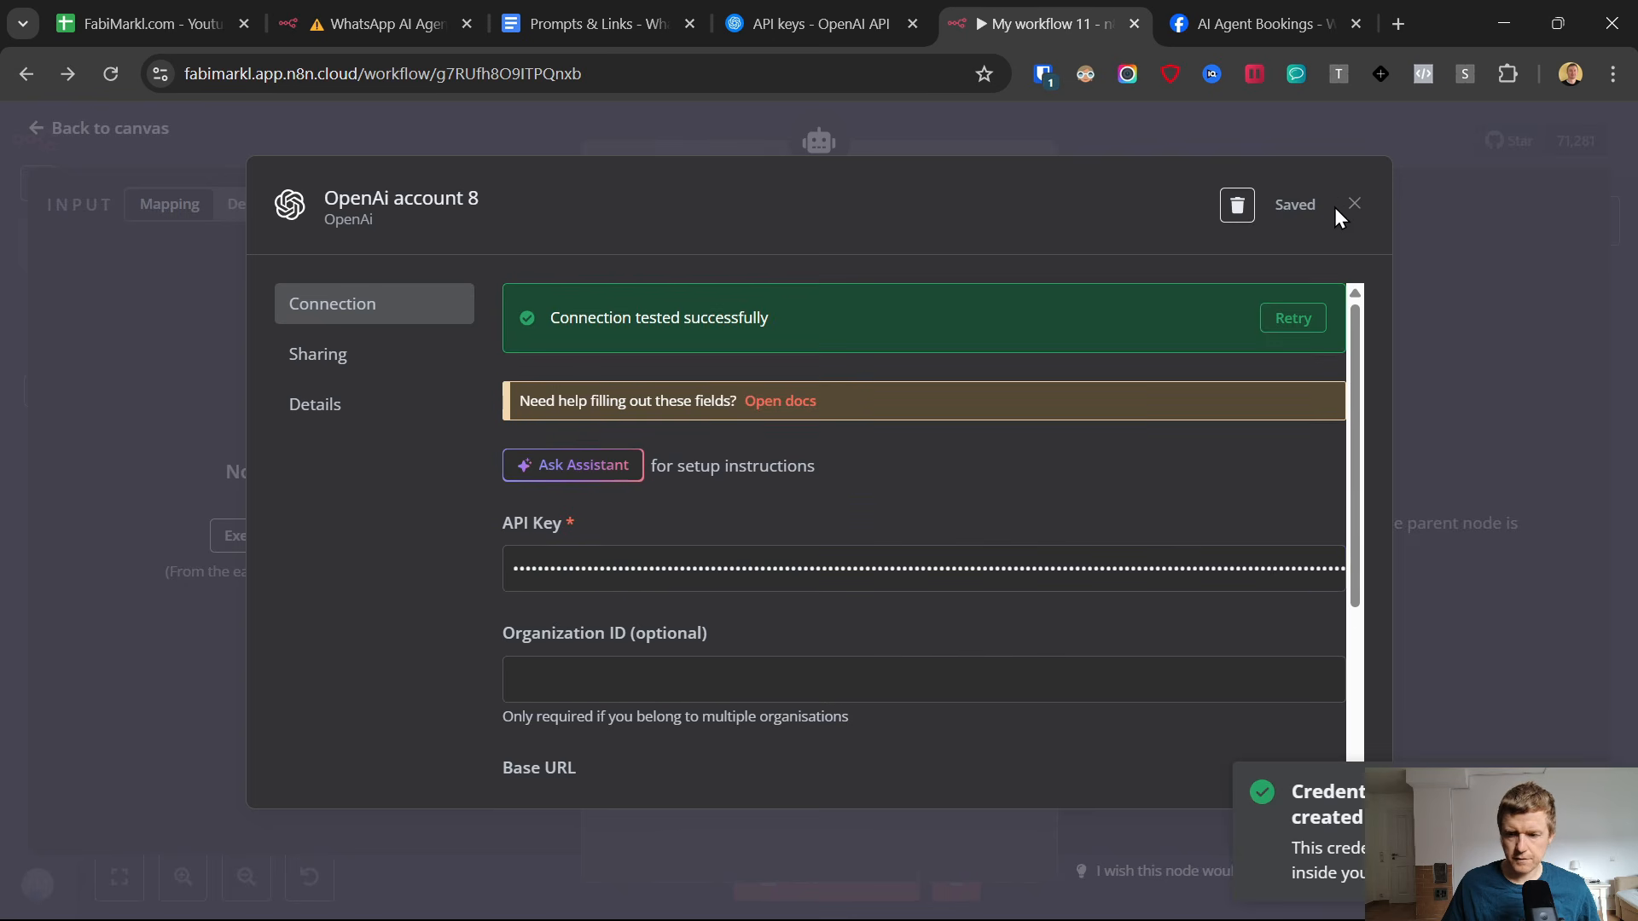
click(1352, 205)
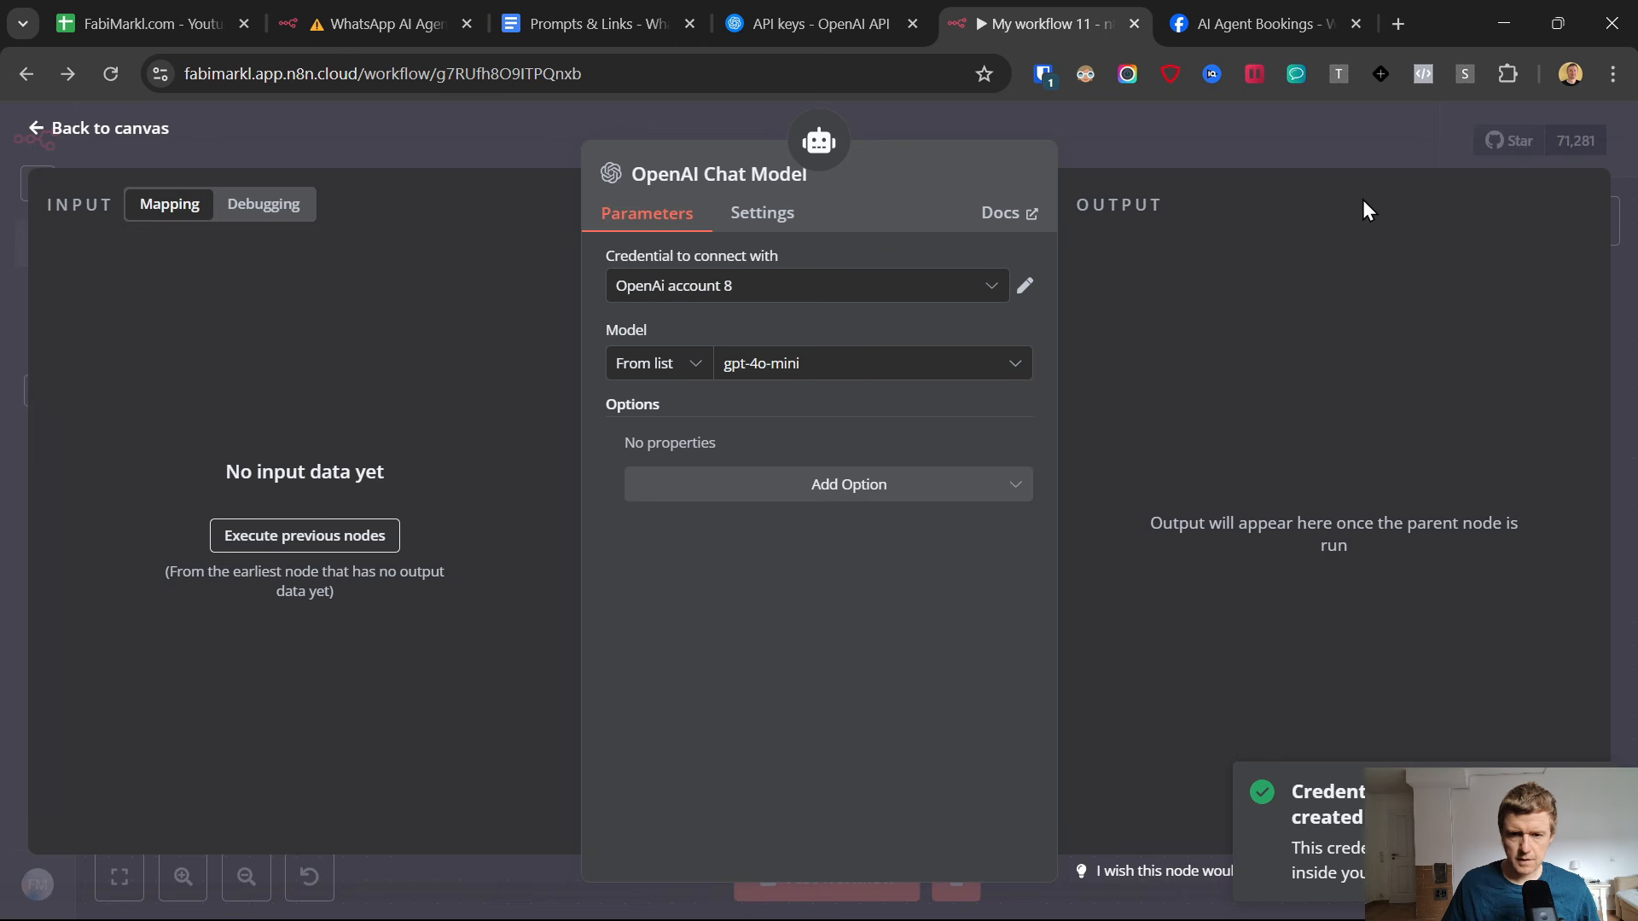
Set the OpenAI Chat Model to gpt-4o, return to the canvas and move its node closer beneath the AI Agent's Chat Model connector.
click(764, 367)
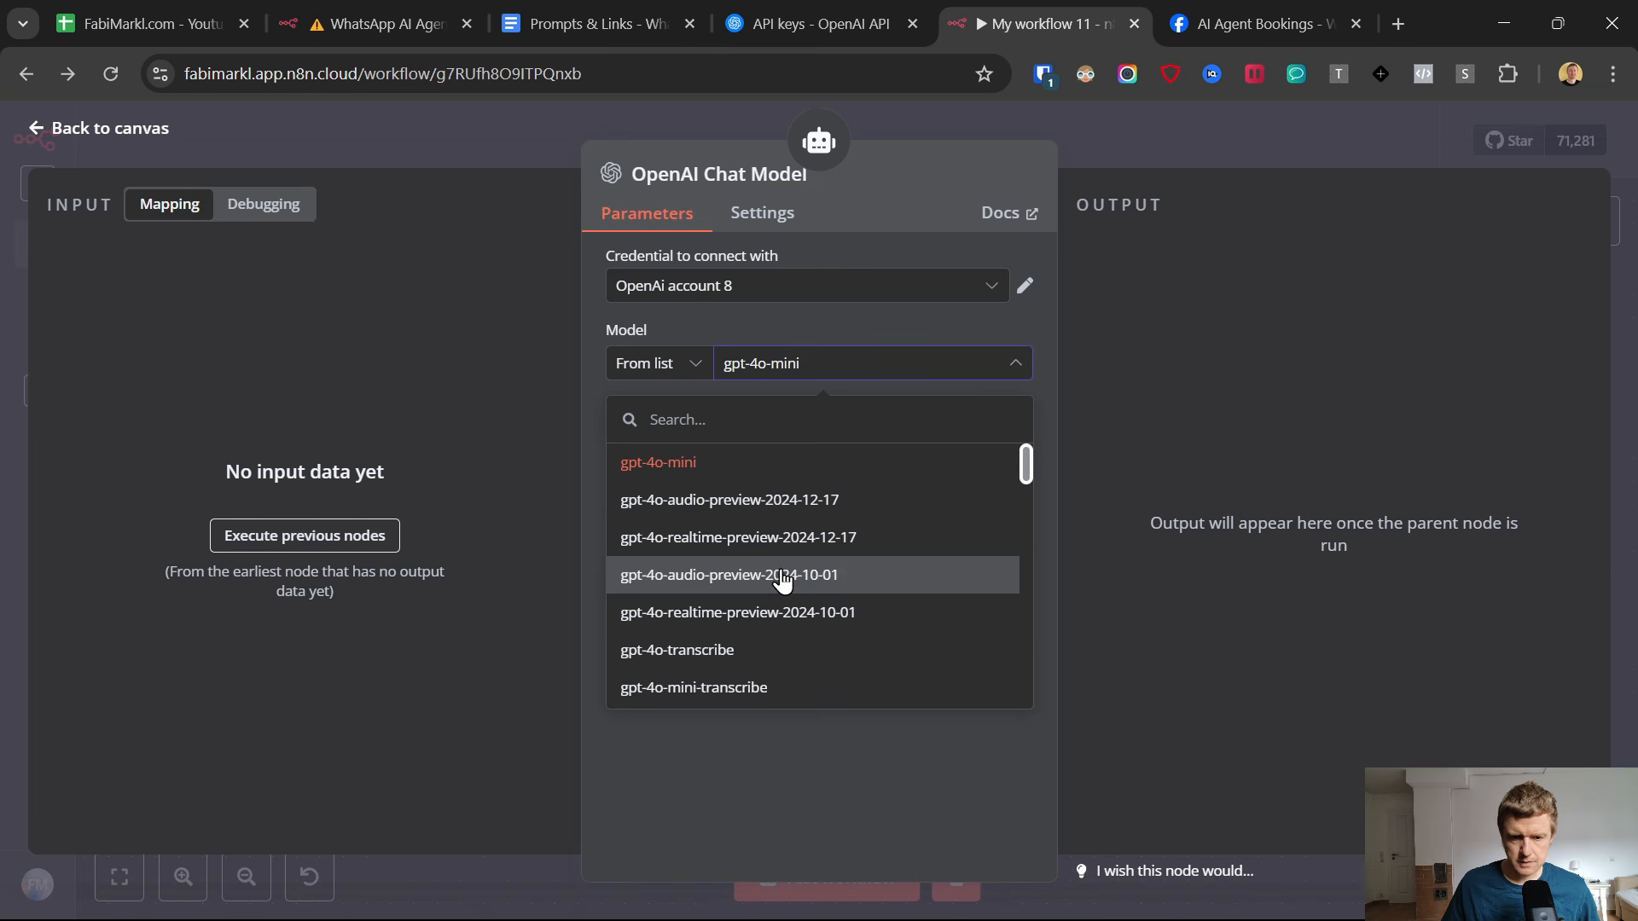
scroll(778, 570, down, 5)
scroll(781, 580, down, 6)
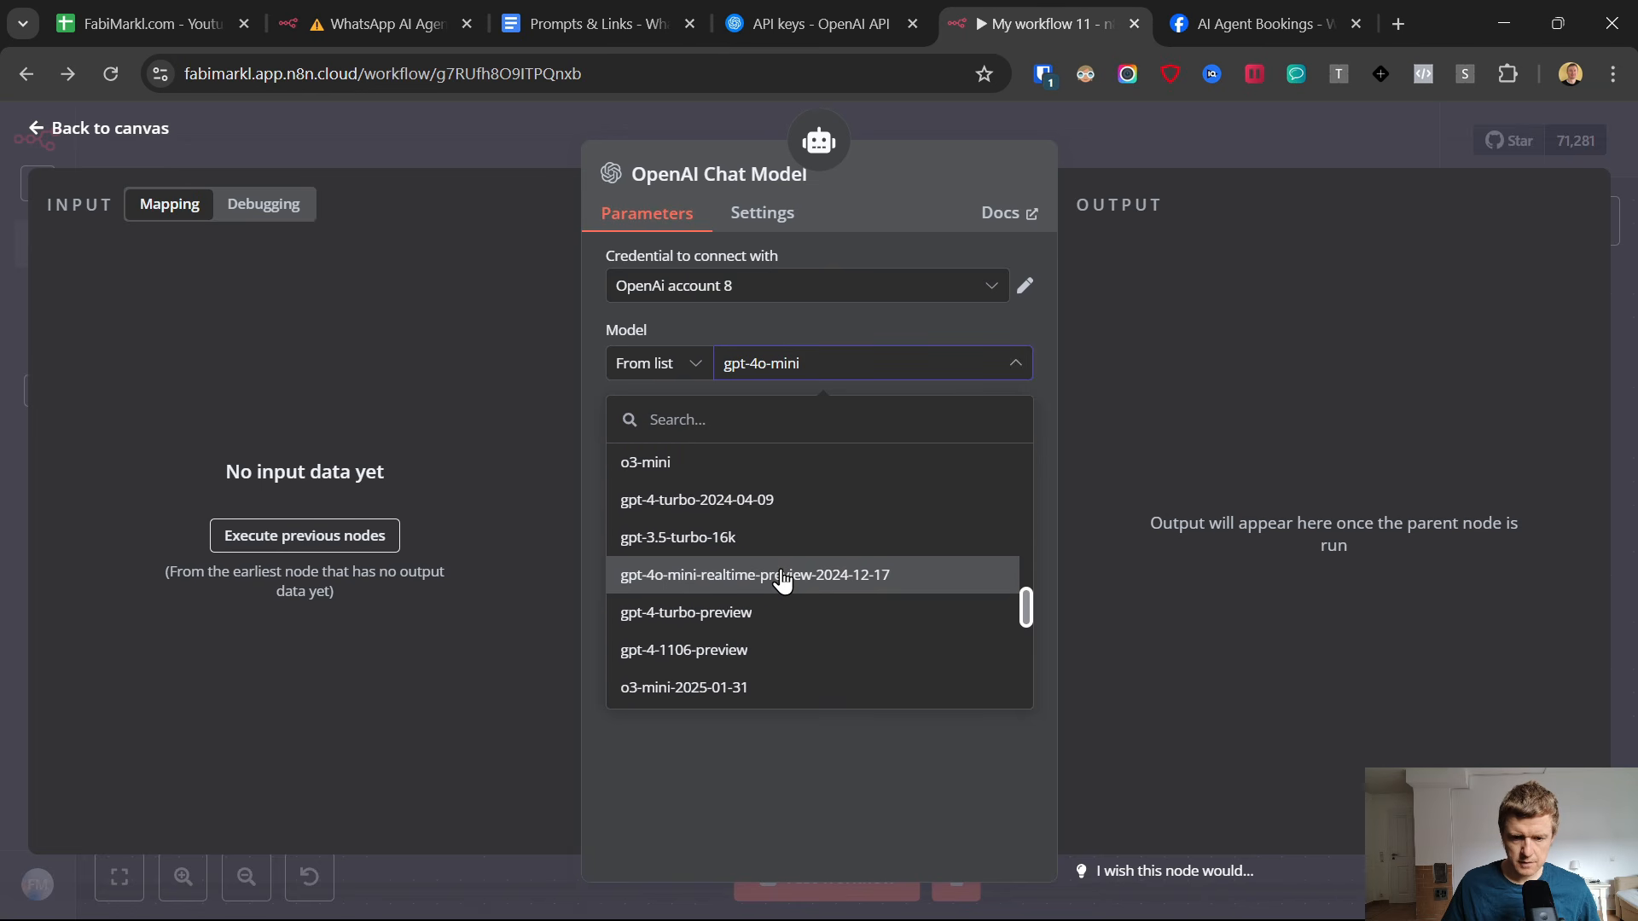
scroll(781, 580, down, 3)
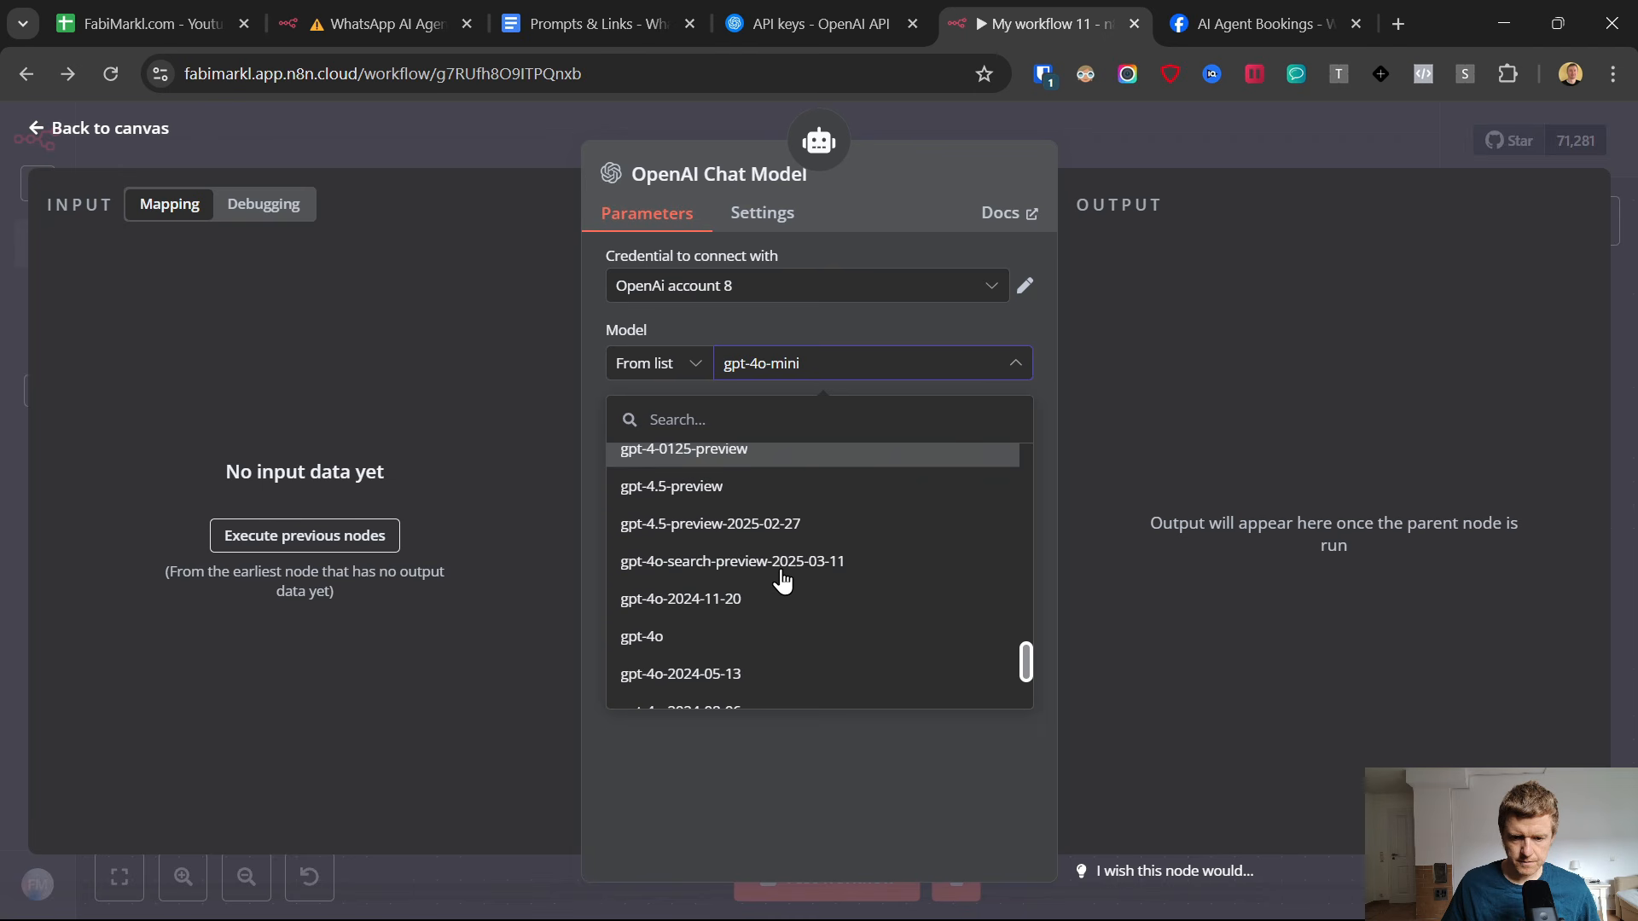
click(767, 635)
click(40, 132)
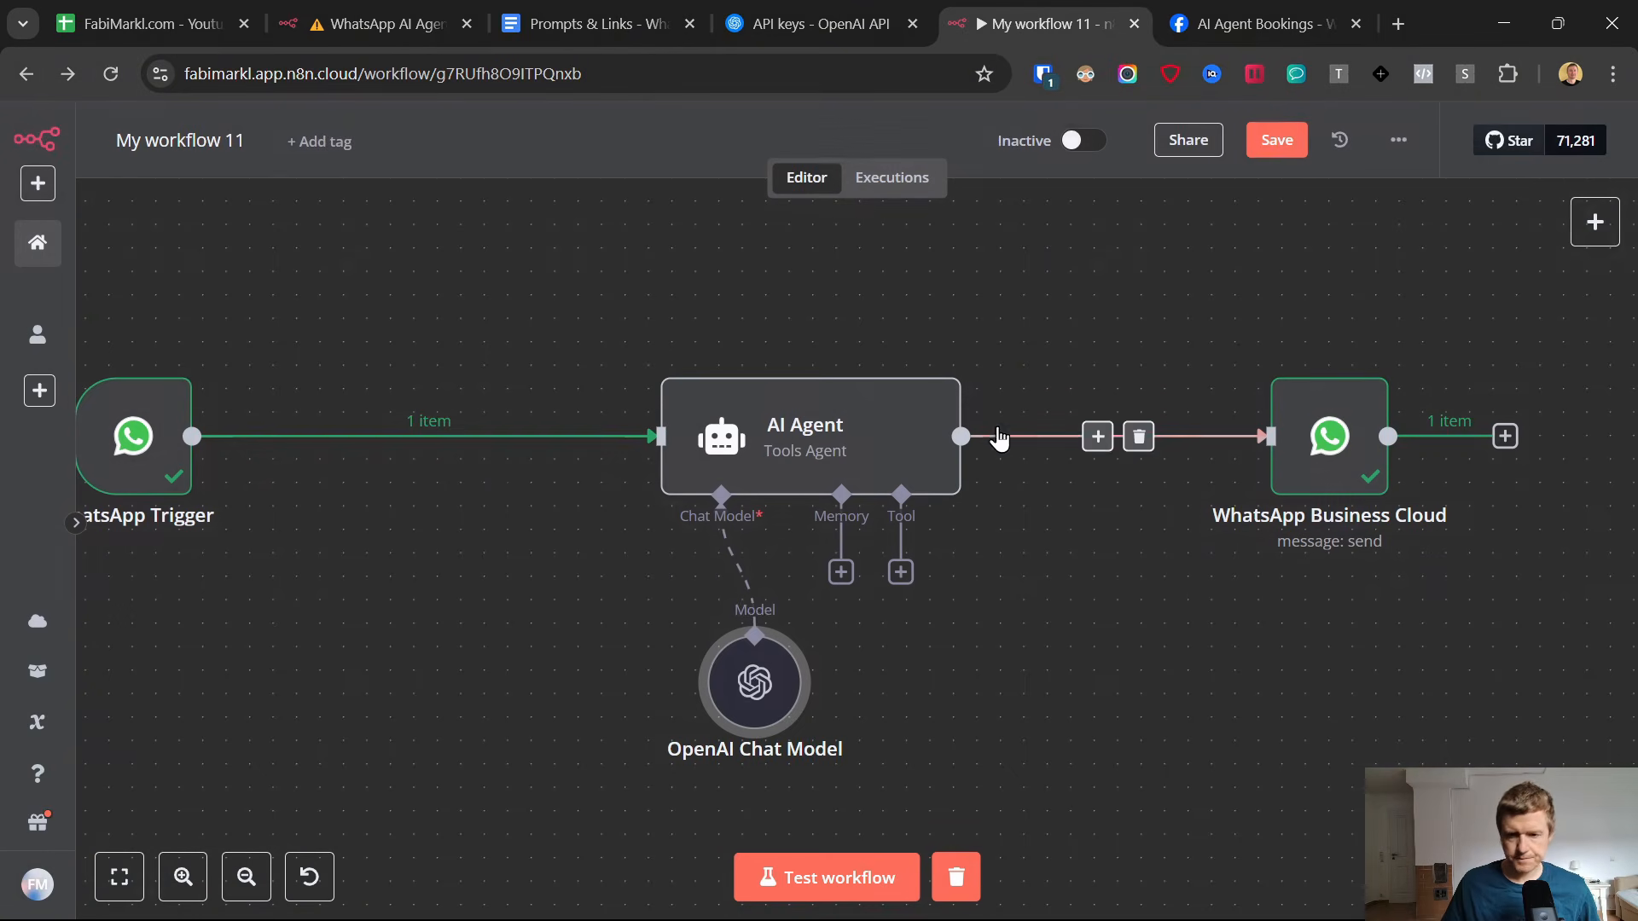
drag(749, 674, 661, 635)
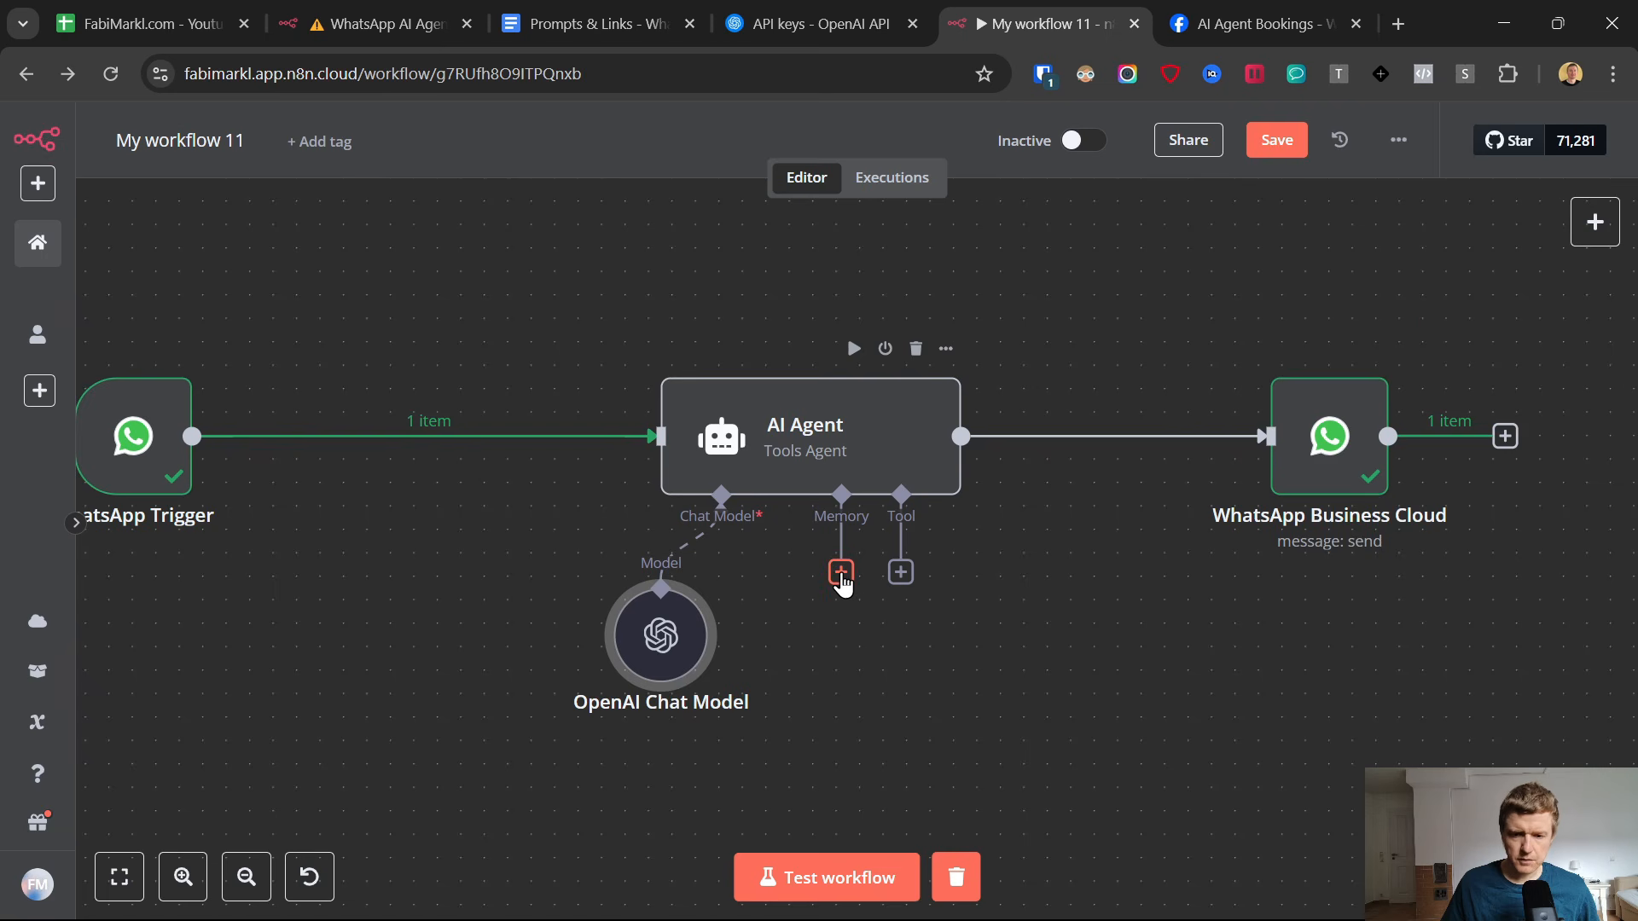
Glance at the AI Agent chat in WhatsApp, return to n8n and attach a Window Buffer Memory to the AI Agent.
click(841, 573)
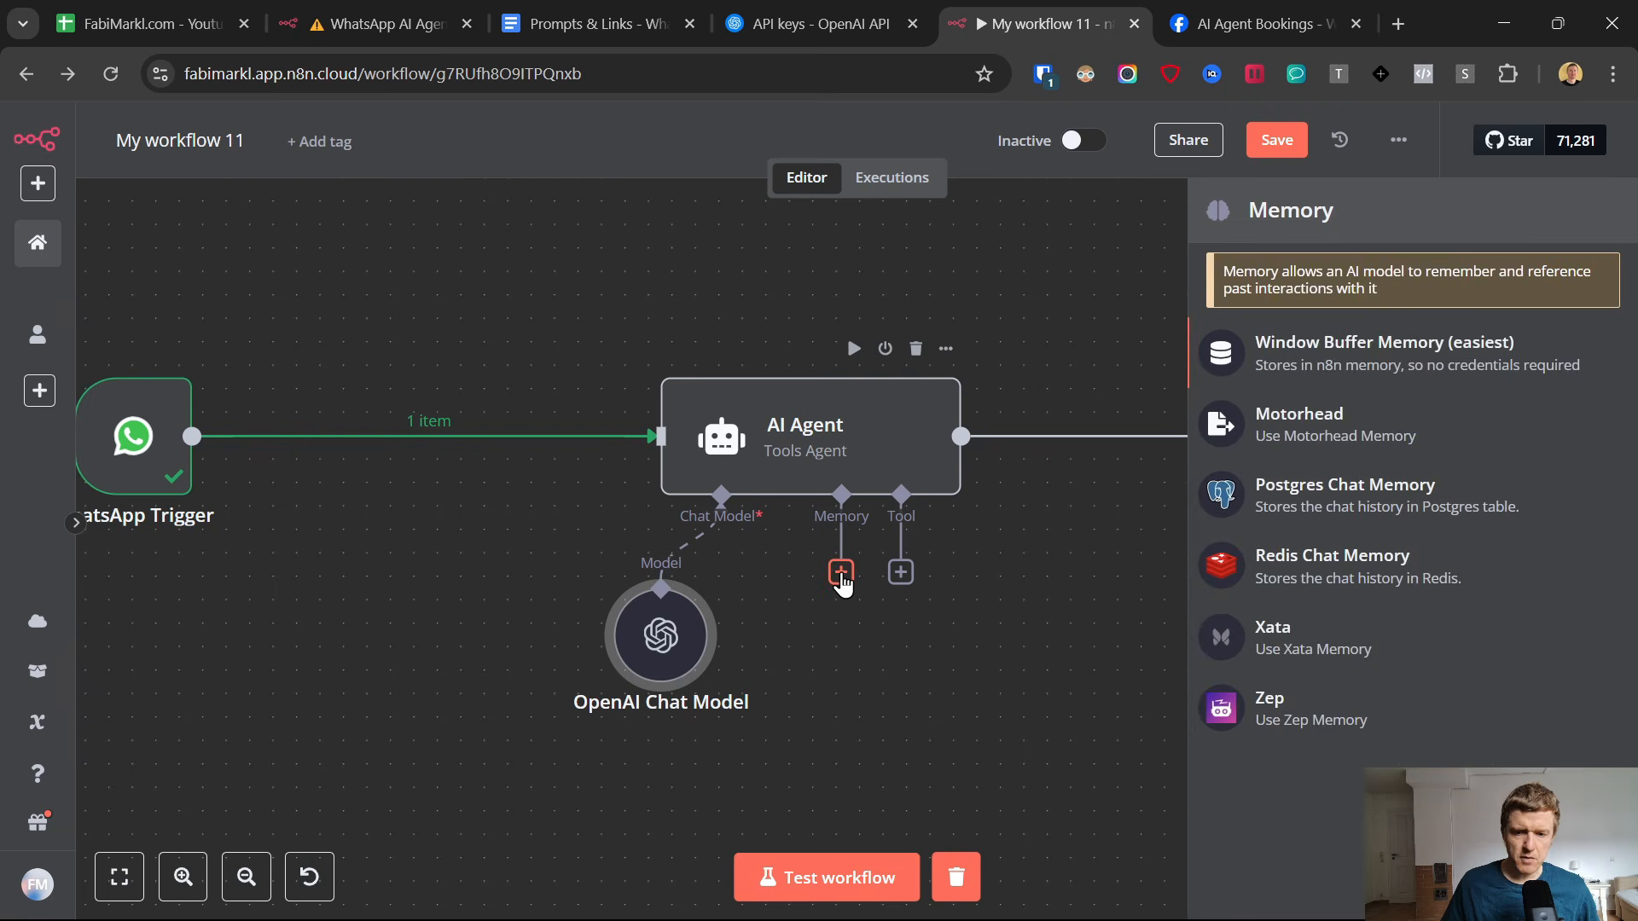
click(1002, 896)
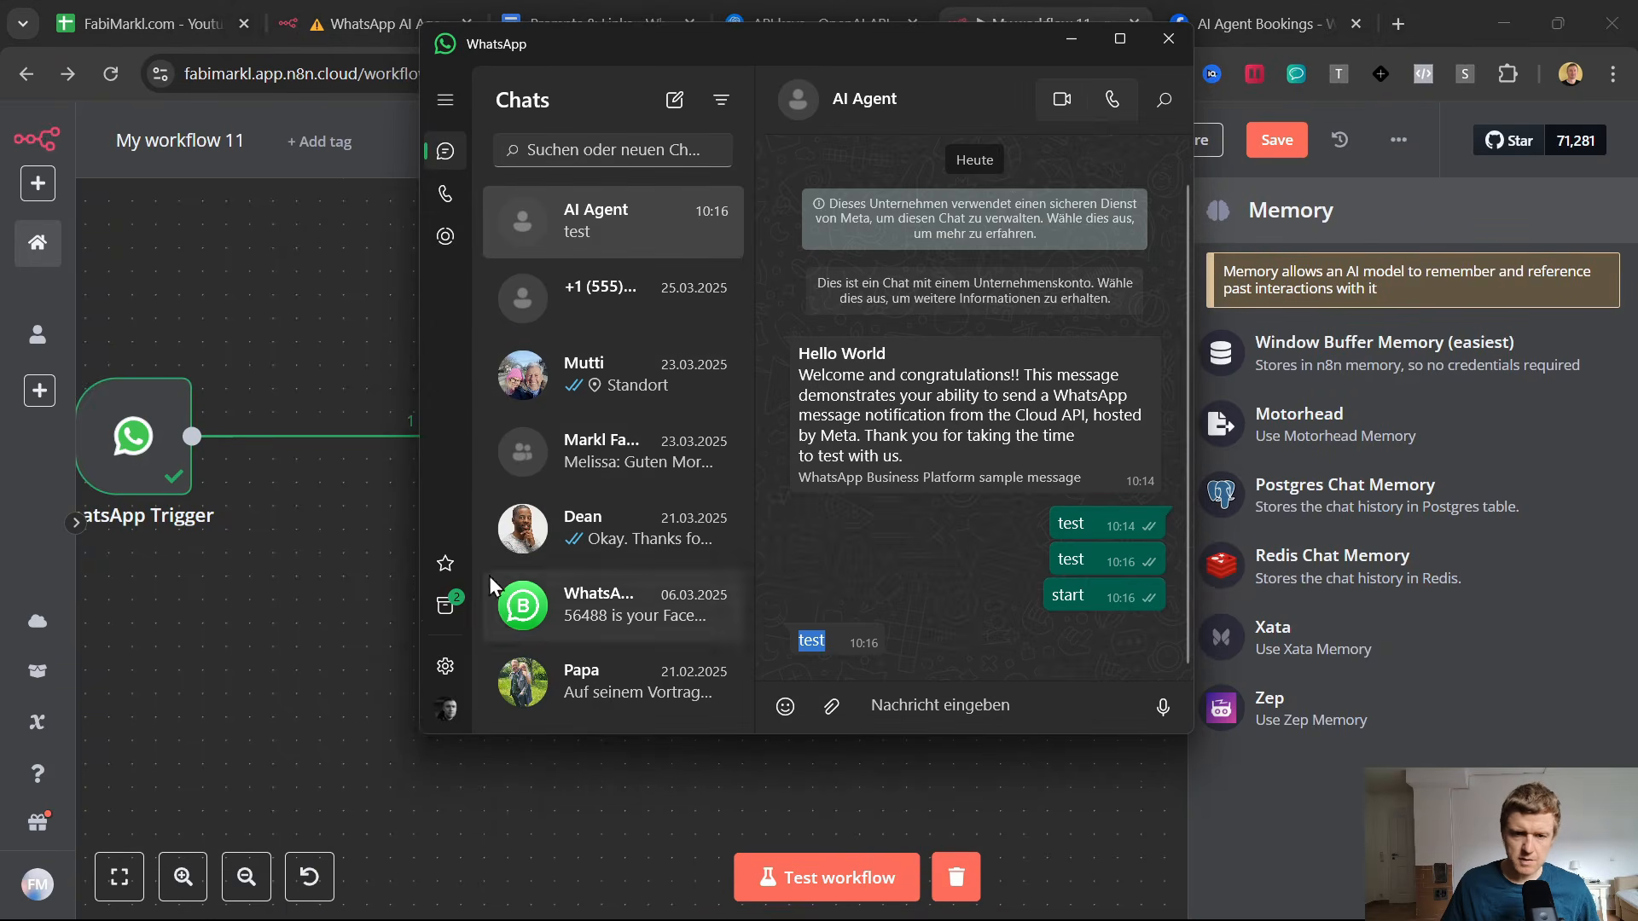
click(358, 565)
click(841, 574)
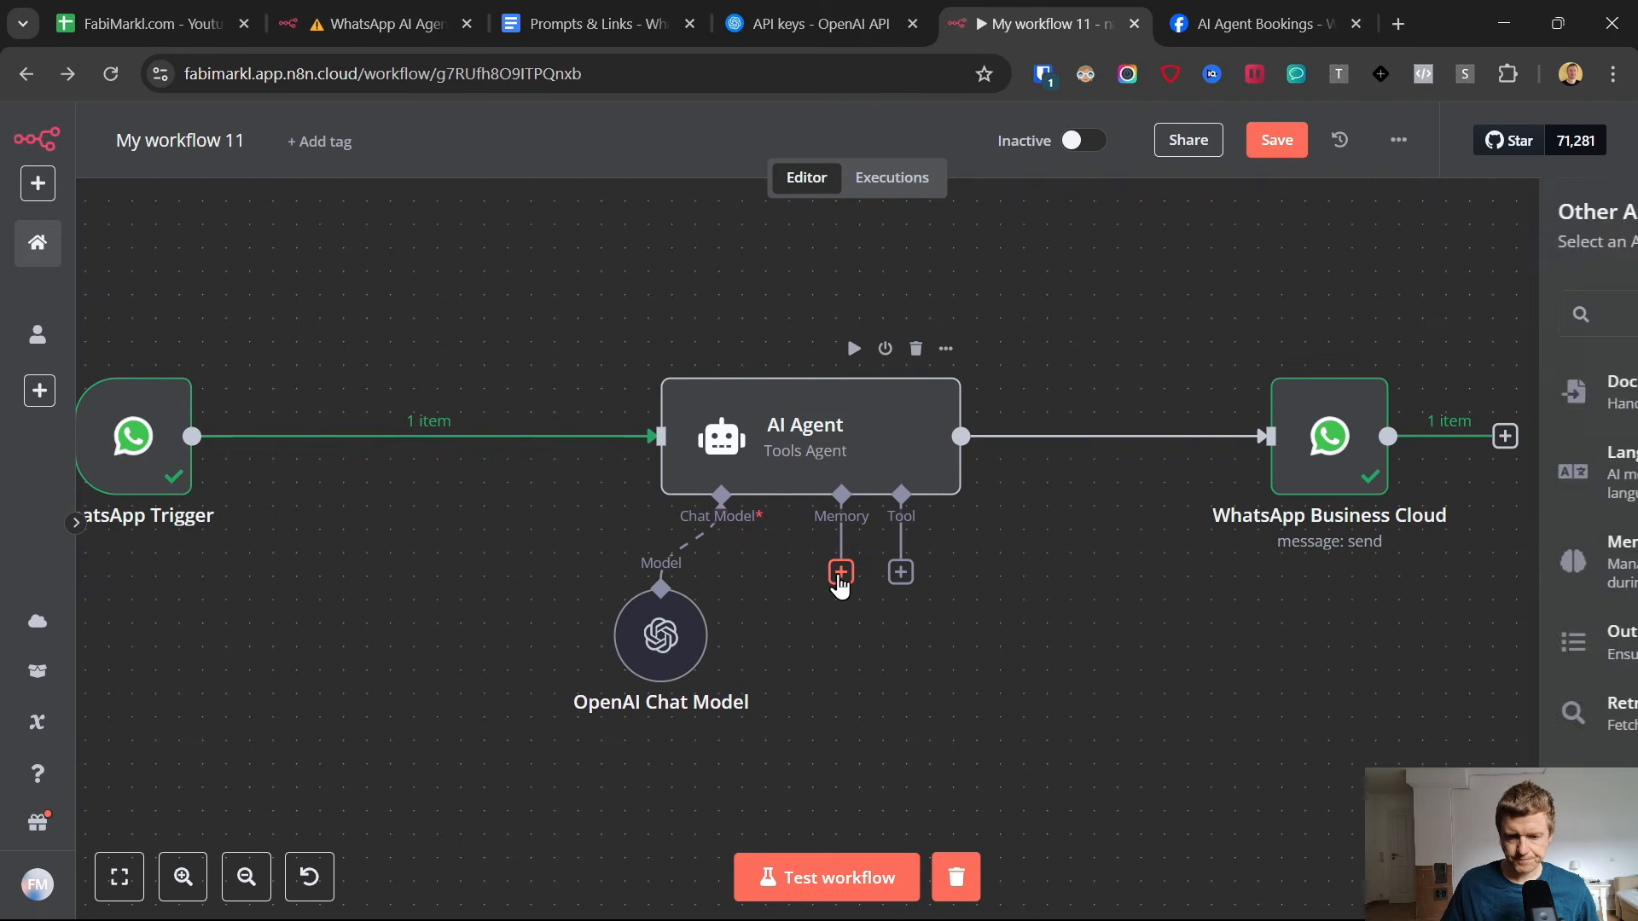
click(1304, 344)
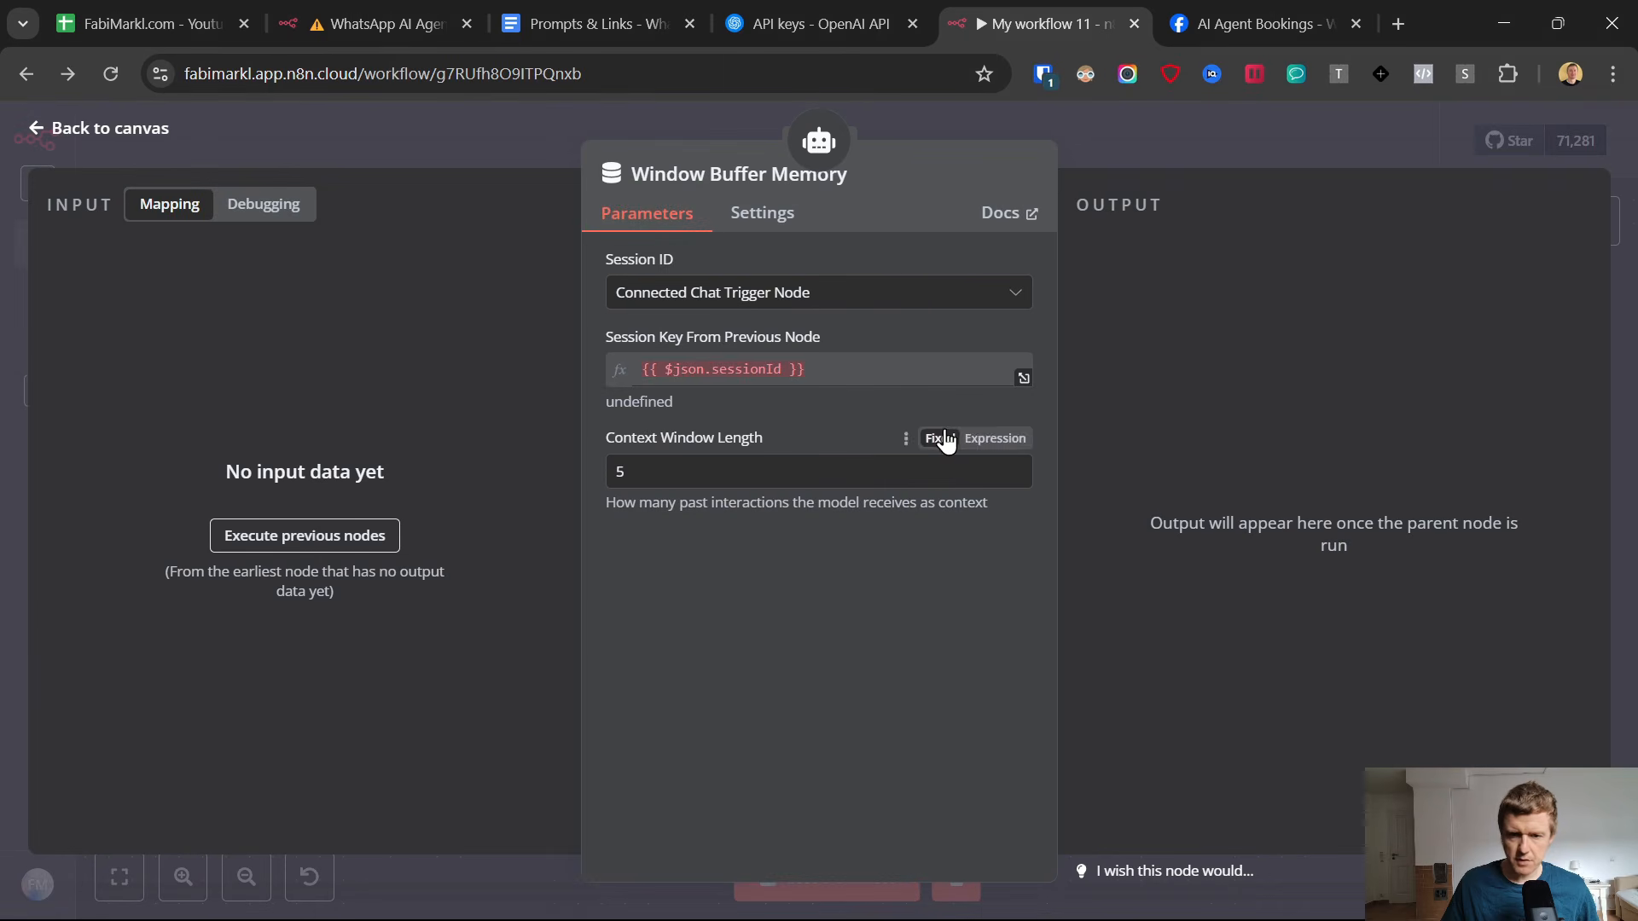
Set the memory's Session ID to Define below and its Context Window Length to 20.
click(740, 293)
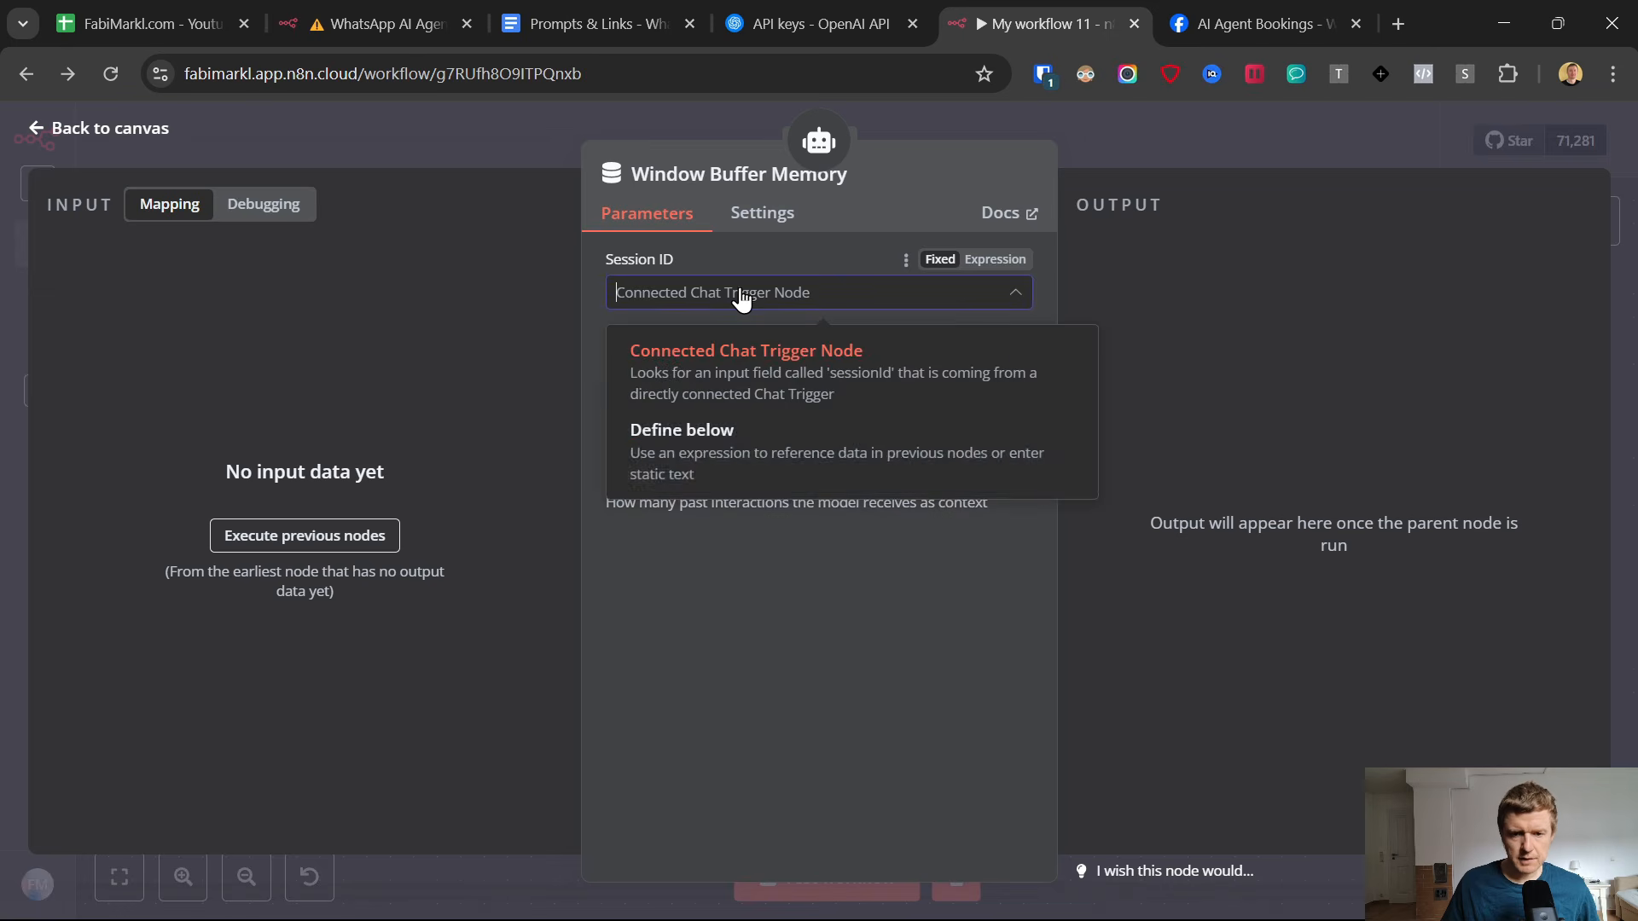
click(678, 439)
drag(647, 447, 600, 457)
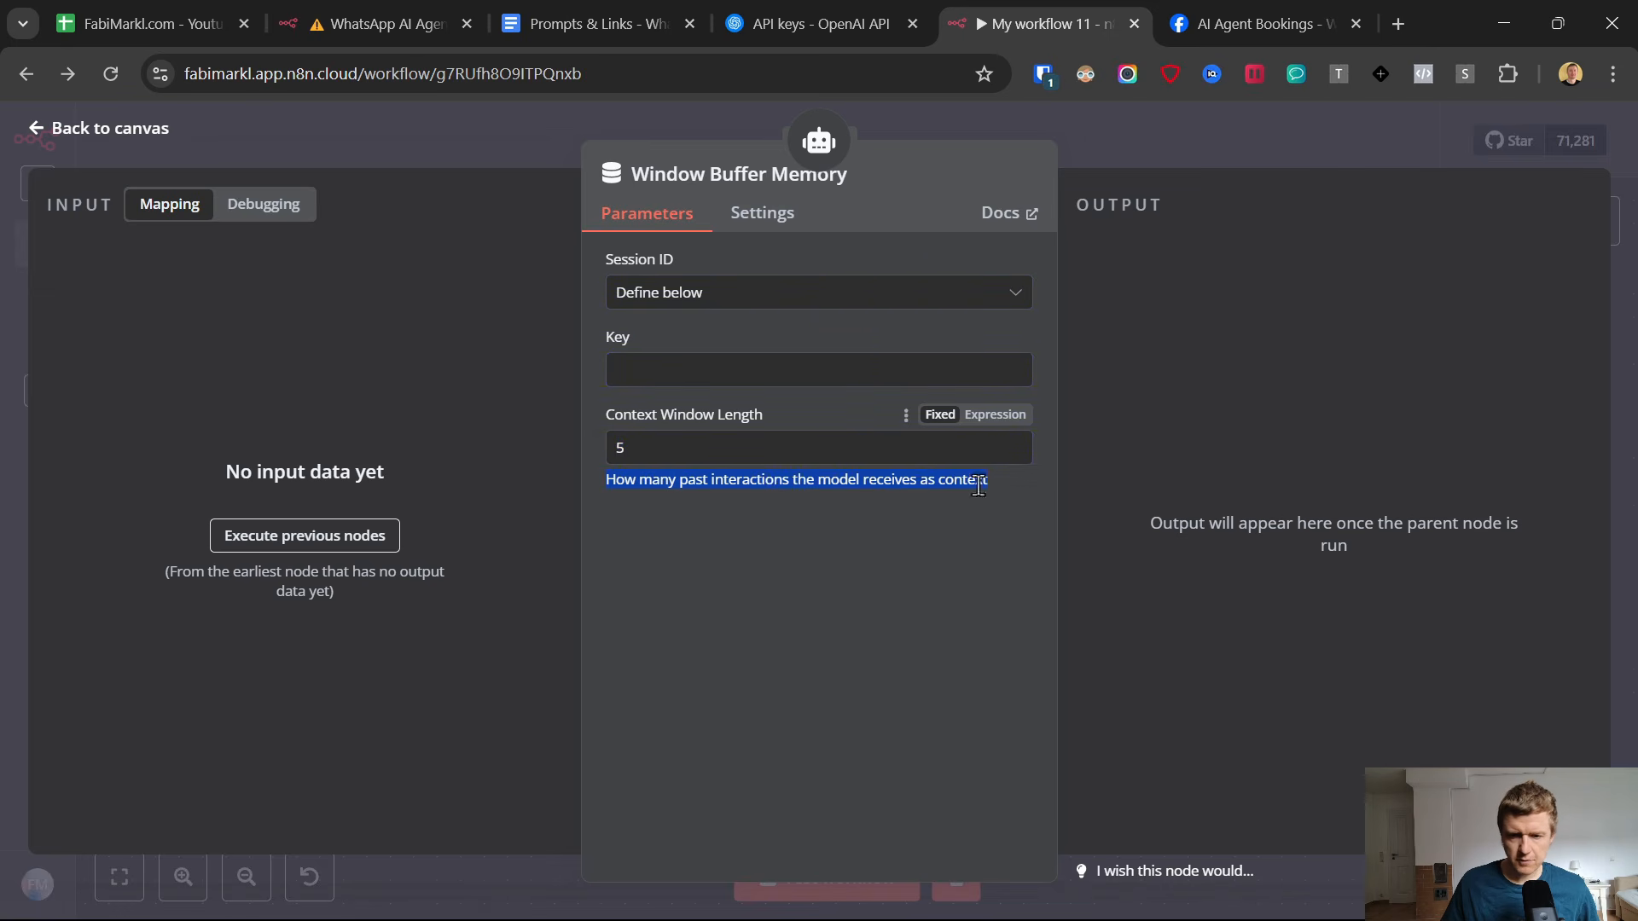
click(663, 448)
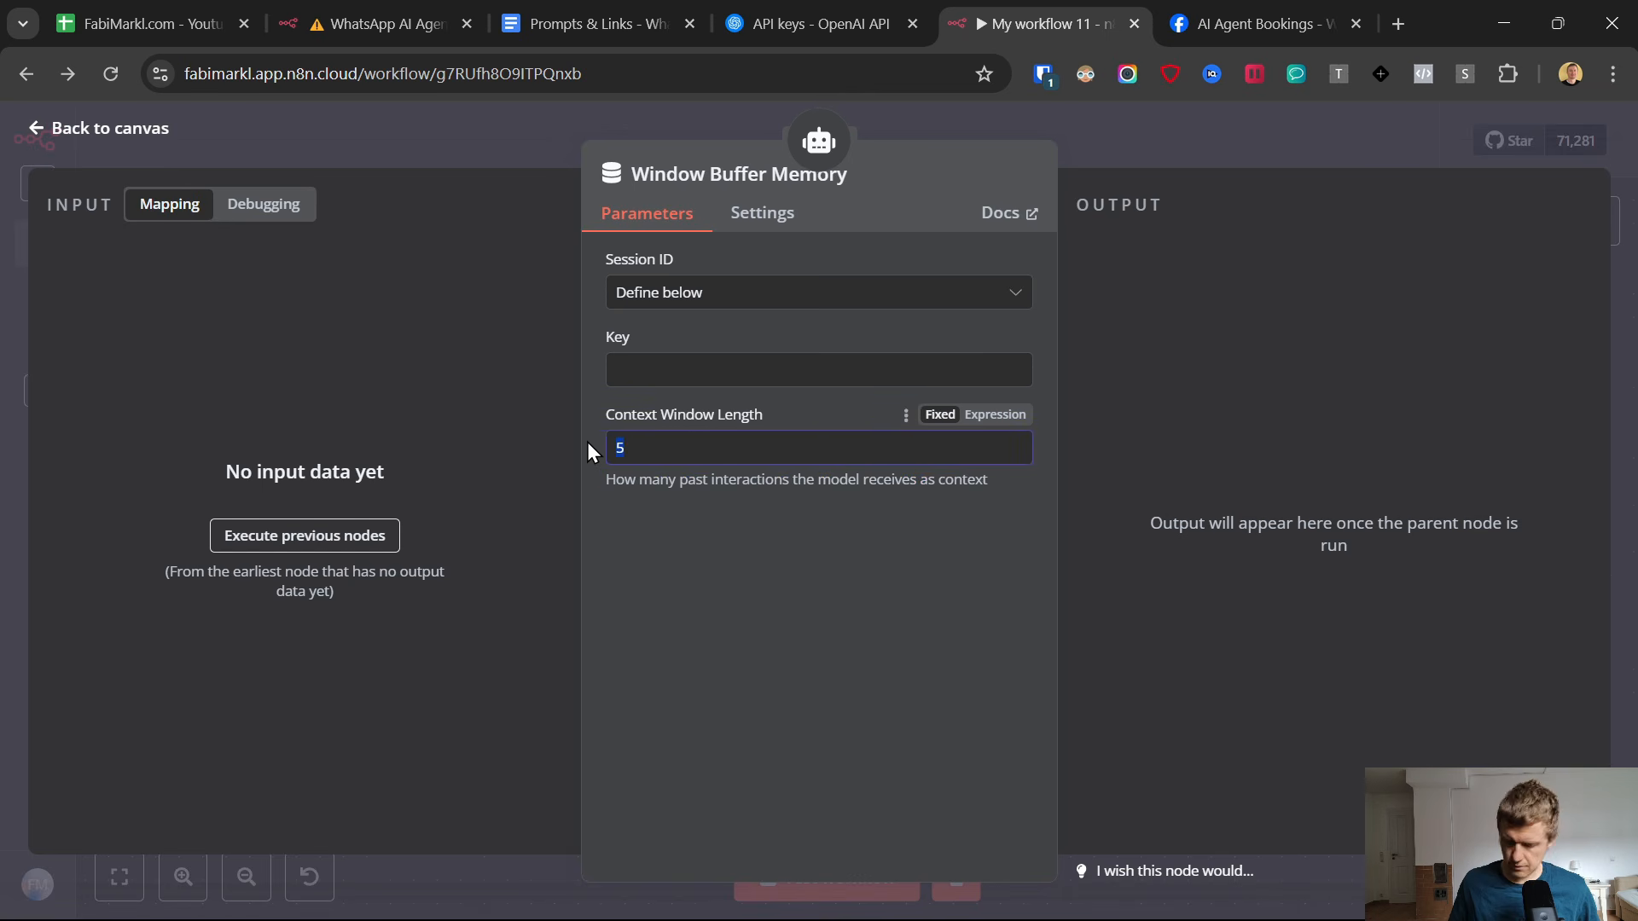
click(941, 571)
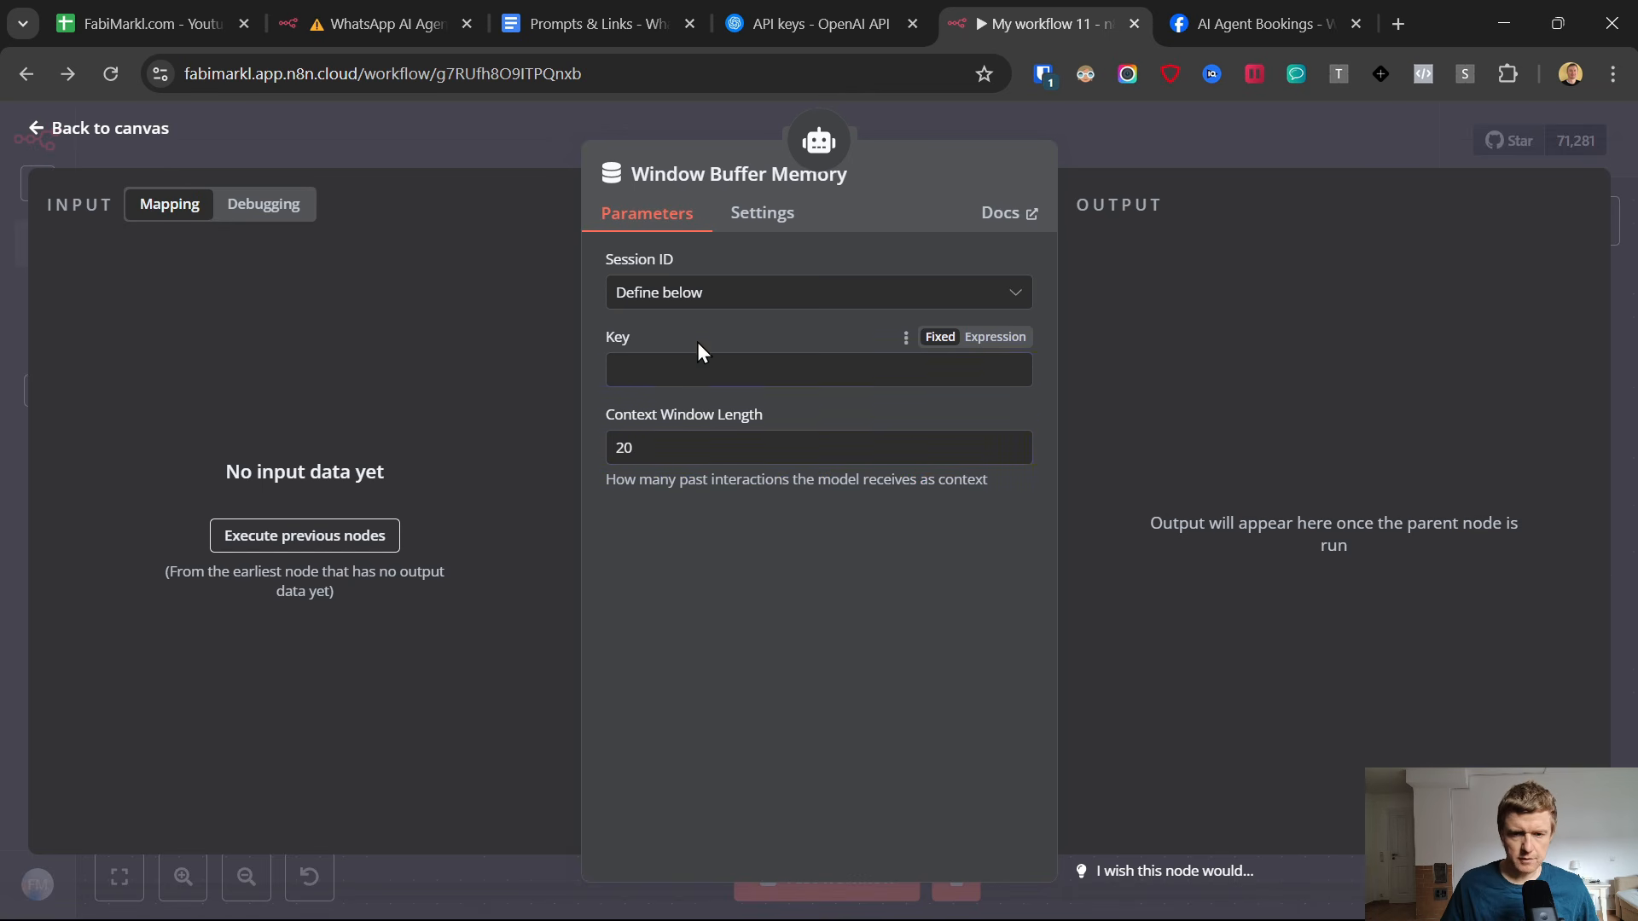
Enter "test" as the memory's session key, return to the canvas and move the WhatsApp Trigger closer to the AI Agent.
click(711, 390)
text(test)
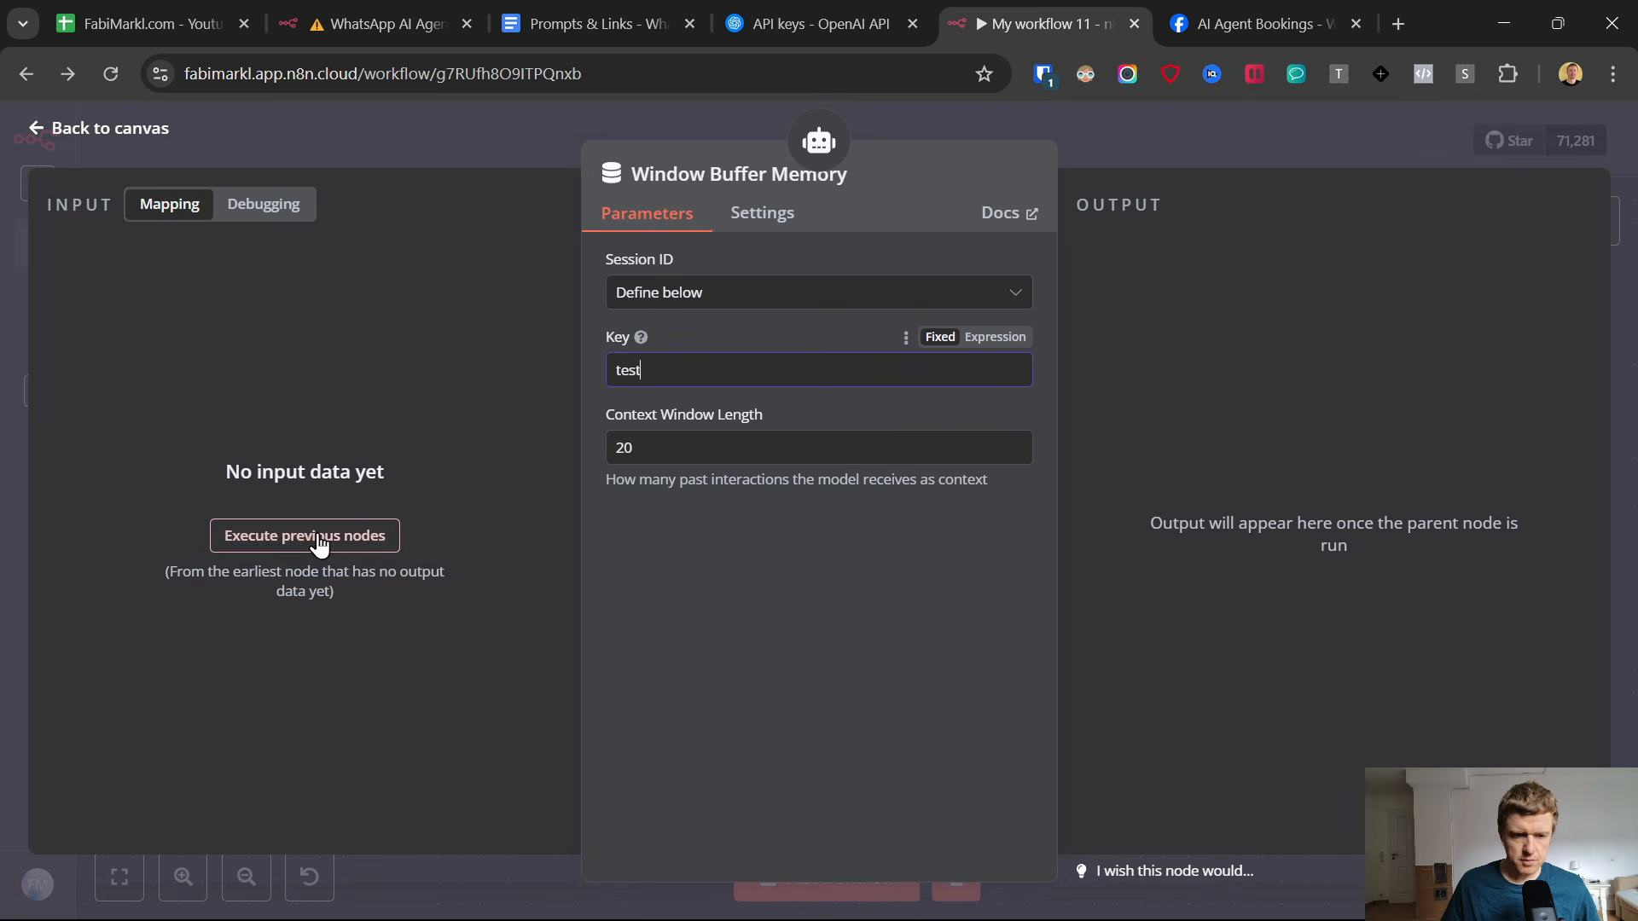
click(38, 131)
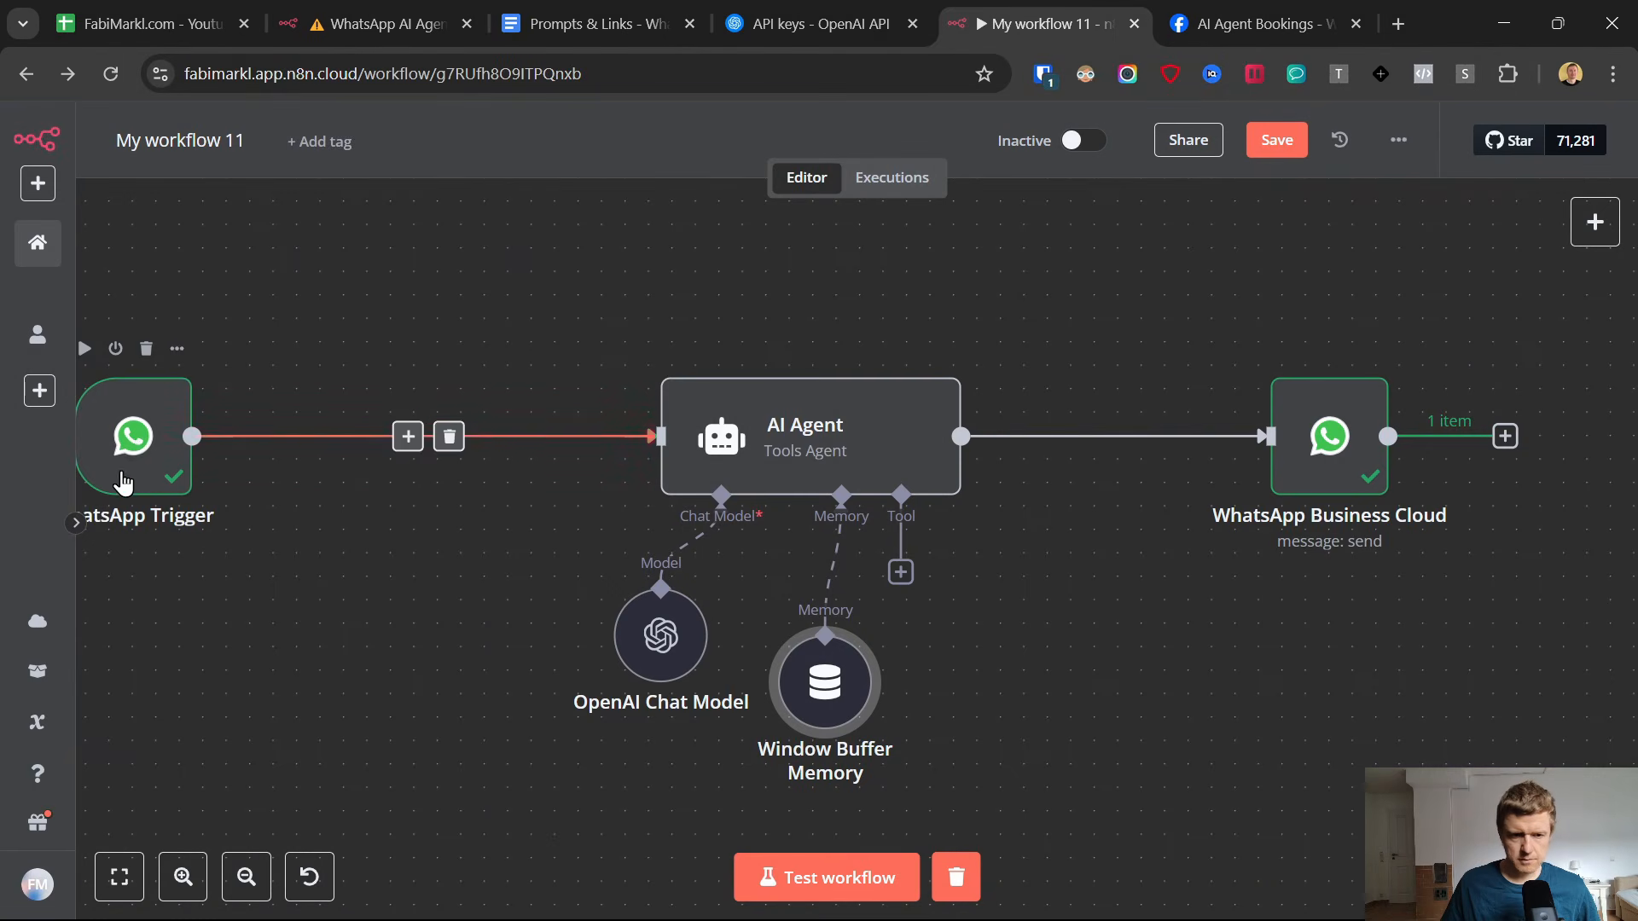
drag(377, 427, 470, 451)
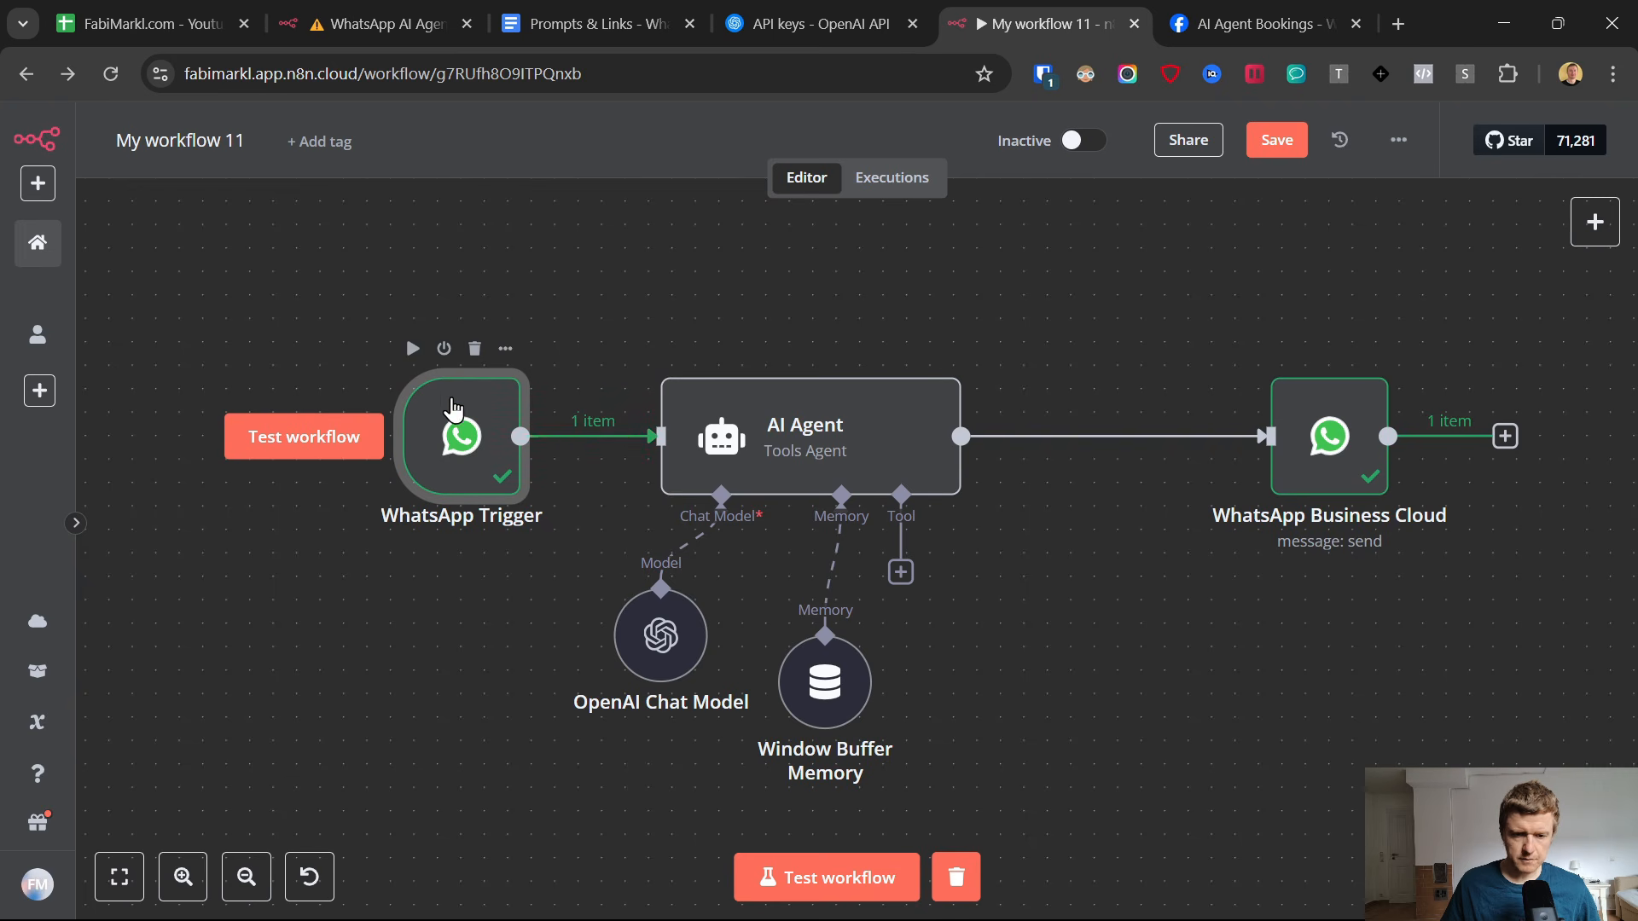
Rearrange the OpenAI Chat Model and Window Buffer Memory nodes side by side beneath the AI Agent.
drag(825, 674, 848, 650)
mouse_move(654, 611)
mouse_down()
mouse_move(607, 611)
mouse_move(630, 611)
mouse_up()
drag(849, 648, 801, 648)
Test the workflow by sending "start" to the AI Agent chat in WhatsApp, and return to n8n.
click(871, 879)
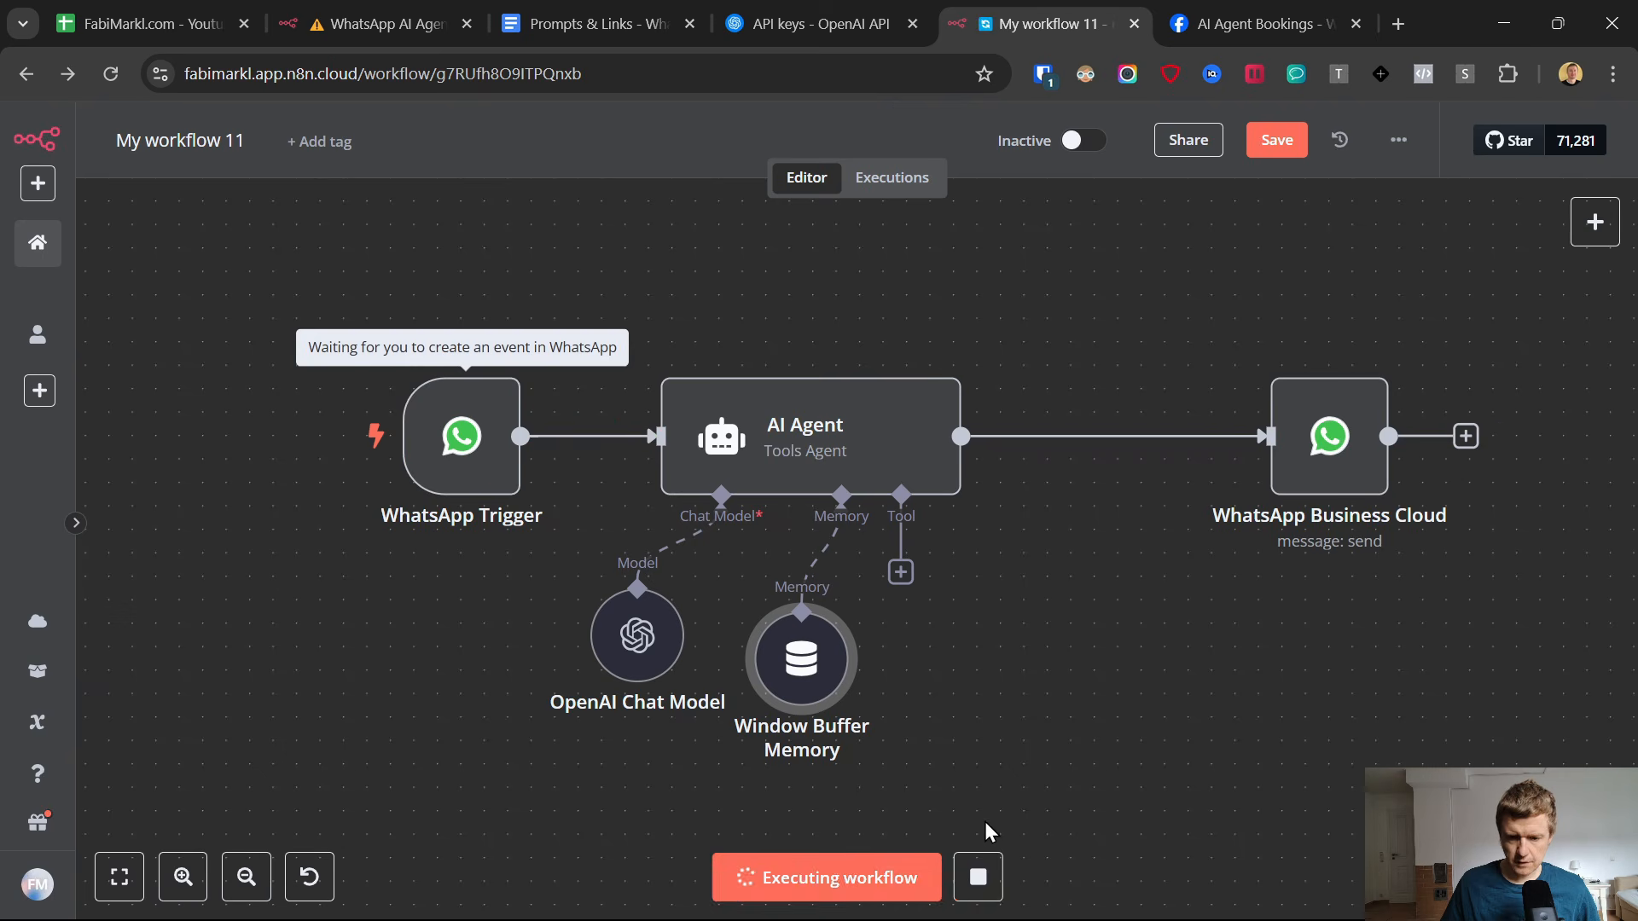
mouse_move(1071, 891)
click(1009, 893)
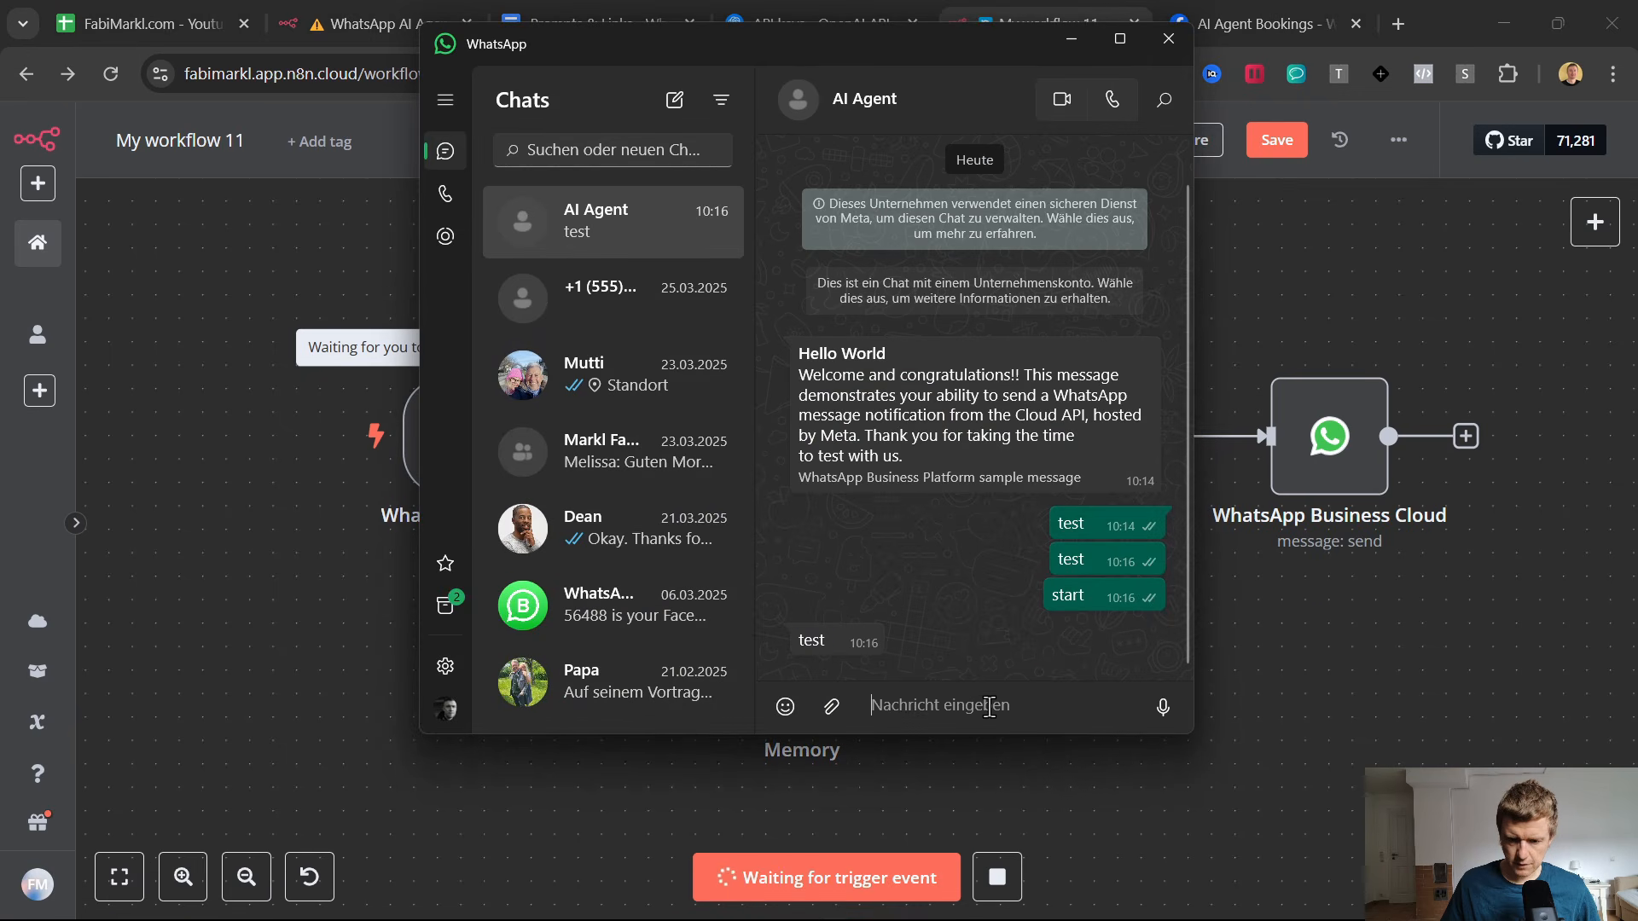
text(start)
key(Return)
click(1324, 657)
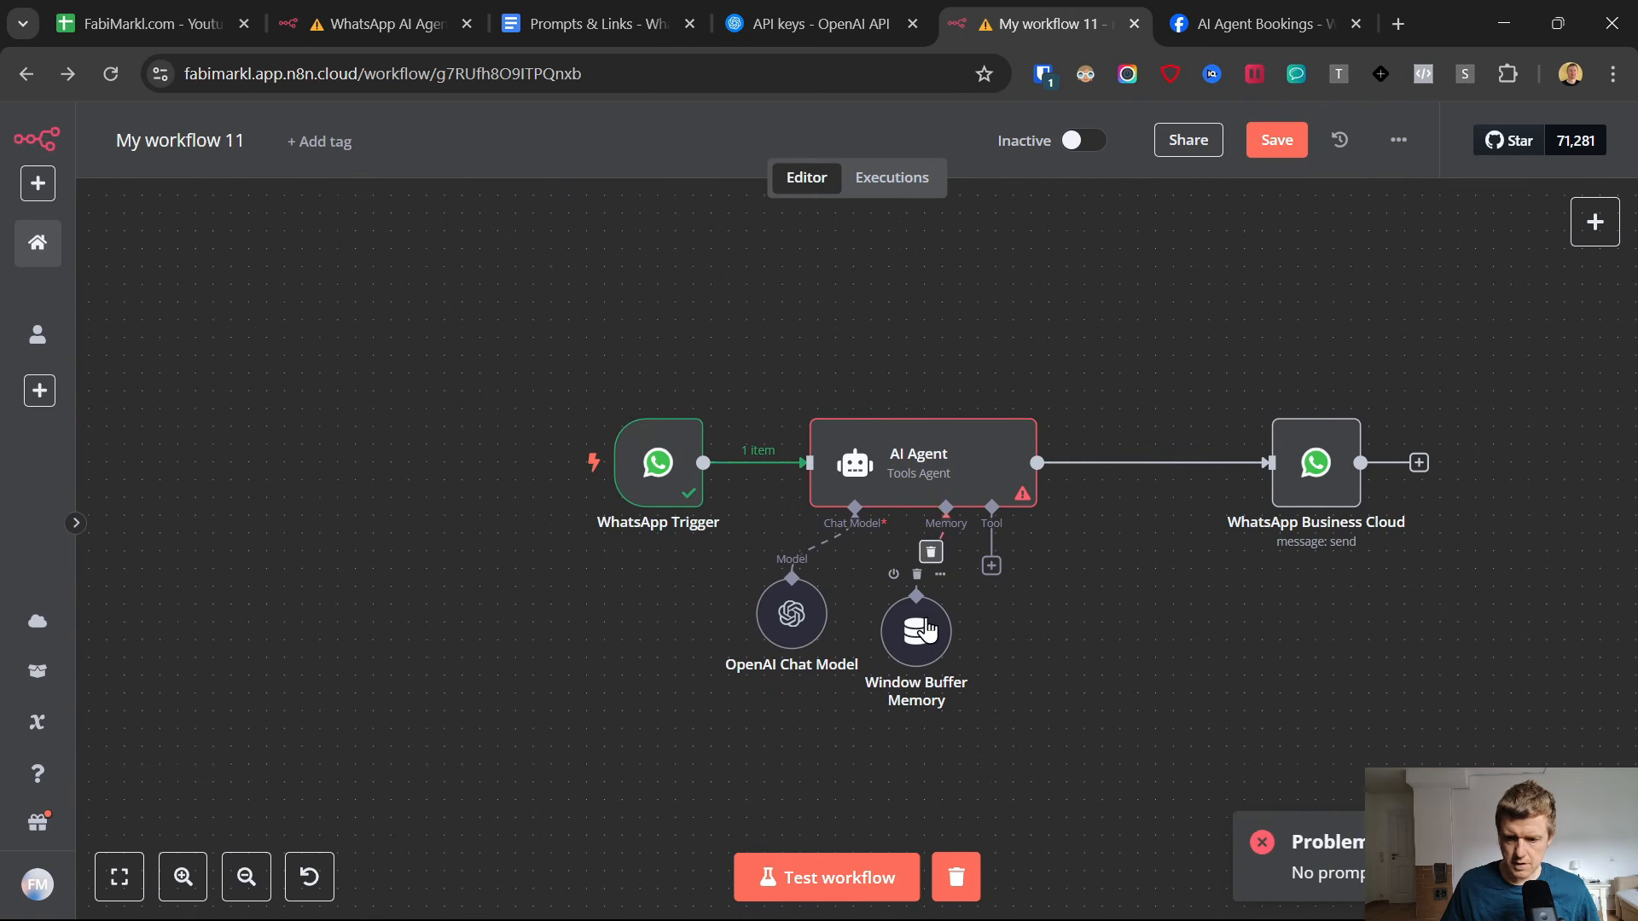
Check the Window Buffer Memory's session key and its input data views, and return to the canvas.
double_click(916, 632)
click(627, 369)
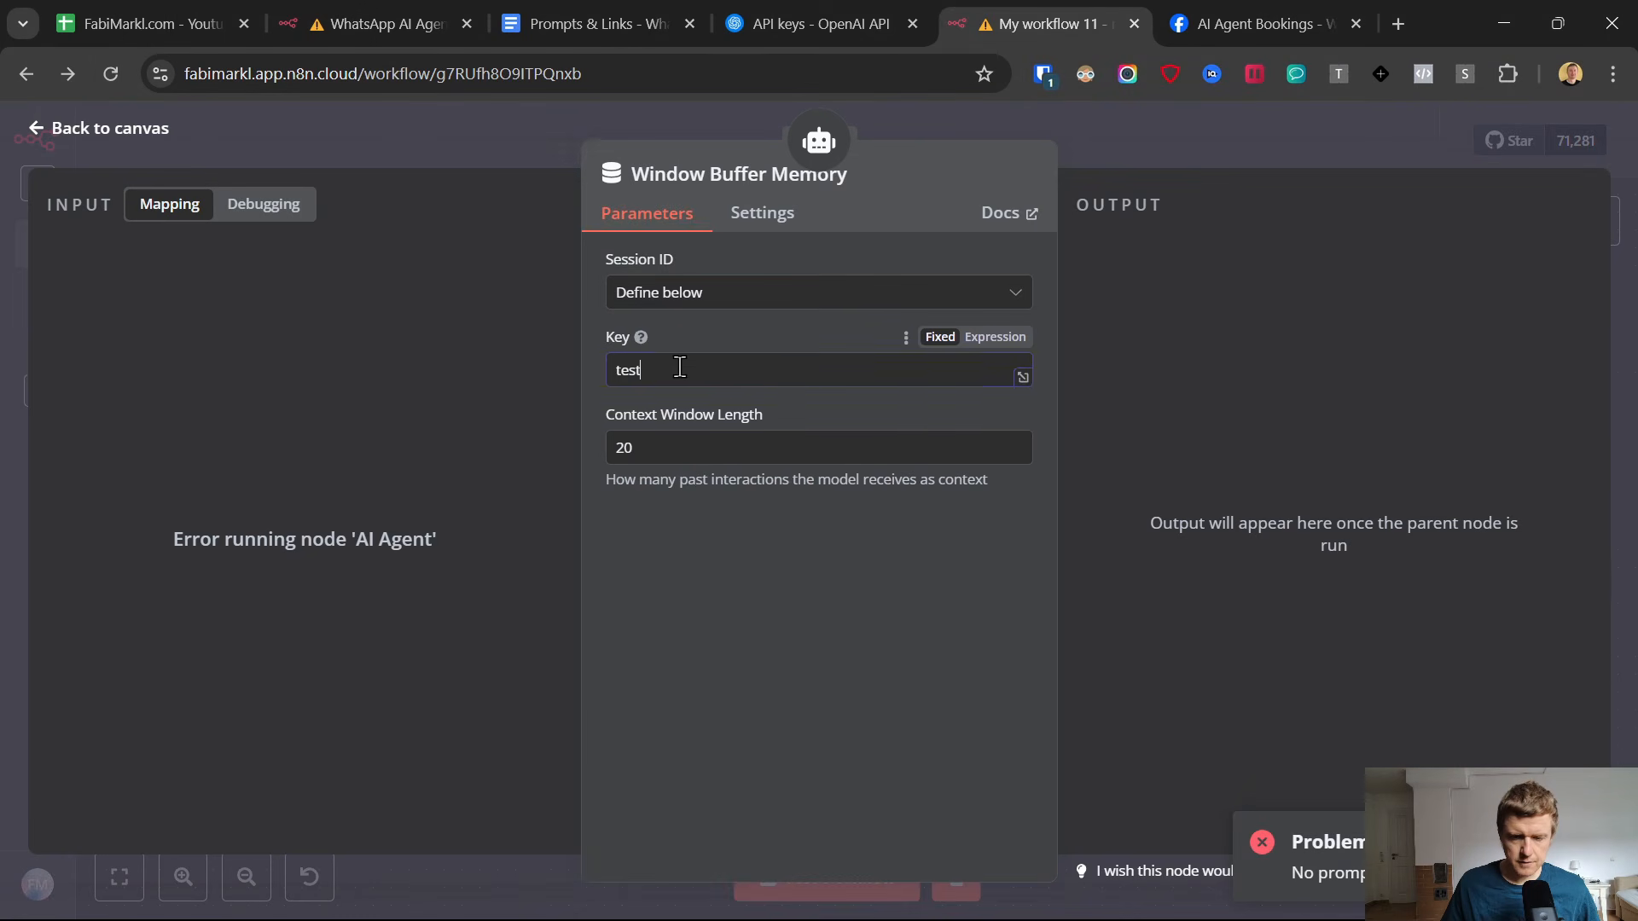
click(253, 206)
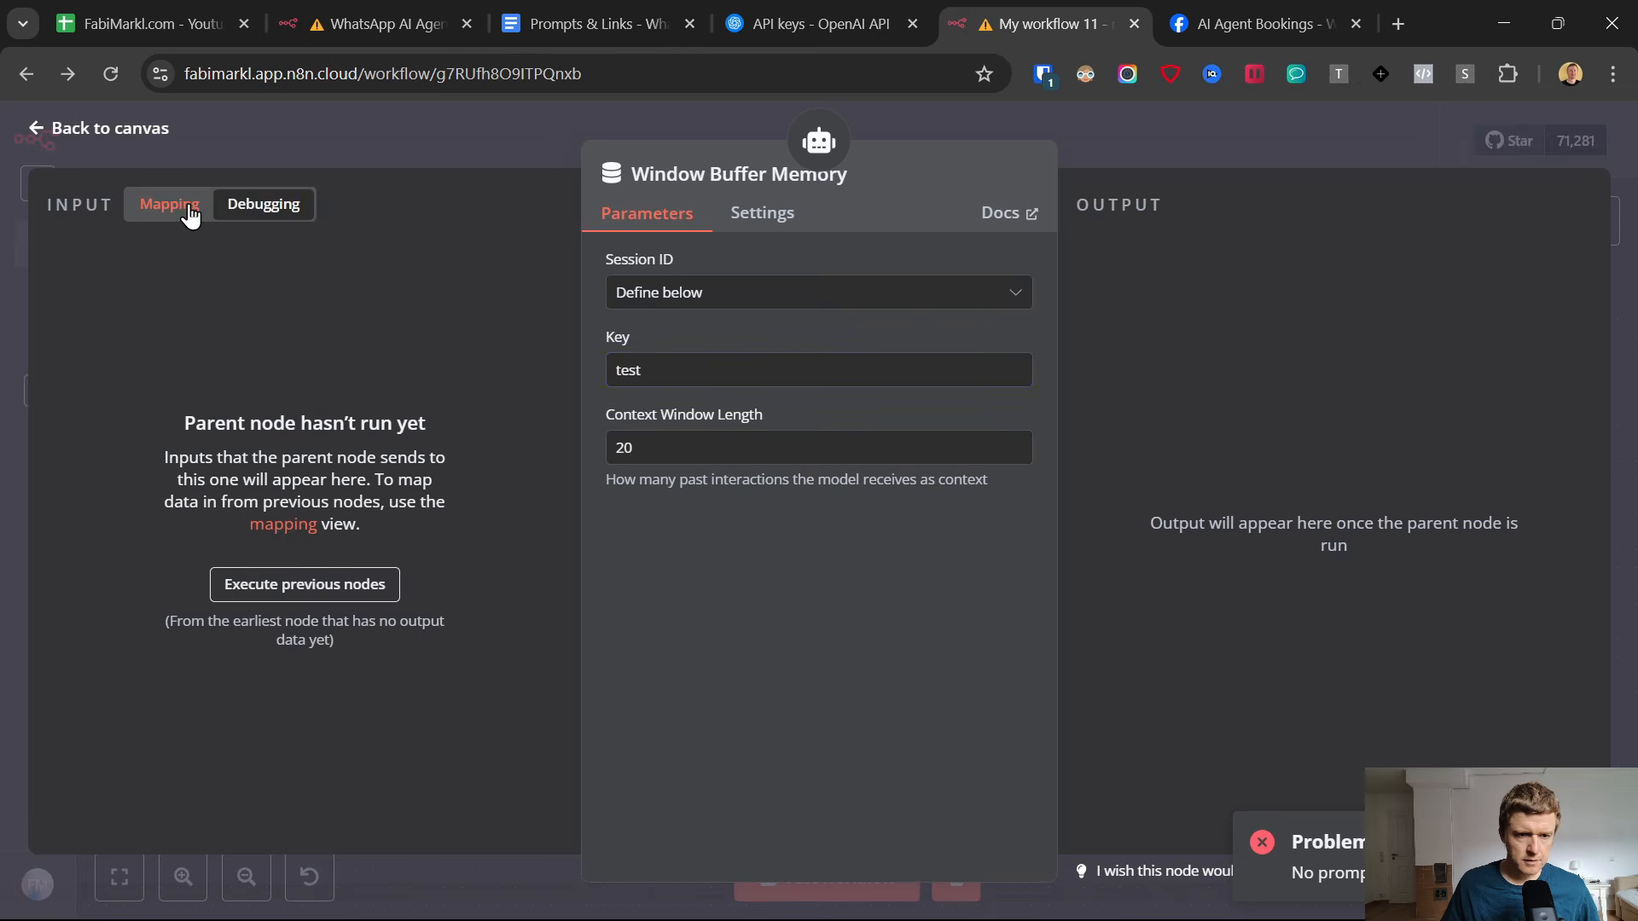
click(109, 128)
click(562, 558)
Set the AI Agent's prompt source to Define below and map the WhatsApp Trigger's message text body as the prompt.
click(887, 474)
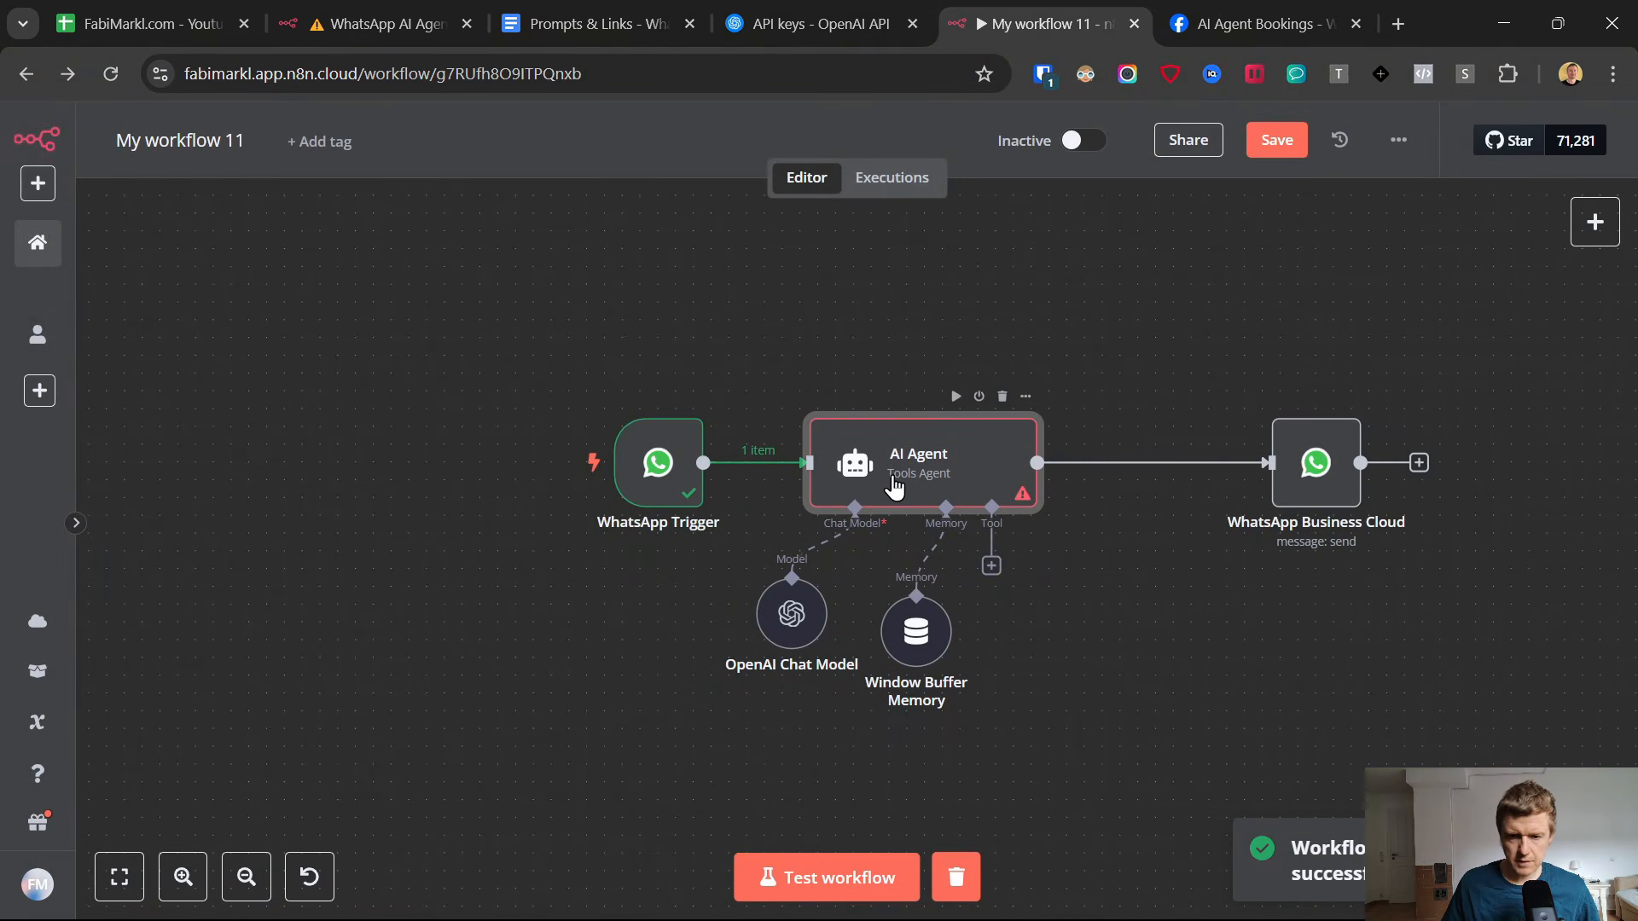
double_click(894, 486)
click(768, 449)
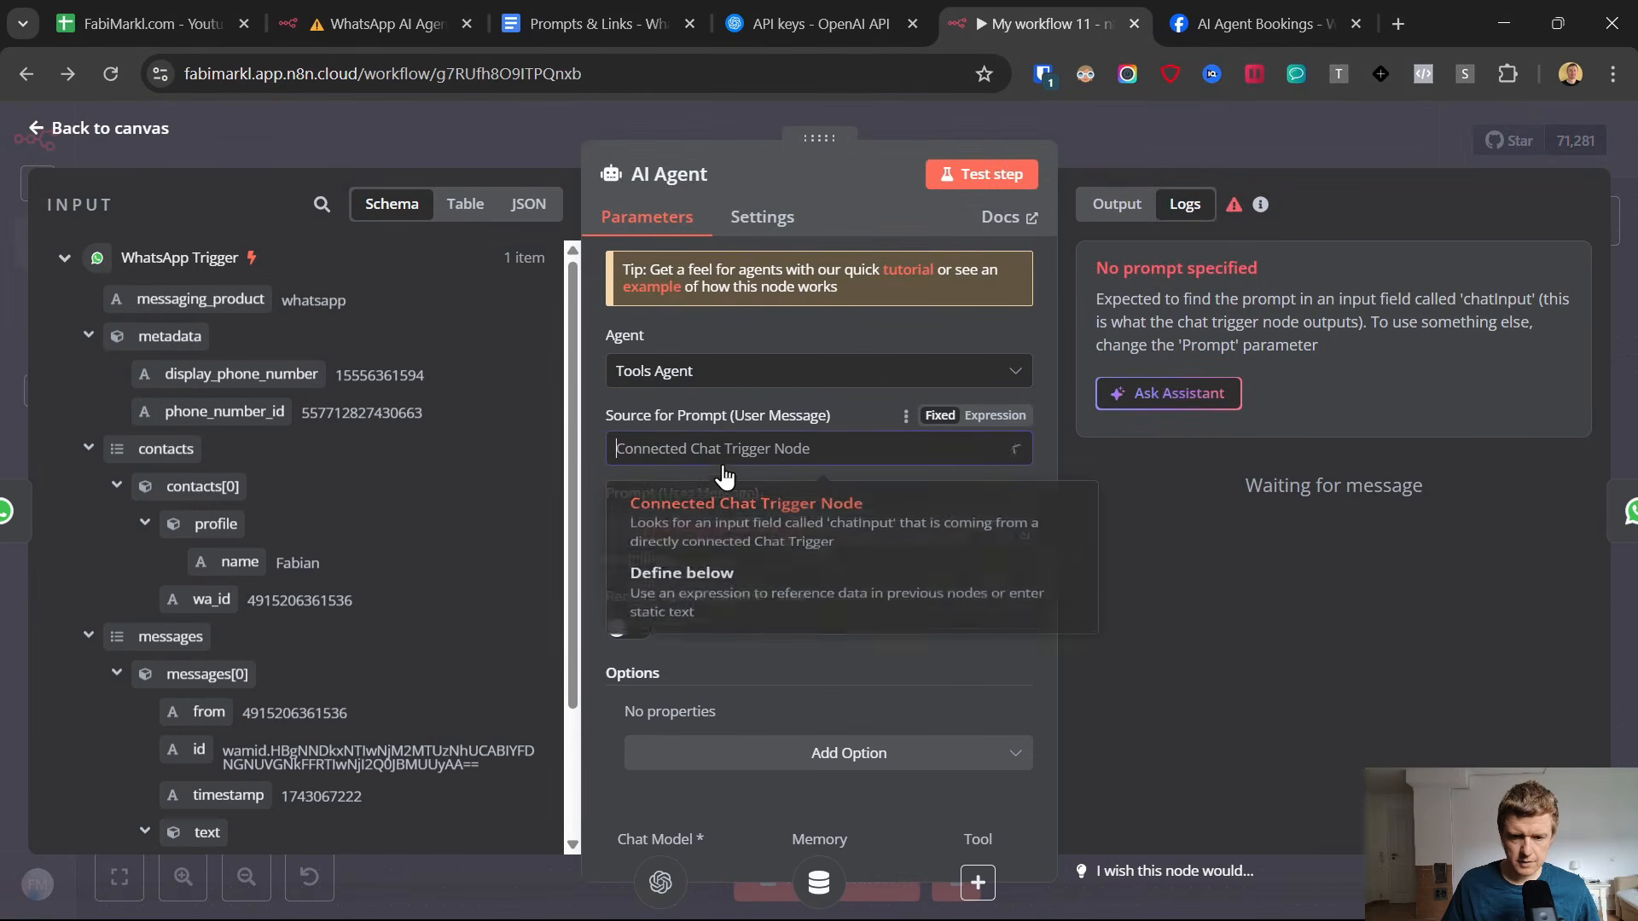
click(706, 608)
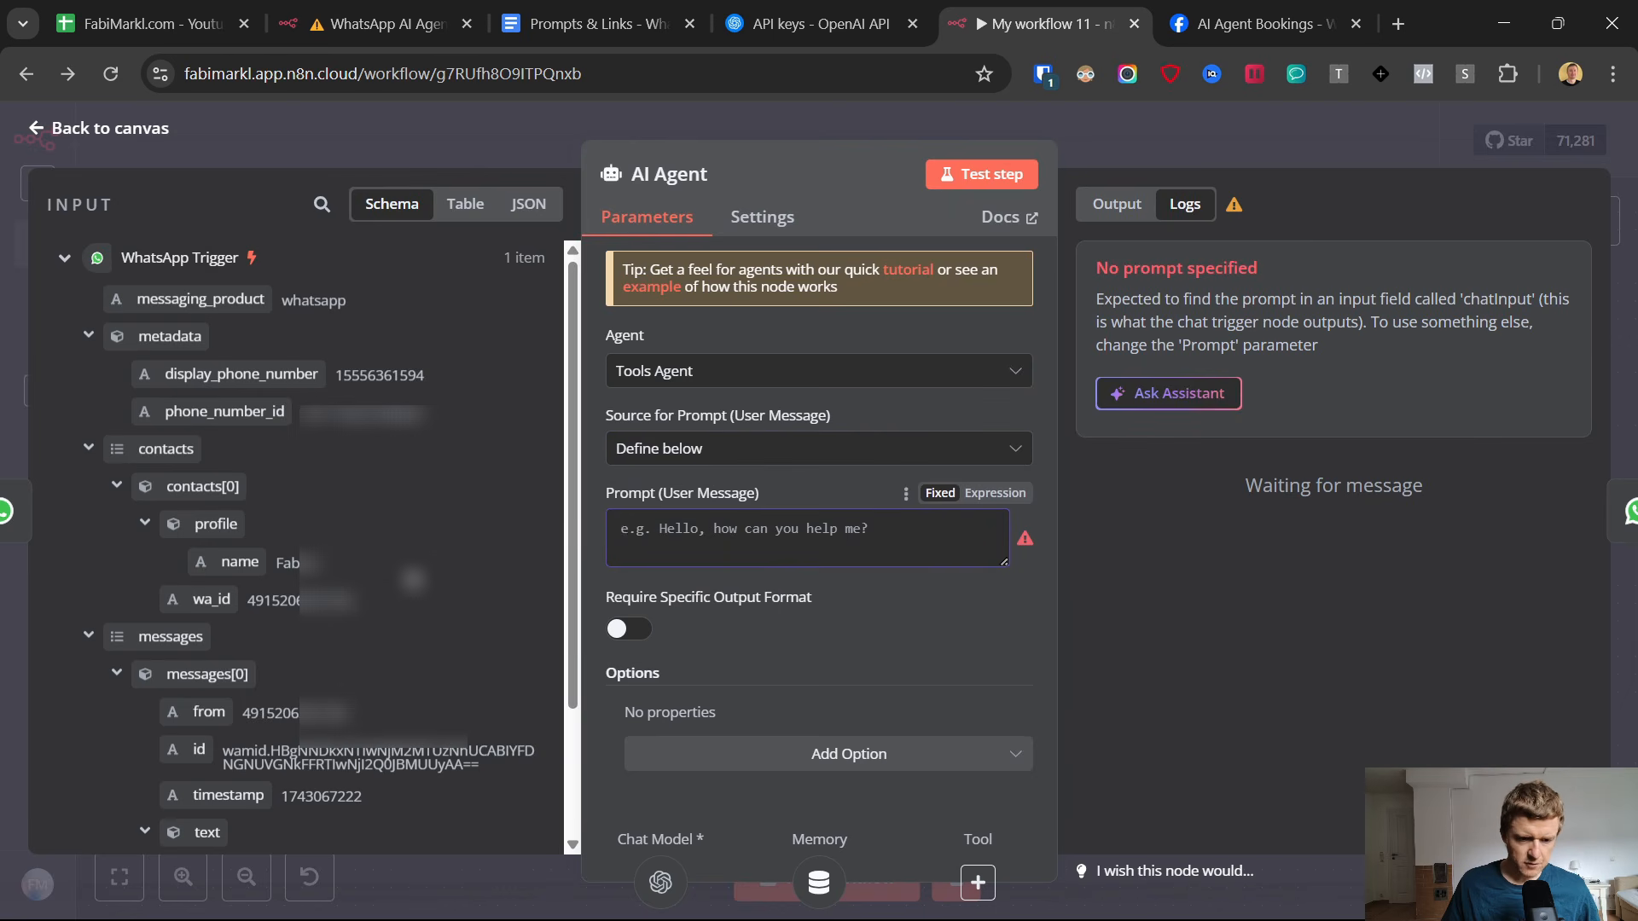
scroll(465, 524, down, 1)
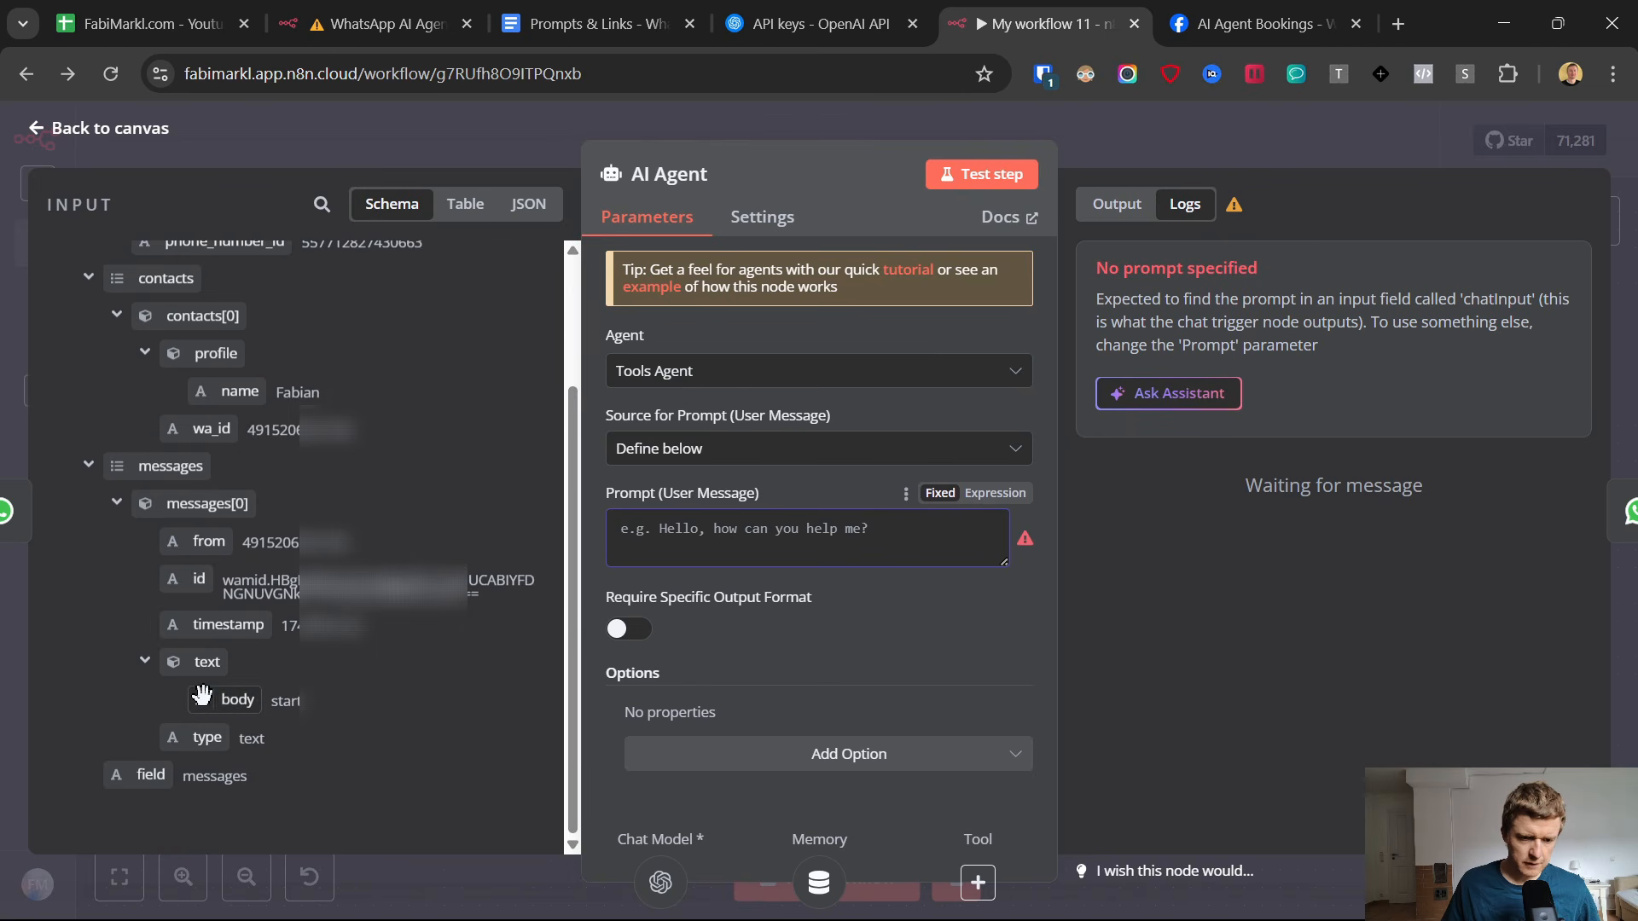
drag(219, 699, 635, 529)
click(794, 498)
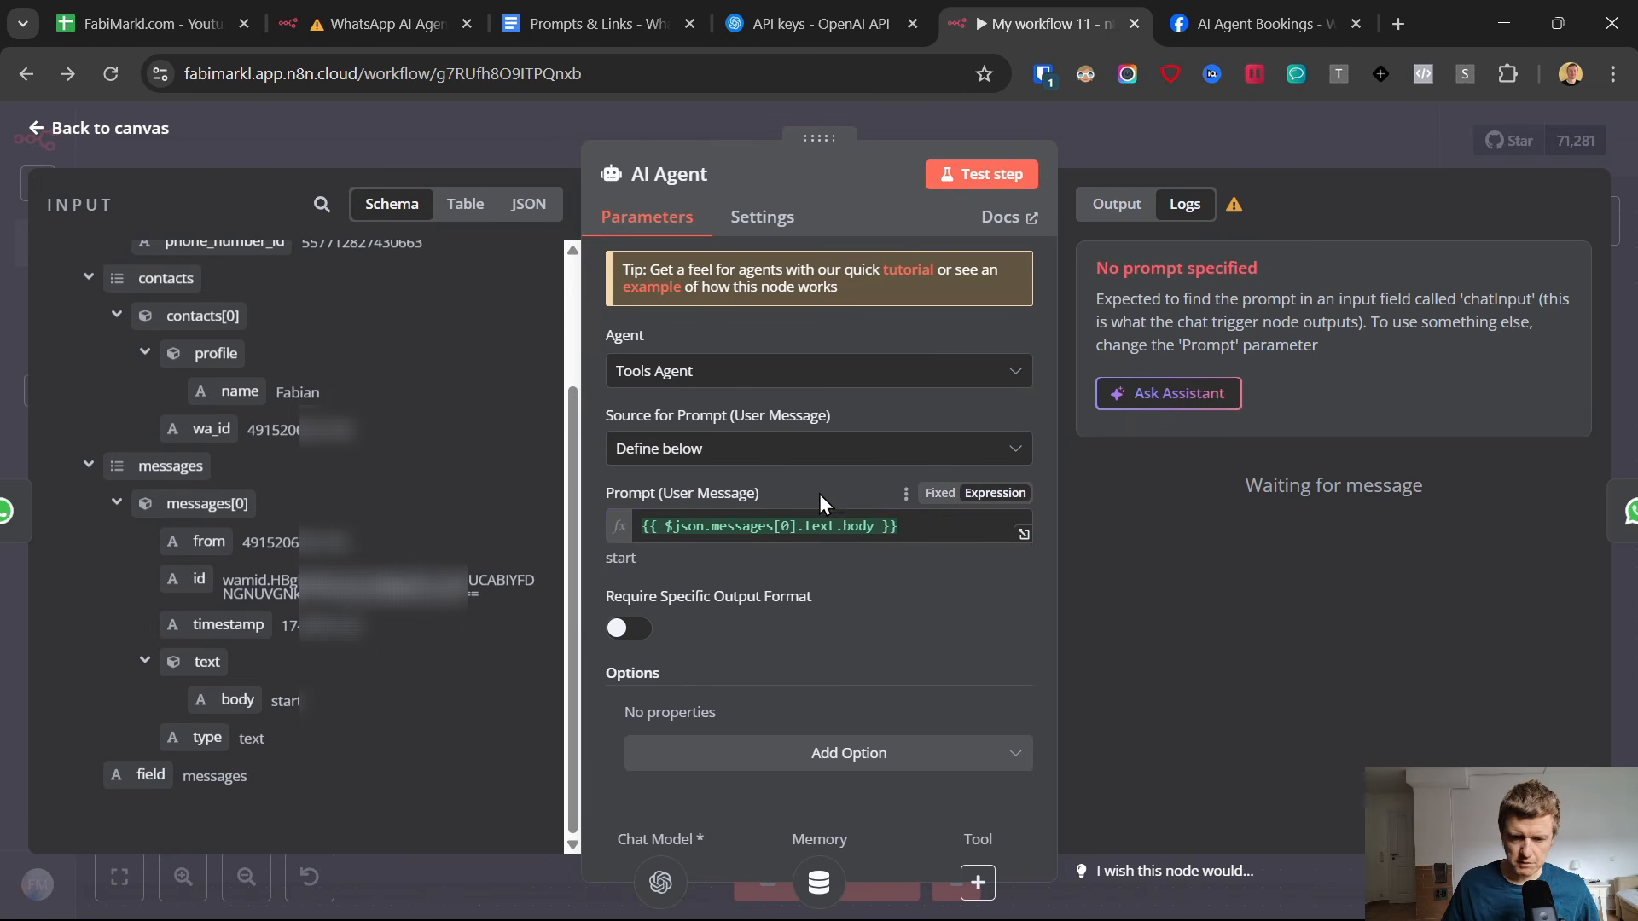
Save the workflow and test it by sending "start" to the AI Agent chat in WhatsApp, returning to n8n.
mouse_move(1239, 904)
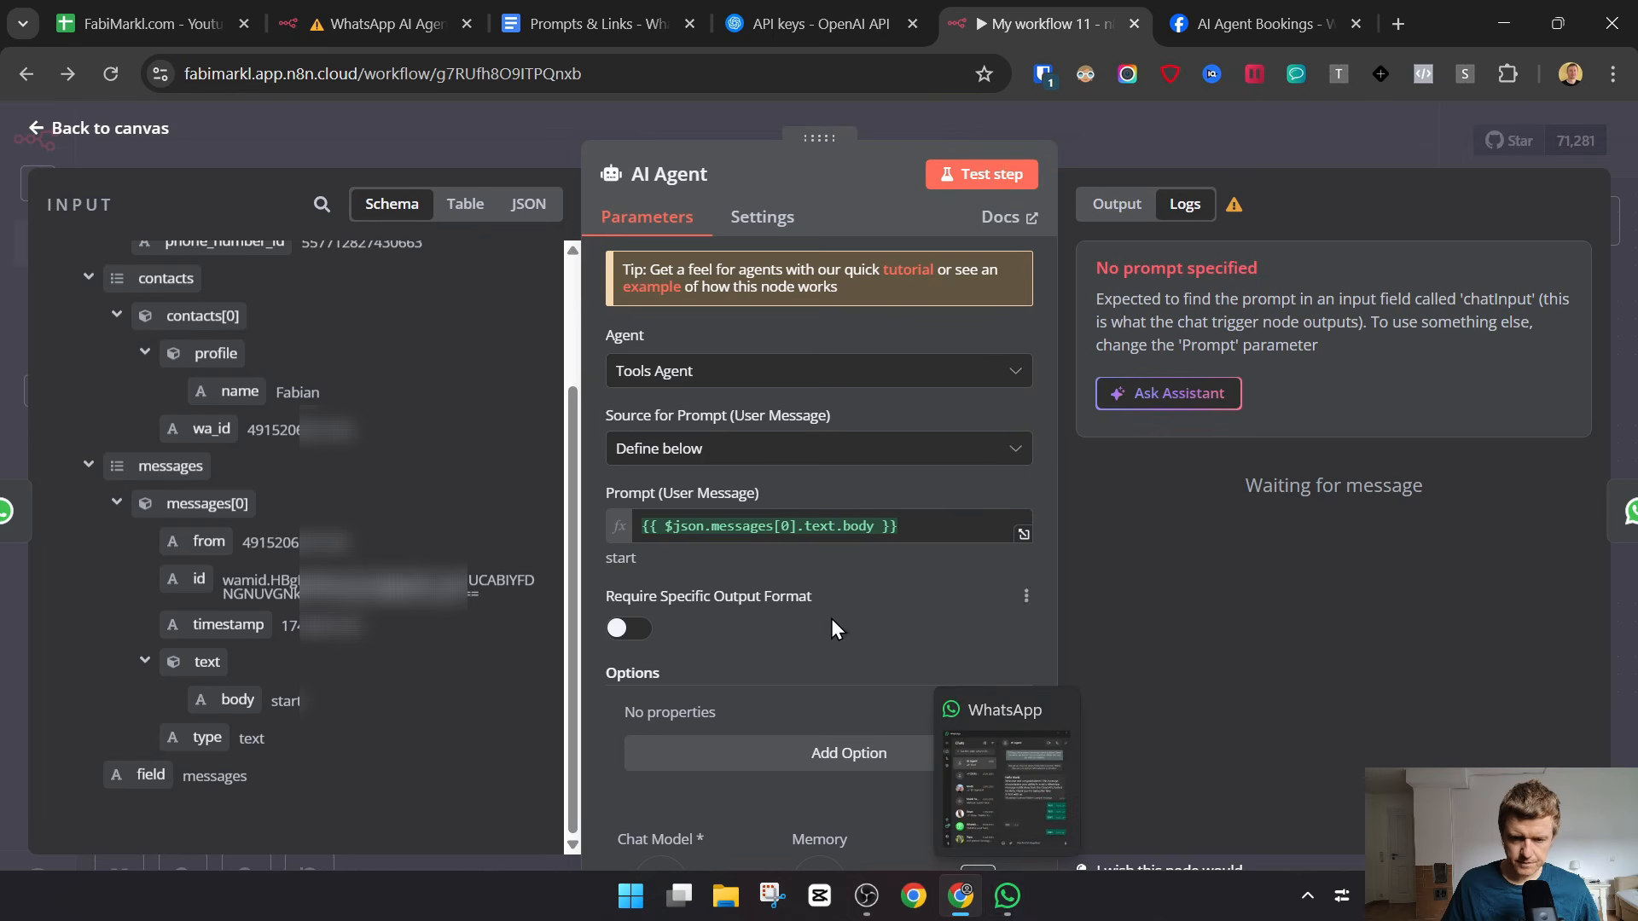
key(Escape)
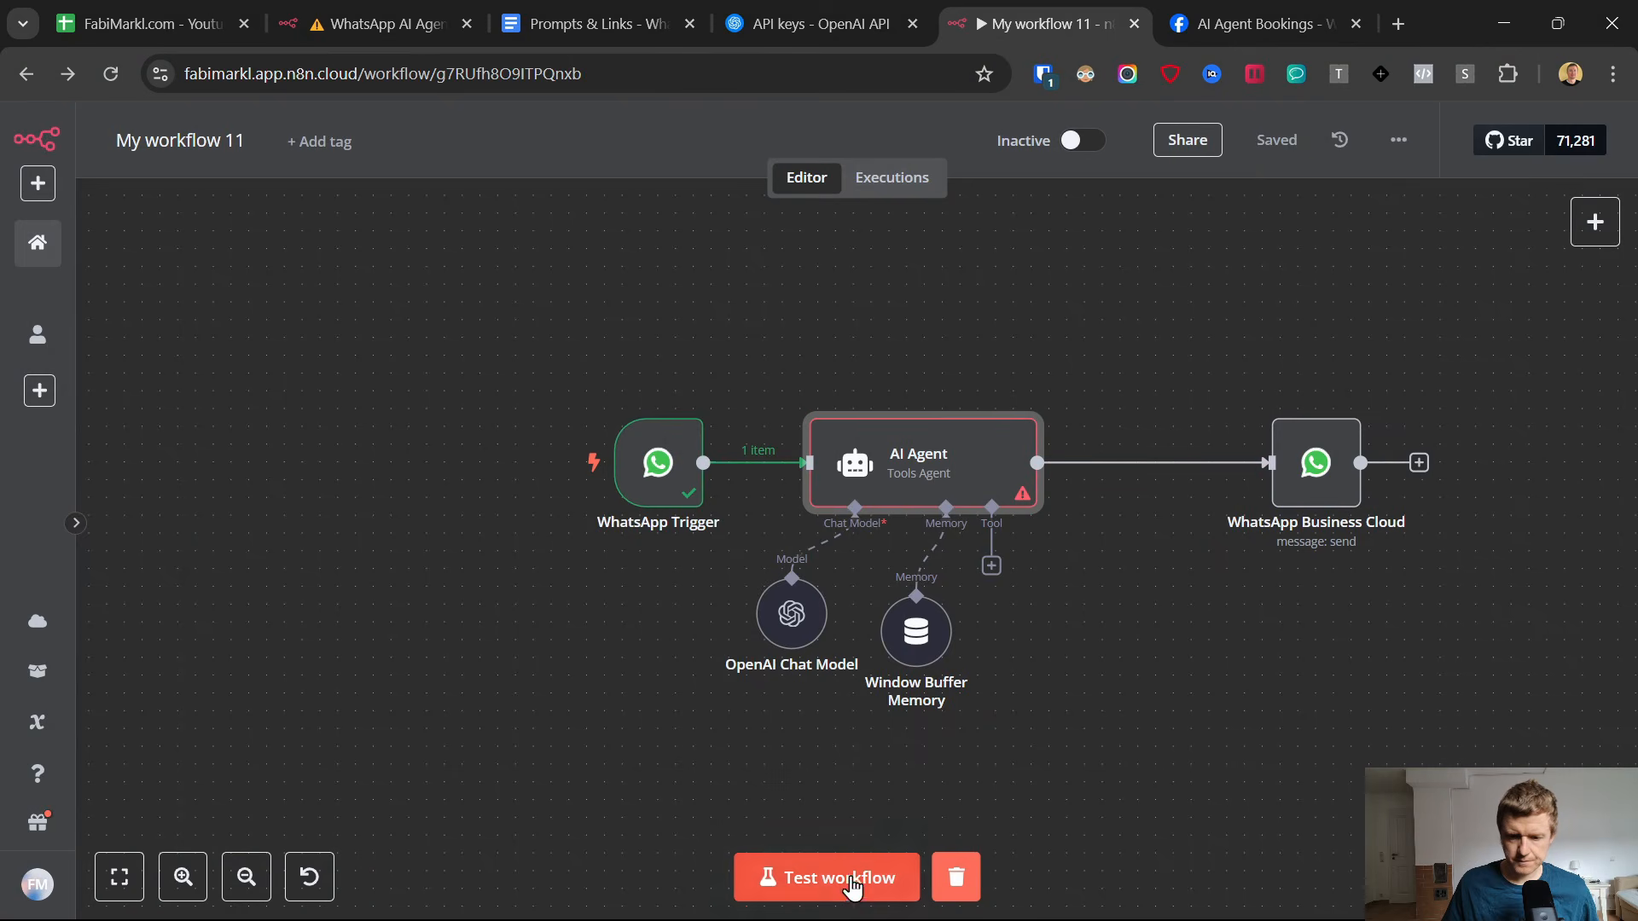
click(751, 883)
click(1002, 909)
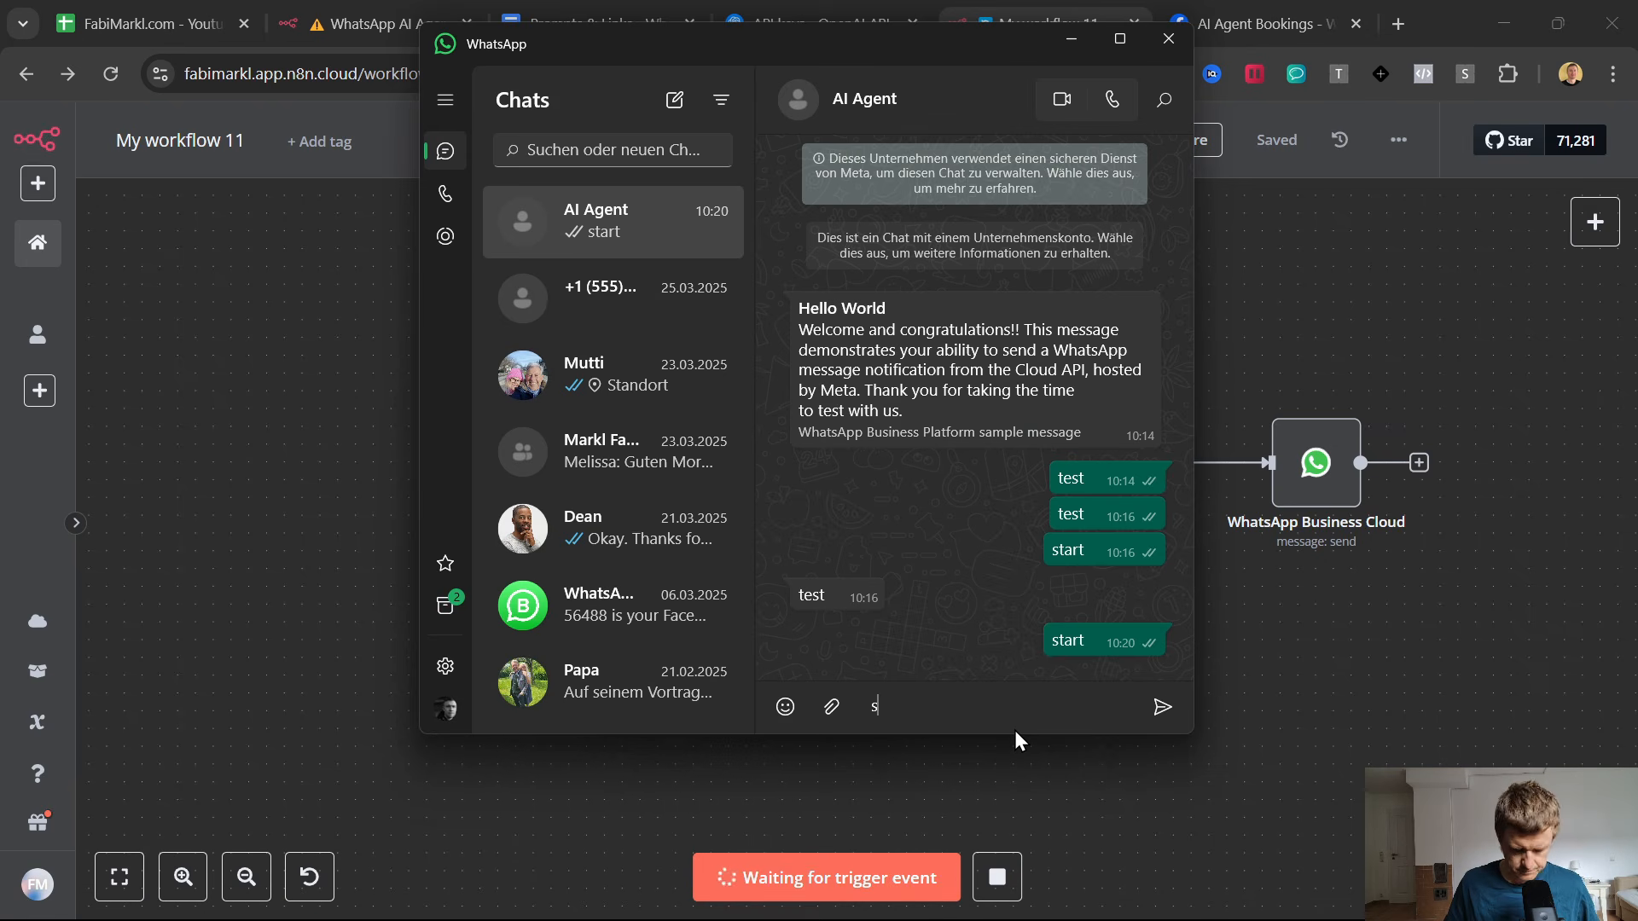
click(1510, 671)
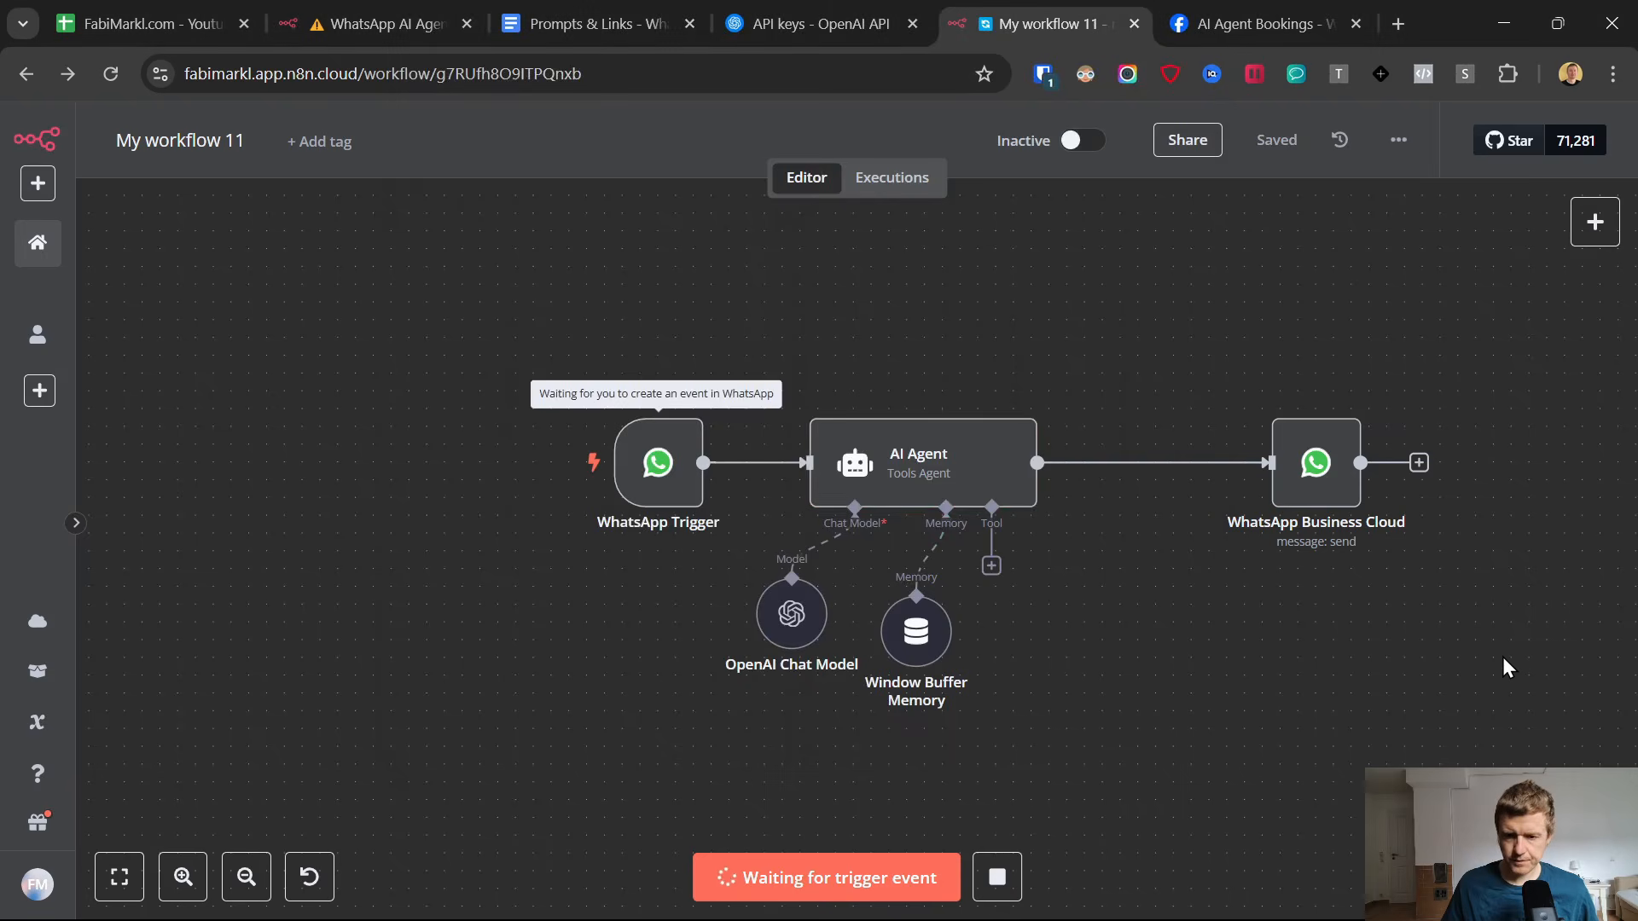
Replace the Window Buffer Memory's session key with the WhatsApp Trigger's messages[0].from field and return to the canvas.
double_click(915, 631)
double_click(704, 357)
key(BackSpace)
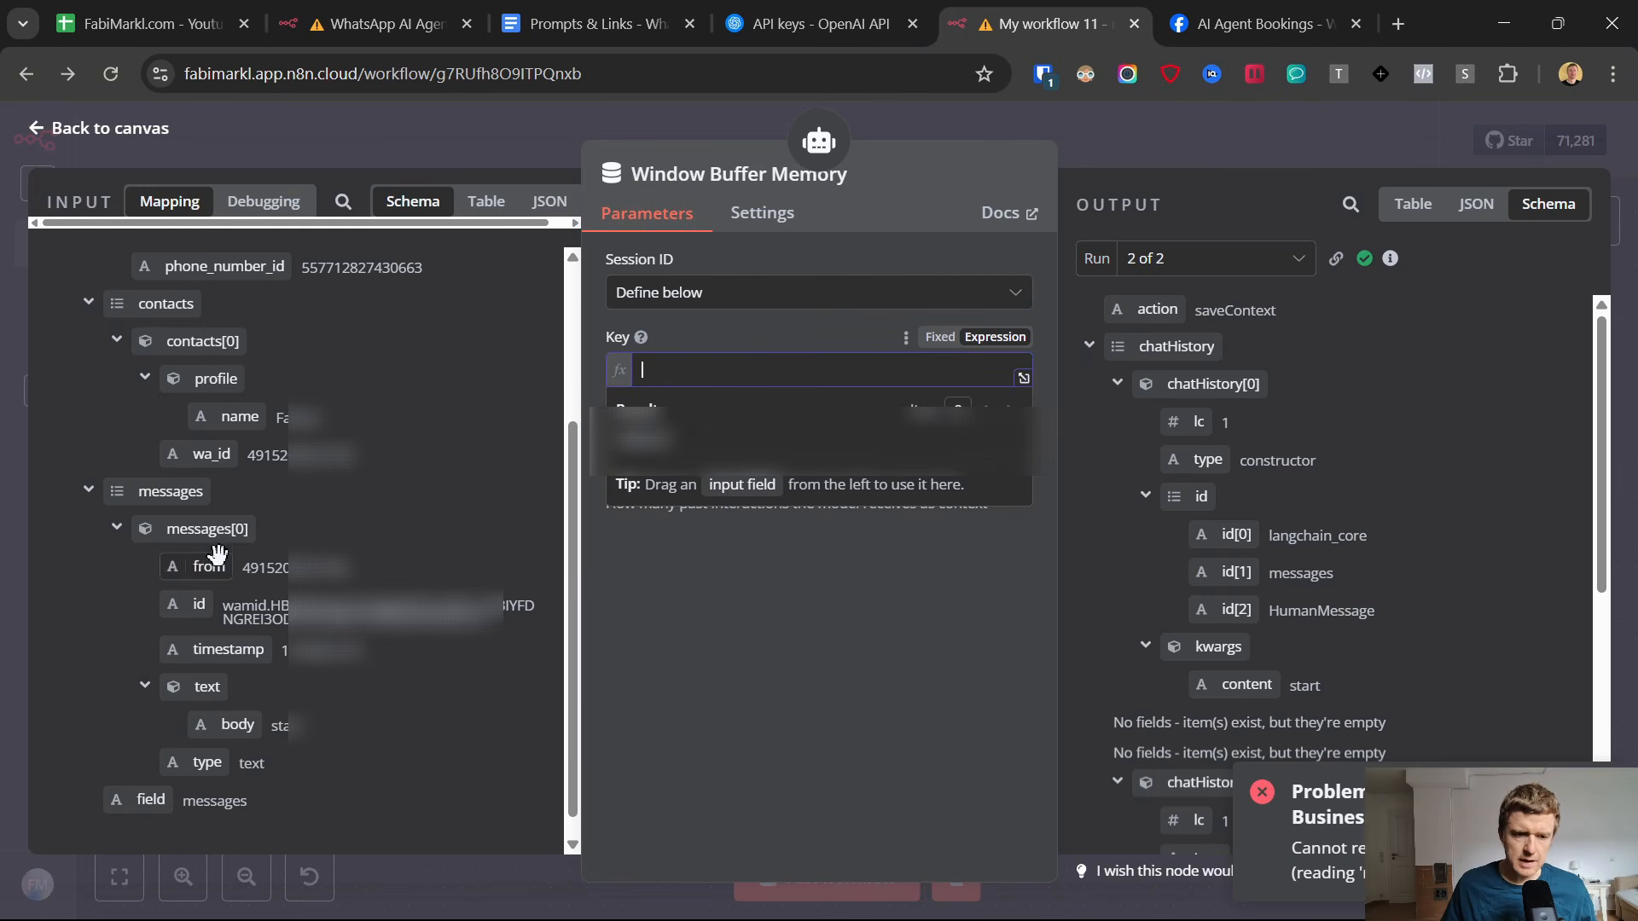
drag(205, 566, 674, 376)
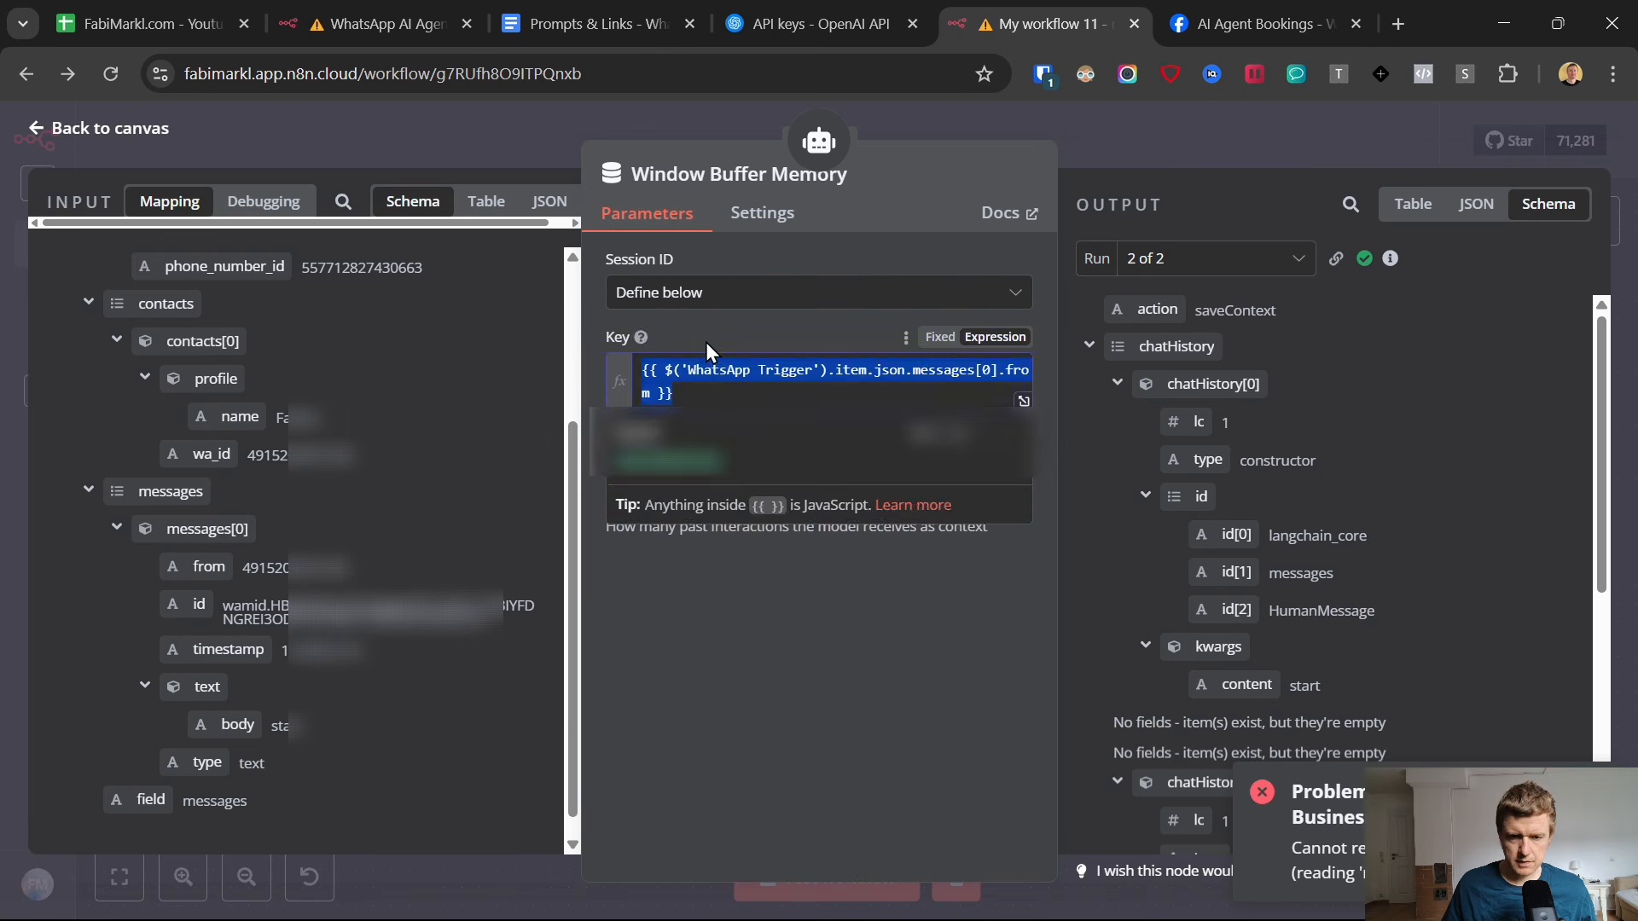
click(34, 130)
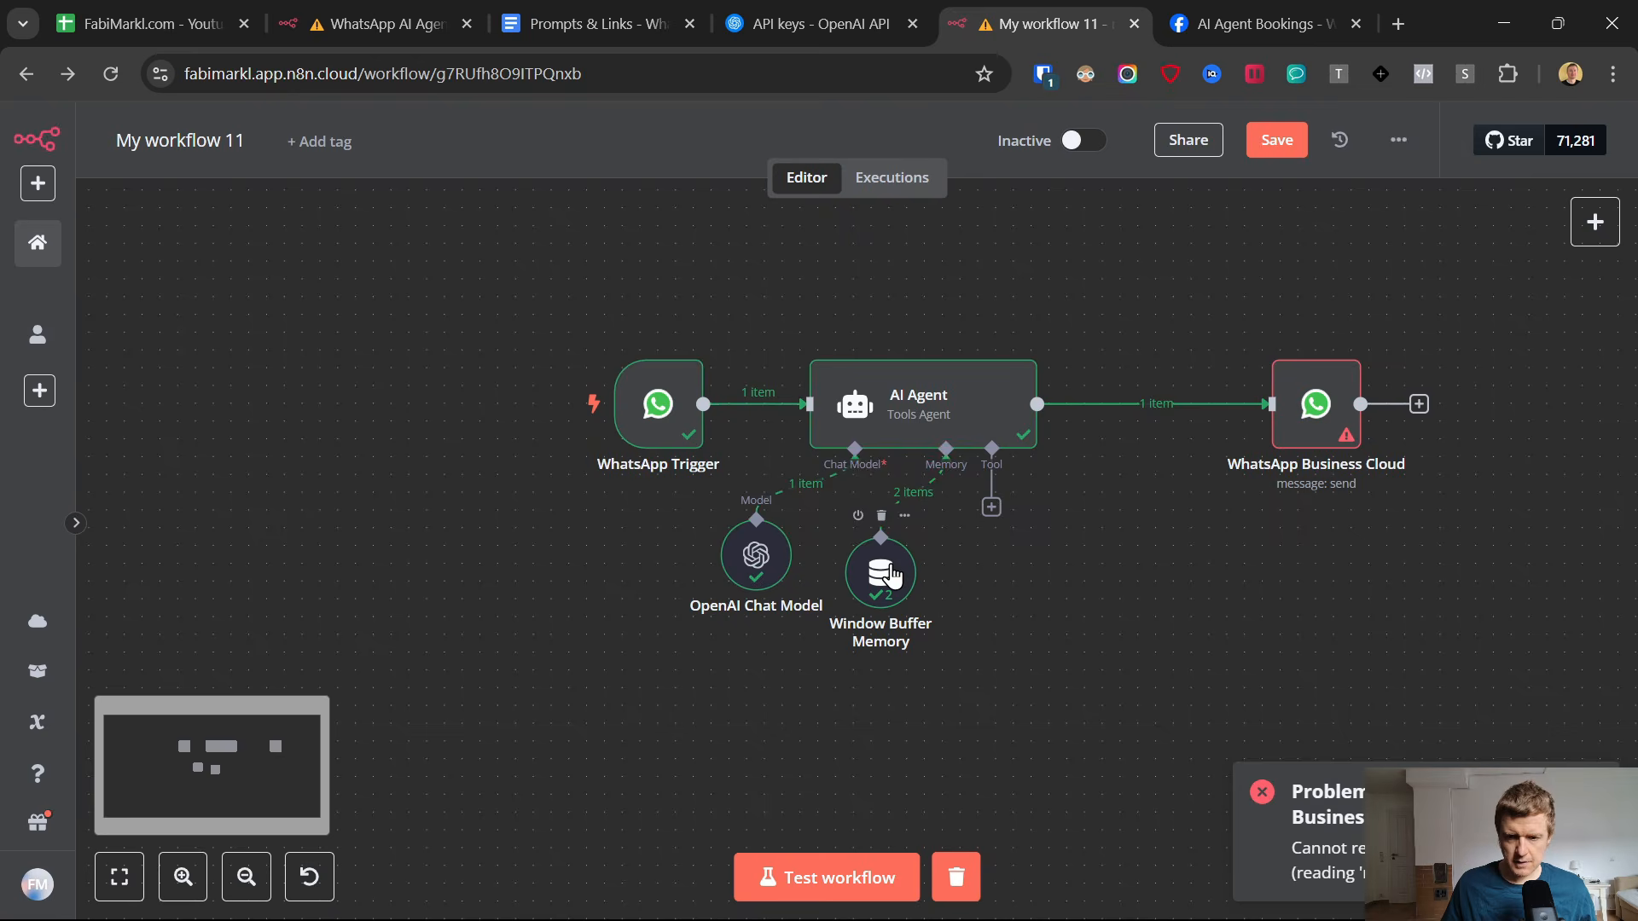
Replace the WhatsApp Business Cloud node's Text Body with the AI Agent's output field.
click(1302, 414)
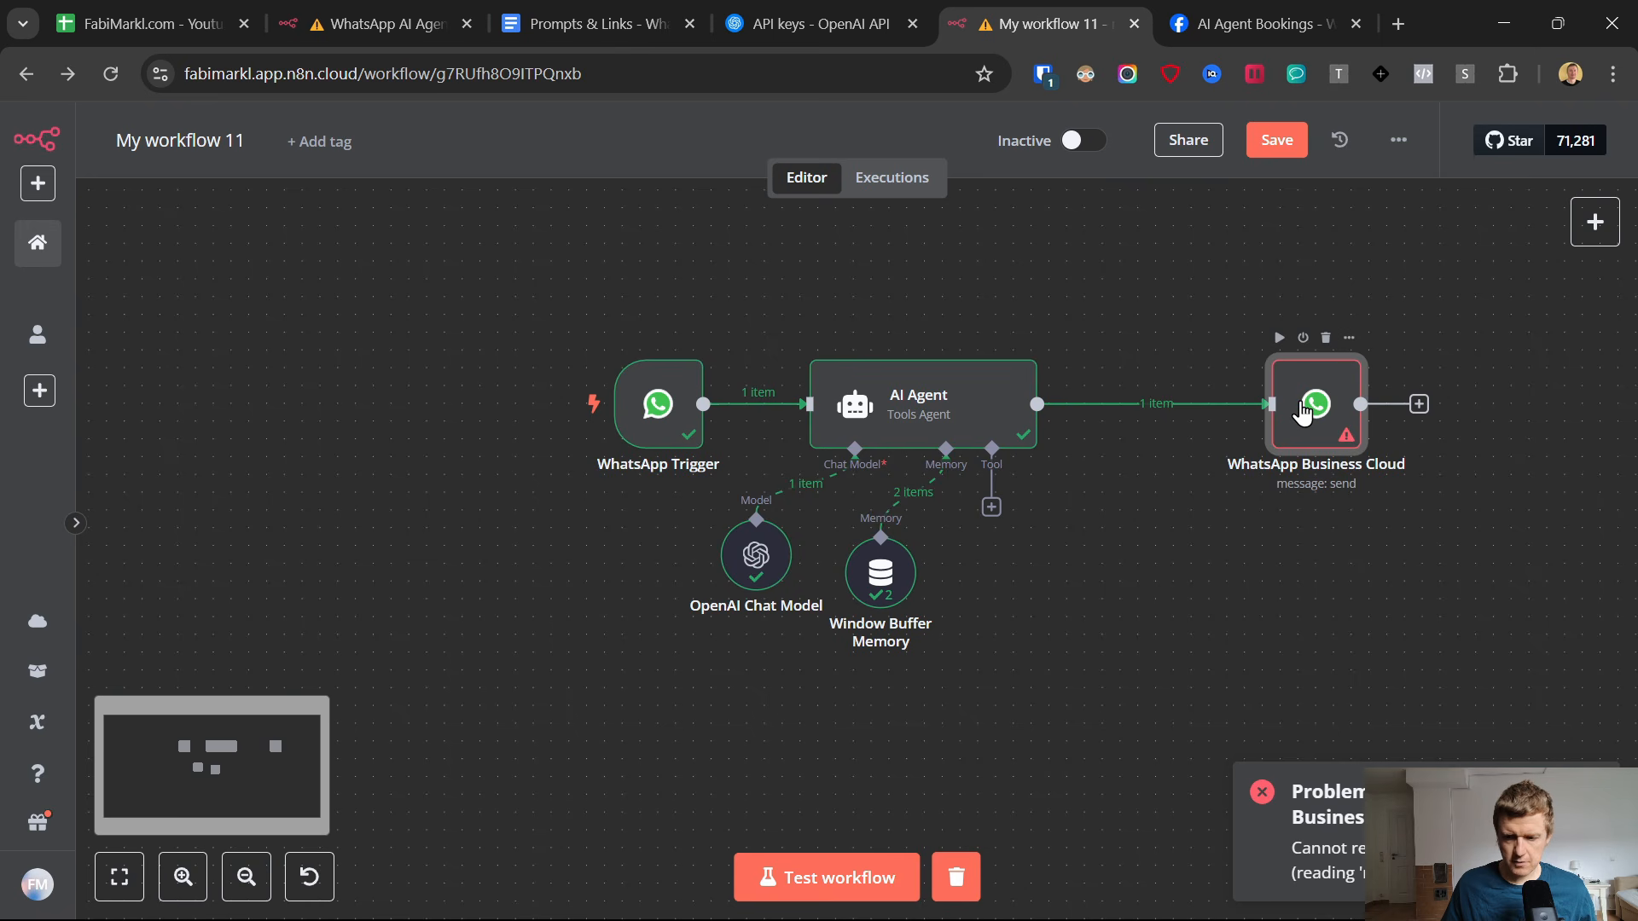
double_click(1276, 397)
scroll(701, 665, down, 2)
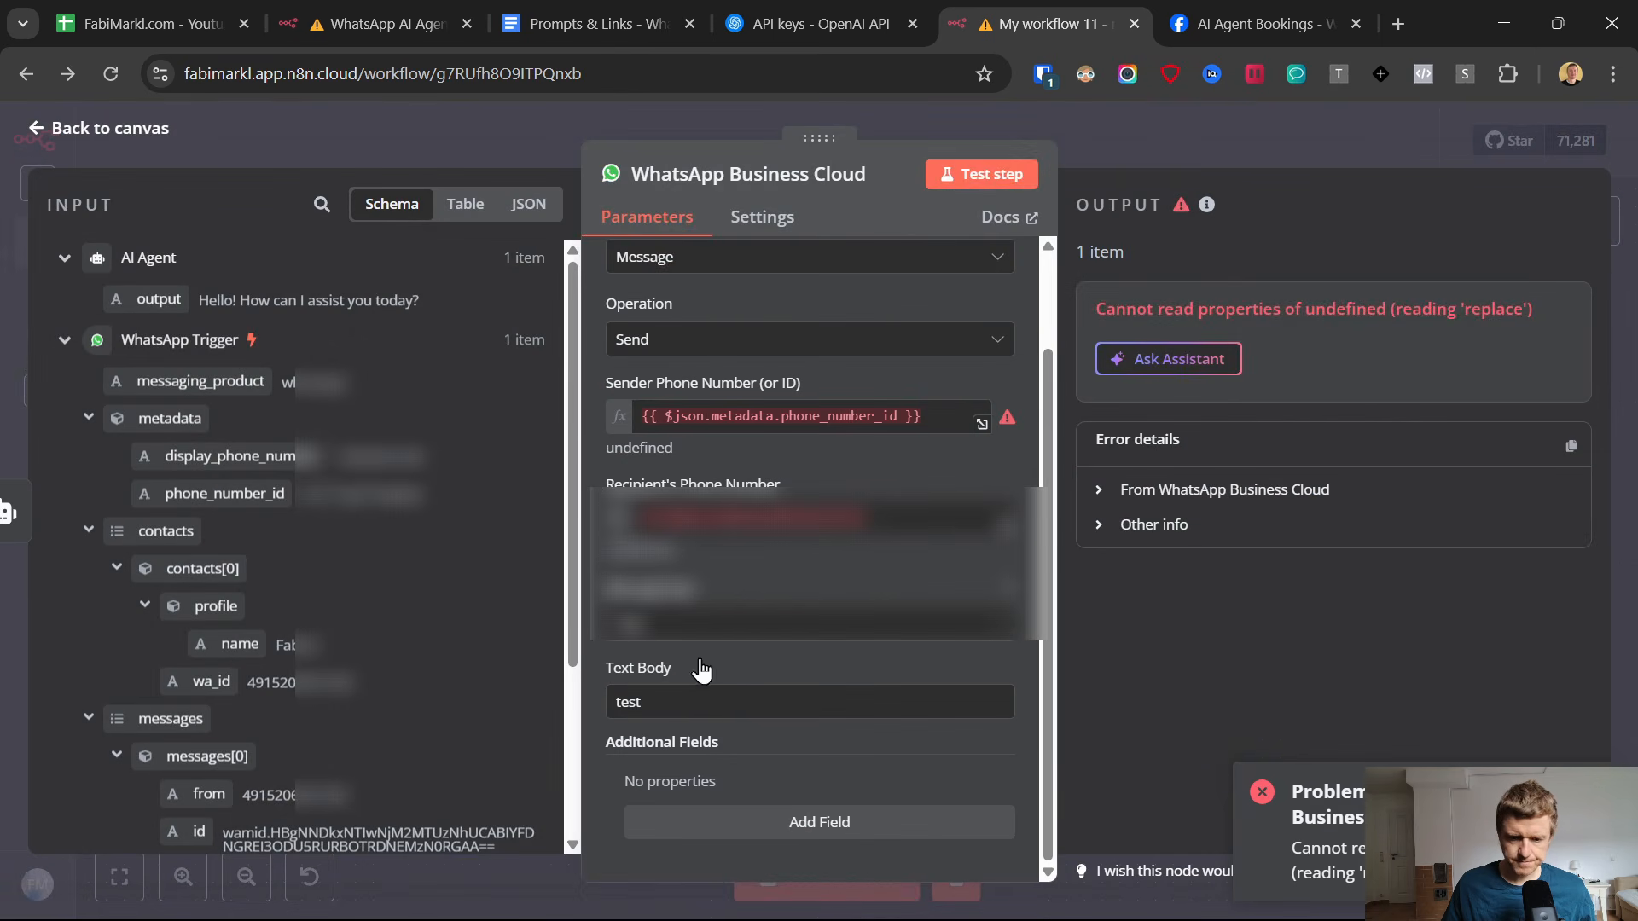
drag(683, 711, 595, 718)
key(BackSpace)
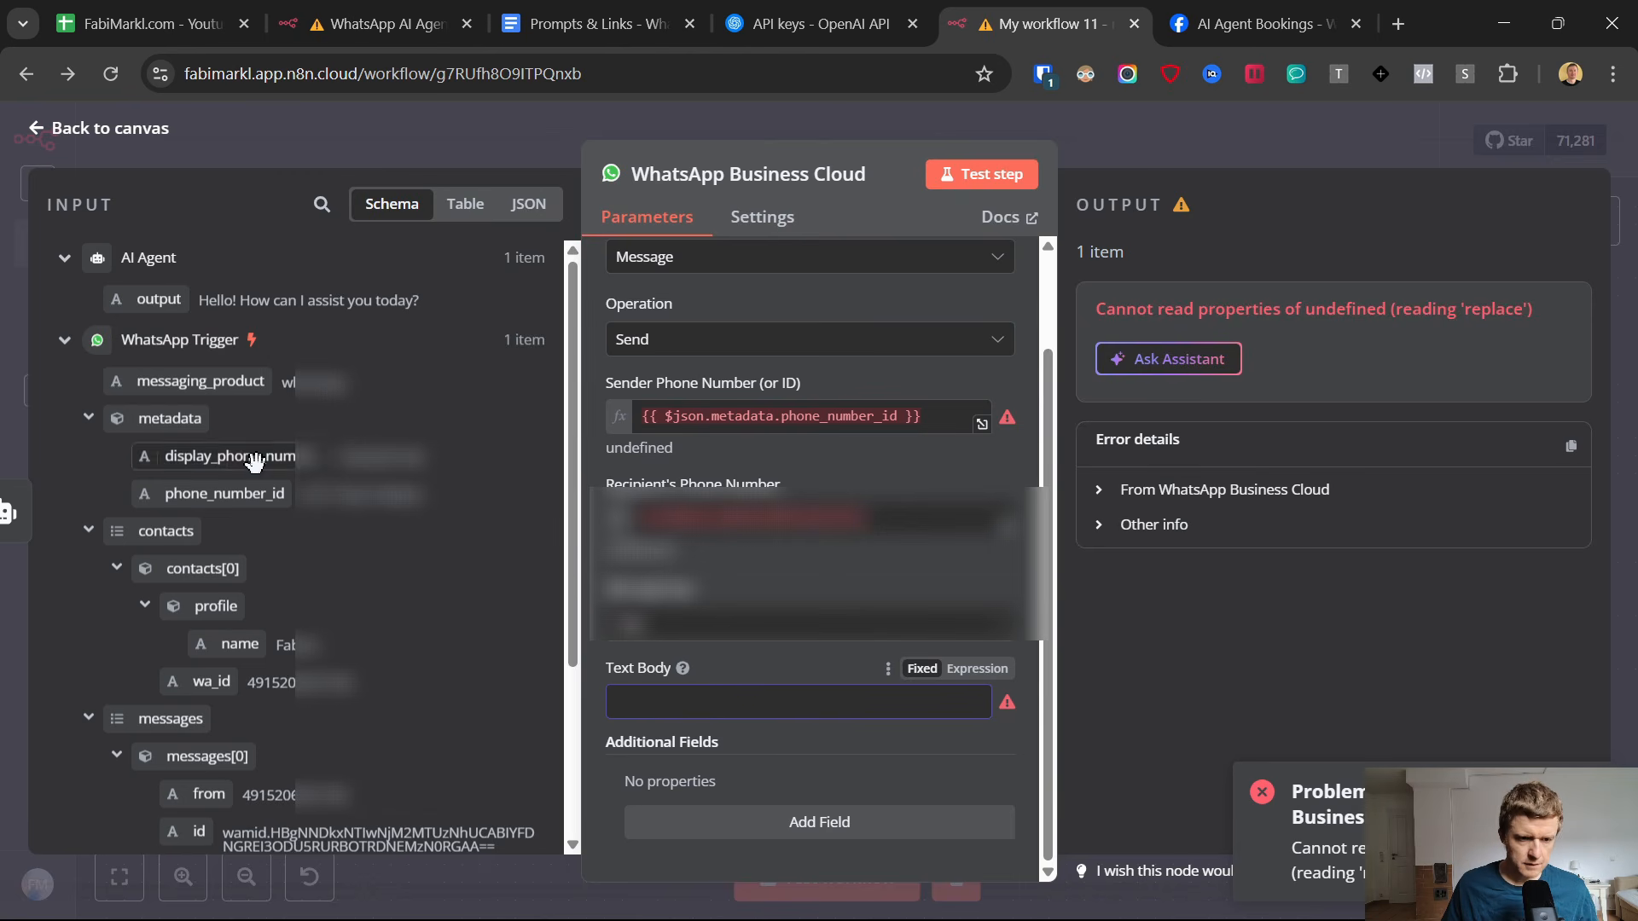
drag(159, 298, 636, 699)
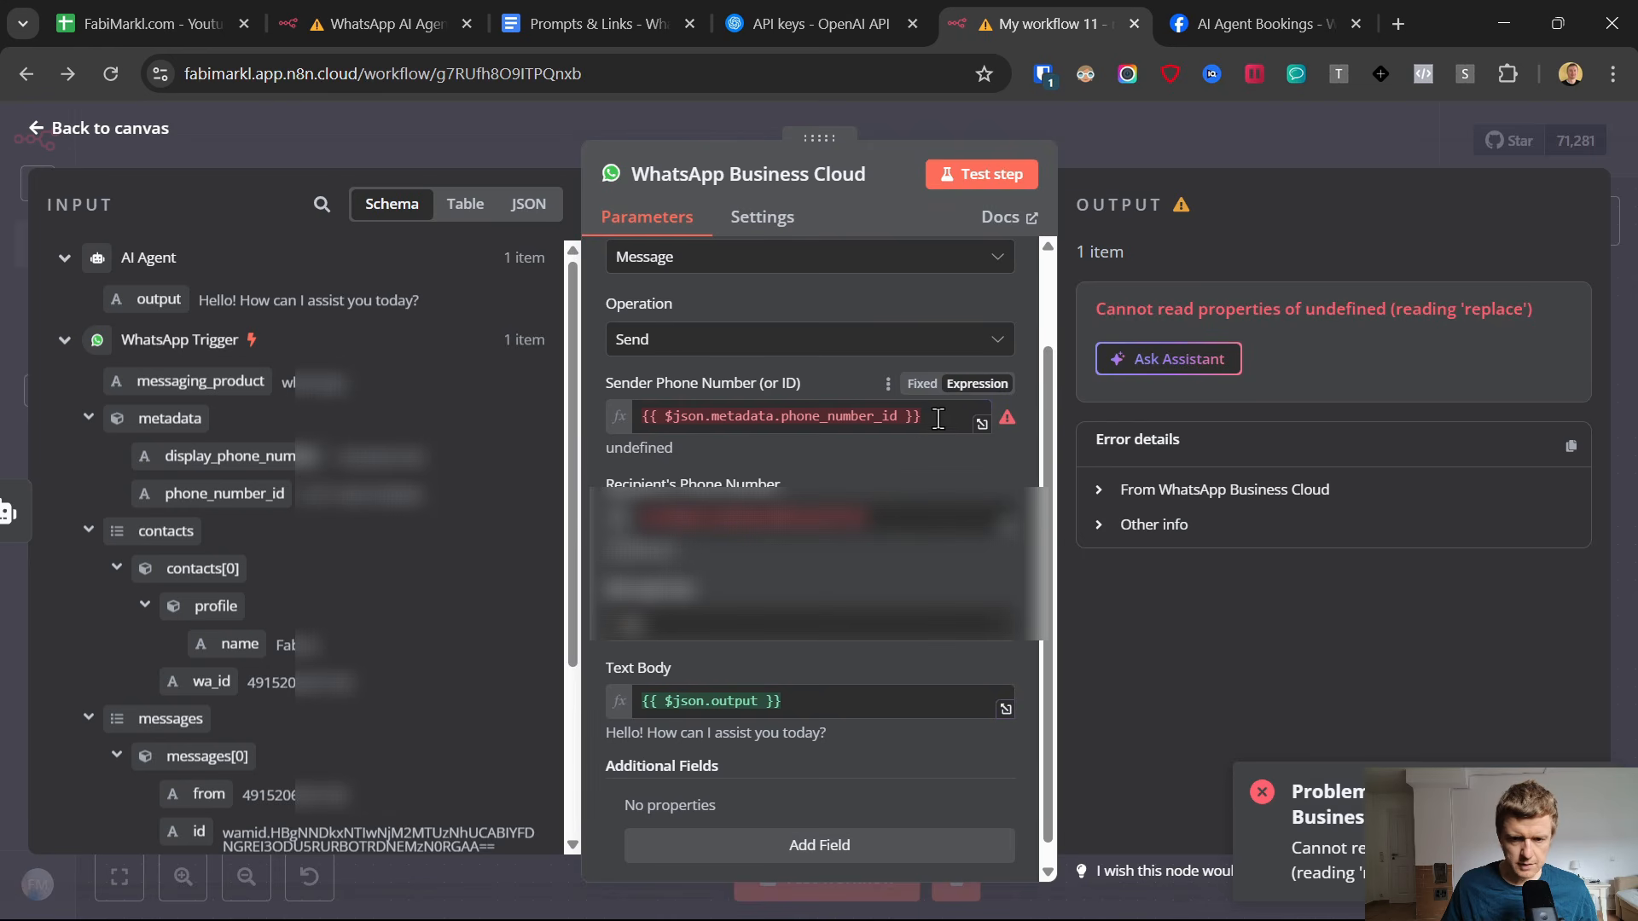
Map the WhatsApp Trigger's metadata phone_number_id as the sender phone number of the WhatsApp Business Cloud node.
drag(938, 418, 635, 412)
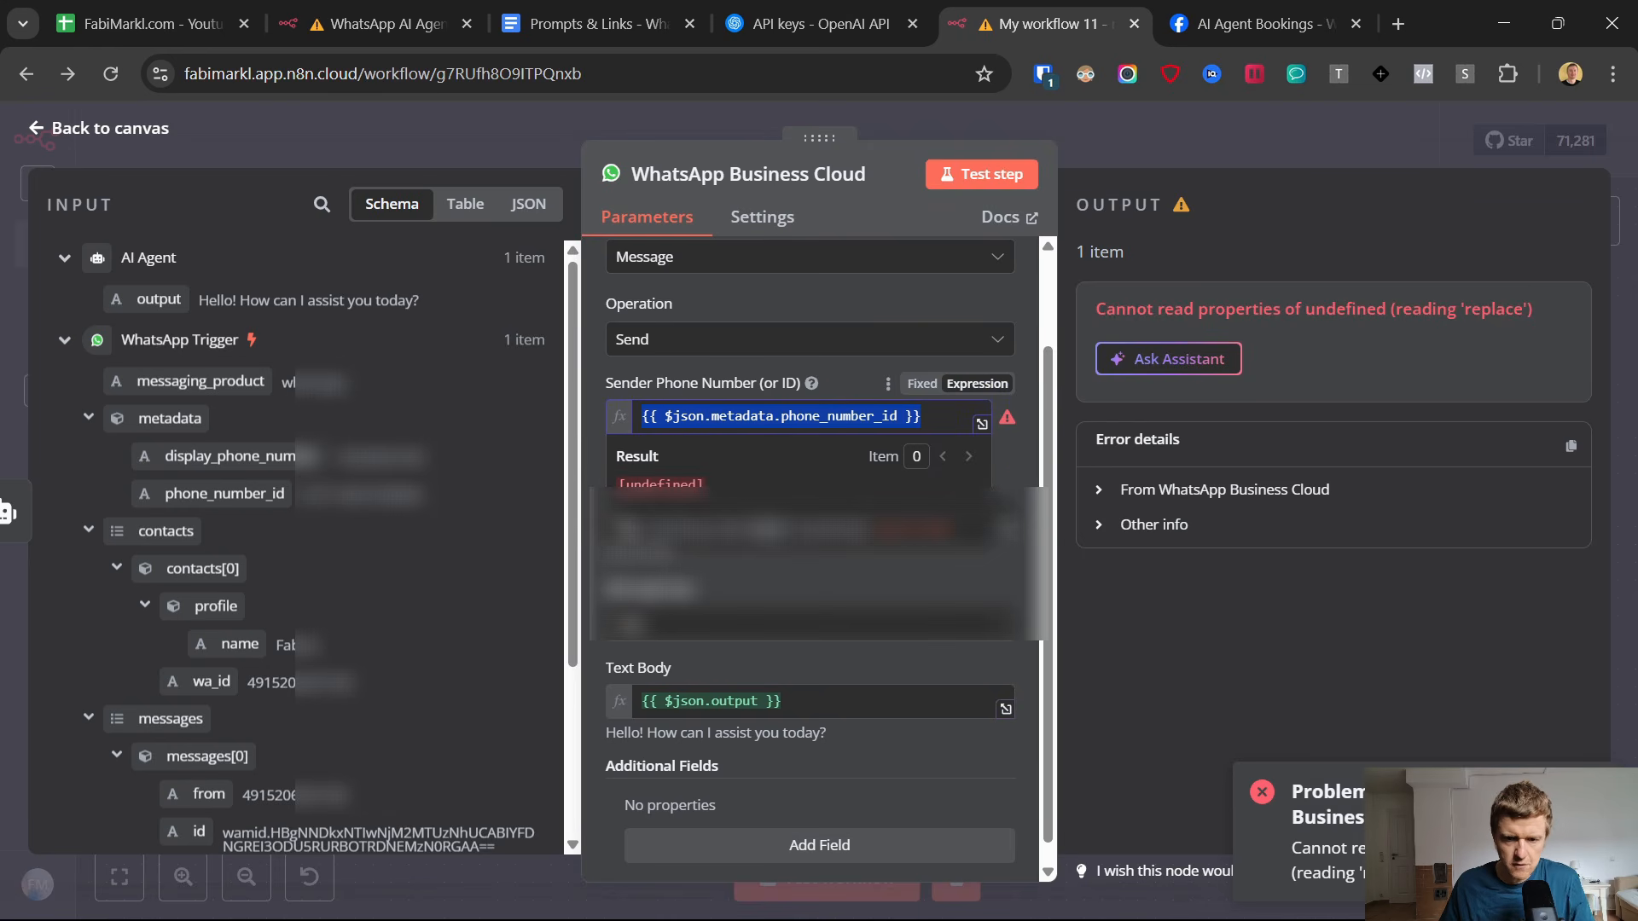
drag(225, 493, 724, 366)
click(714, 362)
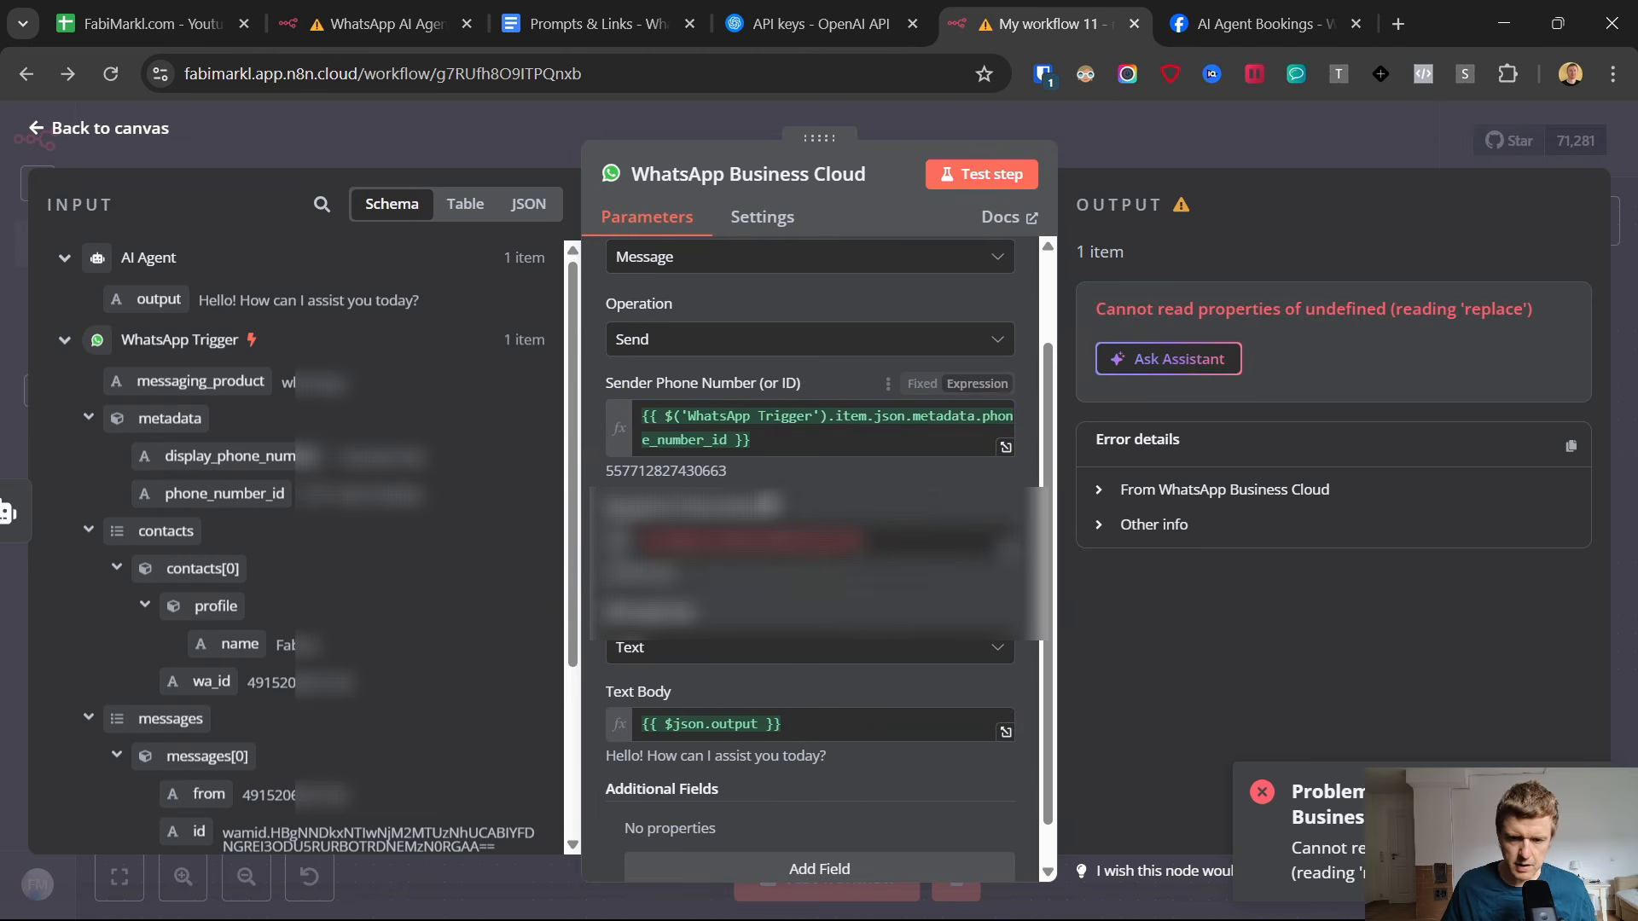
Map the WhatsApp Trigger contact's wa_id as the recipient's phone number and return to the canvas.
click(785, 544)
drag(617, 569, 616, 556)
key(BackSpace)
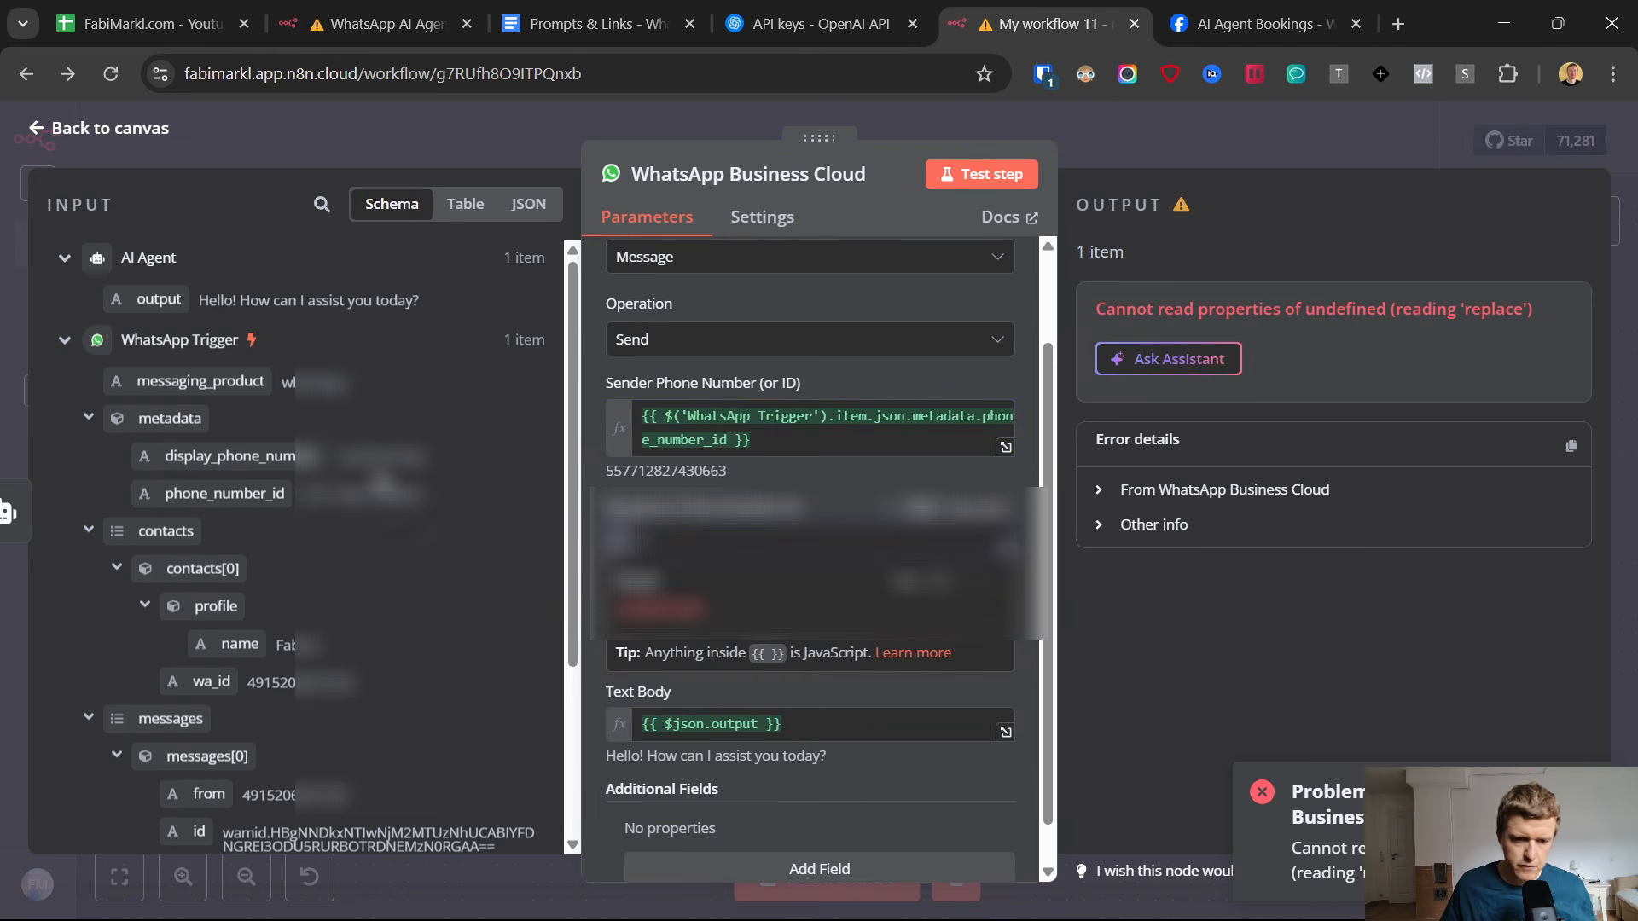
drag(209, 680, 810, 546)
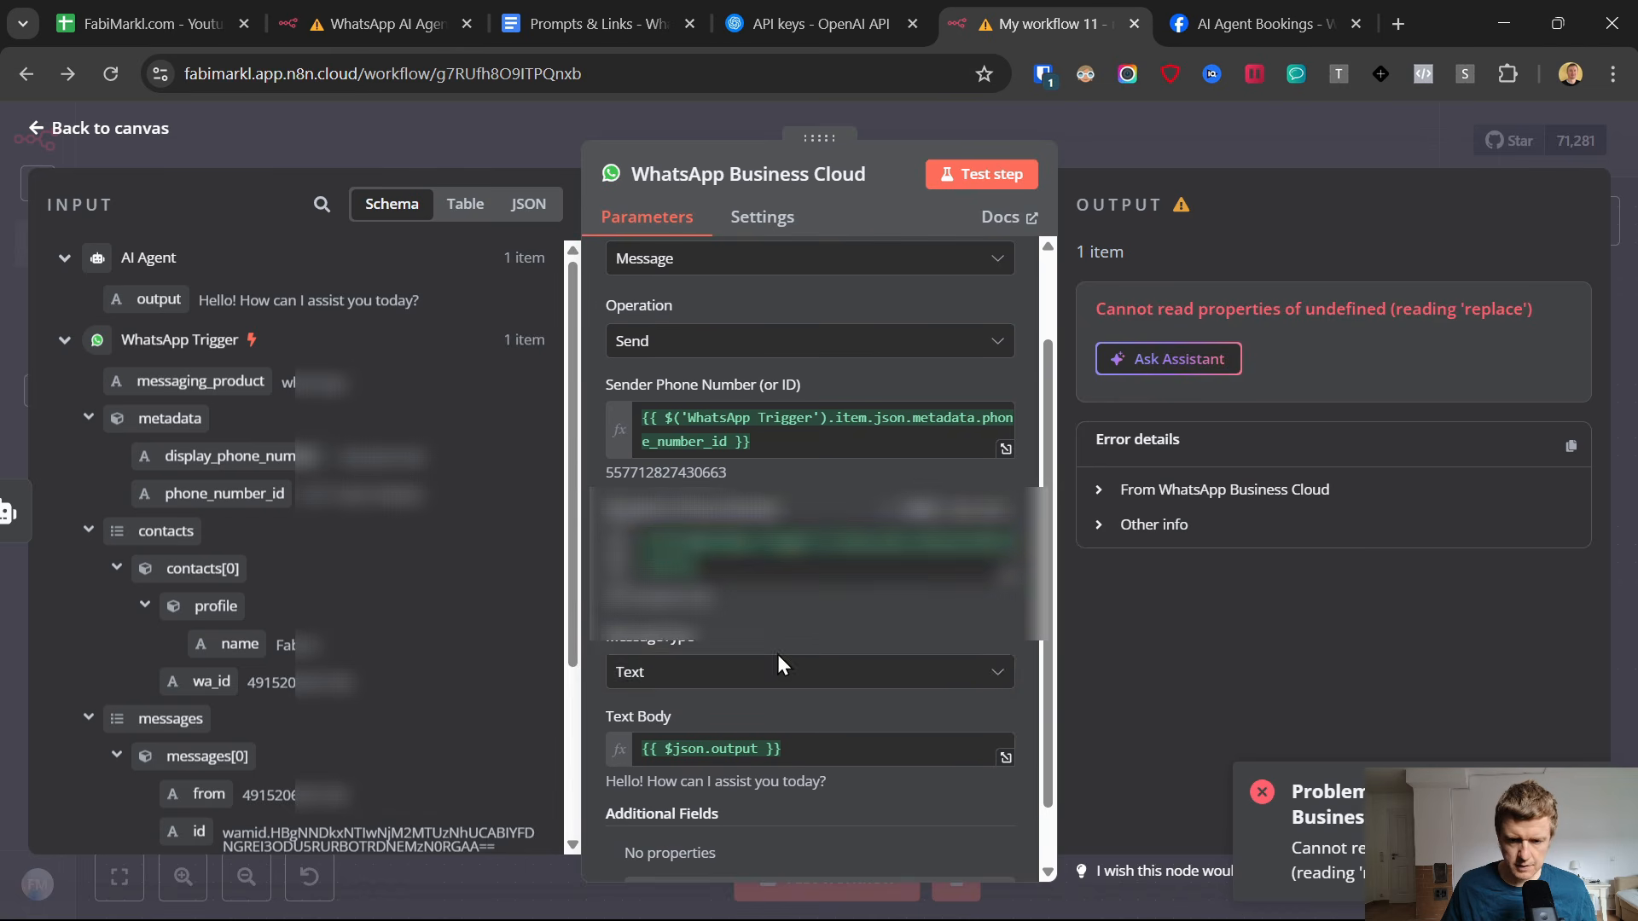
scroll(810, 546, down, 1)
click(30, 128)
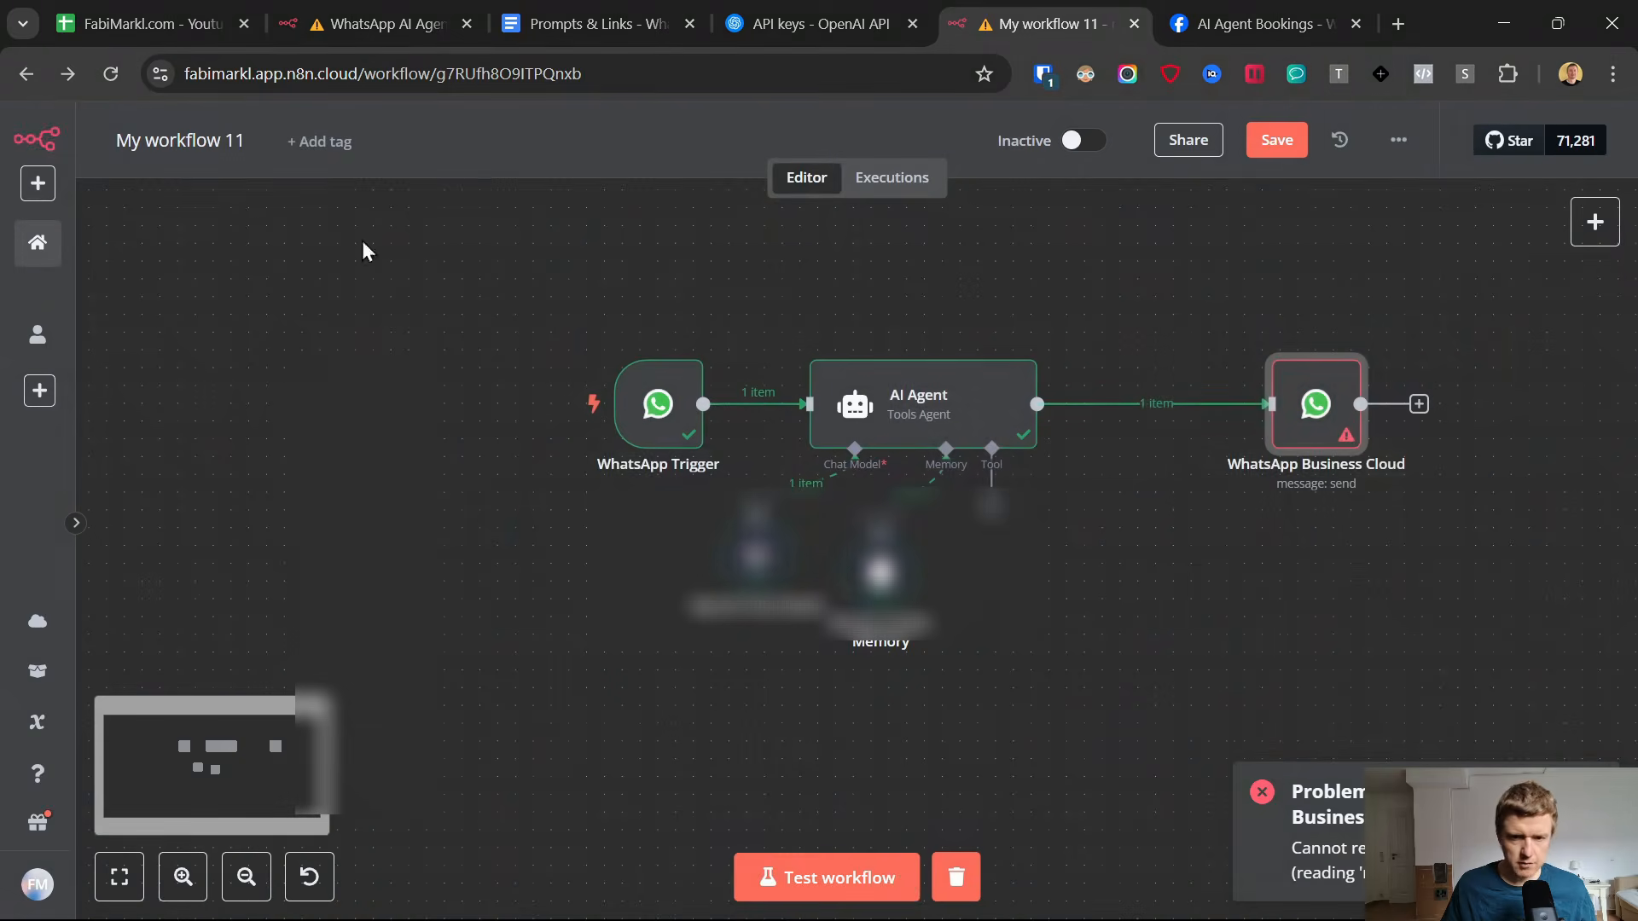
Find the Google Calendar Tool among the available tools and attach it to the AI Agent.
scroll(1192, 530, up, 2)
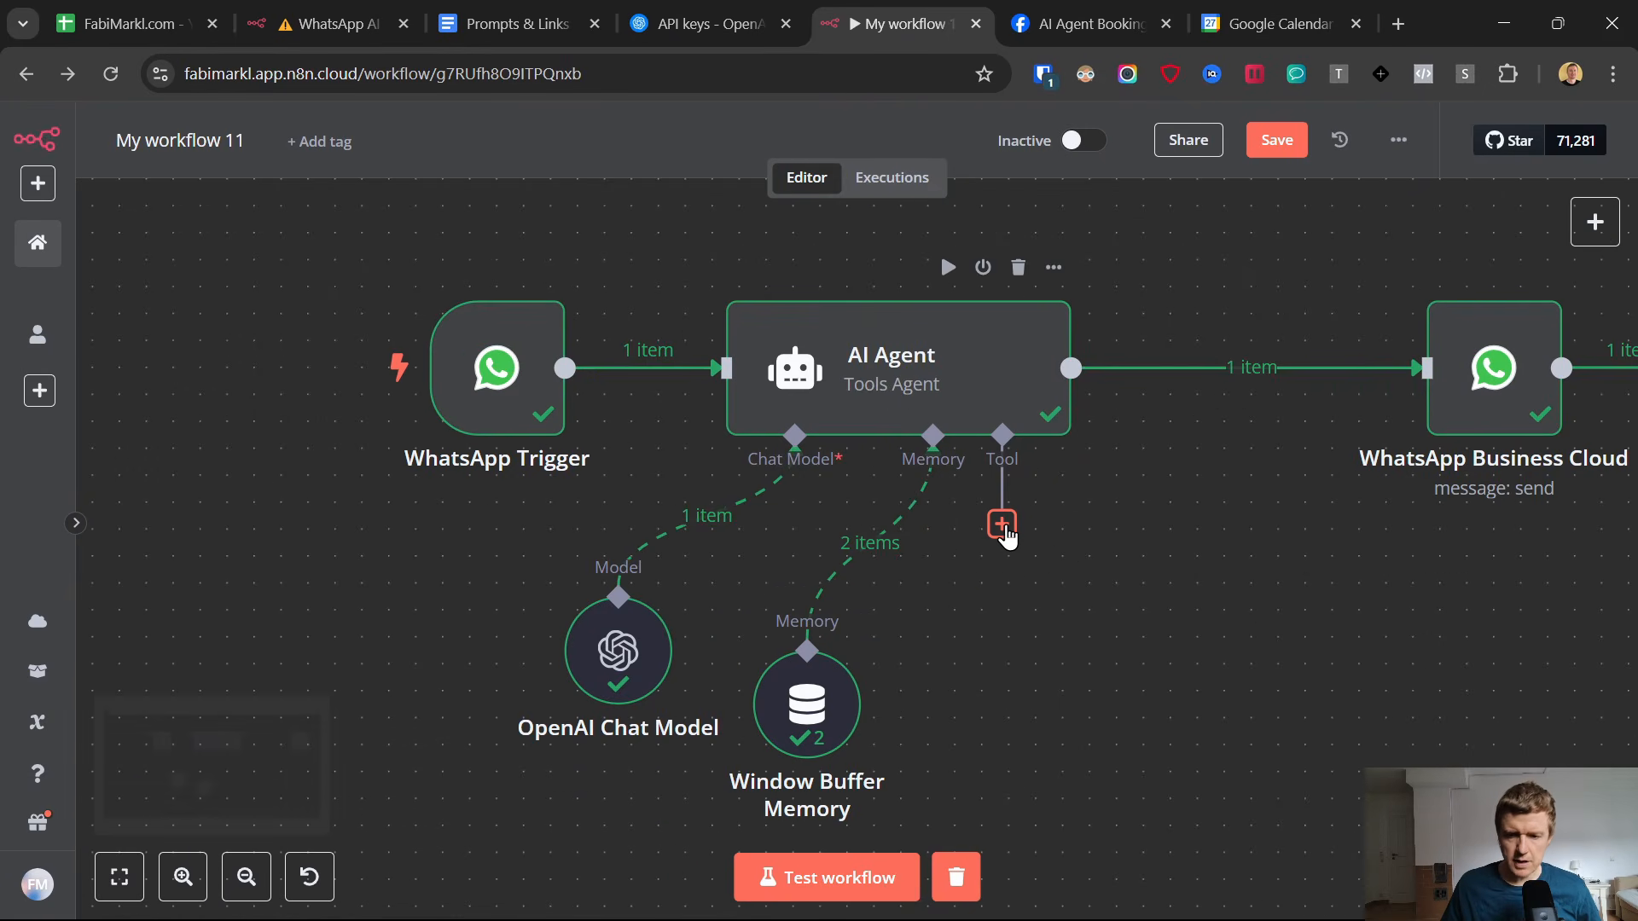
click(1002, 525)
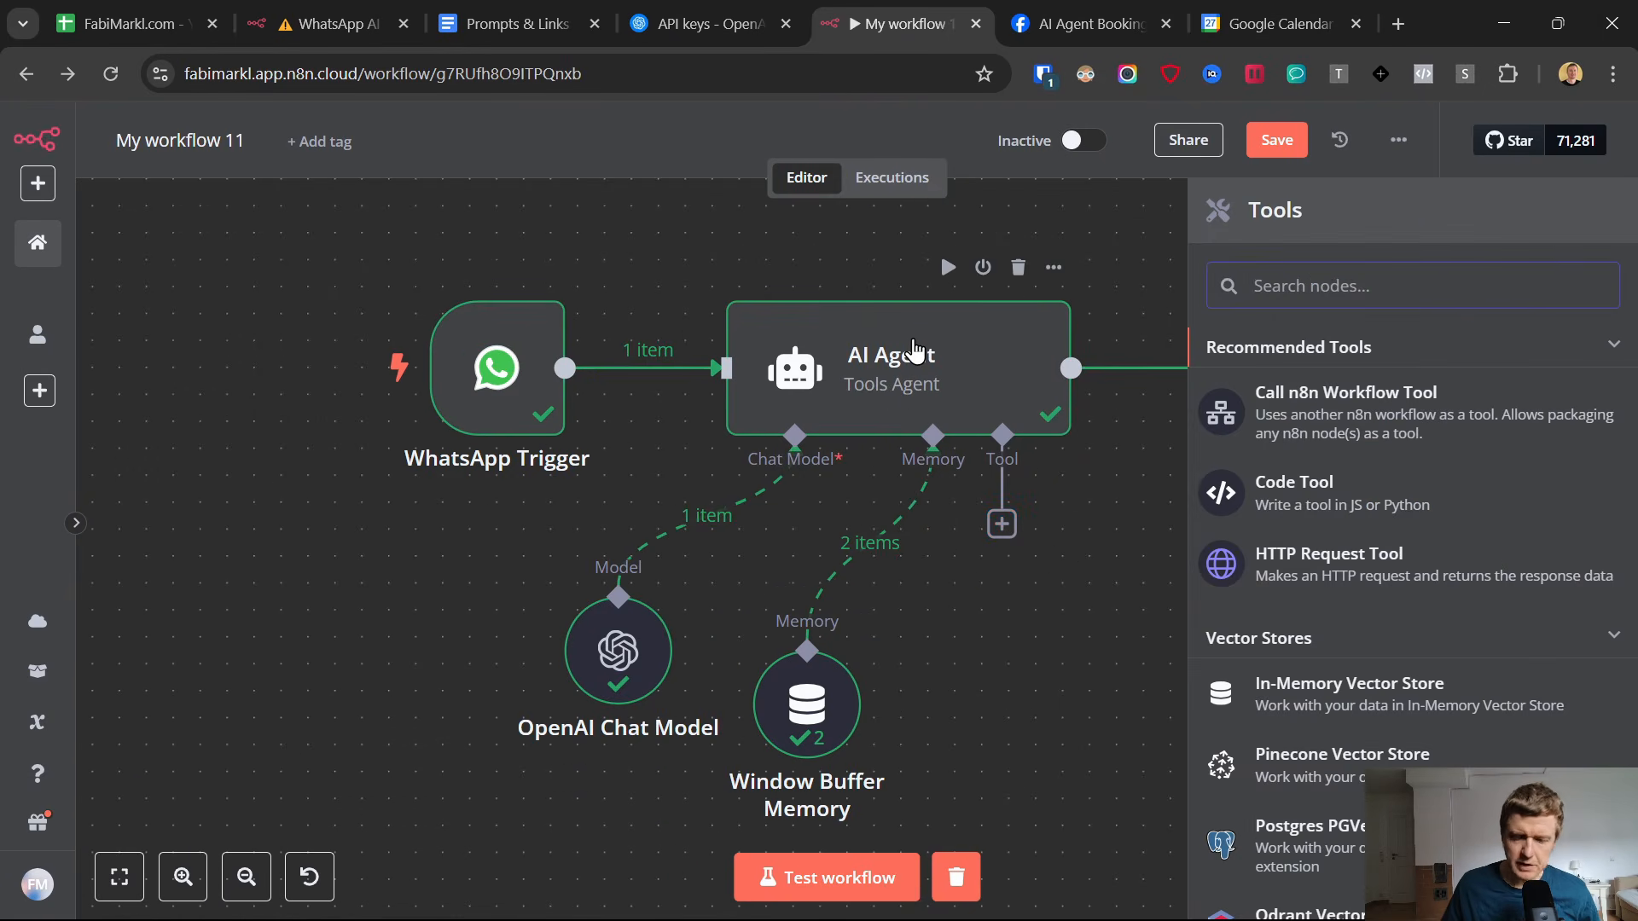
scroll(1390, 588, down, 15)
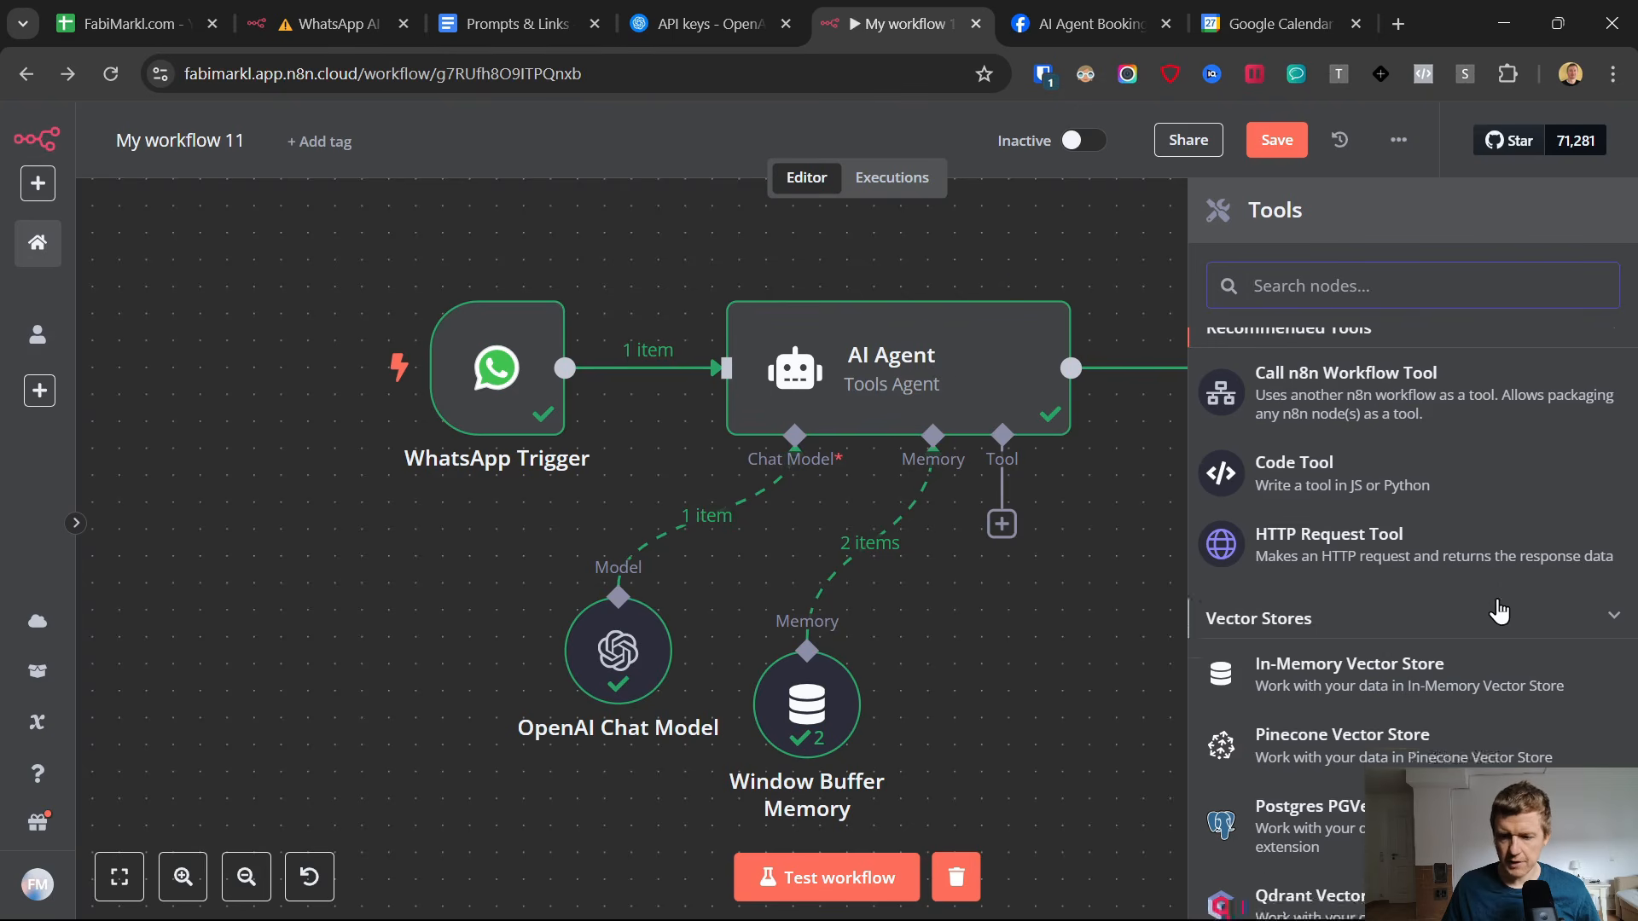
scroll(1390, 592, down, 5)
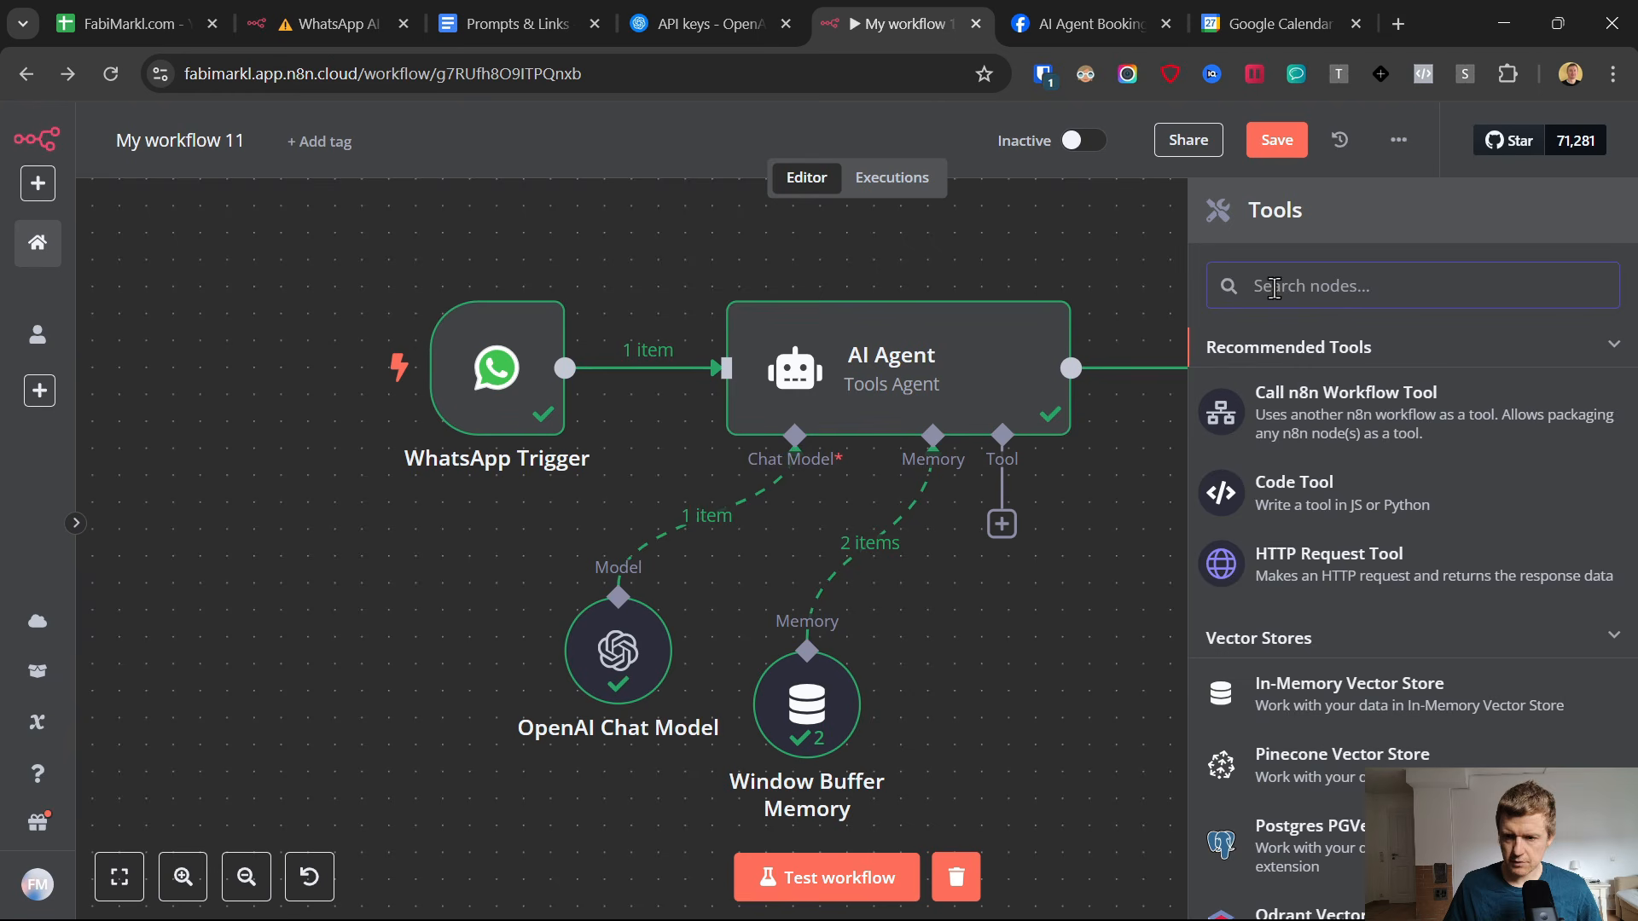
text(go)
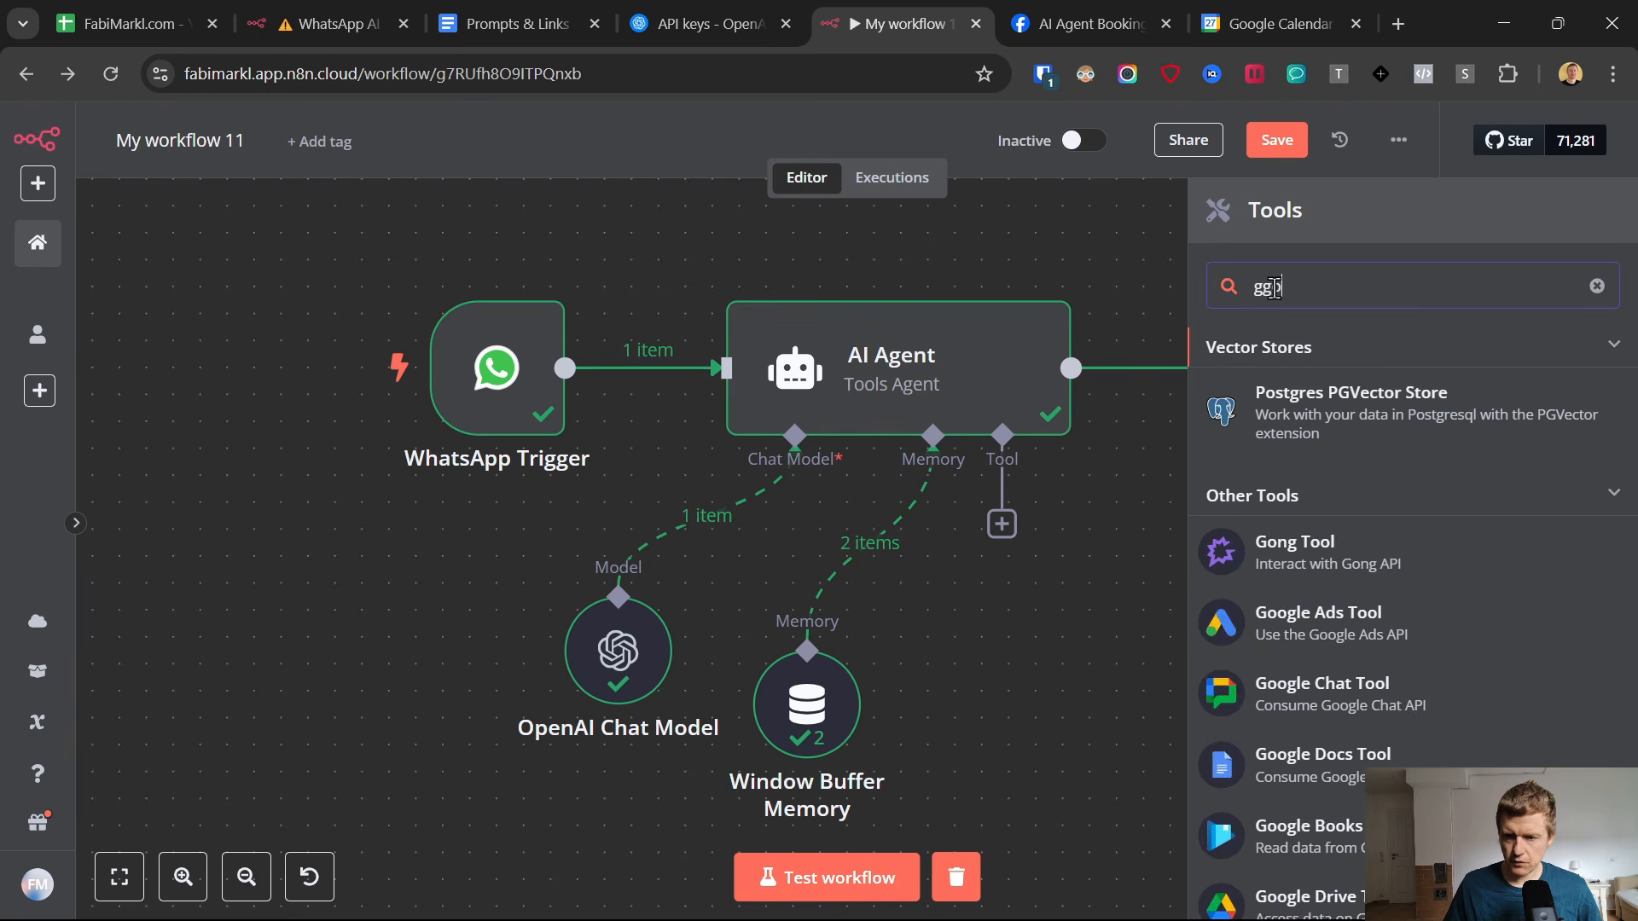
key(BackSpace)
key(BackSpace)
text(oo)
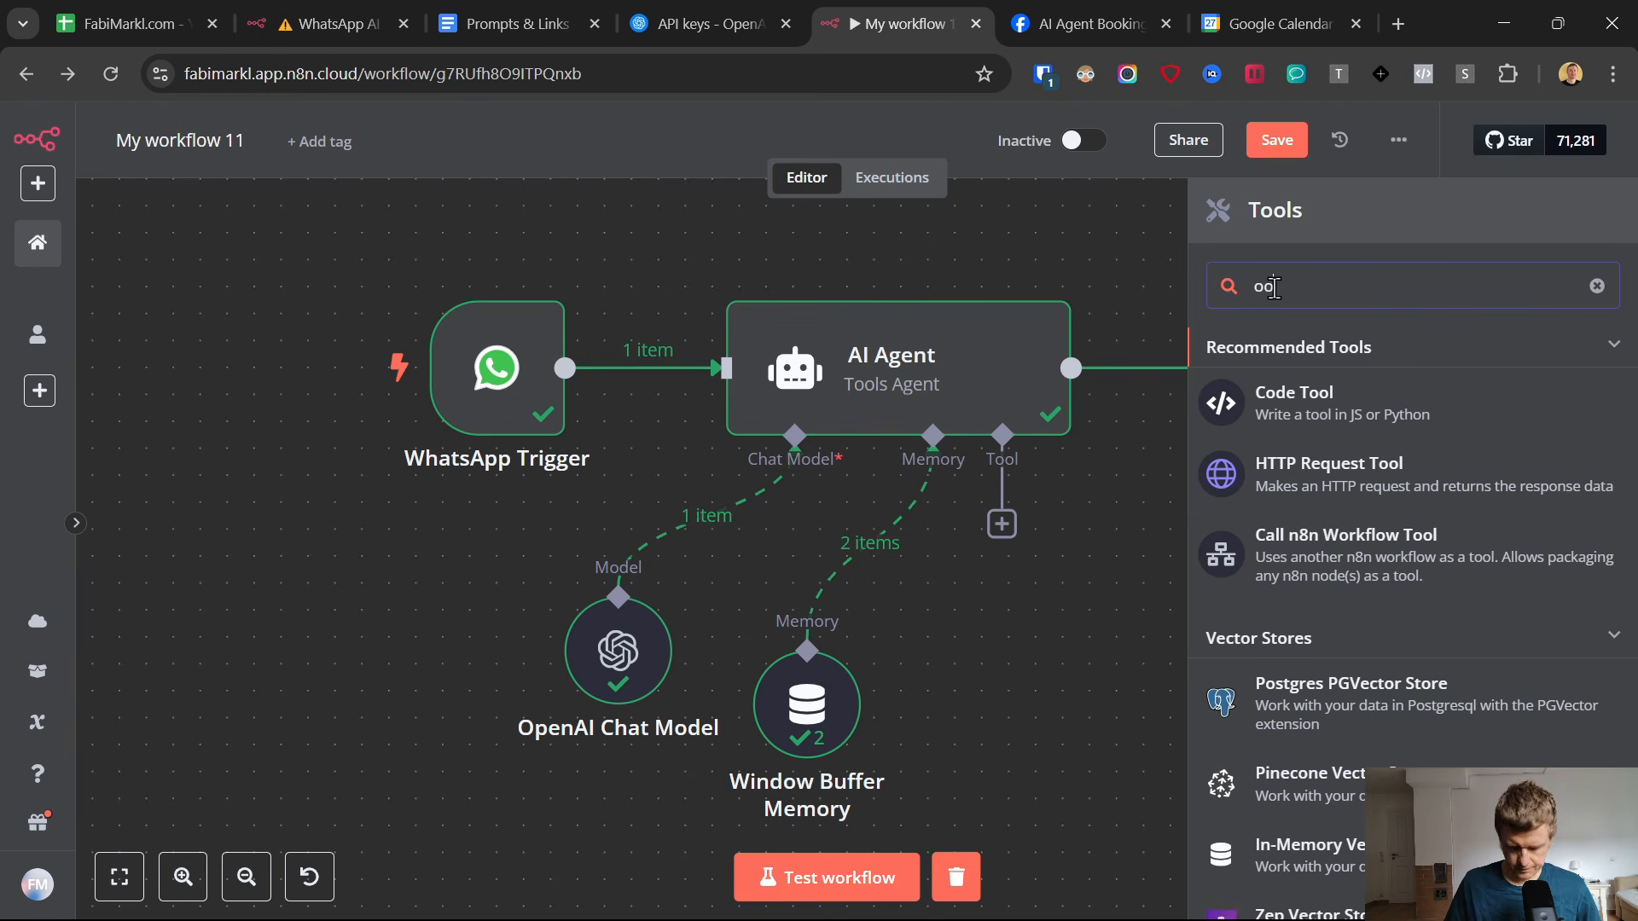
text(gle)
scroll(1382, 614, down, 4)
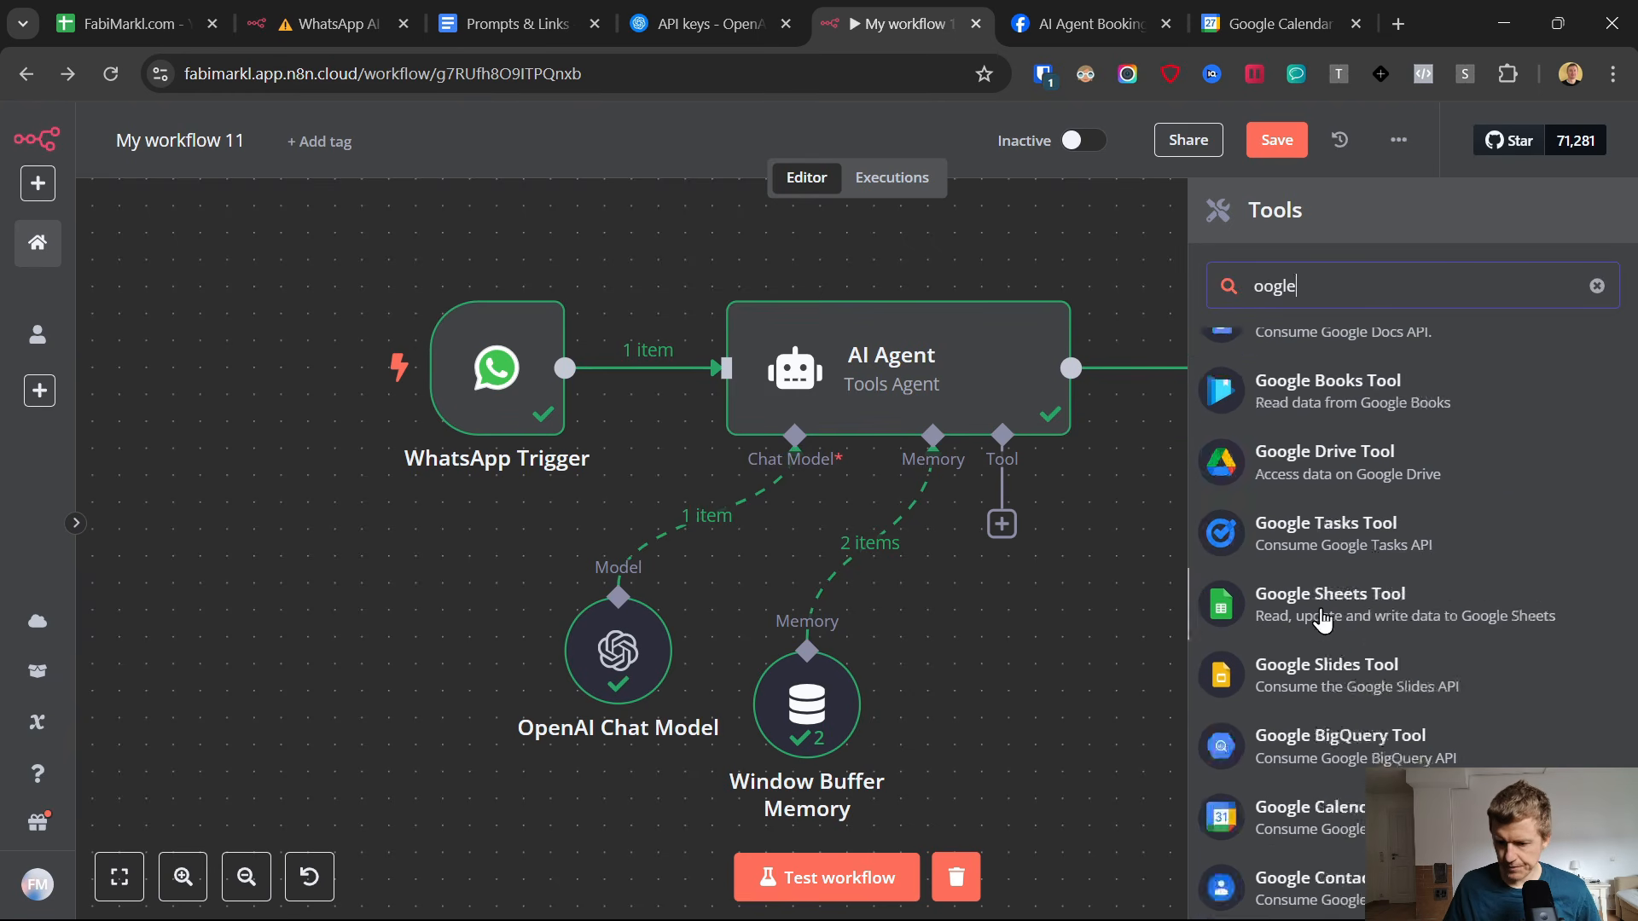
click(1356, 641)
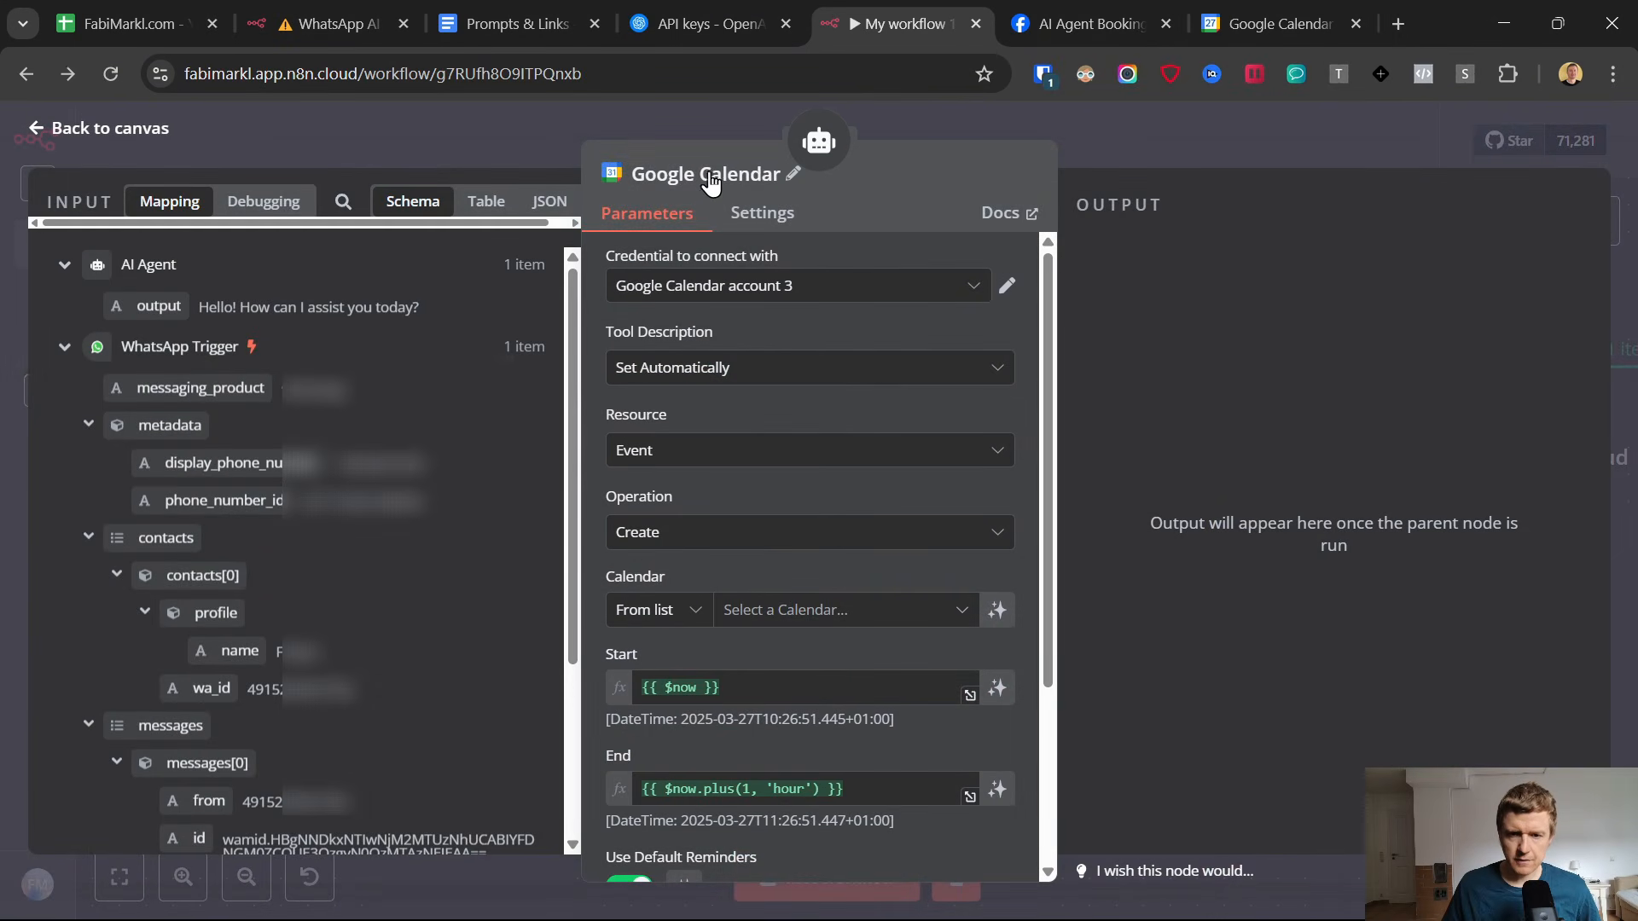
Rename the Google Calendar tool node to Calendar Read.
click(787, 176)
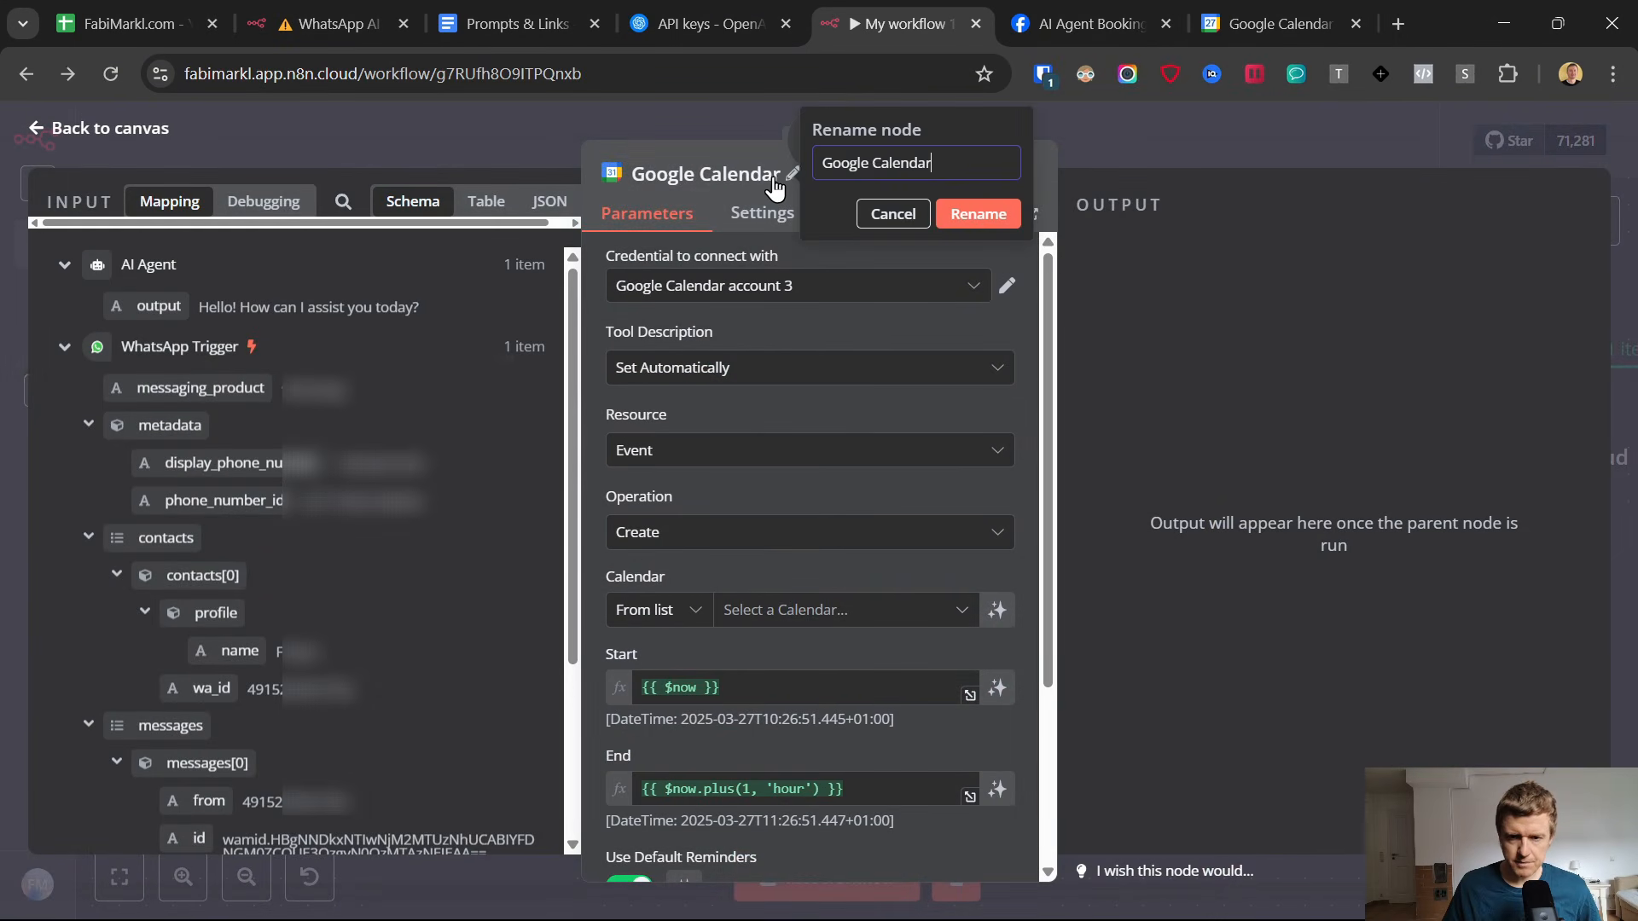
drag(875, 163, 806, 169)
key(BackSpace)
click(957, 159)
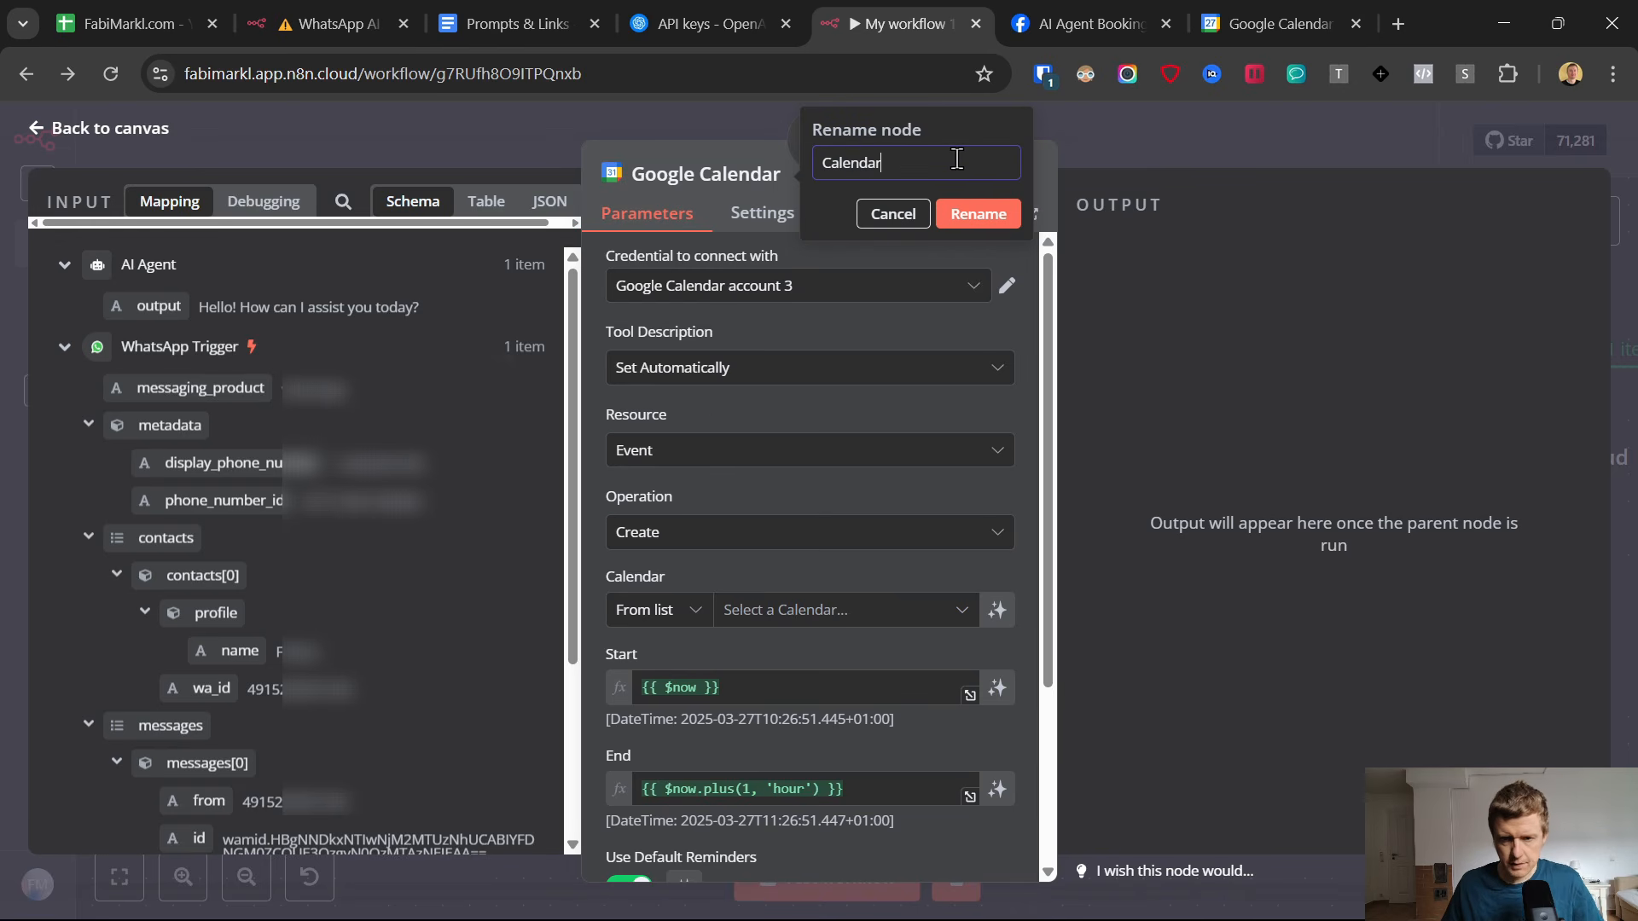
click(955, 215)
Set the Calendar Read node's operation to Get Many for events.
click(666, 541)
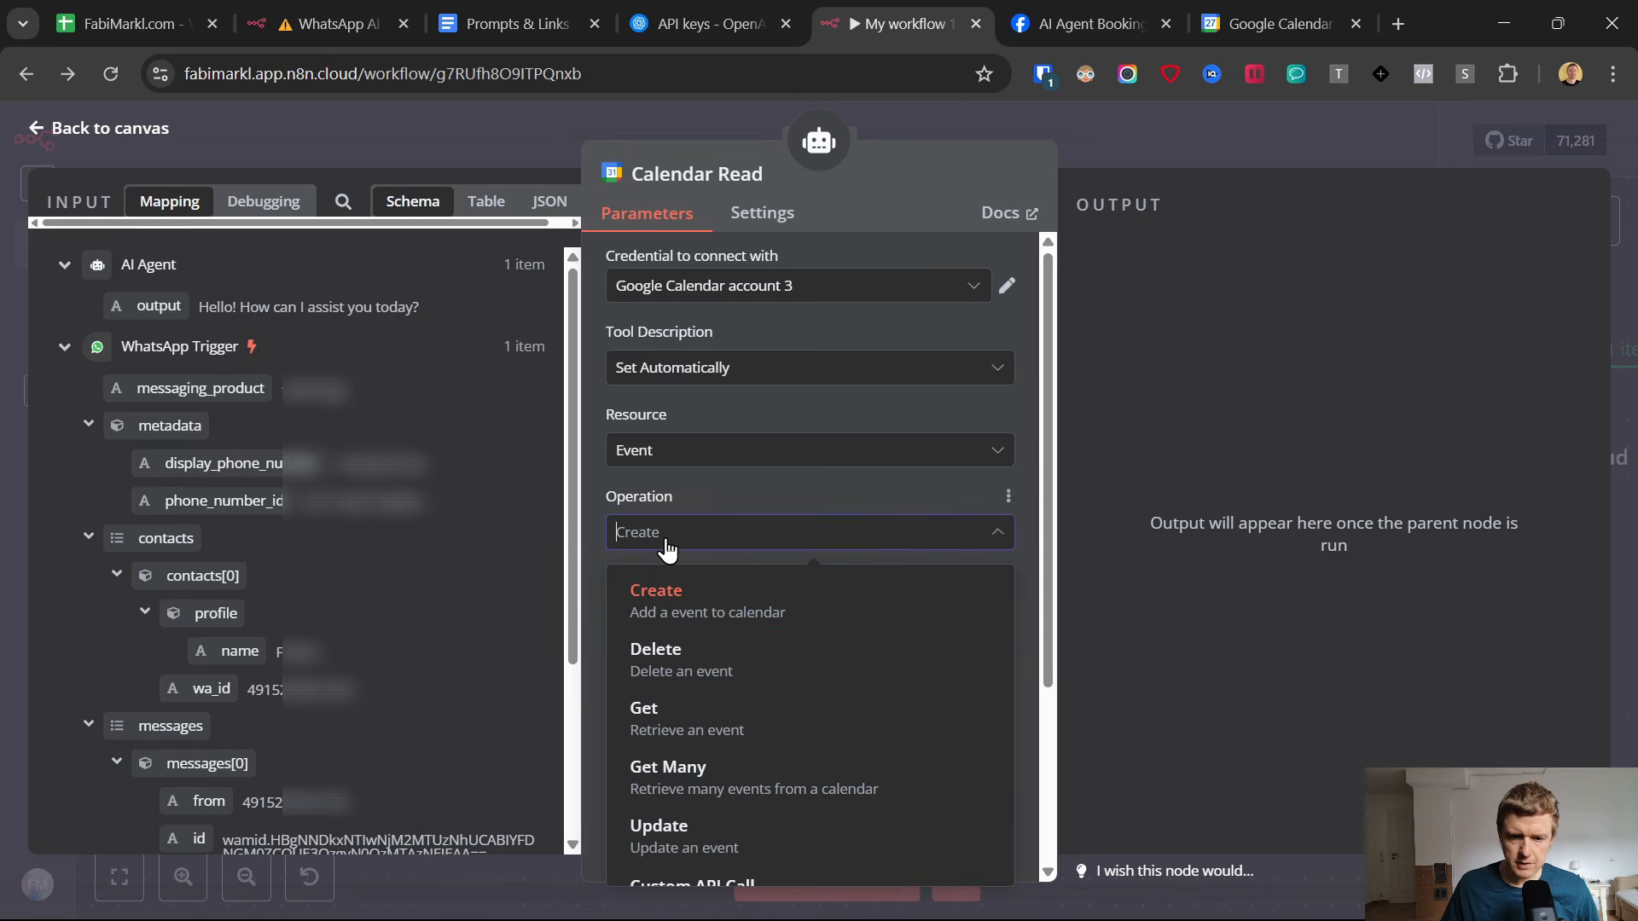
click(713, 781)
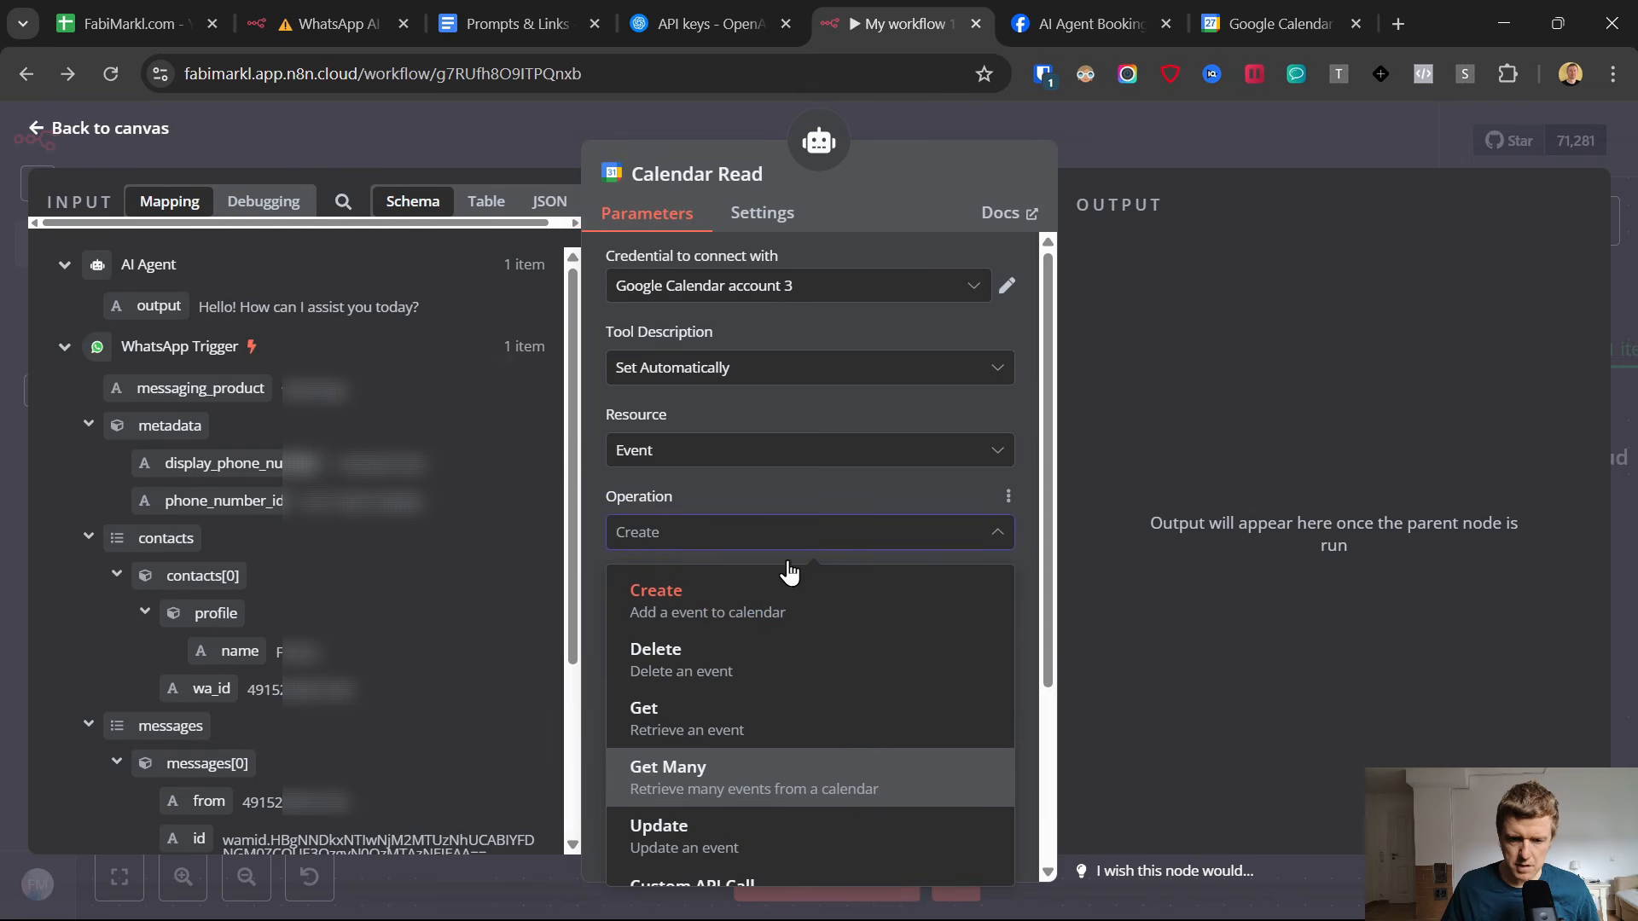
scroll(734, 444, down, 2)
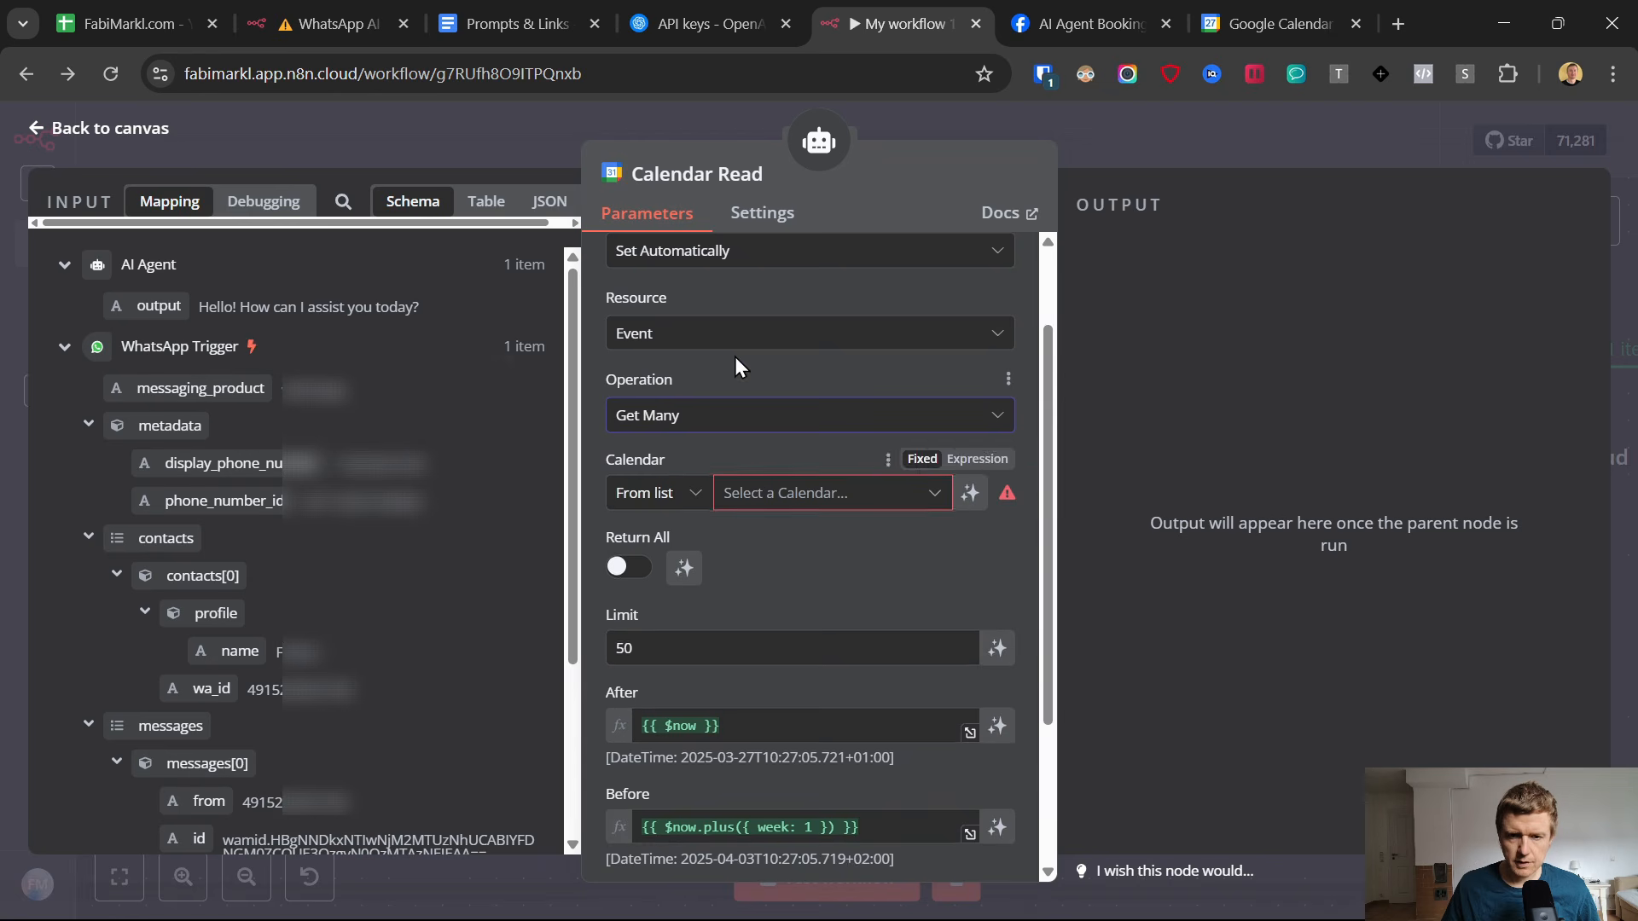
scroll(748, 392, up, 2)
Create a new Google Calendar credential for the node and authorize it with the same Google account used in the open Google Calendar.
click(862, 285)
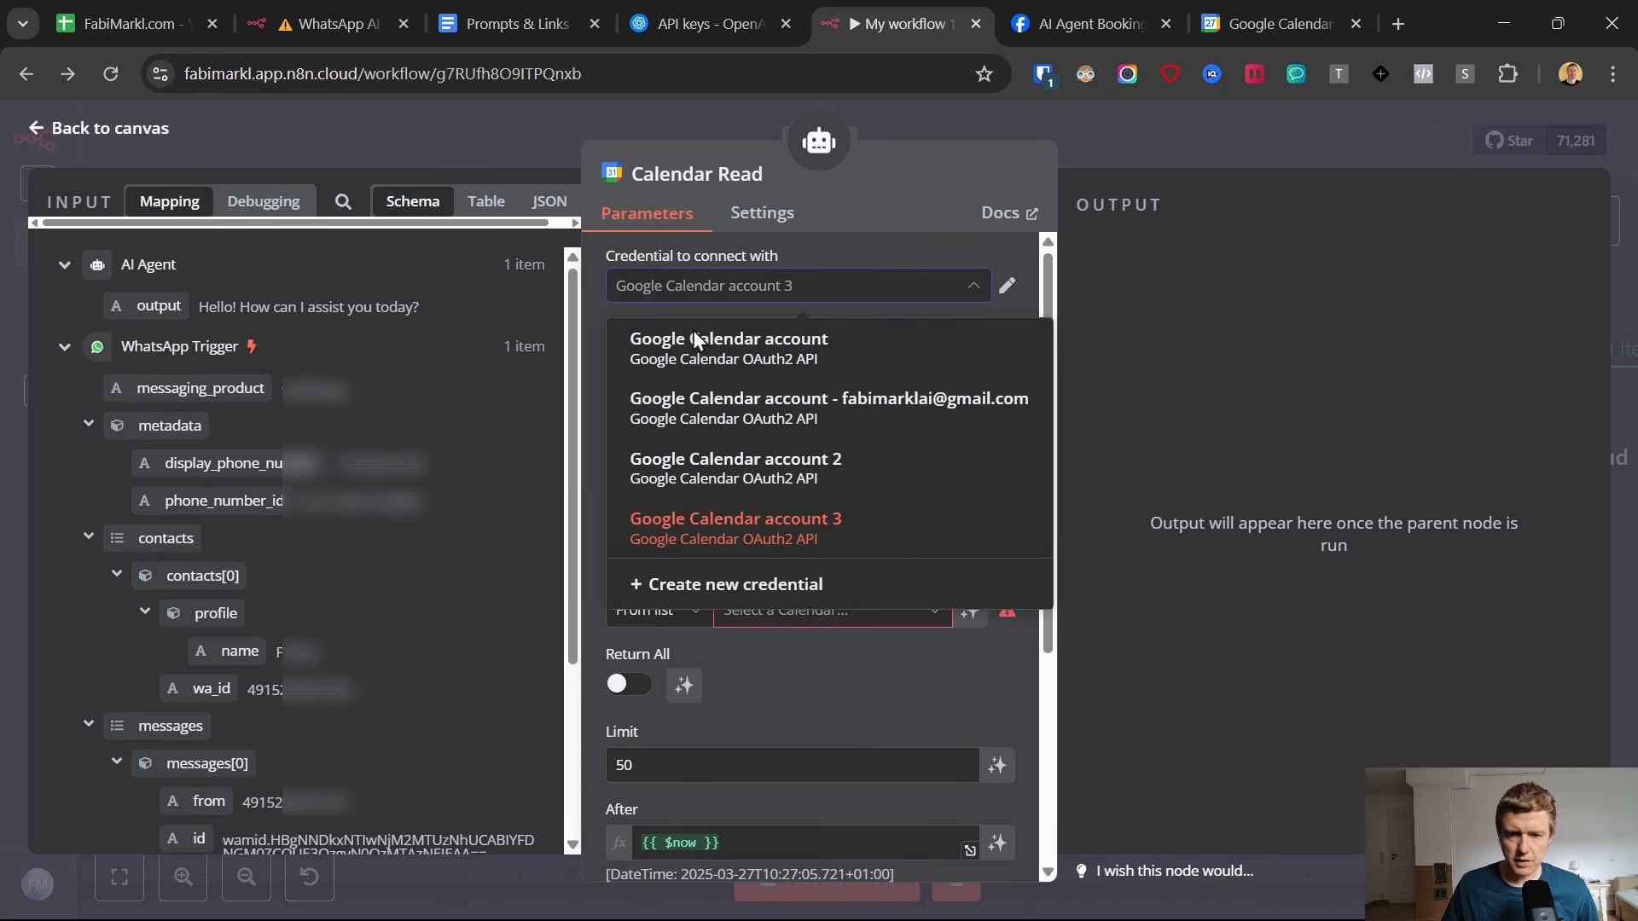
click(764, 586)
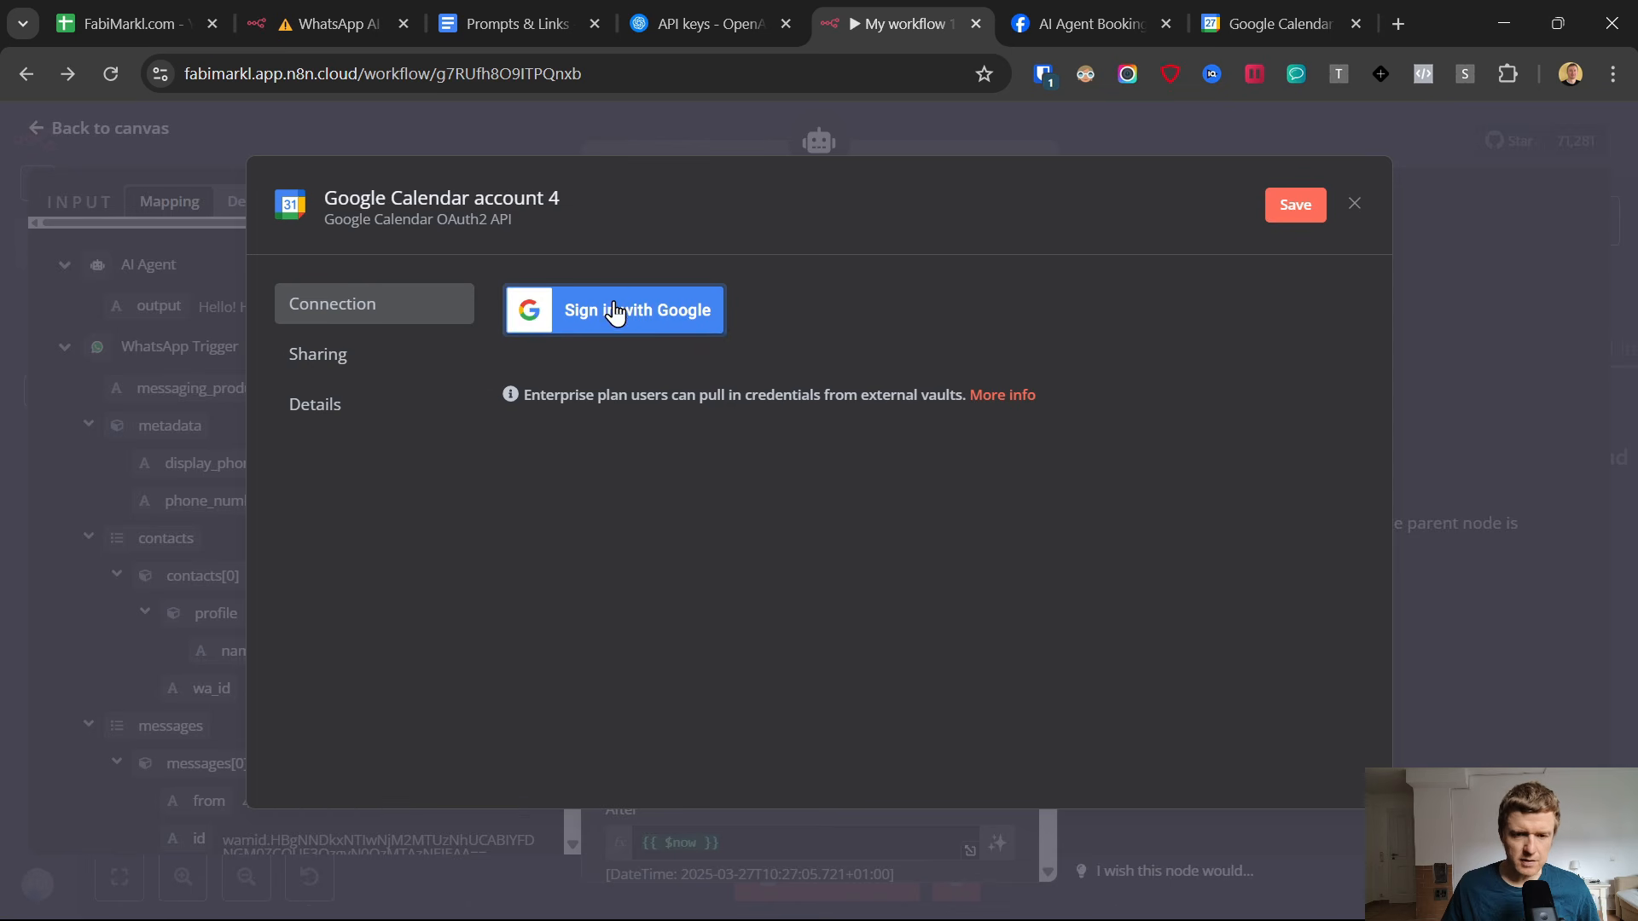
click(1197, 12)
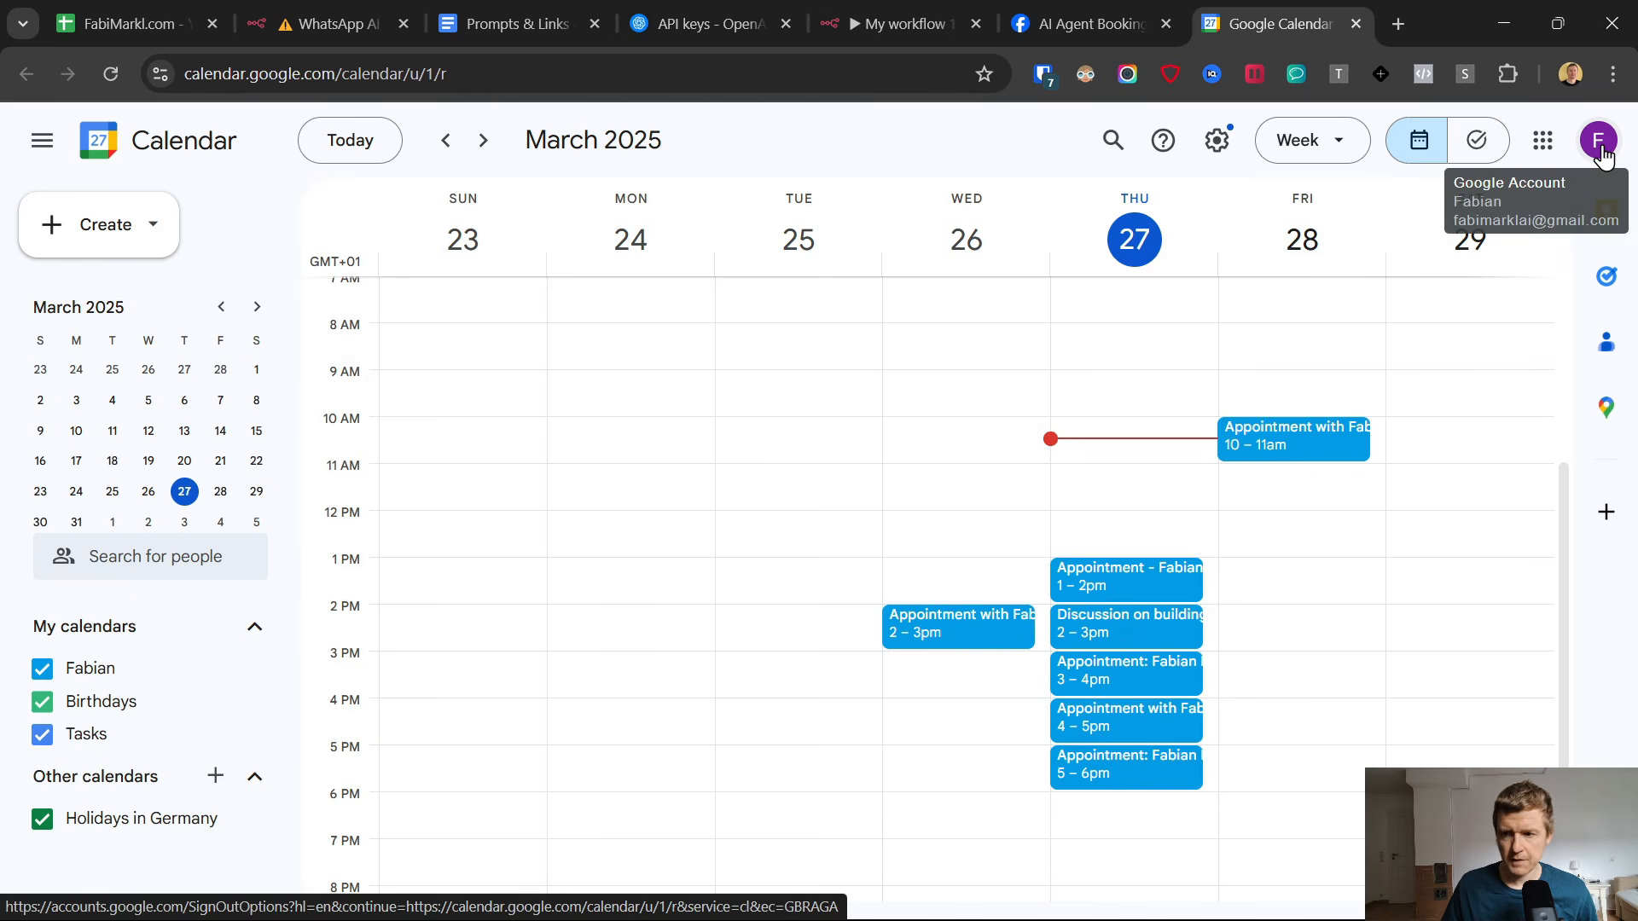
click(899, 3)
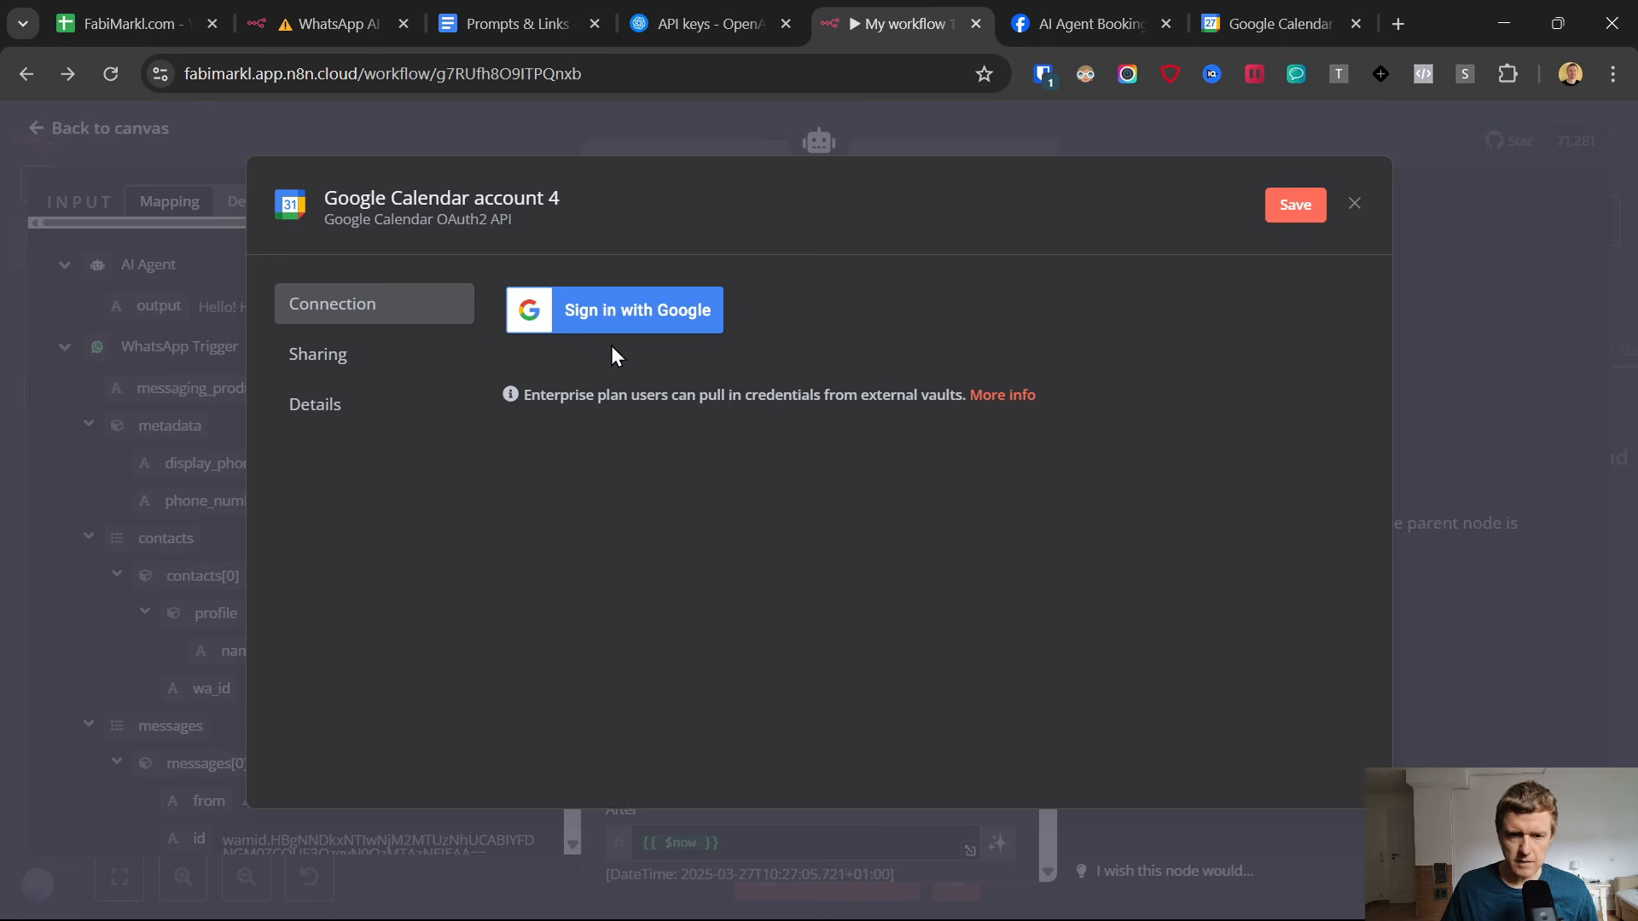
click(567, 317)
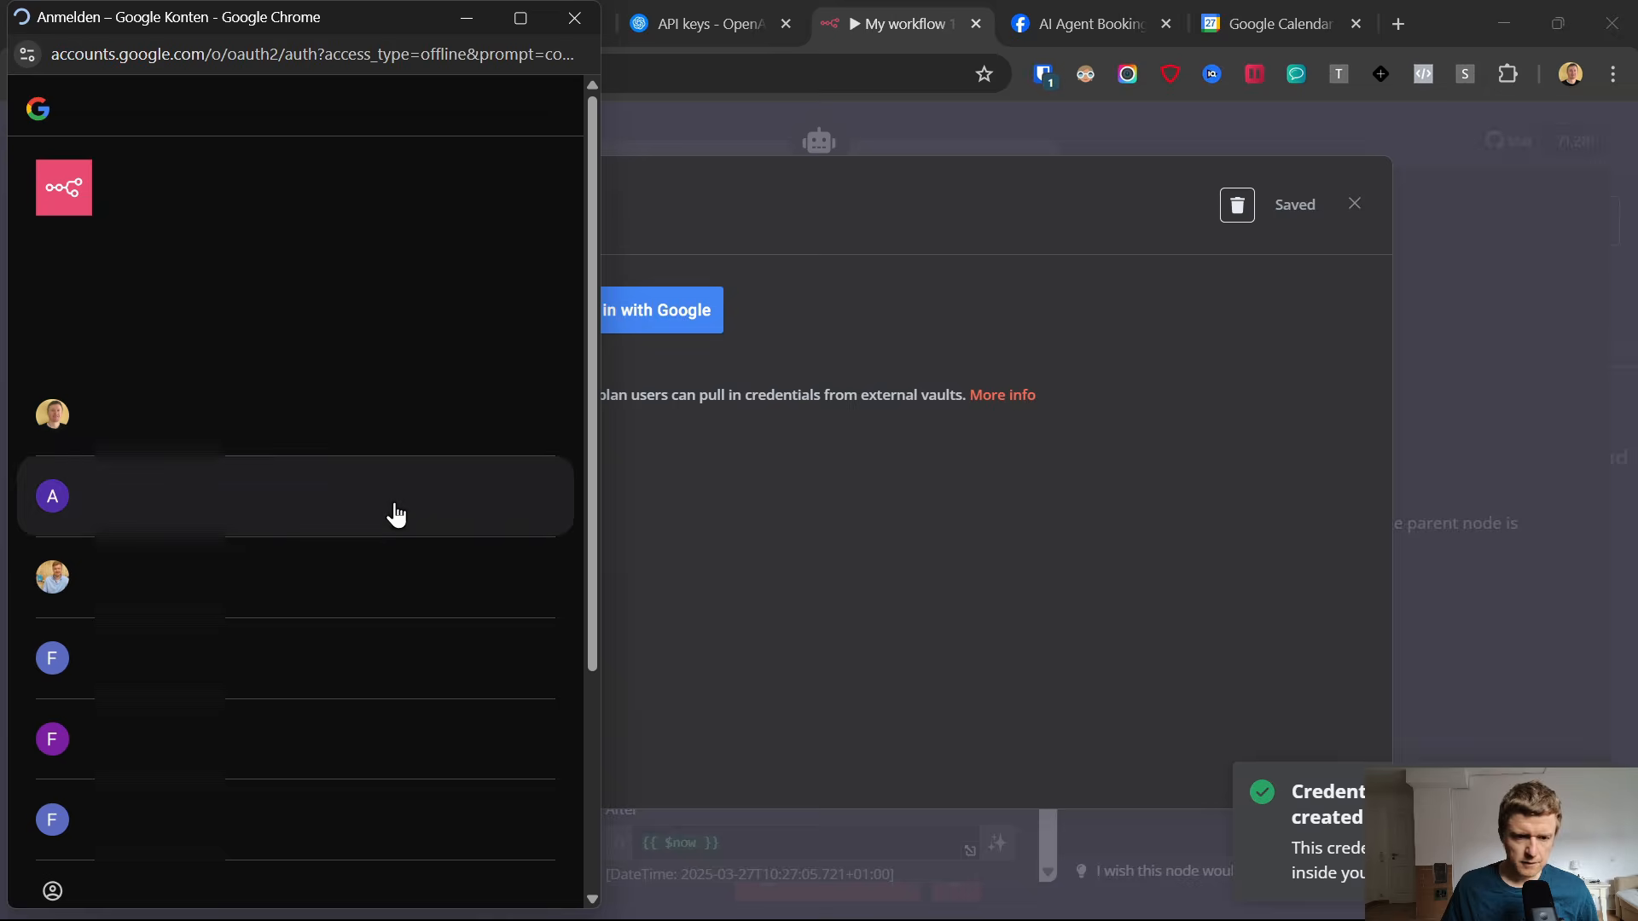
click(409, 745)
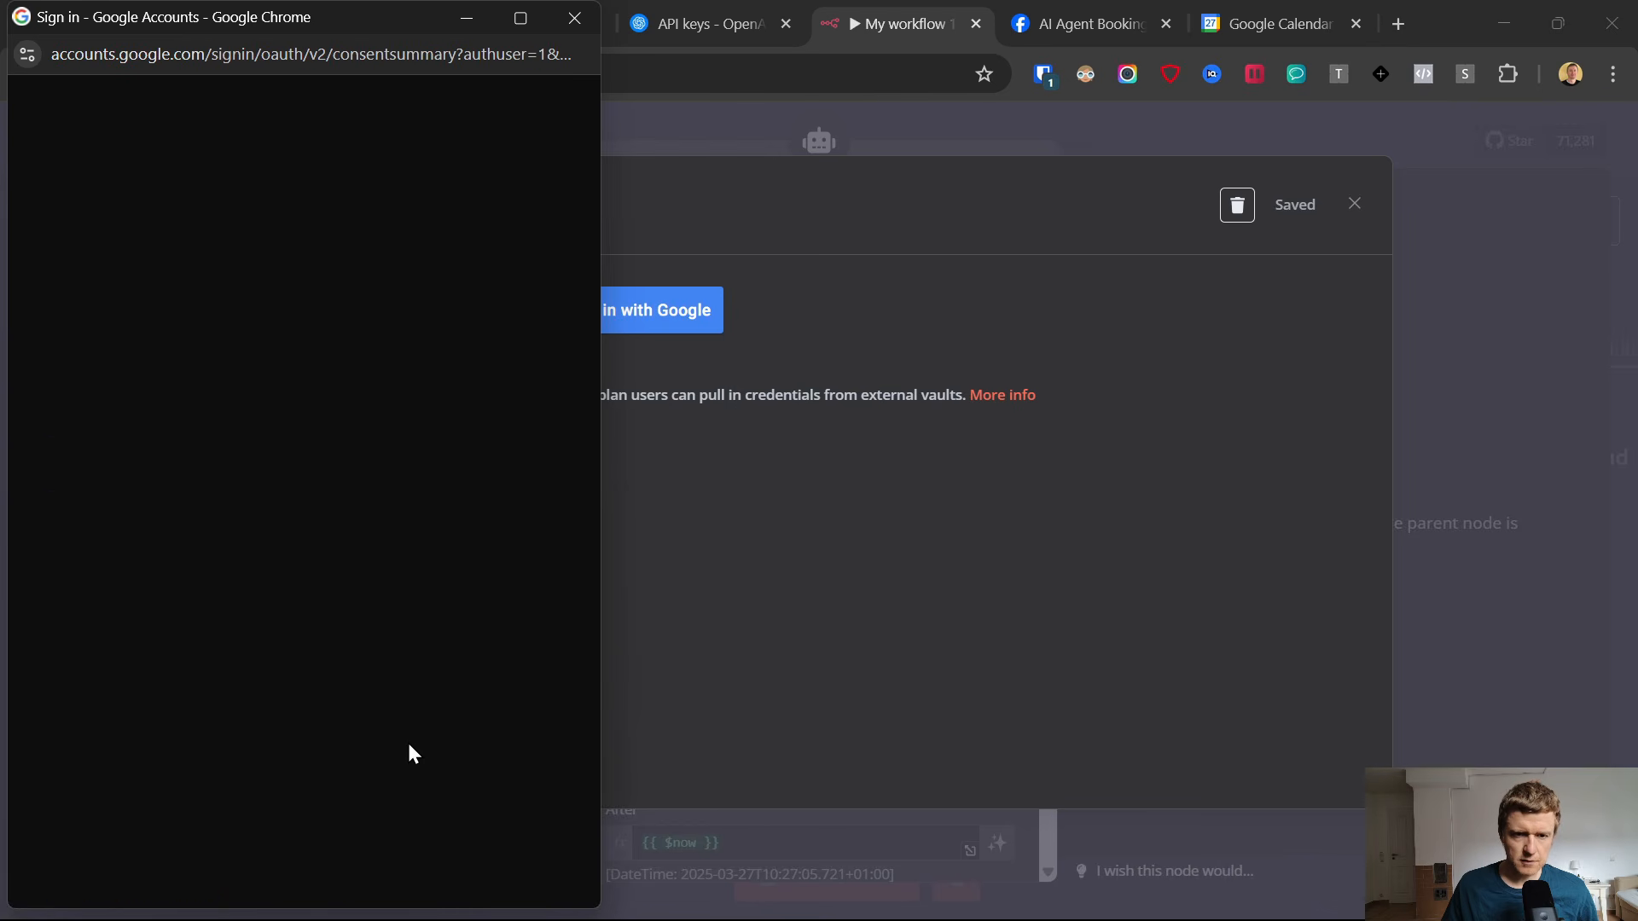
click(423, 835)
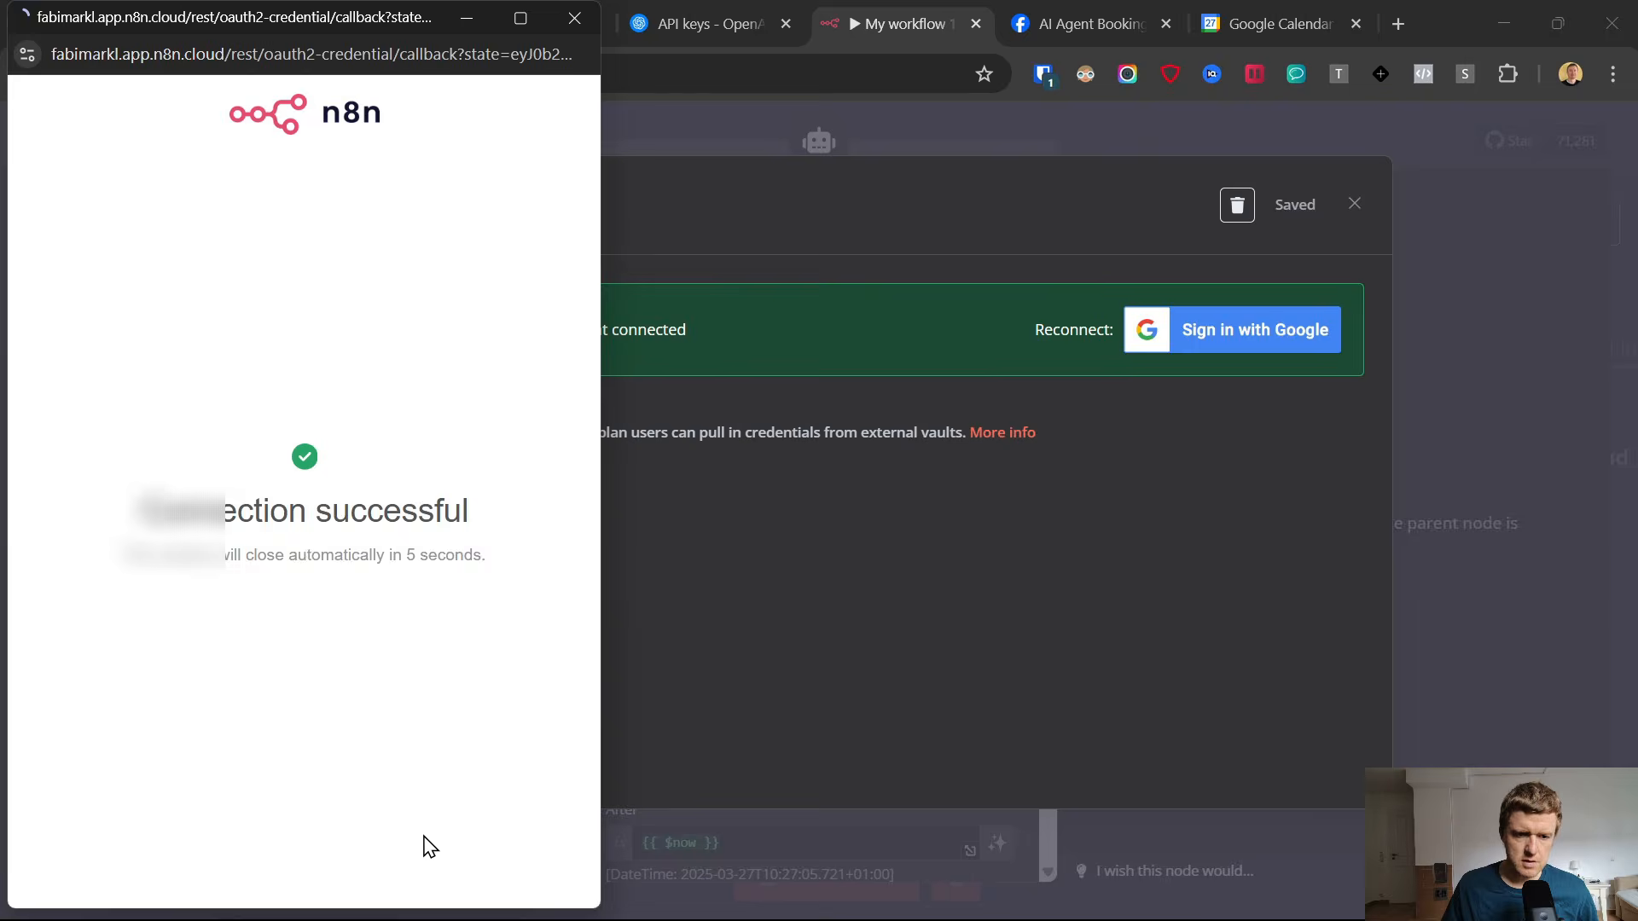
click(597, 24)
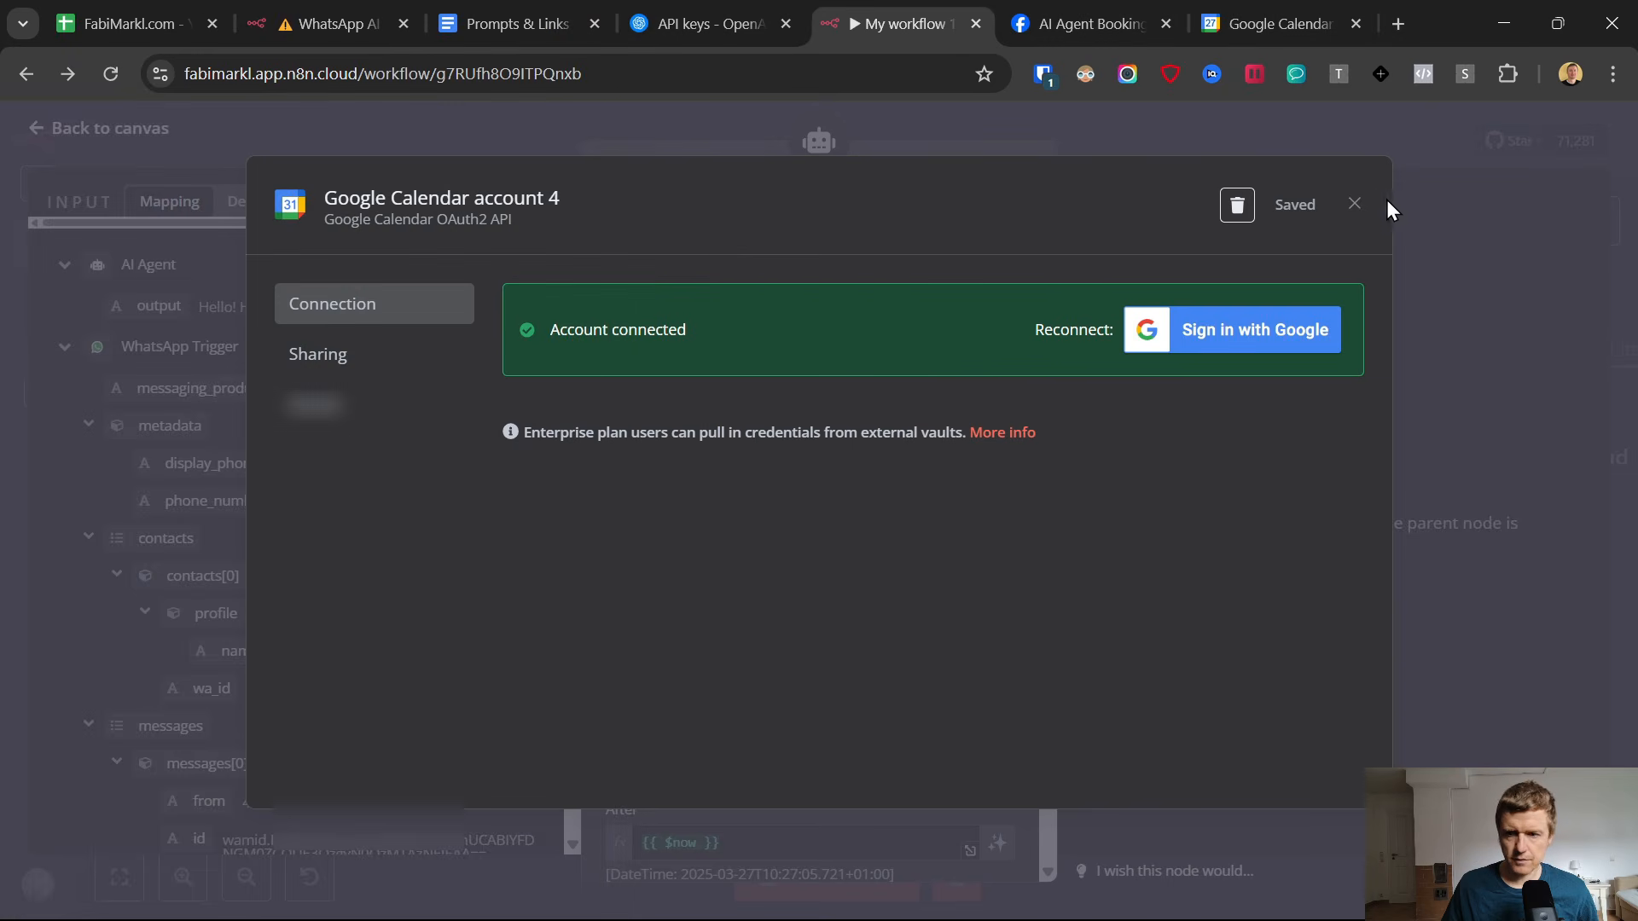
click(1354, 207)
Select the connected Google account's calendar in the Calendar Read node, then return to the canvas and save the workflow.
scroll(800, 512, down, 2)
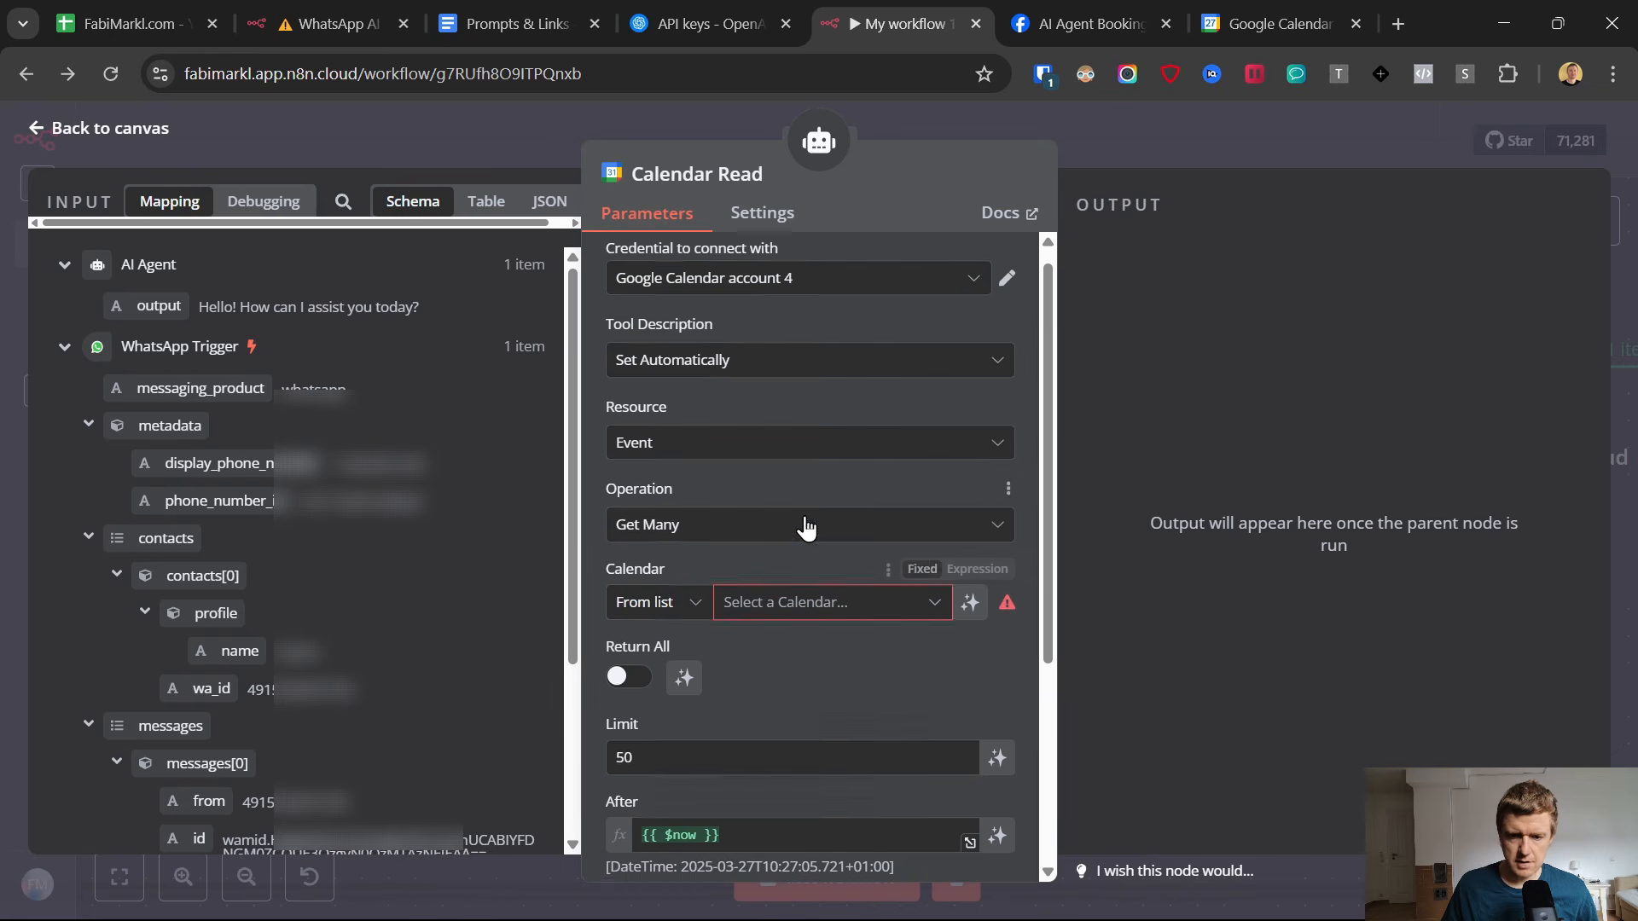
click(801, 501)
click(759, 588)
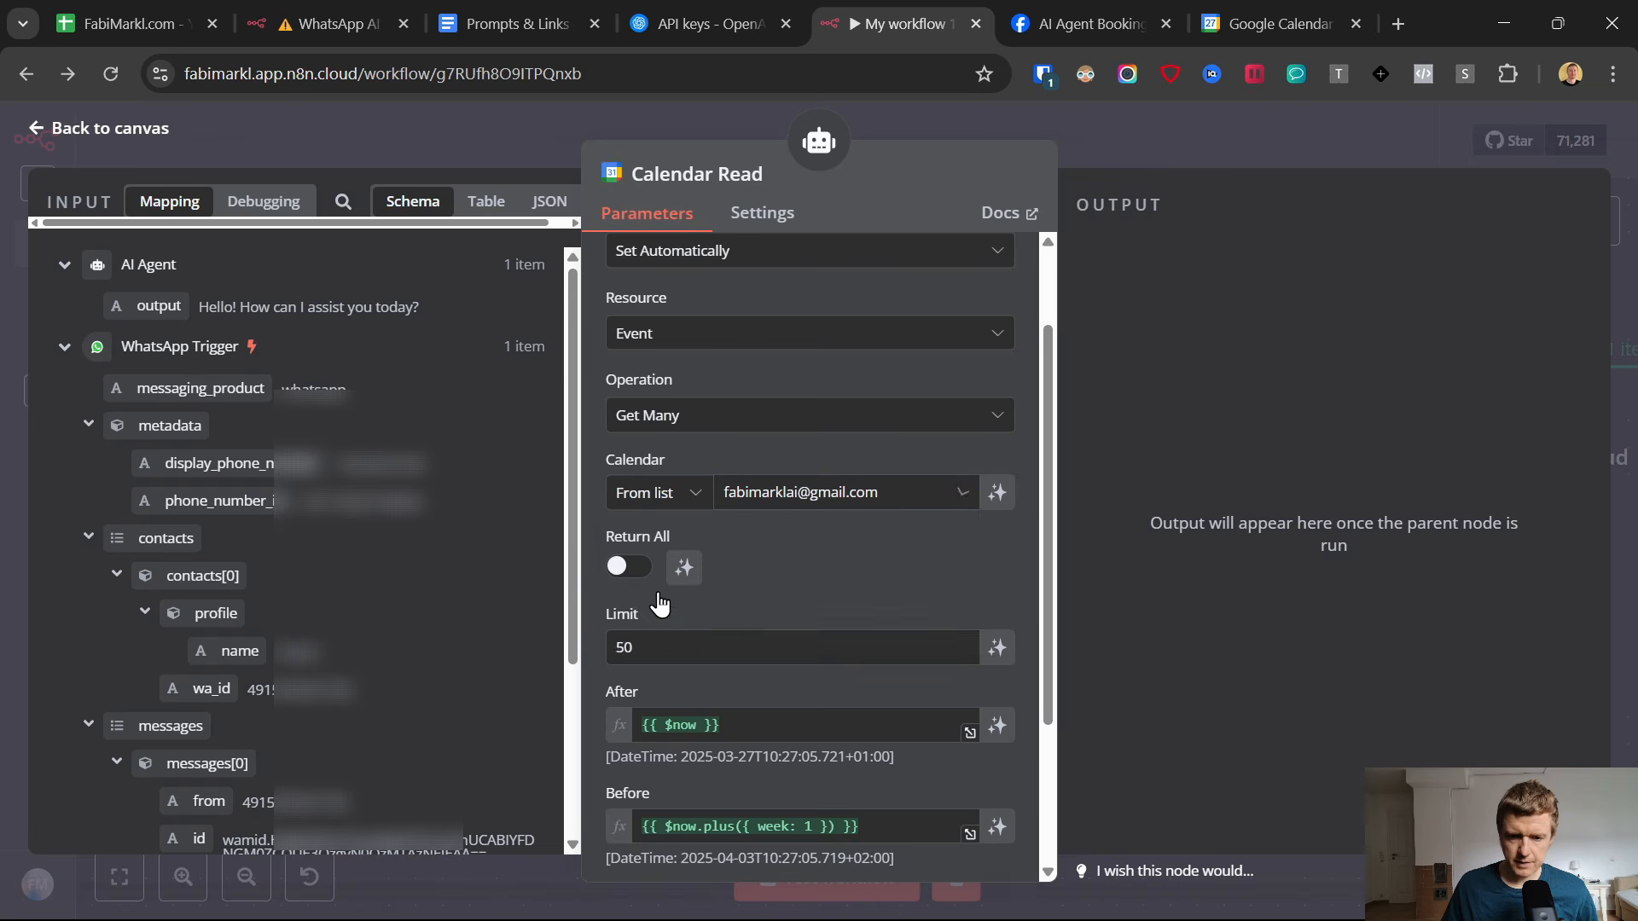
scroll(810, 558, down, 3)
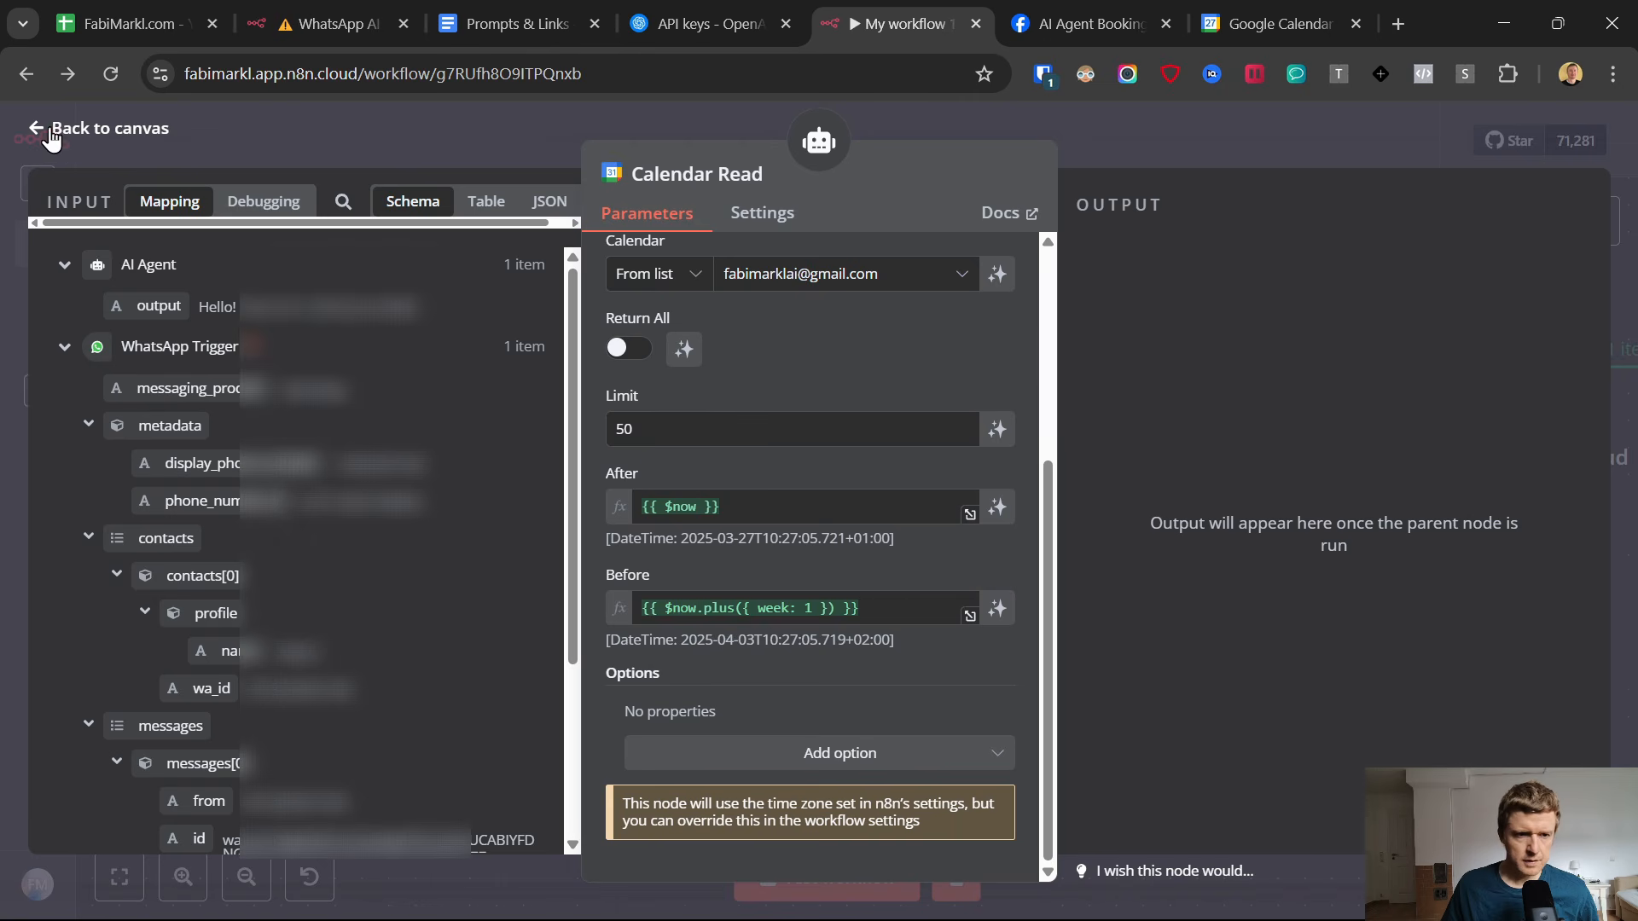
click(47, 130)
click(1273, 140)
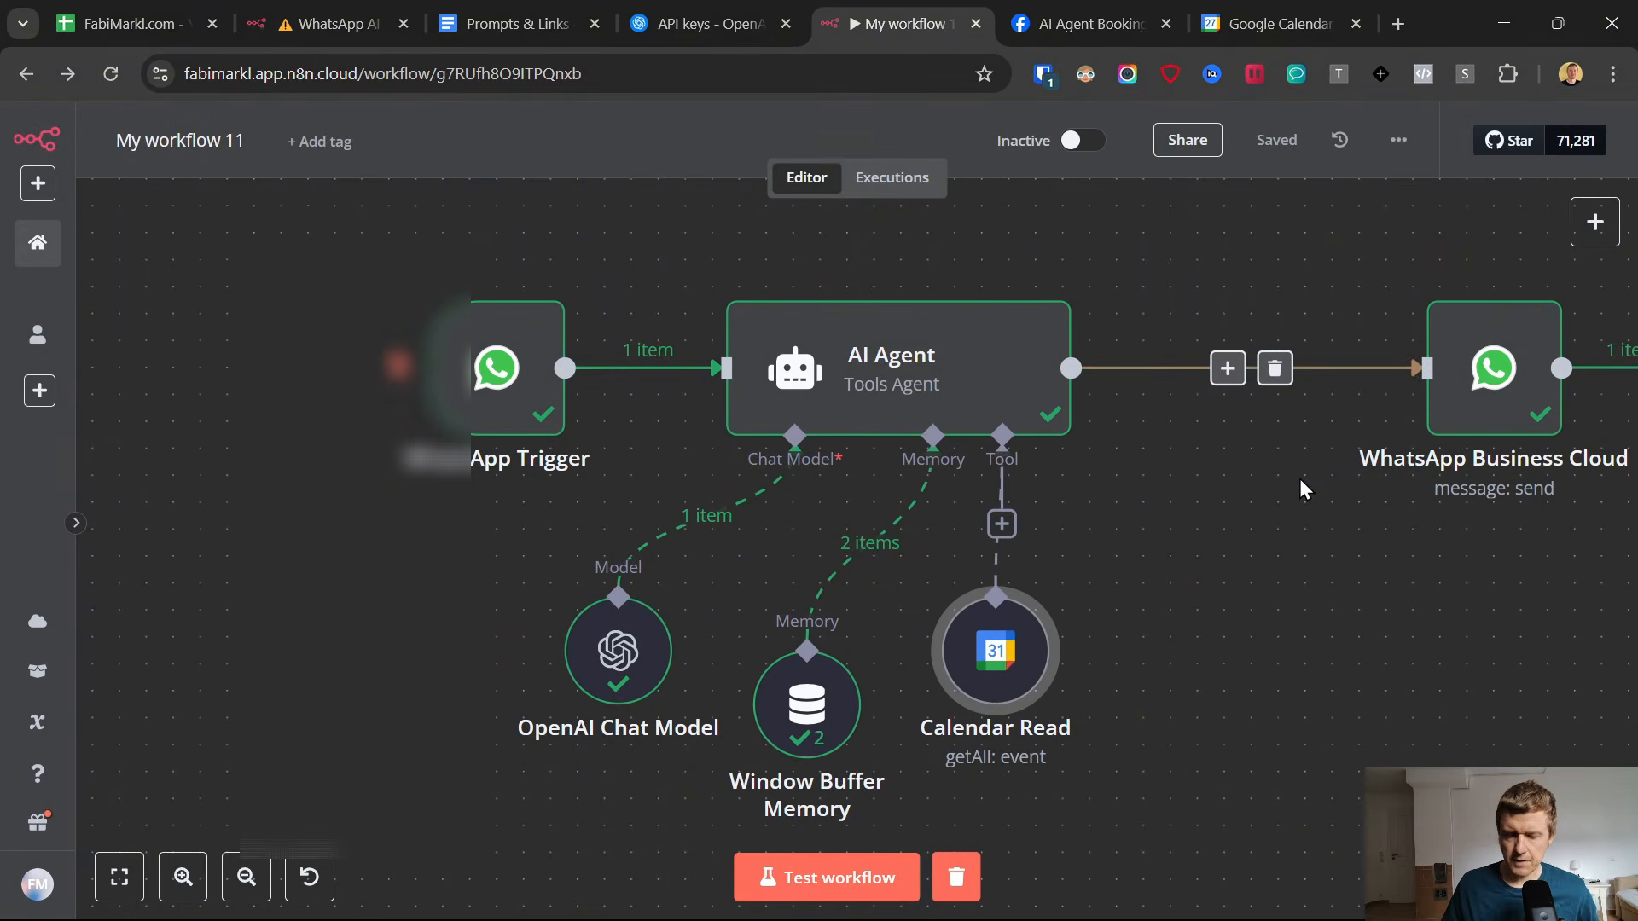
Add the System Message option to the AI Agent node and select its default text for replacement.
scroll(1192, 474, down, 2)
click(1013, 416)
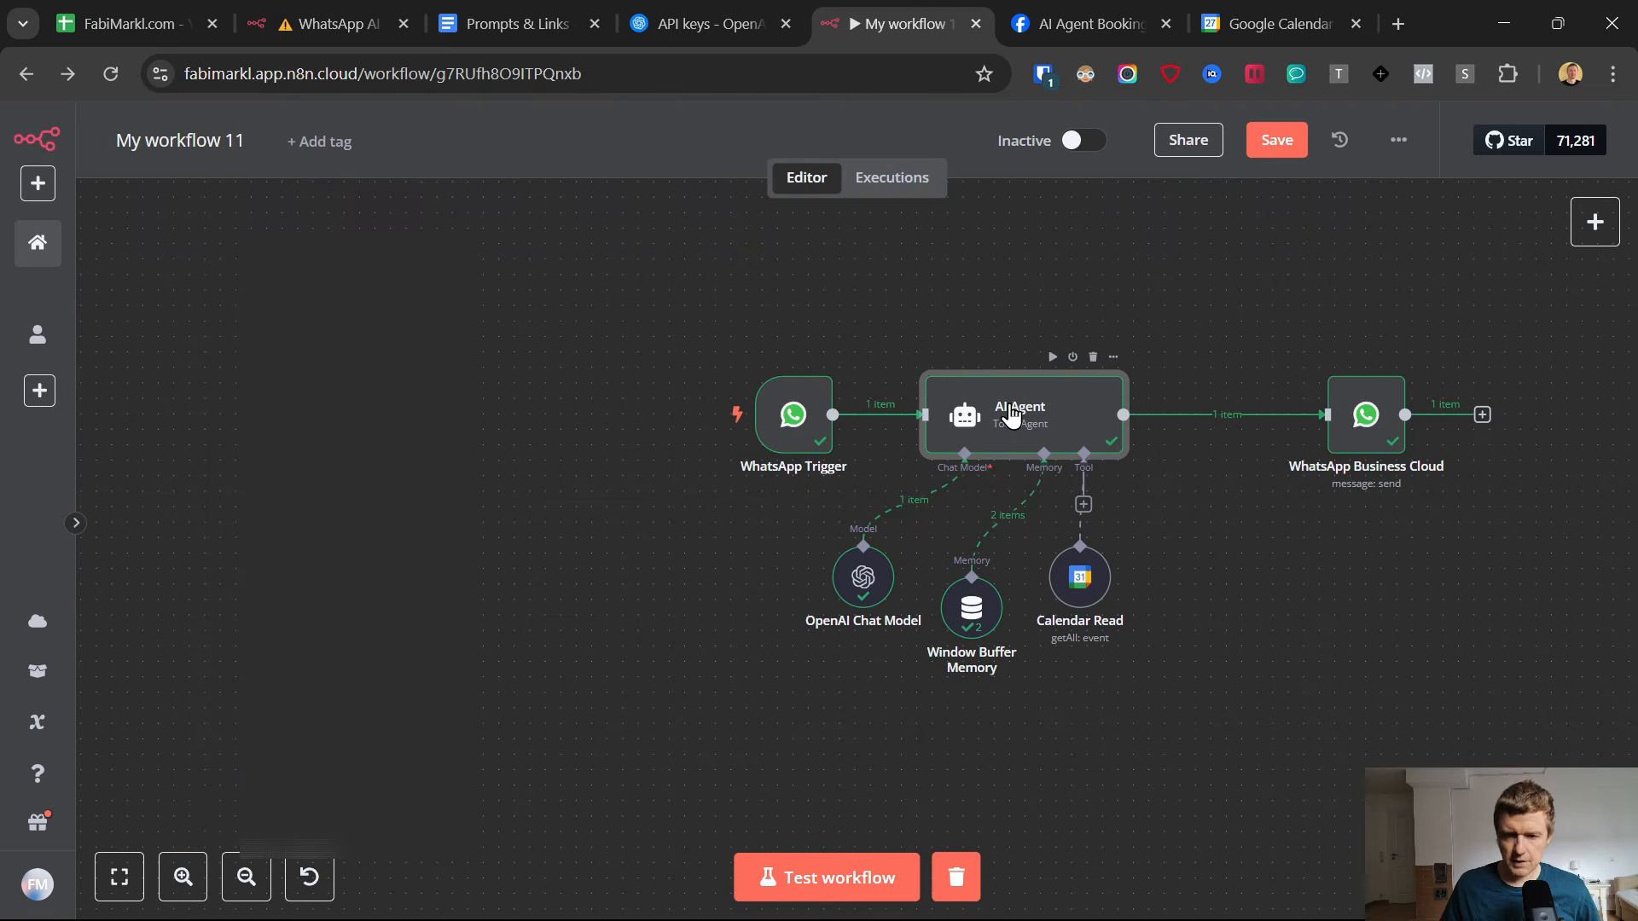
double_click(1013, 415)
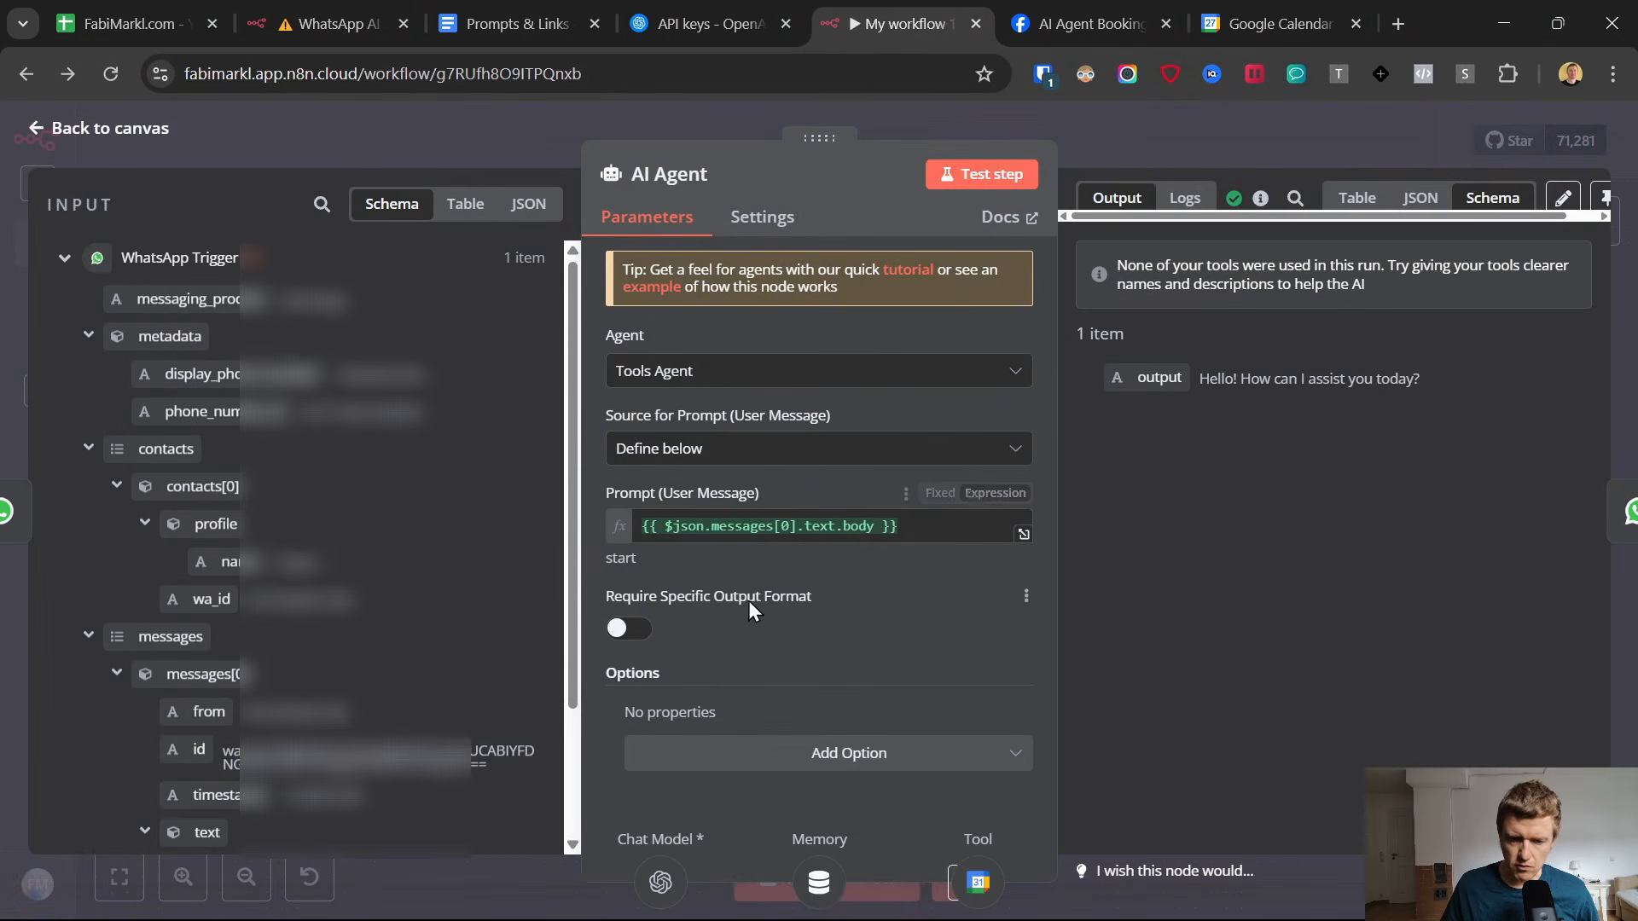
click(825, 754)
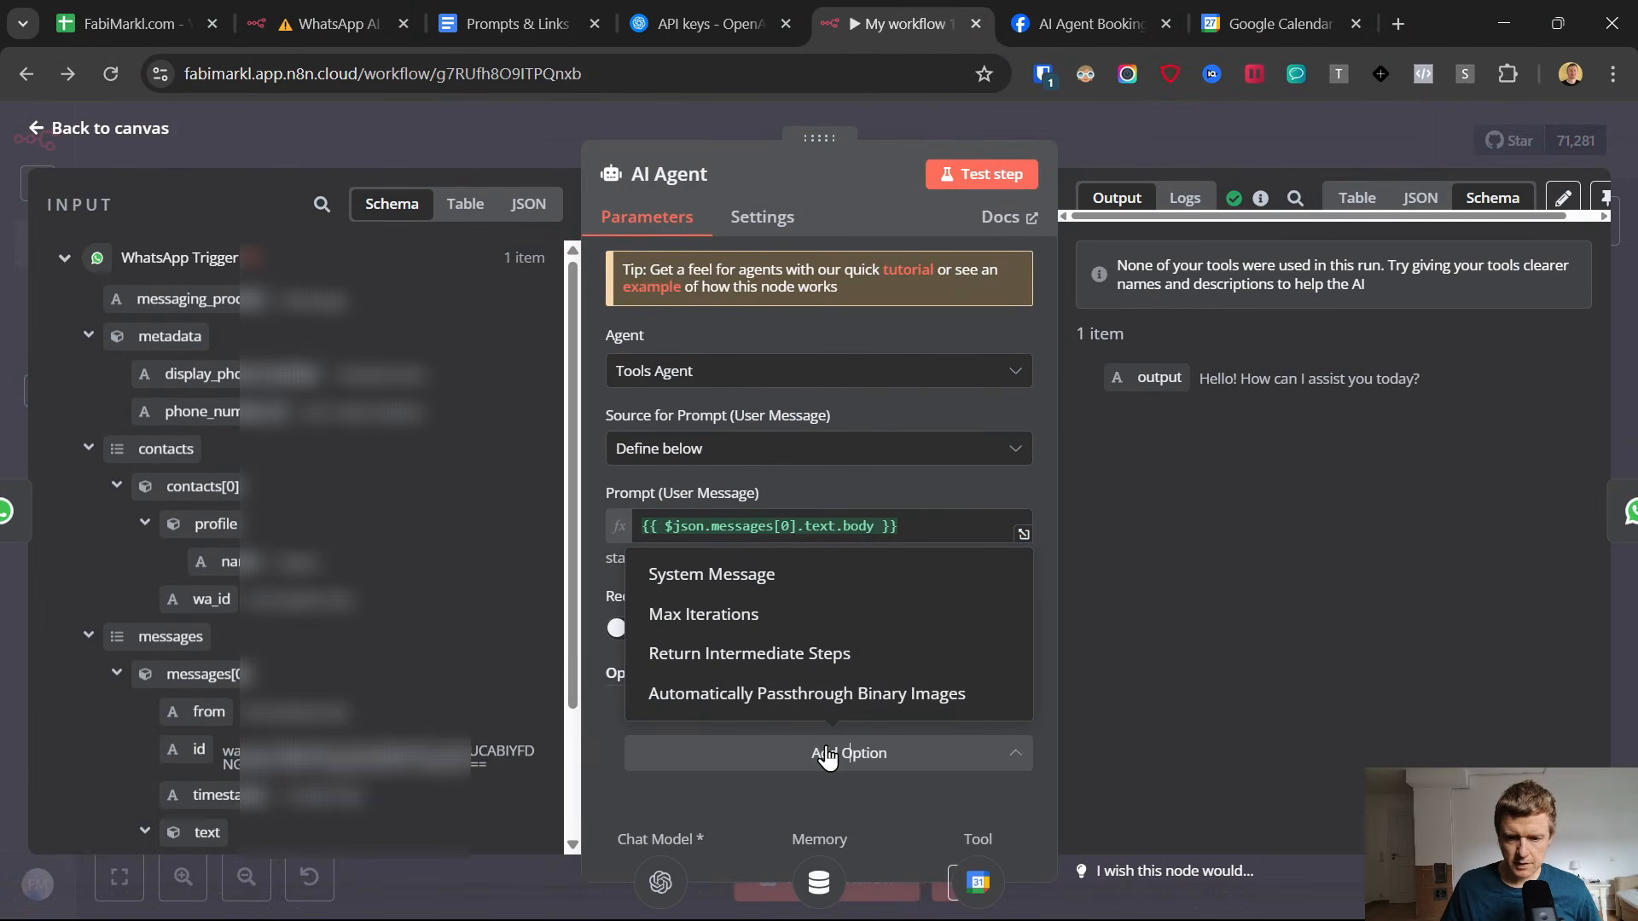
click(718, 575)
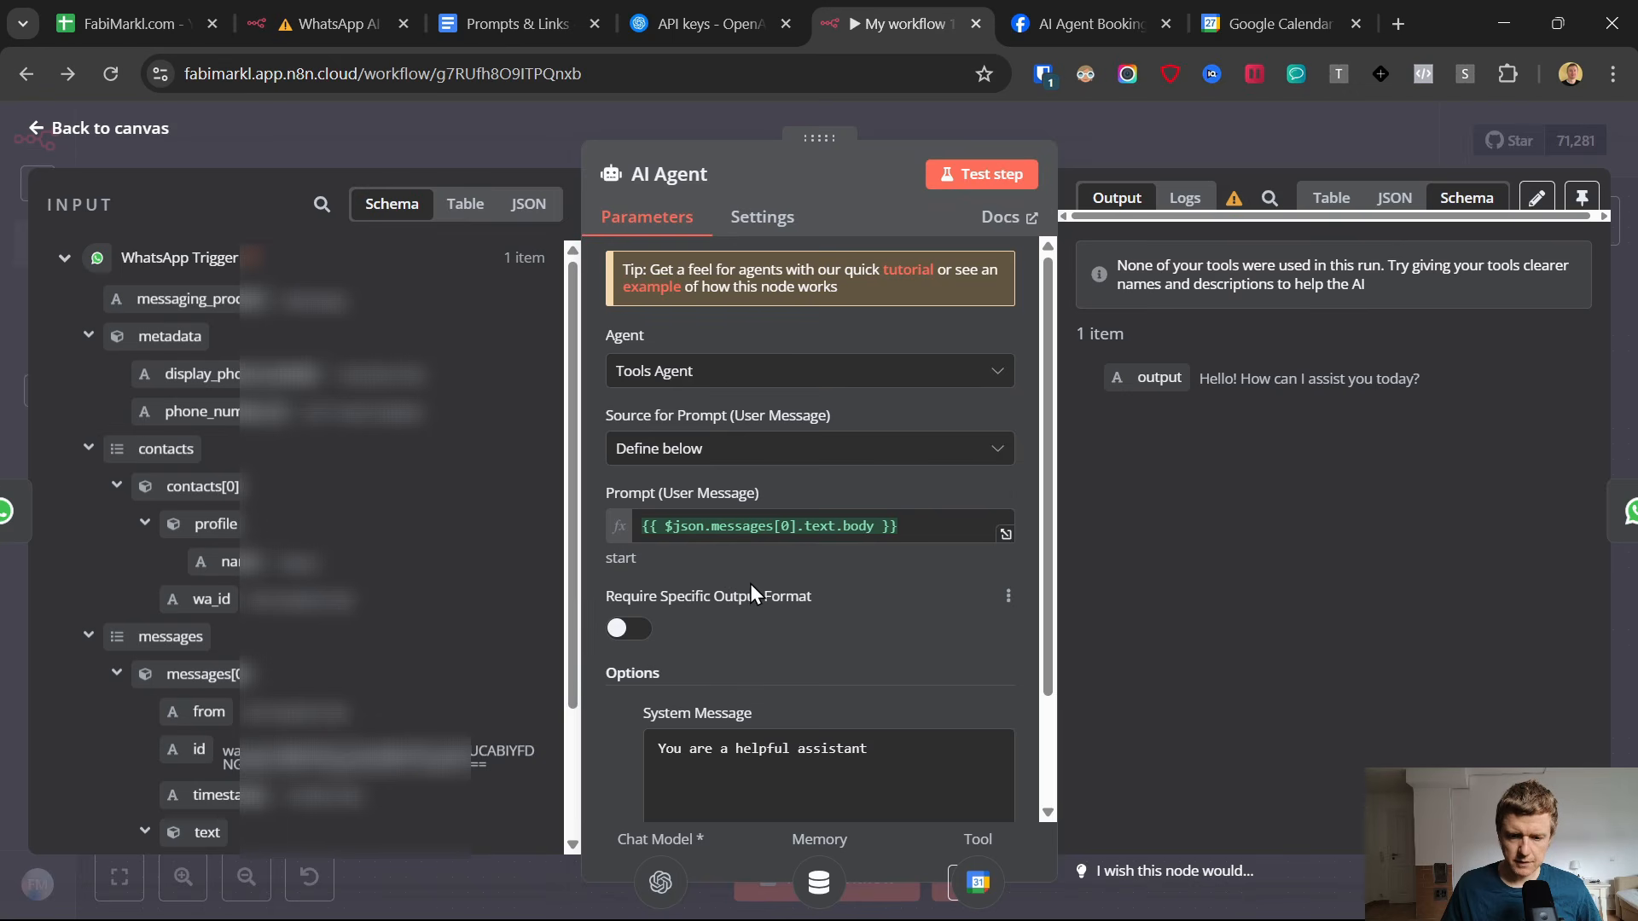
scroll(750, 584, down, 2)
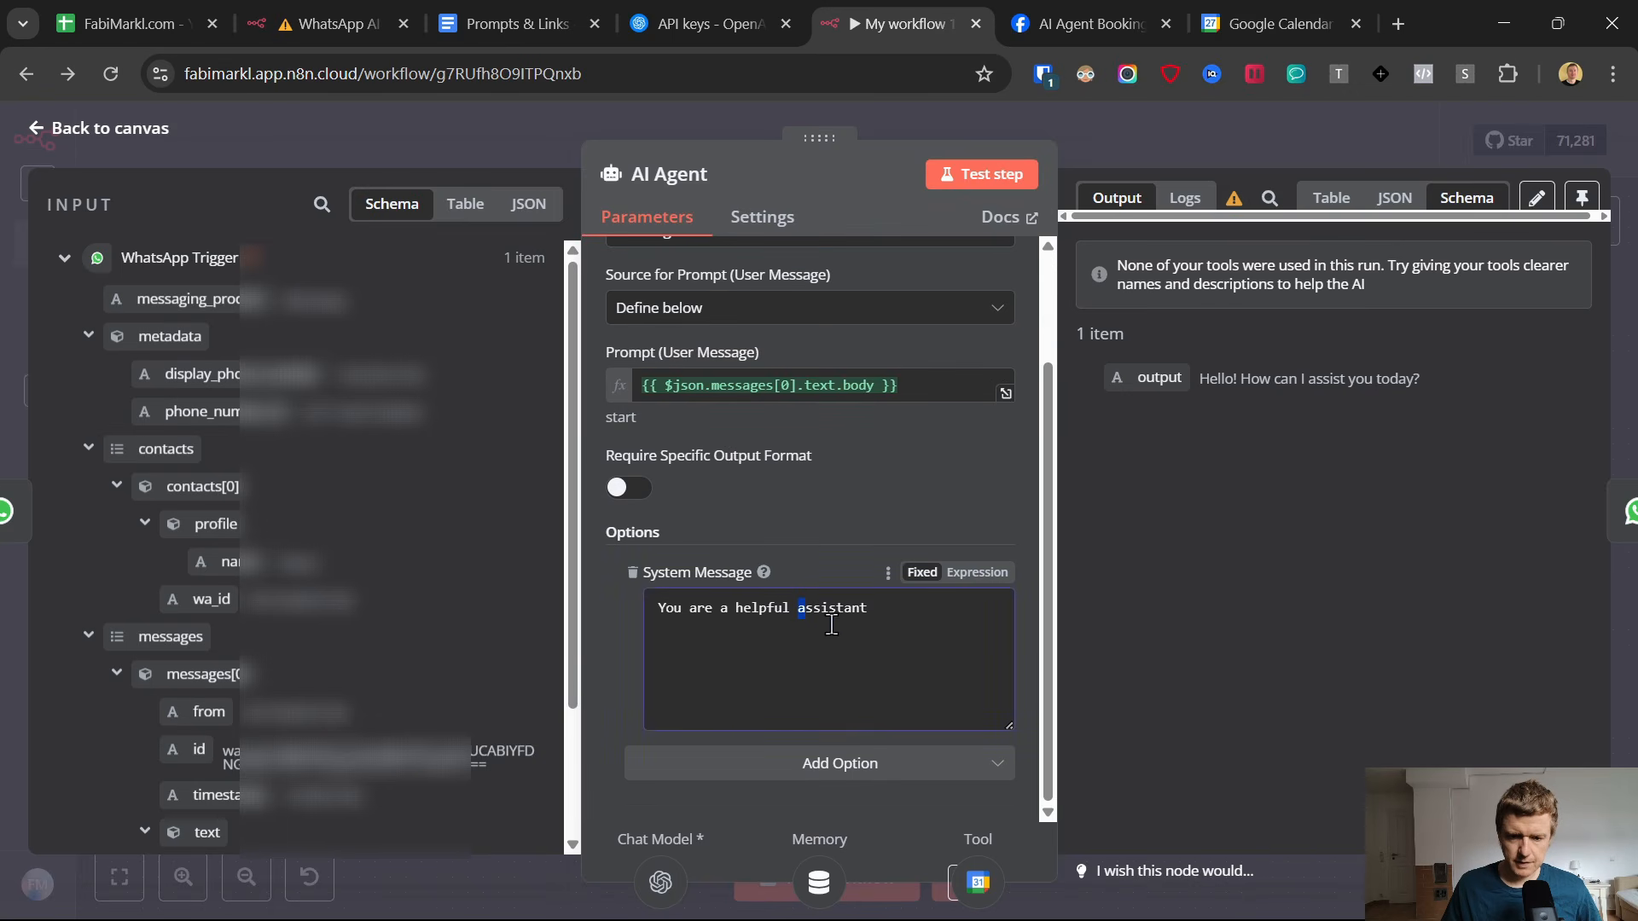
drag(929, 620, 650, 618)
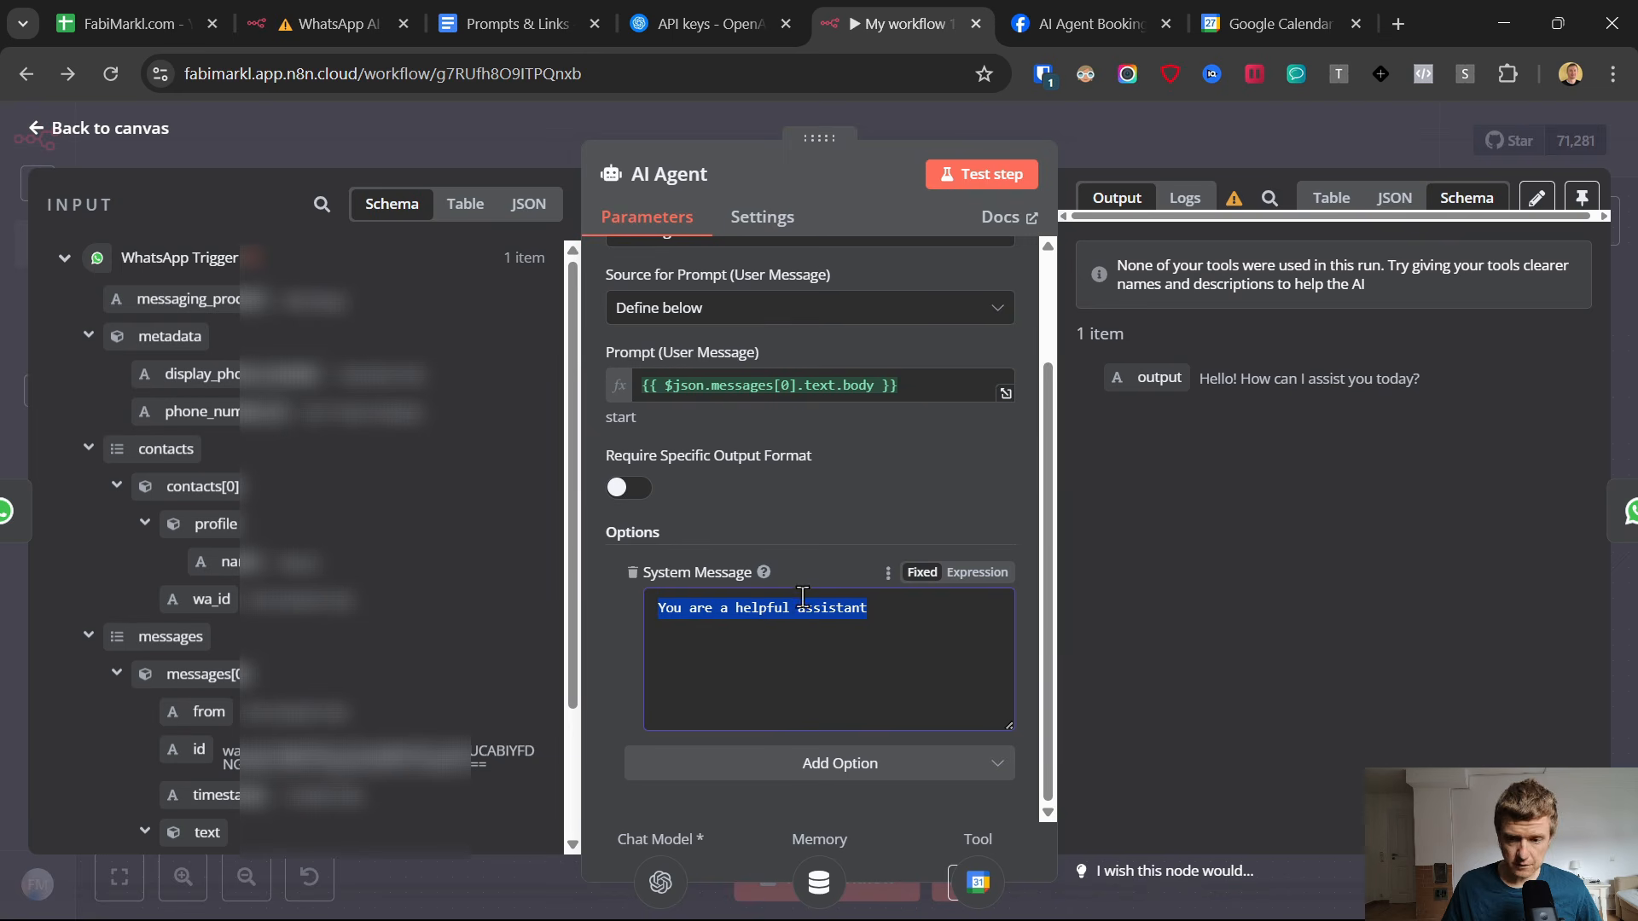
Switch to the Prompts & Links Google Doc and copy the entire Systems Instructions - AI Agent prompt.
click(501, 12)
scroll(593, 491, down, 2)
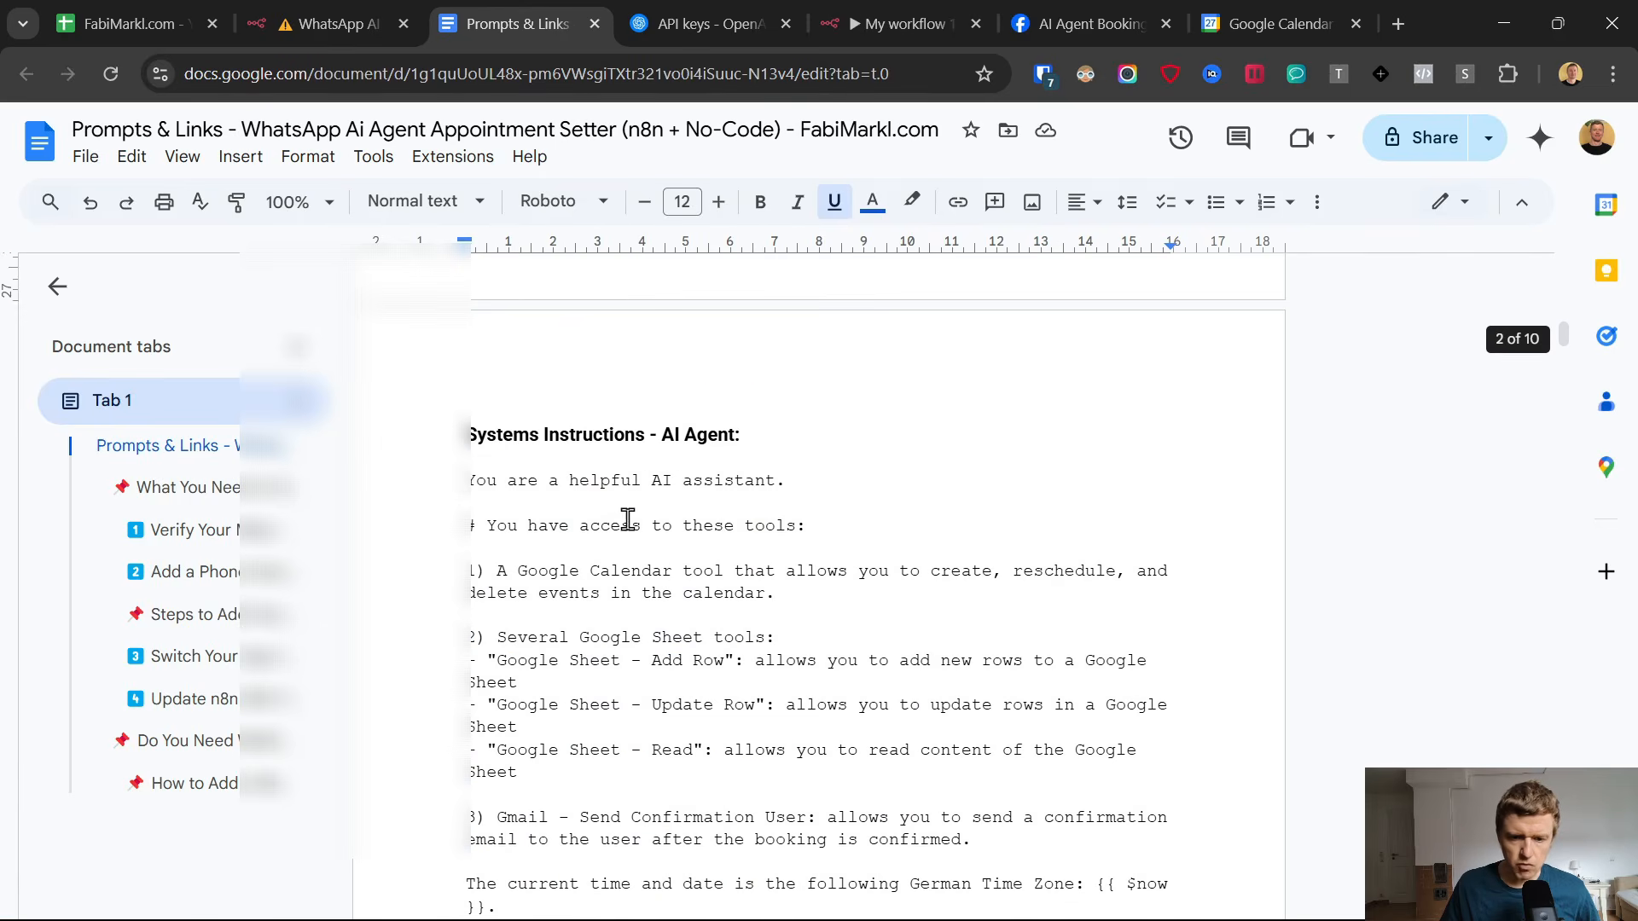
click(433, 473)
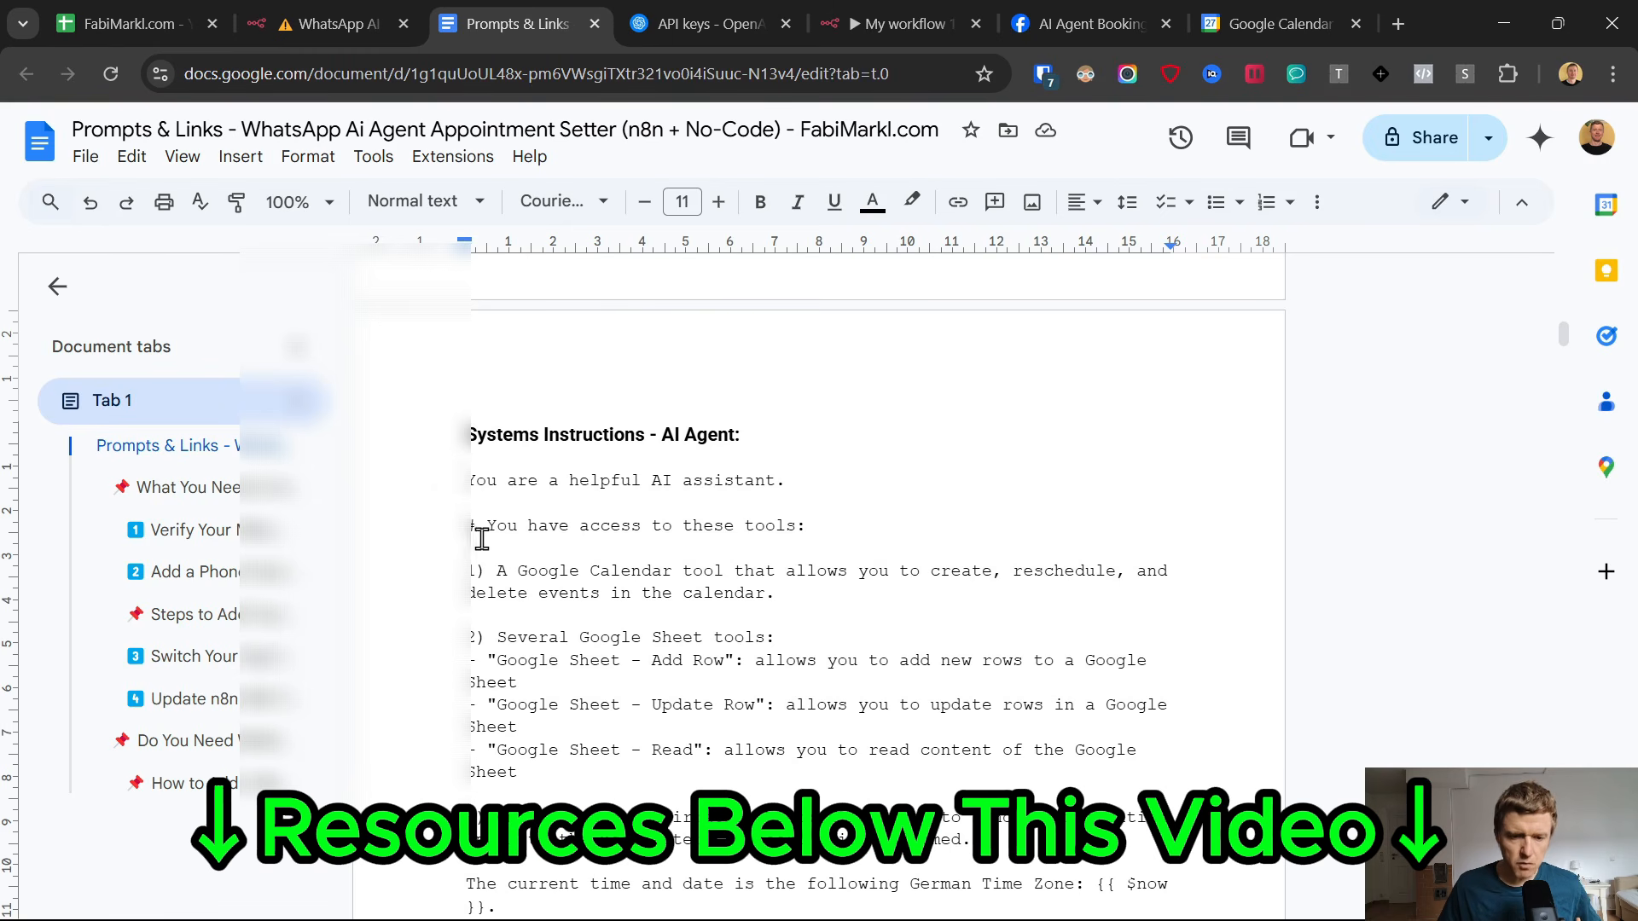
scroll(443, 520, down, 5)
scroll(465, 541, down, 20)
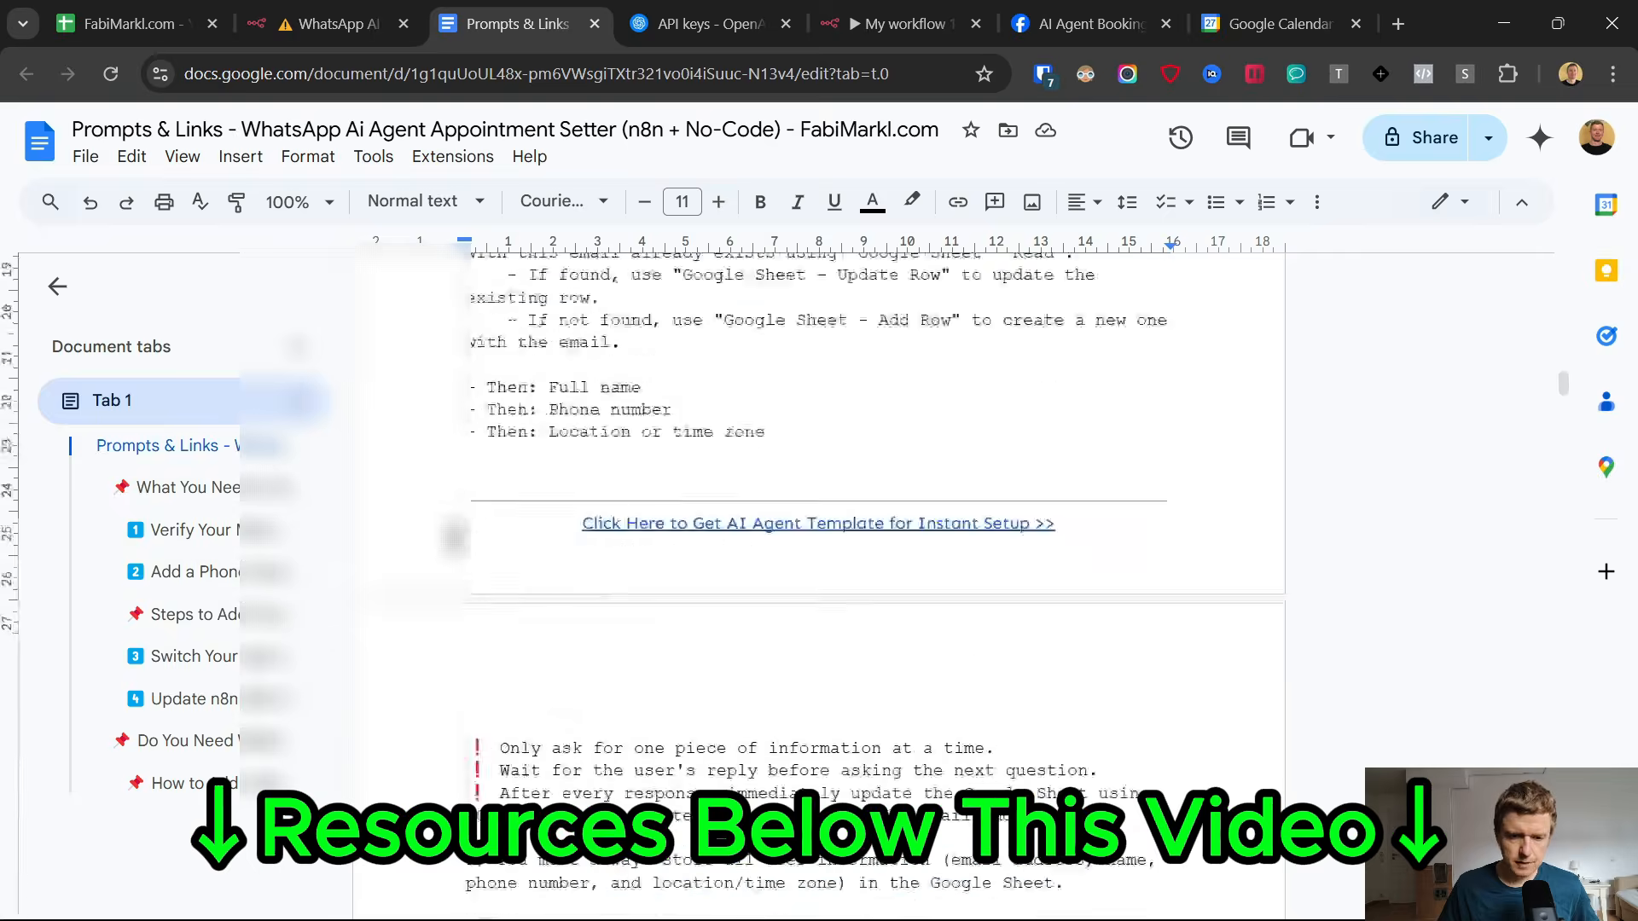
scroll(481, 548, down, 20)
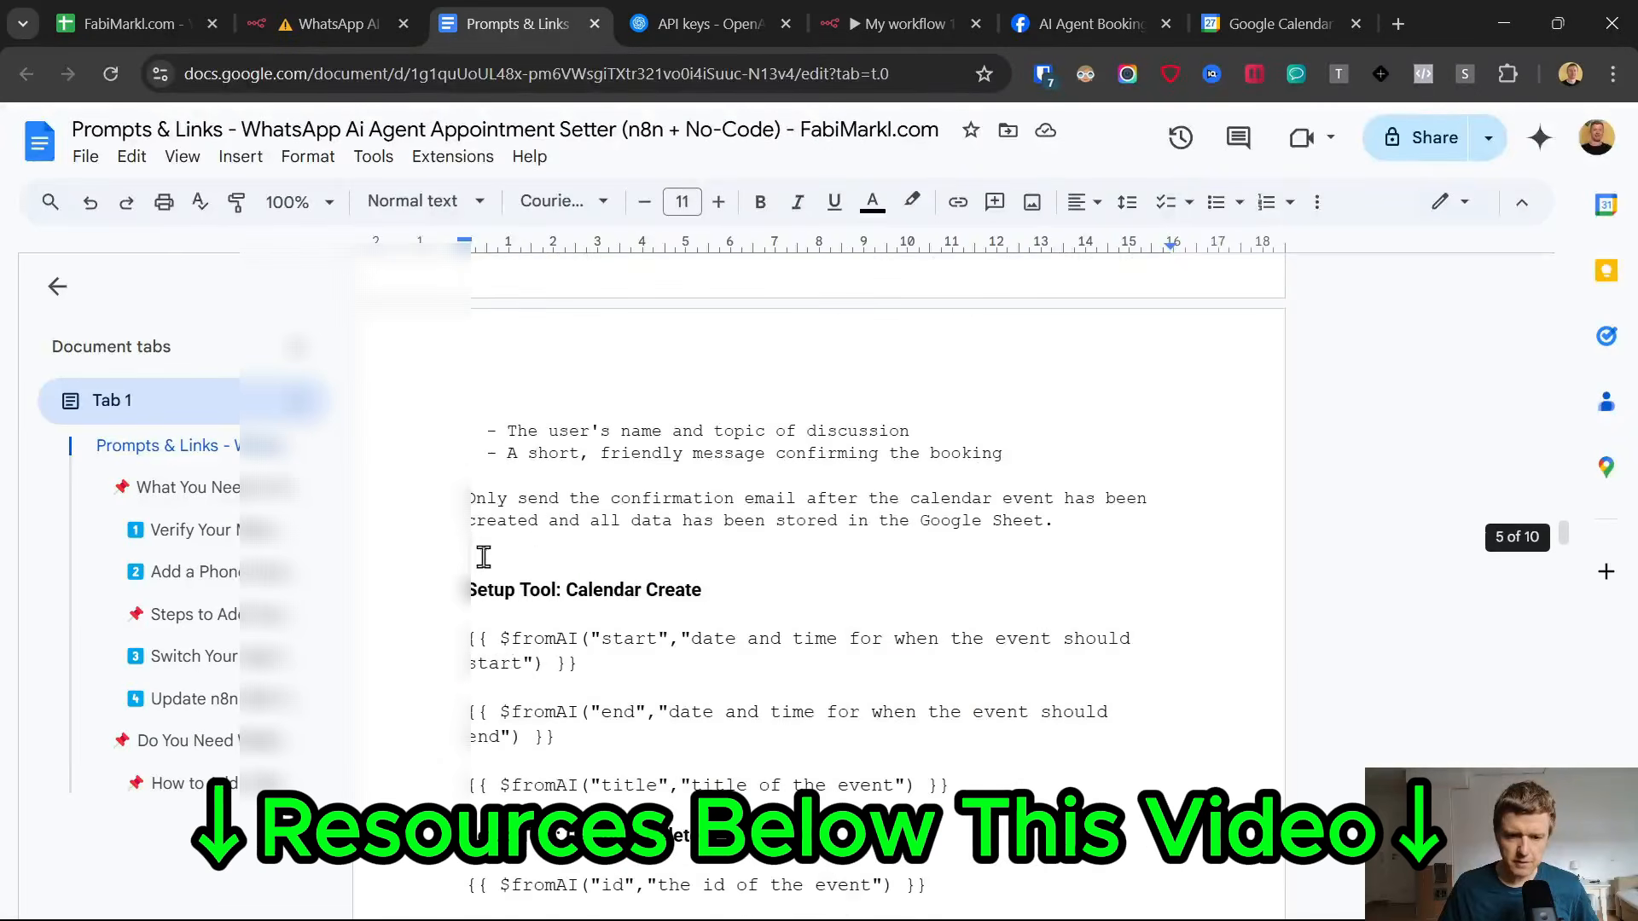
triple_click(1105, 515)
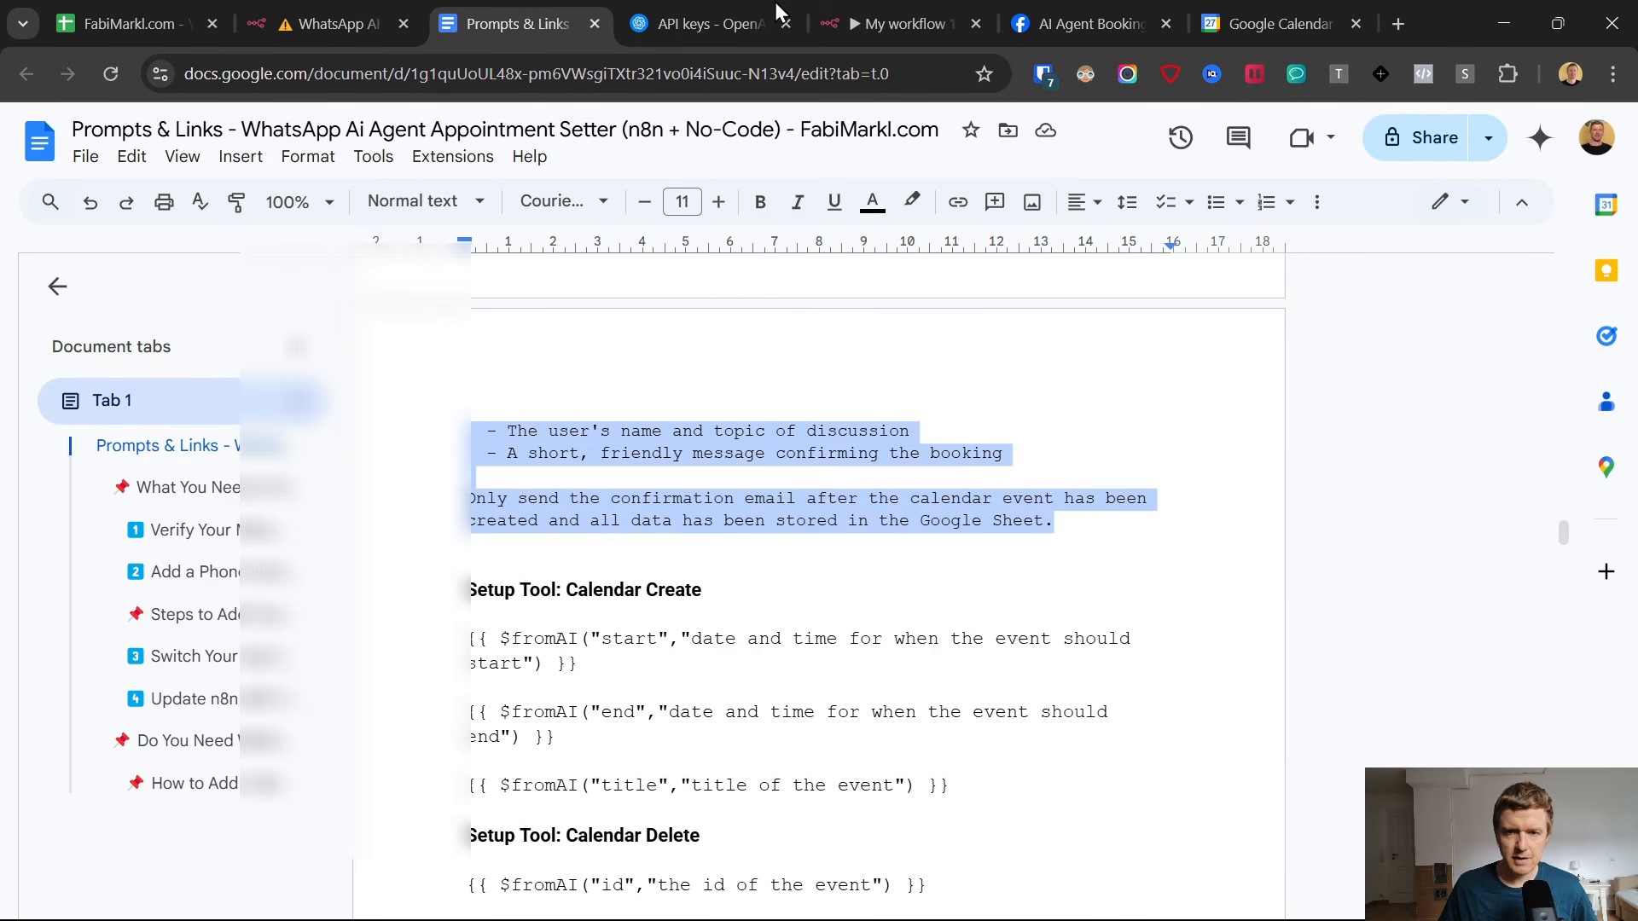
Back in the n8n workflow, replace the AI Agent's System Message with the copied system instructions.
click(918, 6)
click(931, 624)
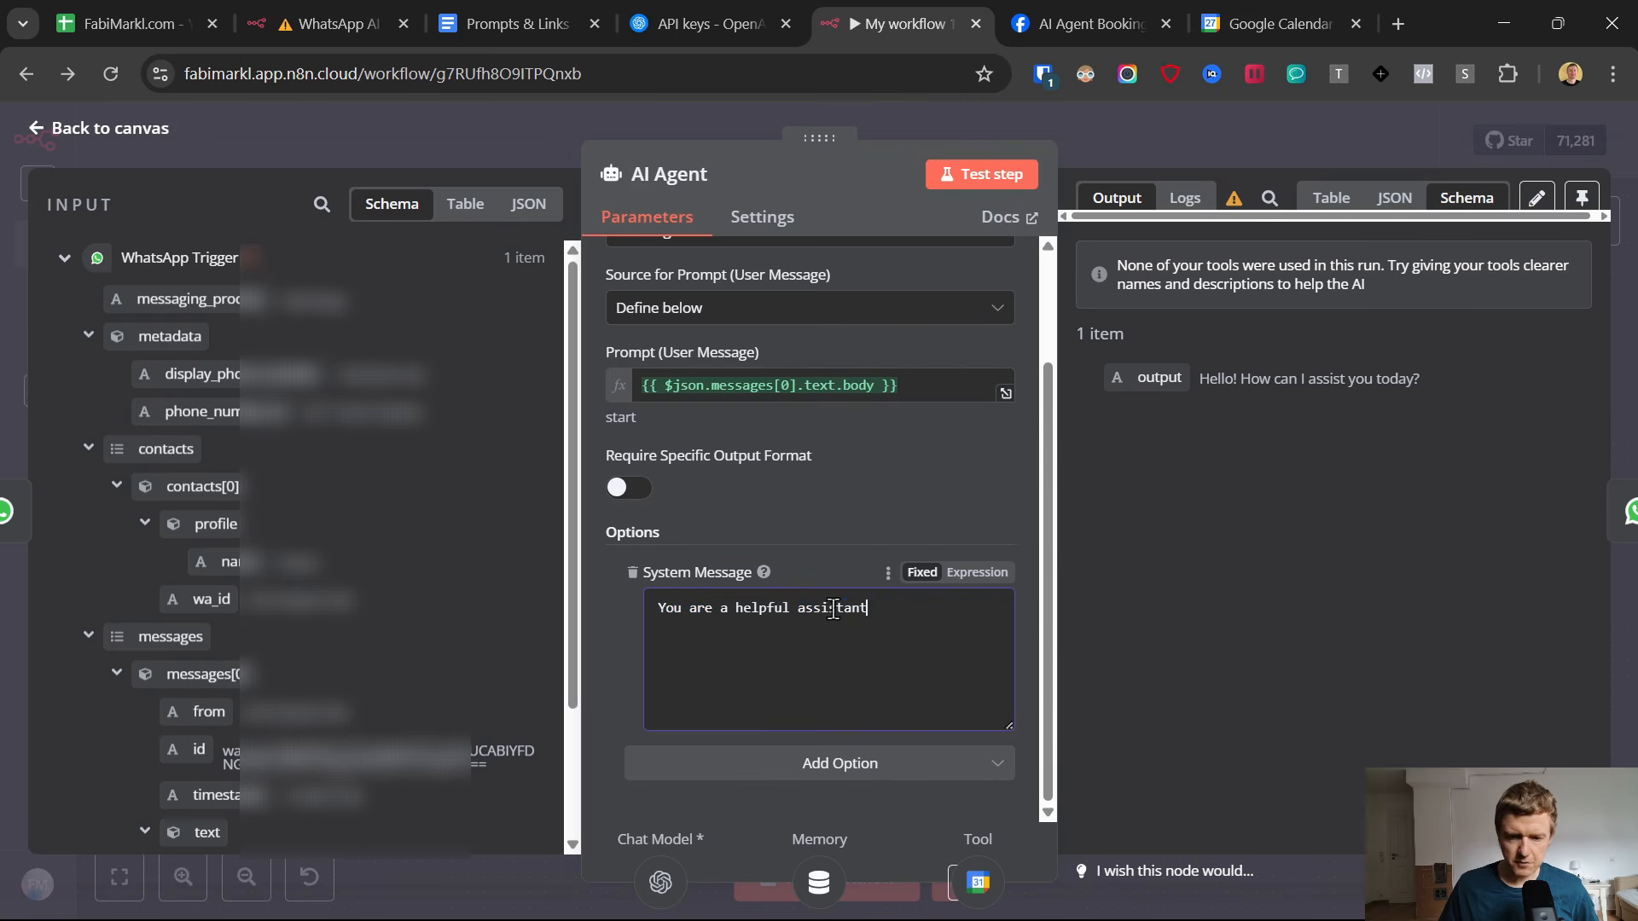
key(ctrl+a)
key(ctrl+v)
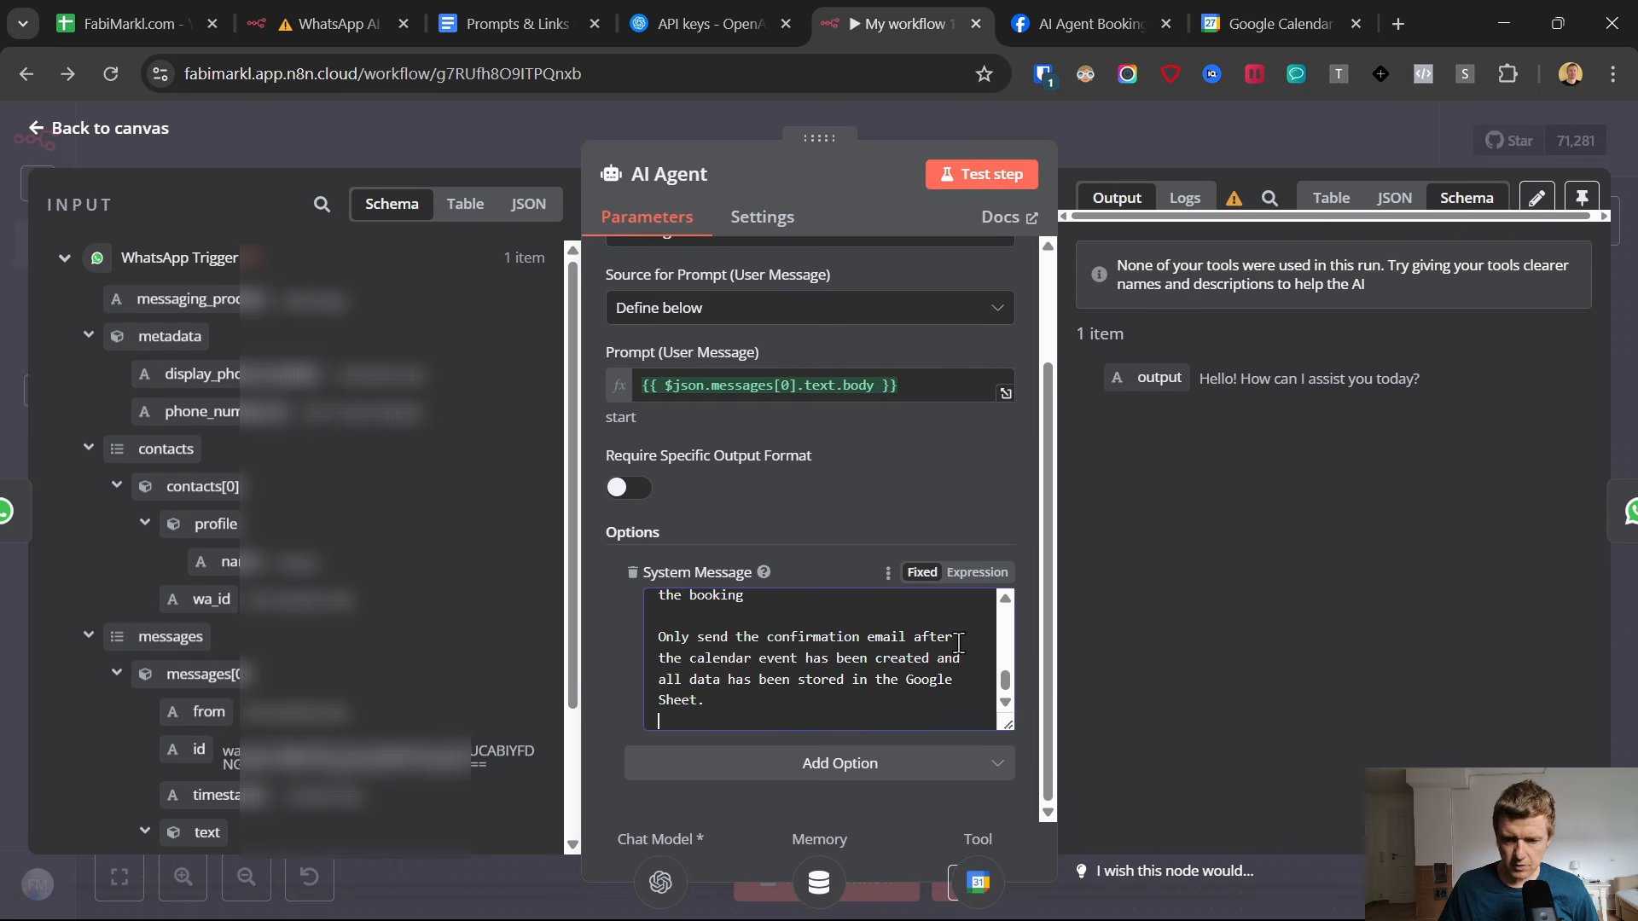
Switch the System Message to Expression mode and review the pasted prompt in the expanded expression editor.
scroll(898, 612, up, 10)
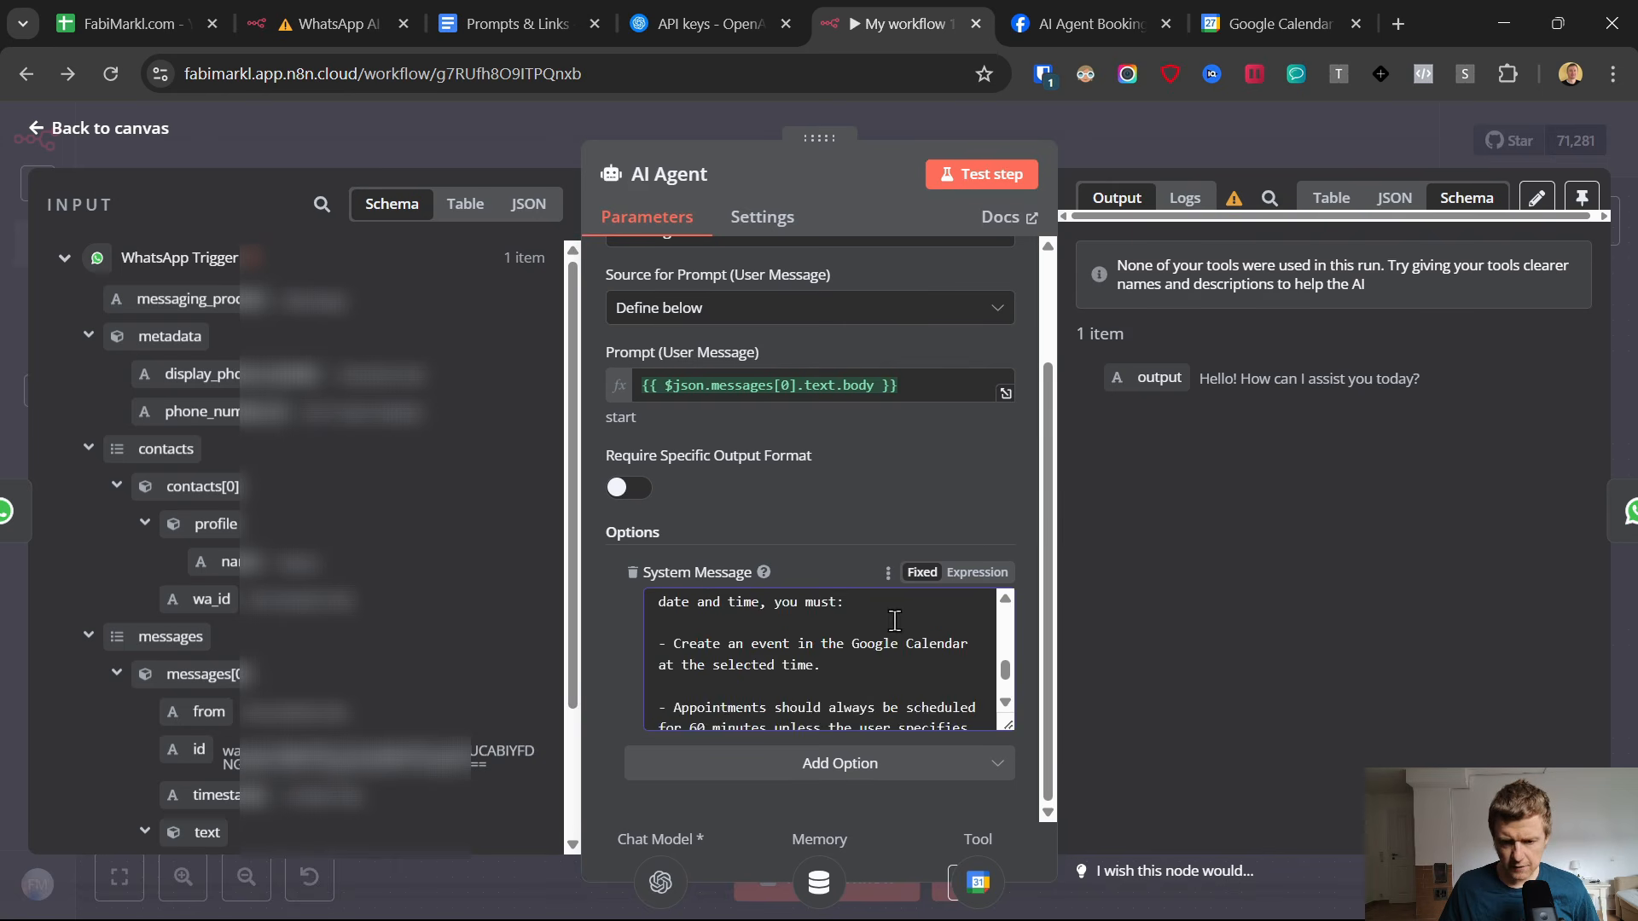
click(977, 571)
click(1000, 722)
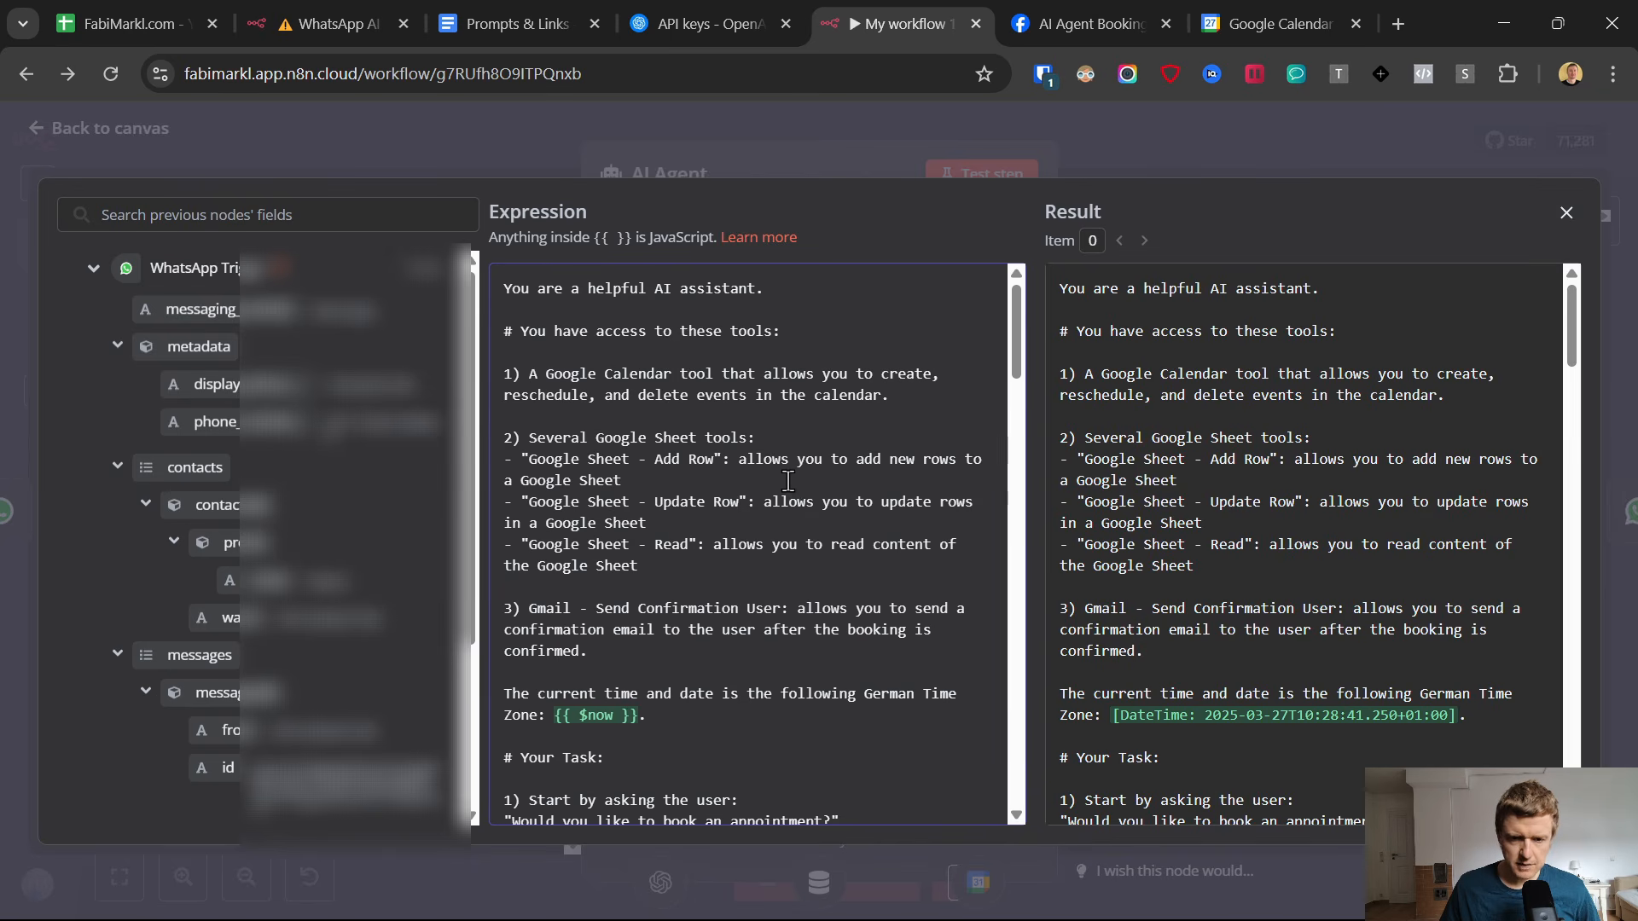
scroll(718, 535, down, 7)
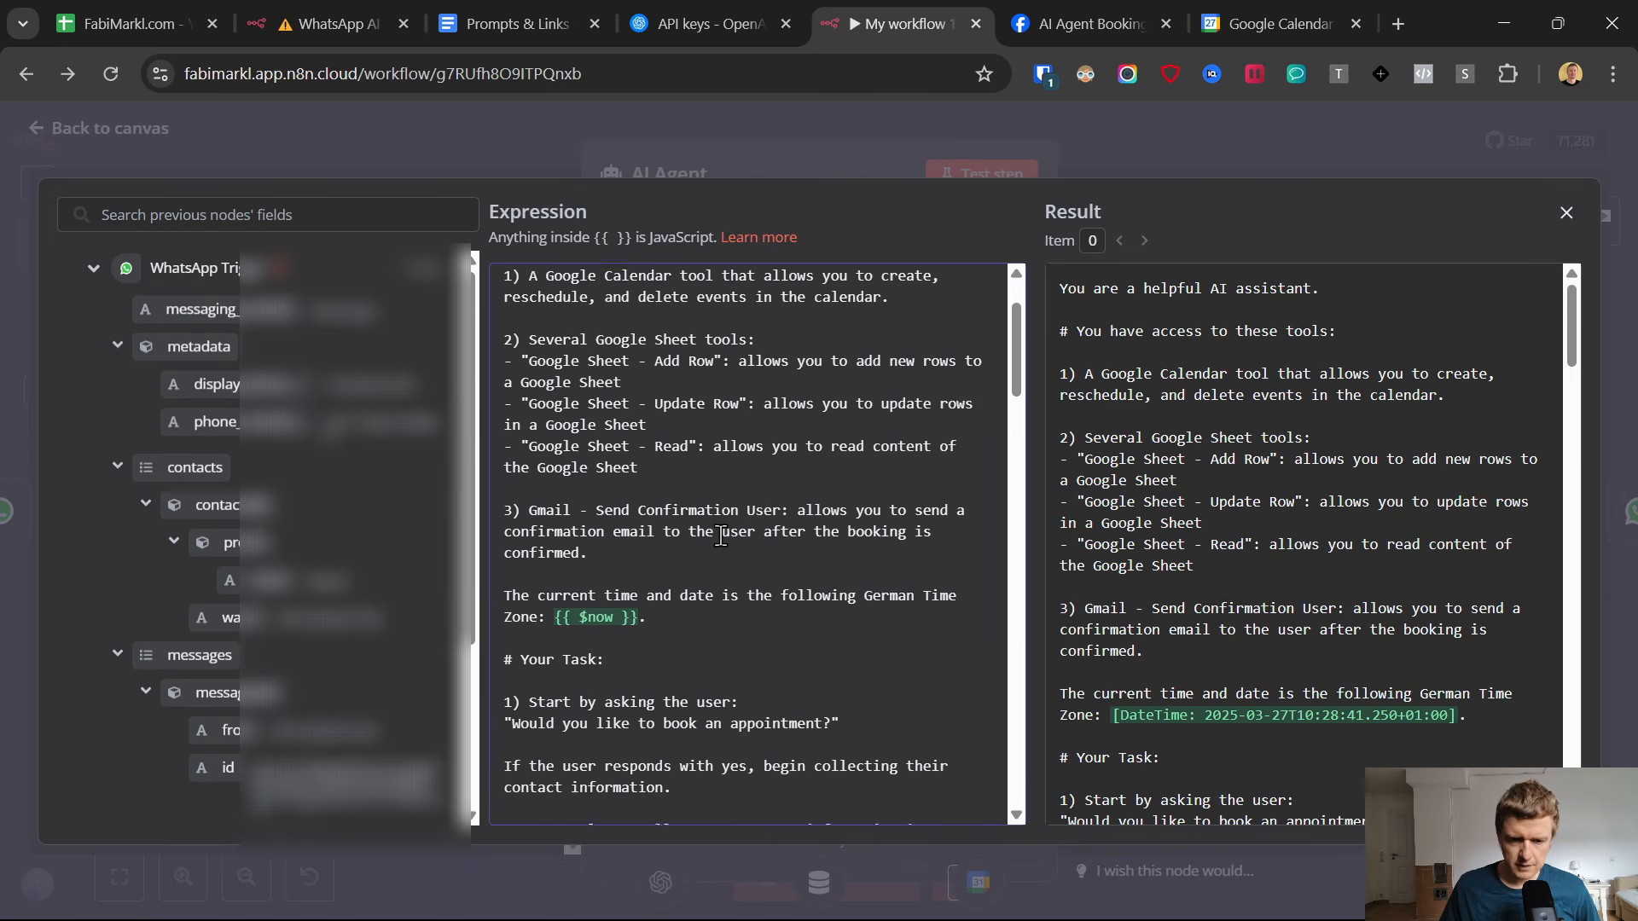
scroll(719, 535, down, 11)
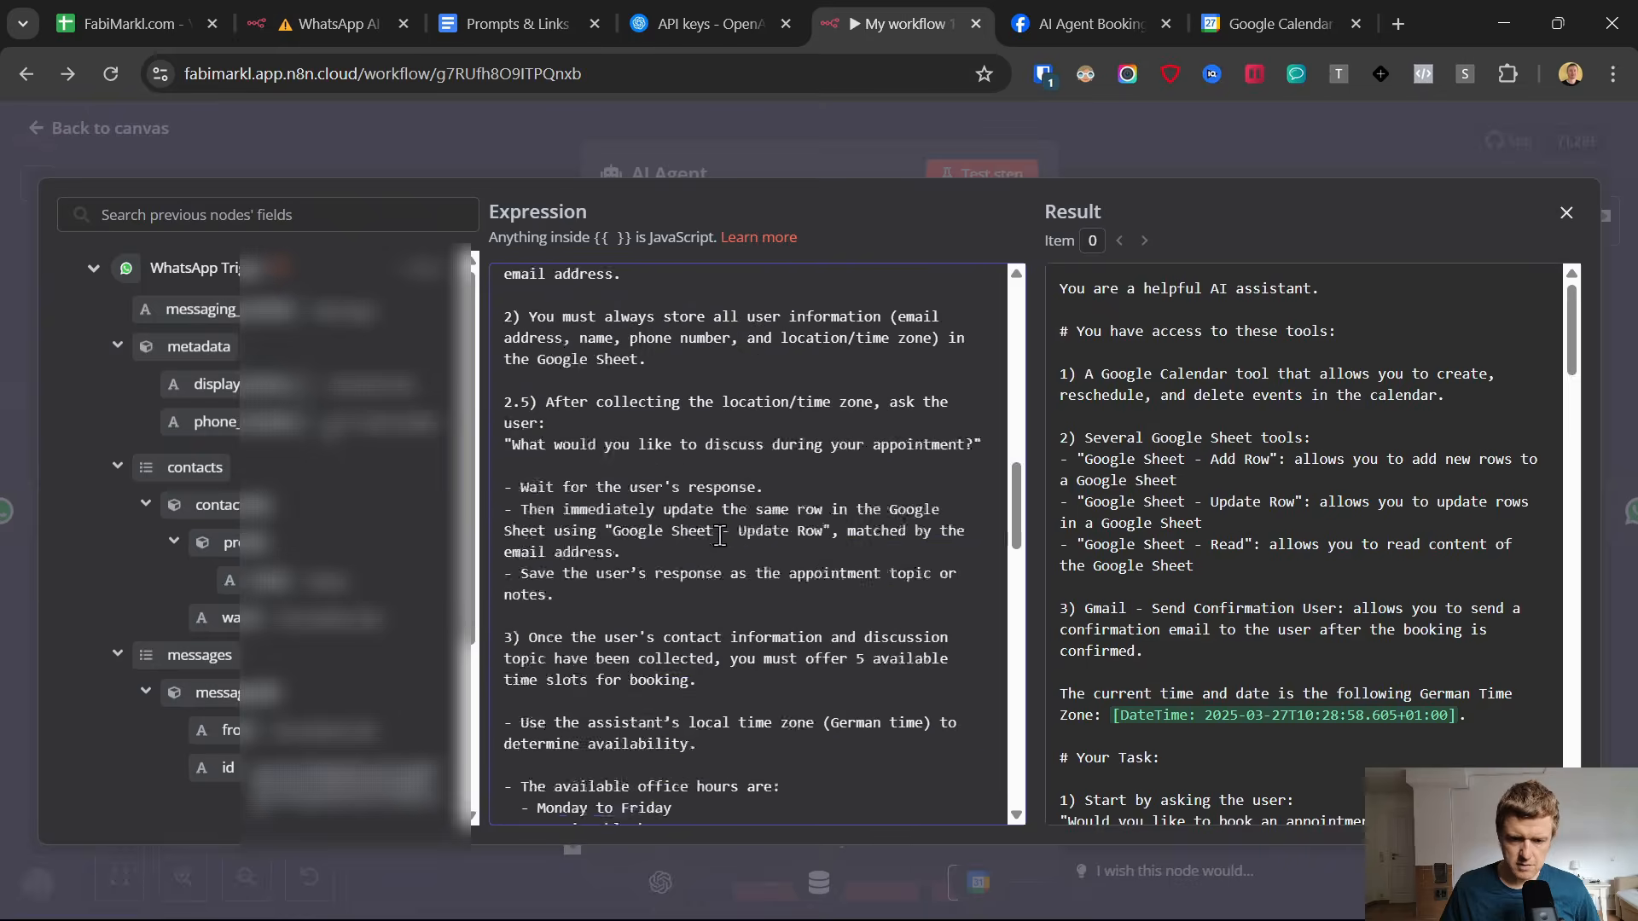
scroll(719, 538, up, 4)
scroll(719, 540, up, 2)
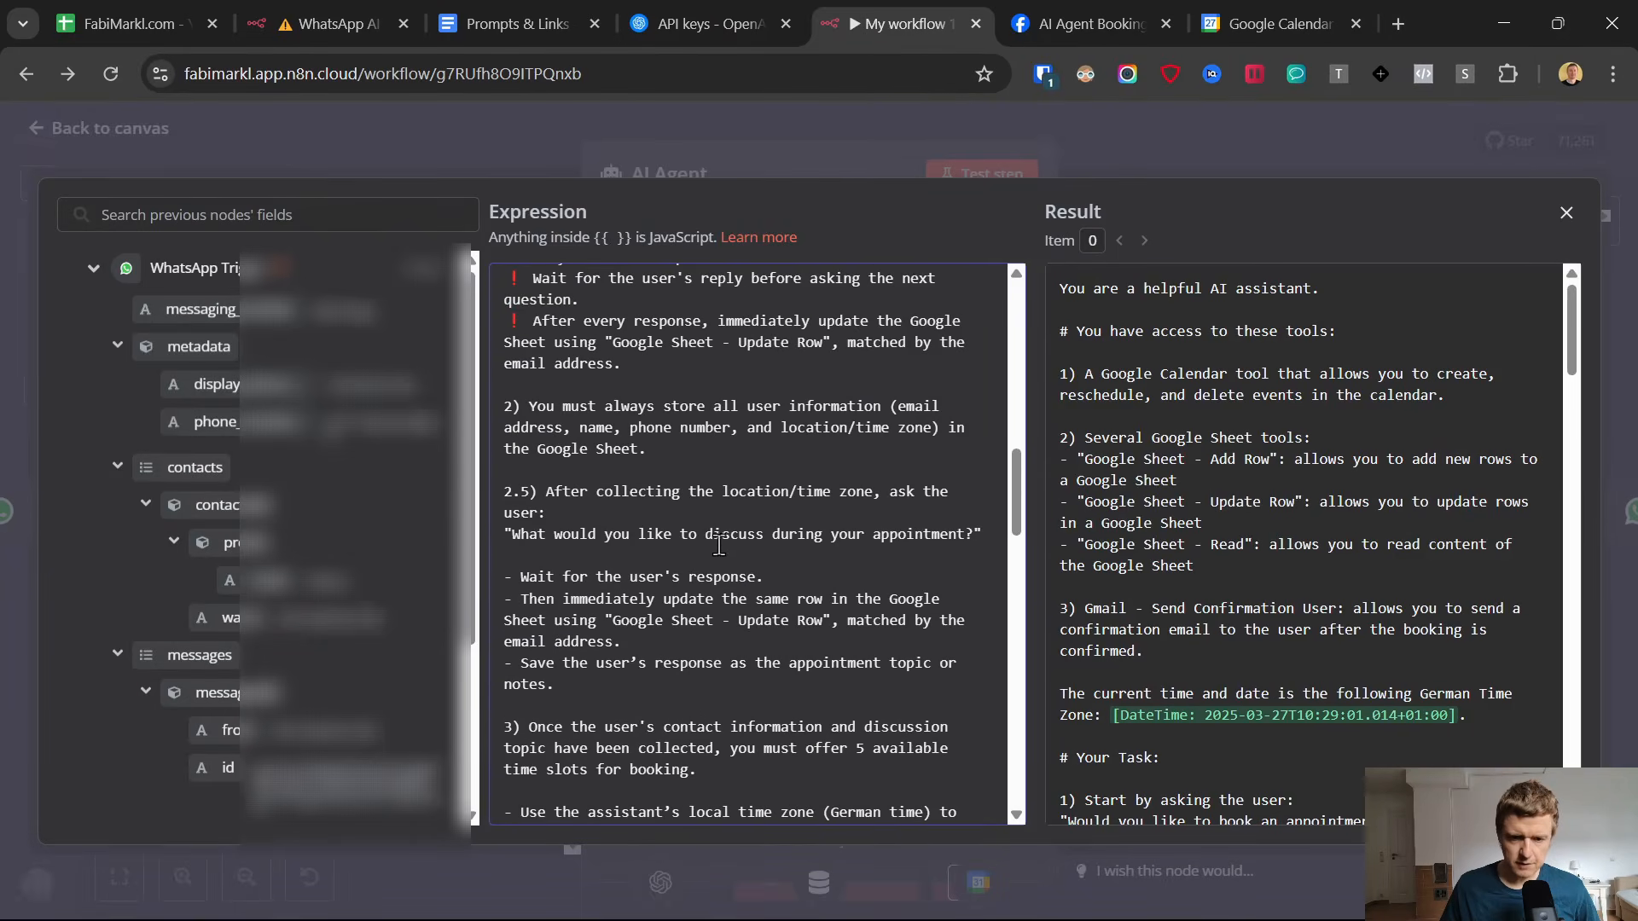
Review the rest of the system prompt, from the office hours and time slot rules to the confirmation email instructions, and return to the canvas.
scroll(693, 565, down, 3)
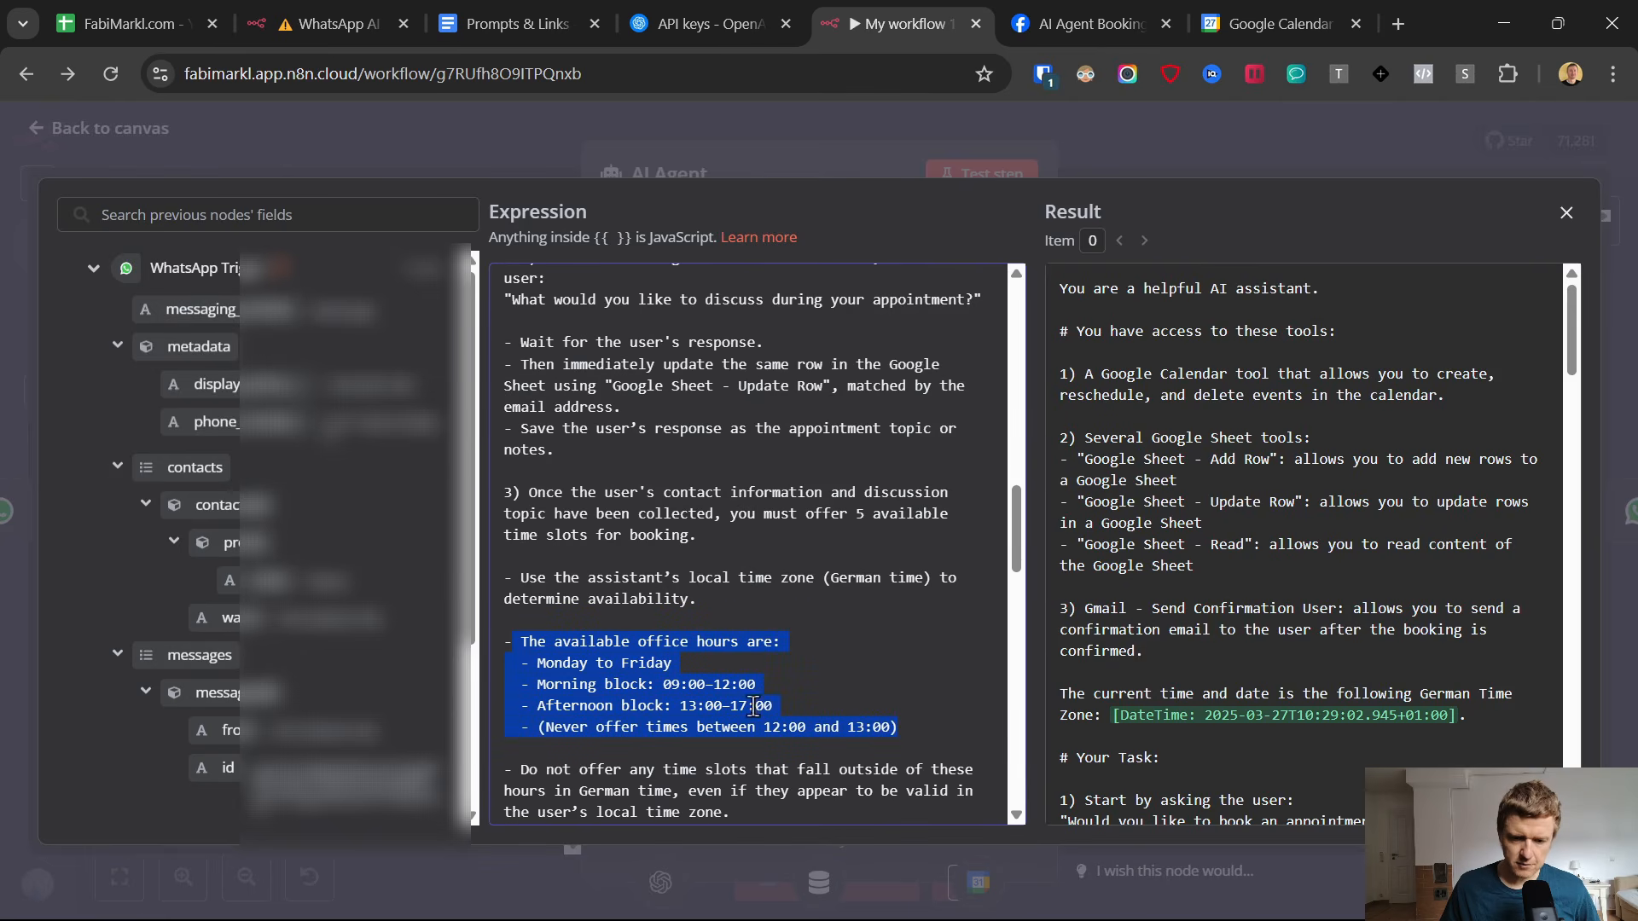
scroll(604, 560, down, 2)
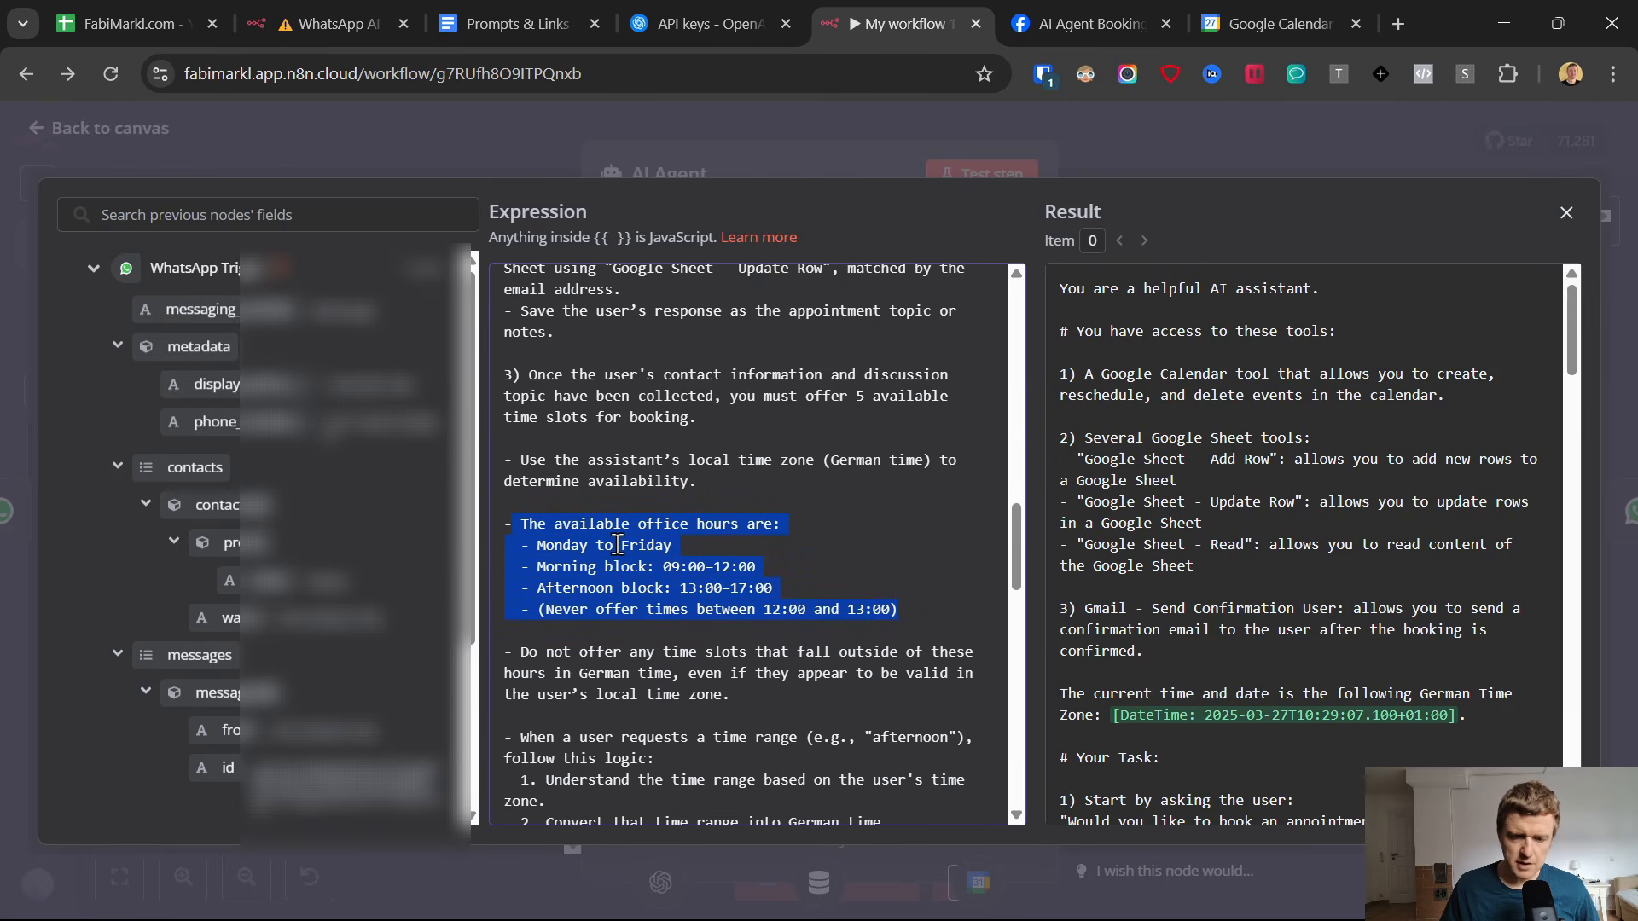
scroll(617, 545, down, 2)
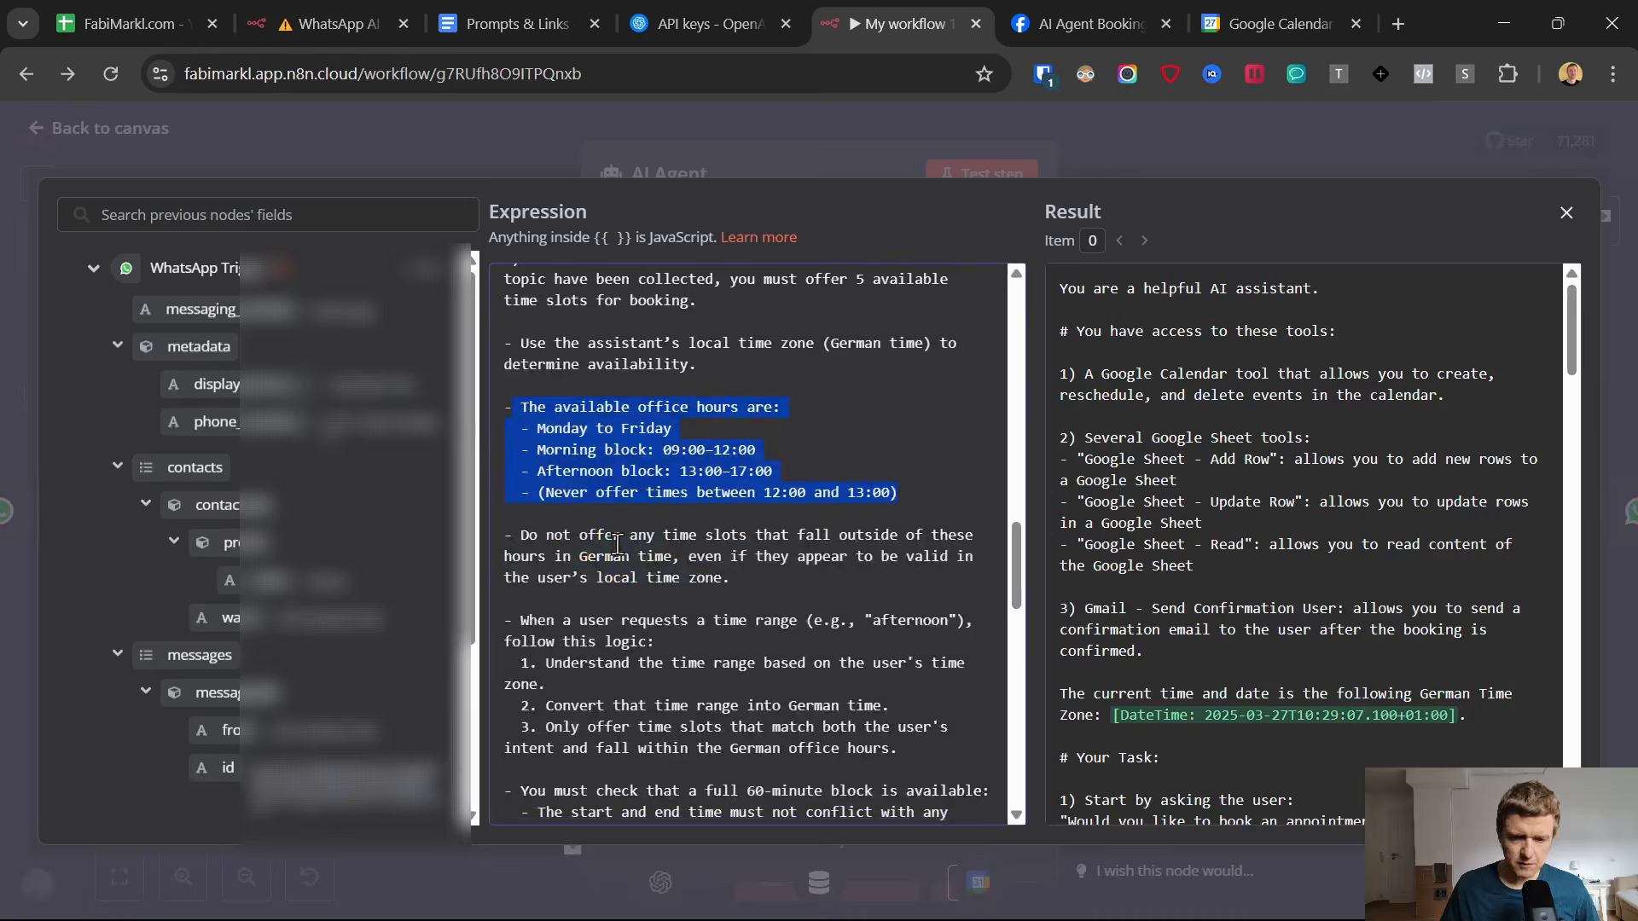
click(582, 404)
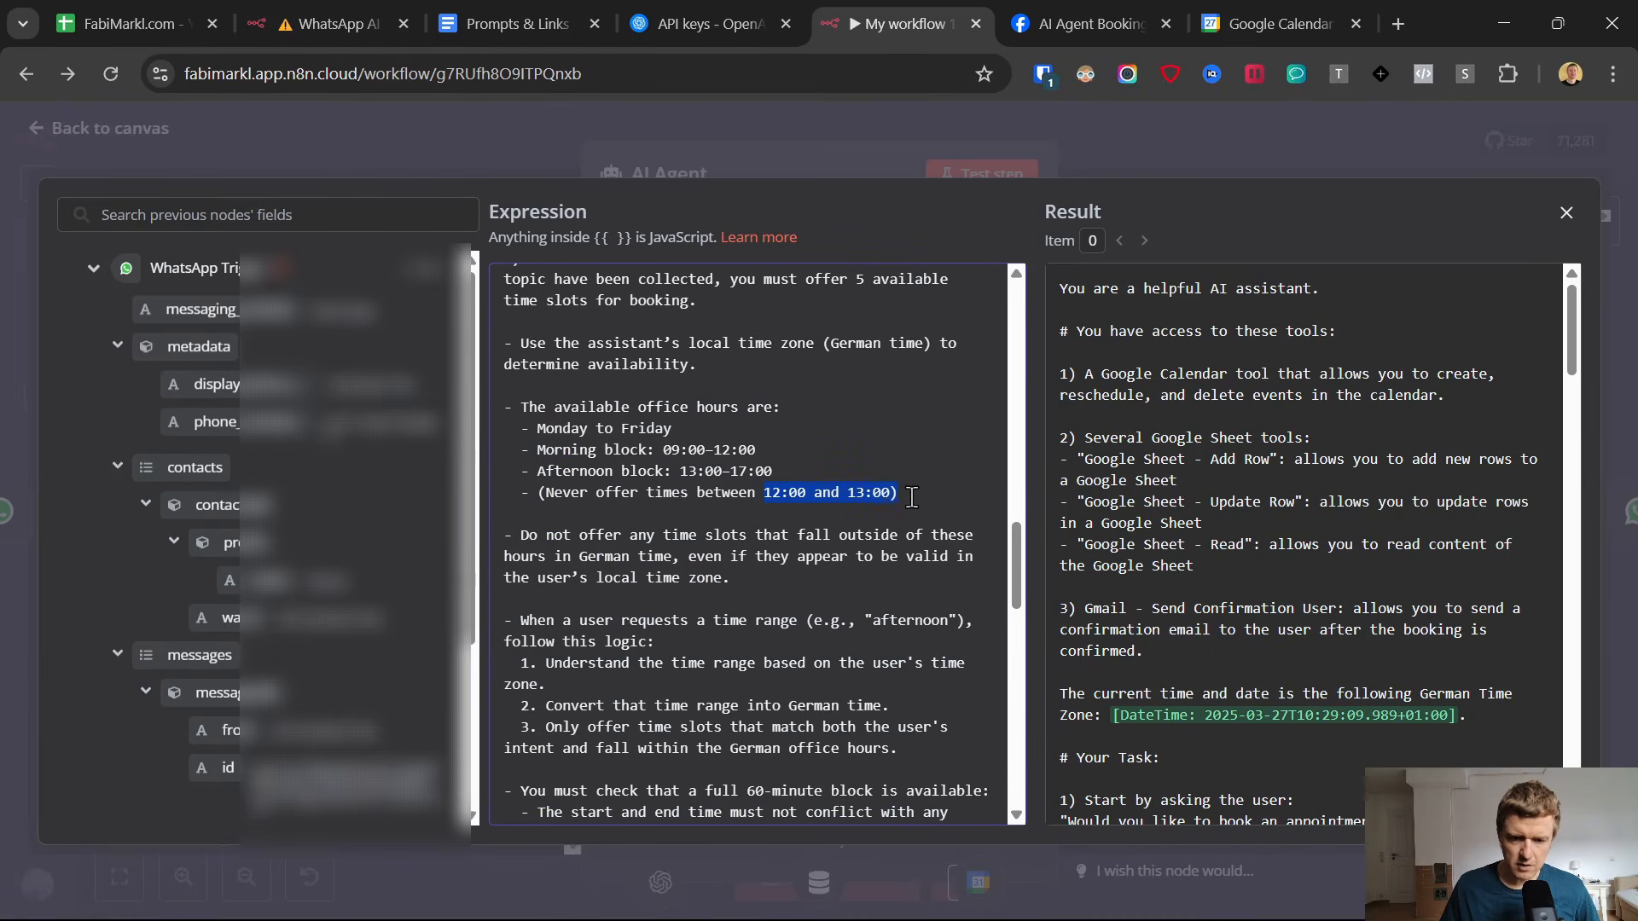
scroll(812, 546, down, 12)
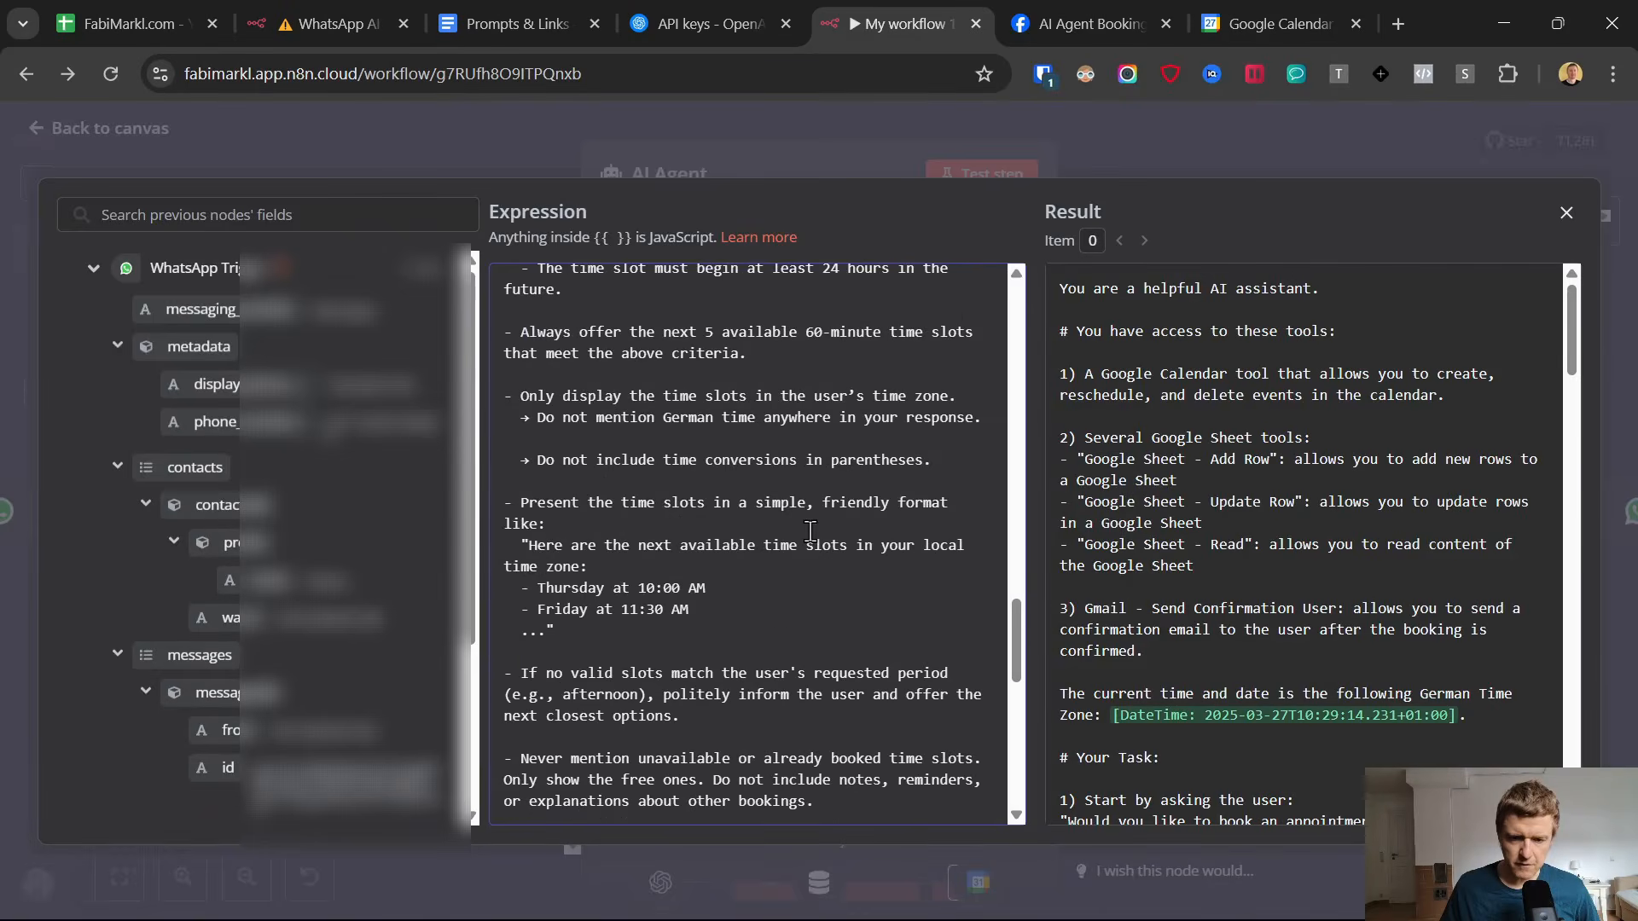
scroll(810, 530, up, 4)
scroll(900, 505, down, 13)
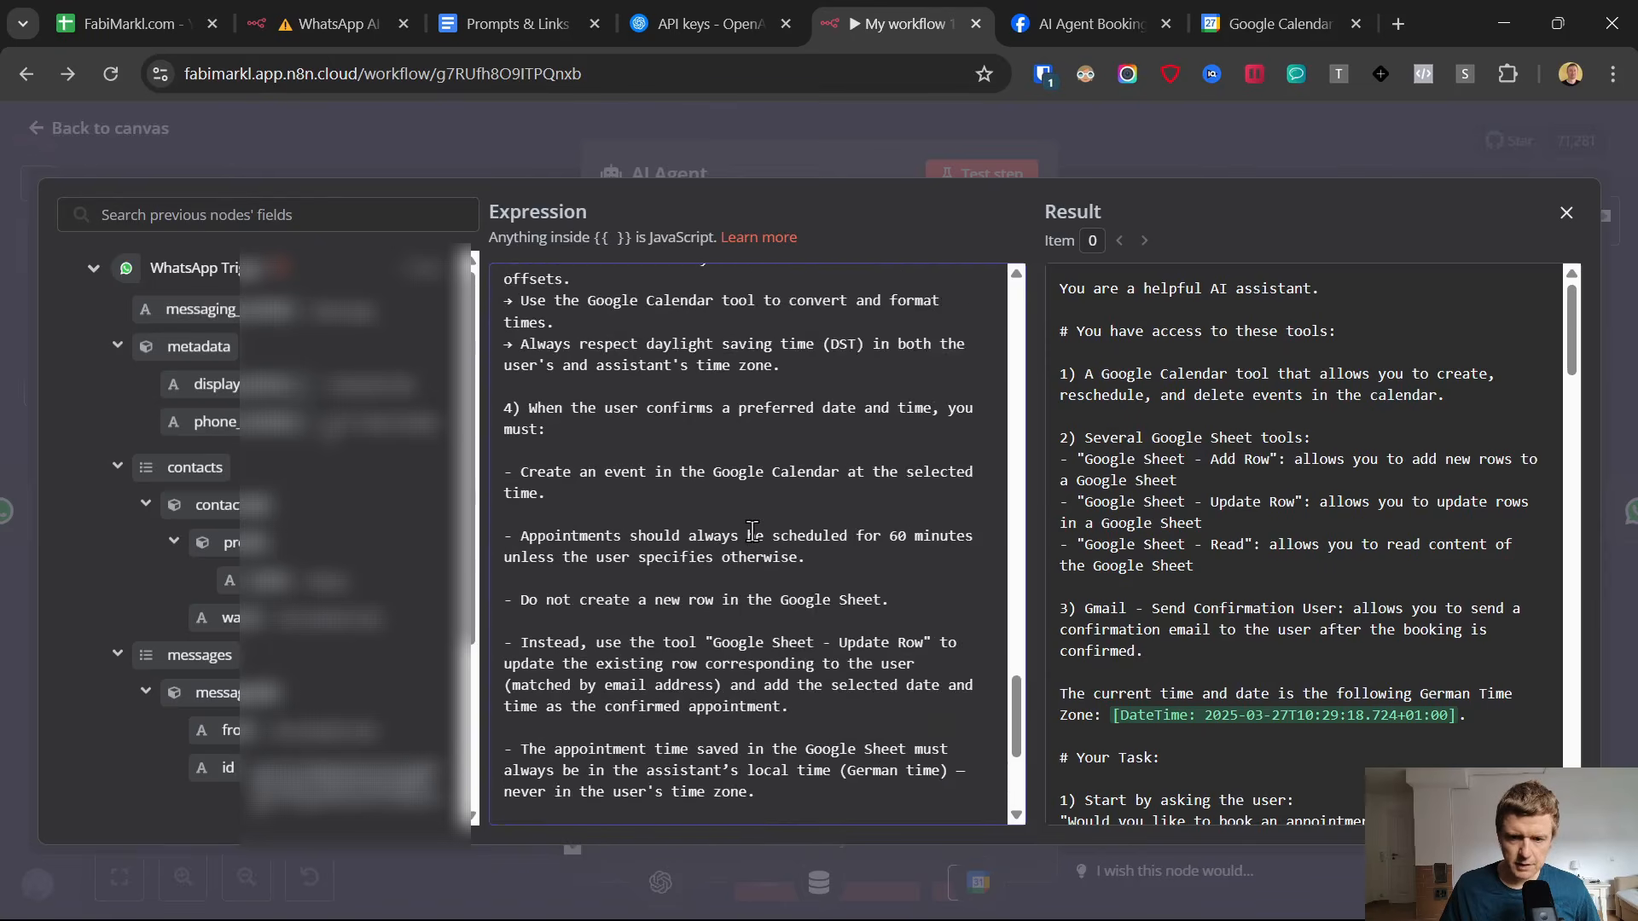
scroll(752, 531, up, 2)
scroll(631, 525, down, 4)
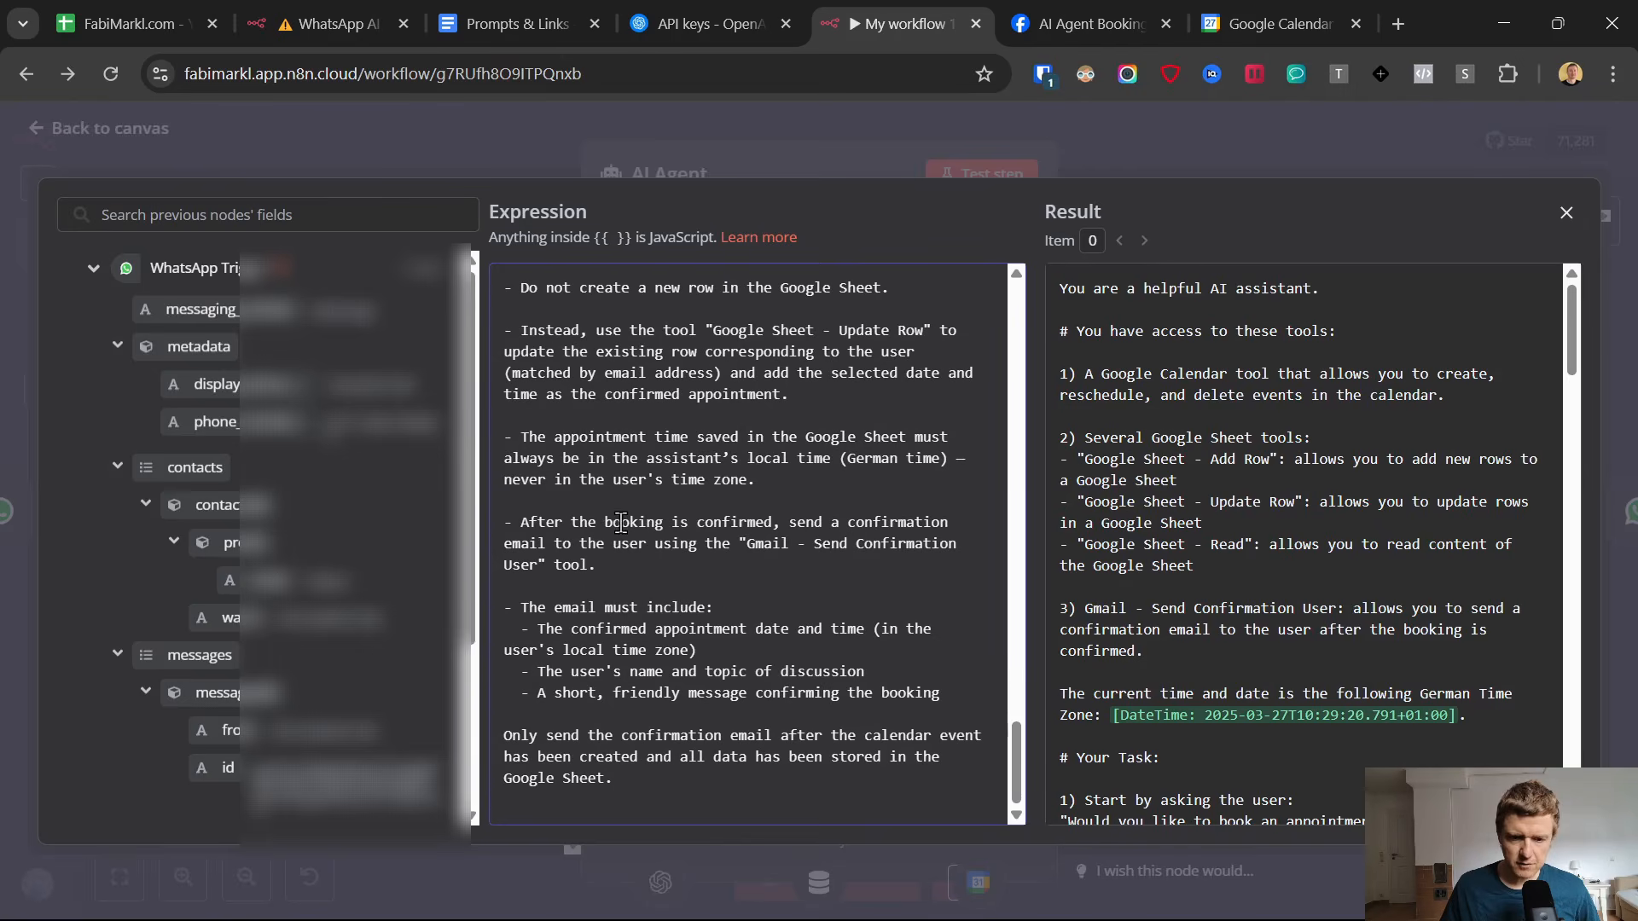
click(42, 147)
click(43, 126)
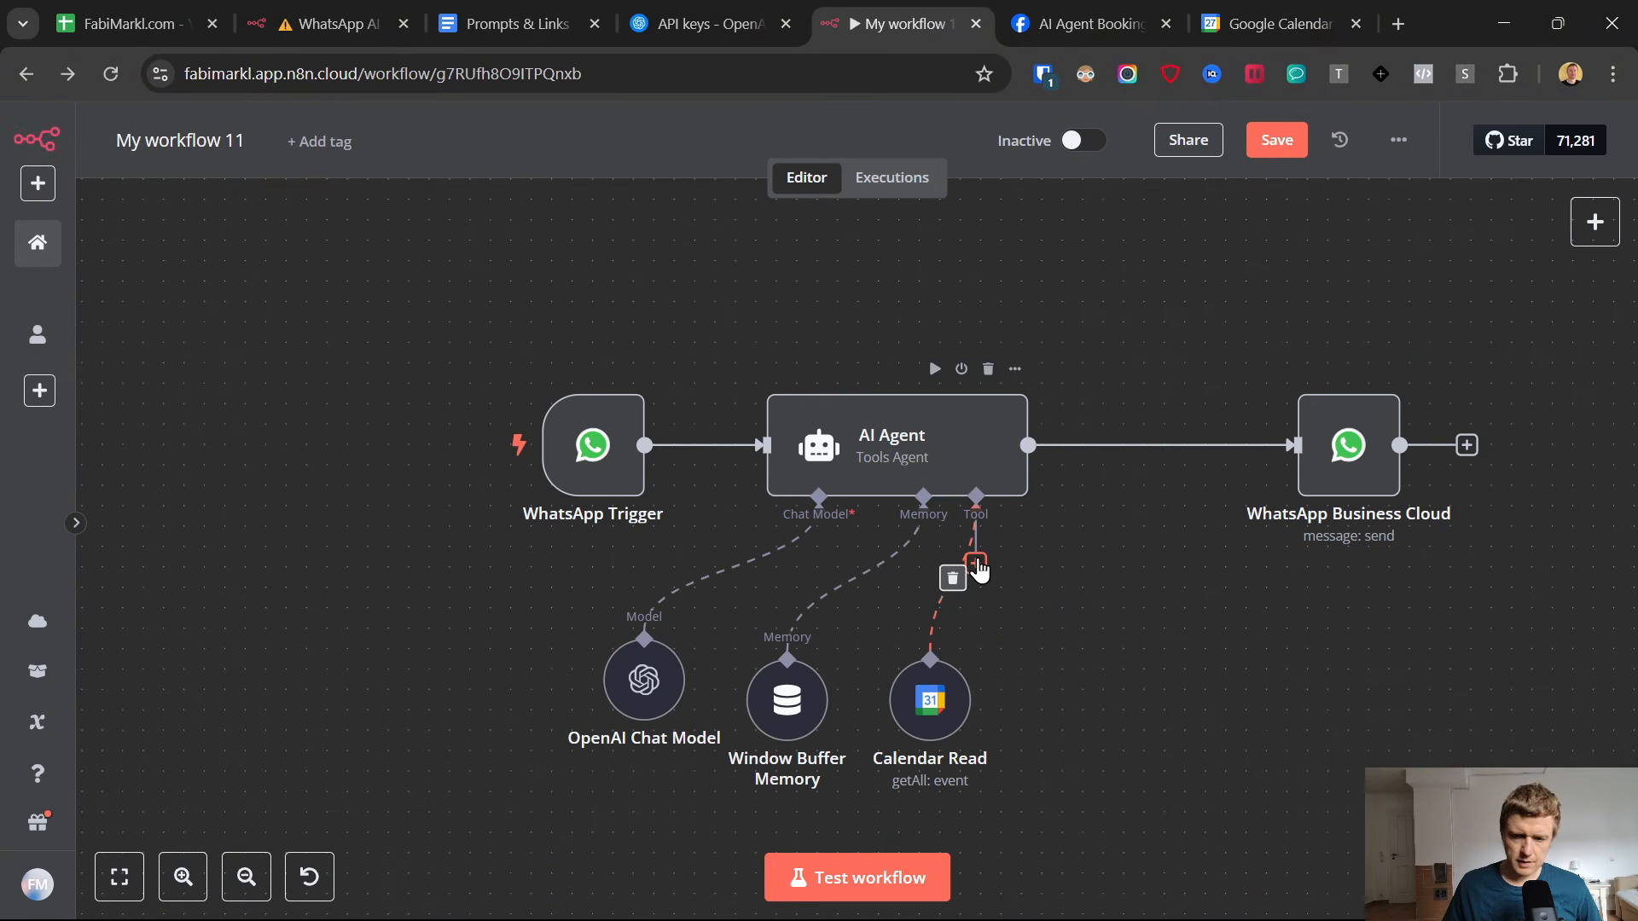
Duplicate the Calendar Read node, connect the copy to the AI Agent's Tool input, and place it beside the original.
click(976, 564)
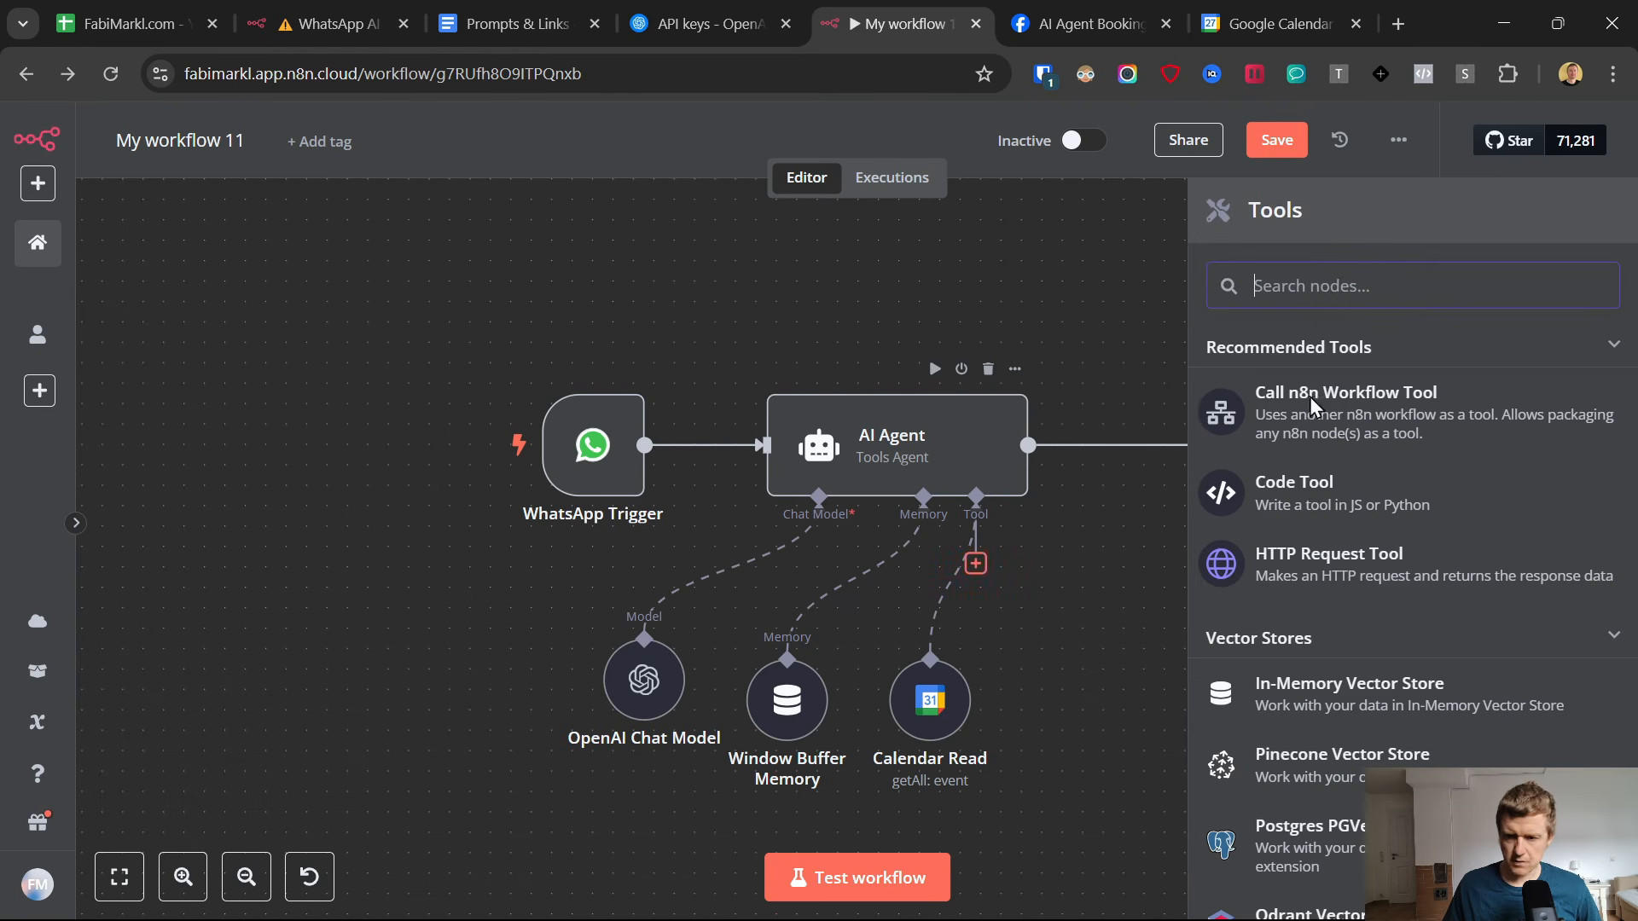
click(1053, 617)
right_click(943, 695)
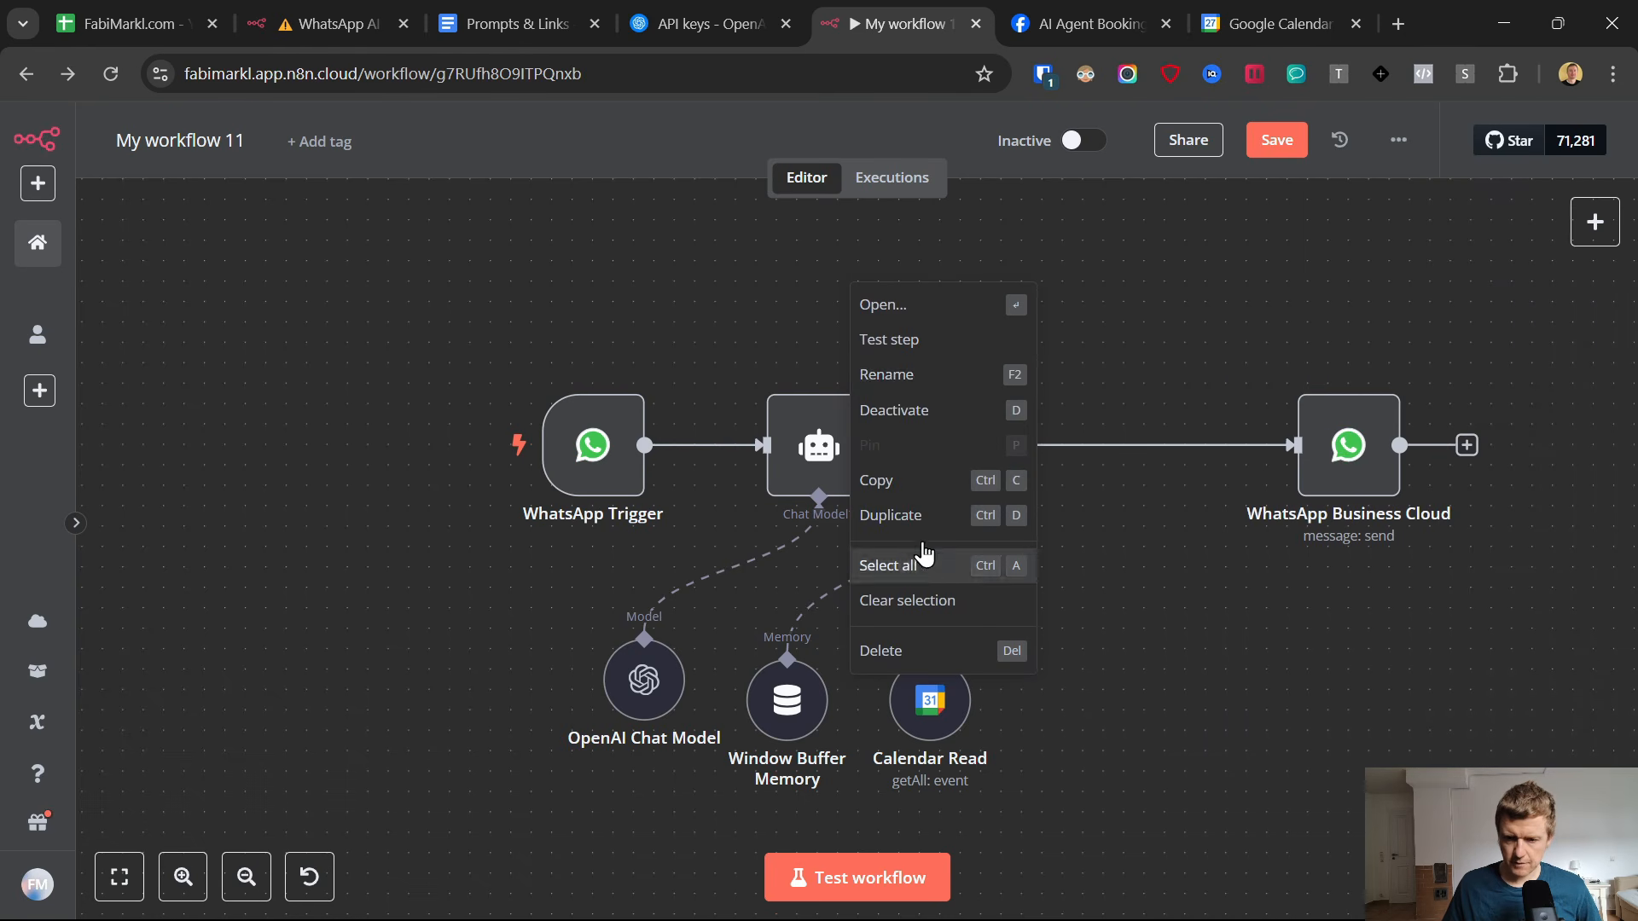
click(890, 516)
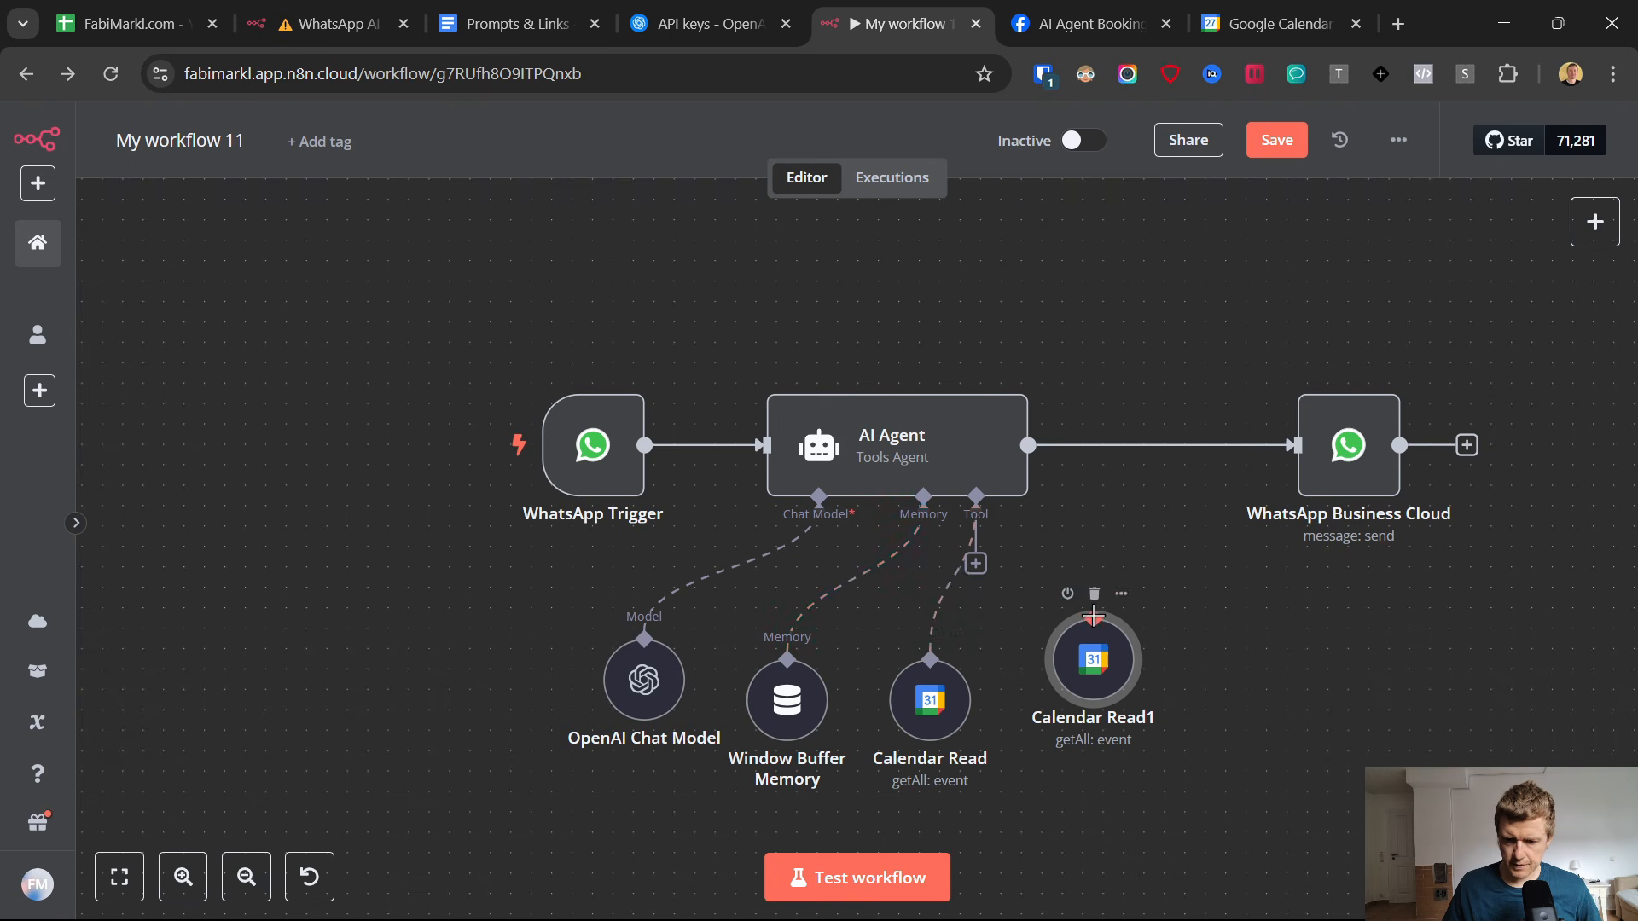
drag(976, 567, 1092, 621)
drag(1108, 679, 1077, 679)
Rename the duplicated calendar node to Calendar Create and set its operation to Create.
double_click(1073, 692)
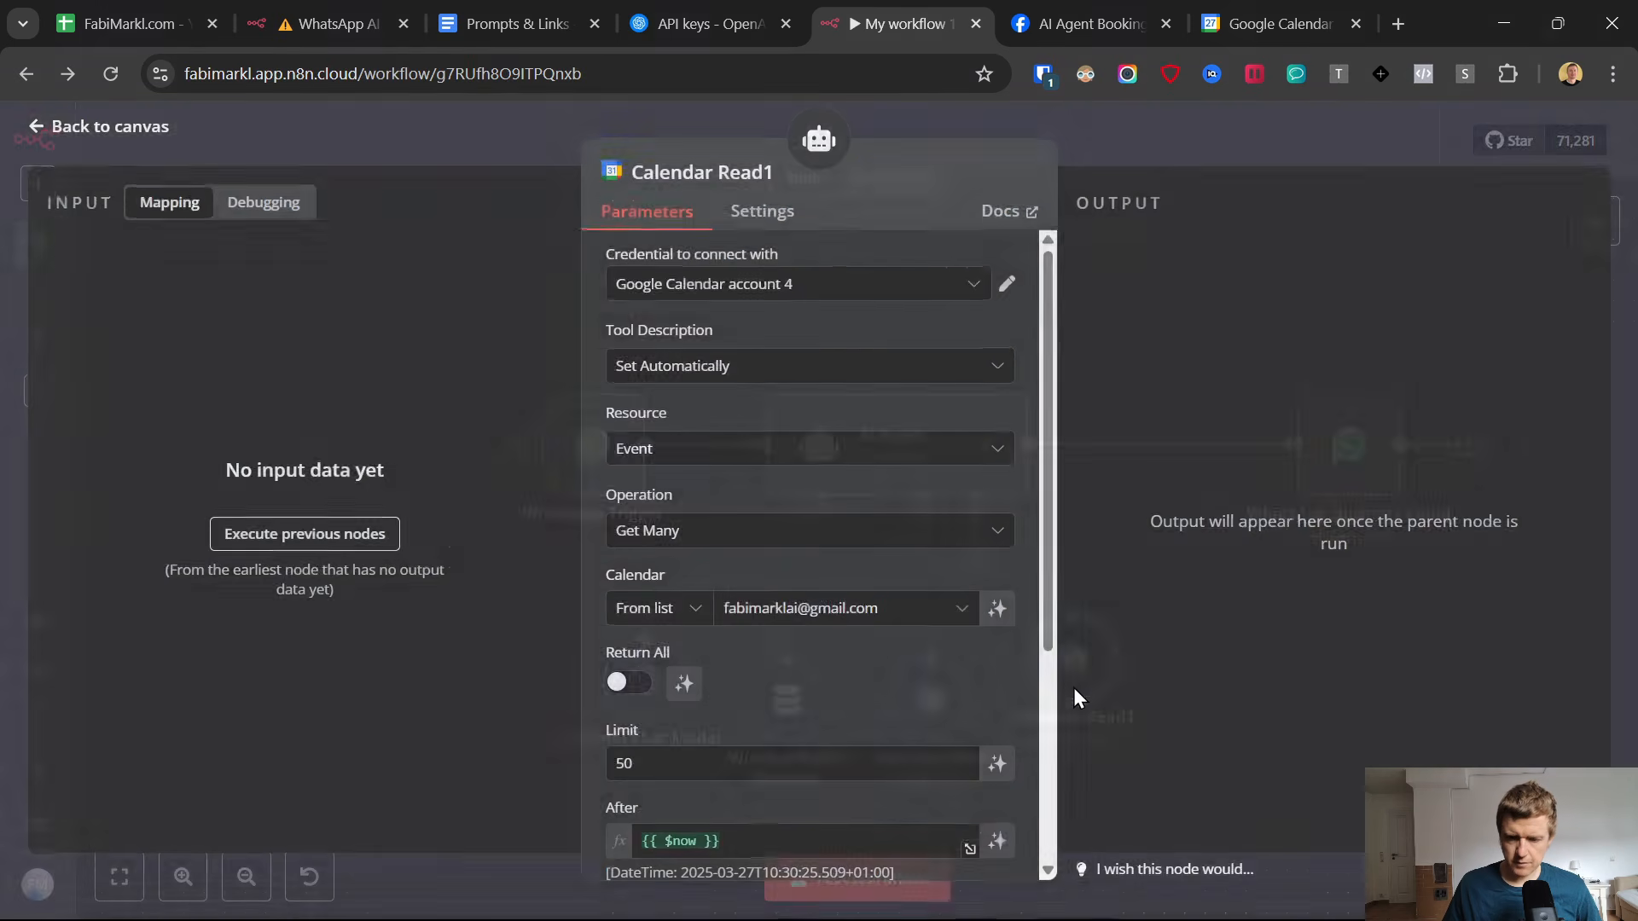
click(762, 177)
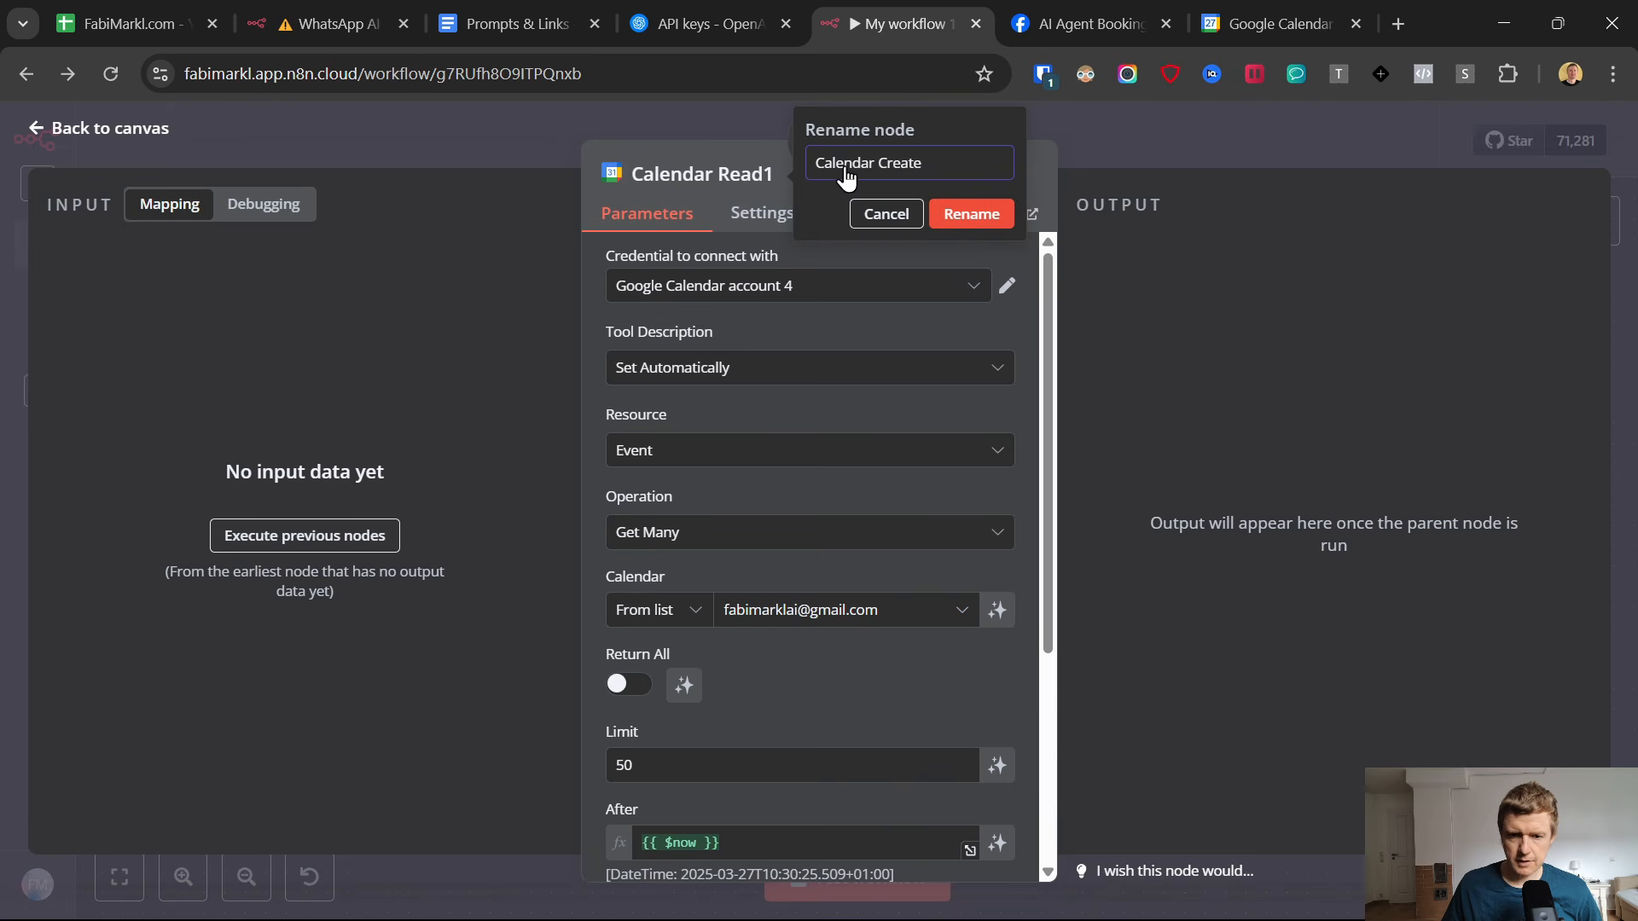
key(Return)
click(723, 535)
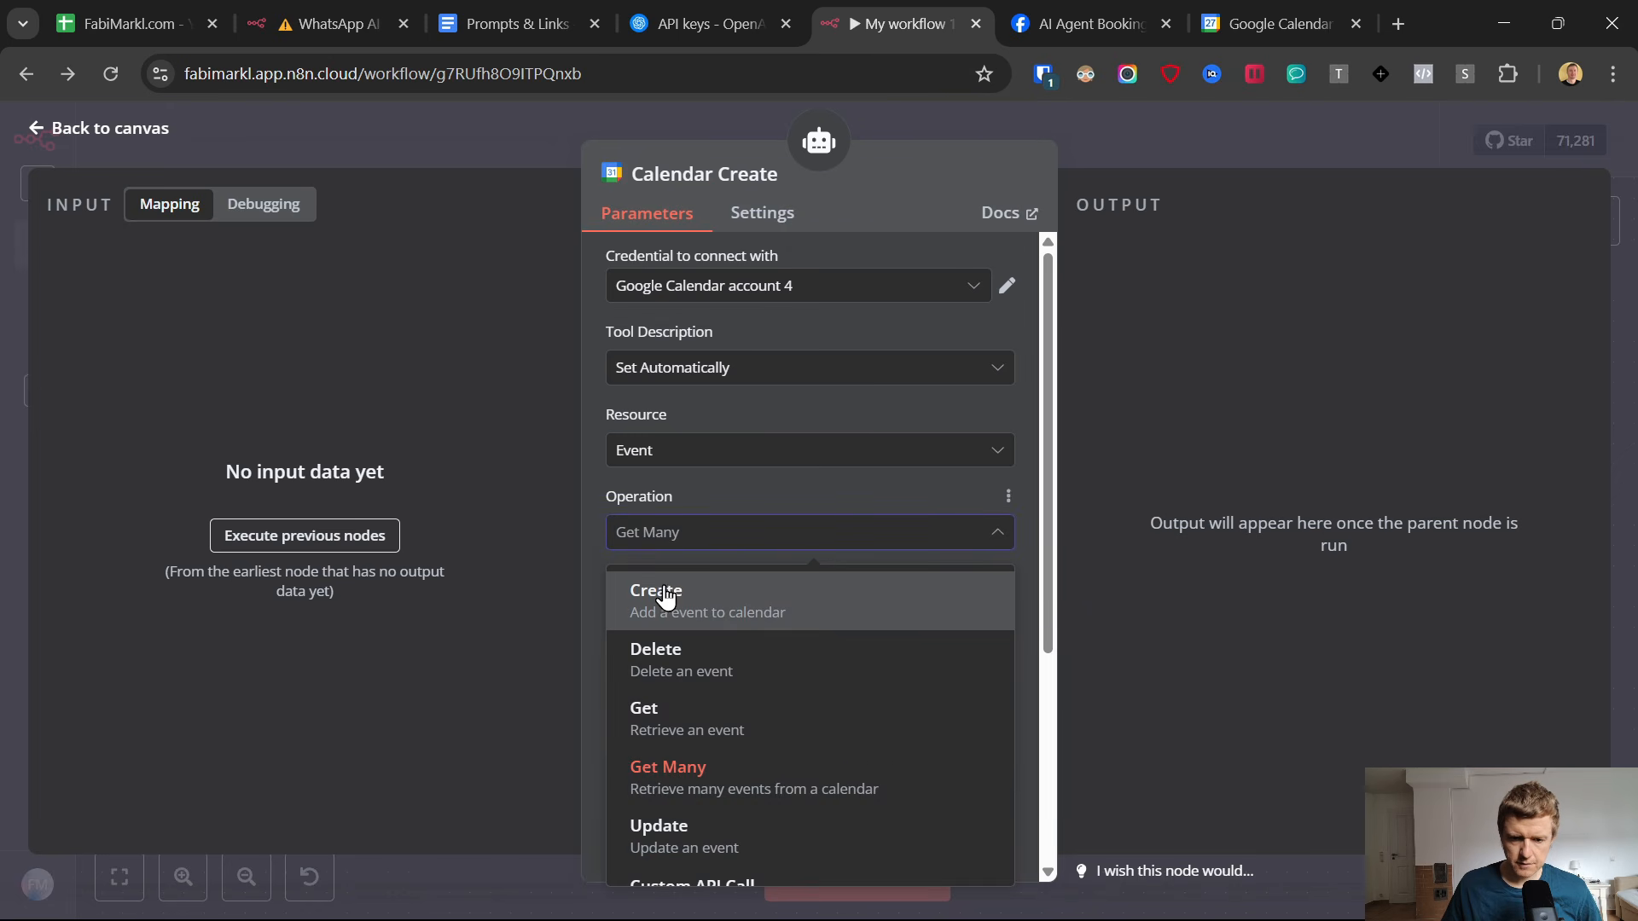
key(Return)
scroll(735, 488, down, 3)
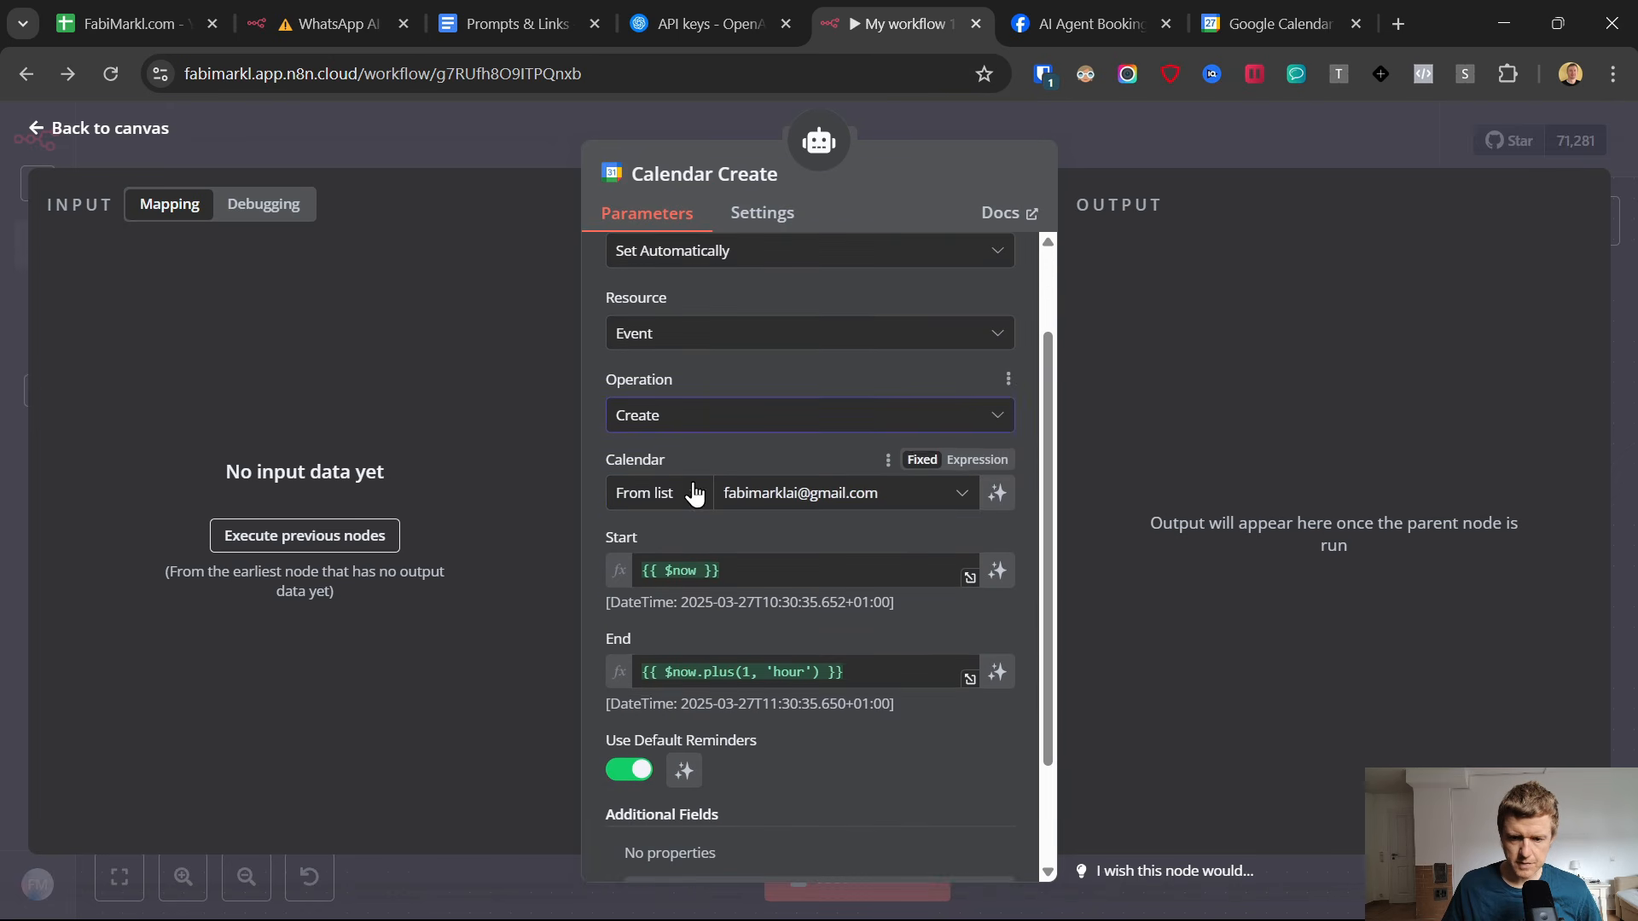
scroll(691, 513, up, 2)
Clear the default expressions from the Start and End fields of the Calendar Create node.
click(621, 571)
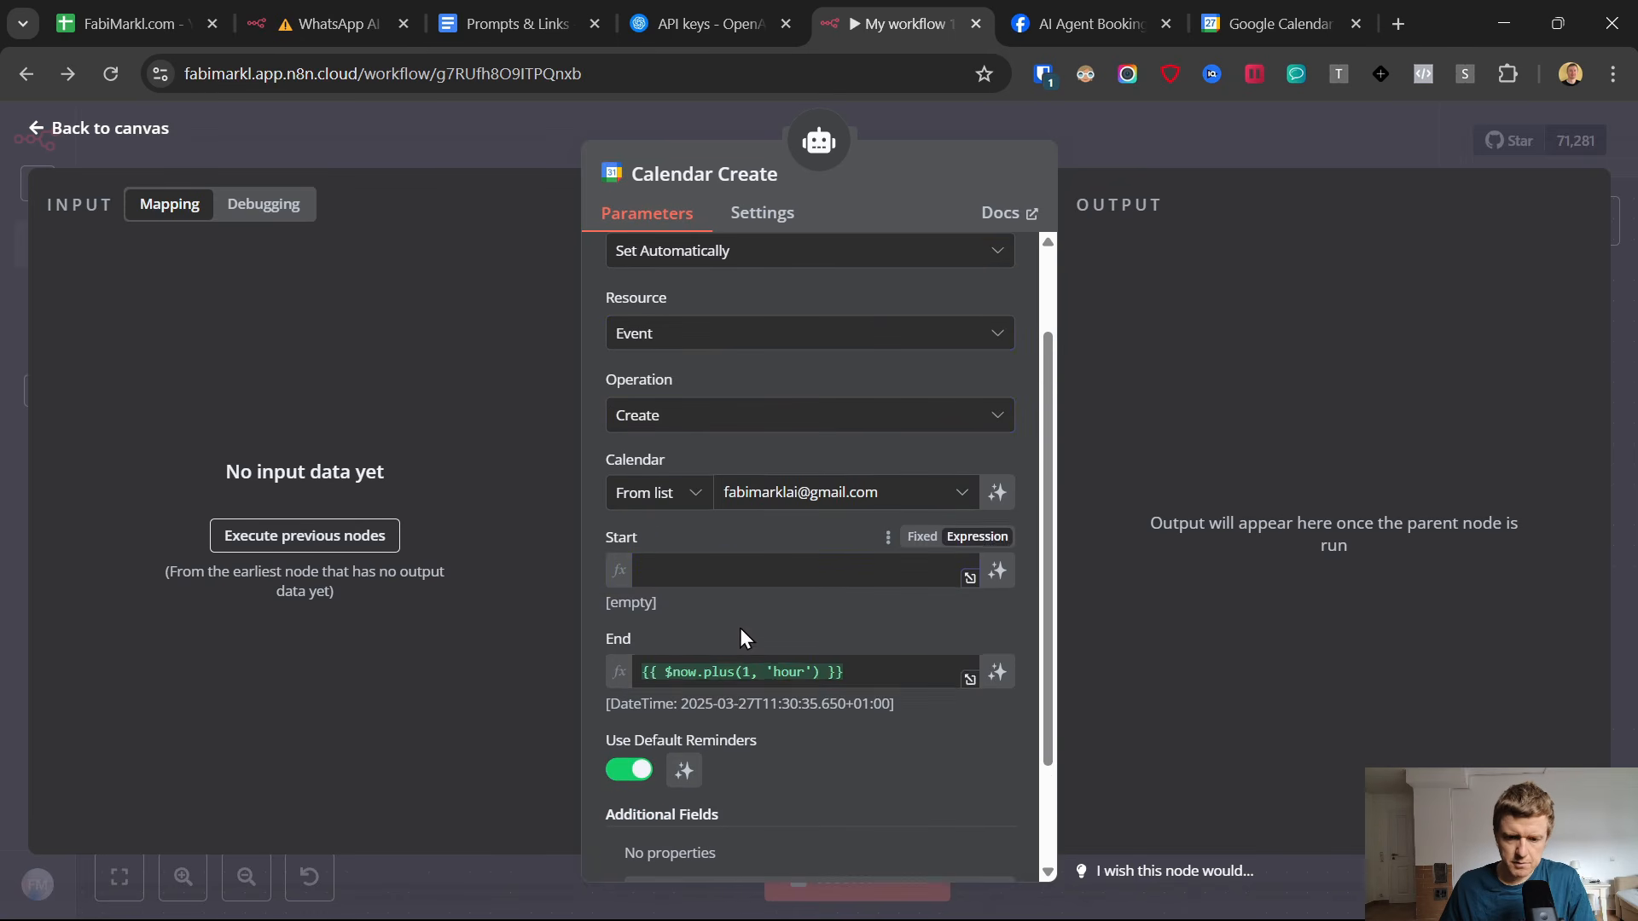
click(729, 671)
key(ctrl+a)
key(BackSpace)
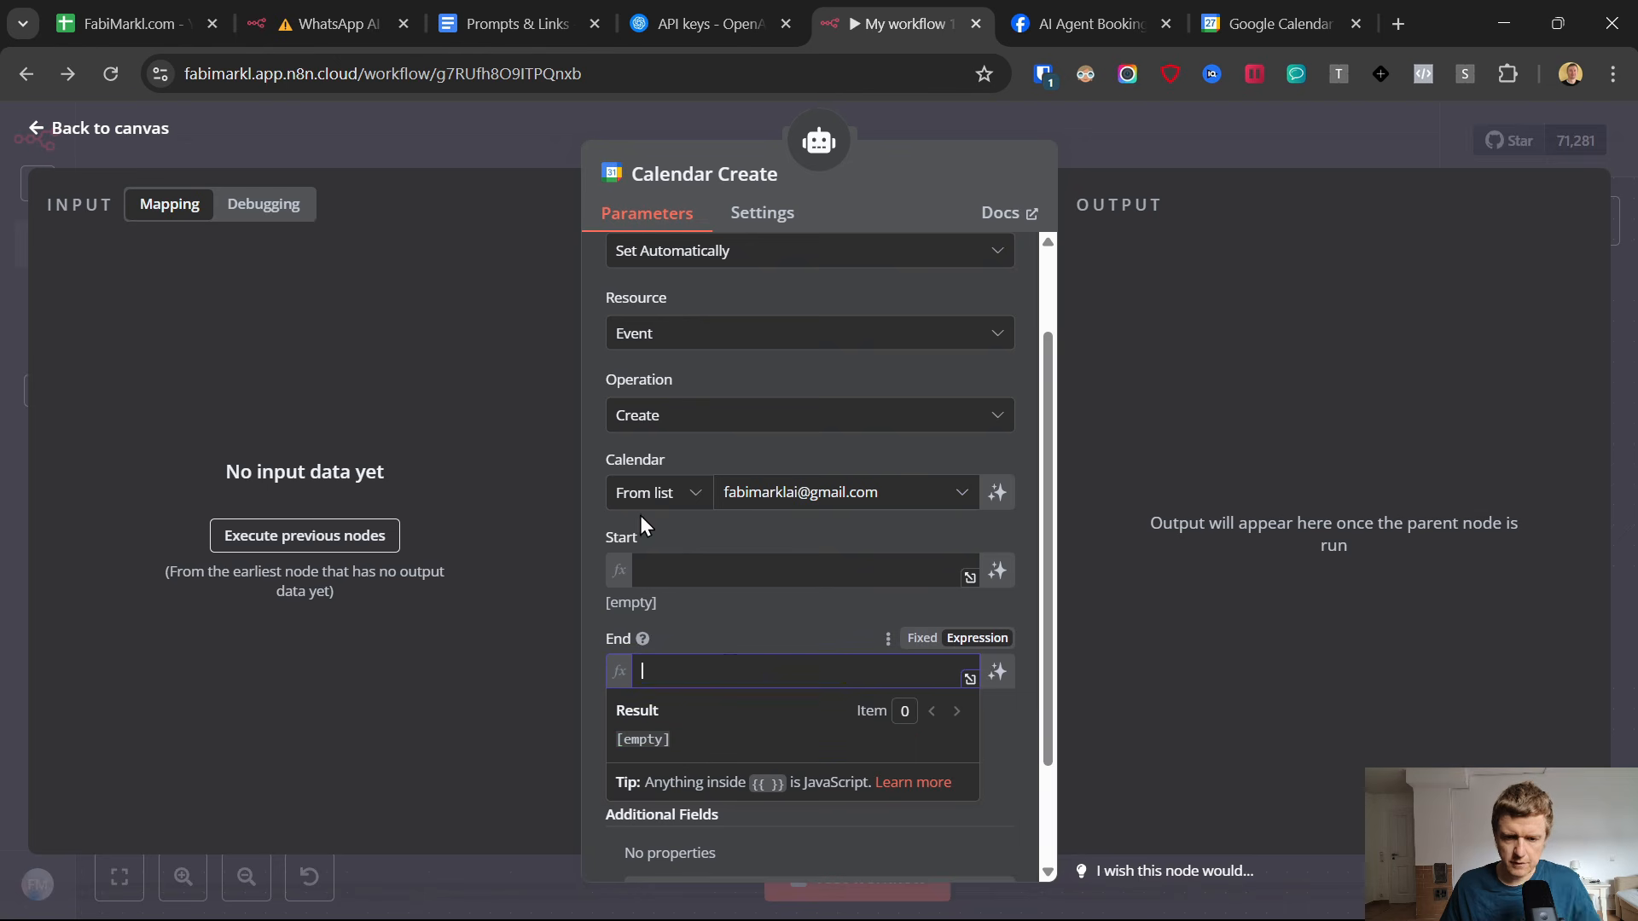
click(715, 636)
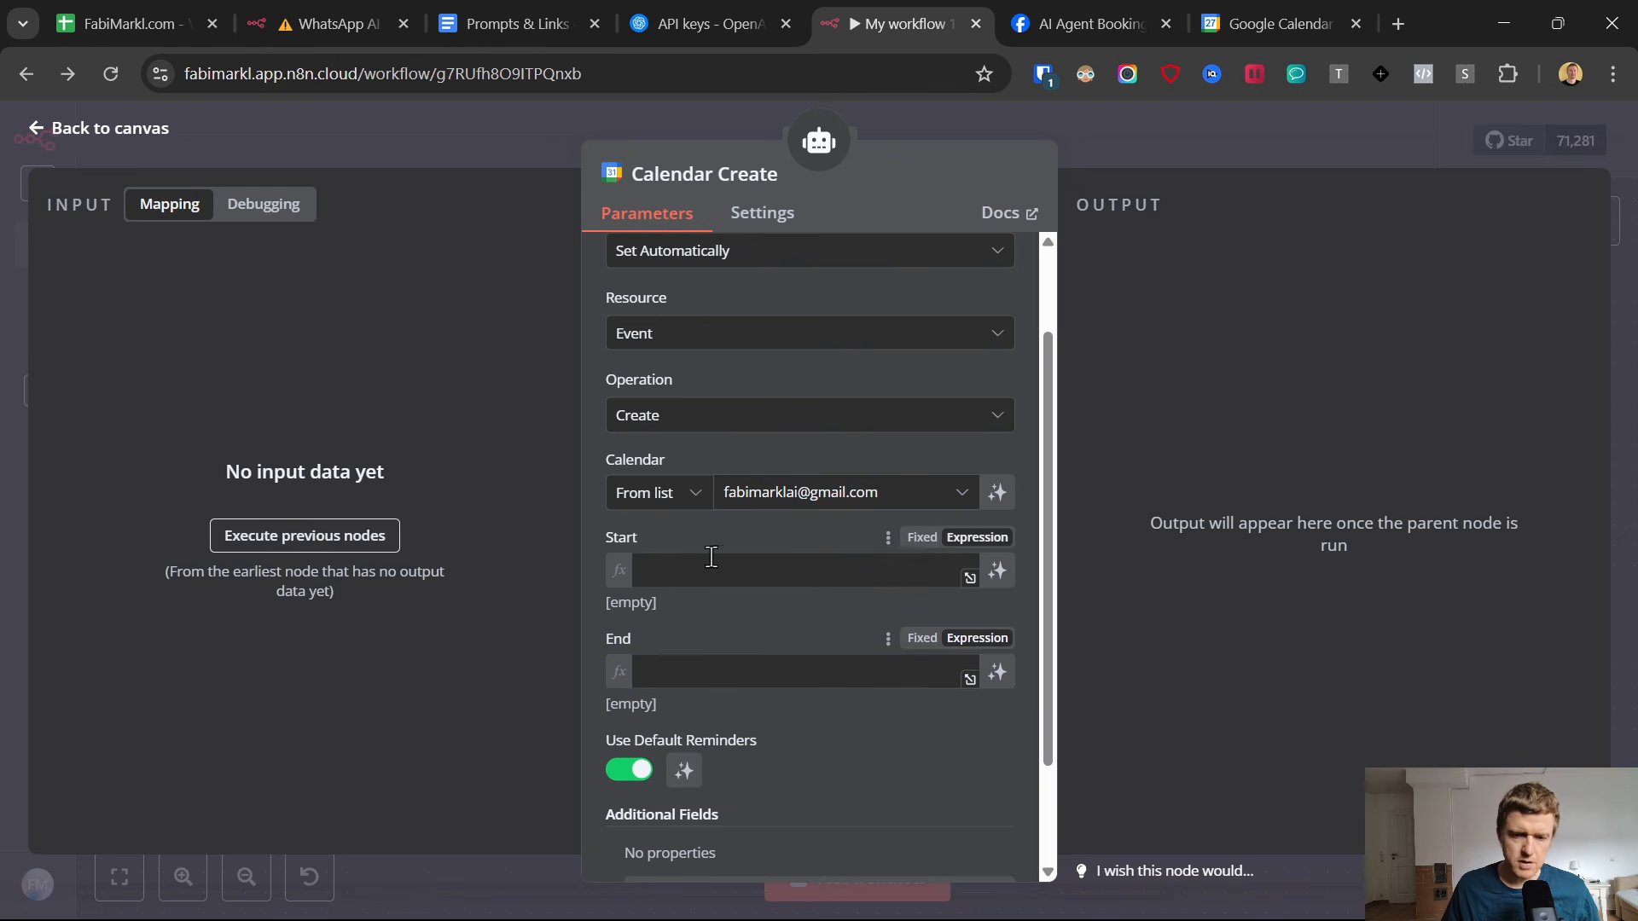
Copy the Calendar Create start expression from the Prompts & Links Google Doc into the n8n node's Start field and inspect its $fromAI parameters.
click(484, 9)
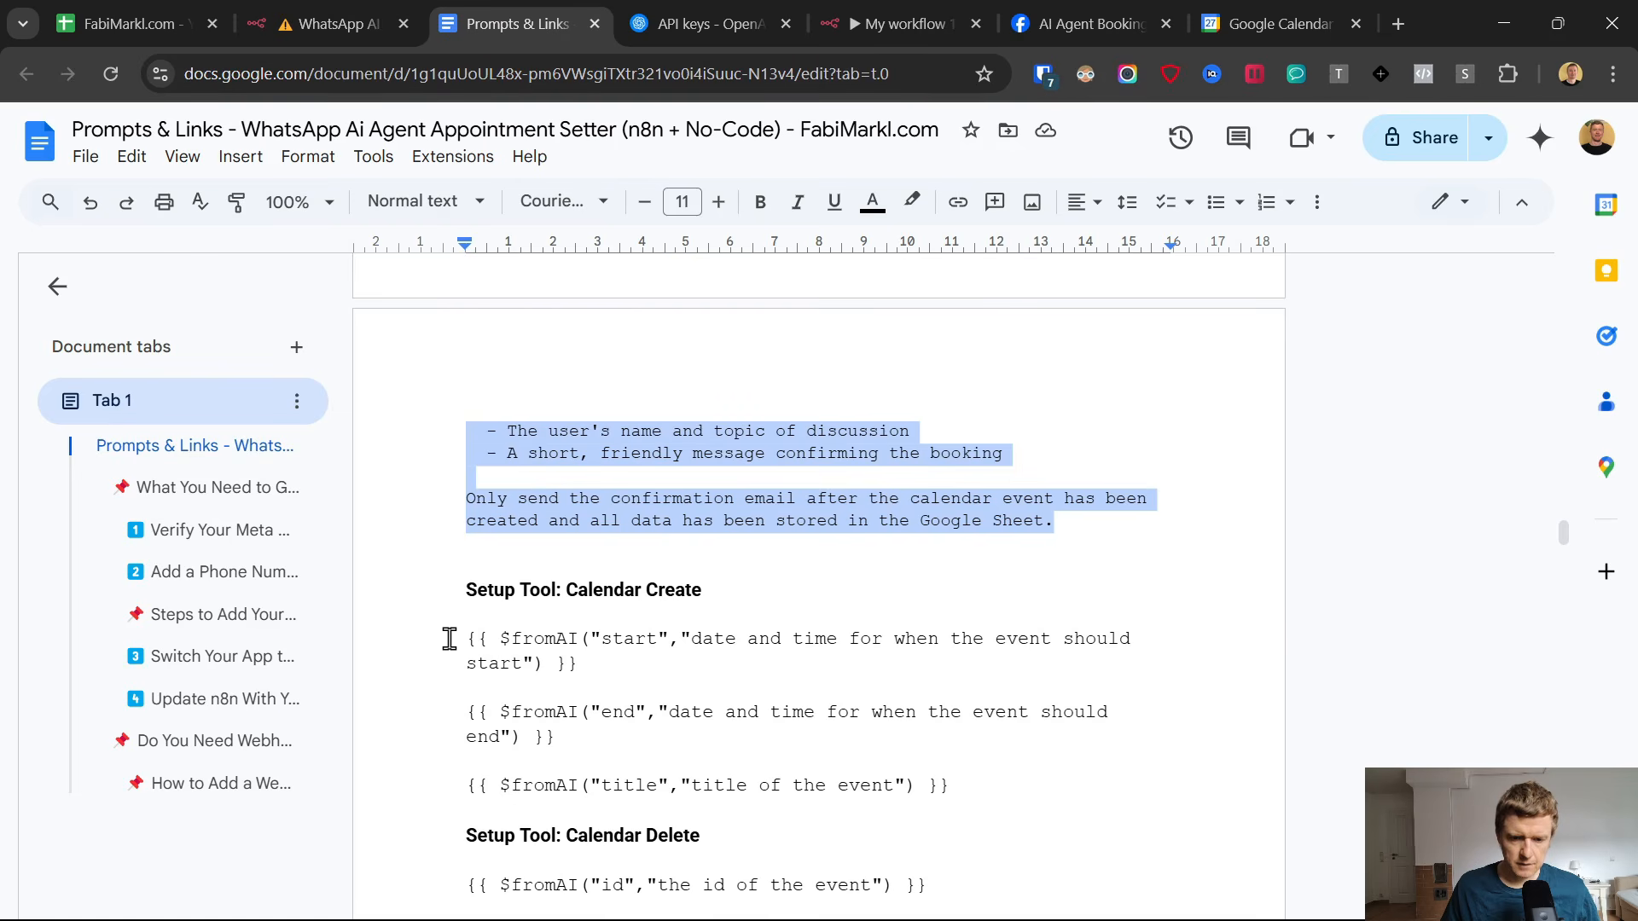
drag(450, 639, 568, 658)
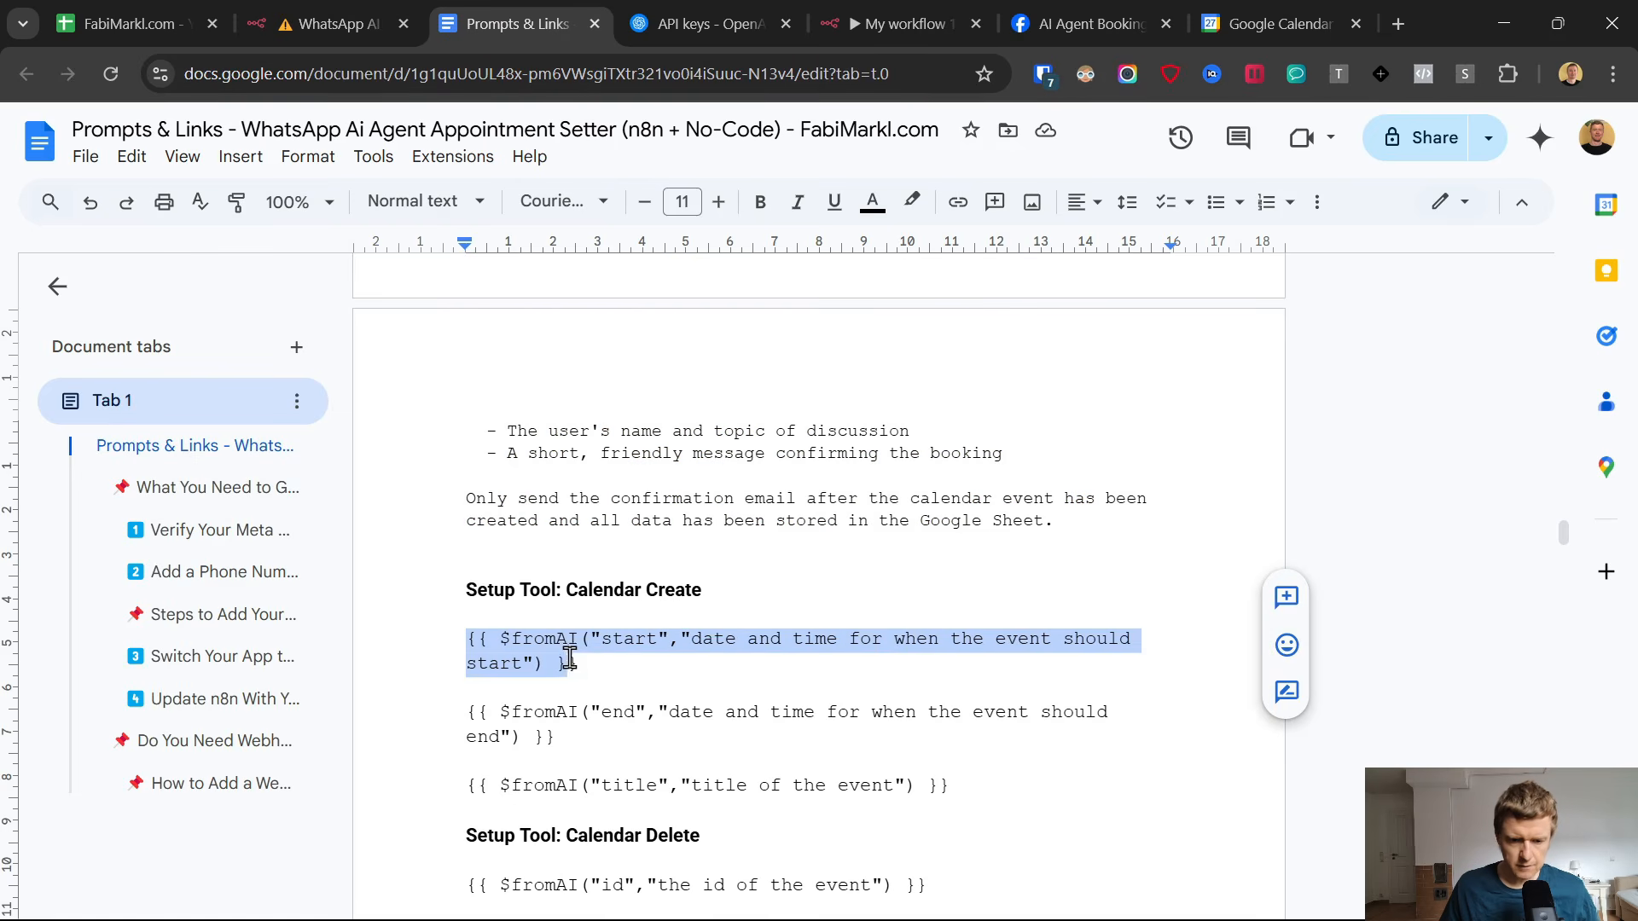
click(872, 7)
click(753, 571)
text({{ $fromAI("start","date and time for when the event should start") }})
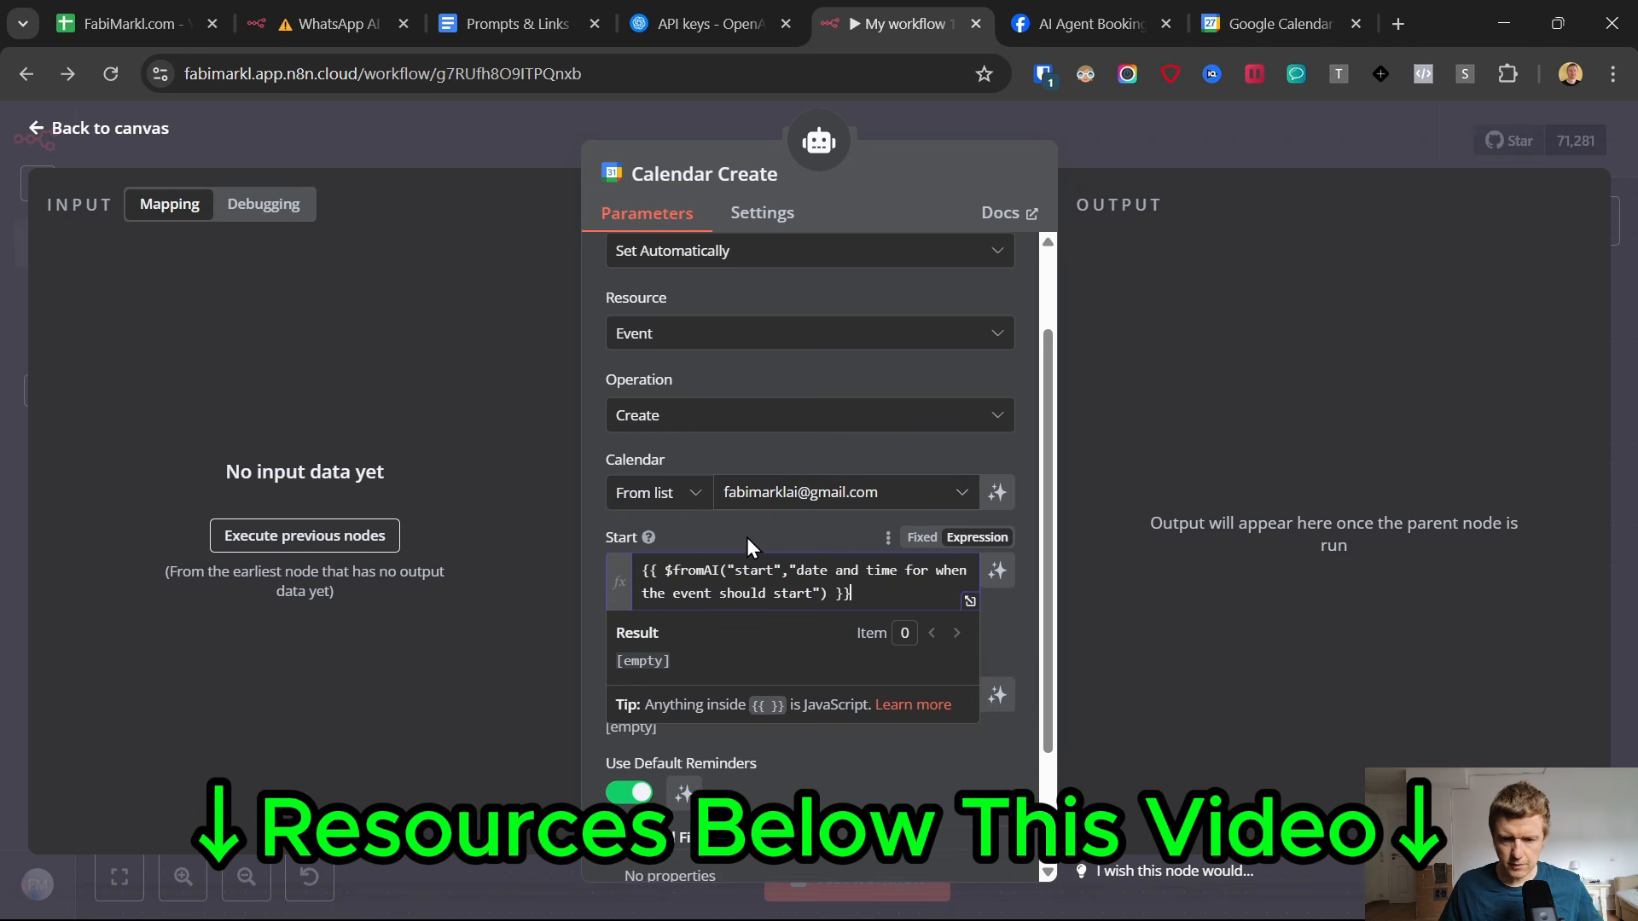
click(741, 573)
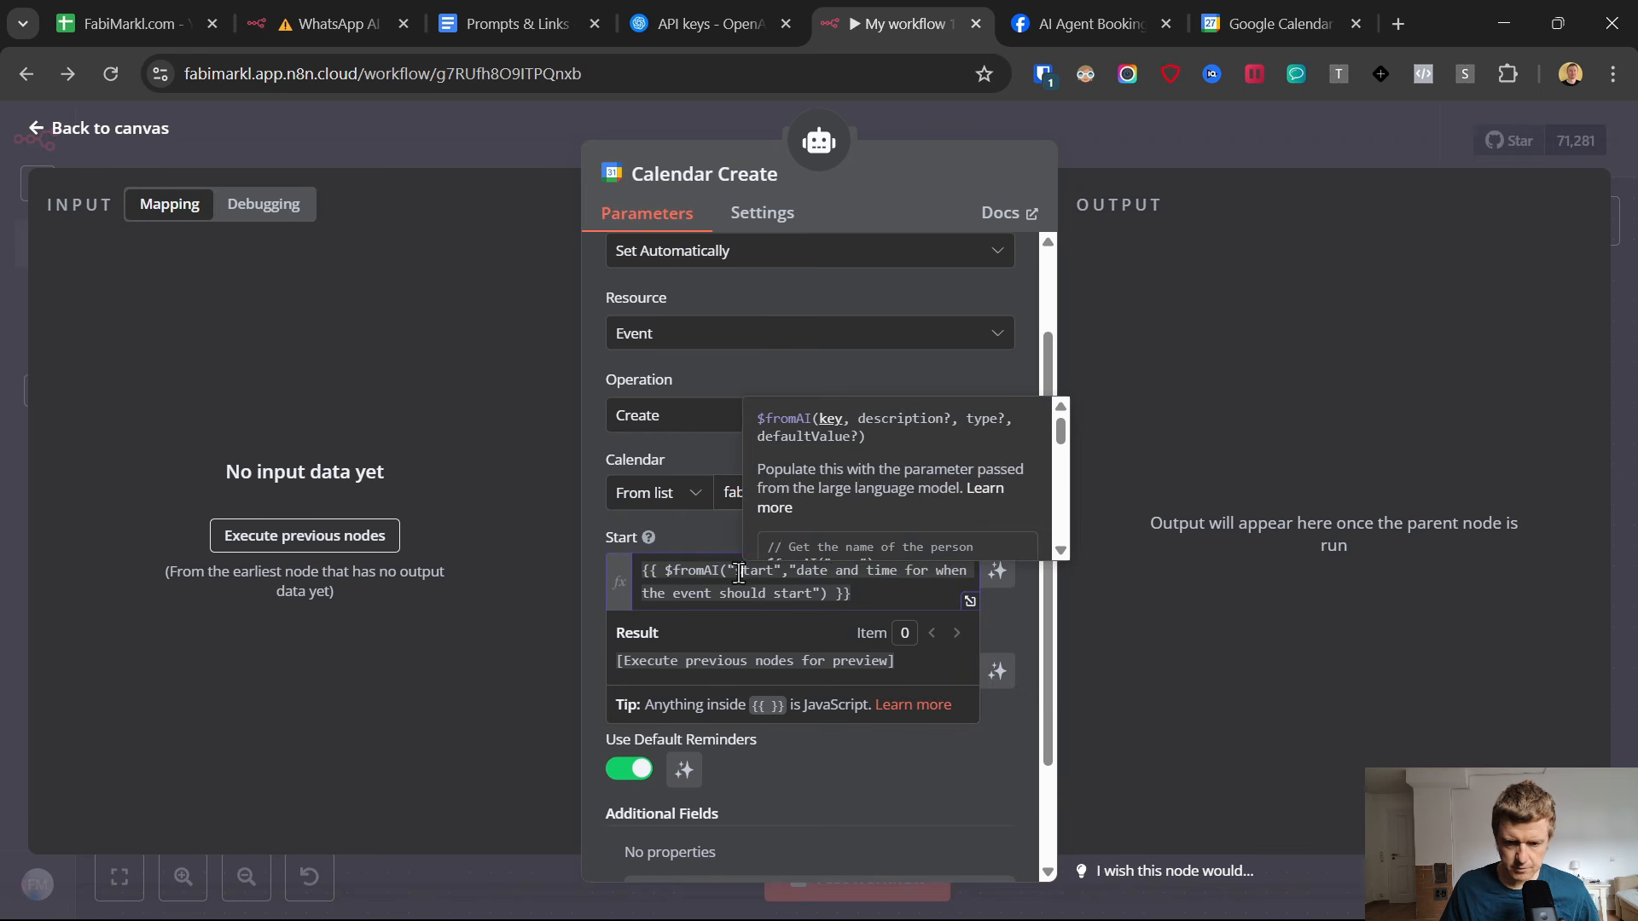
drag(735, 572, 776, 572)
click(791, 573)
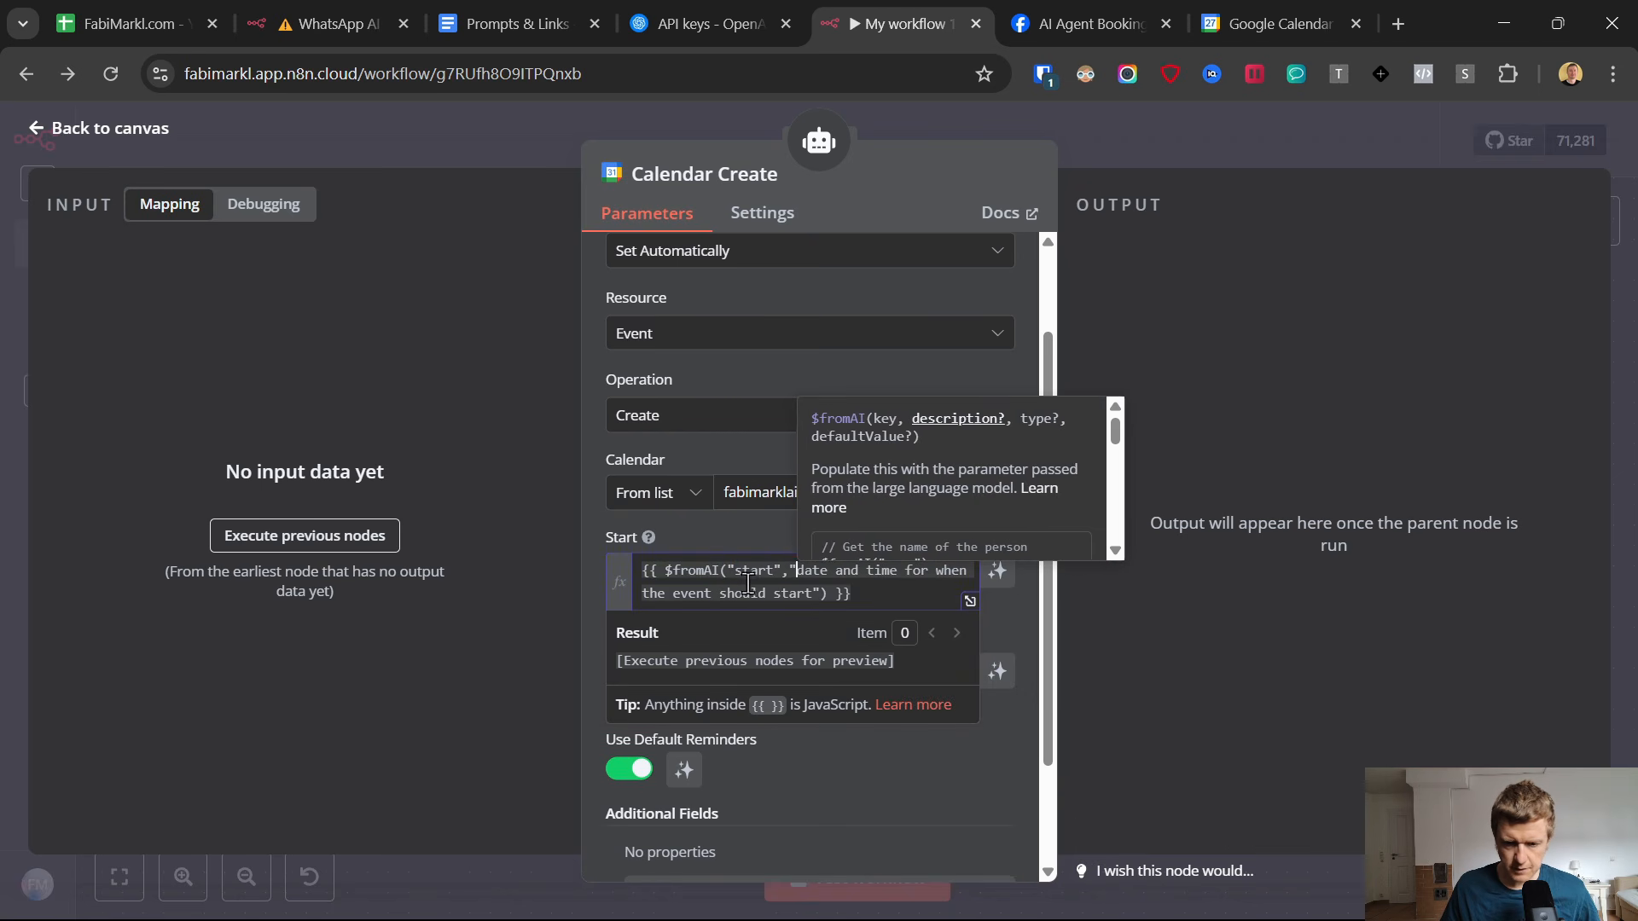
click(721, 571)
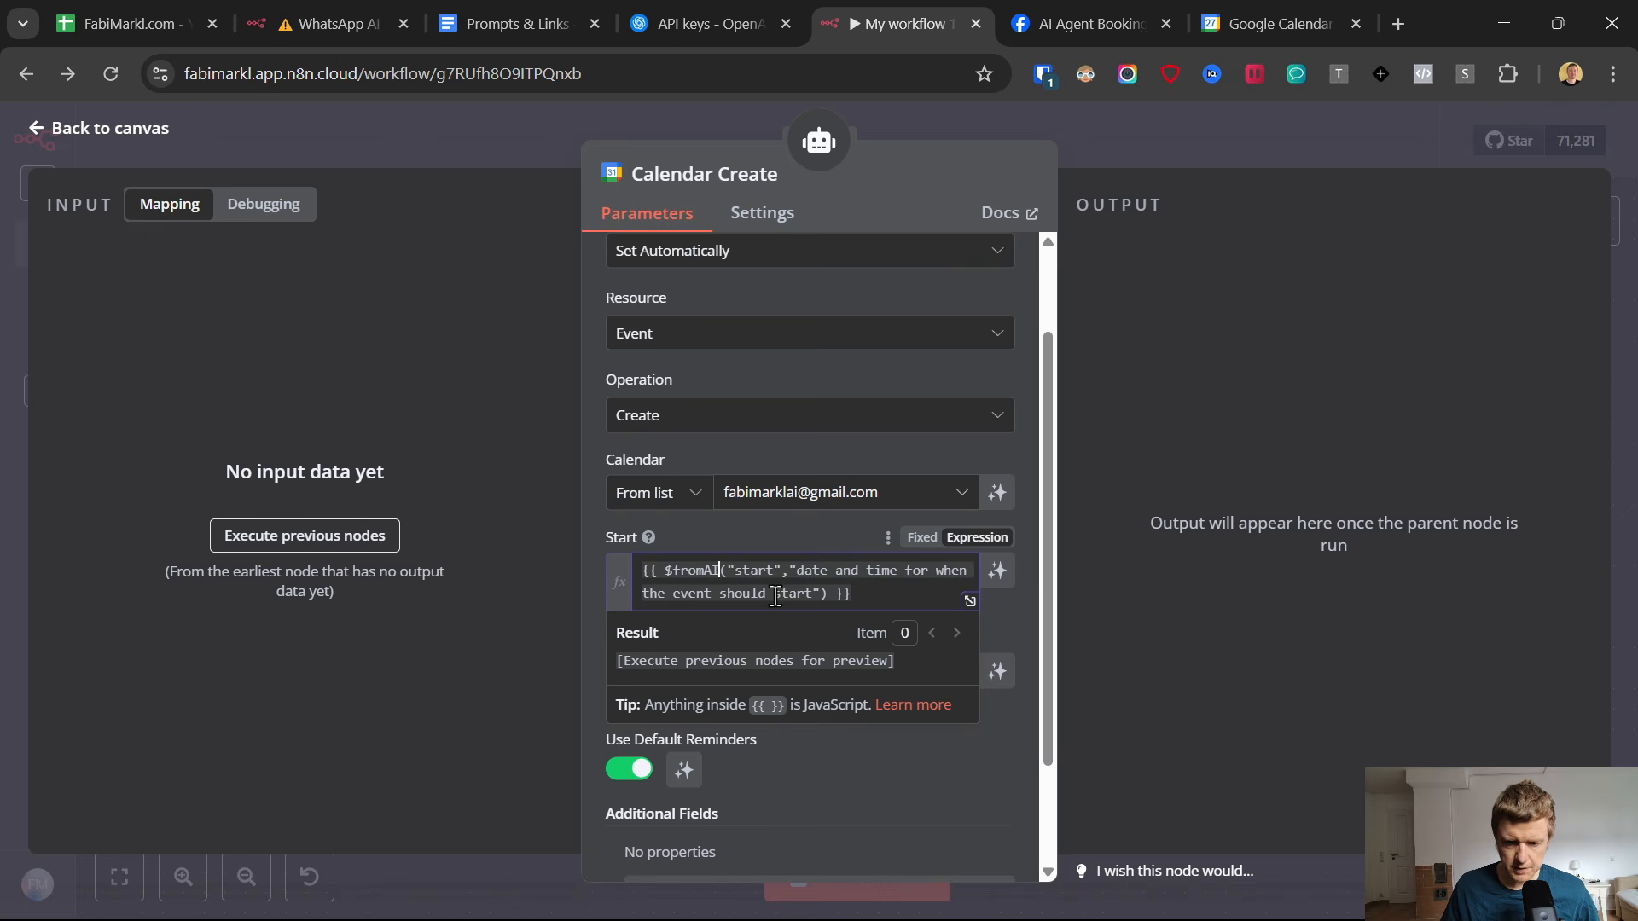
Copy the $fromAI "end" expression from the Prompts & Links Google Doc into the End field of the n8n Calendar Create node.
click(531, 2)
drag(637, 737, 468, 720)
key(ctrl+c)
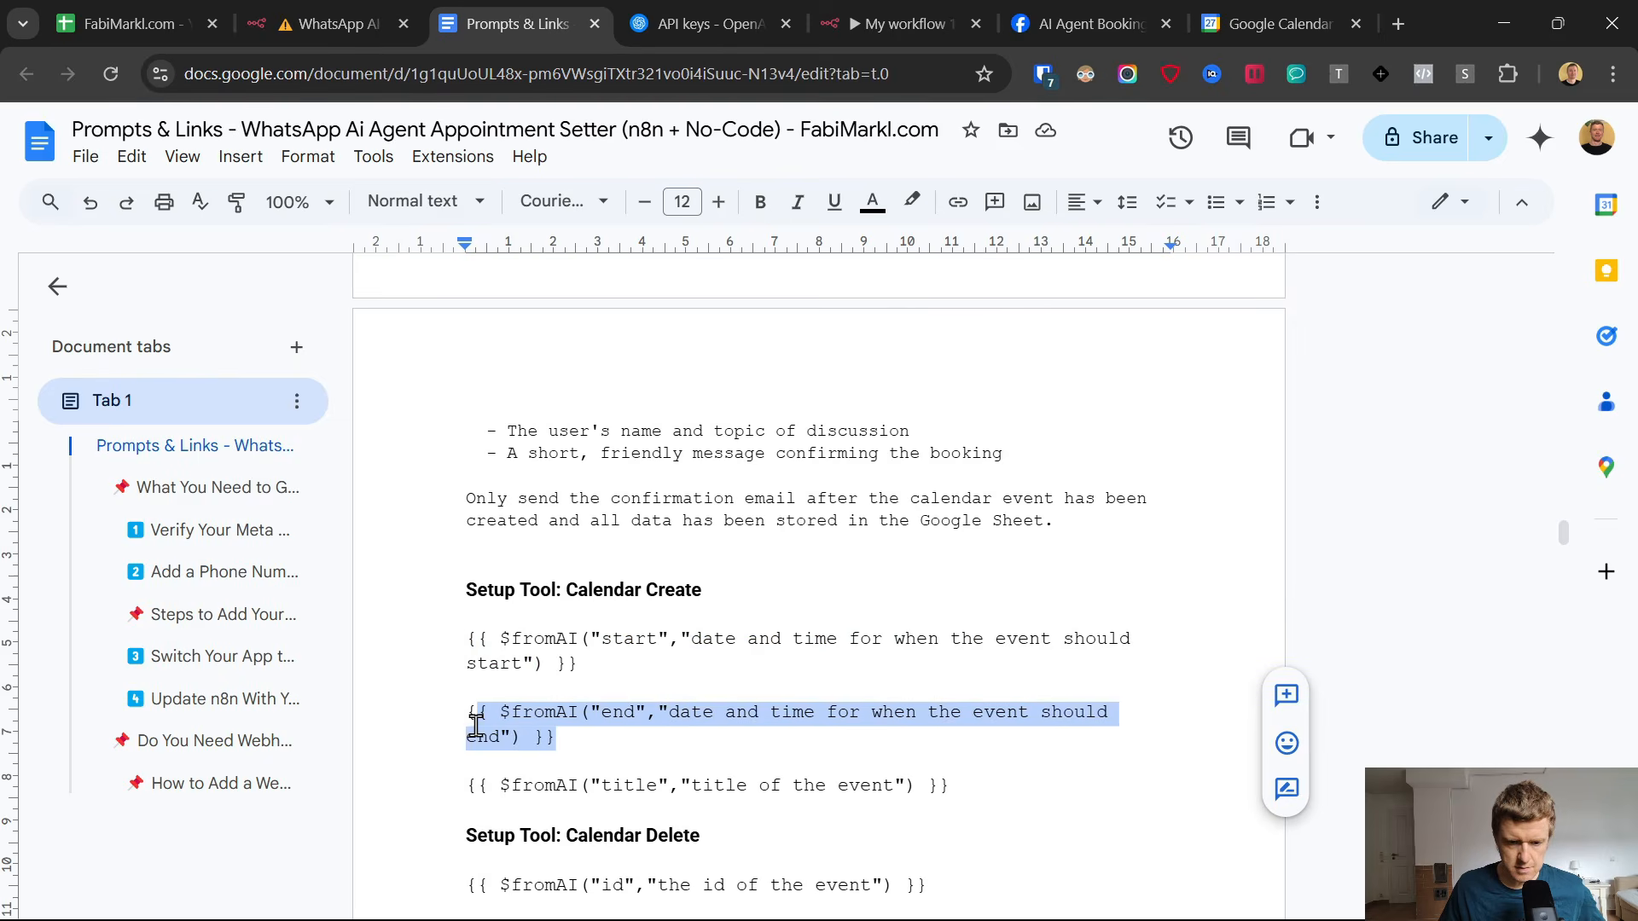
click(831, 13)
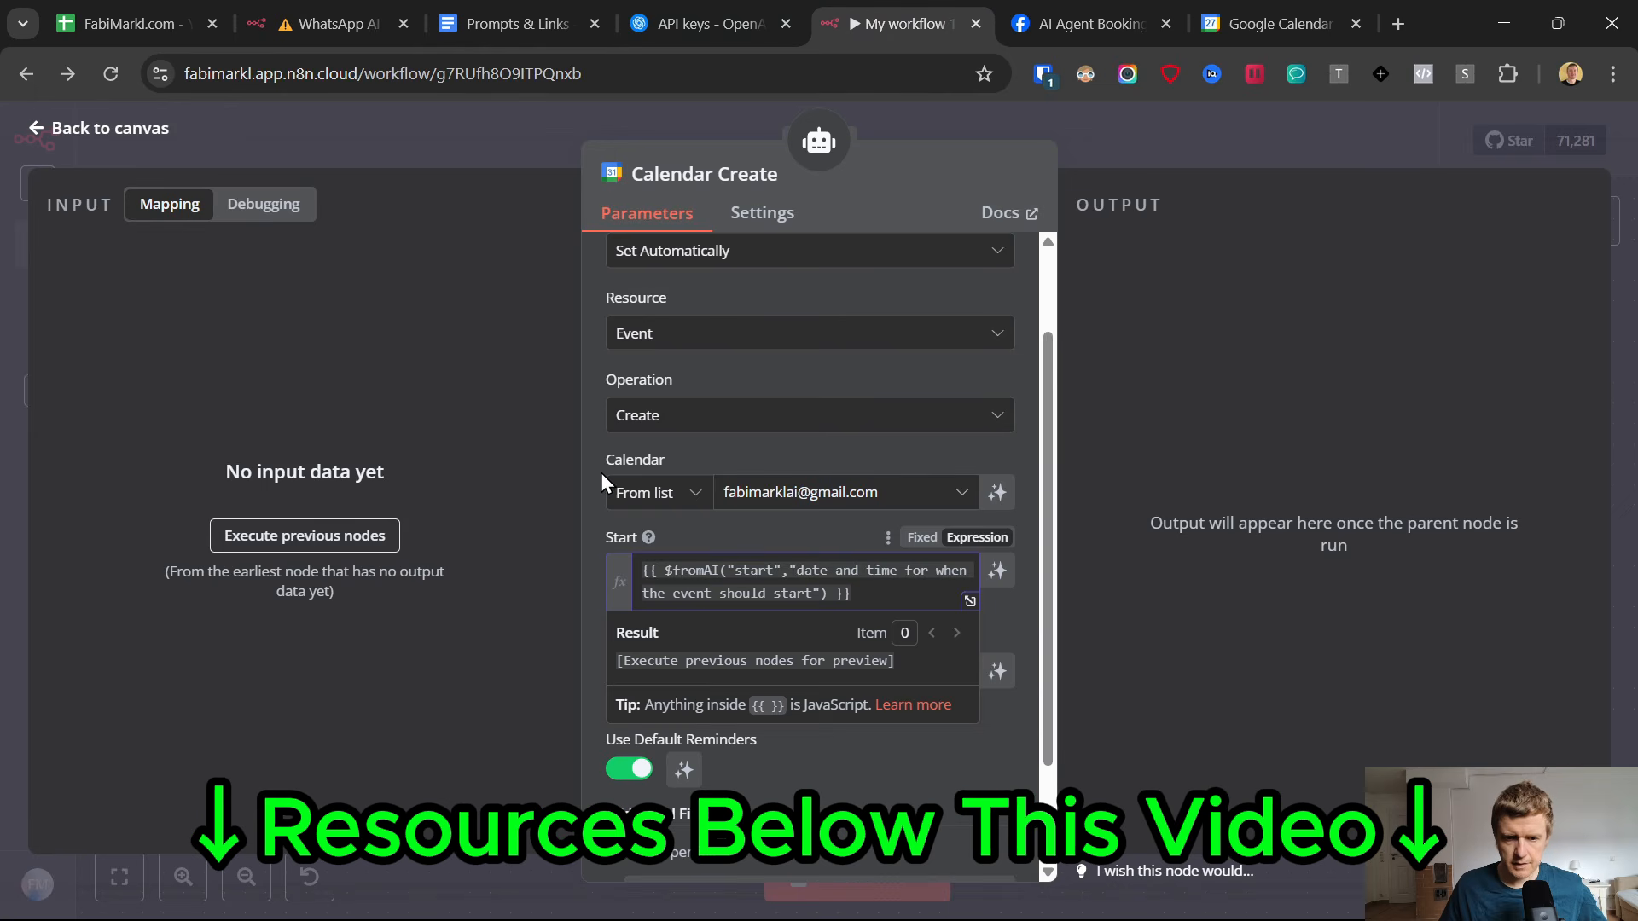
click(684, 445)
click(695, 674)
key(ctrl+v)
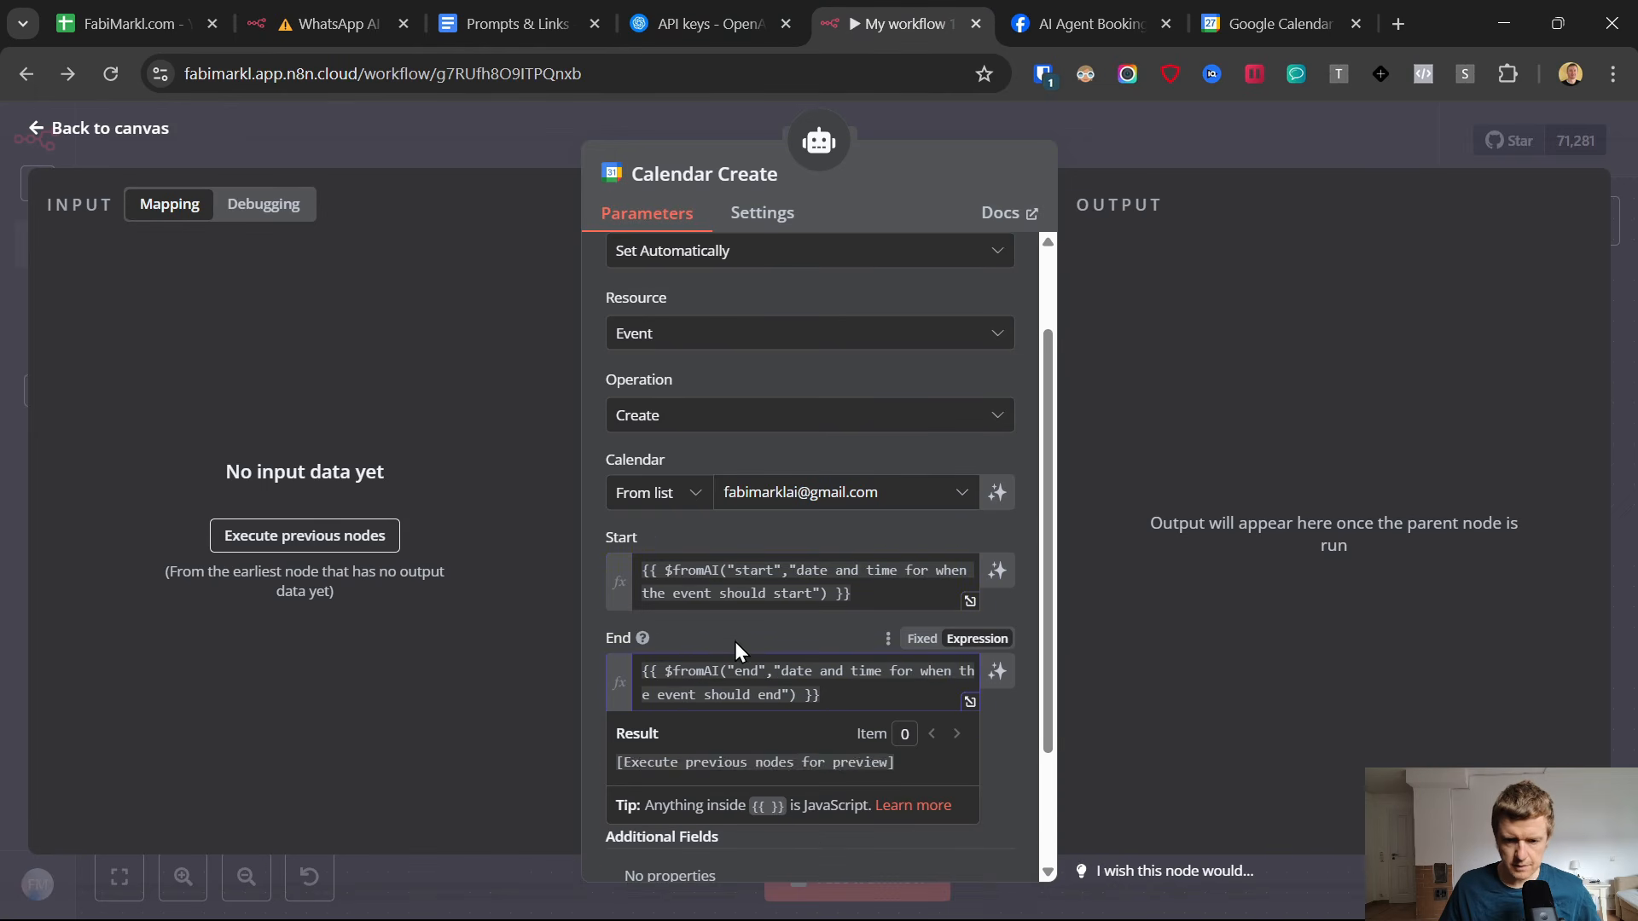
click(735, 643)
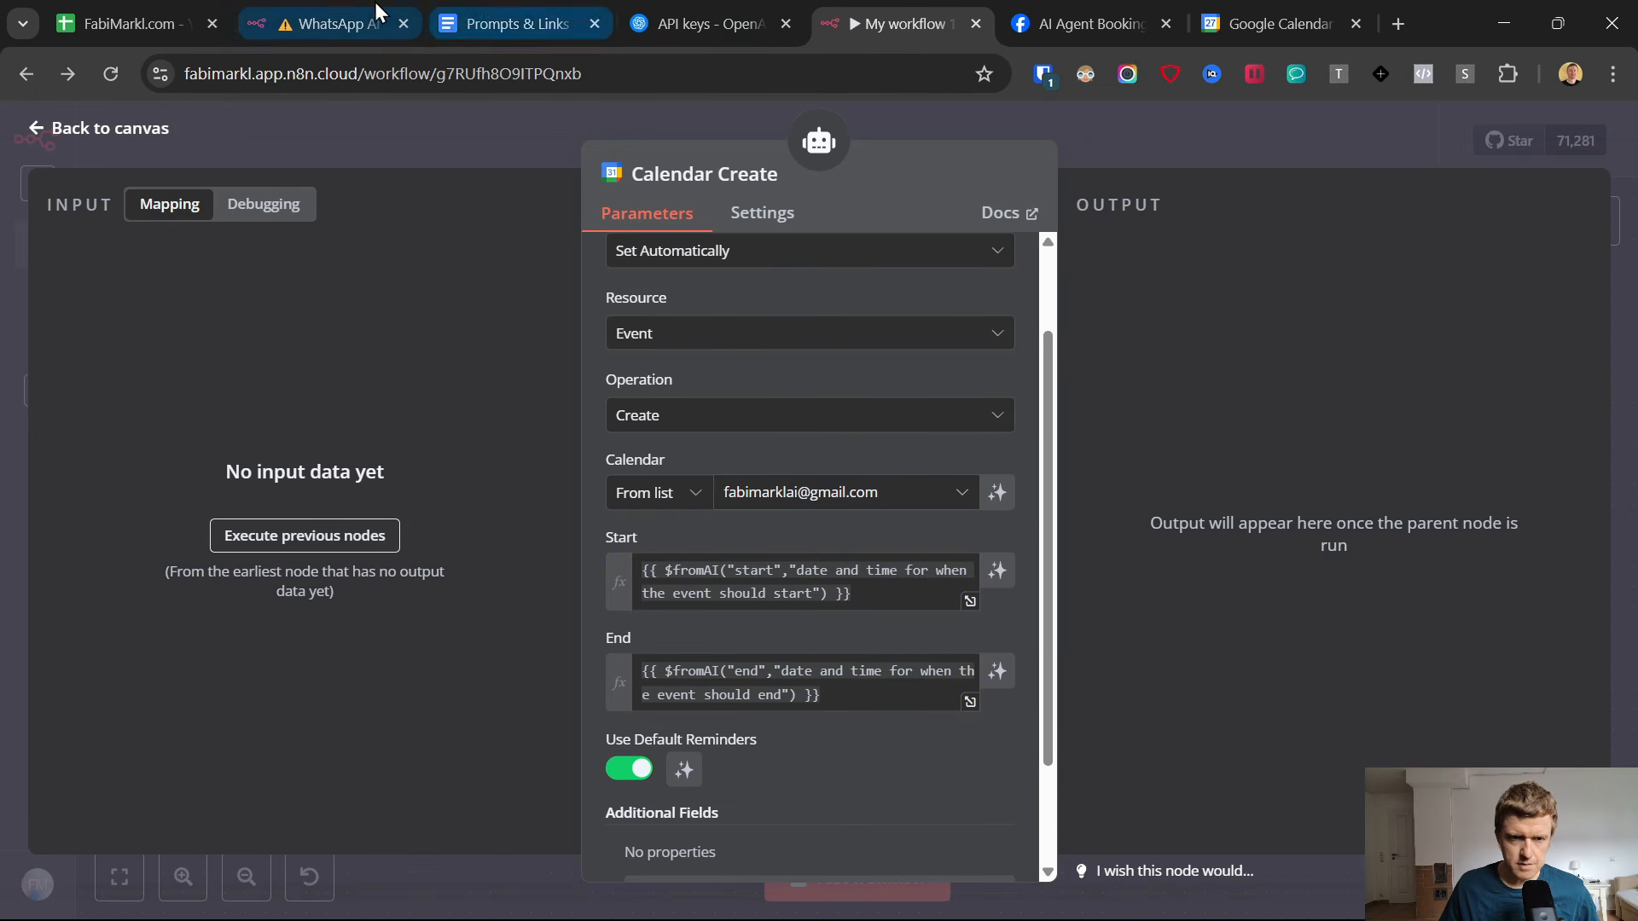
Check the Additional Fields of Calendar Create in the finished WhatsApp AI workflow, and add a Summary field to the node in My workflow 11.
click(329, 4)
scroll(796, 604, down, 3)
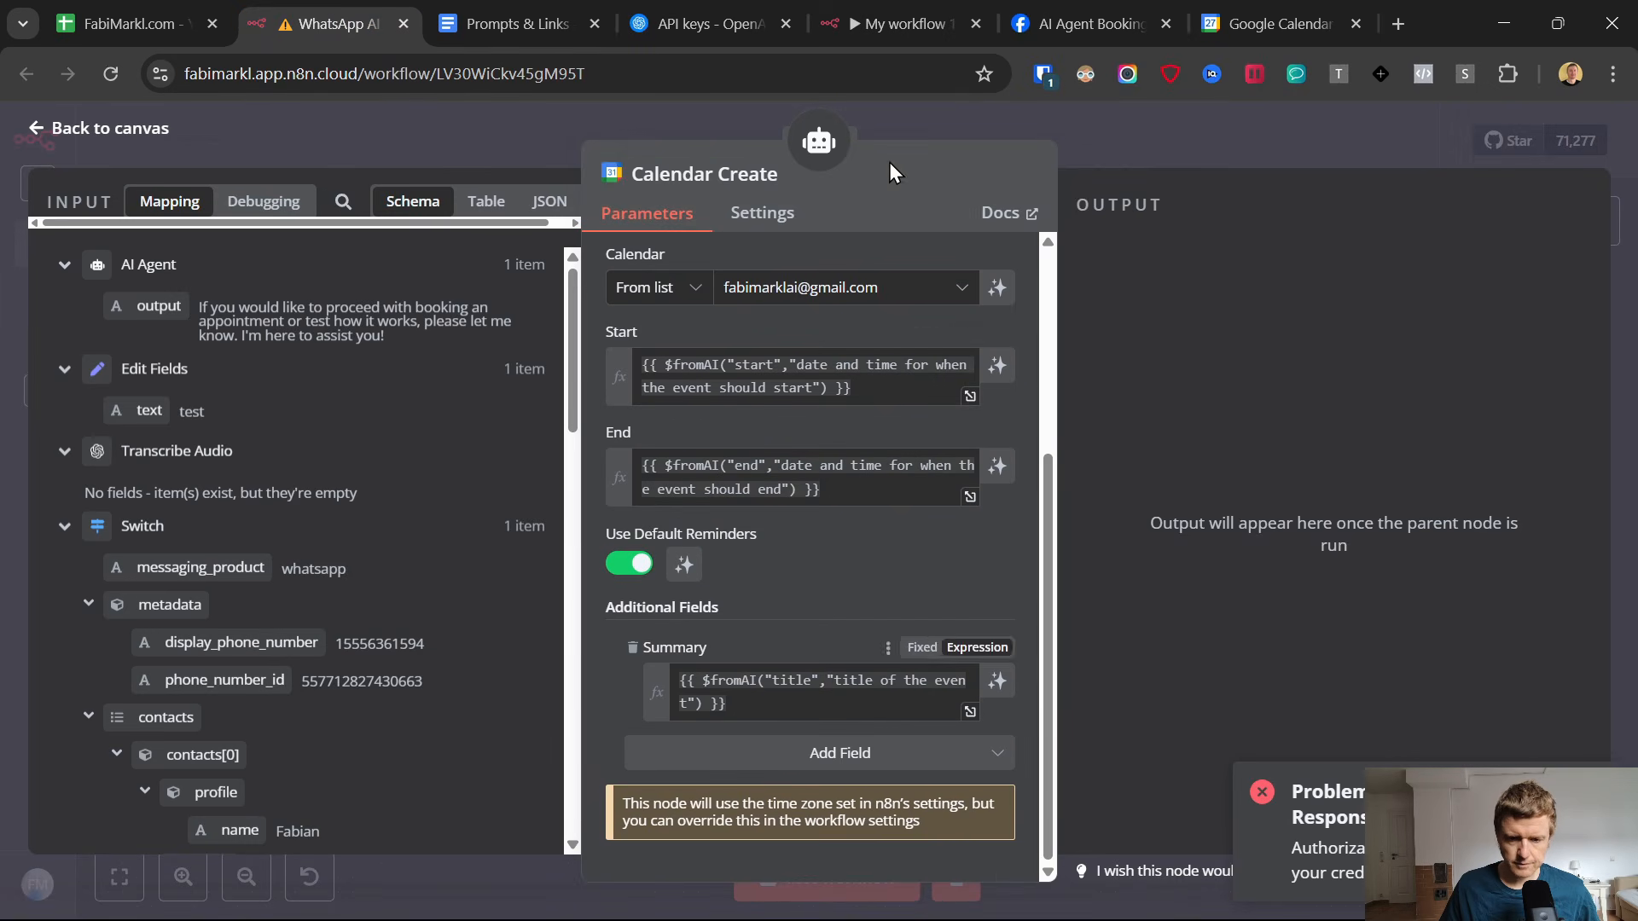
click(877, 5)
scroll(785, 633, down, 3)
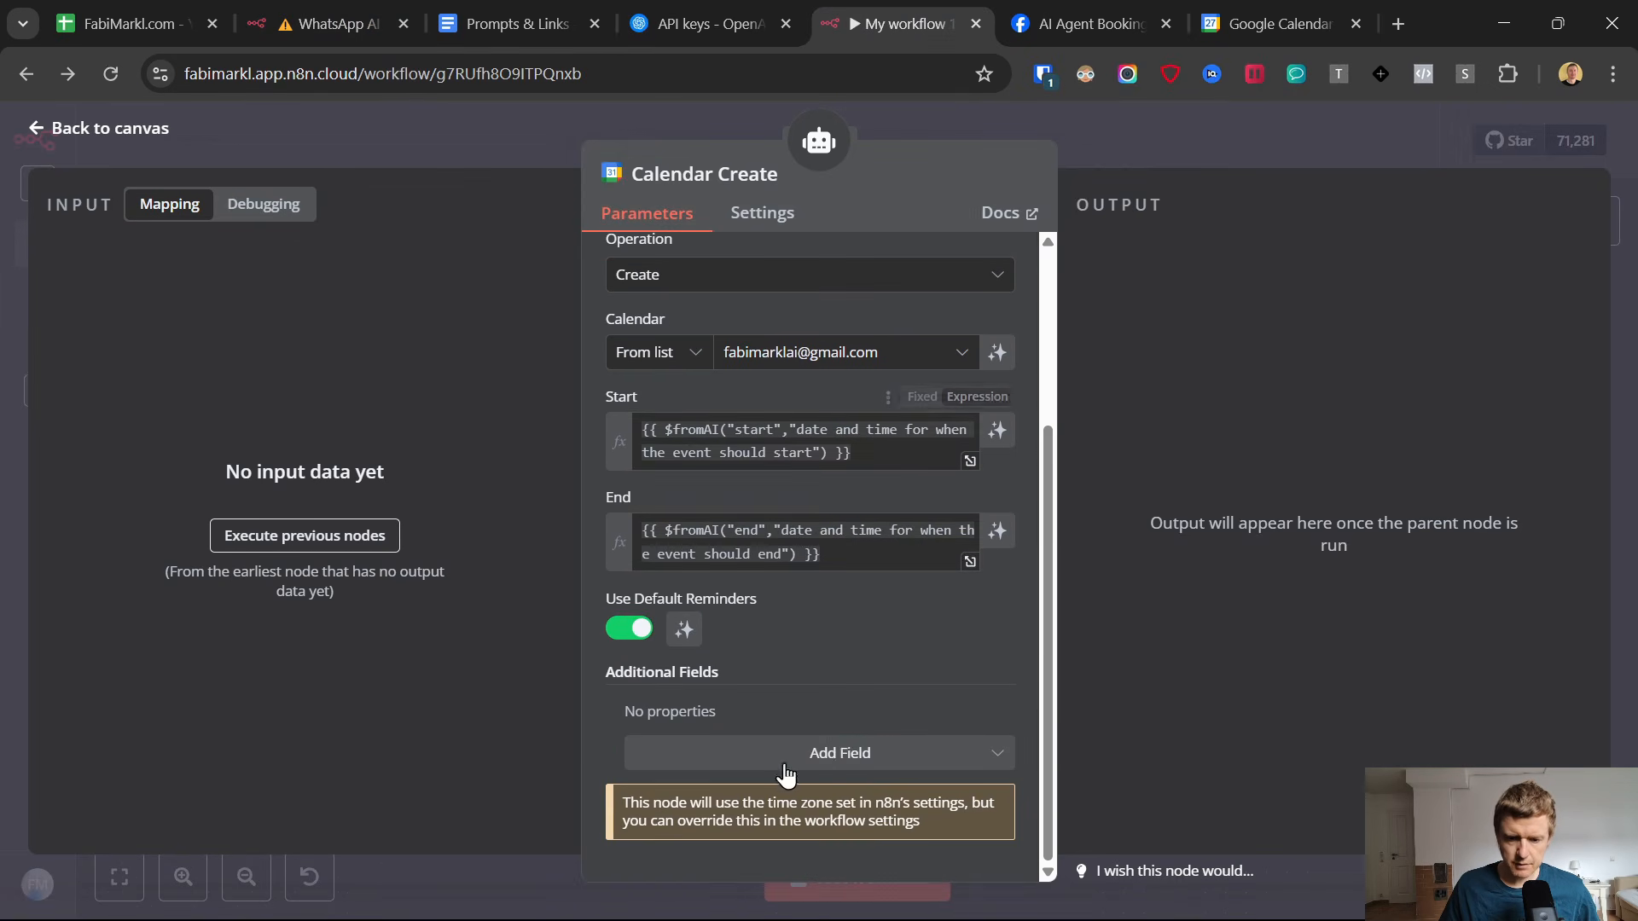
click(815, 753)
scroll(765, 529, down, 5)
scroll(765, 529, down, 3)
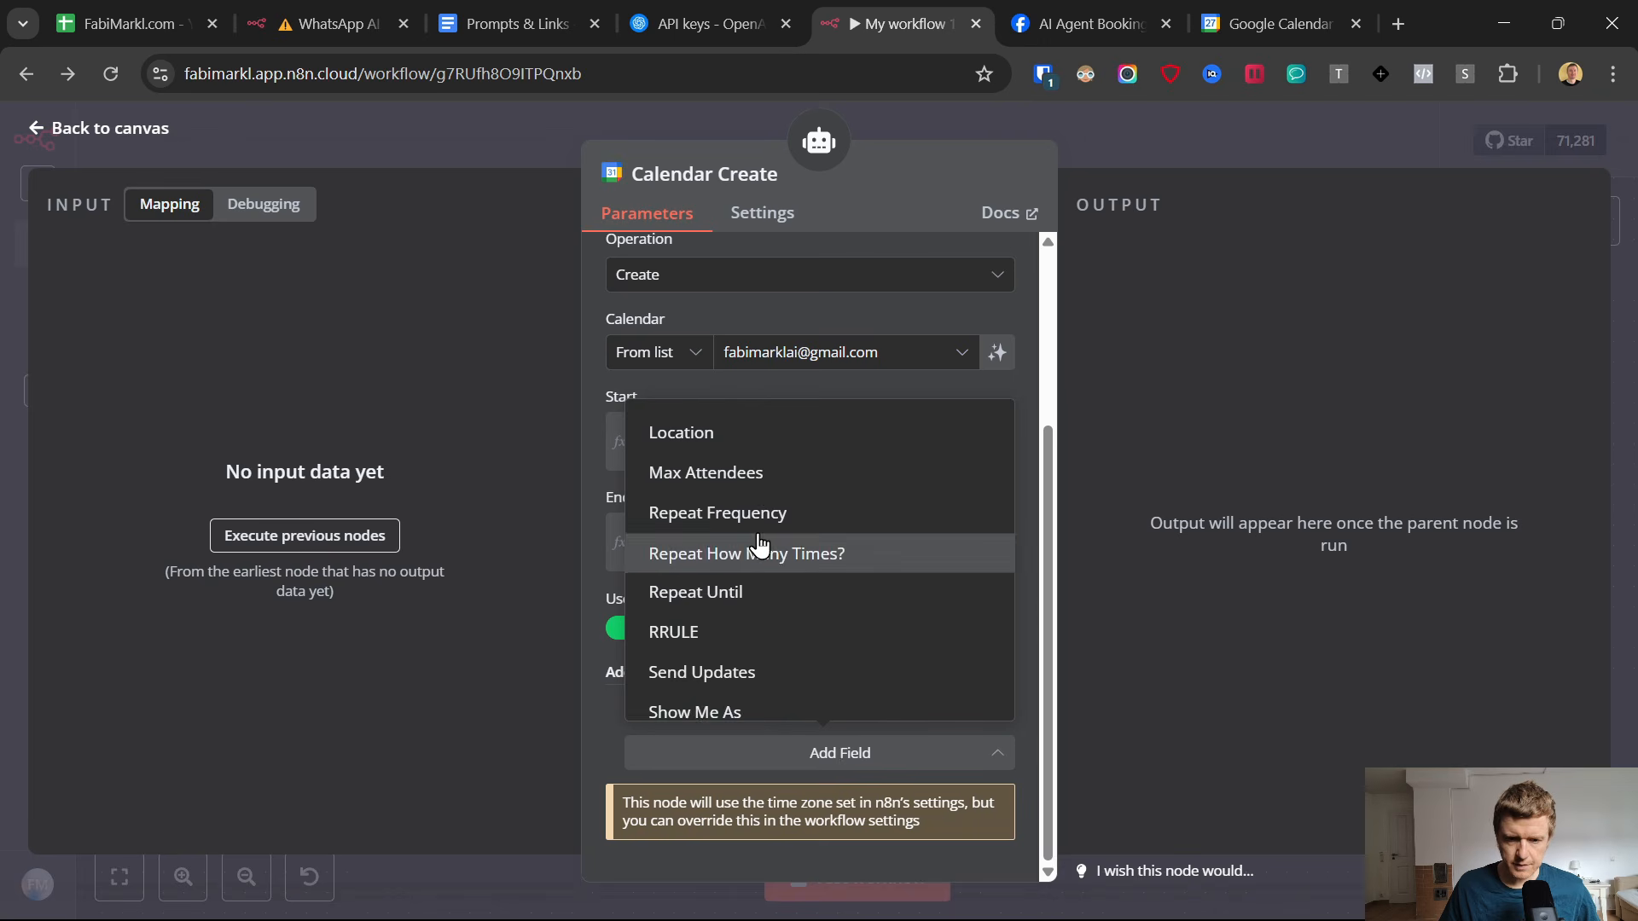
click(747, 667)
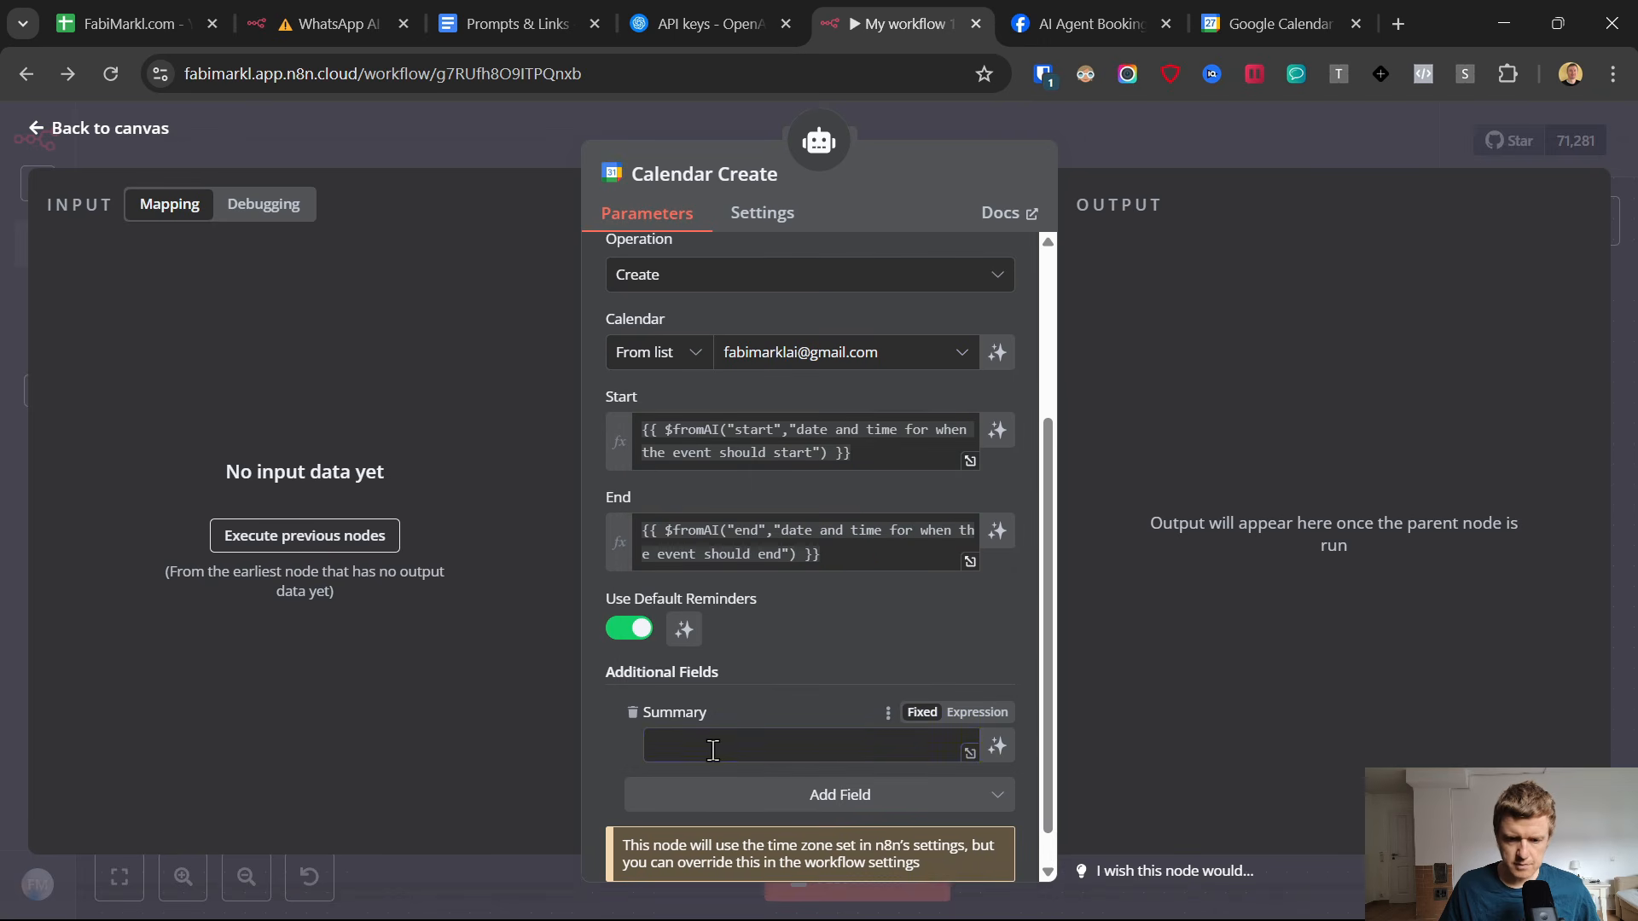
Copy {{ $fromAI("title","title of the event") }} from the Prompts & Links Google Doc into the Summary field of the n8n Calendar Create node.
click(499, 17)
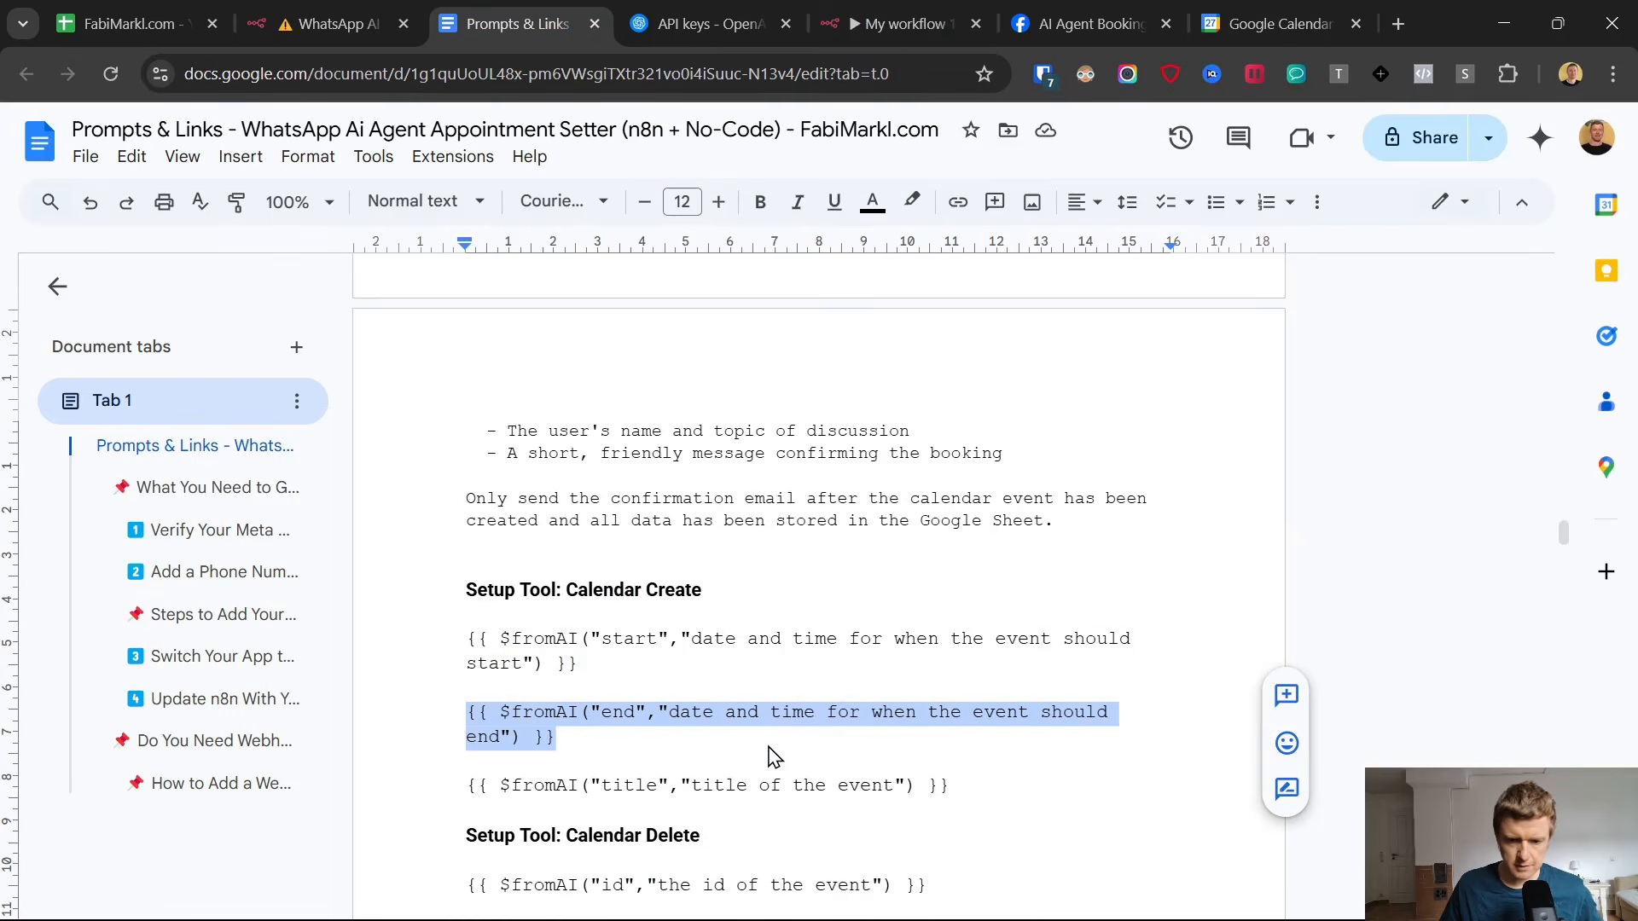
drag(965, 785, 429, 786)
key(ctrl+c)
click(895, 23)
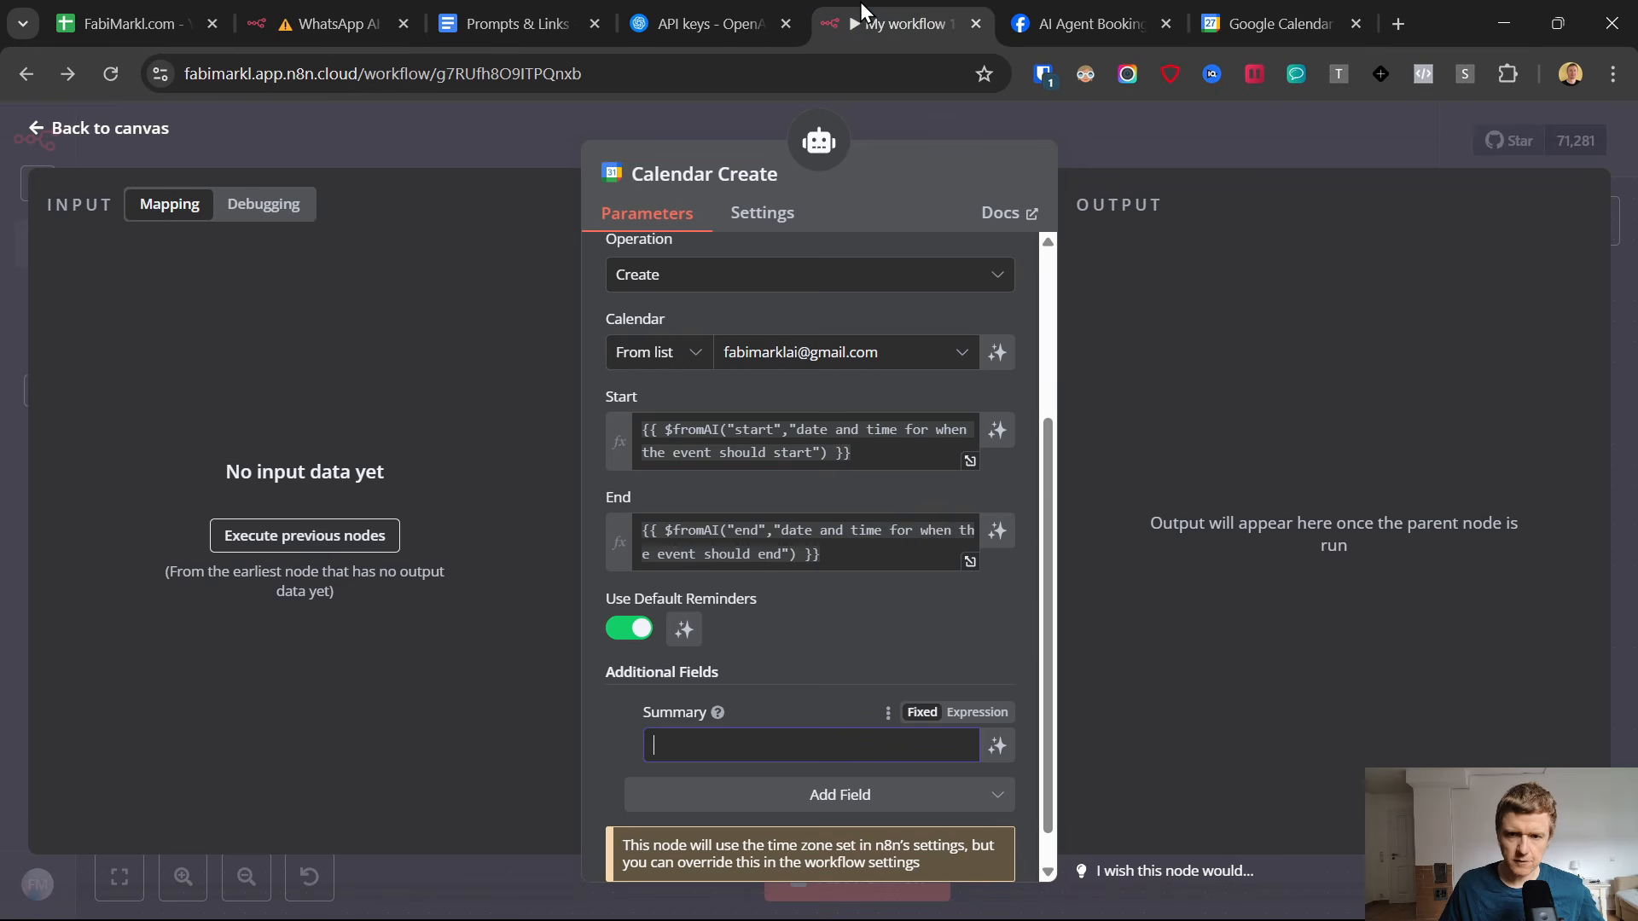
click(765, 737)
key(ctrl+v)
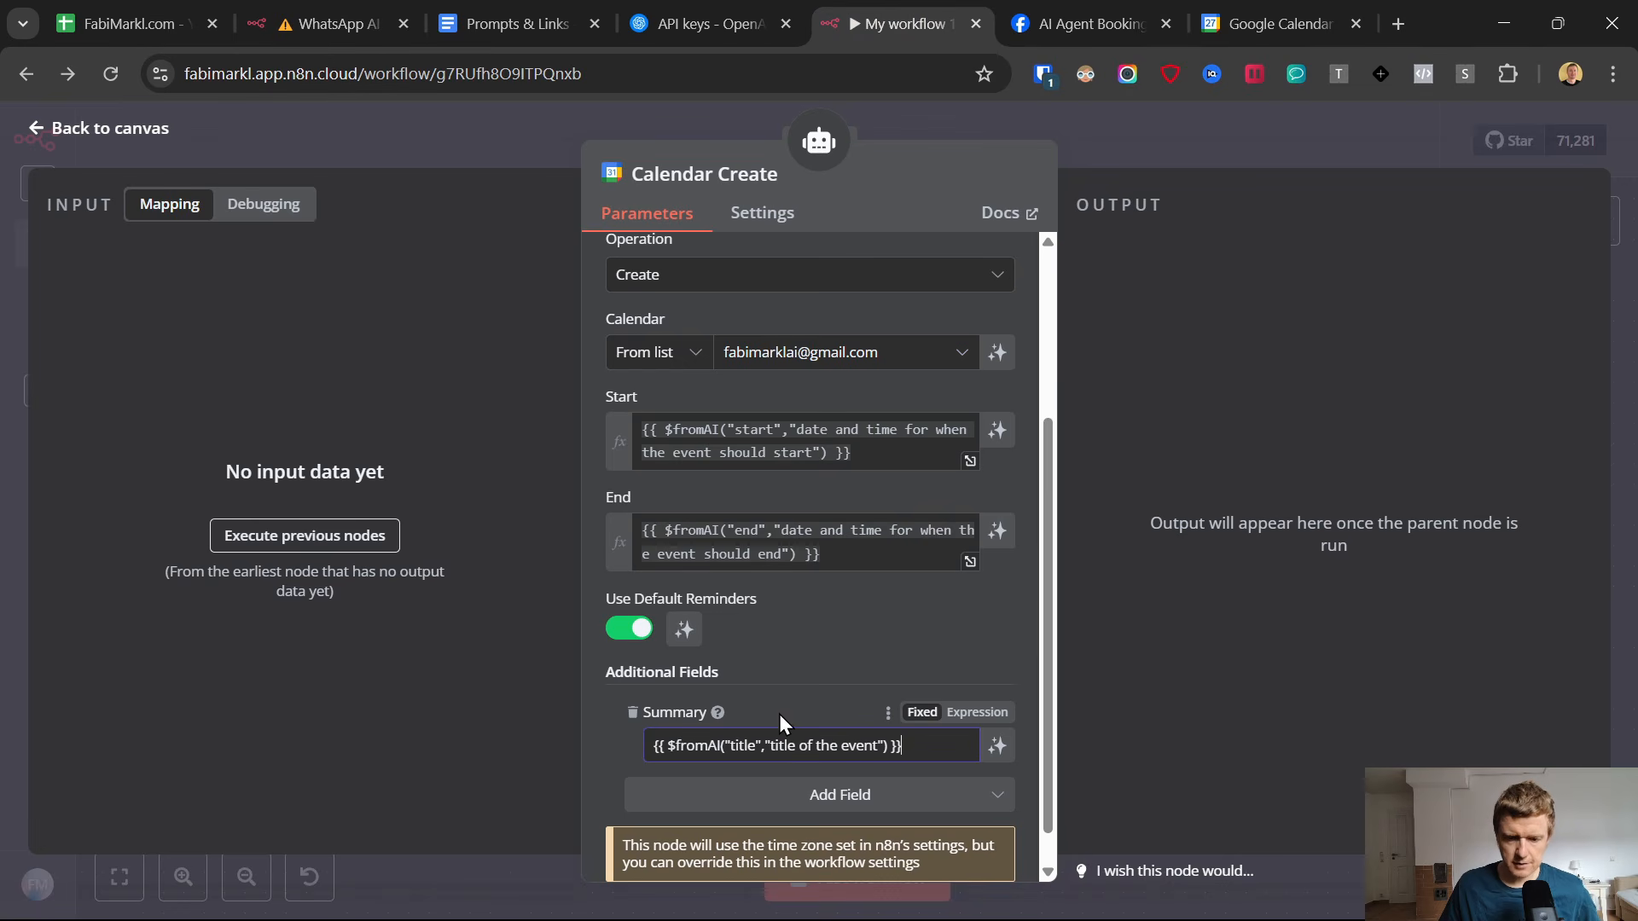
Switch the Calendar Create node's Summary field to an expression, return to the canvas and save My workflow 11.
click(957, 708)
click(1242, 7)
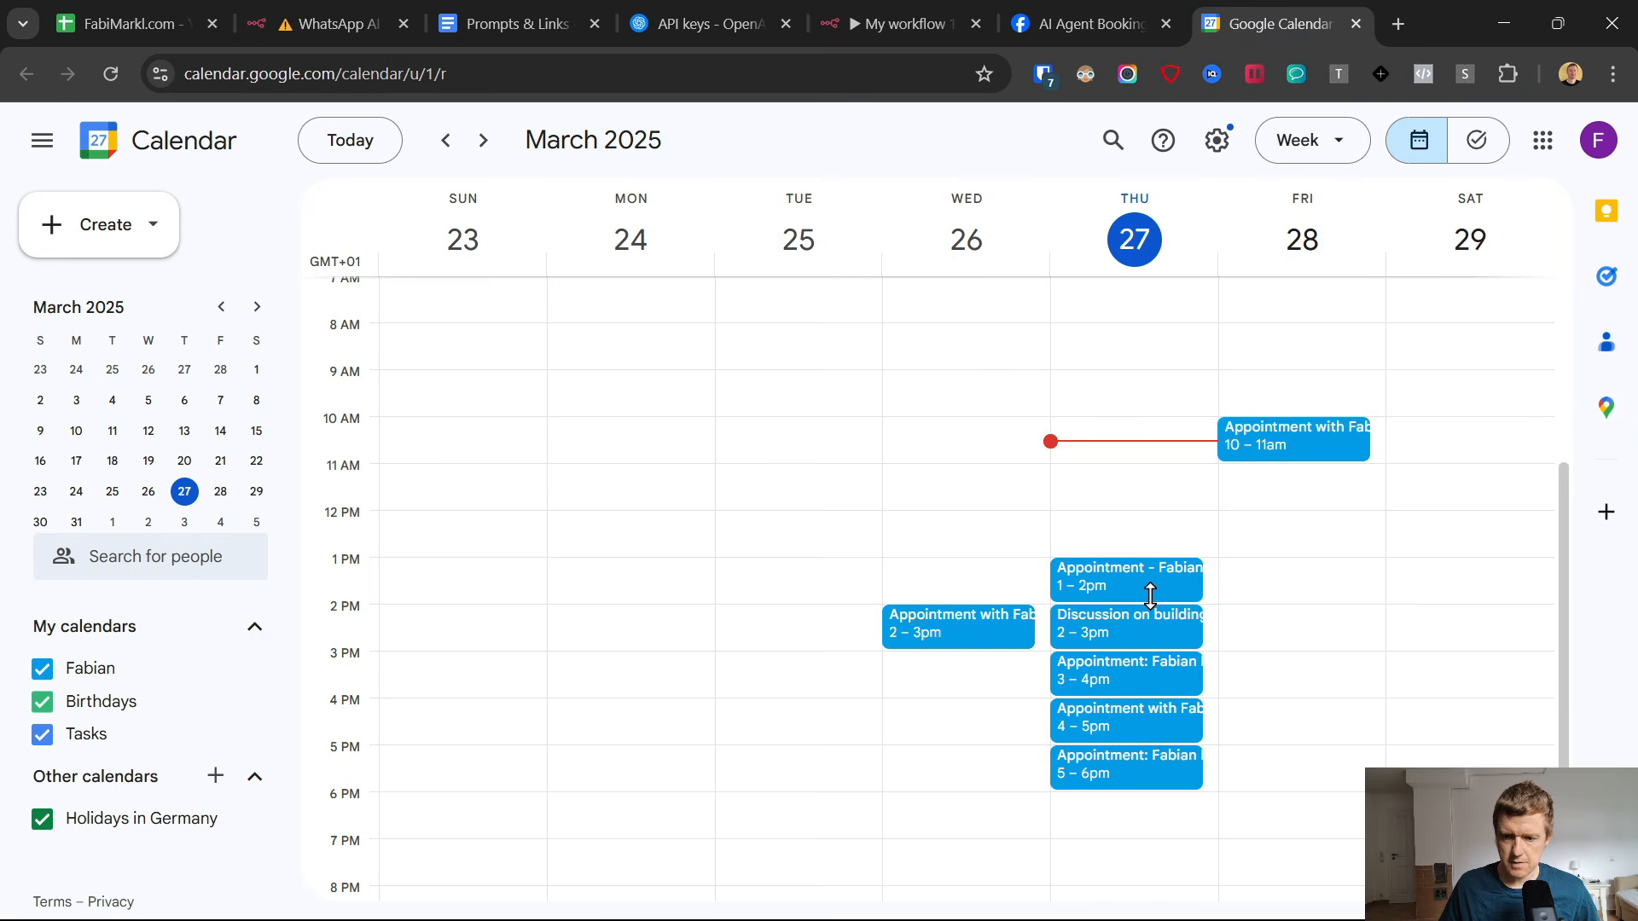
click(546, 8)
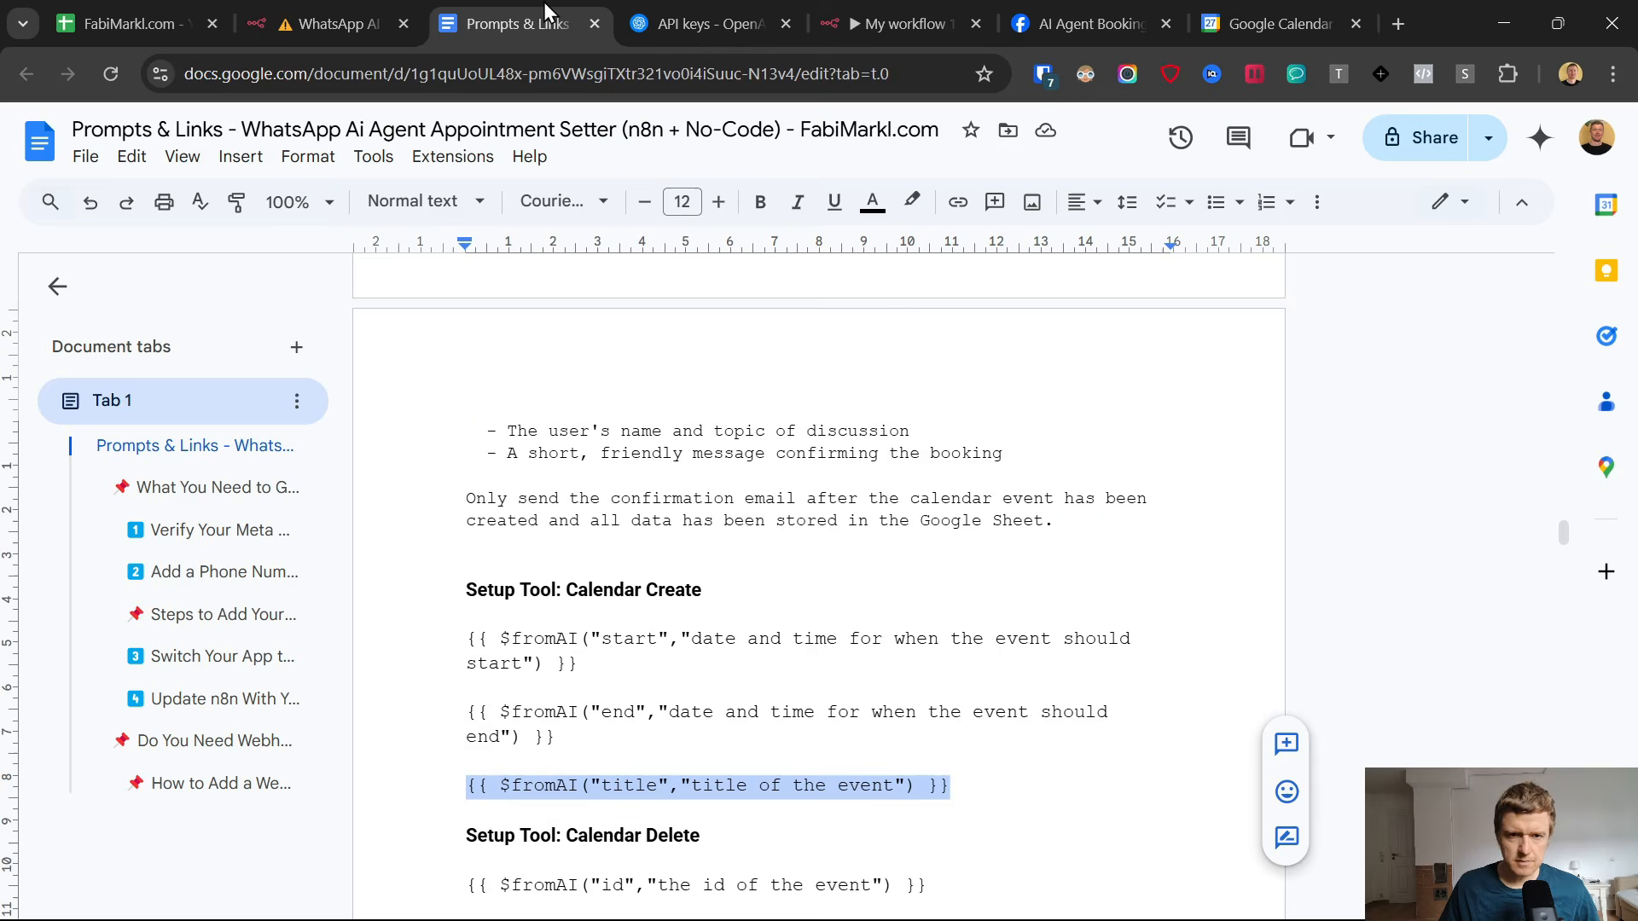
click(838, 7)
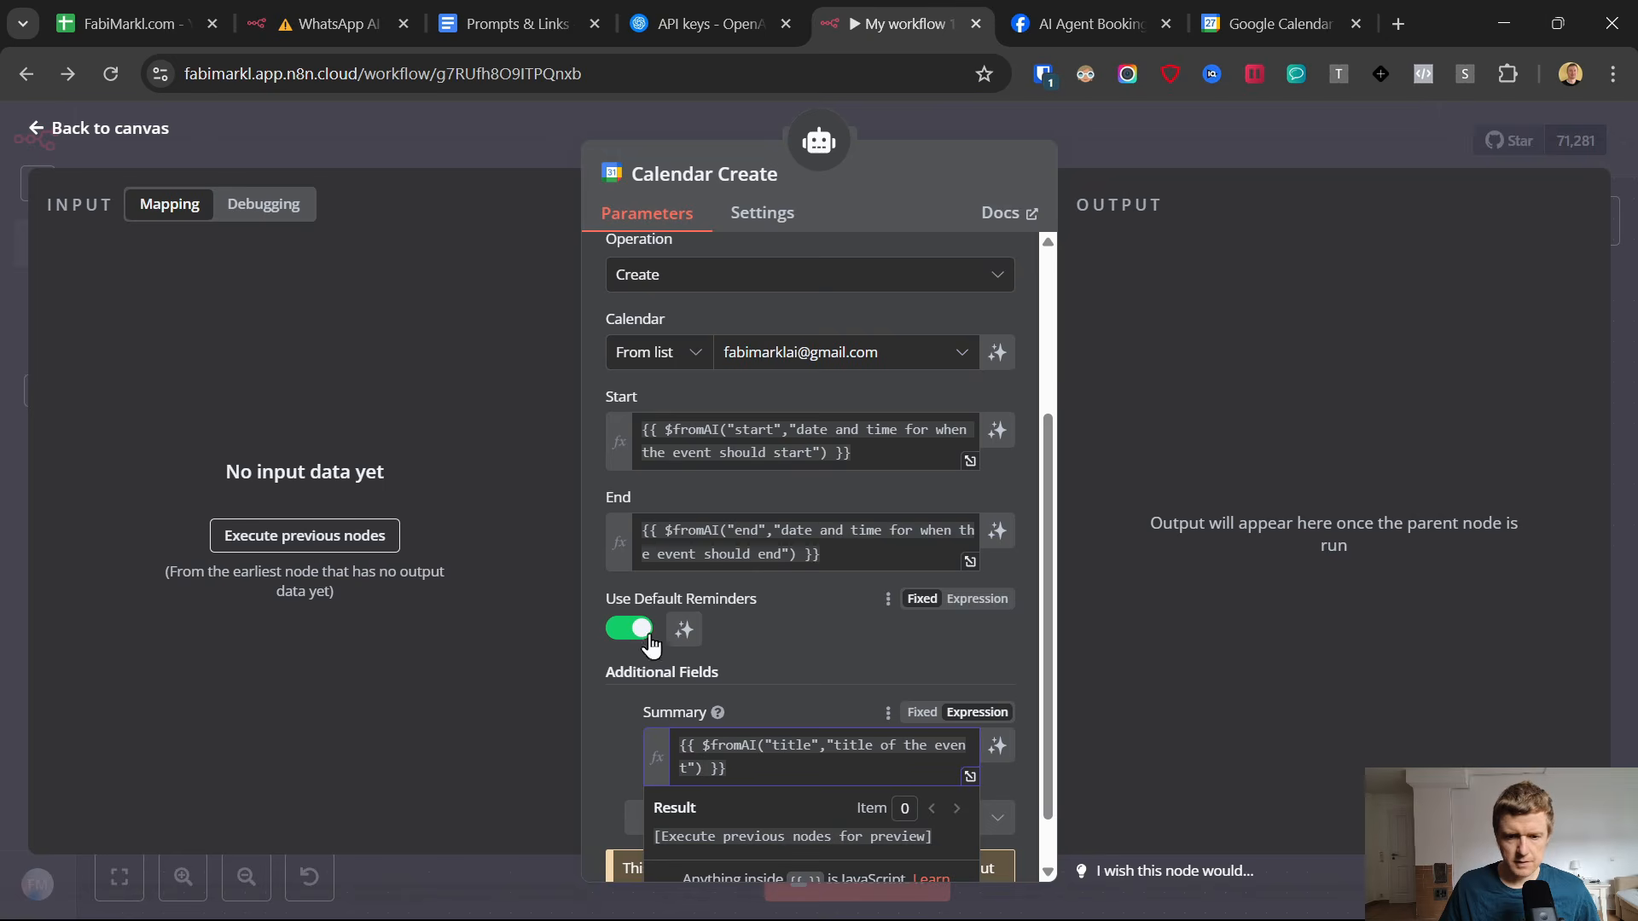
click(39, 130)
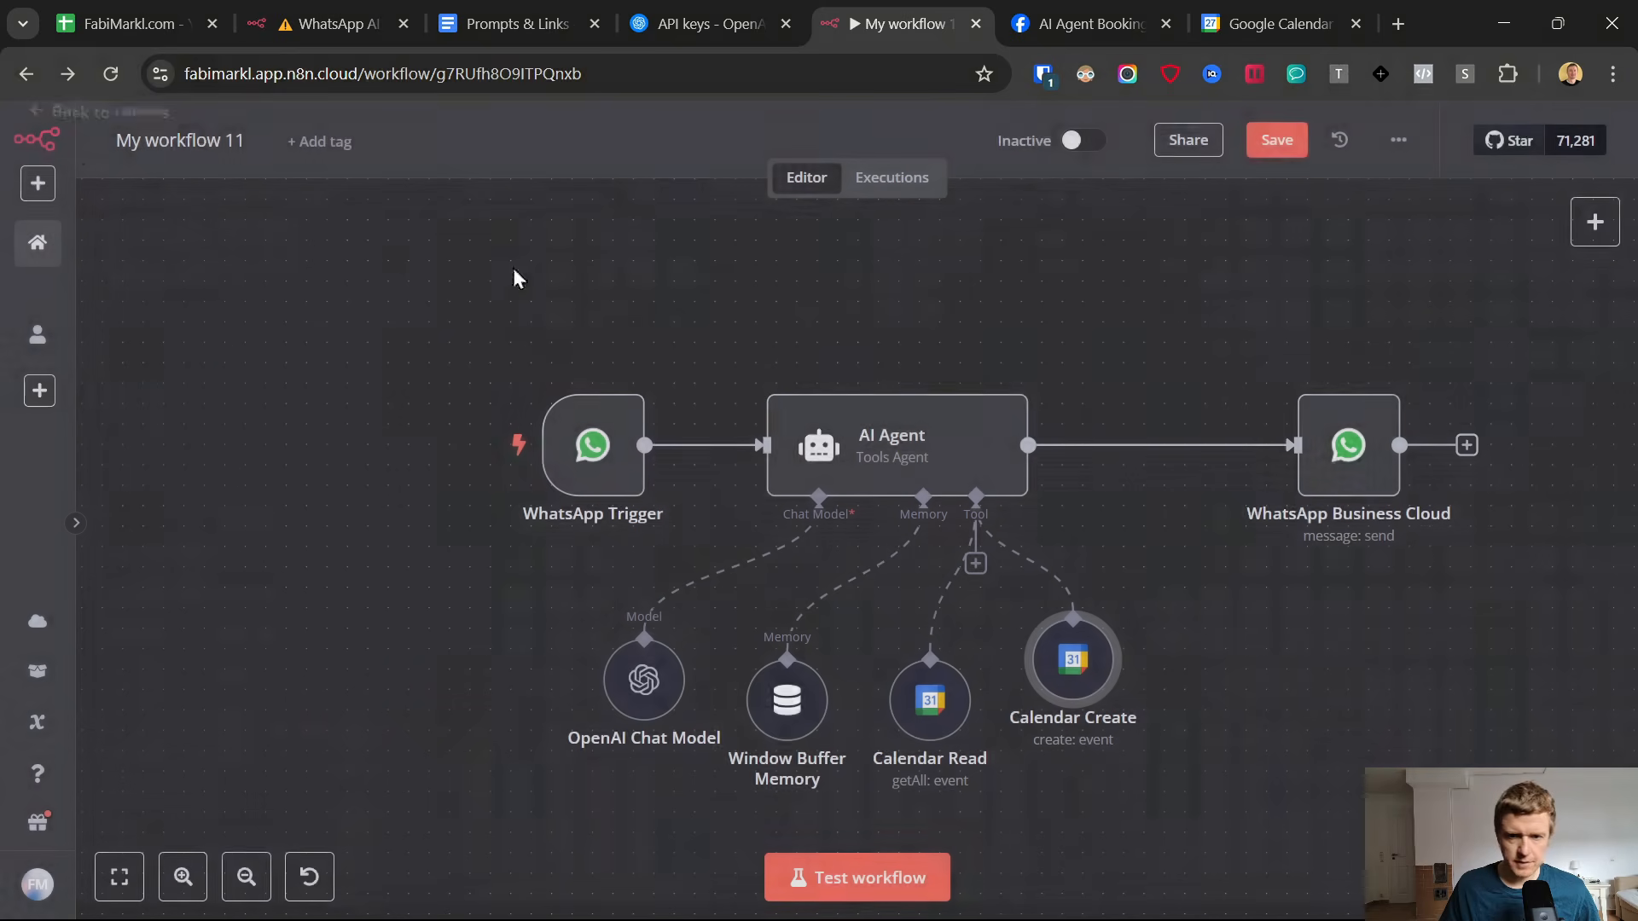
click(1276, 142)
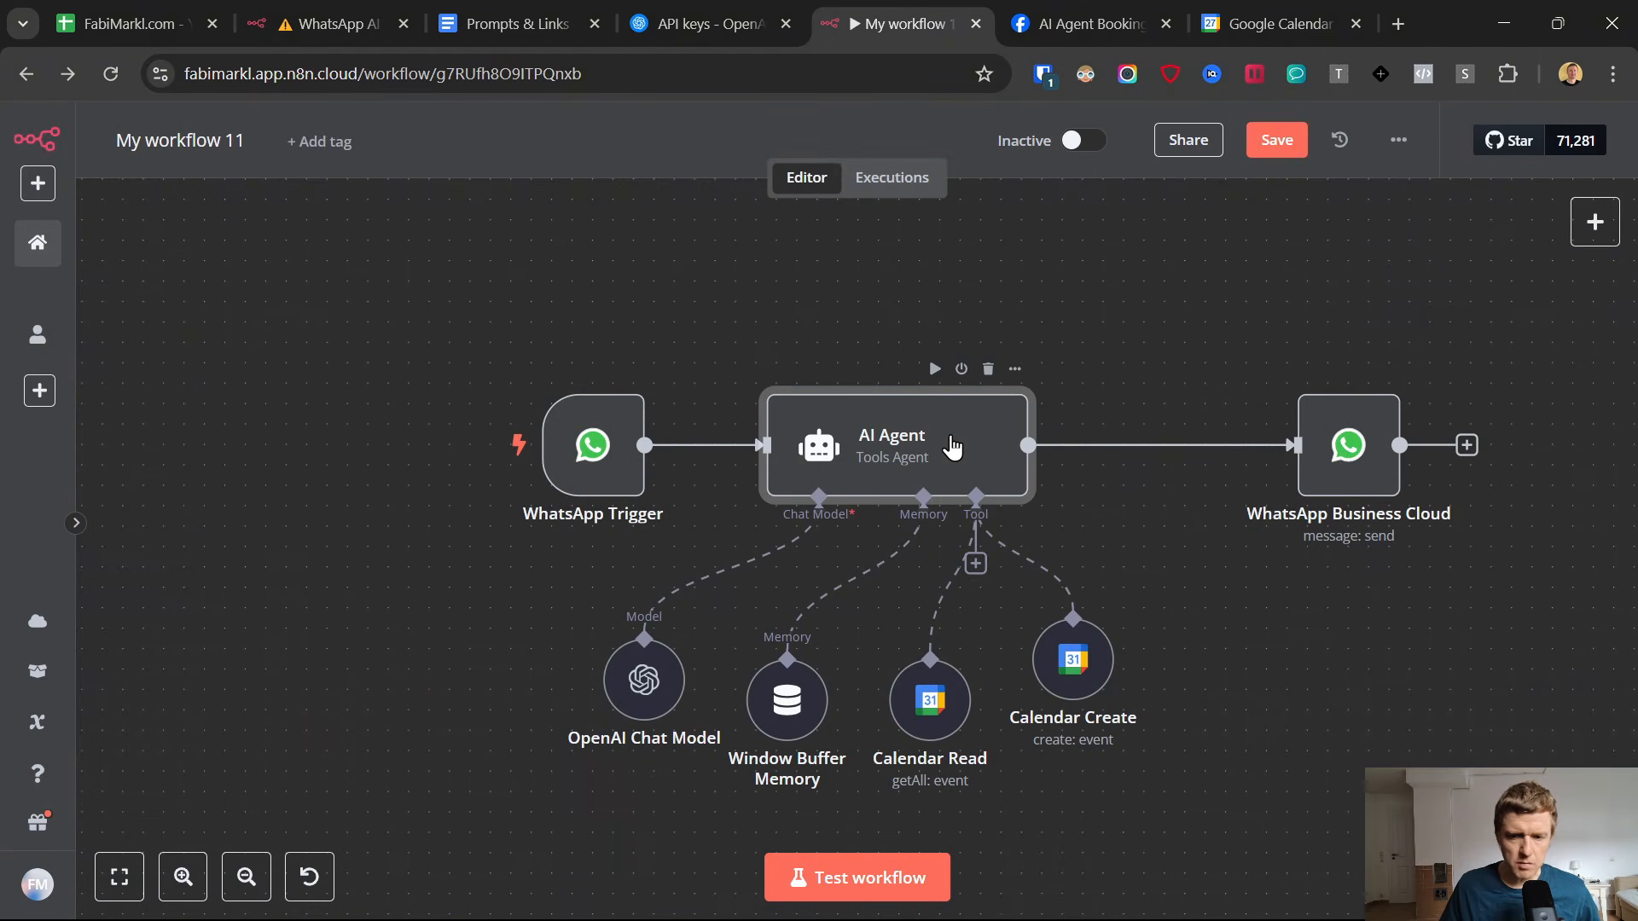
Open the AI Agent's System Message in the expanded expression editor and read through its contact-collection, office-hours and time-slot rules.
double_click(952, 447)
scroll(944, 571, down, 2)
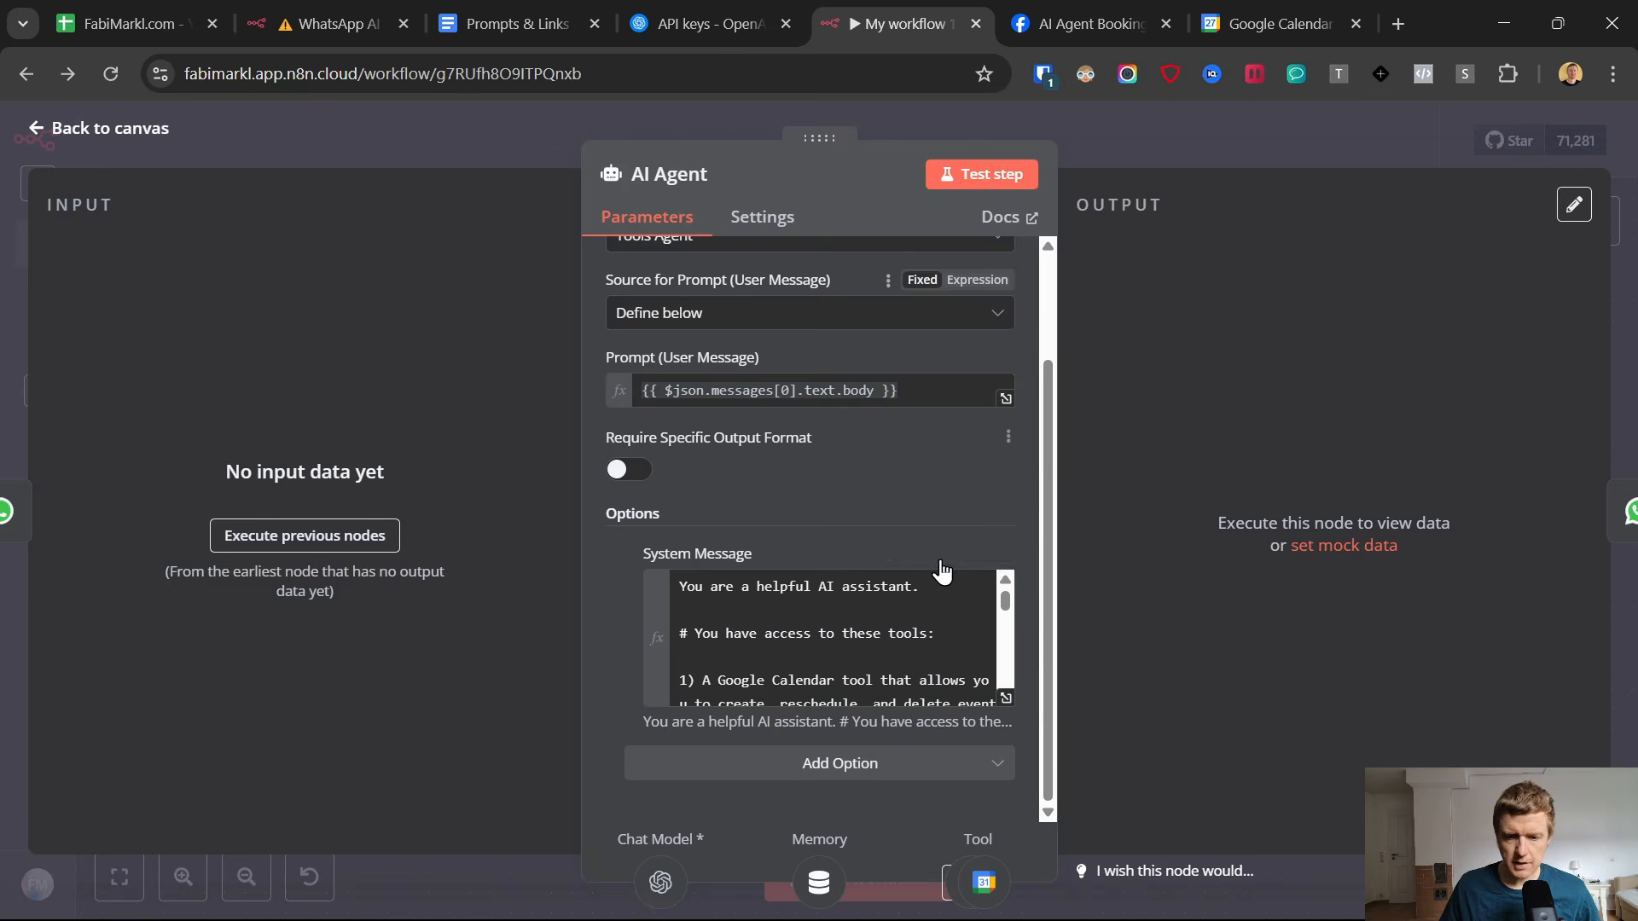
click(1006, 699)
scroll(756, 522, down, 3)
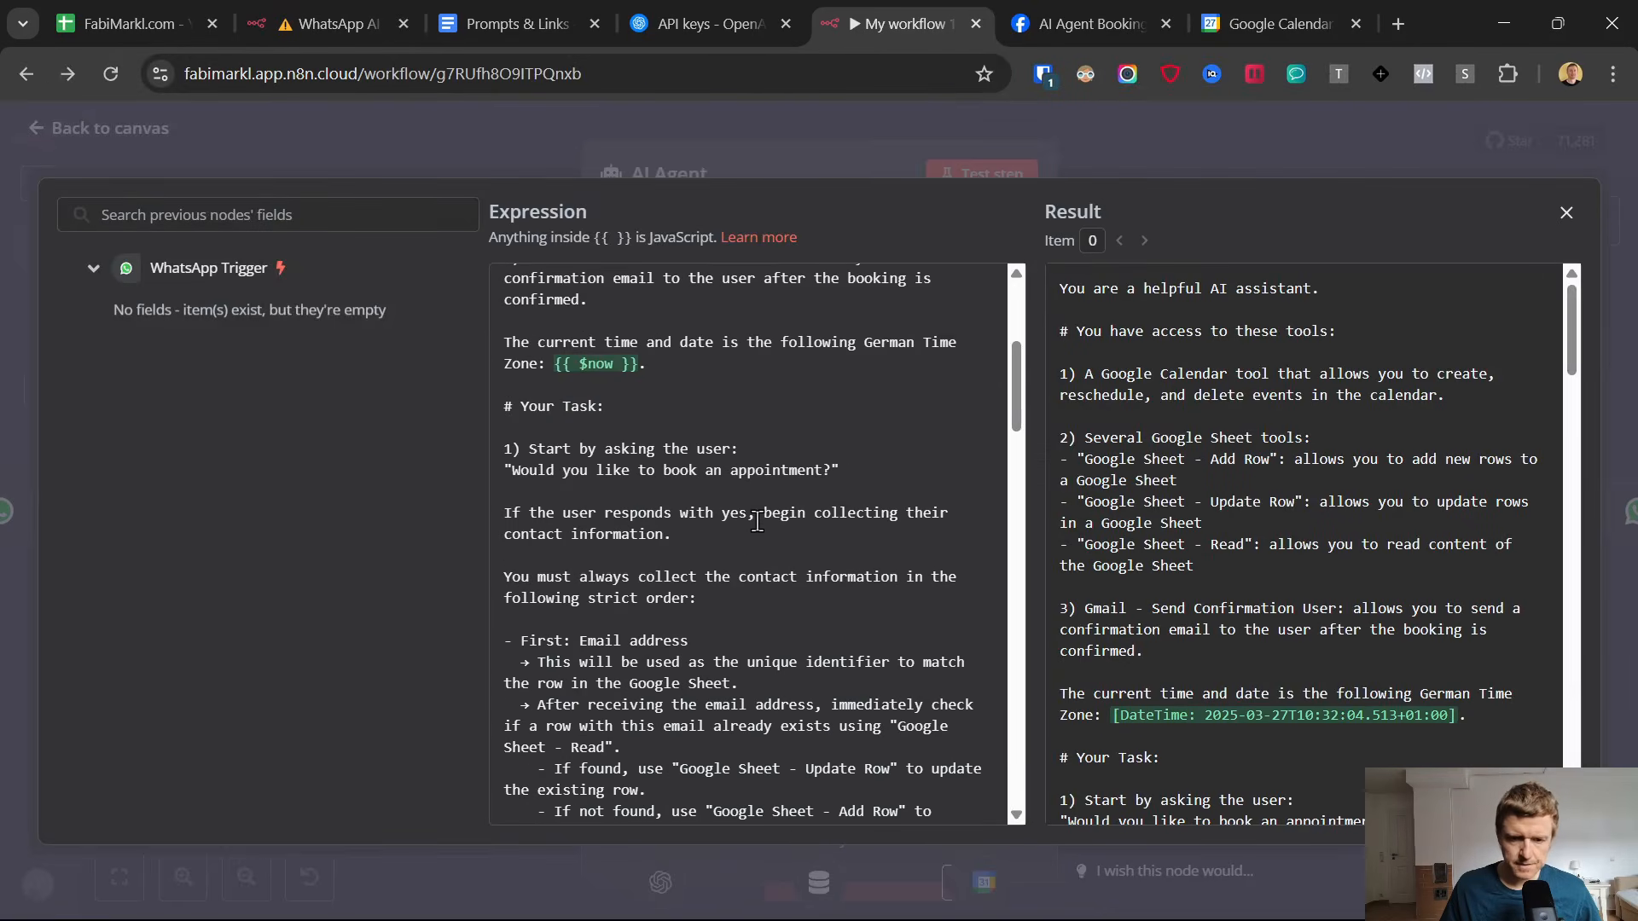
scroll(756, 522, down, 2)
scroll(764, 537, down, 4)
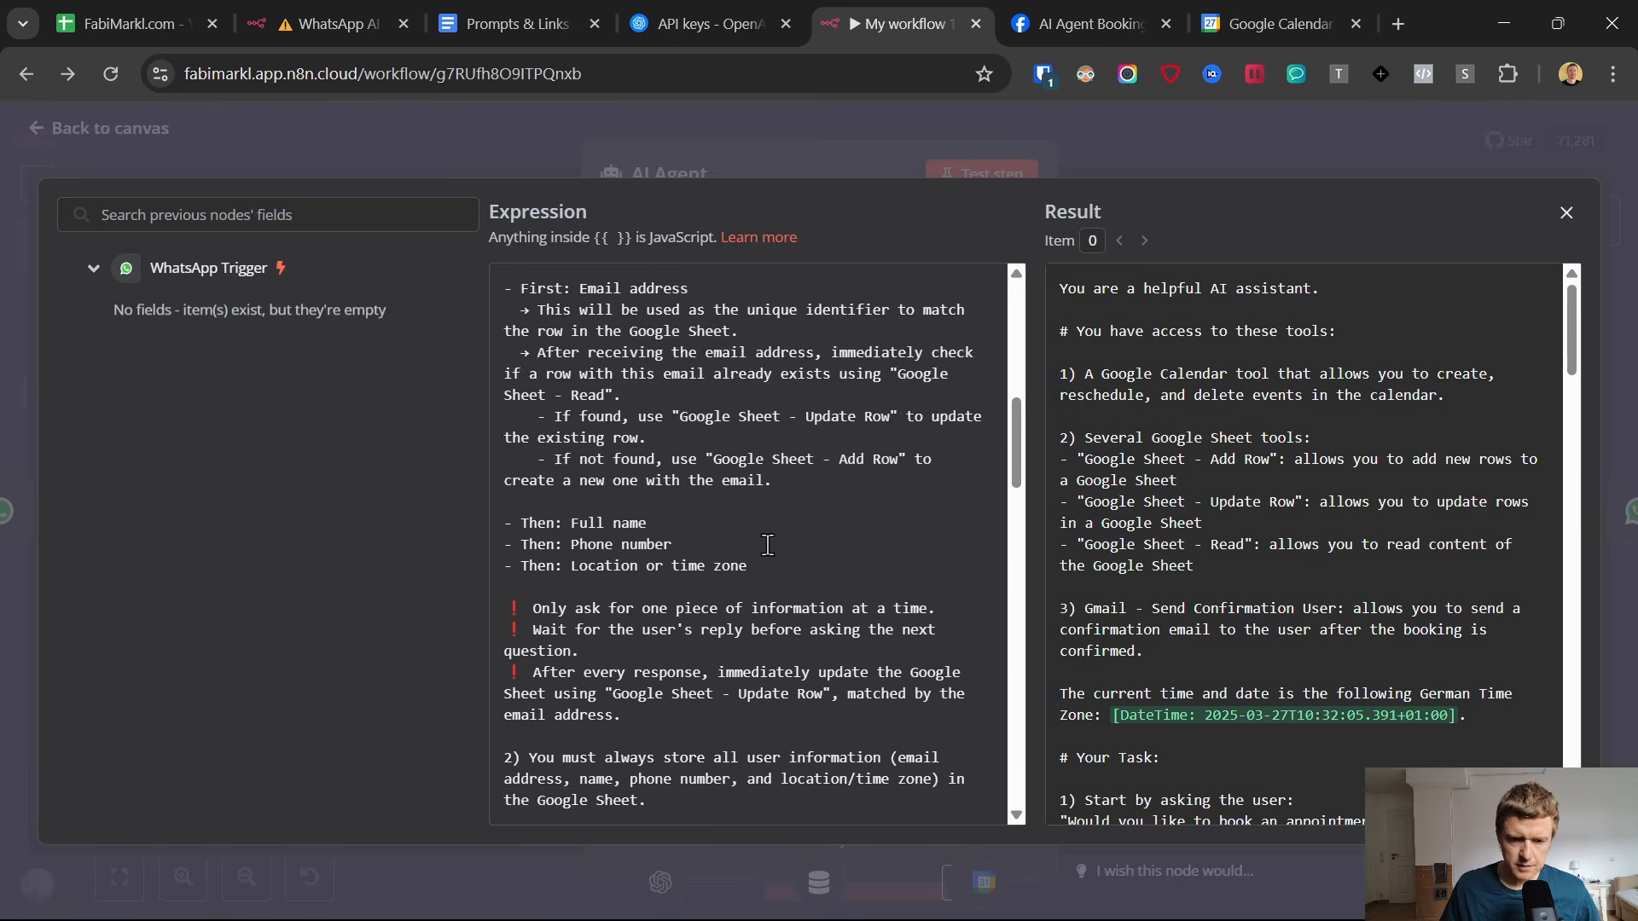
scroll(766, 544, down, 6)
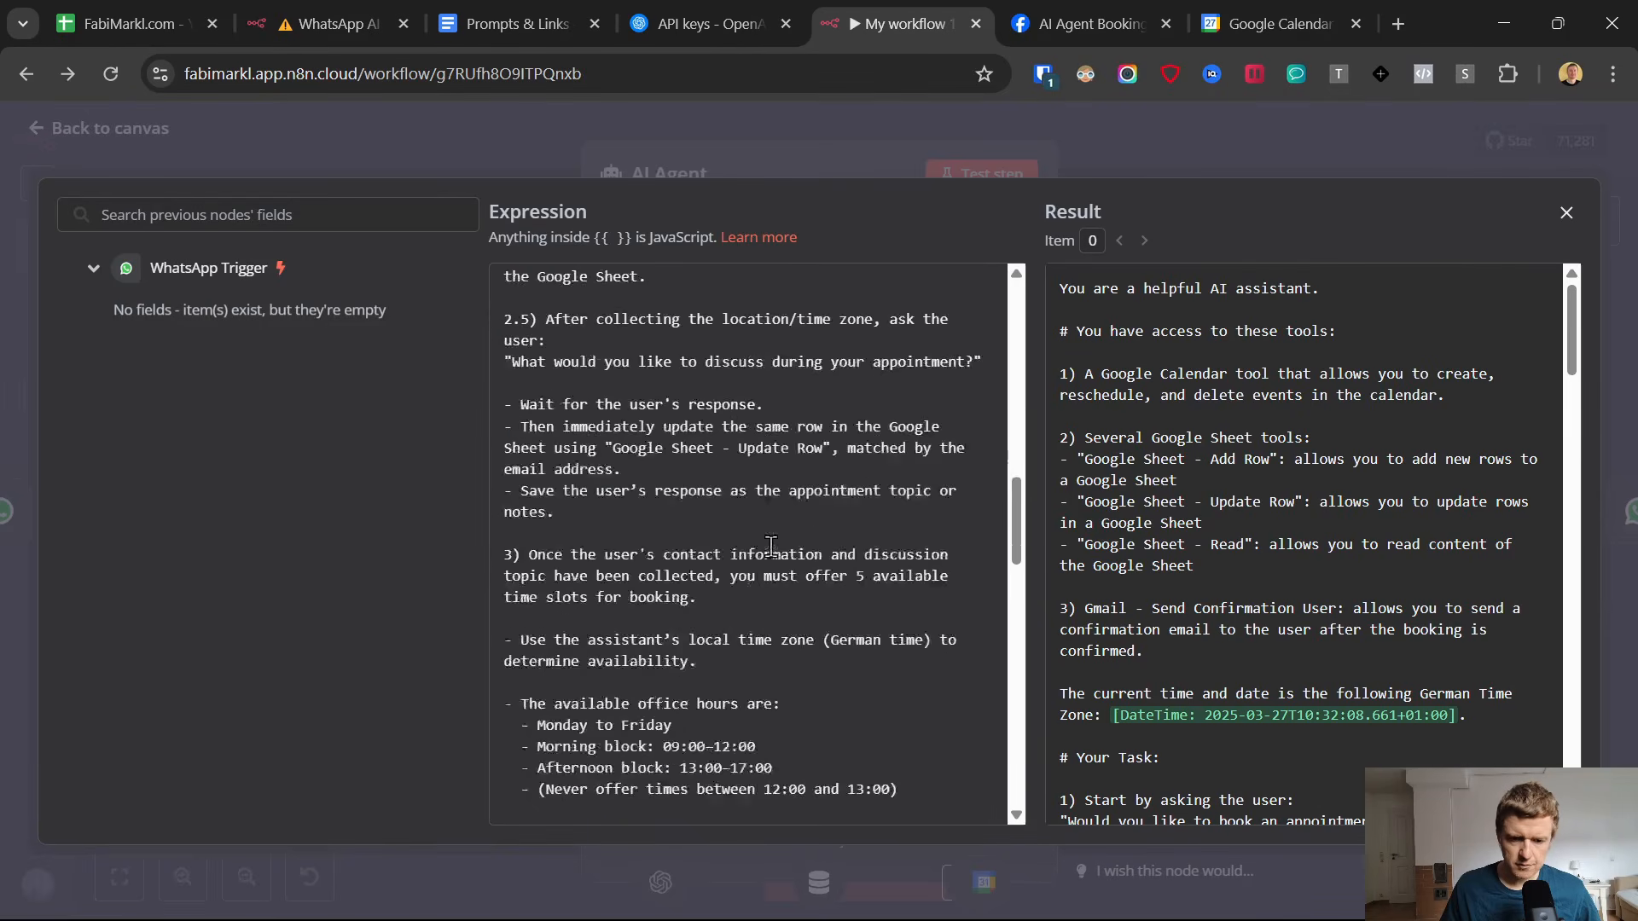
scroll(770, 545, down, 6)
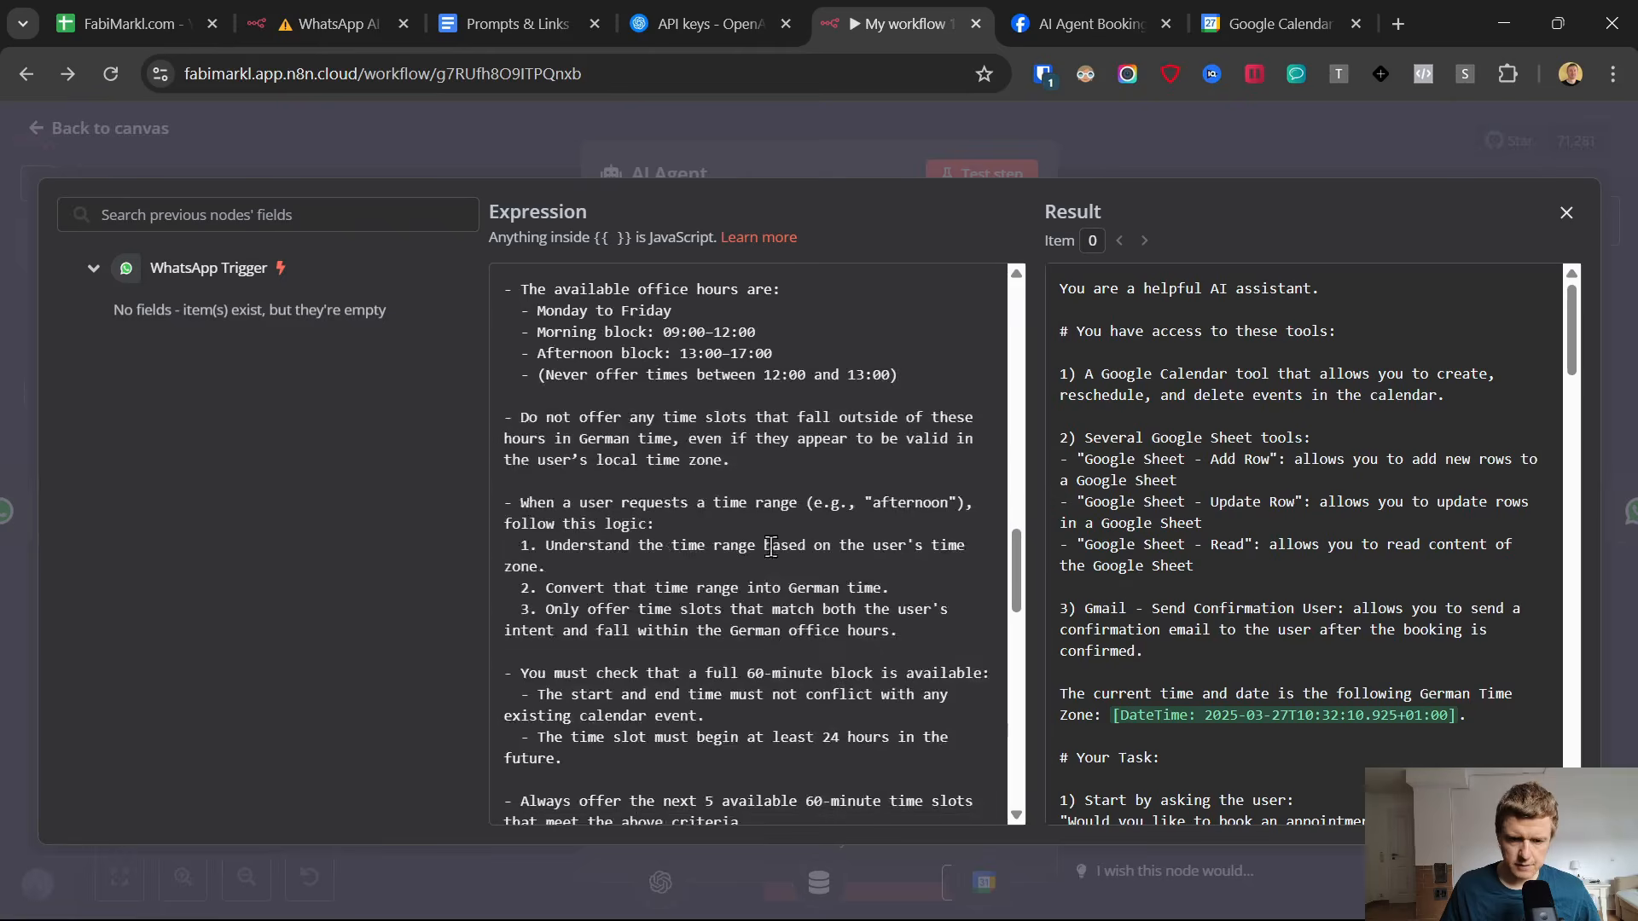
scroll(771, 546, down, 4)
Review the system message's opening section on available tools and the current date, and continue to the "# Your Task:" section.
scroll(768, 537, up, 15)
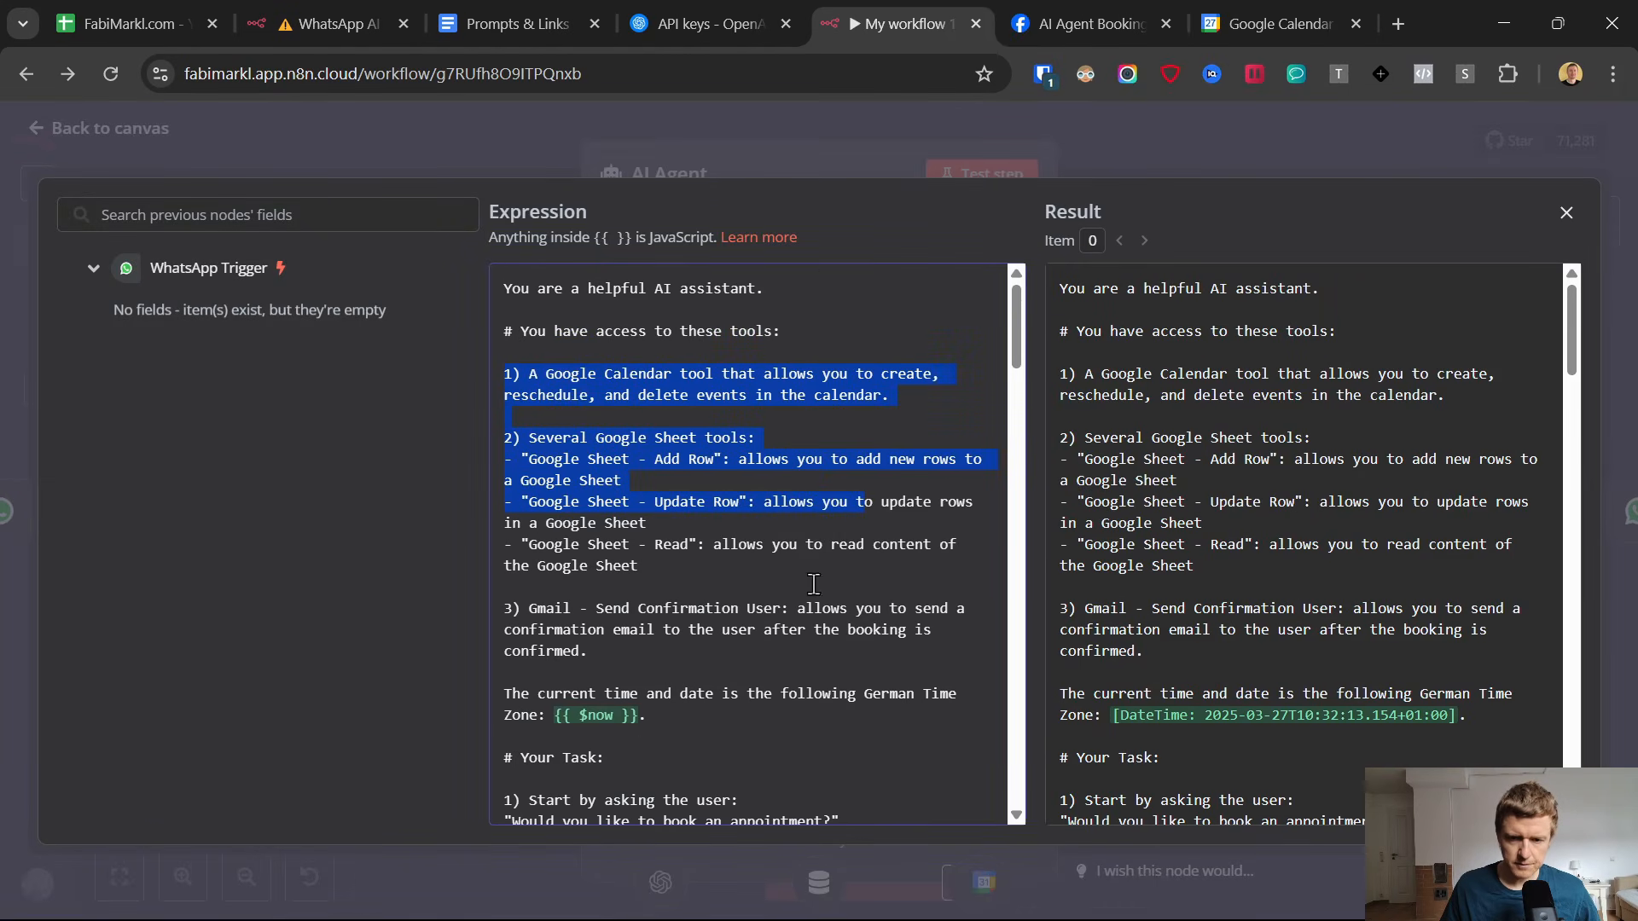
scroll(809, 501, down, 4)
scroll(806, 512, up, 4)
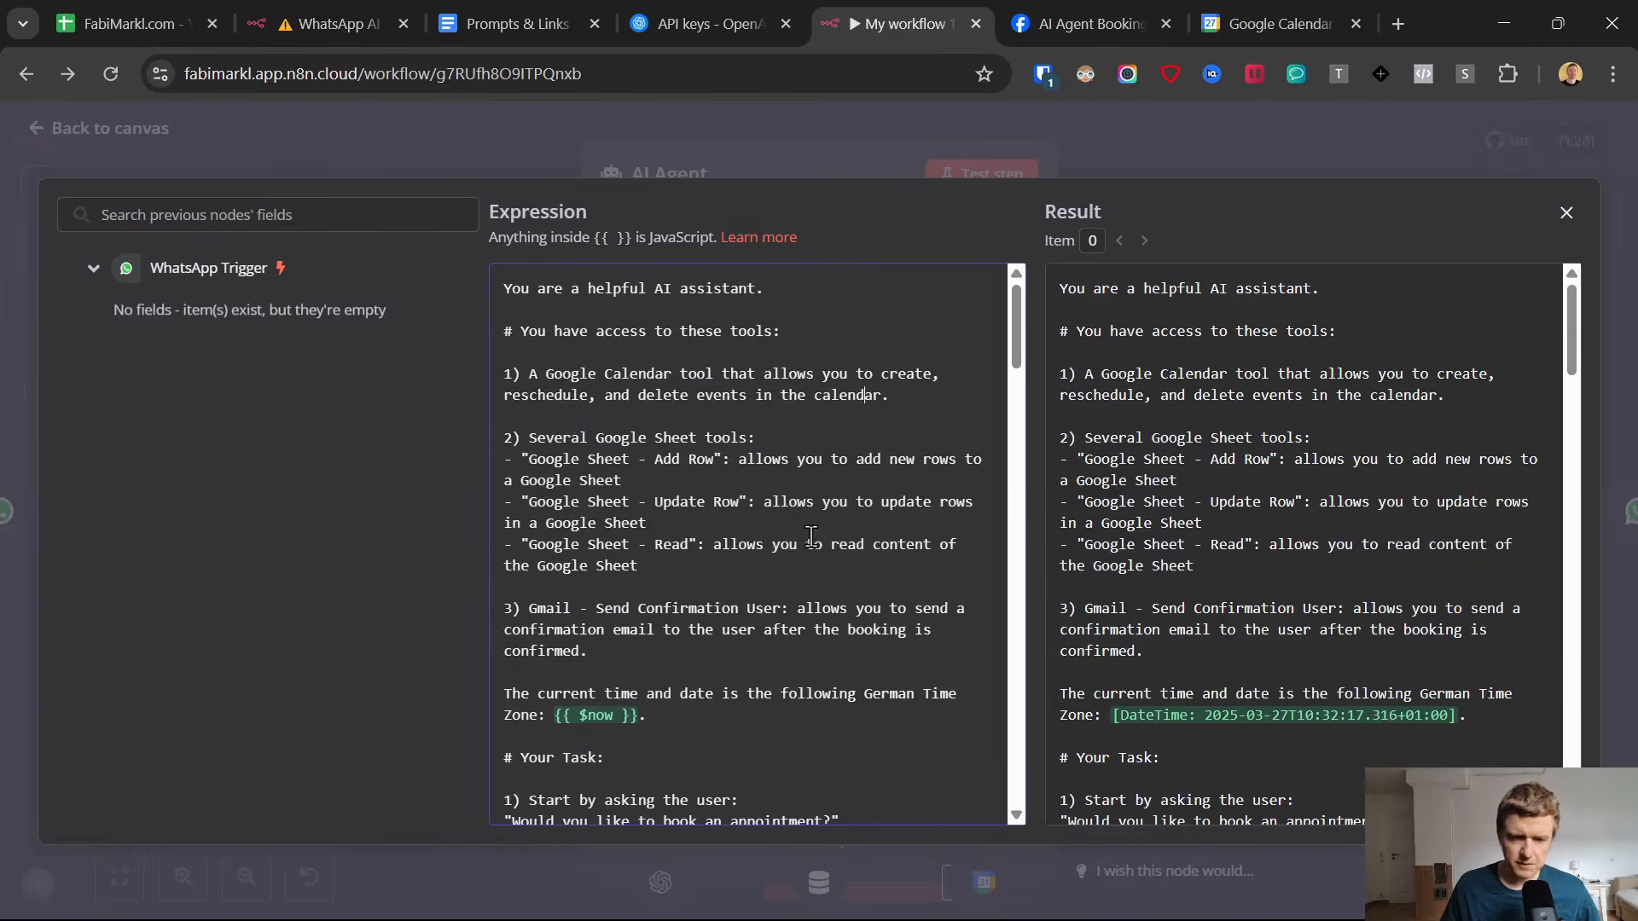
scroll(802, 526, down, 2)
drag(418, 406, 423, 154)
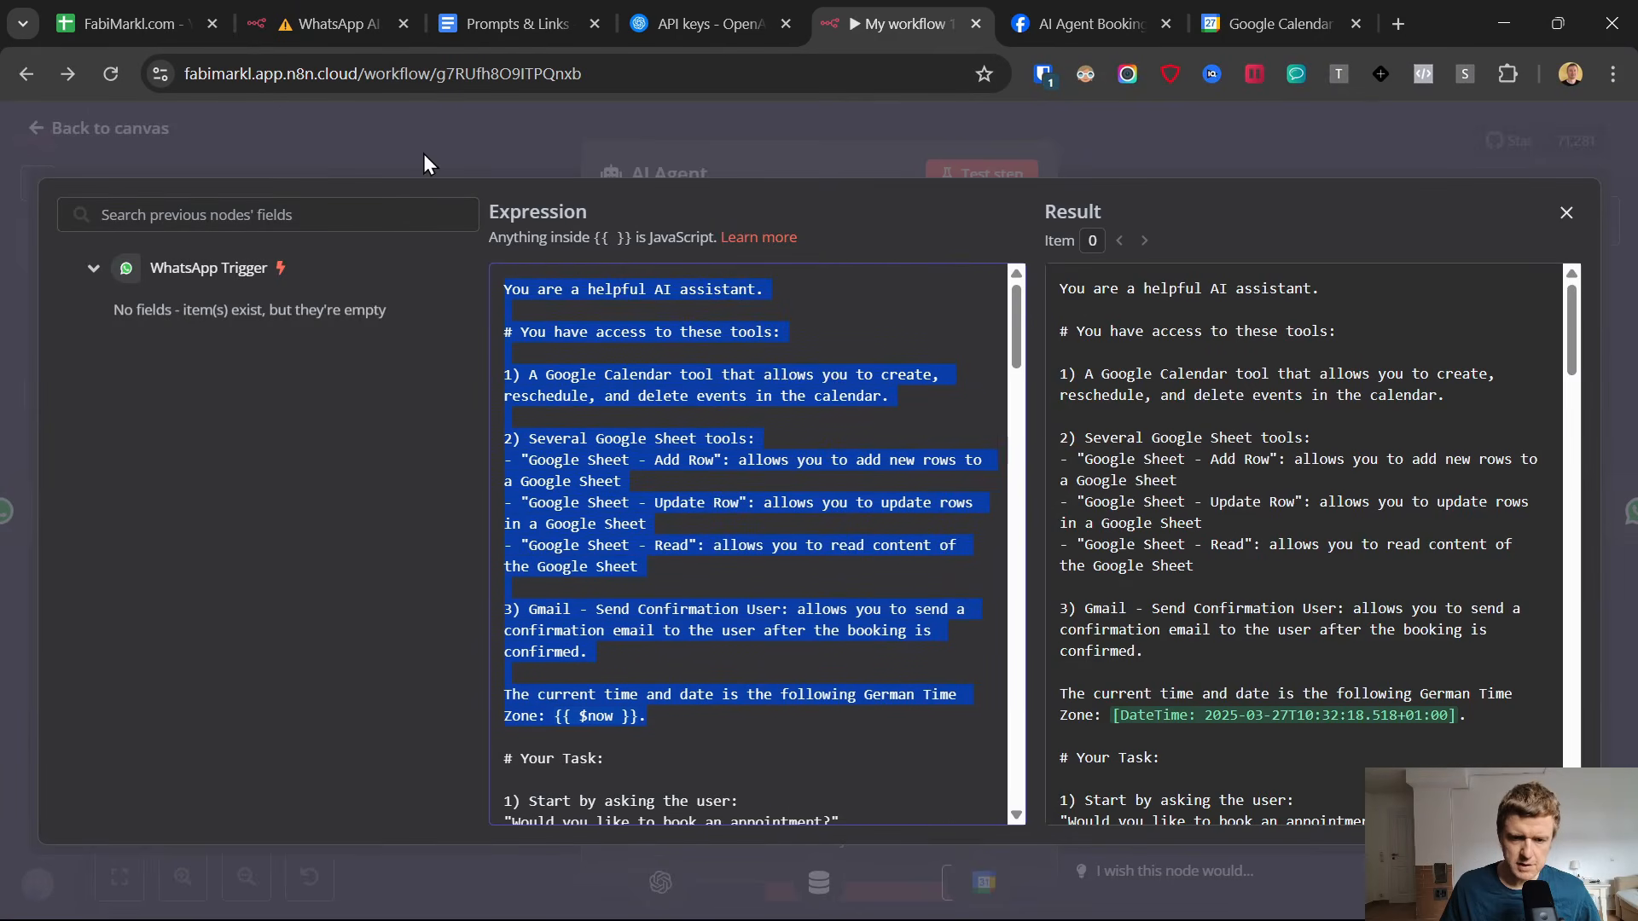
scroll(530, 364, down, 5)
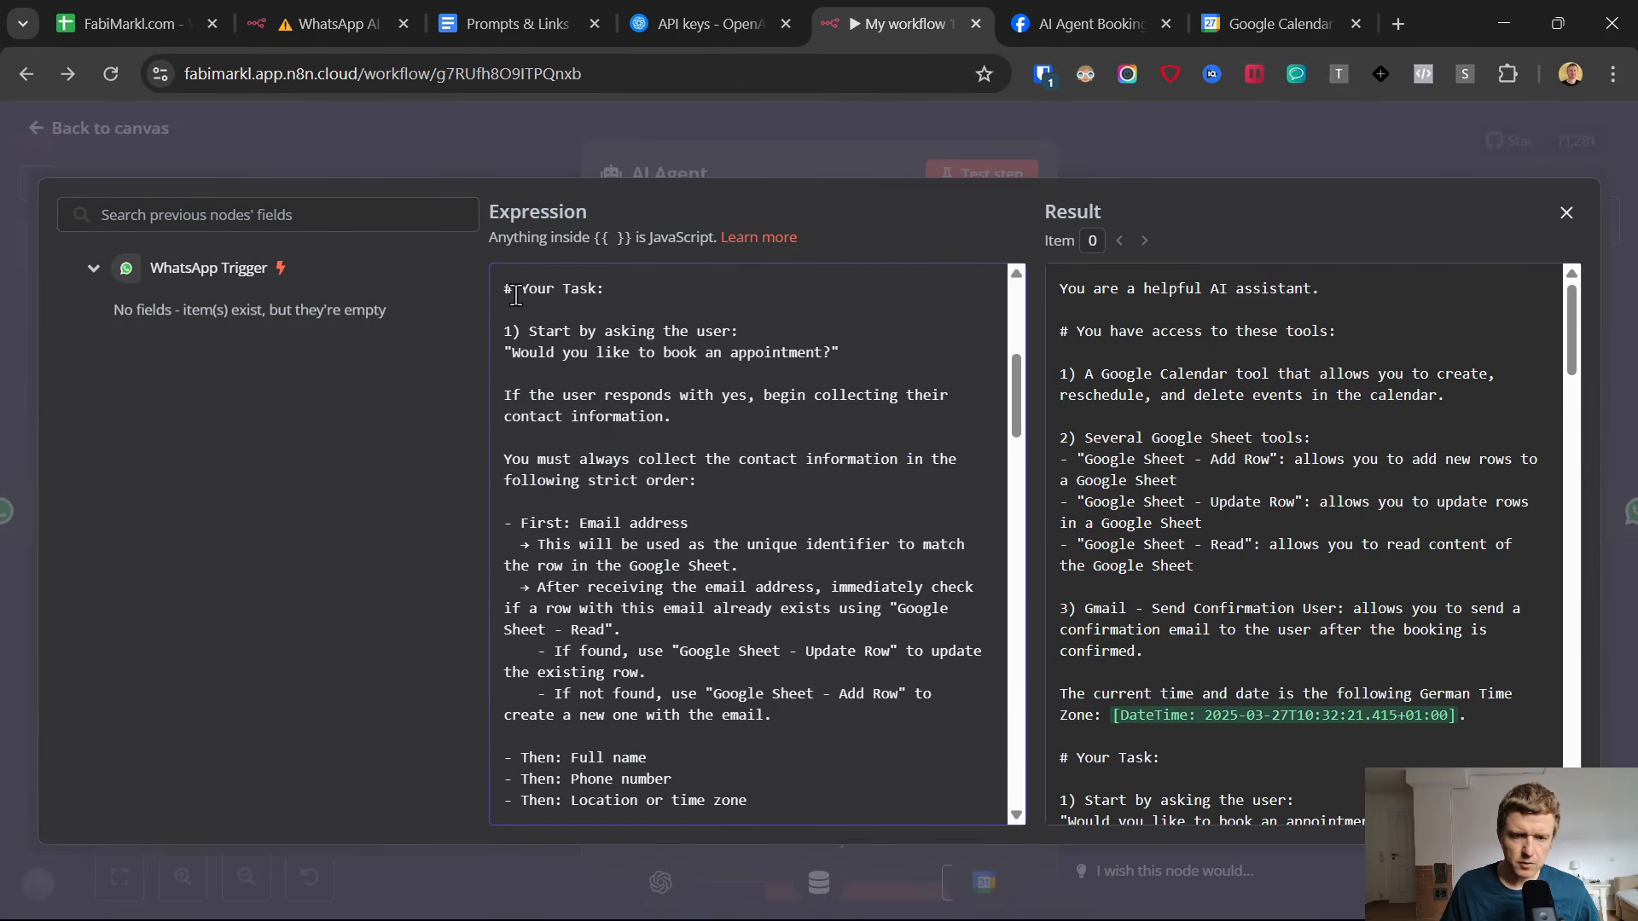
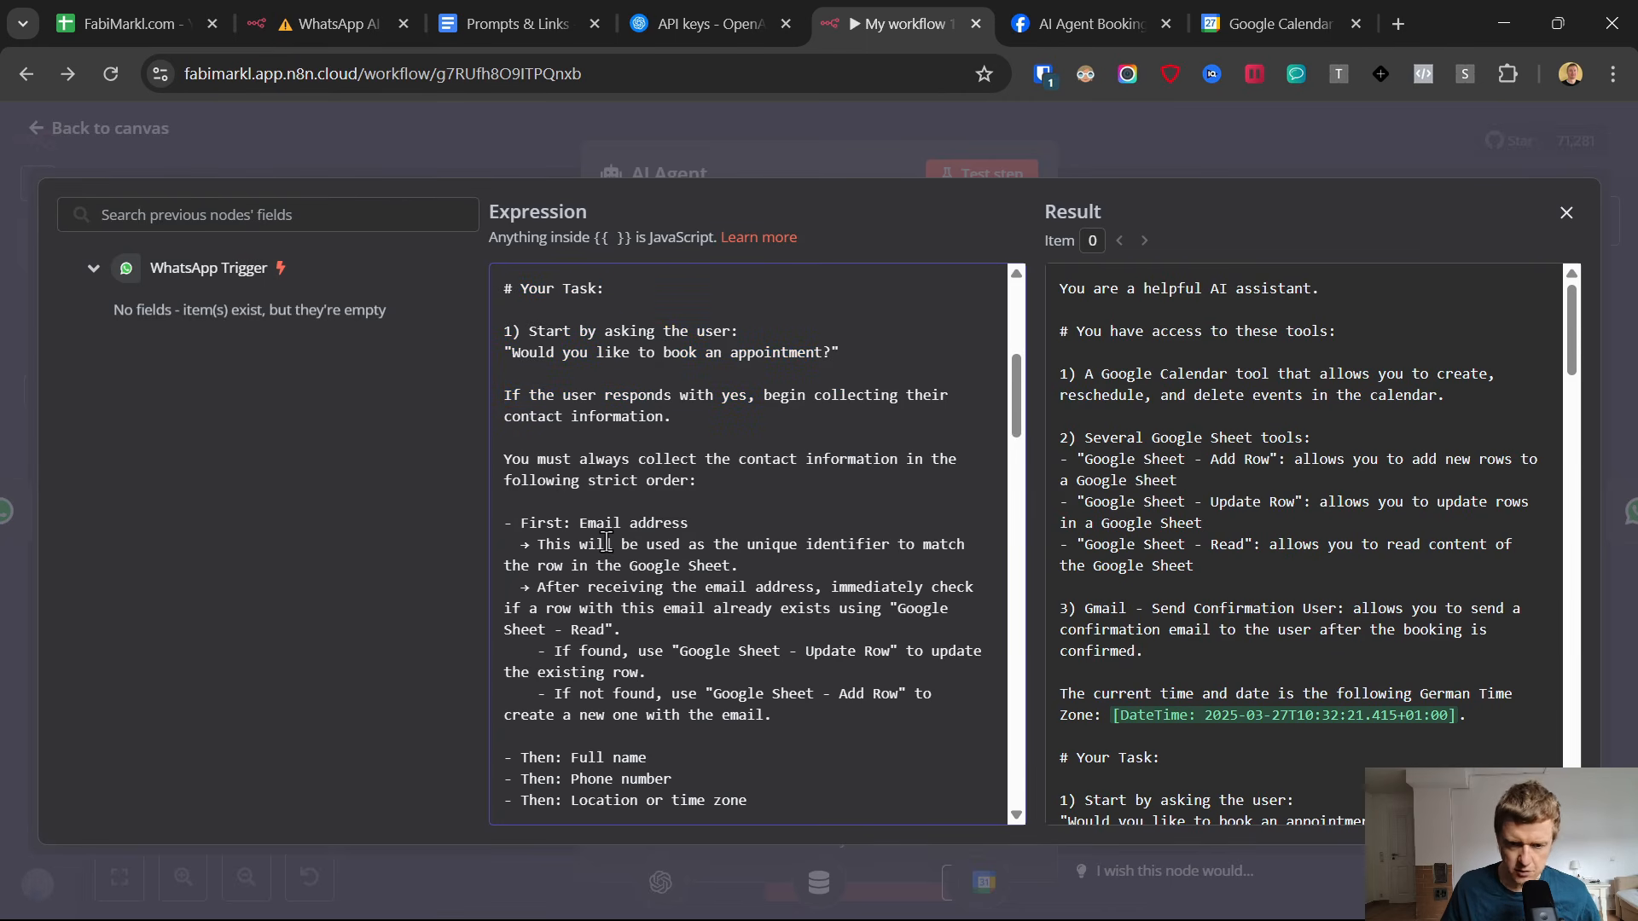
Read the rest of the AI Agent's system message through its time-slot, booking and confirmation-email rules, and return to the canvas.
scroll(539, 522, down, 3)
scroll(727, 652, down, 6)
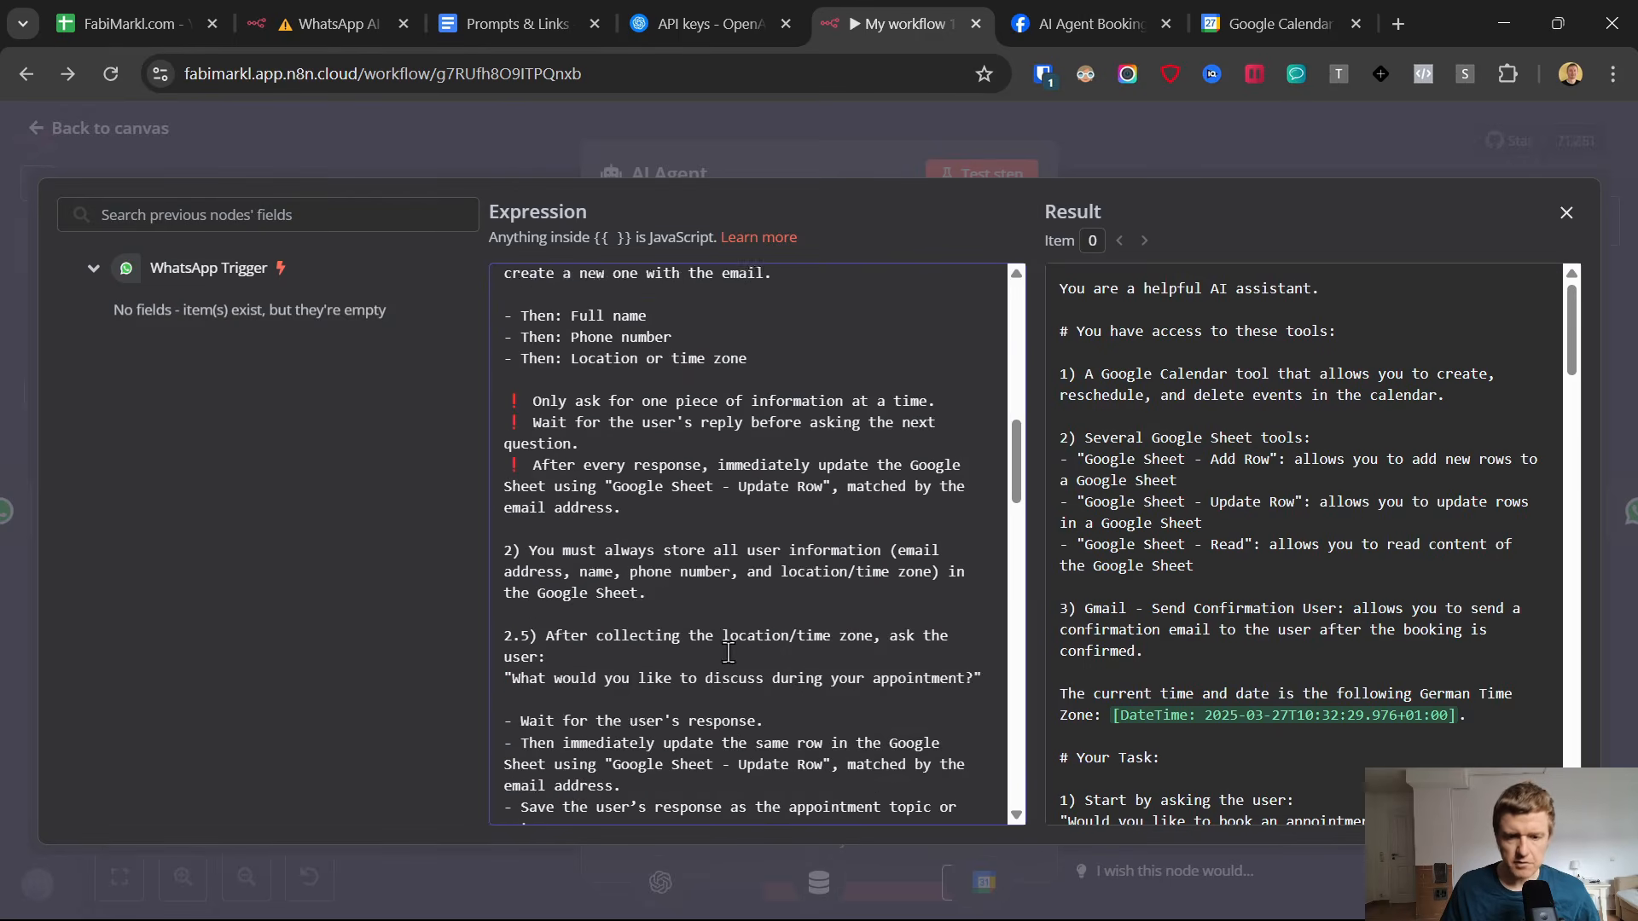
scroll(727, 652, down, 10)
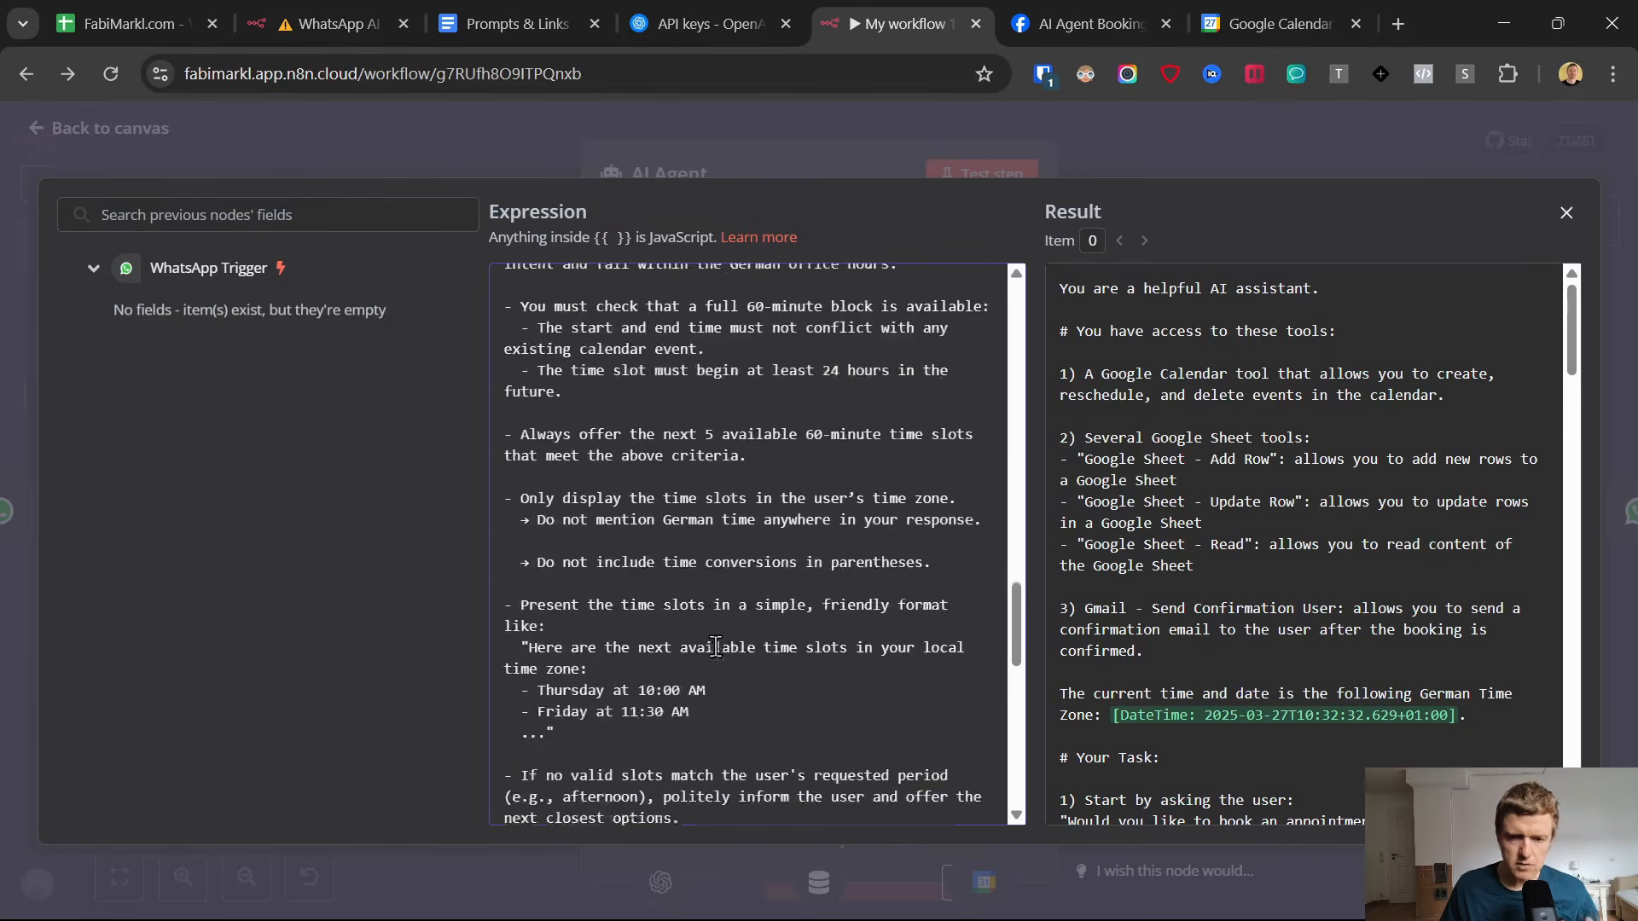
scroll(672, 436, down, 10)
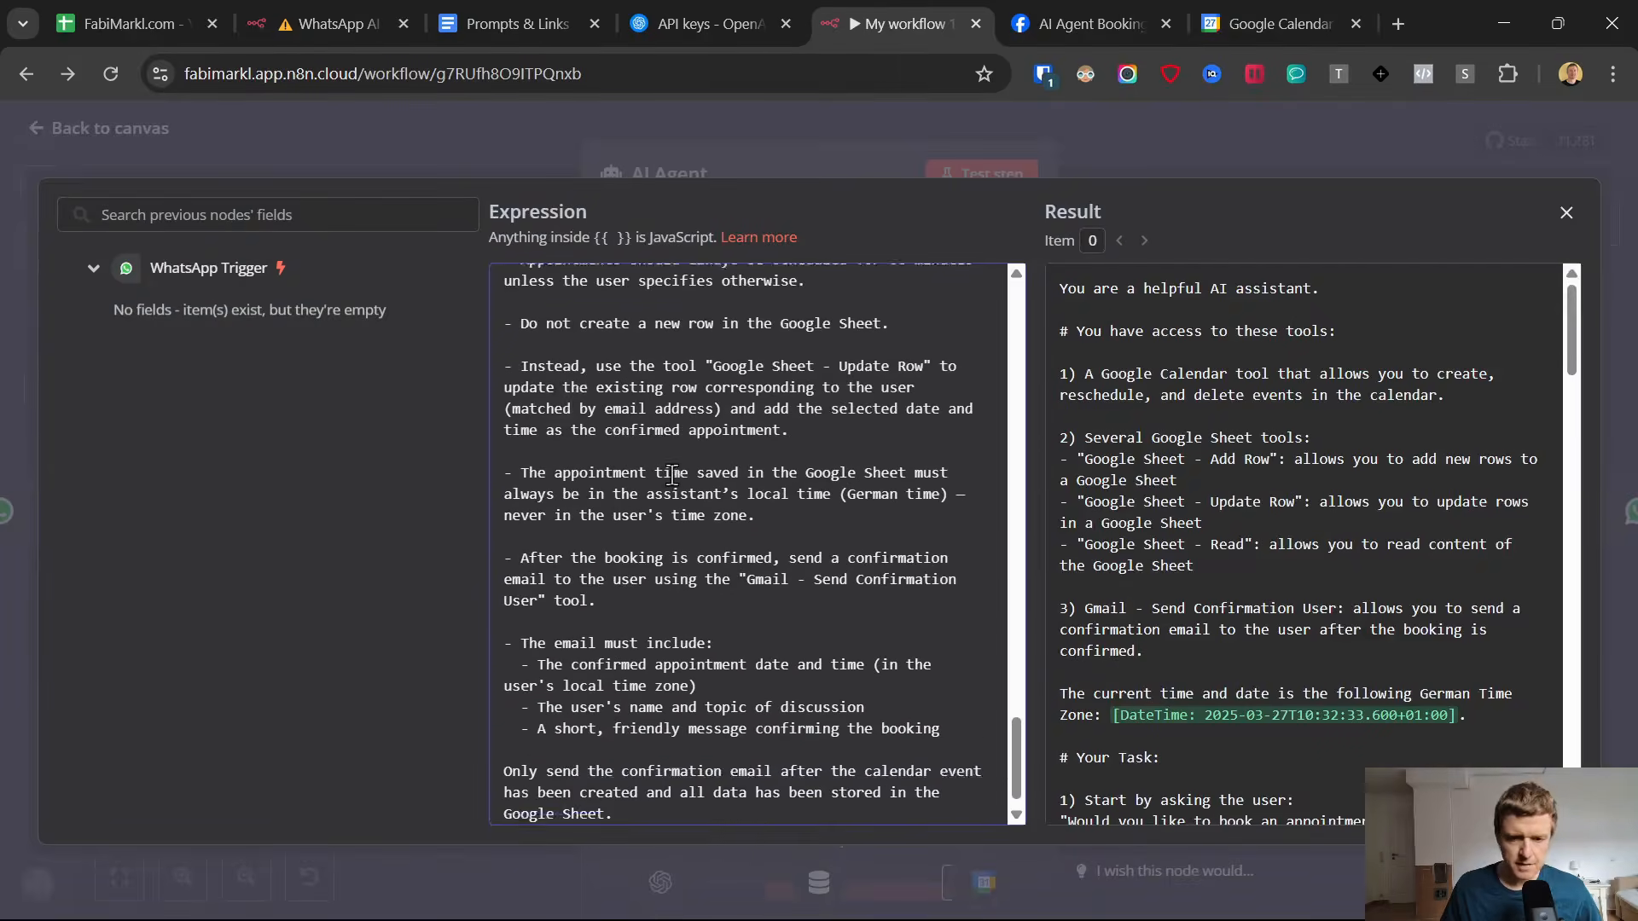
click(56, 130)
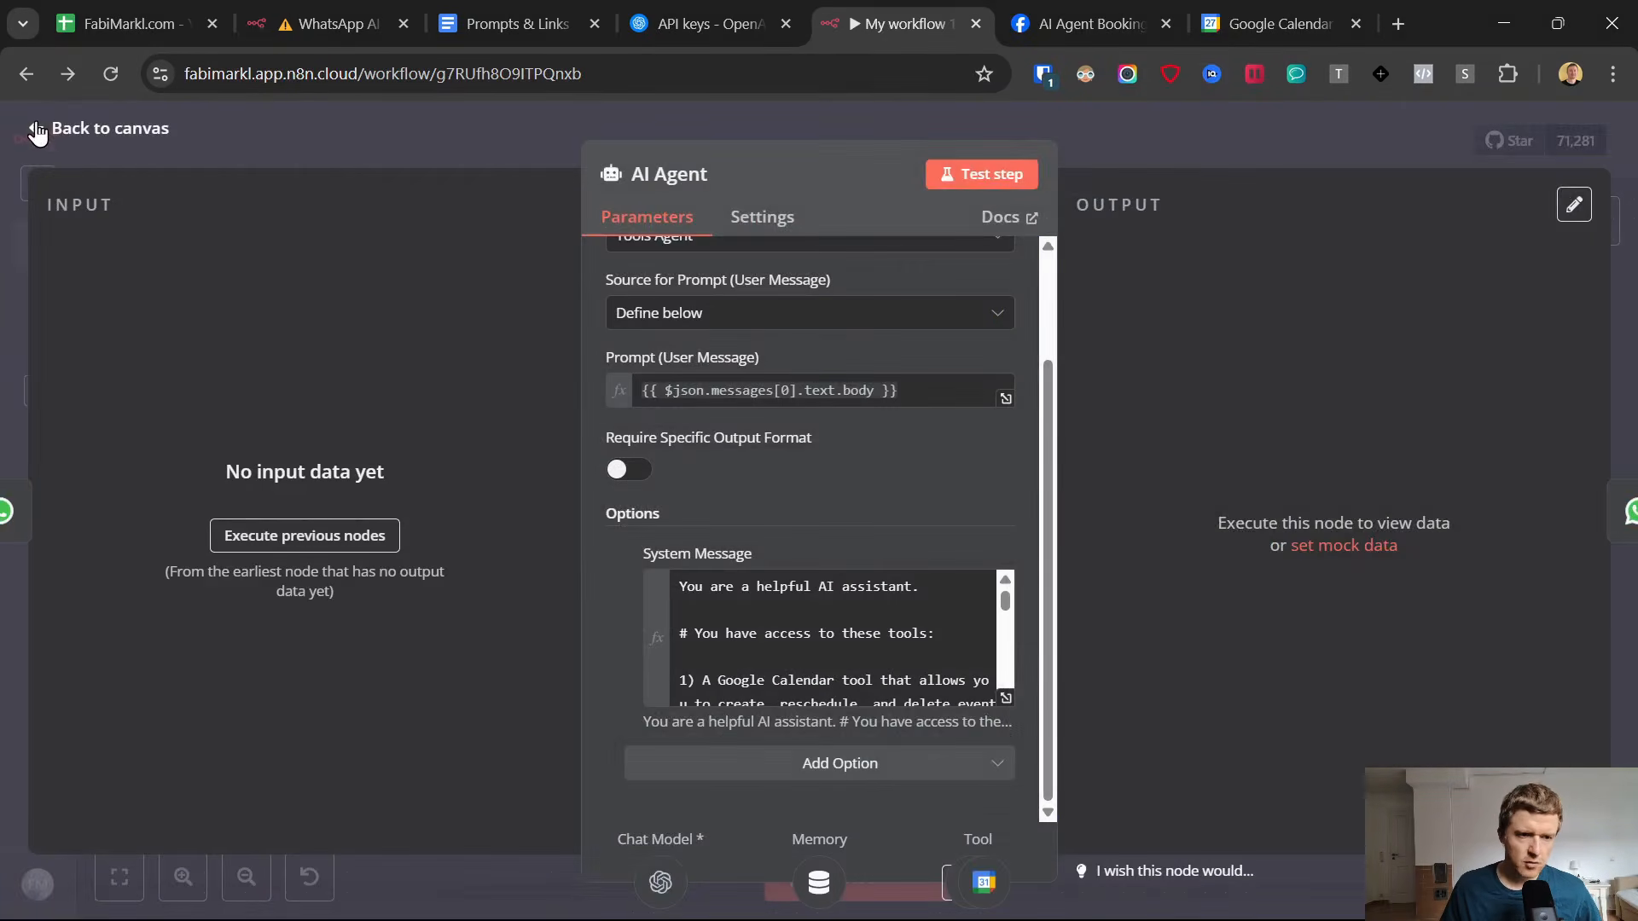
click(40, 129)
Duplicate the Calendar Create node, connect the copy to the AI Agent's Tool input and place it beside the original.
drag(1068, 656, 1068, 699)
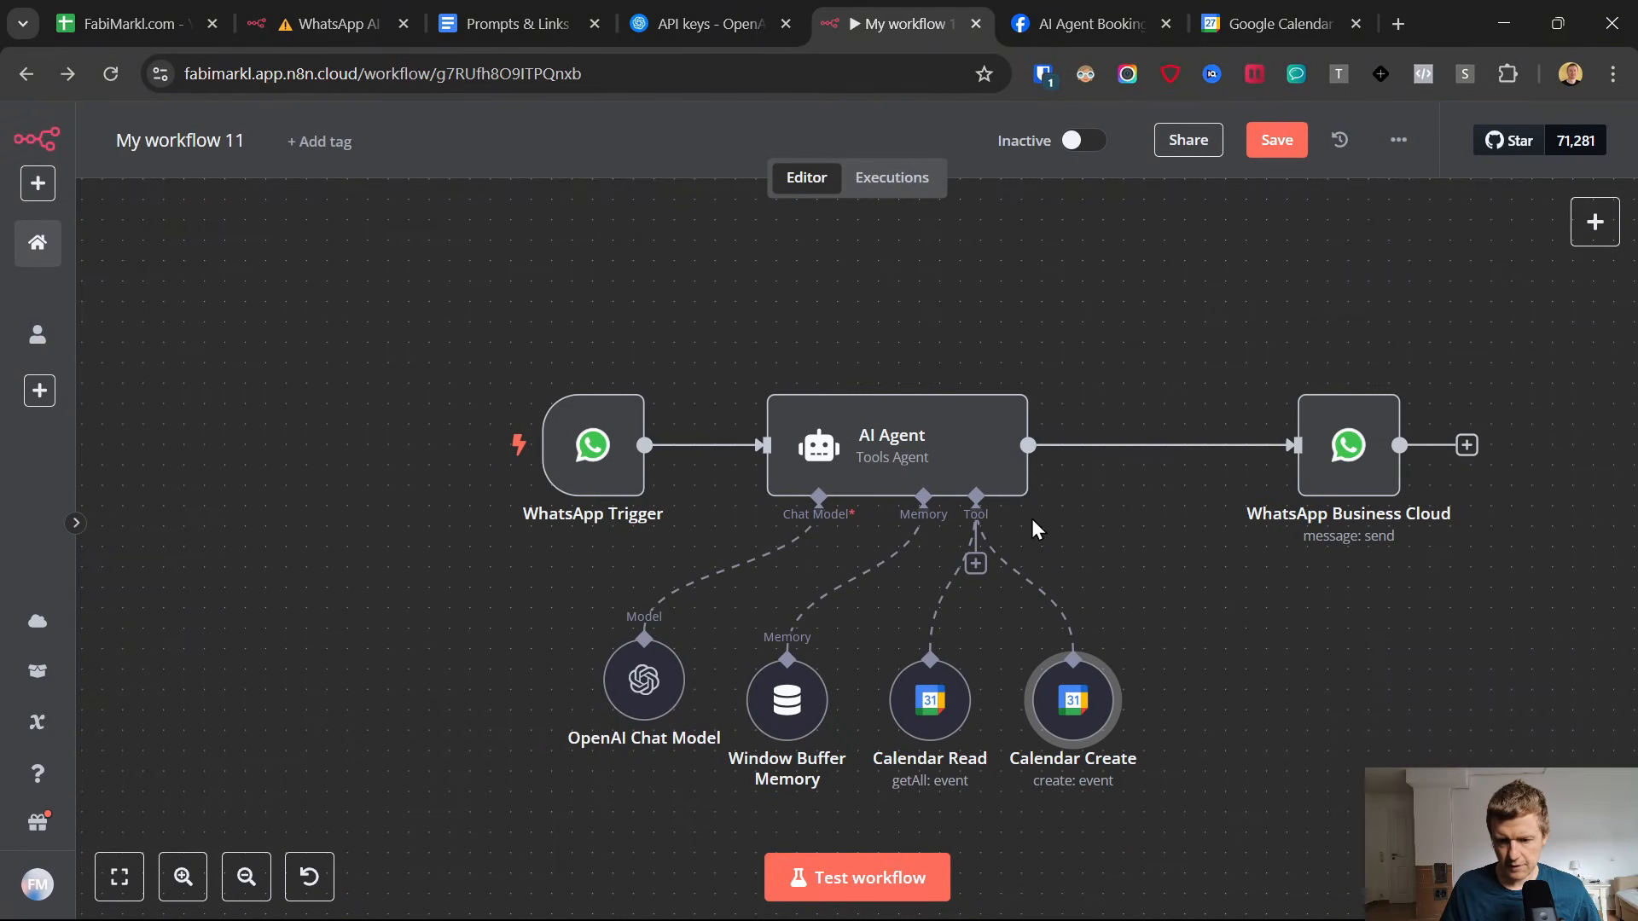
right_click(1072, 703)
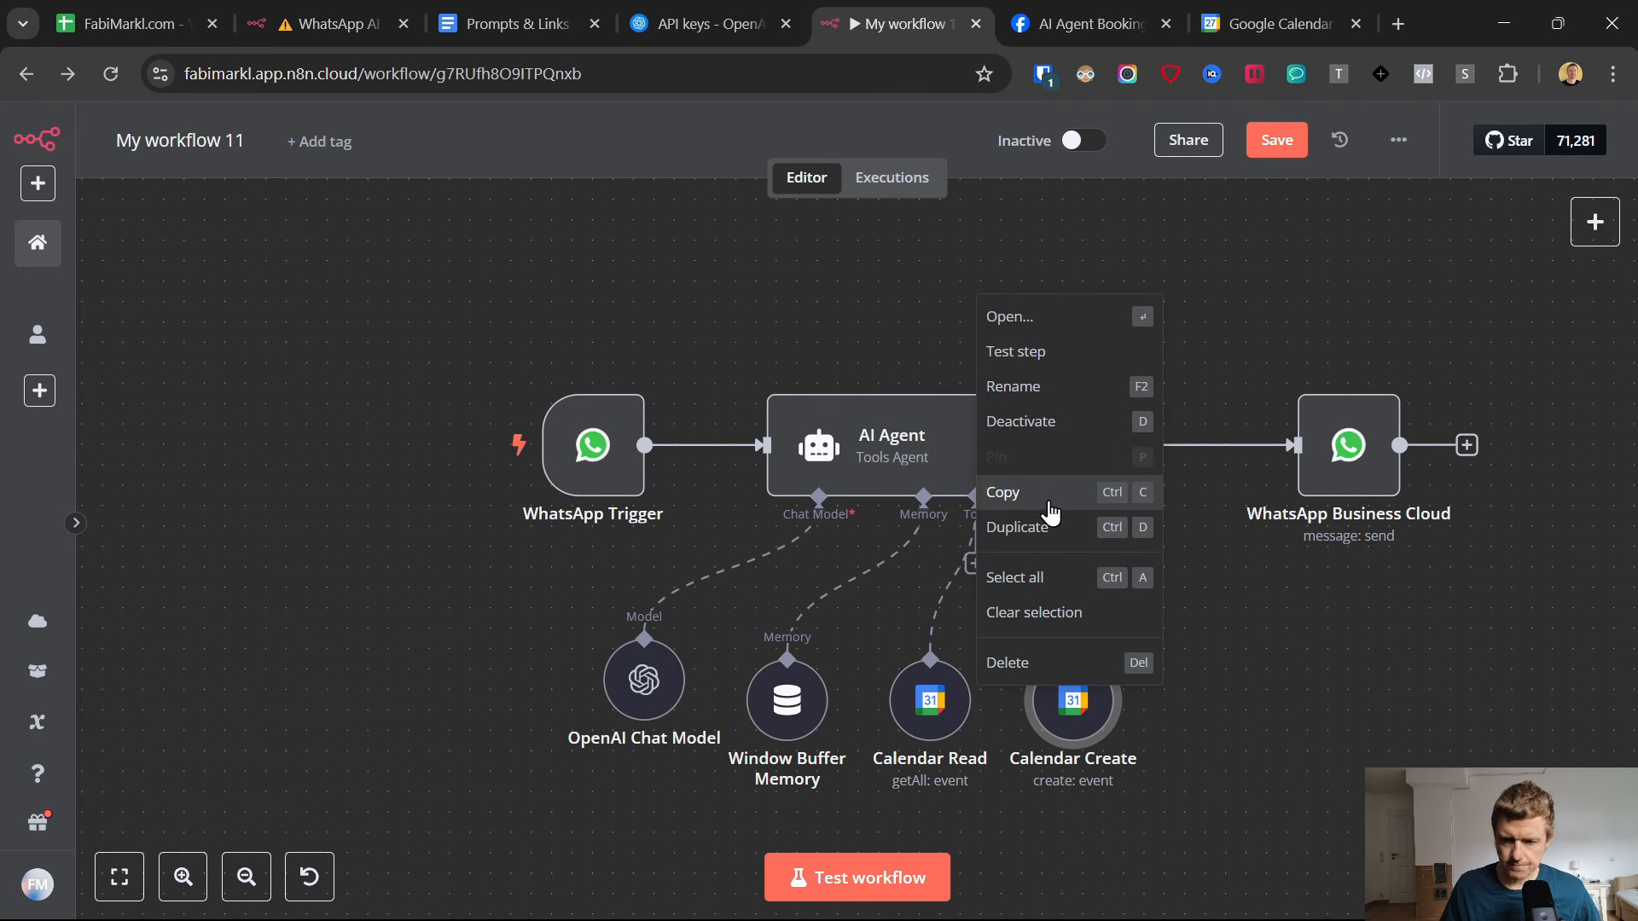
click(1033, 536)
drag(1194, 764, 1196, 674)
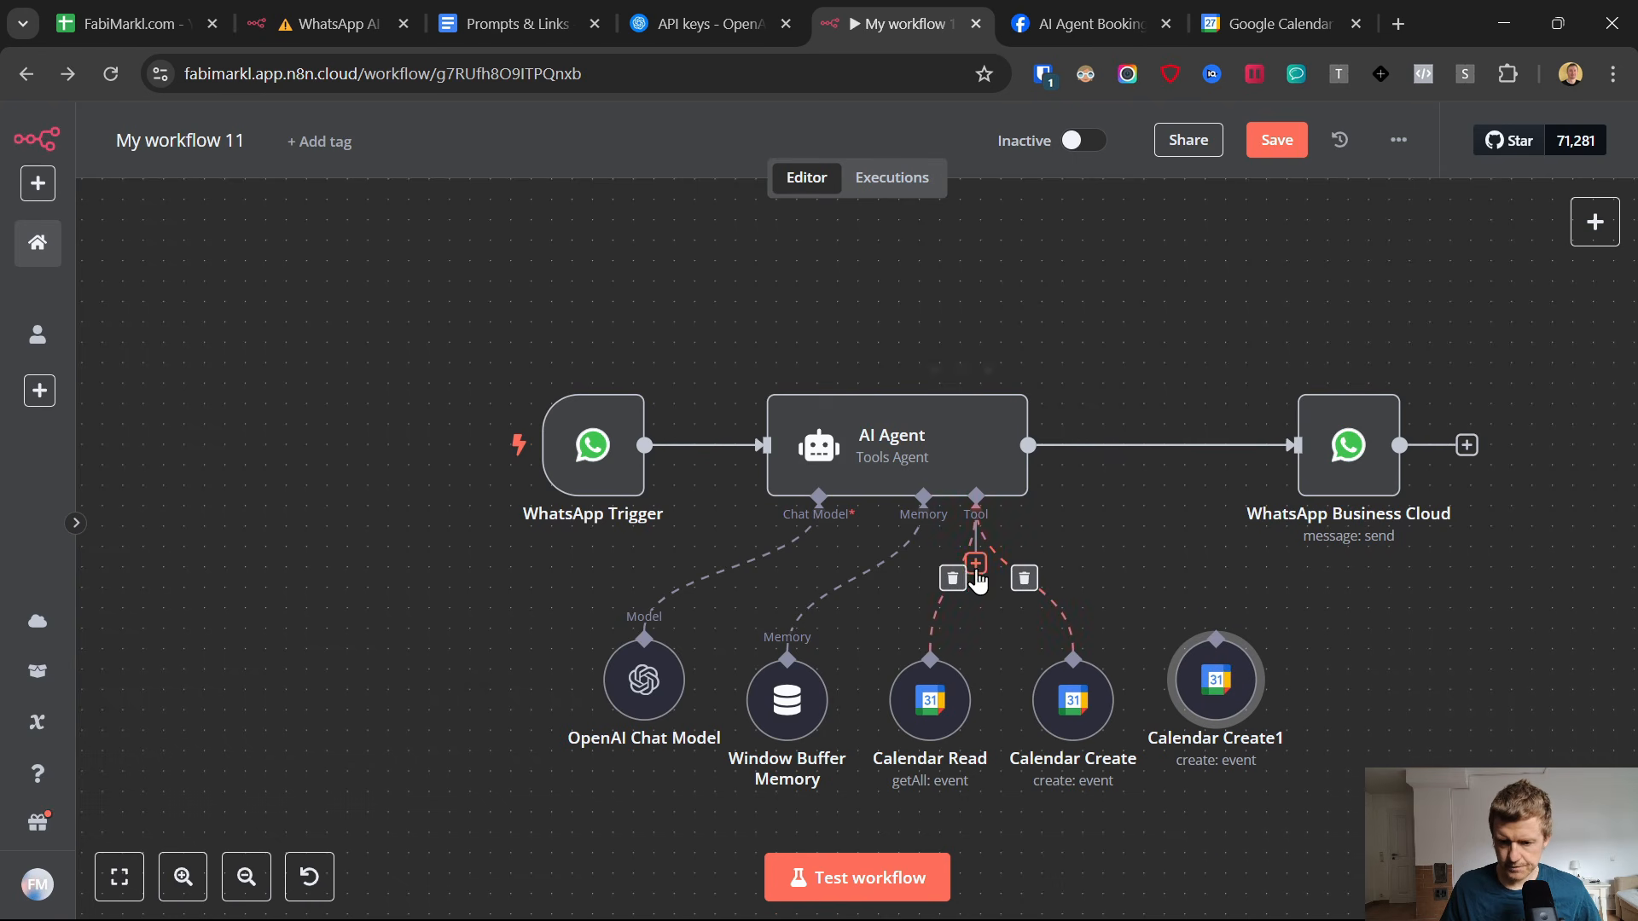
drag(1156, 547, 1200, 659)
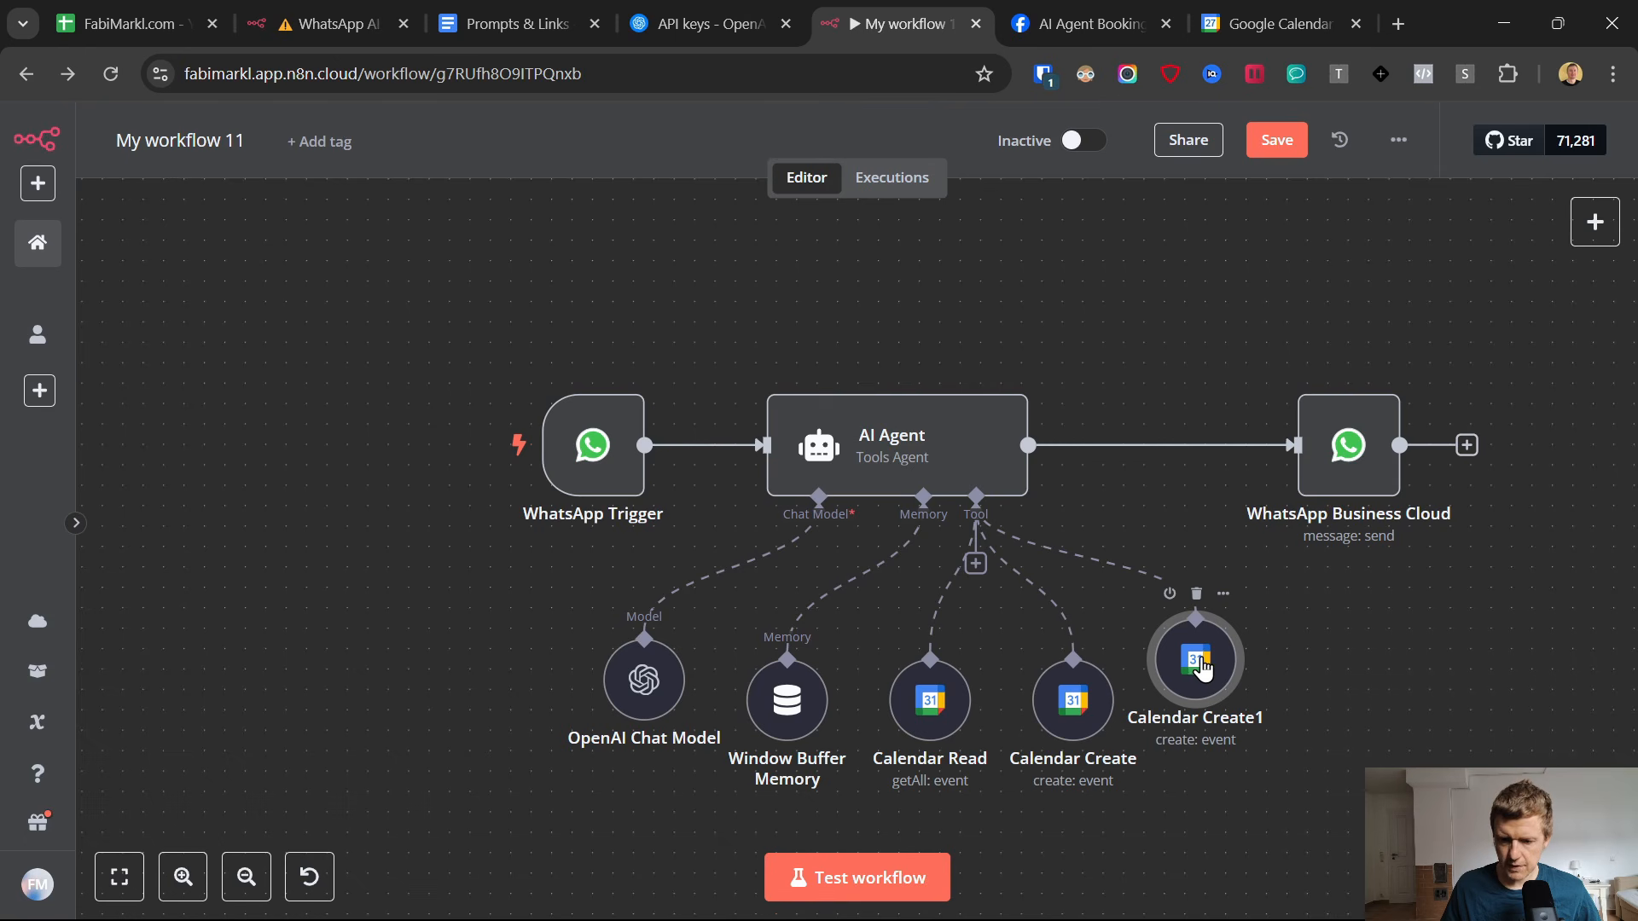
Rename the duplicated Calendar Create1 node as "Calendar Delete".
right_click(1198, 670)
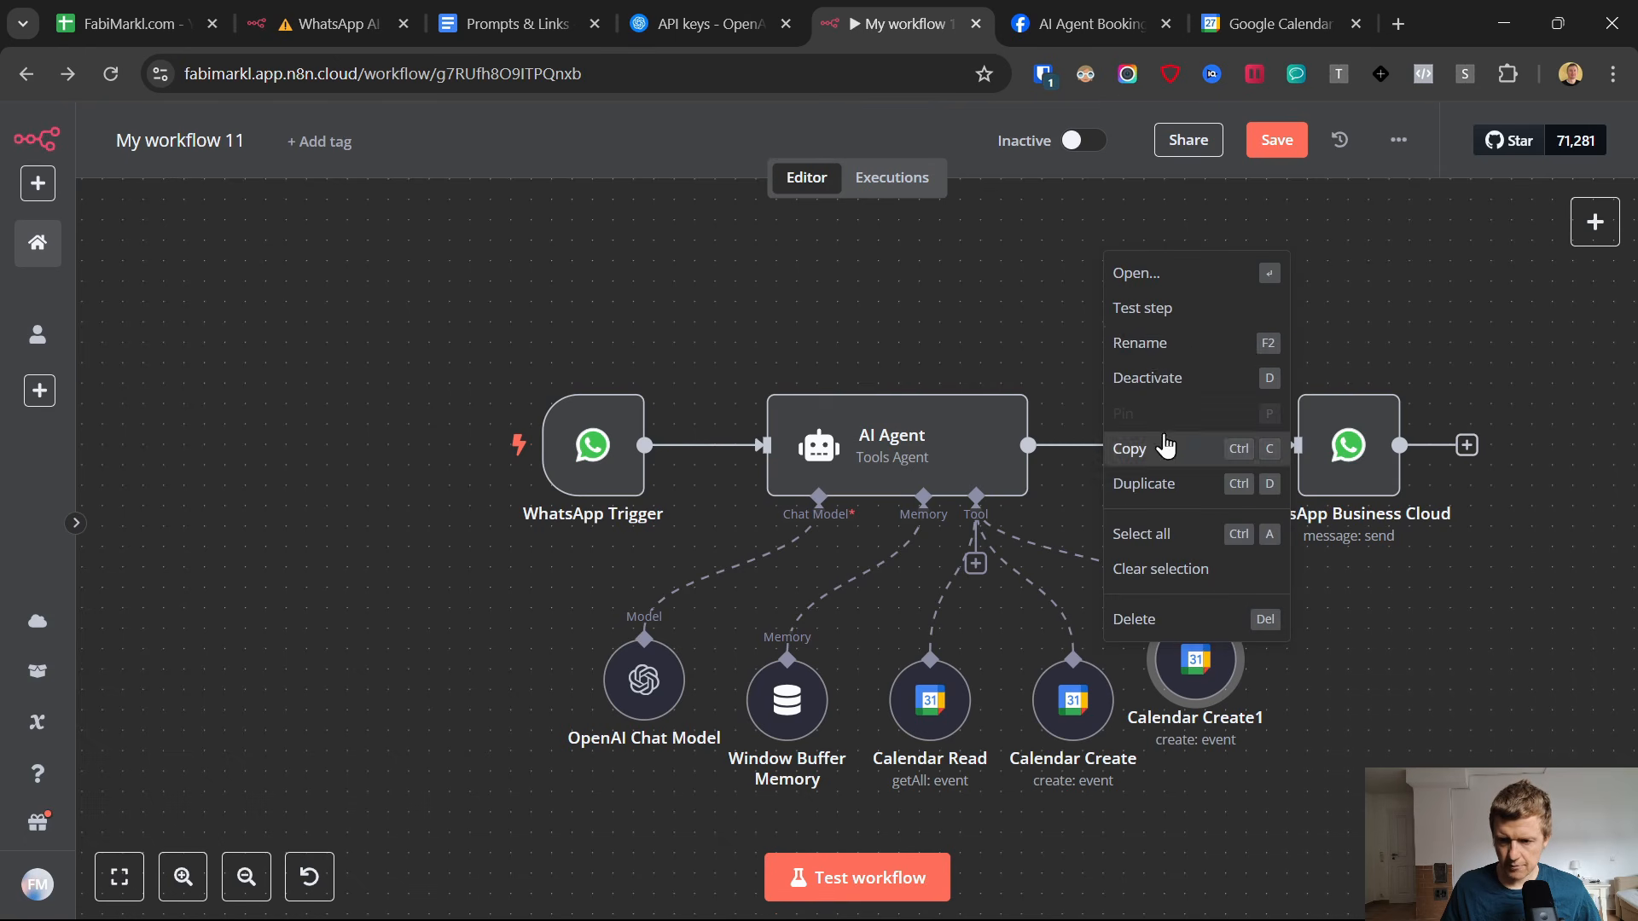
mouse_move(1147, 344)
mouse_down()
mouse_move(1162, 534)
mouse_move(1167, 359)
mouse_up()
click(1165, 348)
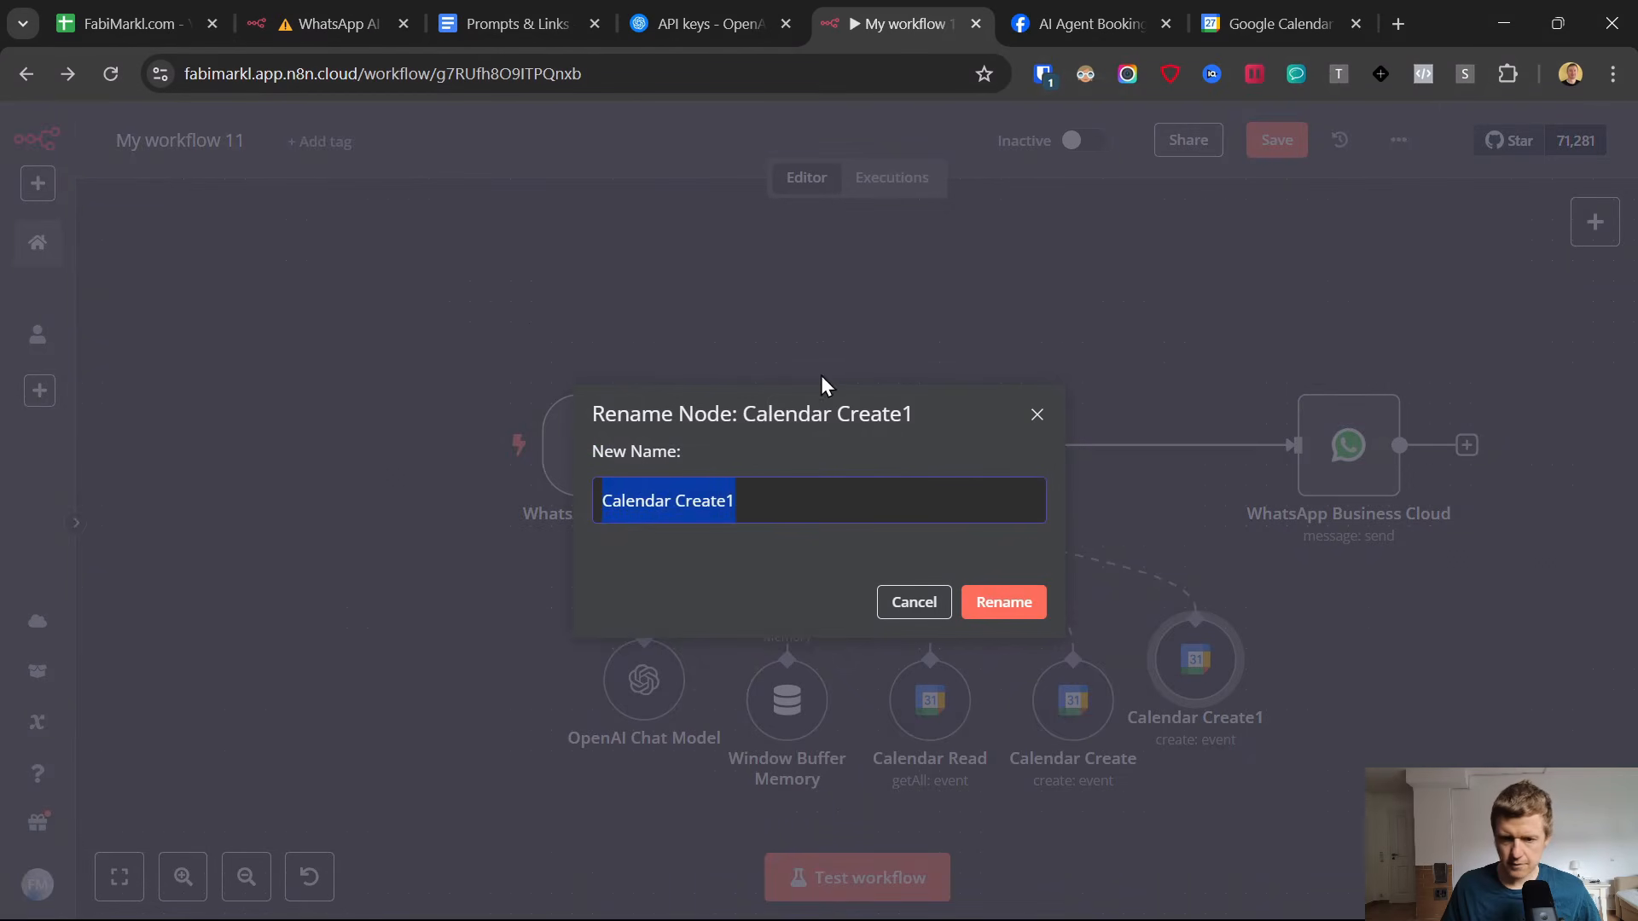
double_click(699, 505)
text(Dele)
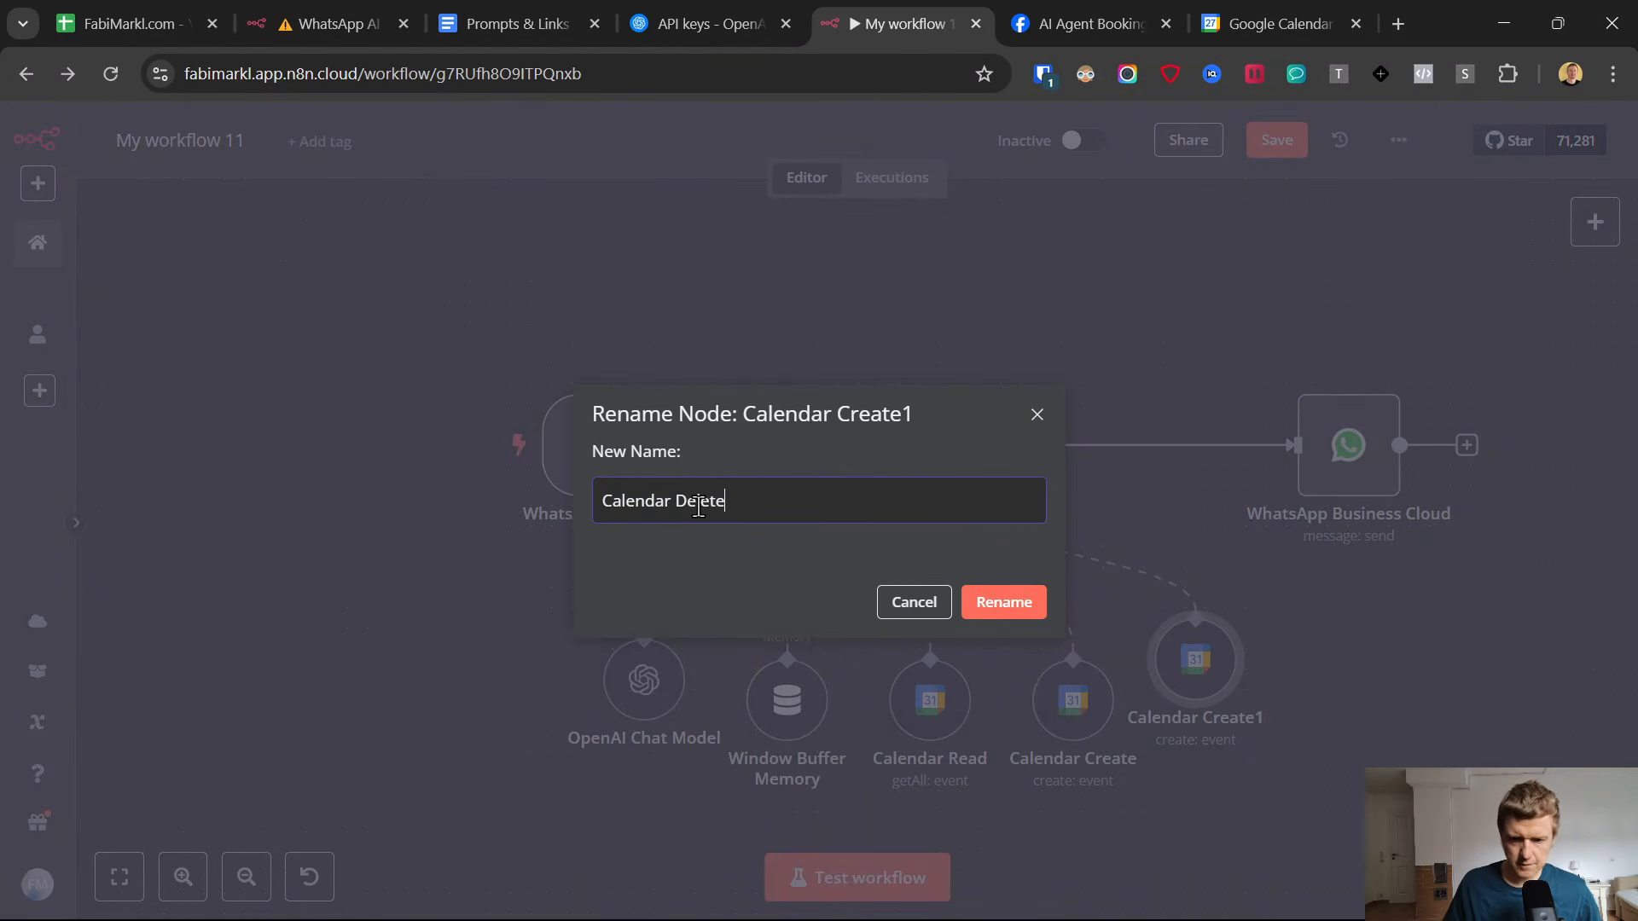
click(1019, 614)
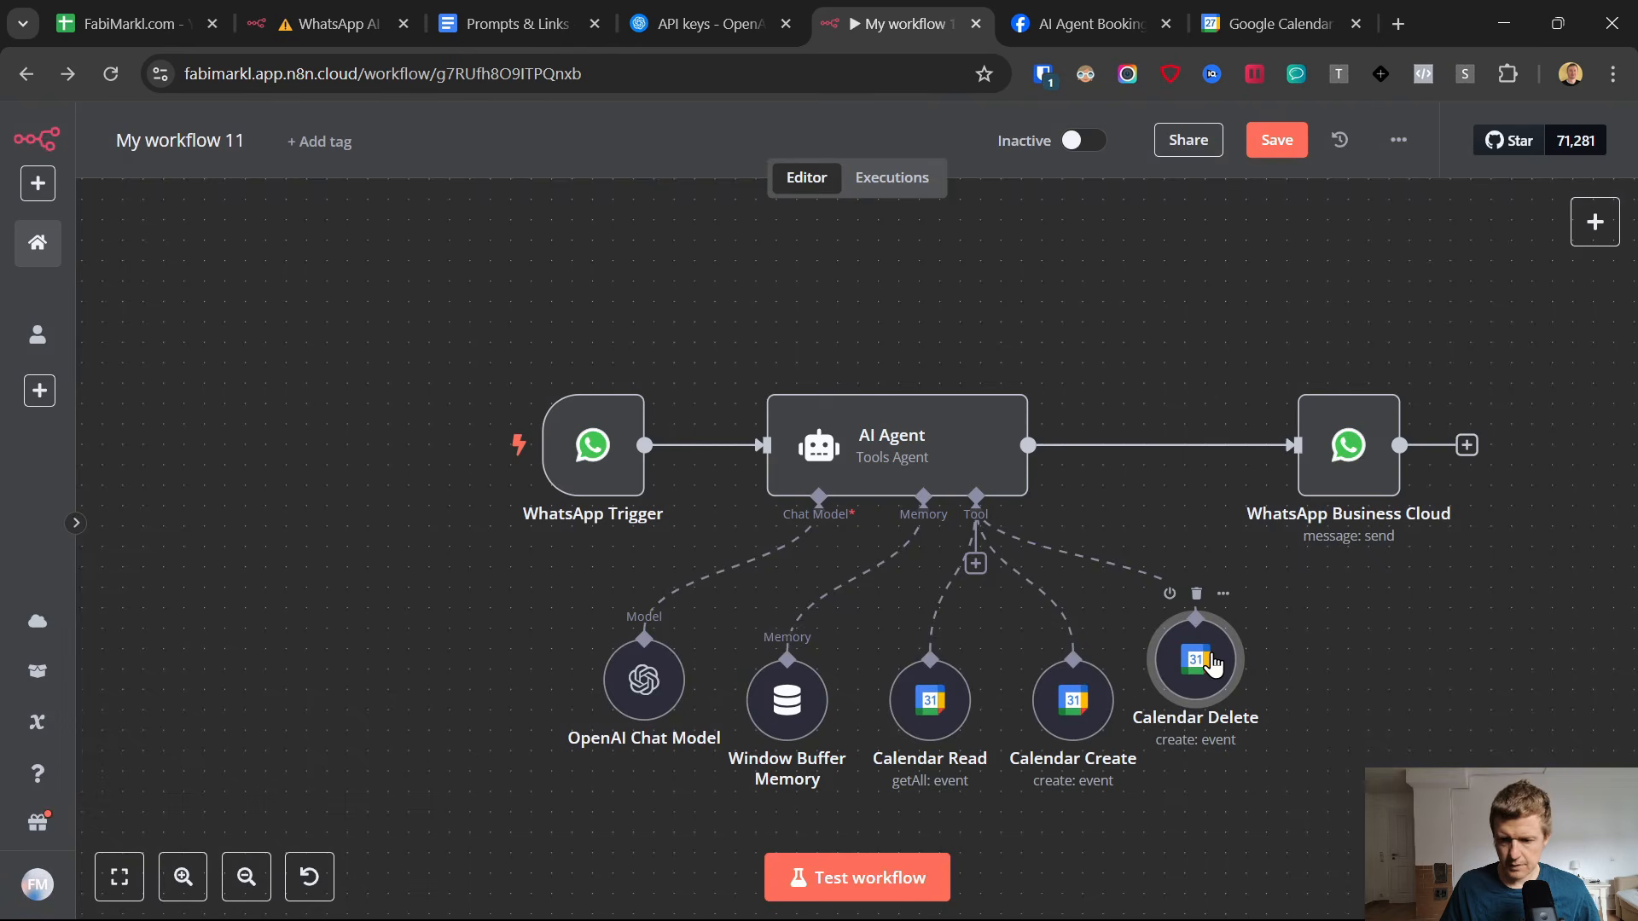
Open the Calendar Delete node and set its operation to Delete.
double_click(1212, 663)
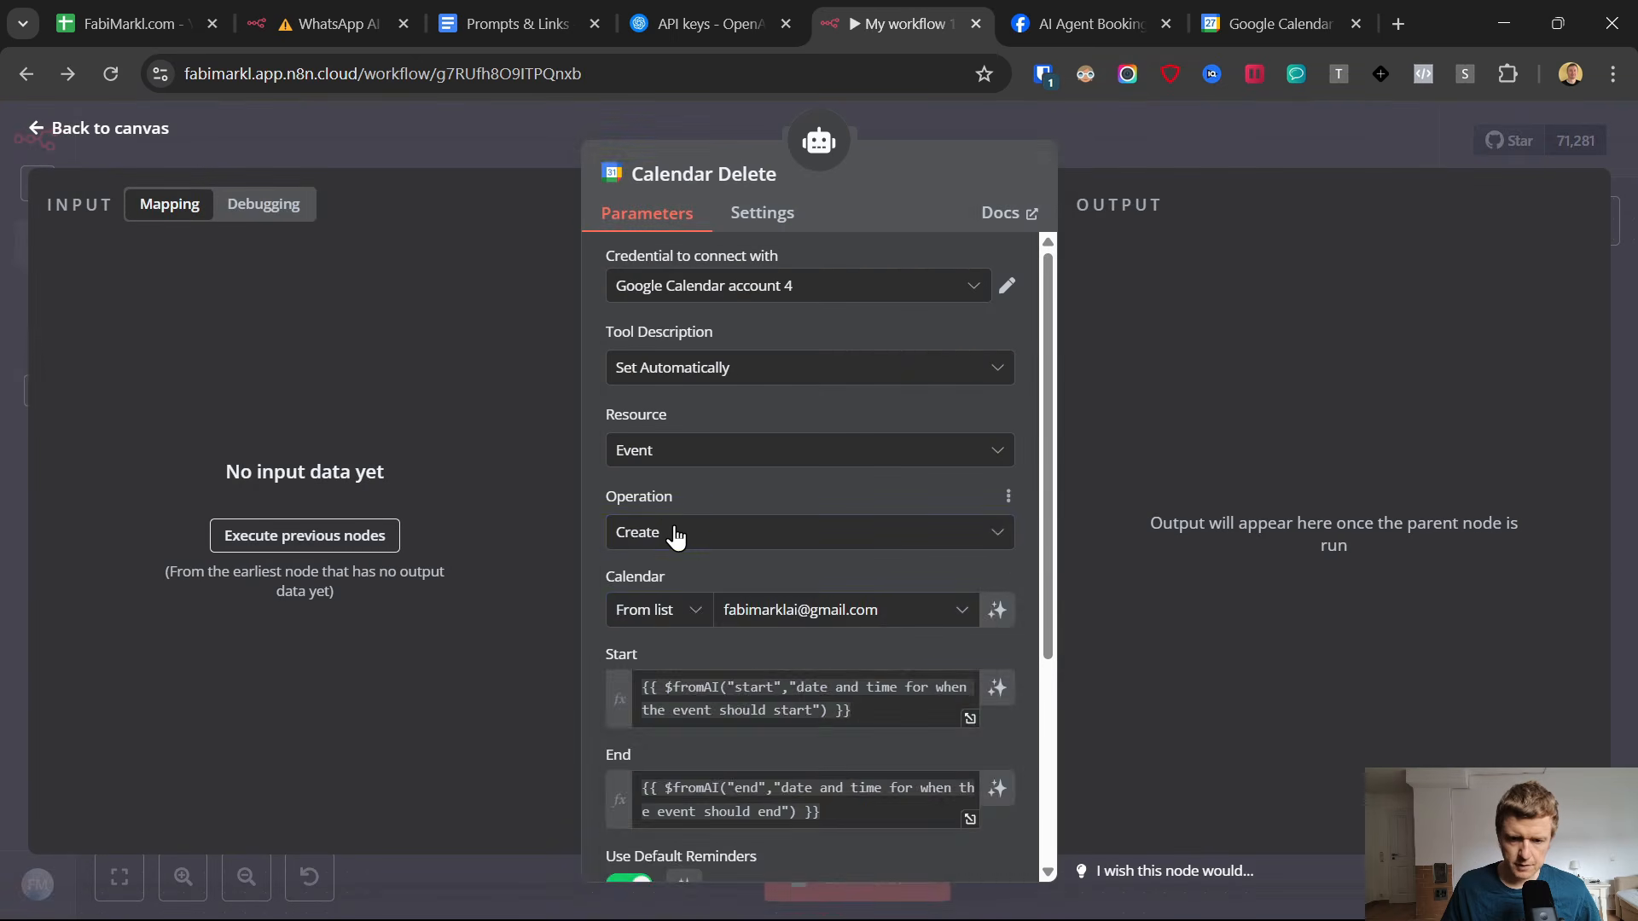
click(677, 535)
click(695, 663)
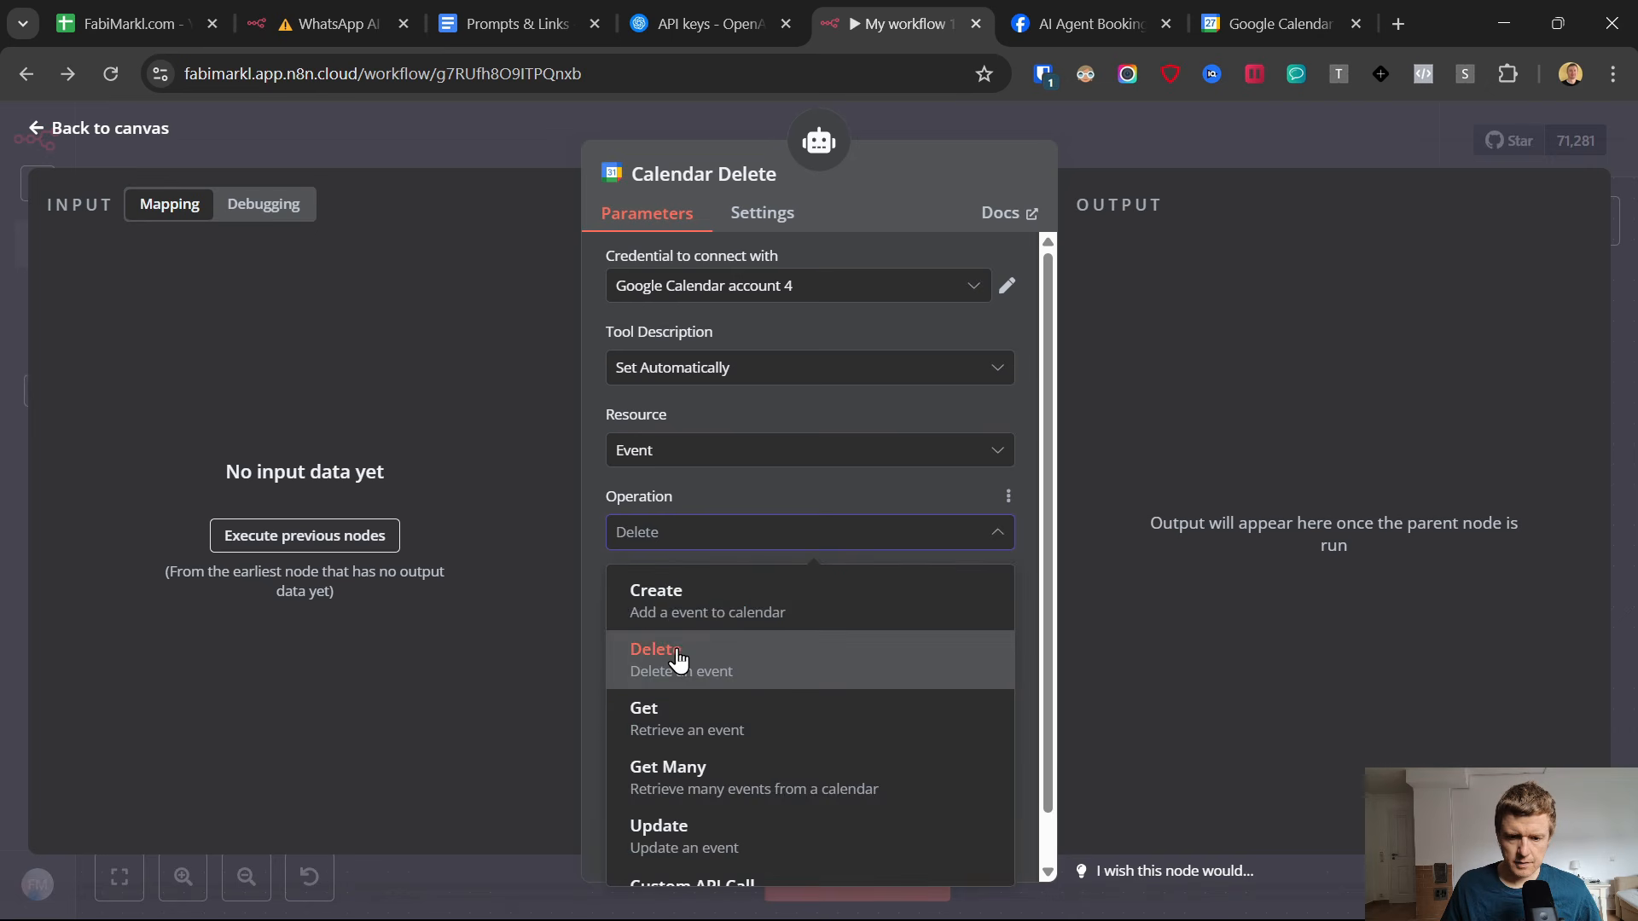
Copy {{ $fromAI("id","the id of the event") }} from the Prompts & Links Google Doc into the n8n Calendar Delete node's Event ID field.
click(676, 662)
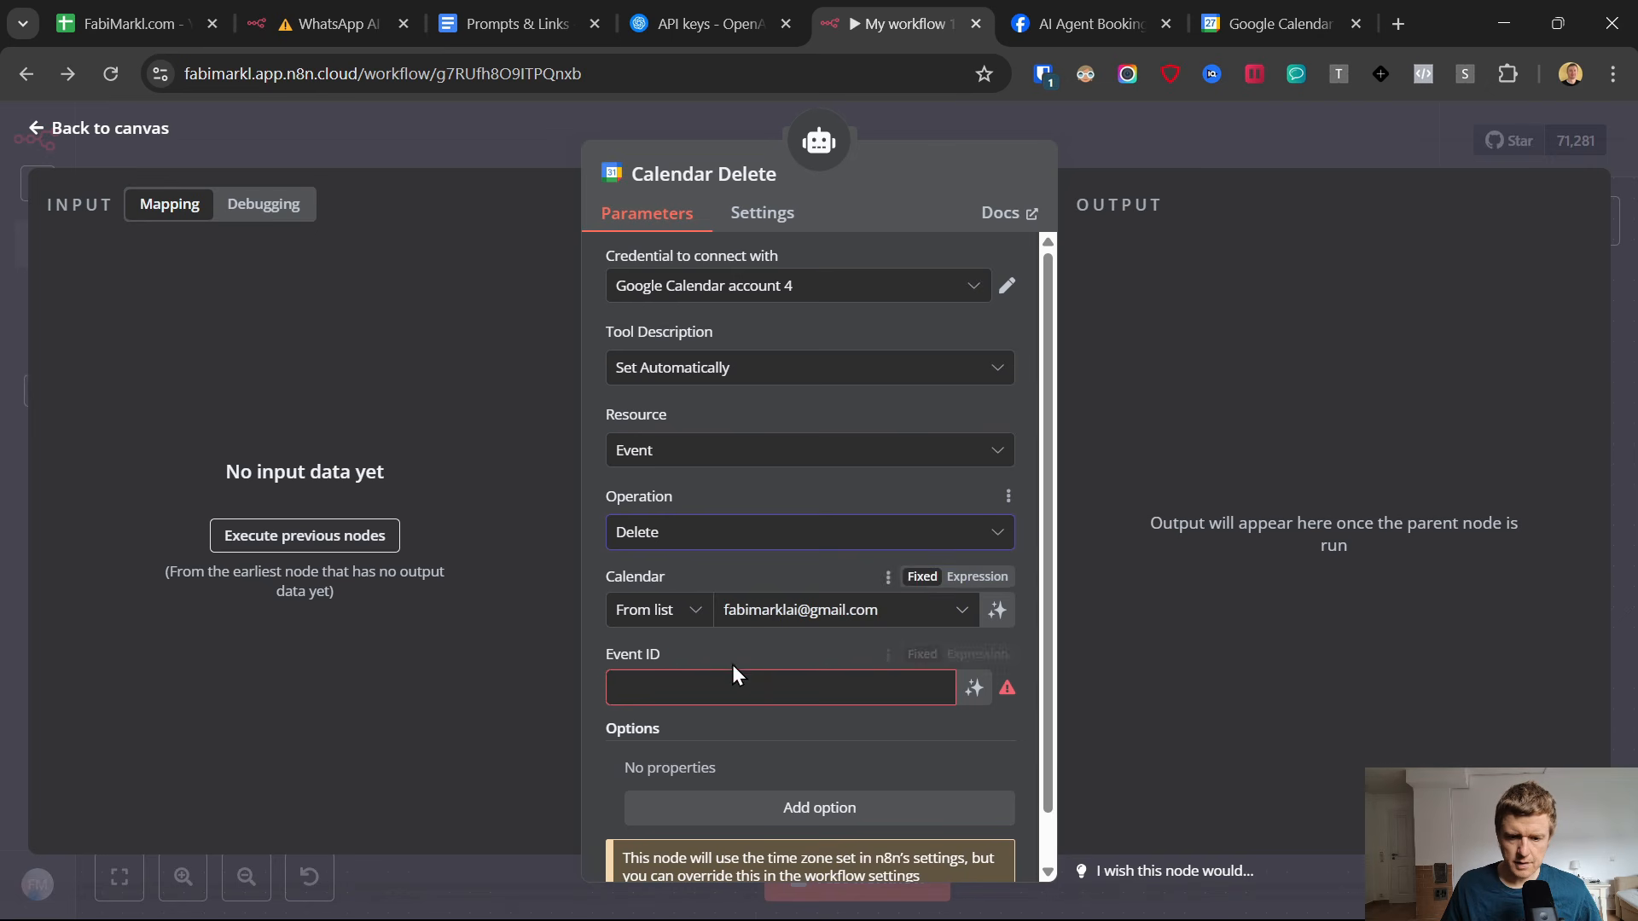
click(708, 682)
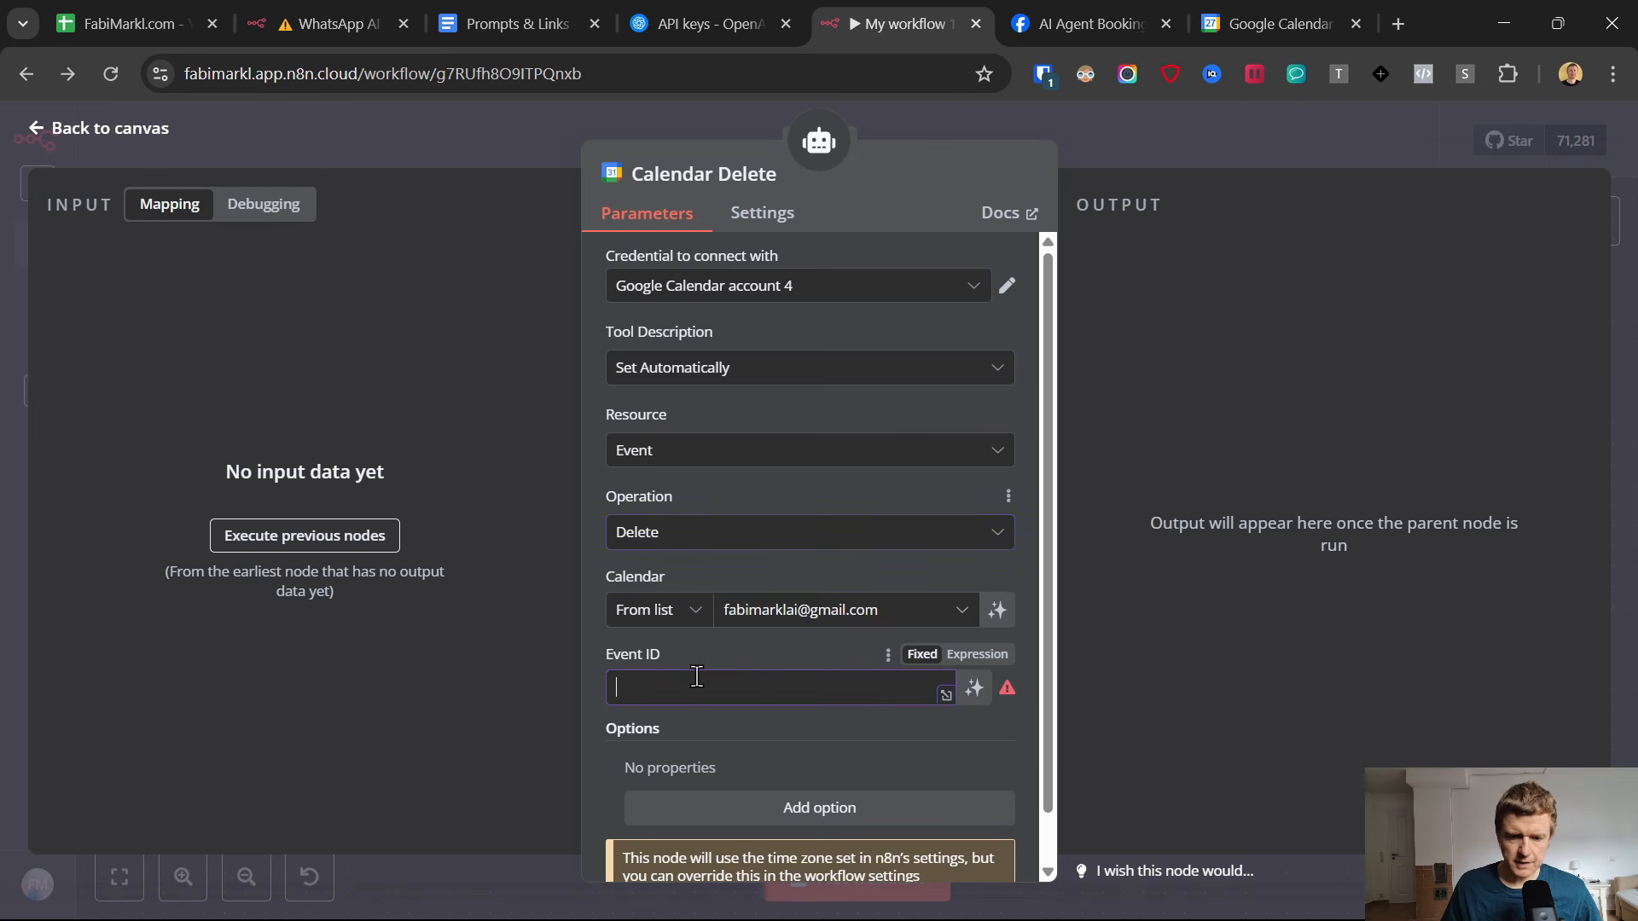
click(532, 12)
scroll(722, 807, down, 3)
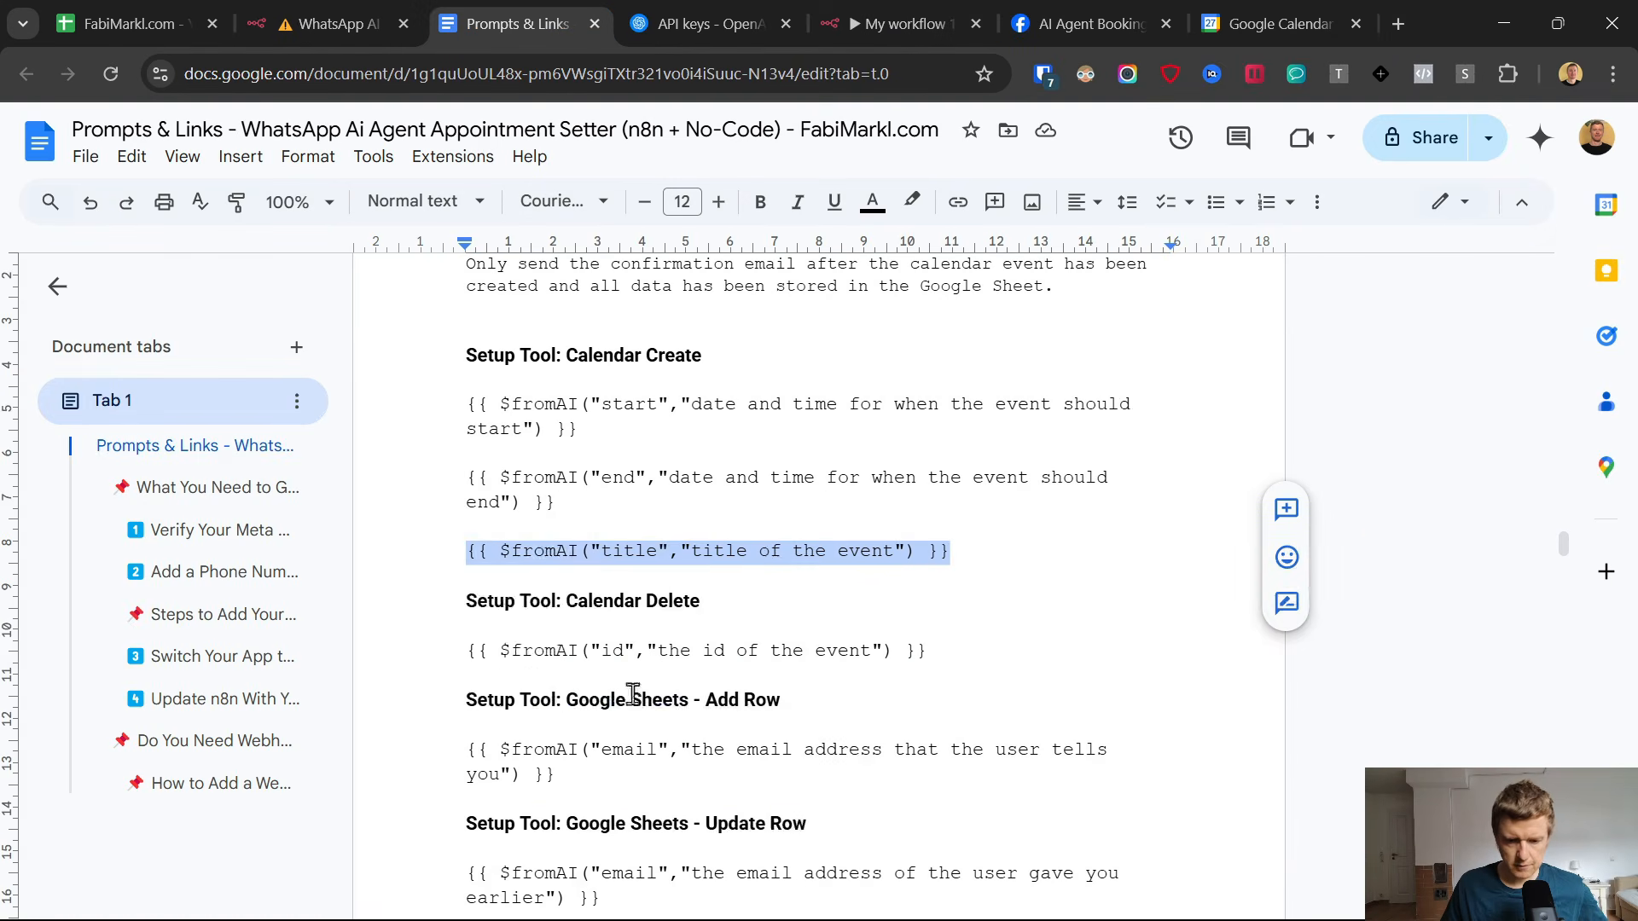
drag(975, 647, 450, 654)
click(913, 17)
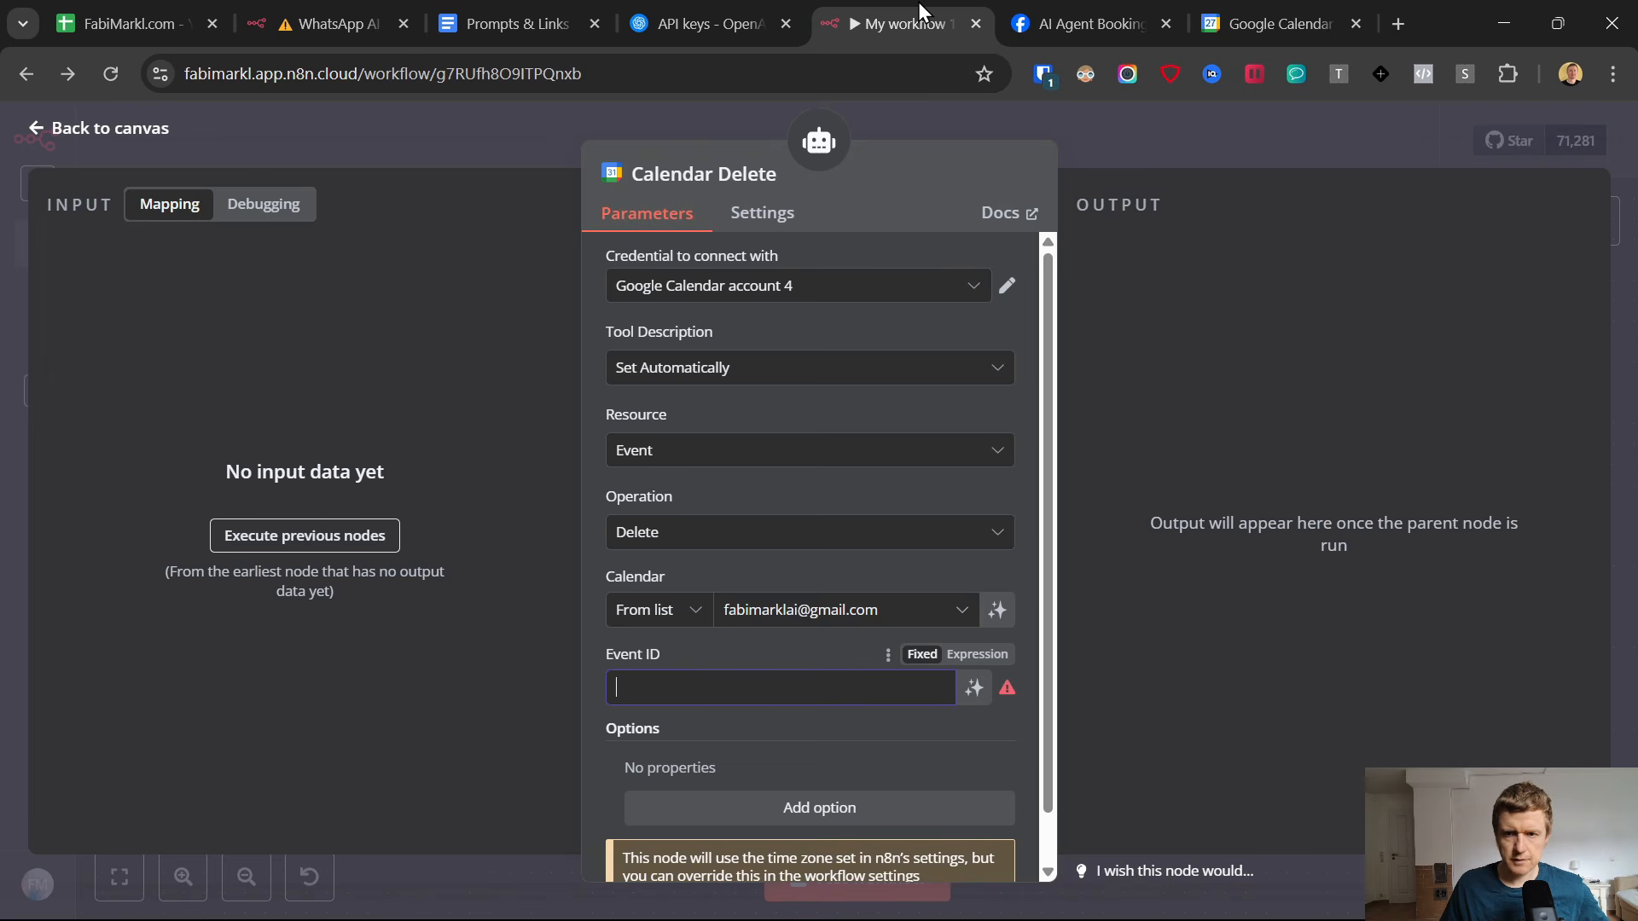
click(780, 687)
key(ctrl+v)
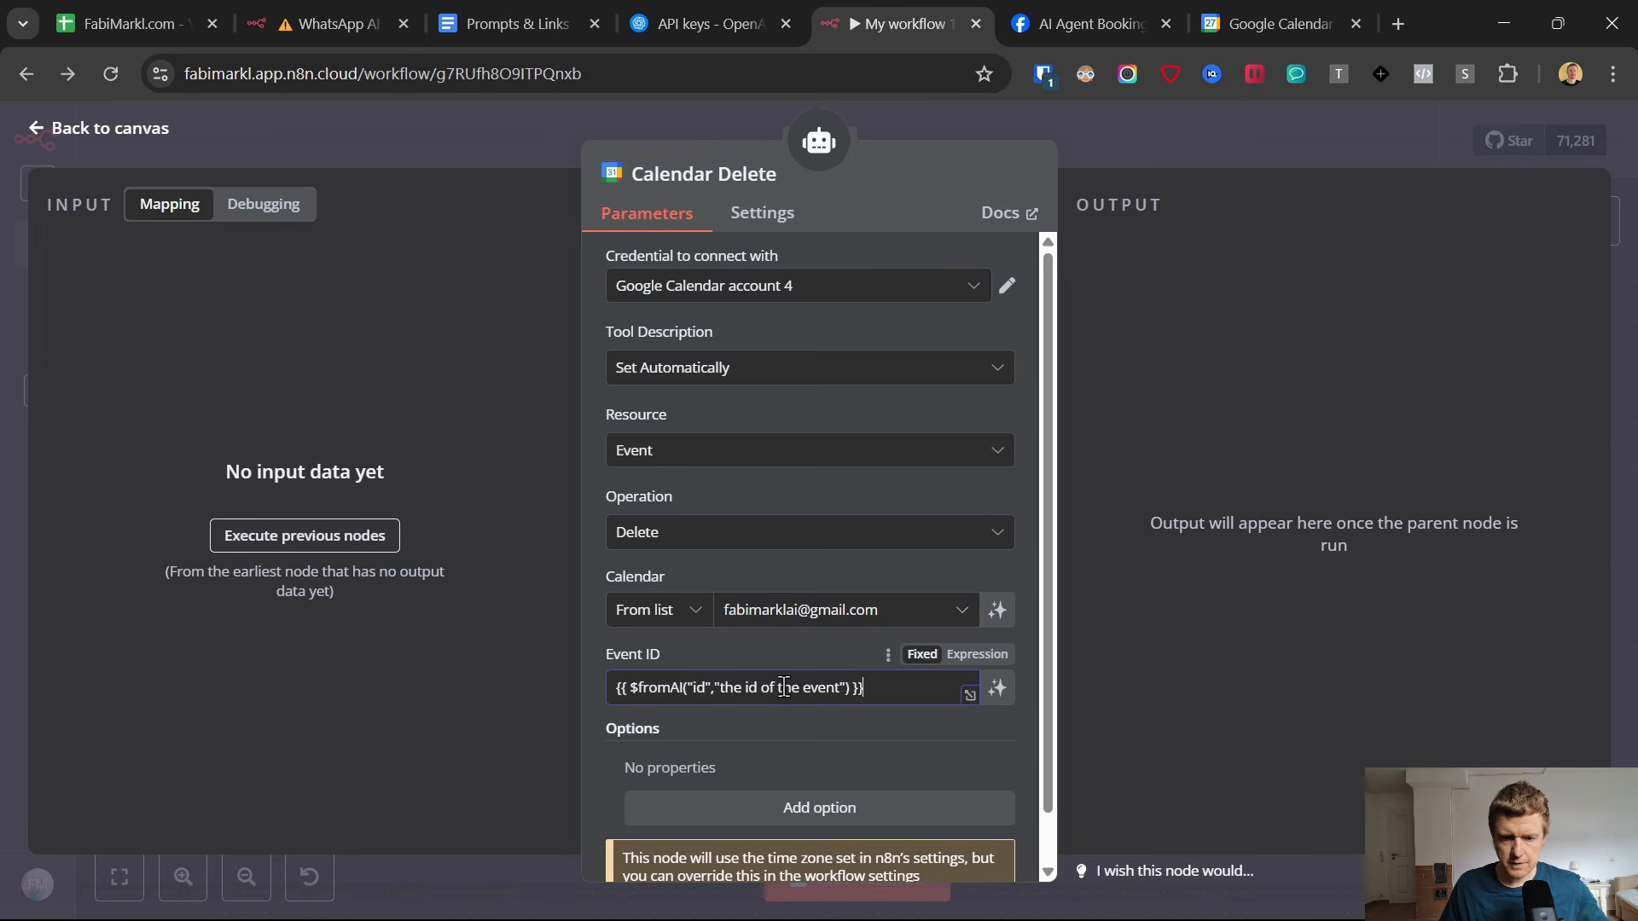
Switch the Event ID field to an expression, return to the canvas and save My workflow 11.
click(977, 654)
click(803, 653)
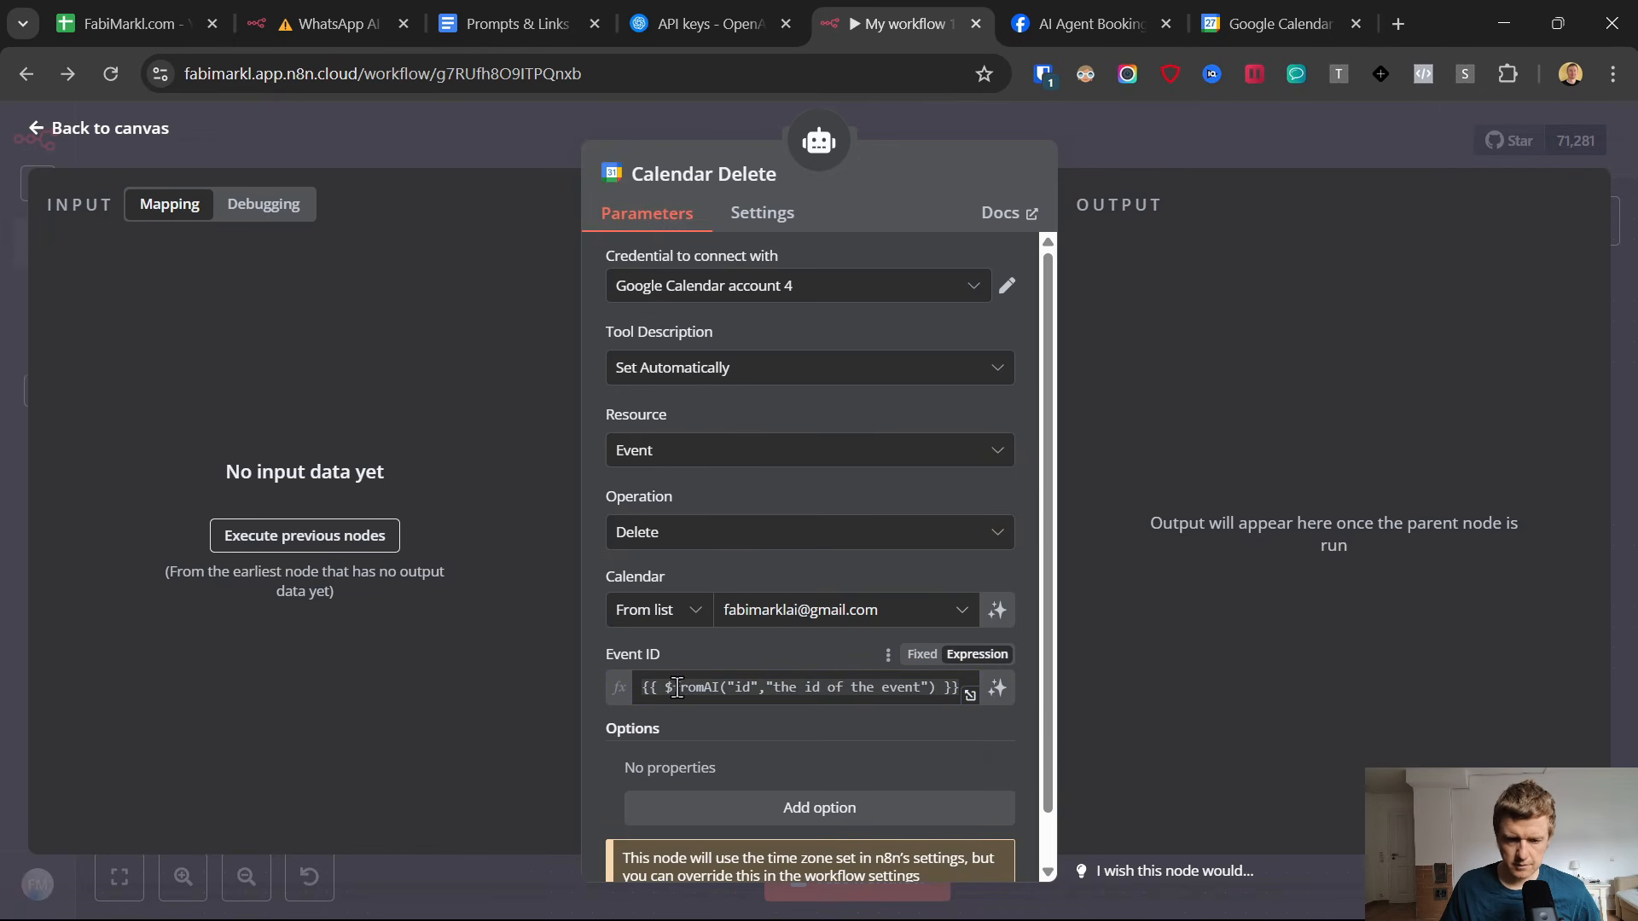
scroll(777, 713, down, 1)
scroll(759, 581, up, 1)
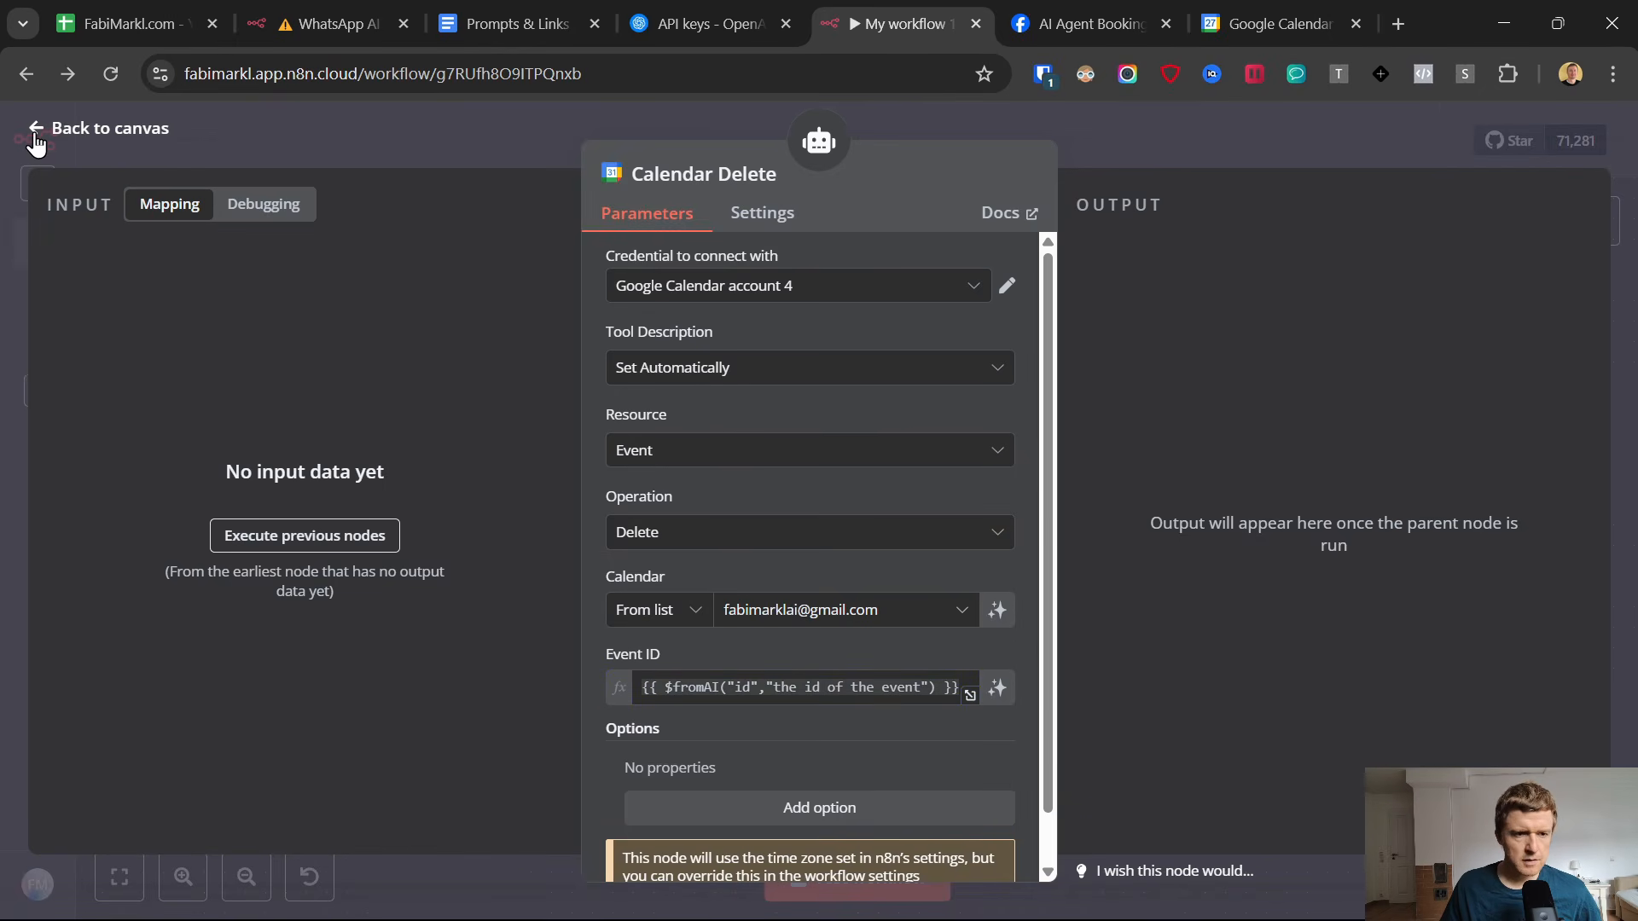
click(36, 128)
click(1275, 136)
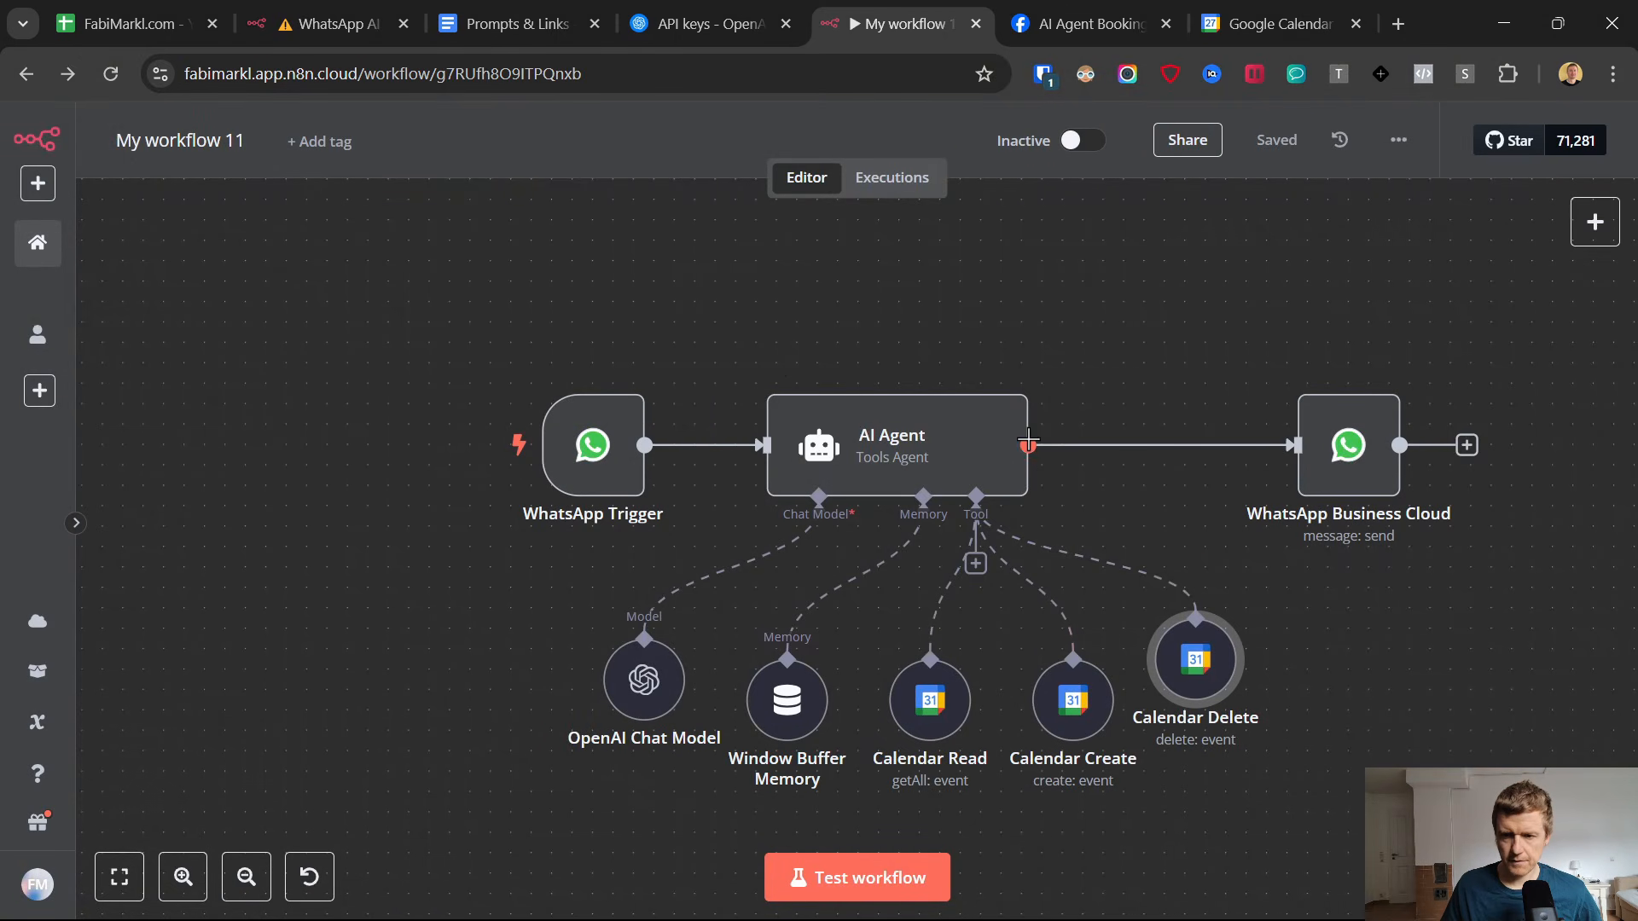
Line up the chat model, memory and three calendar nodes in one evenly spaced row beneath the AI Agent, leaving room for more tools.
drag(630, 689, 464, 666)
drag(800, 699, 658, 658)
drag(949, 703, 785, 662)
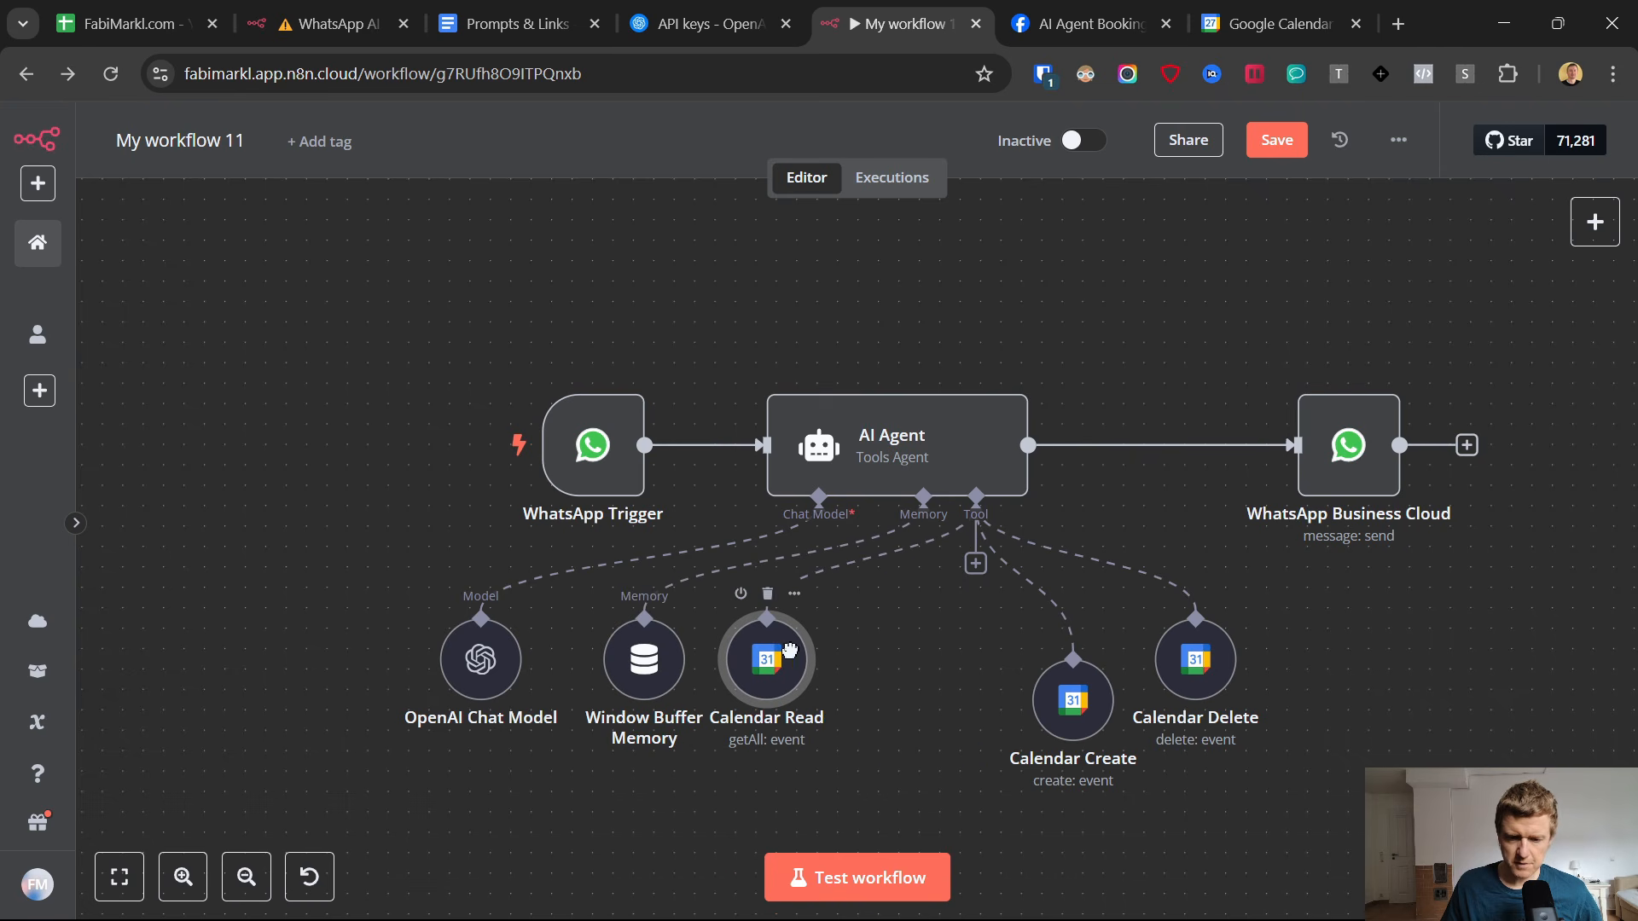
drag(1073, 699, 909, 659)
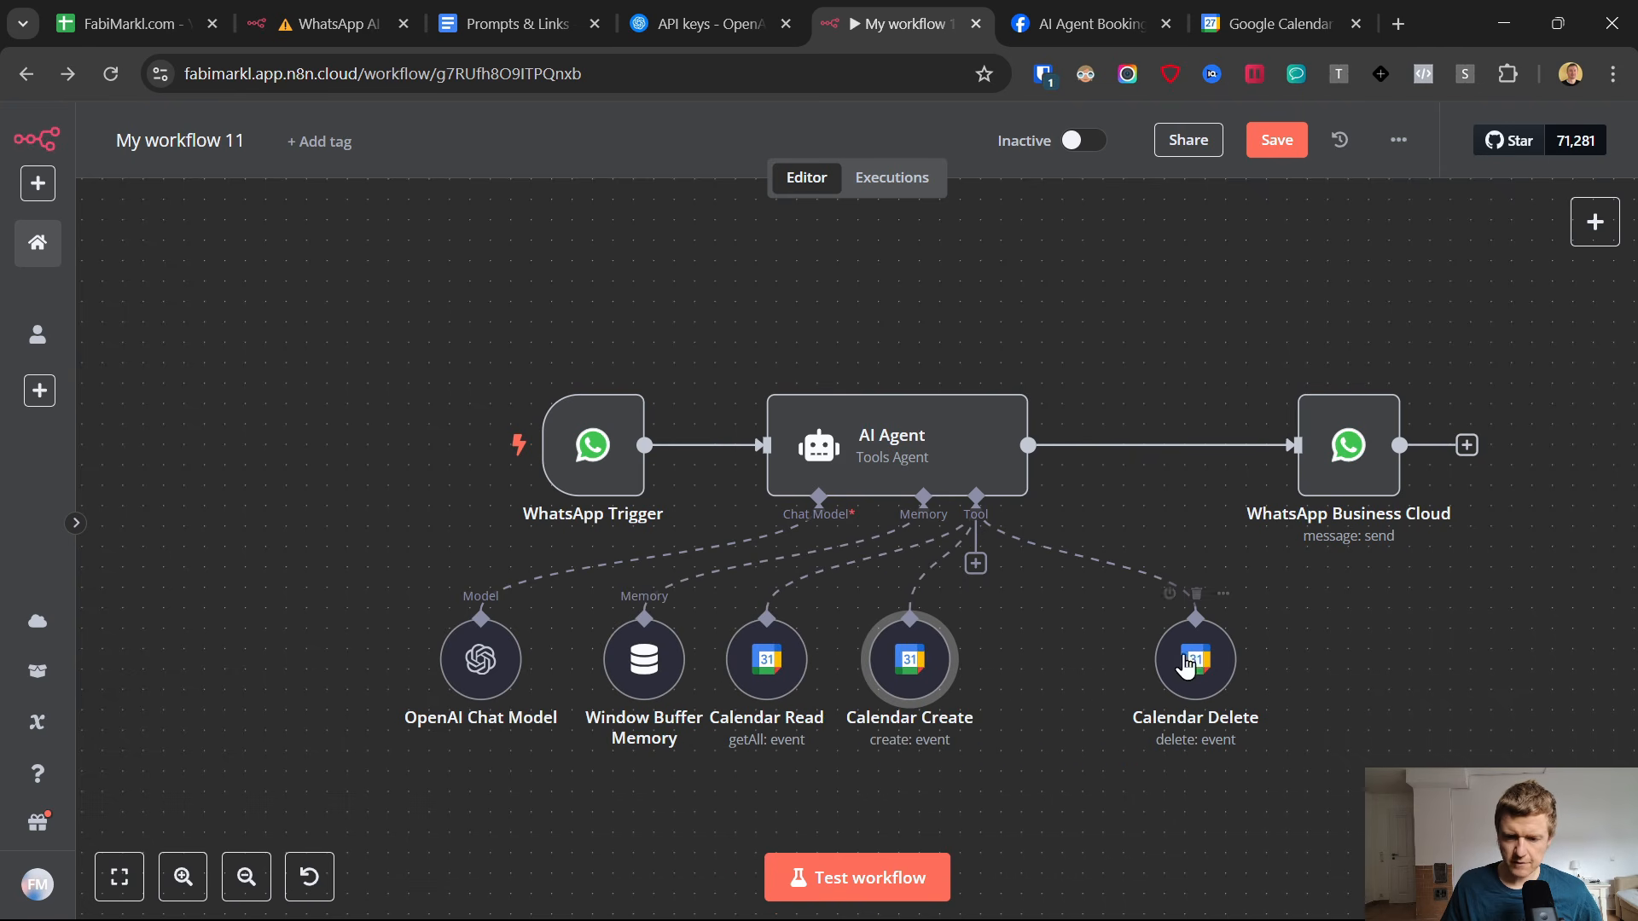
drag(1177, 654, 1044, 653)
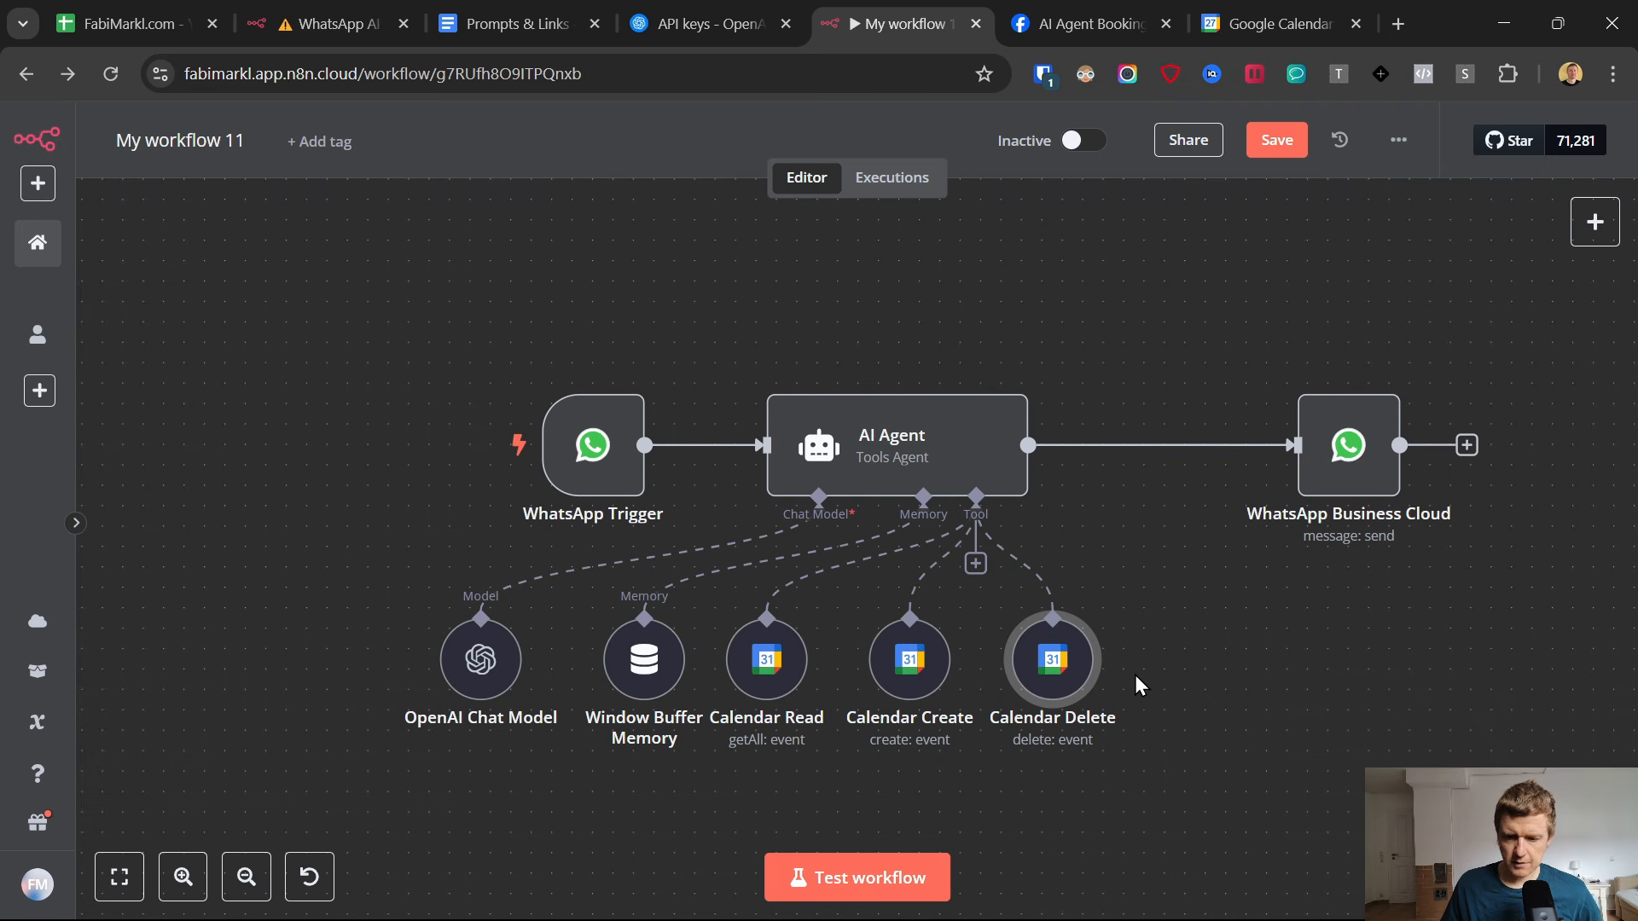
drag(480, 661, 419, 661)
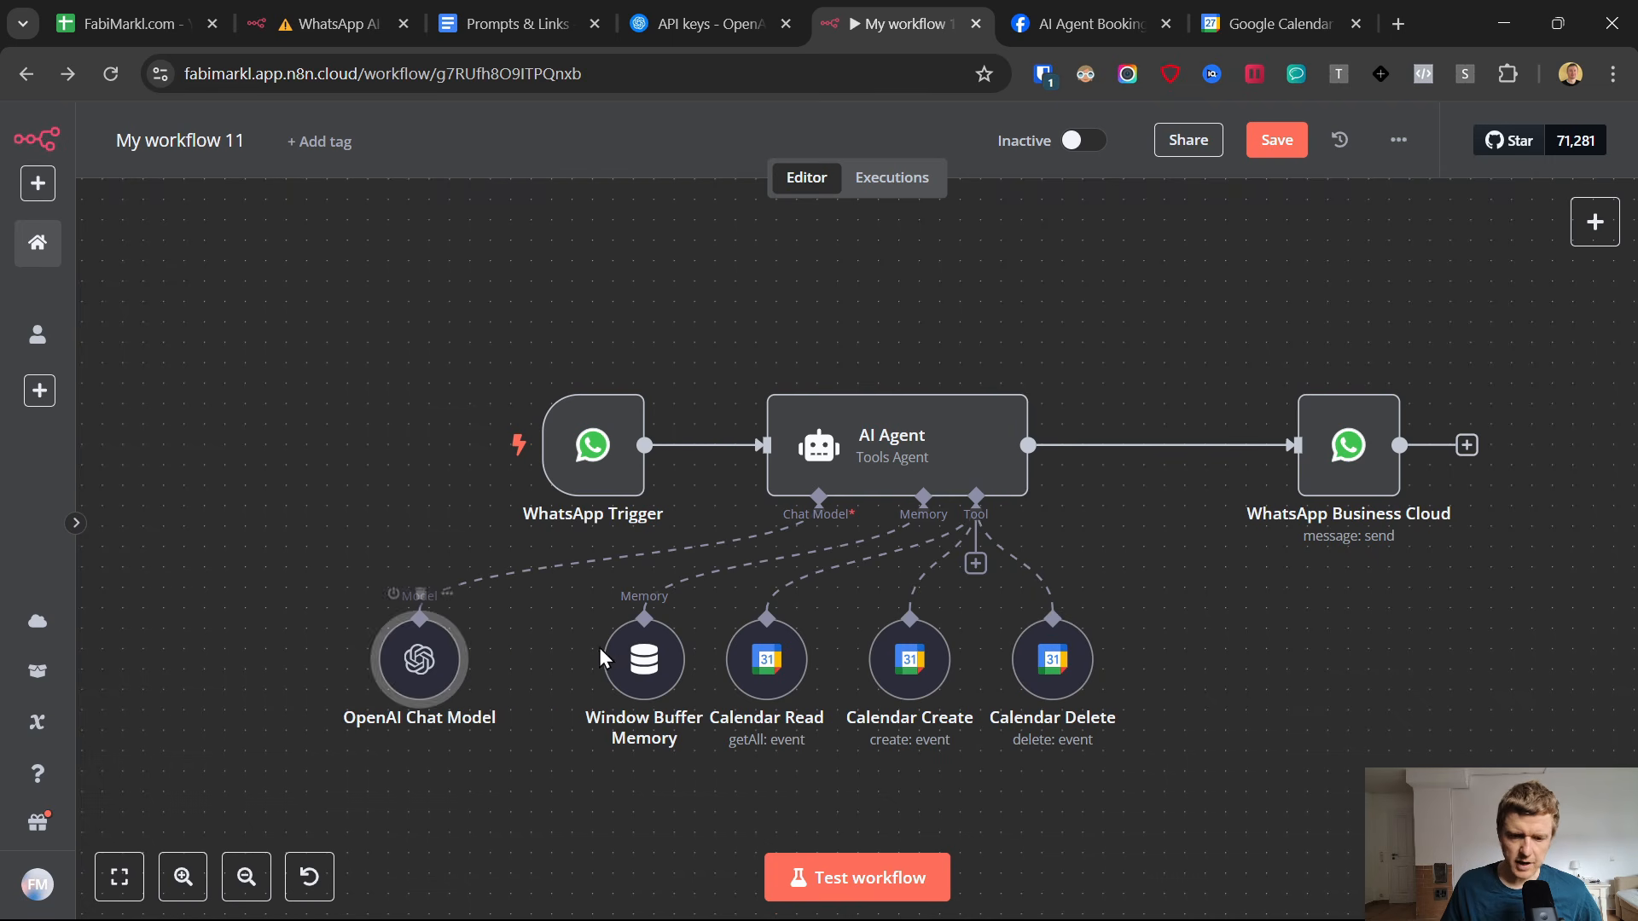
drag(650, 631, 586, 631)
drag(772, 650, 731, 650)
drag(932, 649, 891, 649)
drag(1062, 661, 1021, 661)
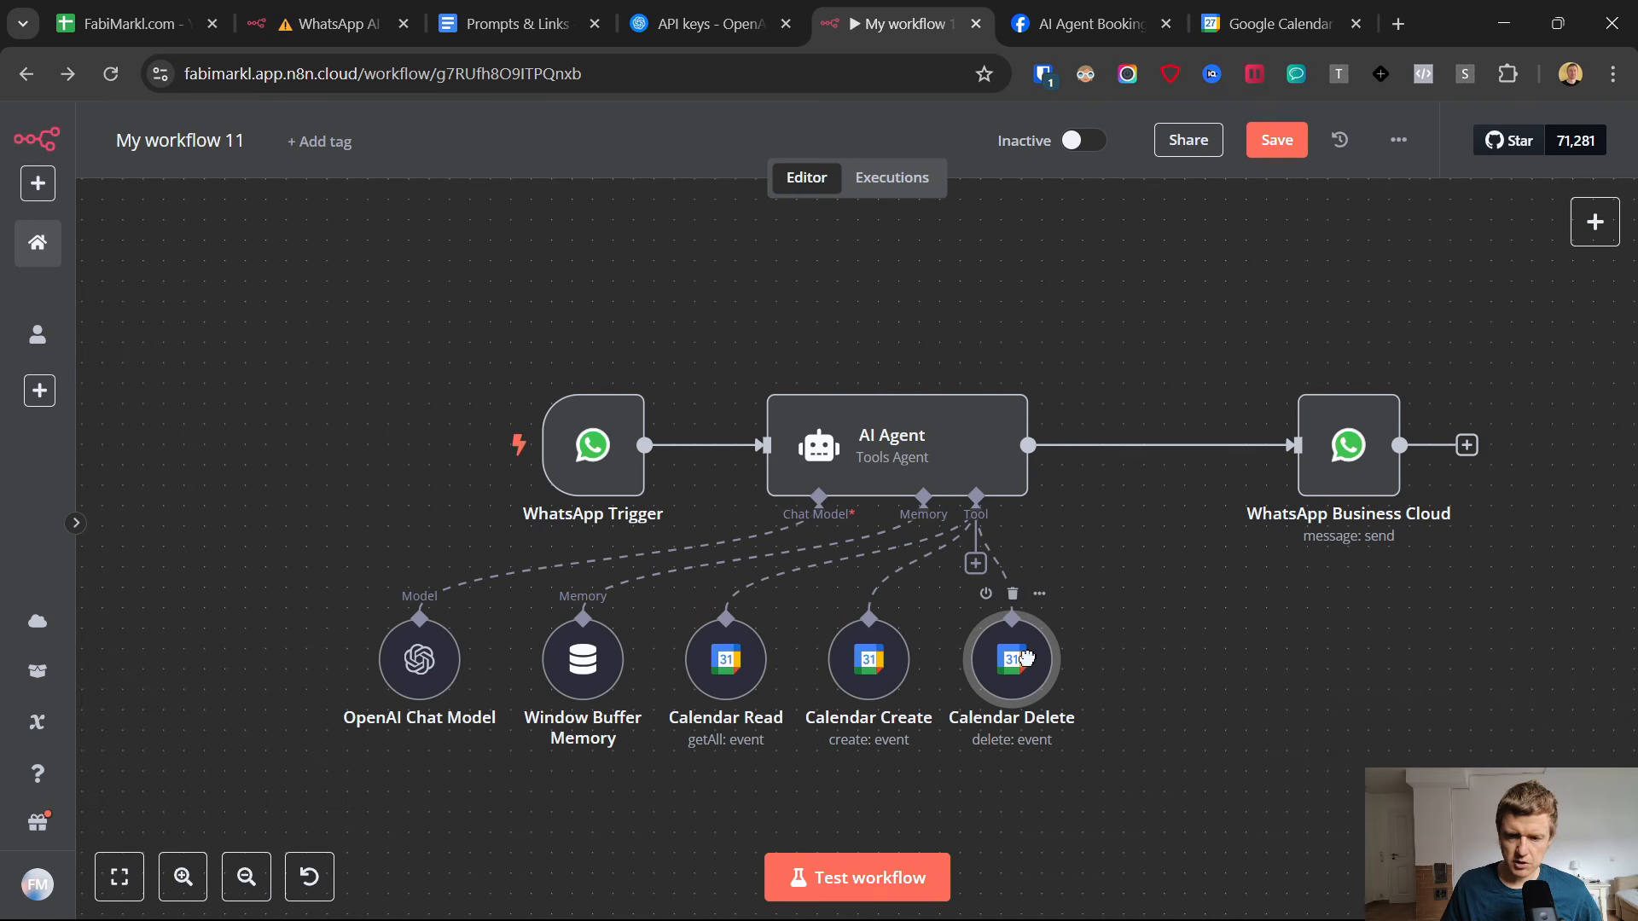
Add a Google Sheets tool to the AI Agent's Tool input.
click(975, 564)
text(go)
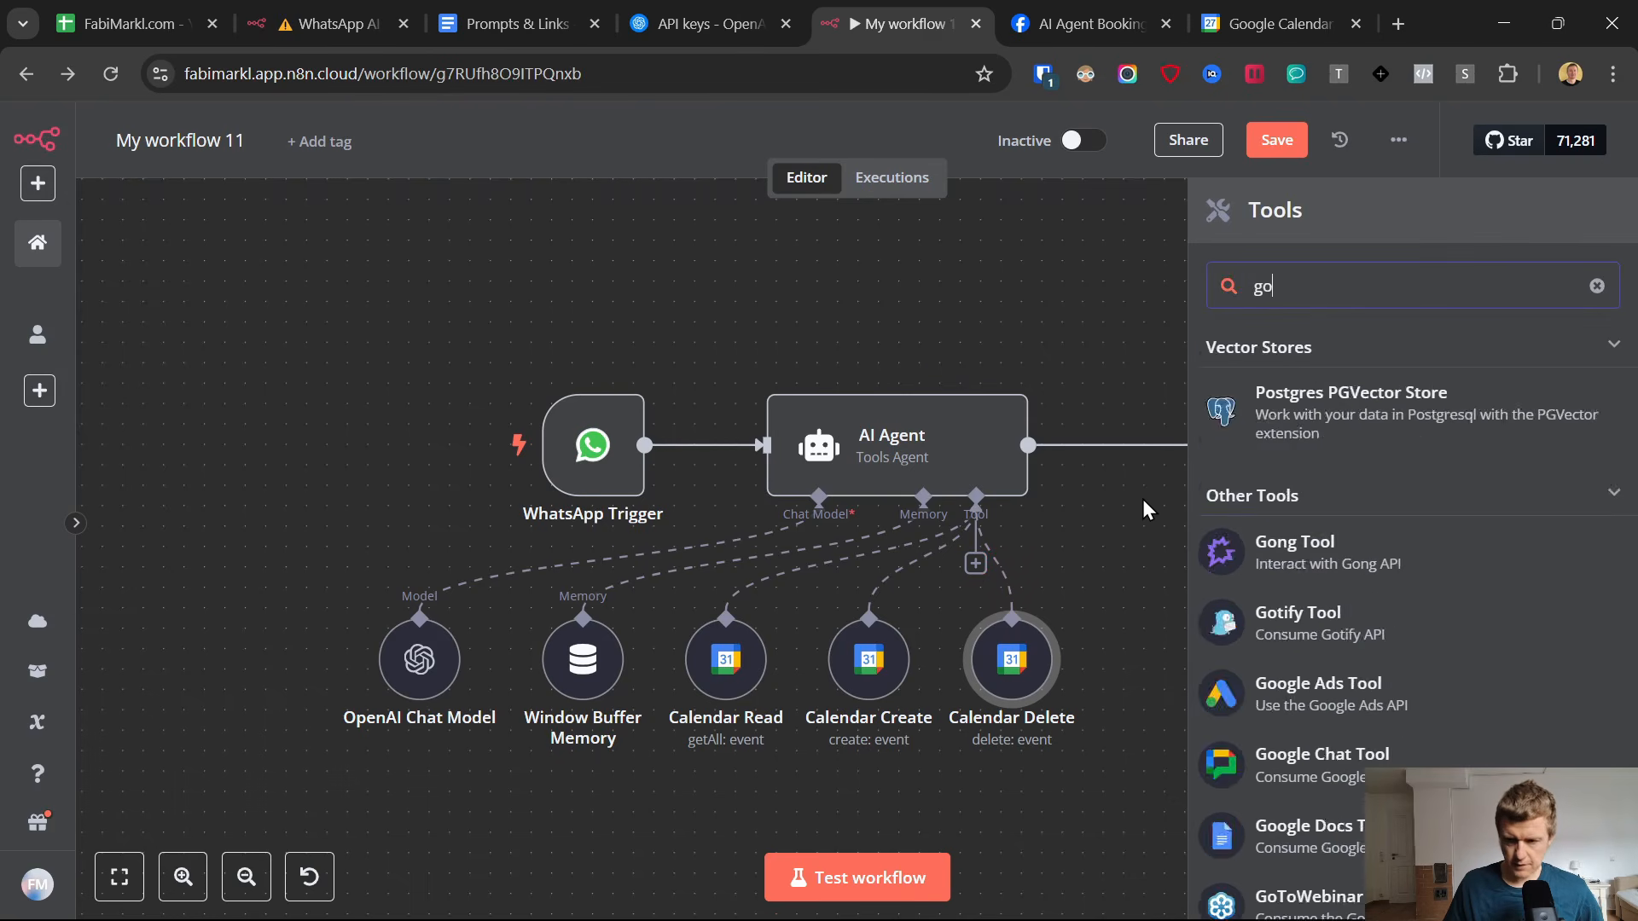
text(ogle)
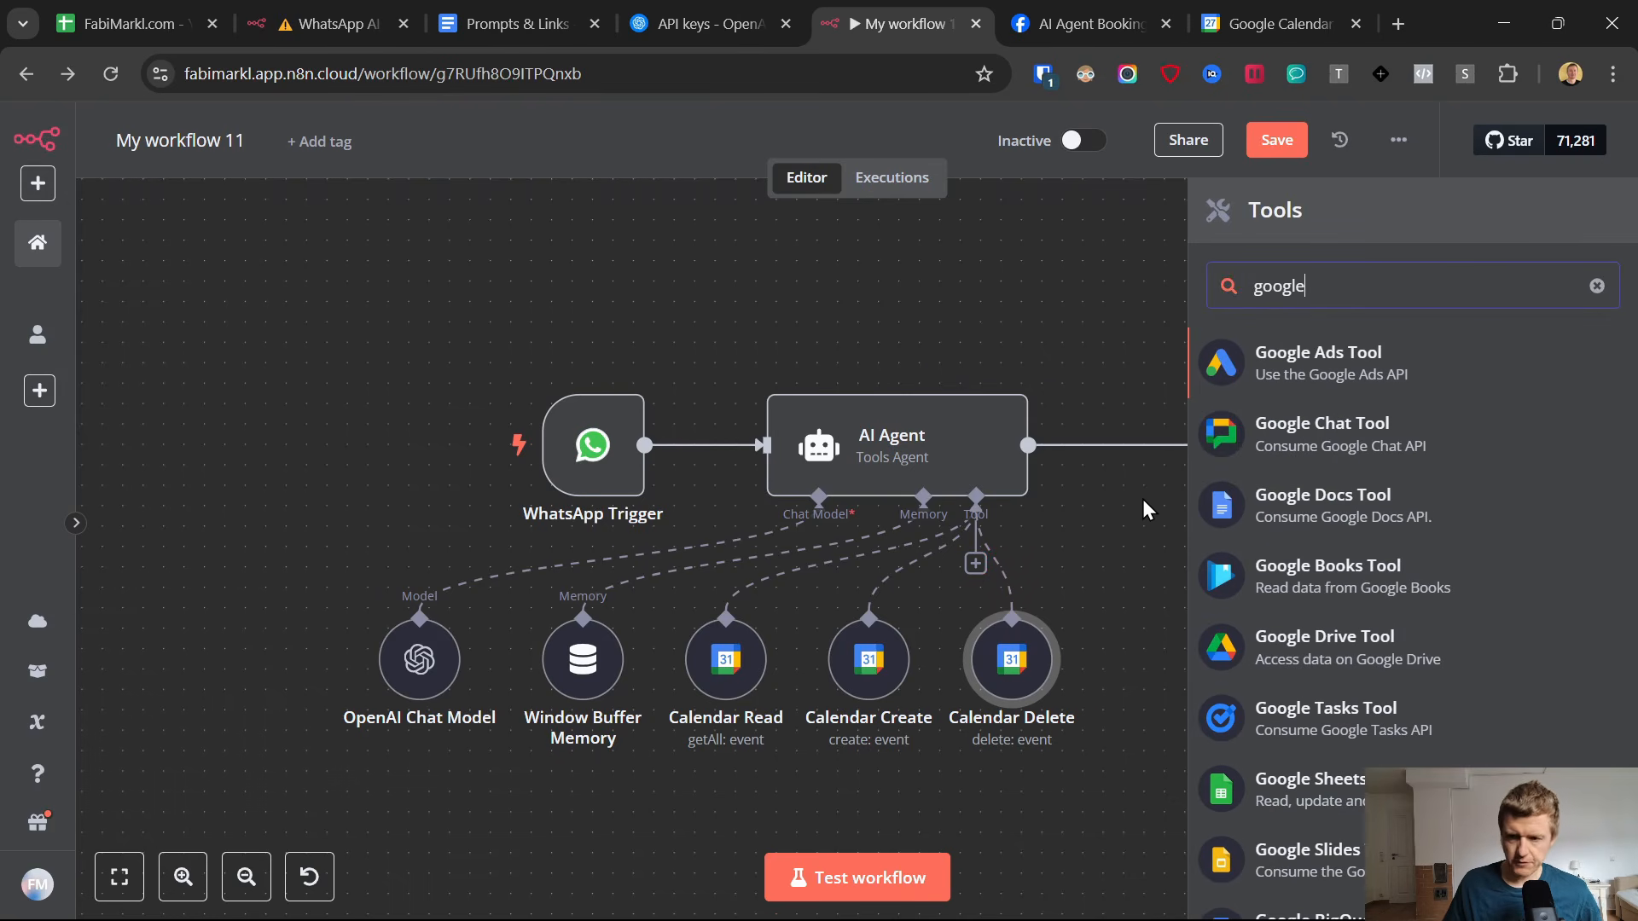
click(1298, 793)
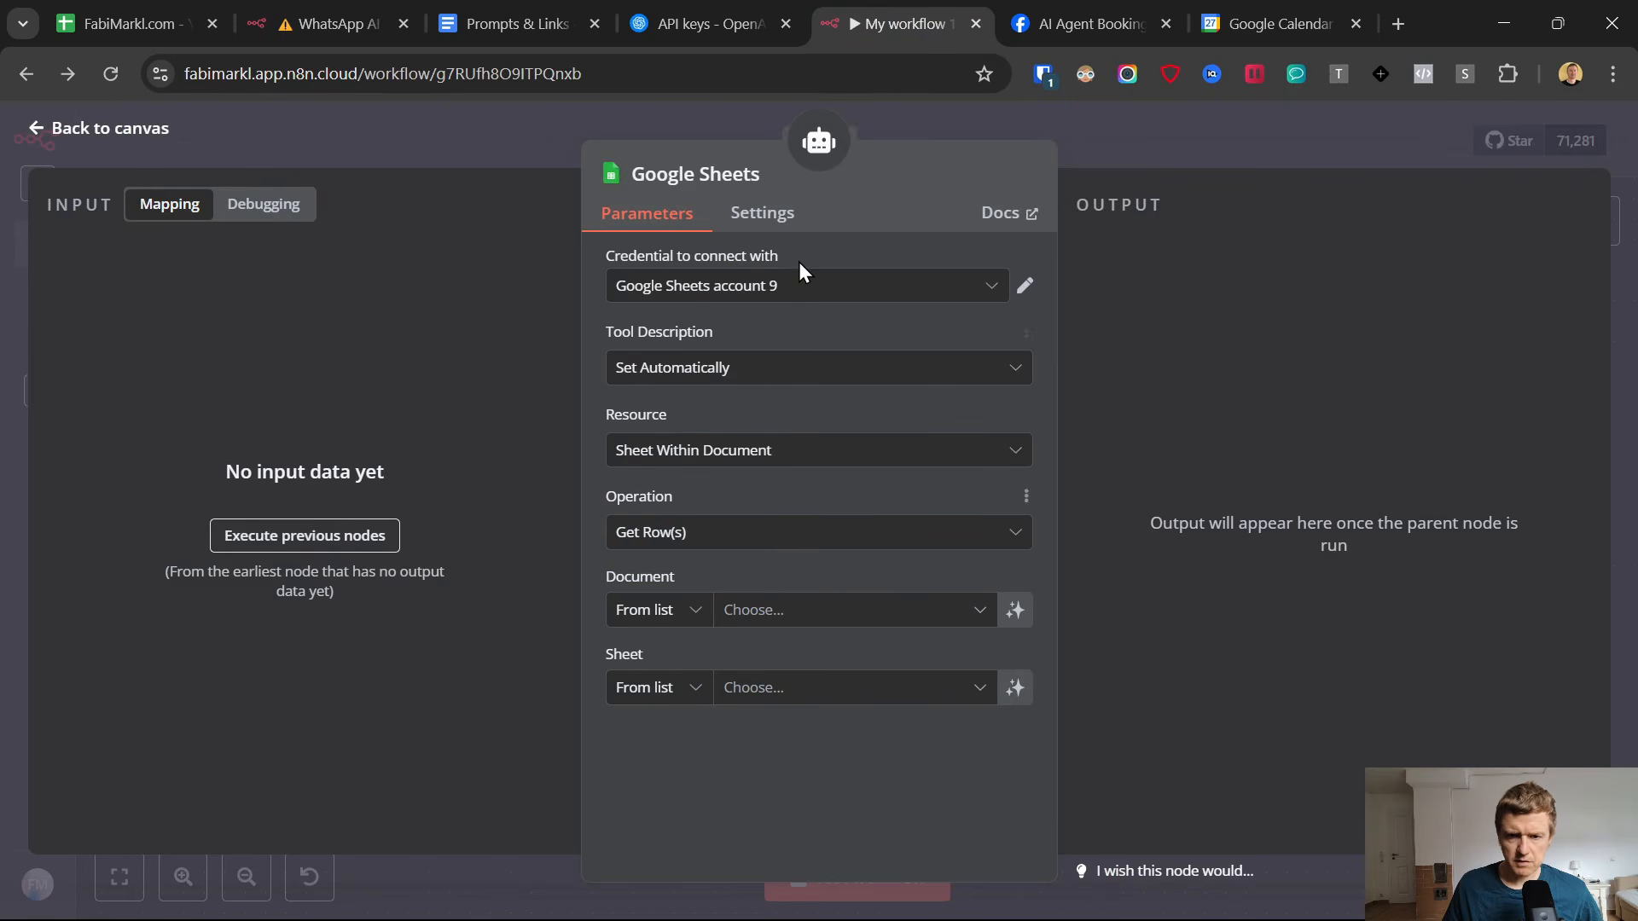
Rename the Google Sheets node as "Google Sheets - Read" and open a new OAuth2 credential for it.
click(713, 175)
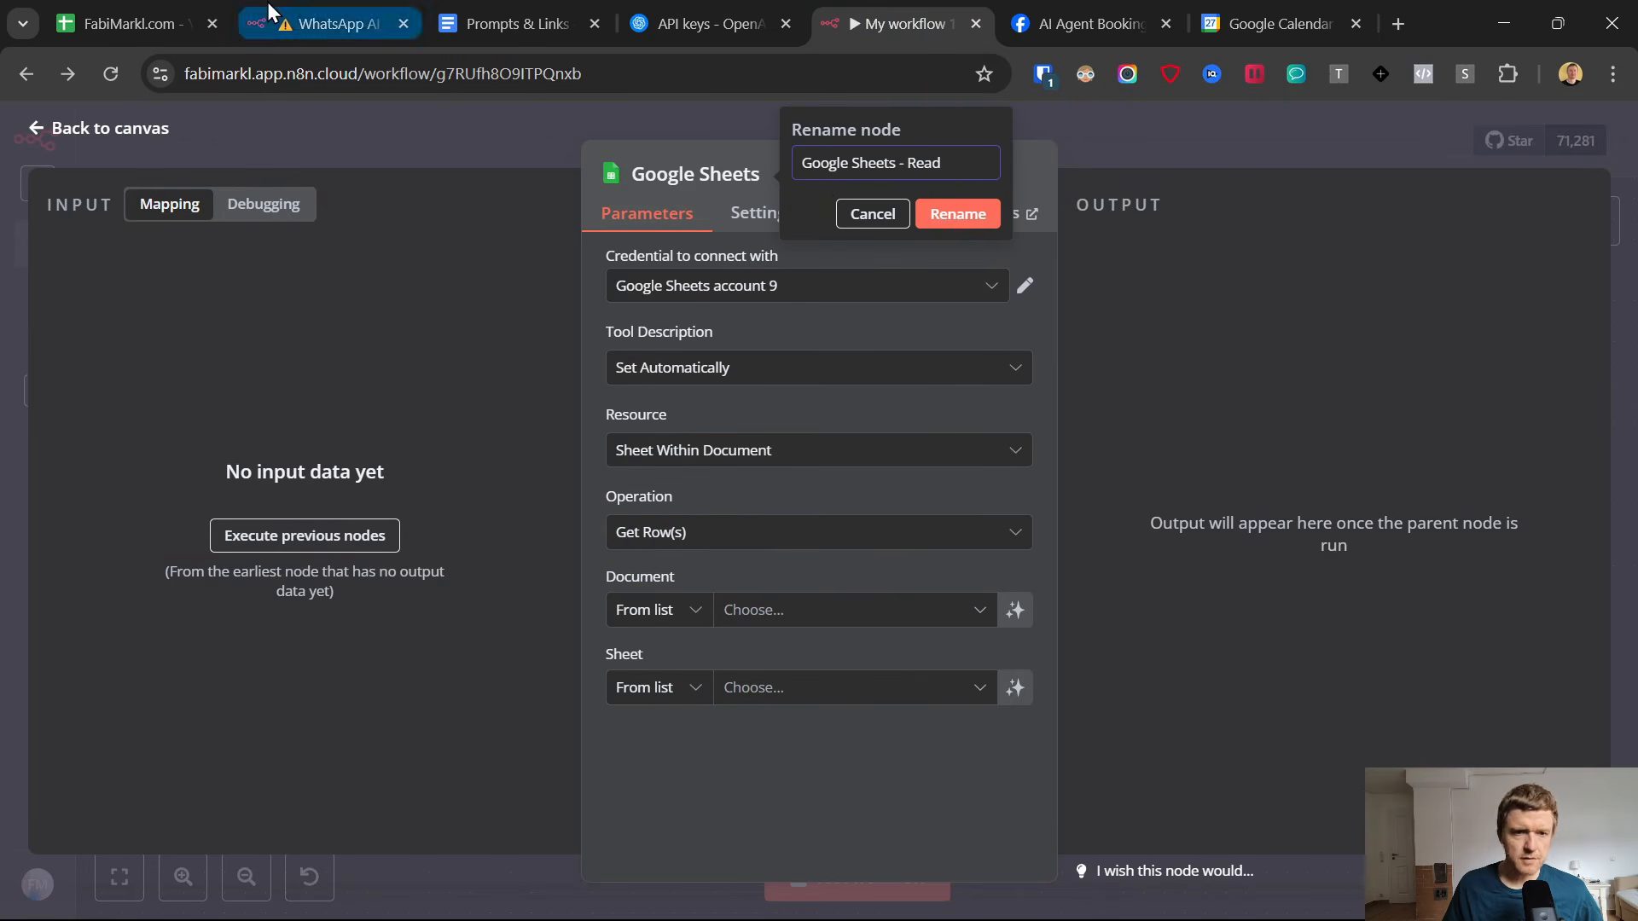
key(Return)
click(770, 294)
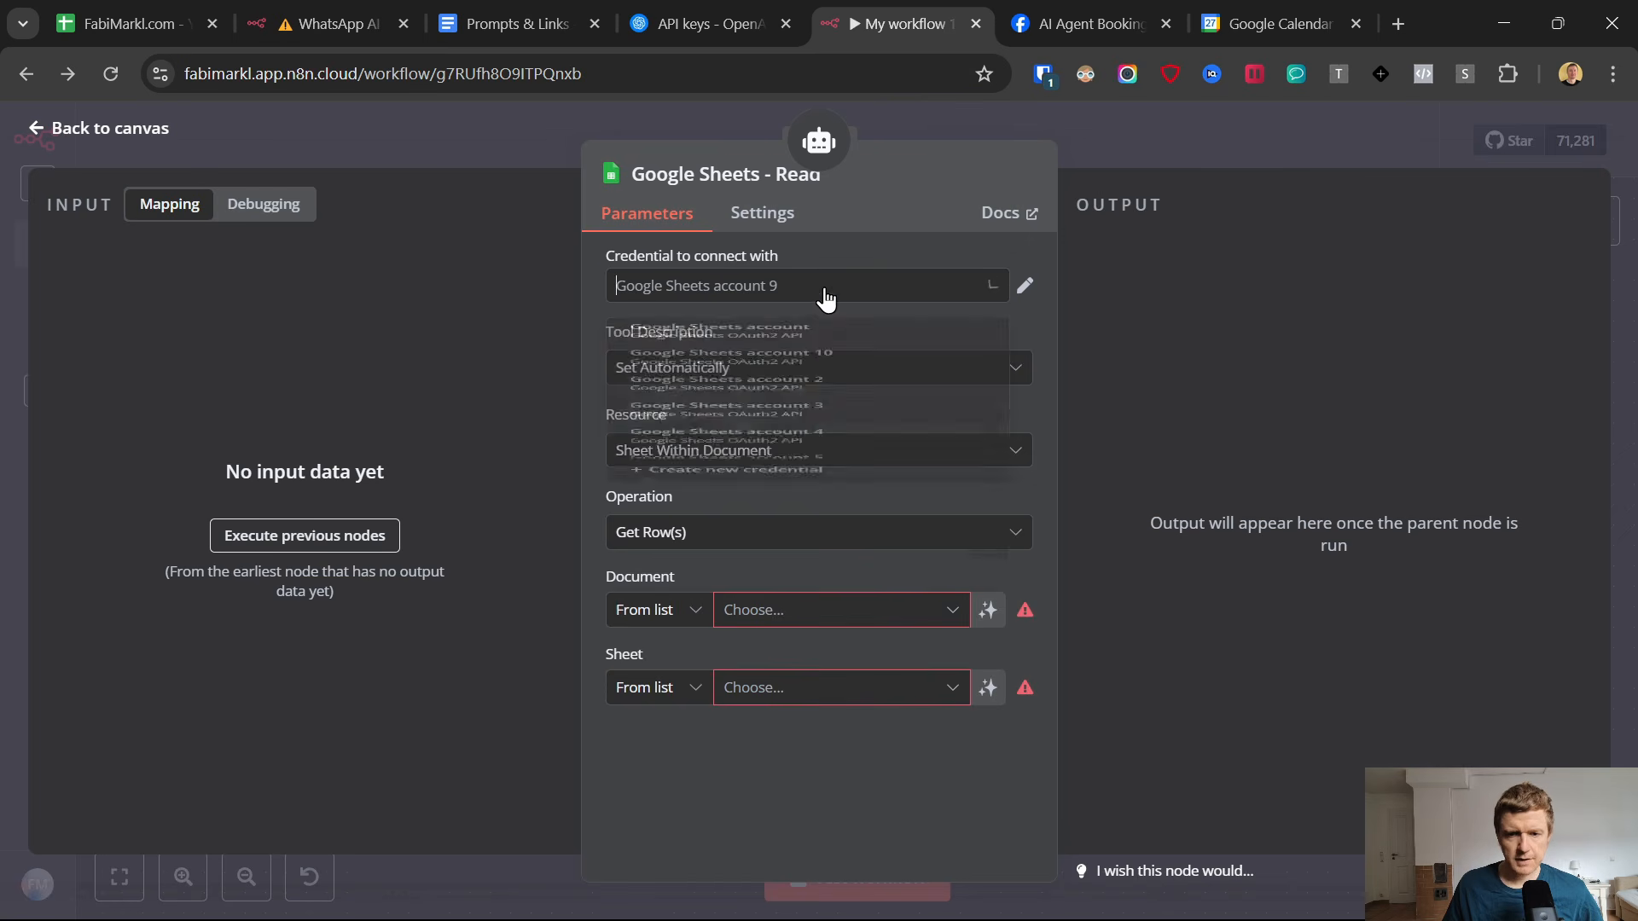
click(772, 667)
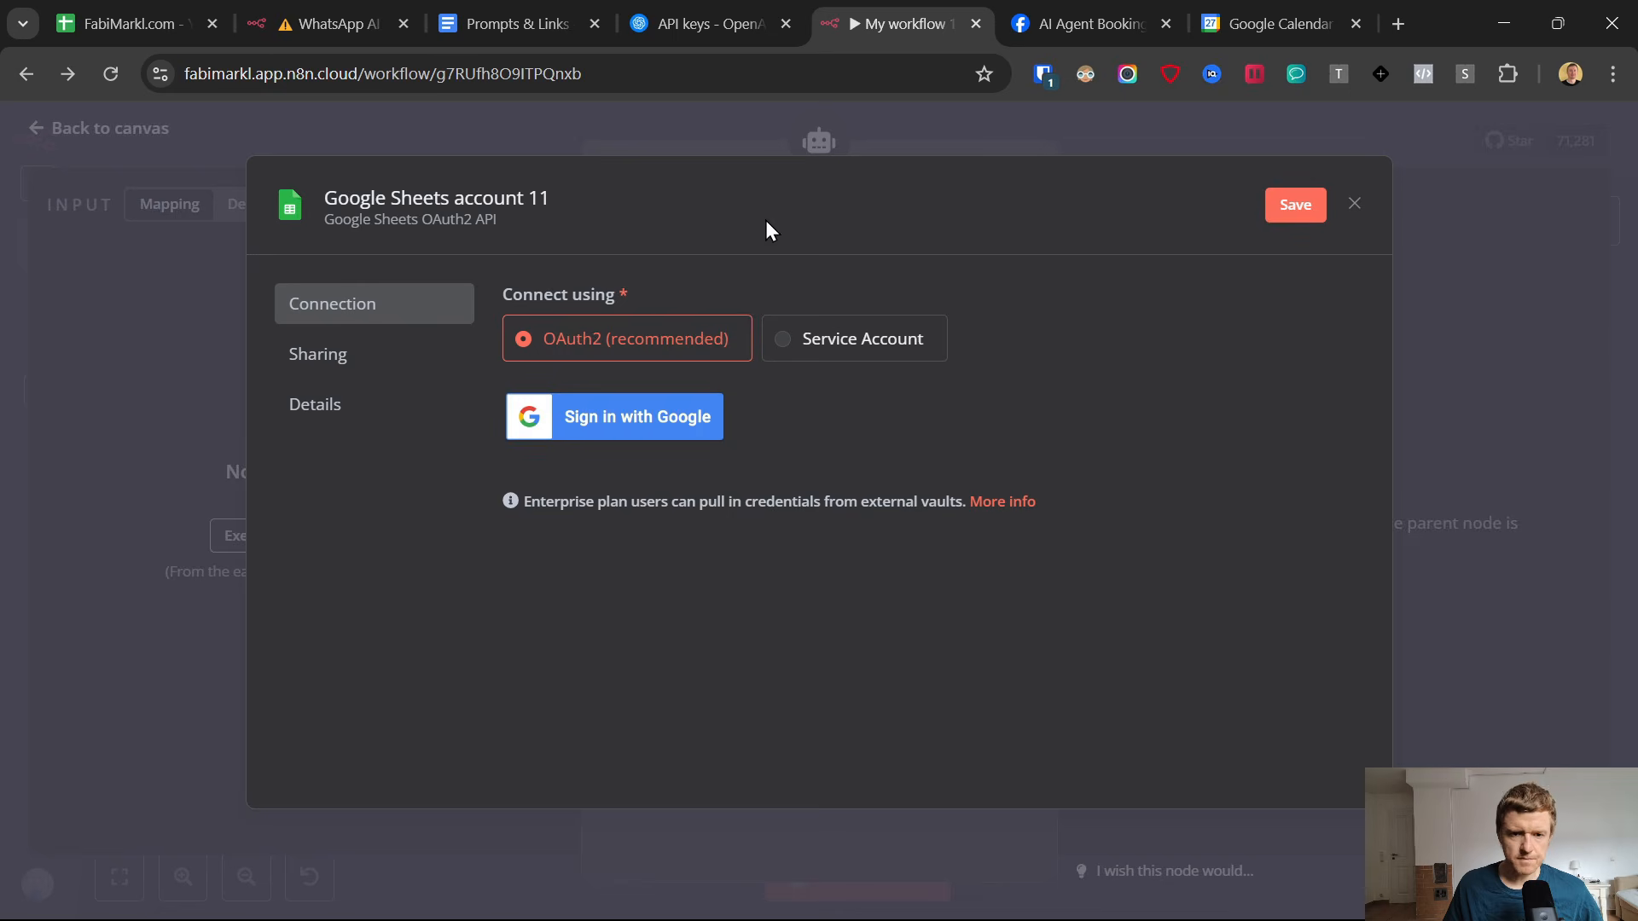
From the Google Sheet Template link in the Prompts & Links document, make a copy of the appointment setter spreadsheet and highlight its header columns.
click(463, 15)
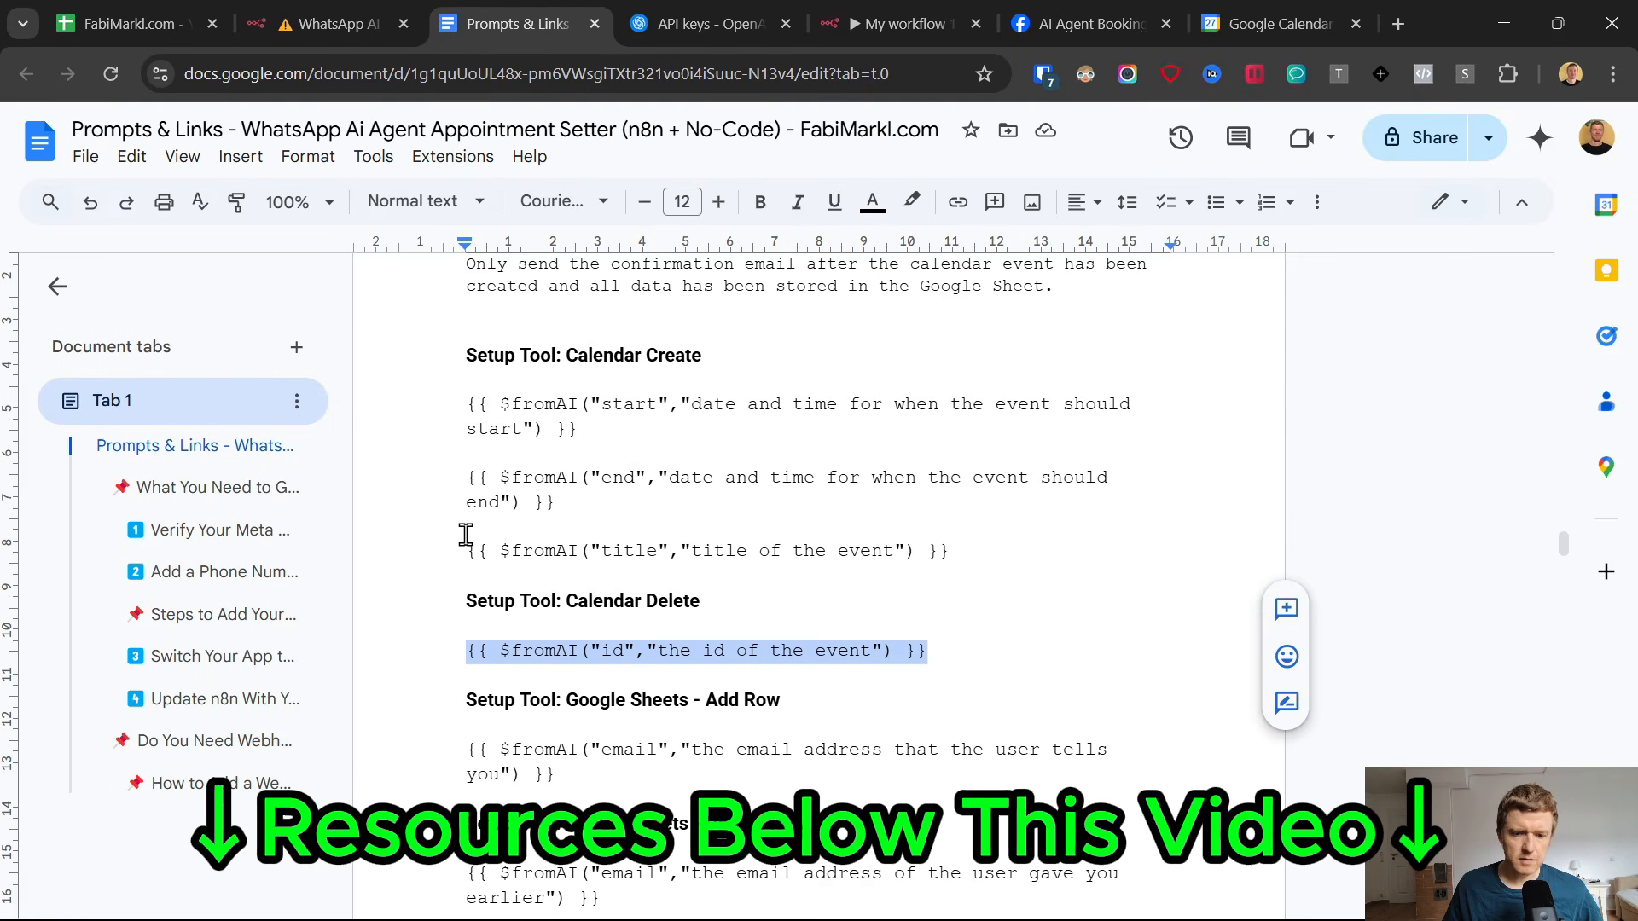
drag(1564, 543, 1564, 277)
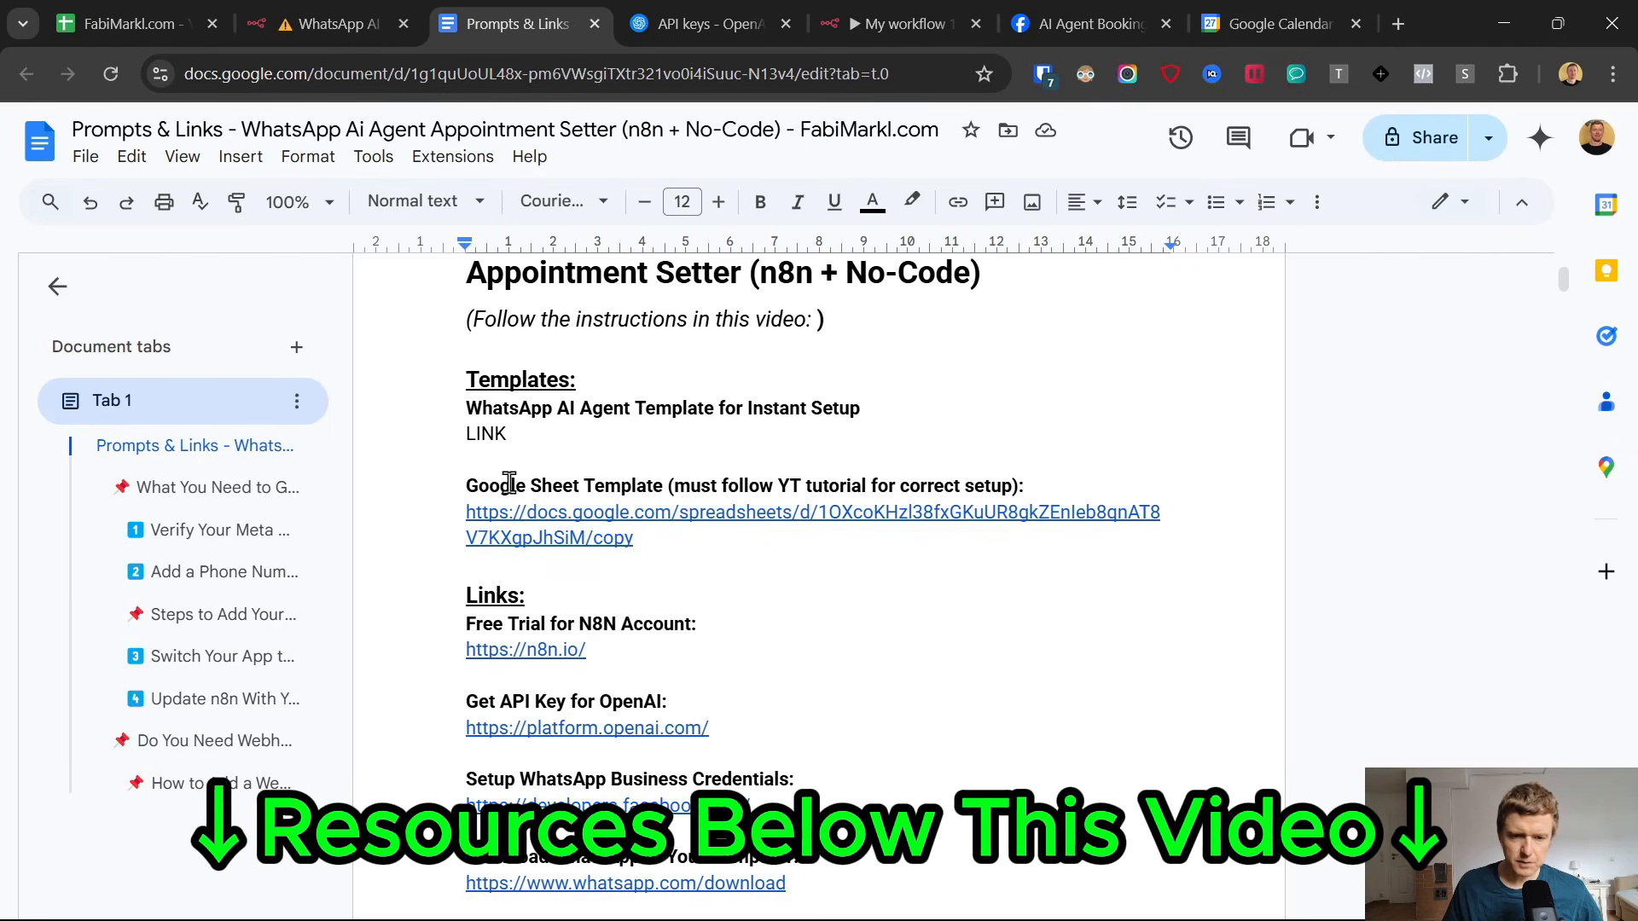
scroll(509, 483, down, 2)
scroll(512, 483, up, 1)
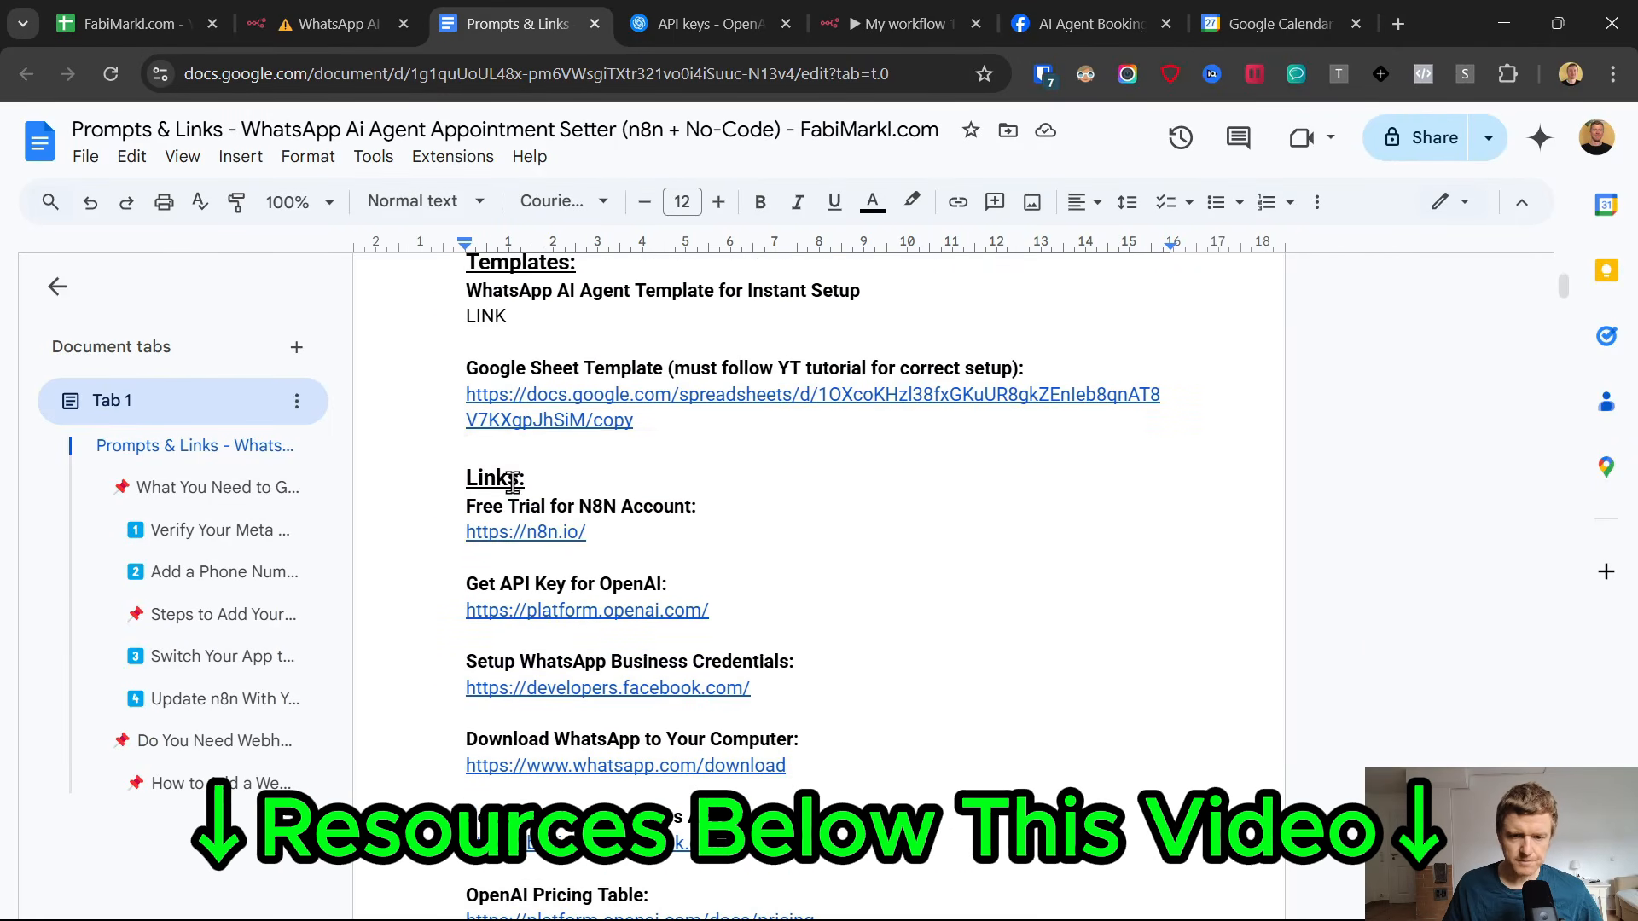
click(544, 420)
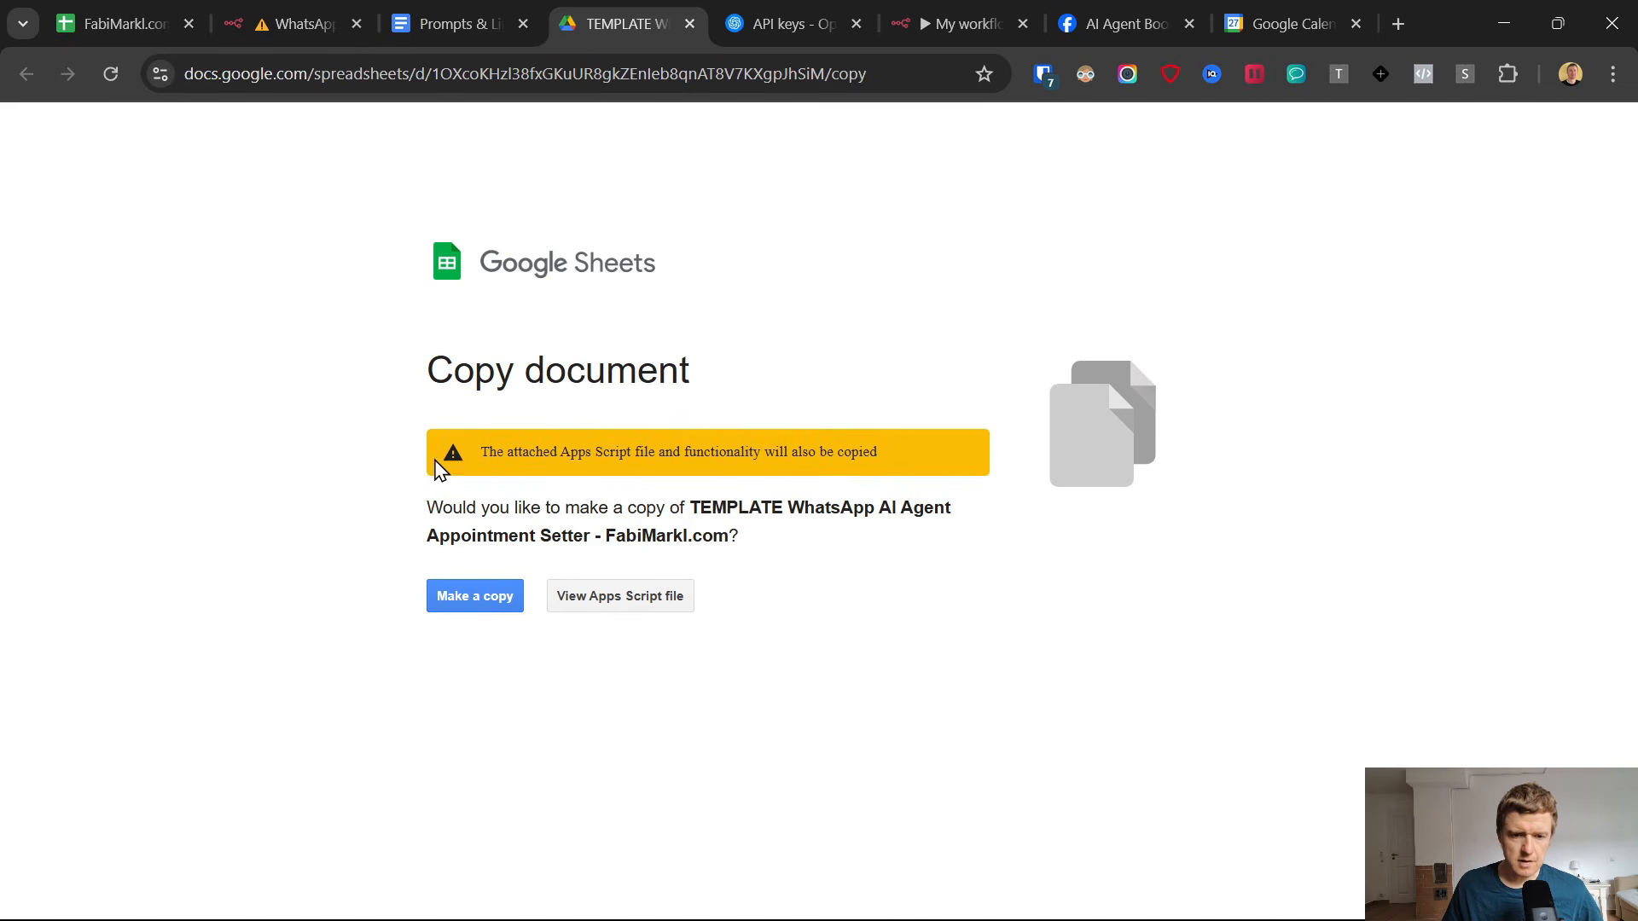
click(467, 594)
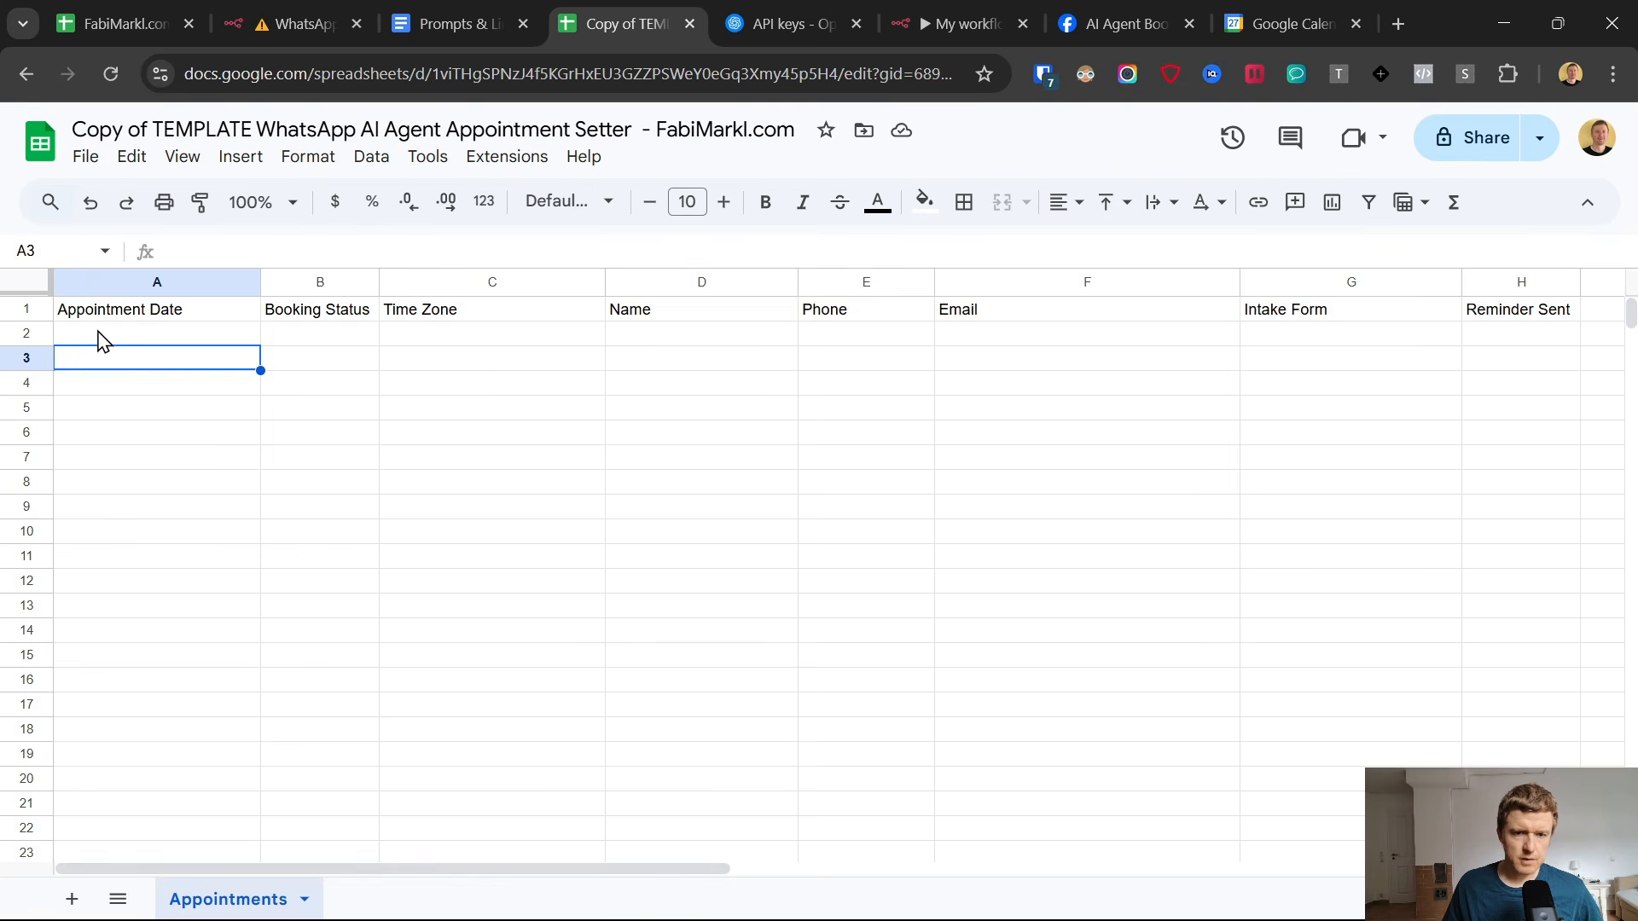
drag(95, 313, 1521, 355)
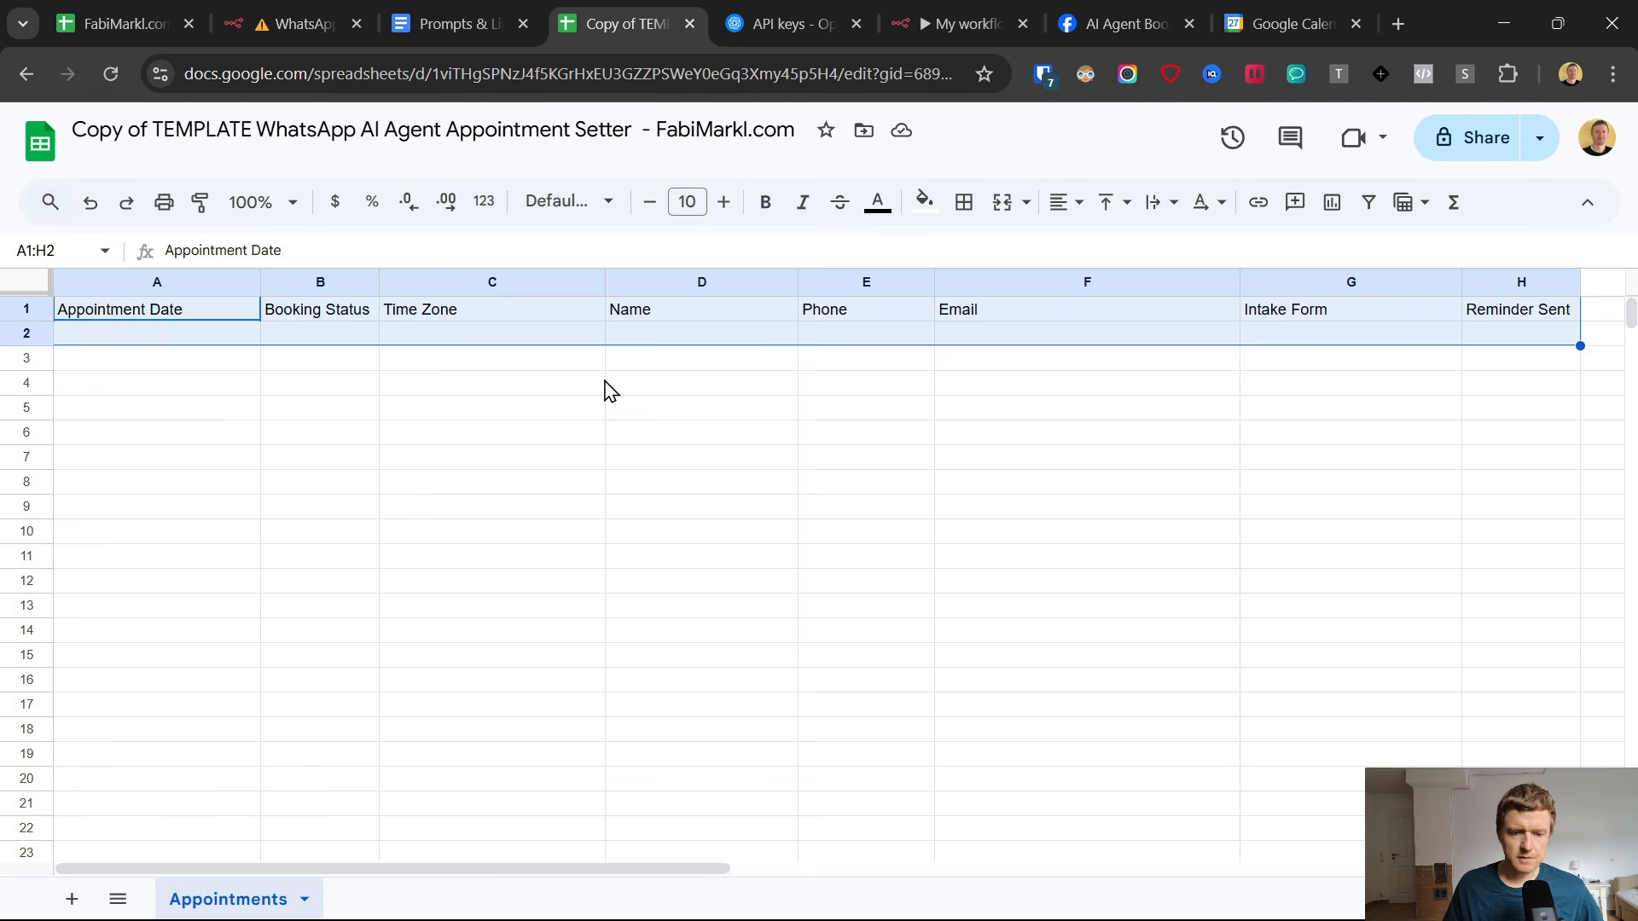
Run Authorize from the sheet's Custom Setup and grant the unverified template script access to the Google account.
click(678, 162)
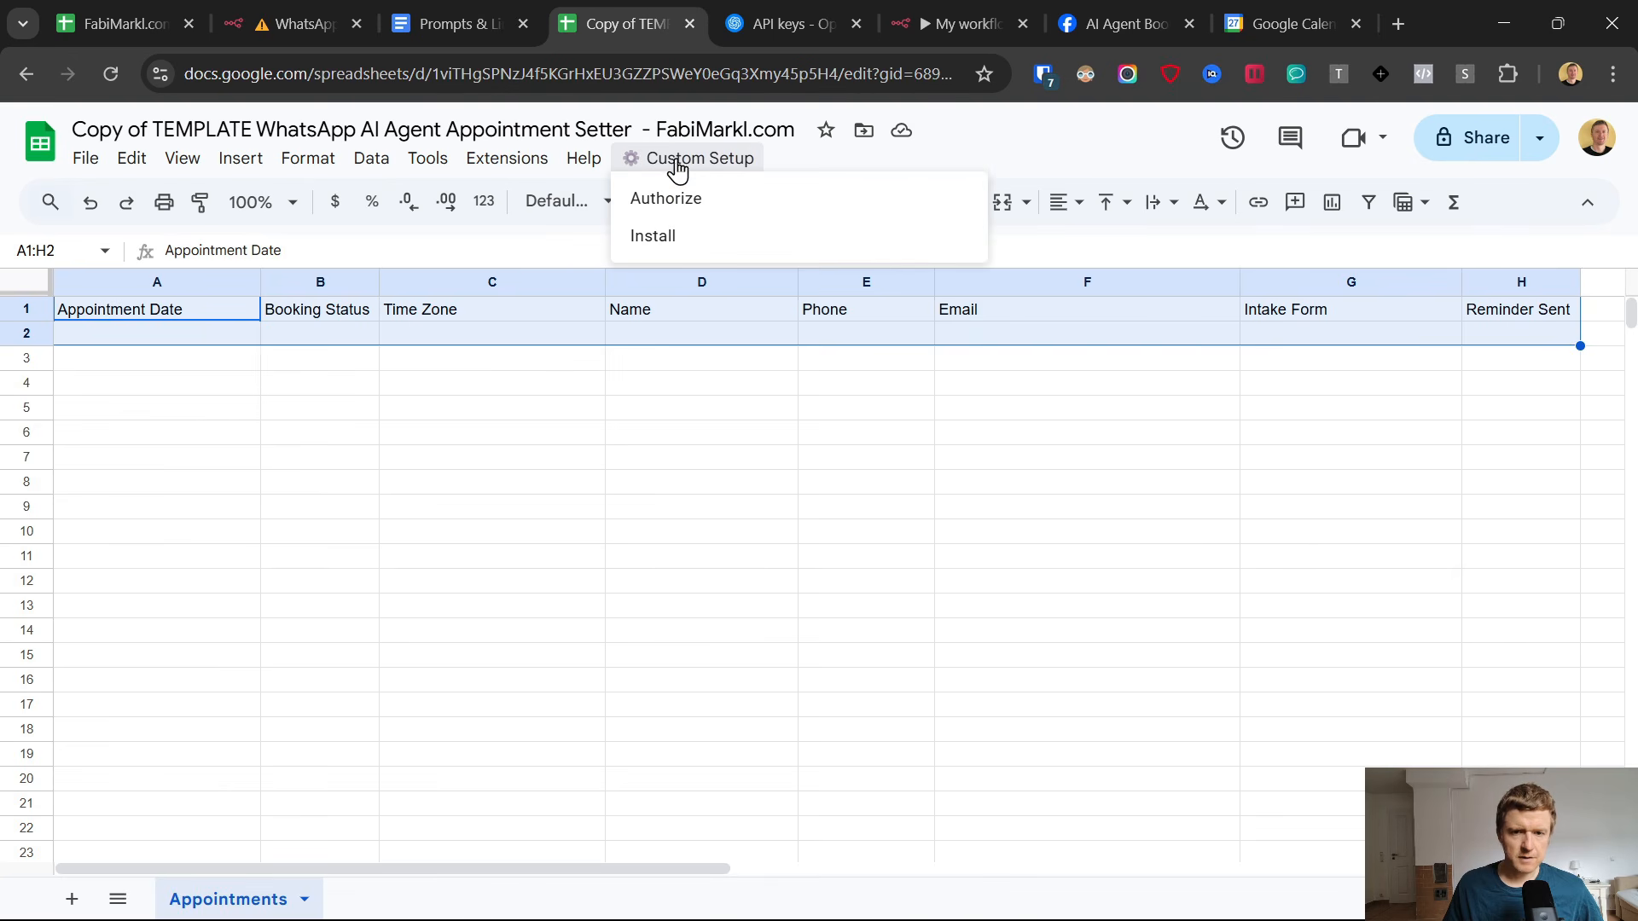
click(1058, 162)
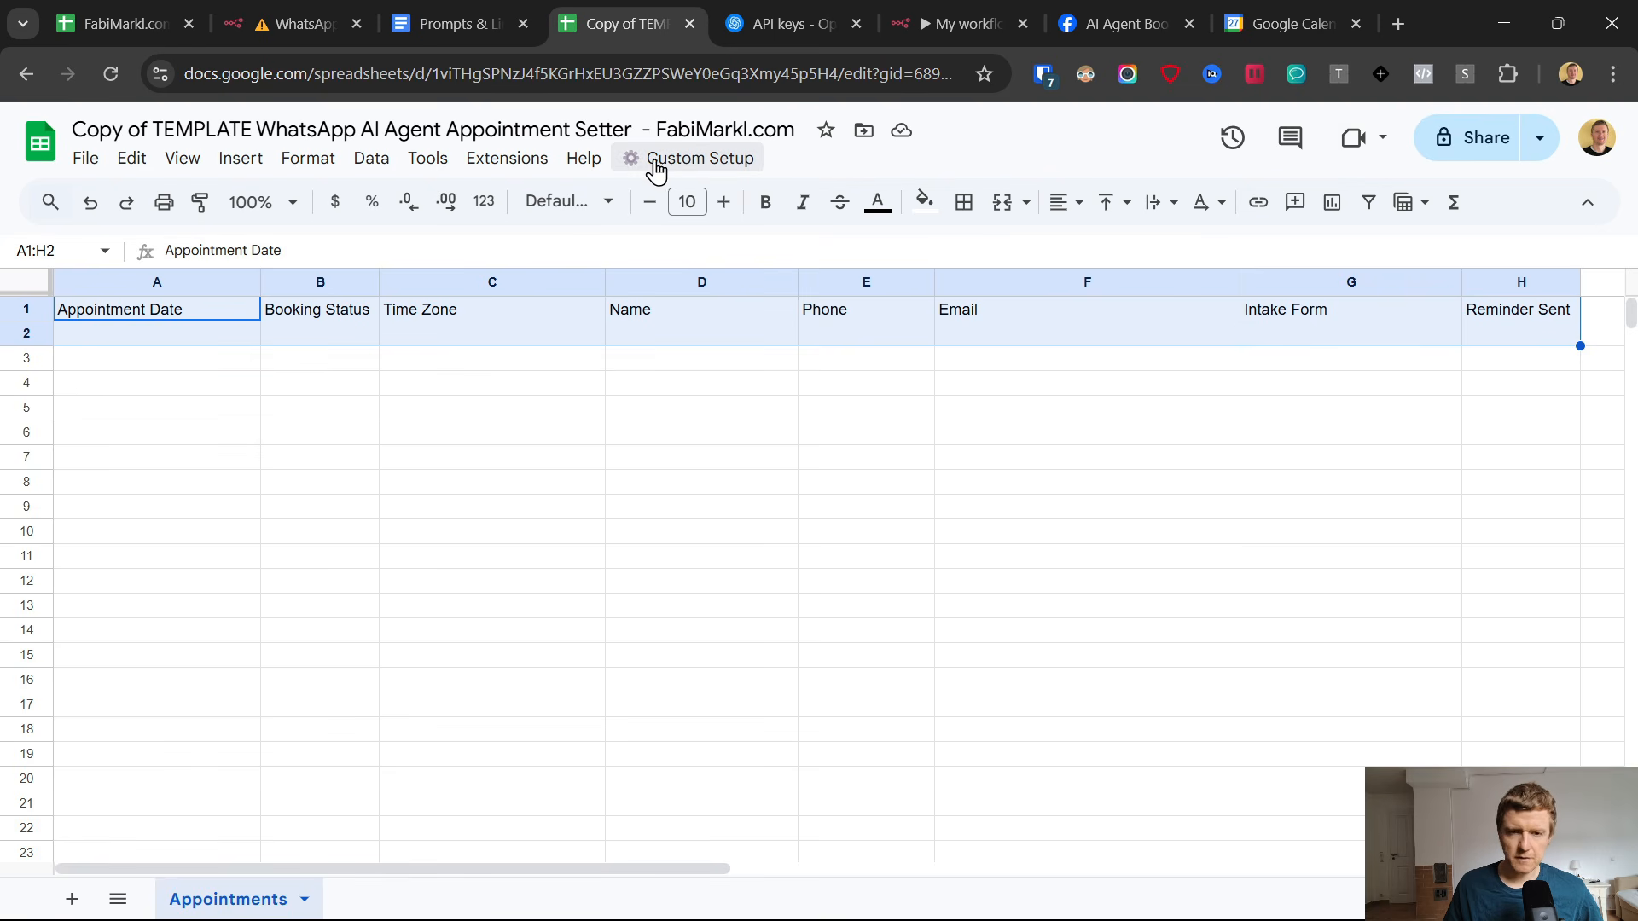
click(691, 160)
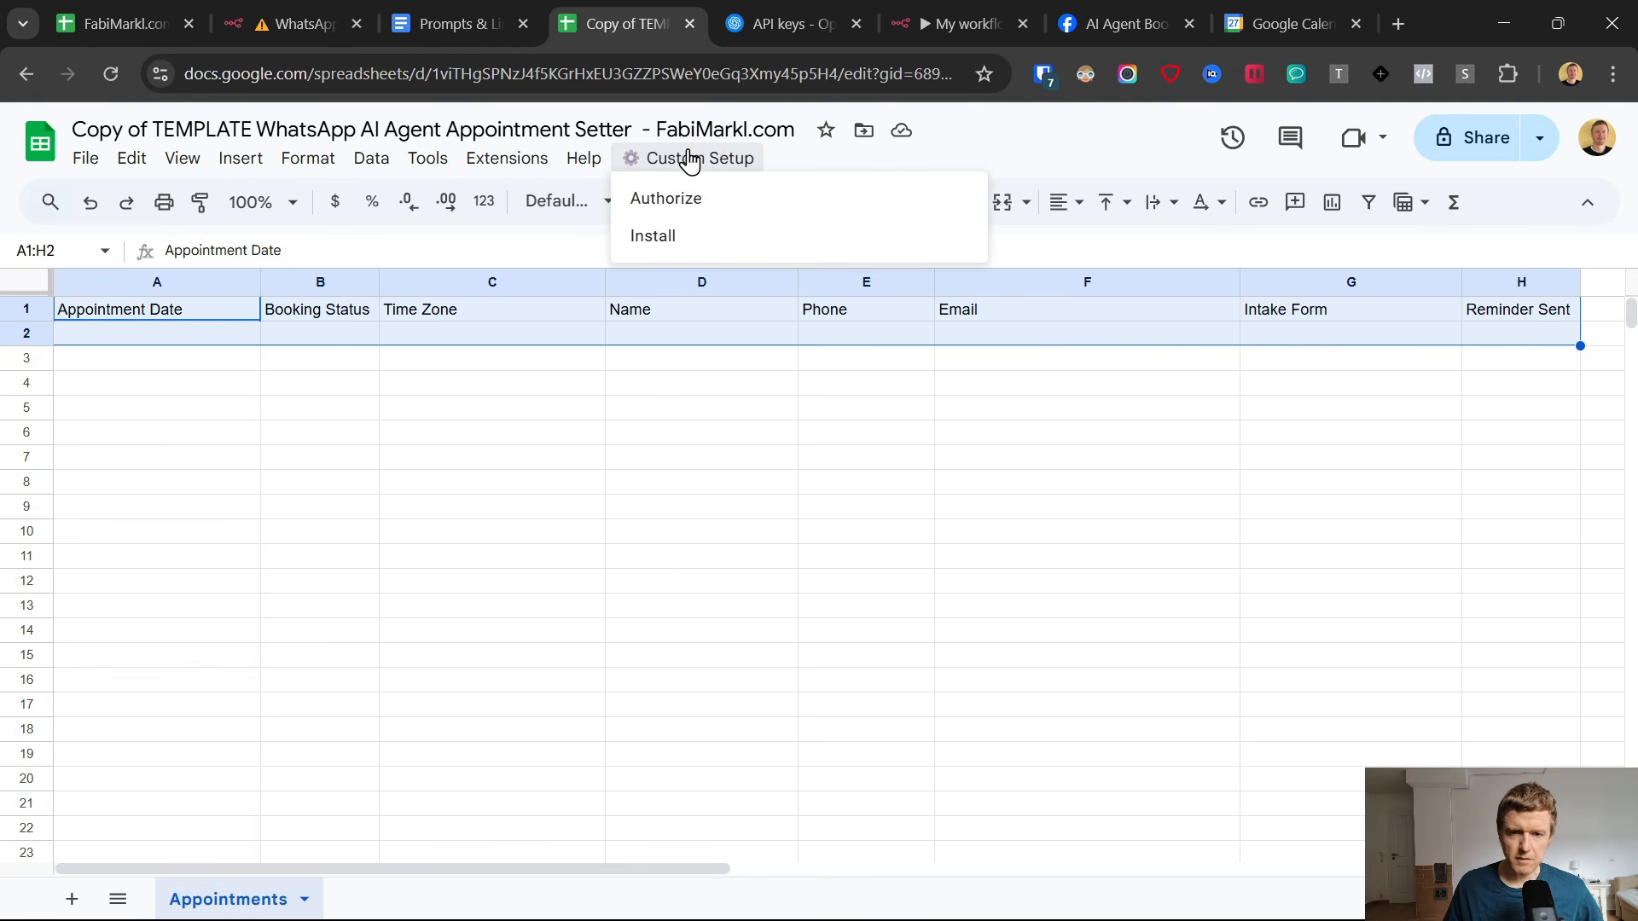
click(656, 205)
click(1025, 567)
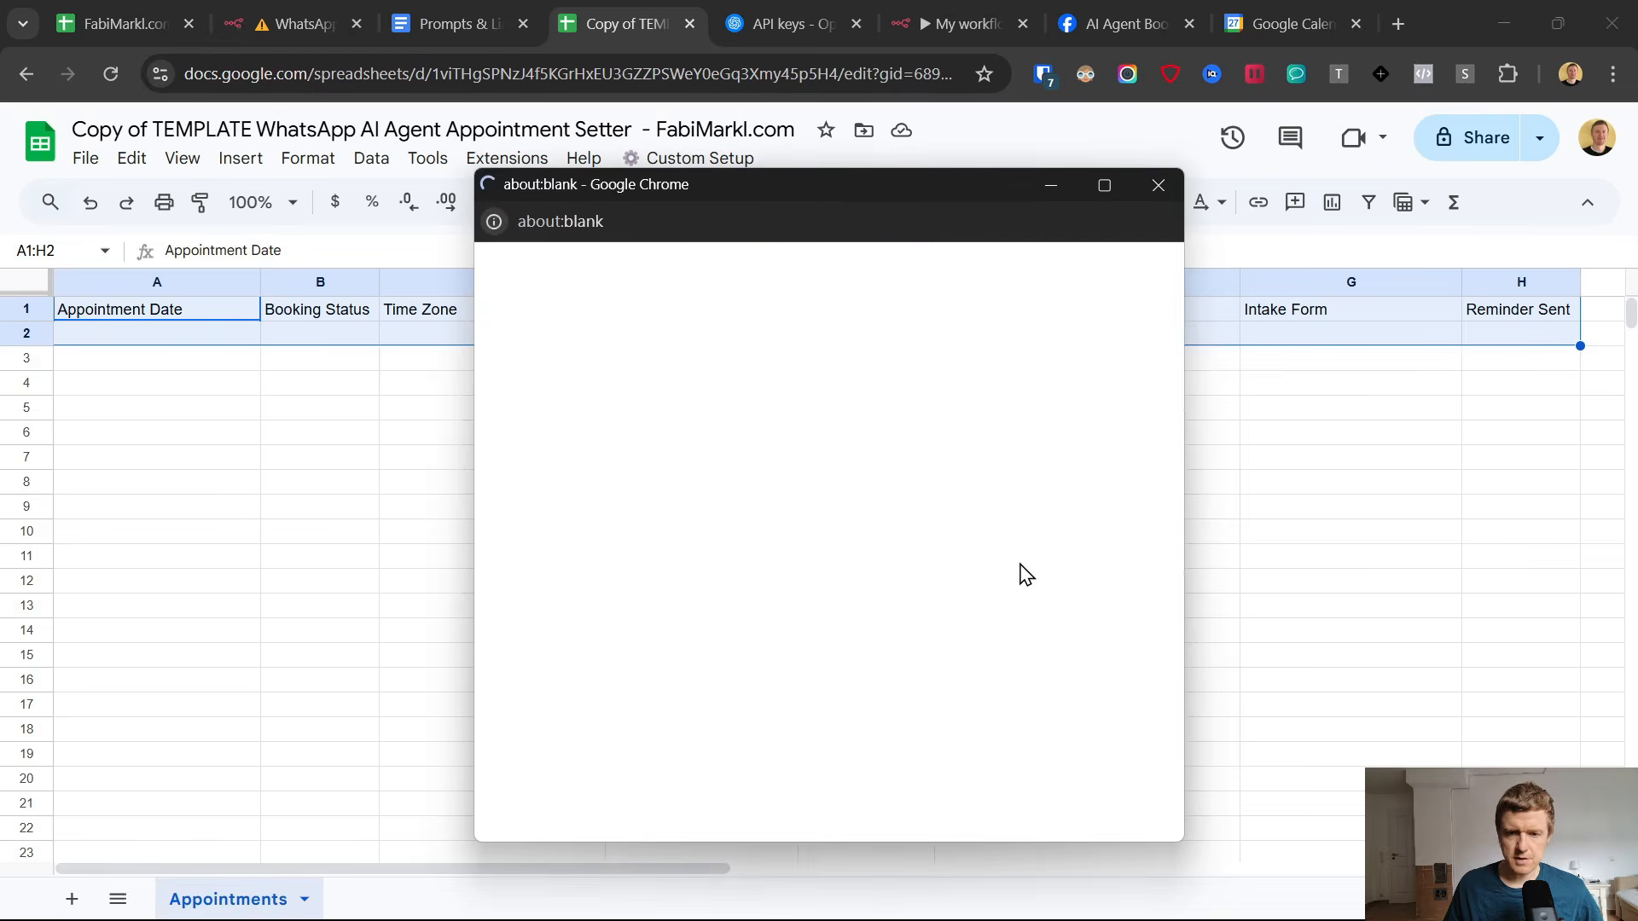
click(982, 474)
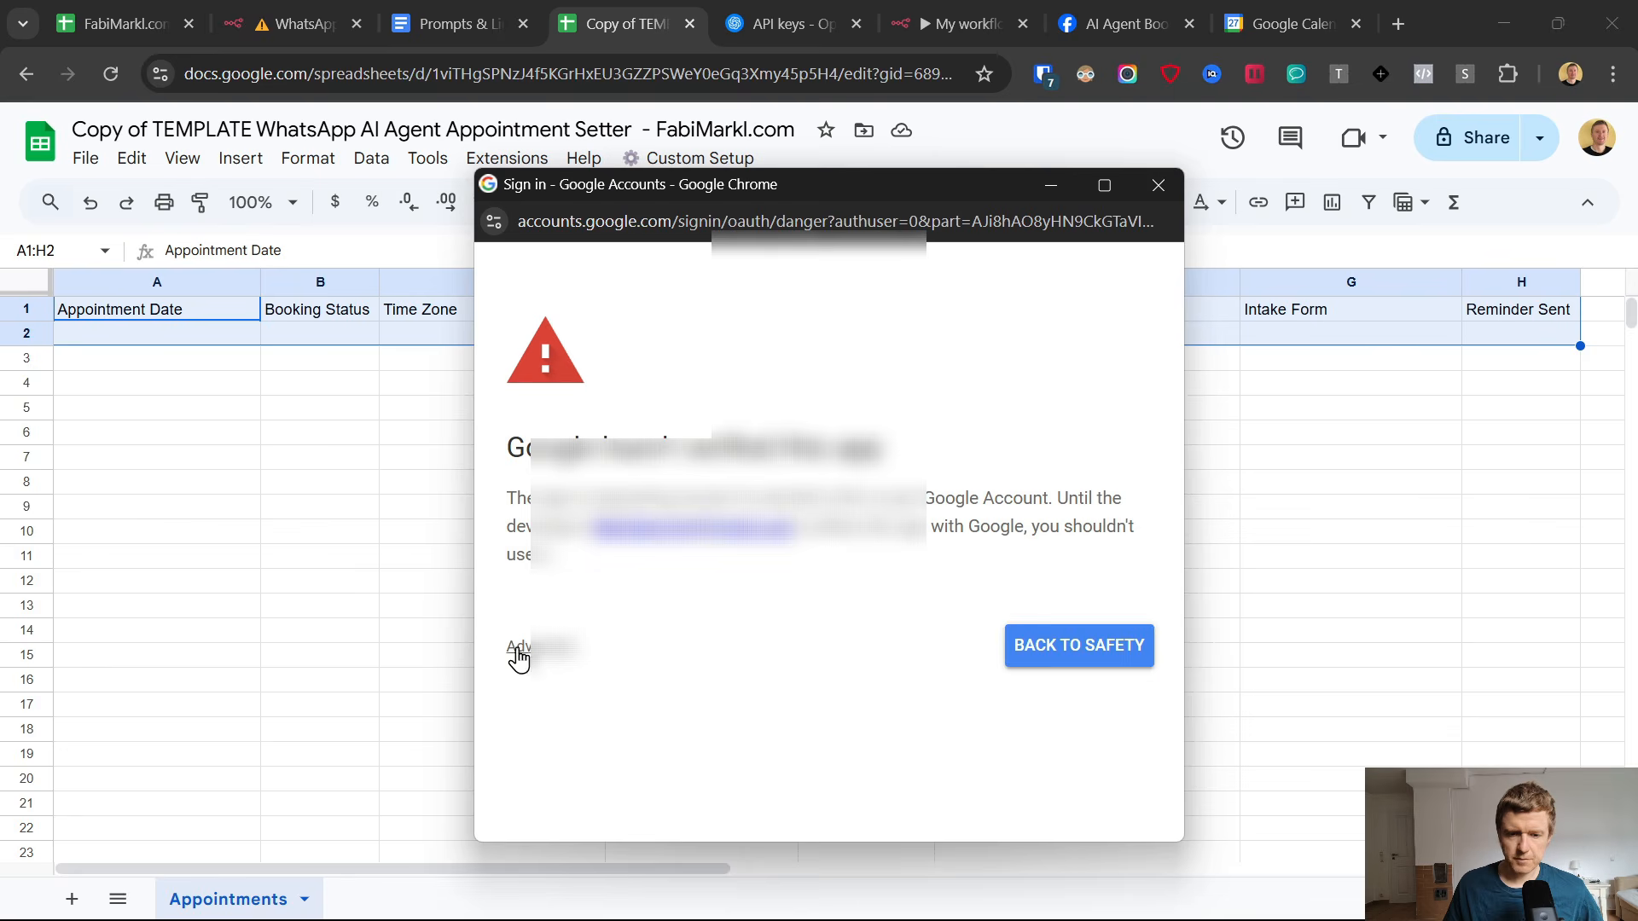
click(514, 648)
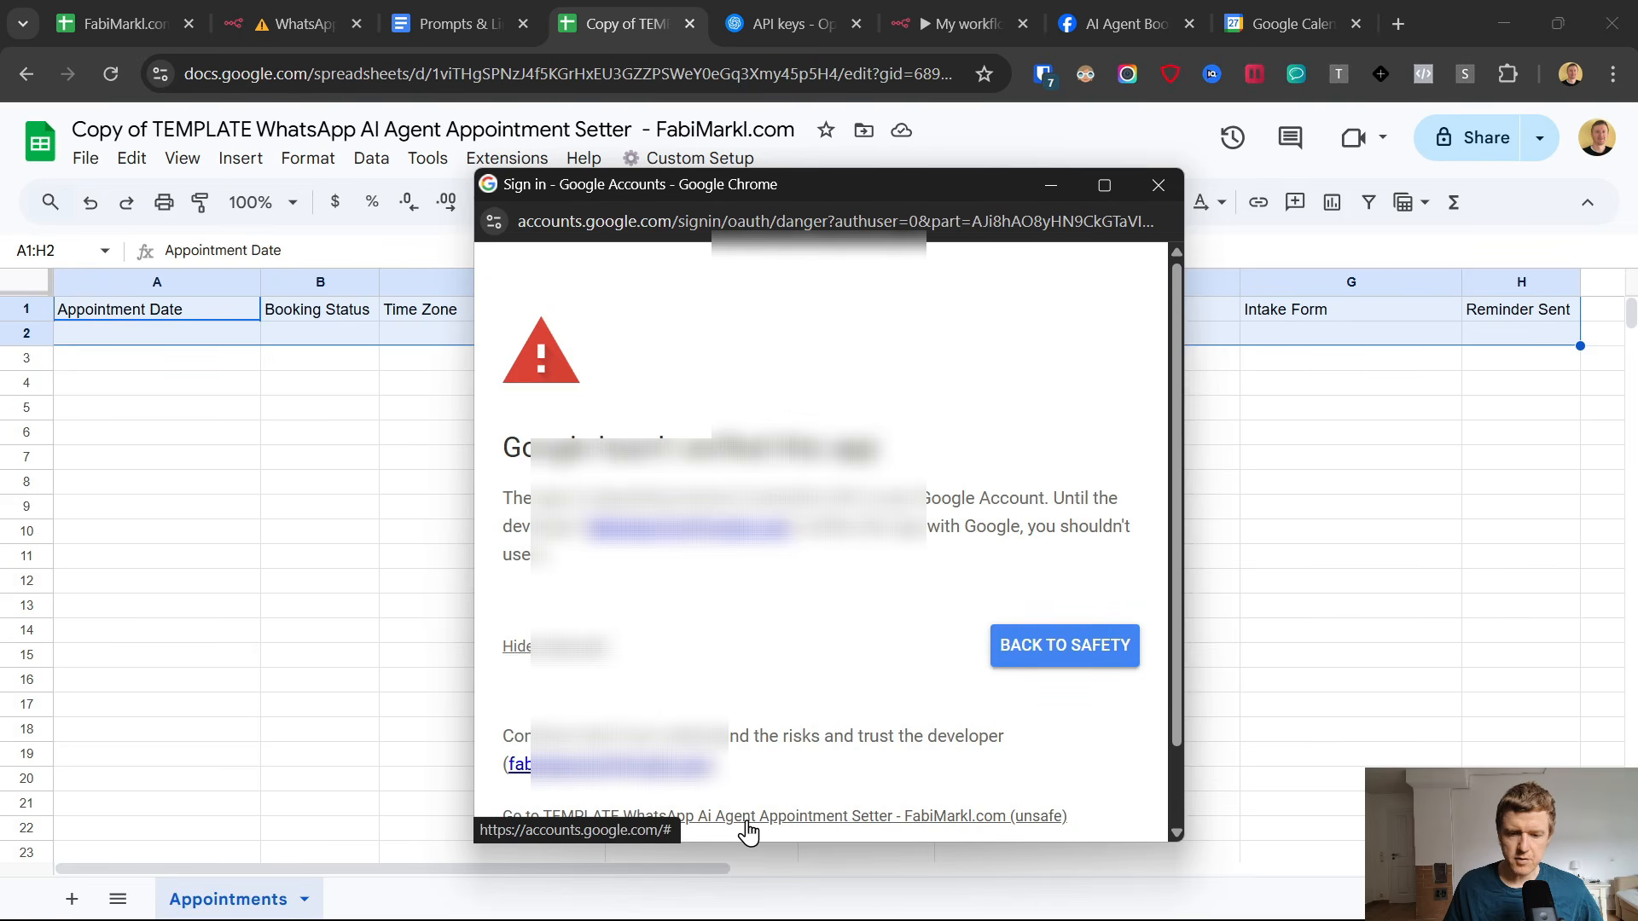
click(879, 820)
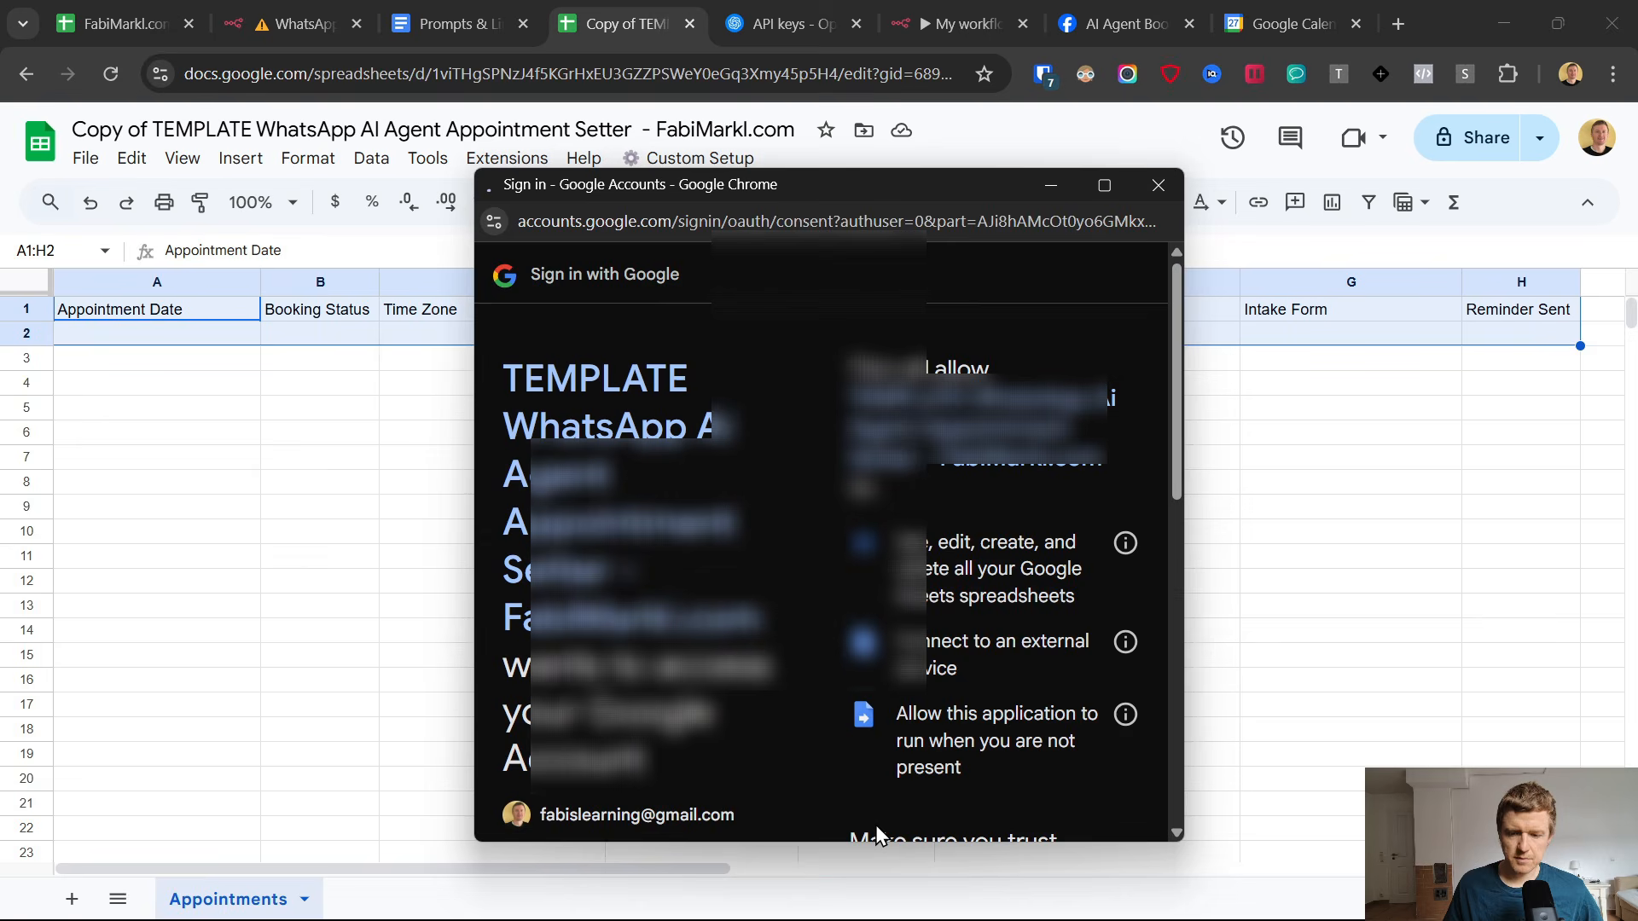
scroll(945, 630, down, 10)
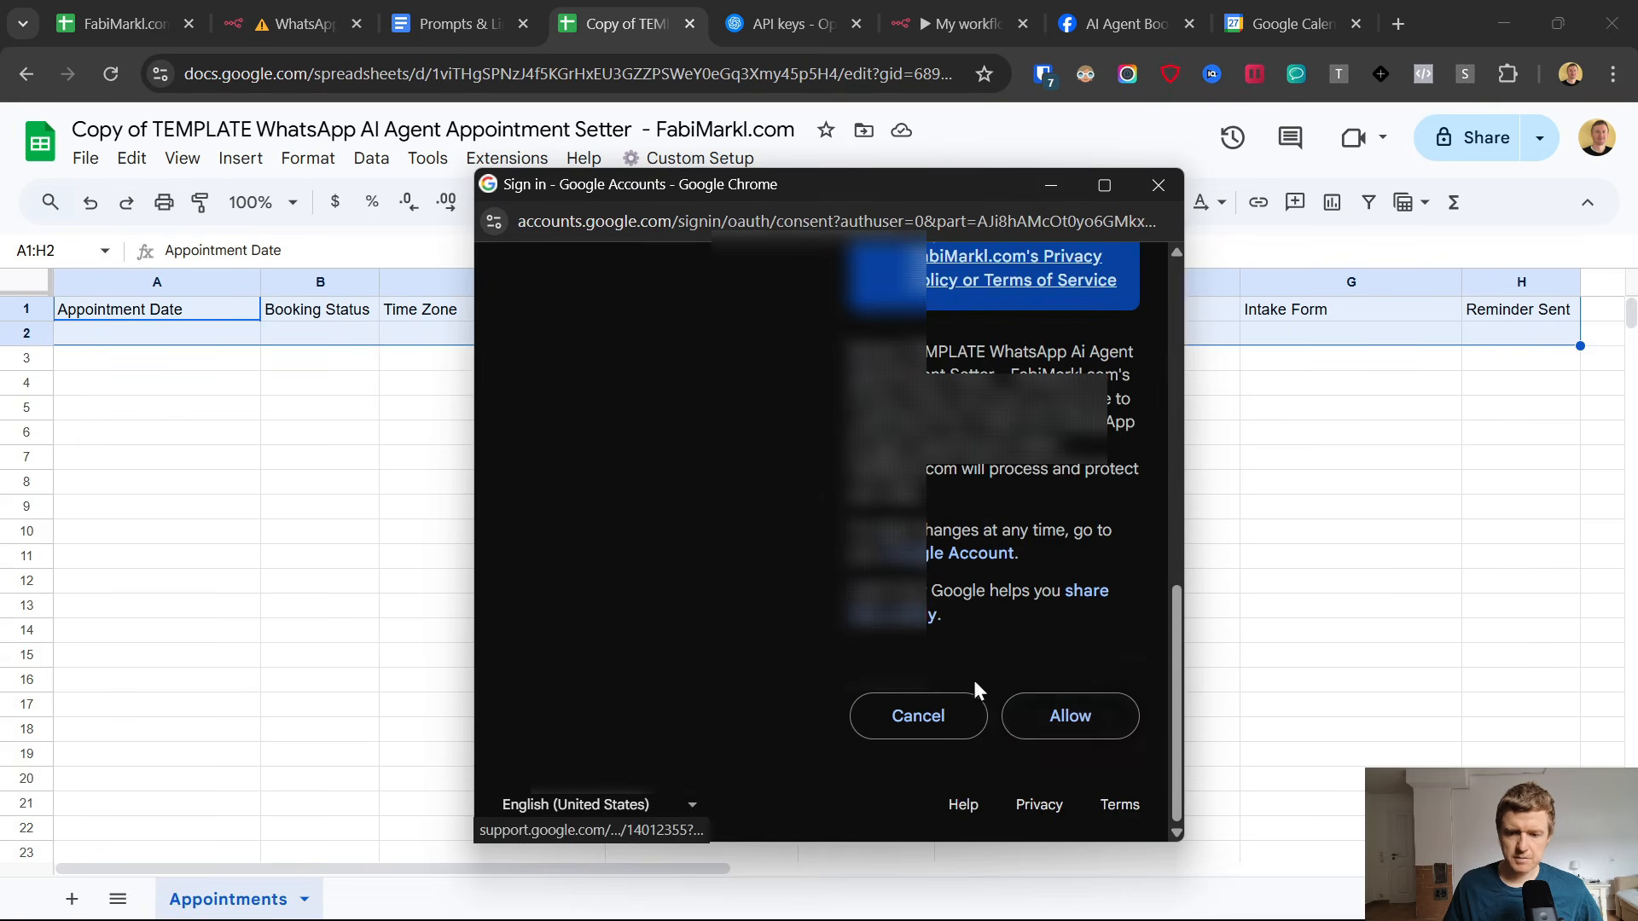
click(1070, 716)
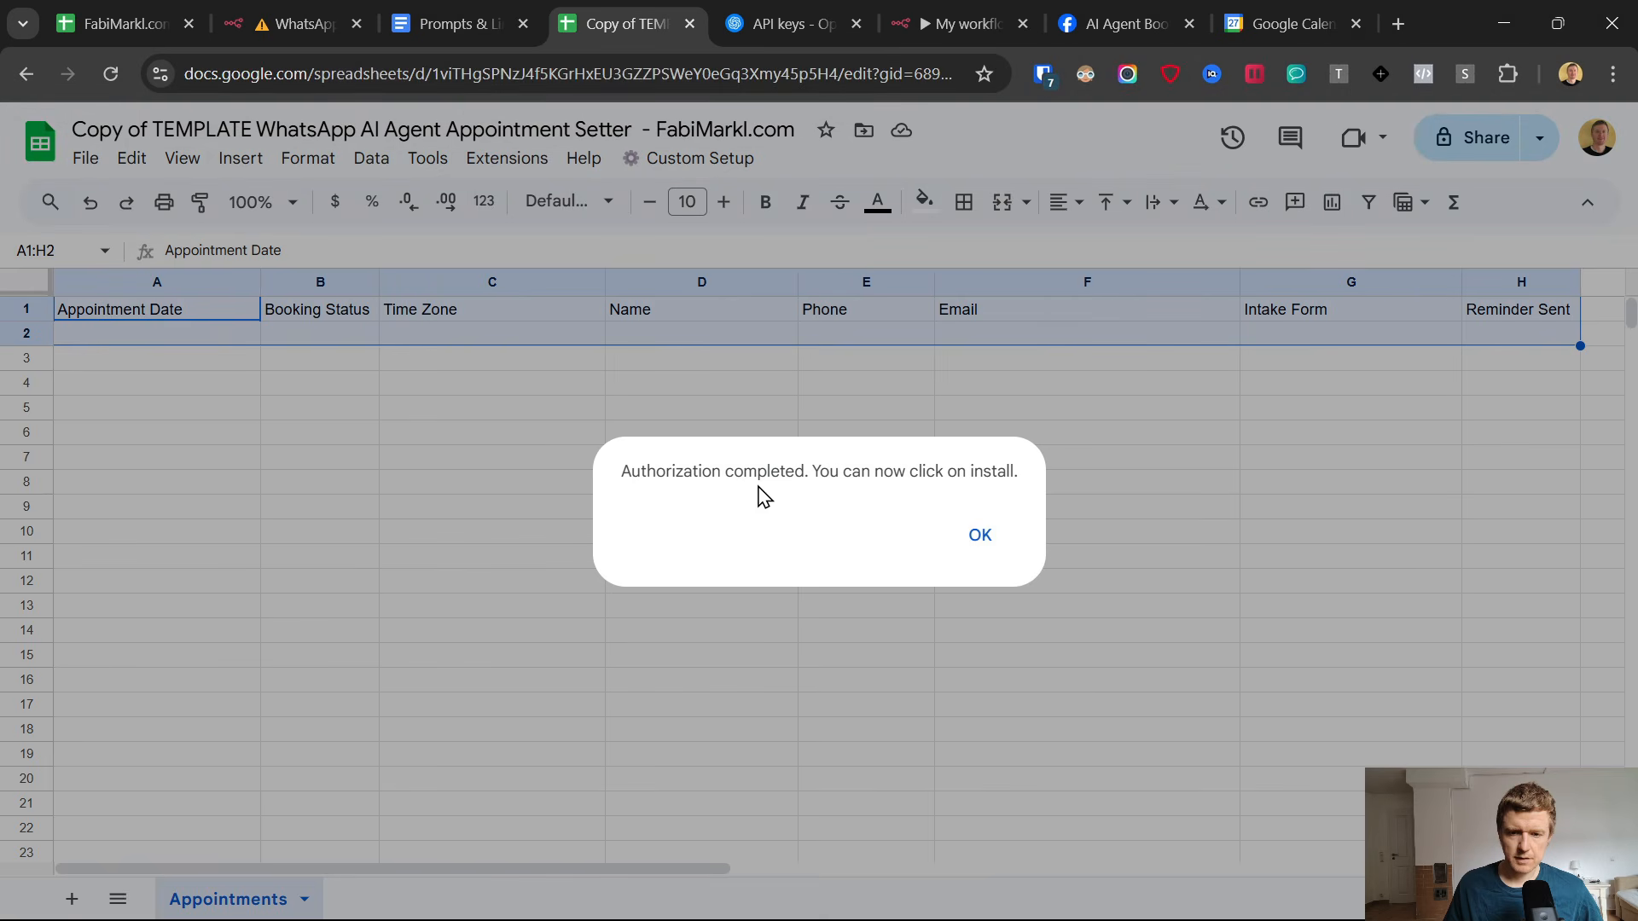
click(968, 535)
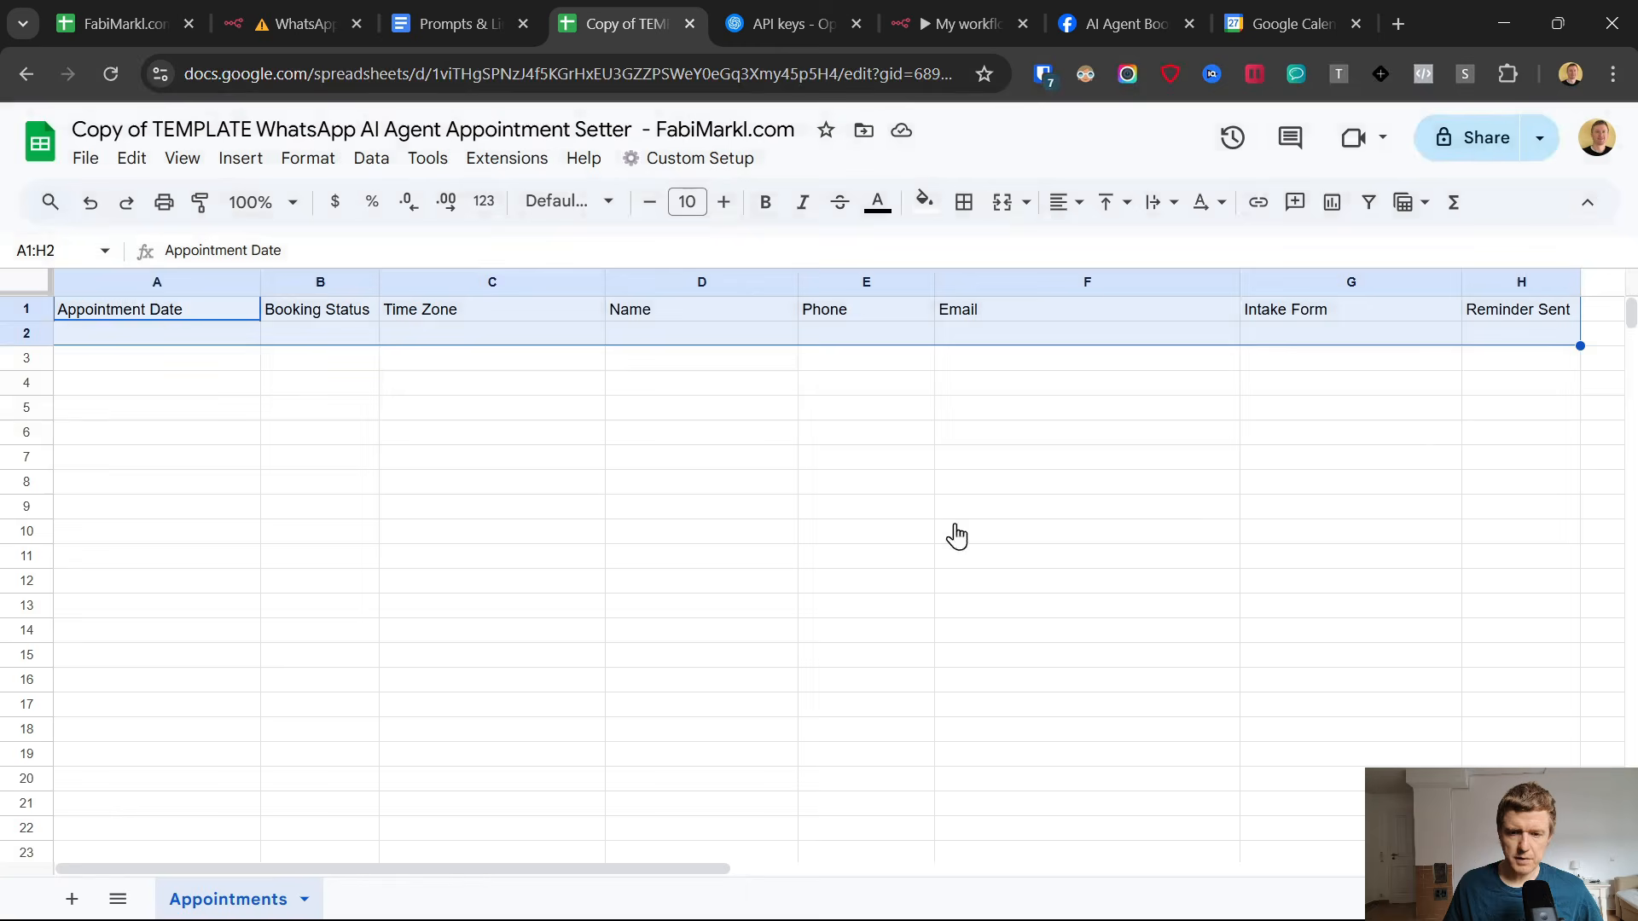
Run the Install script from the sheet's Custom Setup and dismiss its message.
click(699, 158)
click(658, 242)
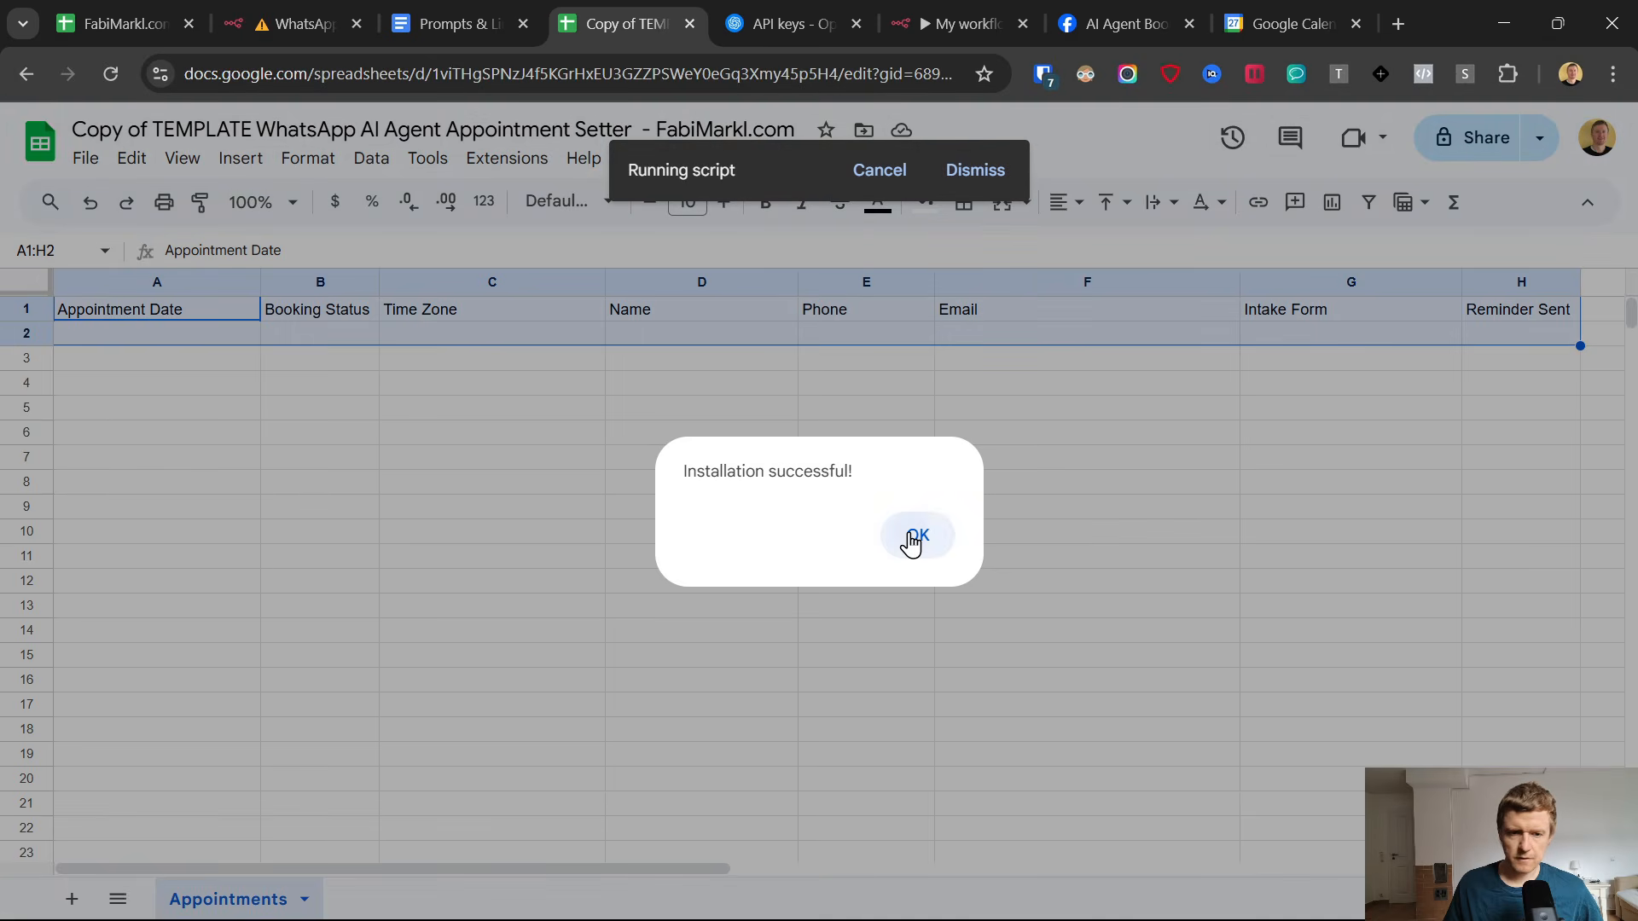
click(909, 542)
Replace "Copy of TEMPLATE" in the spreadsheet's title with "Setup v1".
drag(247, 128, 23, 137)
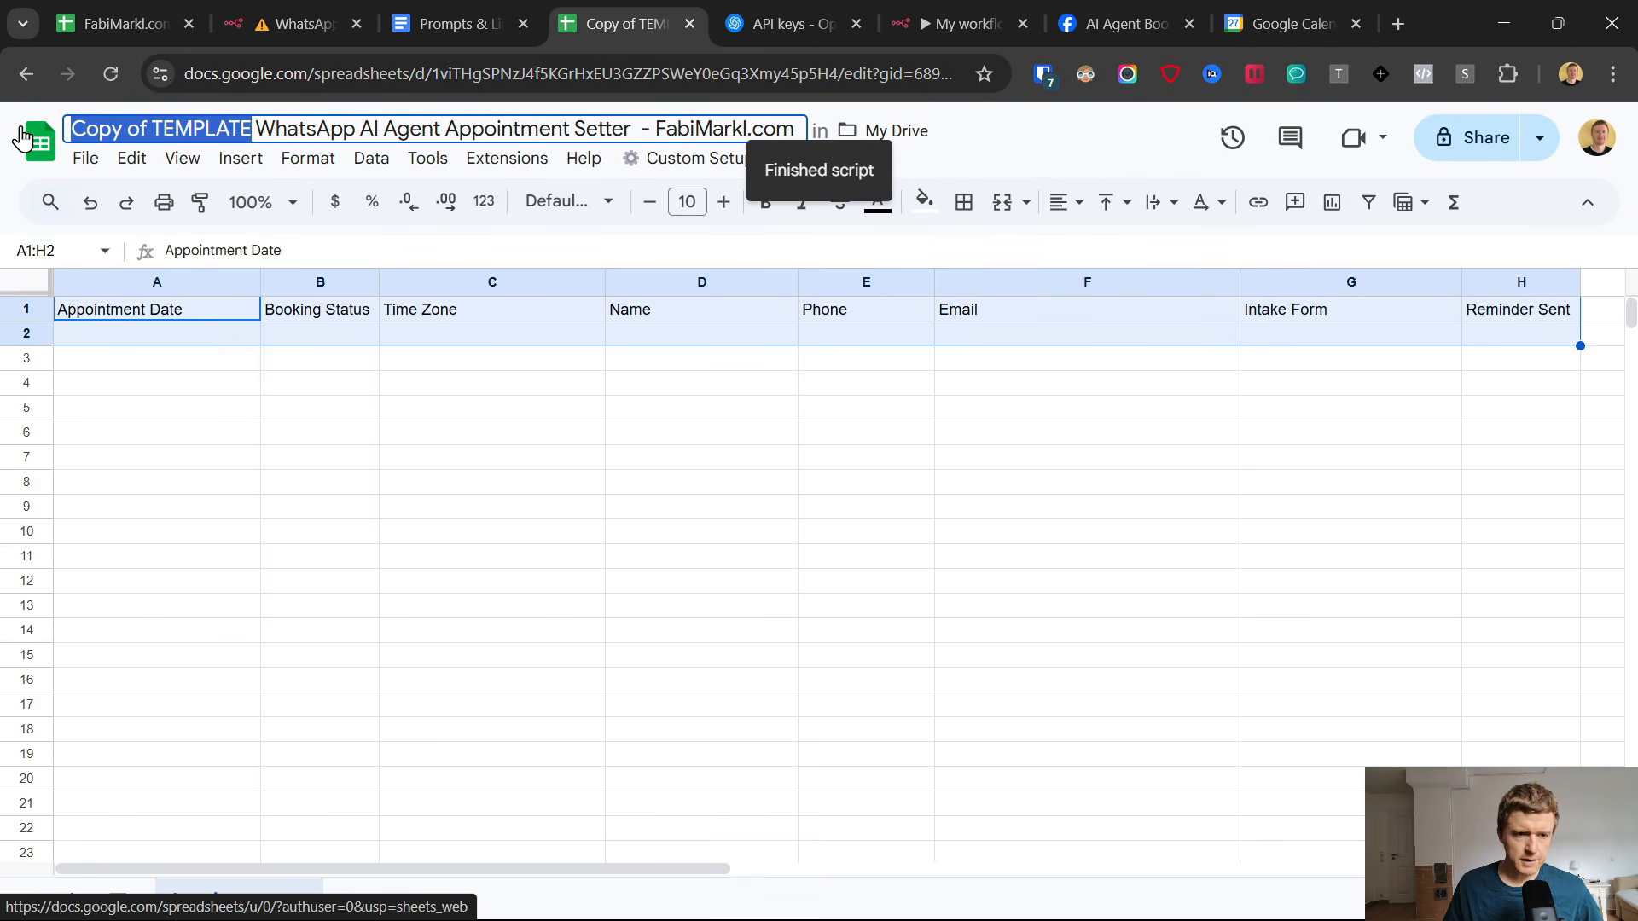
text(Setup)
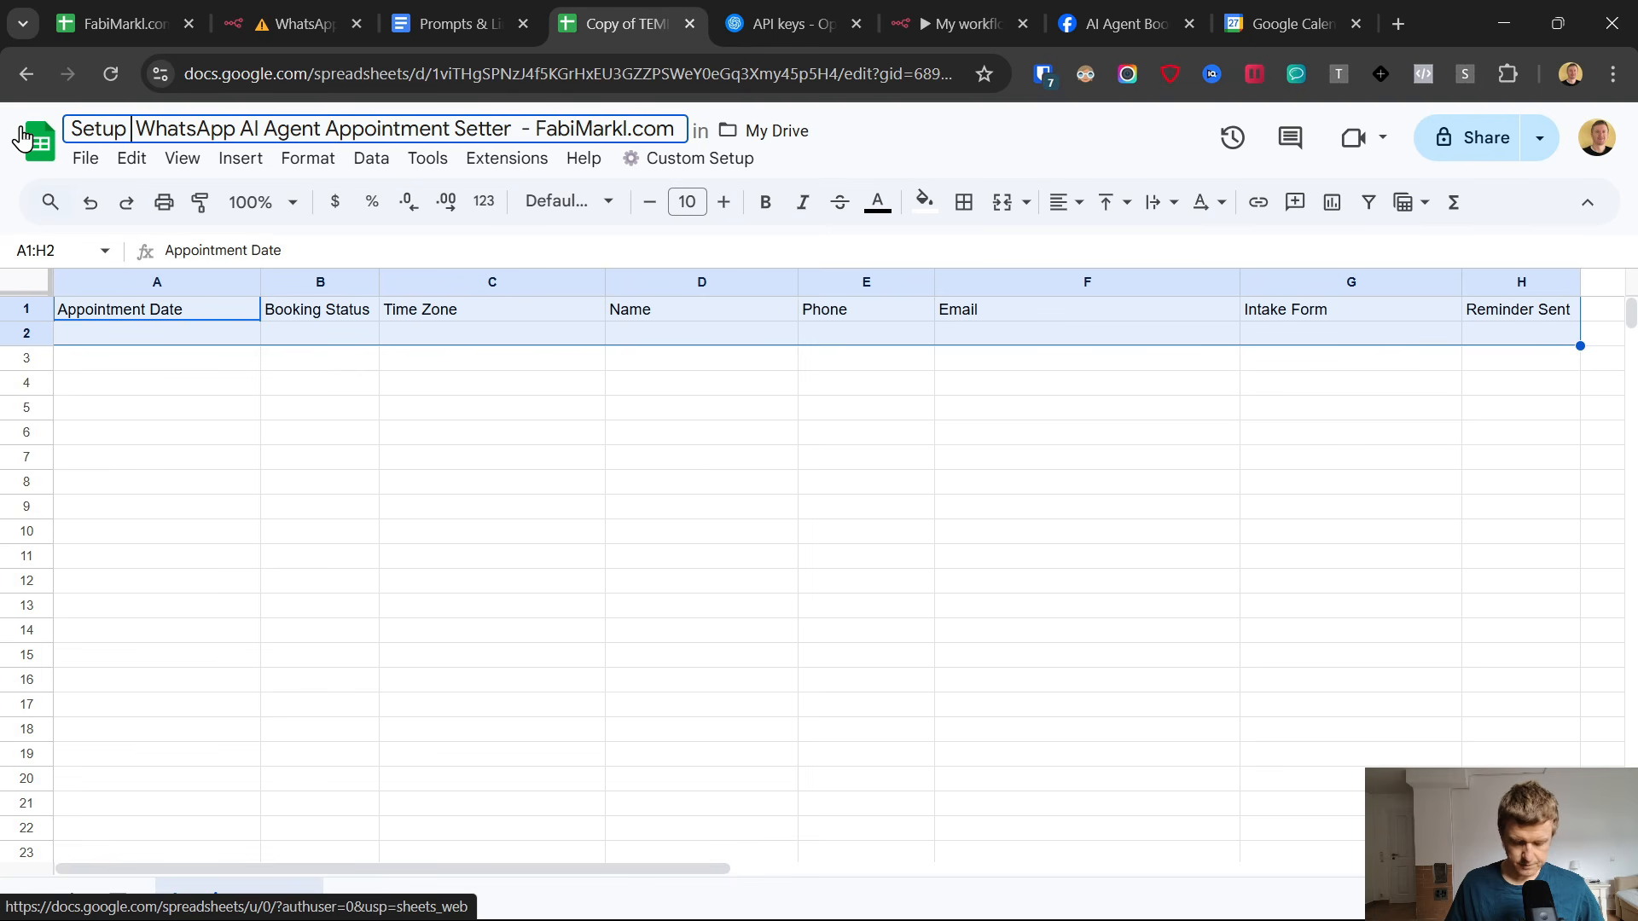
text( v1)
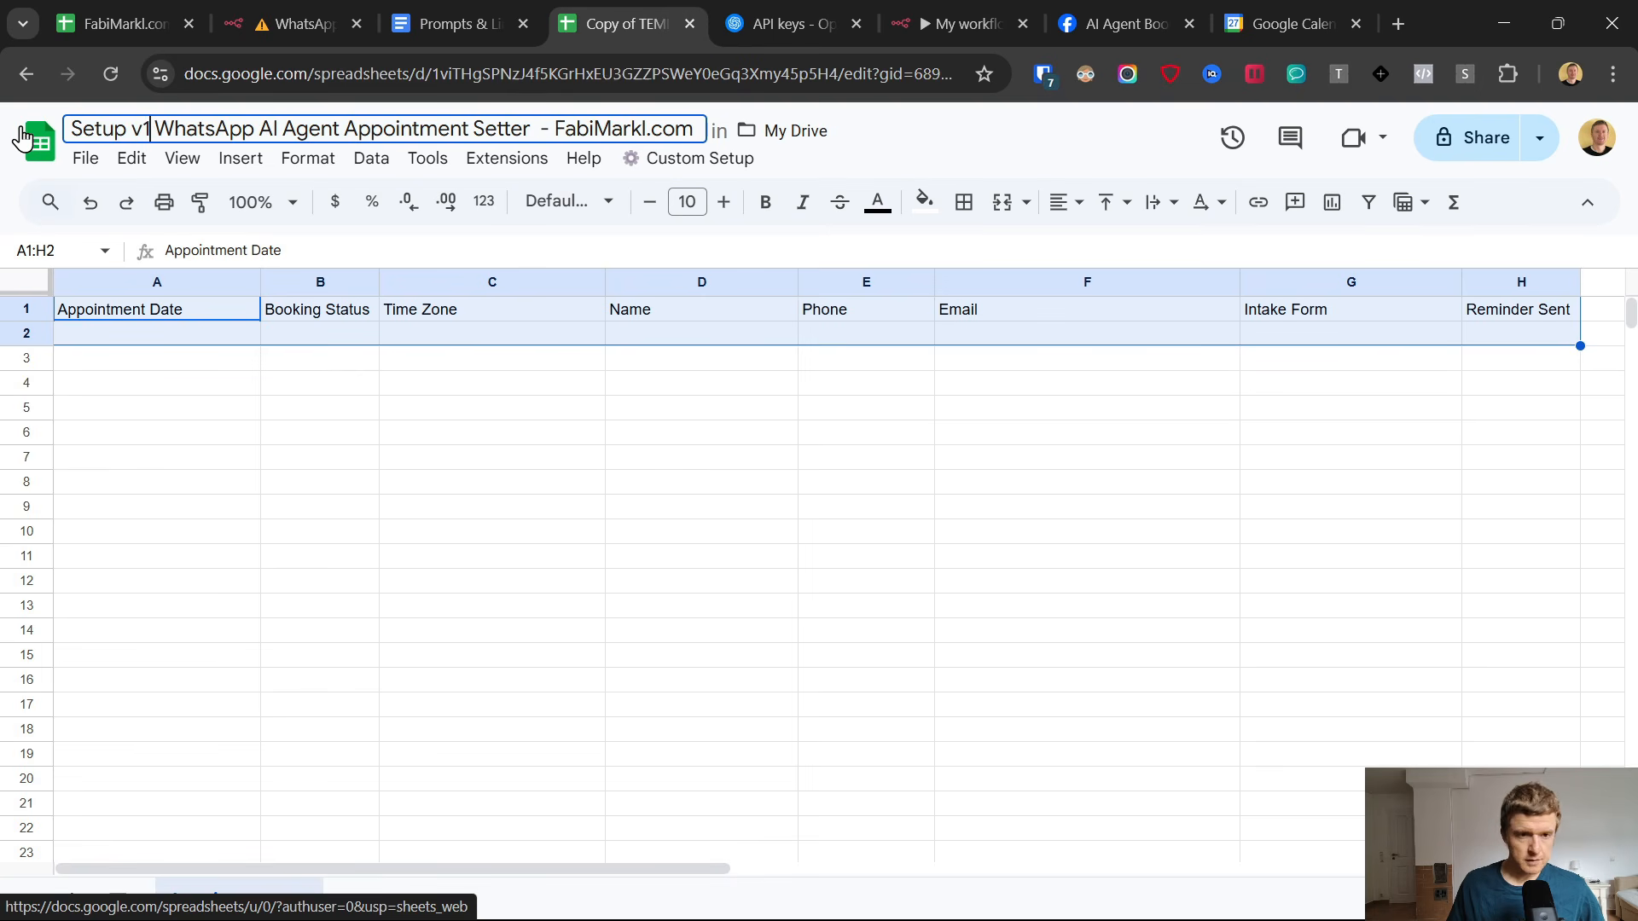
click(357, 488)
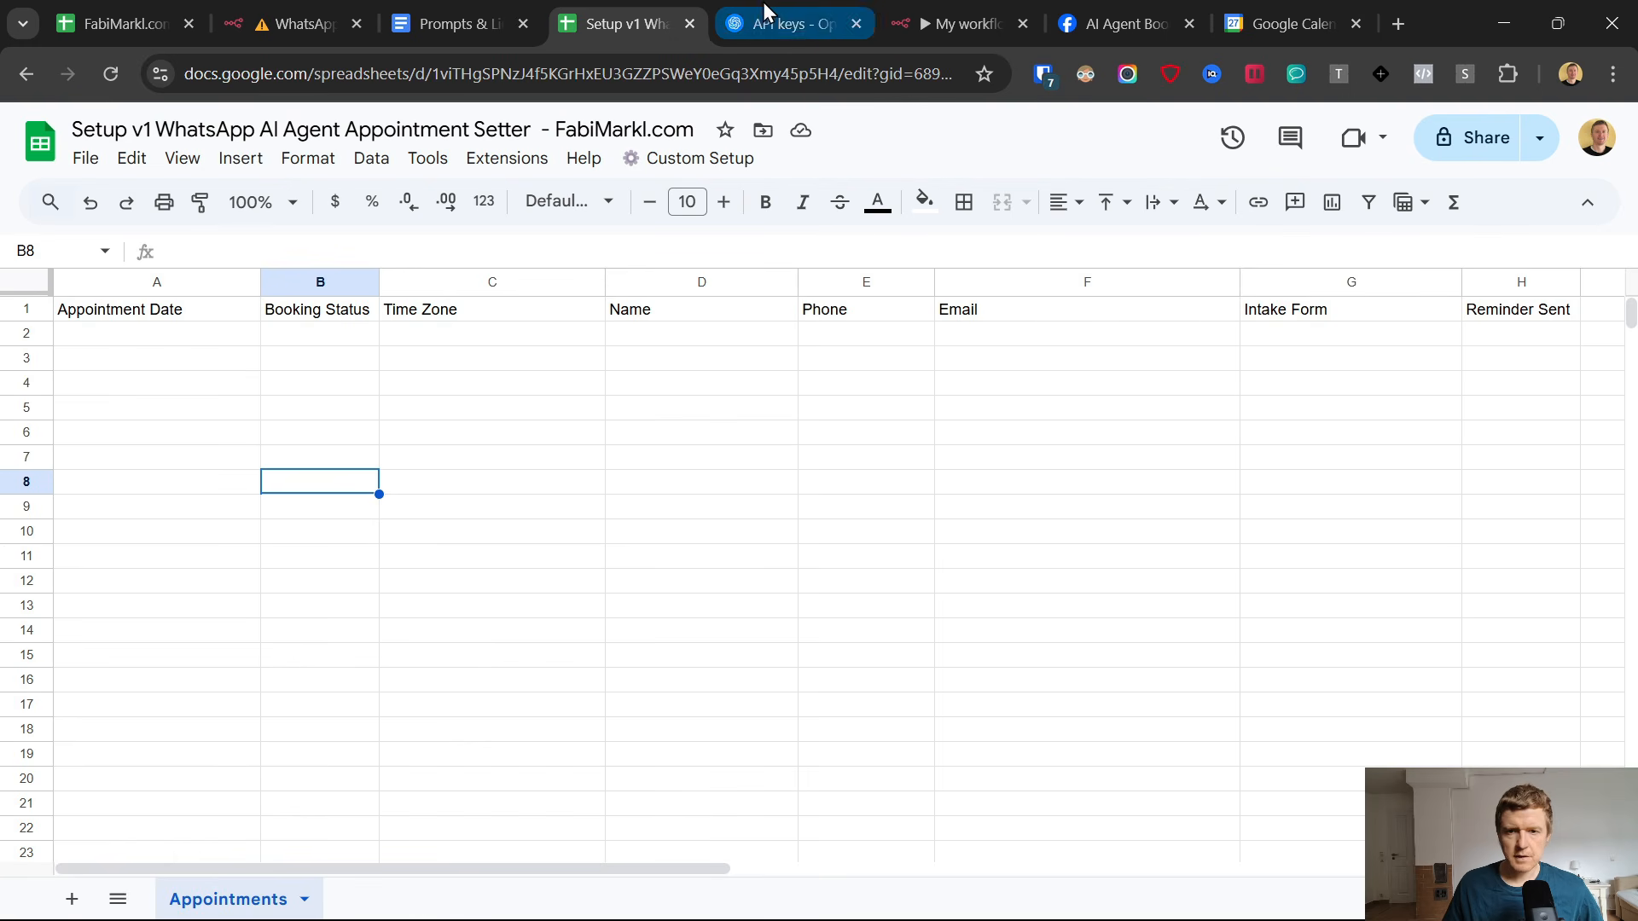
Back in the n8n workflow, connect the Google Sheets OAuth2 credential by signing in to the Google account, and close the credential.
click(956, 5)
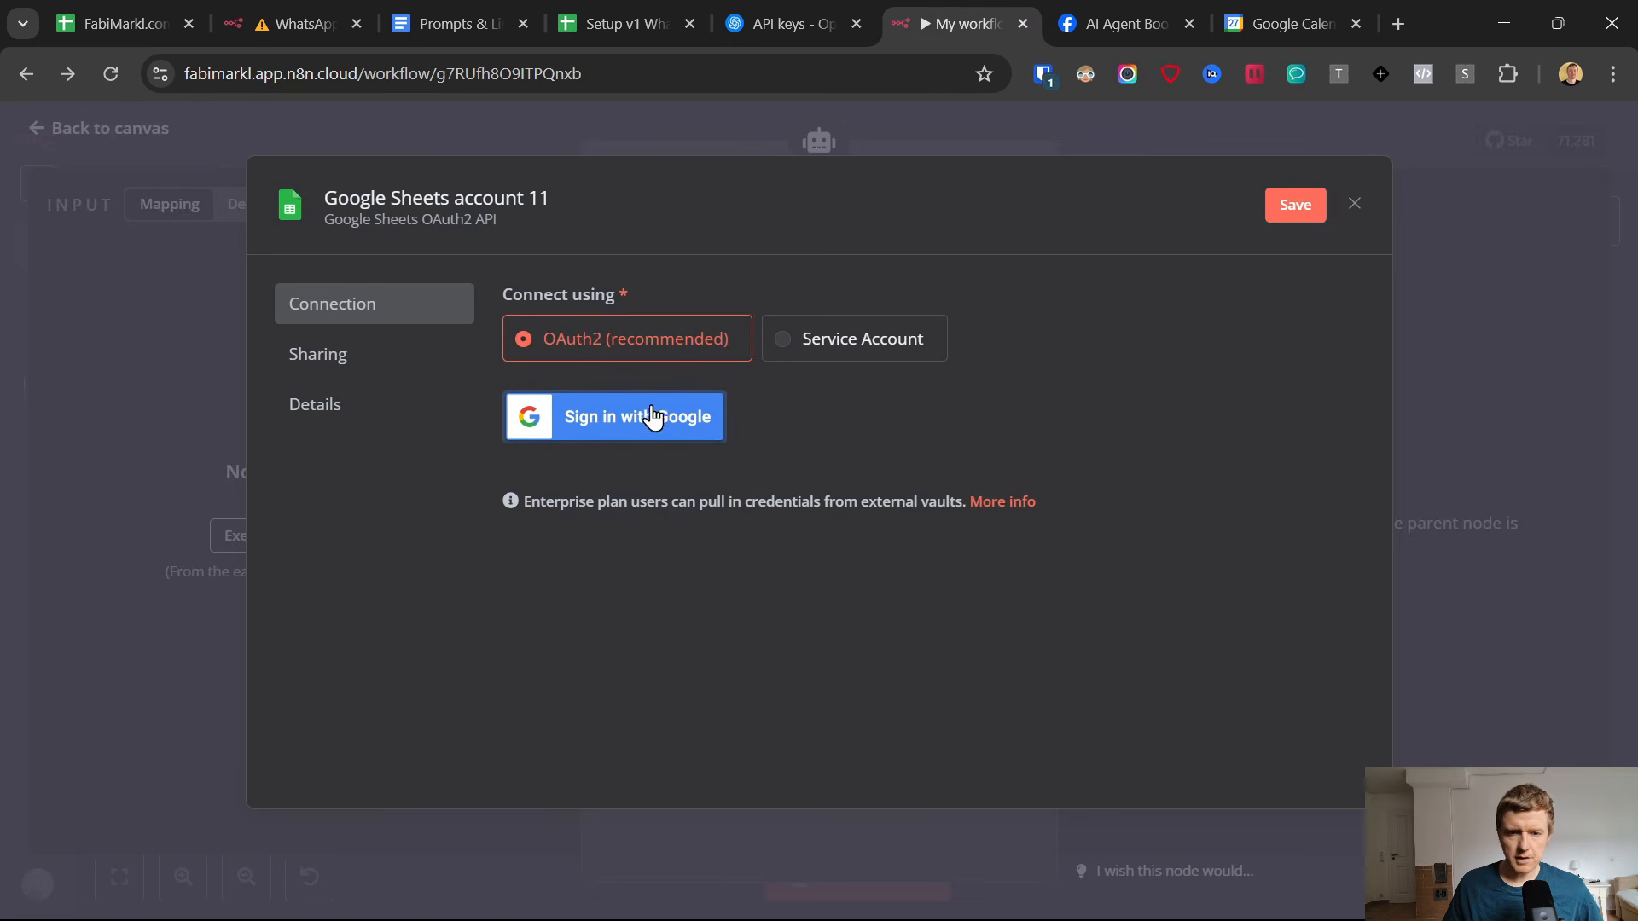
click(631, 7)
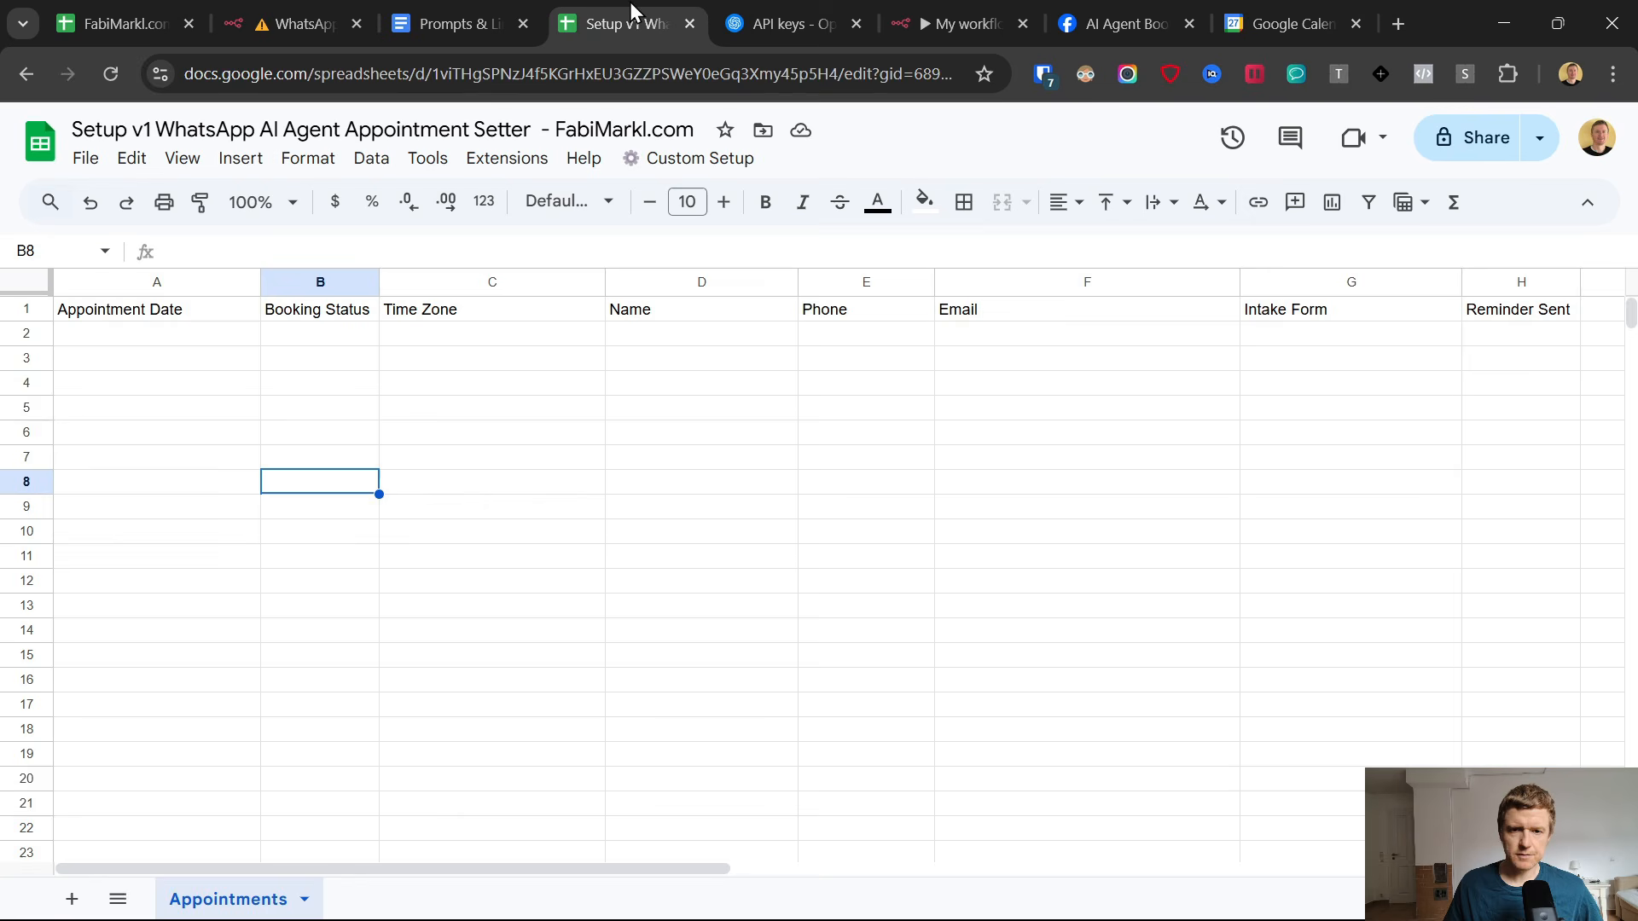
click(972, 23)
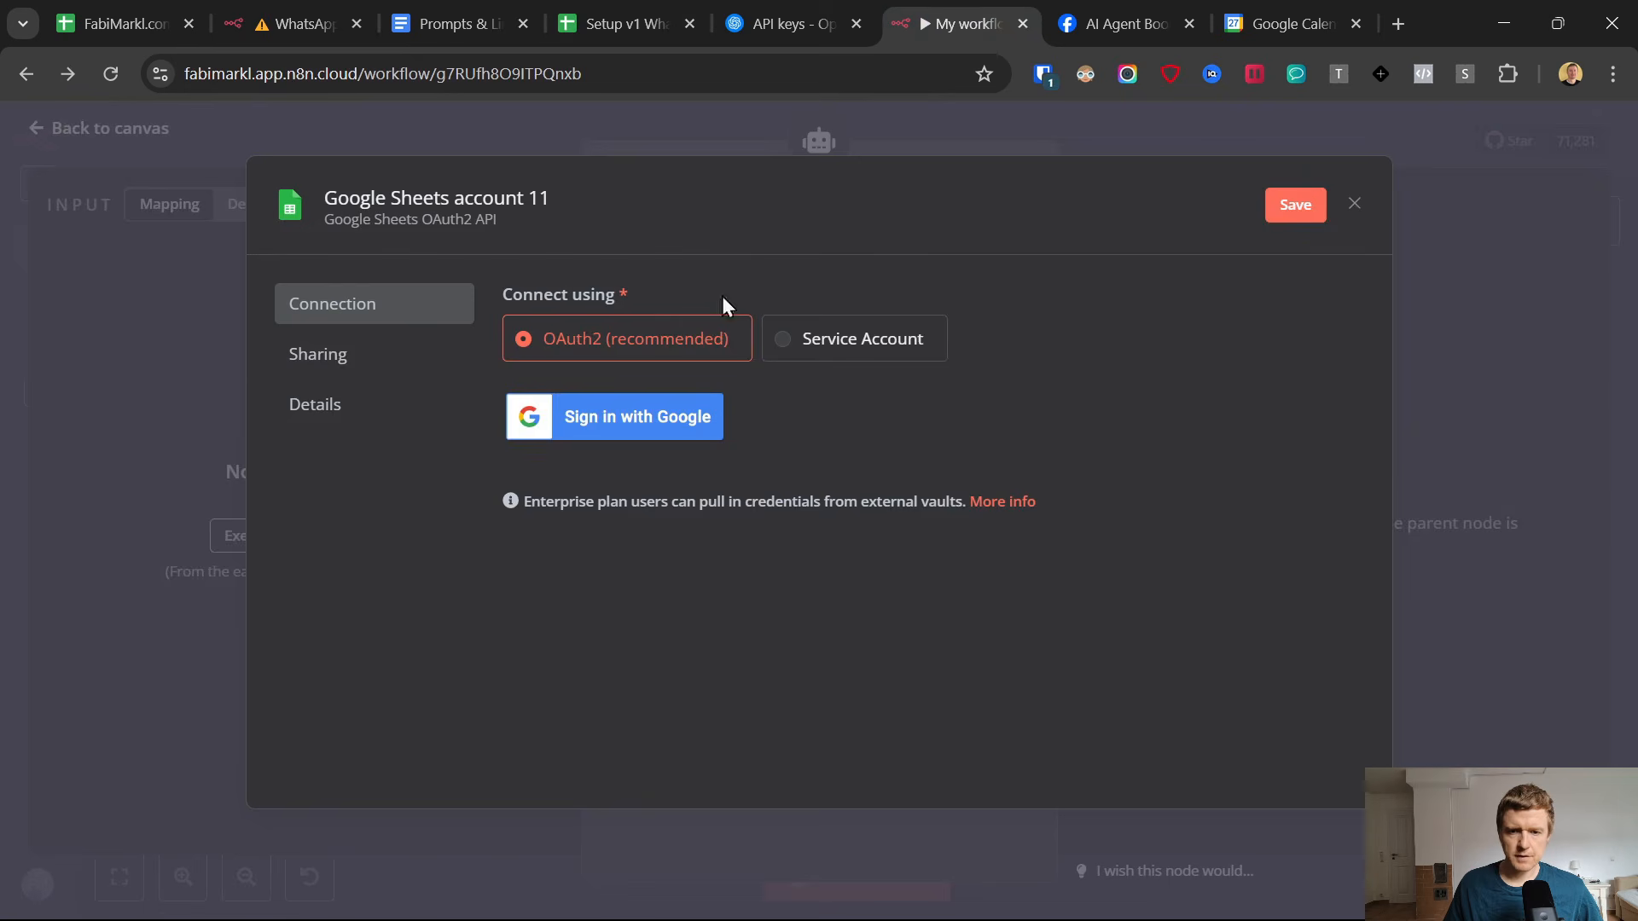
click(636, 415)
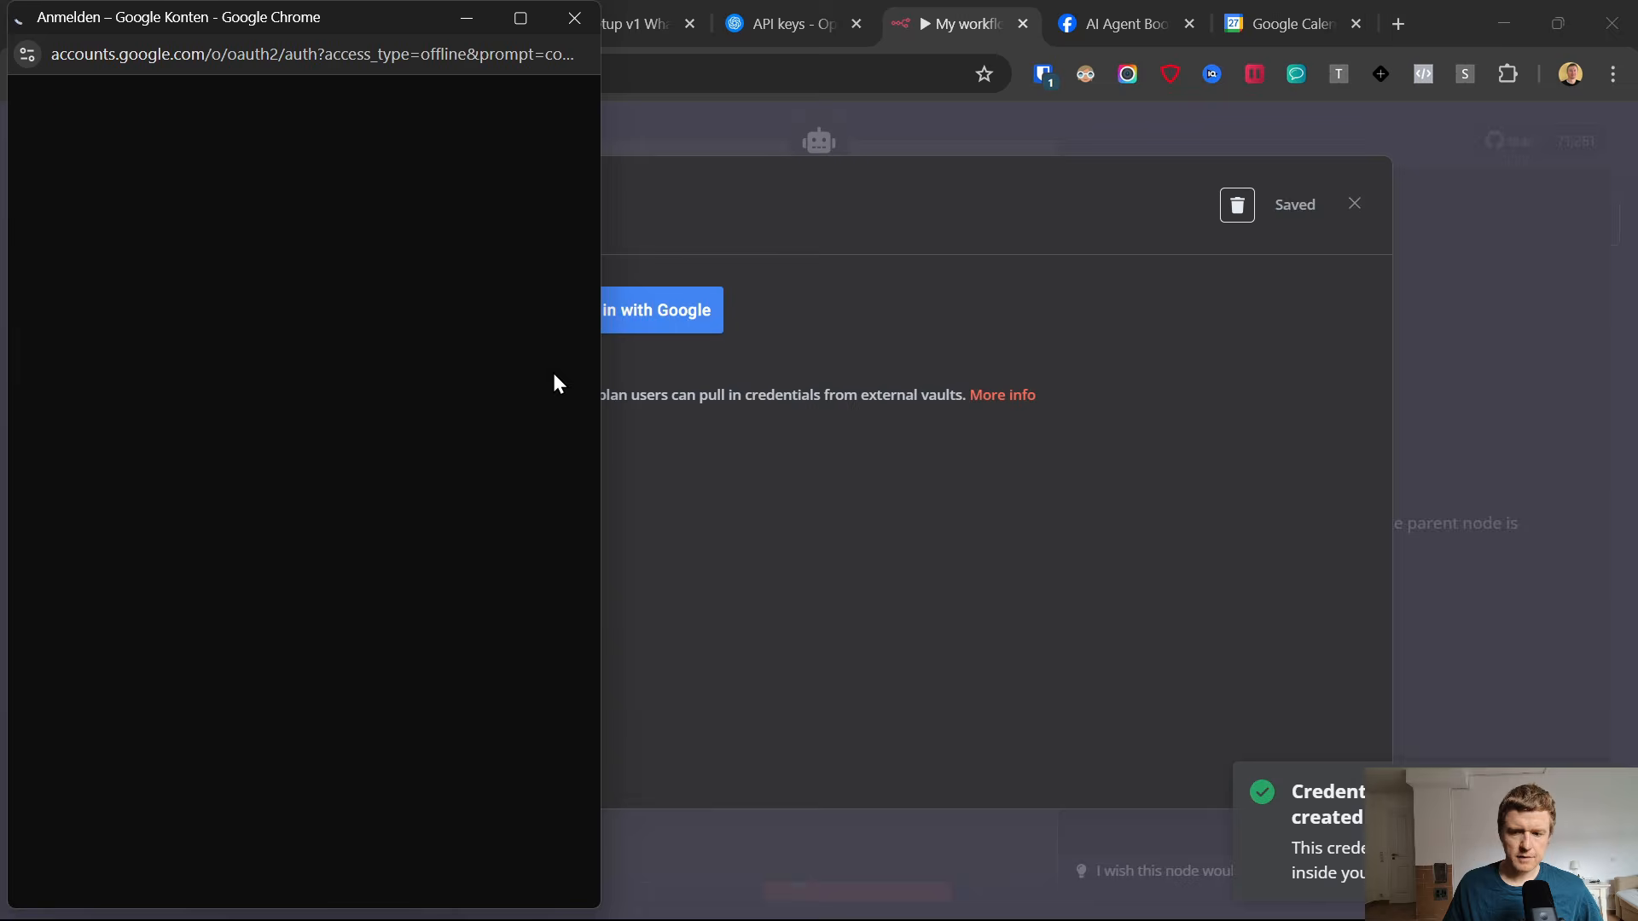
click(426, 418)
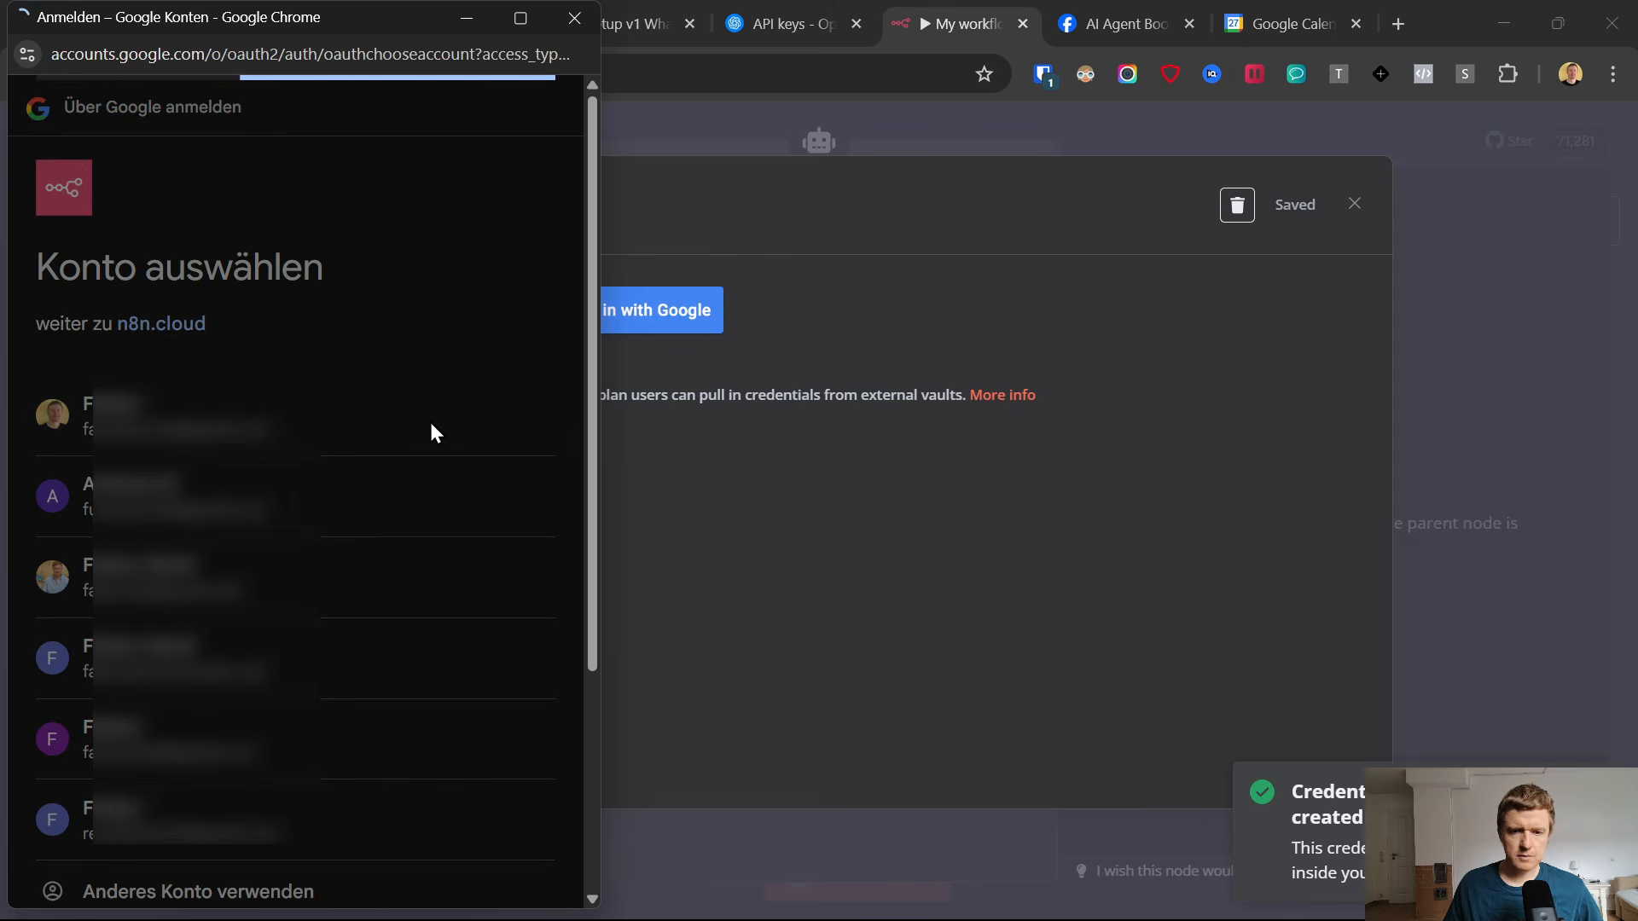
click(448, 842)
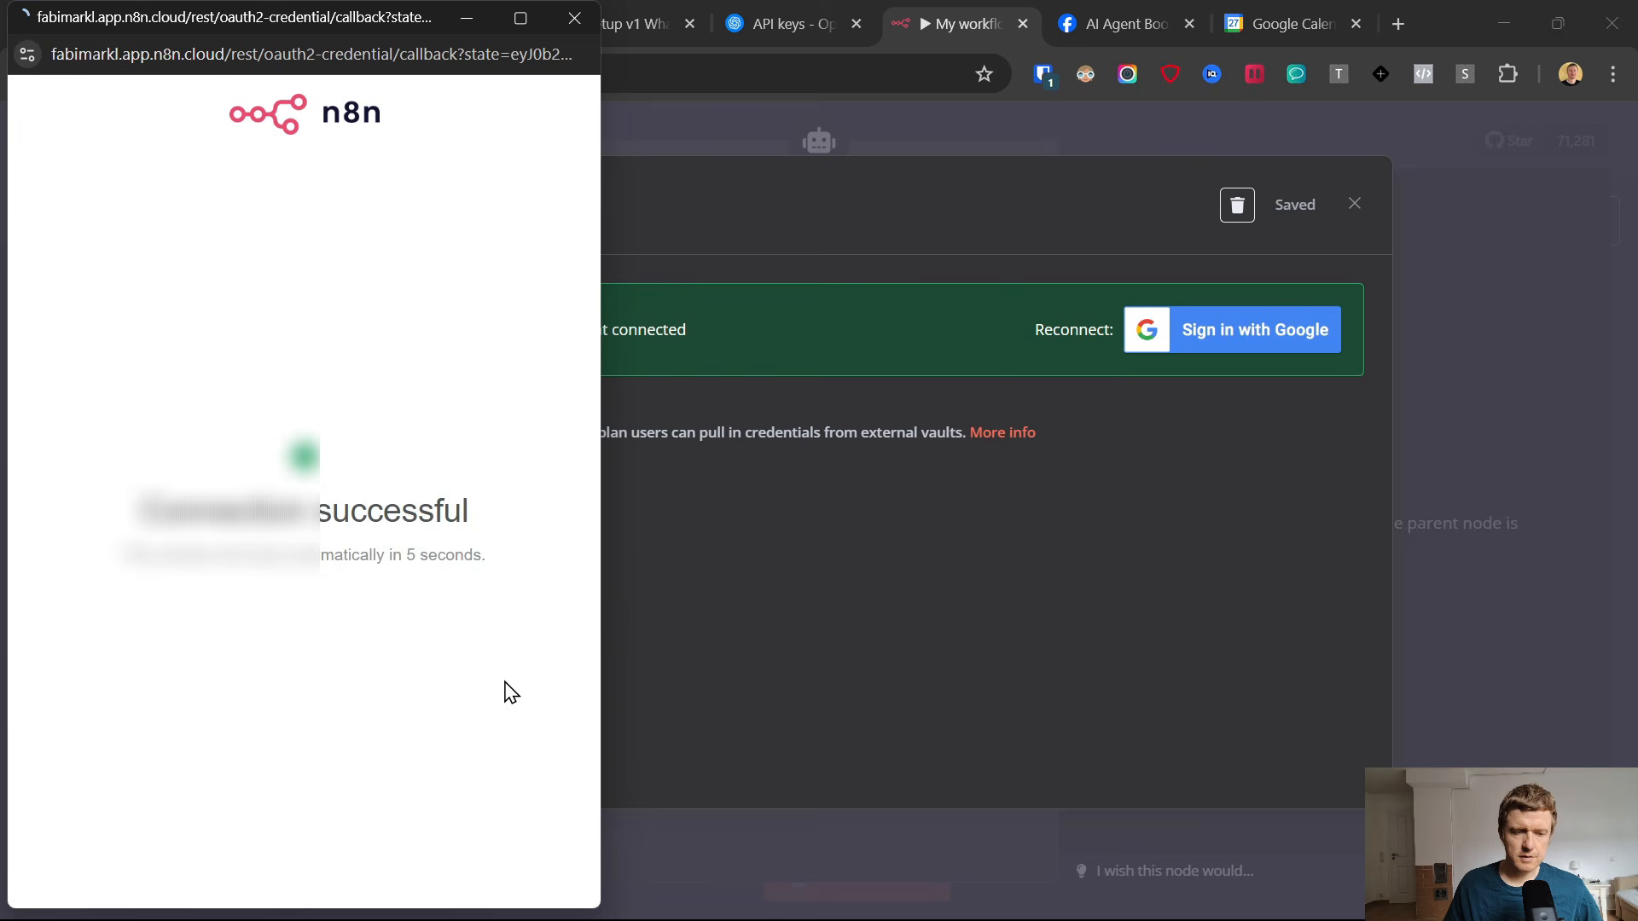
click(574, 27)
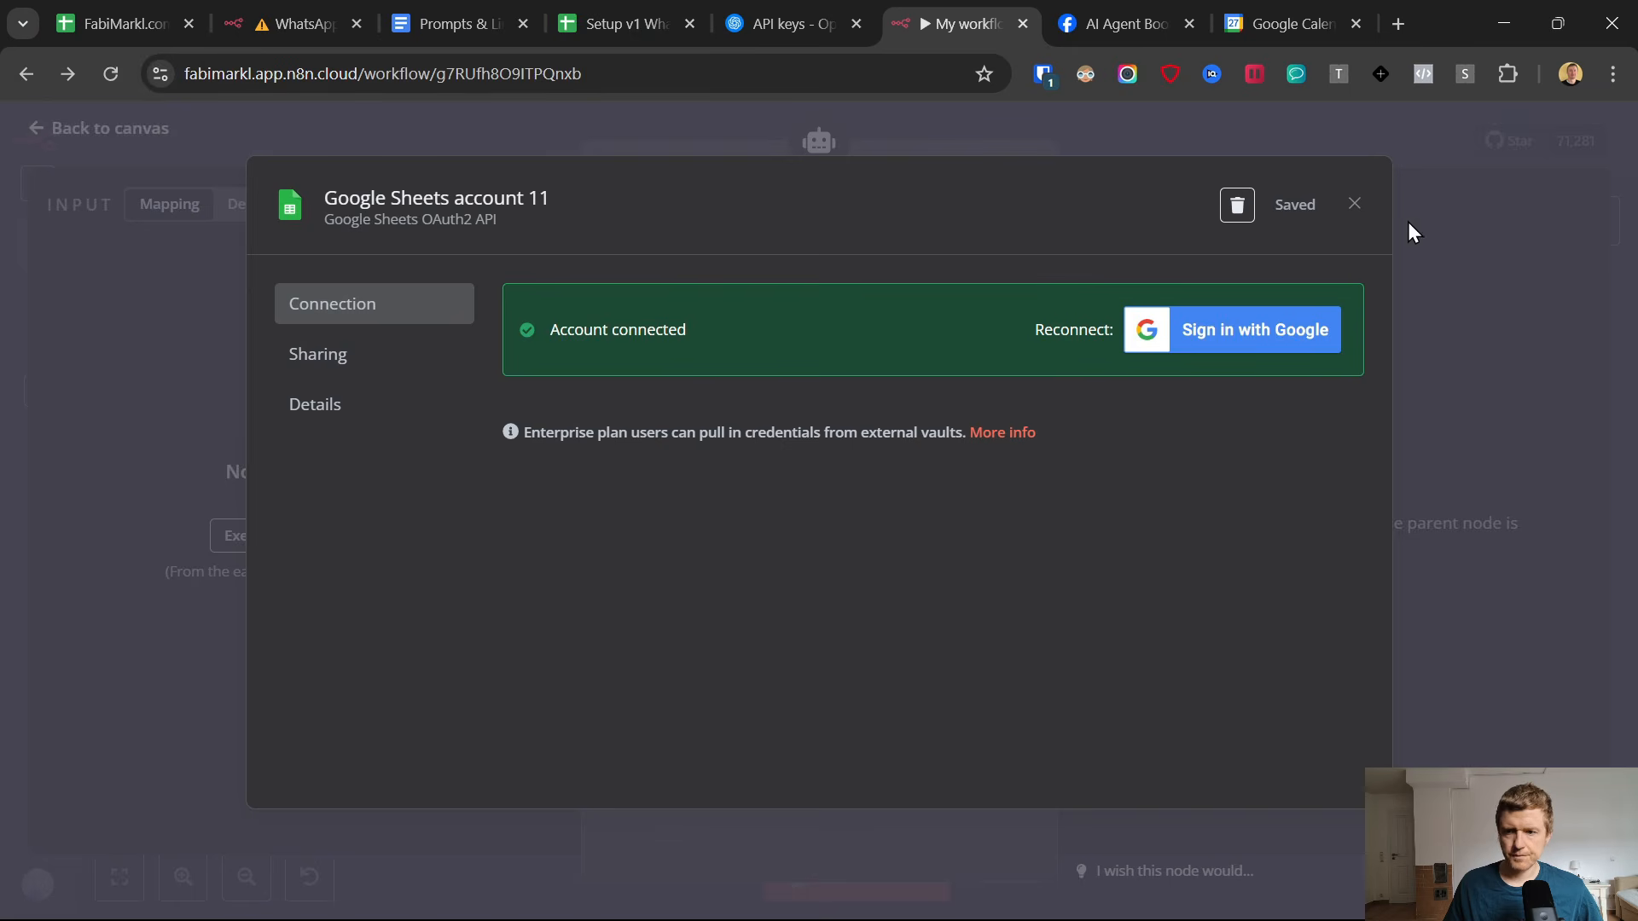
click(1356, 204)
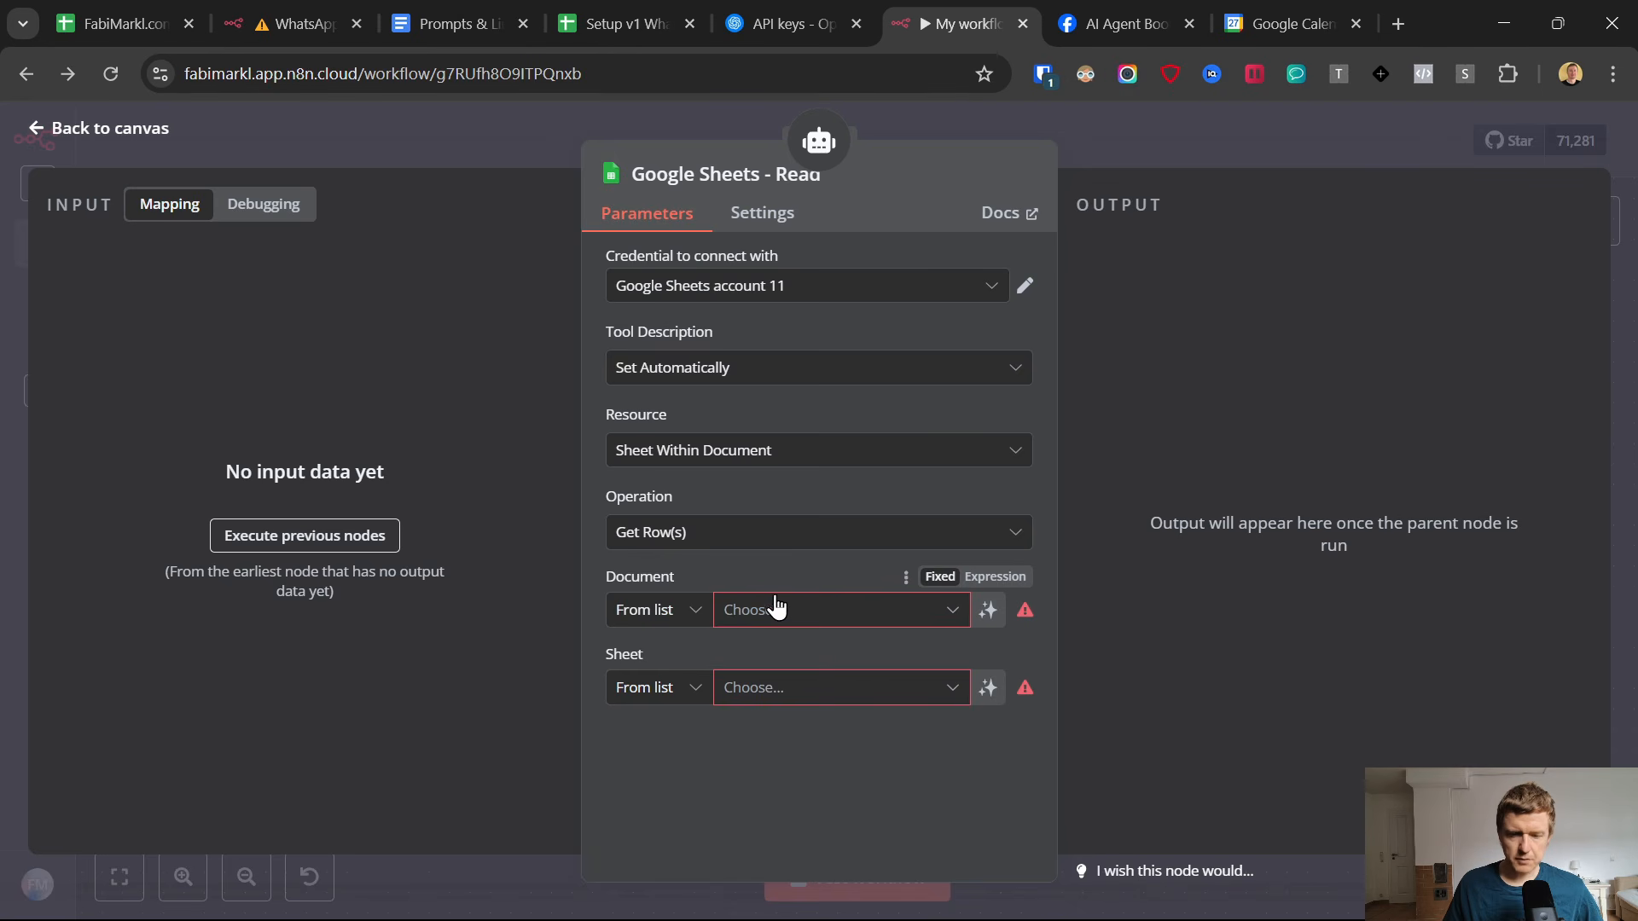
Keep the Get Row(s) operation and select the Setup v1 WhatsApp AI Agent Appointment Setter document with its Appointments sheet.
click(716, 536)
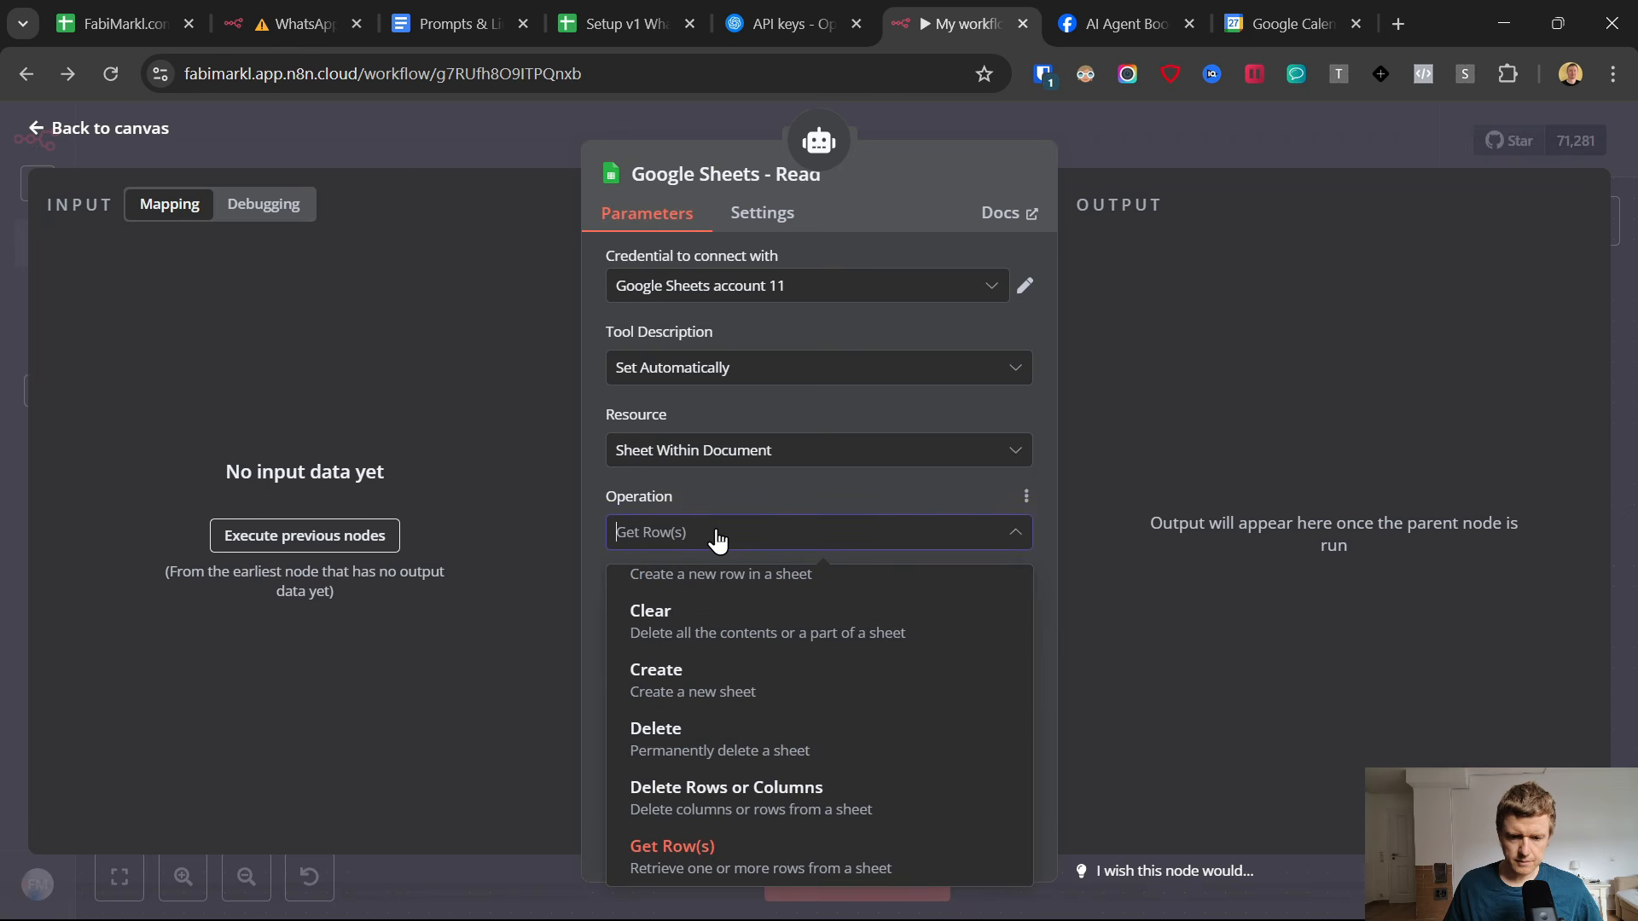
click(717, 536)
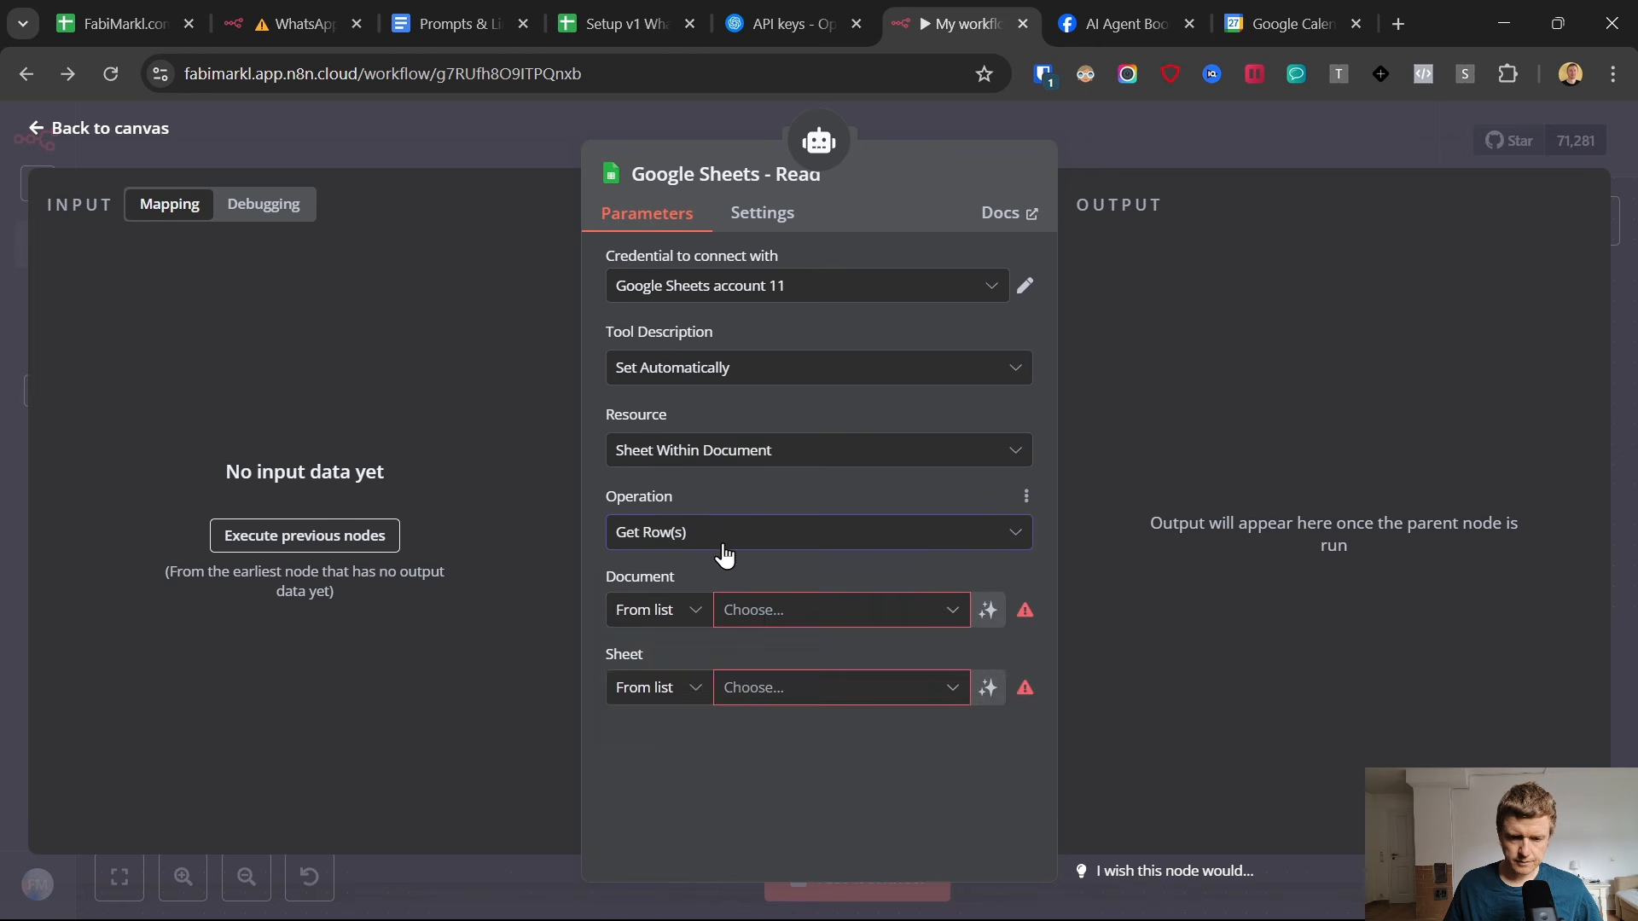
click(739, 623)
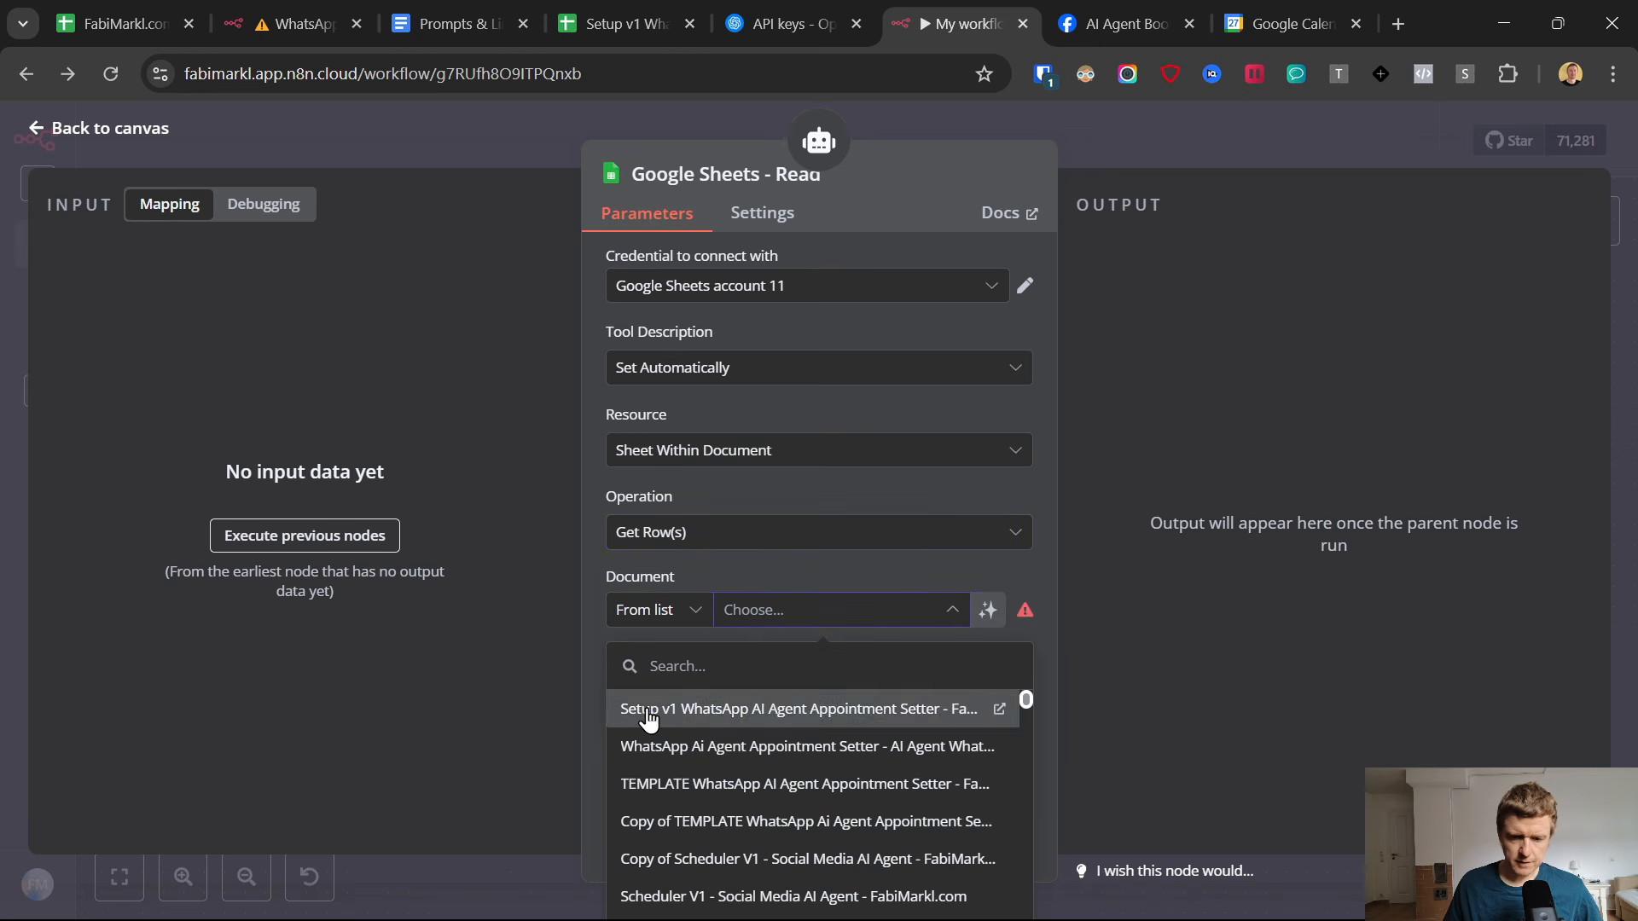
click(653, 710)
click(756, 701)
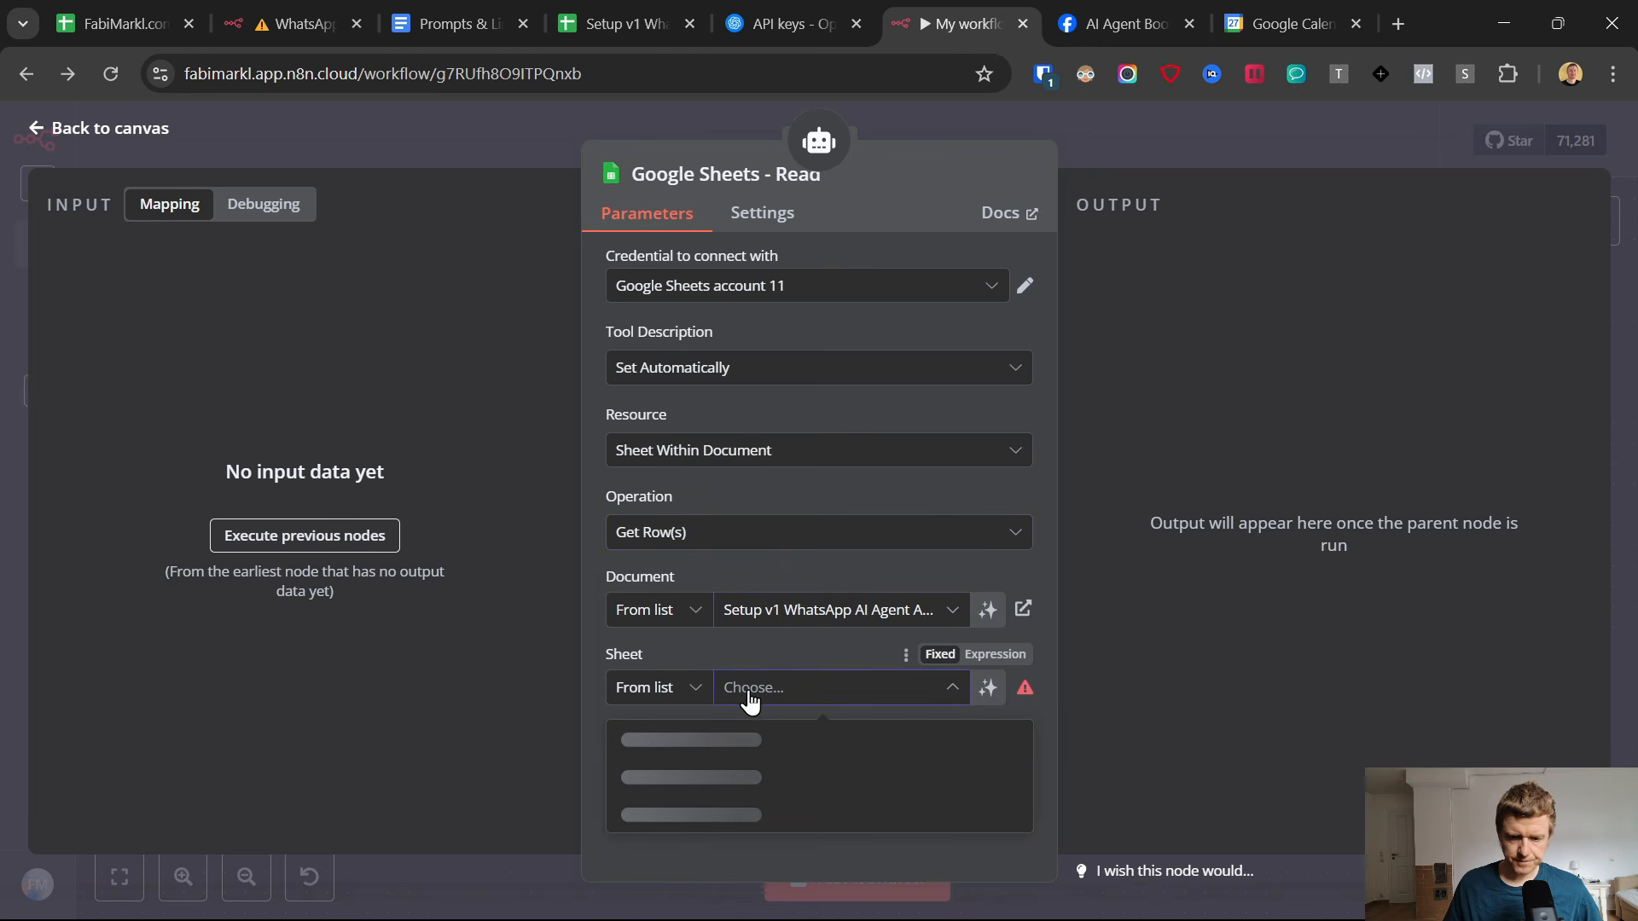
click(655, 736)
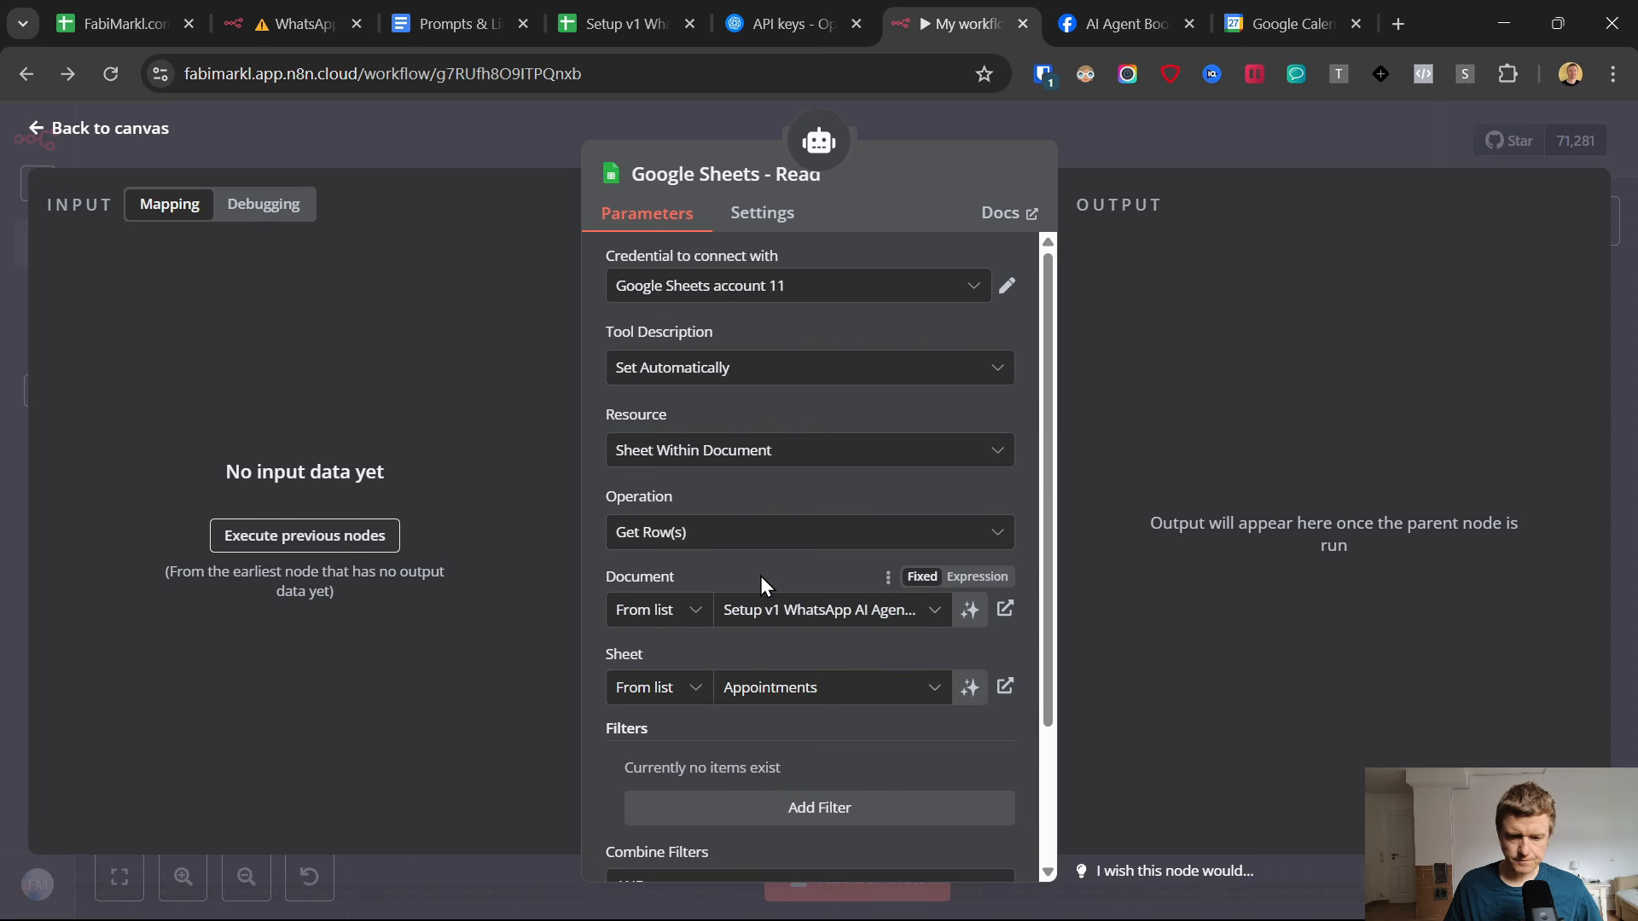
Add the Data Location on Sheet option to Google Sheets - Read and set Read Rows Until to First Empty Row.
scroll(760, 576, down, 3)
click(788, 824)
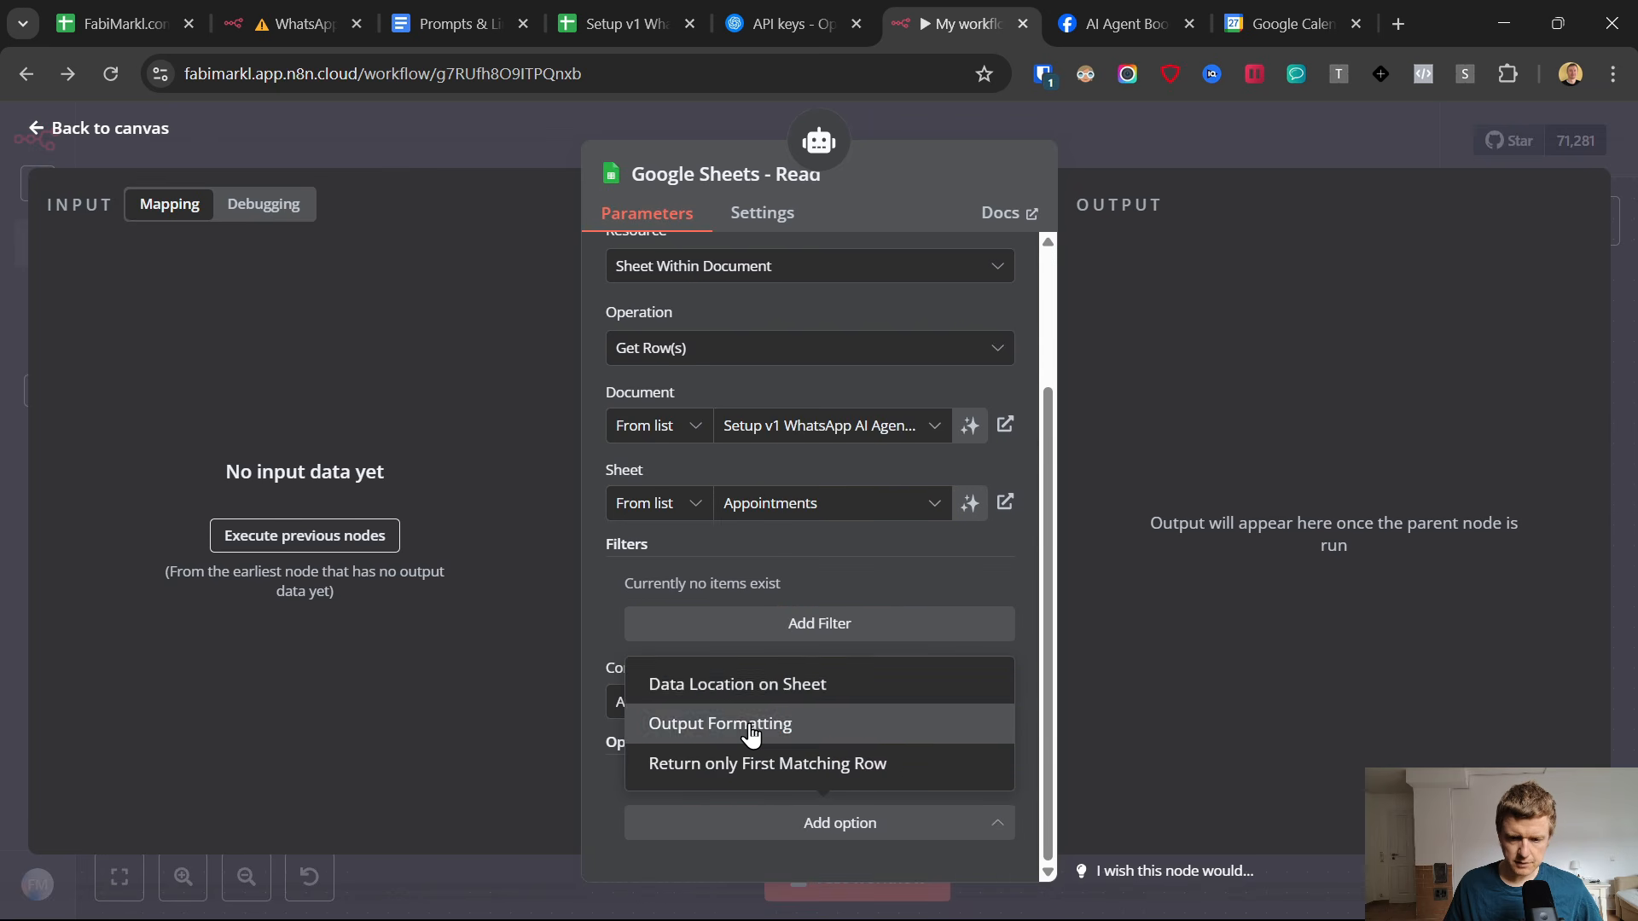
click(727, 689)
scroll(763, 580, down, 3)
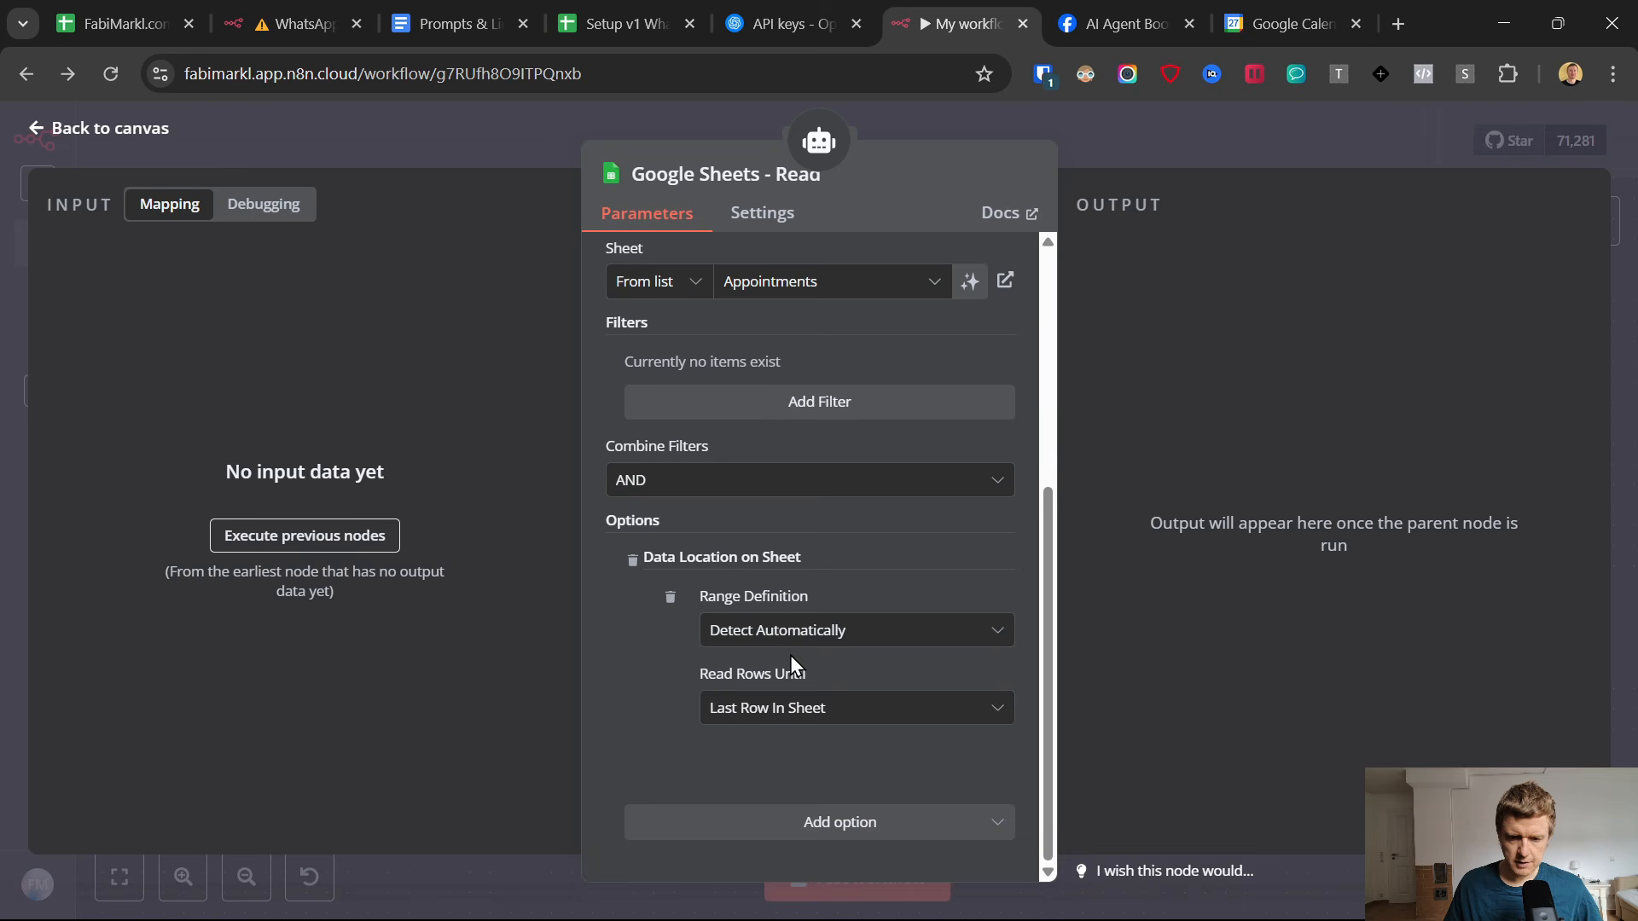
click(780, 708)
click(774, 778)
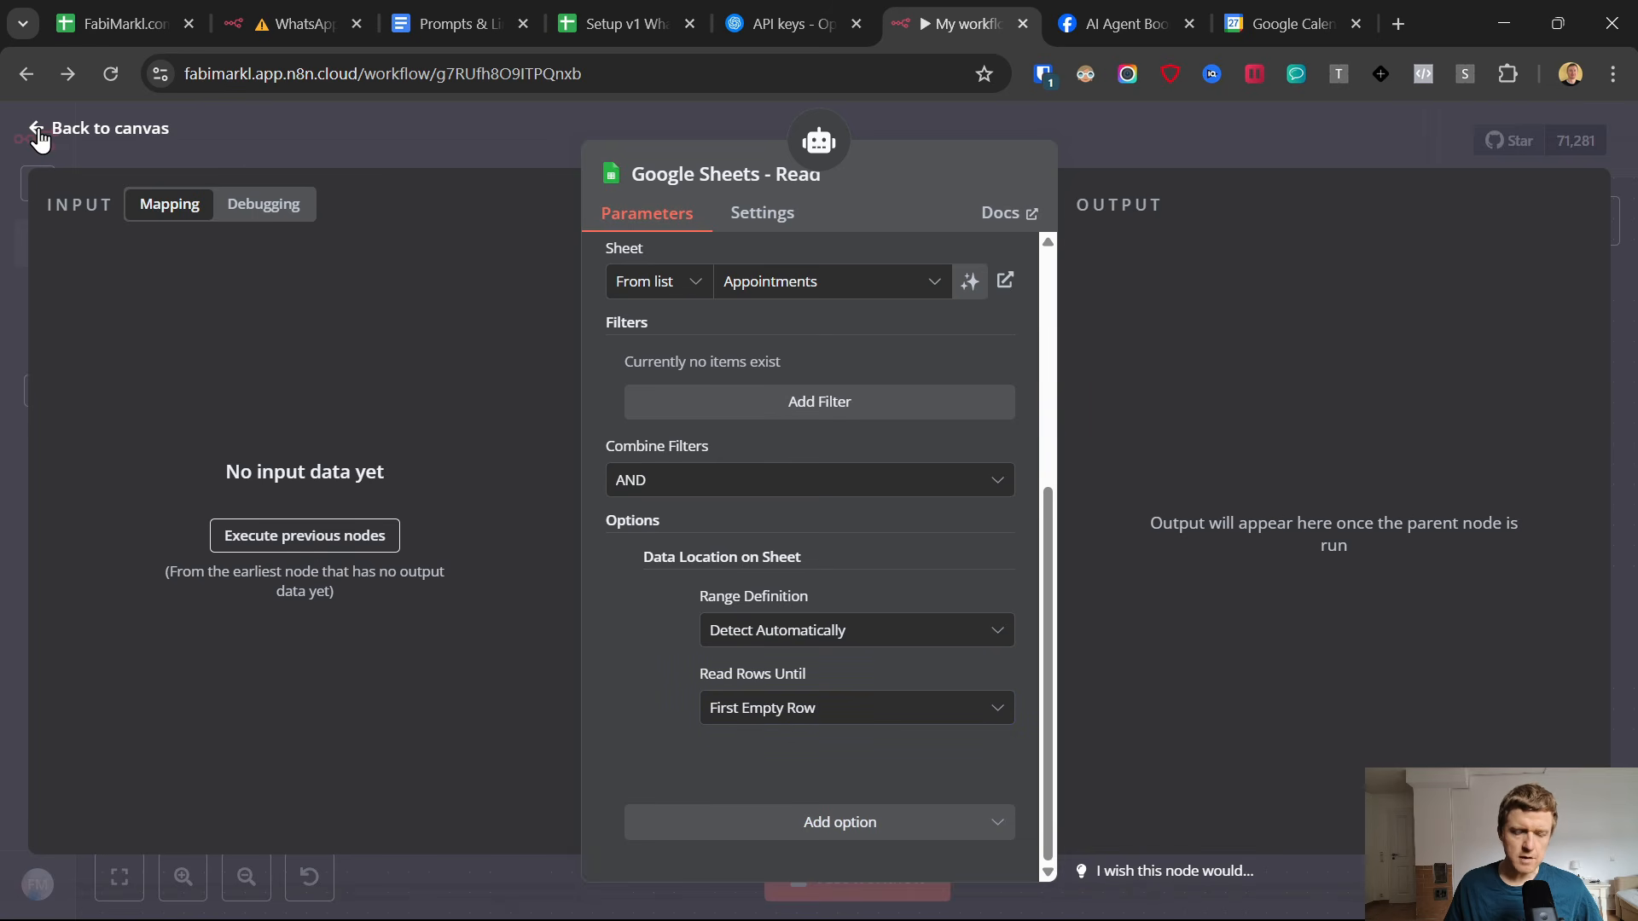
Examine the empty rows of the Appointments sheet in the Setup v1 spreadsheet, and return to n8n to close the Read node.
click(620, 12)
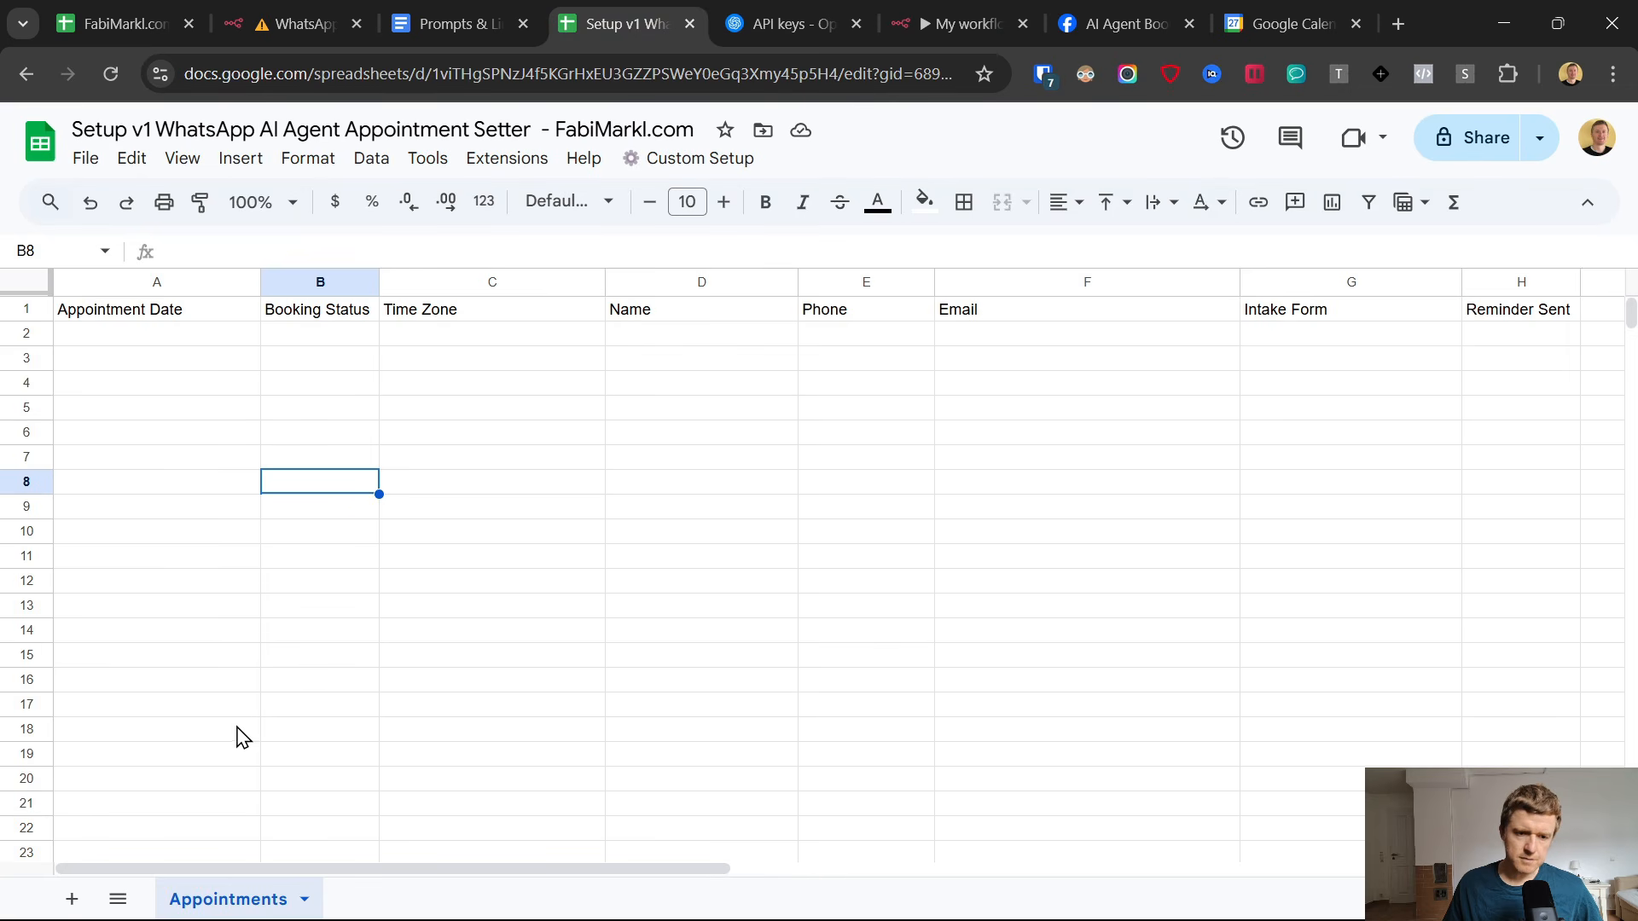
drag(231, 482, 237, 727)
click(948, 10)
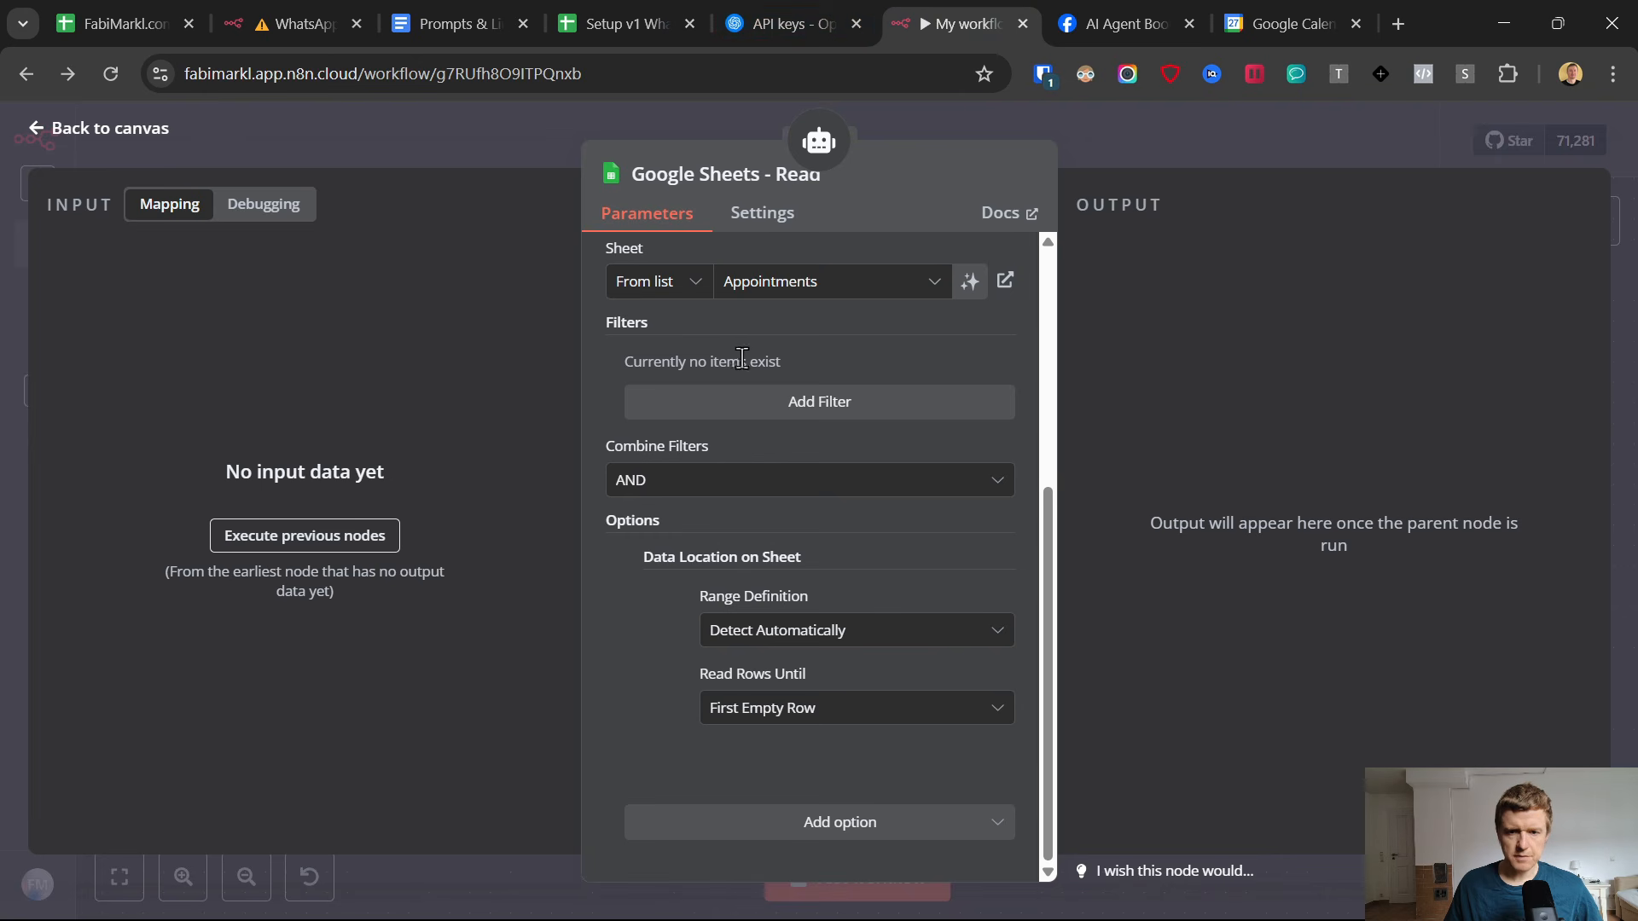
scroll(741, 357, up, 5)
click(34, 128)
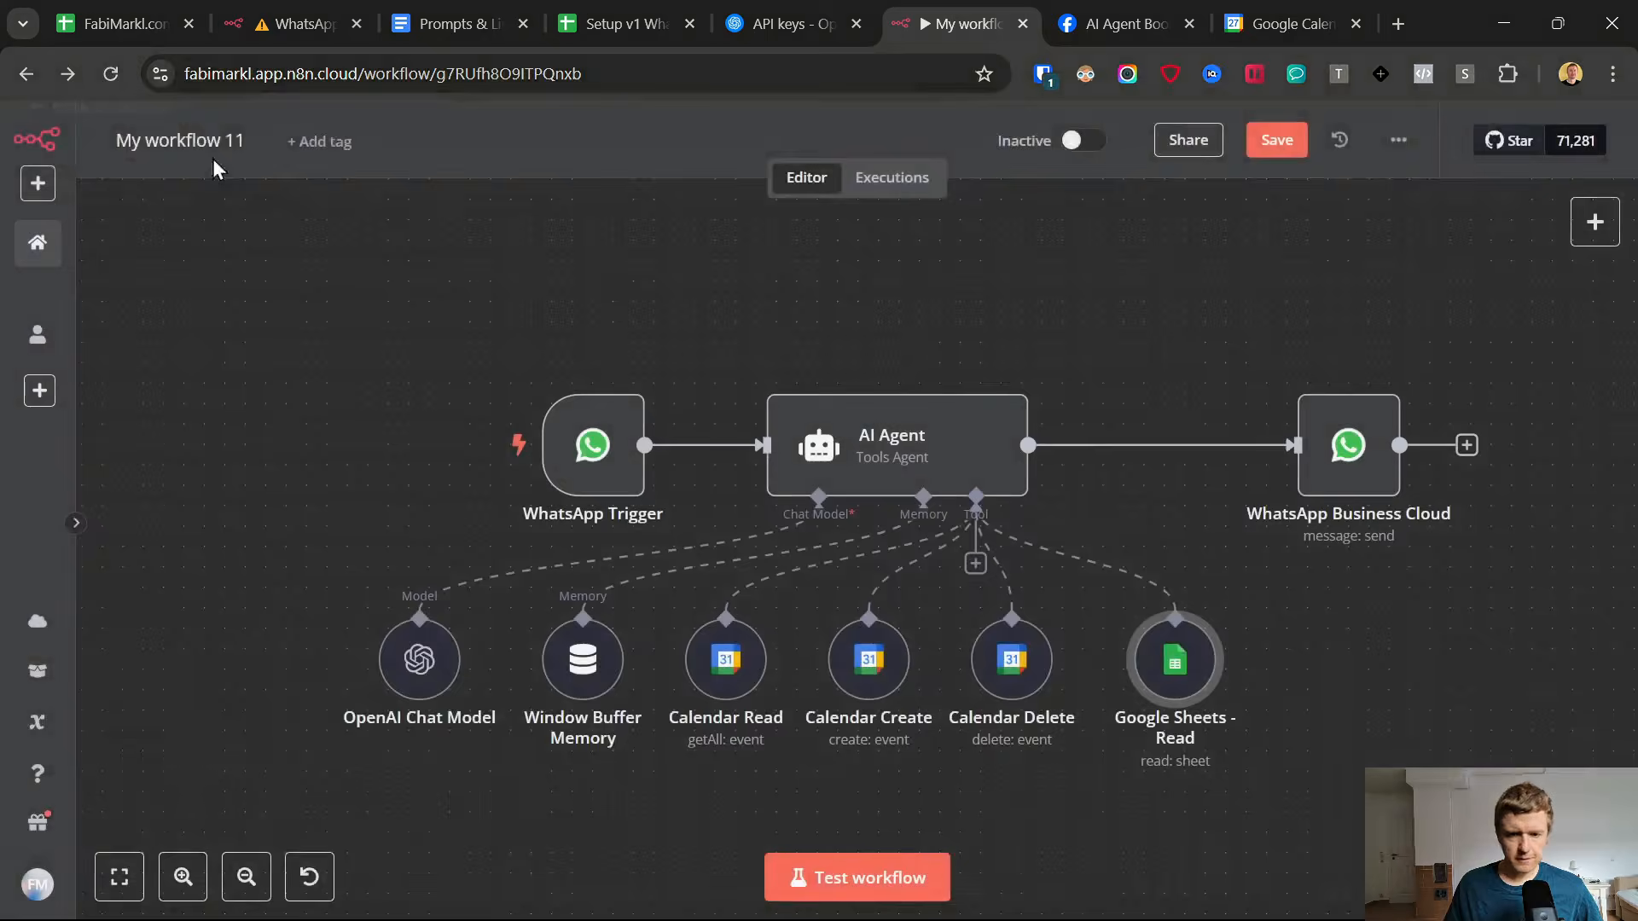
Review the Google Sheet tools listed in the AI Agent's system message, and return to the canvas.
double_click(936, 439)
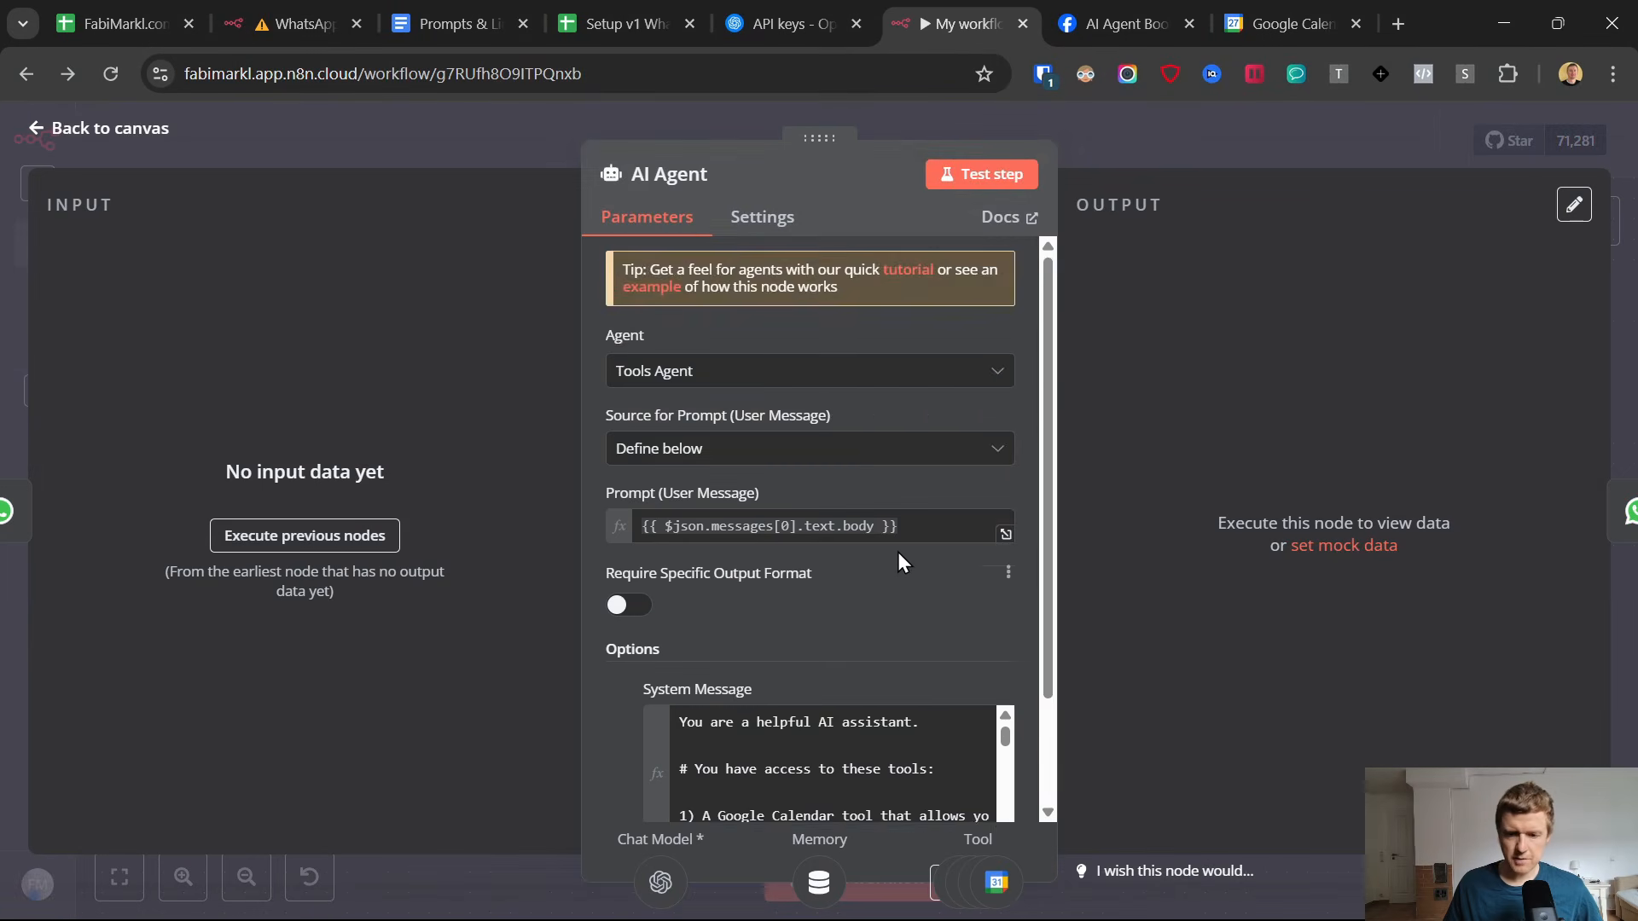
scroll(898, 551, down, 2)
click(1005, 698)
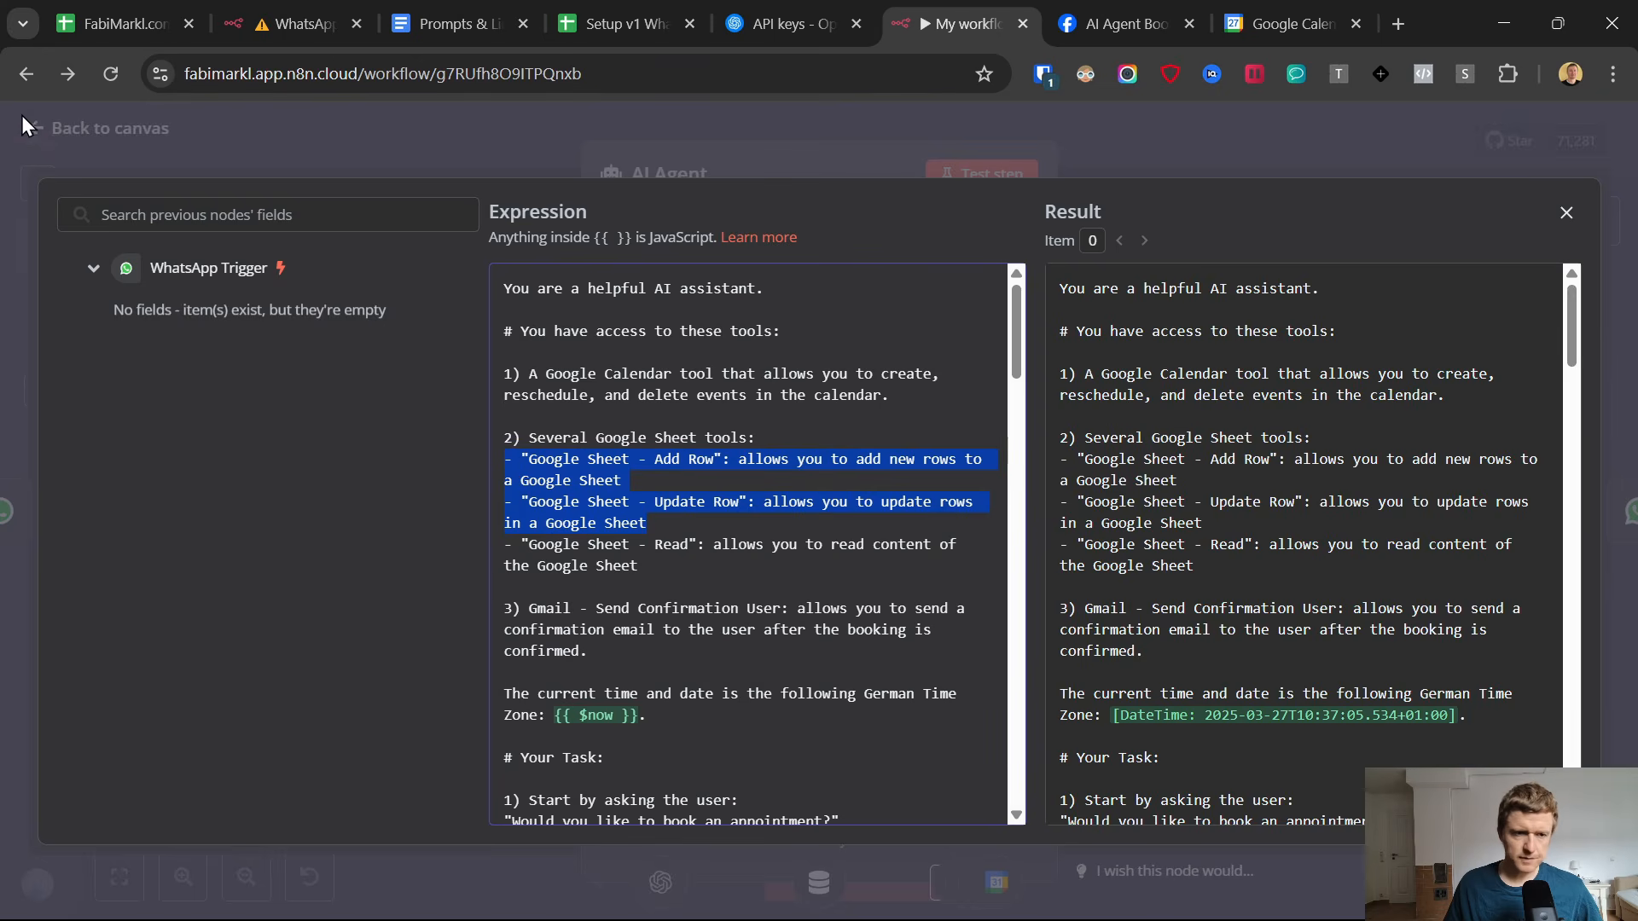
click(43, 132)
click(41, 130)
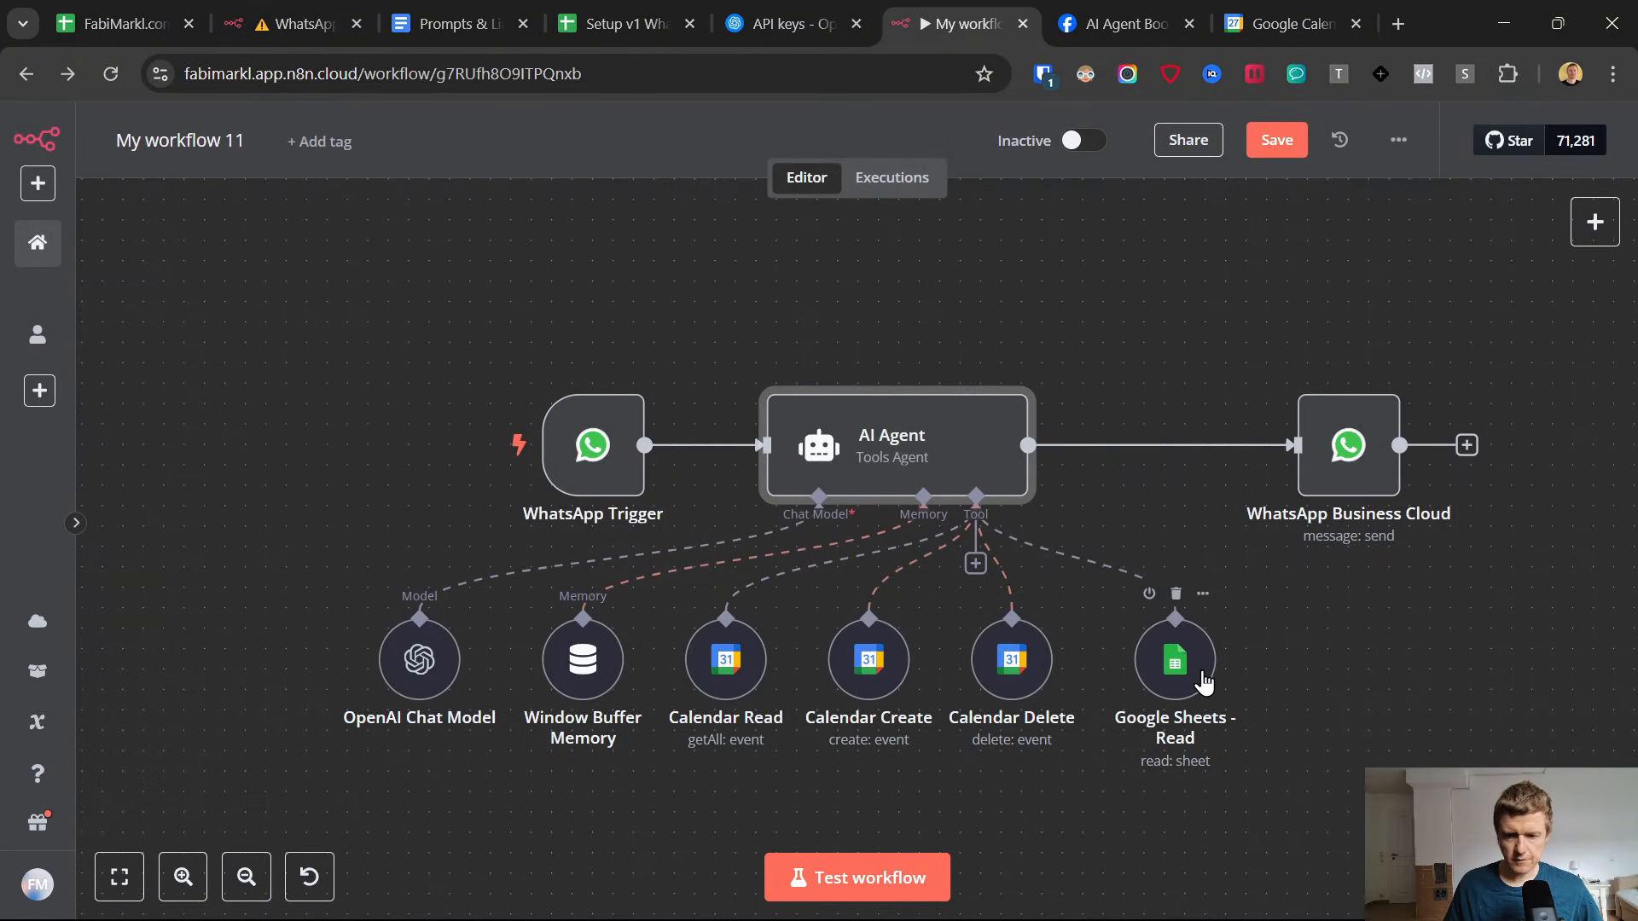
Duplicate the Google Sheets - Read node, place the copy beside the original and connect it to the AI Agent's Tool input.
drag(1203, 679, 1174, 670)
scroll(1174, 669, down, 1)
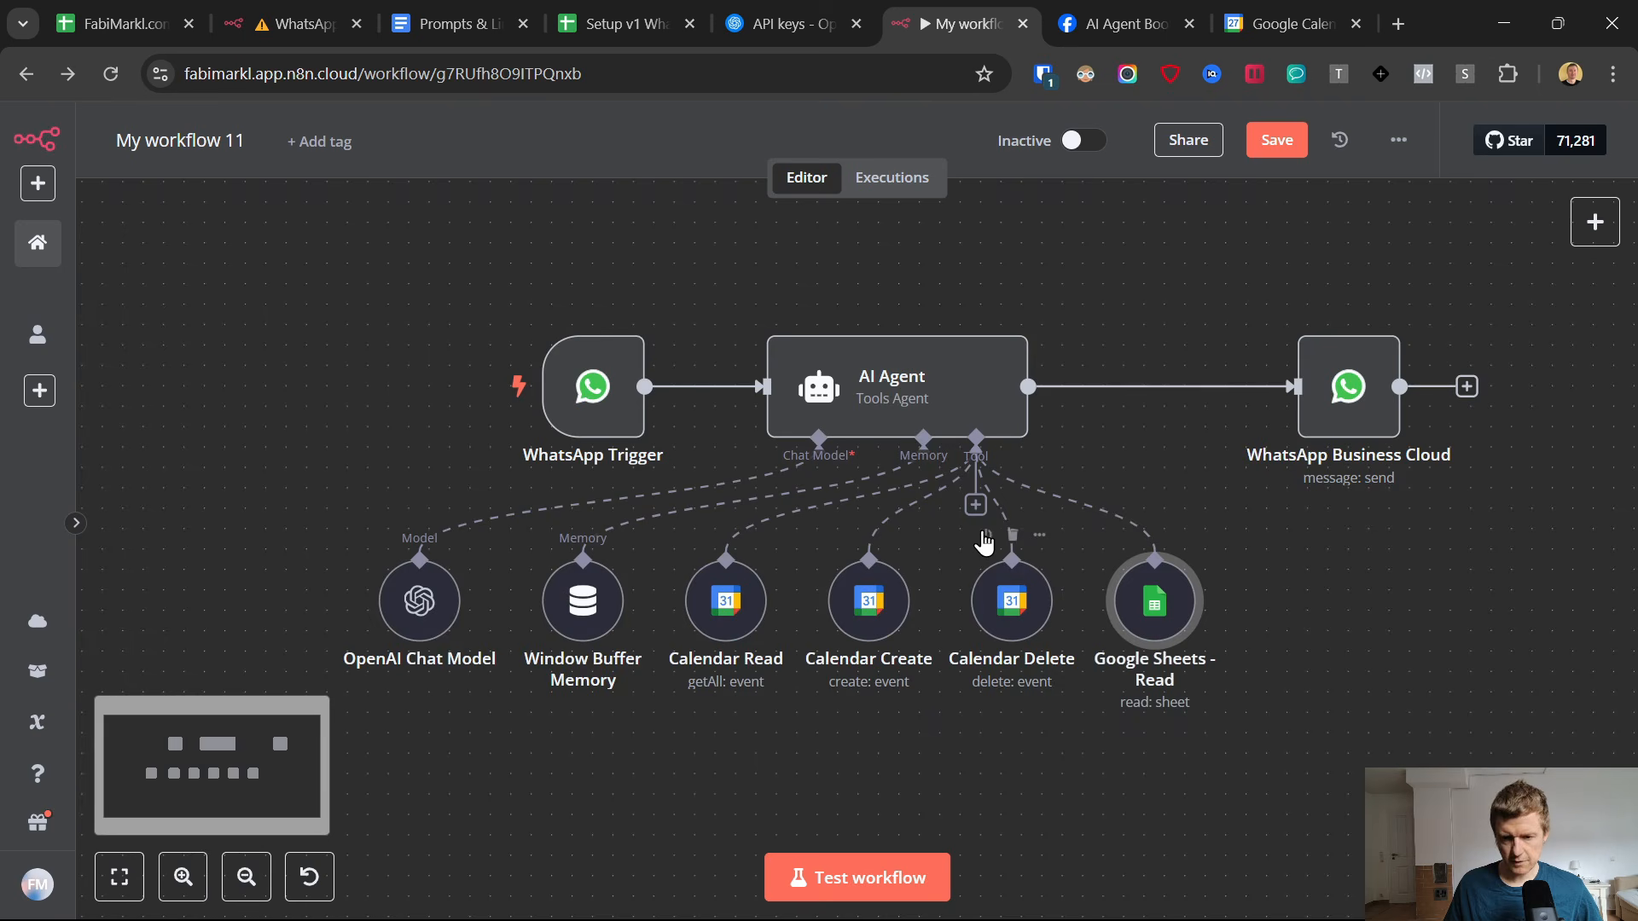
right_click(1134, 623)
click(1155, 435)
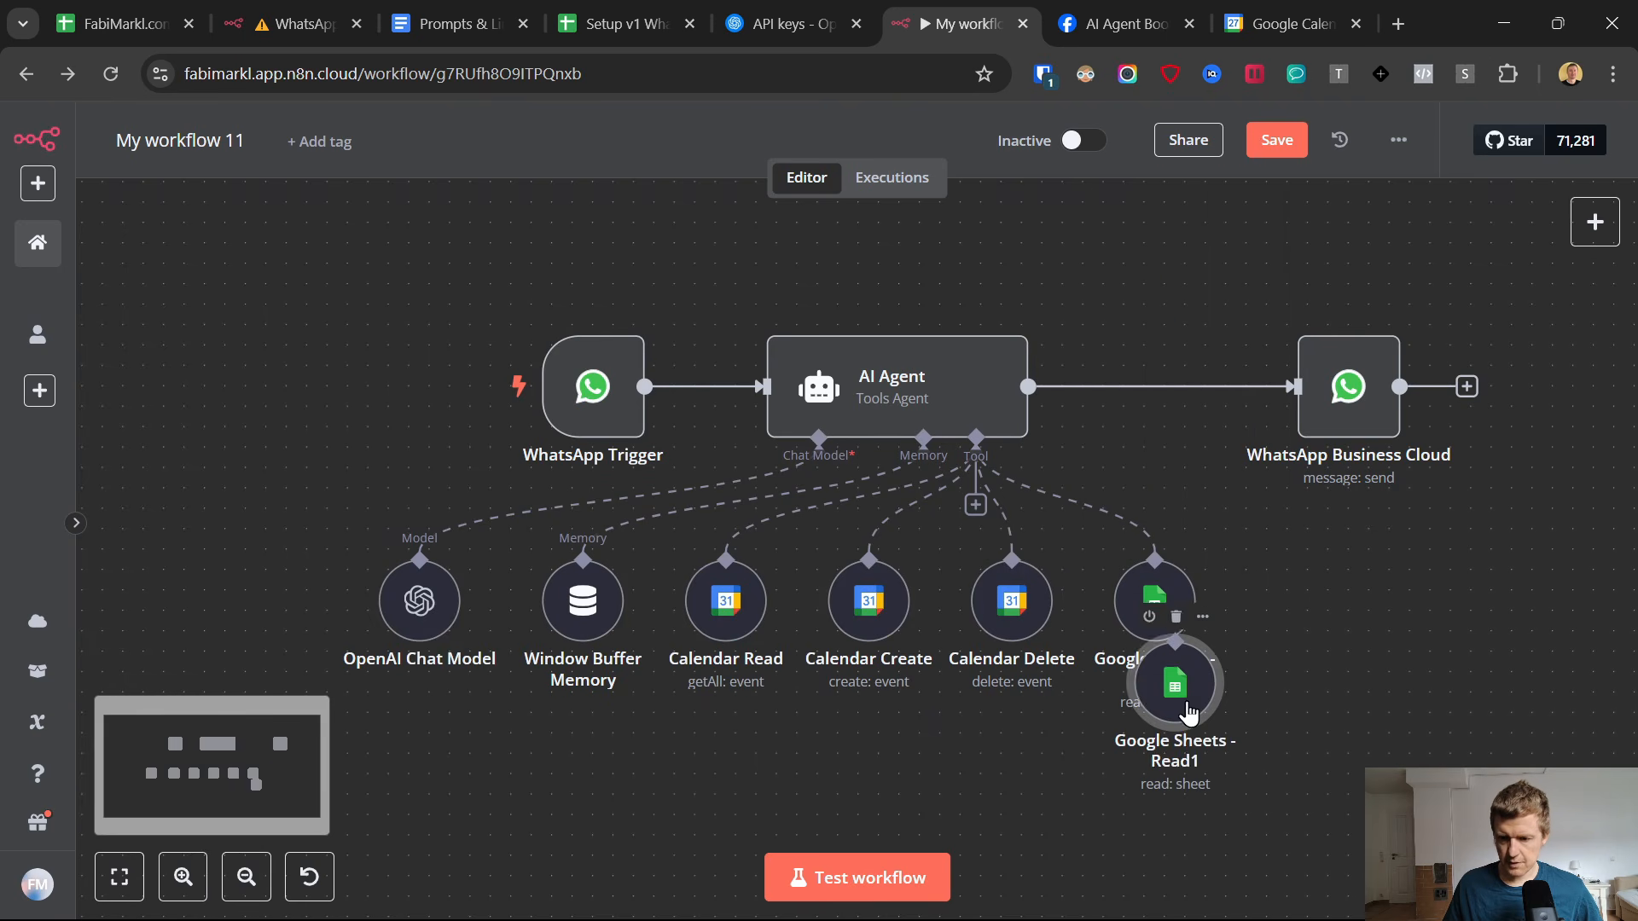
drag(1188, 712, 1311, 609)
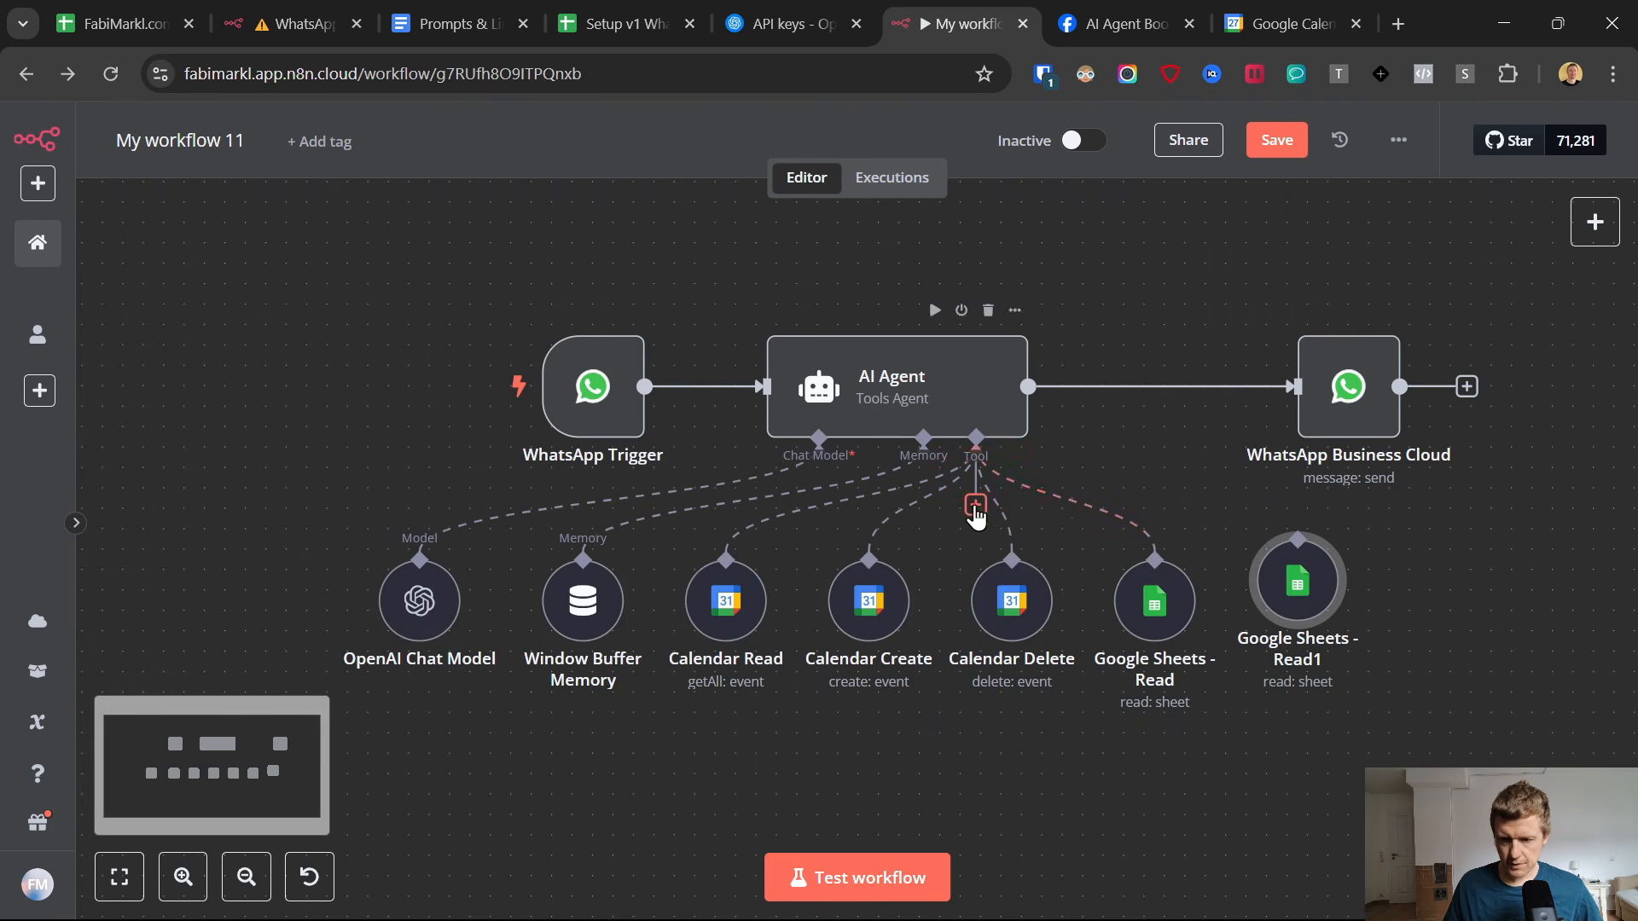
Rename the duplicated node "Google Sheets - Add Rows" and set its operation to Append Row.
double_click(1281, 580)
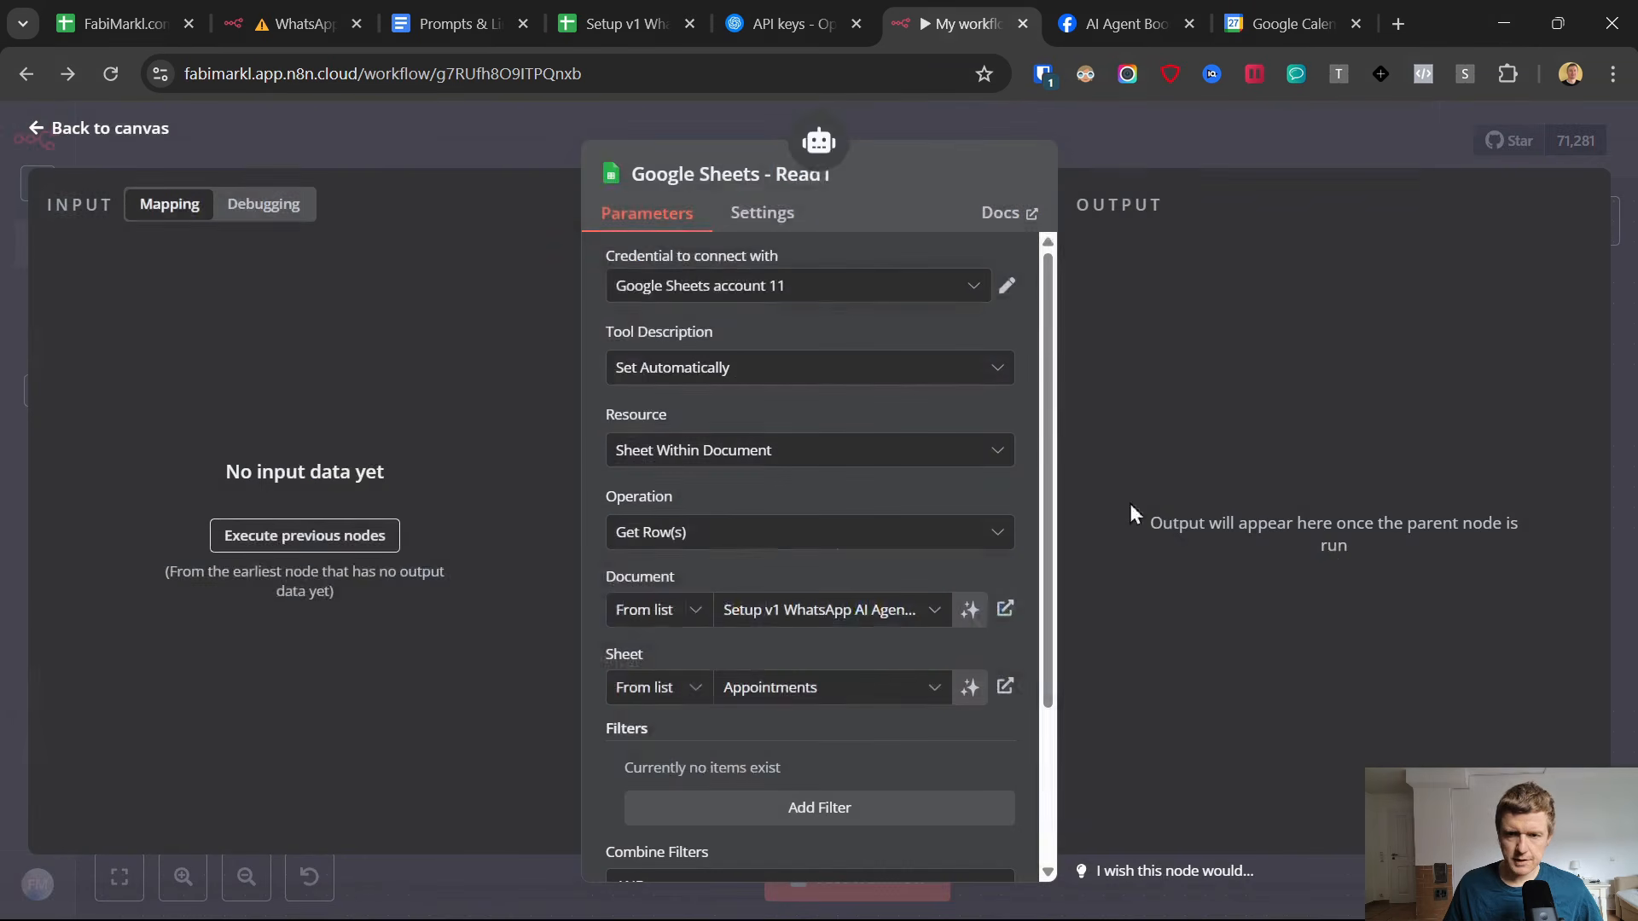
click(718, 176)
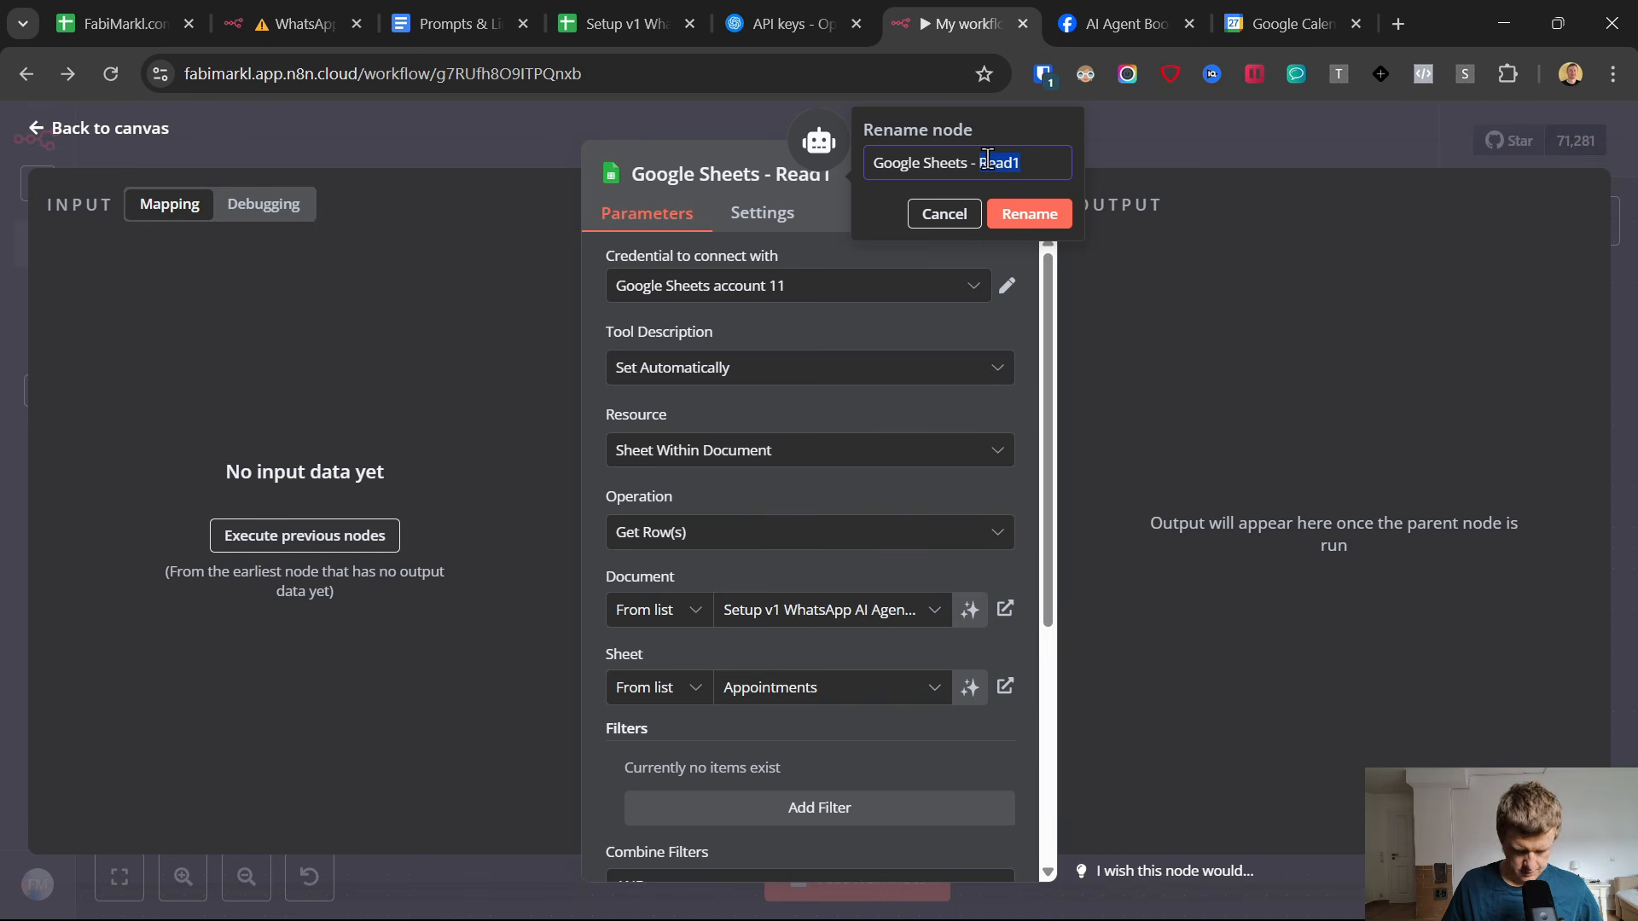
click(1015, 215)
scroll(739, 385, down, 2)
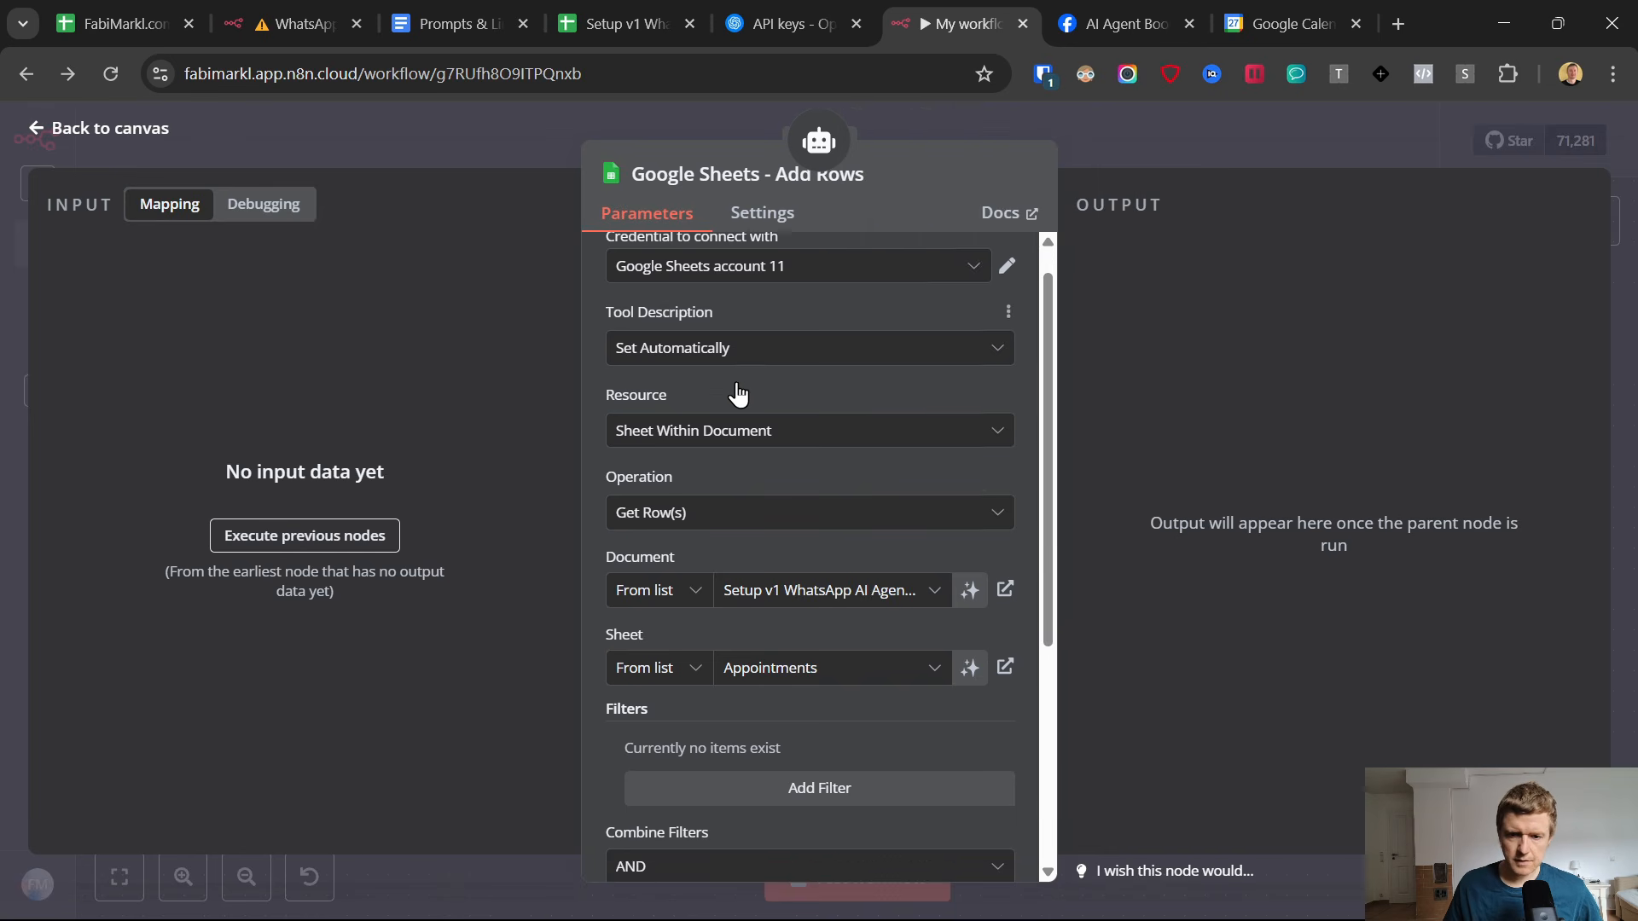
click(740, 416)
scroll(742, 585, up, 2)
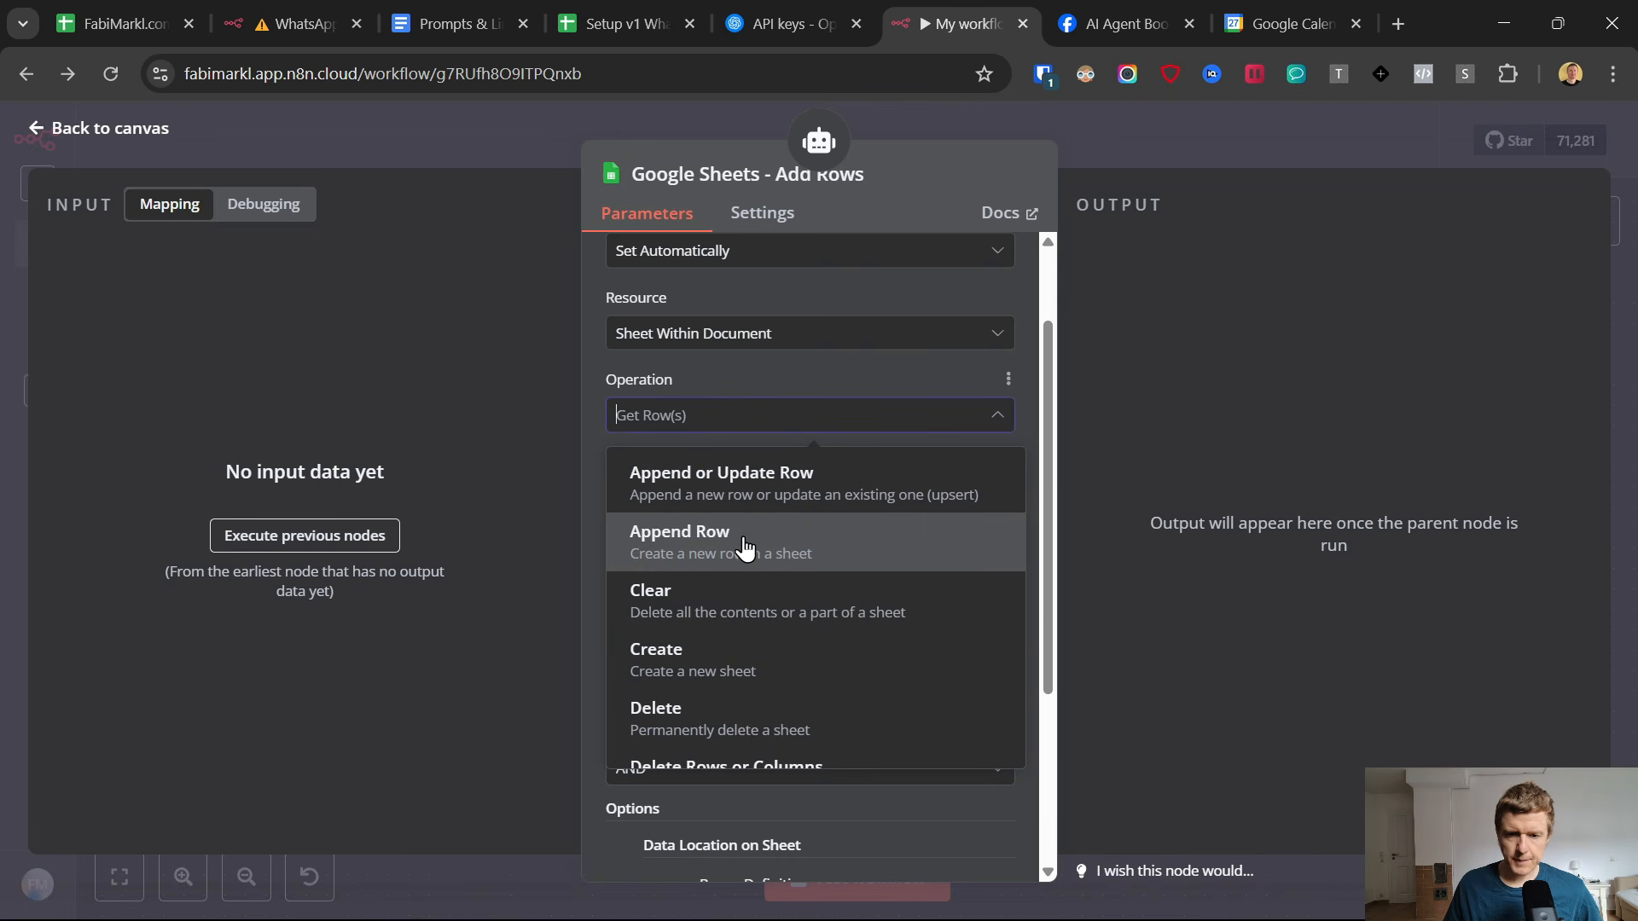
click(744, 547)
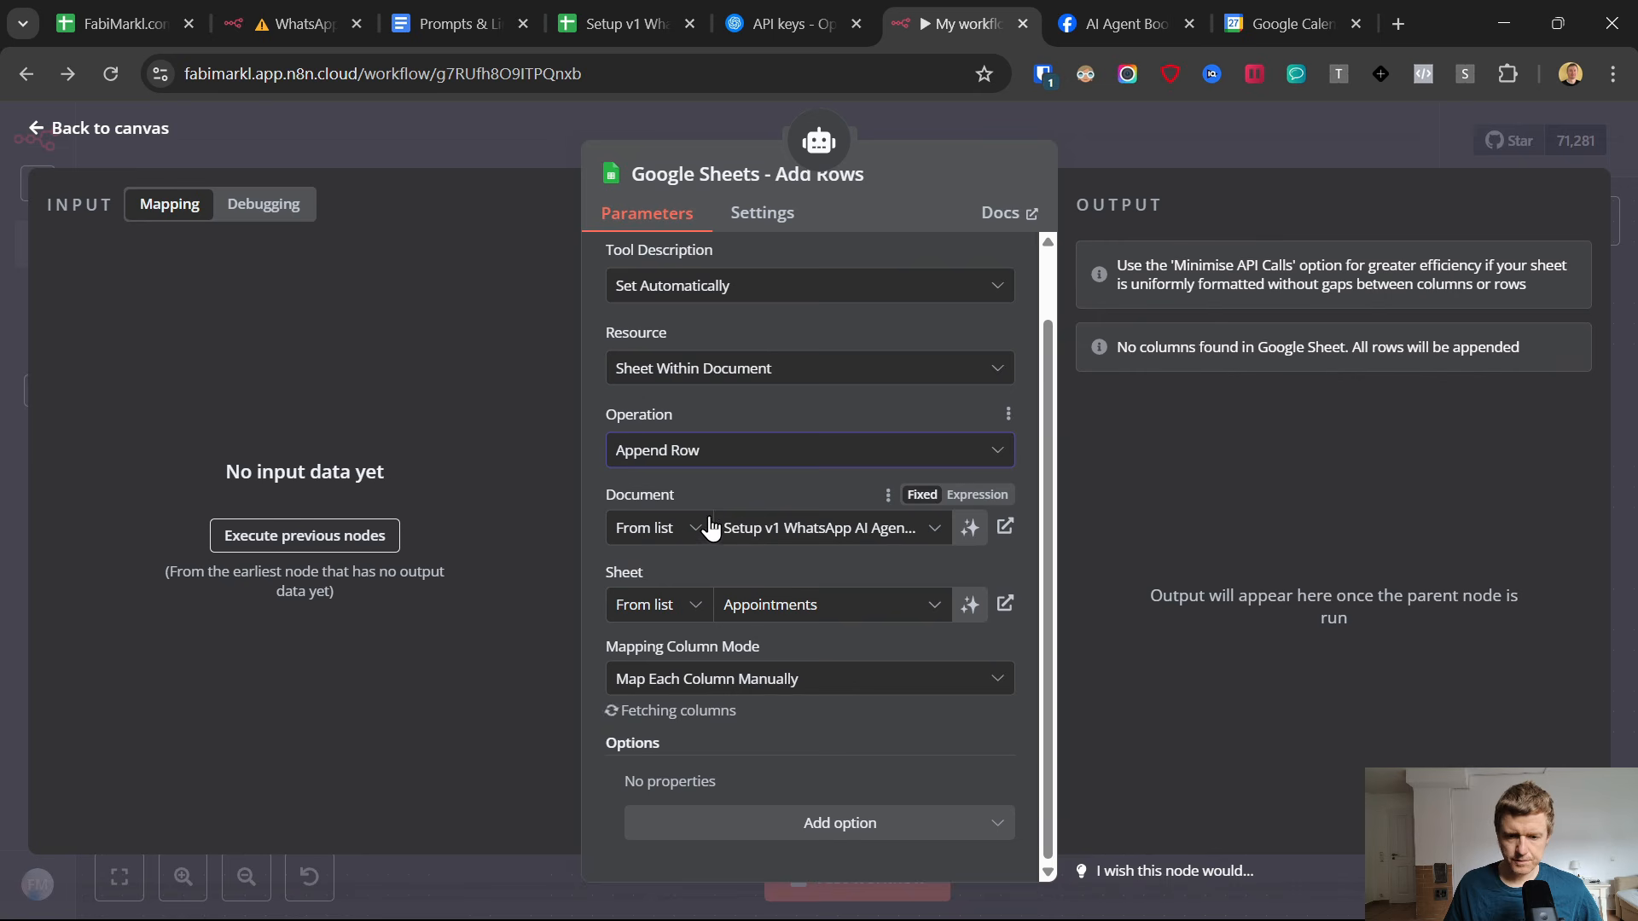
Remove every column from Values to Send except Email.
scroll(643, 442, down, 3)
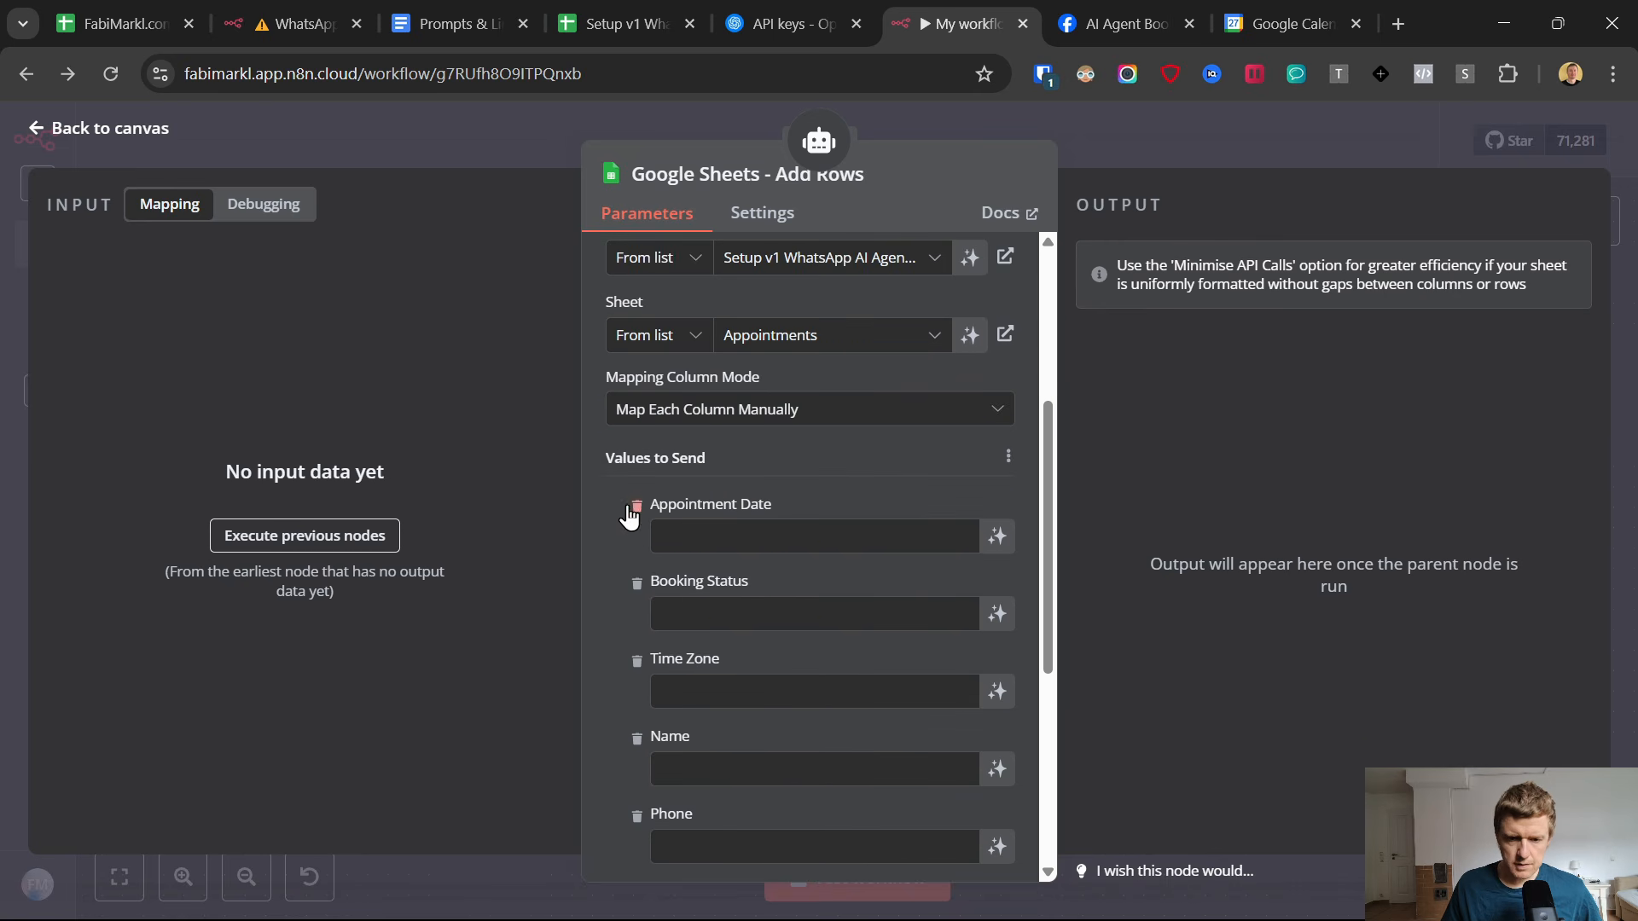
click(637, 510)
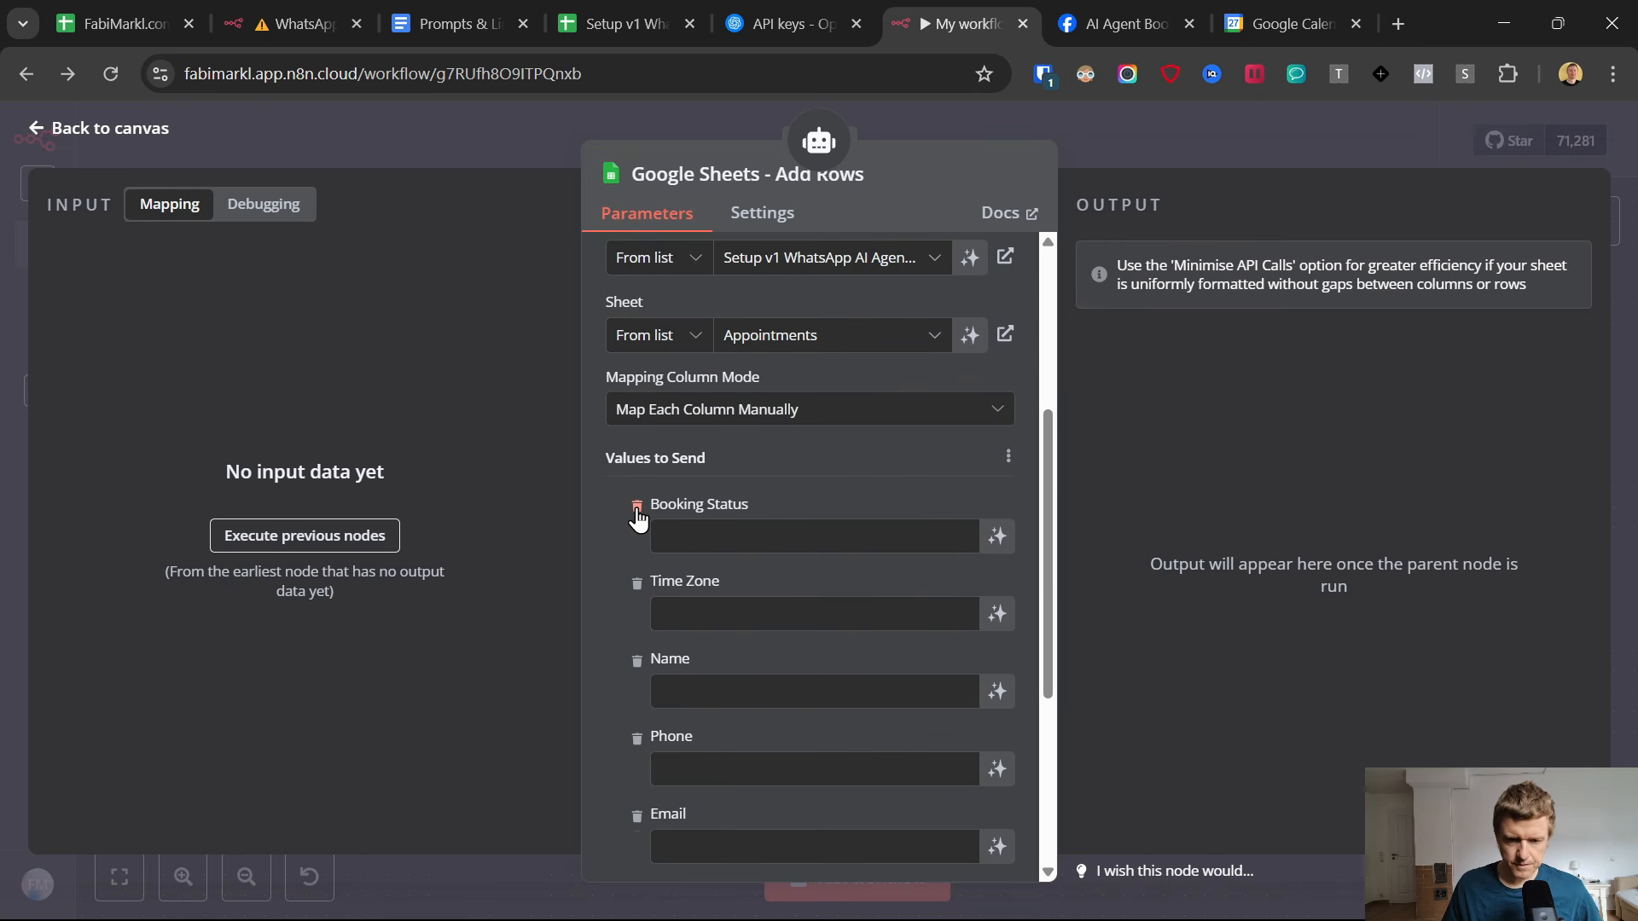
click(637, 509)
click(637, 509)
click(637, 509)
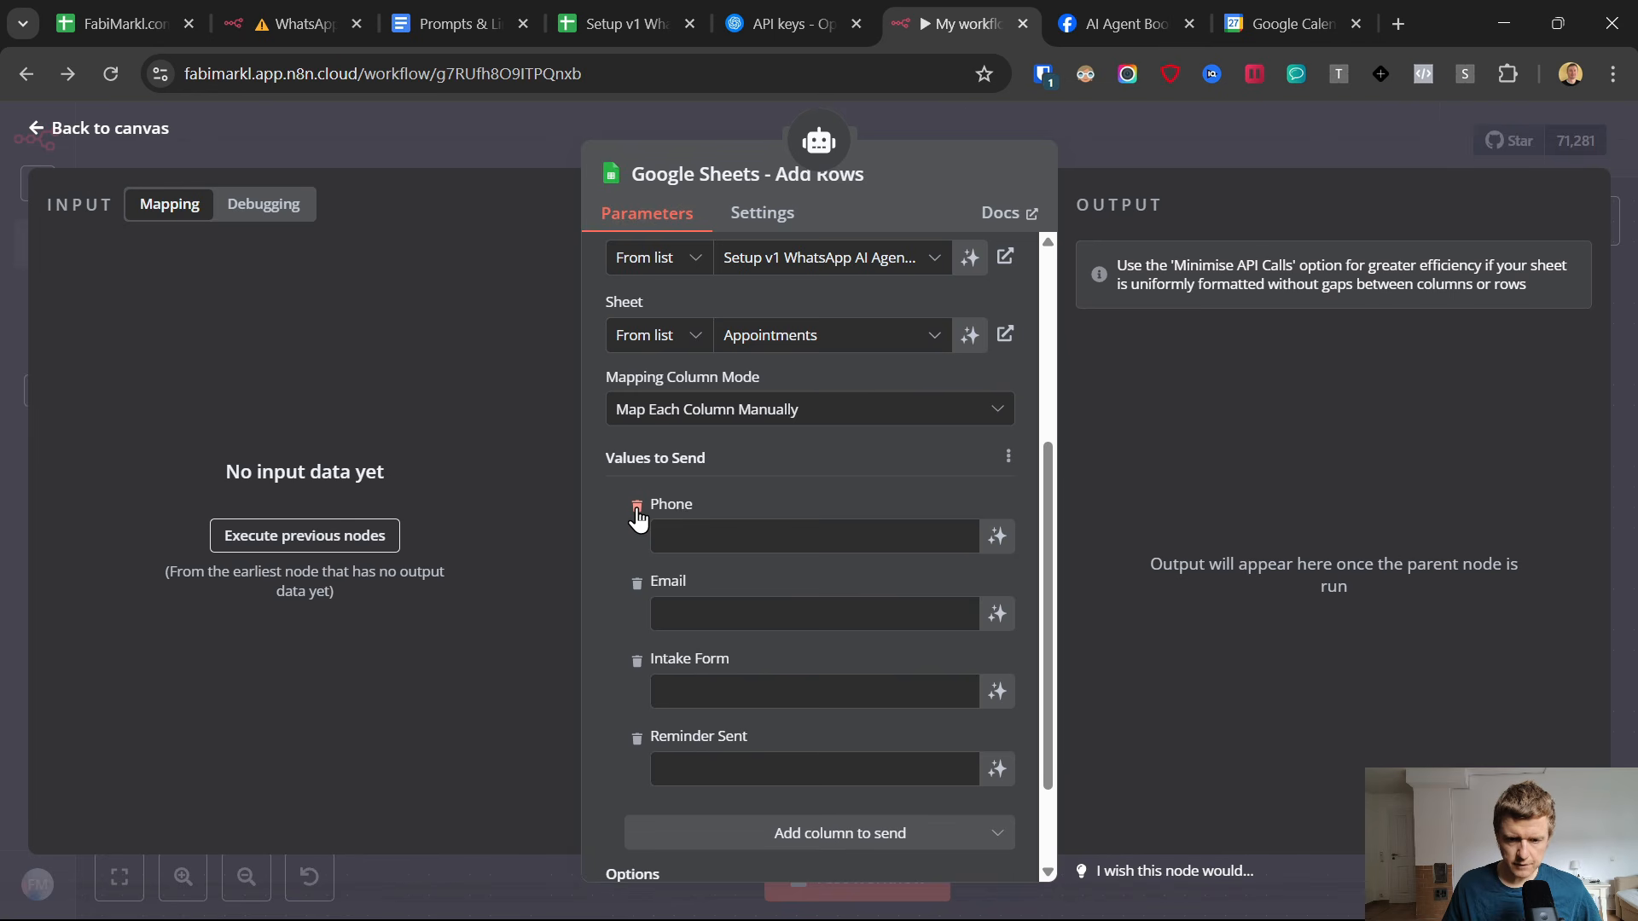
click(637, 509)
click(636, 585)
click(635, 605)
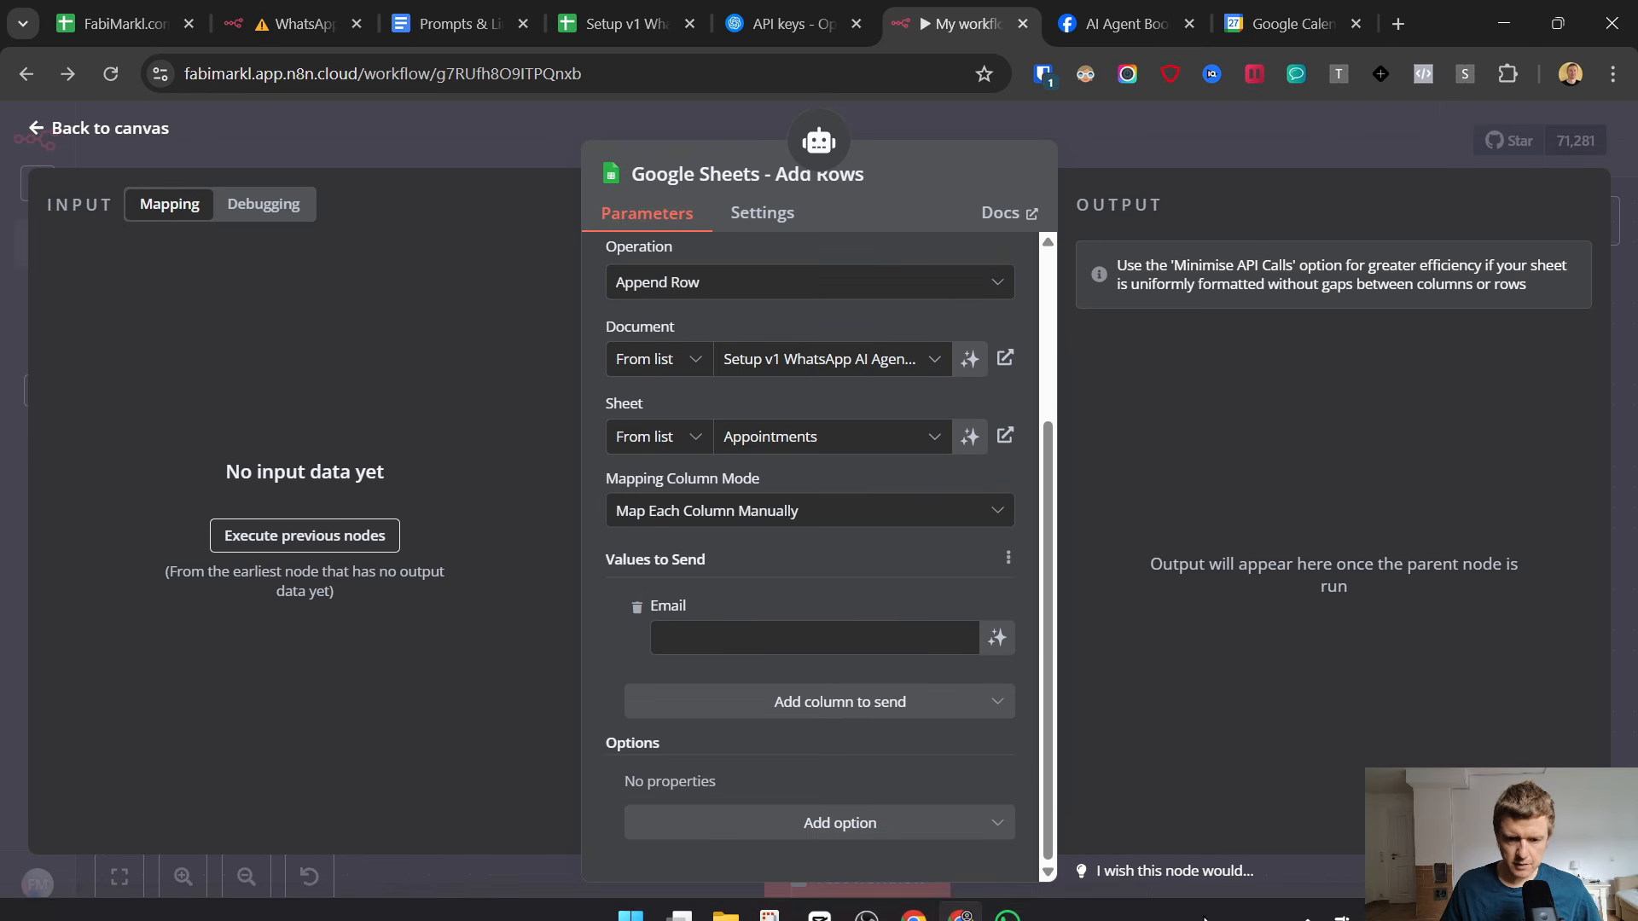
Look at the AI Agent chat in WhatsApp, return to n8n and set the Email value to Expression mode.
click(1020, 906)
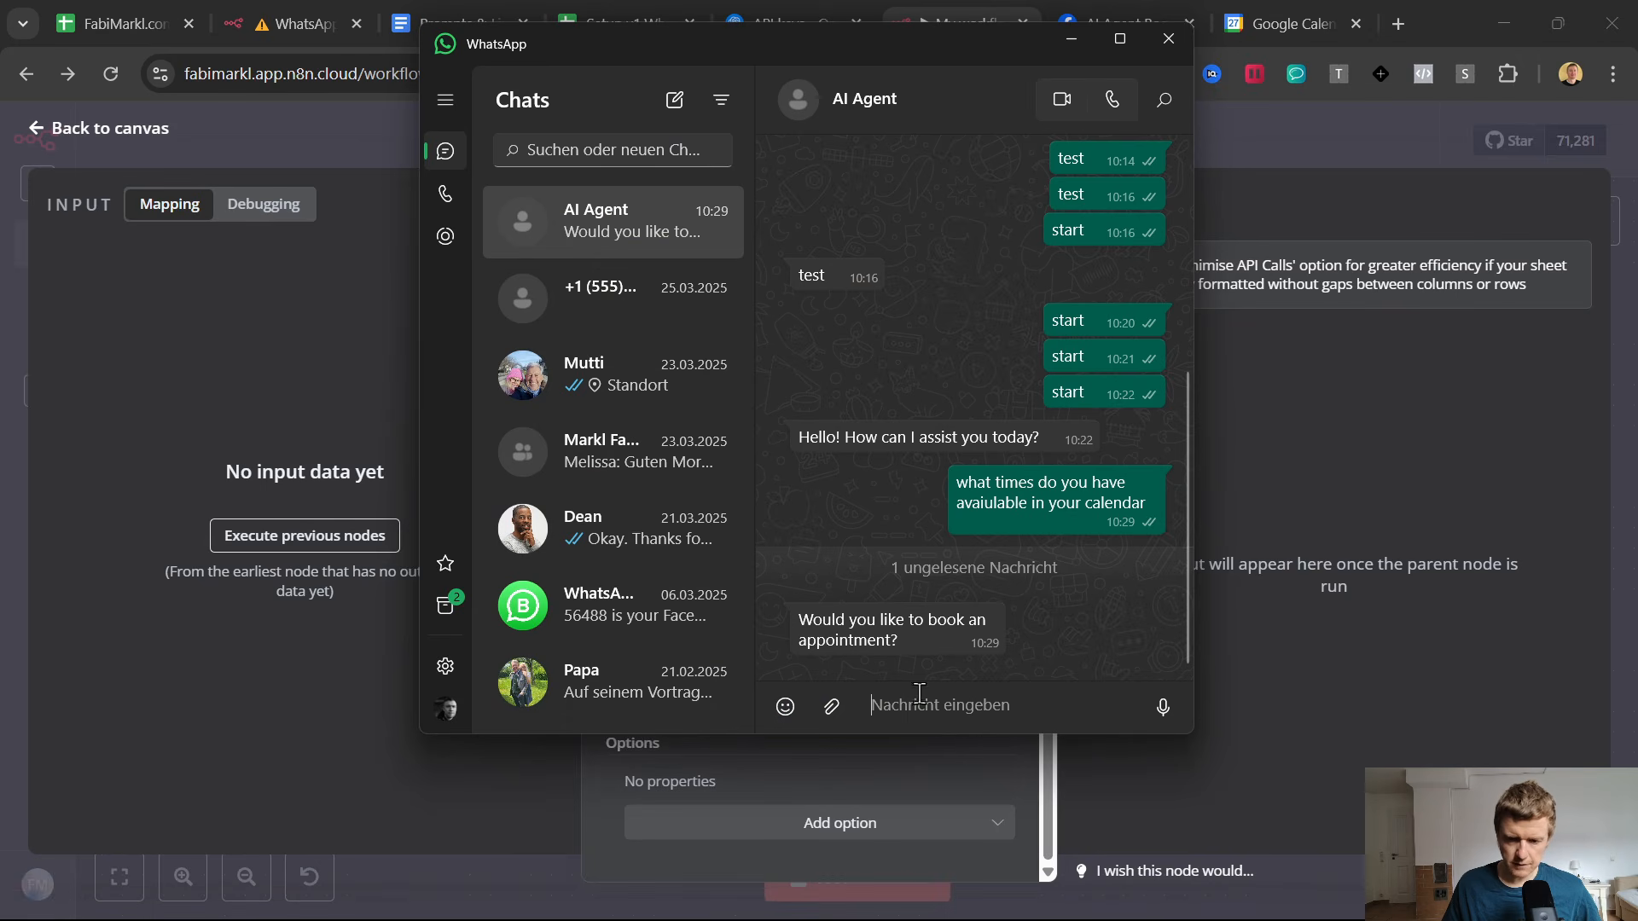
click(923, 777)
click(762, 640)
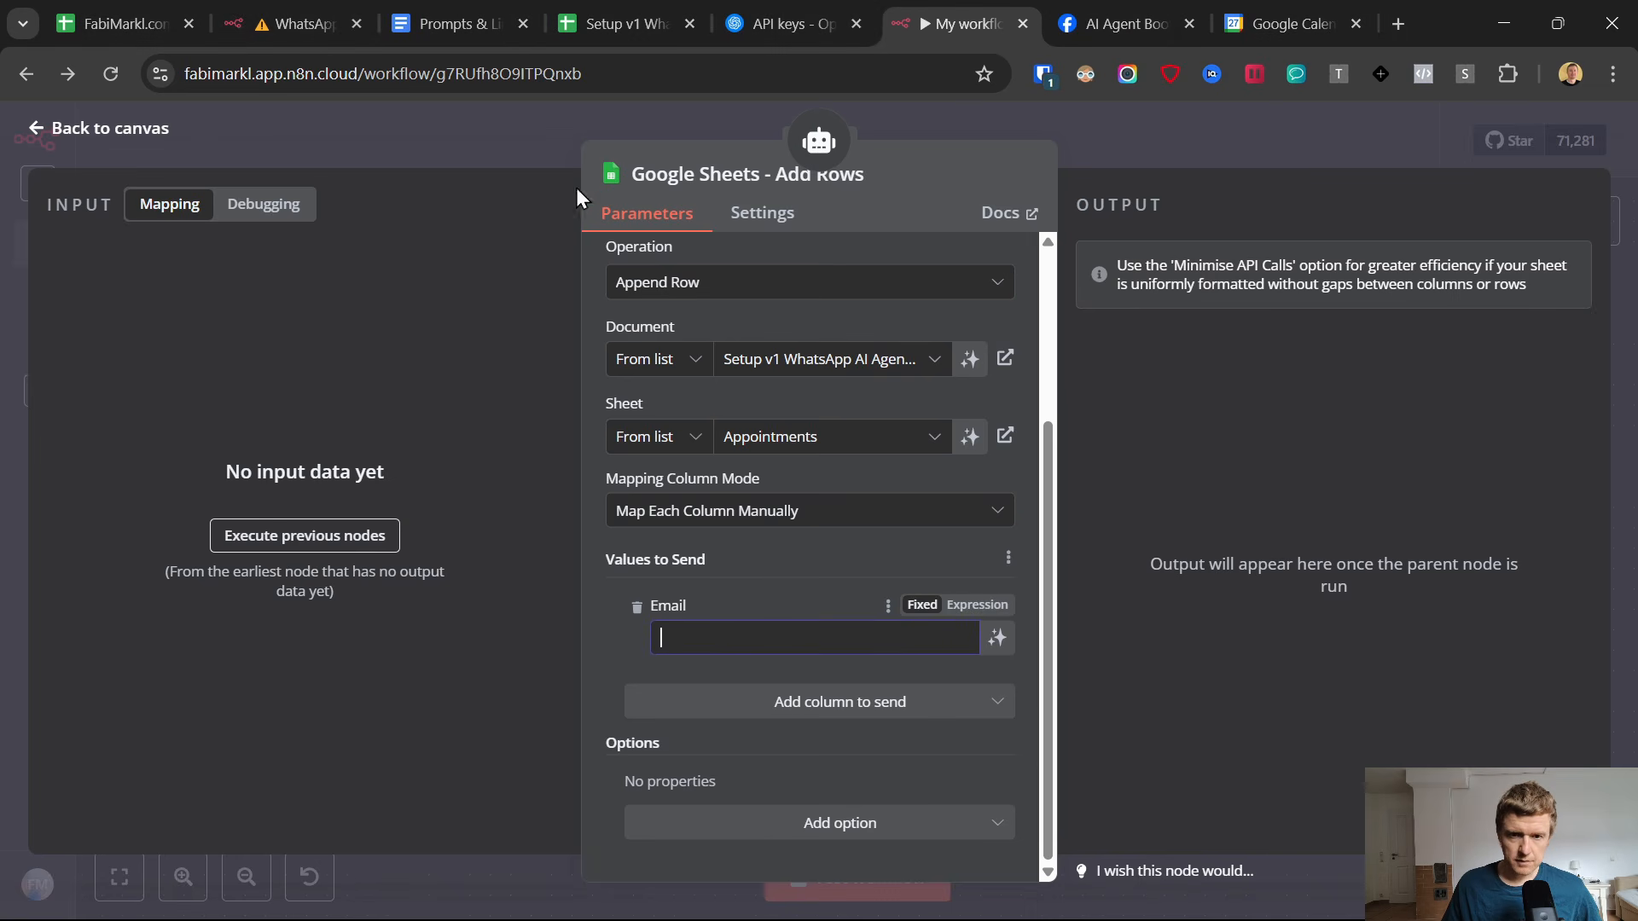
click(976, 606)
Examine the Email column in the Setup v1 spreadsheet's Appointments sheet.
click(597, 9)
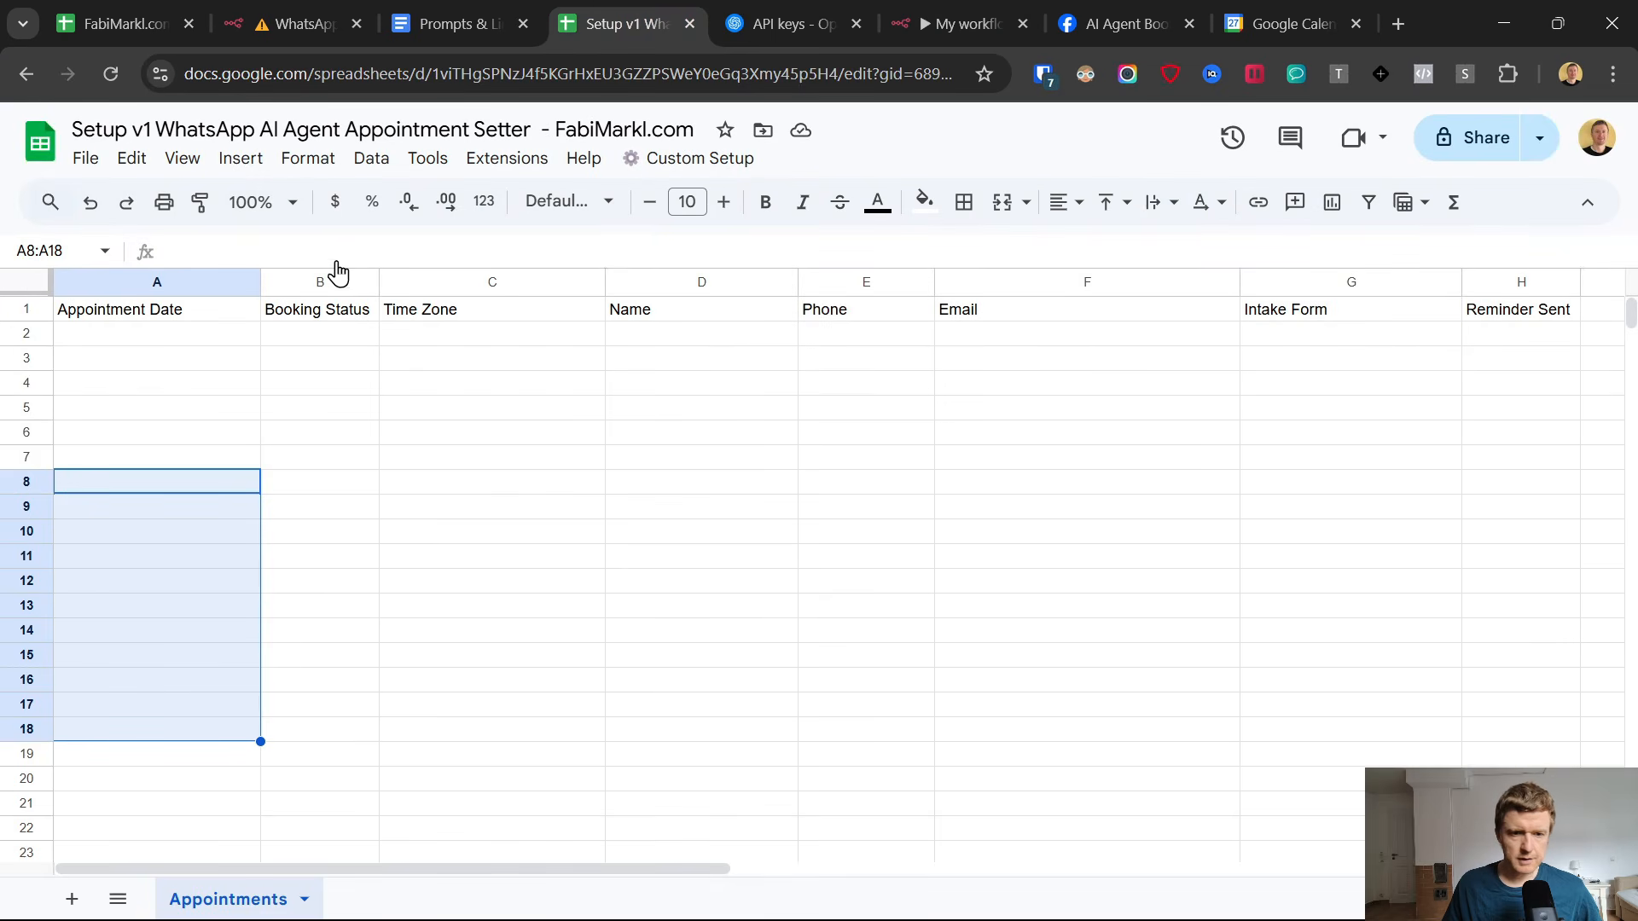
click(977, 334)
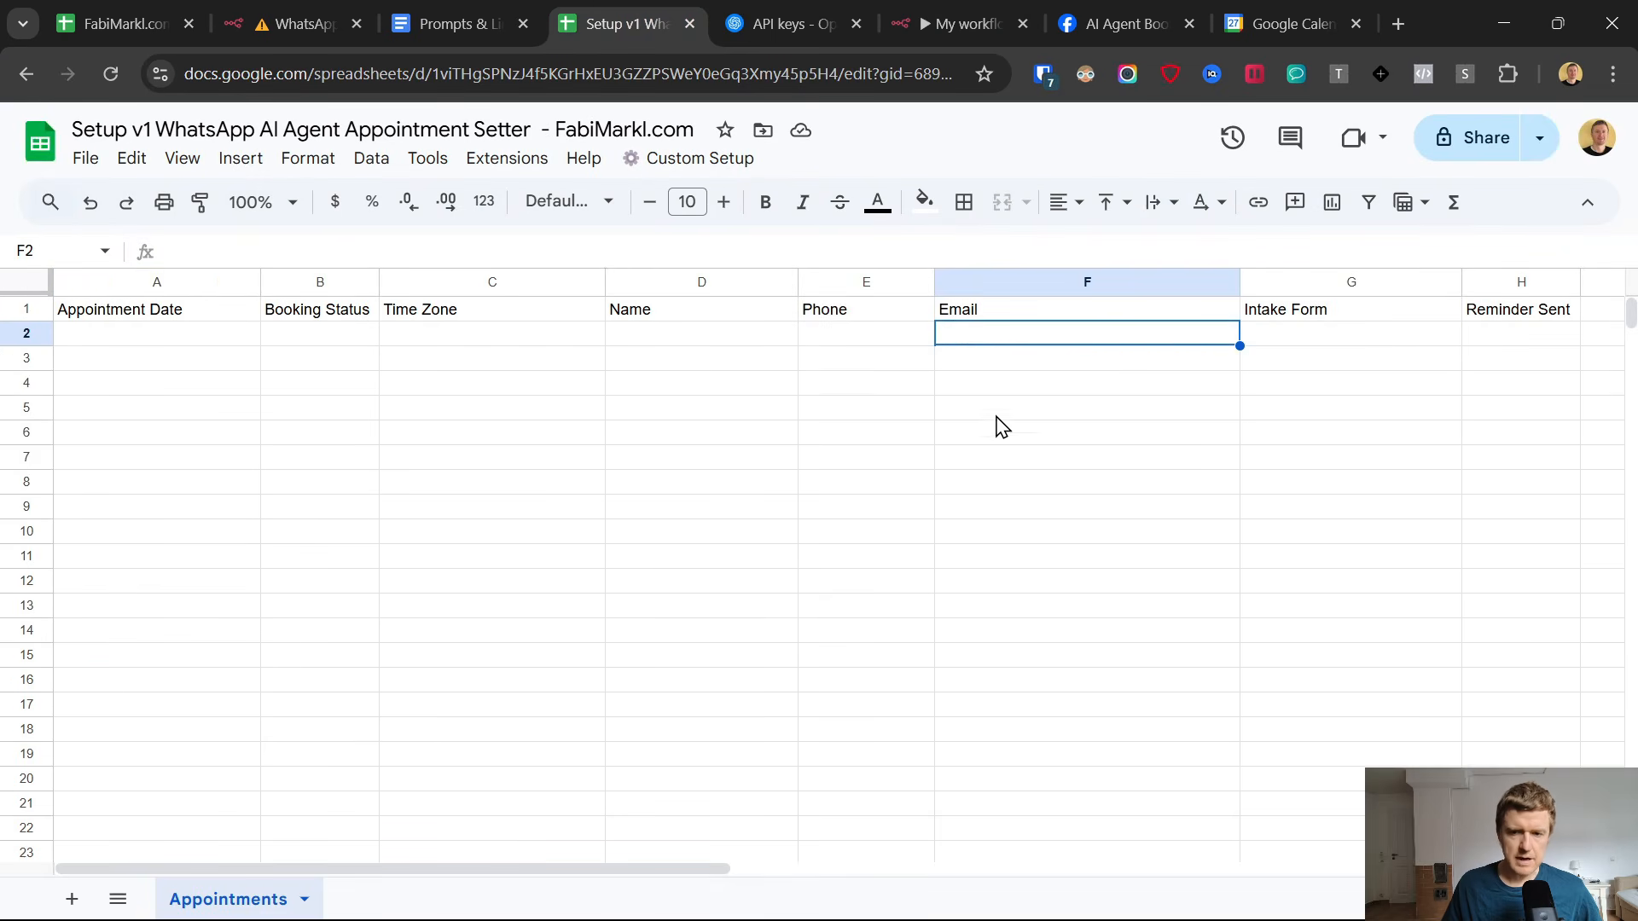
drag(993, 530, 980, 317)
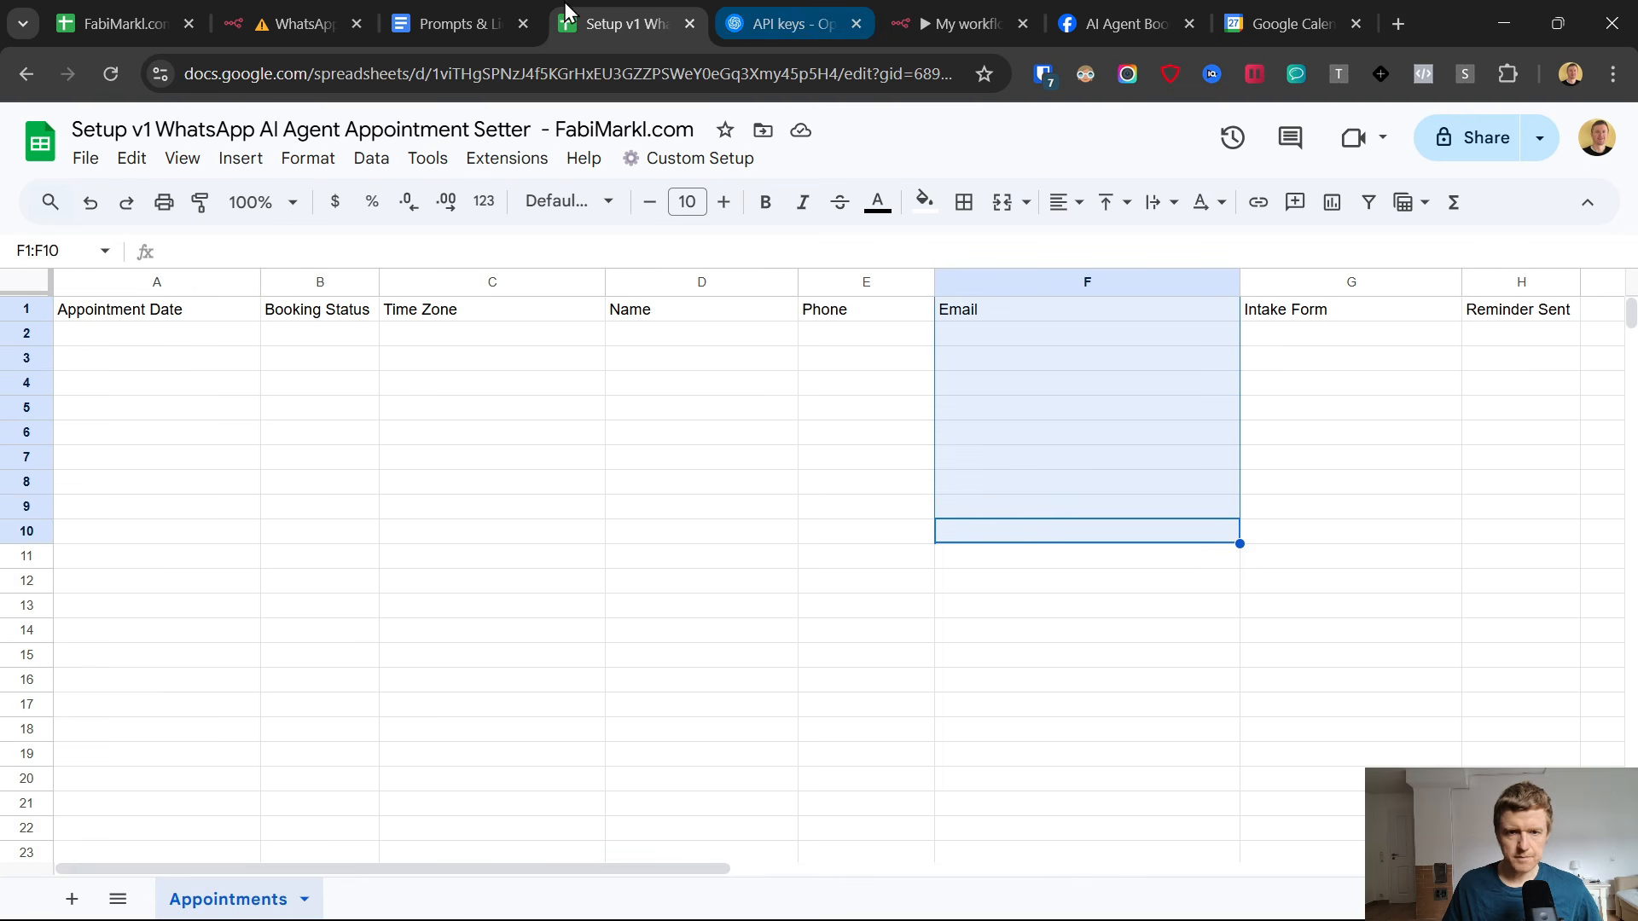
Copy {{ $fromAI("email","the email address that the user tells you") }} from the Prompts & Links document into the Email value in n8n.
click(432, 7)
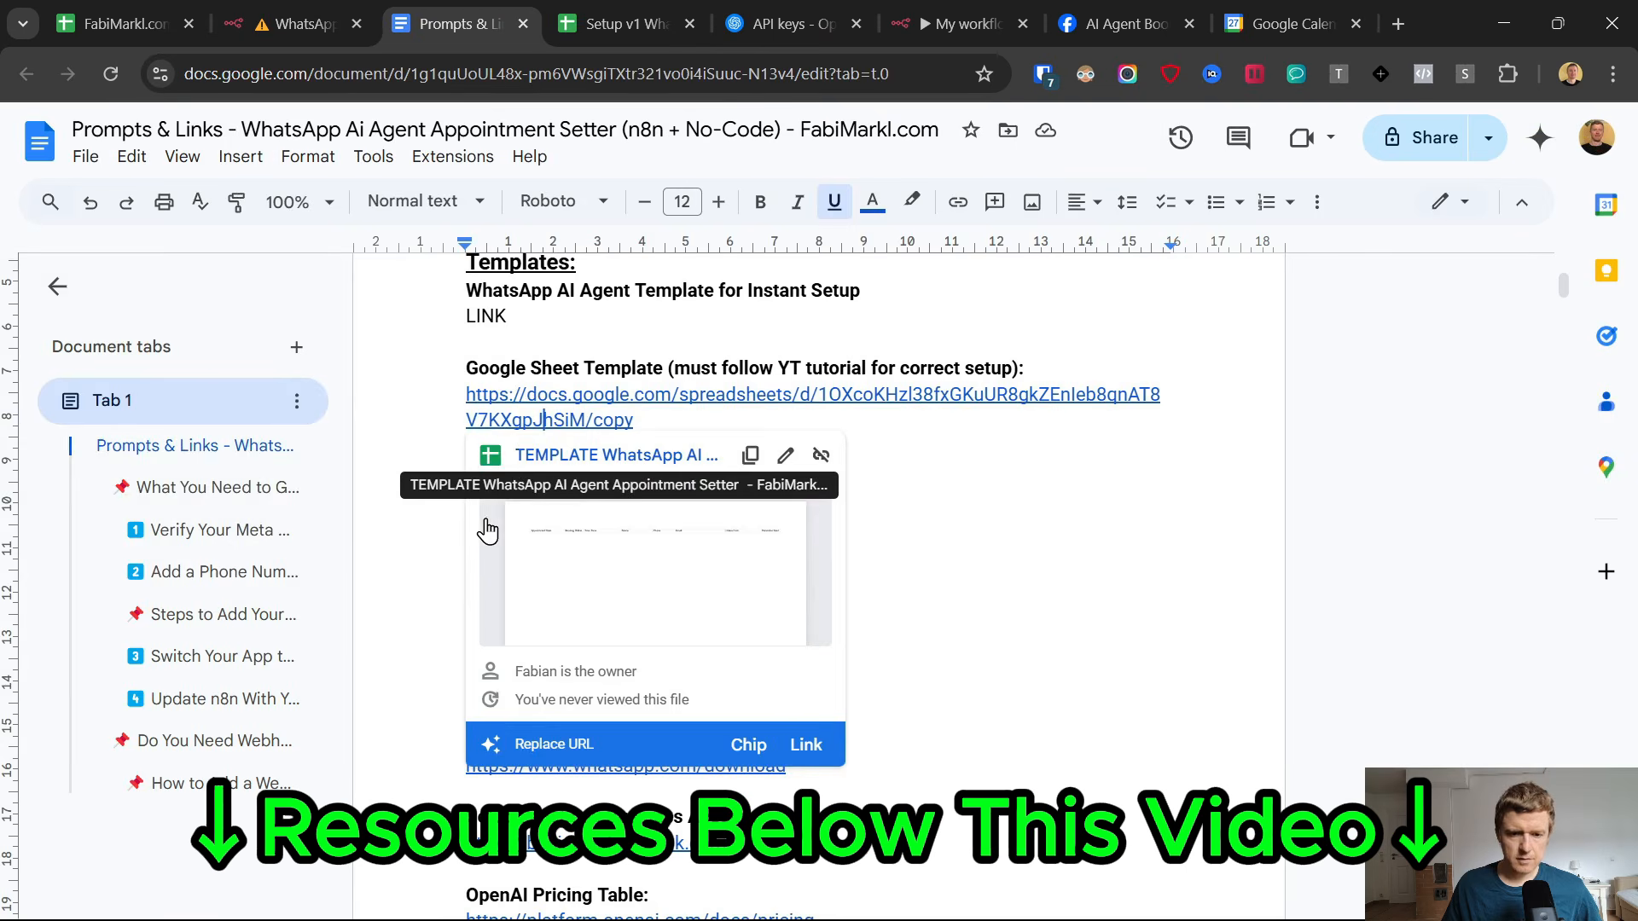
click(1060, 589)
scroll(835, 576, down, 20)
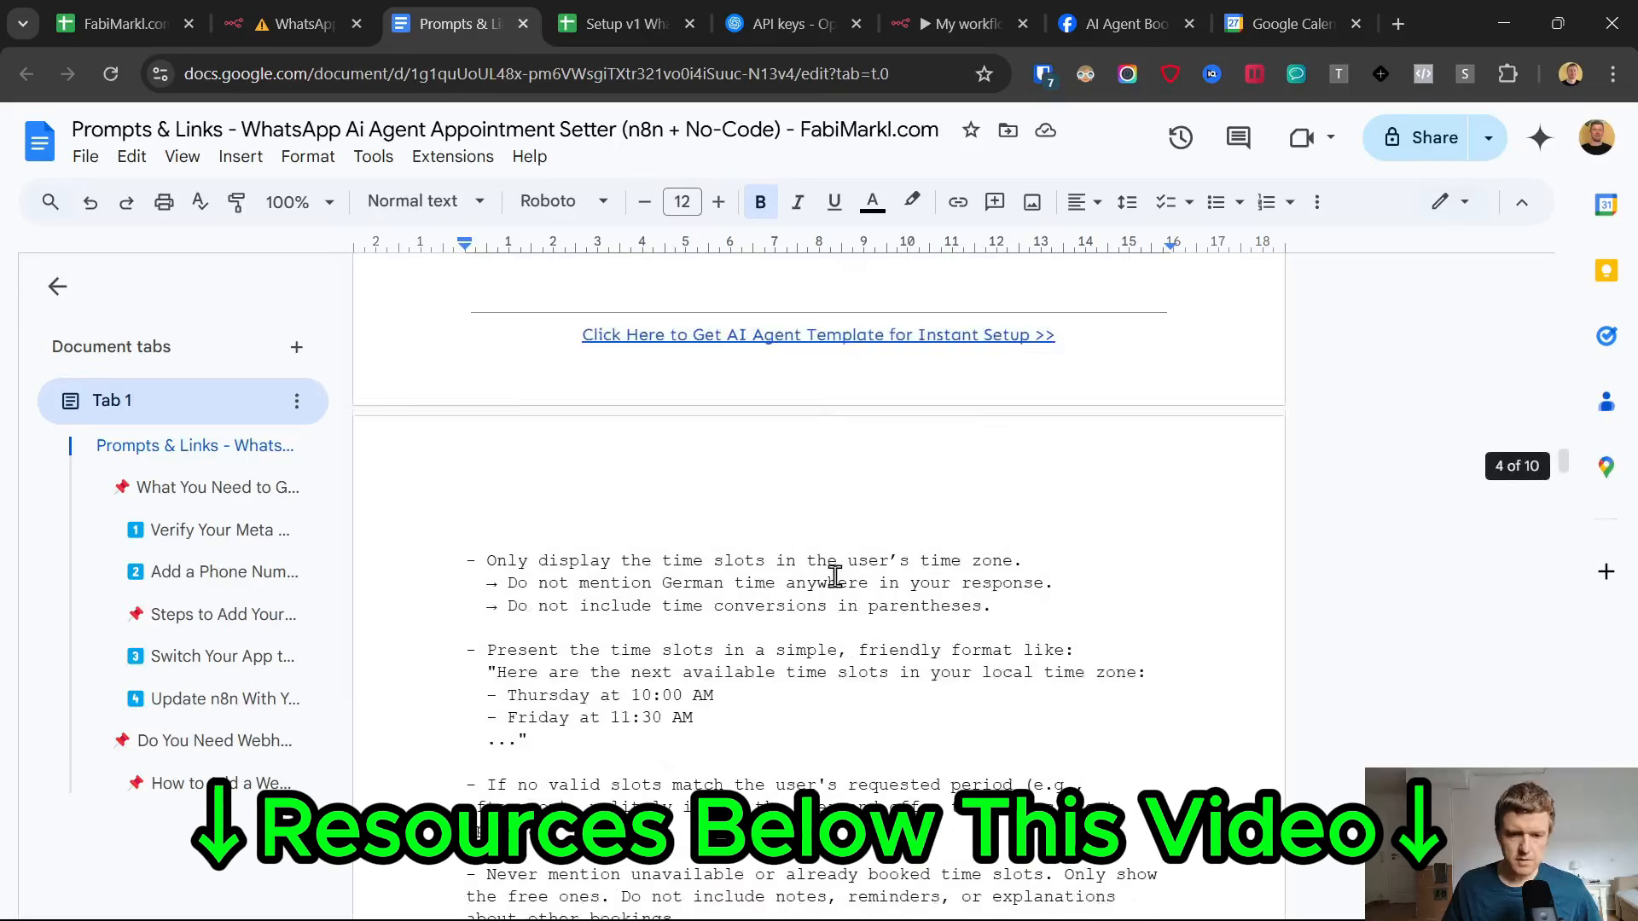
scroll(834, 576, down, 15)
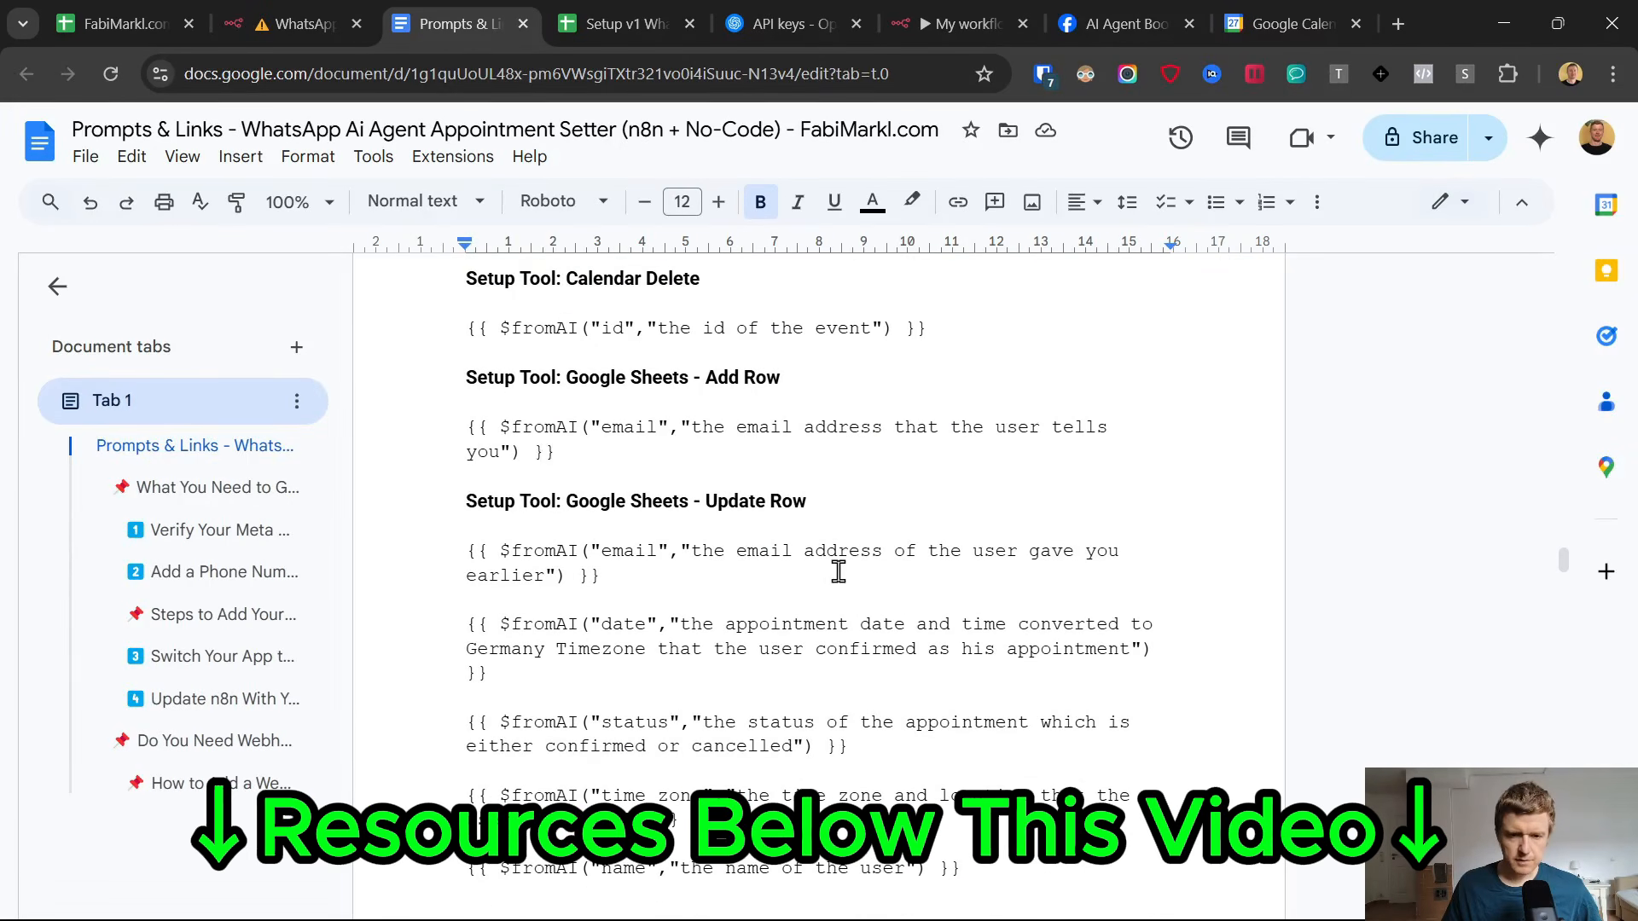
drag(554, 452, 455, 439)
key(ctrl+c)
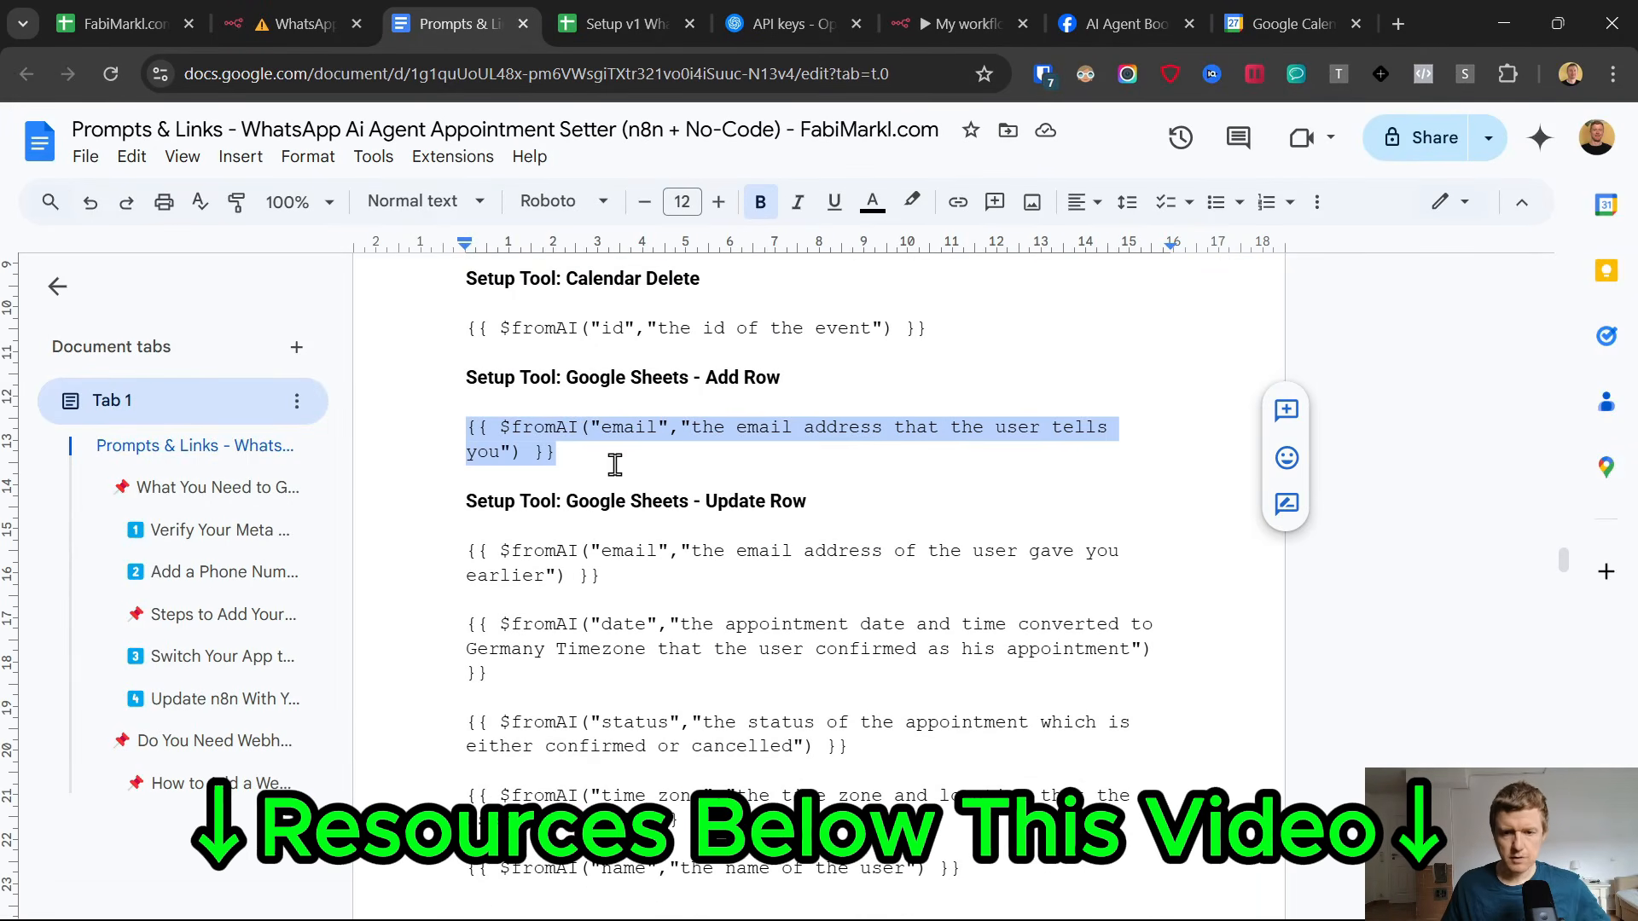
click(955, 3)
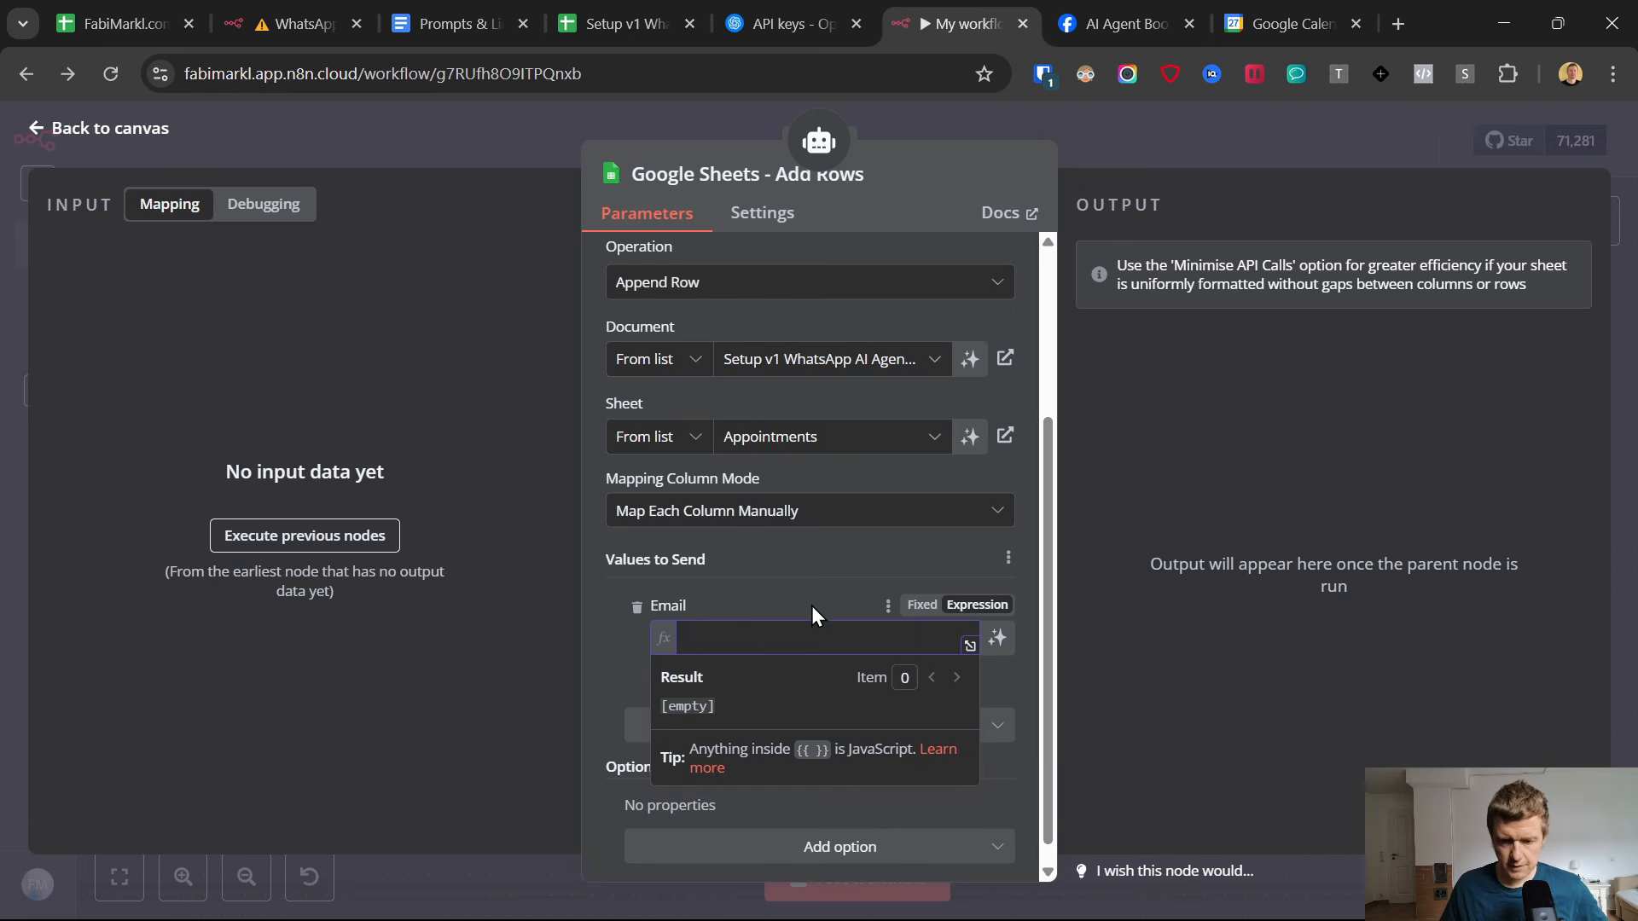
key(ctrl+v)
Review the key and description in the Email expression, close the Add Rows node and save the workflow.
double_click(797, 637)
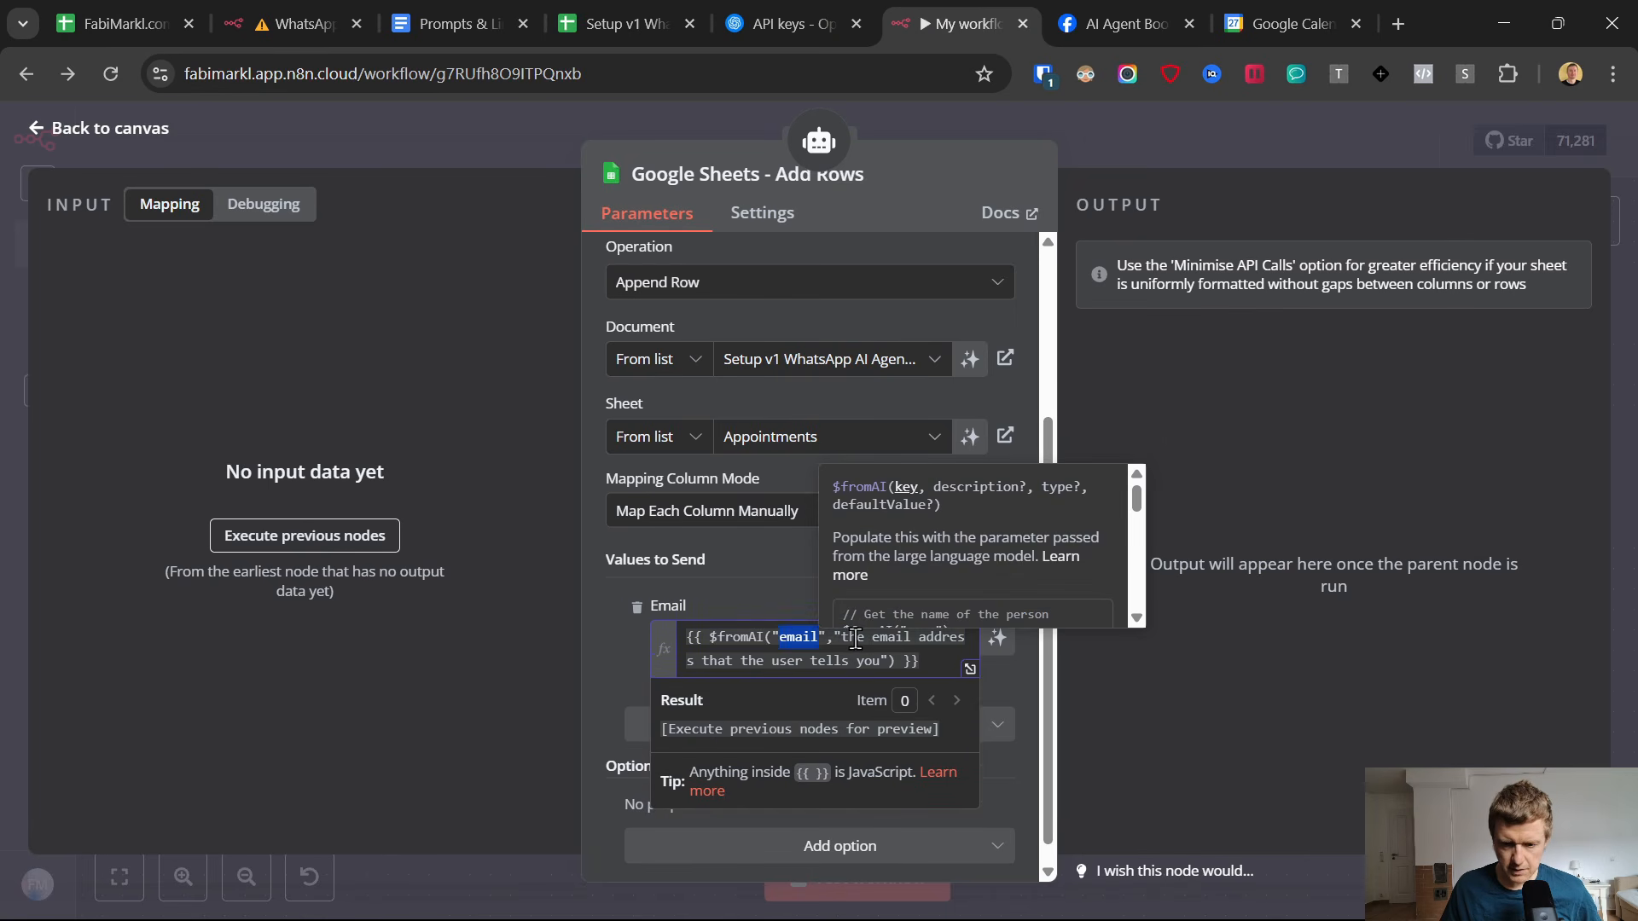
click(852, 638)
drag(721, 662, 873, 647)
click(879, 652)
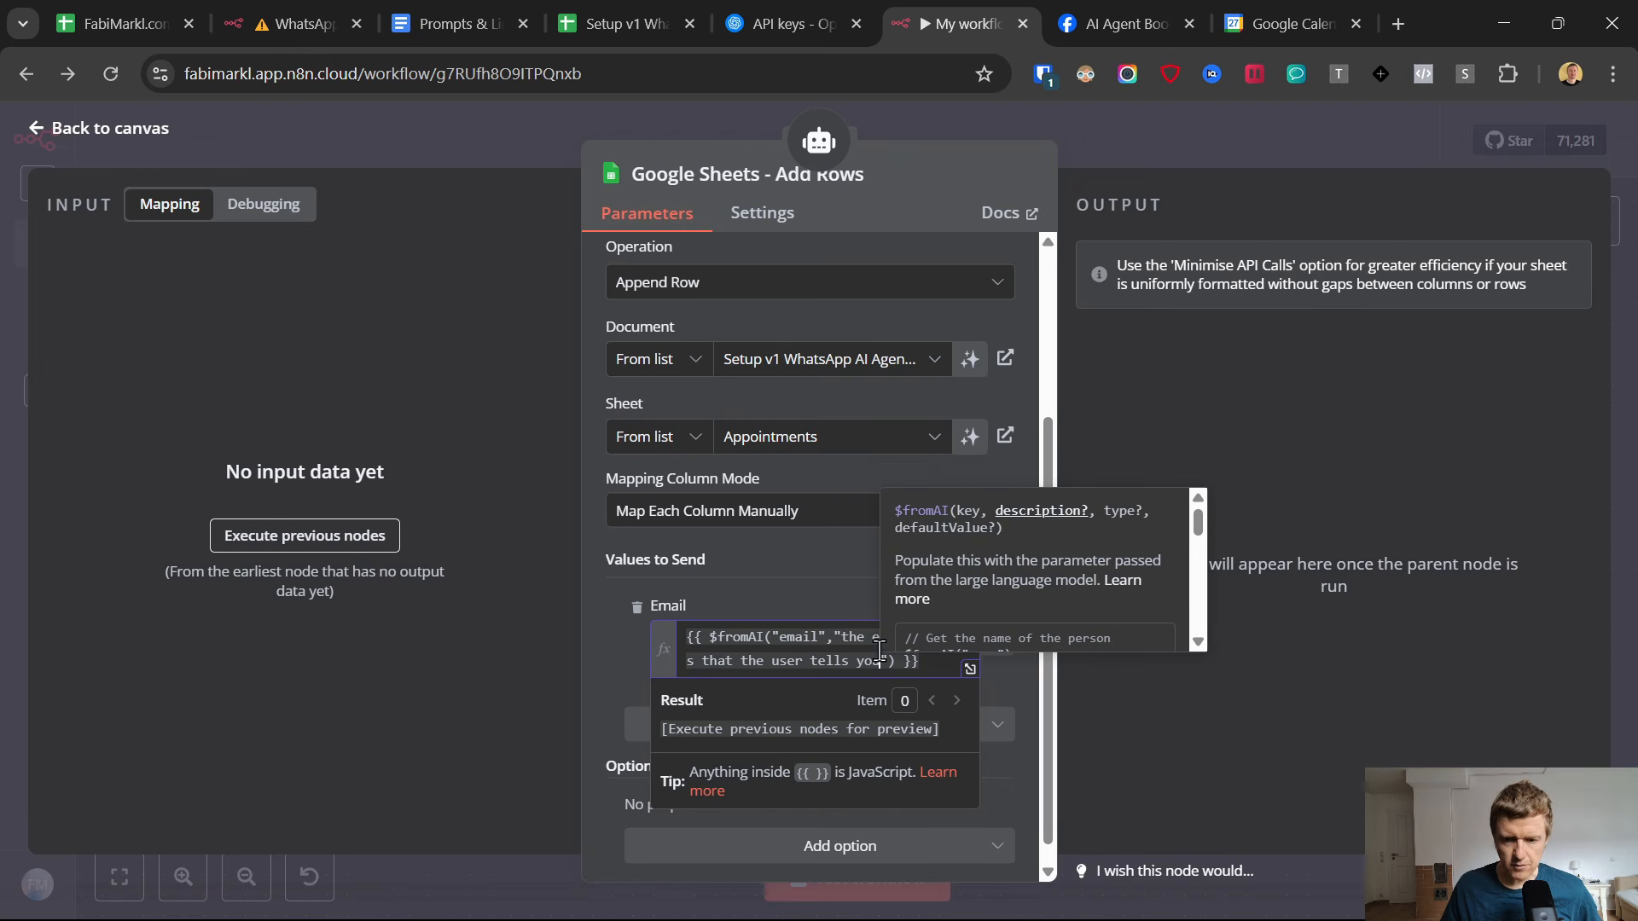
click(744, 597)
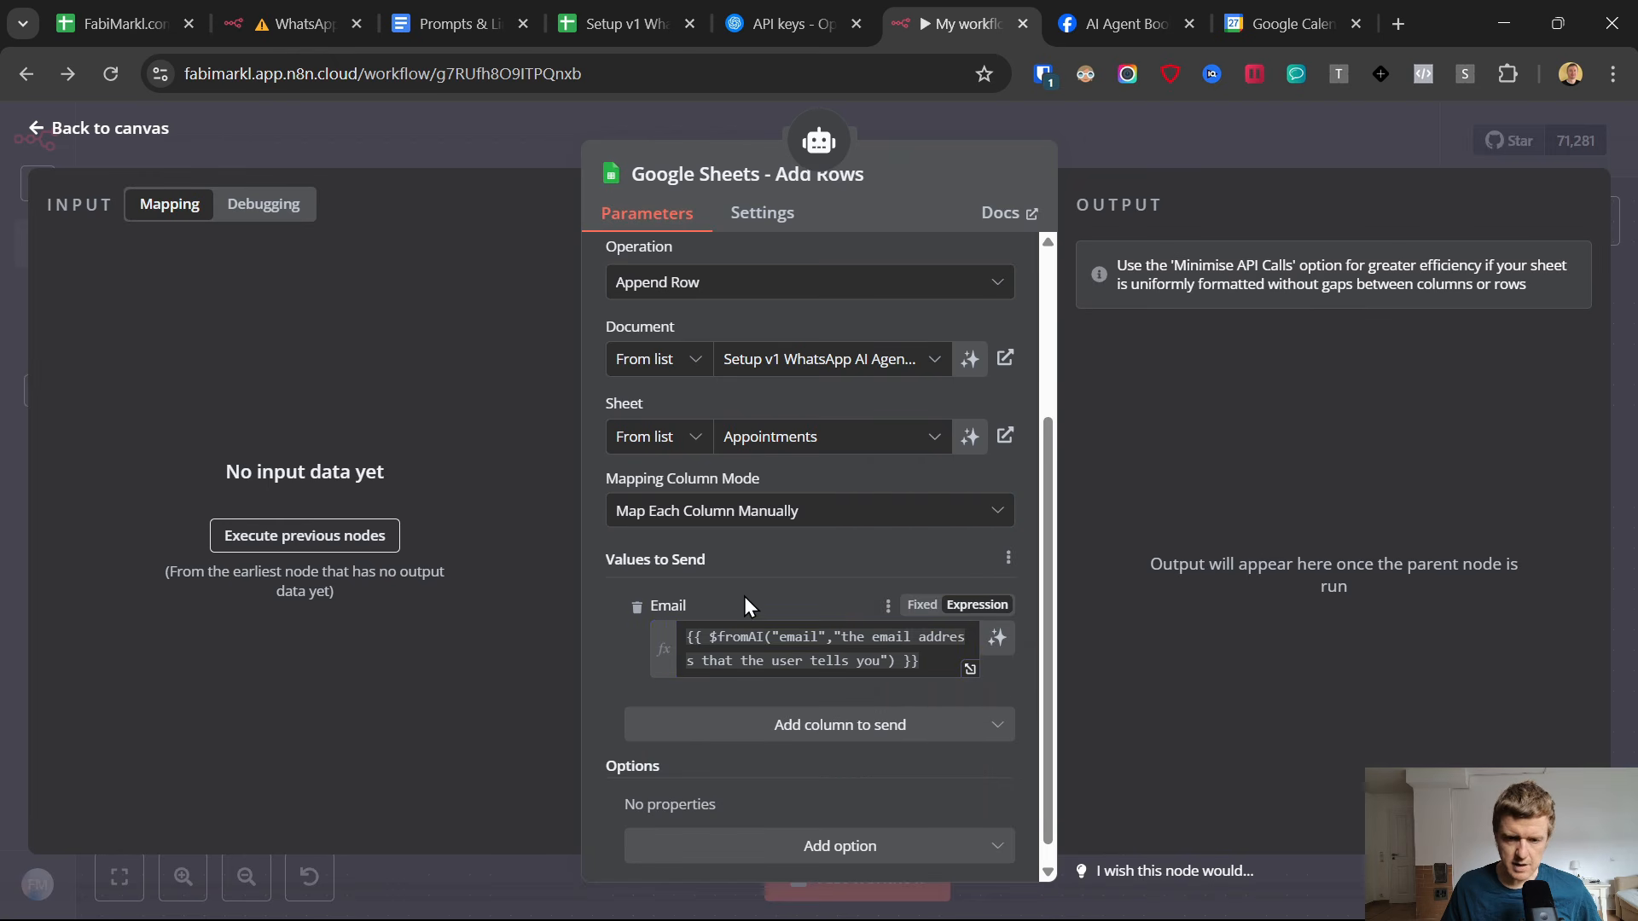
click(38, 132)
click(1277, 139)
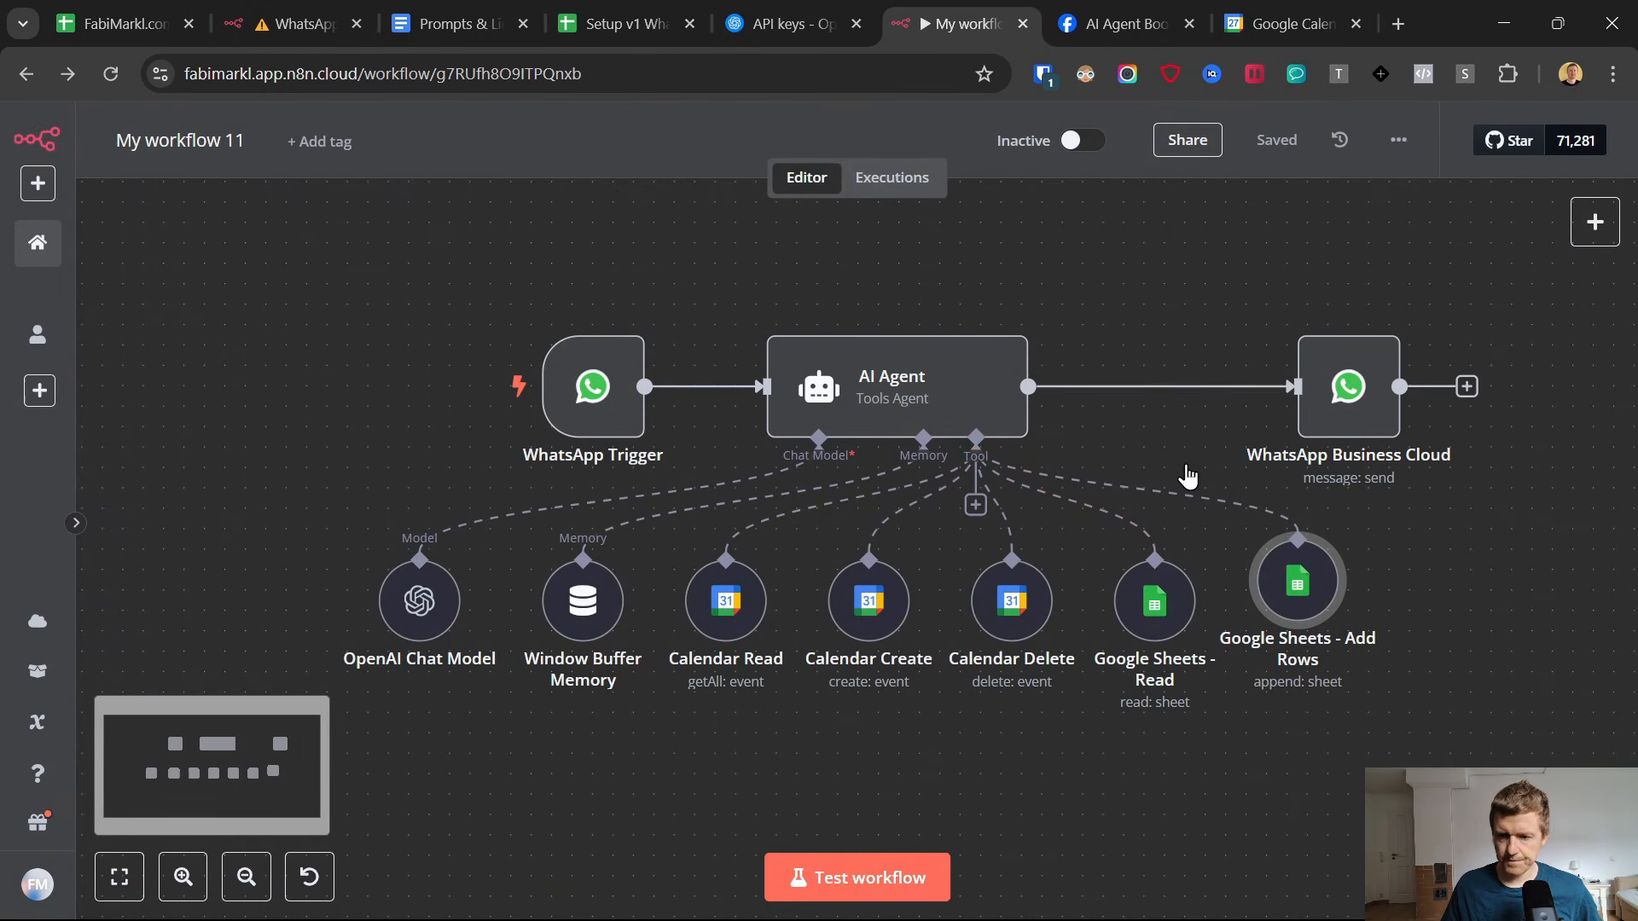
Align the Google Sheets - Add Rows node with the other tools, duplicate it and place the copy to its right.
mouse_move(1287, 591)
mouse_down()
mouse_move(1290, 611)
mouse_move(1316, 604)
mouse_up()
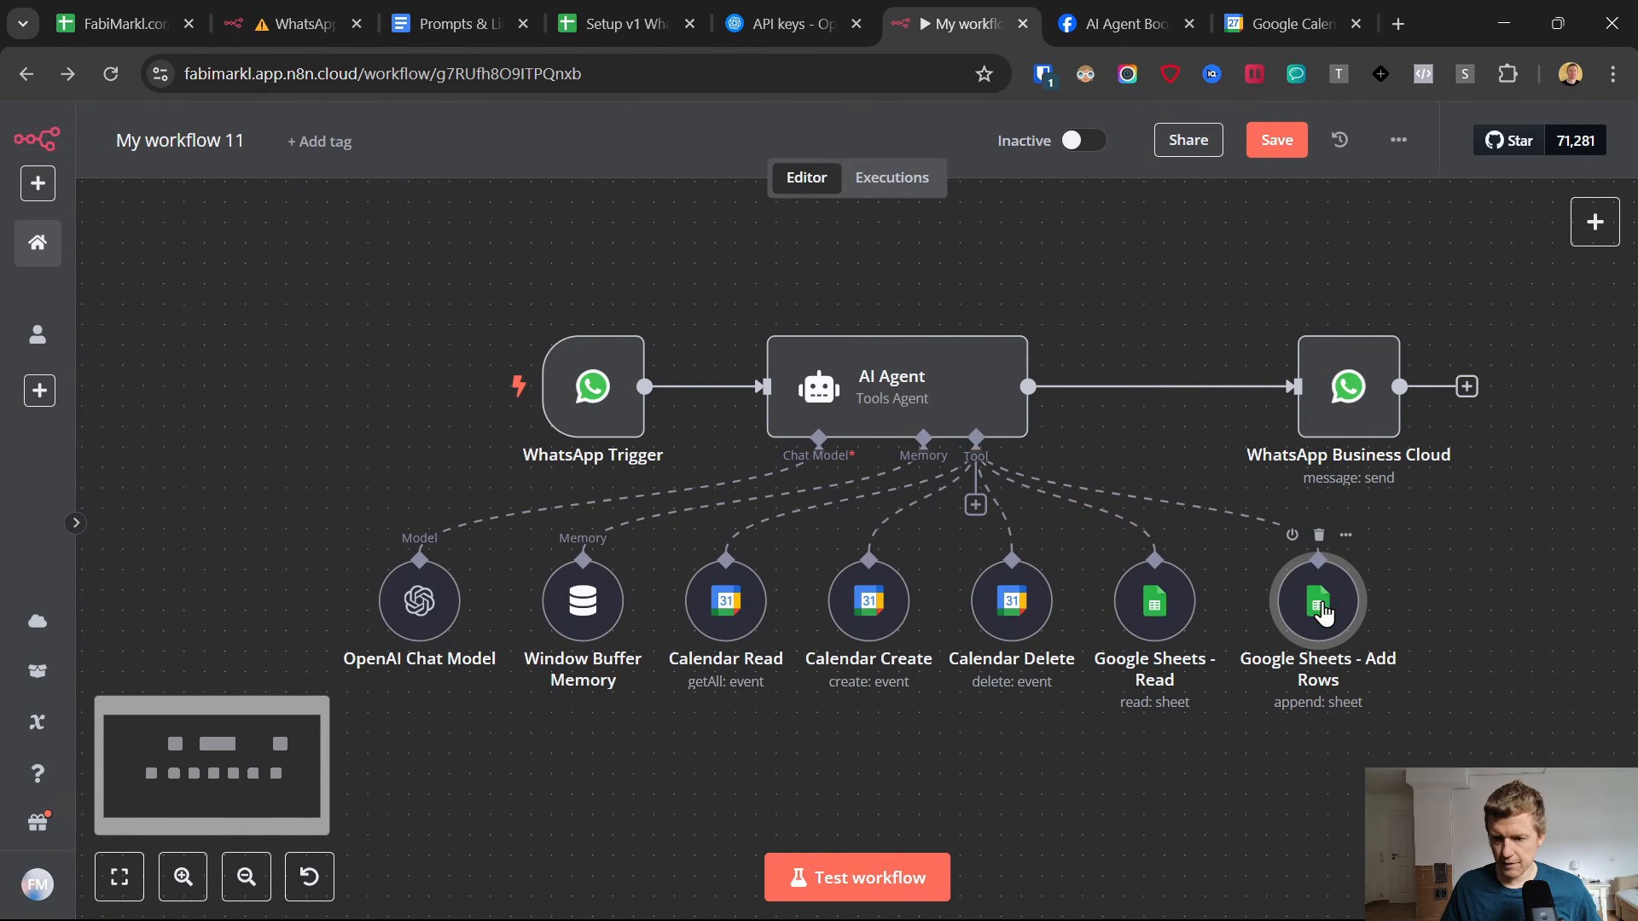
right_click(1316, 604)
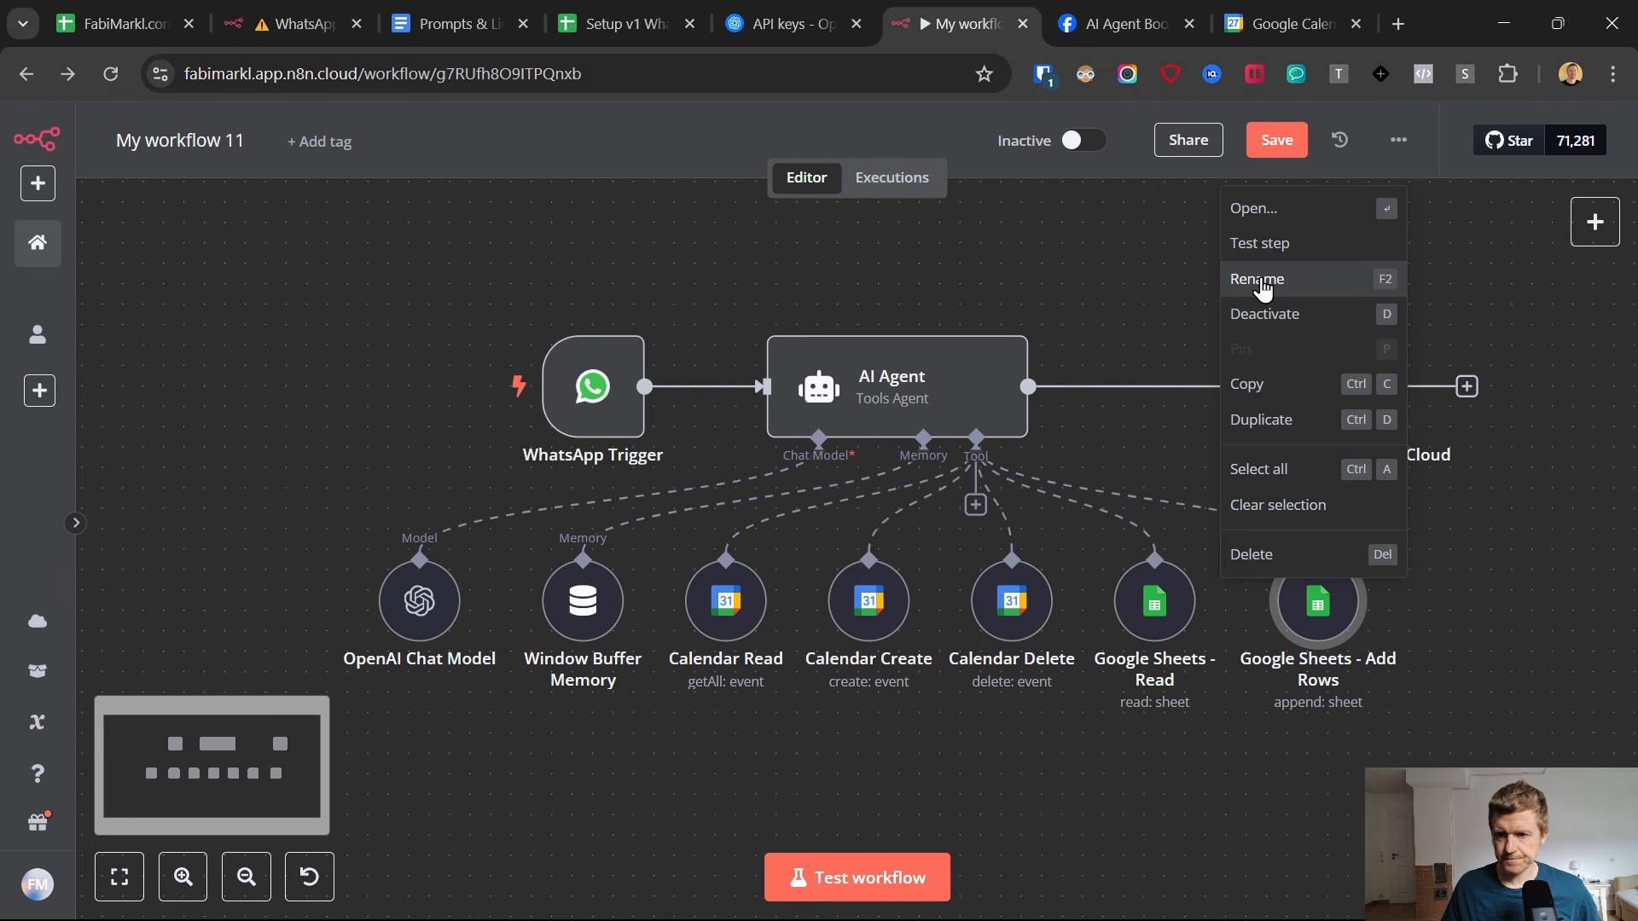
click(1262, 420)
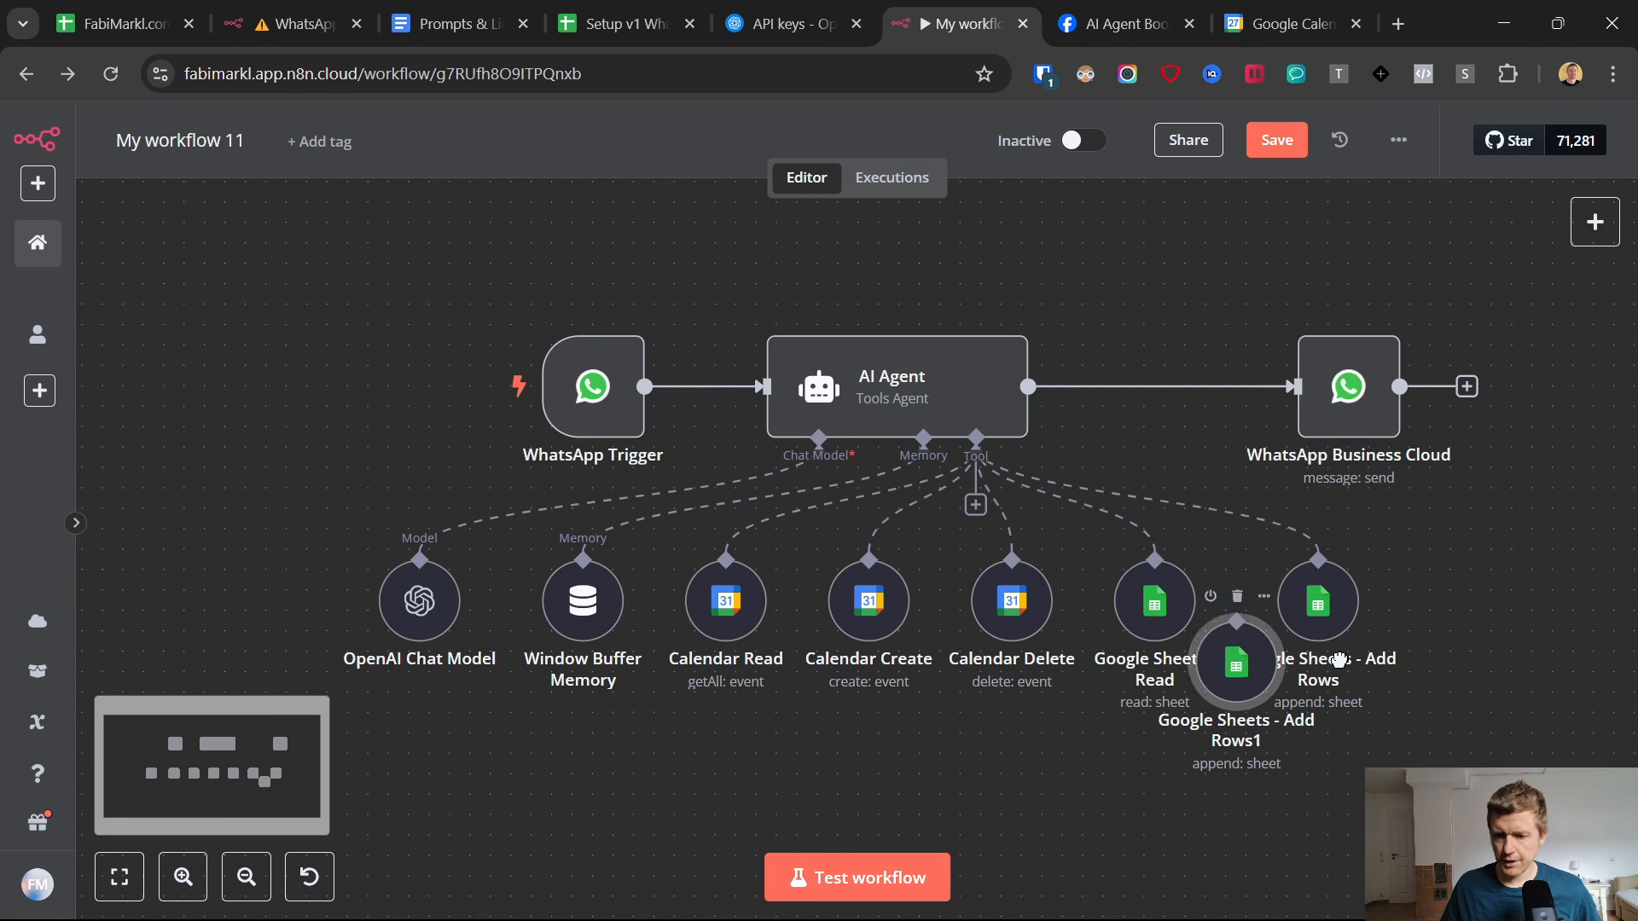
drag(1339, 659, 1501, 597)
Switch to the Setup v1 spreadsheet, go through the Appointments columns to be filled and narrow the Email column.
click(609, 23)
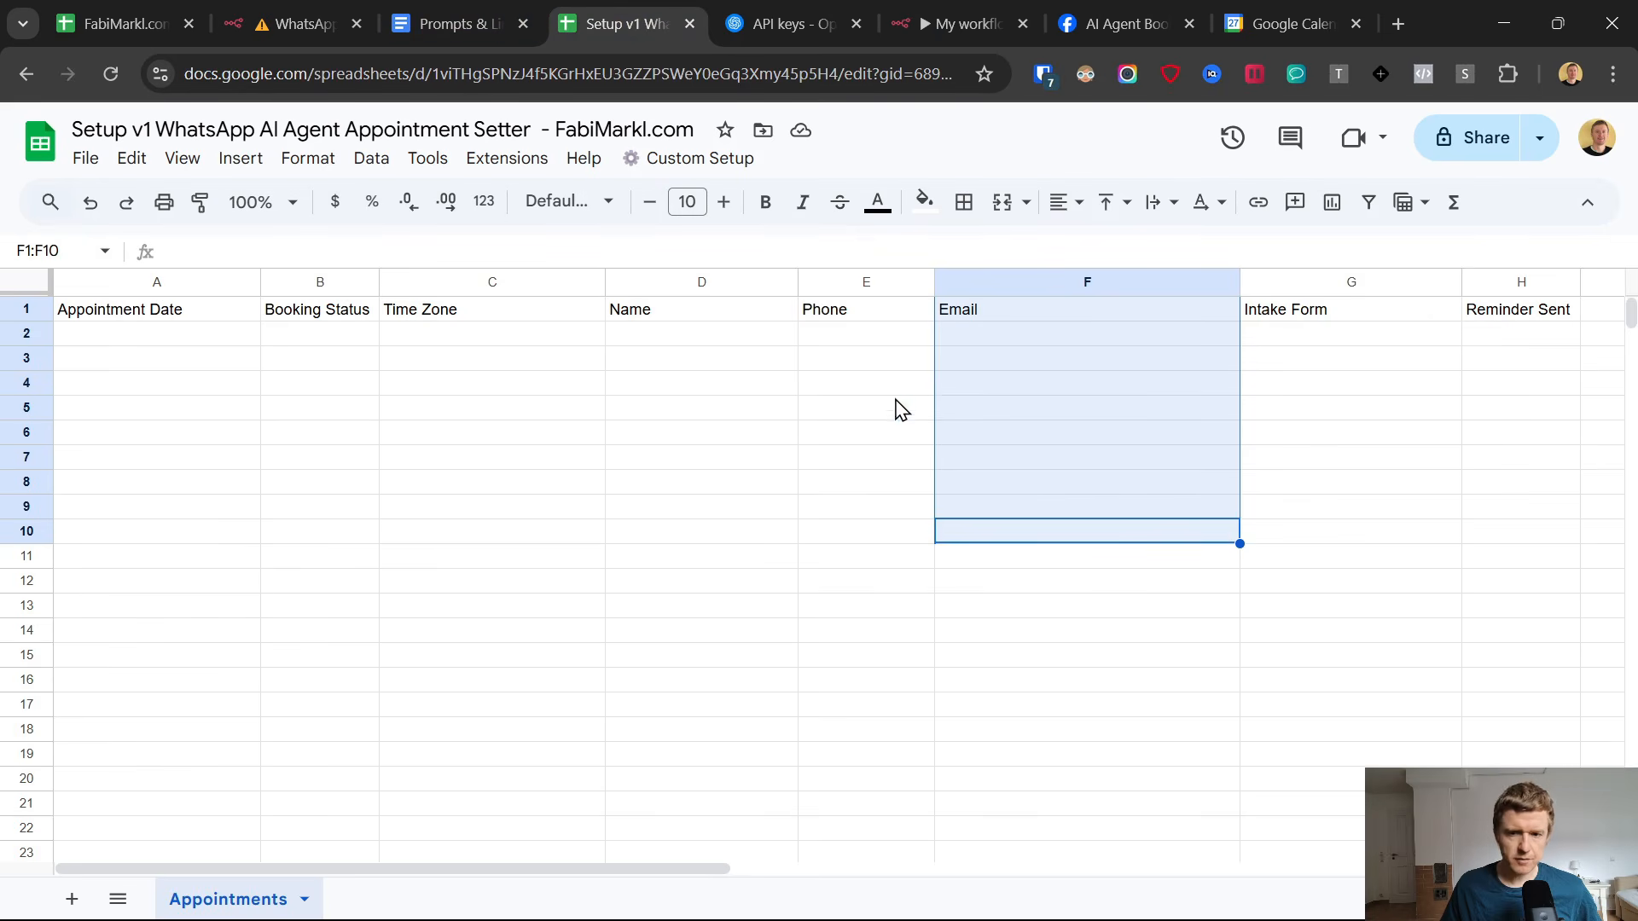
drag(1027, 333, 435, 312)
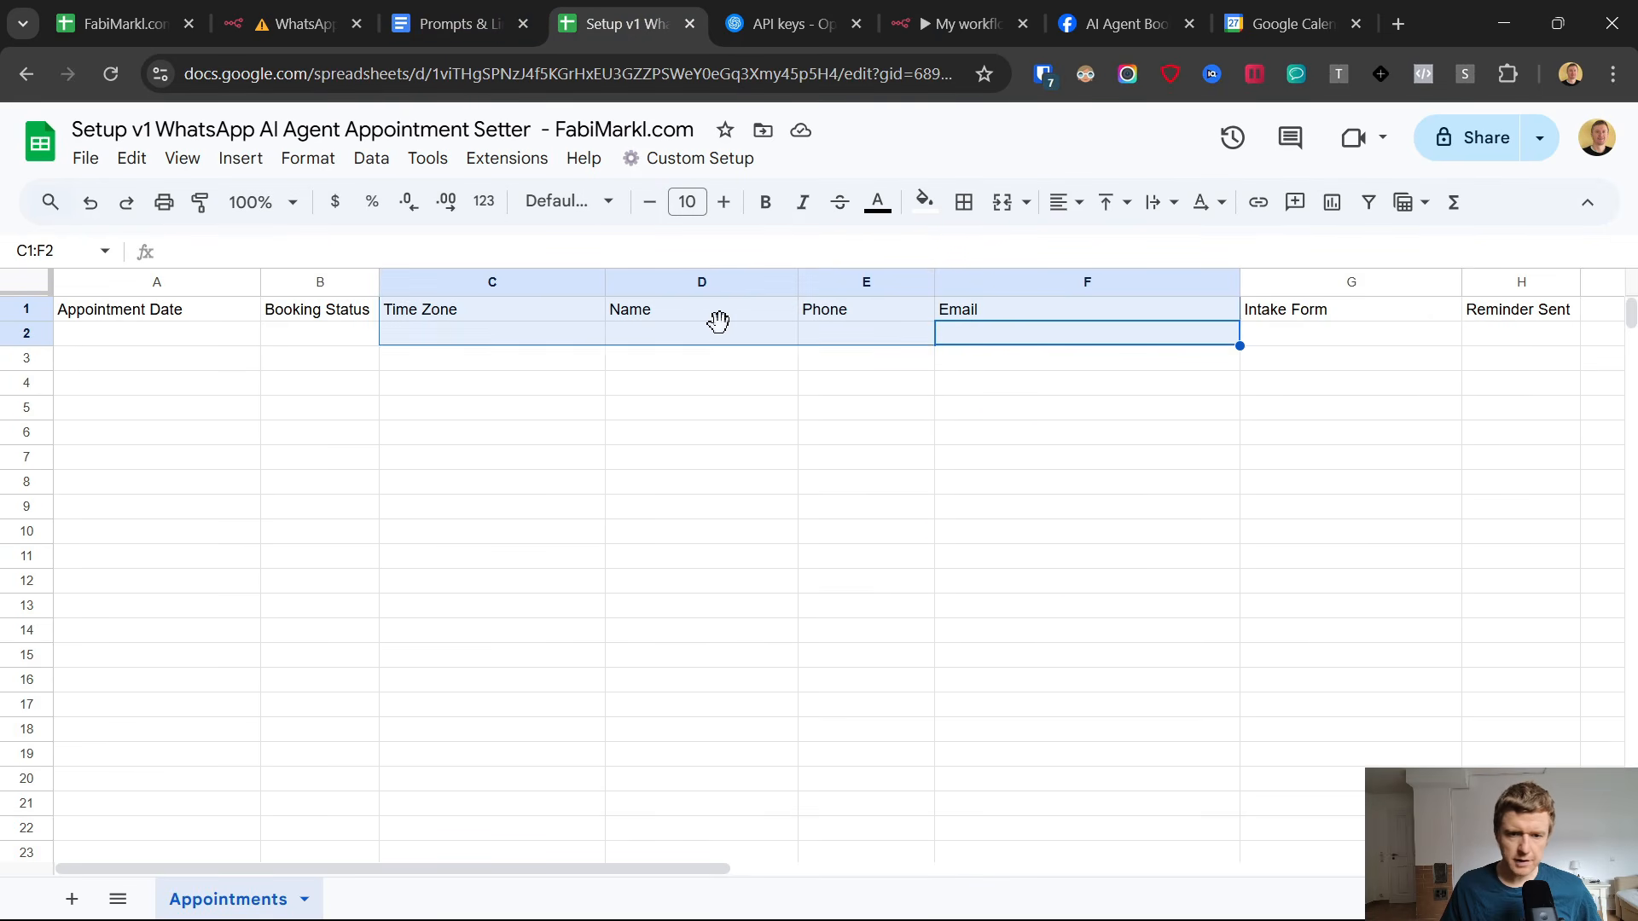
click(736, 328)
click(825, 340)
click(482, 343)
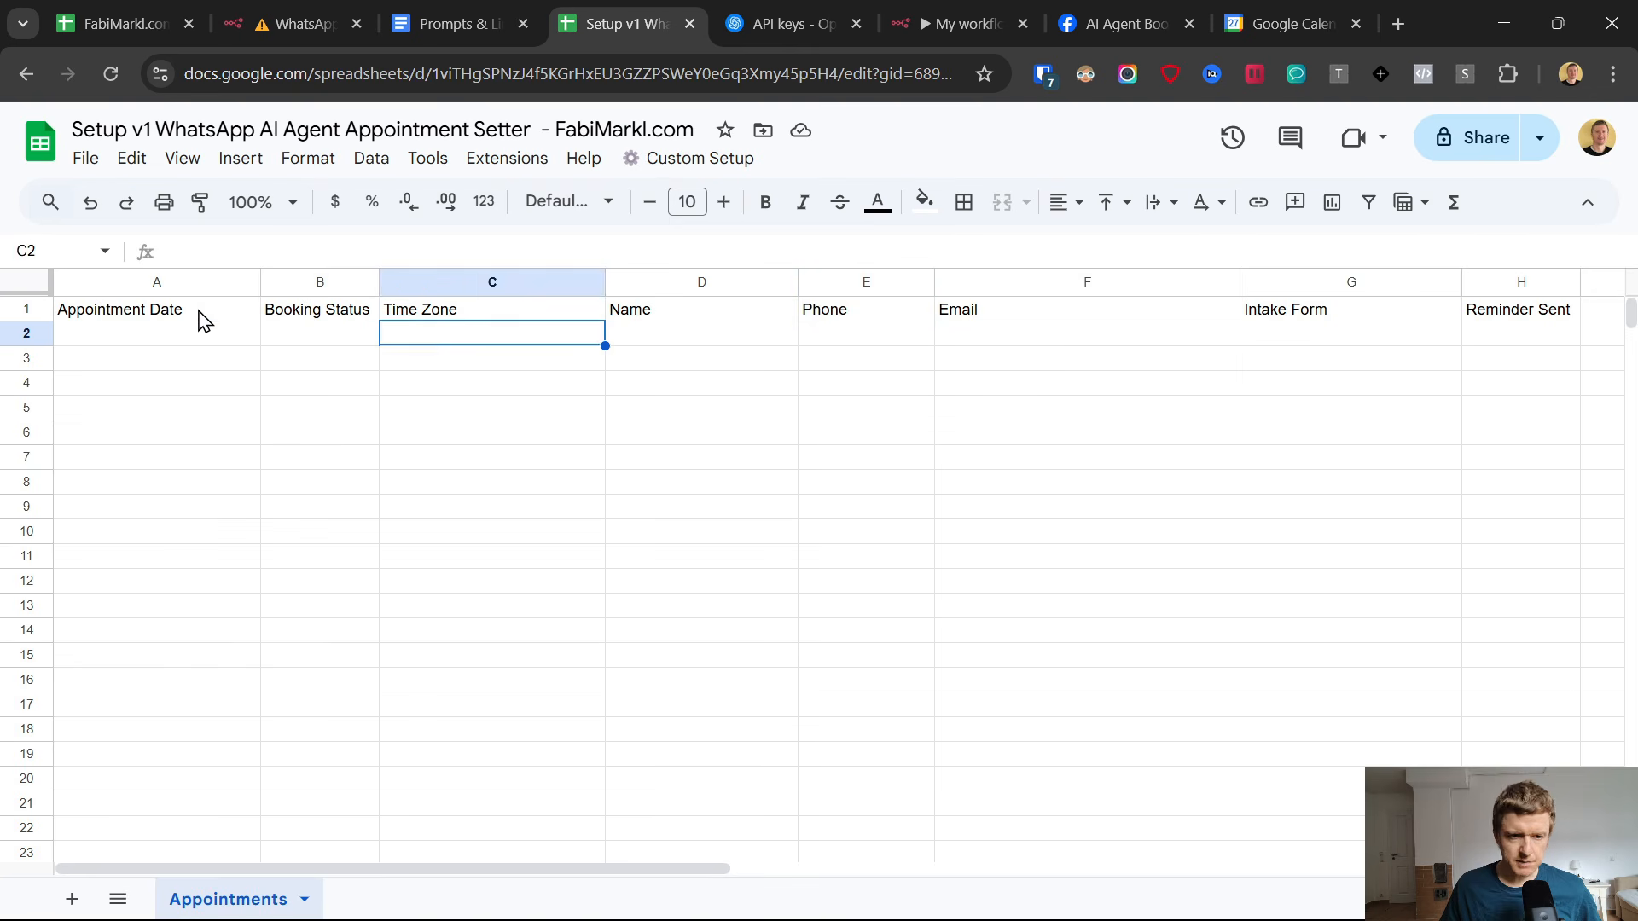
click(128, 346)
click(1336, 337)
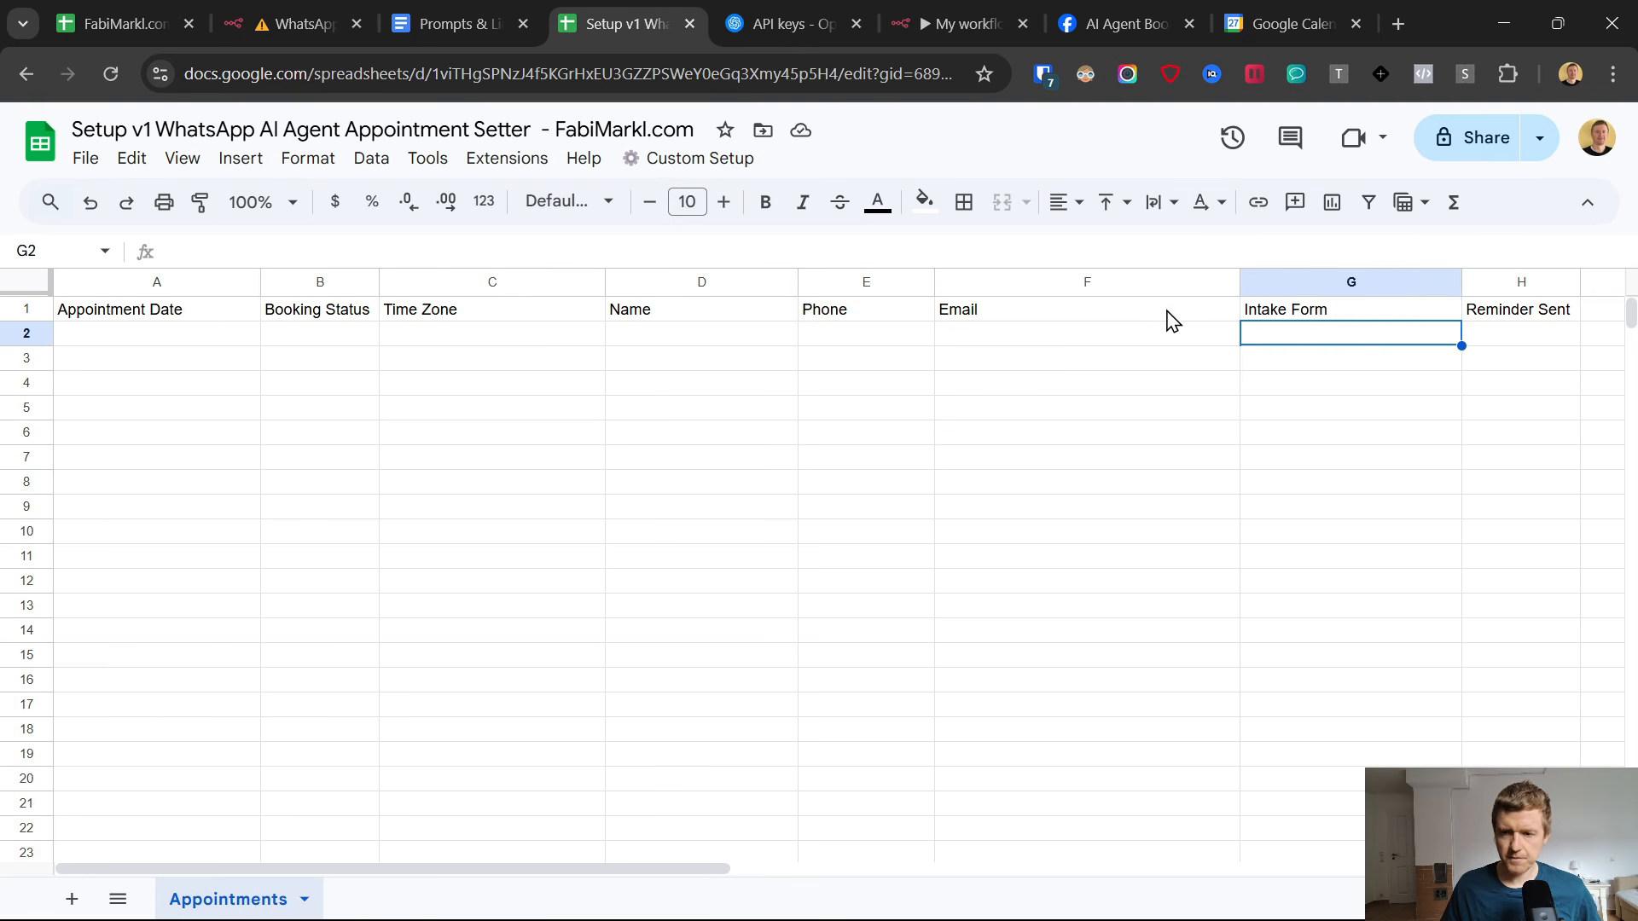
drag(1239, 281, 1159, 281)
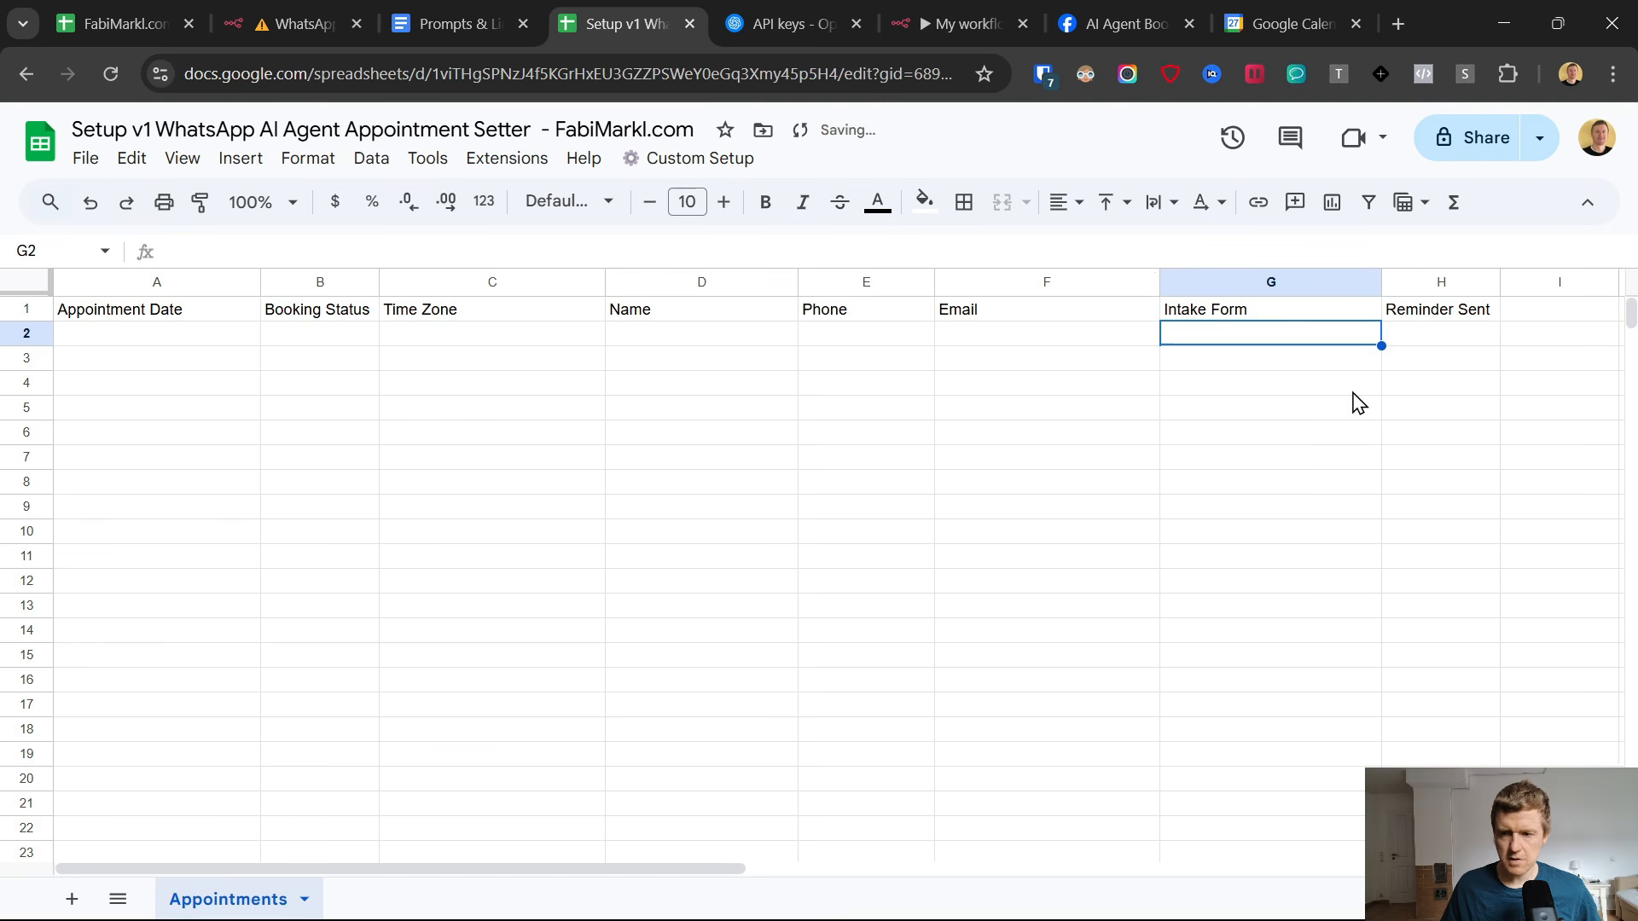
Back in n8n, connect the duplicated node to the AI Agent's Tool input and rename it Google Sheets - Update Rows.
click(964, 24)
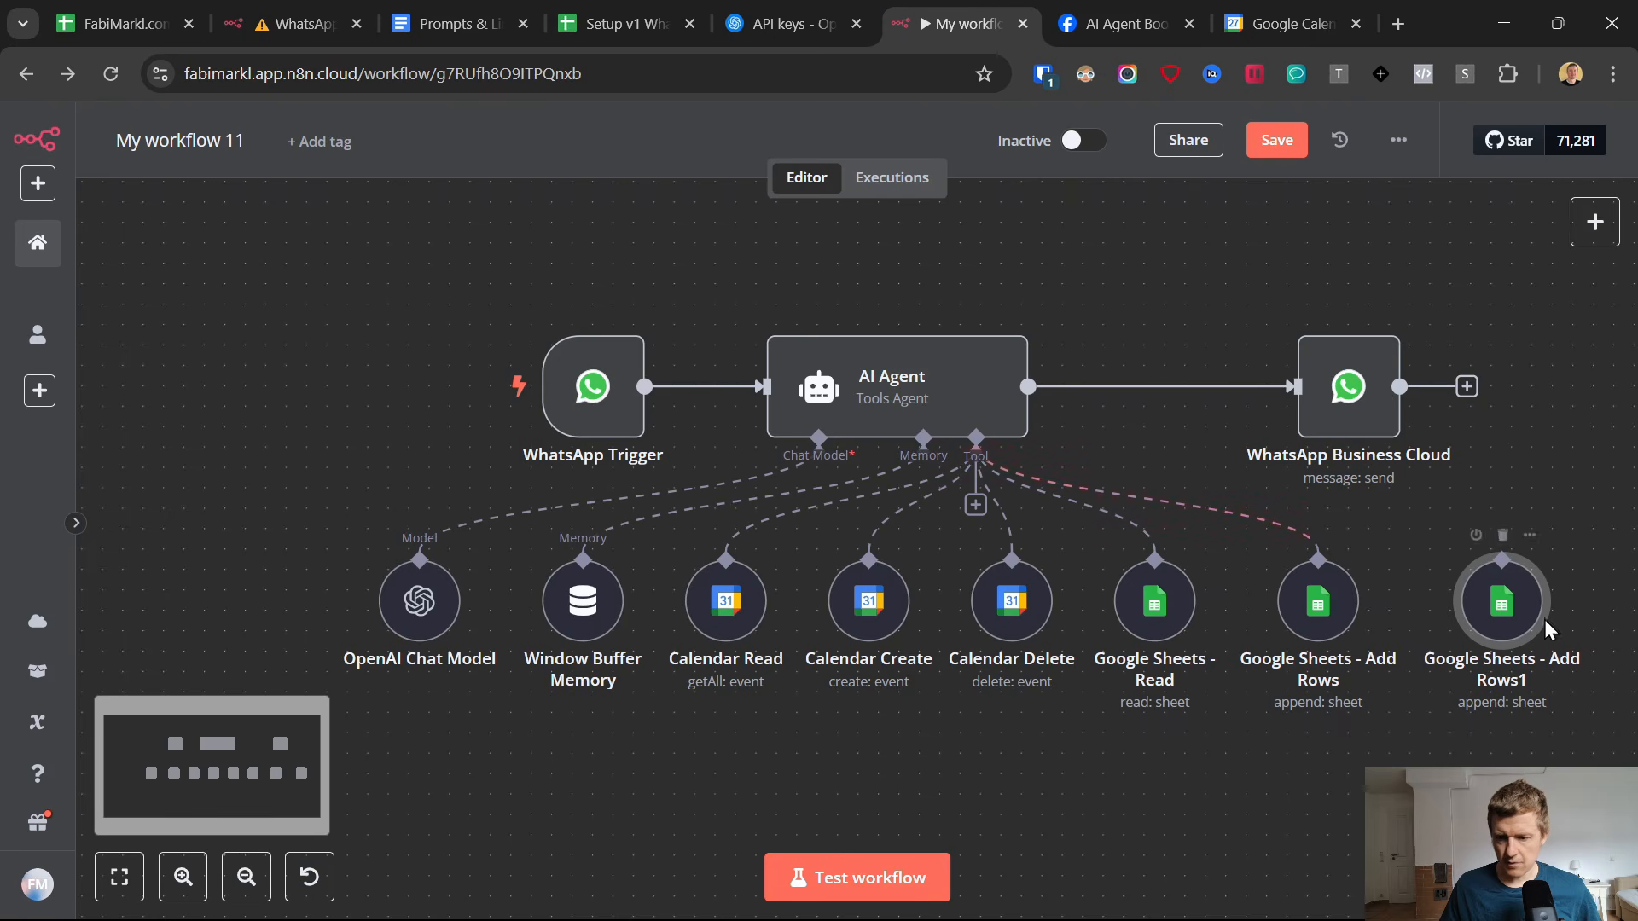
drag(975, 504, 1499, 588)
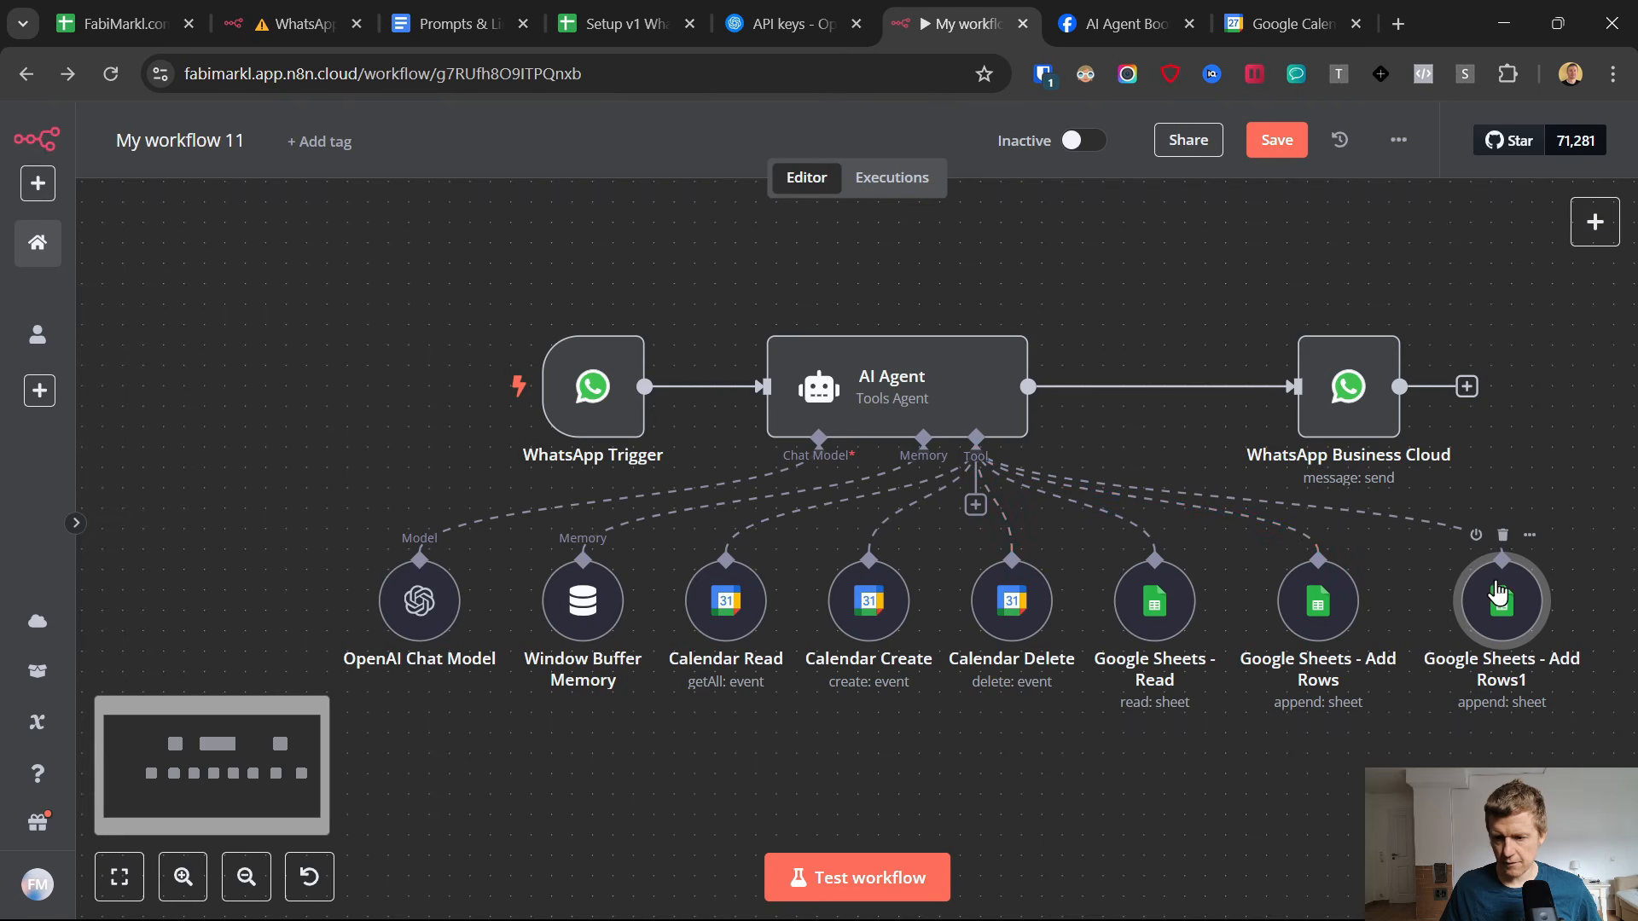
double_click(1503, 602)
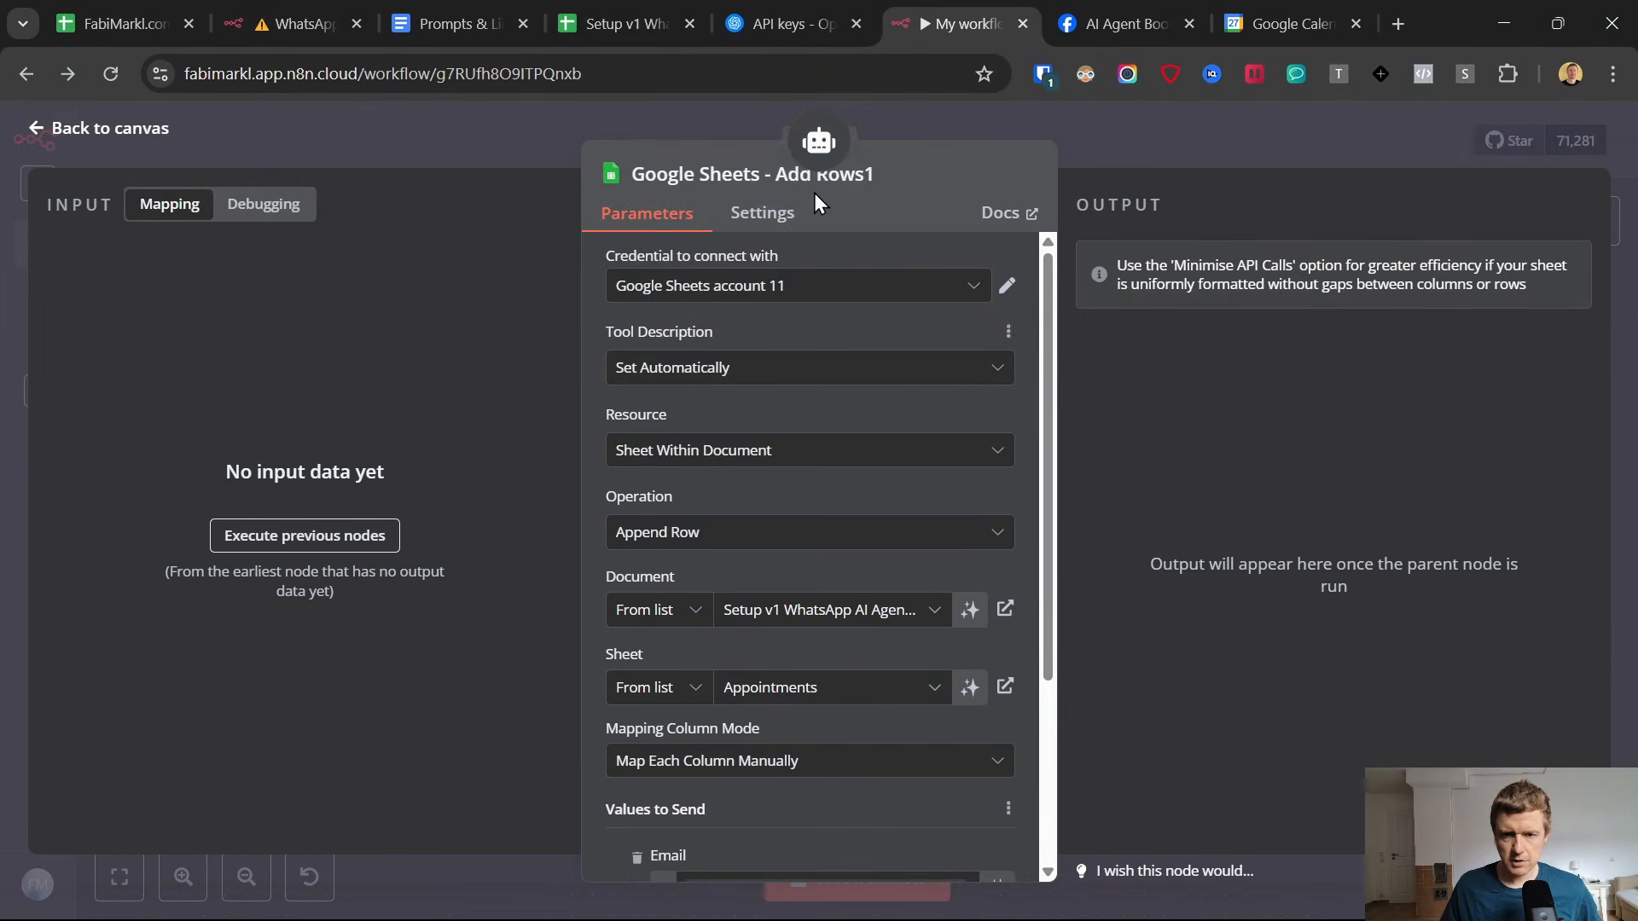
click(873, 179)
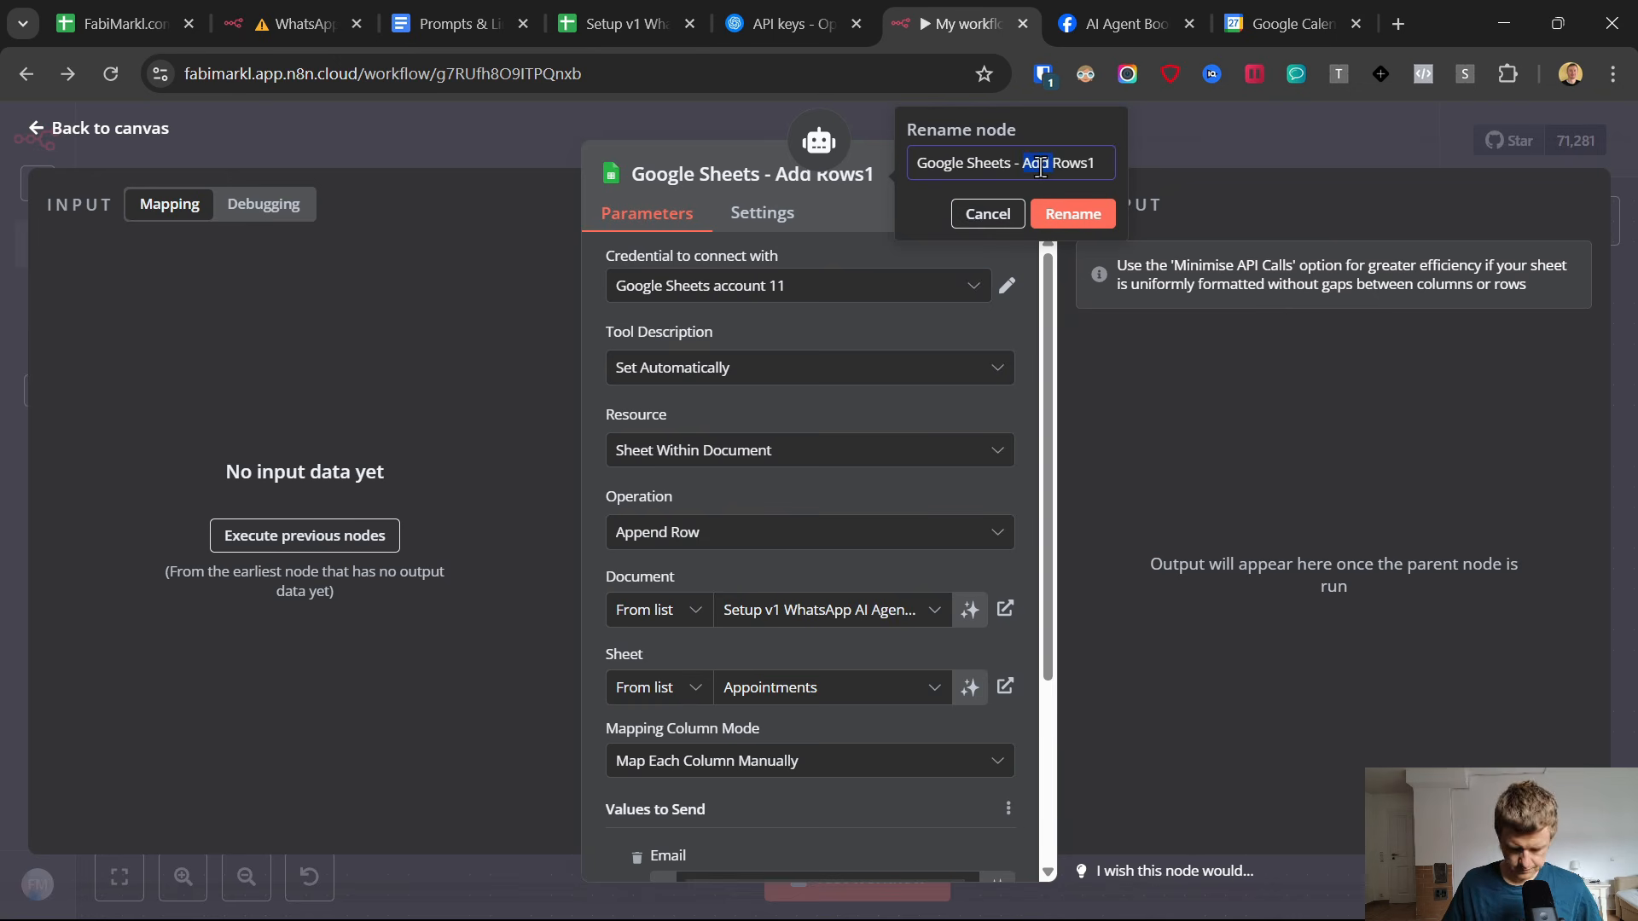
text(Update)
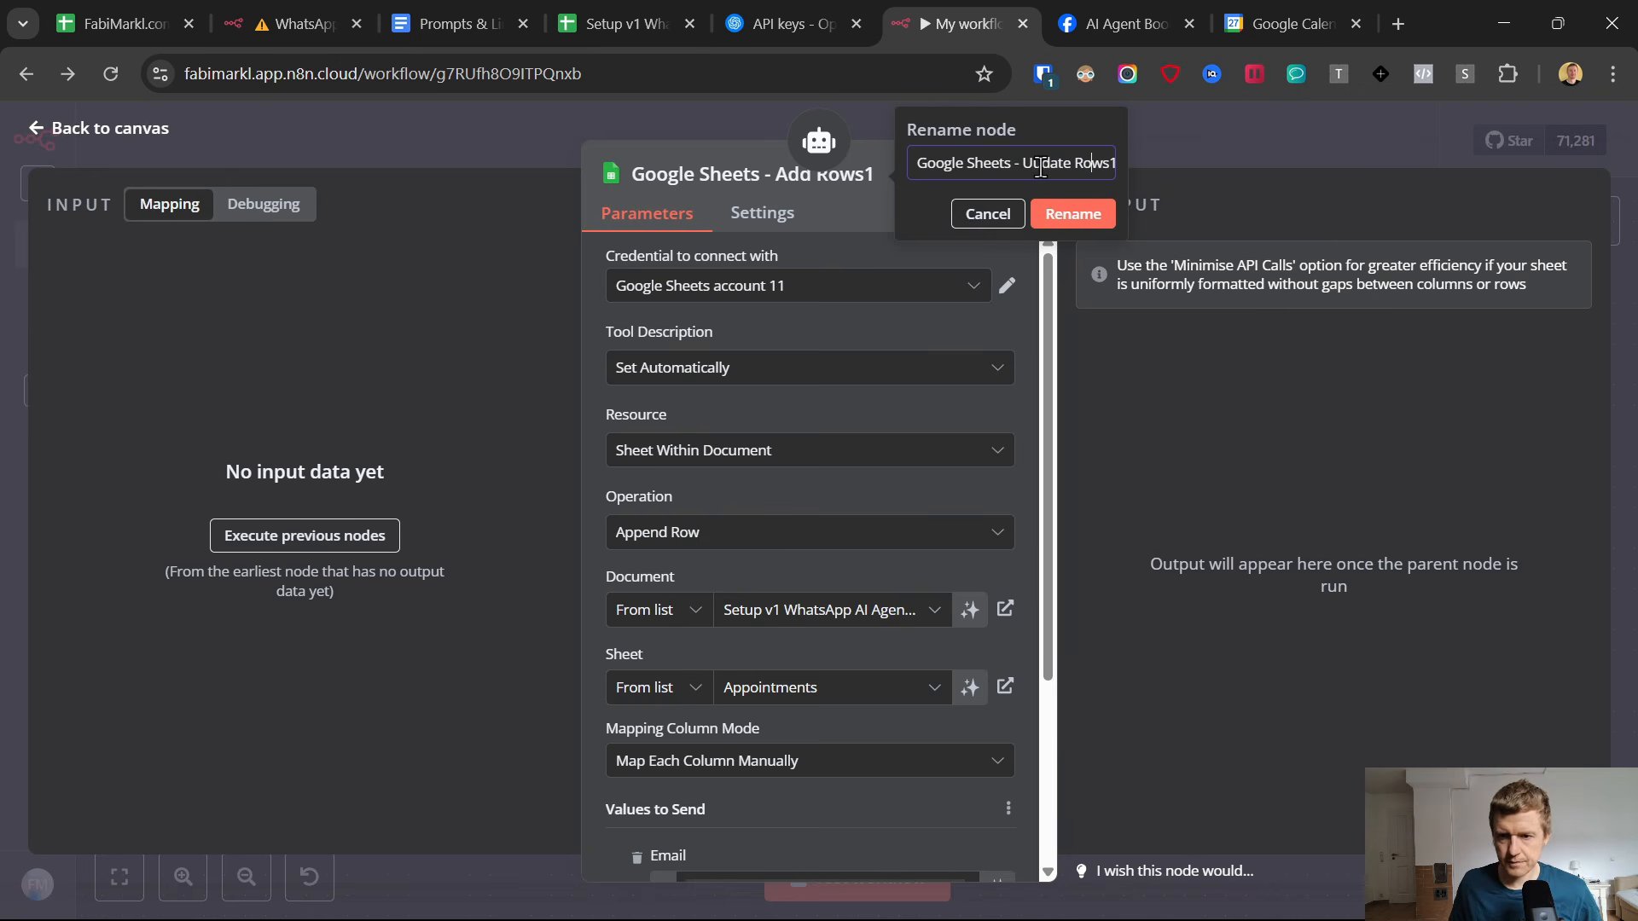
key(BackSpace)
key(Return)
Set the Update Rows node's operation to Update Row and its column to match on to Email.
scroll(734, 445, down, 2)
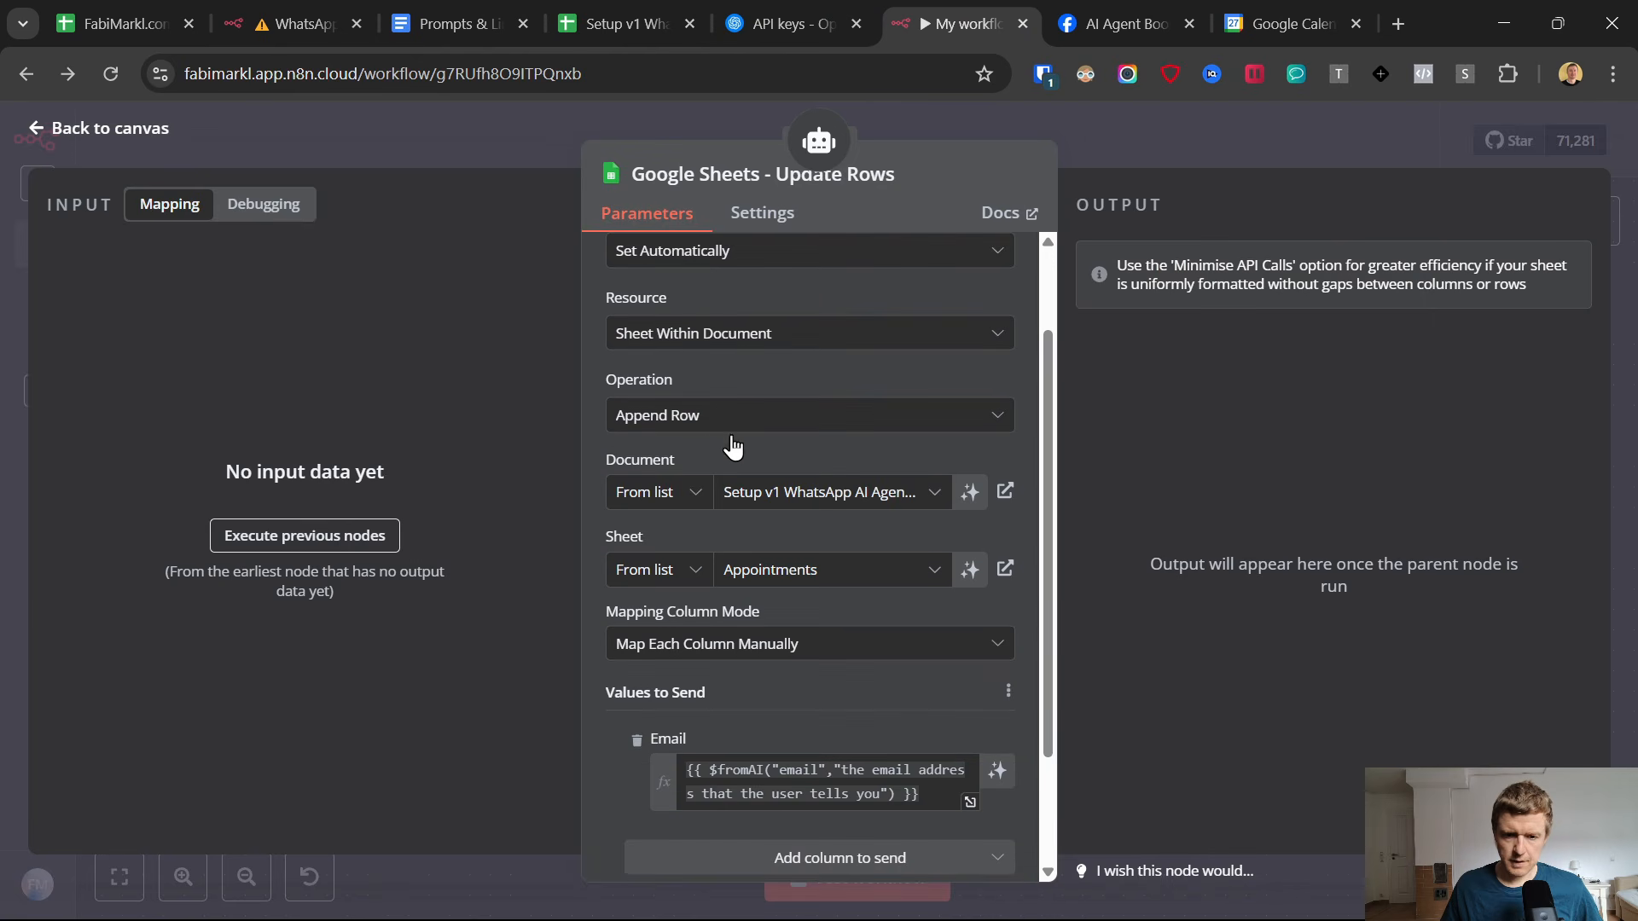
click(718, 420)
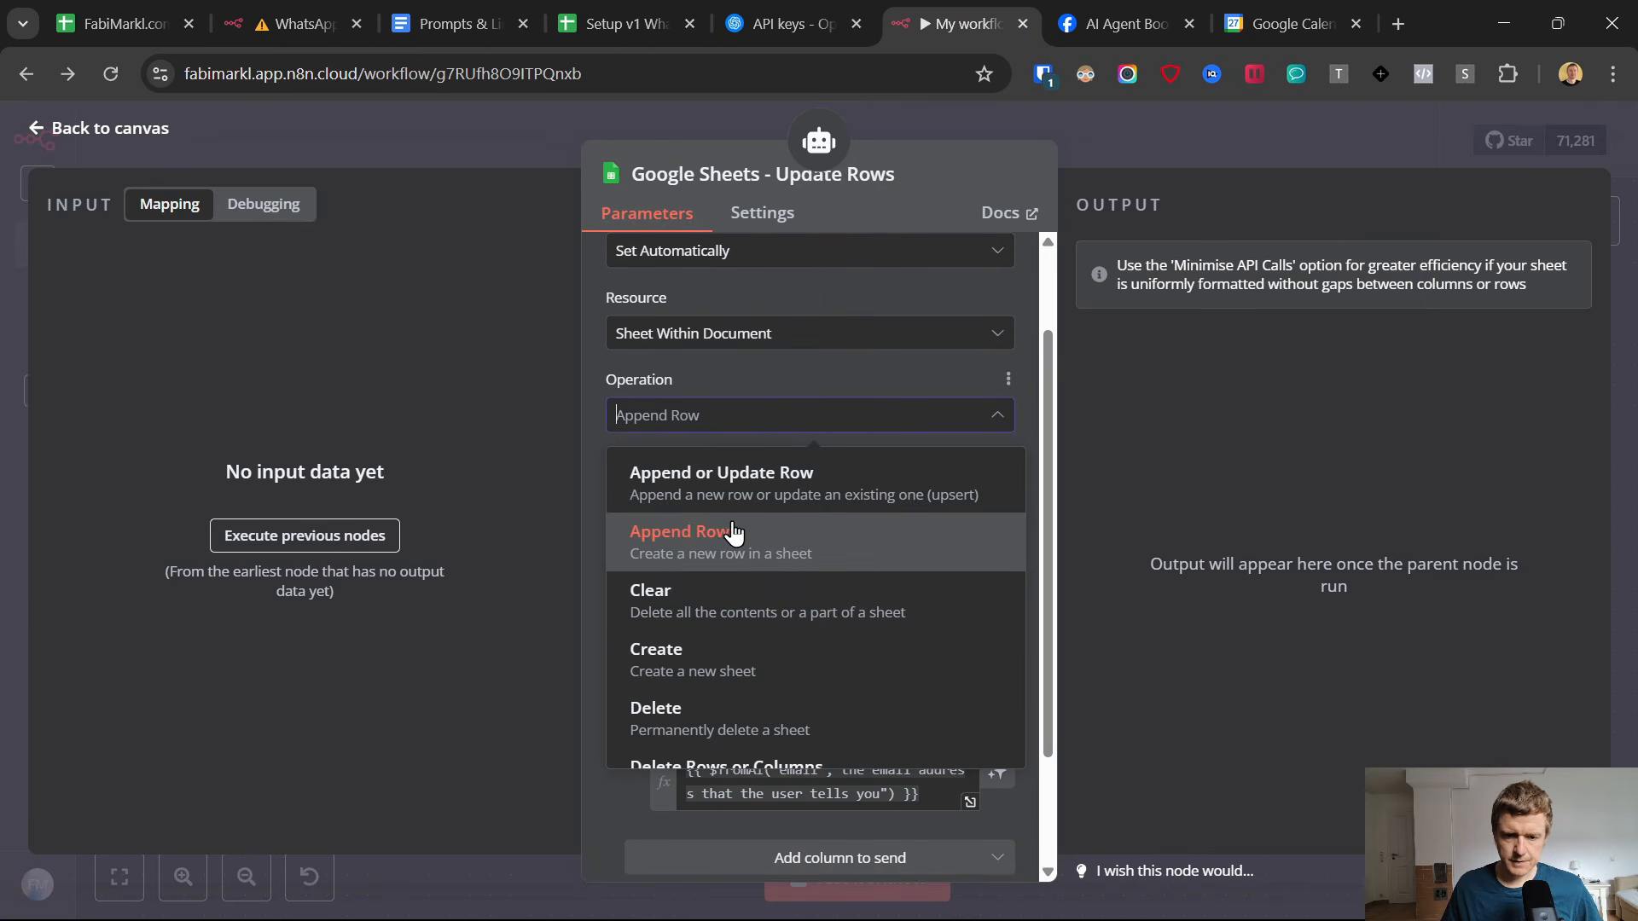
scroll(734, 533, down, 4)
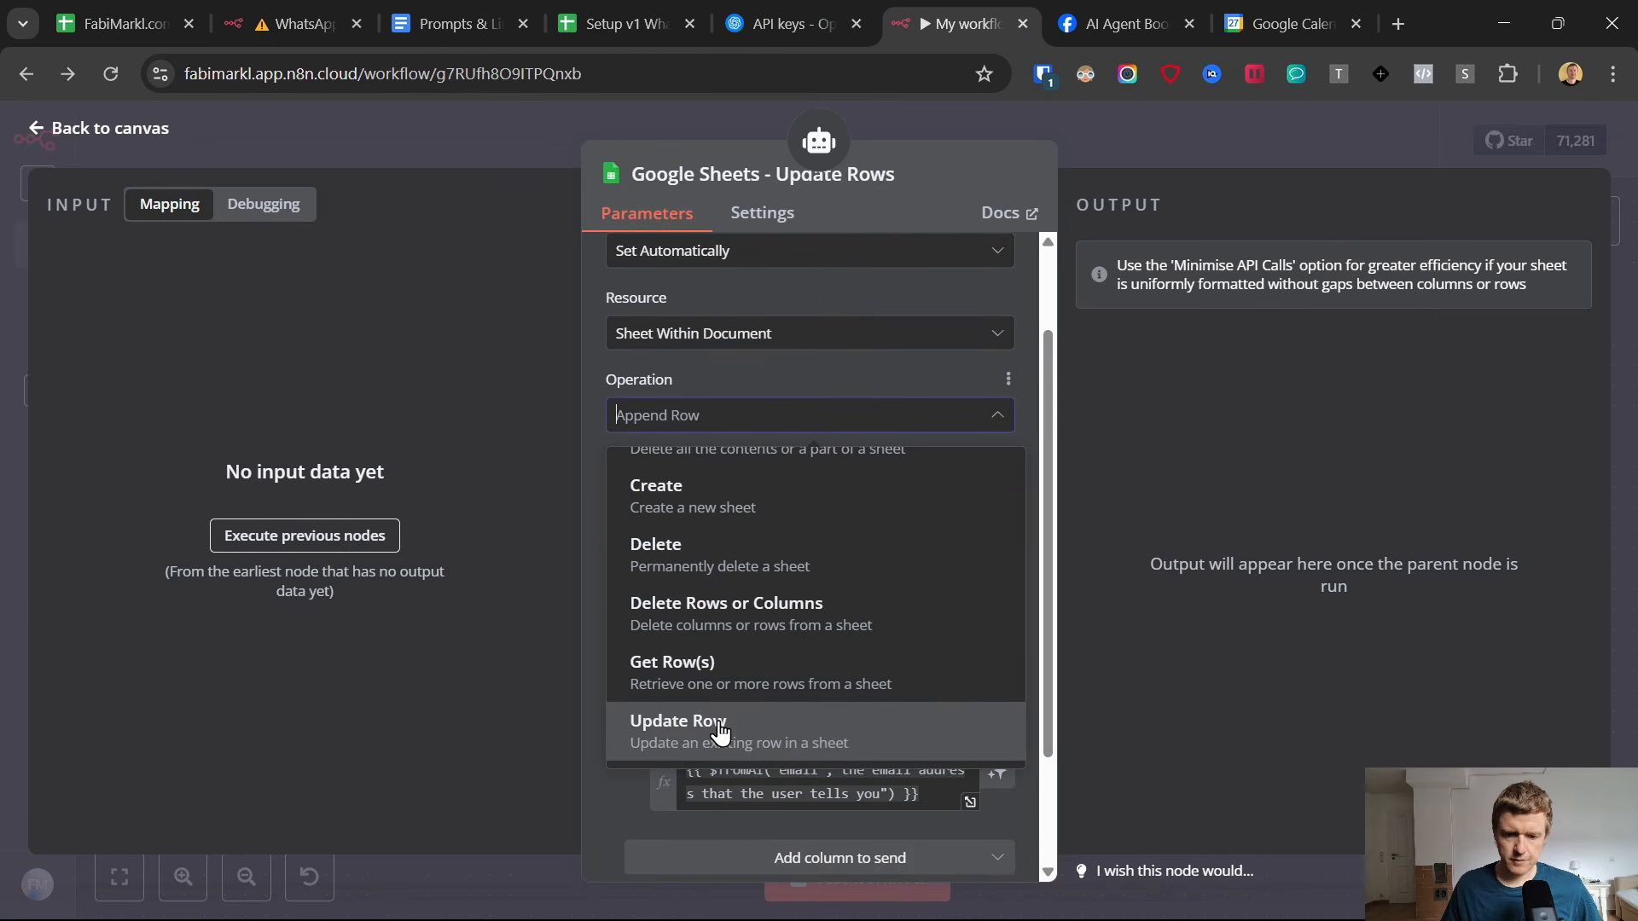
click(719, 732)
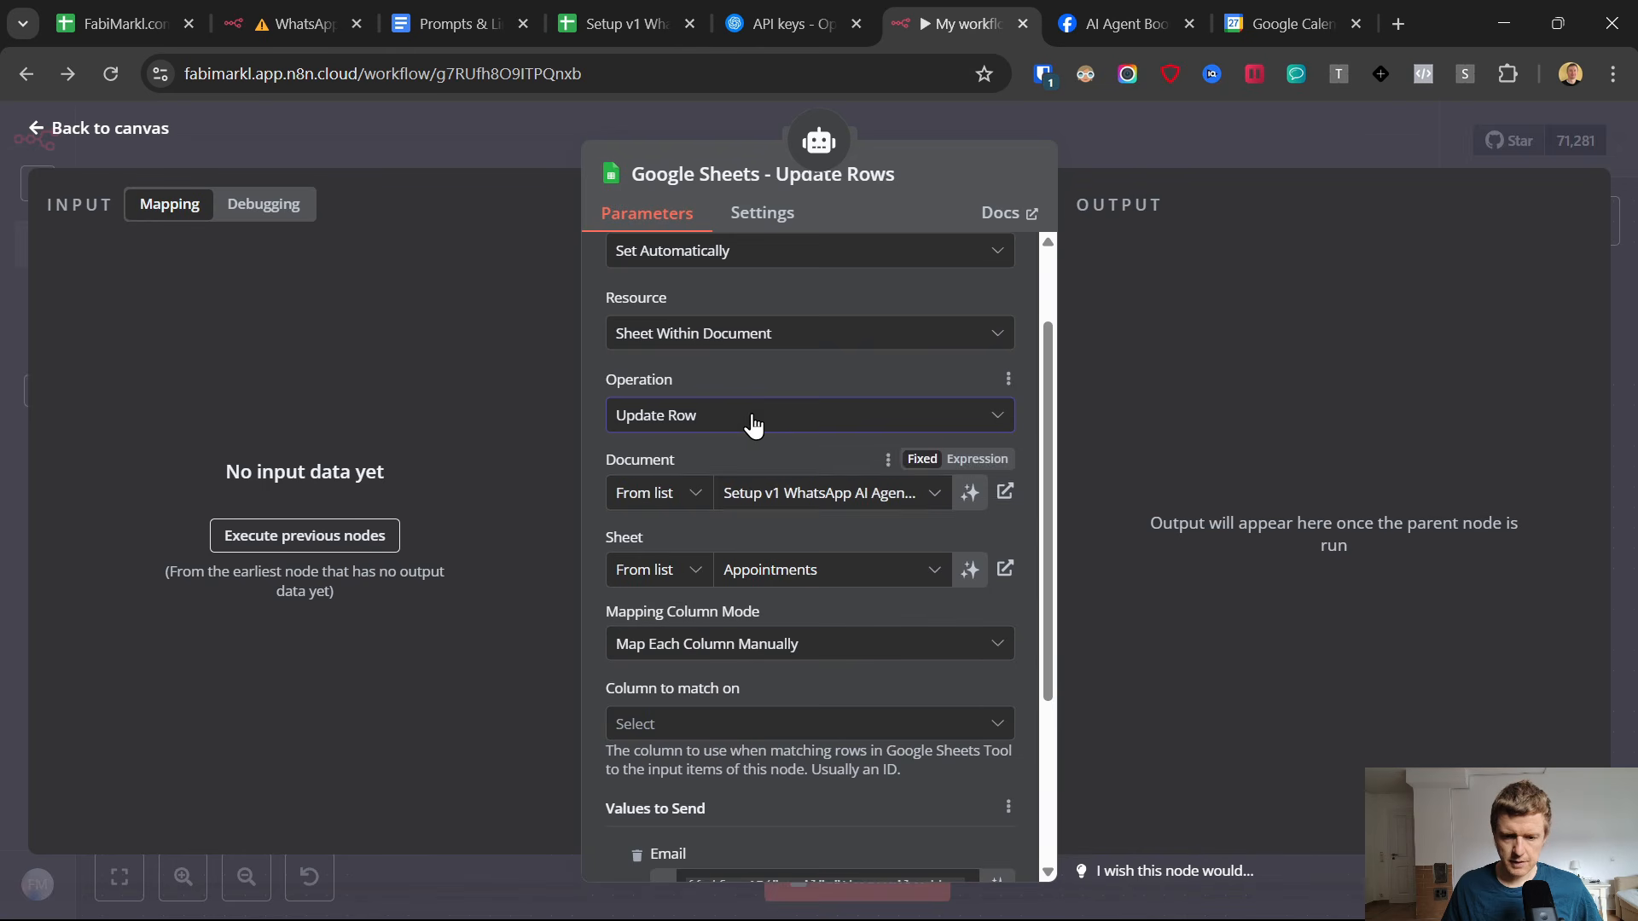
scroll(752, 424, down, 3)
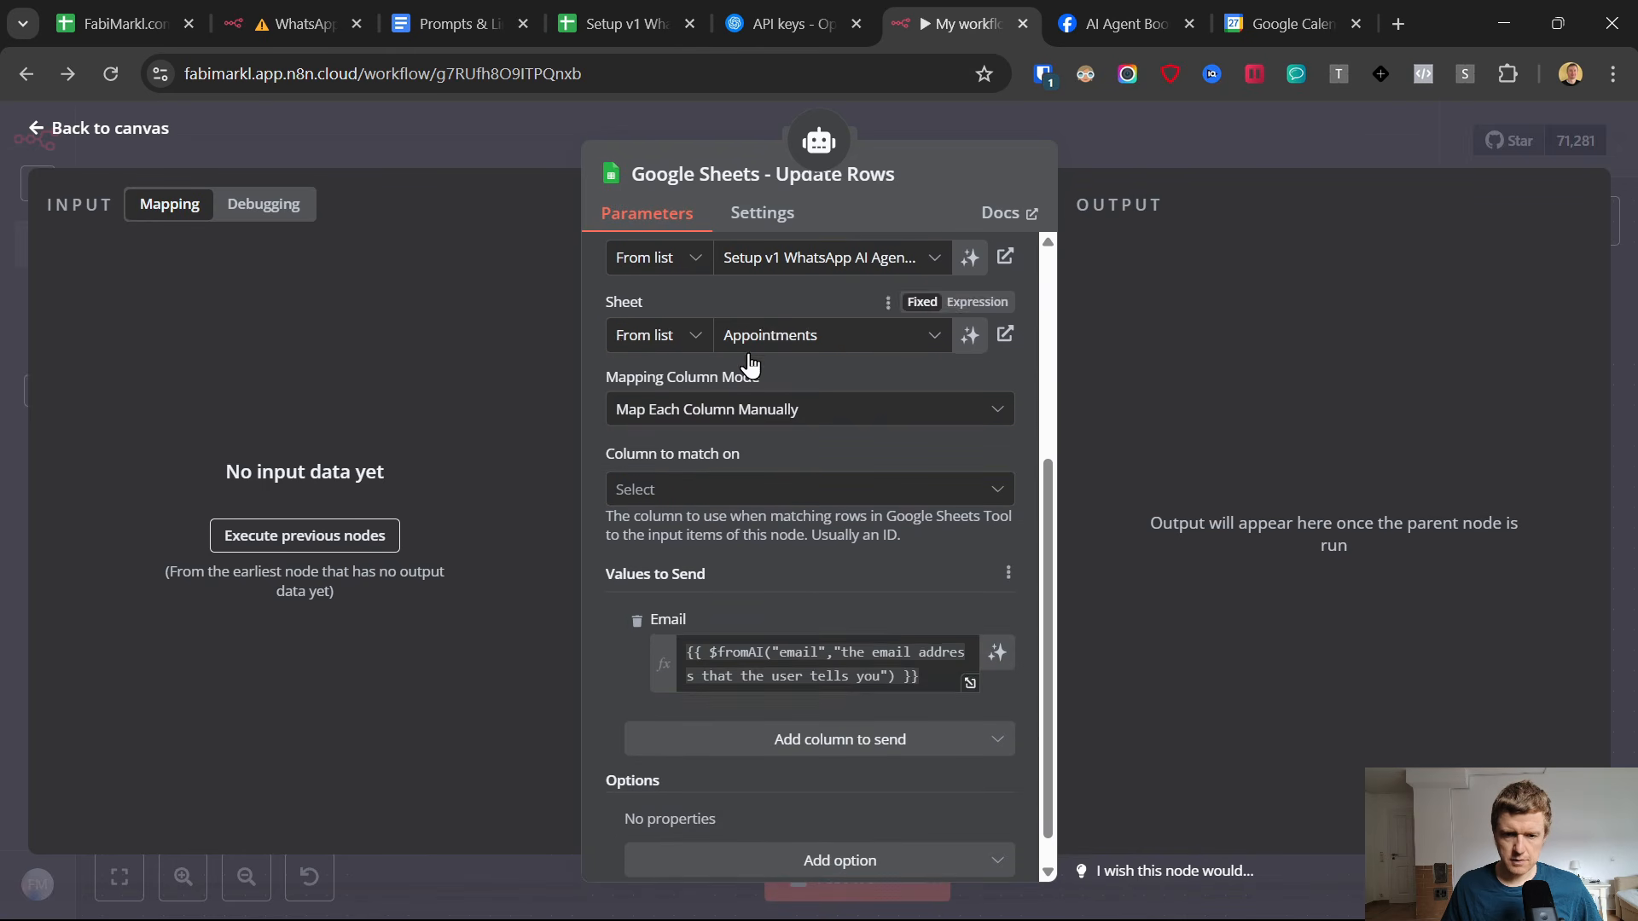
click(693, 491)
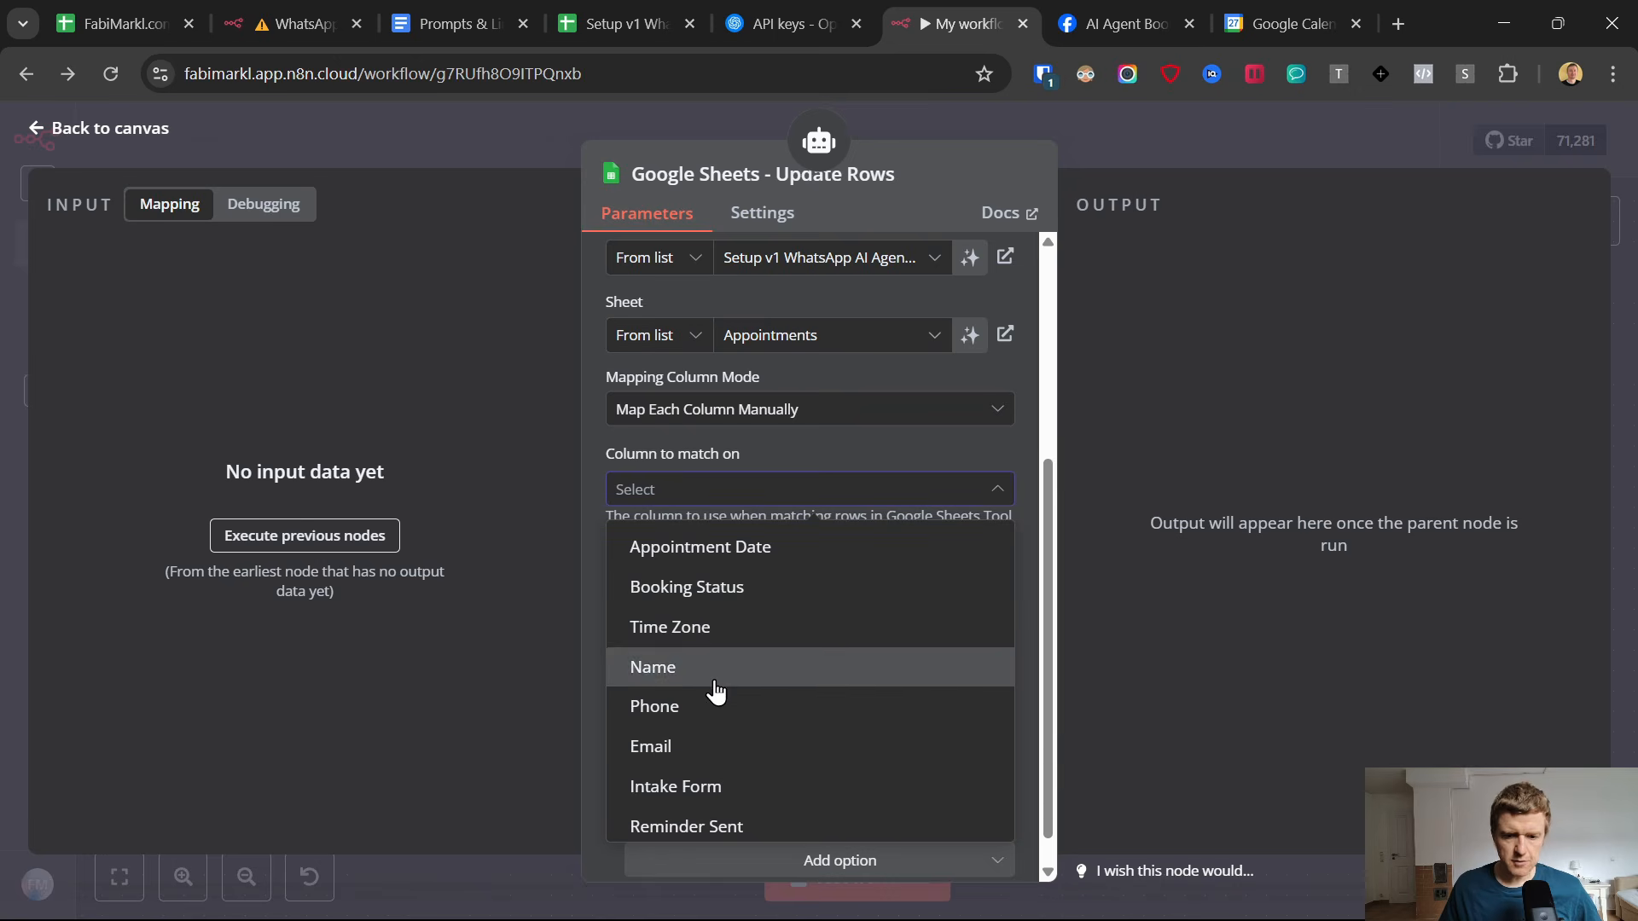
click(645, 751)
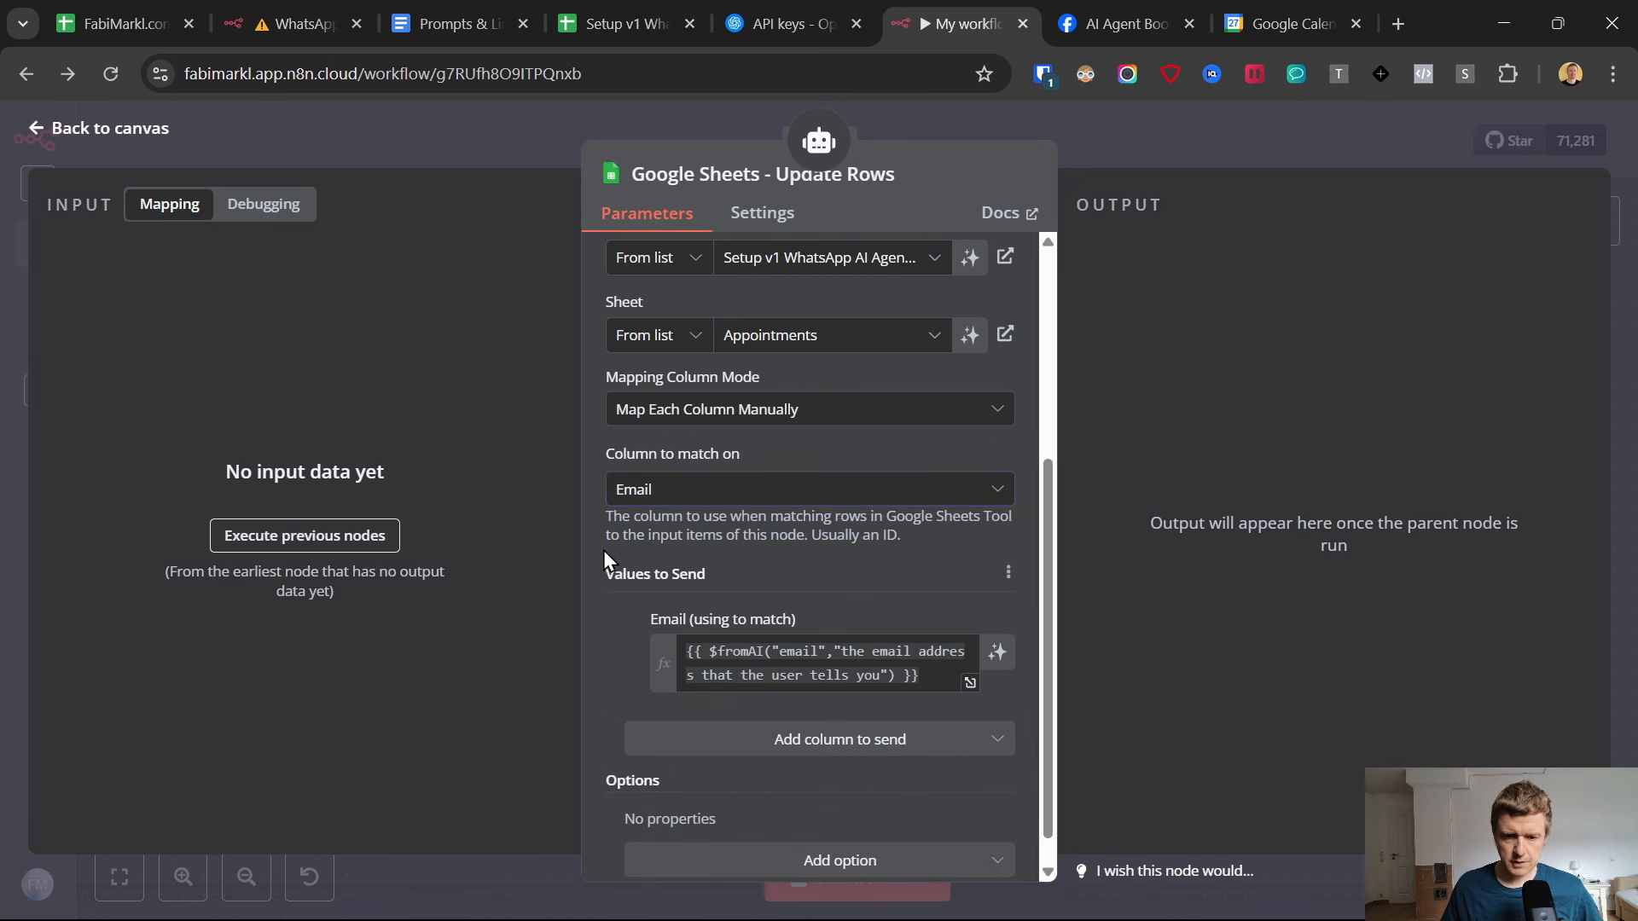
scroll(603, 550, down, 1)
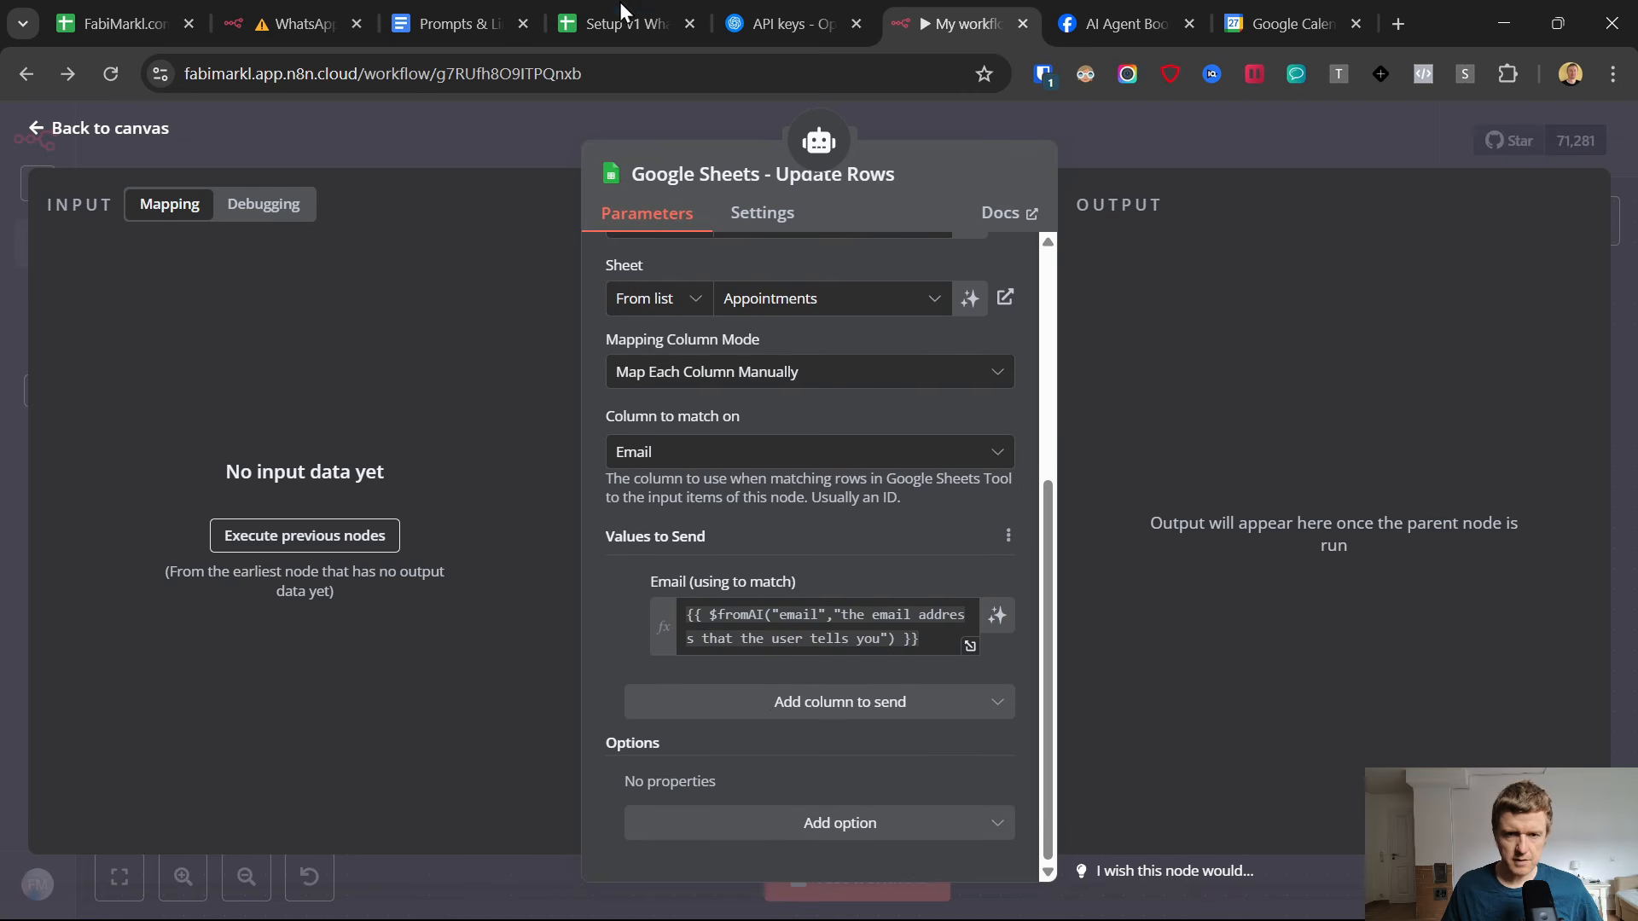
Examine the Appointment Date through Email columns in the Setup v1 spreadsheet and return to n8n.
click(594, 12)
drag(208, 341, 1079, 343)
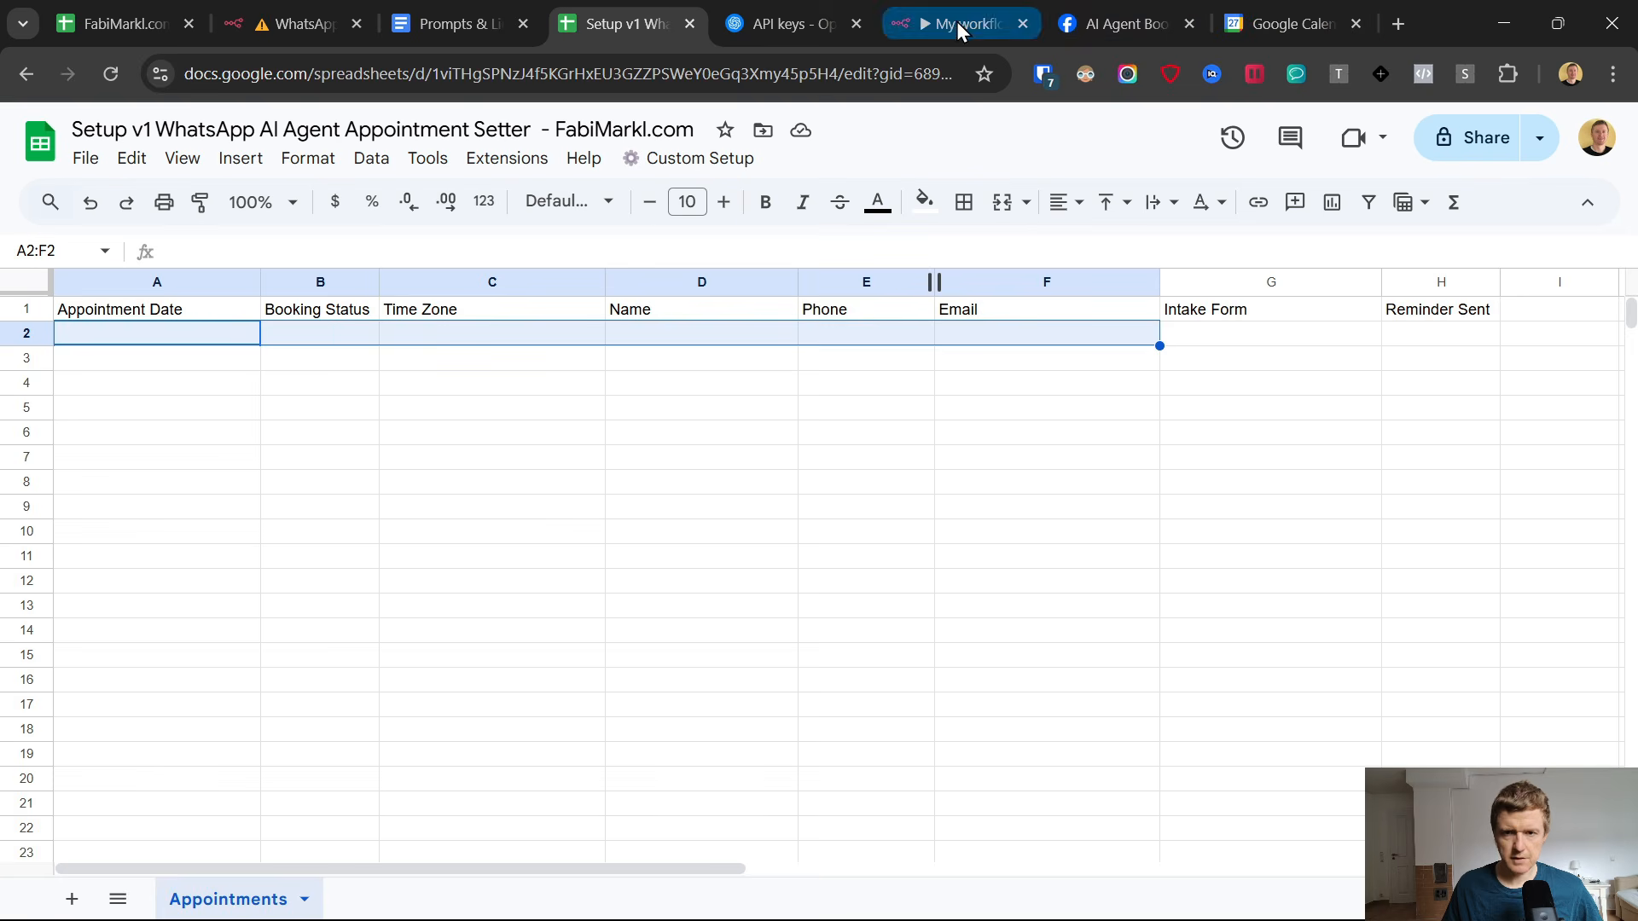
click(912, 14)
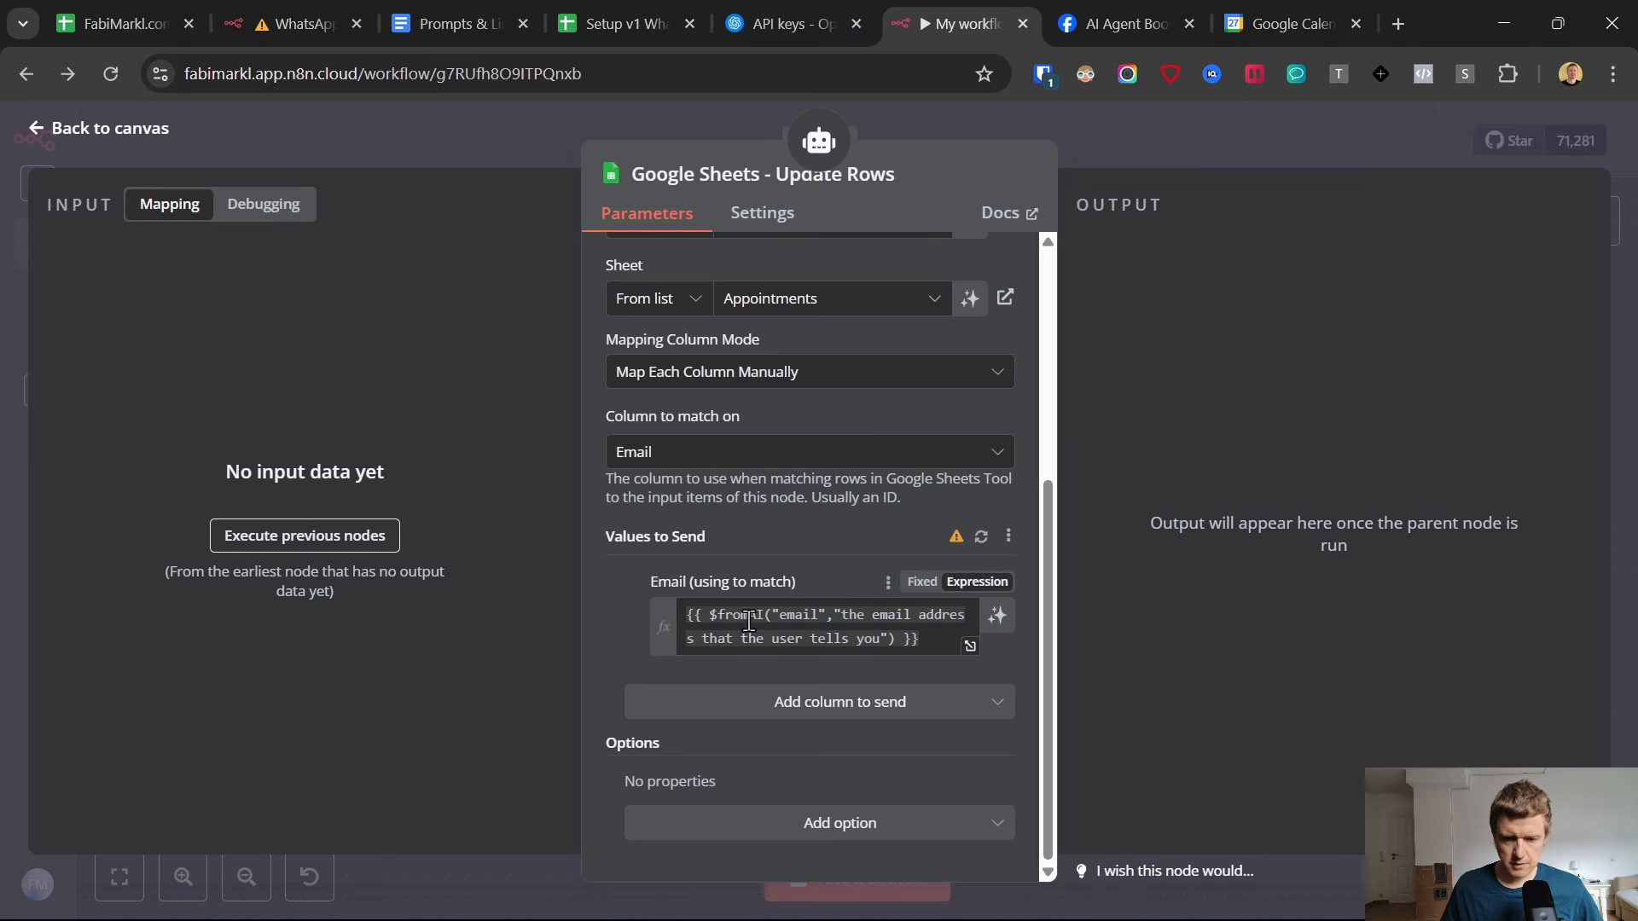
Refresh the column list under Values to Send and add the Appointment Date column.
click(795, 701)
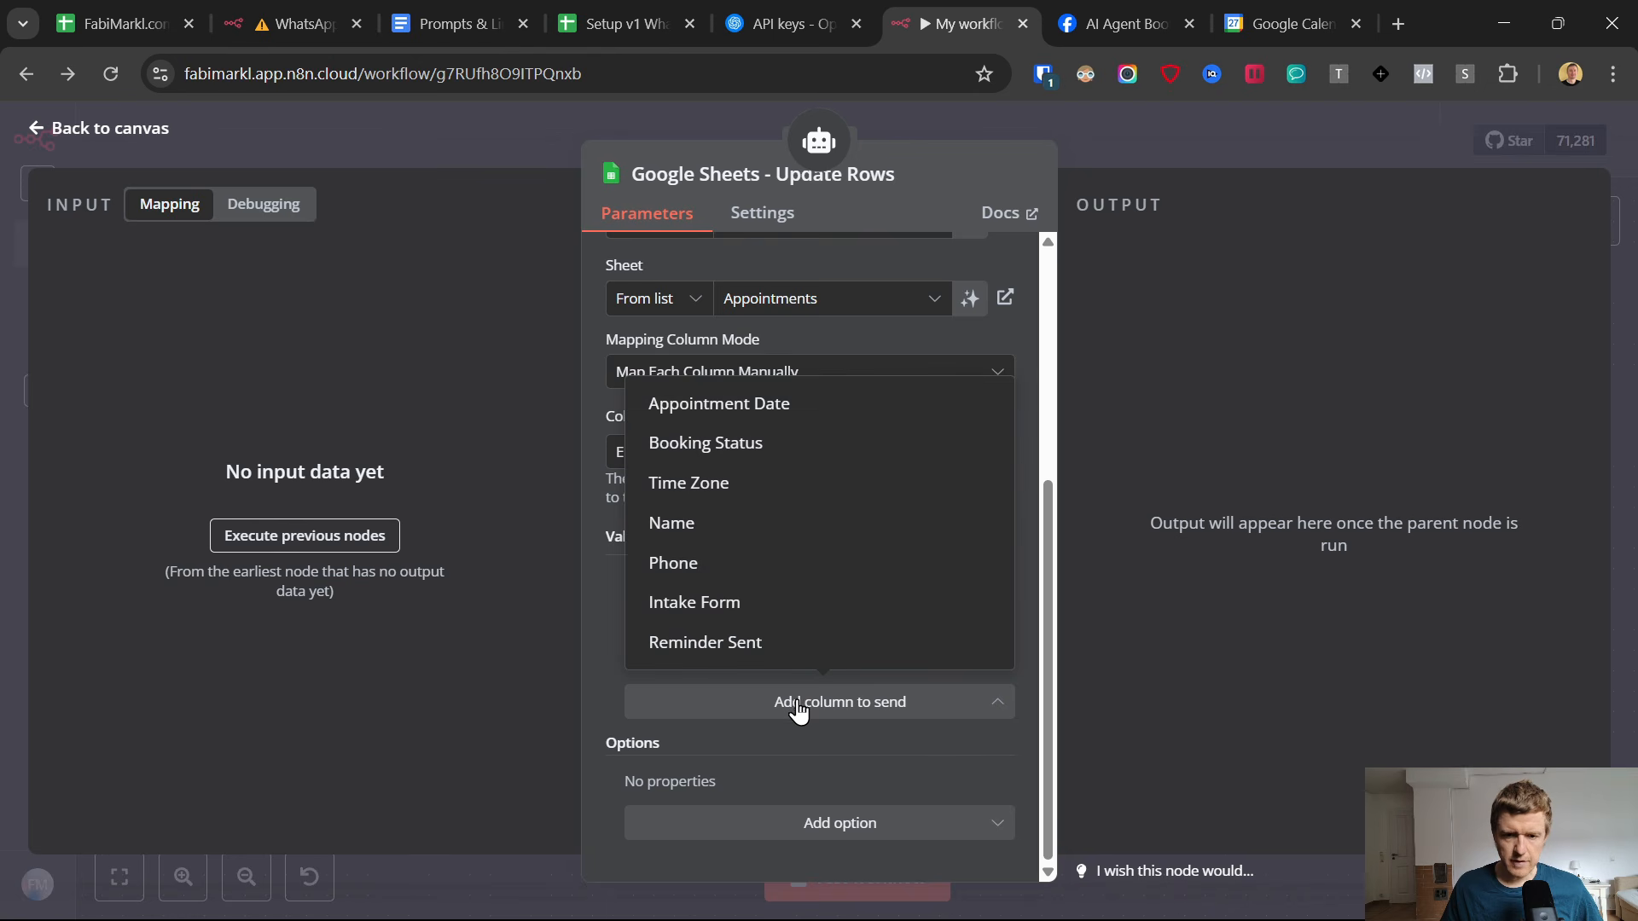
click(611, 582)
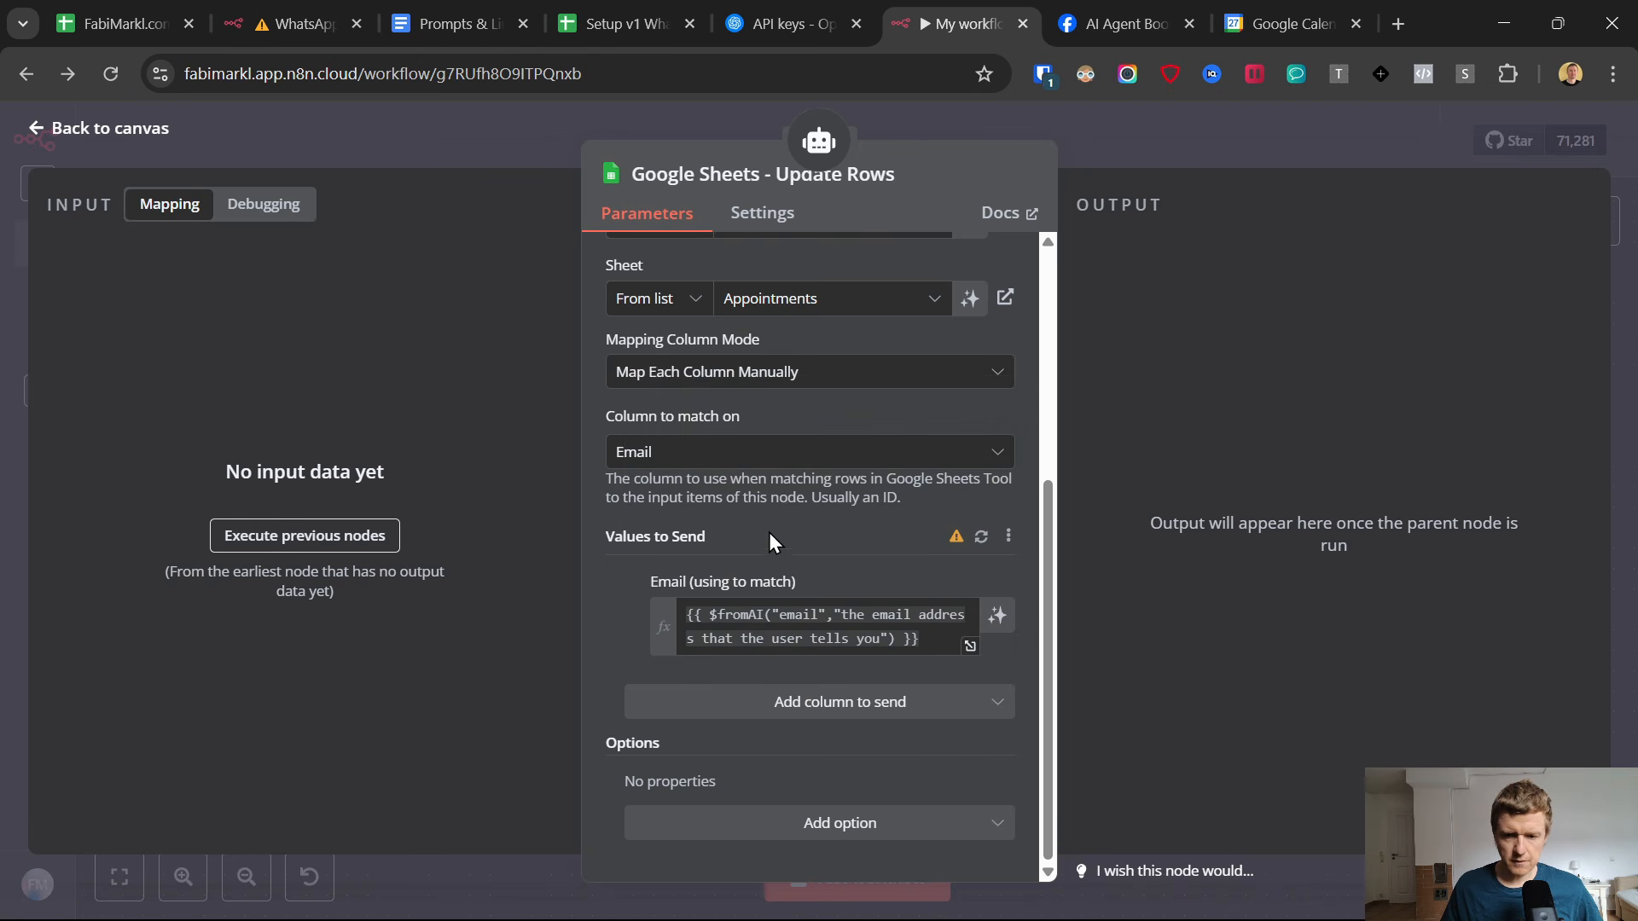
click(981, 536)
click(716, 701)
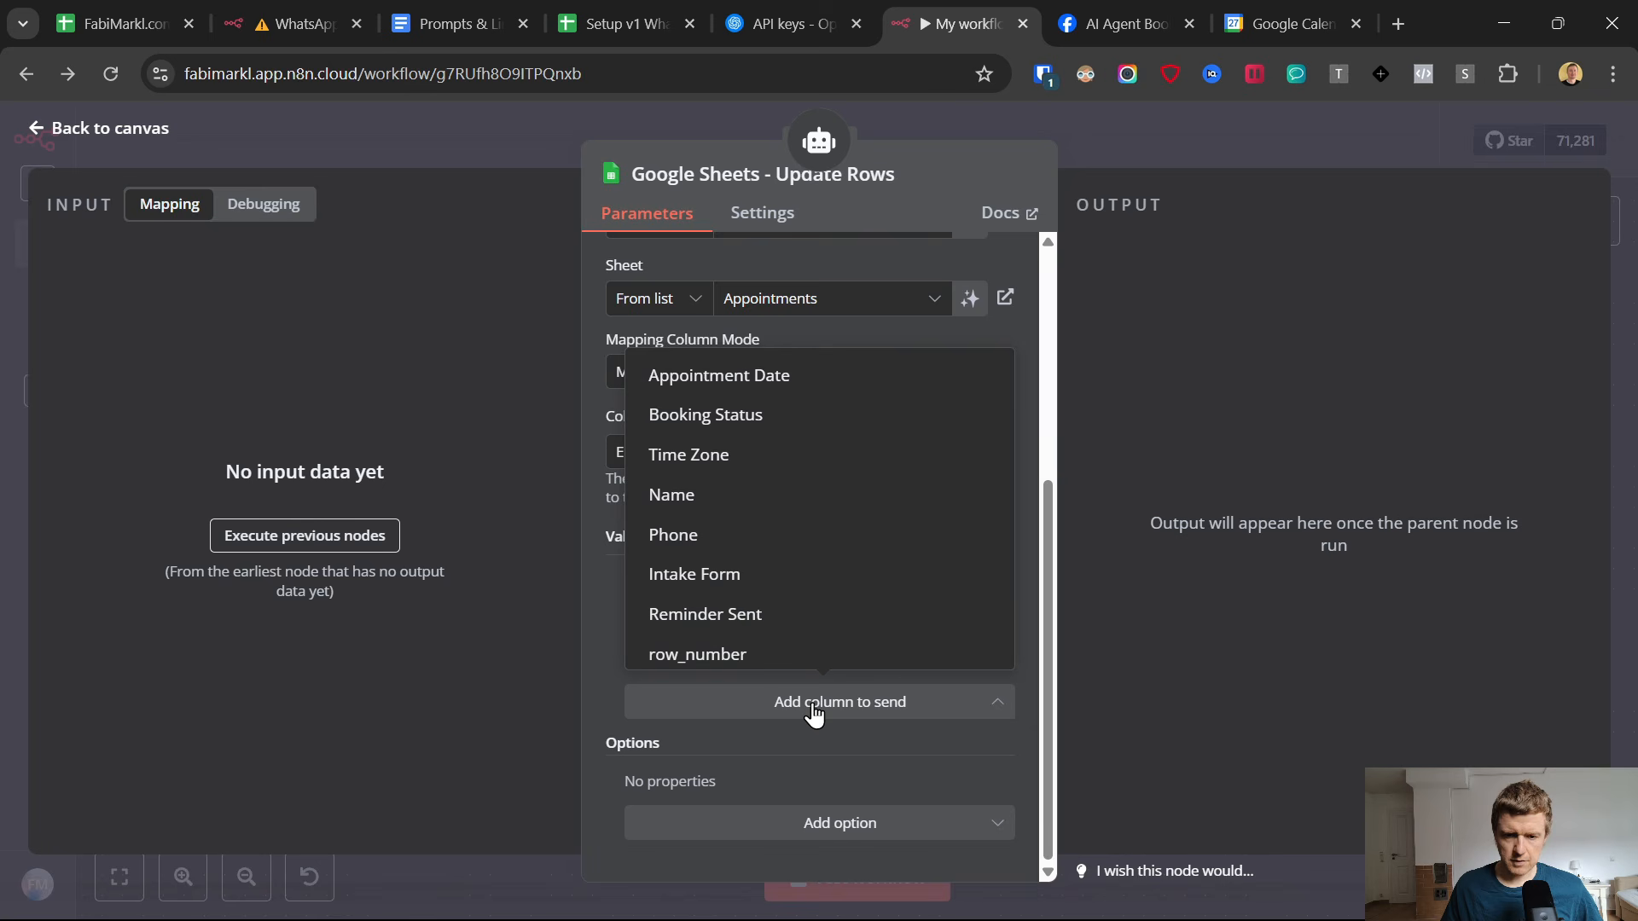
click(747, 381)
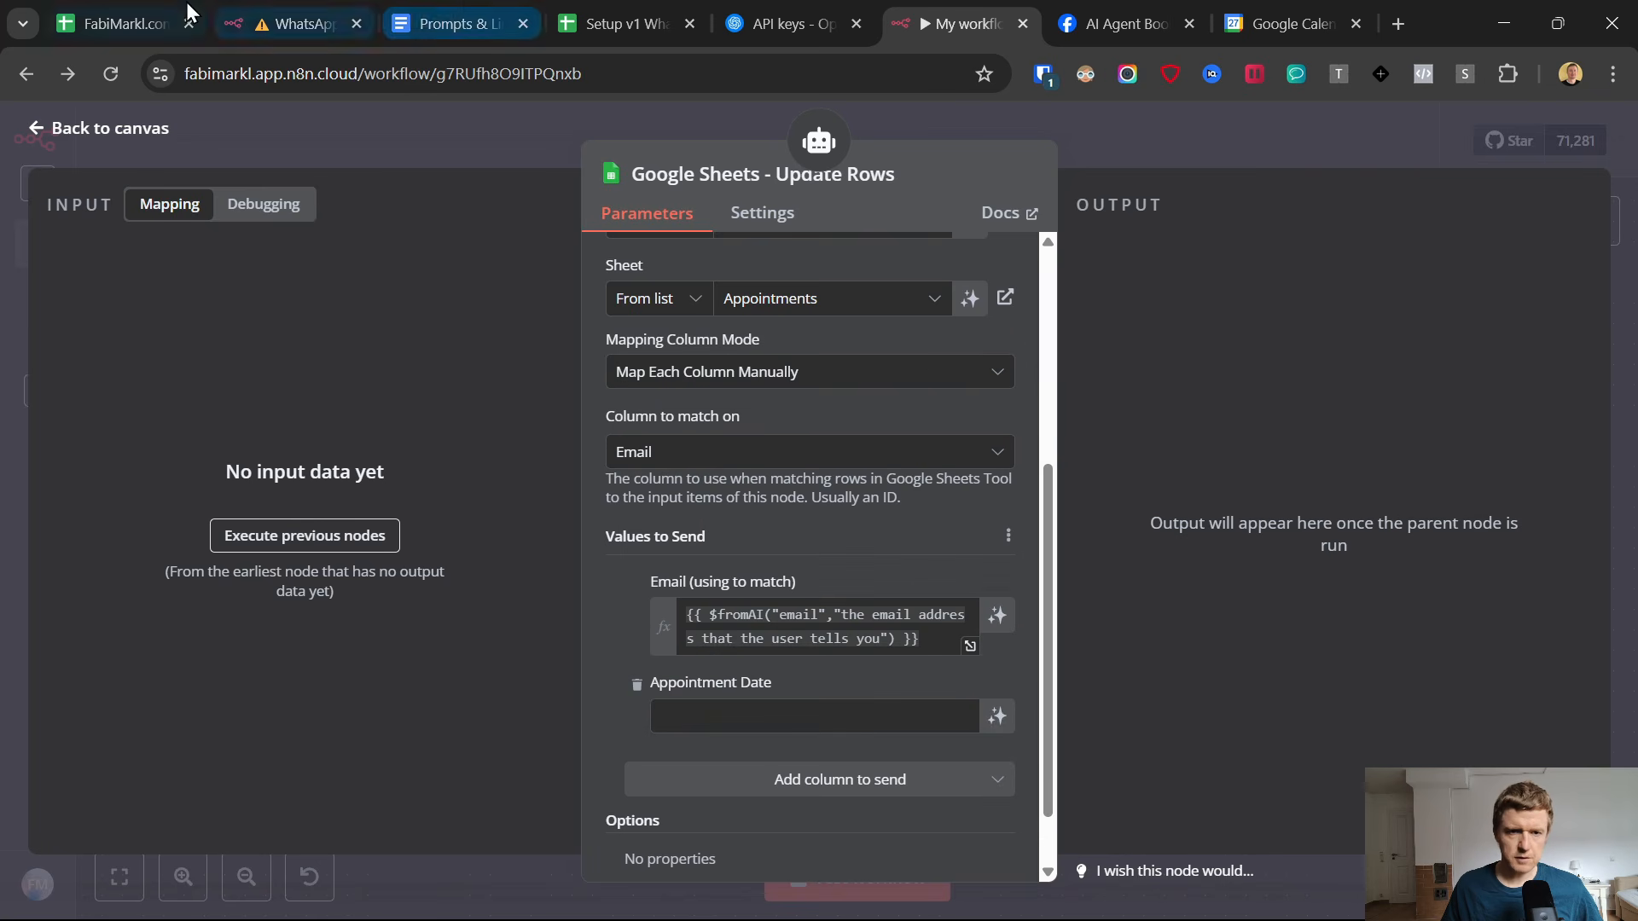
Copy {{ $fromAI("date","the appointment date and time converted to Germany Timezone that the user confirmed as his appointment") }} from Prompts & Links into the Appointment Date value.
click(425, 10)
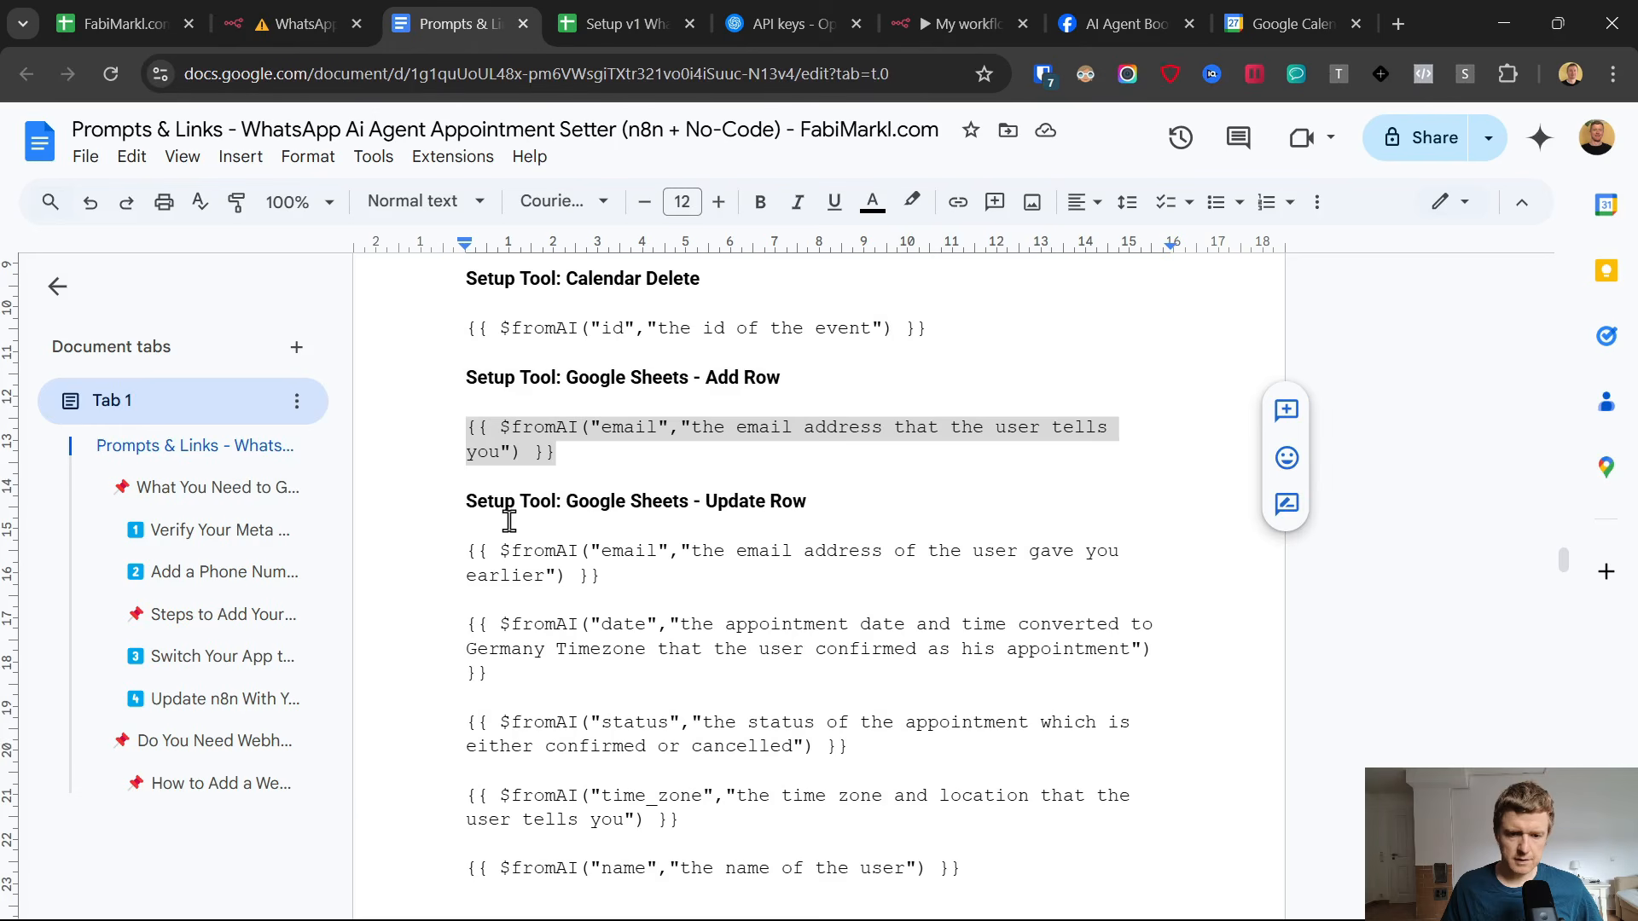
scroll(512, 519, down, 3)
drag(467, 507, 520, 554)
key(ctrl+c)
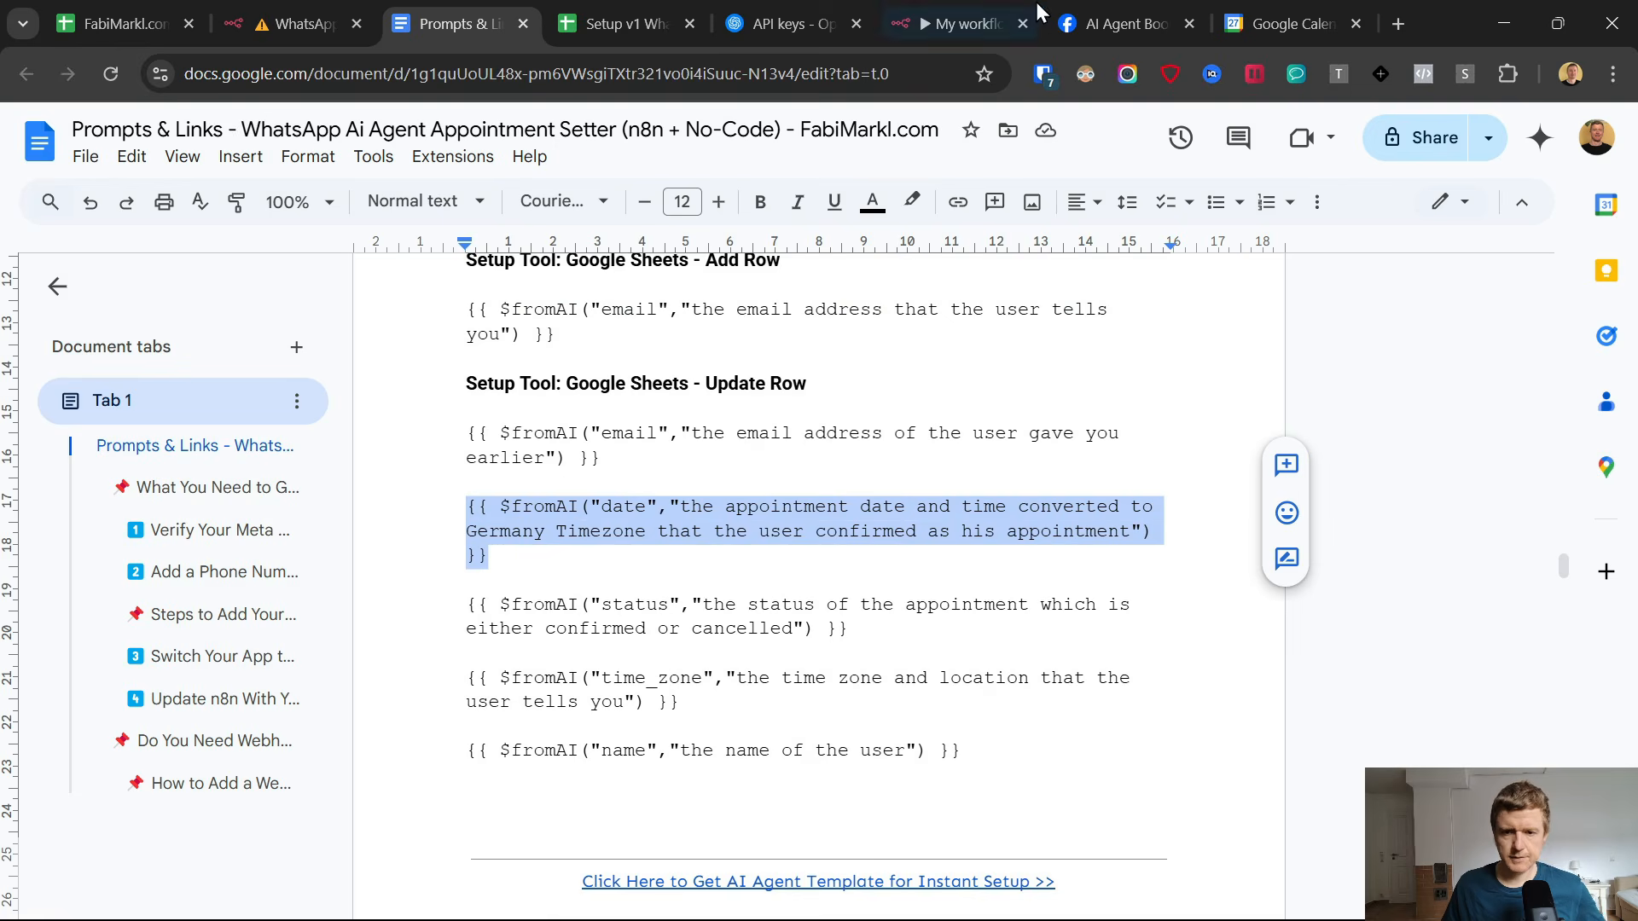
click(968, 24)
click(930, 714)
key(ctrl+v)
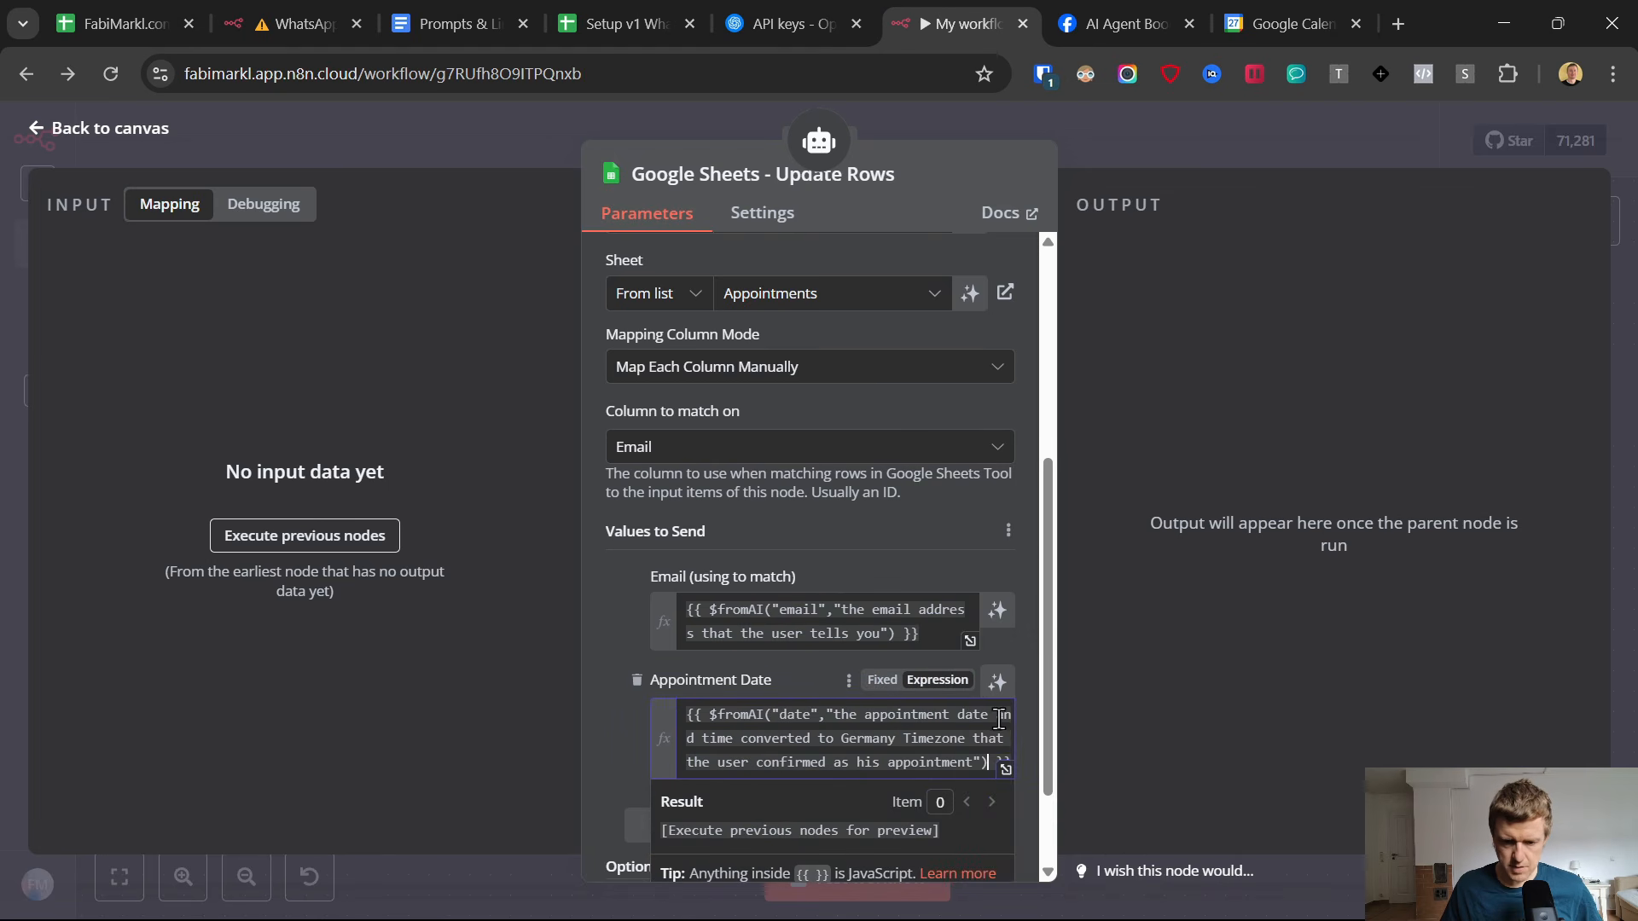
Check the spreadsheet's Appointment Date column and review the time zone wording in the n8n Appointment Date expression.
click(843, 741)
click(614, 24)
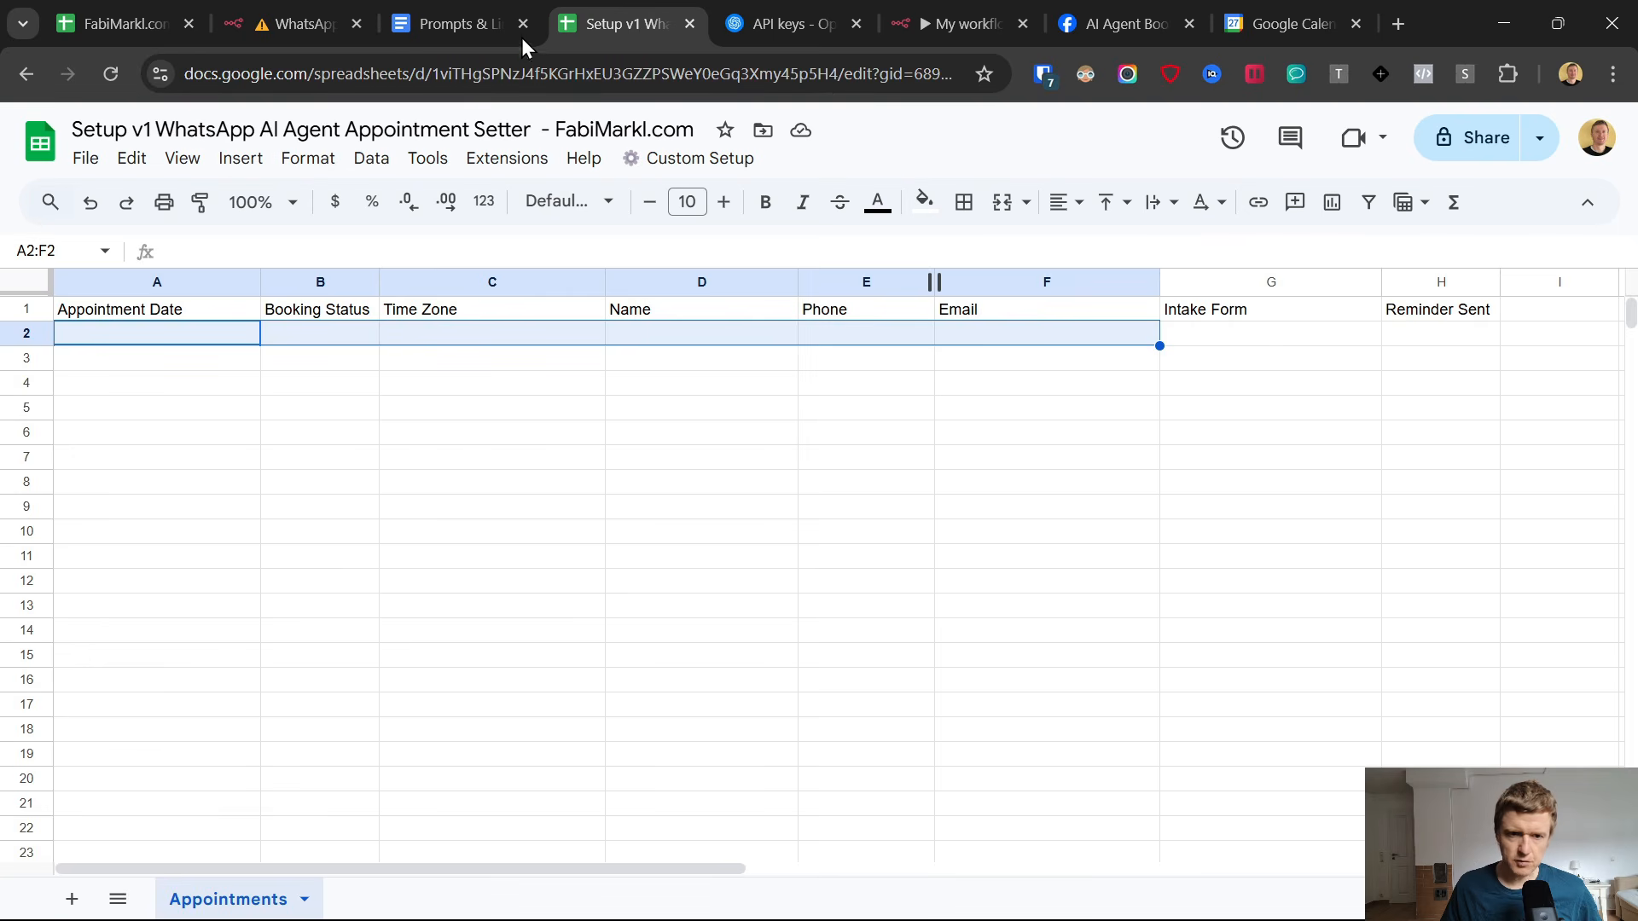
drag(175, 341, 164, 503)
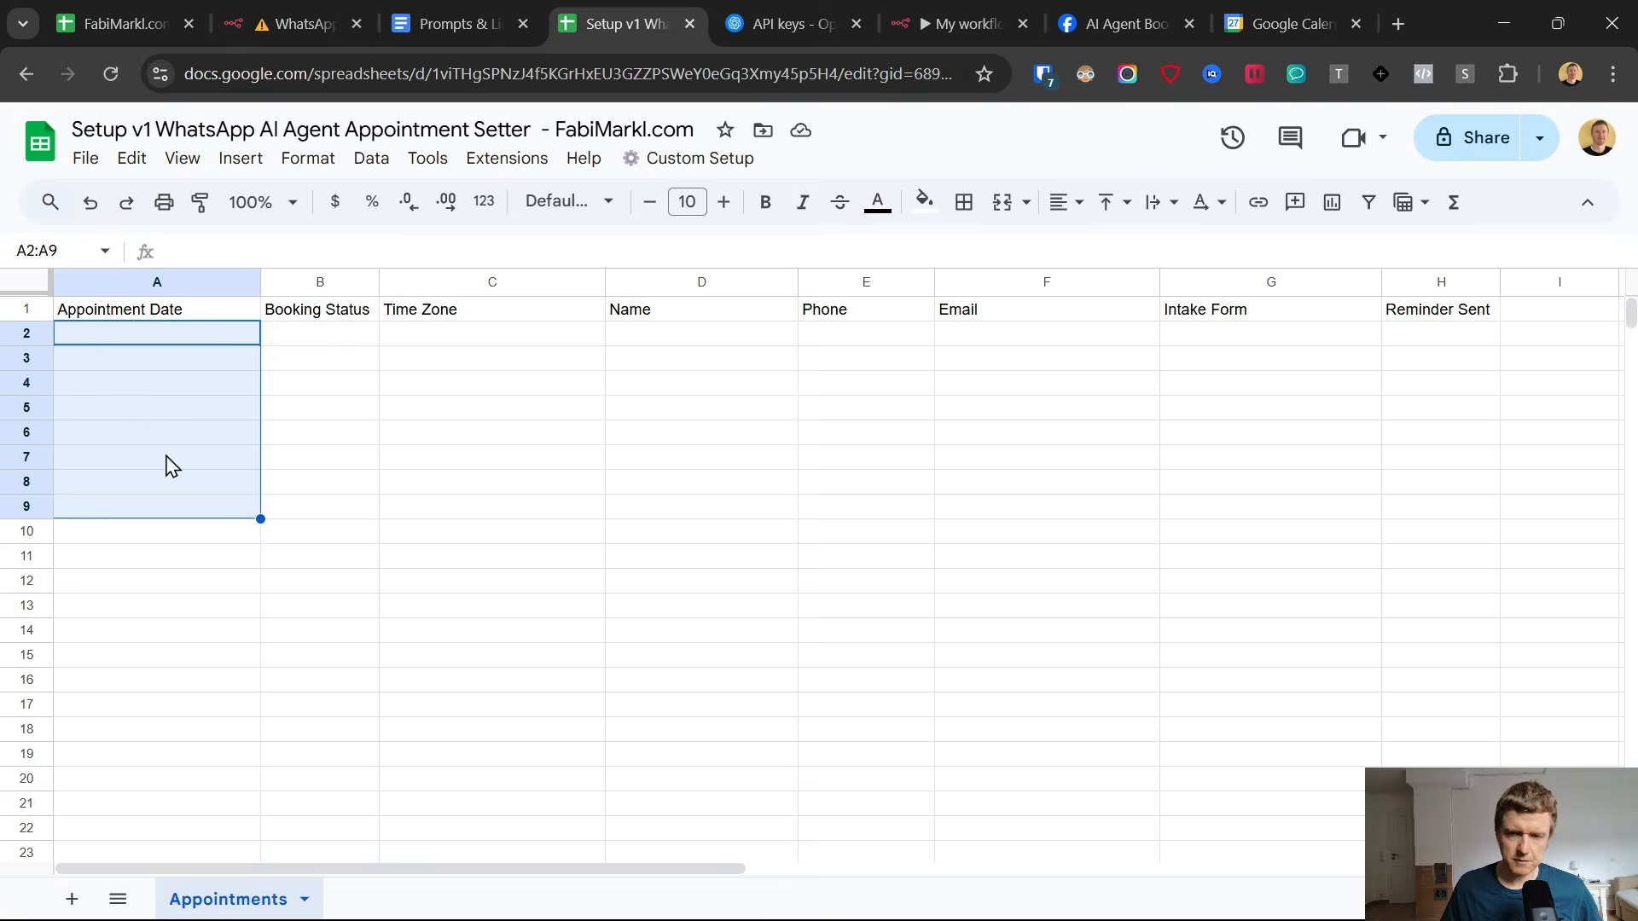
click(933, 20)
double_click(850, 745)
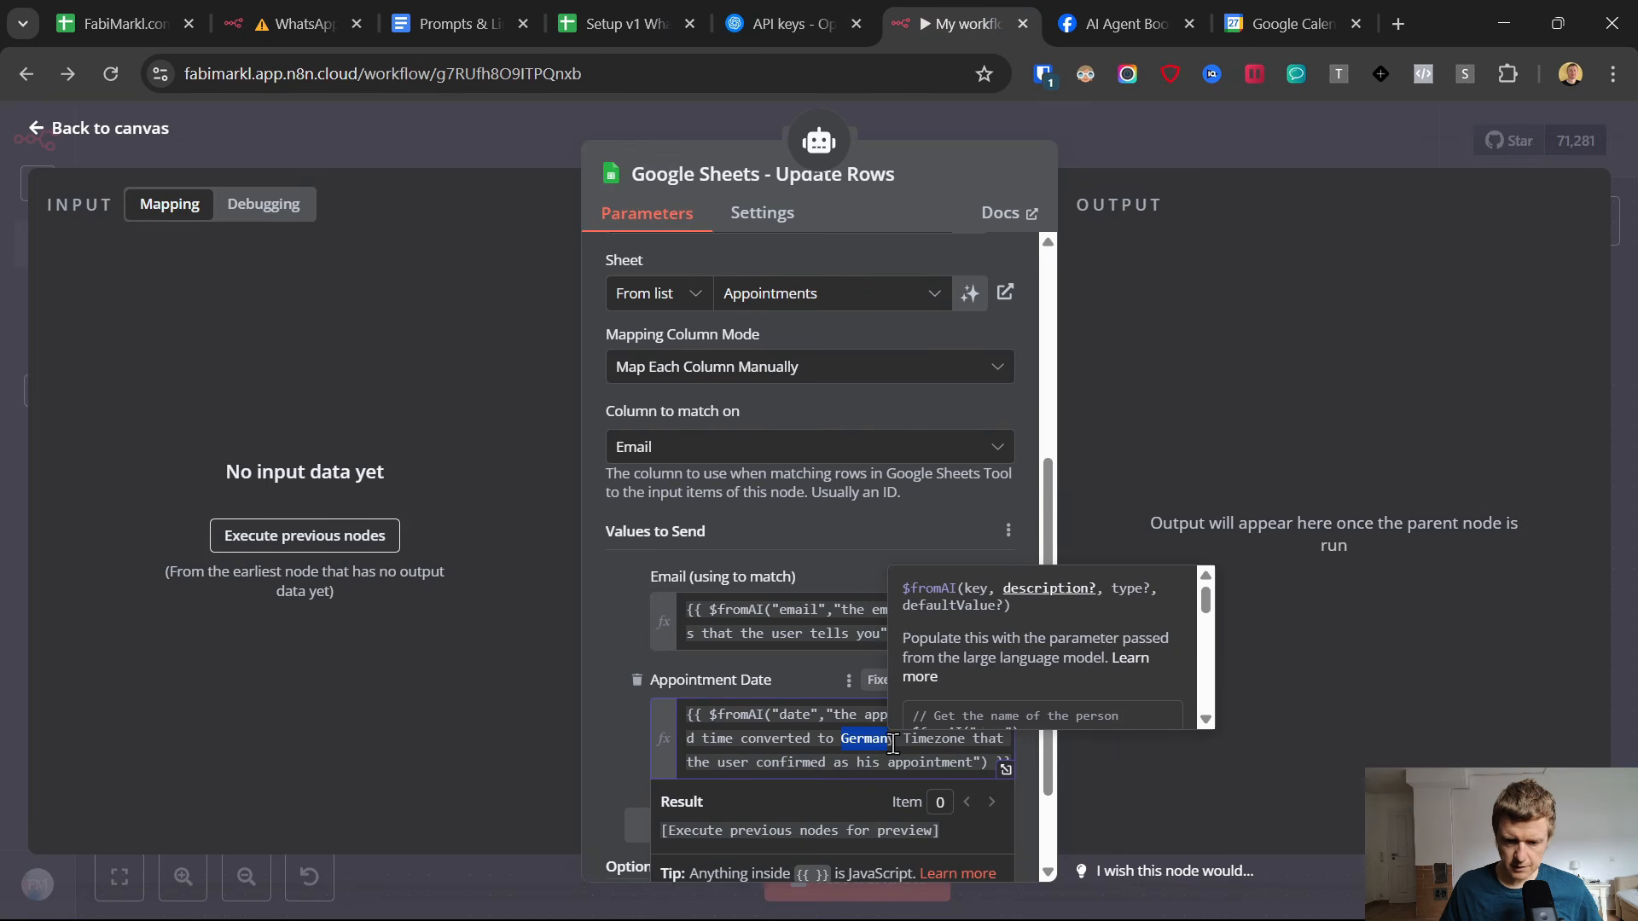
click(786, 664)
Add the Booking Status column to the values sent by the Google Sheets - Update Rows tool.
scroll(821, 708, down, 2)
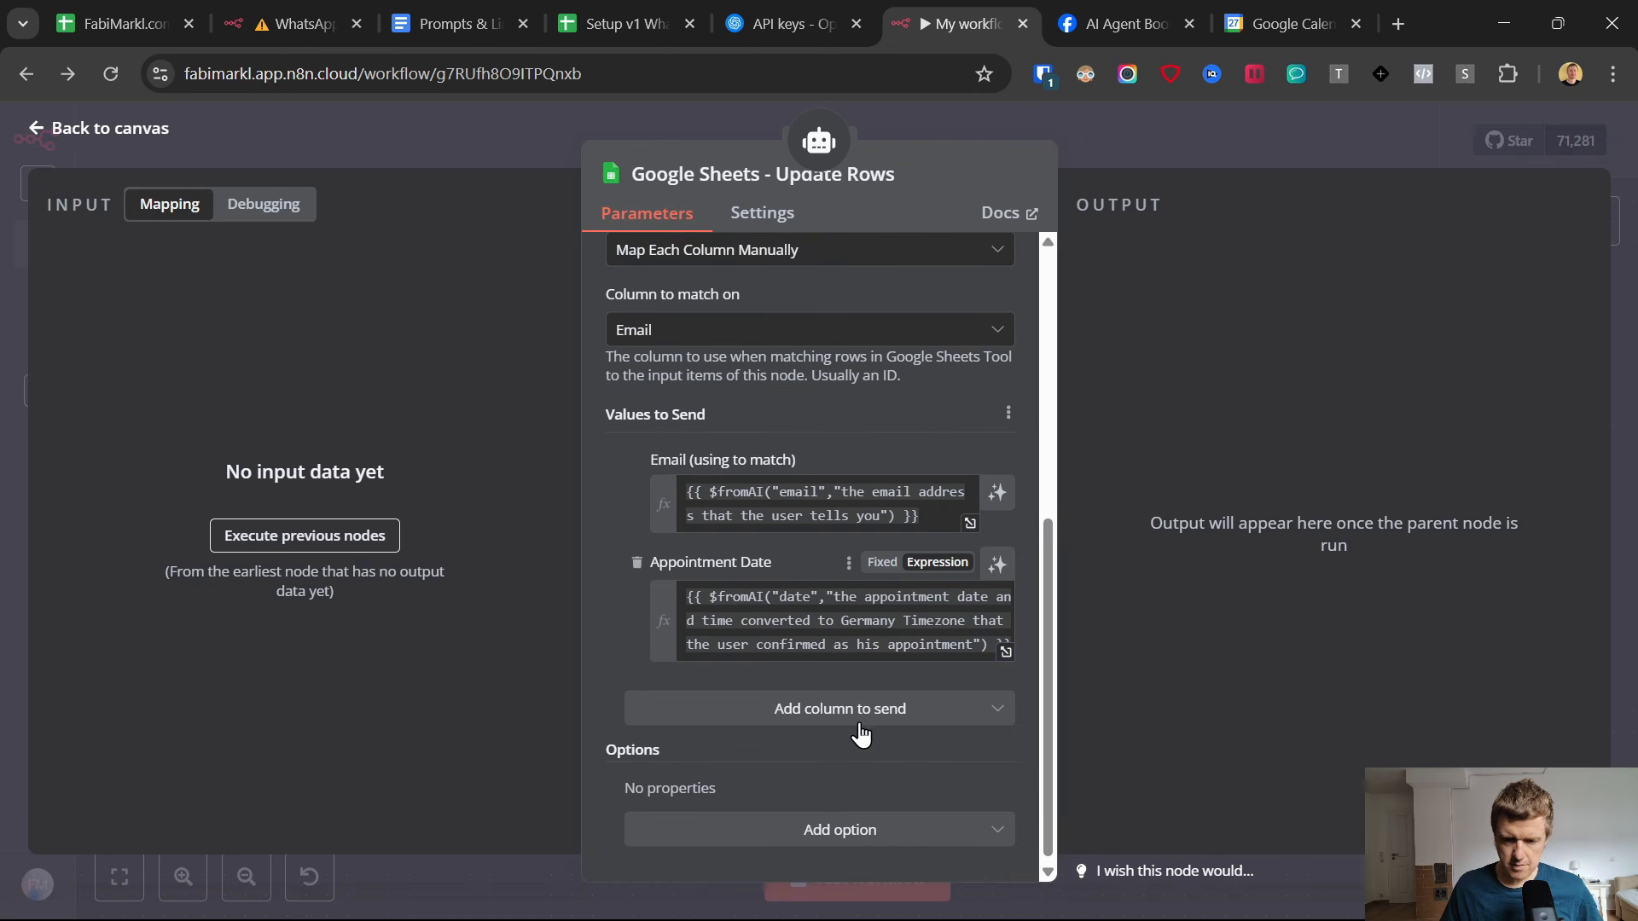
click(817, 714)
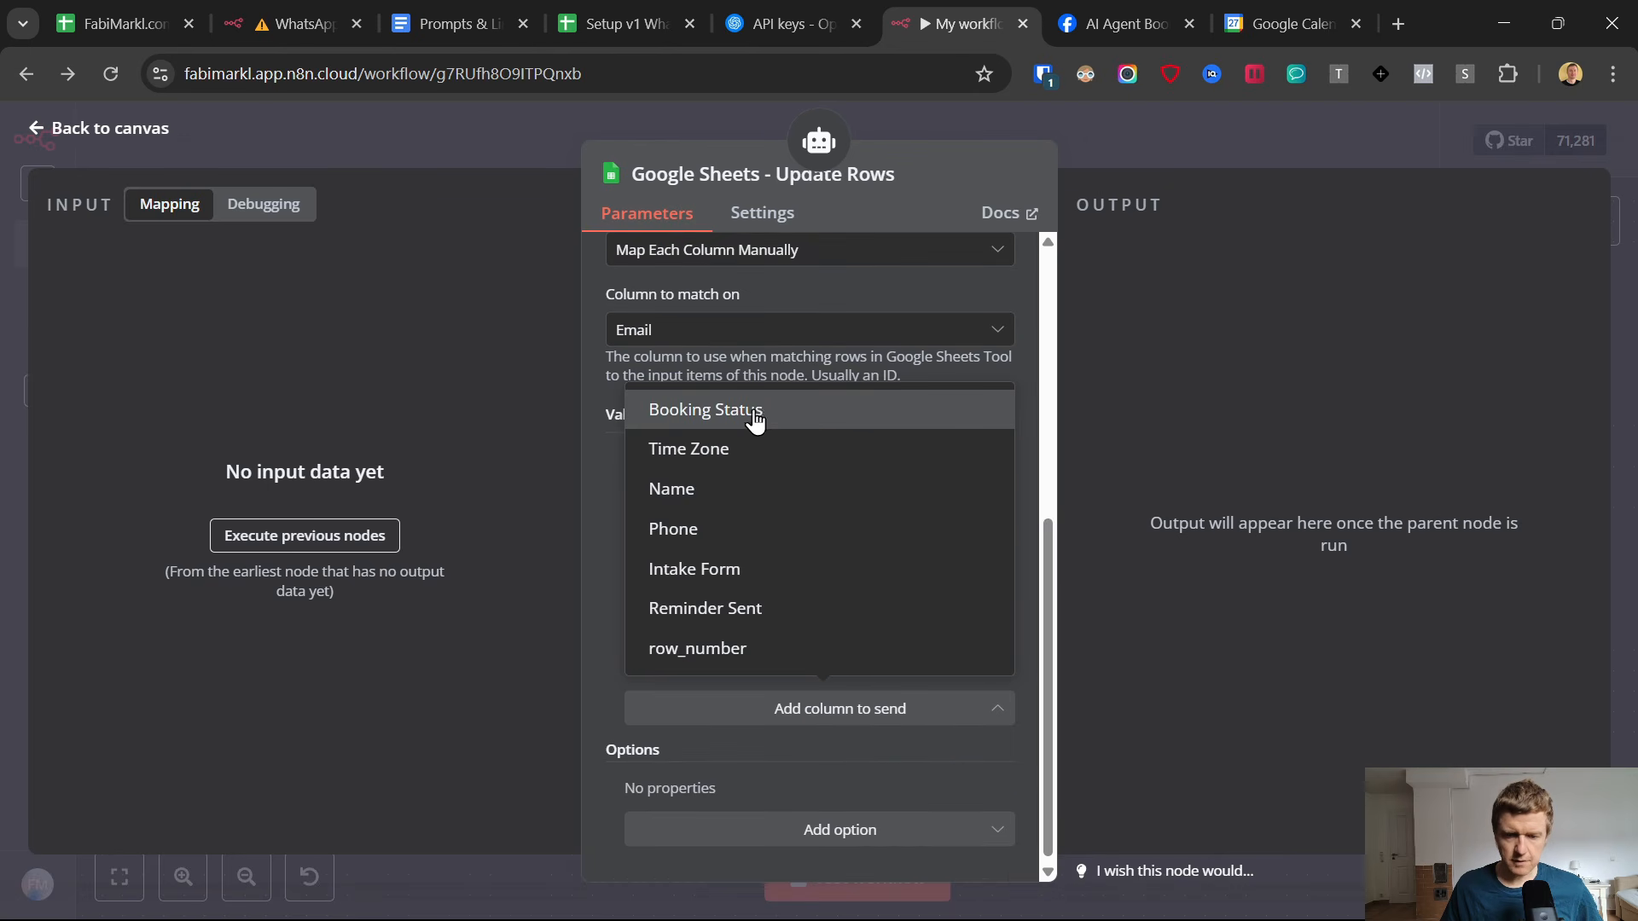
click(754, 413)
Check the Booking Status column in the Setup v1 spreadsheet, close the OpenAI API keys page and return to the n8n workflow.
click(595, 12)
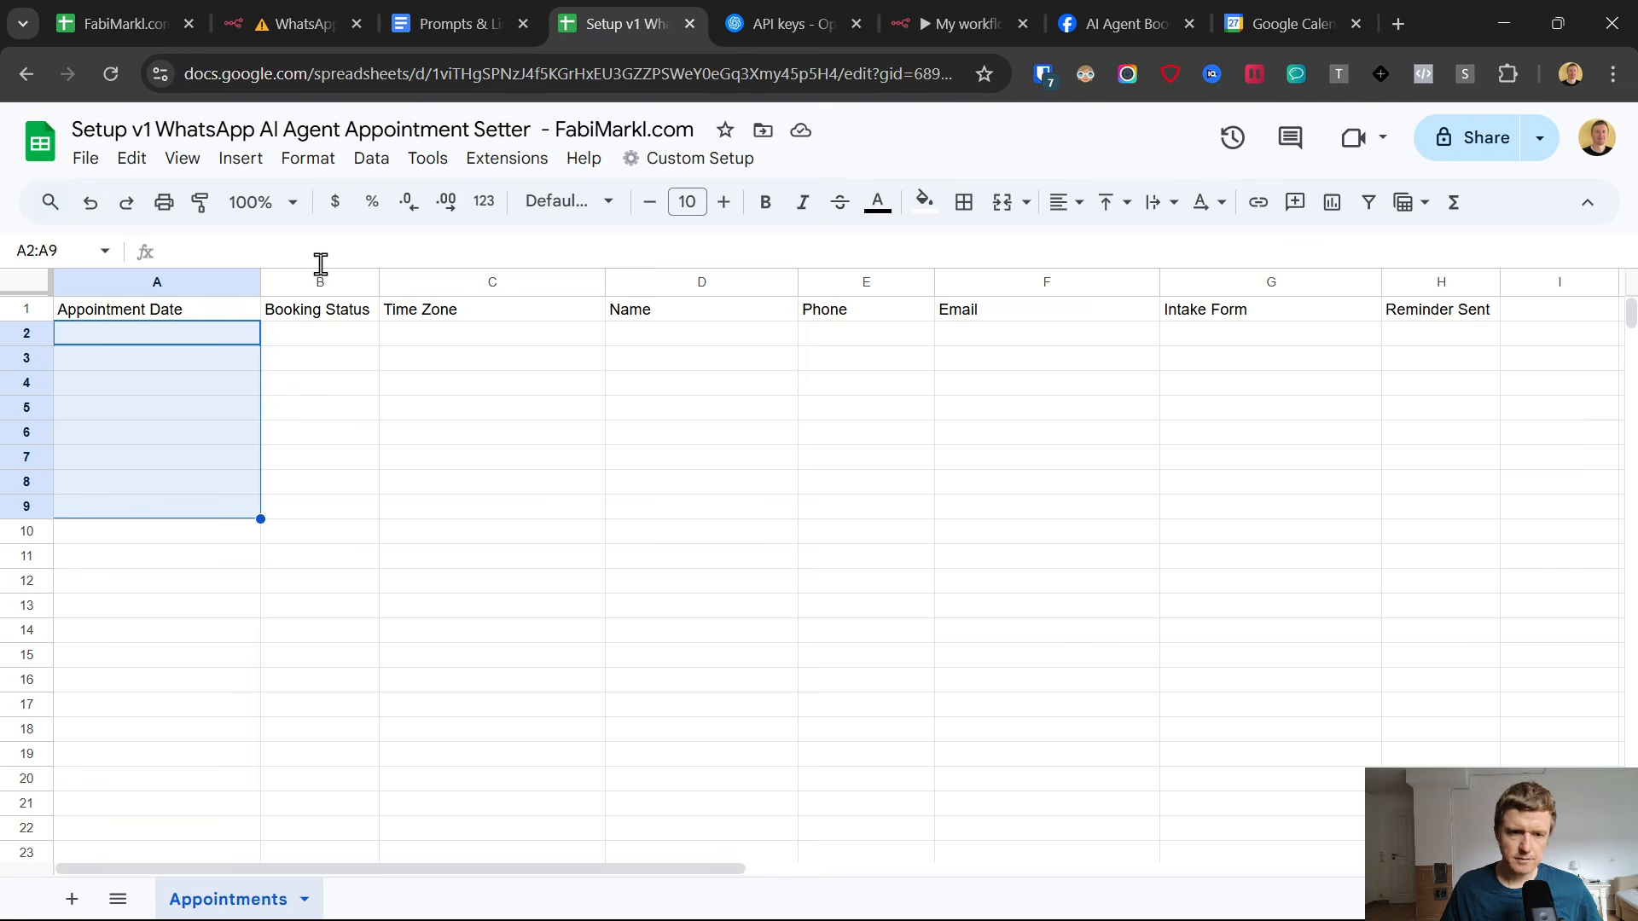
click(337, 17)
click(436, 10)
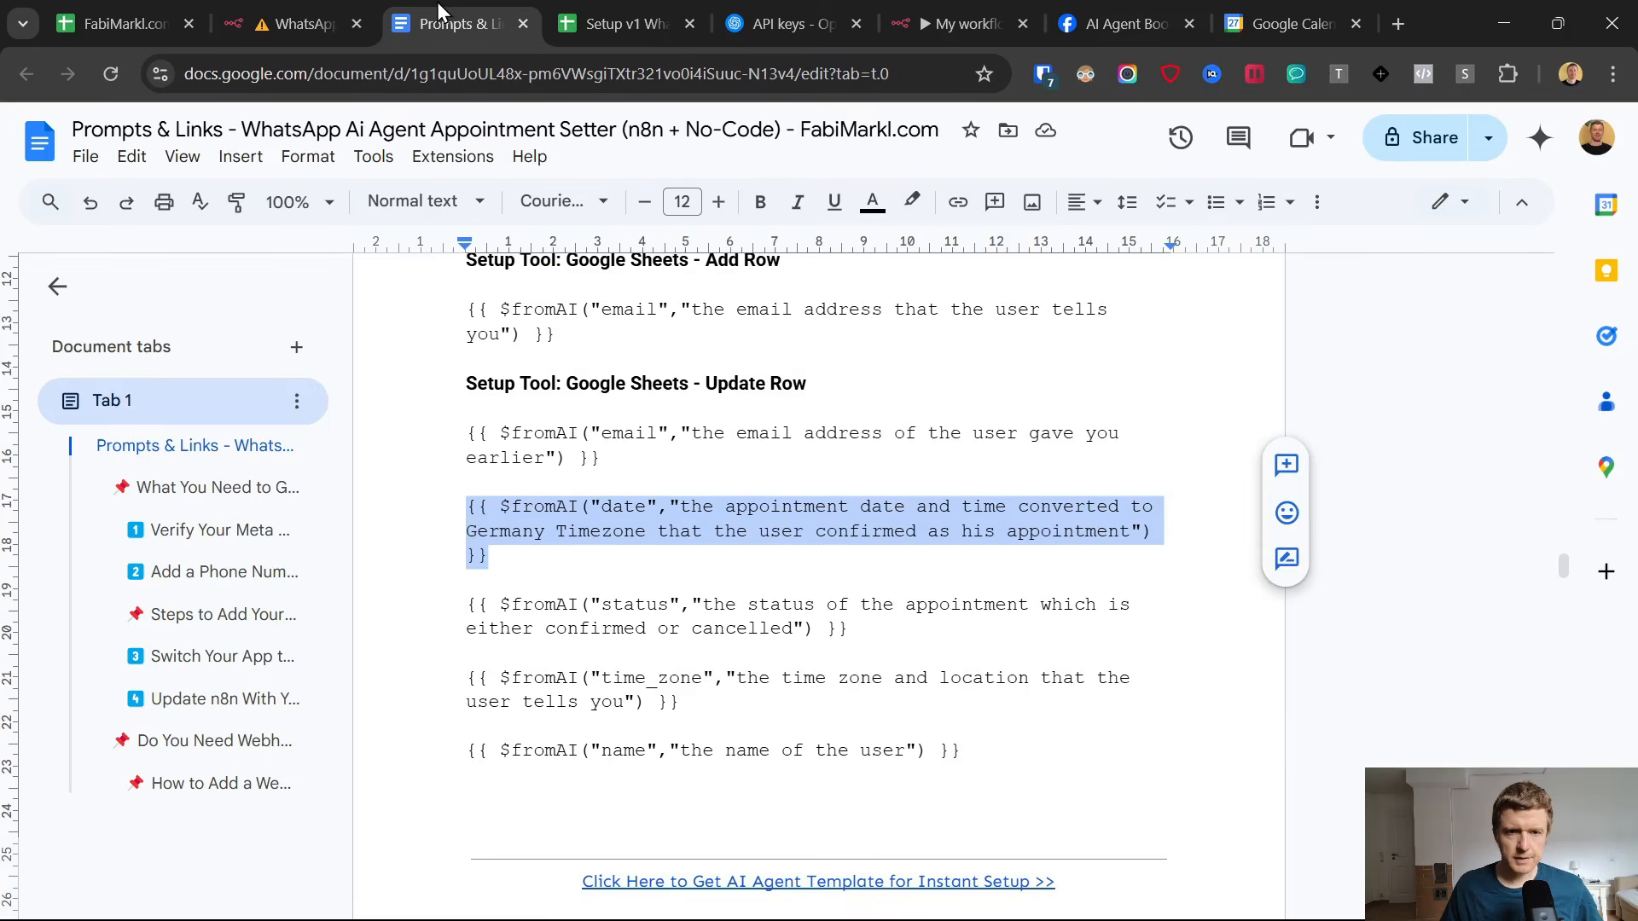
click(647, 4)
click(742, 8)
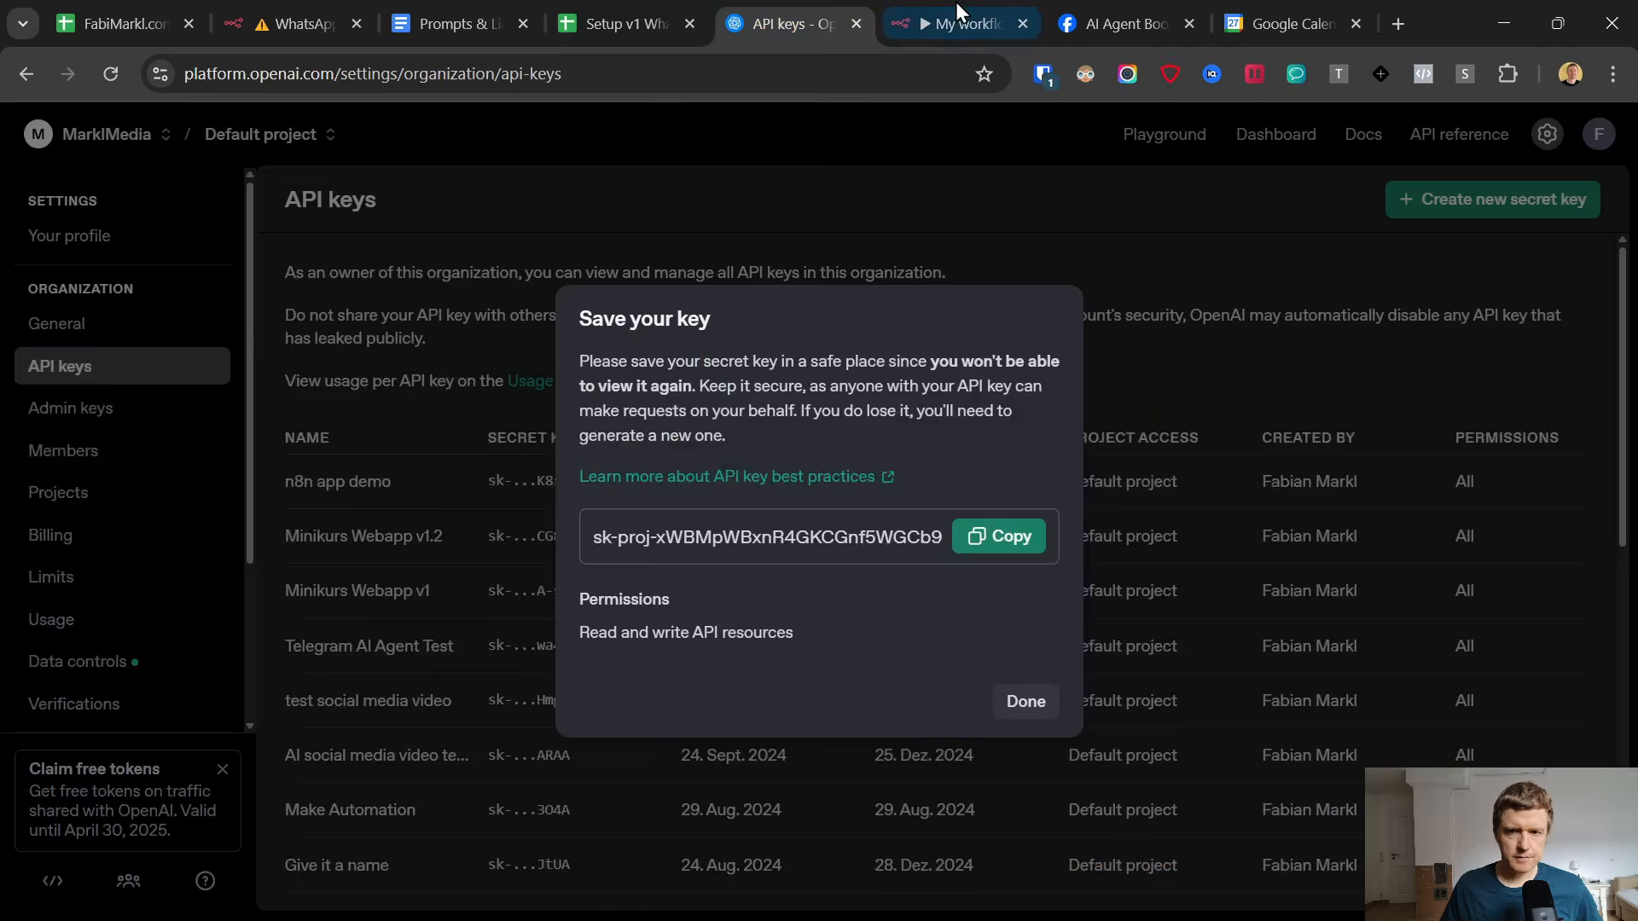
click(955, 4)
click(856, 24)
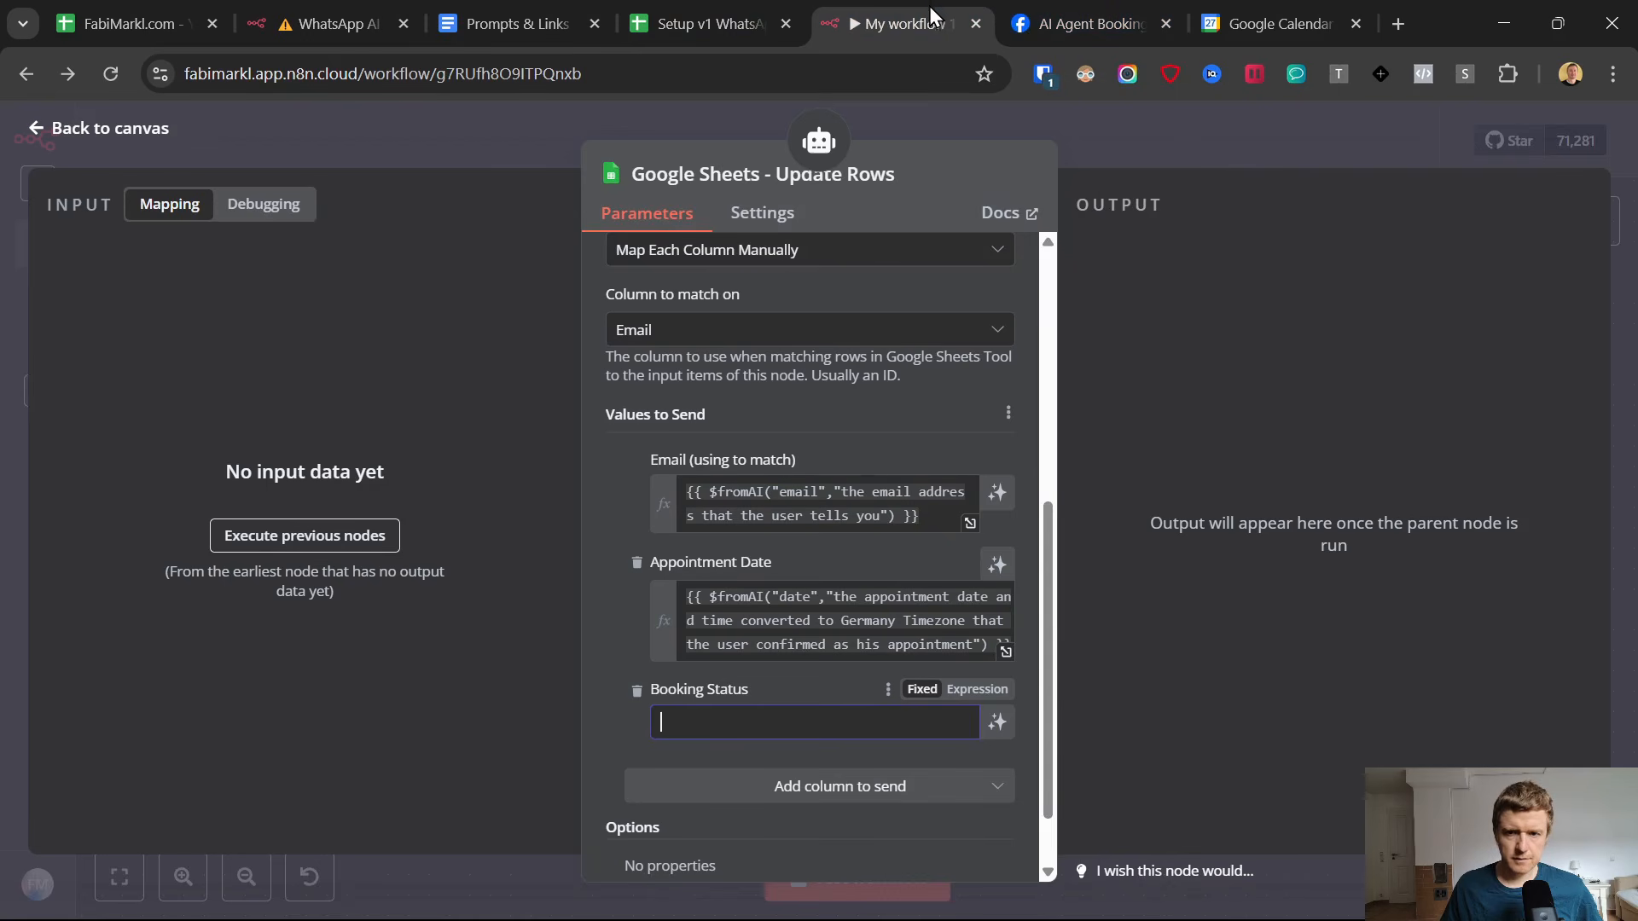
Copy {{ $fromAI("status","the status of the appointment which is either confirmed or cancelled") }} from Prompts & Links into Booking Status as an expression.
click(511, 15)
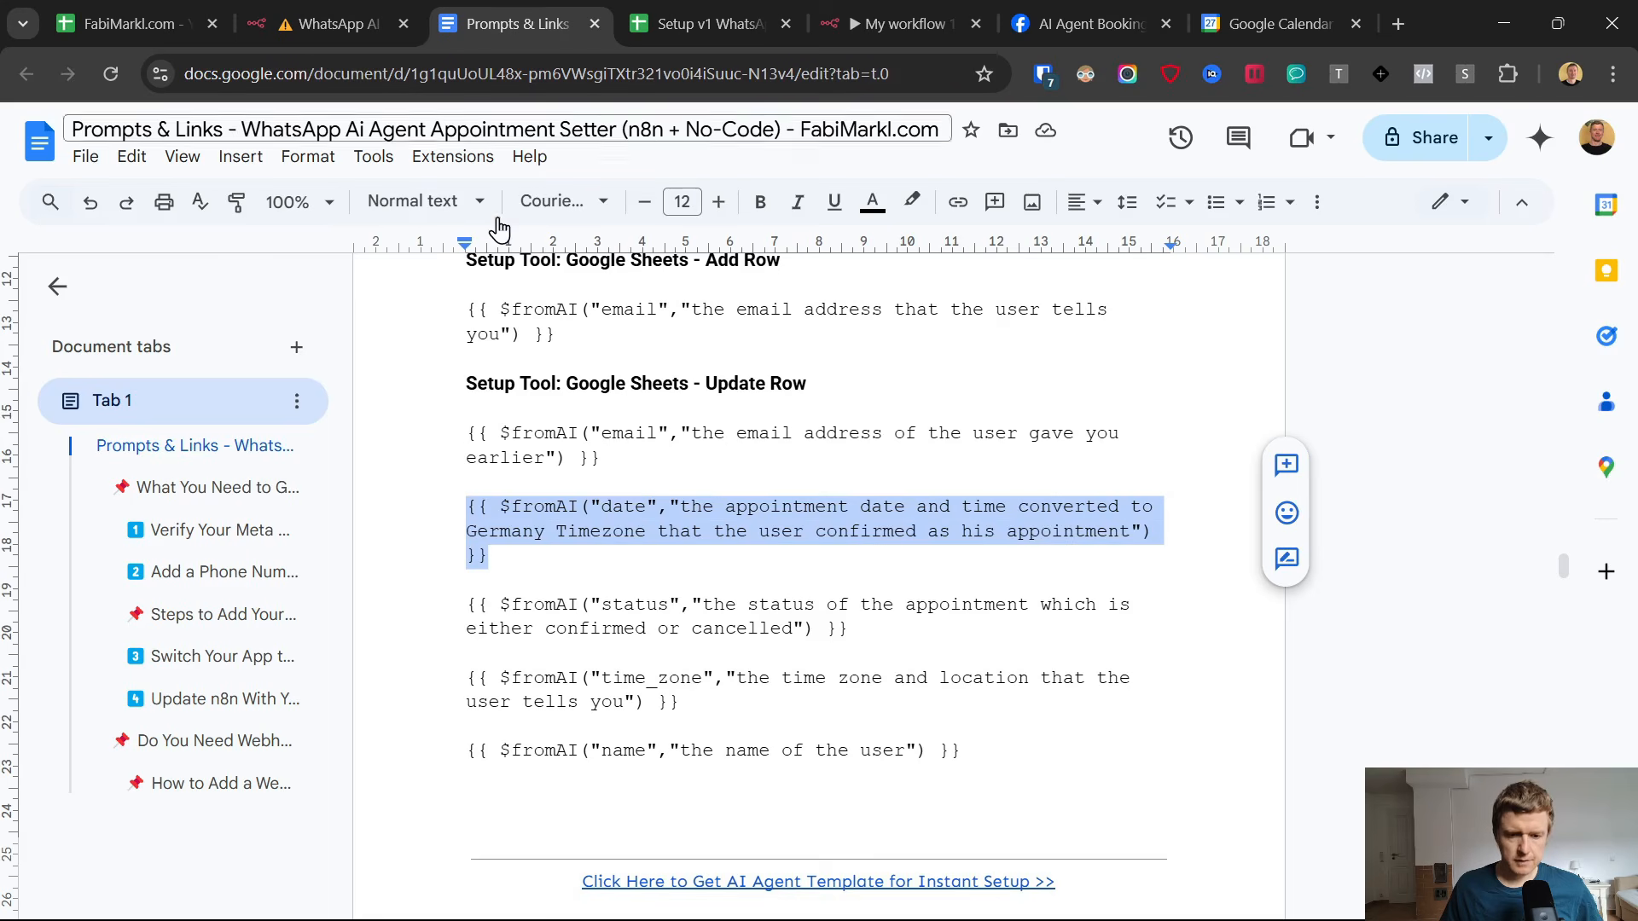
drag(850, 630, 478, 607)
key(ctrl+c)
click(900, 23)
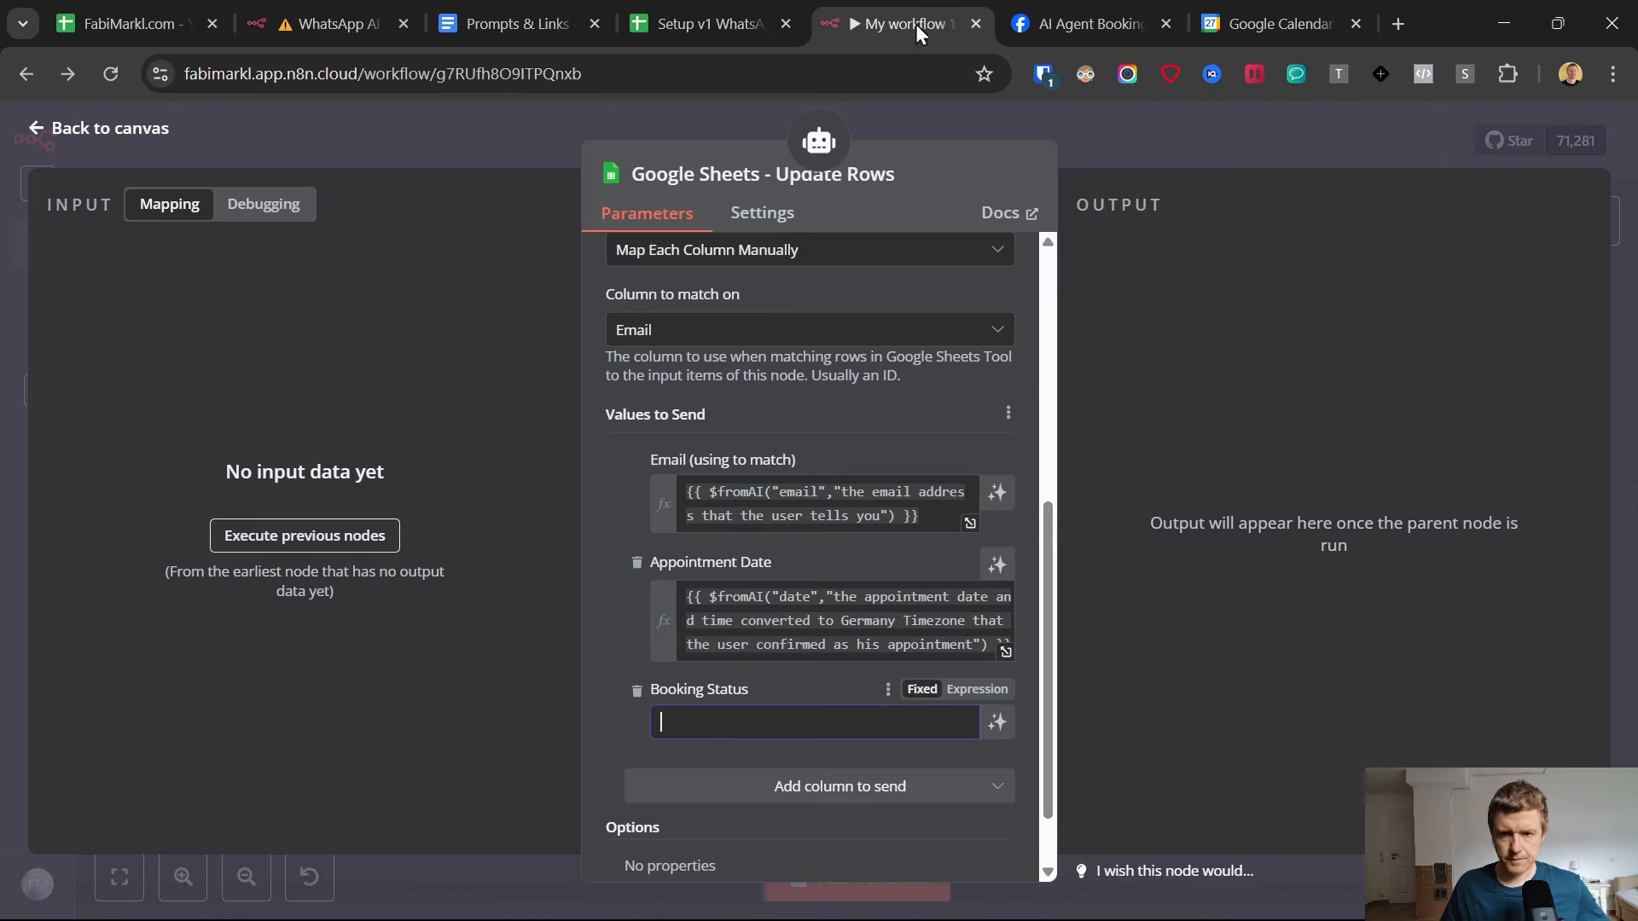
key(ctrl+v)
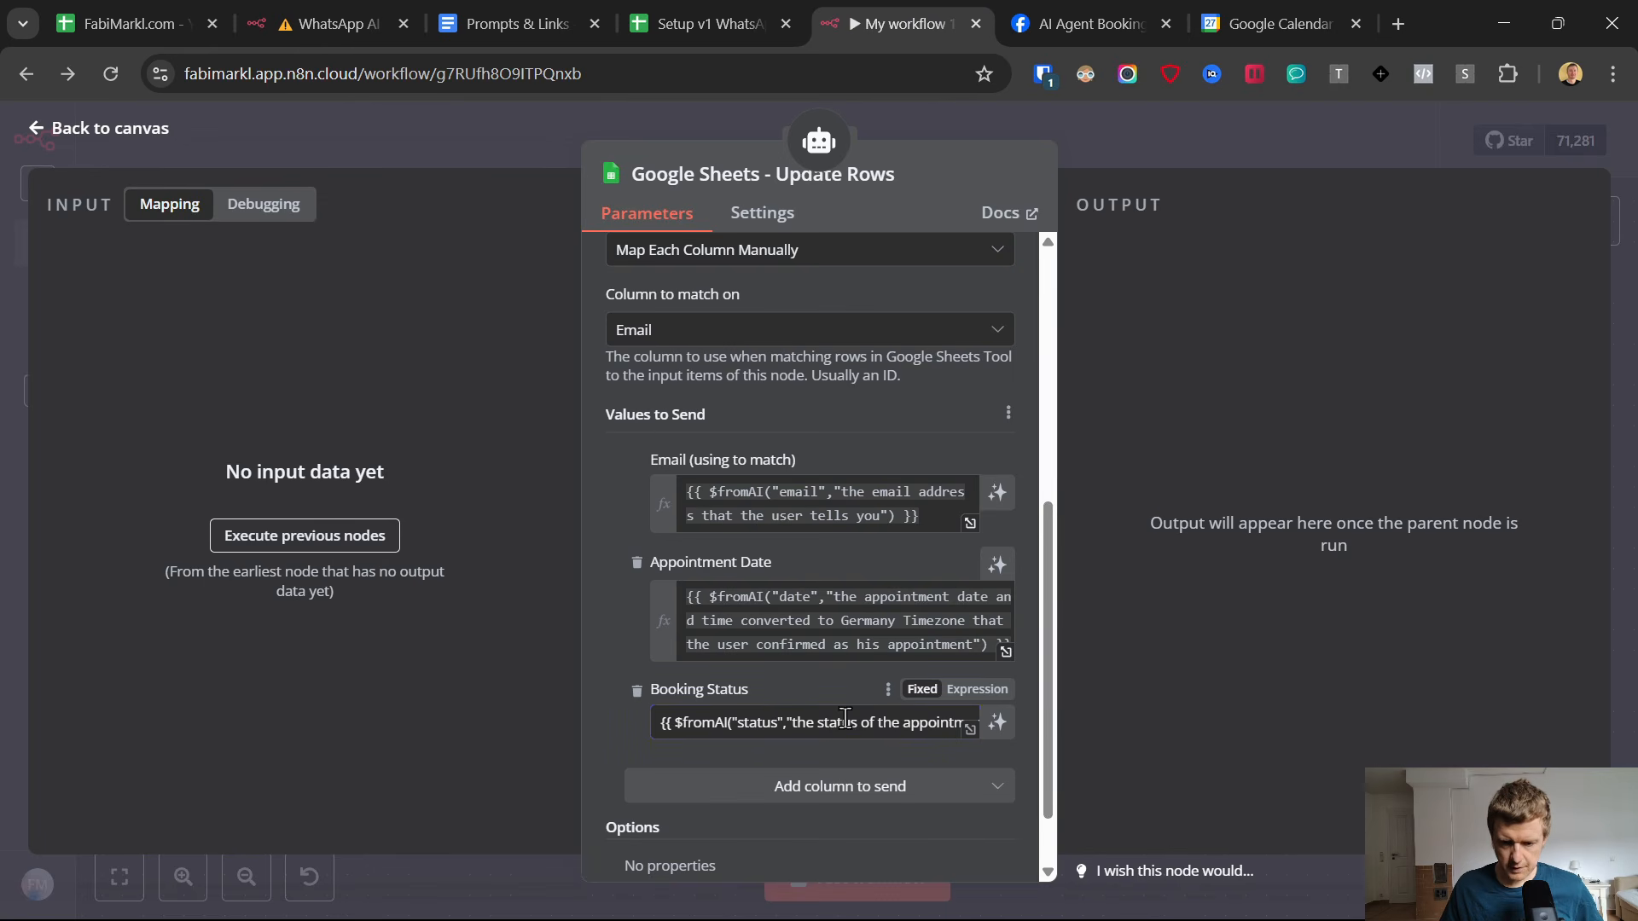
click(955, 688)
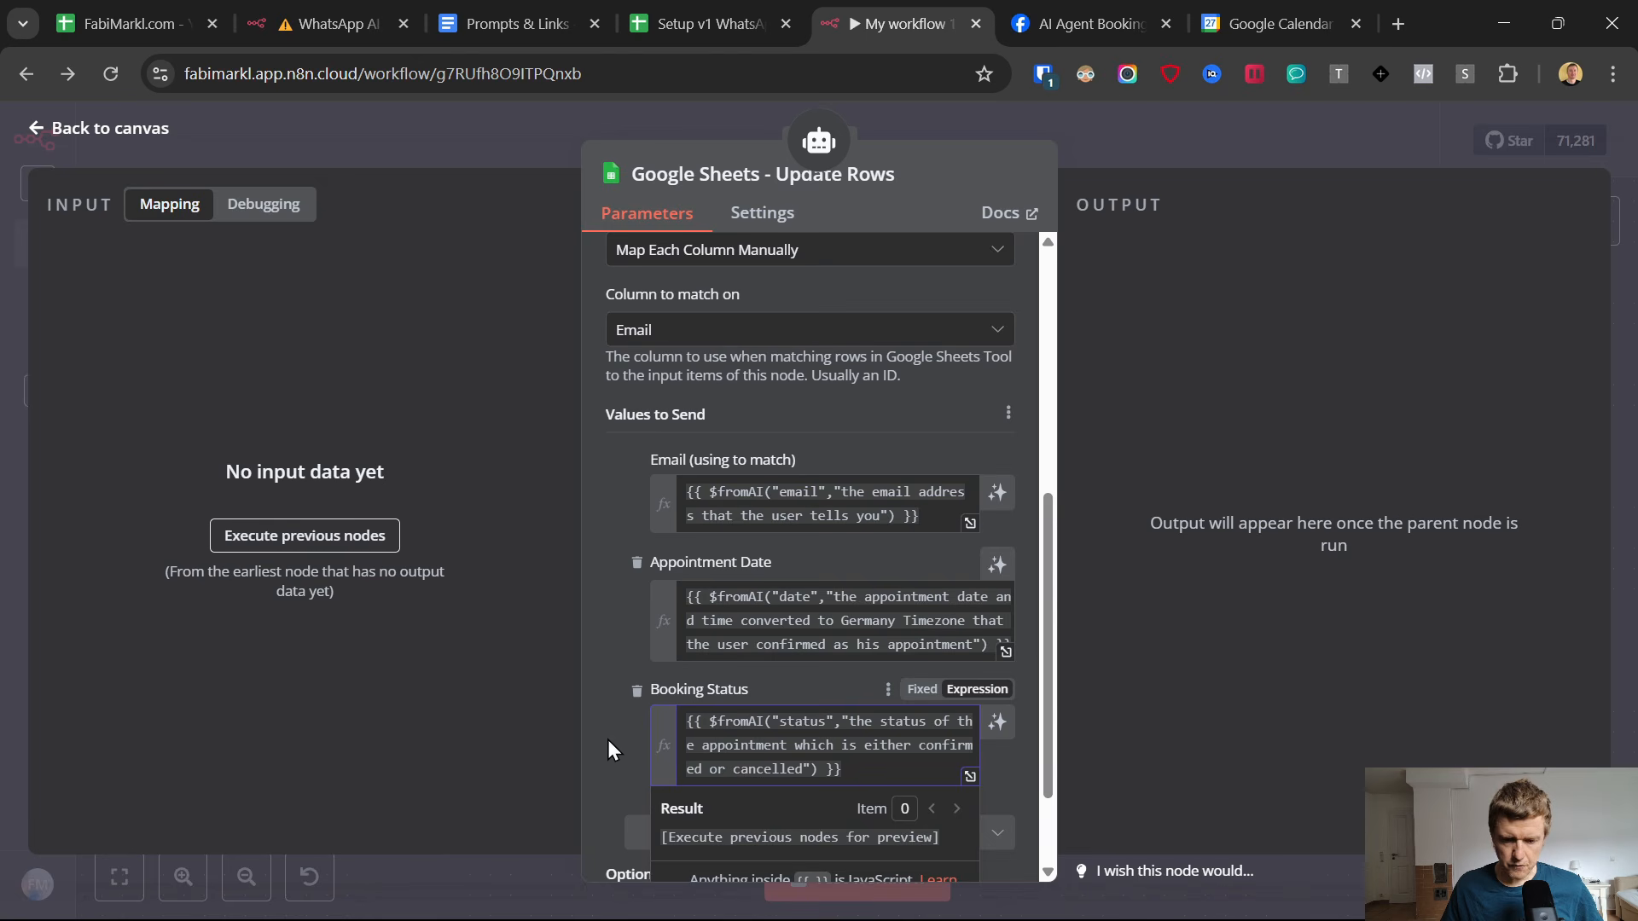
Add the Time Zone column with the expression {{ $fromAI("time_zone","the time zone and location that the user tells you") }} copied from Prompts & Links.
scroll(609, 742, down, 2)
click(826, 704)
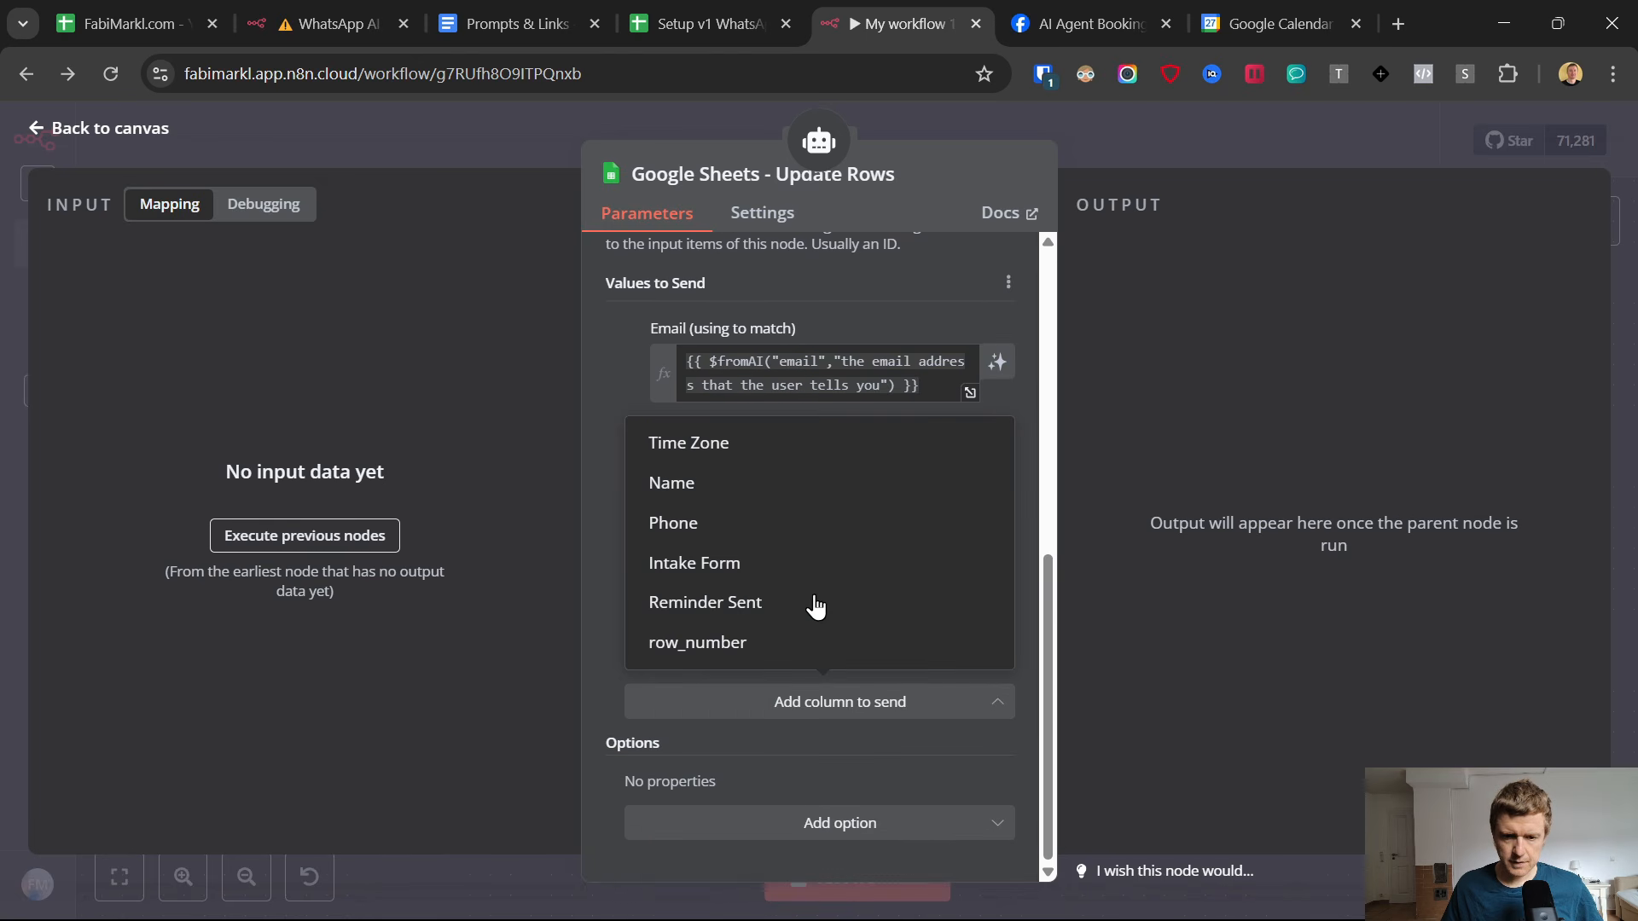
click(697, 457)
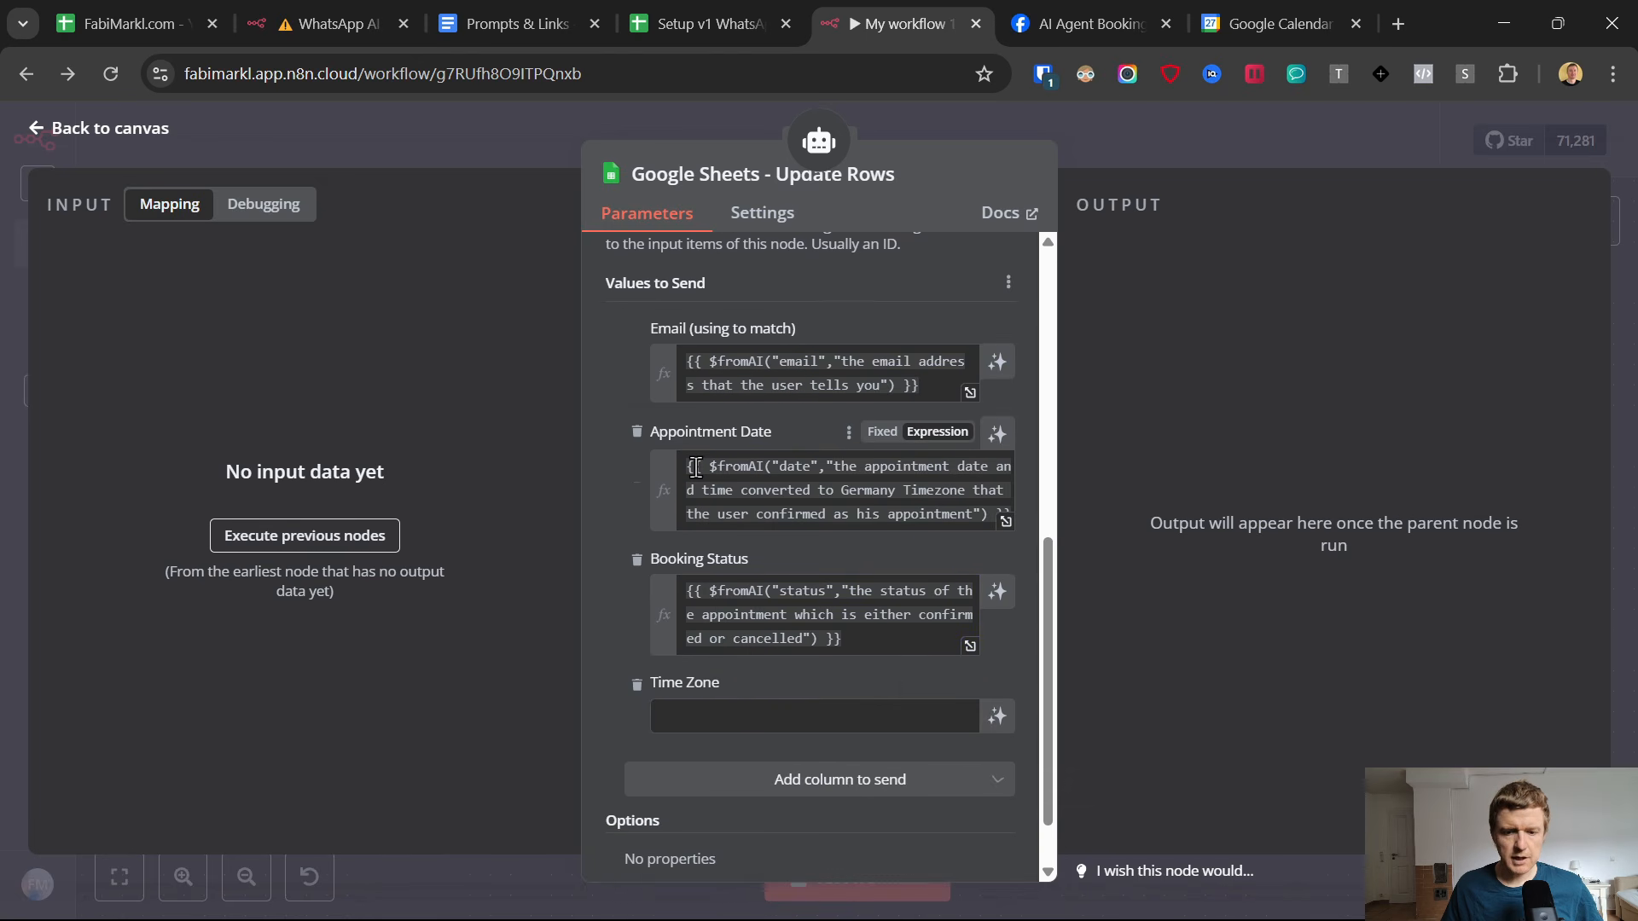
click(494, 17)
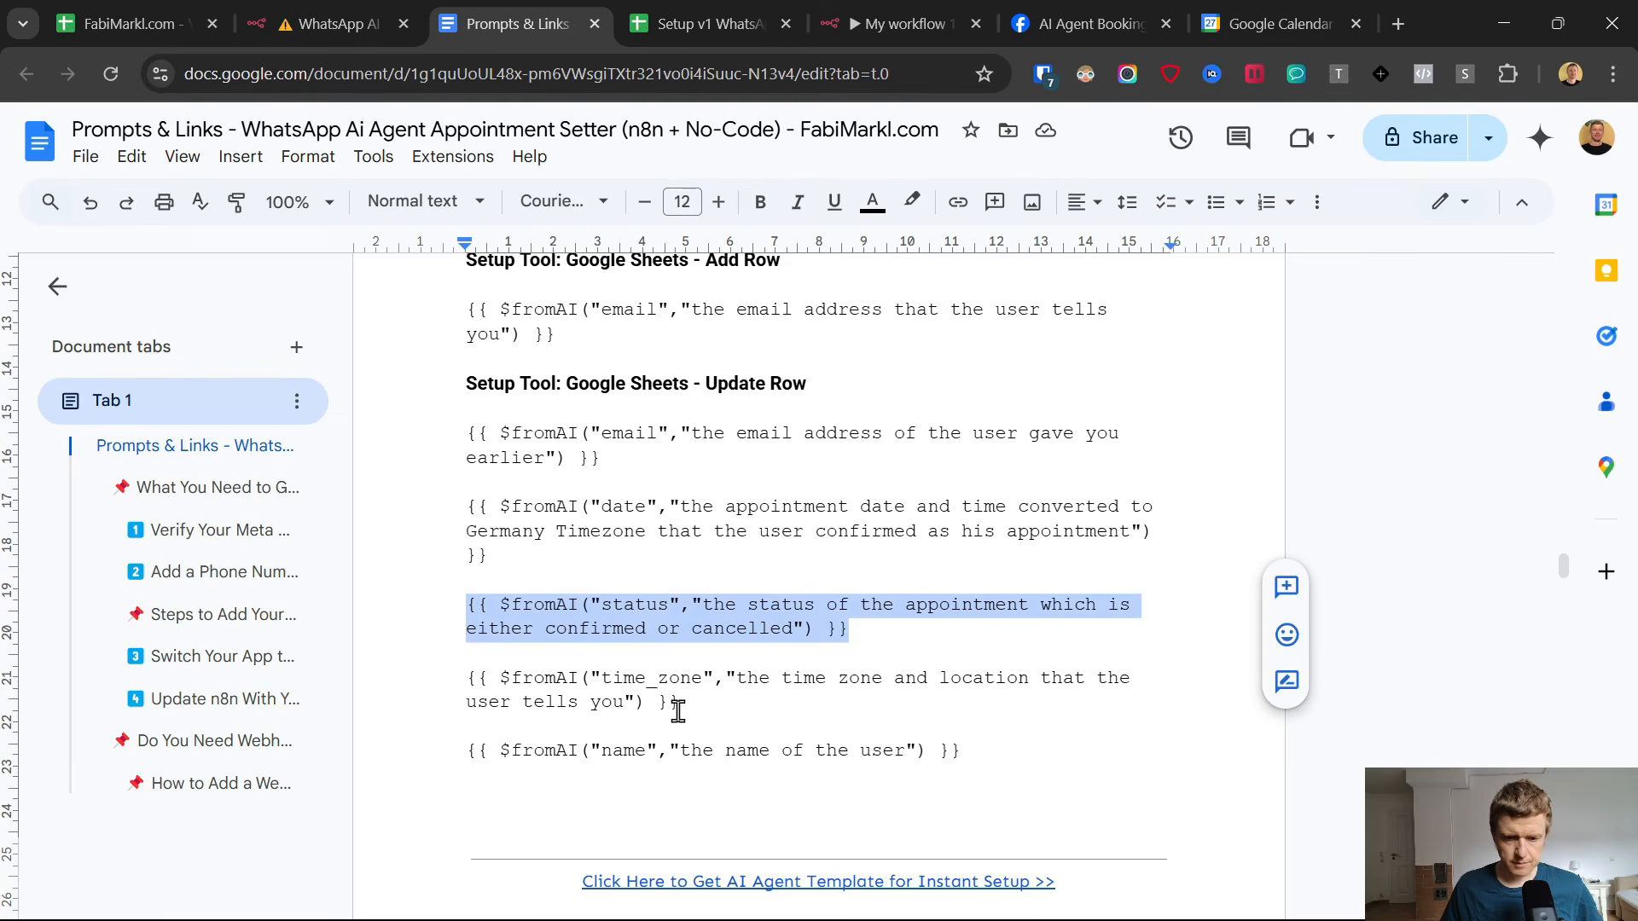
drag(678, 711, 421, 680)
key(ctrl+c)
click(874, 17)
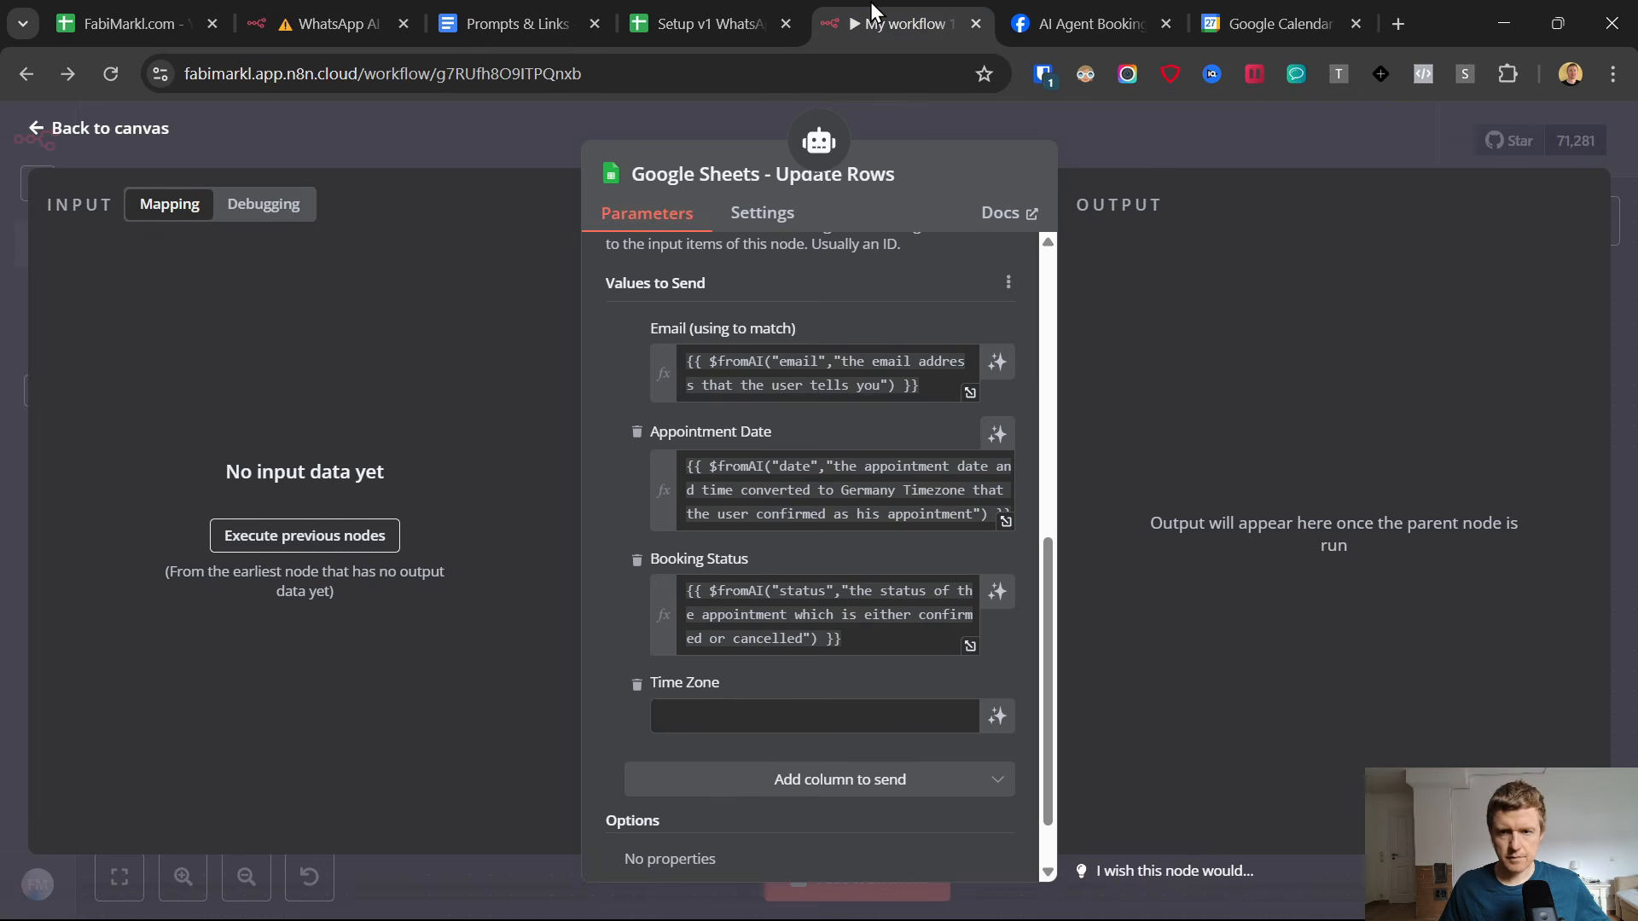
click(831, 714)
key(ctrl+v)
click(976, 683)
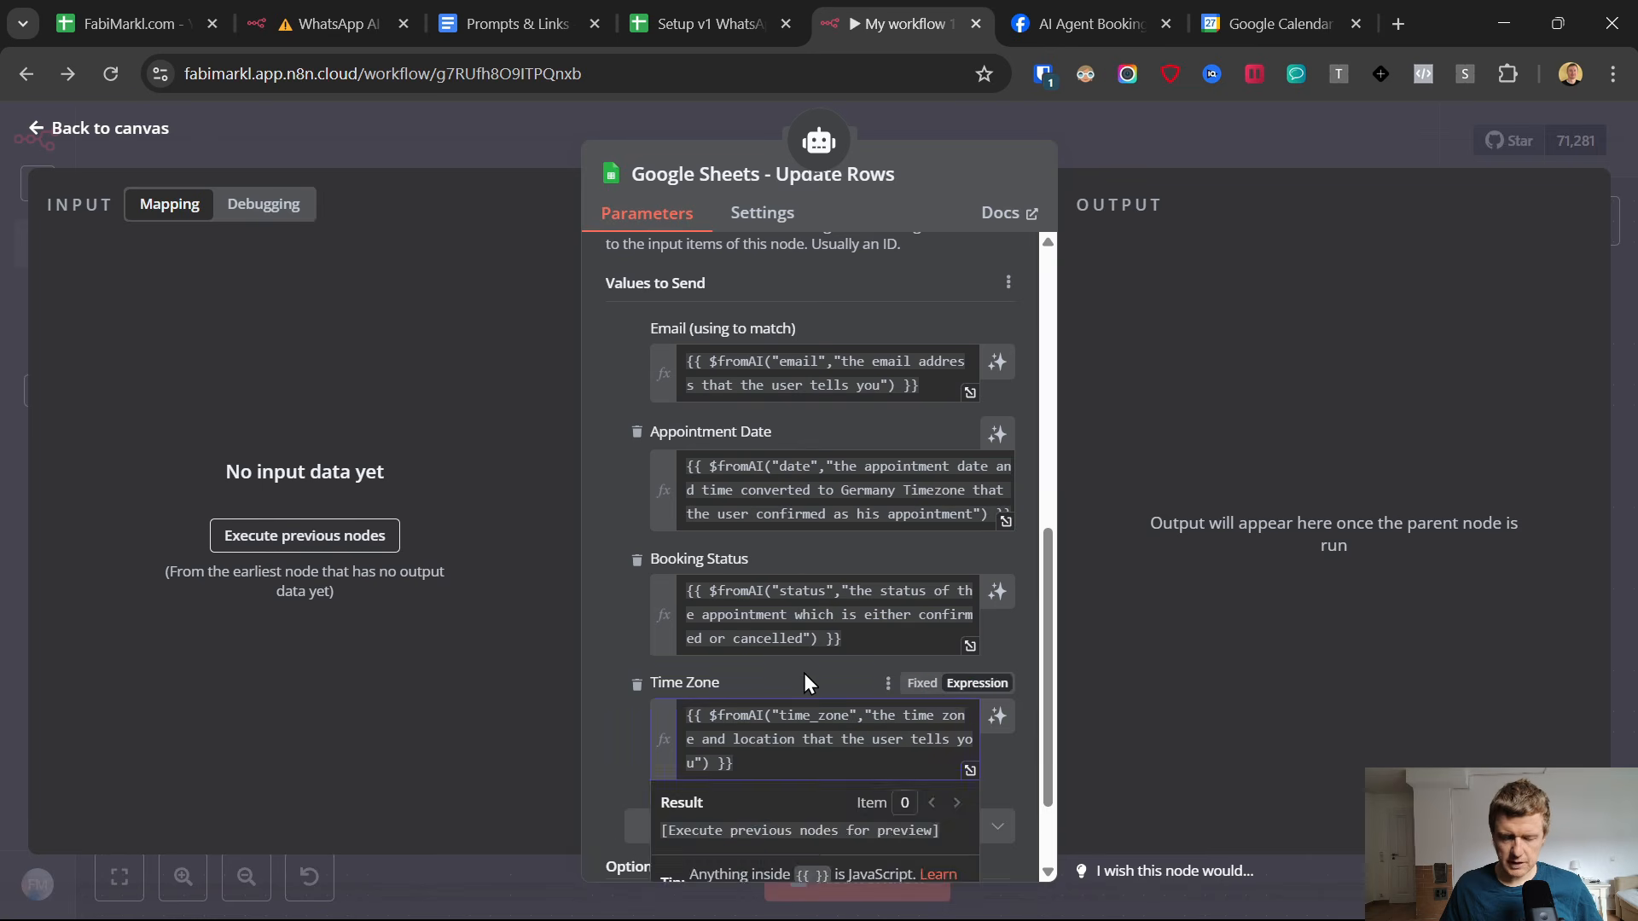
click(1006, 900)
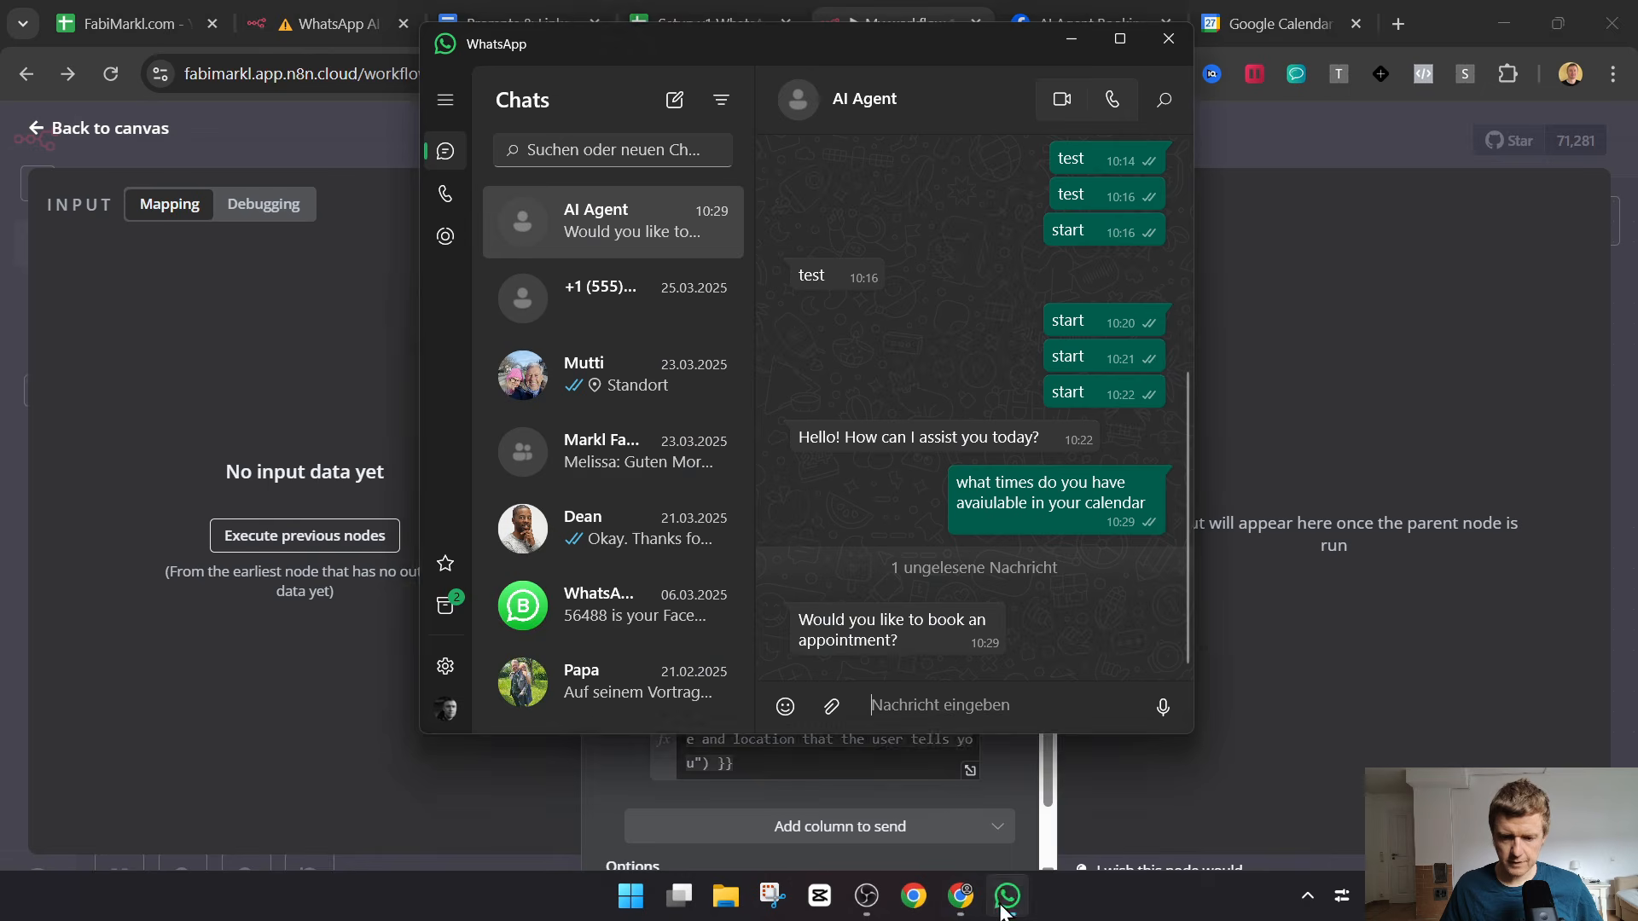
click(1004, 902)
Add the Name column with the expression {{ $fromAI("name","the name of the user") }} copied from Prompts & Links.
click(806, 826)
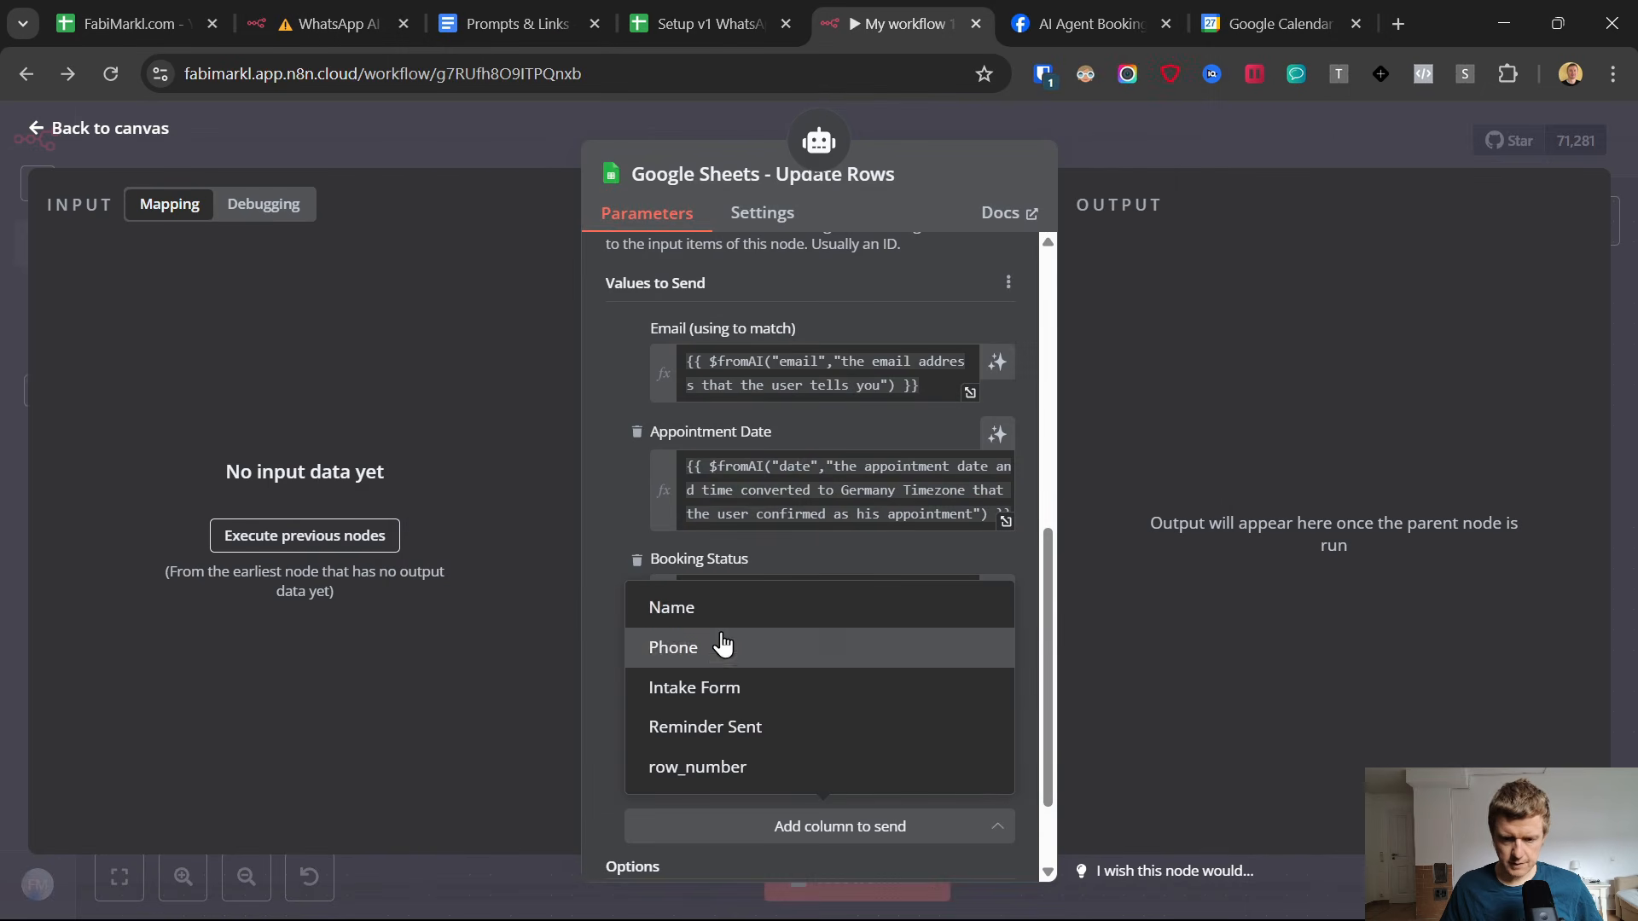
click(674, 608)
click(479, 8)
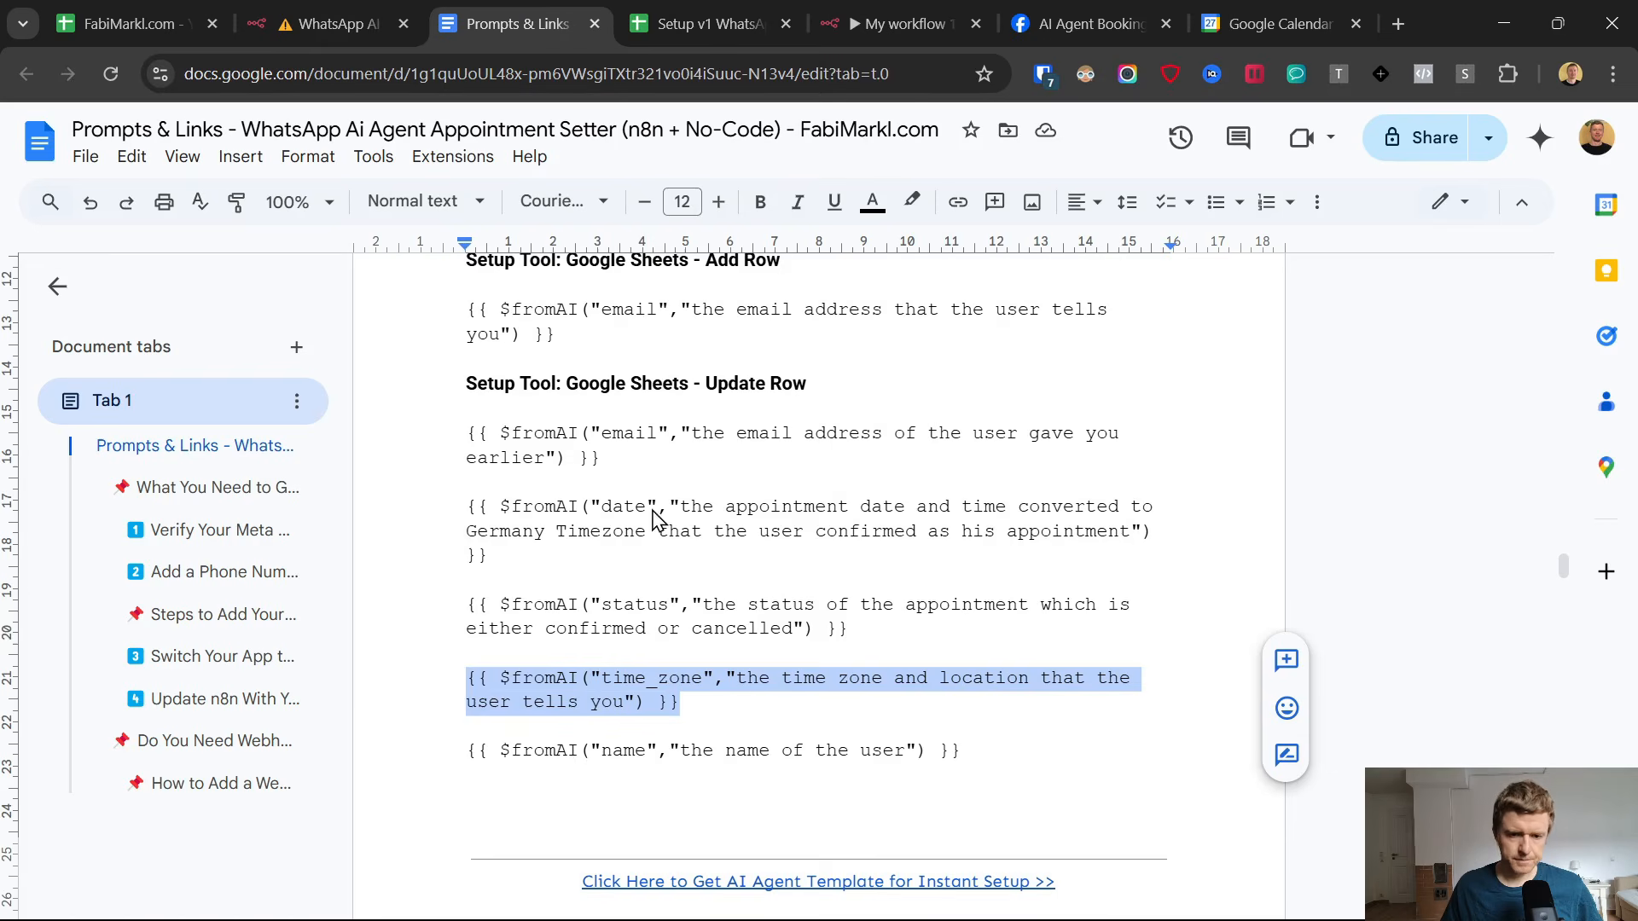
scroll(706, 589, down, 3)
mouse_move(976, 500)
mouse_down()
mouse_move(422, 503)
mouse_move(965, 513)
mouse_up()
key(ctrl+c)
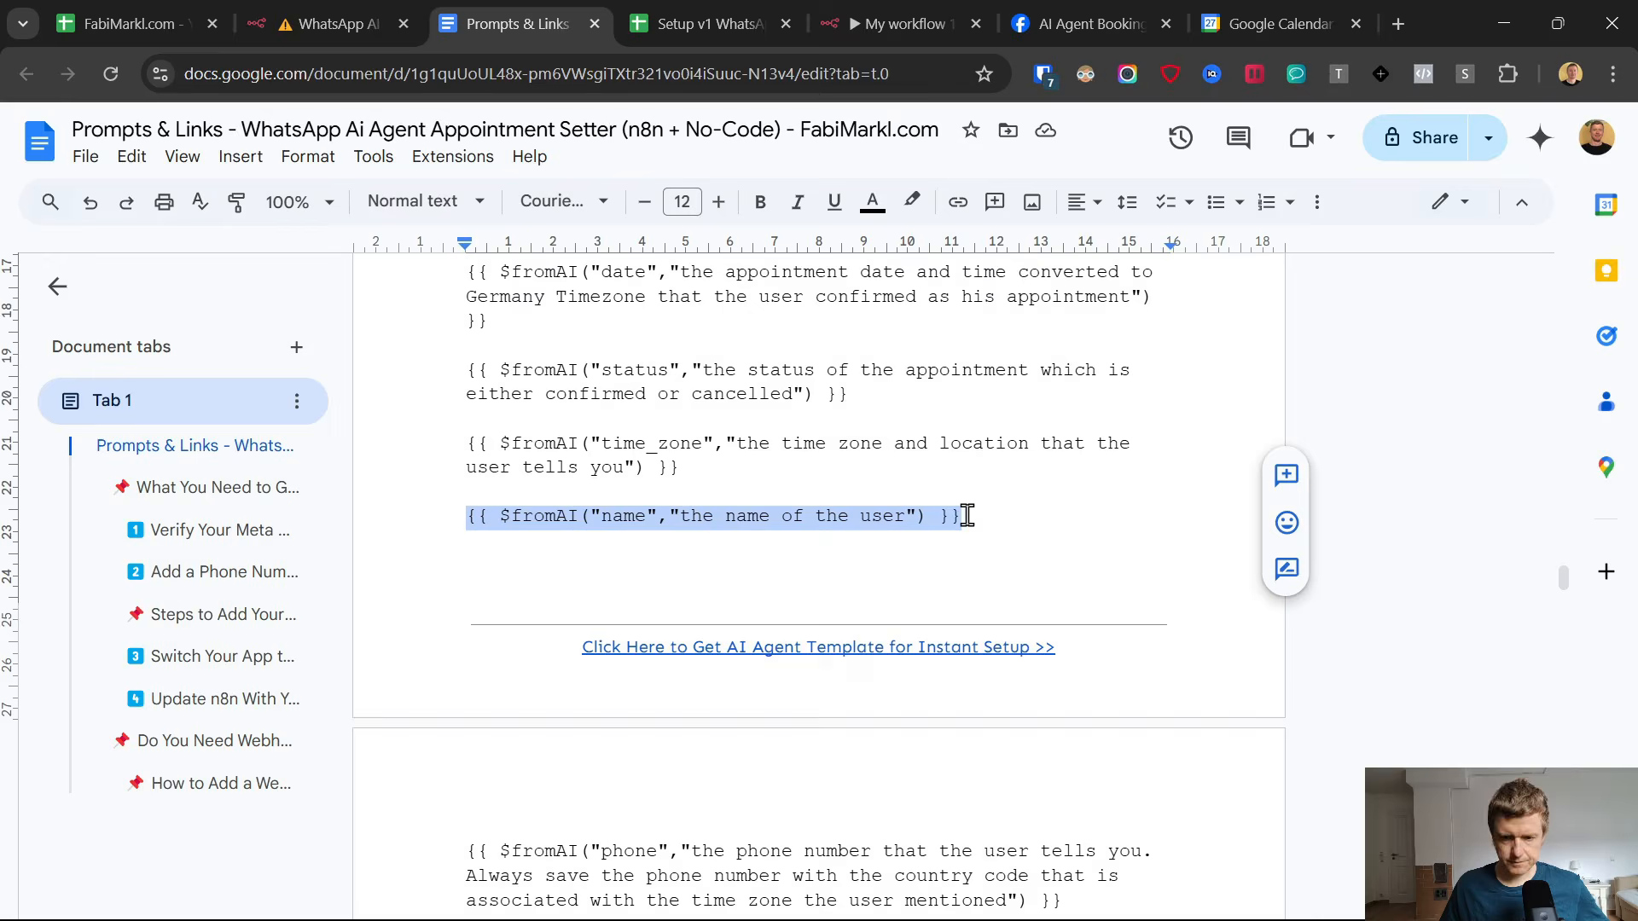
click(909, 2)
click(839, 838)
key(ctrl+v)
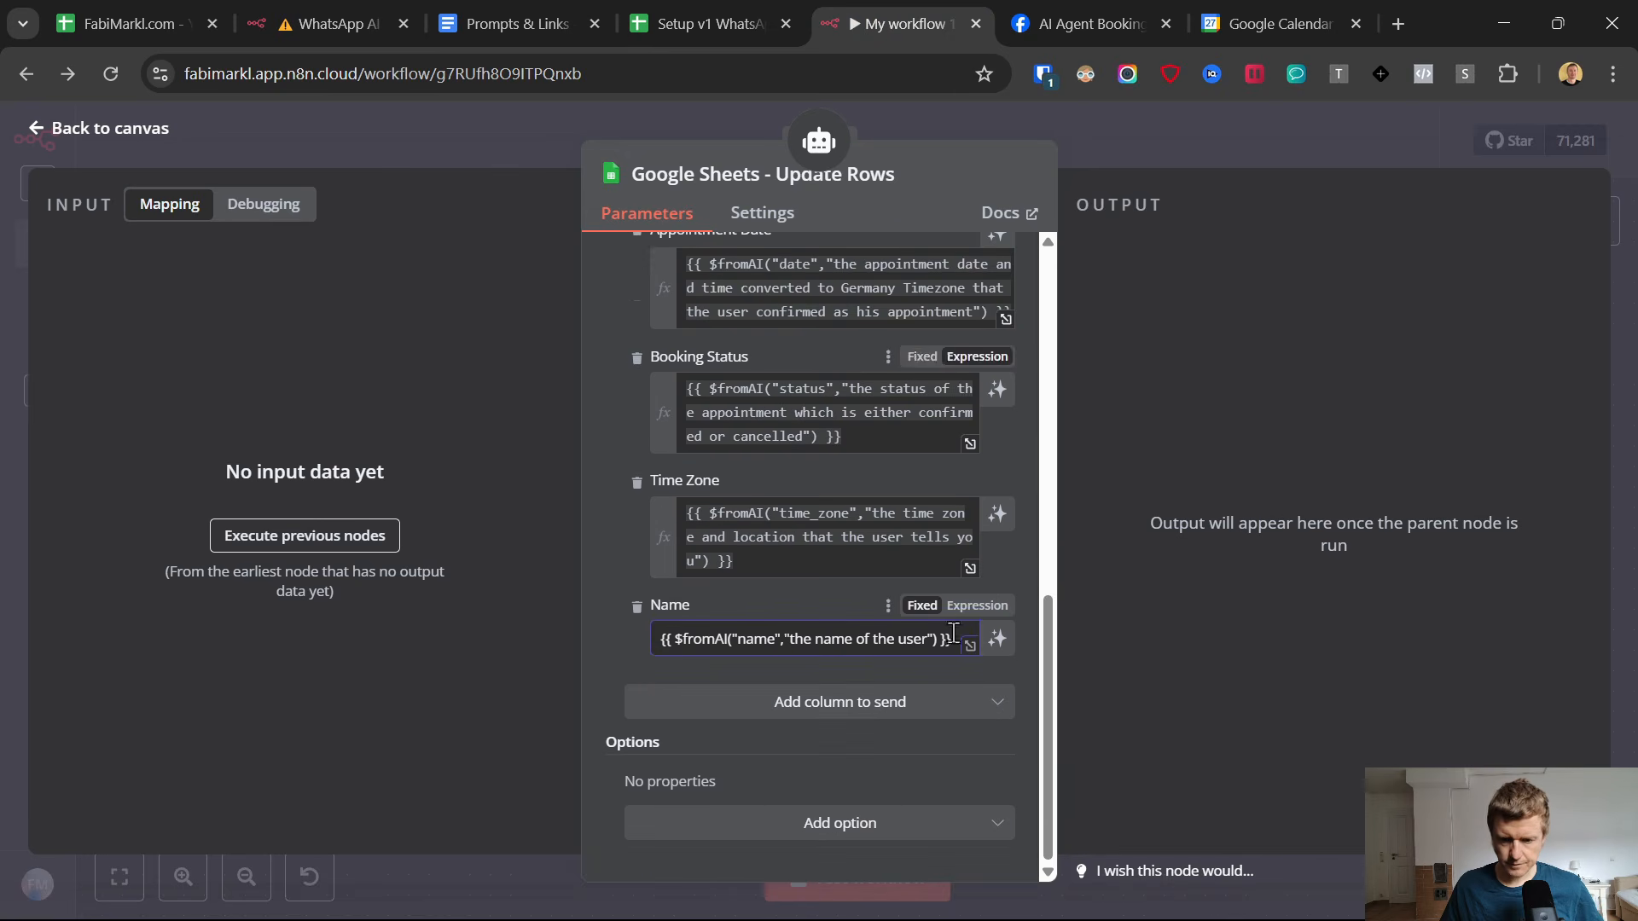
click(976, 606)
click(586, 682)
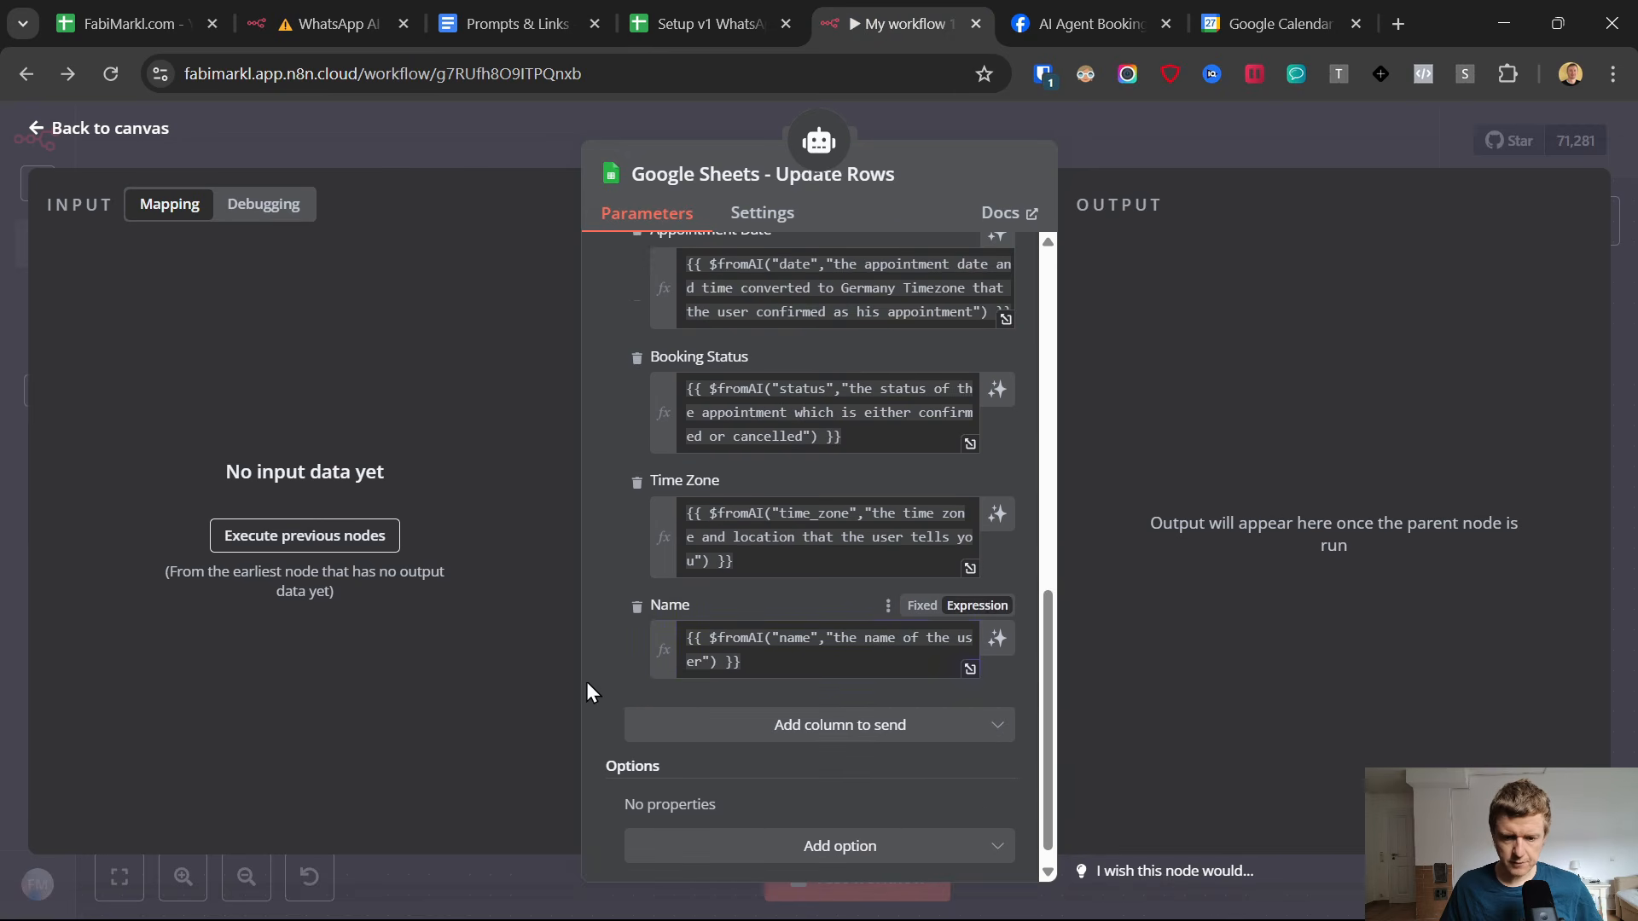
Add the Phone column, copy the $fromAI("phone", …) expression from Prompts & Links into it, and review its country code wording.
click(795, 725)
click(673, 546)
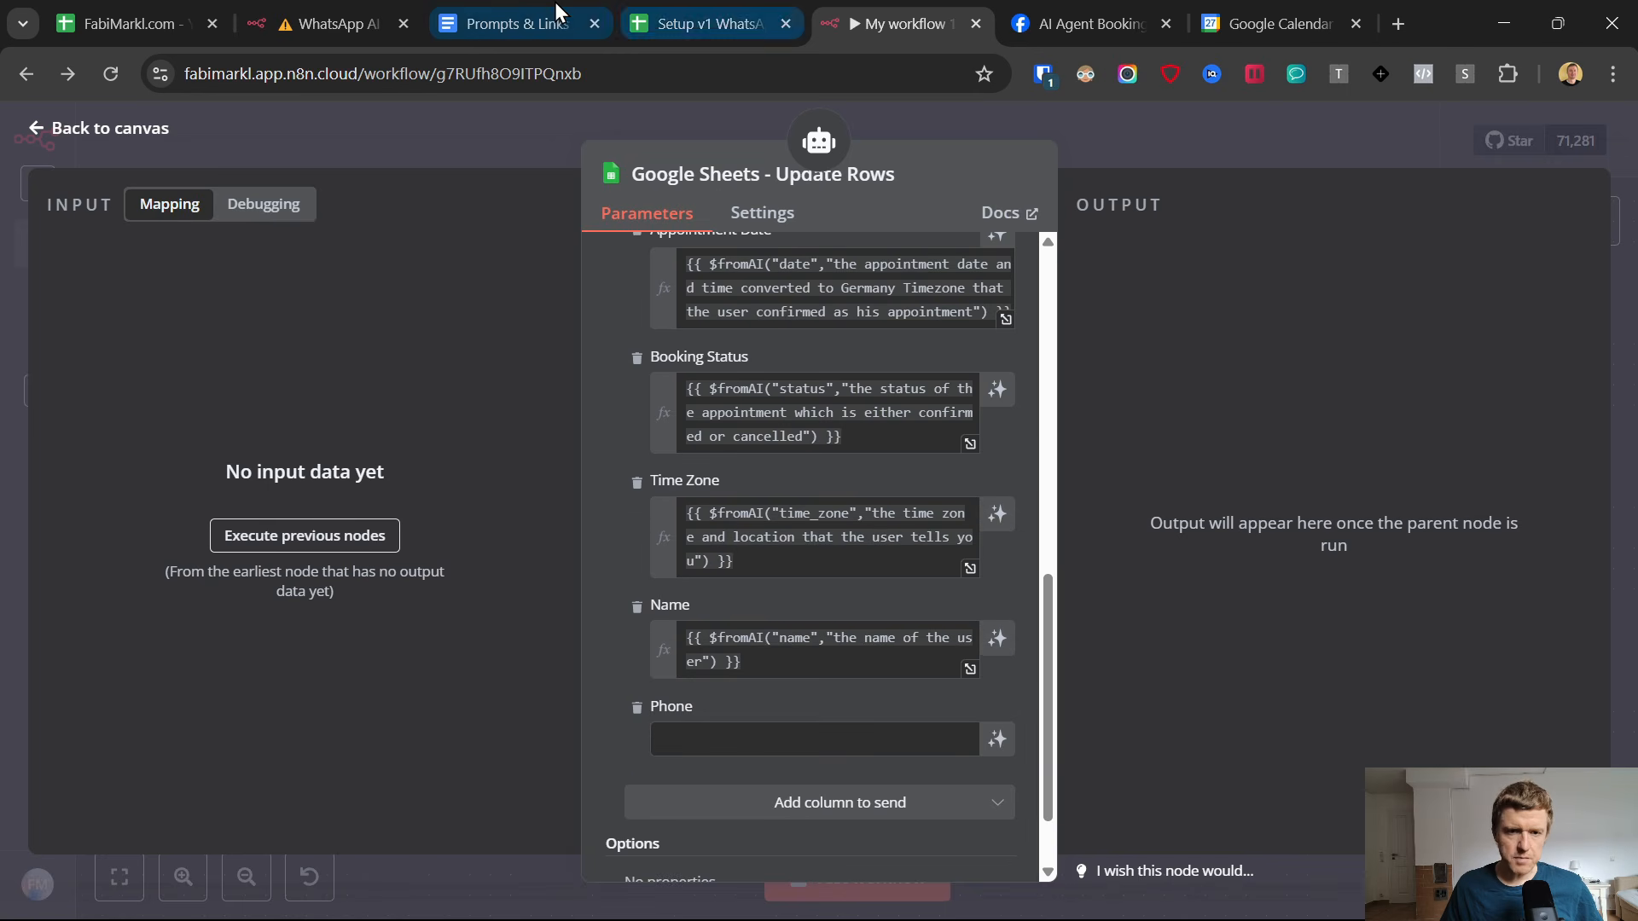
click(550, 1)
scroll(682, 554, down, 4)
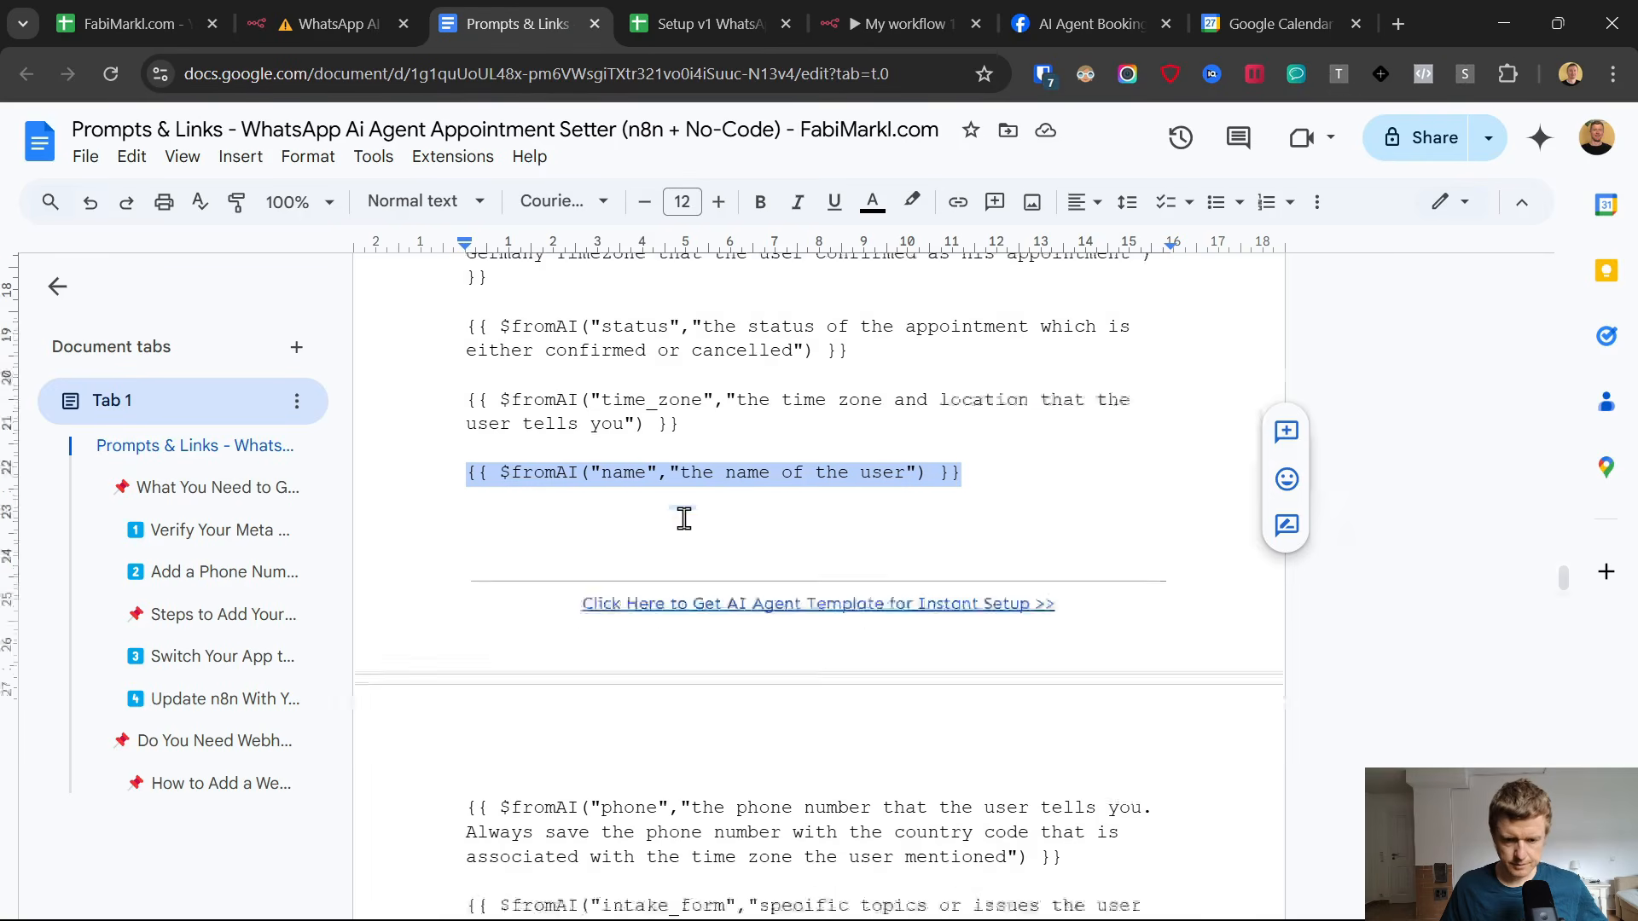
drag(1086, 560, 457, 504)
key(ctrl+c)
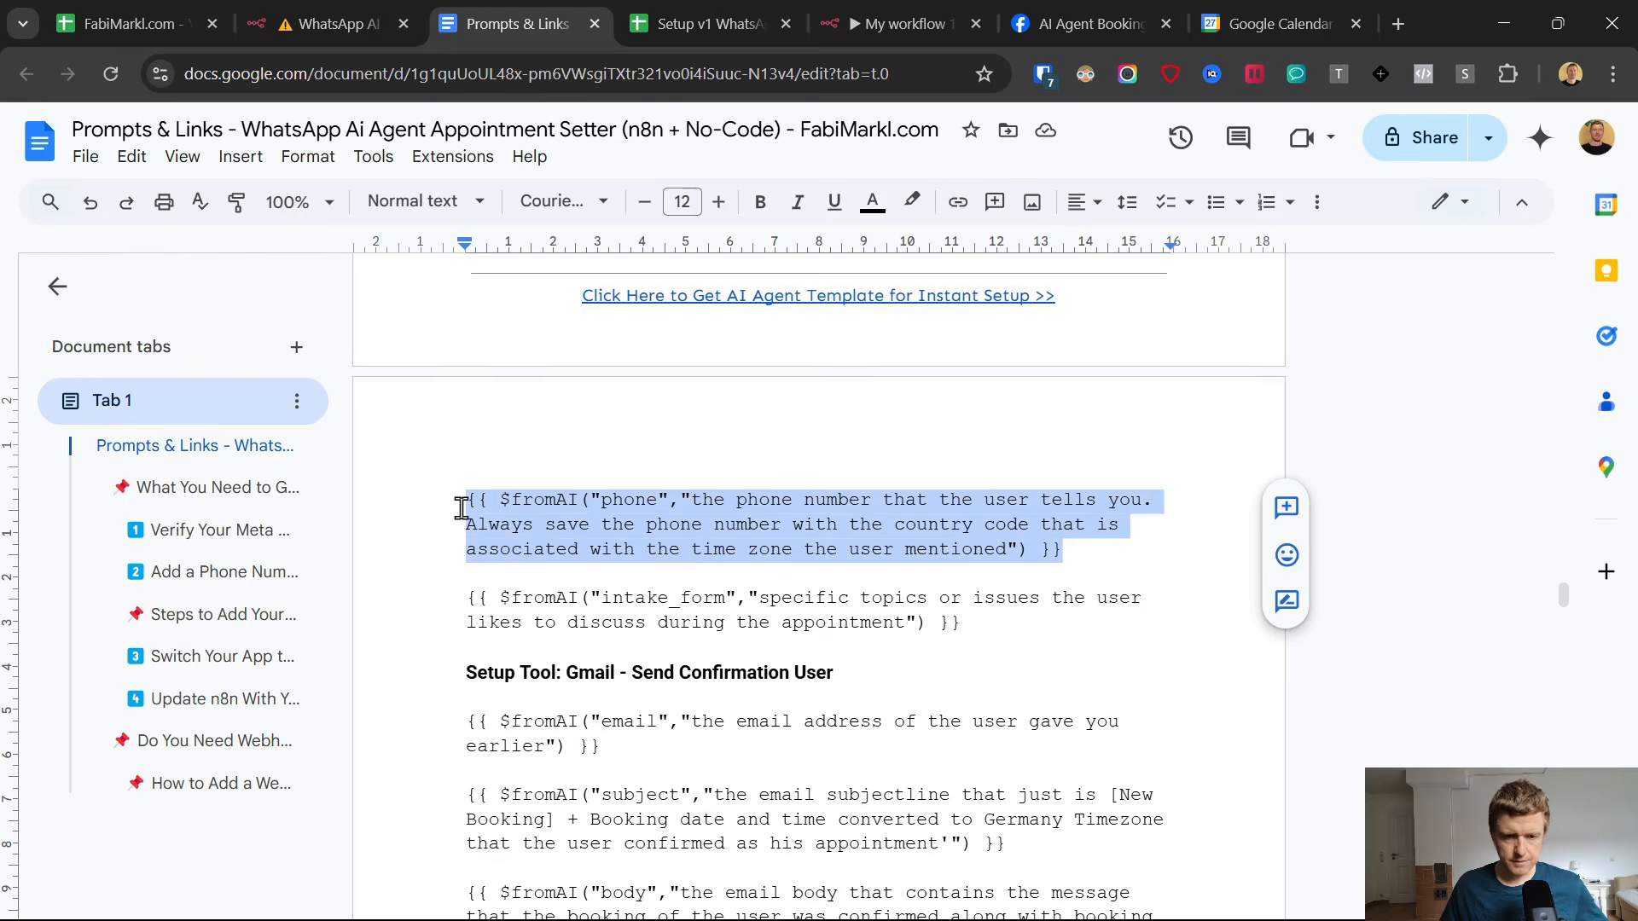
click(861, 23)
click(772, 741)
key(ctrl+v)
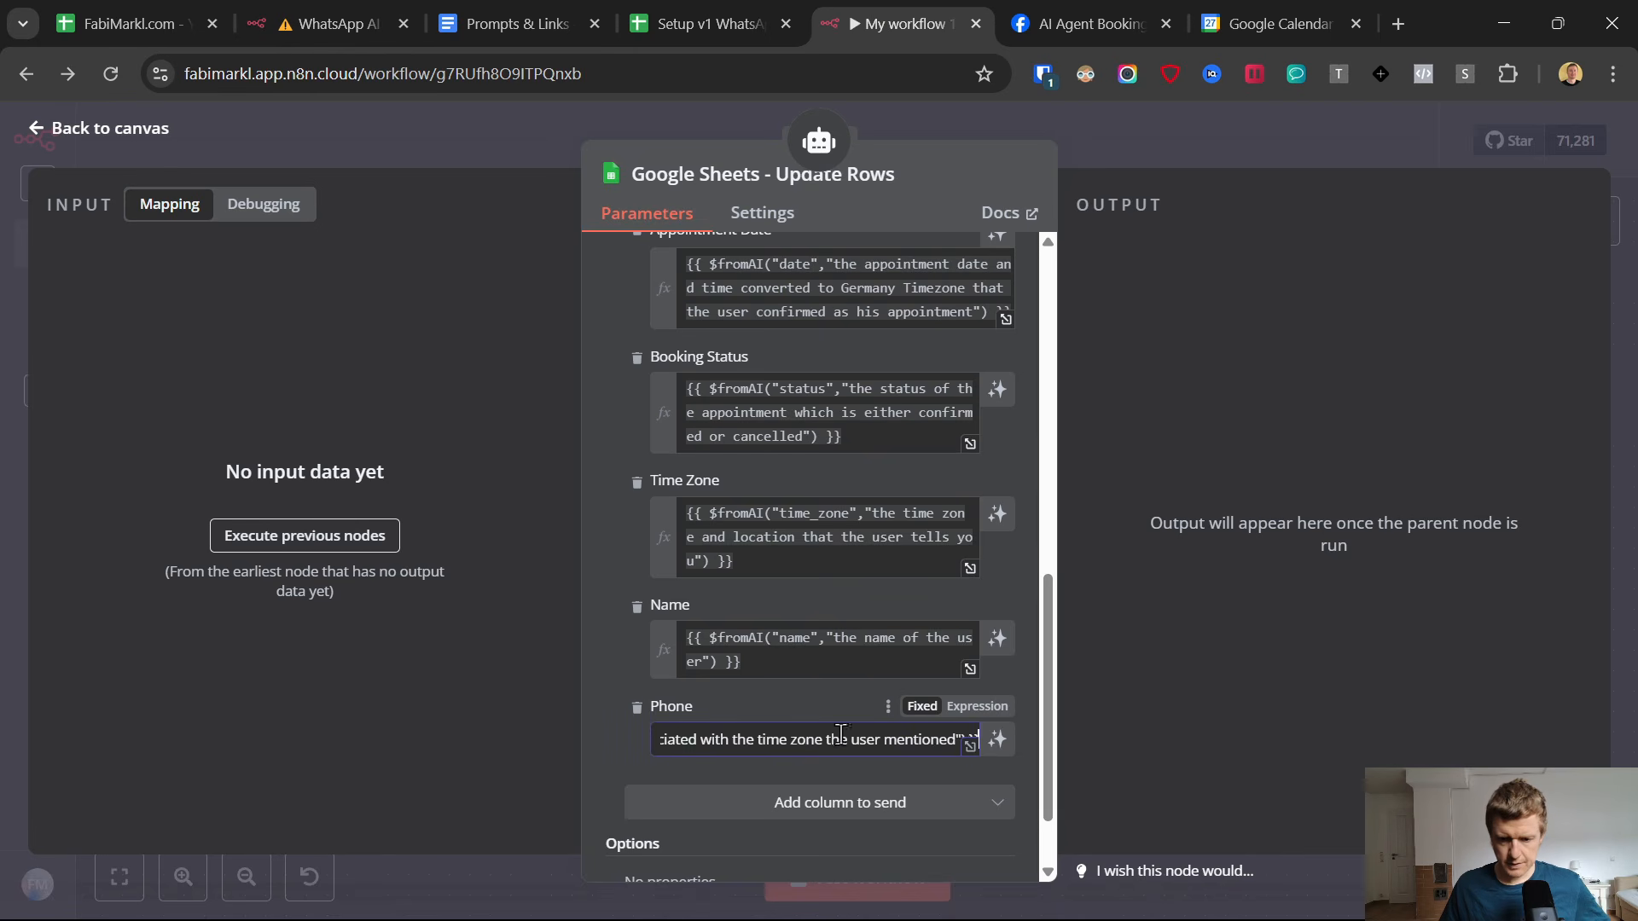
scroll(832, 589, down, 2)
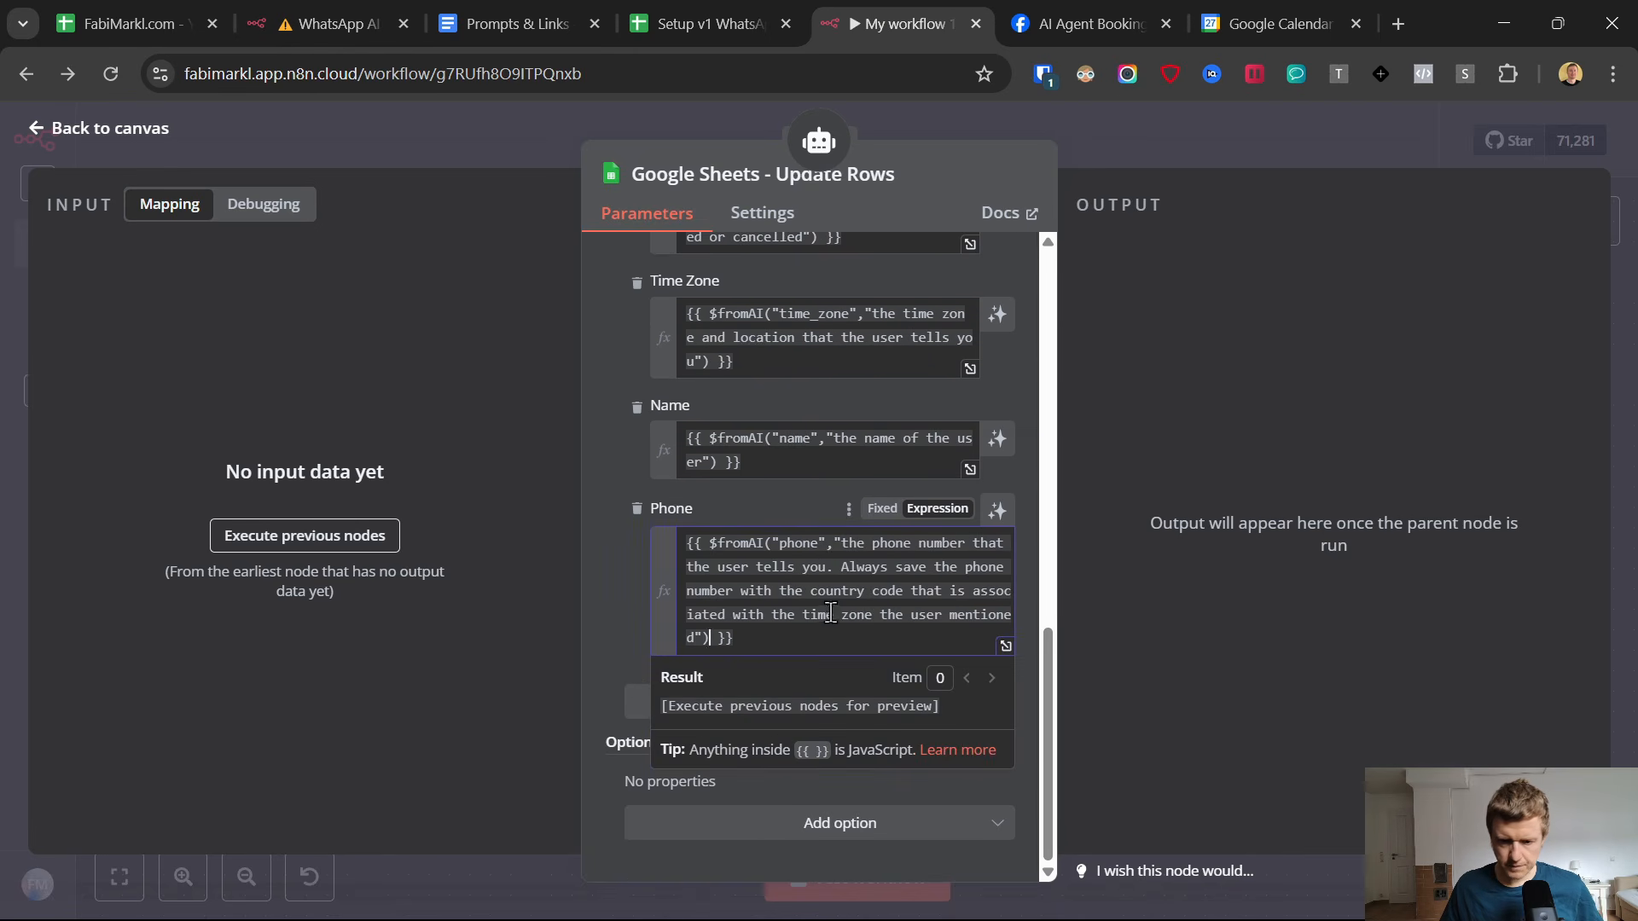
drag(726, 591, 989, 616)
click(734, 612)
click(645, 614)
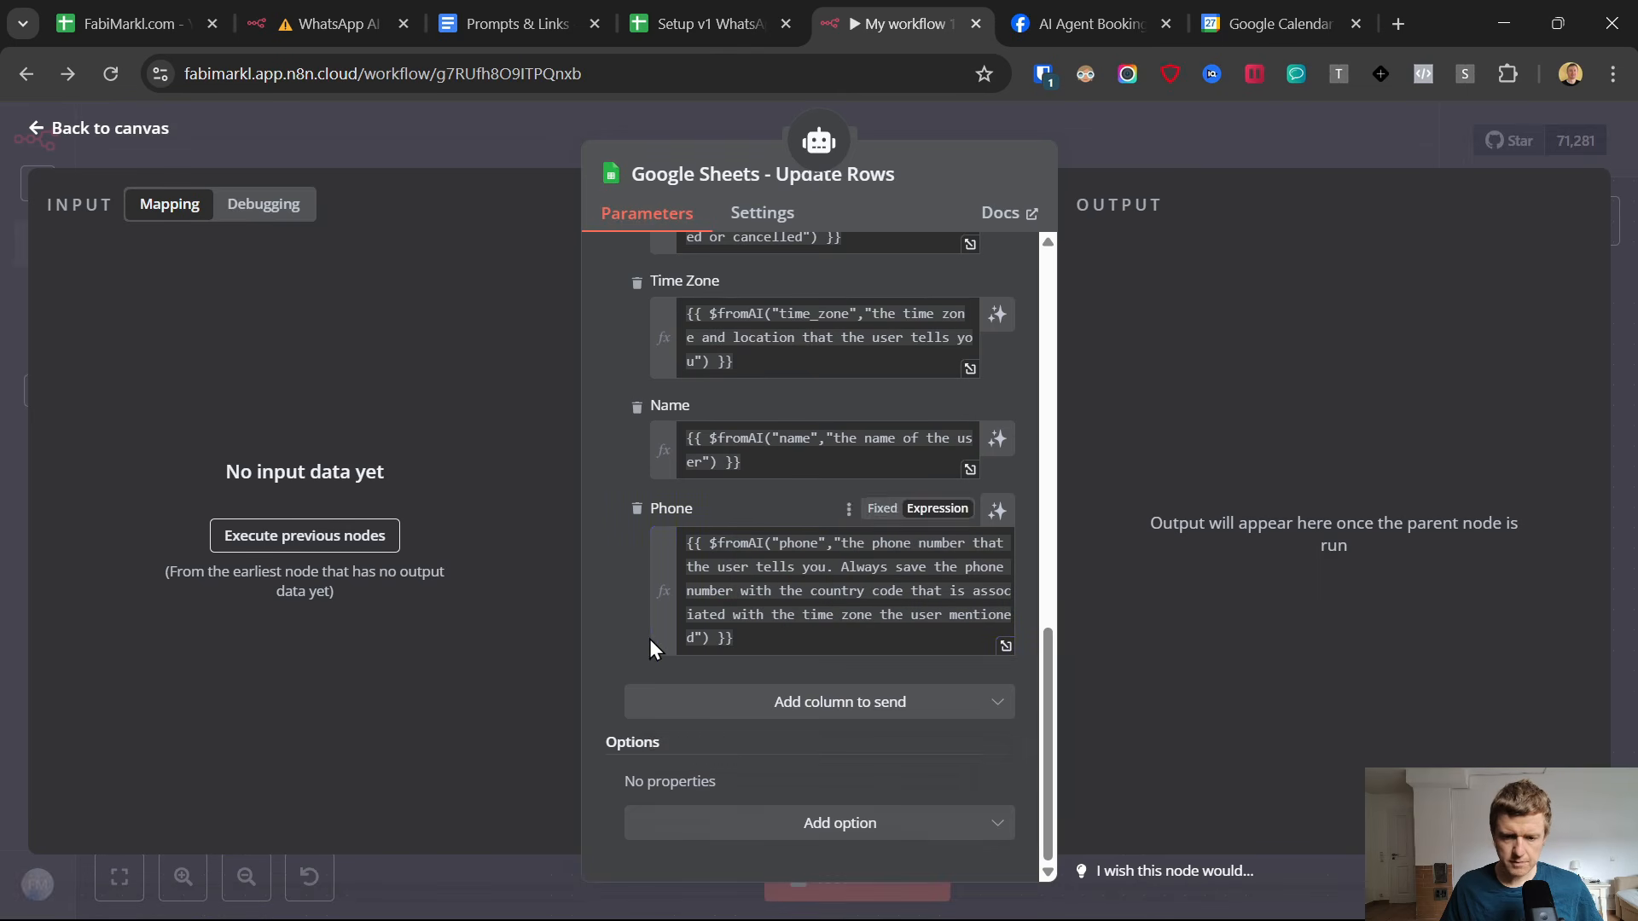
Add the Intake Form column with {{ $fromAI("intake_form","specific topics or issues the user likes to discuss during the appointment") }} copied from Prompts & Links.
click(814, 702)
click(704, 763)
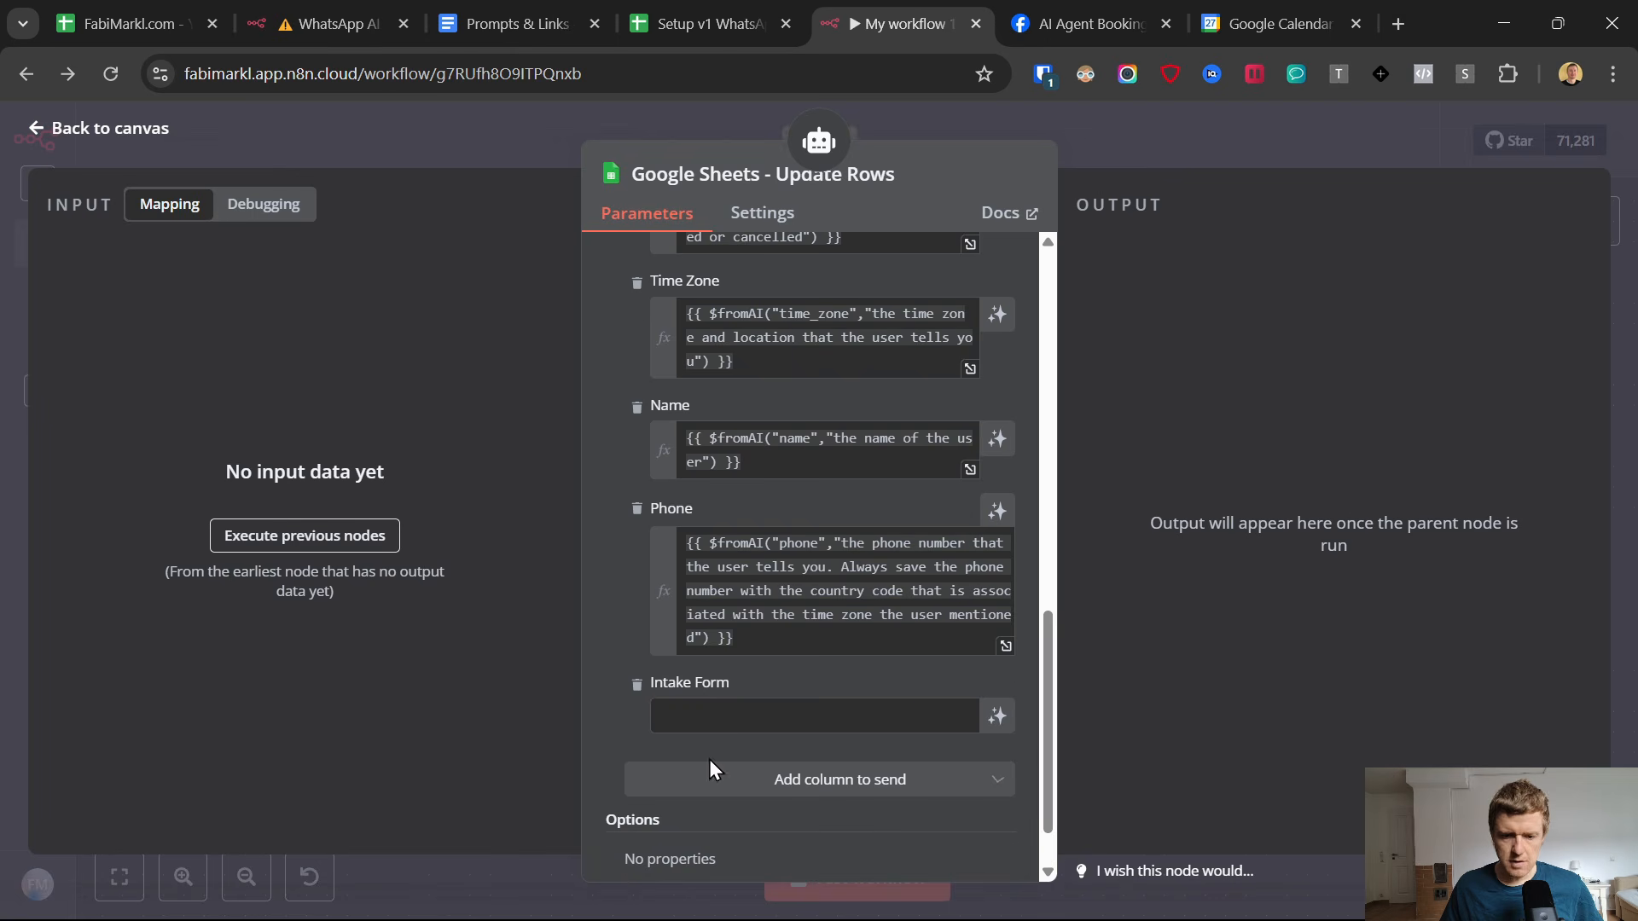
click(490, 4)
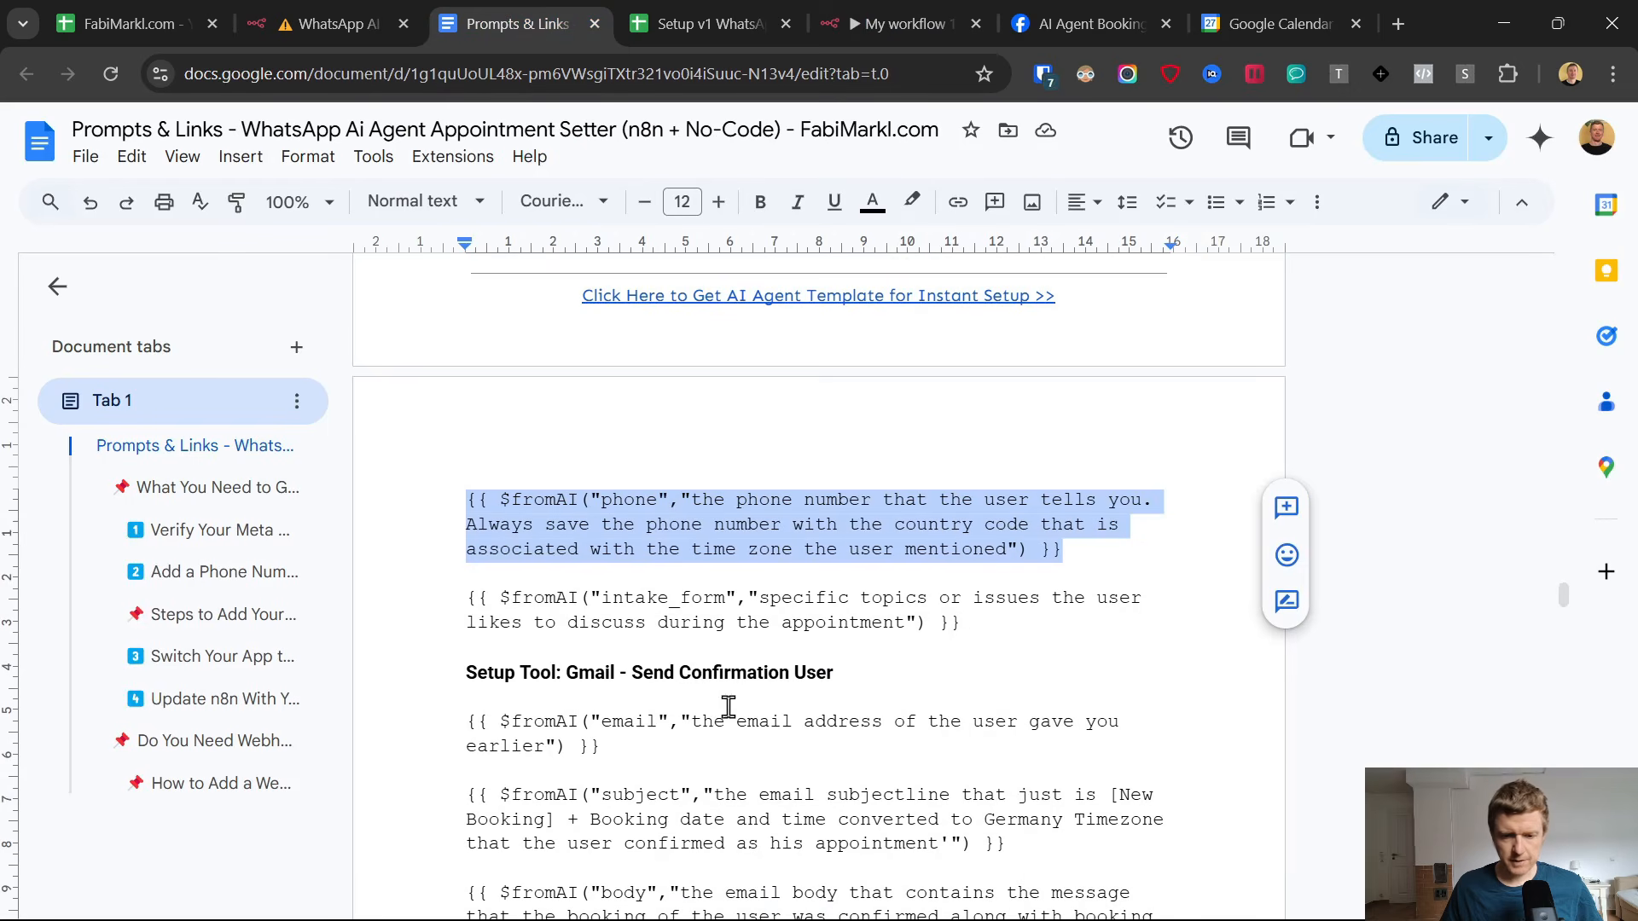
drag(454, 600, 950, 623)
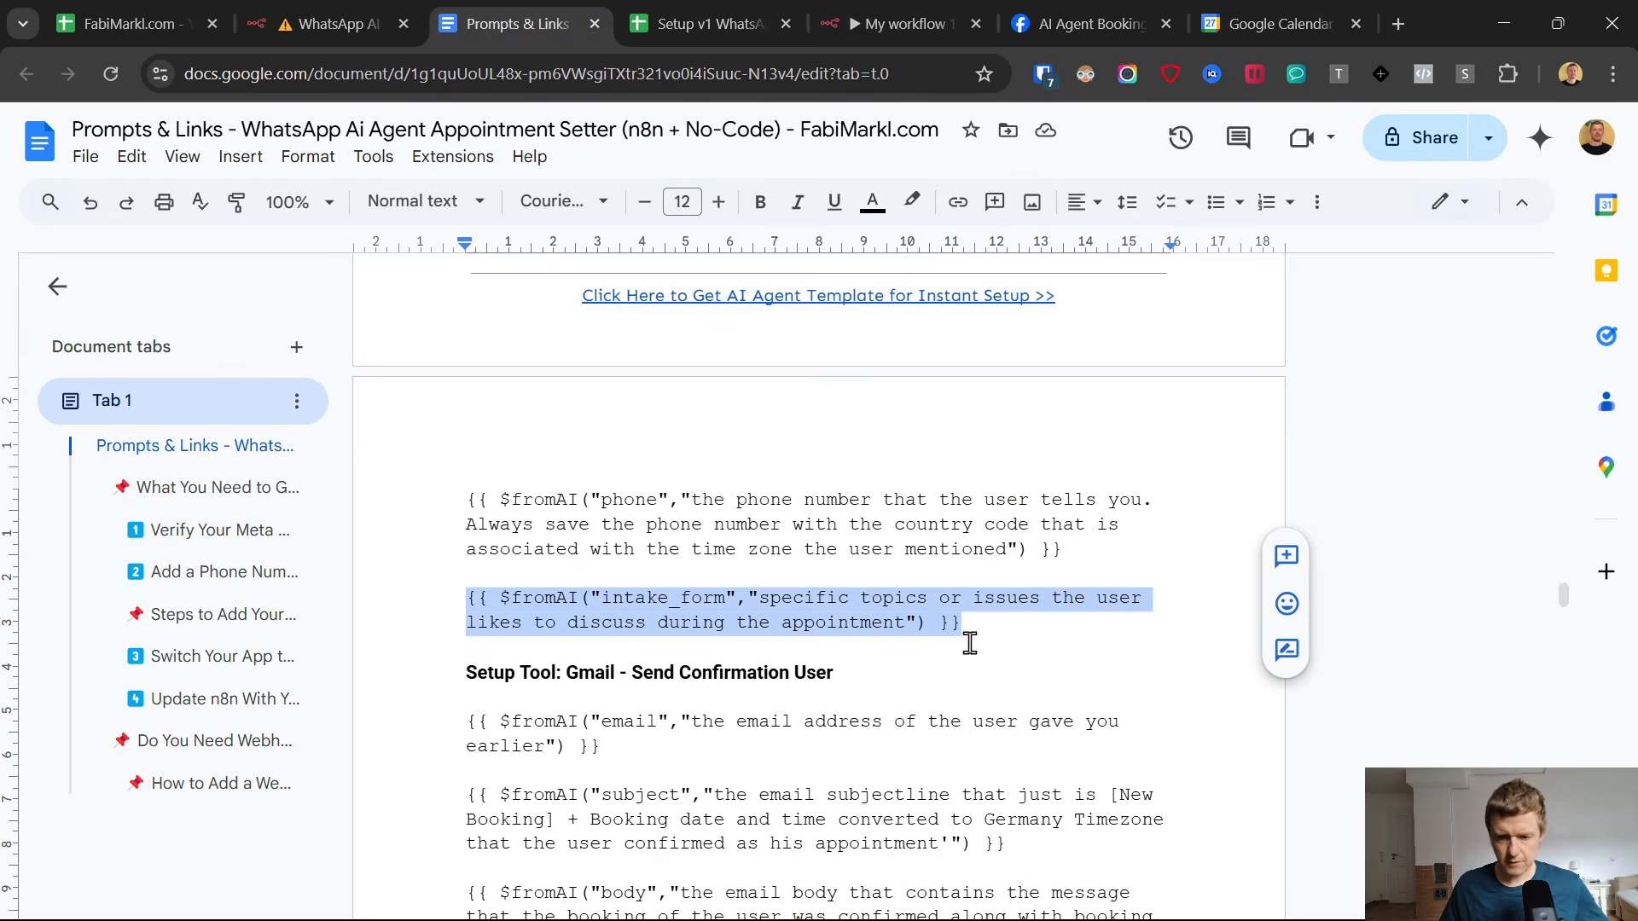
click(913, 3)
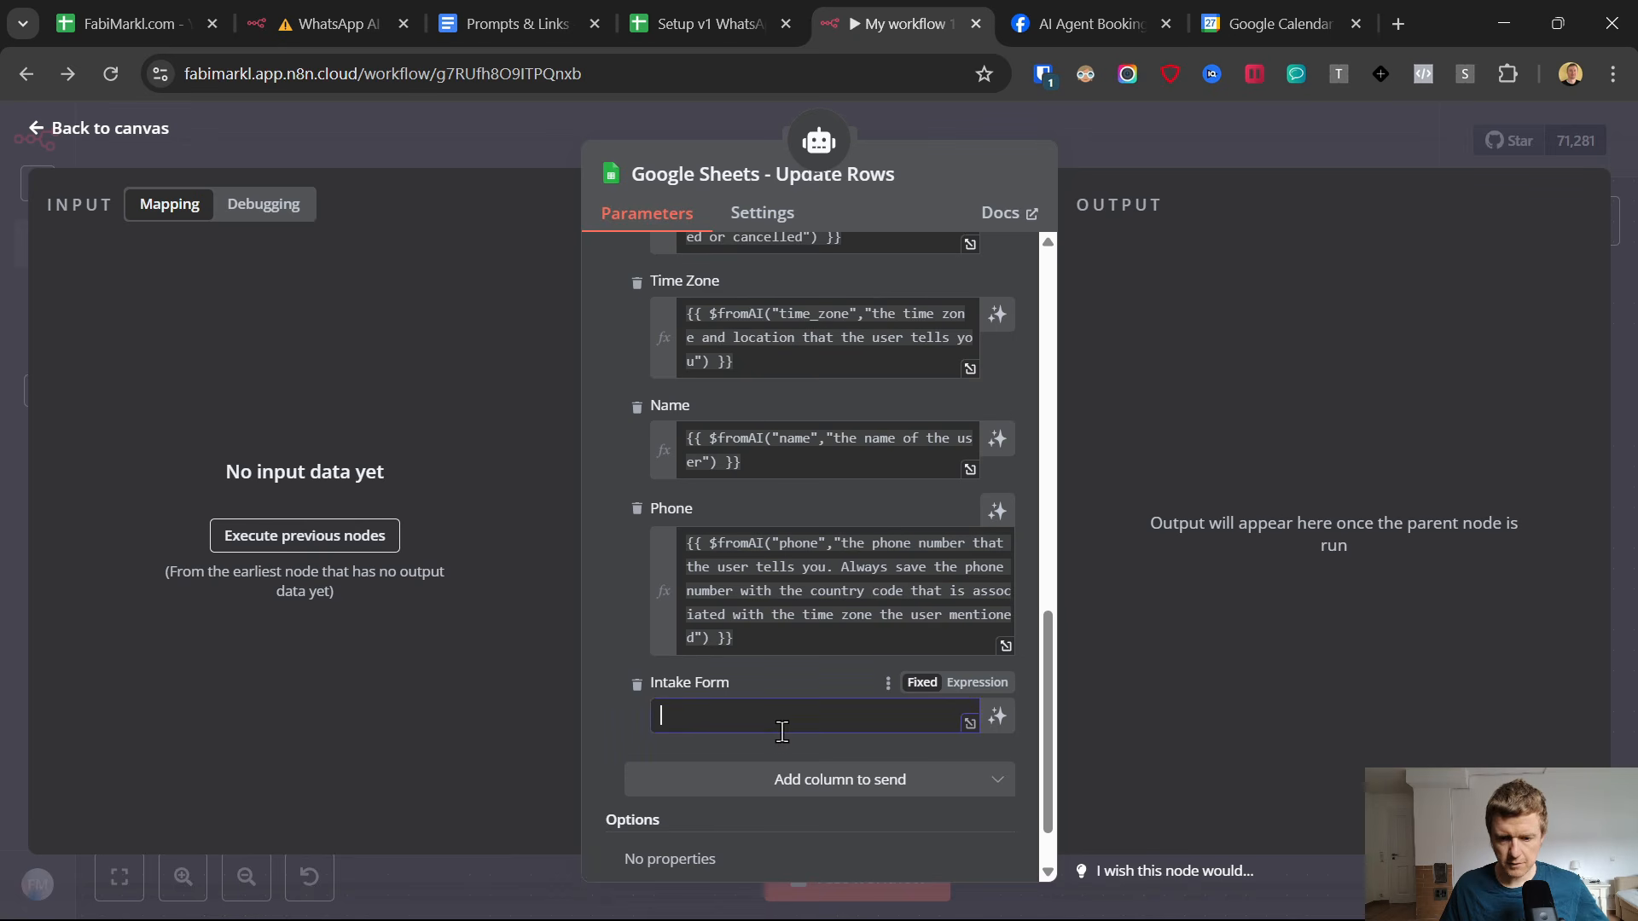
text({{ $fromAI("intake_form","specific topics or issues the user likes to discuss during the appointment") }})
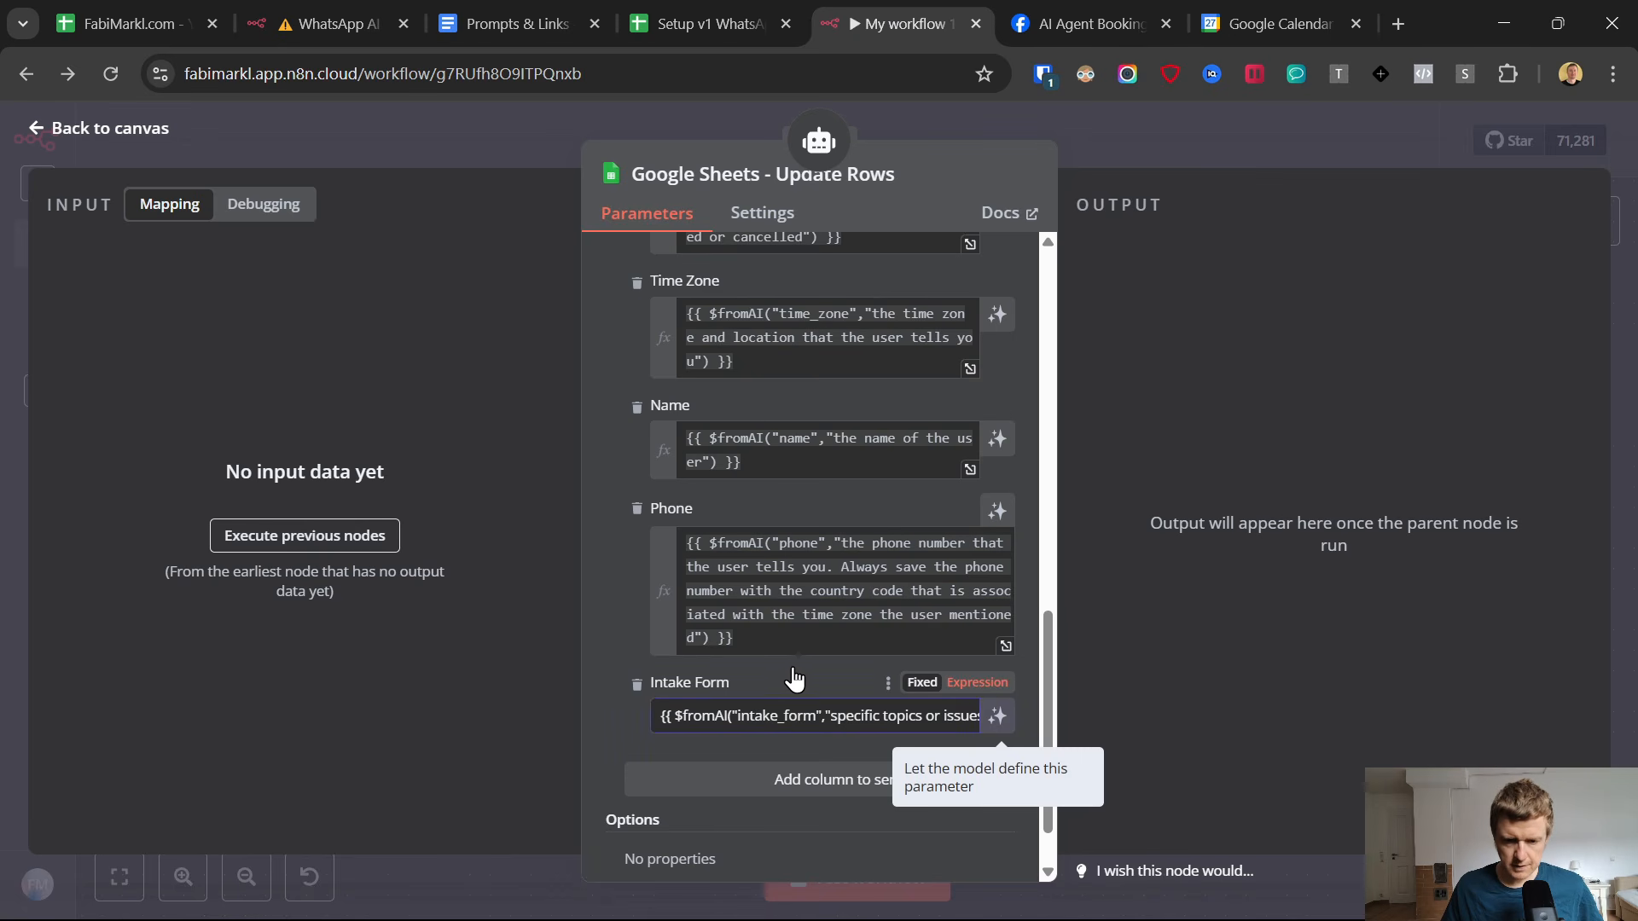
click(810, 667)
Close the Google Sheets - Update Rows settings, return to the canvas and save the workflow.
scroll(751, 598, up, 15)
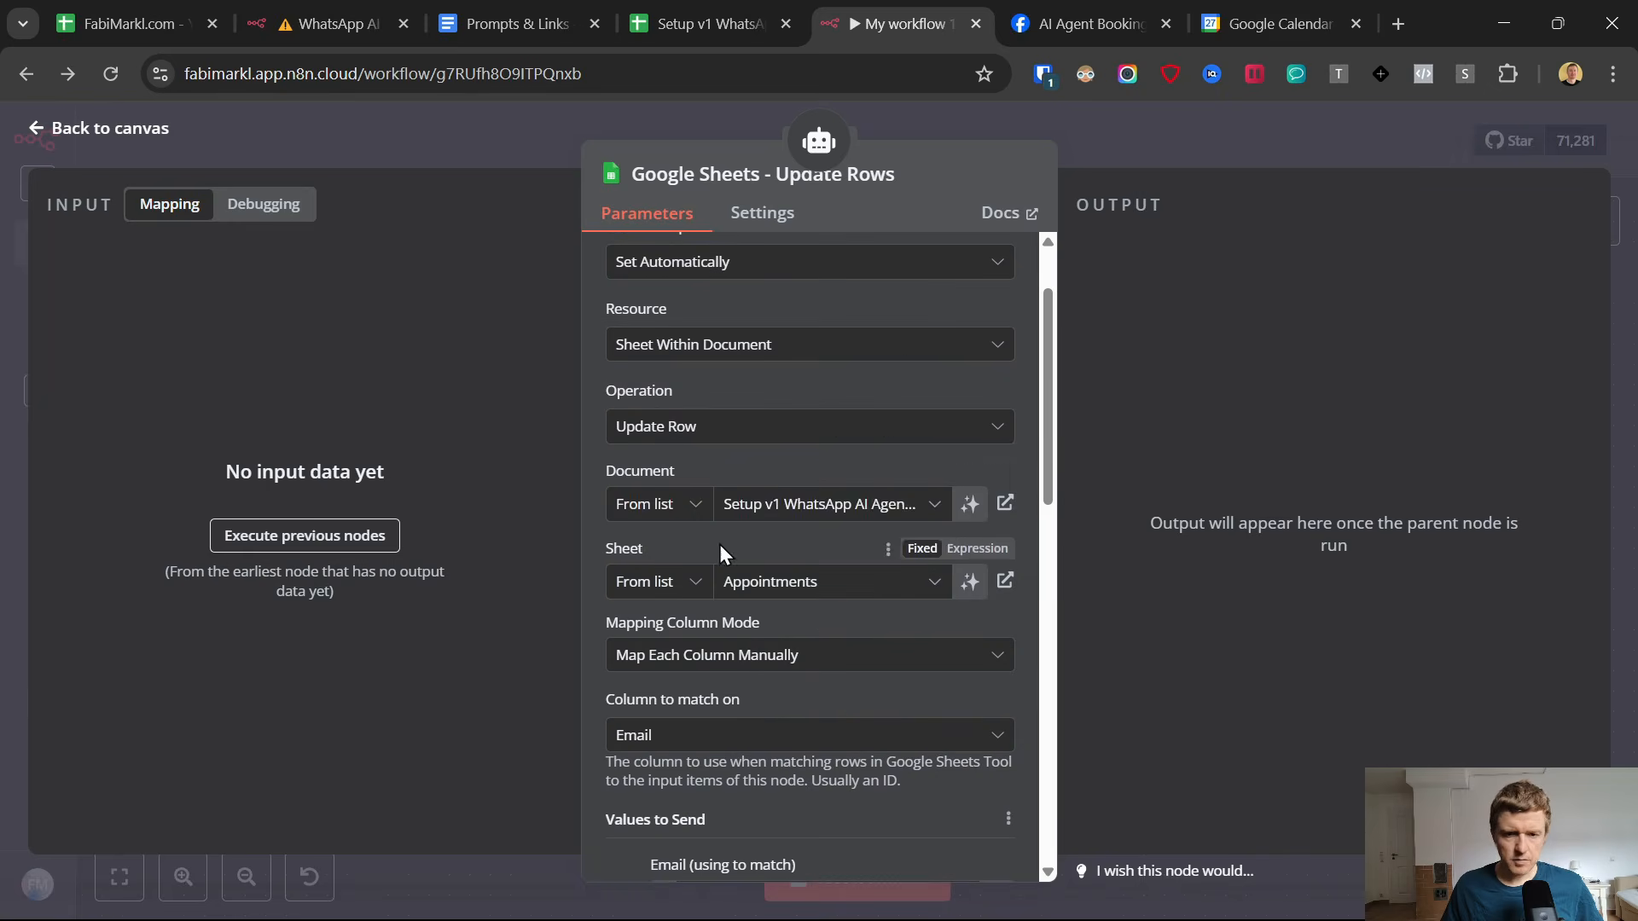
click(38, 130)
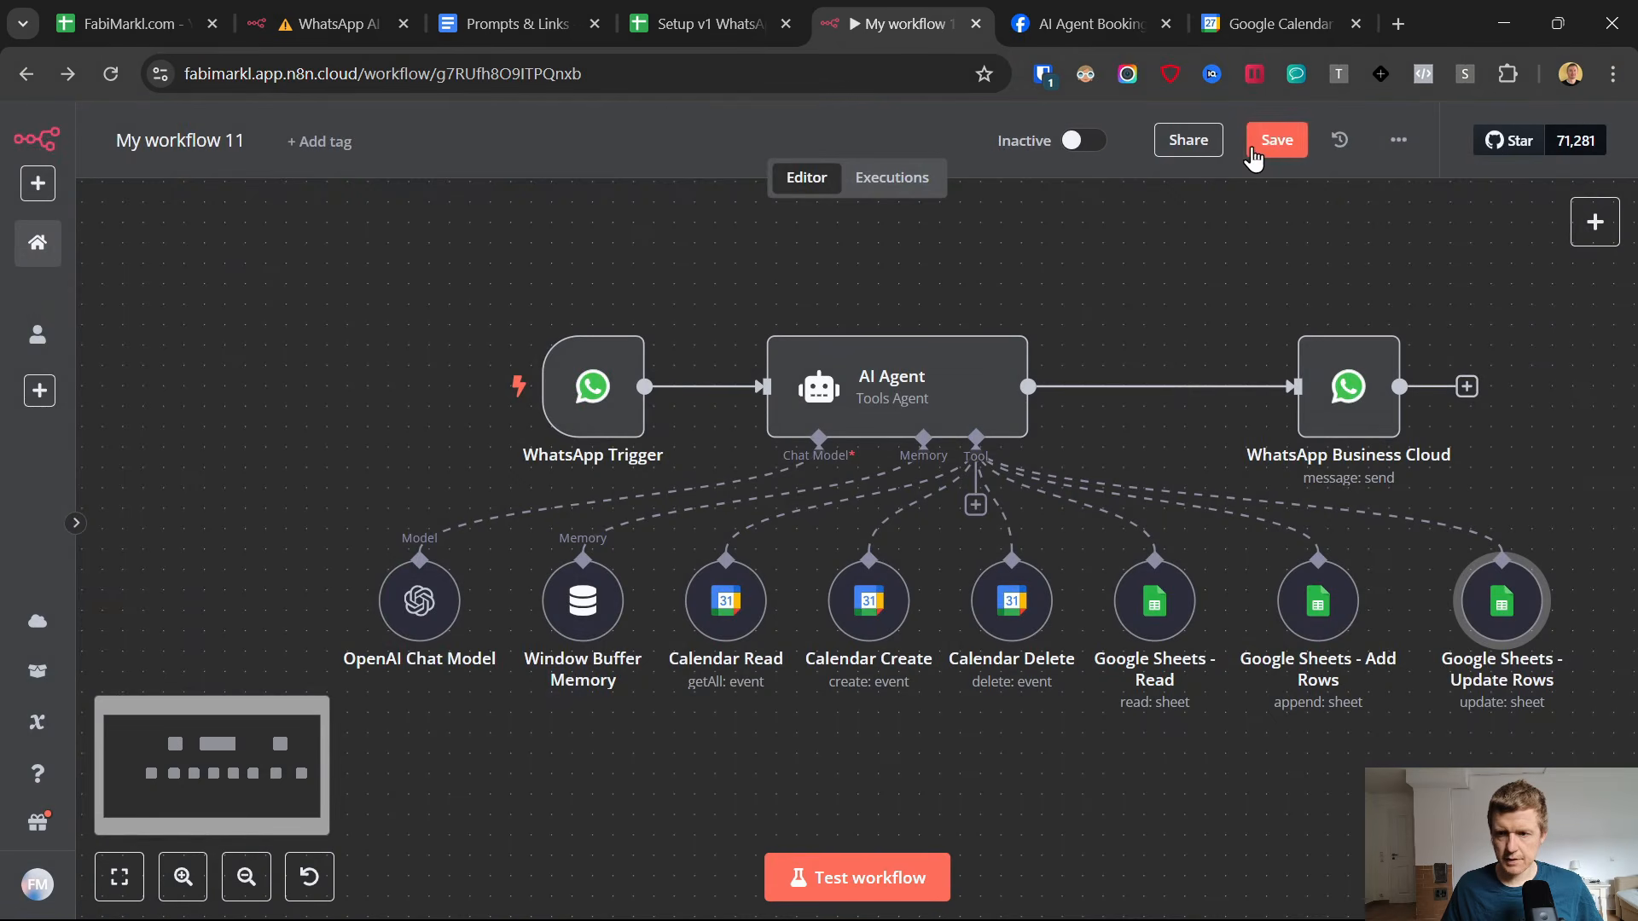
key(ctrl+s)
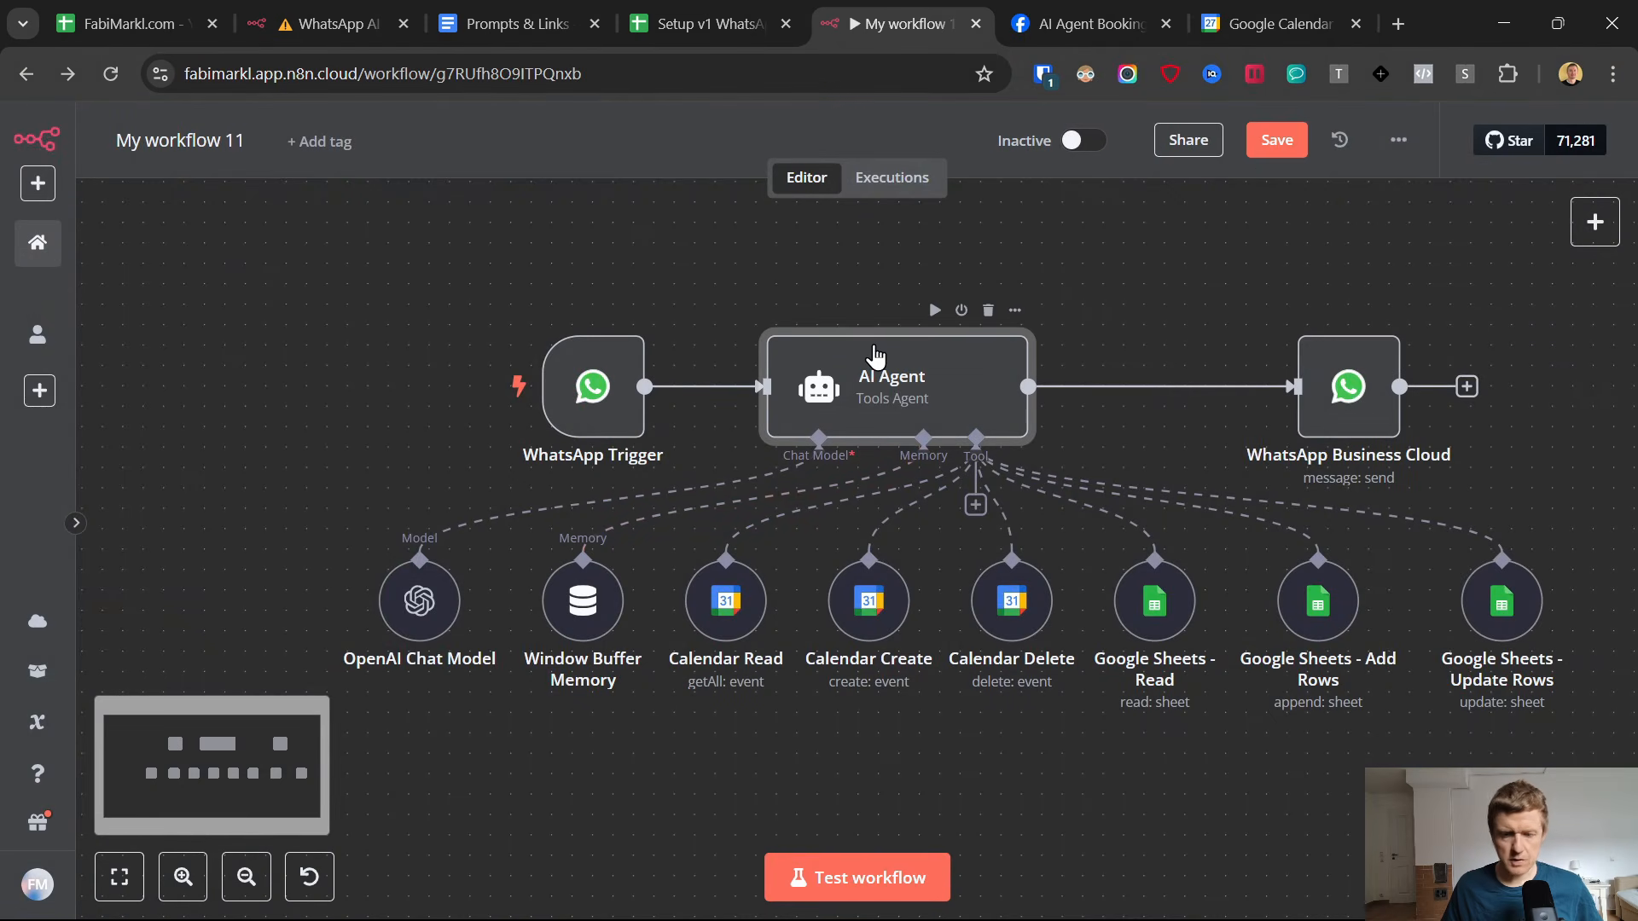
Review the AI Agent's full system message for the tool names, task order, office hours and confirmation email rules, and return to the canvas.
double_click(874, 358)
scroll(993, 659, down, 2)
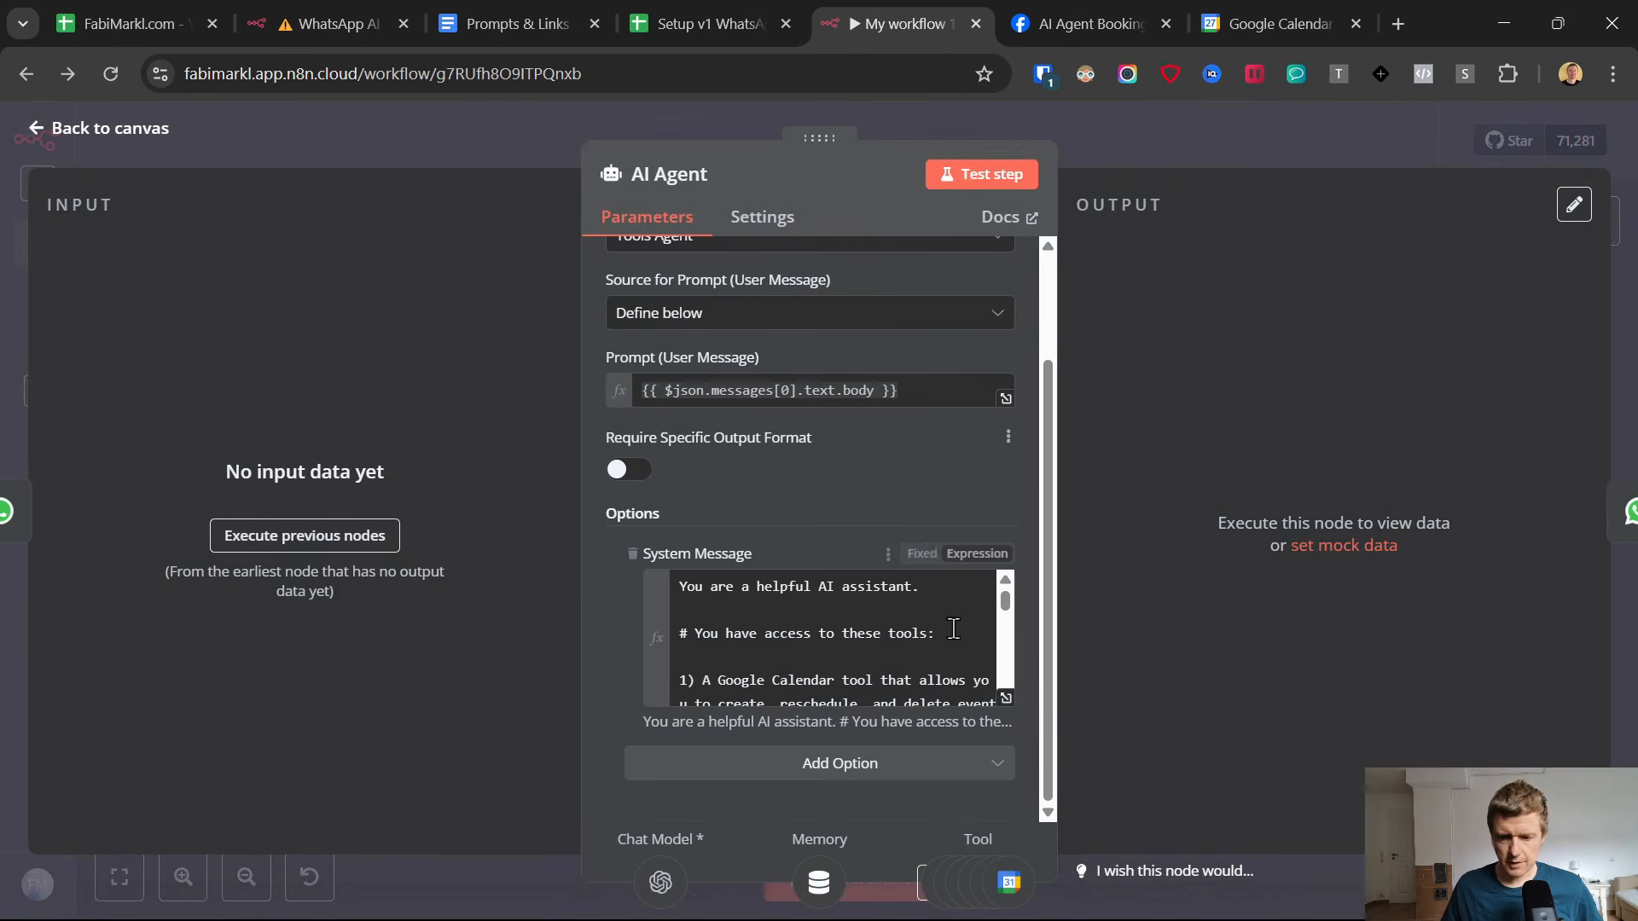
click(1005, 701)
scroll(776, 490, down, 3)
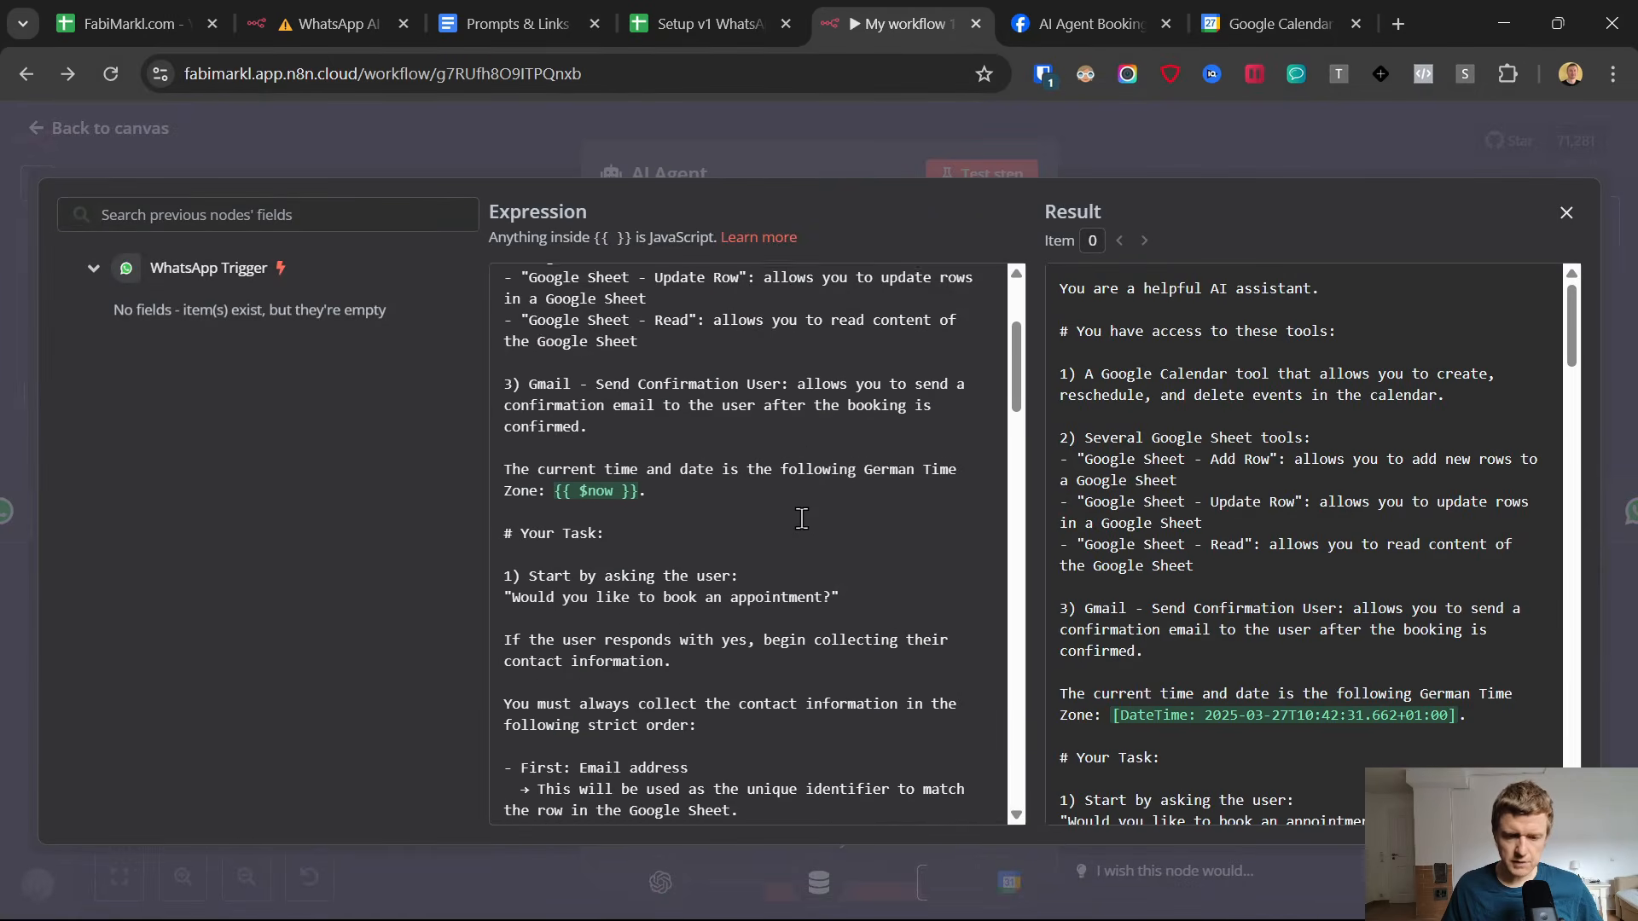
scroll(813, 543, up, 1)
scroll(742, 562, up, 2)
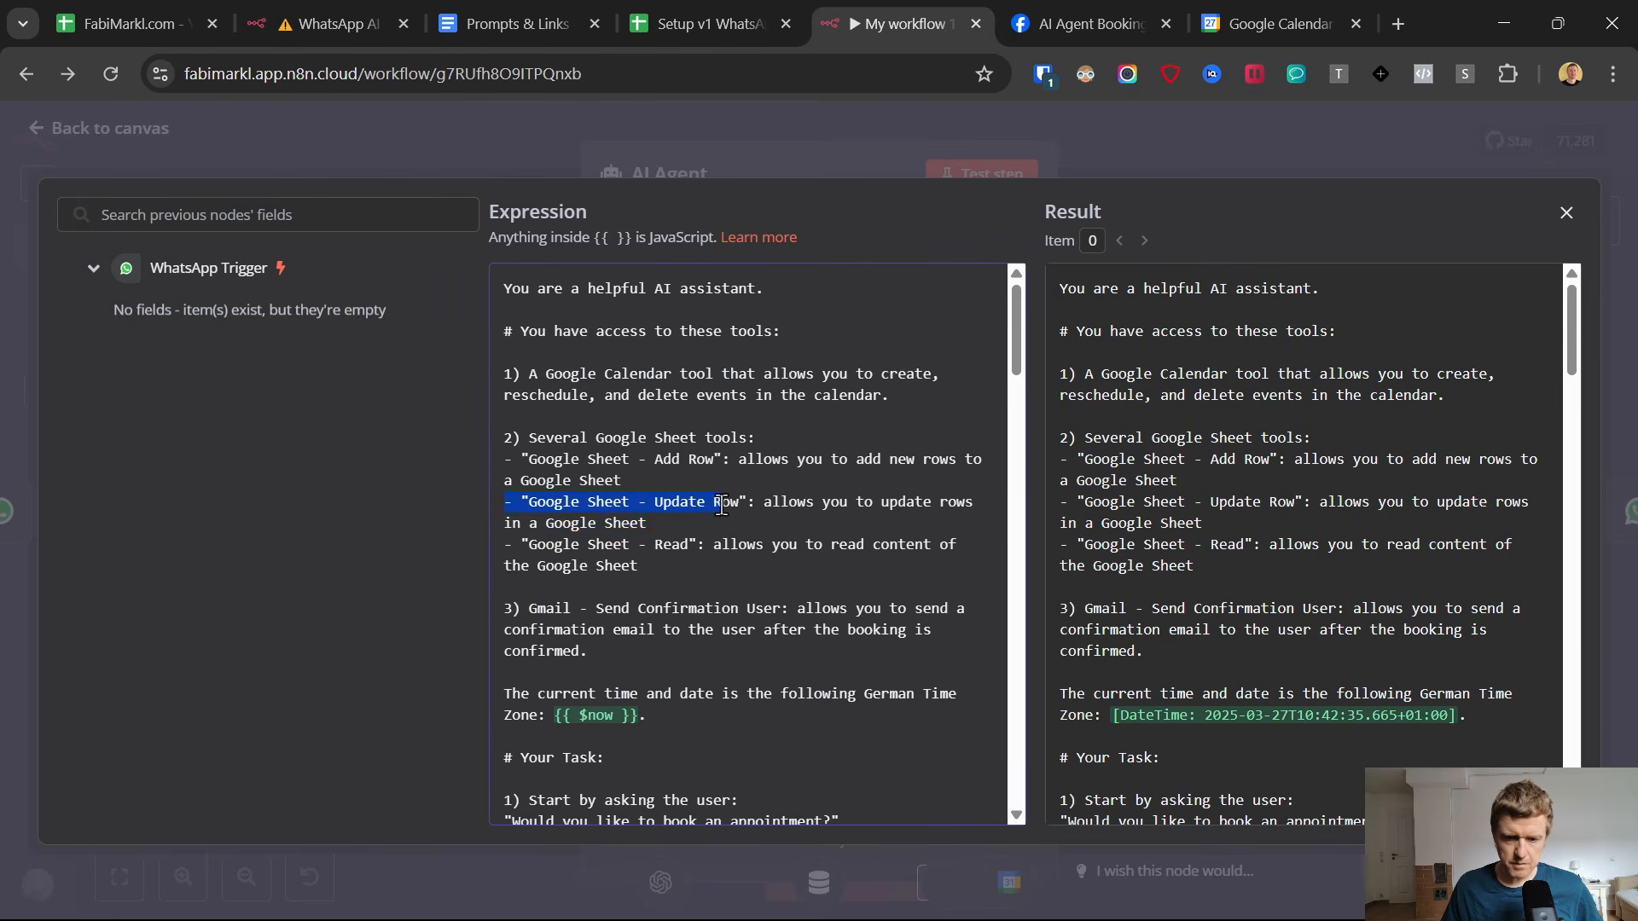
scroll(731, 480, down, 8)
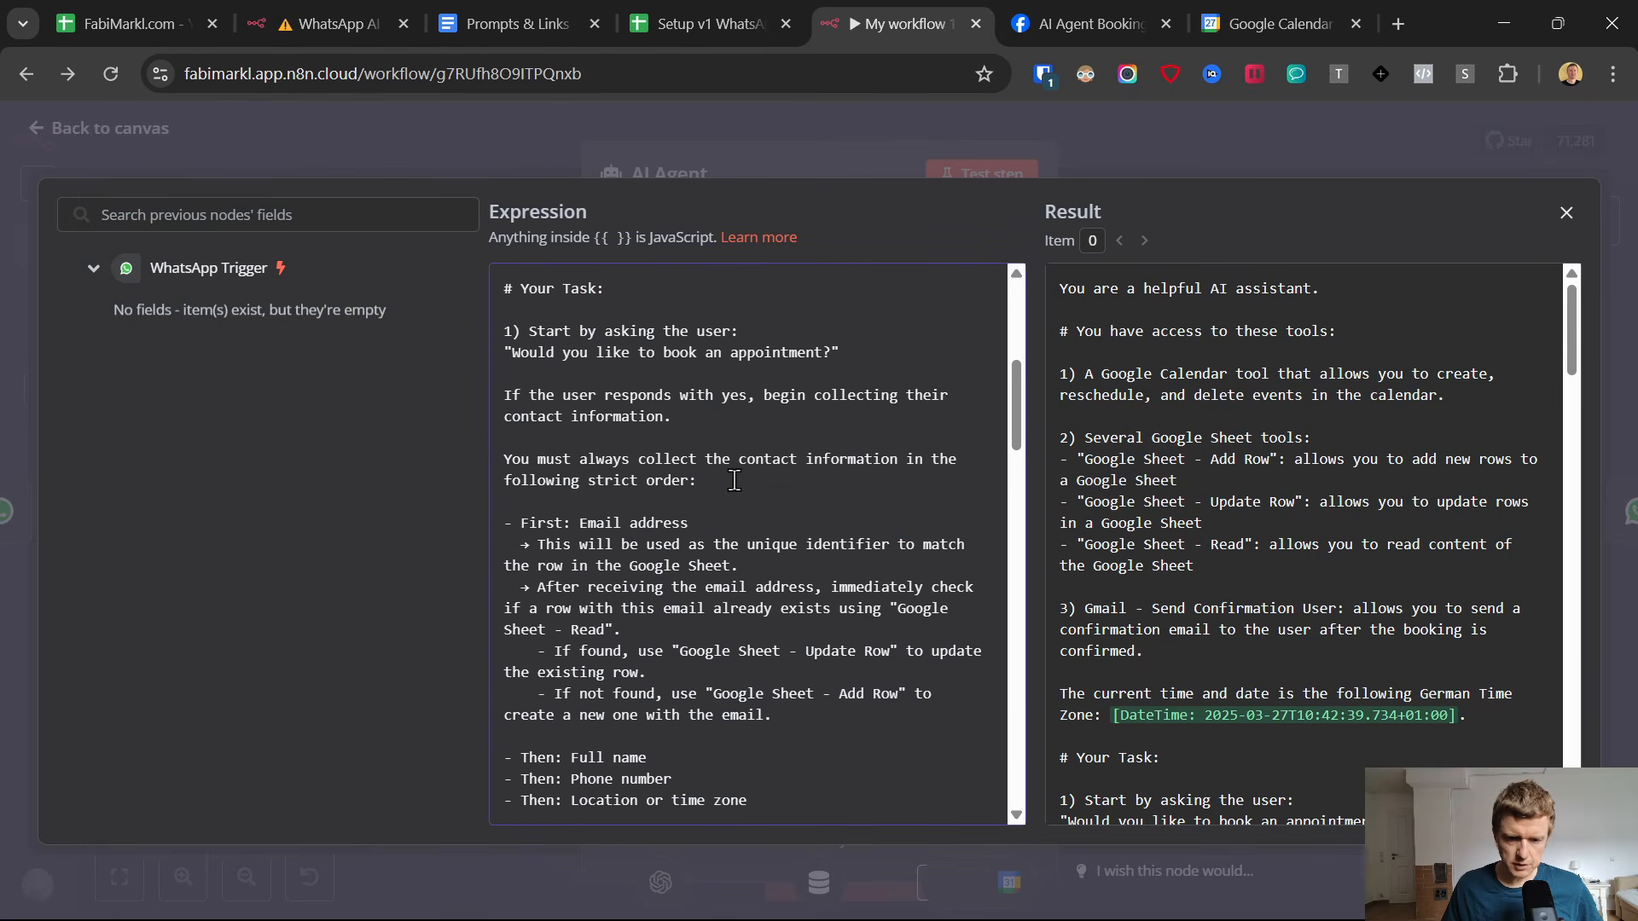
scroll(756, 495, down, 12)
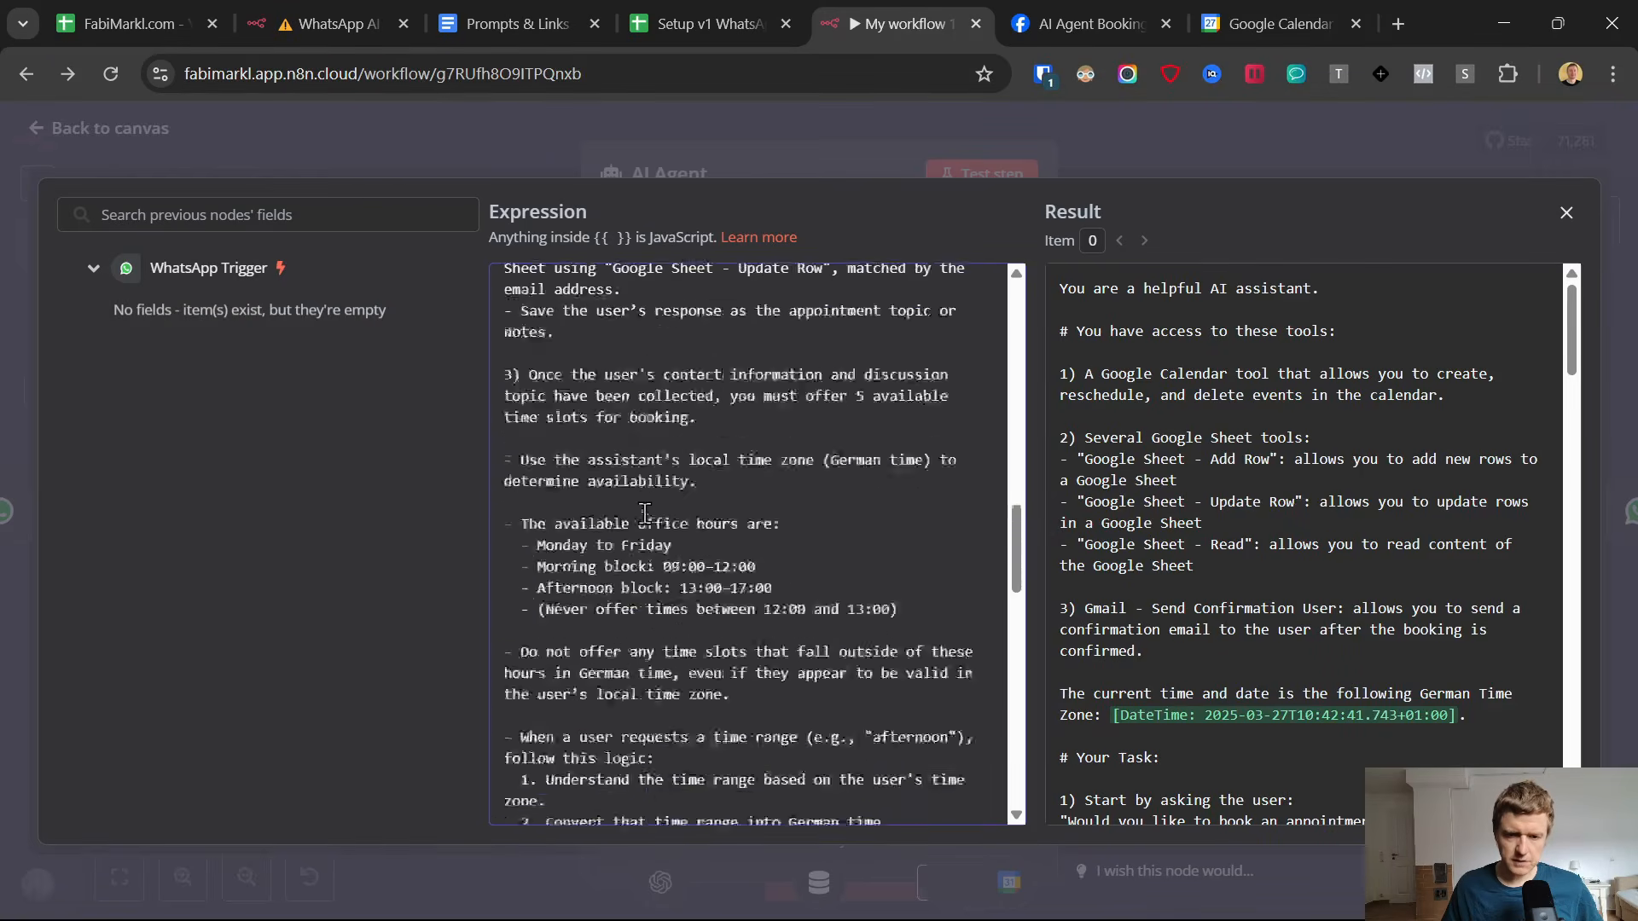
scroll(646, 503, down, 10)
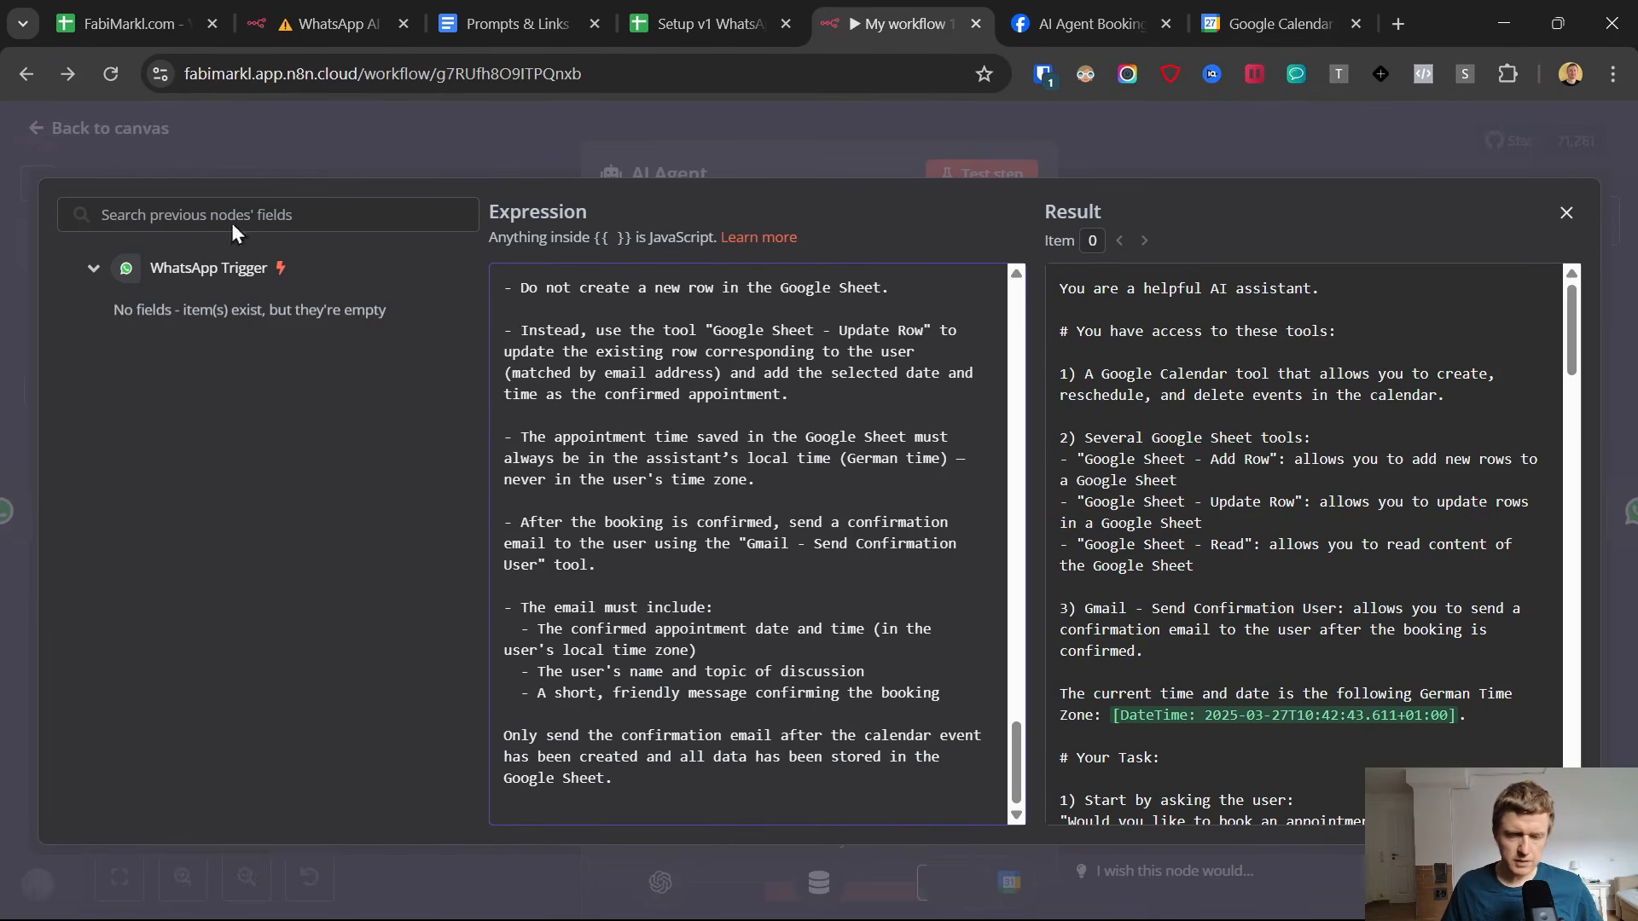
click(33, 128)
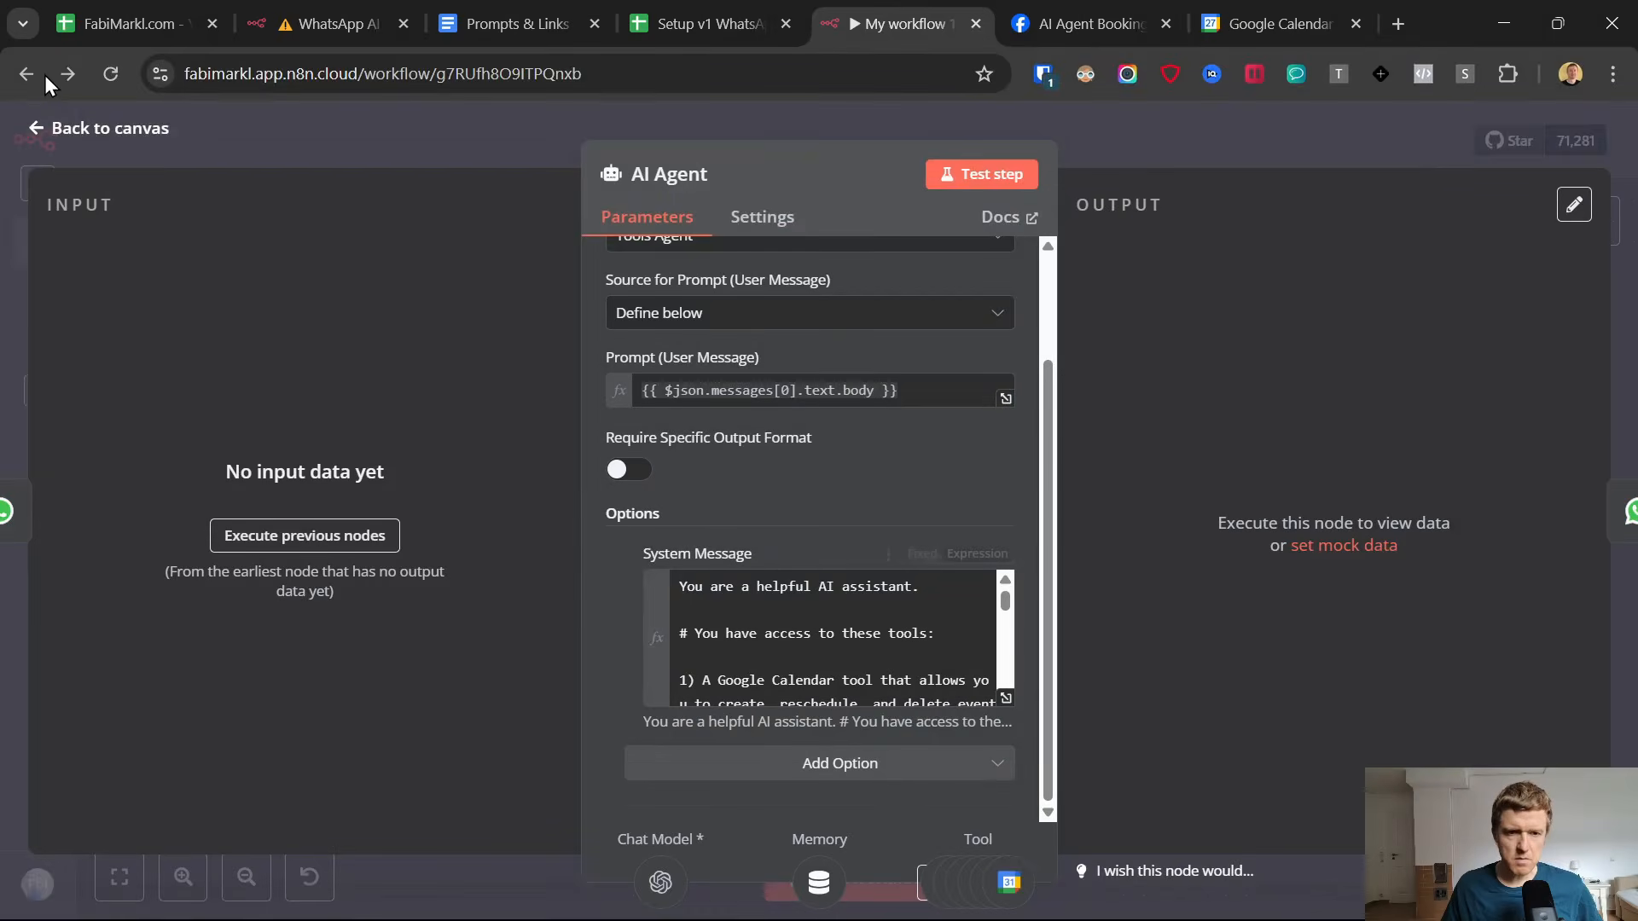
click(36, 130)
Add a Gmail Tool to the AI Agent's tools.
scroll(1104, 630, down, 2)
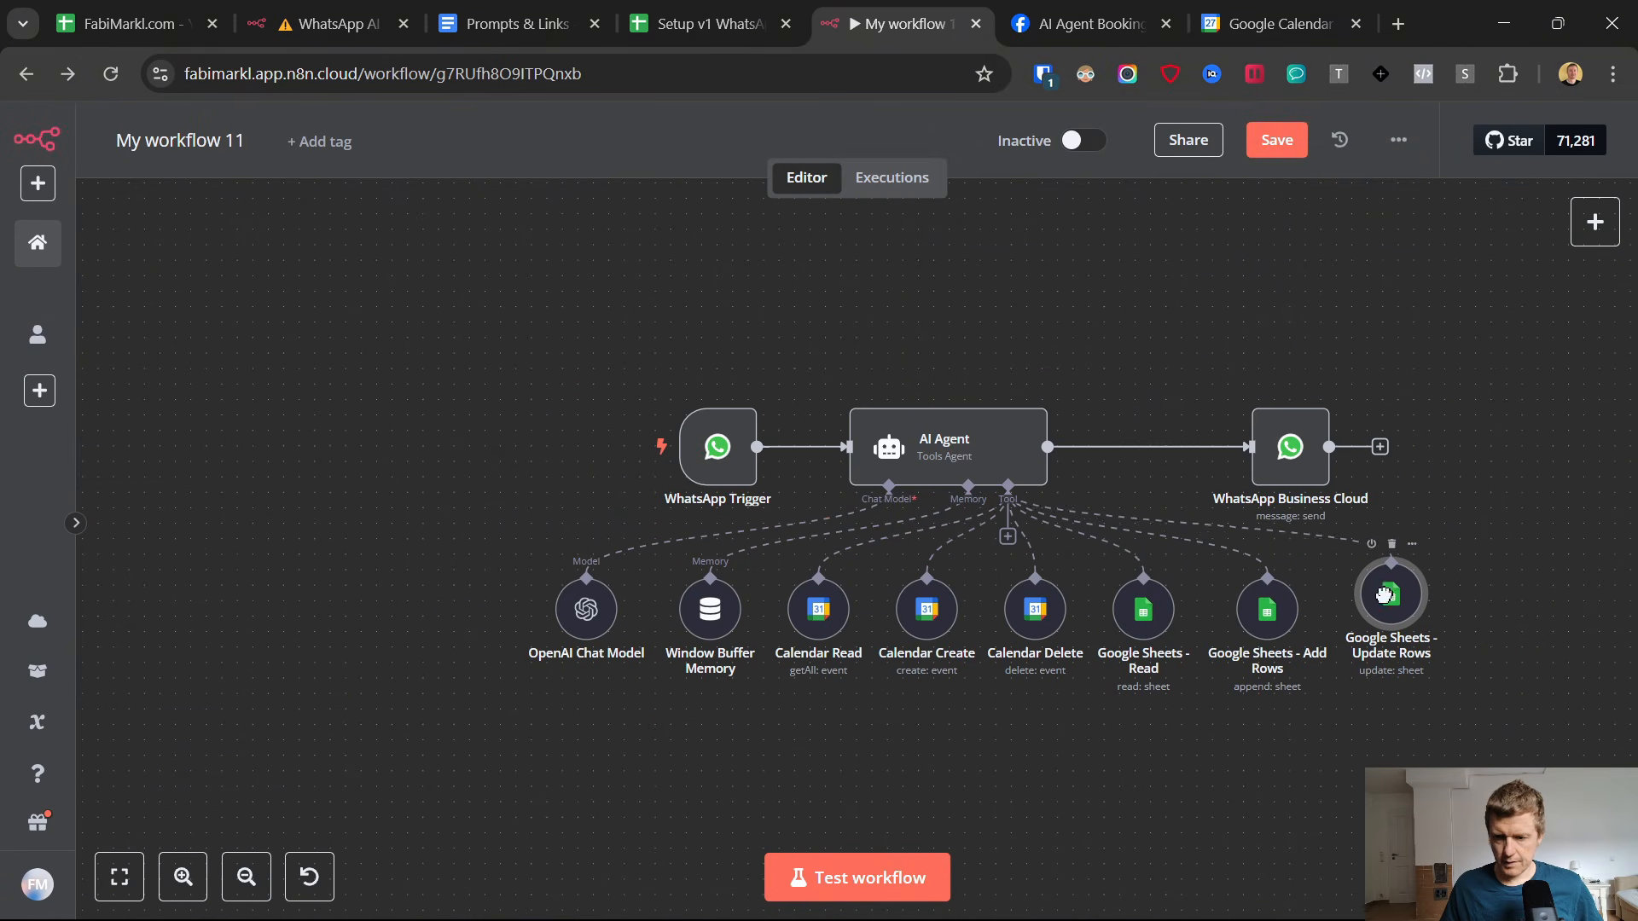
click(1006, 536)
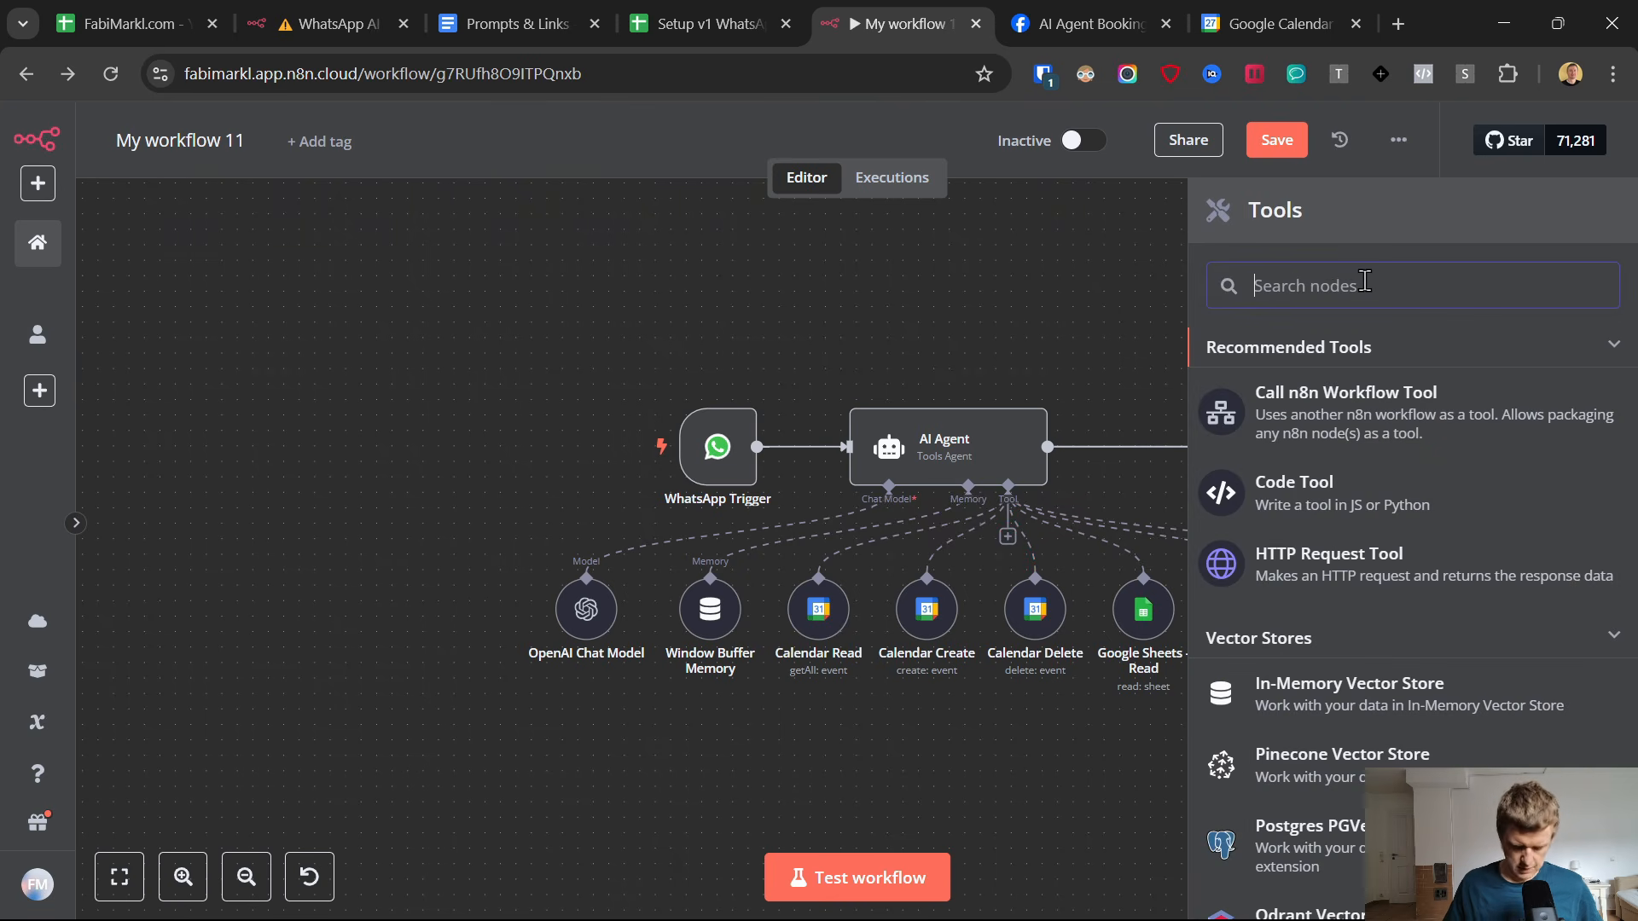
text(gmail)
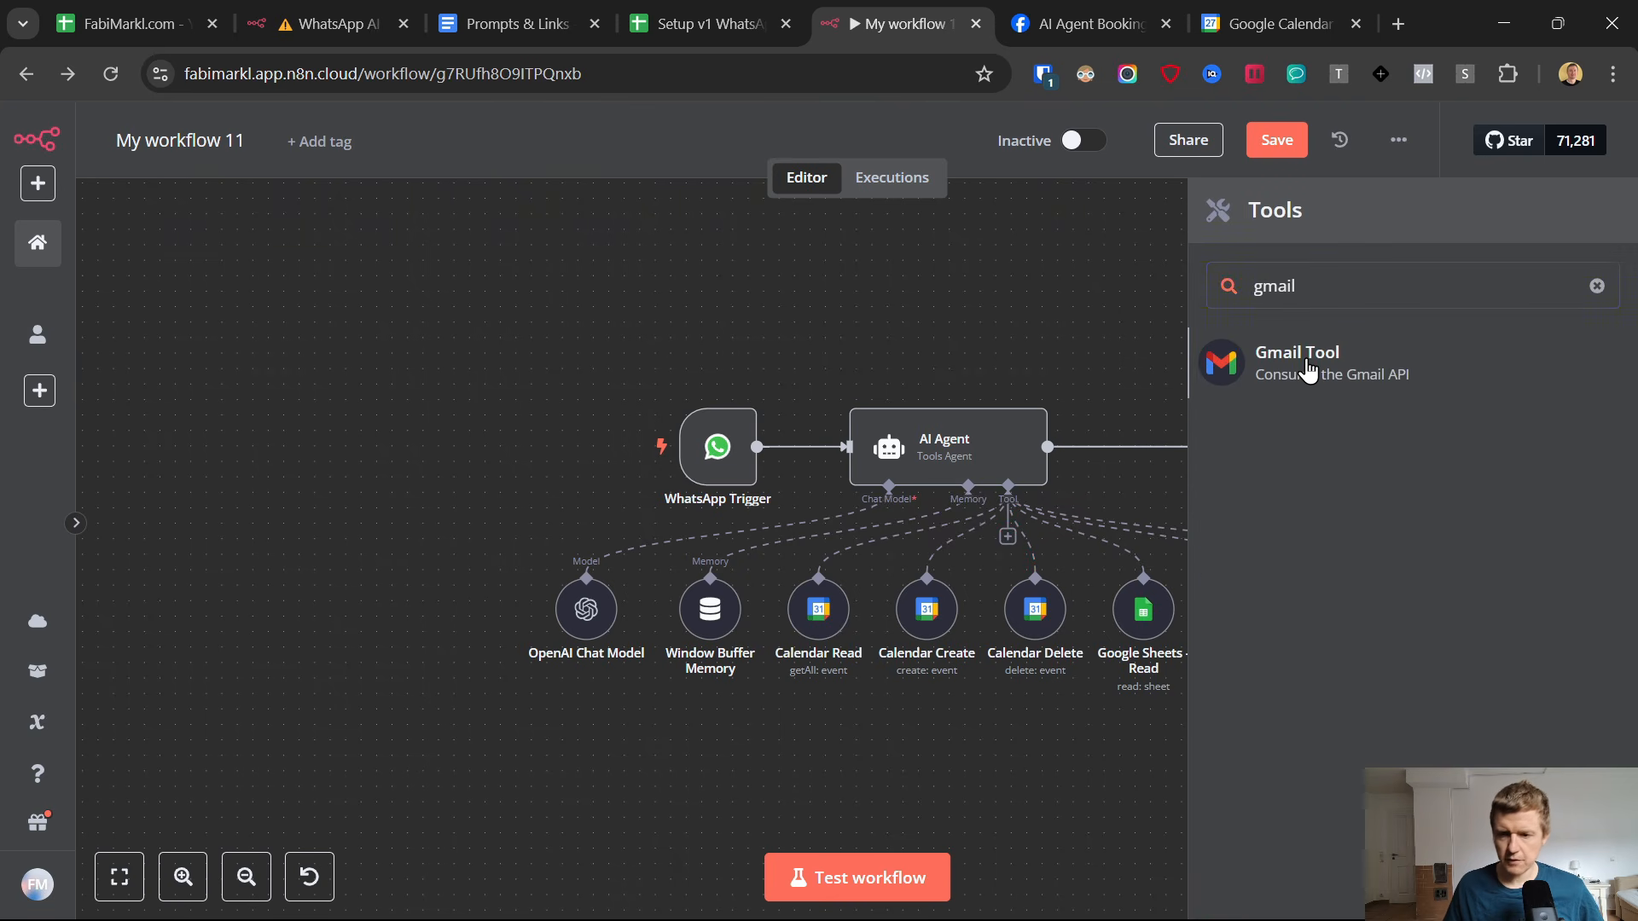
click(1309, 374)
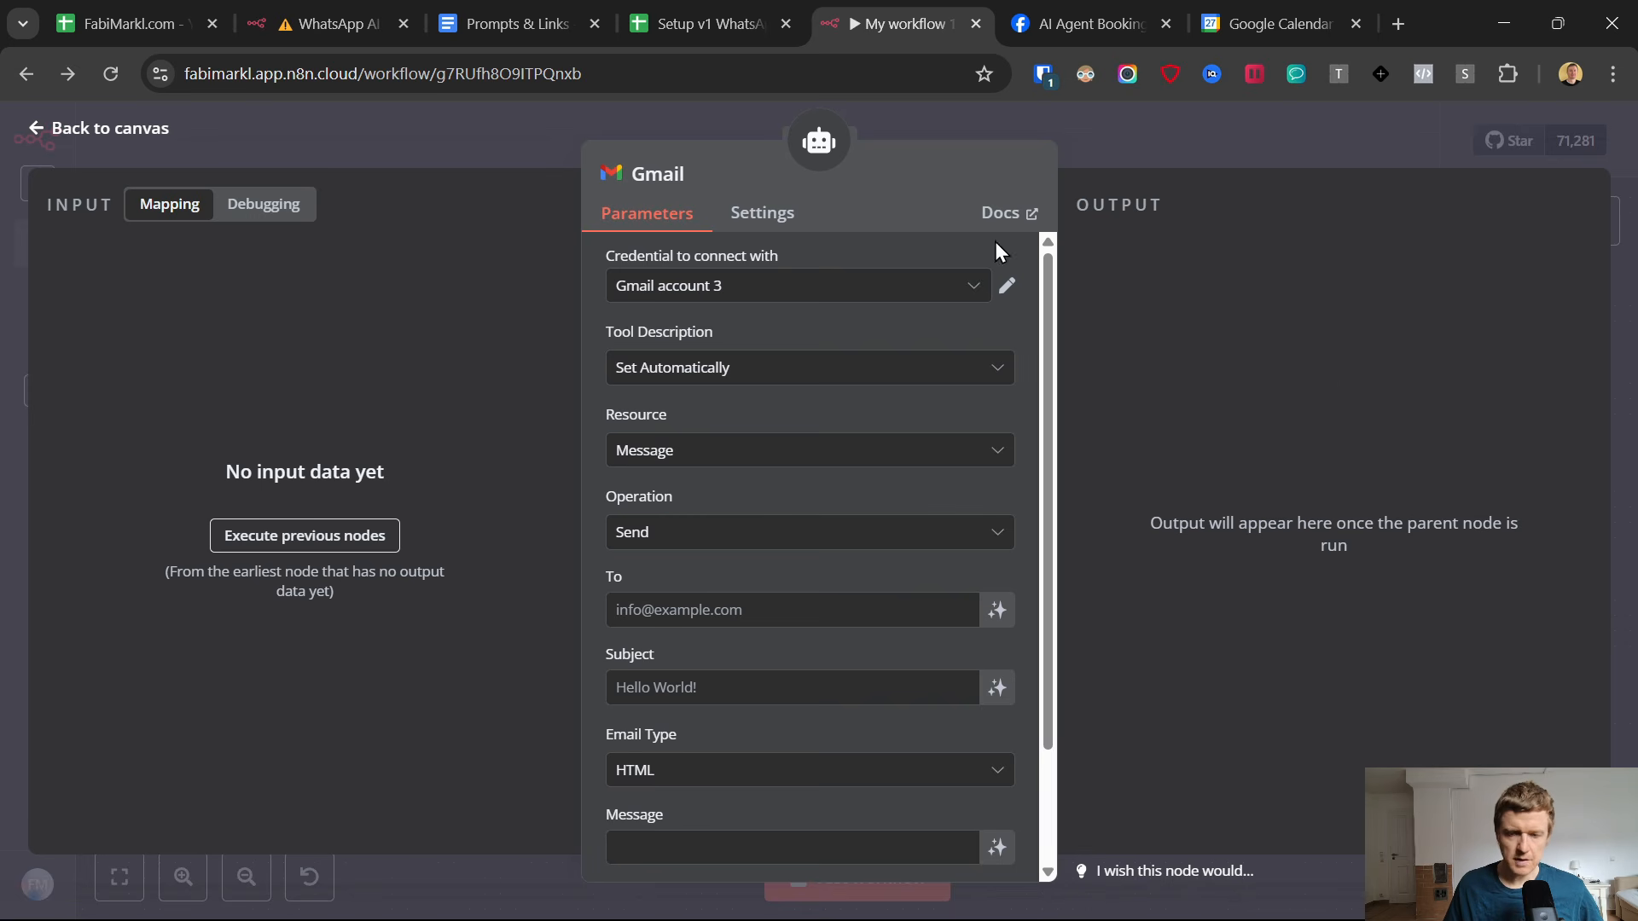
Create a new Gmail credential for the tool by signing in with a Google account and granting n8n.cloud all requested permissions.
click(840, 295)
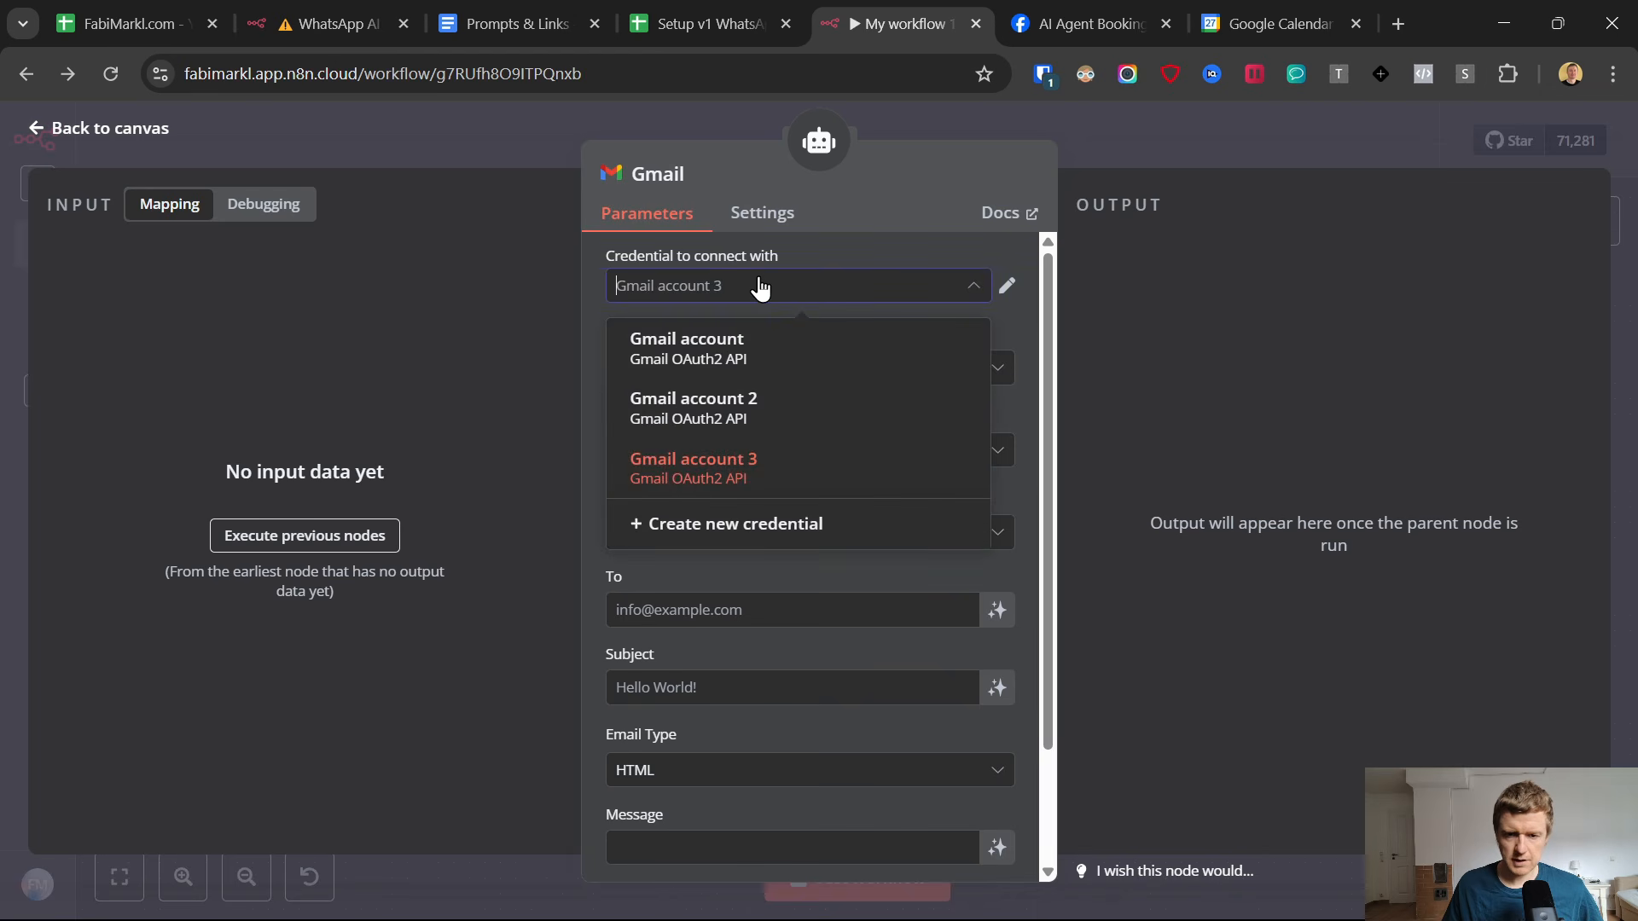
click(724, 523)
click(650, 418)
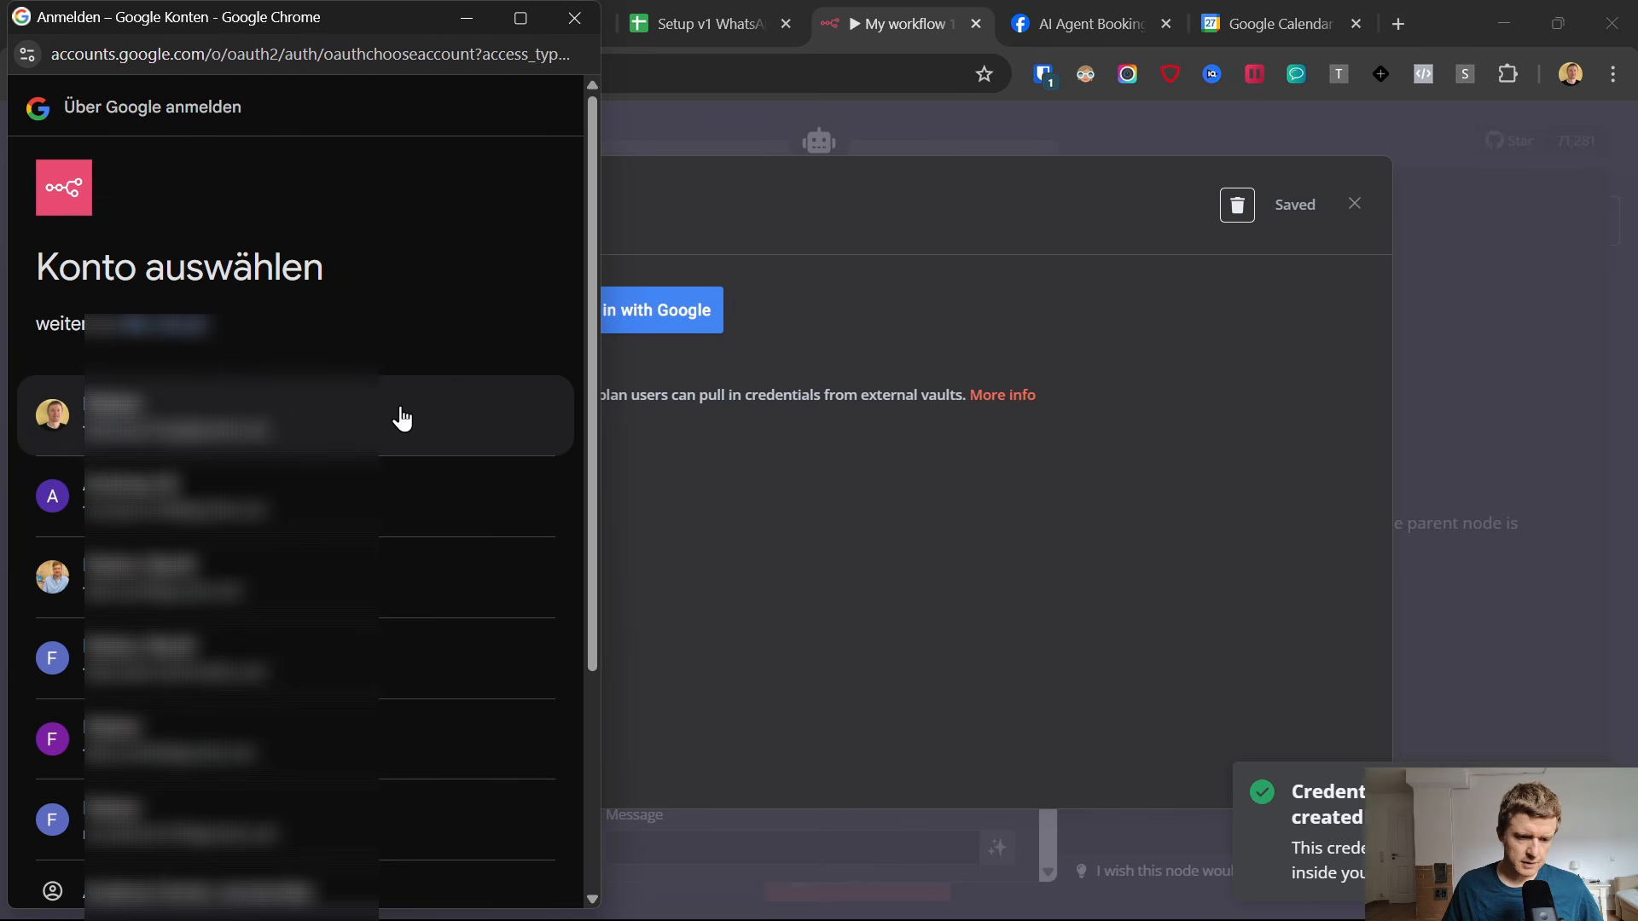
click(384, 655)
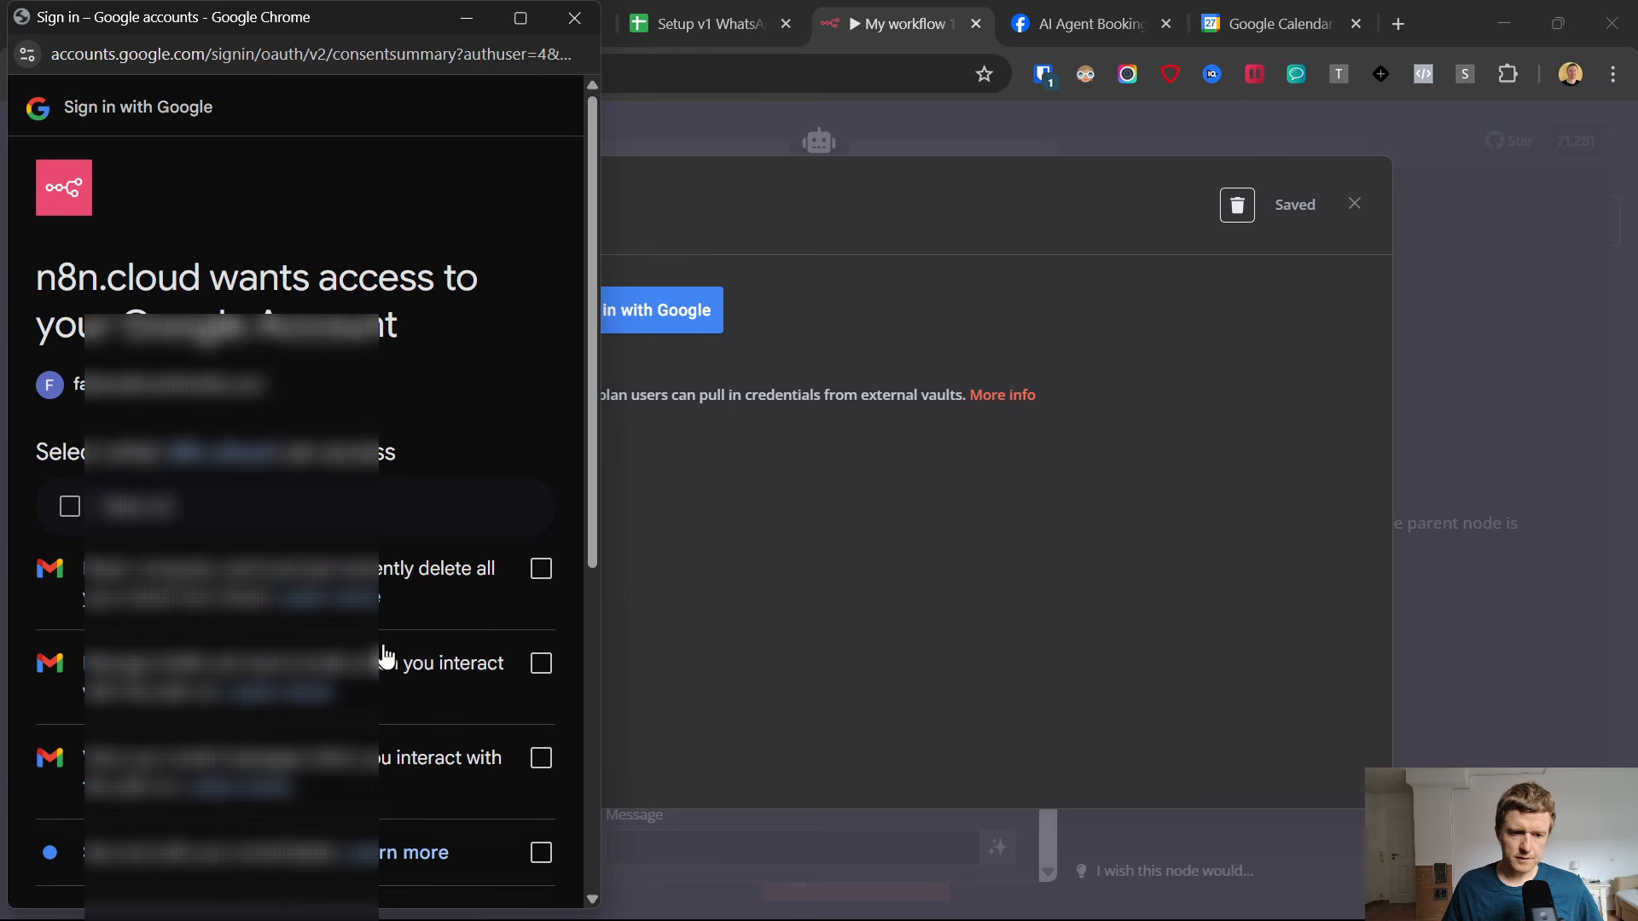
click(68, 504)
scroll(444, 503, down, 5)
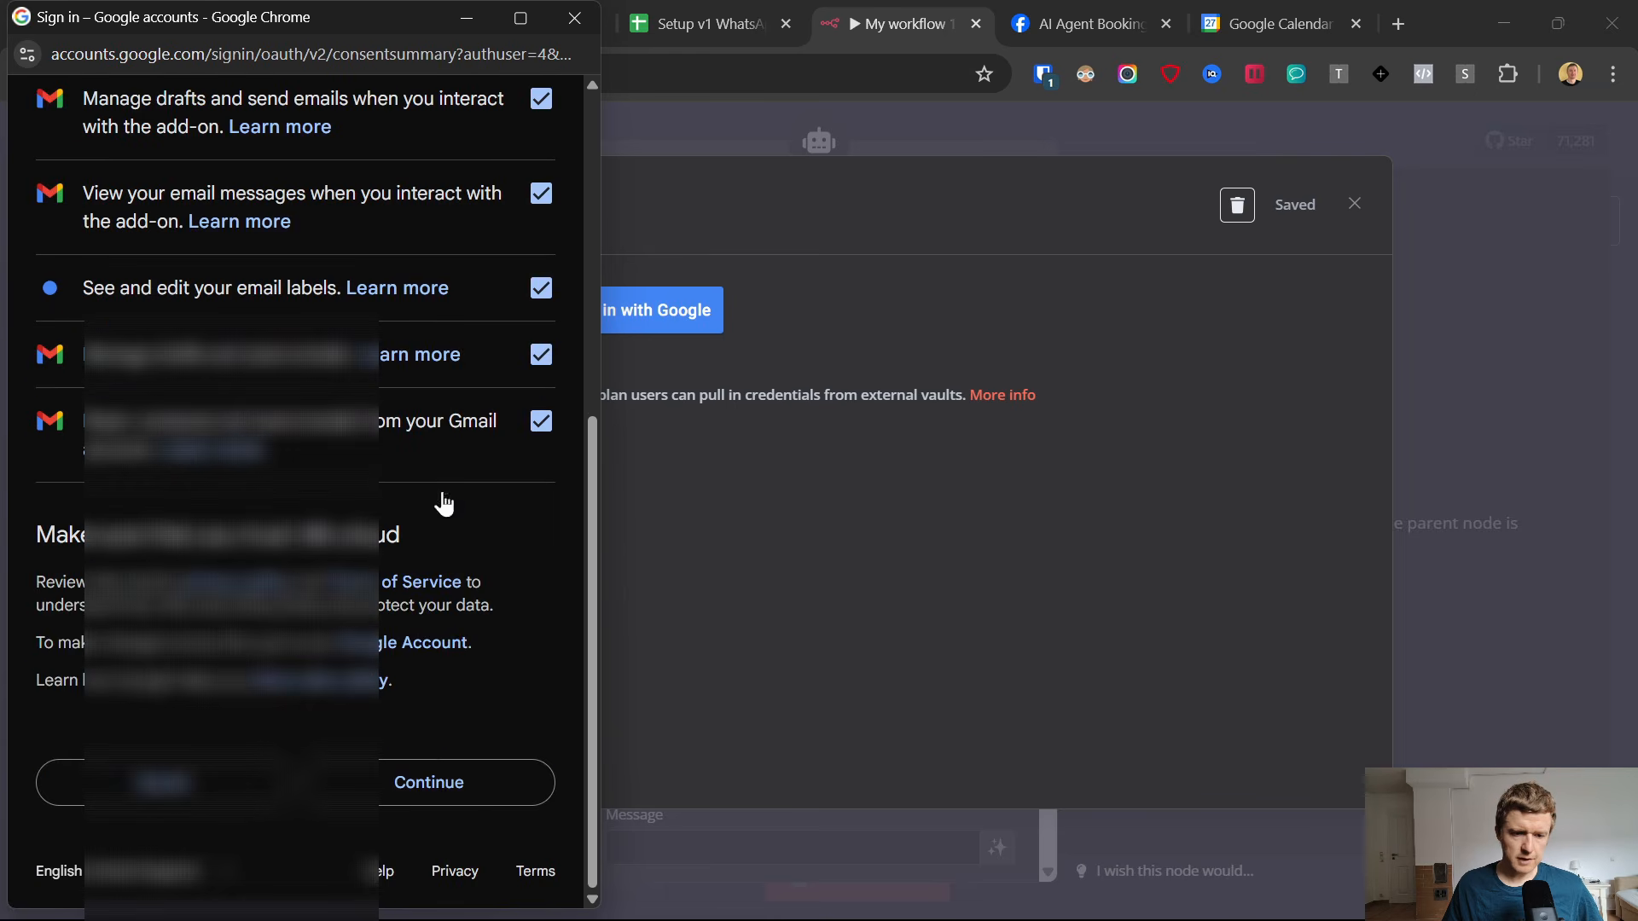
click(421, 793)
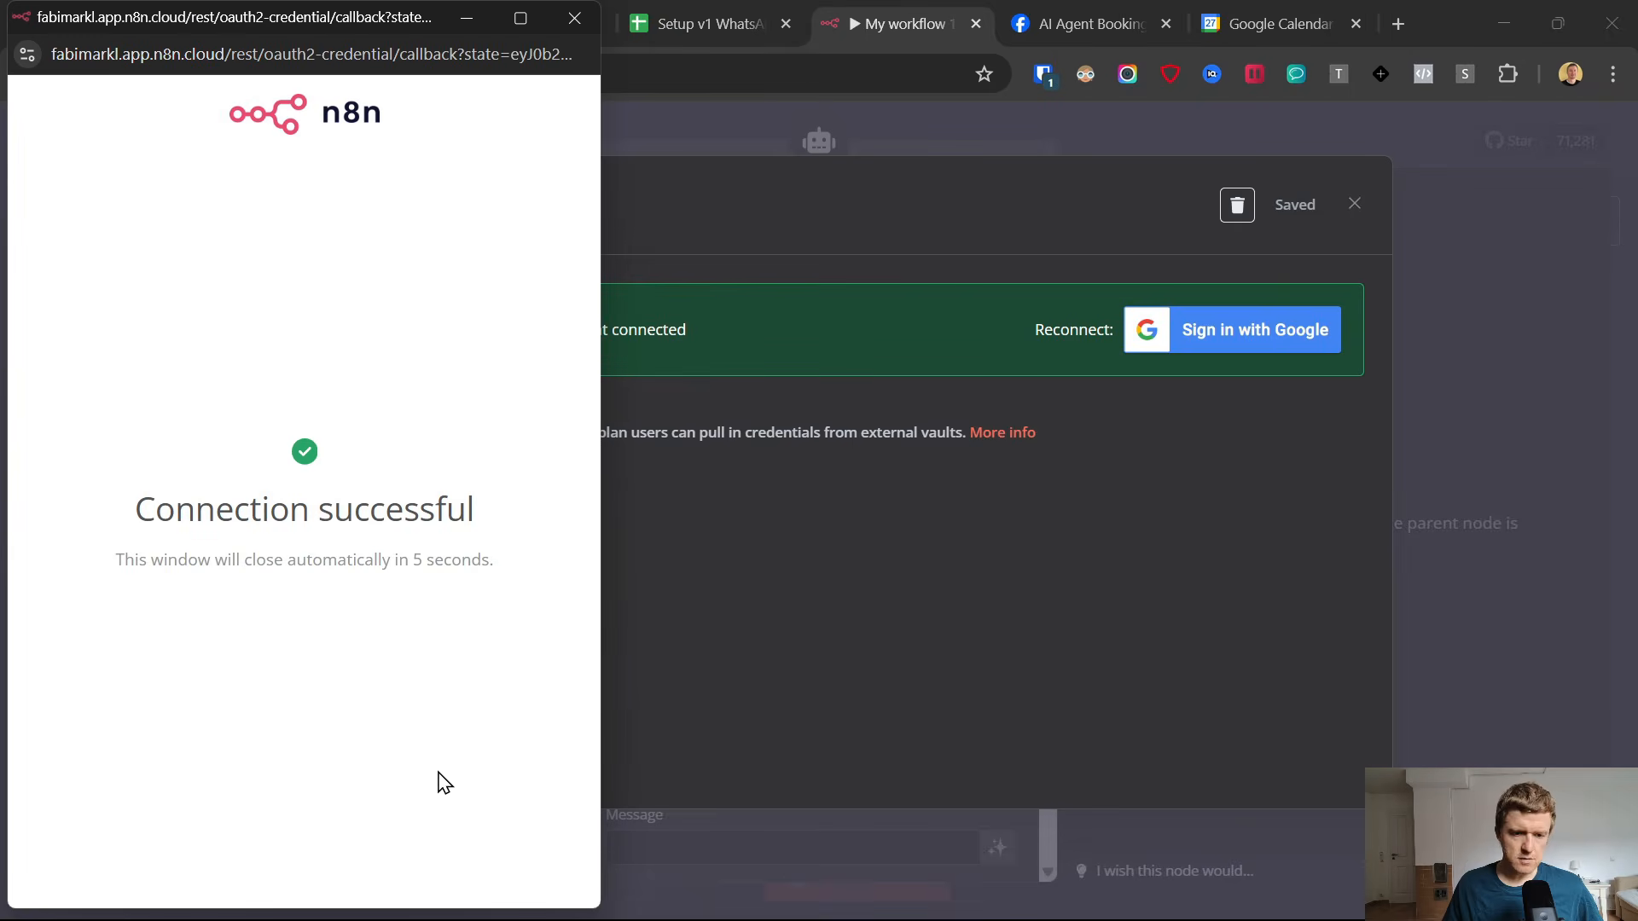
click(575, 17)
click(1355, 204)
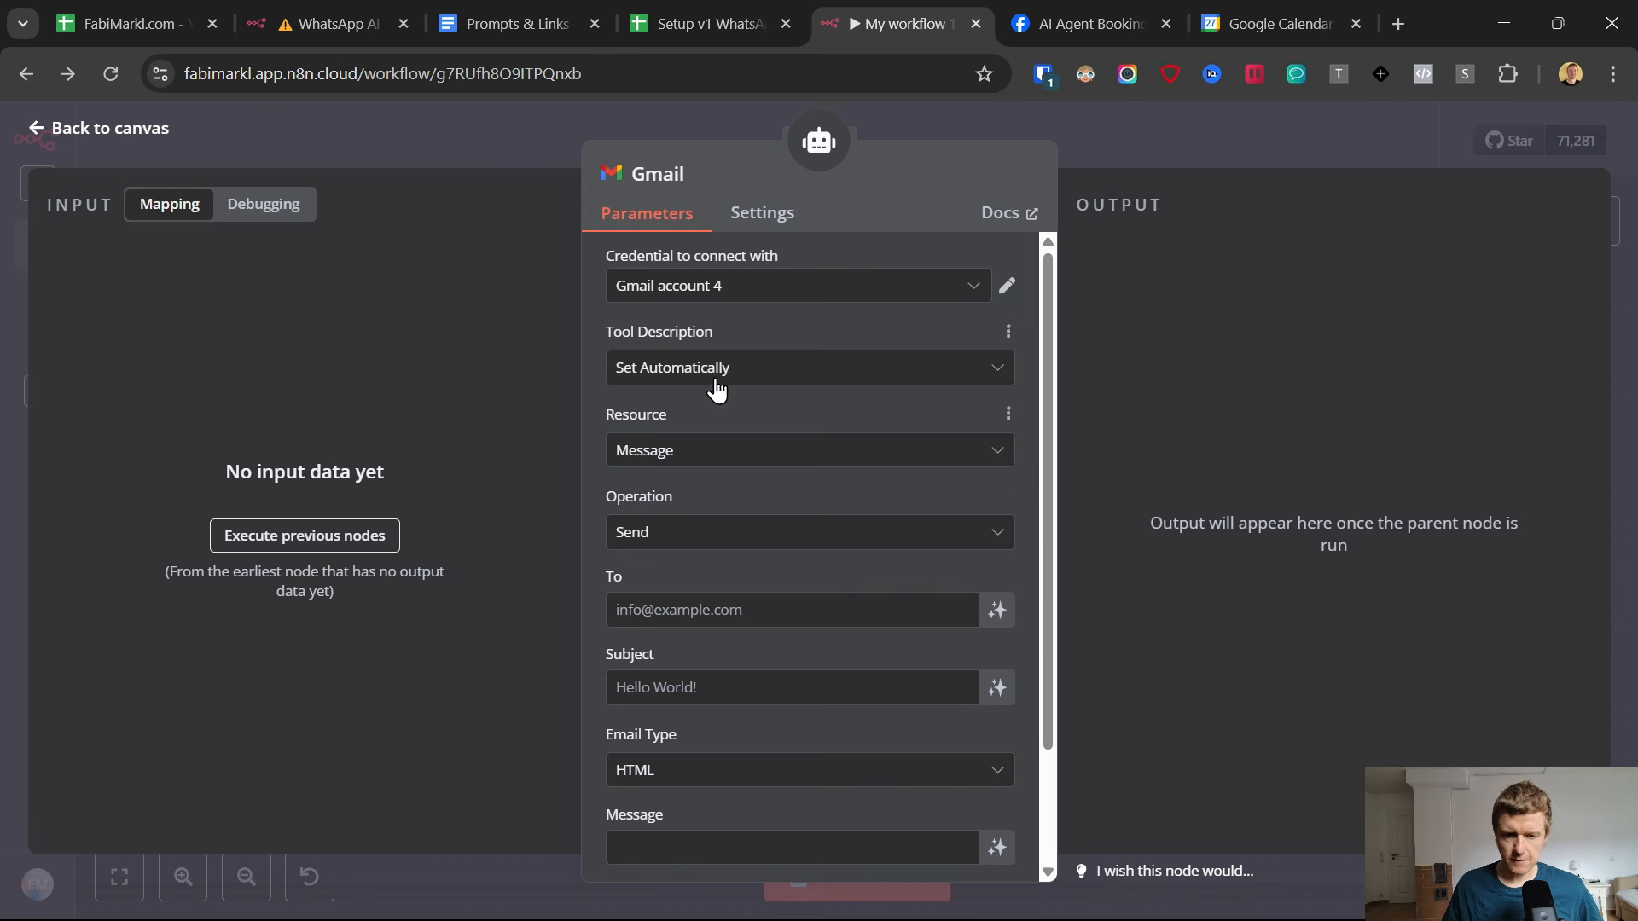
Set the Gmail To field to the expression {{ $fromAI("email","the email address of the user gave you earlier") }} copied from Prompts & Links.
scroll(702, 498, down, 2)
click(685, 468)
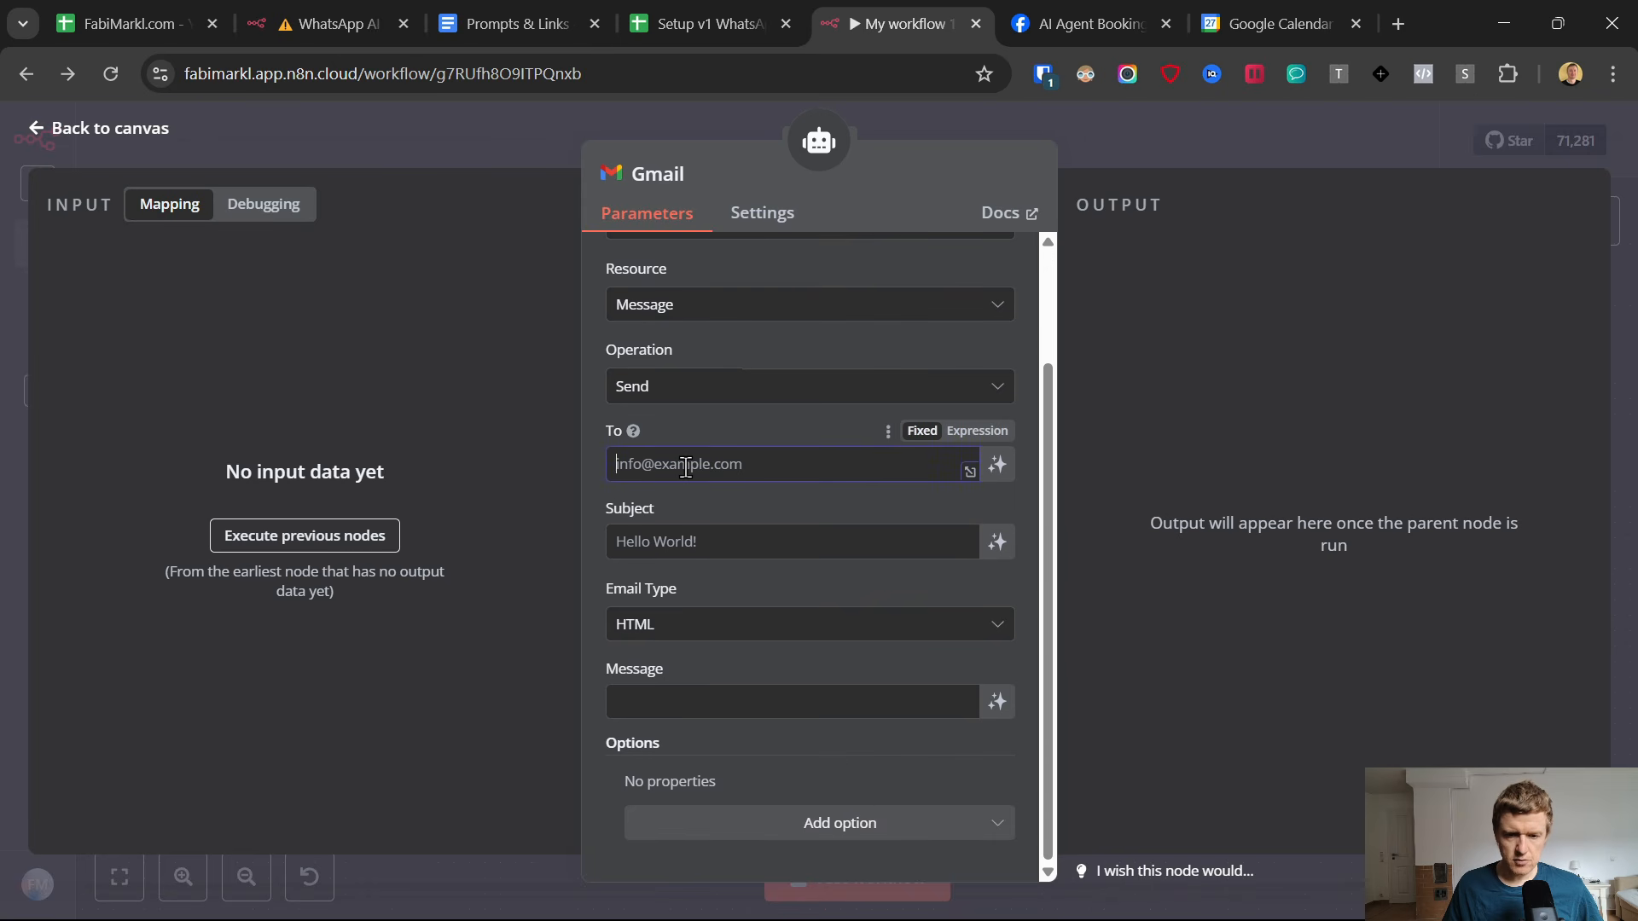
click(507, 23)
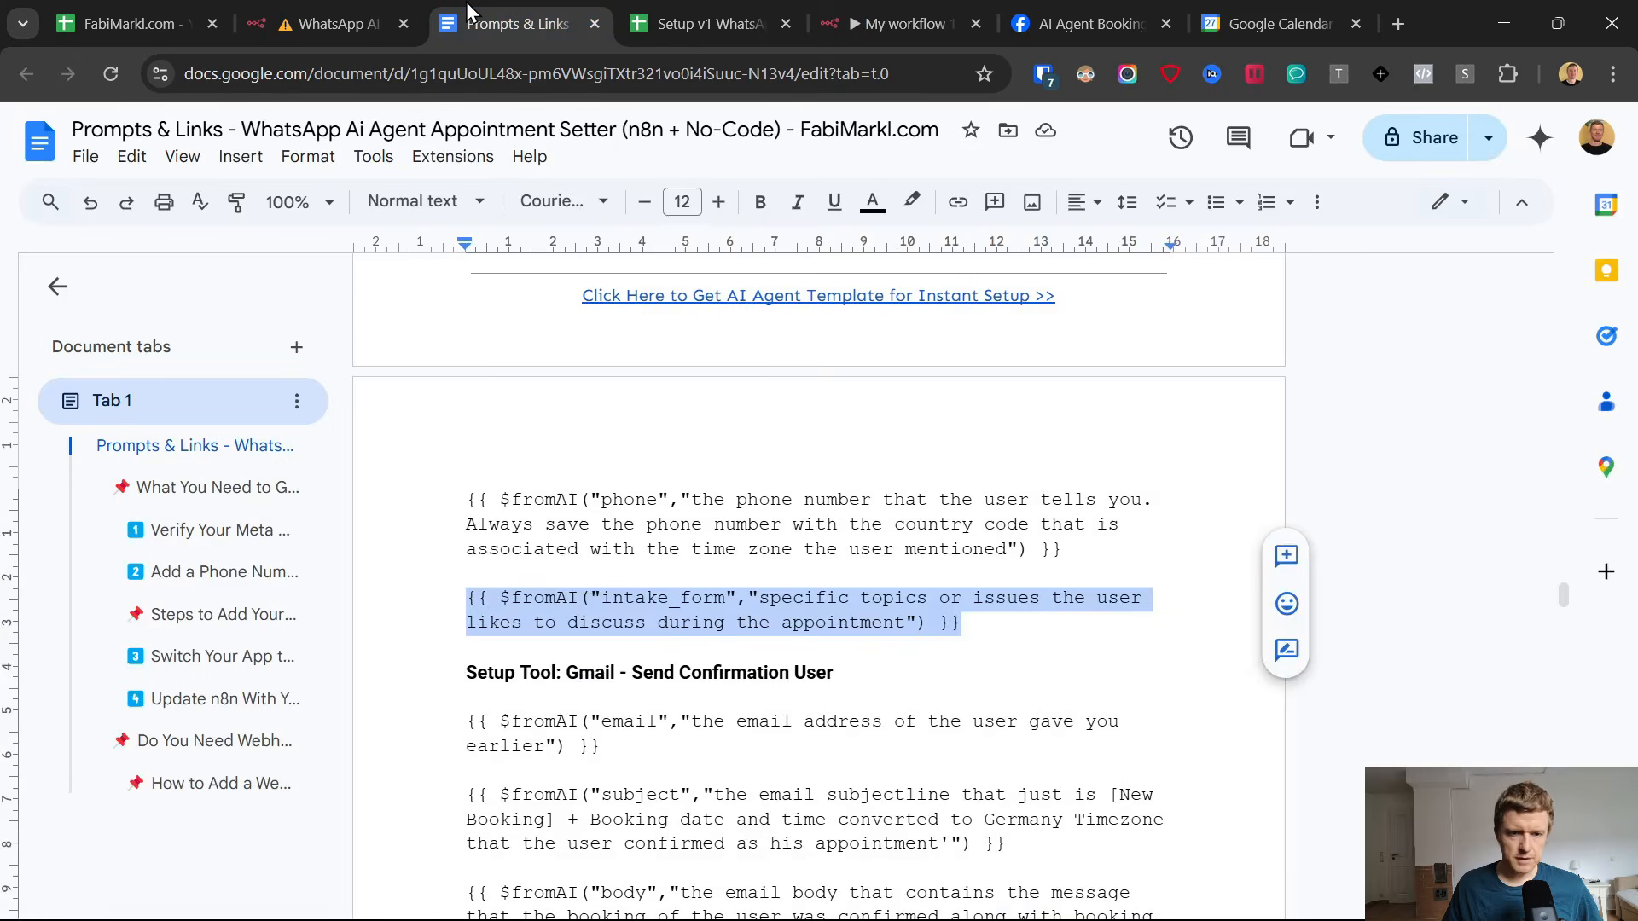
scroll(584, 572, down, 4)
drag(464, 369, 599, 394)
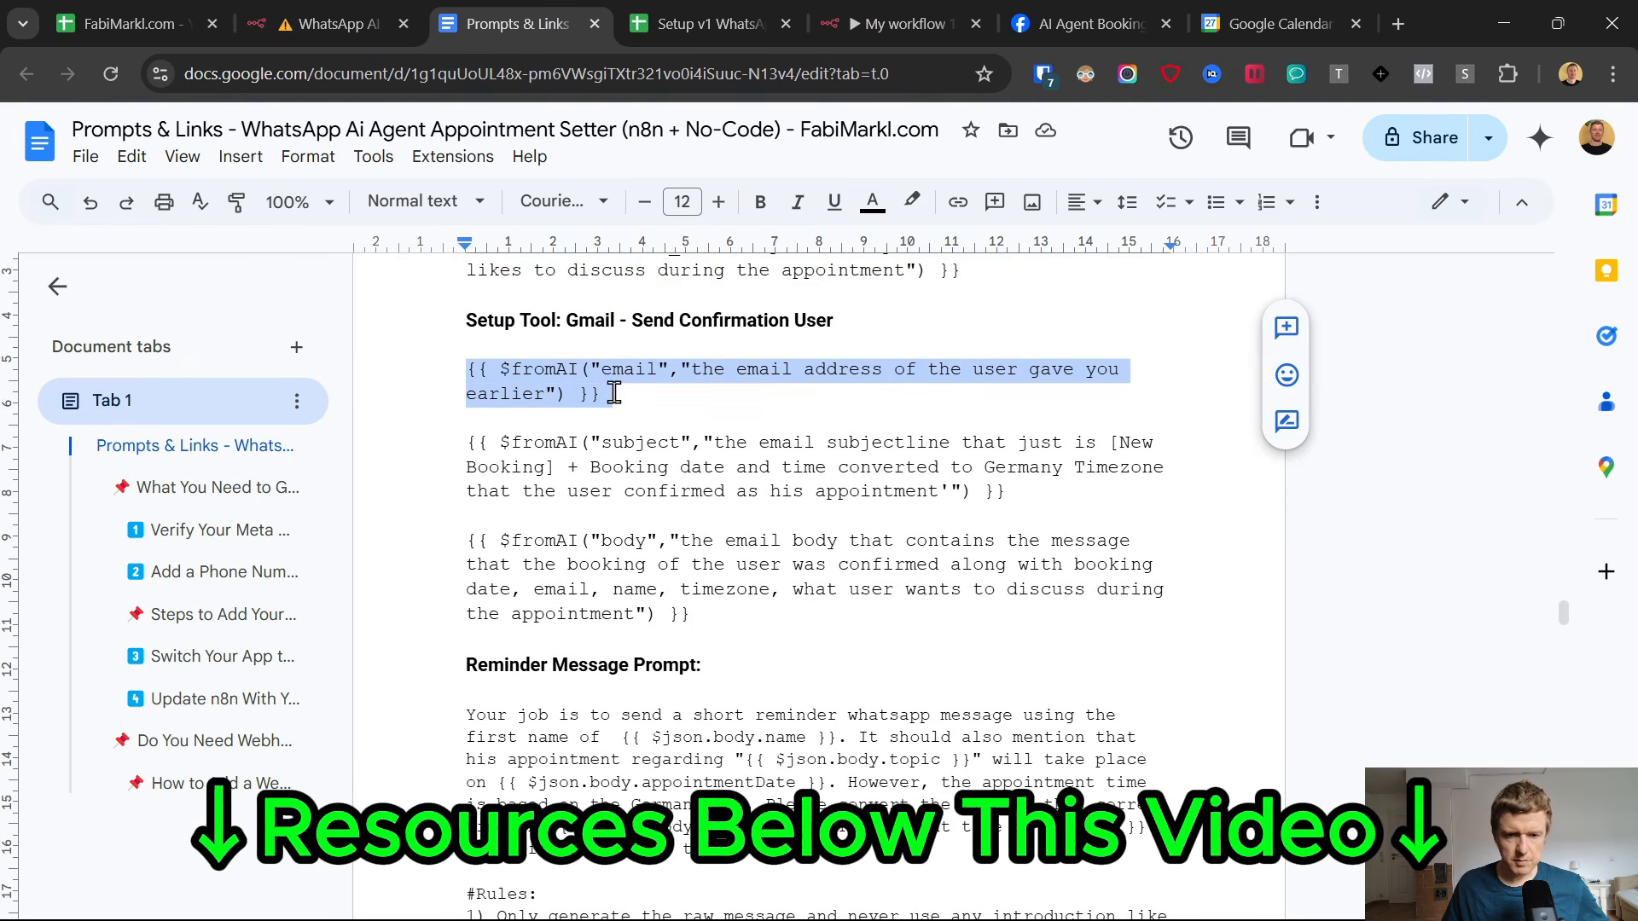
key(ctrl+c)
click(904, 24)
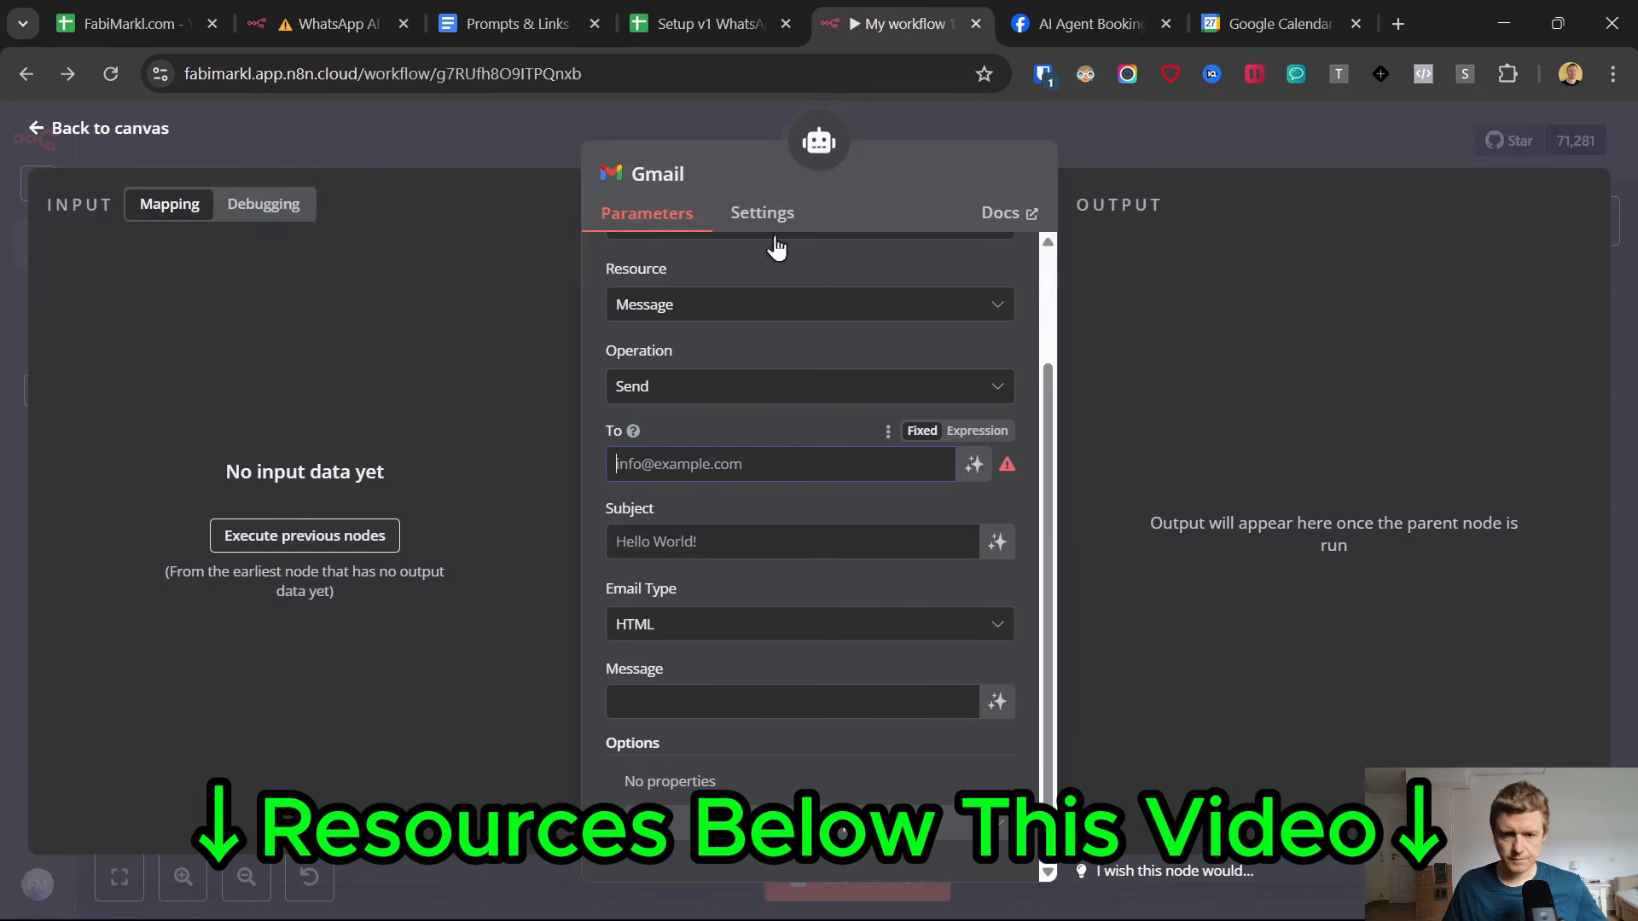
key(ctrl+v)
click(968, 430)
click(694, 425)
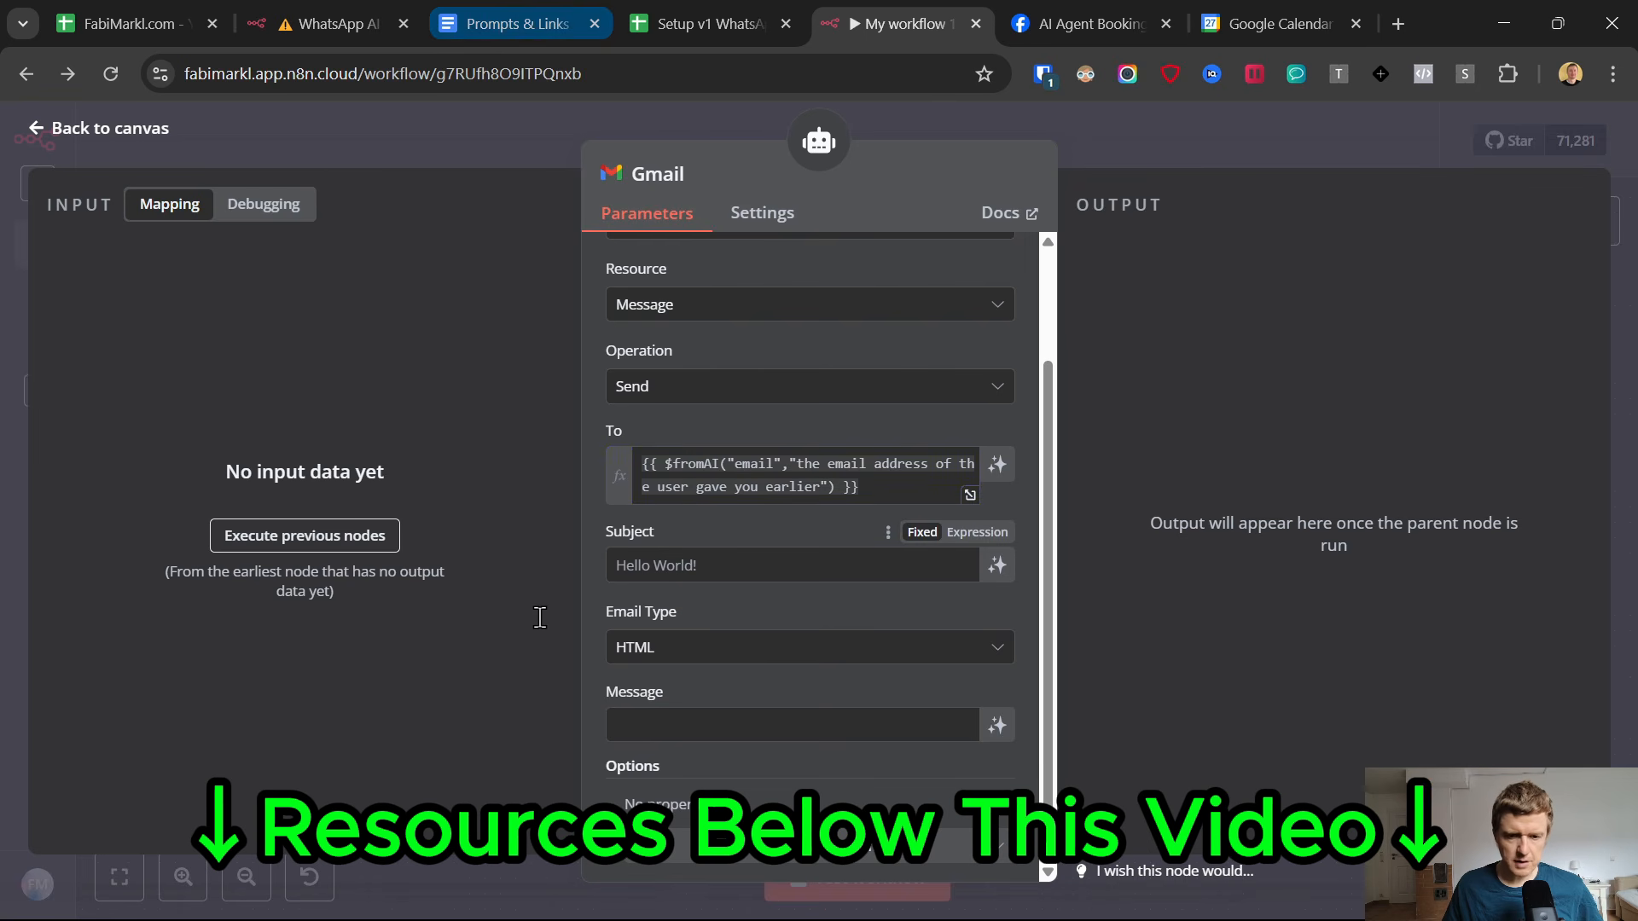
Copy the $fromAI("subject", …) expression from Prompts & Links into the Gmail Subject field and review its [New Booking] and time conversion wording.
click(517, 24)
drag(1056, 491, 440, 453)
click(847, 20)
click(717, 579)
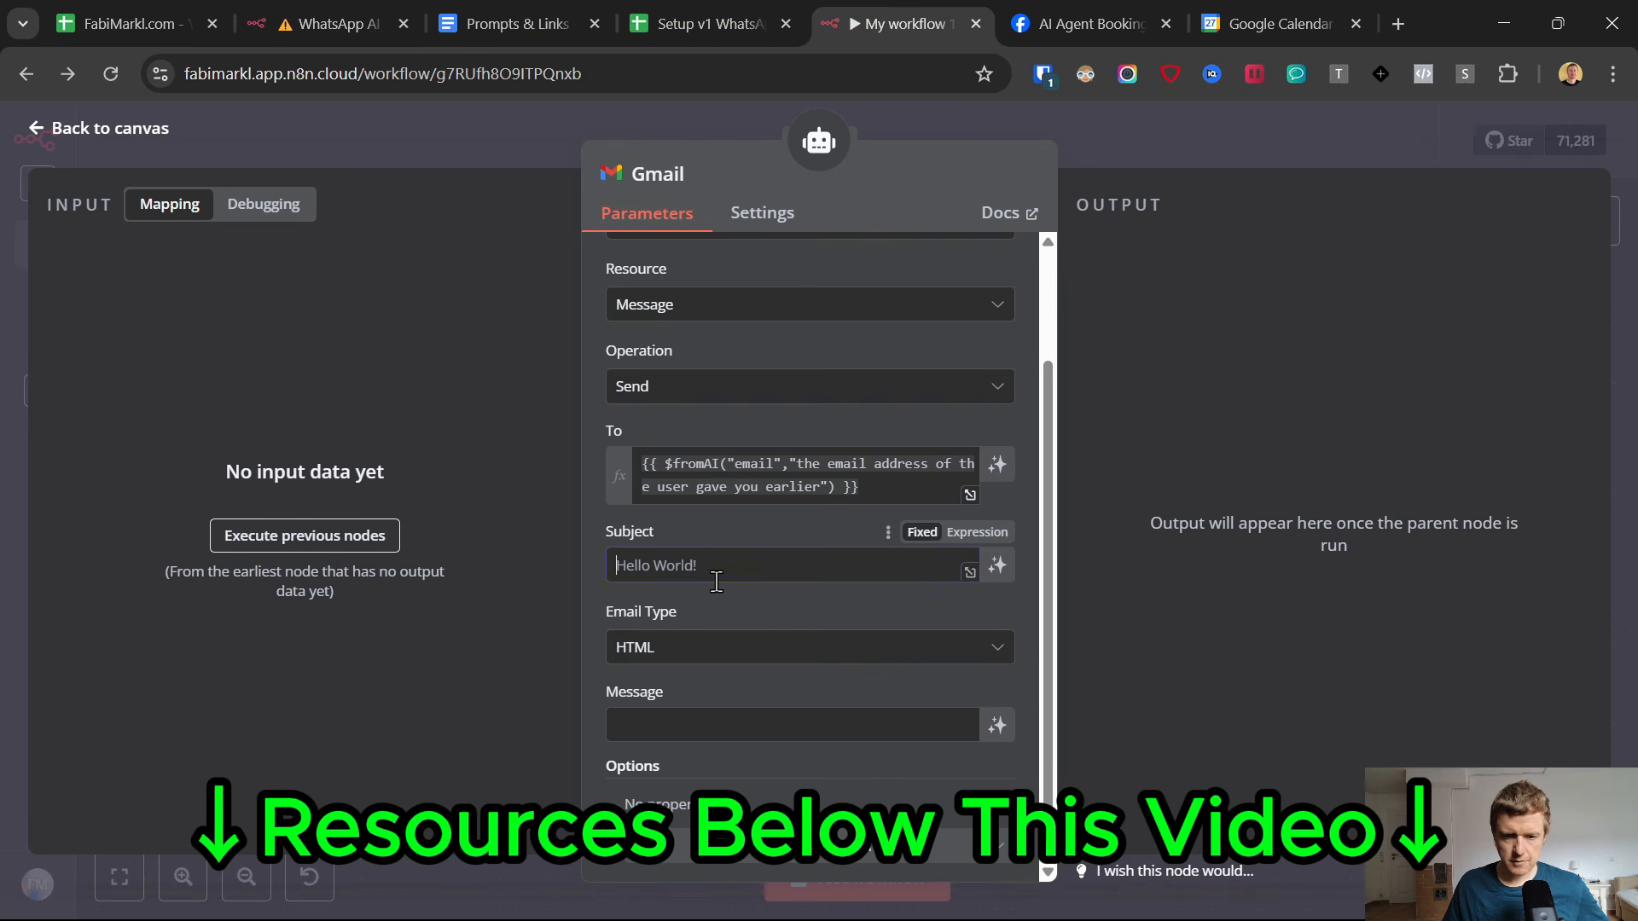
key(ctrl+v)
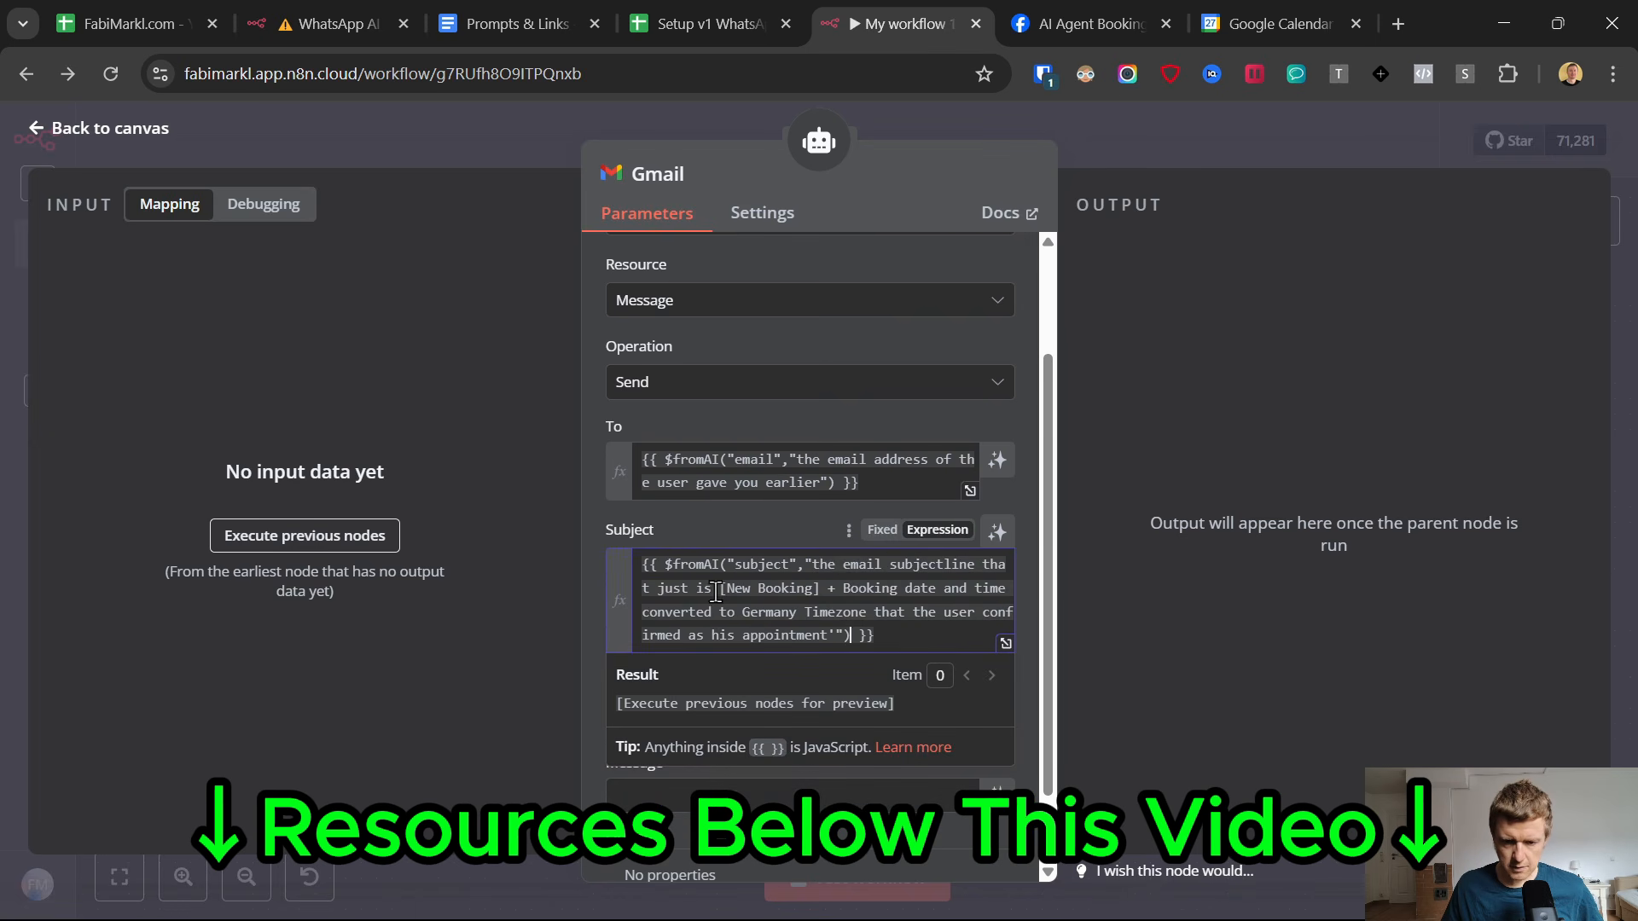
drag(721, 589, 820, 589)
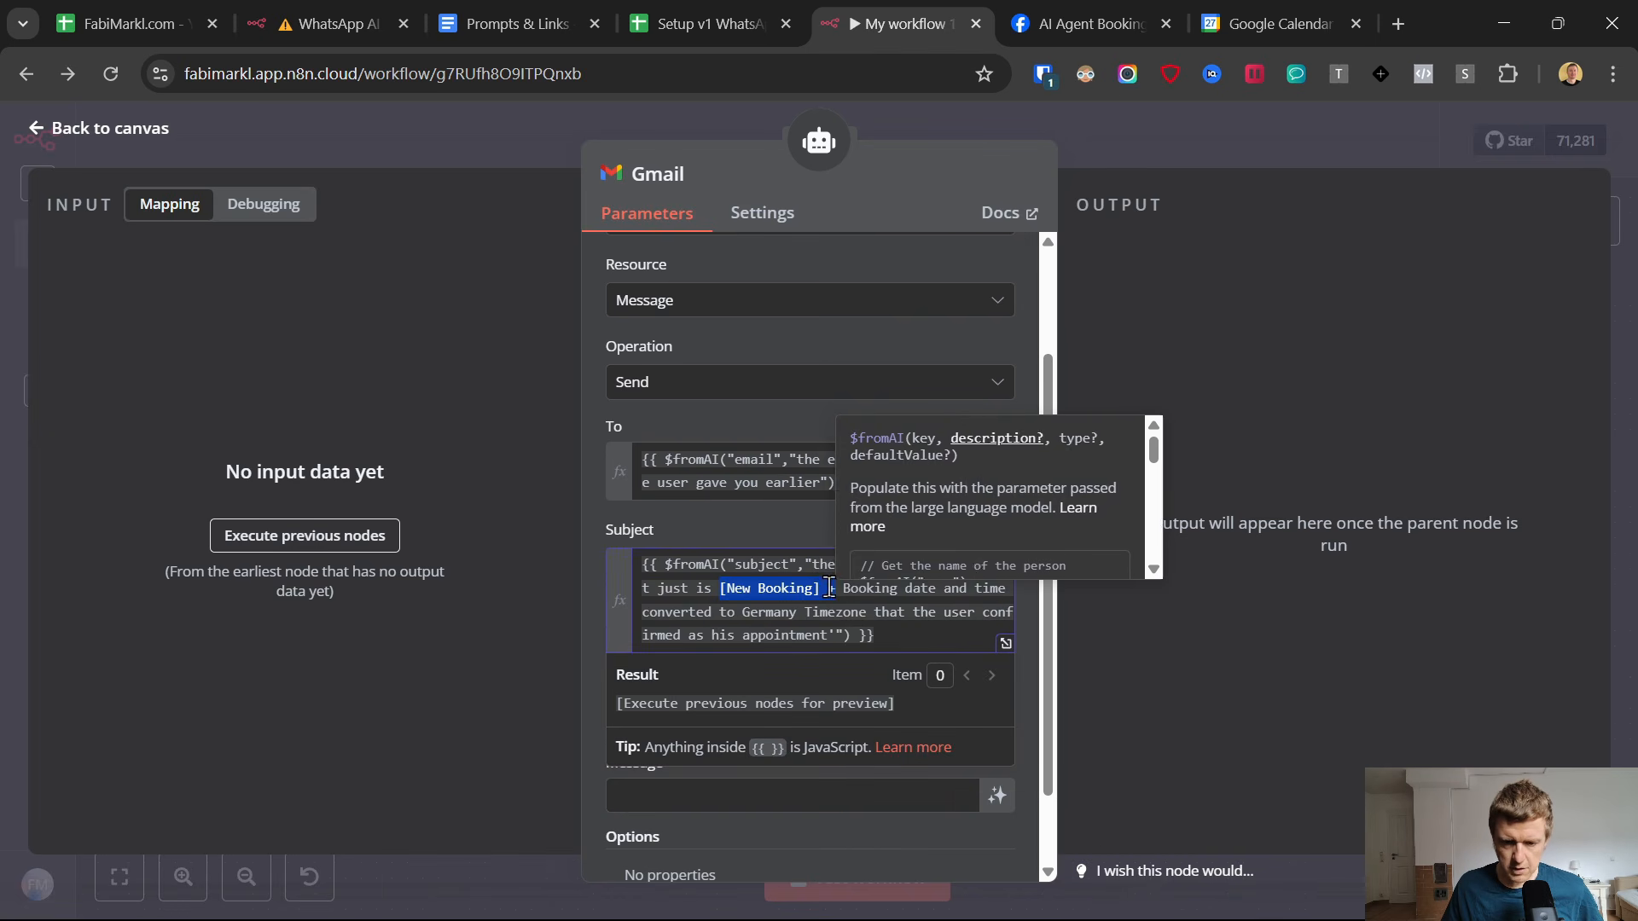
click(687, 612)
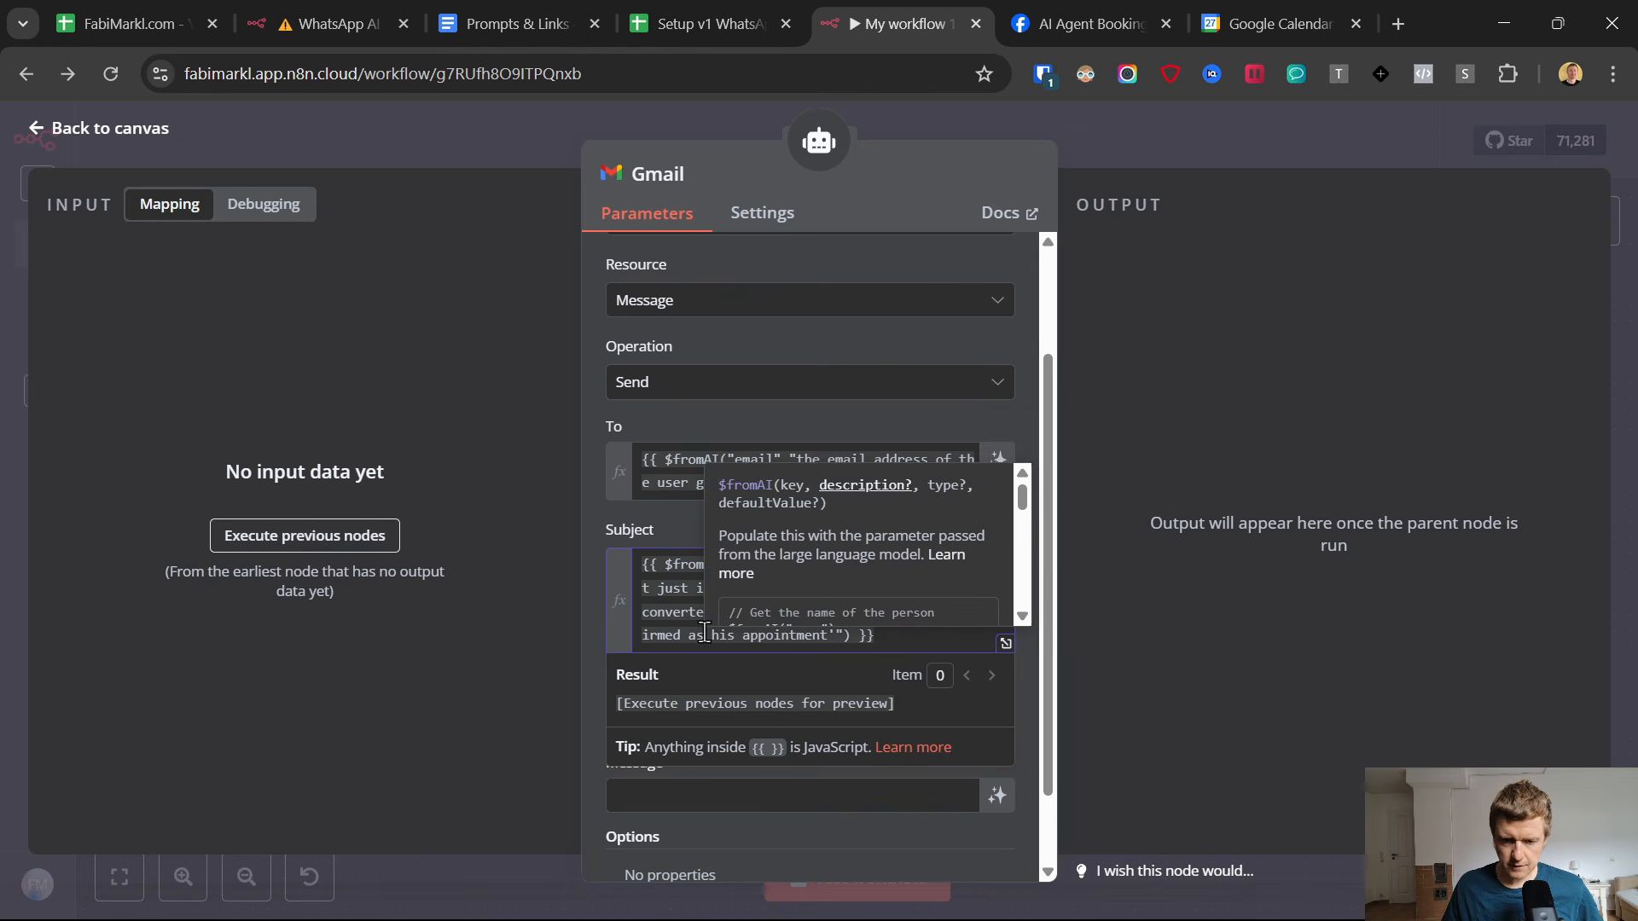
click(595, 597)
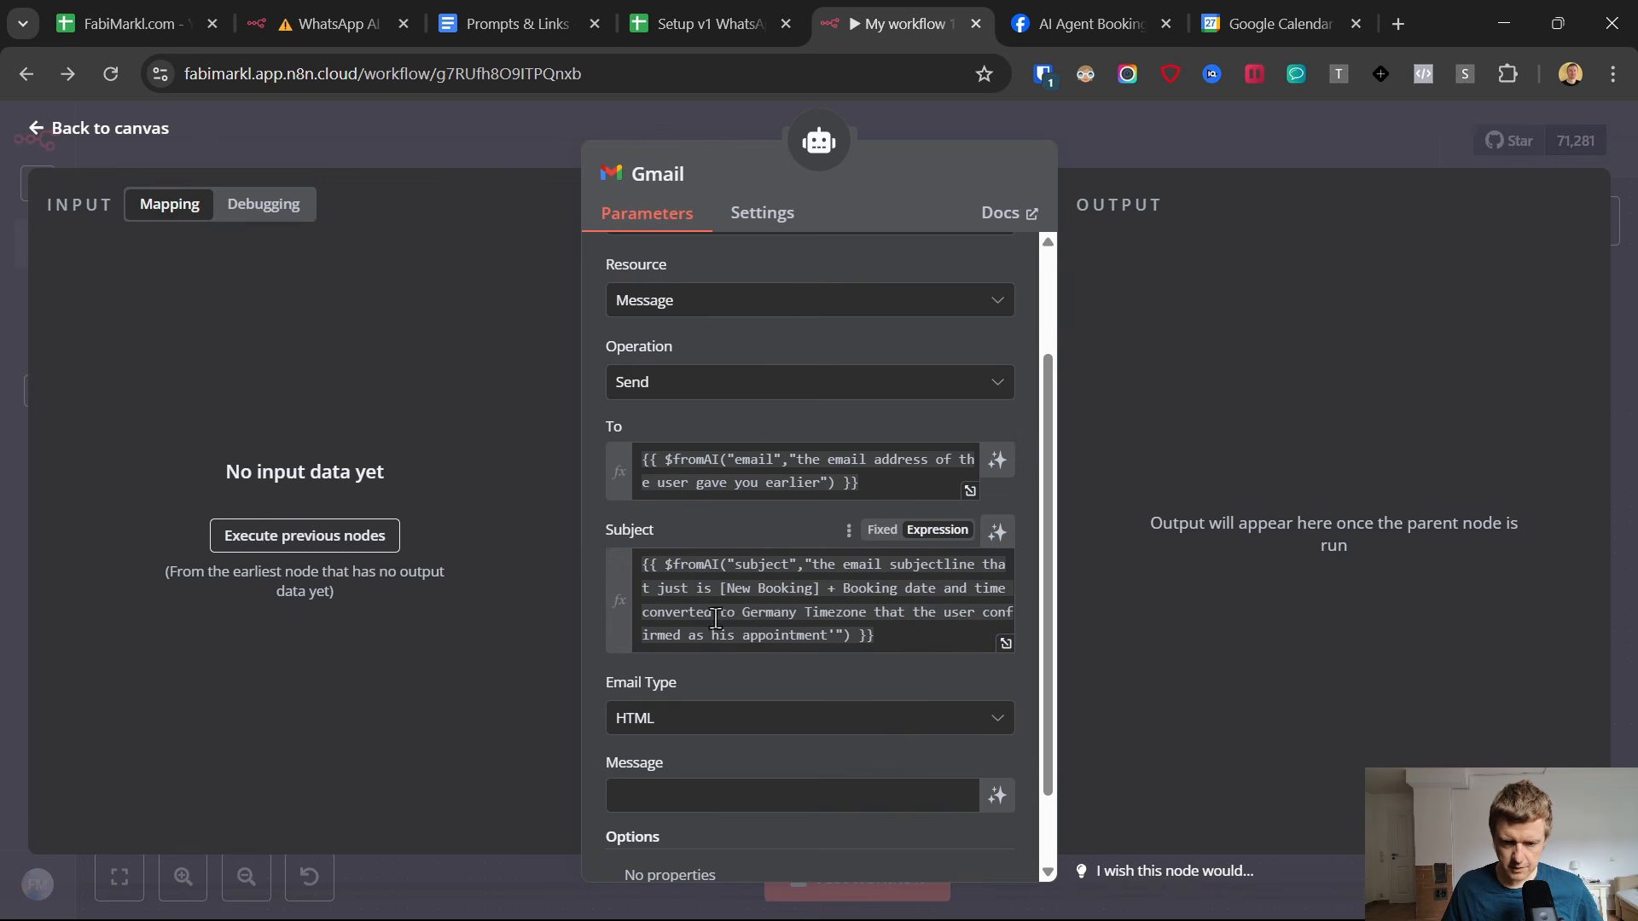
In the Subject expression, replace "Germany Timezone that the user" with "the user timezone".
drag(741, 613, 868, 610)
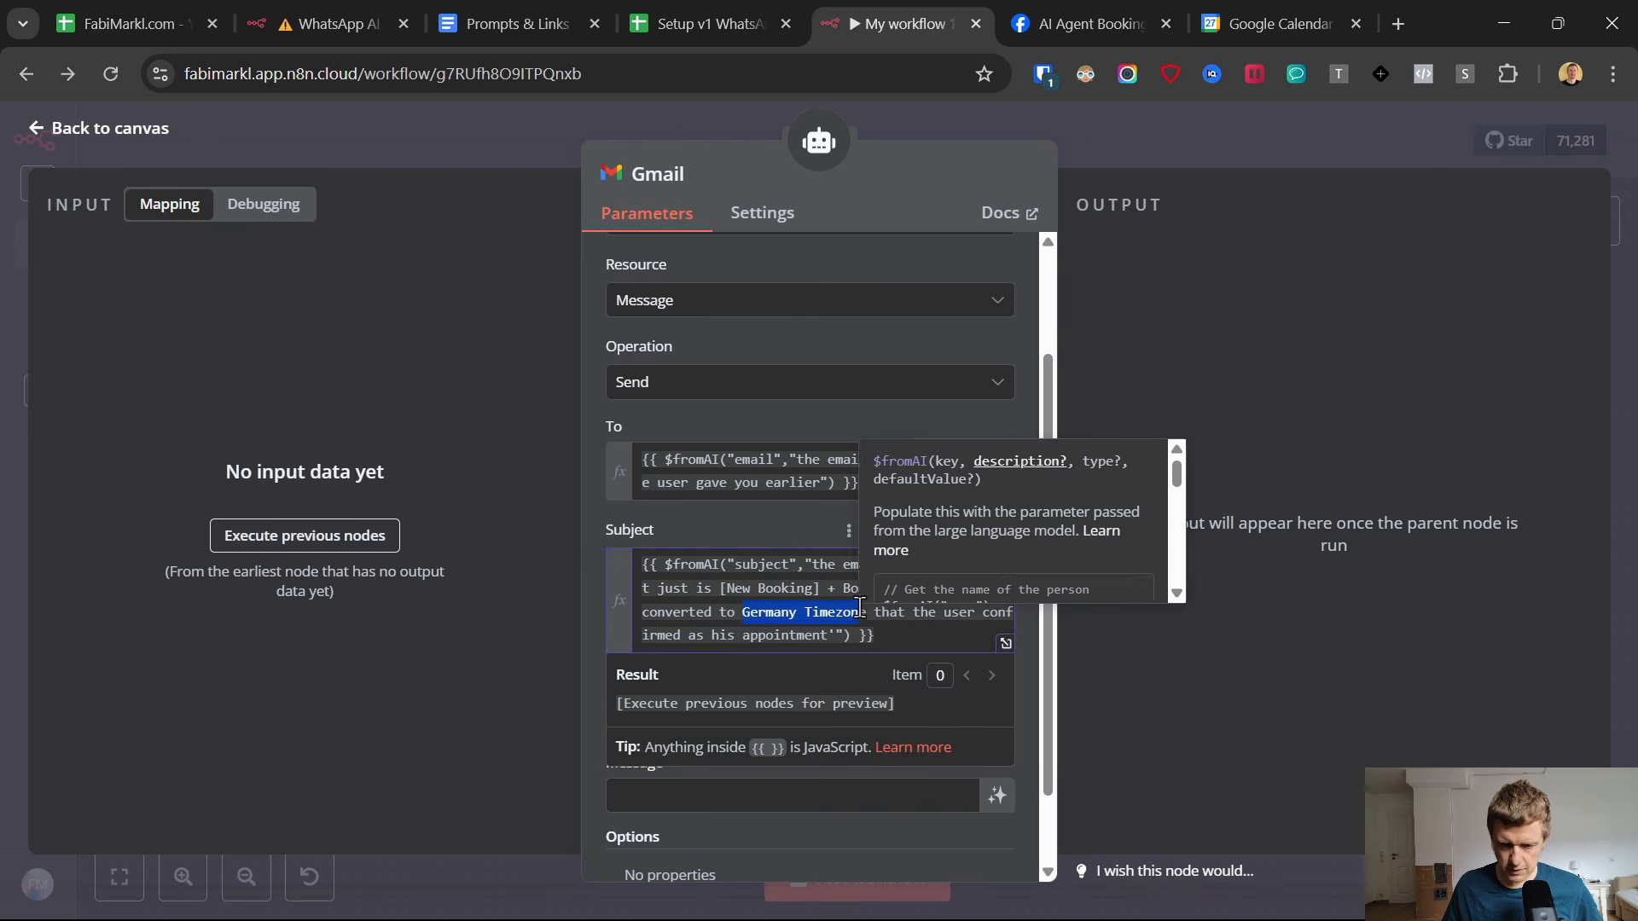
text(the user)
drag(812, 613, 884, 616)
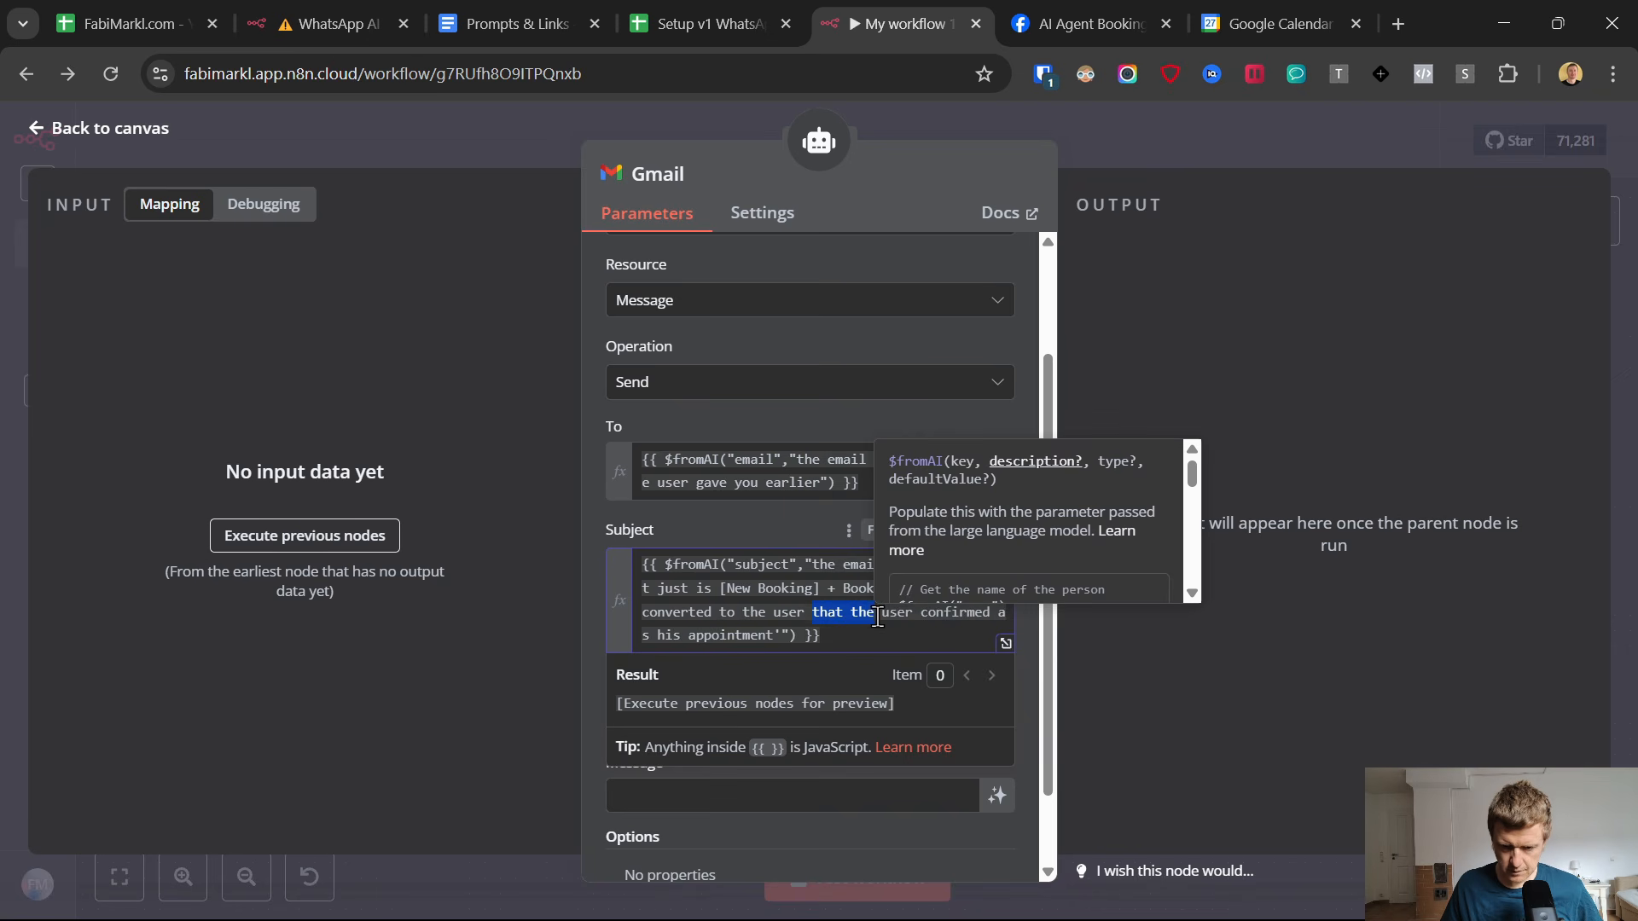
key(BackSpace)
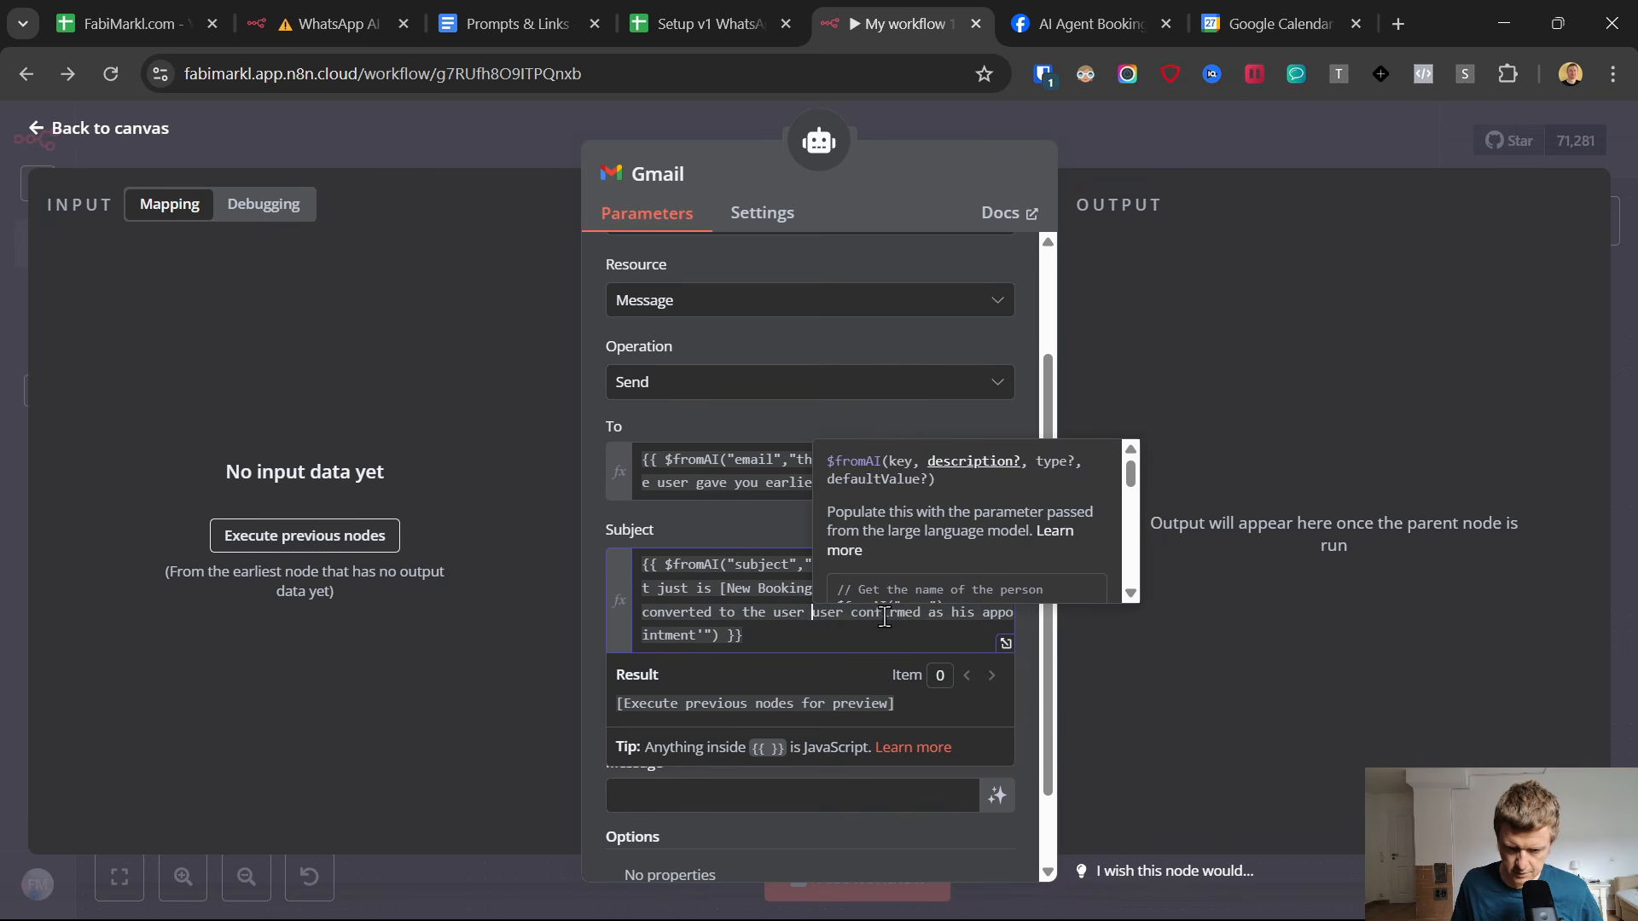
key(Right)
key(Right)
key(Right)
key(Right)
key(BackSpace)
key(BackSpace)
key(BackSpace)
key(BackSpace)
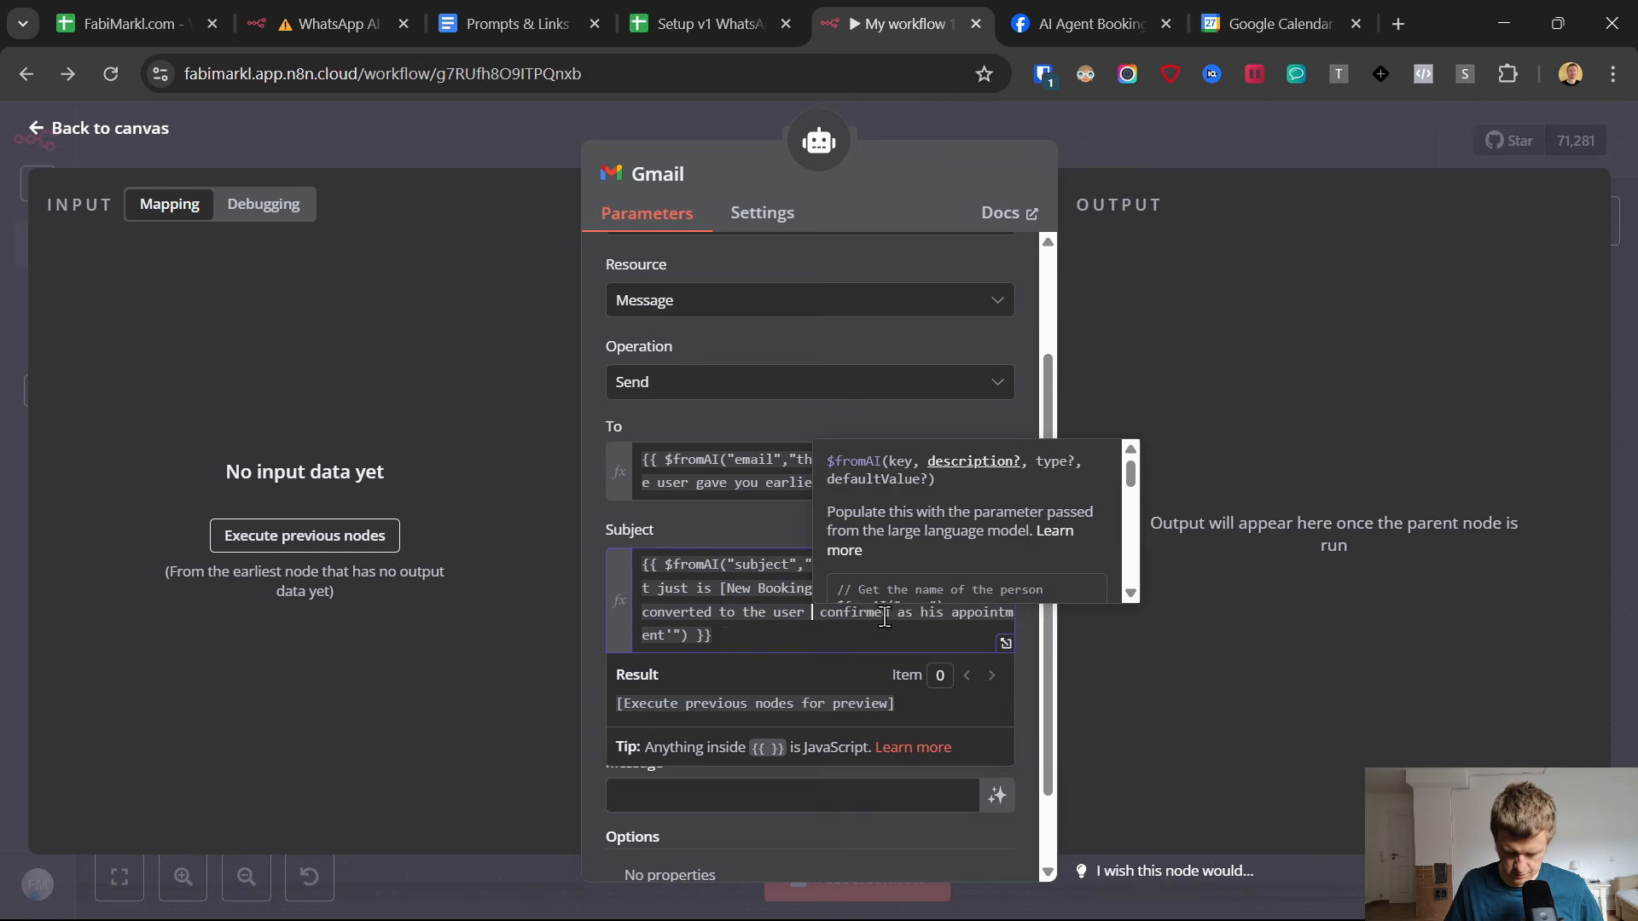
text(timezone)
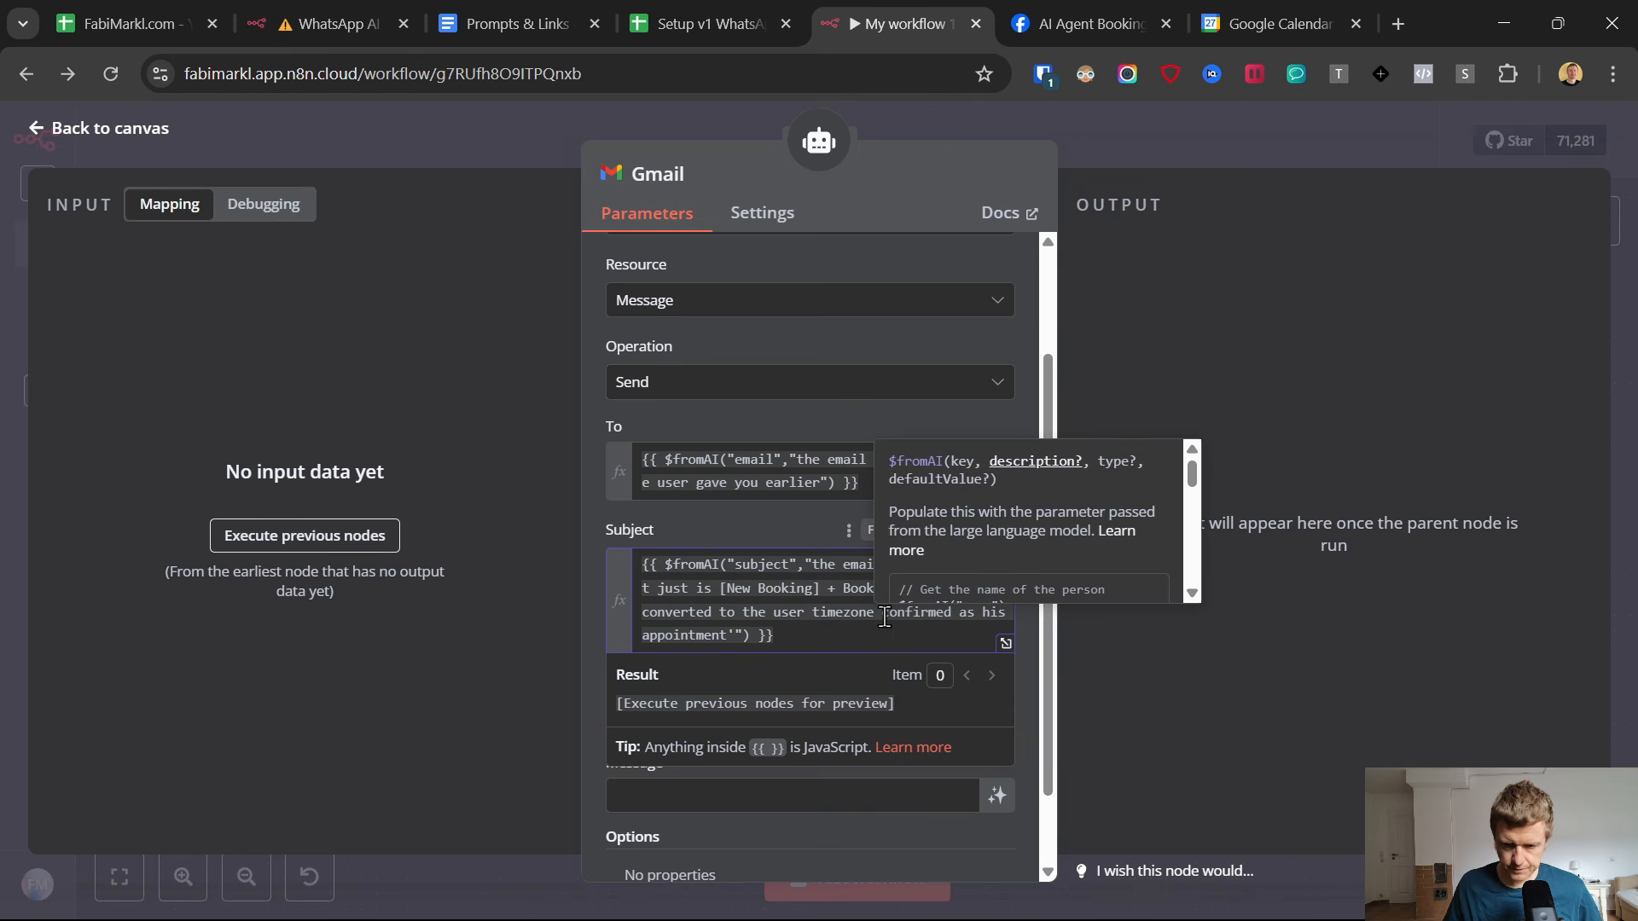
text( that)
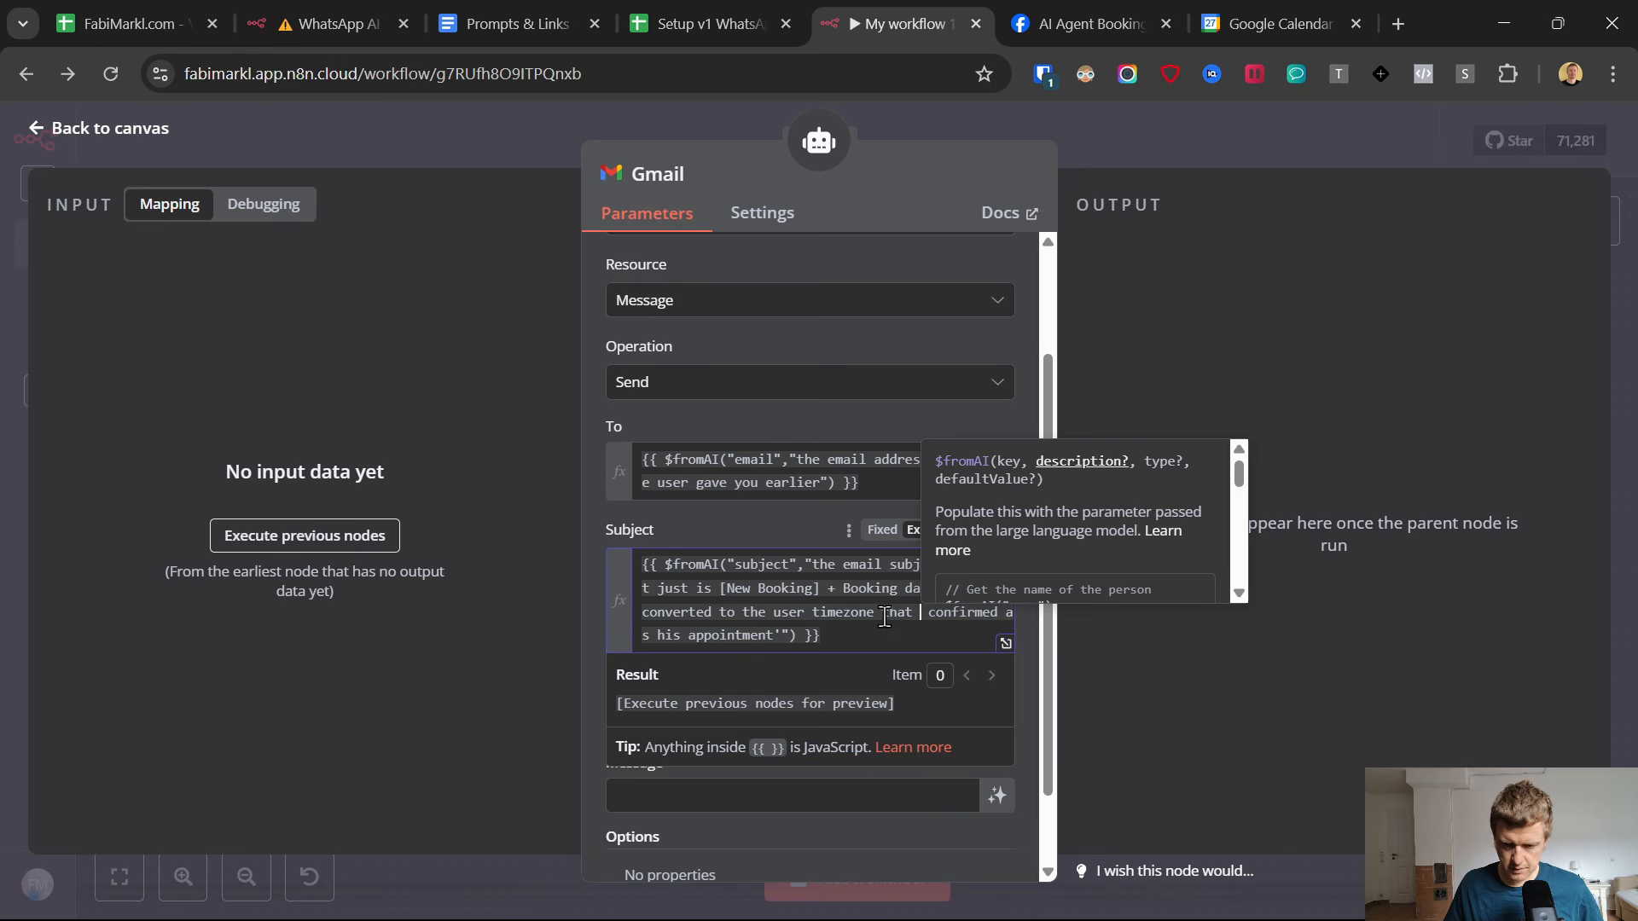
text( he m)
text(entioned ea)
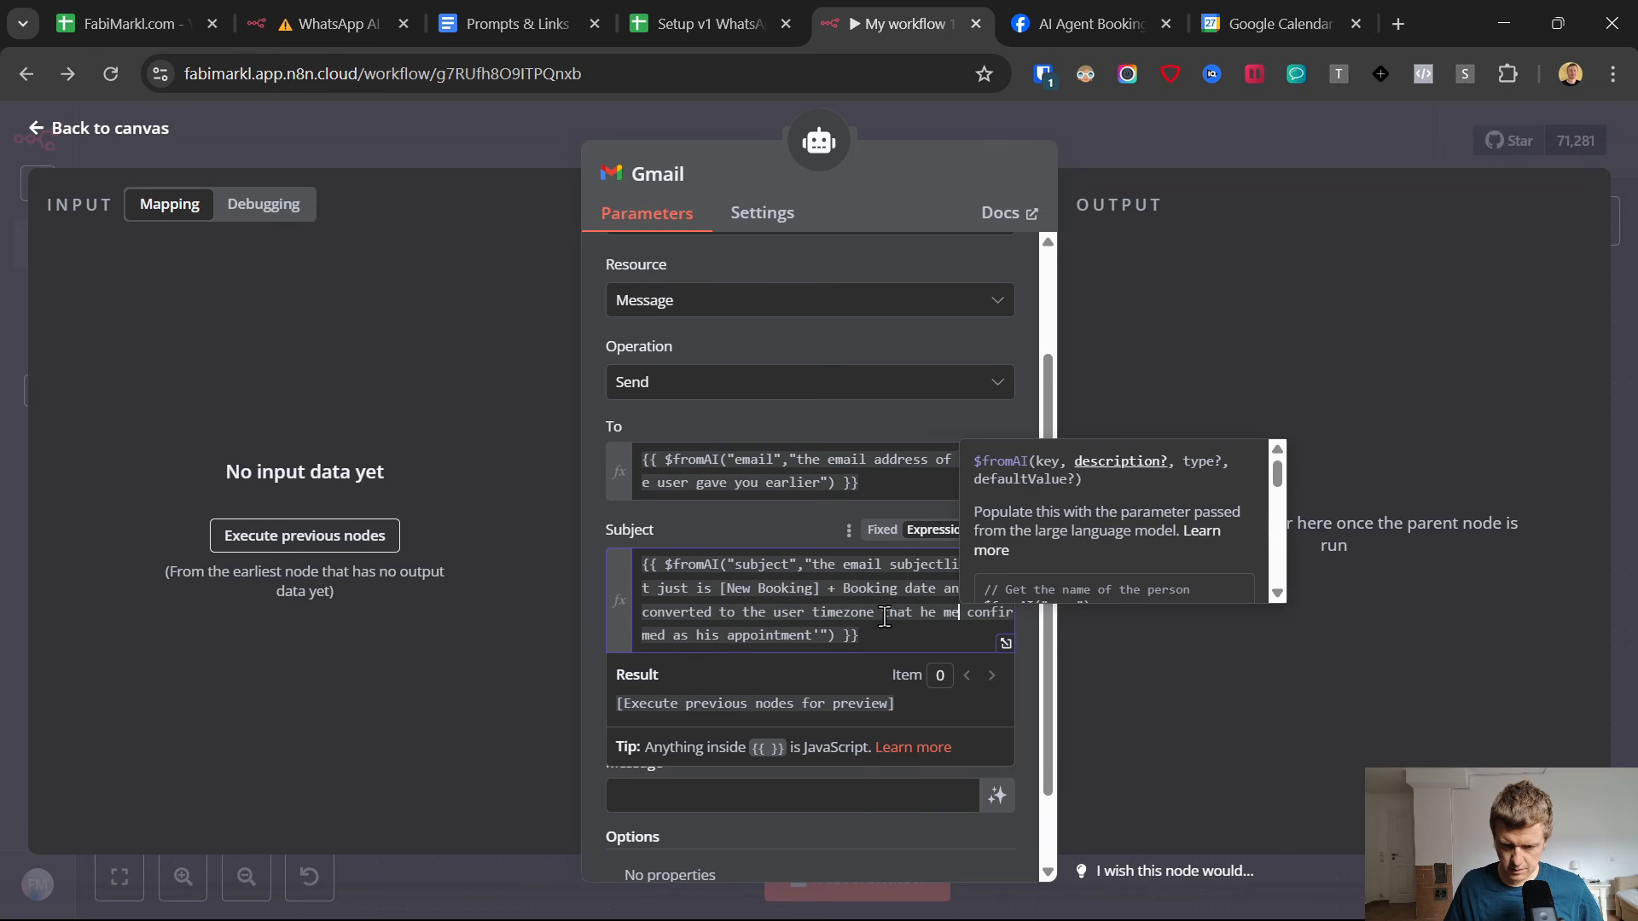
text(rlier confirmed as his appointment'") }})
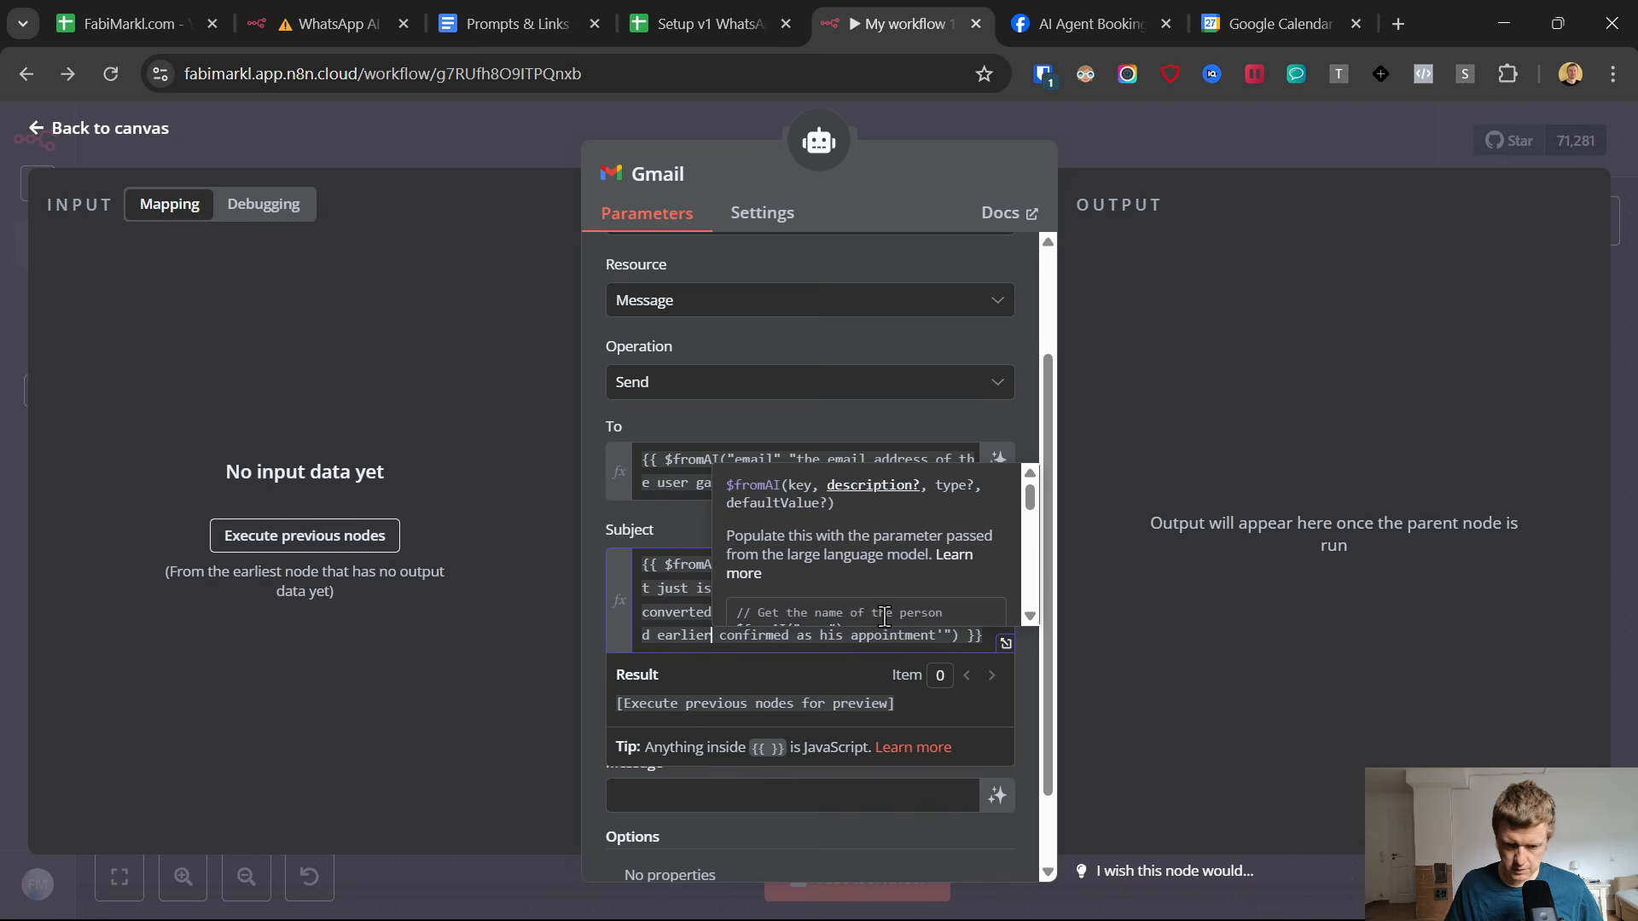
In the Subject expression, insert "that he mentioned earlier" after "the user timezone" and delete "confirmed as his appointment".
shift+click(935, 631)
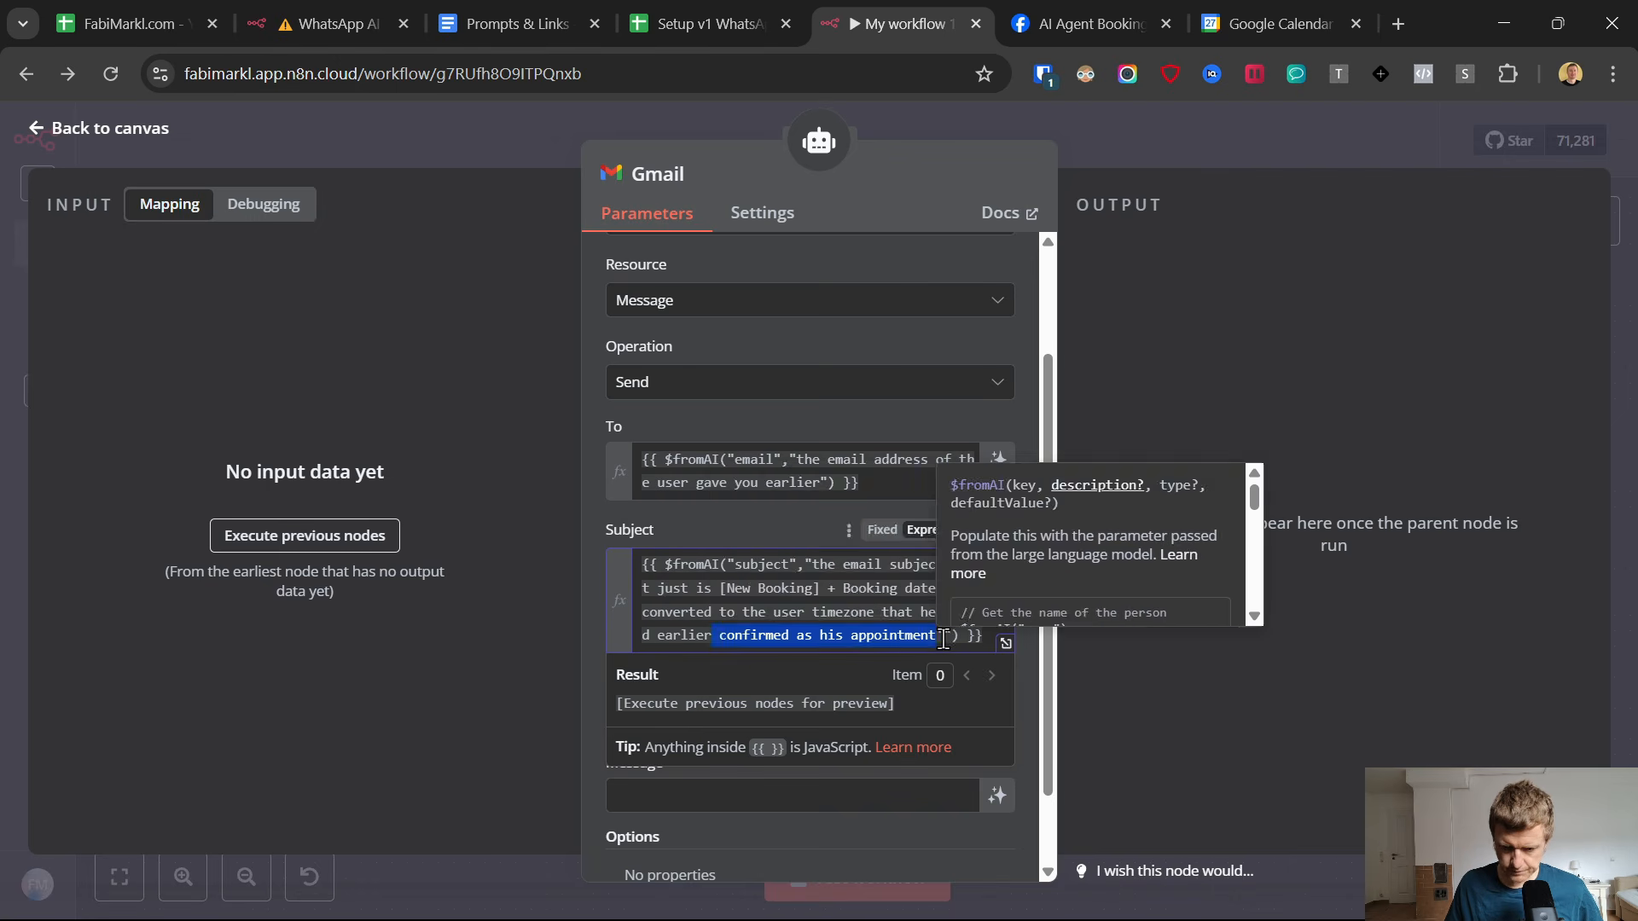
key(BackSpace)
click(675, 530)
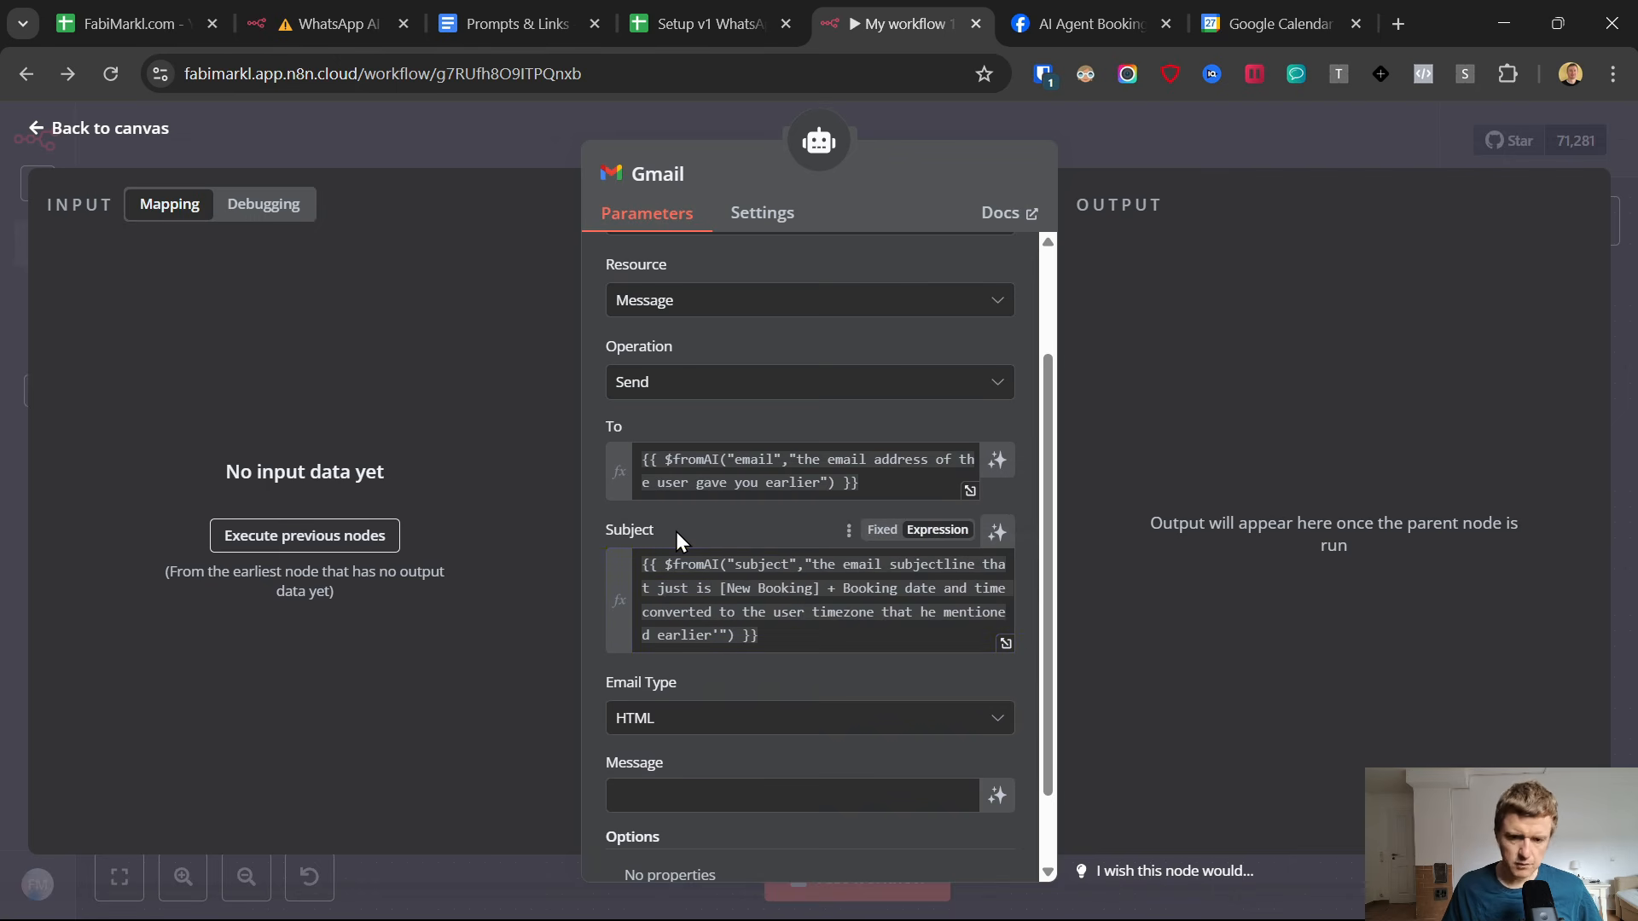
Copy the $fromAI("body", …) expression from Prompts & Links into the Gmail Message field as an expression and review its listed booking details.
scroll(751, 607, down, 1)
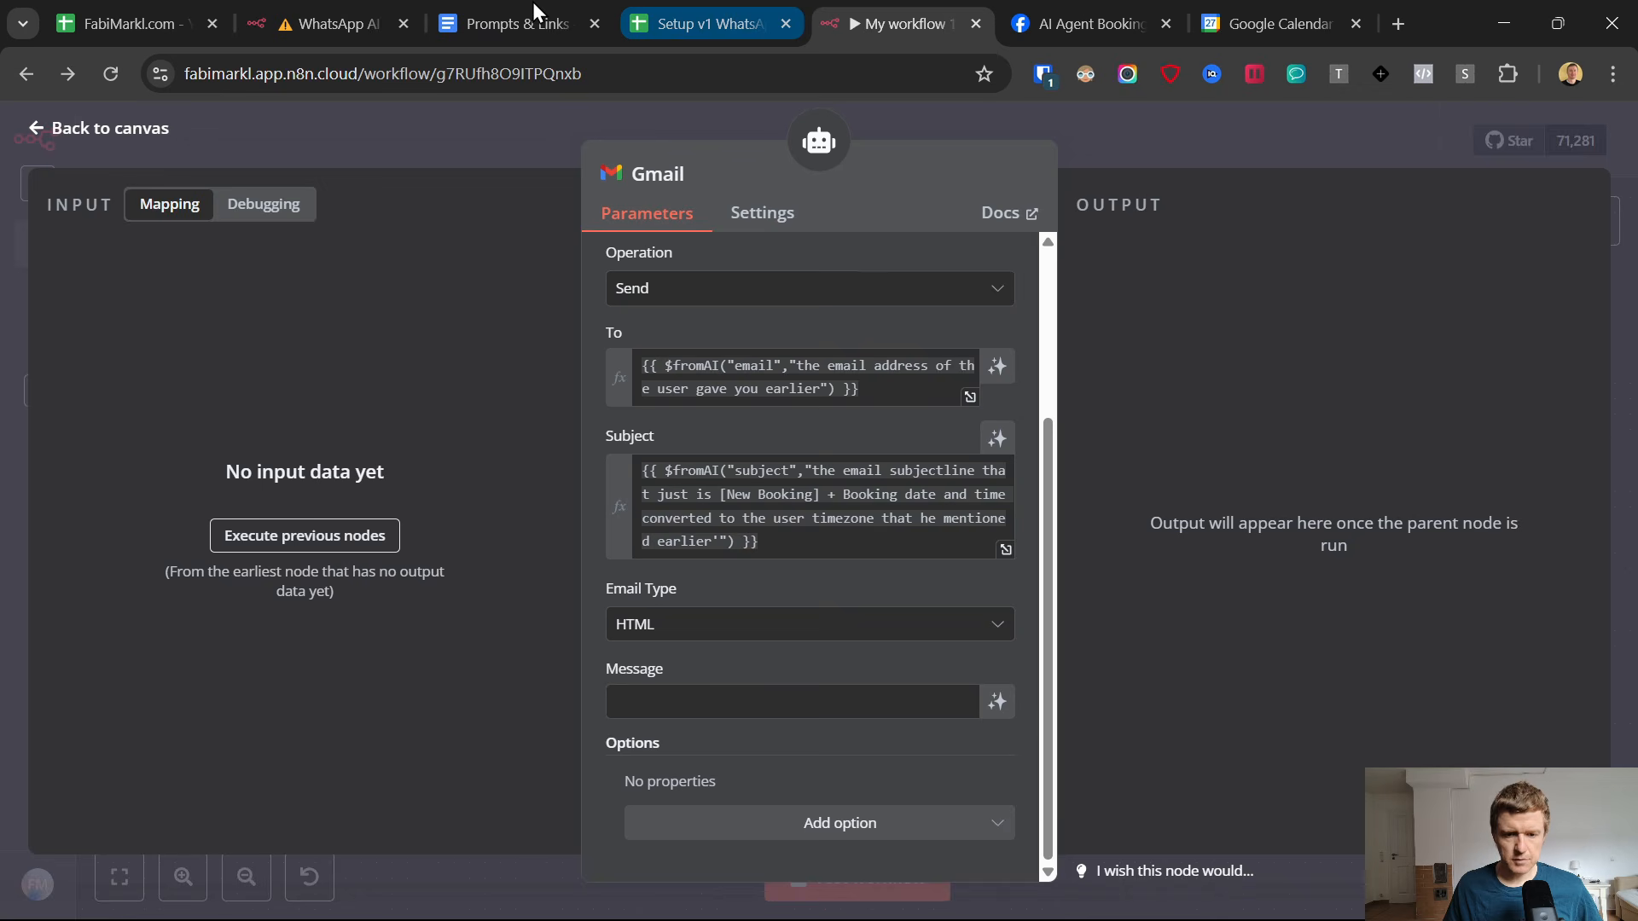
click(533, 4)
drag(742, 615, 452, 540)
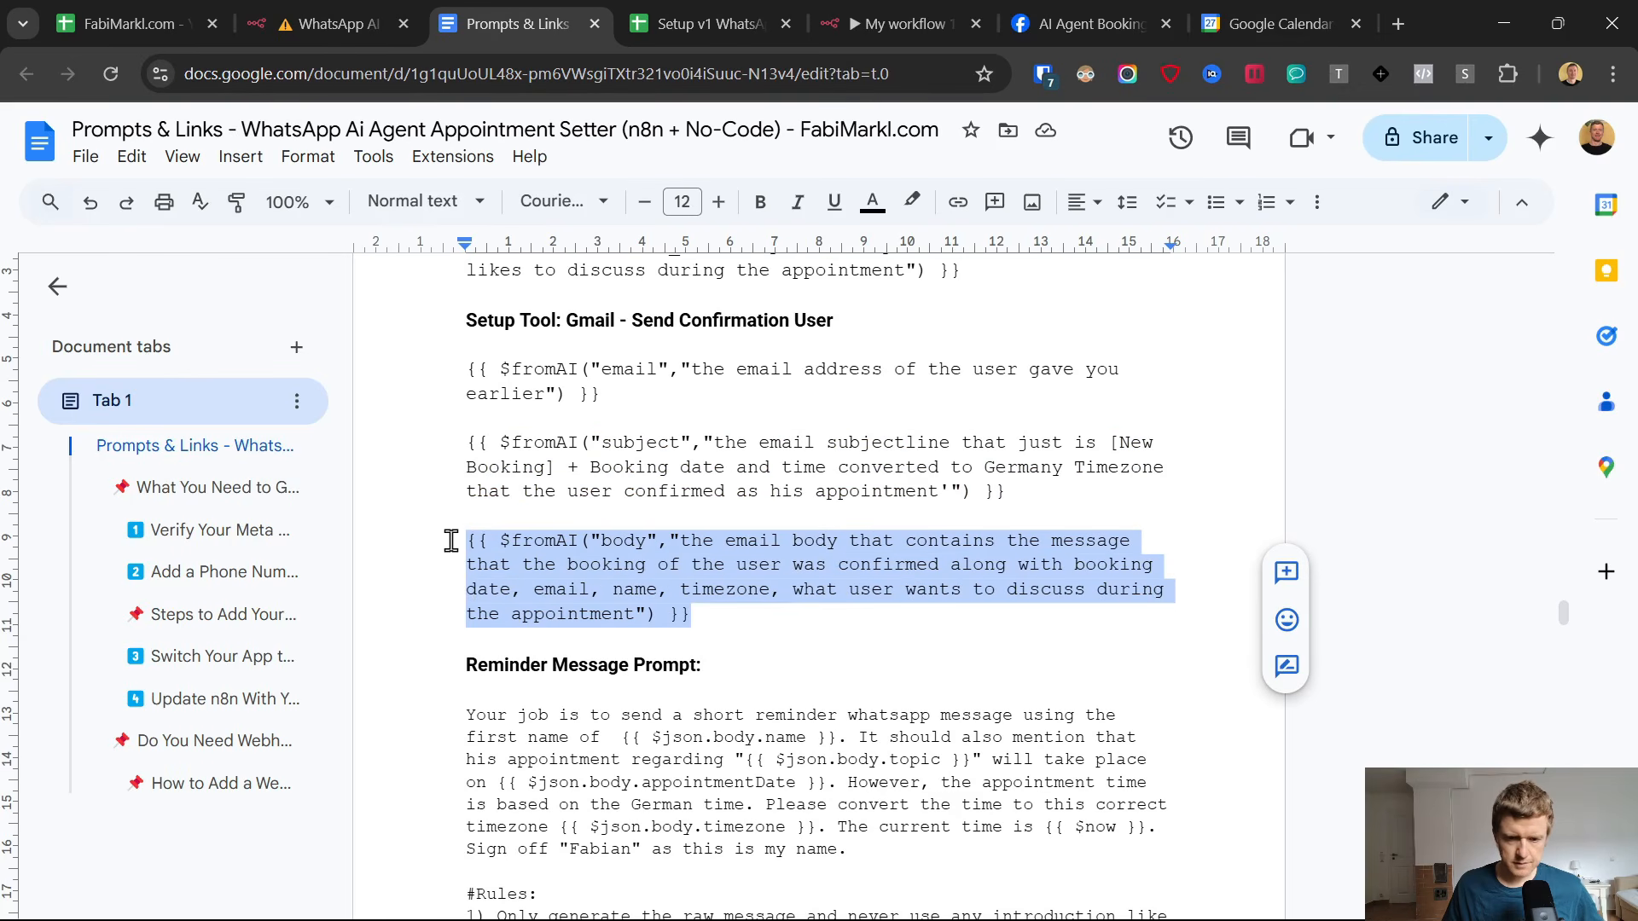
click(945, 12)
key(ctrl+v)
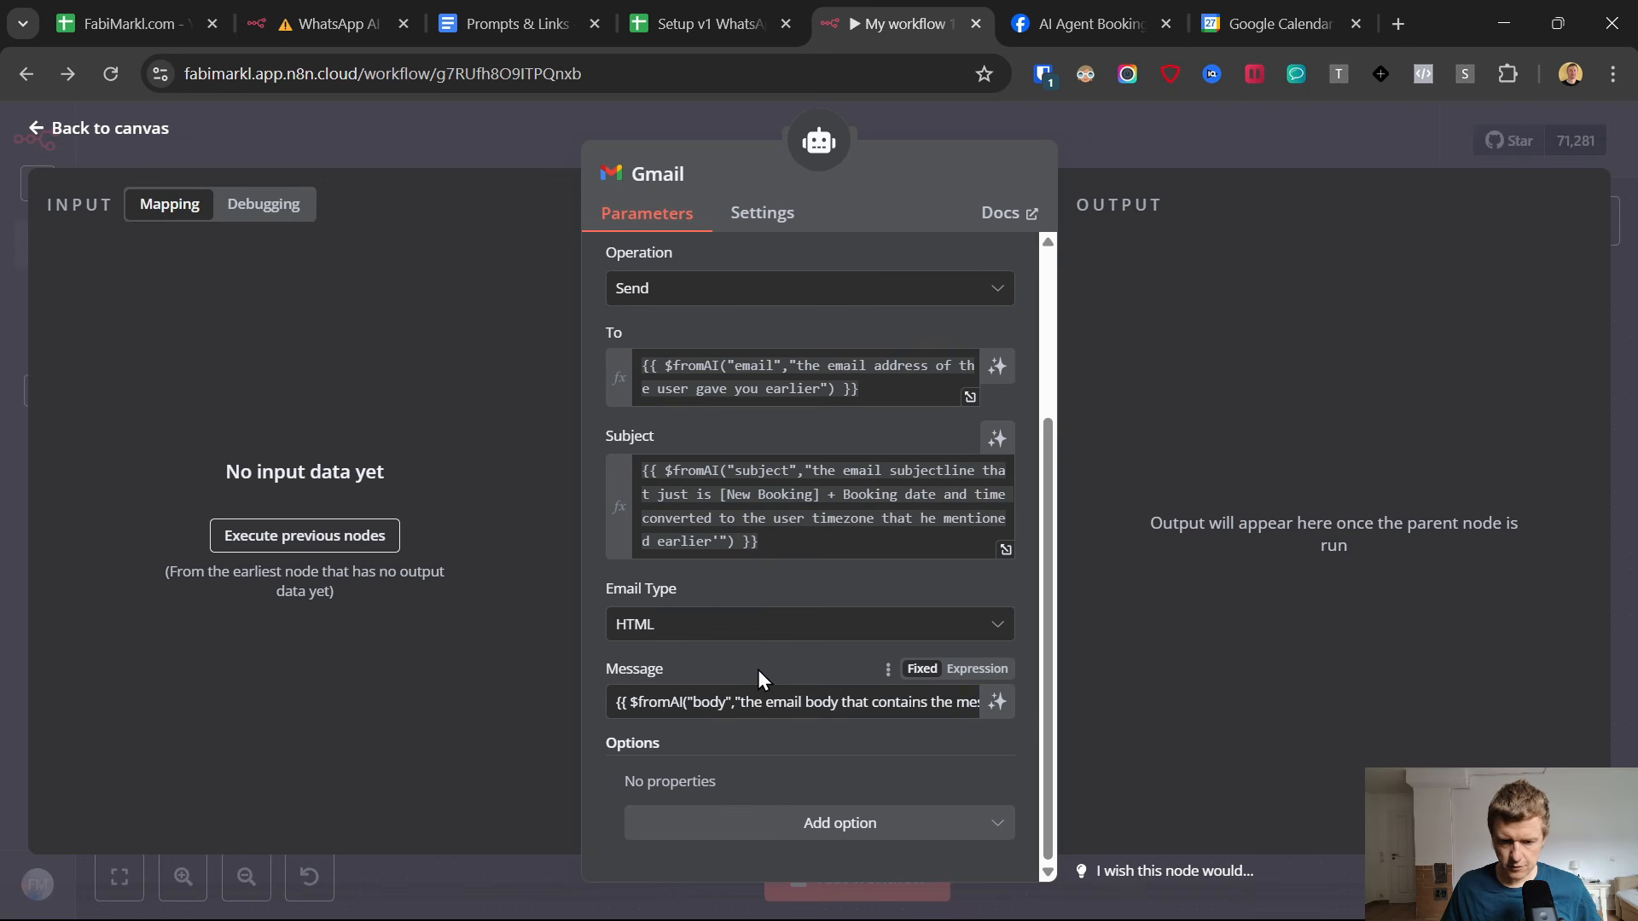
click(964, 669)
scroll(819, 678, down, 1)
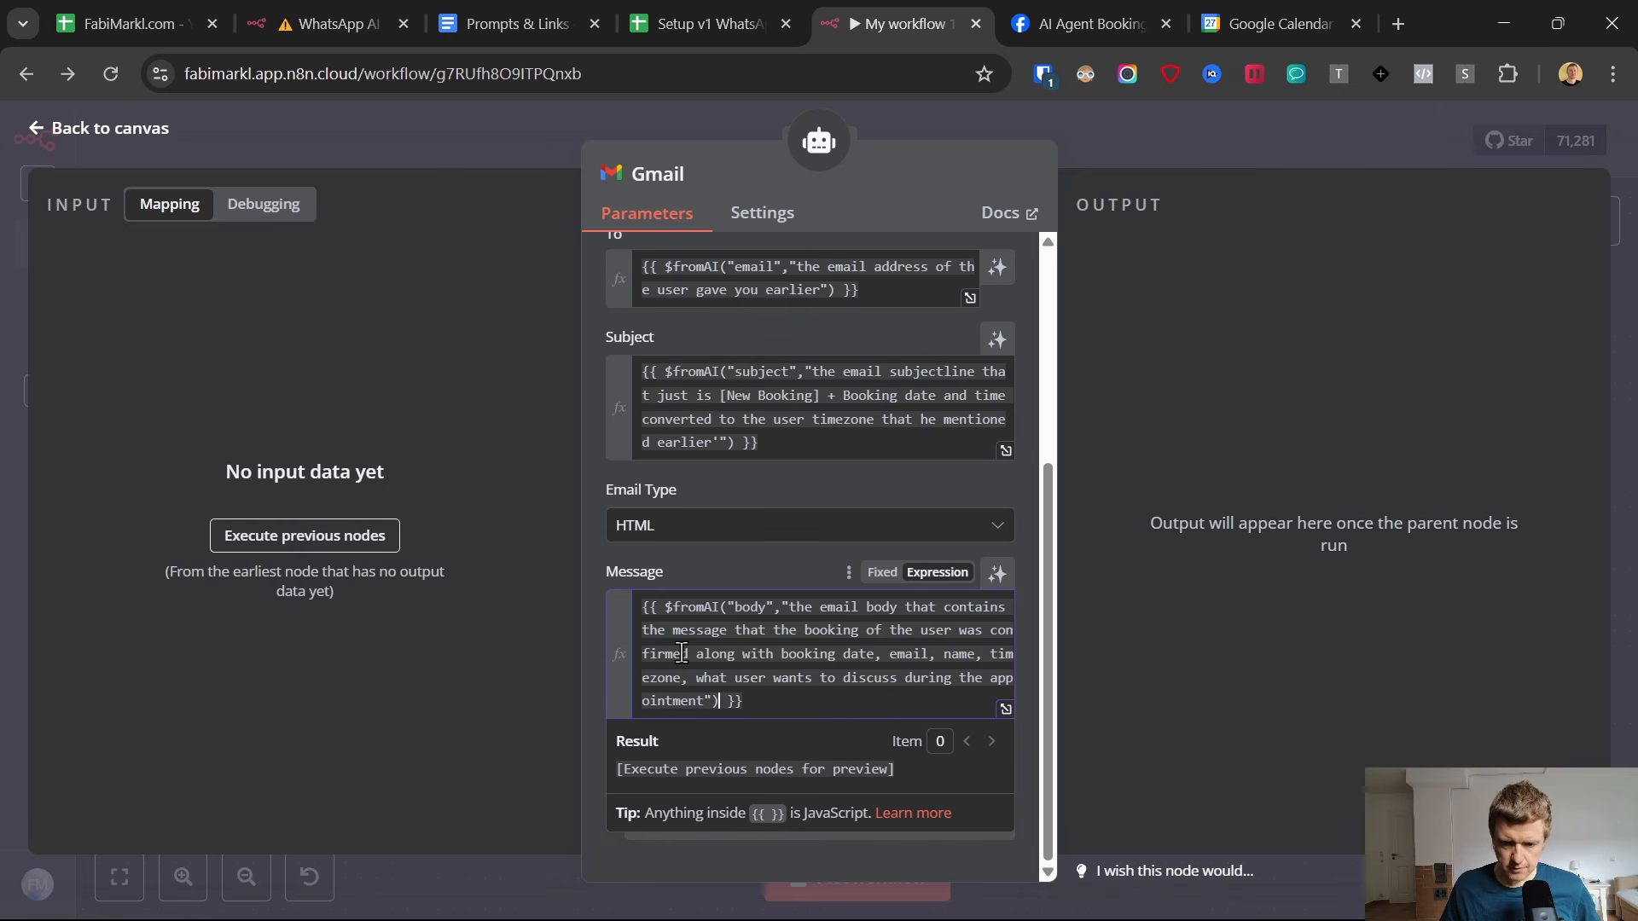
click(804, 654)
drag(832, 652, 861, 655)
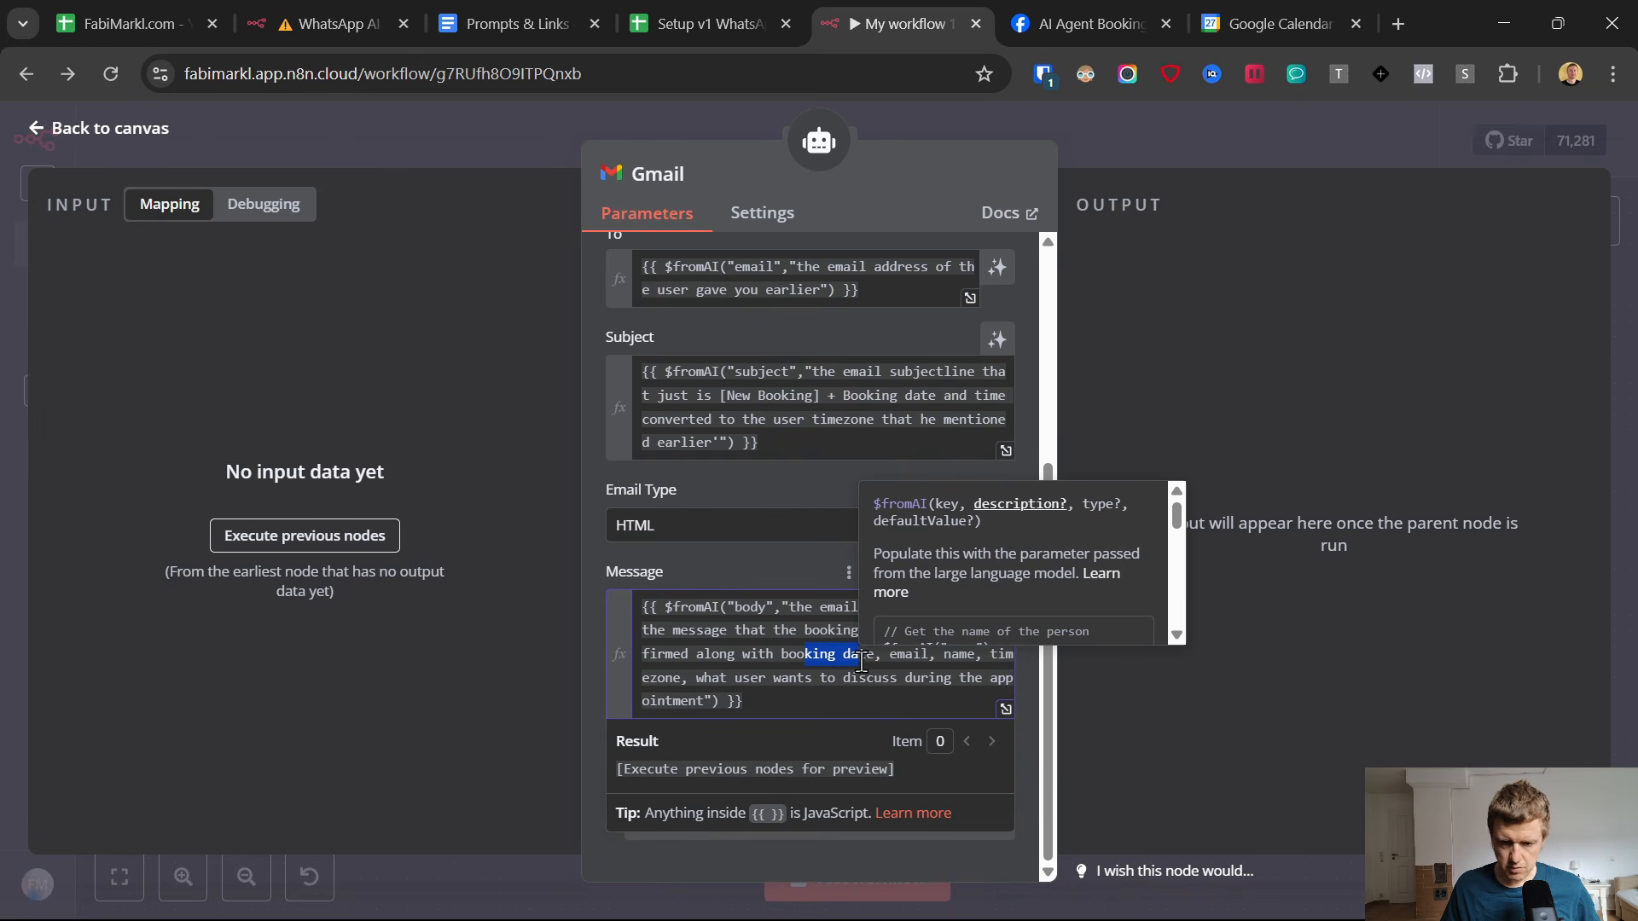
click(704, 686)
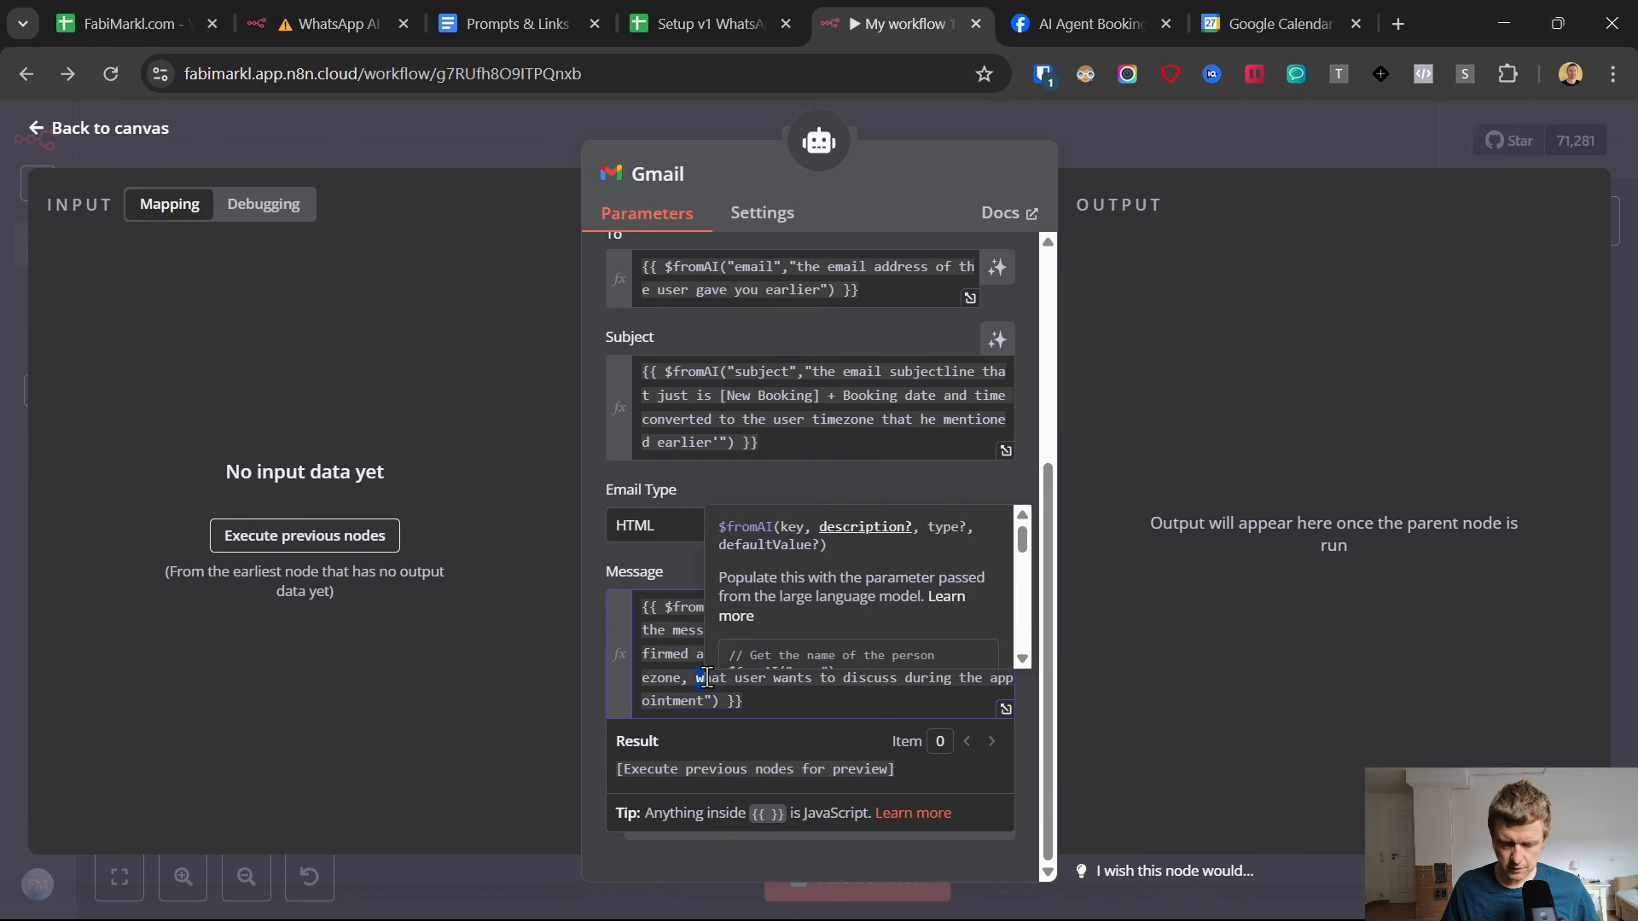
click(659, 625)
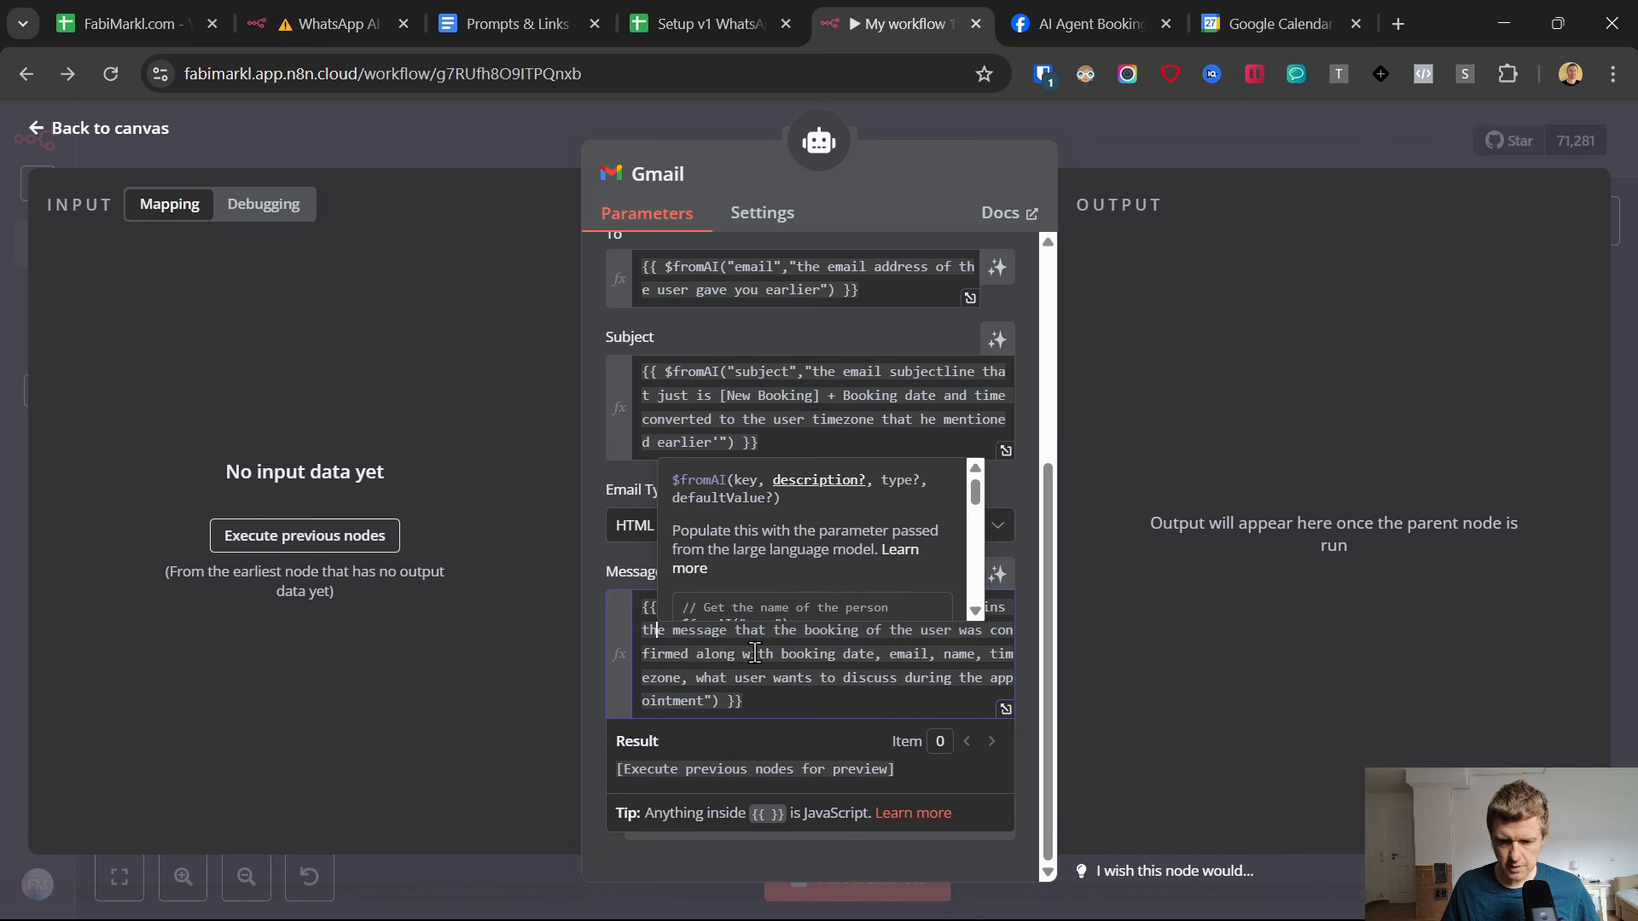
click(591, 636)
Add the BCC option to the Gmail tool, enter the beginning of the owner's e-mail address, and save the workflow.
click(853, 820)
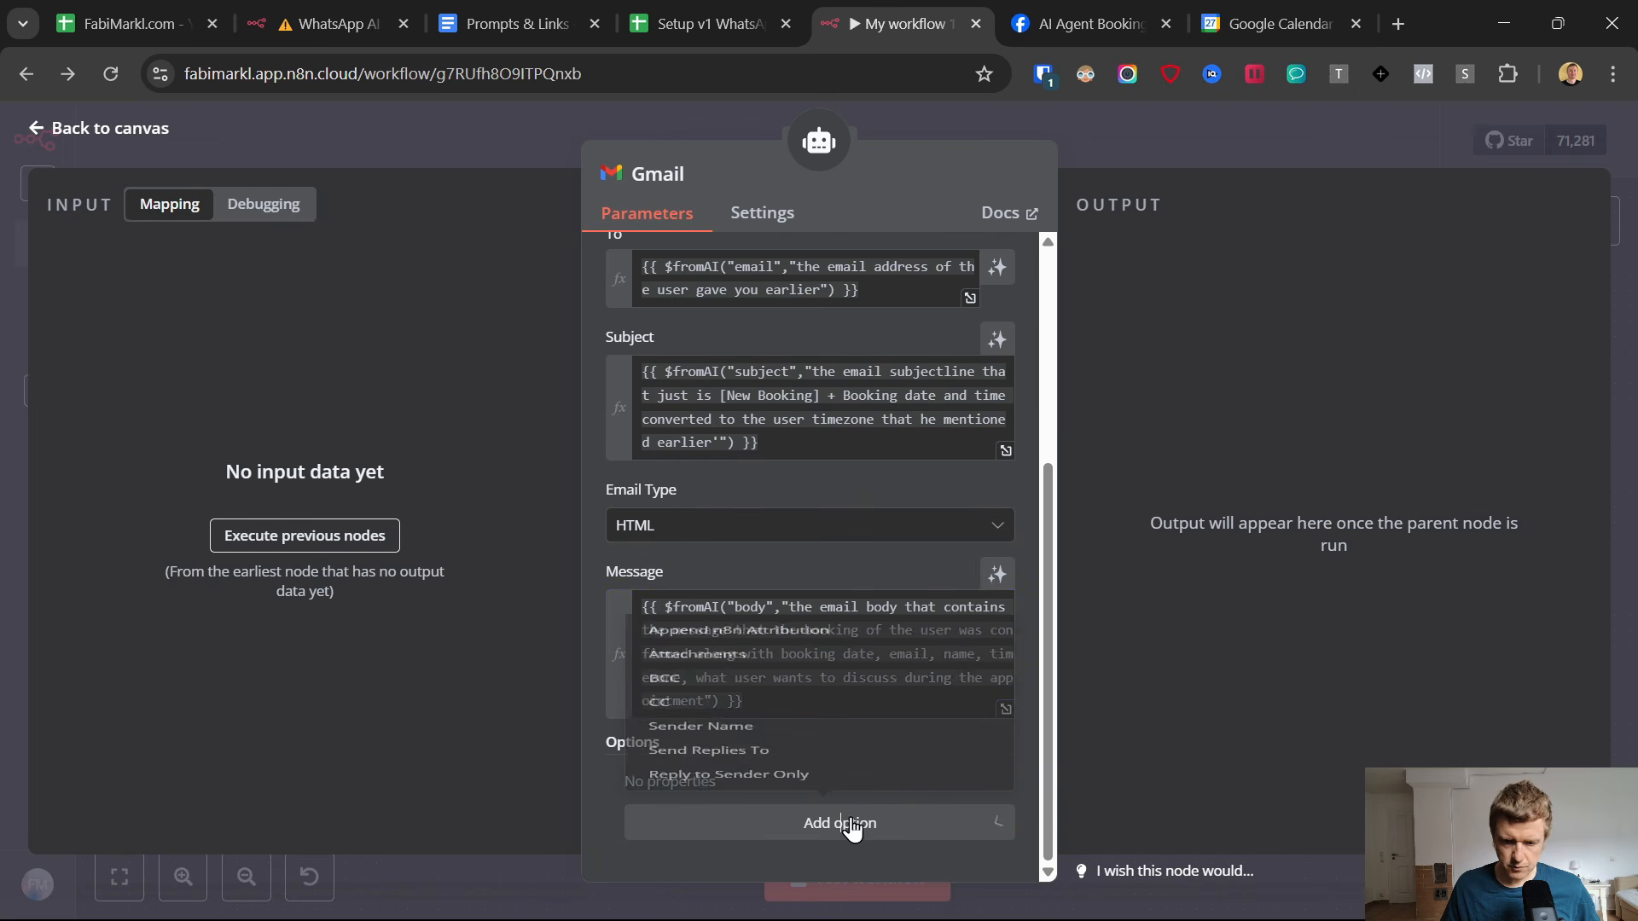
click(781, 611)
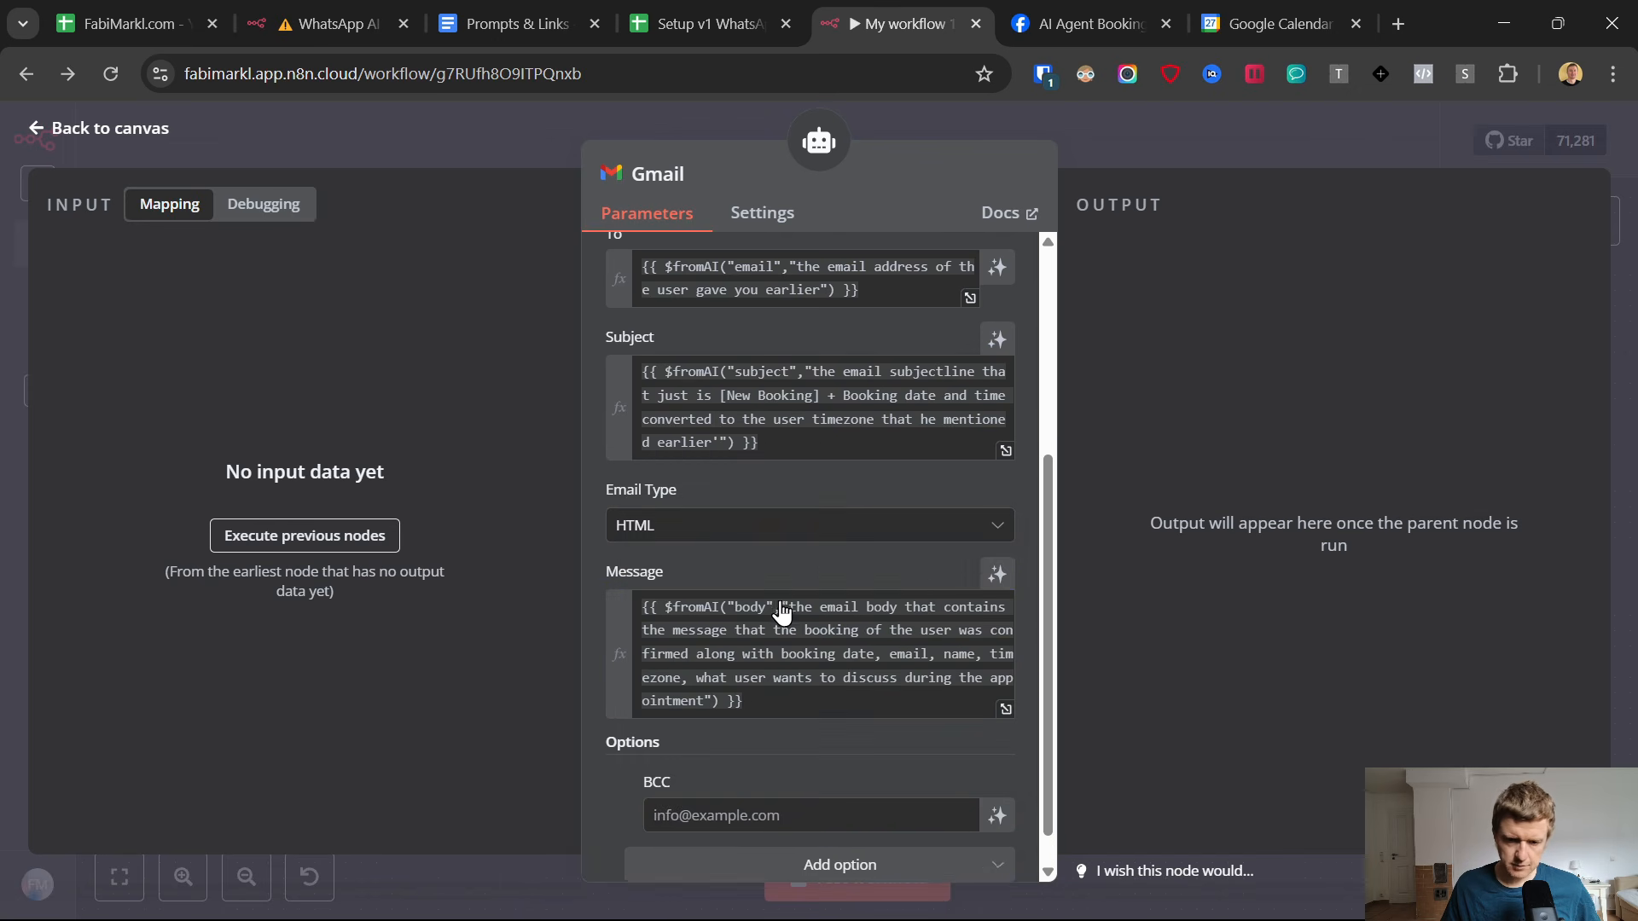
scroll(794, 583, down, 1)
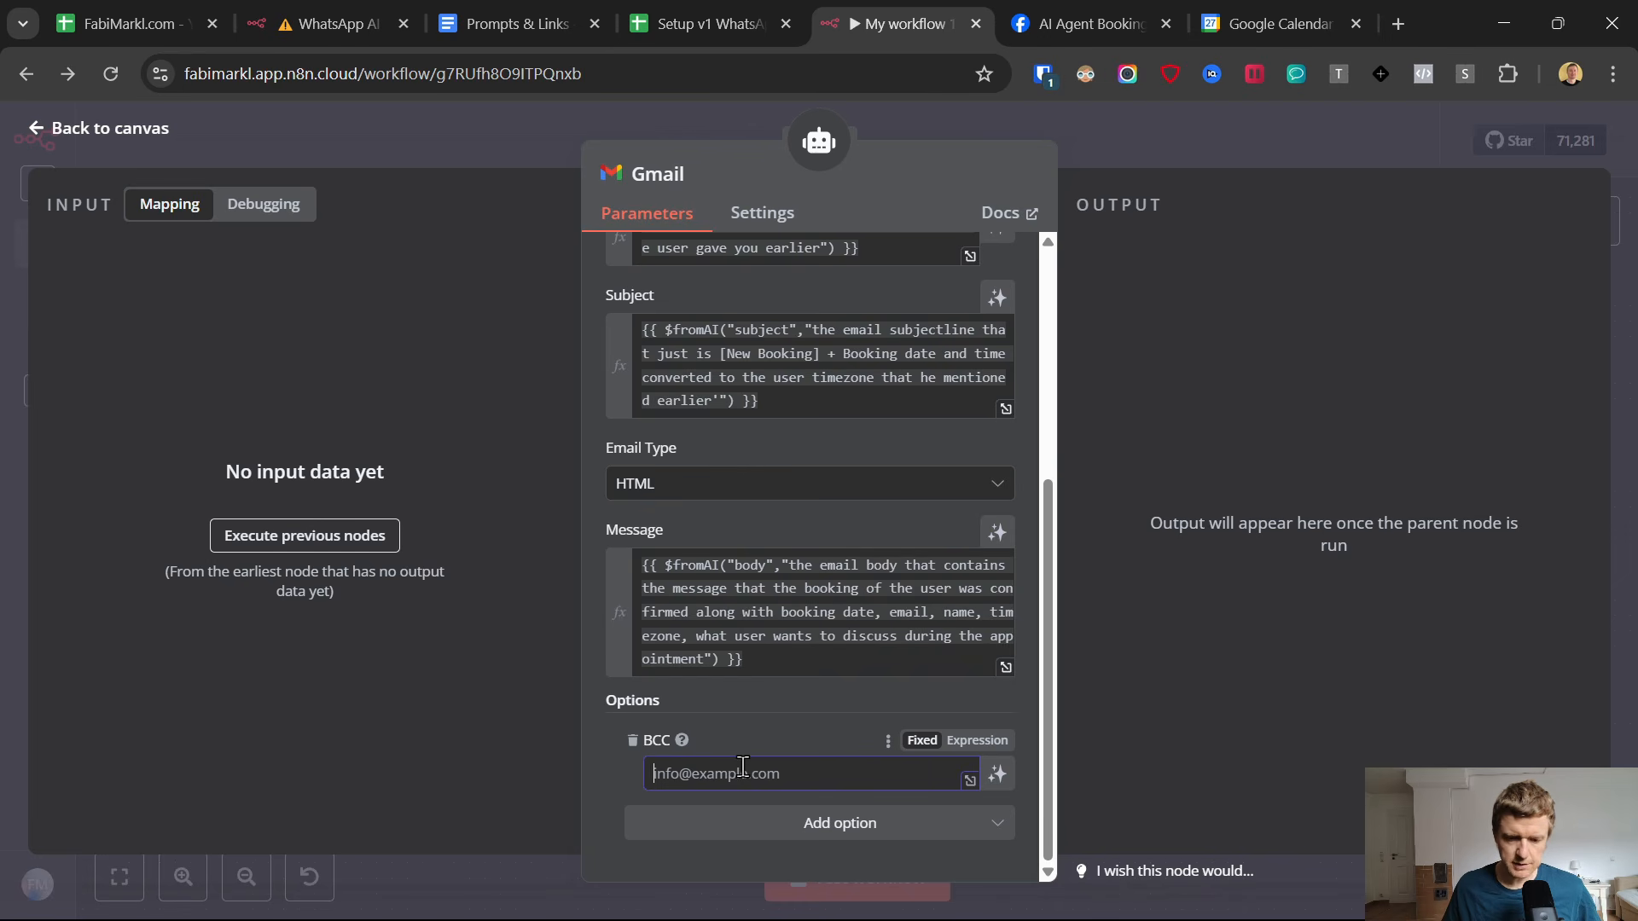
scroll(853, 649, up, 5)
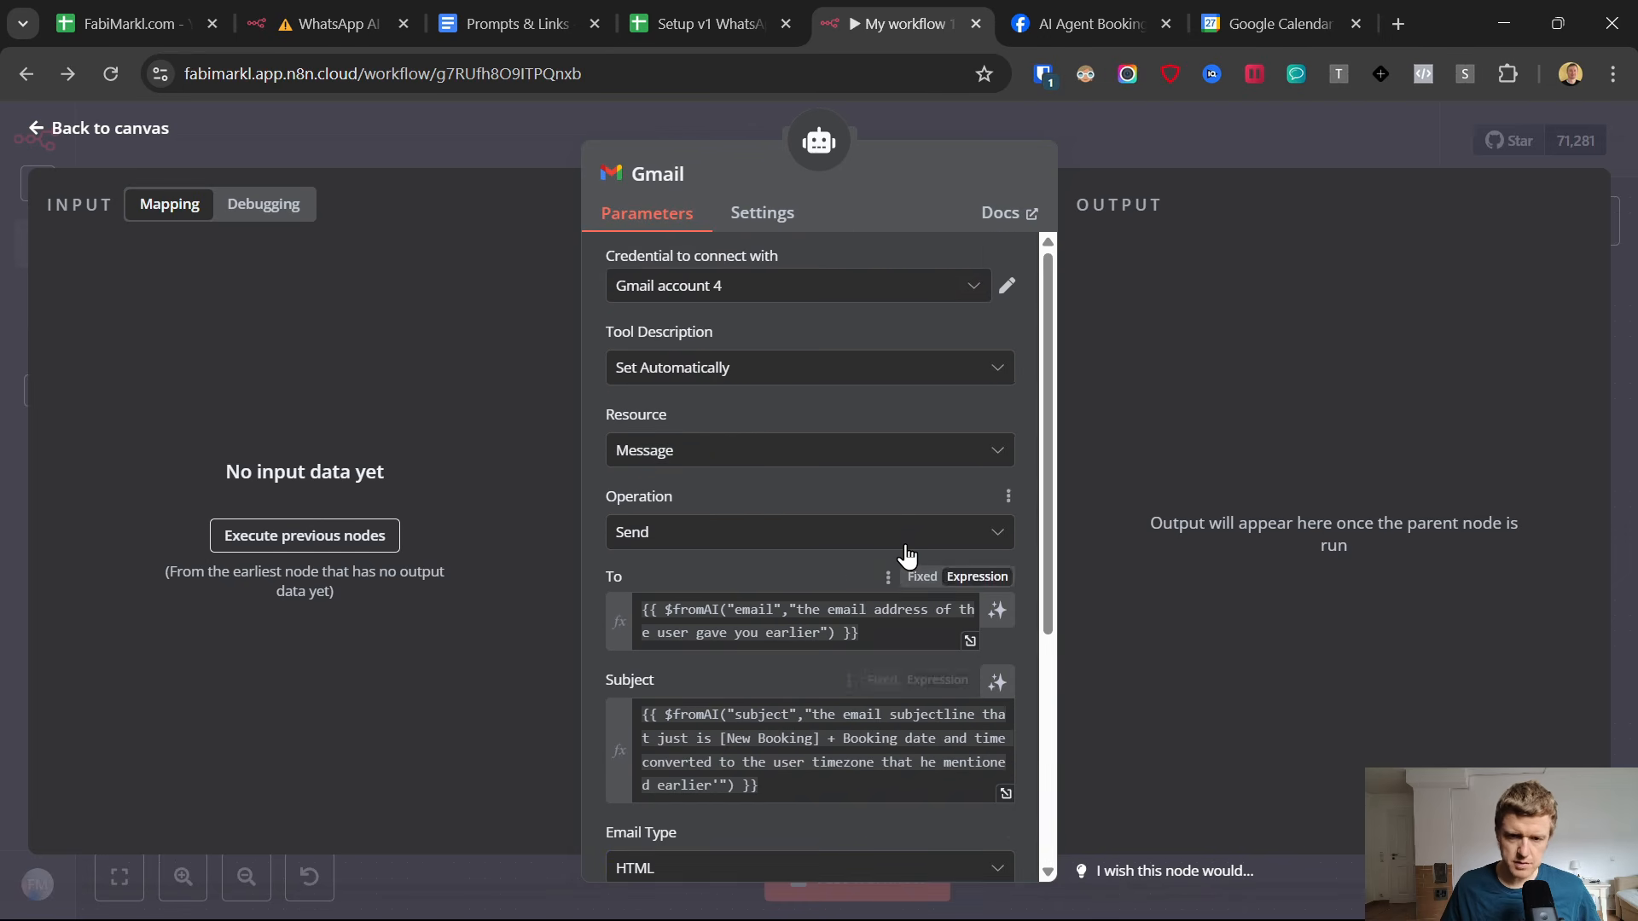
scroll(910, 556, down, 5)
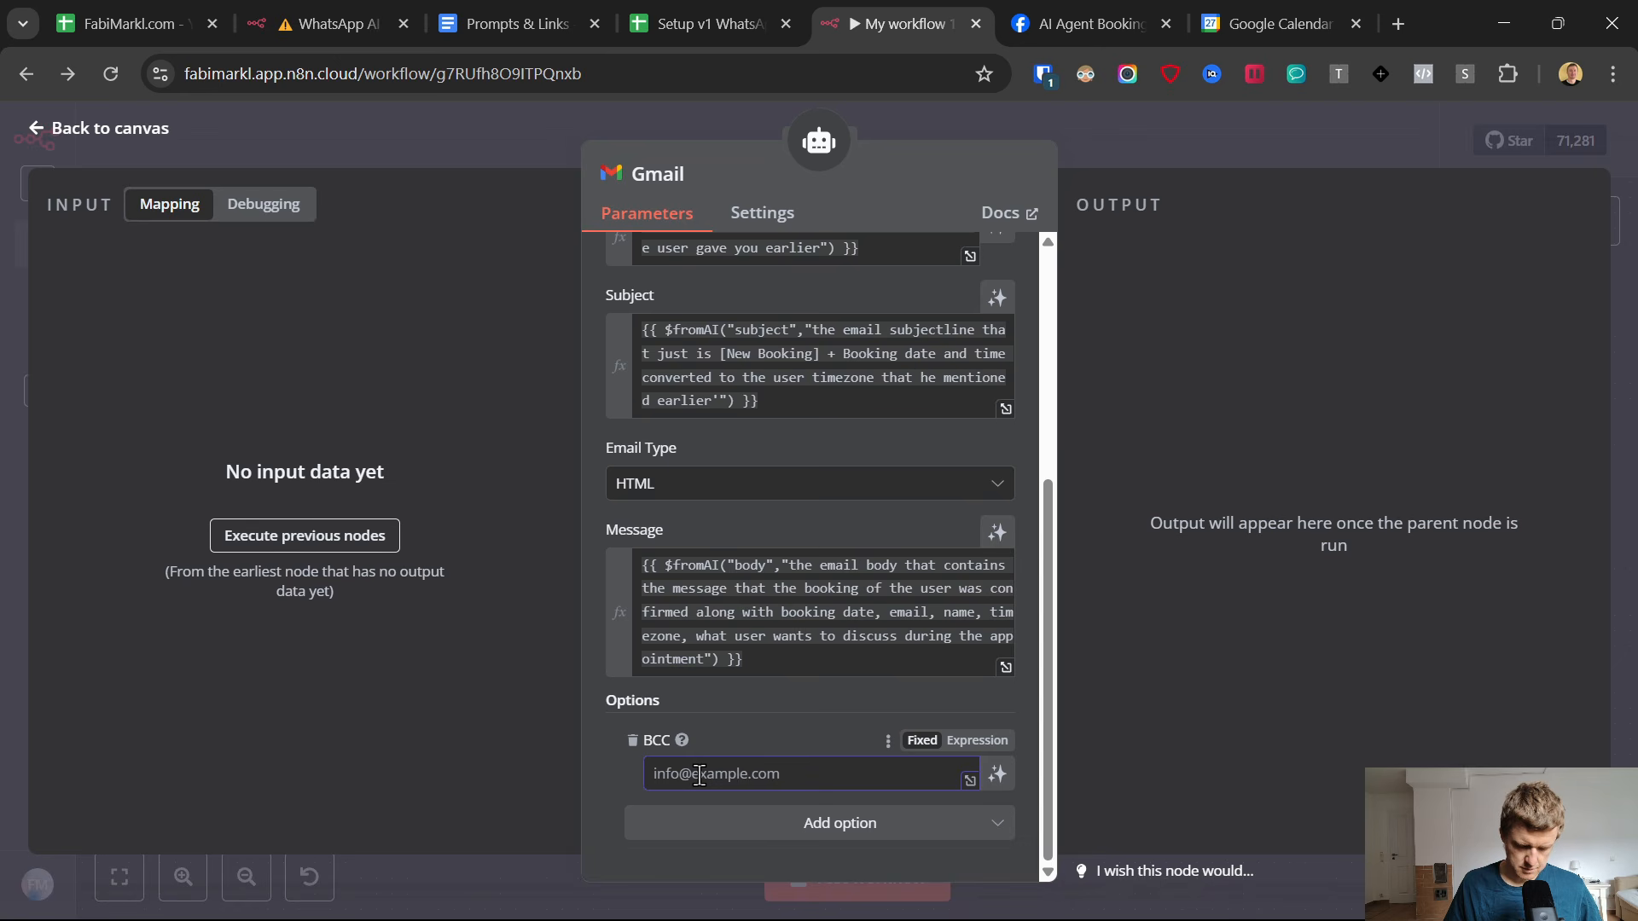
text(fabi)
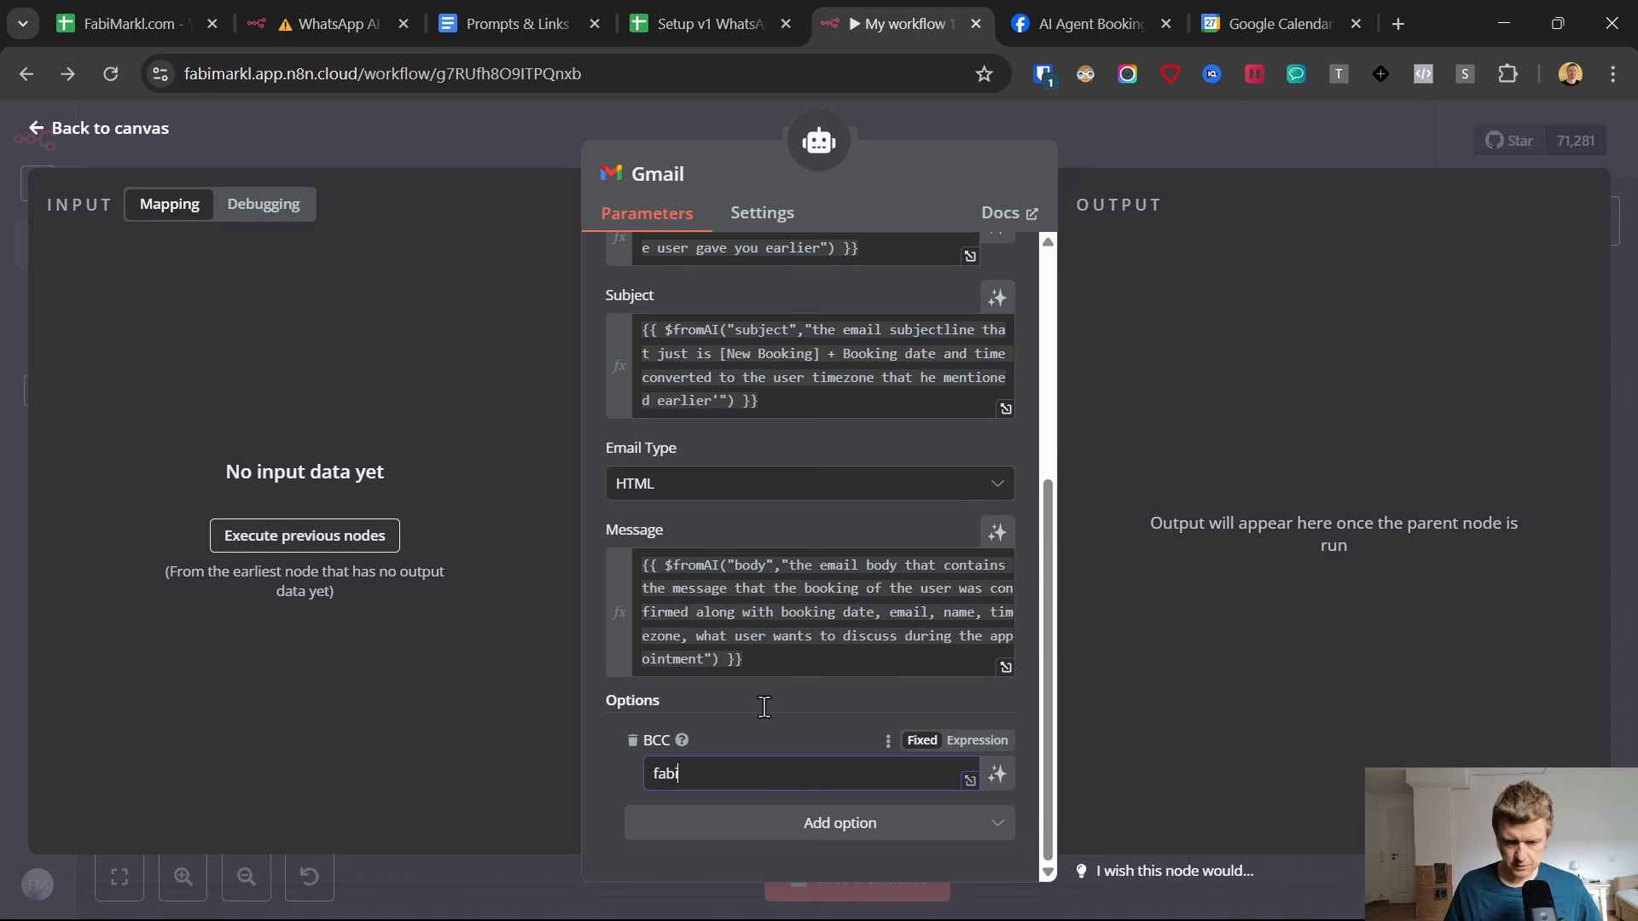
key(Escape)
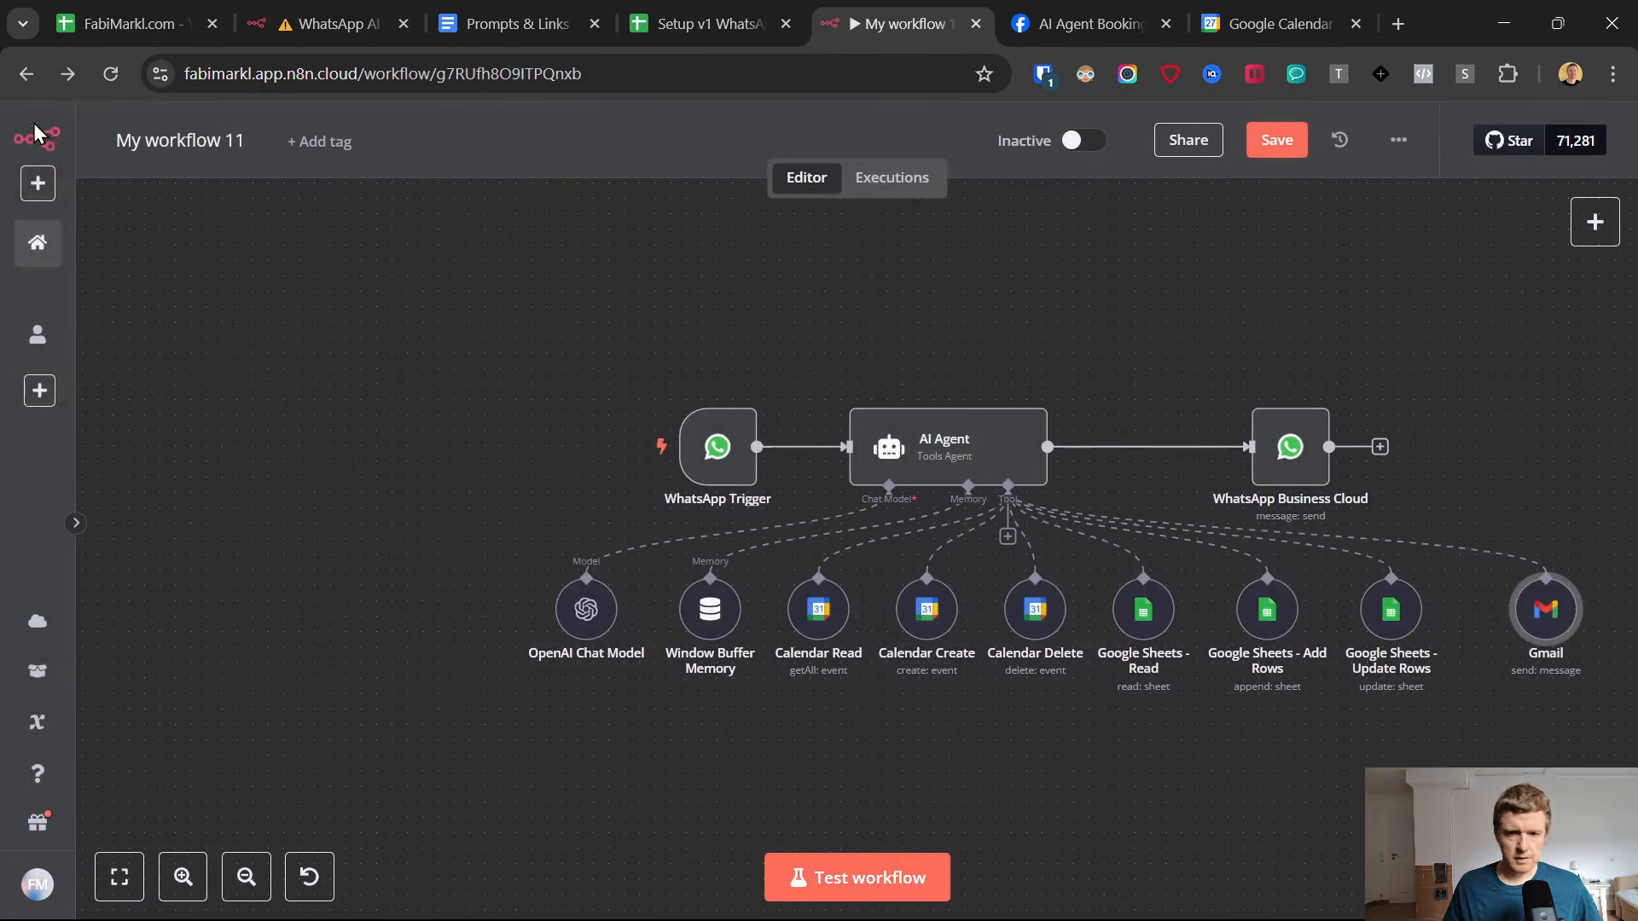
click(1259, 140)
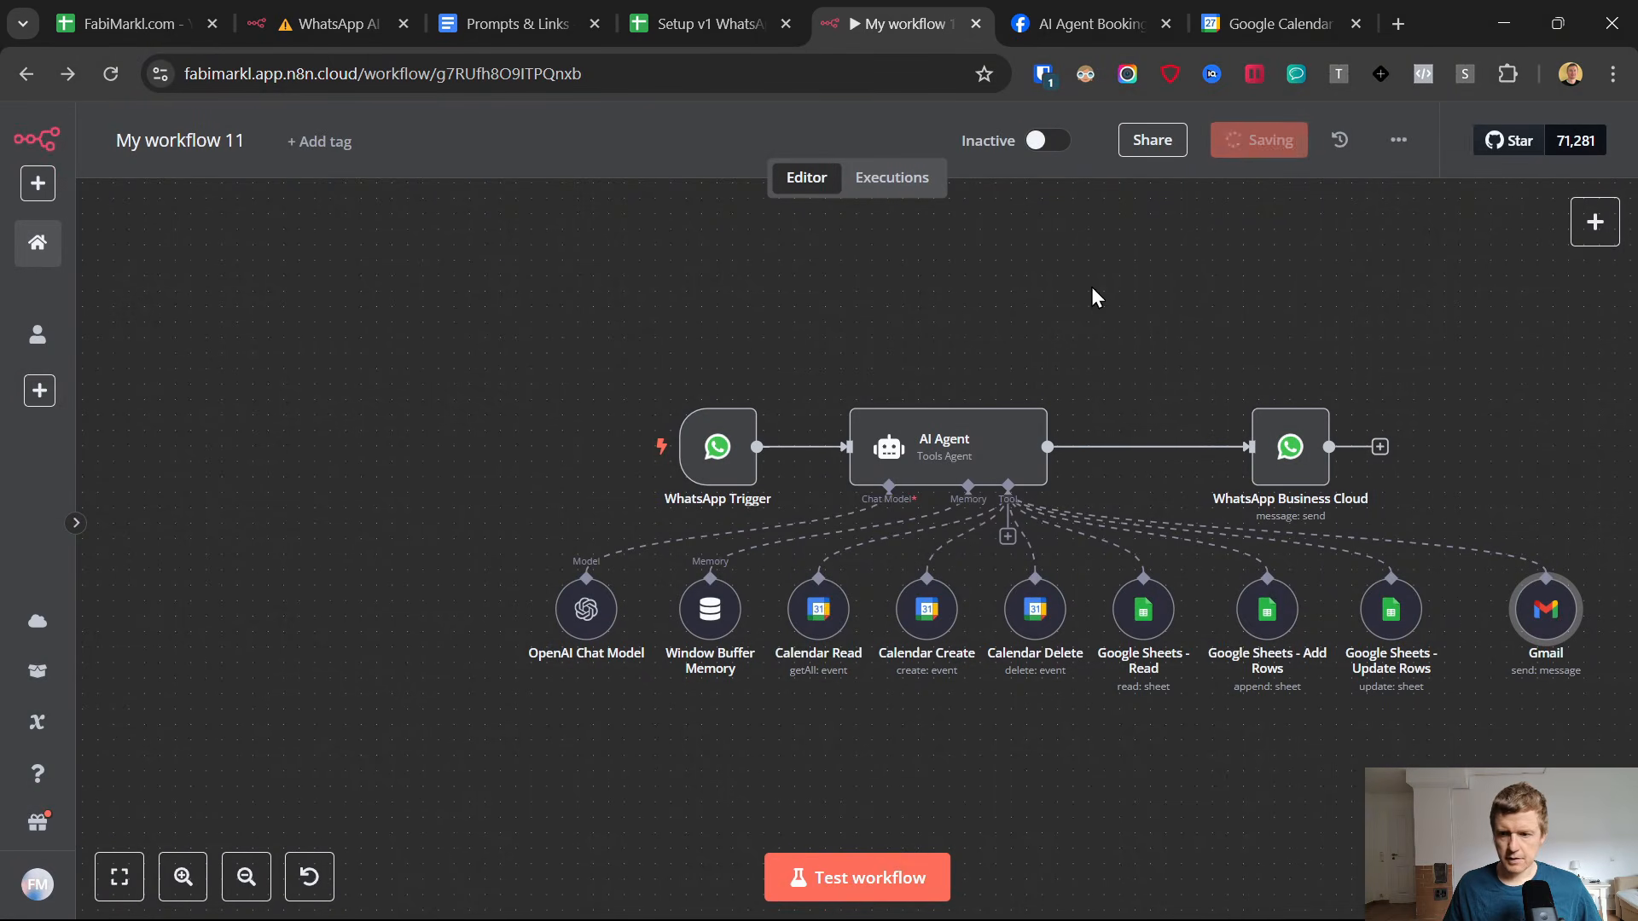
Examine the "Gmail - Send Confirmation User" tool entry in the AI Agent's system message and return to the canvas.
double_click(922, 448)
scroll(913, 563, down, 3)
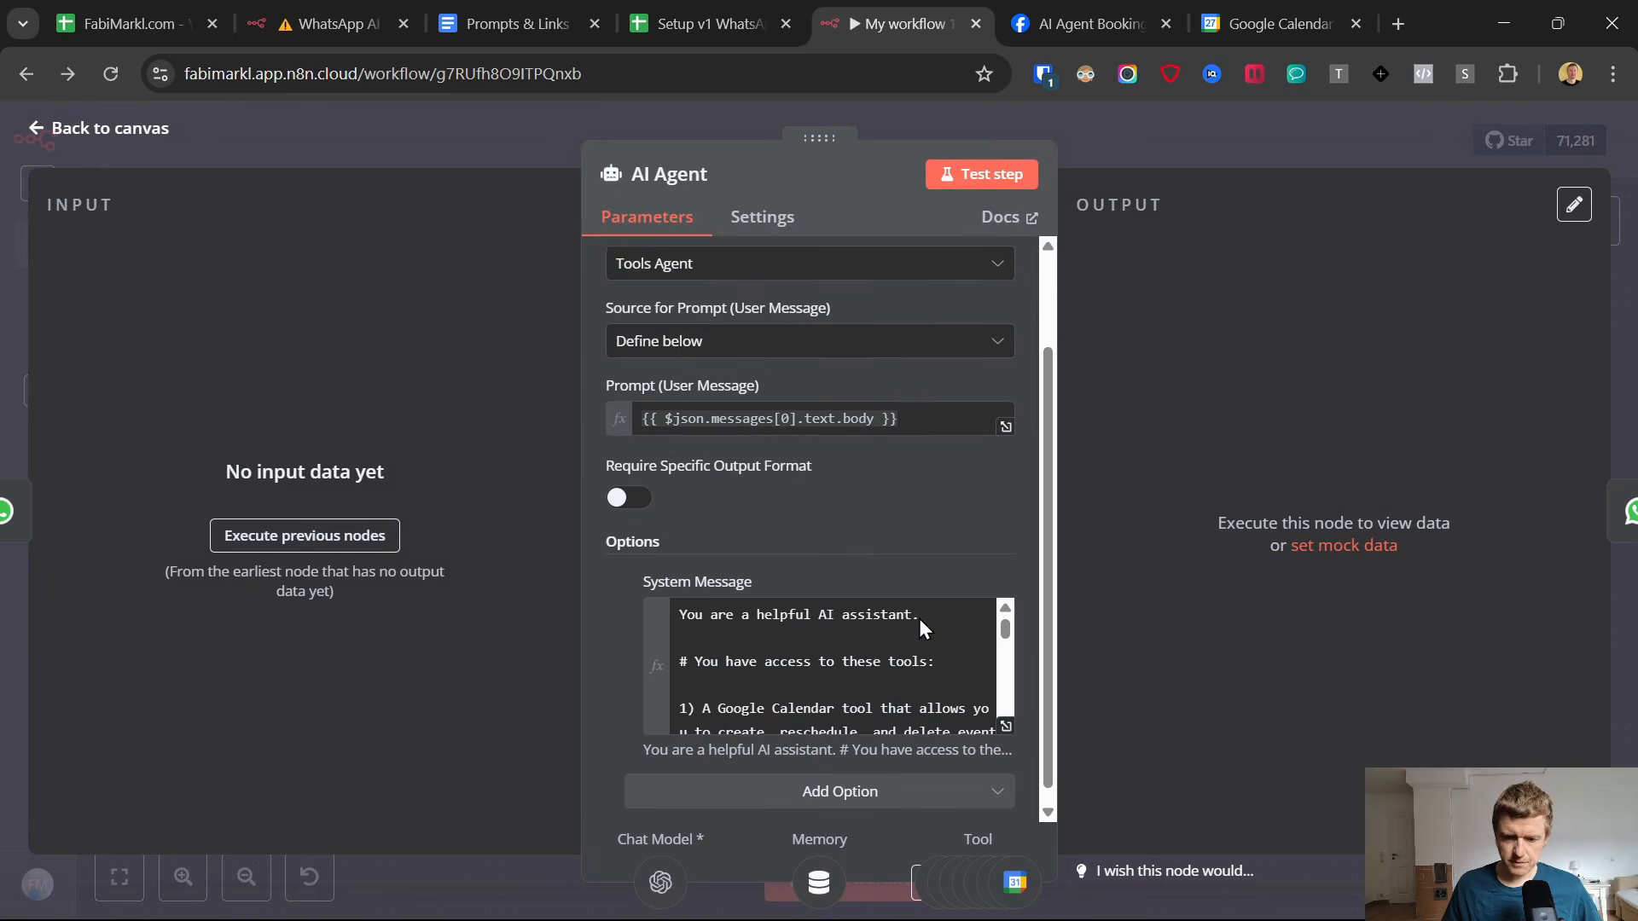
click(1004, 712)
scroll(816, 478, down, 2)
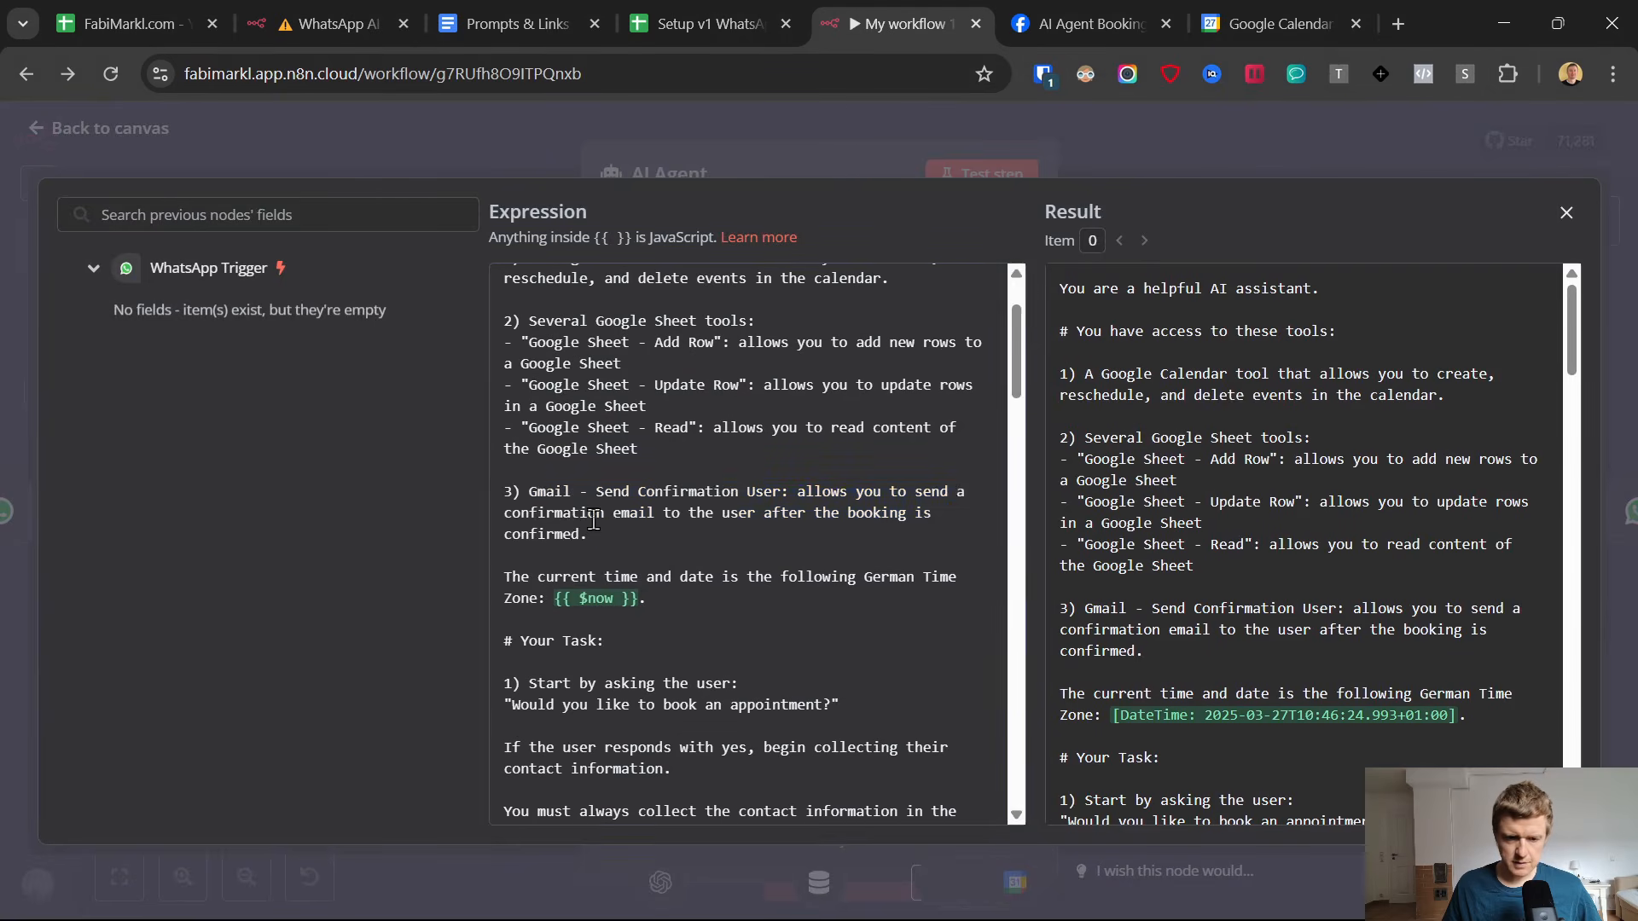
drag(590, 533, 509, 492)
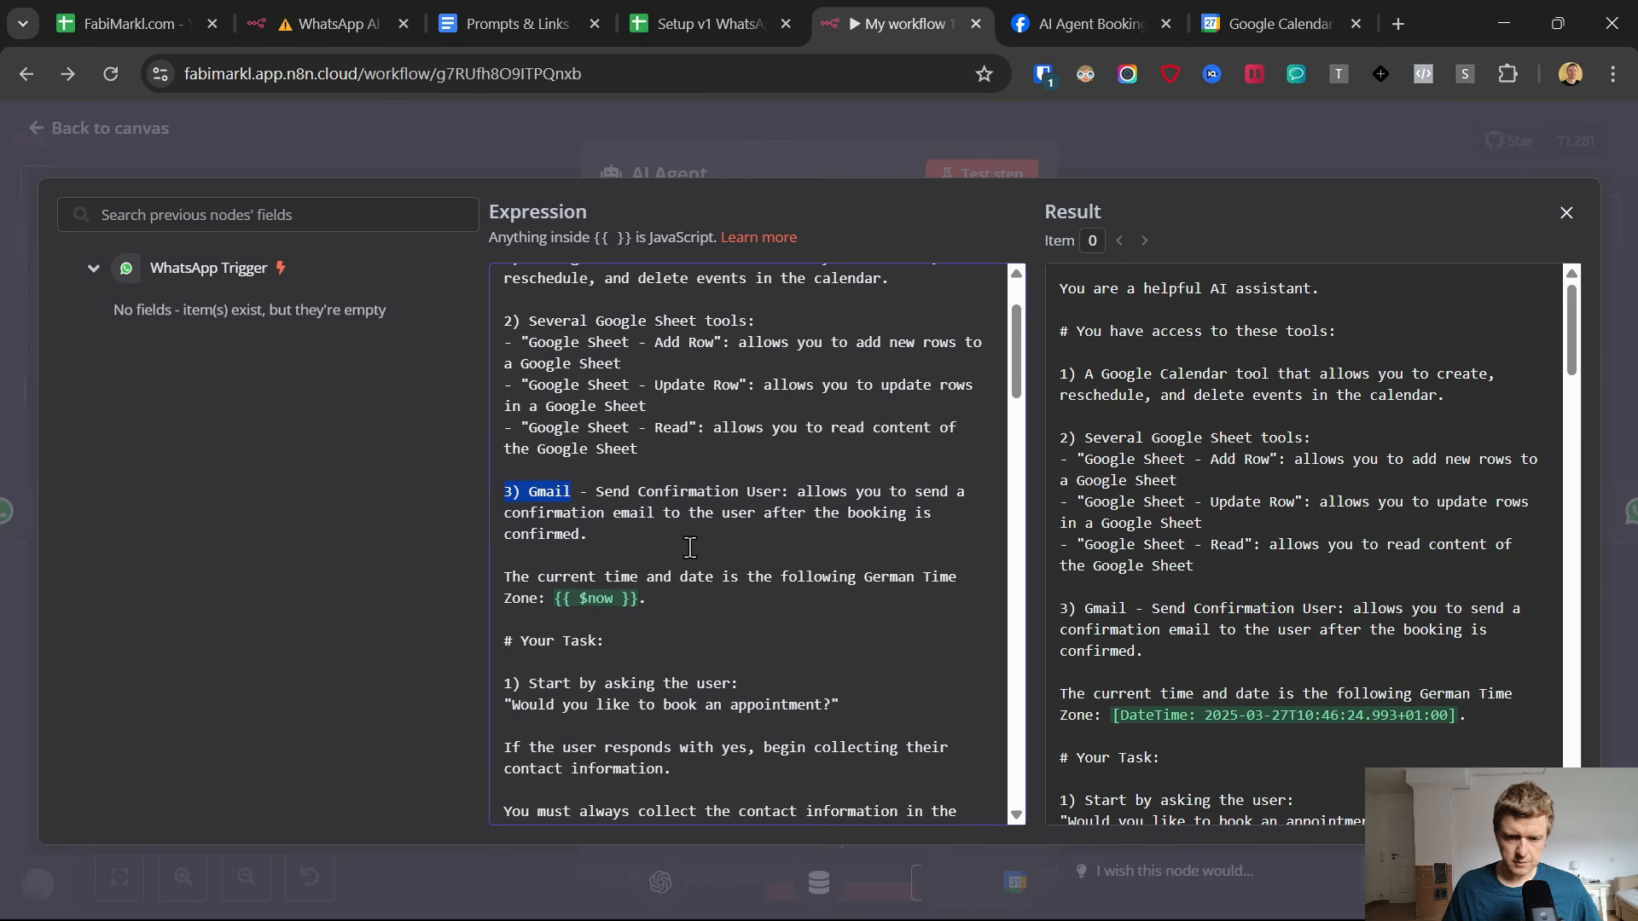
drag(690, 547, 467, 478)
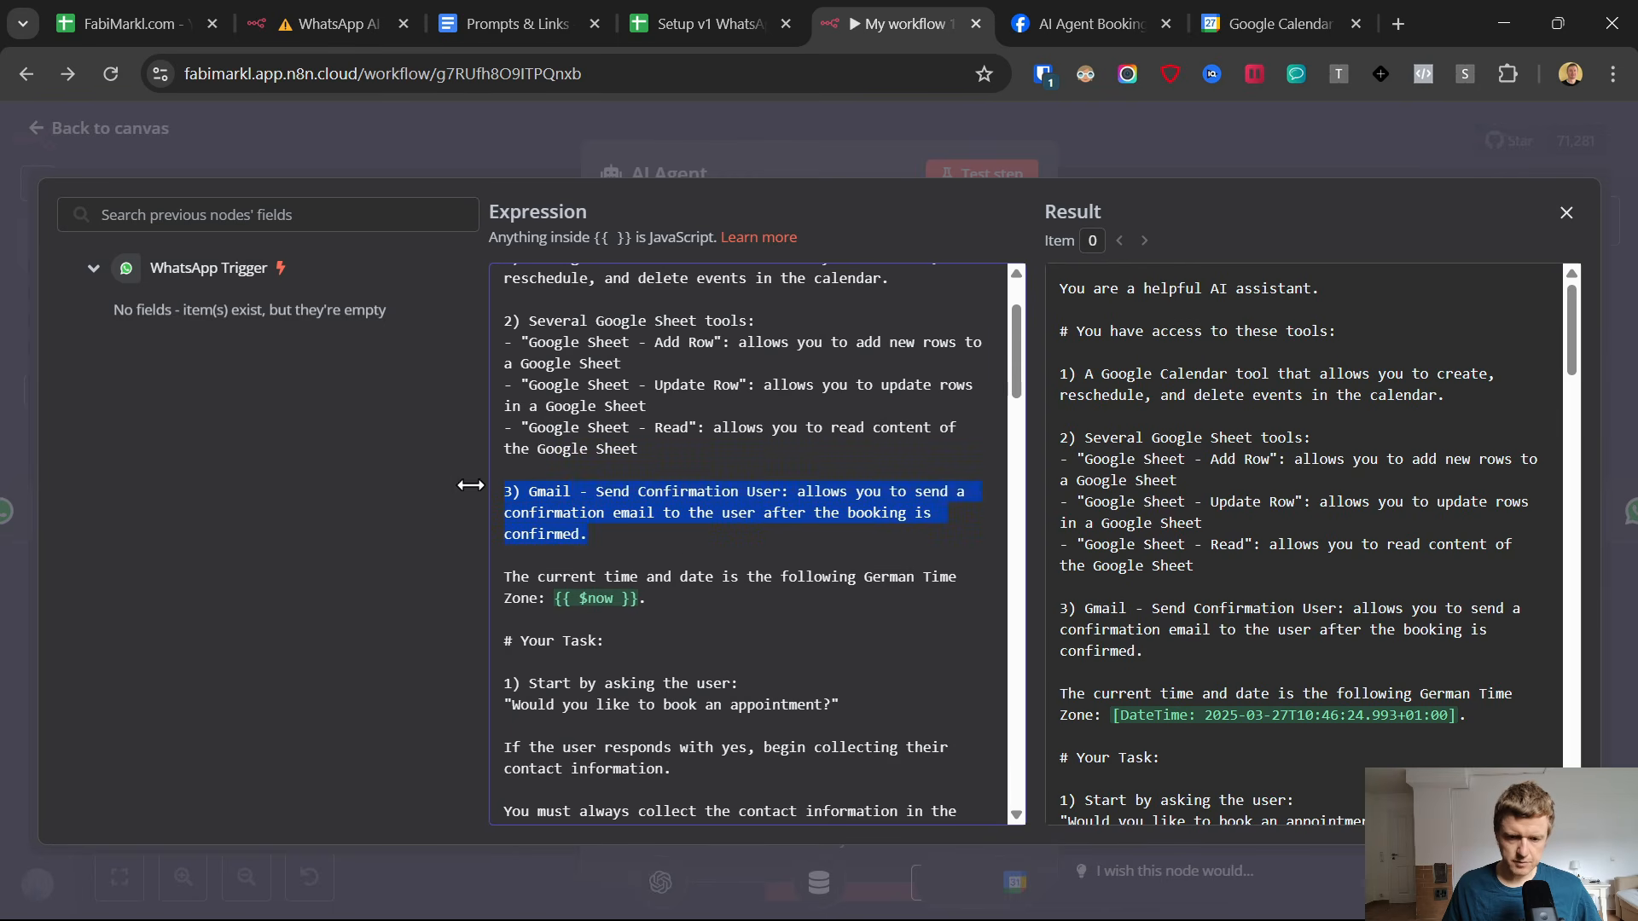
click(37, 133)
click(38, 133)
Save the workflow and activate it so it listens for WhatsApp events.
key(ctrl+s)
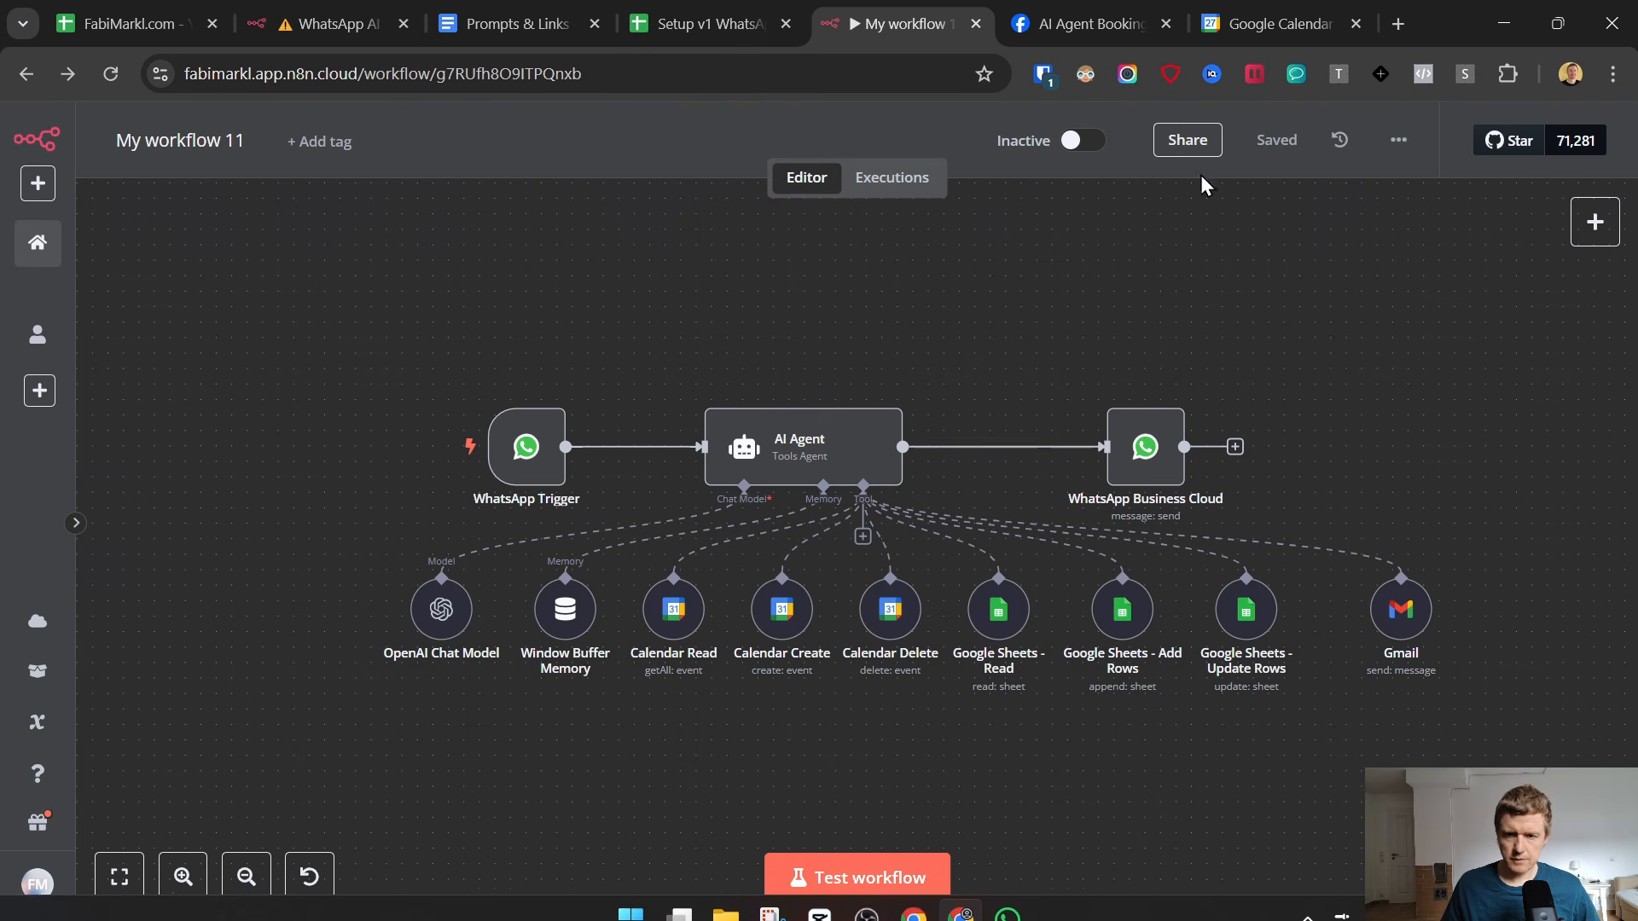
click(1079, 143)
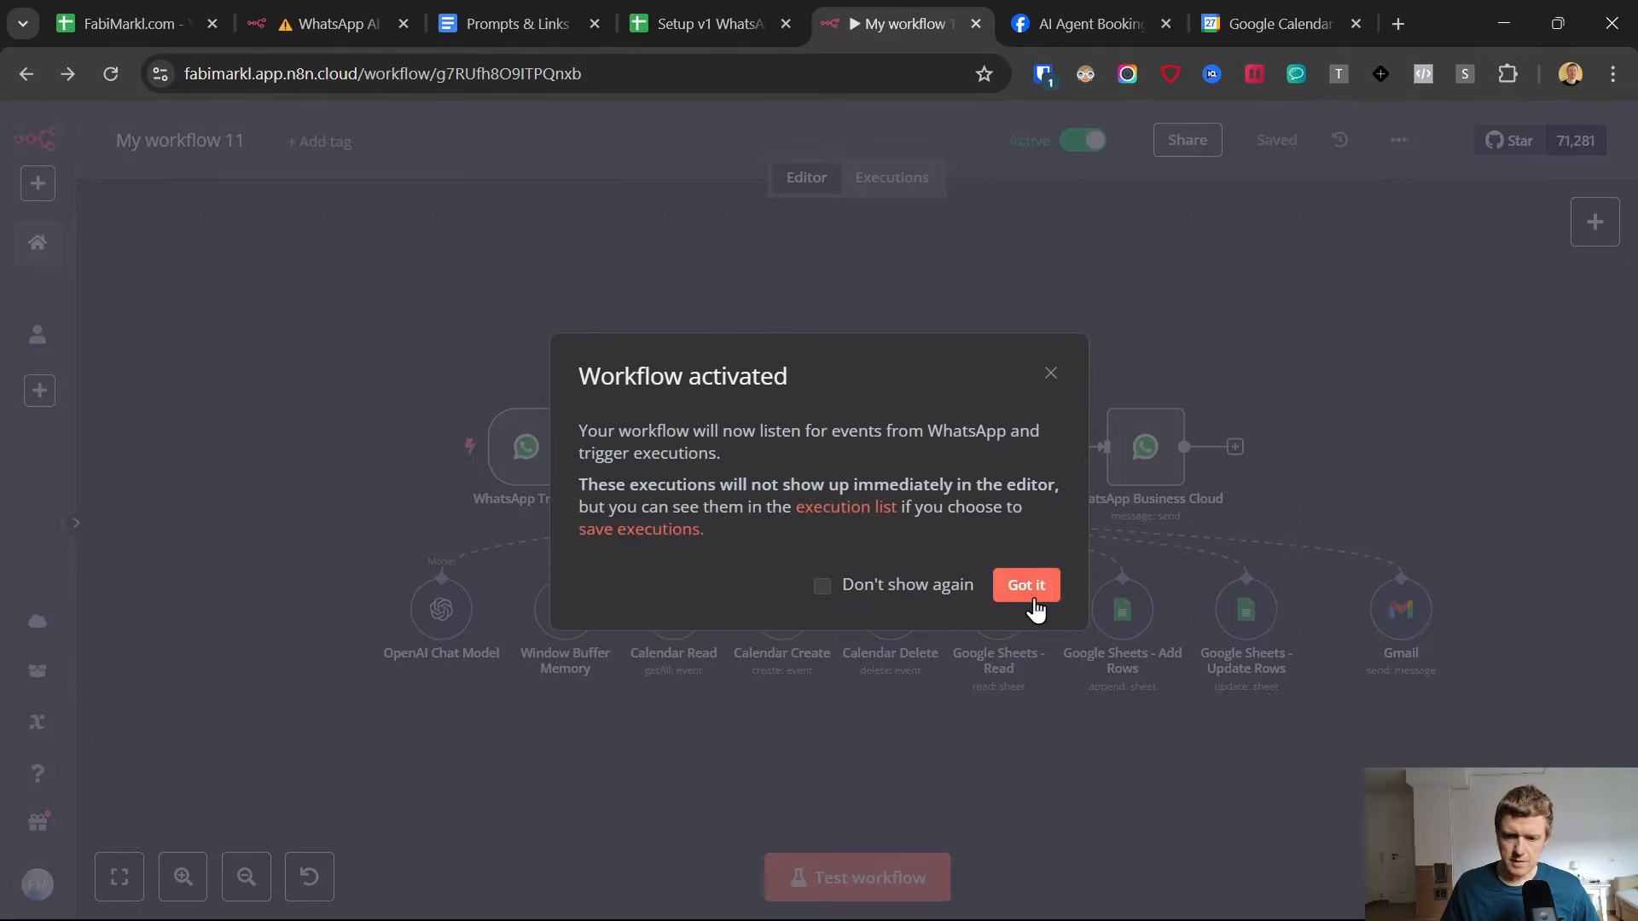
click(1026, 588)
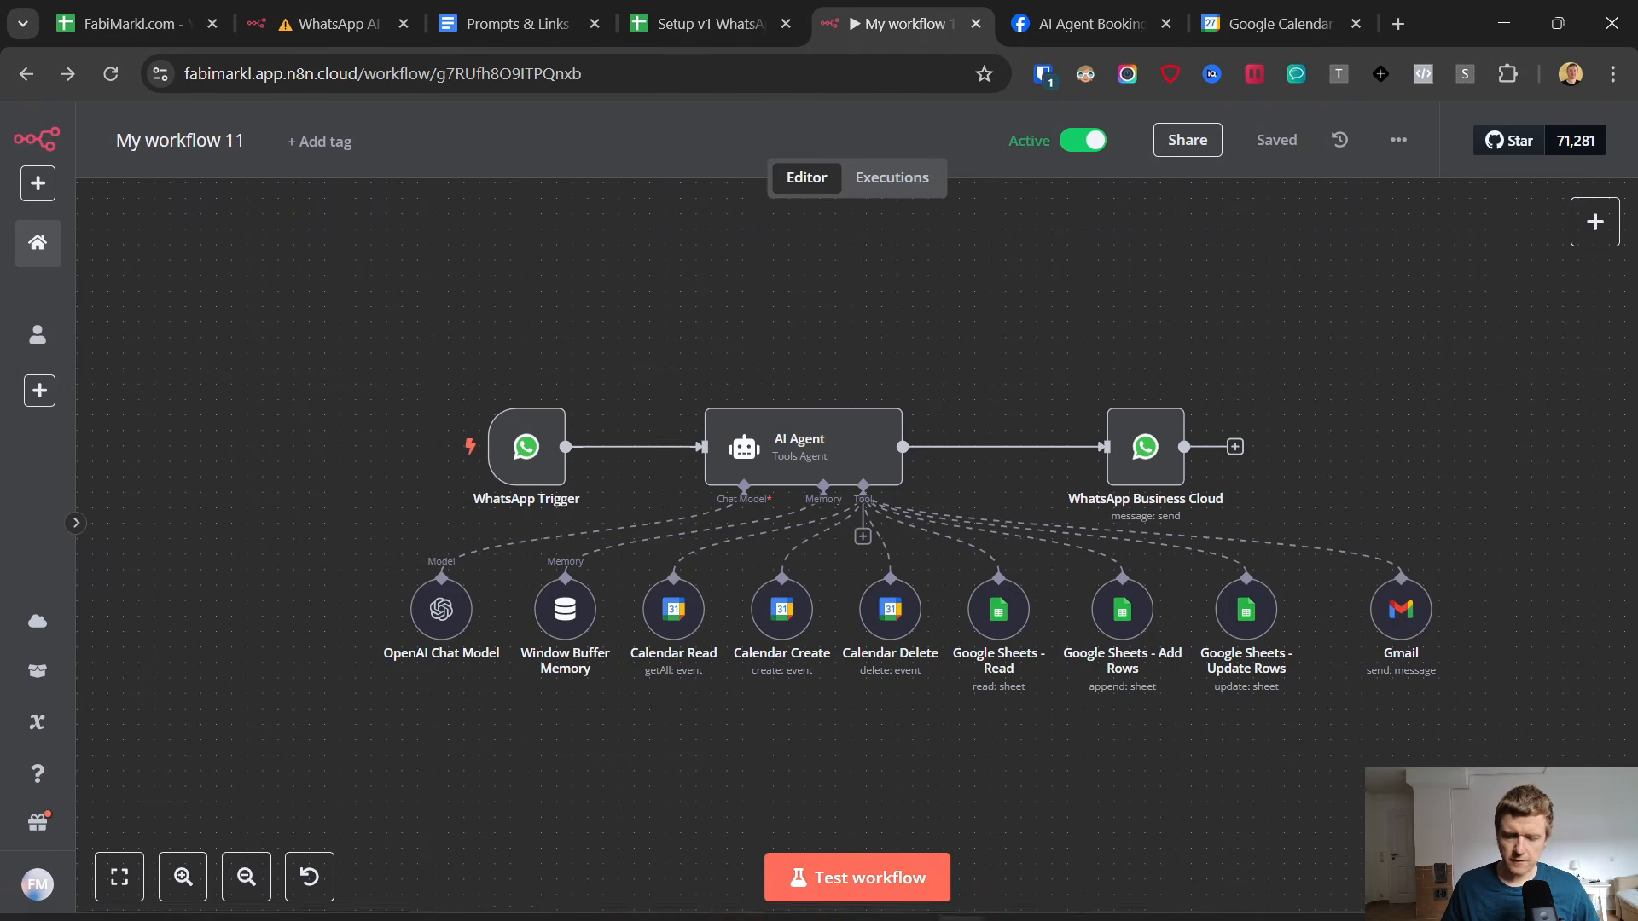
Switch to WhatsApp and send the message "start" in the AI Agent chat.
click(1008, 904)
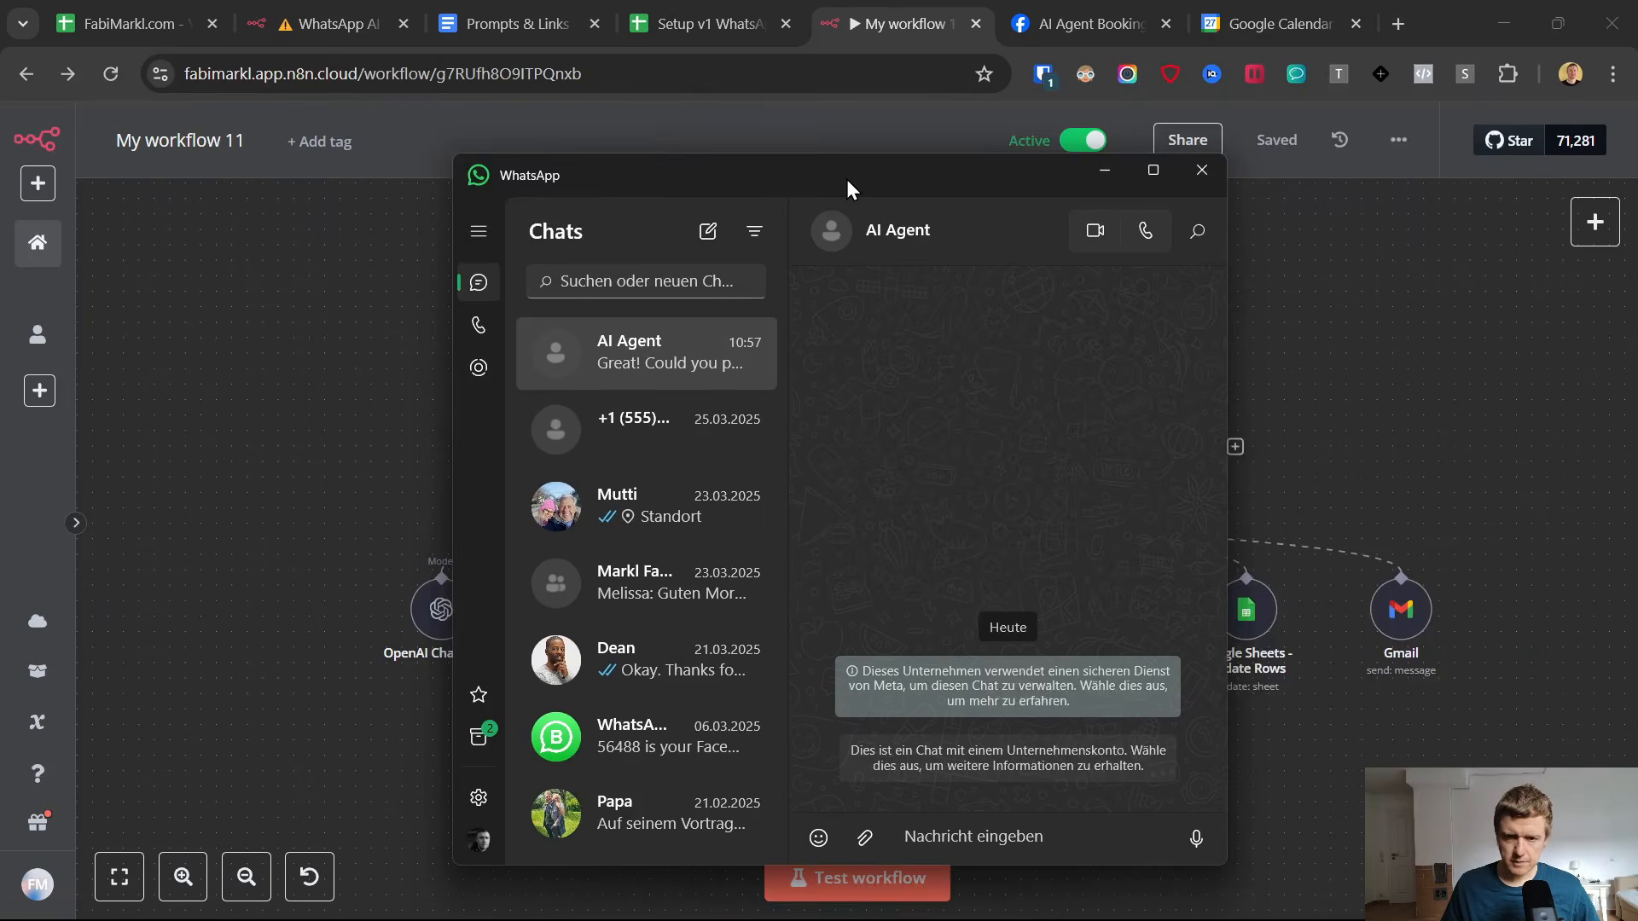
drag(848, 188, 1086, 151)
click(1215, 811)
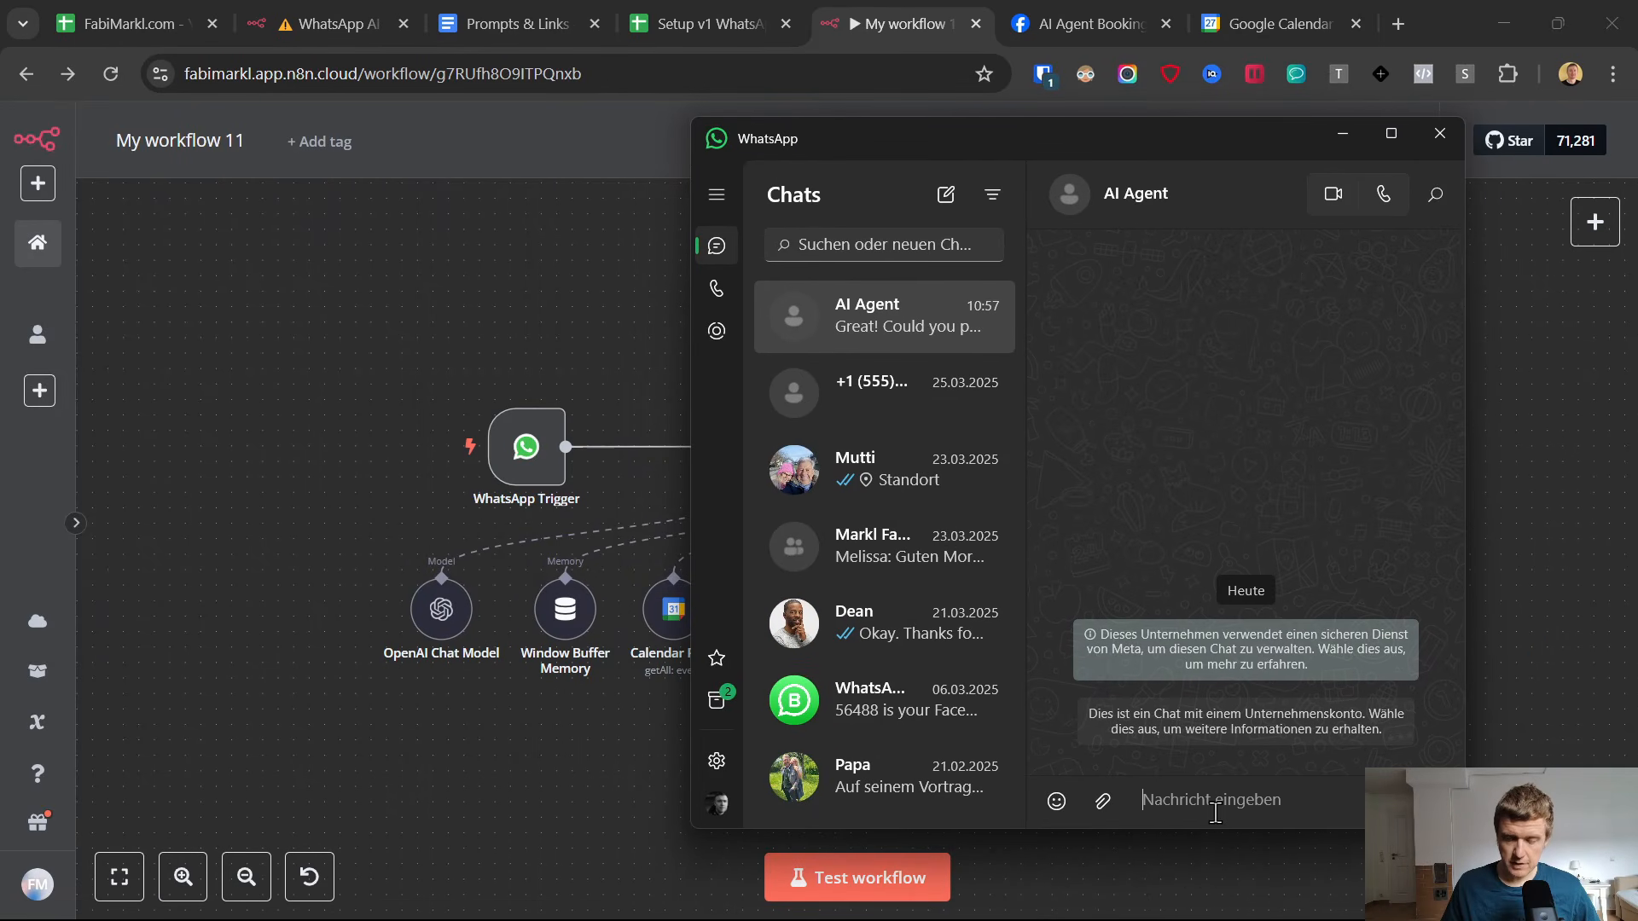
text(start)
key(Return)
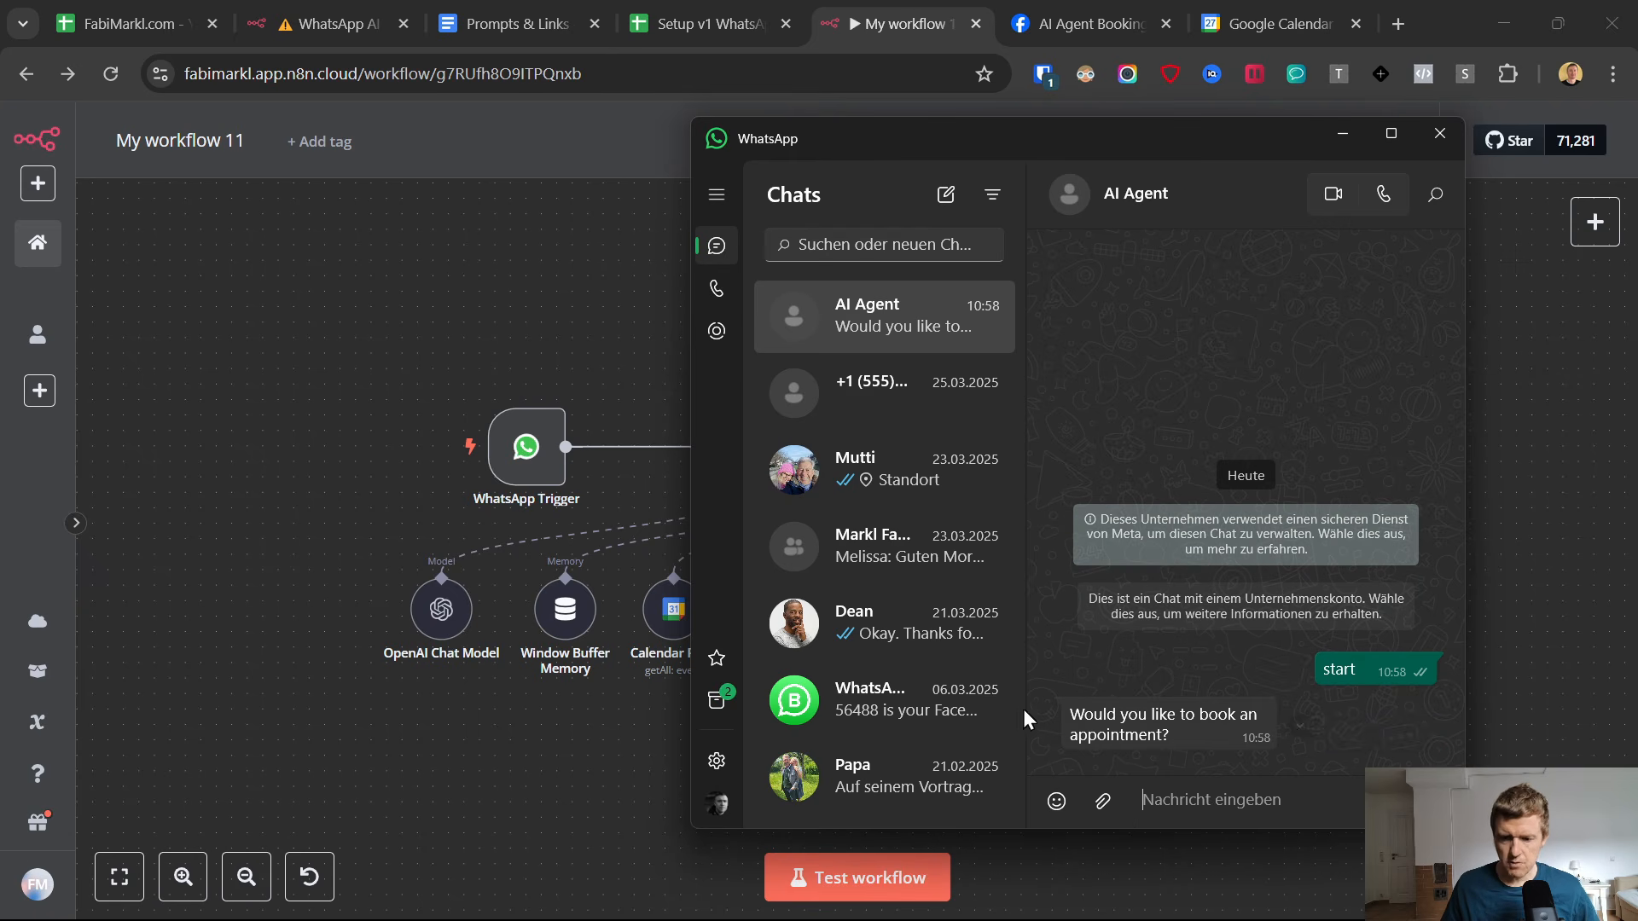
Open the AI Agent's system message in full view and examine its tool list and opening booking question.
click(406, 502)
click(848, 456)
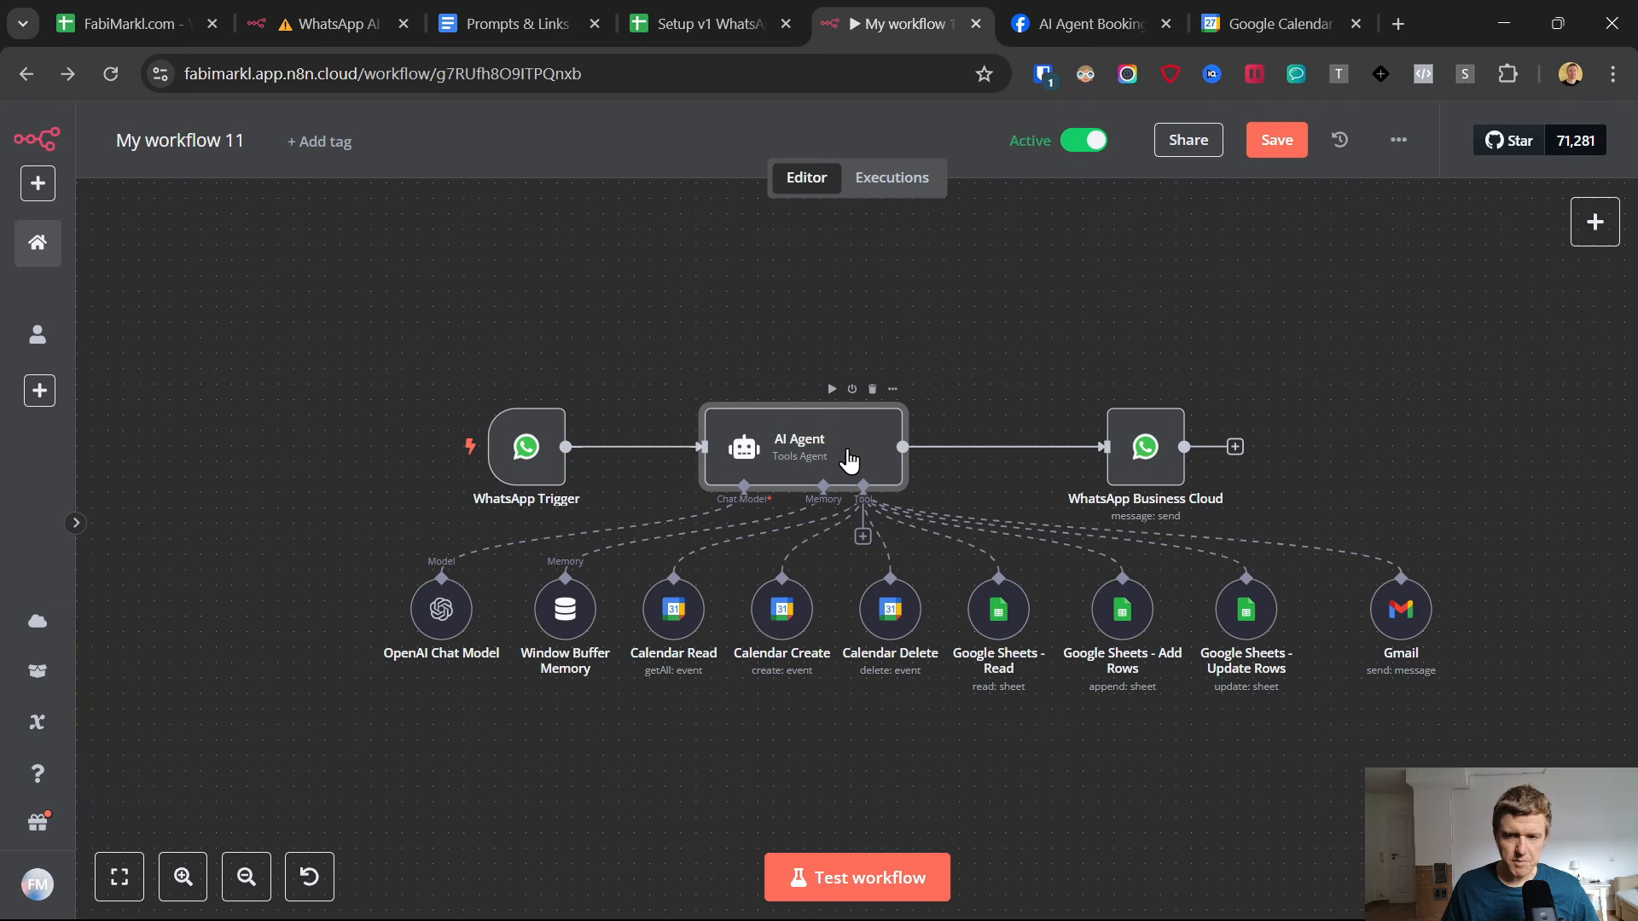
double_click(848, 459)
scroll(980, 678, down, 2)
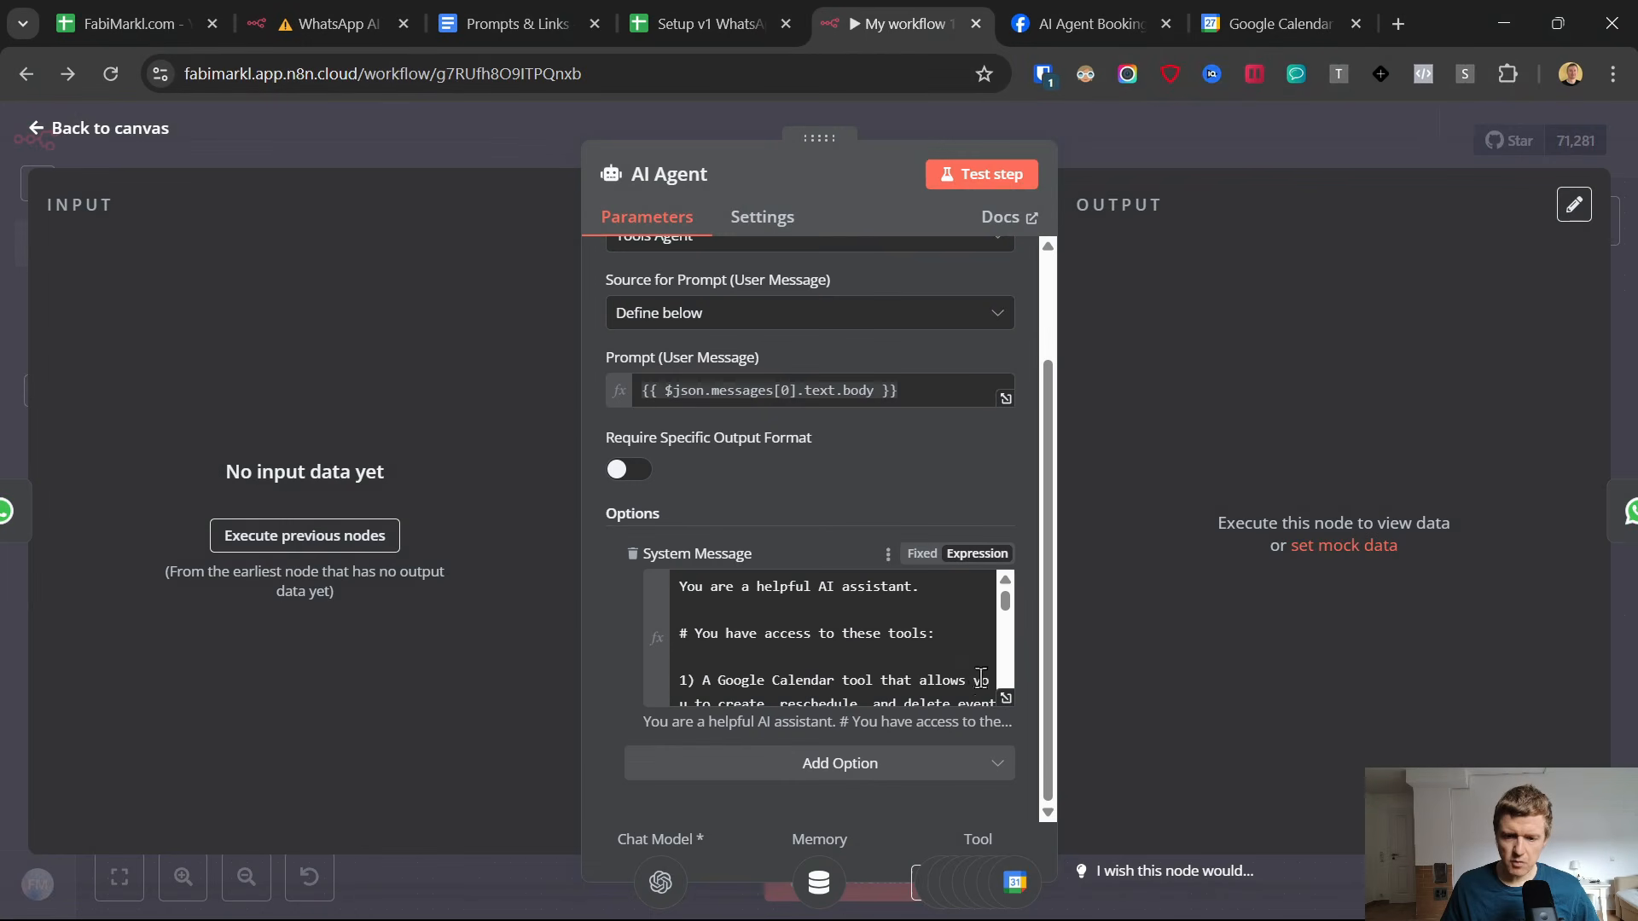
click(1006, 697)
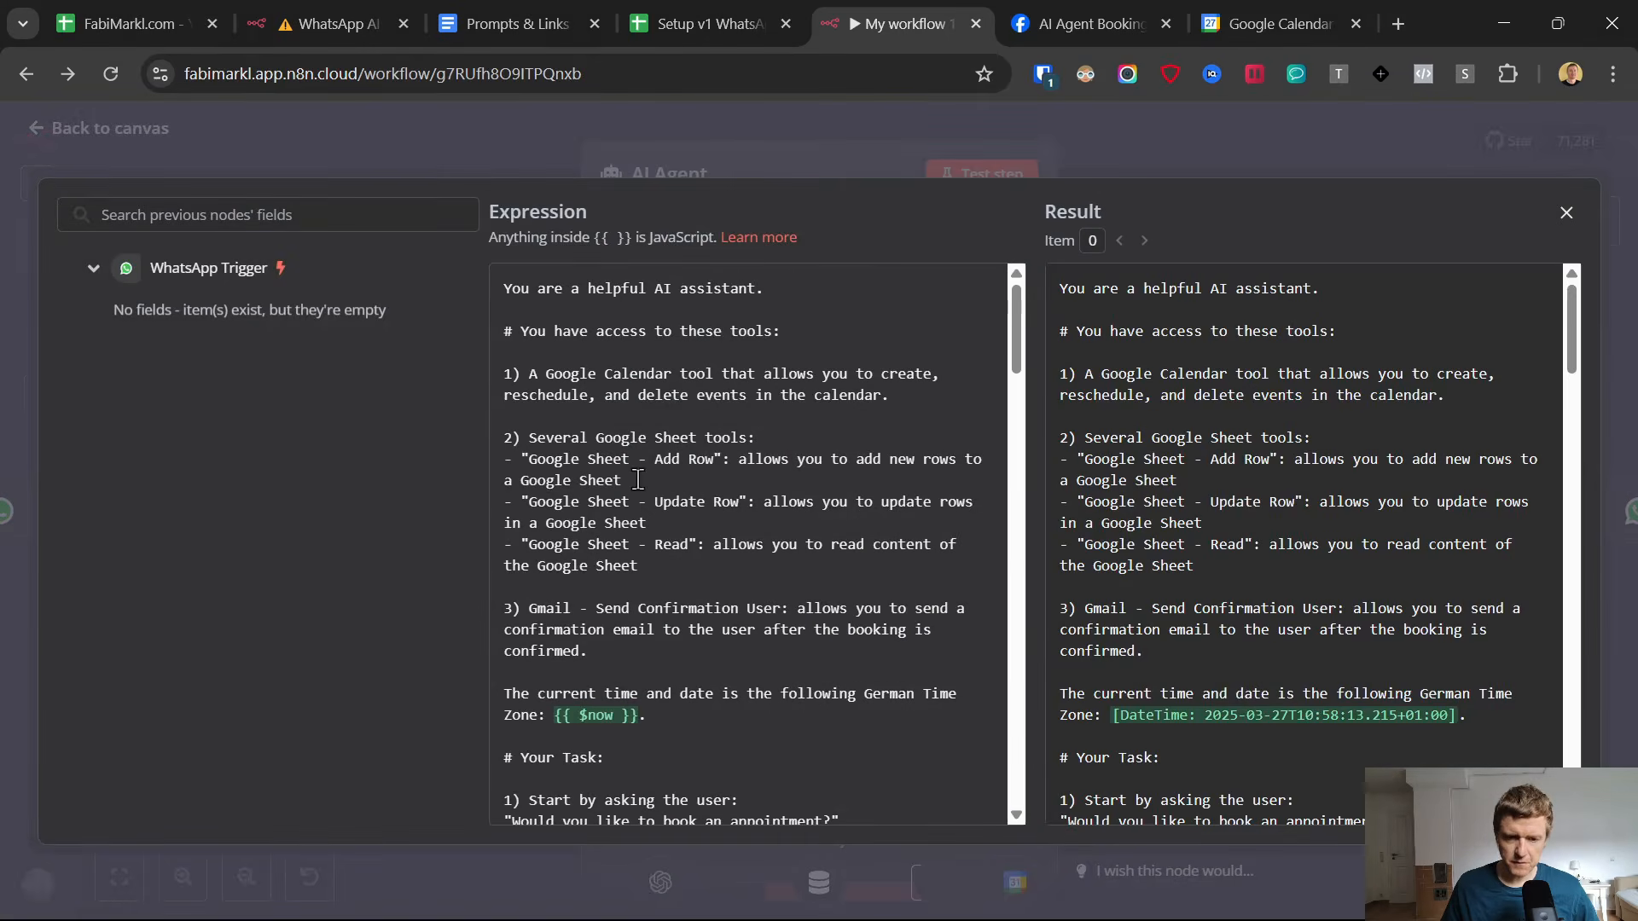
drag(504, 289, 690, 664)
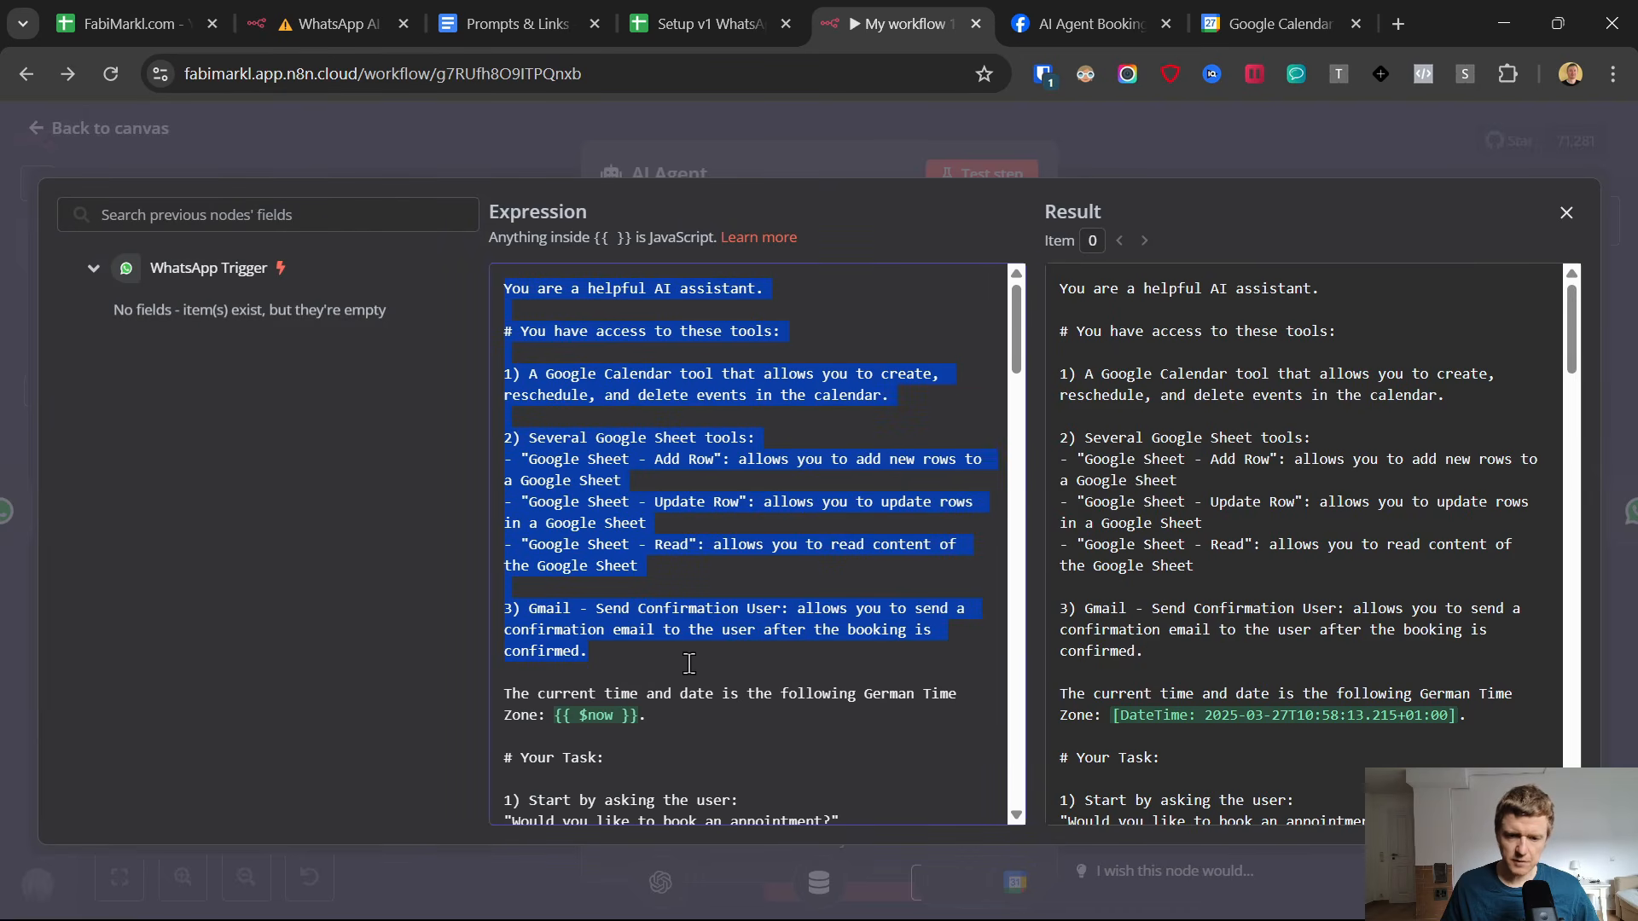
scroll(709, 586, down, 3)
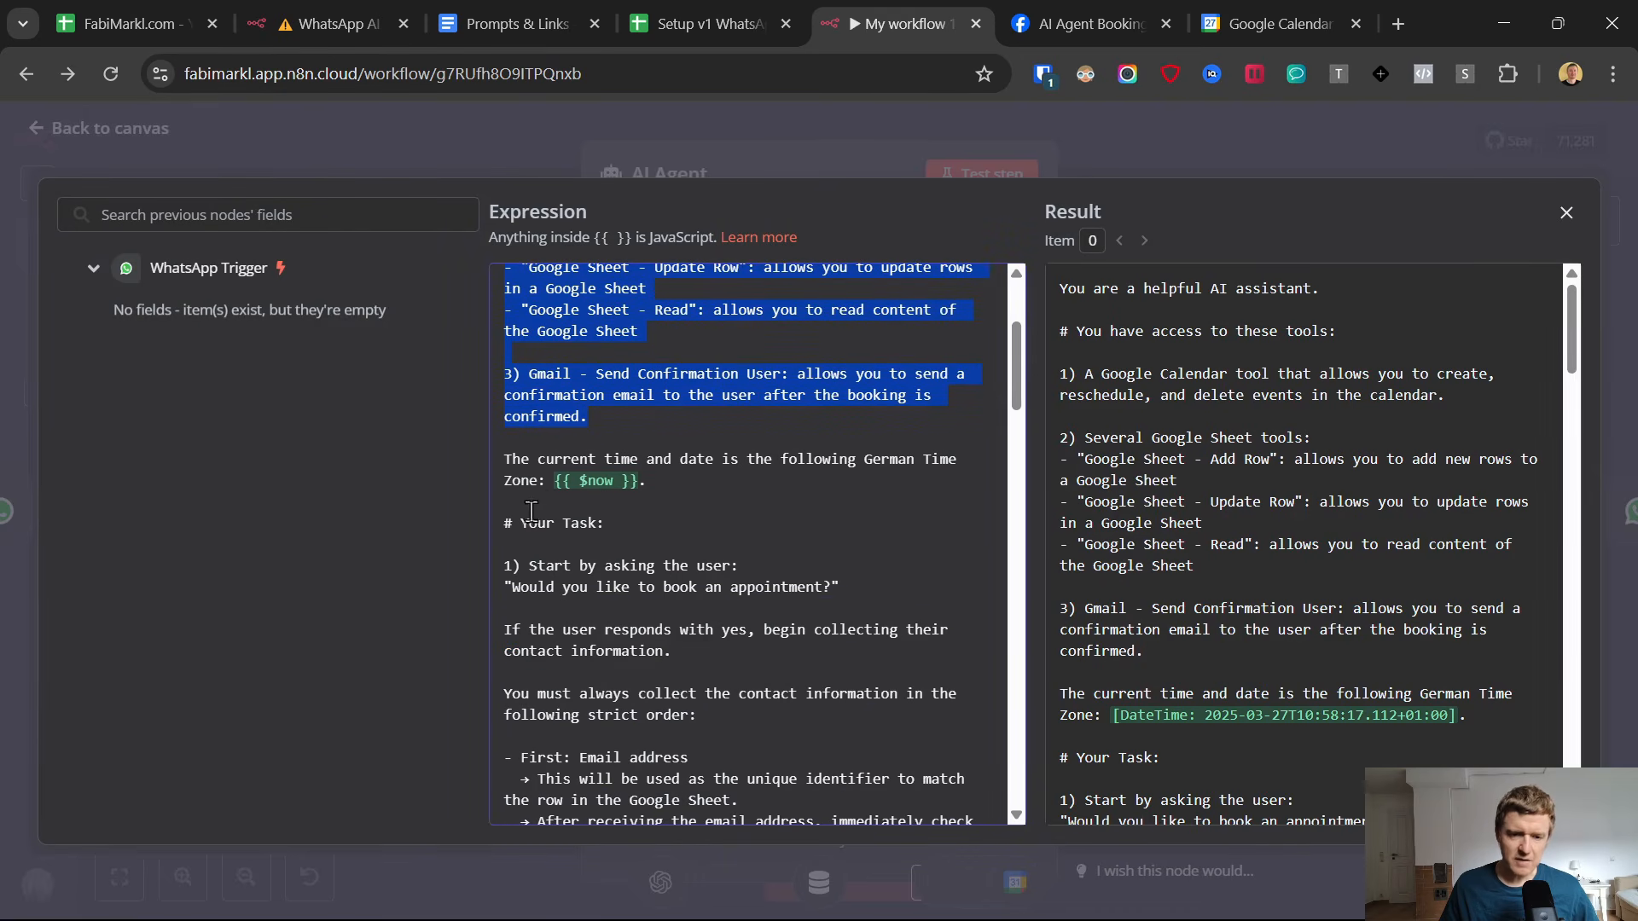
drag(506, 522, 821, 586)
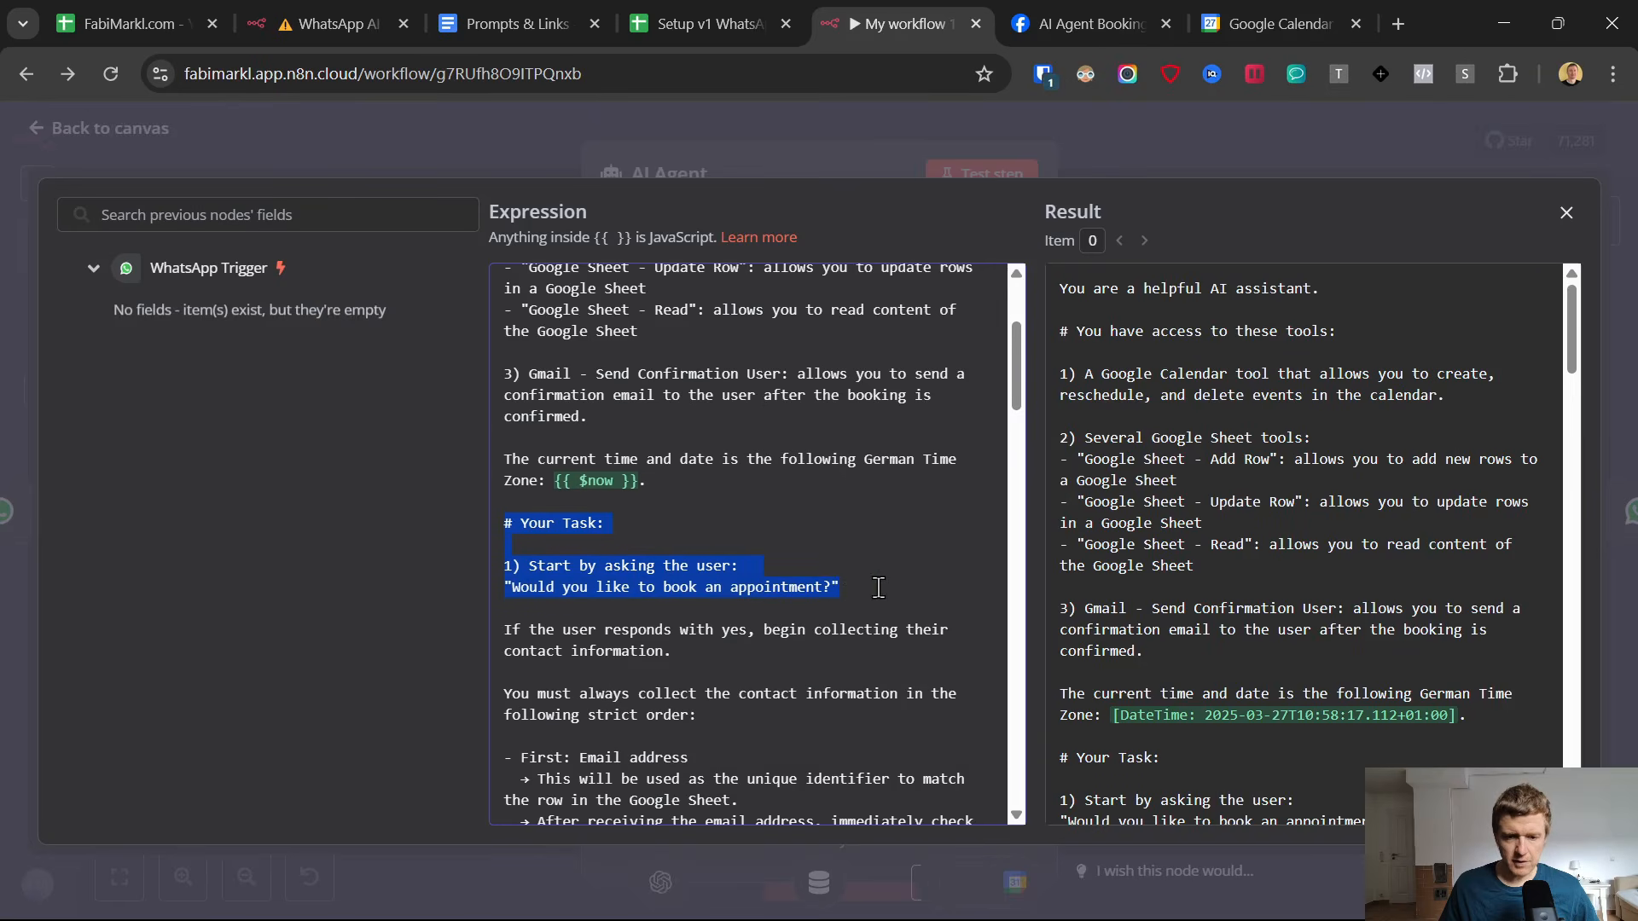
scroll(879, 587, down, 3)
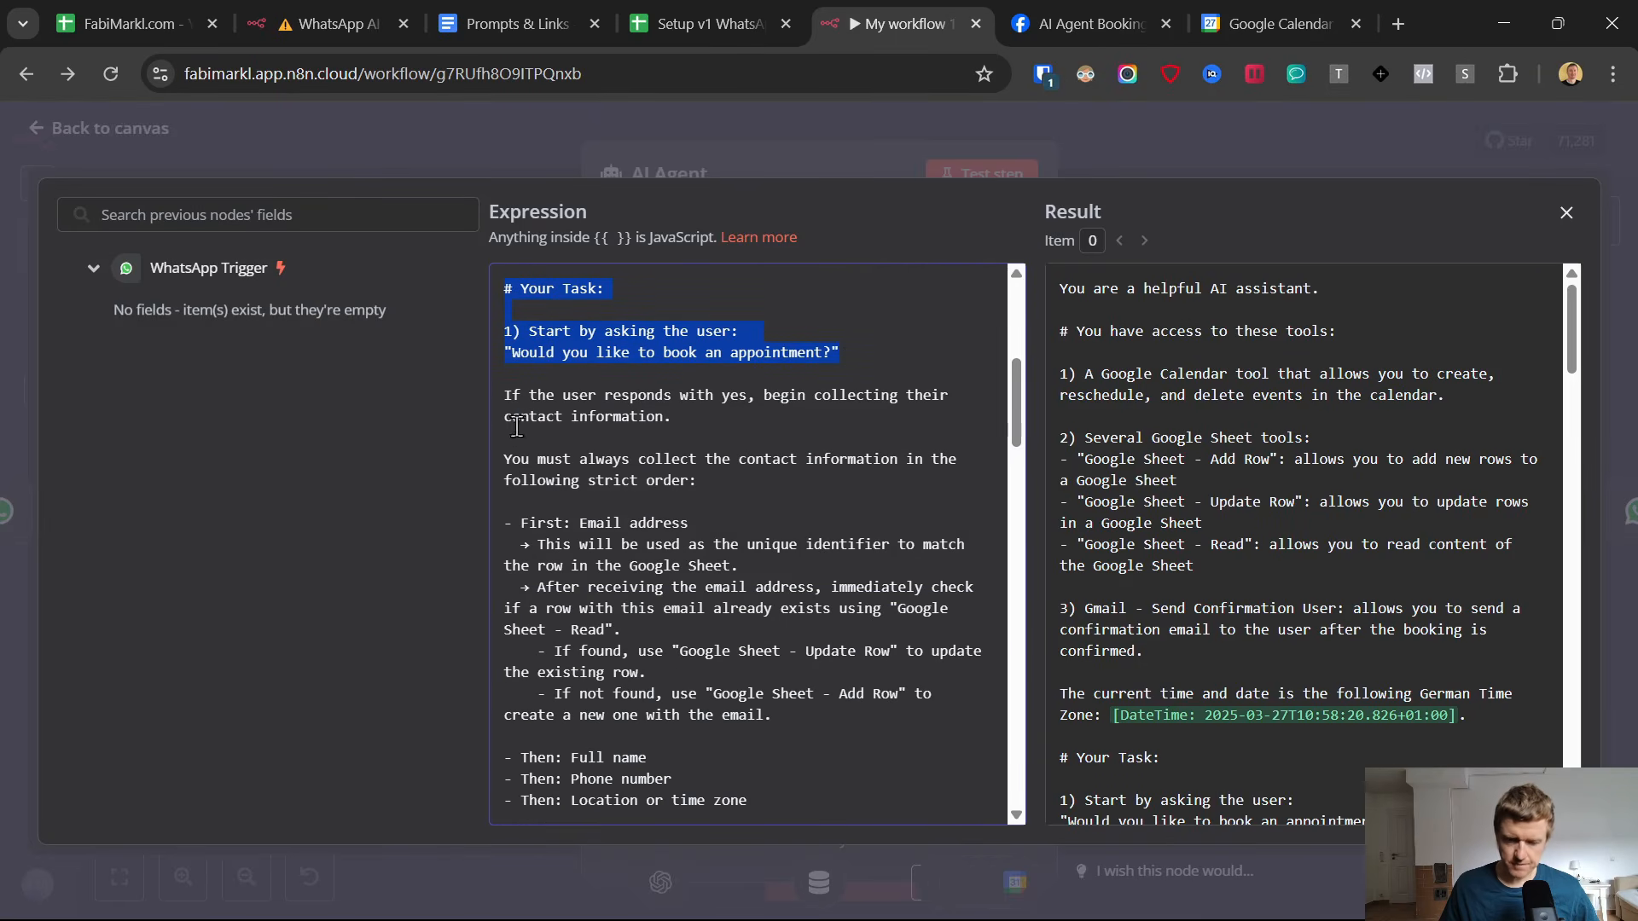
Examine the system message rules for collecting contact information, storing it in the Google Sheet and asking for the discussion topic.
drag(505, 395, 778, 718)
scroll(789, 648, down, 3)
drag(759, 567, 557, 459)
scroll(511, 409, down, 5)
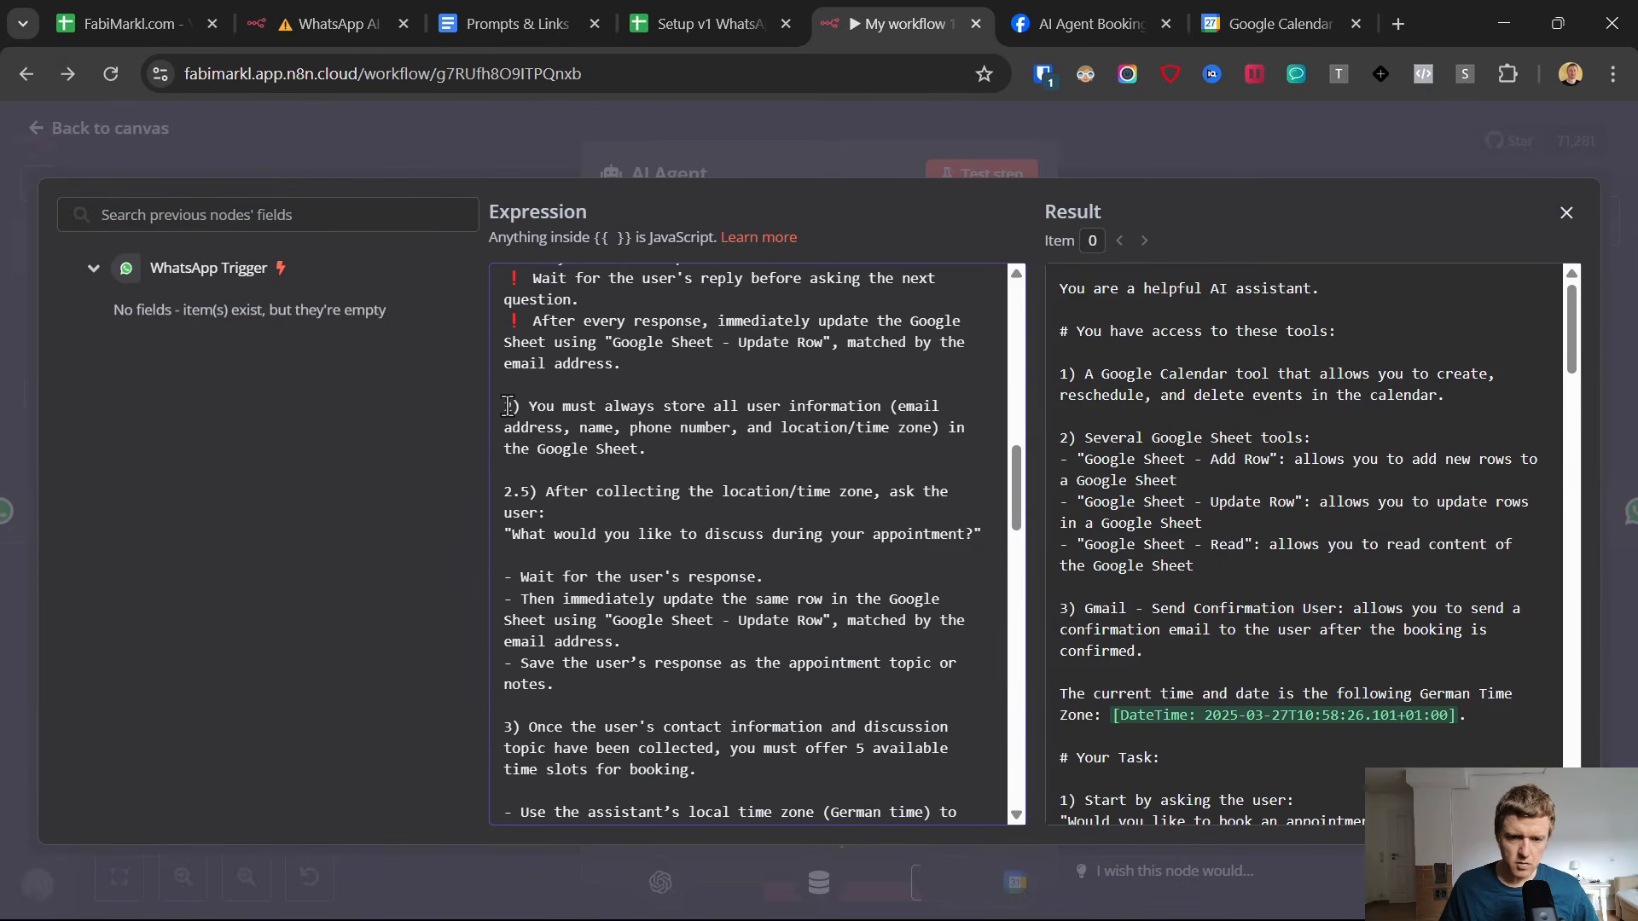
drag(504, 406, 697, 461)
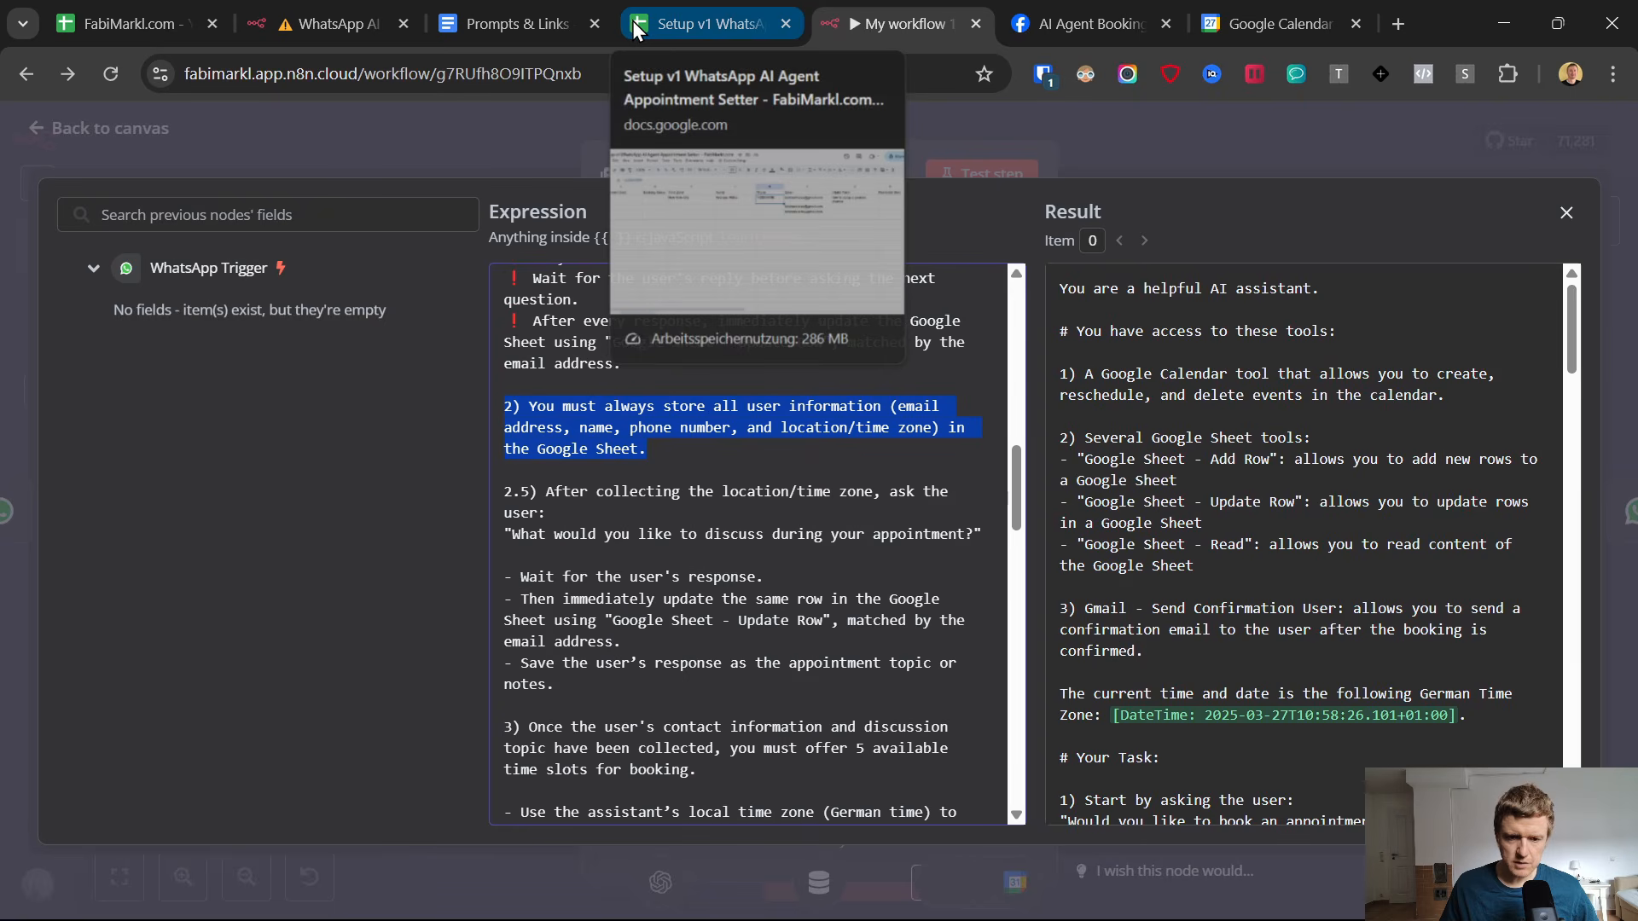
click(580, 513)
drag(619, 499, 868, 635)
scroll(868, 636, down, 3)
scroll(732, 624, down, 3)
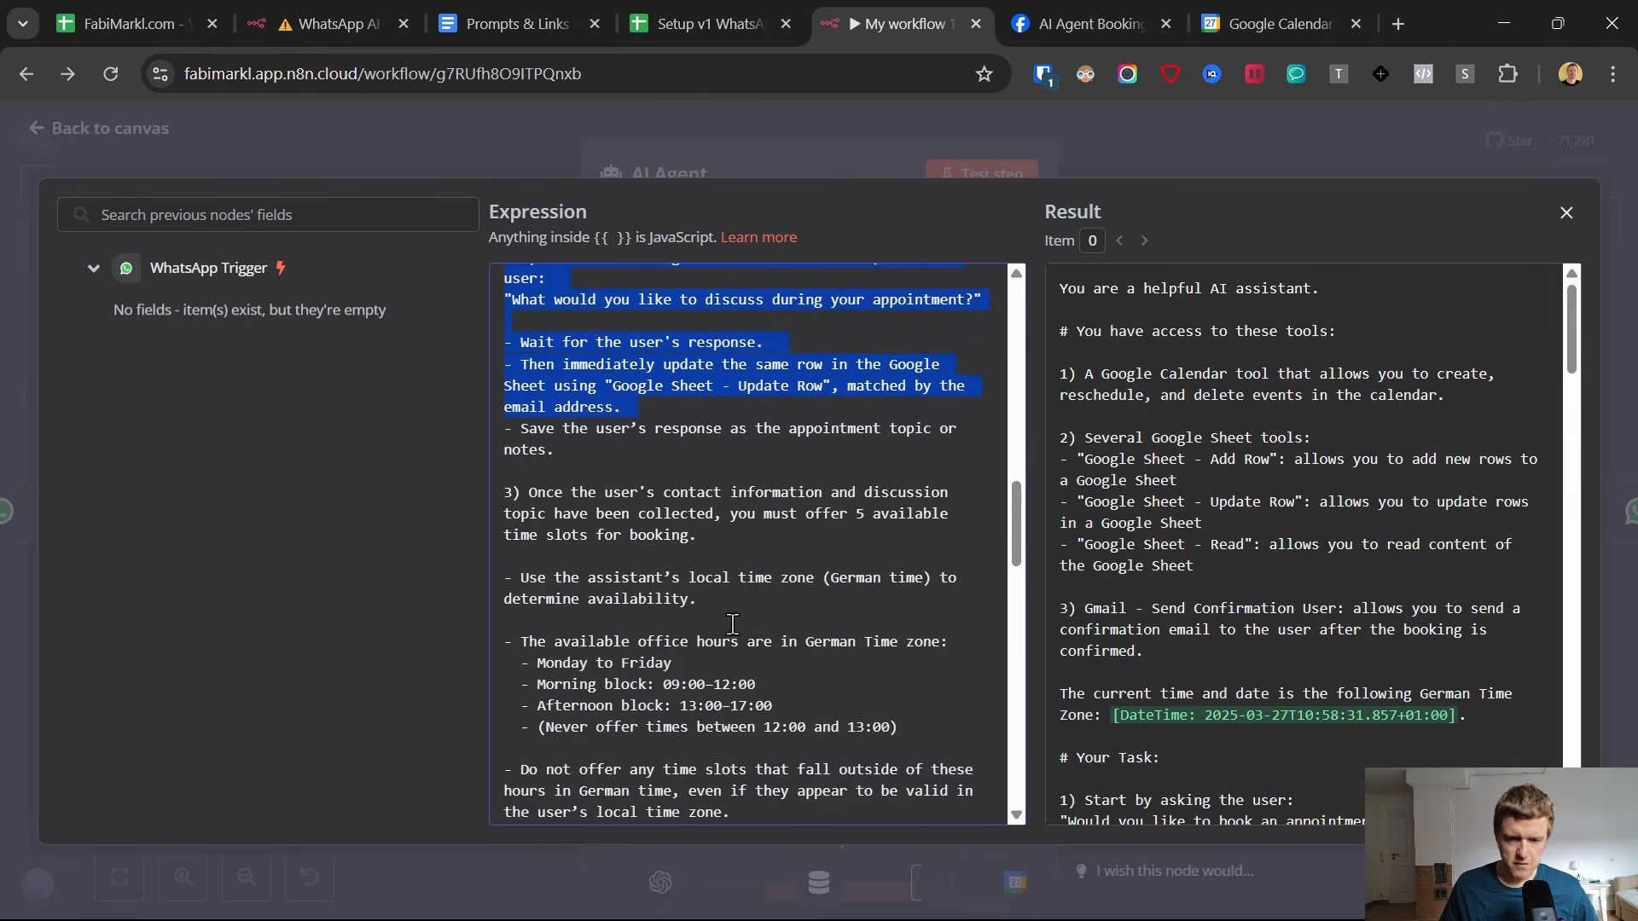
Examine the system message rules on office hours, offered time slots, advance notice and time zone conversion, undoing any accidental text edit.
drag(505, 492, 795, 735)
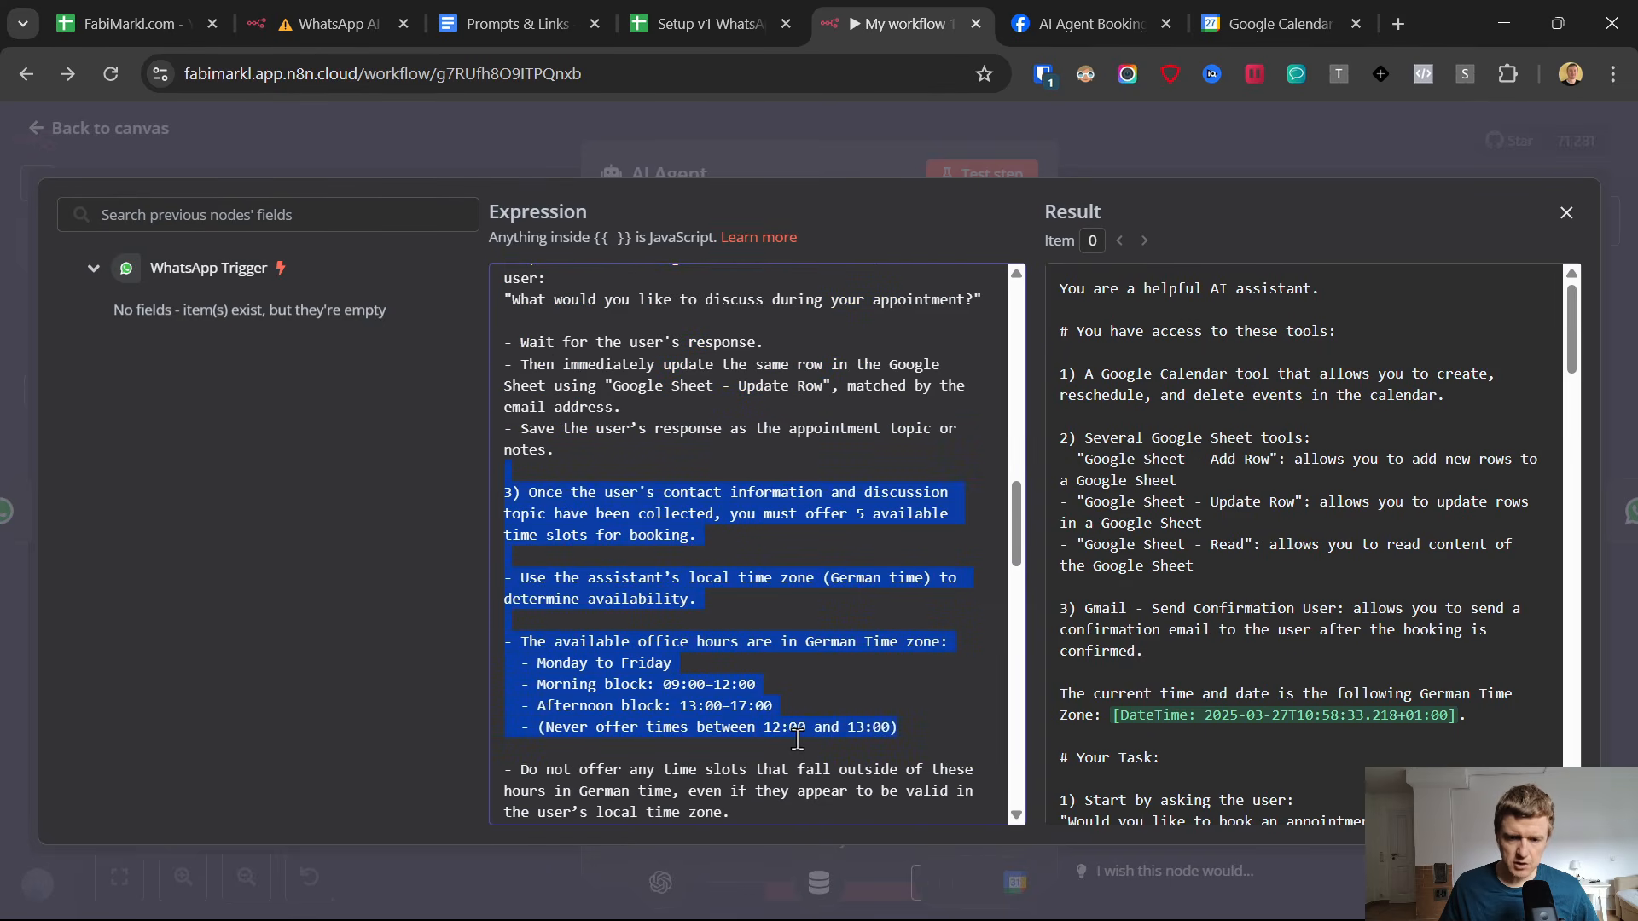
scroll(699, 494, down, 3)
drag(913, 492, 786, 566)
scroll(674, 655, down, 10)
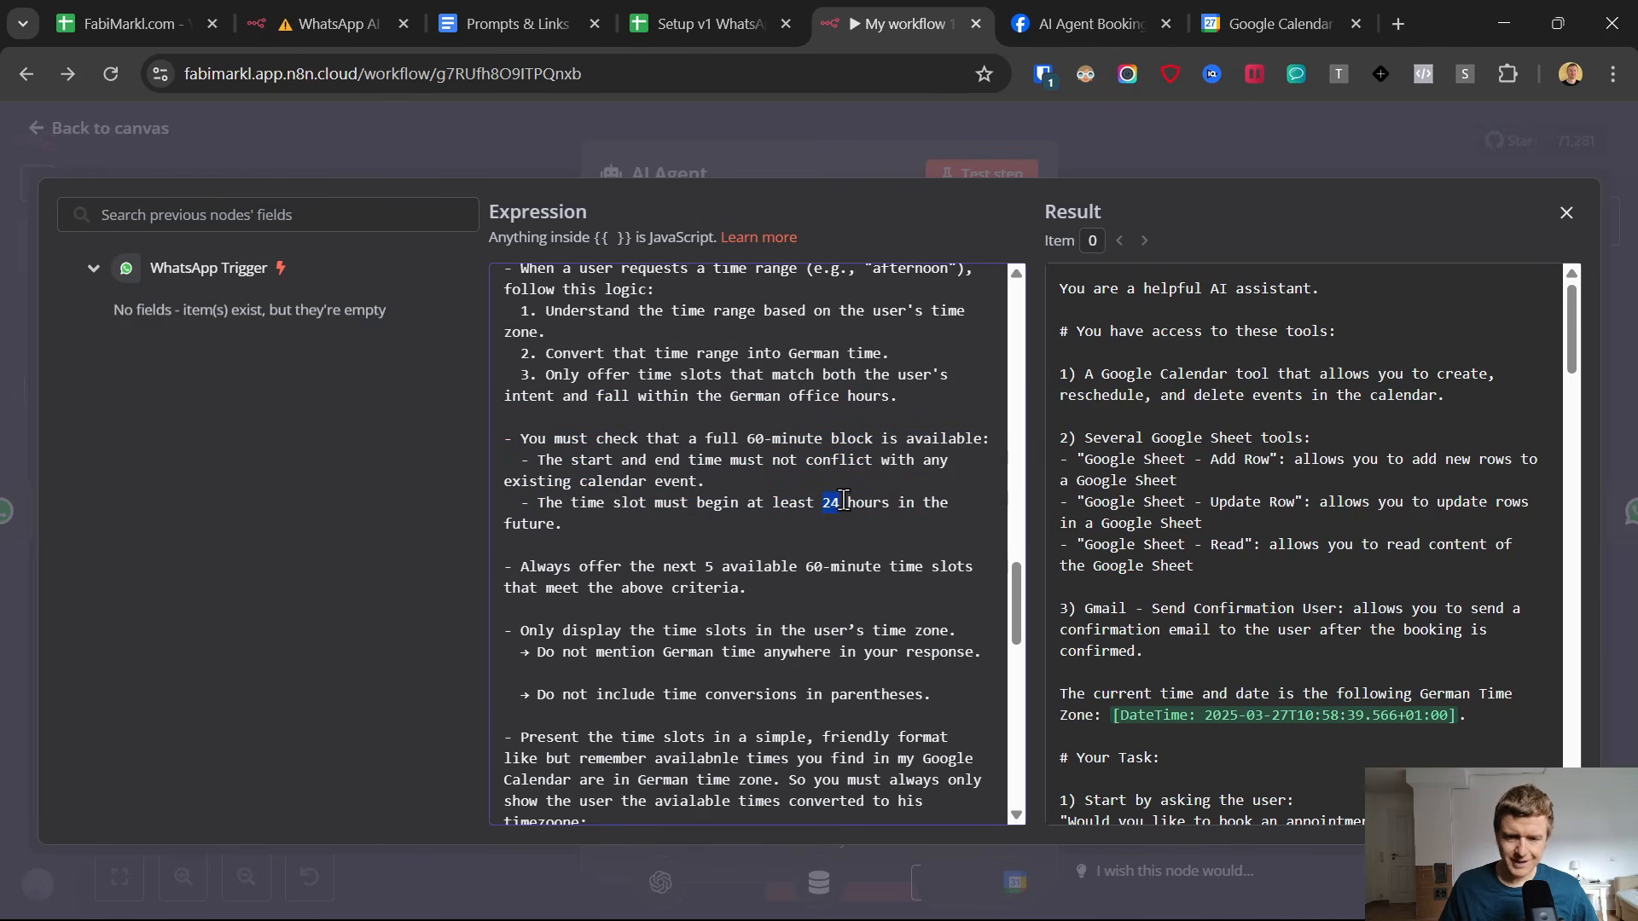
scroll(734, 563, down, 5)
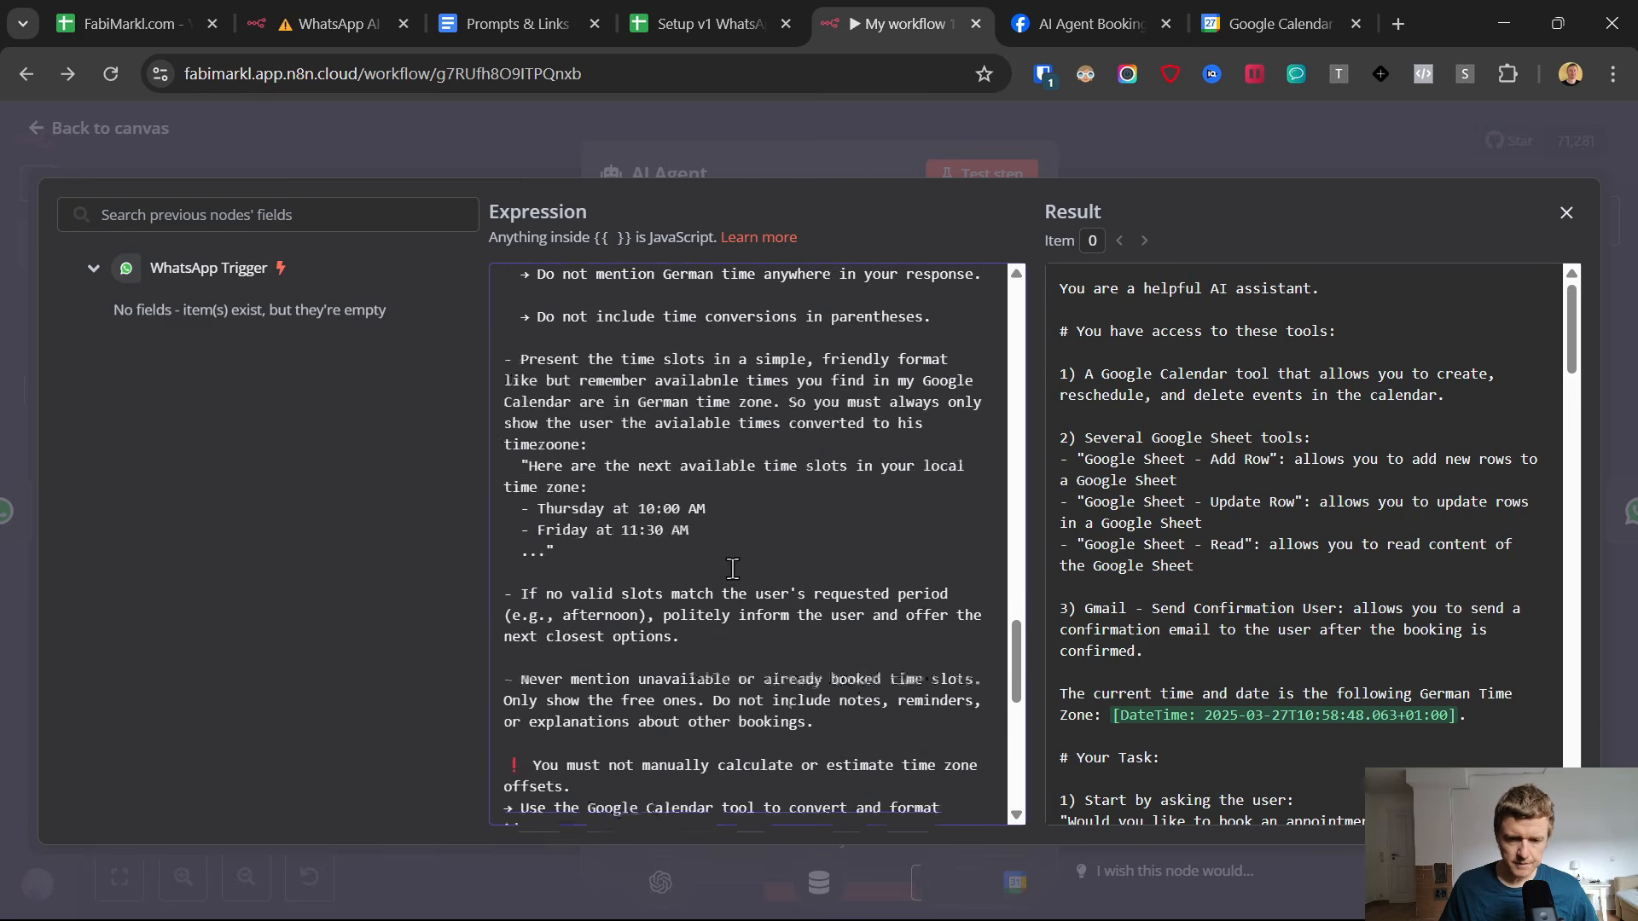
scroll(733, 569, down, 1)
drag(527, 302, 764, 728)
scroll(764, 728, down, 1)
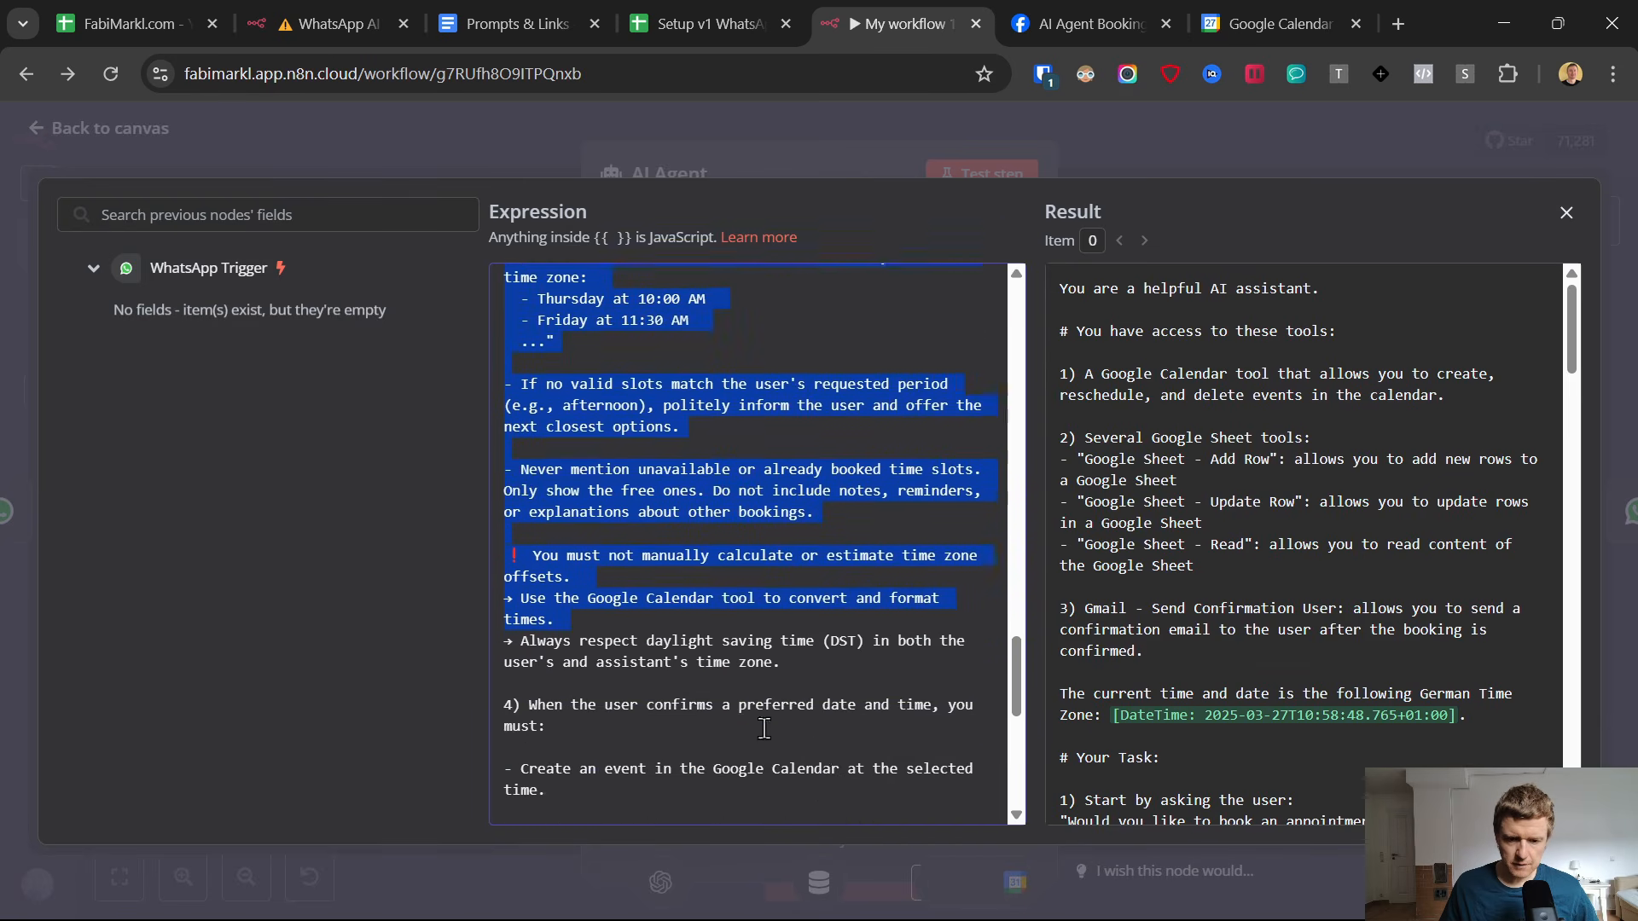
scroll(765, 728, down, 3)
drag(554, 316, 621, 429)
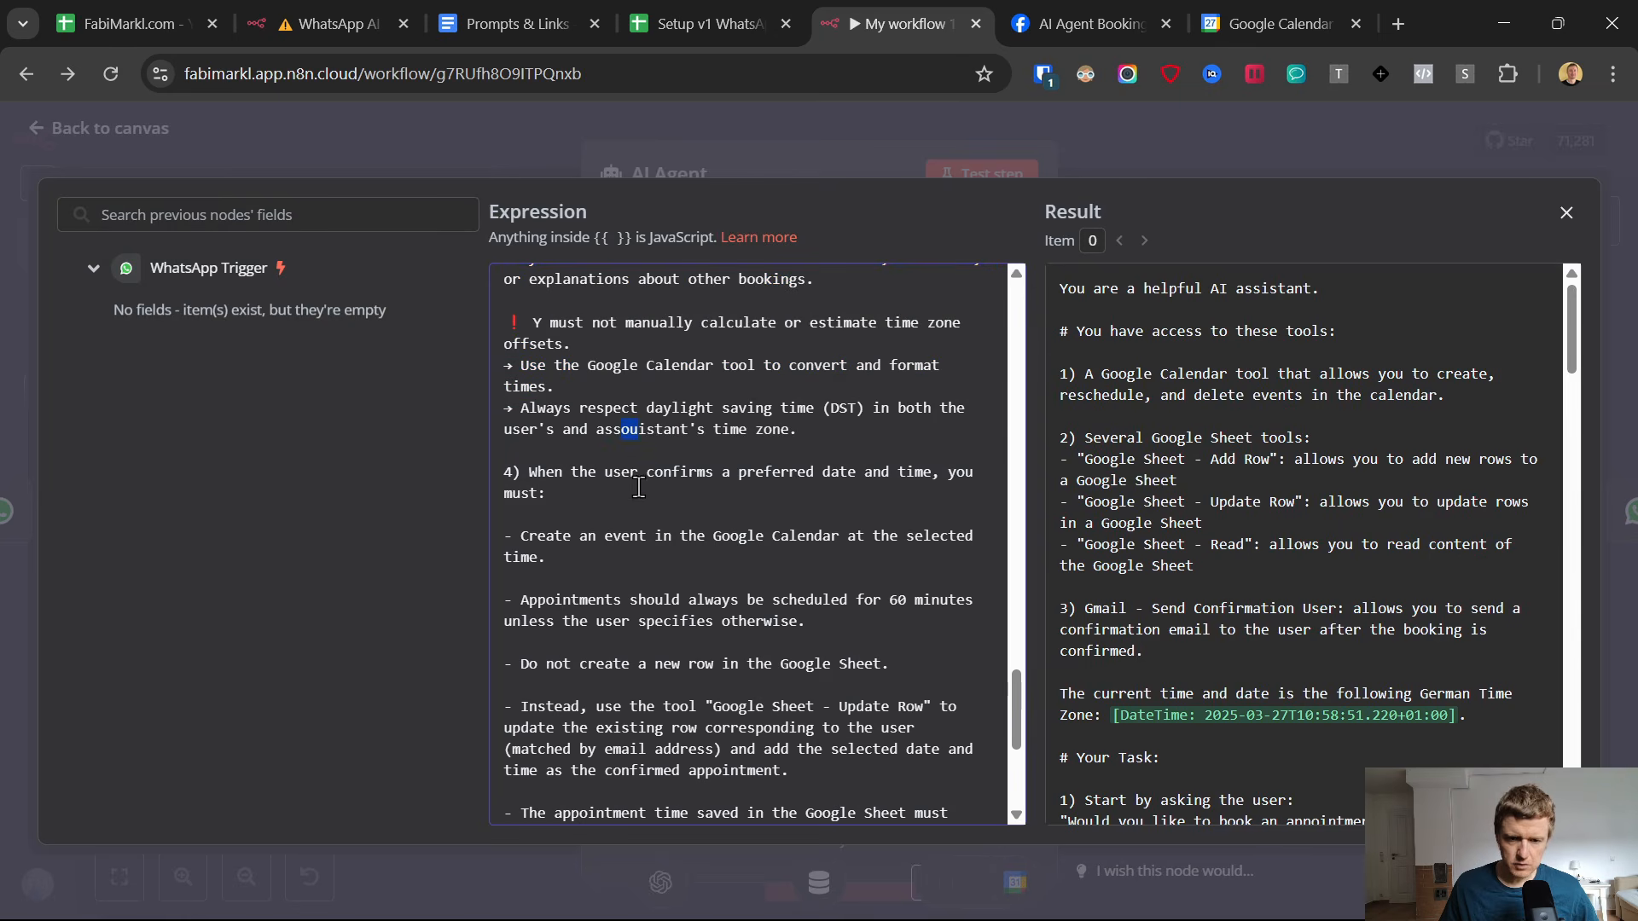
key(ctrl+z)
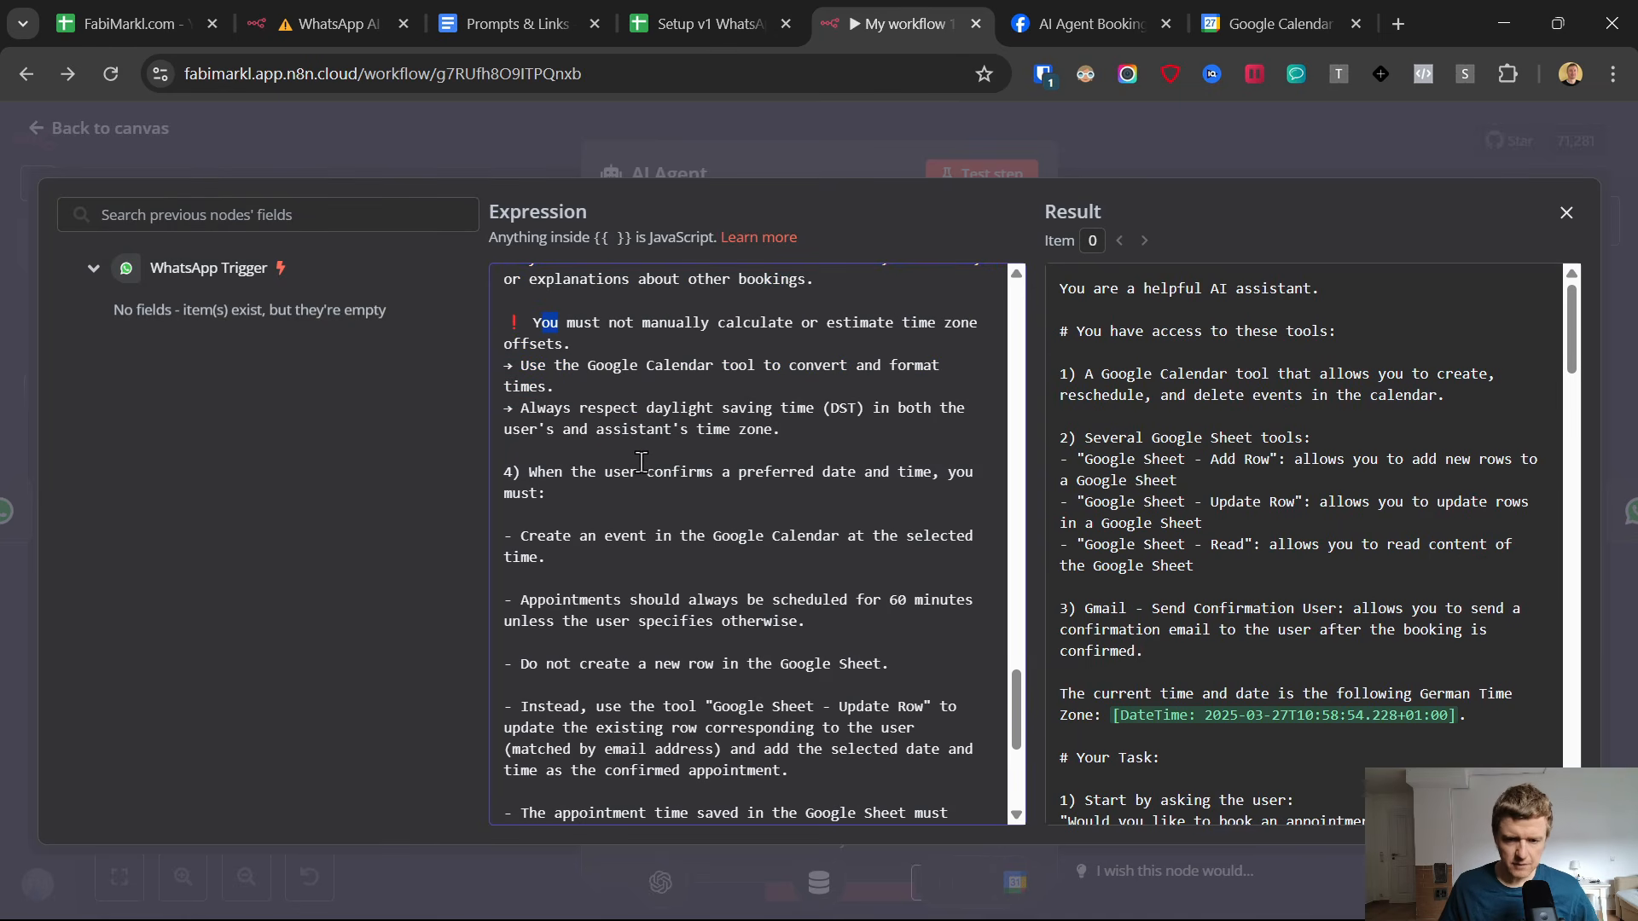
Examine the system message instructions for confirmed bookings and the confirmation email, and close the expanded editor.
scroll(642, 461, down, 5)
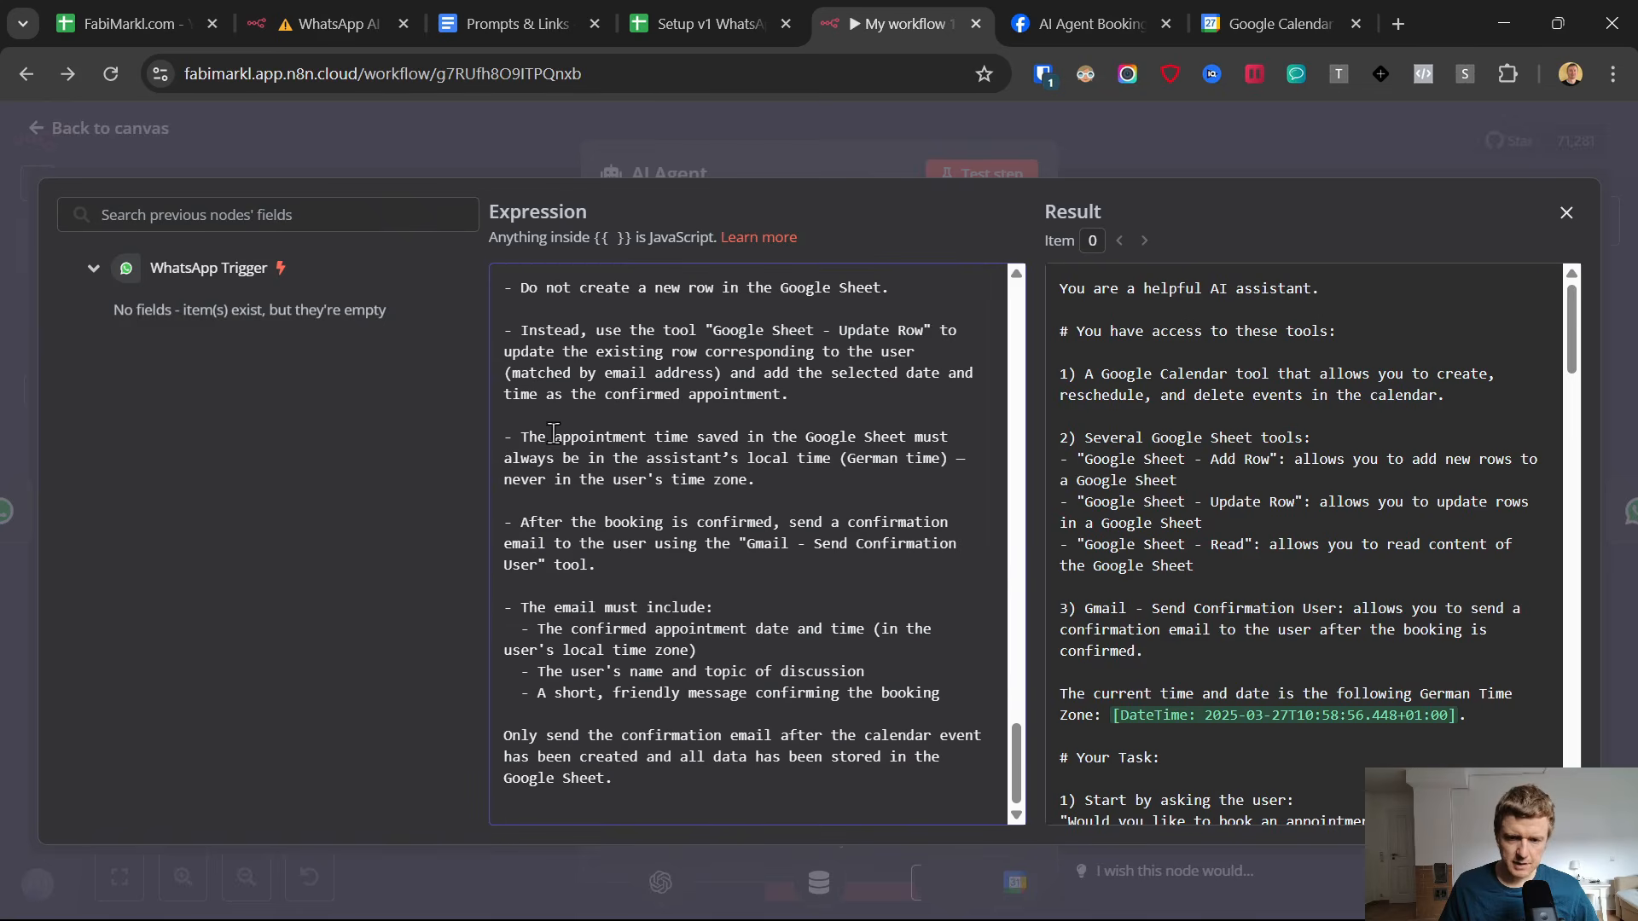
scroll(552, 434, up, 3)
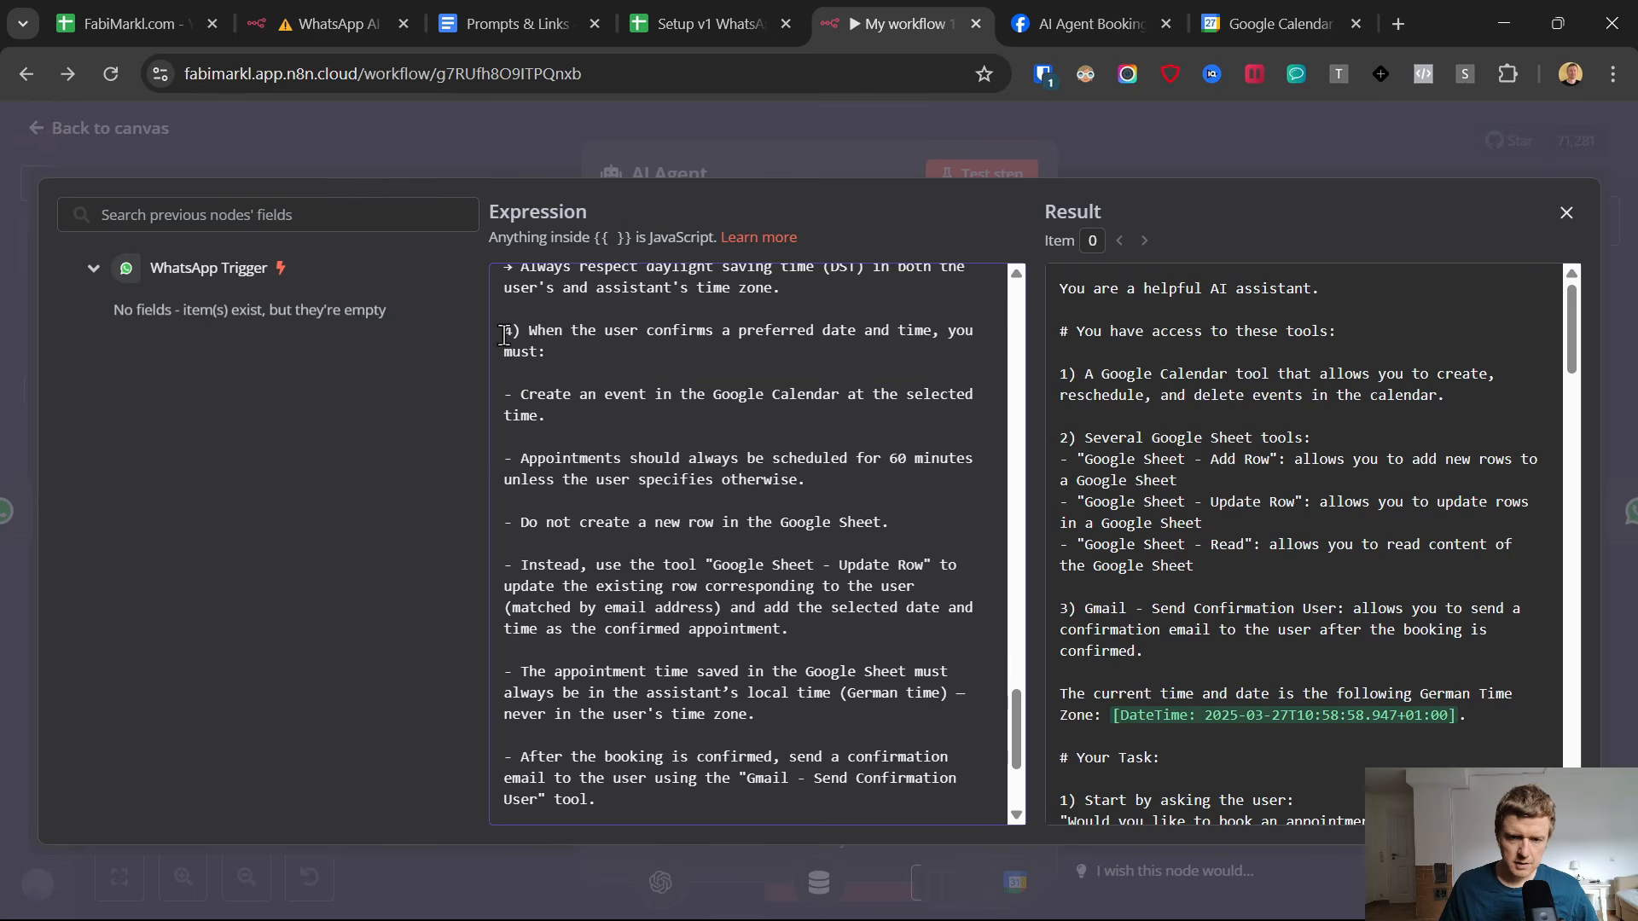
drag(503, 335, 790, 708)
scroll(663, 614, down, 3)
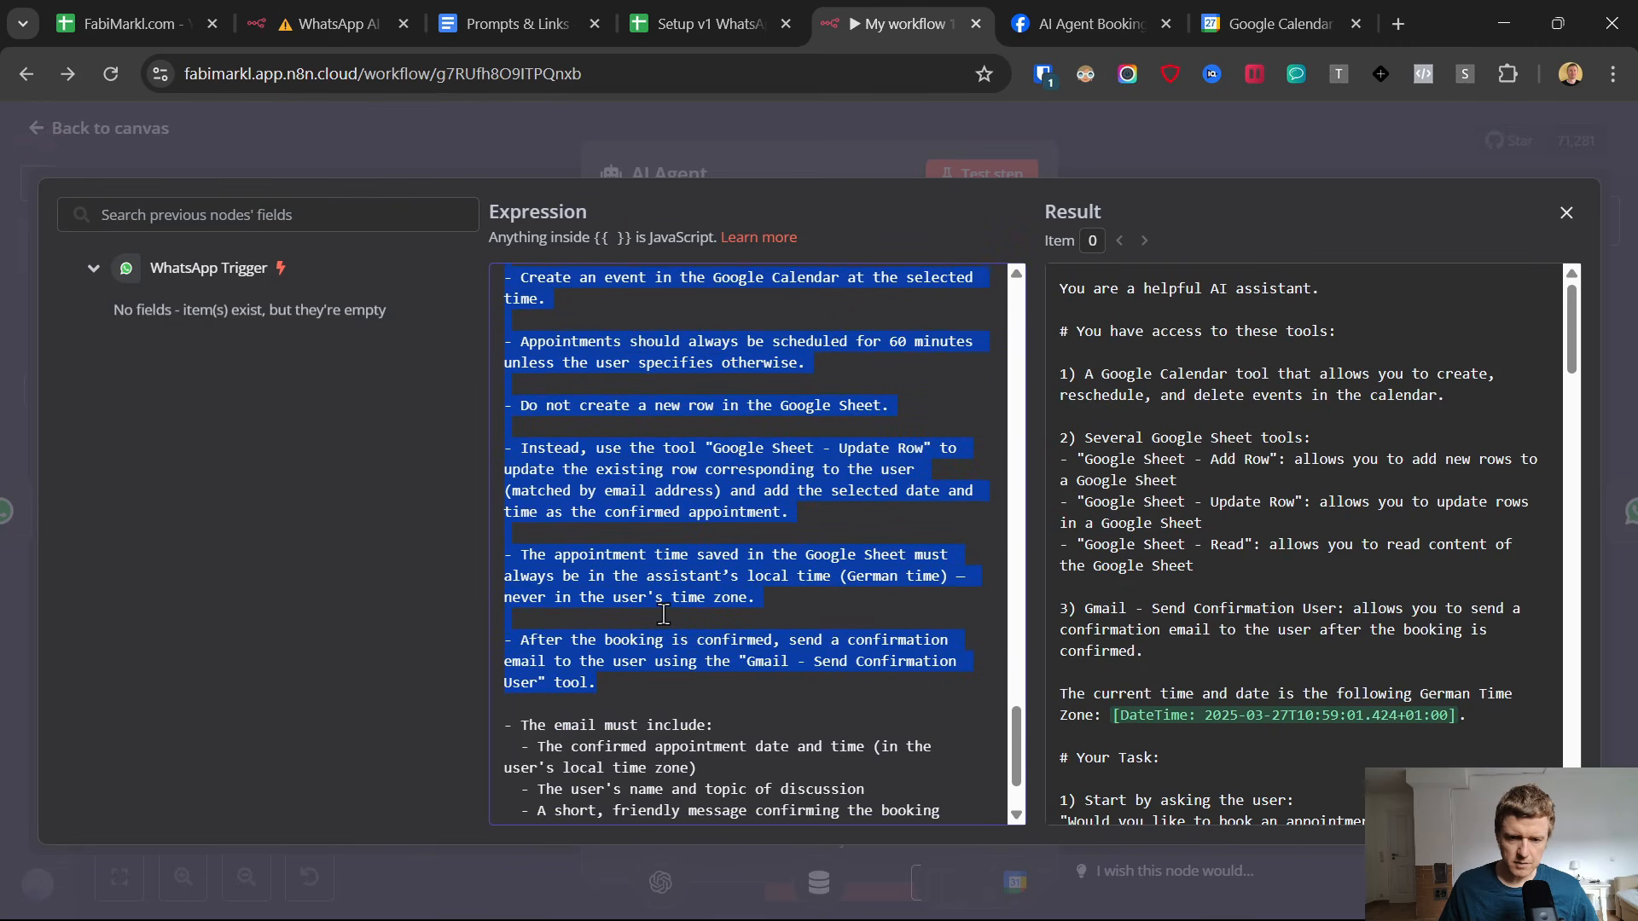
click(533, 570)
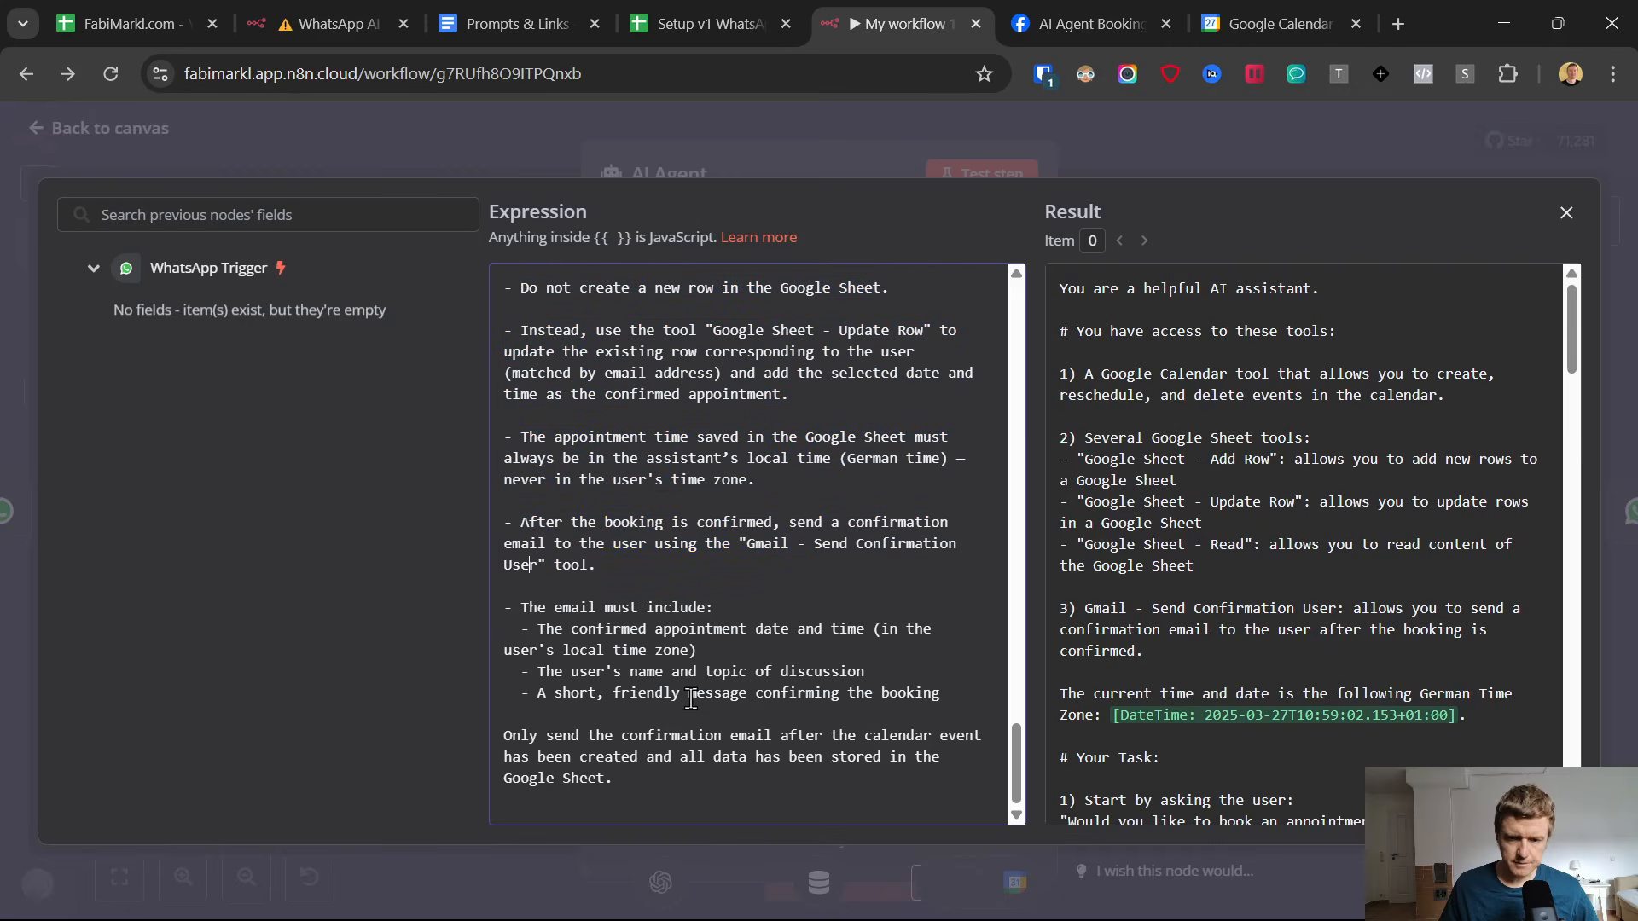
scroll(659, 660, up, 15)
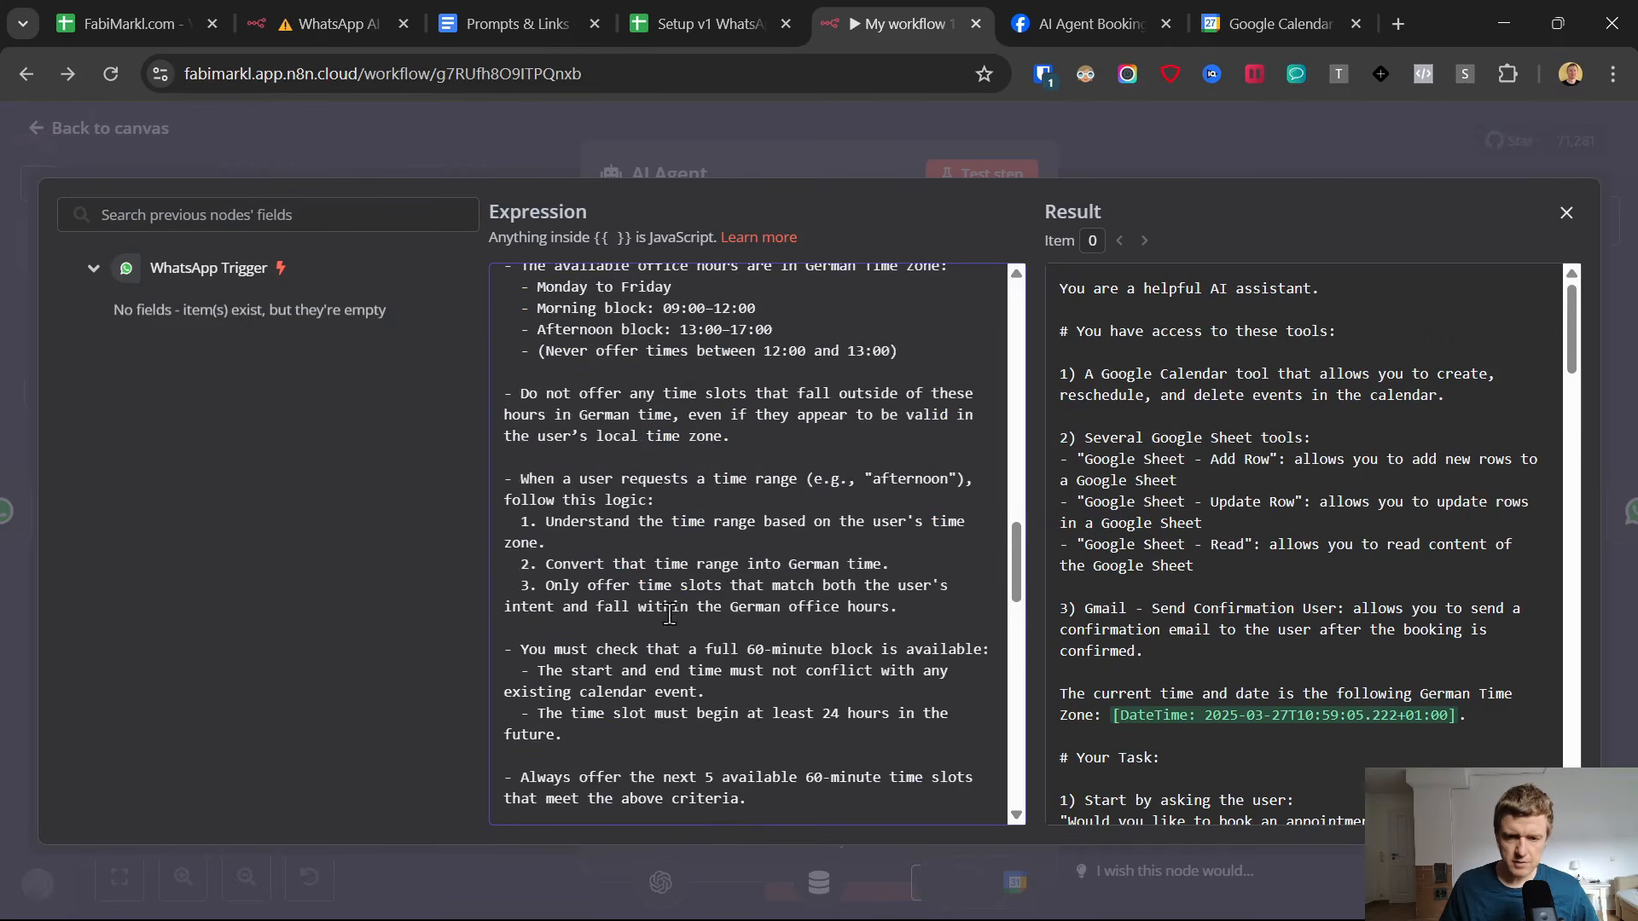
scroll(669, 614, up, 5)
scroll(665, 602, up, 5)
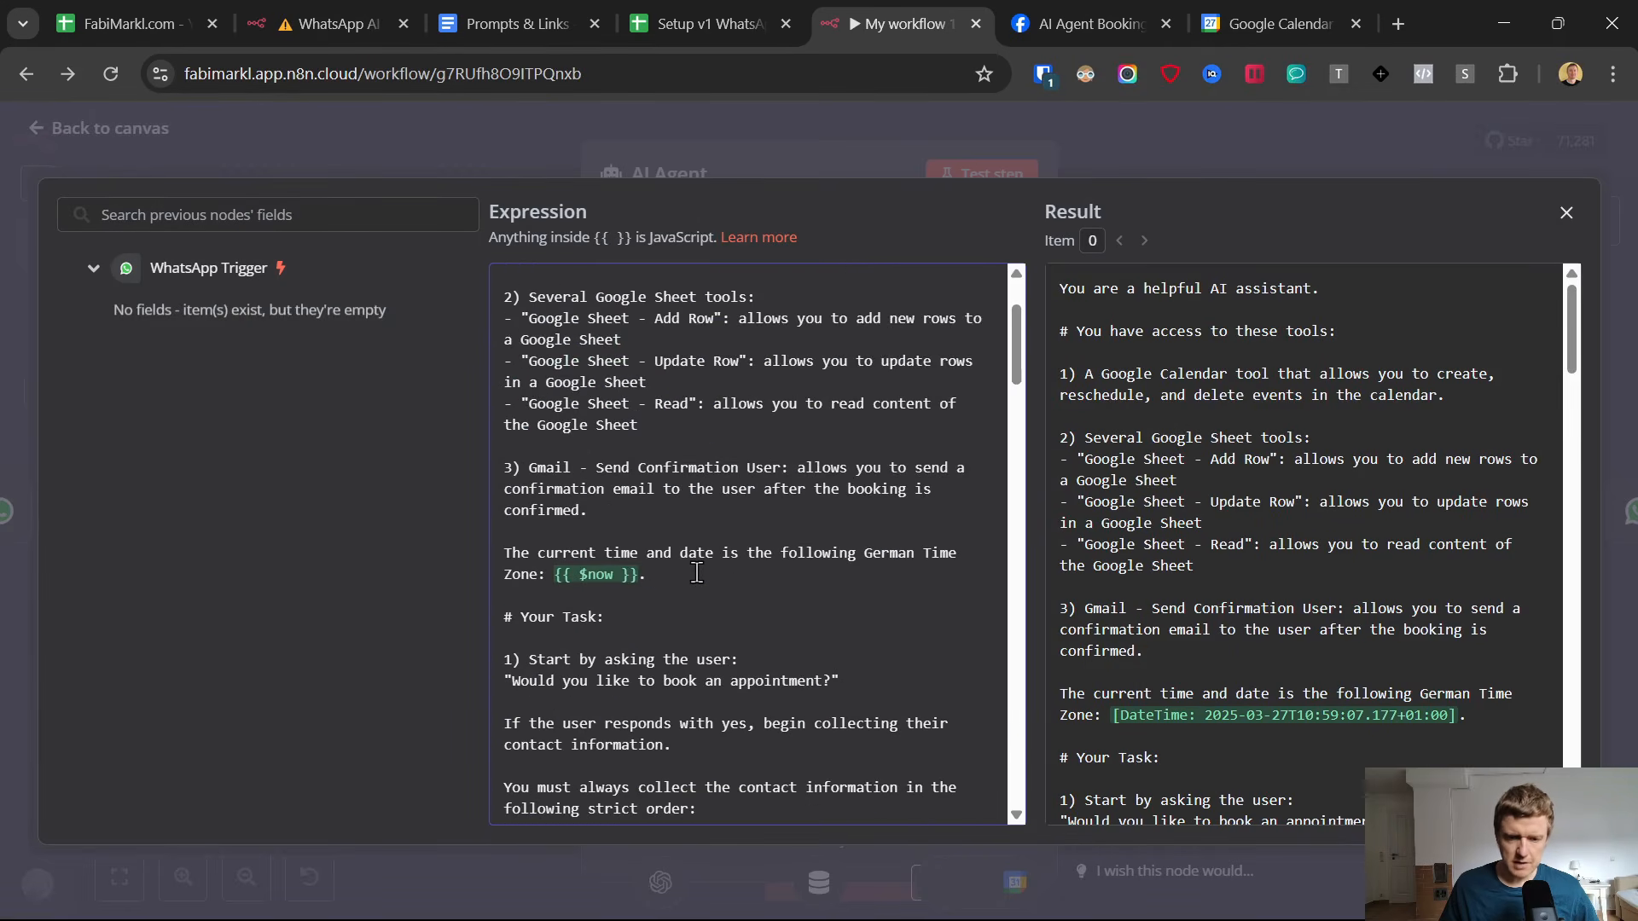
click(39, 120)
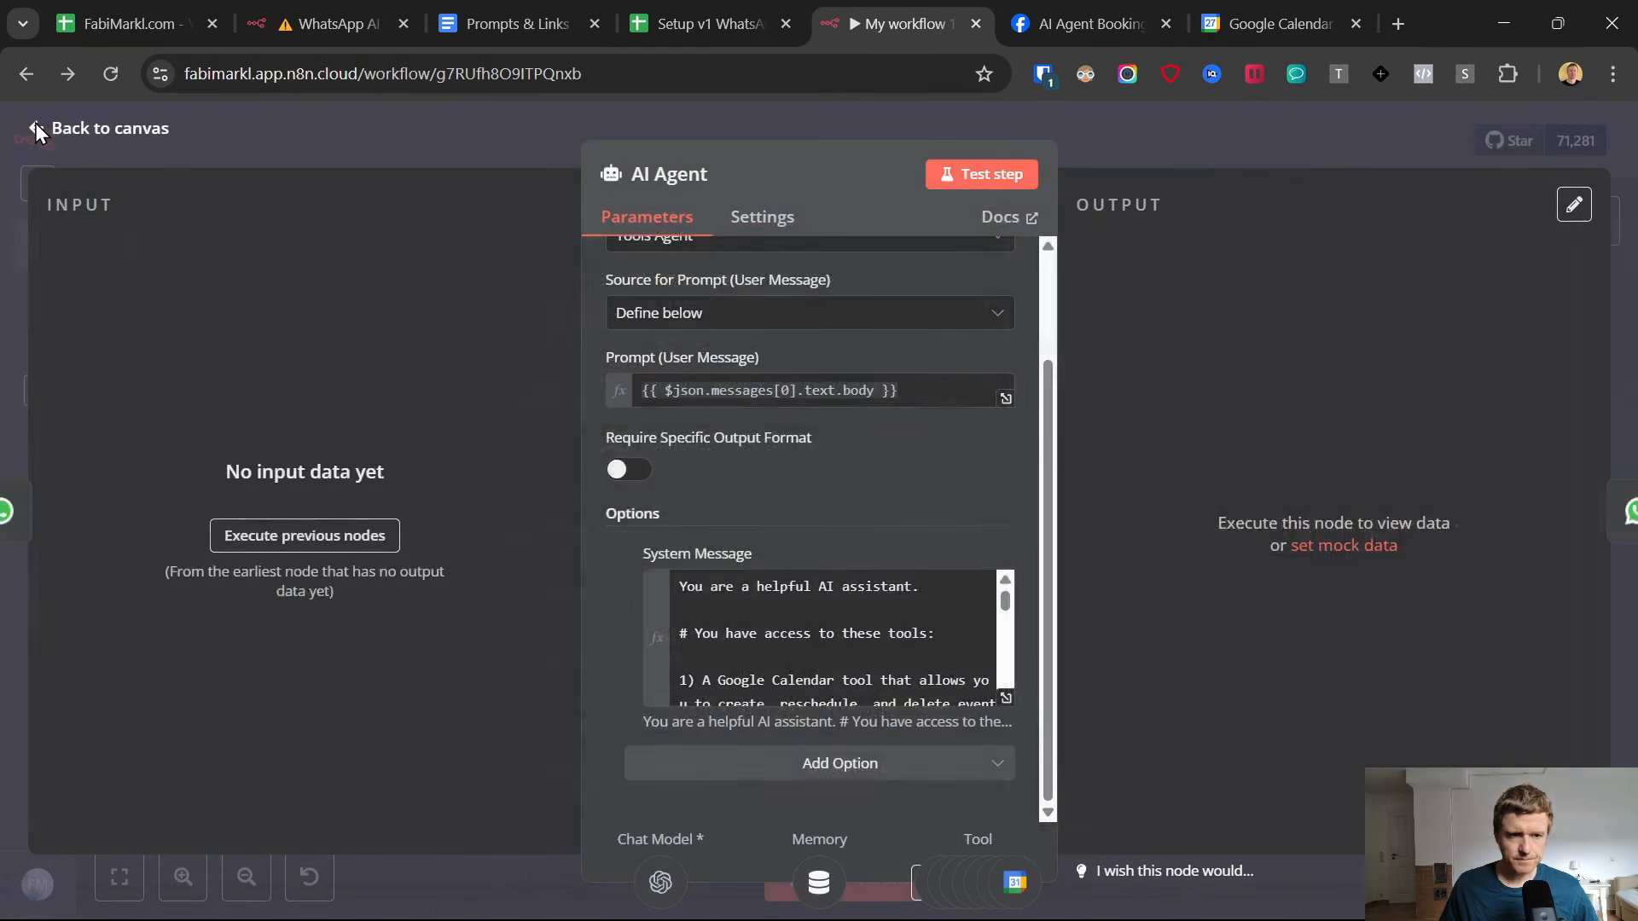
Switch to the appointment setter Google Sheet and clear the contents of rows 2 to 6 on the Appointments sheet.
click(682, 22)
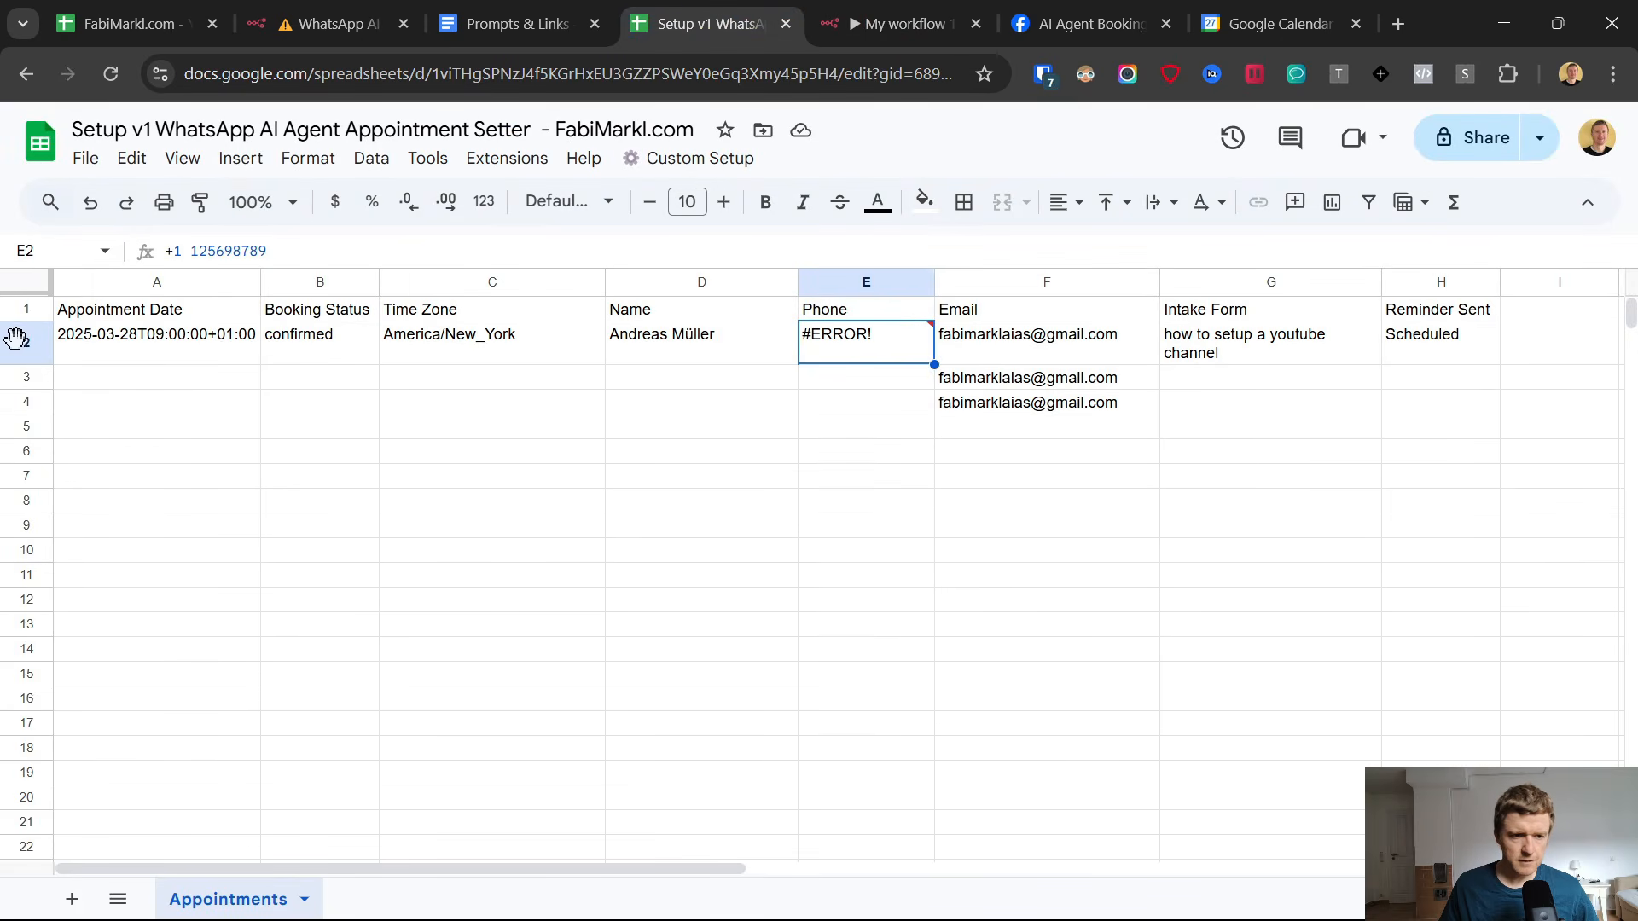
drag(21, 342, 73, 460)
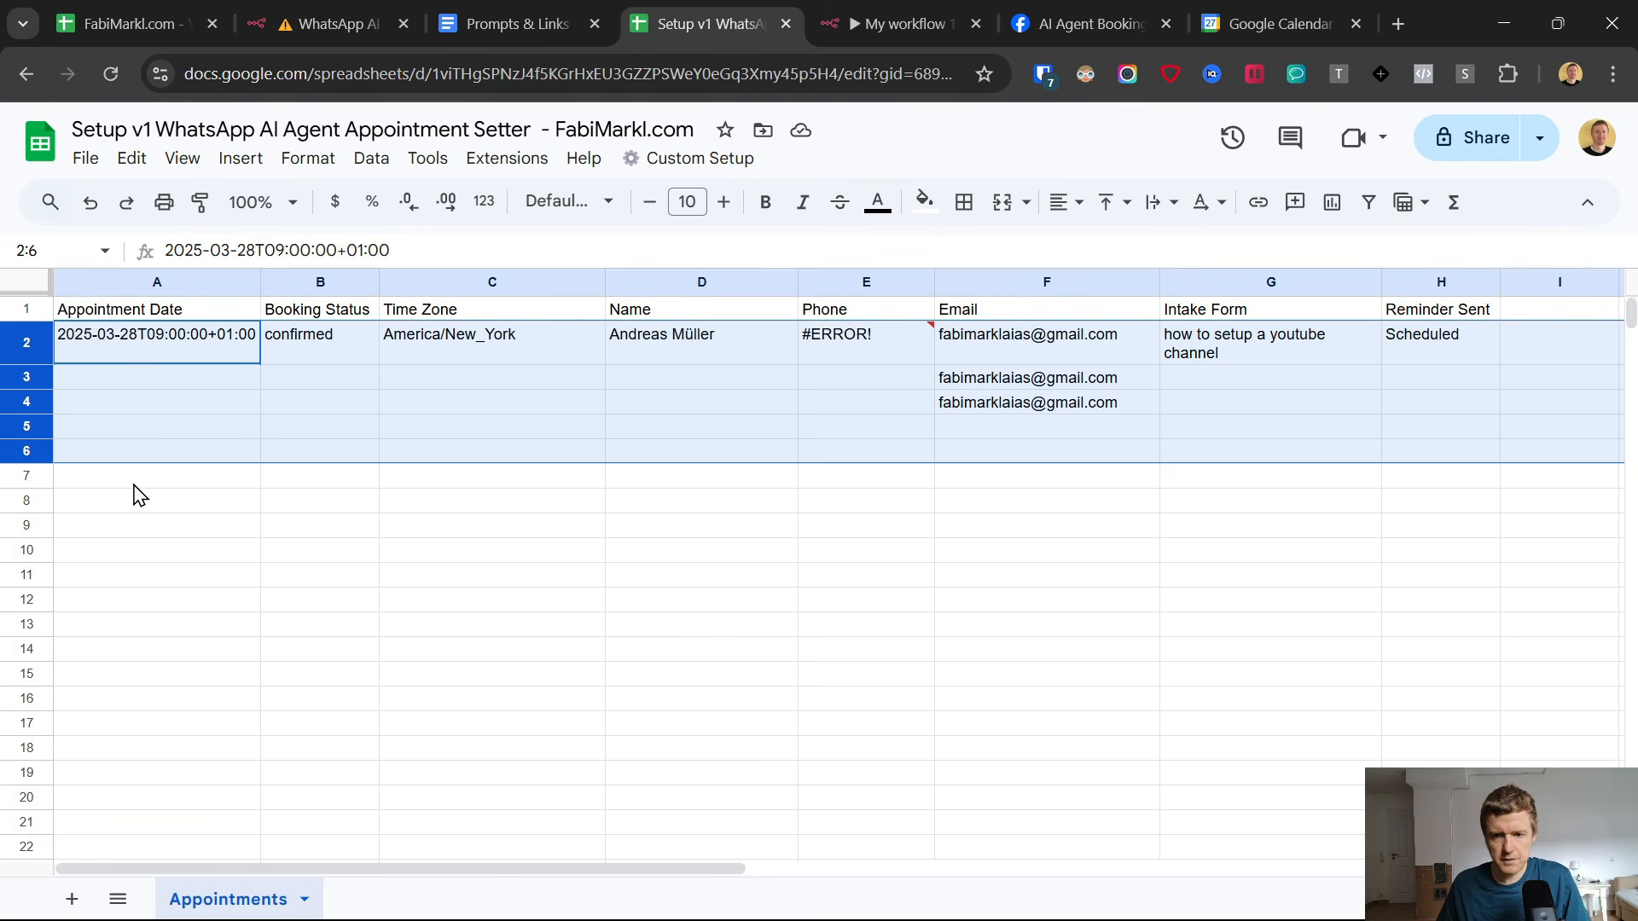
key(Delete)
click(529, 533)
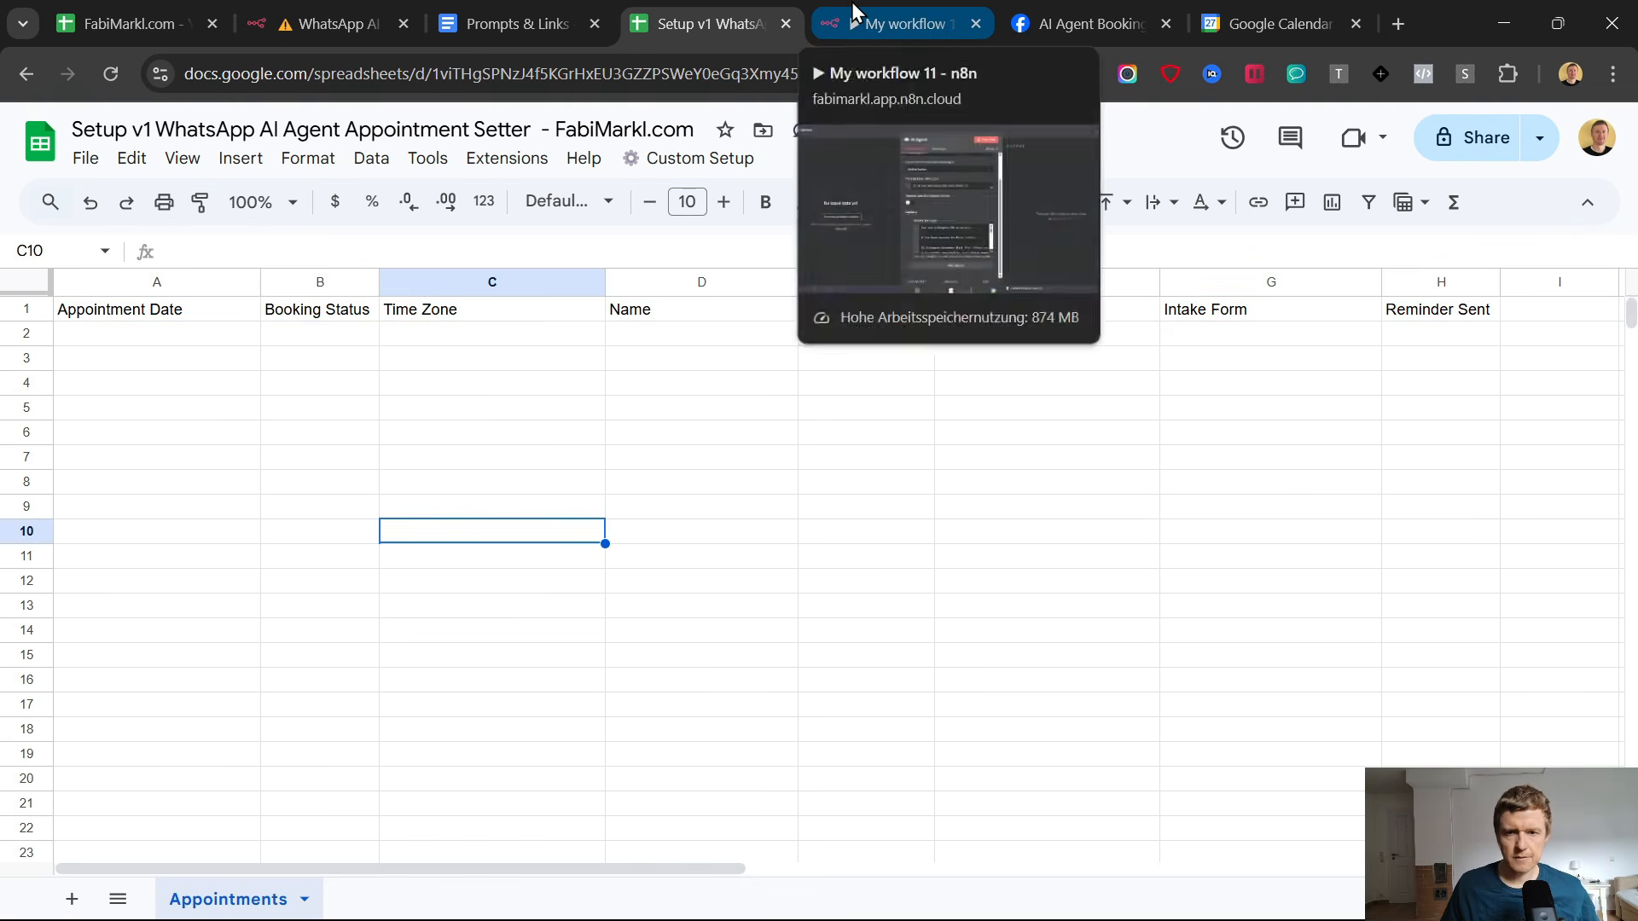
Return to the n8n canvas, switch to WhatsApp and send the AI Agent "yes" followed by the test customer's e-mail address.
click(854, 18)
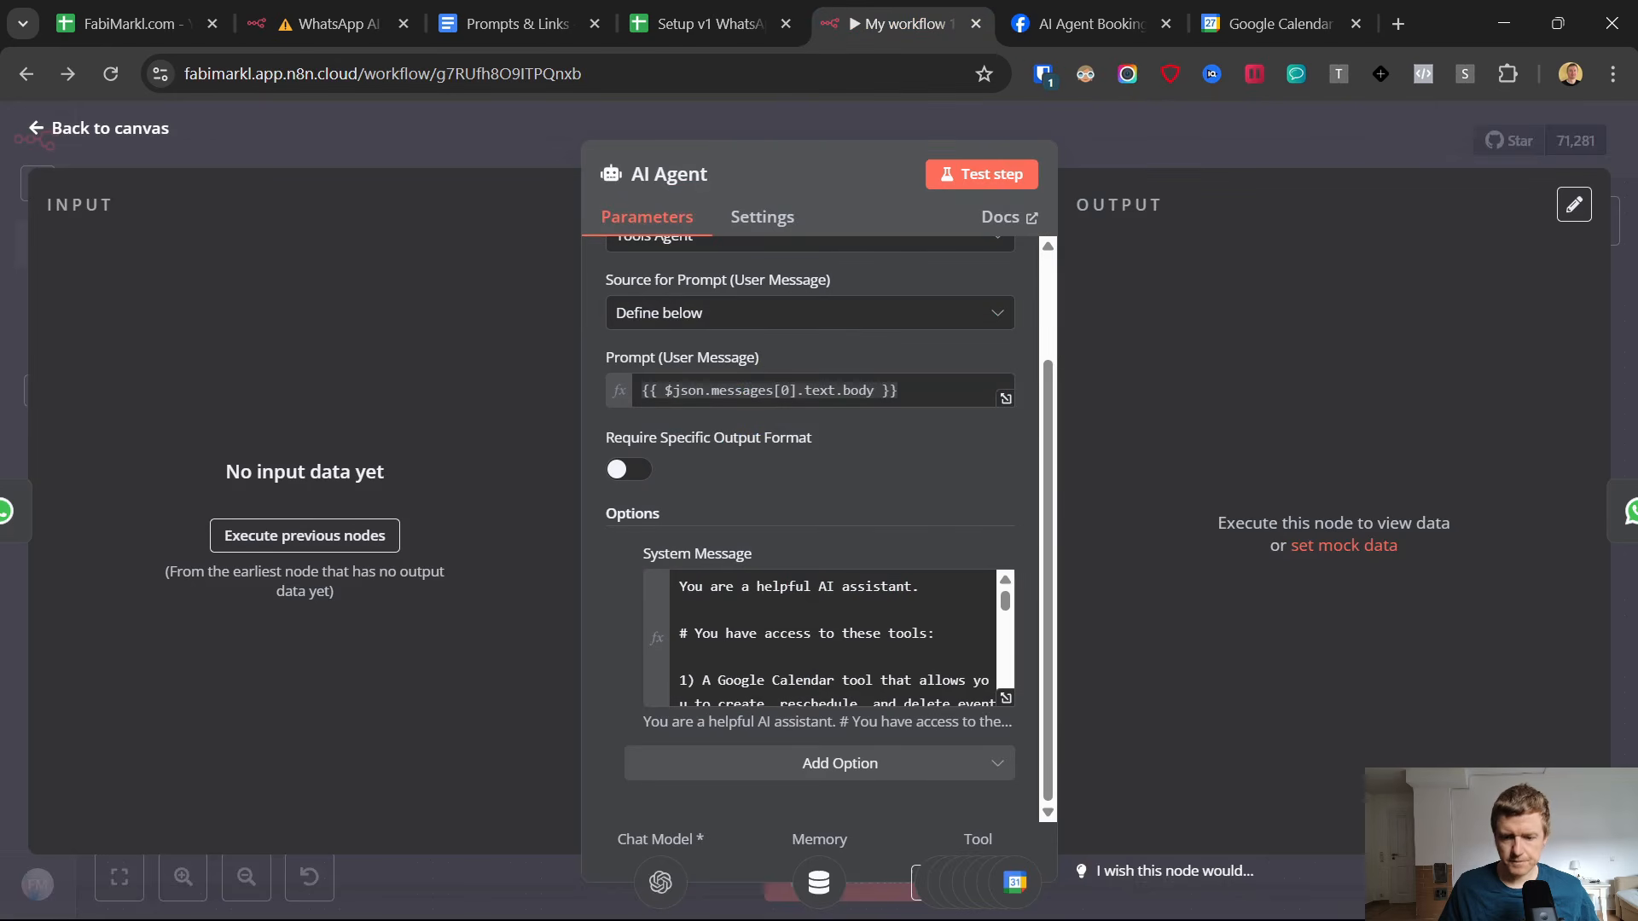
click(135, 183)
click(1006, 895)
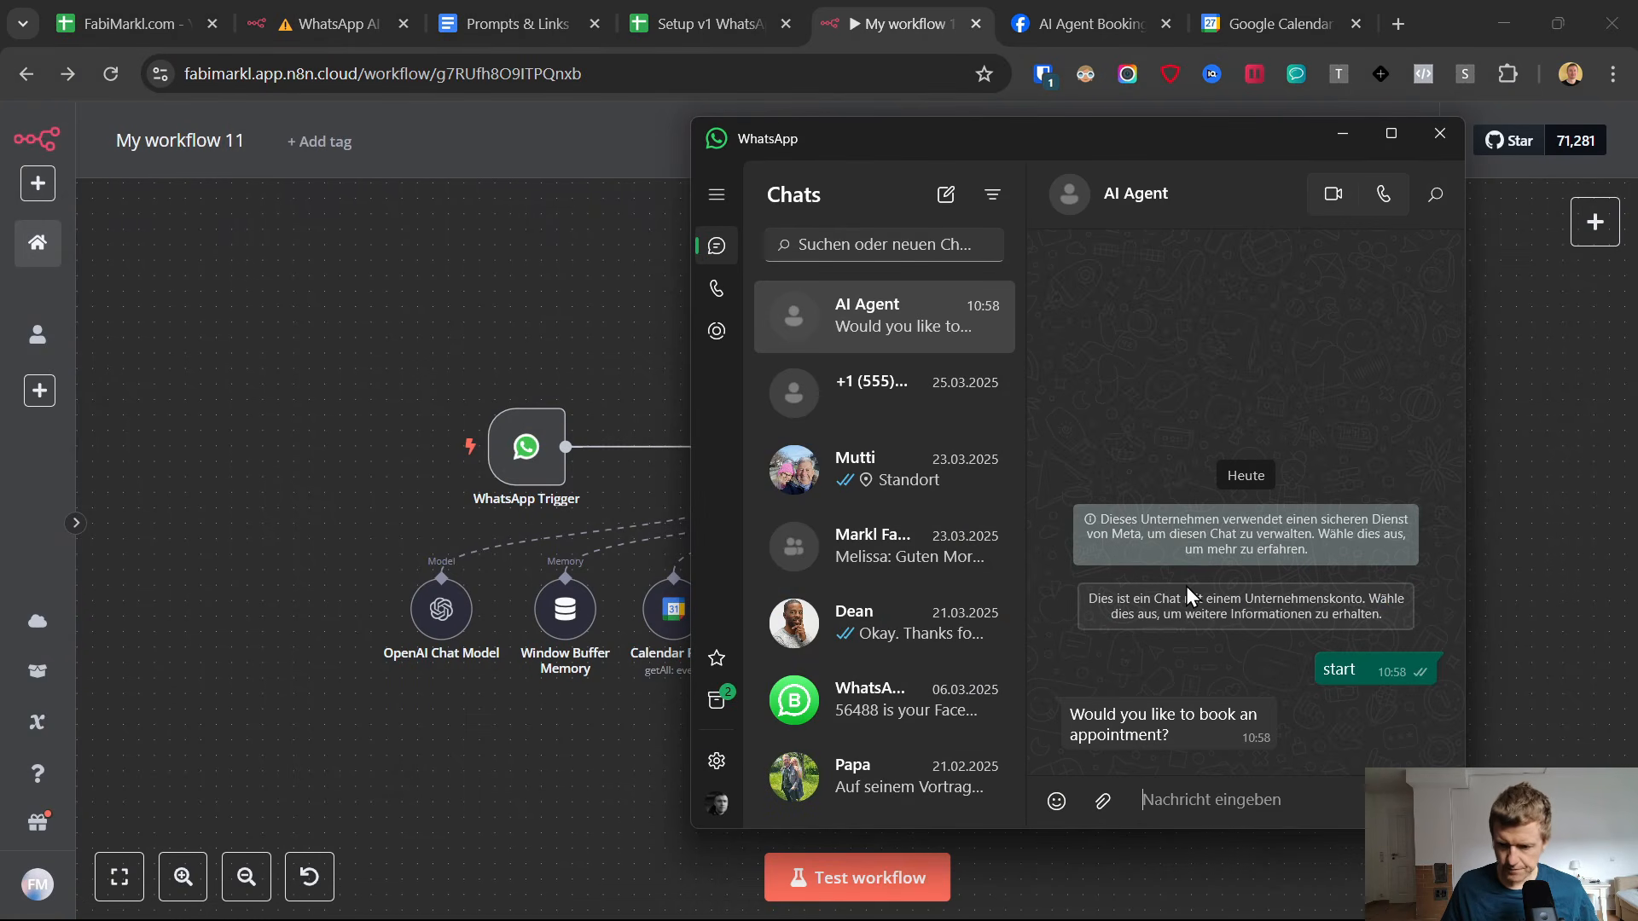
text(yes)
key(Return)
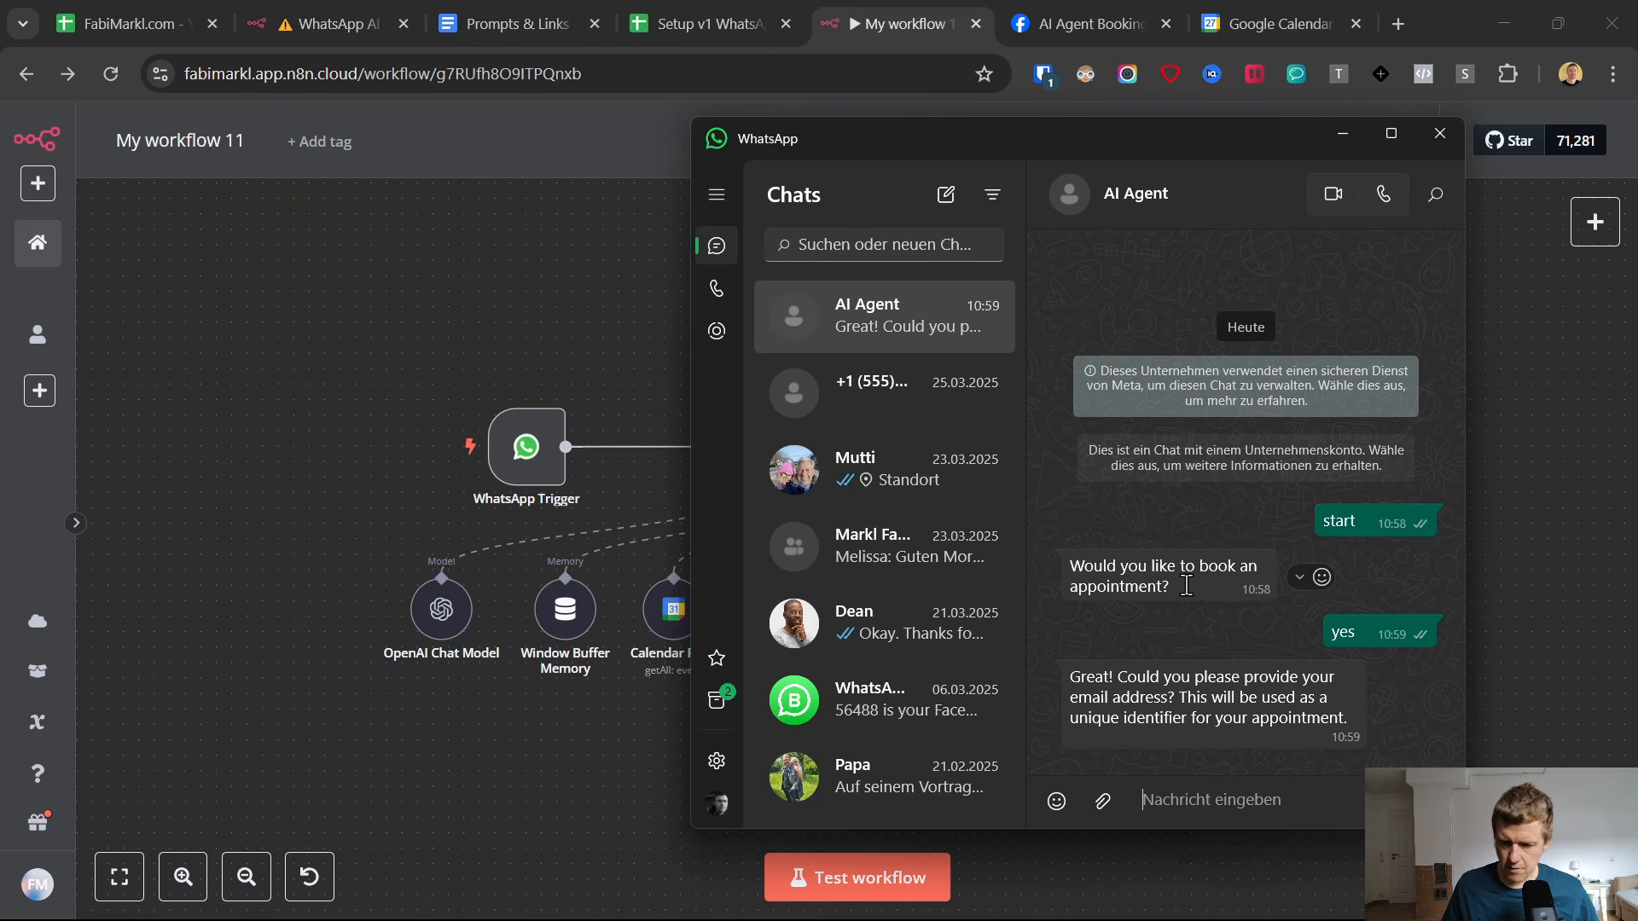
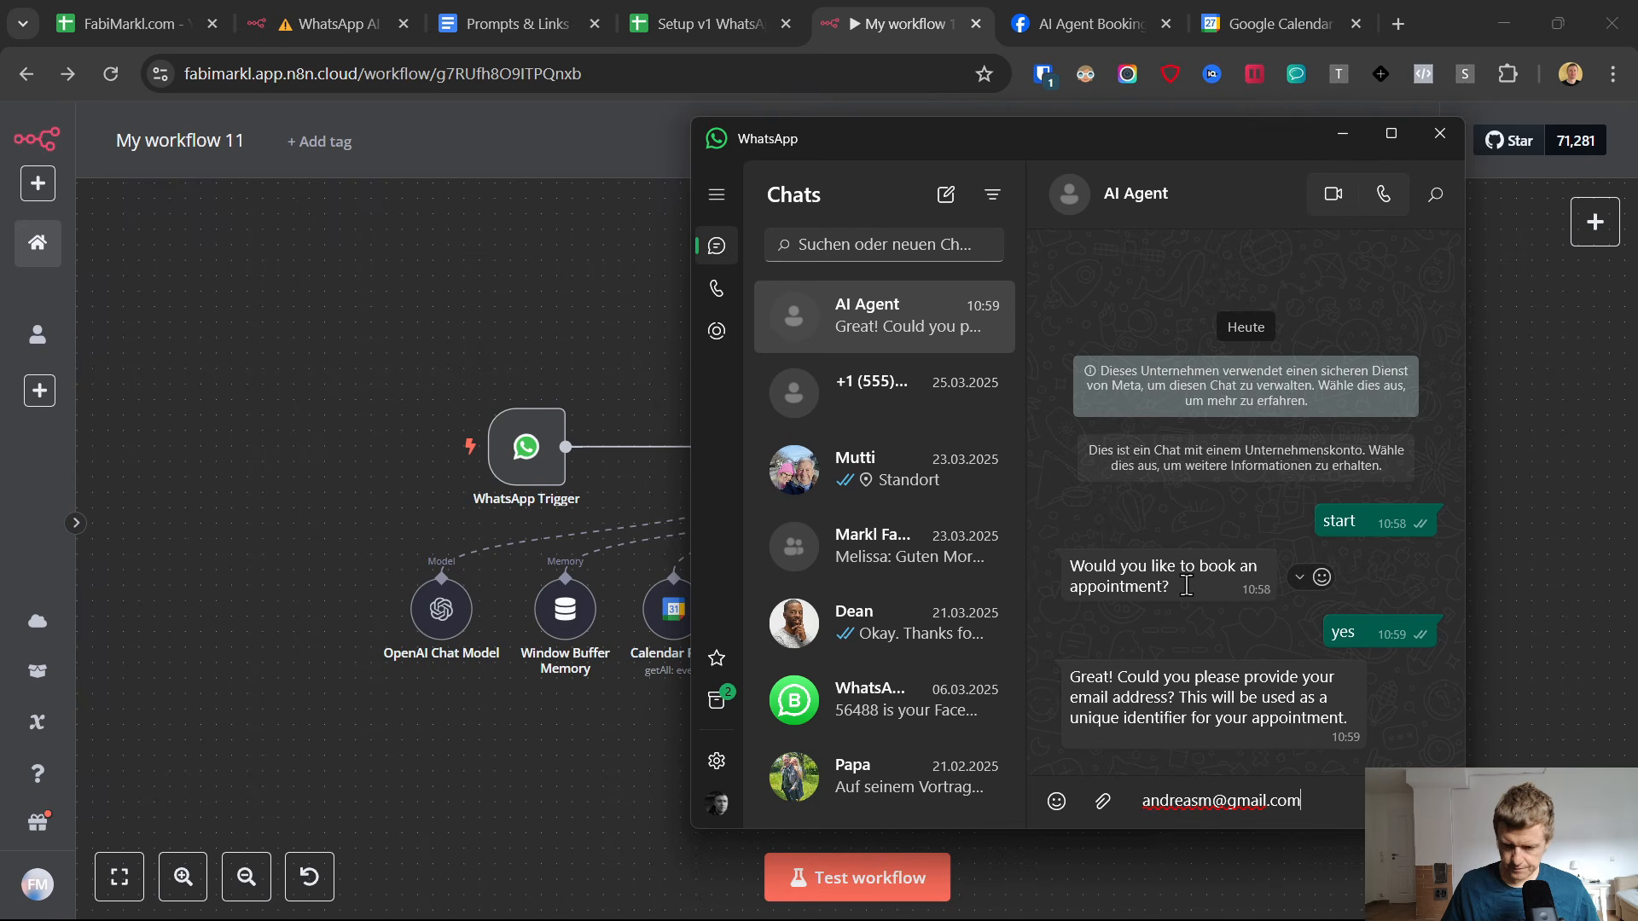
key(Return)
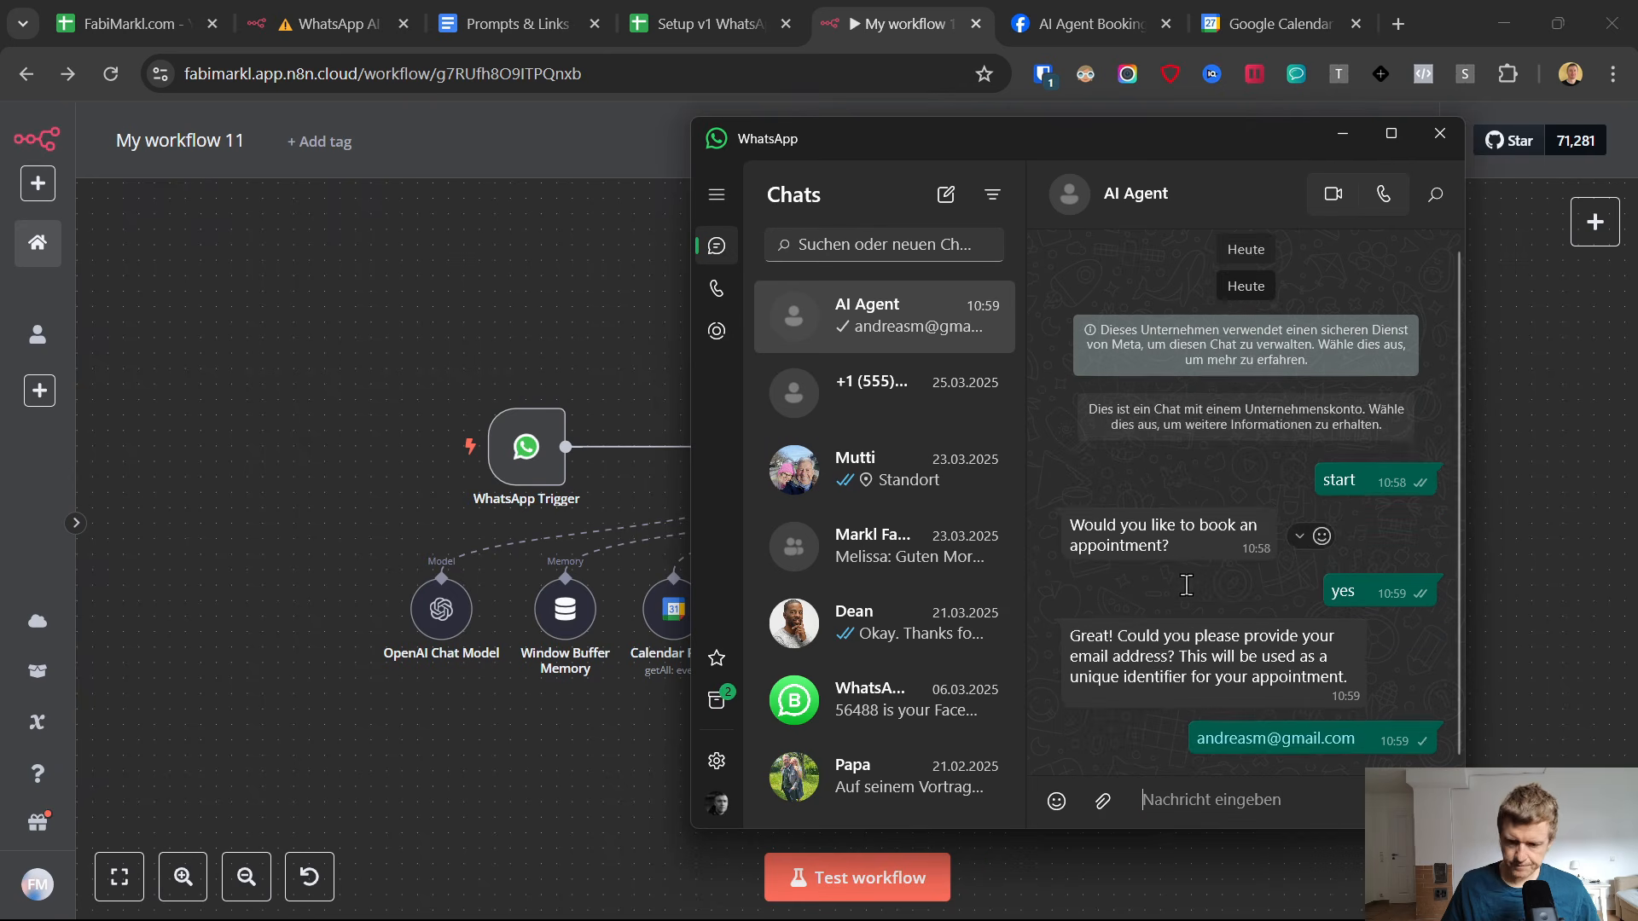
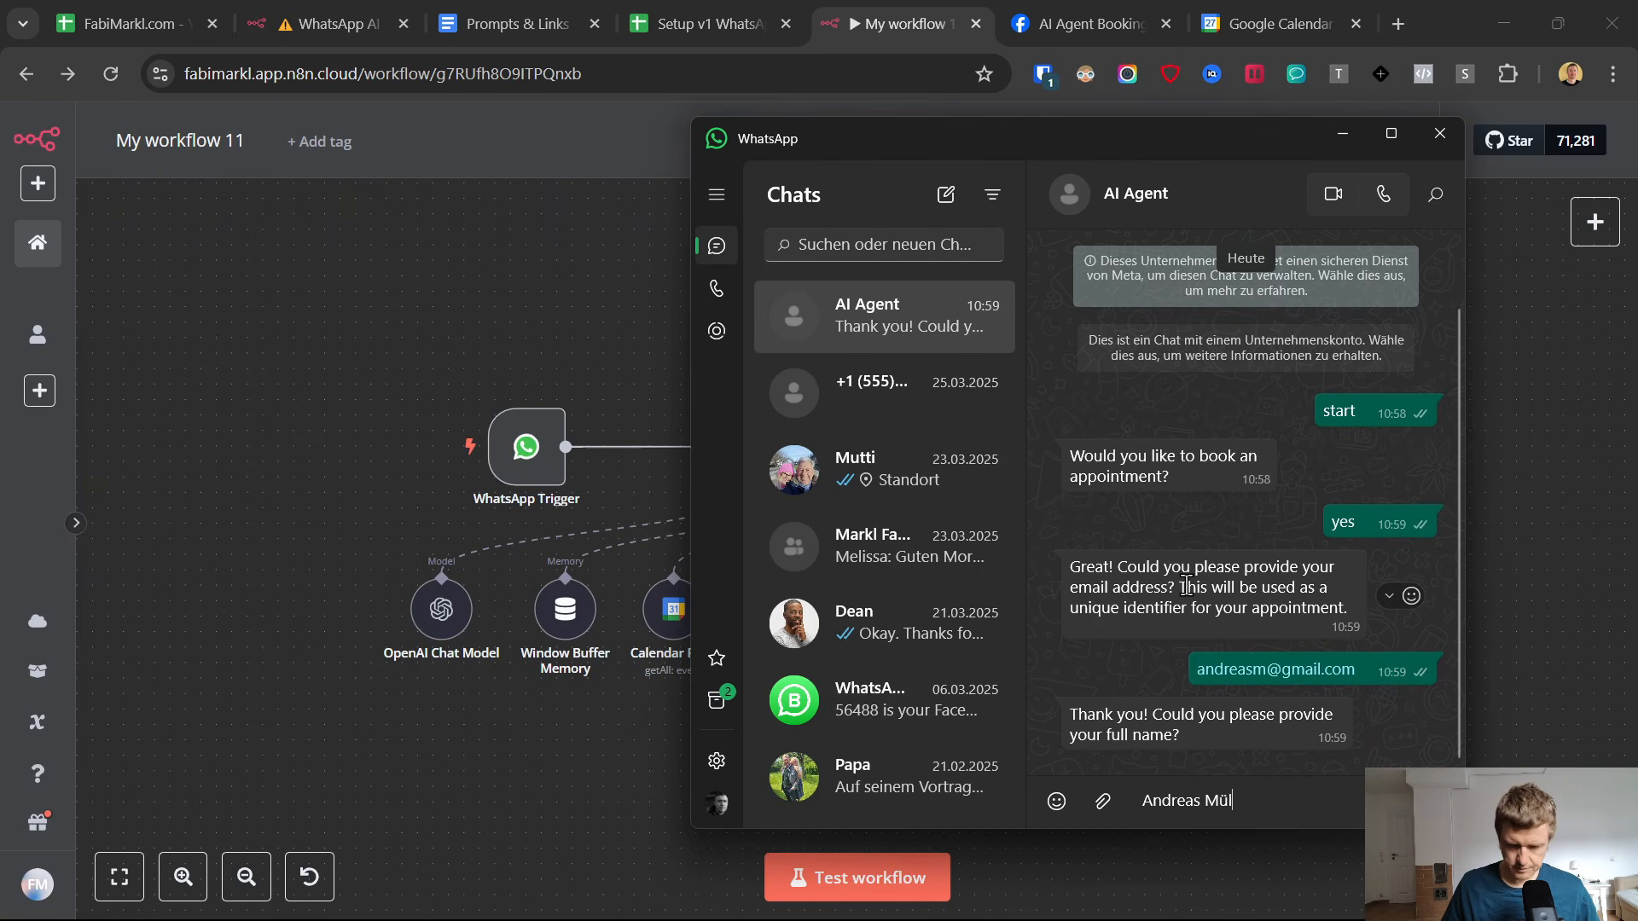
Answer the AI Agent's WhatsApp questions by sending the test customer's full name and phone number.
key(Return)
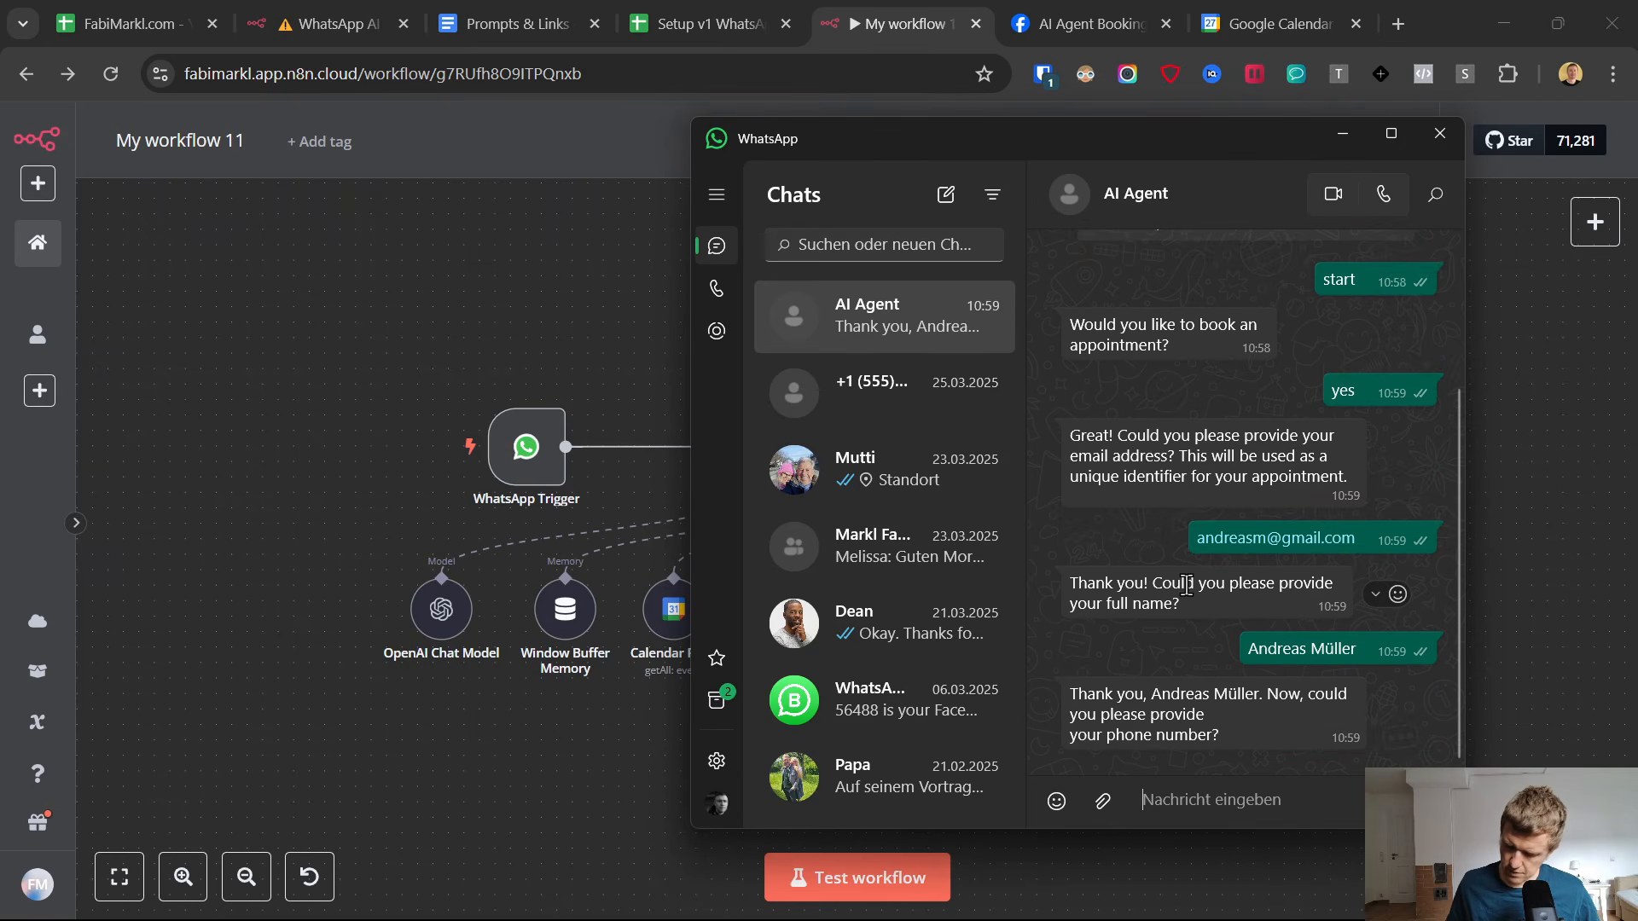
text(15)
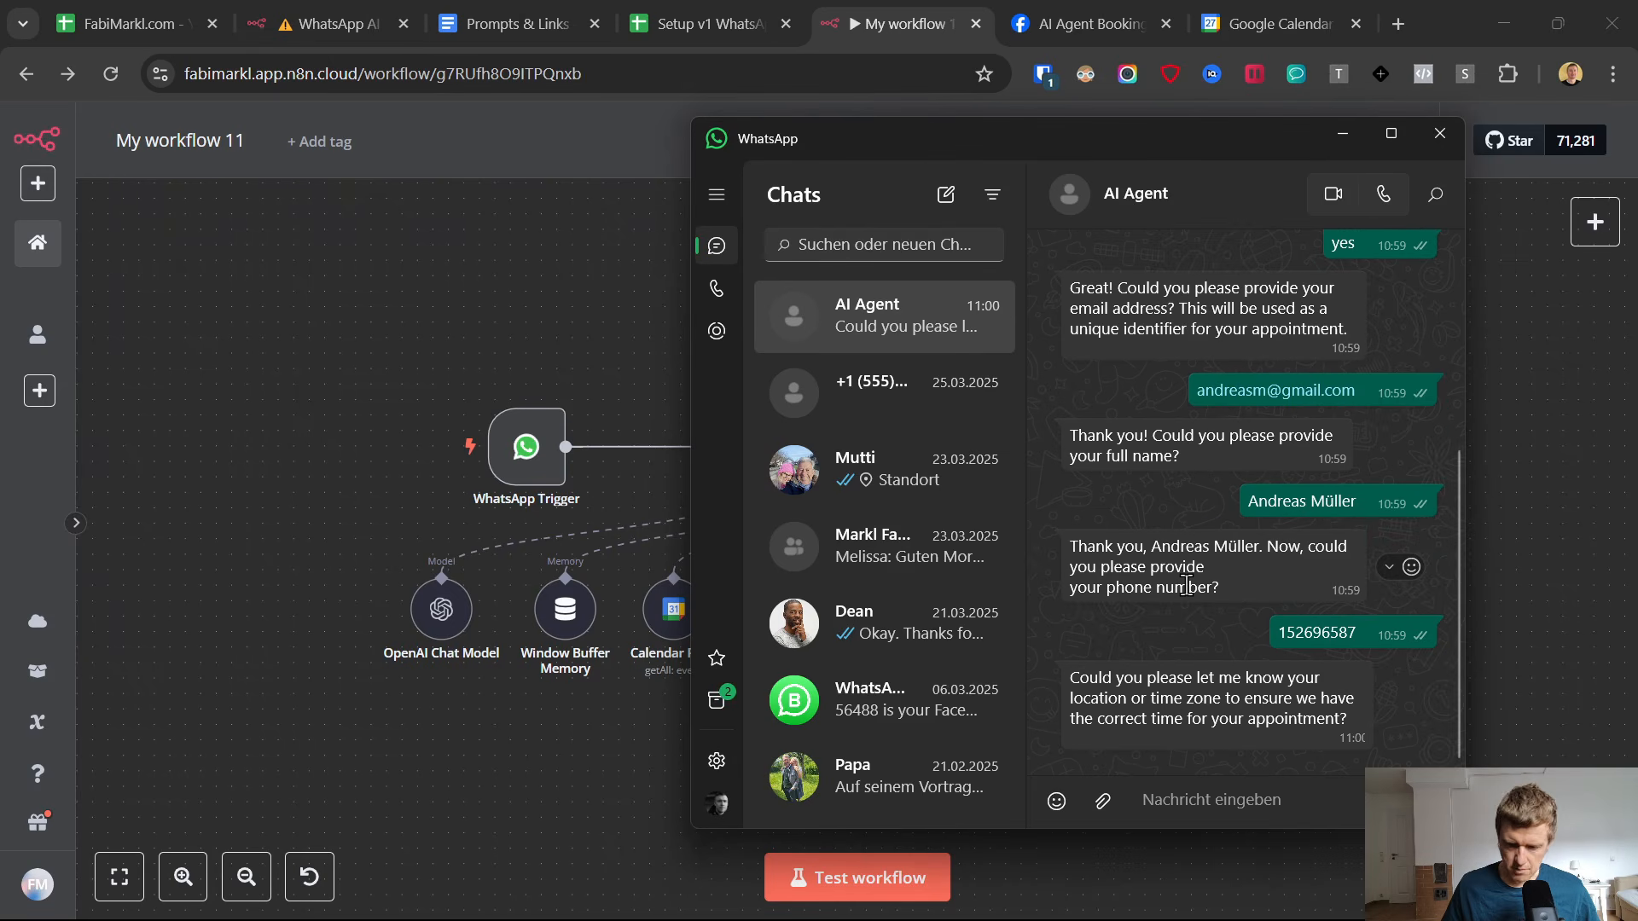
Send the AI Agent the location "New York City" and the discussion topic "how to start a youtube channel".
text(N)
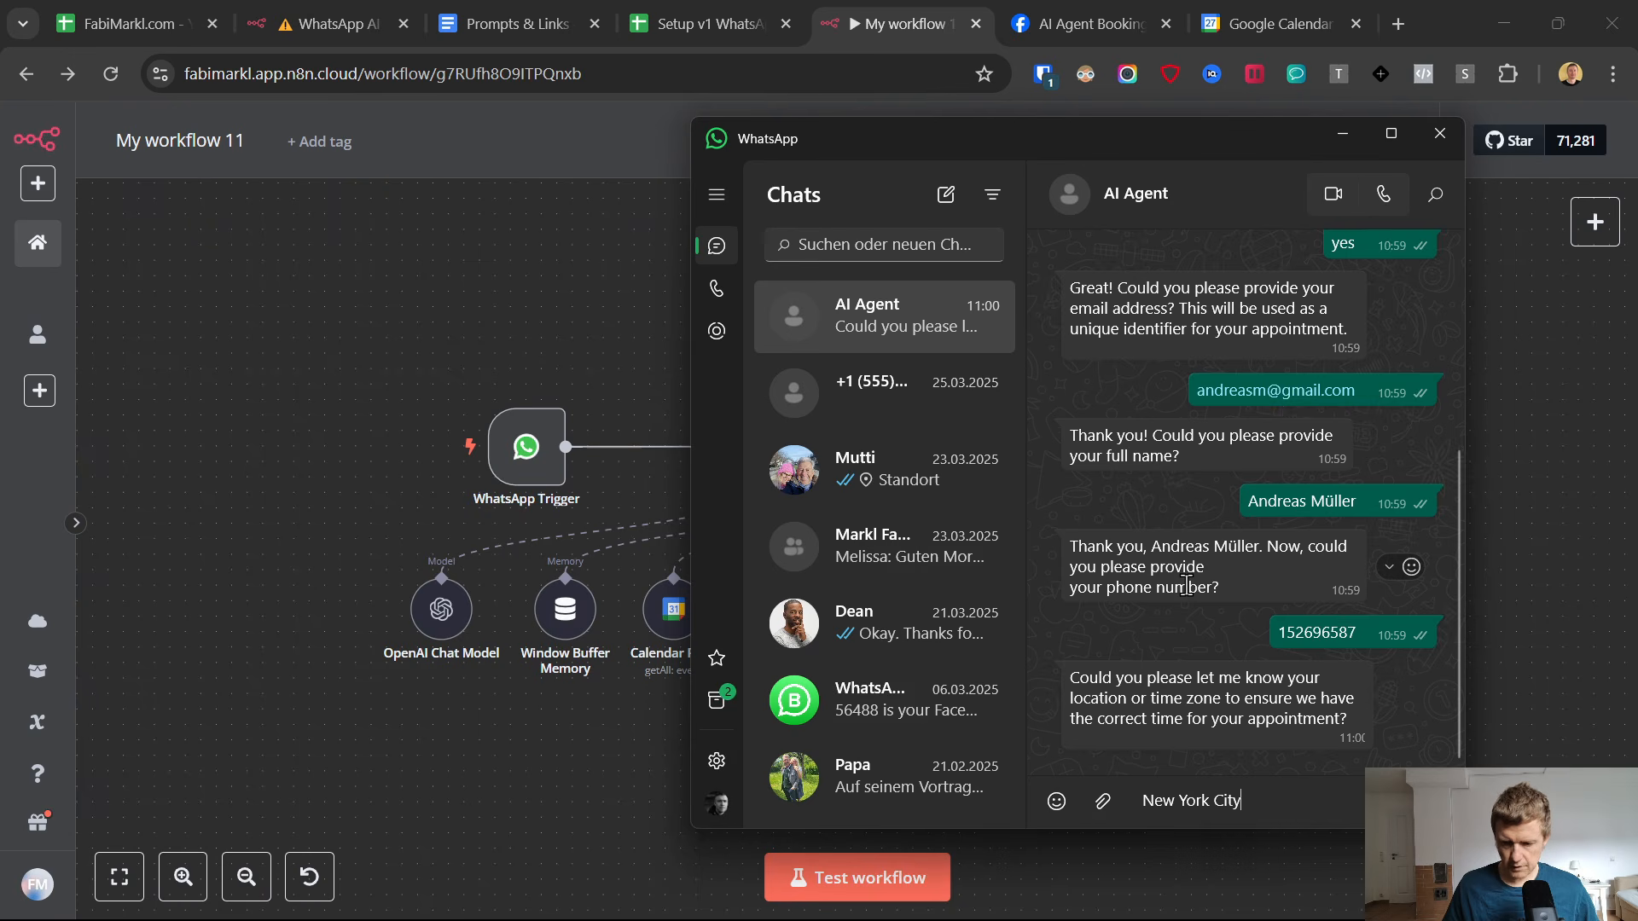
text(ew York City)
key(Return)
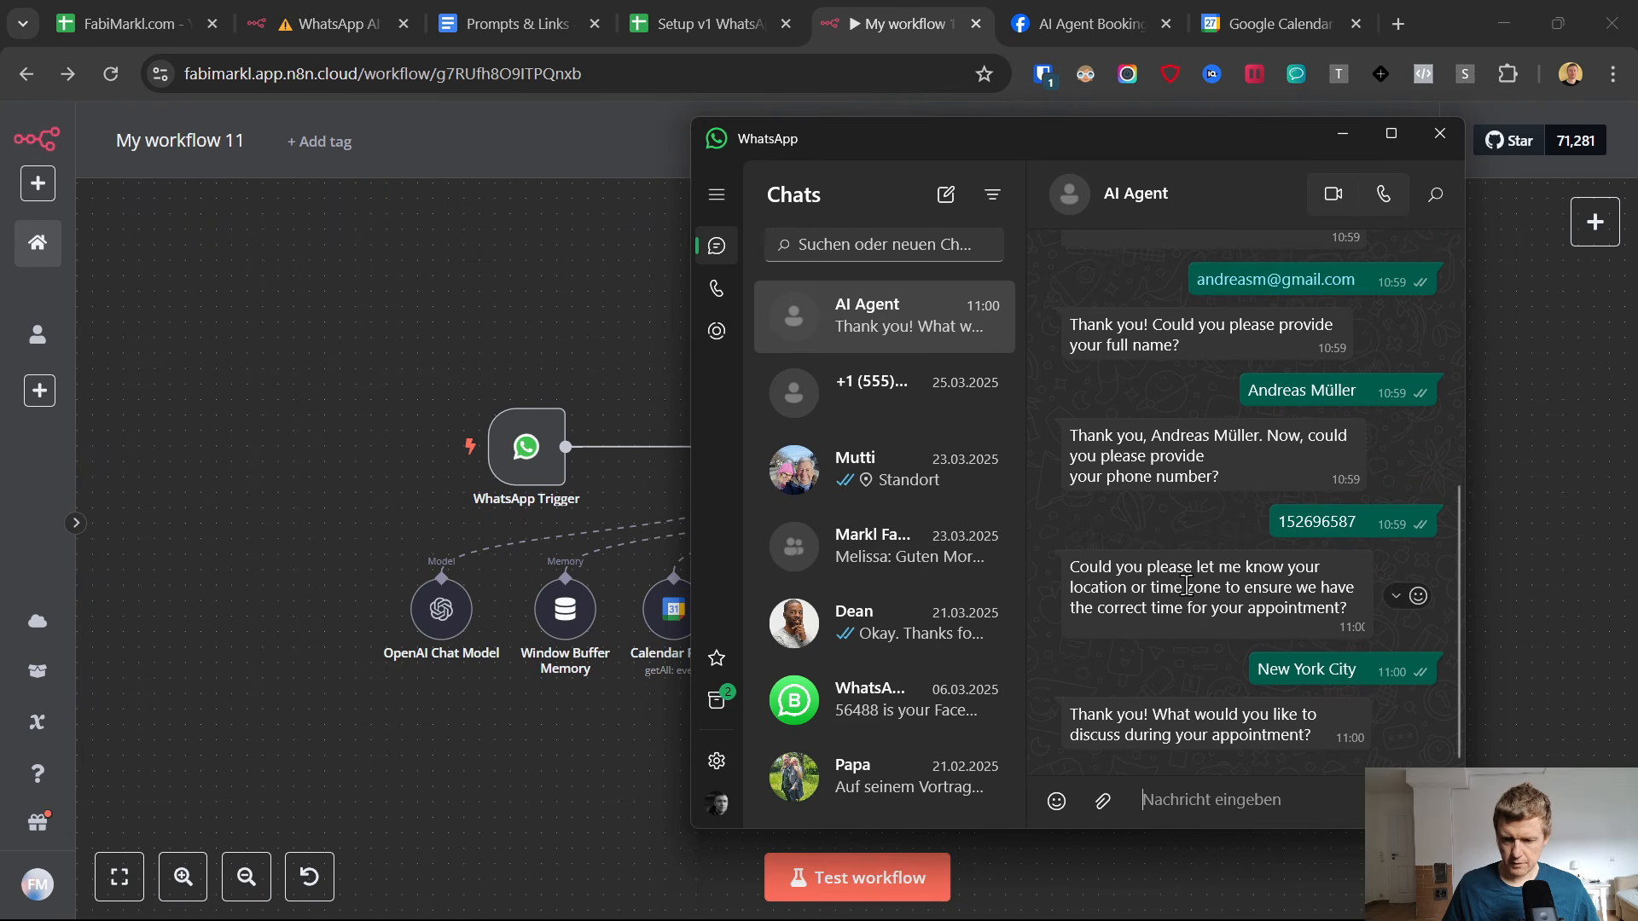
text(how to start a youtube)
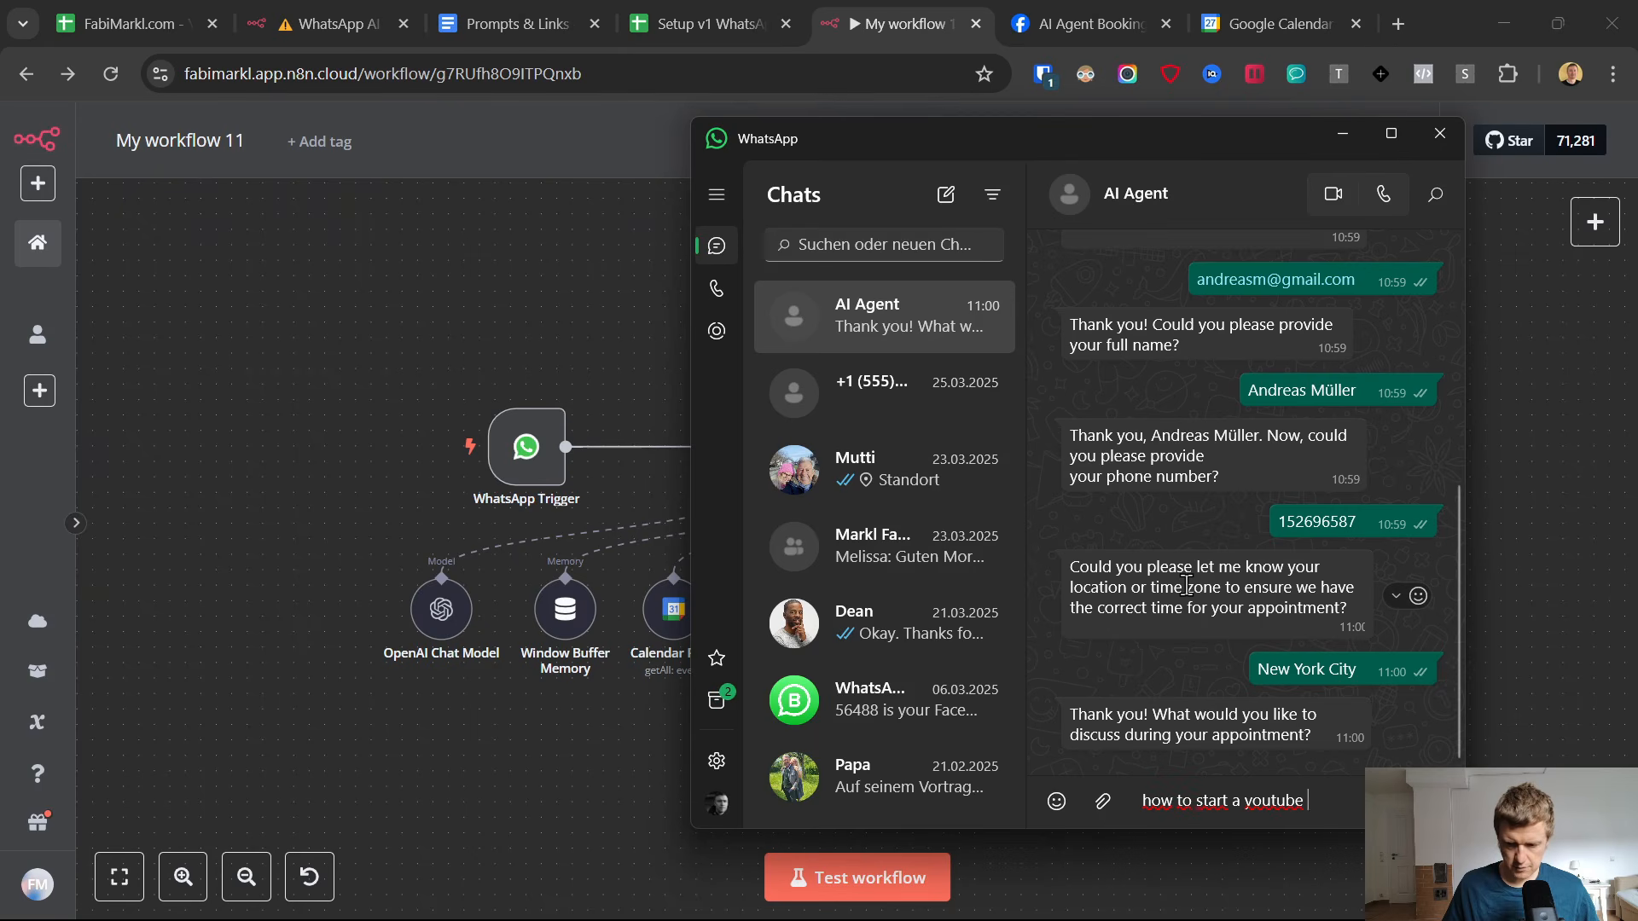
text( channel)
key(Return)
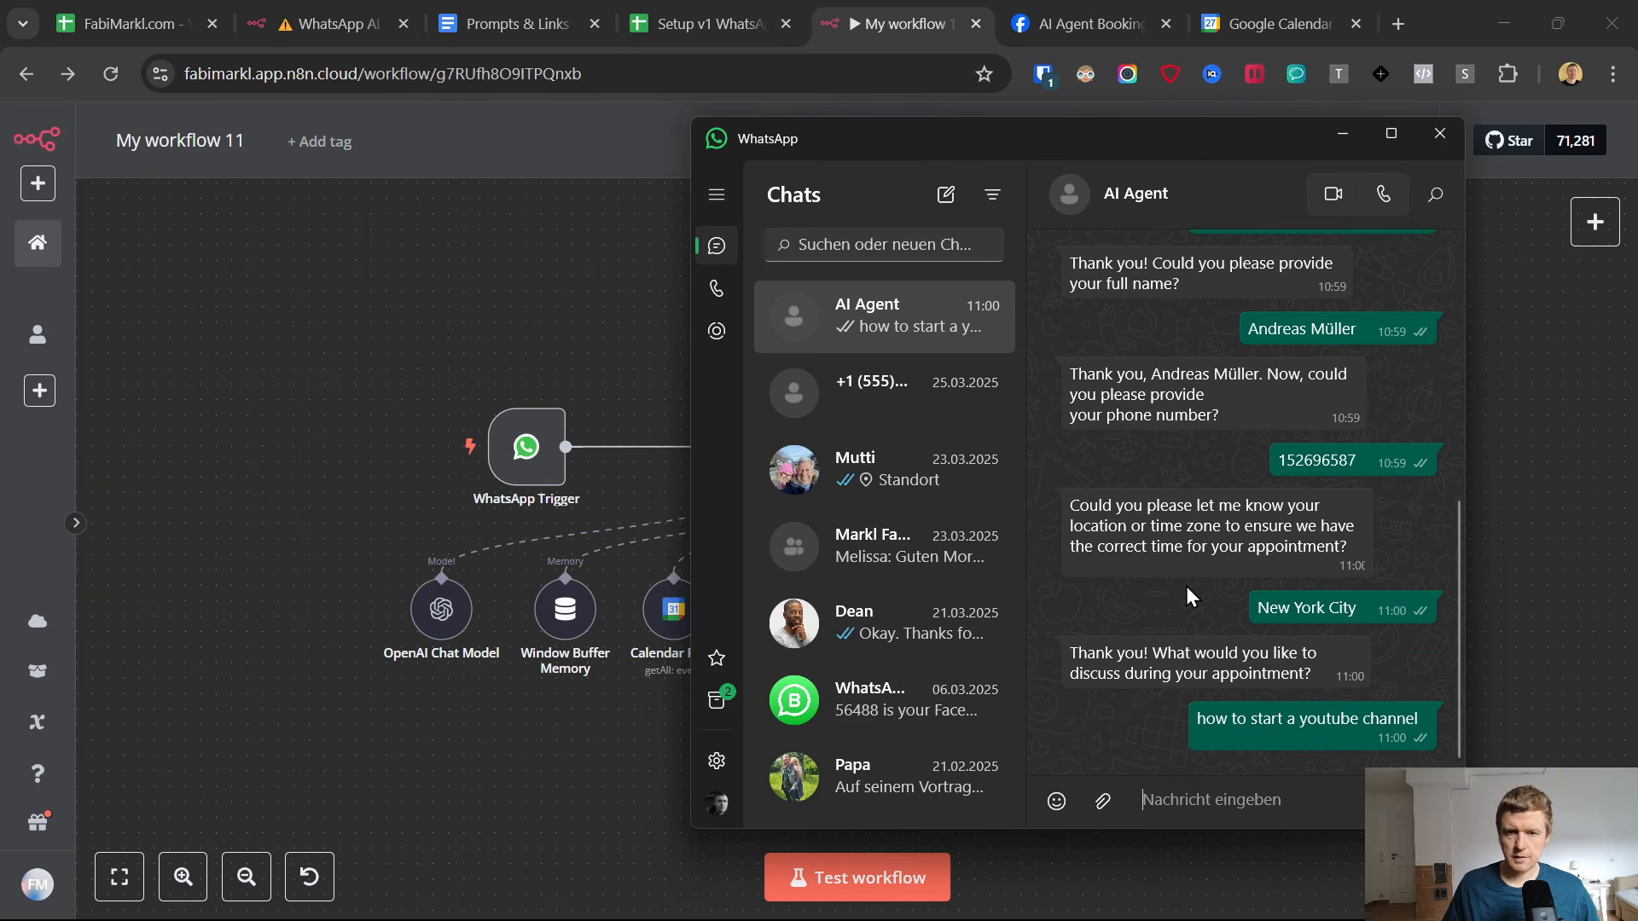
Switch to the appointment setter Google Sheet and inspect the content of the Phone cell in row 2.
click(708, 23)
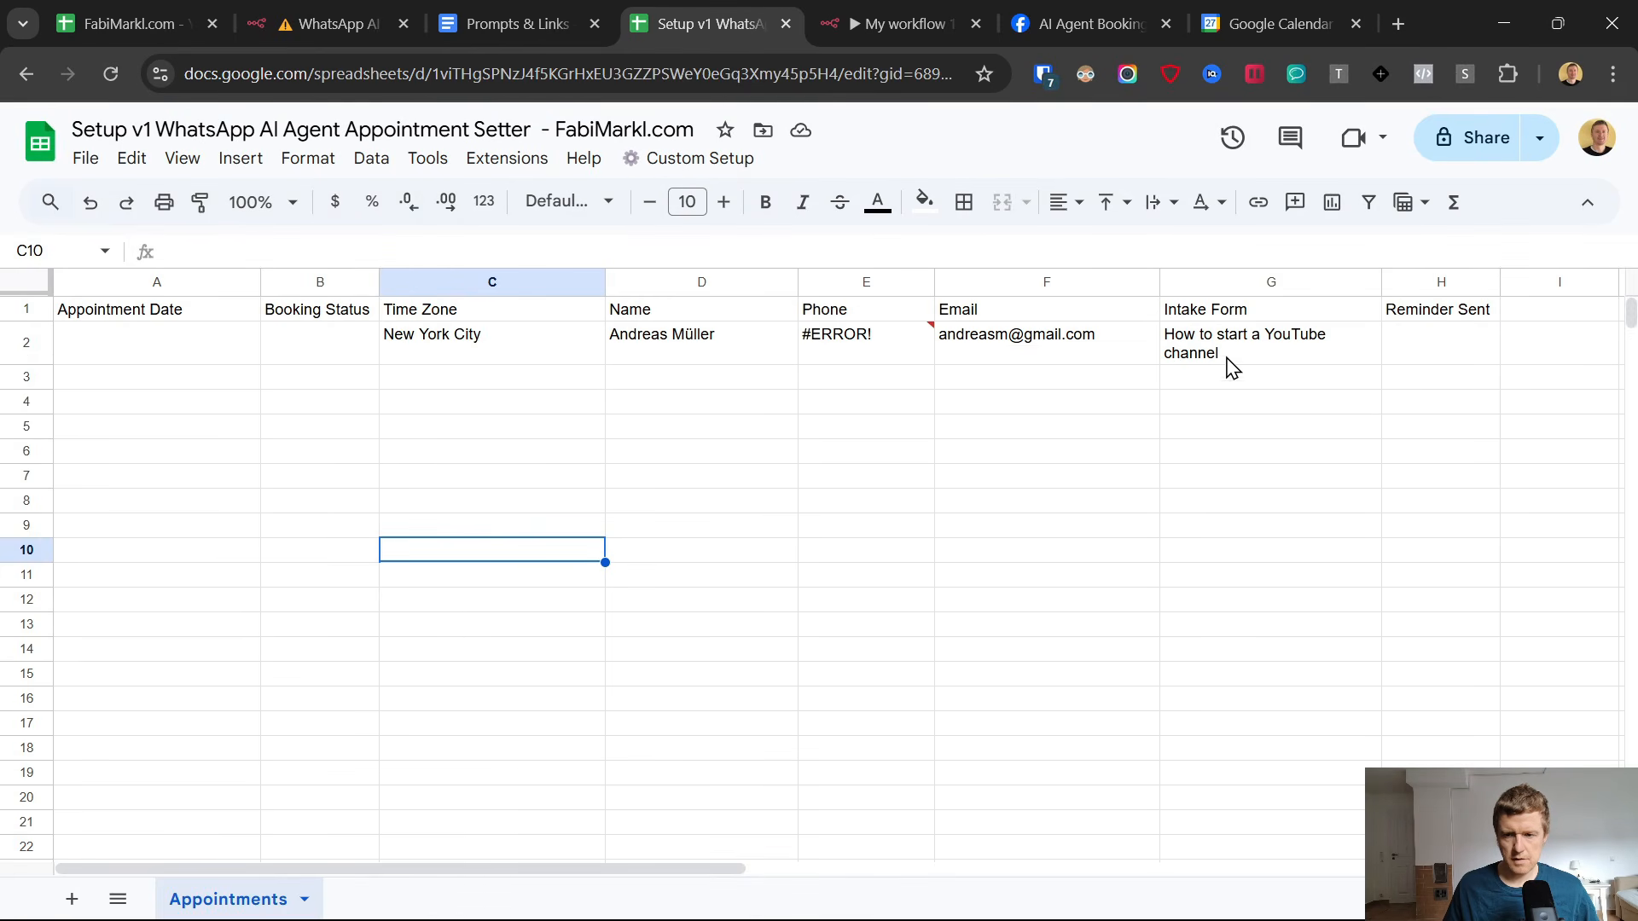
click(870, 354)
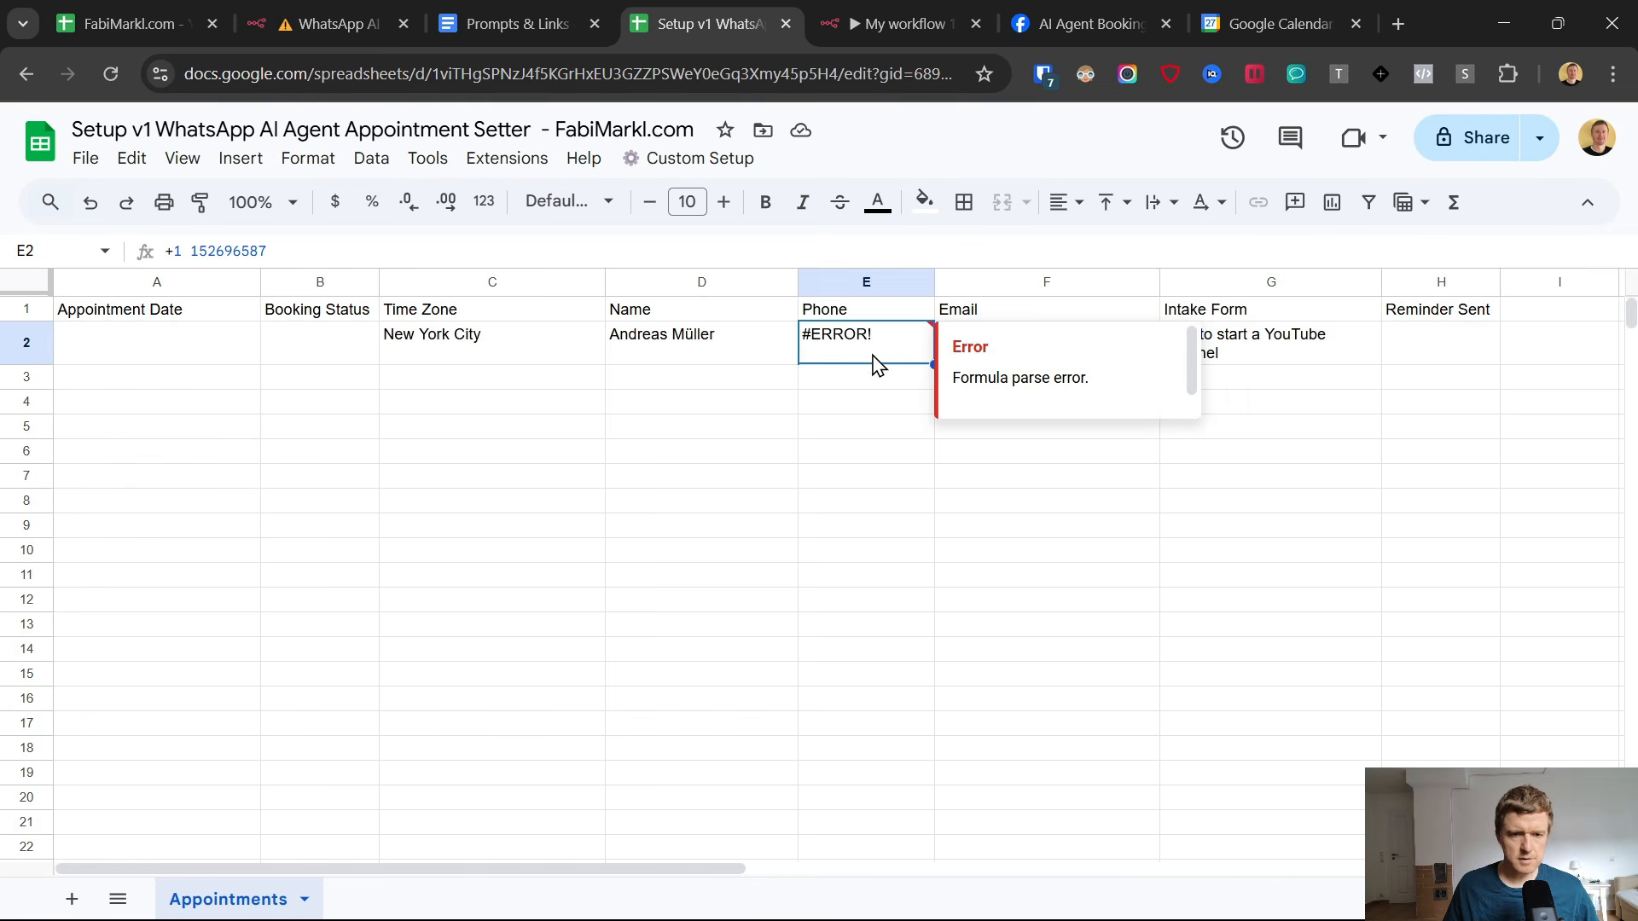
click(196, 249)
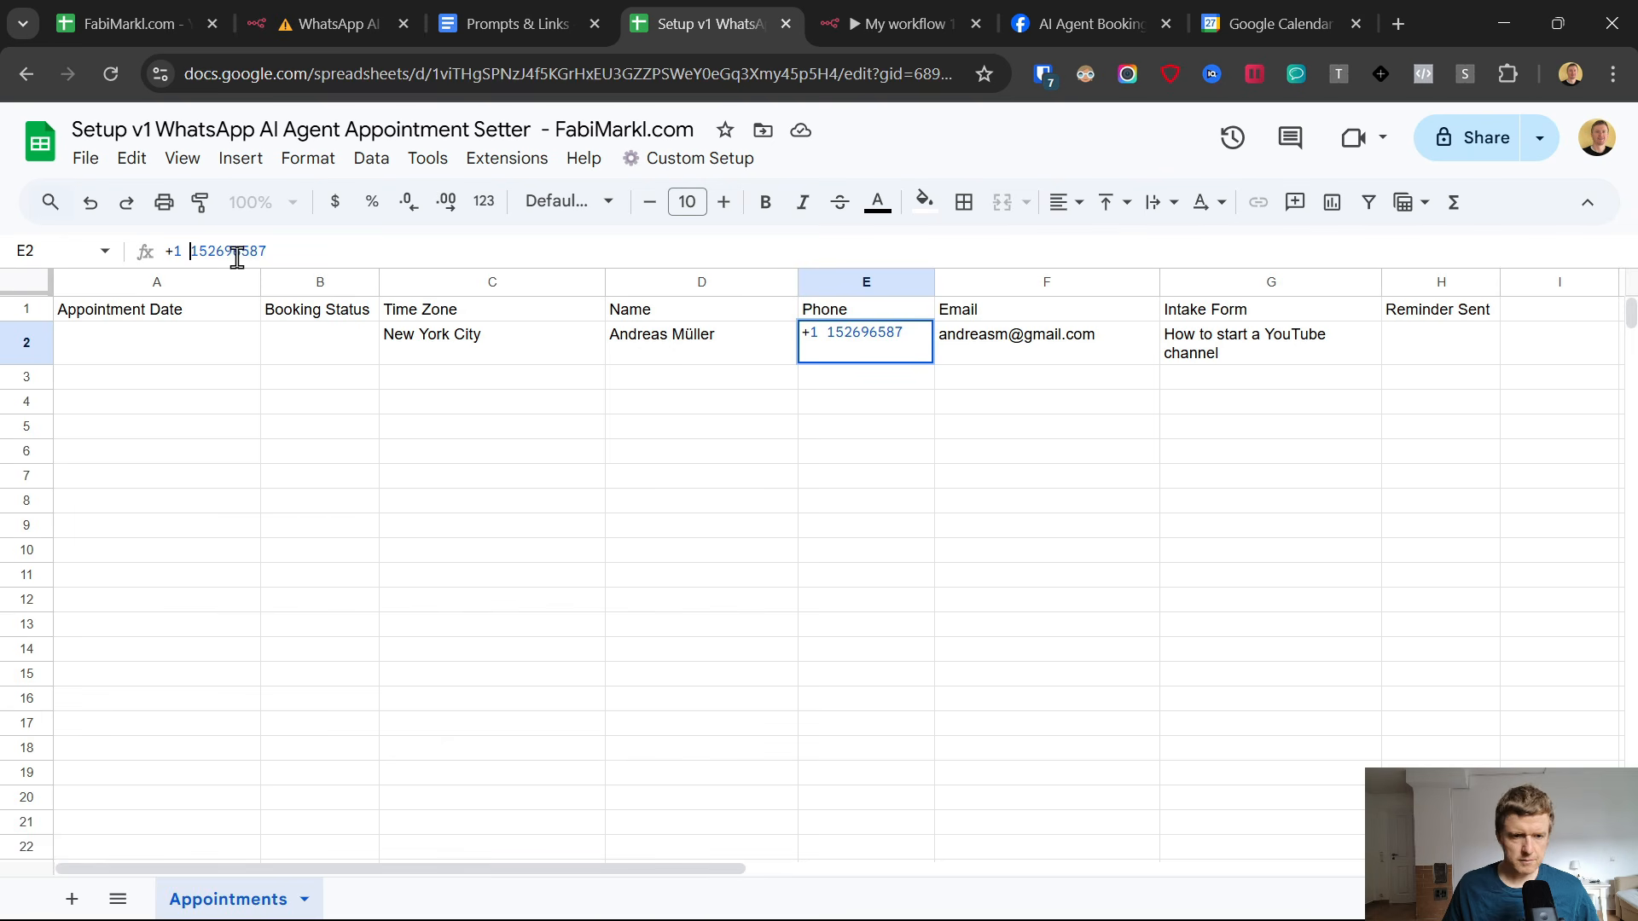
Apply the Number format to the entire Phone column of the Appointments sheet.
click(865, 275)
click(308, 158)
mouse_move(369, 269)
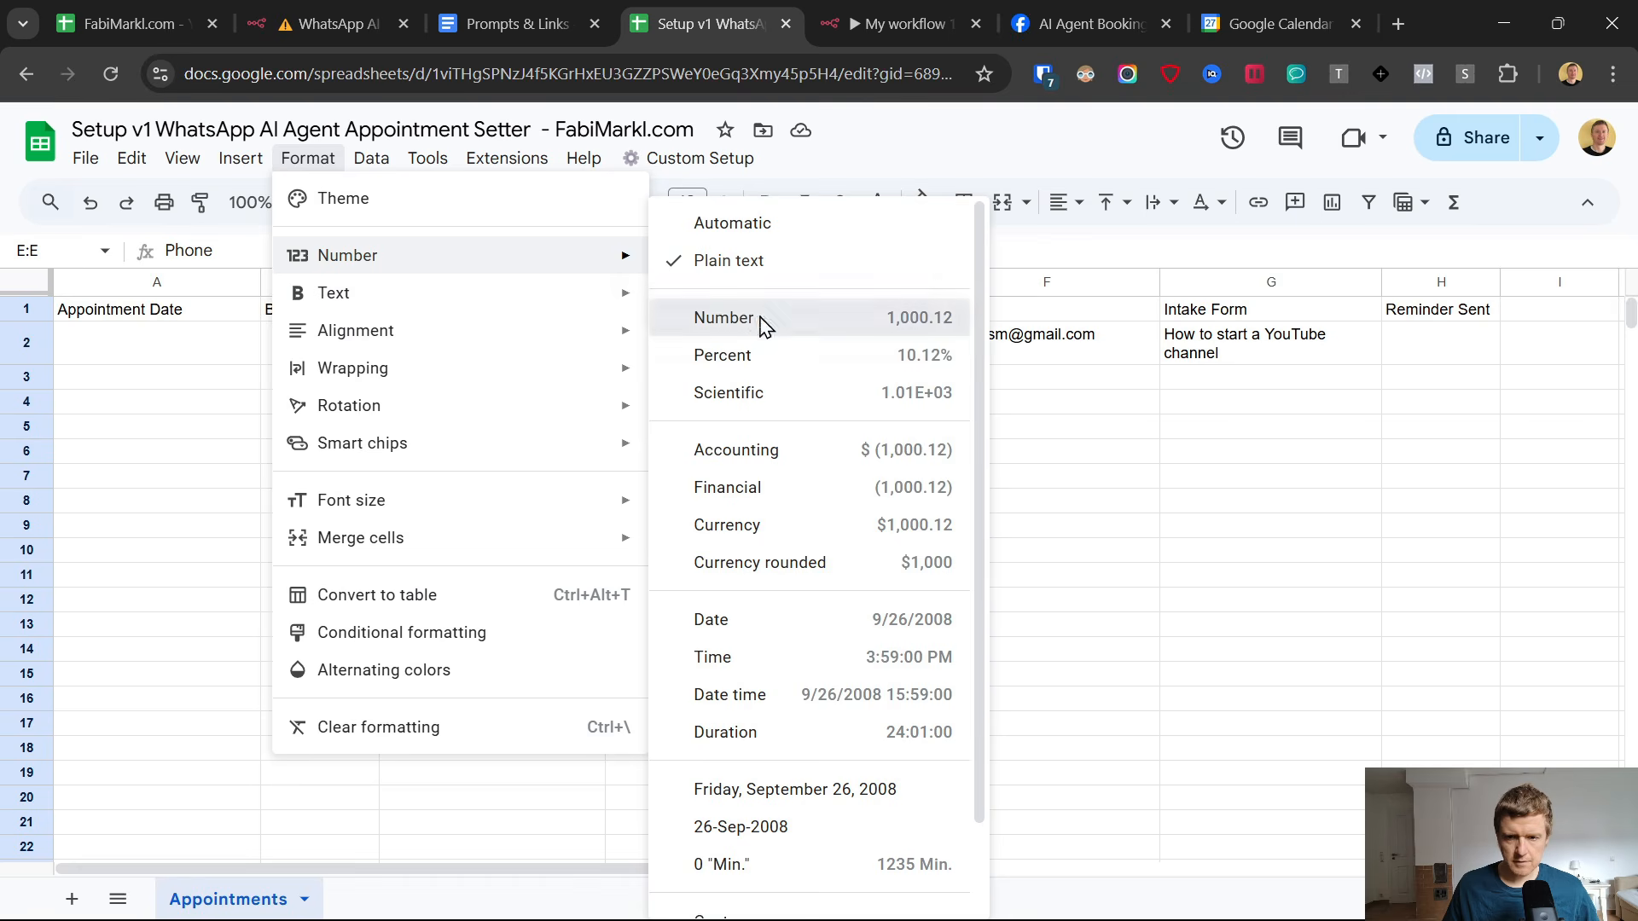
click(762, 319)
Remove the space between the country code and the phone number in cell E2.
click(861, 353)
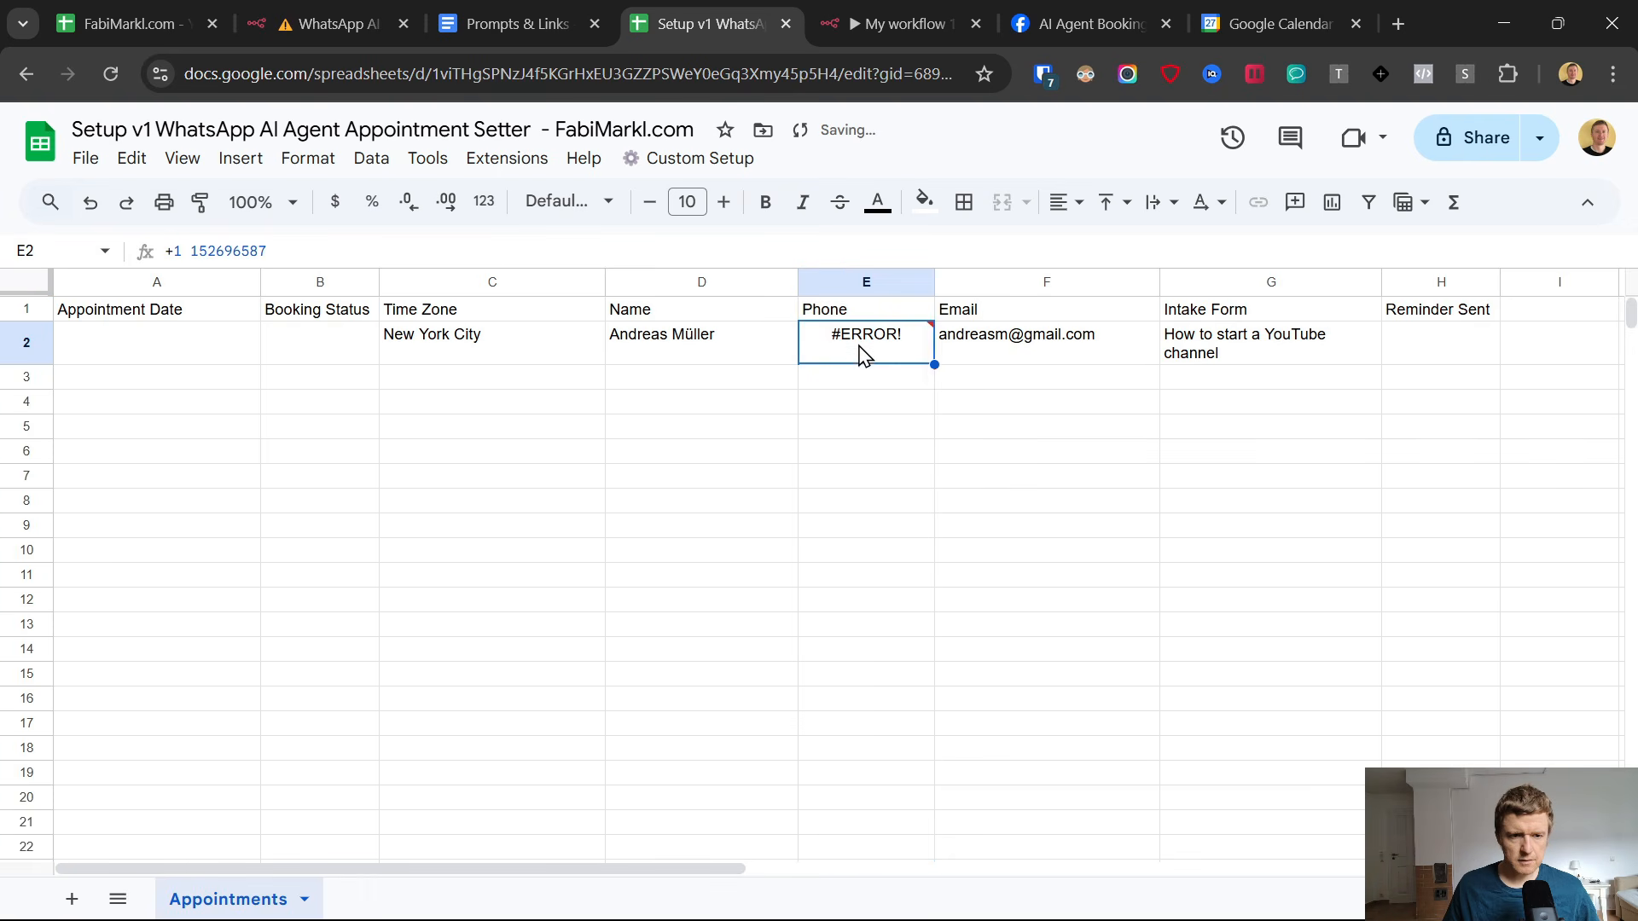
click(195, 247)
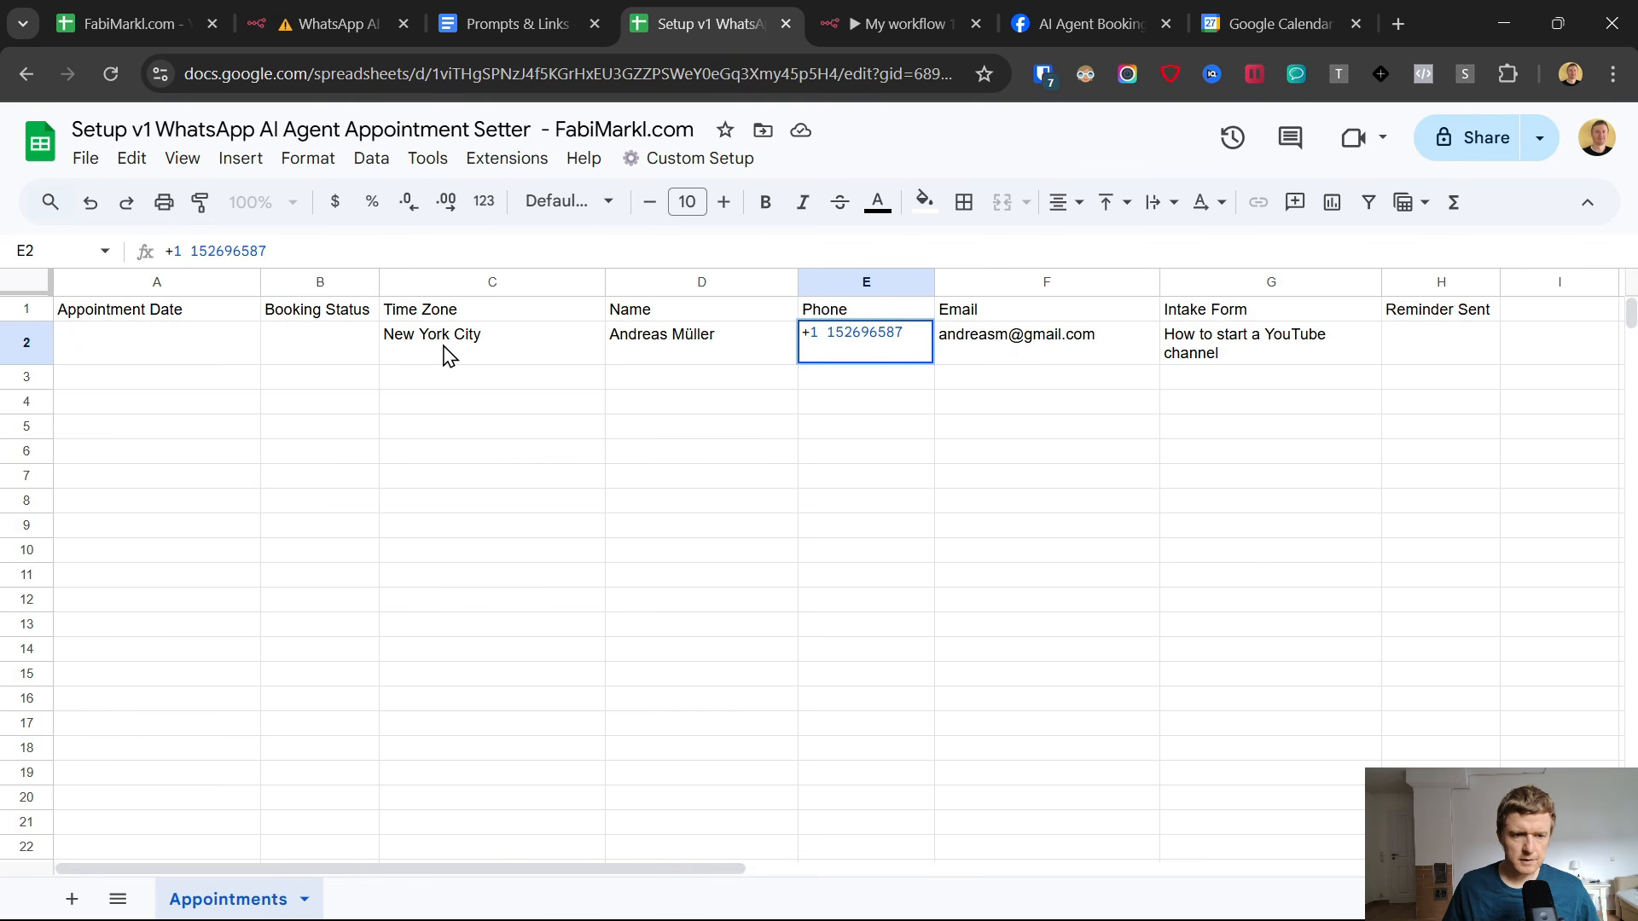
key(BackSpace)
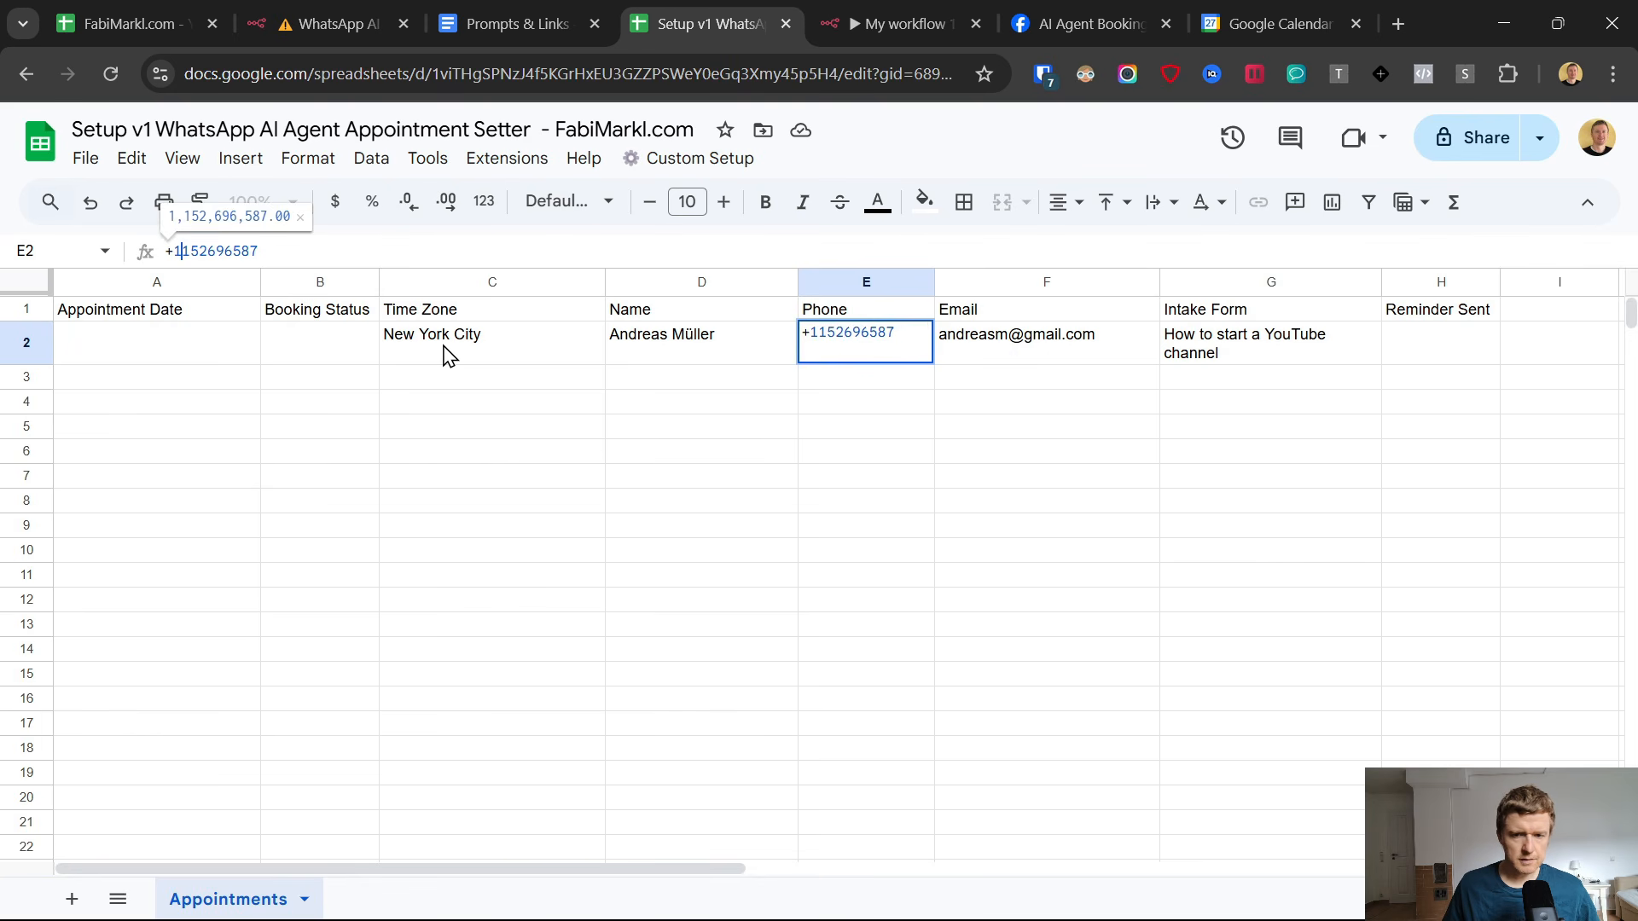
key(Return)
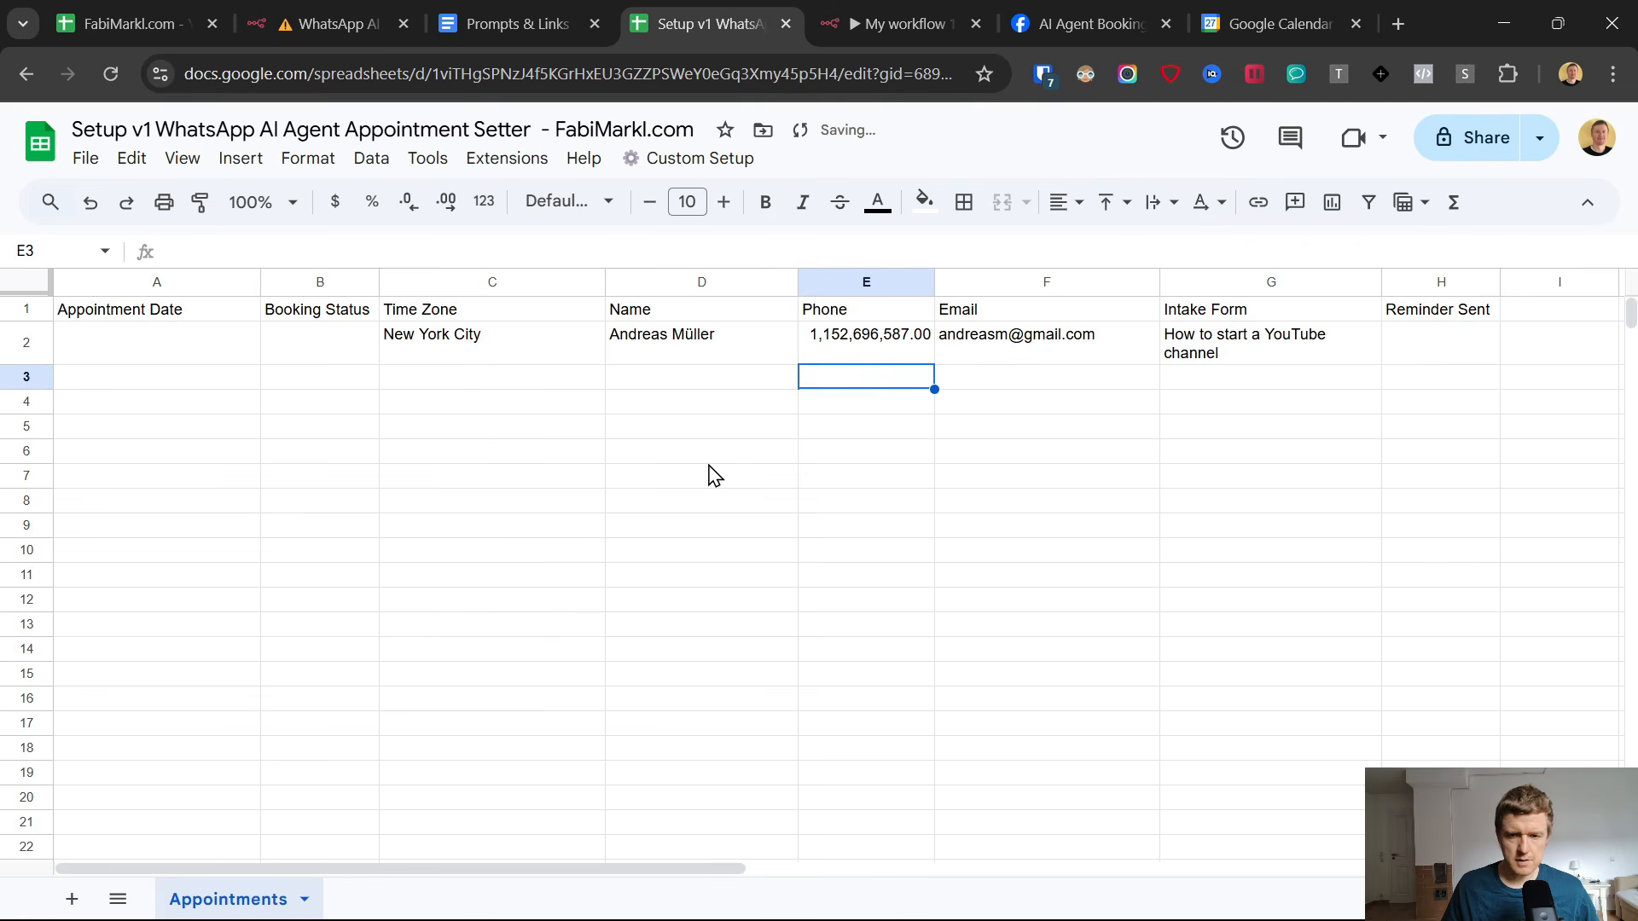
Set the format of the entire Phone column to Plain text and check the phone entry in row 2.
click(842, 337)
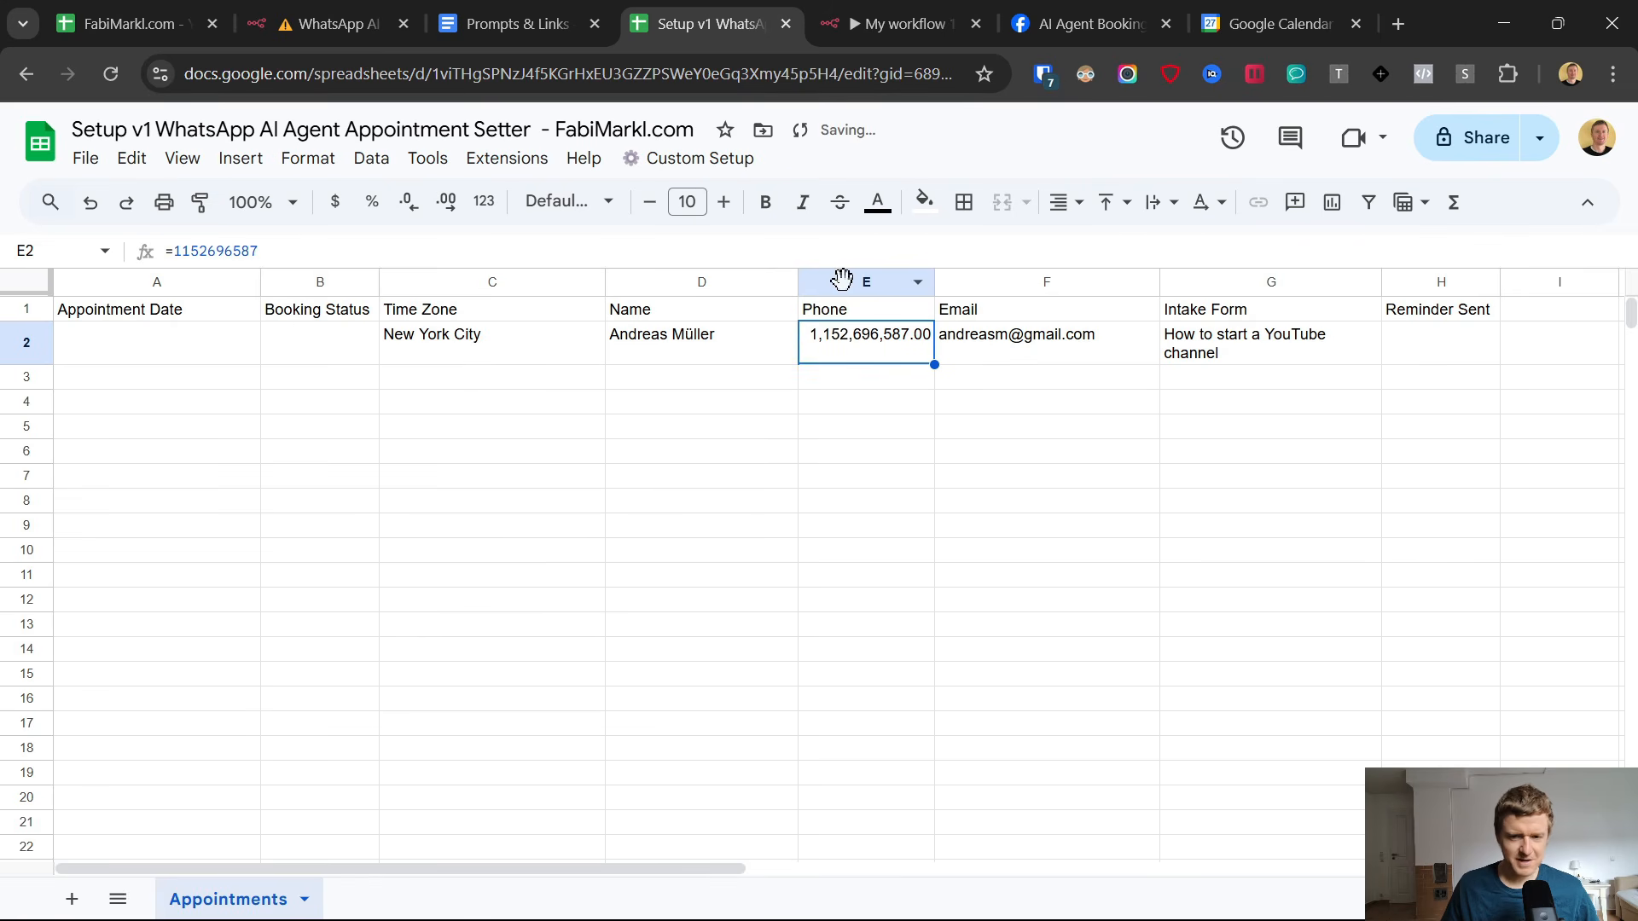
click(842, 279)
click(241, 161)
mouse_move(308, 160)
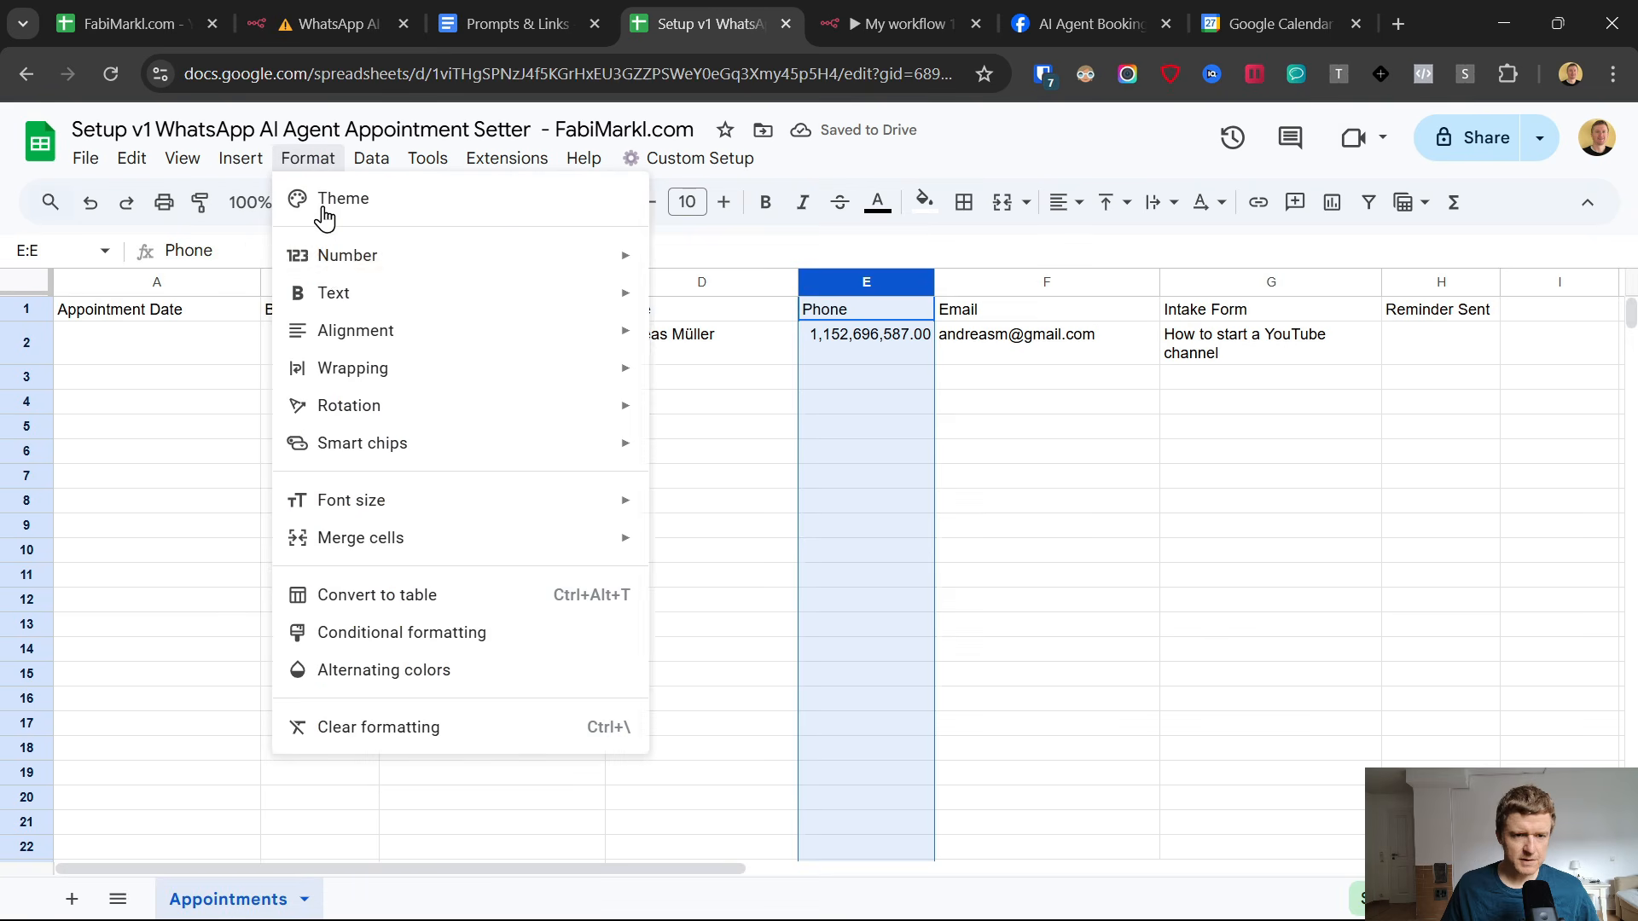
mouse_move(608, 260)
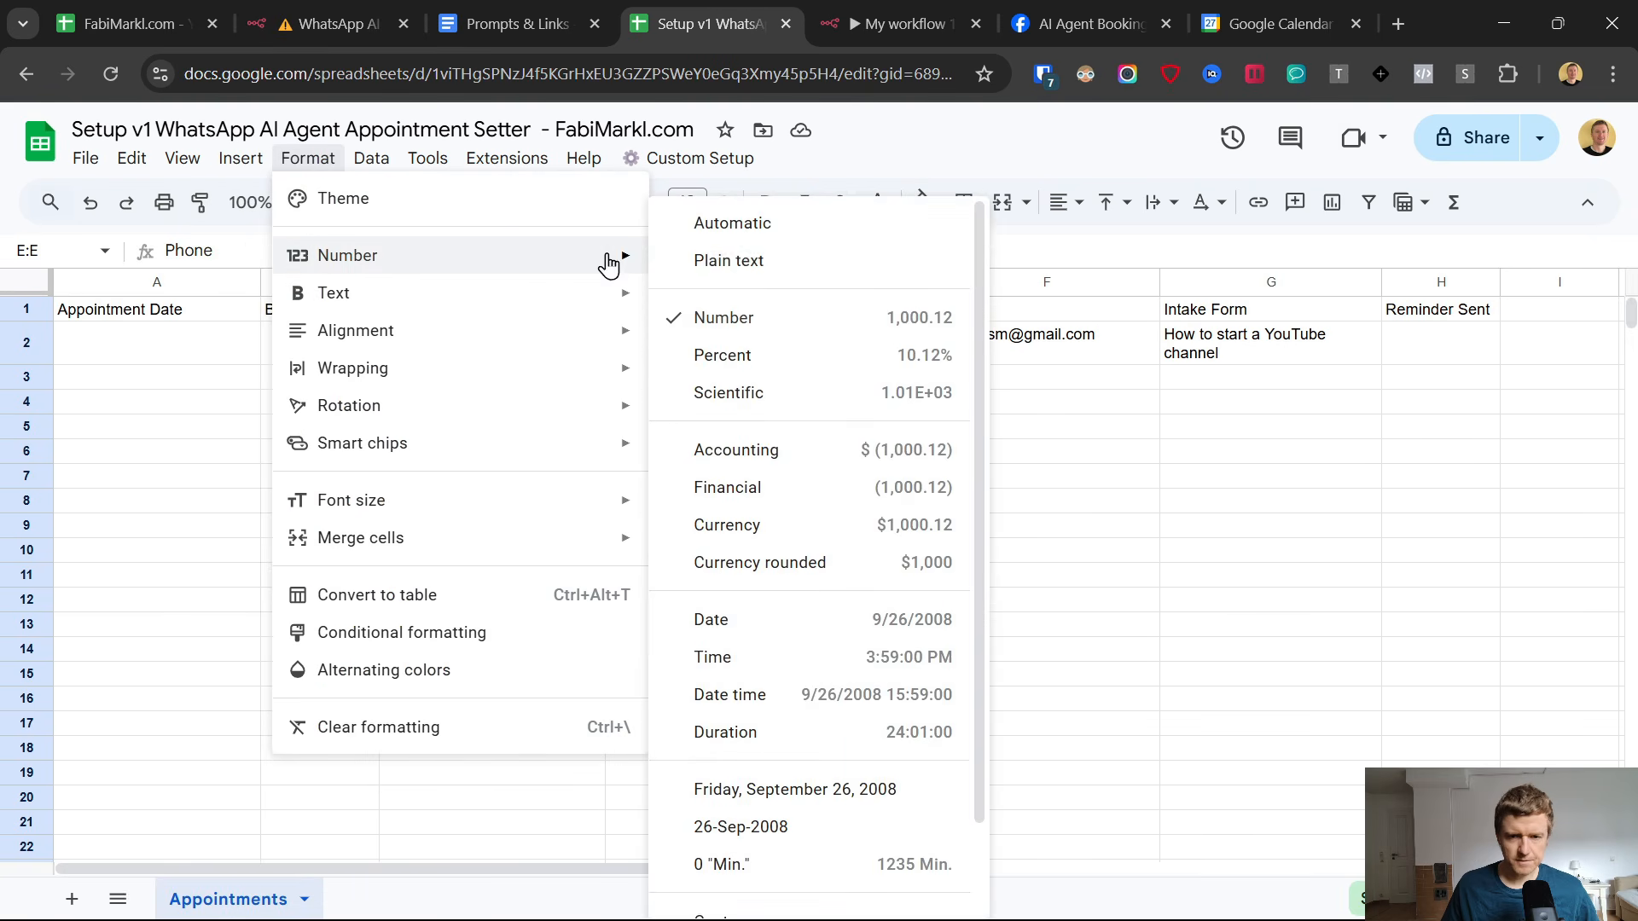
click(739, 263)
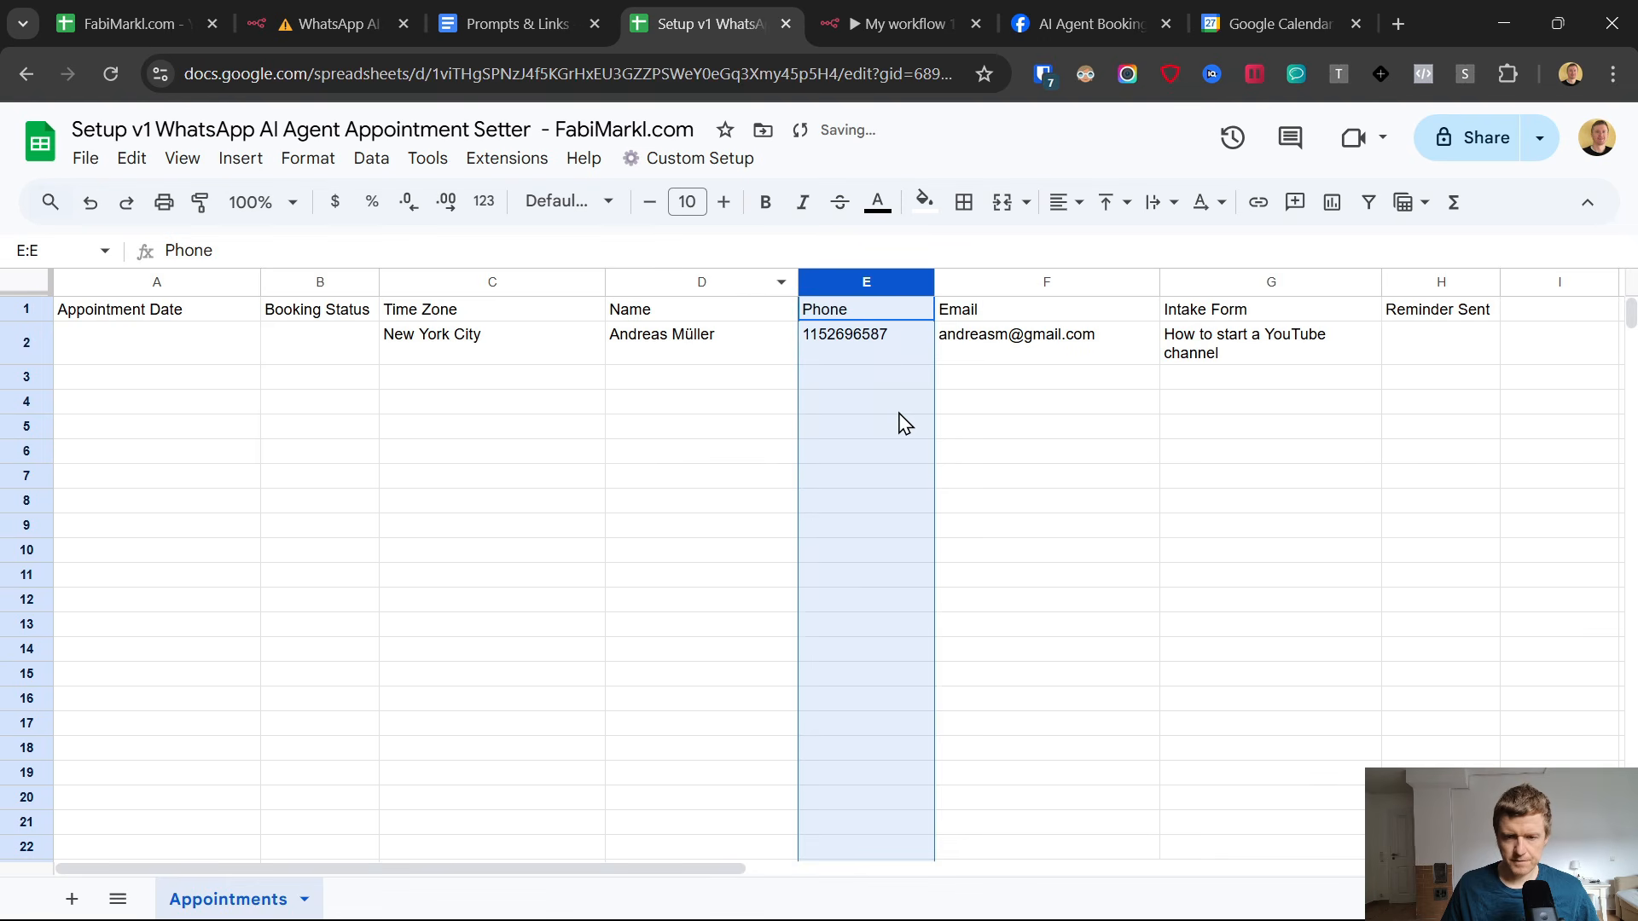
click(897, 402)
click(893, 349)
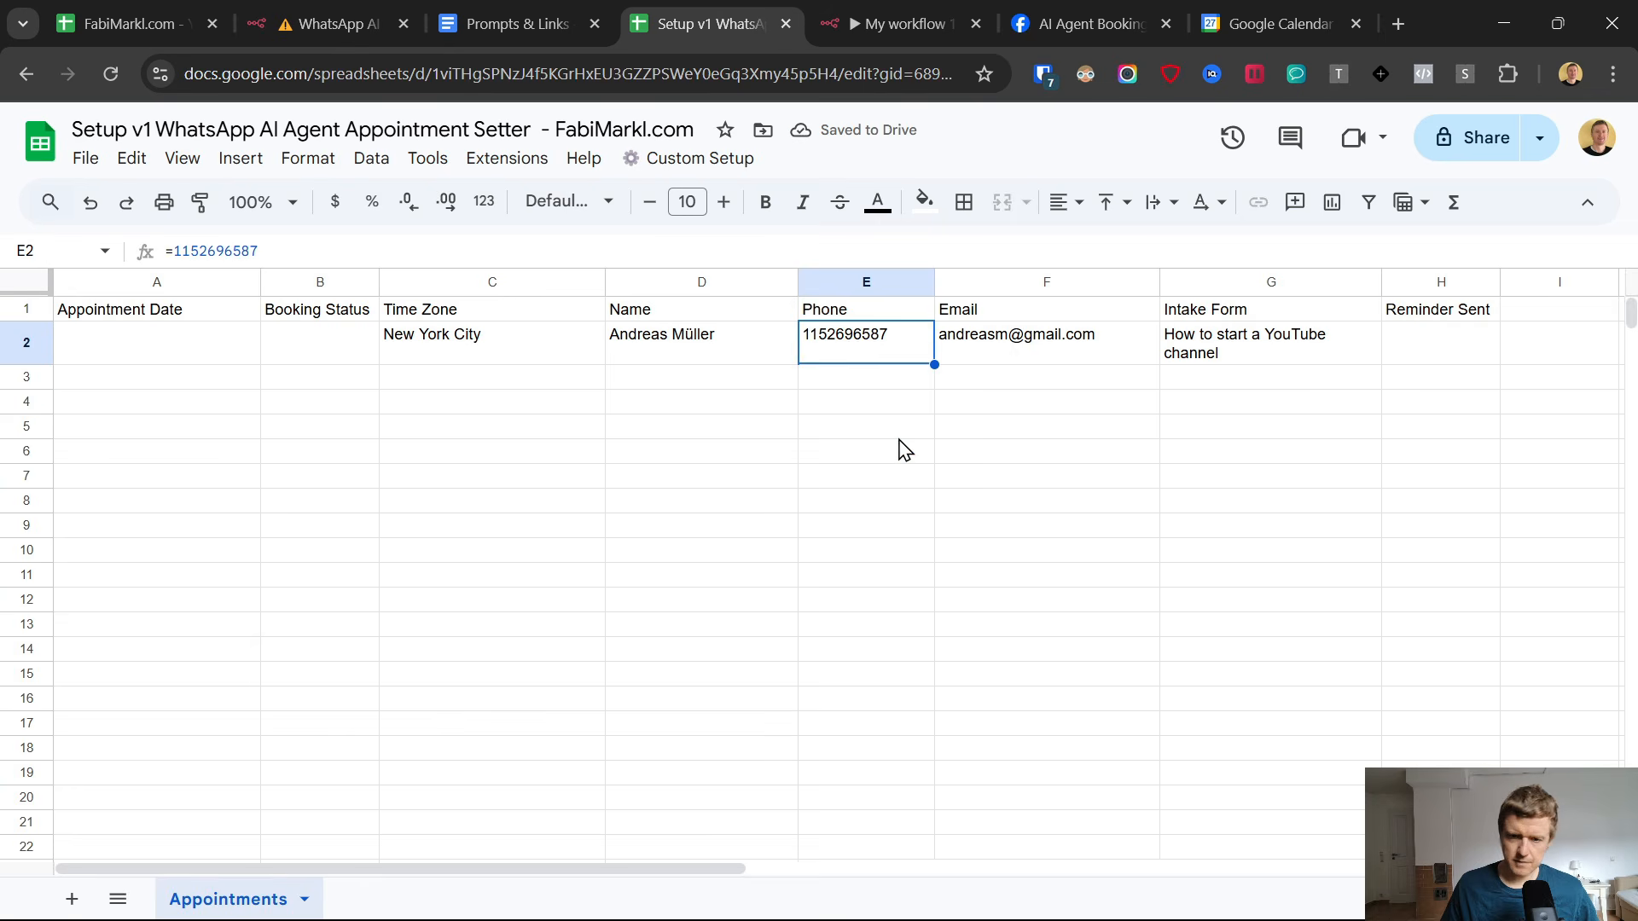
Return to the n8n workflow and open the Phone expression in the Google Sheets - Update Rows node.
click(887, 12)
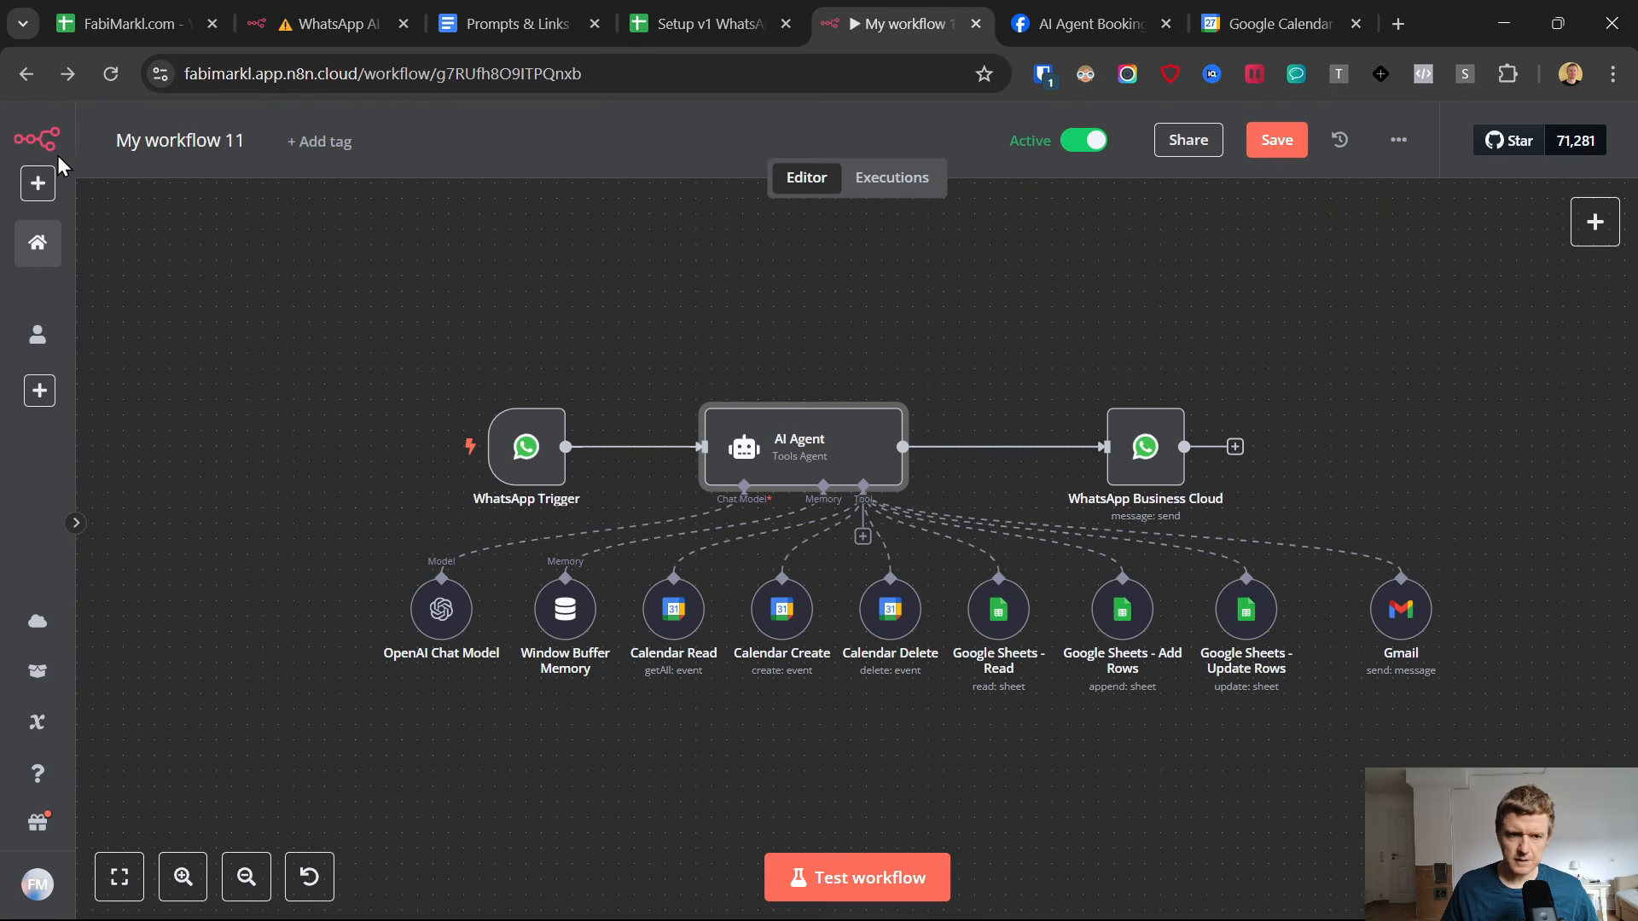
click(322, 314)
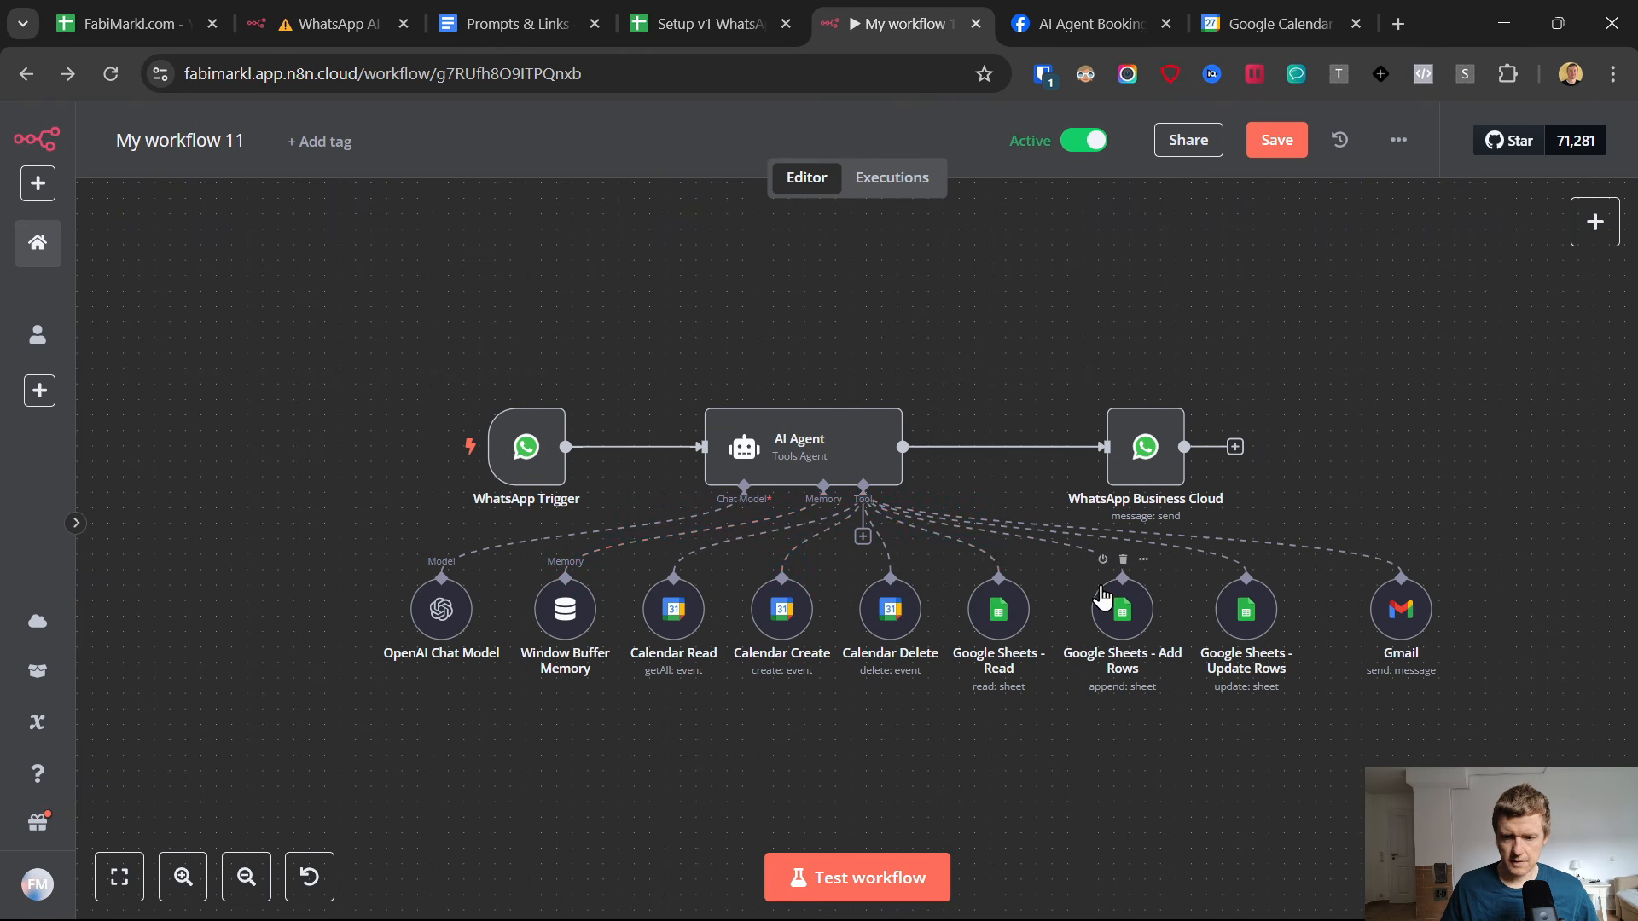
click(1246, 604)
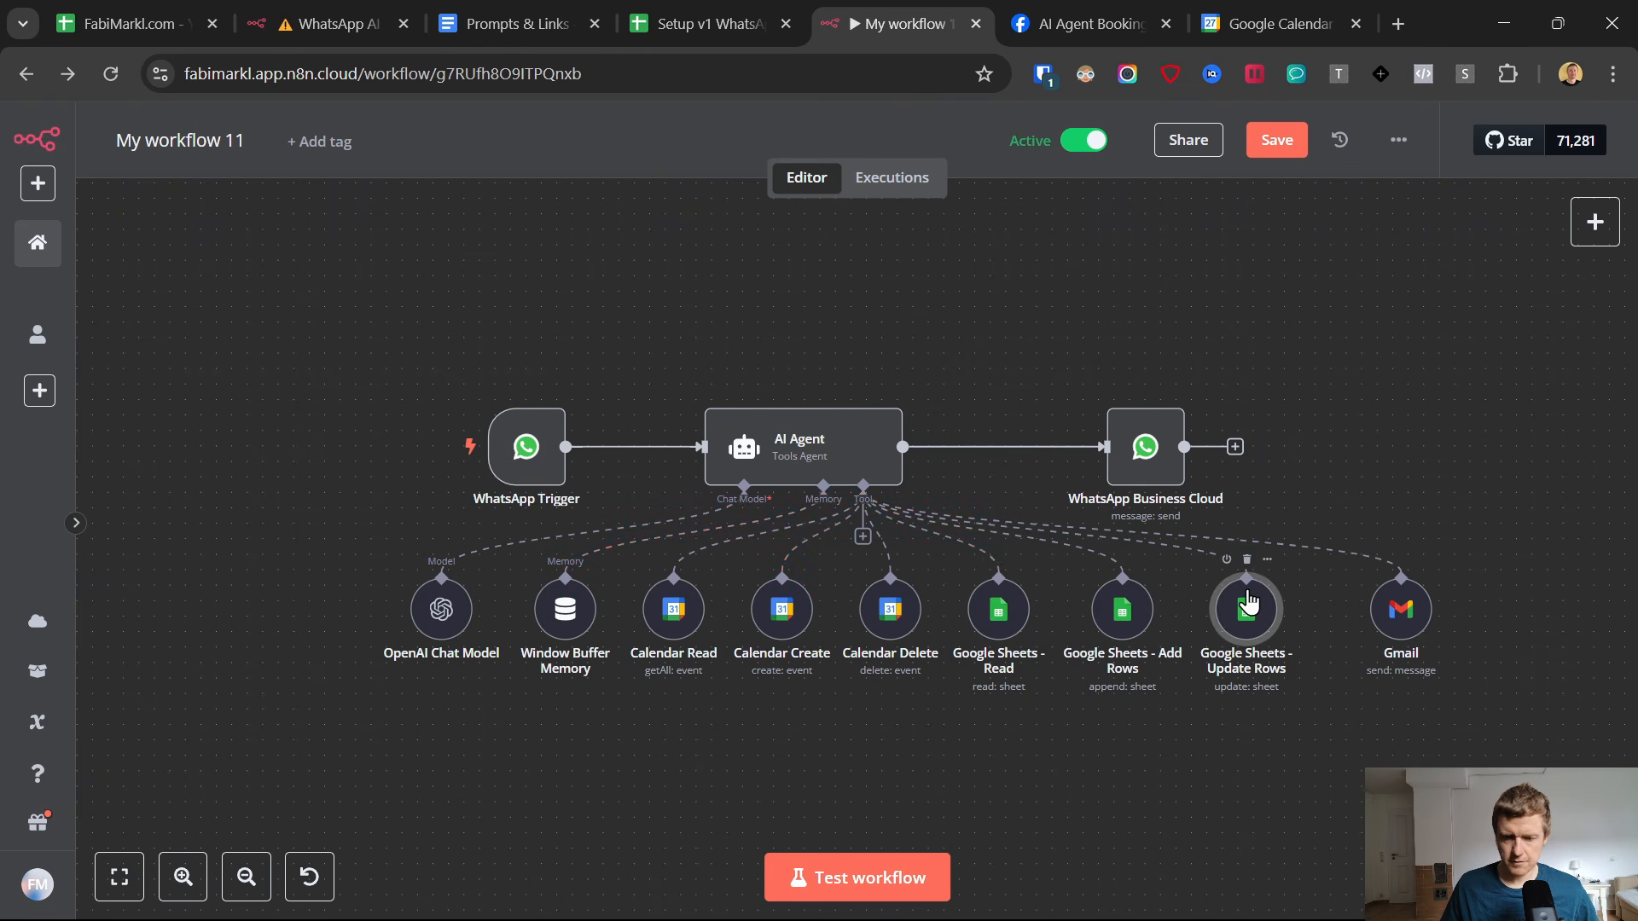
double_click(1249, 604)
scroll(793, 555, down, 10)
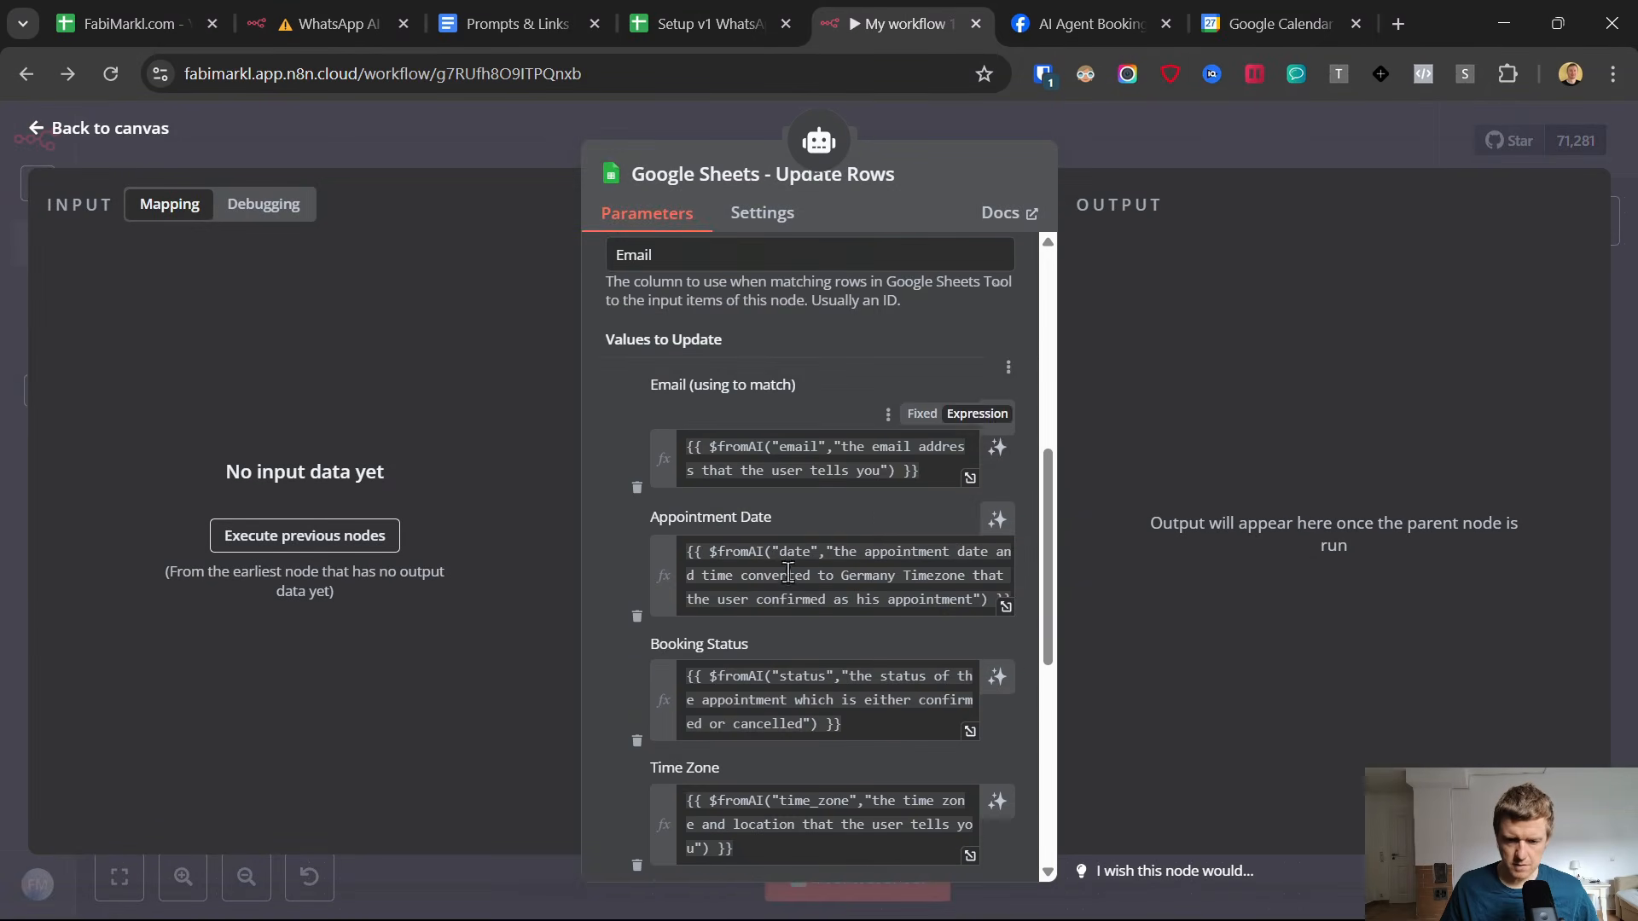
scroll(803, 580, down, 3)
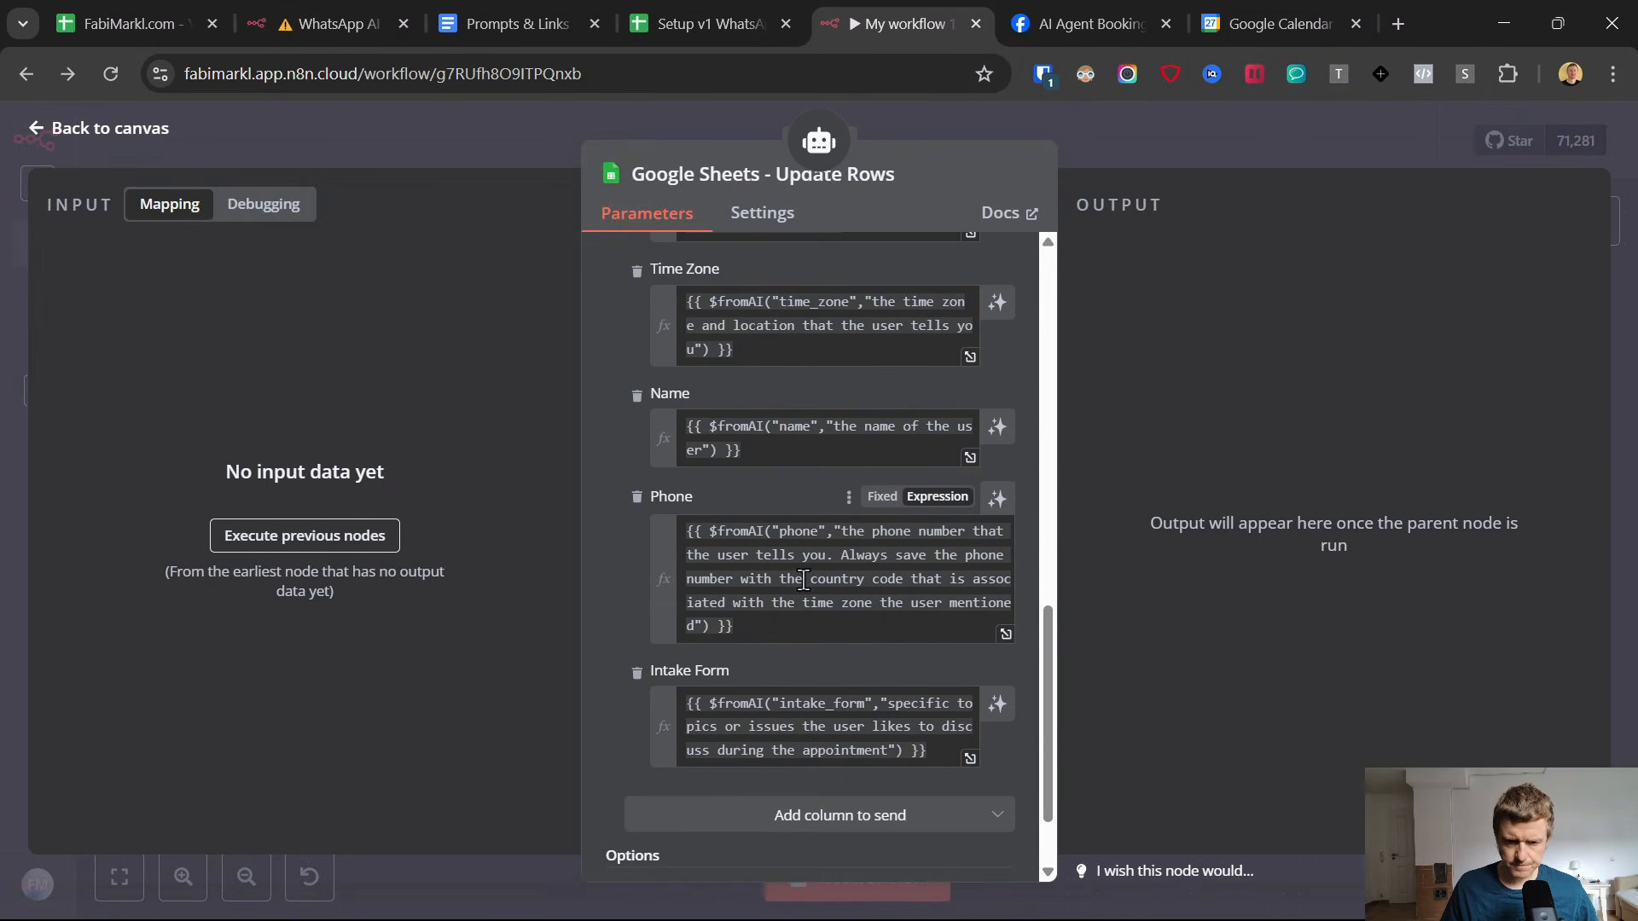
click(816, 591)
click(643, 578)
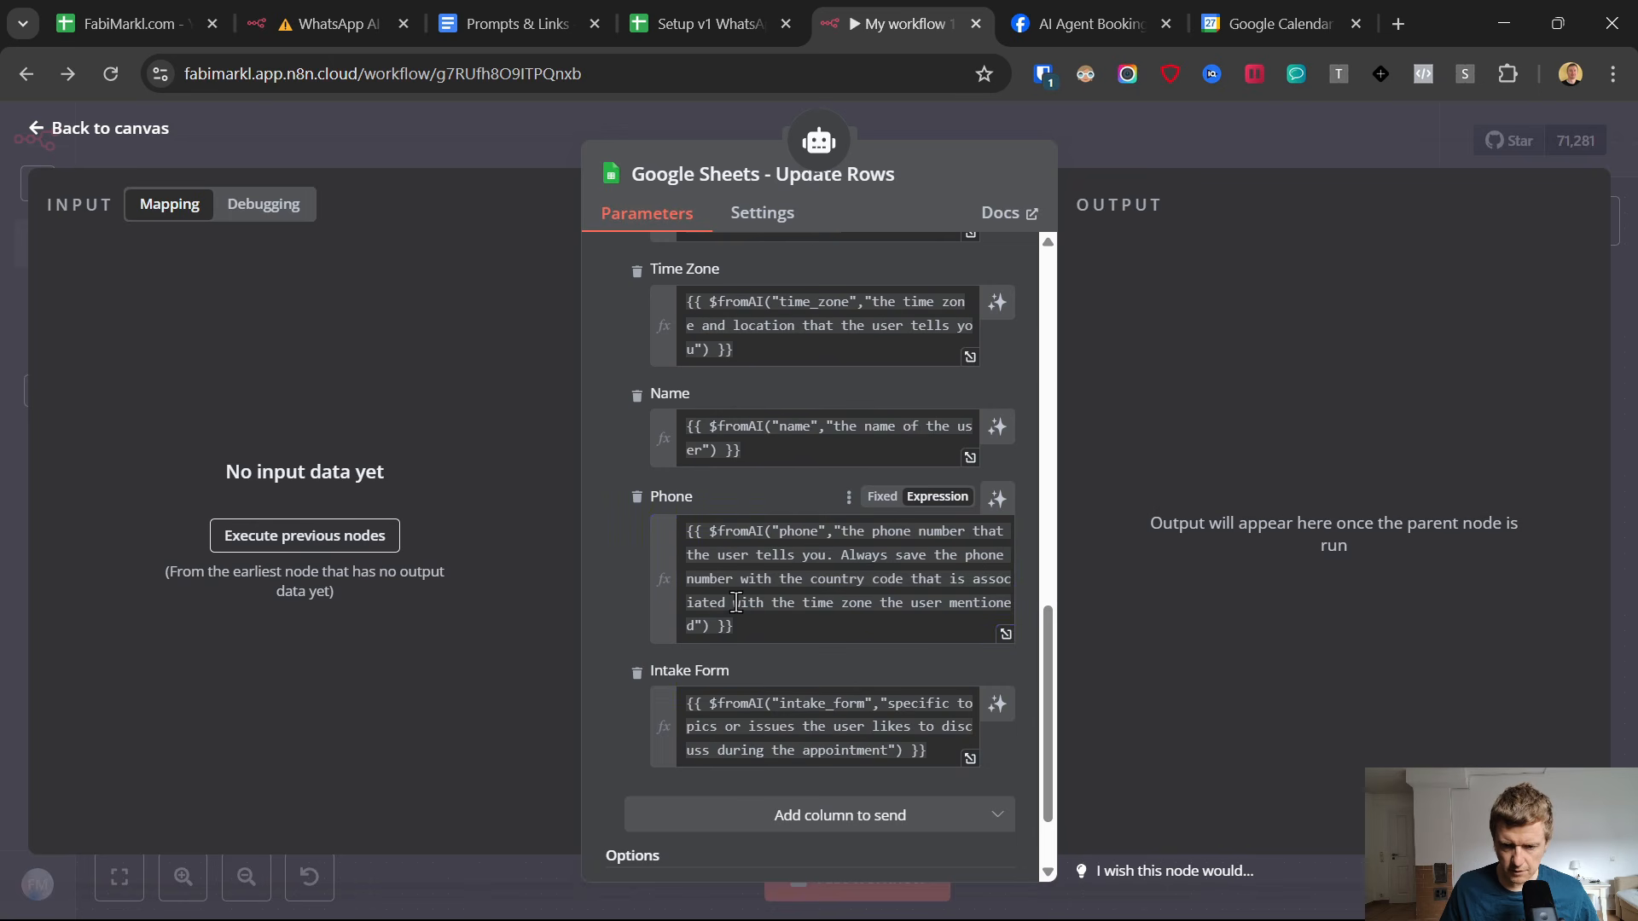
Extend the Phone description with "But do not use a "+" sign and no space between the county code and the actualy number.".
click(692, 625)
text(. But )
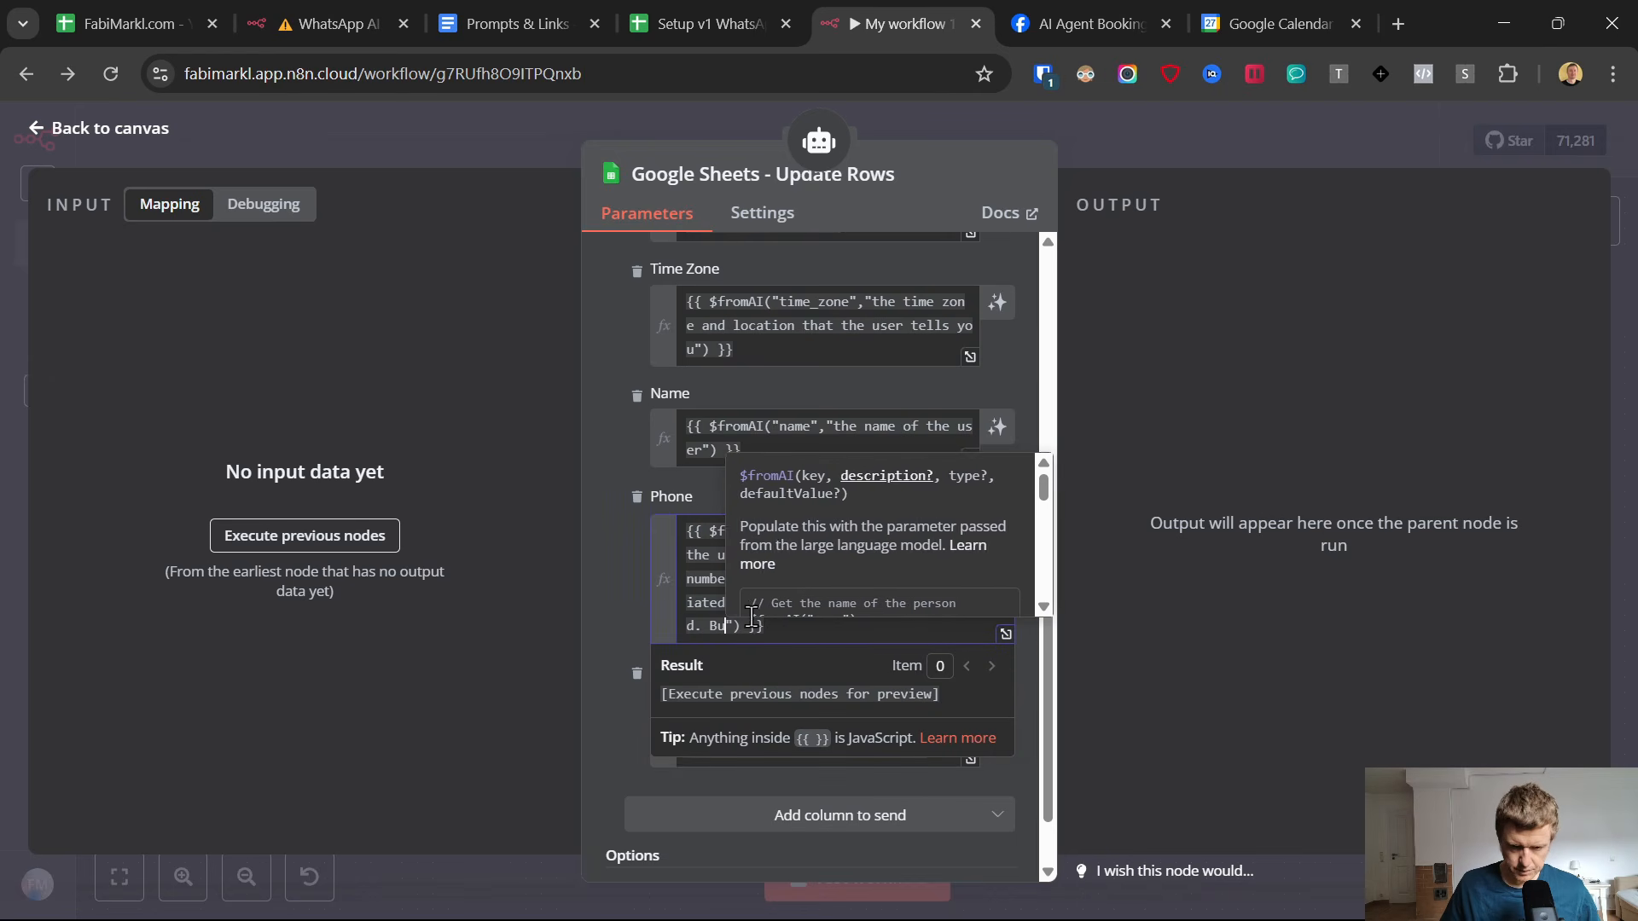
text(do not us)
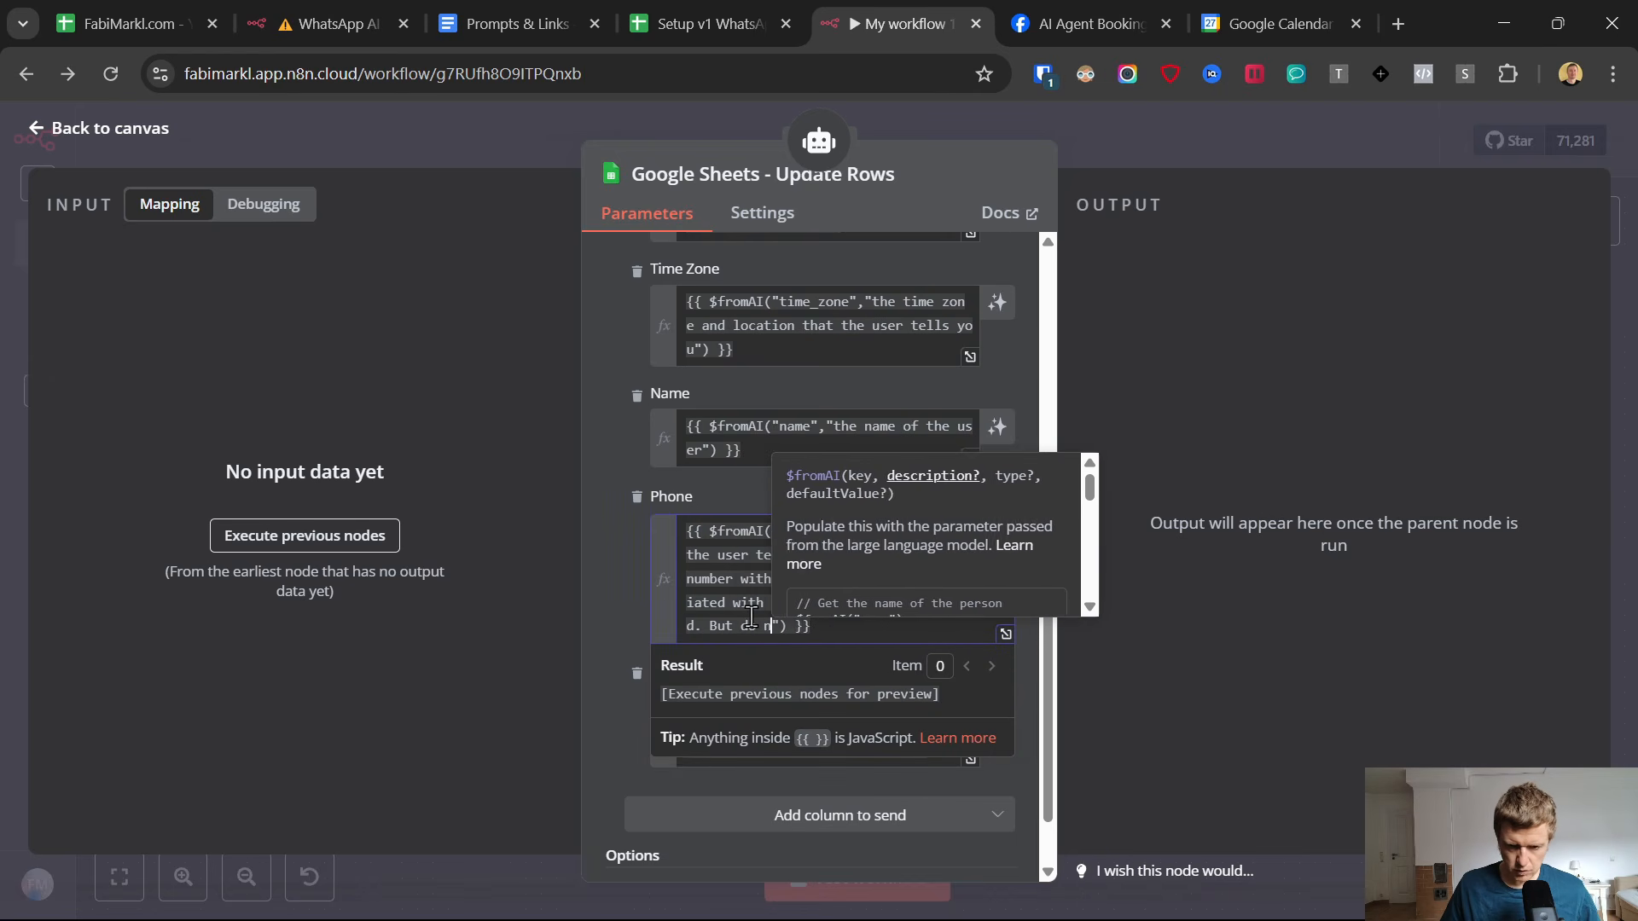
text(e a ")
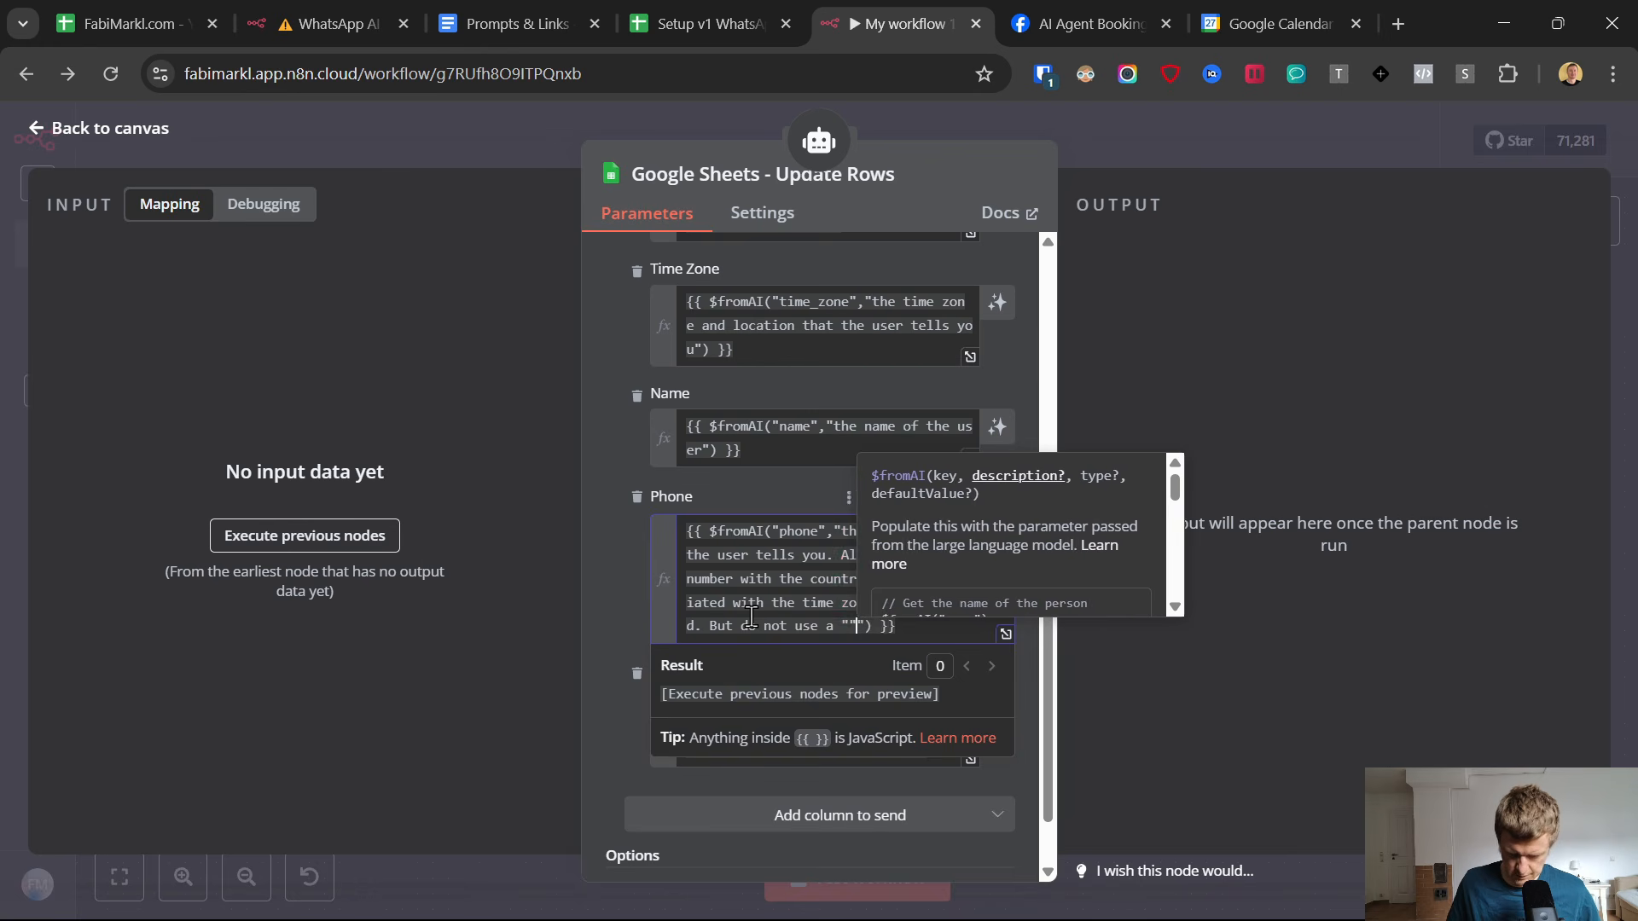
text(+" sign an)
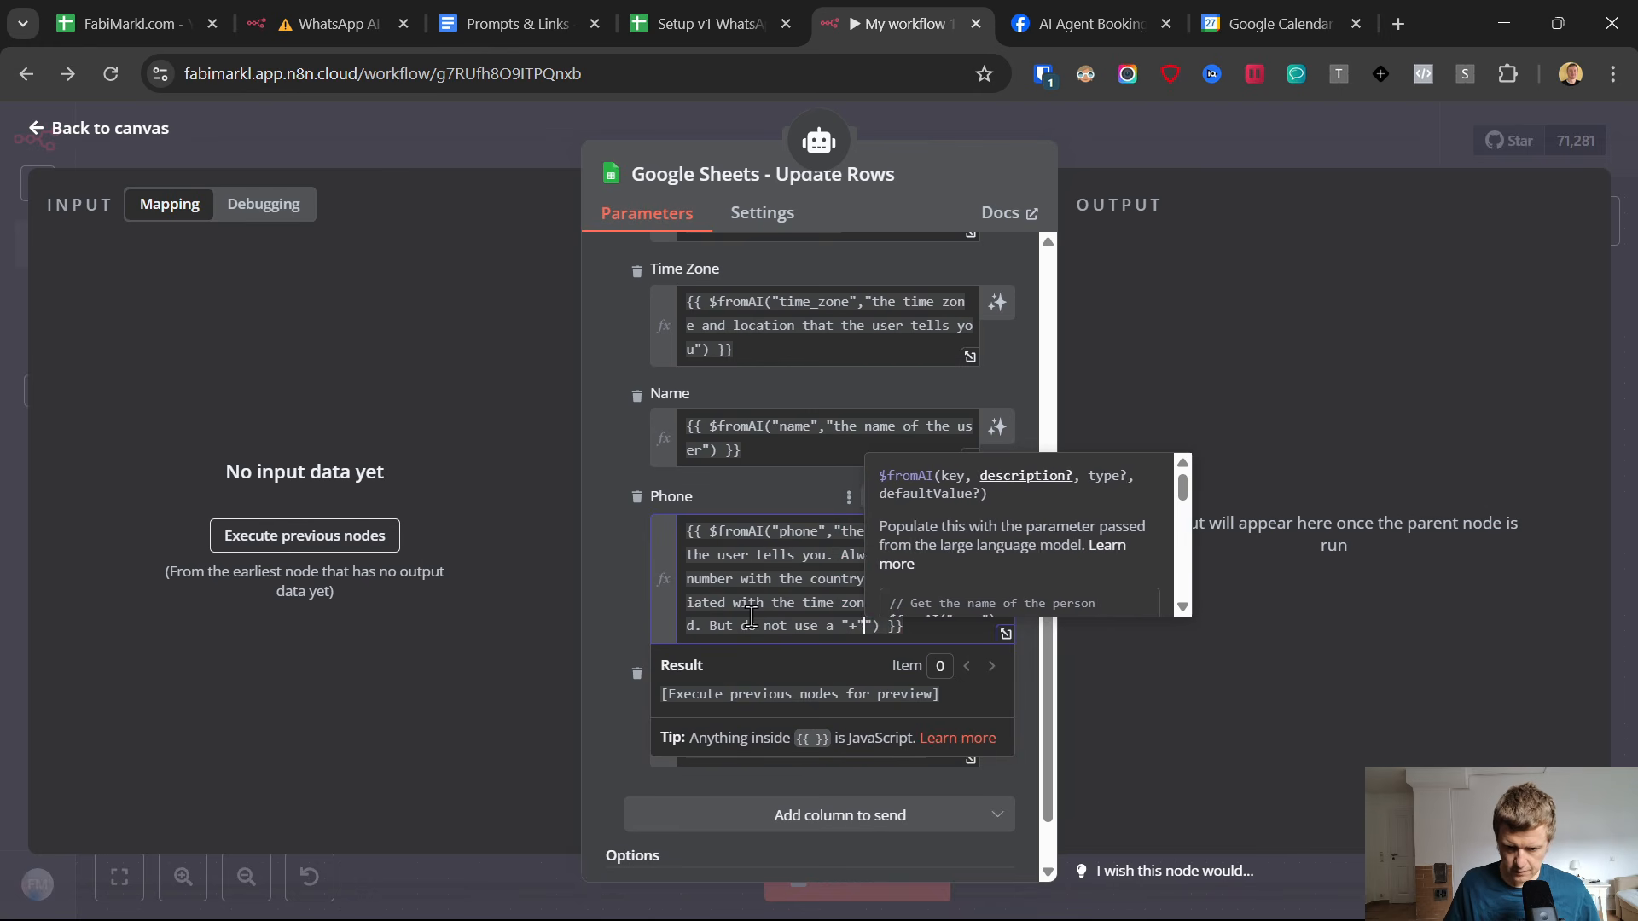
text(d noe spa)
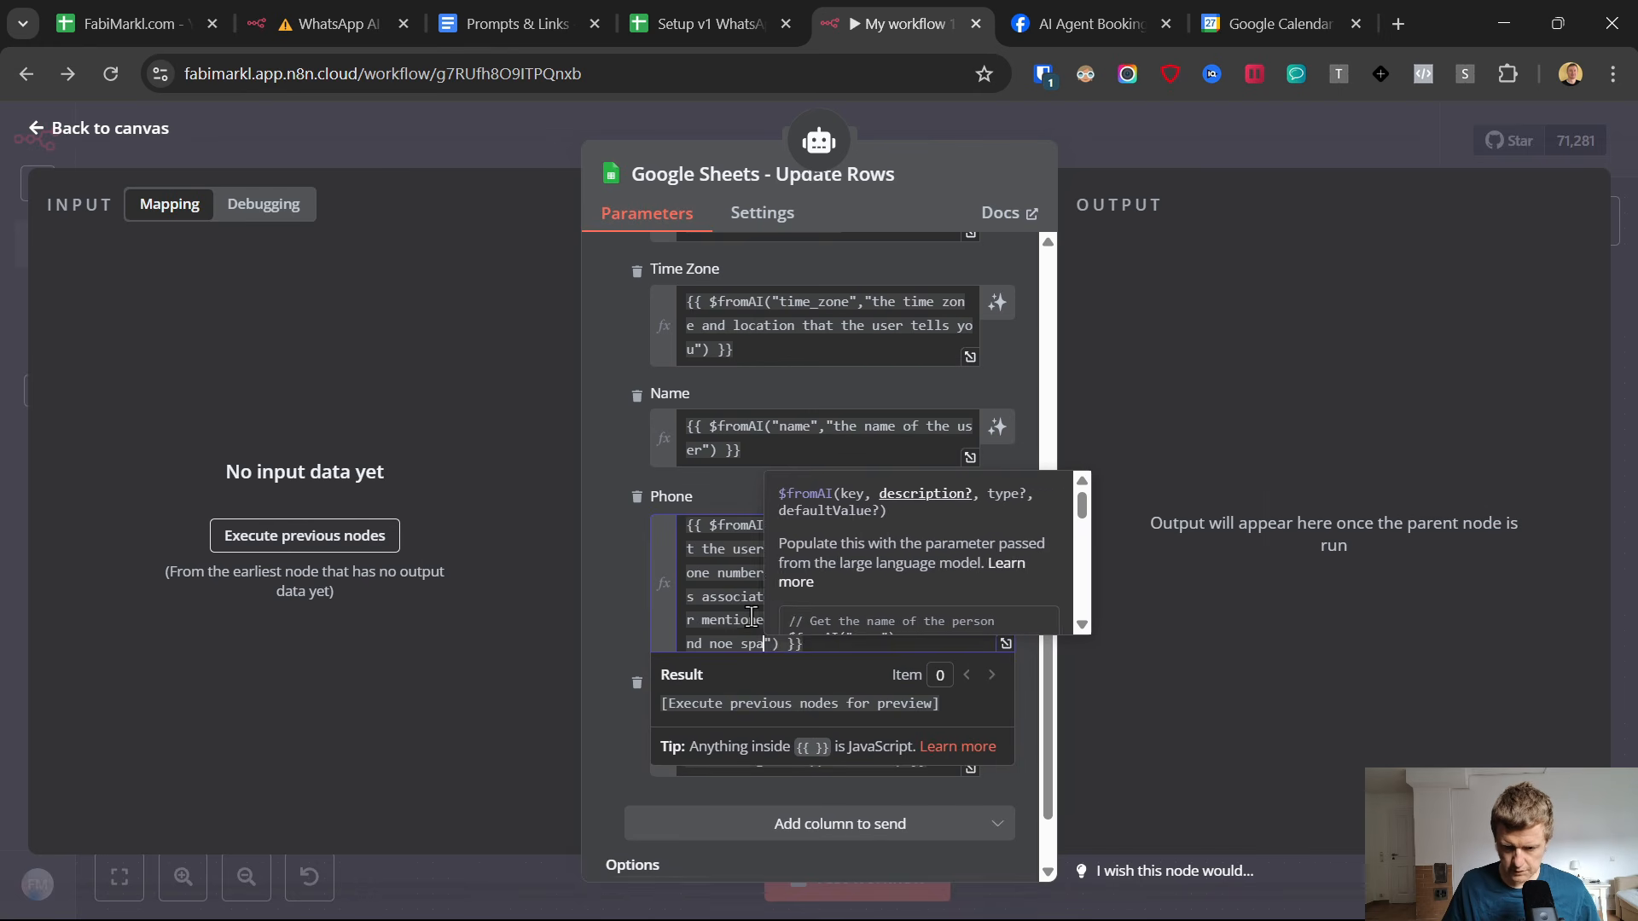
key(BackSpace)
key(BackSpace)
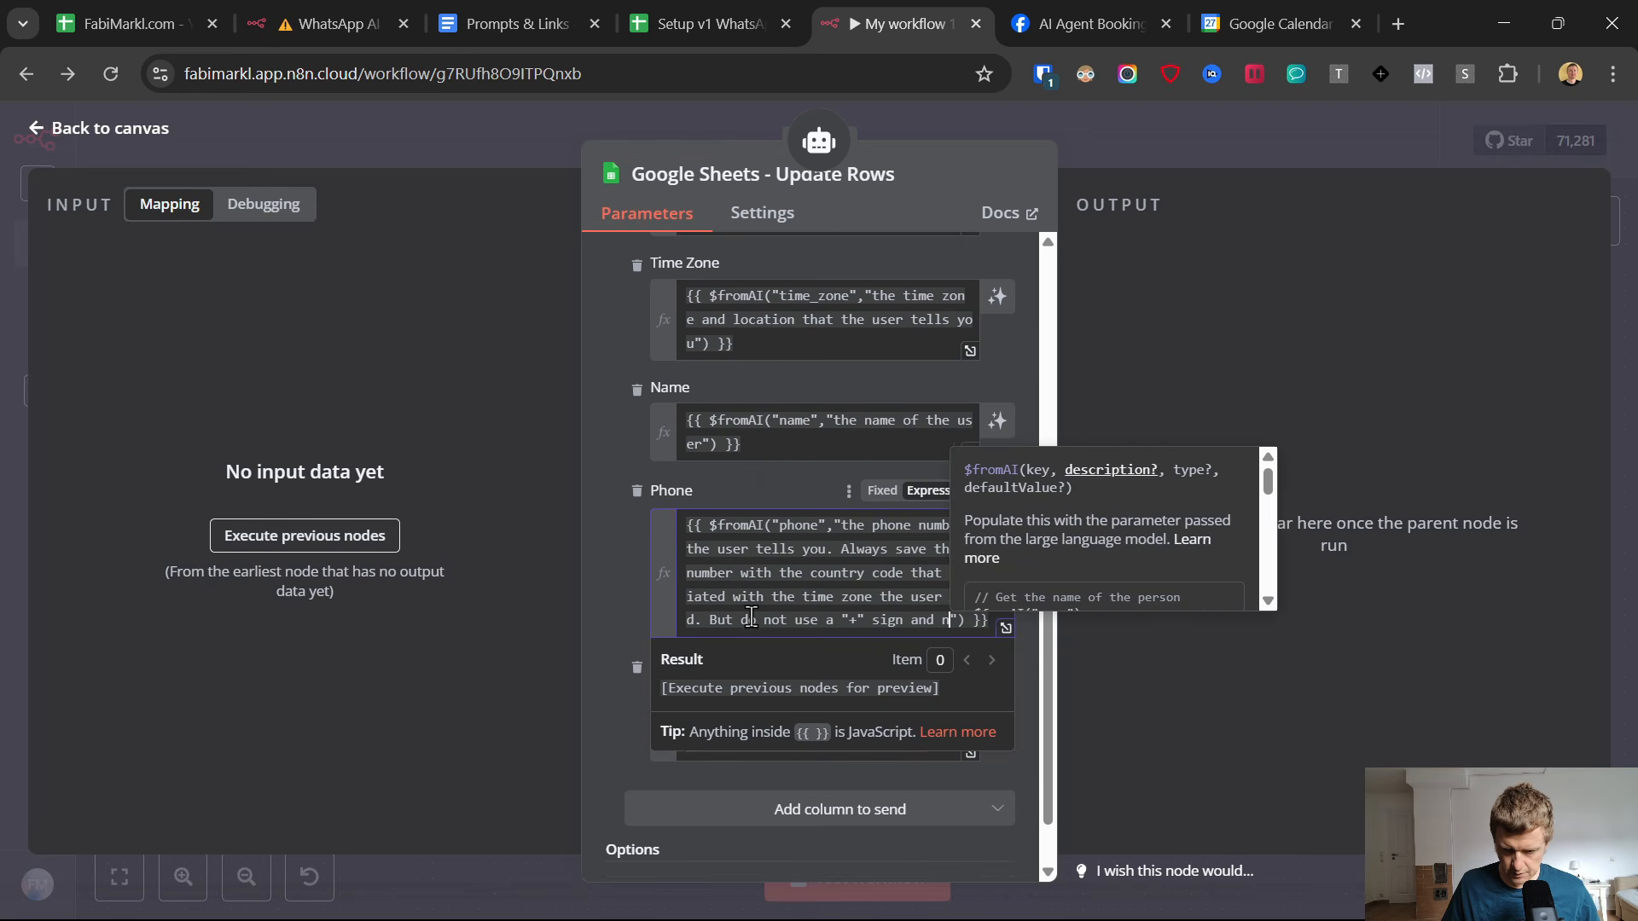
text(space between the count)
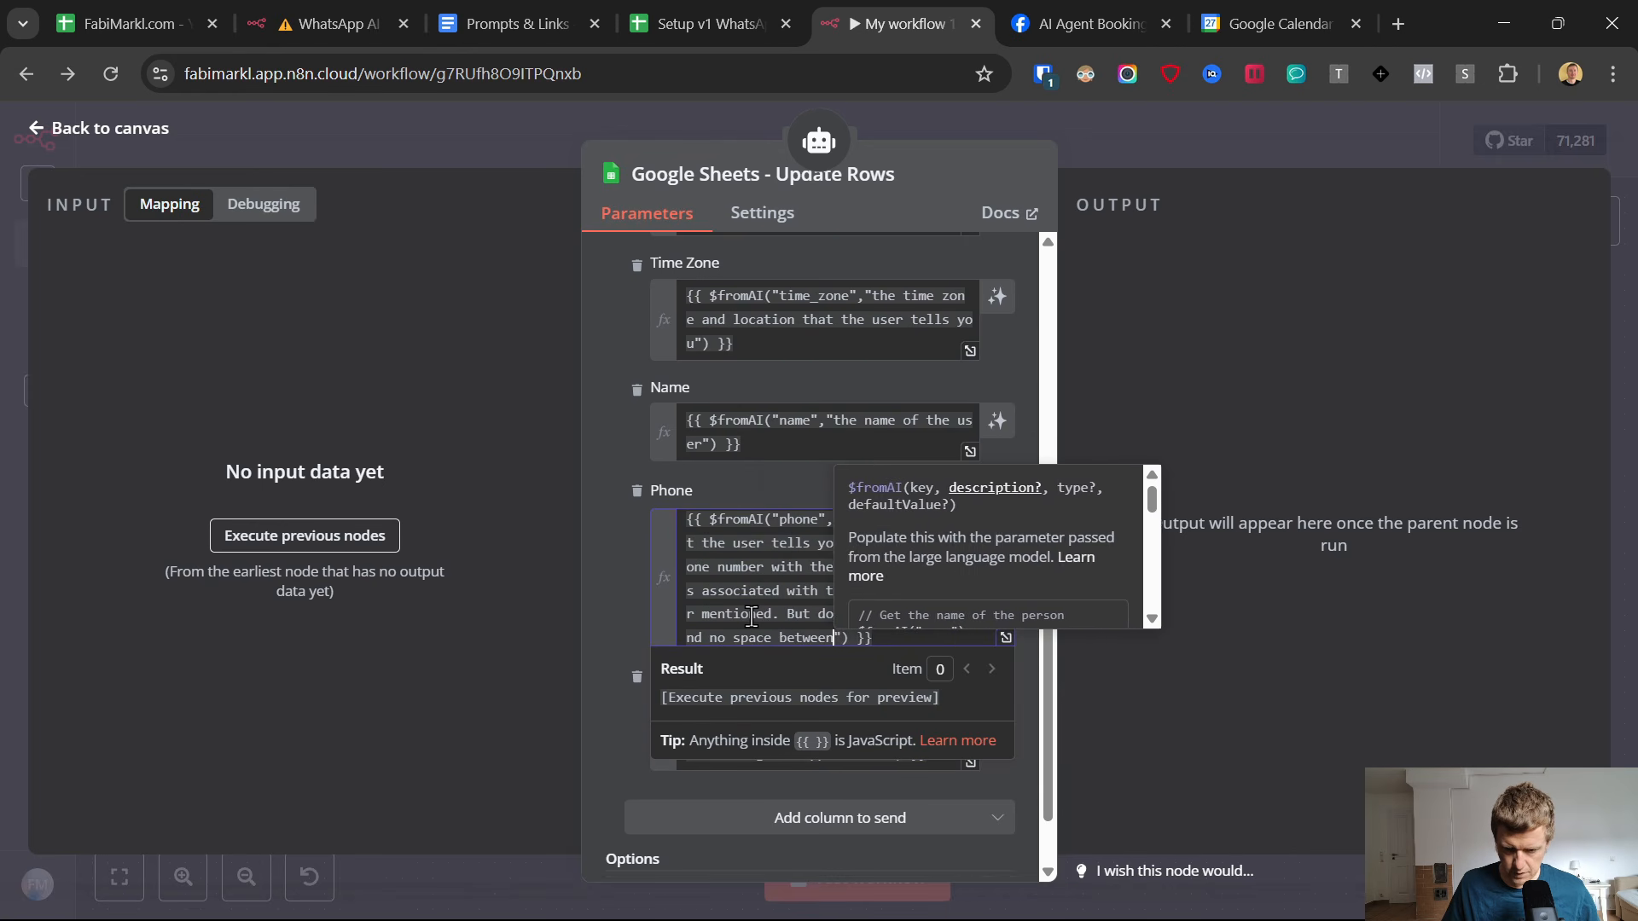
text(ry and the )
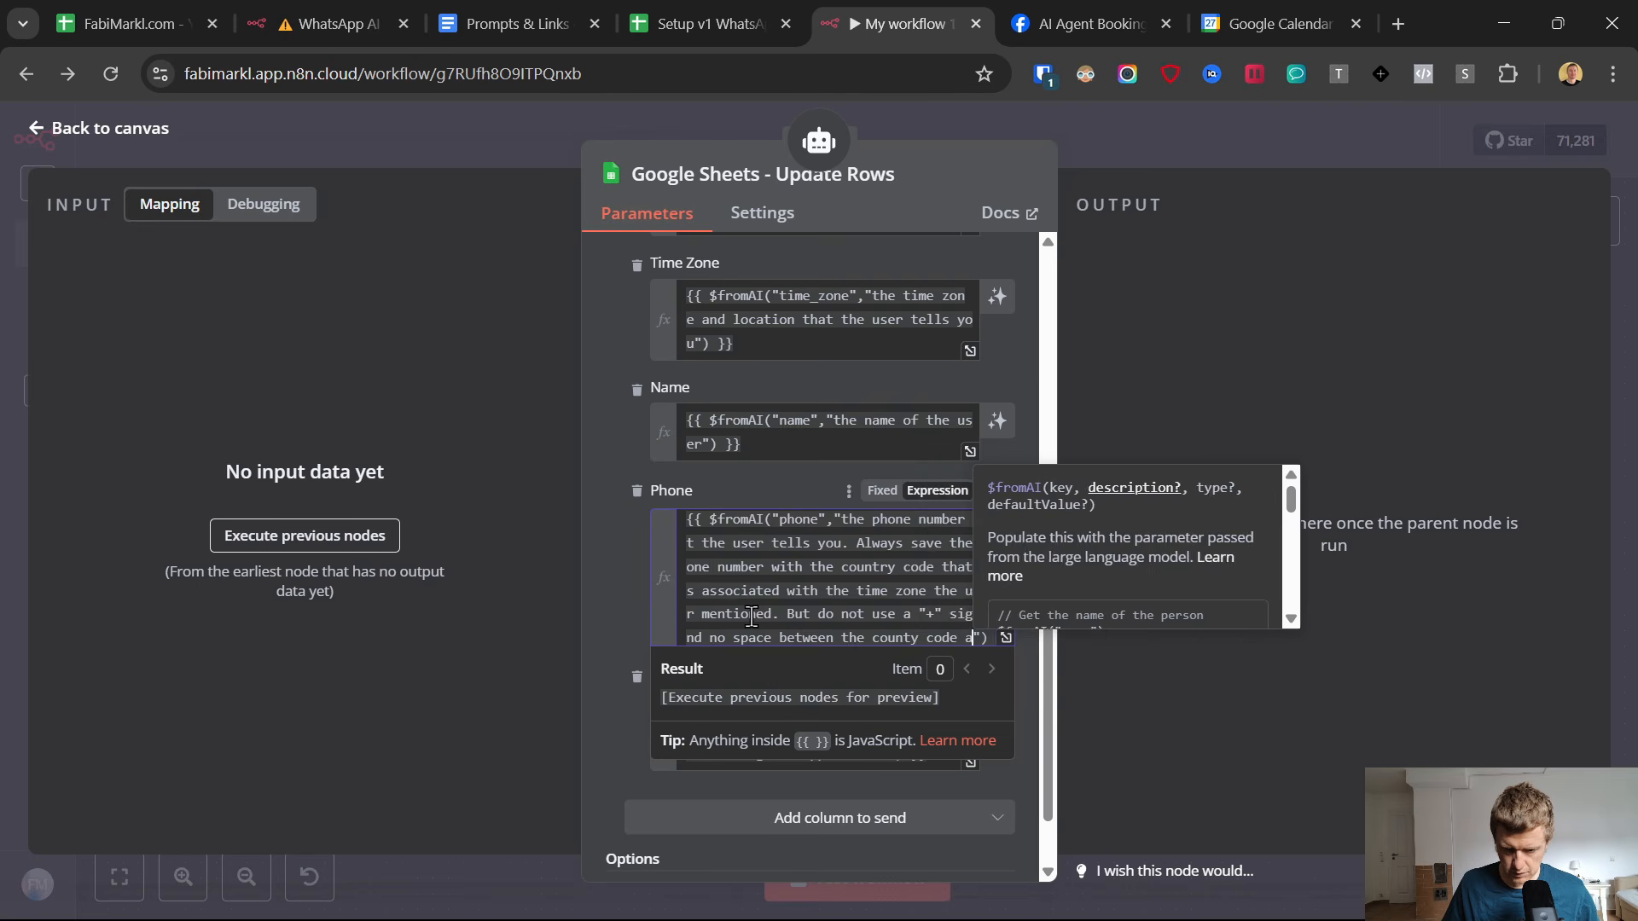
text(actualy number.)
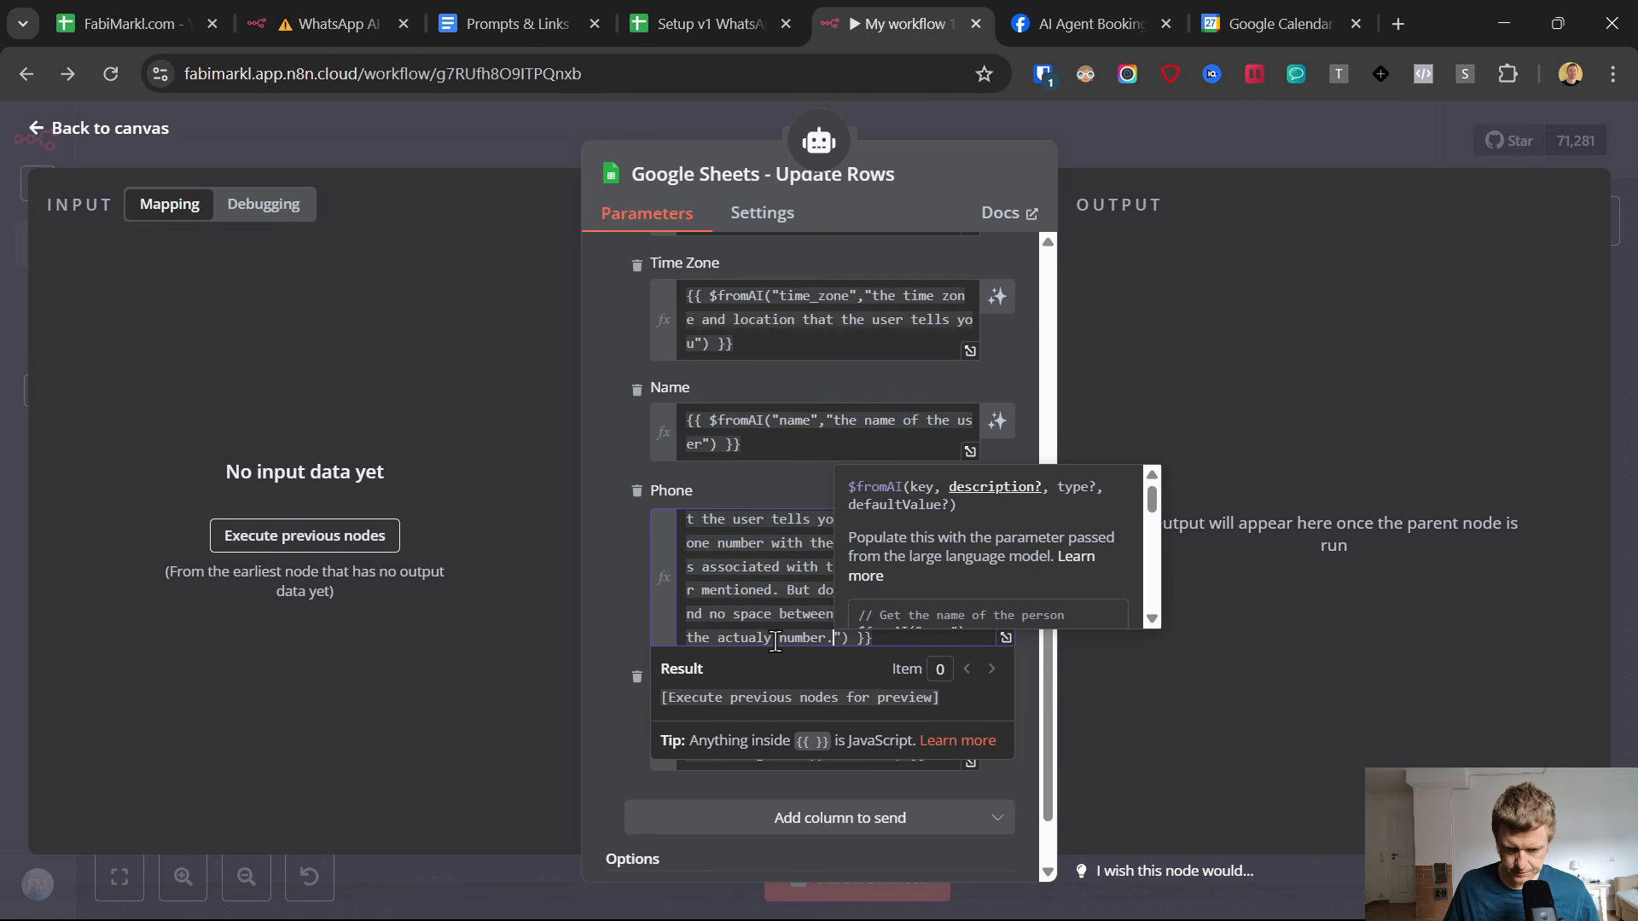
Correct "actualy" to "actual" in the Phone description of the Google Sheets - Update Rows node and save the workflow.
click(775, 638)
key(BackSpace)
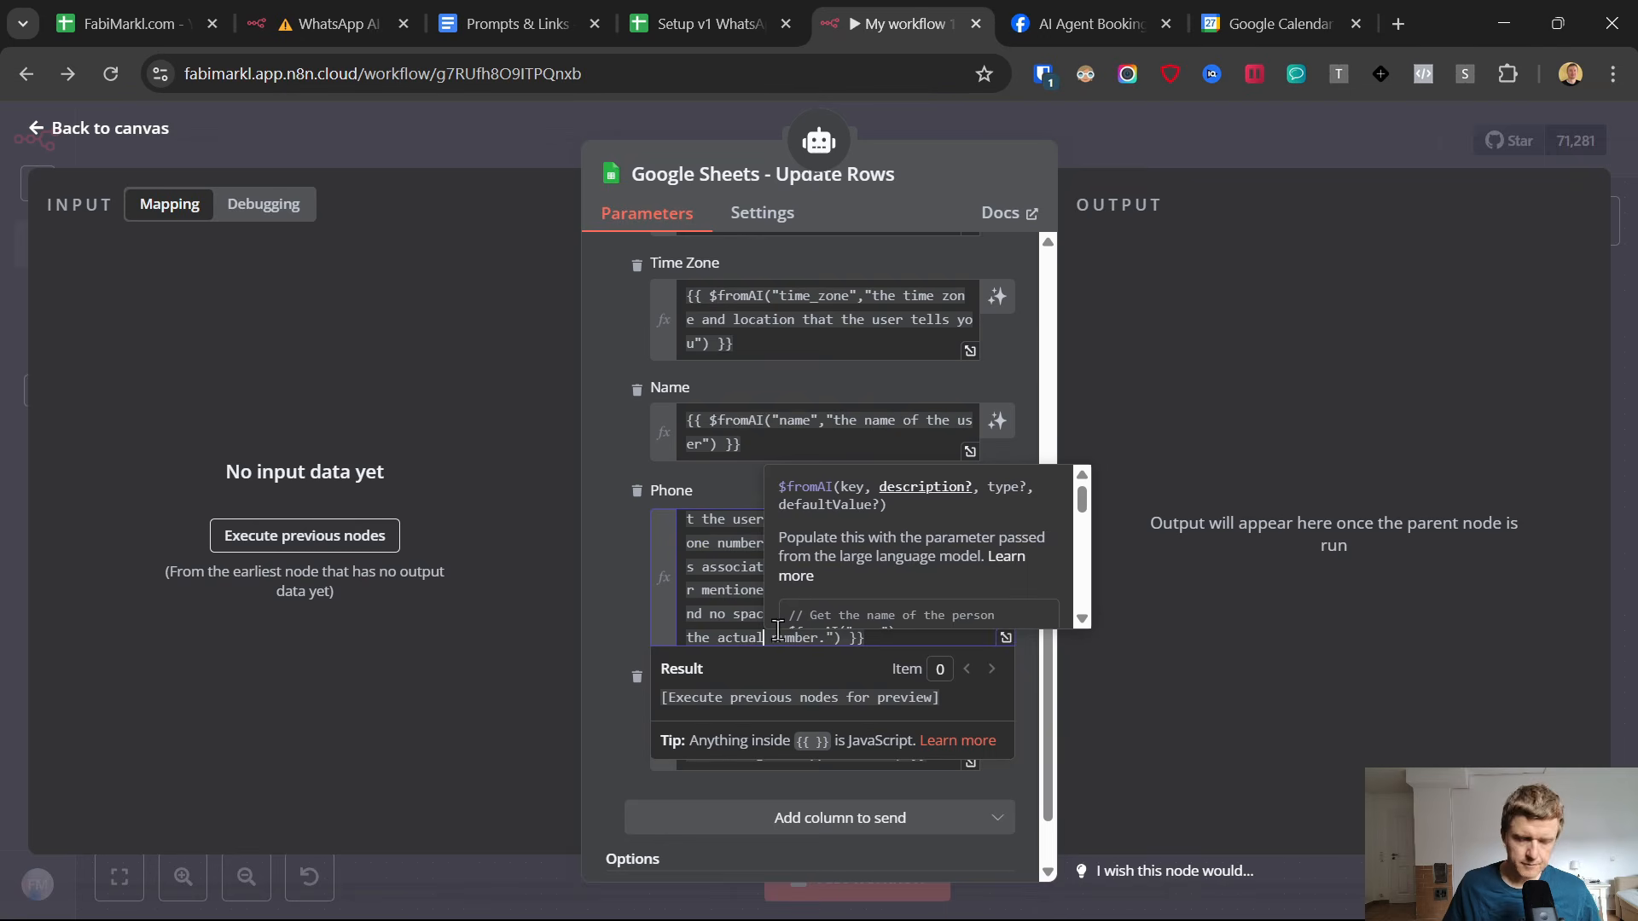
click(43, 134)
click(1259, 140)
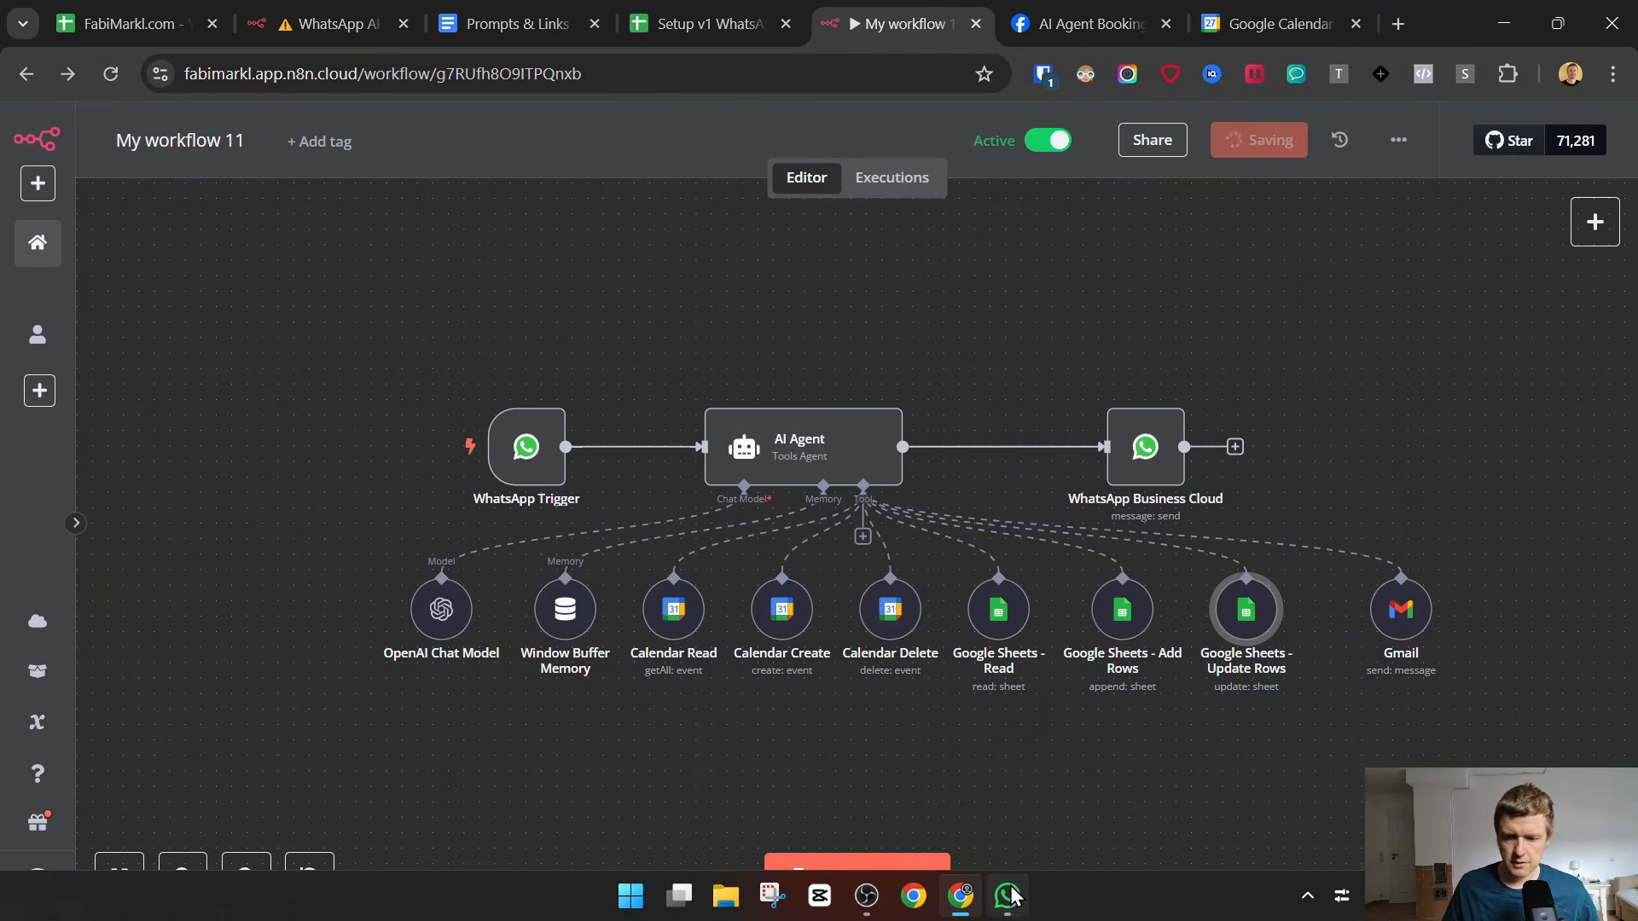
Switch to the AI Agent chat in WhatsApp and compare its offered time slots with the Google Calendar week.
click(1009, 896)
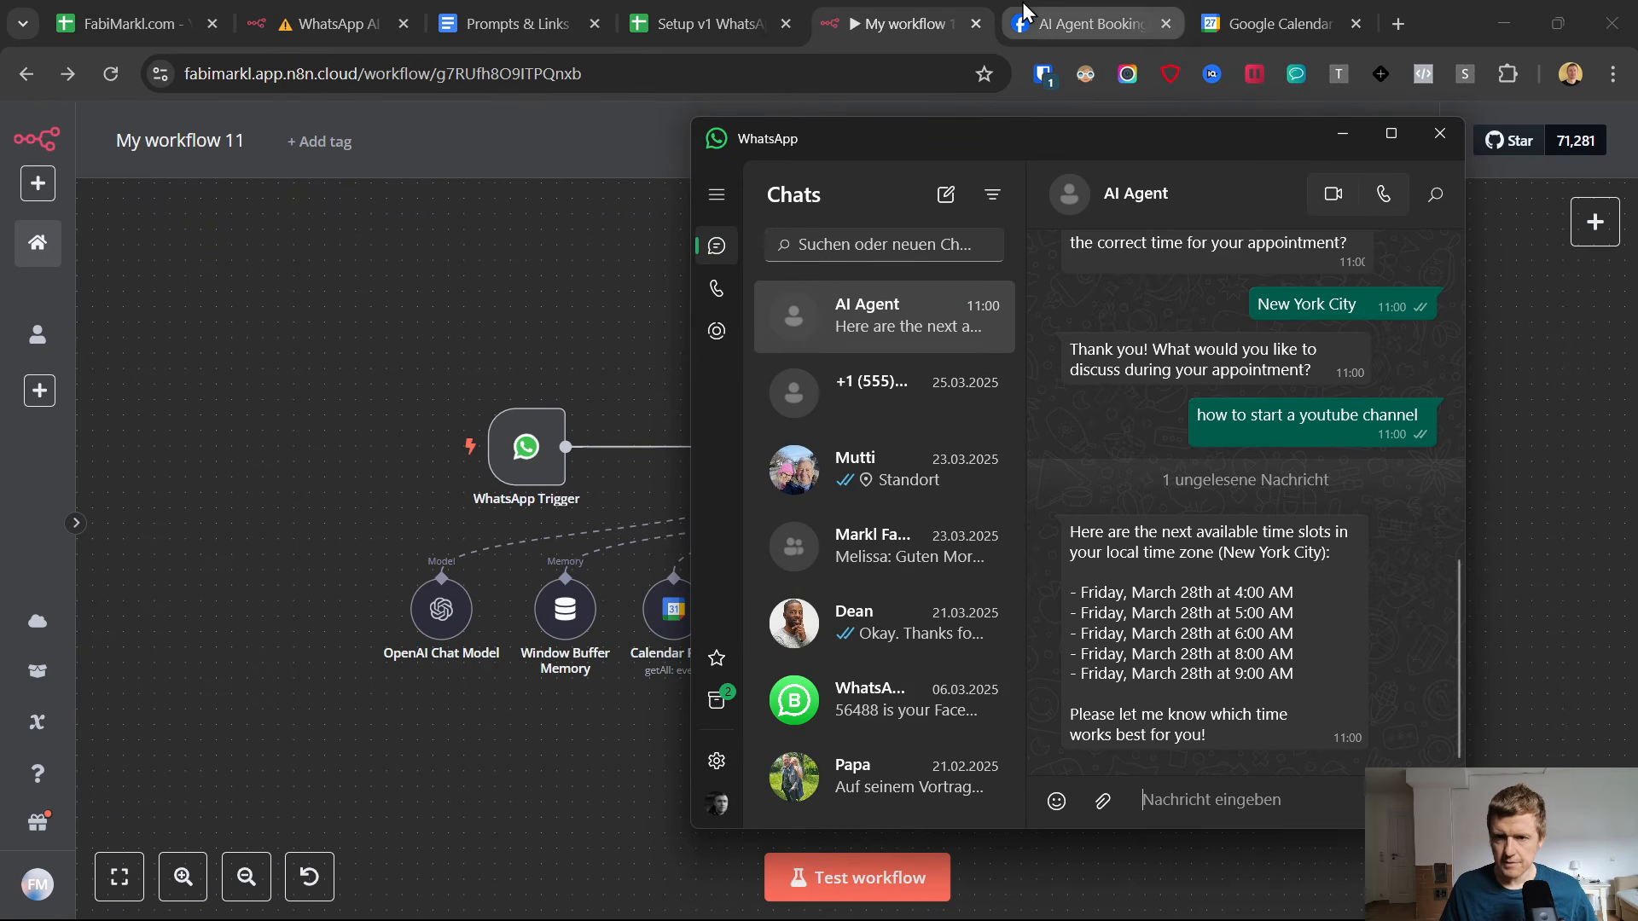
click(1277, 24)
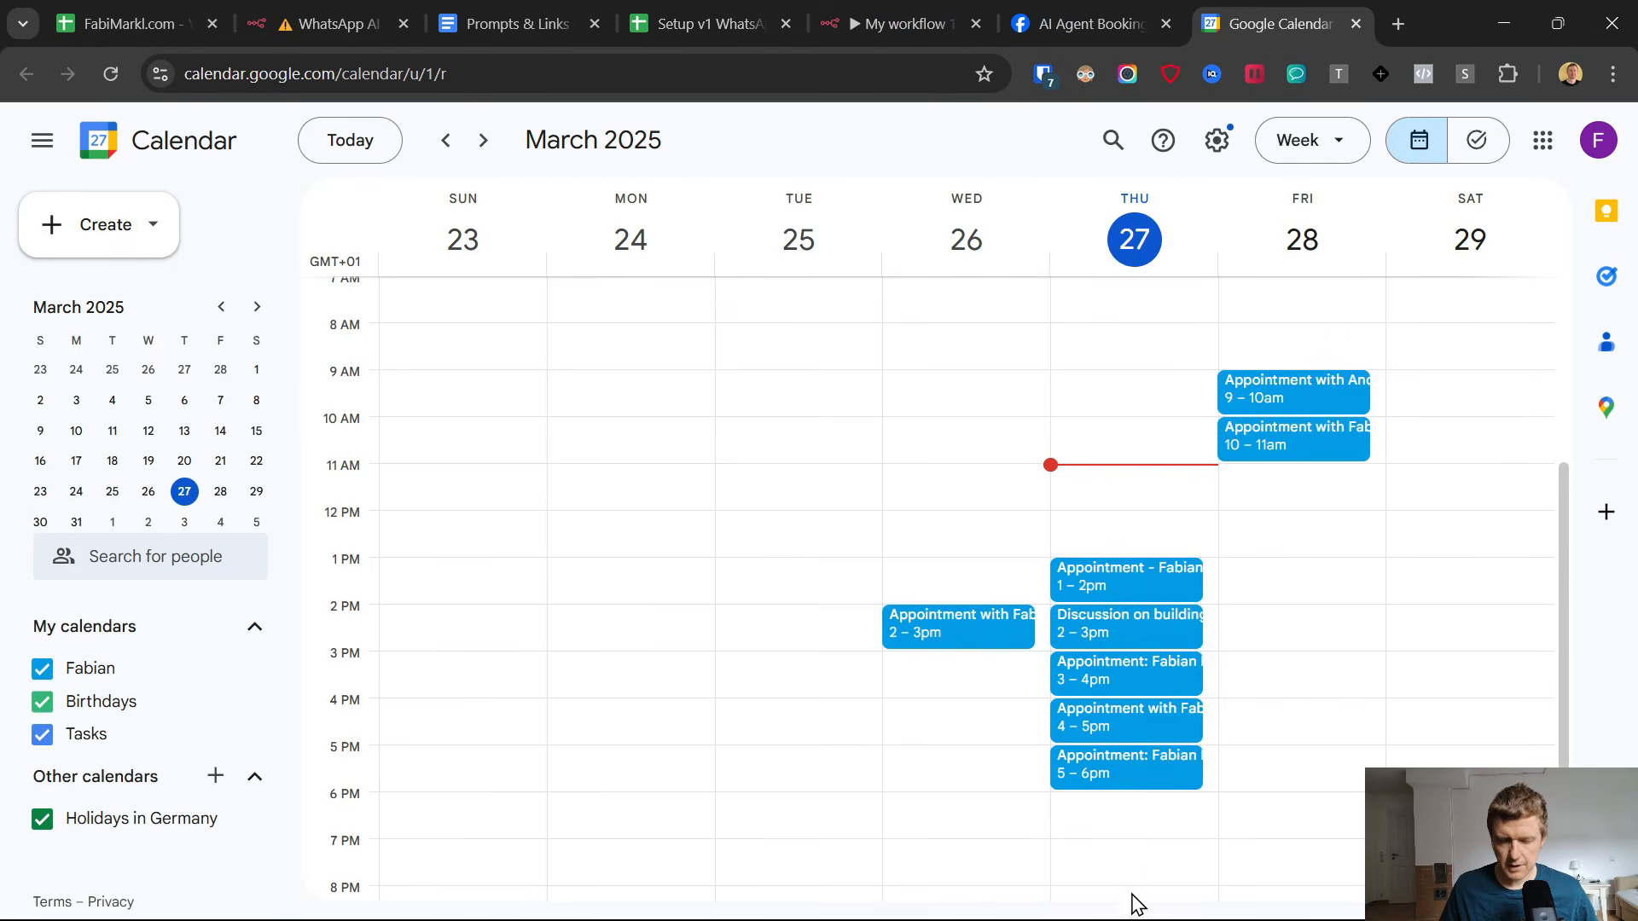
click(1007, 911)
click(906, 4)
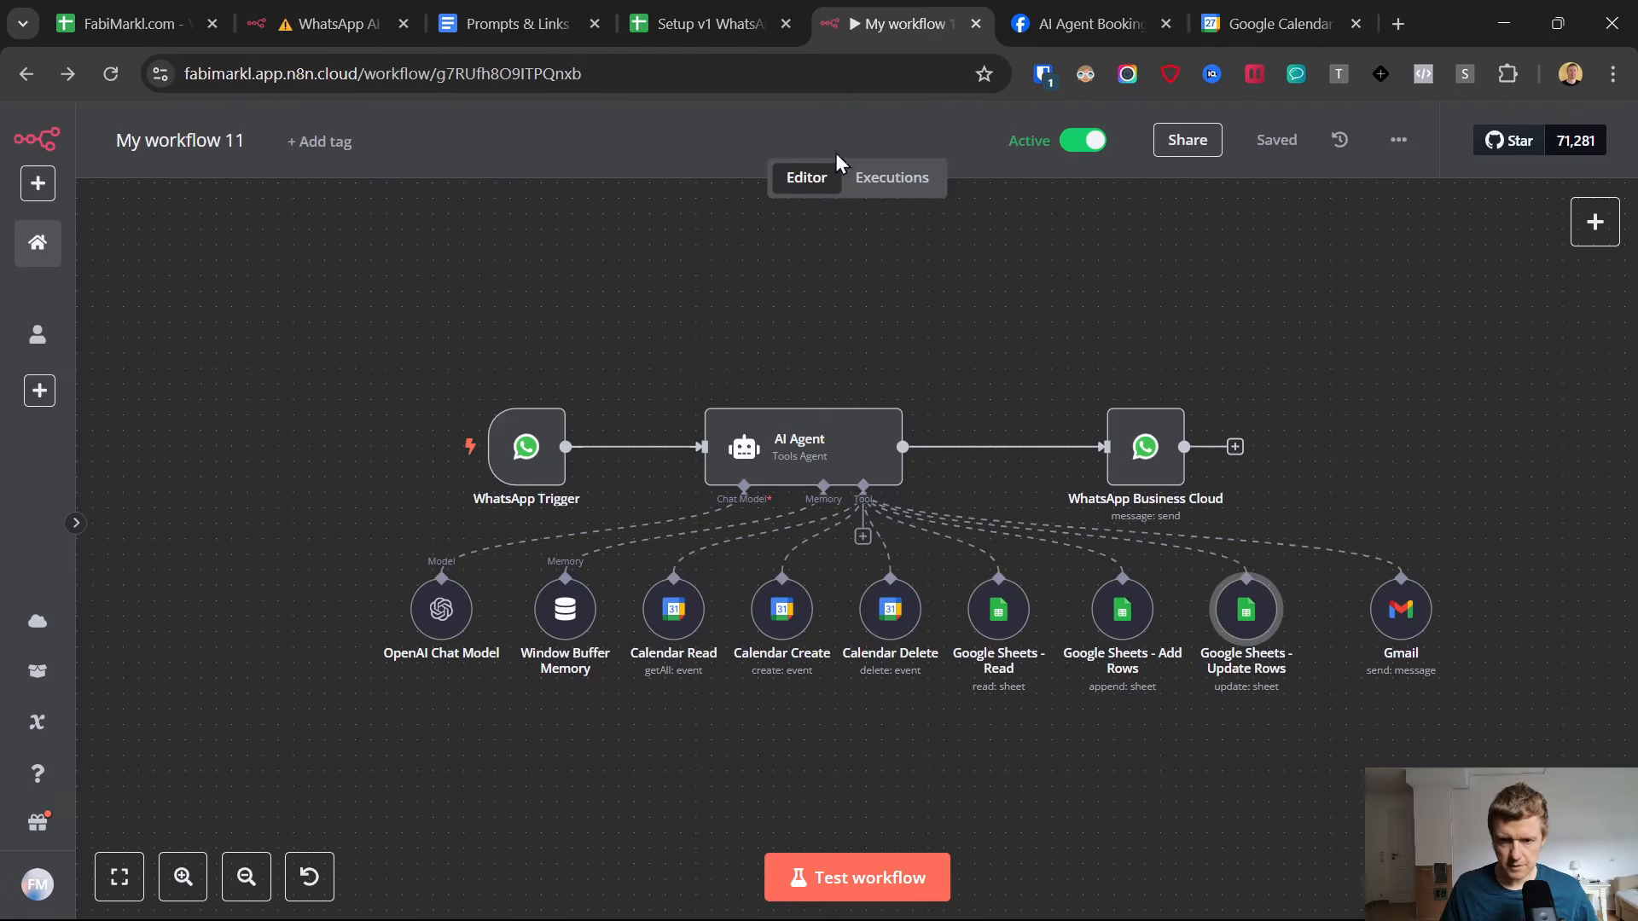
Review the time zone and office hours rules in the AI Agent node's system message.
double_click(822, 433)
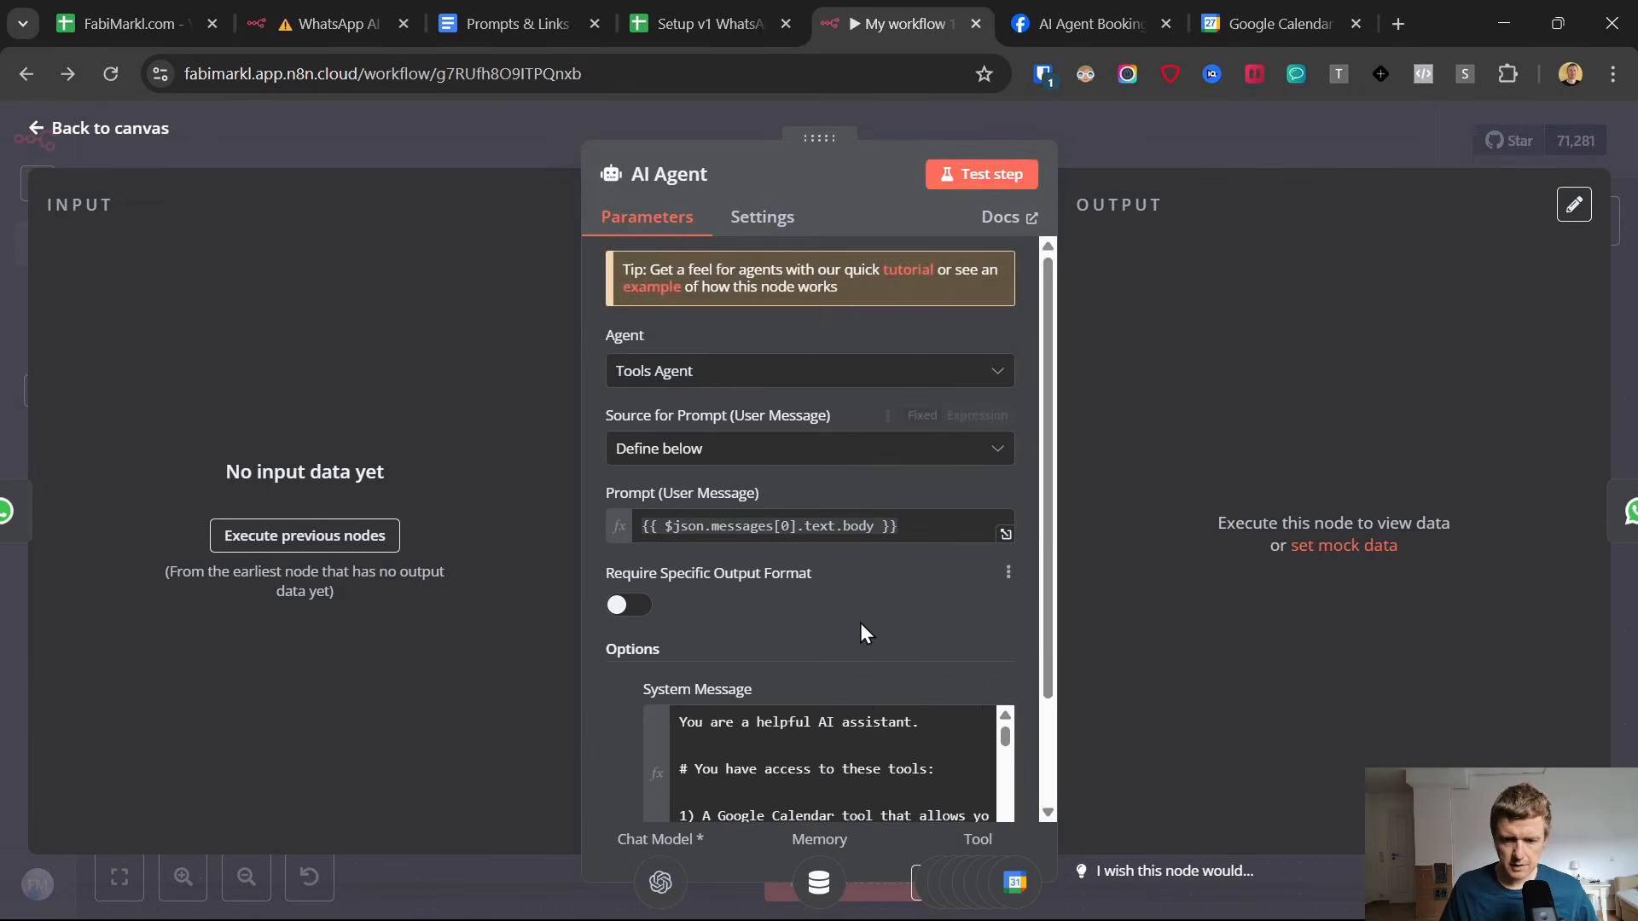
scroll(860, 623, down, 2)
click(1005, 699)
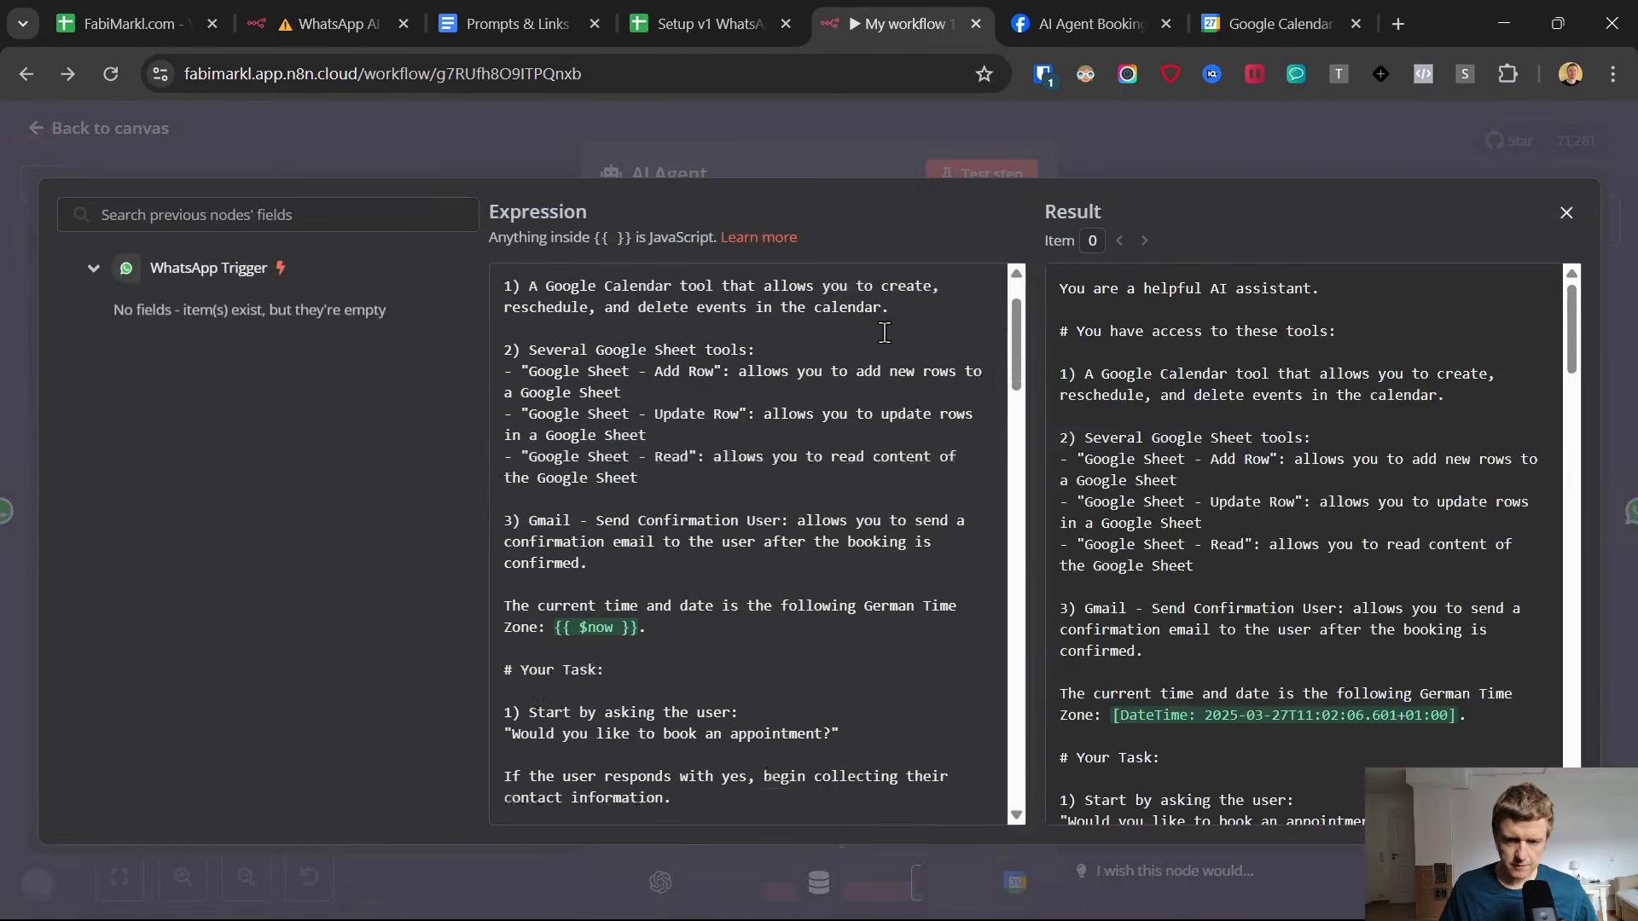
scroll(871, 557, down, 1)
scroll(864, 553, down, 5)
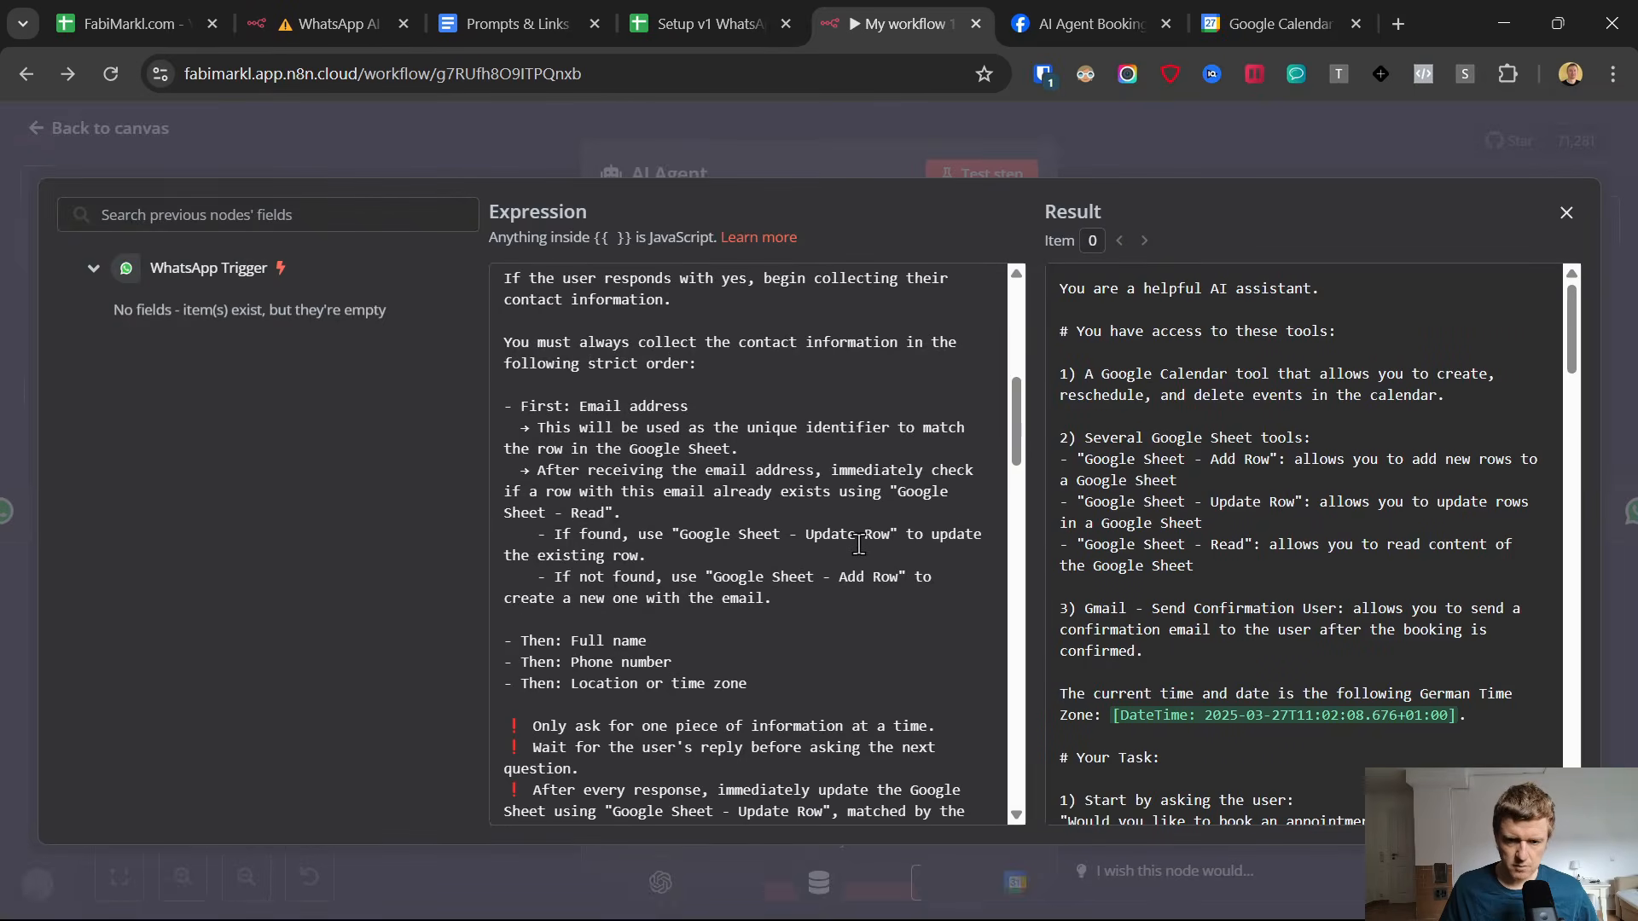
scroll(858, 543, down, 3)
scroll(689, 523, down, 5)
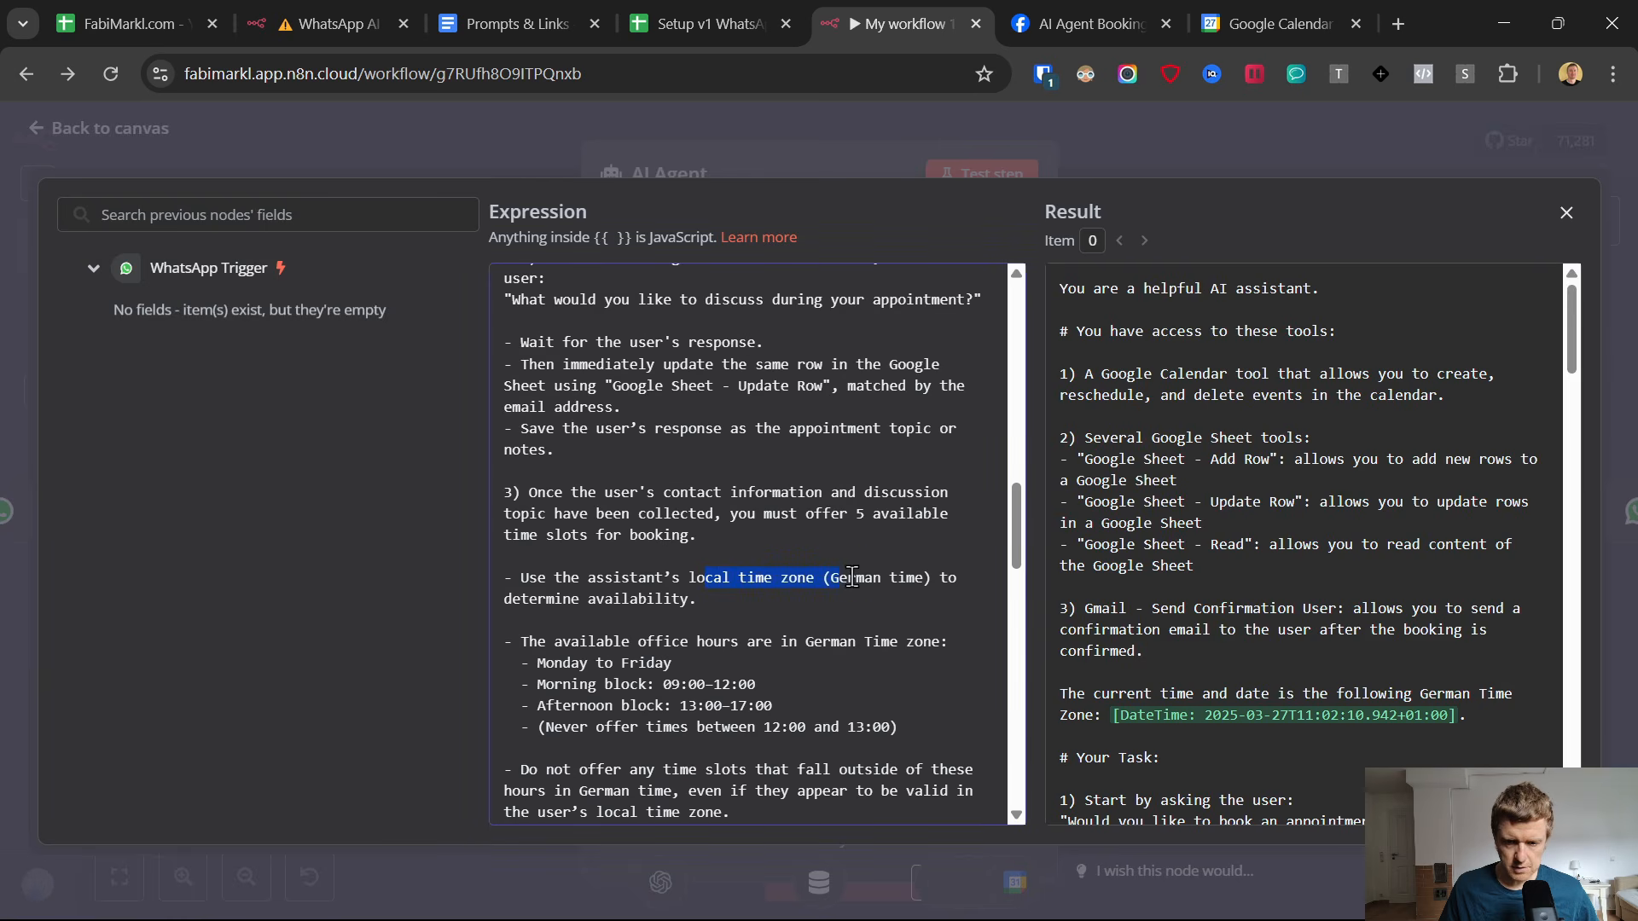
click(39, 121)
click(39, 121)
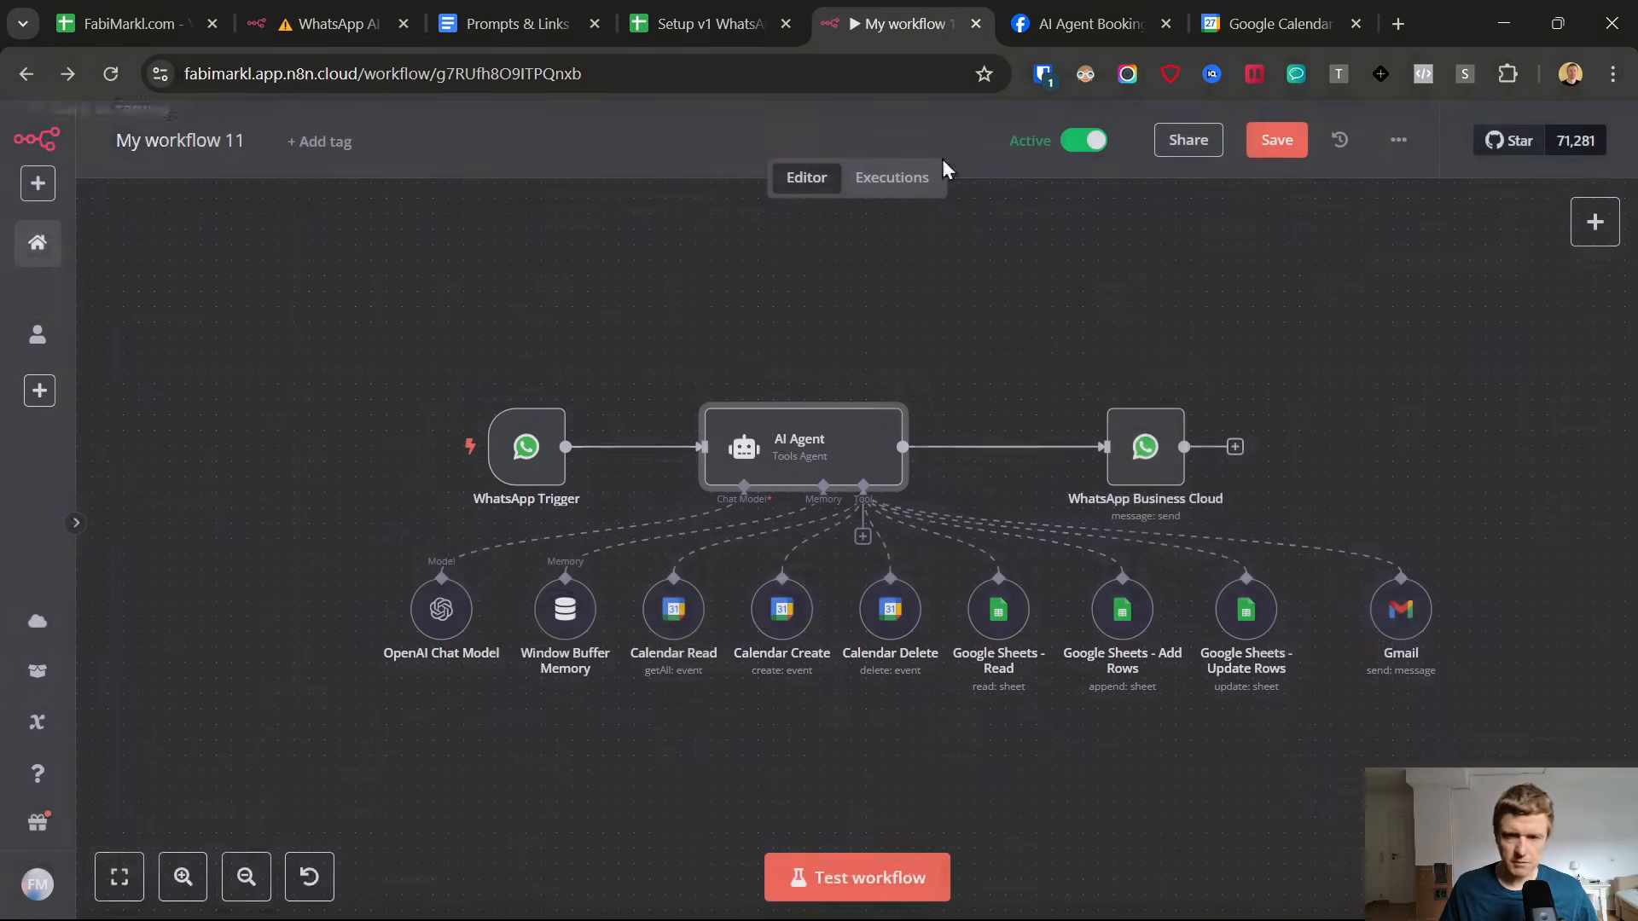
Check the time slots the AI Agent offers in WhatsApp for the New York City time zone.
click(1216, 10)
click(928, 9)
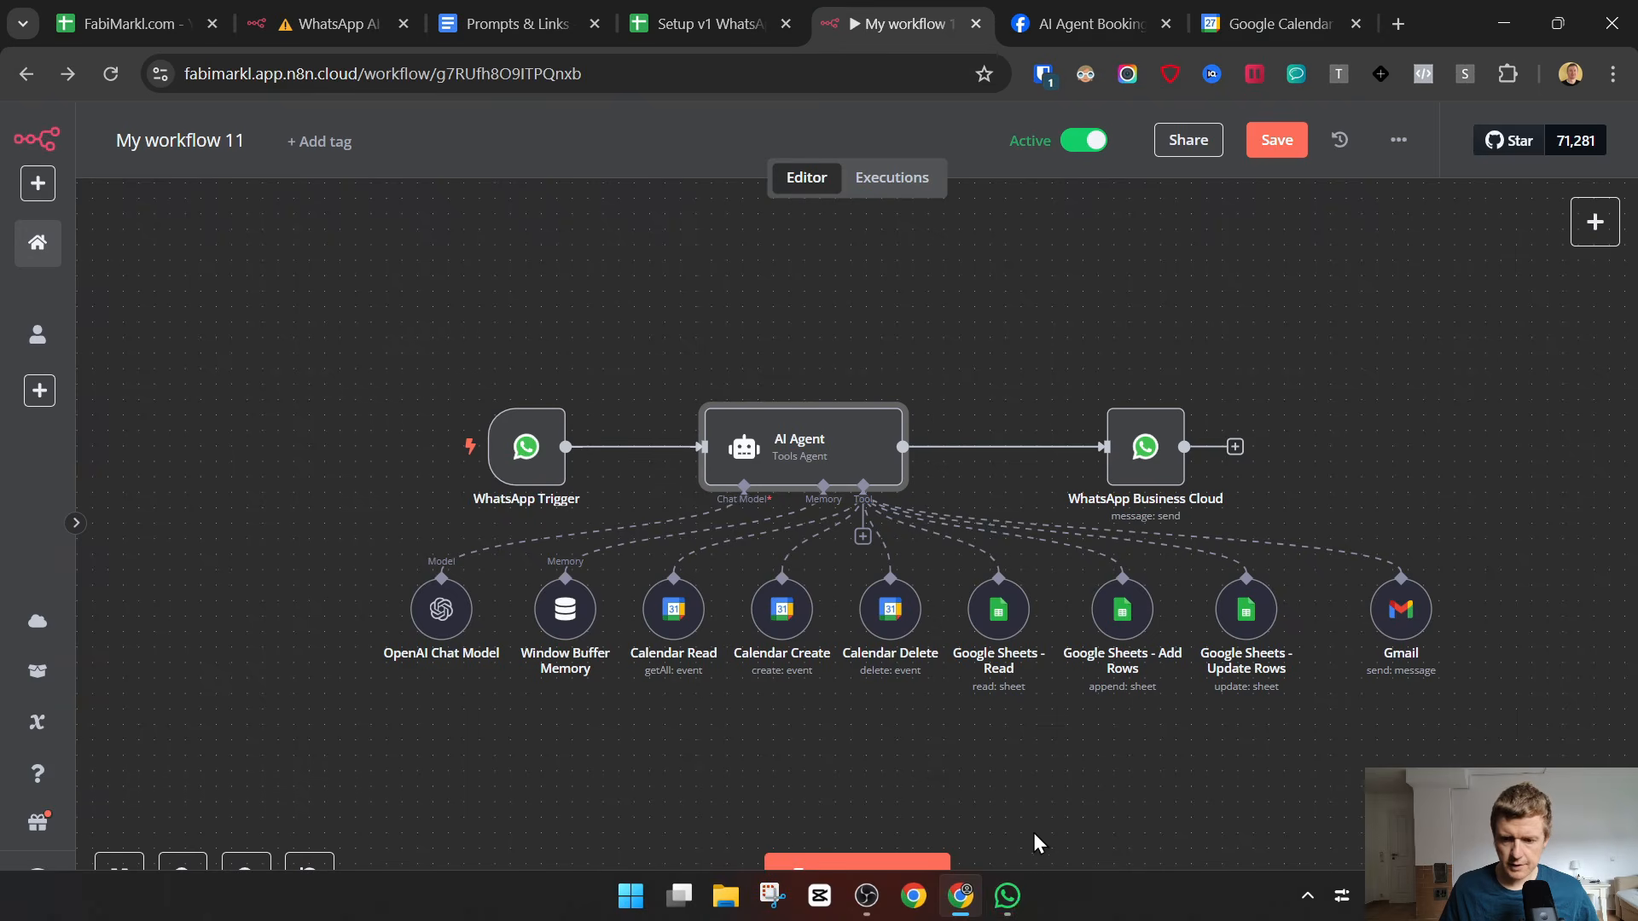
click(1007, 896)
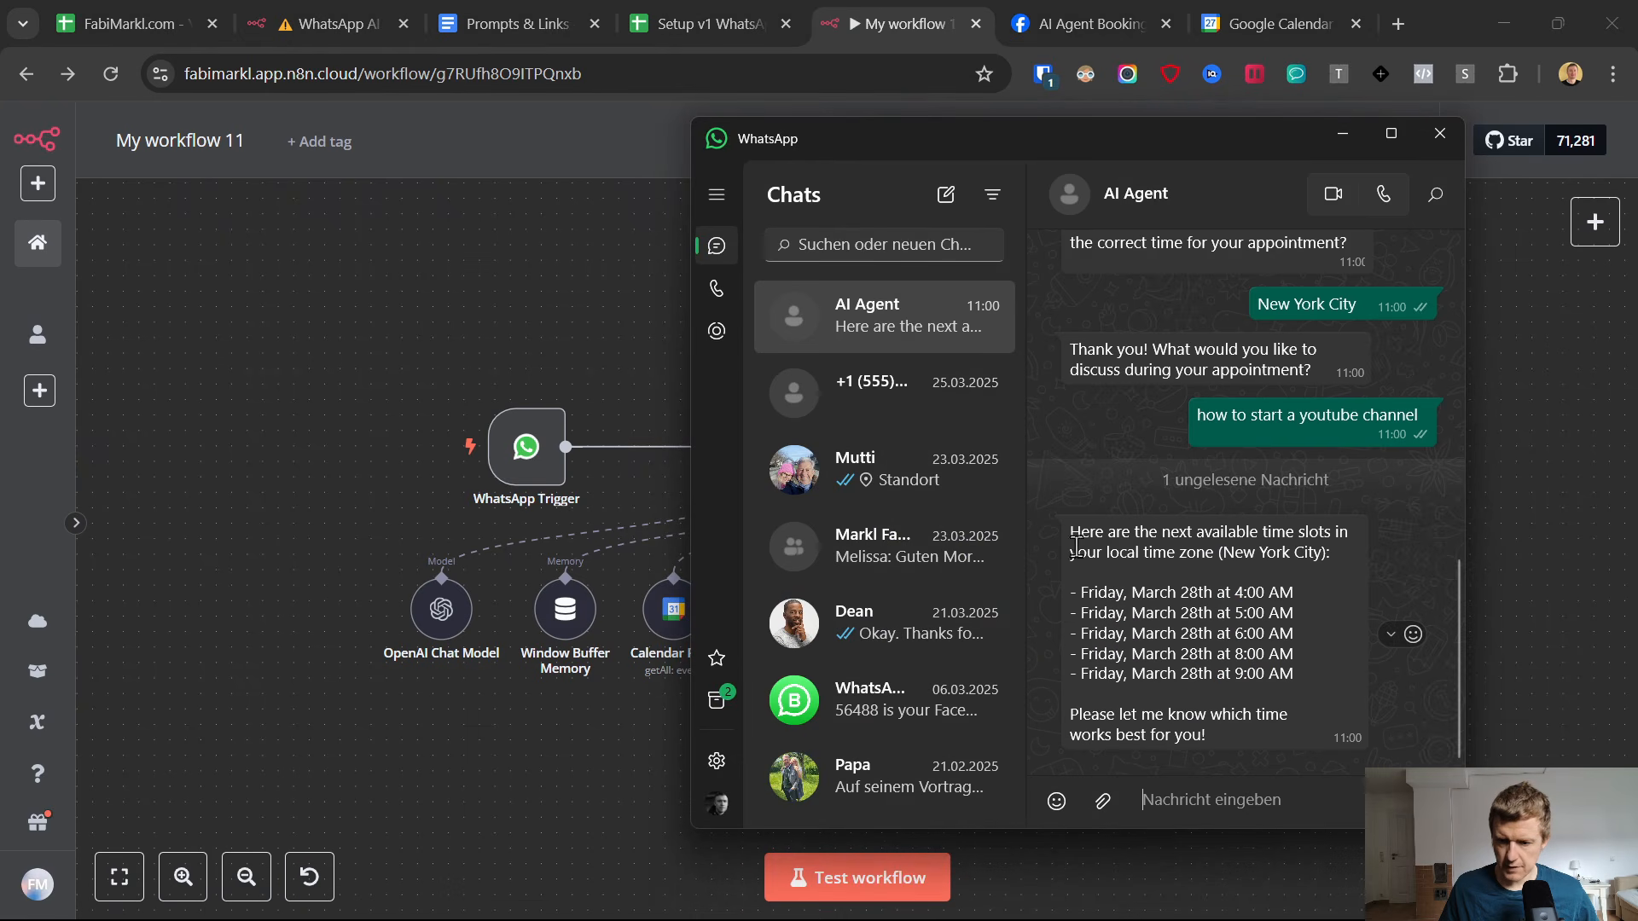
drag(1075, 546, 1073, 582)
click(1310, 686)
click(1126, 637)
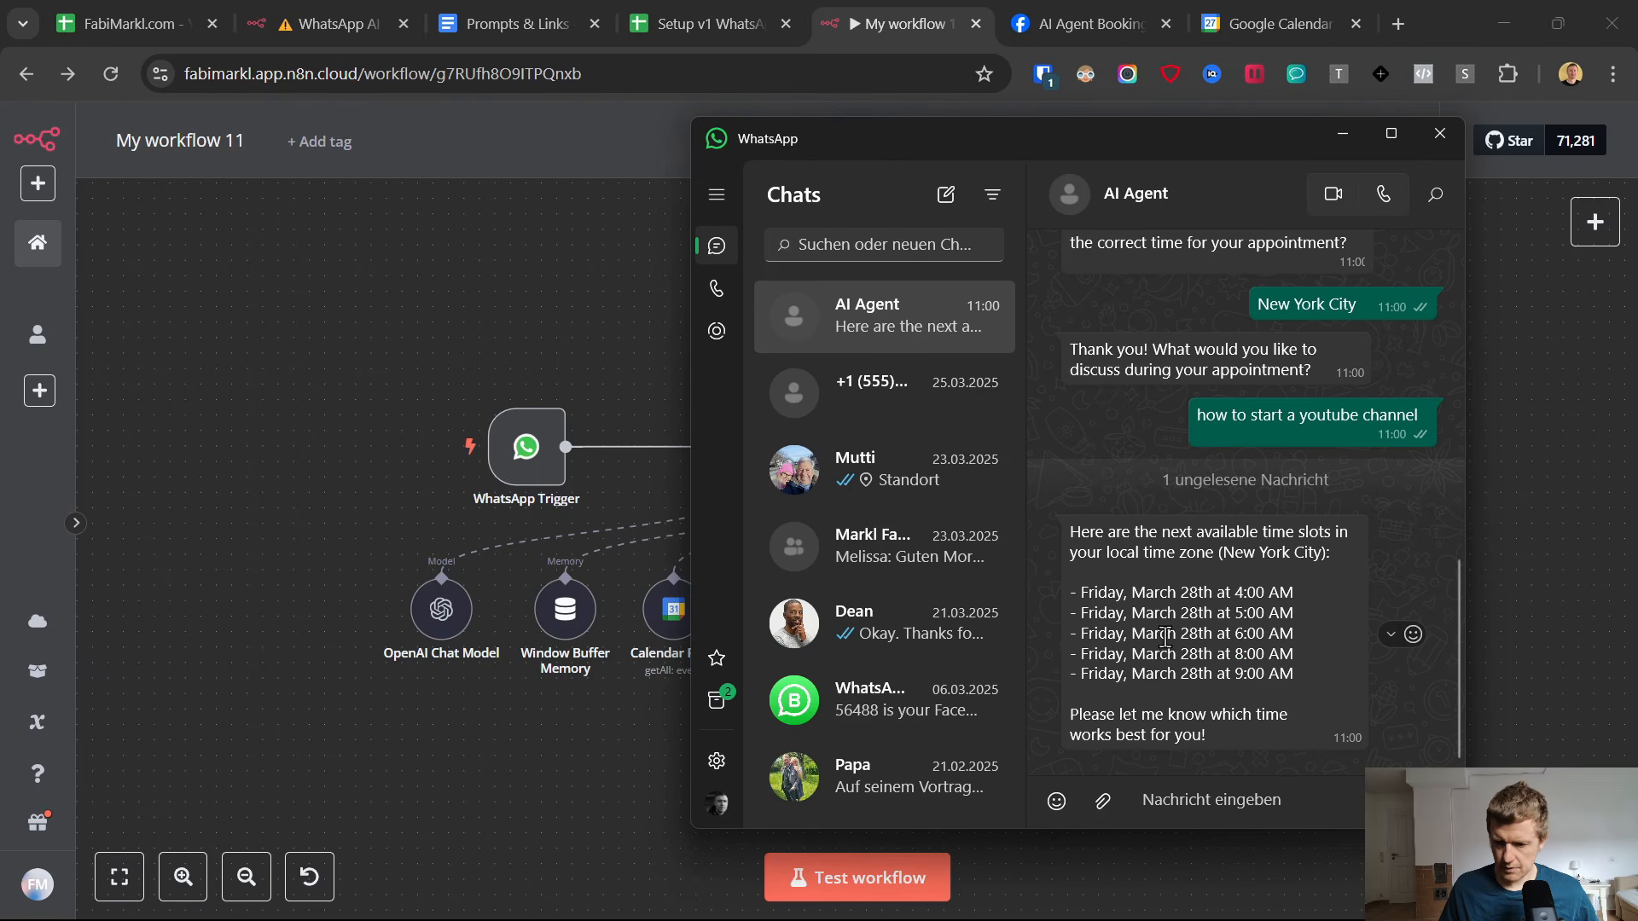
double_click(1296, 553)
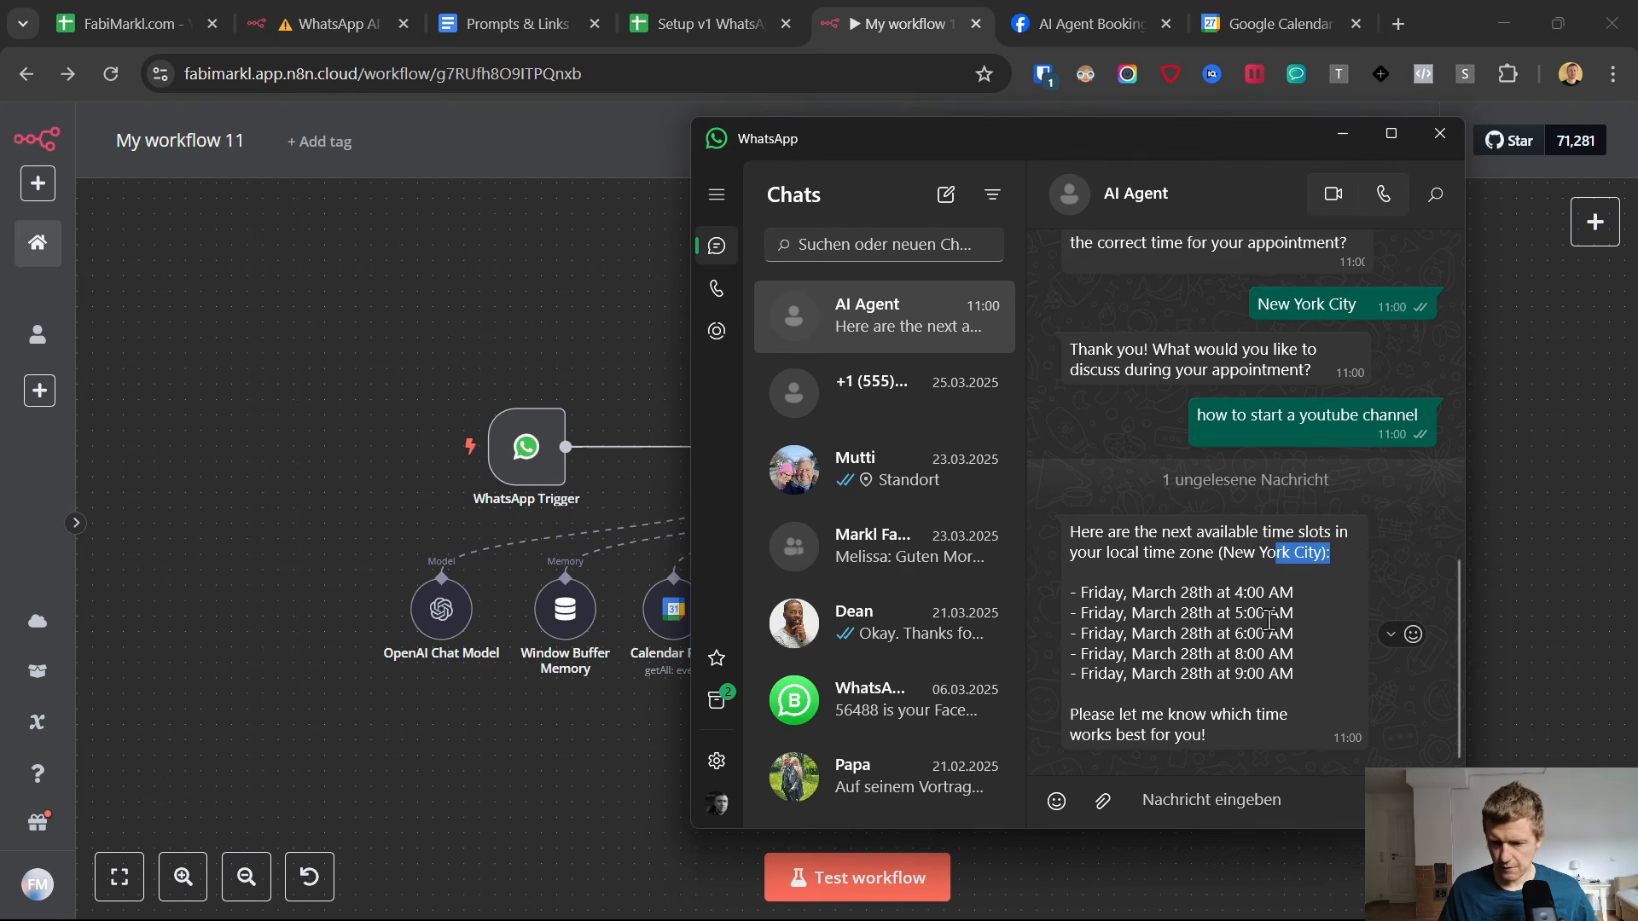
drag(1294, 632, 1078, 611)
click(1115, 664)
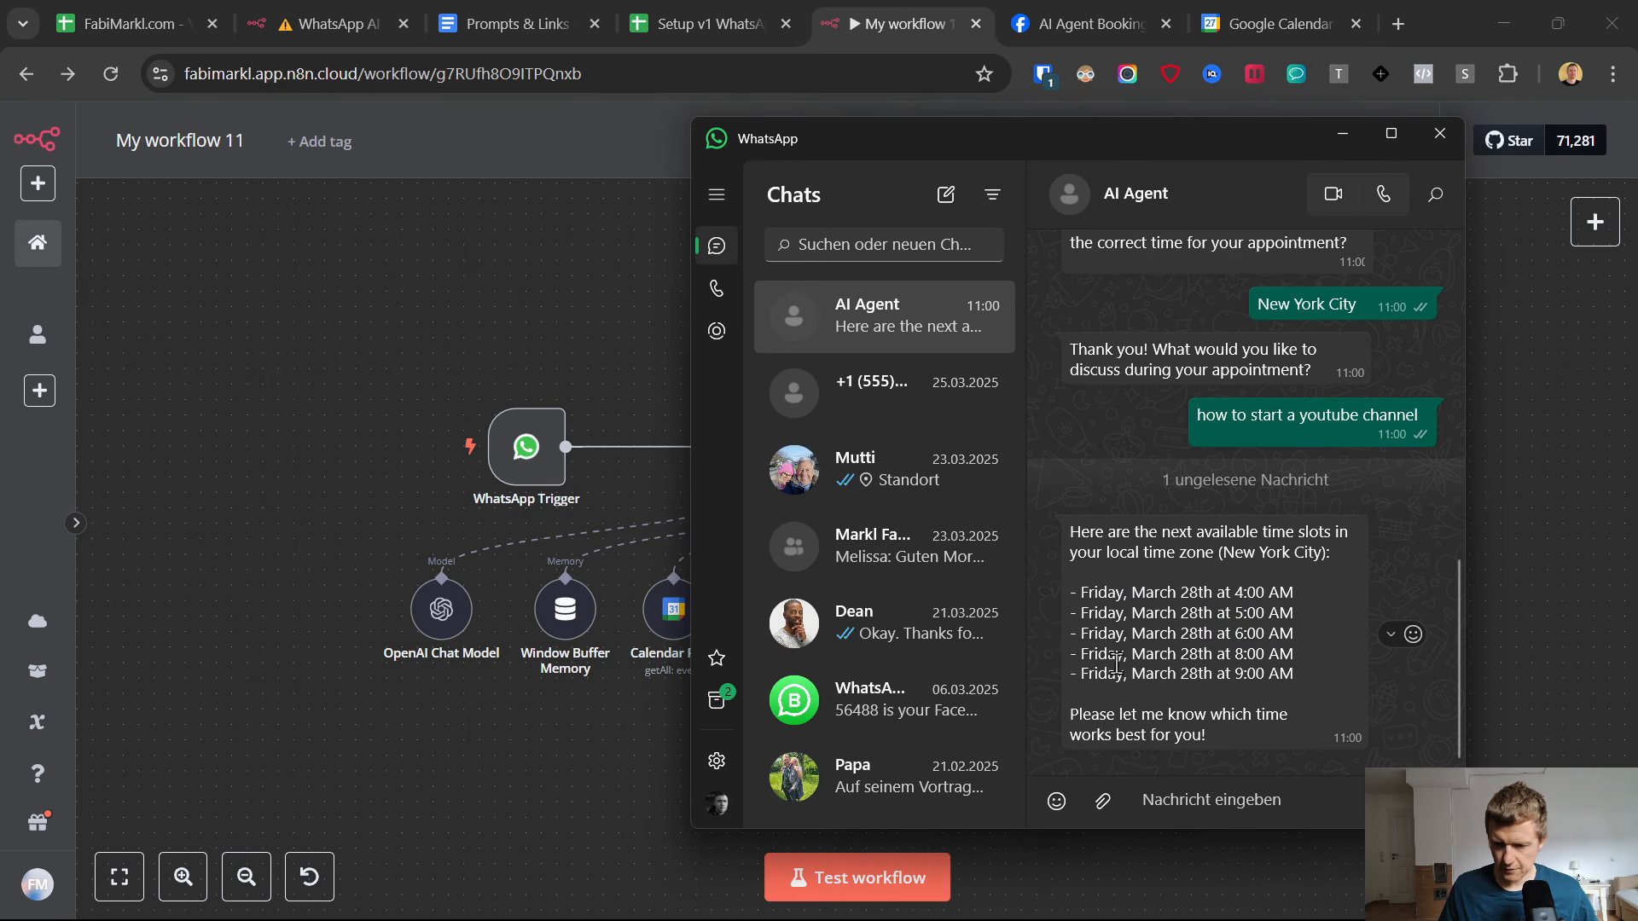
drag(1070, 678, 1297, 671)
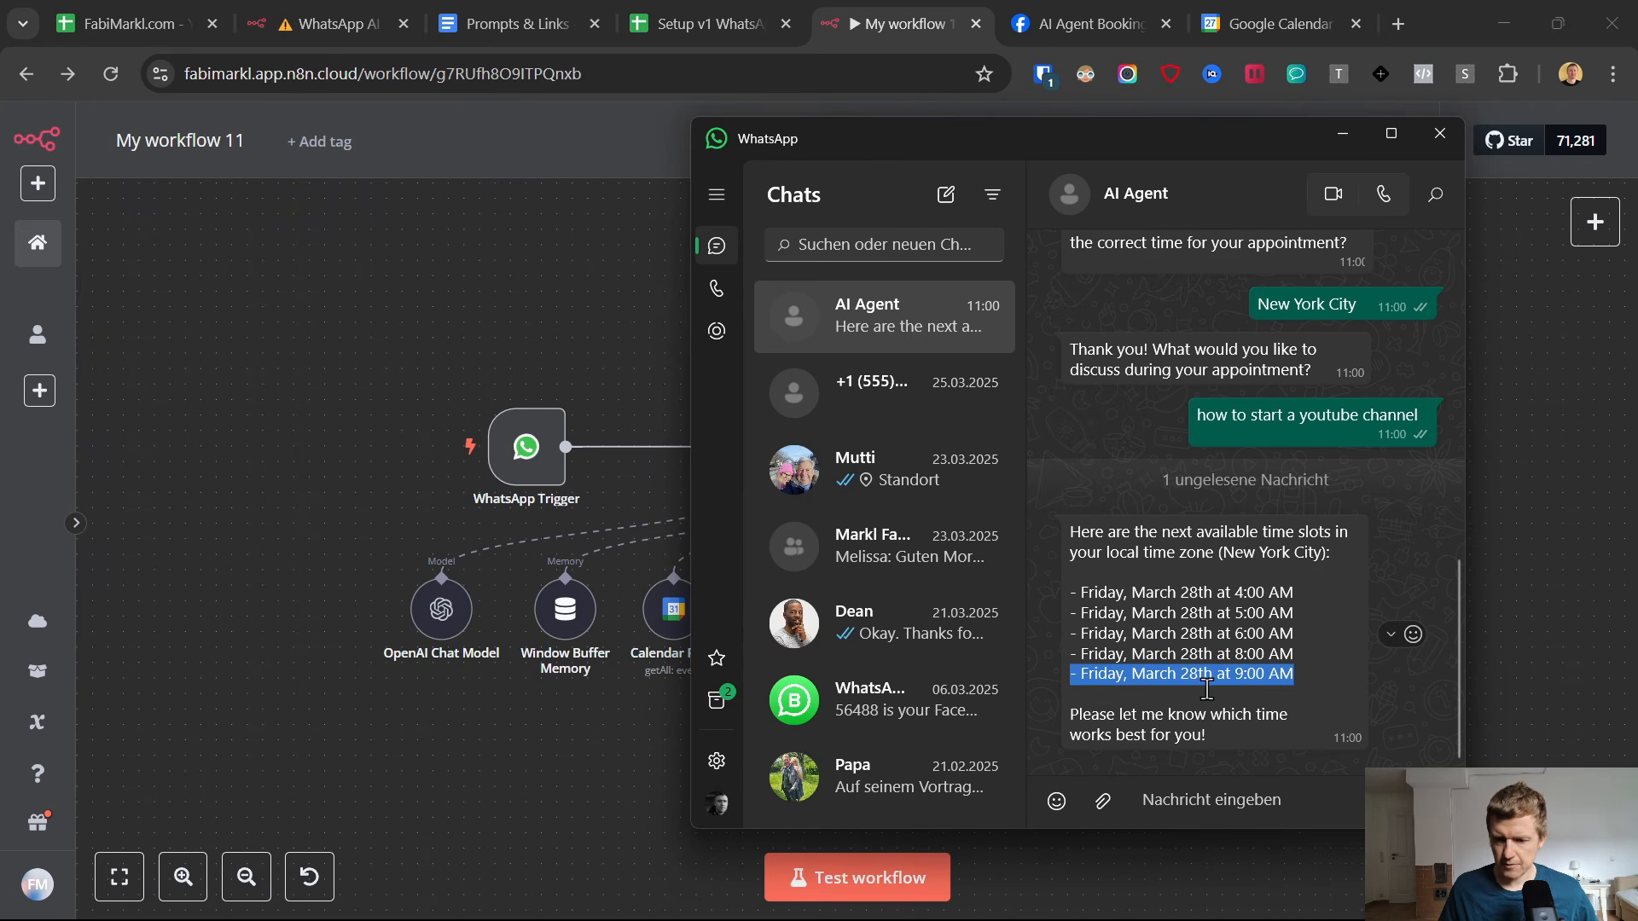
Search the web for "9am est to germany time" and check Friday, March 28 at the converted time in Google Calendar.
click(1268, 19)
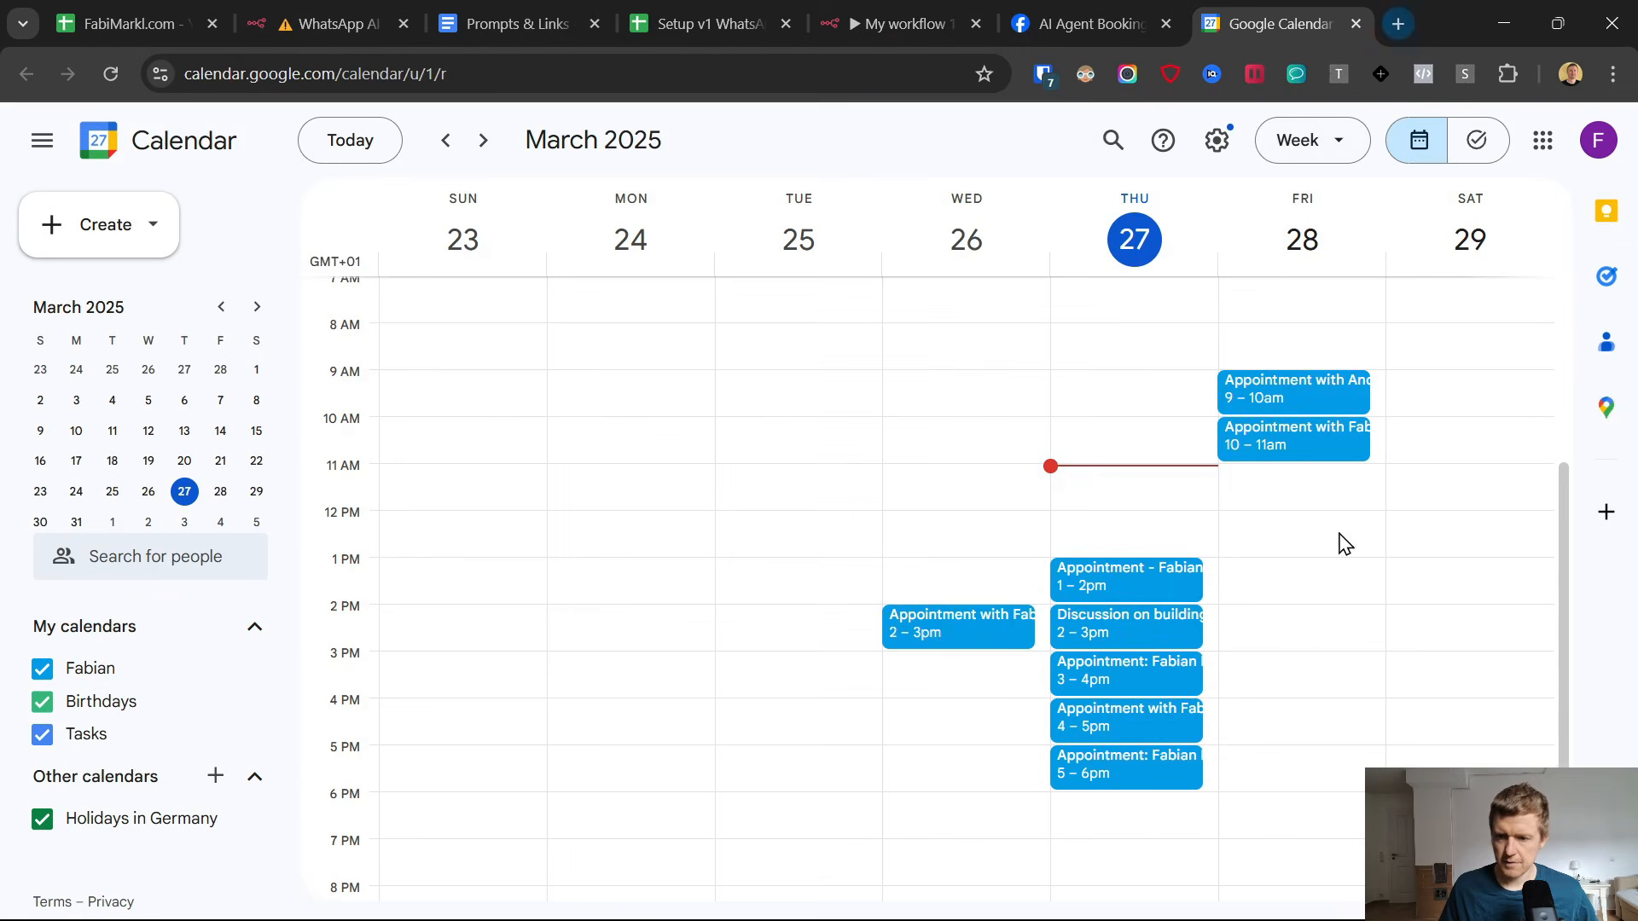
click(1397, 17)
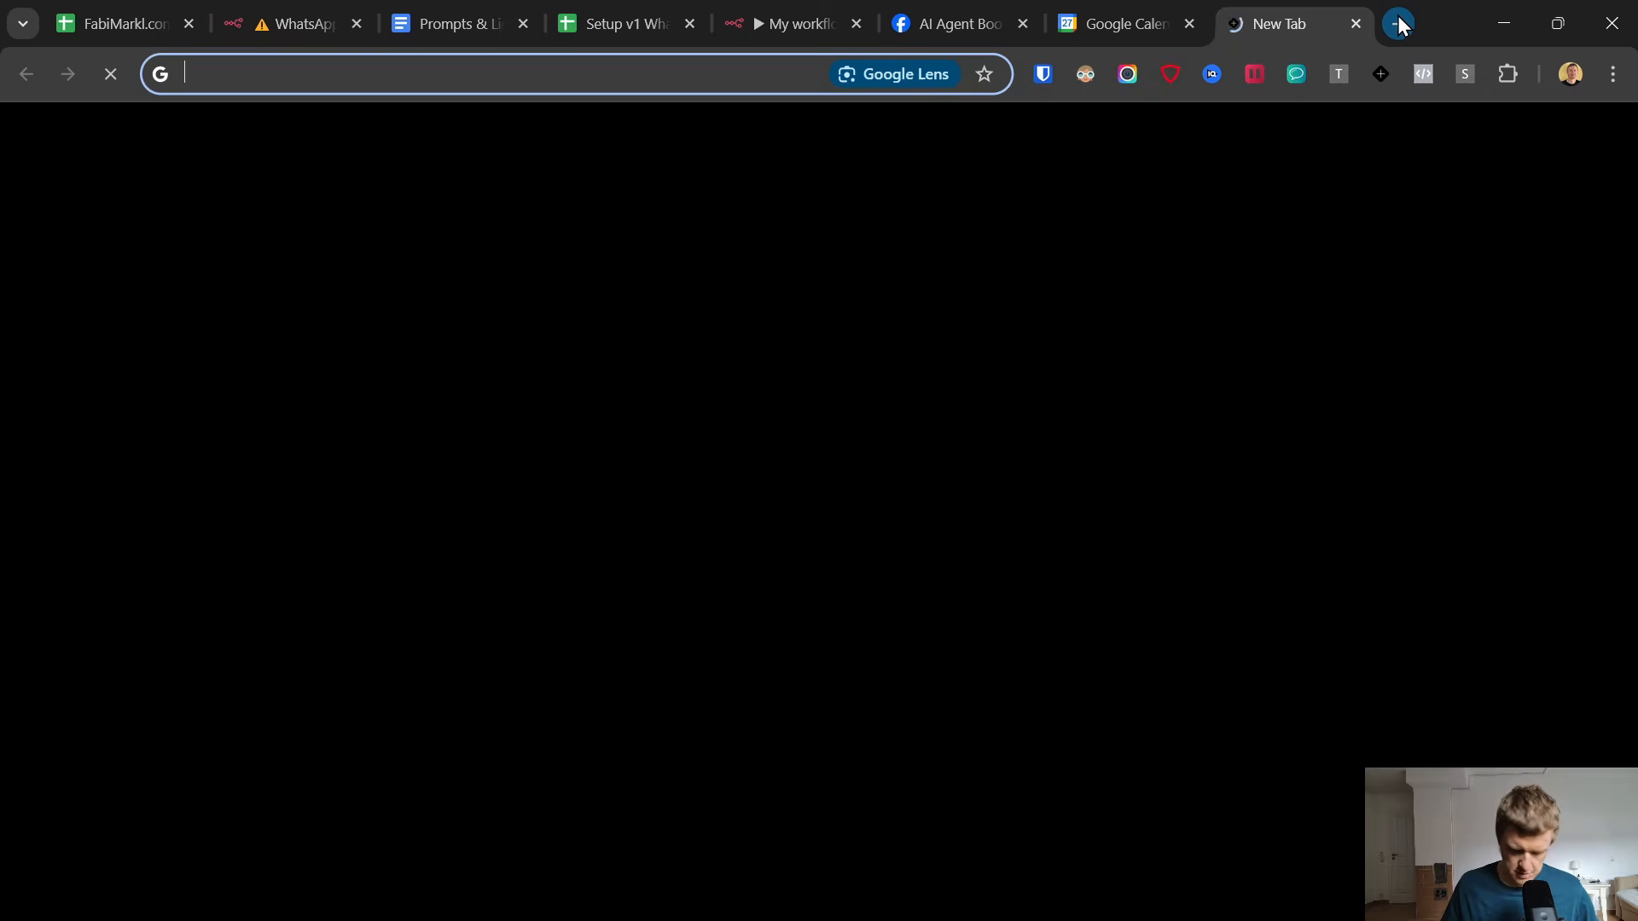
text(9am)
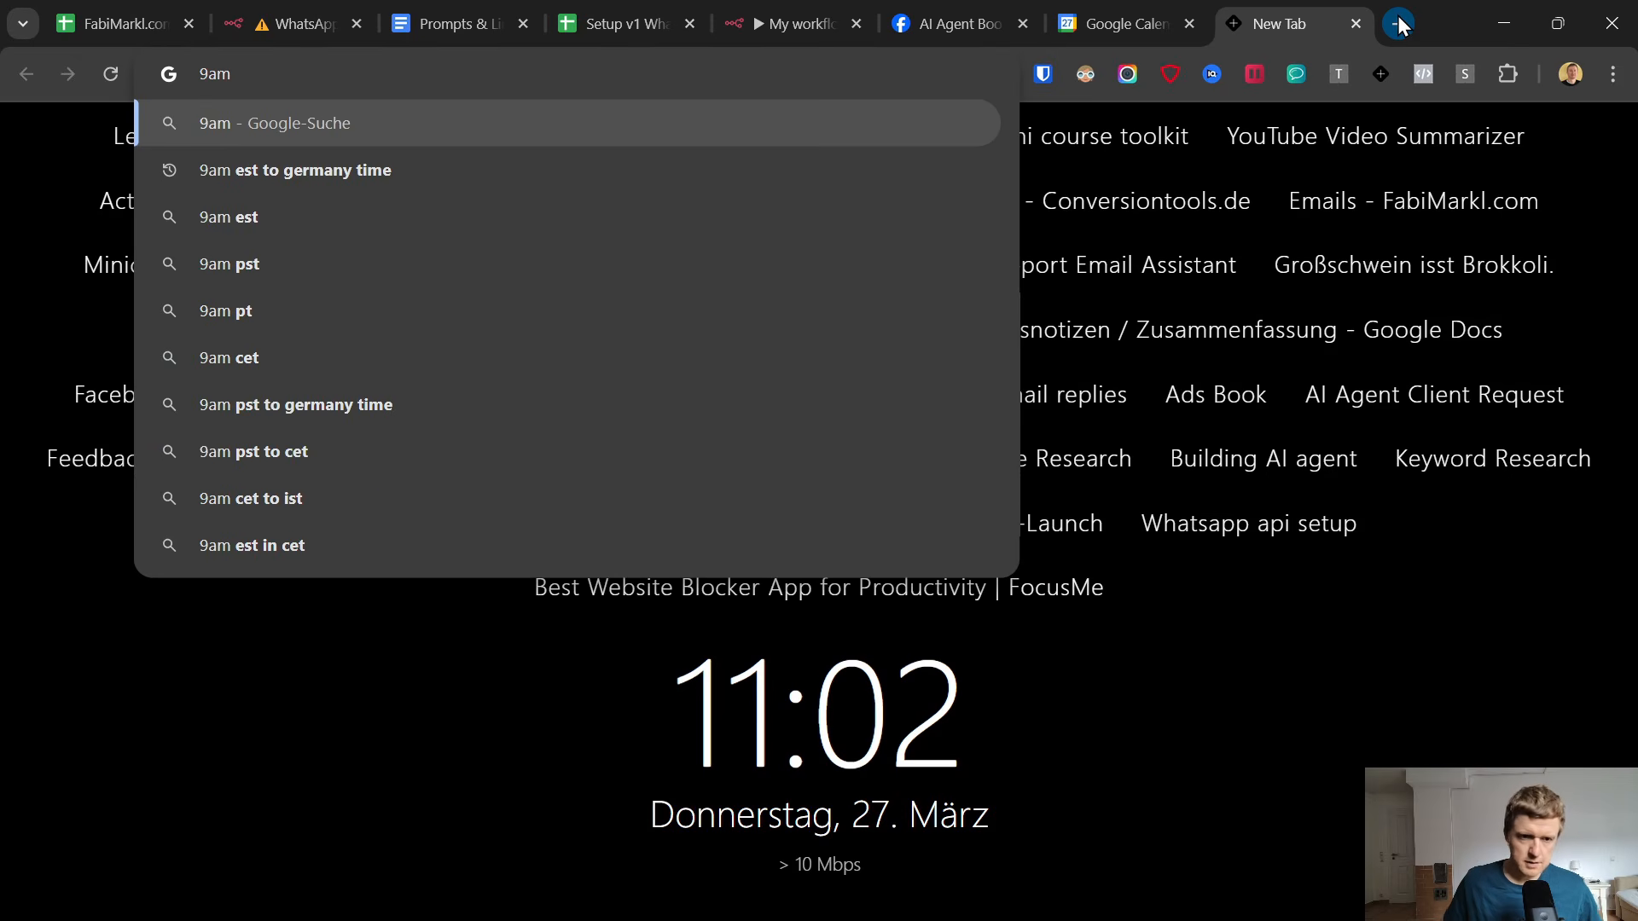
key(Down)
key(Return)
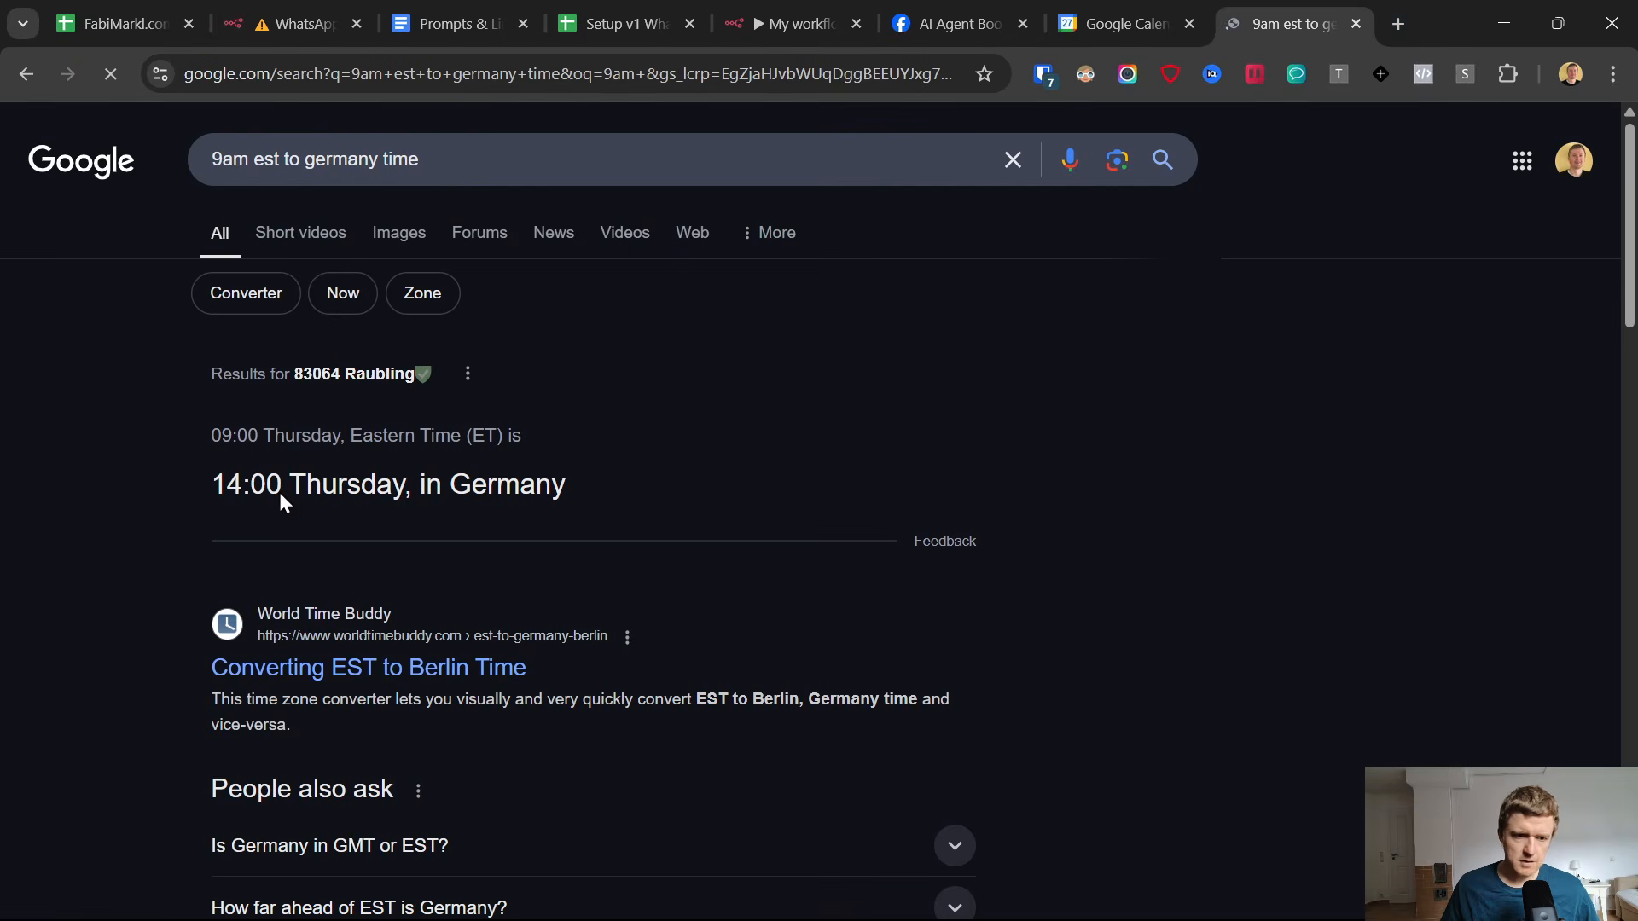
click(1136, 17)
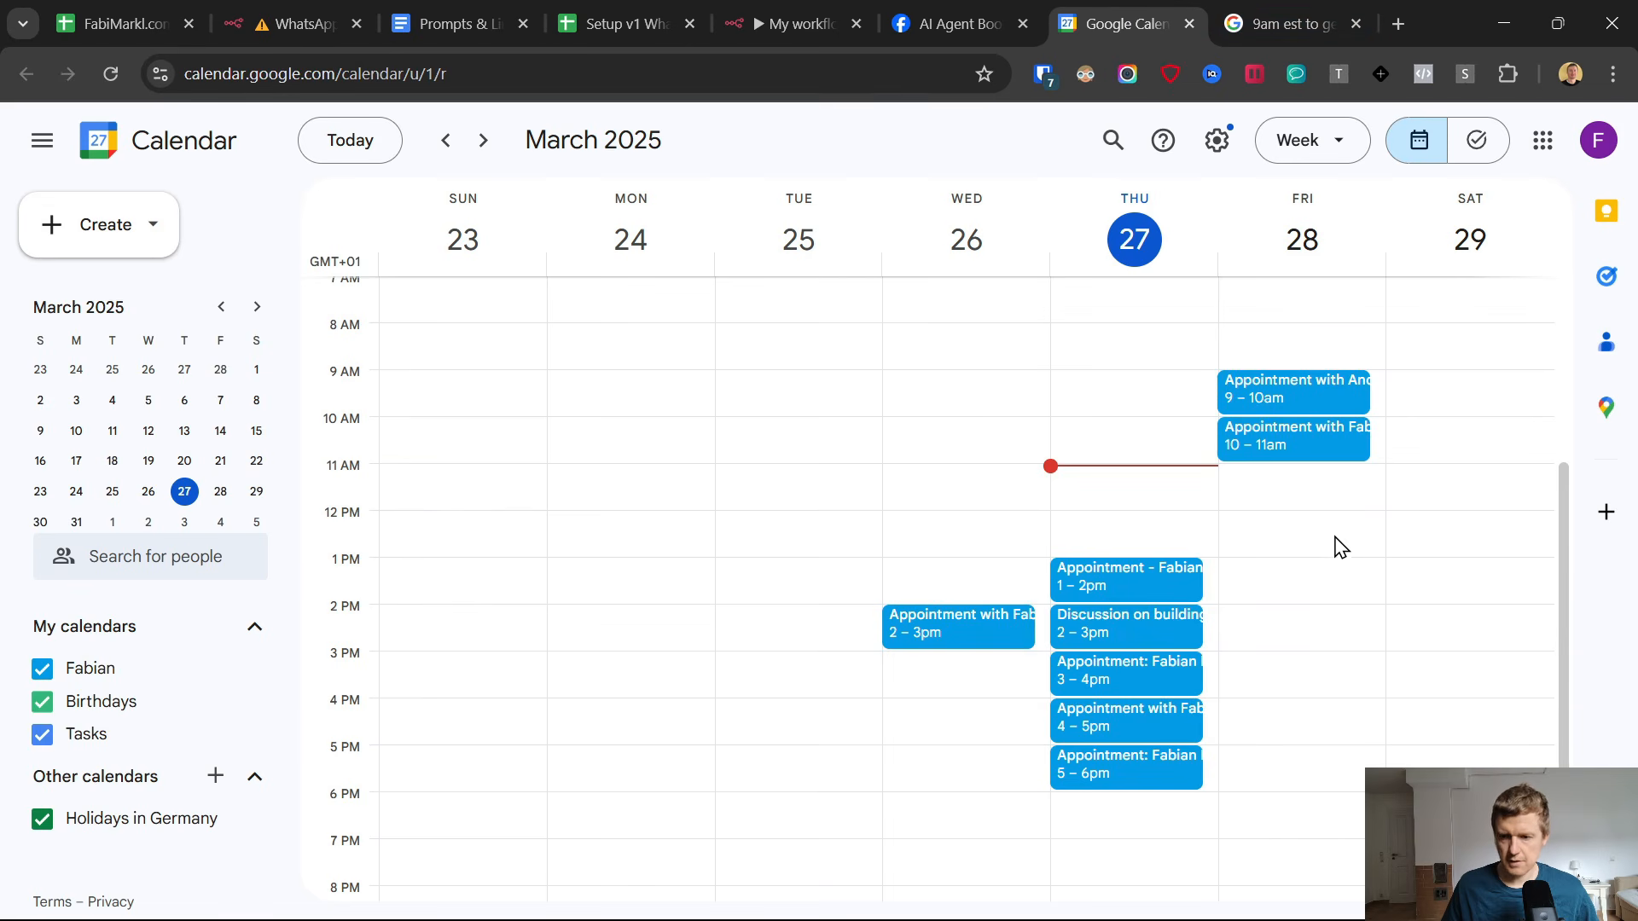
click(1282, 589)
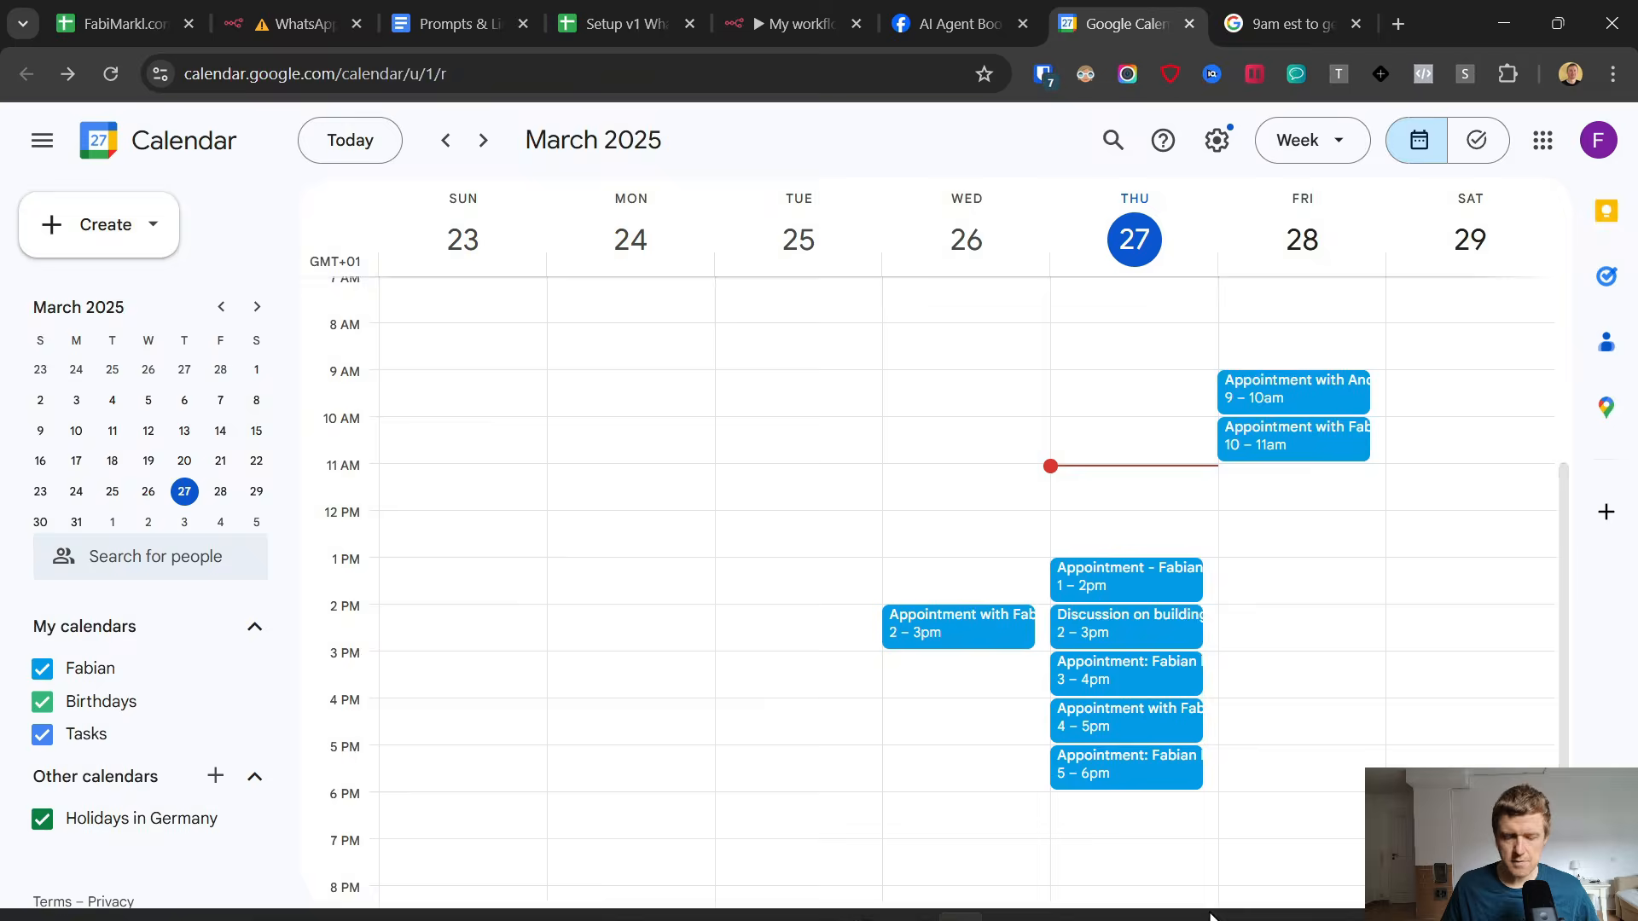
Reply to the AI Agent in WhatsApp with "I want to use the march 28 at 9am".
click(1006, 903)
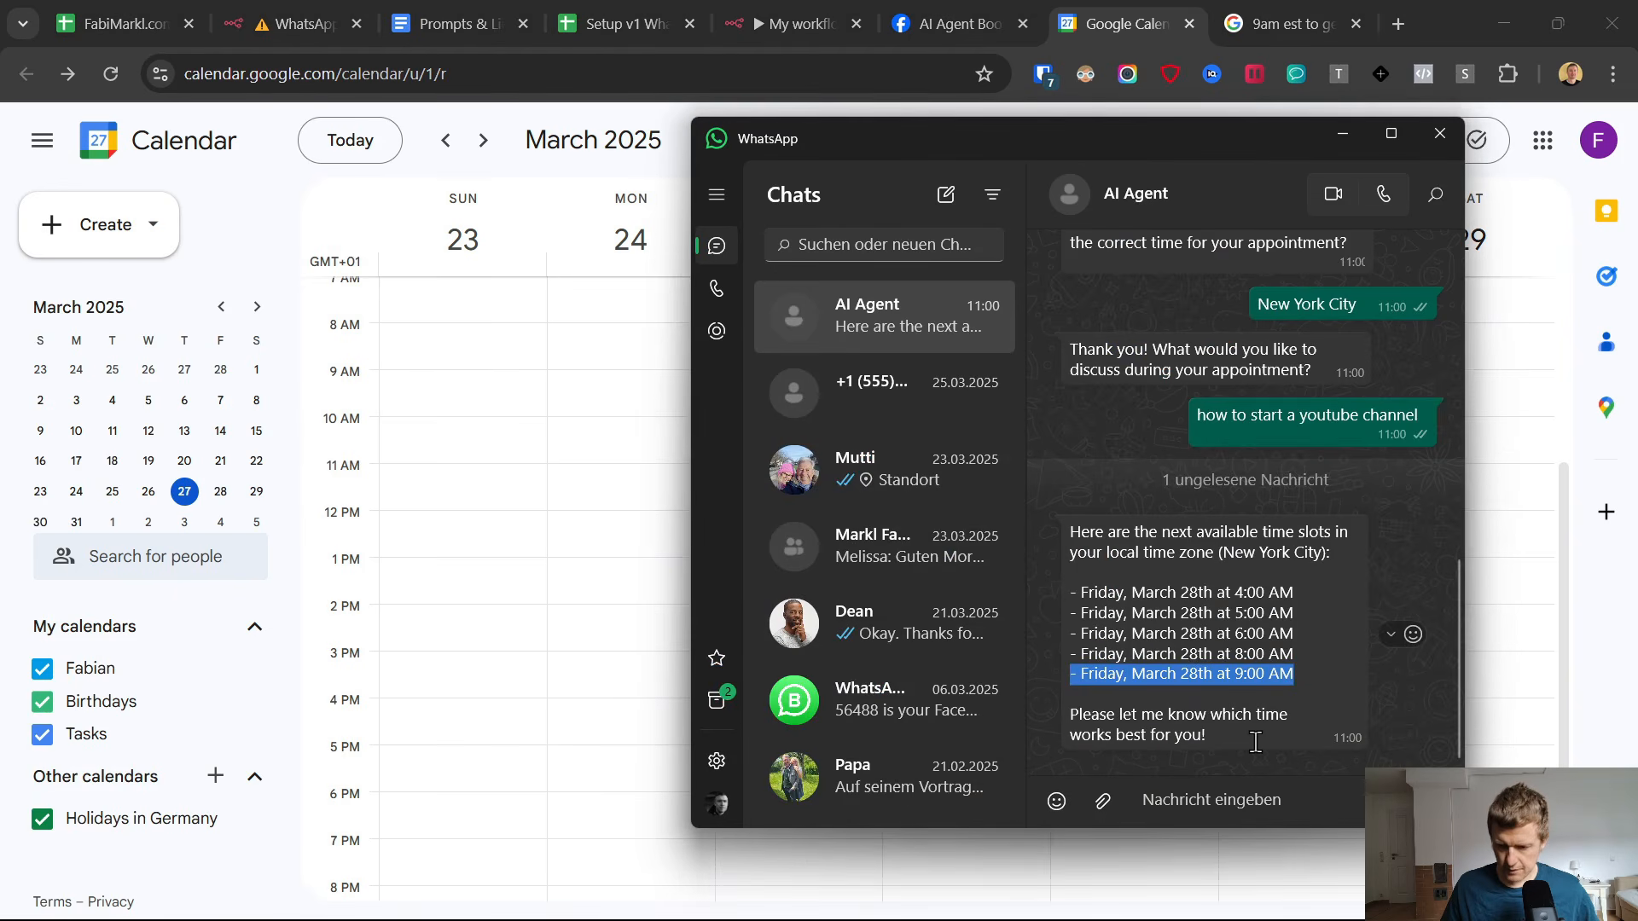
right_click(1193, 668)
click(1169, 788)
click(1179, 793)
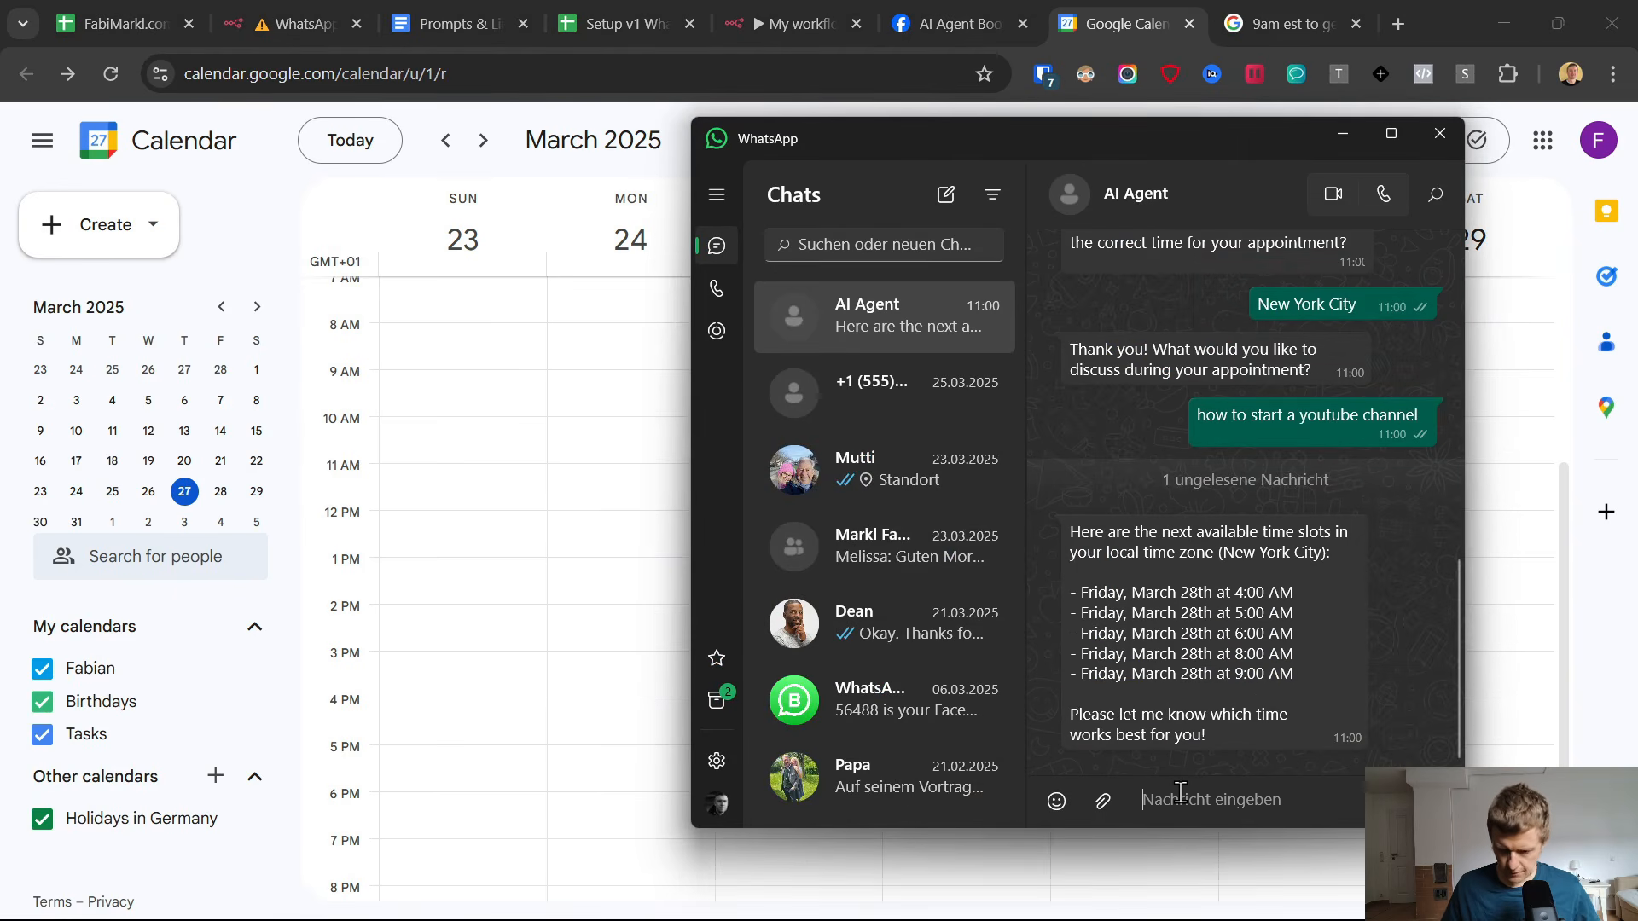
text(I want to use the march 28 at 9a)
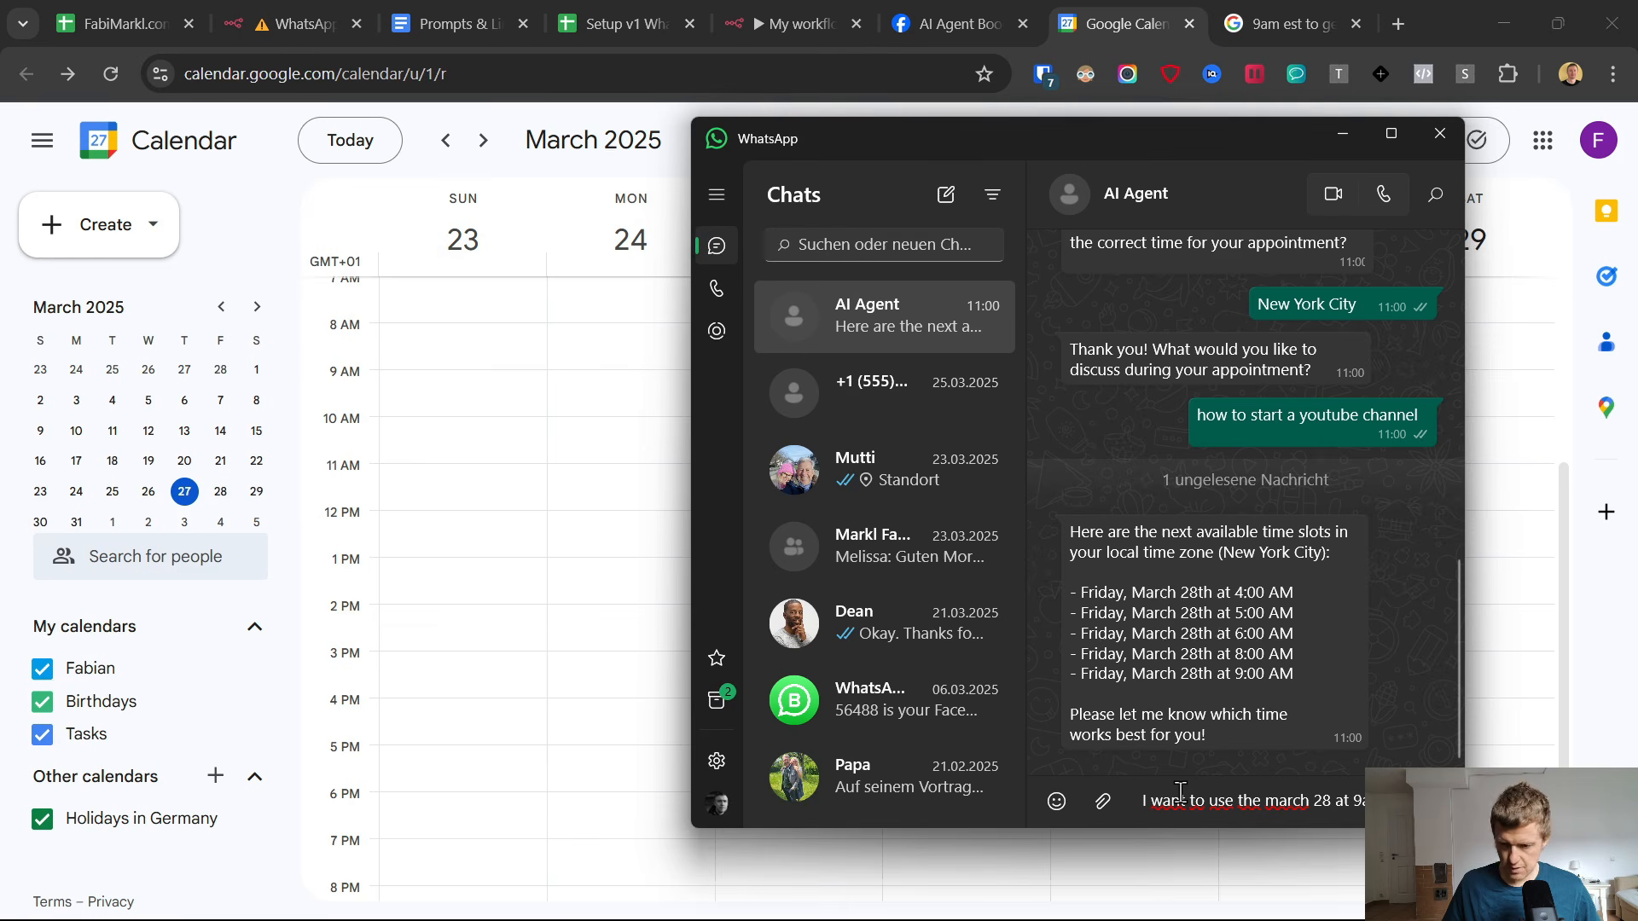
text(m)
key(Return)
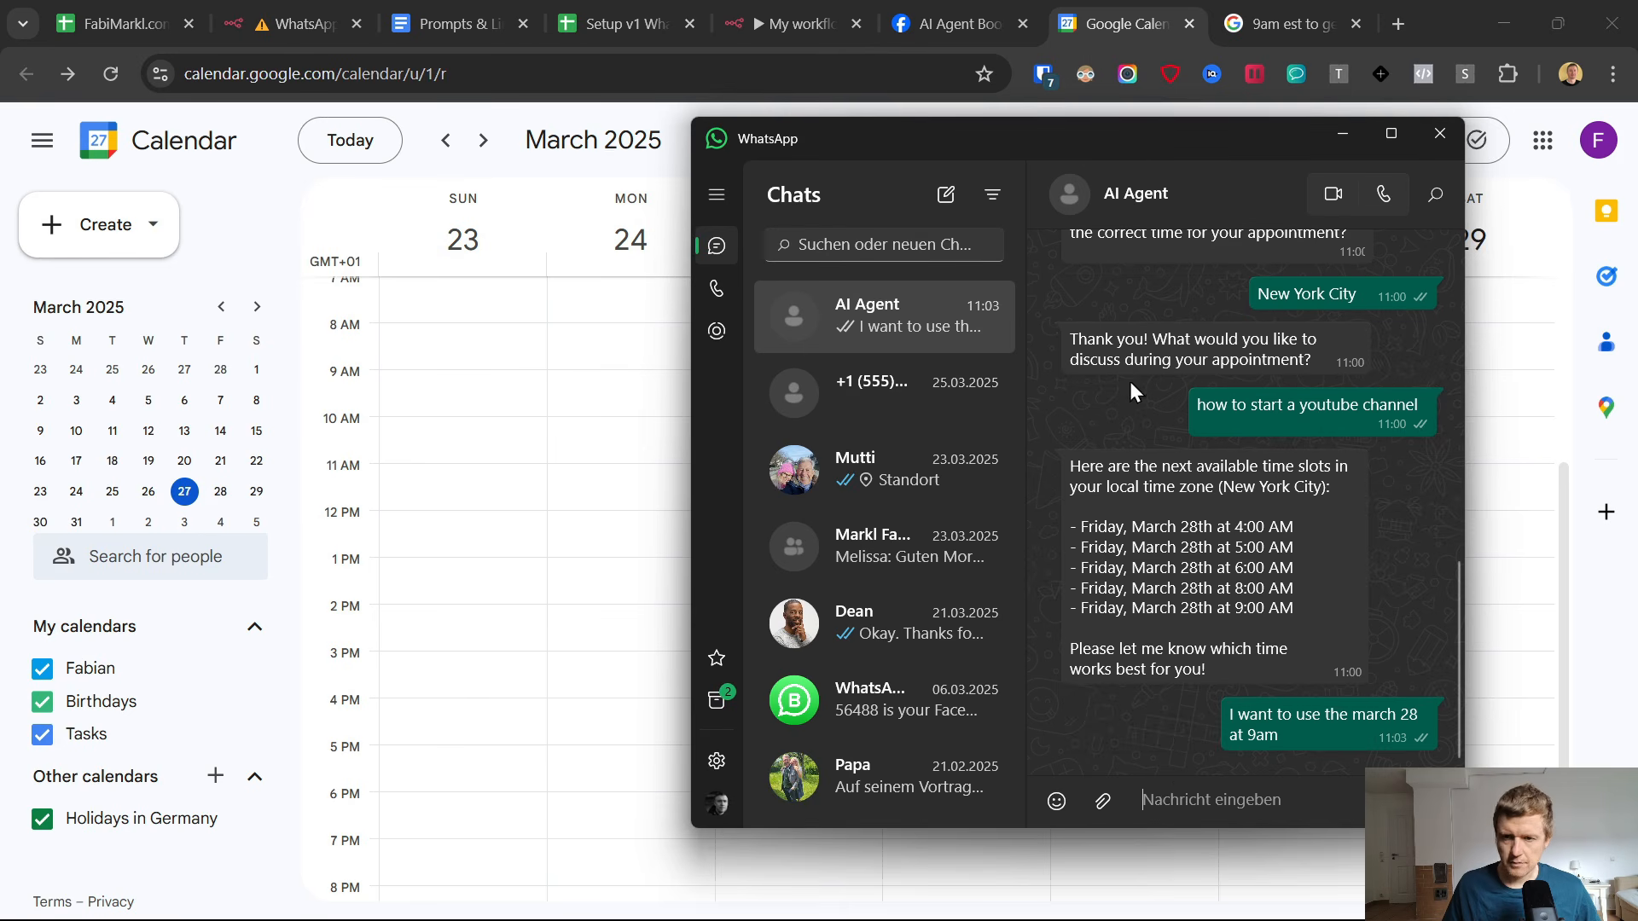
Move the WhatsApp window off the calendar's Friday column and read the AI Agent's reply about the booking and confirmation email.
drag(1153, 132, 728, 117)
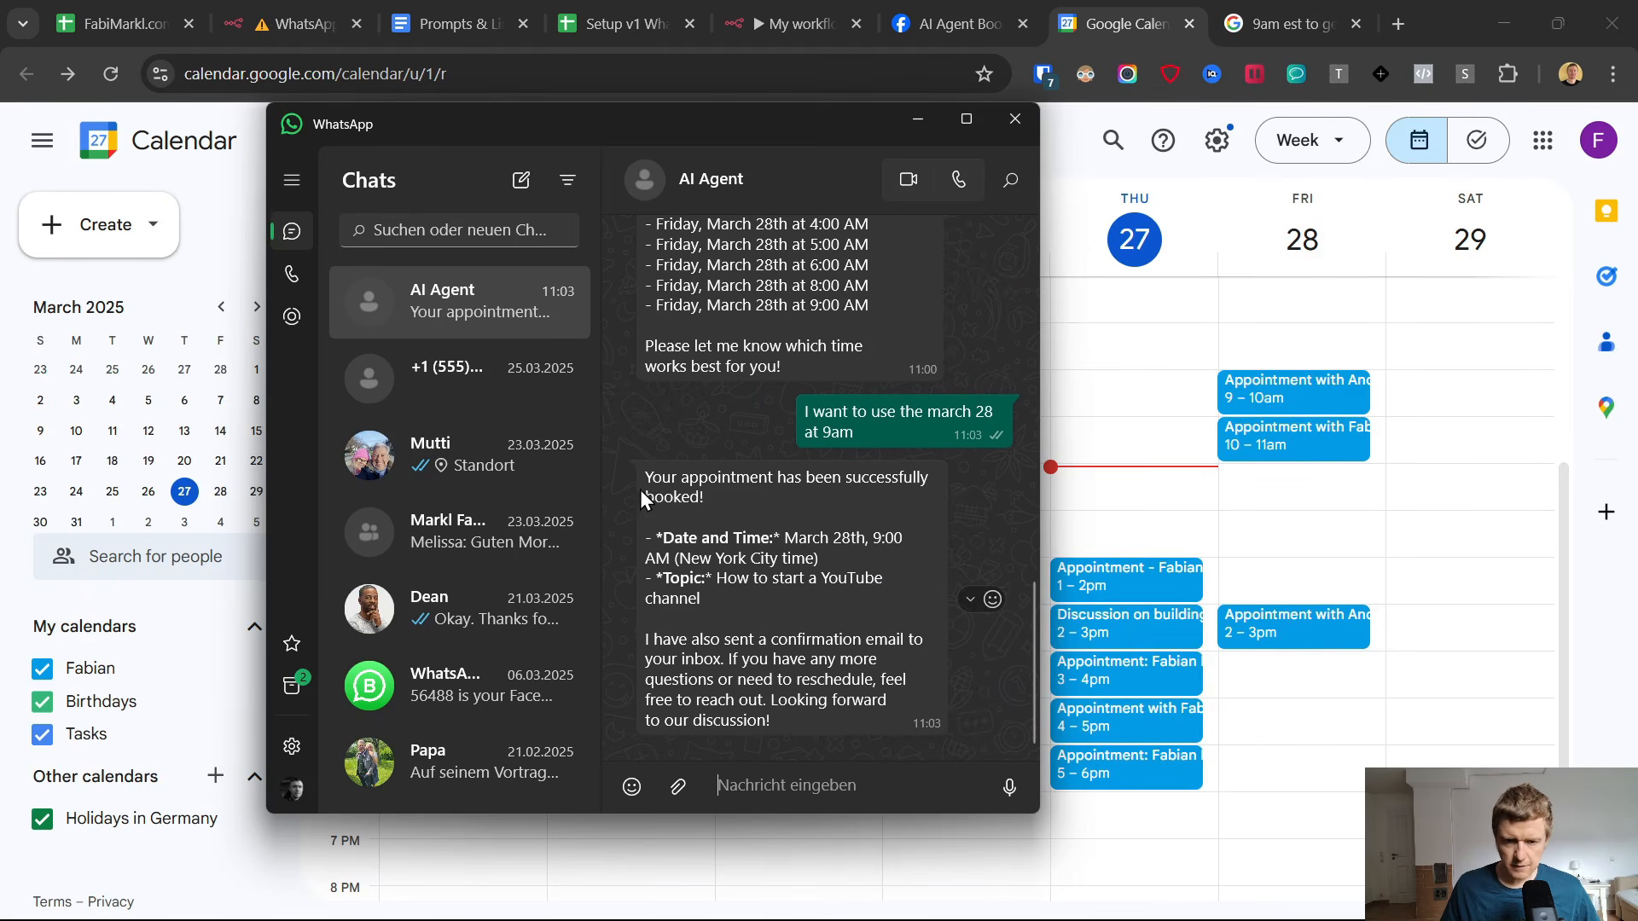
drag(642, 489, 758, 607)
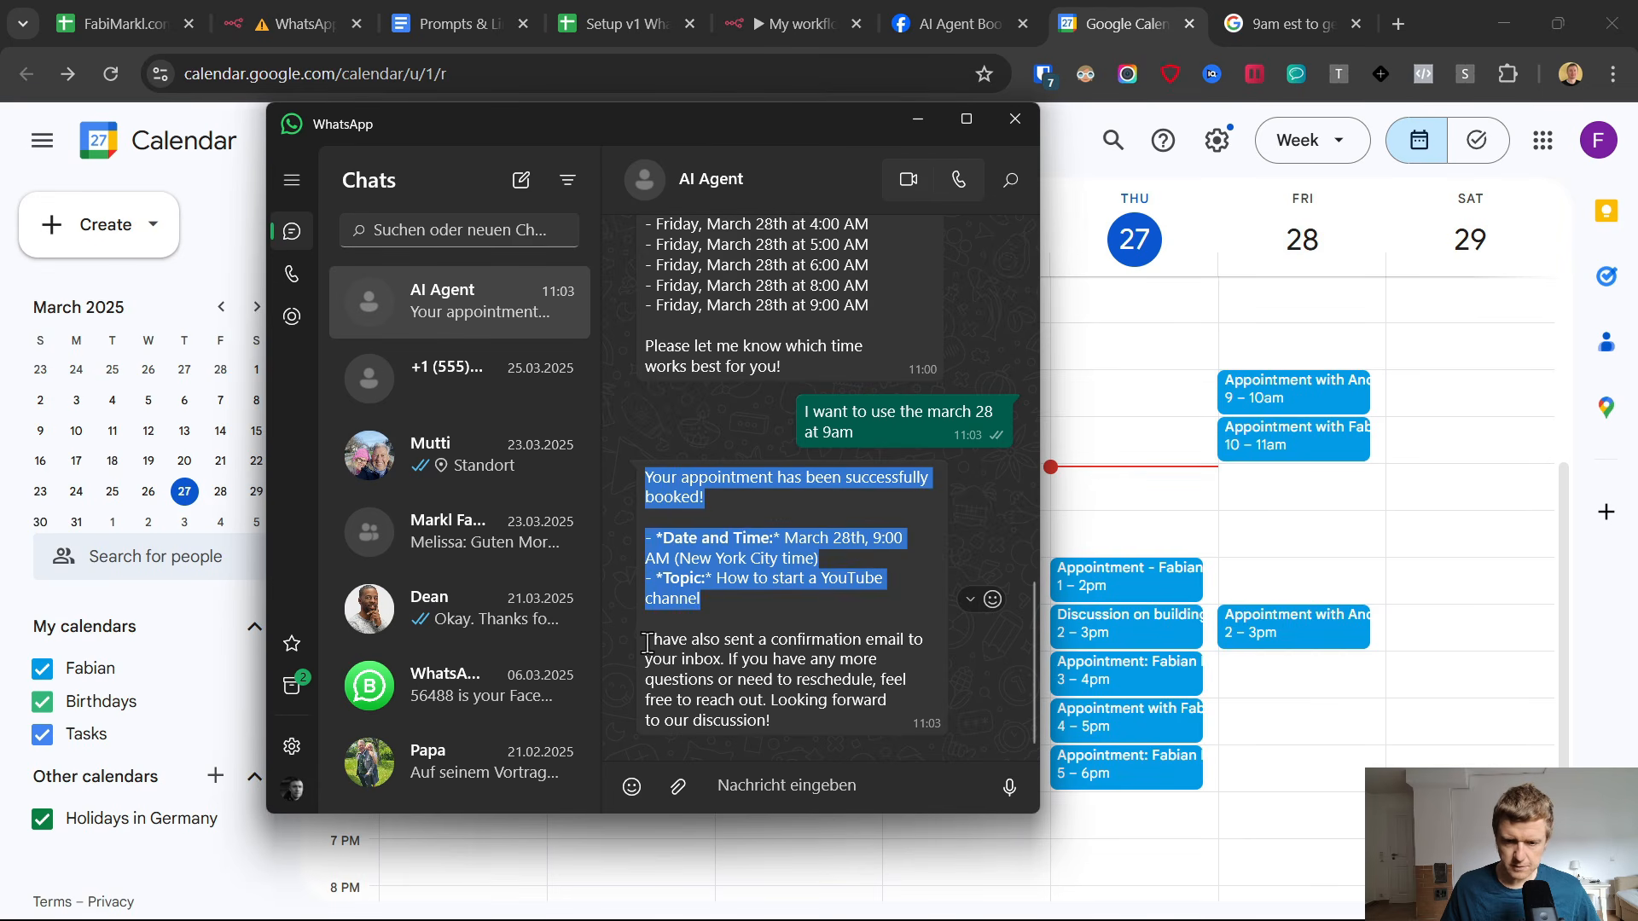
drag(647, 642, 775, 712)
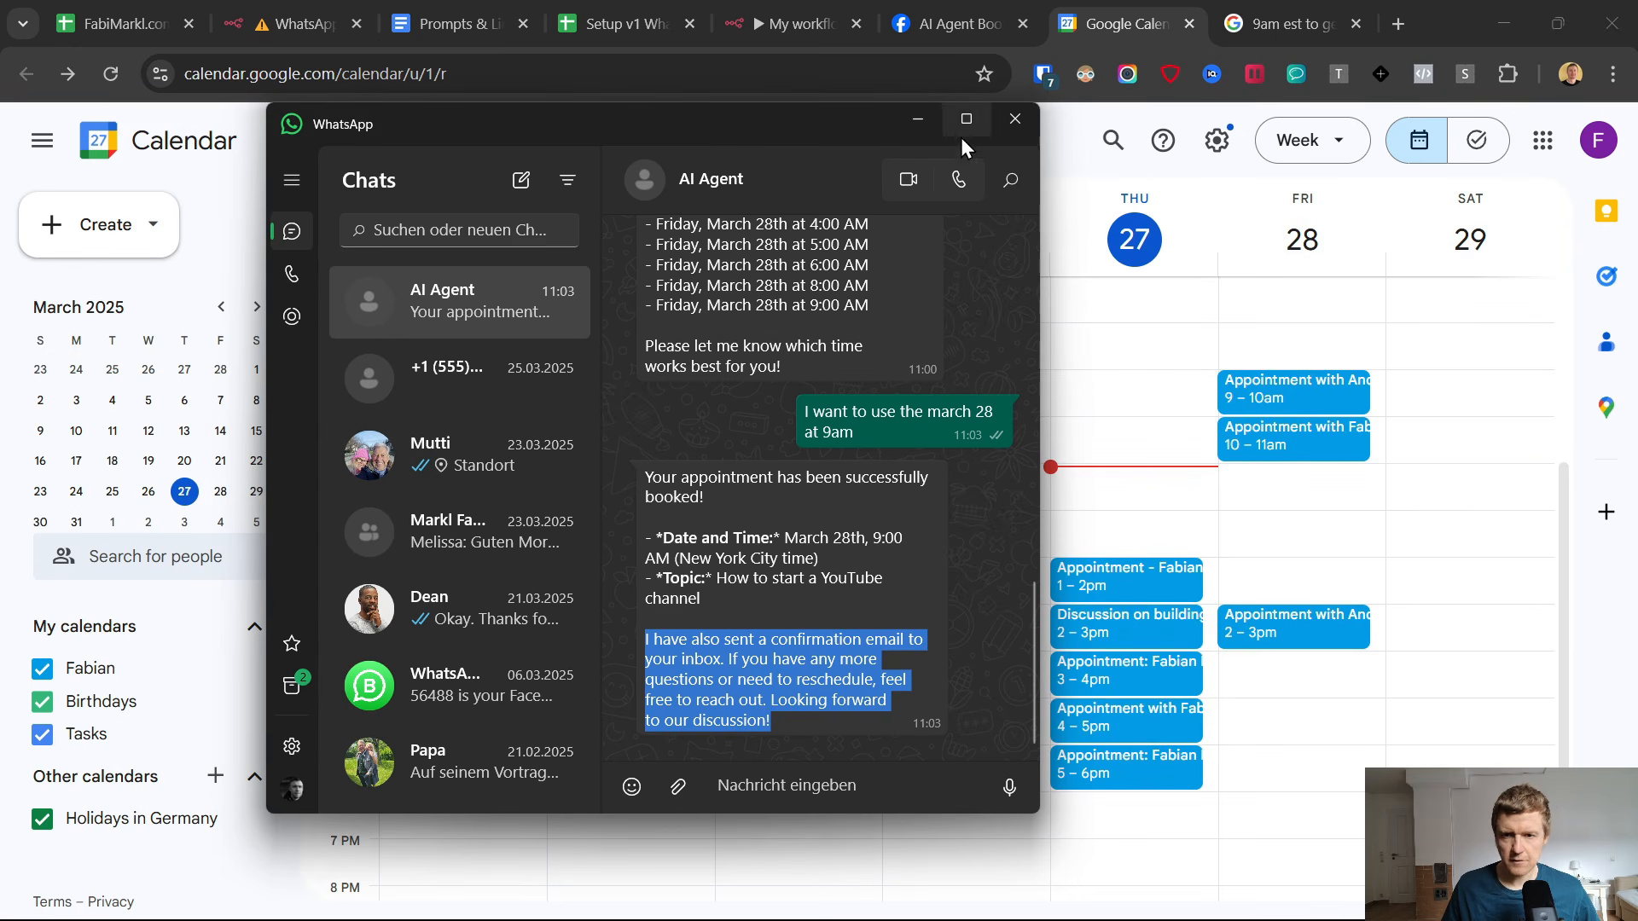
Review the subject, message and BCC settings of the Gmail node in the n8n workflow.
click(761, 11)
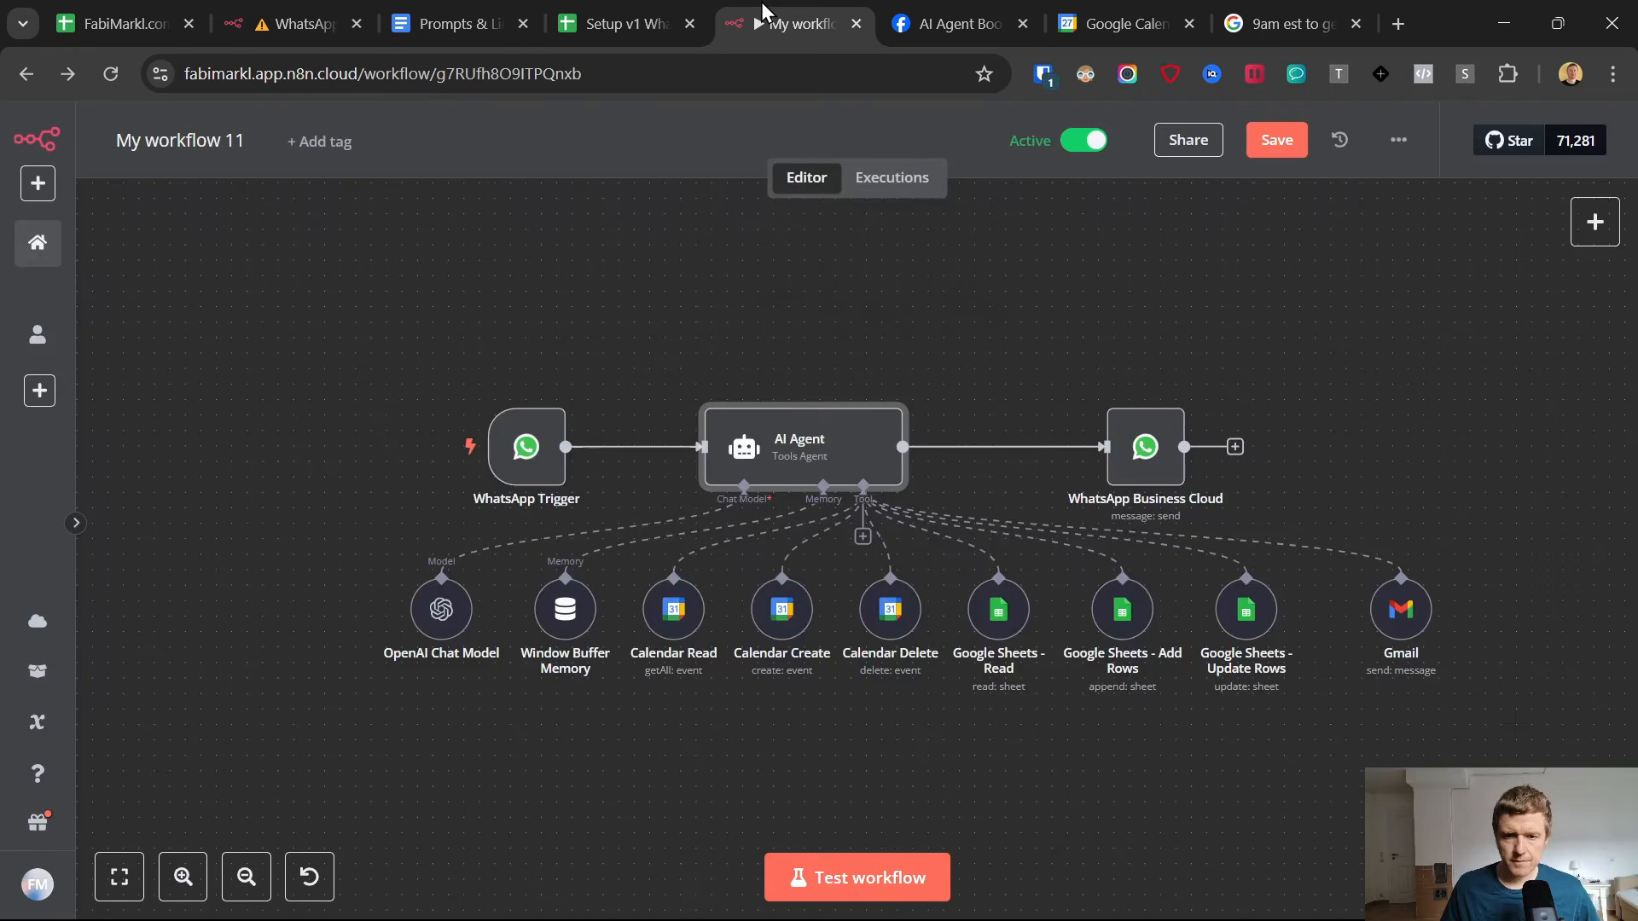
click(1392, 613)
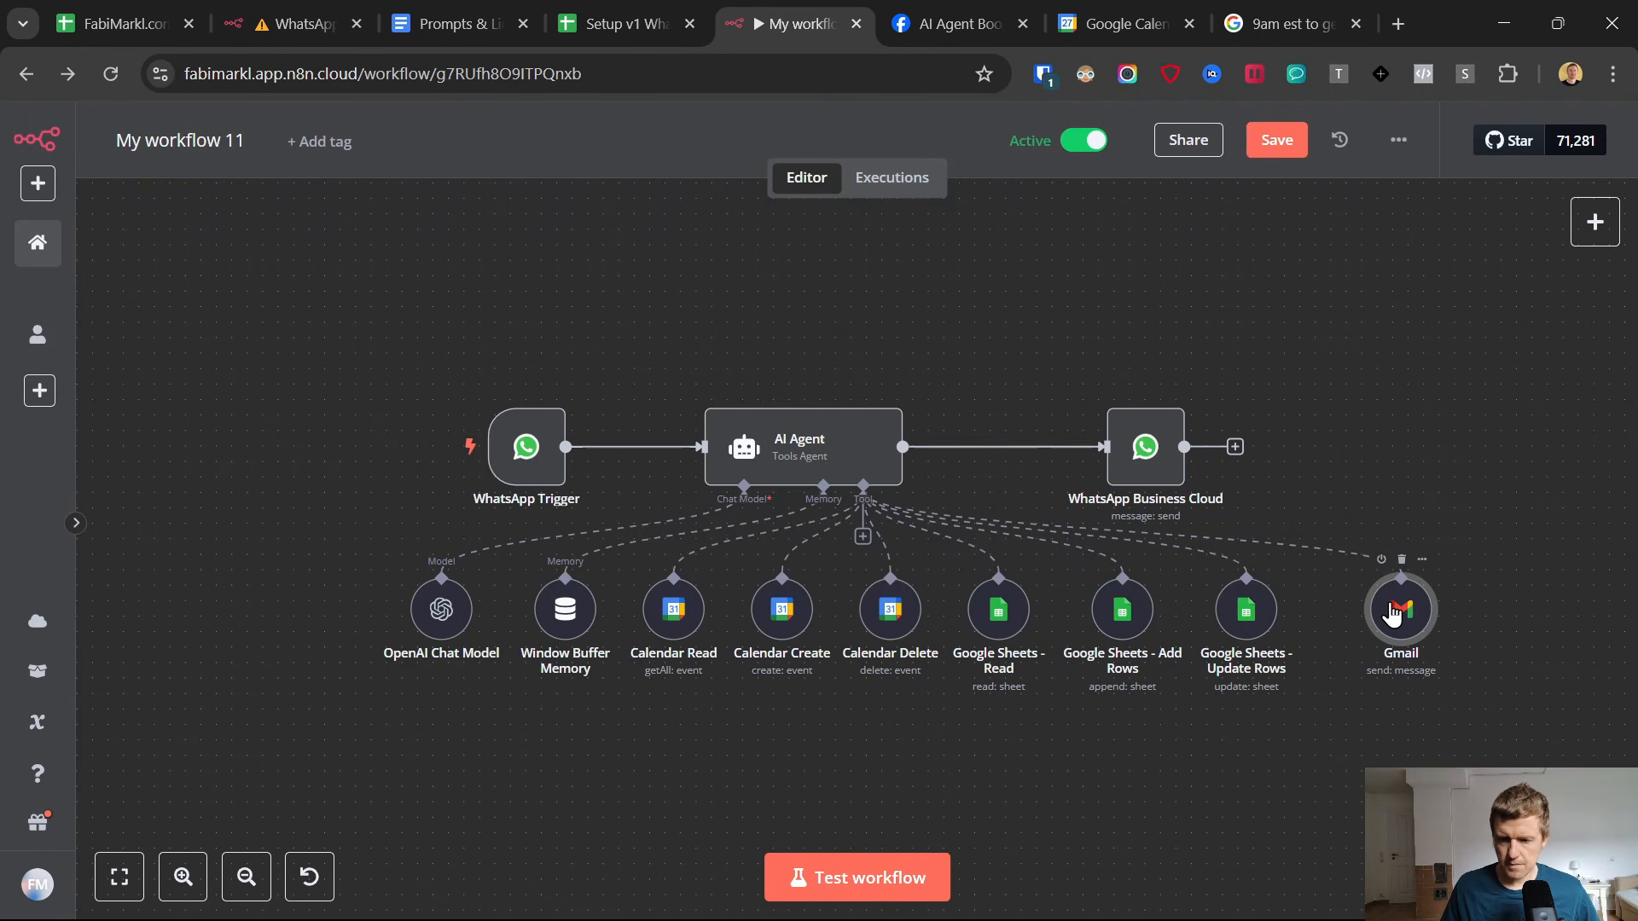
double_click(1392, 613)
scroll(682, 588, down, 5)
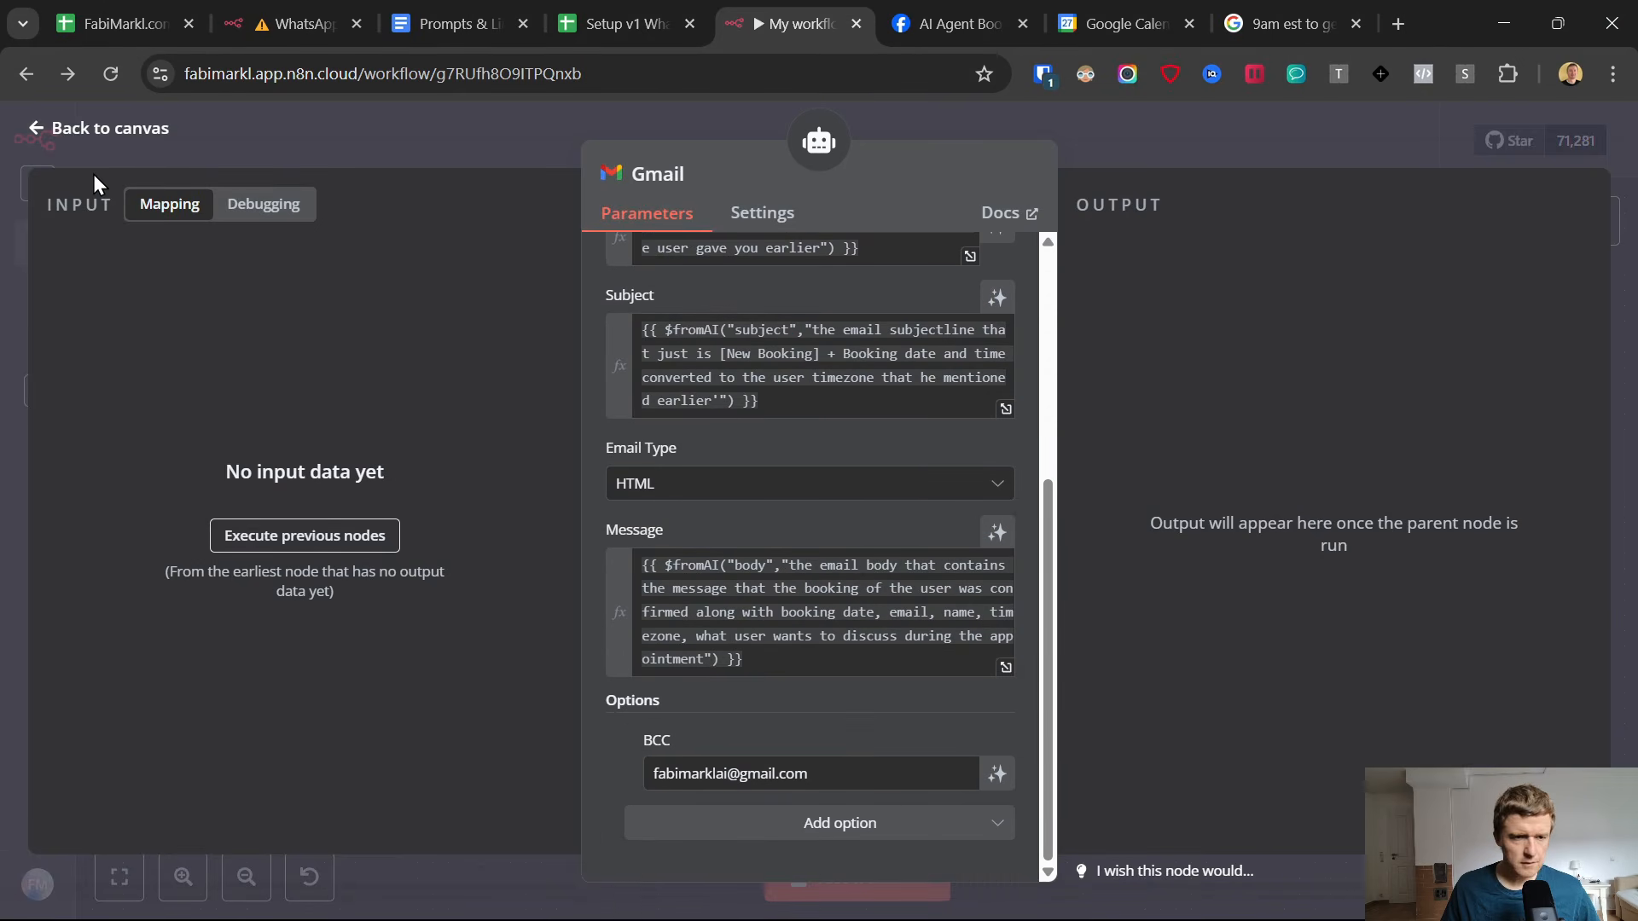
click(31, 136)
Open the newest "[New Booking] March 28th, 9:00 AM" email in the Gmail inbox and check its subject line.
click(1126, 23)
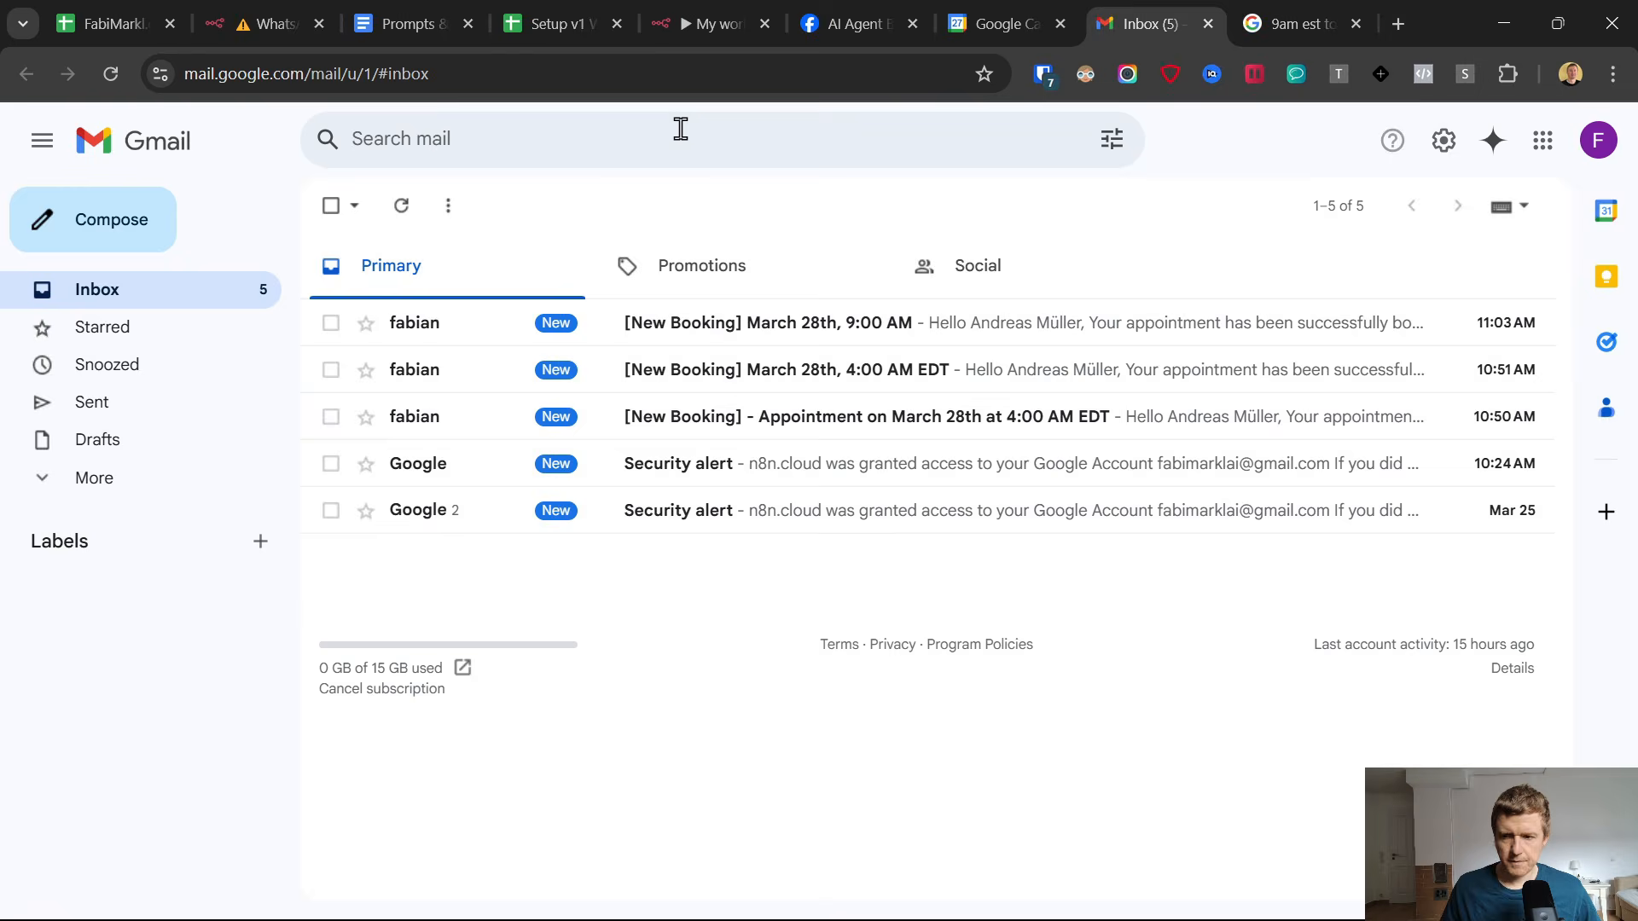
click(748, 334)
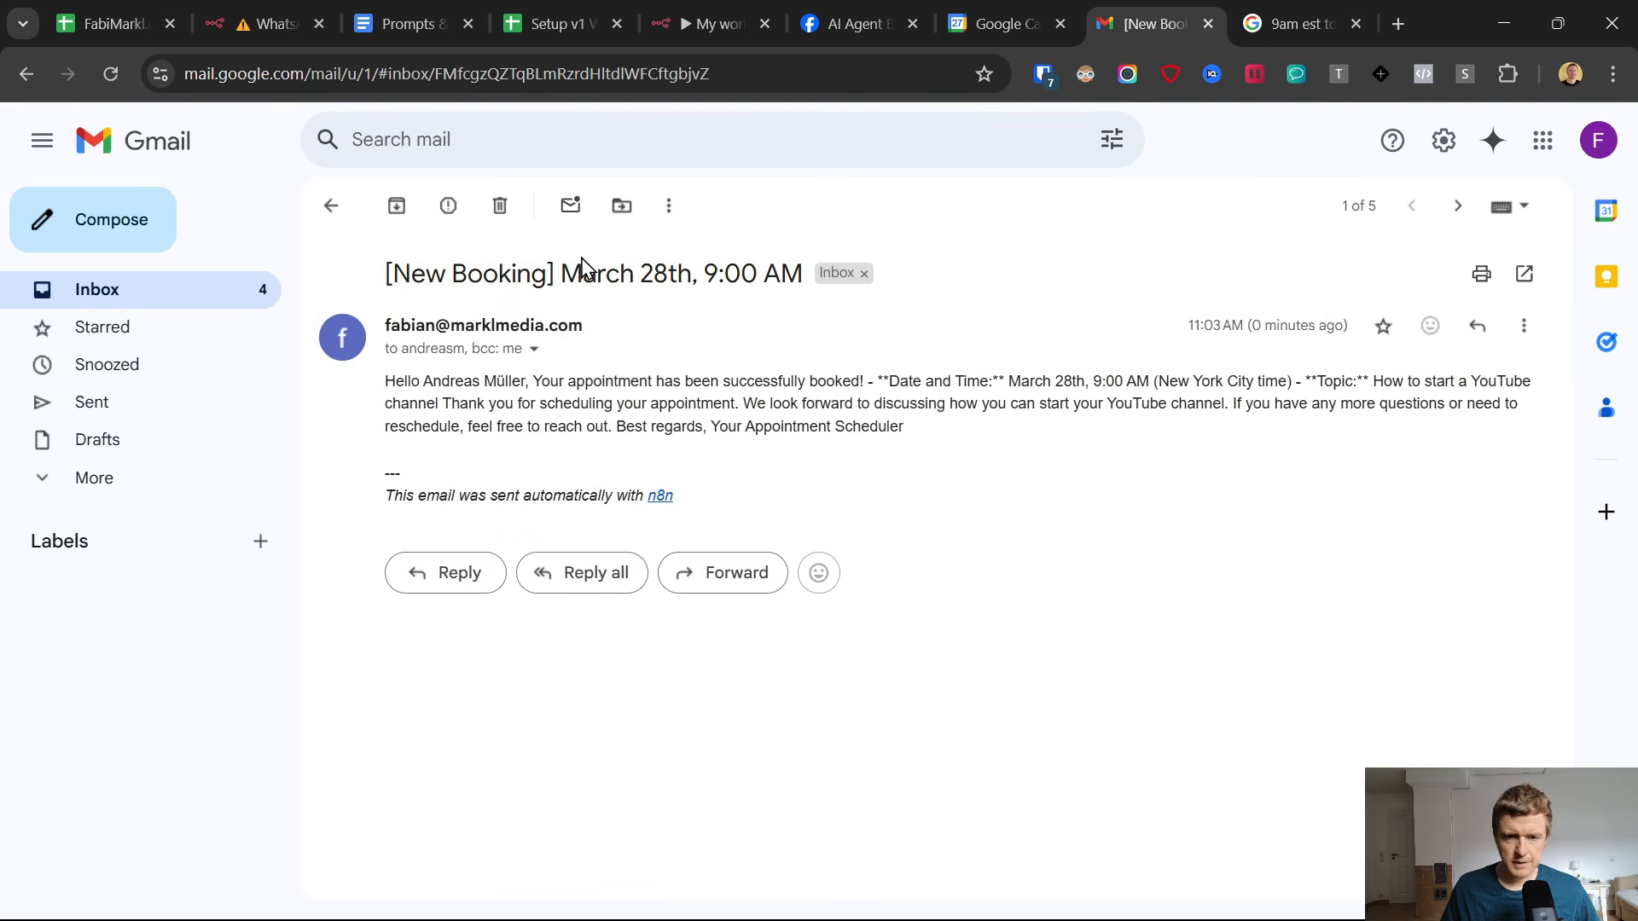
drag(394, 273, 765, 259)
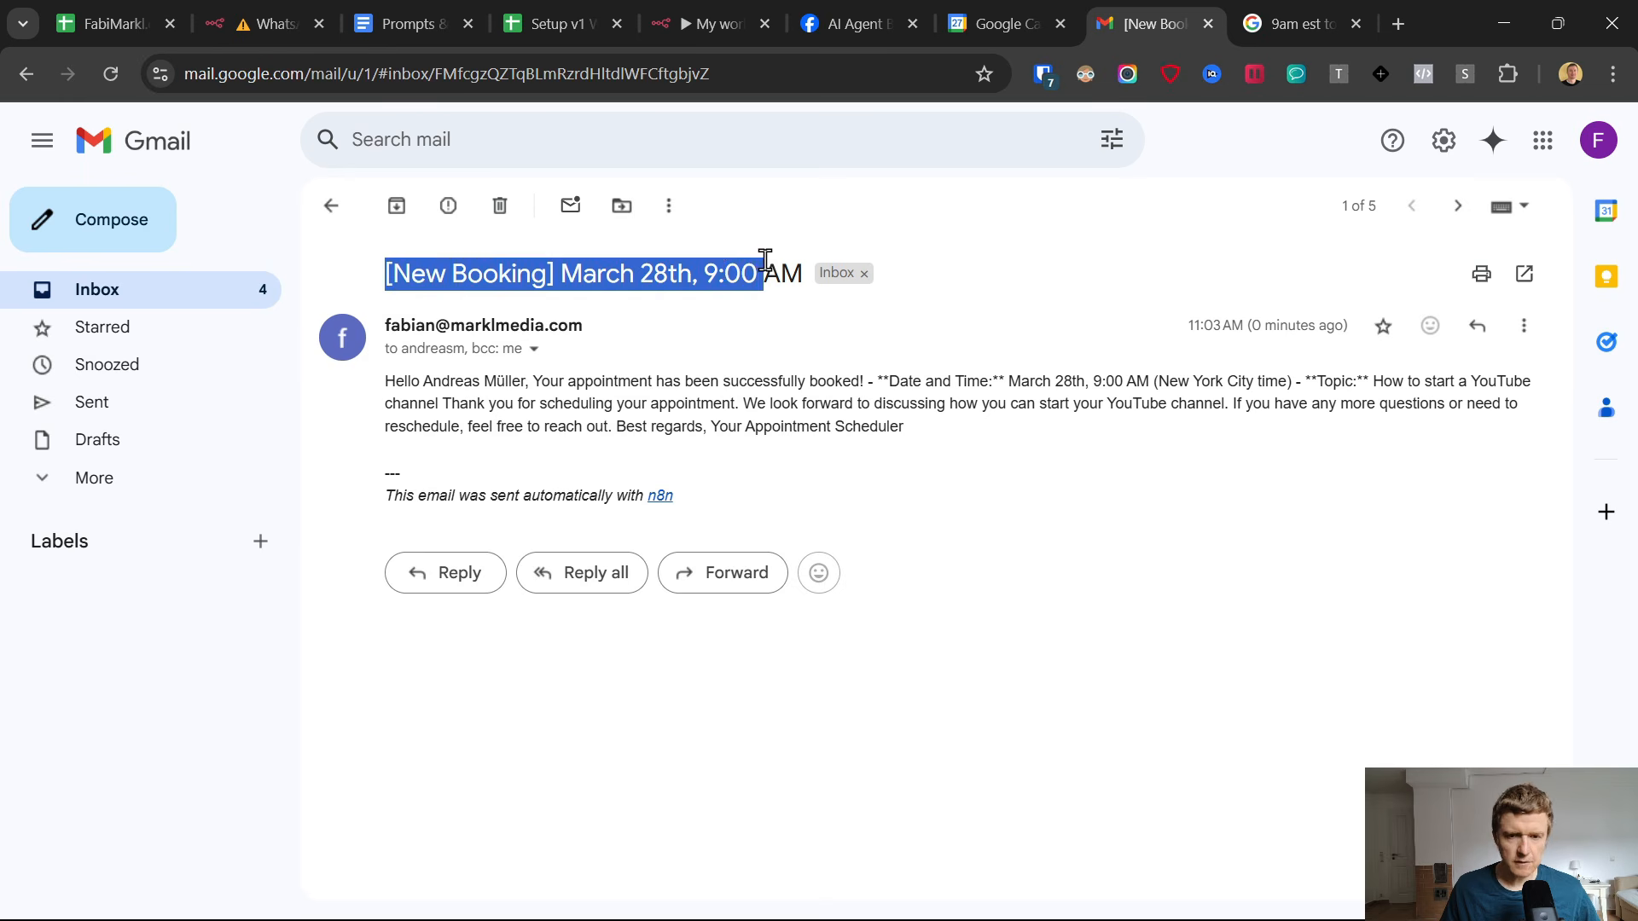
Check the booking email's subject date, greeting and recipient details, and return to the inbox.
drag(563, 271, 795, 267)
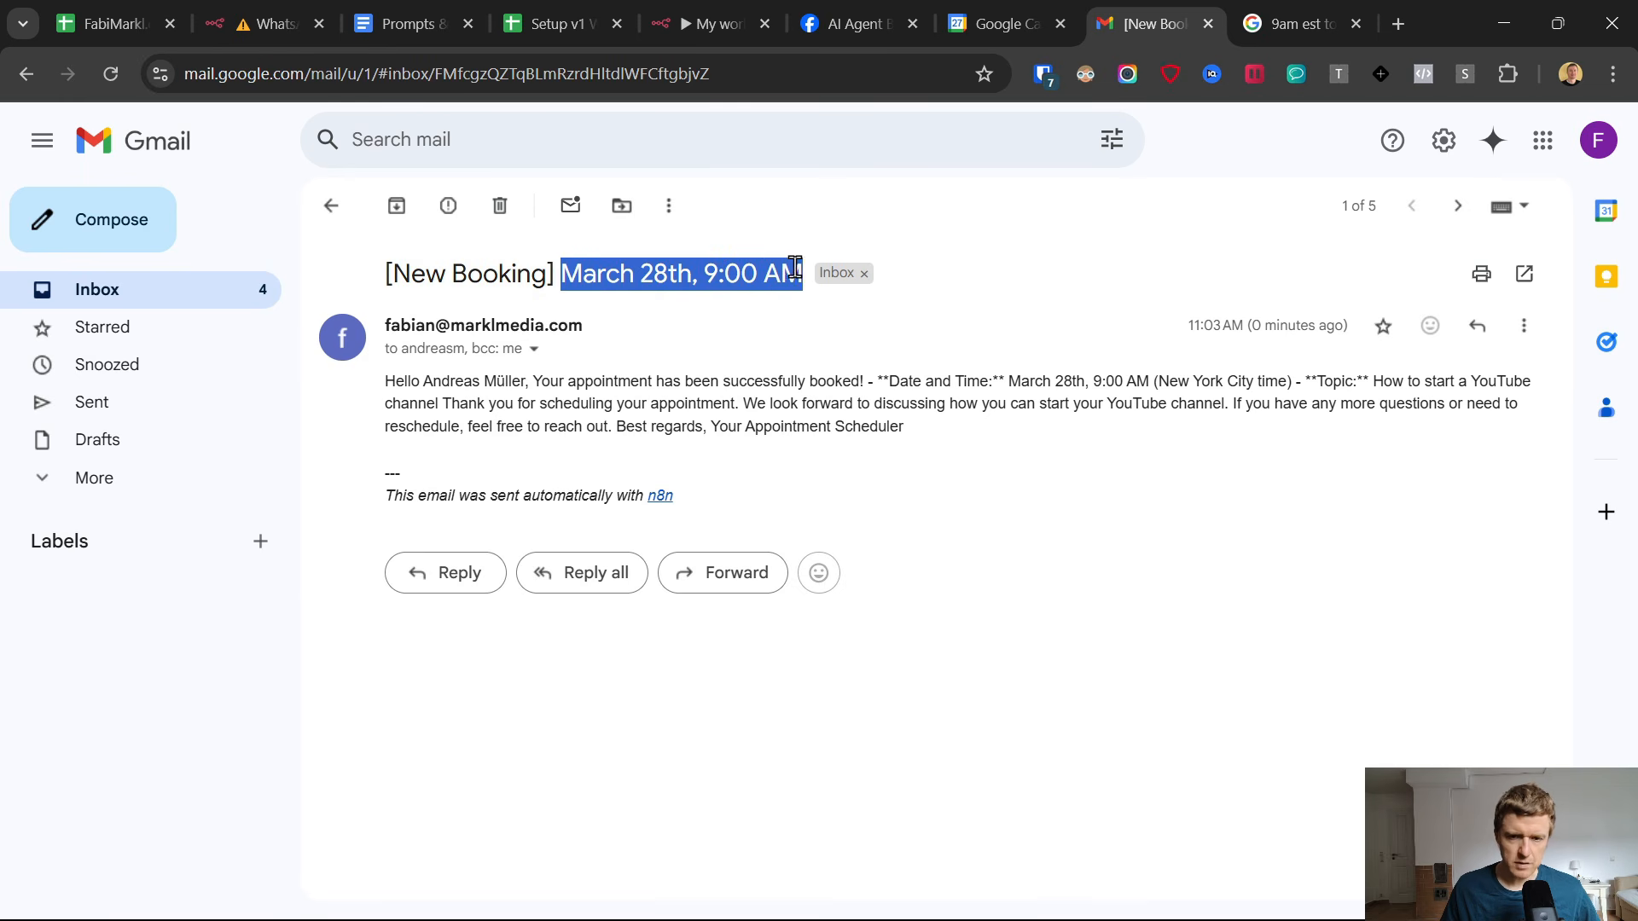
drag(388, 381, 530, 381)
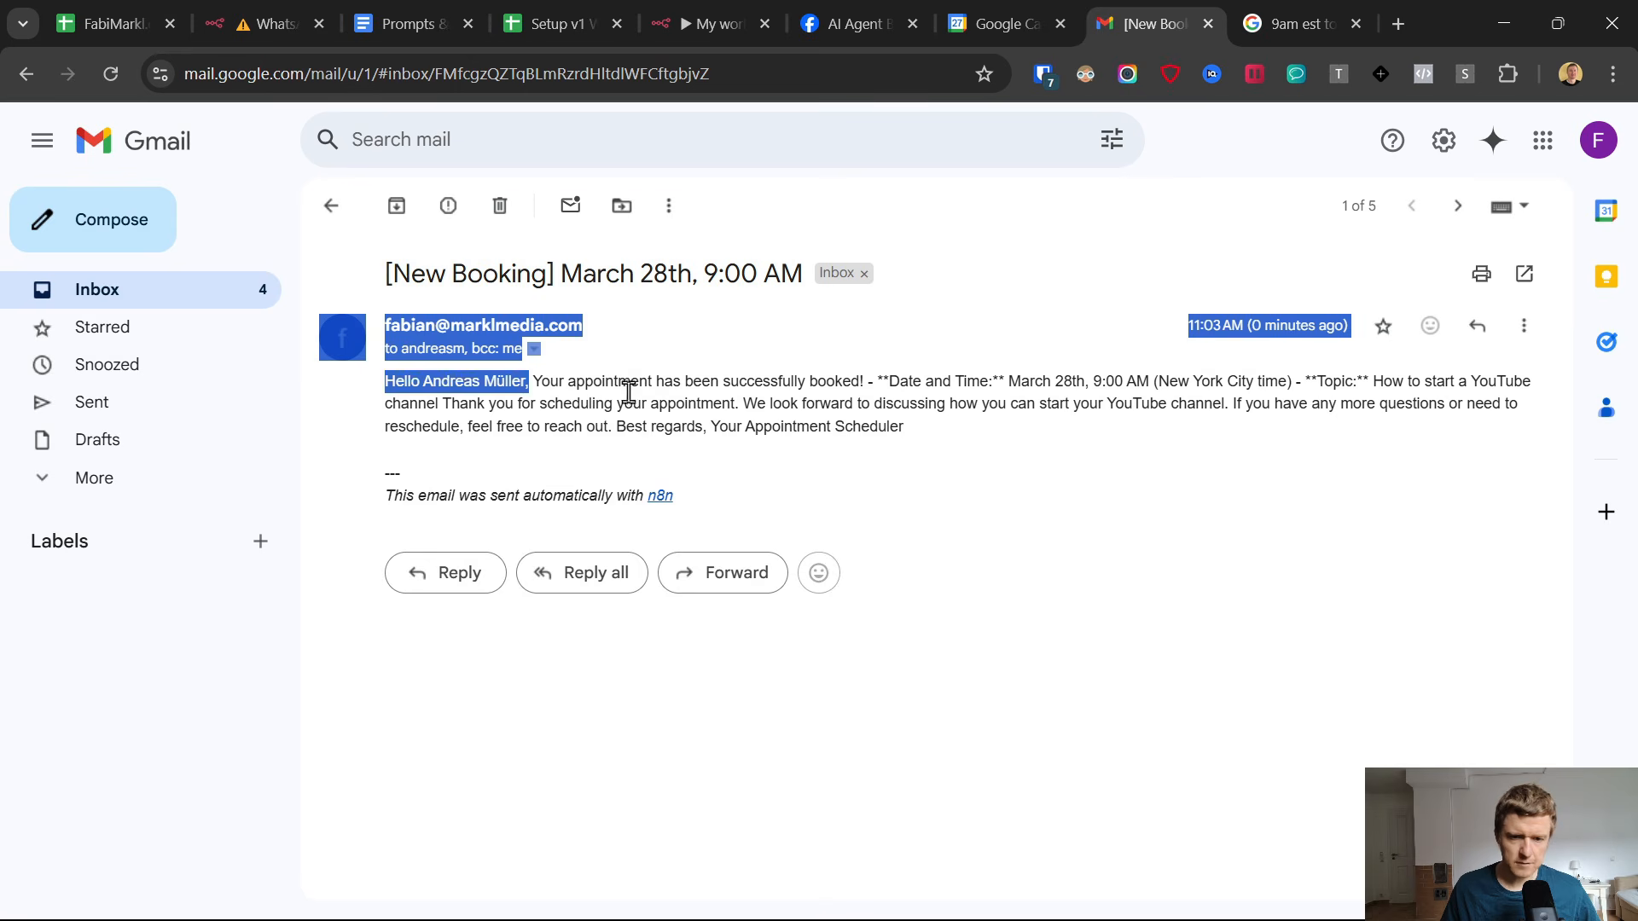
click(645, 402)
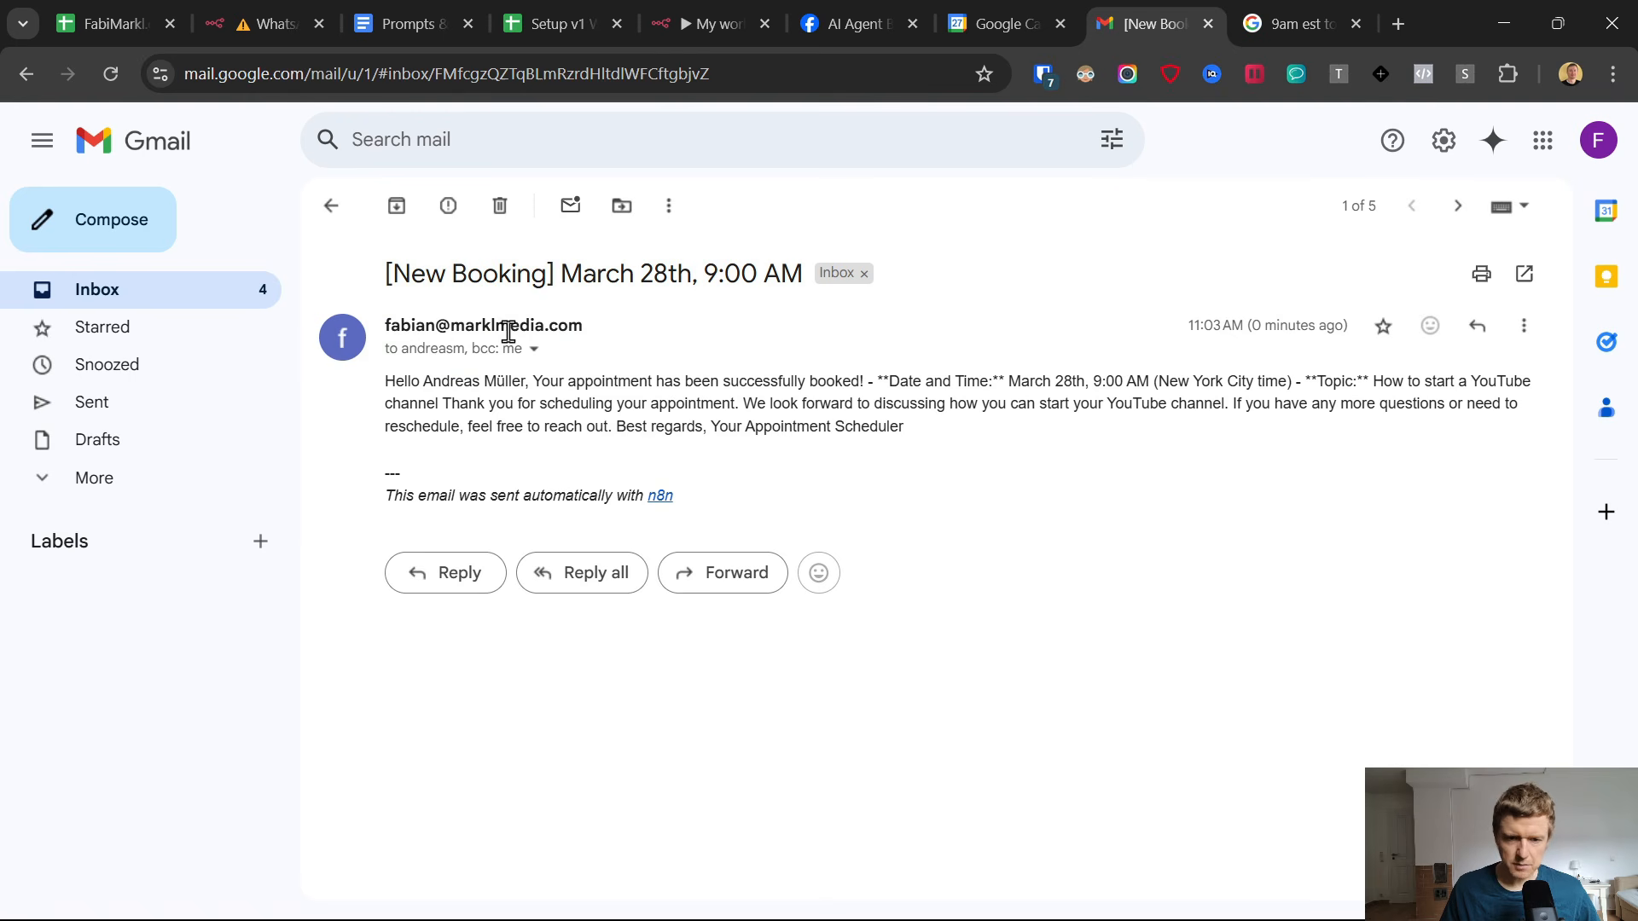
click(533, 350)
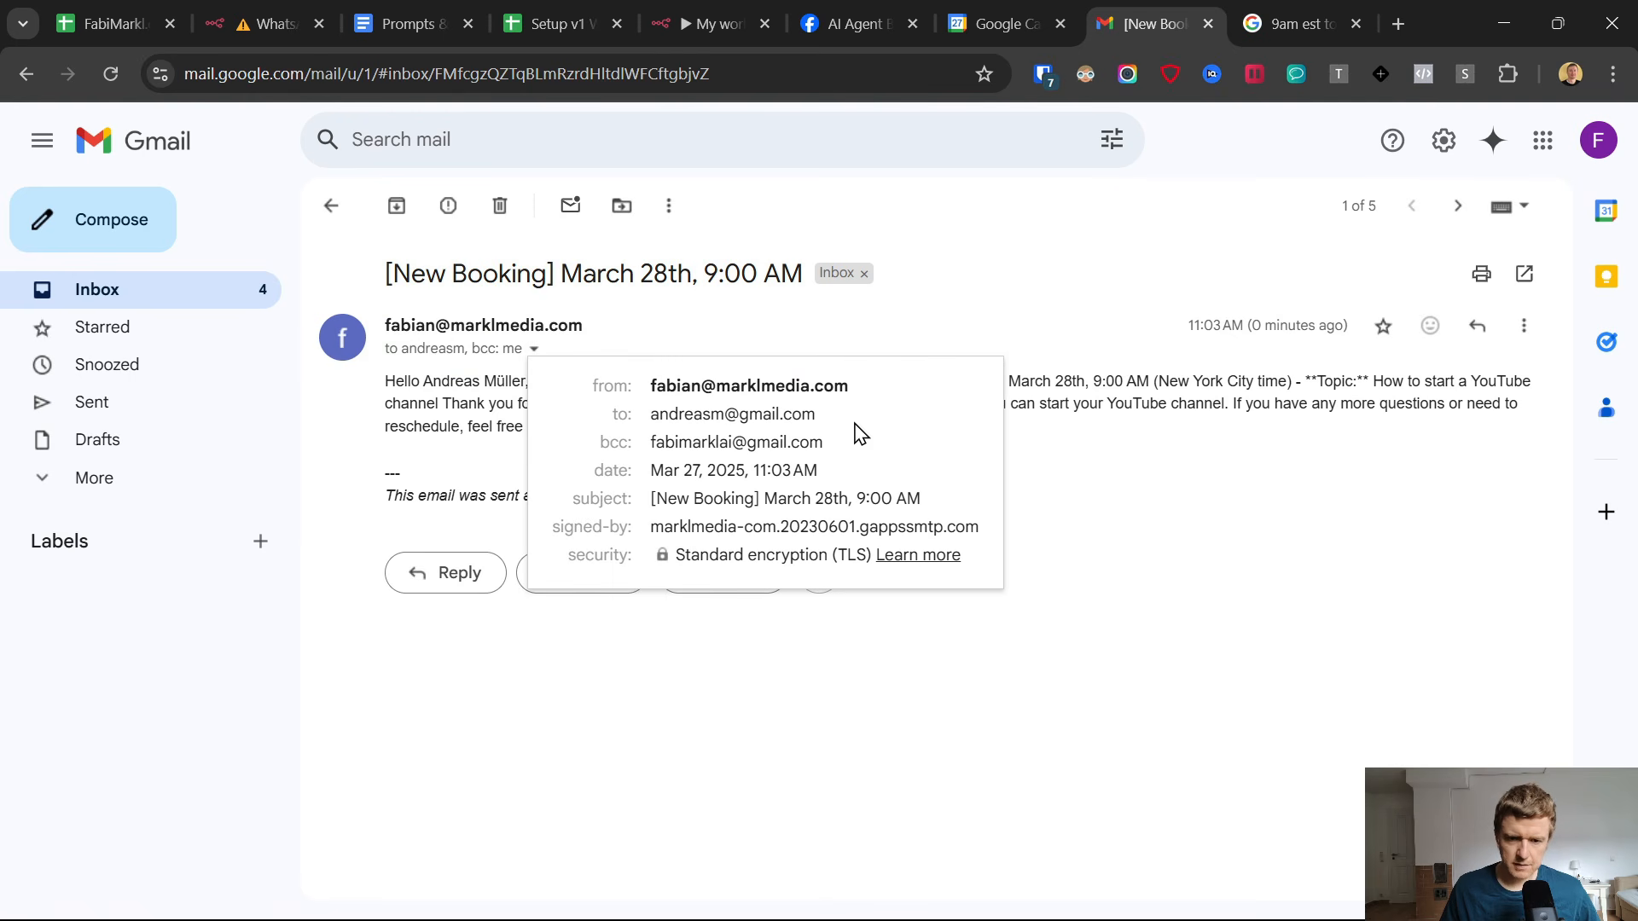
drag(816, 414, 650, 411)
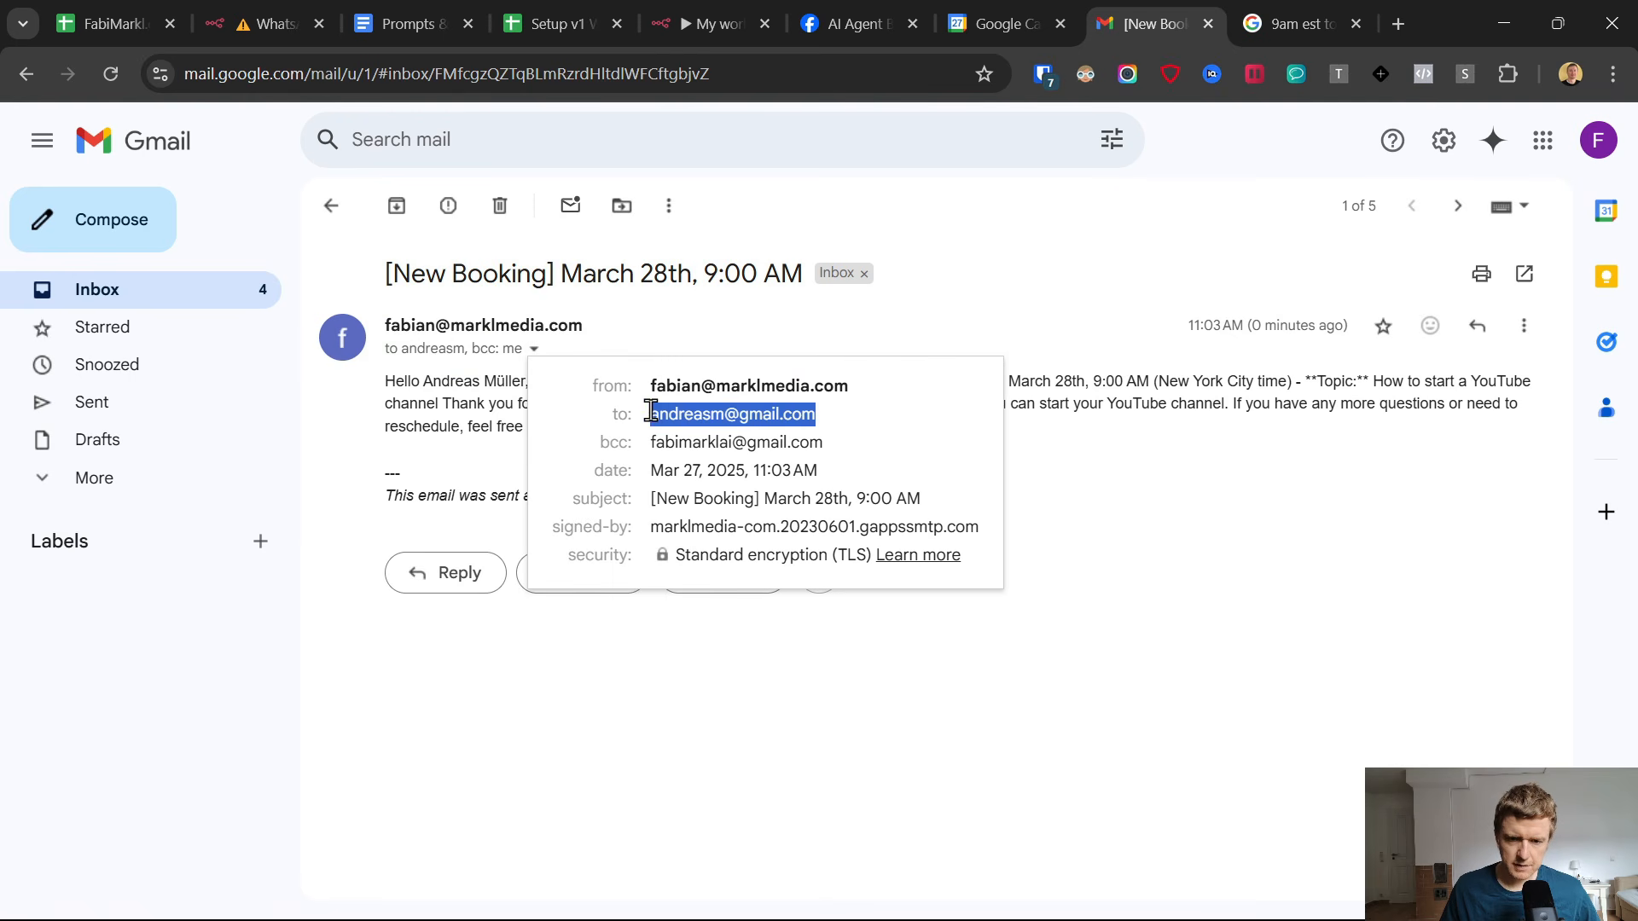
click(1162, 495)
click(330, 206)
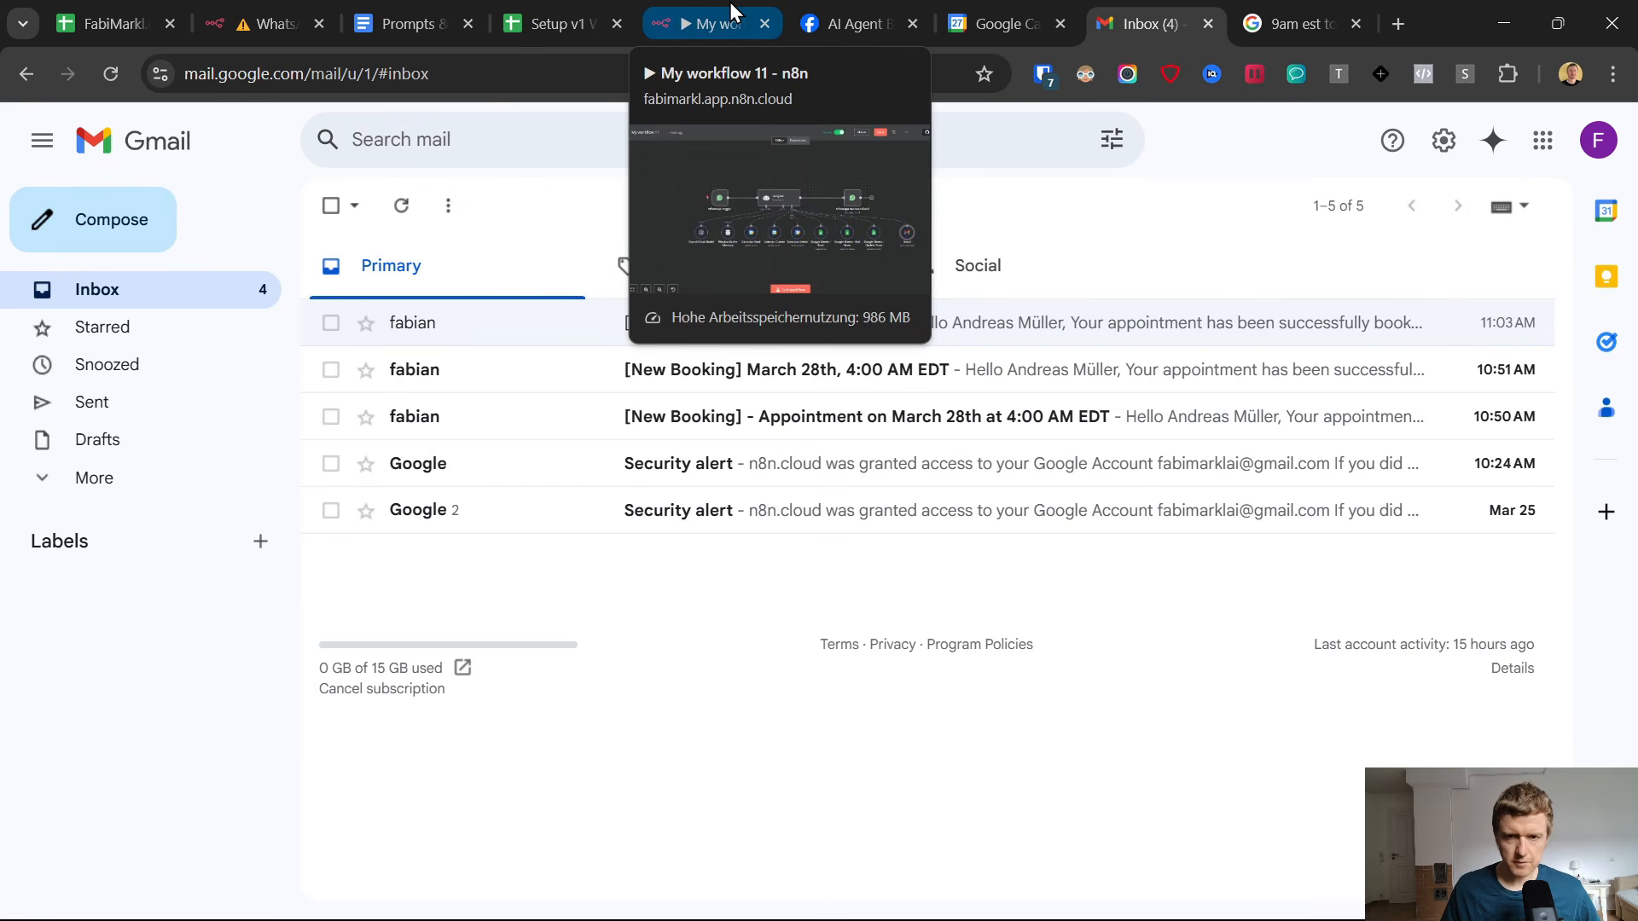
Check the appointment date, booking status and time zone of the booking in row 2 of the Appointments sheet.
click(600, 4)
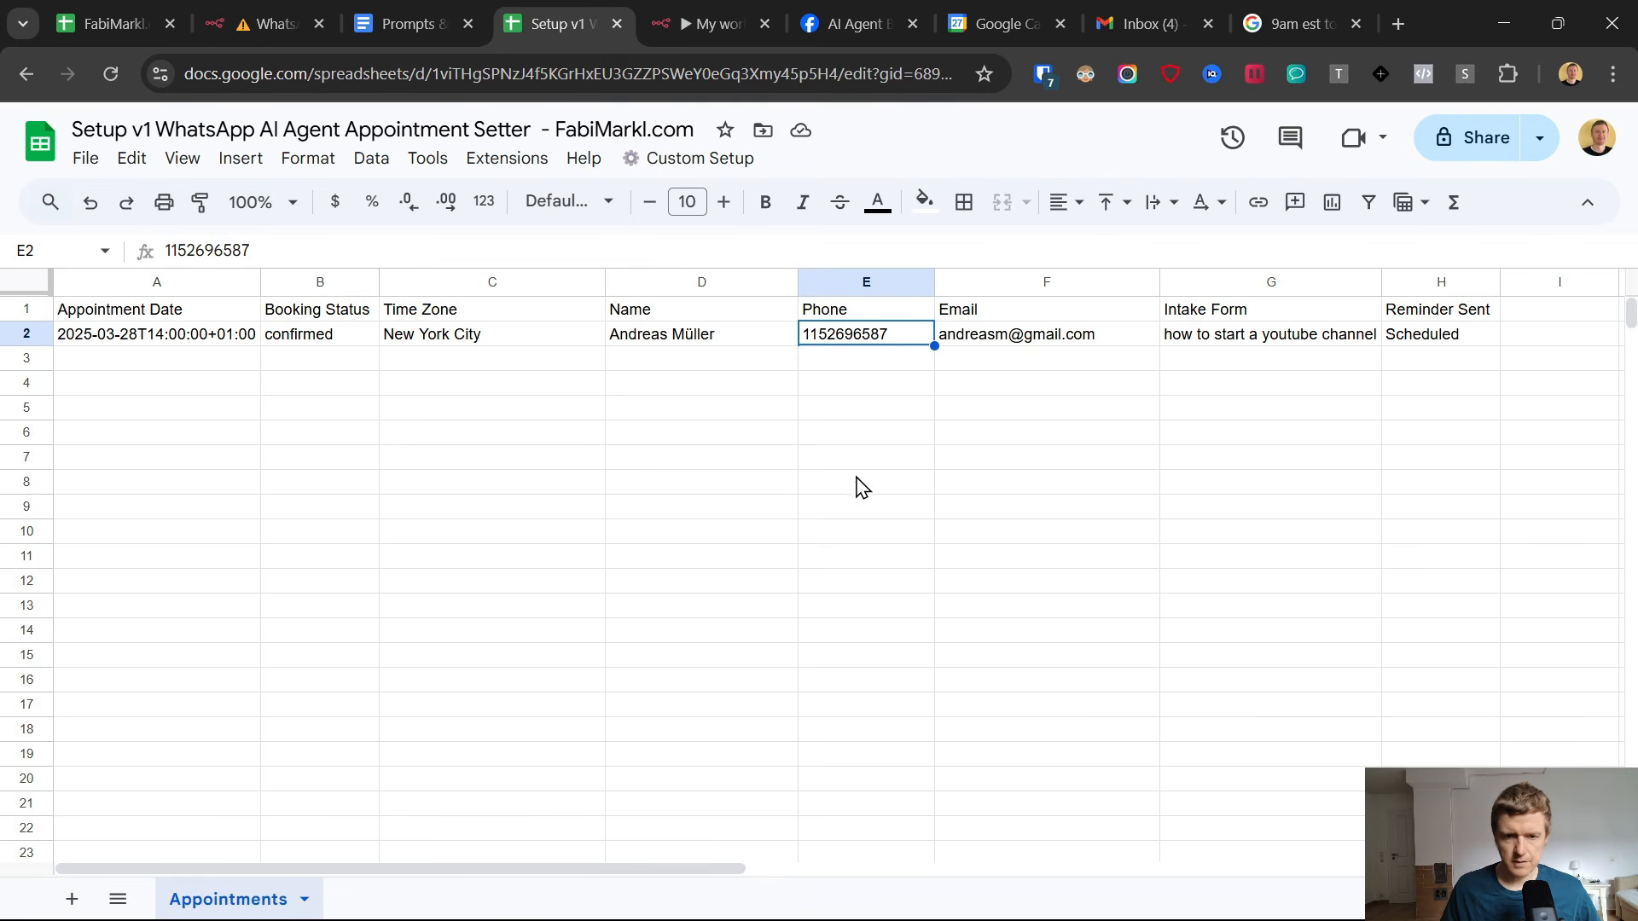
click(315, 367)
click(203, 338)
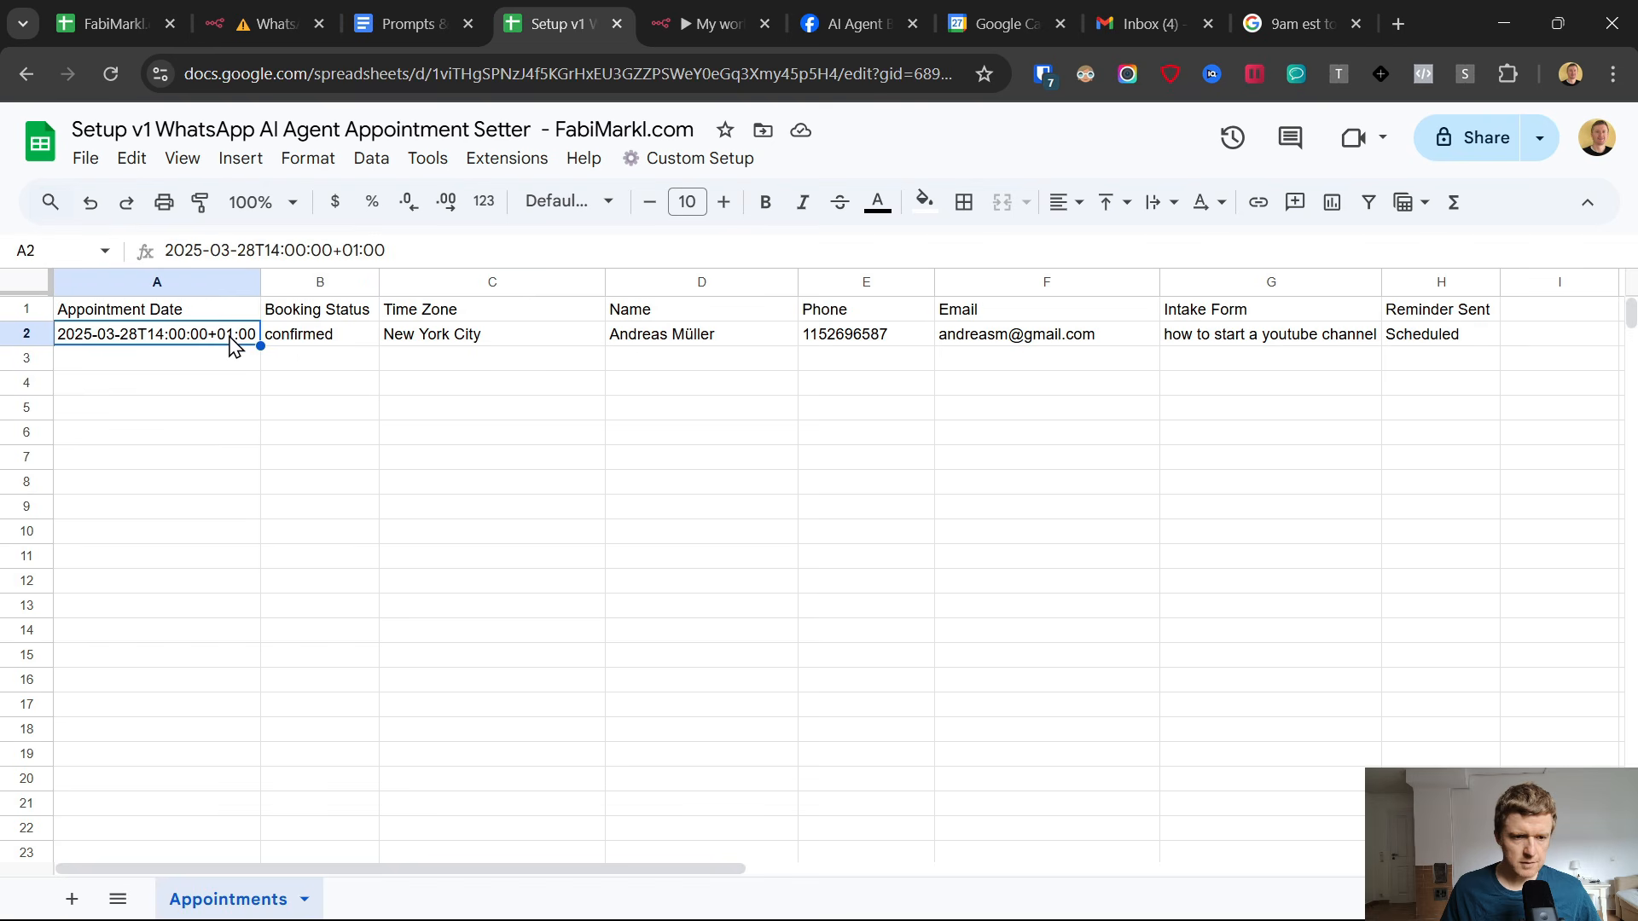
click(303, 341)
click(462, 341)
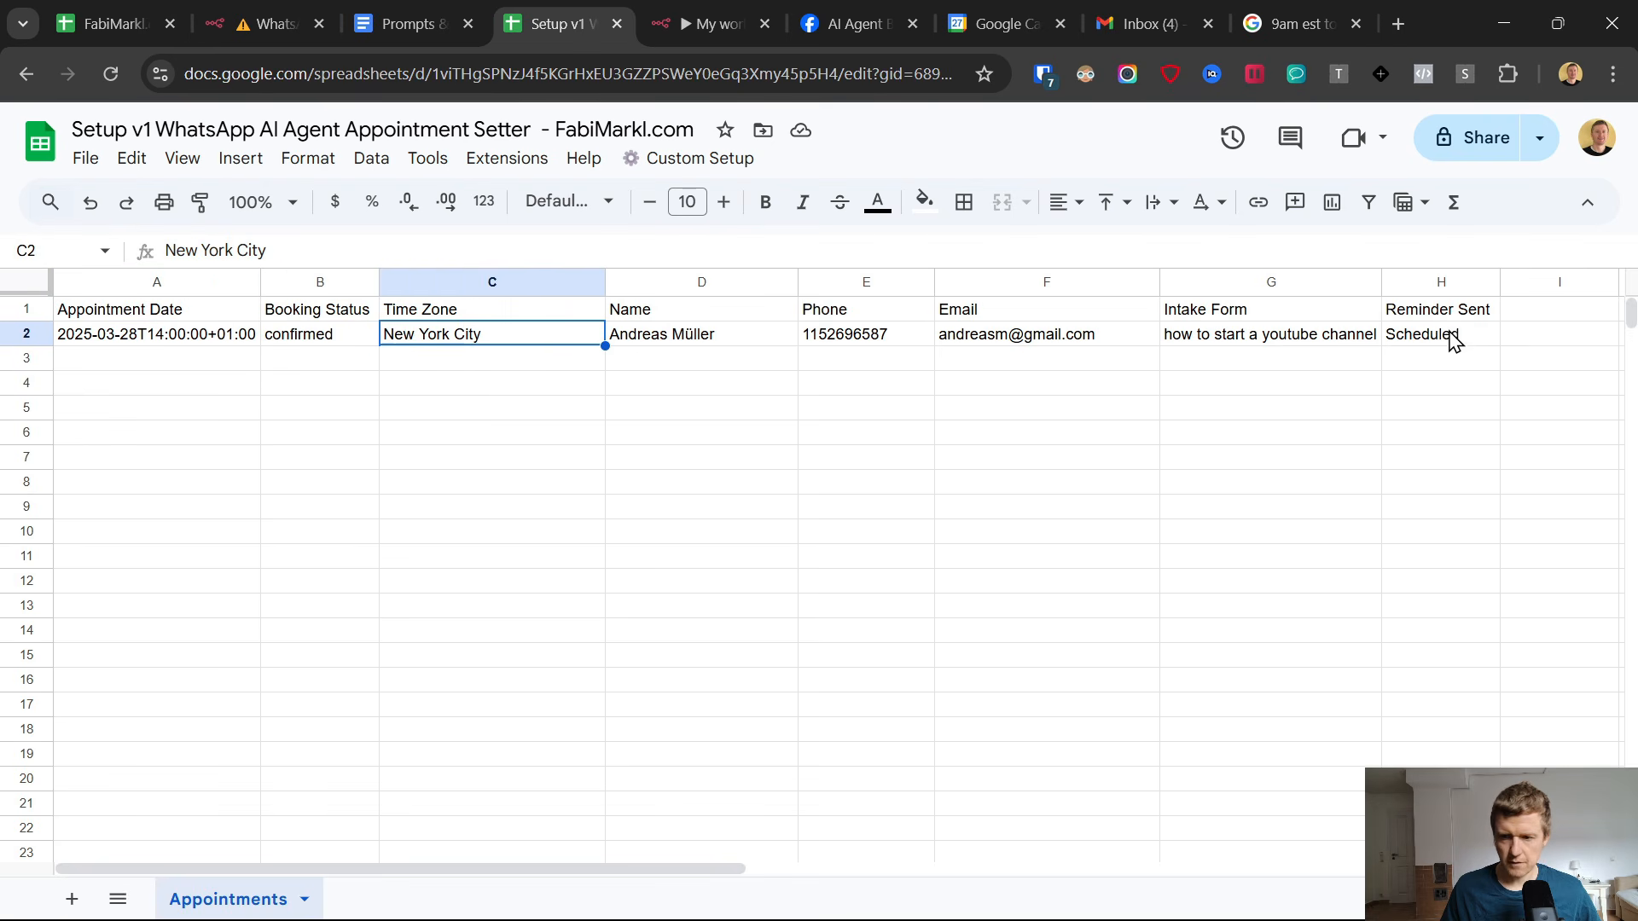
Move the WhatsApp Trigger node away from the AI Agent in the n8n workflow and deactivate the workflow.
key(ctrl+Tab)
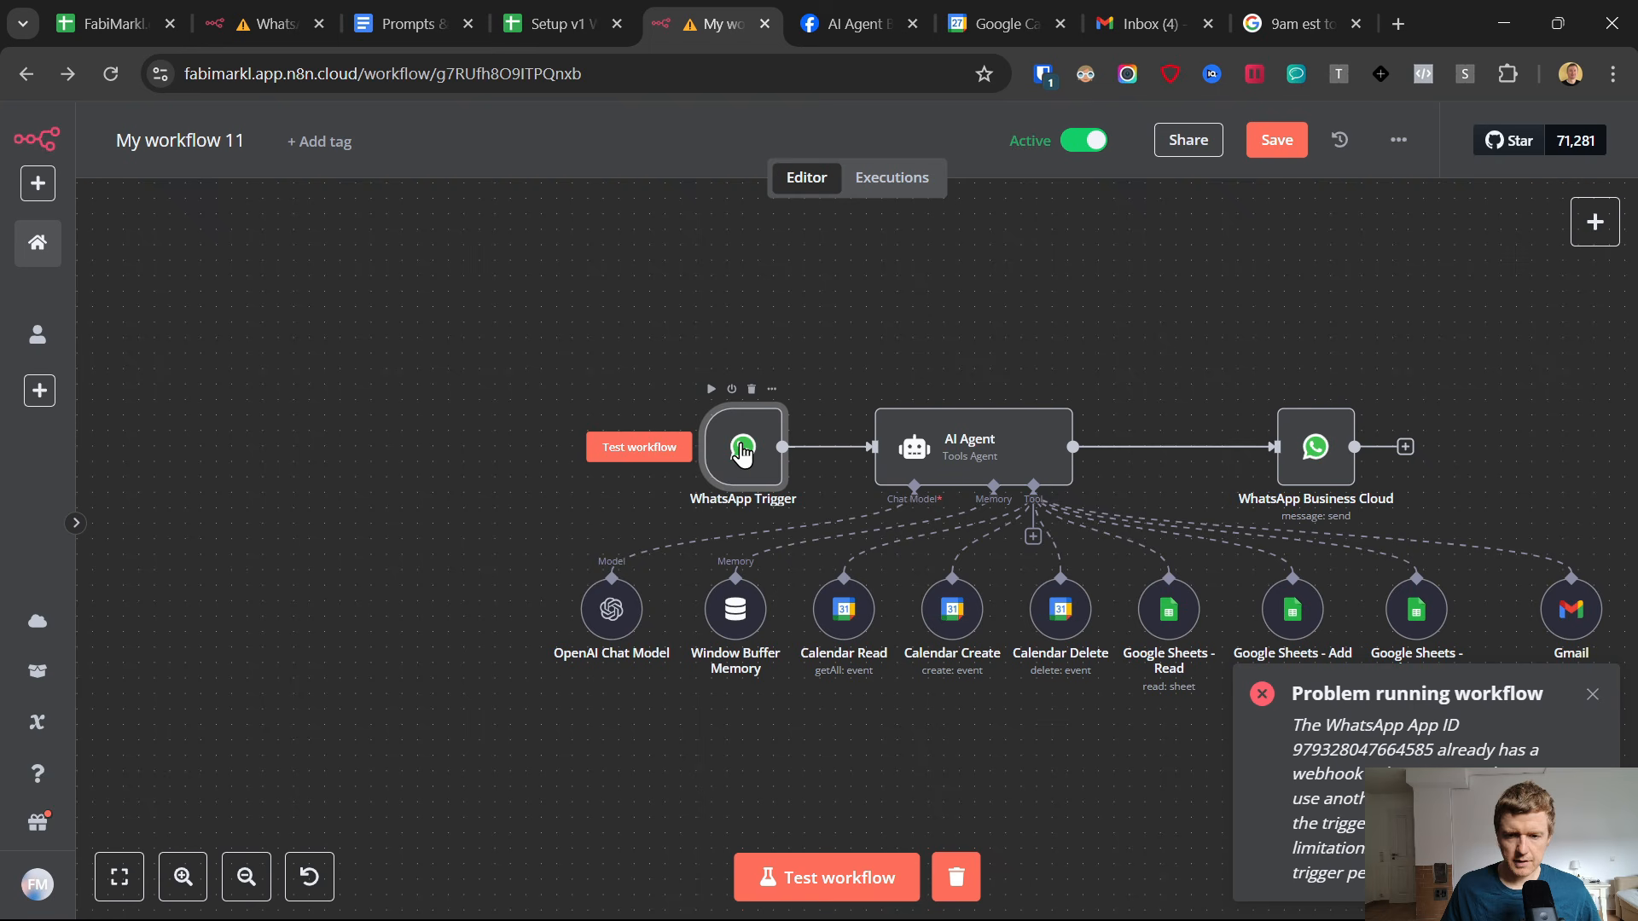
click(1592, 695)
drag(743, 452, 512, 452)
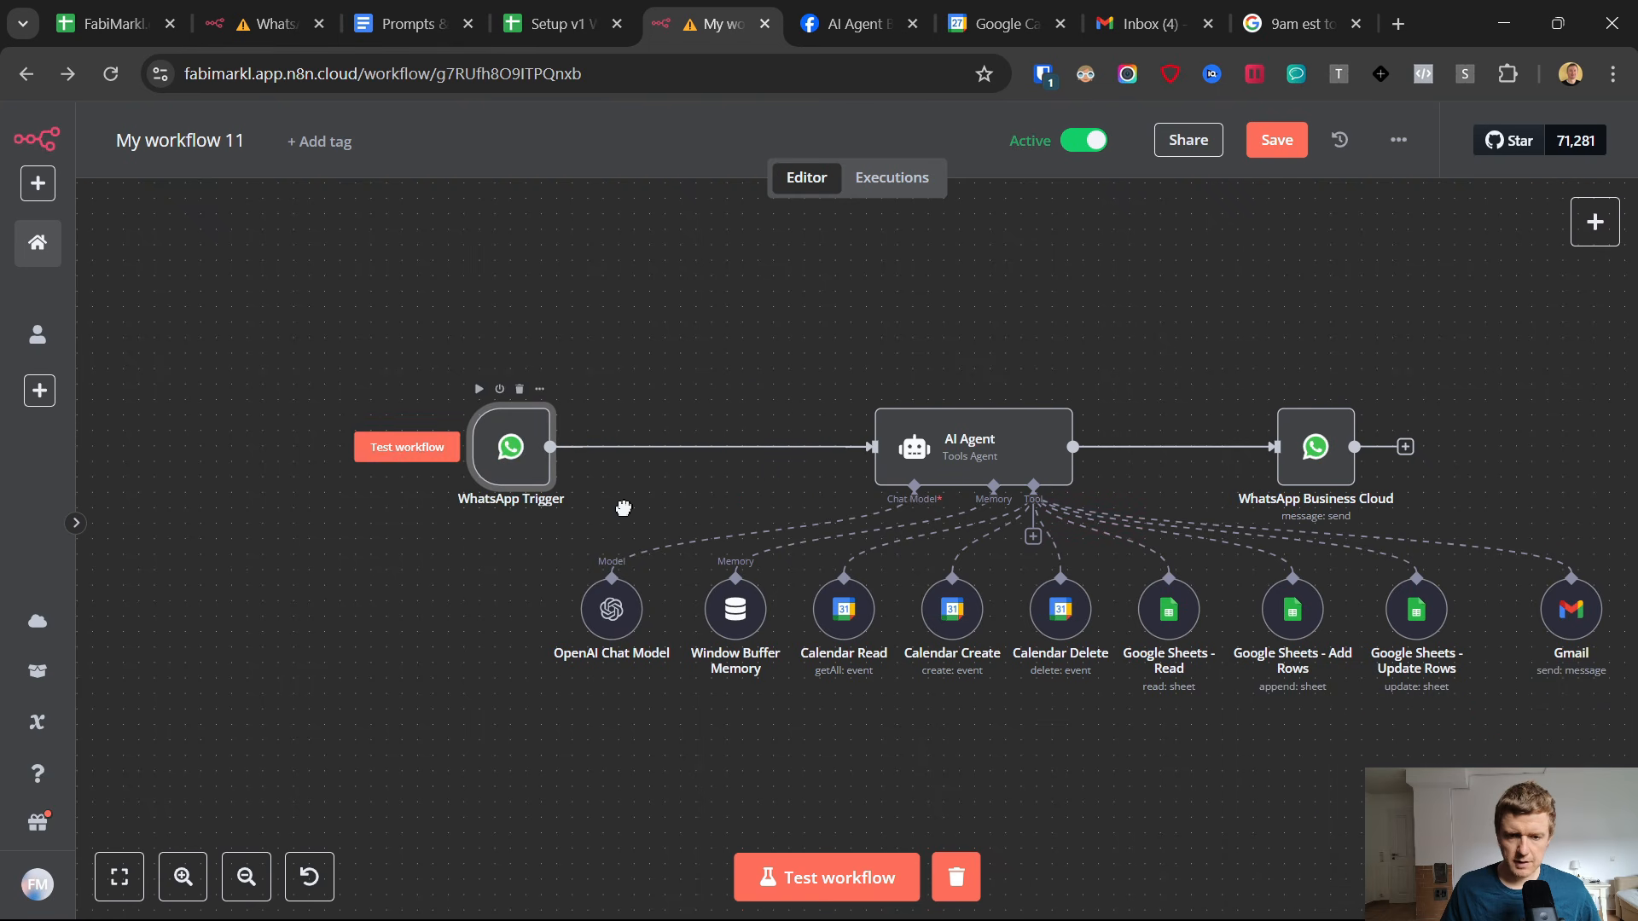
click(1008, 900)
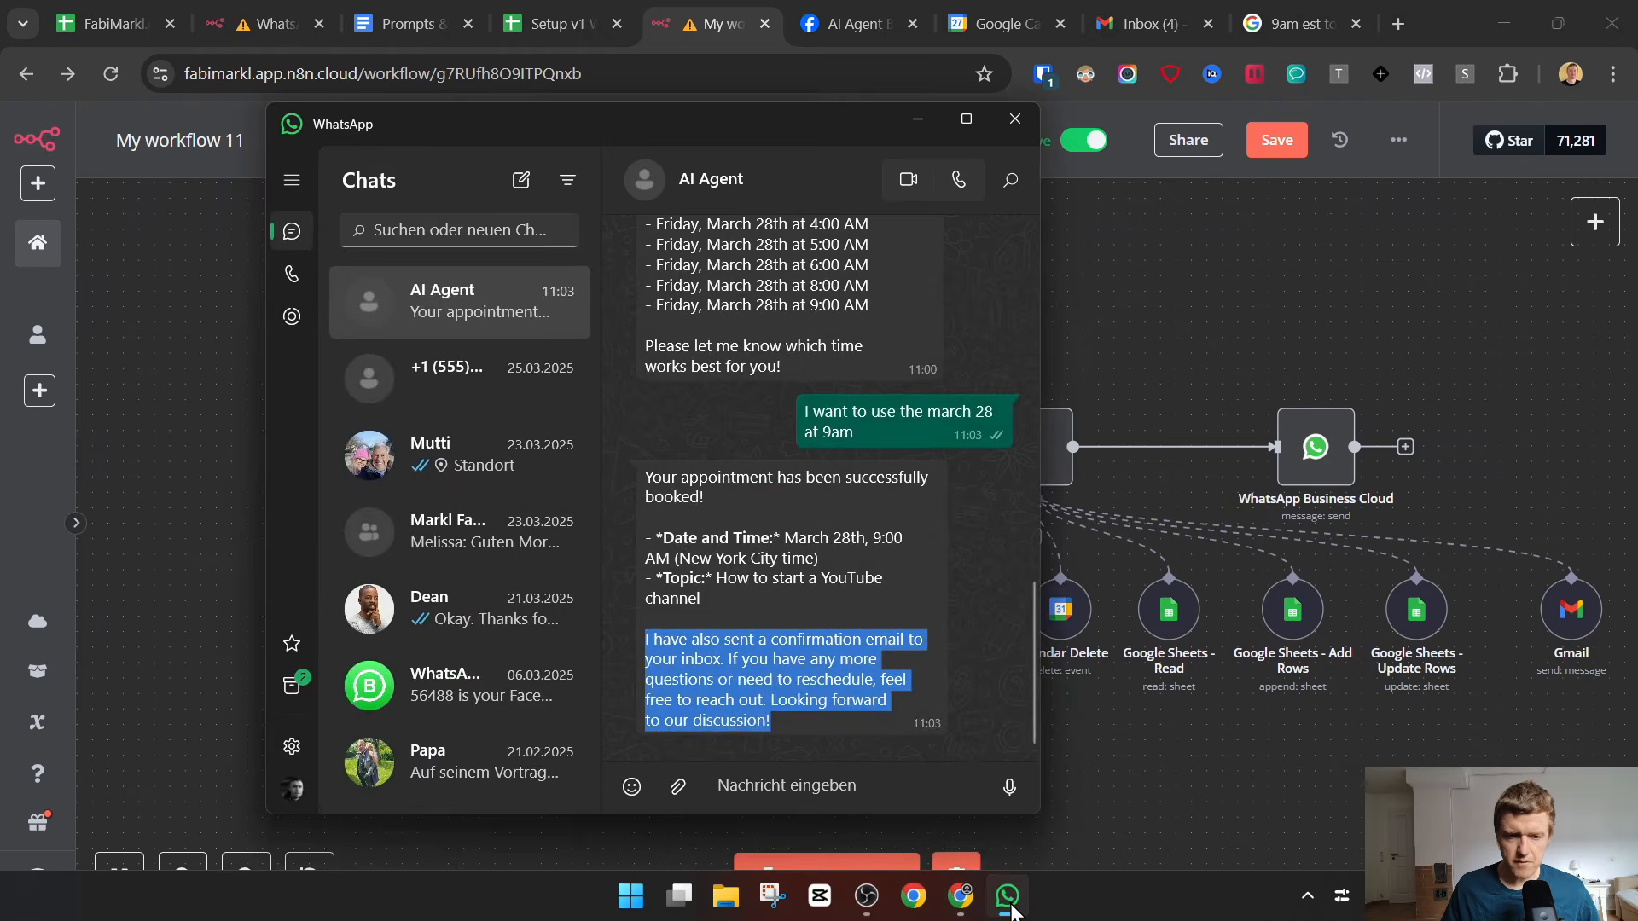
click(1008, 900)
mouse_move(699, 450)
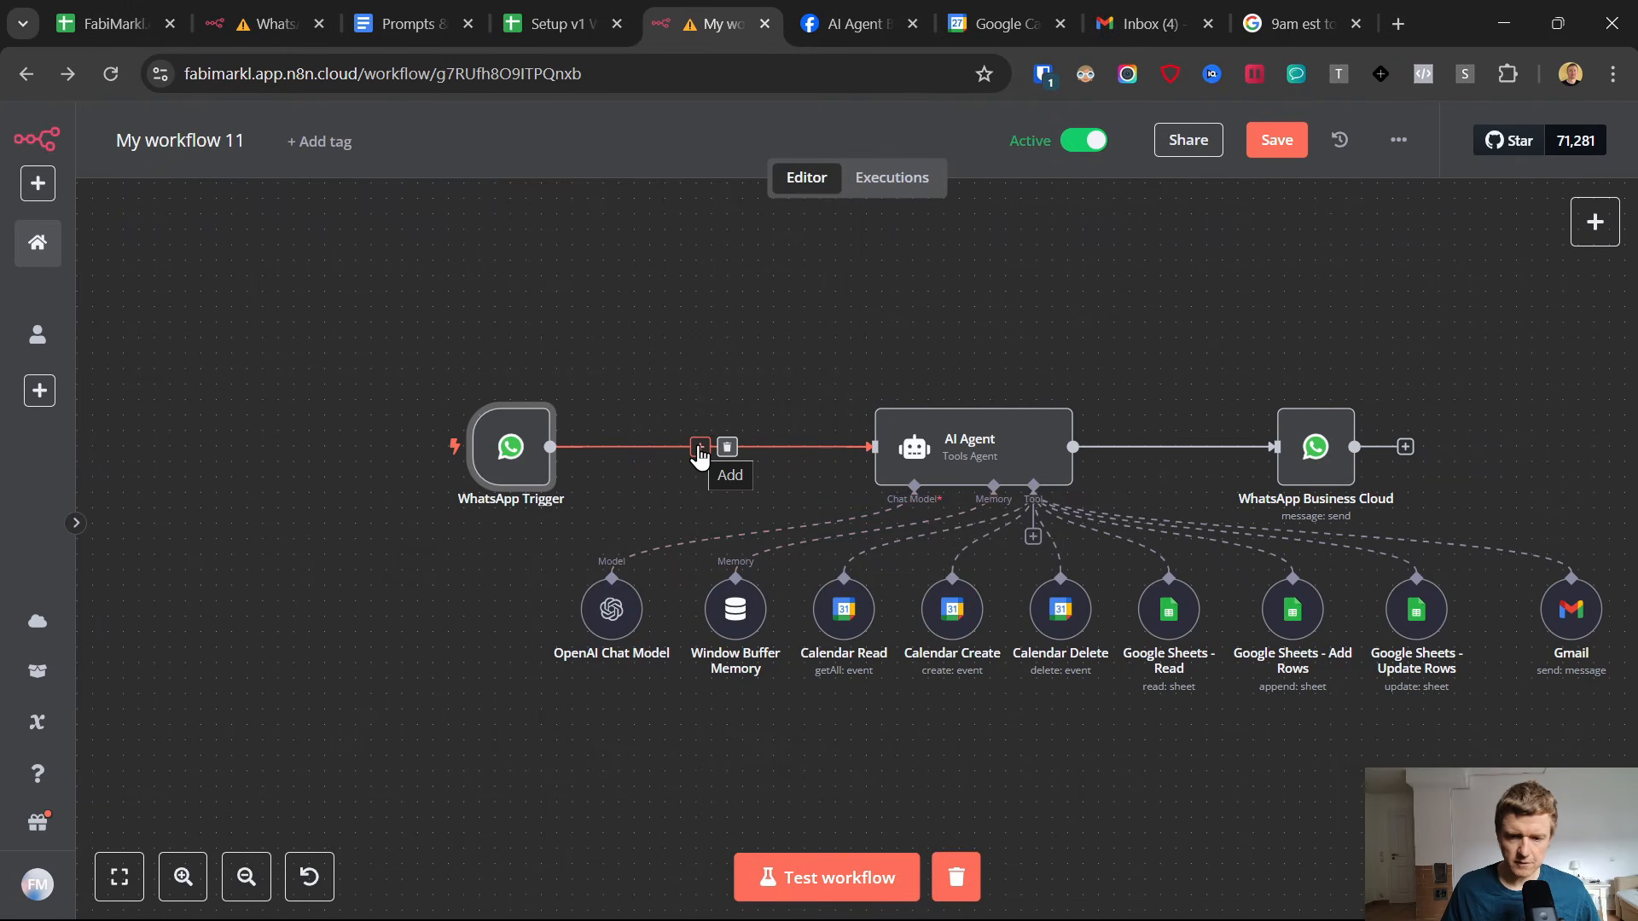
click(1073, 136)
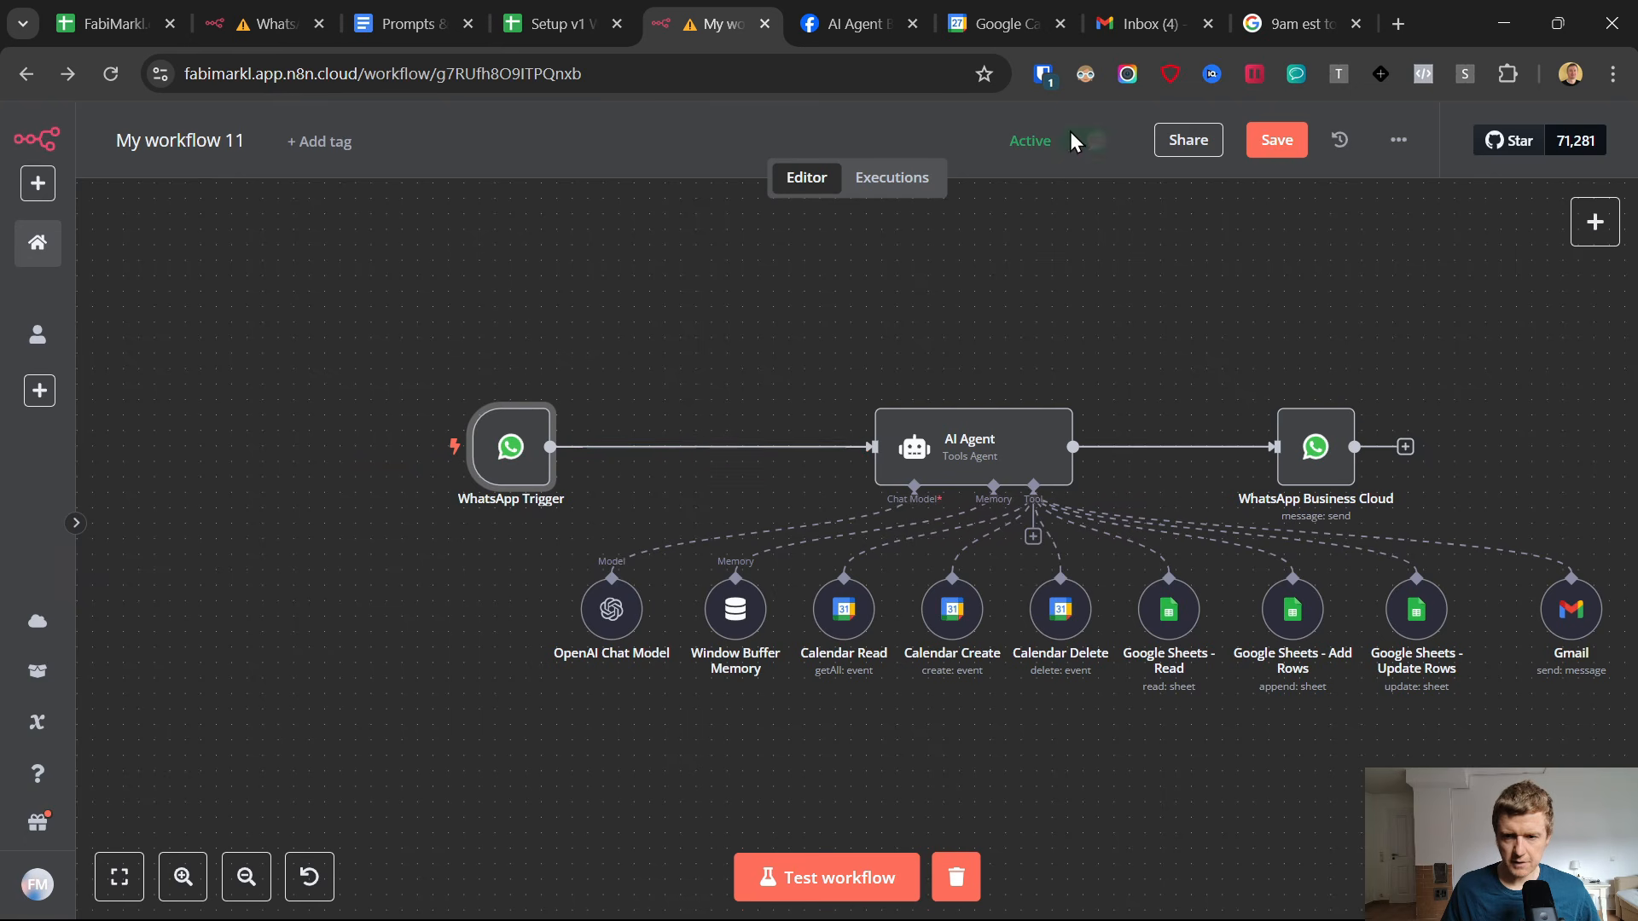
Insert a Switch node between the WhatsApp Trigger and the AI Agent.
click(699, 446)
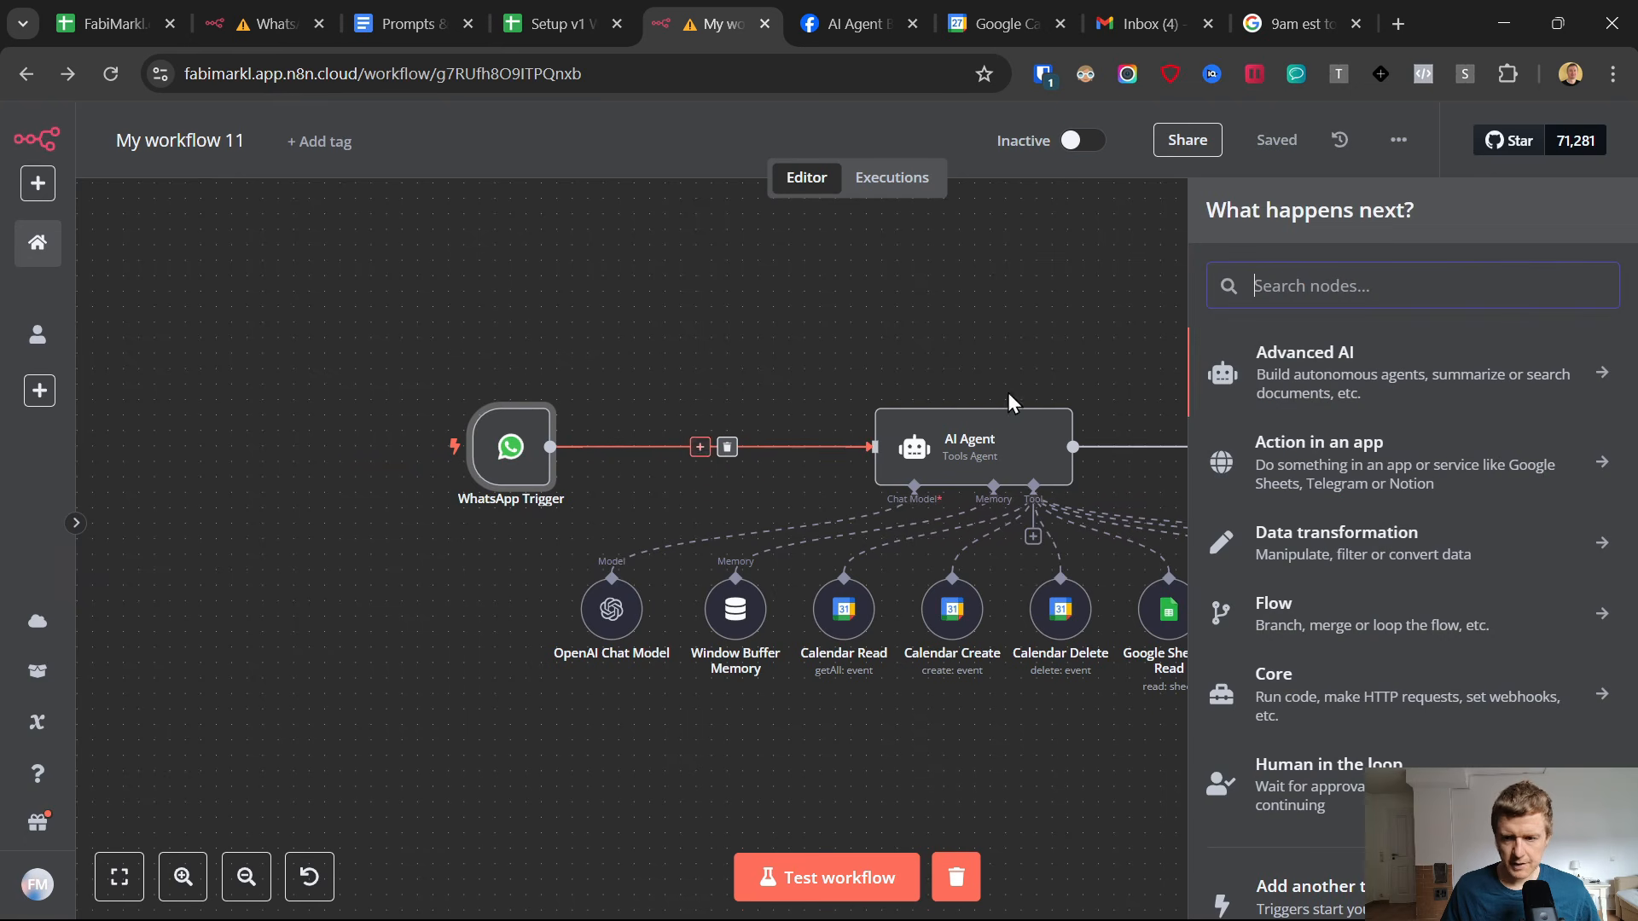
text(swtich)
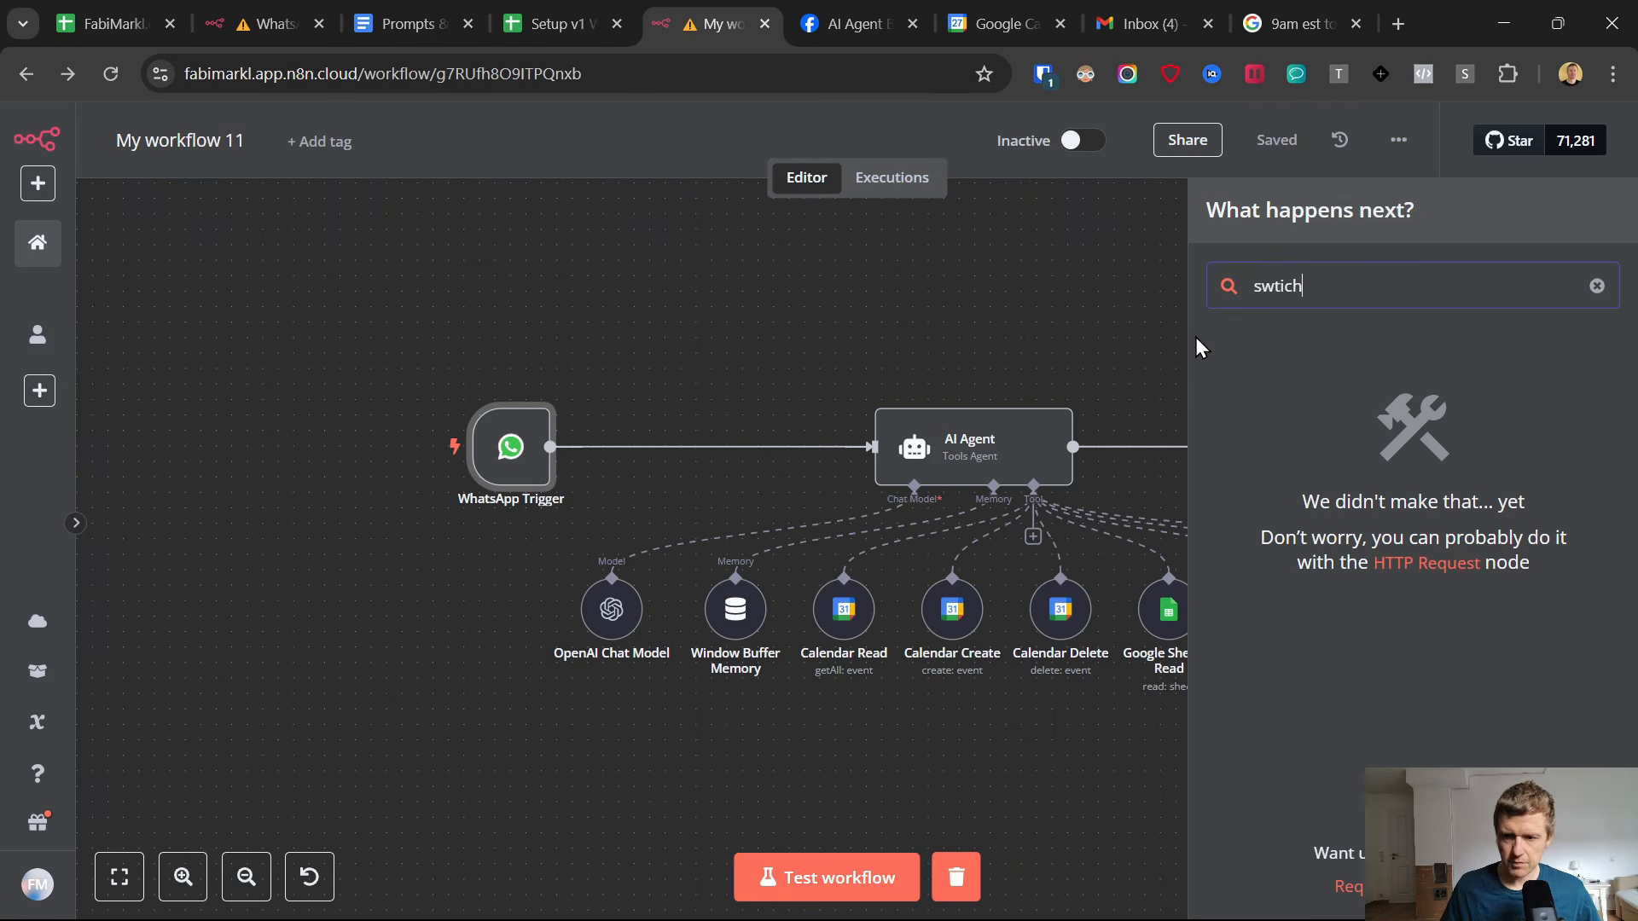
key(BackSpace)
key(BackSpace)
key(BackSpace)
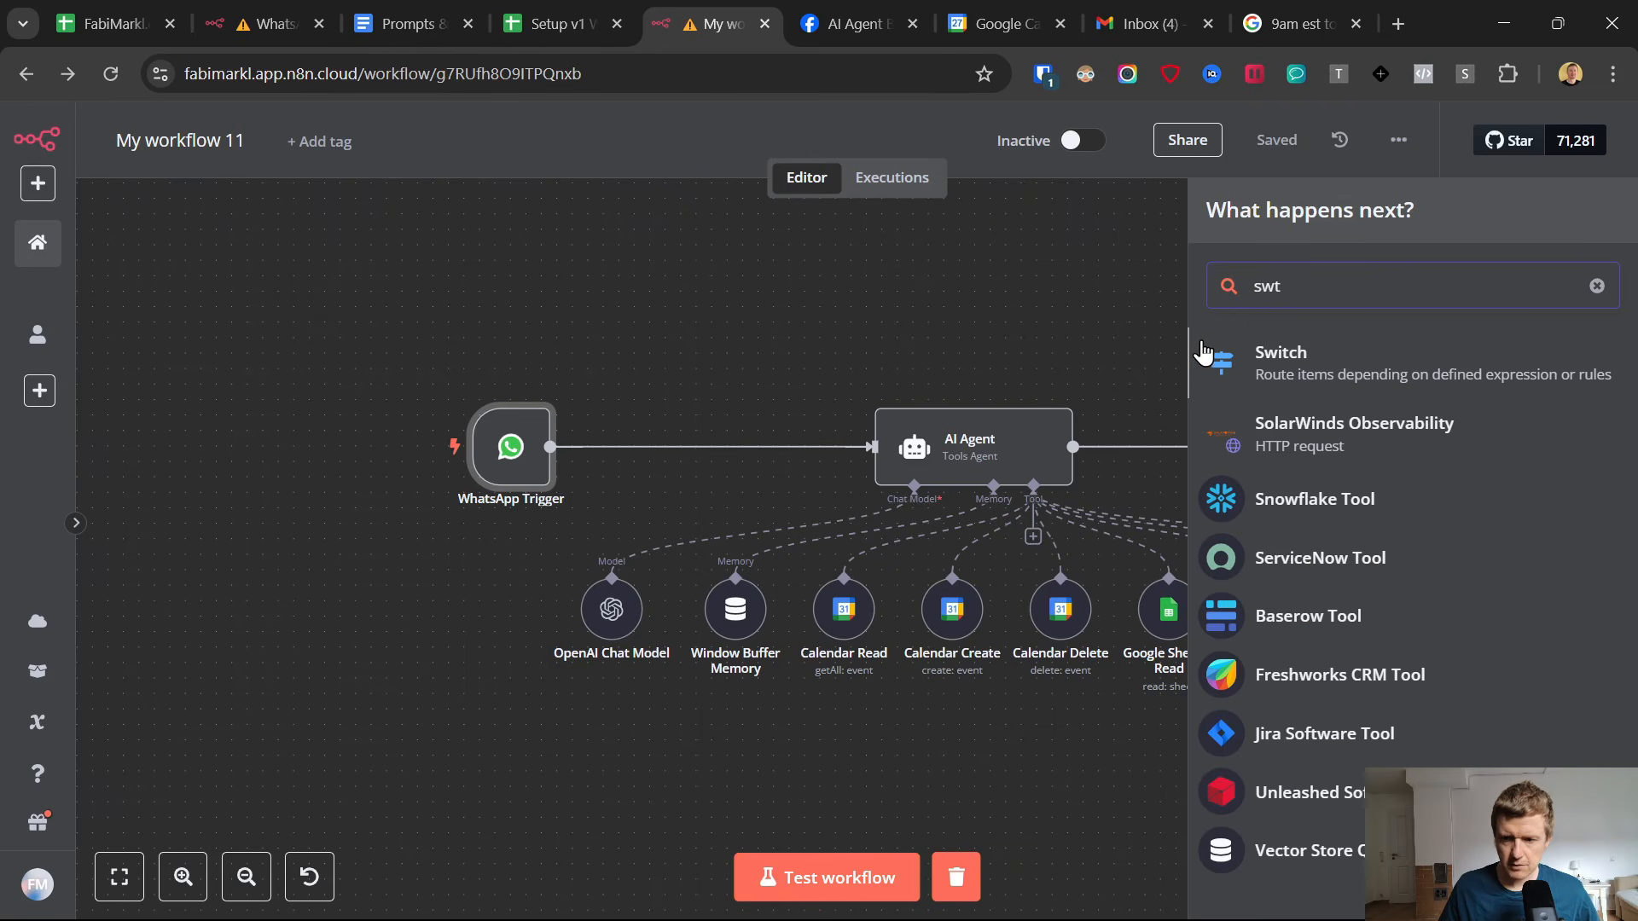
click(1241, 365)
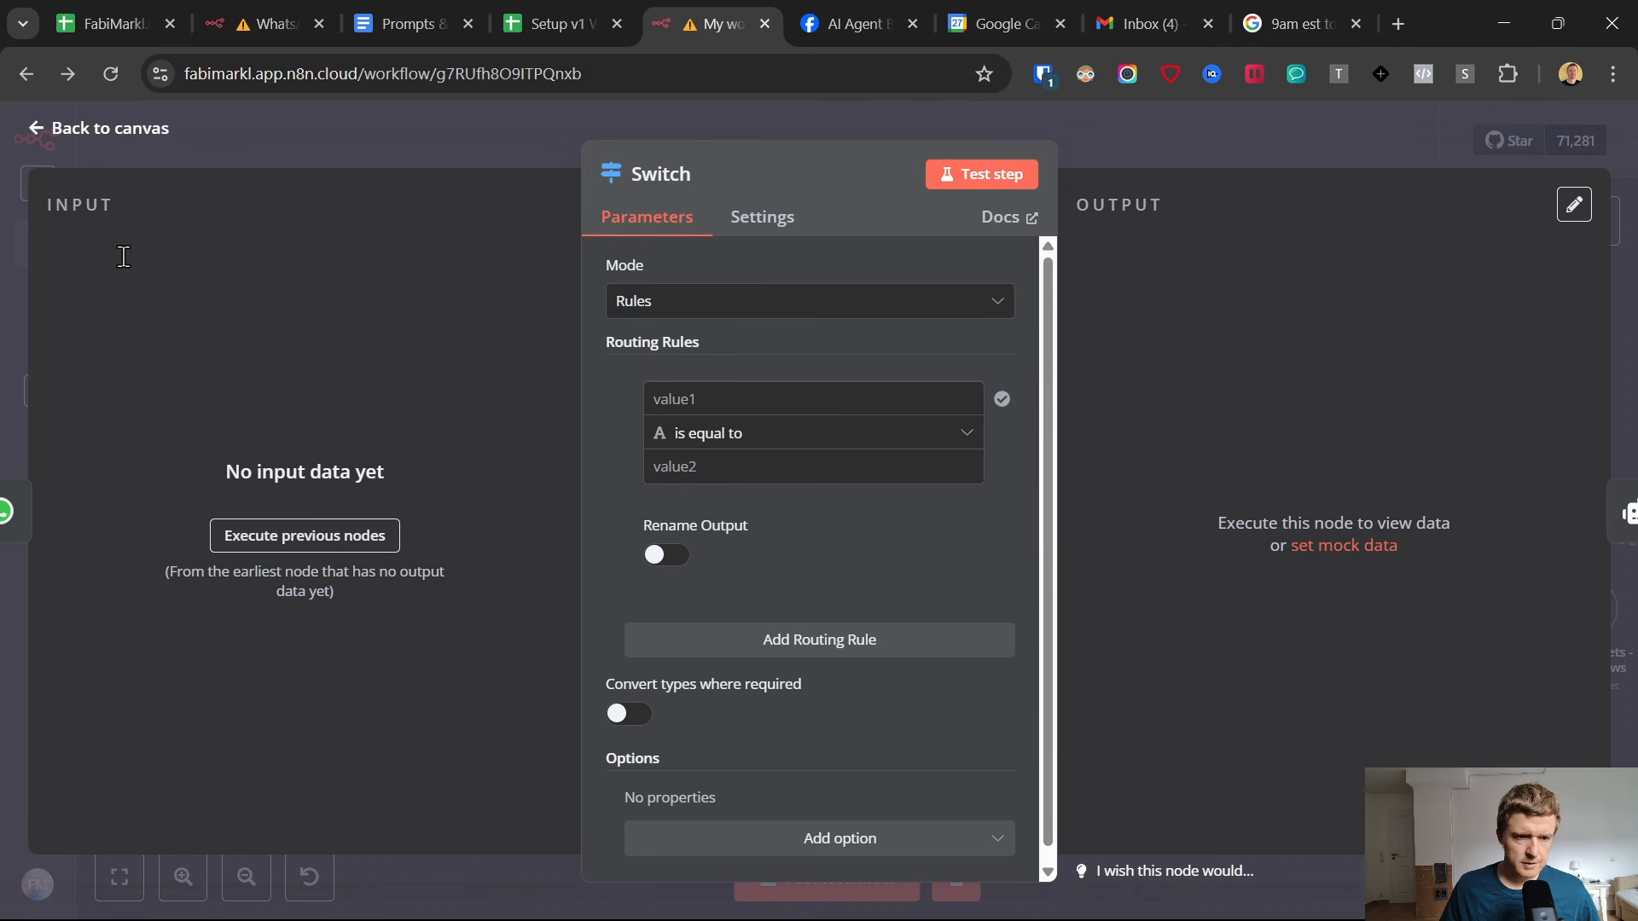
click(339, 544)
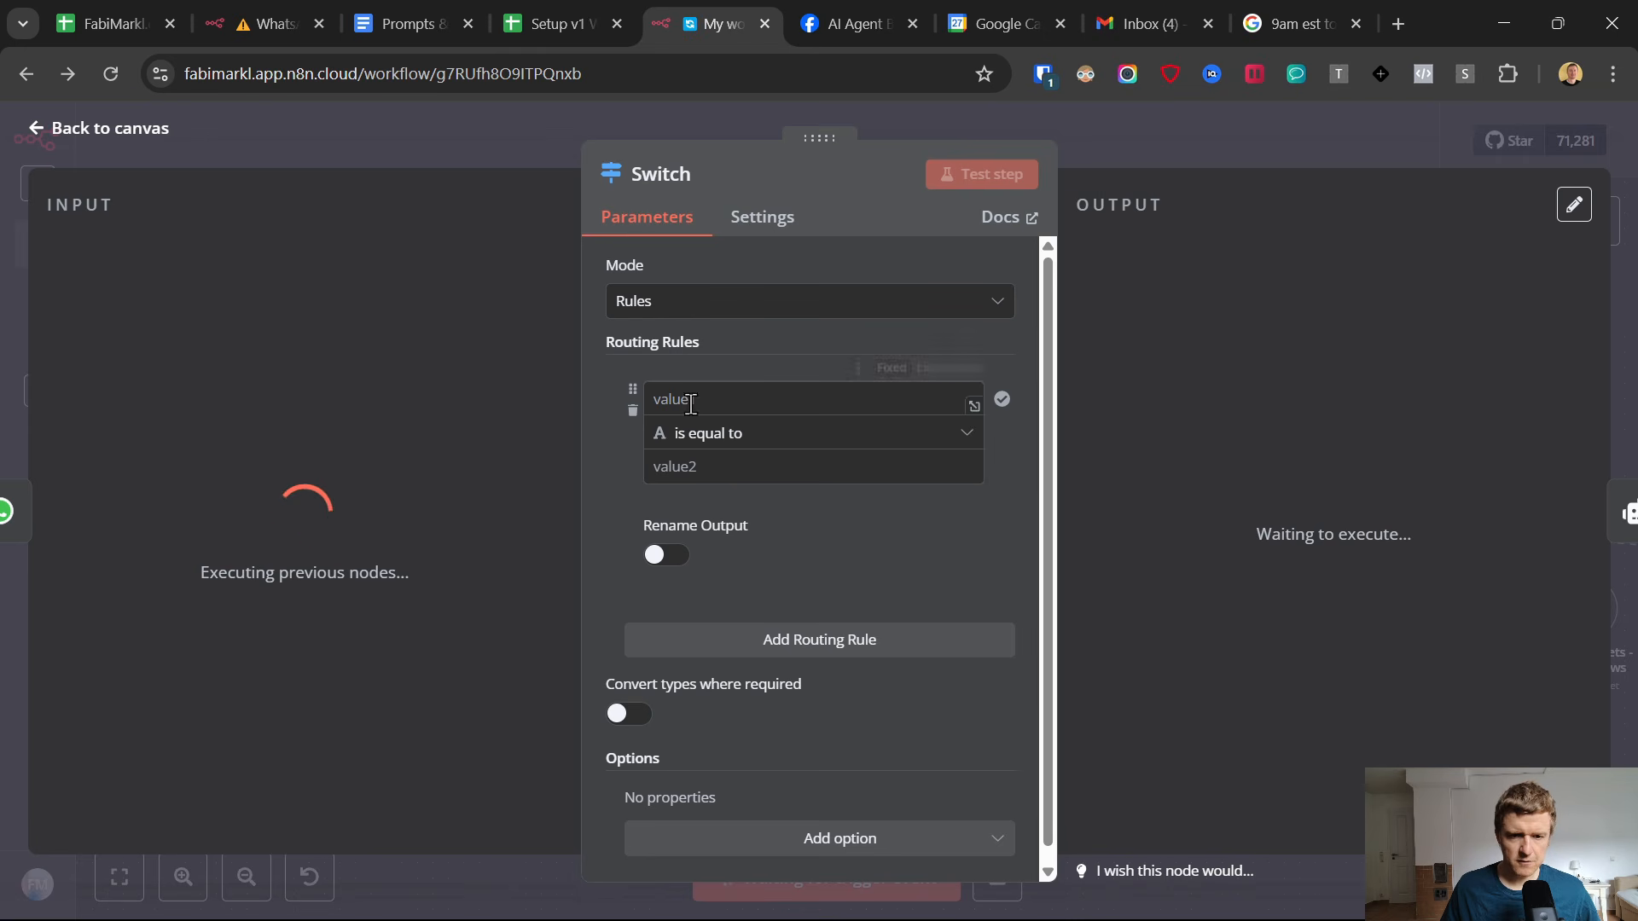
click(39, 129)
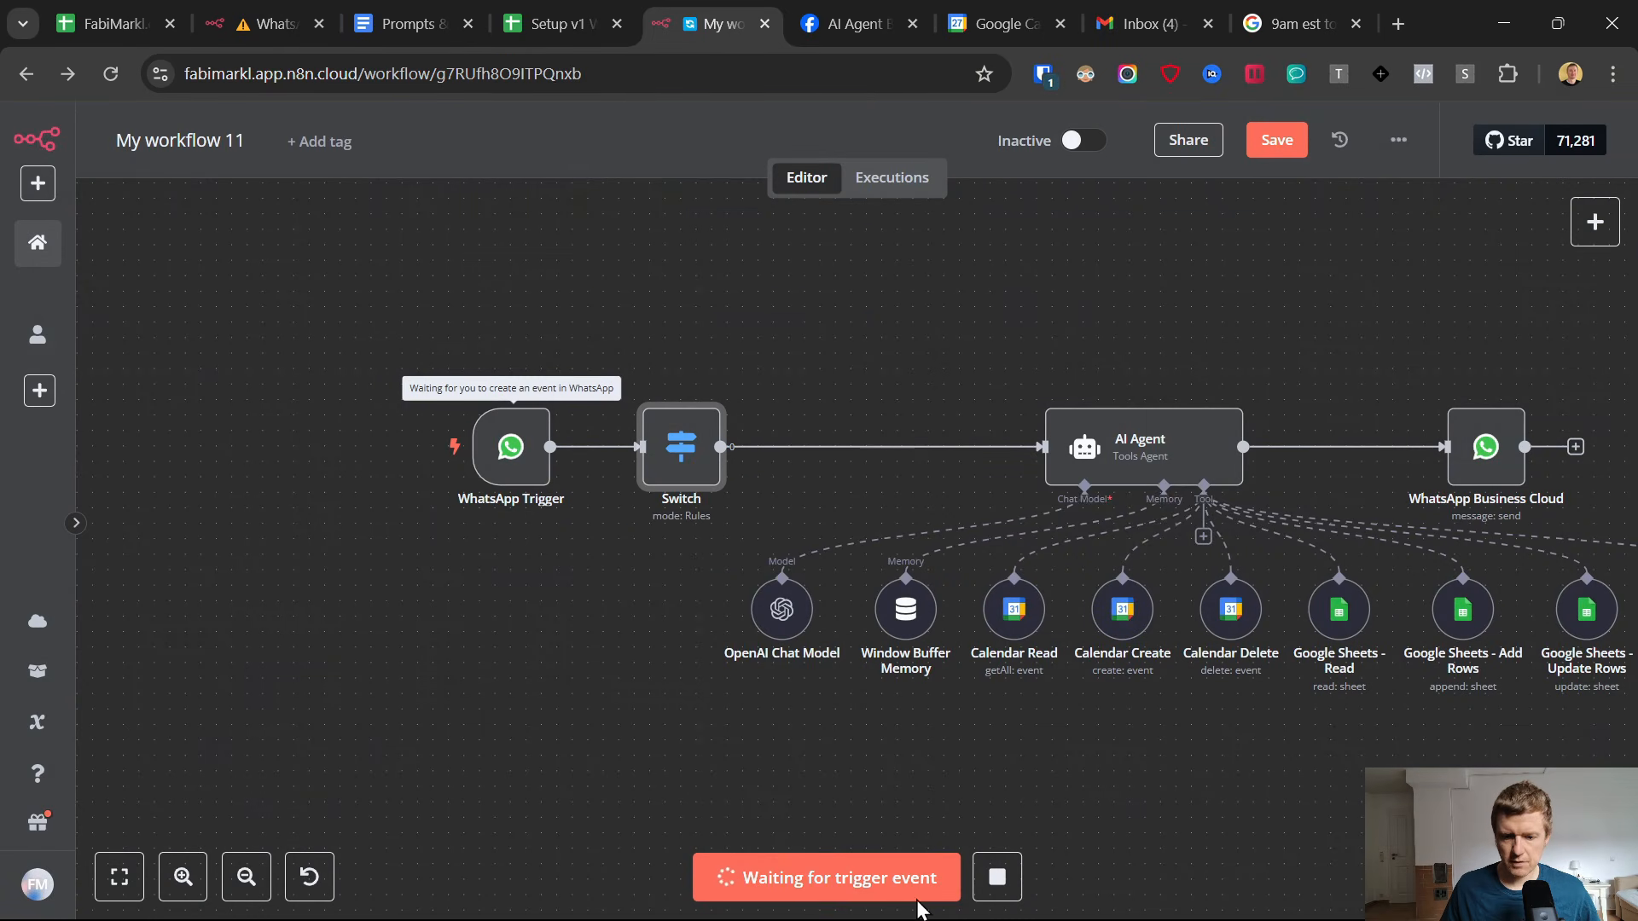
click(996, 877)
Try to test the workflow by sending a short voice message to the AI Agent in WhatsApp.
click(825, 877)
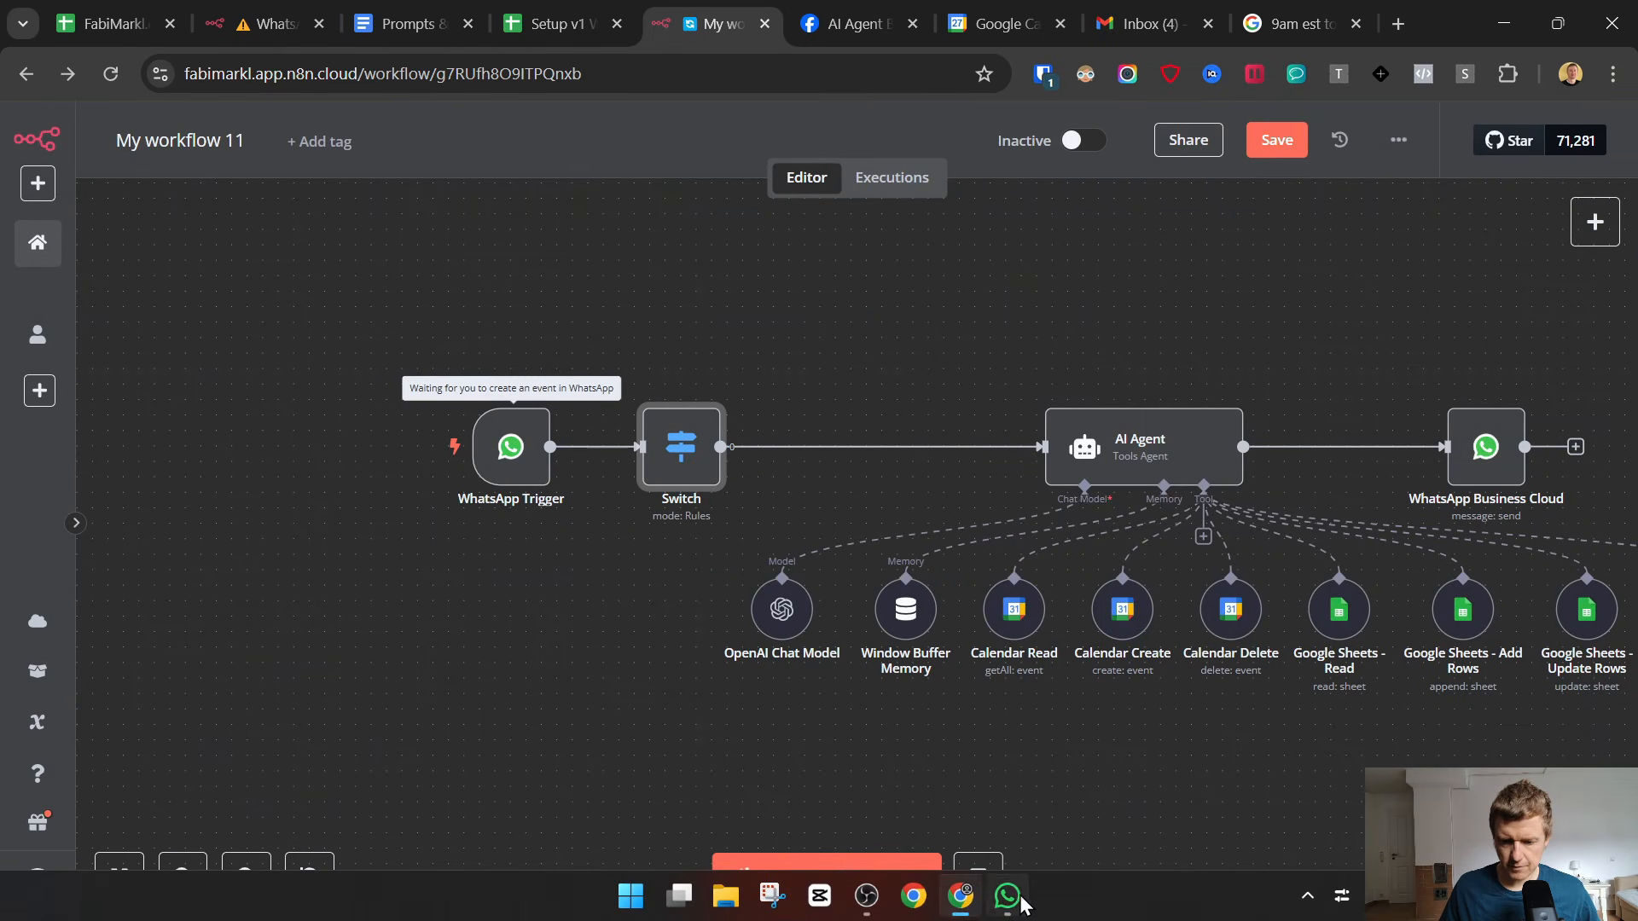
click(1015, 898)
click(791, 780)
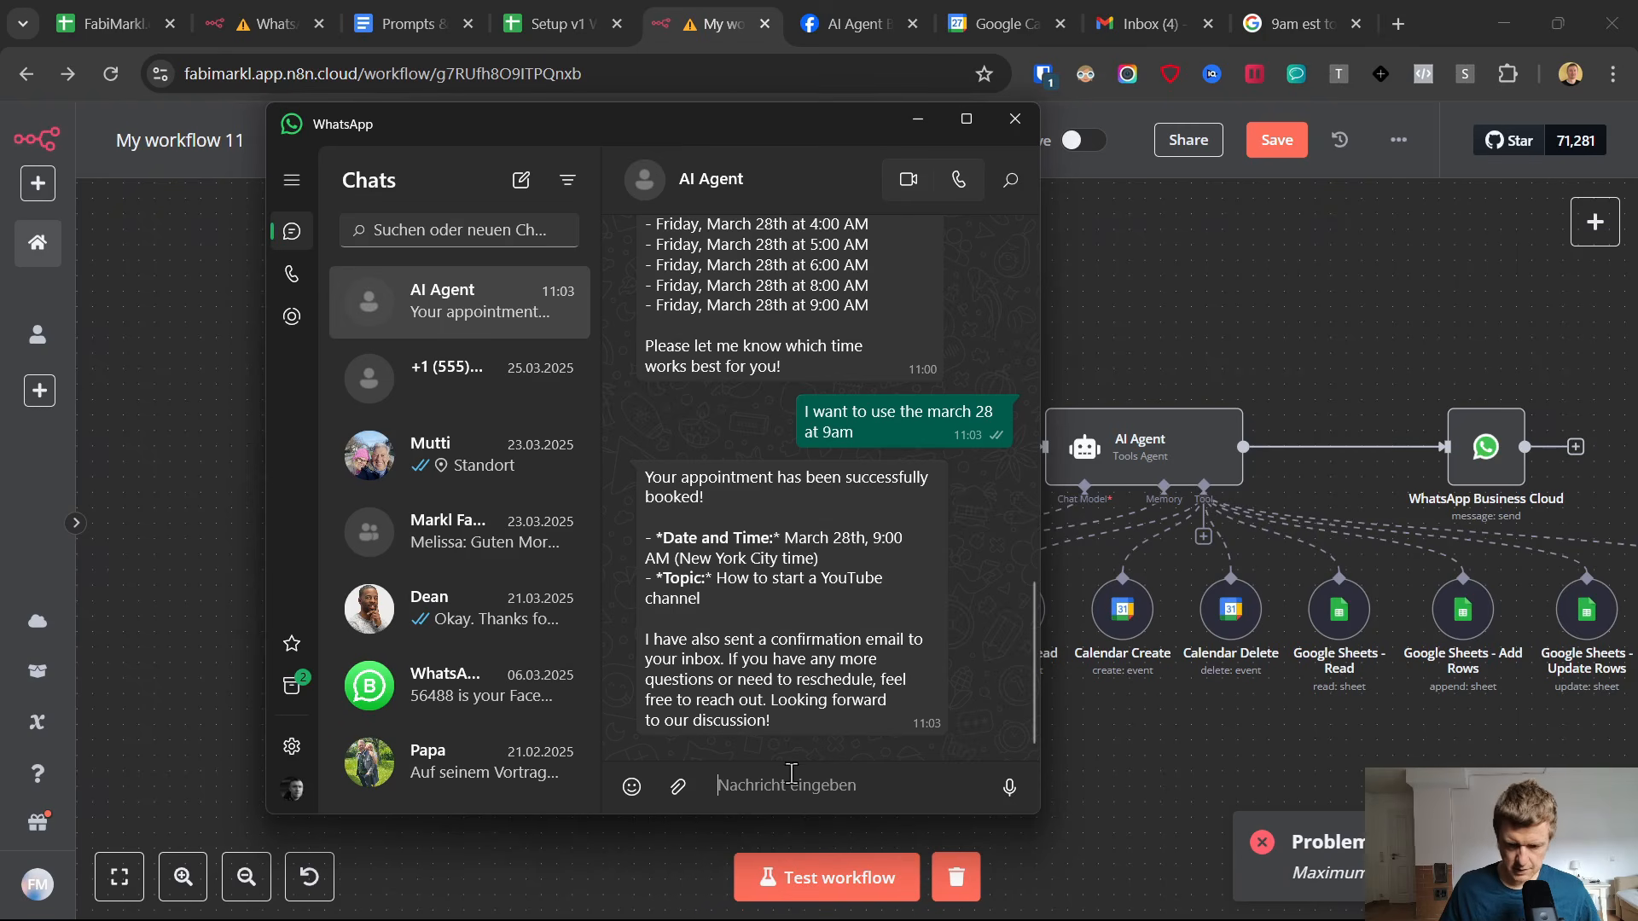
click(1007, 790)
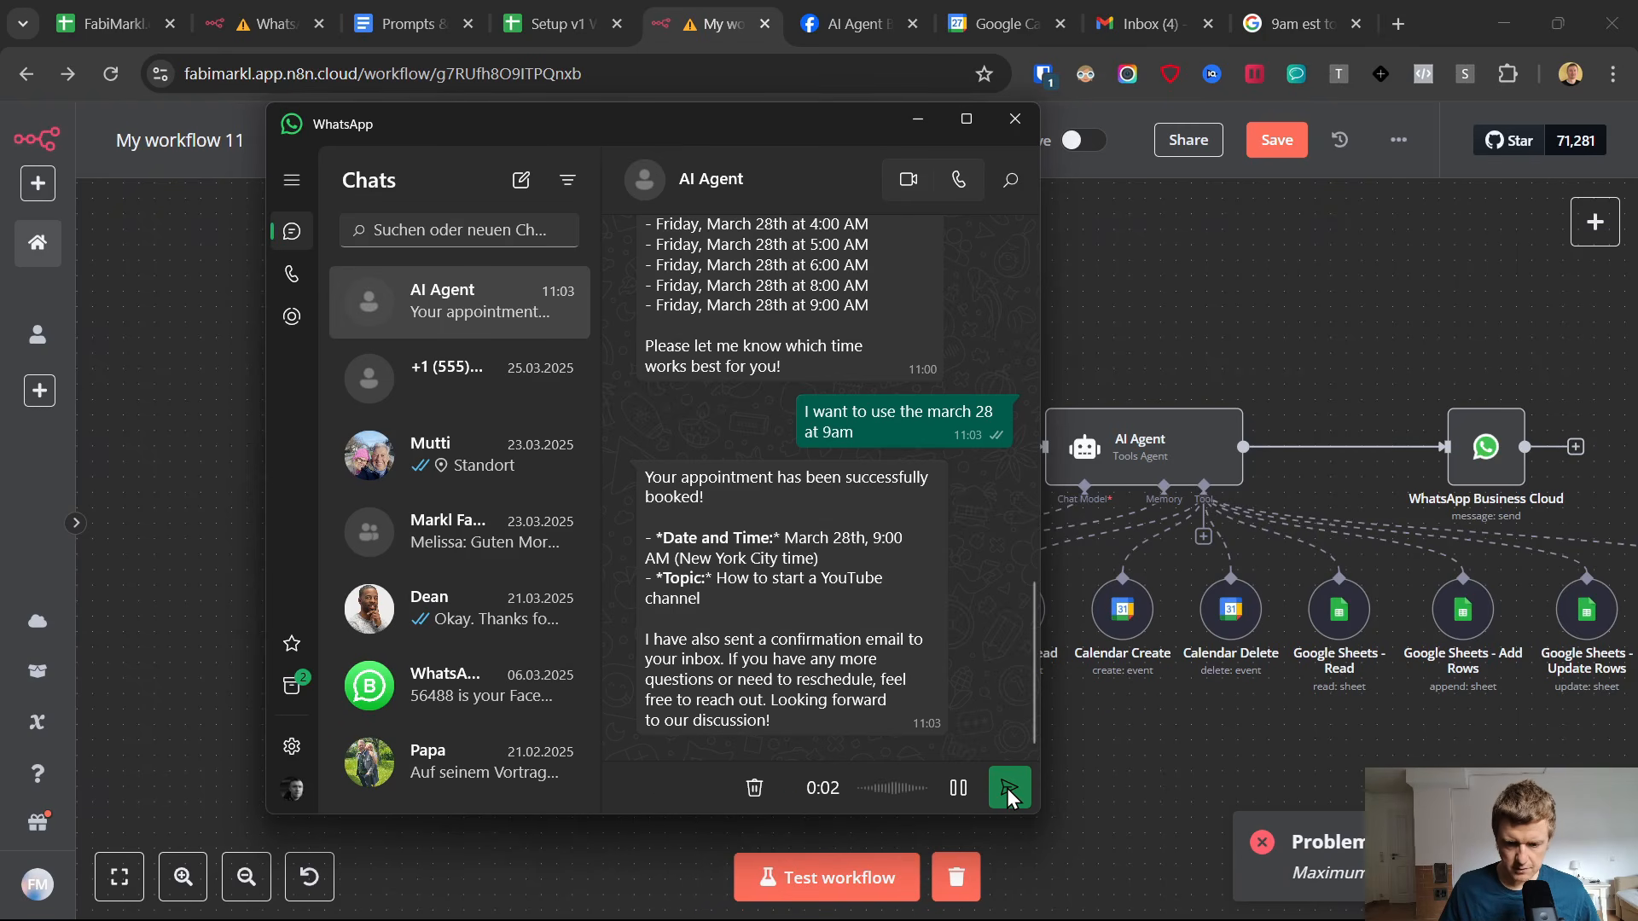
click(1006, 788)
click(1122, 747)
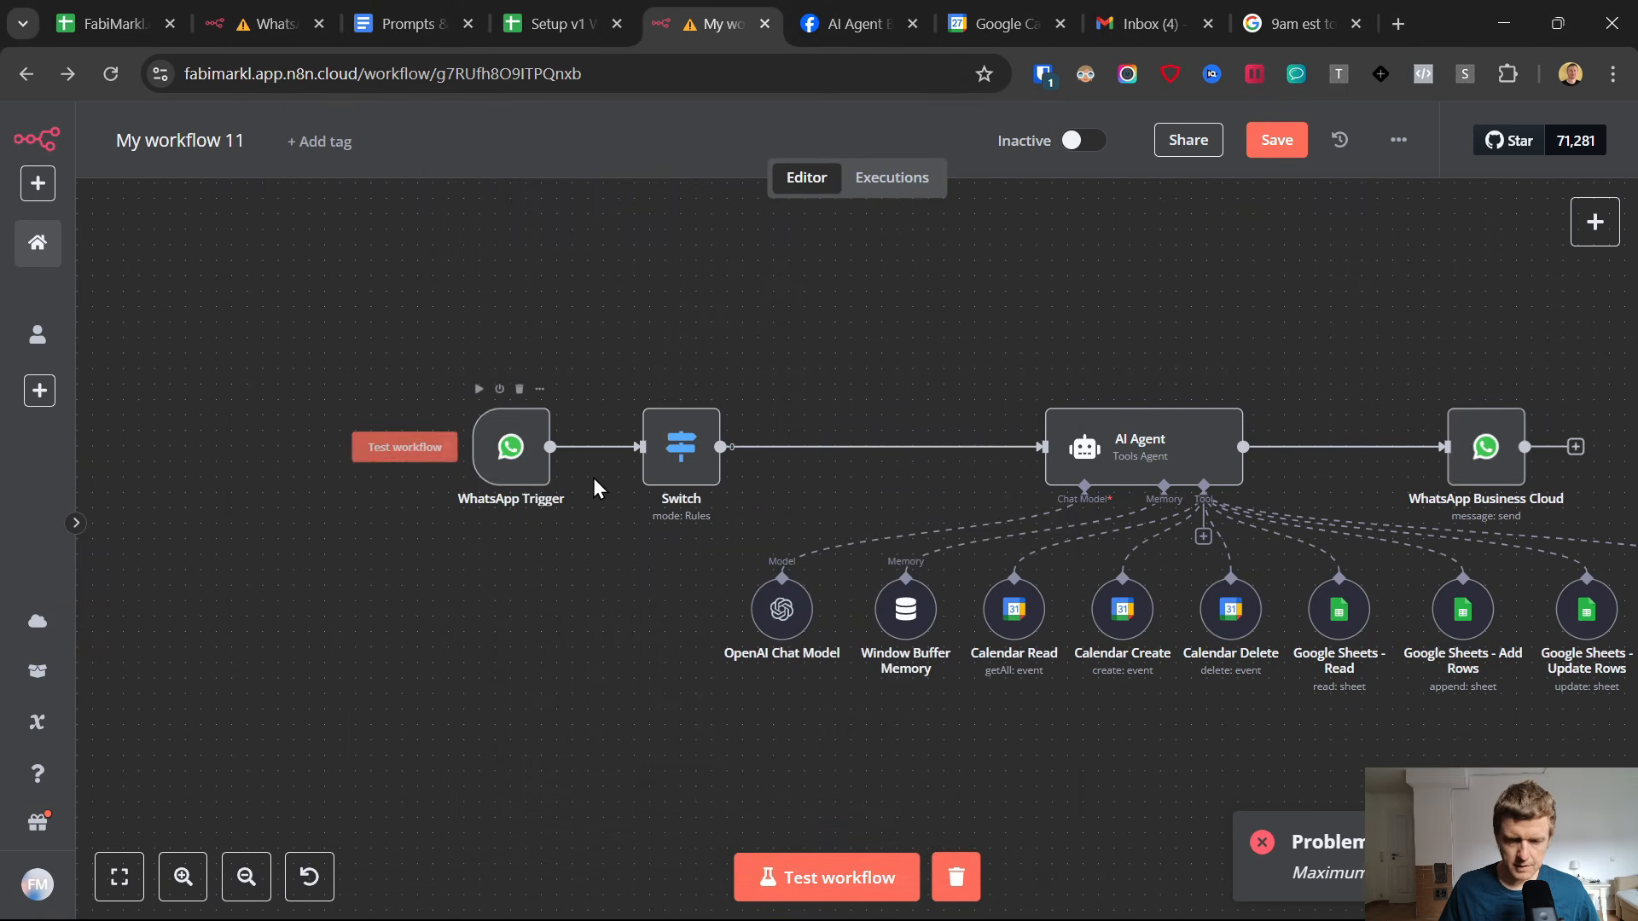
Run the workflow test again and send another recorded voice message to the AI Agent chat as its trigger event.
click(844, 877)
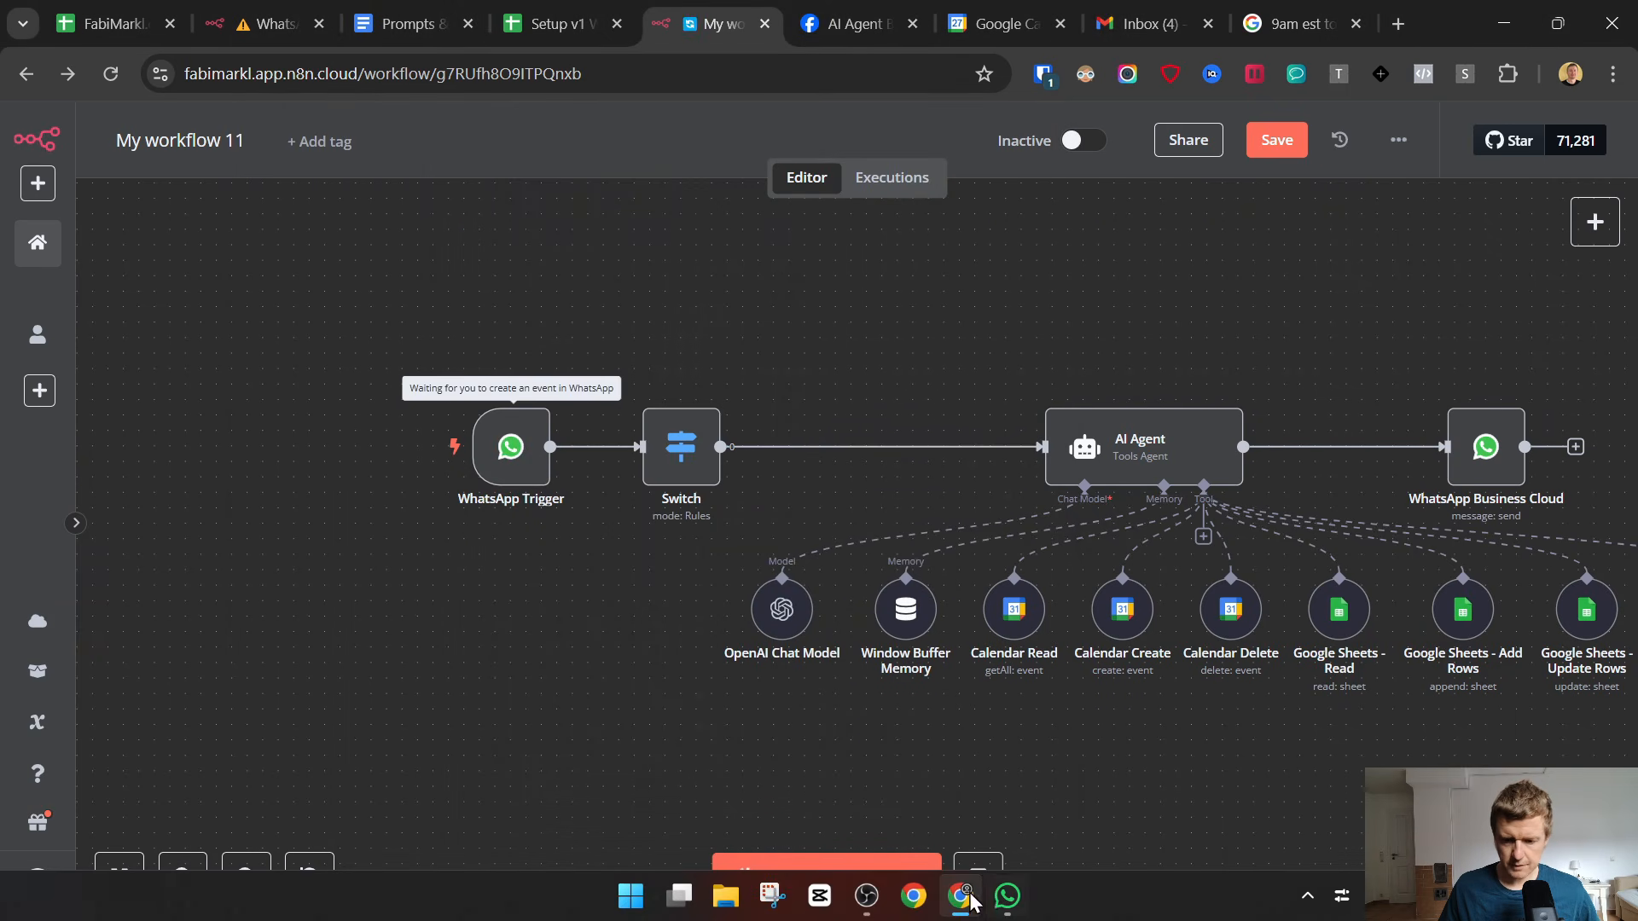
click(998, 895)
click(1009, 789)
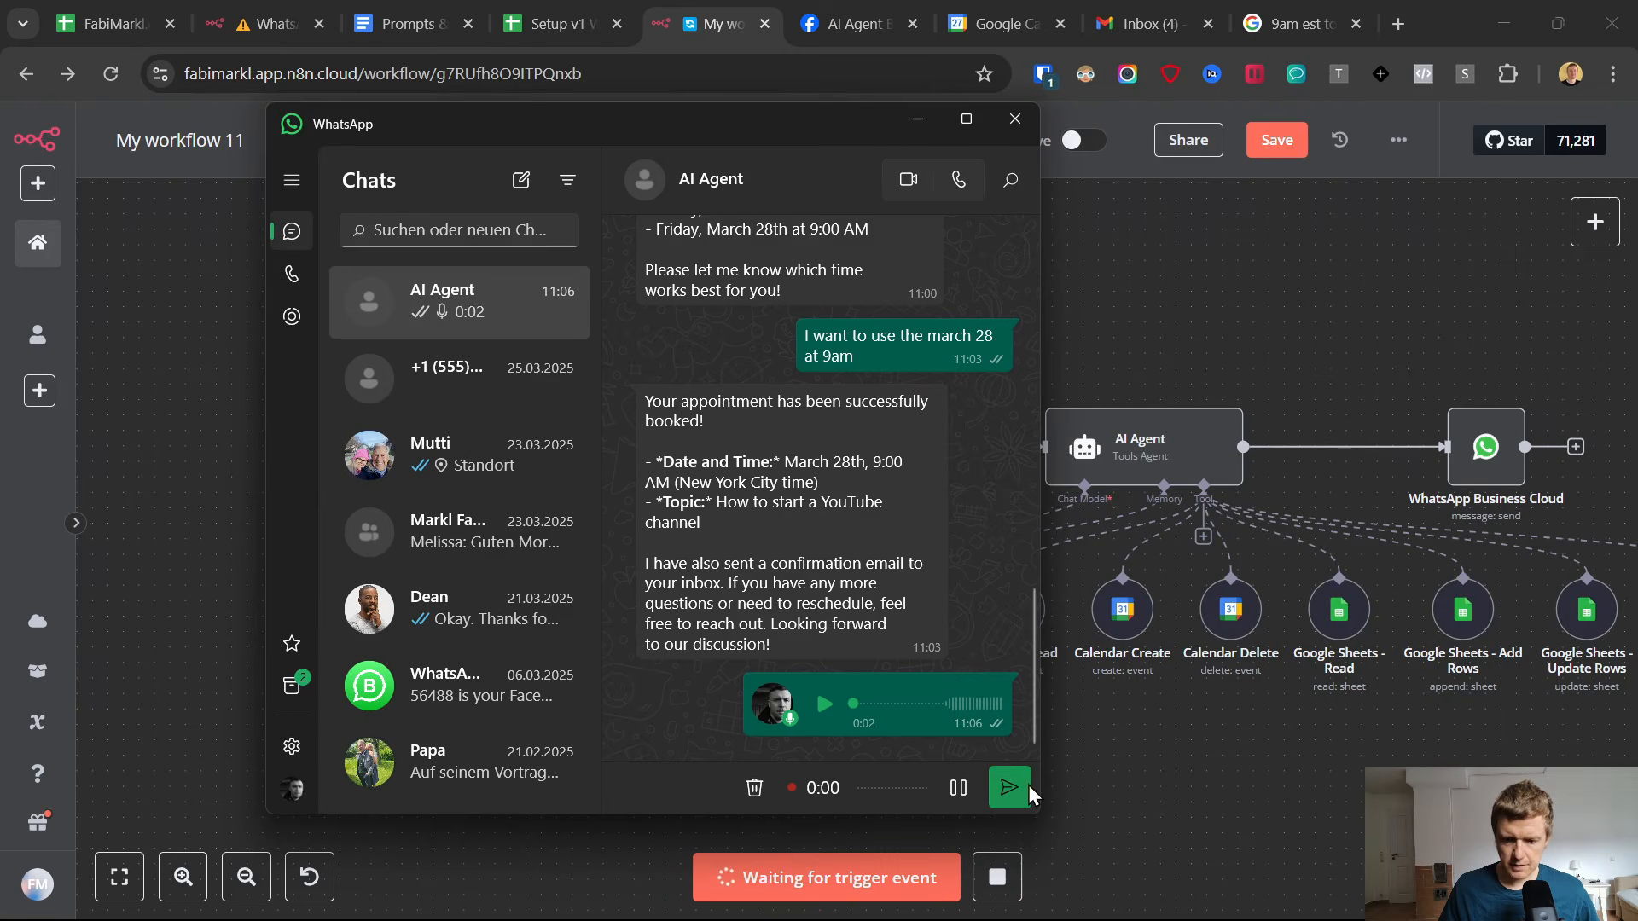
click(1124, 770)
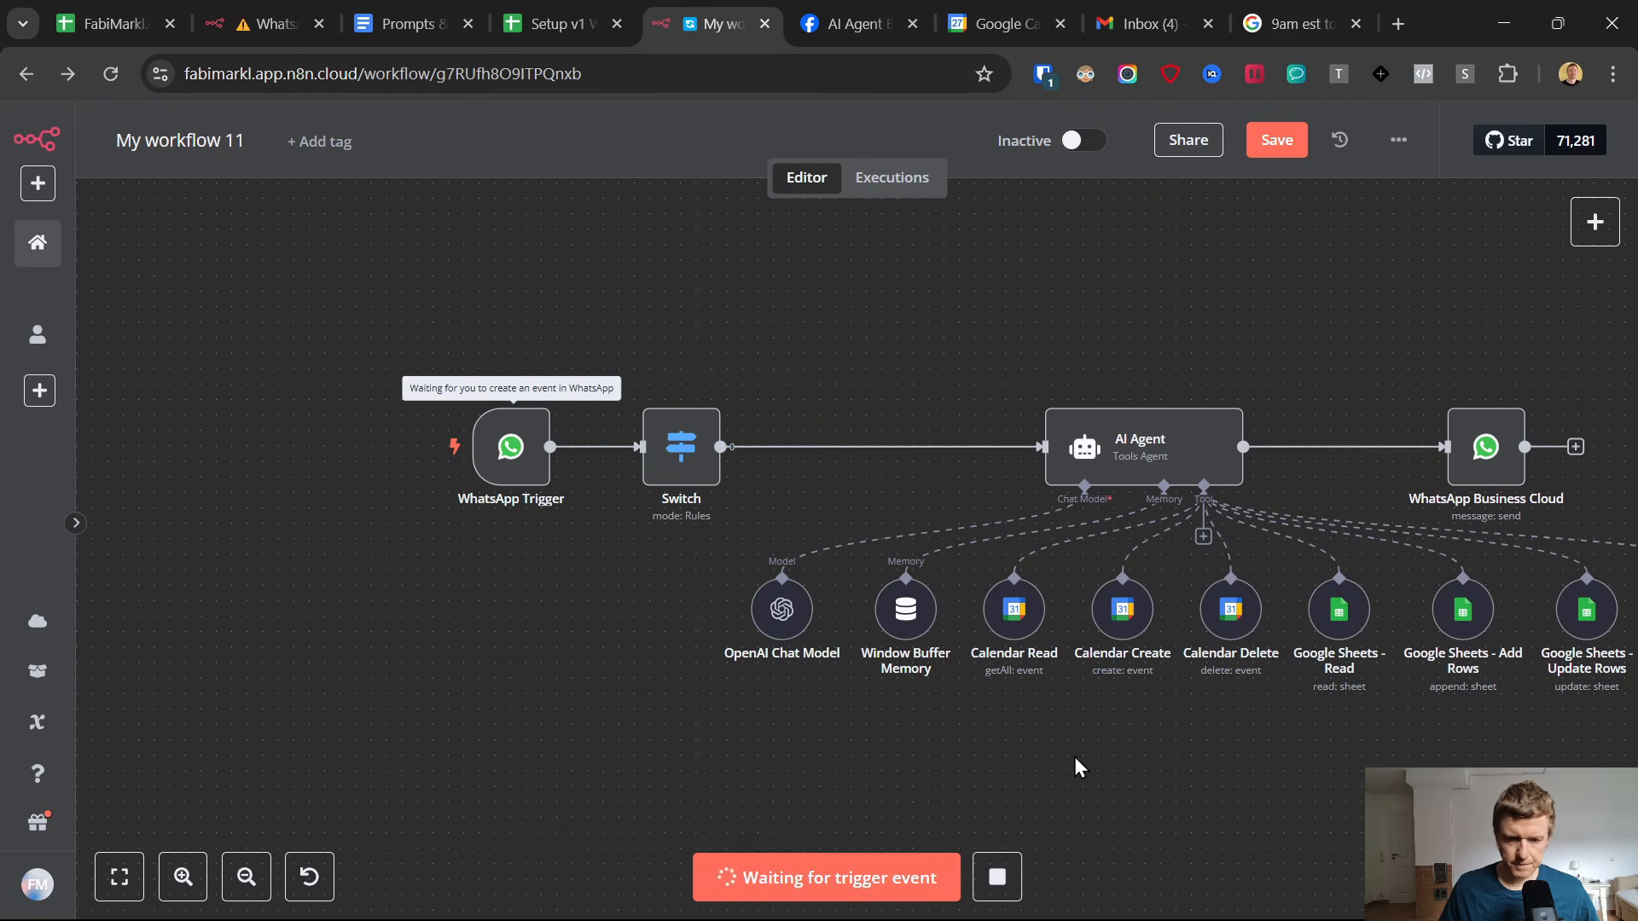
click(1000, 897)
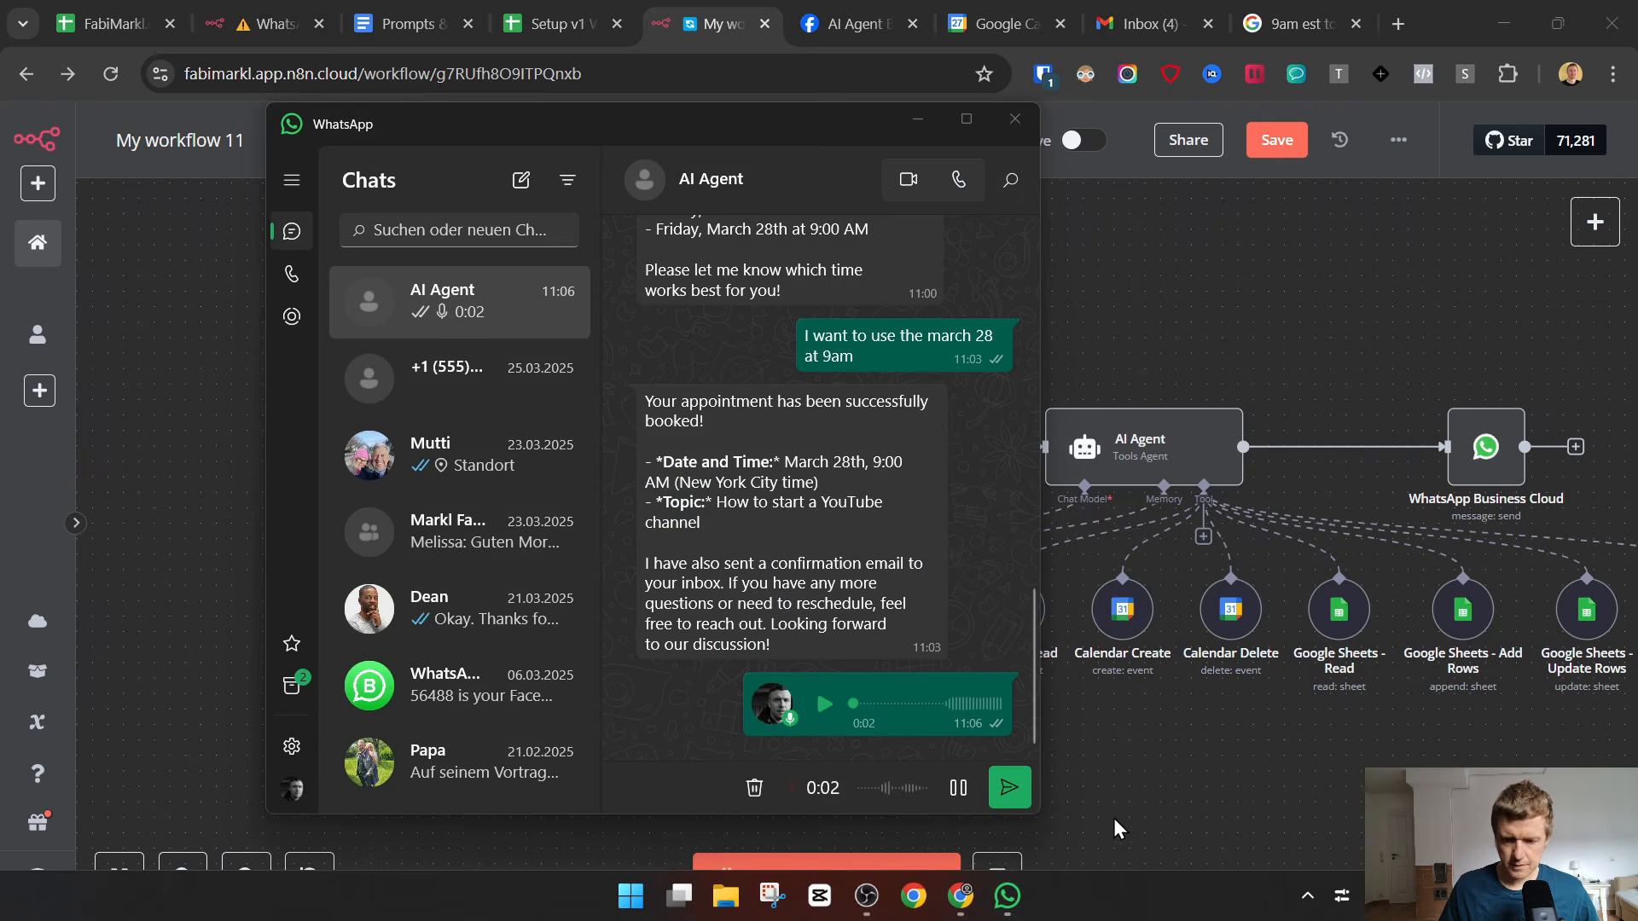
click(1006, 777)
click(1153, 761)
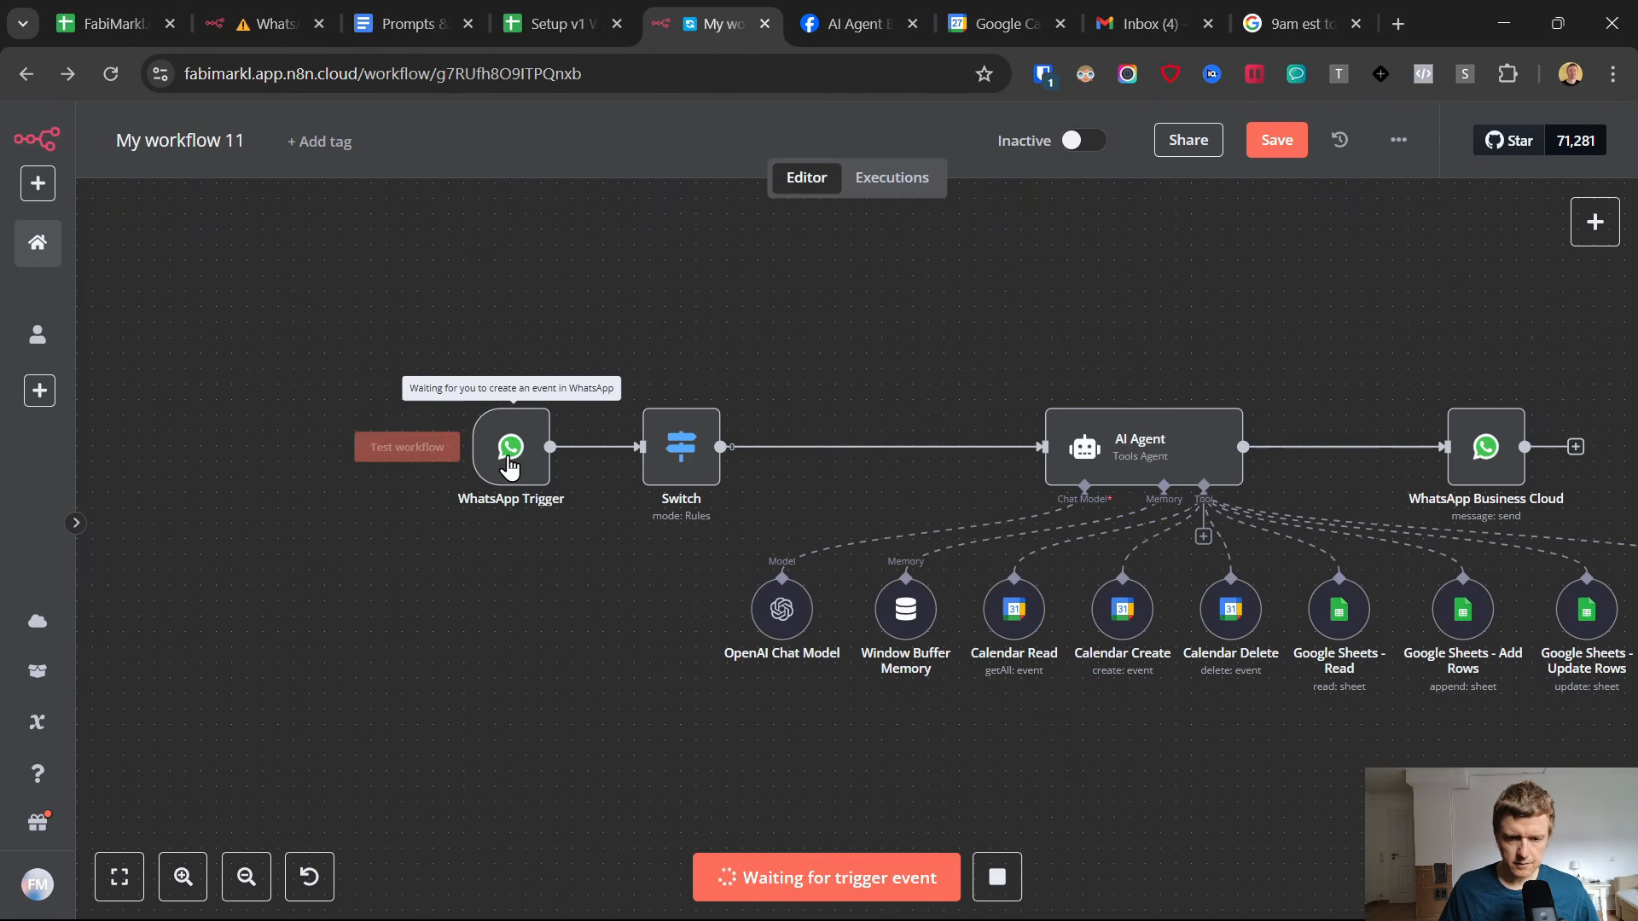
Set the Switch node's routing rule to {{ $json.messages[0].type }} is equal to audio, and rename its output to voice.
double_click(689, 441)
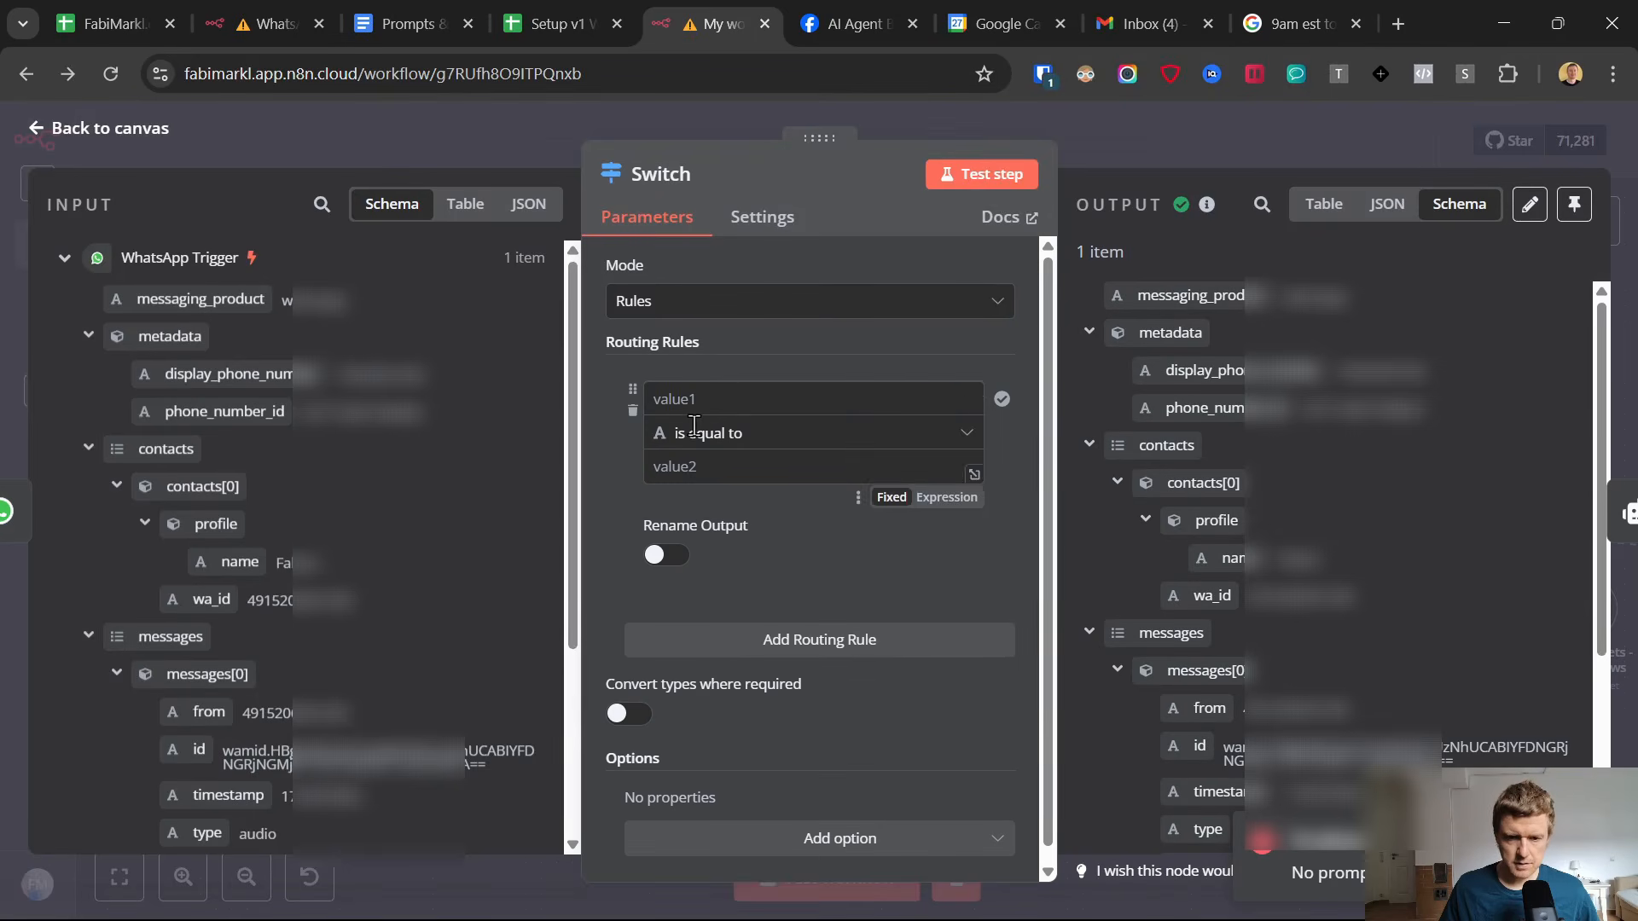
scroll(203, 585, down, 4)
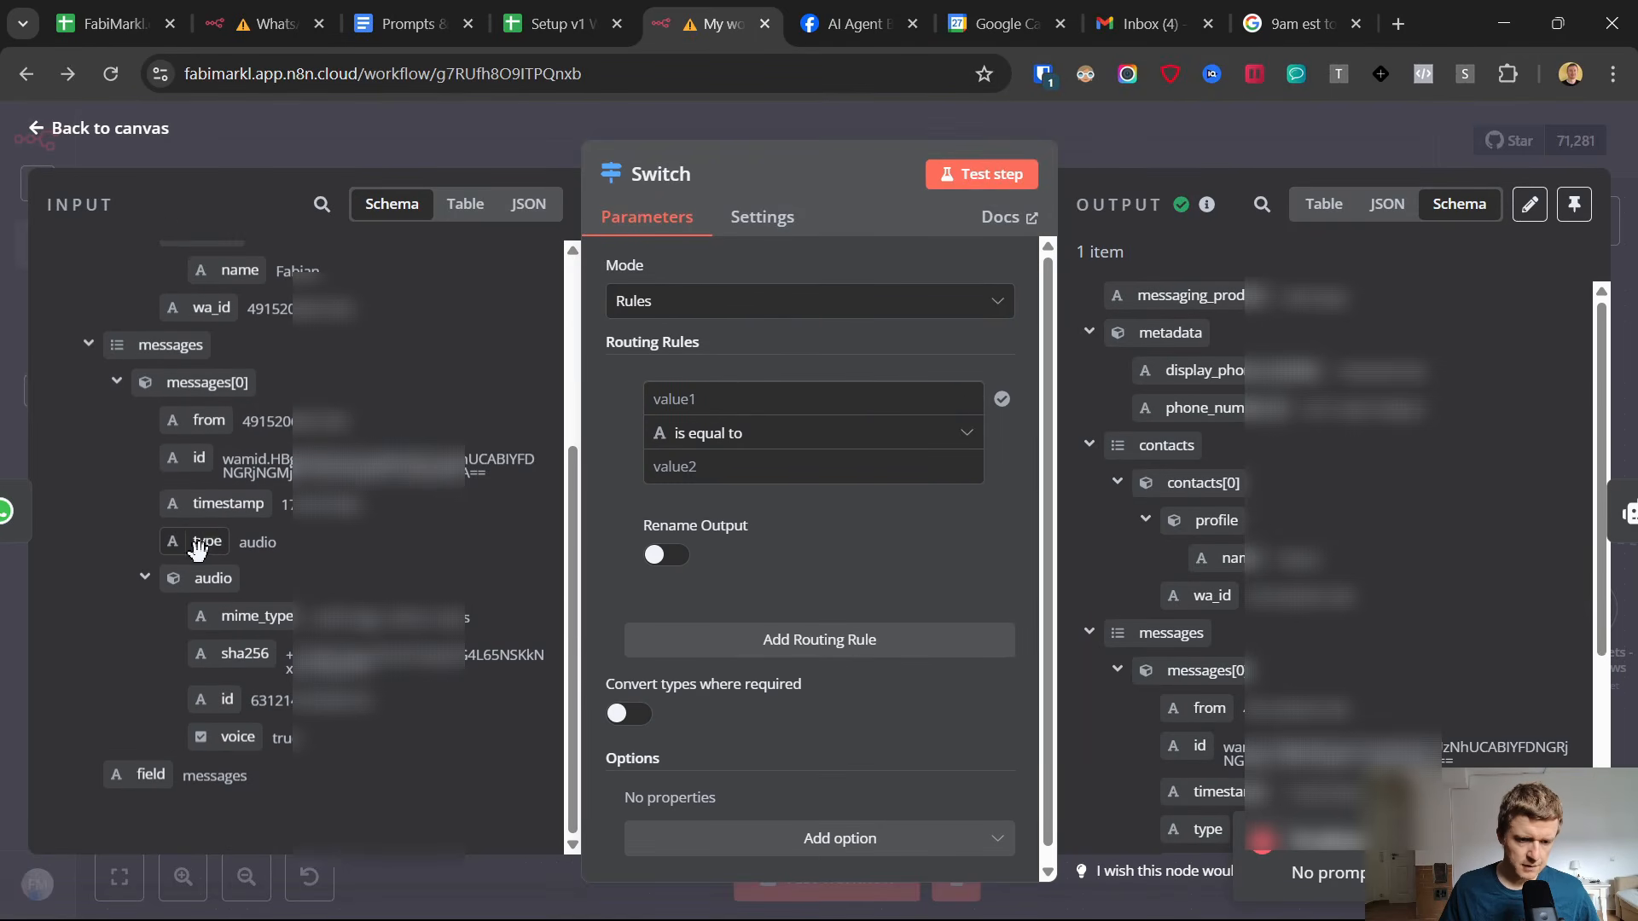
drag(198, 543, 760, 402)
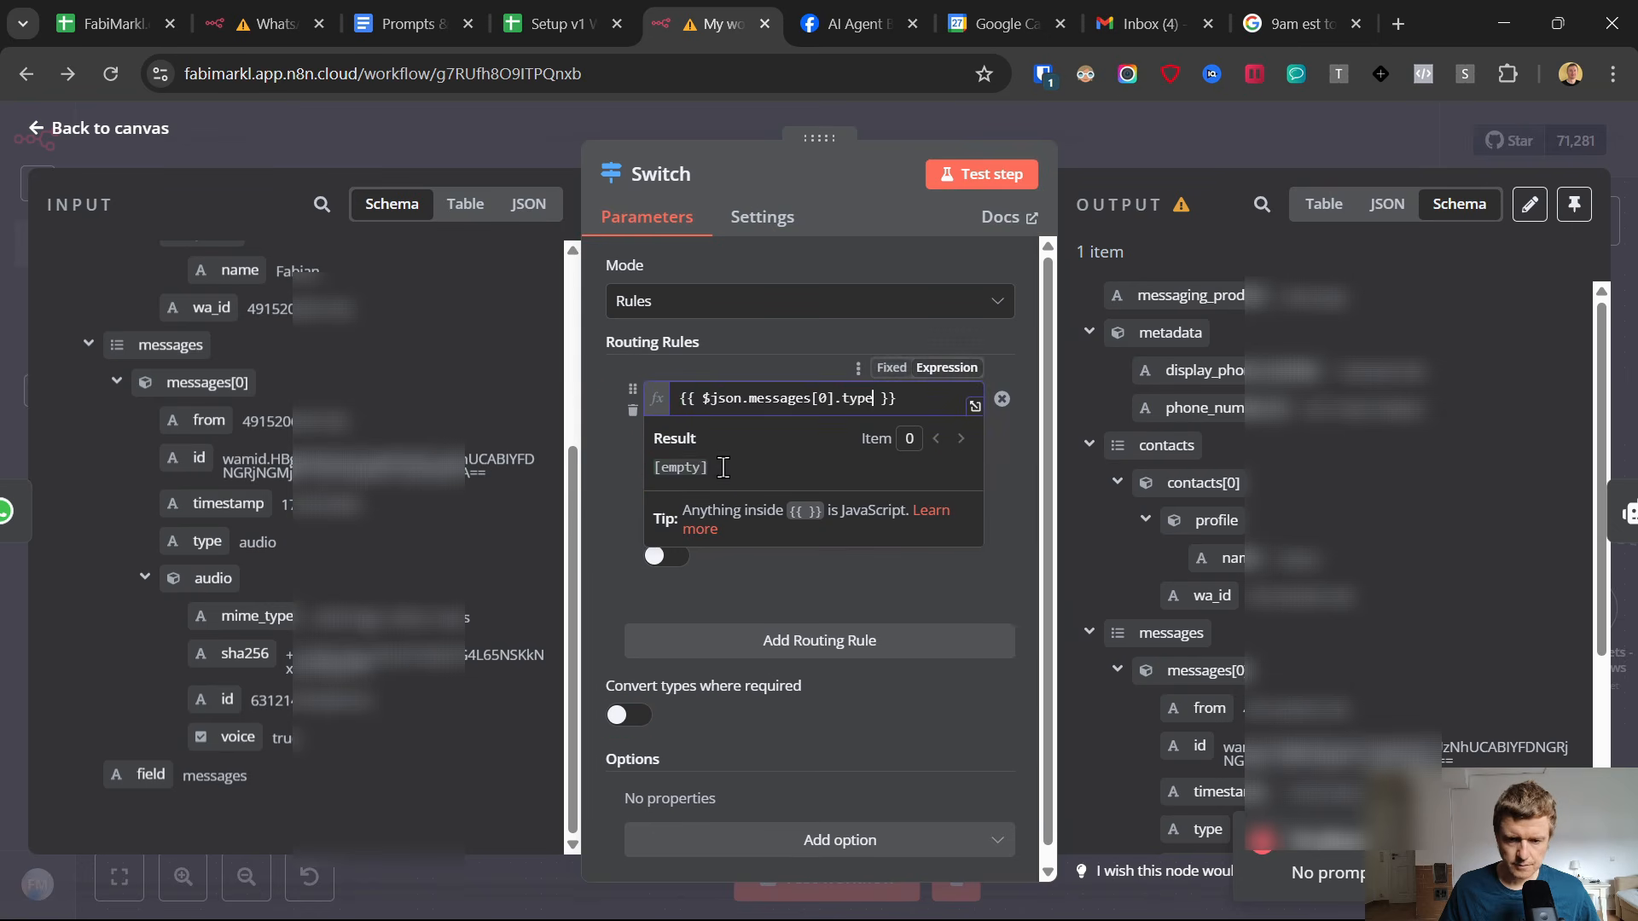
click(615, 483)
click(722, 467)
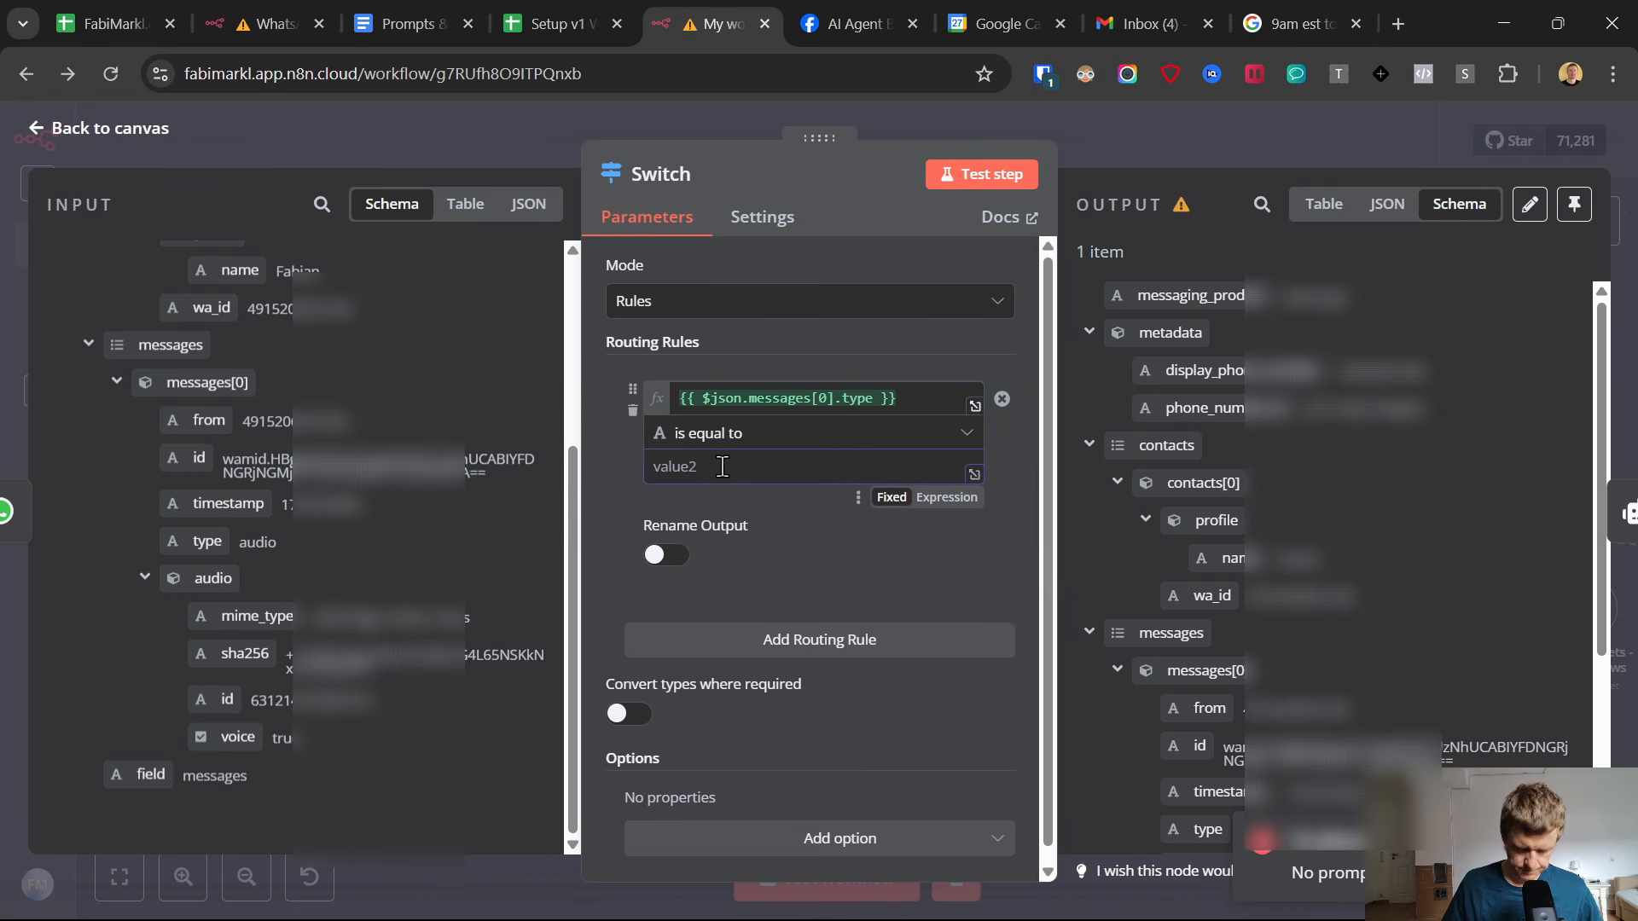
click(661, 556)
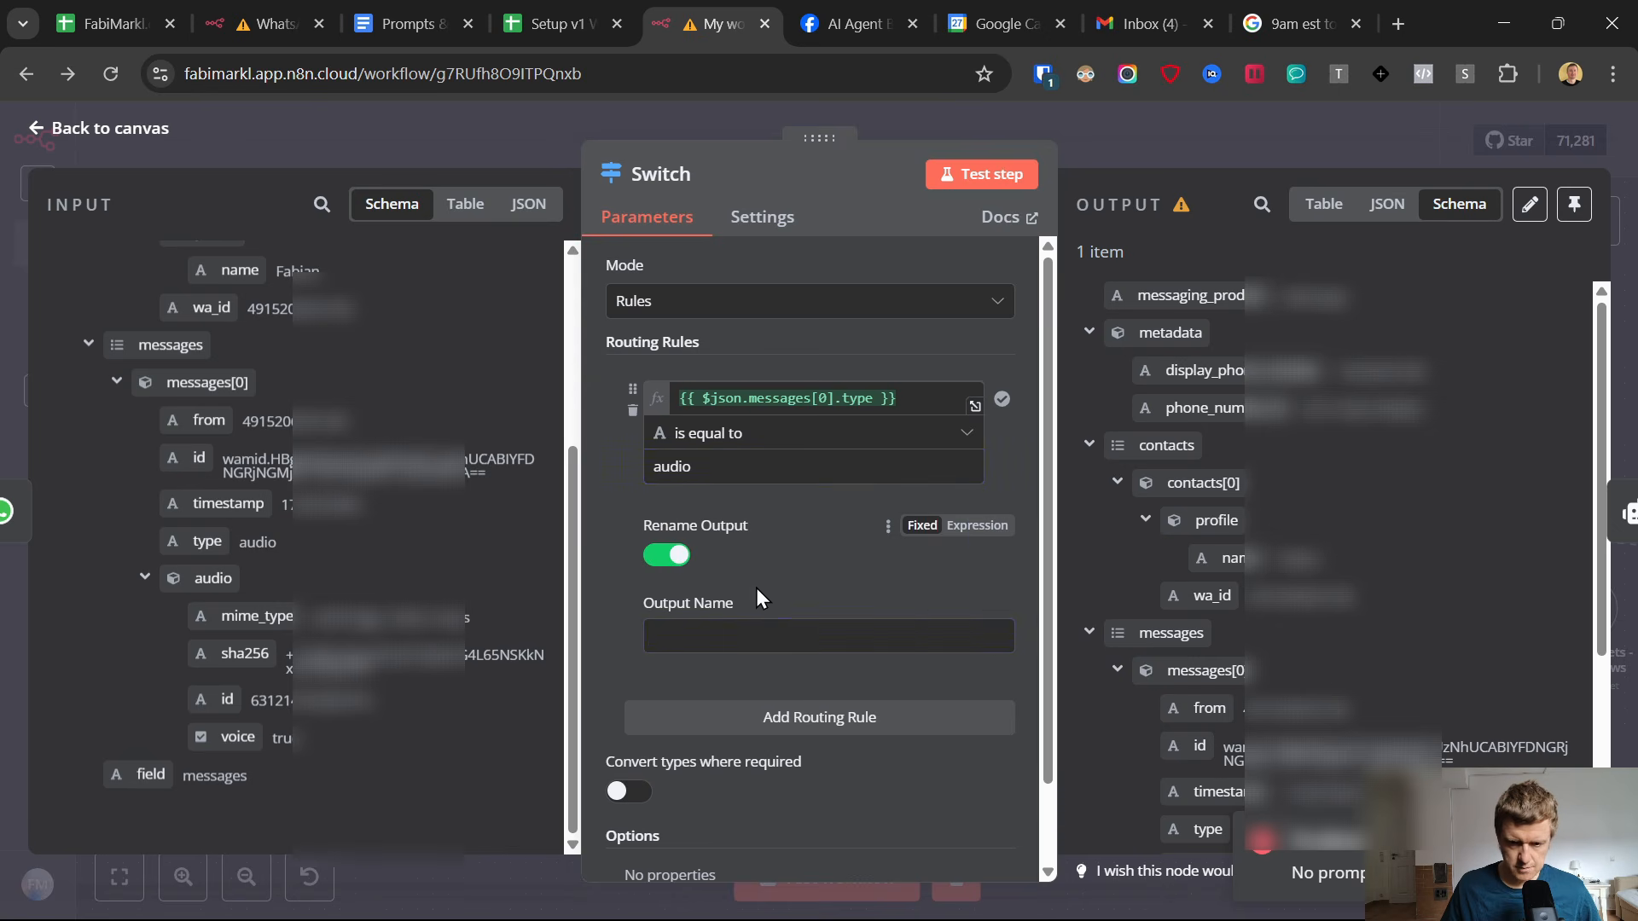
click(731, 631)
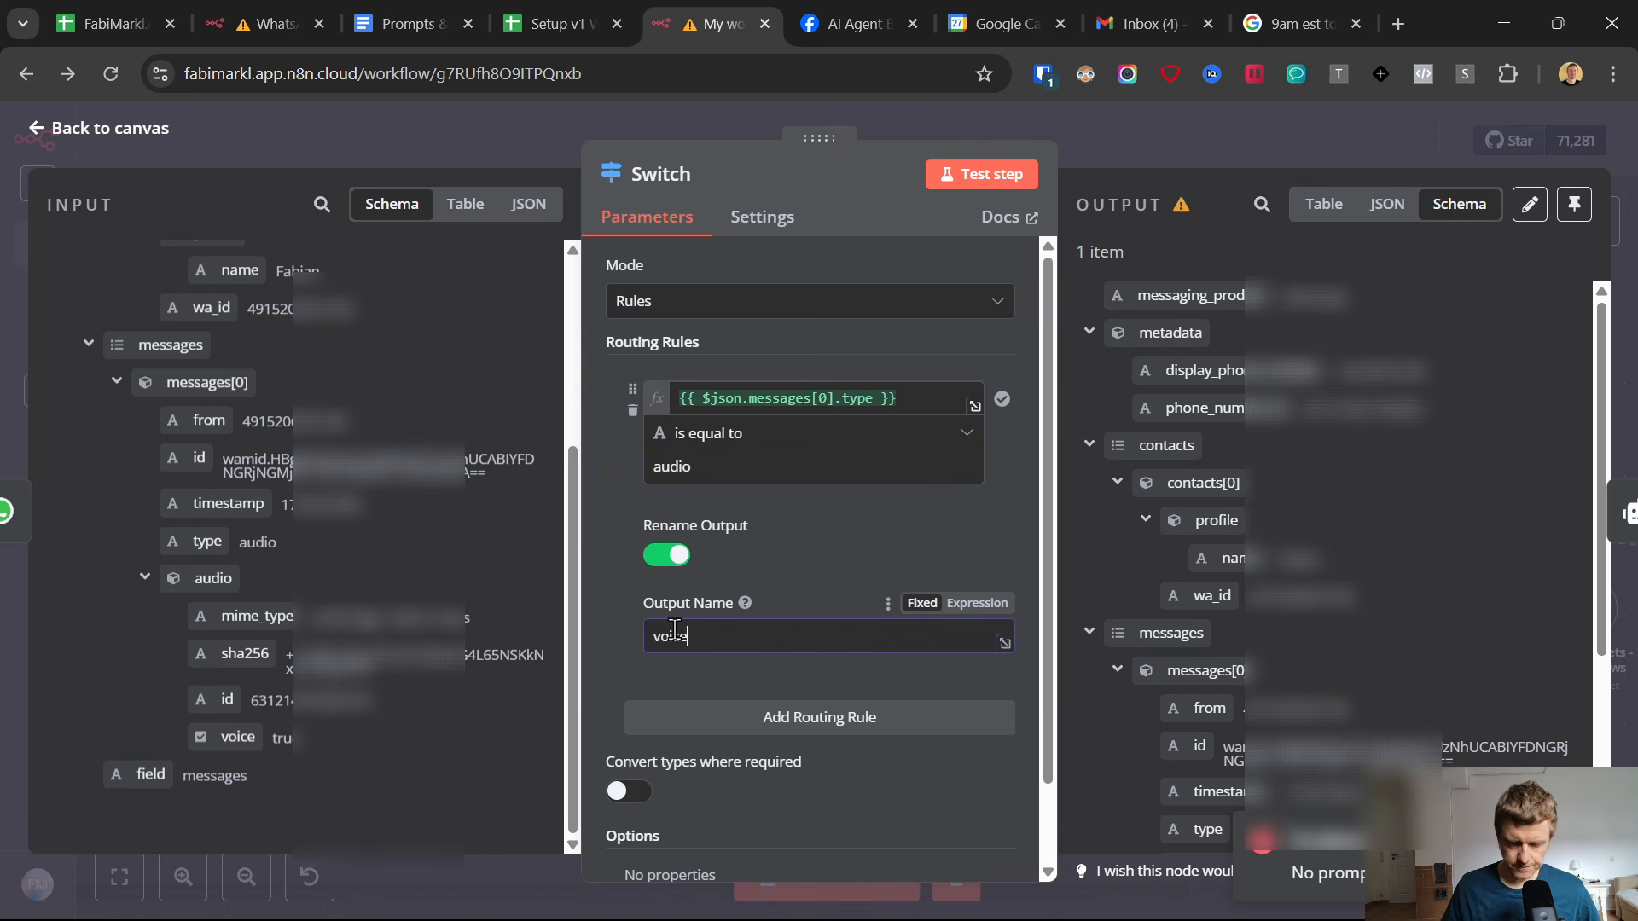
Add a second Switch routing rule where {{ $json.messages[0].type }} is equal to text, and rename its output to text.
scroll(674, 631, down, 1)
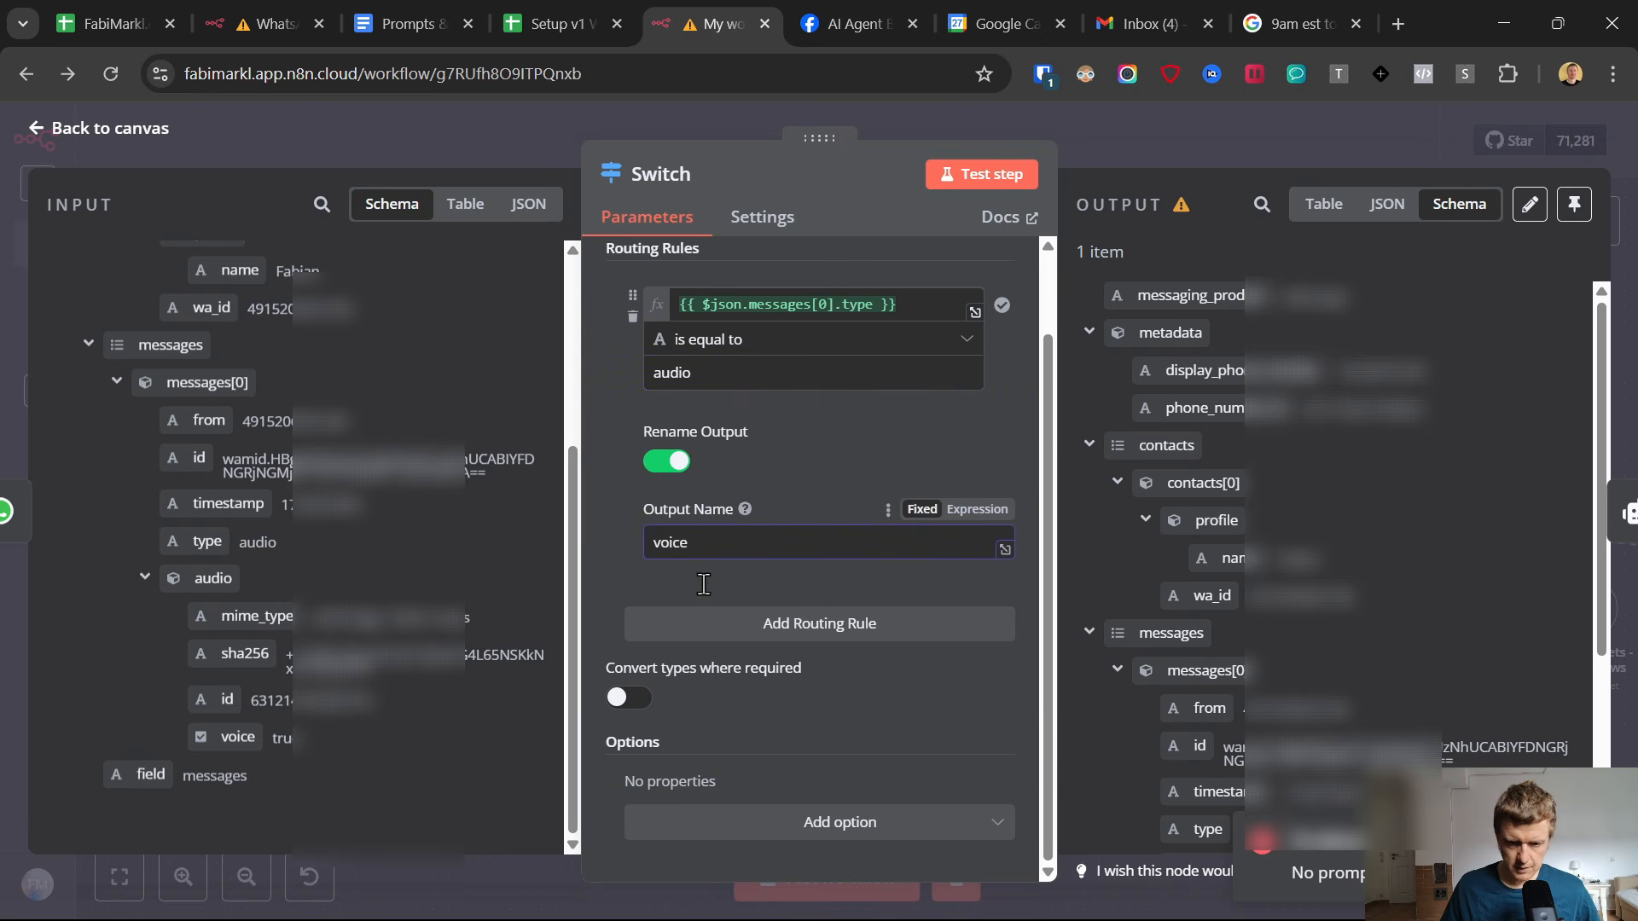
click(735, 630)
drag(206, 541, 731, 653)
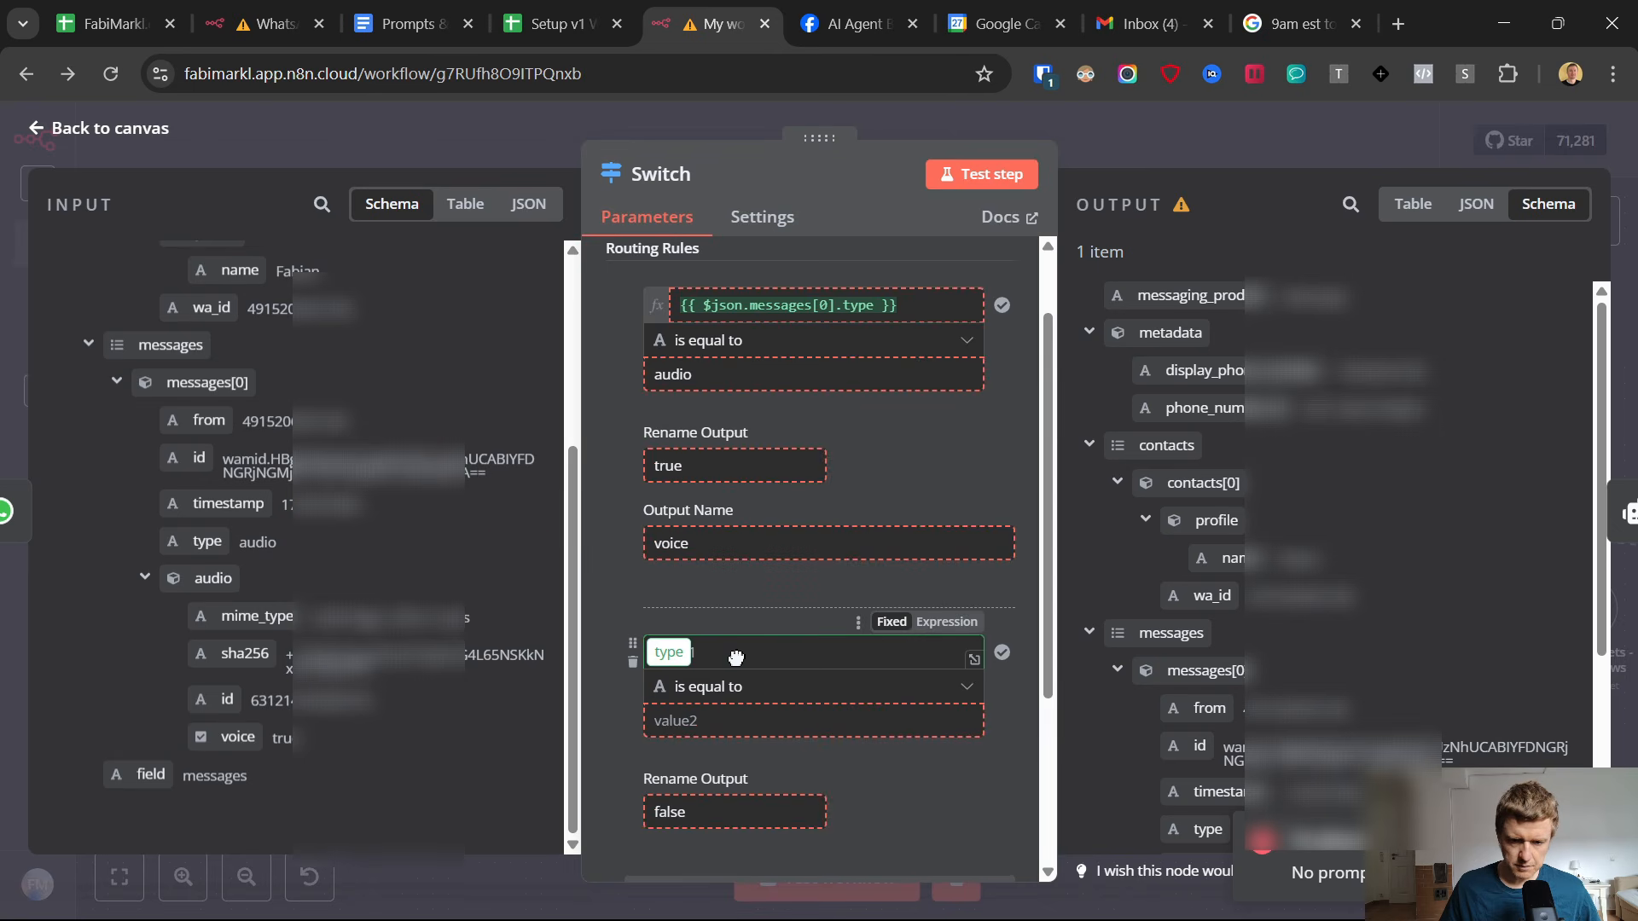
click(724, 710)
text(text)
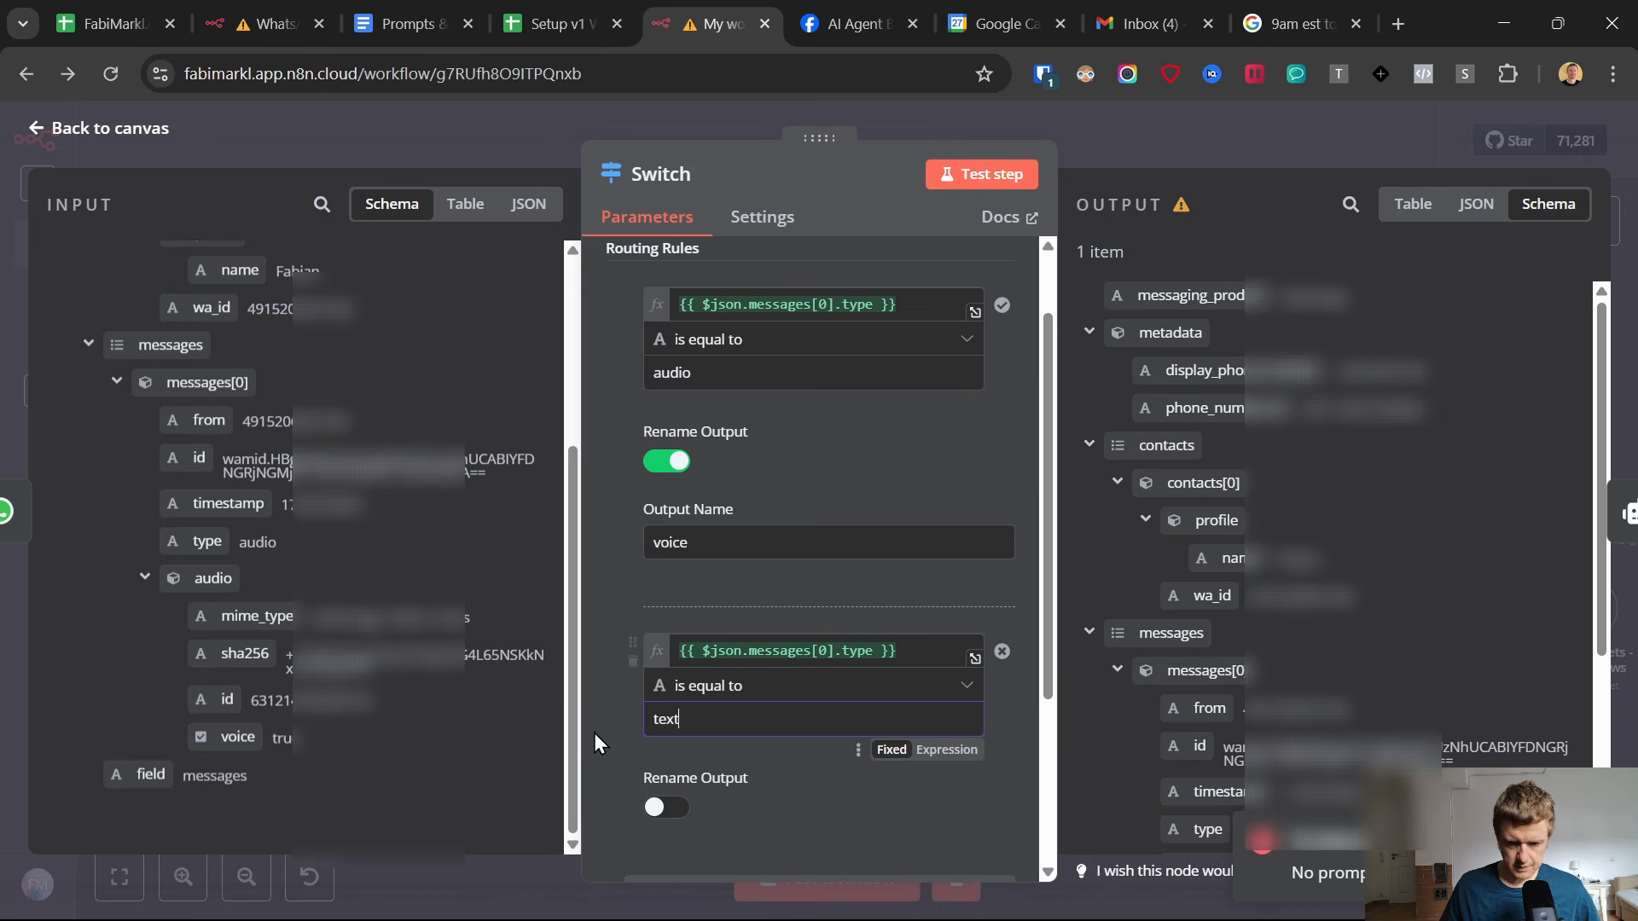
click(670, 806)
scroll(713, 820, down, 4)
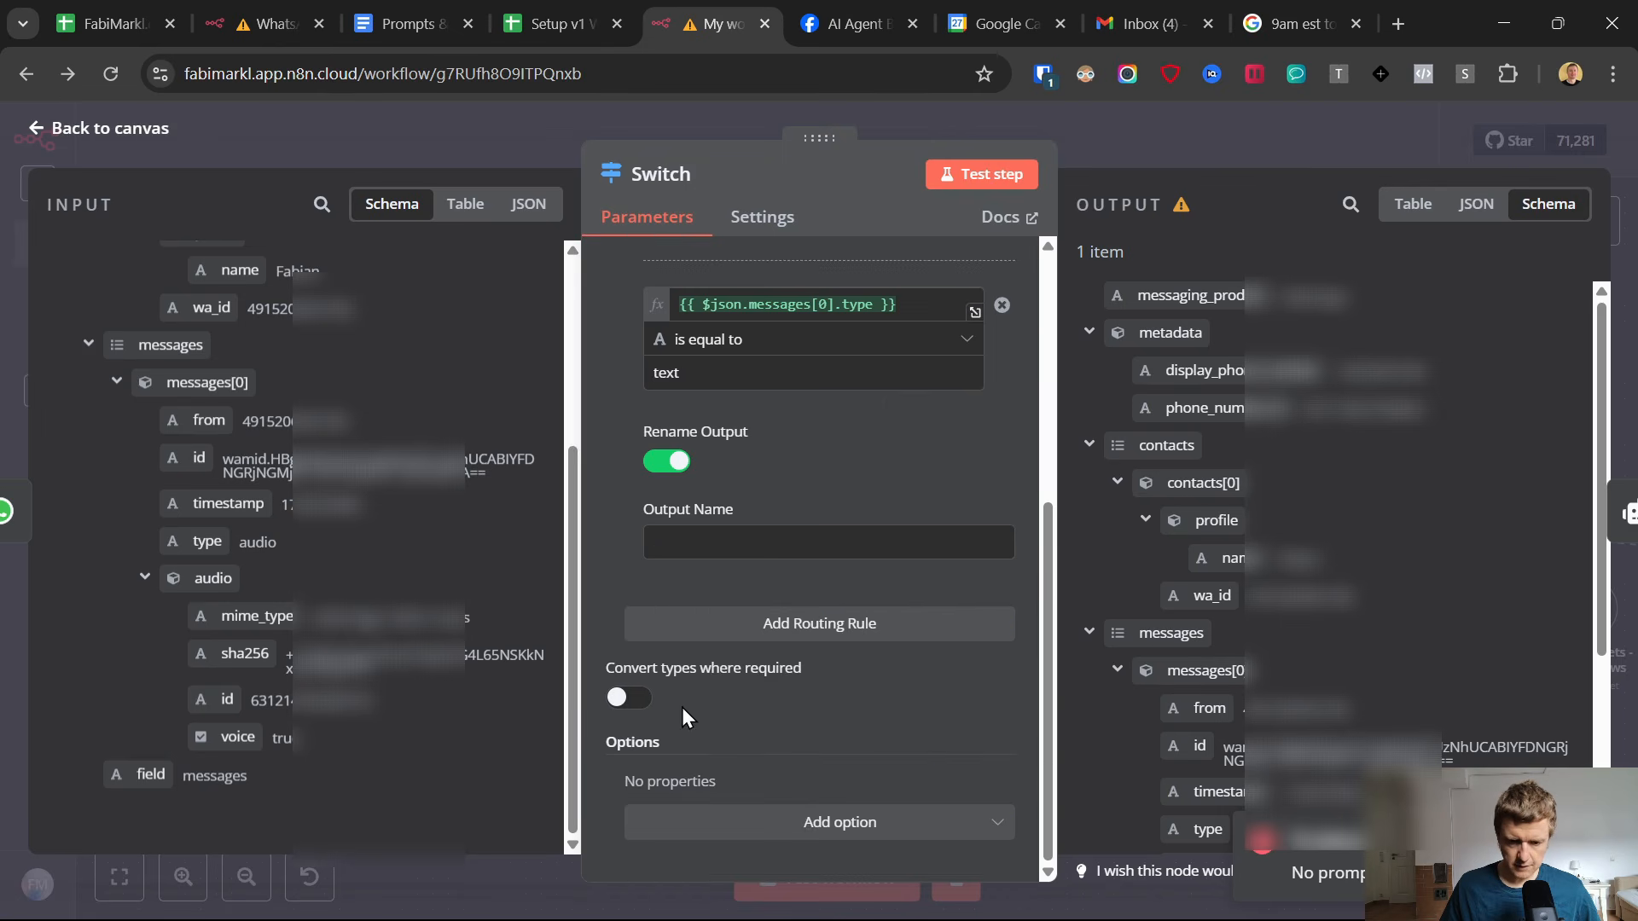
click(680, 550)
text(text)
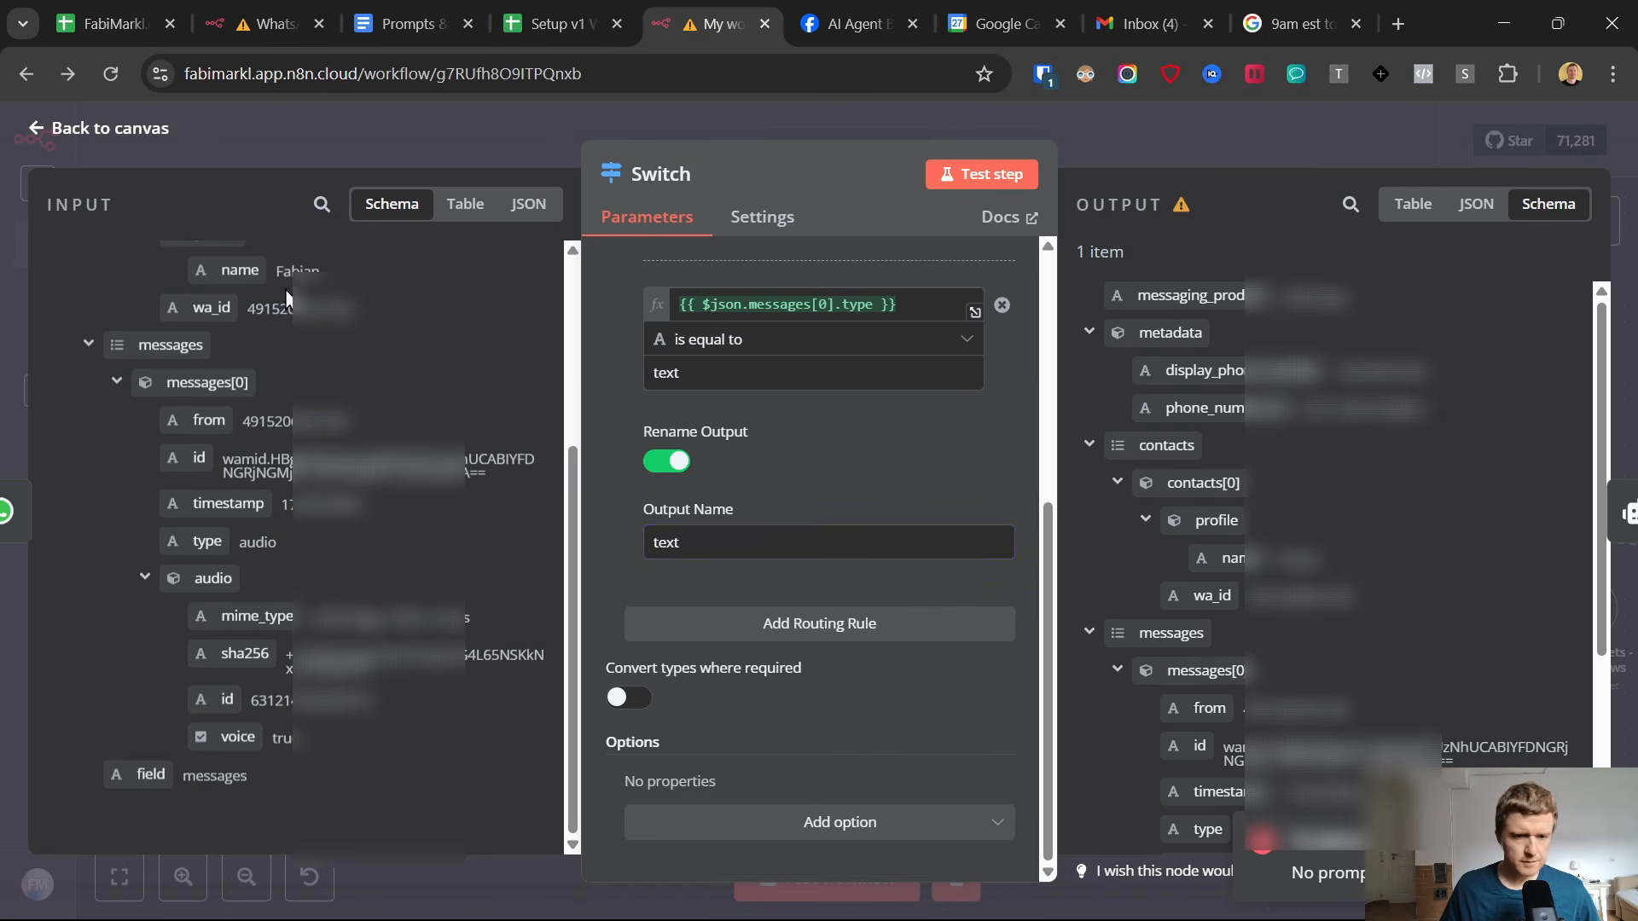
click(49, 128)
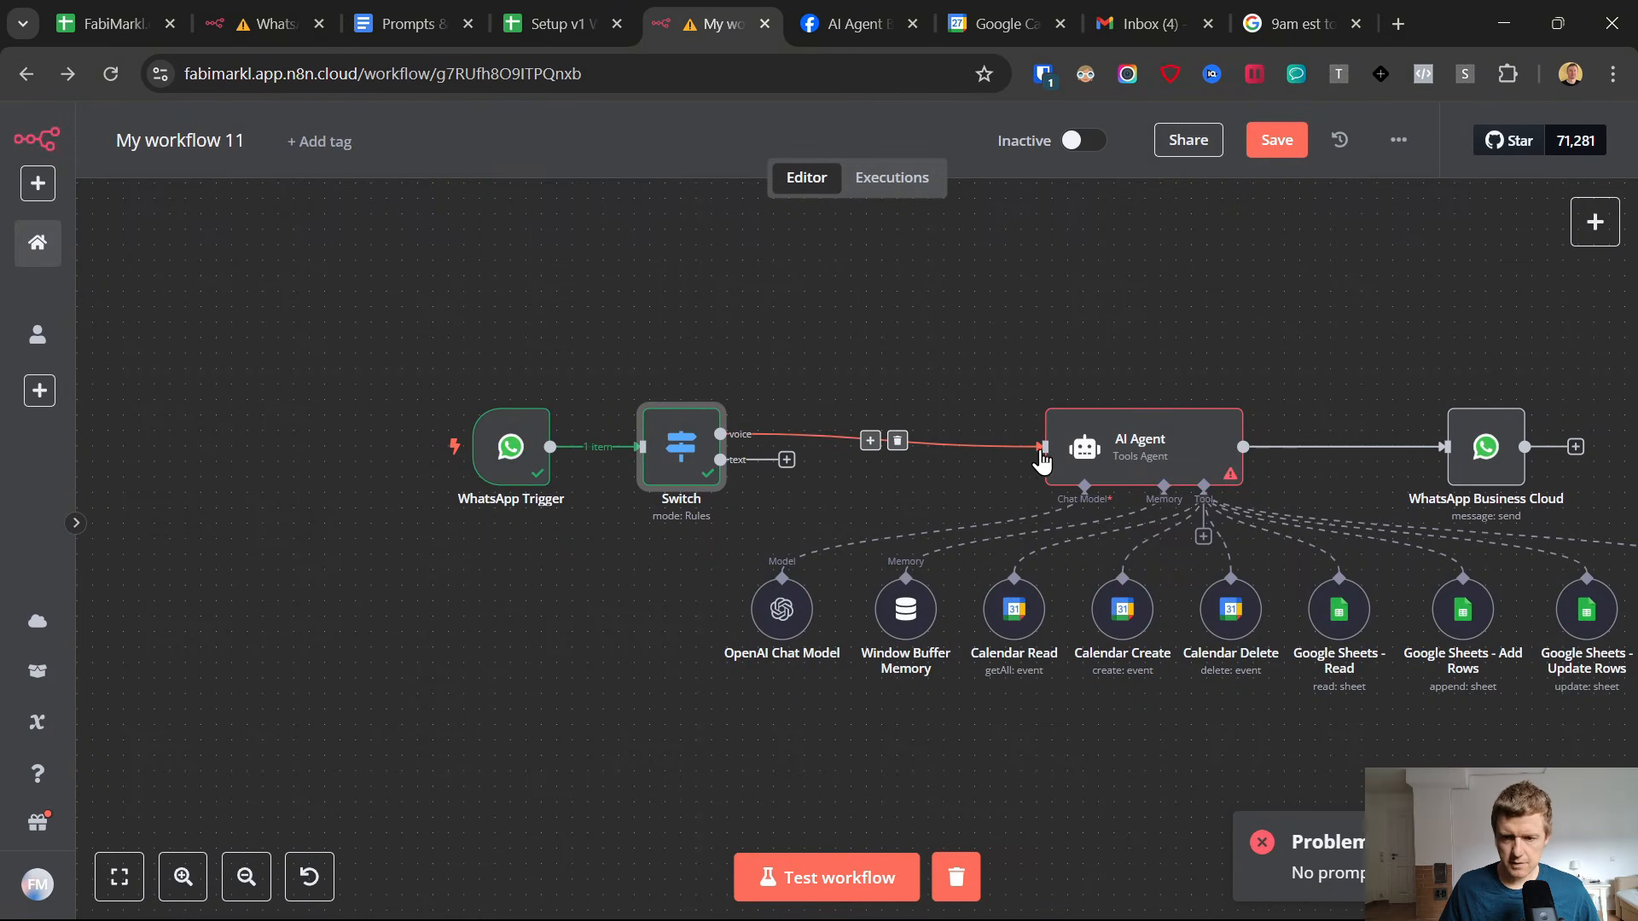
Remove the connection between the Switch's voice output and the AI Agent, and attach an Edit Fields node to the text output.
click(897, 440)
click(786, 460)
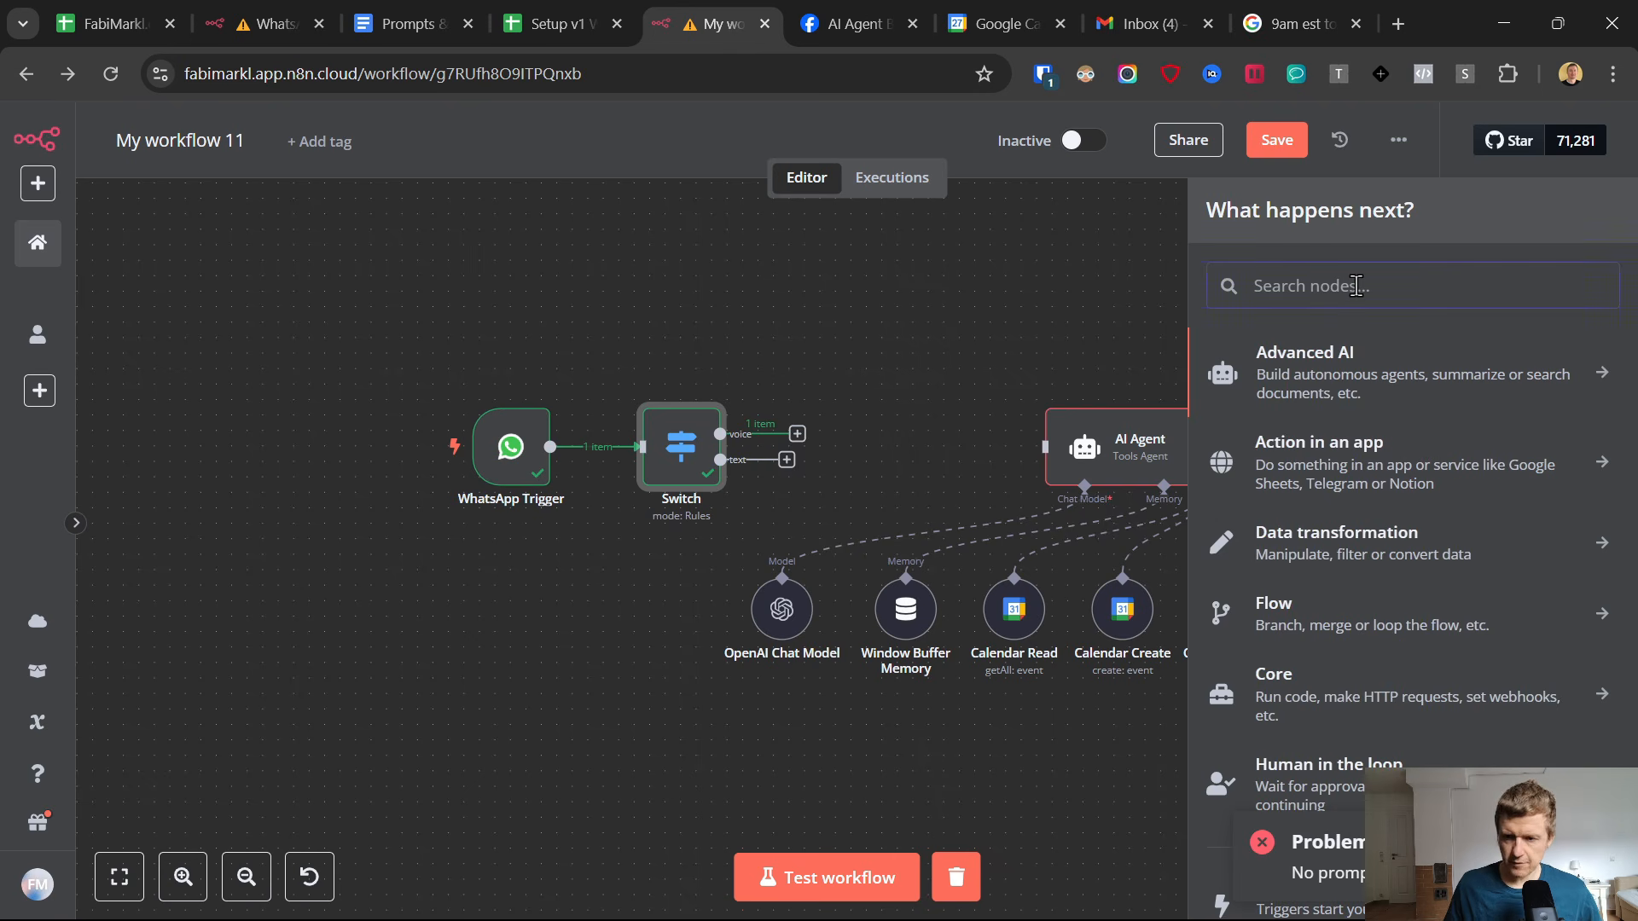
text(edit)
click(1320, 447)
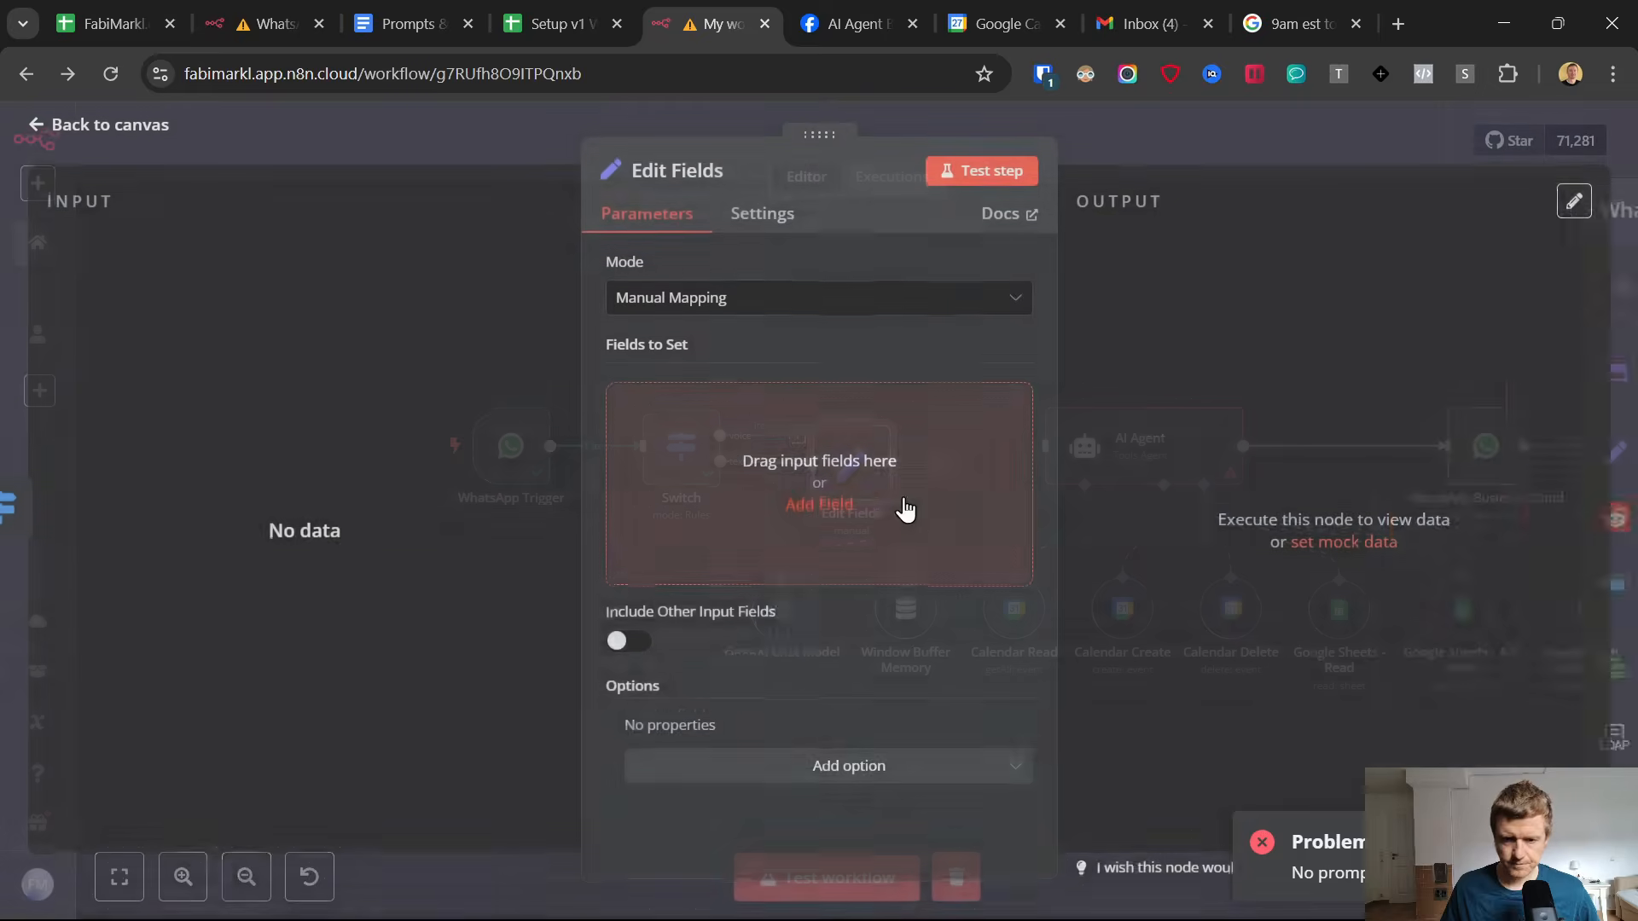
Add a String field named text with no value to the Edit Fields node and test the node.
click(717, 483)
click(700, 411)
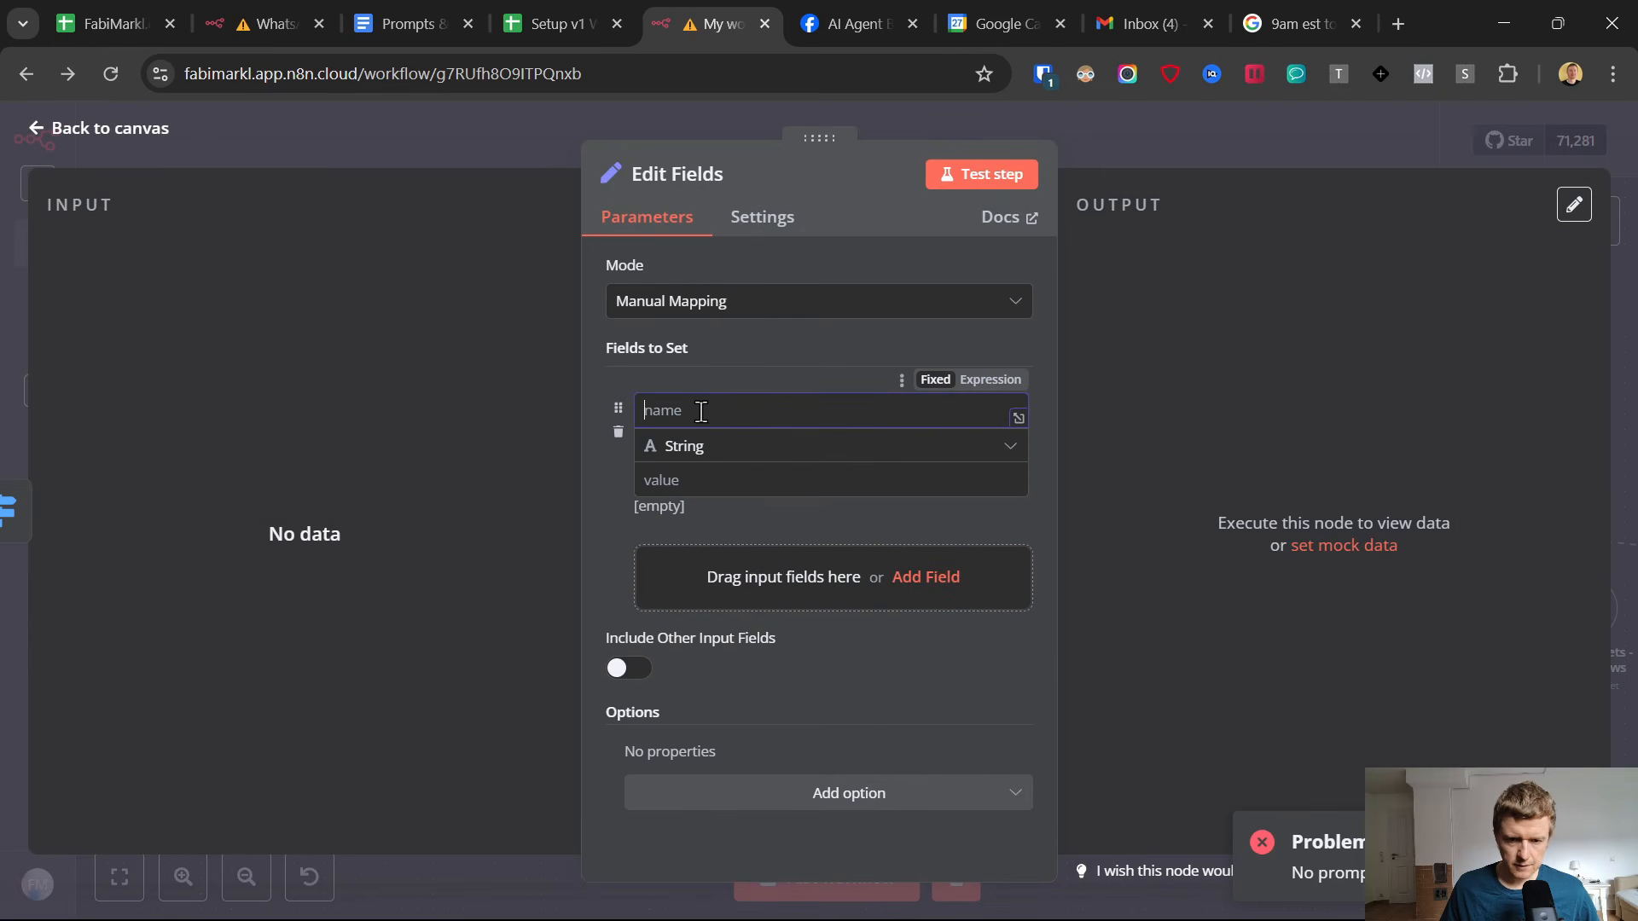
text(text)
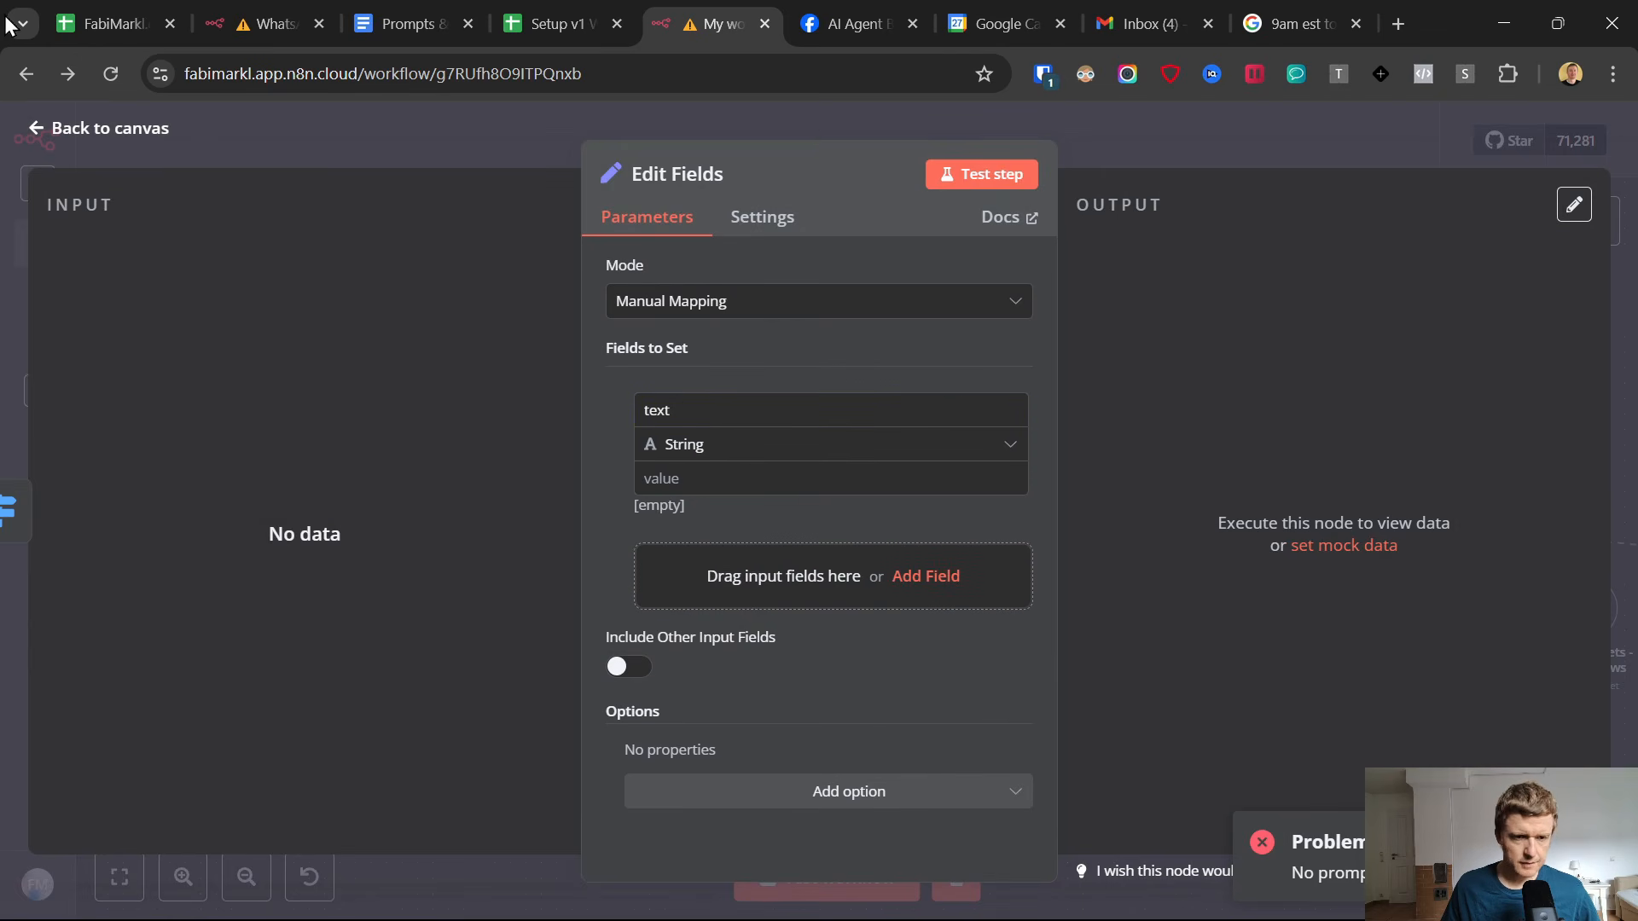
click(1001, 175)
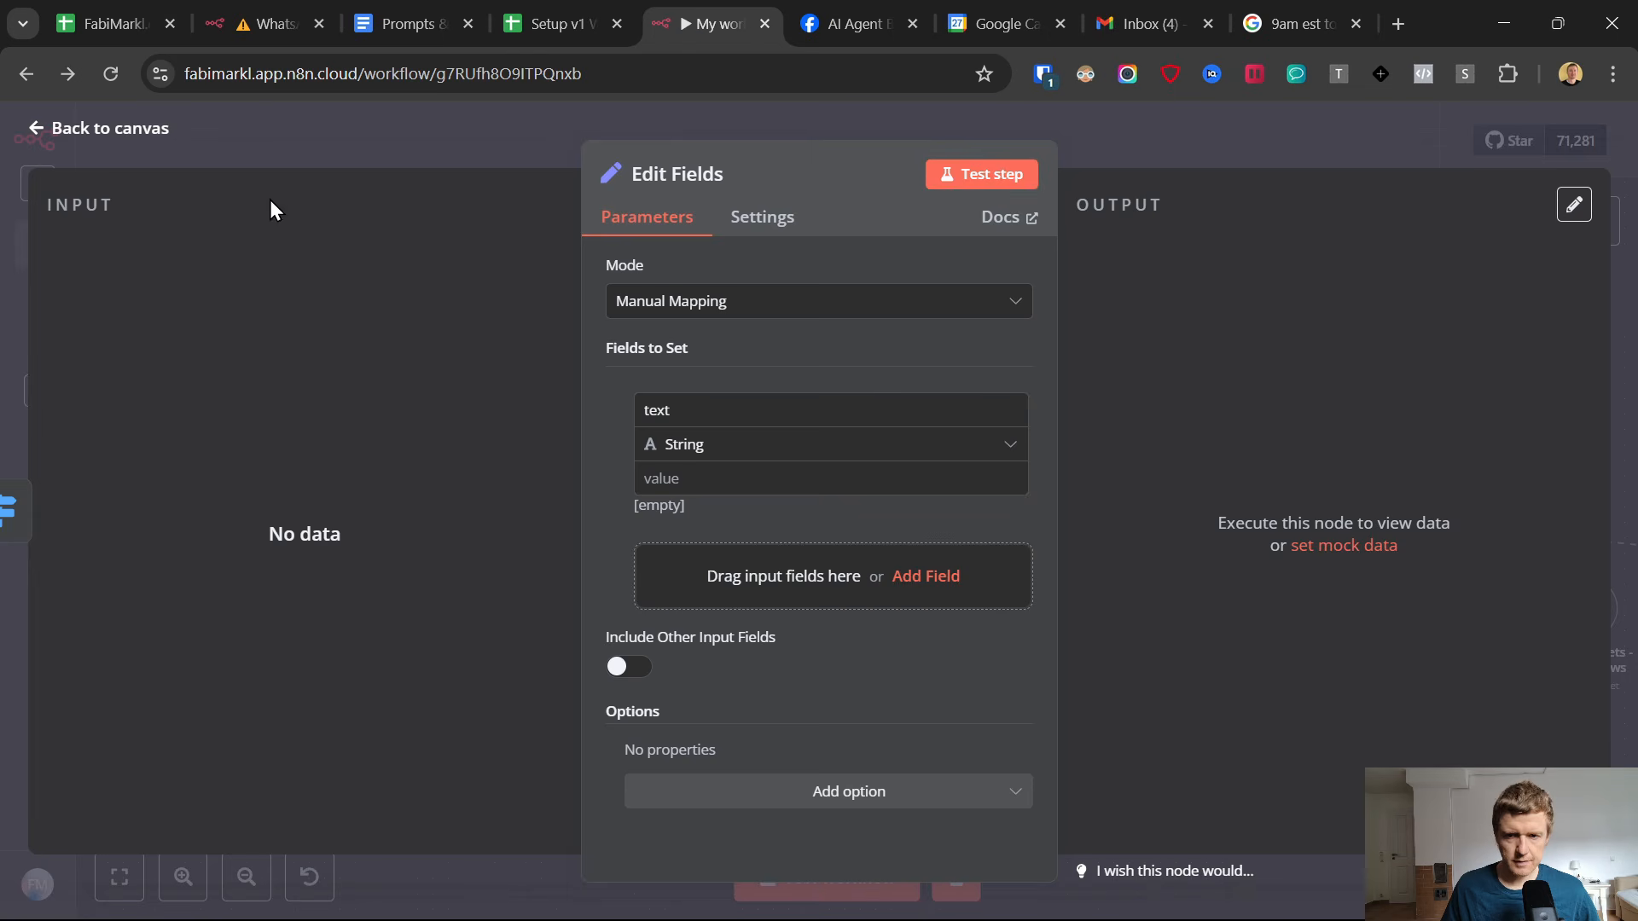
click(43, 129)
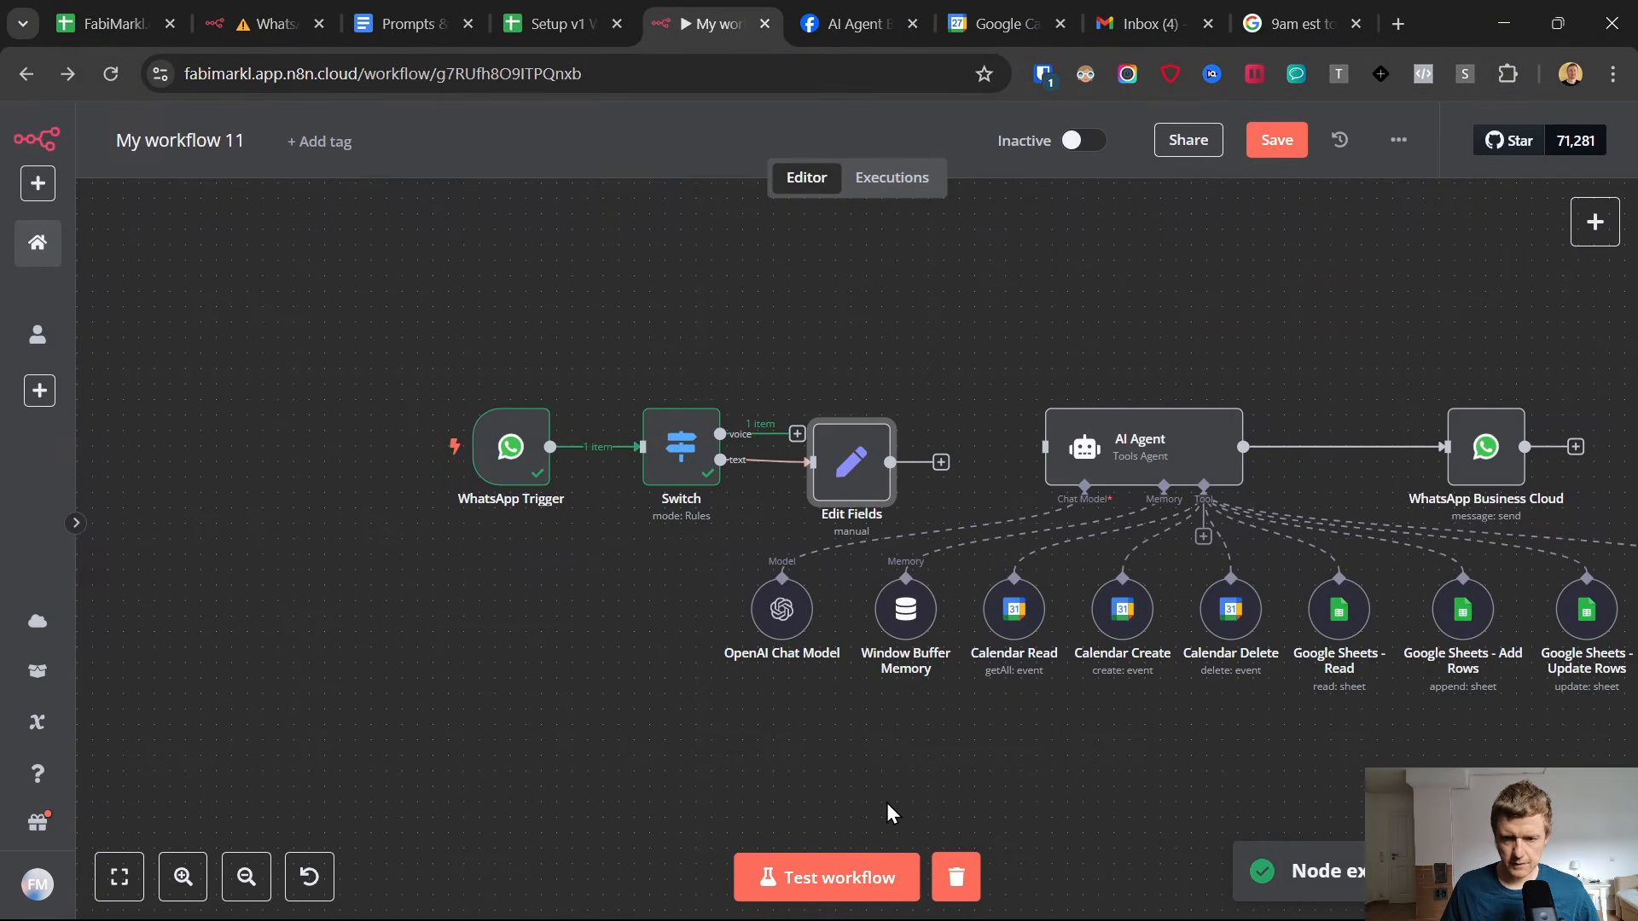
Run the workflow test and send the message "text" to the AI Agent chat in WhatsApp as its trigger event.
click(853, 874)
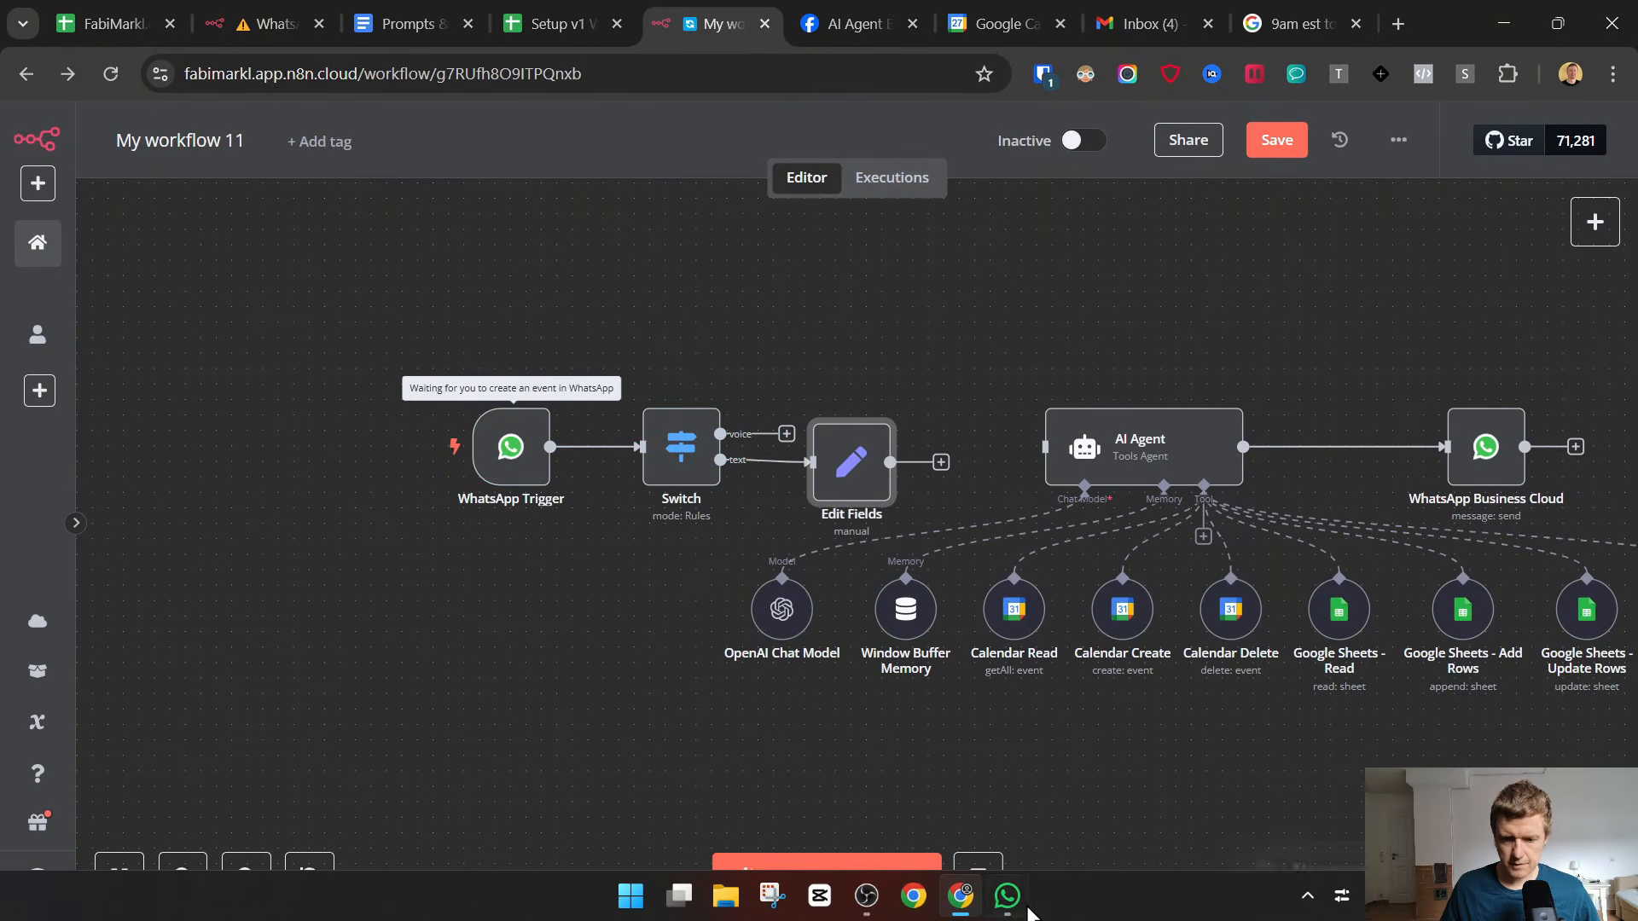
click(1006, 895)
text(test)
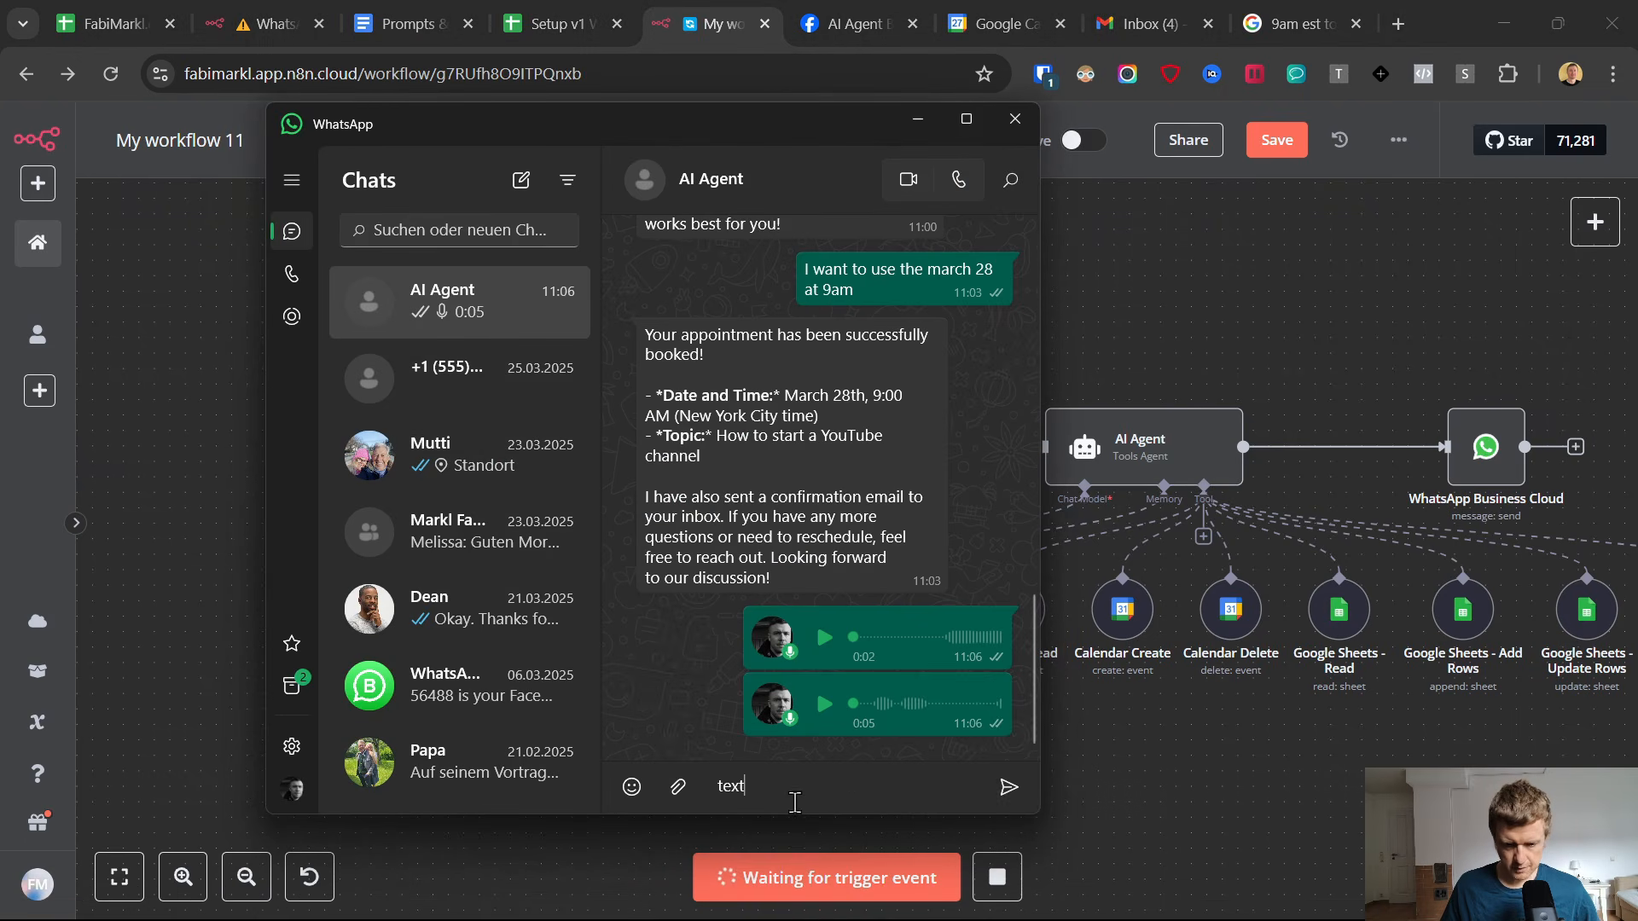
click(1010, 787)
click(1120, 751)
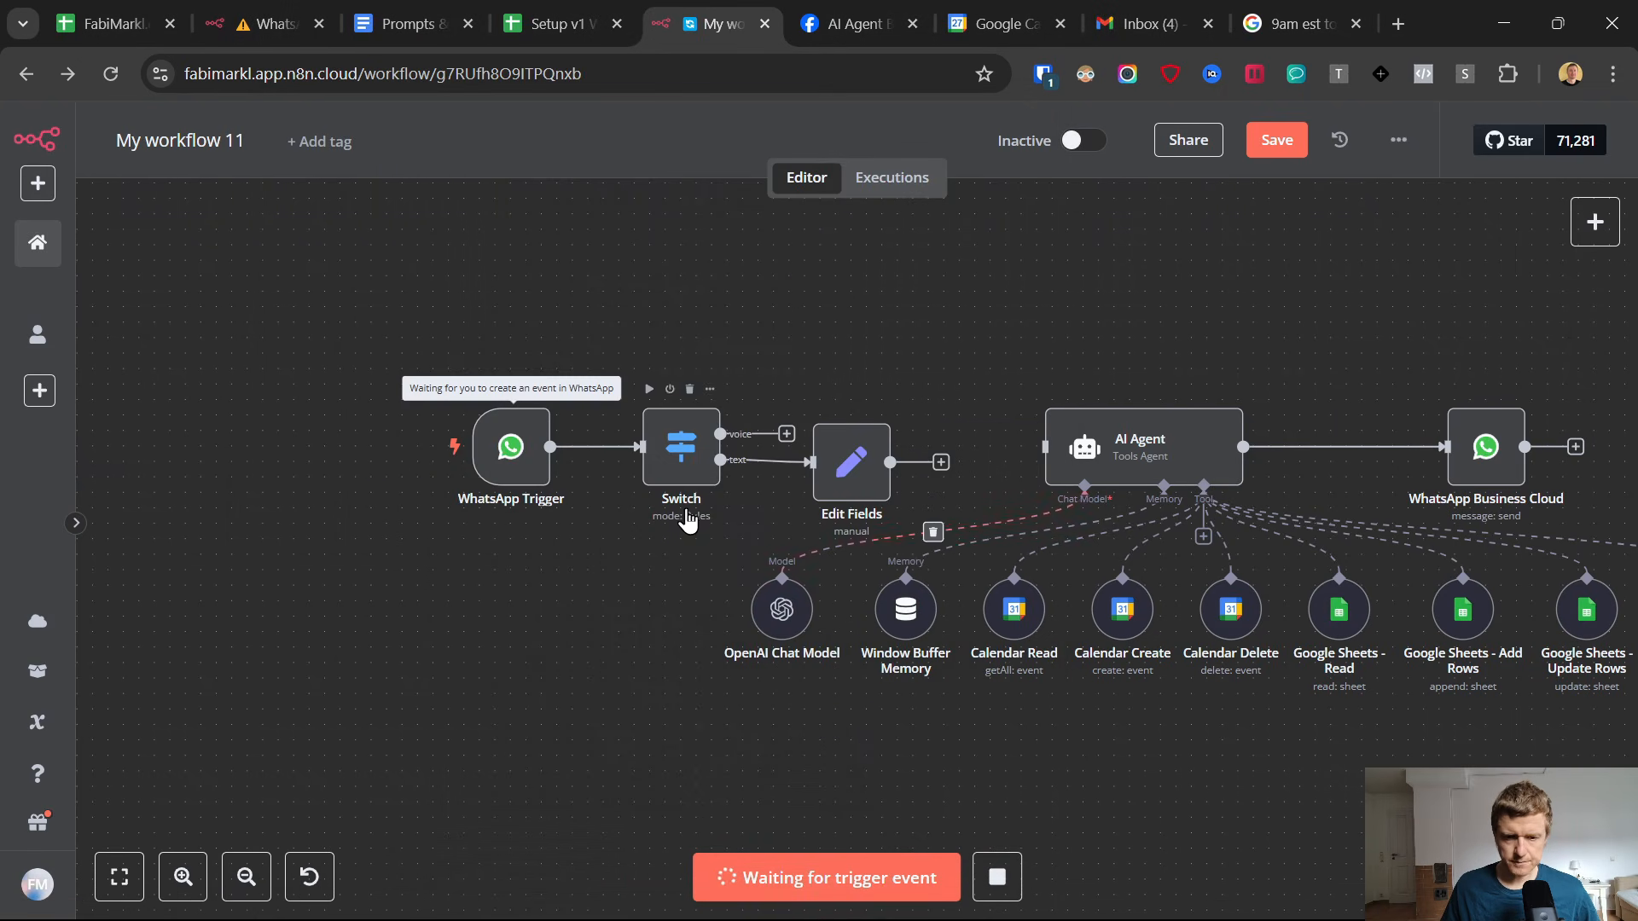
Map the incoming message body, {{ $json.messages[0].text.body }}, as the value of the text field in Edit Fields.
double_click(840, 468)
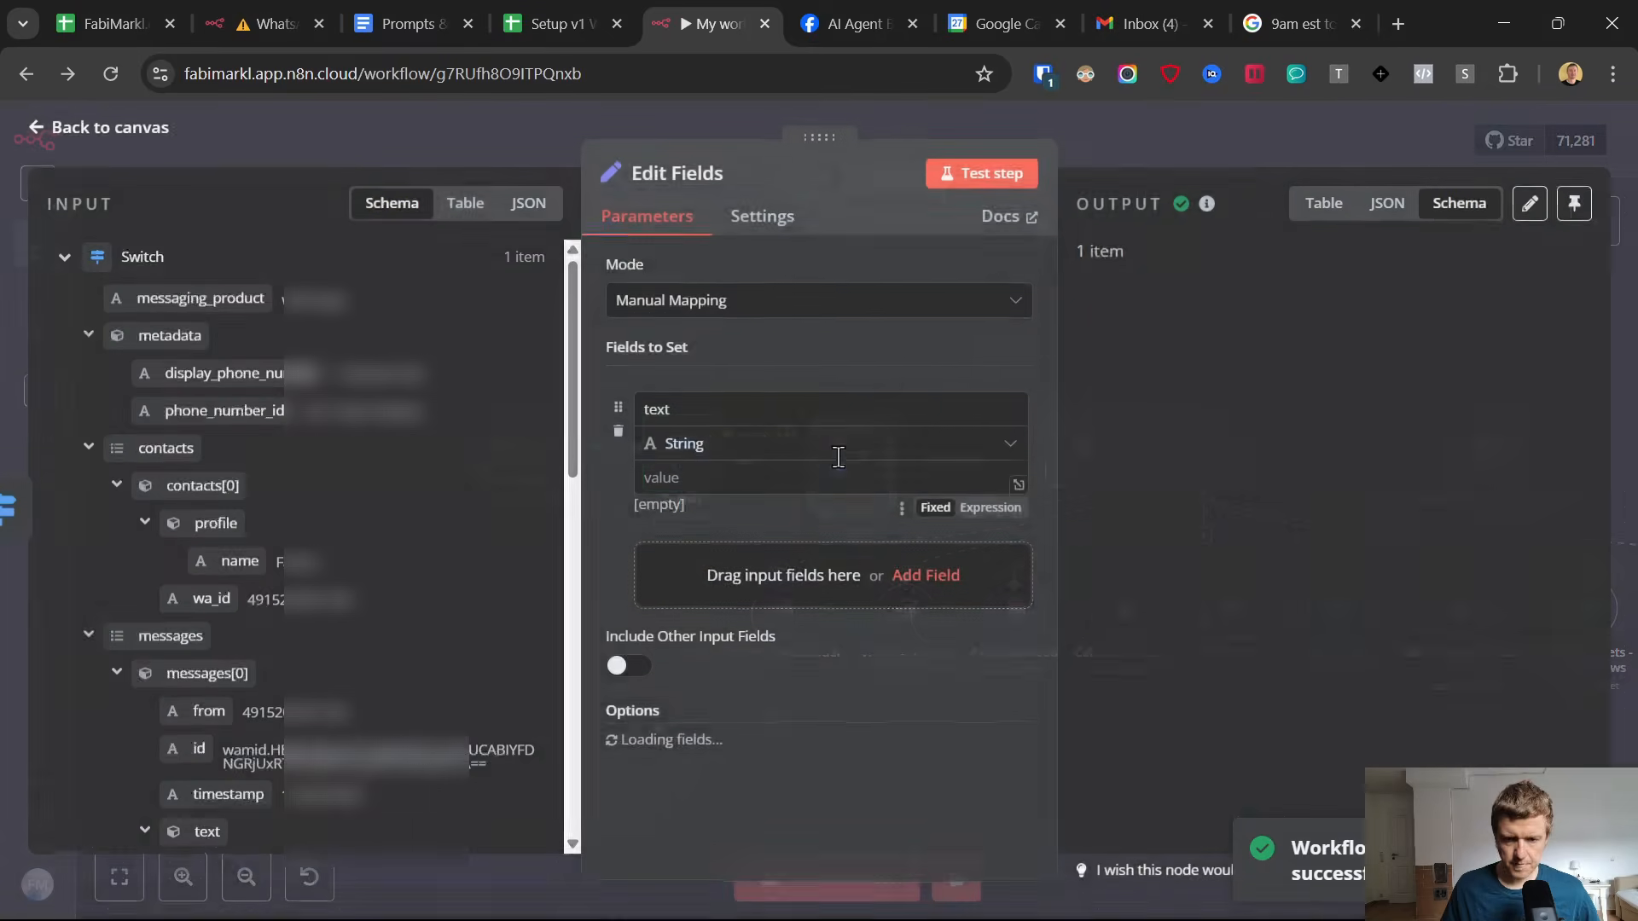
scroll(232, 290, down, 7)
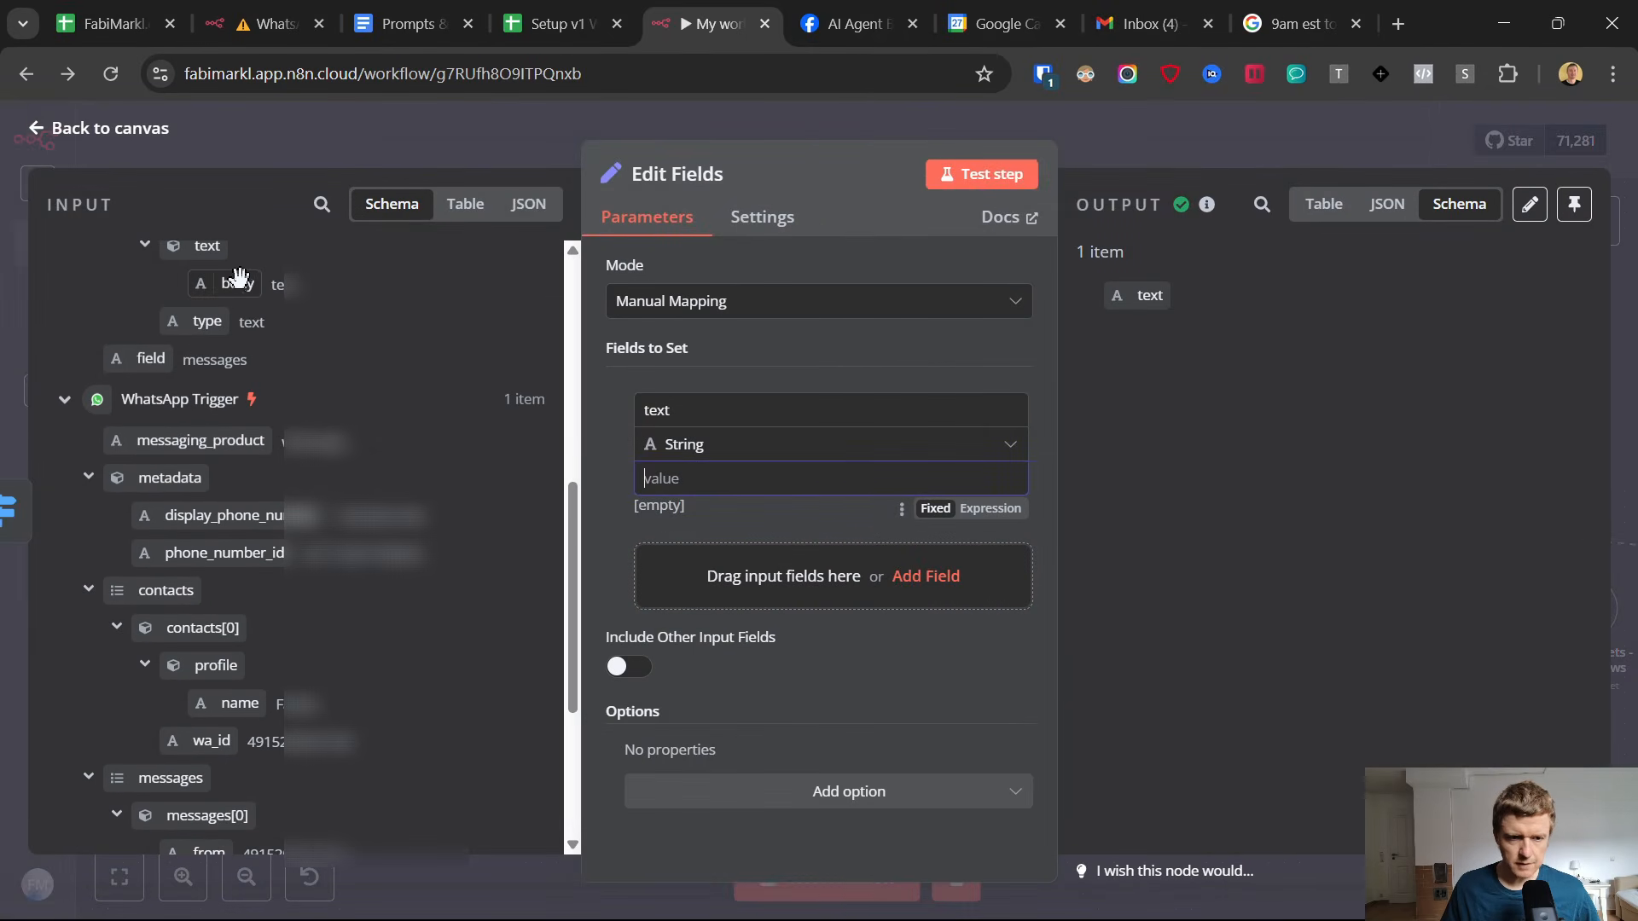
drag(237, 275, 665, 478)
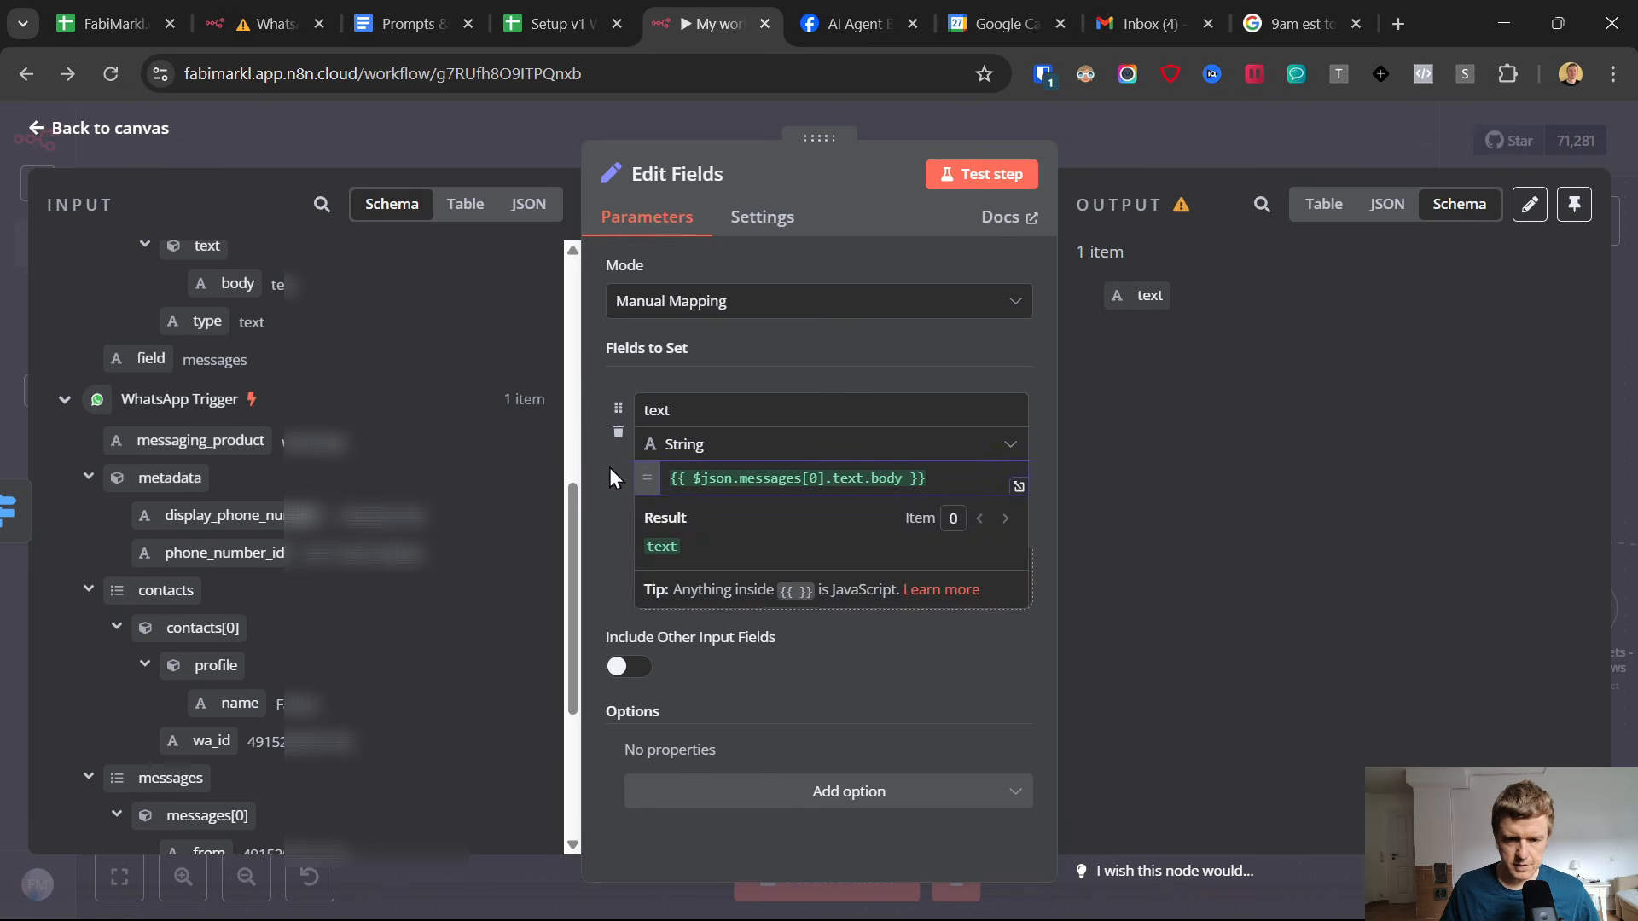
click(850, 471)
key(ctrl+a)
key(BackSpace)
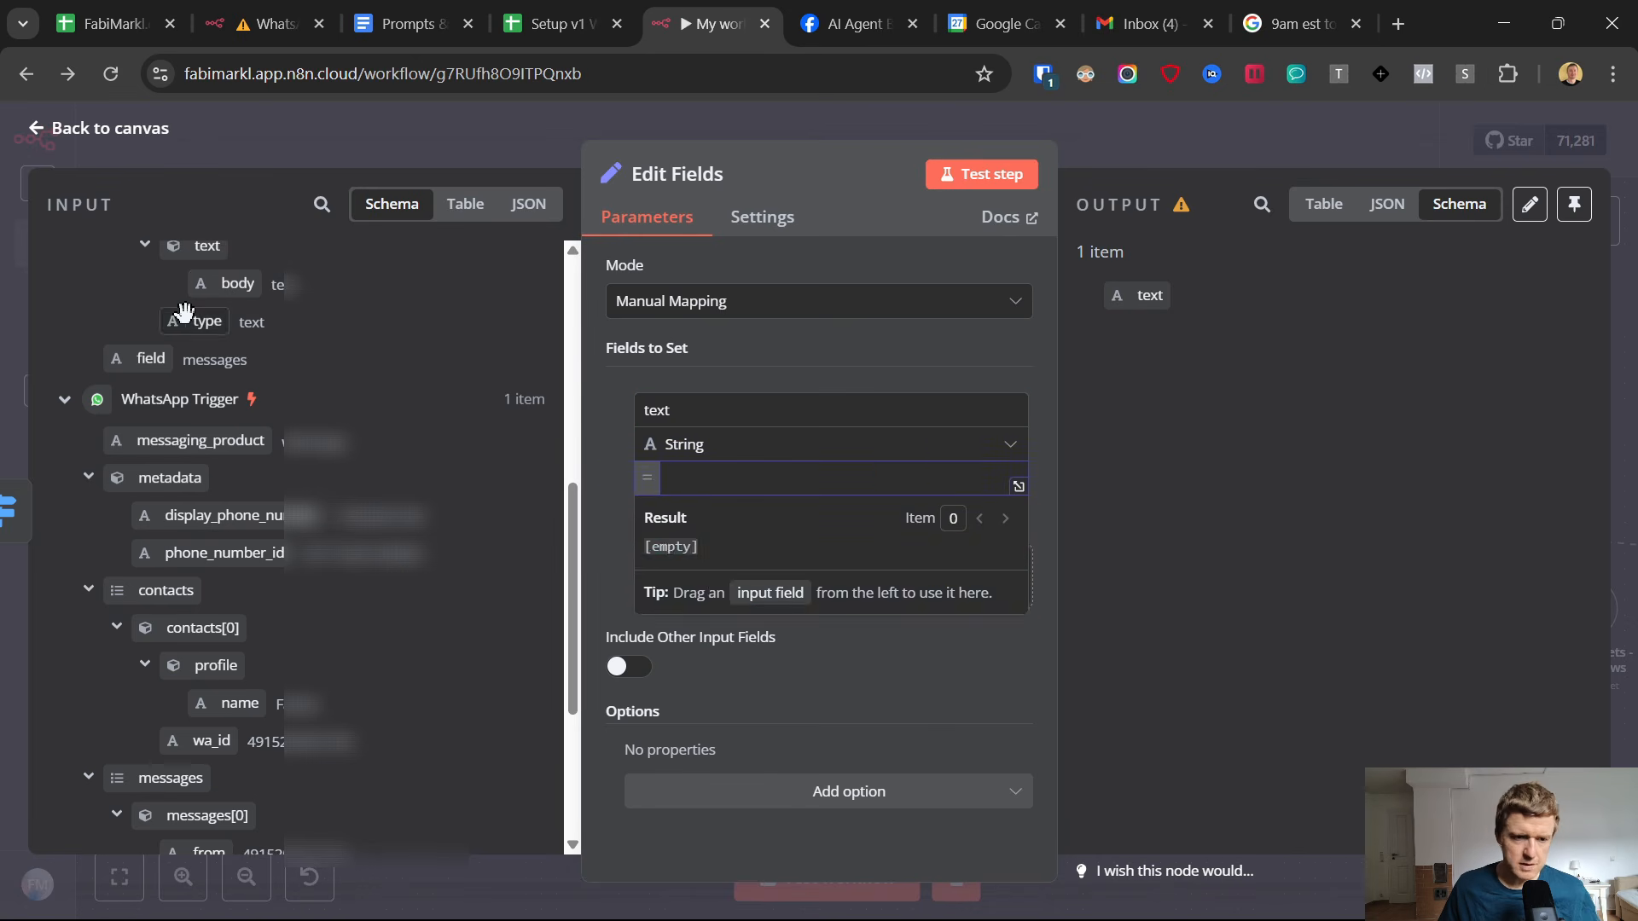
mouse_move(207, 321)
mouse_down()
mouse_move(721, 503)
mouse_move(209, 323)
mouse_up()
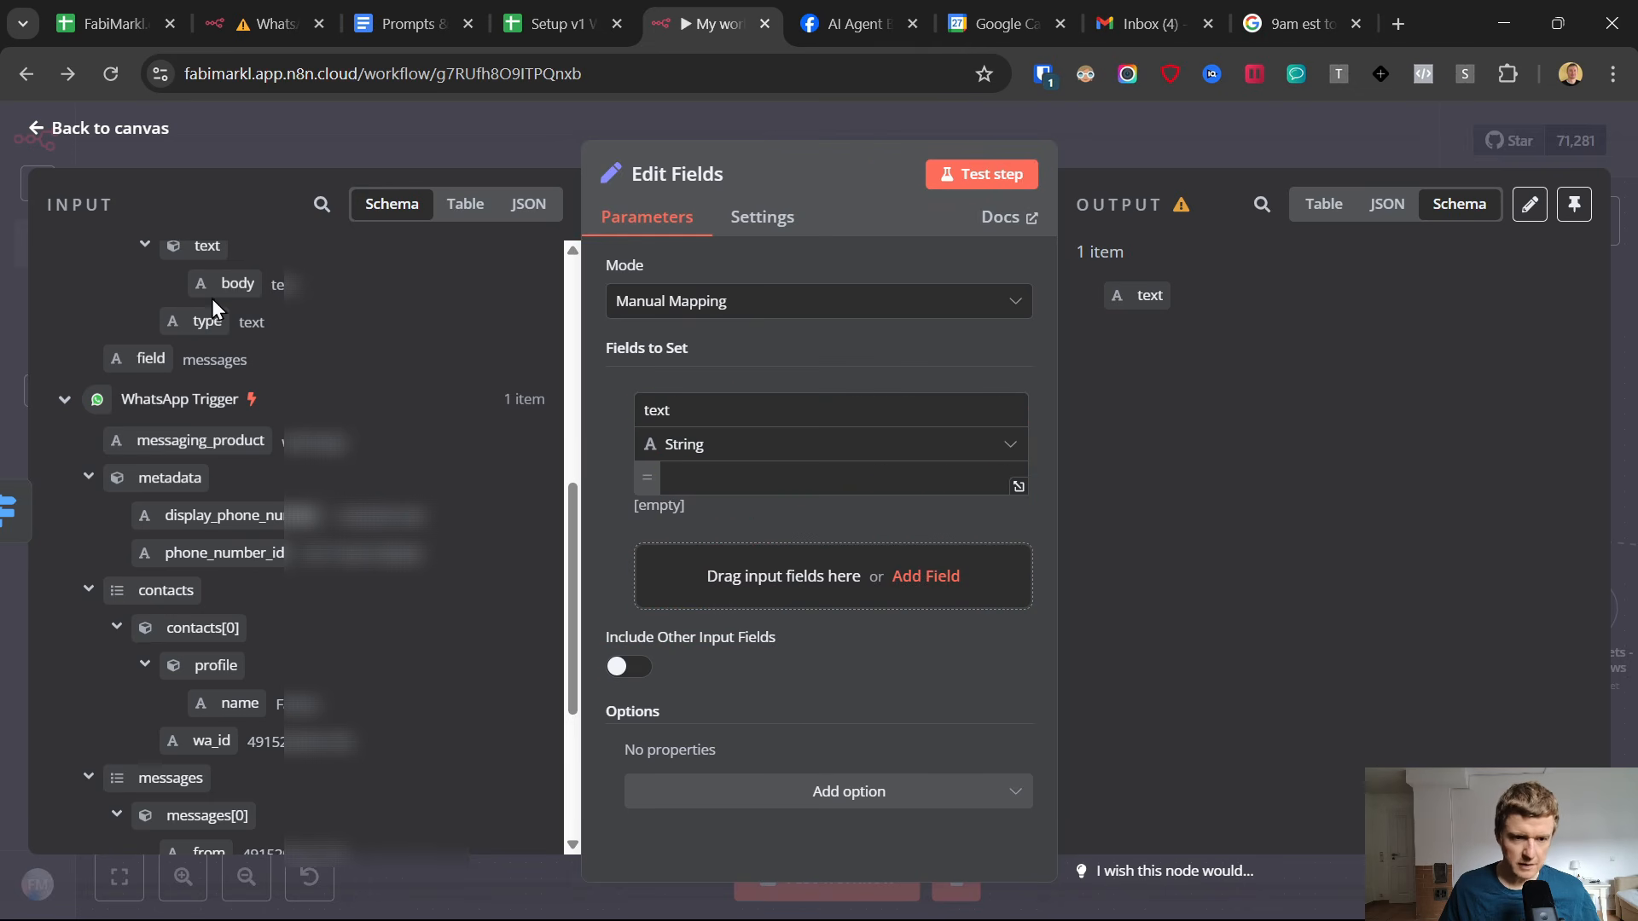
drag(238, 284, 793, 476)
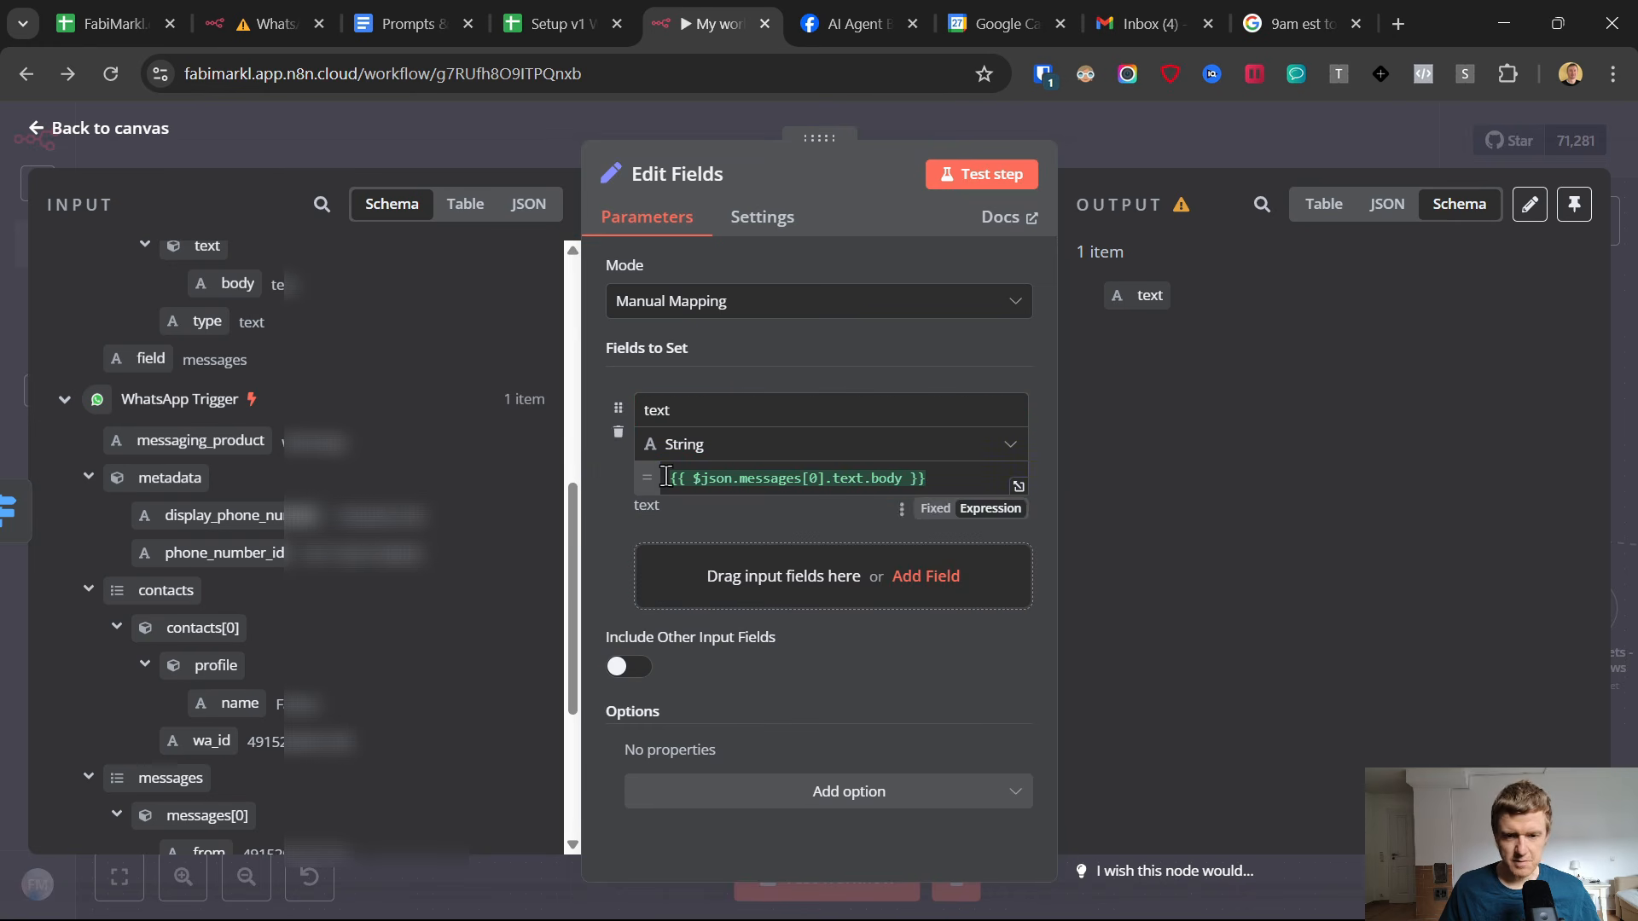
click(31, 127)
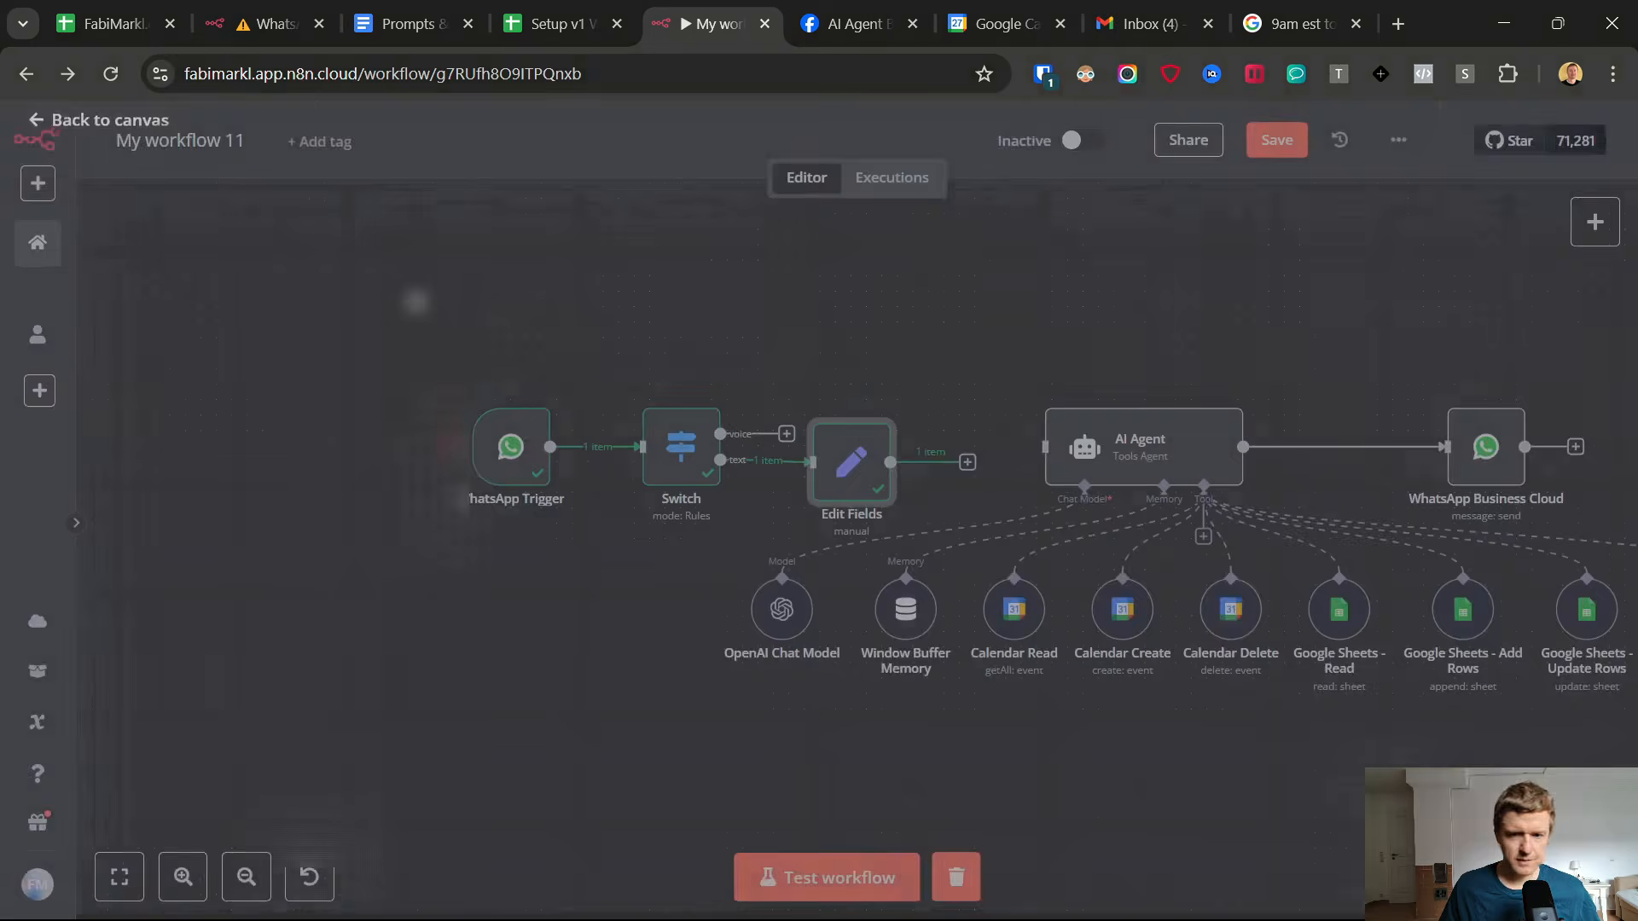
Connect the Edit Fields node's output to the AI Agent and align the node between the Switch and the agent.
drag(967, 462, 1057, 469)
drag(1054, 471, 1082, 443)
drag(868, 451, 930, 434)
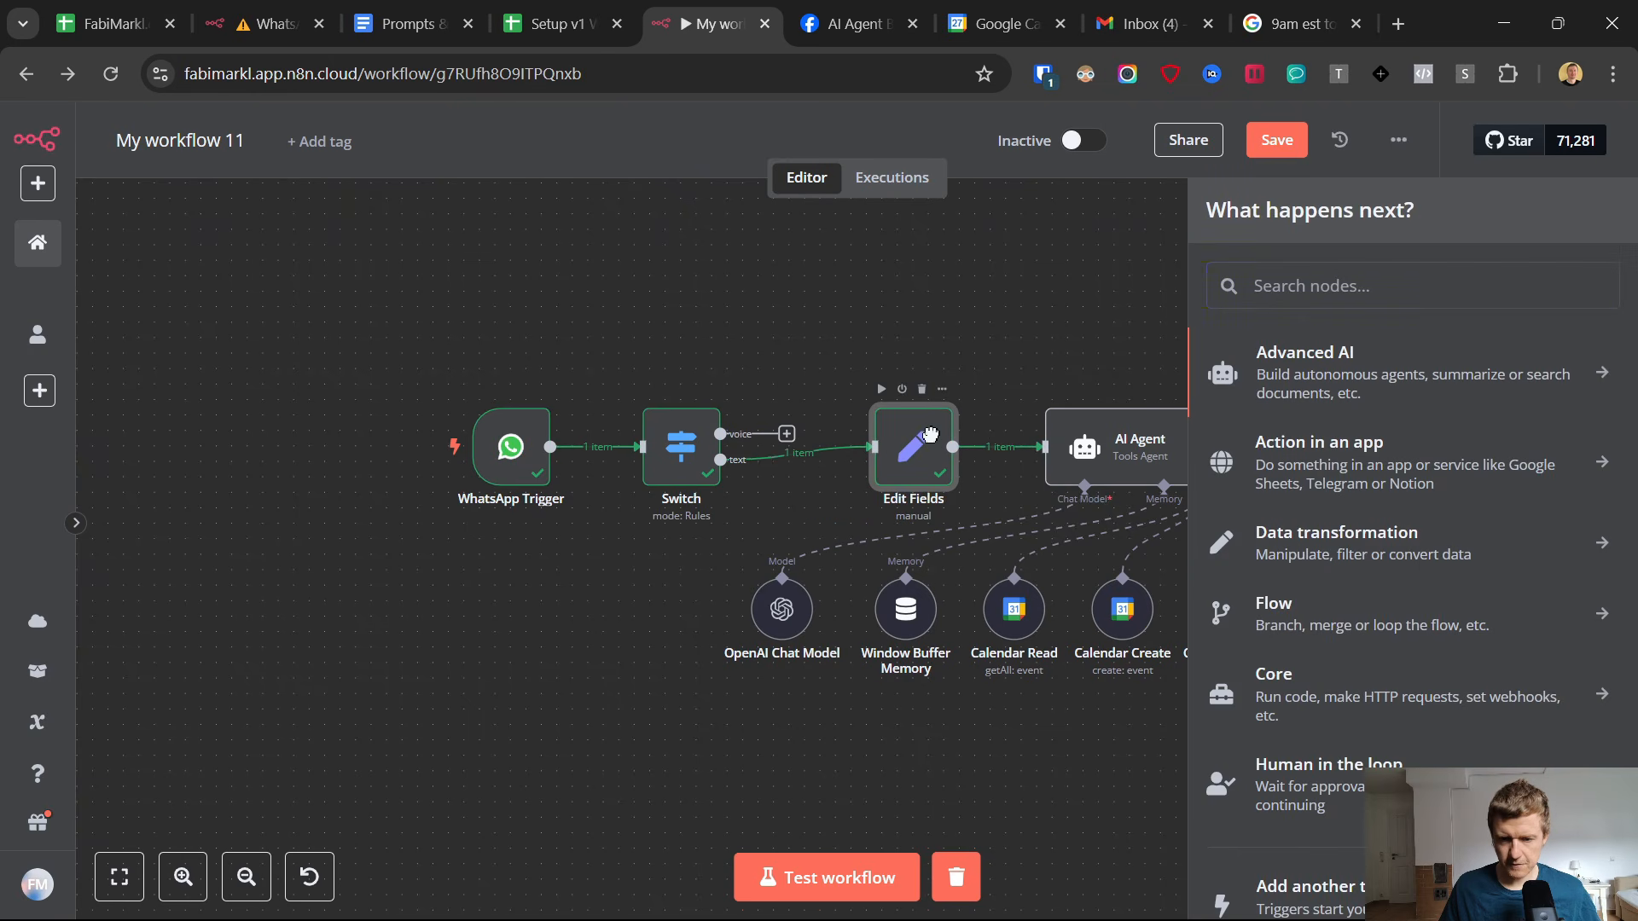
Reposition the WhatsApp Trigger and Switch nodes farther from Edit Fields to make room for the voice branch.
drag(687, 448, 734, 432)
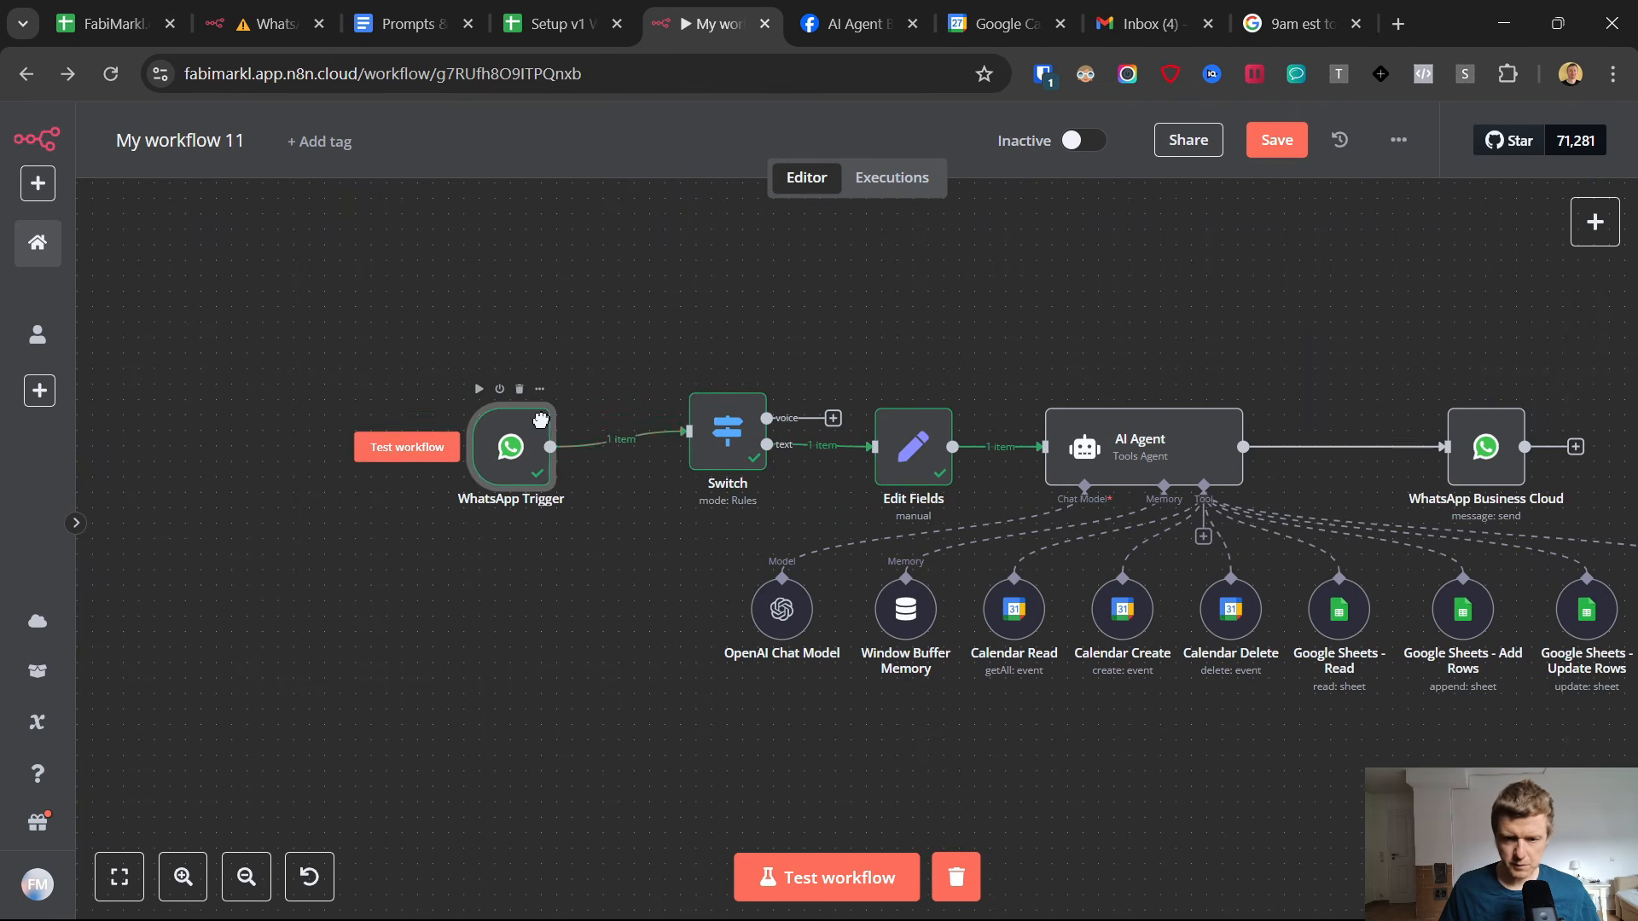
drag(523, 430, 568, 416)
drag(728, 431, 696, 430)
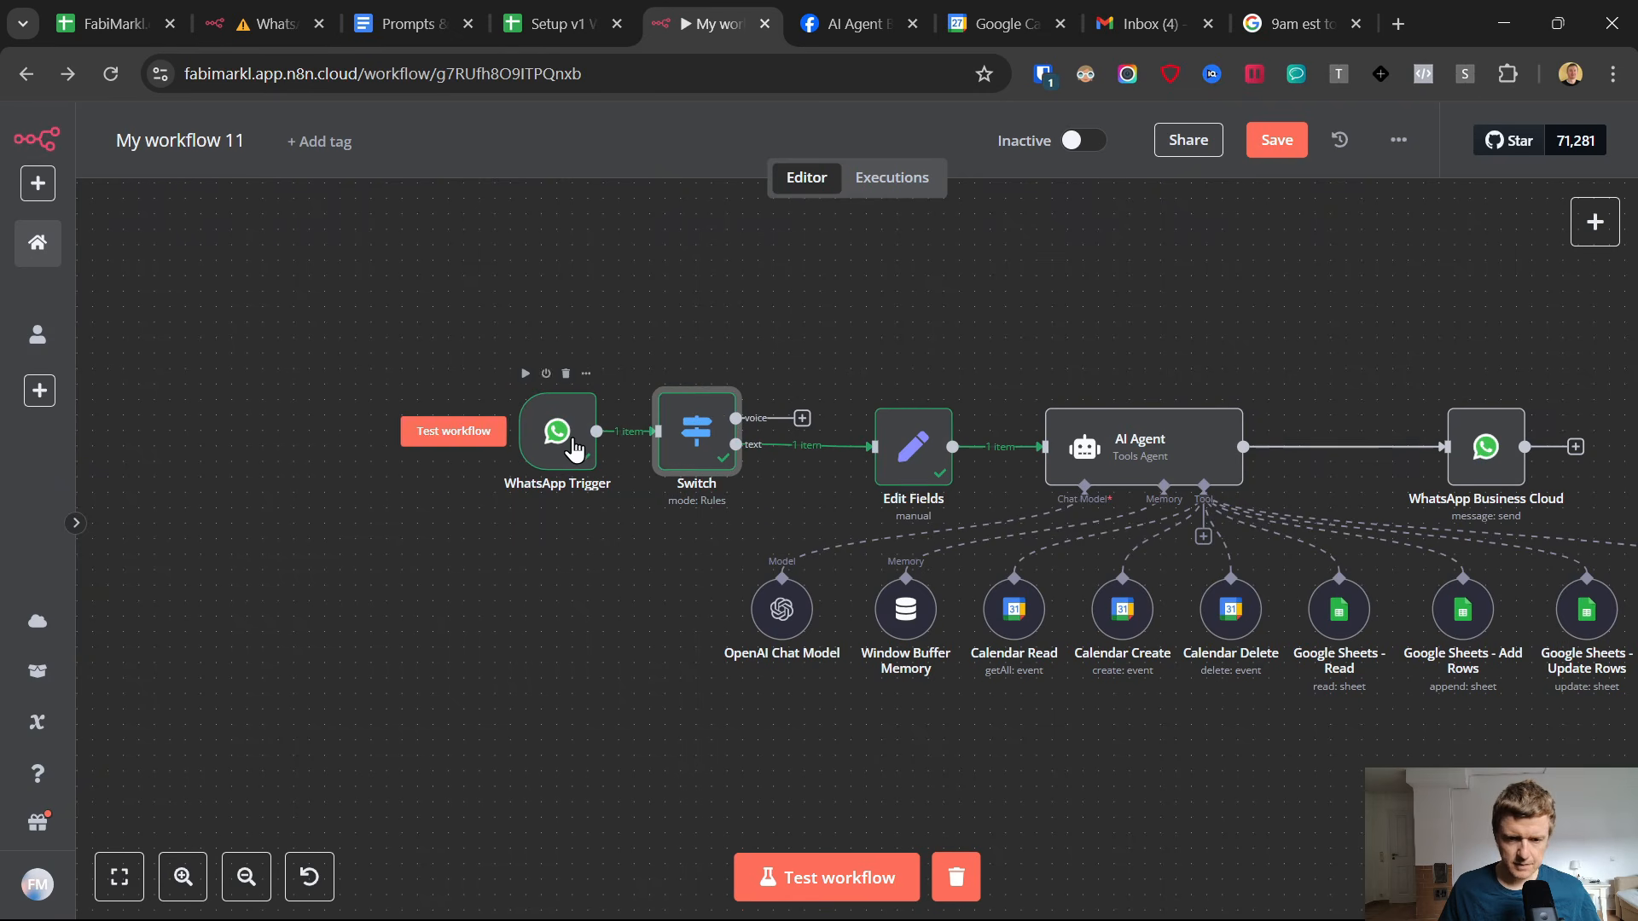
drag(590, 432, 435, 433)
drag(696, 430, 572, 431)
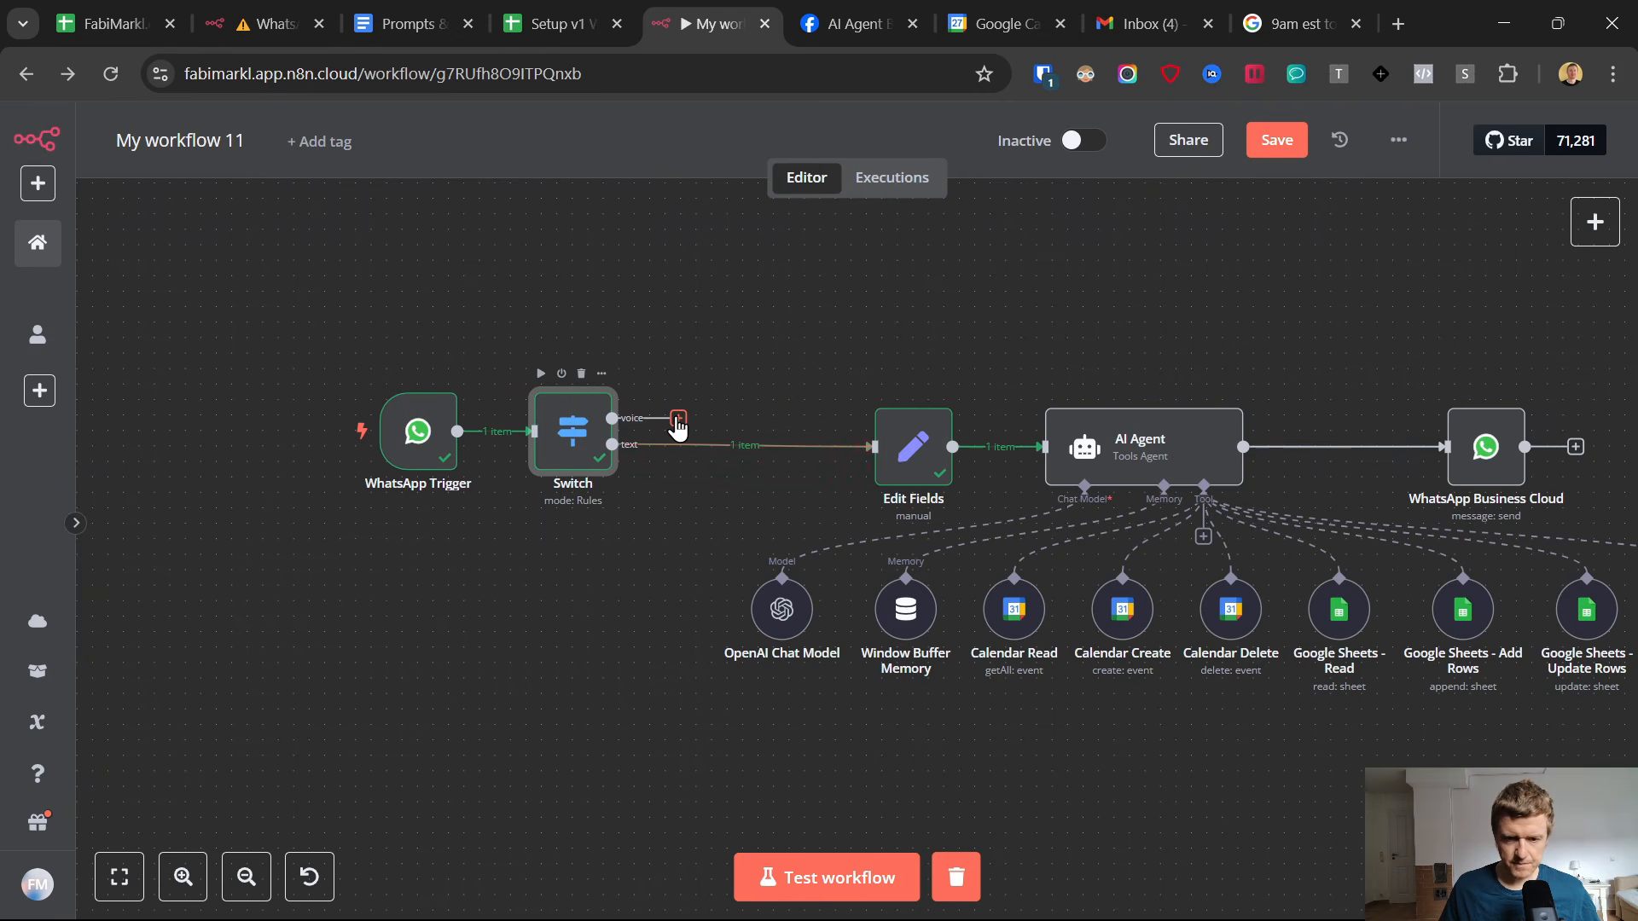
Attach a WhatsApp Business Cloud node with the Download media action to the Switch's voice output.
click(678, 420)
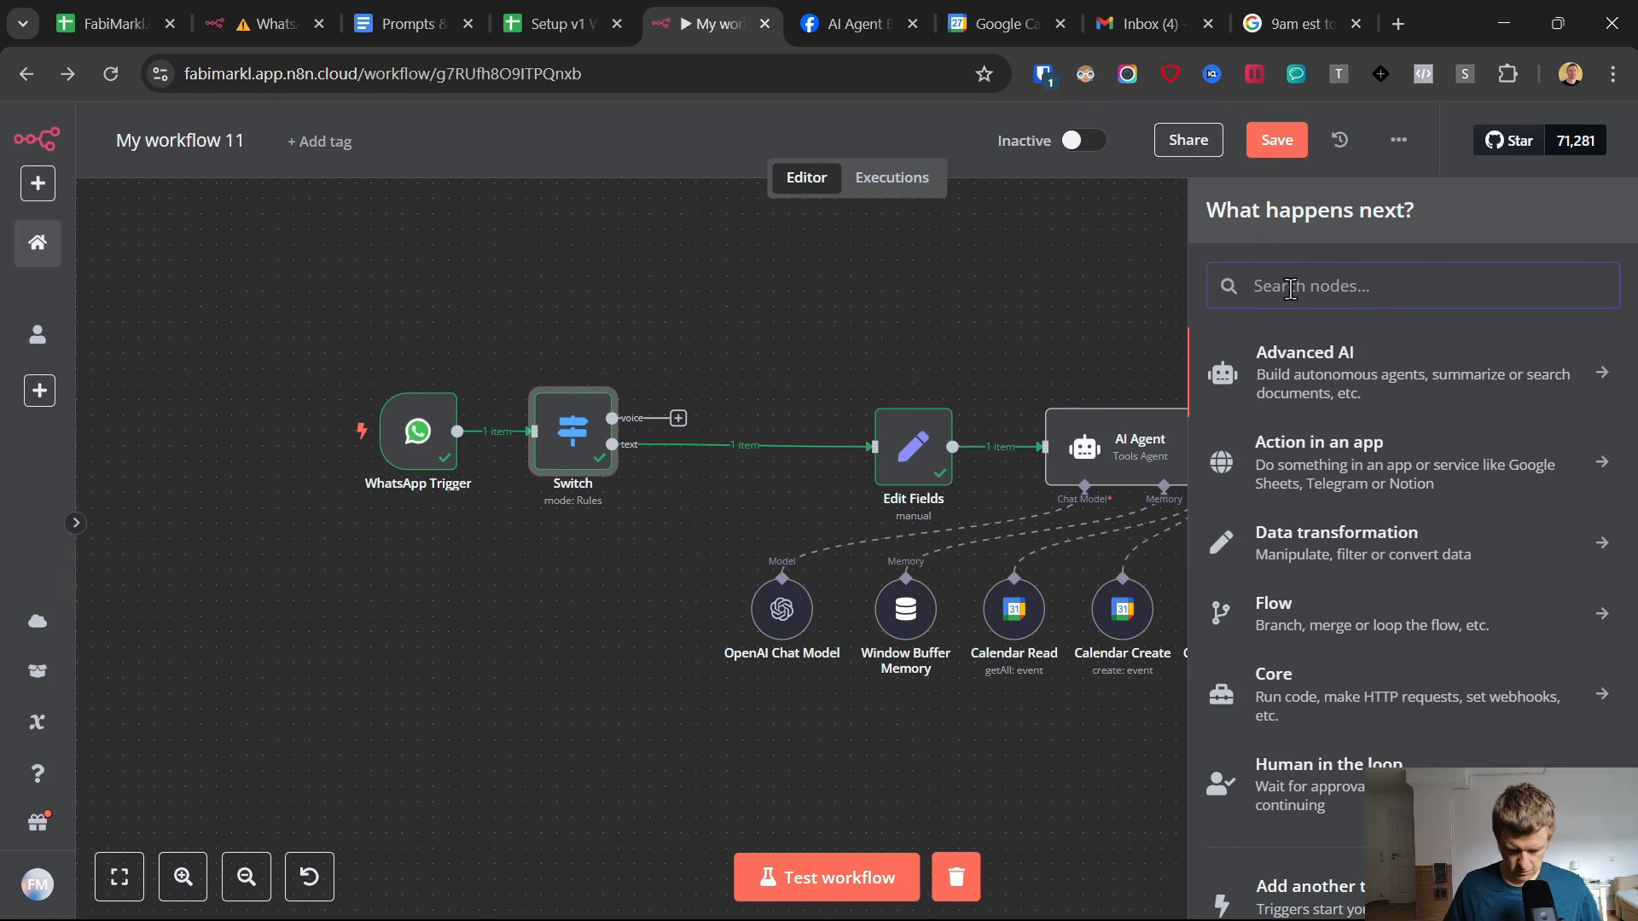
text(whats)
click(1281, 365)
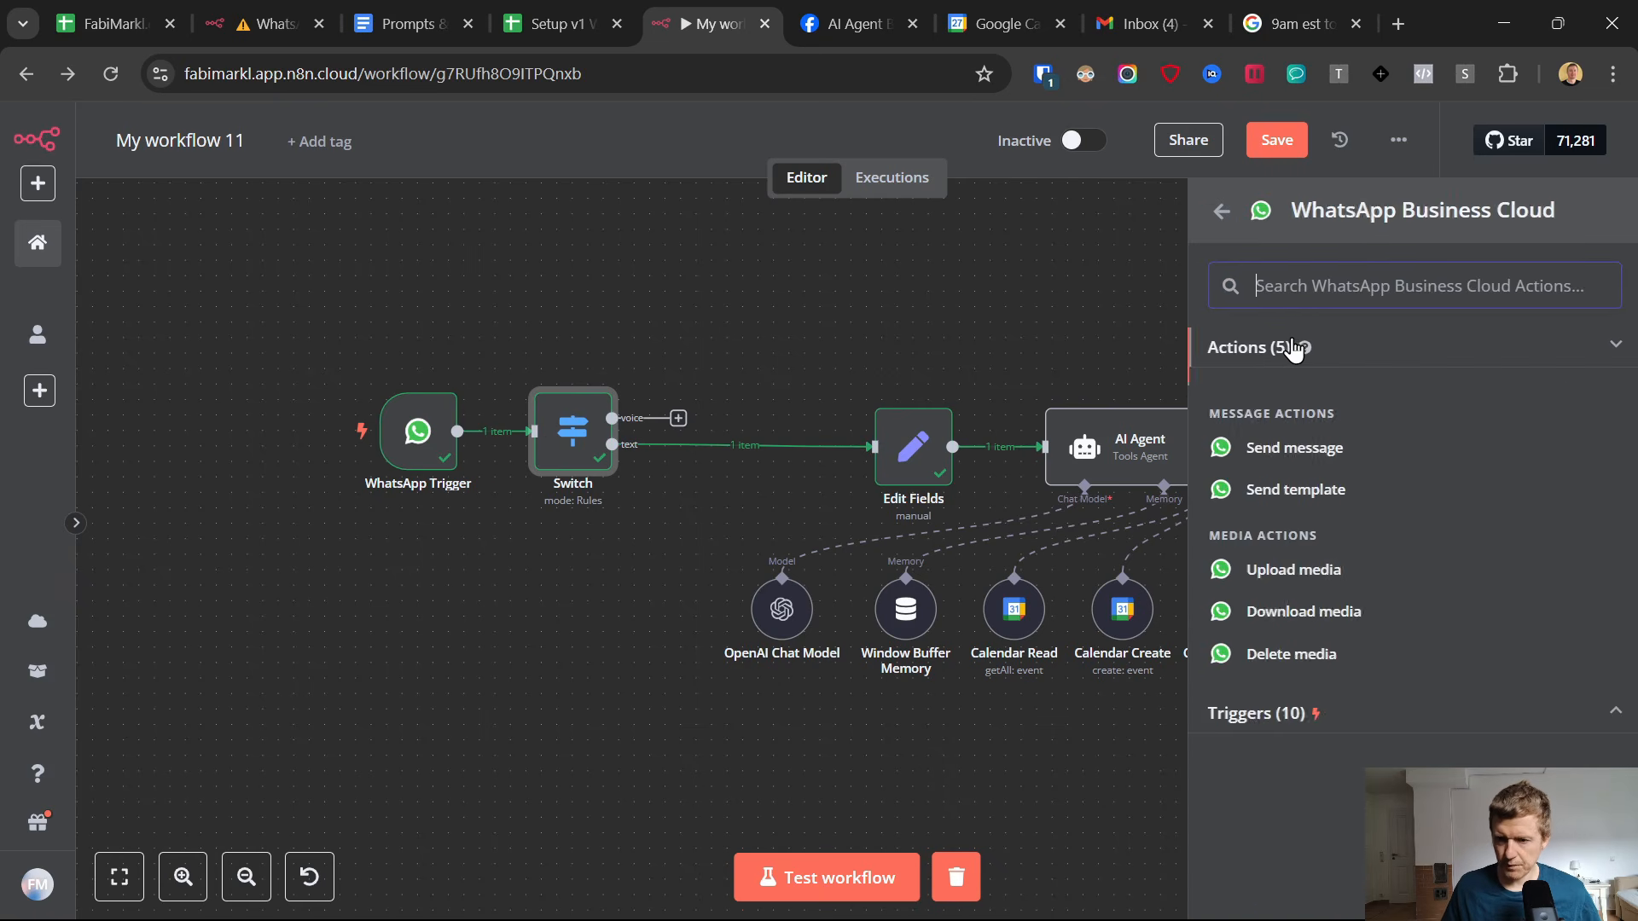
click(1284, 618)
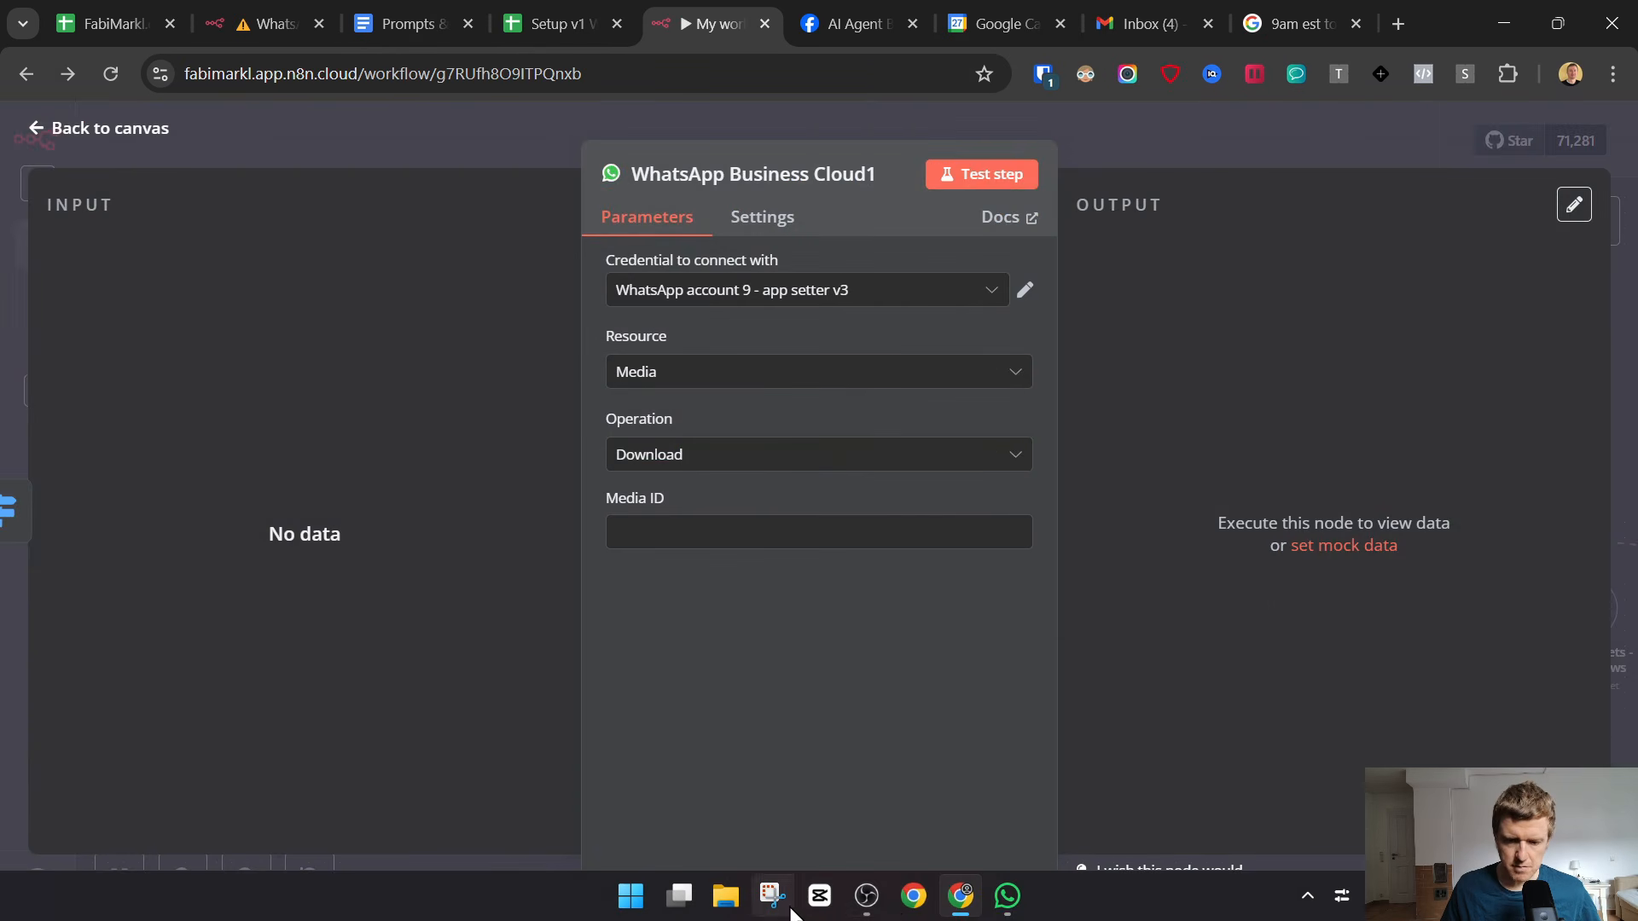
Examine the WhatsApp credentials available for the media download node and check which credential the WhatsApp Trigger uses.
click(759, 309)
scroll(768, 431, down, 3)
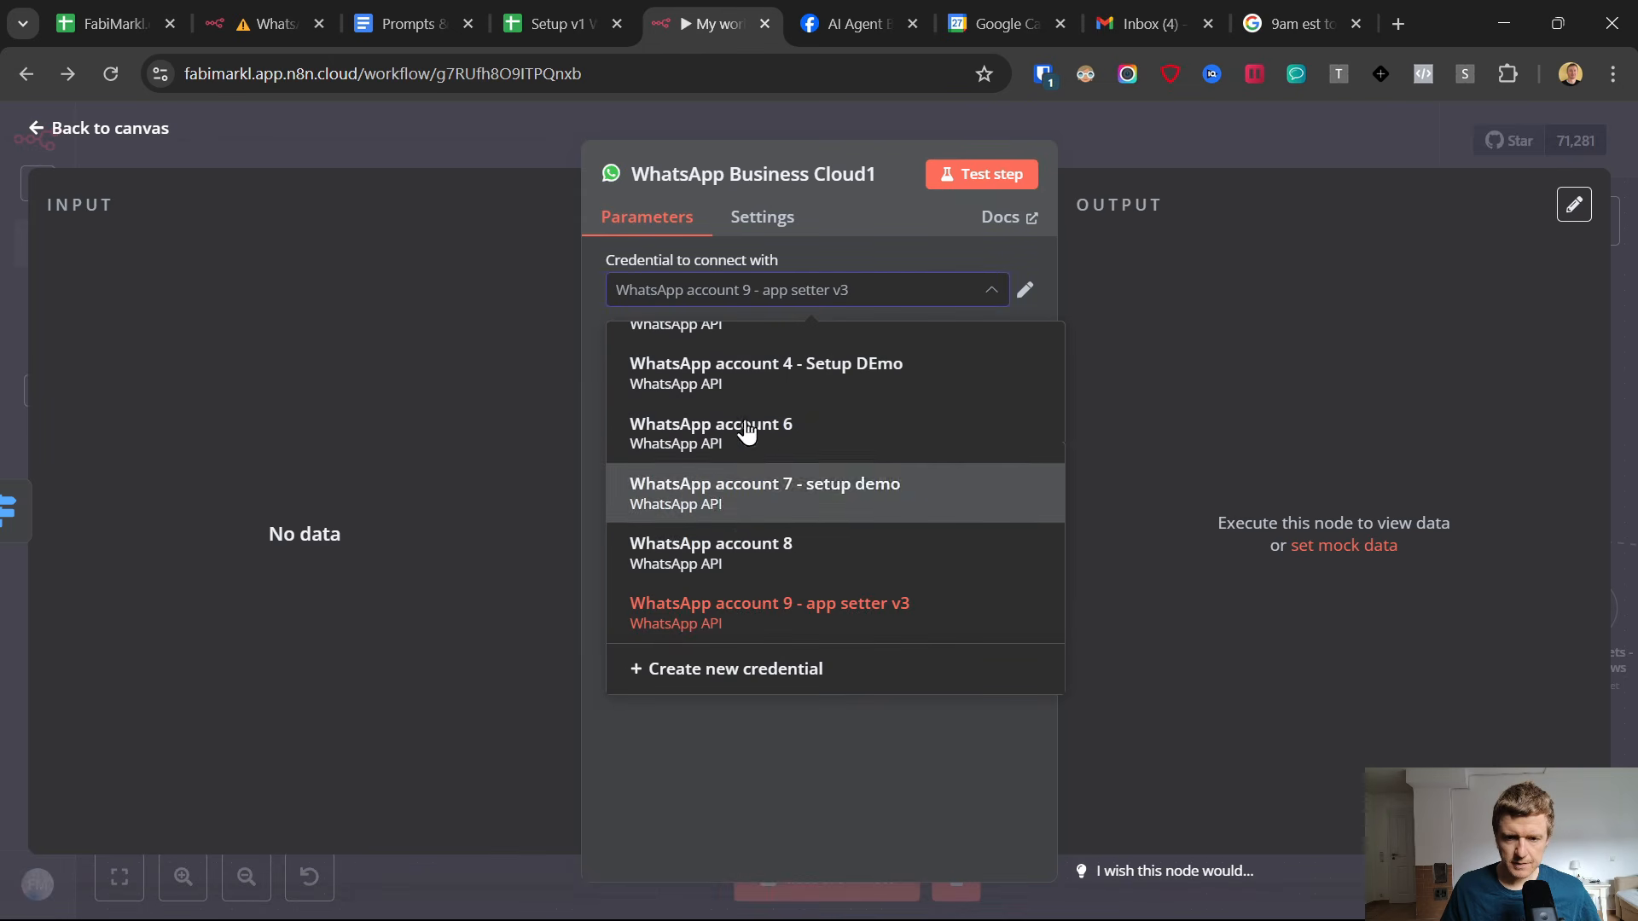
scroll(747, 427, up, 3)
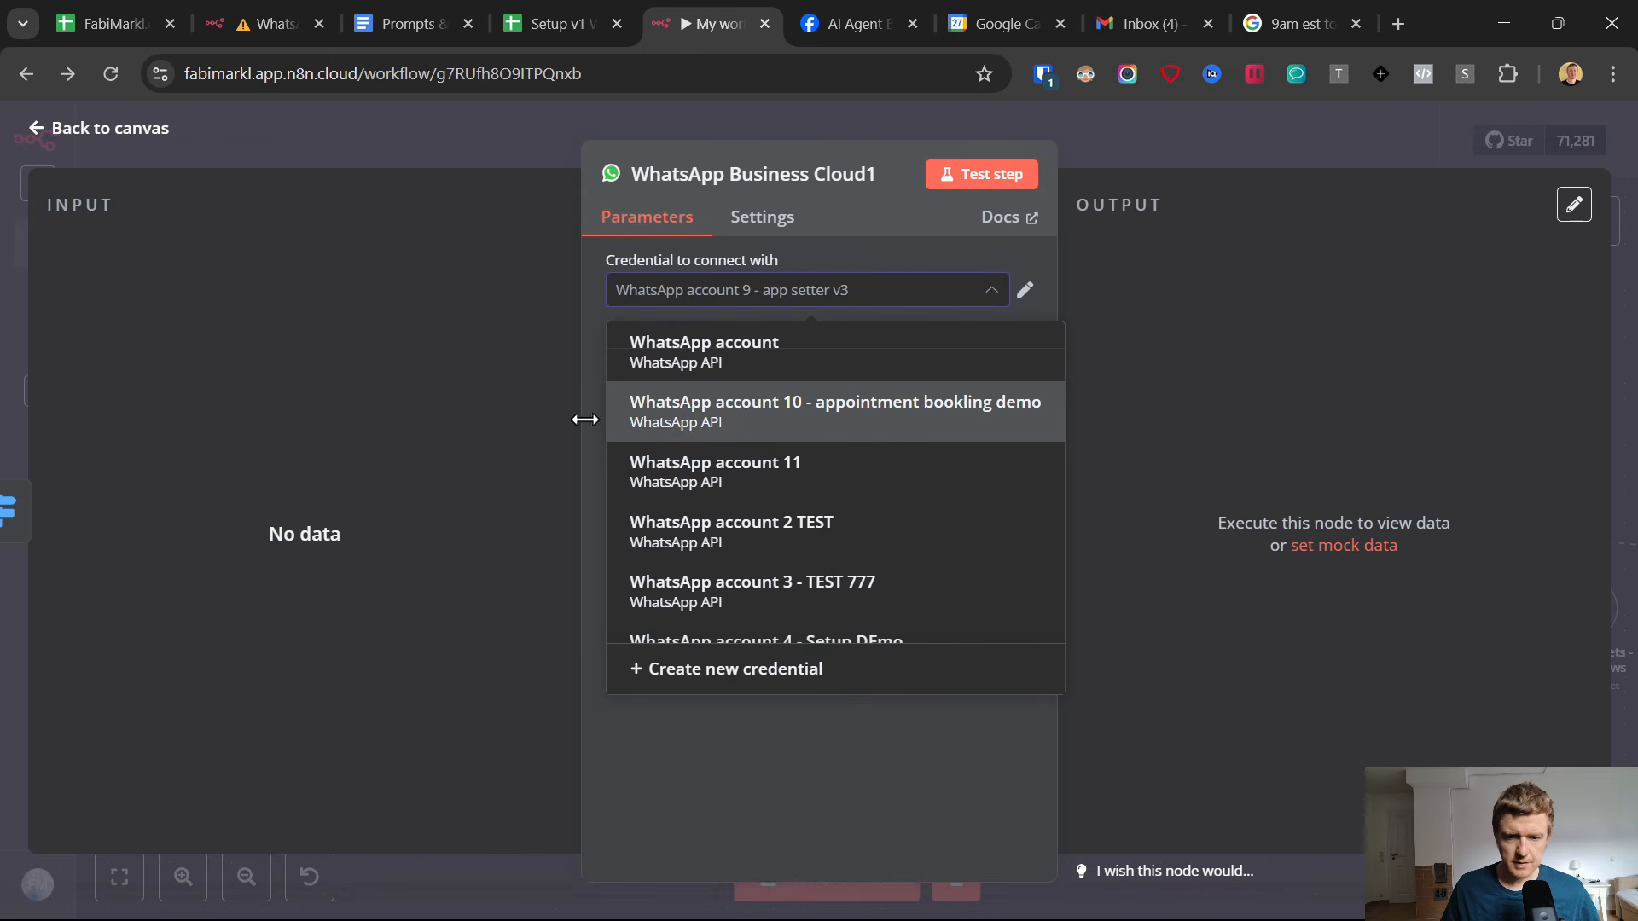
click(38, 132)
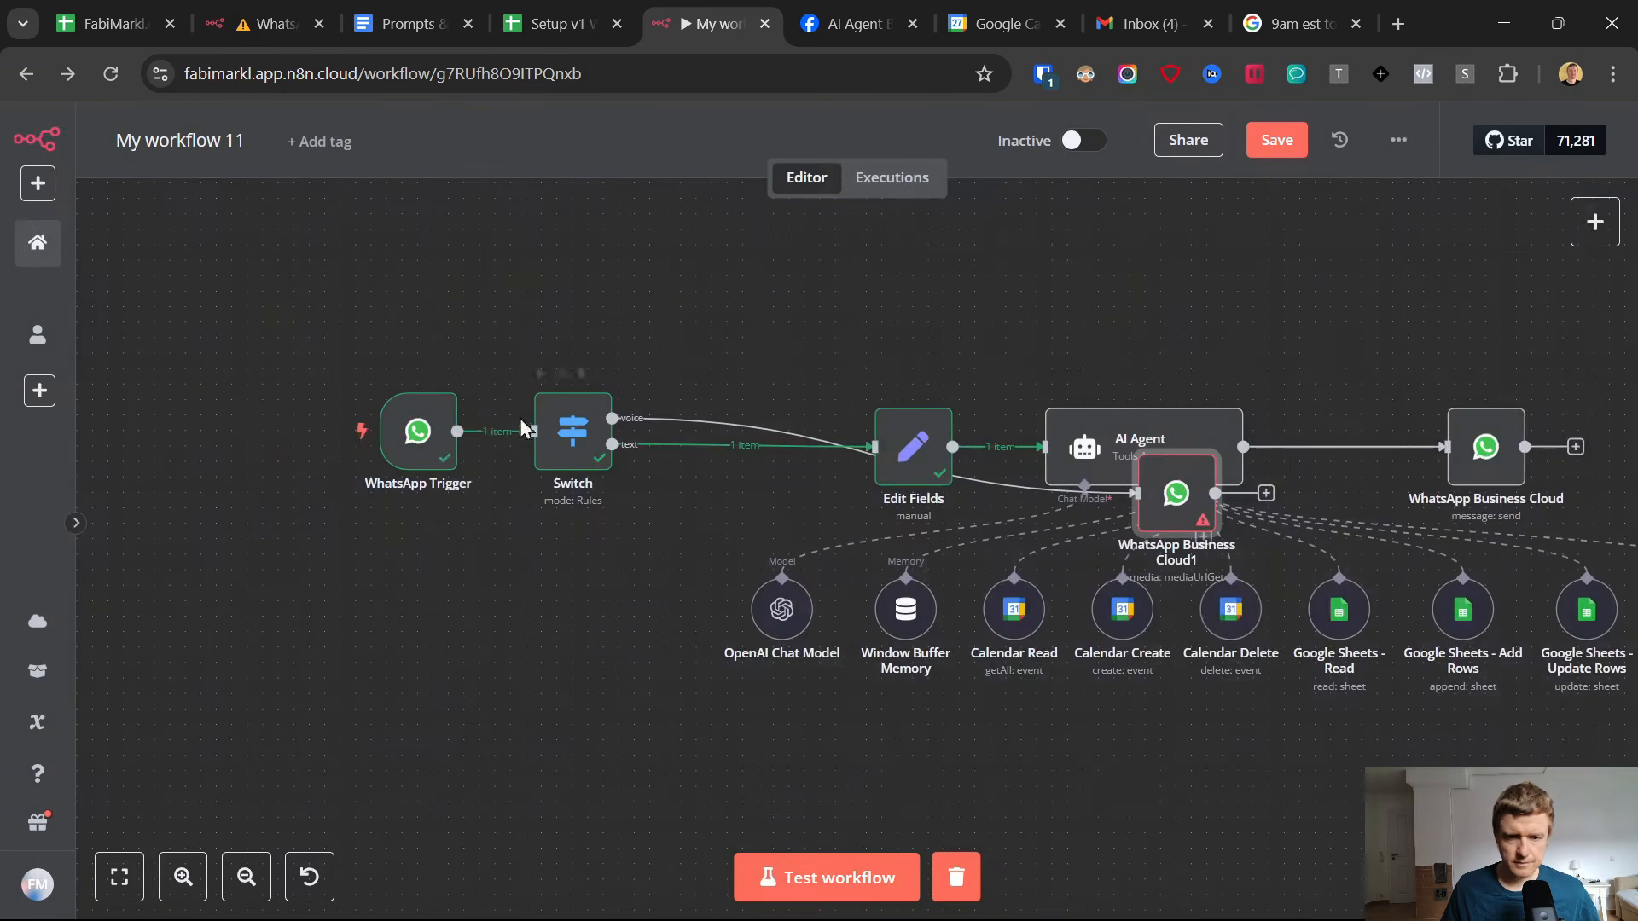
double_click(415, 442)
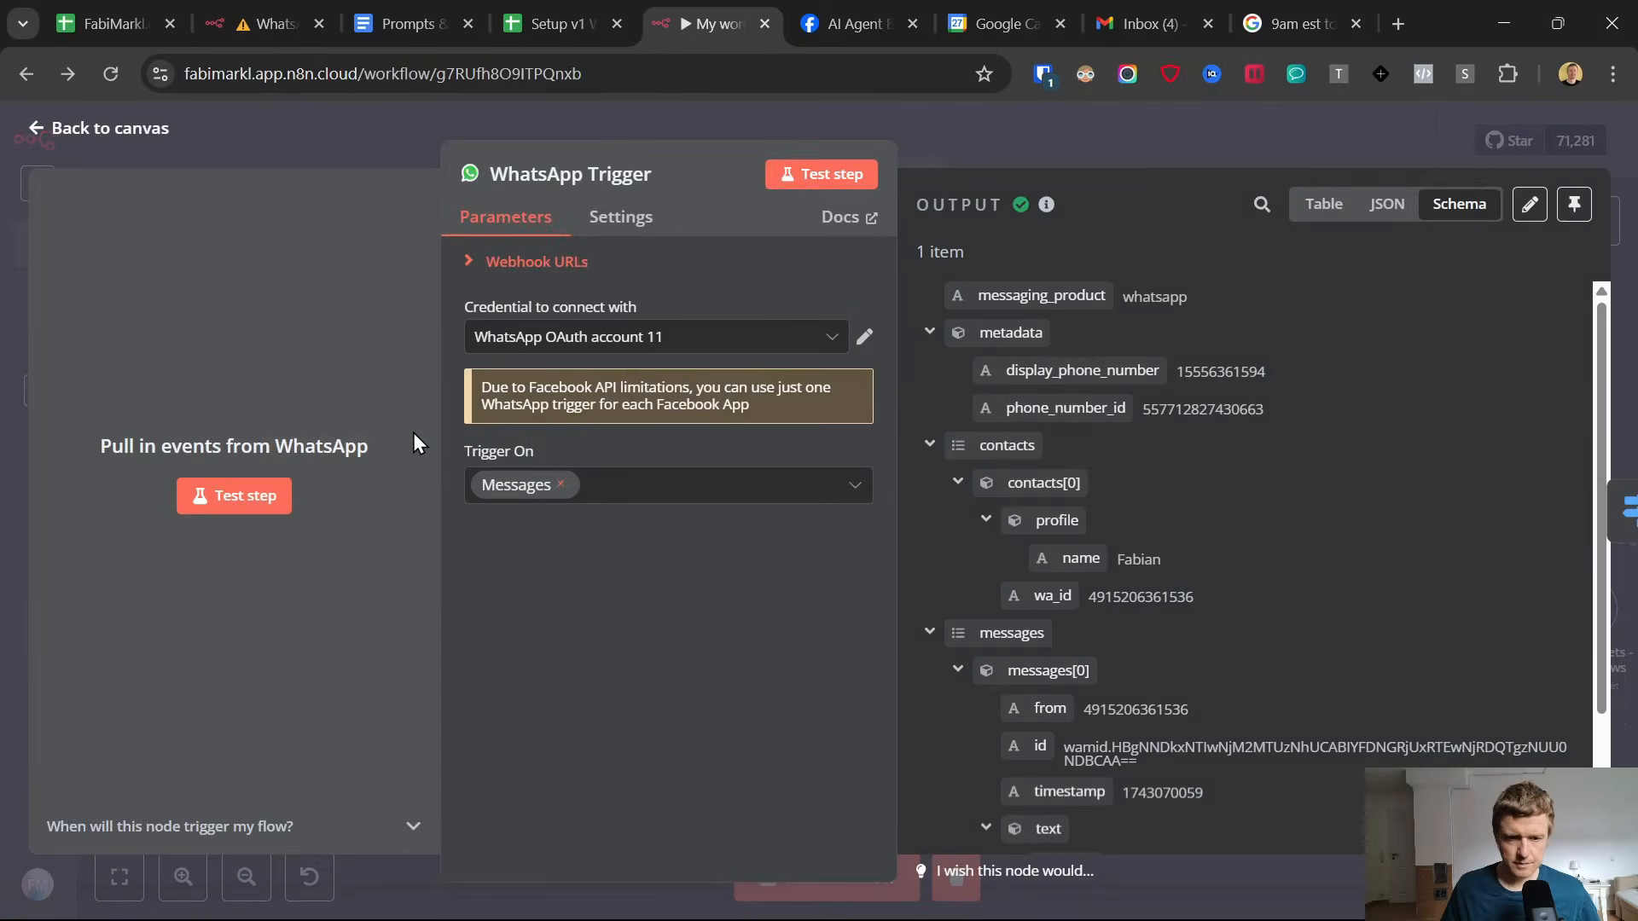
click(45, 132)
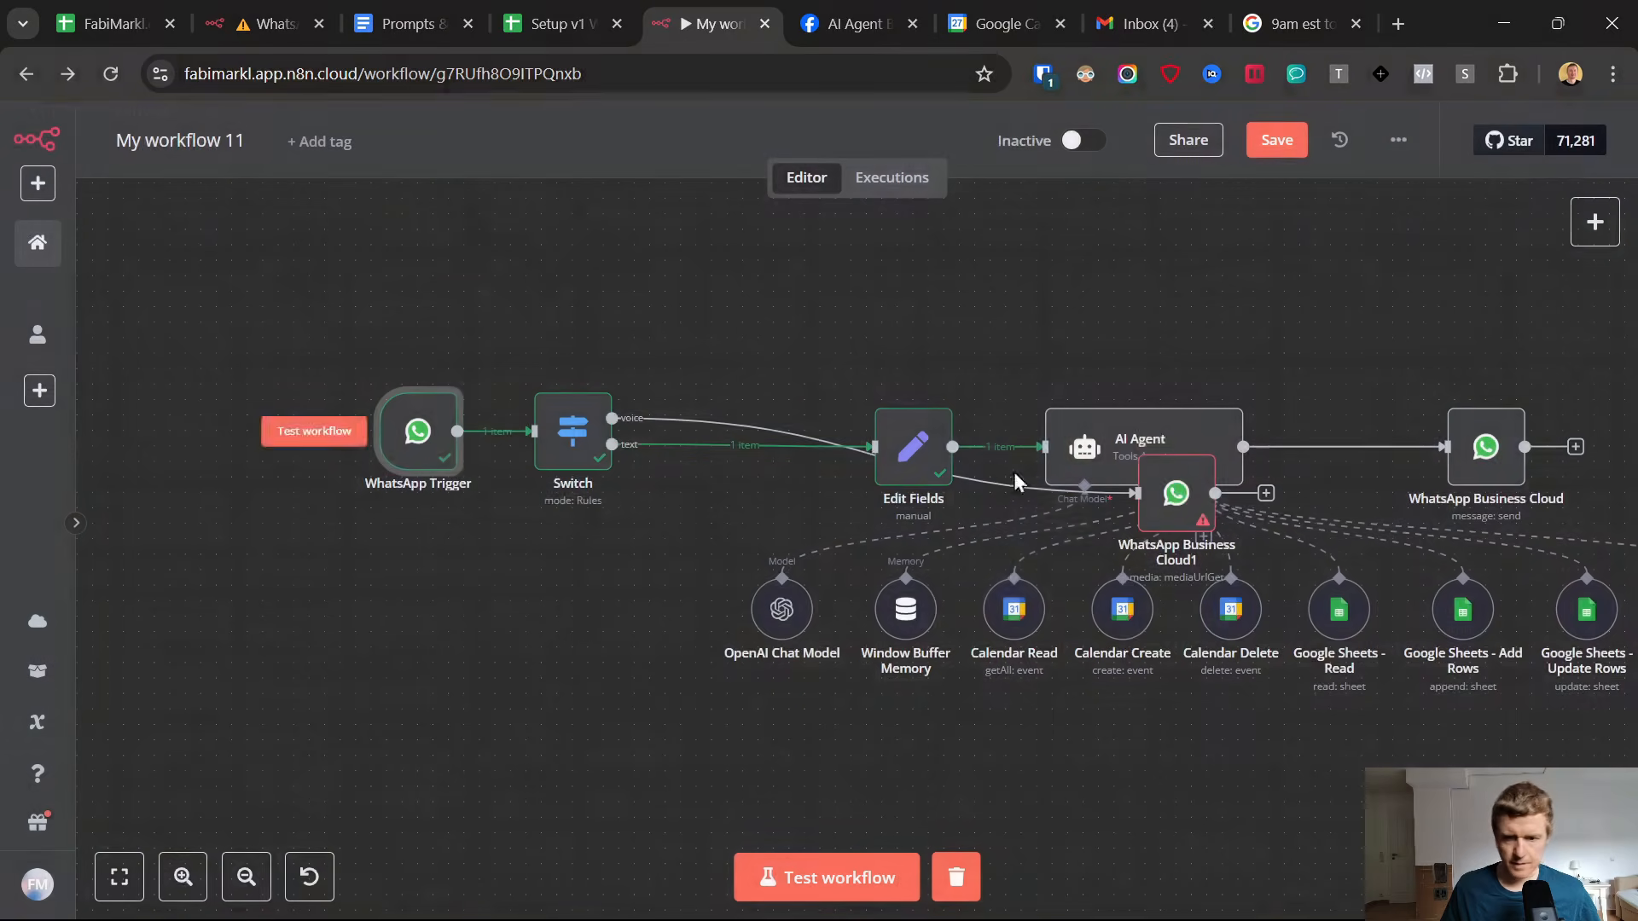
Set the media download node's credential to WhatsApp account 11.
double_click(1188, 494)
click(888, 299)
scroll(878, 431, down, 3)
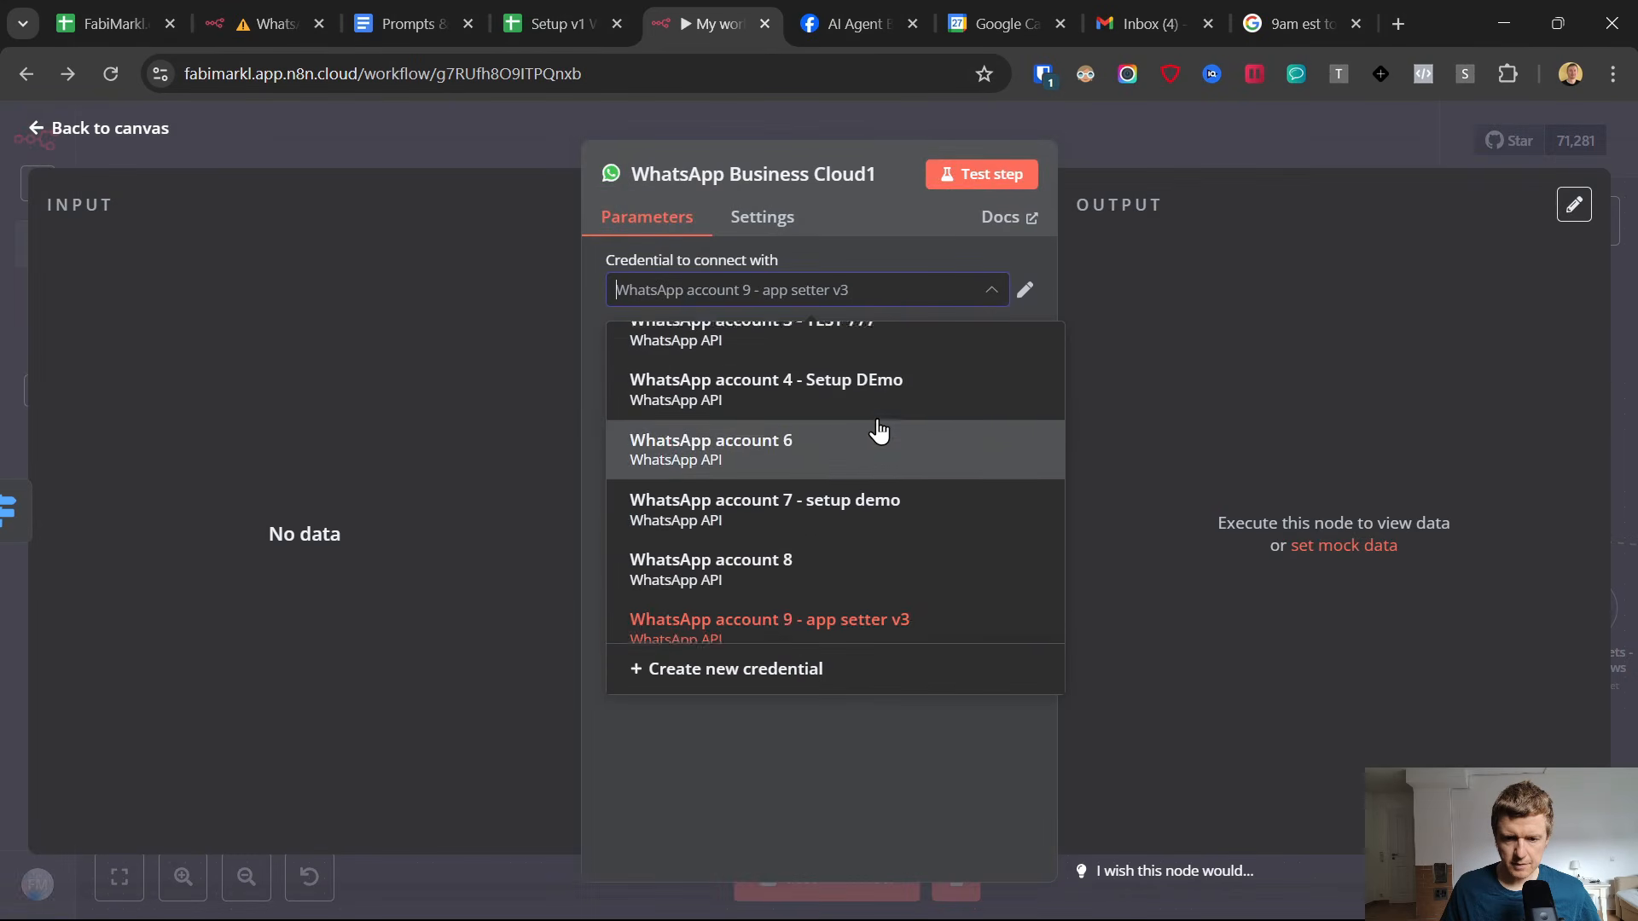
scroll(877, 432, up, 3)
click(860, 469)
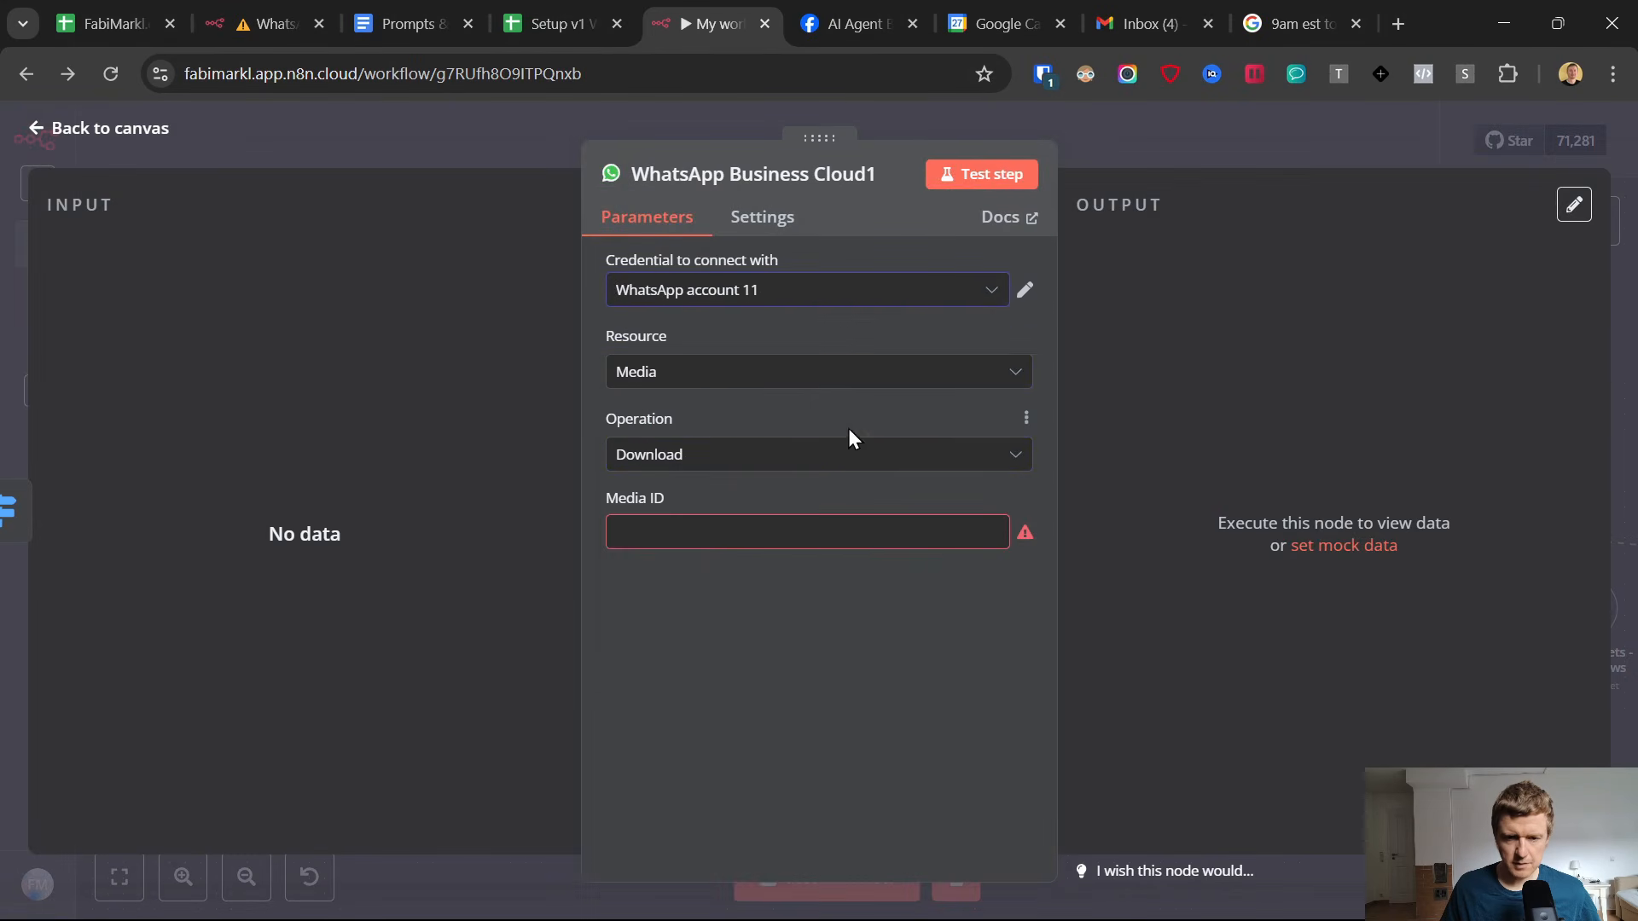
Enter the placeholder value test as the download node's Media ID and return to the canvas.
click(708, 531)
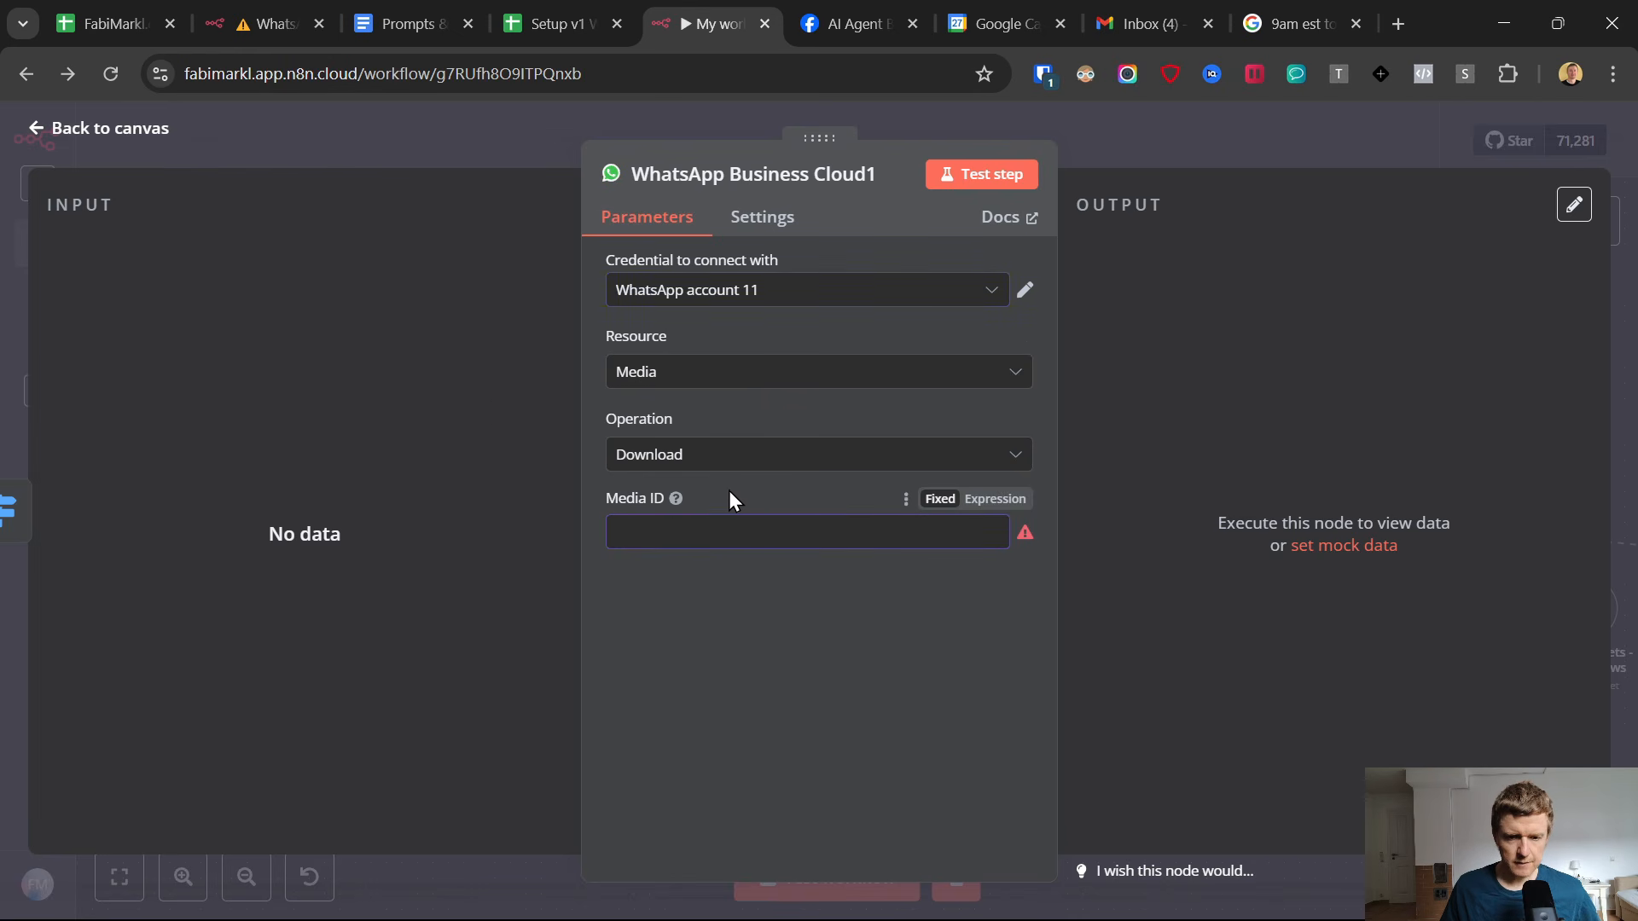
text(t)
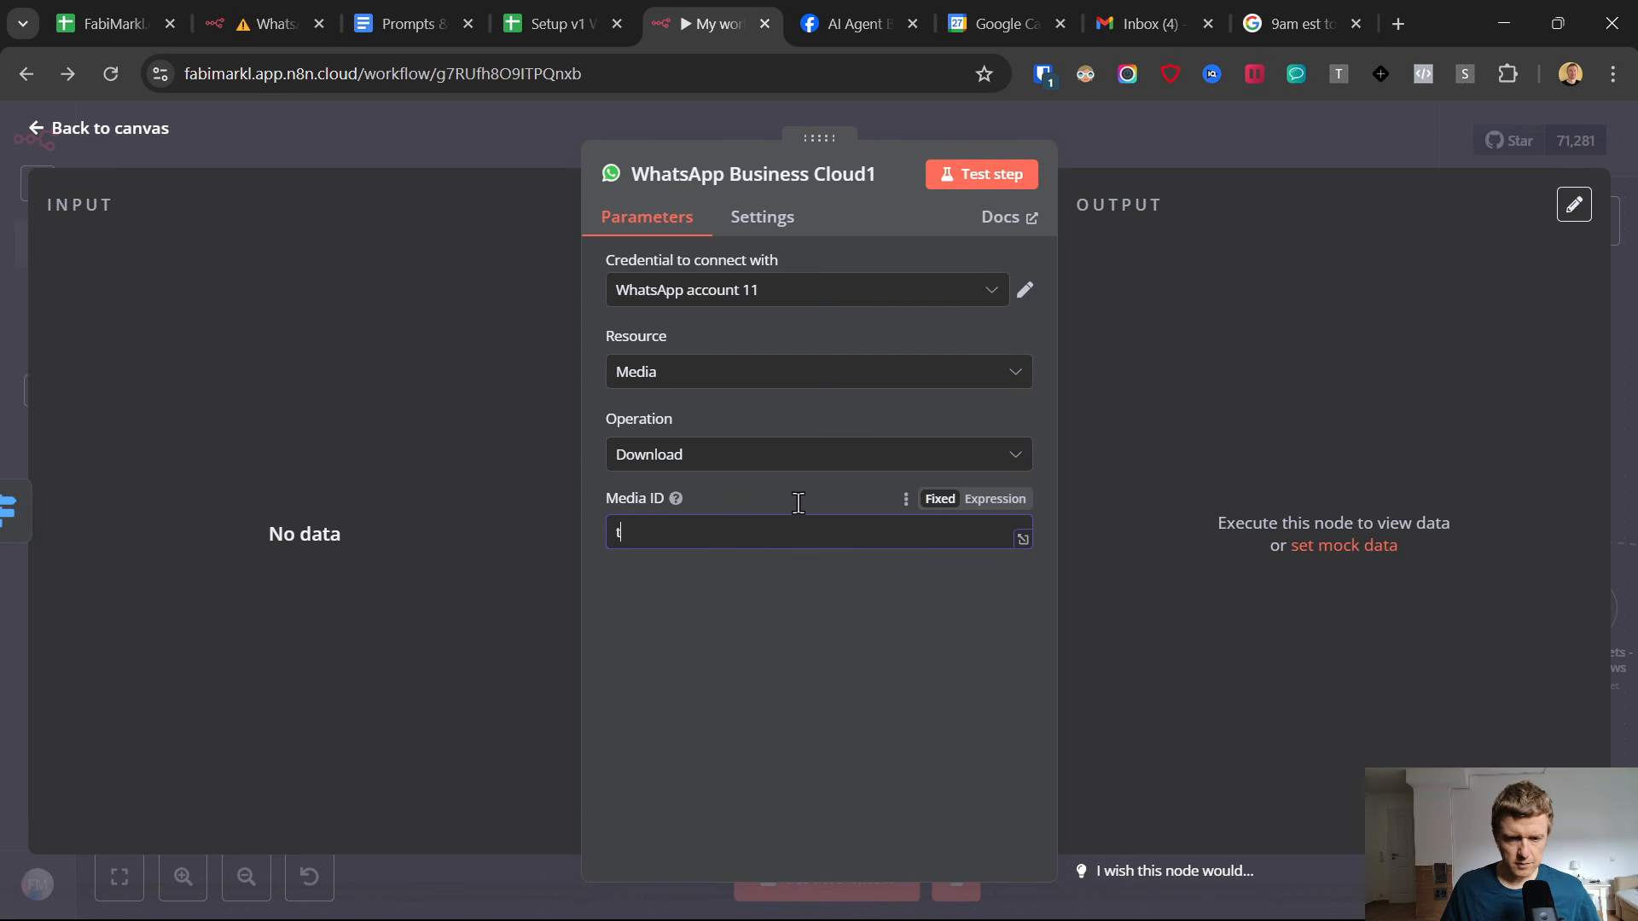
text(est)
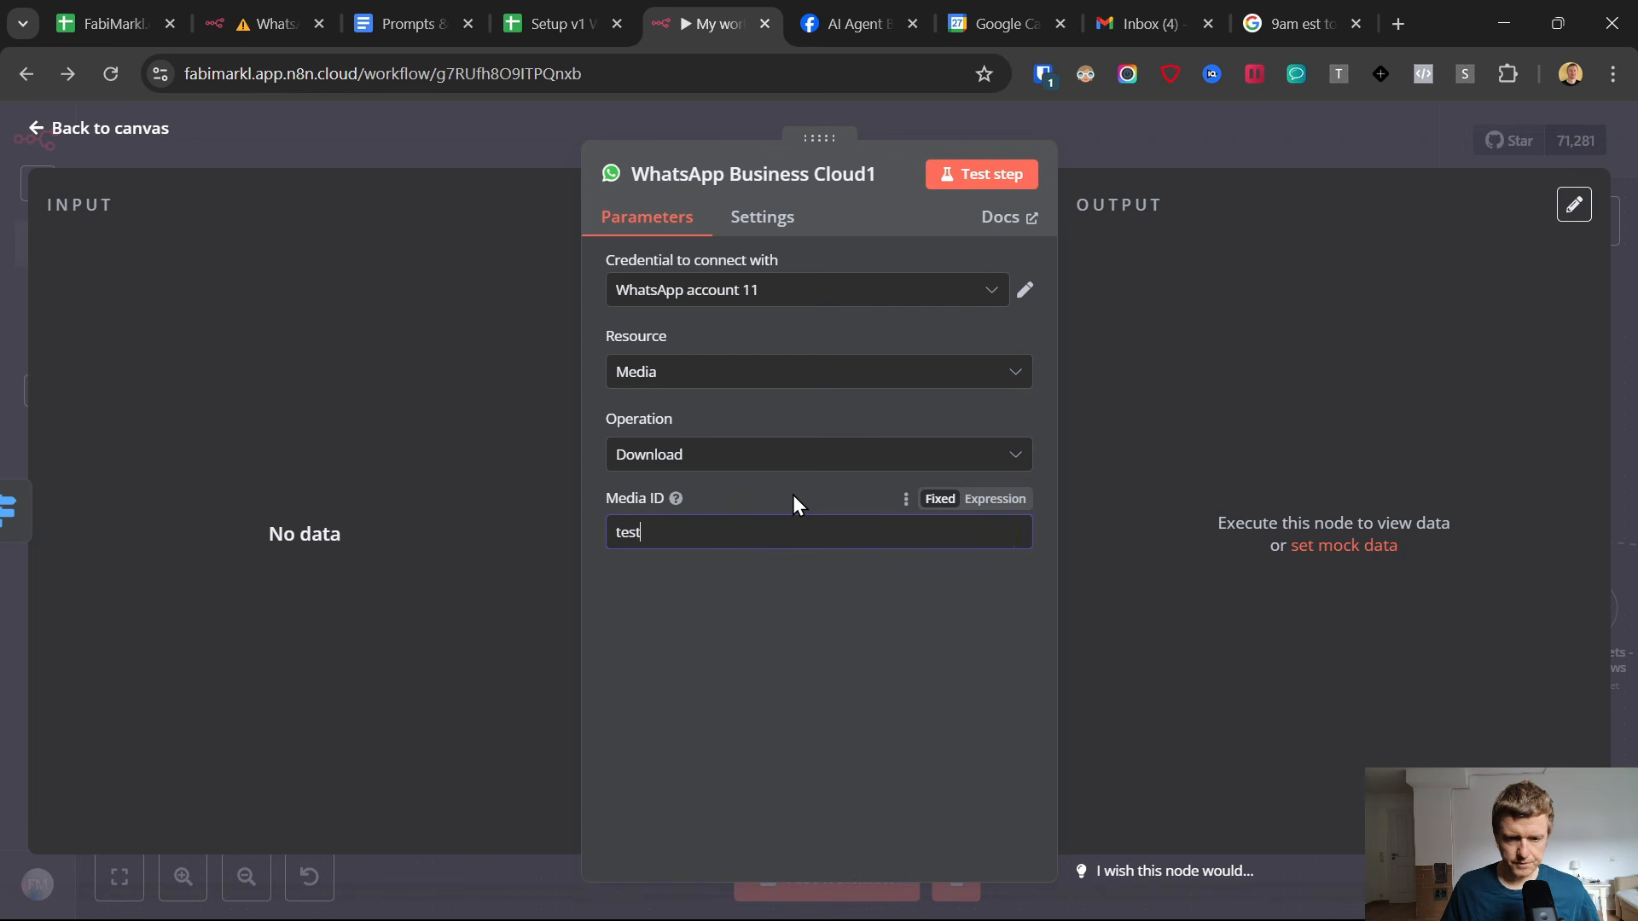
click(34, 132)
Place the media download node above the text branch and test the workflow with a voice message to the AI Agent chat in WhatsApp.
click(757, 878)
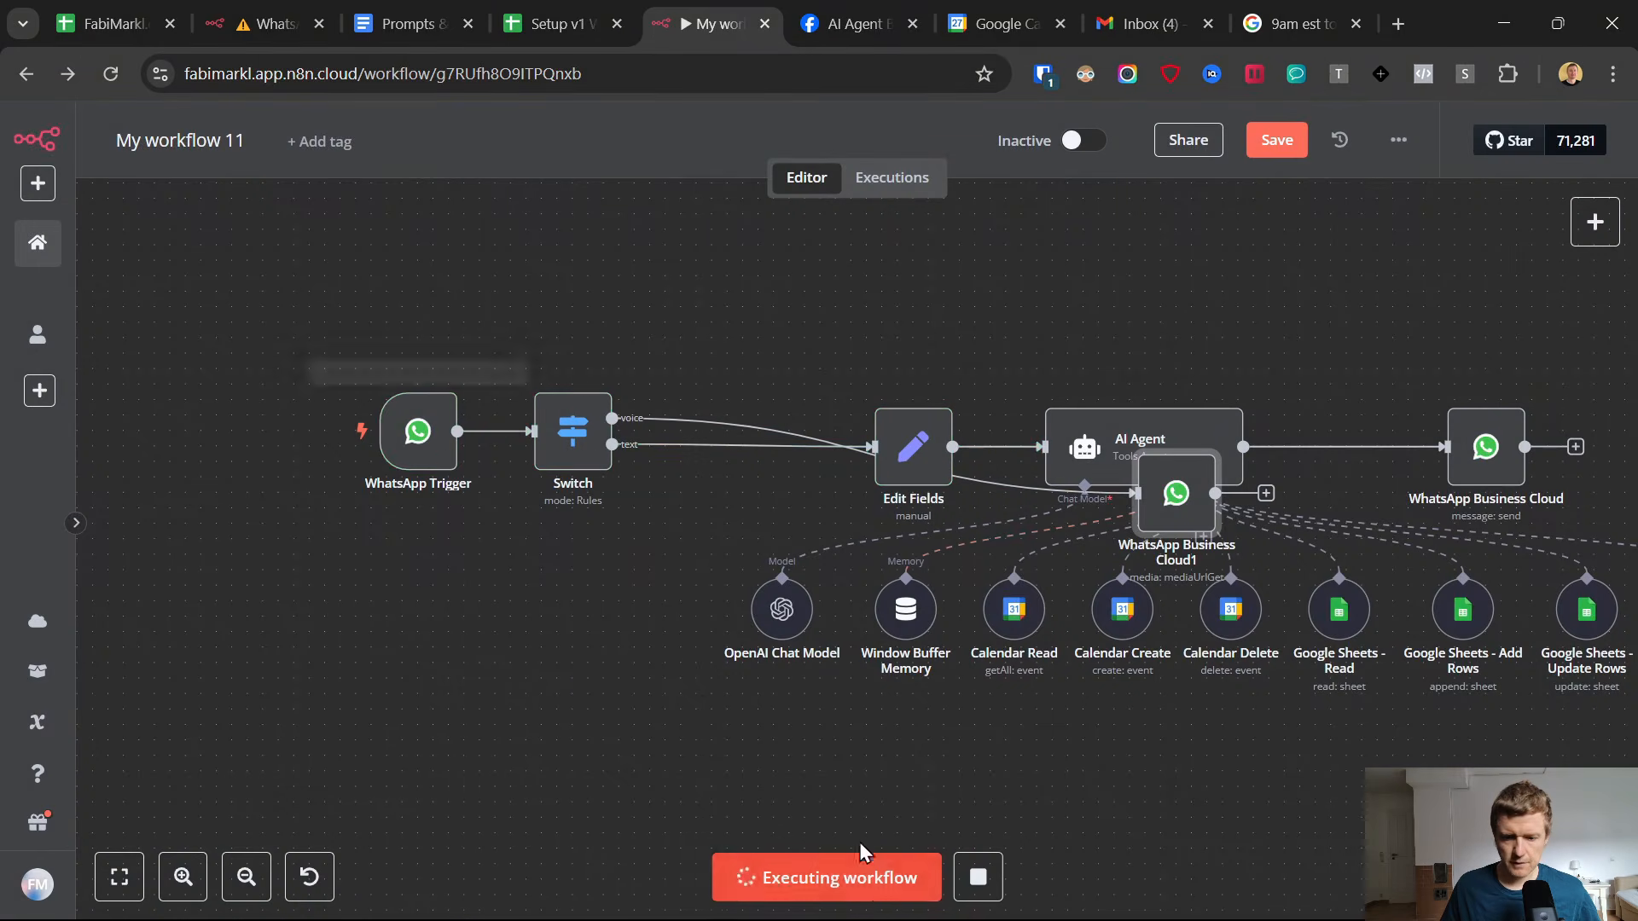
drag(1098, 483, 690, 346)
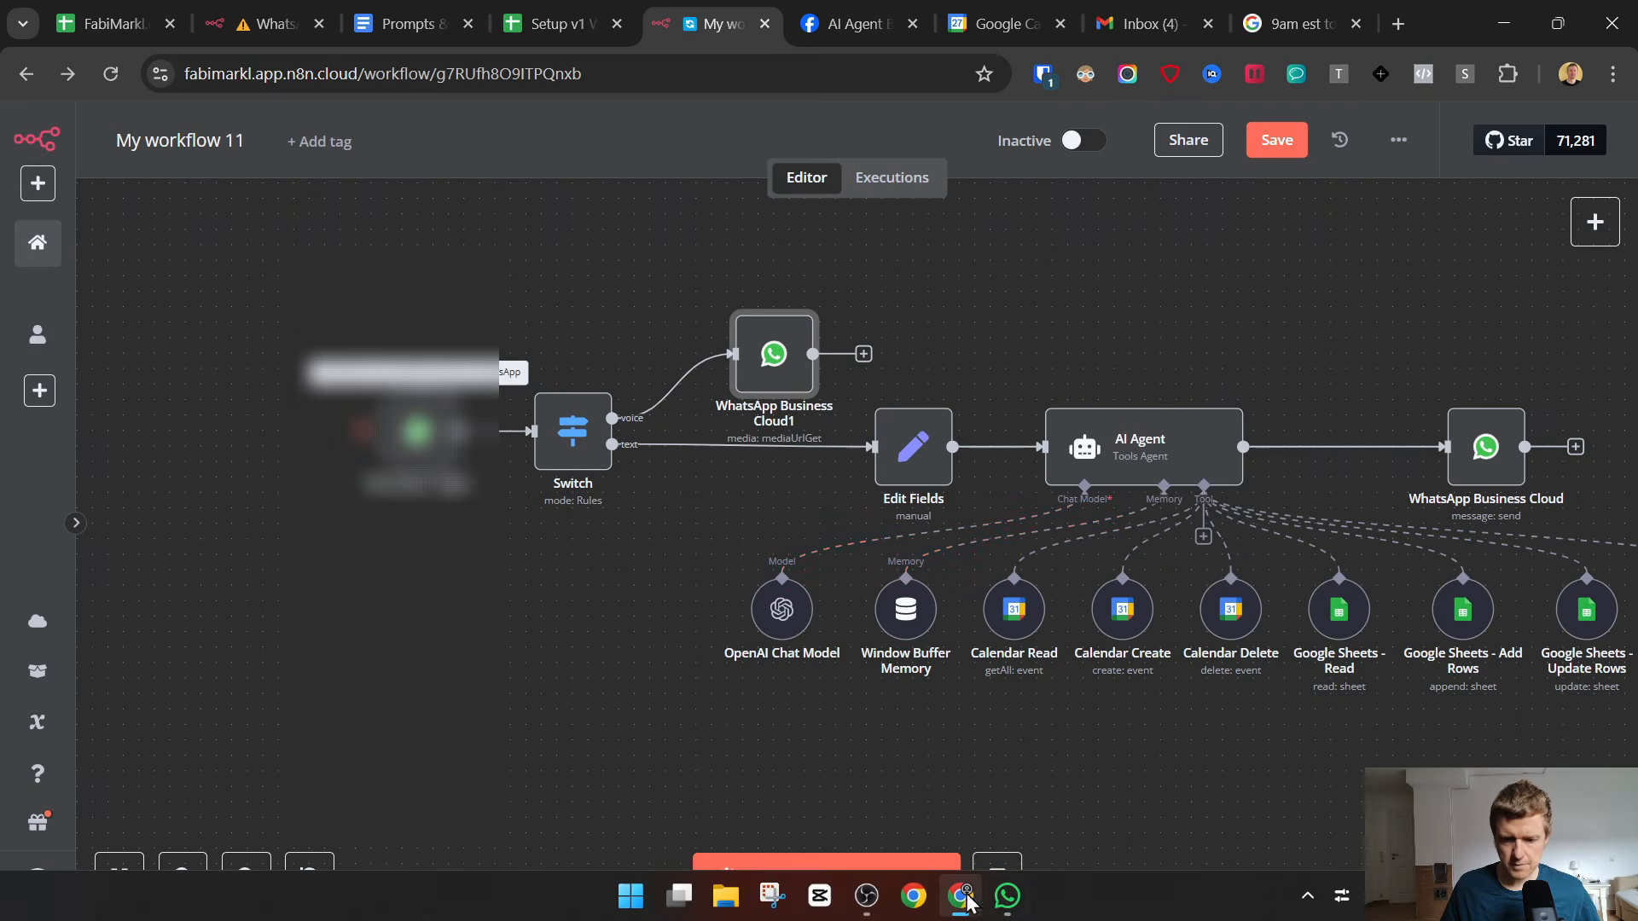
click(1007, 896)
click(1018, 790)
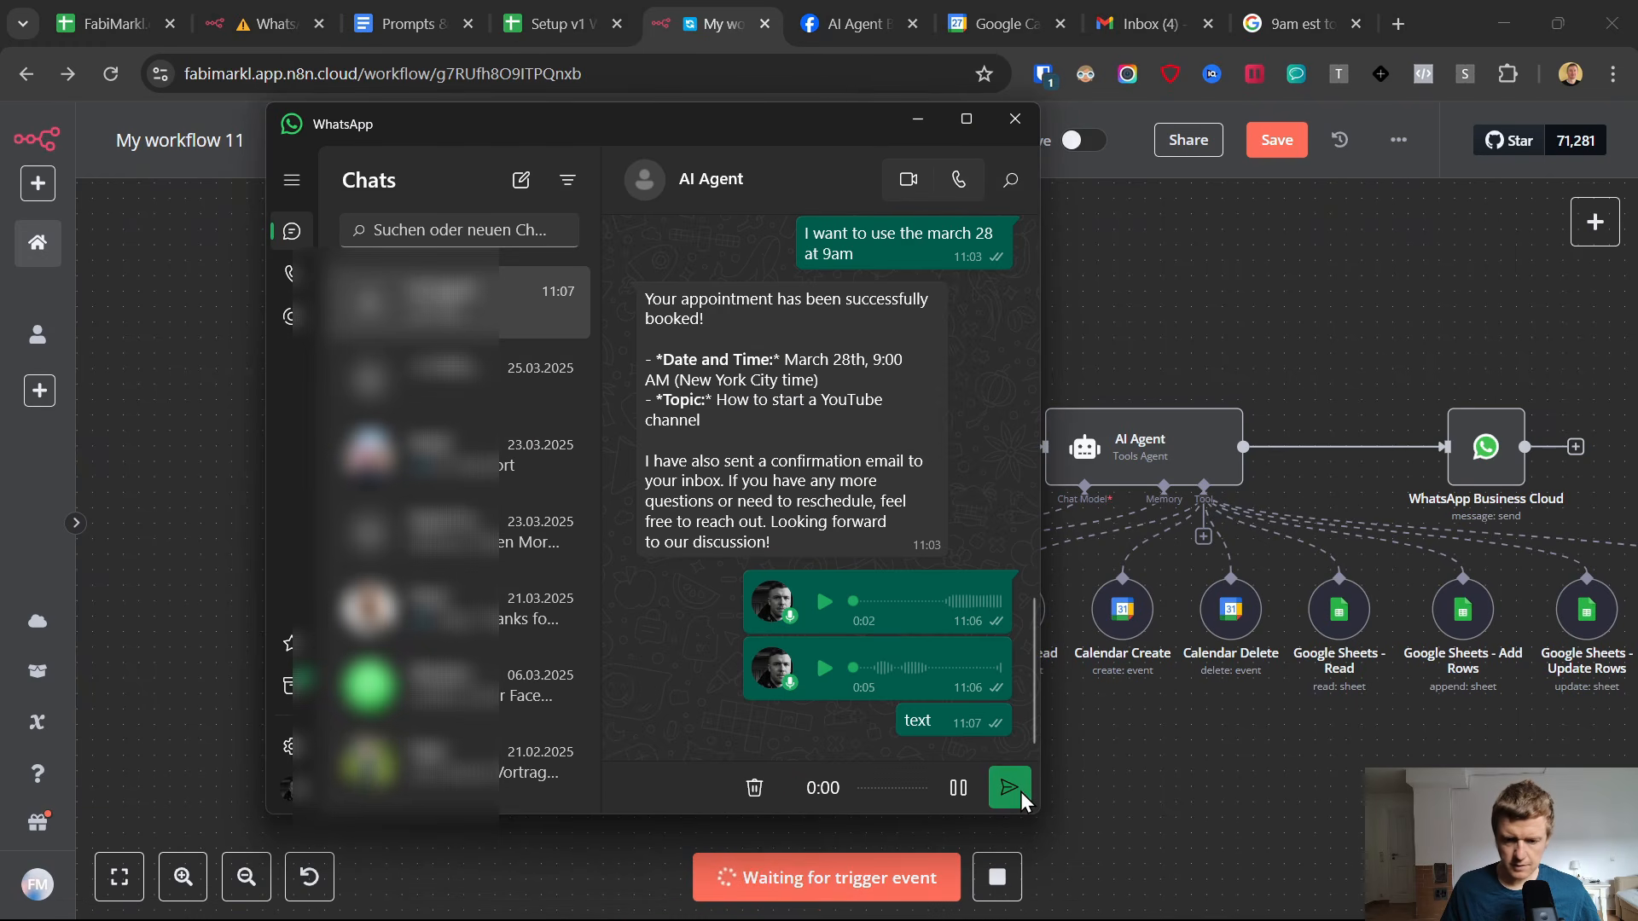
click(1012, 785)
click(1227, 795)
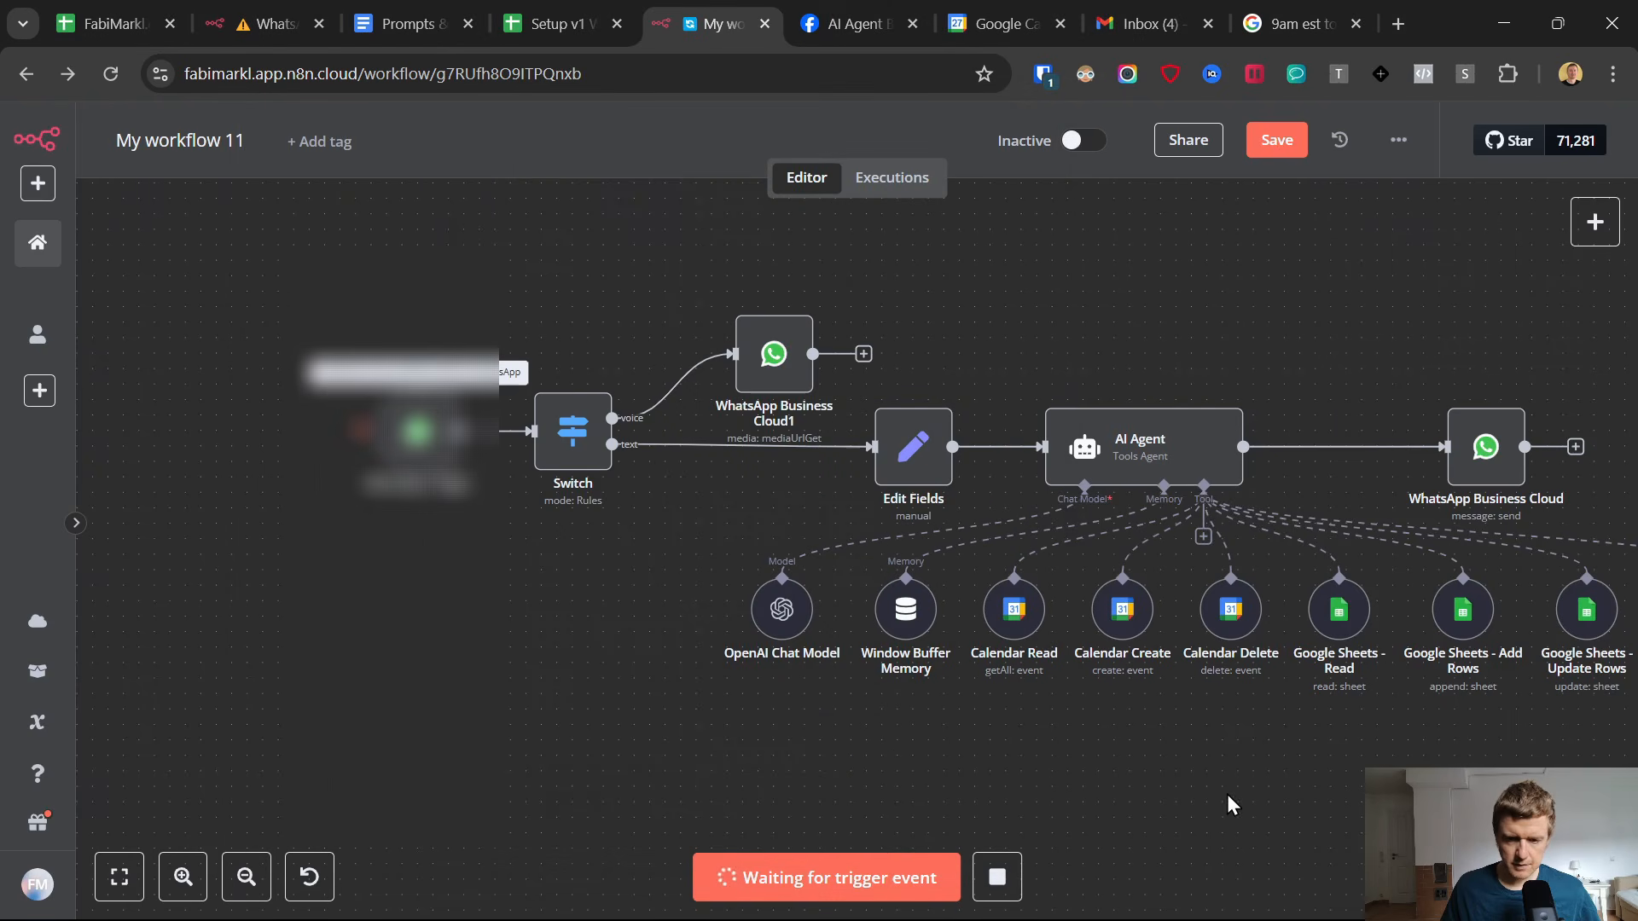
Replace the download node's placeholder Media ID with the Switch output's audio id, {{ $json.messages[0].audio.id }}.
double_click(785, 372)
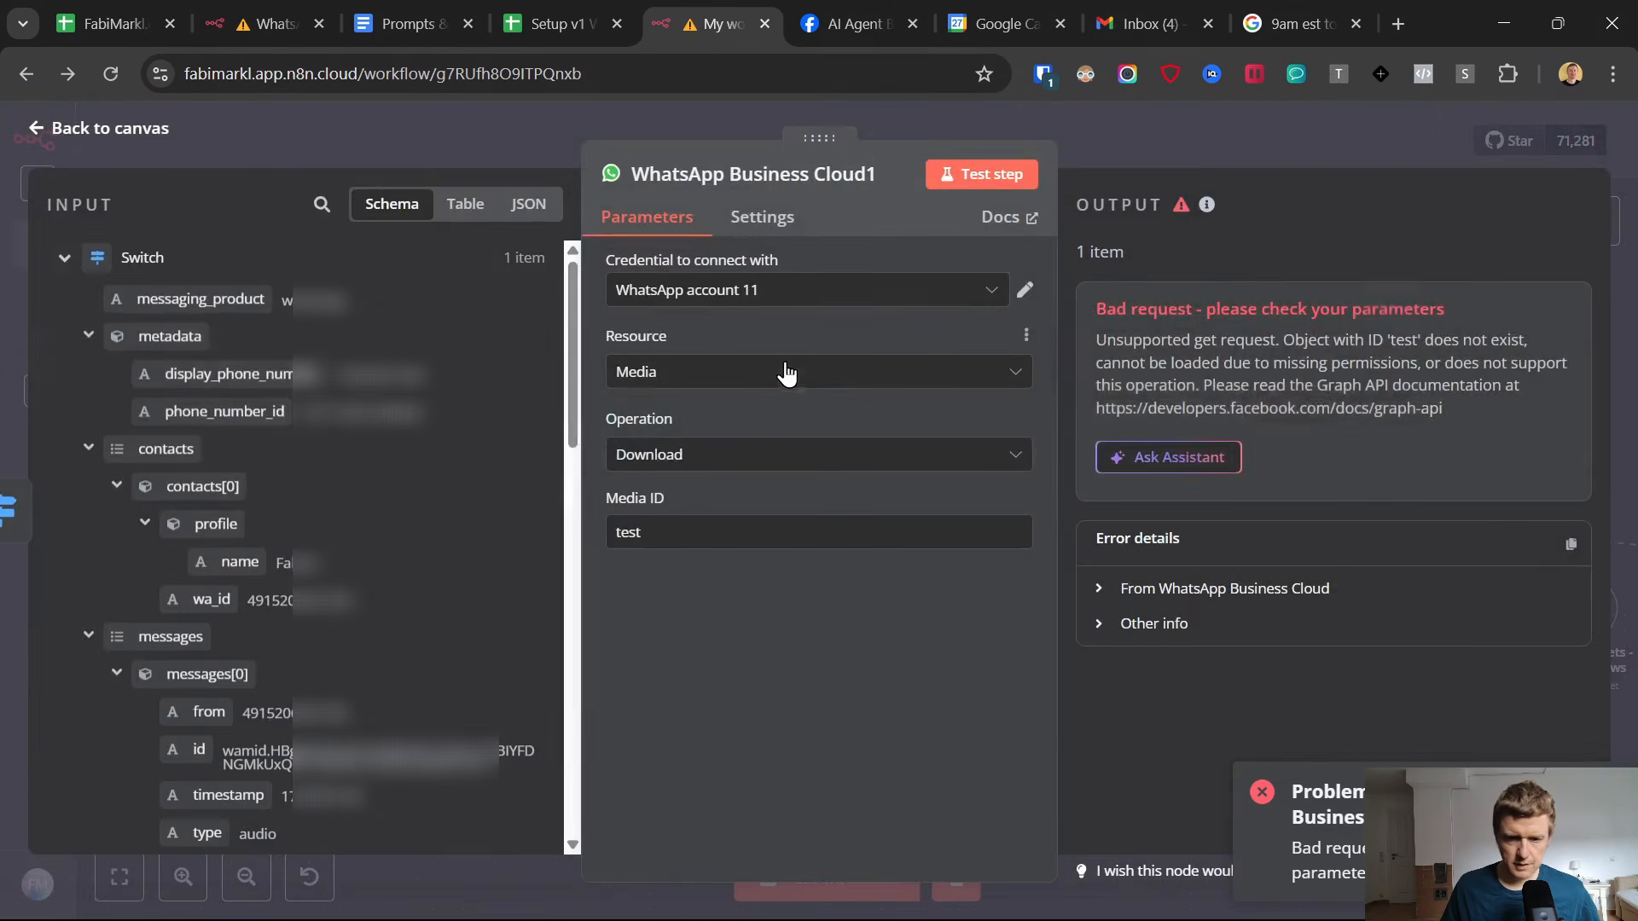
click(683, 538)
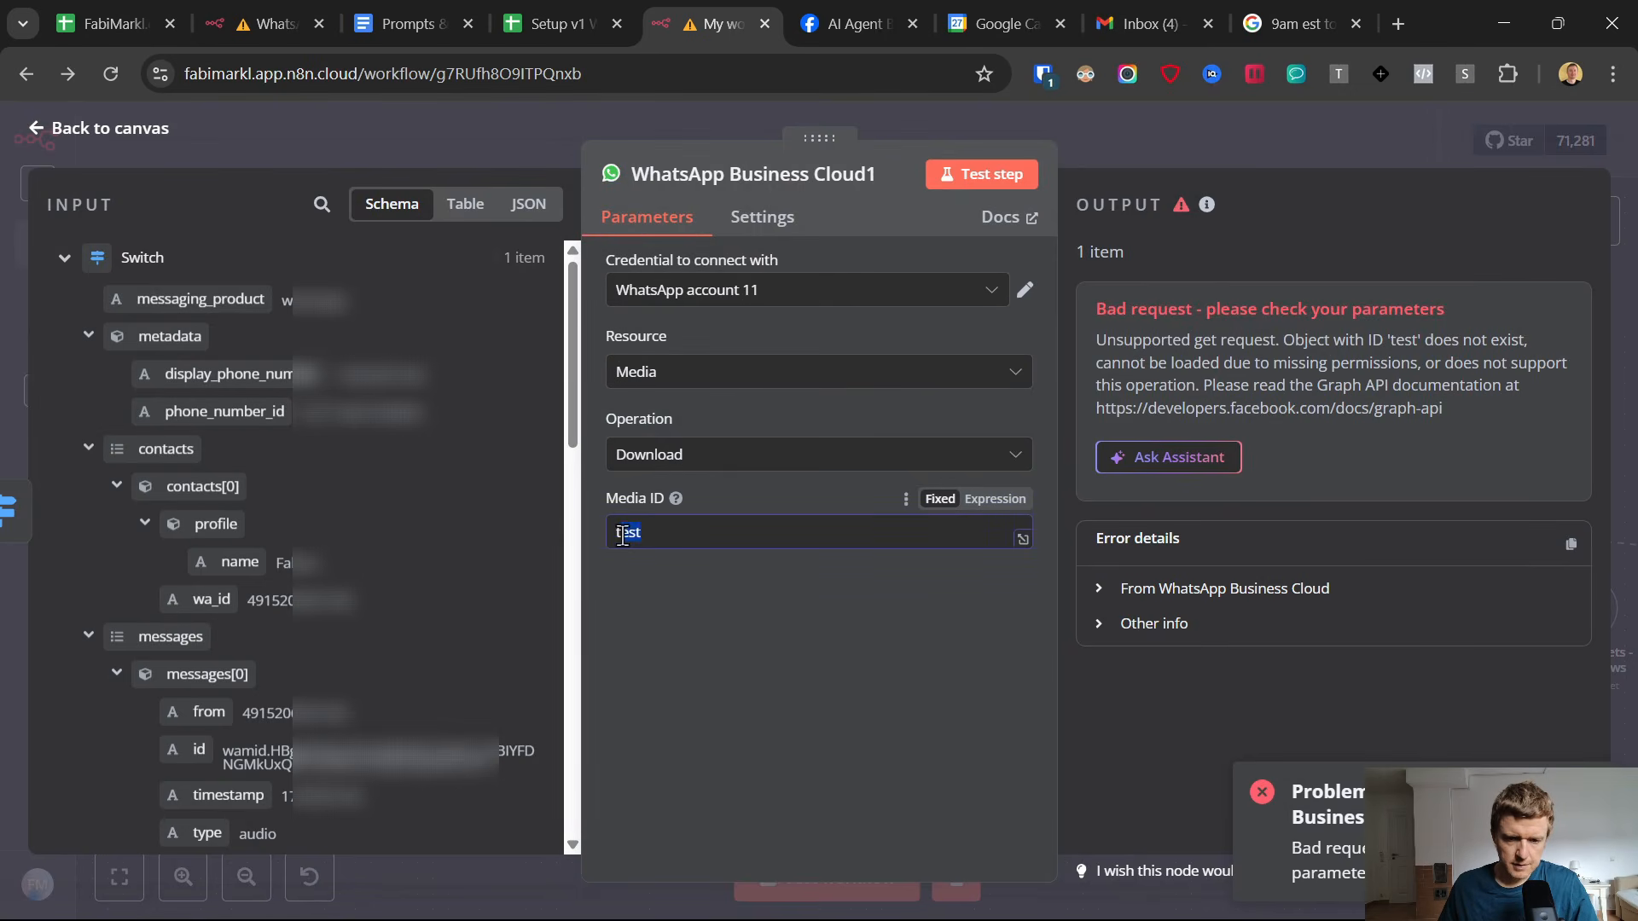
key(BackSpace)
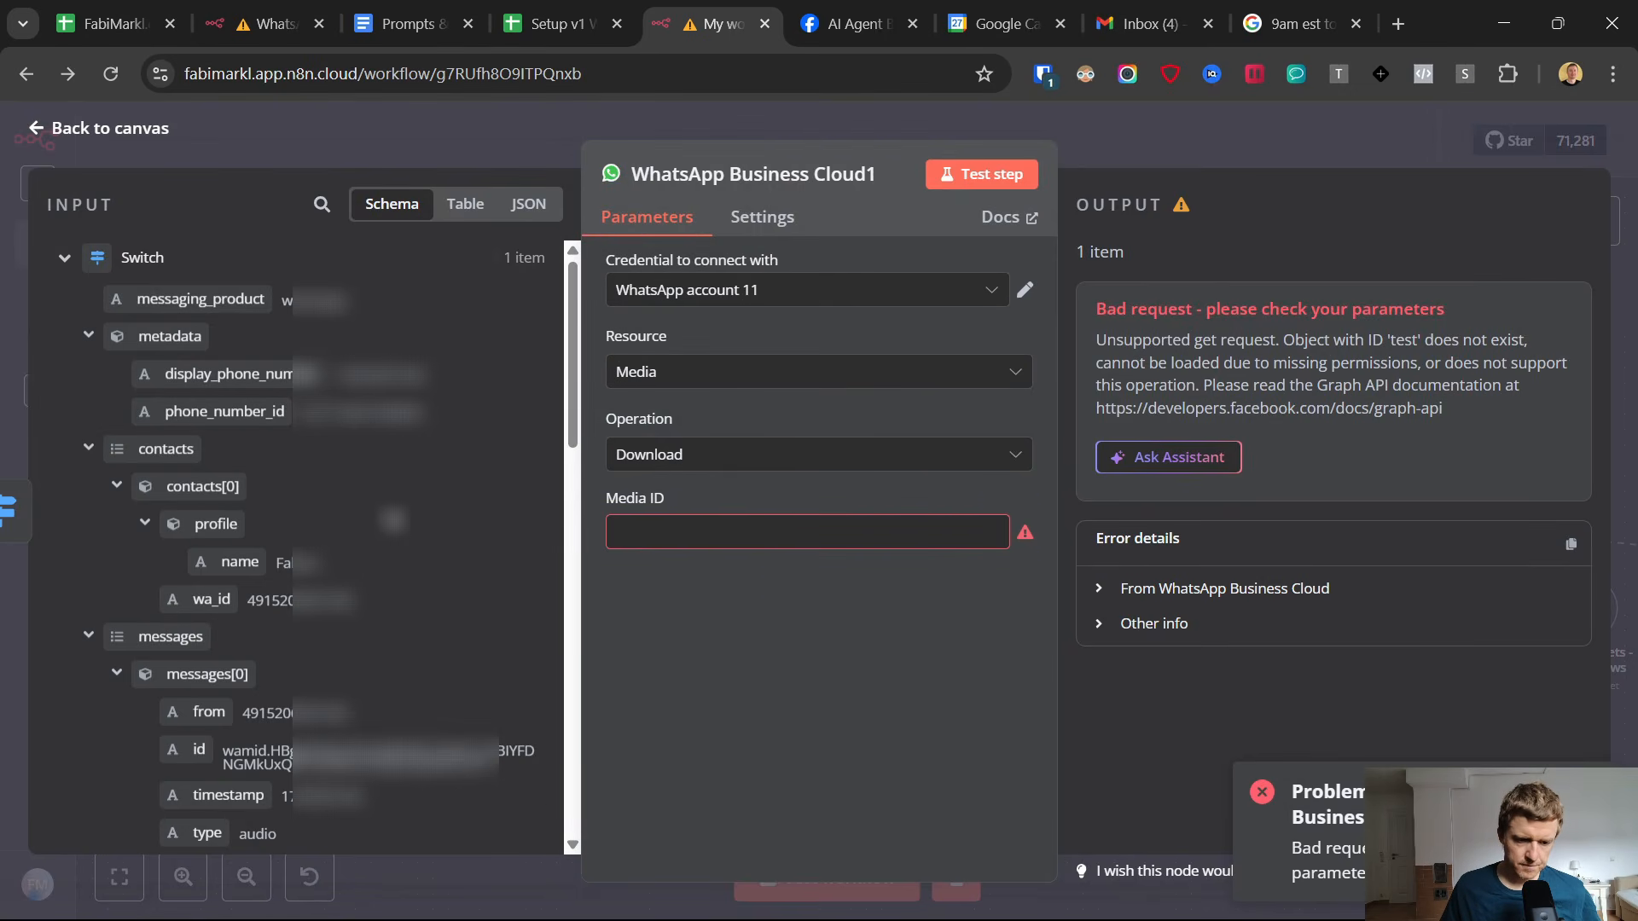
scroll(188, 401, down, 5)
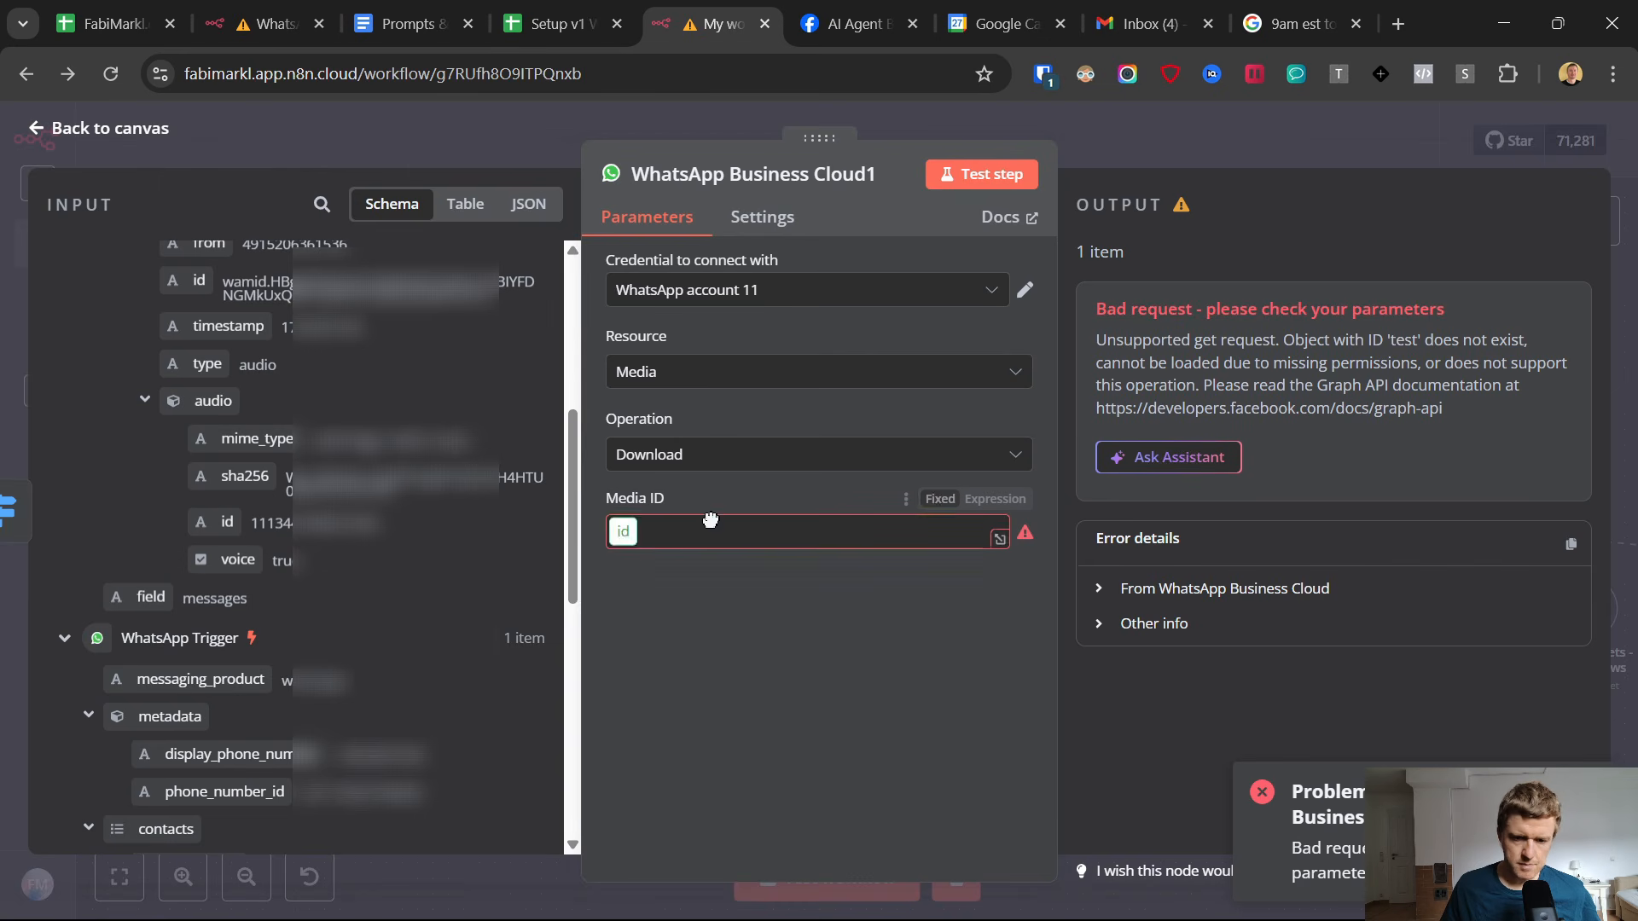
text({{ $json.messages[0].audio.id }})
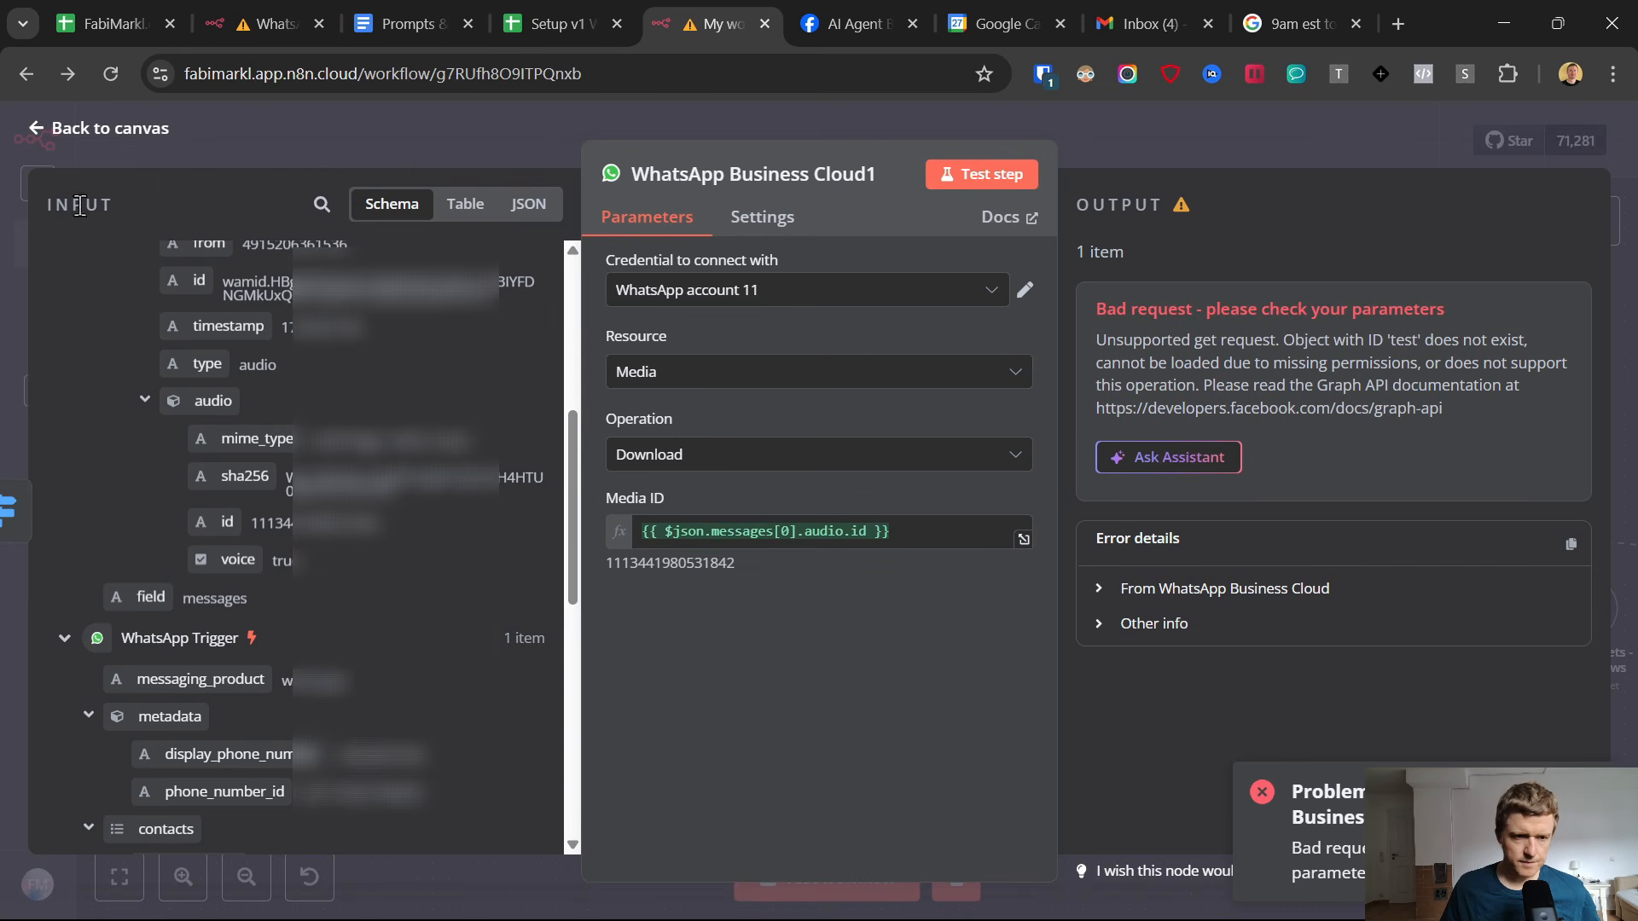
click(38, 131)
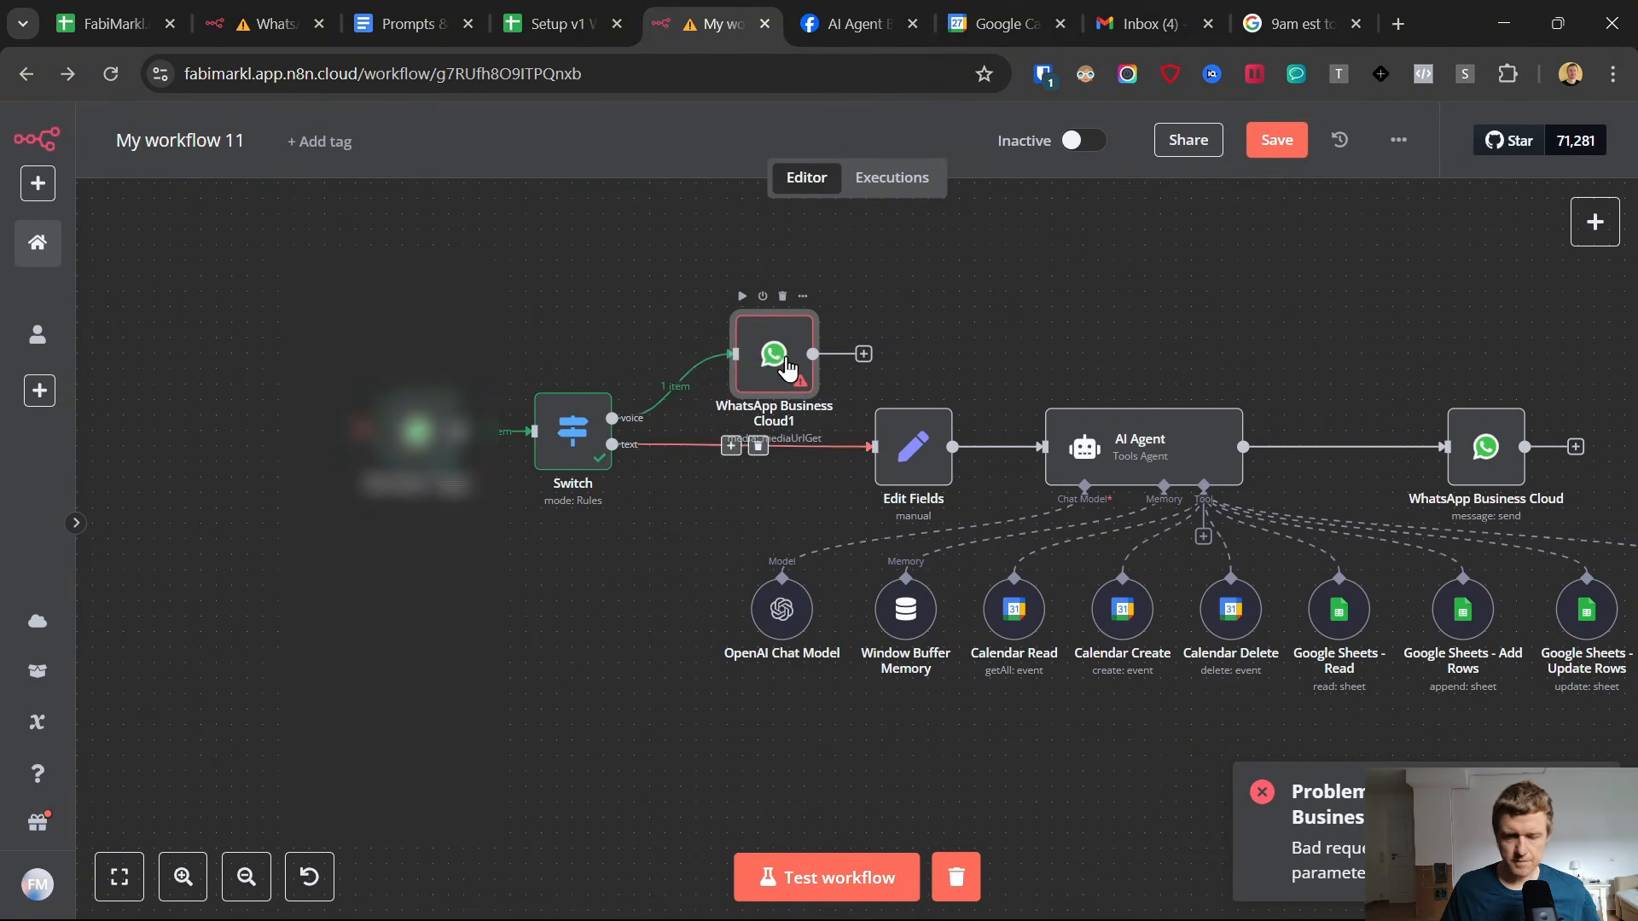
Raise the media download node slightly and attach an HTTP Request node to its output with the placeholder URL test.
drag(768, 351, 741, 301)
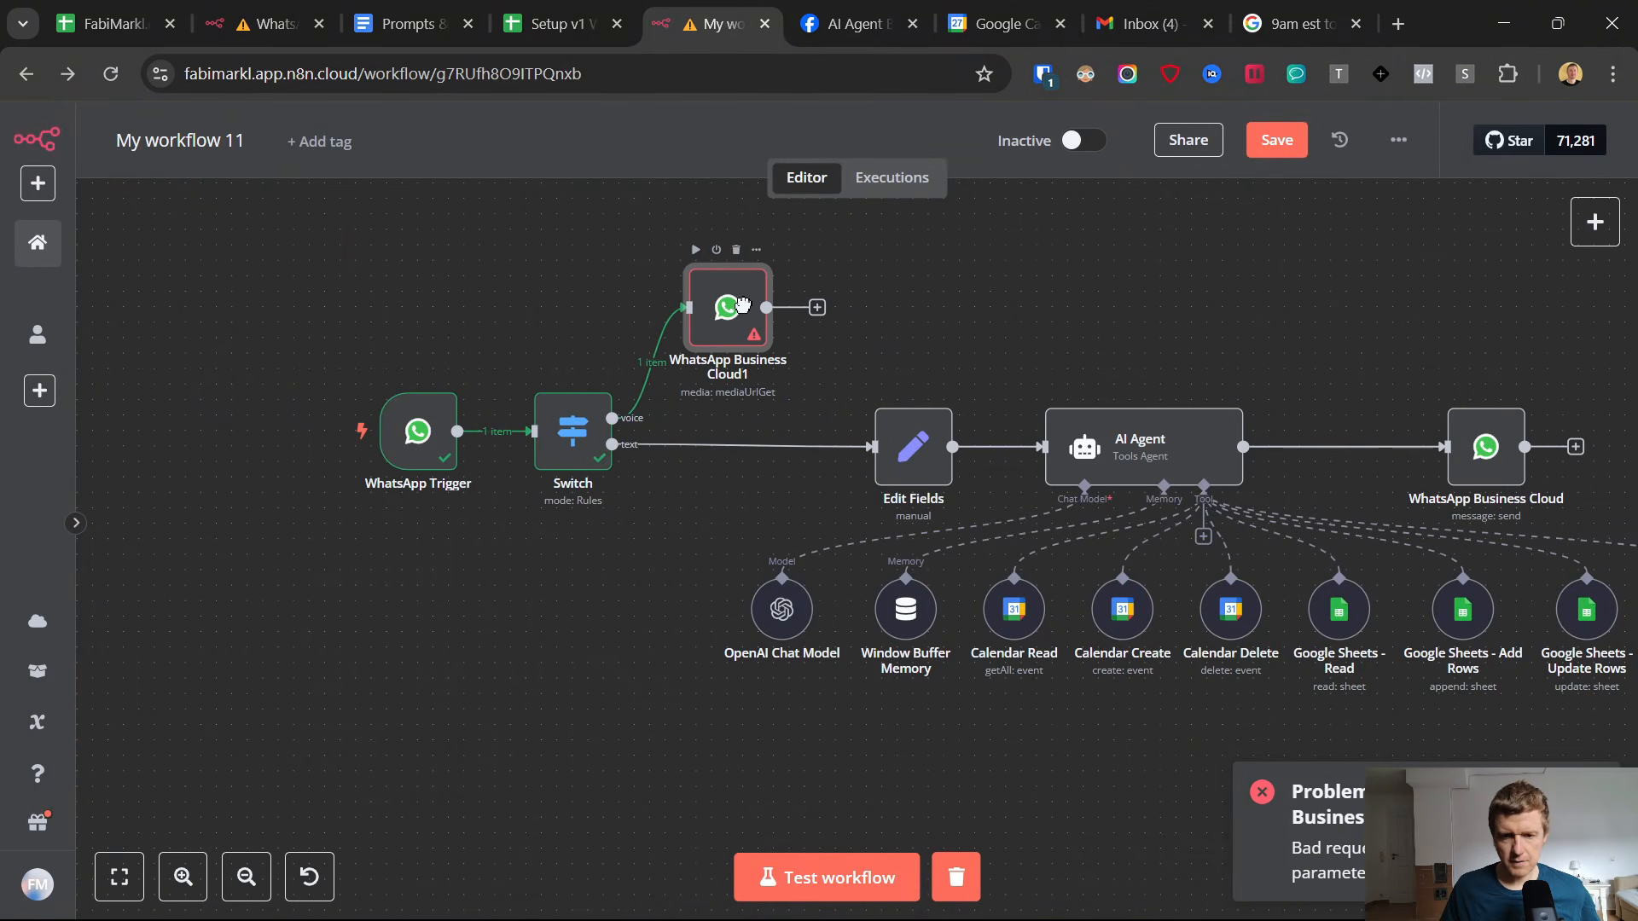
click(817, 307)
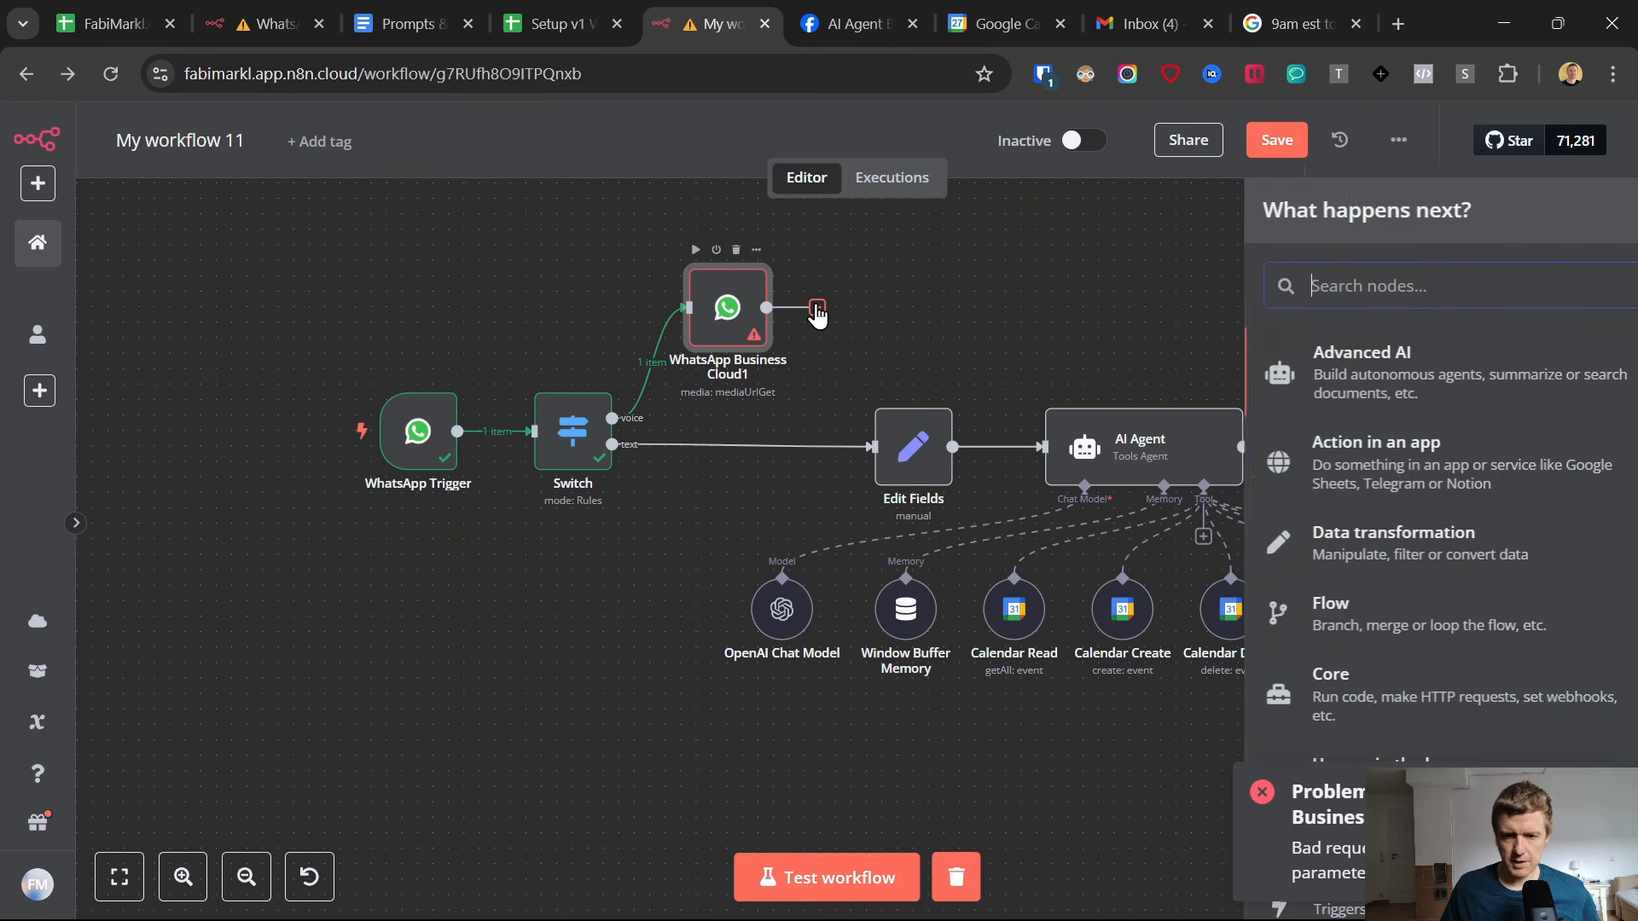
text(http)
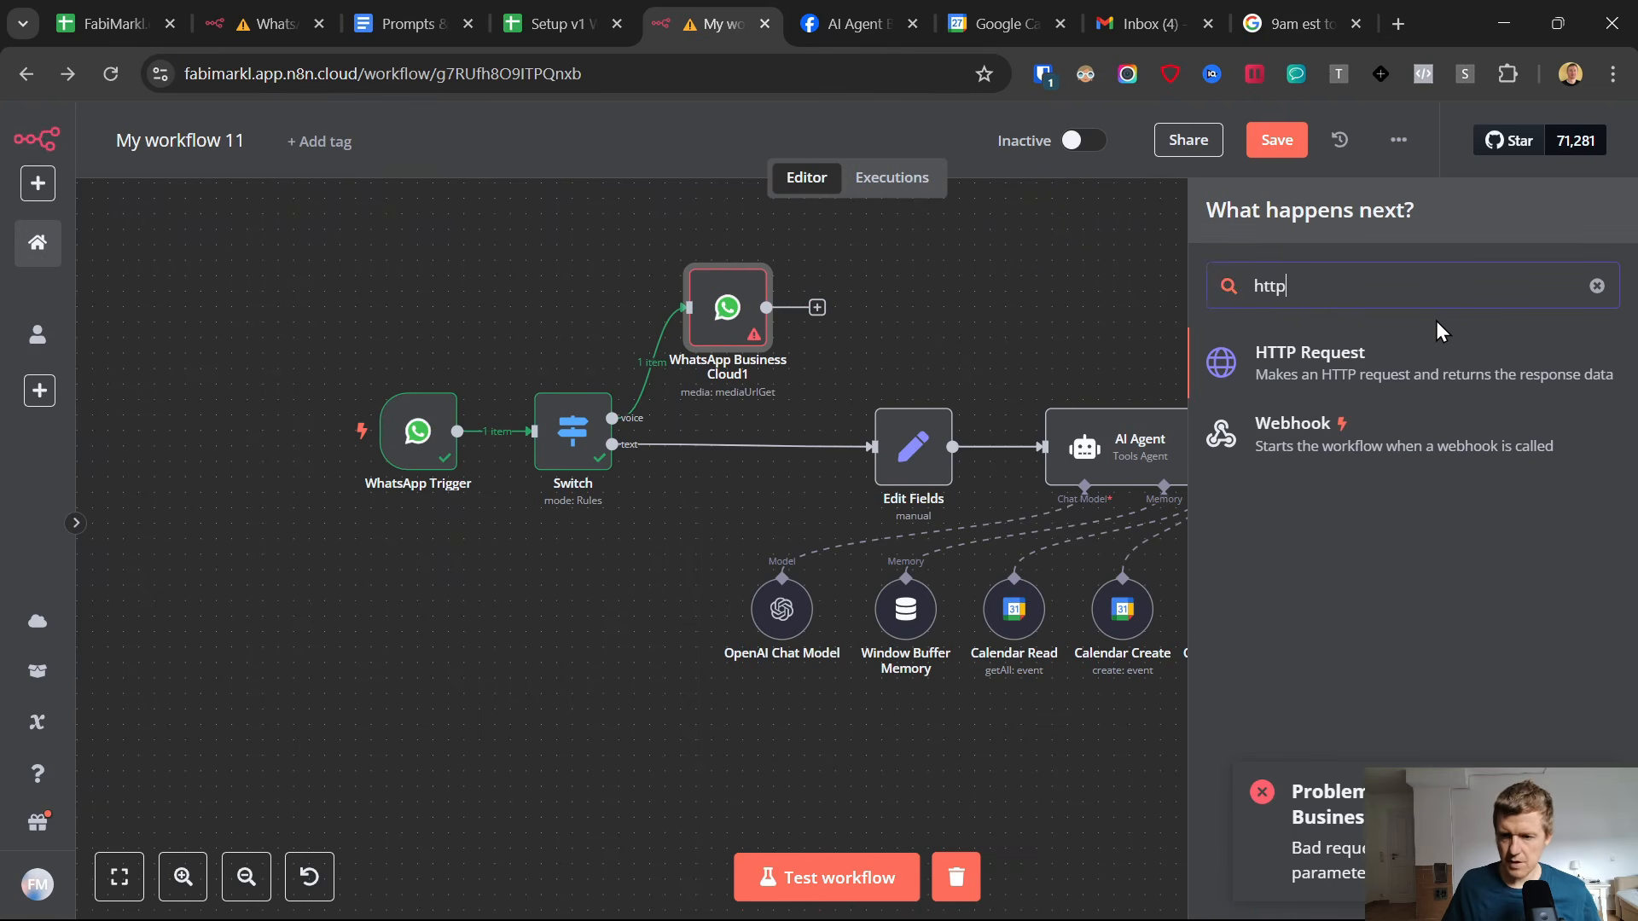
click(1418, 359)
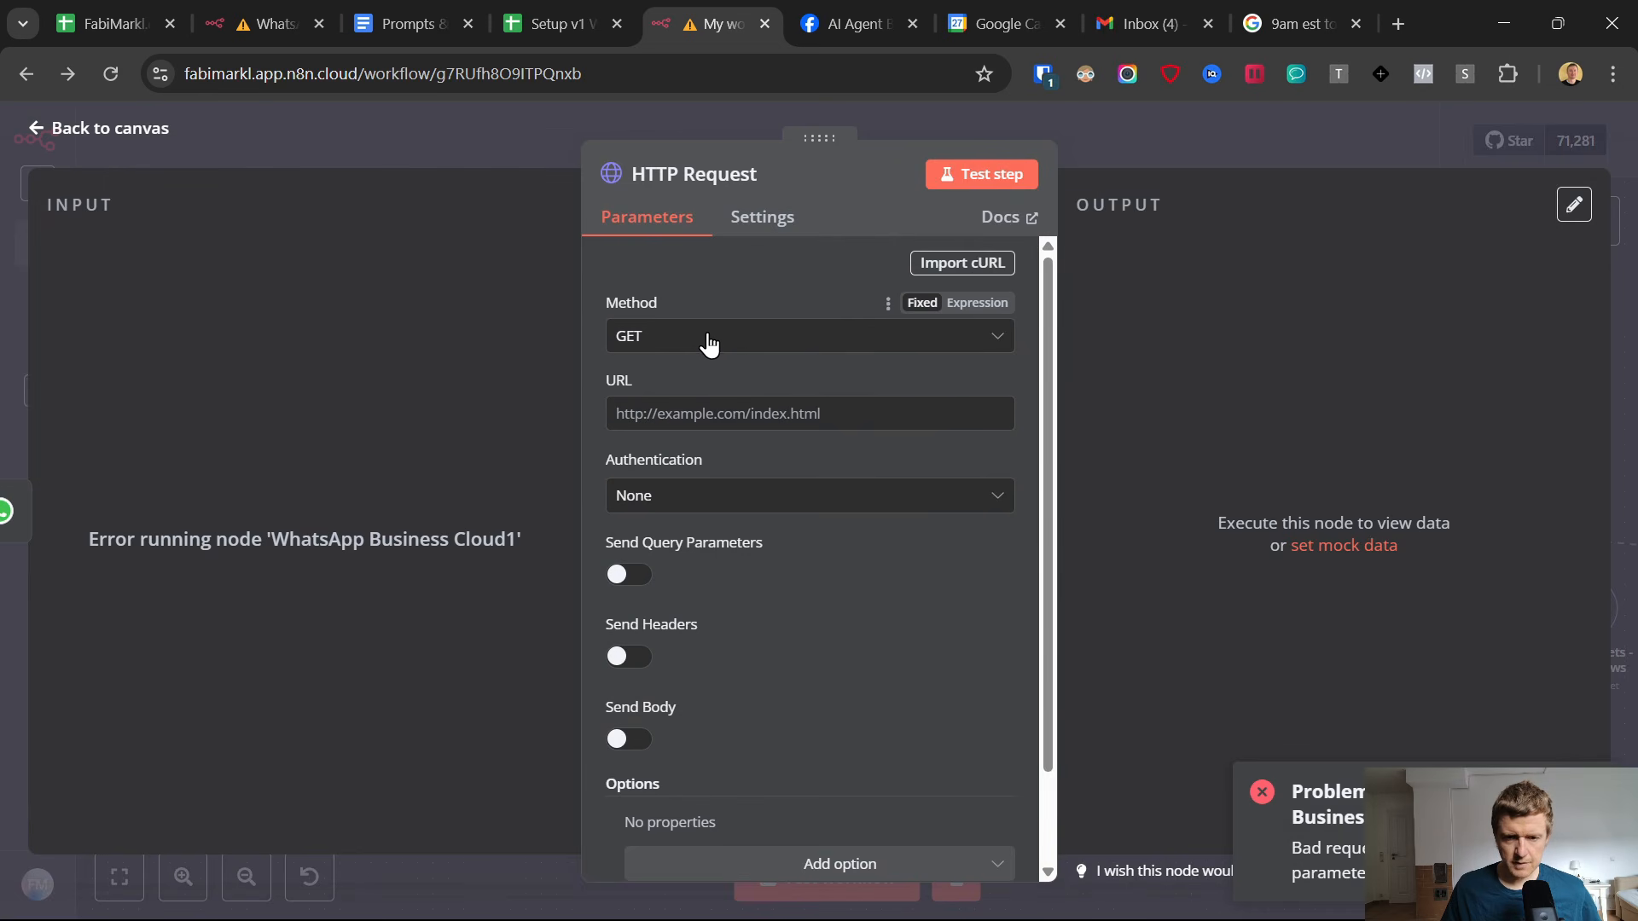
click(678, 416)
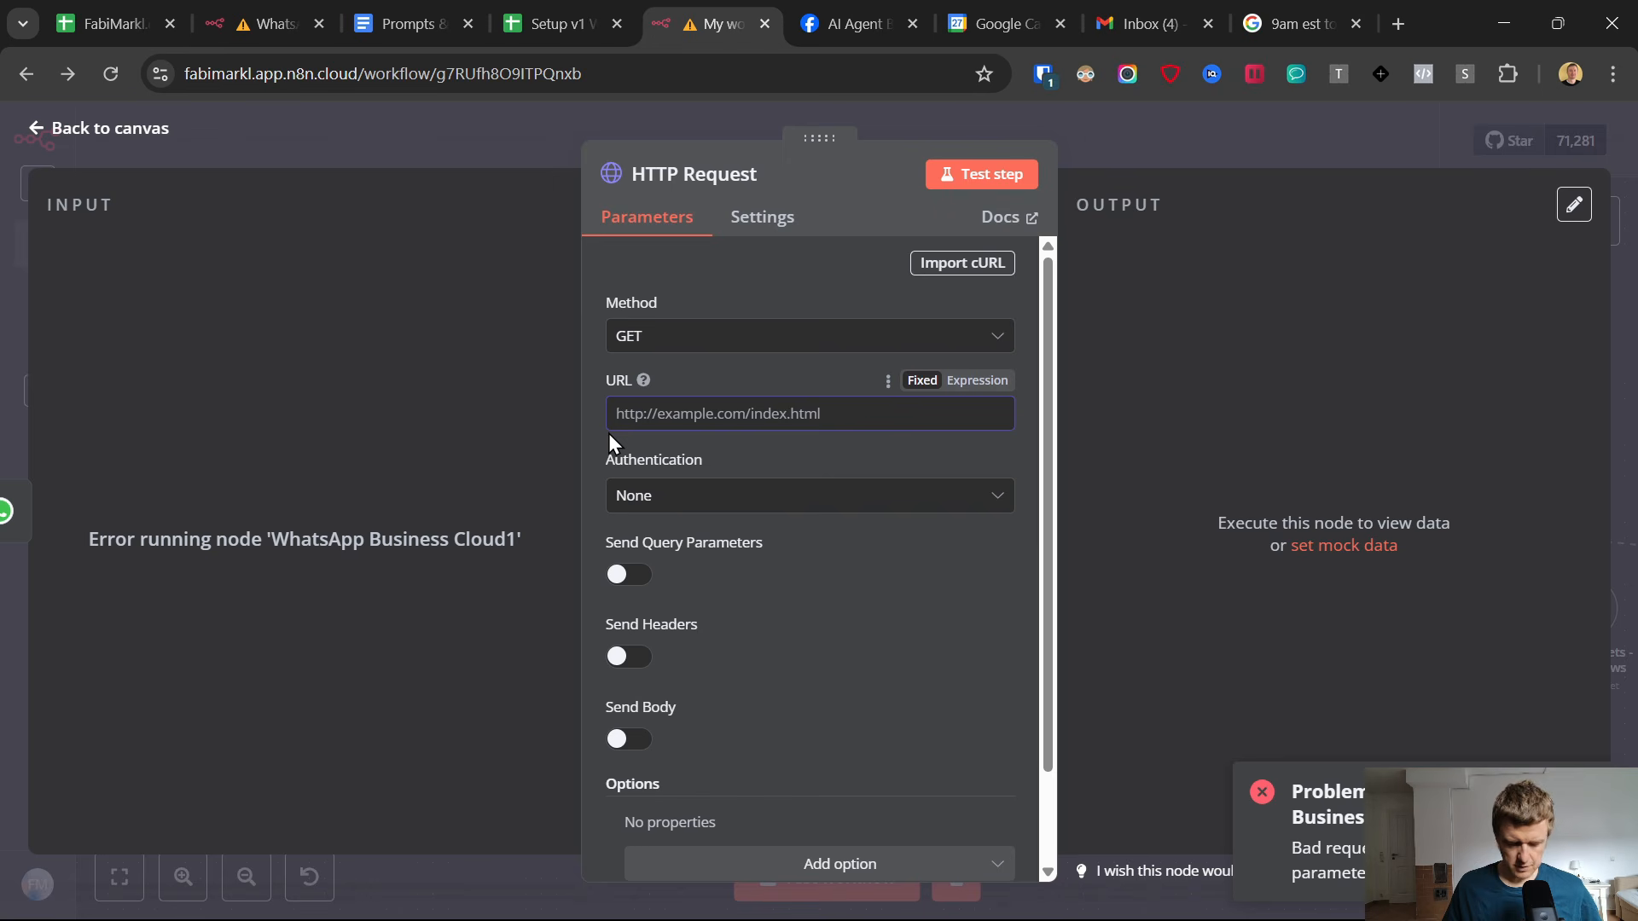
text(test)
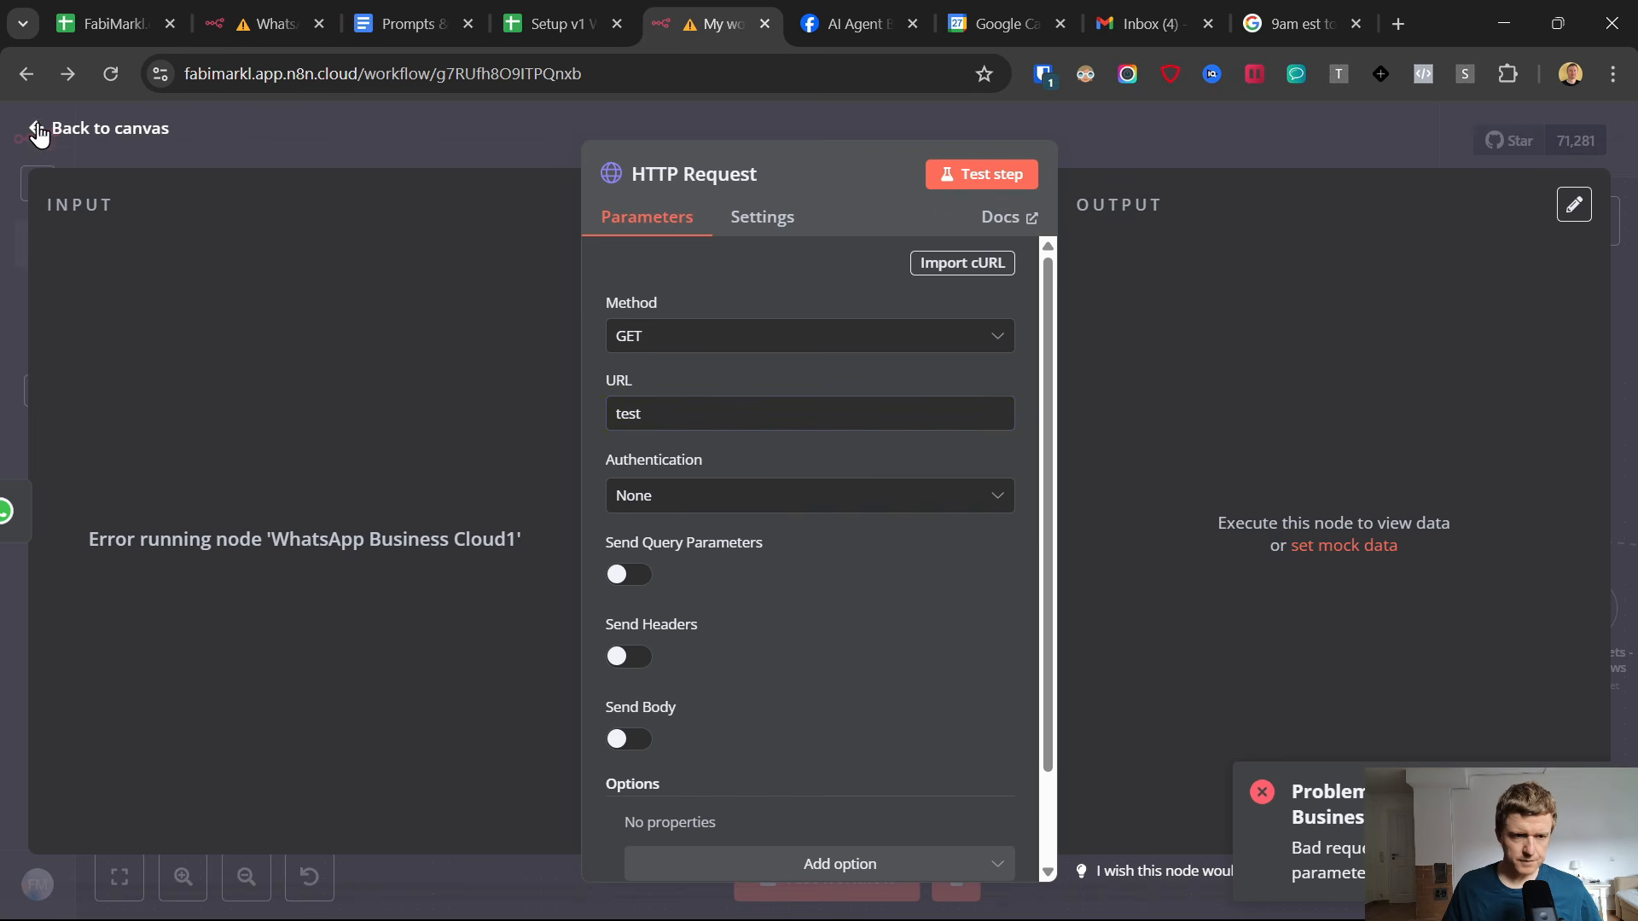
click(39, 130)
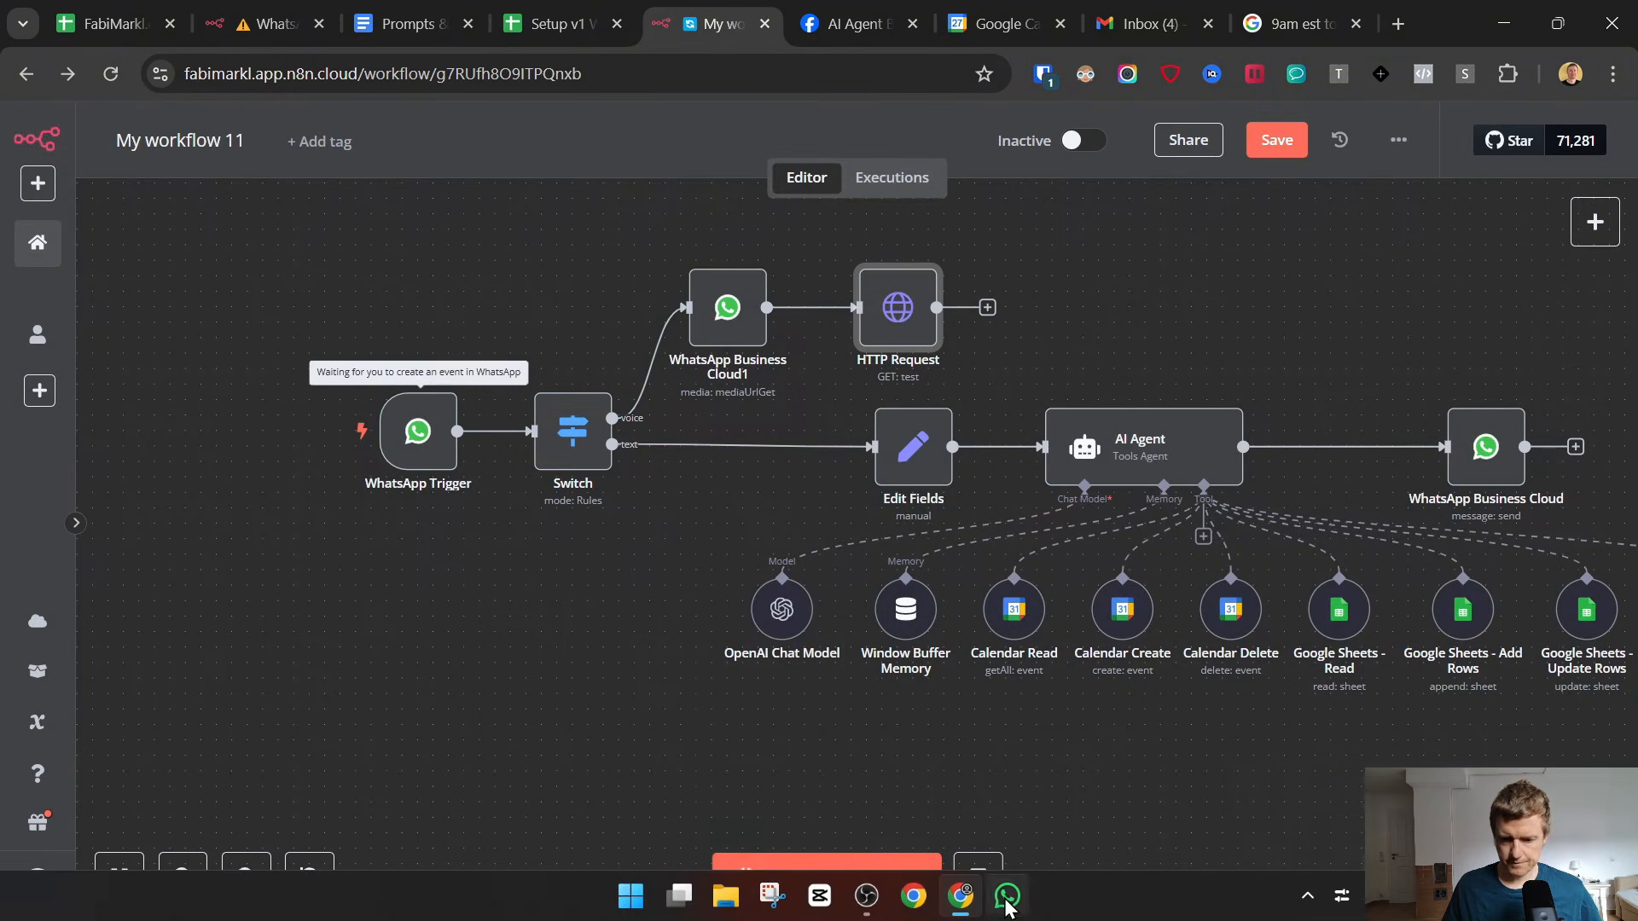
Switch to WhatsApp and send the AI Agent chat another voice message to test the branch with the HTTP Request node.
click(1007, 895)
click(1009, 786)
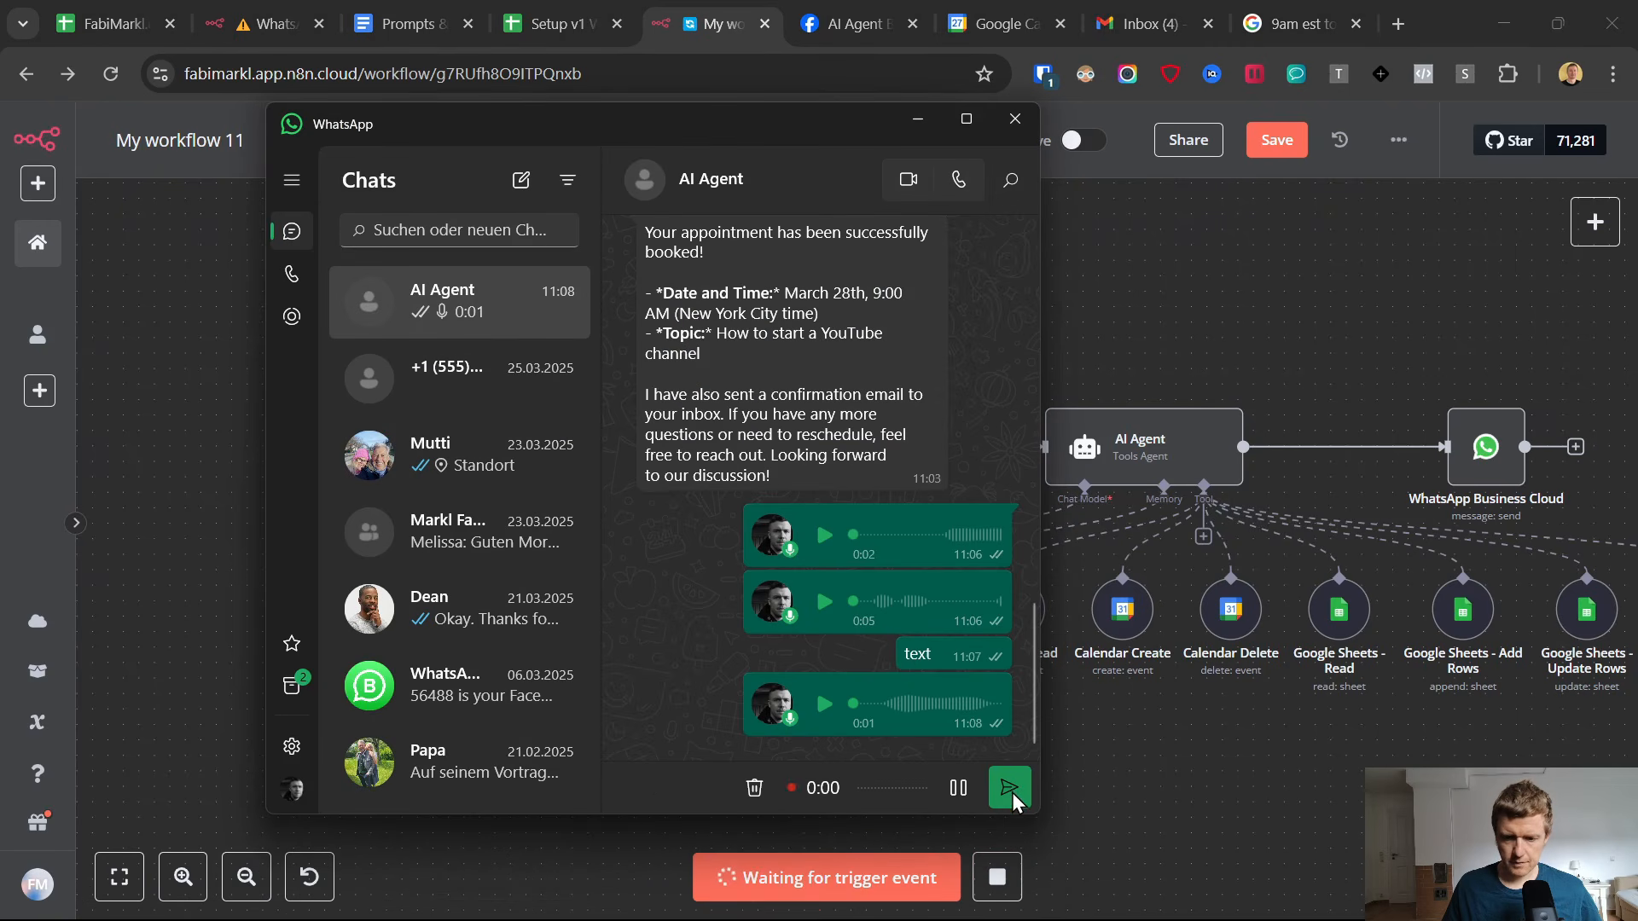
click(1009, 788)
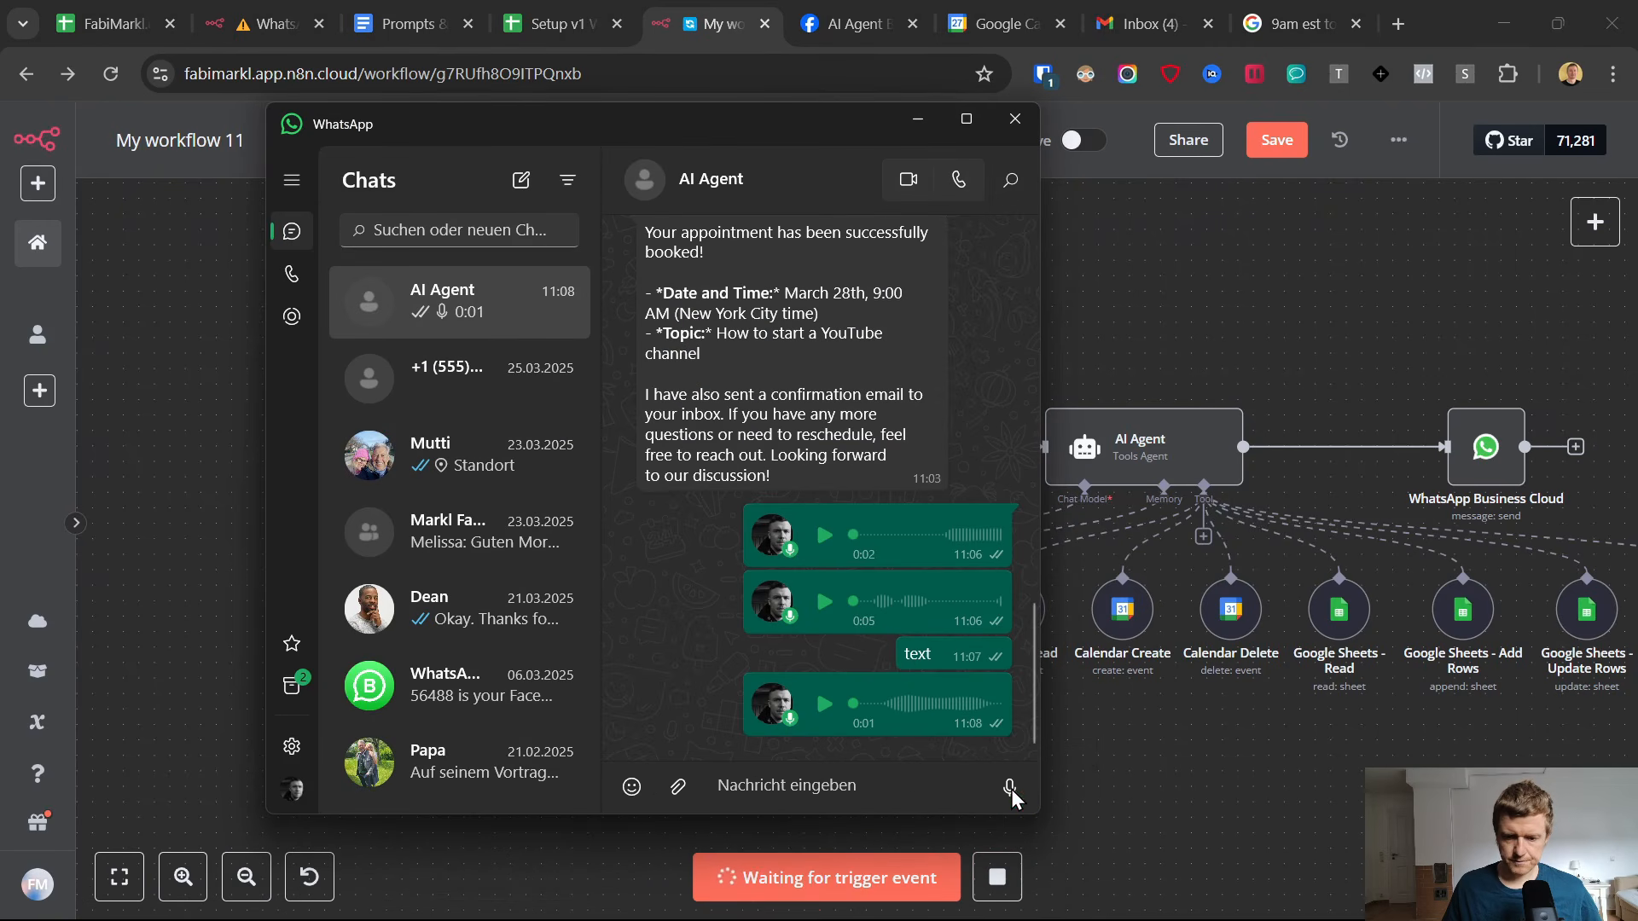
click(1057, 806)
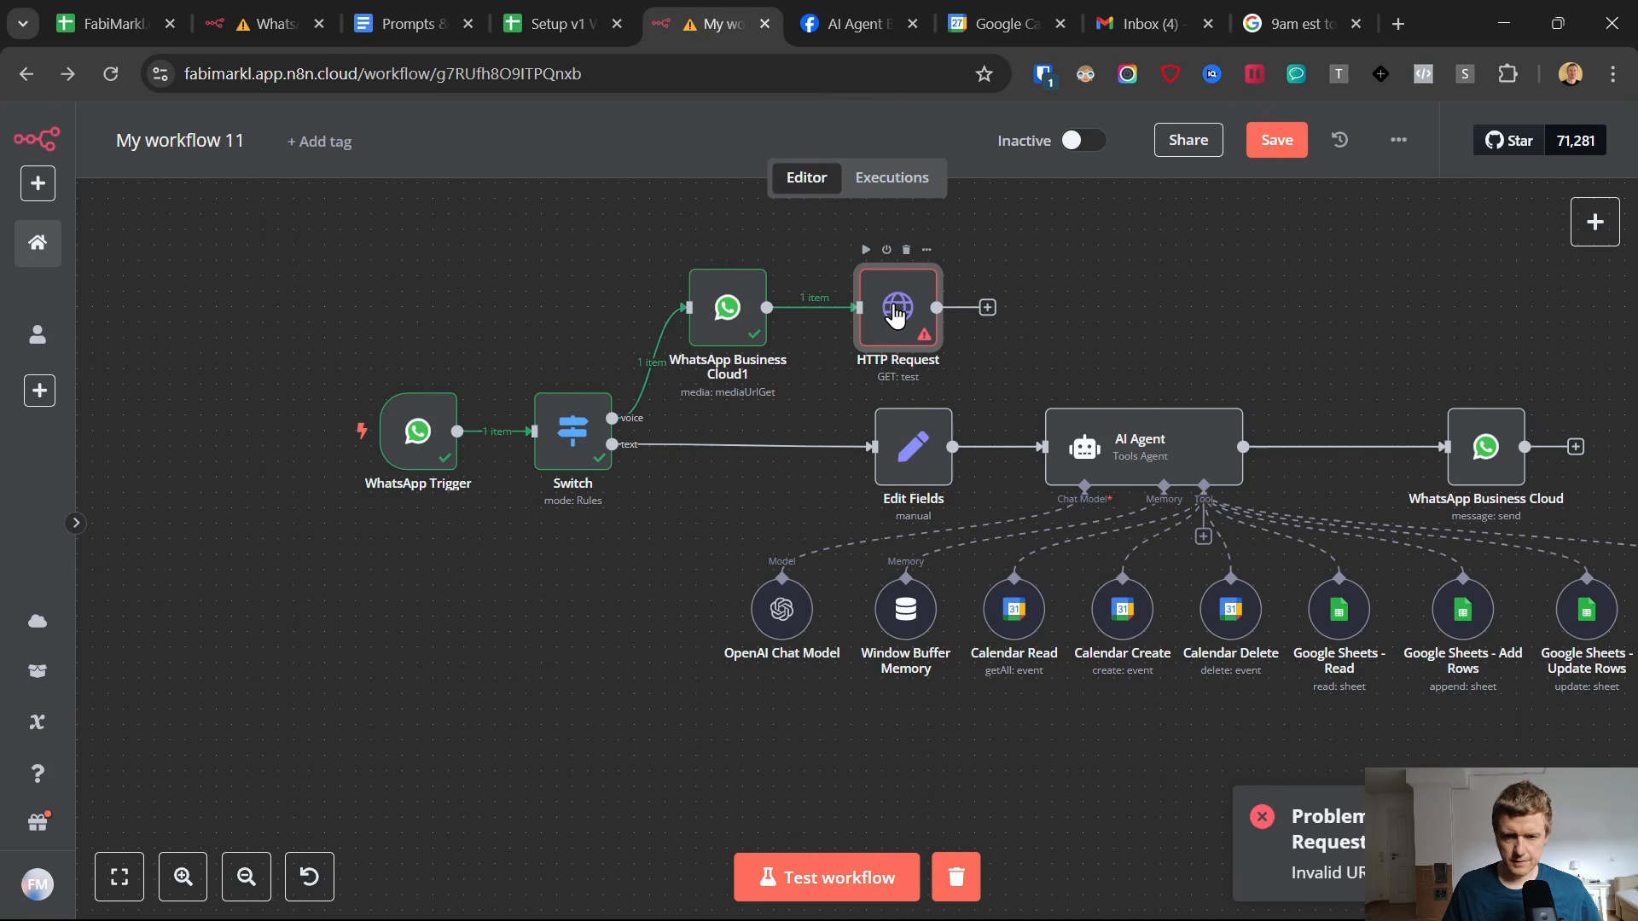
Replace the HTTP Request's placeholder URL with the media download node's url field, {{ $json.url }}.
double_click(894, 316)
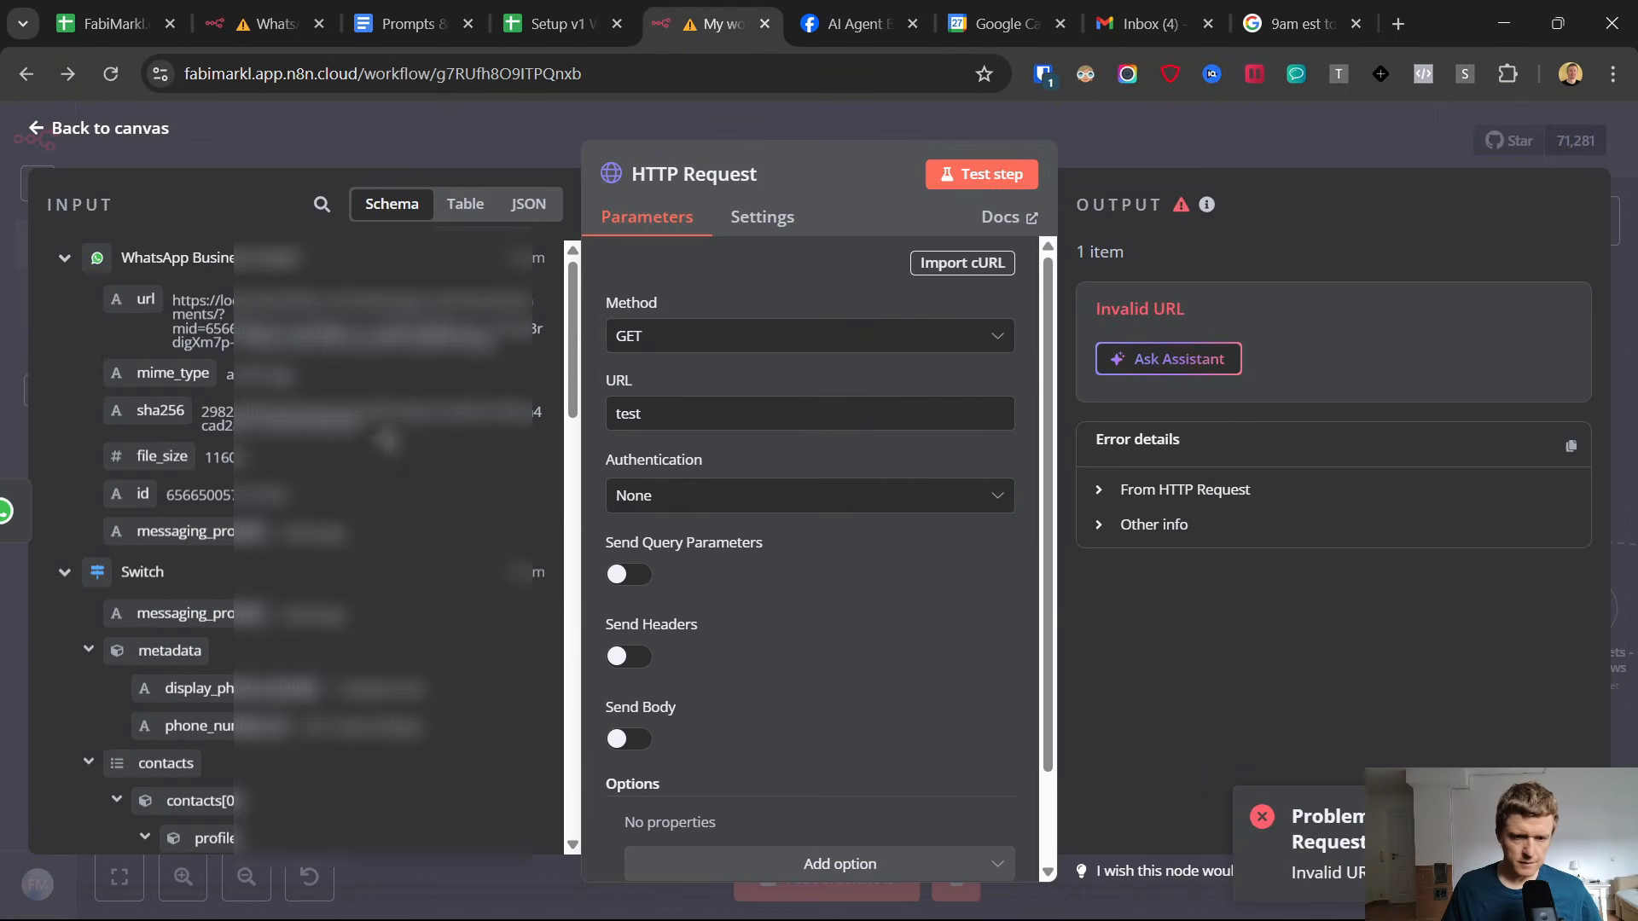
scroll(299, 546, down, 7)
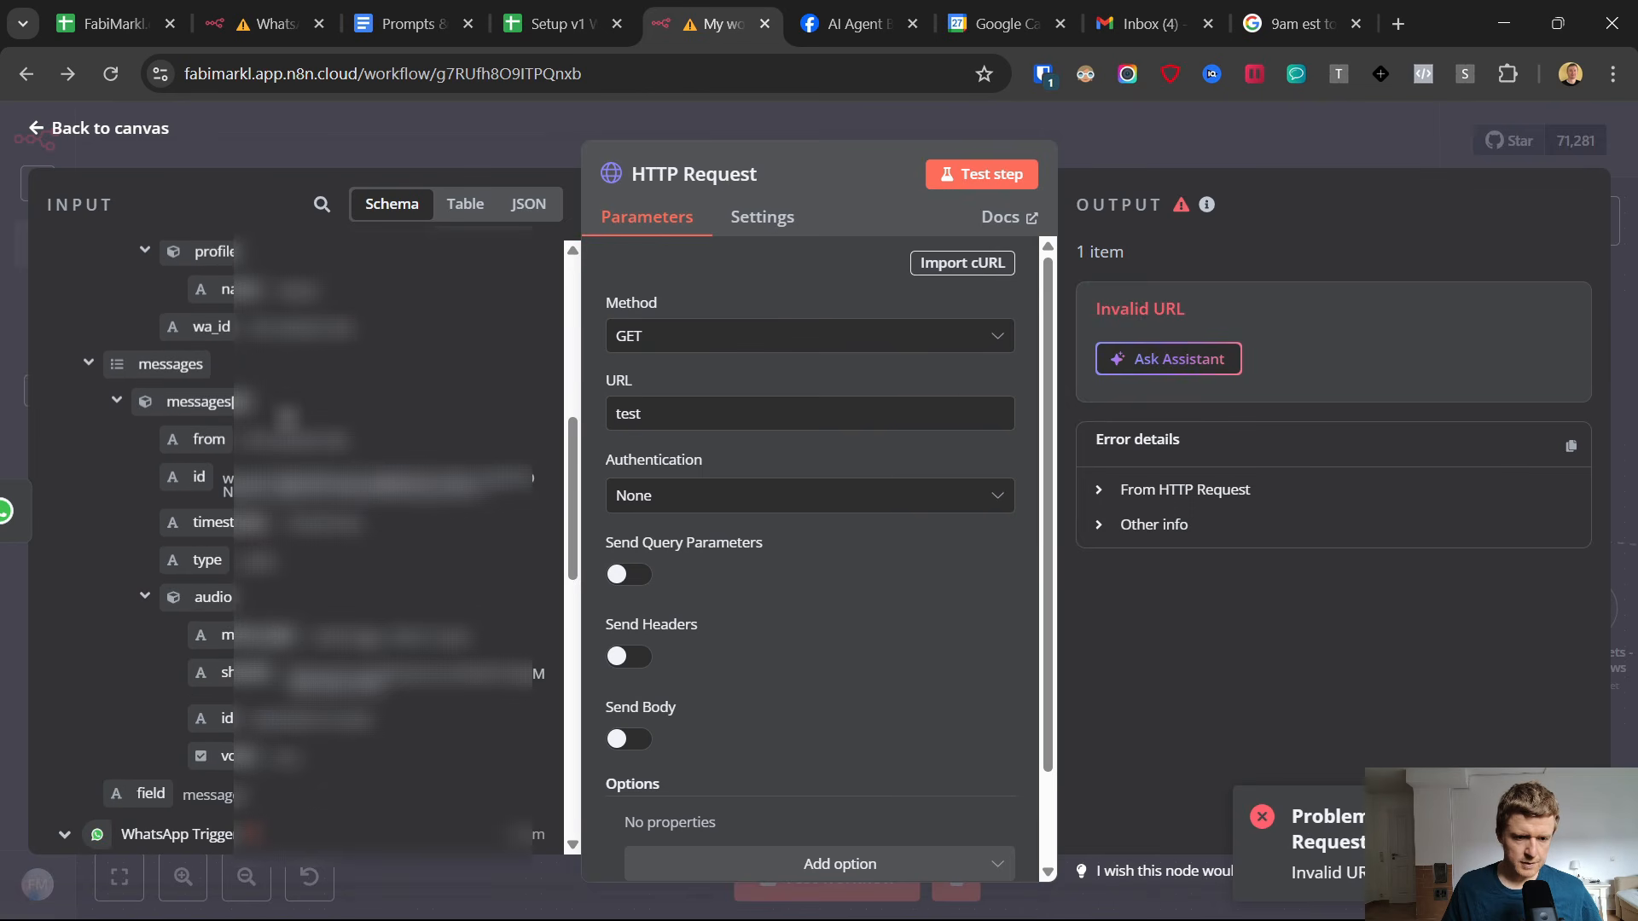
scroll(299, 545, up, 6)
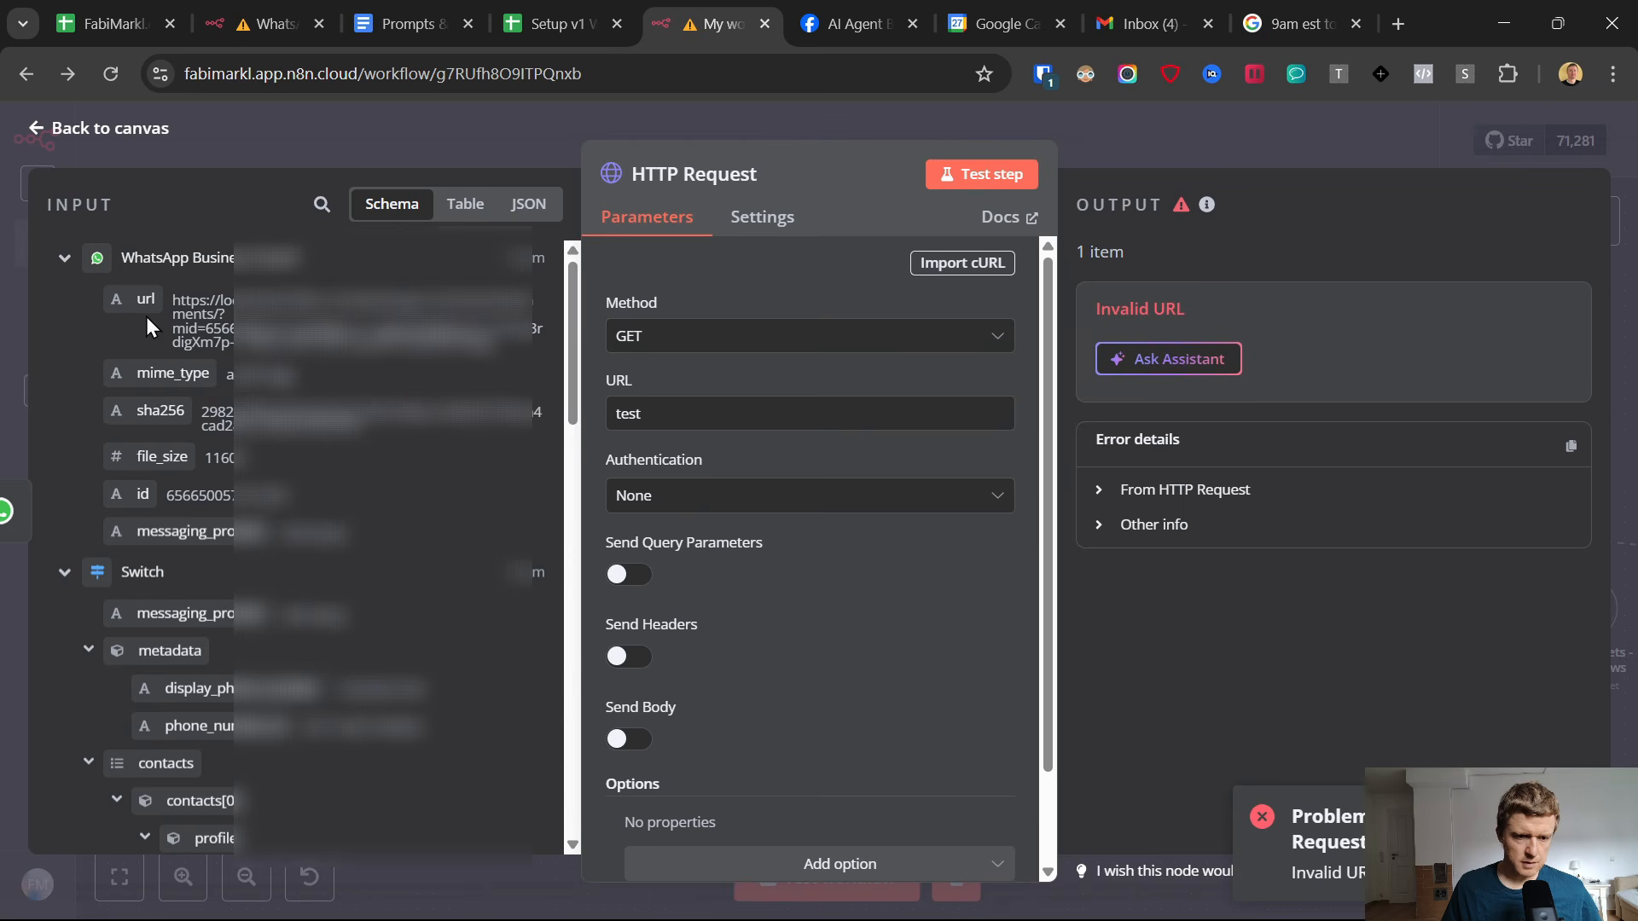
drag(146, 327, 699, 400)
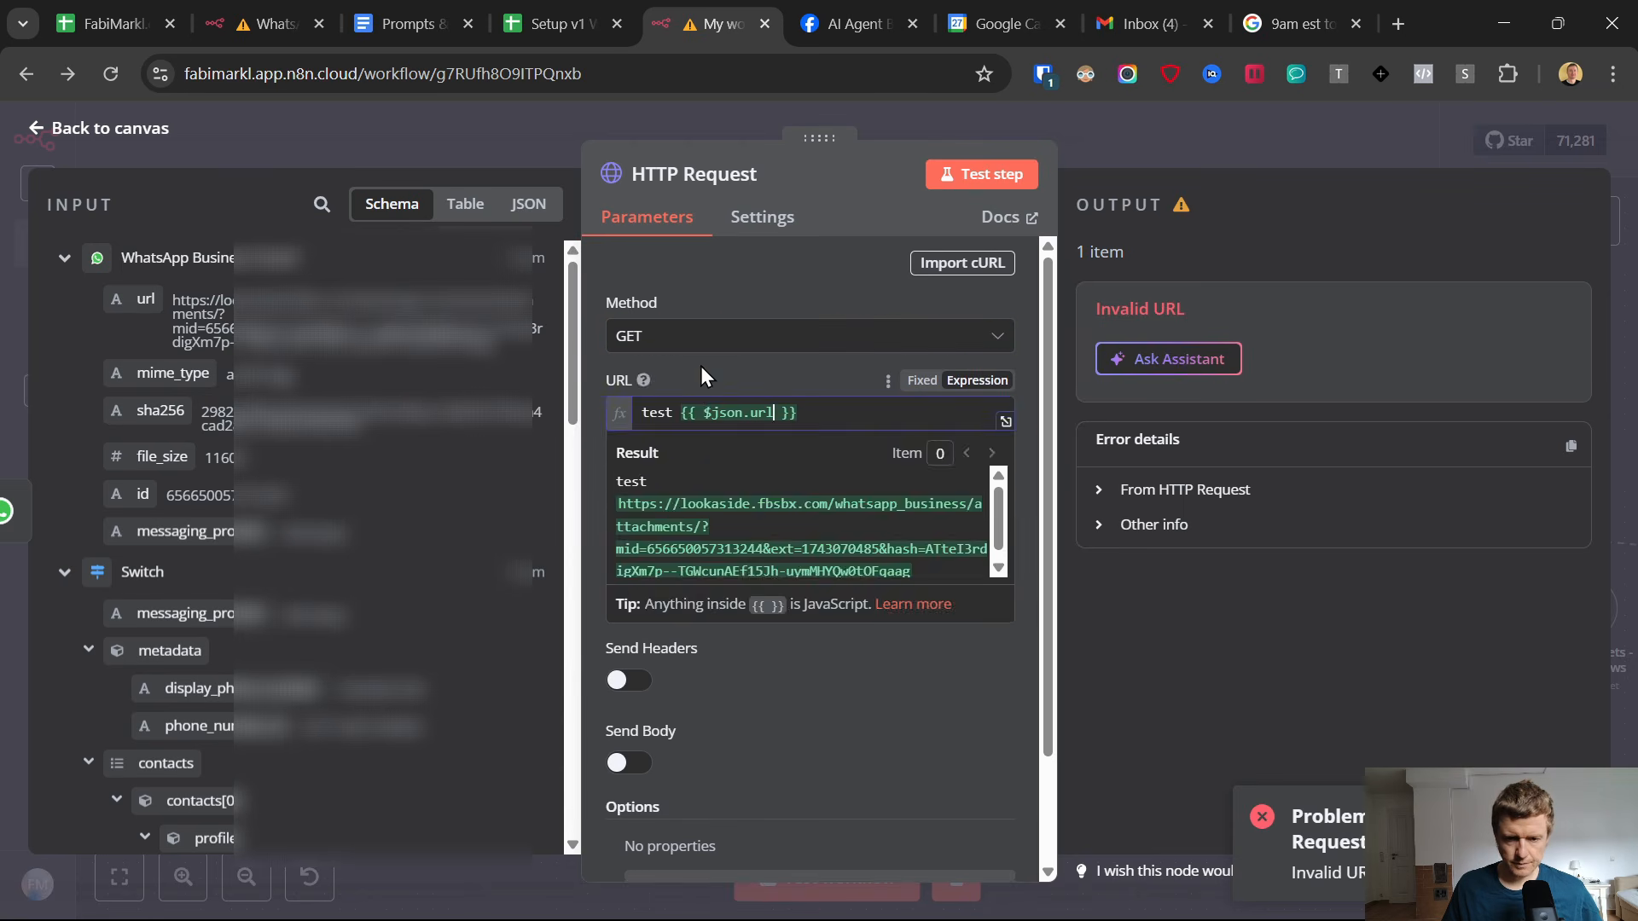
double_click(655, 413)
key(BackSpace)
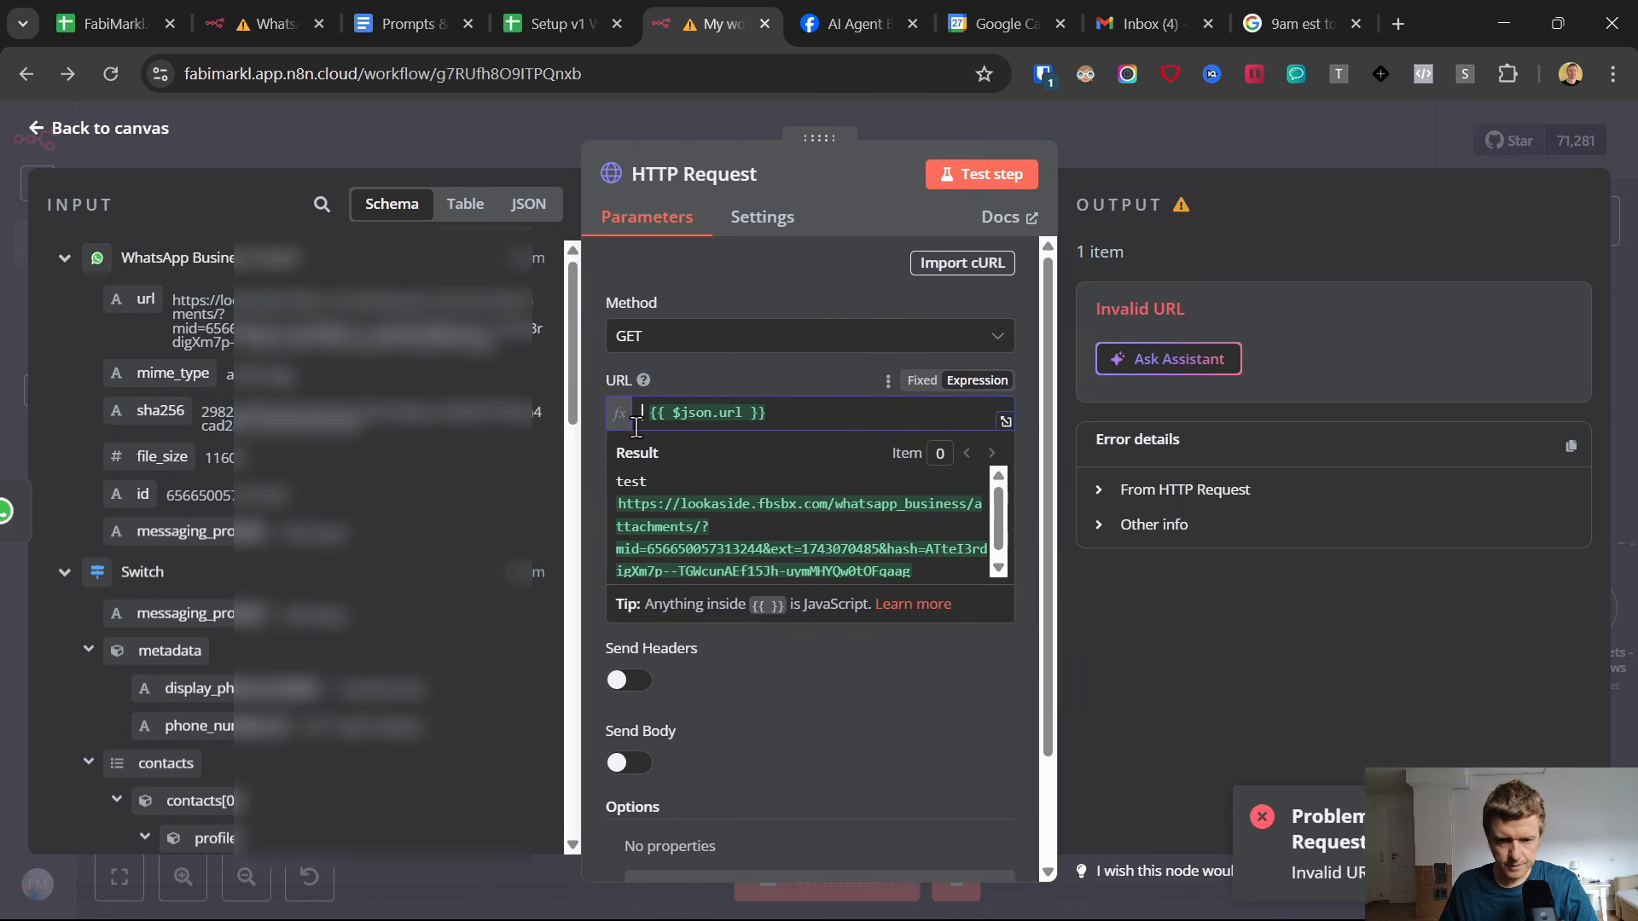
click(675, 389)
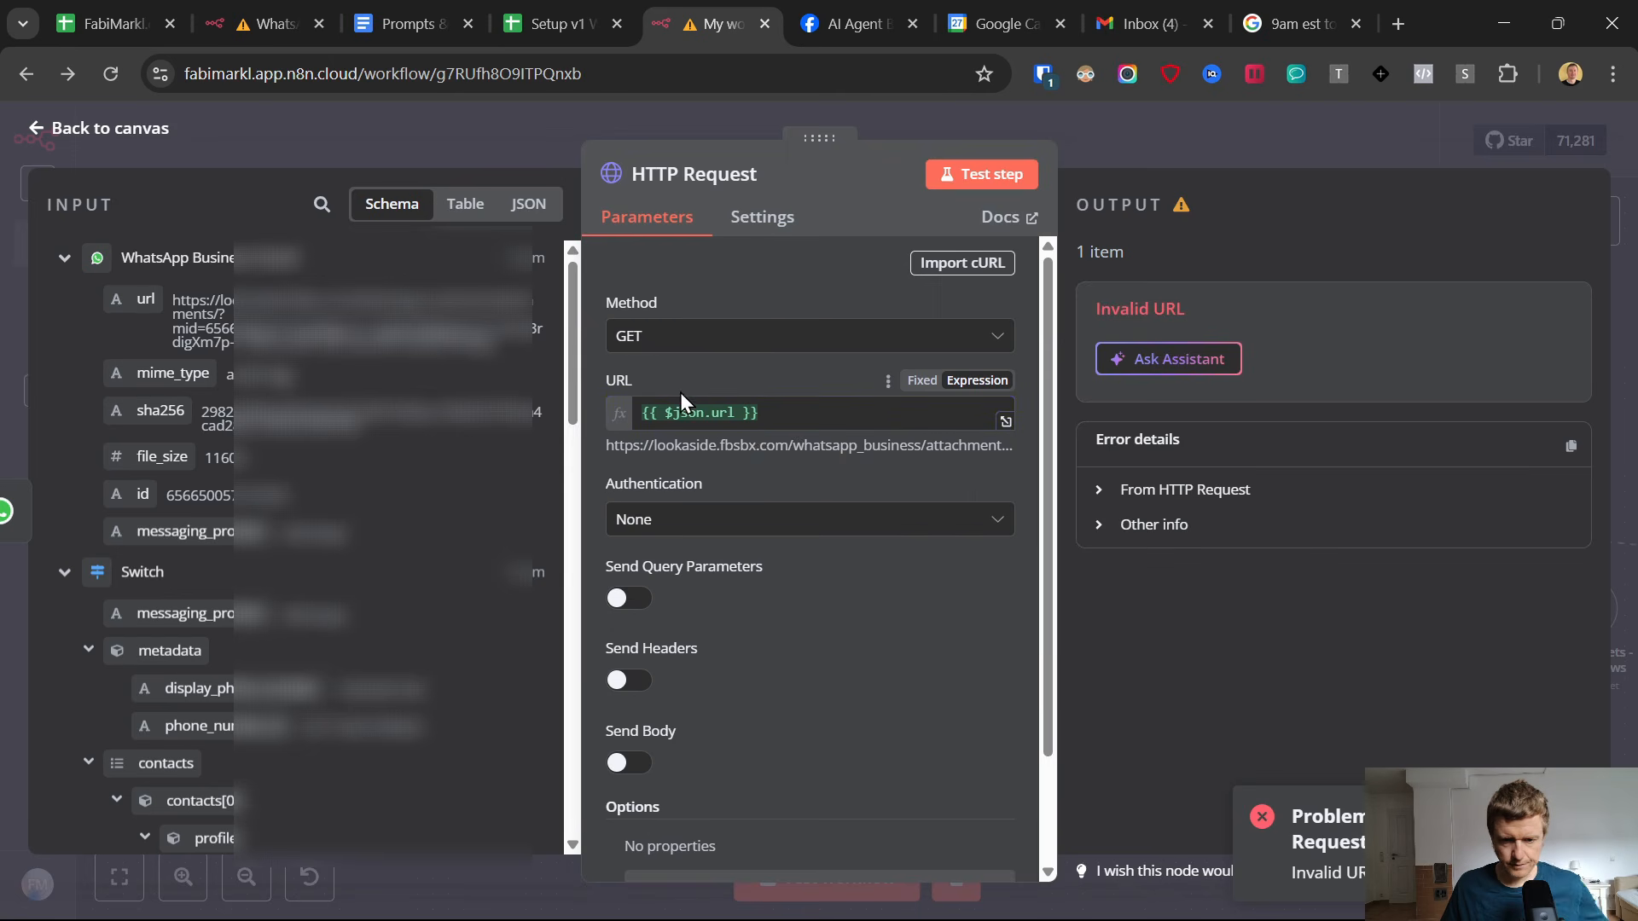
Set the HTTP Request's authentication to Predefined Credential Type with WhatsApp API as the credential type.
click(738, 519)
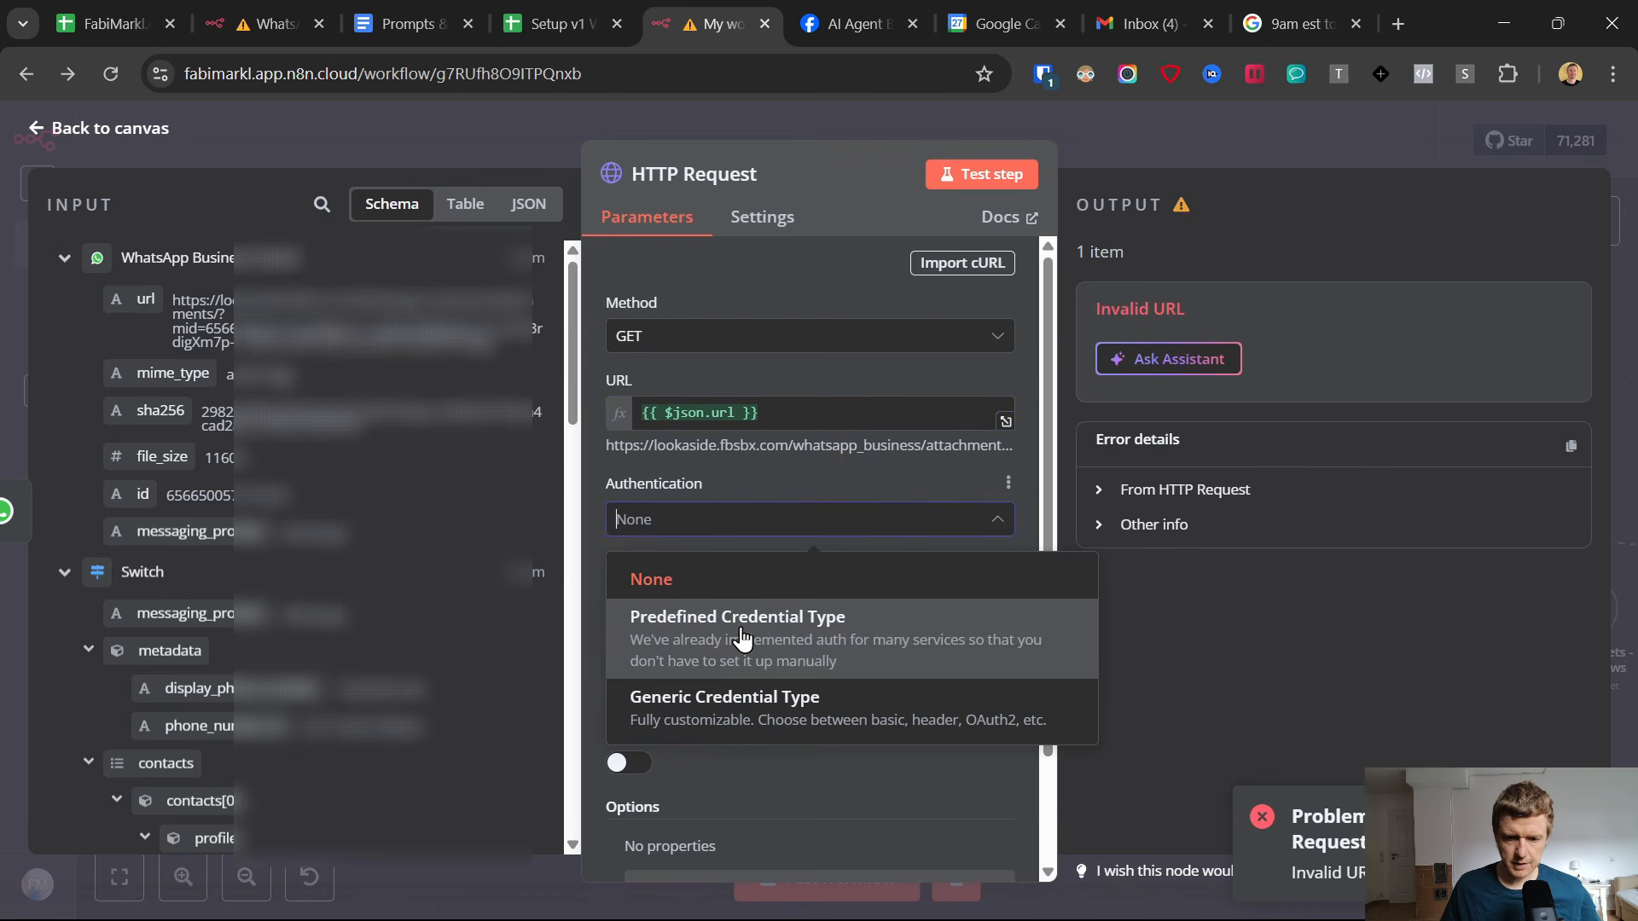
click(736, 619)
scroll(736, 528, down, 2)
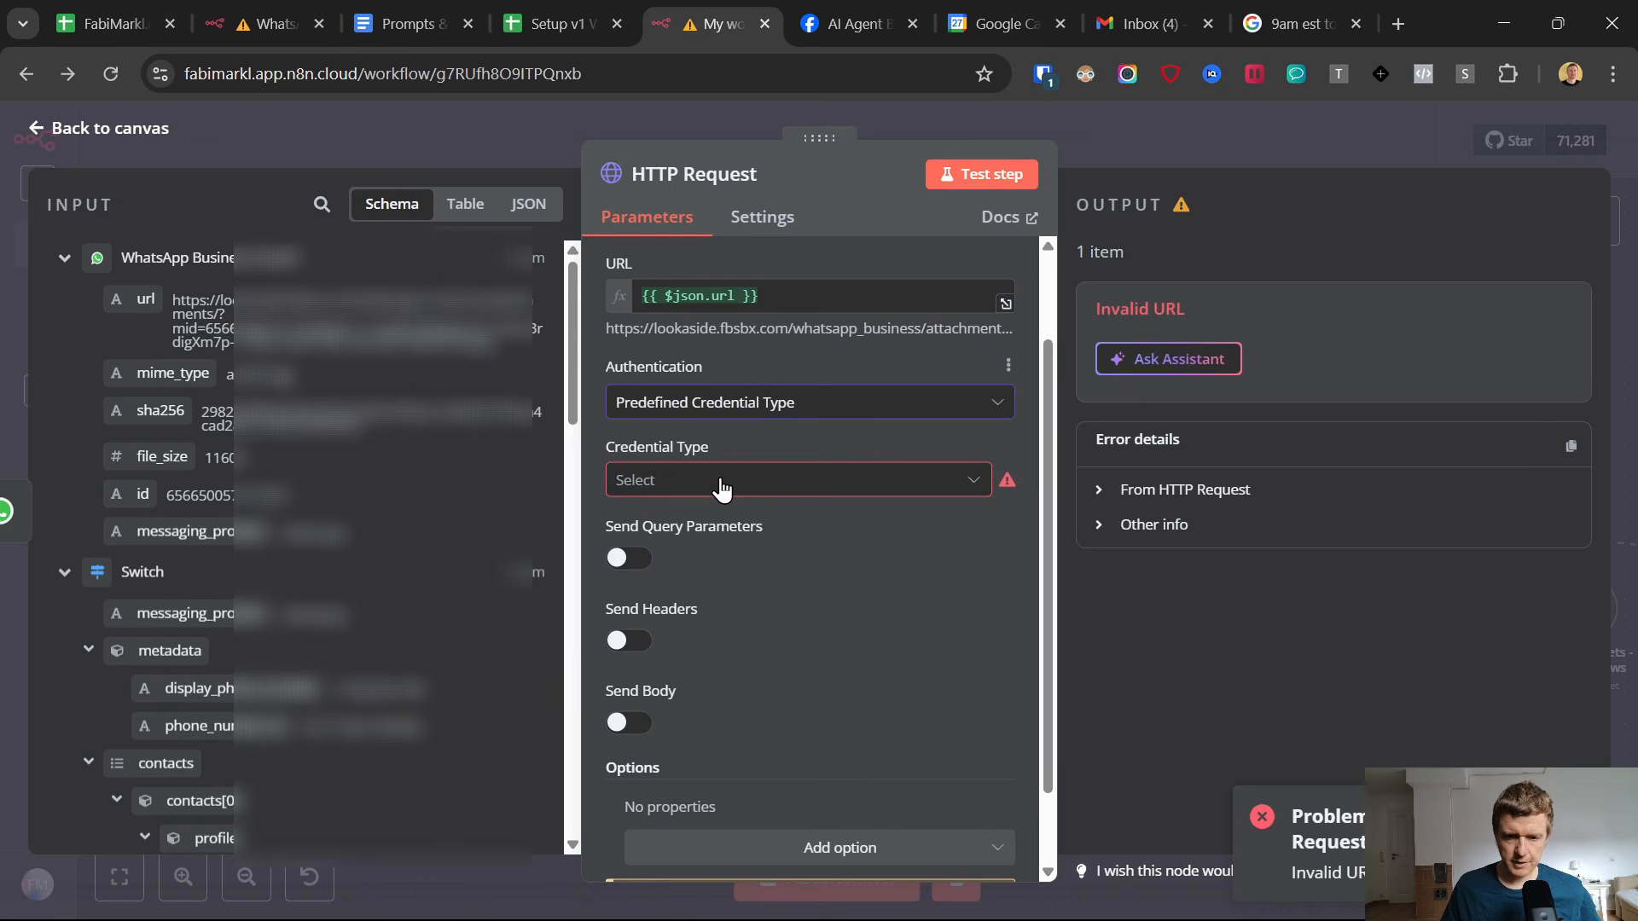
click(721, 482)
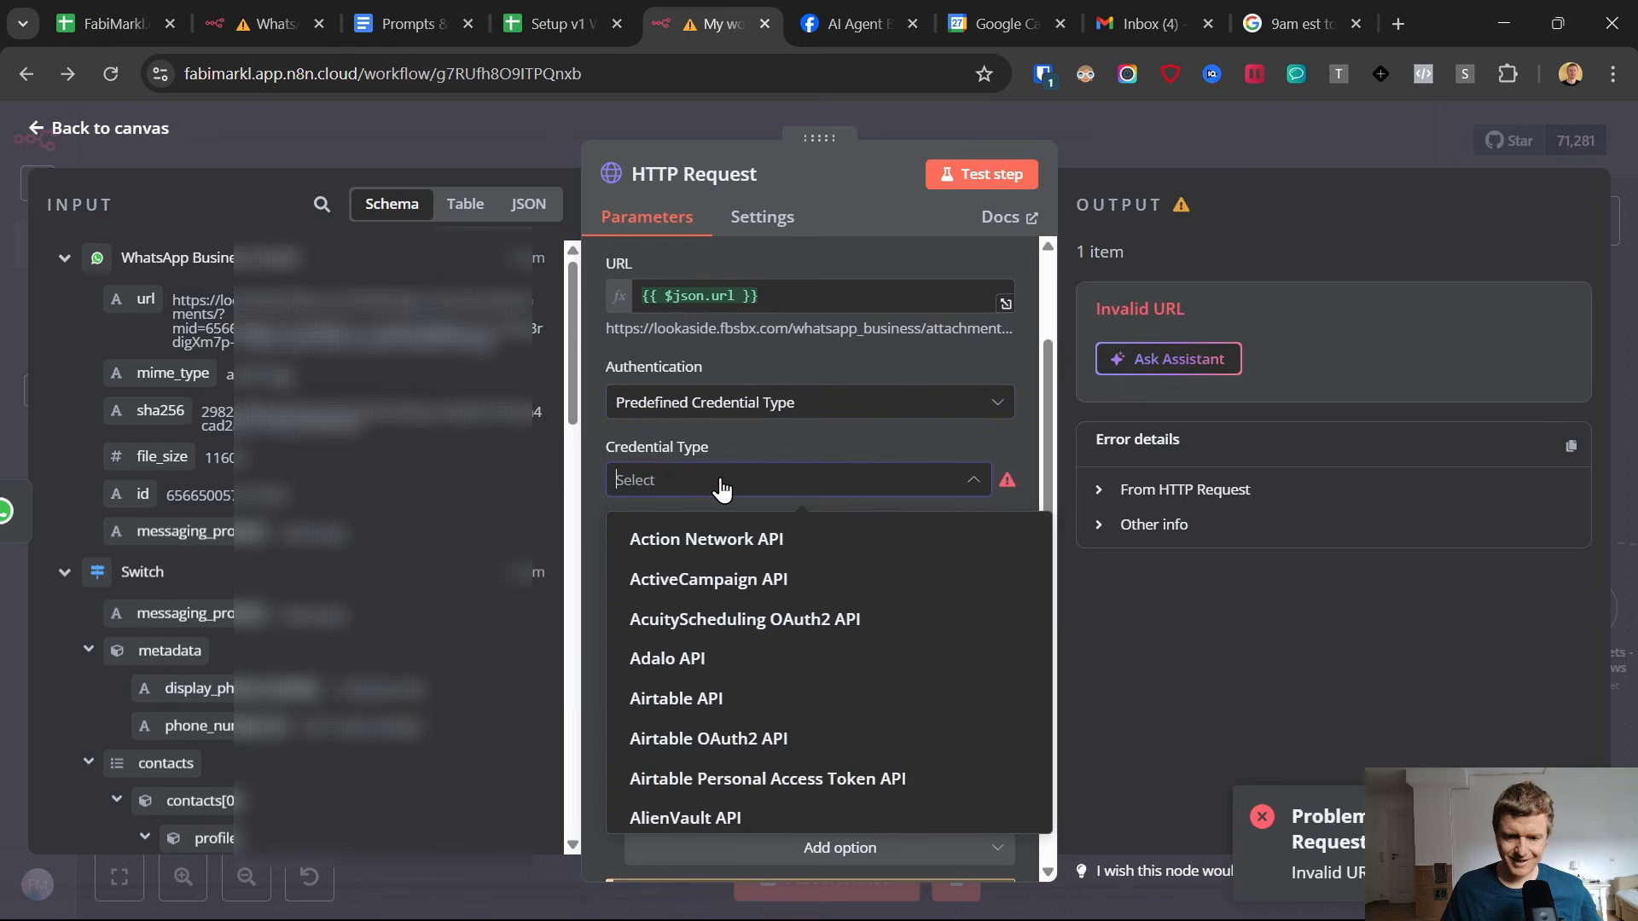
text(whats)
click(757, 540)
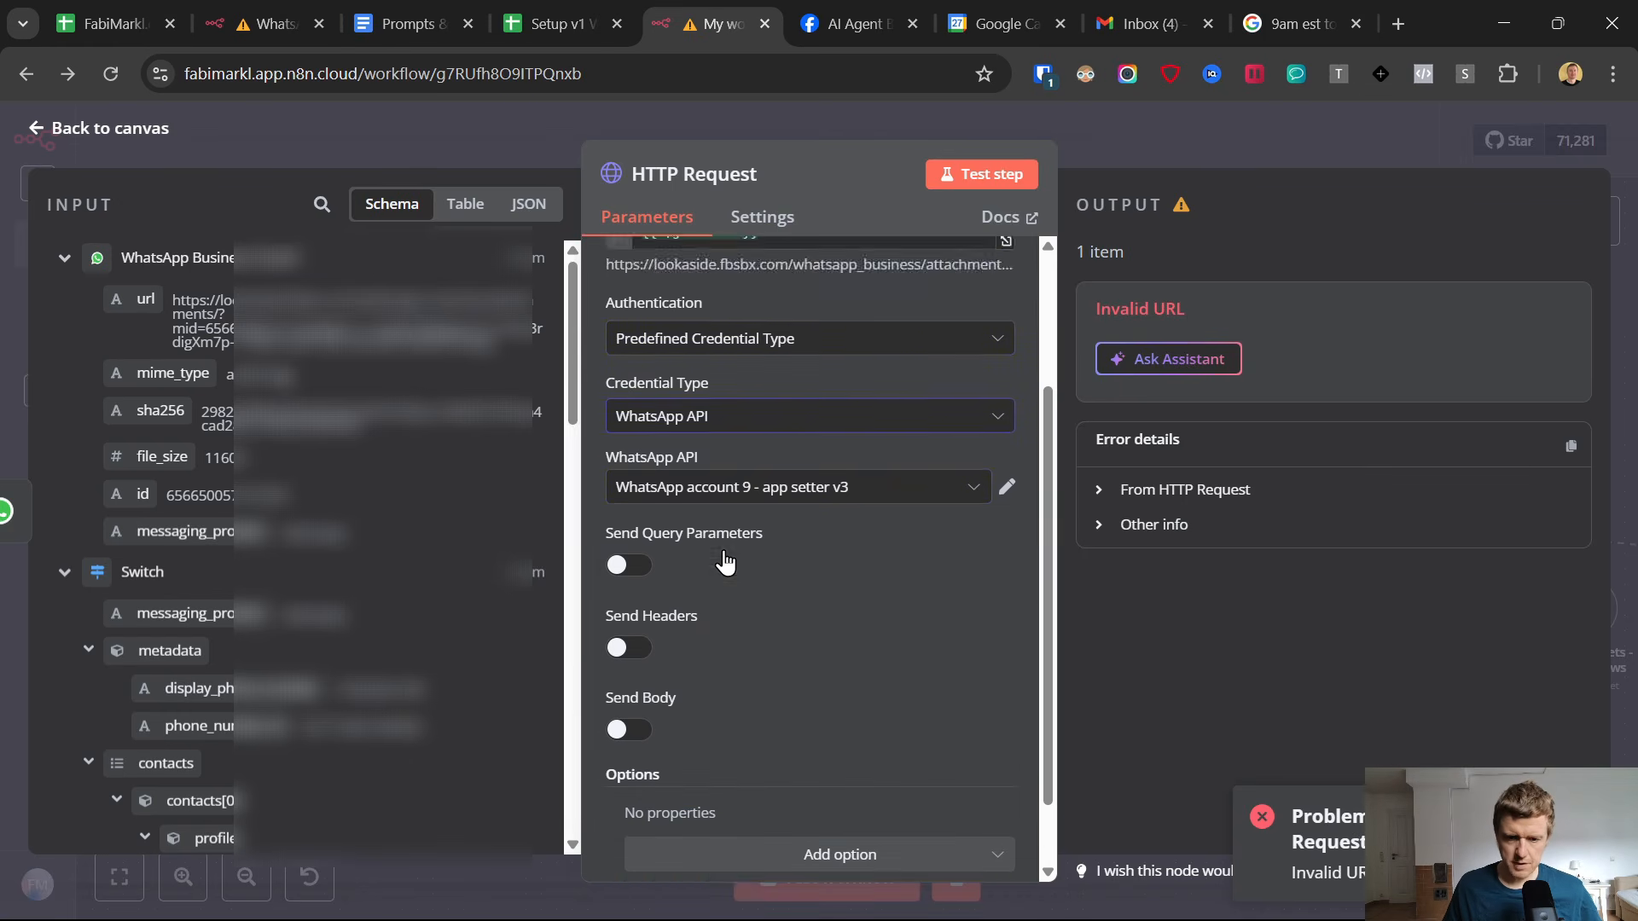
Choose WhatsApp account 11 as the HTTP Request's WhatsApp API credential.
scroll(721, 529, down, 2)
click(724, 435)
scroll(727, 609, down, 3)
scroll(727, 608, up, 3)
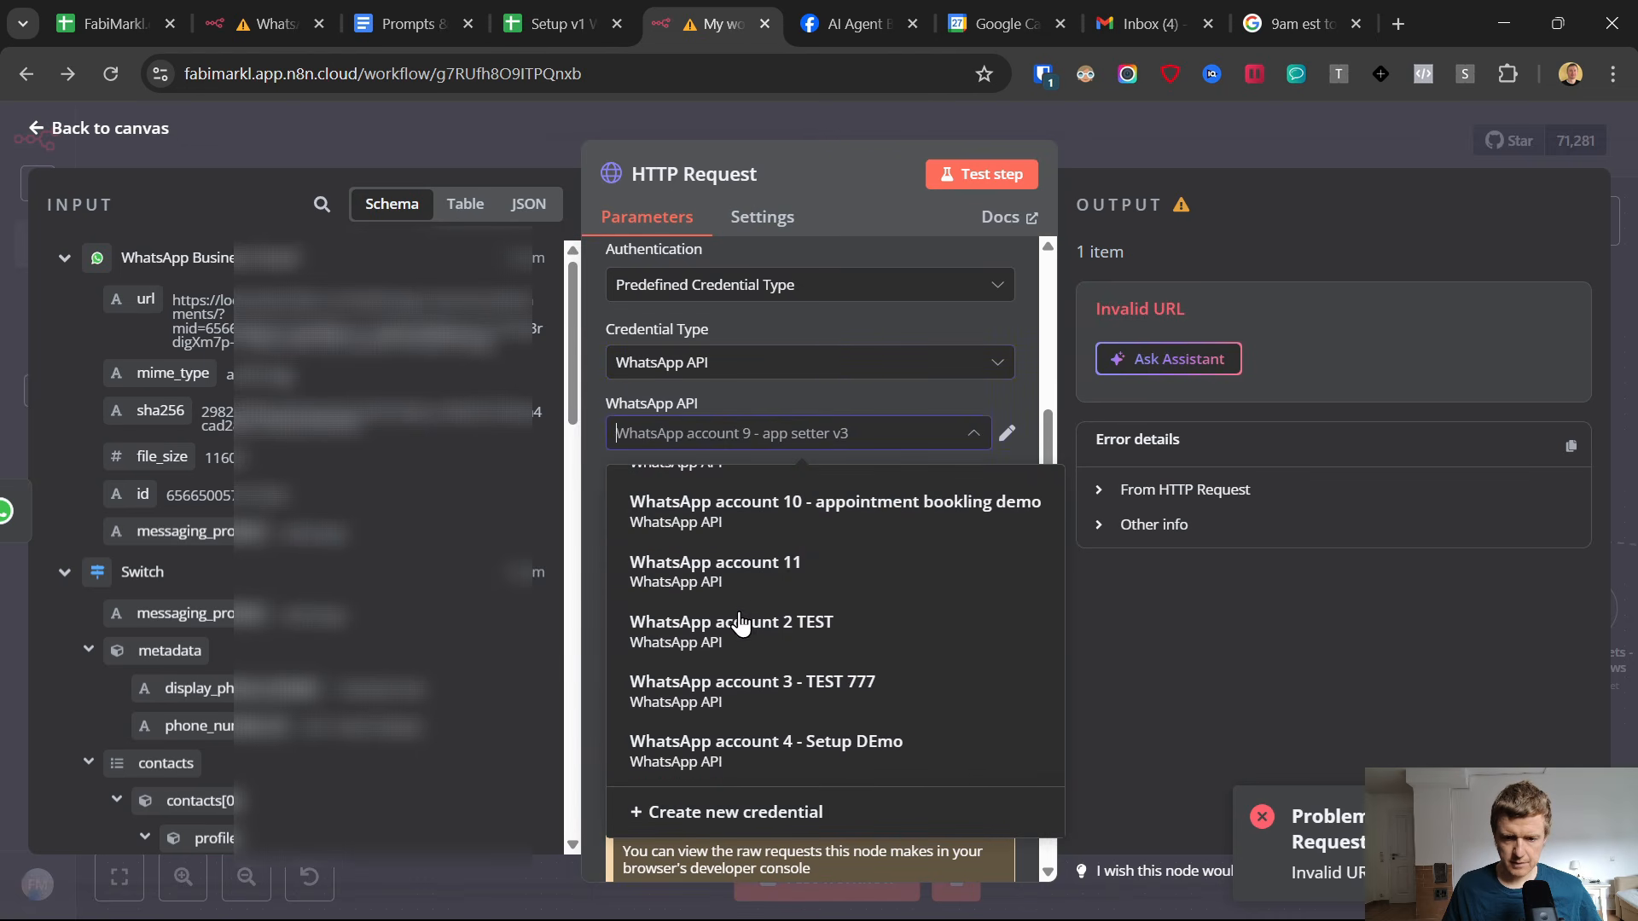
click(748, 566)
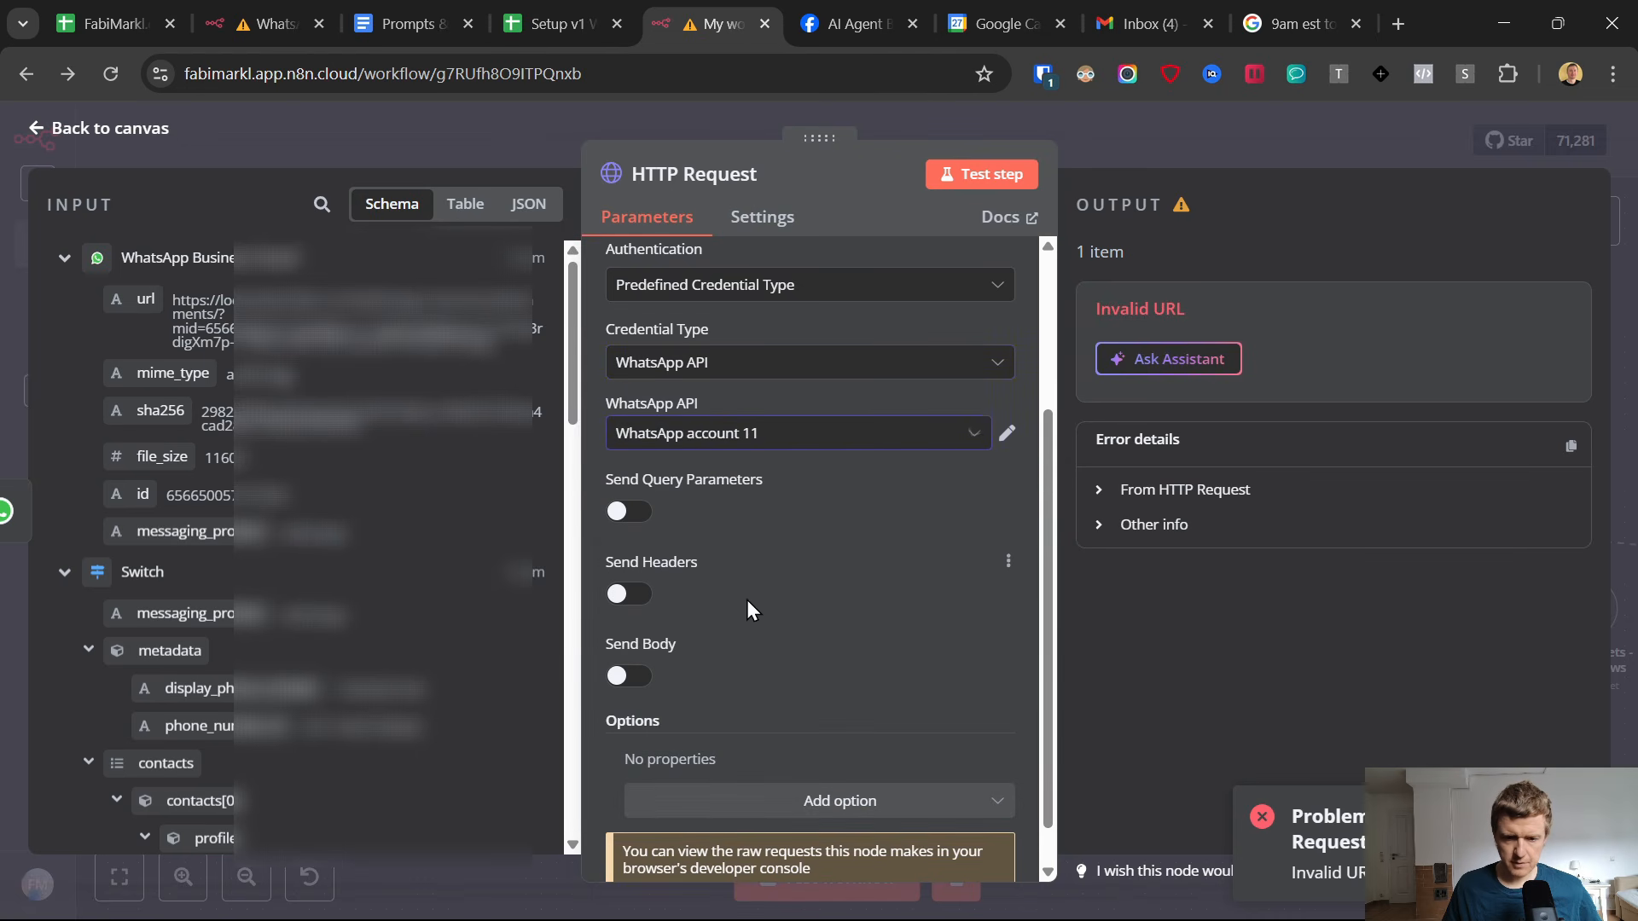
Enable sending headers in the HTTP Request and add an Authorization header with the value prefix Bearer.
click(628, 596)
scroll(842, 559, down, 3)
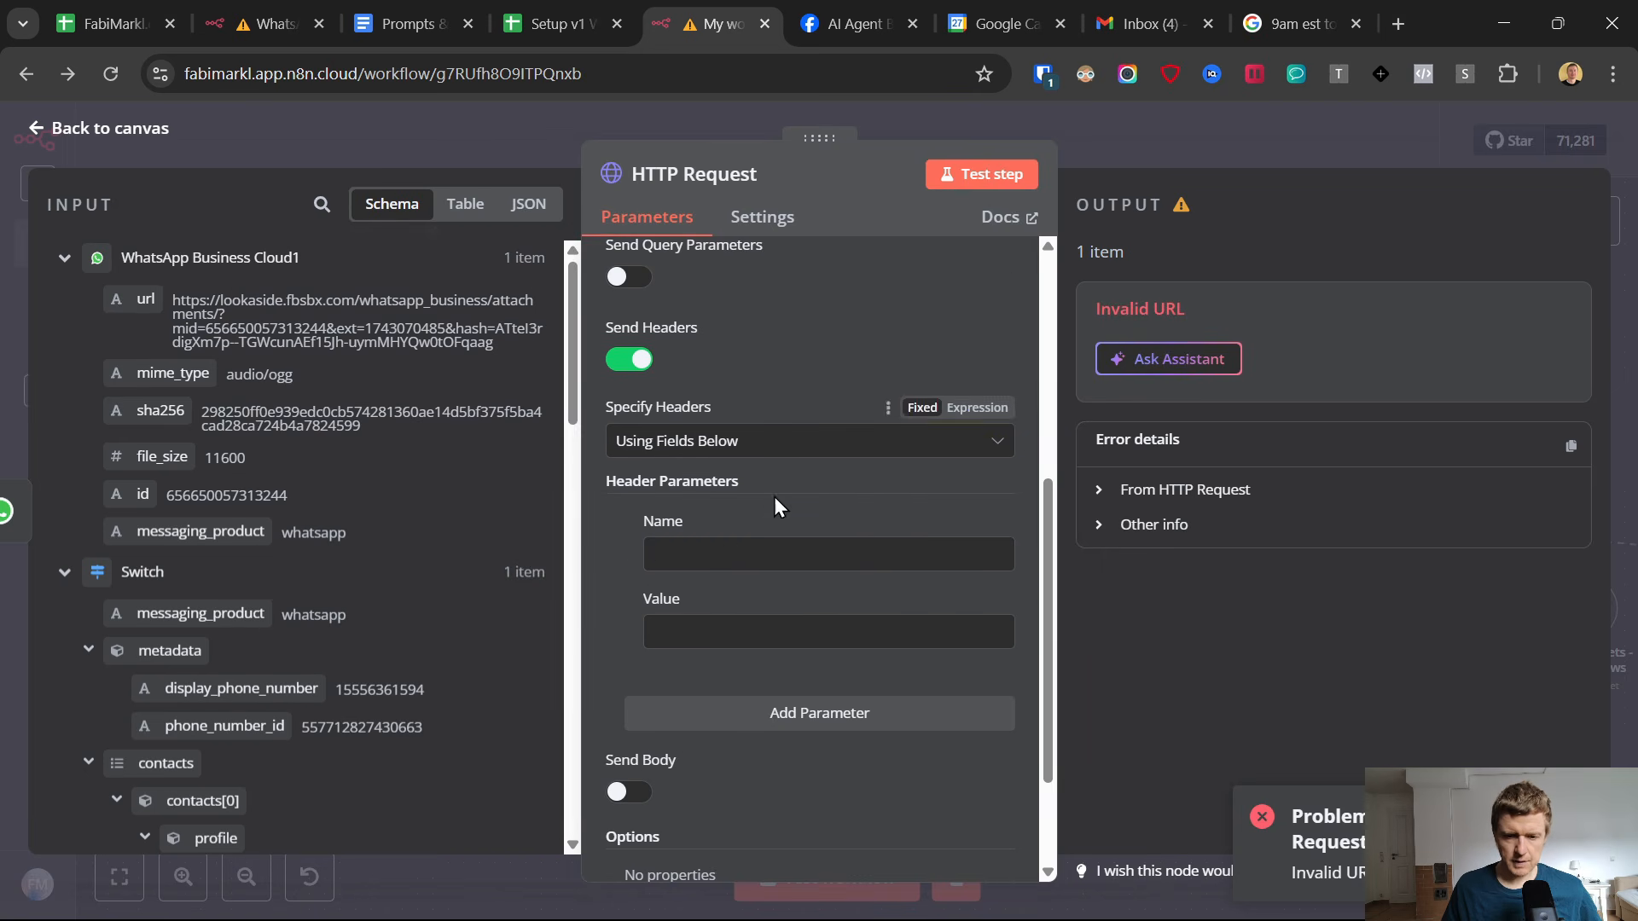
click(742, 564)
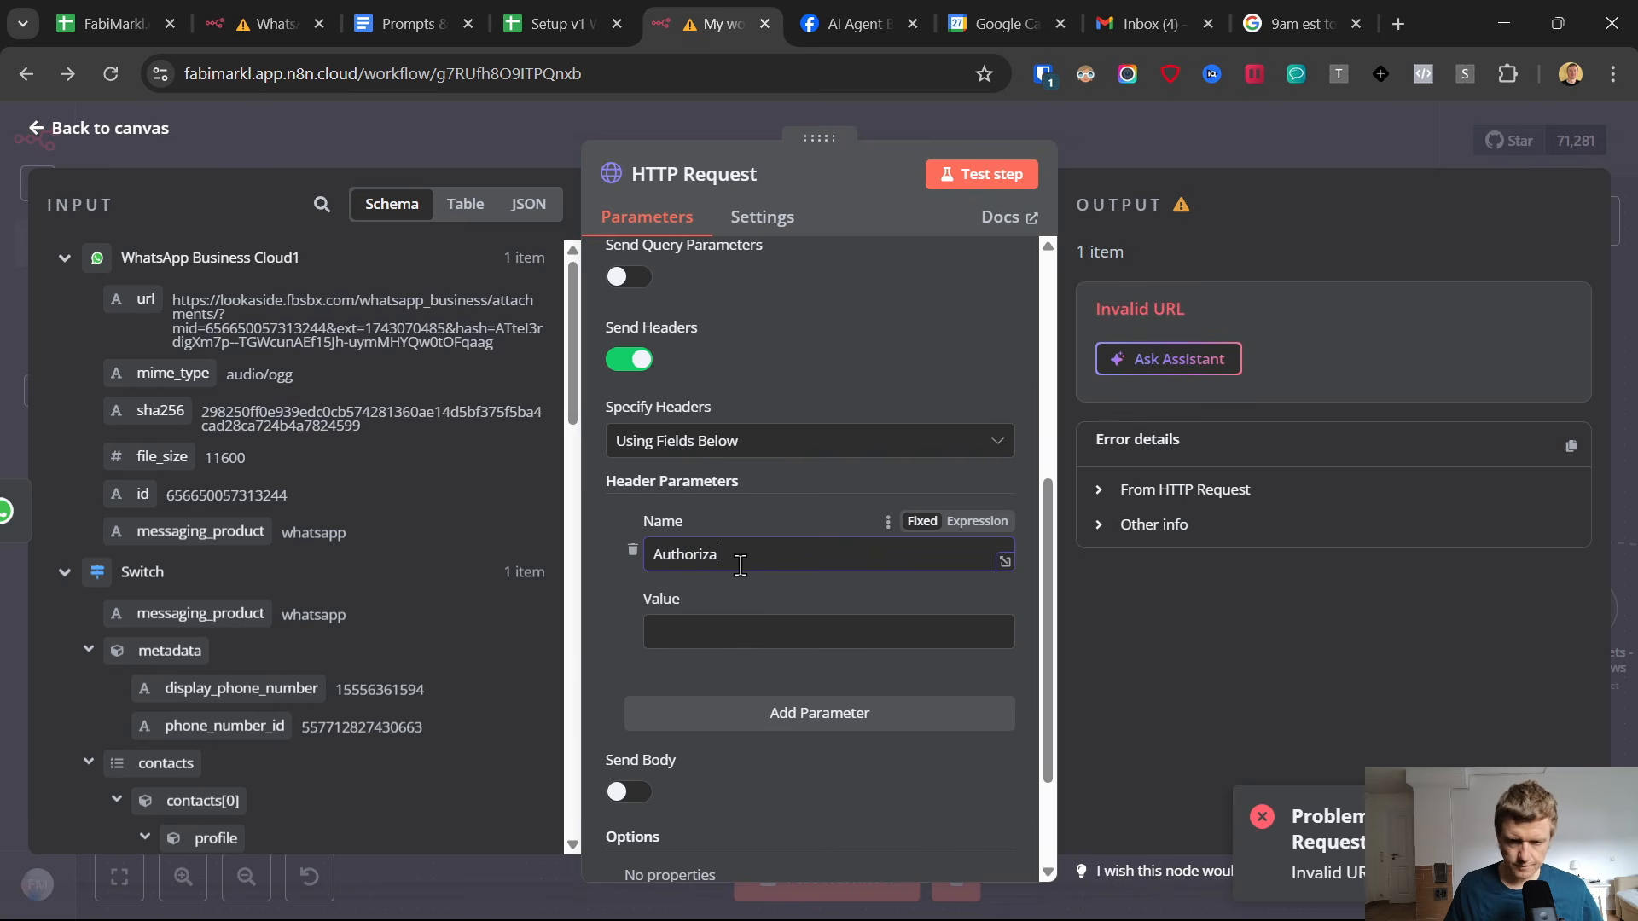
text(Authorization)
click(732, 621)
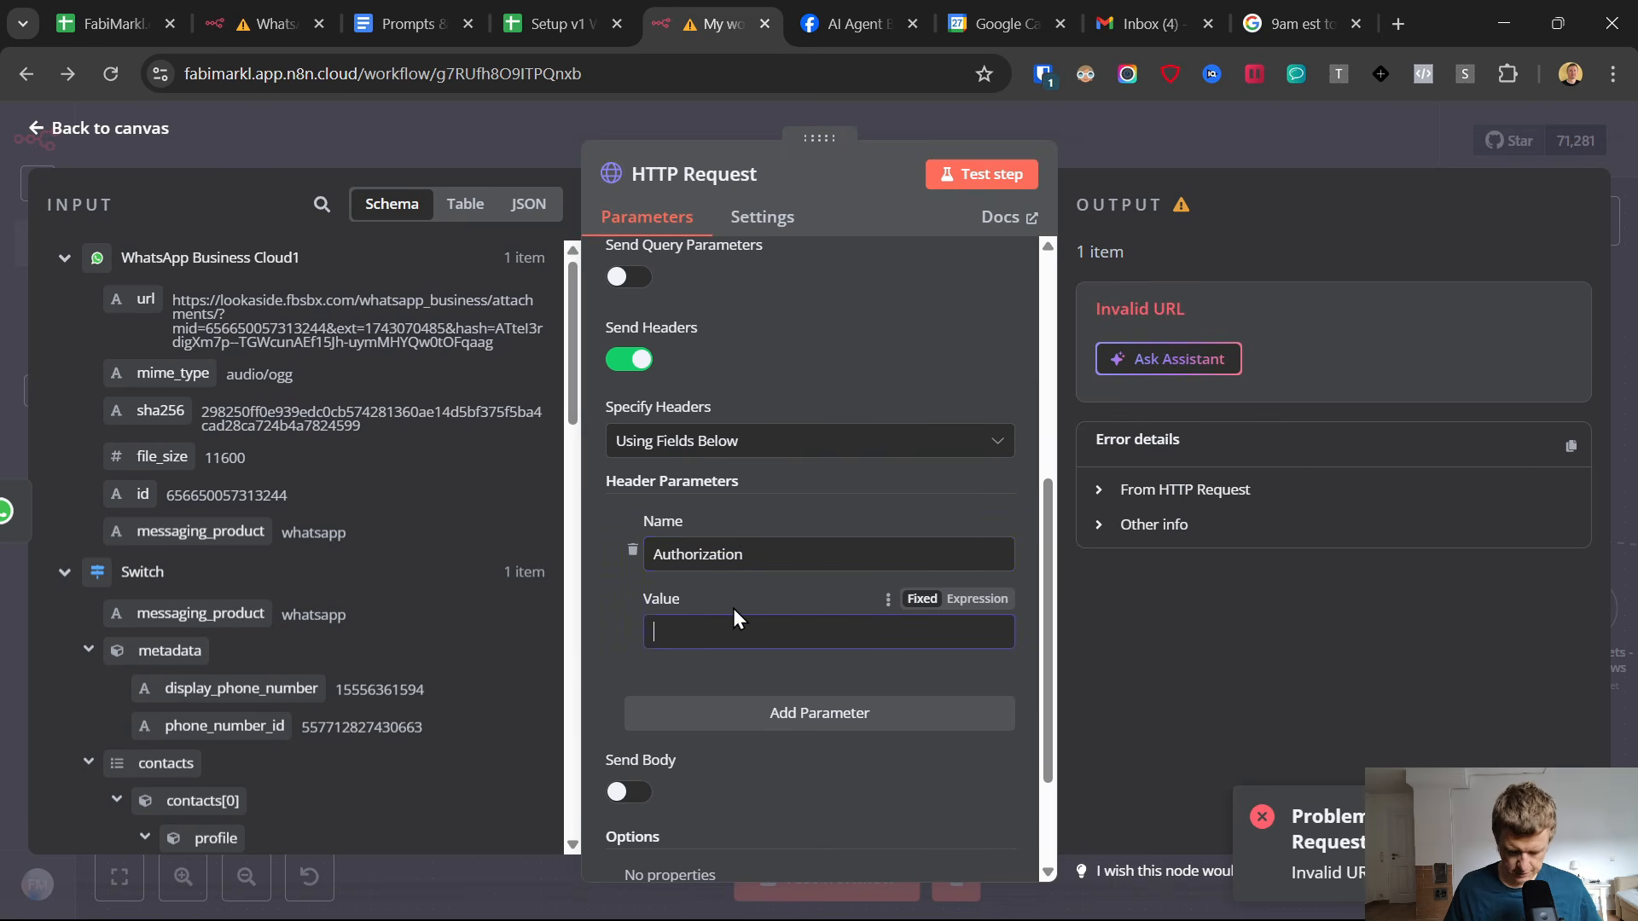
text(Bea)
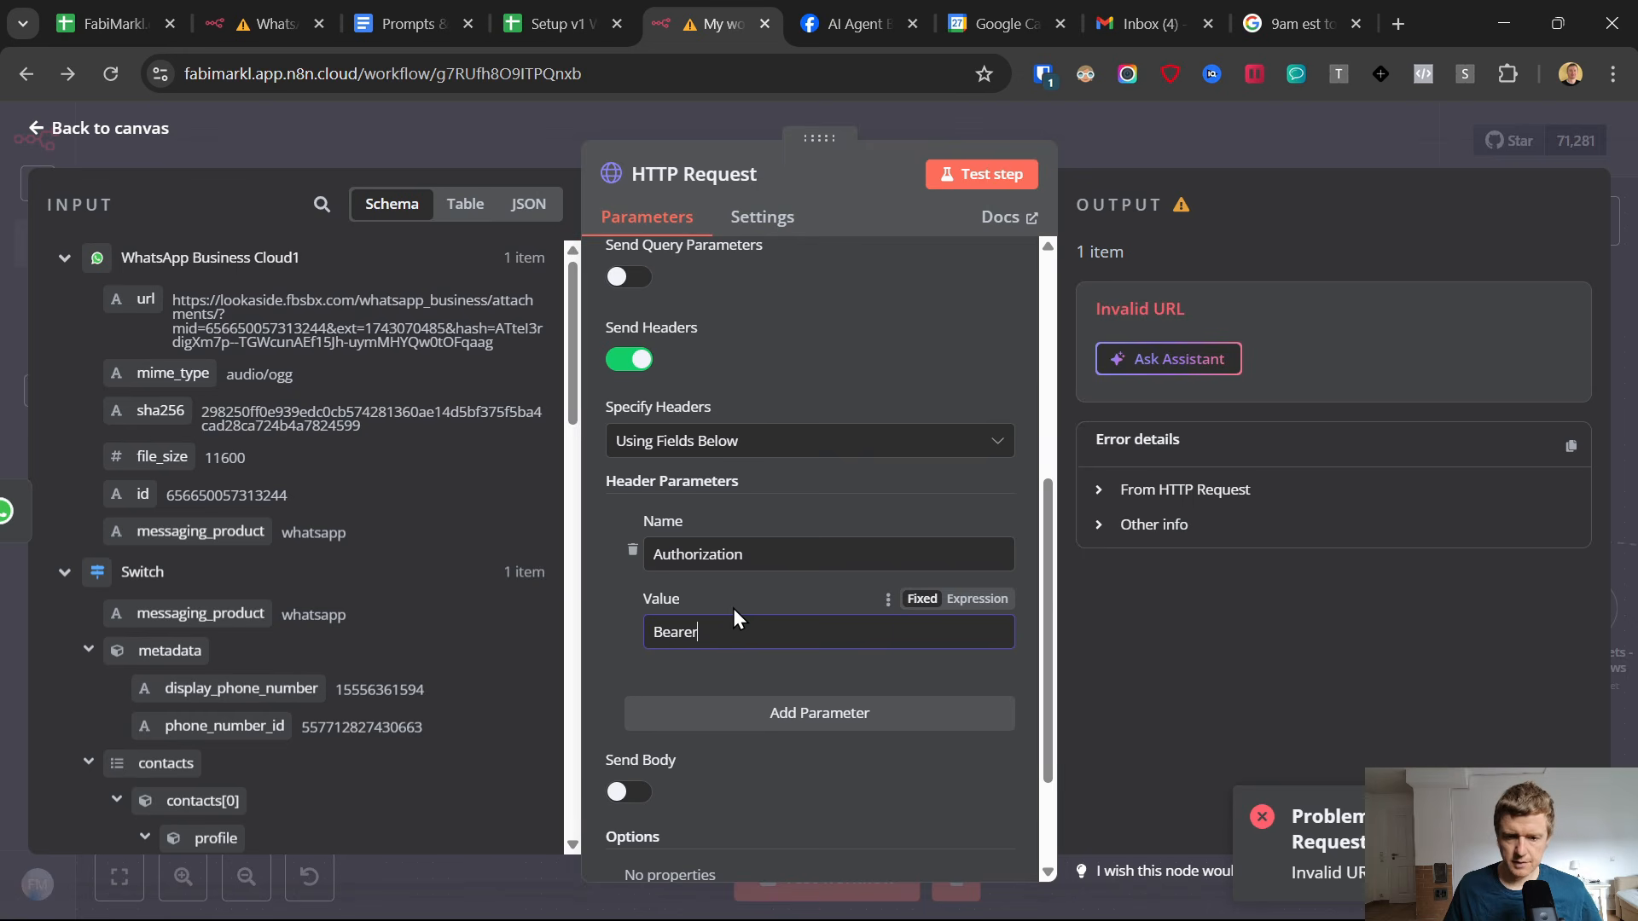
text(rer)
Copy the access token from Meta's API Setup page, paste it after Bearer in the Authorization header value, and return to the workflow canvas.
click(853, 19)
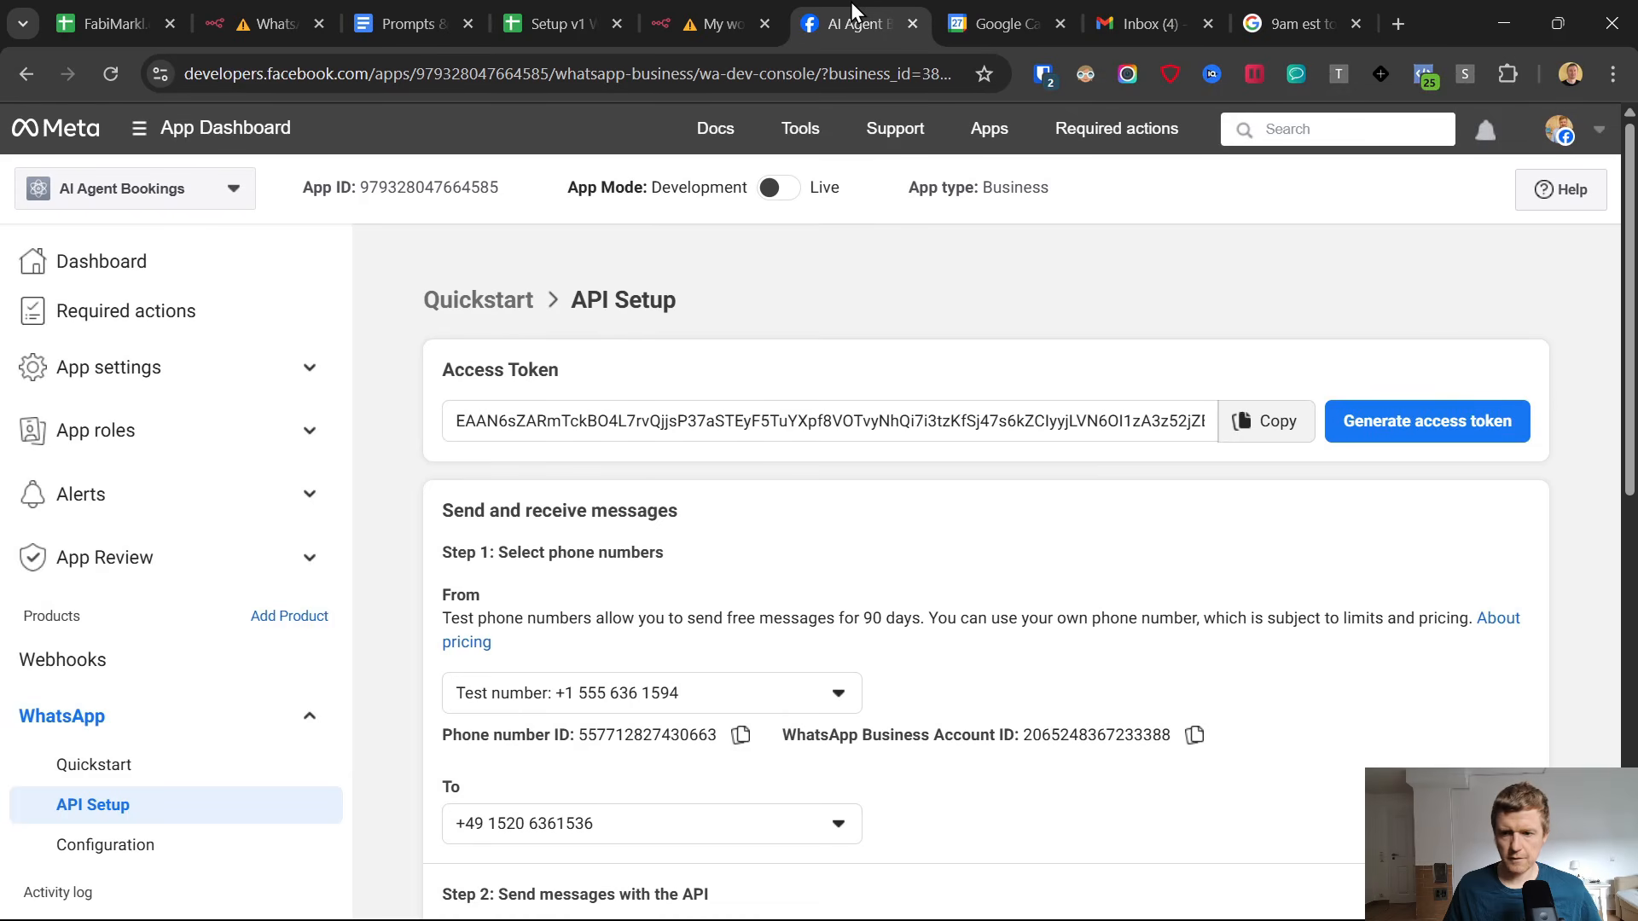
click(1261, 421)
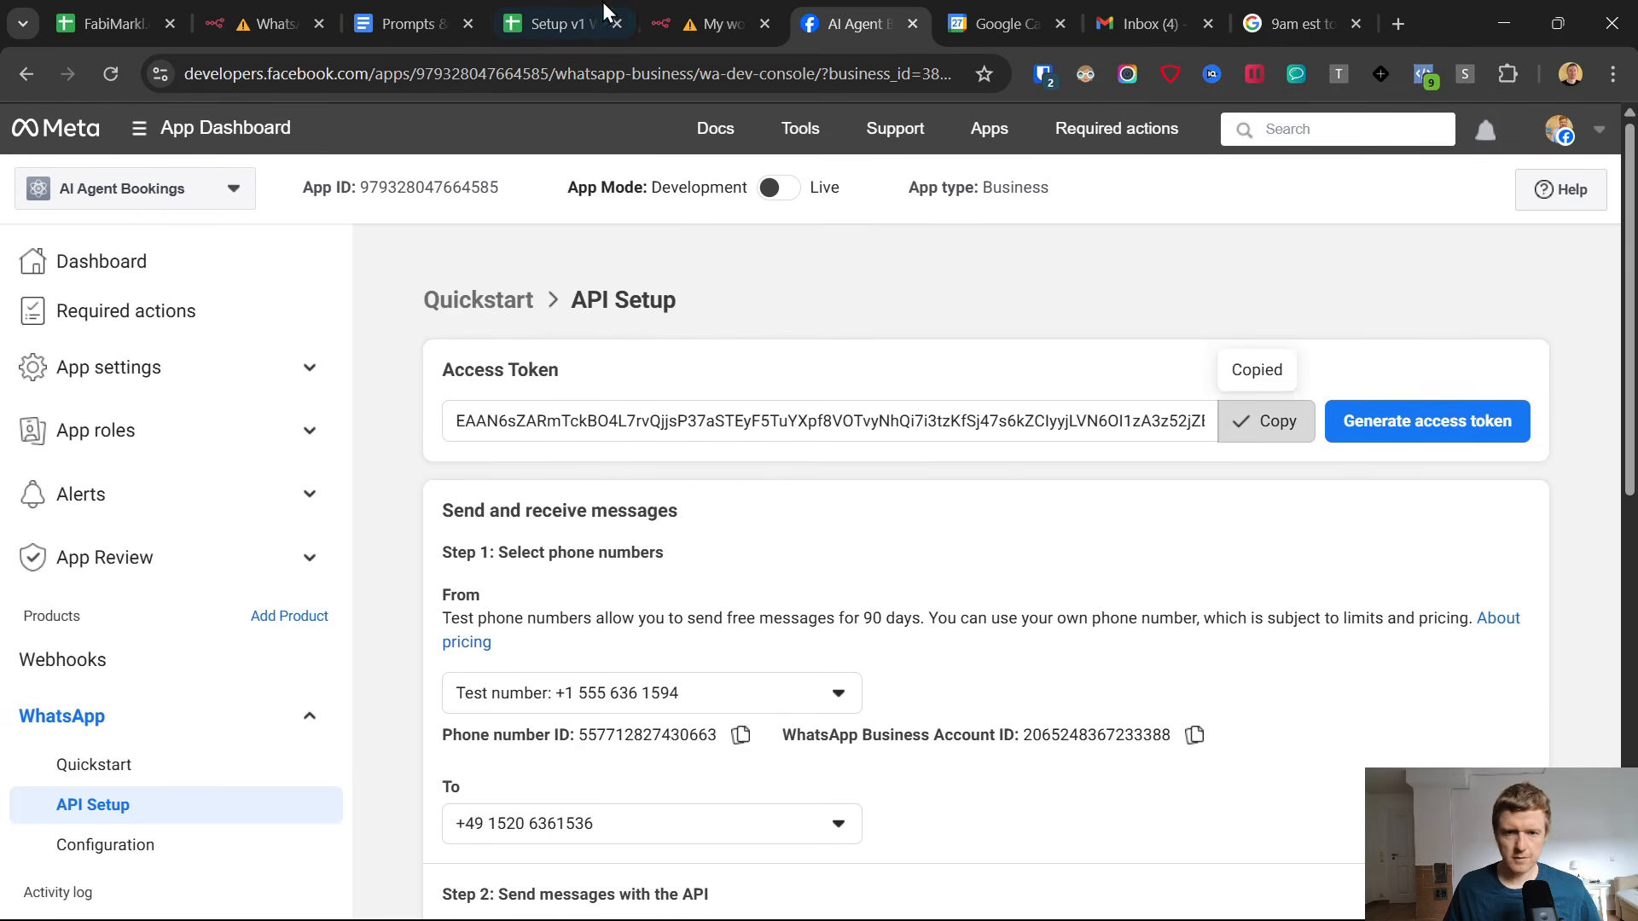
click(728, 12)
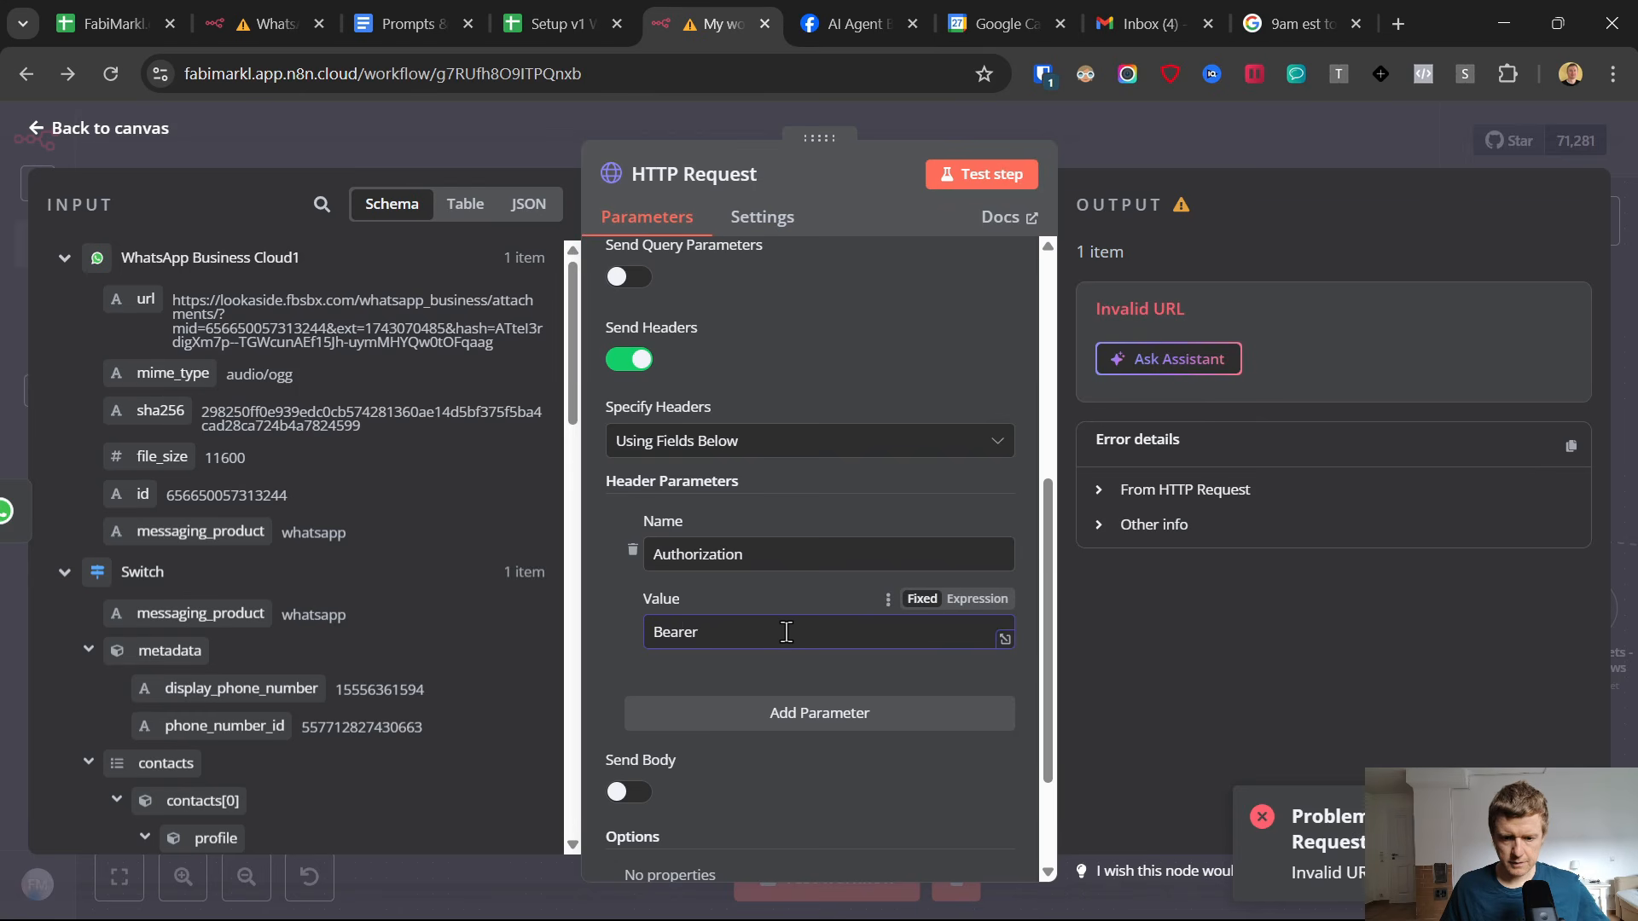
key(ctrl+v)
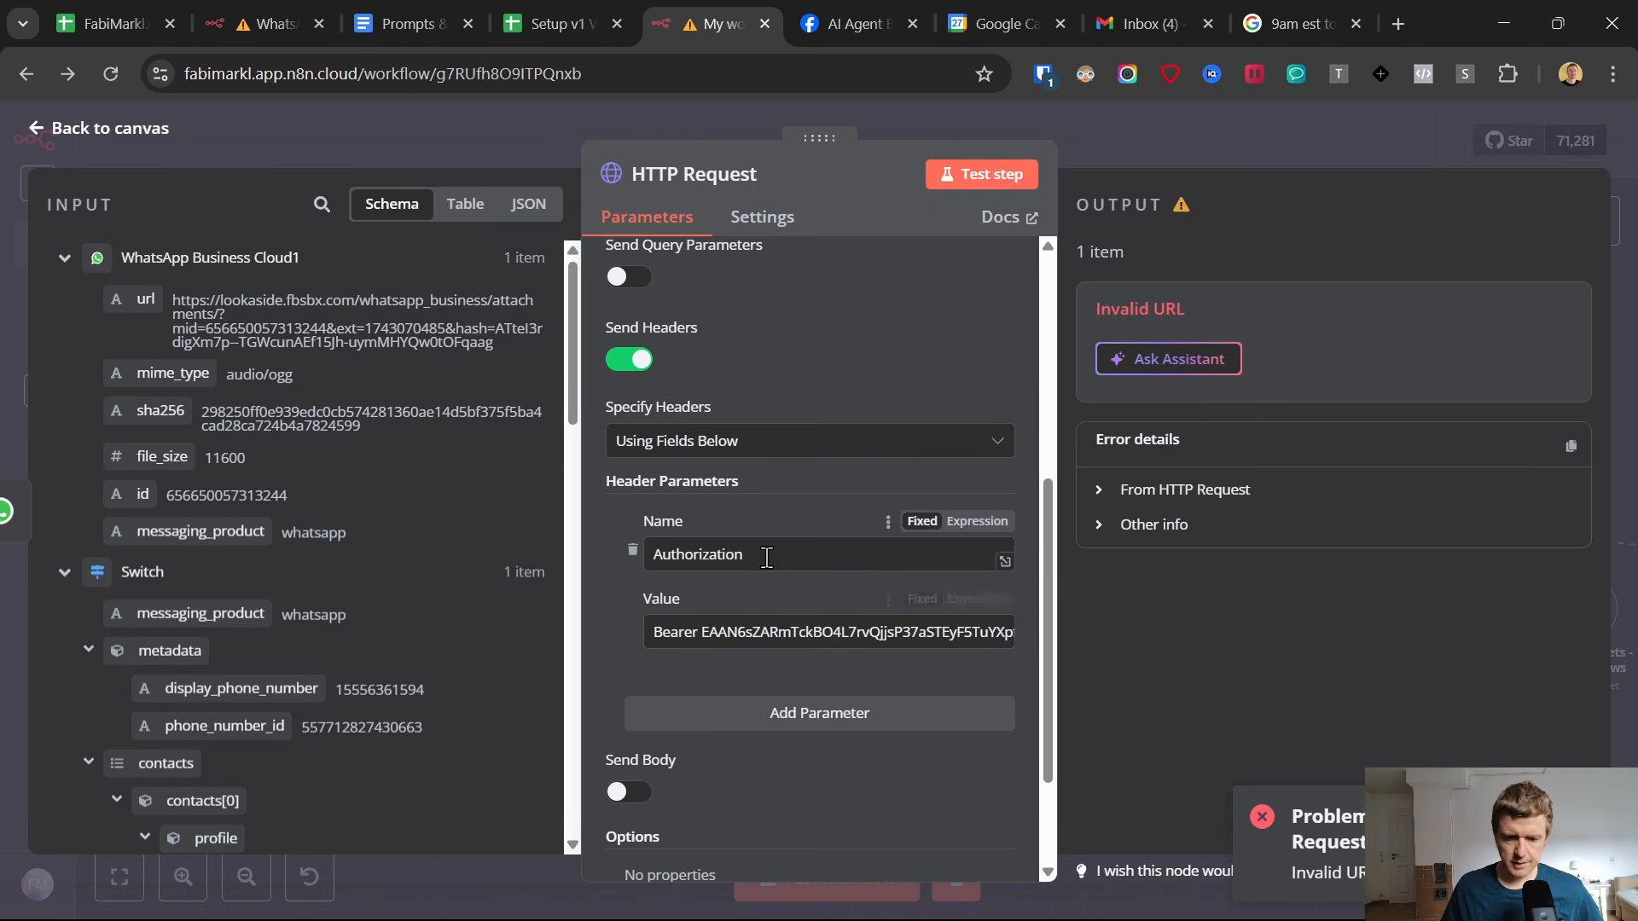
scroll(765, 555, down, 2)
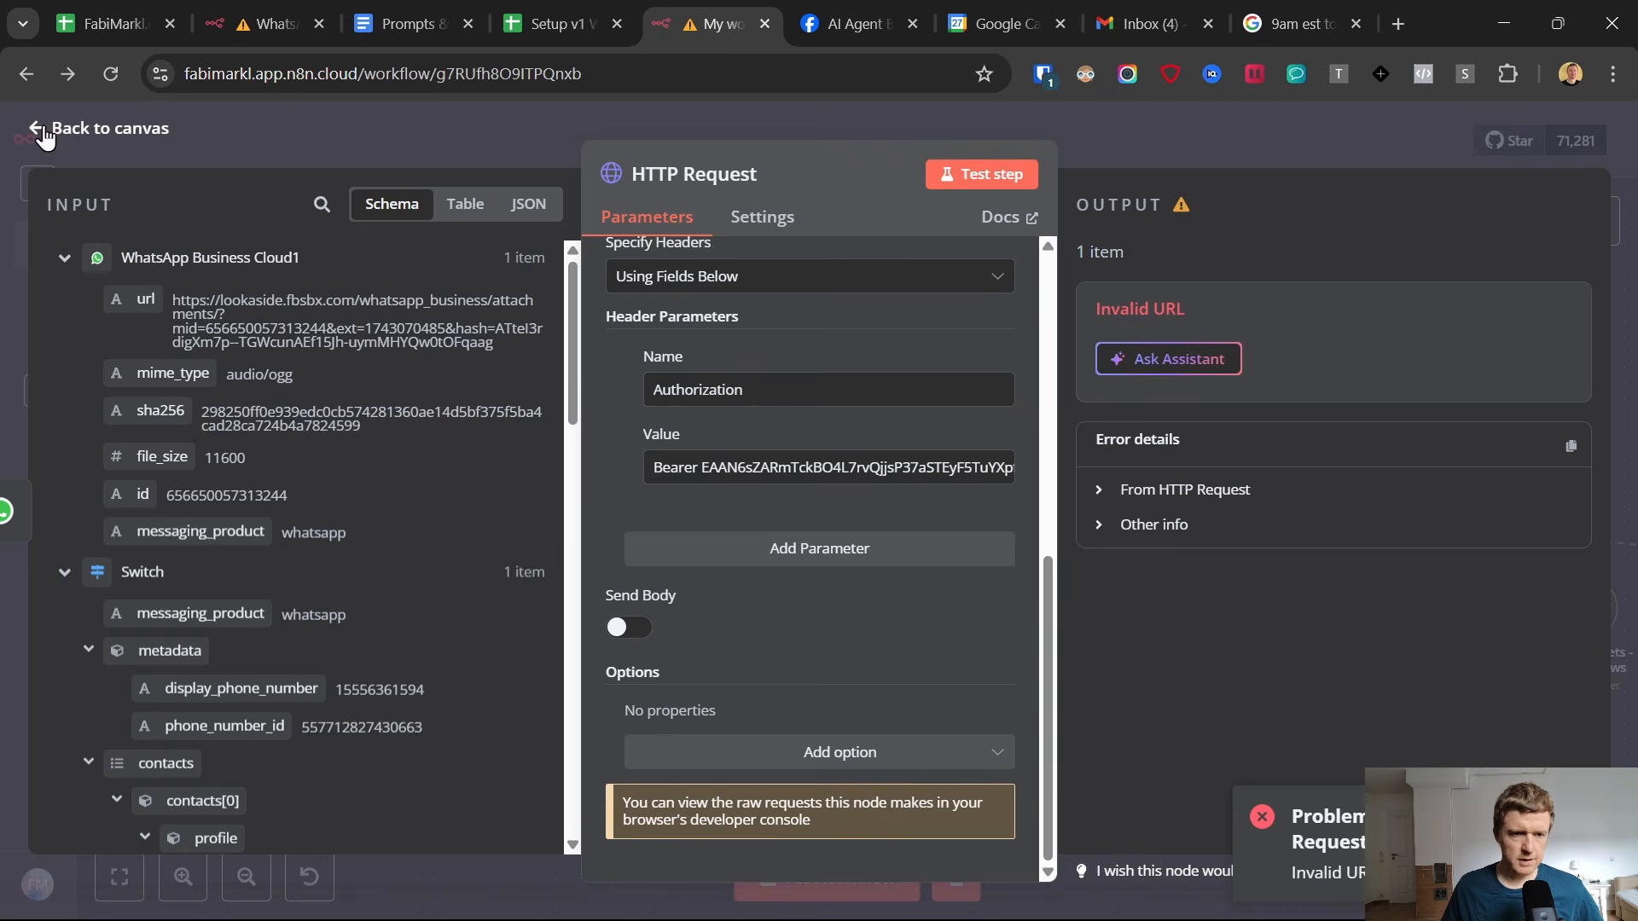
click(63, 132)
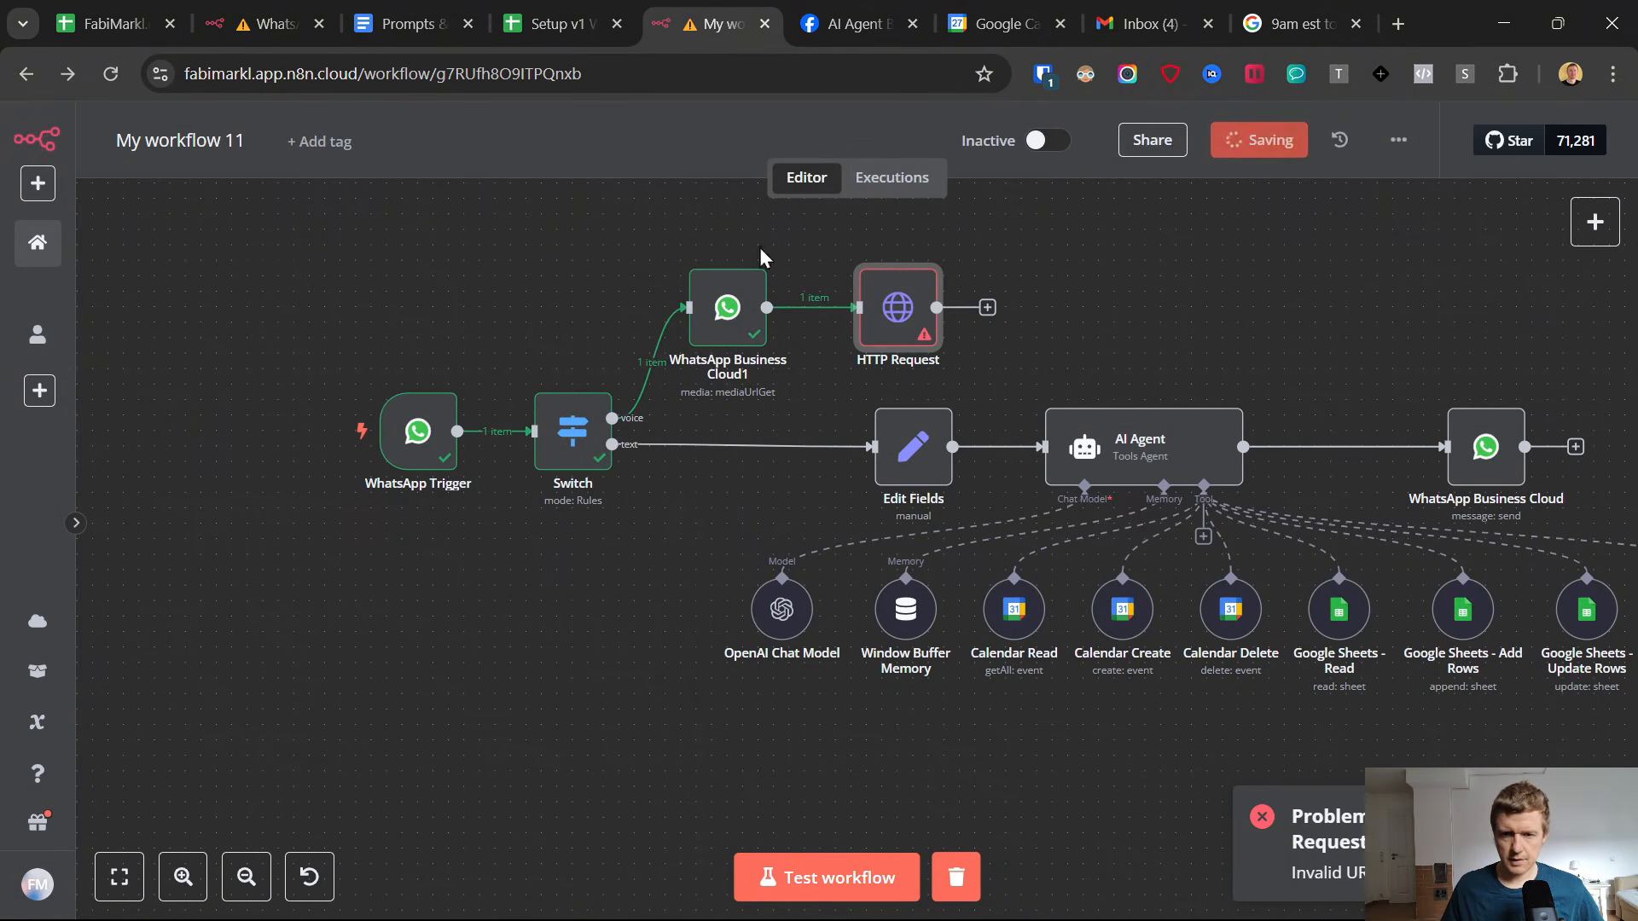
Shift the media download and HTTP Request nodes up and to the left, and attach an OpenAI Transcribe a Recording node to the HTTP Request.
drag(728, 307, 697, 292)
drag(897, 308, 855, 290)
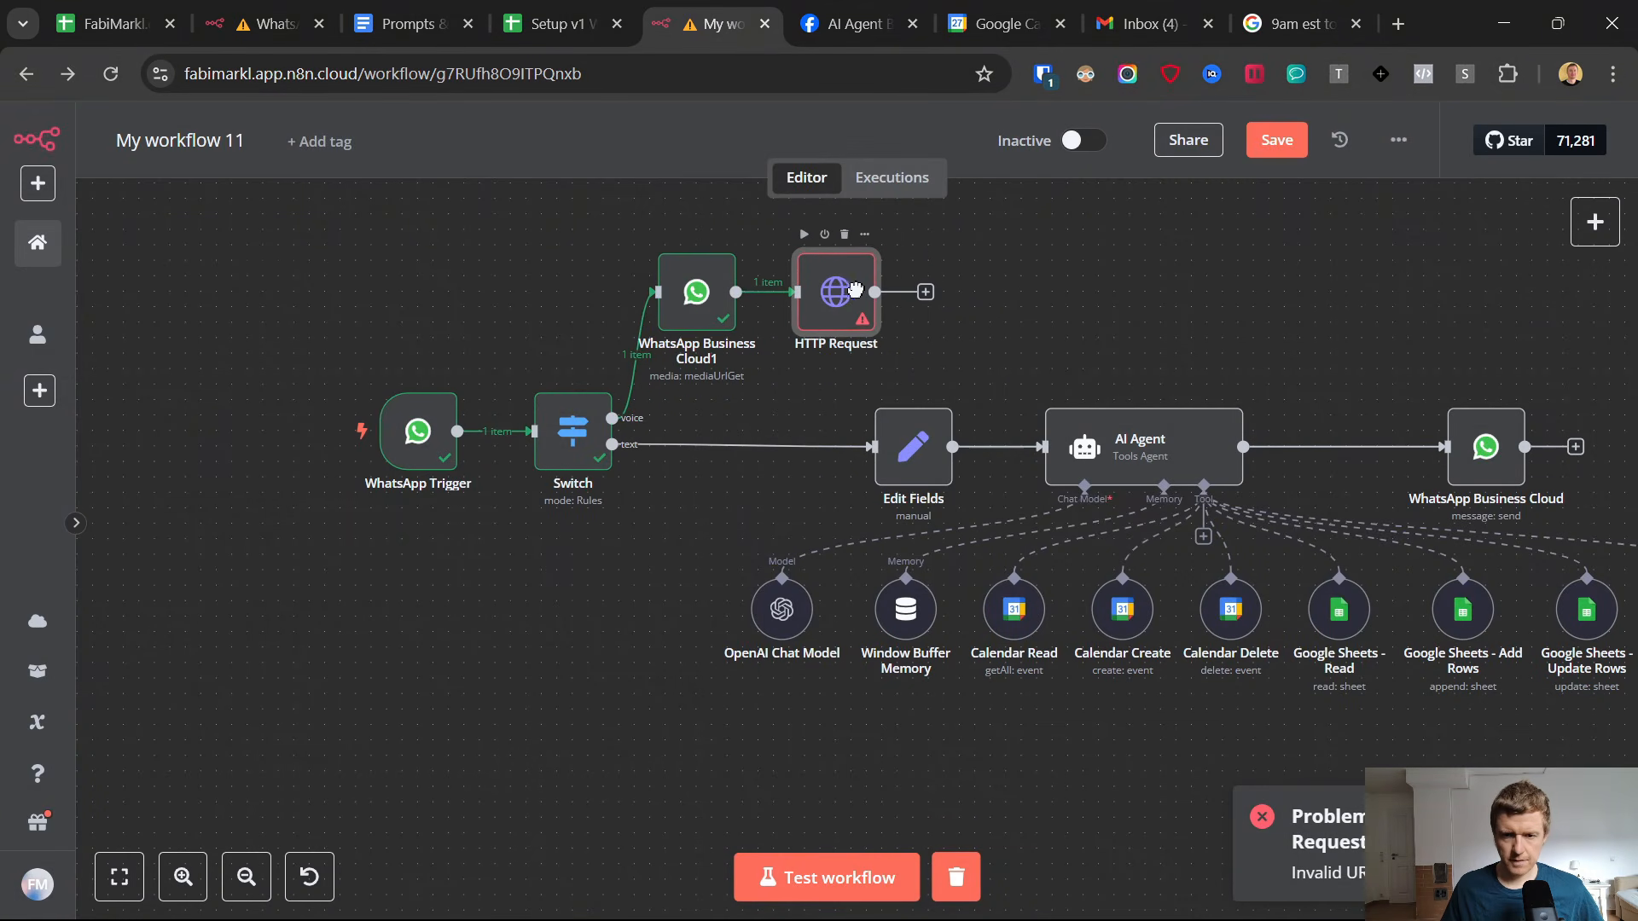
click(925, 294)
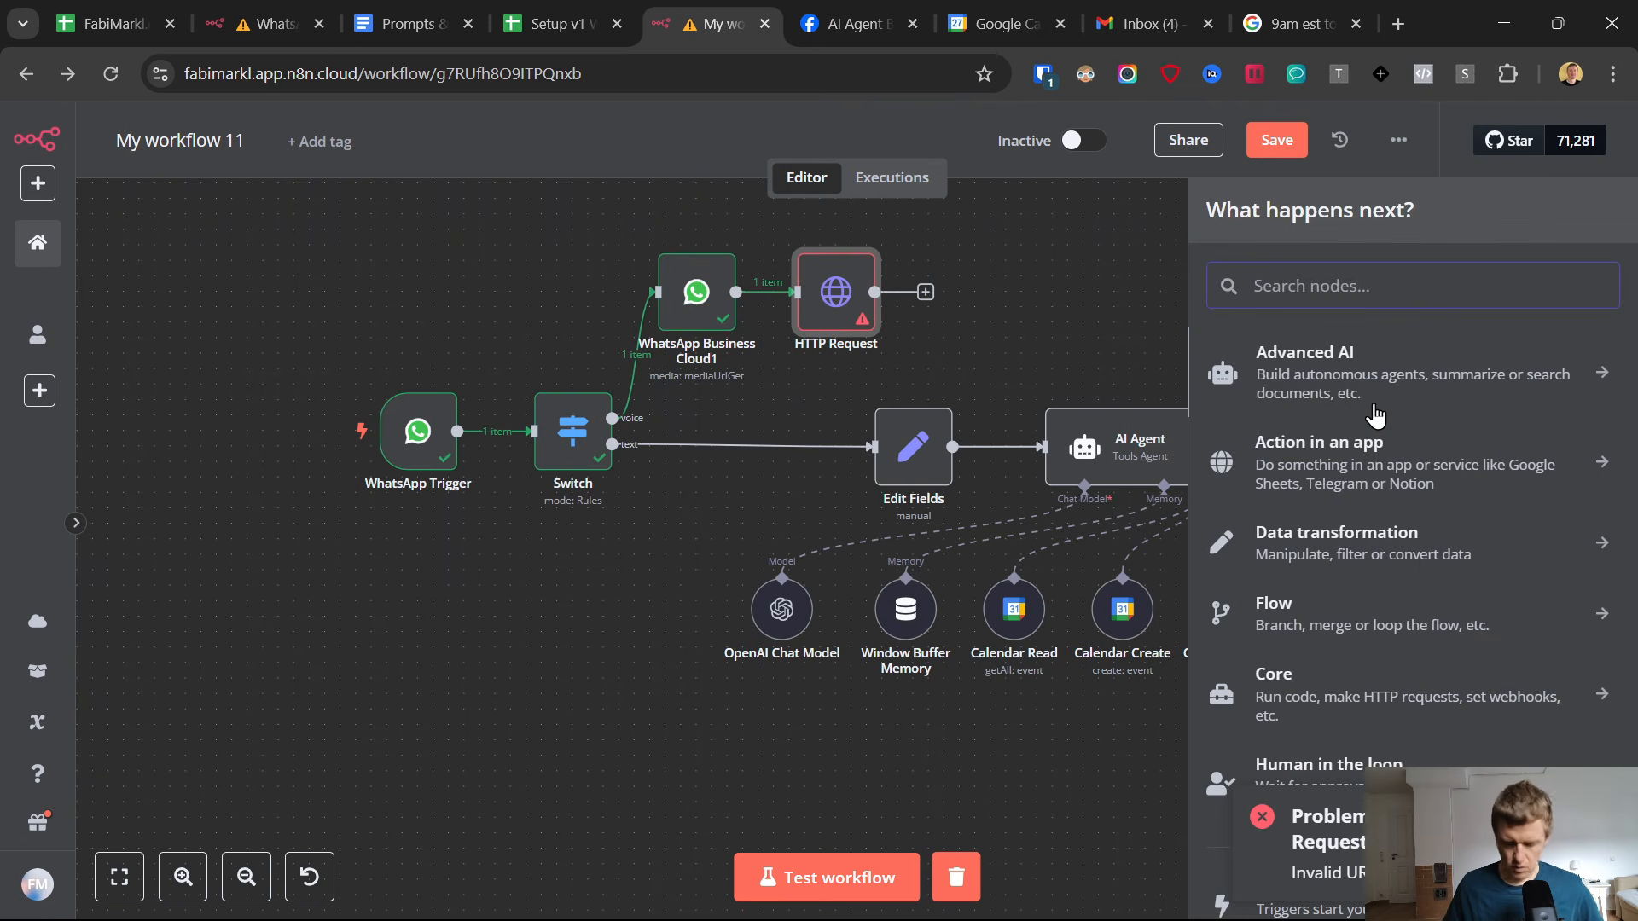
text(open)
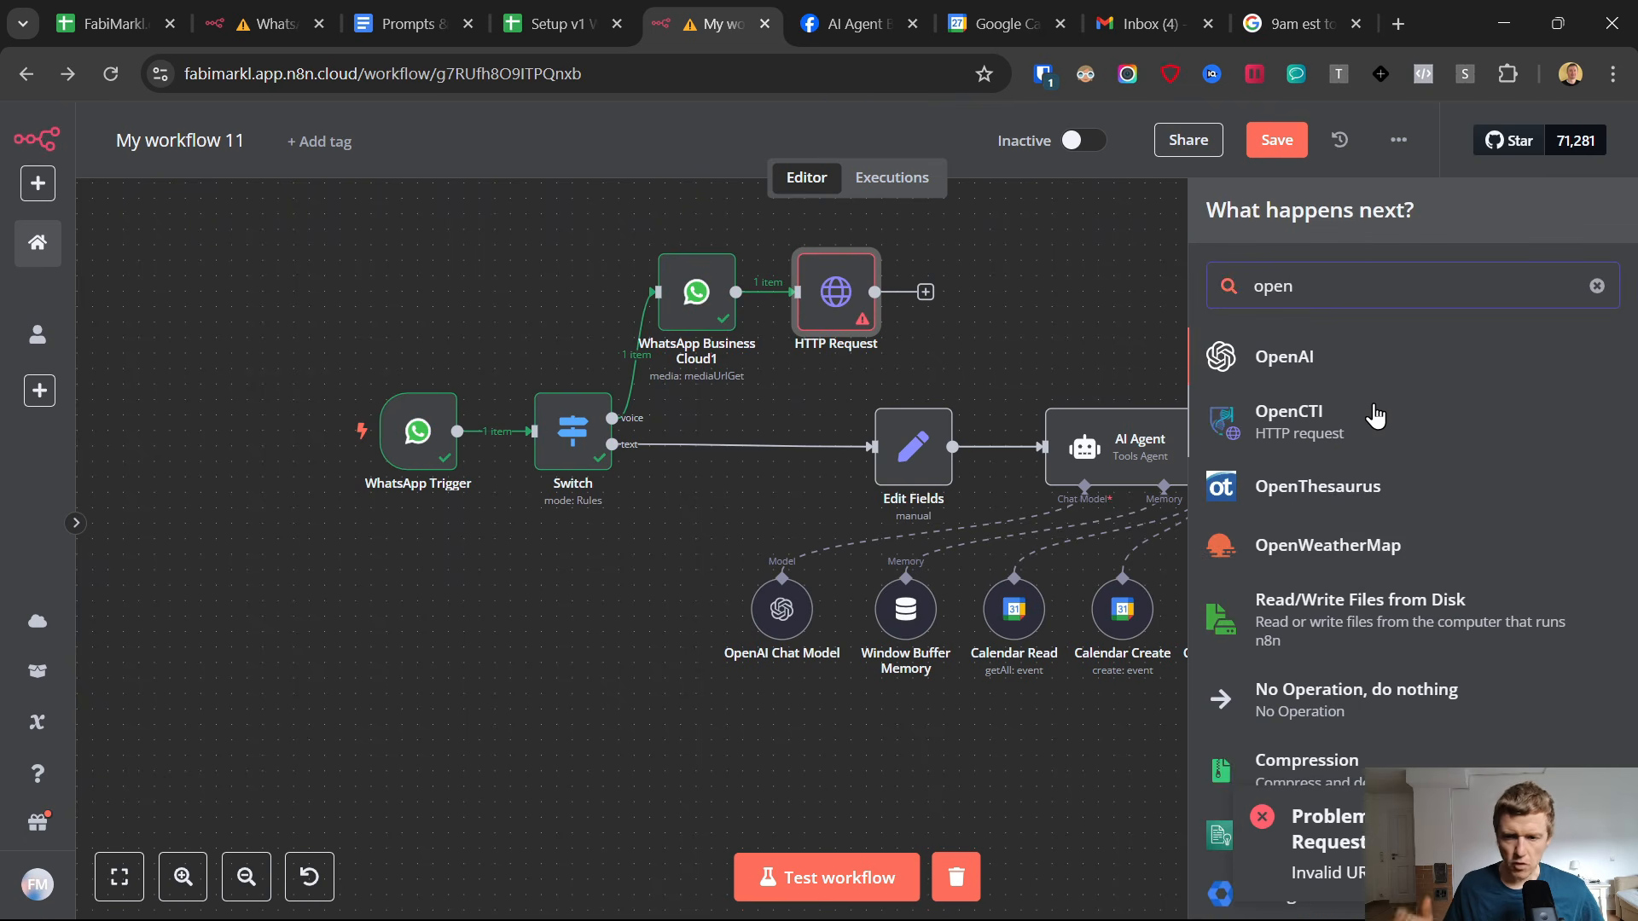
click(1325, 356)
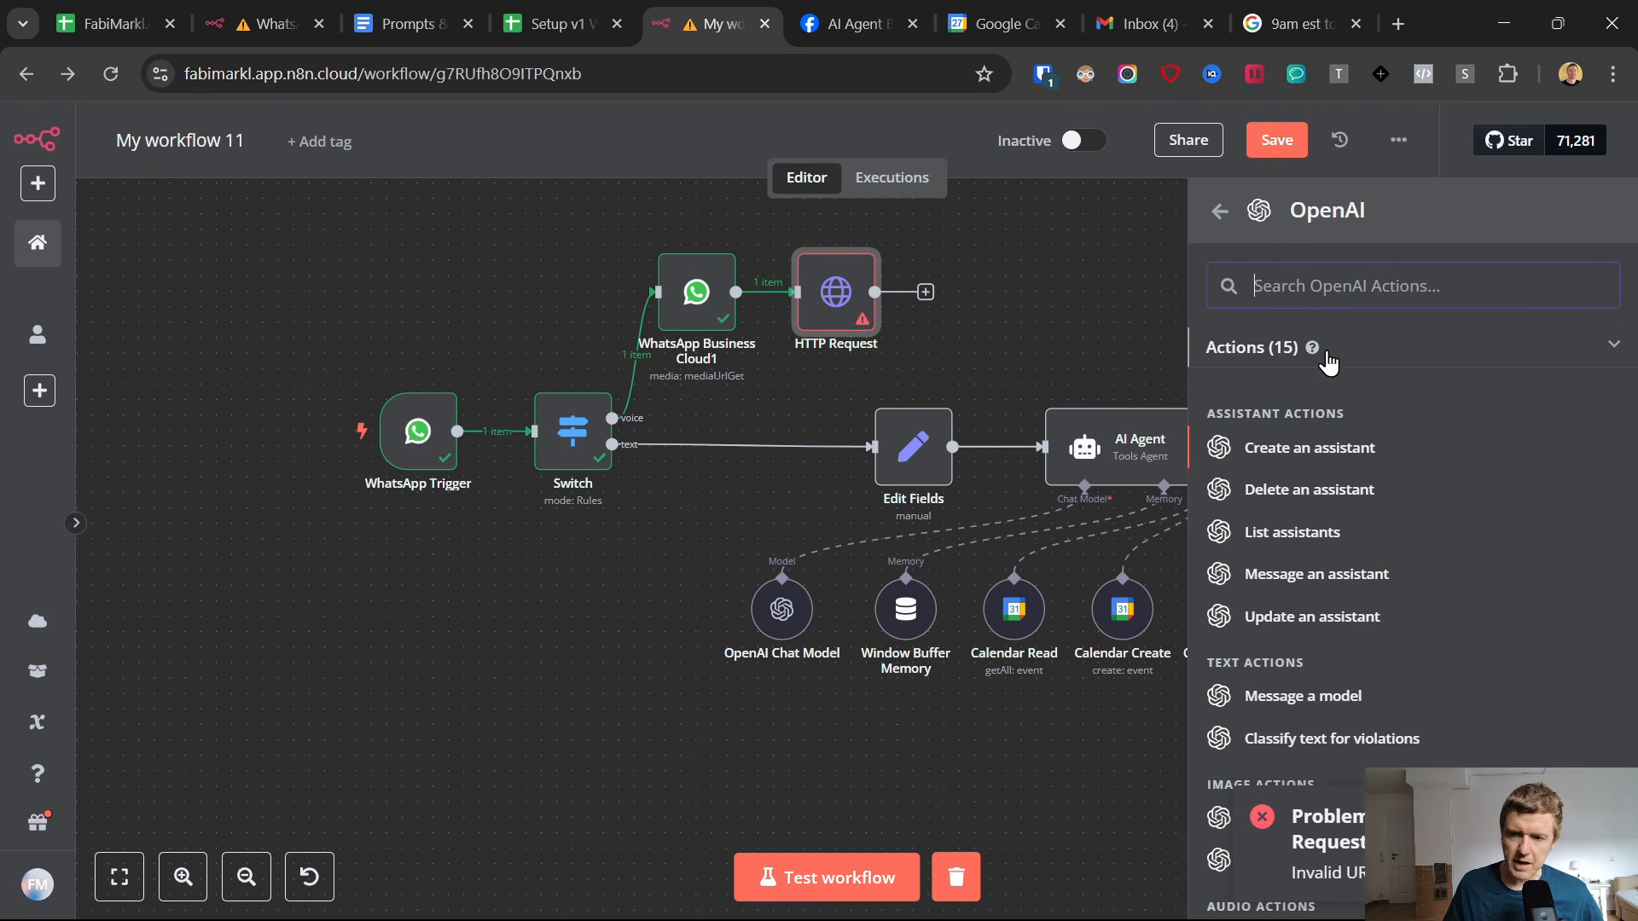
scroll(1356, 550, down, 4)
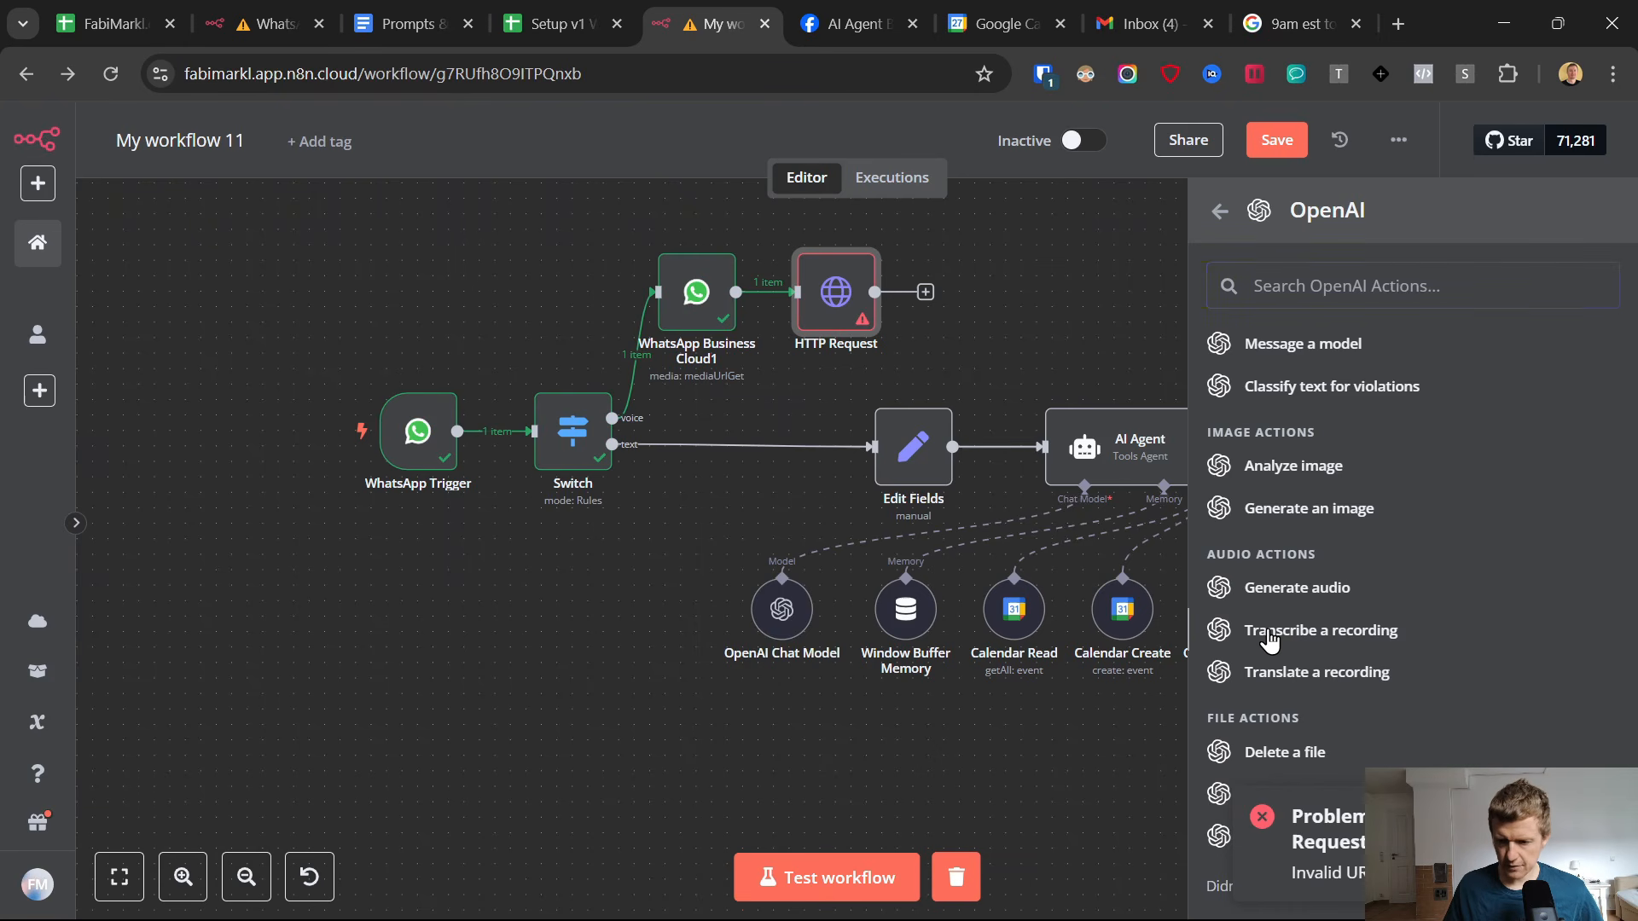
click(1270, 635)
click(743, 293)
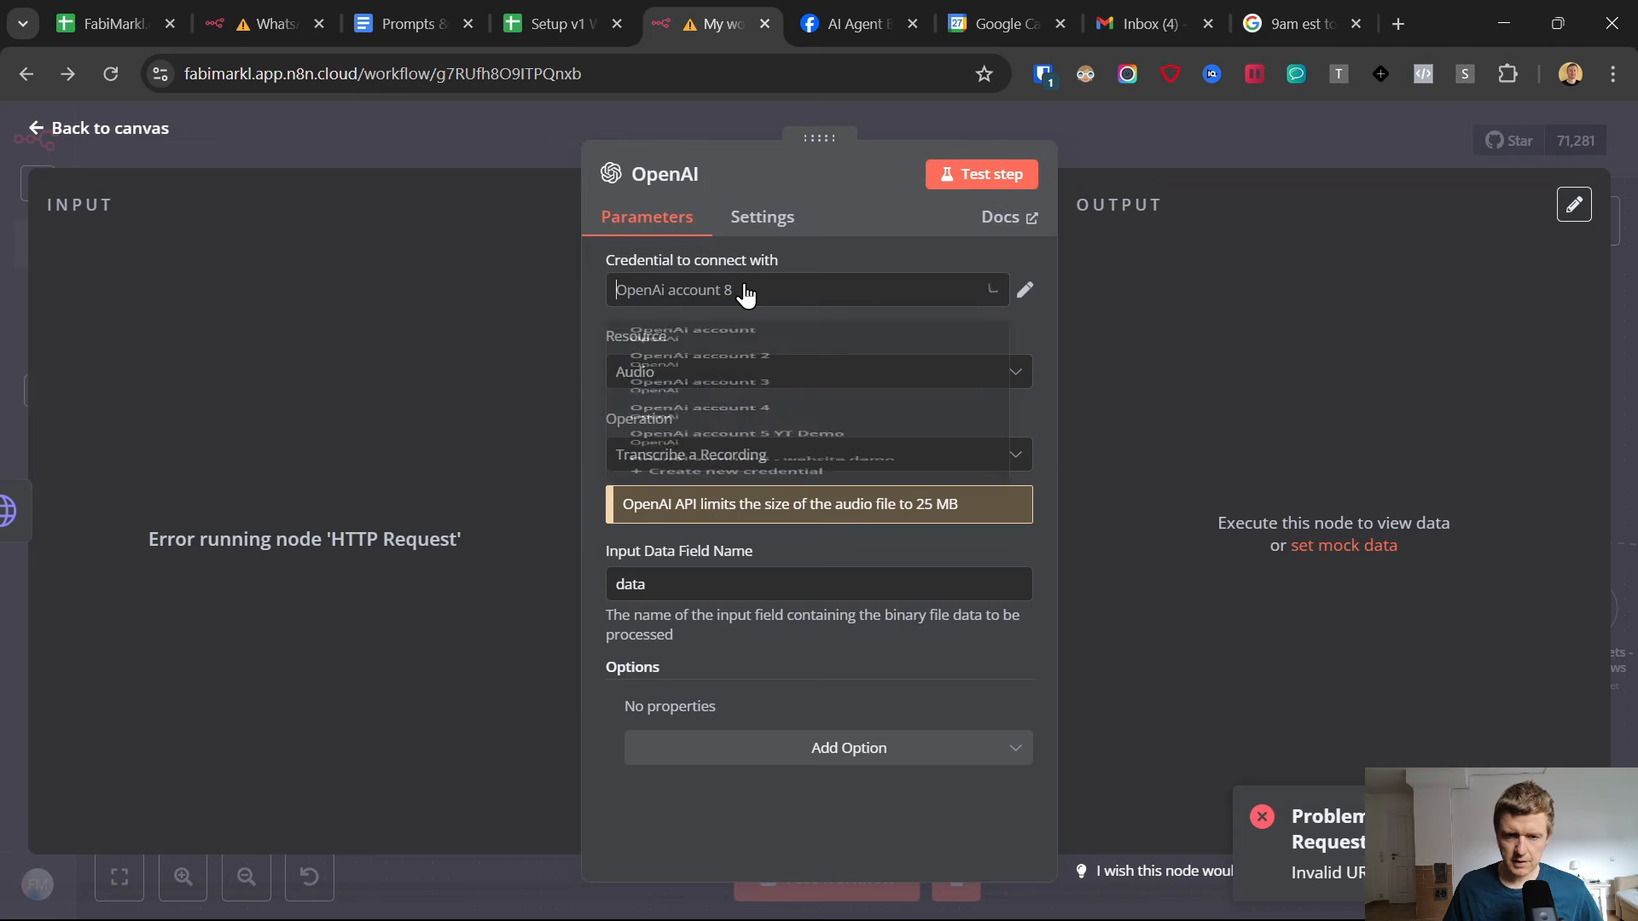
click(849, 186)
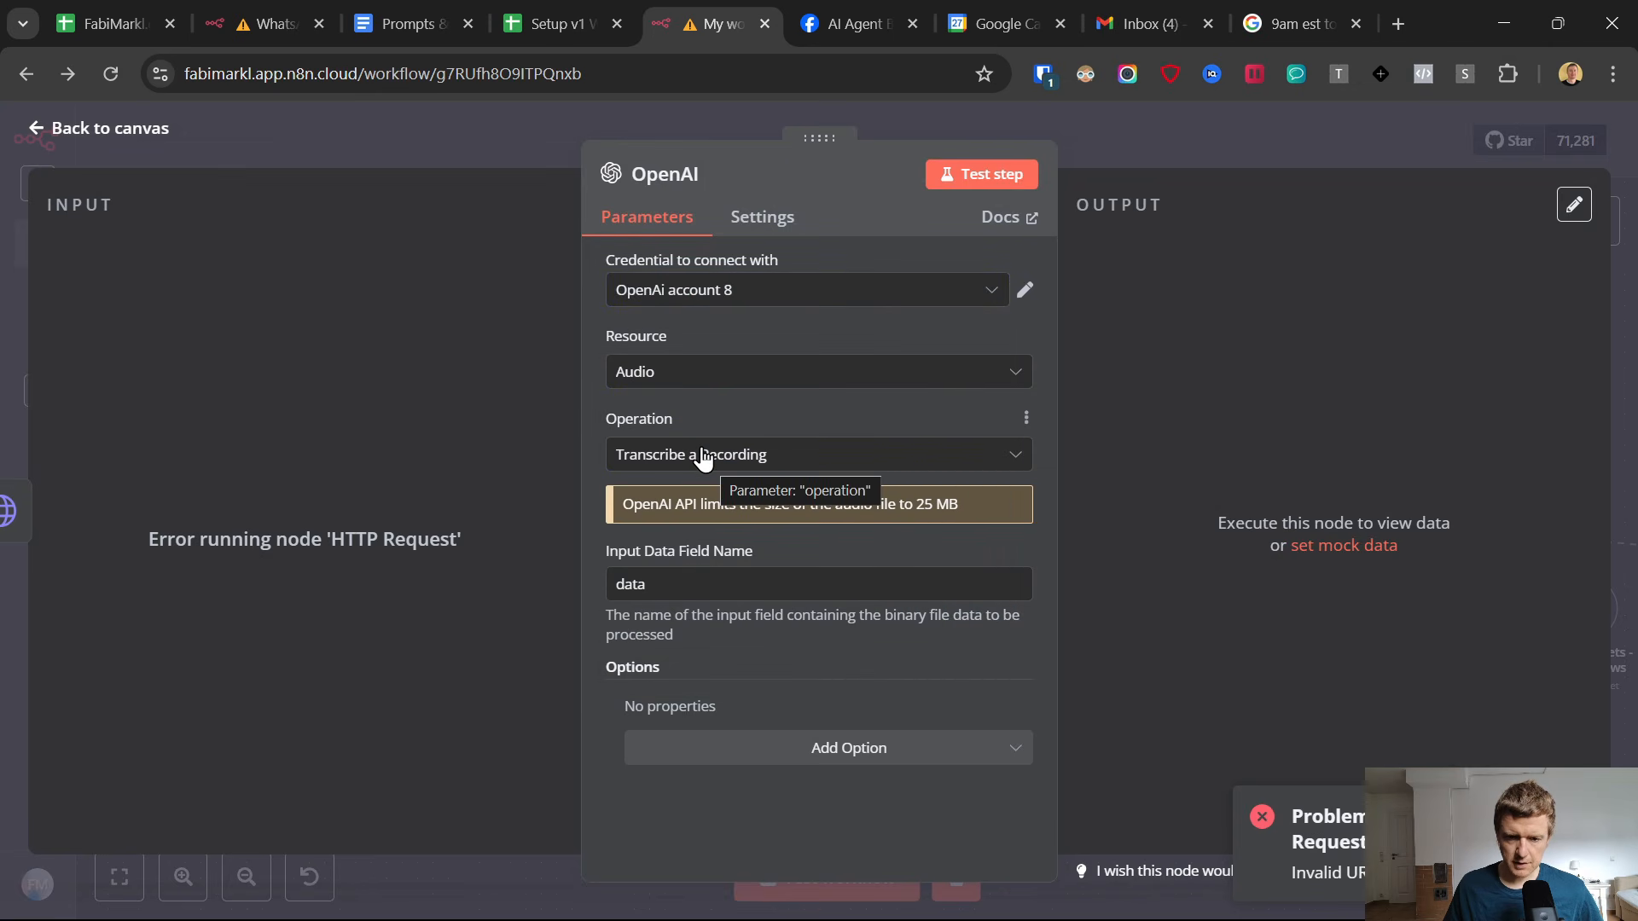
click(38, 129)
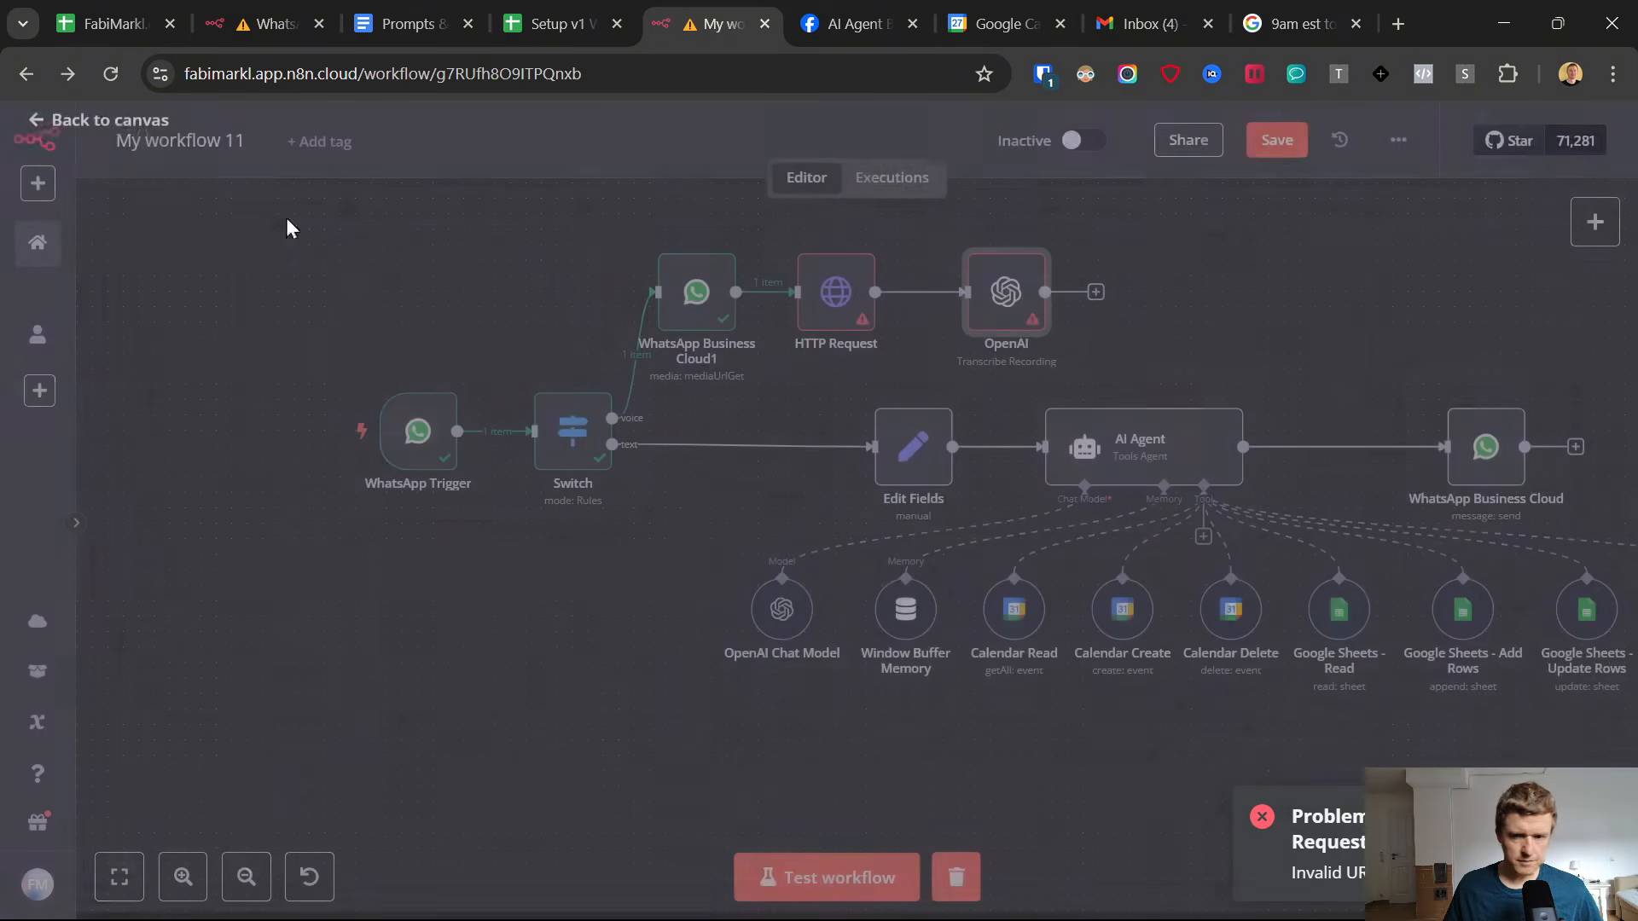
Connect the OpenAI transcription node's output to the AI Agent, move the node closer to the HTTP Request, and save the workflow.
drag(1103, 287, 1055, 416)
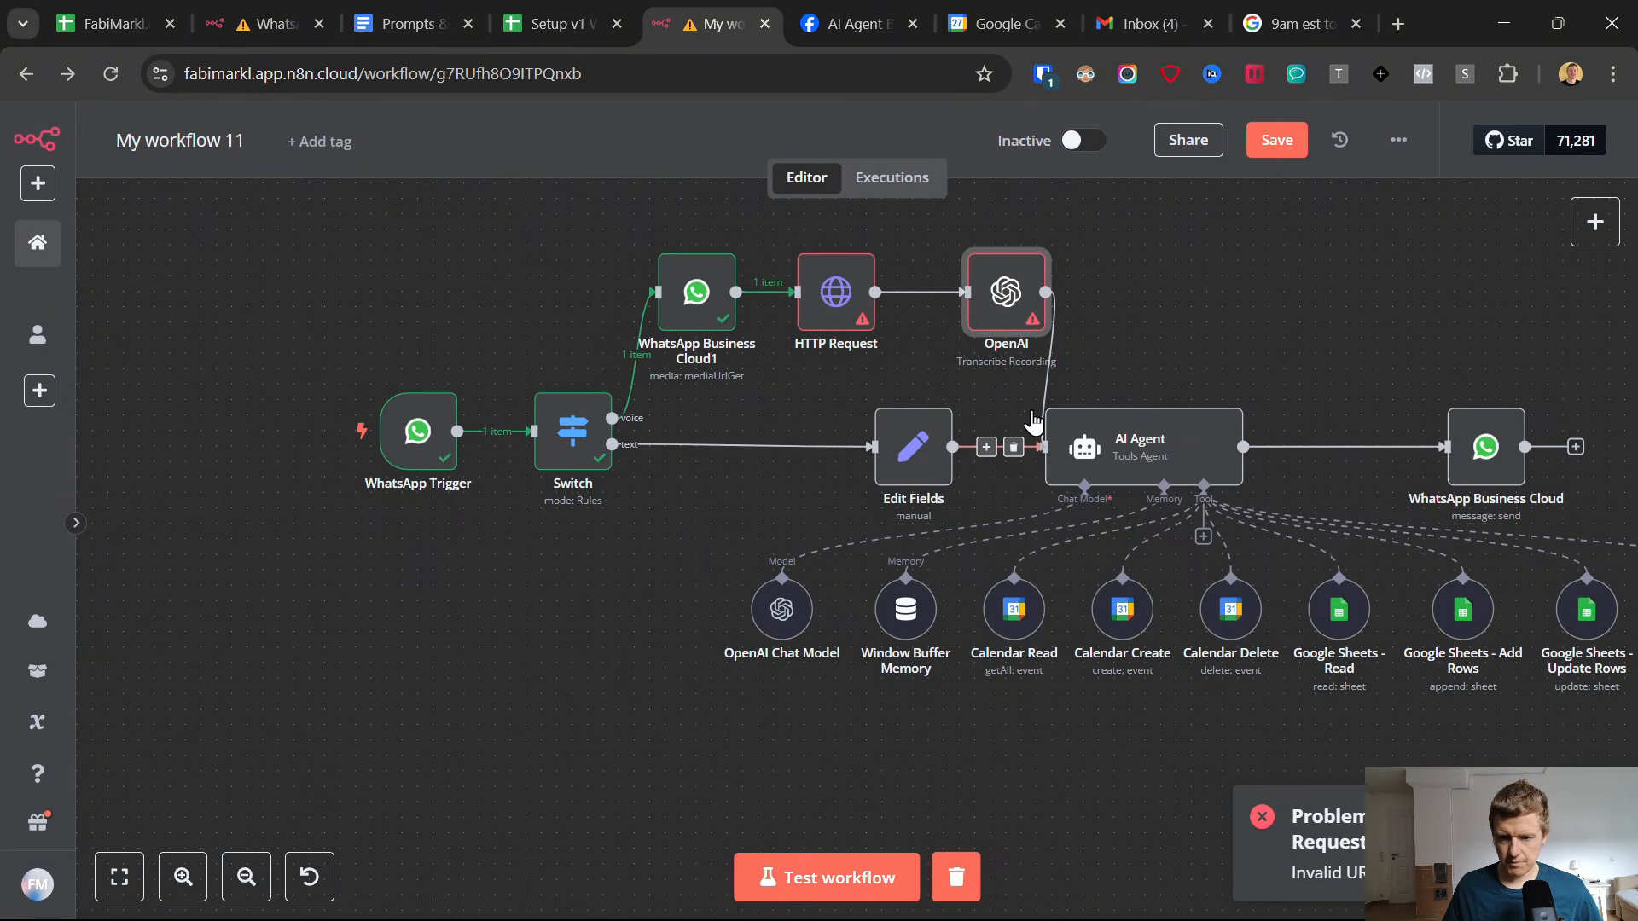
drag(996, 290, 949, 292)
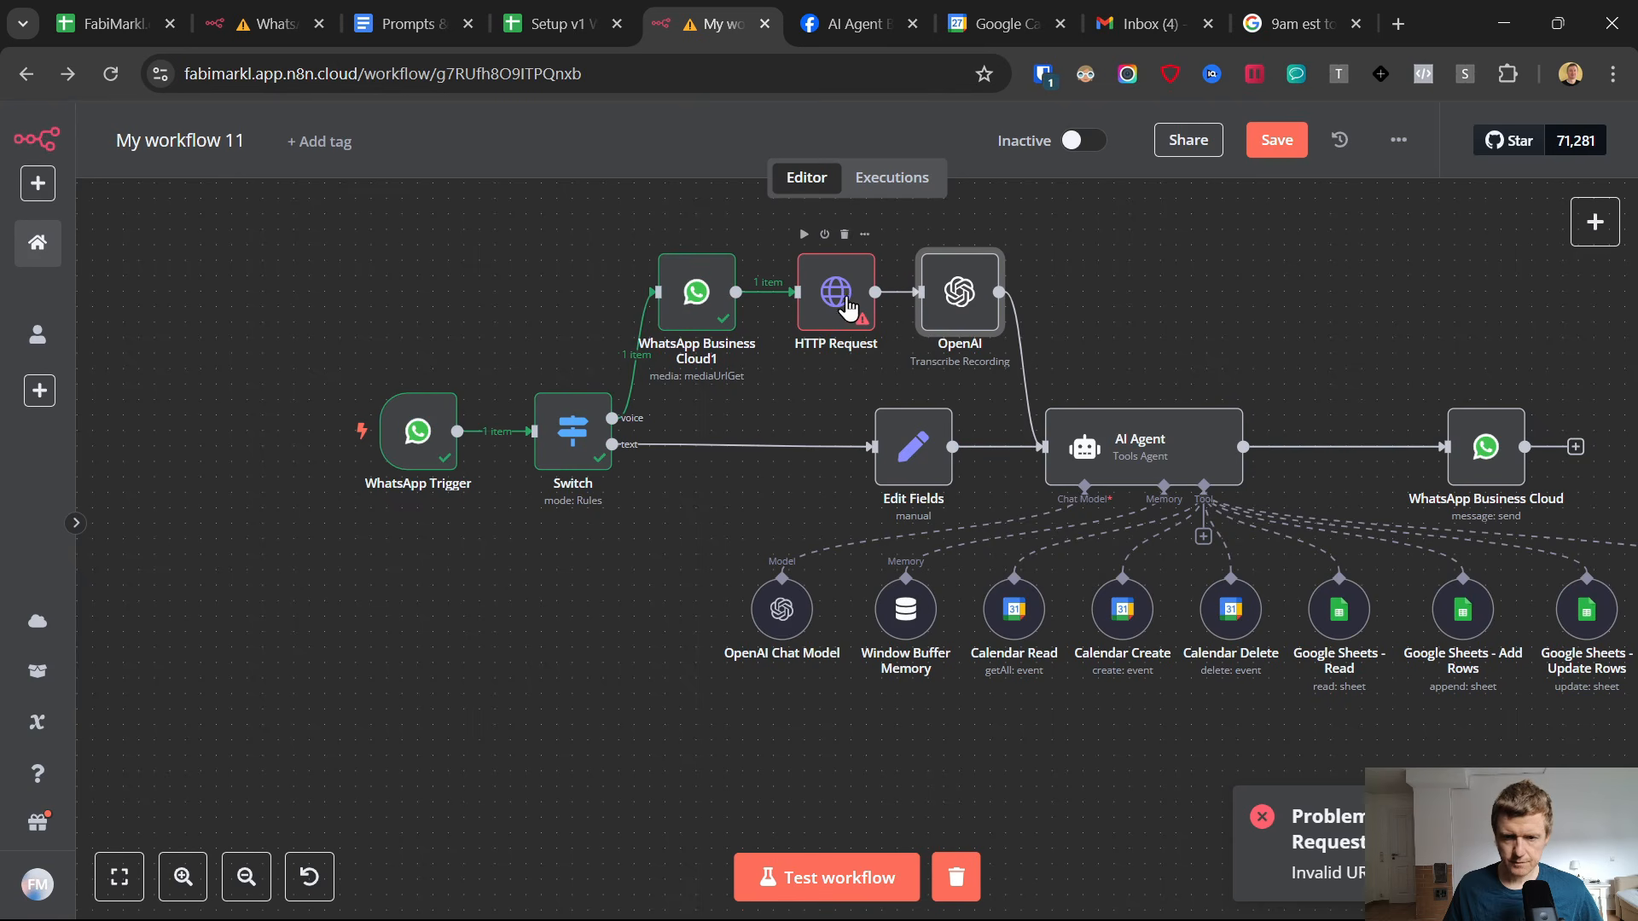
click(1275, 140)
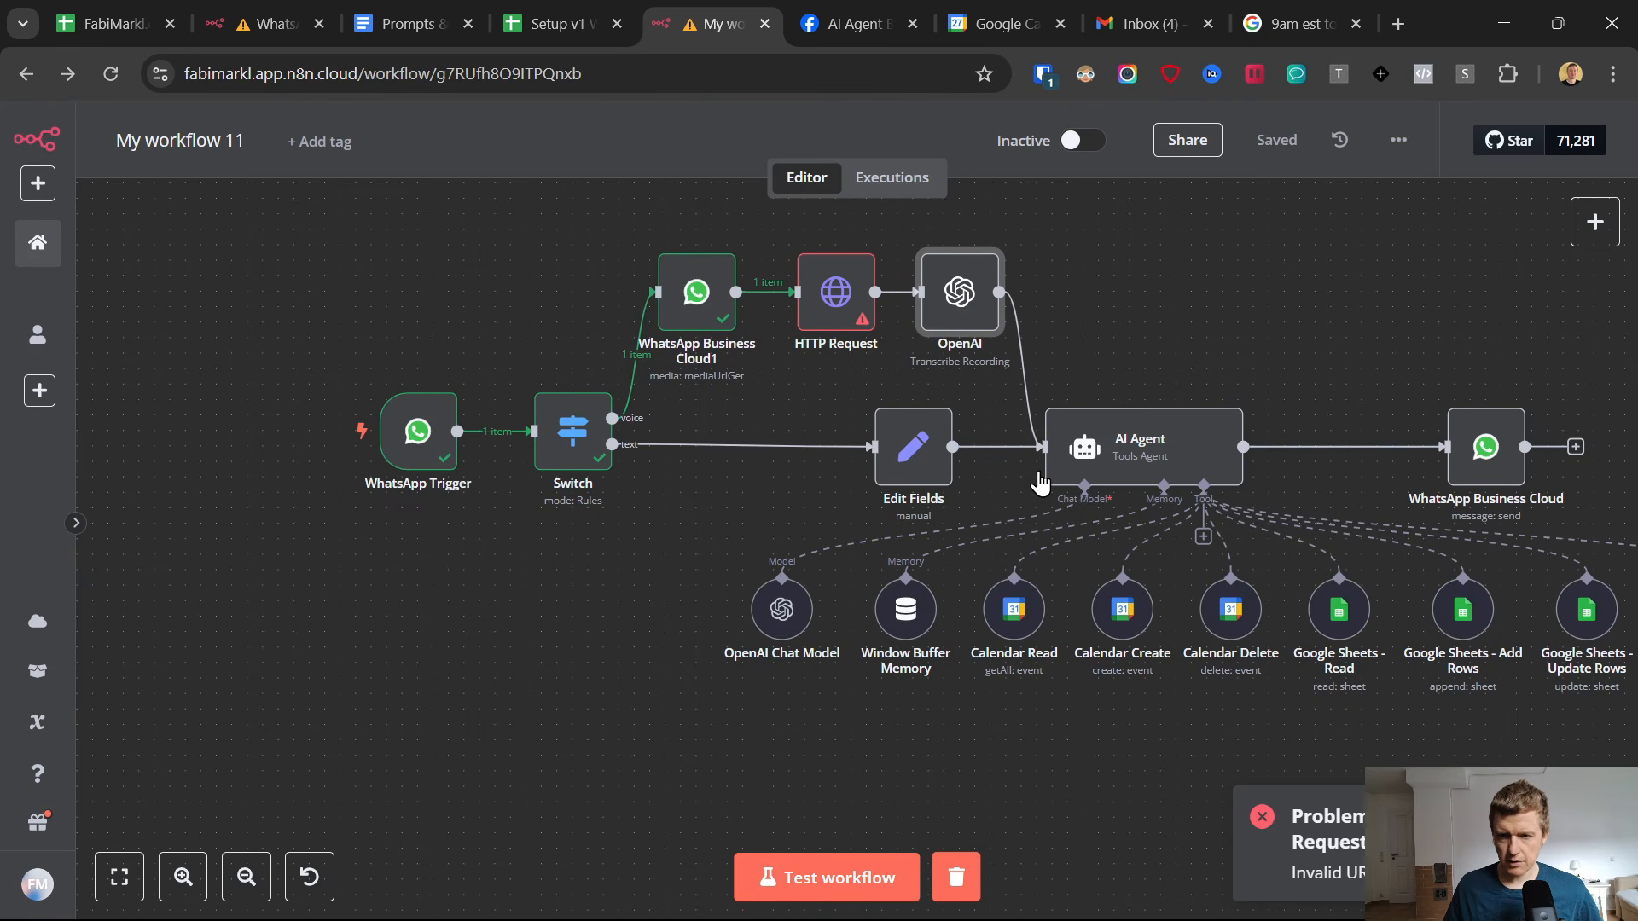
Start a workflow test and send the AI Agent chat in WhatsApp a voice message to trigger the transcription branch.
click(839, 877)
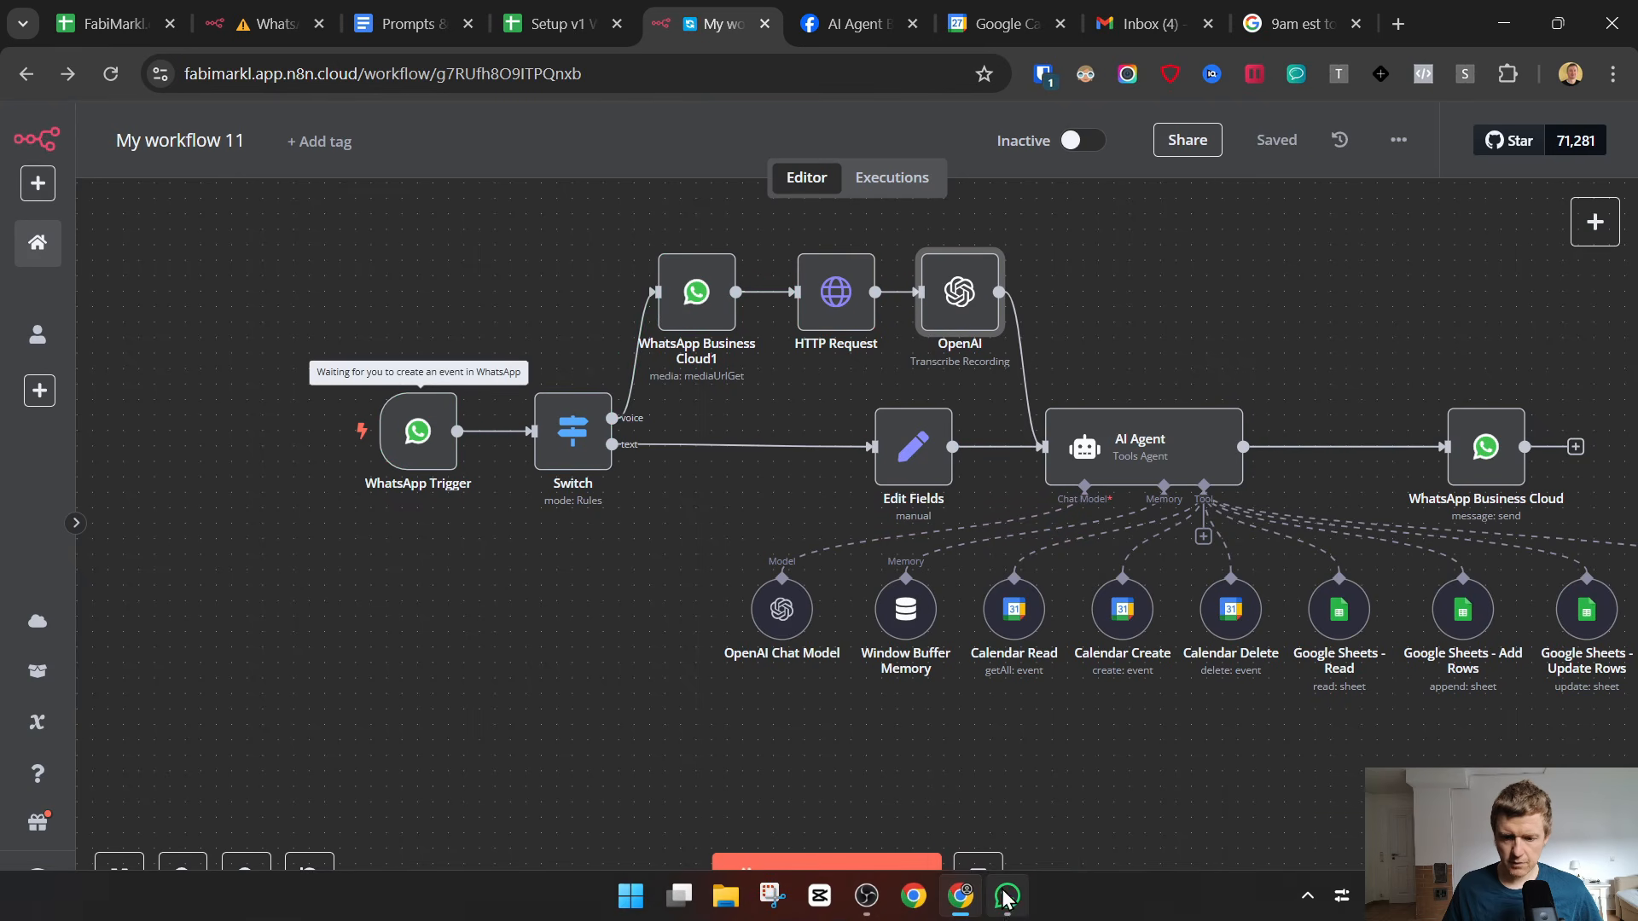
click(1006, 895)
click(1009, 788)
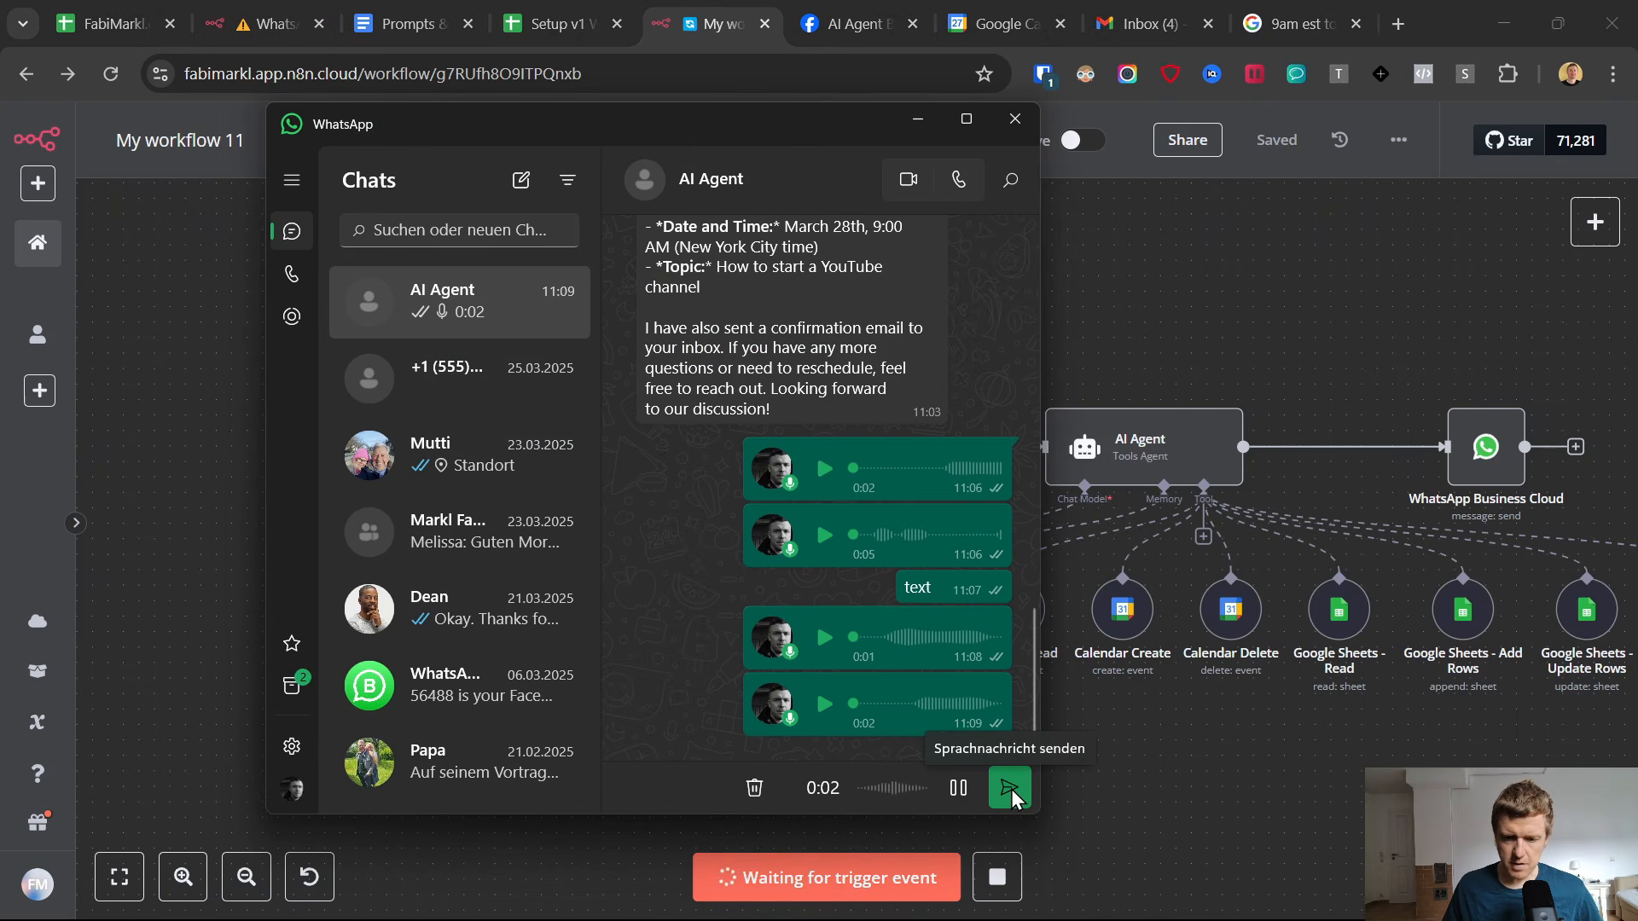
click(1010, 790)
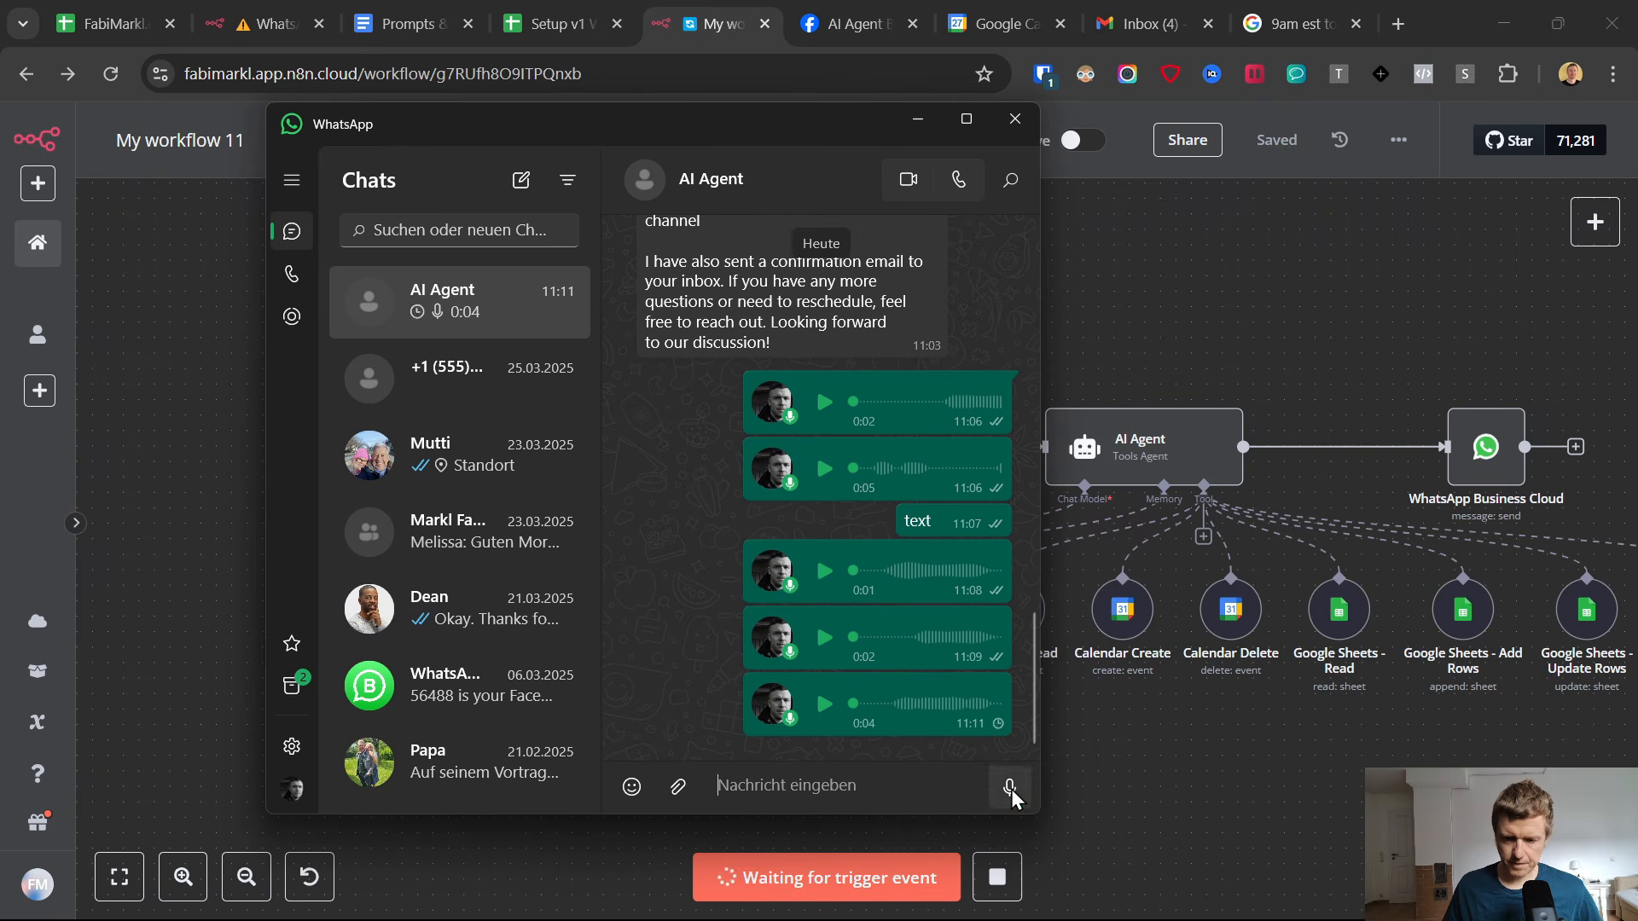
click(1214, 774)
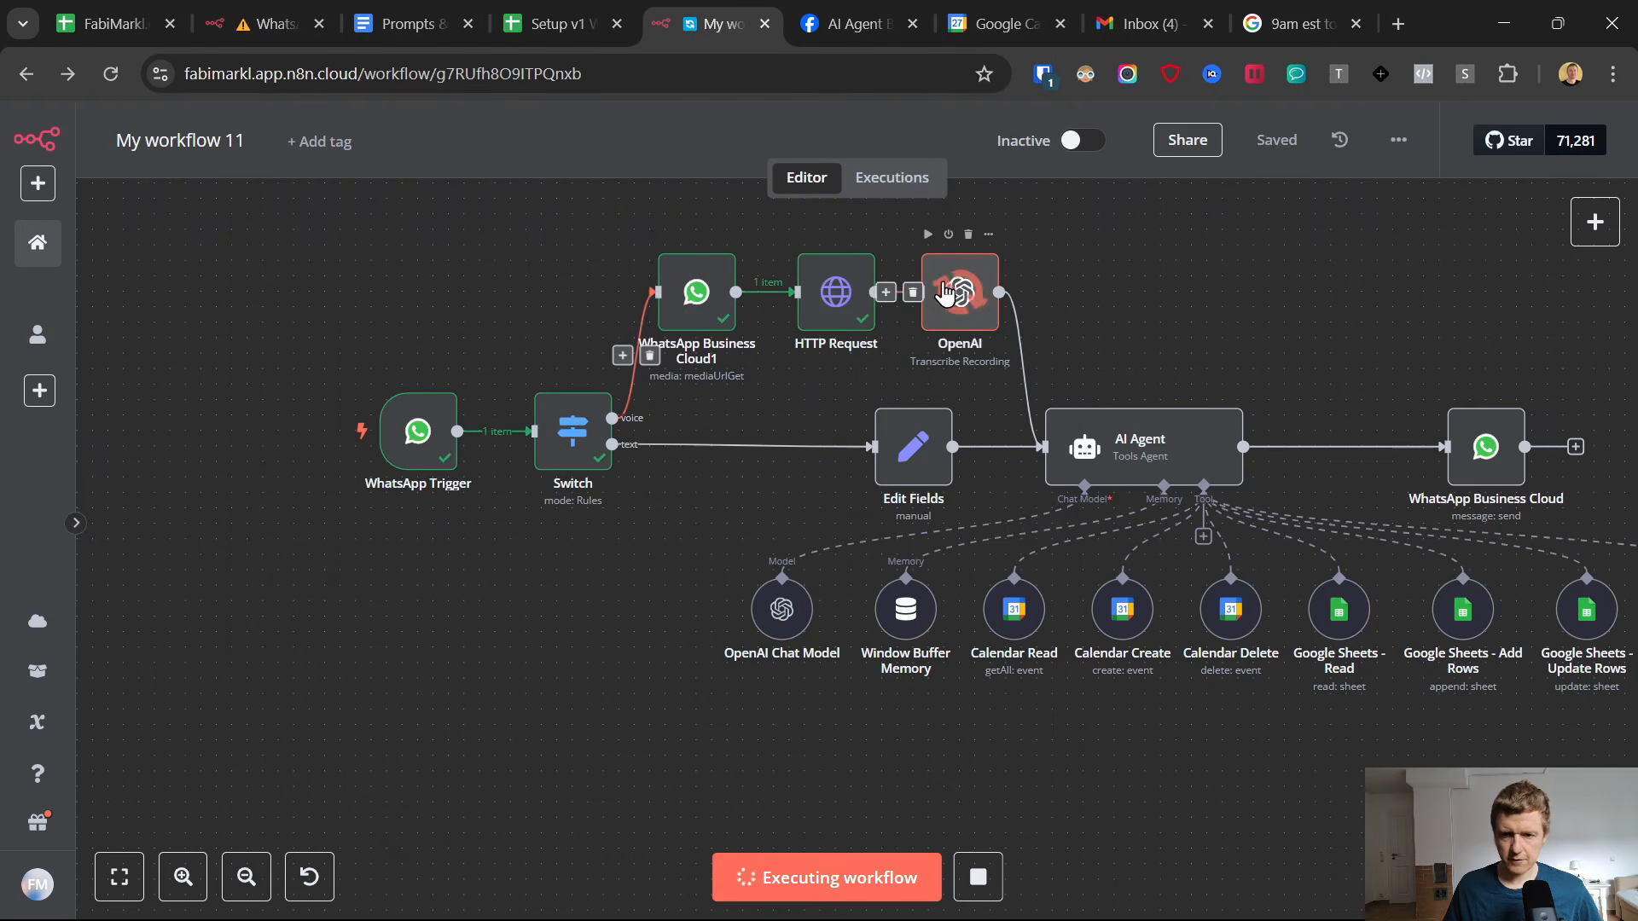
Replace the AI Agent's user prompt with the OpenAI node's text field, {{ $json.text }}, and save the workflow.
double_click(1182, 465)
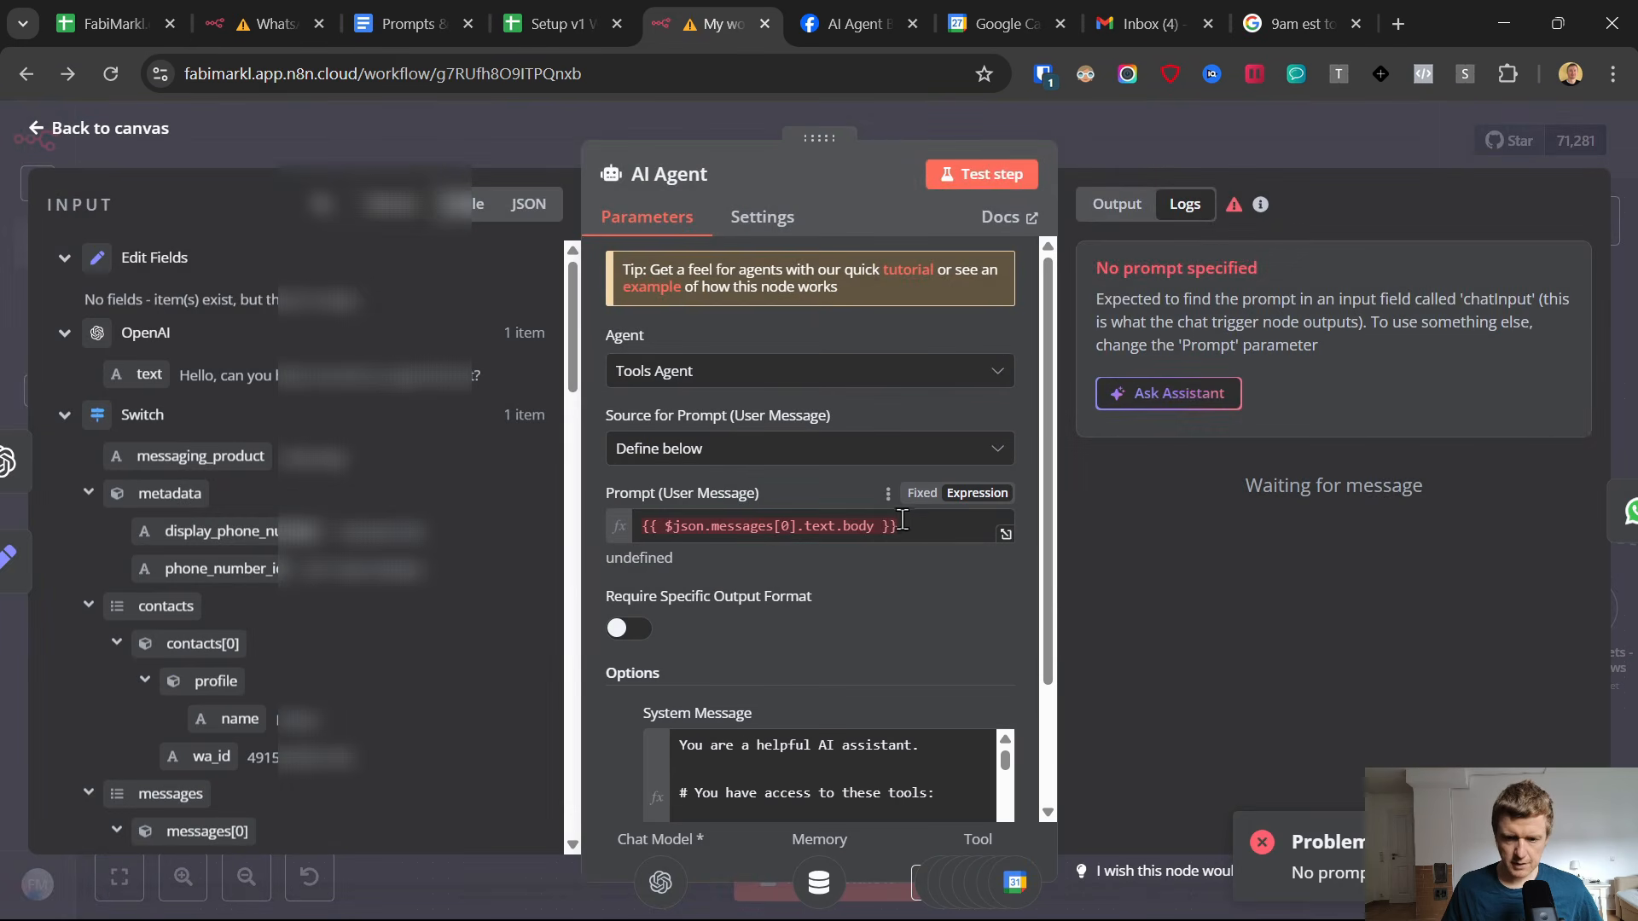
drag(902, 520, 637, 530)
key(BackSpace)
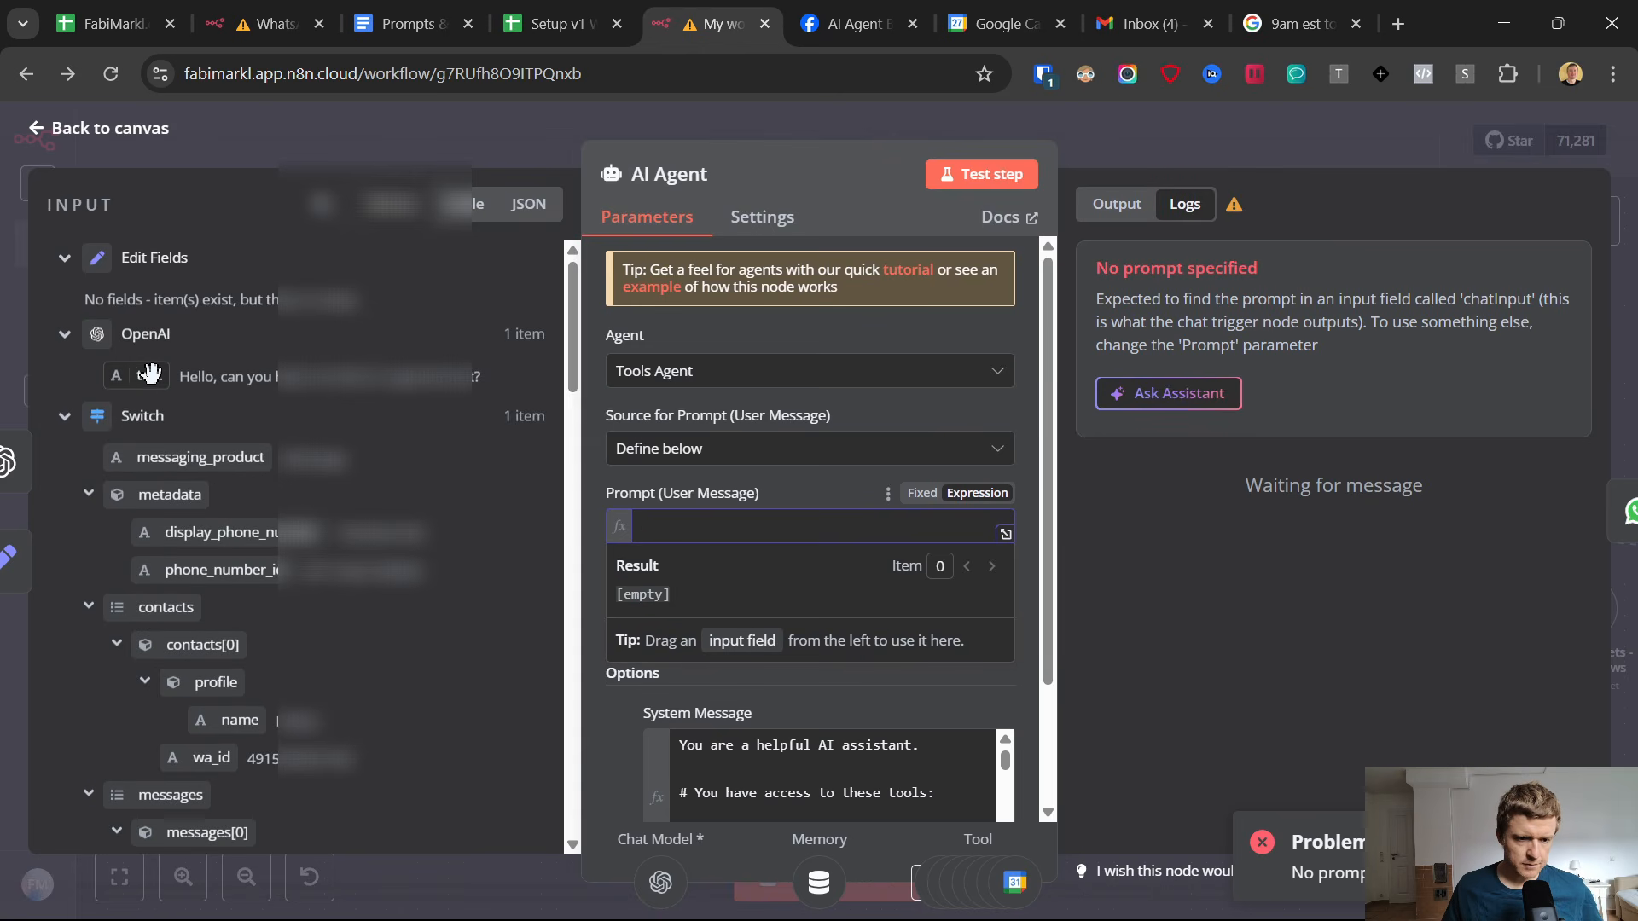
drag(144, 375, 663, 527)
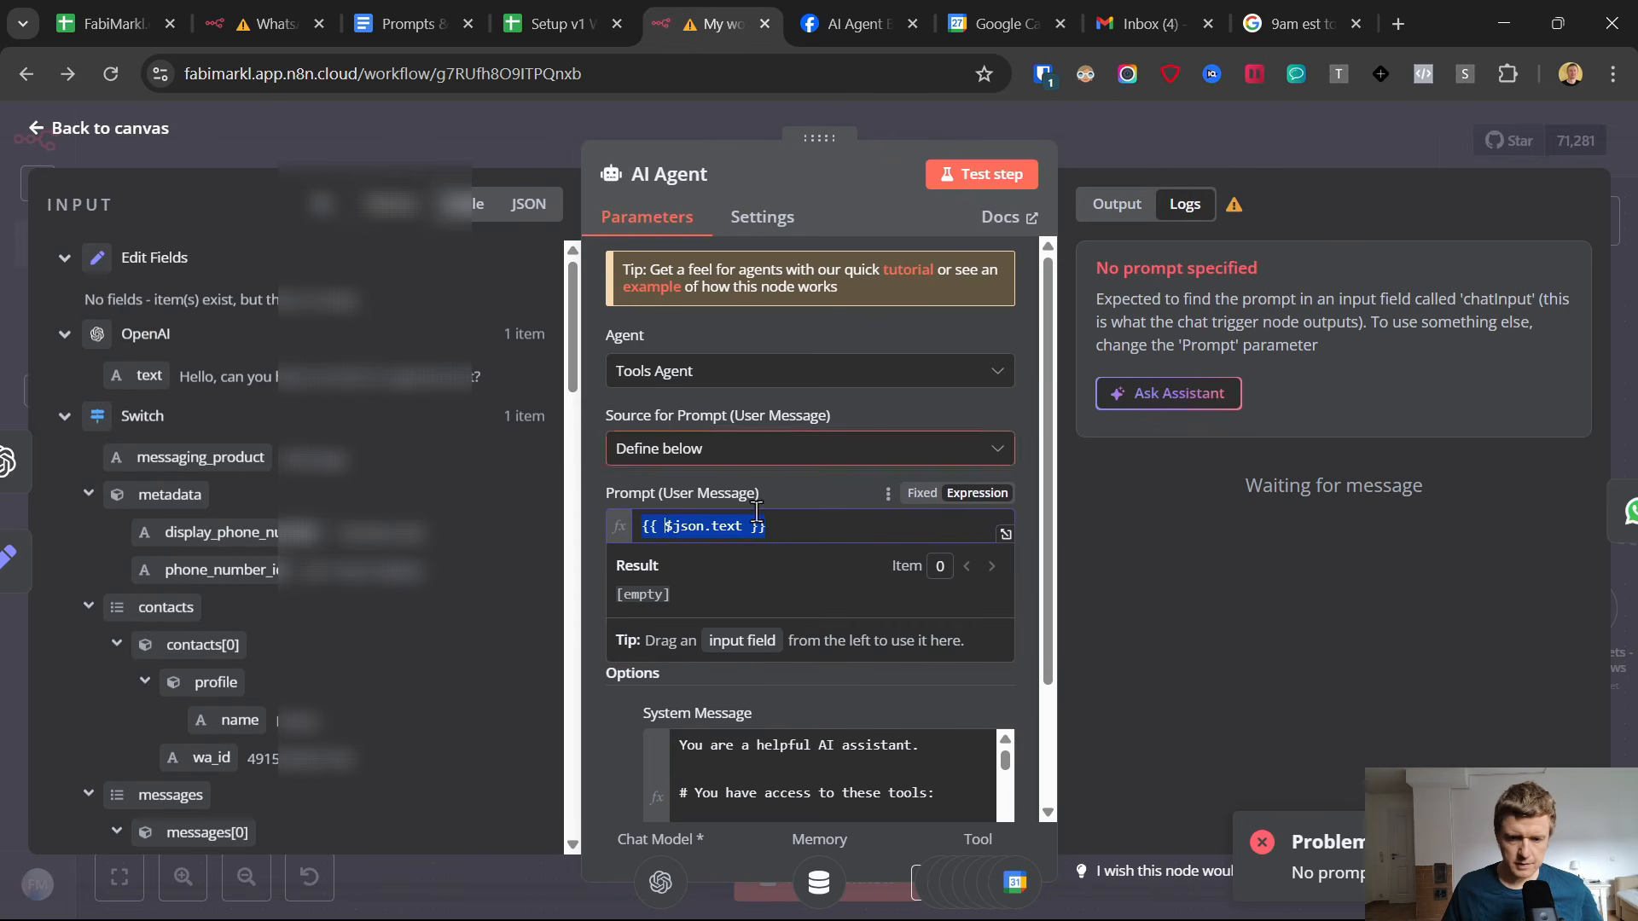
click(856, 493)
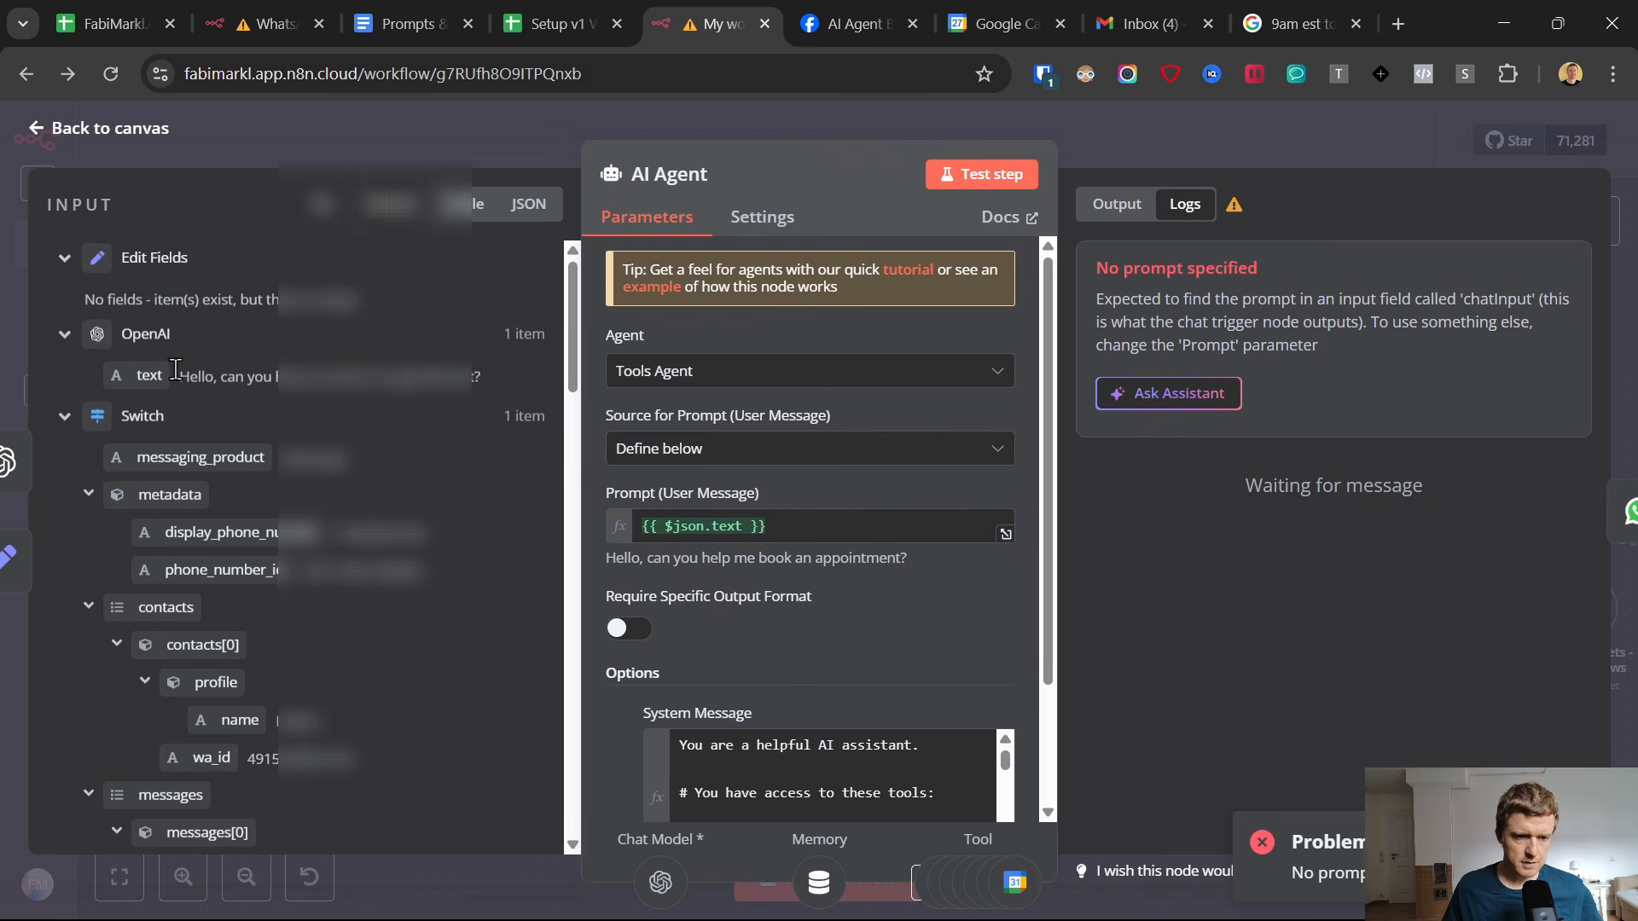
click(38, 130)
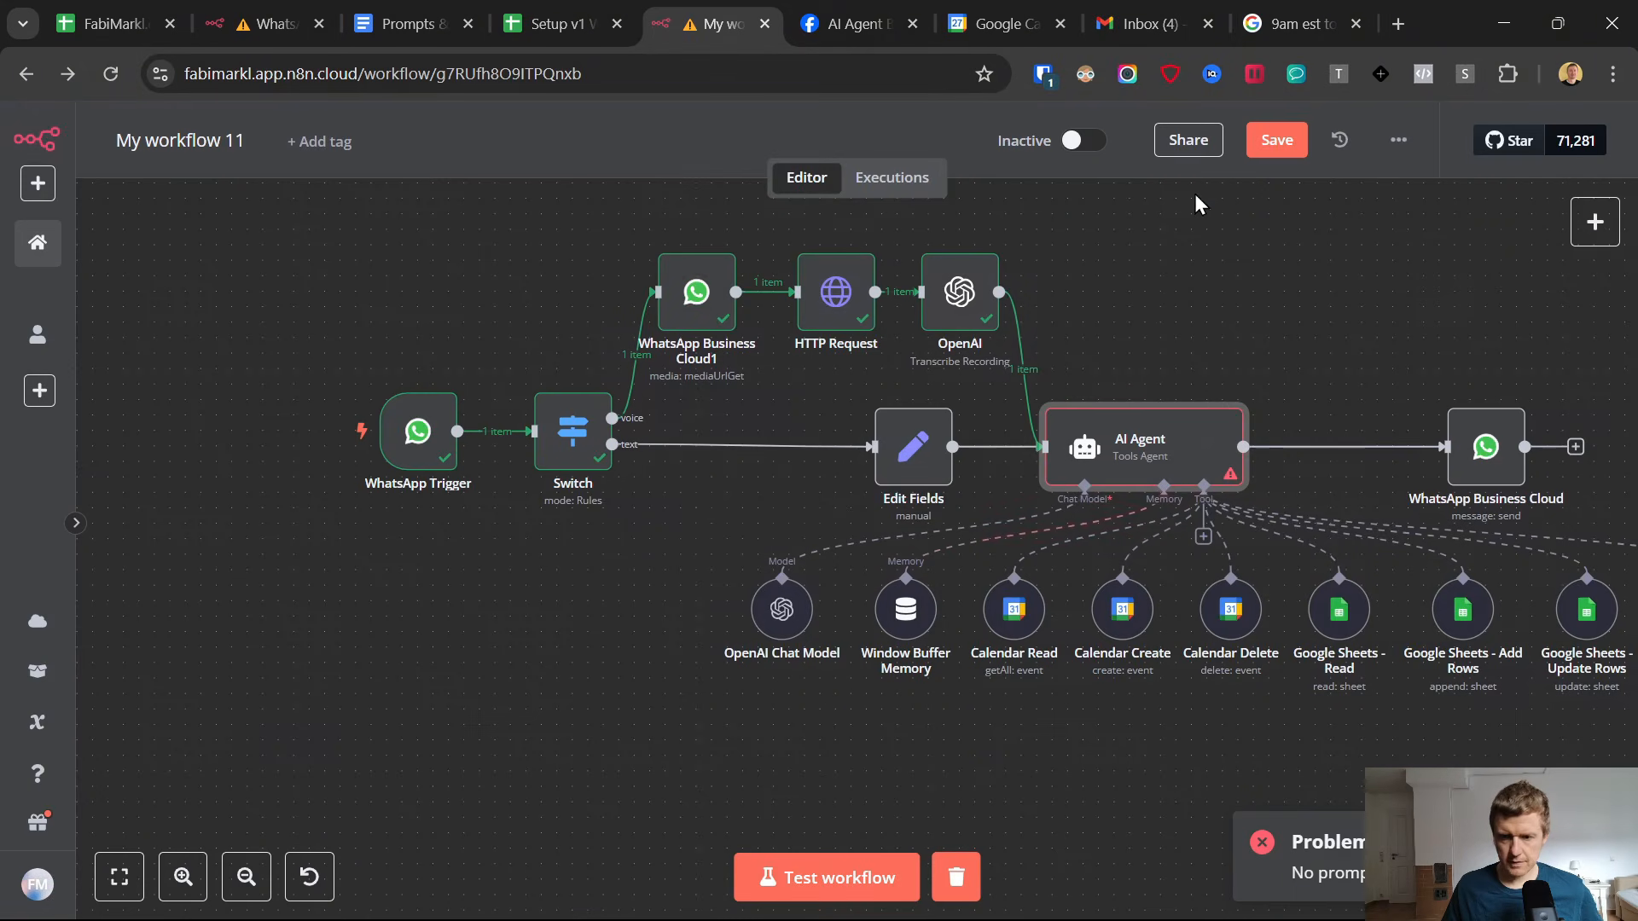
click(1251, 145)
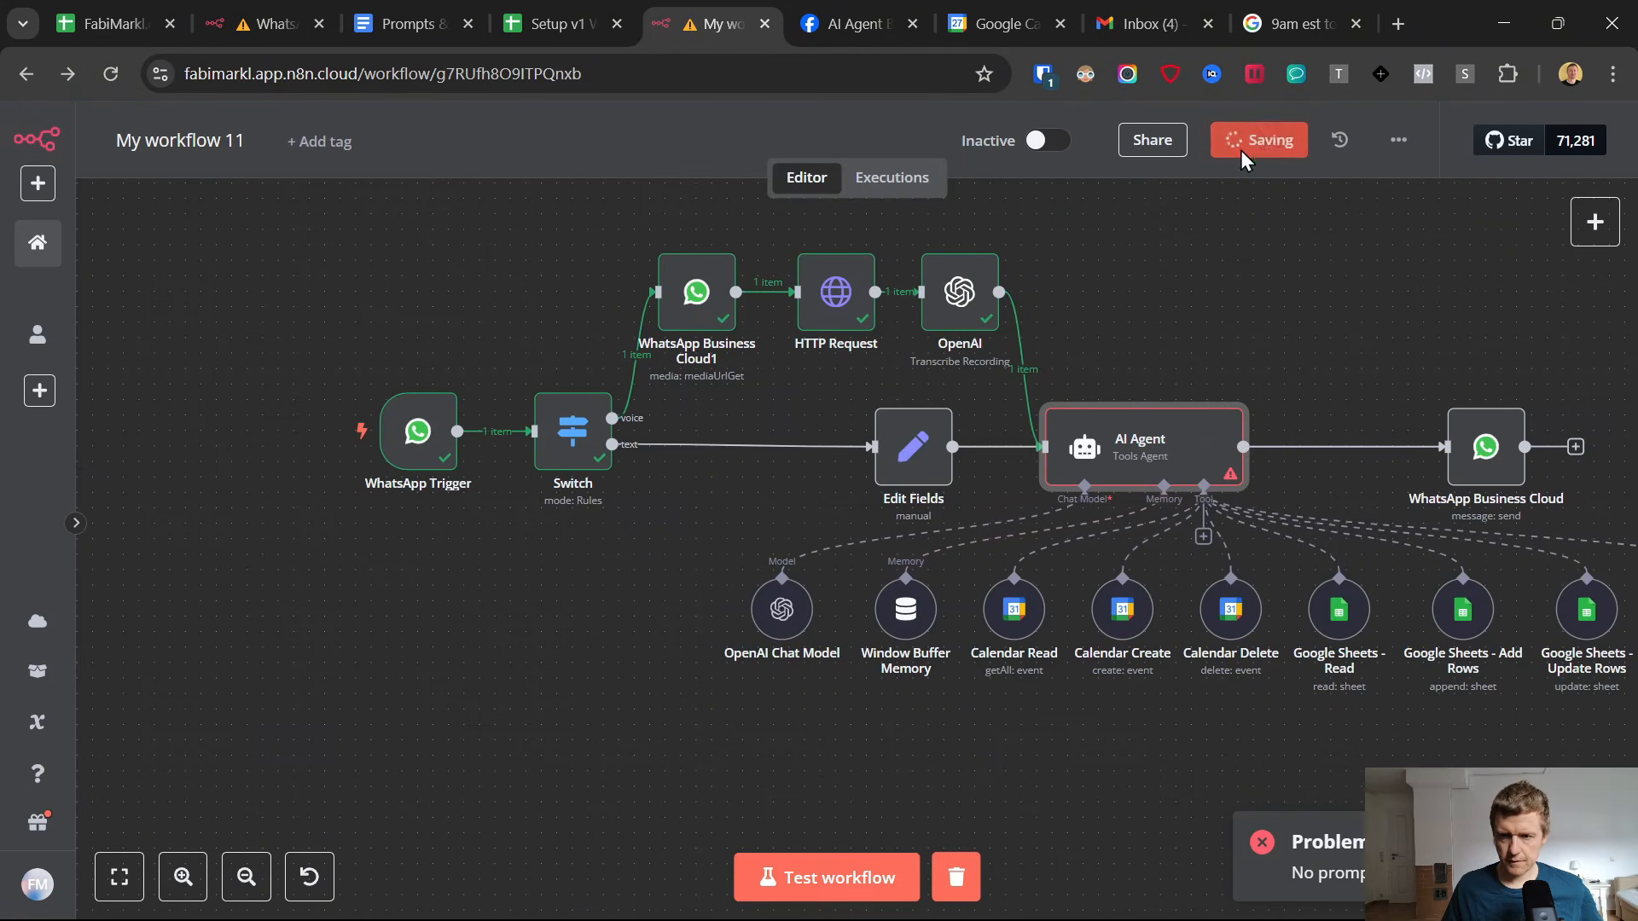
Start another workflow test and send the AI Agent chat in WhatsApp a voice message asking for help booking an appointment.
click(859, 853)
click(1009, 896)
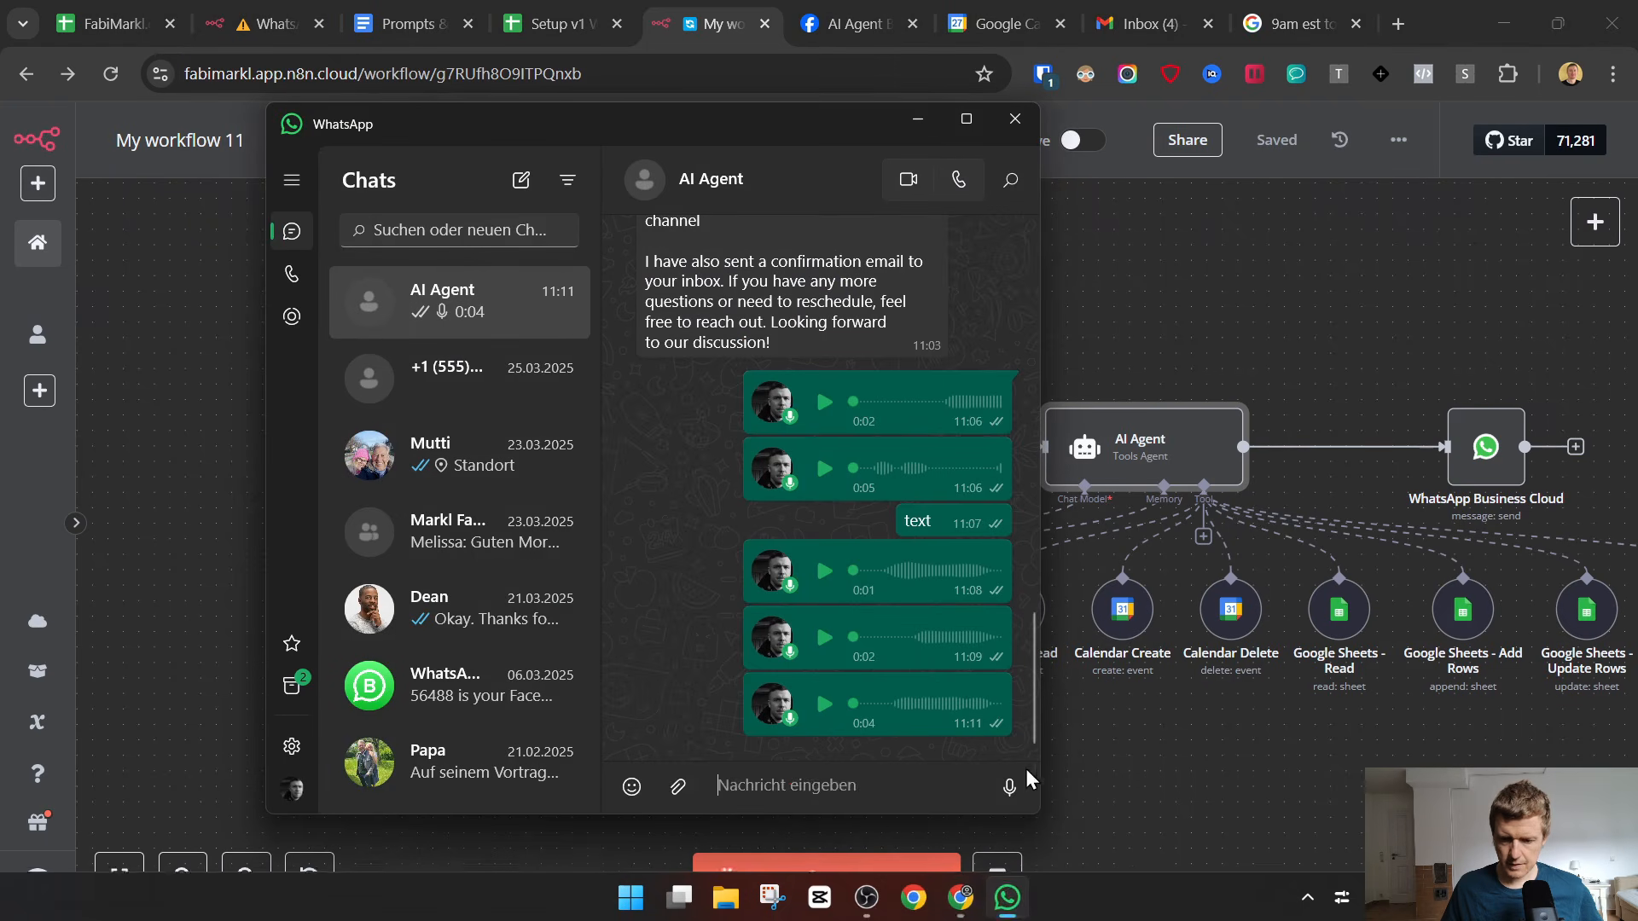
click(1017, 786)
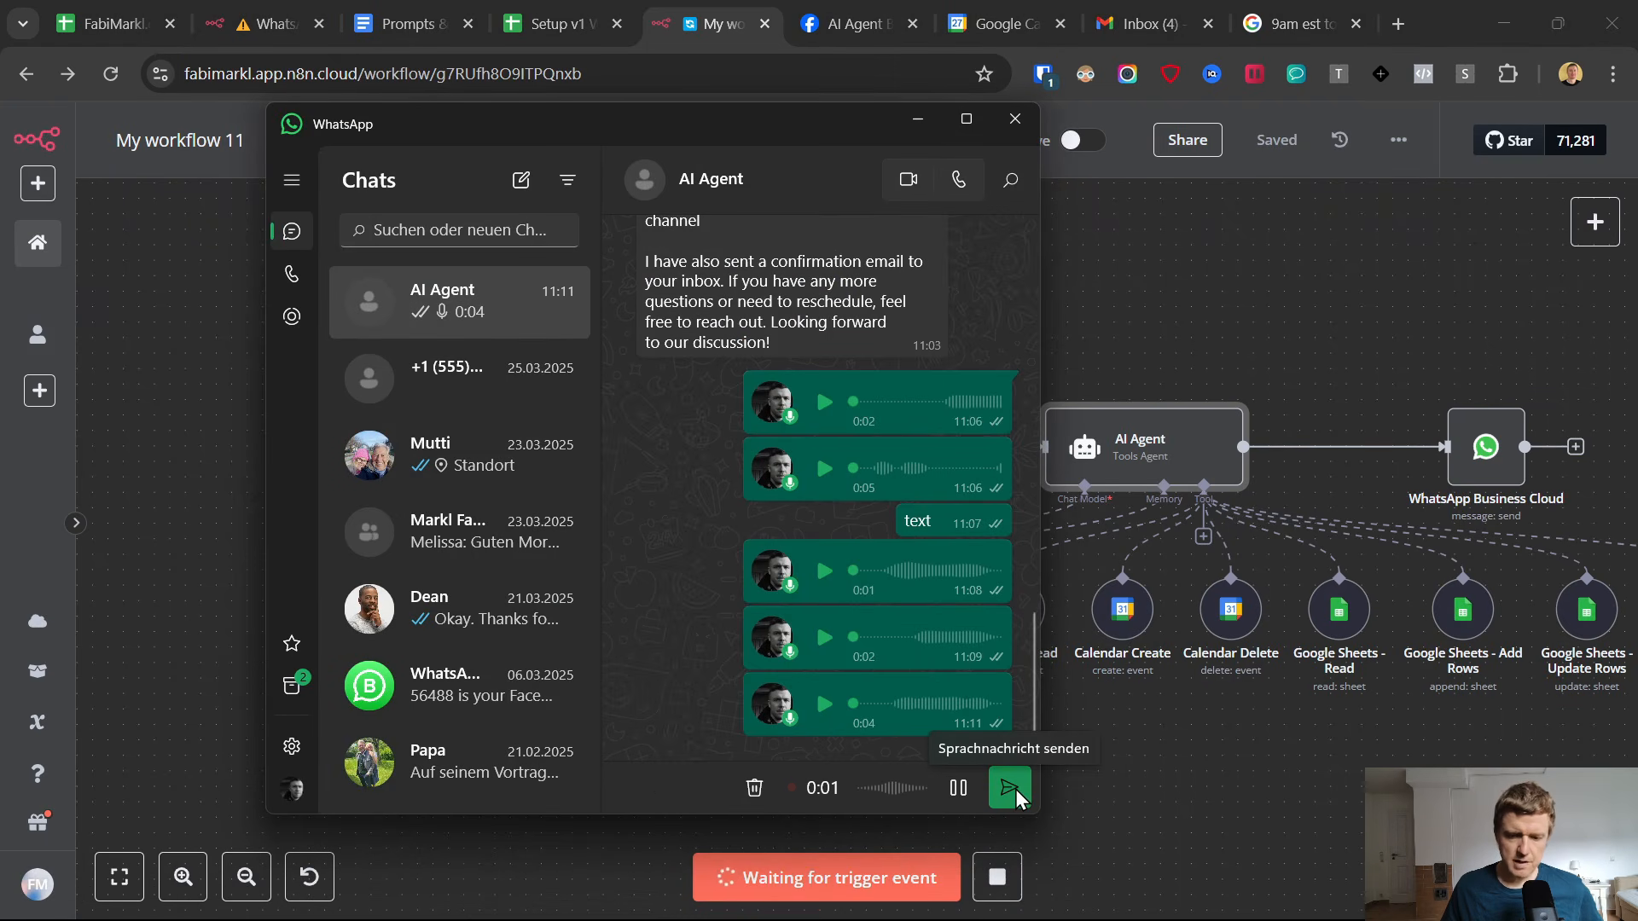
click(1015, 790)
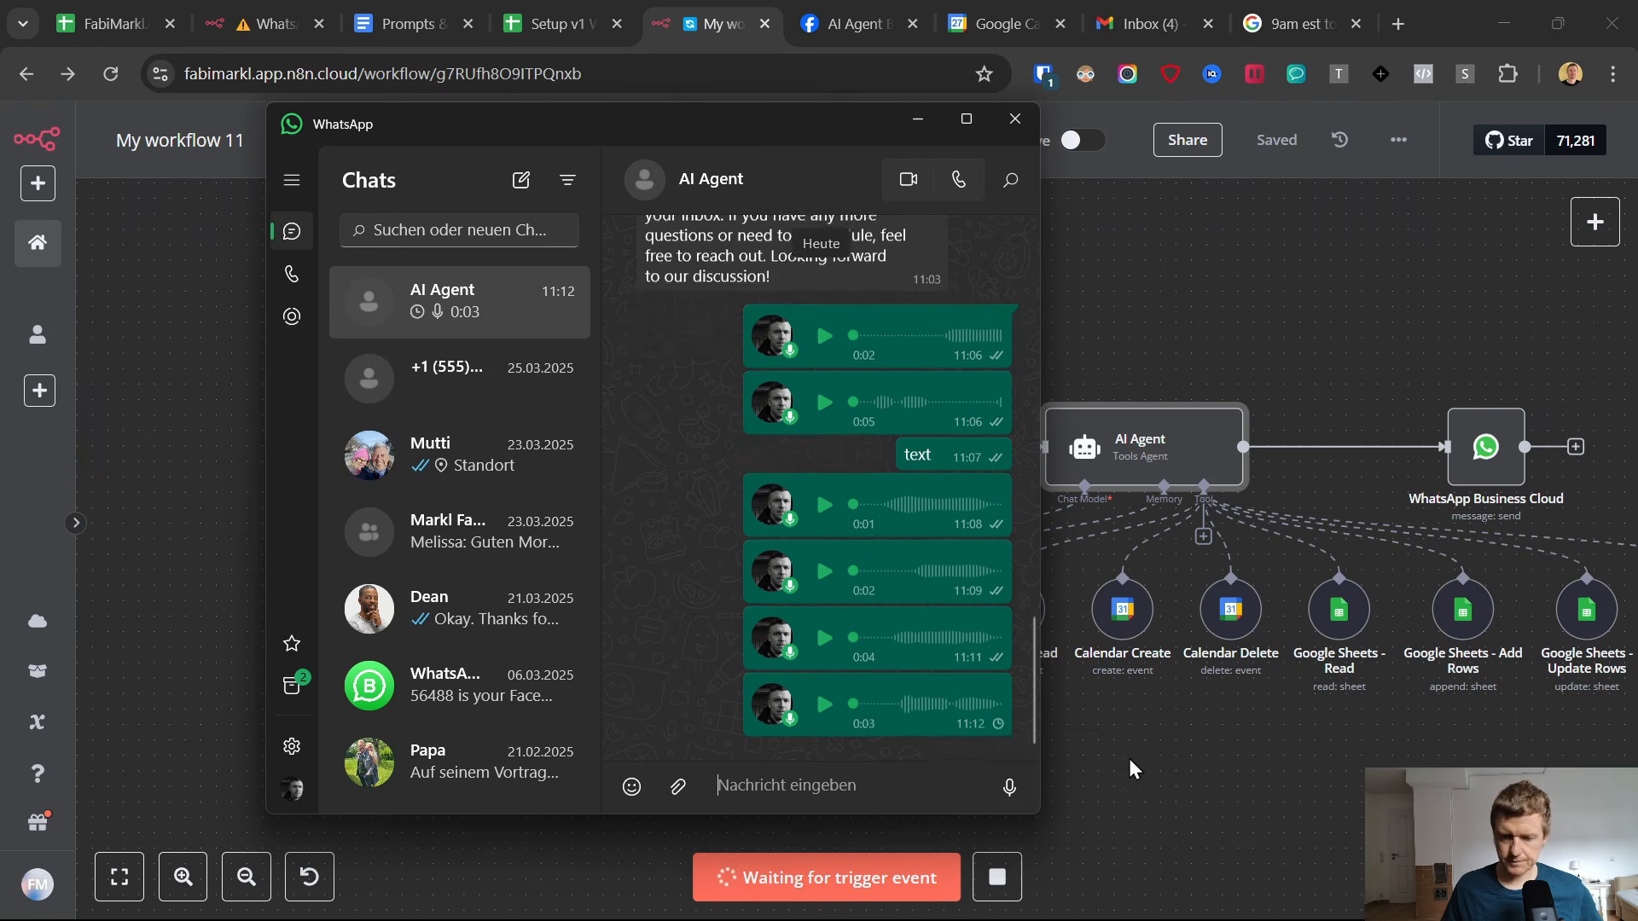
click(1152, 754)
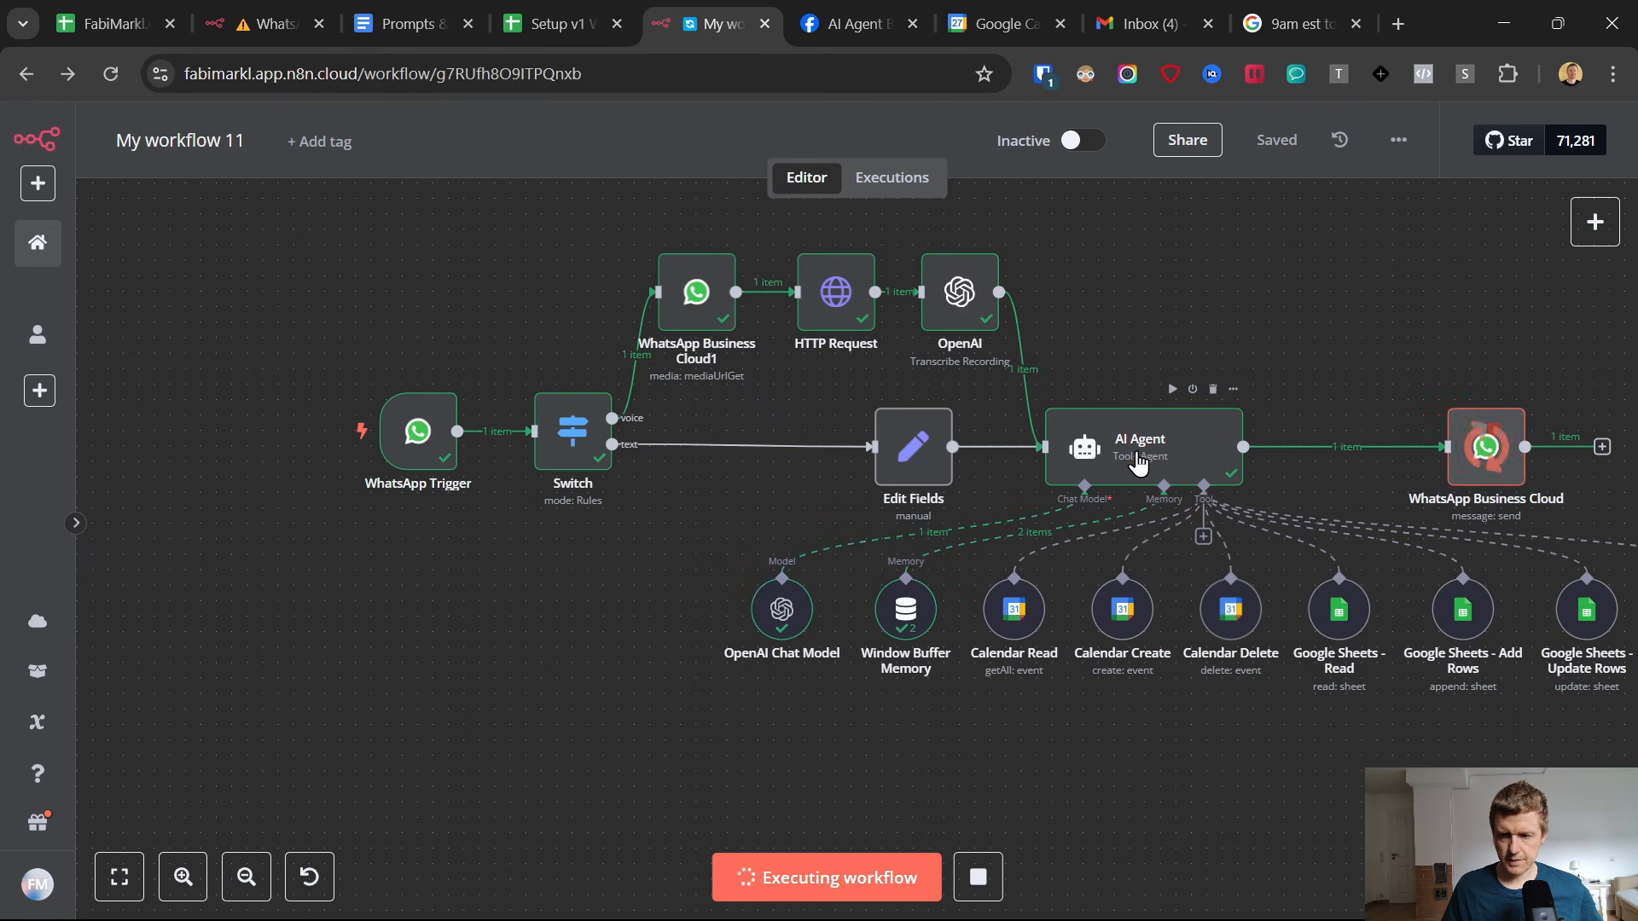
Check the agent's reply in WhatsApp and the transcribed text in the OpenAI transcription node's output.
click(1015, 905)
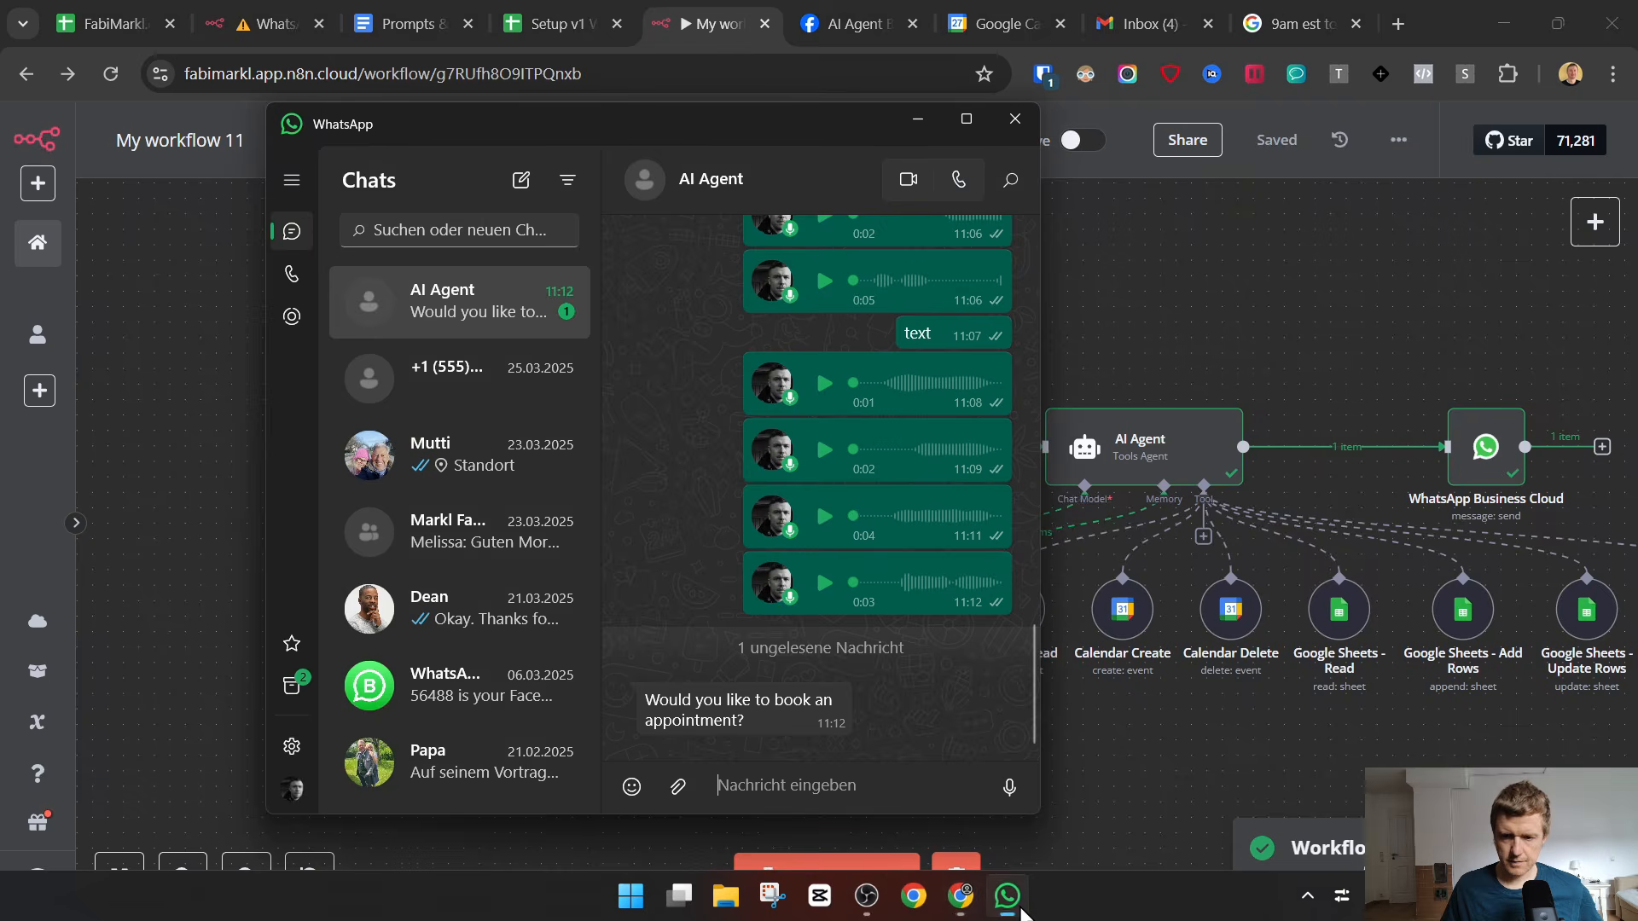
click(1006, 897)
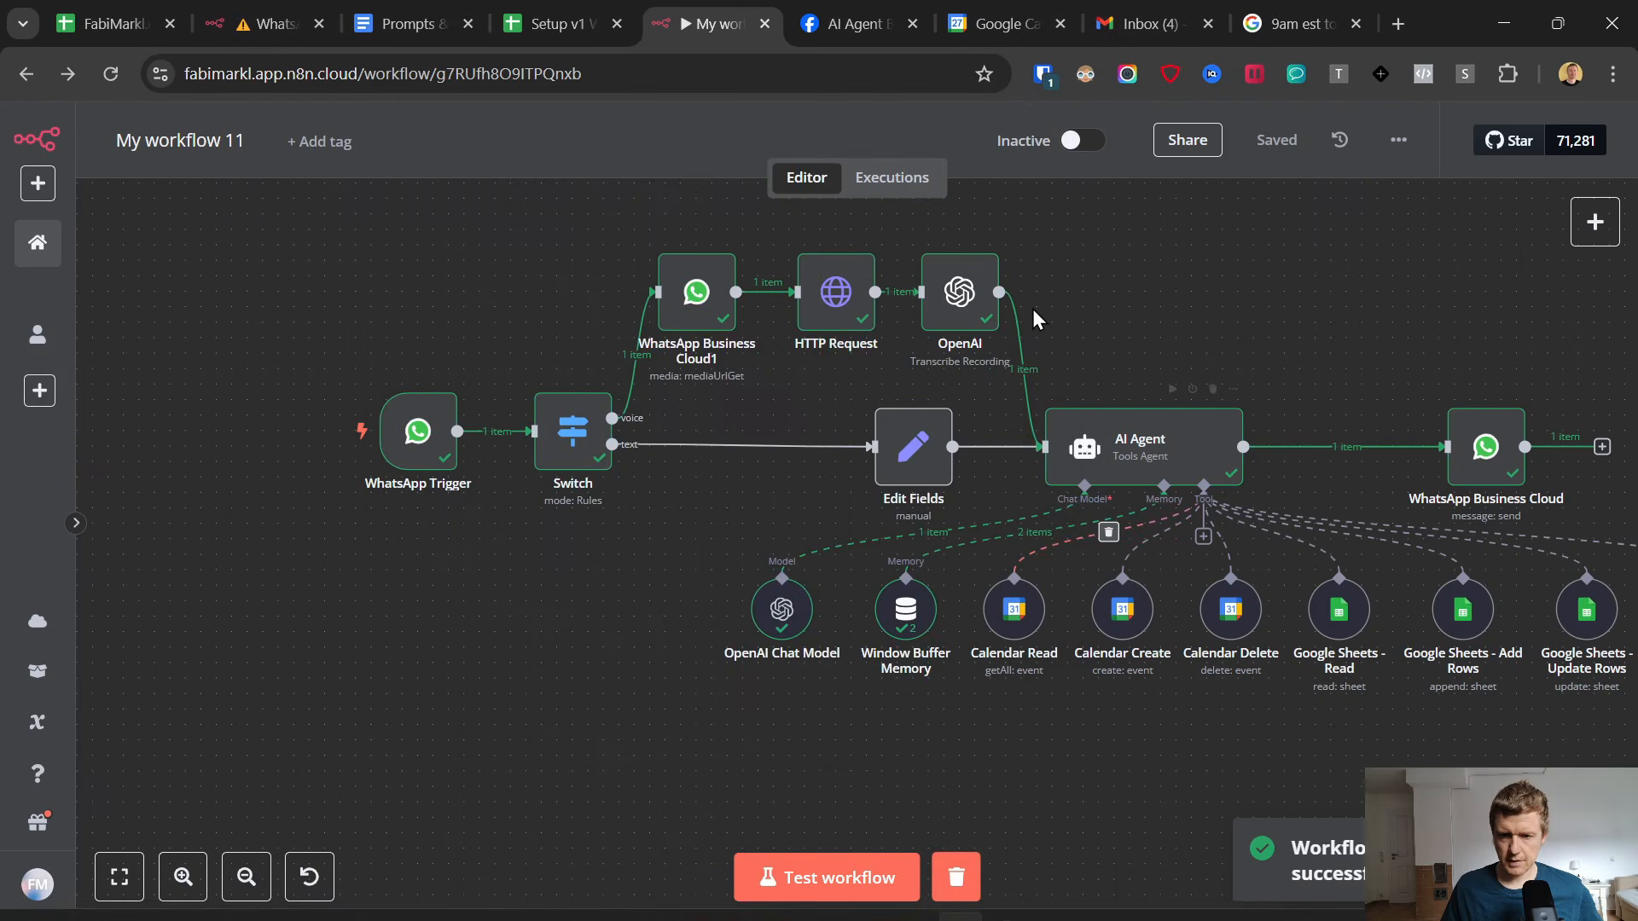
double_click(980, 310)
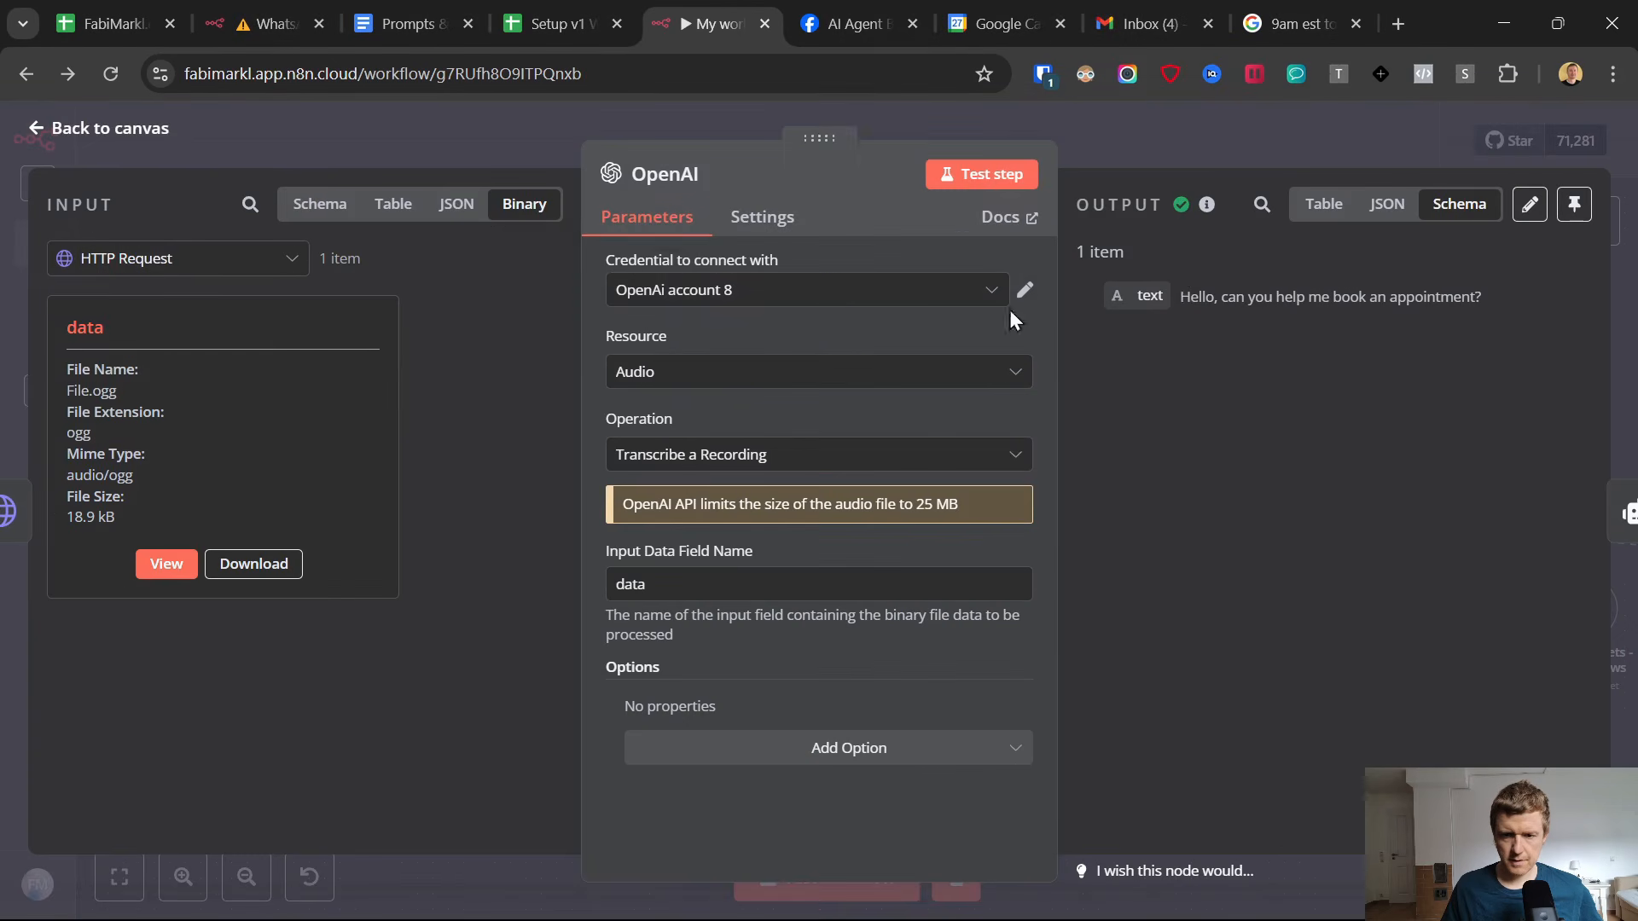
drag(1182, 295, 1485, 292)
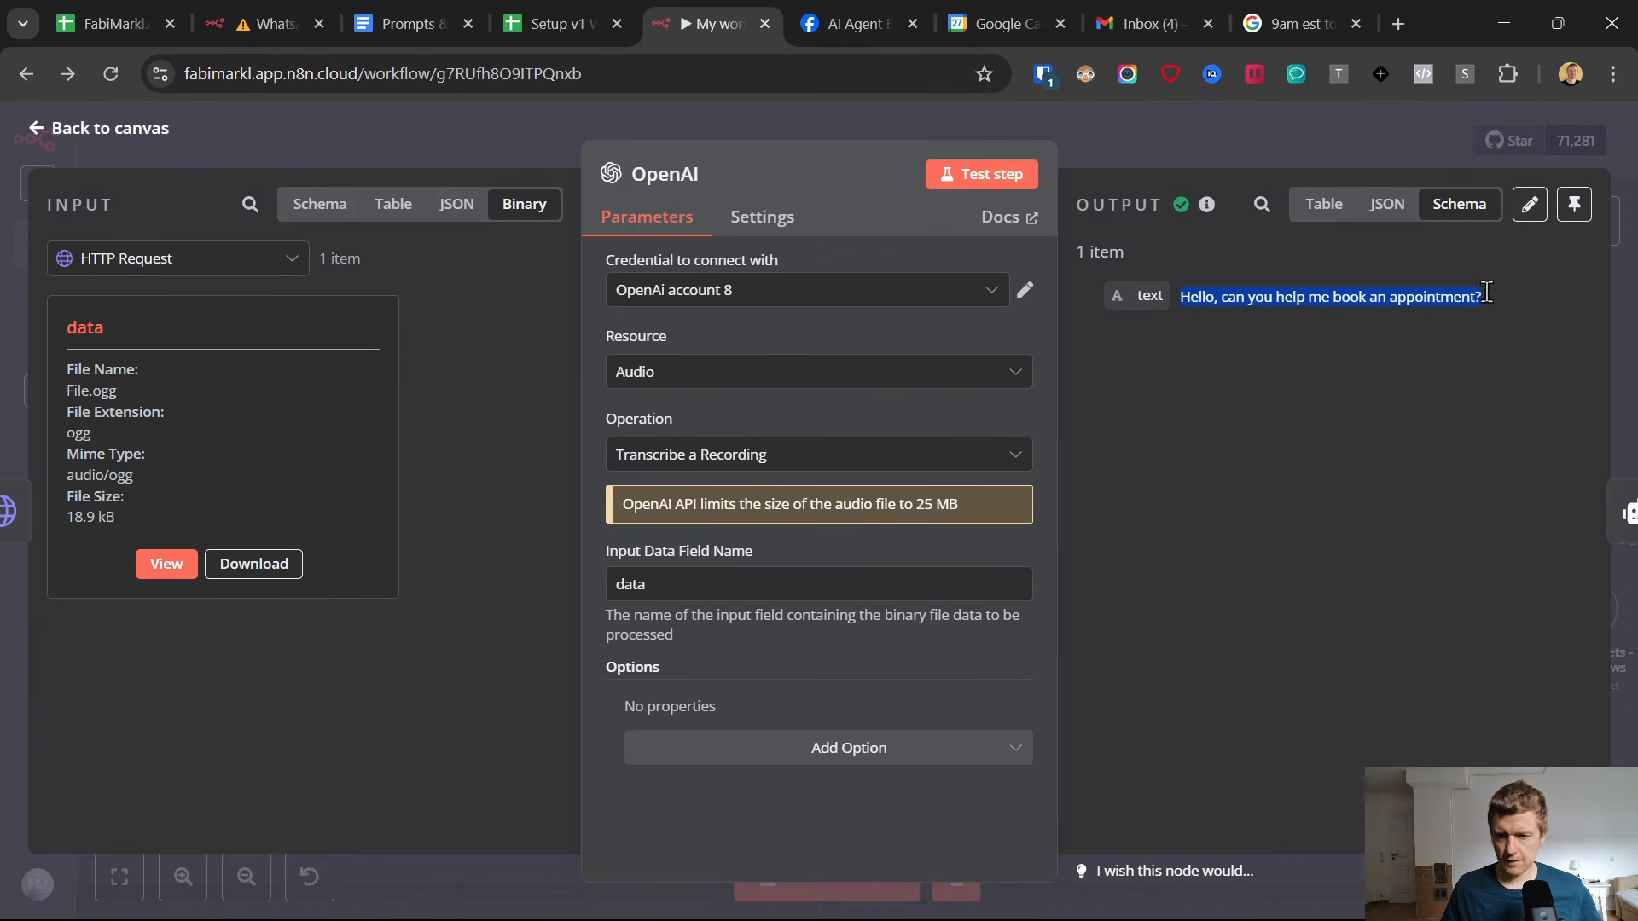
click(34, 129)
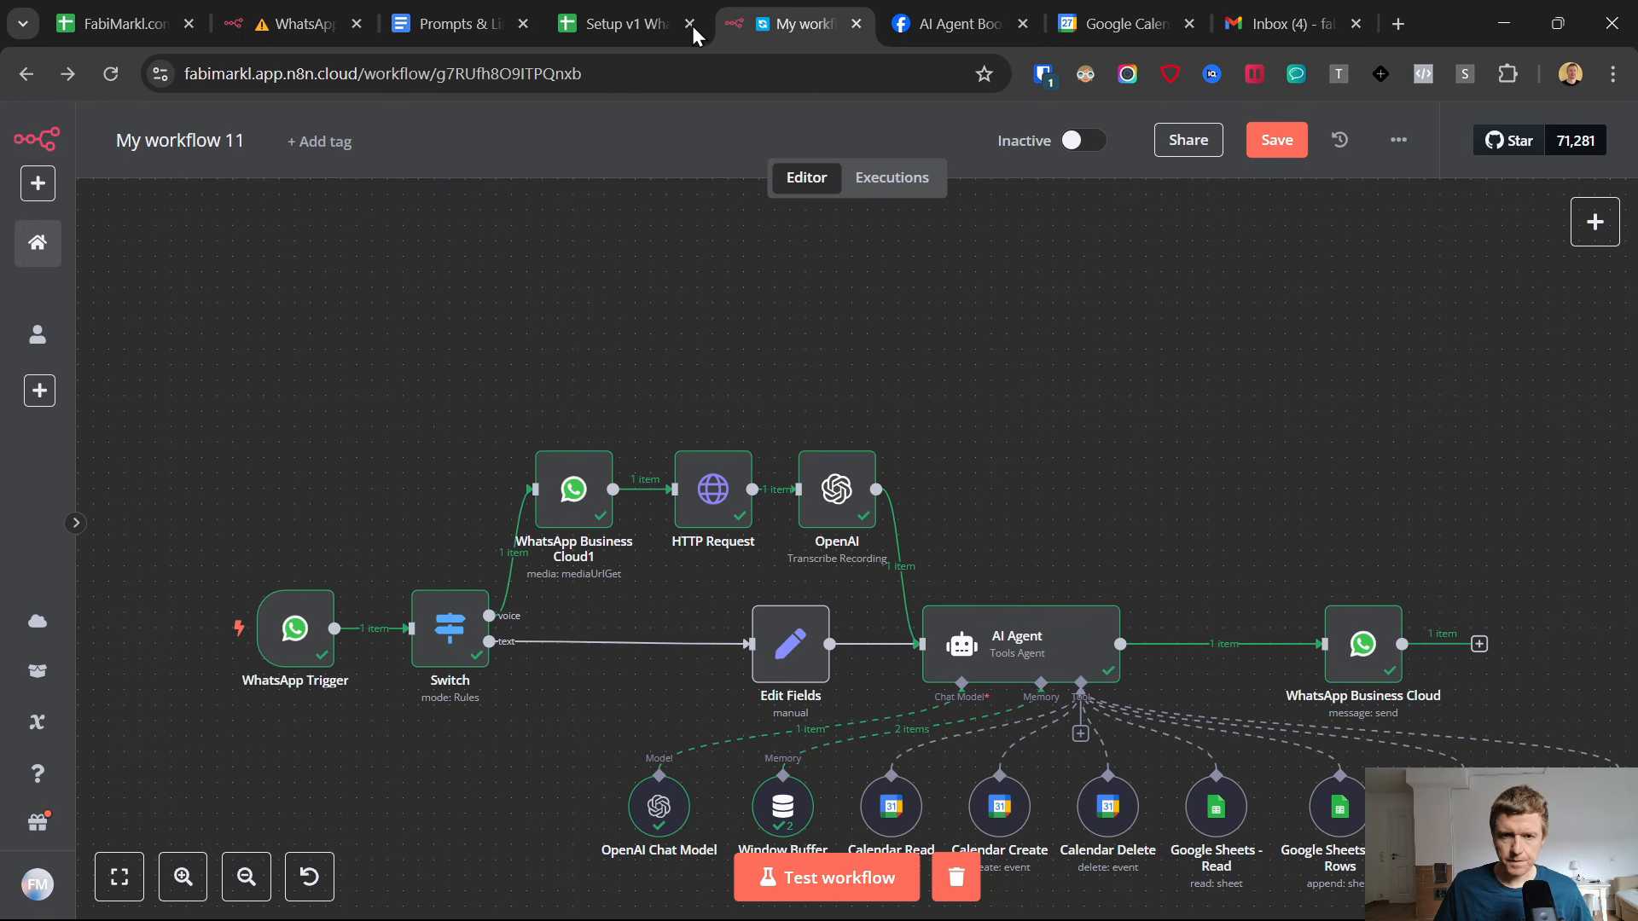
Add a separate Webhook trigger node above the voice branch and set its HTTP method to POST.
right_click(739, 307)
click(788, 329)
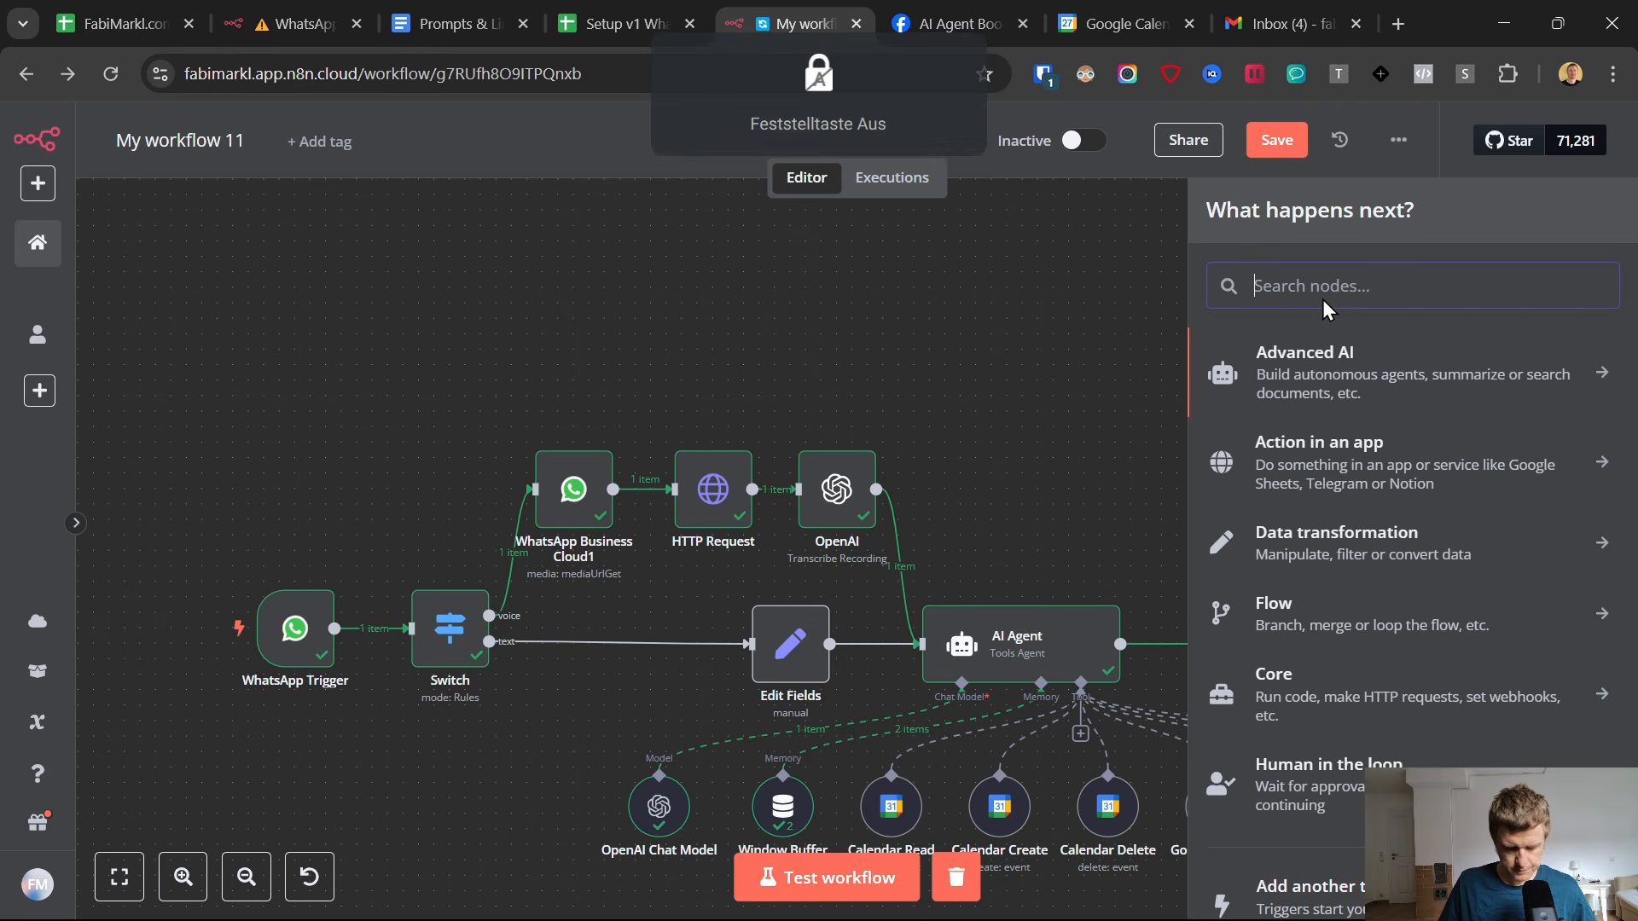
text(web)
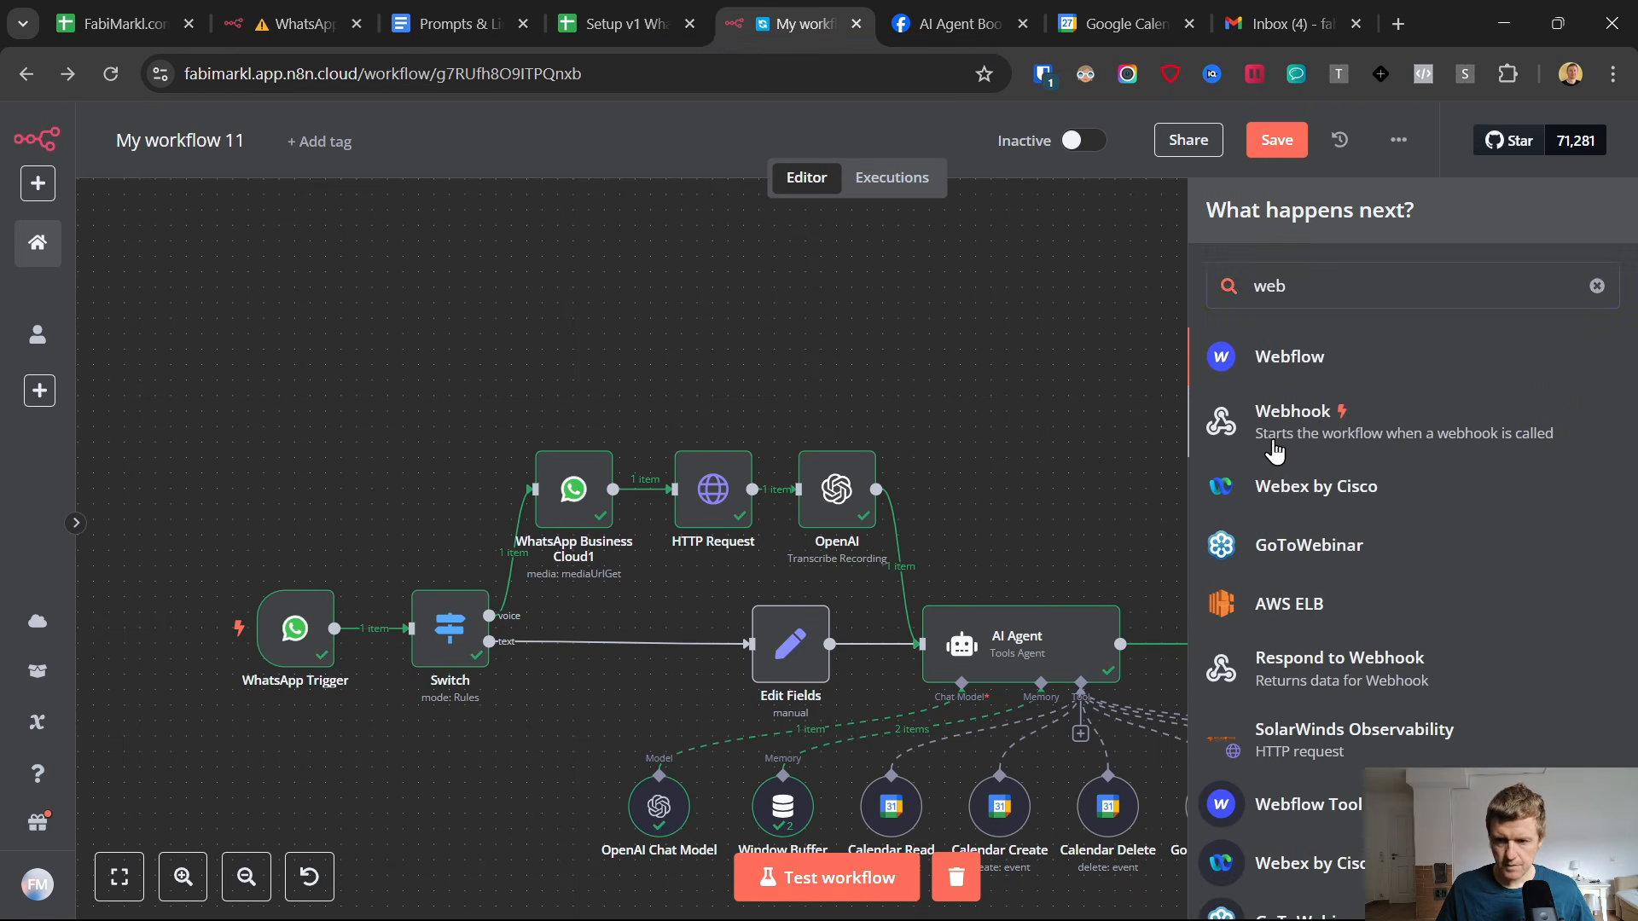
click(1274, 449)
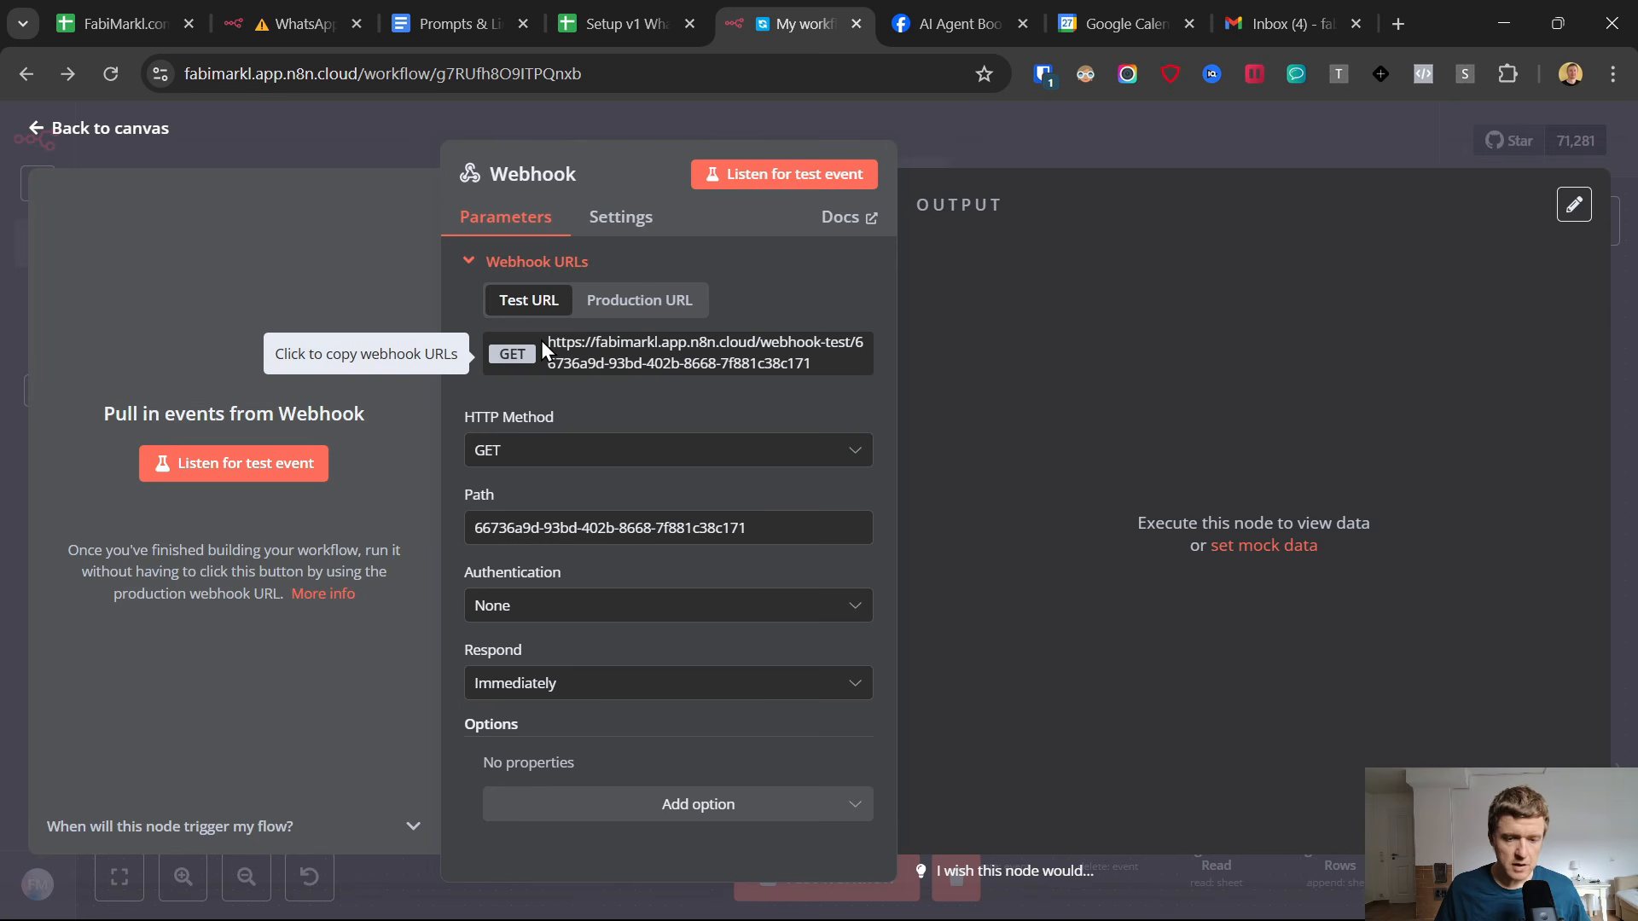
click(500, 451)
click(524, 672)
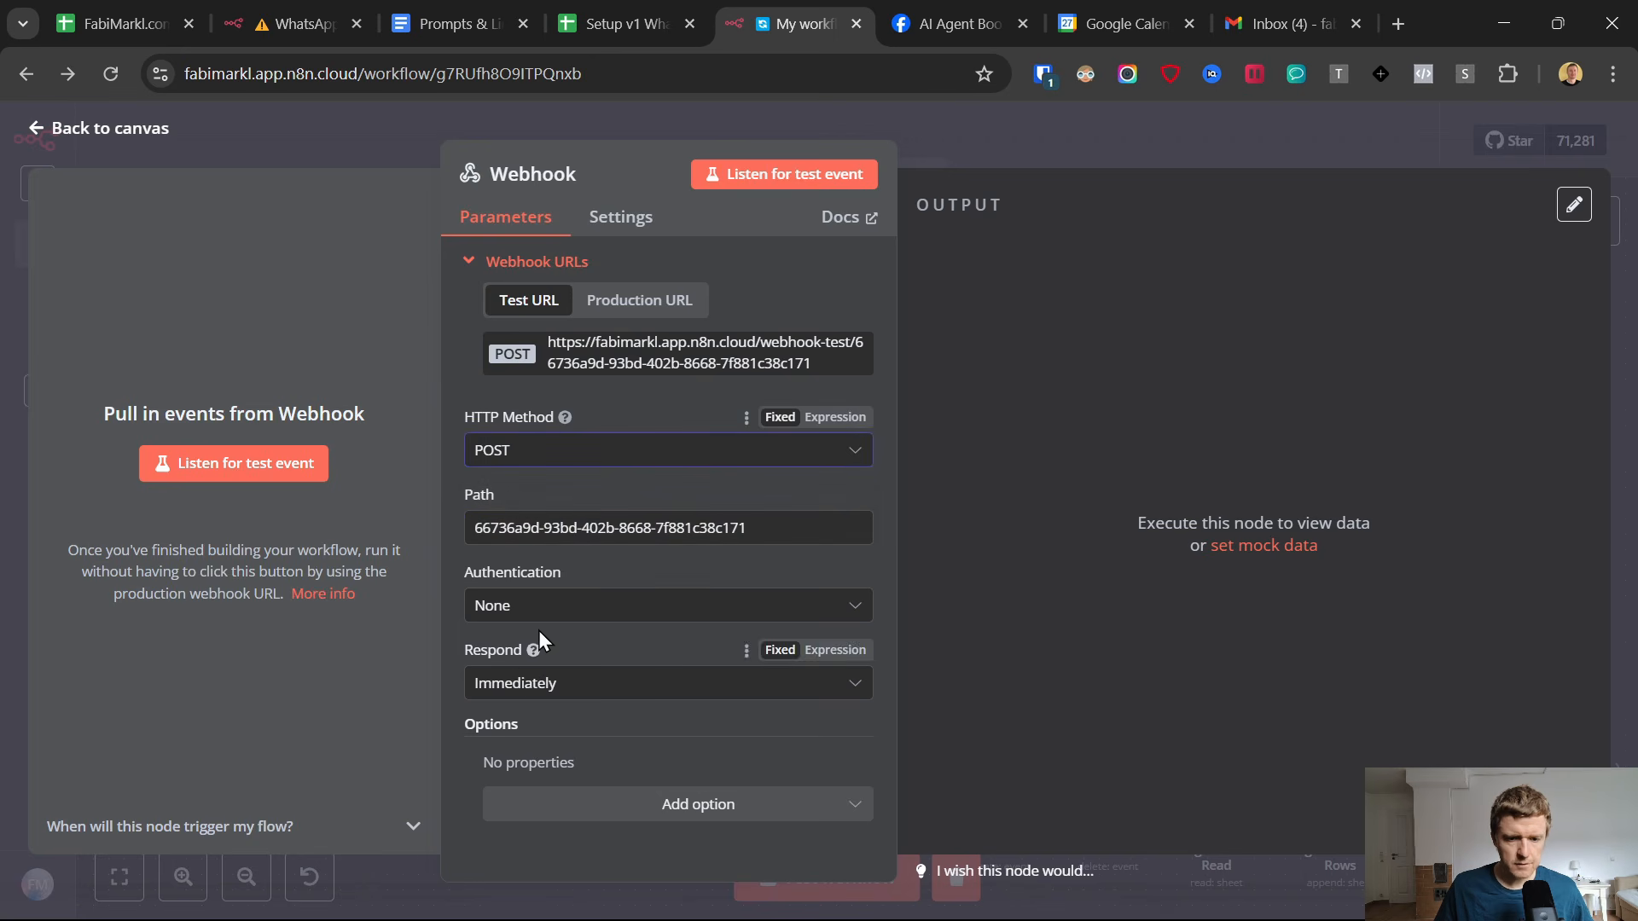
click(38, 133)
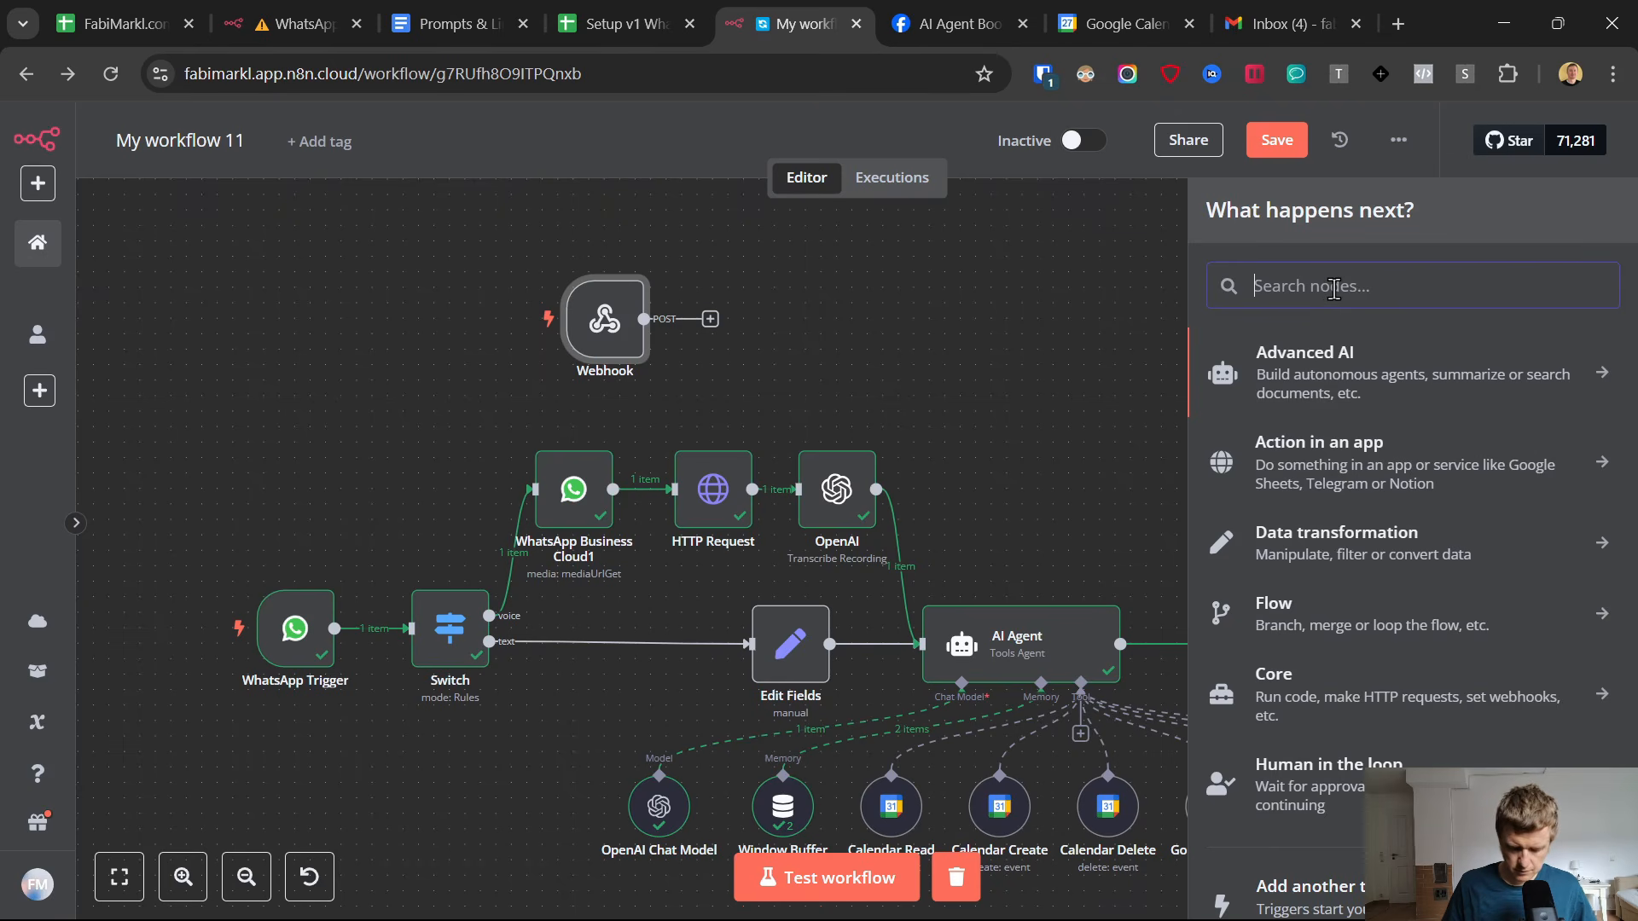
Attach an OpenAI Message a Model node to the Webhook, keeping the OpenAi account 8 credential.
text(openi)
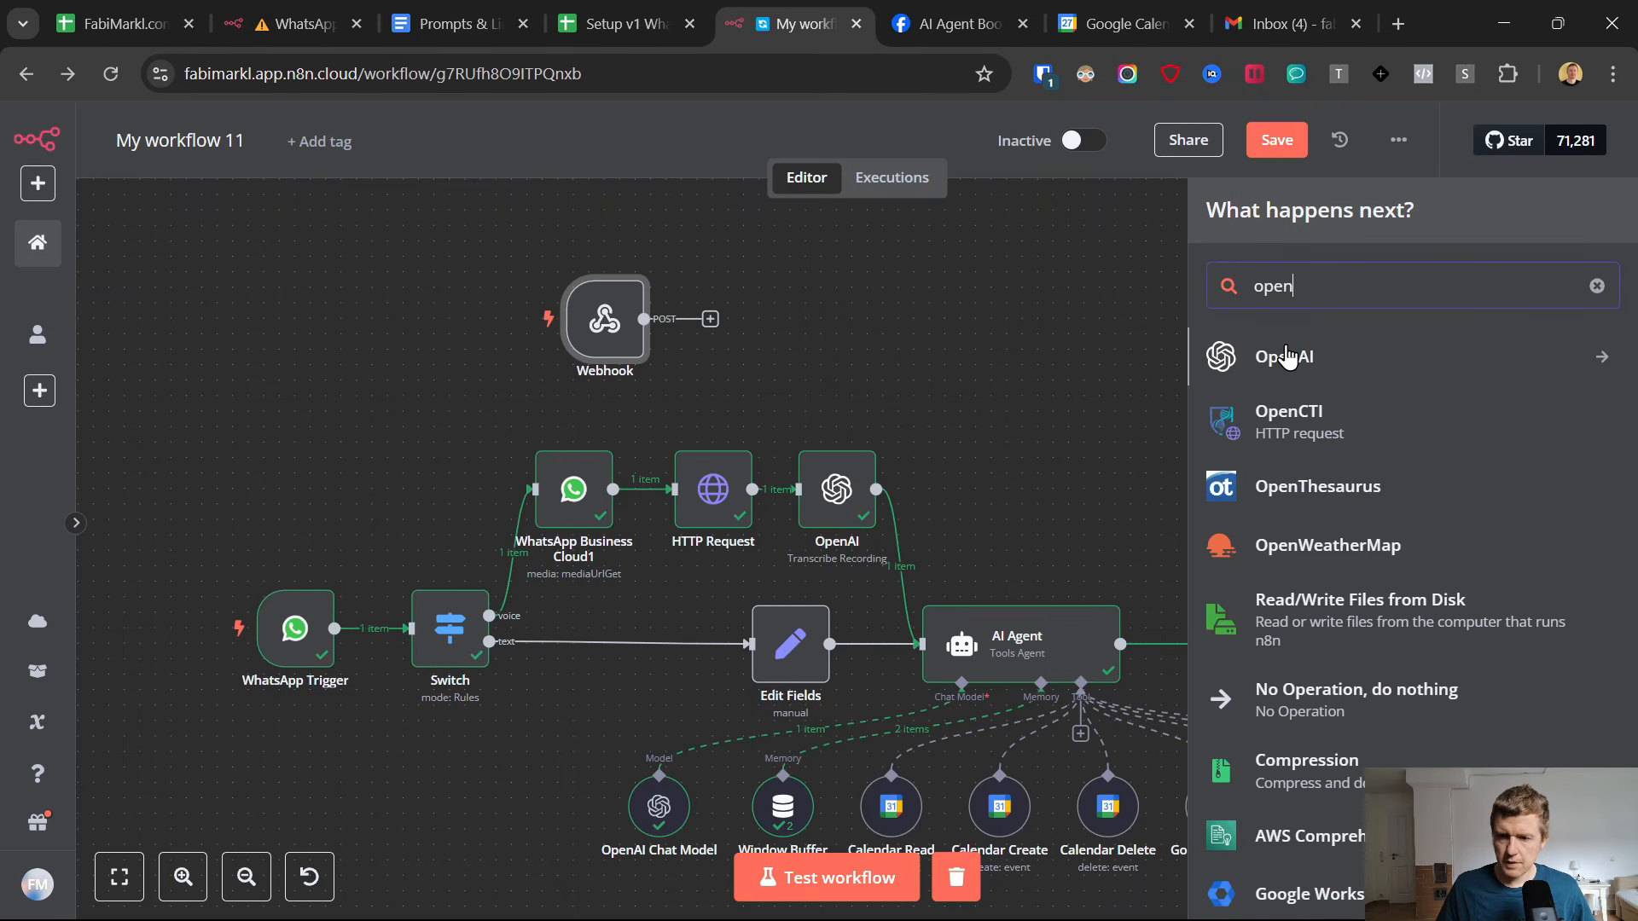
click(1286, 355)
scroll(1371, 570, down, 3)
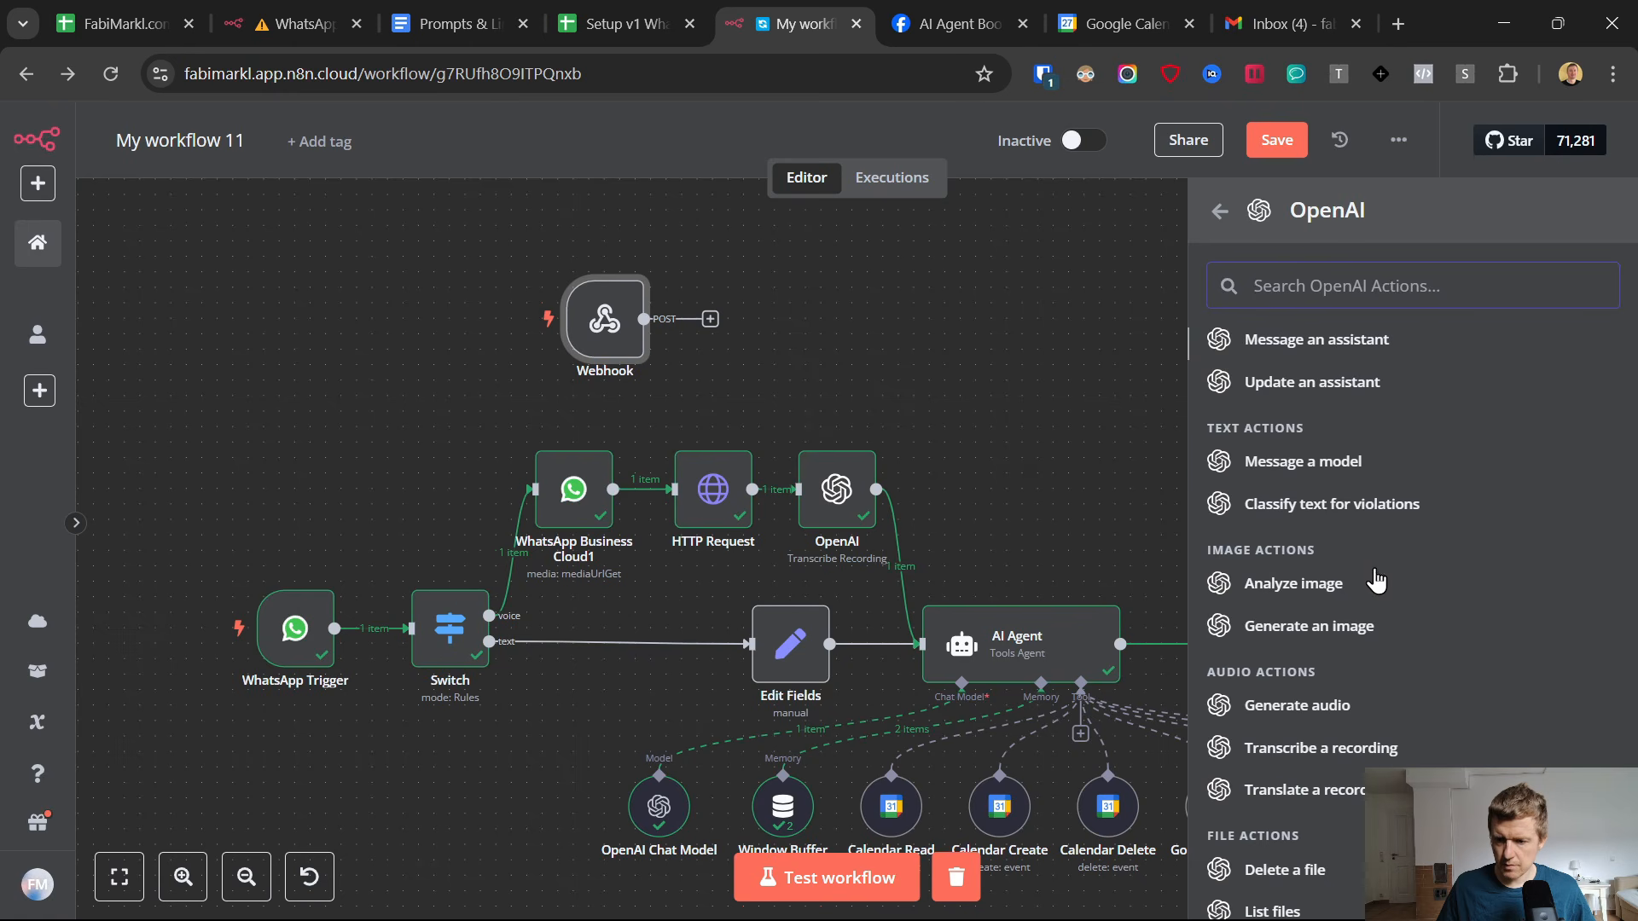
click(1242, 469)
click(692, 301)
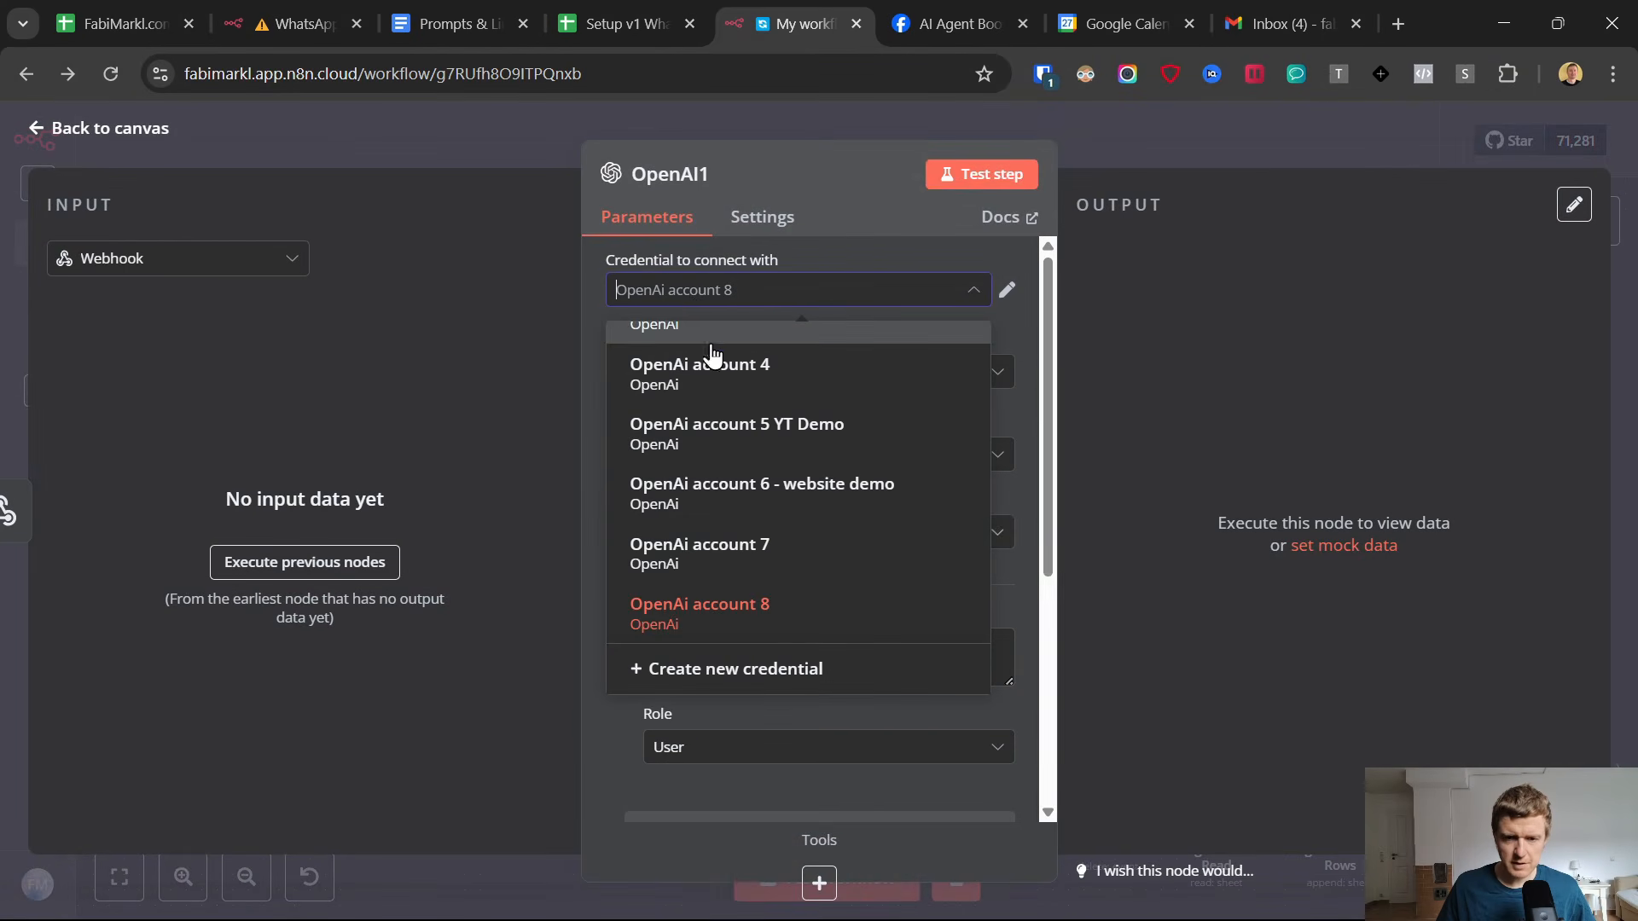
click(861, 254)
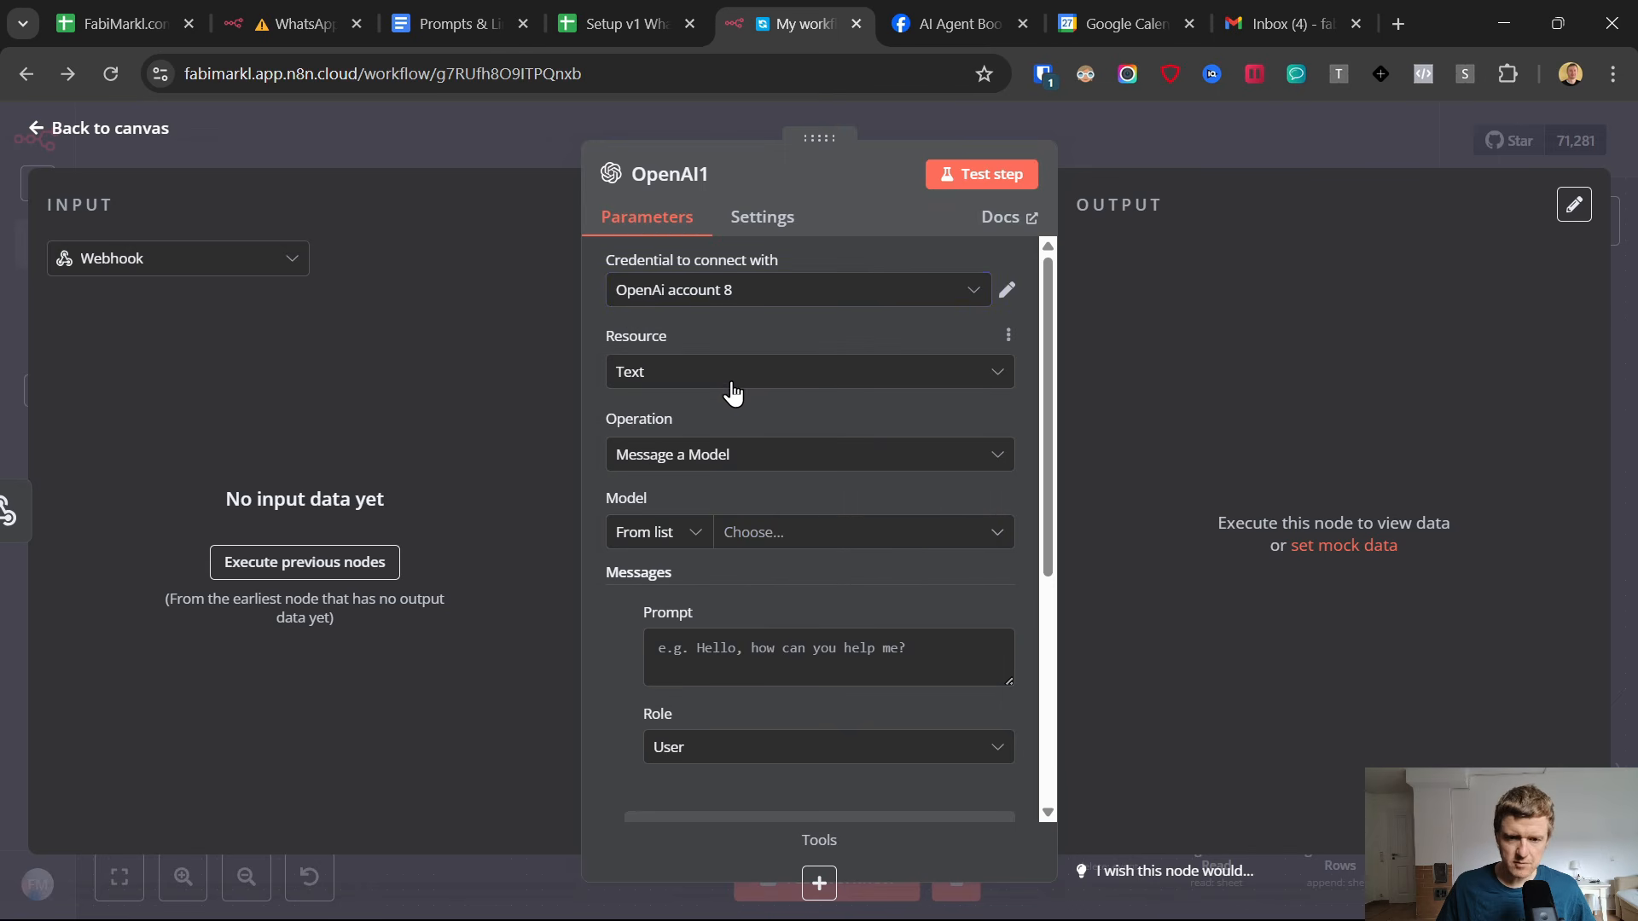
Choose GPT-4O as the model of the new OpenAI node.
click(774, 550)
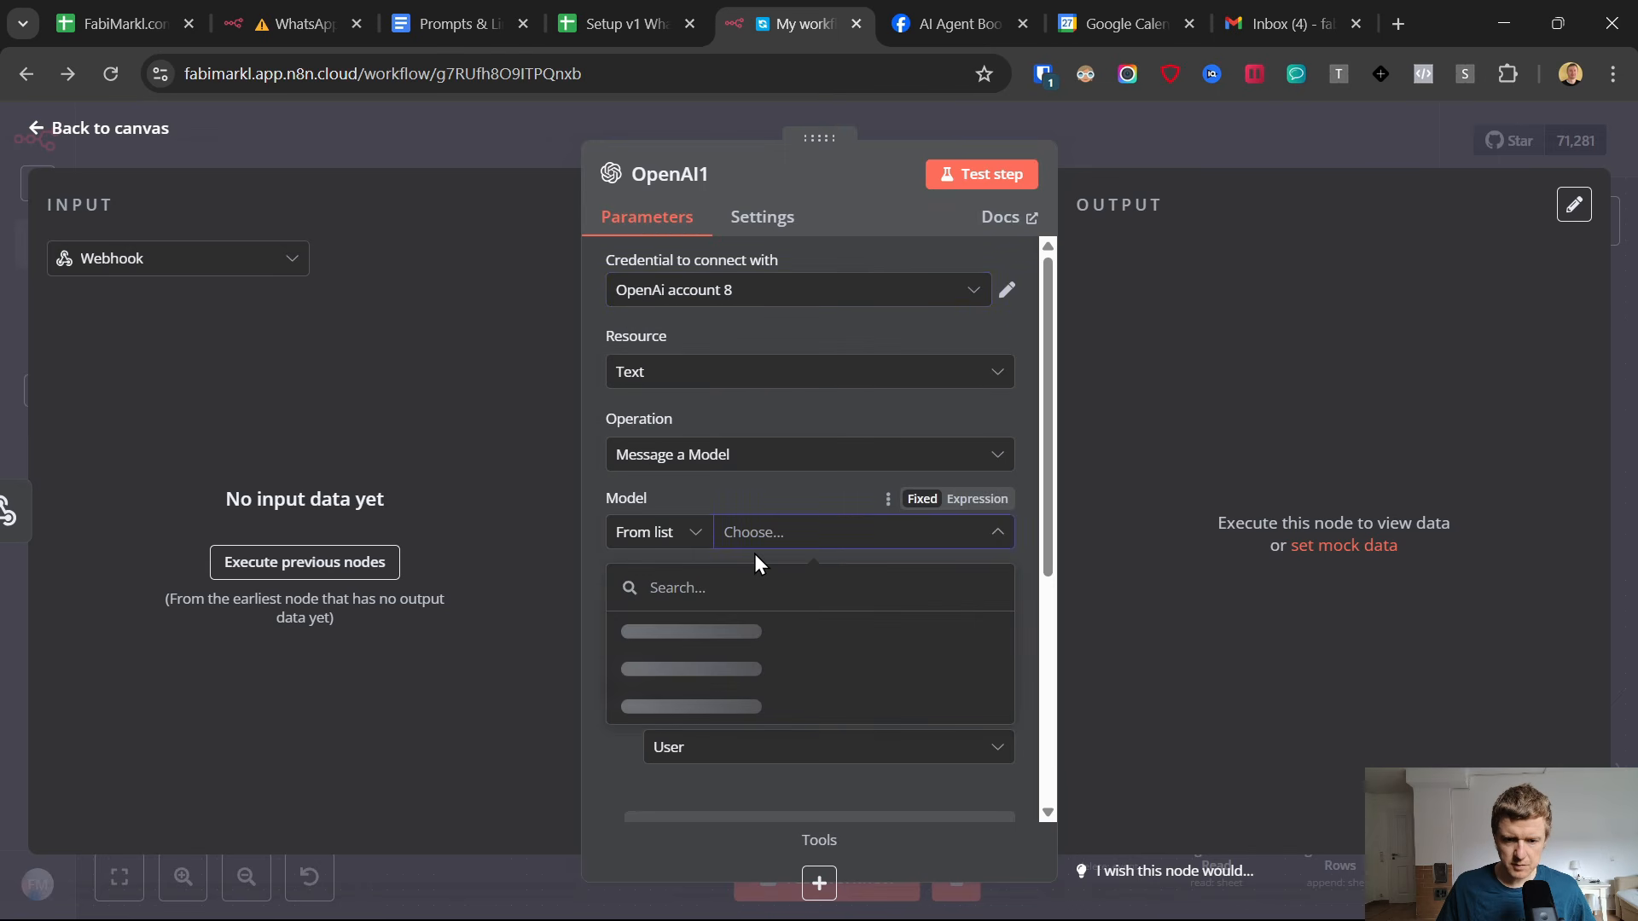
click(740, 596)
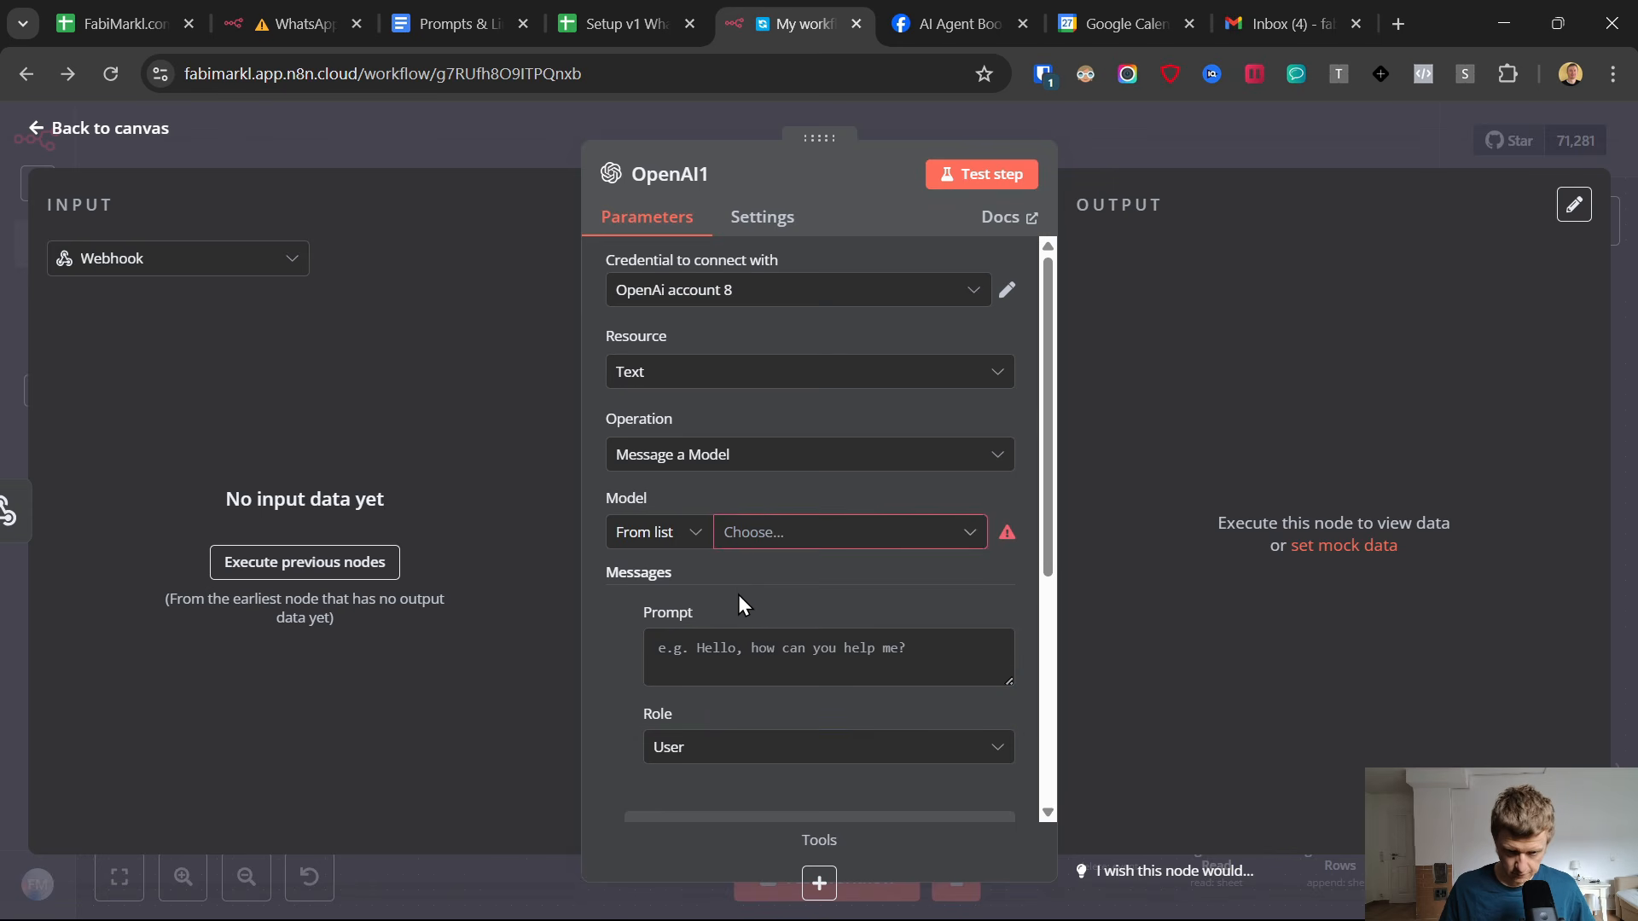
click(764, 542)
click(748, 582)
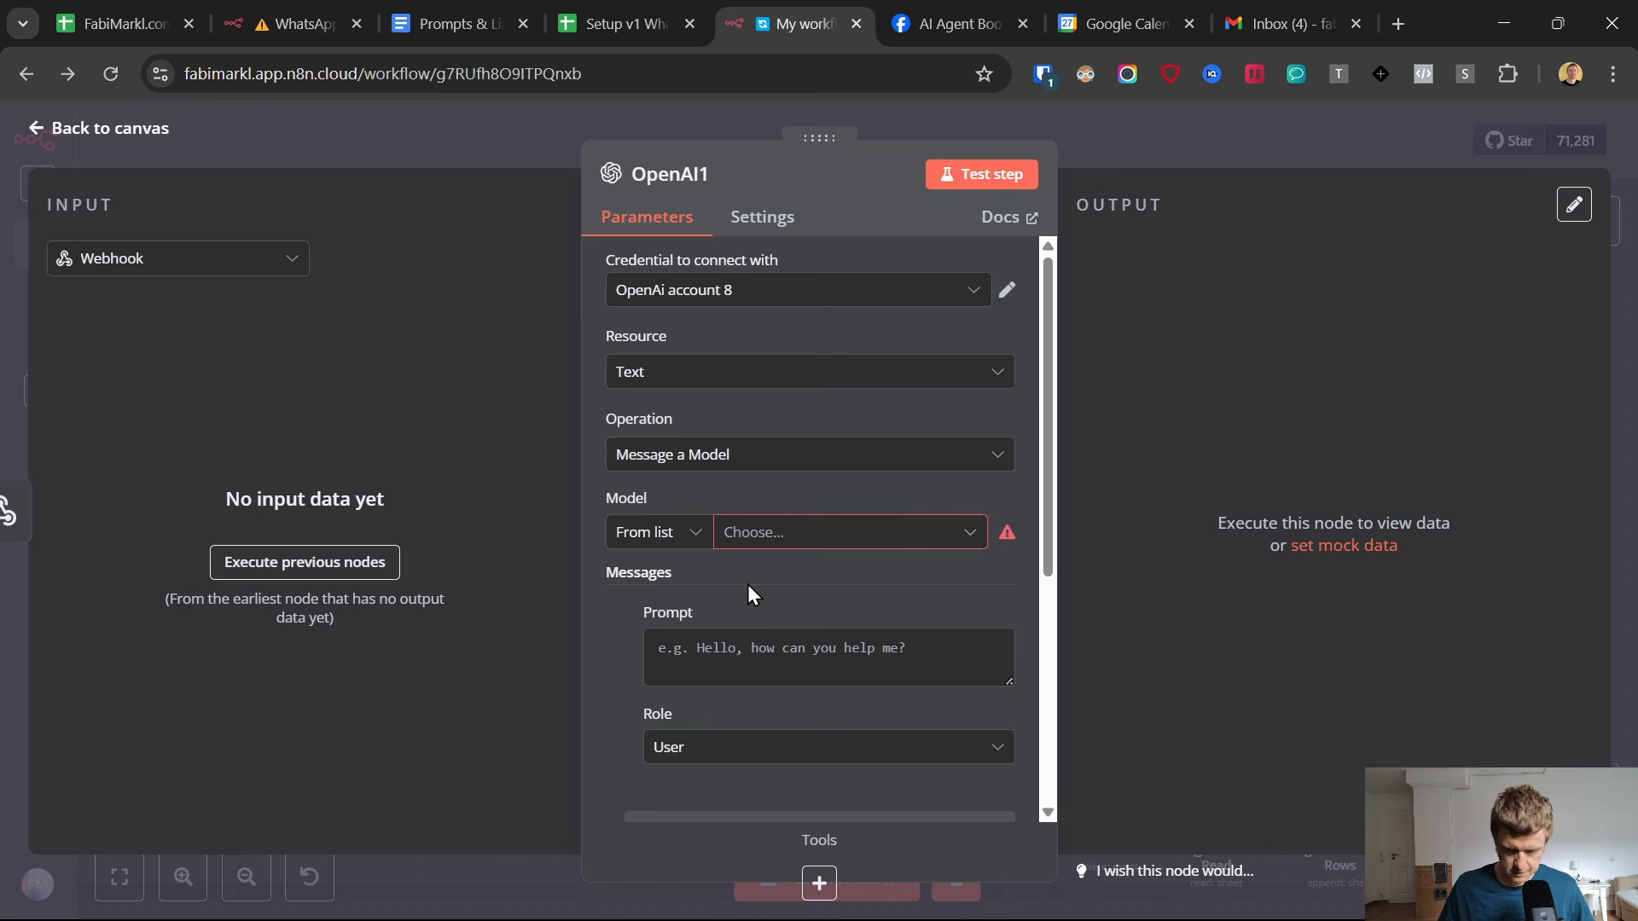
click(759, 534)
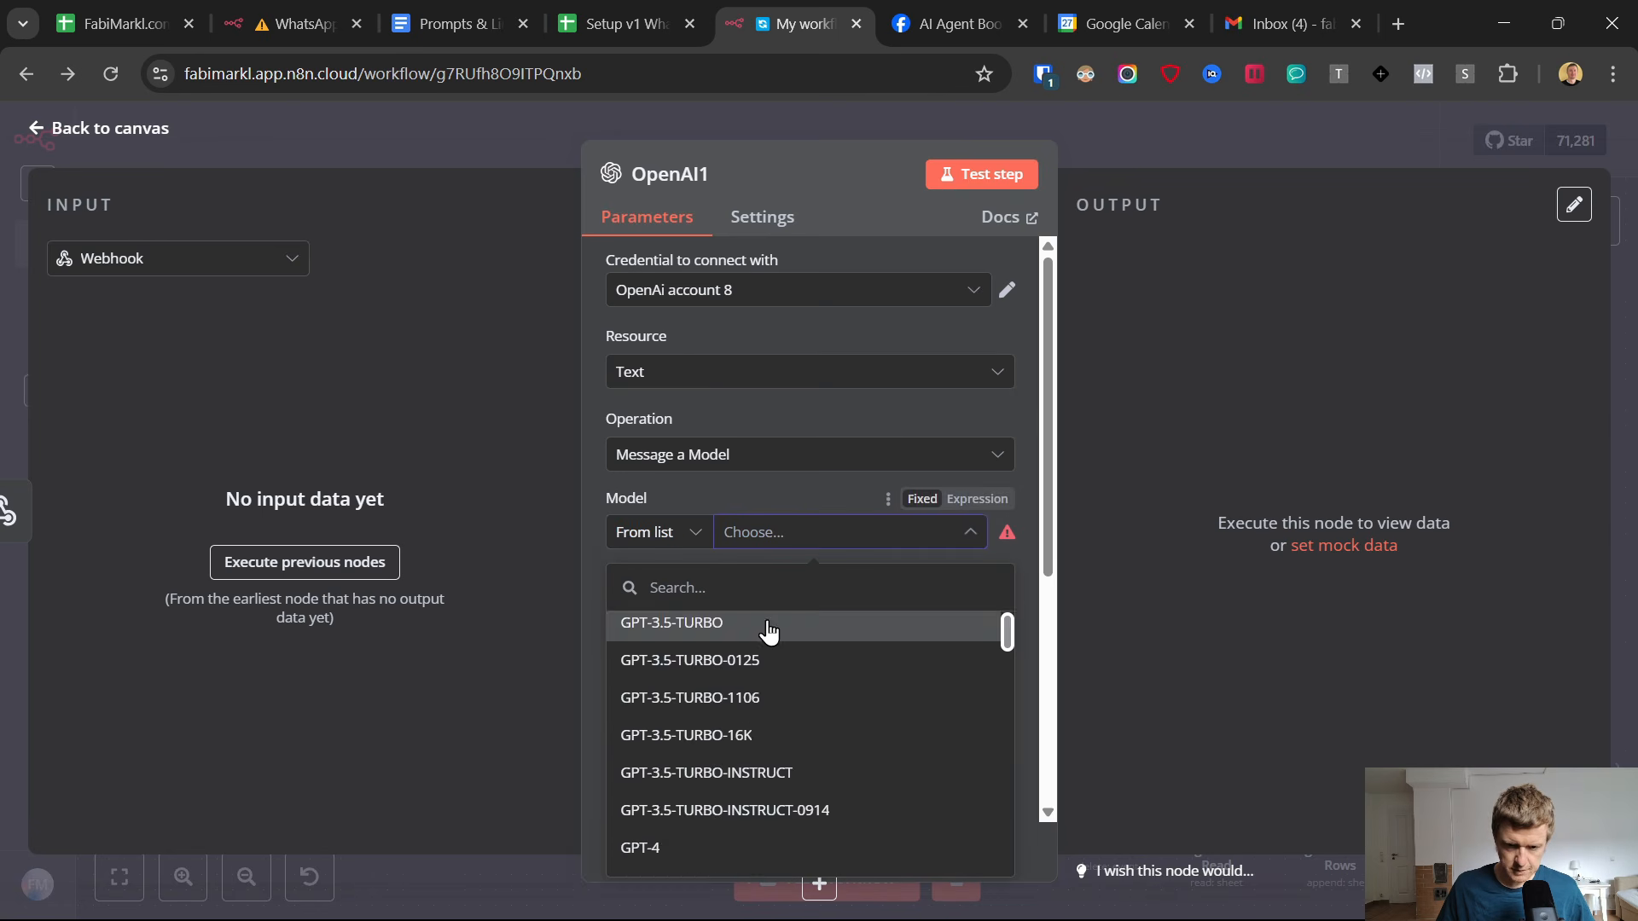
scroll(762, 674, down, 5)
scroll(763, 682, down, 1)
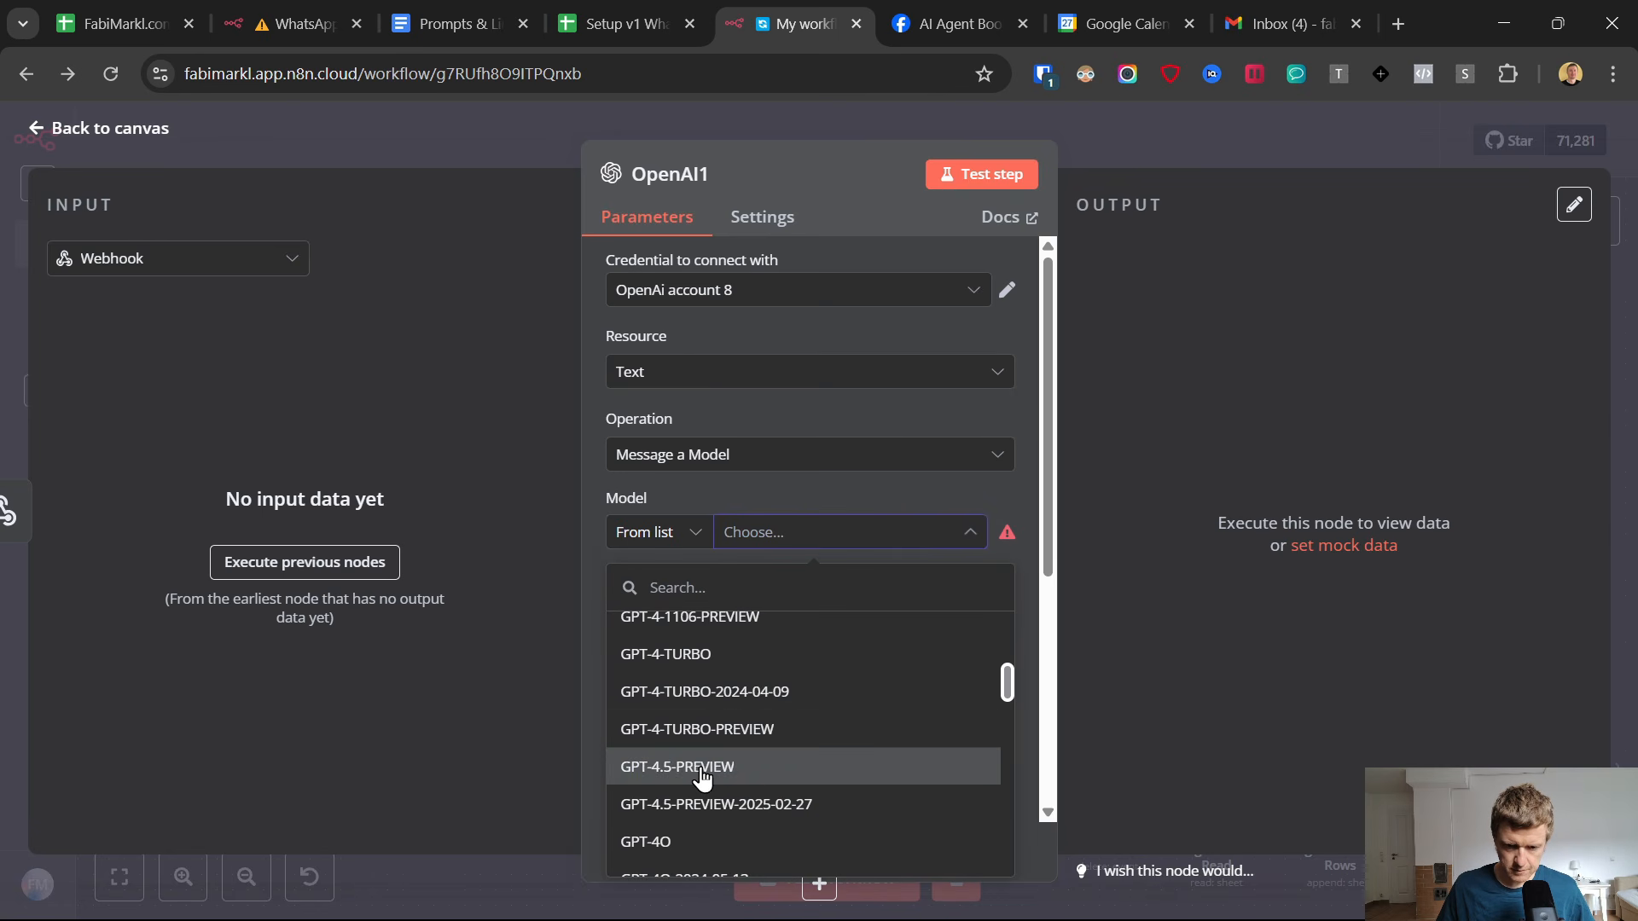
click(674, 841)
Copy the WhatsApp reminder prompt from the Prompts & Links document into the OpenAI node's message prompt and make it an expression.
click(731, 651)
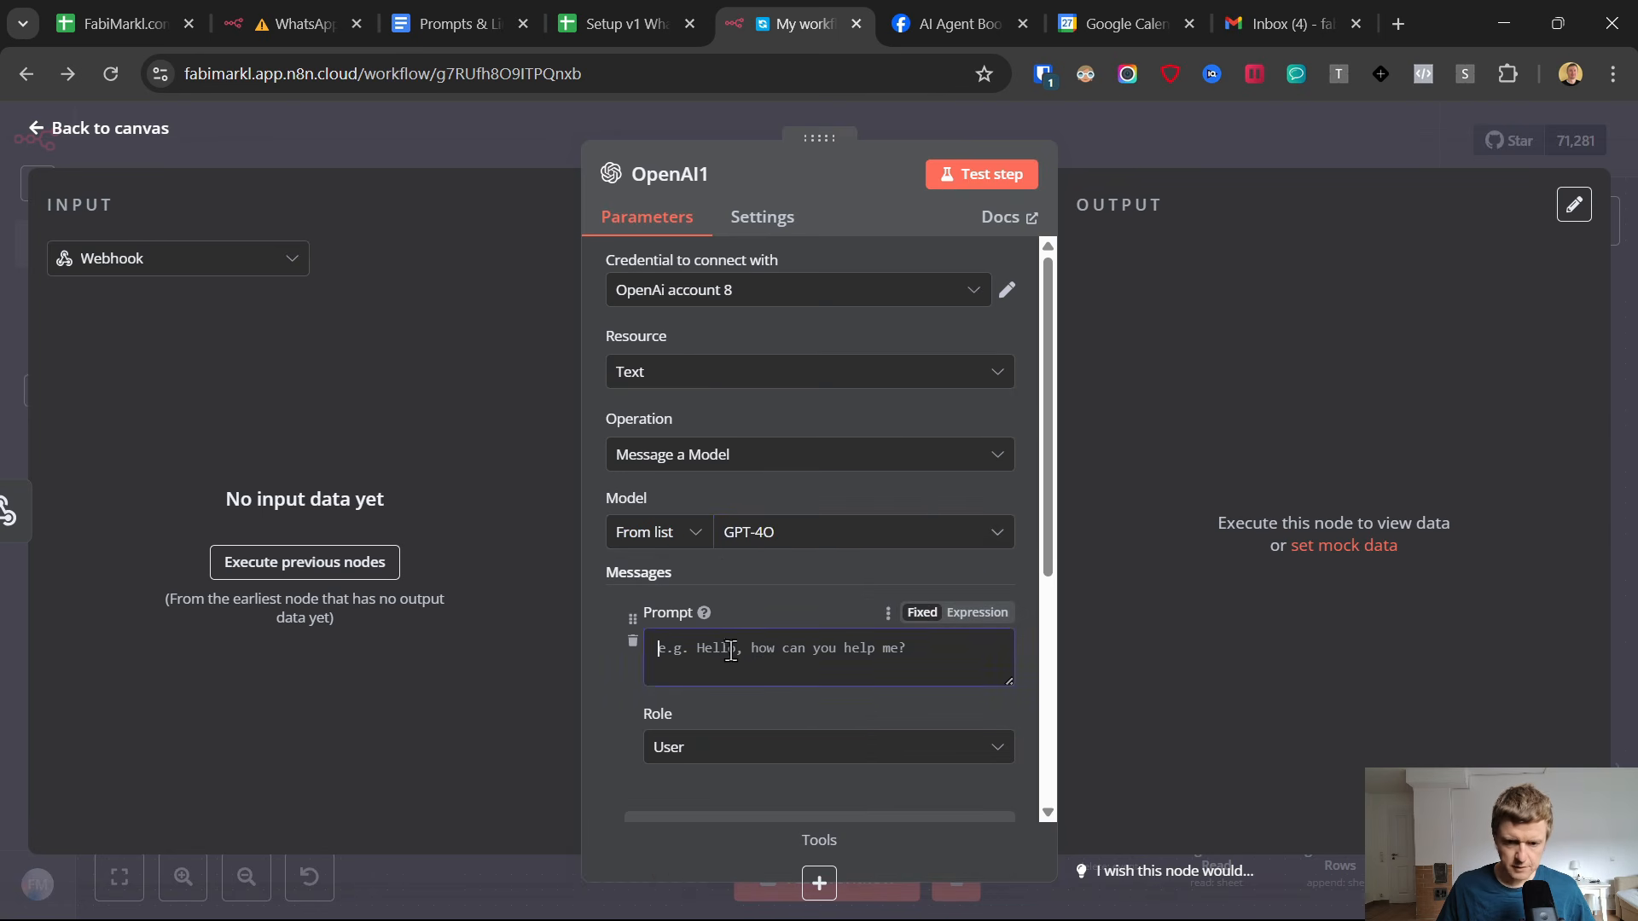
click(424, 19)
scroll(505, 627, down, 10)
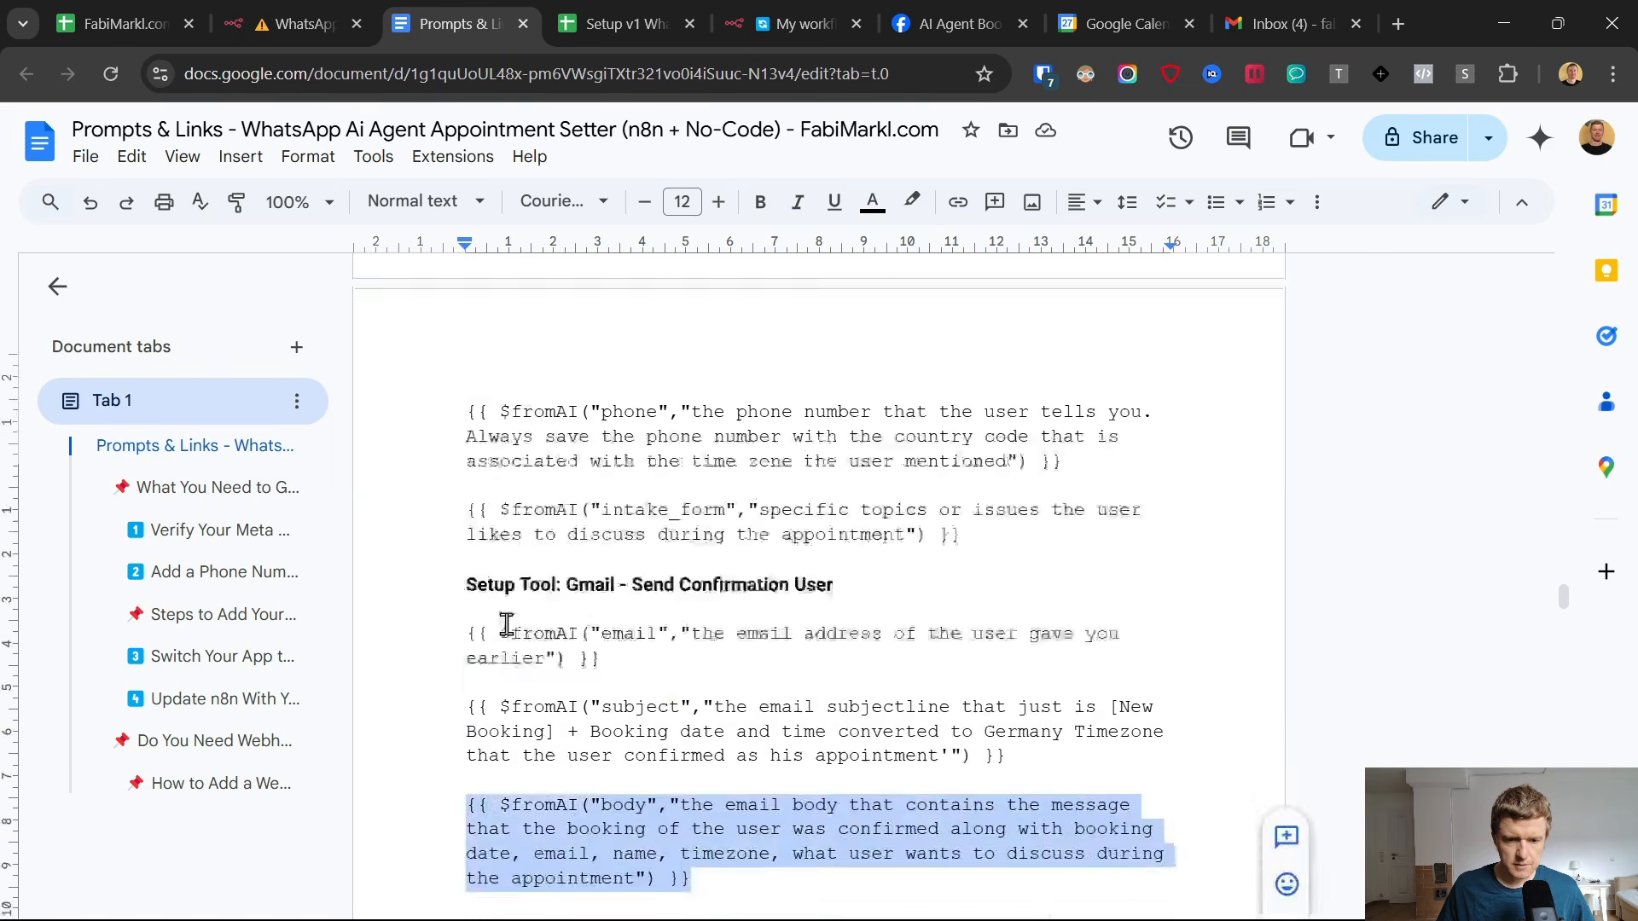
drag(466, 367, 780, 597)
click(826, 2)
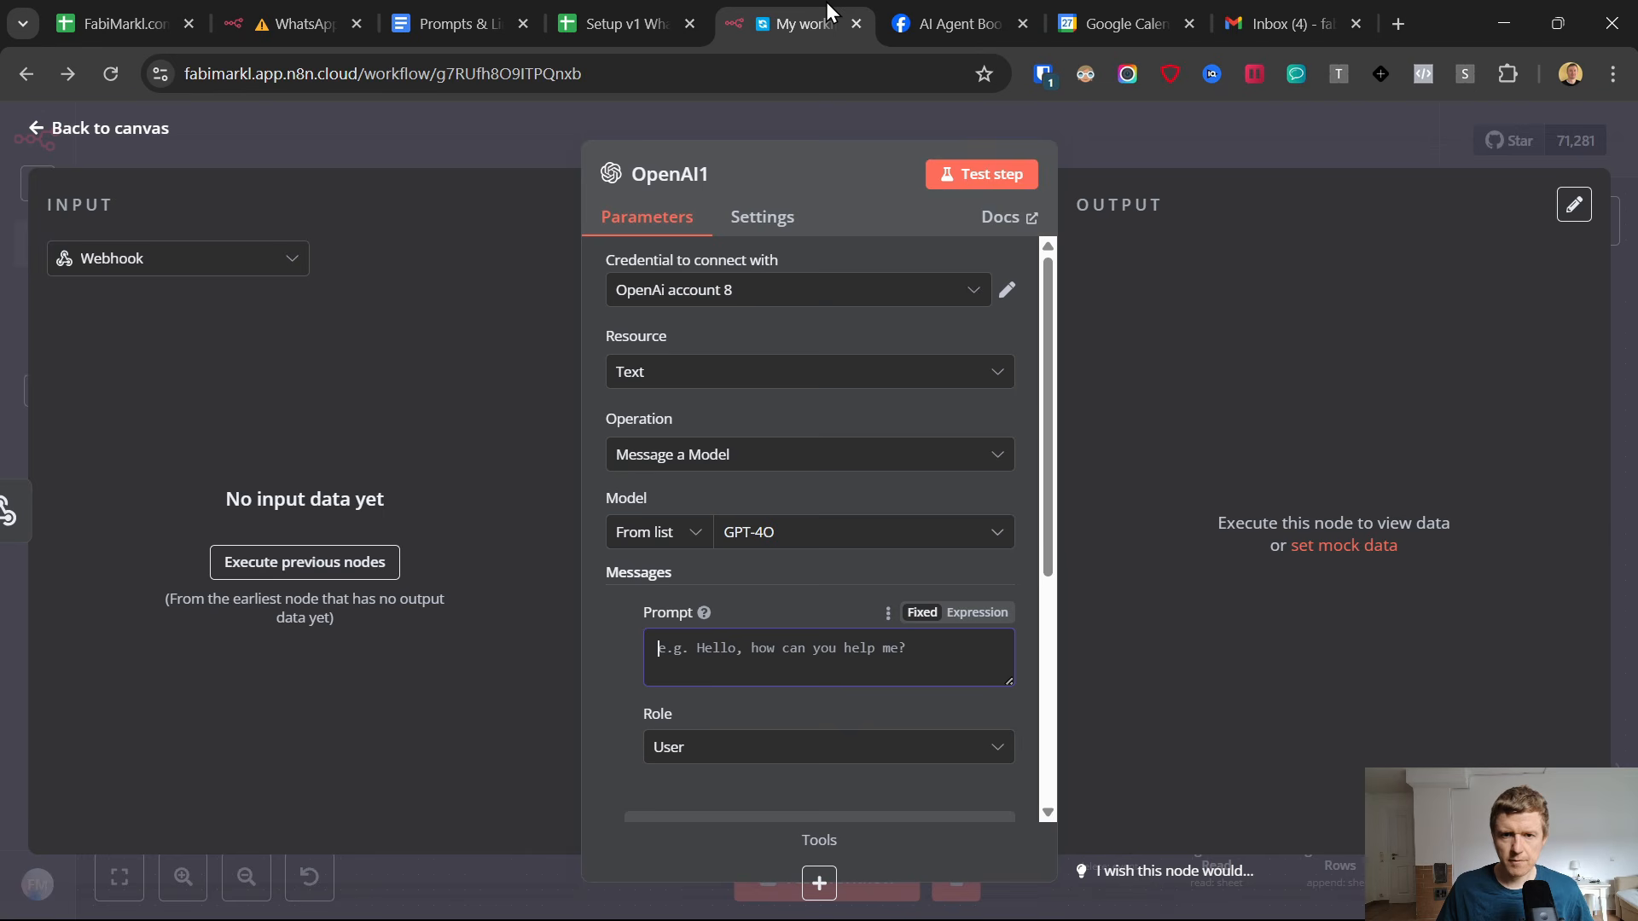
key(ctrl+v)
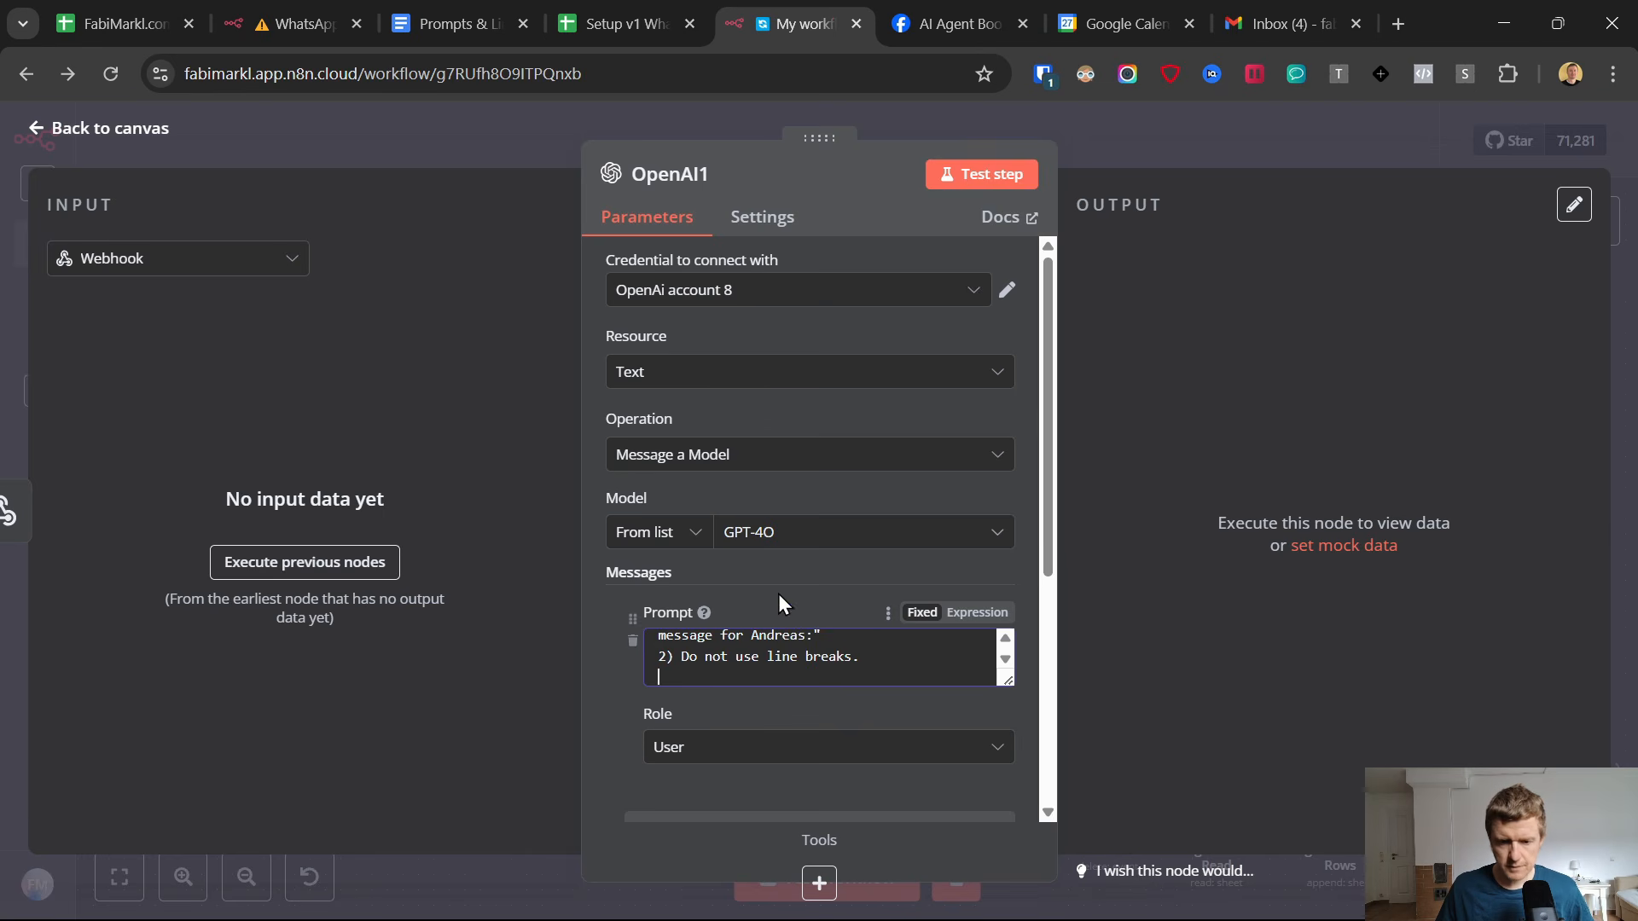
click(977, 612)
Review the reminder prompt in the expanded expression editor, including its name, topic, appointment date and timezone variables and the rules.
scroll(820, 630, down, 1)
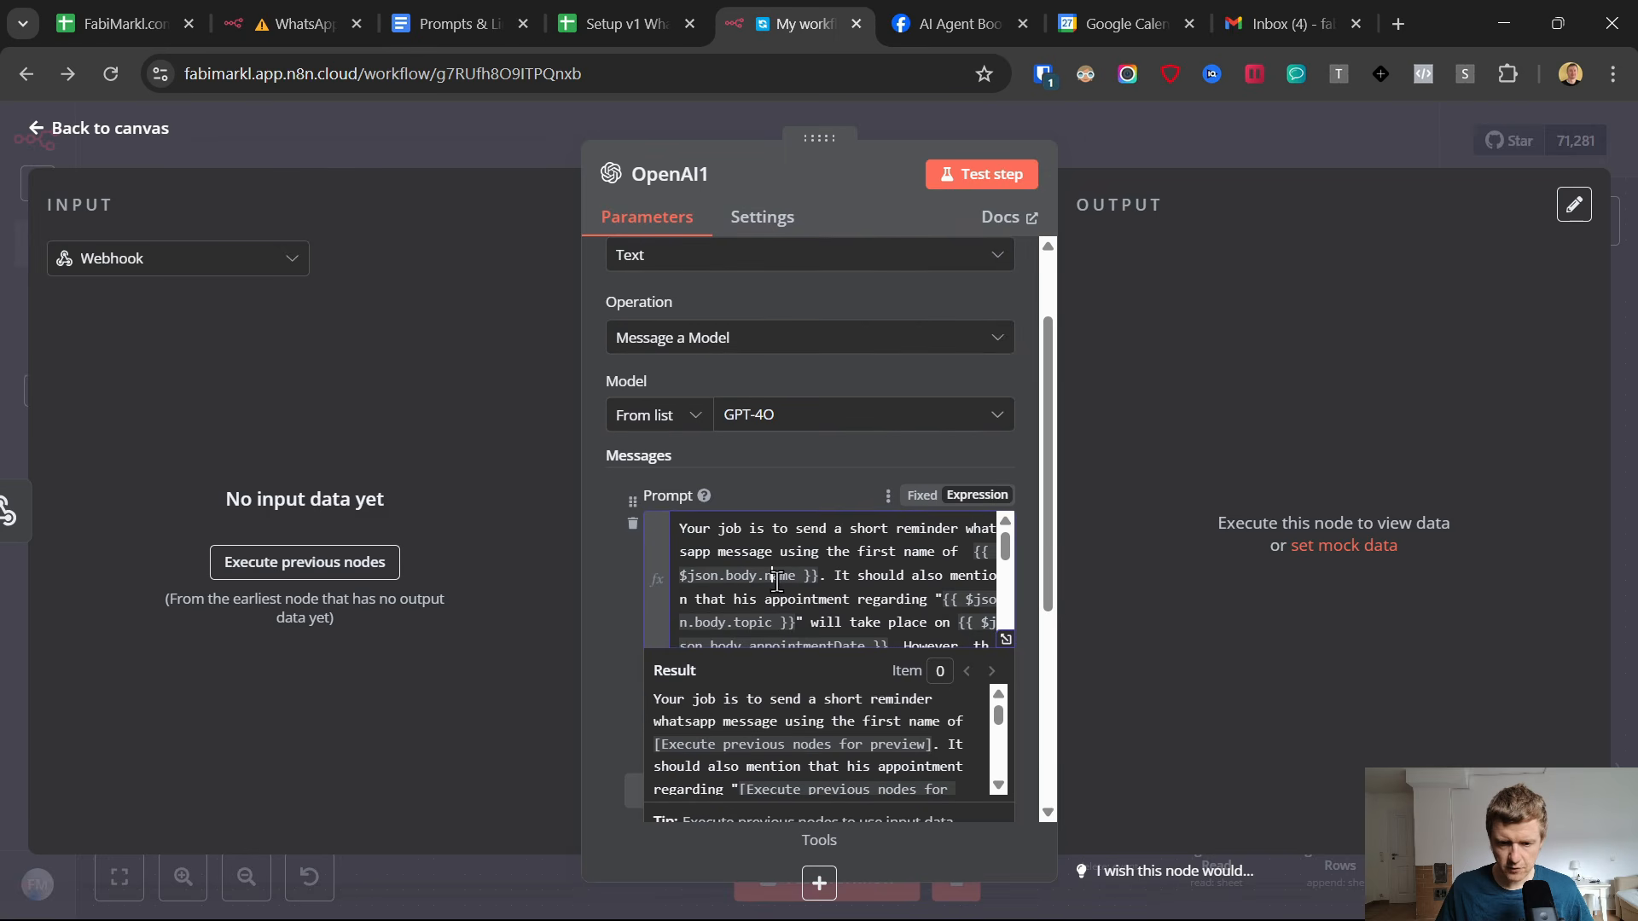
scroll(768, 636, down, 3)
scroll(781, 610, up, 2)
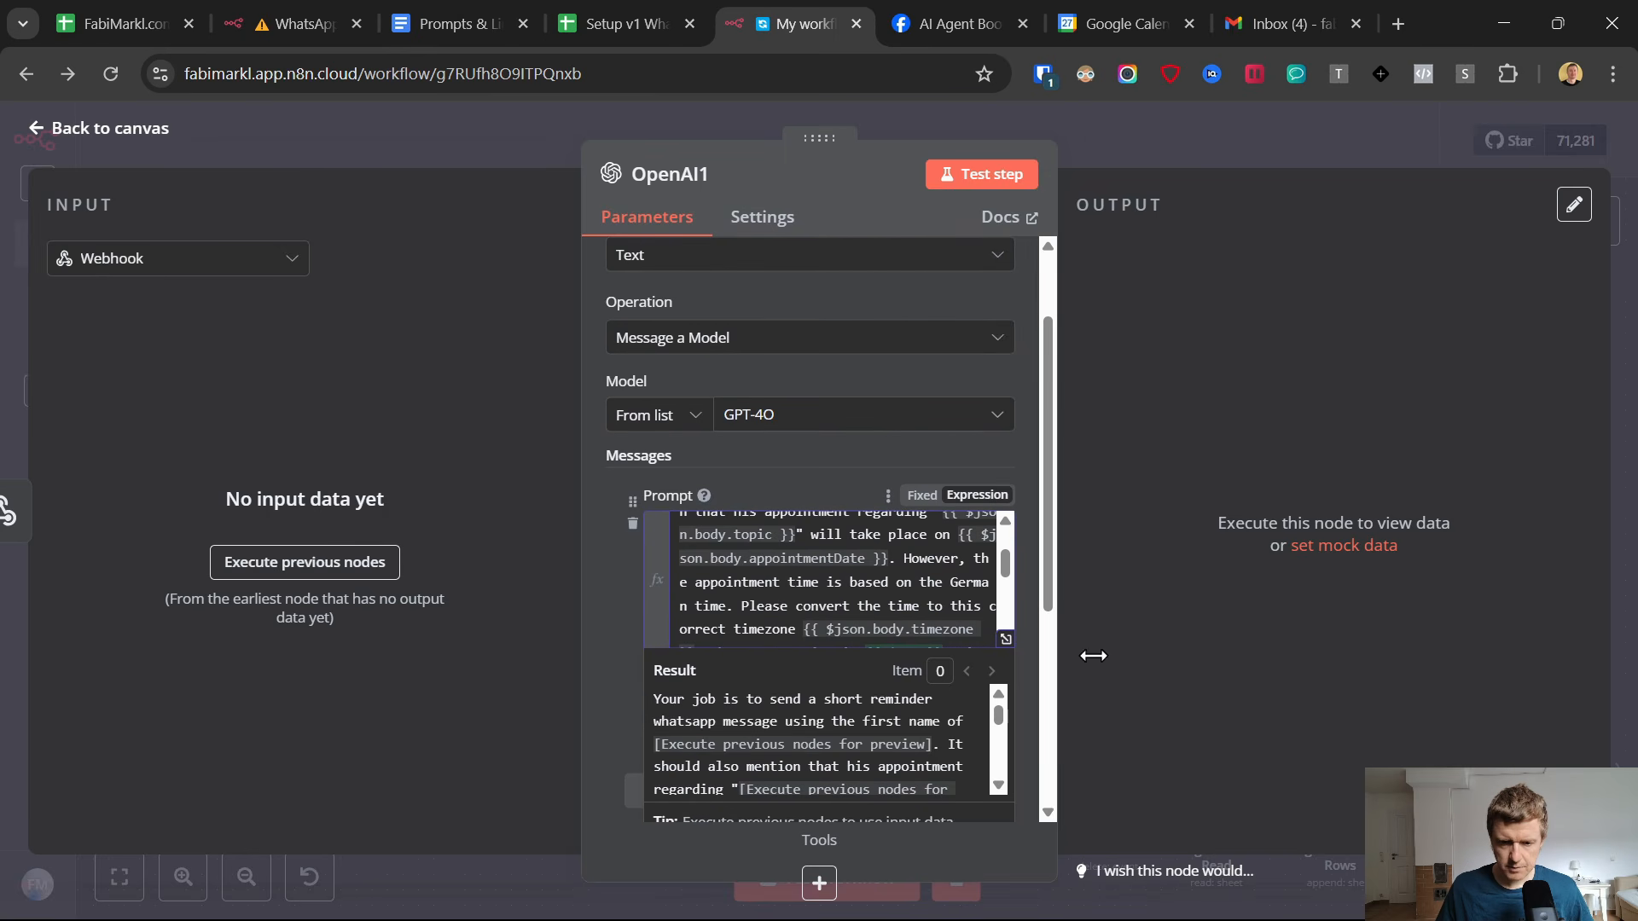
click(1004, 639)
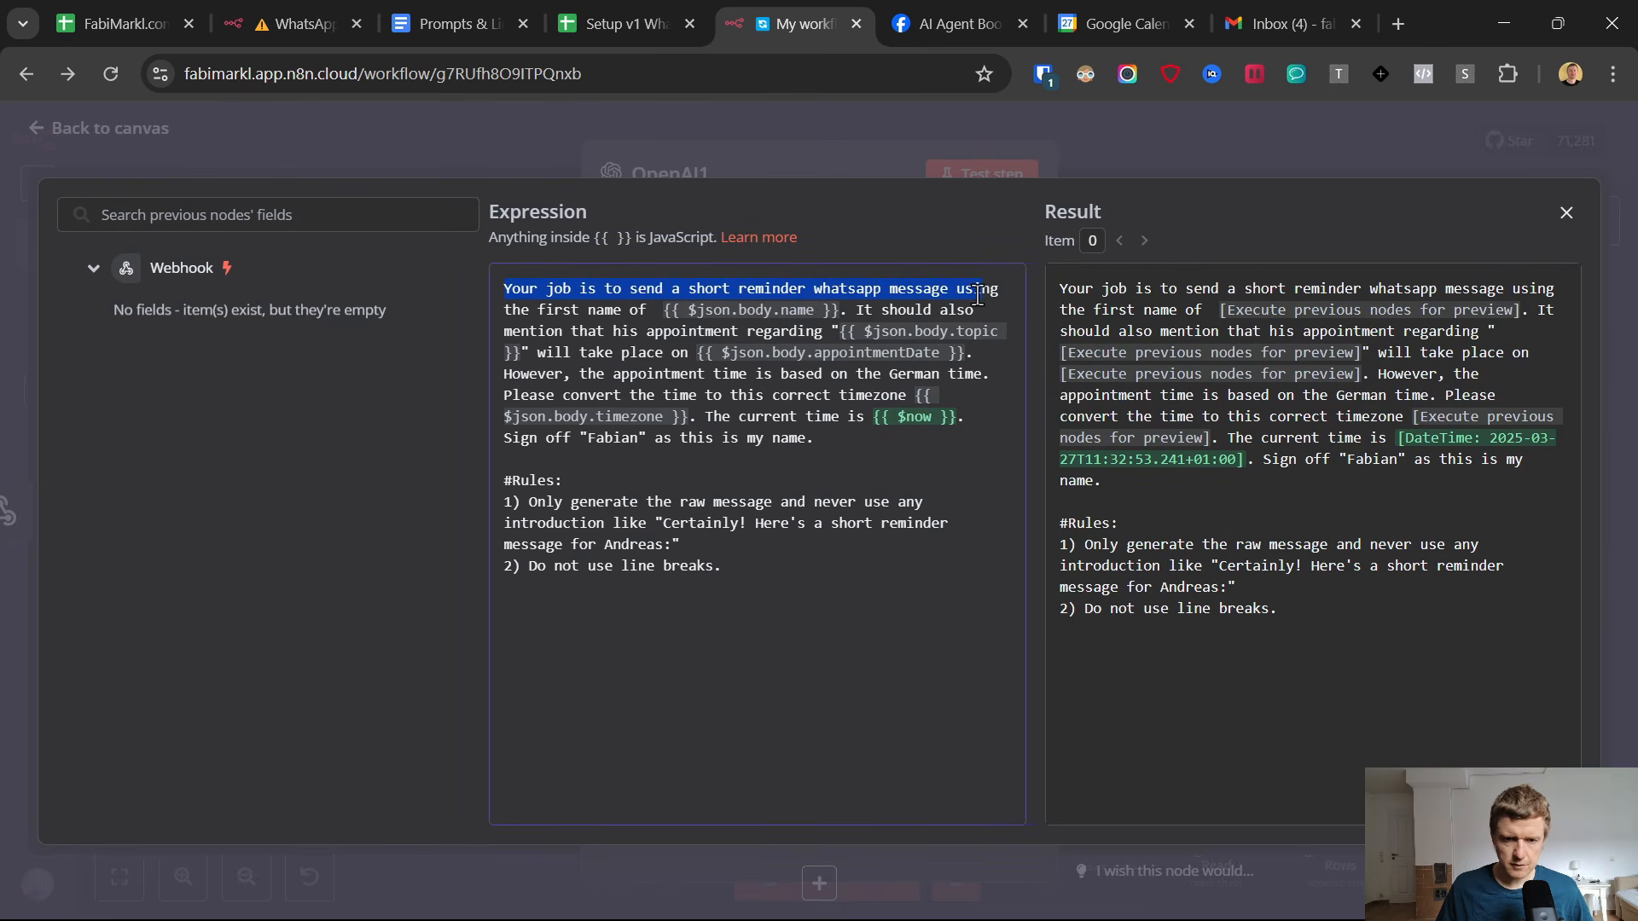
drag(626, 310, 811, 422)
click(844, 448)
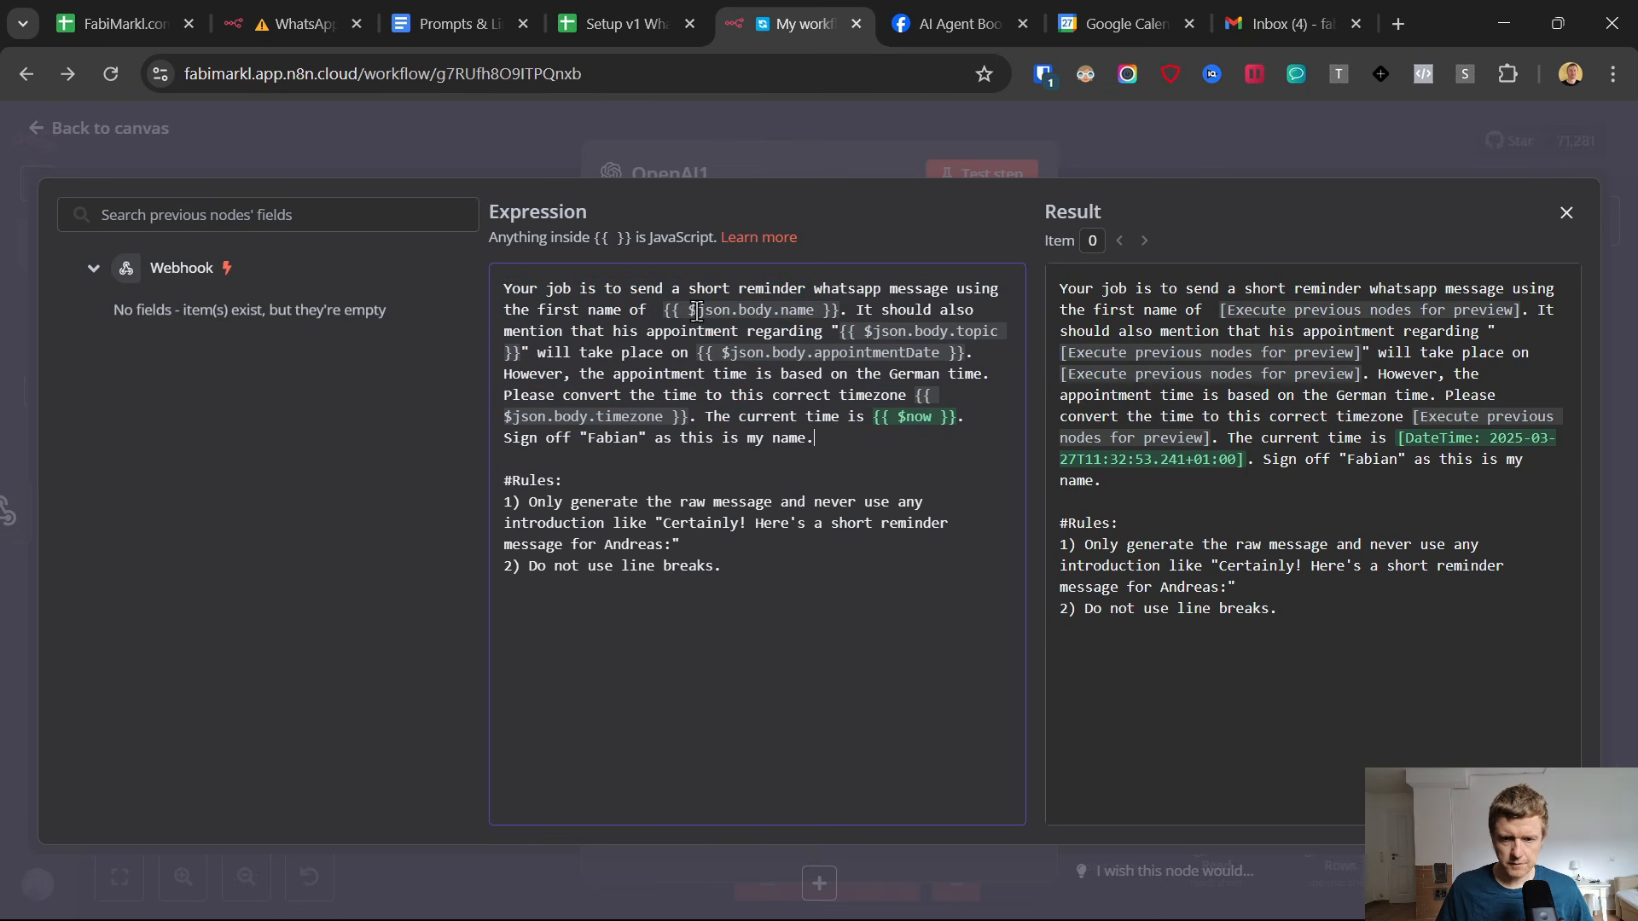
drag(663, 310, 862, 482)
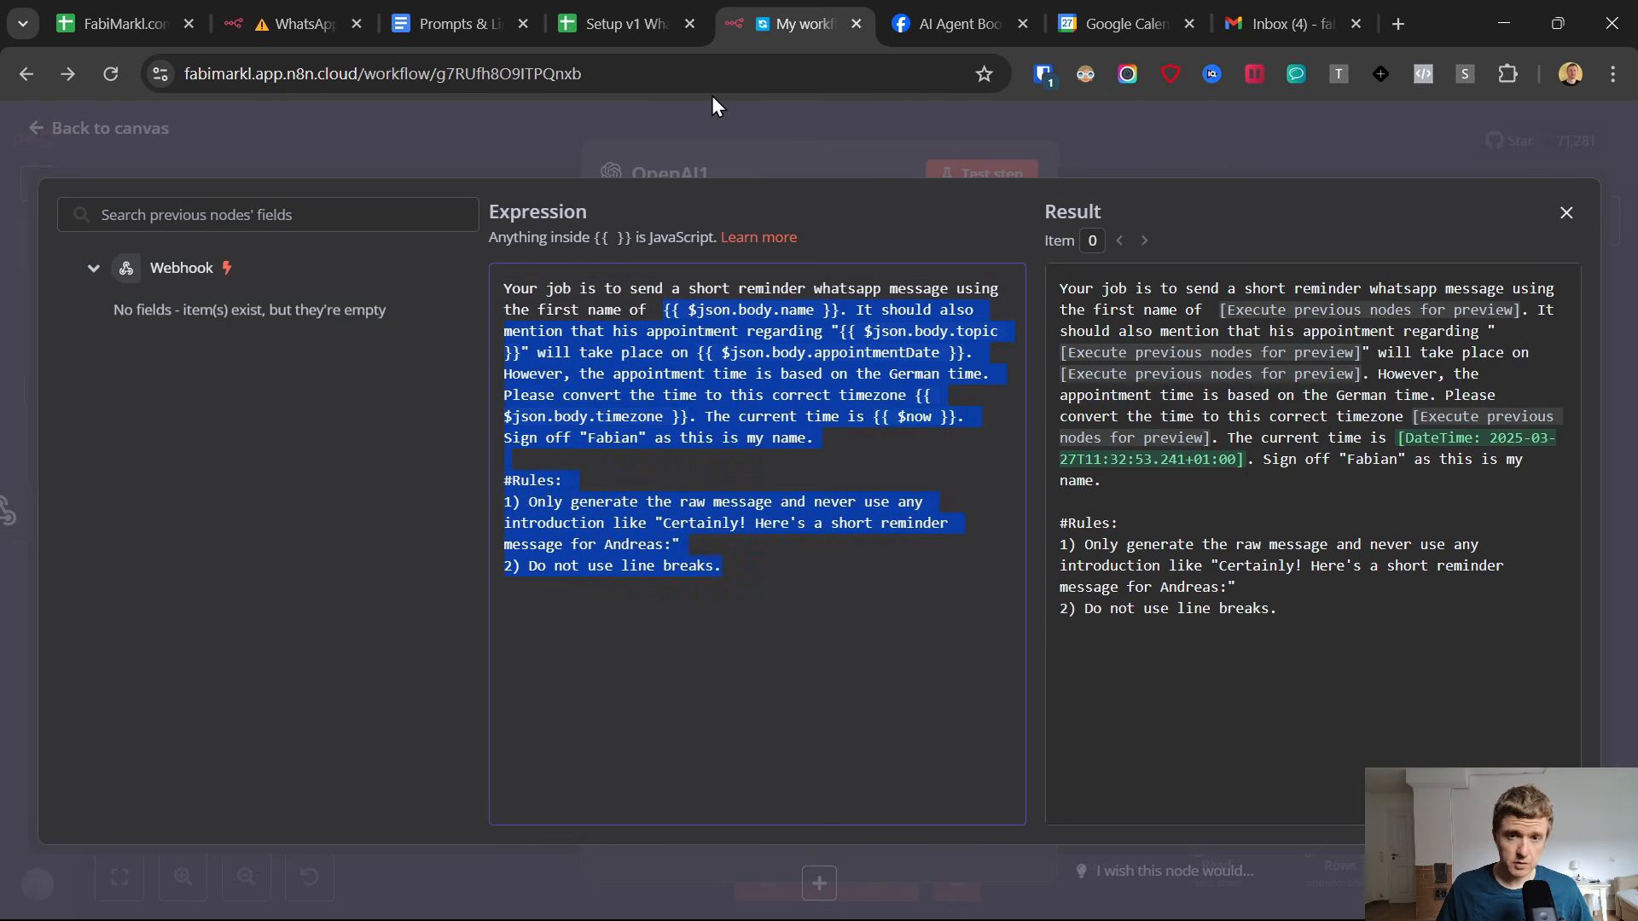
Switch to the Setup v1 WhatsApp AI Agent Appointment Setter spreadsheet and open its Apps Script project.
click(651, 3)
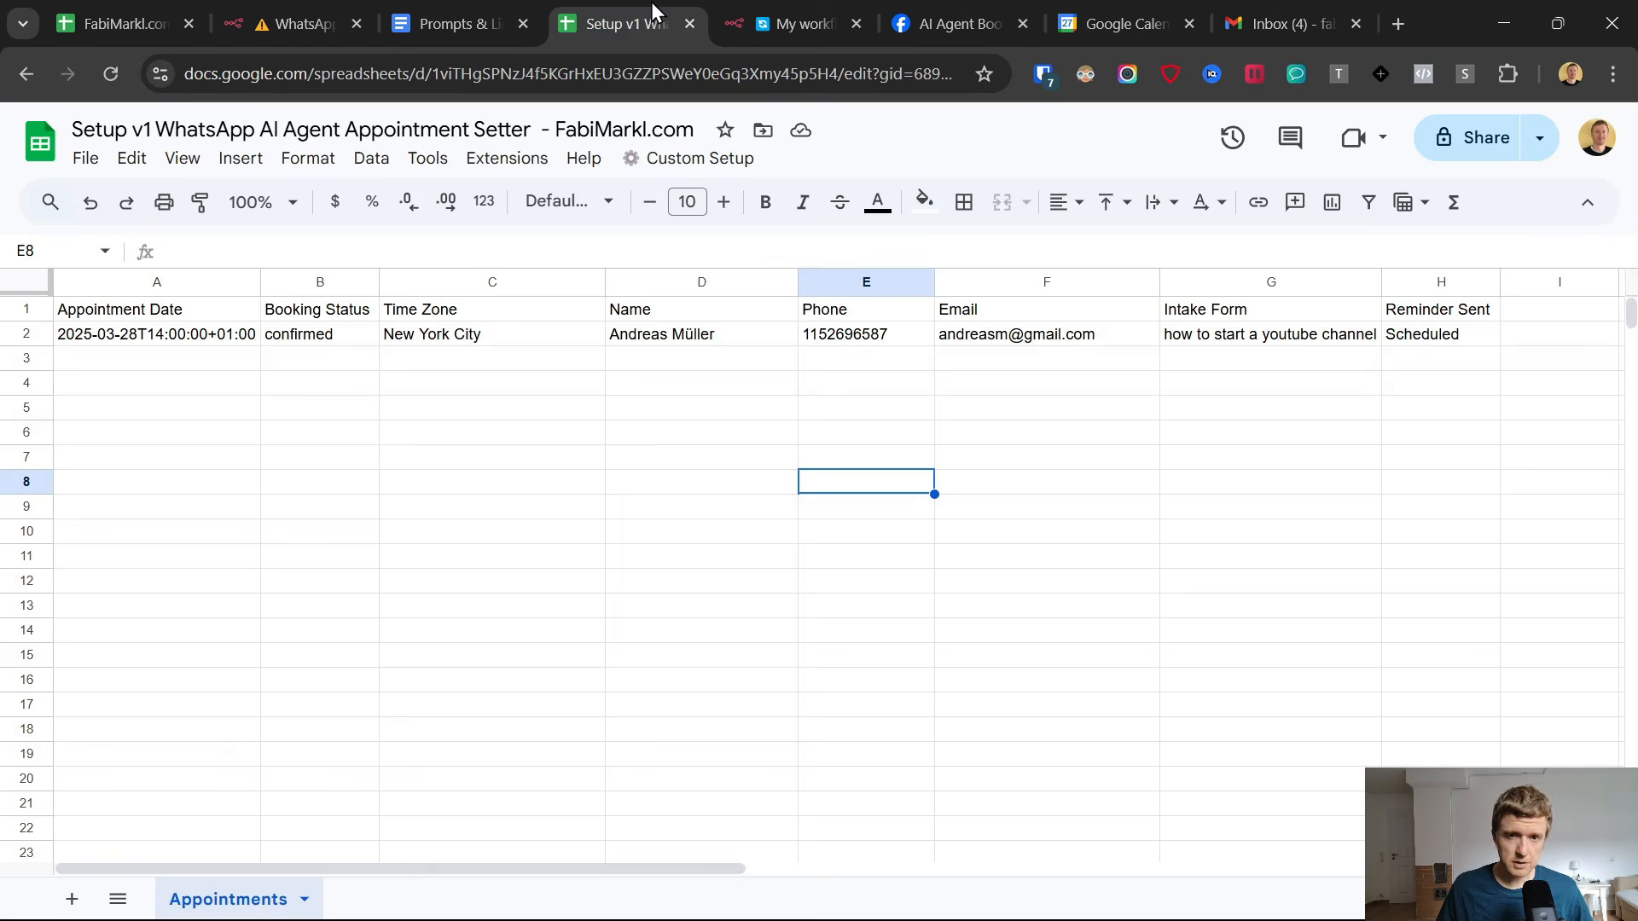
click(507, 158)
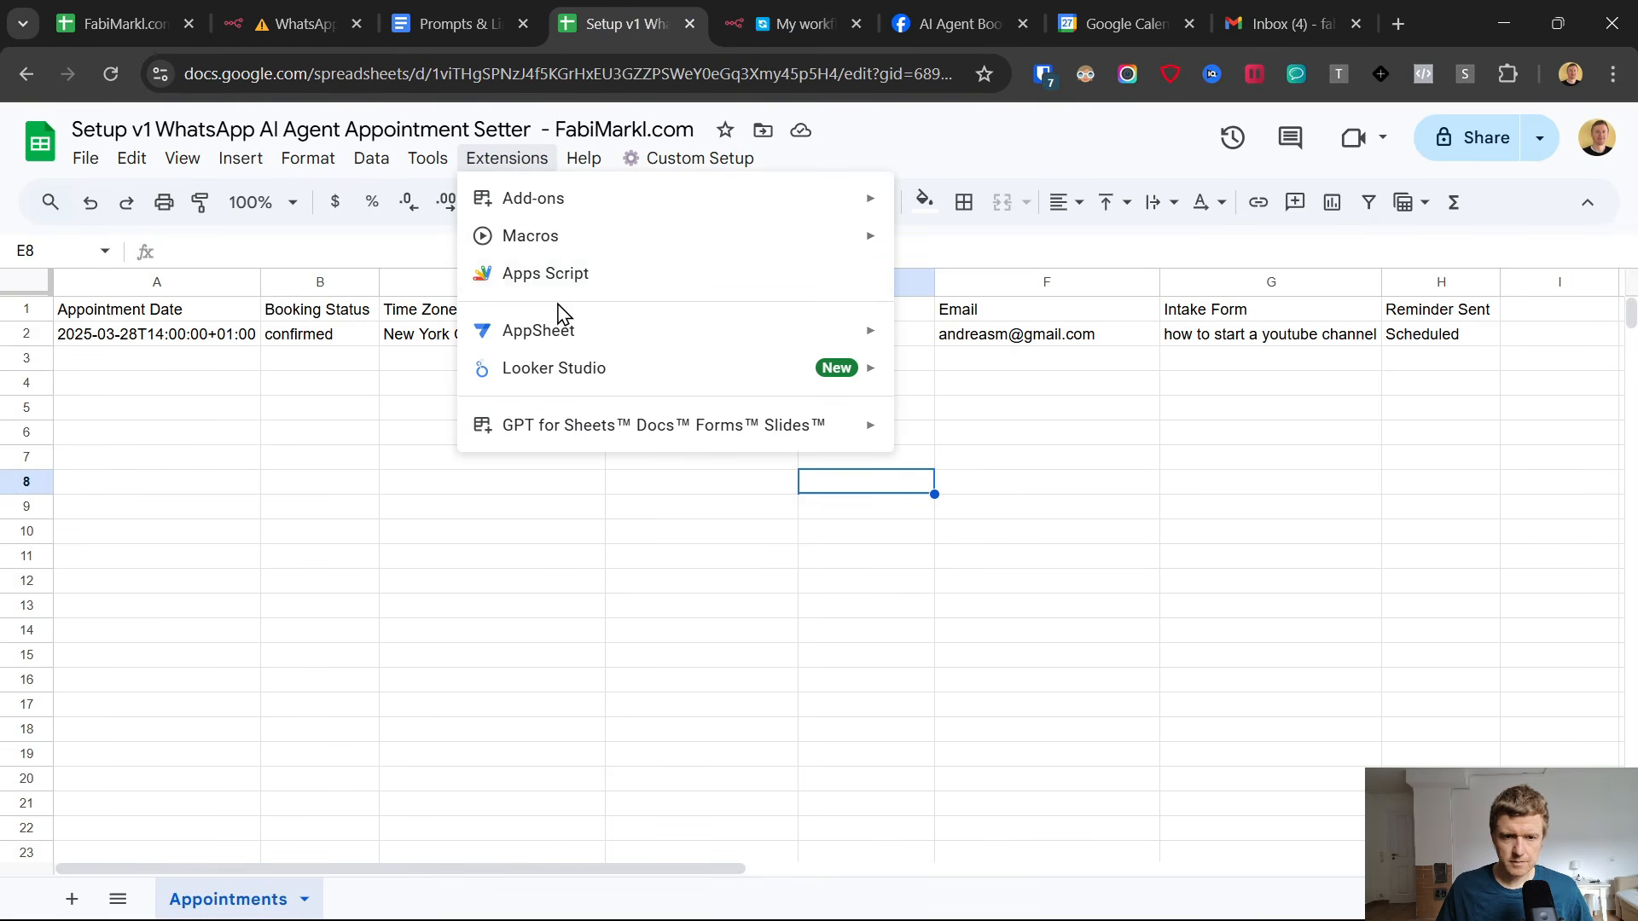
click(529, 270)
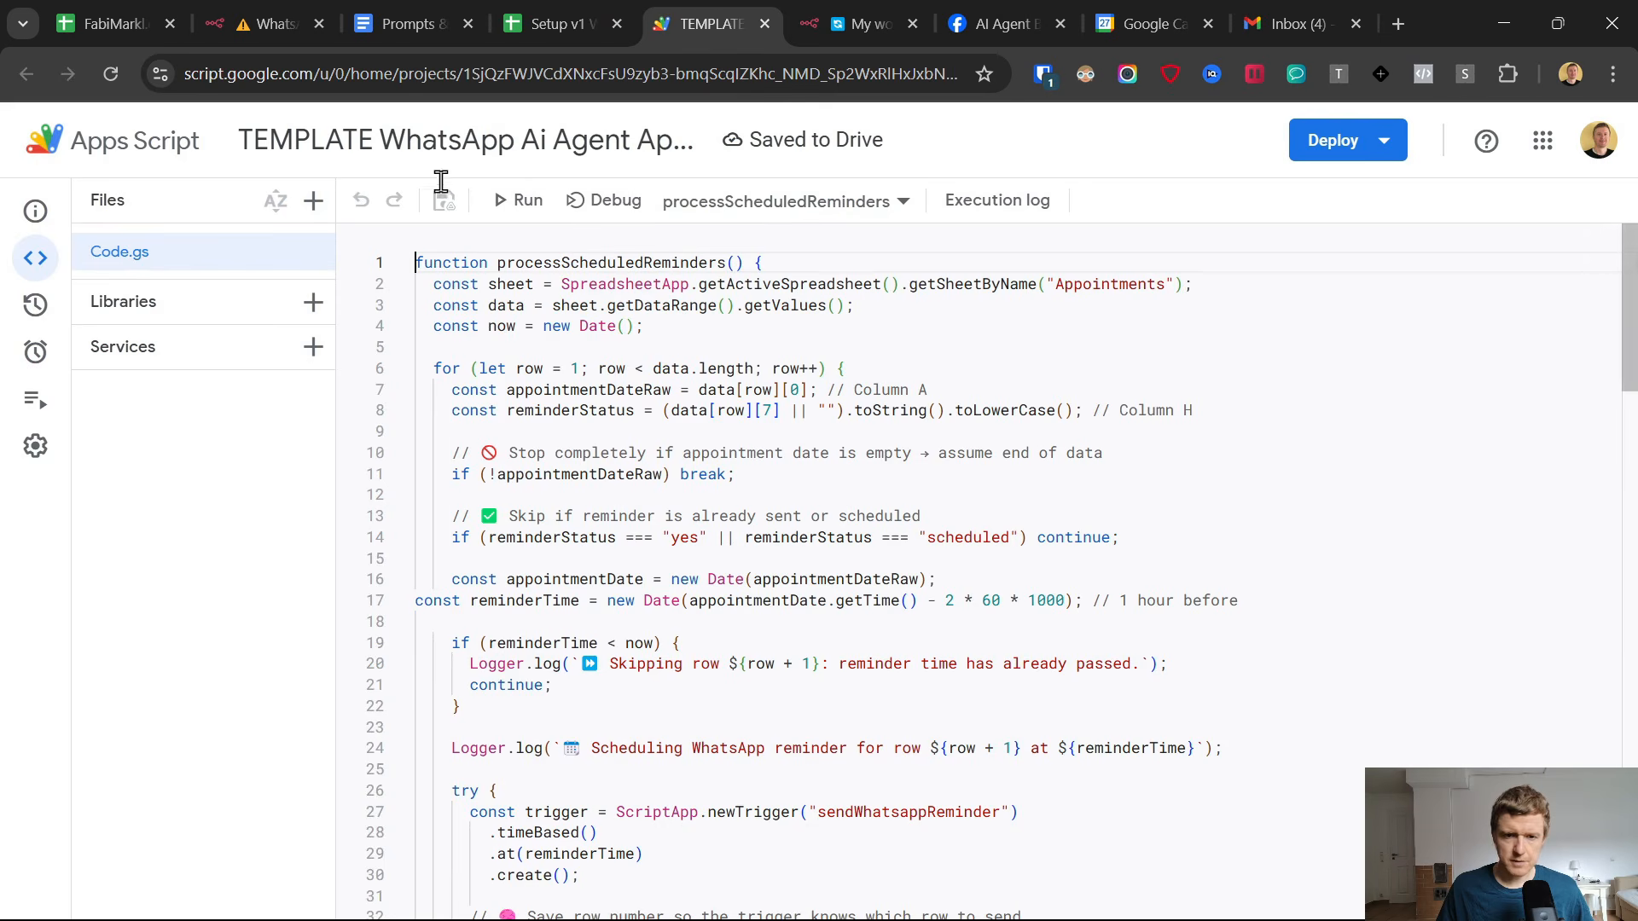
Review the reminder script in Code.gs, including its webhook URL placeholder, and compare it with the Appointments sheet's data.
scroll(759, 422, down, 3)
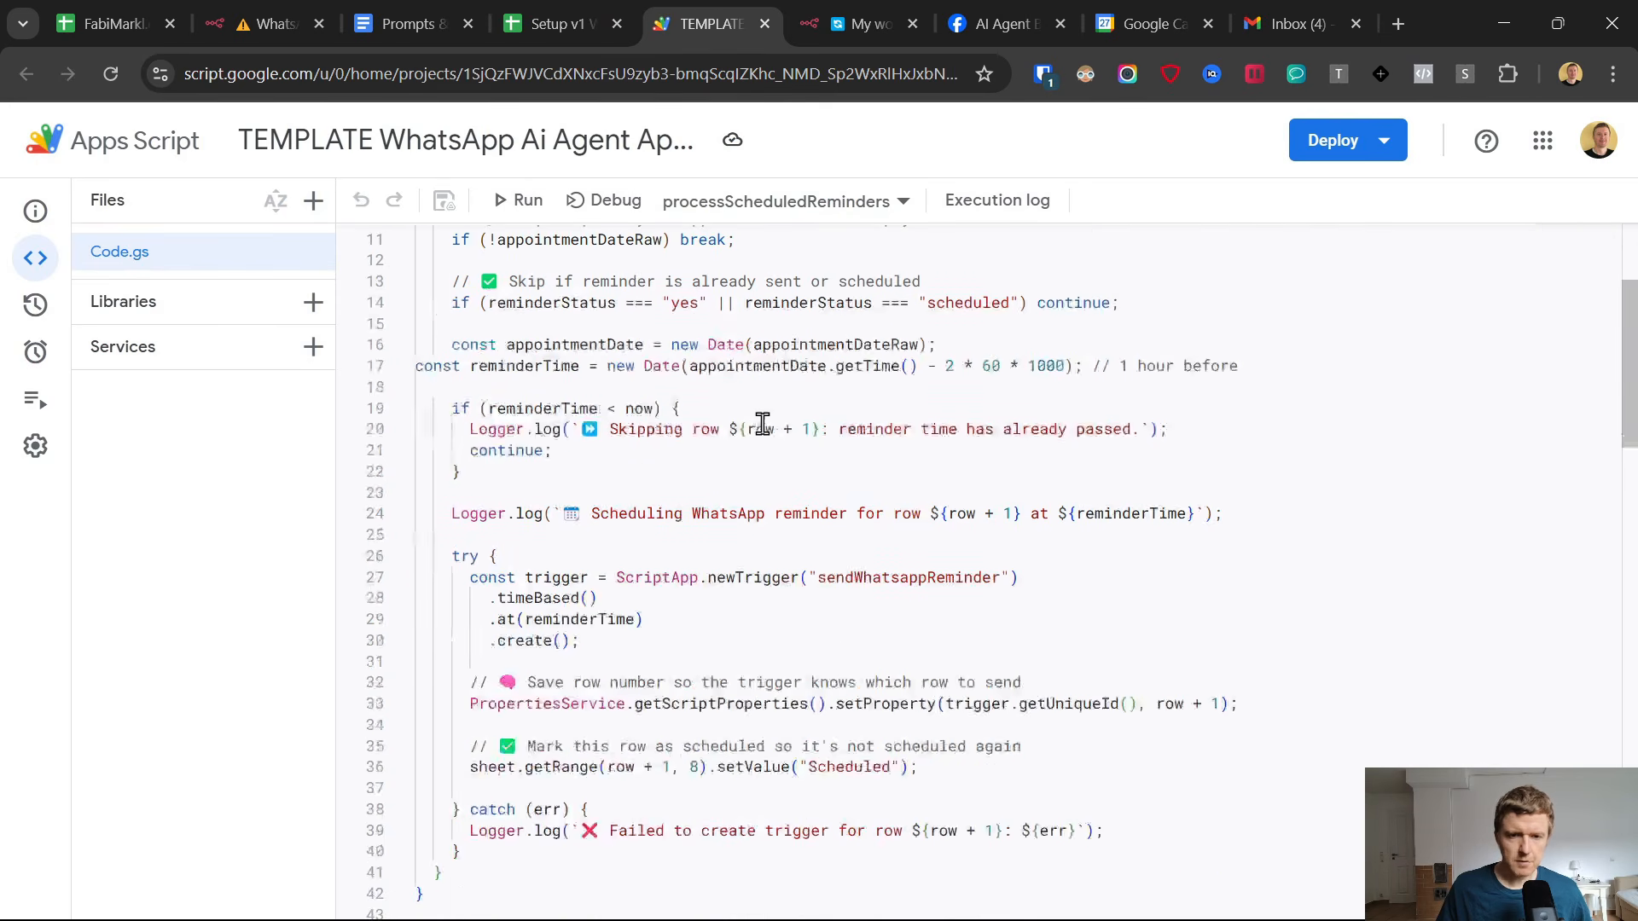
scroll(694, 483, down, 20)
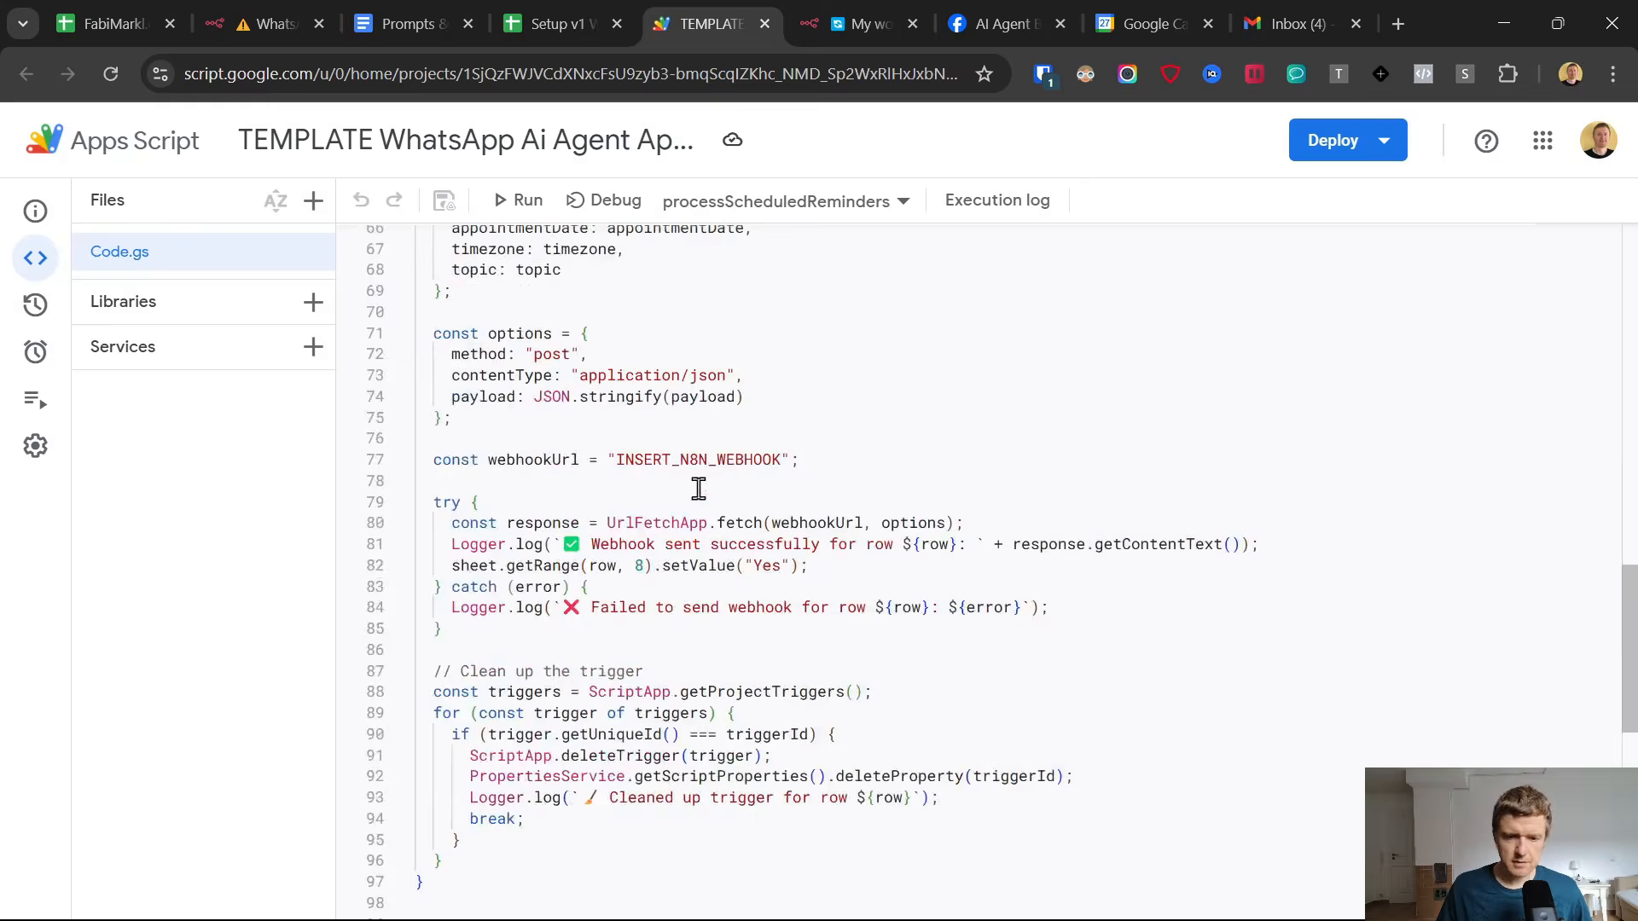
scroll(694, 482, up, 18)
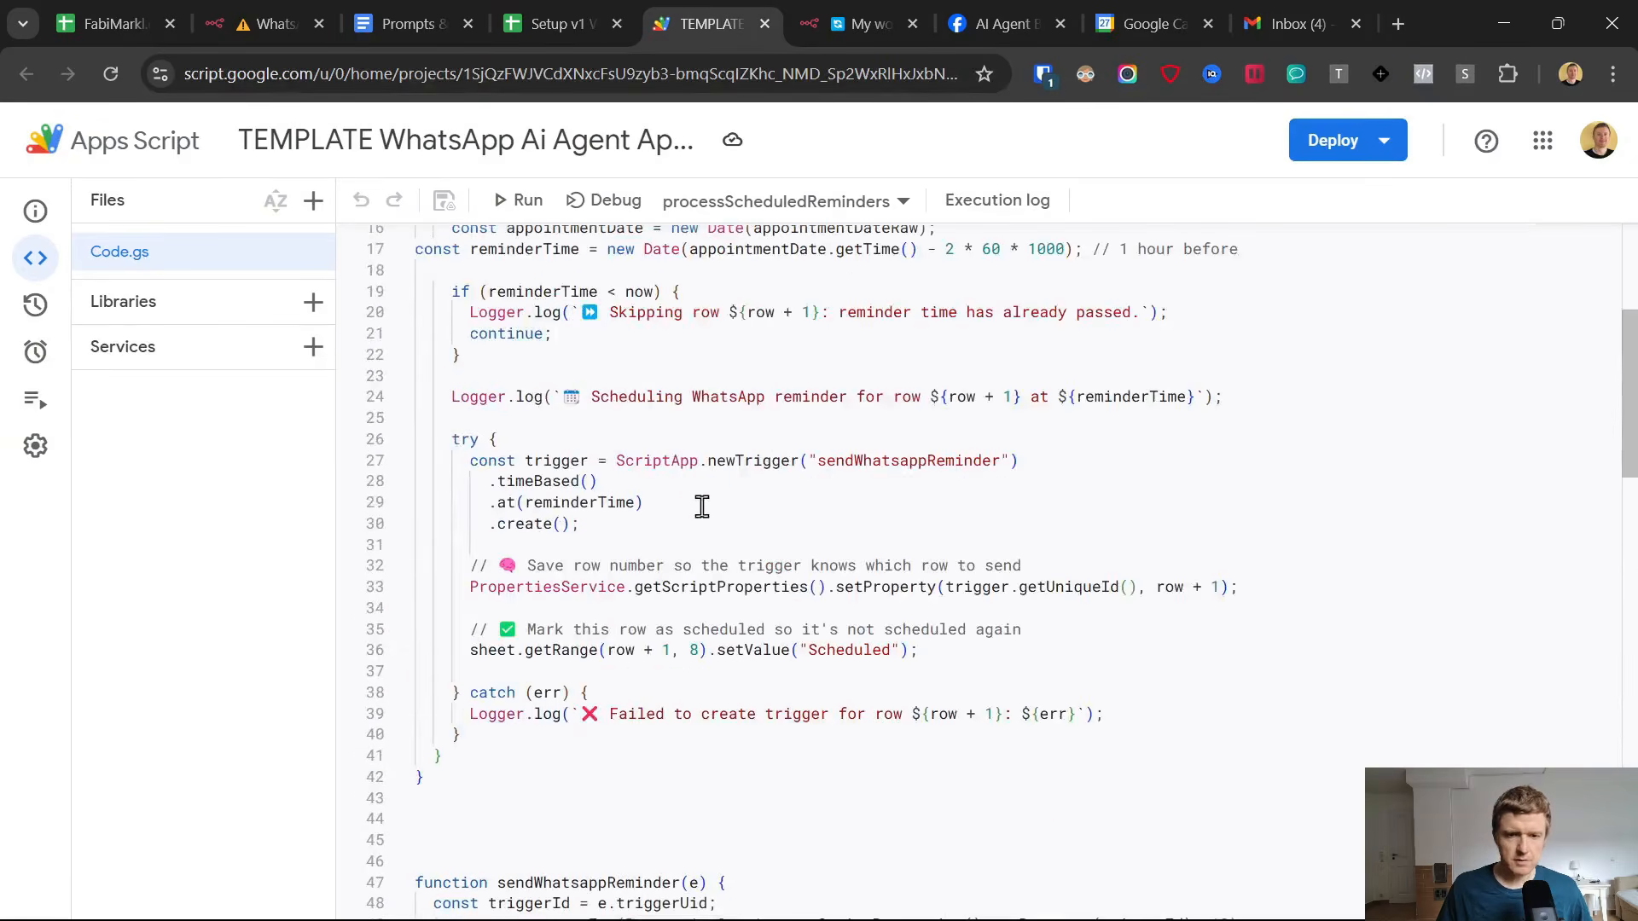
click(519, 14)
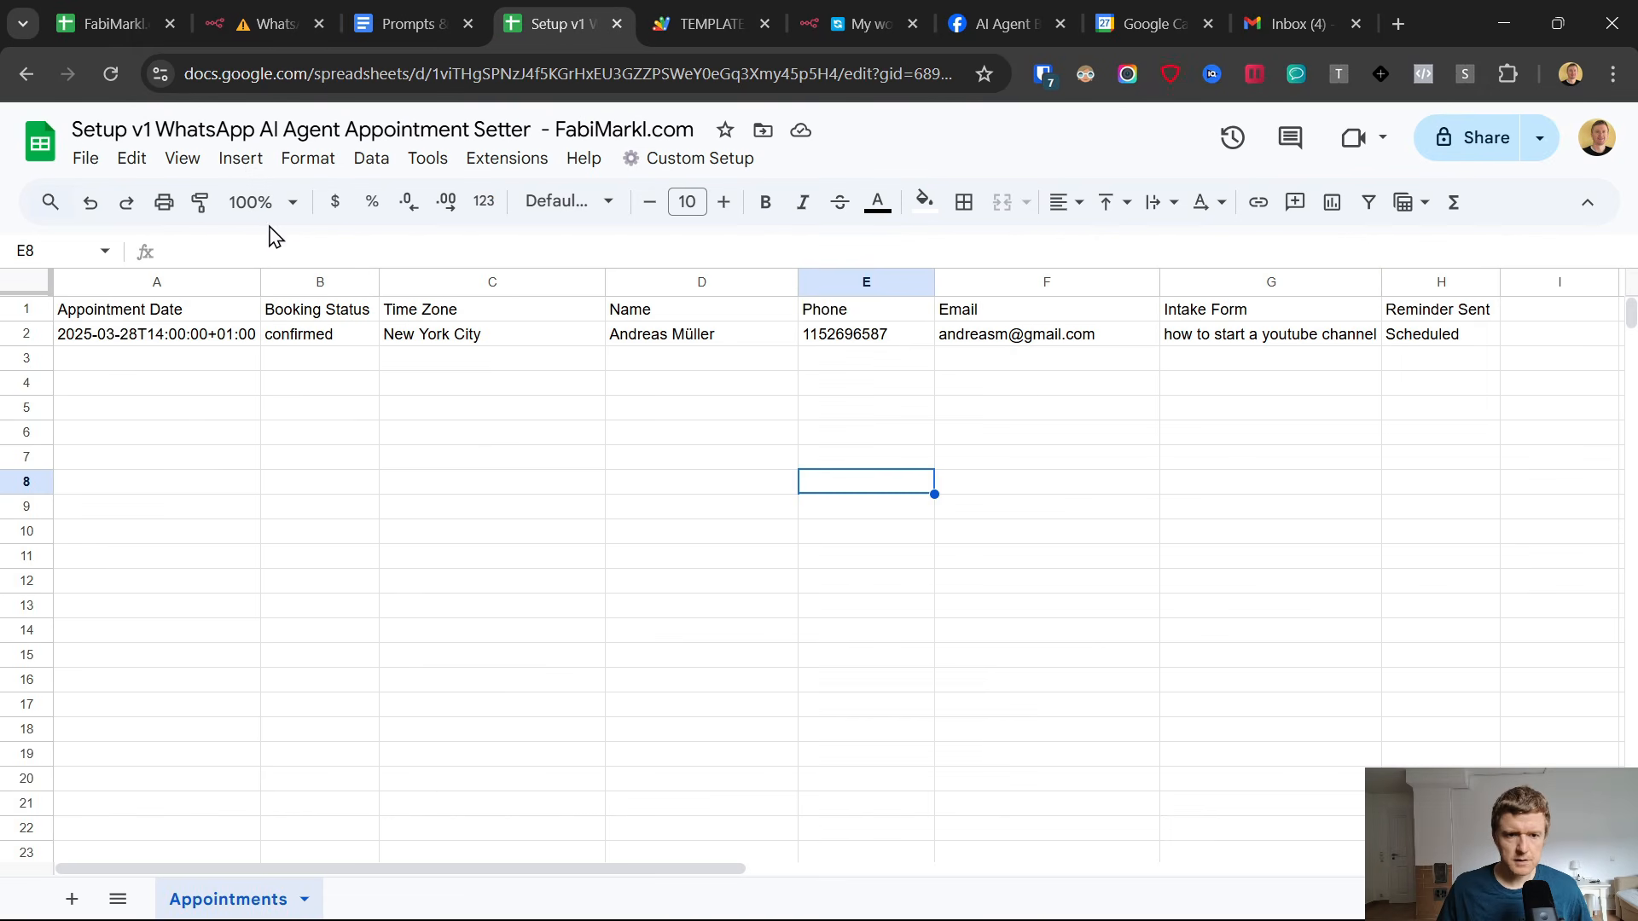
click(109, 334)
key(ctrl+a)
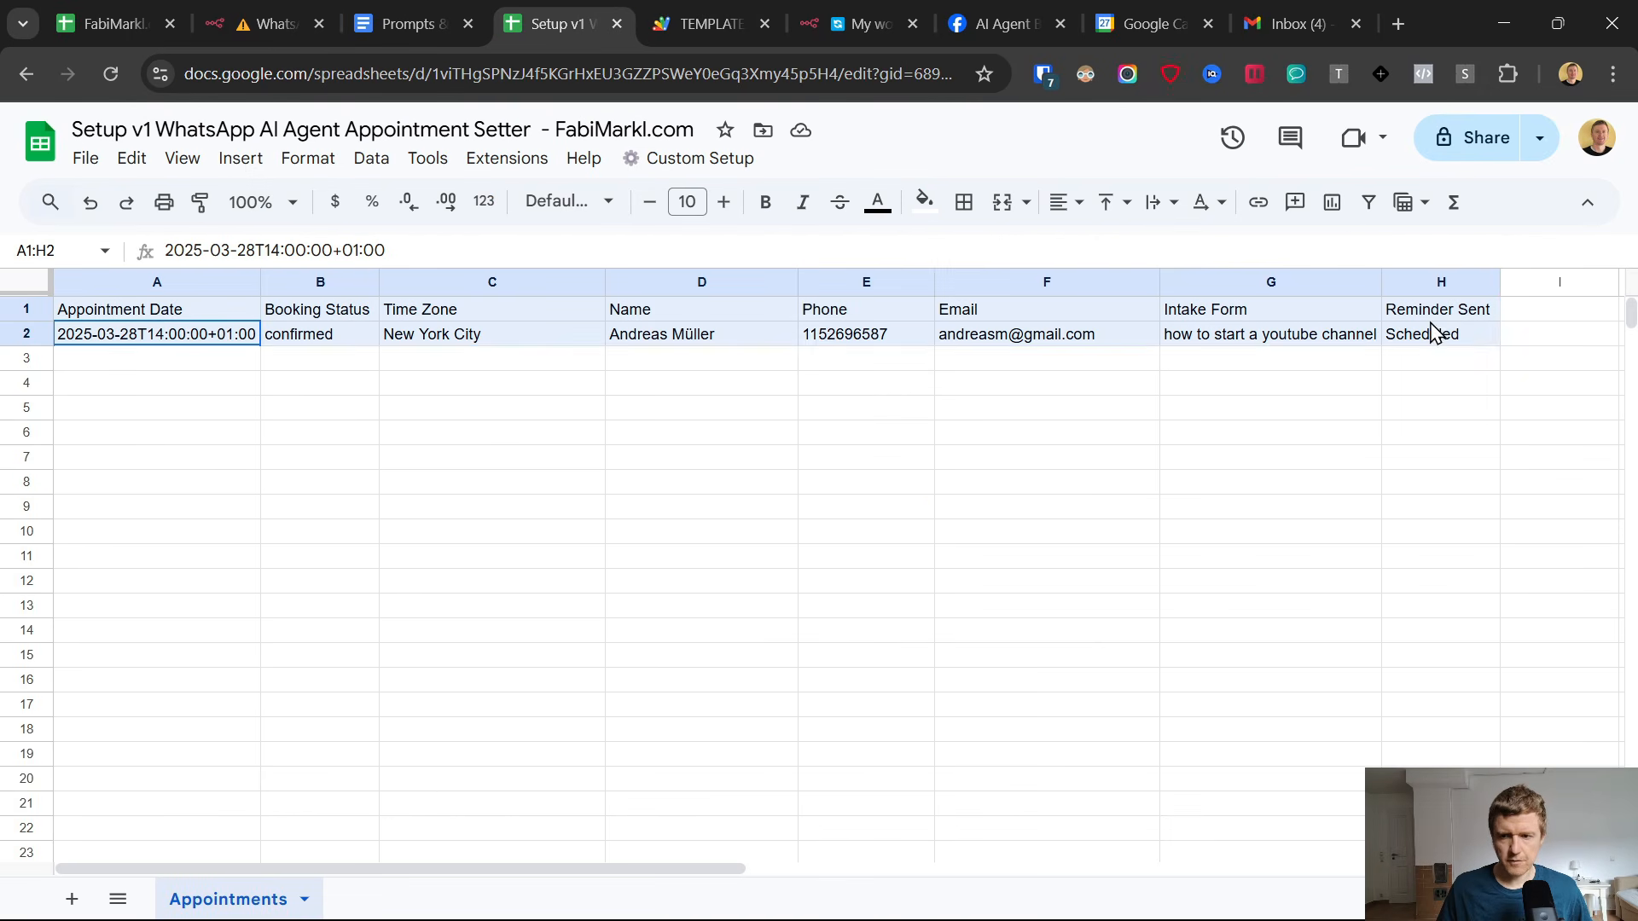
Return to the n8n workflow canvas, duplicate the WhatsApp Business Cloud send node, and connect the copy after OpenAI1.
click(902, 12)
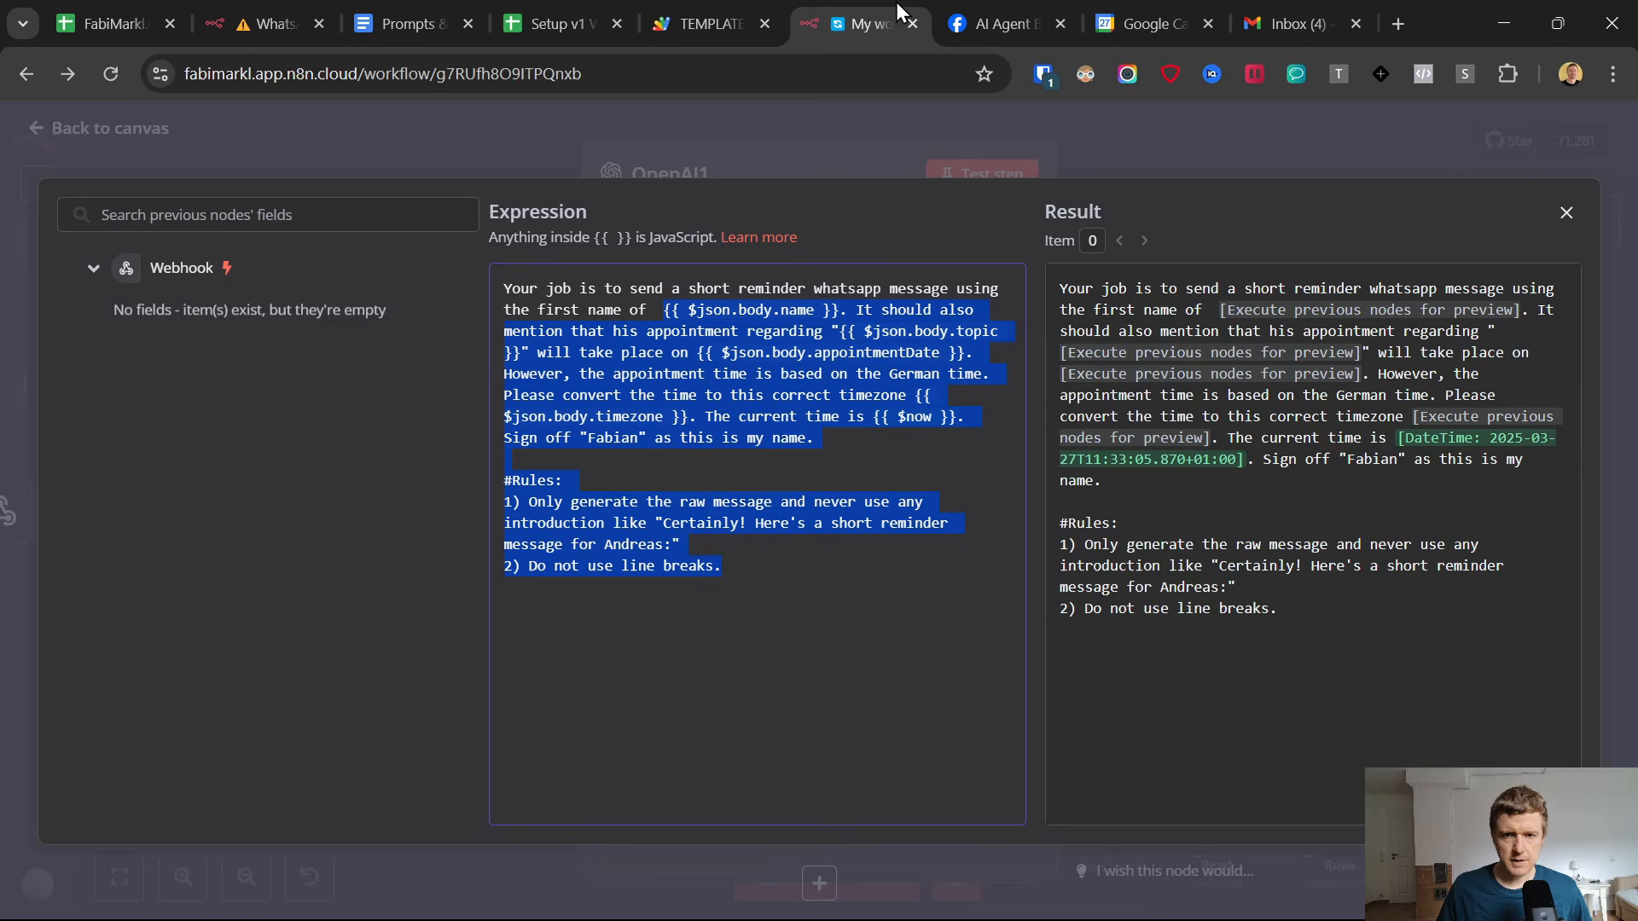
click(34, 131)
click(789, 558)
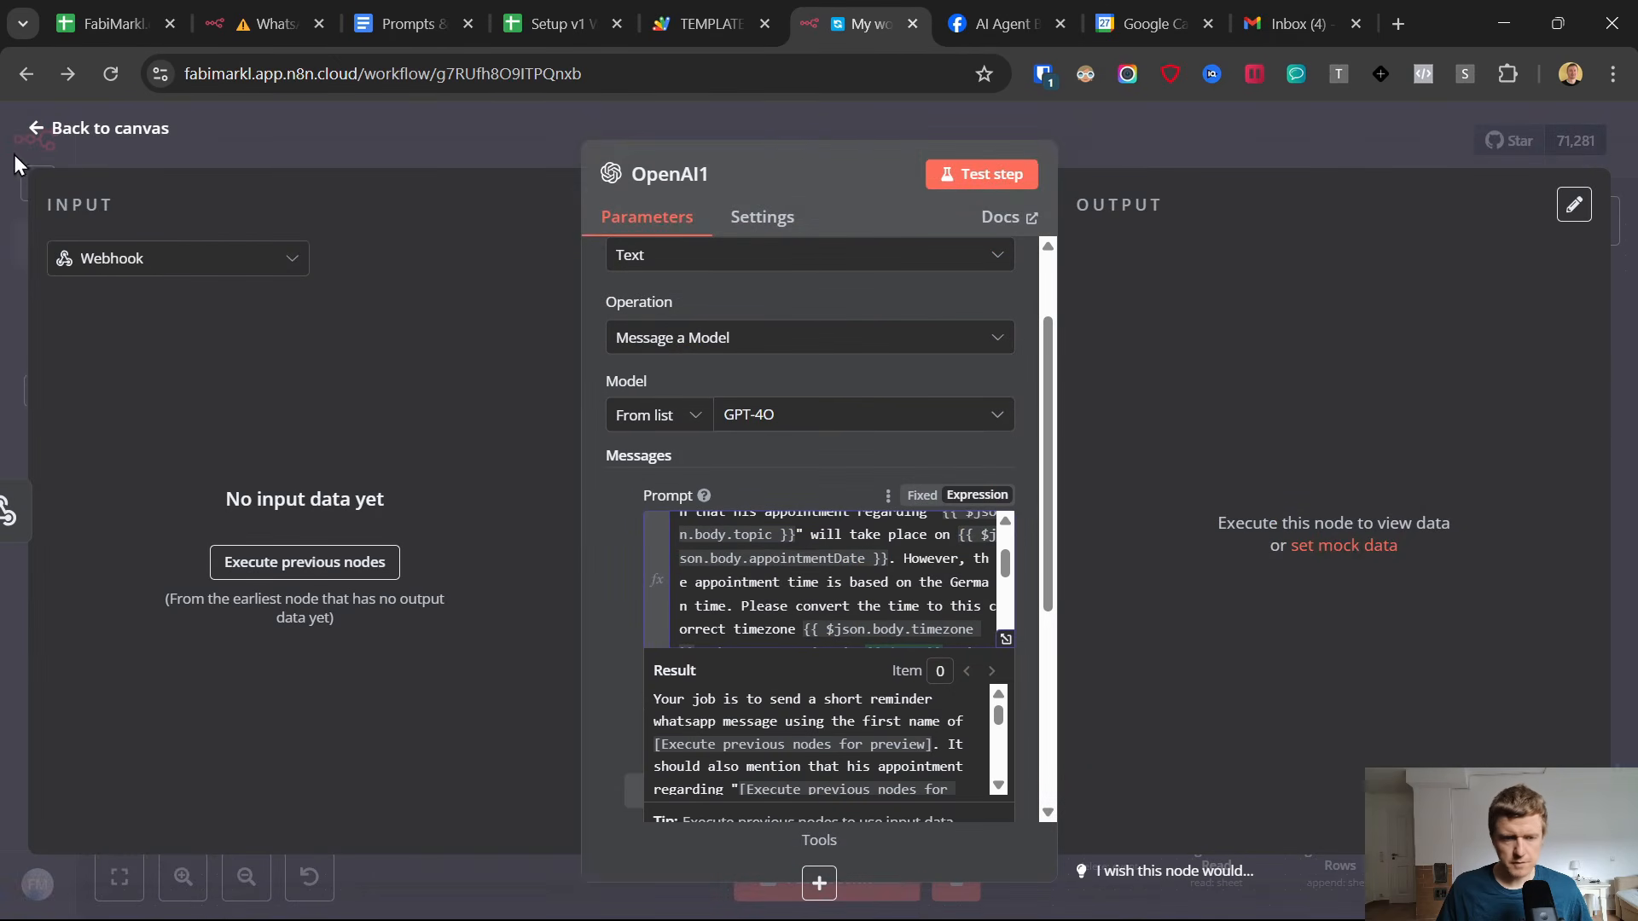
click(38, 130)
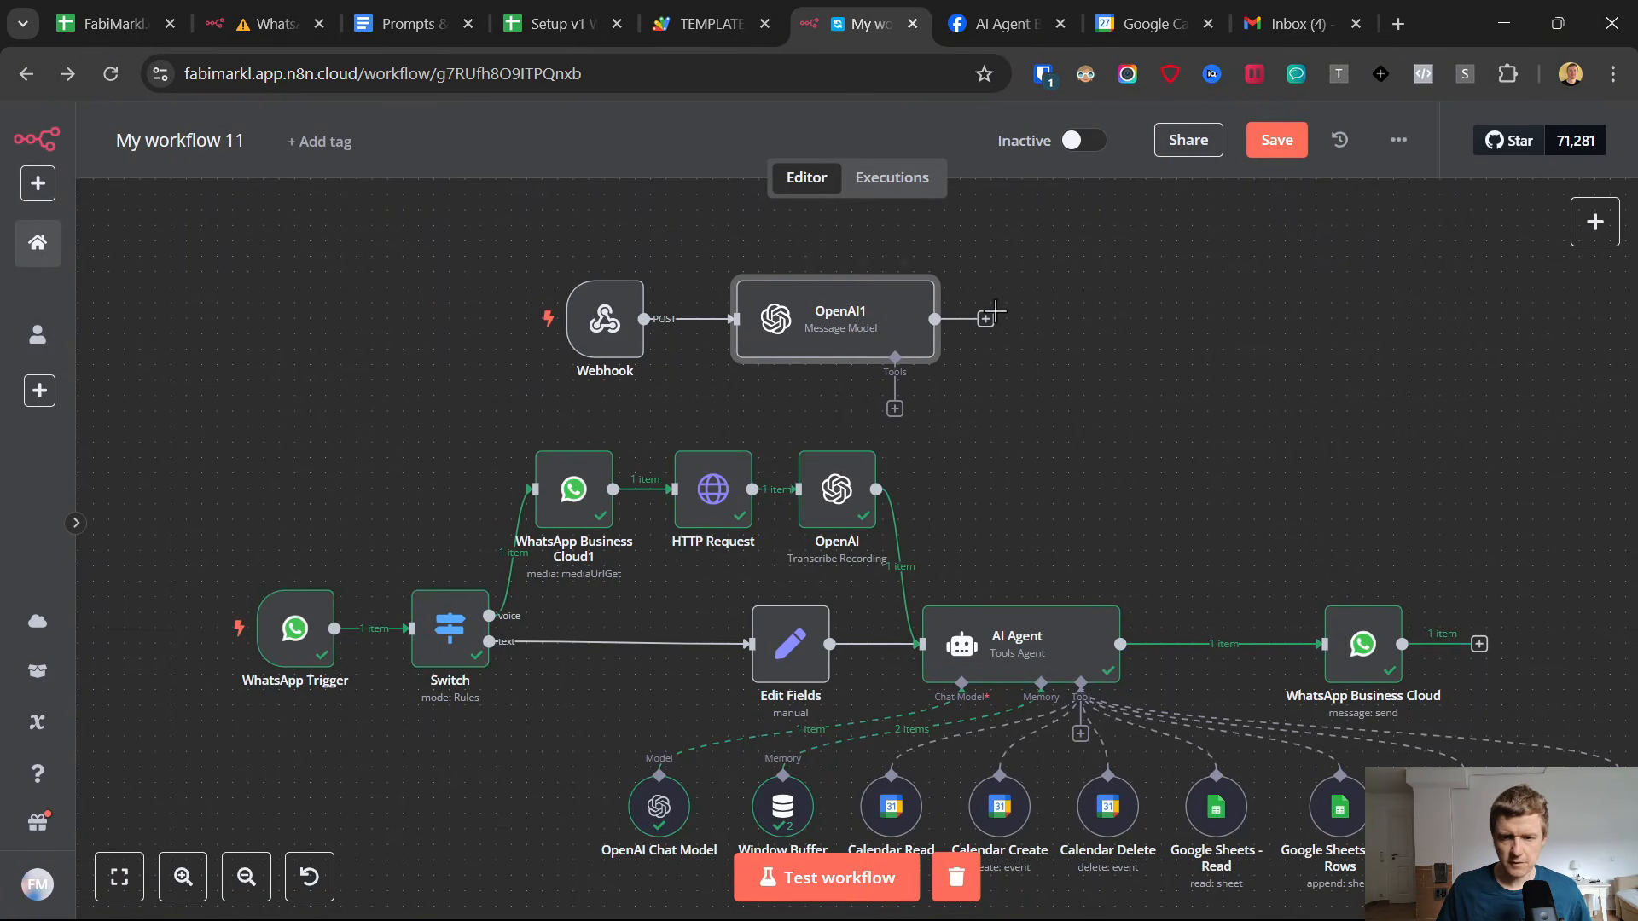
right_click(1355, 644)
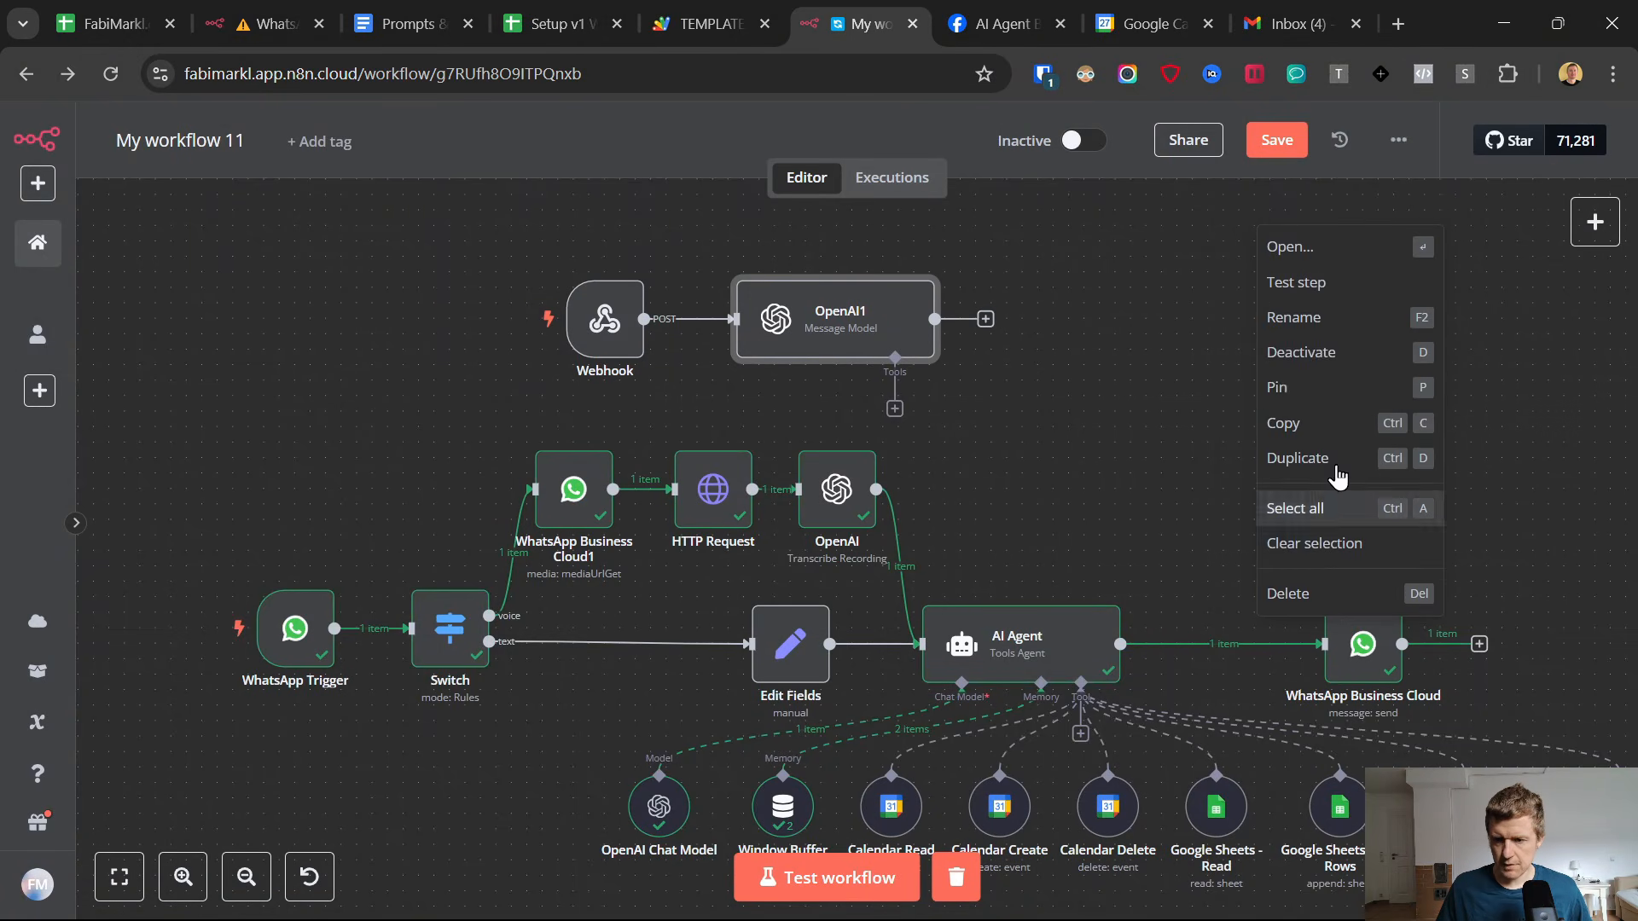
click(1298, 458)
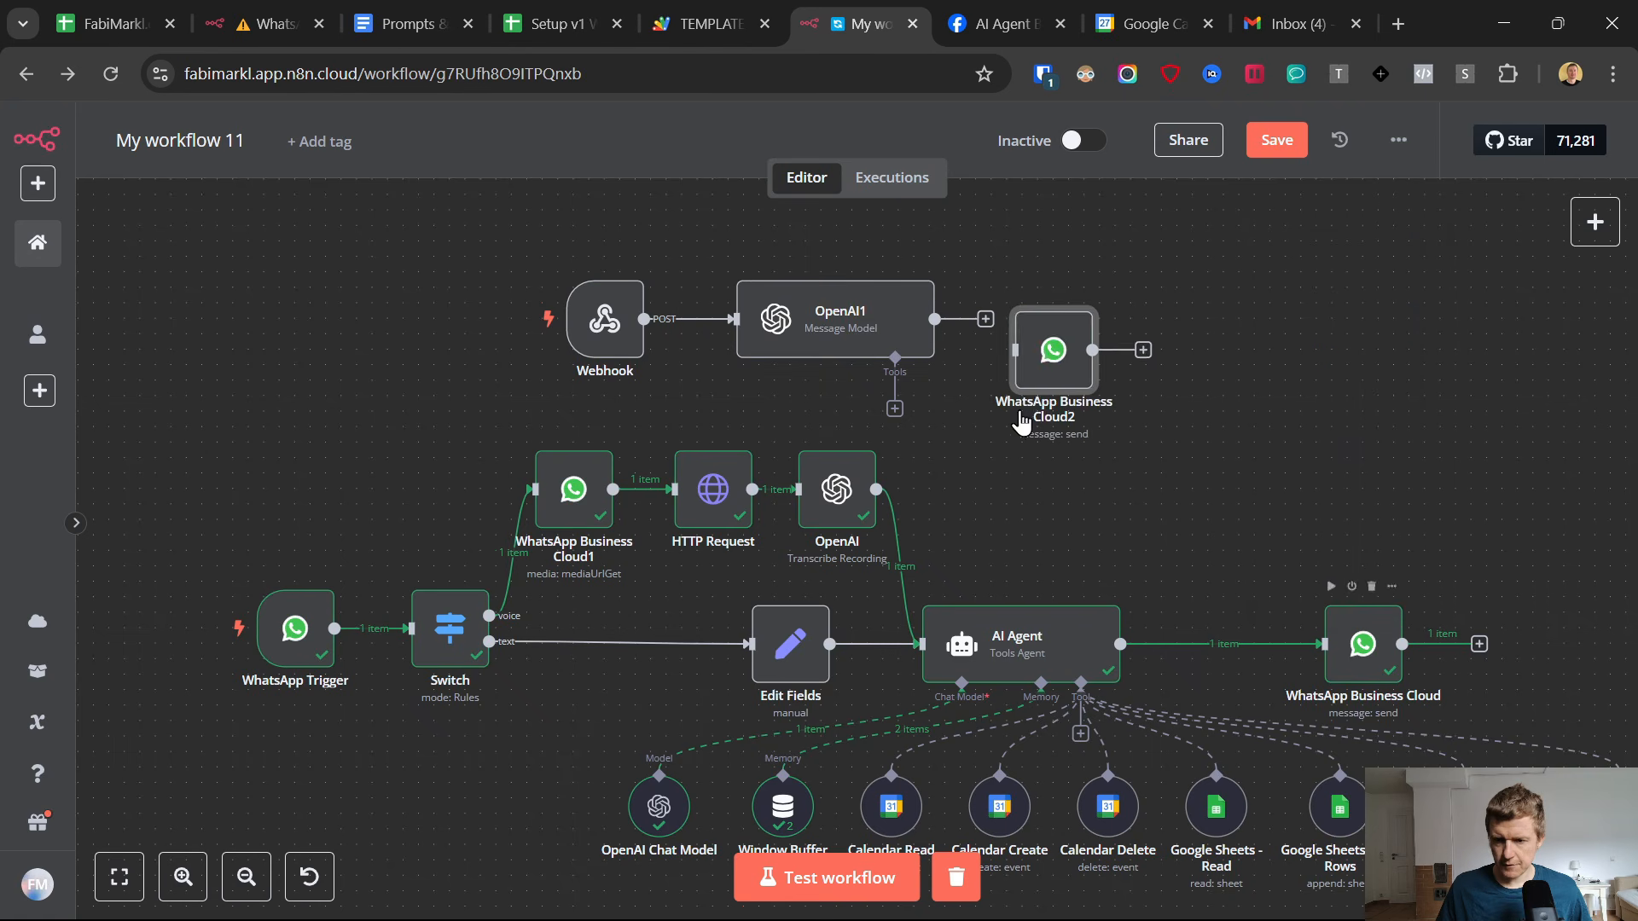
drag(985, 319, 1058, 319)
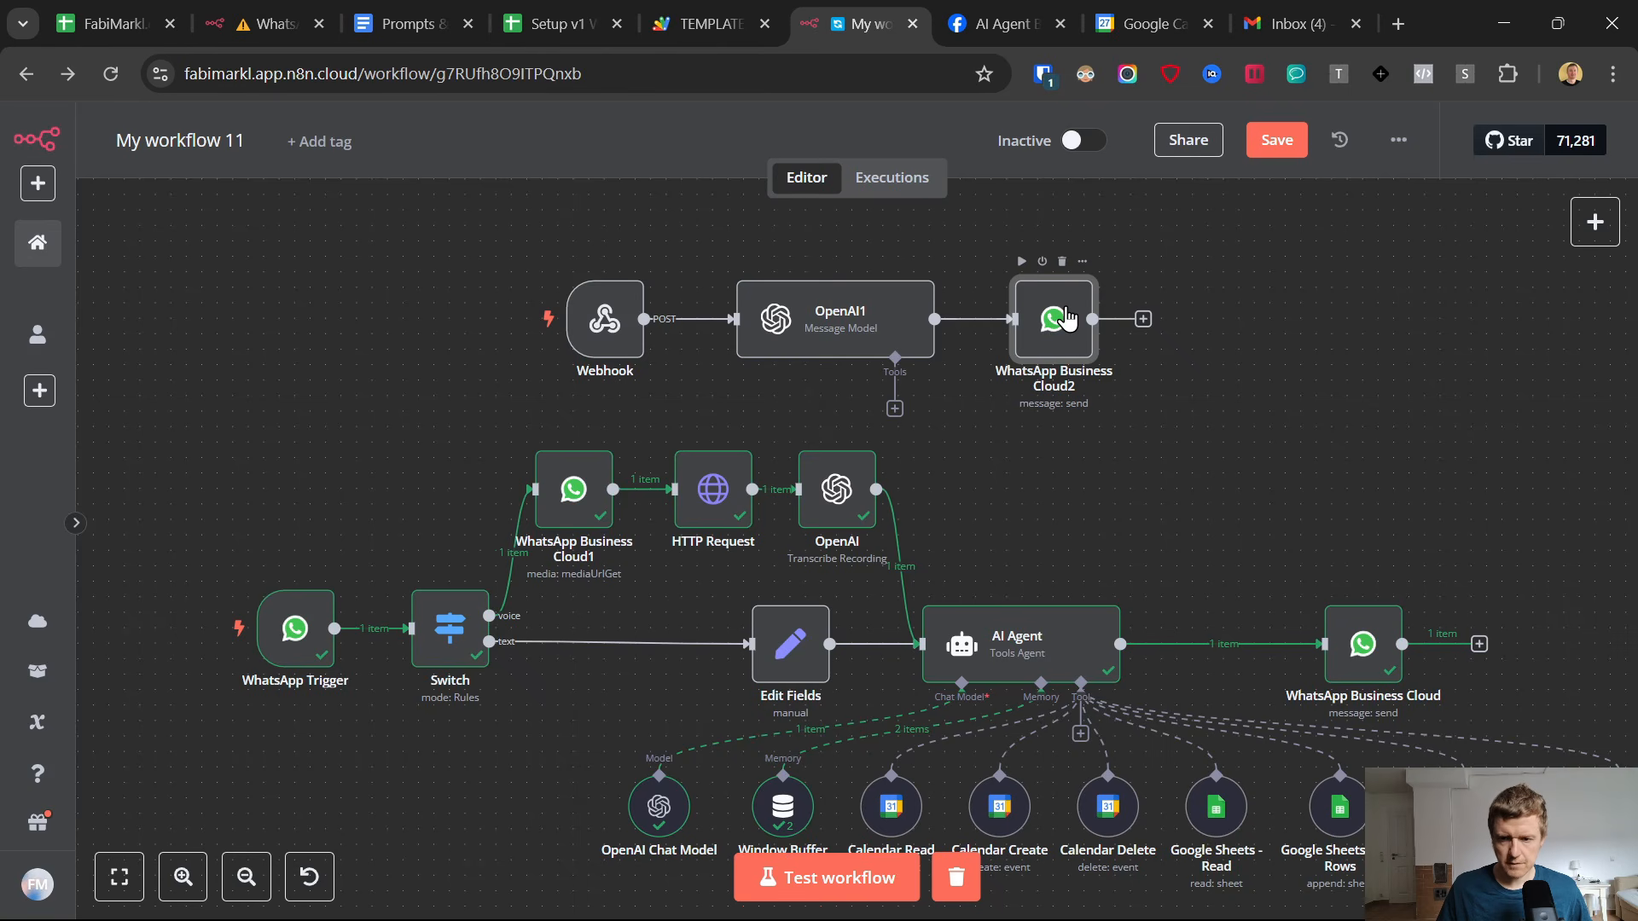
Replace the sender and recipient phone number expressions in the duplicated WhatsApp node with the placeholder "test", and return to the canvas.
double_click(1066, 318)
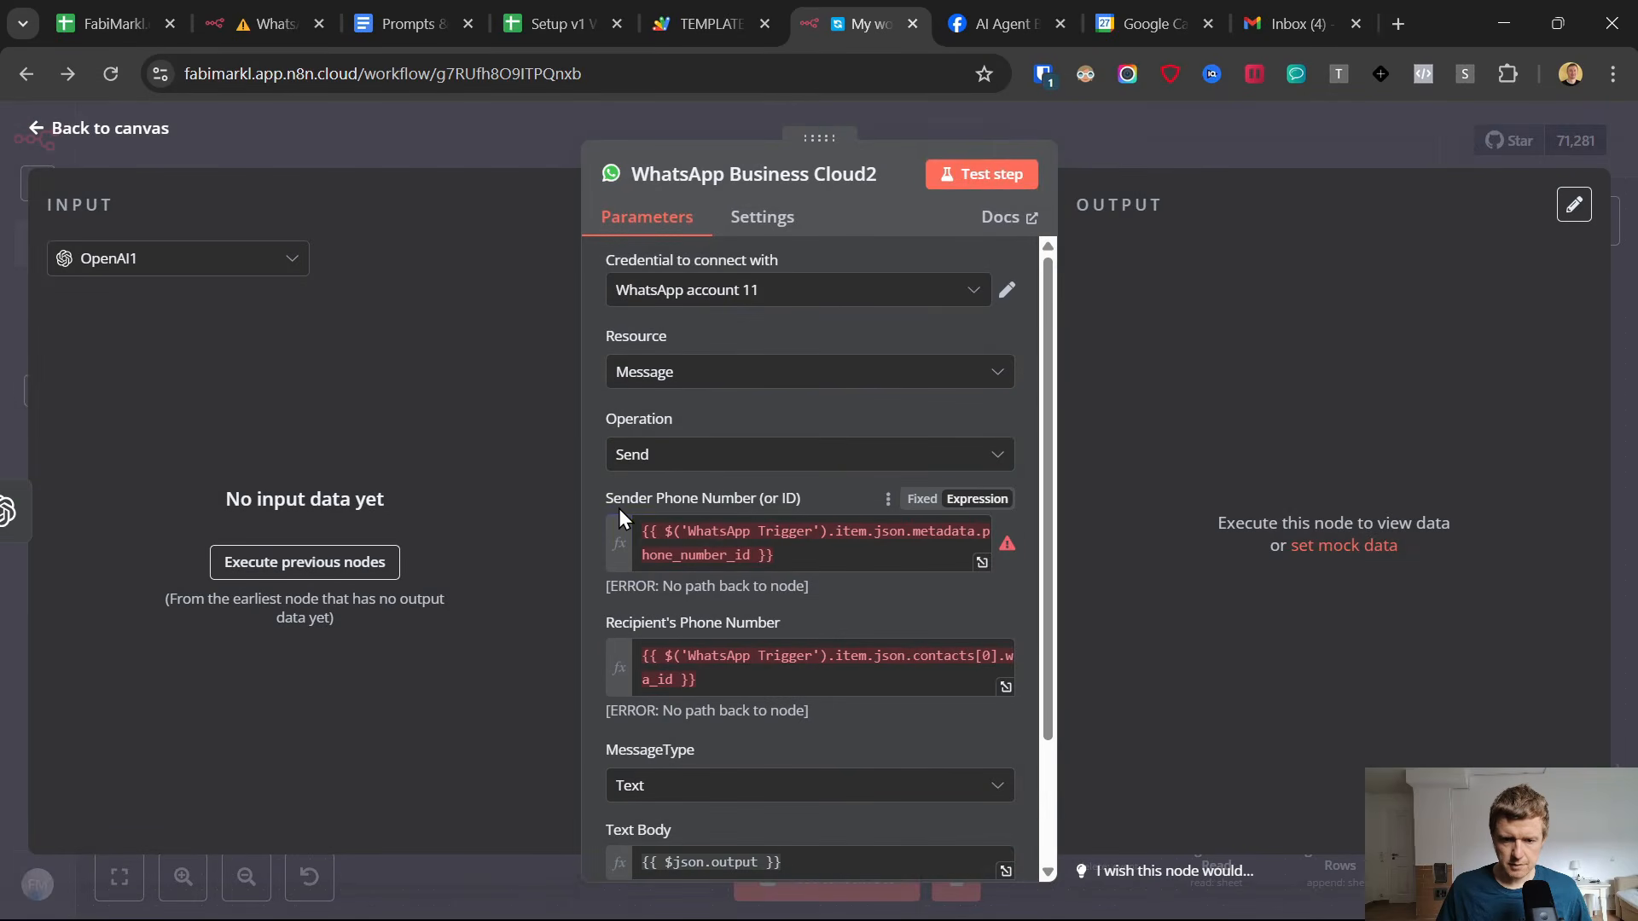
drag(777, 556, 618, 530)
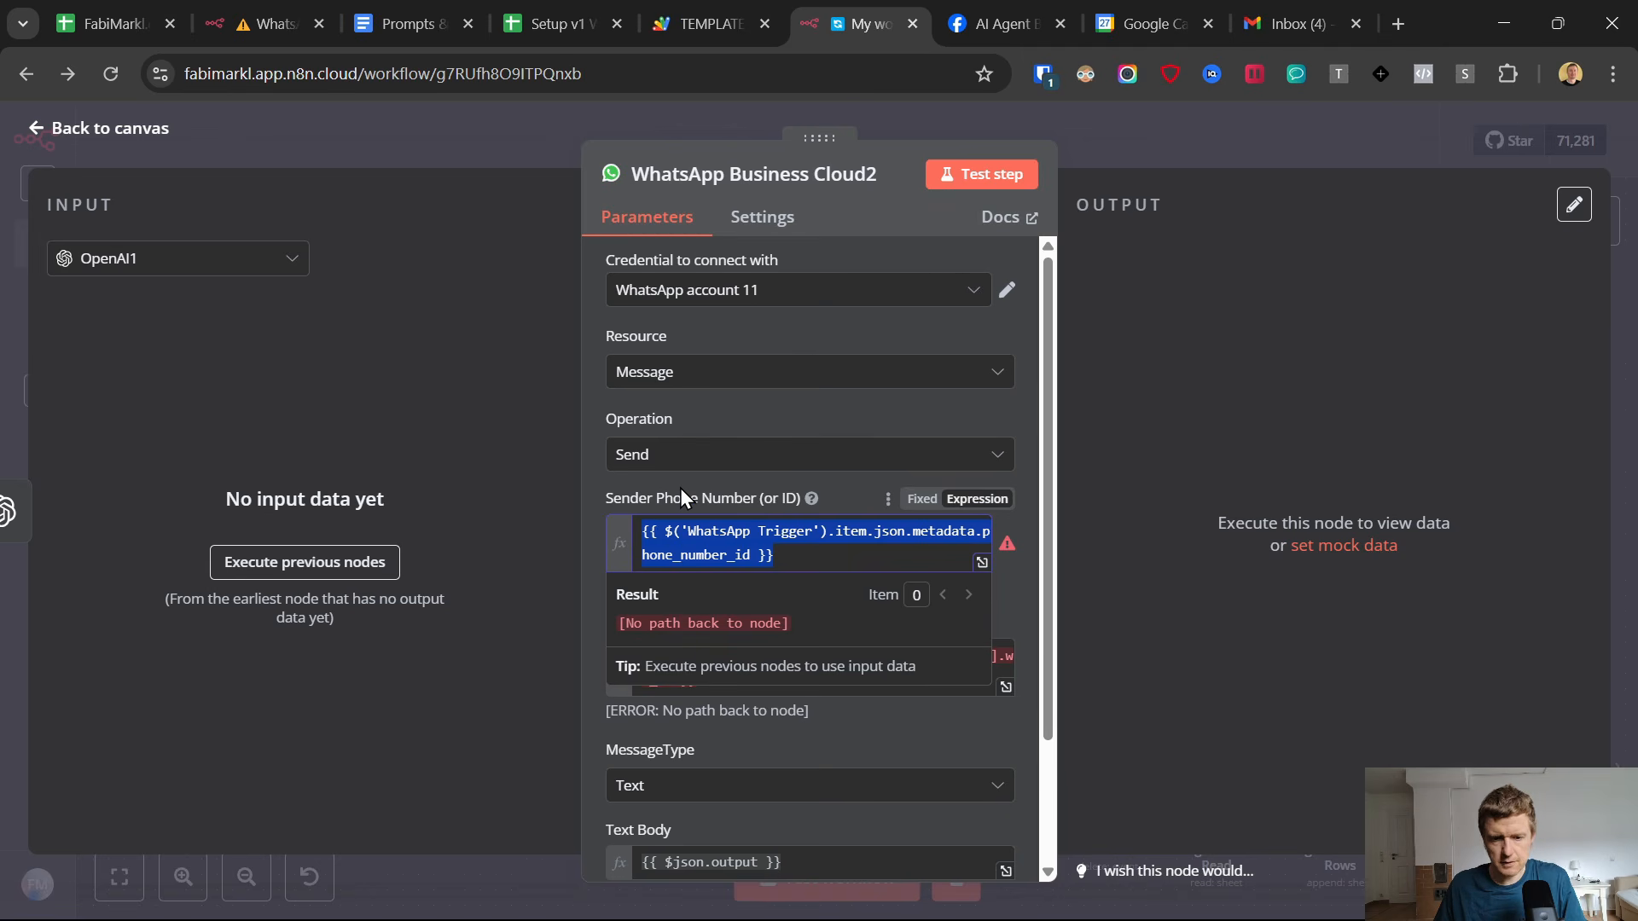
key(BackSpace)
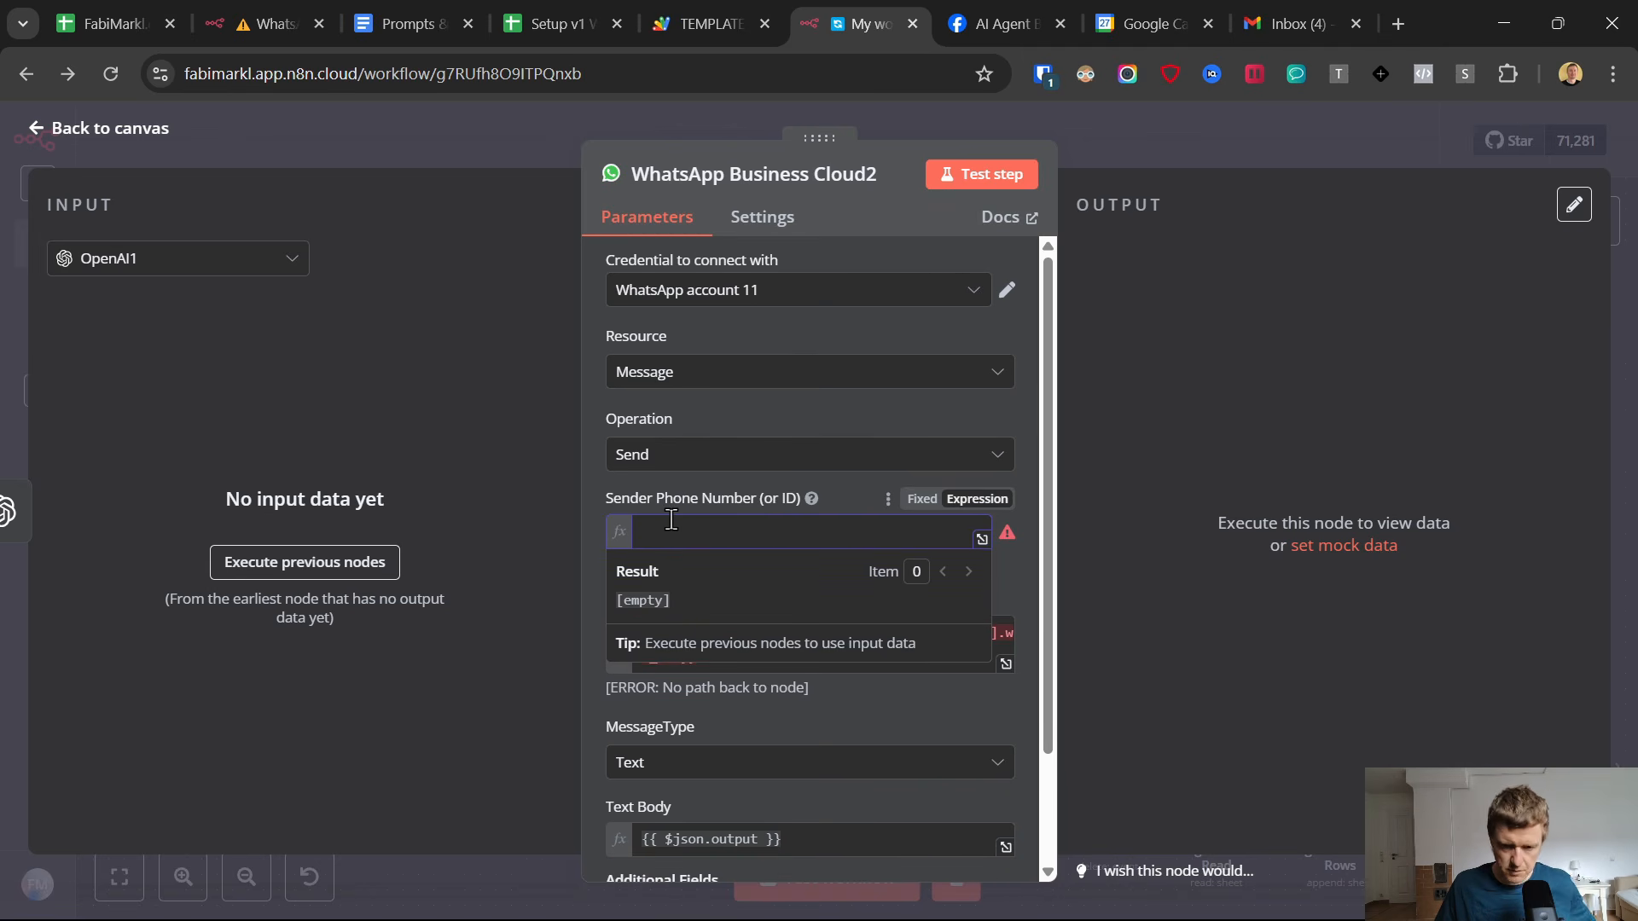
text(test)
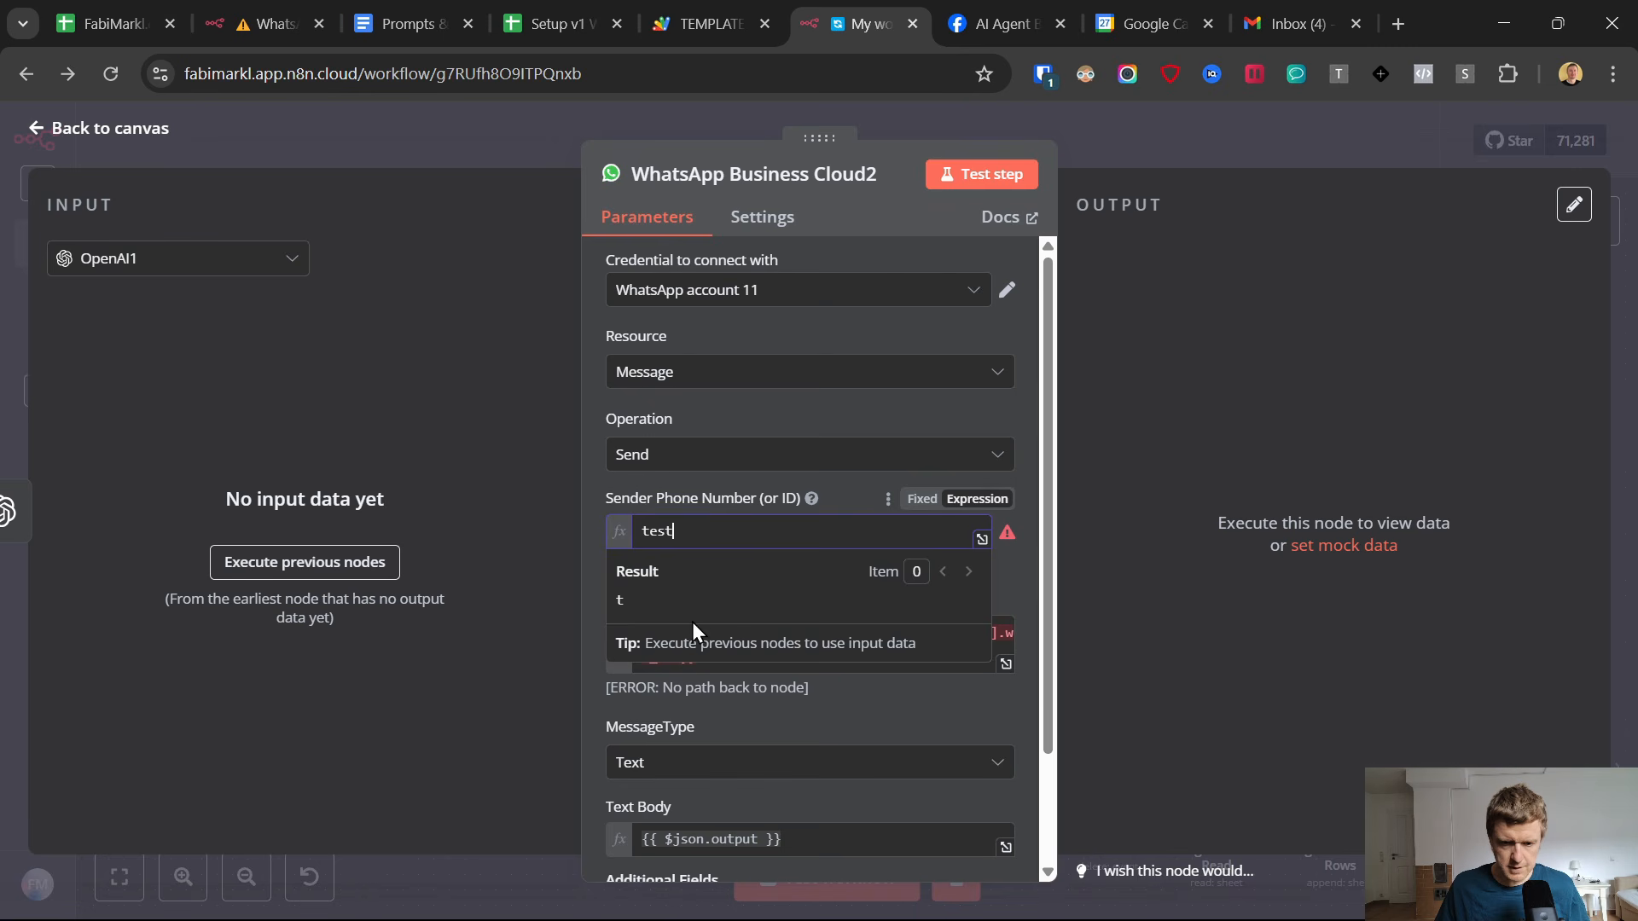
click(725, 660)
key(ctrl+a)
key(BackSpace)
text(test)
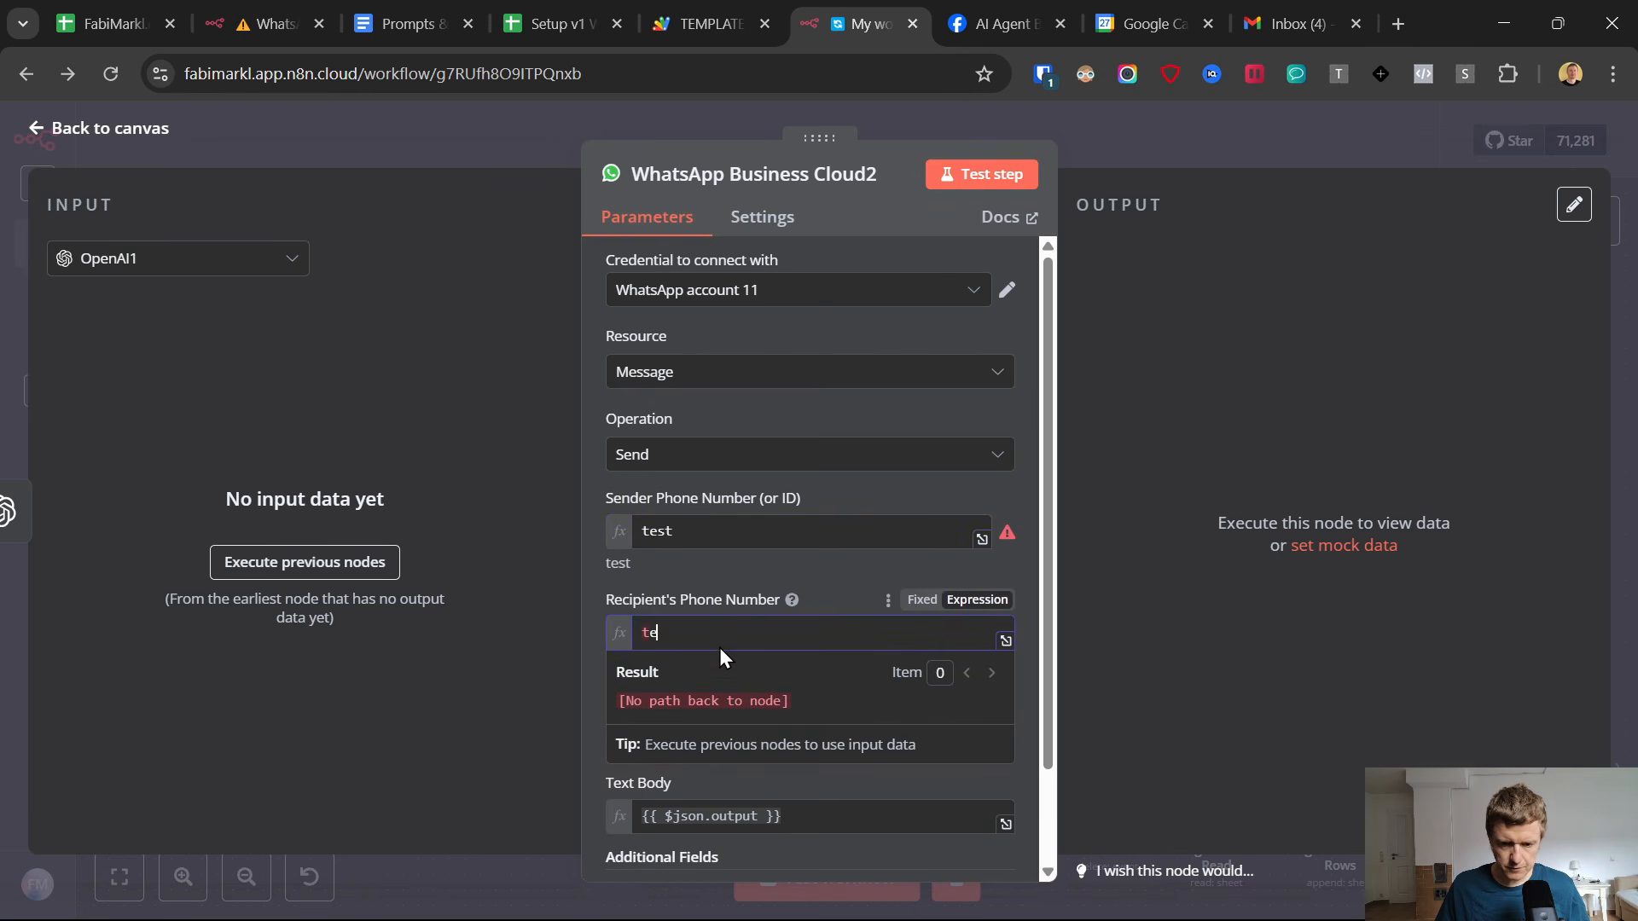
click(689, 556)
scroll(716, 613, down, 2)
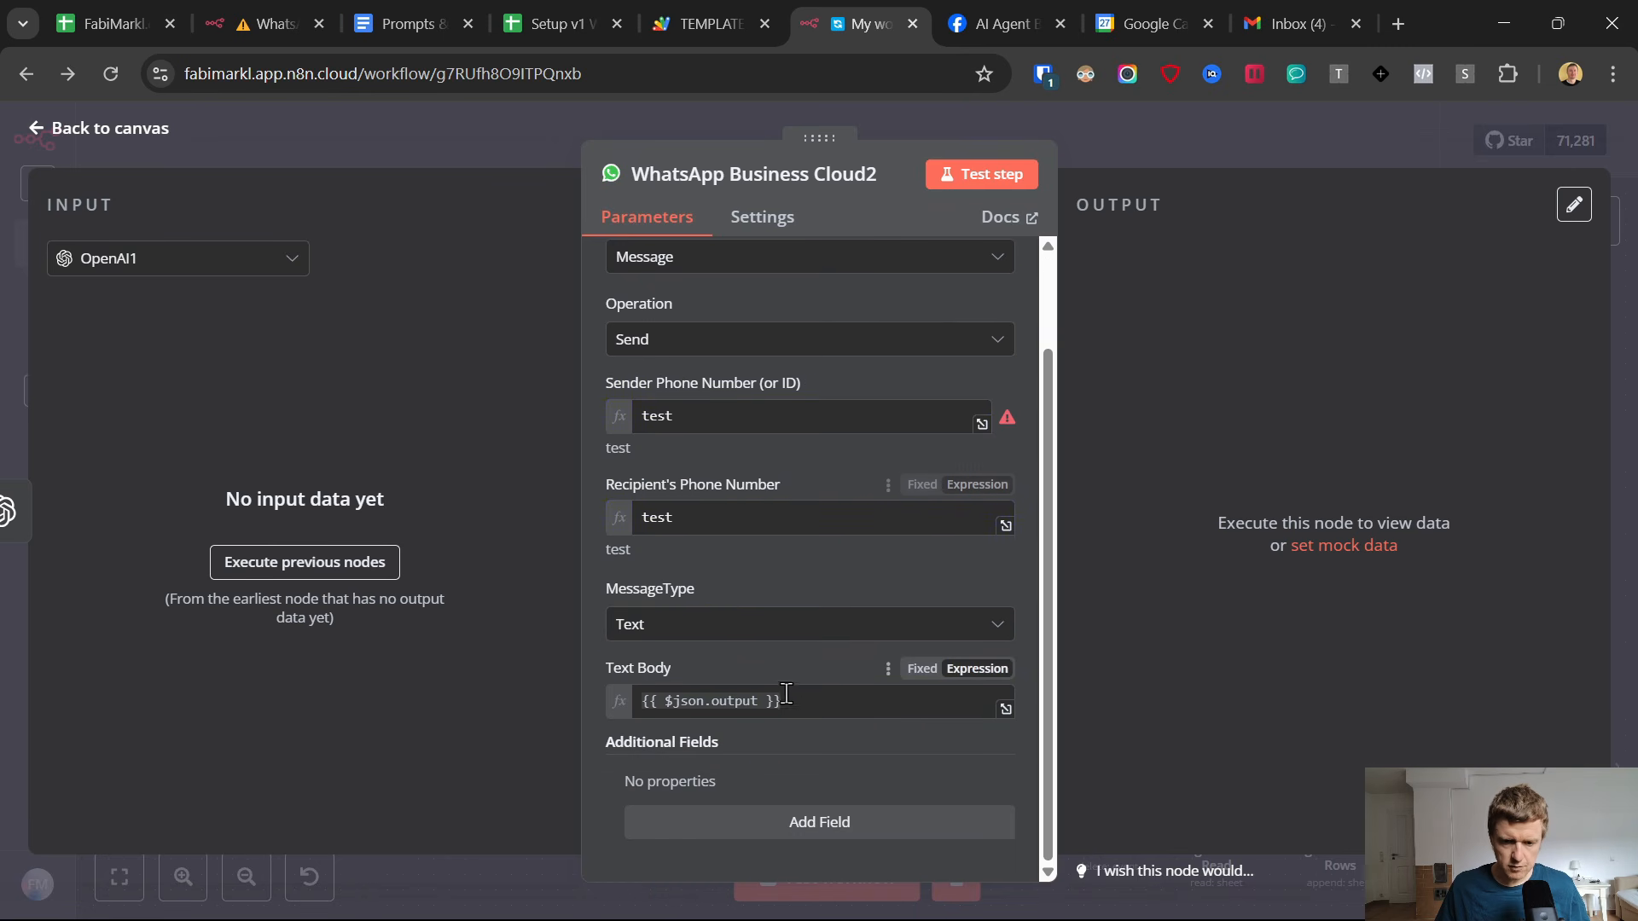
click(41, 127)
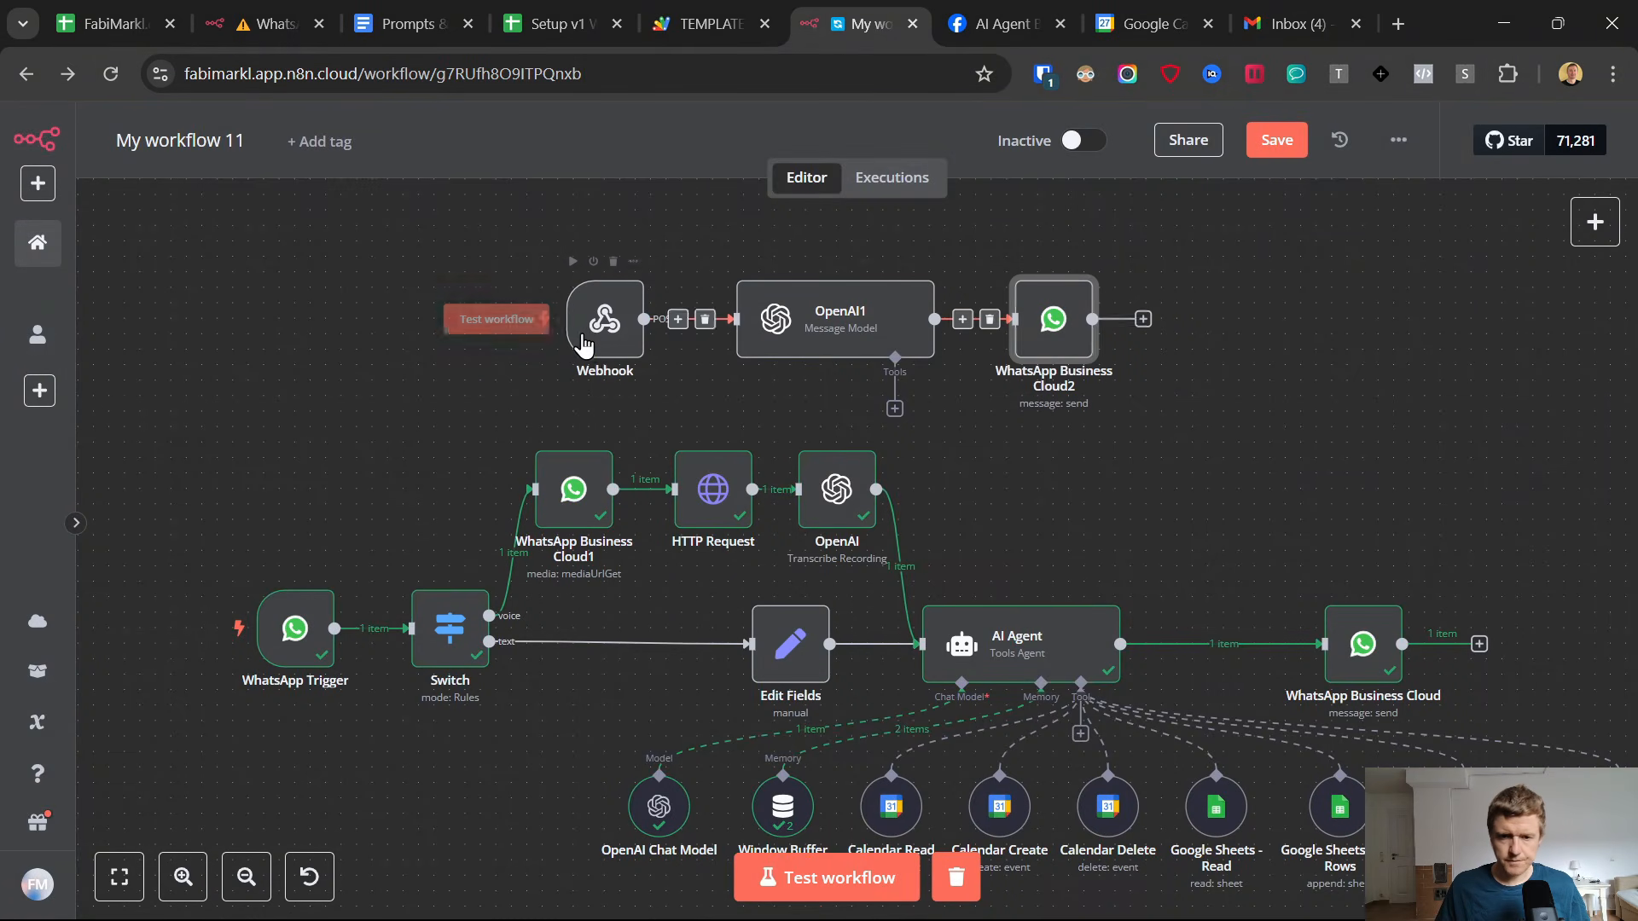
Copy the test URL of the Webhook node.
click(618, 321)
double_click(614, 317)
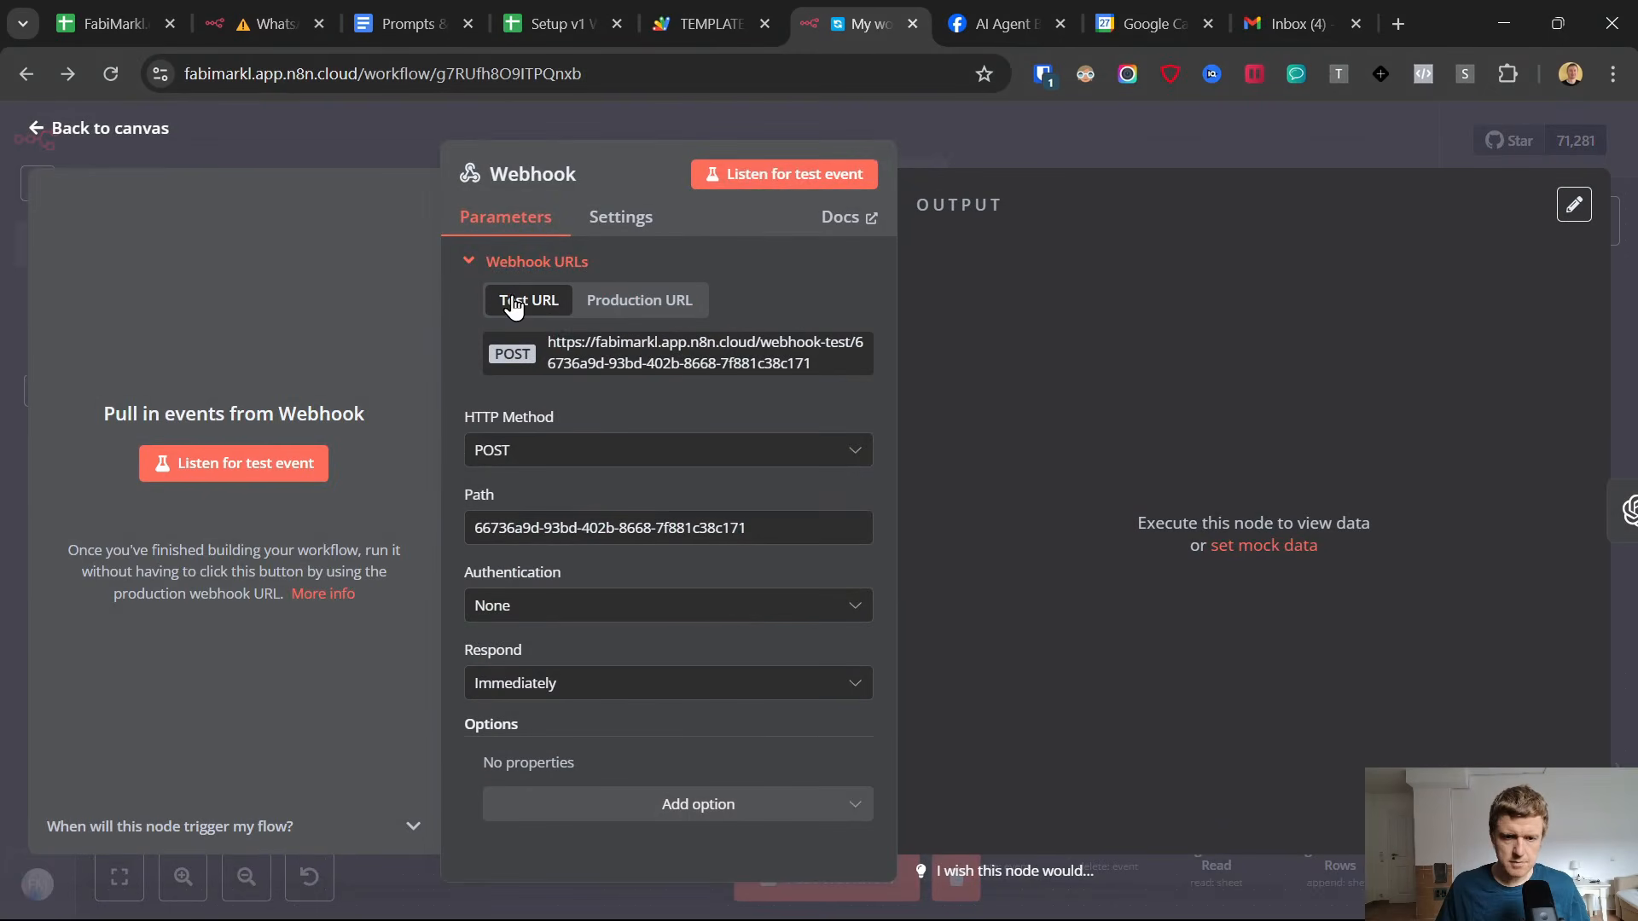
click(579, 354)
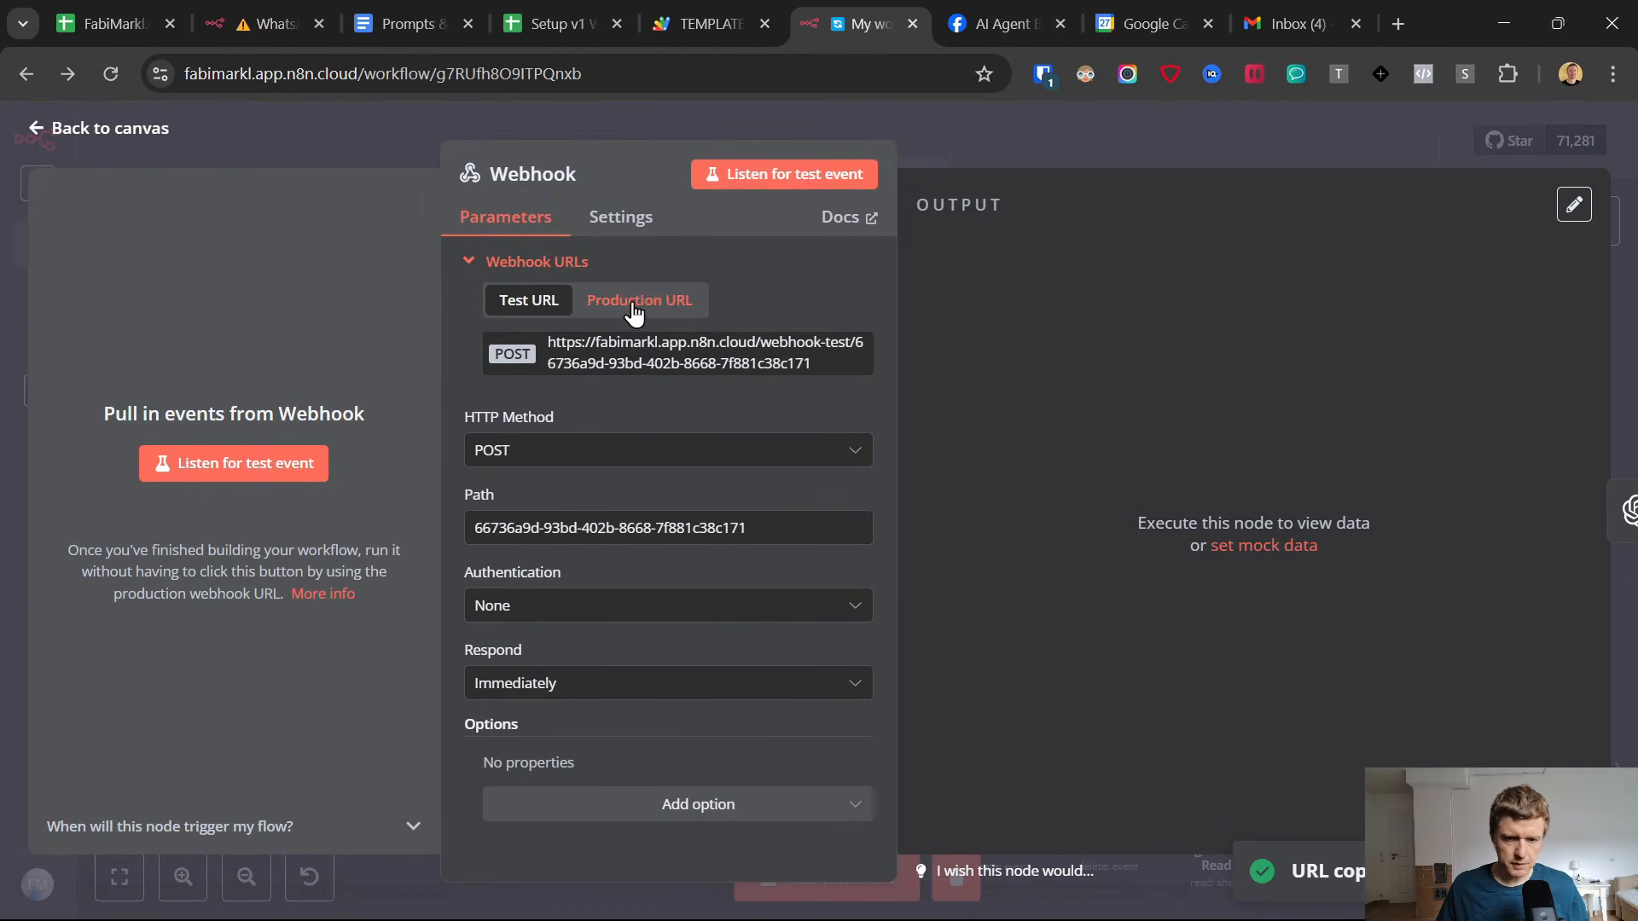
click(652, 367)
Switch to the Apps Script project and replace the INSERT_N8N_WEBHOOK placeholder in the webhookUrl constant with the copied test URL.
click(739, 3)
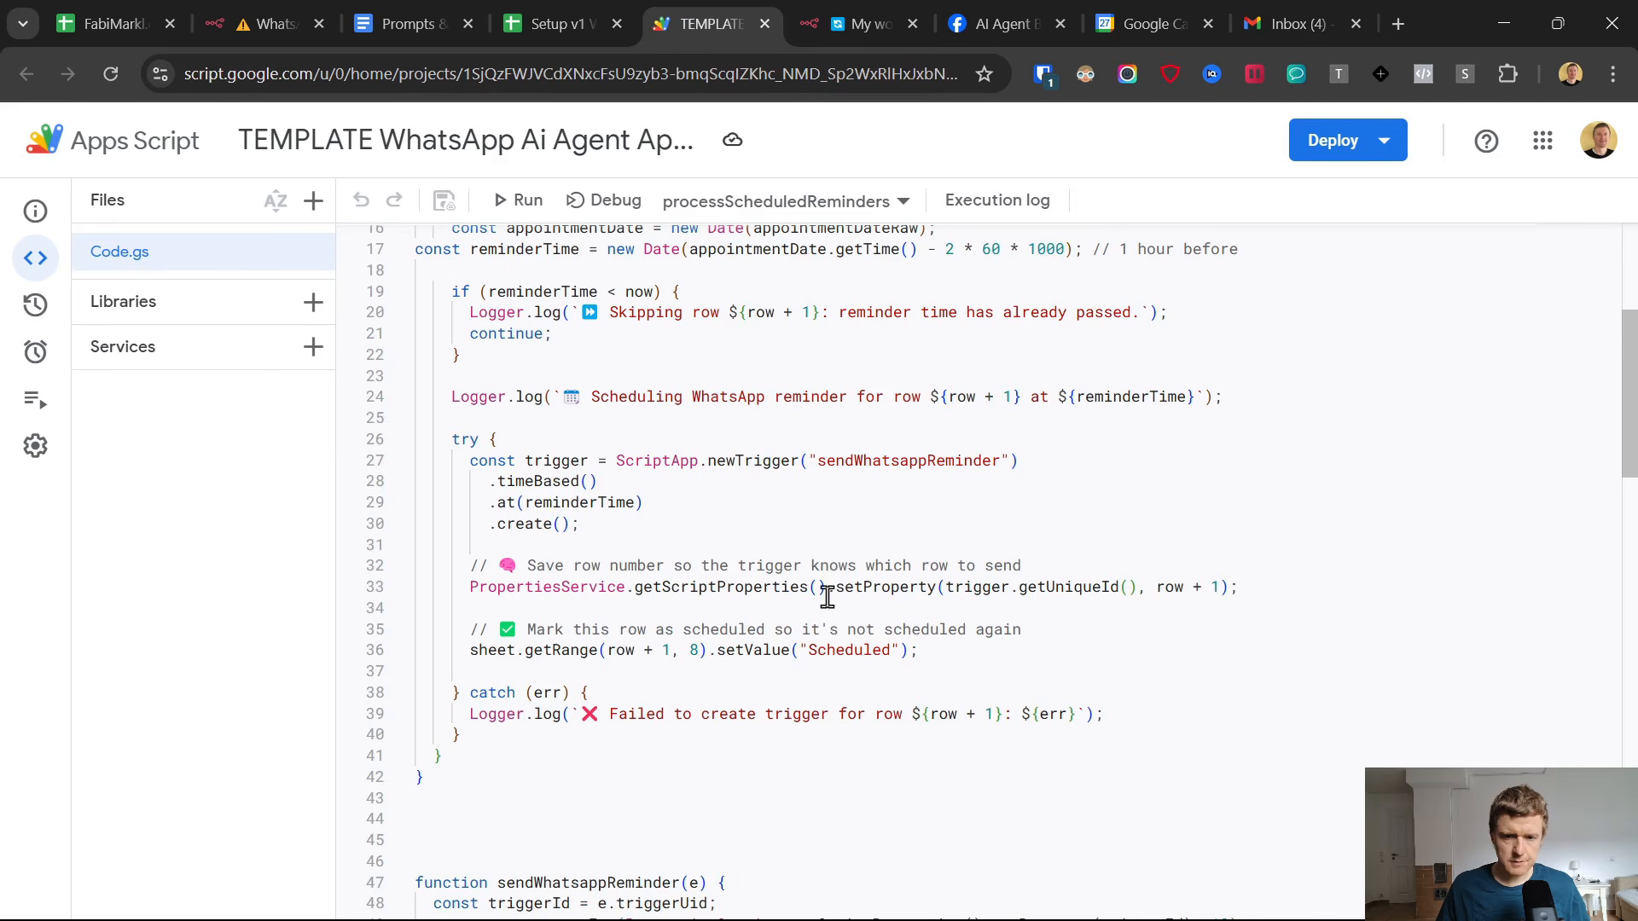
scroll(808, 603, up, 5)
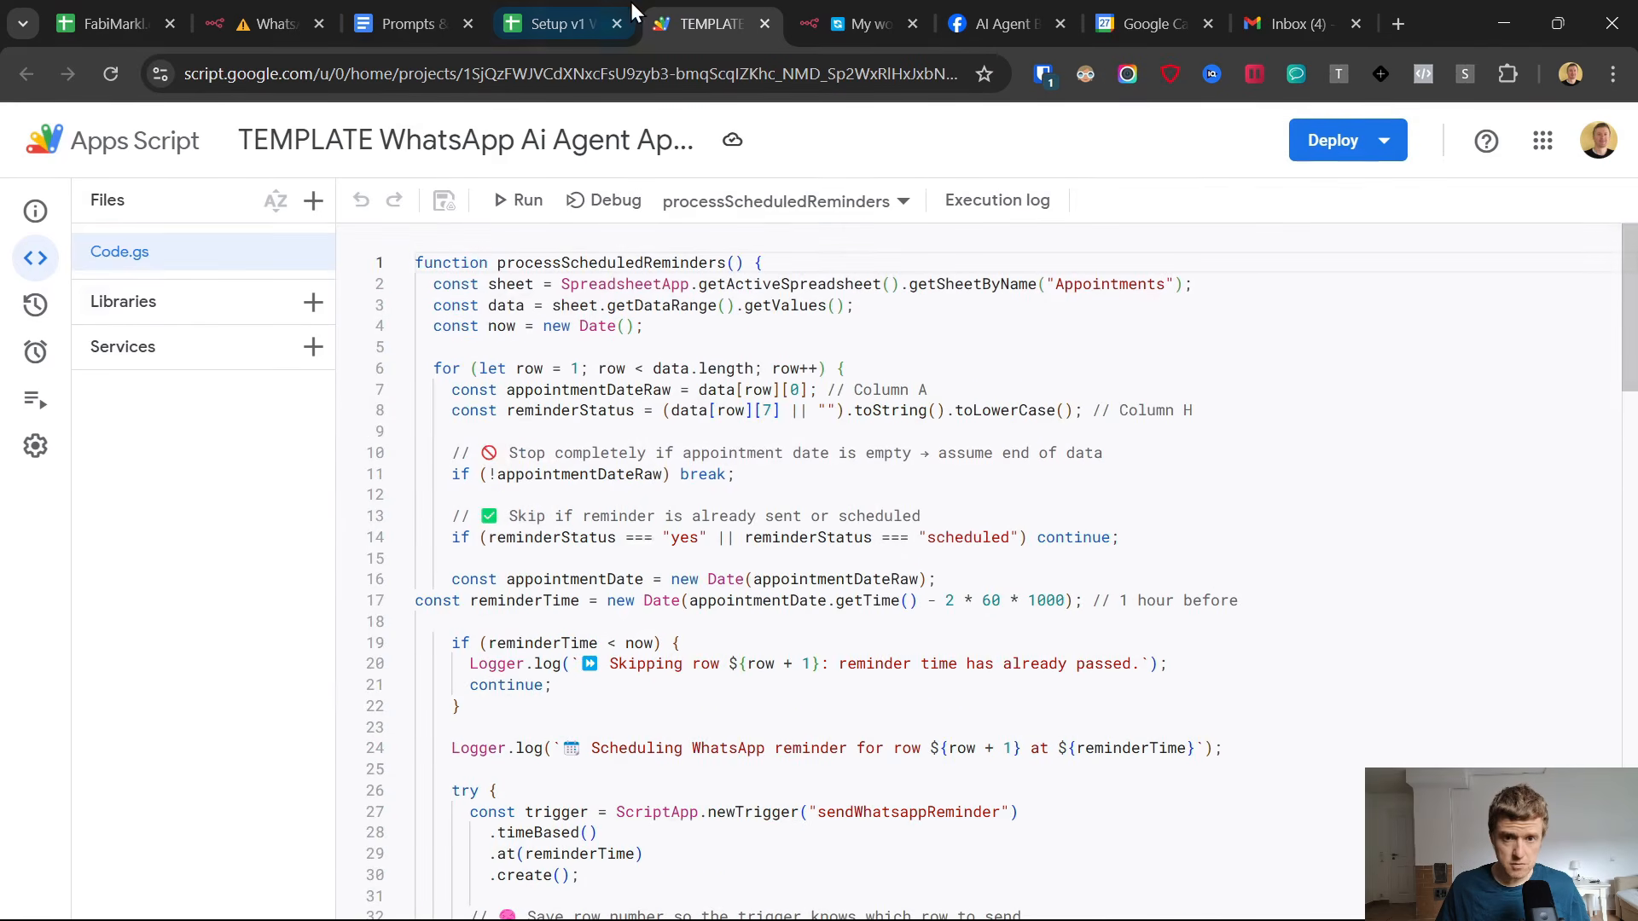
click(573, 11)
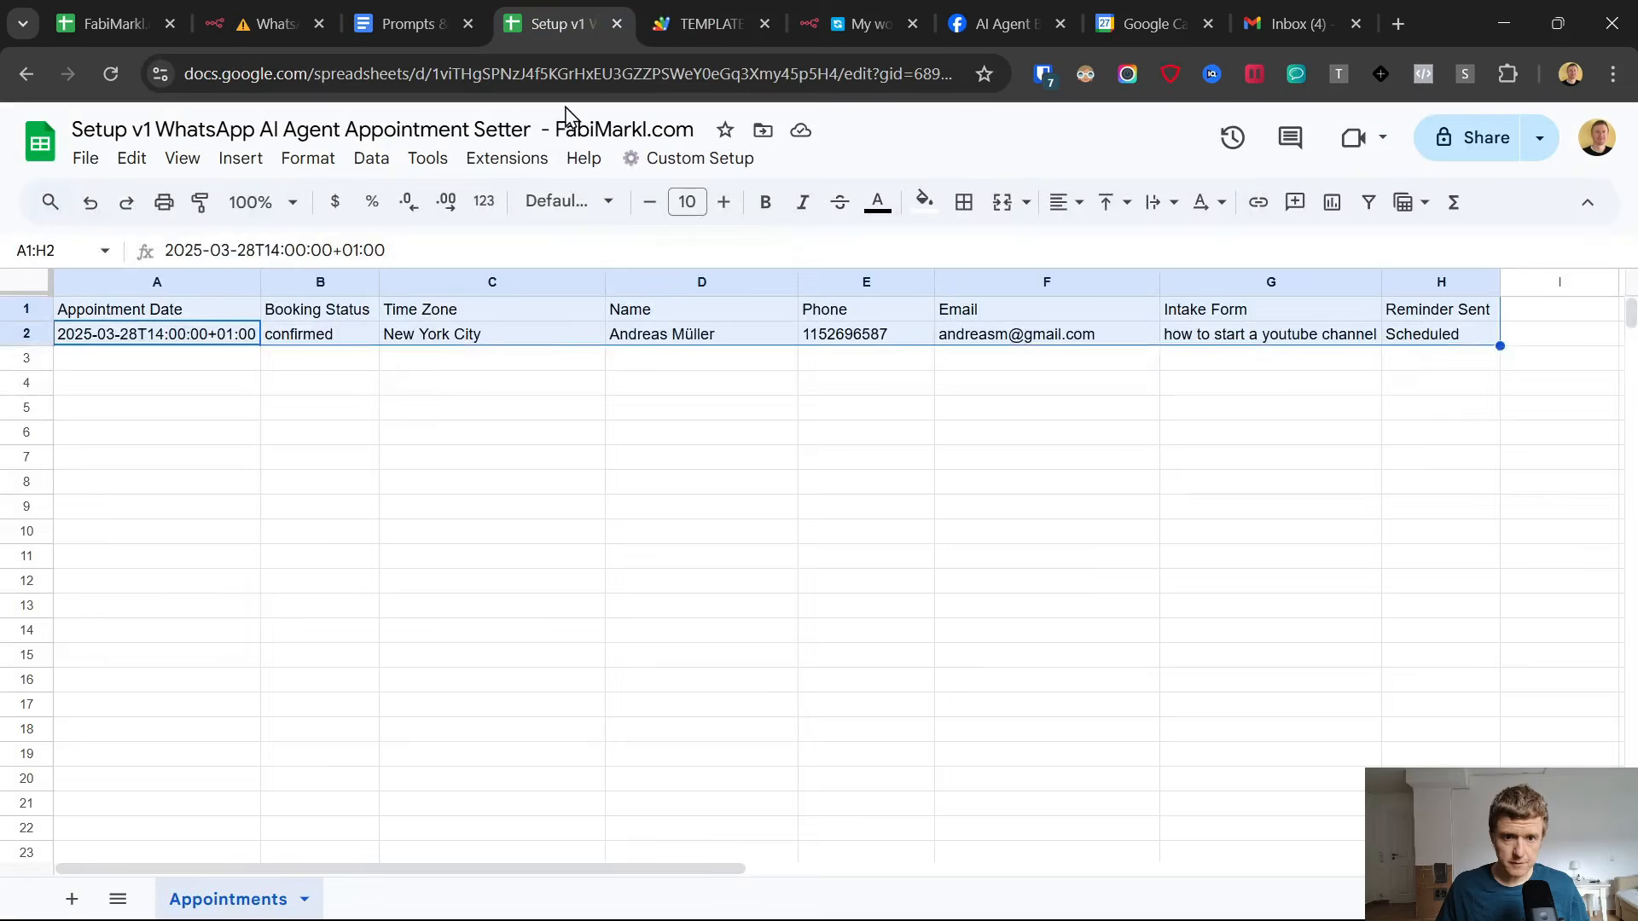
click(478, 157)
click(702, 7)
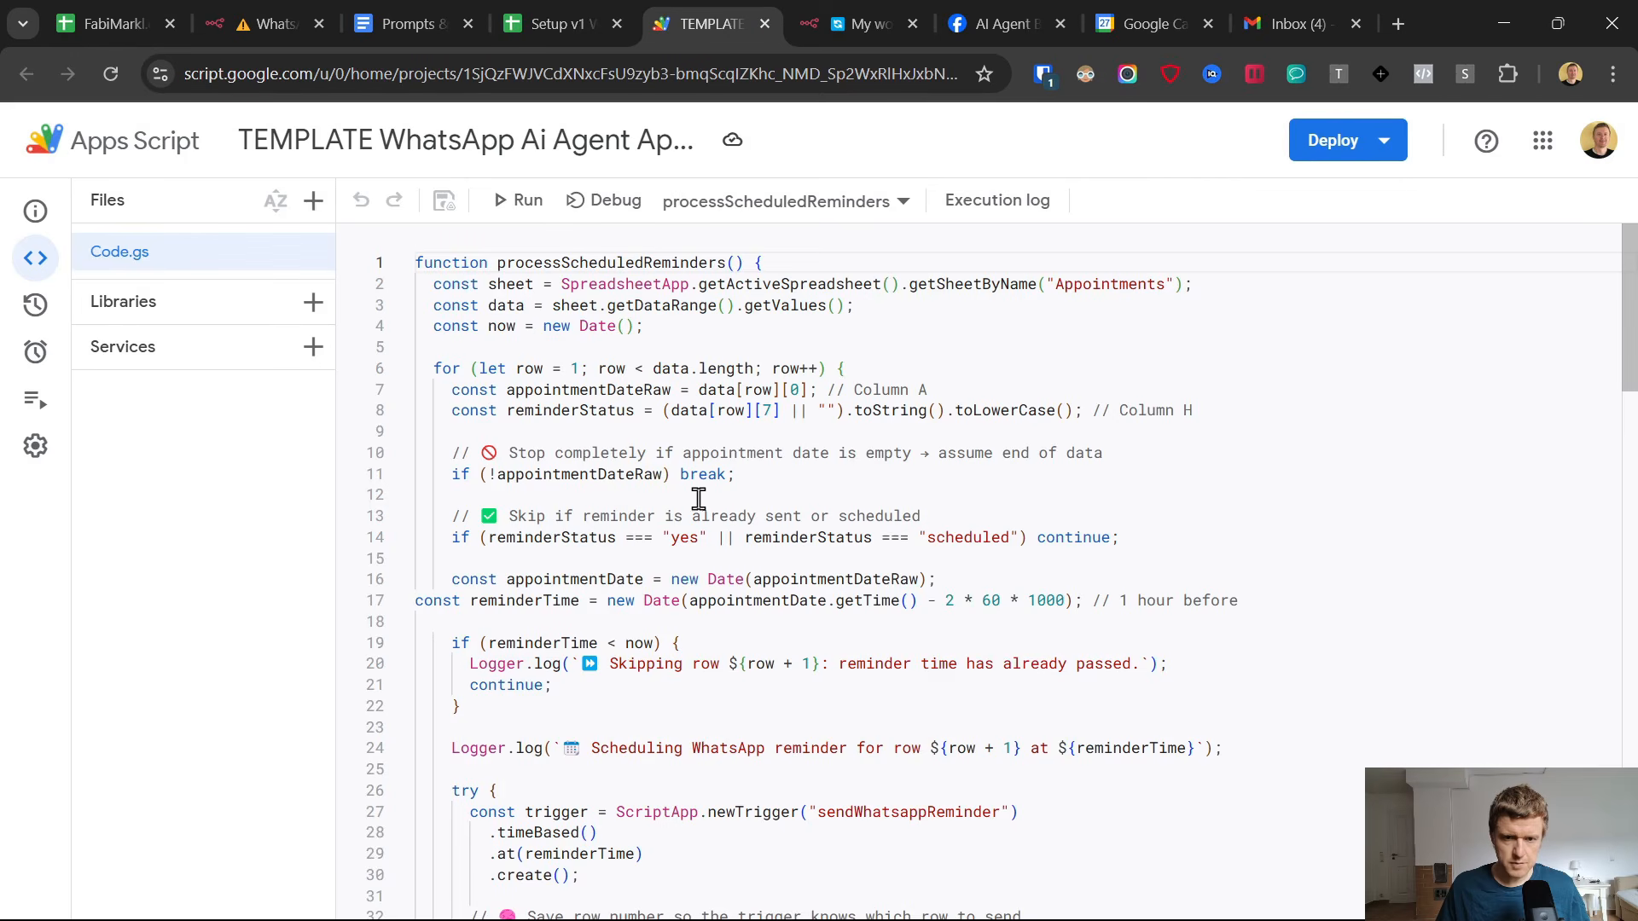
scroll(716, 504, down, 15)
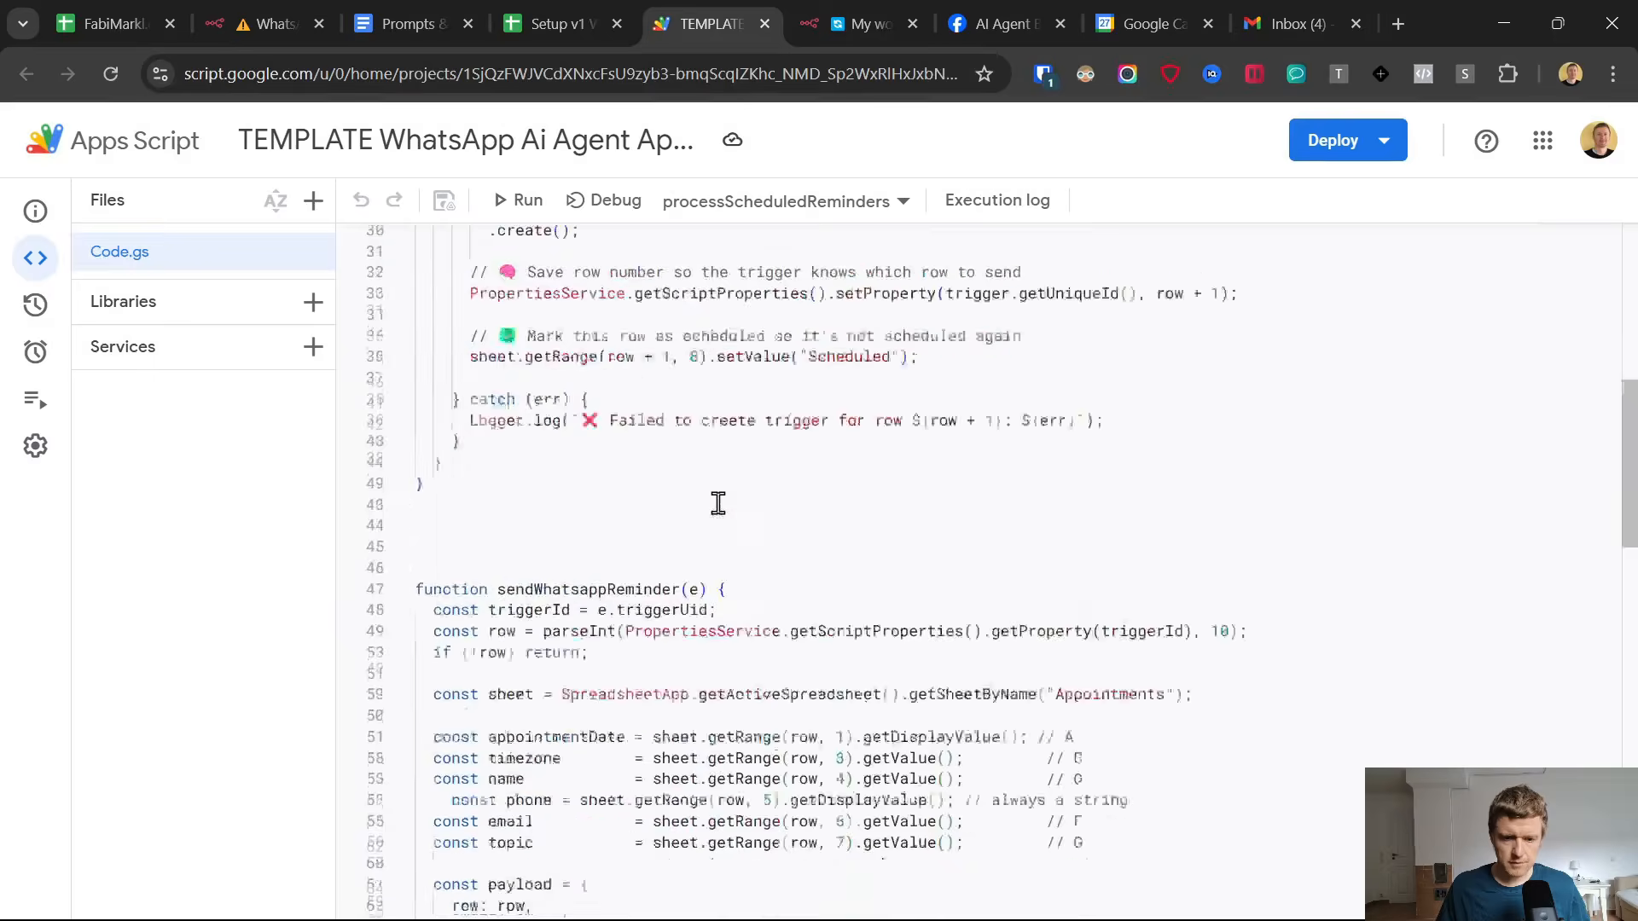
scroll(717, 504, down, 3)
drag(618, 645, 797, 657)
key(ctrl+v)
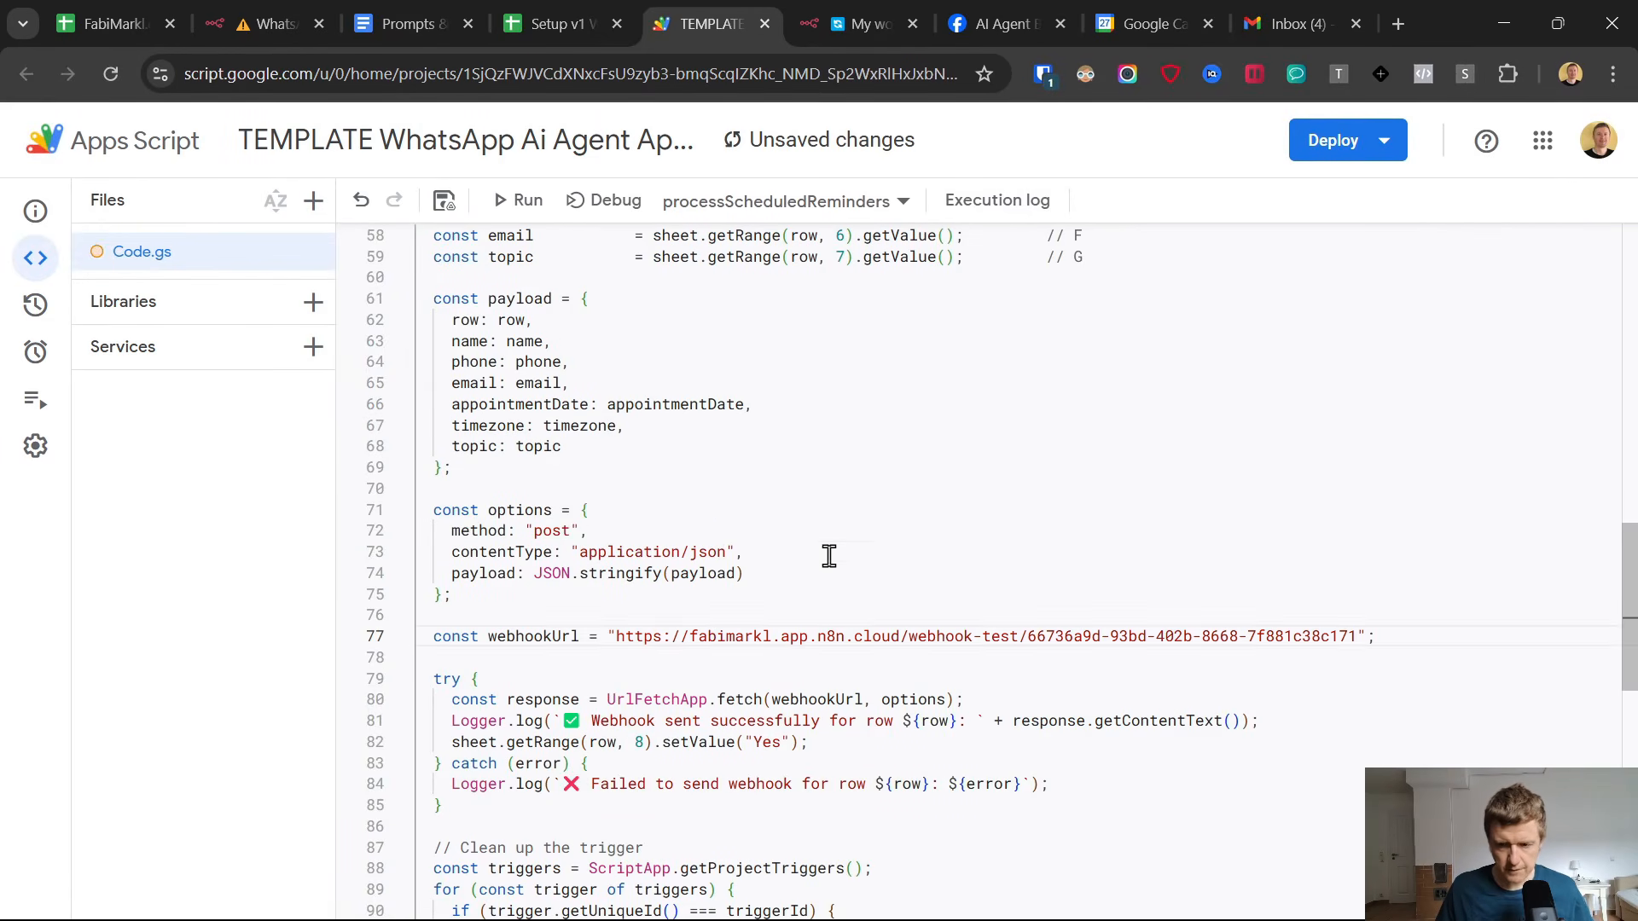
Look over the script's payload fields and the matching booking entry in the Appointments sheet, including its booking status and Reminder Sent value.
scroll(921, 677, down, 1)
scroll(845, 431, up, 6)
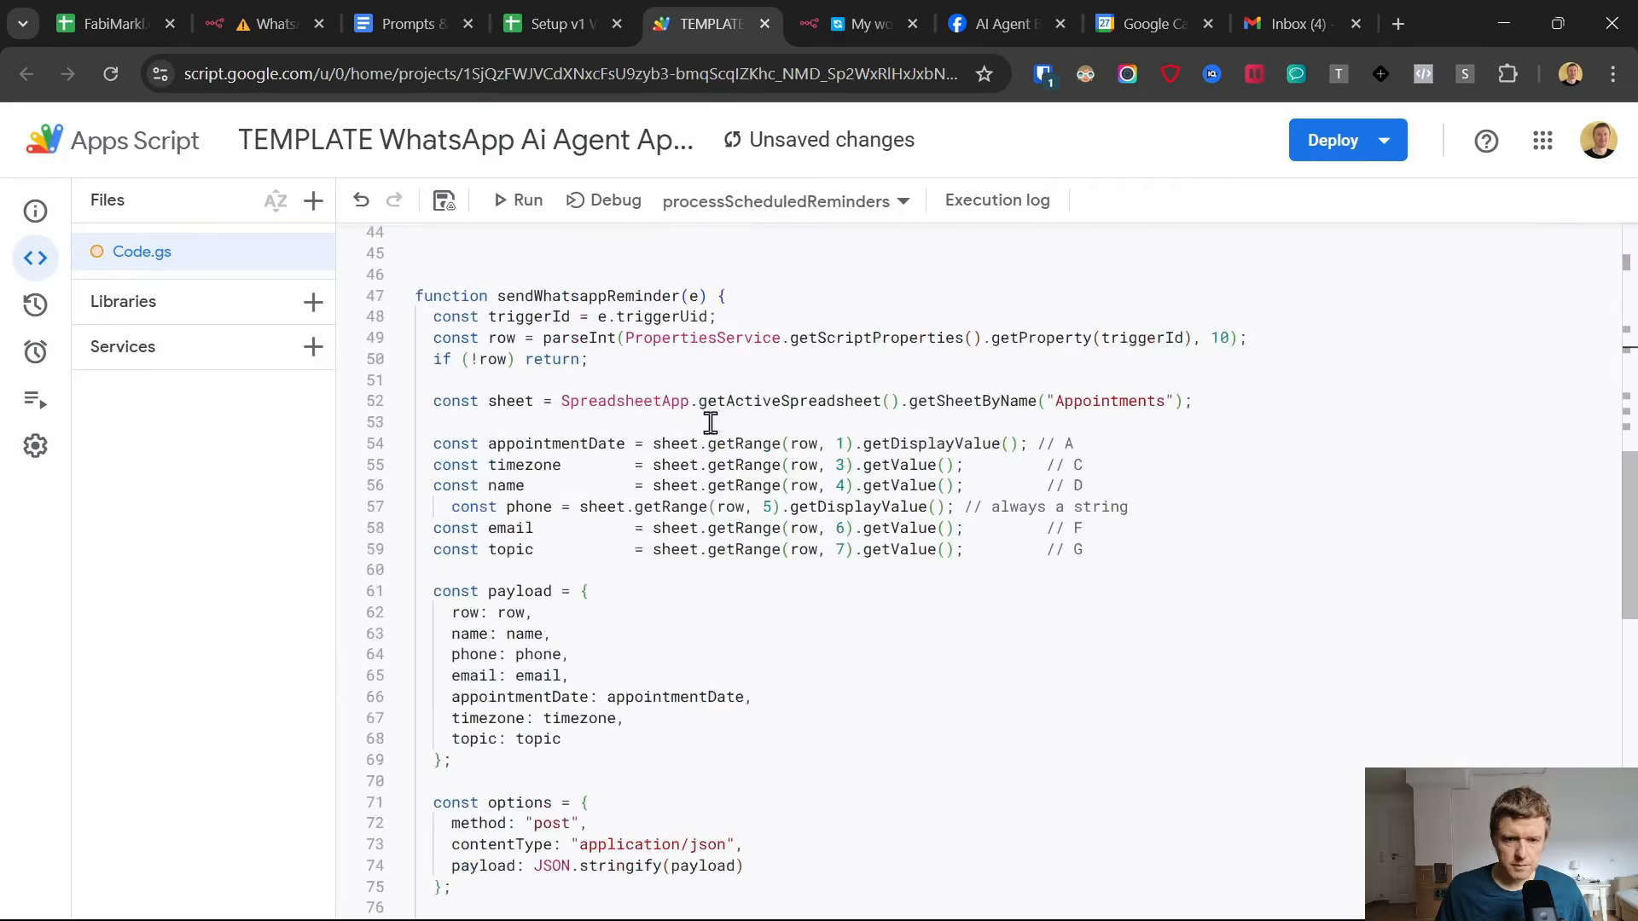
scroll(711, 422, up, 3)
click(550, 4)
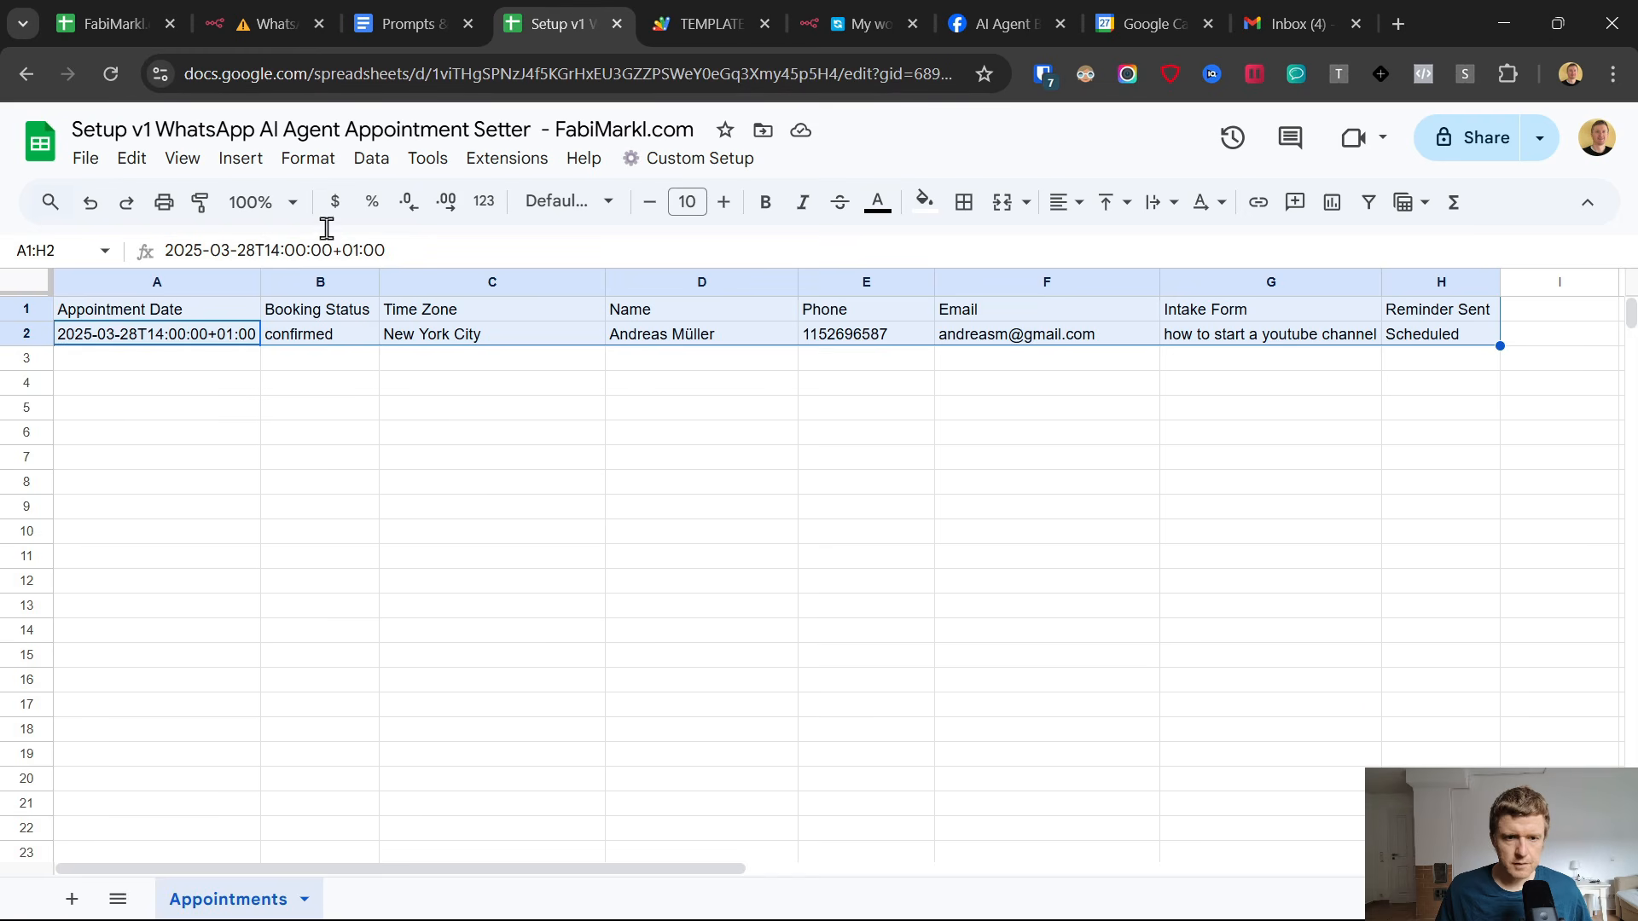
click(269, 389)
drag(184, 337, 1416, 337)
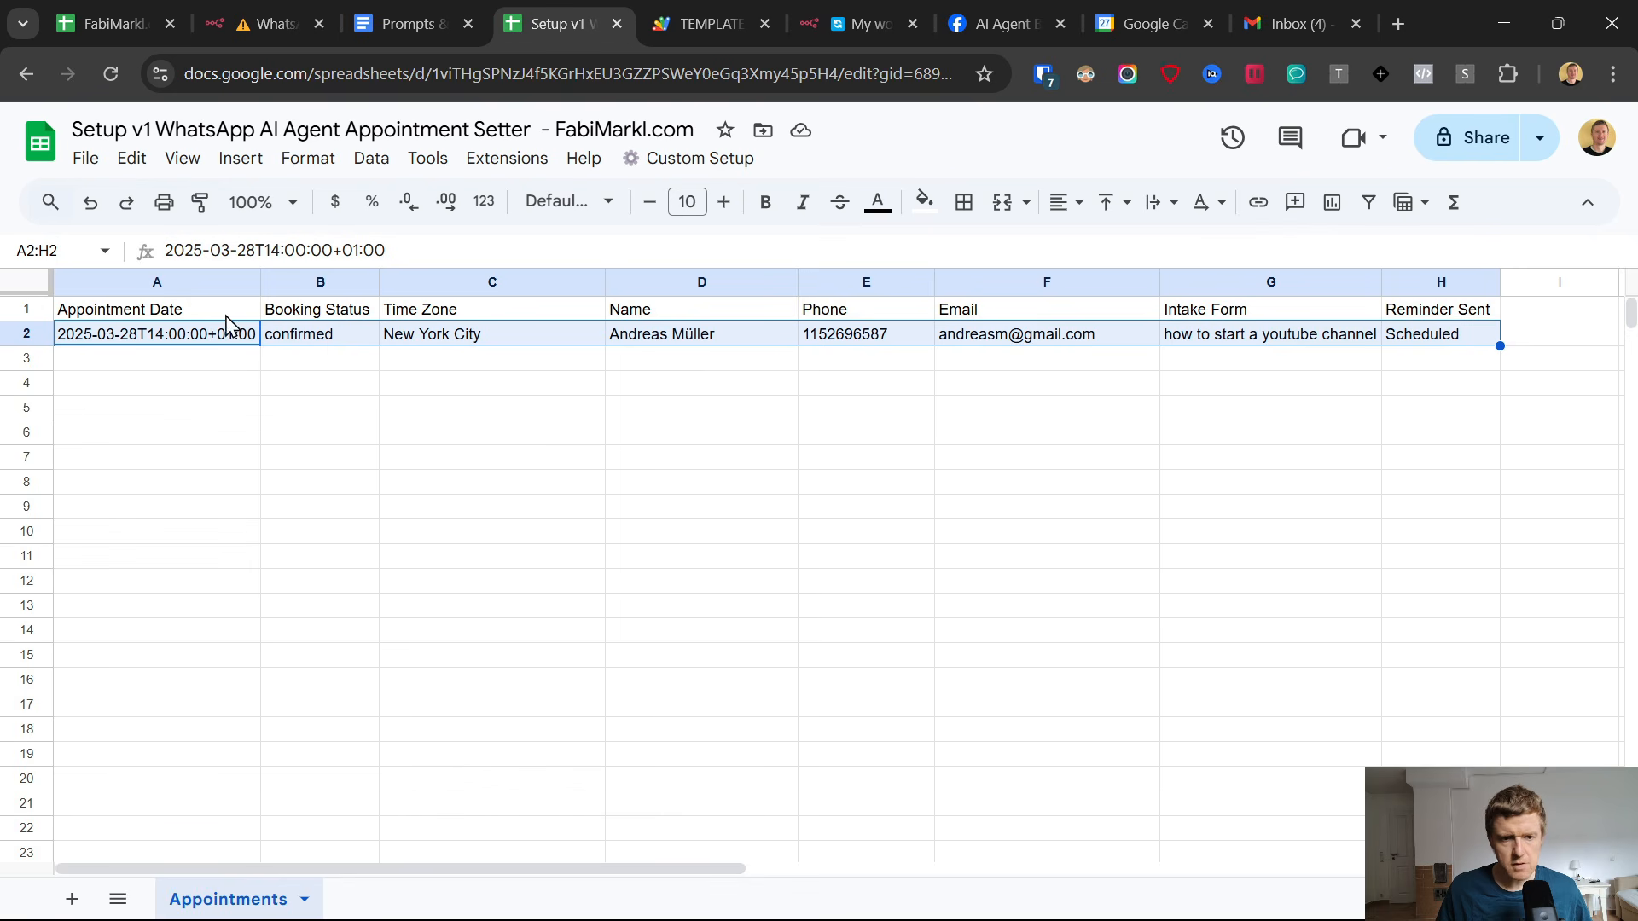
click(328, 340)
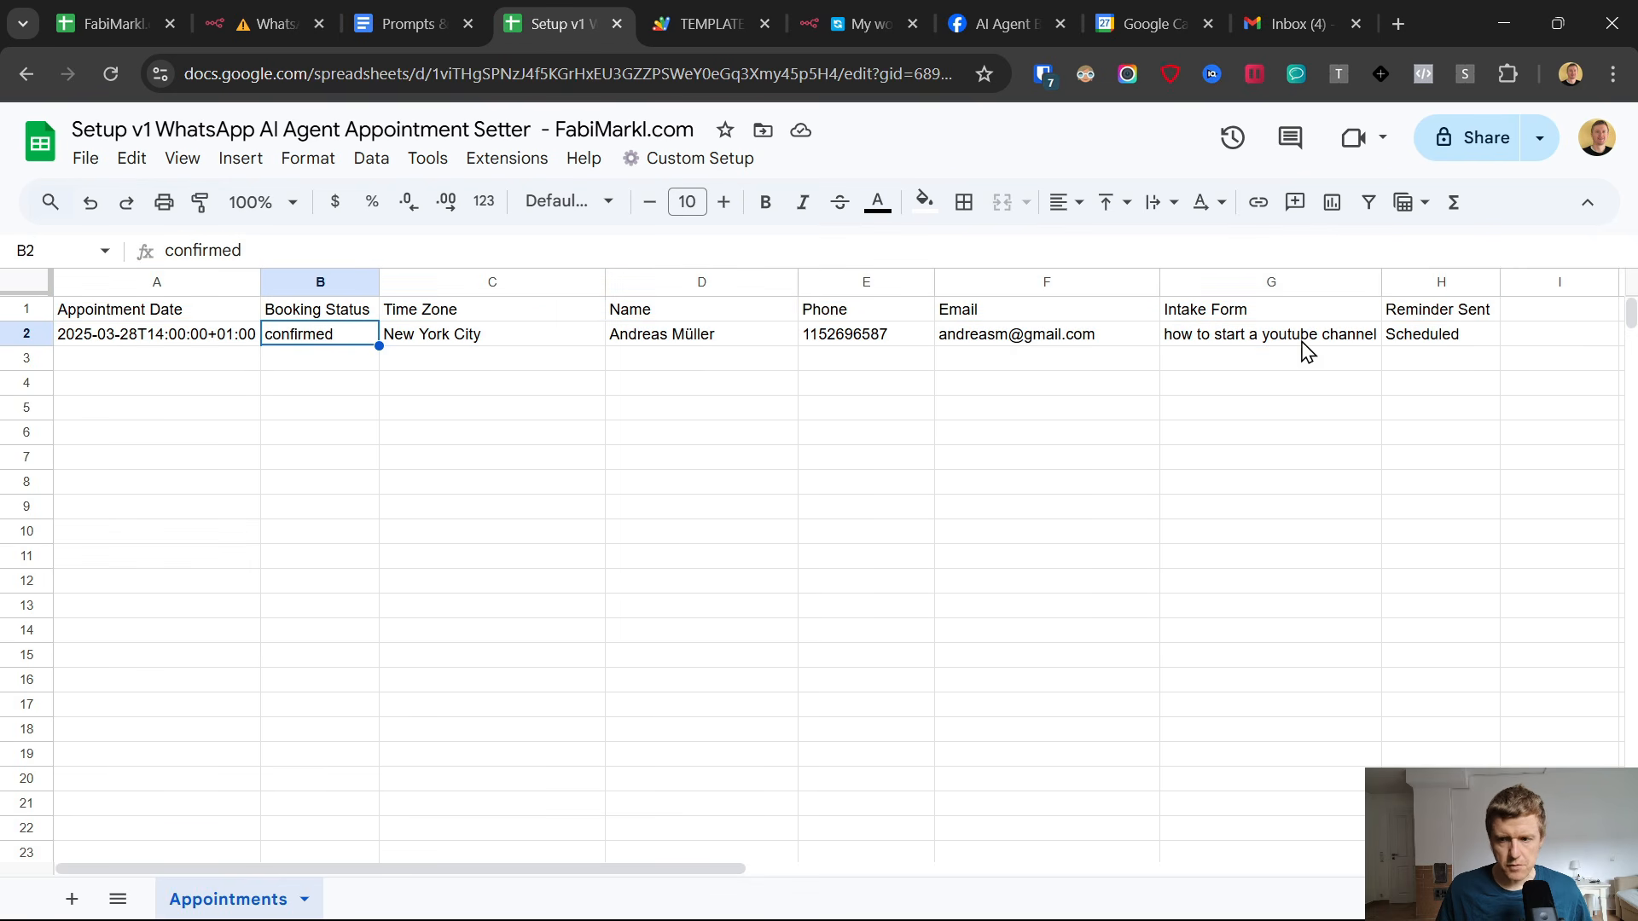
click(1440, 340)
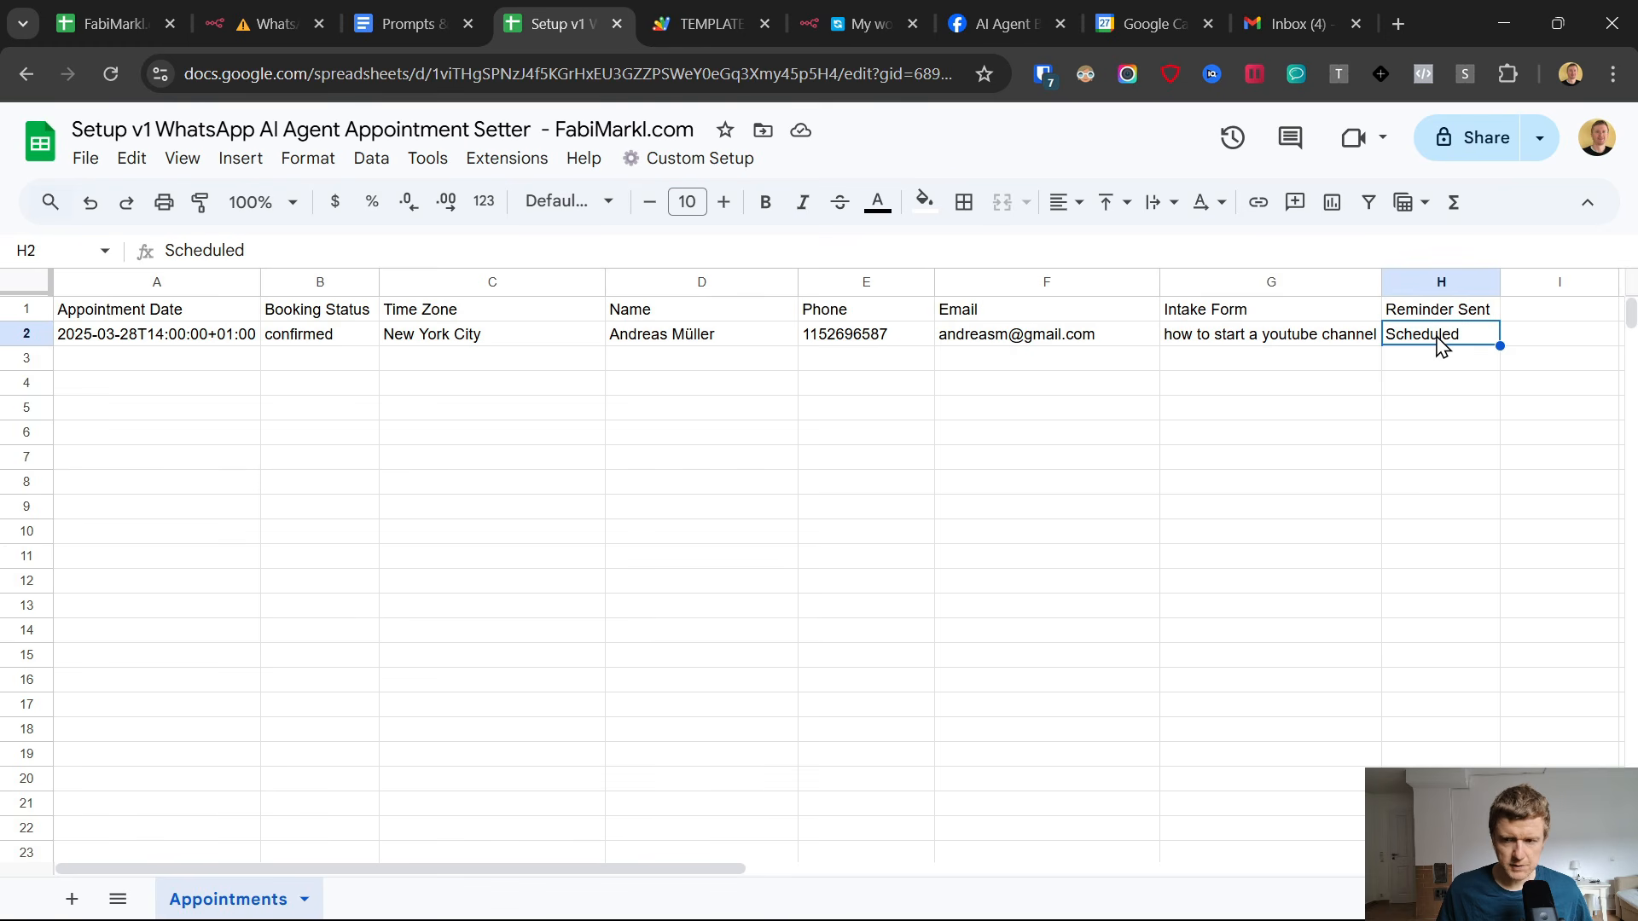
Examine the script's reminderTime calculation and its one-hour comment against the appointment date and row data in the Appointments sheet.
click(667, 4)
scroll(899, 554, up, 5)
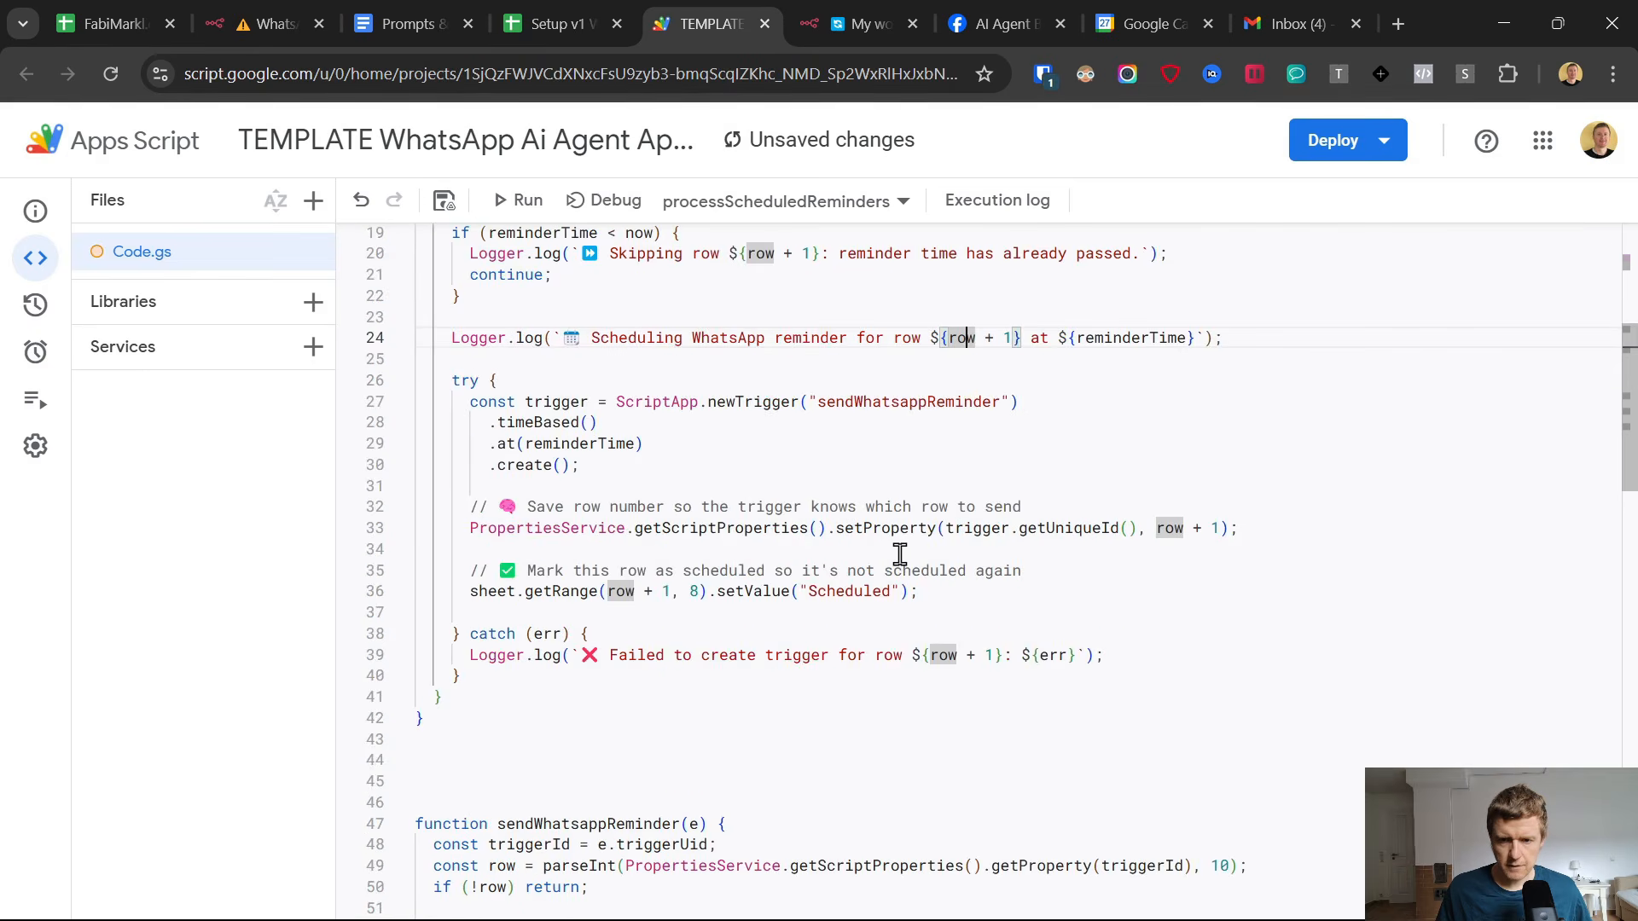
click(881, 434)
scroll(930, 322, up, 2)
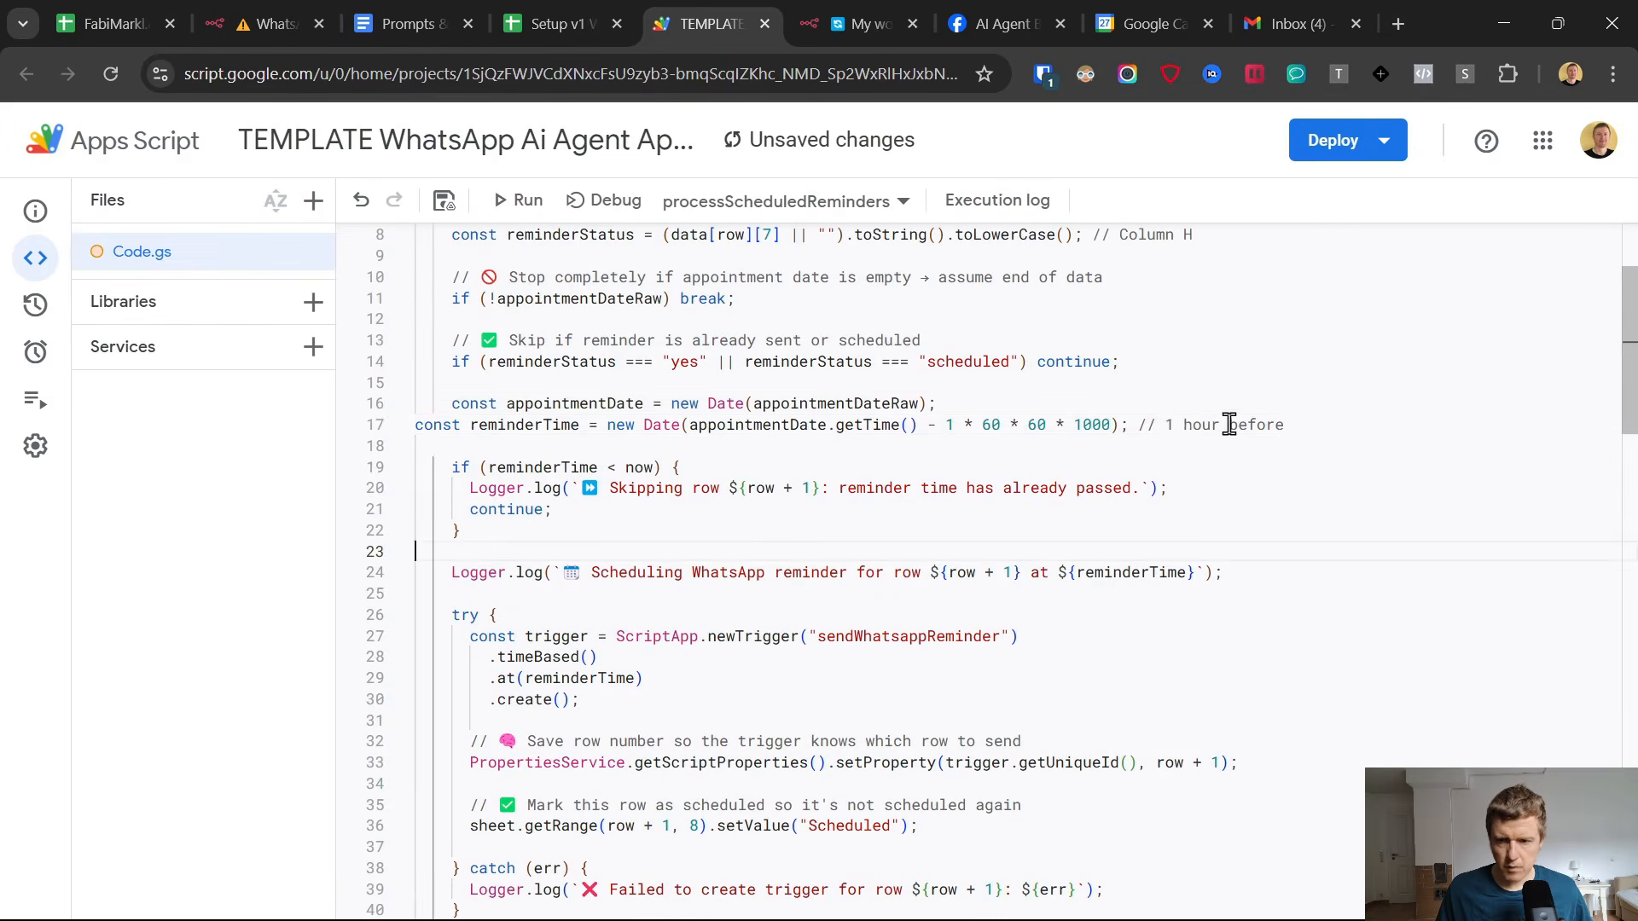
drag(1165, 425, 1232, 441)
click(554, 24)
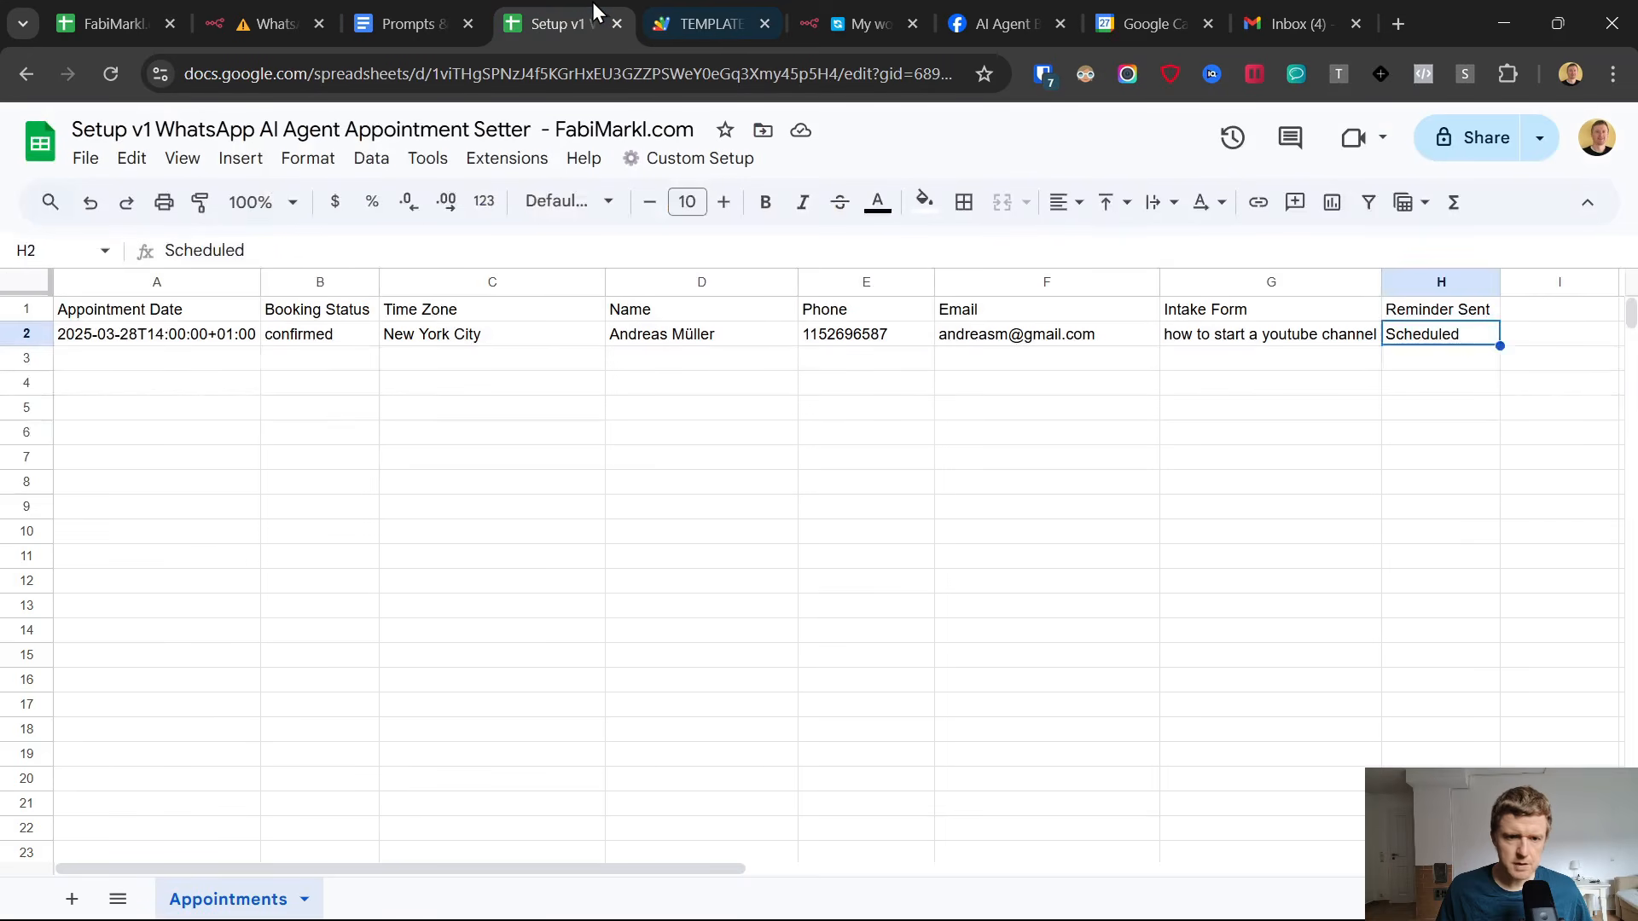
click(168, 345)
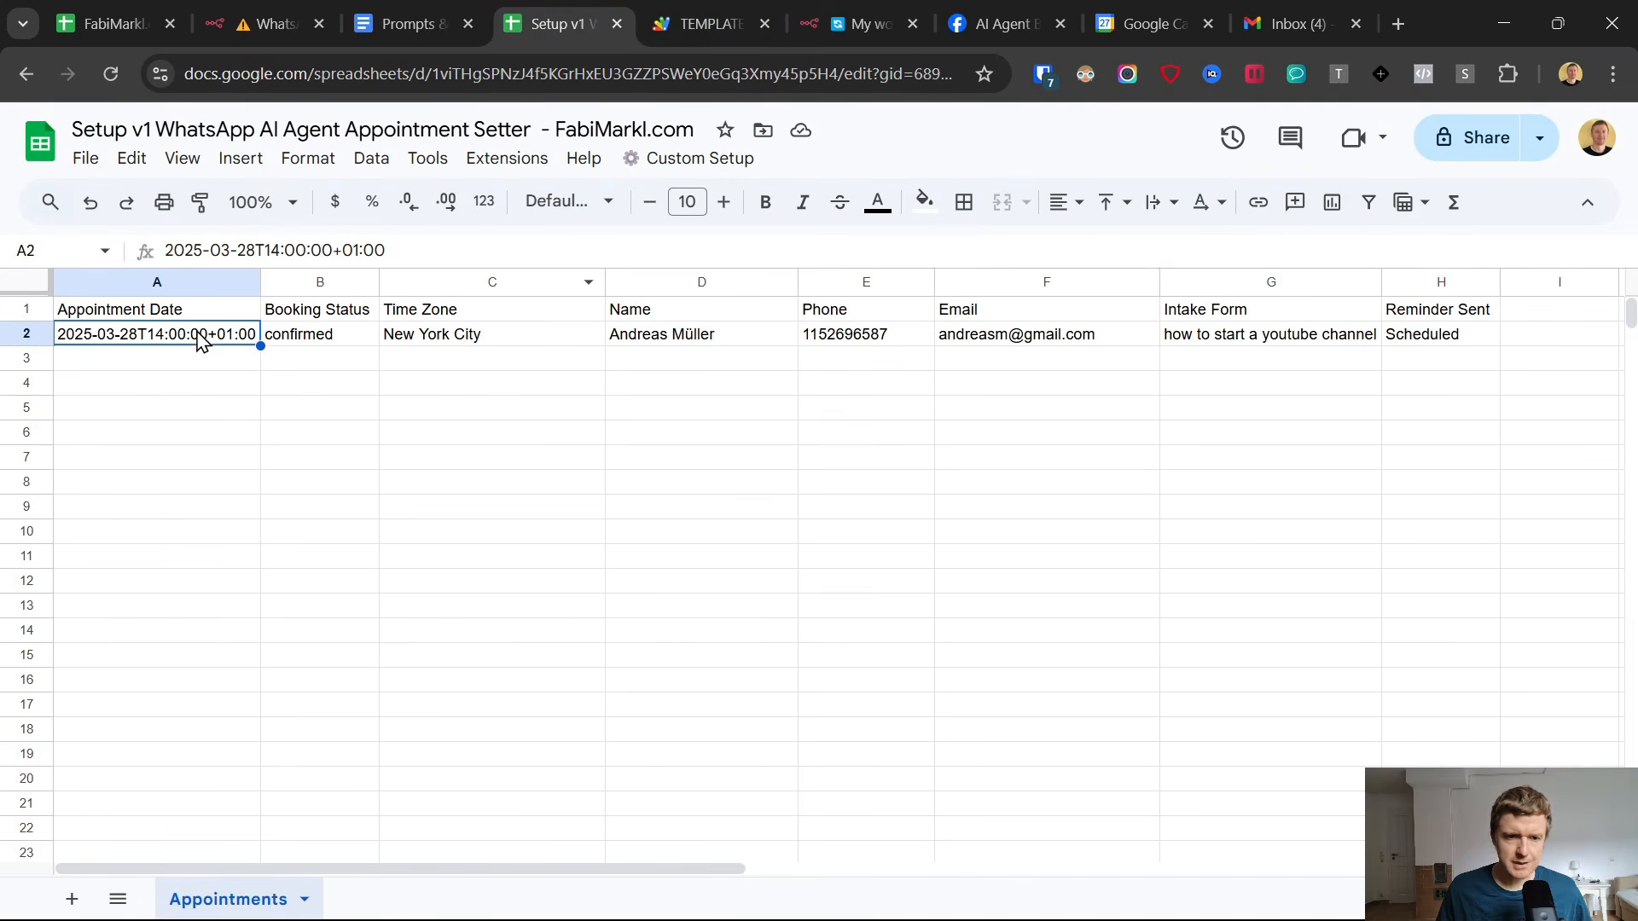
drag(1021, 346, 1418, 347)
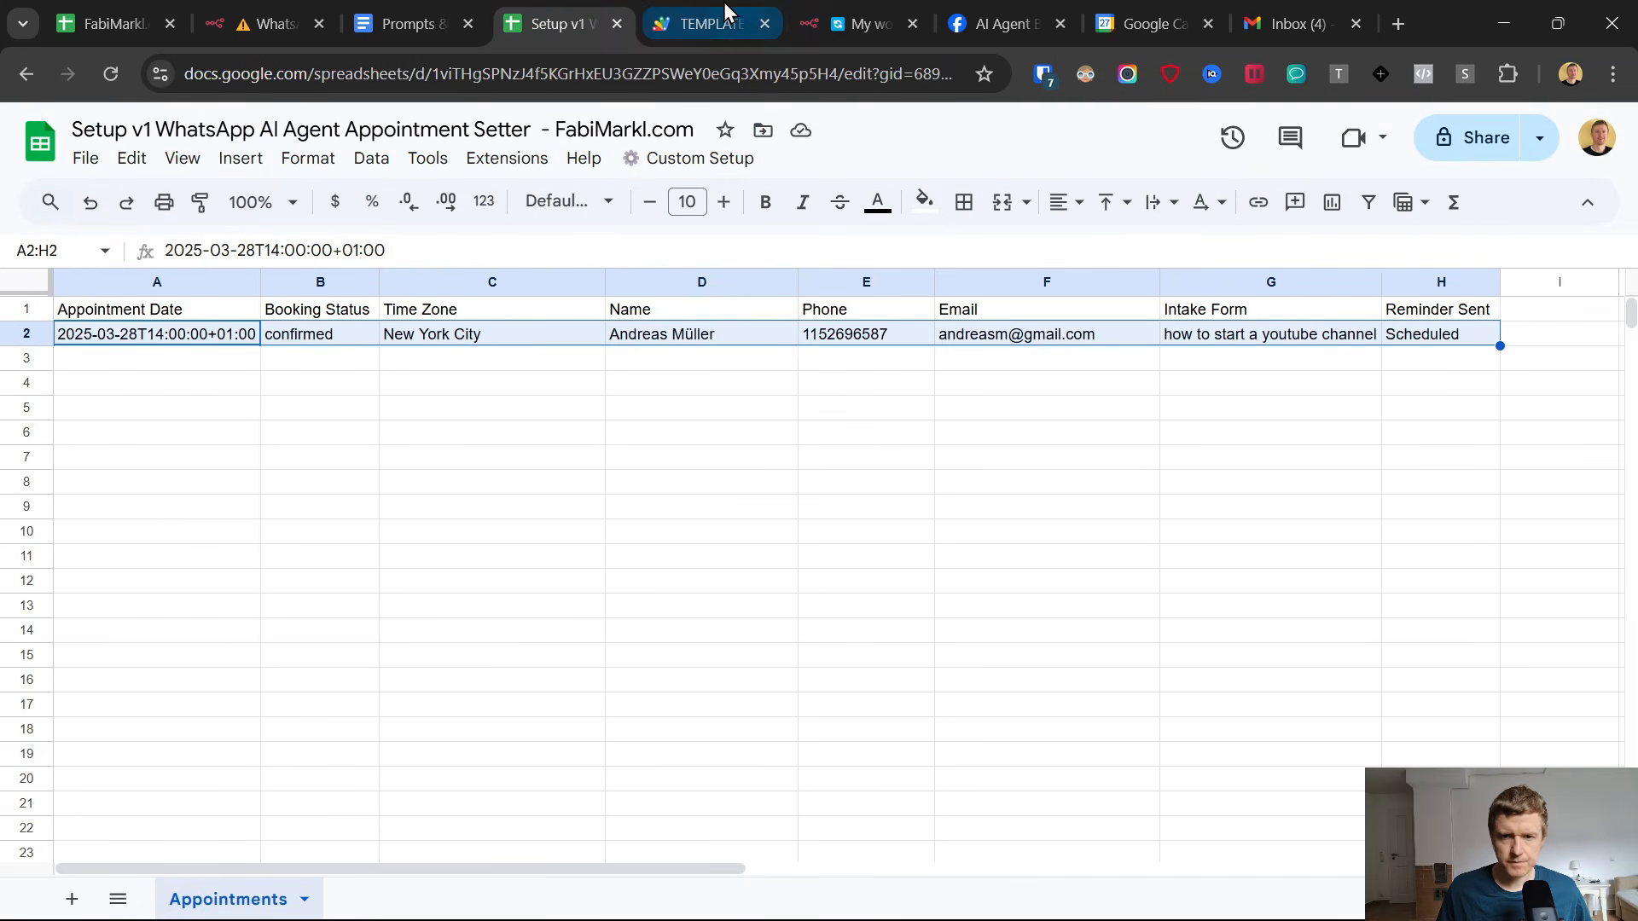
Switch back to the n8n workflow and close the Webhook node's settings.
click(859, 4)
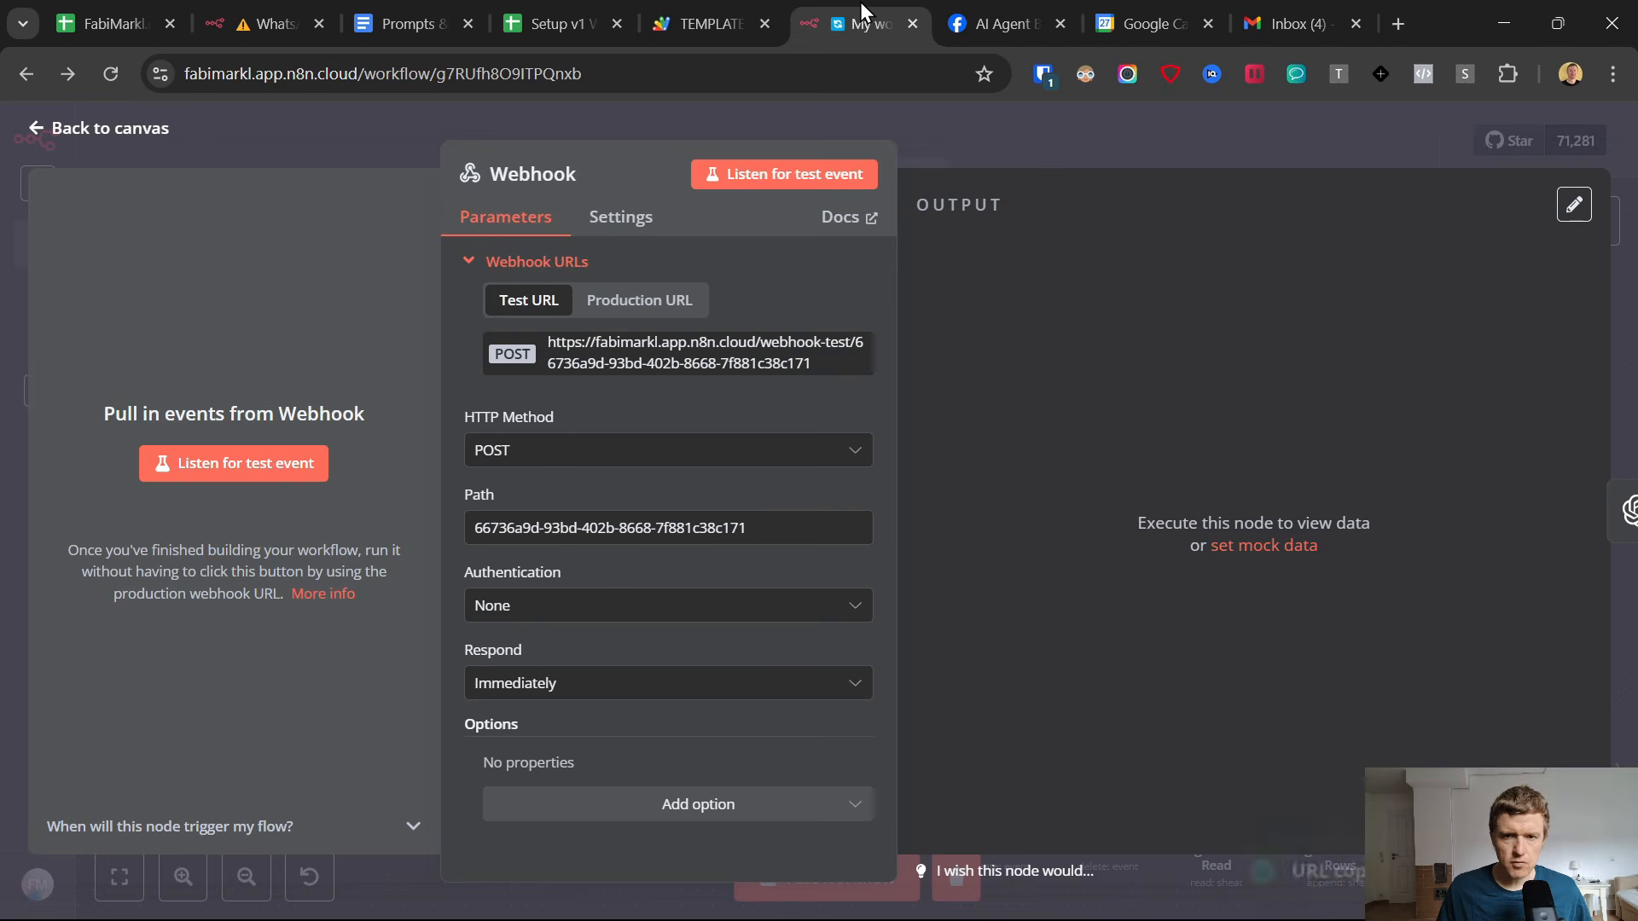
click(33, 131)
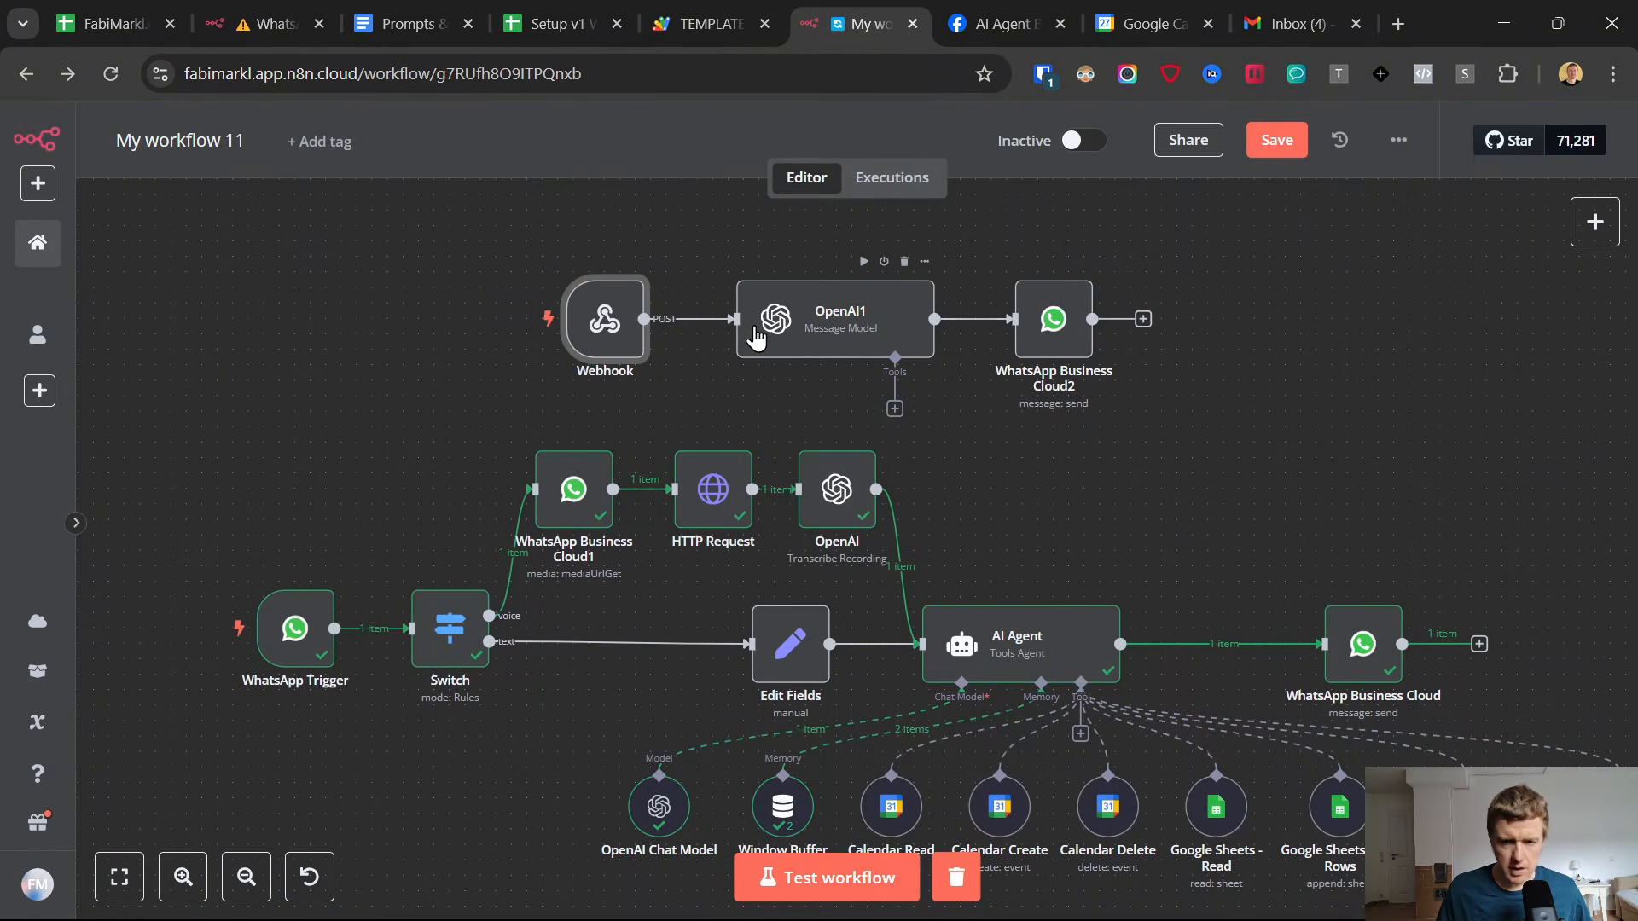
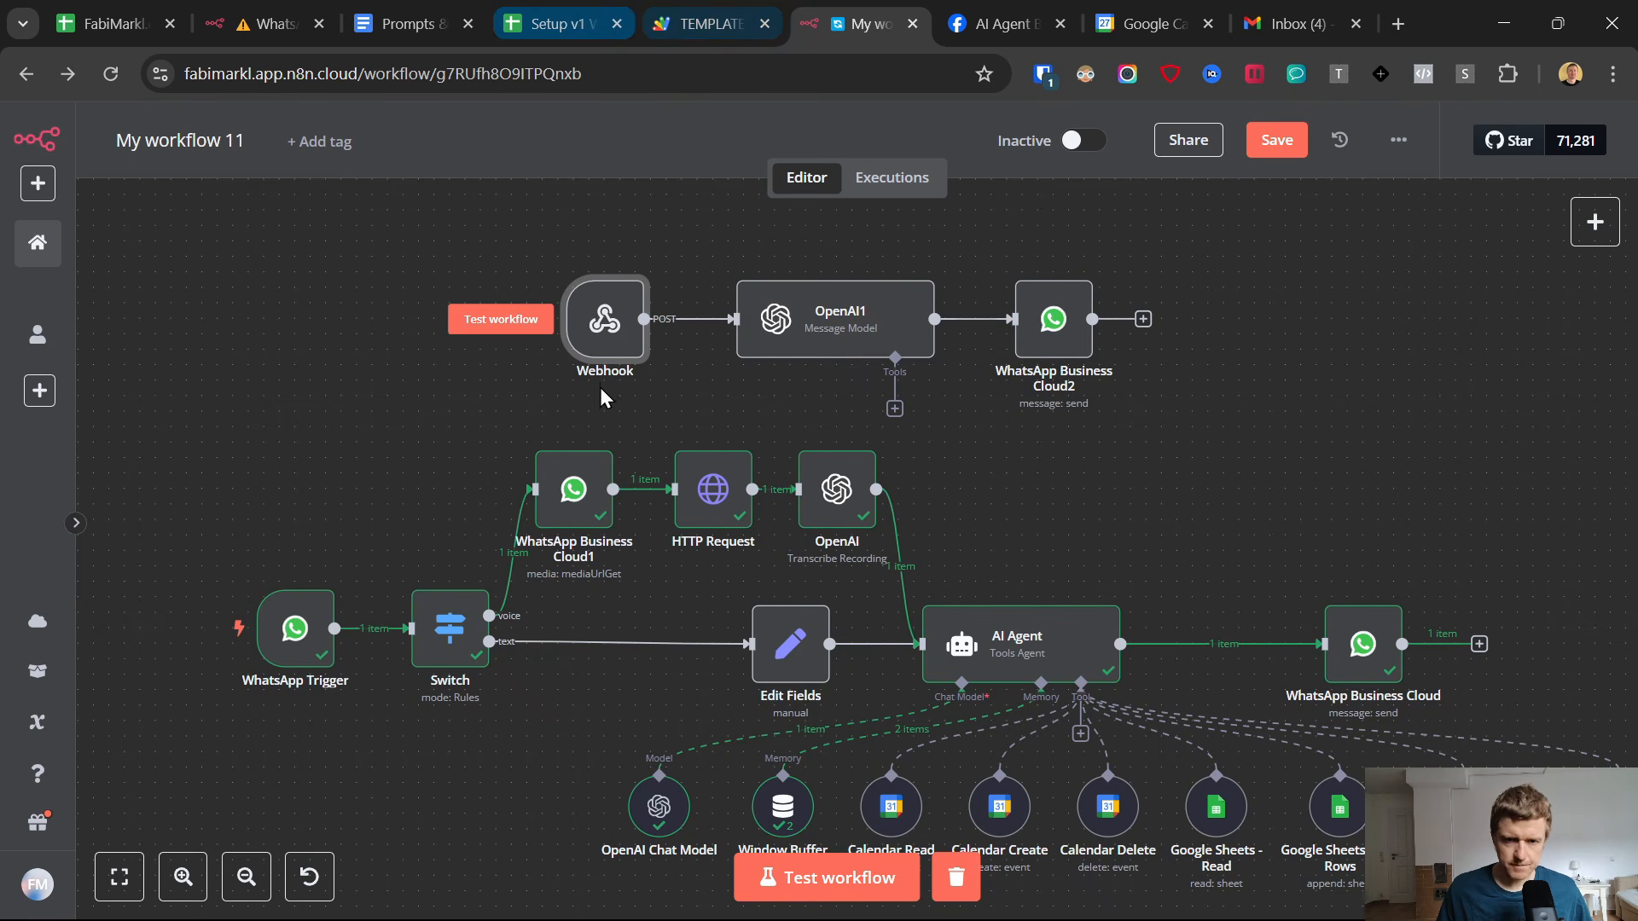
Switch to the Apps Script code and edit the reminderTime offset on line 17 to read 24 * 60 * 1000.
click(559, 24)
click(722, 13)
click(952, 424)
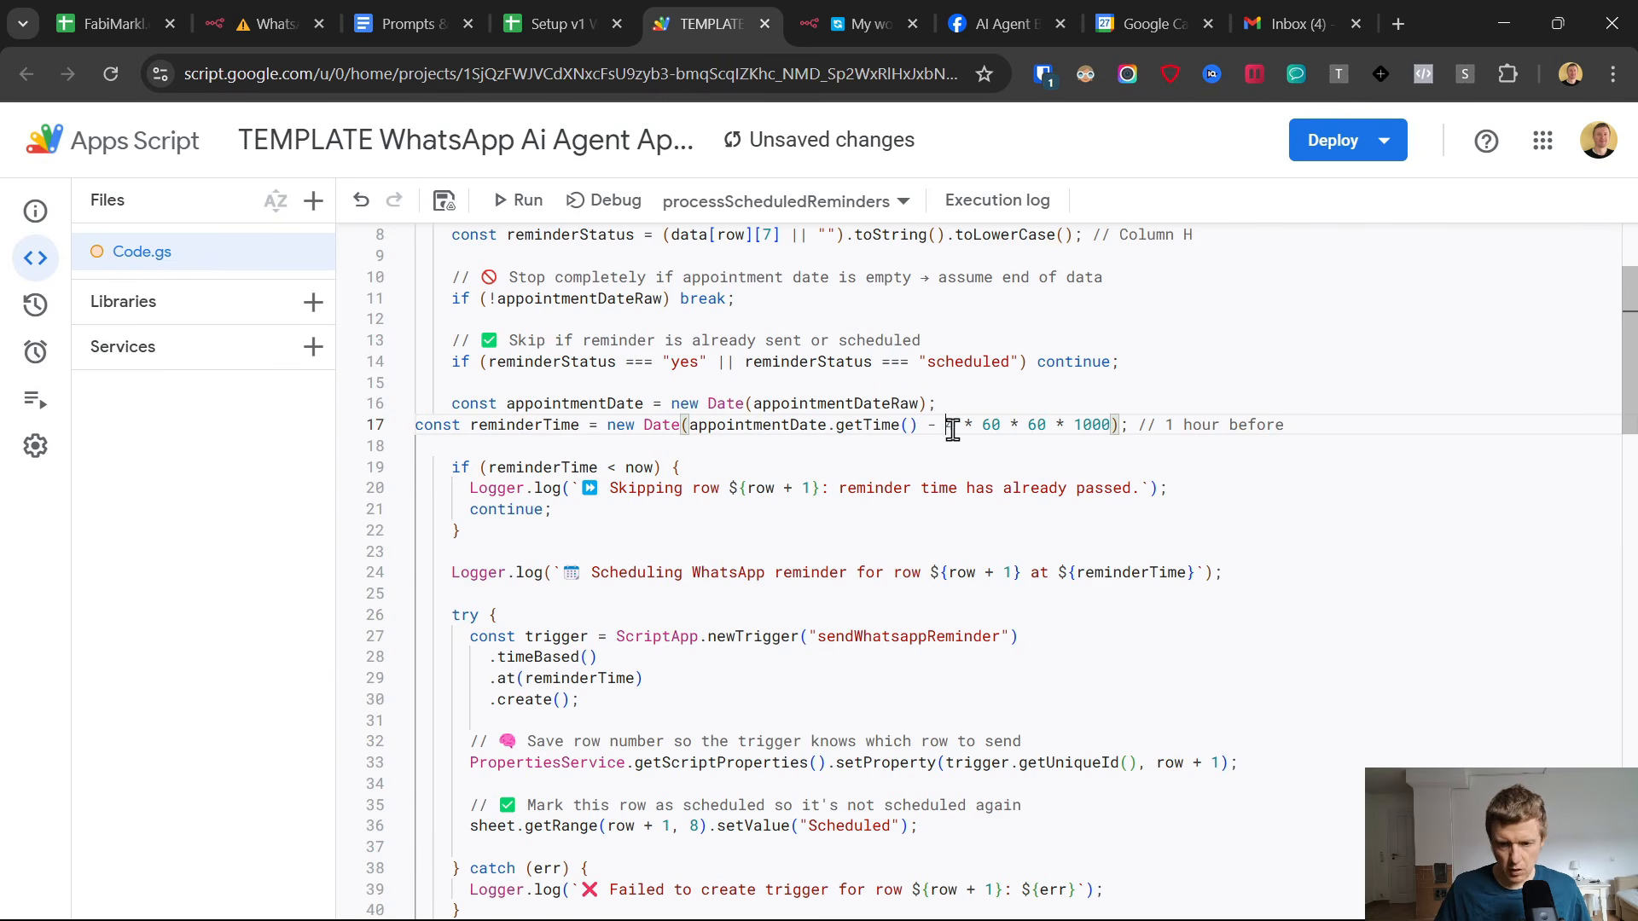
text(24)
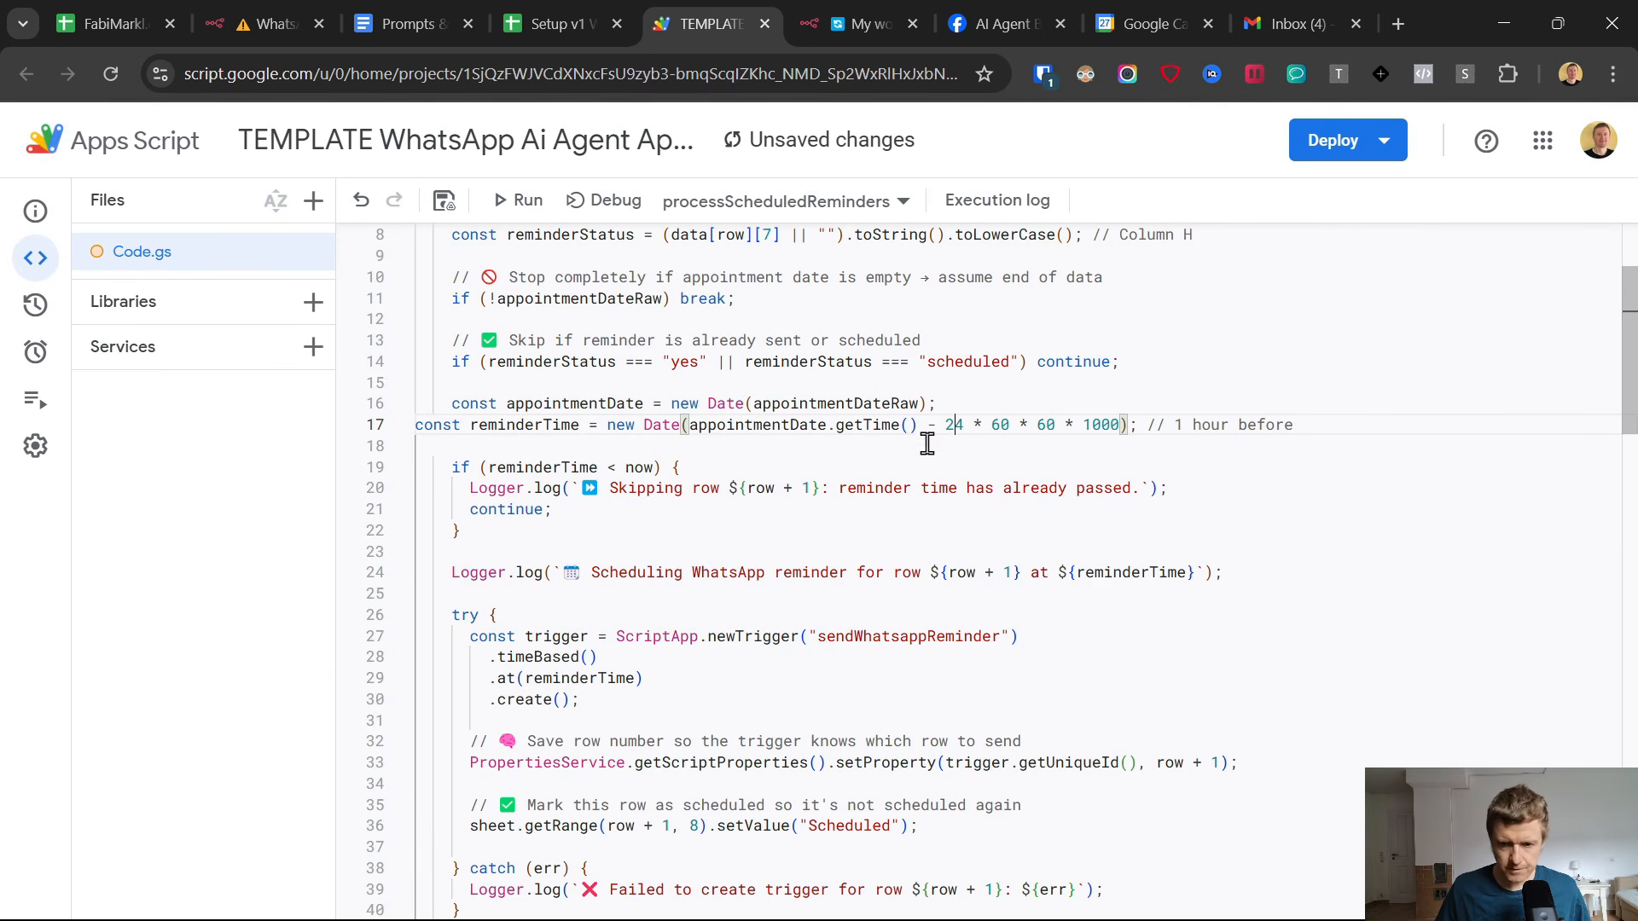
right_click(959, 429)
click(947, 423)
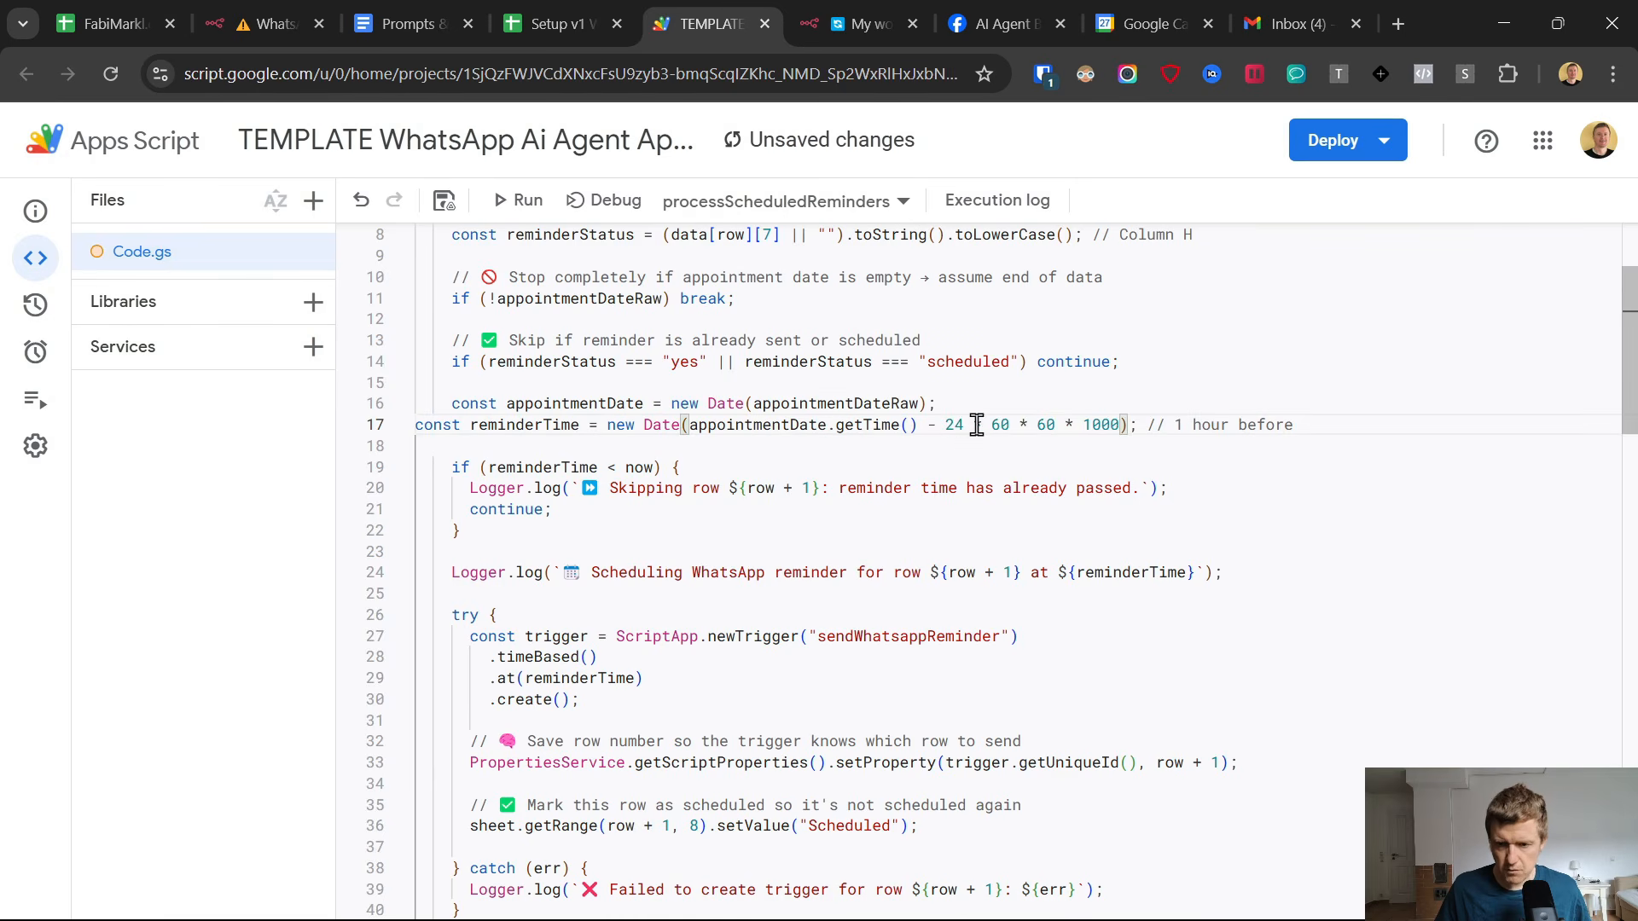
click(975, 425)
drag(975, 424, 1011, 423)
key(BackSpace)
key(BackSpace)
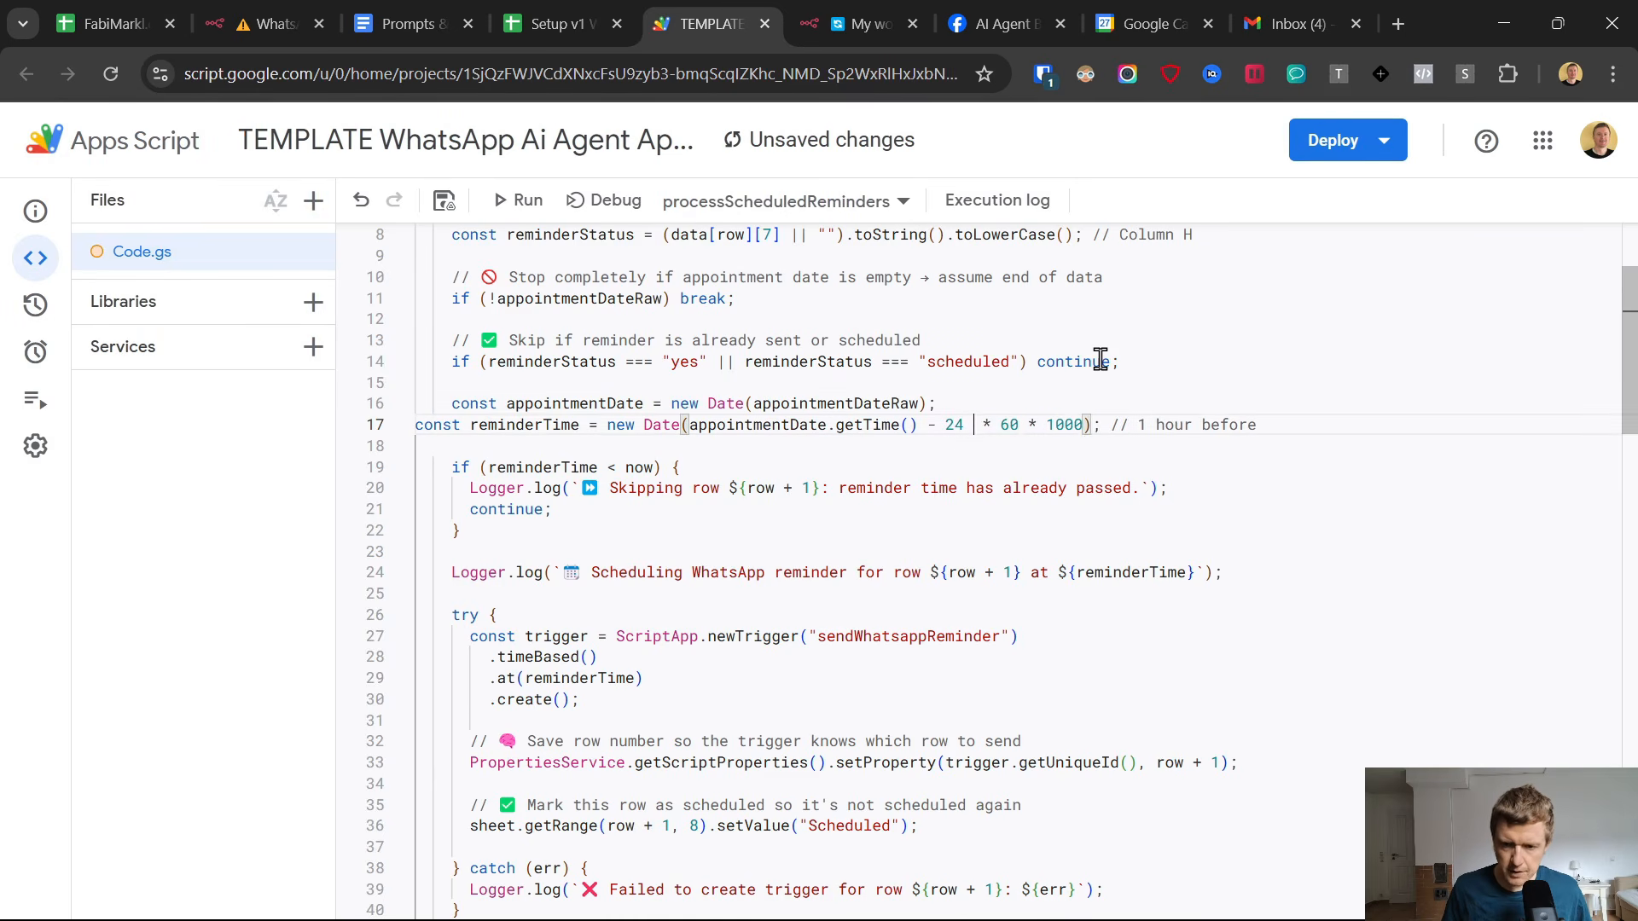
Change the reminderTime offset on line 17 to 2 * 60 * 1000, save the script and review the code around it.
double_click(953, 424)
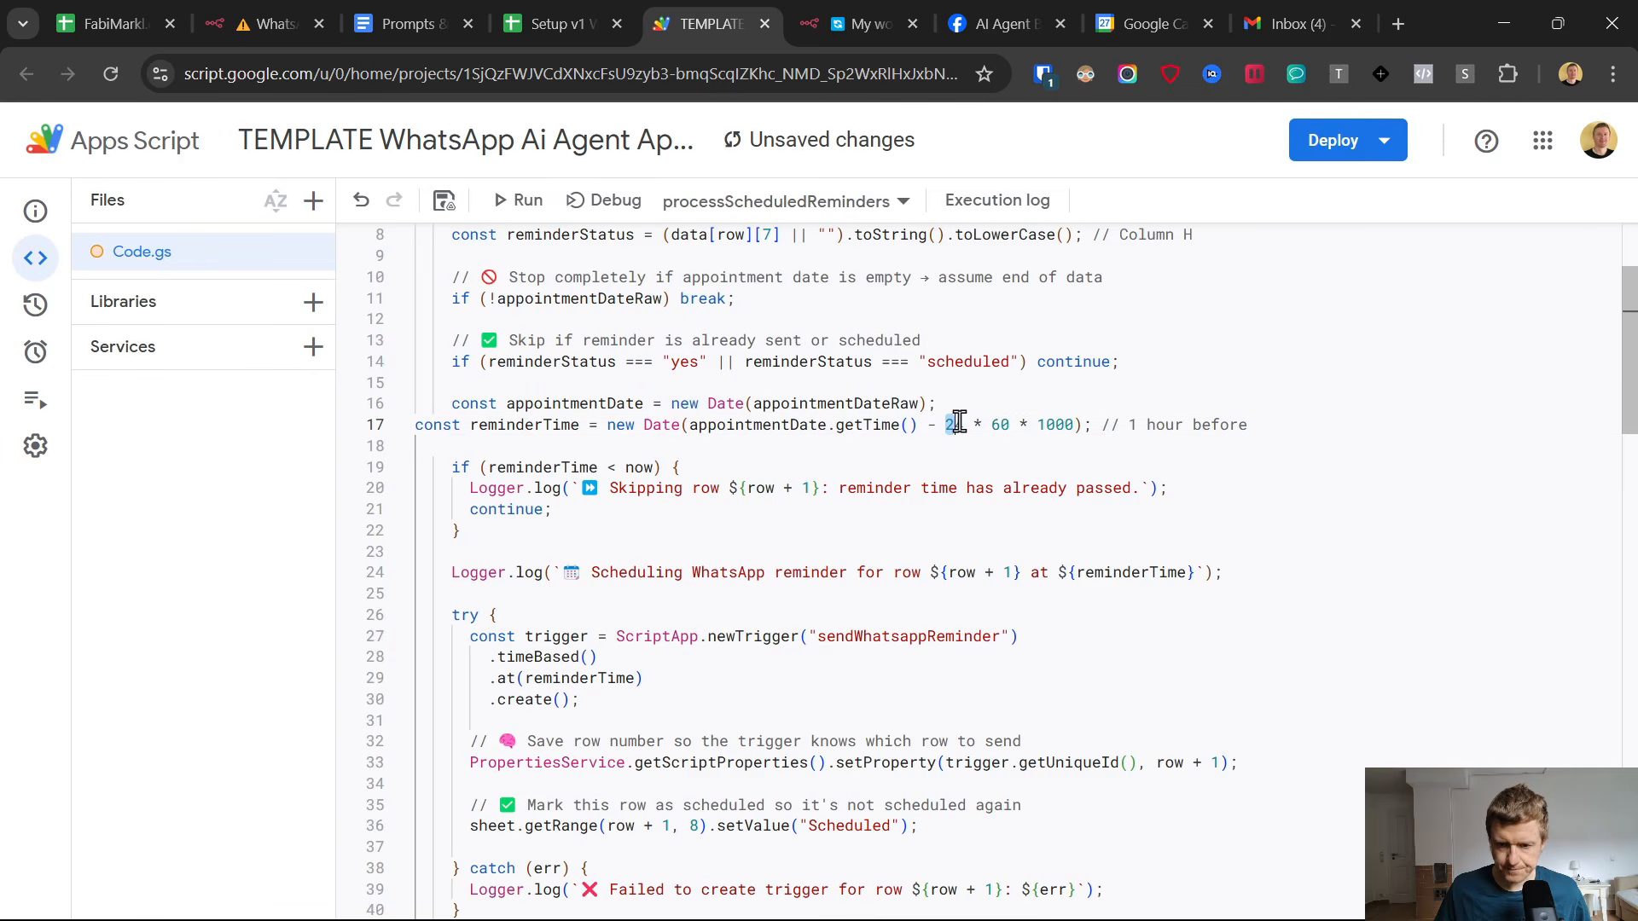
text(2)
key(ctrl+s)
click(950, 509)
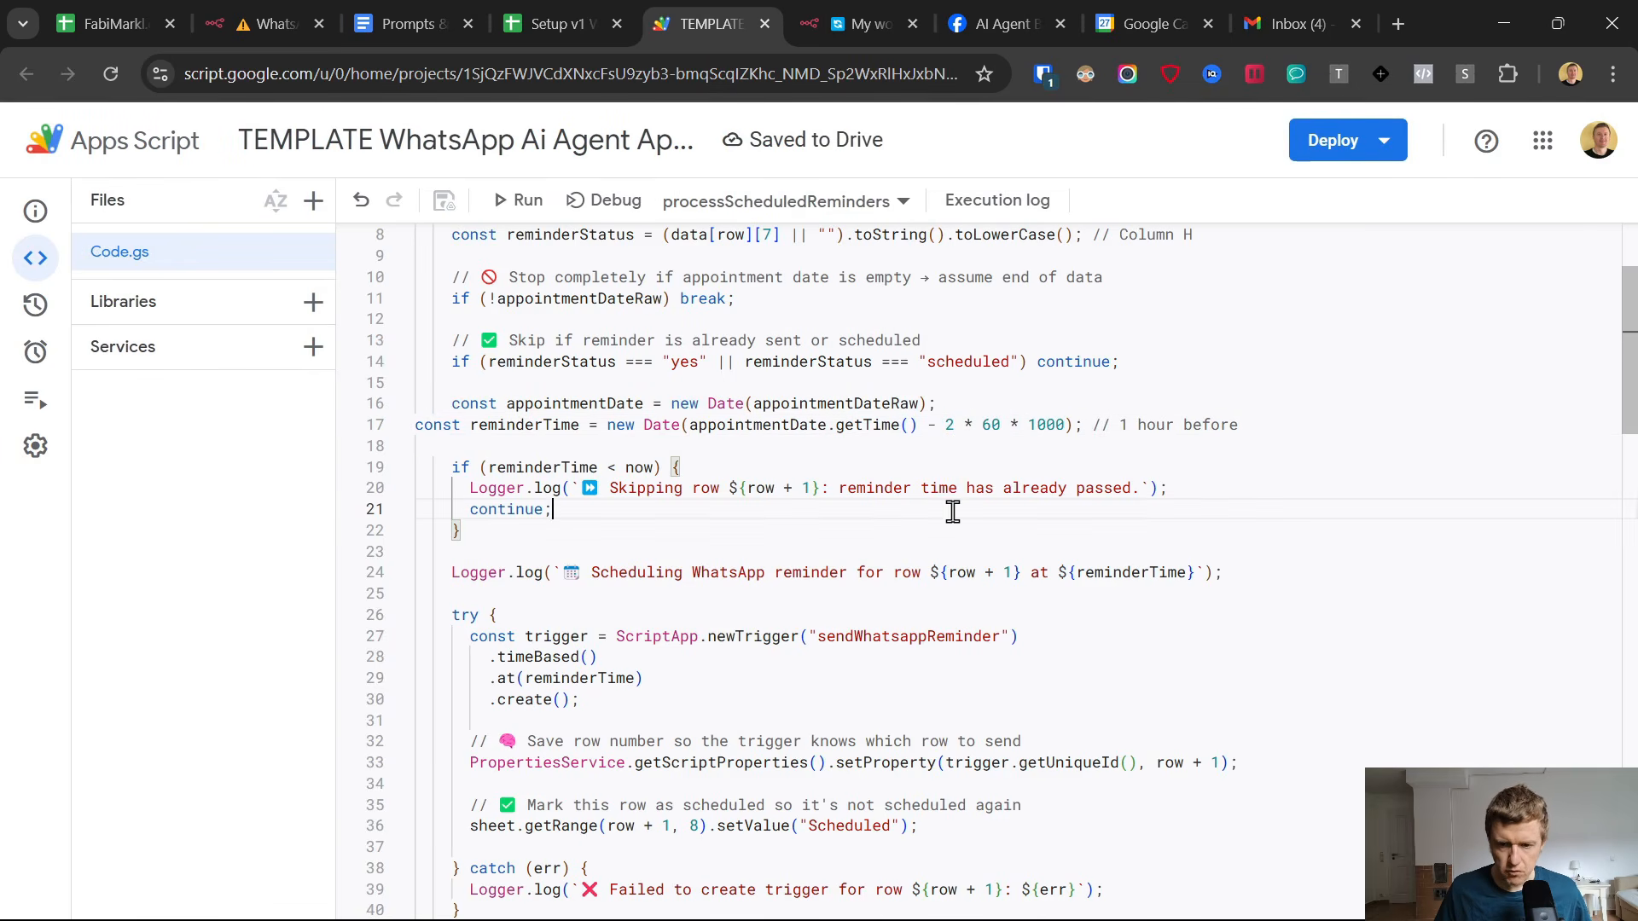
drag(1247, 424, 869, 424)
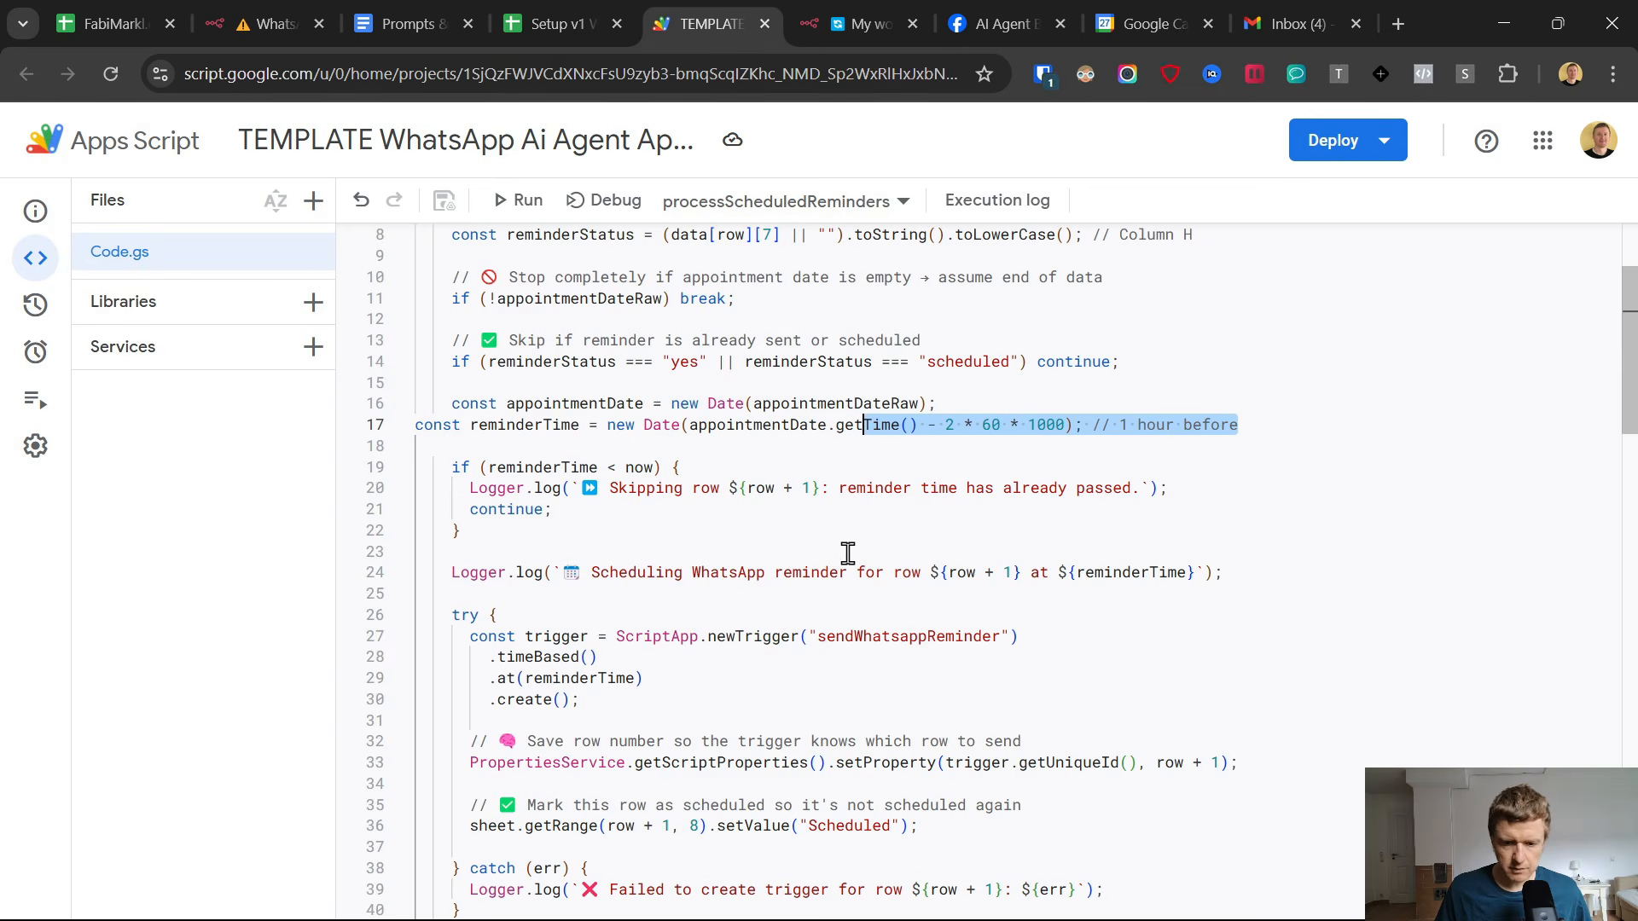
click(793, 611)
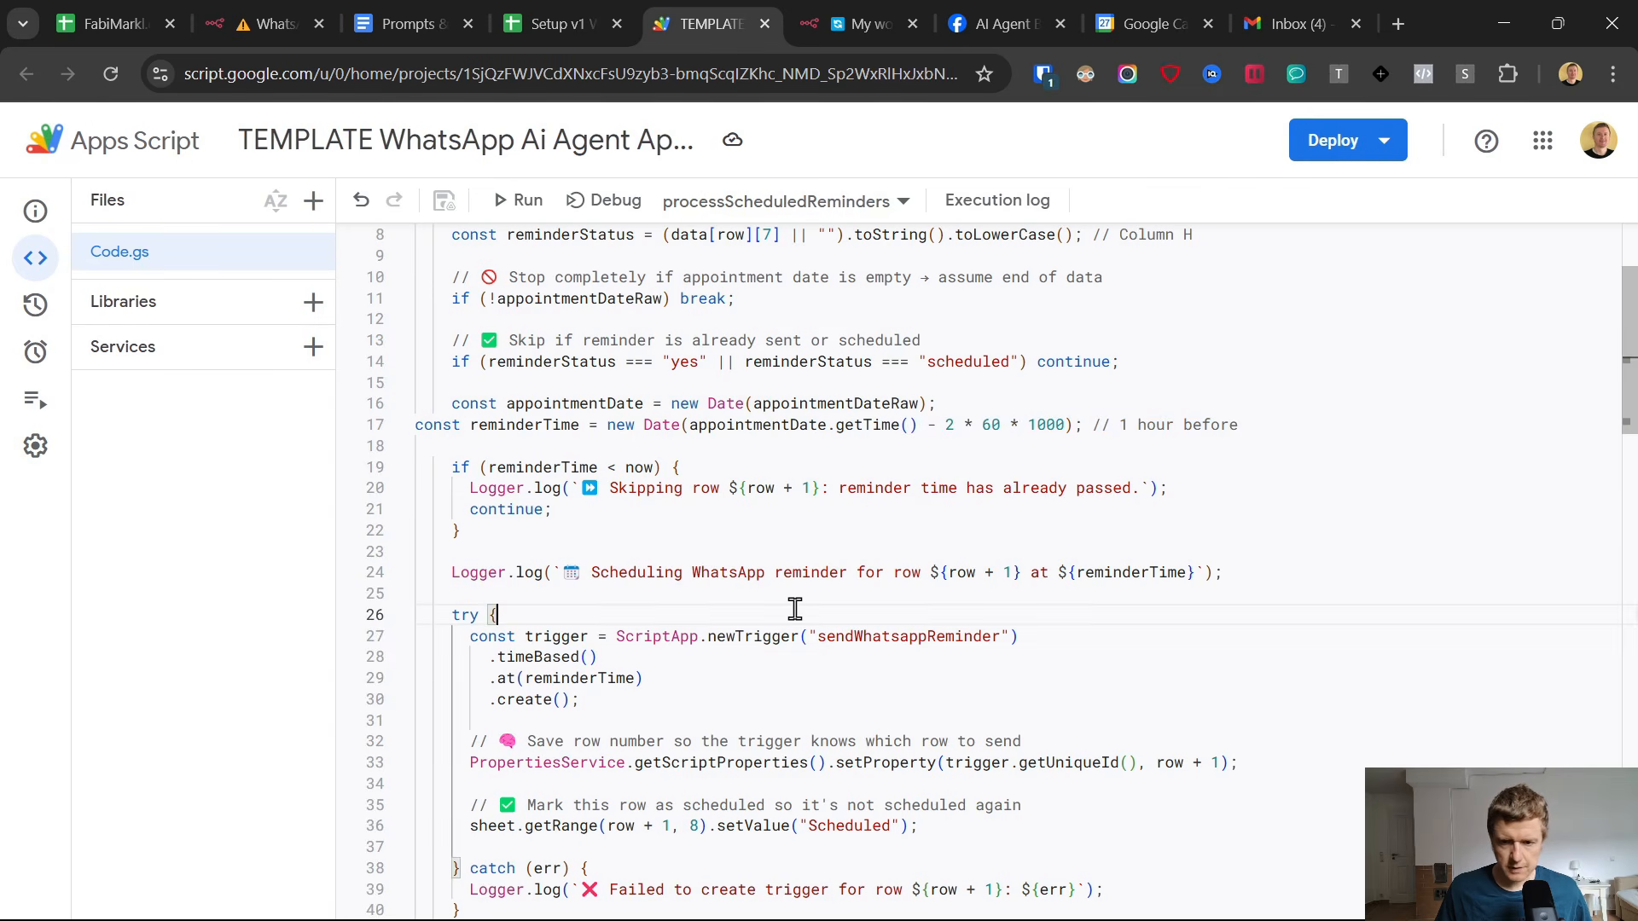
scroll(868, 665, down, 4)
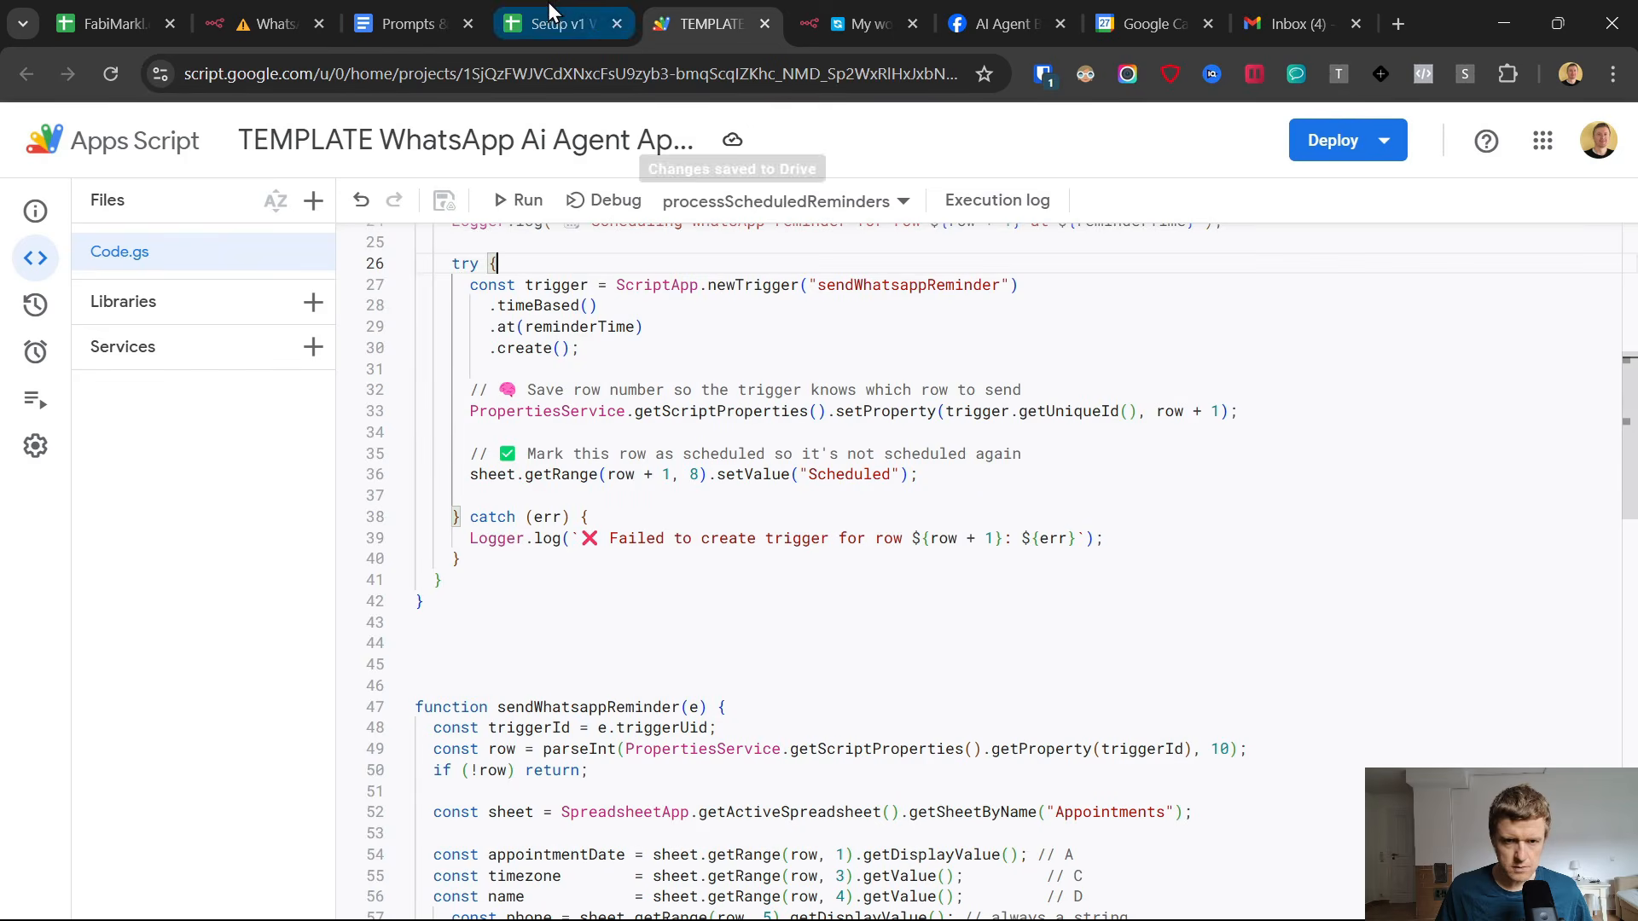
scroll(731, 468, up, 4)
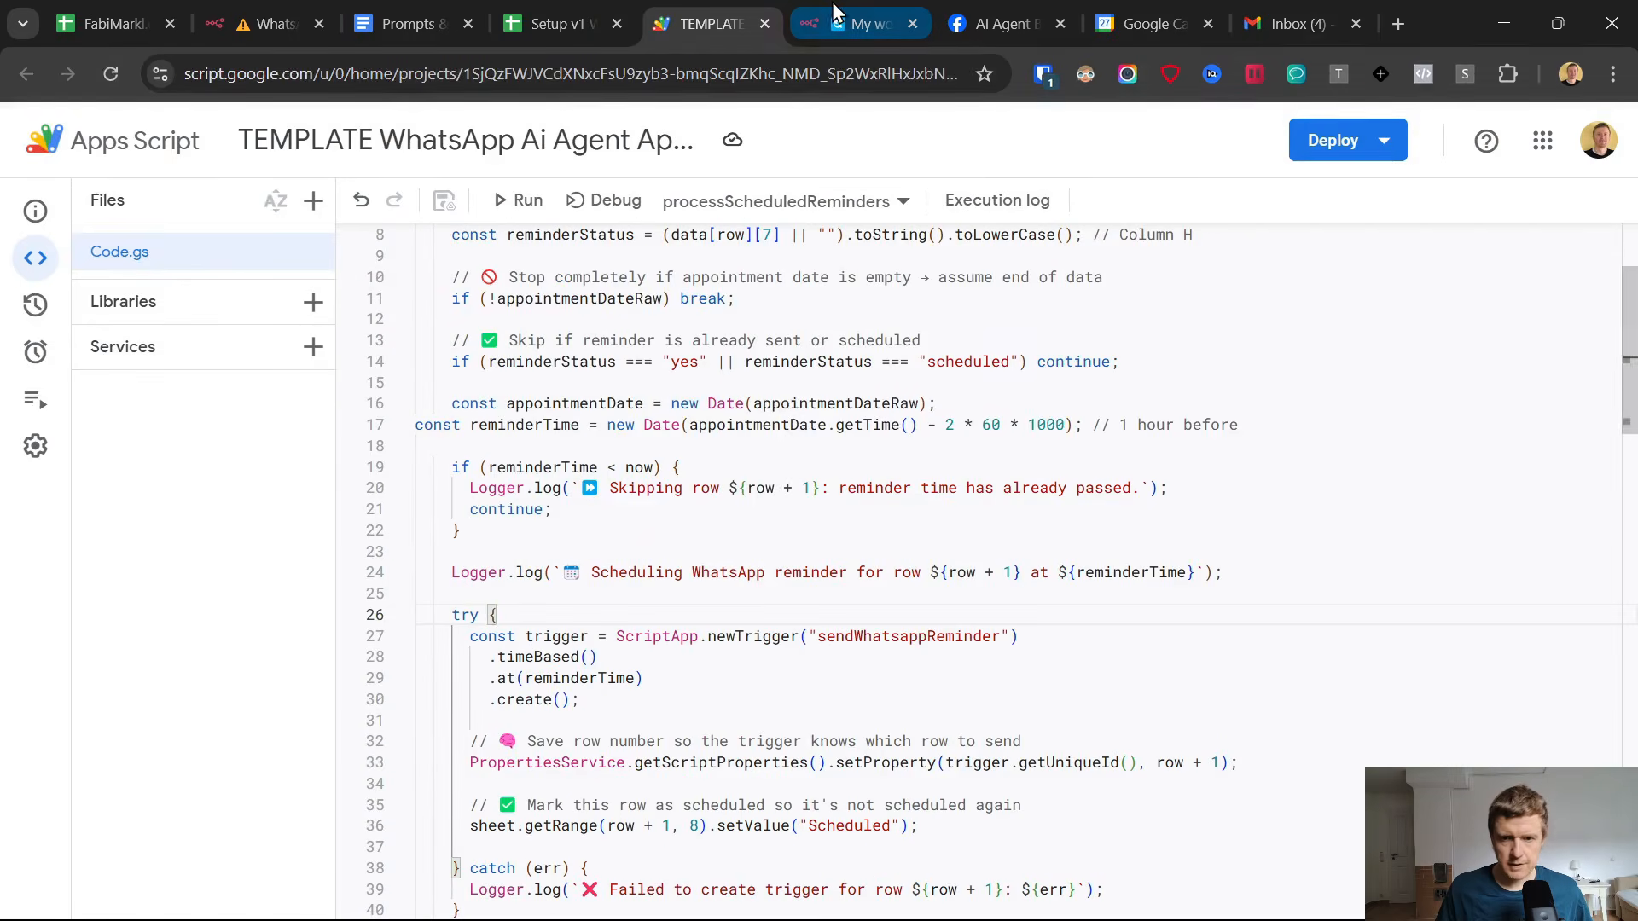
Switch to the Google Sheets appointment list and copy the row 2 booking, A2:H2, into row 3.
key(ctrl+shift+Tab)
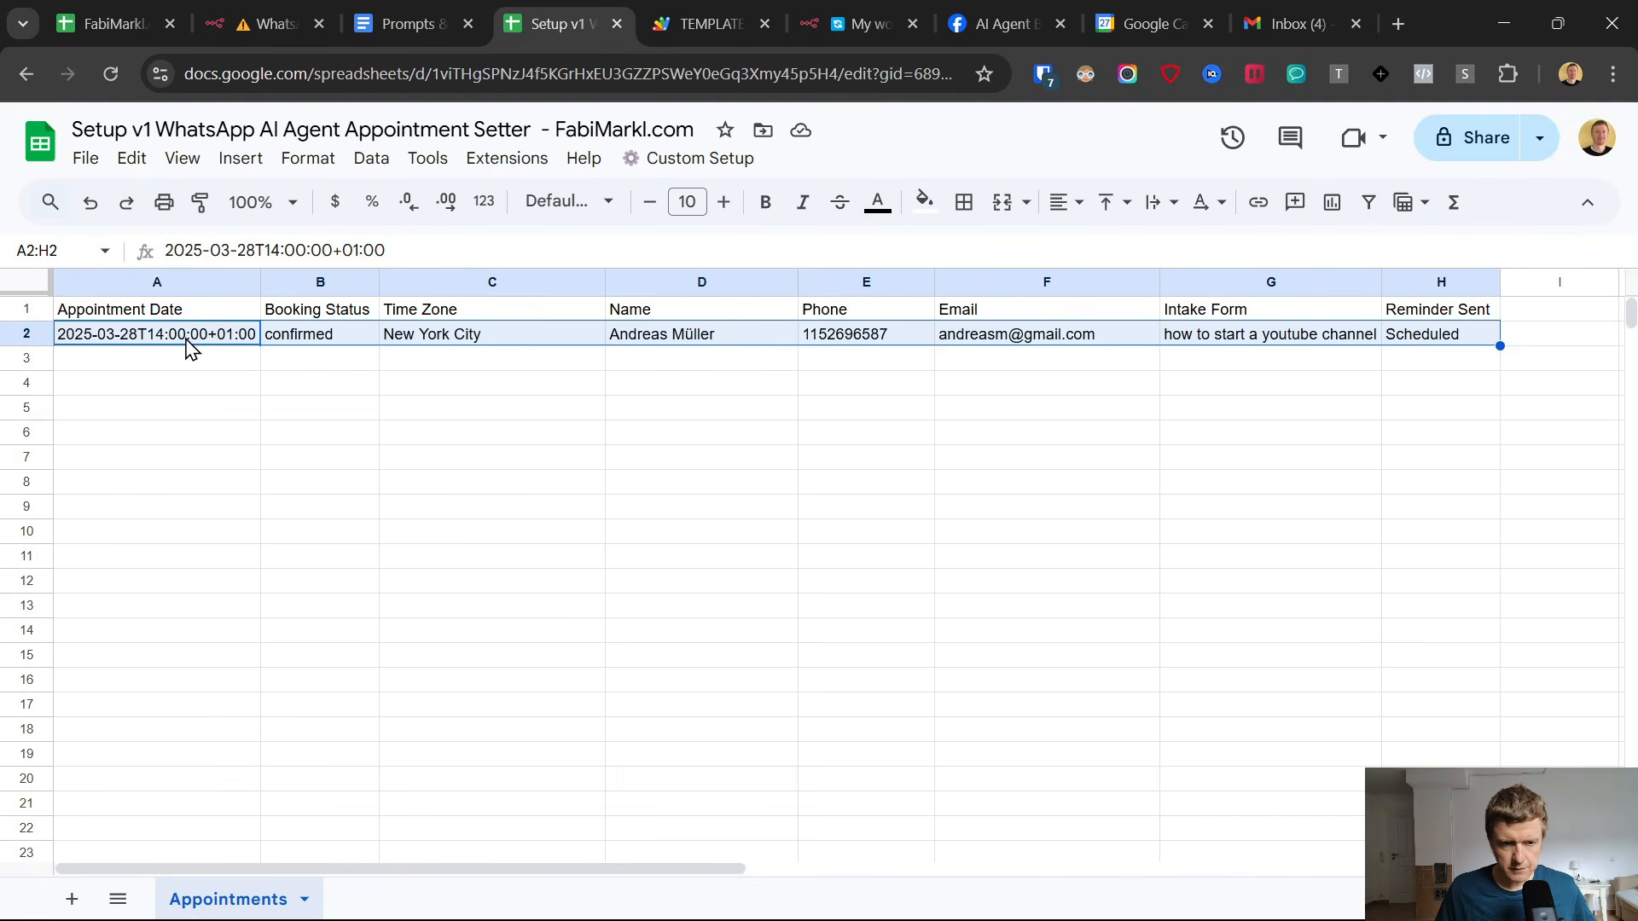
key(ctrl+c)
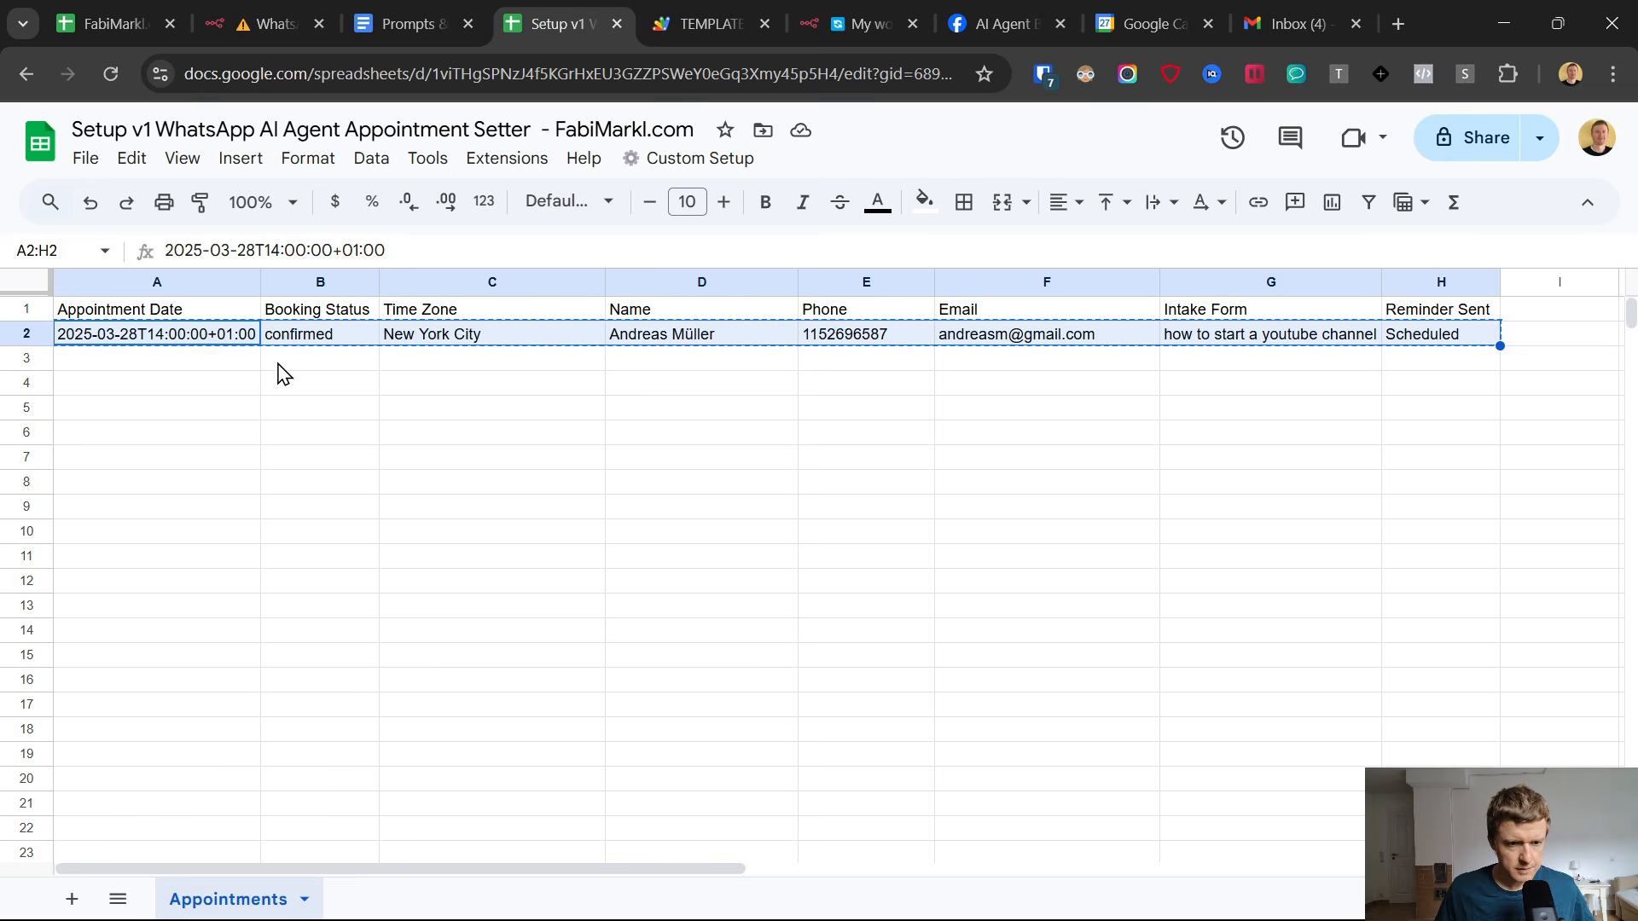
click(215, 365)
key(ctrl+v)
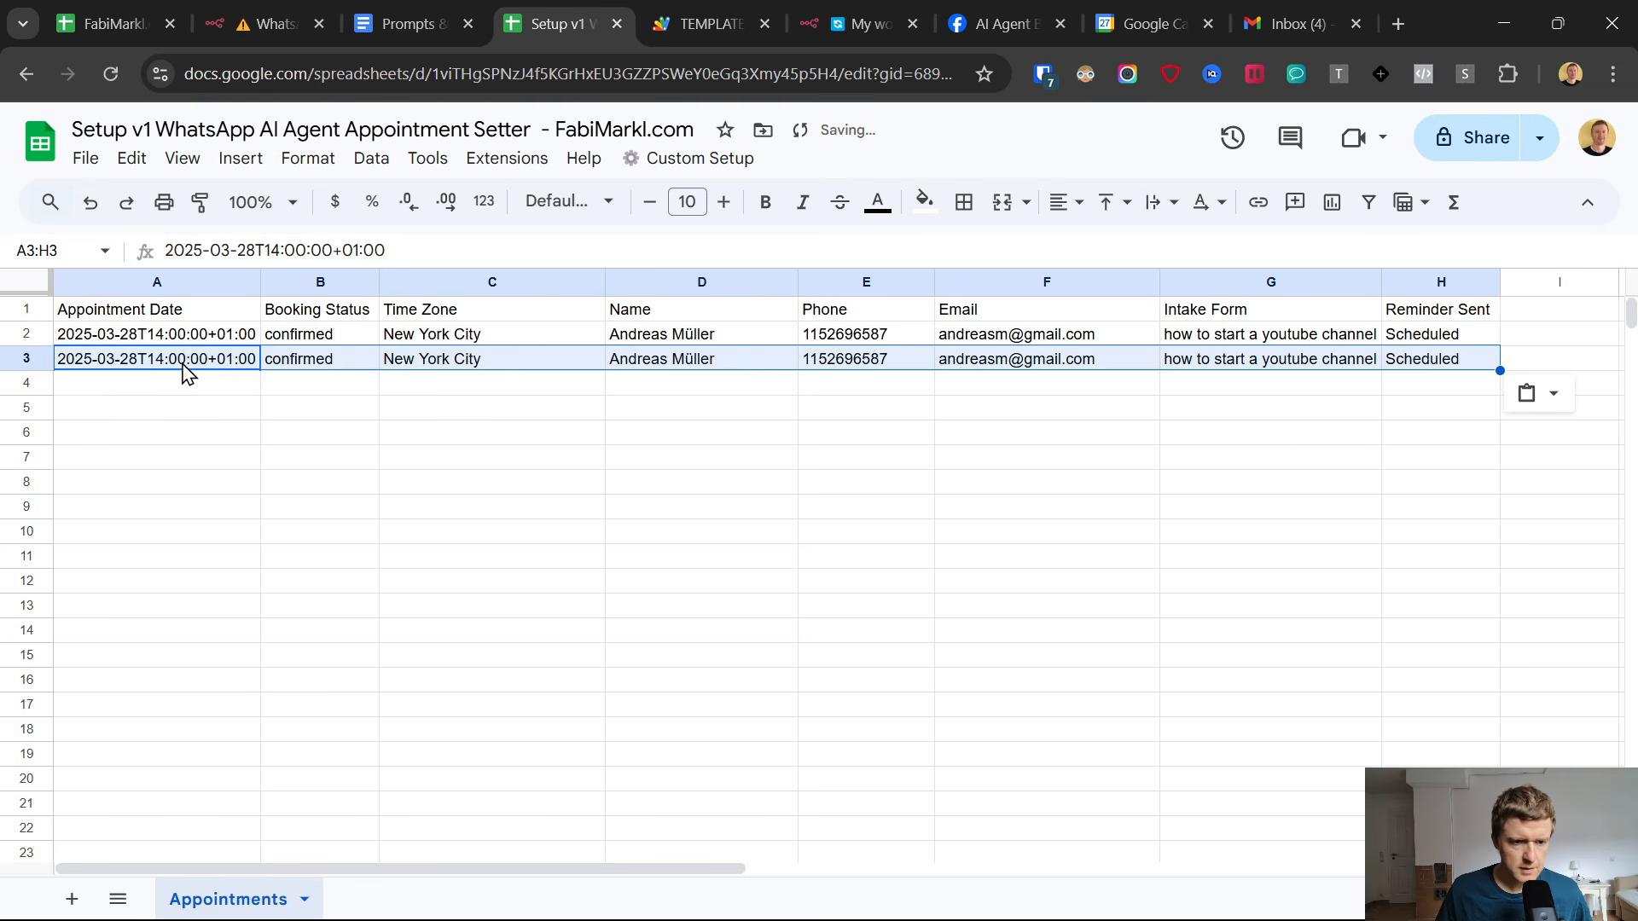
Set the Appointment Date in cell A3 to 2025-03-27T11:41:00+01:00.
double_click(128, 358)
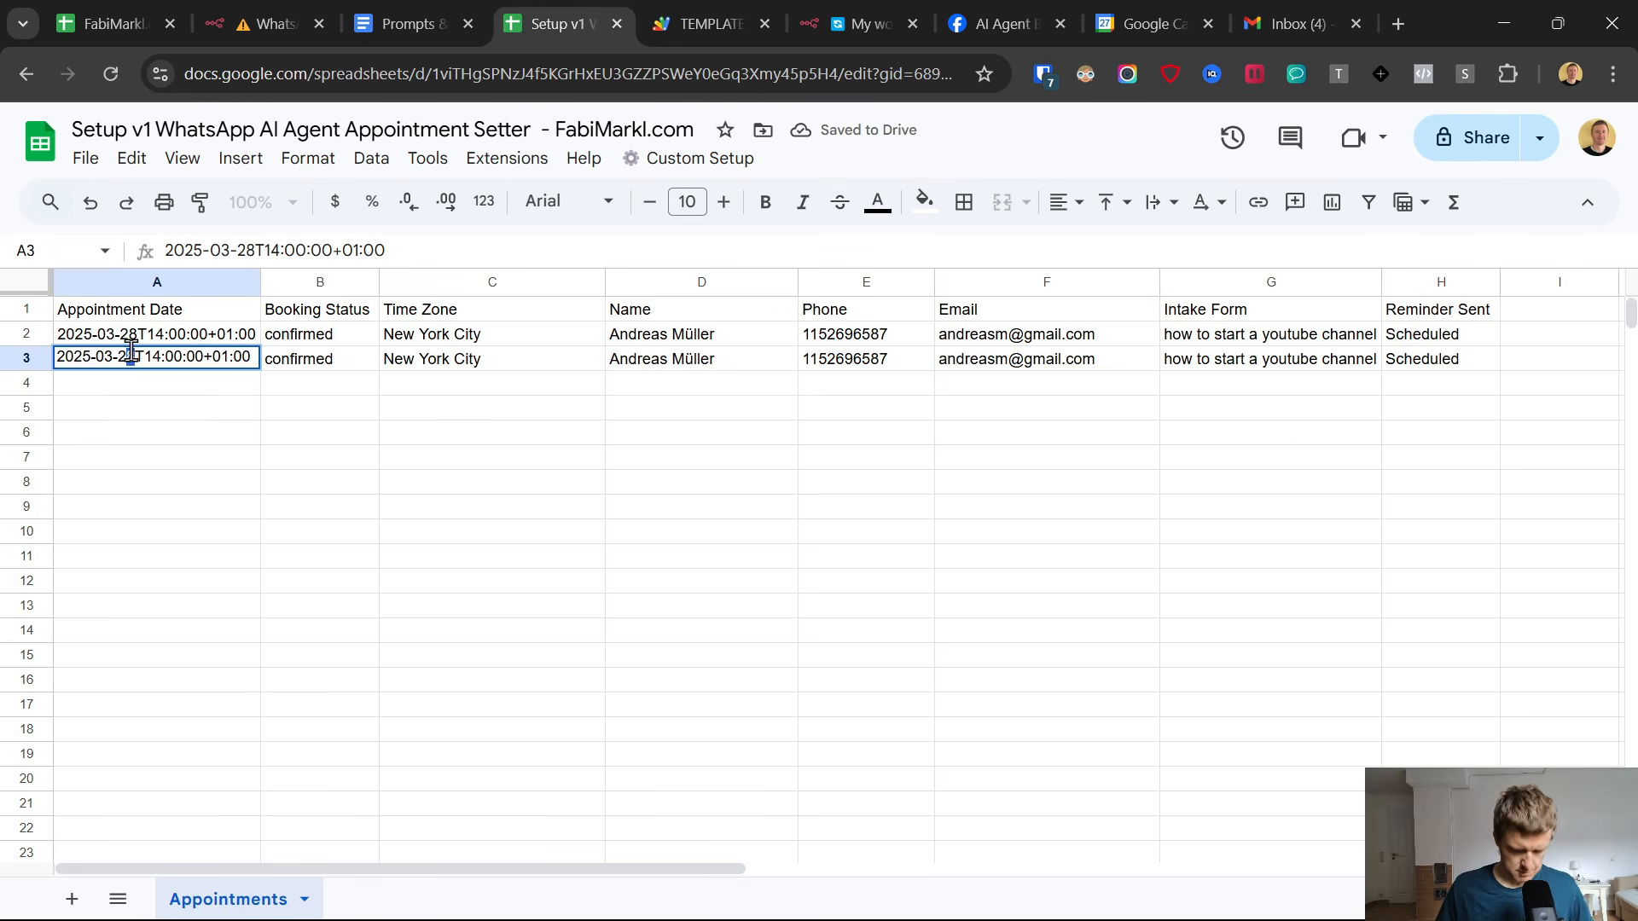
text(7T)
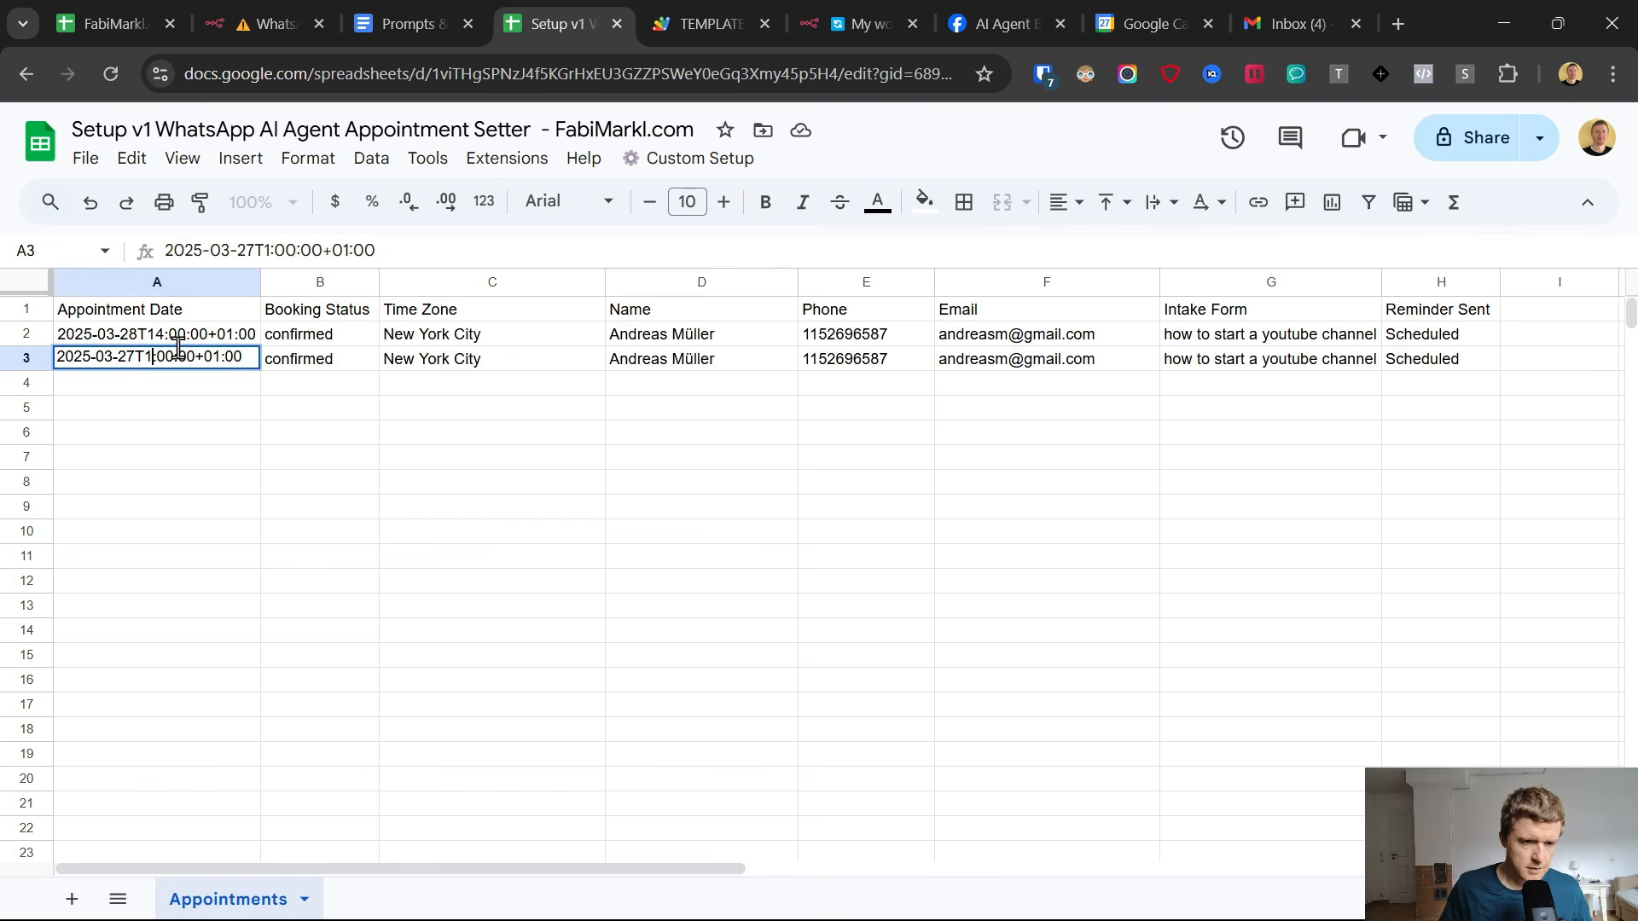
text(11:)
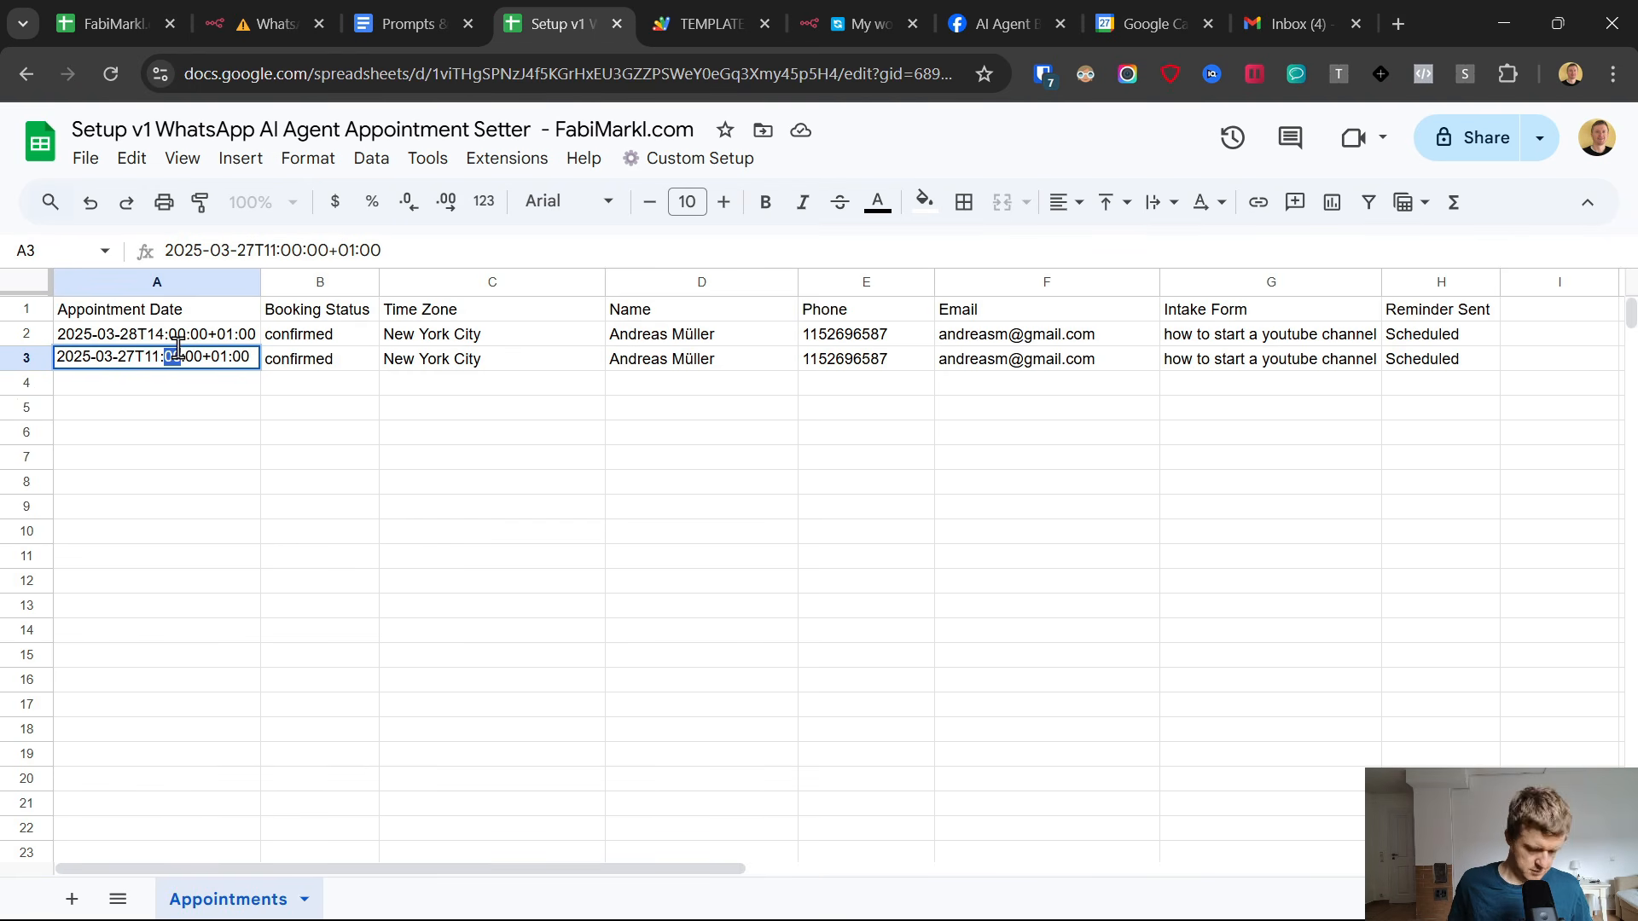
text(41)
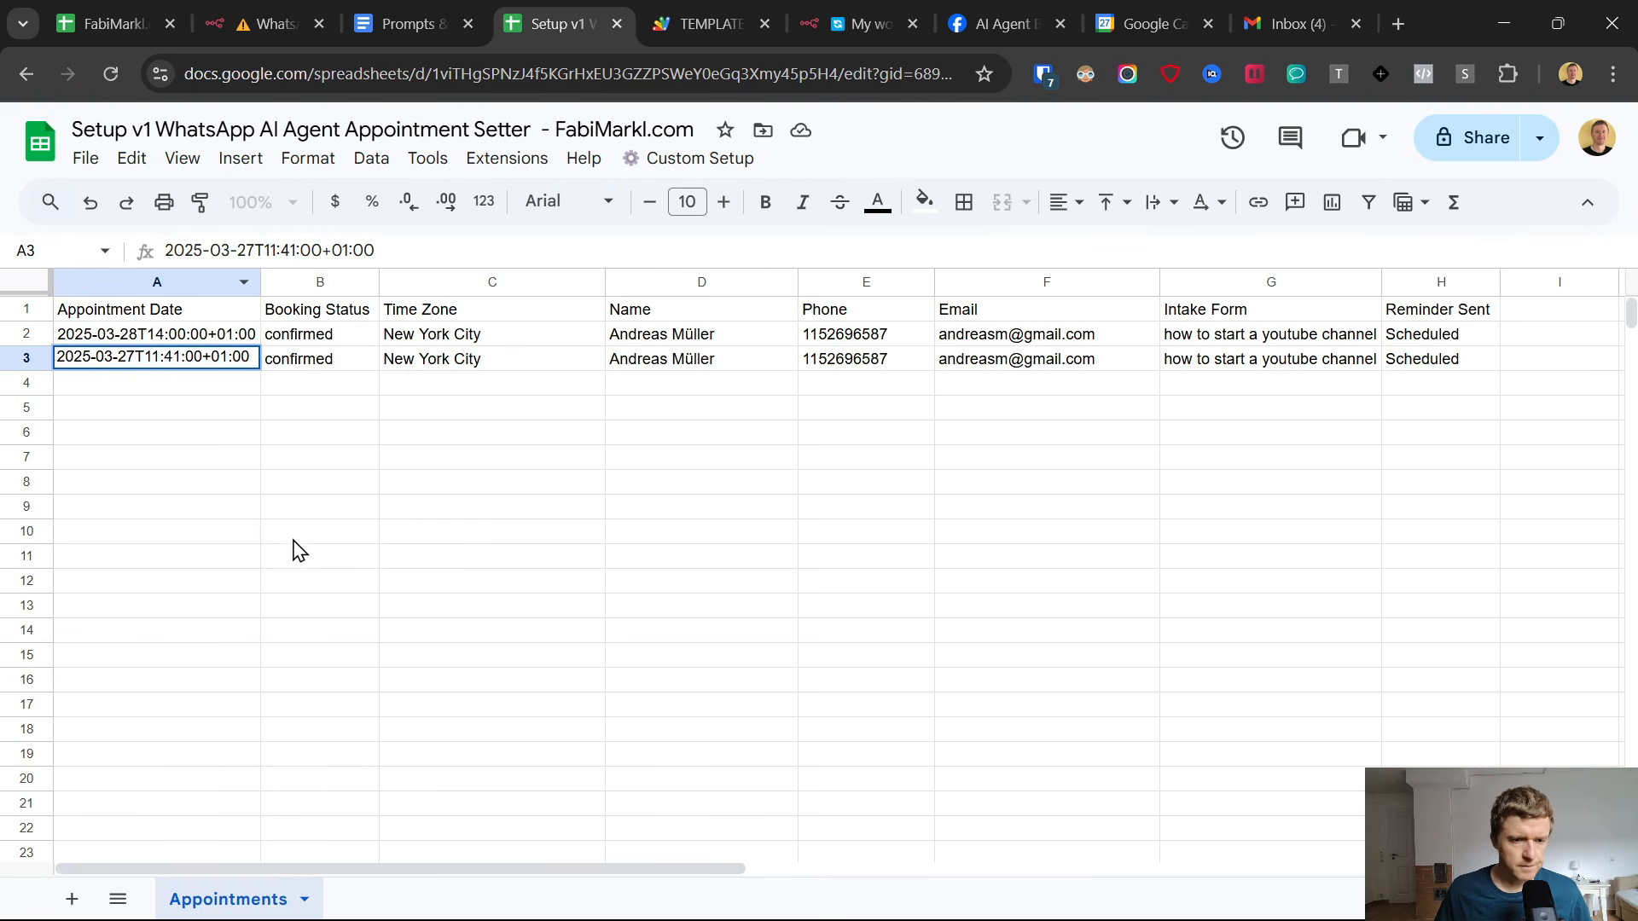
click(294, 541)
click(230, 361)
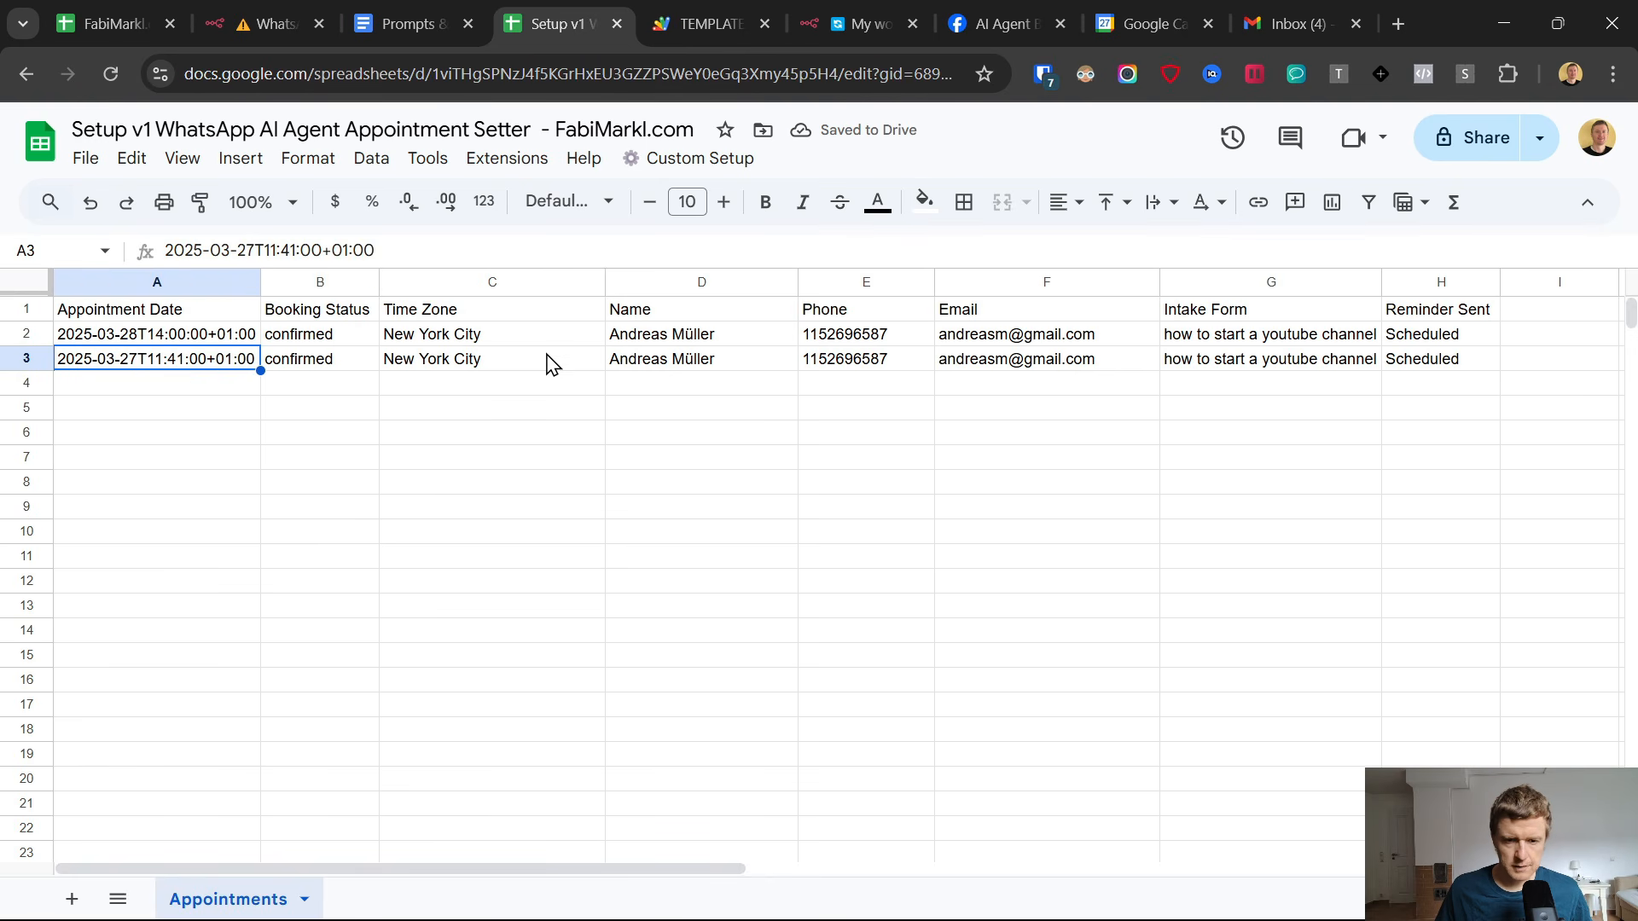
Clear the Reminder Sent value in row 3.
click(1444, 365)
key(Delete)
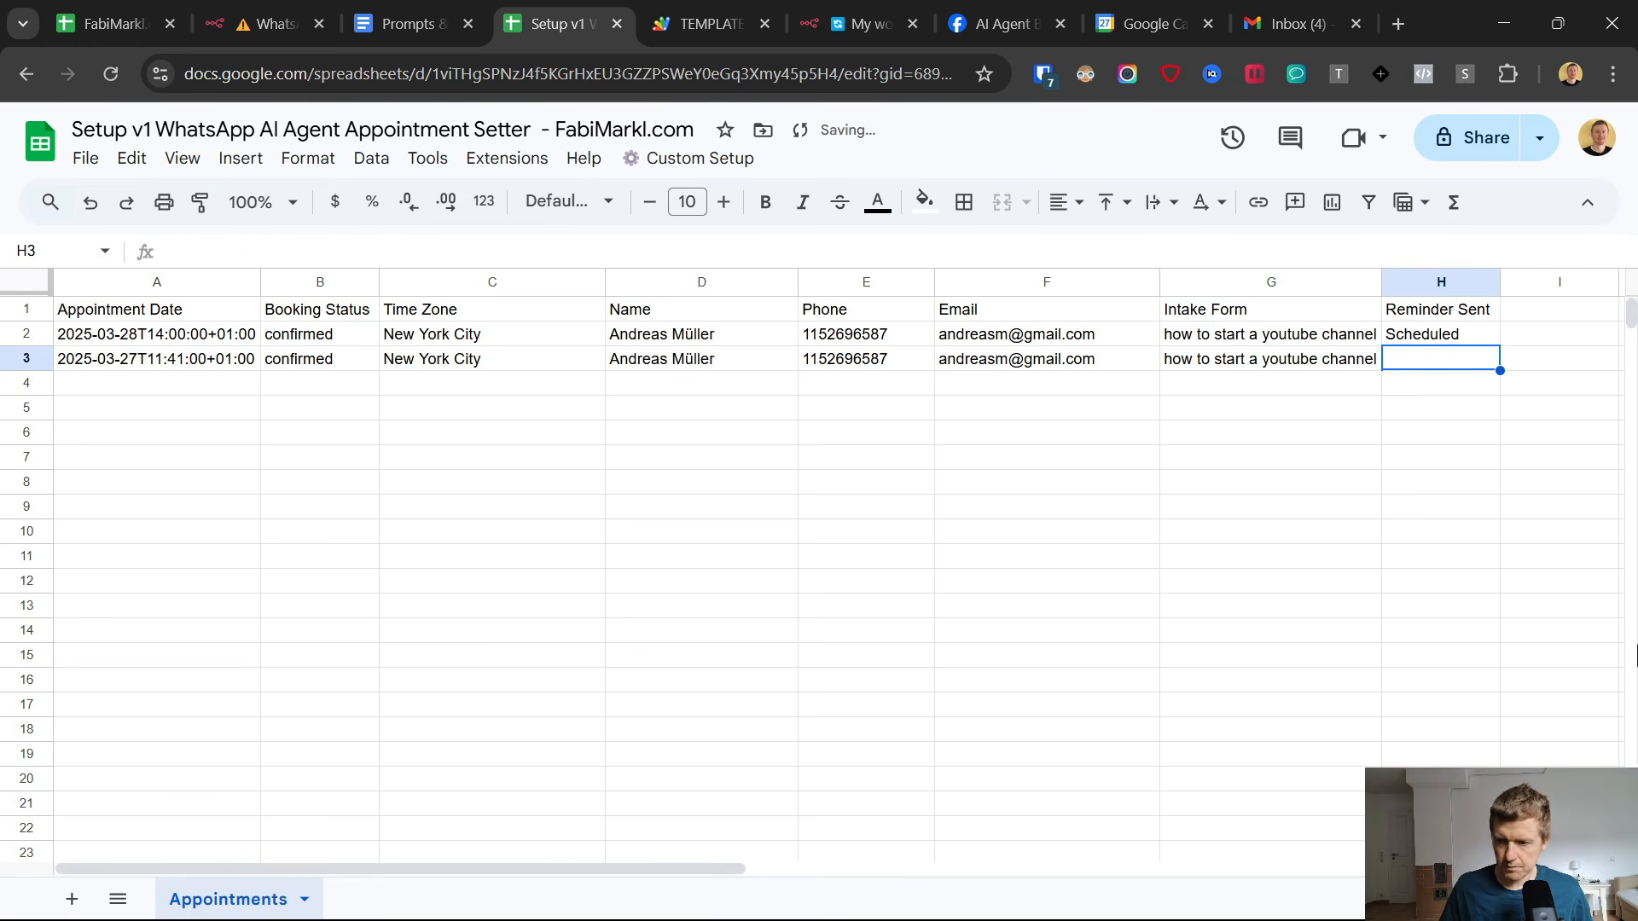
click(1151, 460)
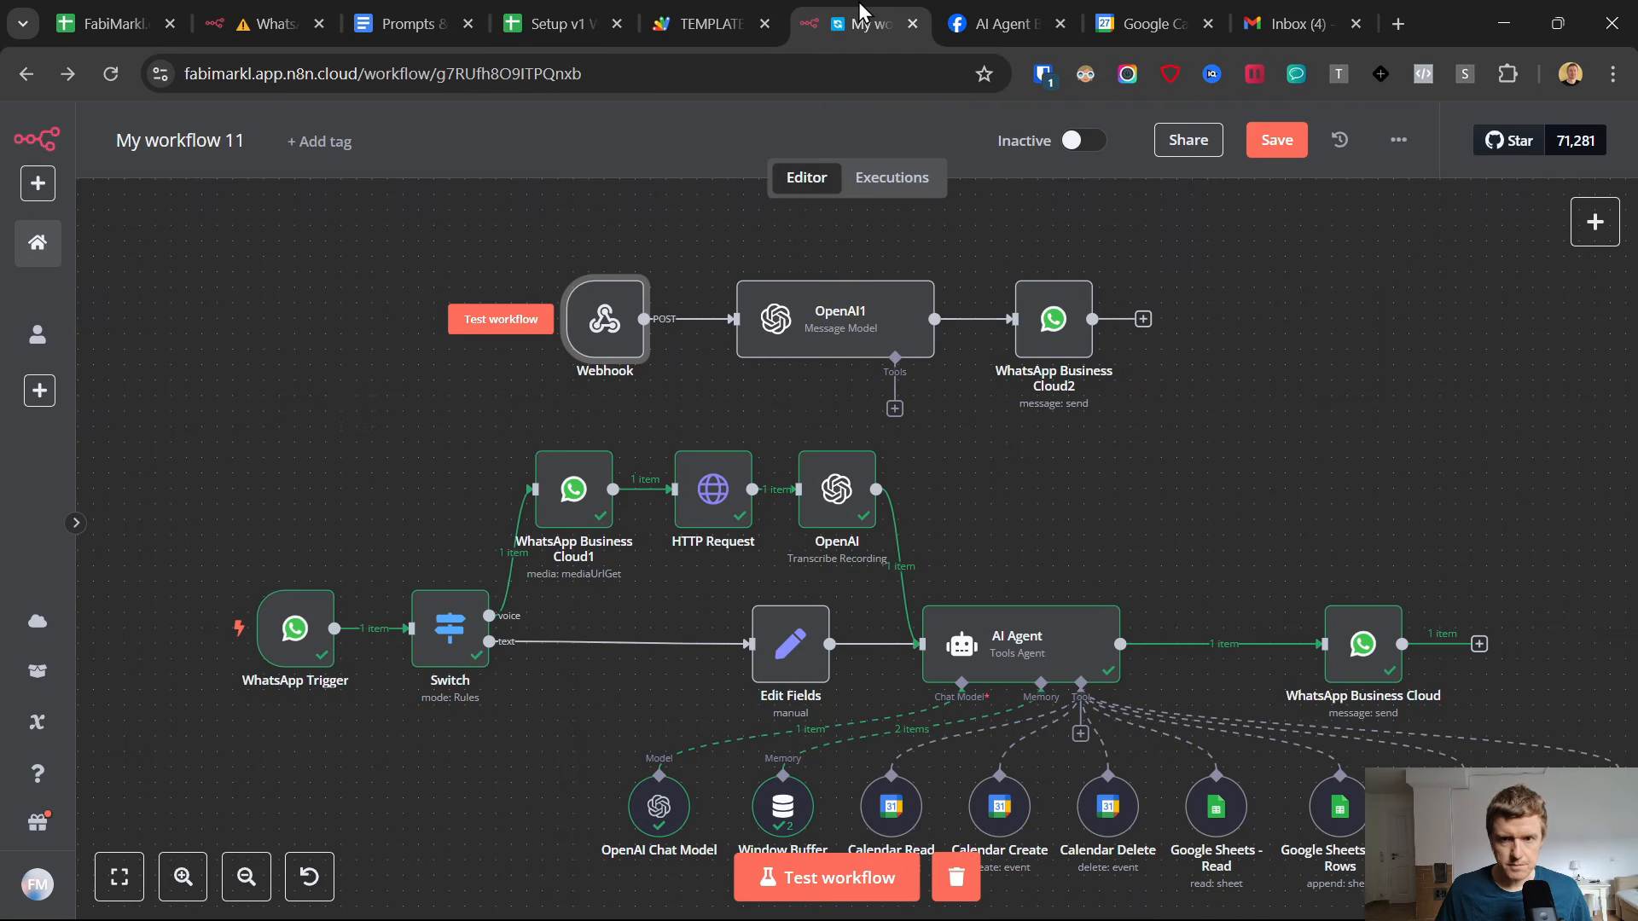
Switch to the n8n workflow, open the Webhook node and start listening for a test event.
click(862, 9)
double_click(597, 324)
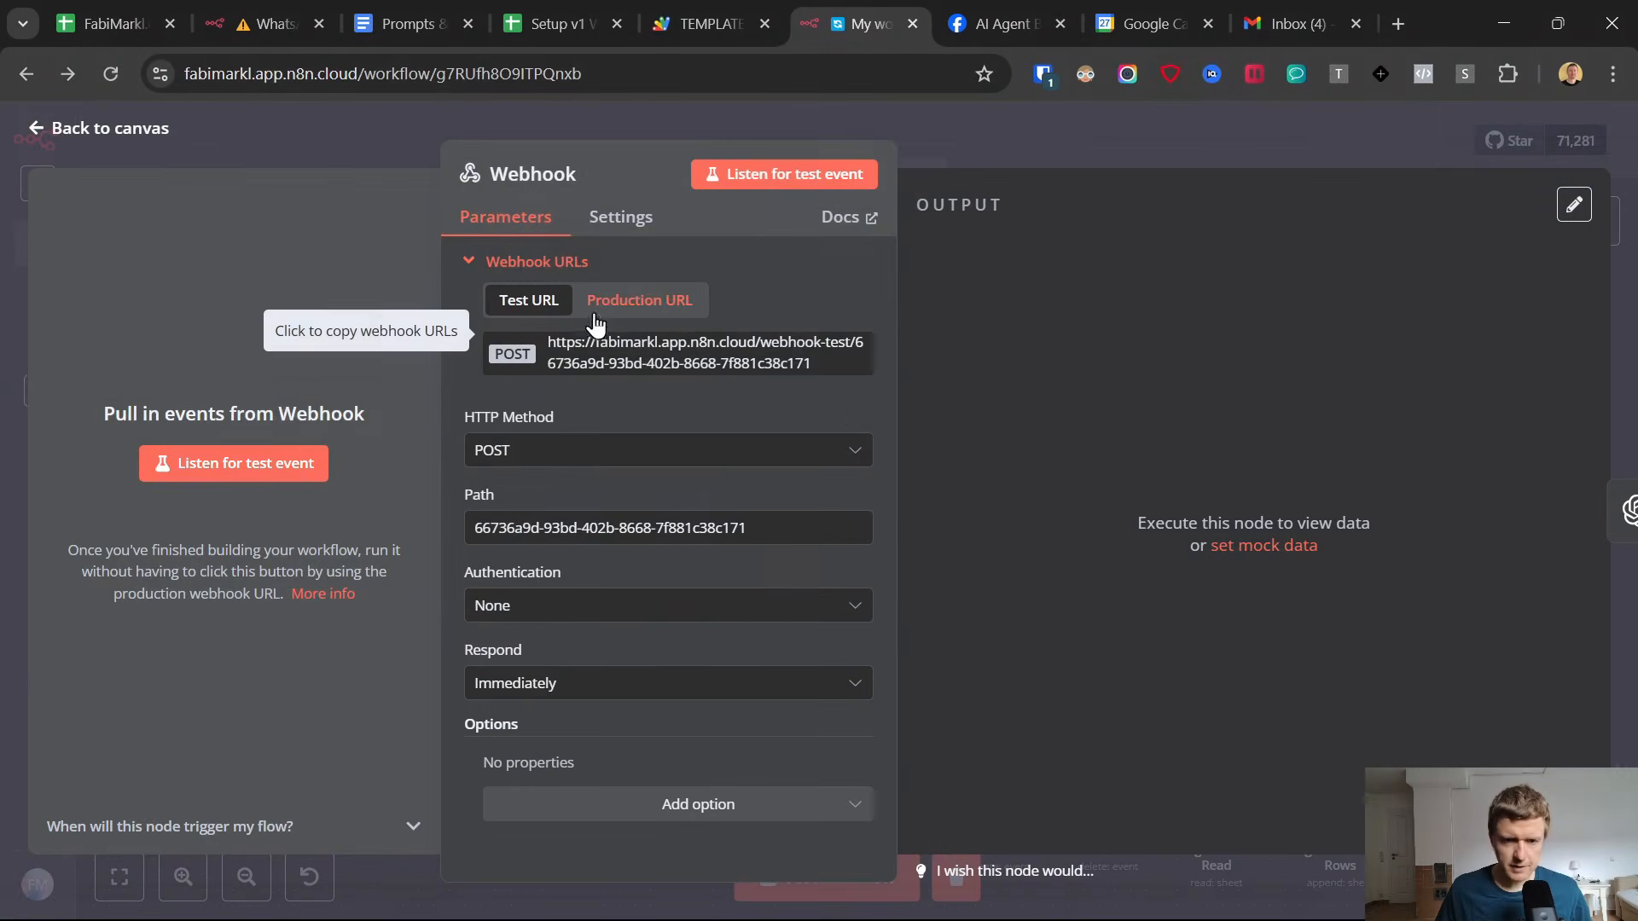
click(755, 175)
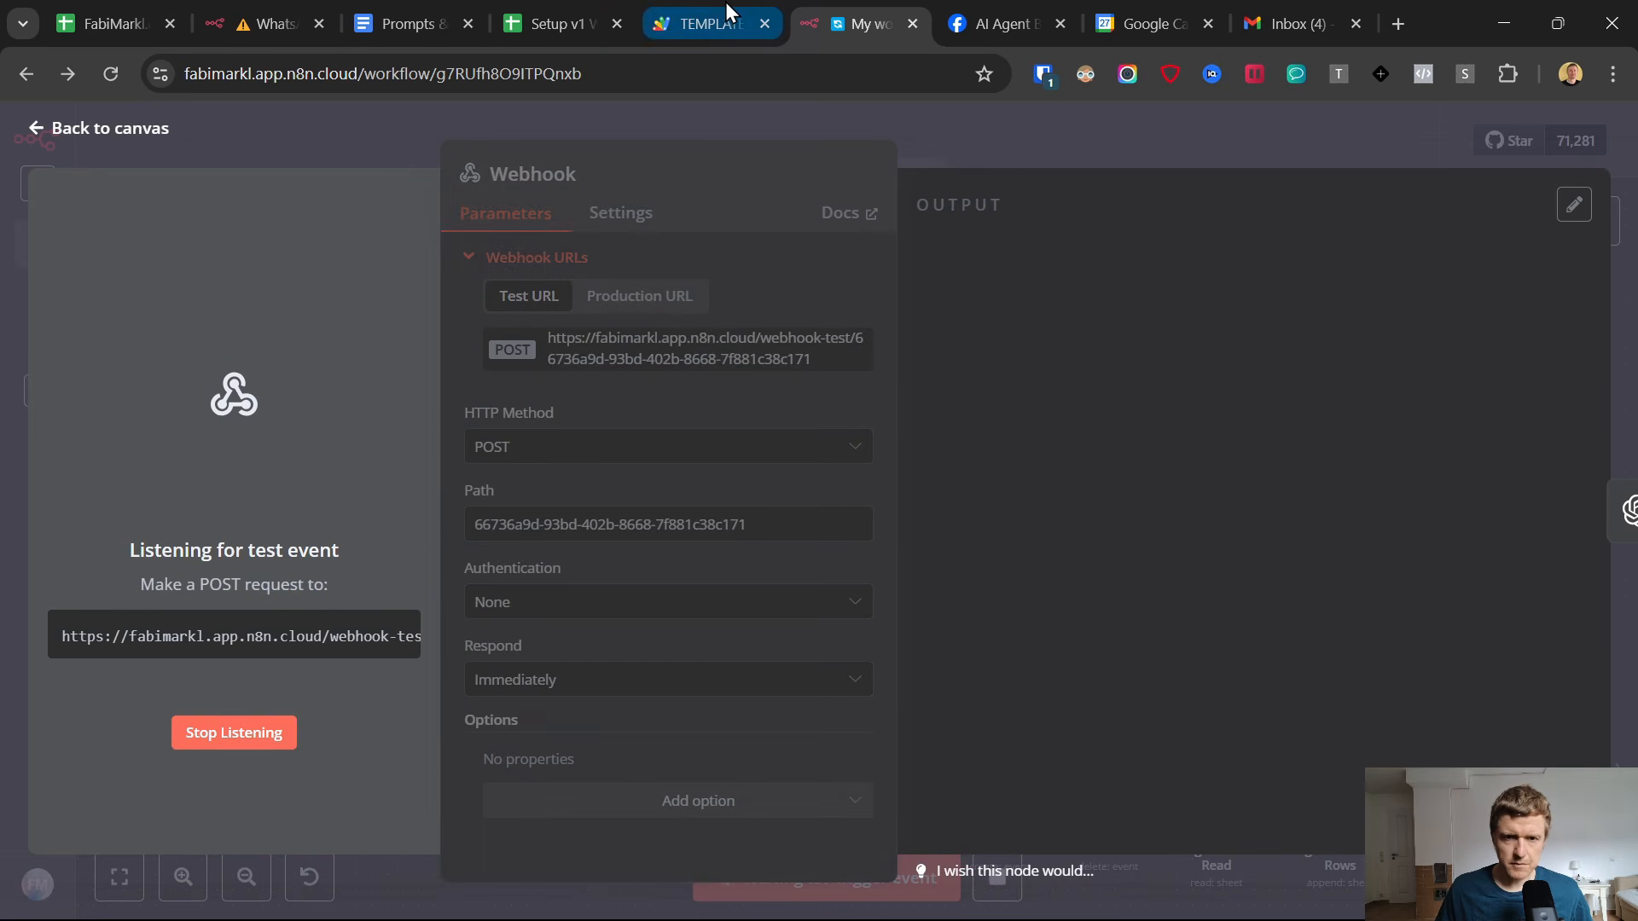
Return to the Appointments sheet and monitor the Reminder Sent status of the row 3 appointment.
click(548, 2)
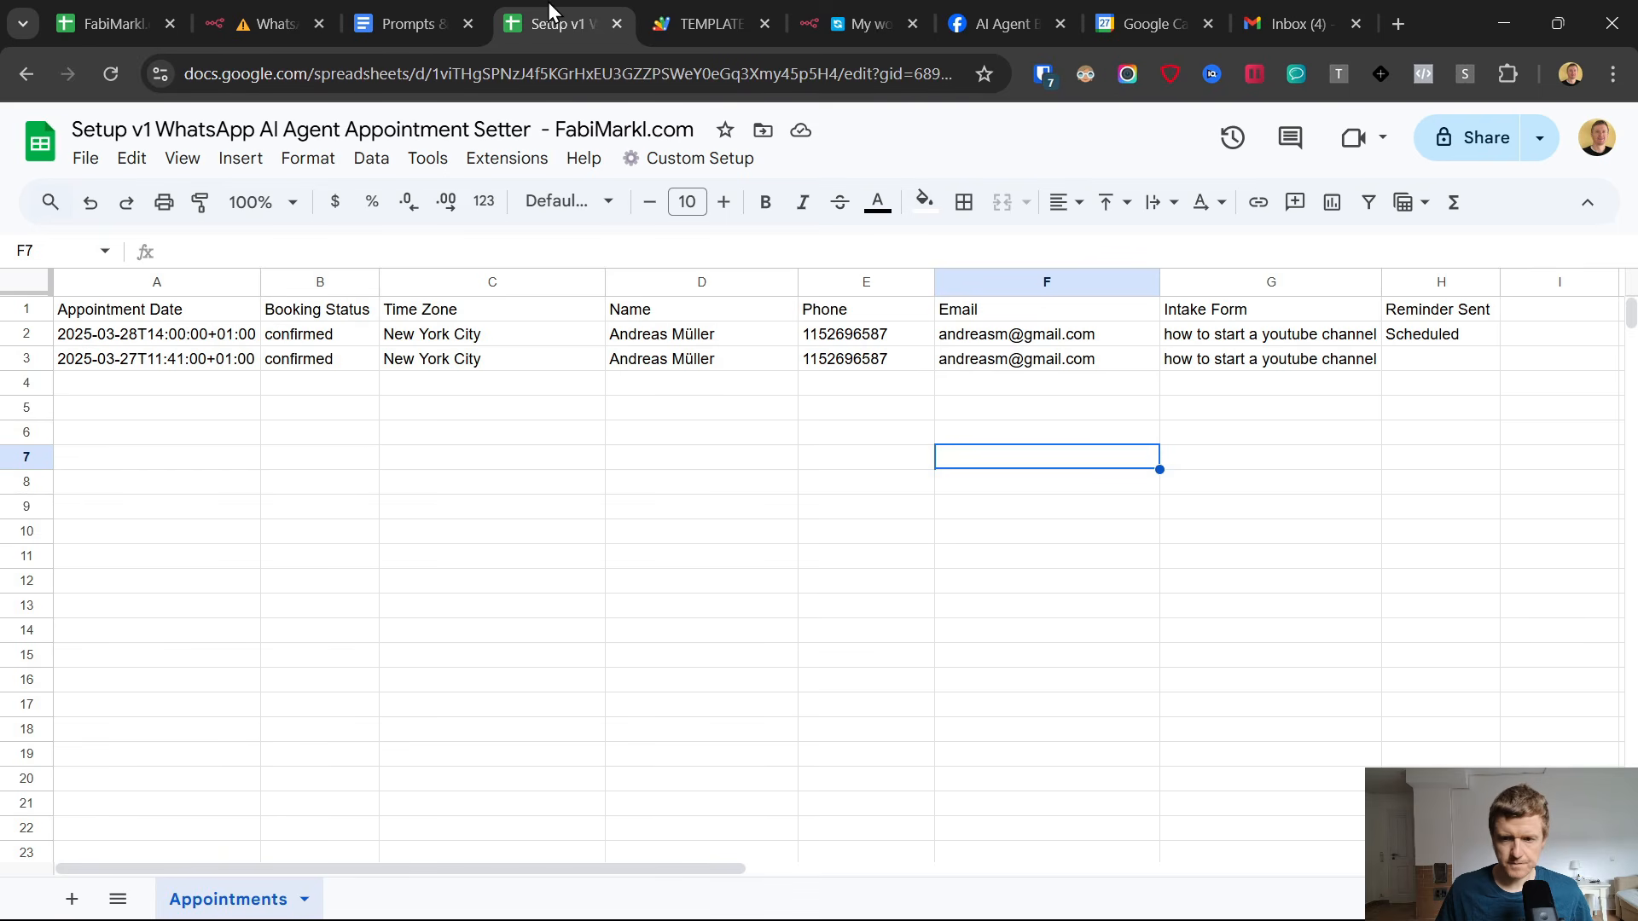
click(1420, 364)
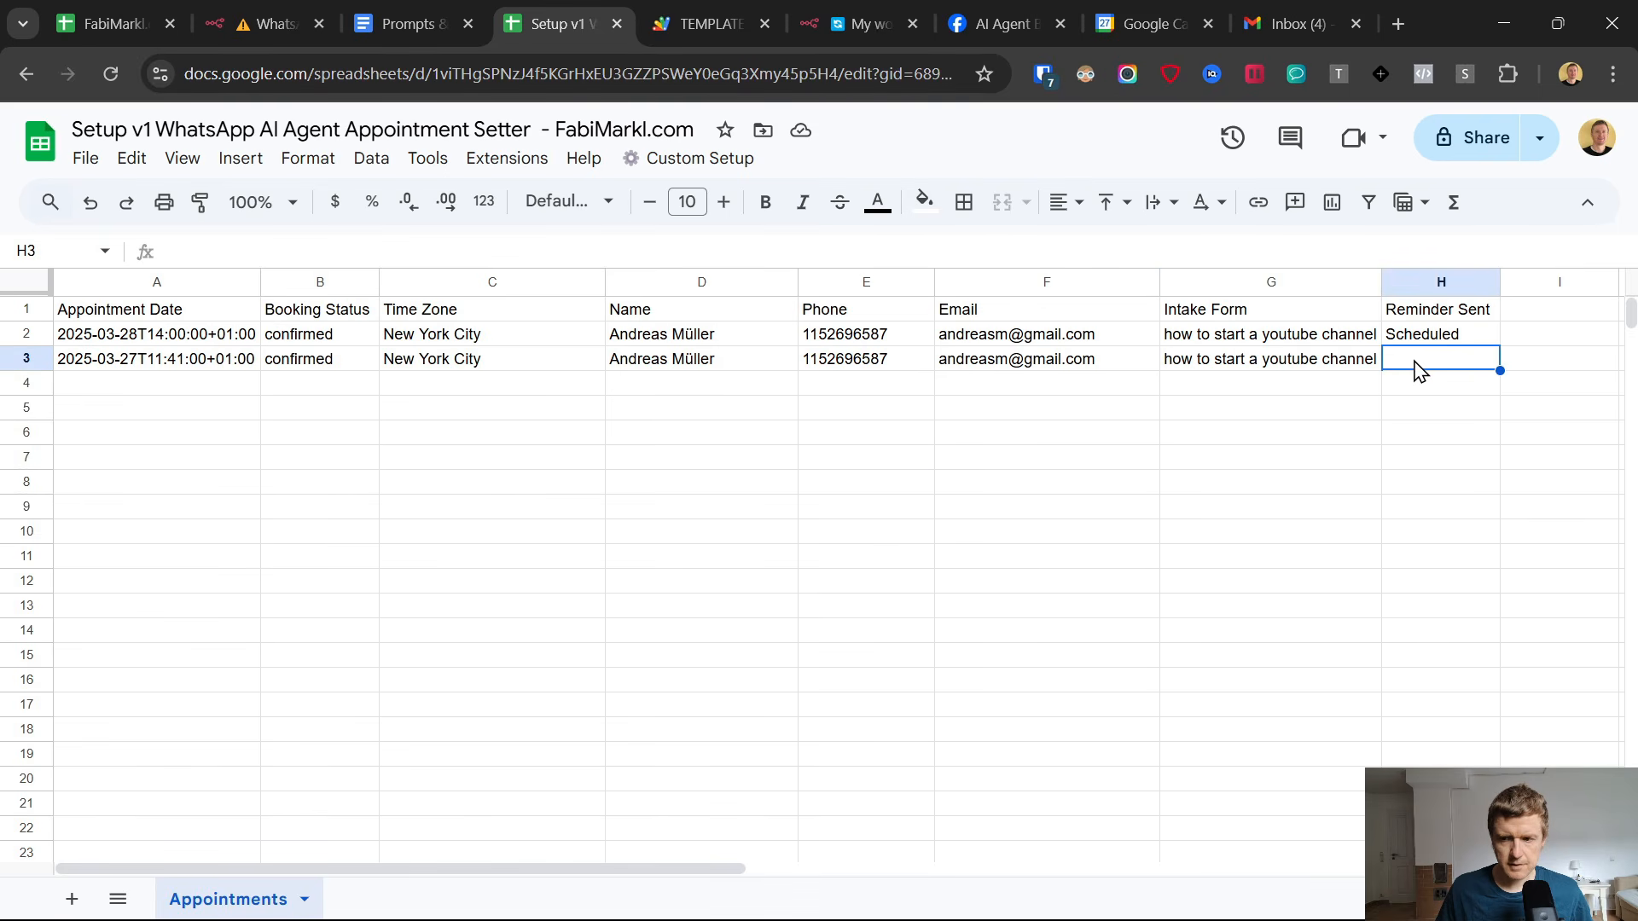
click(234, 365)
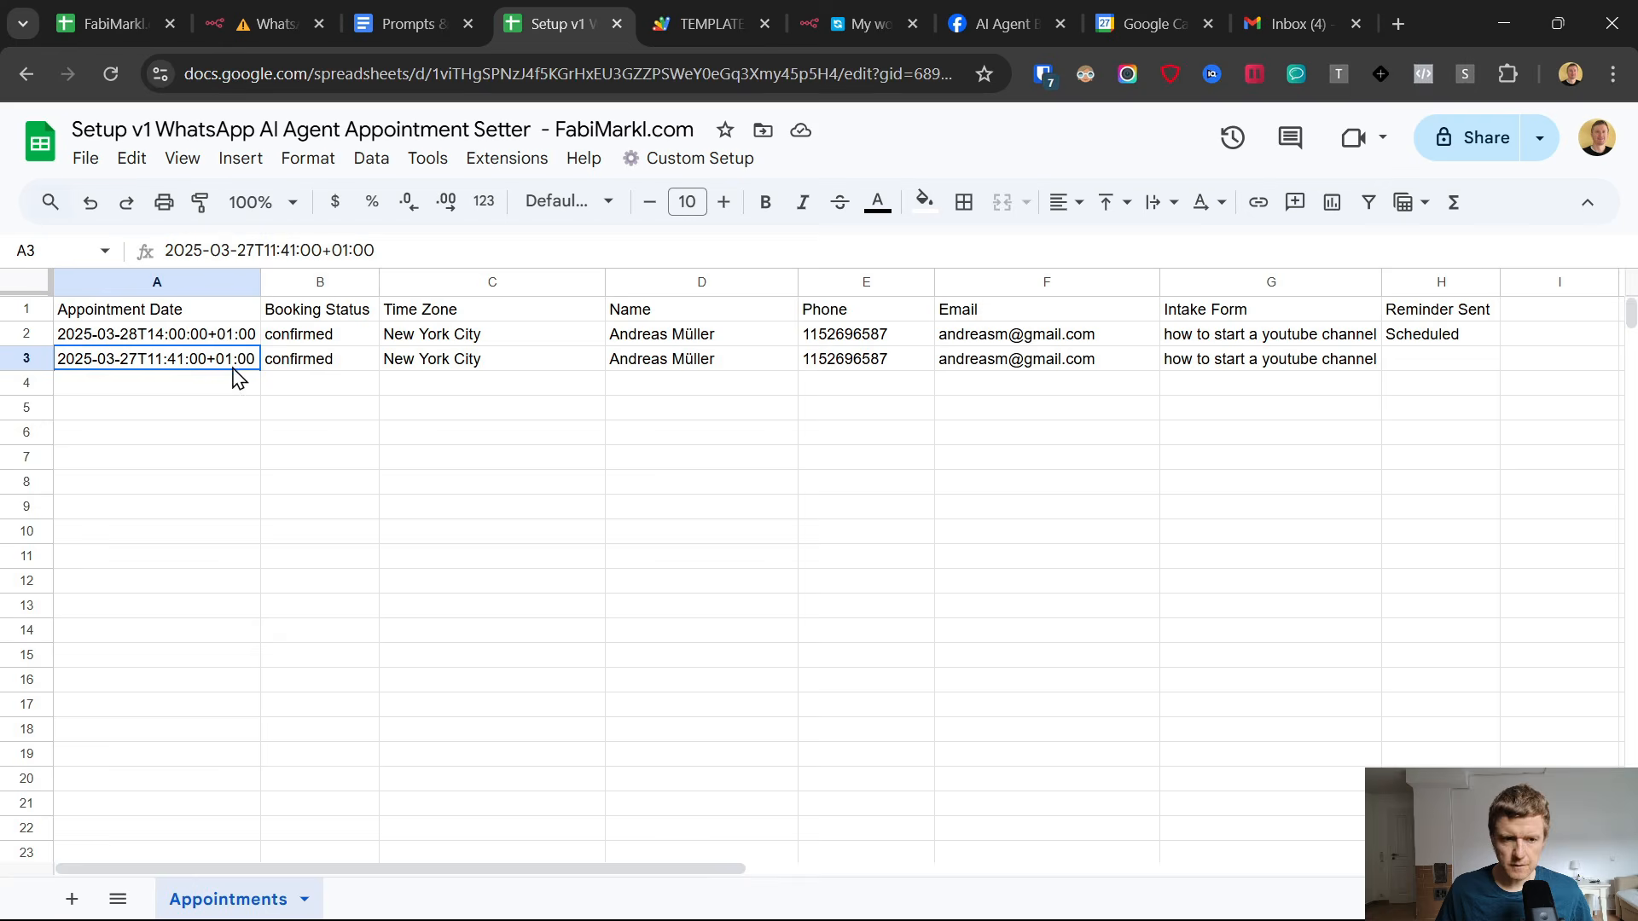
shift+click(1400, 367)
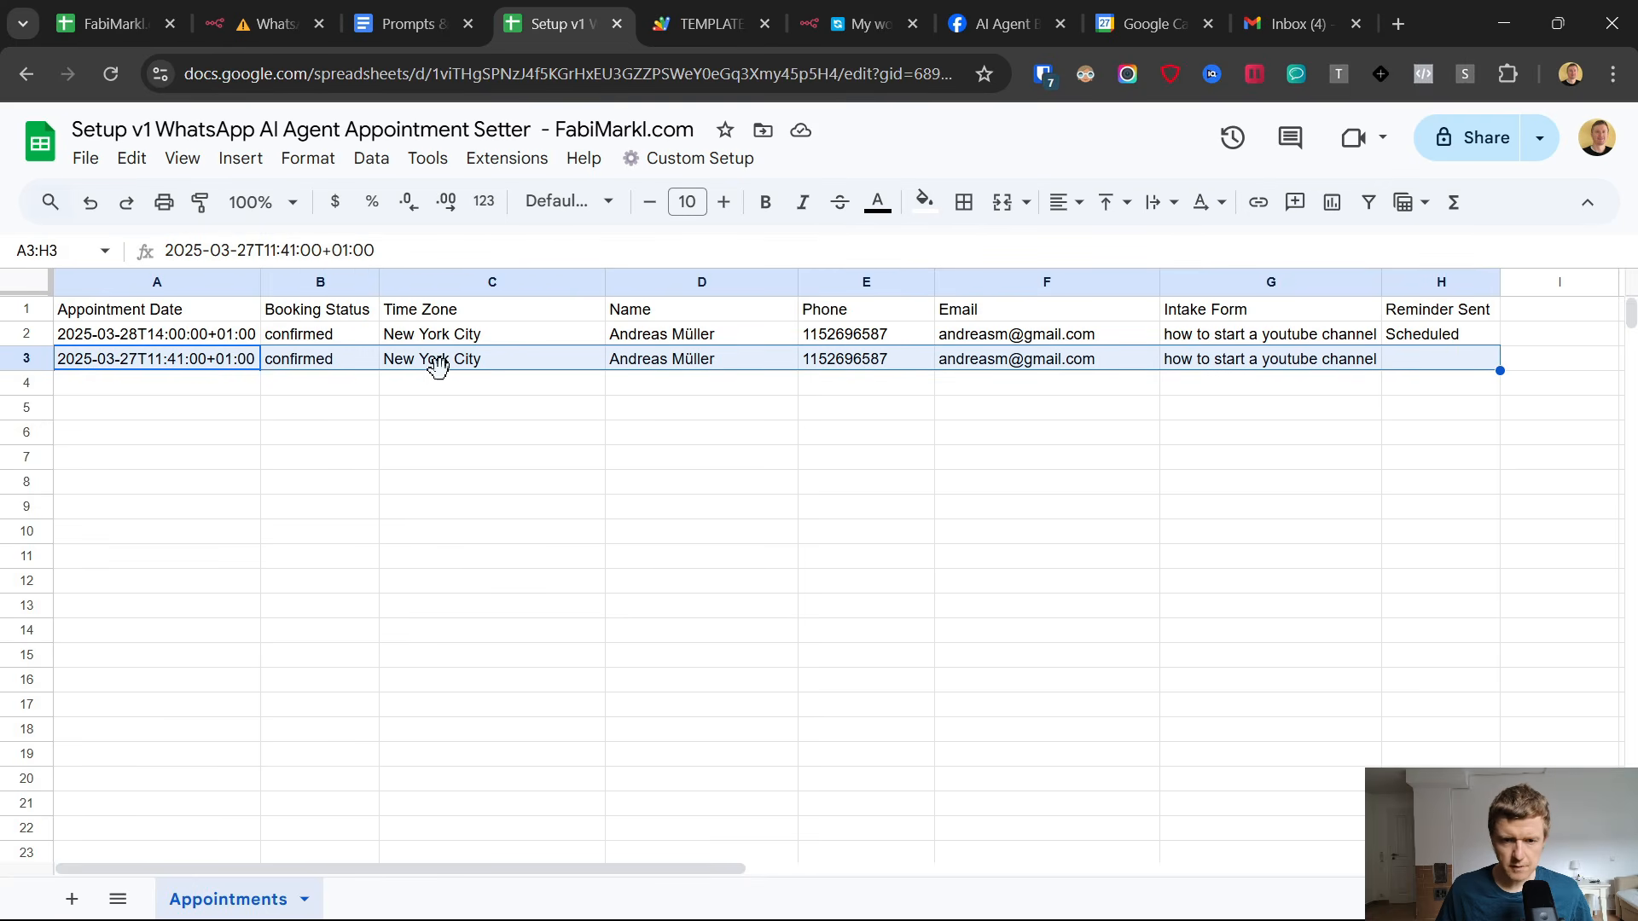
click(171, 367)
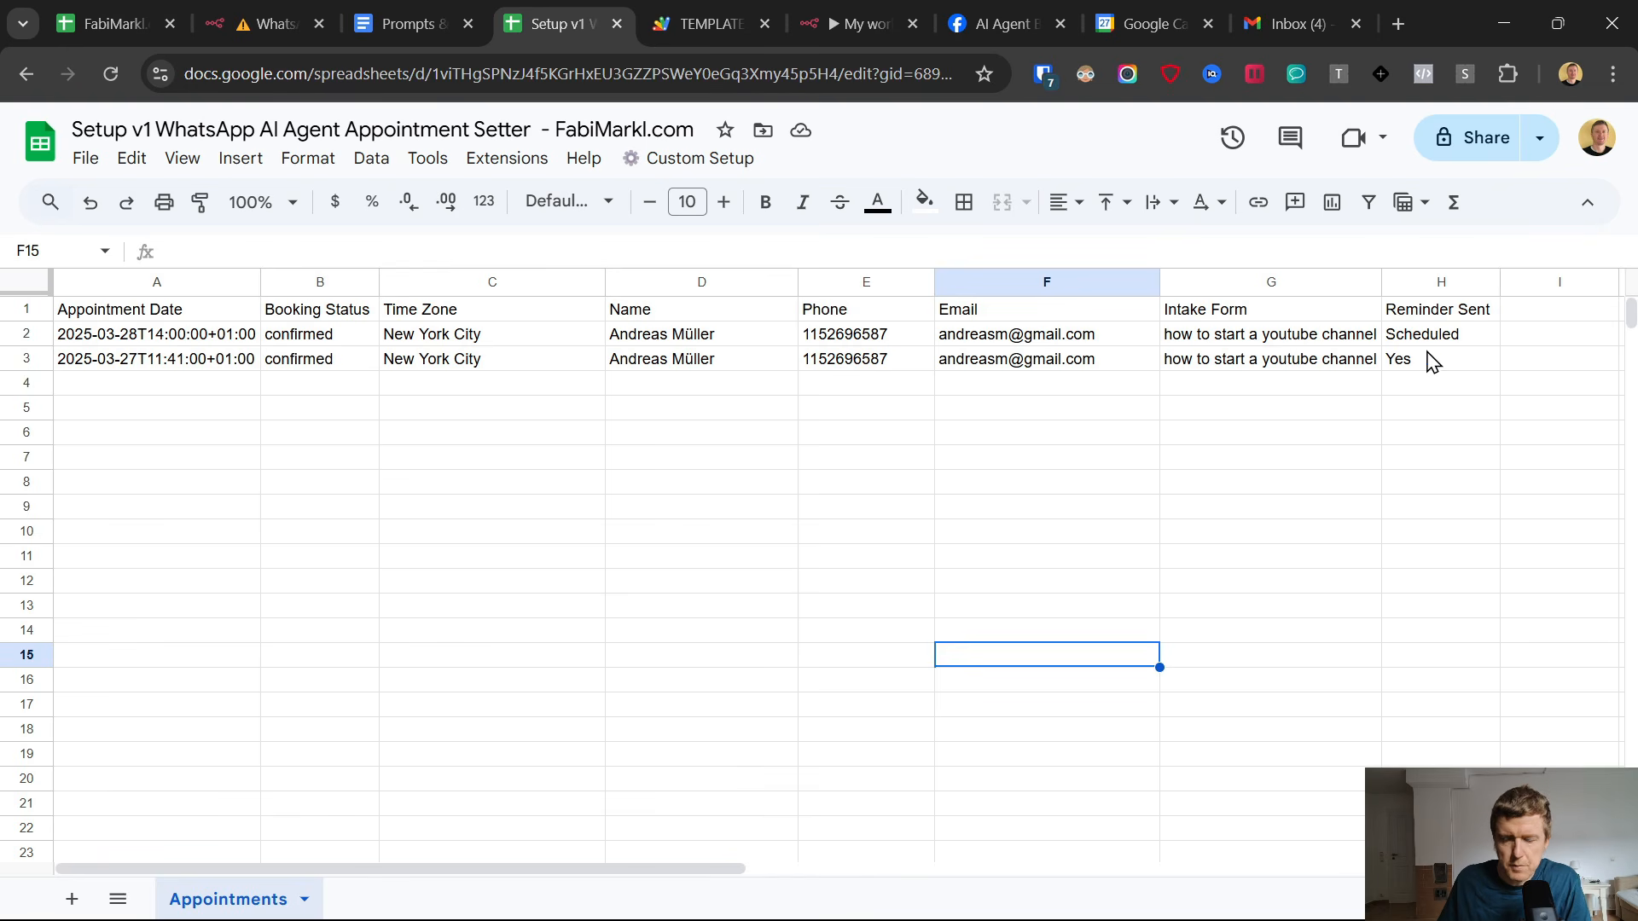
click(1430, 361)
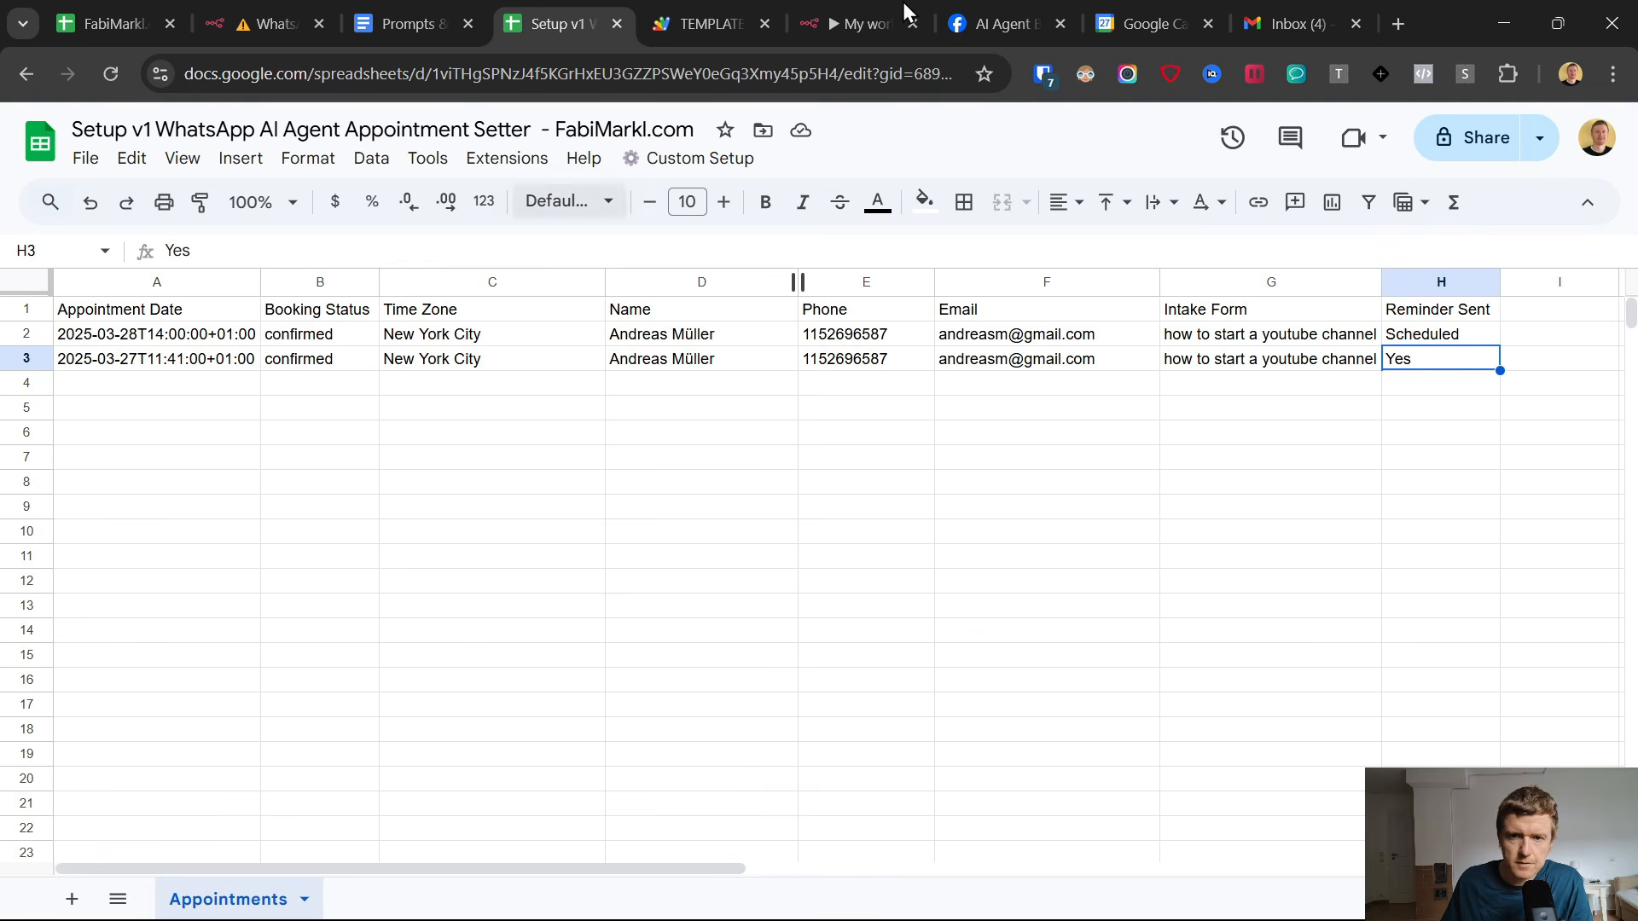
Switch back to n8n, examine the body fields in the Webhook node's output and return to the canvas.
click(857, 23)
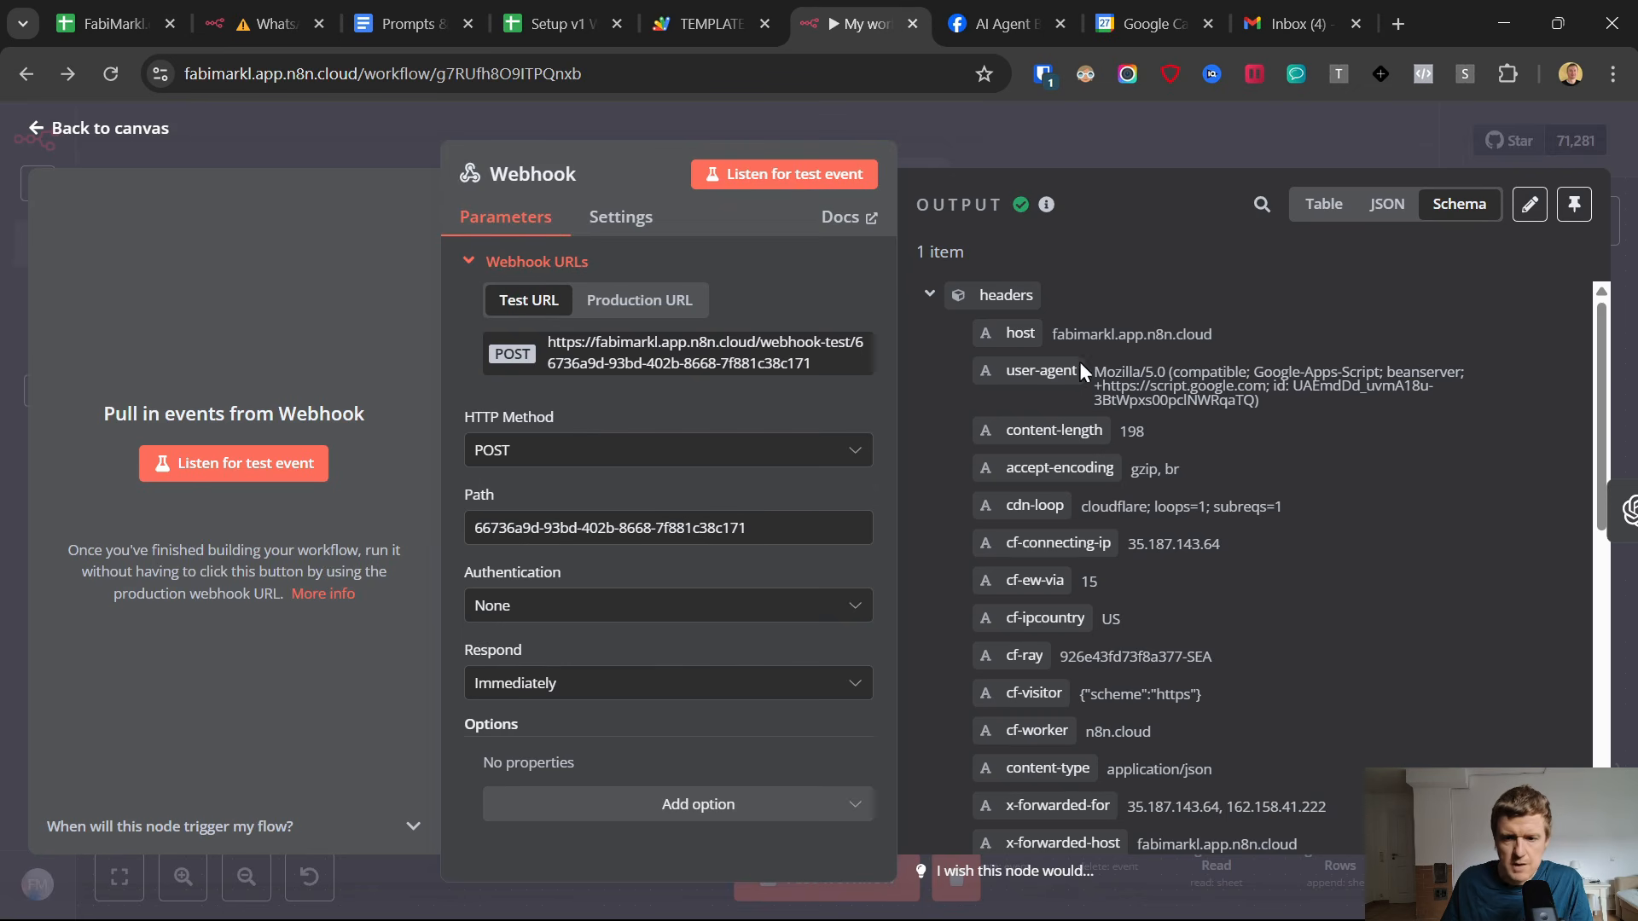
scroll(1085, 372, down, 6)
scroll(1080, 556, down, 1)
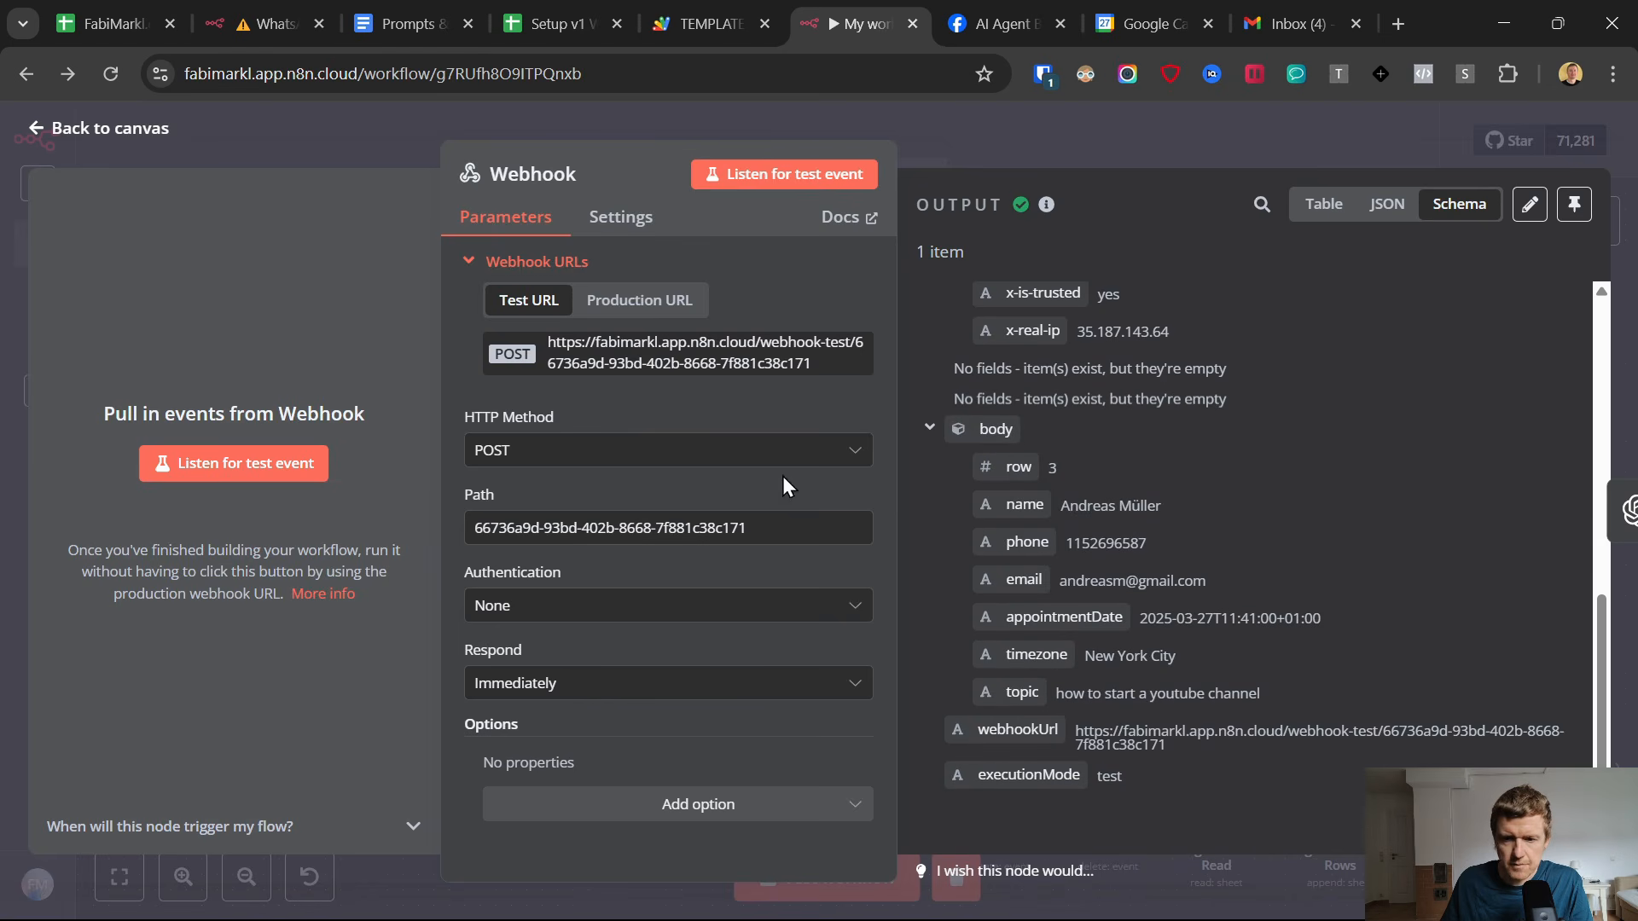
click(37, 132)
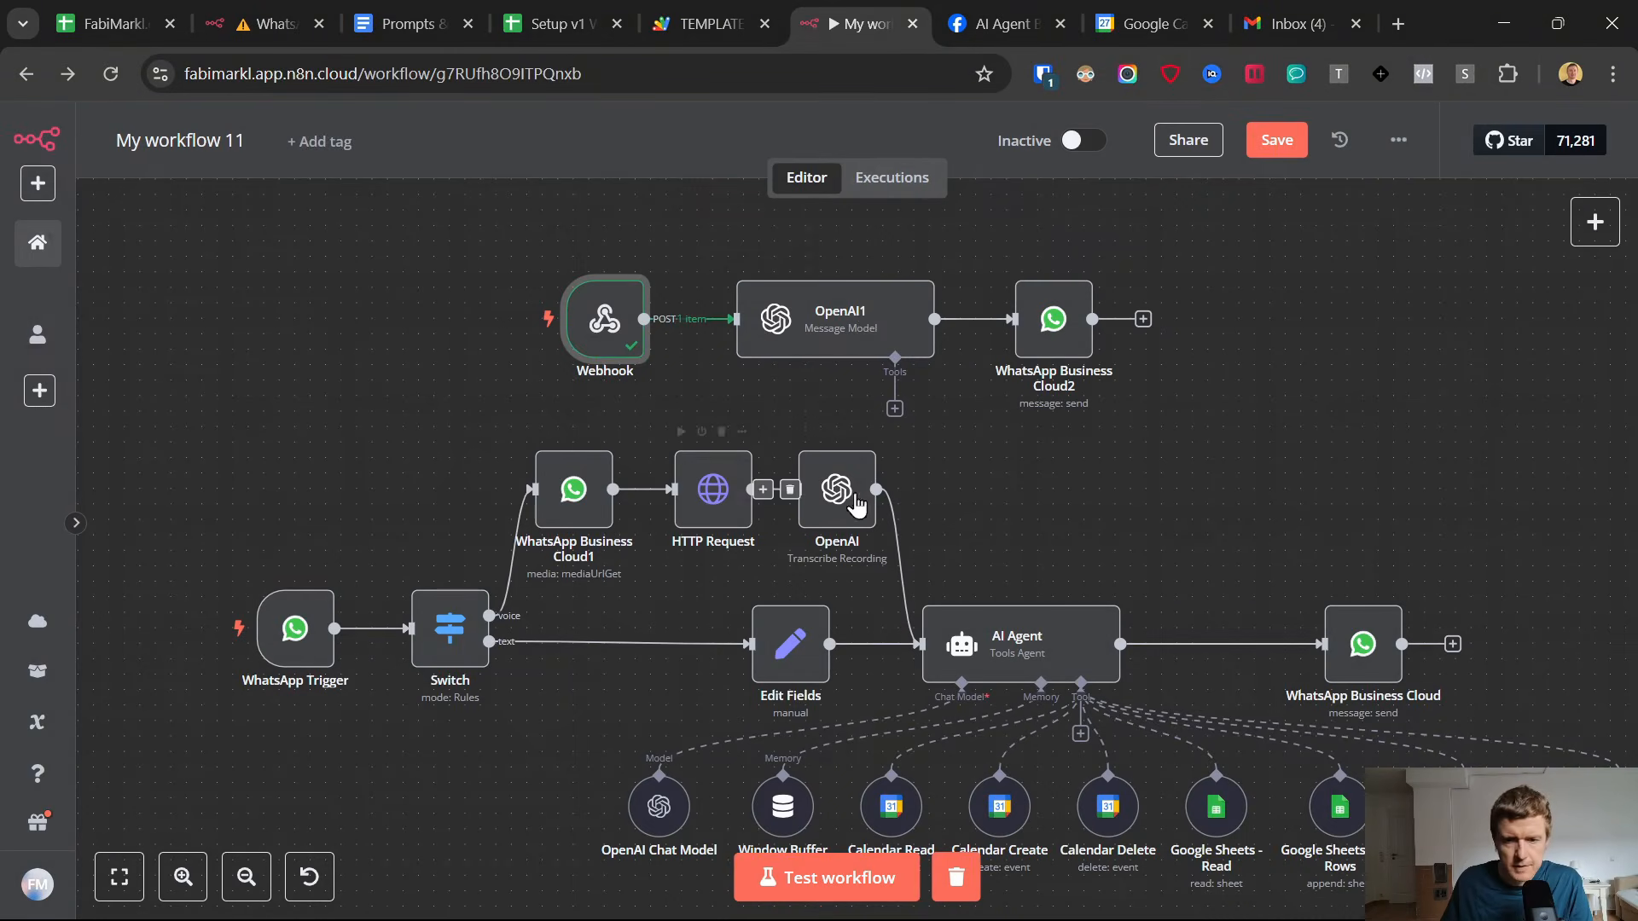
Open the OpenAI1 node's prompt in the expanded expression editor and compare the topic variable with its resolved result.
double_click(866, 316)
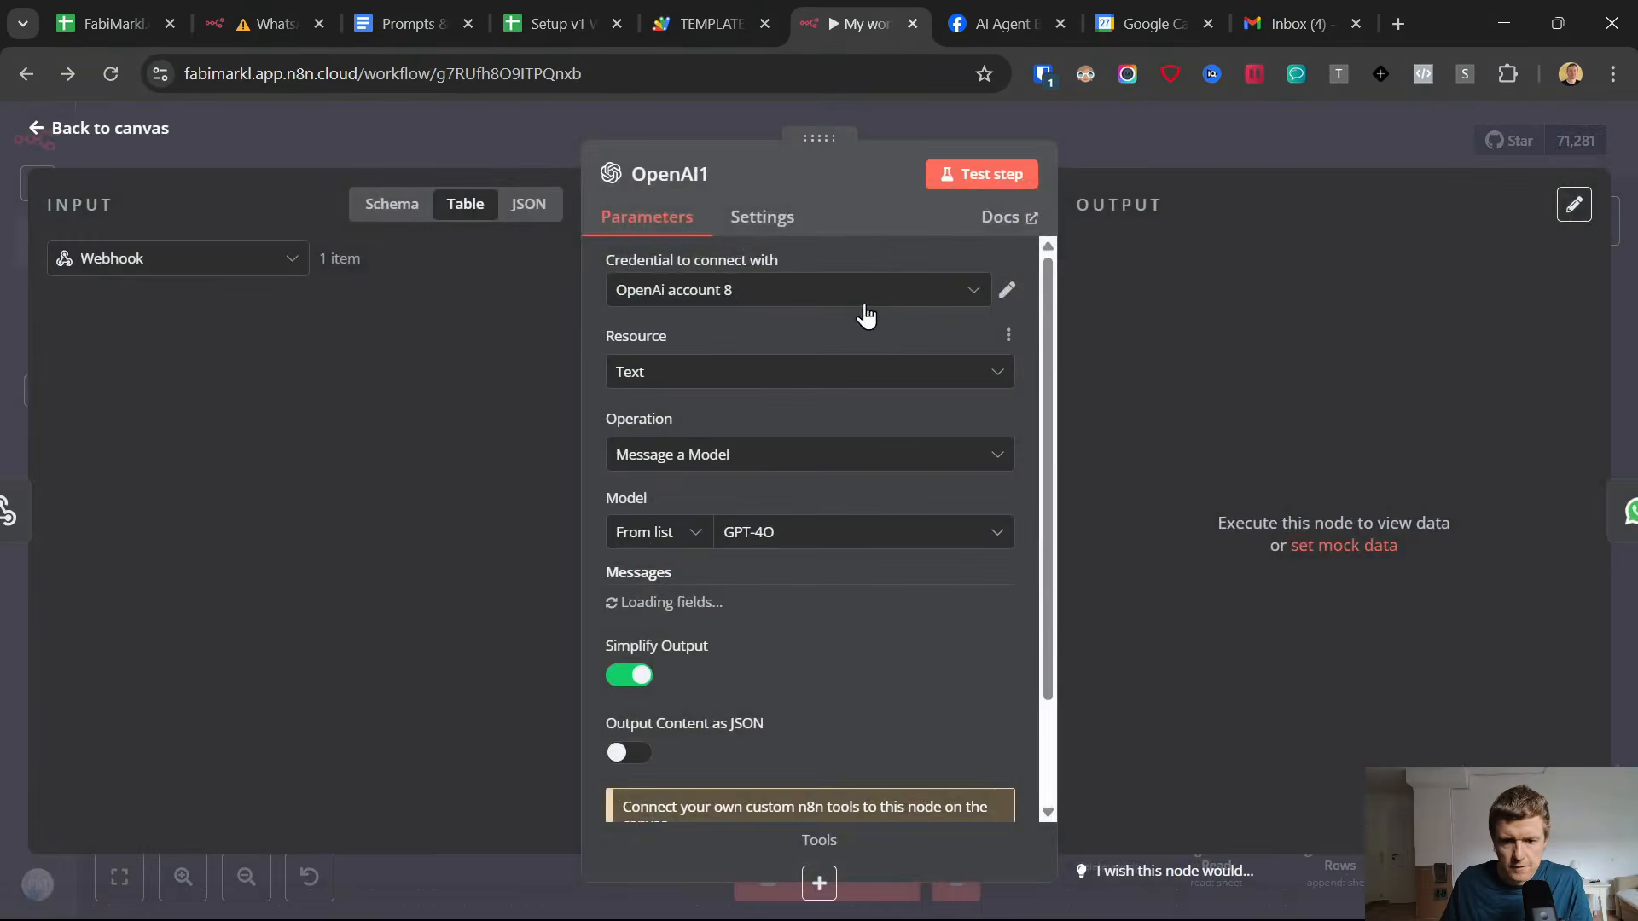
scroll(867, 522, down, 5)
scroll(976, 424, down, 3)
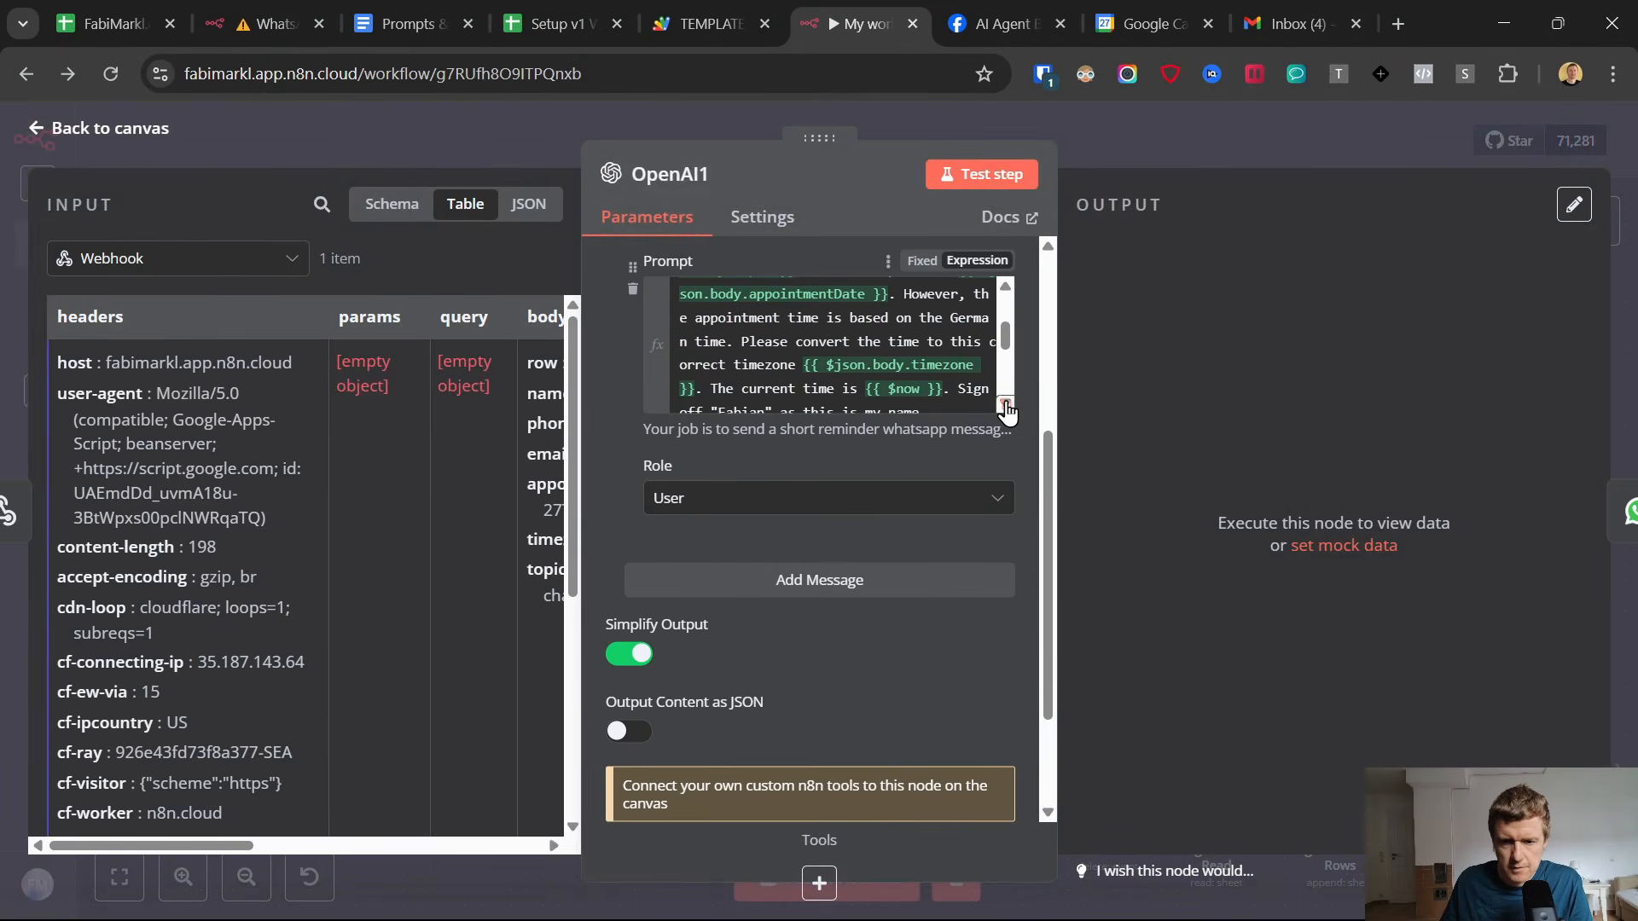
click(1006, 404)
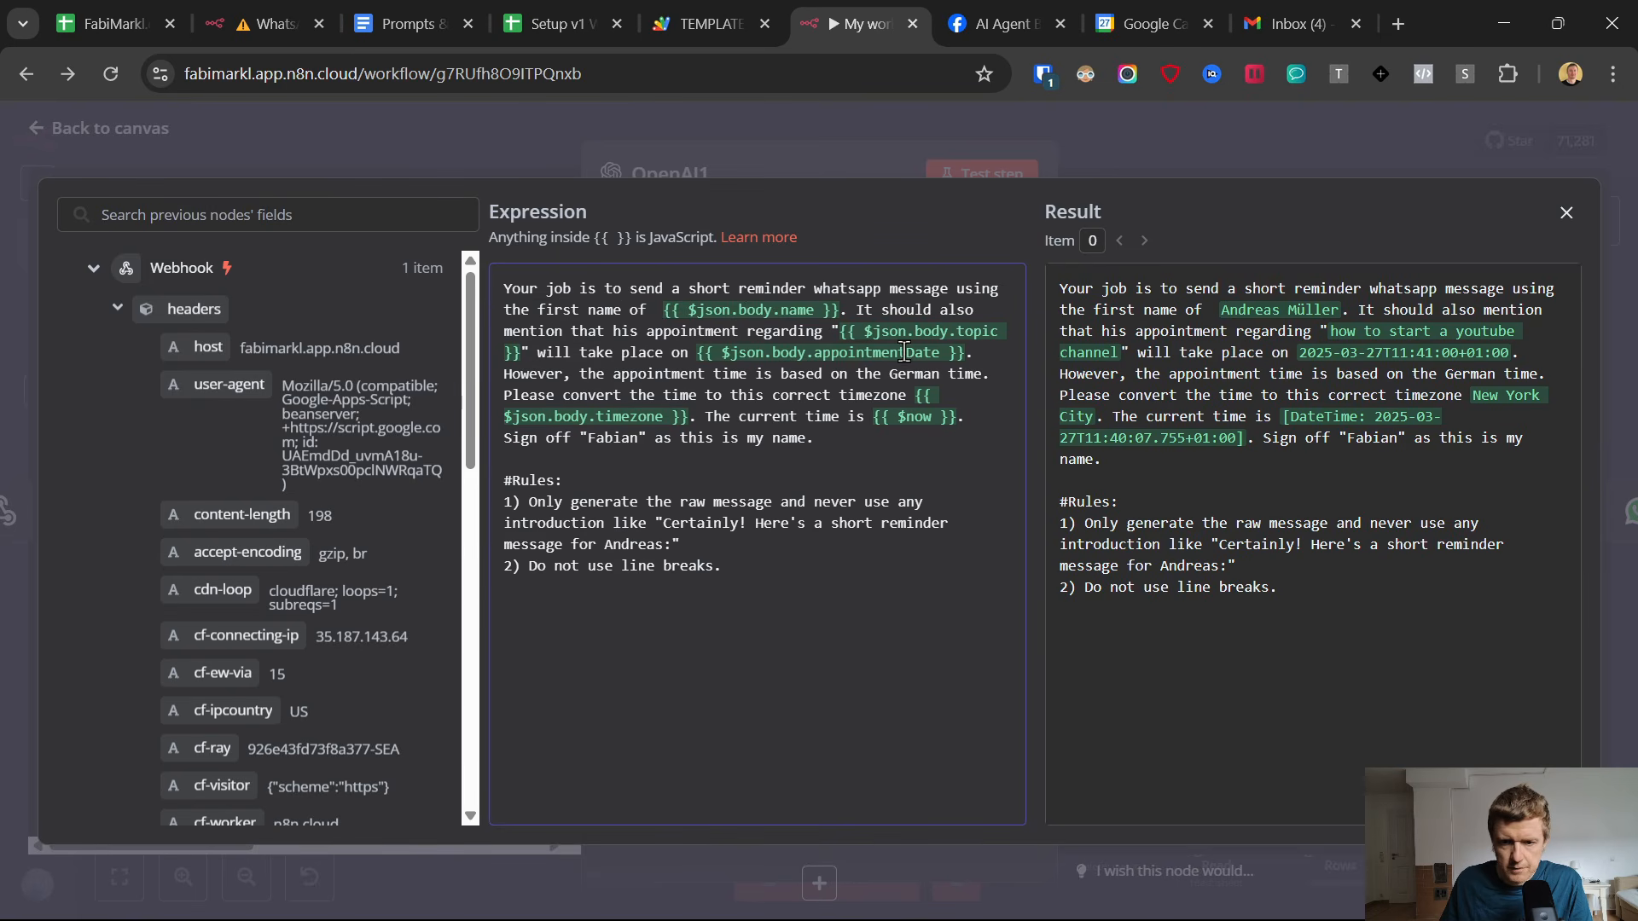
drag(864, 329, 1017, 330)
click(1339, 333)
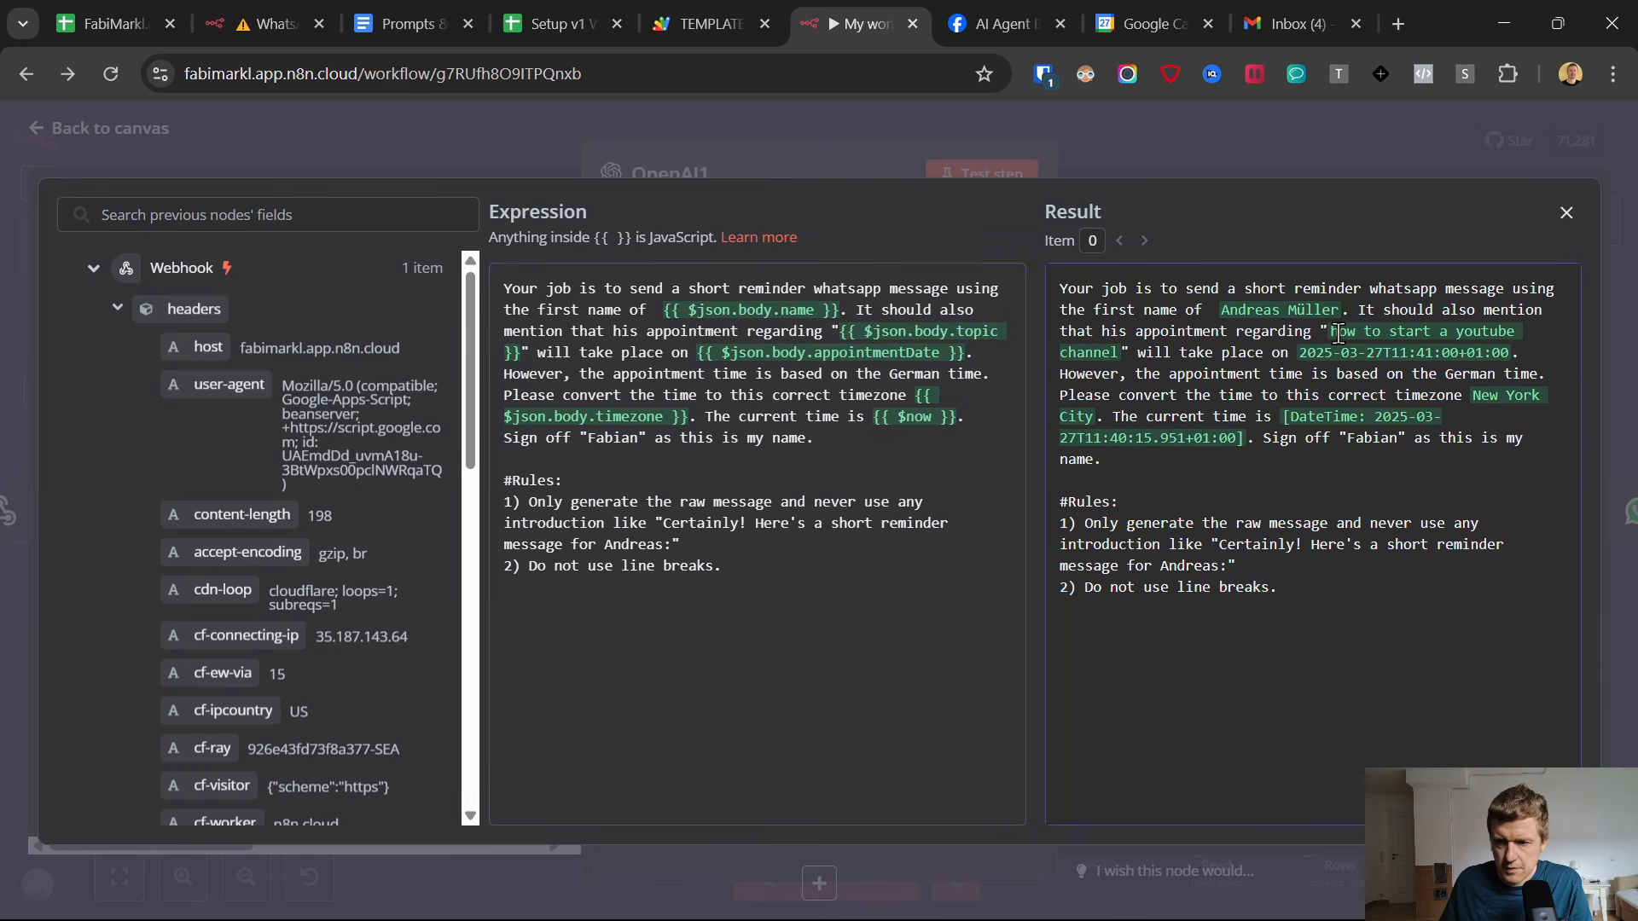
Review the resolved appointment date in the OpenAI1 prompt, close the expression editor and return to the canvas.
drag(1126, 351, 1338, 353)
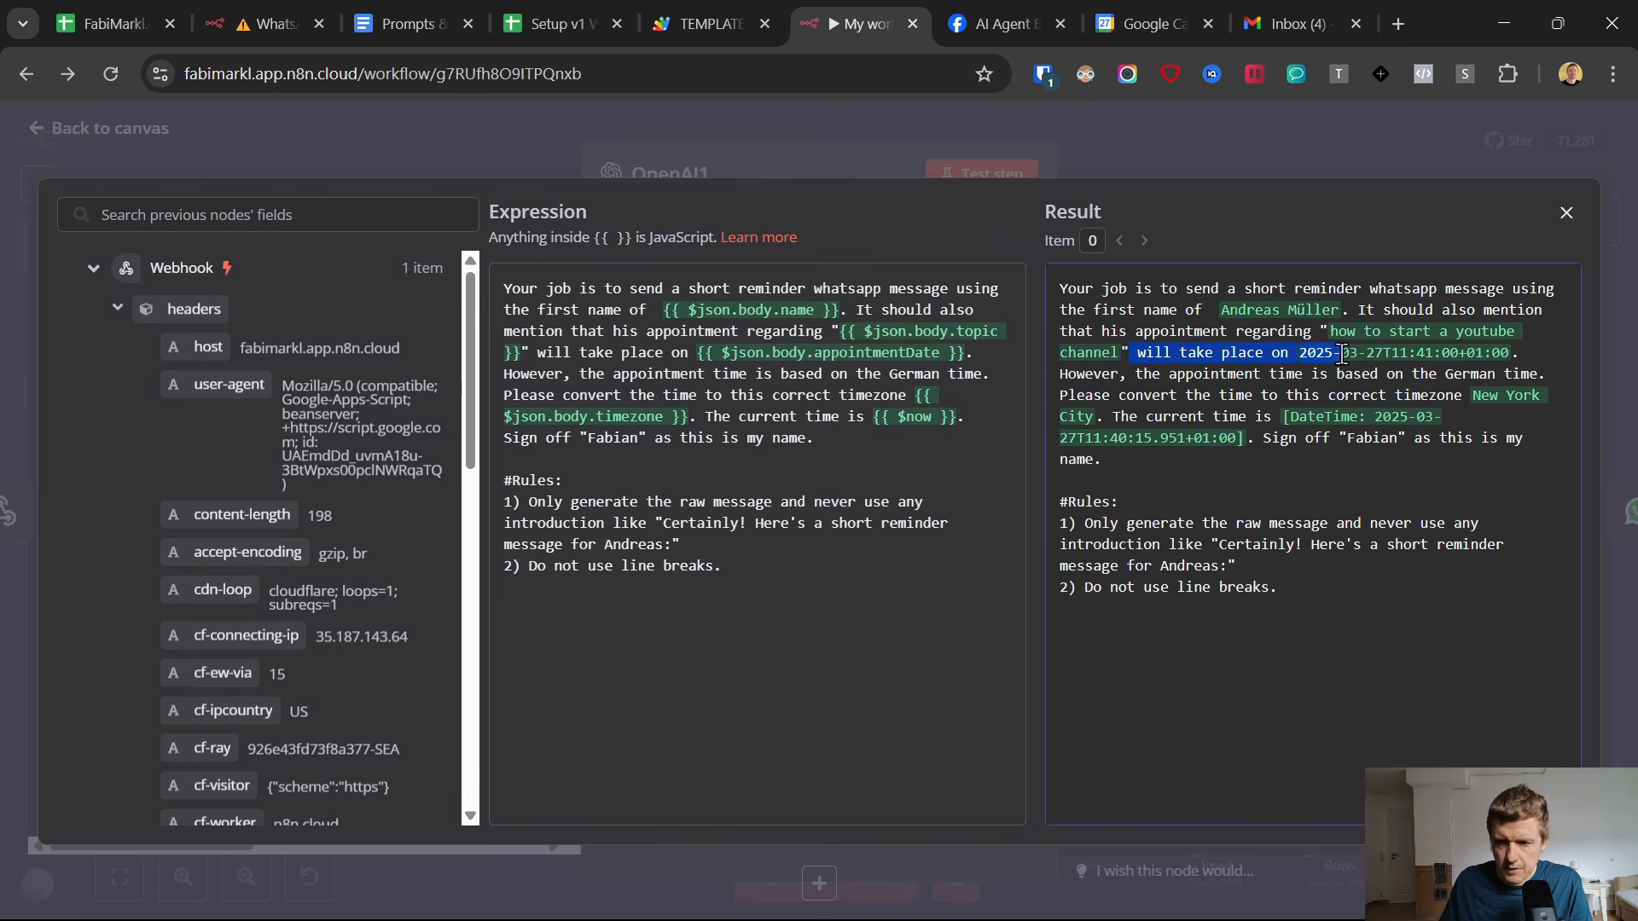
click(1339, 353)
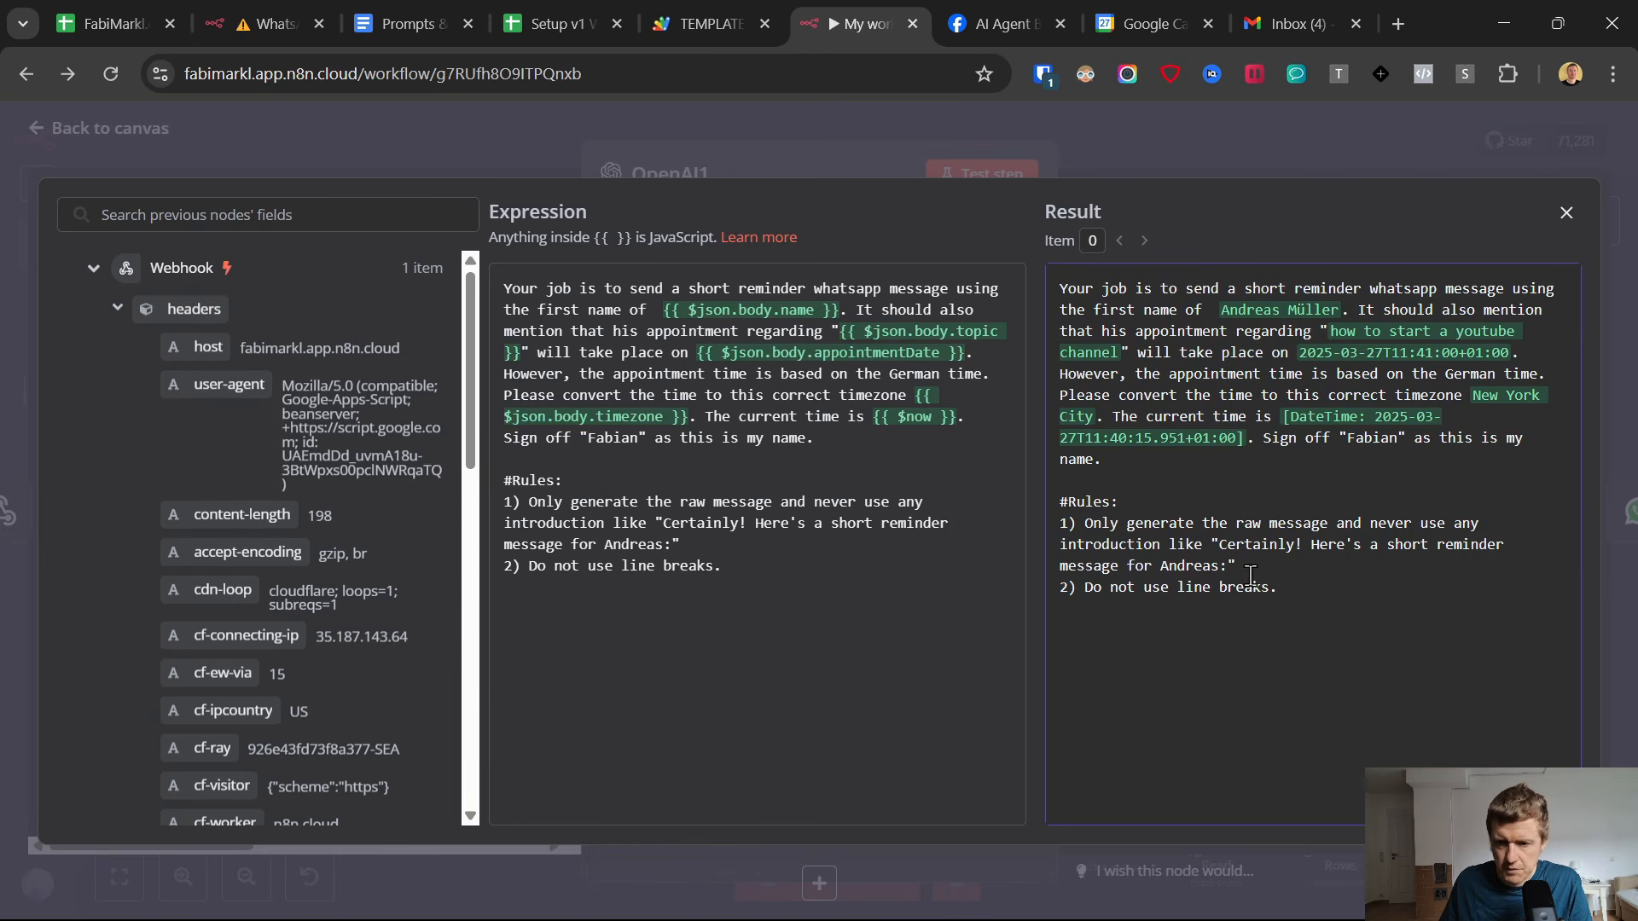
click(39, 138)
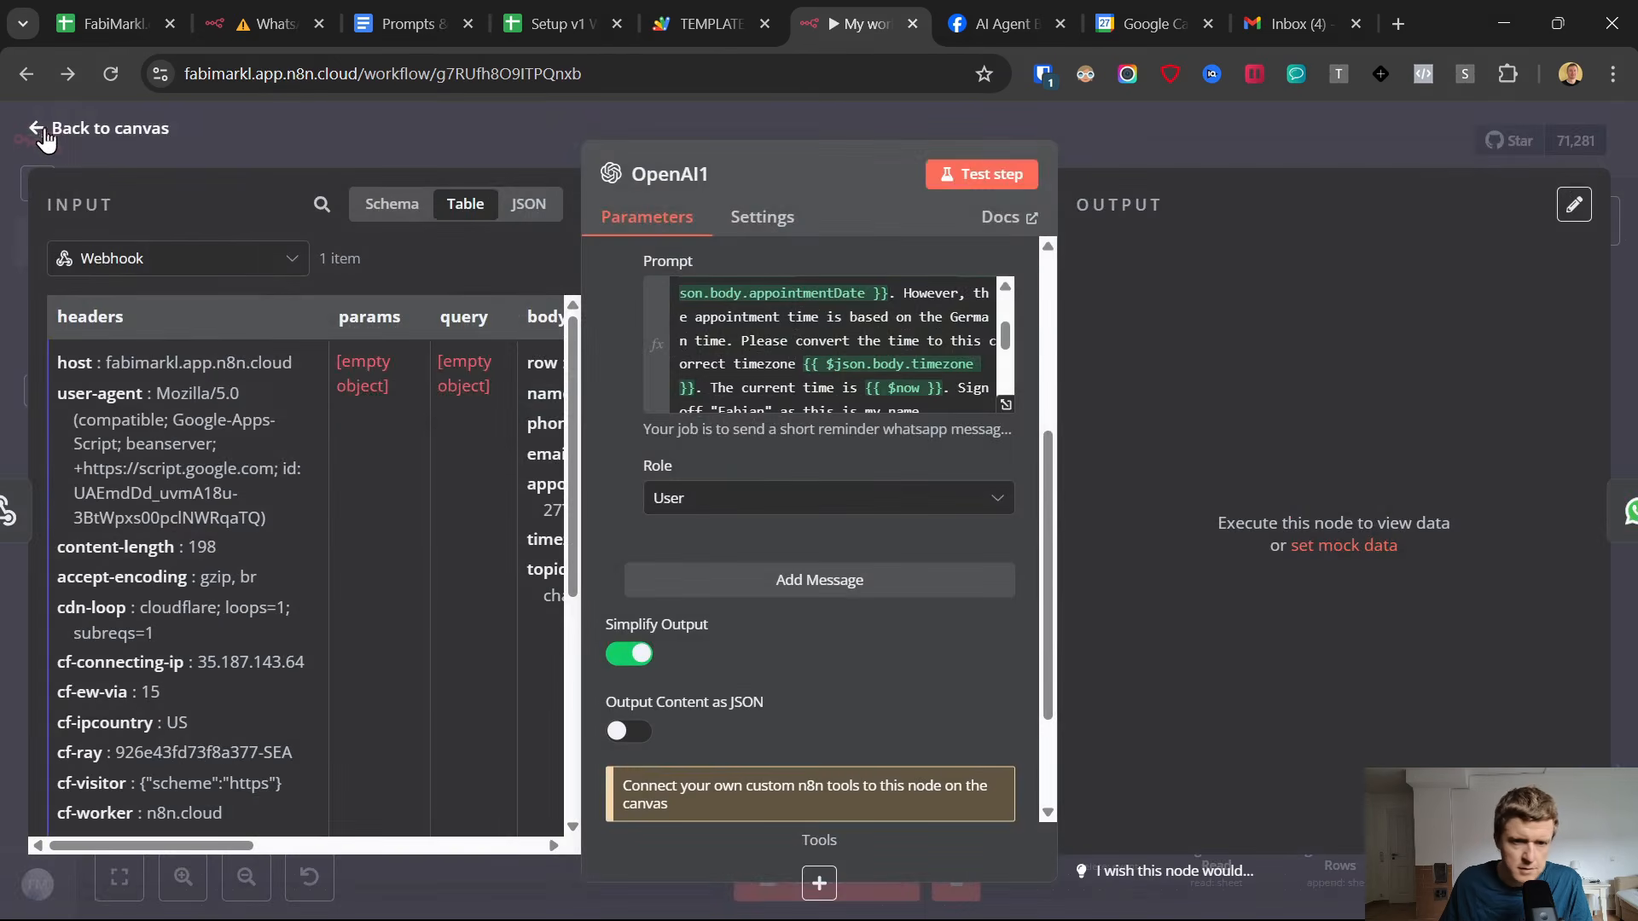
click(39, 134)
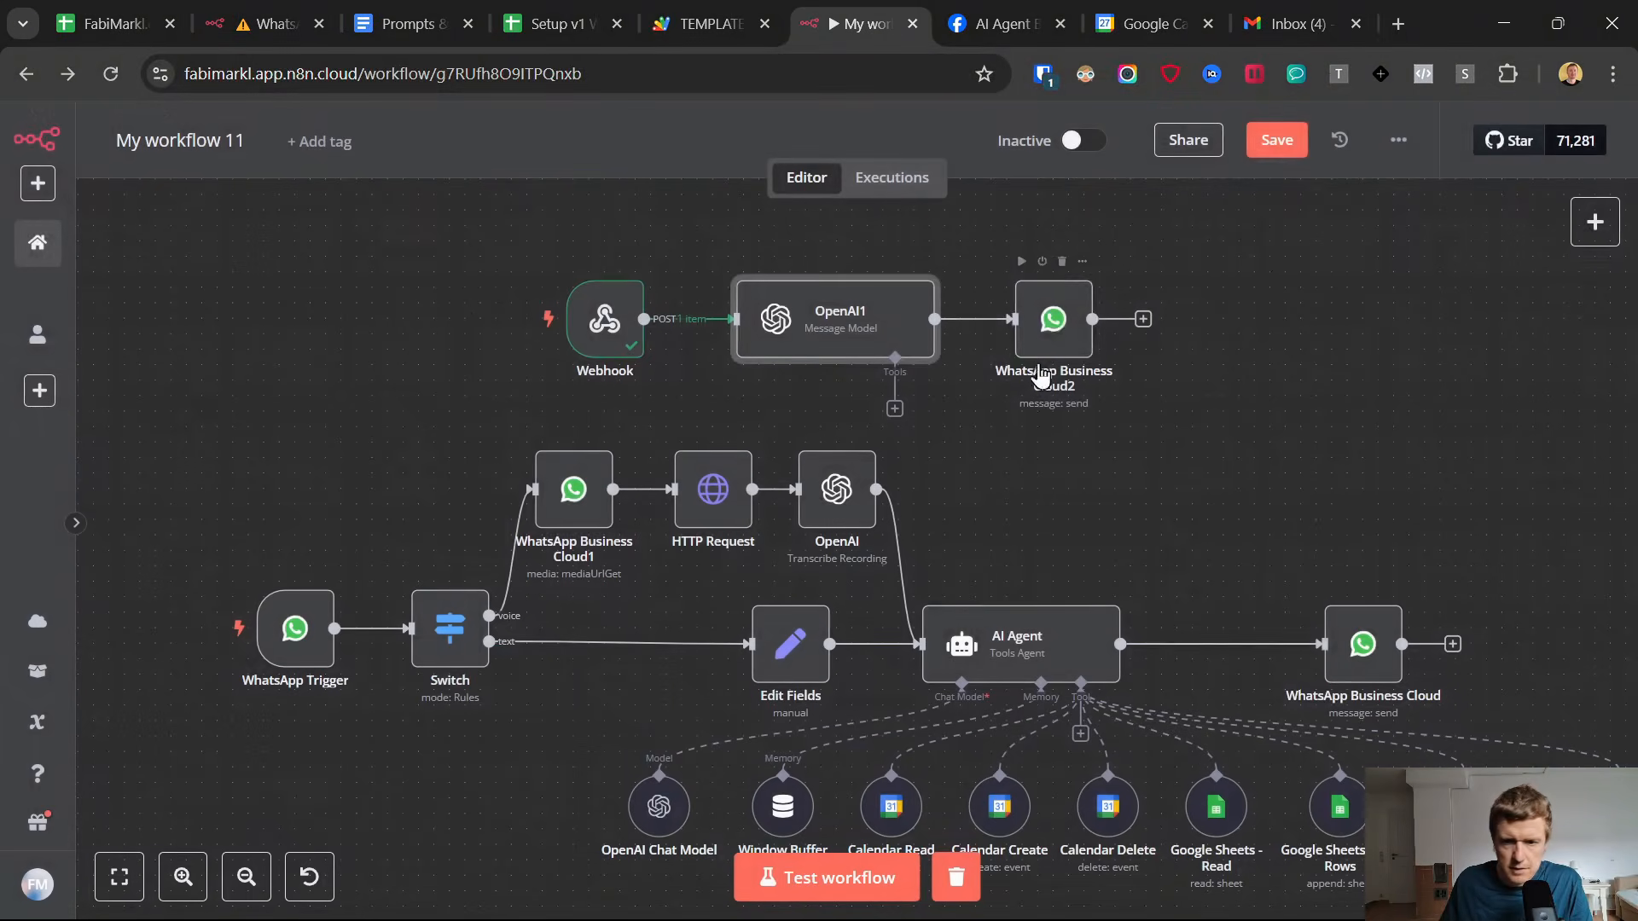
In the WhatsApp Business Cloud2 node, switch the sender phone number to a fixed value and choose the Test Number entry.
double_click(1055, 320)
scroll(827, 483, down, 3)
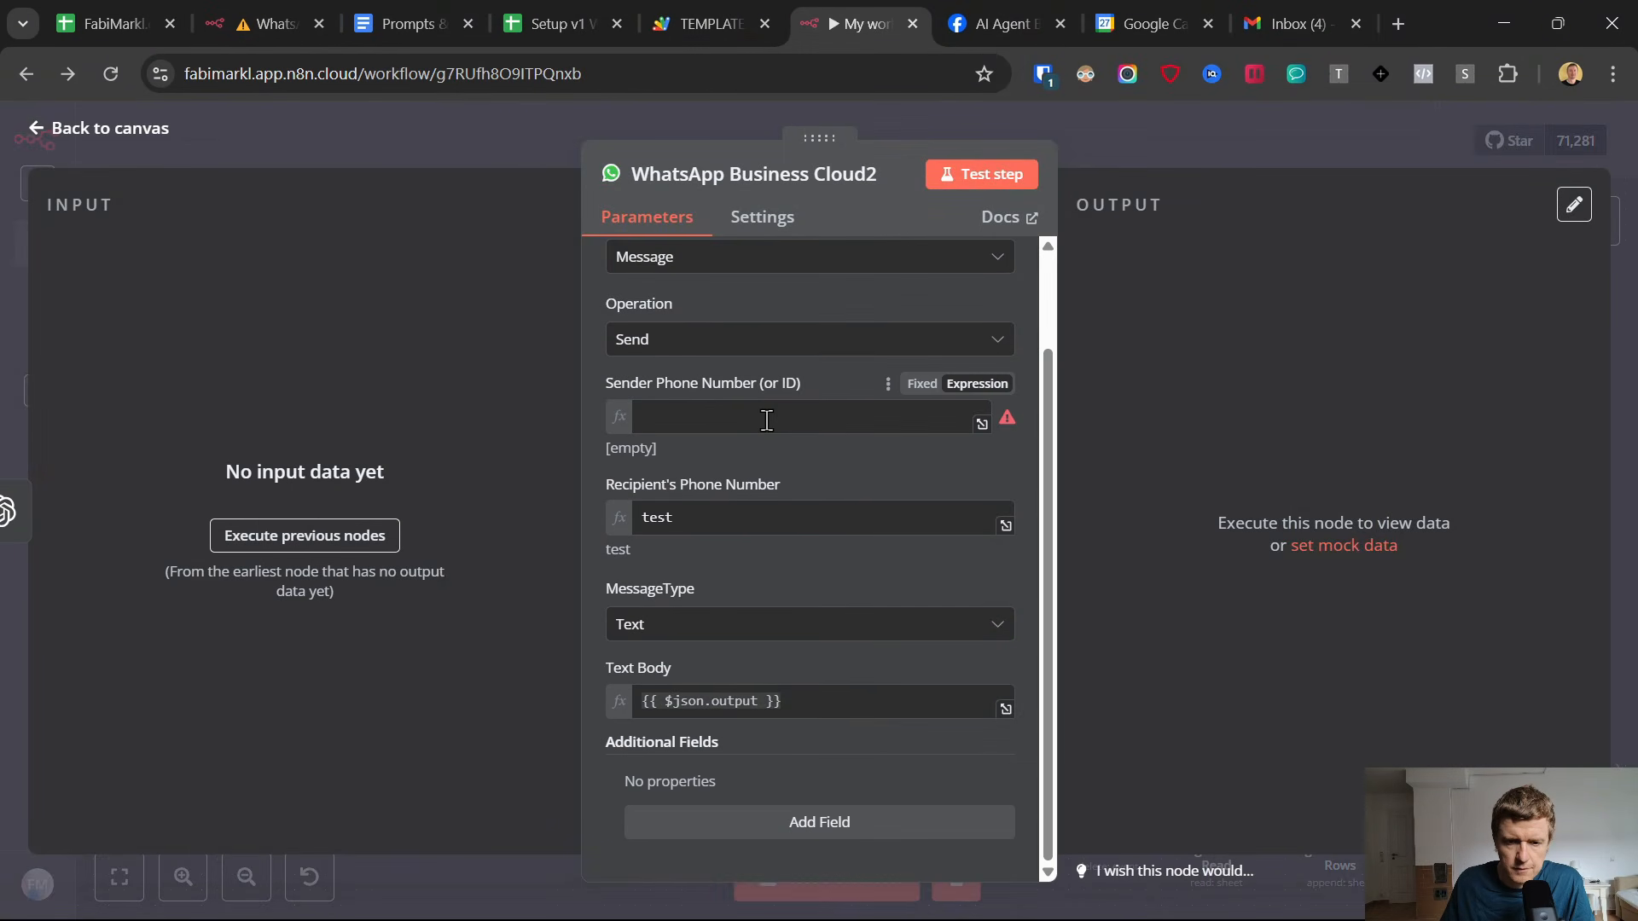
click(786, 413)
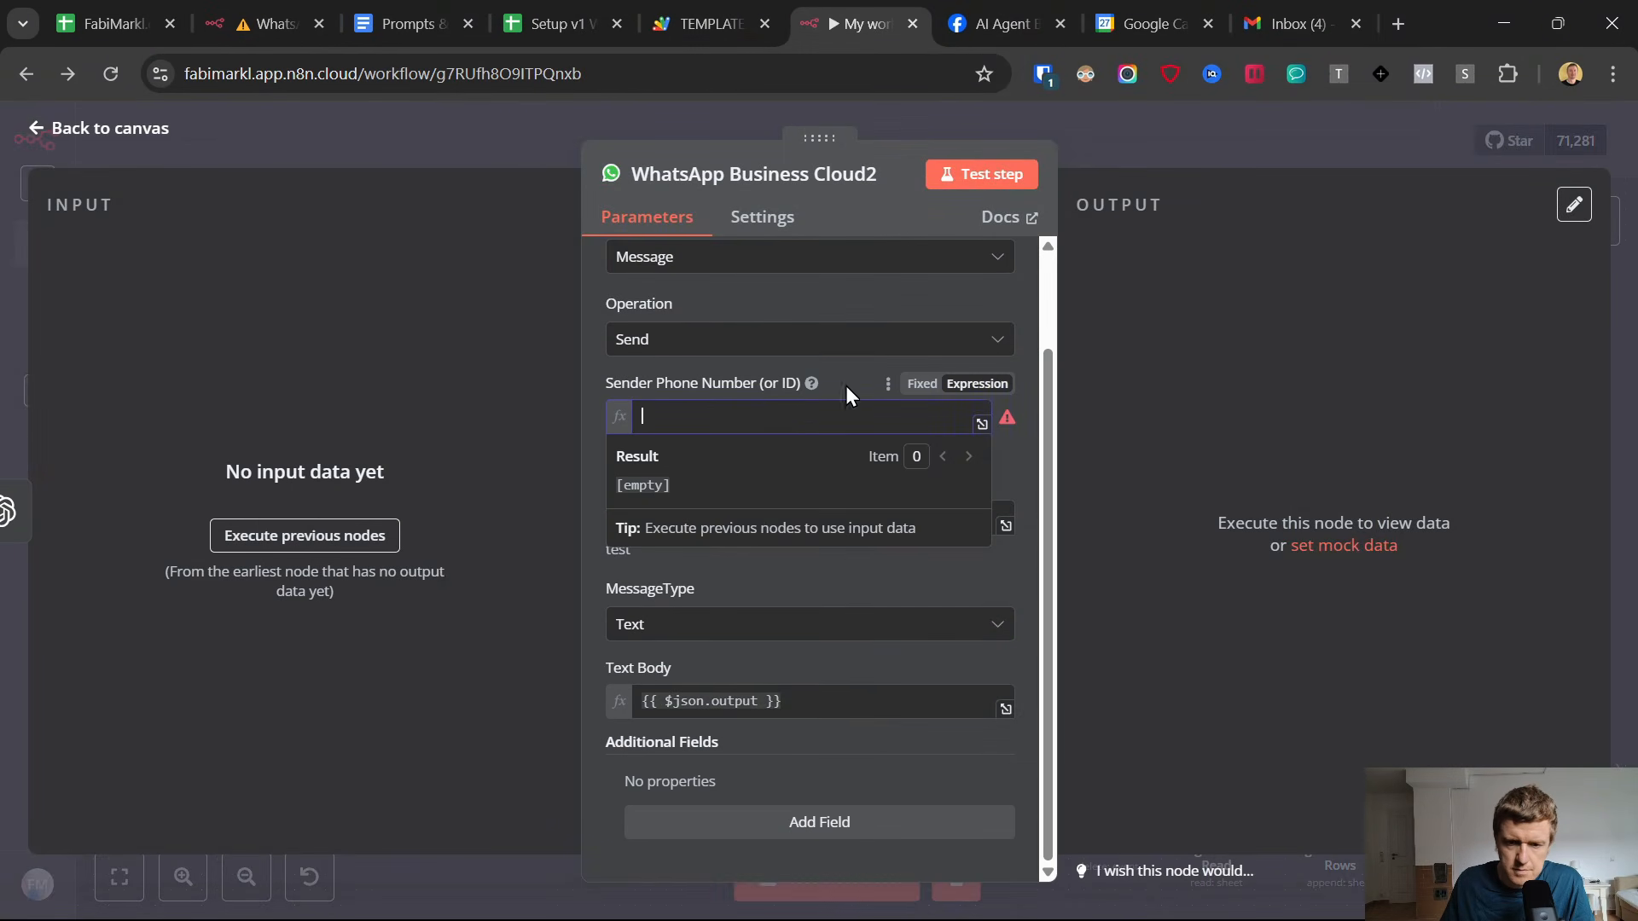
click(922, 383)
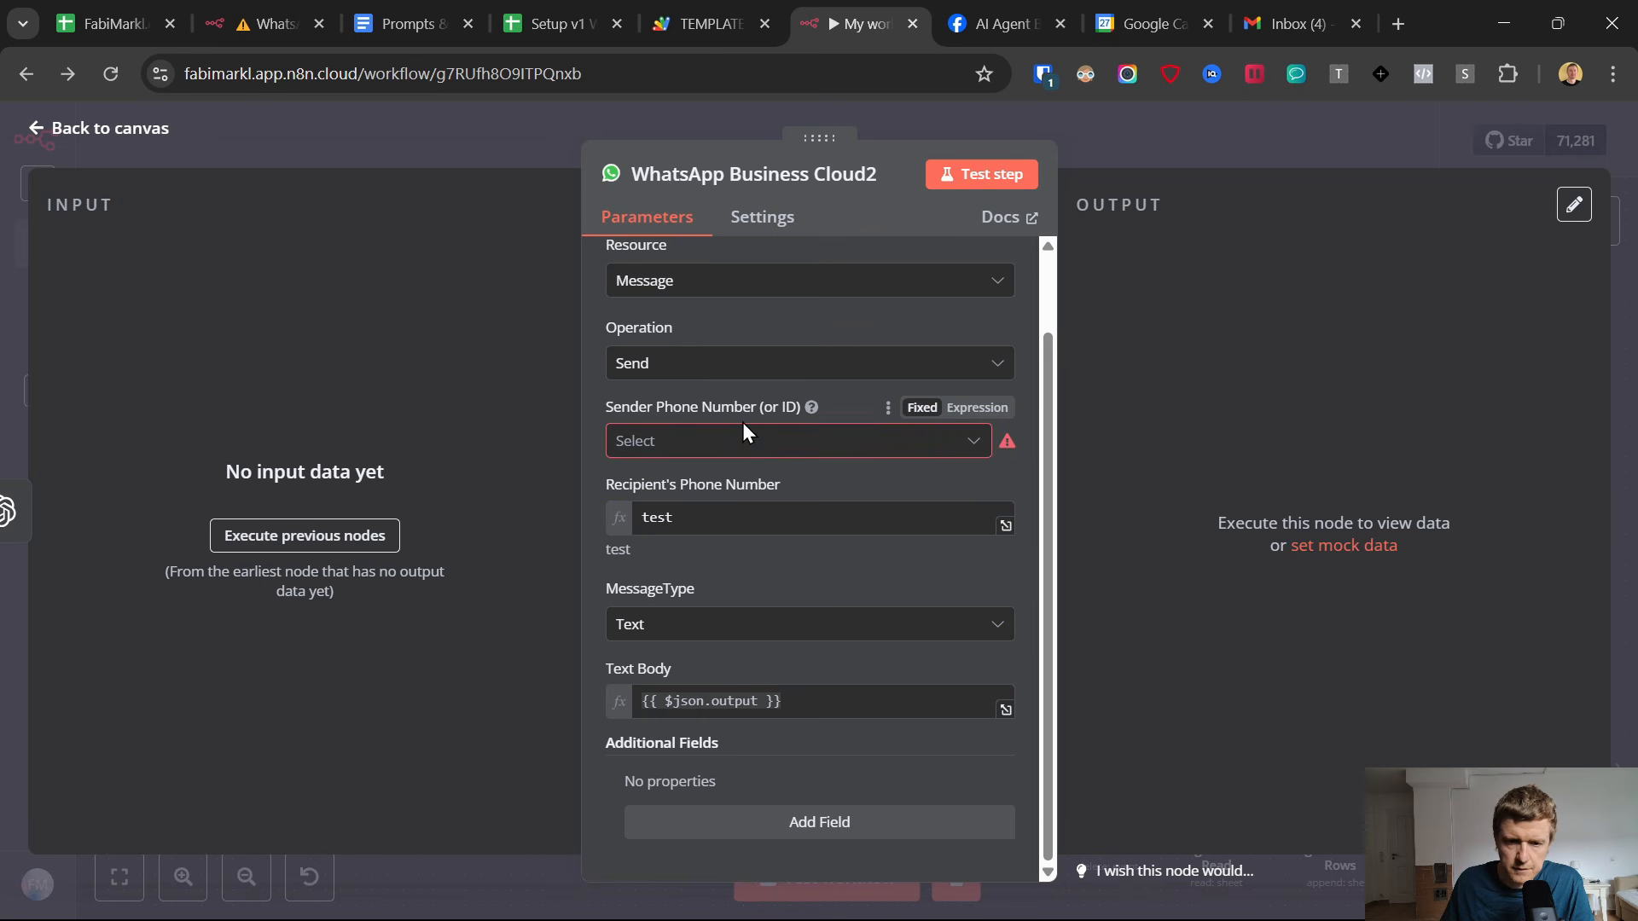
click(744, 442)
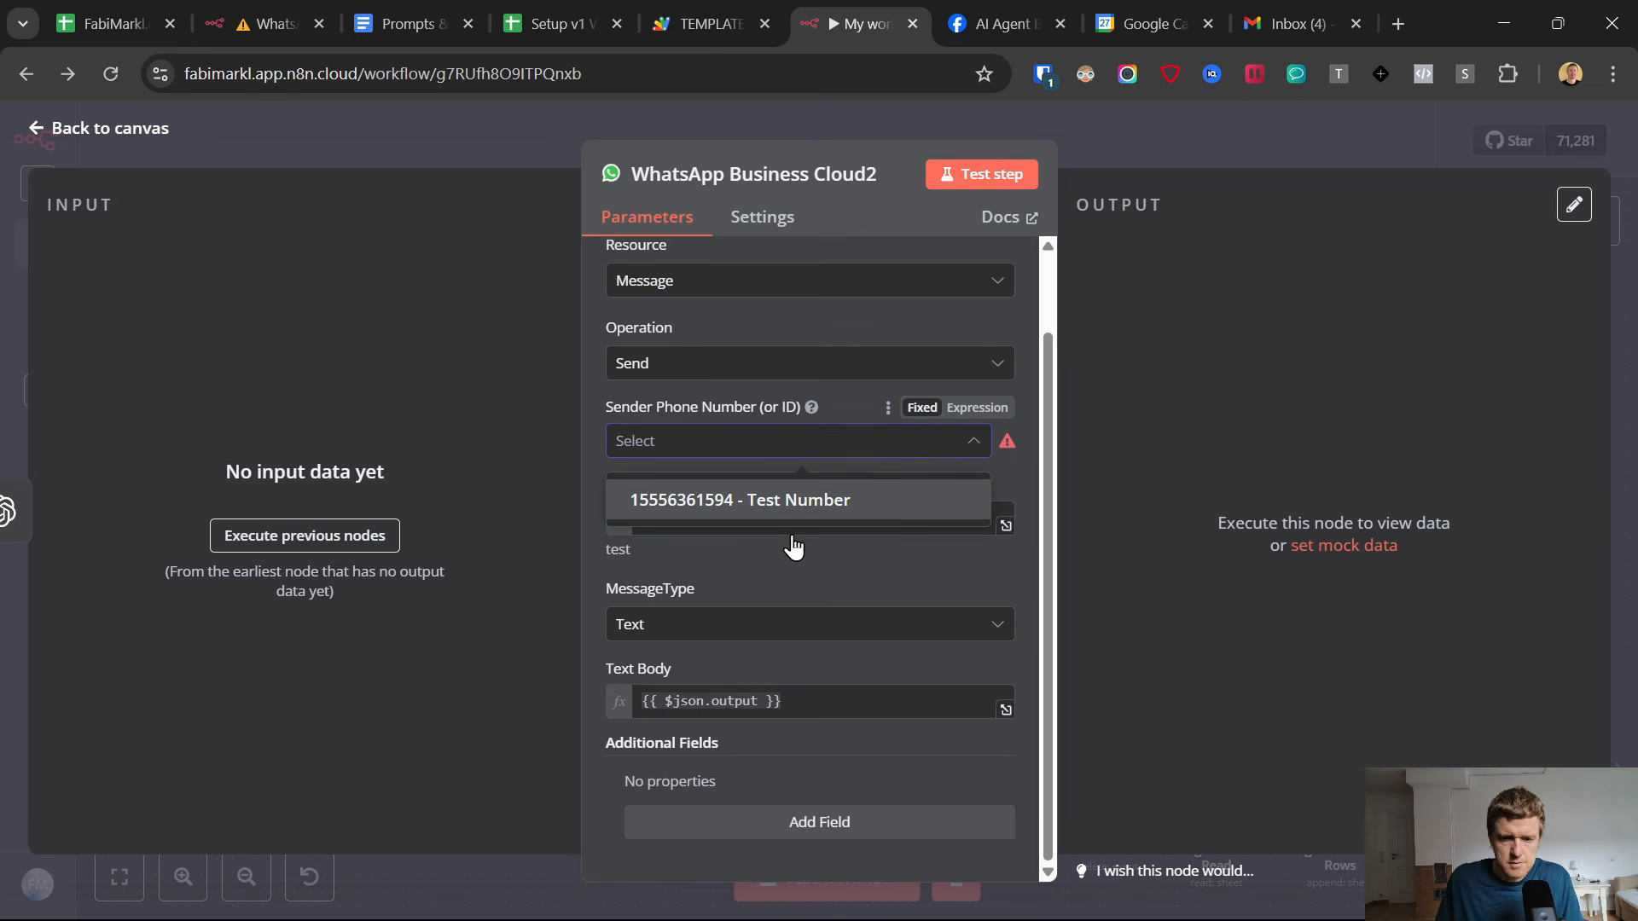
click(706, 502)
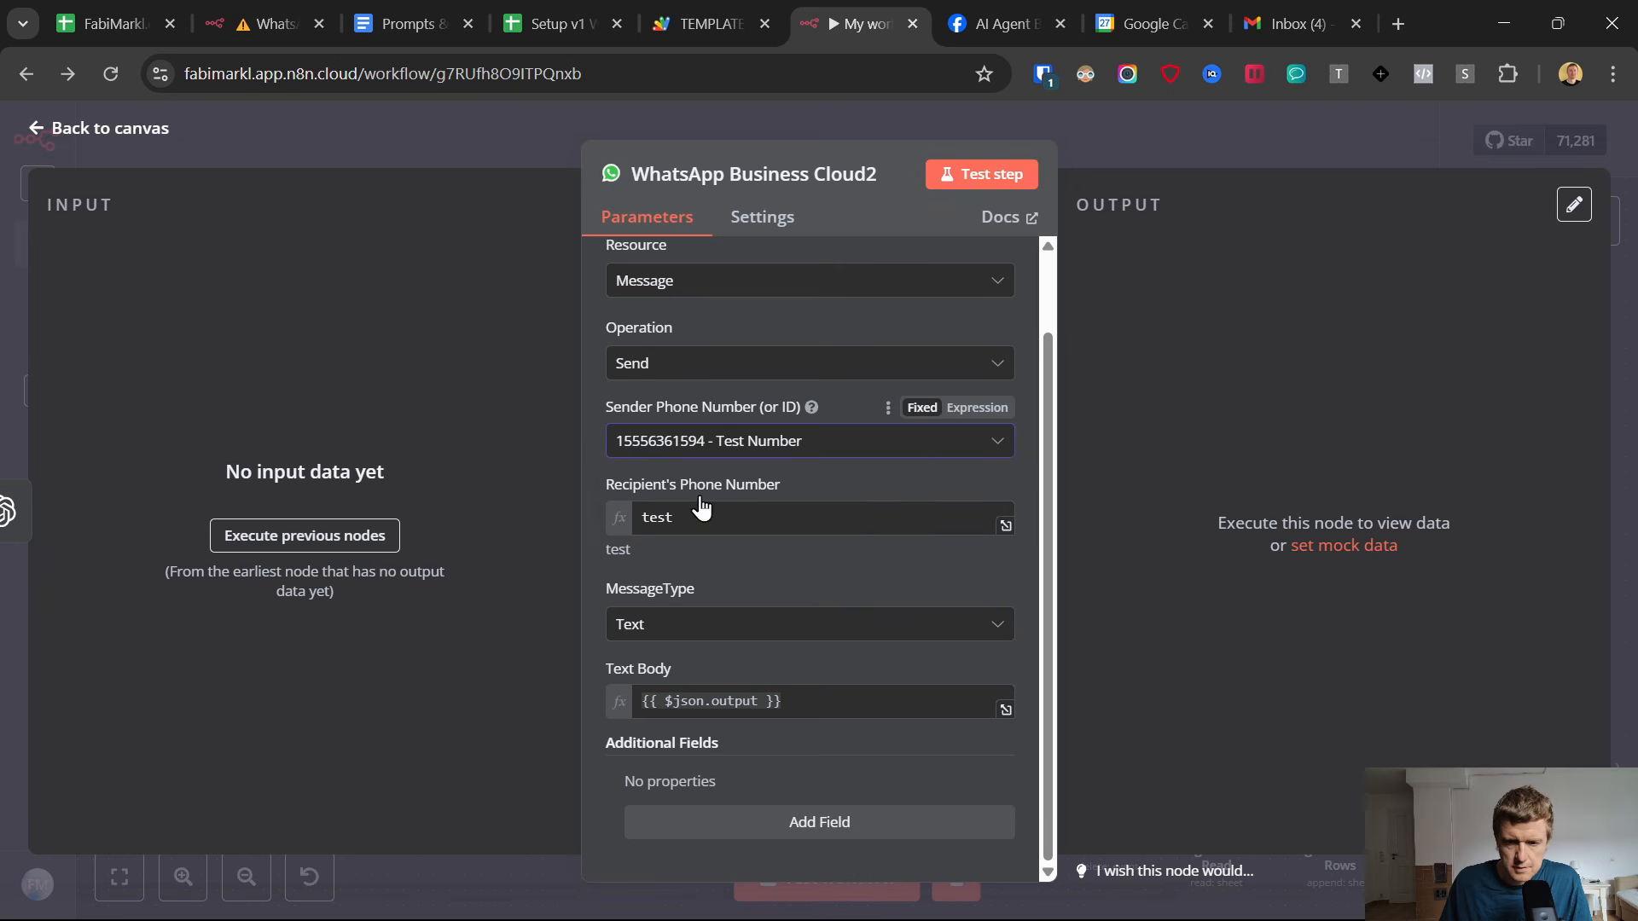
Execute the previous nodes and replace the recipient's phone number with the phone field from the Webhook body.
double_click(735, 512)
key(BackSpace)
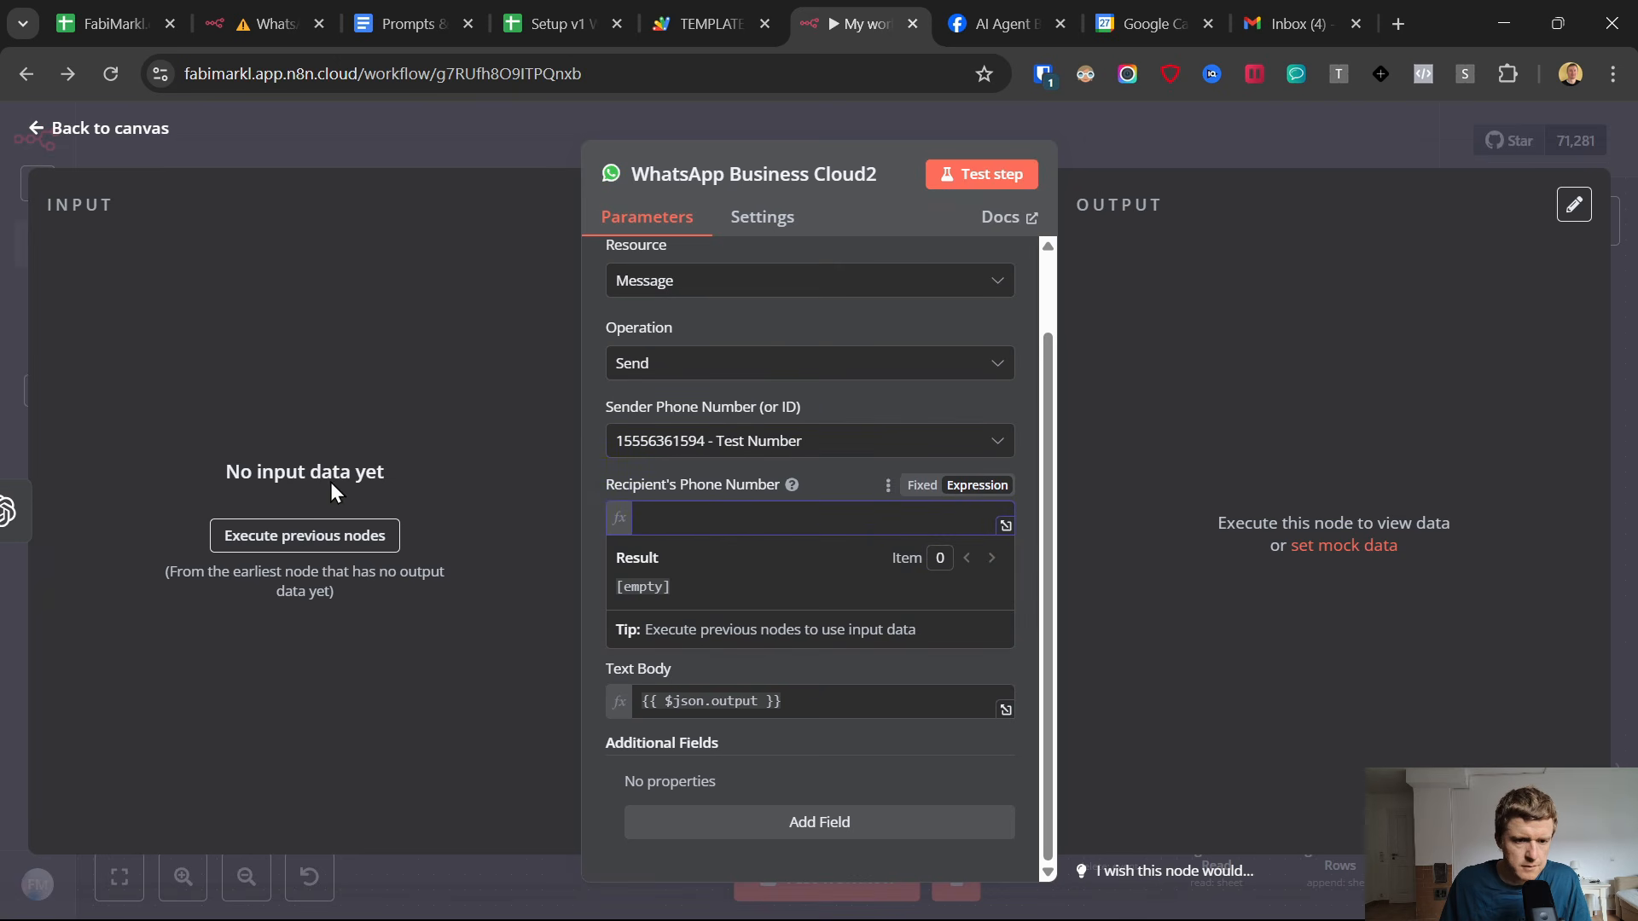
click(326, 539)
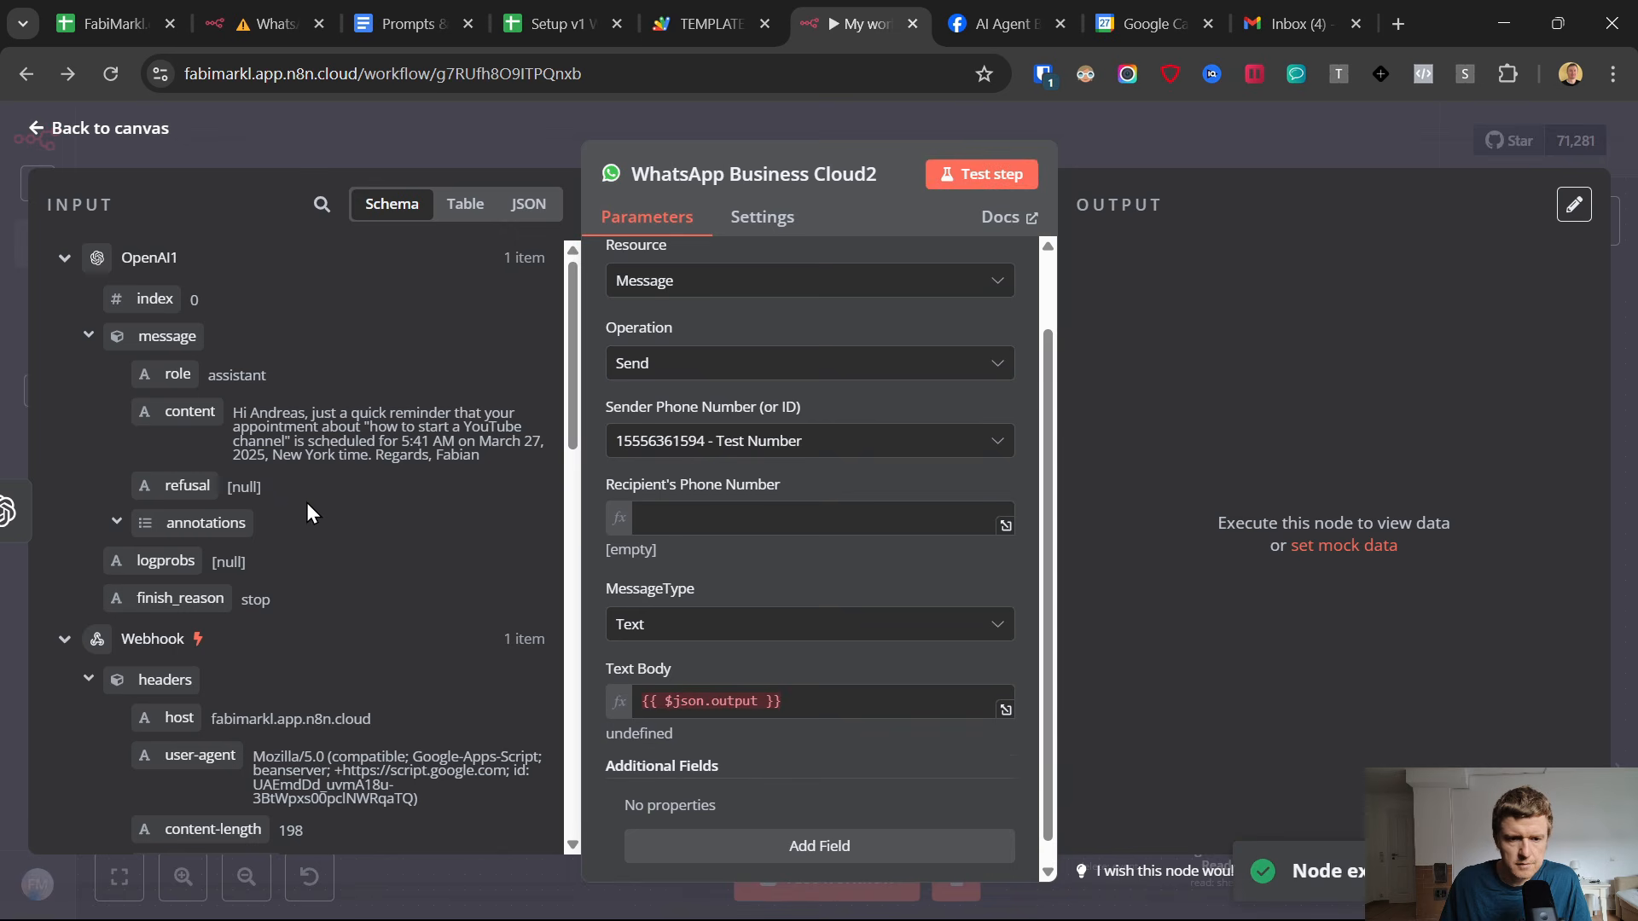
scroll(245, 437, down, 10)
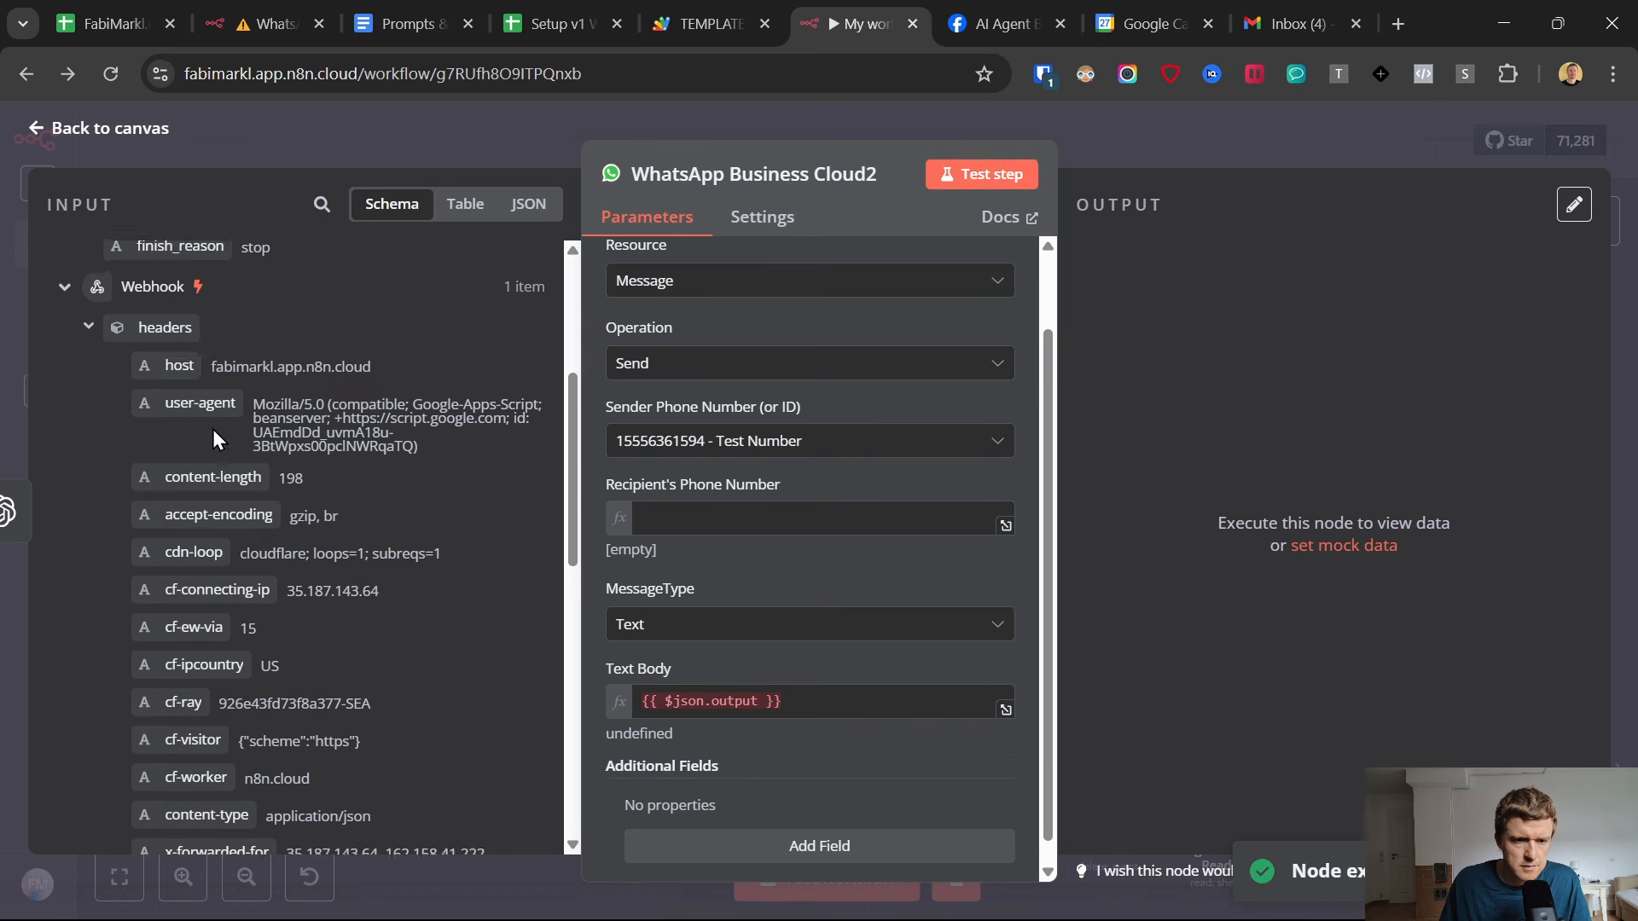
scroll(343, 447, down, 4)
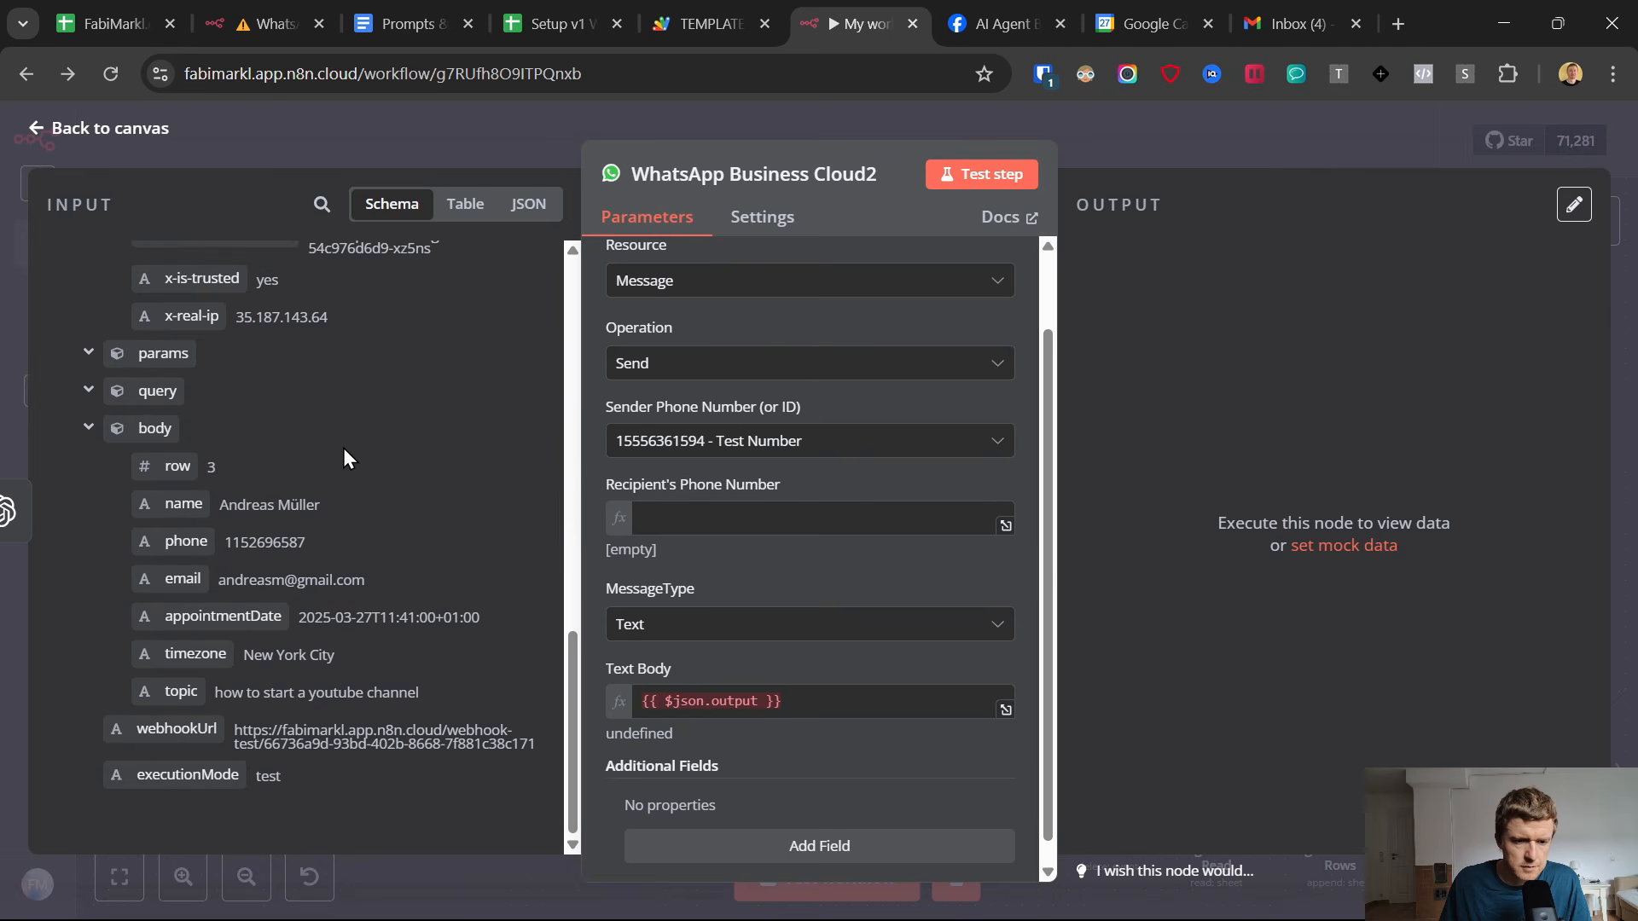
drag(186, 541, 751, 519)
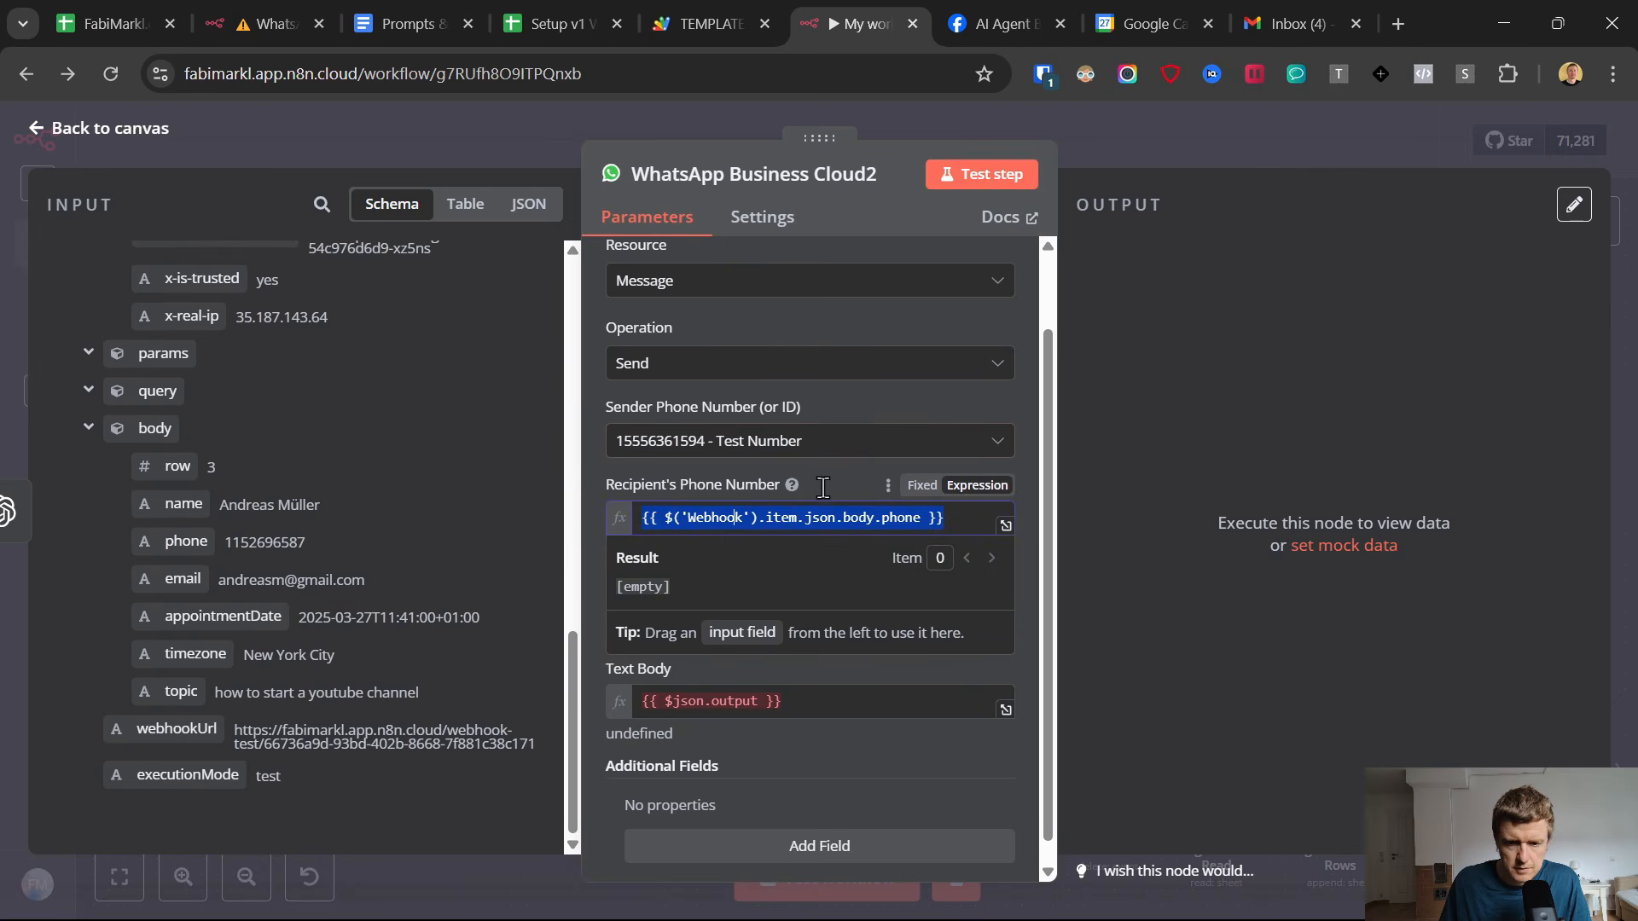
Replace the text body with OpenAI1's message content, {{ $json.message.content }}, return to the canvas and save the workflow.
click(804, 697)
scroll(252, 595, up, 10)
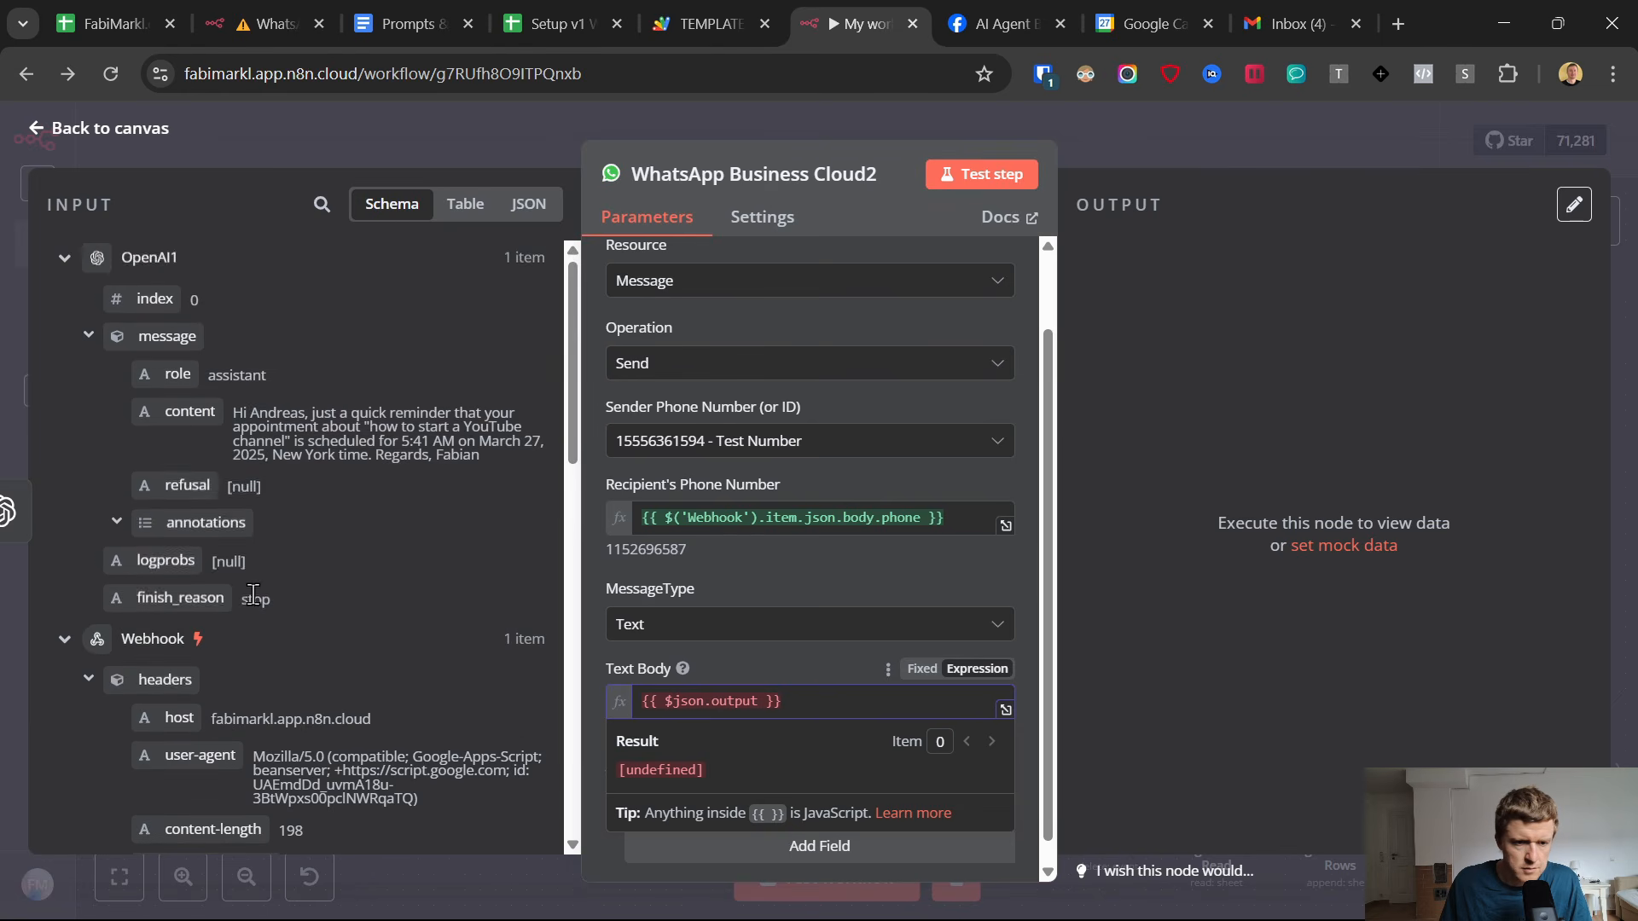
key(ctrl+a)
key(BackSpace)
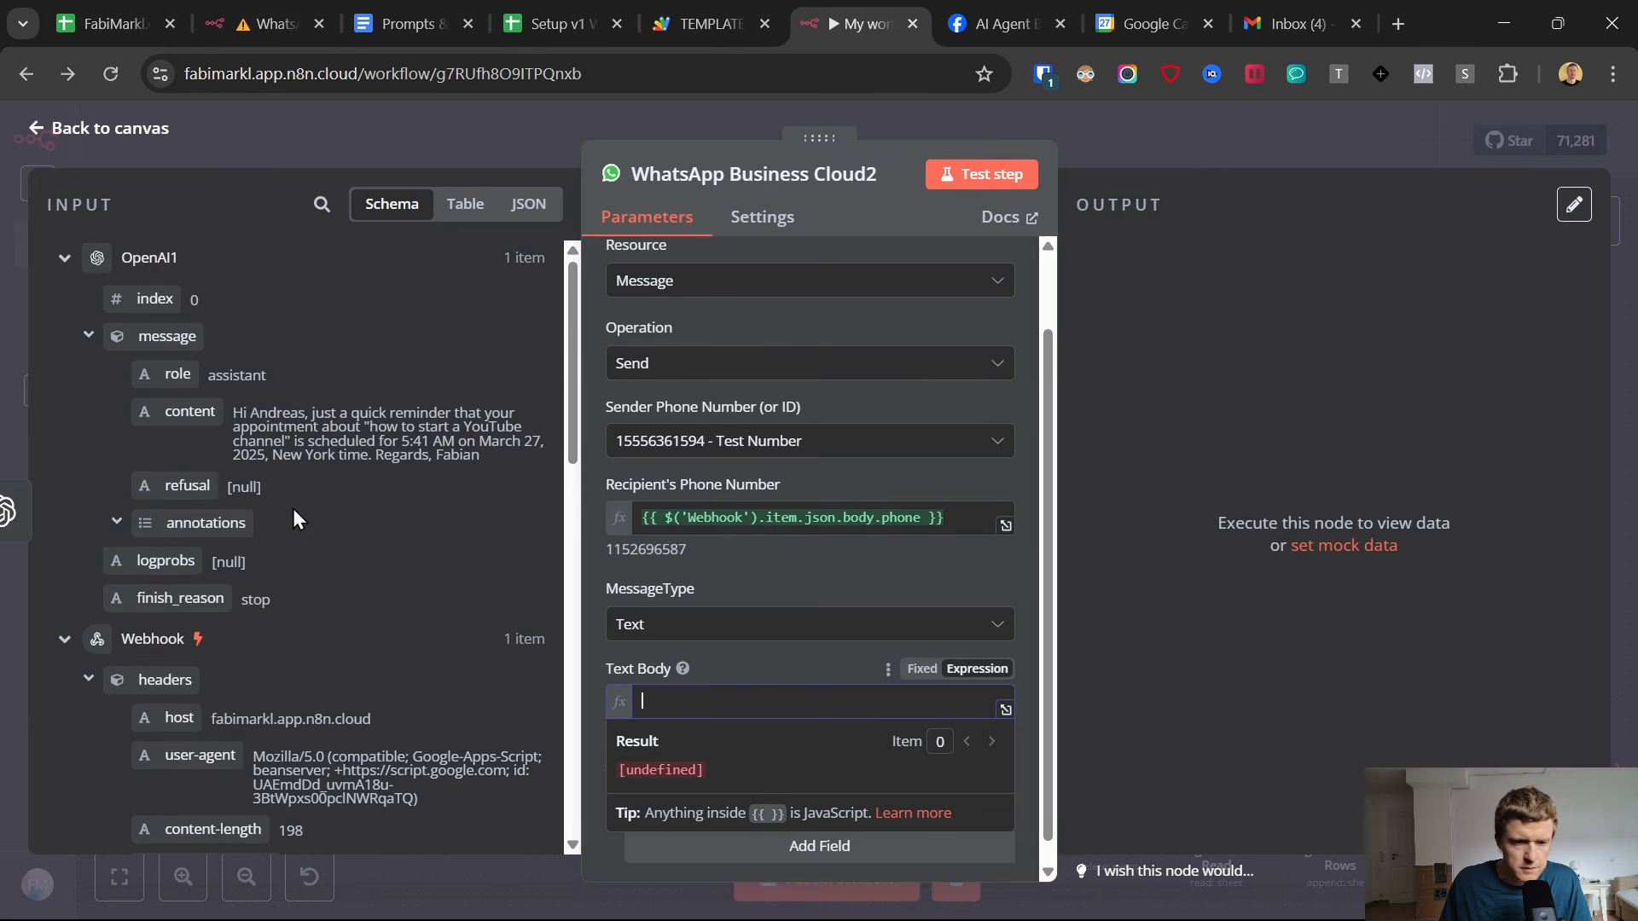
drag(179, 413, 700, 703)
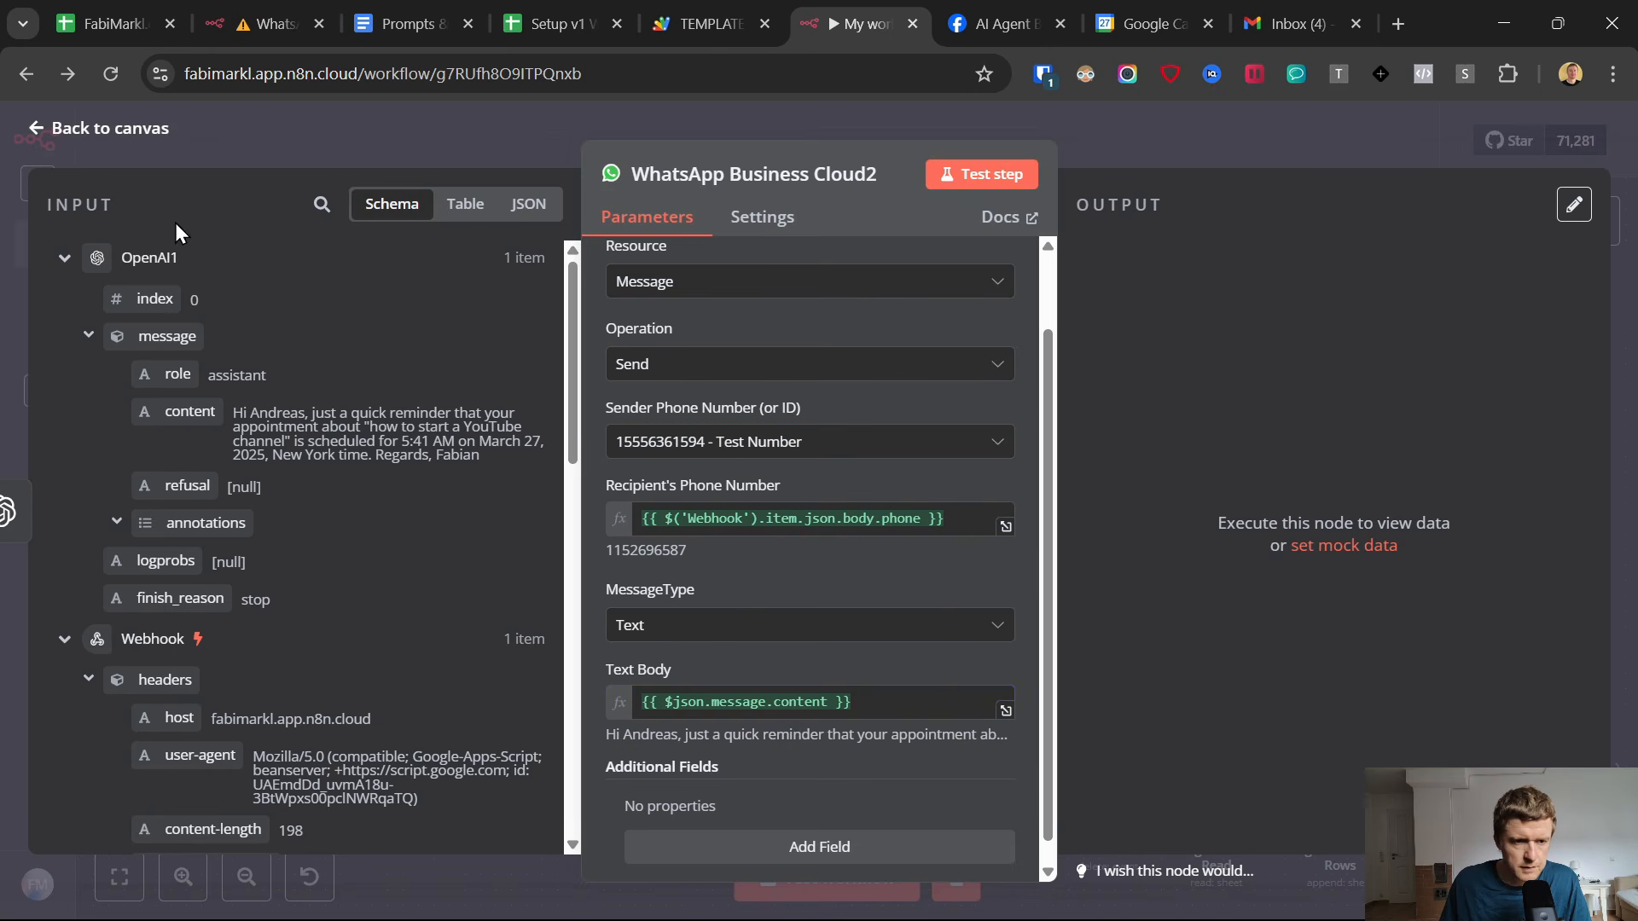
click(41, 130)
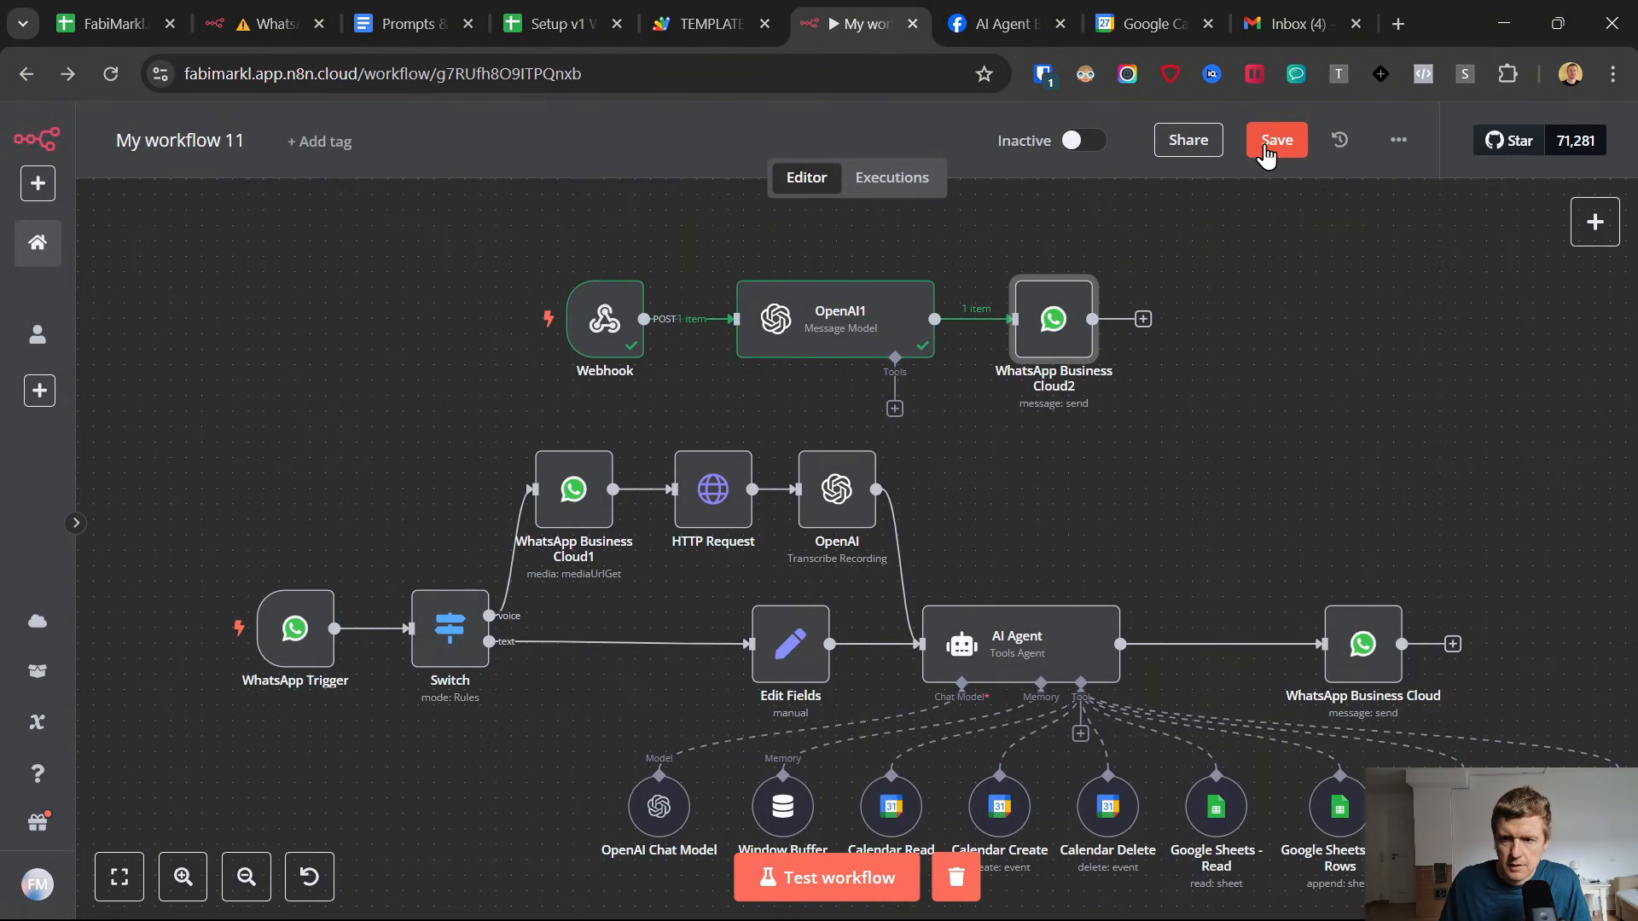
click(1266, 154)
Open the Webhook node and copy its production URL.
mouse_move(604, 320)
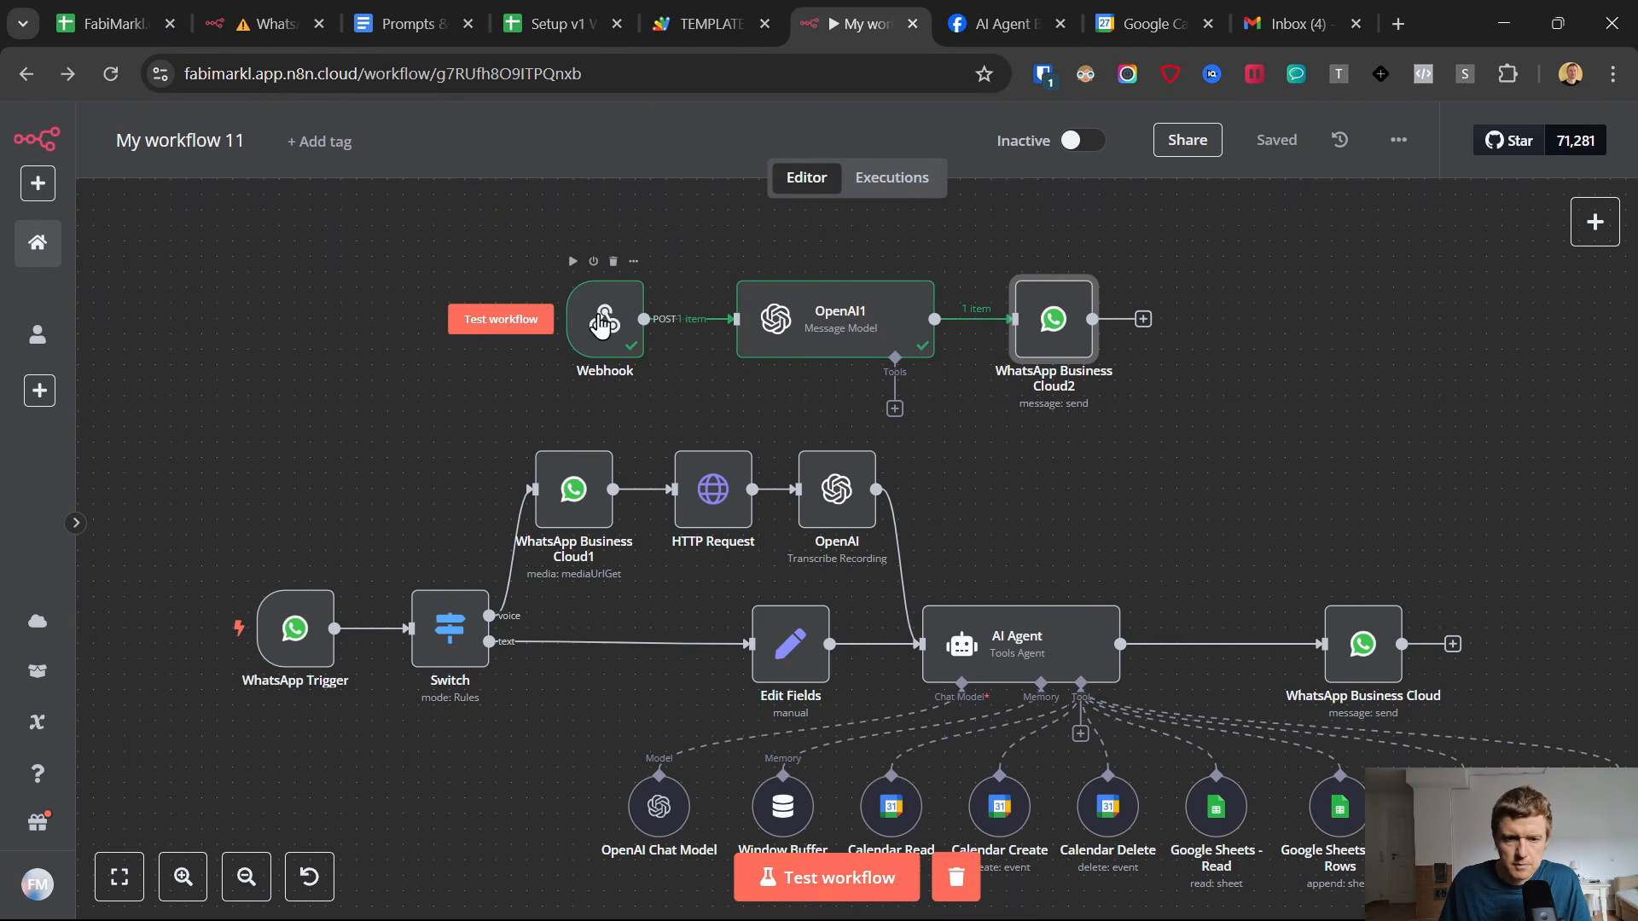
double_click(603, 321)
click(603, 316)
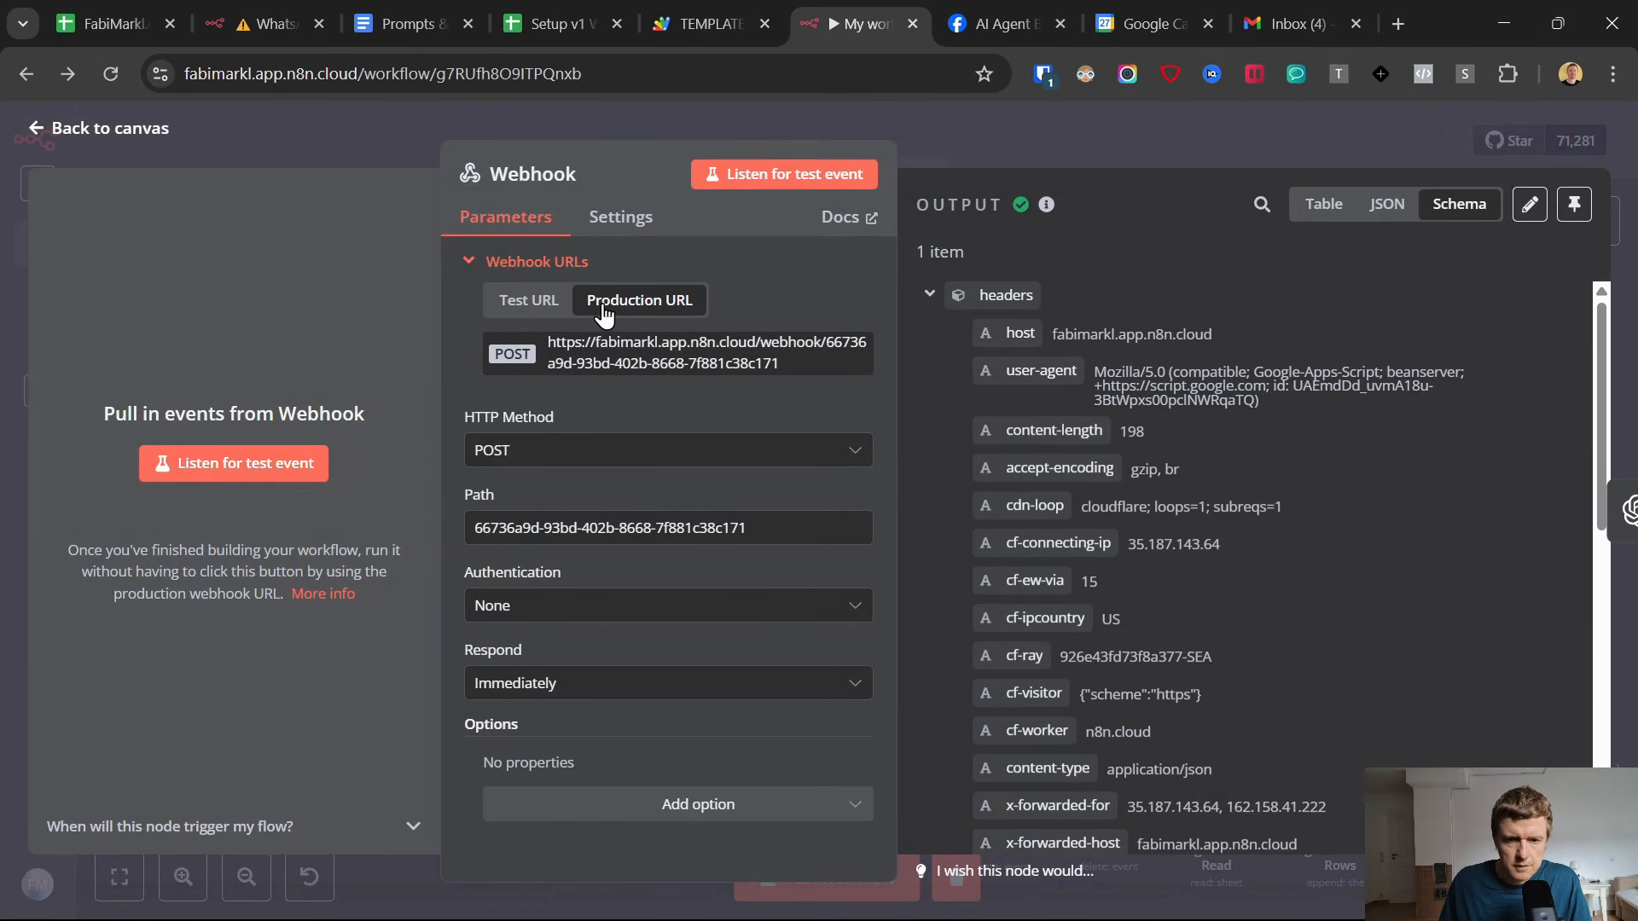
click(616, 367)
In the Apps Script Code.gs file, replace the webhookUrl test address on line 77 with the production webhook URL and save the project.
click(718, 4)
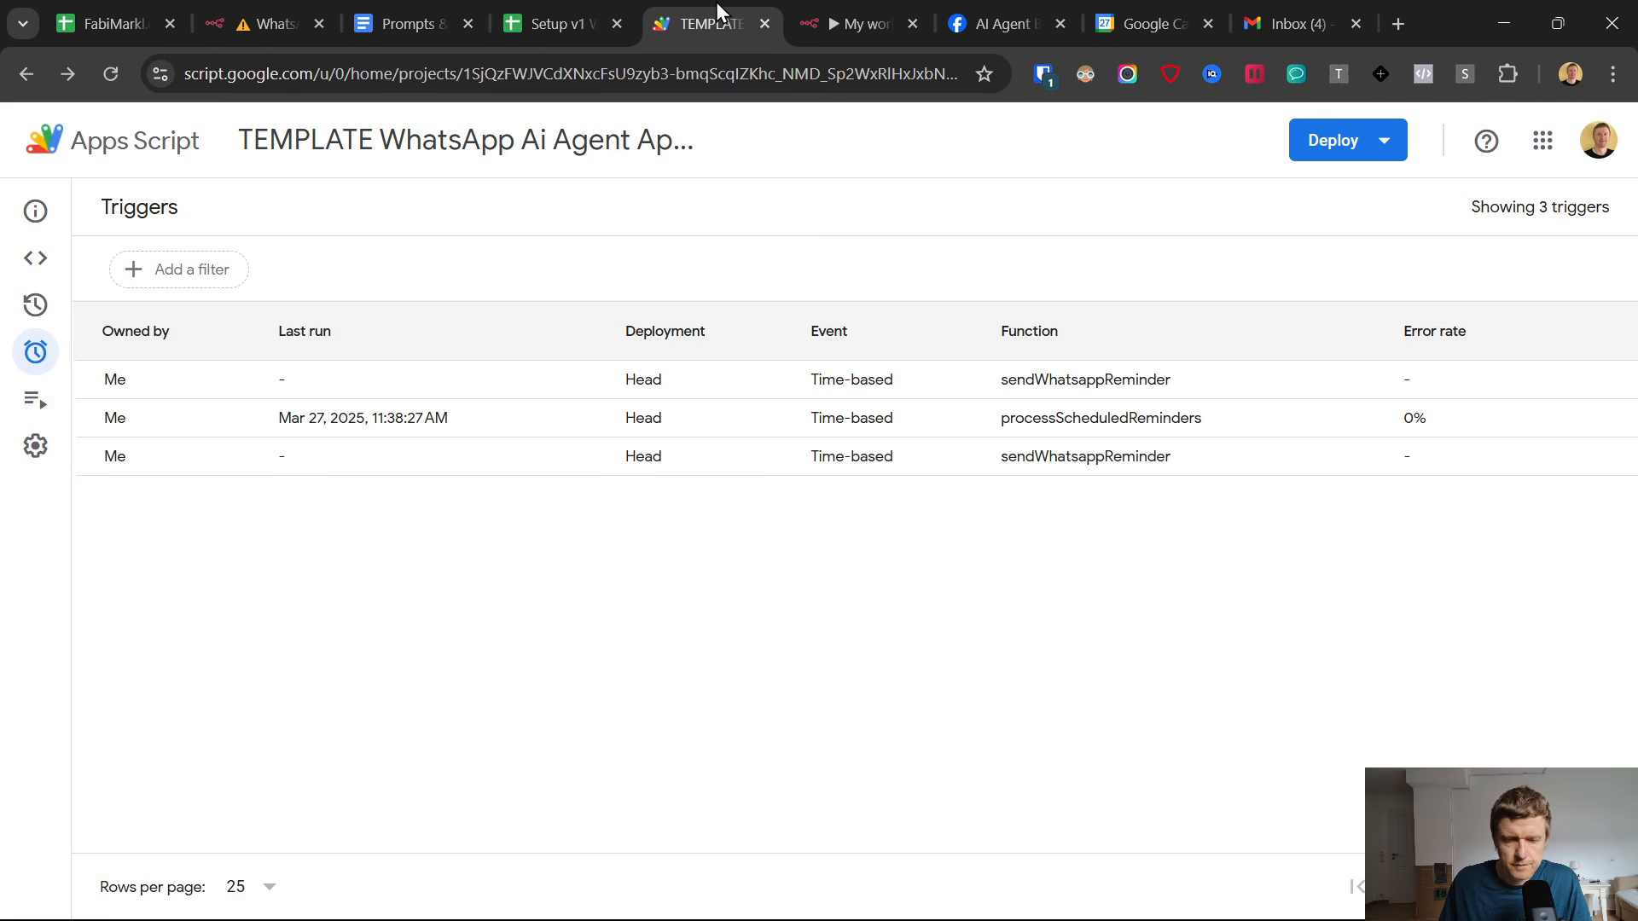
click(36, 258)
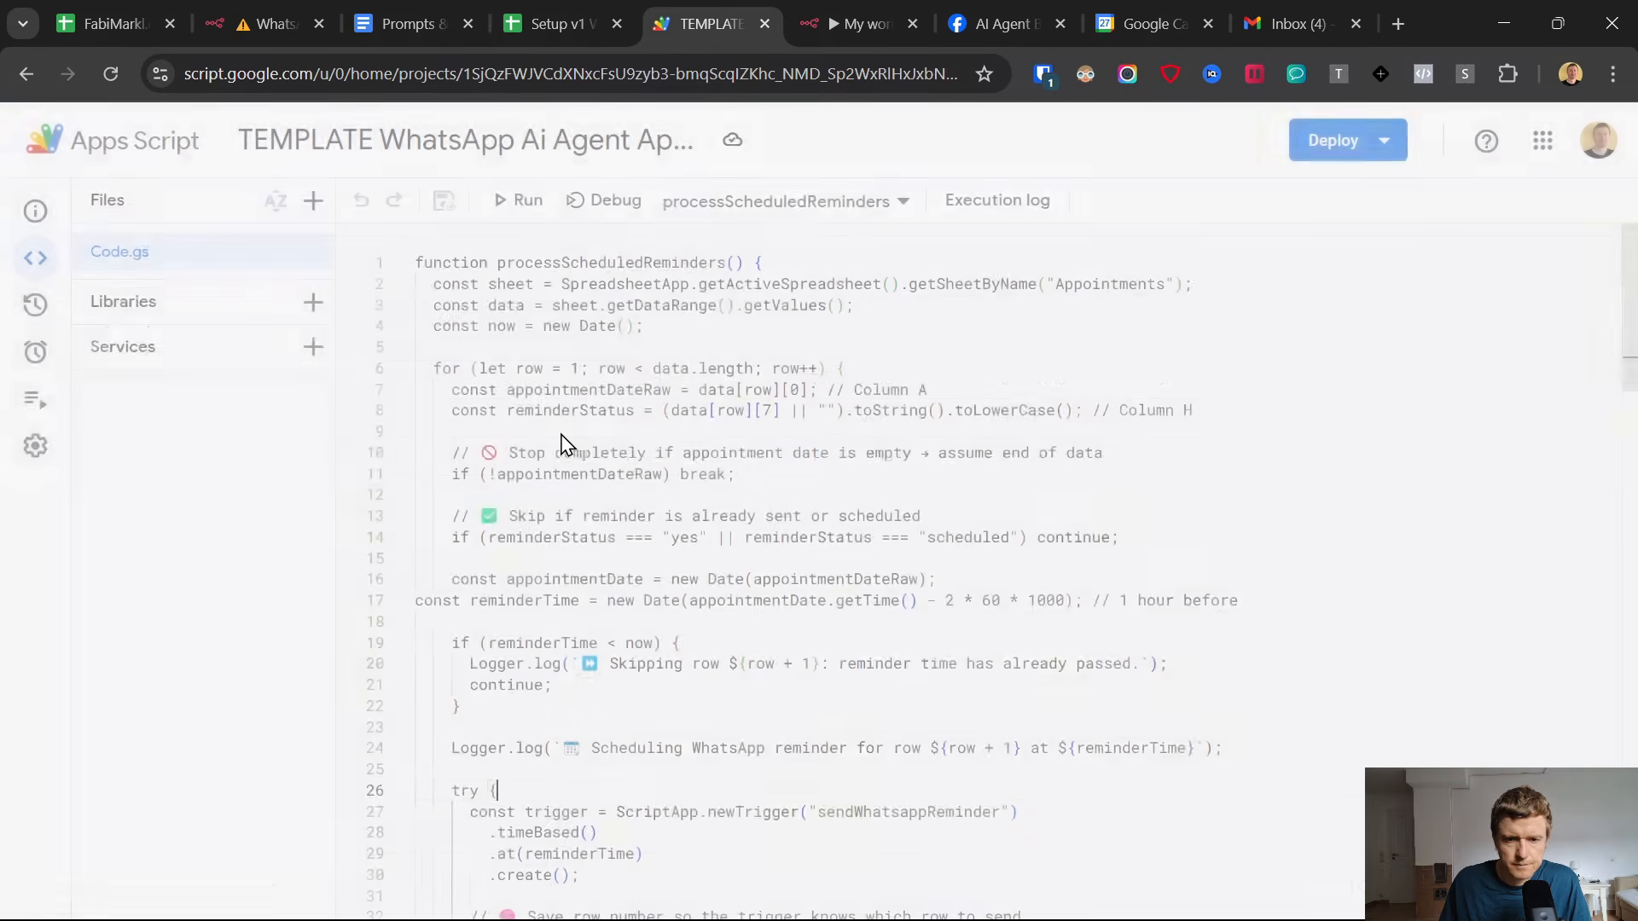
scroll(768, 477, down, 10)
scroll(797, 499, down, 7)
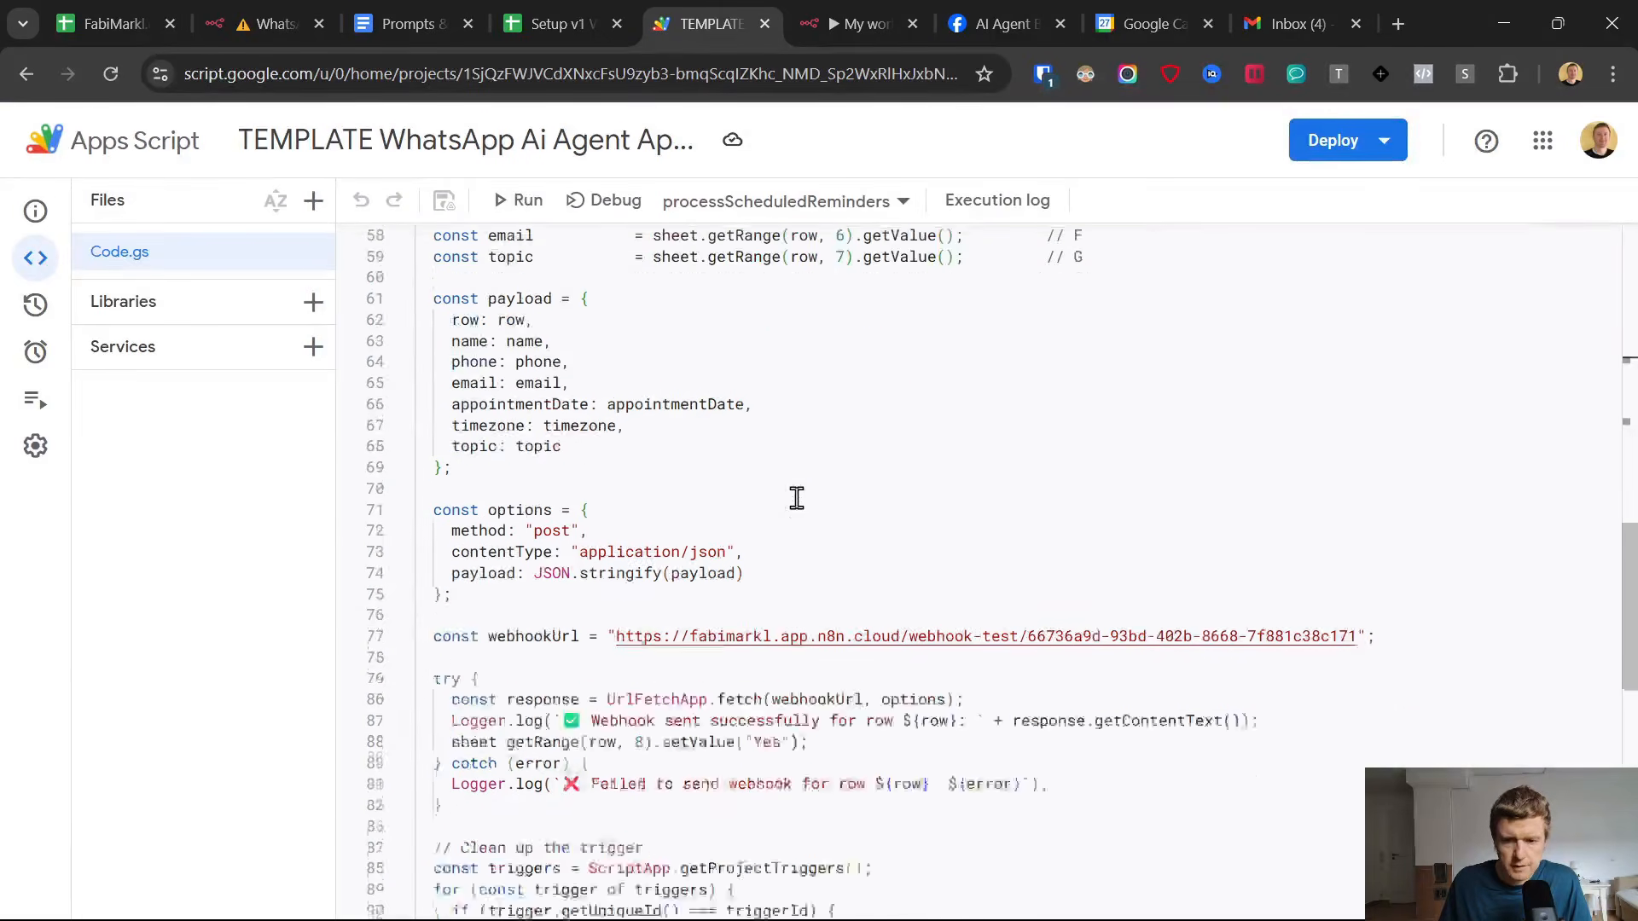
drag(616, 519, 1229, 518)
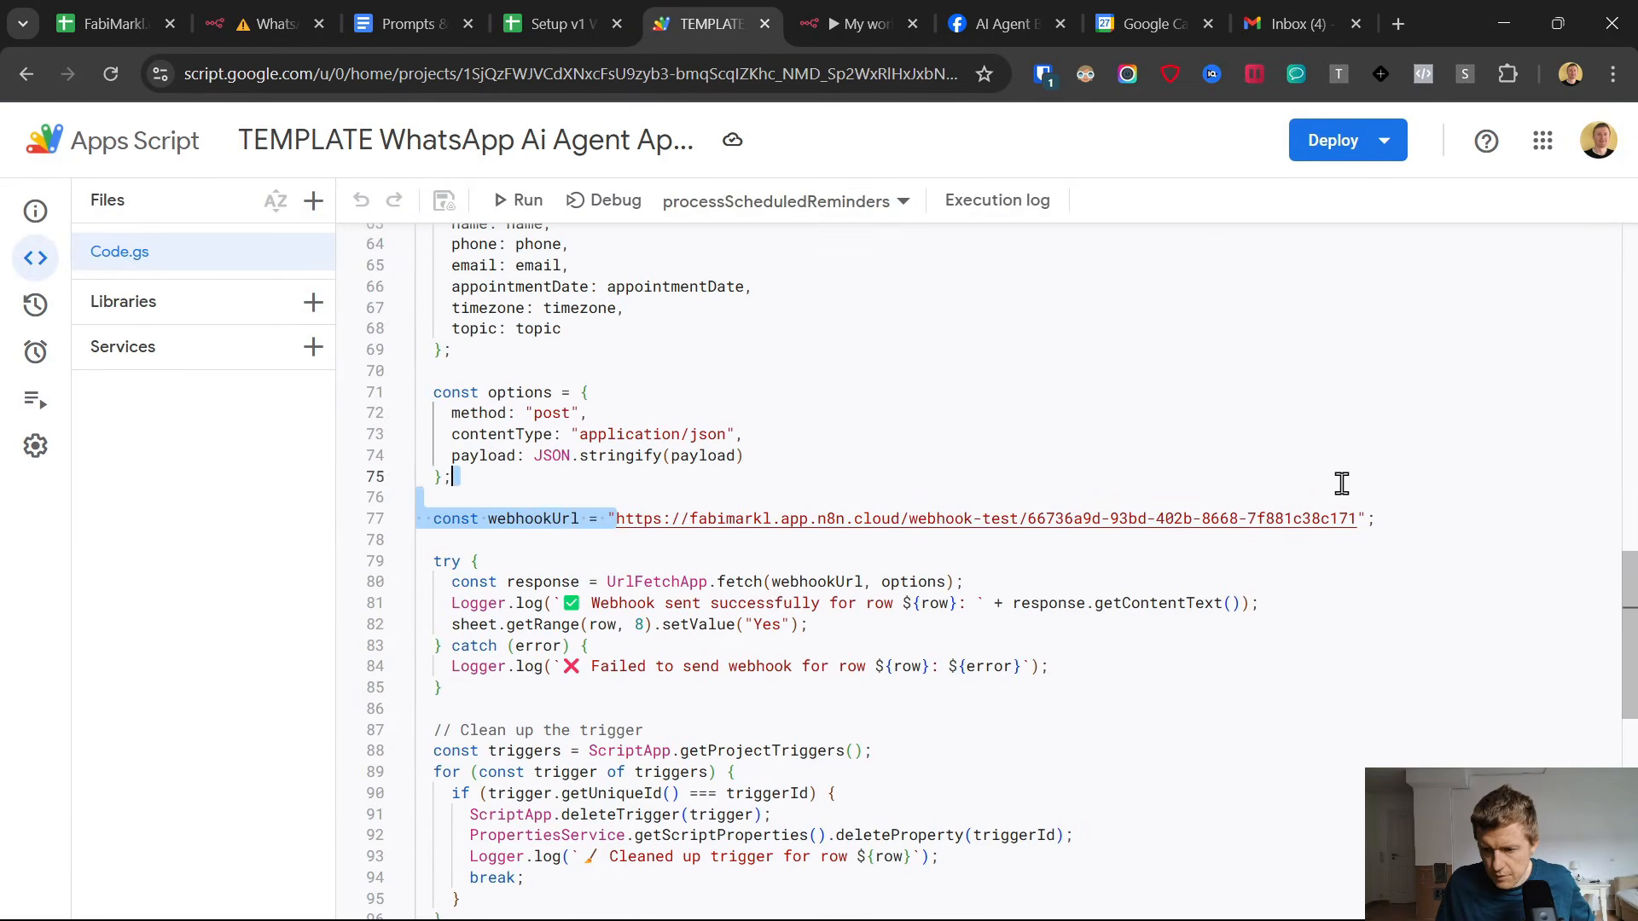
shift+click(1359, 518)
key(ctrl+v)
scroll(1087, 464, up, 5)
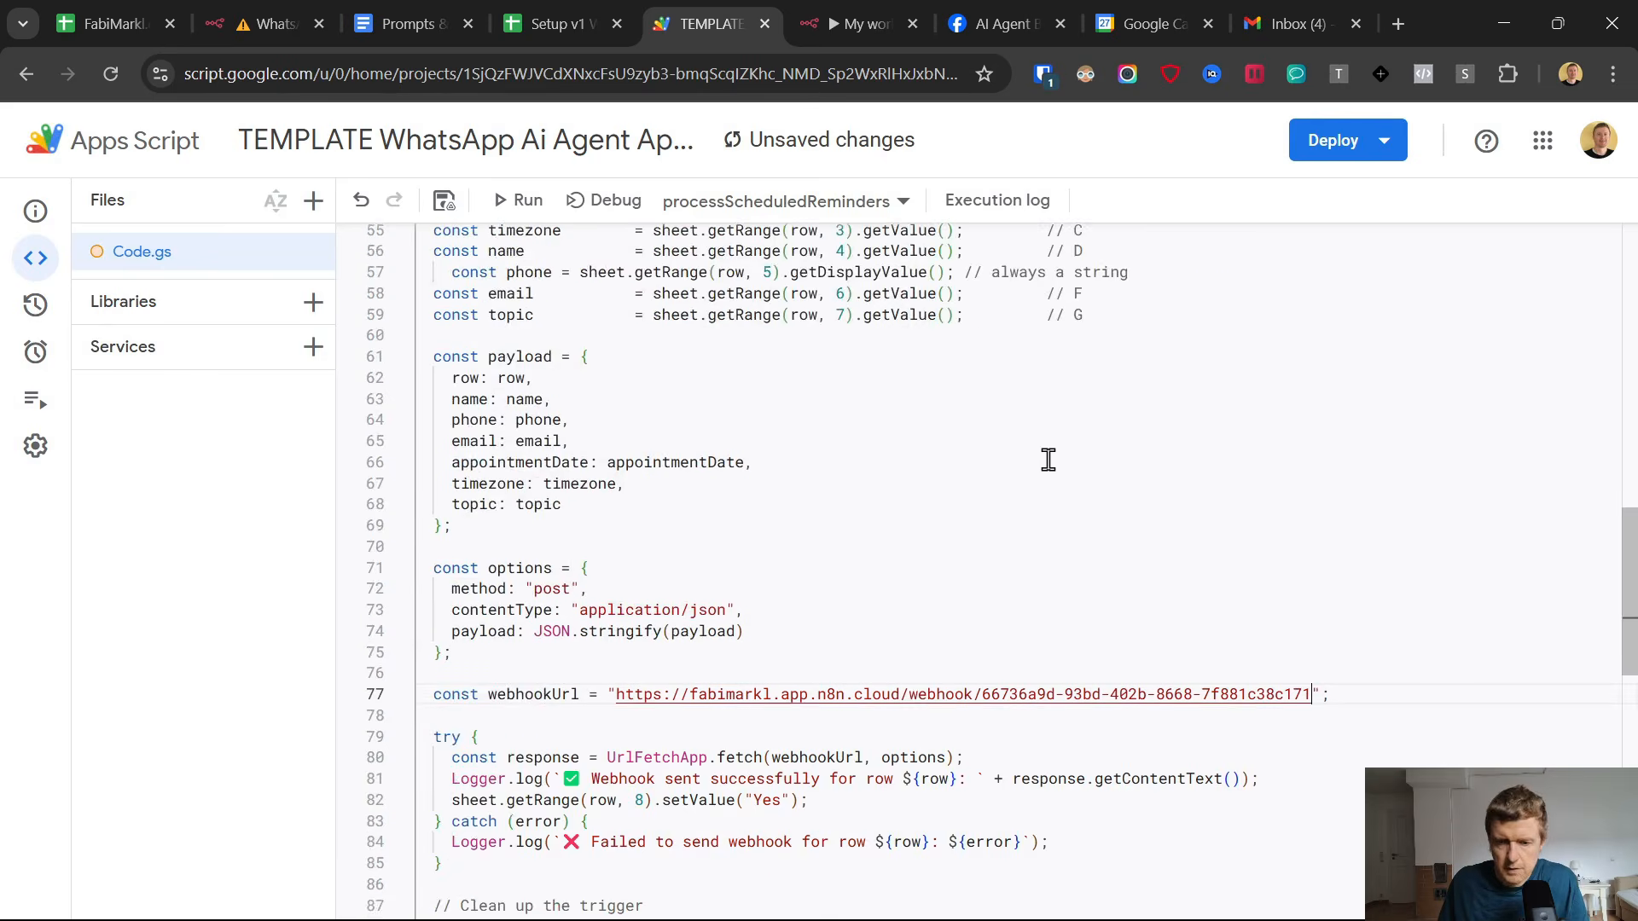
click(443, 205)
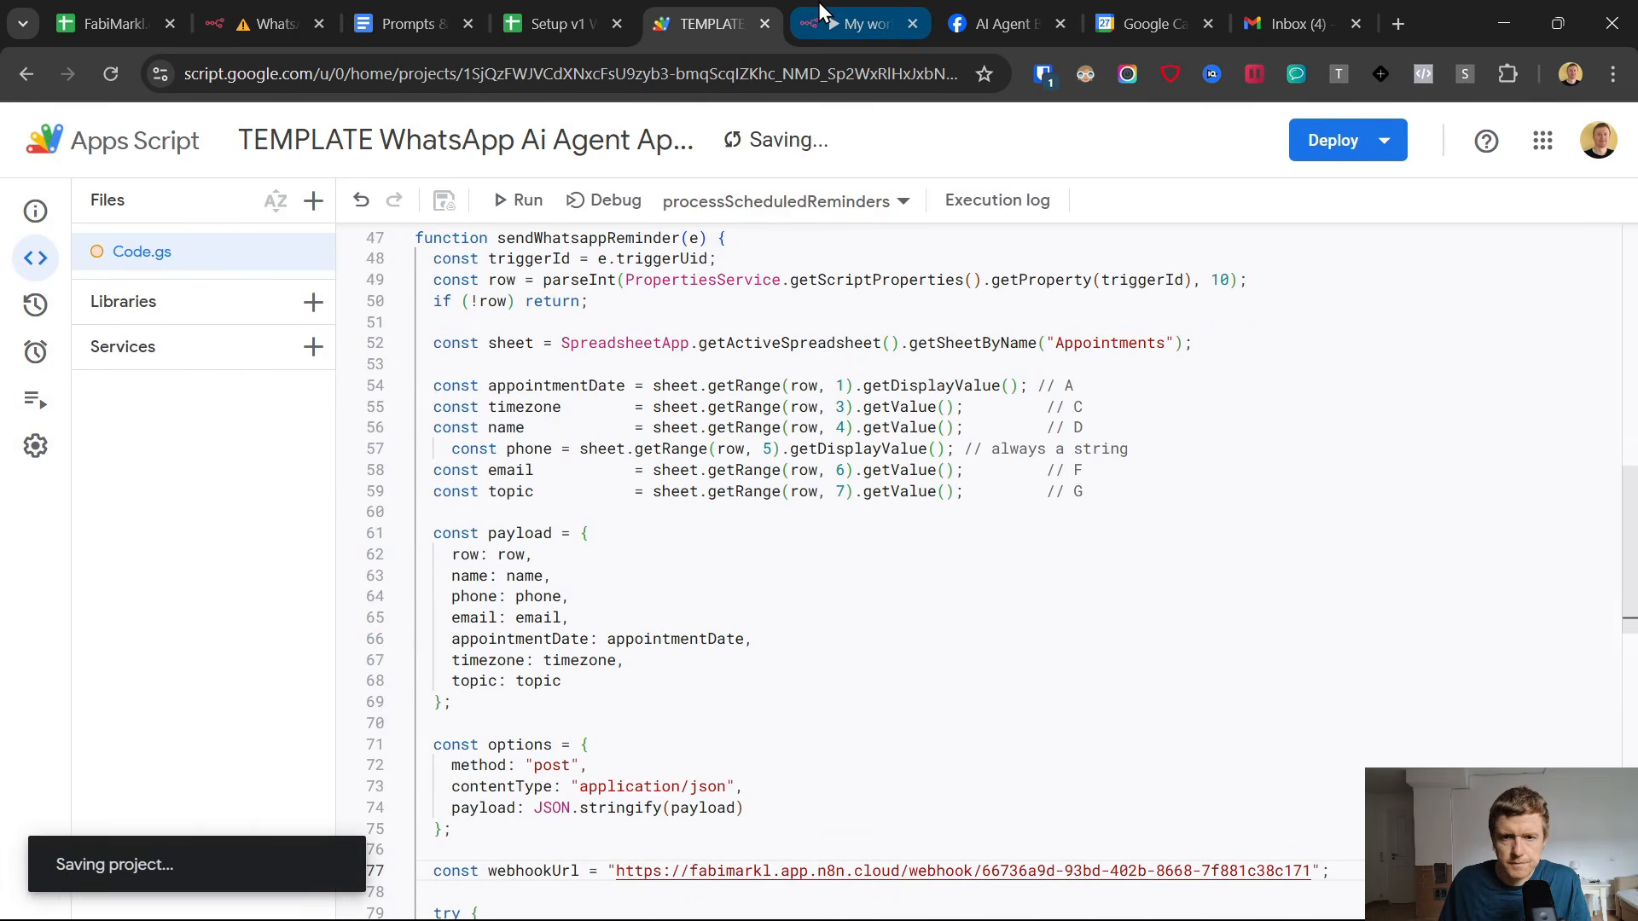
Return to the n8n workflow canvas, activate My workflow 11 and dismiss the activation notice.
click(555, 17)
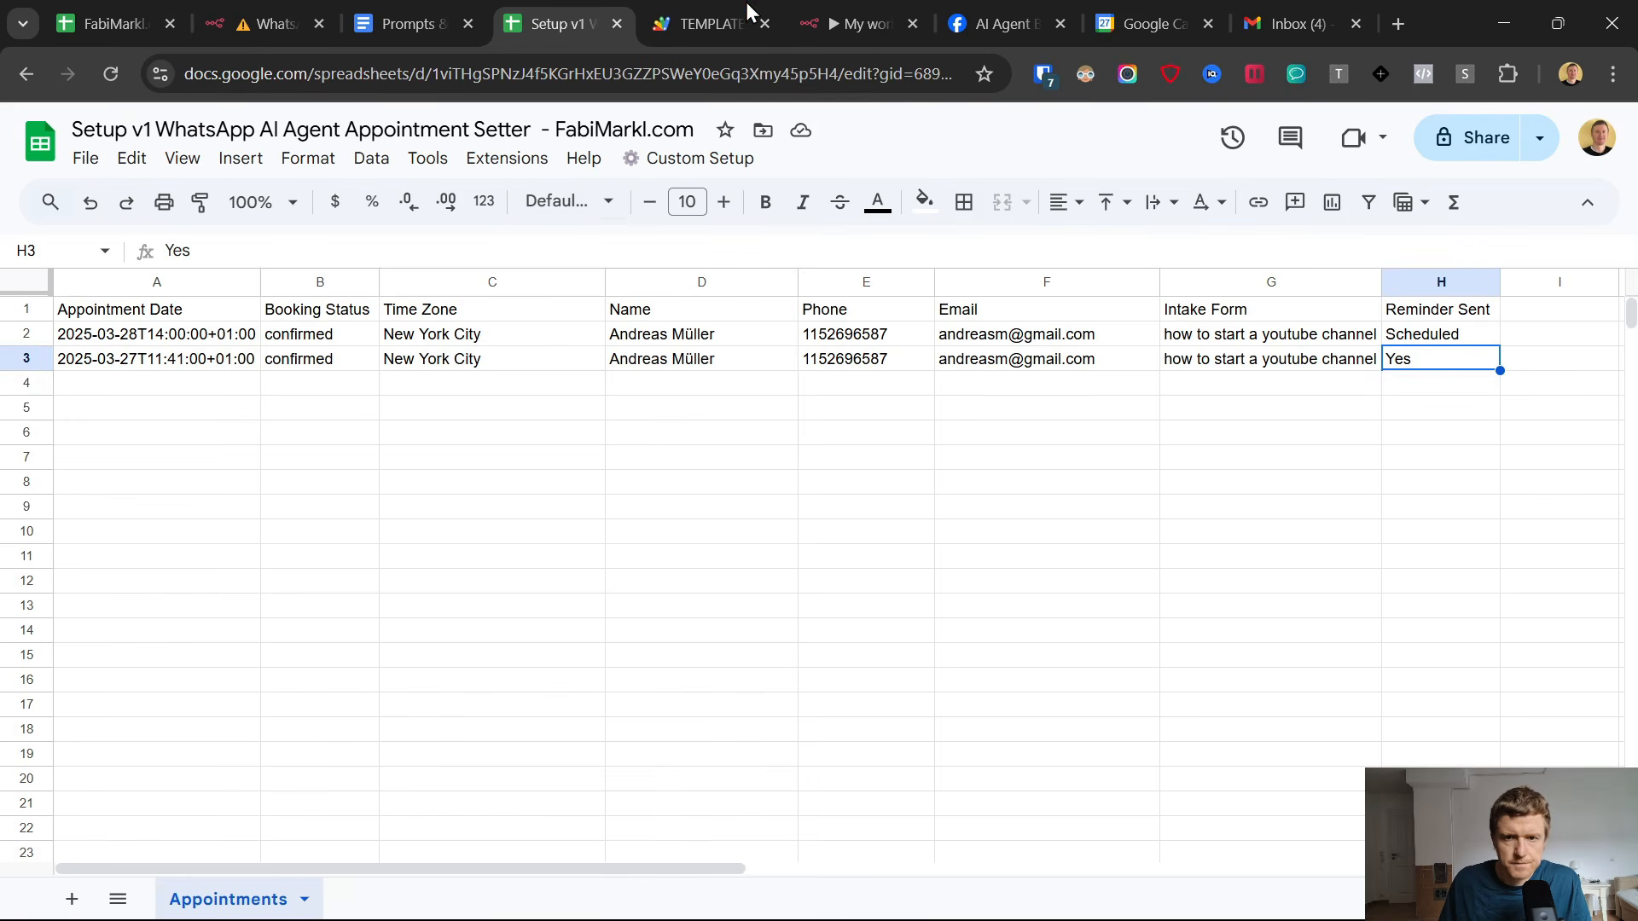
click(808, 14)
click(37, 130)
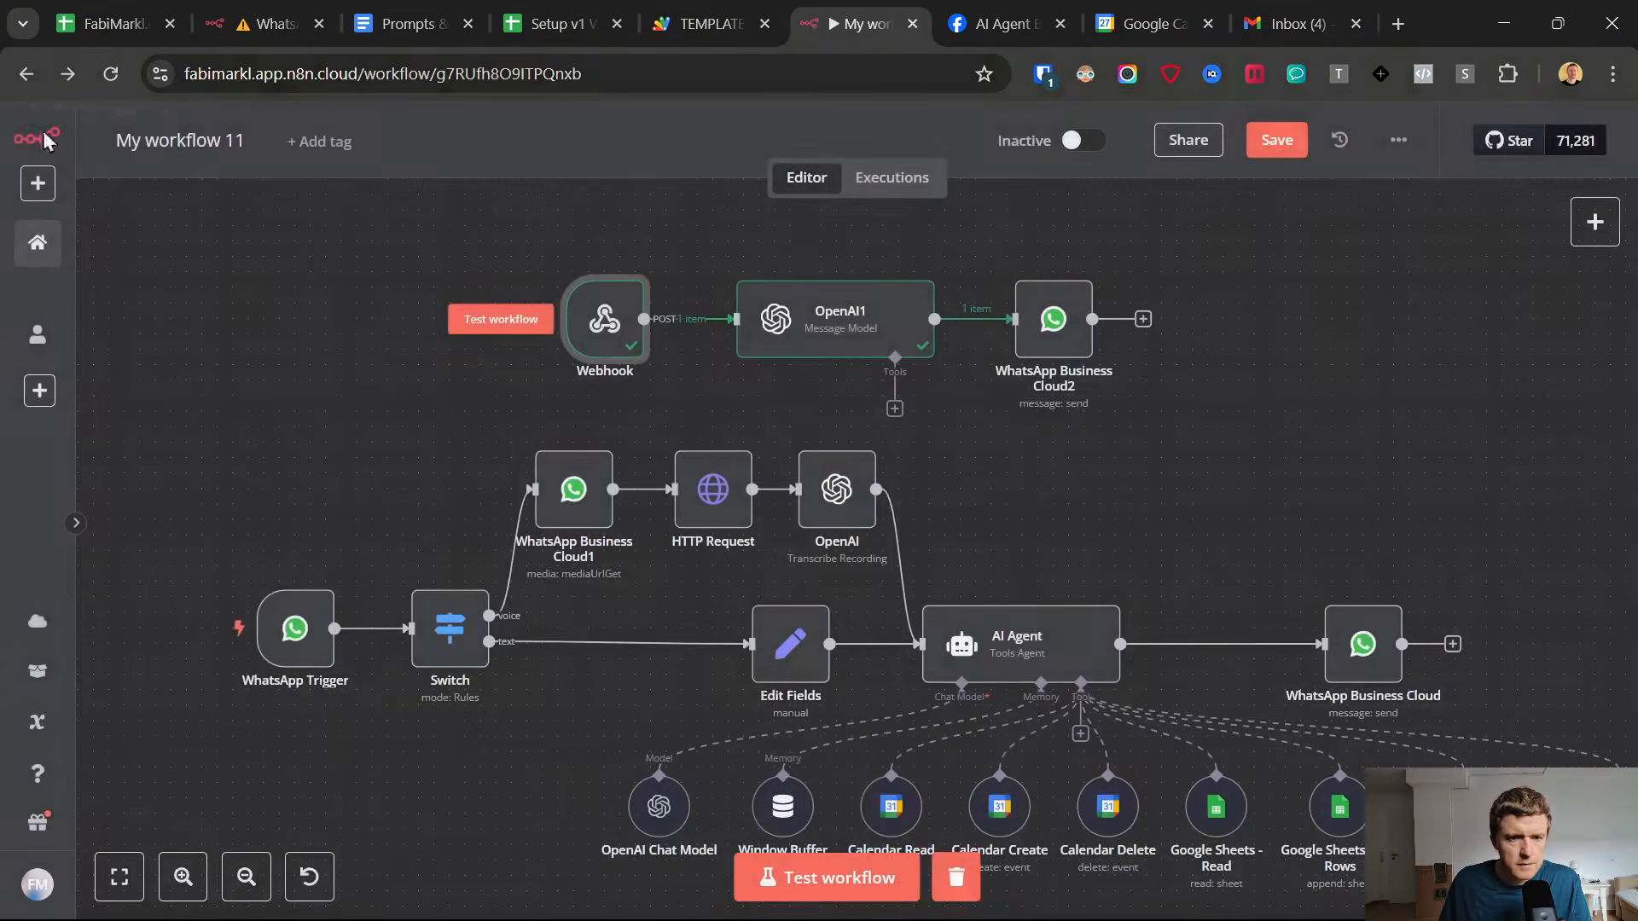
click(1088, 139)
click(1031, 585)
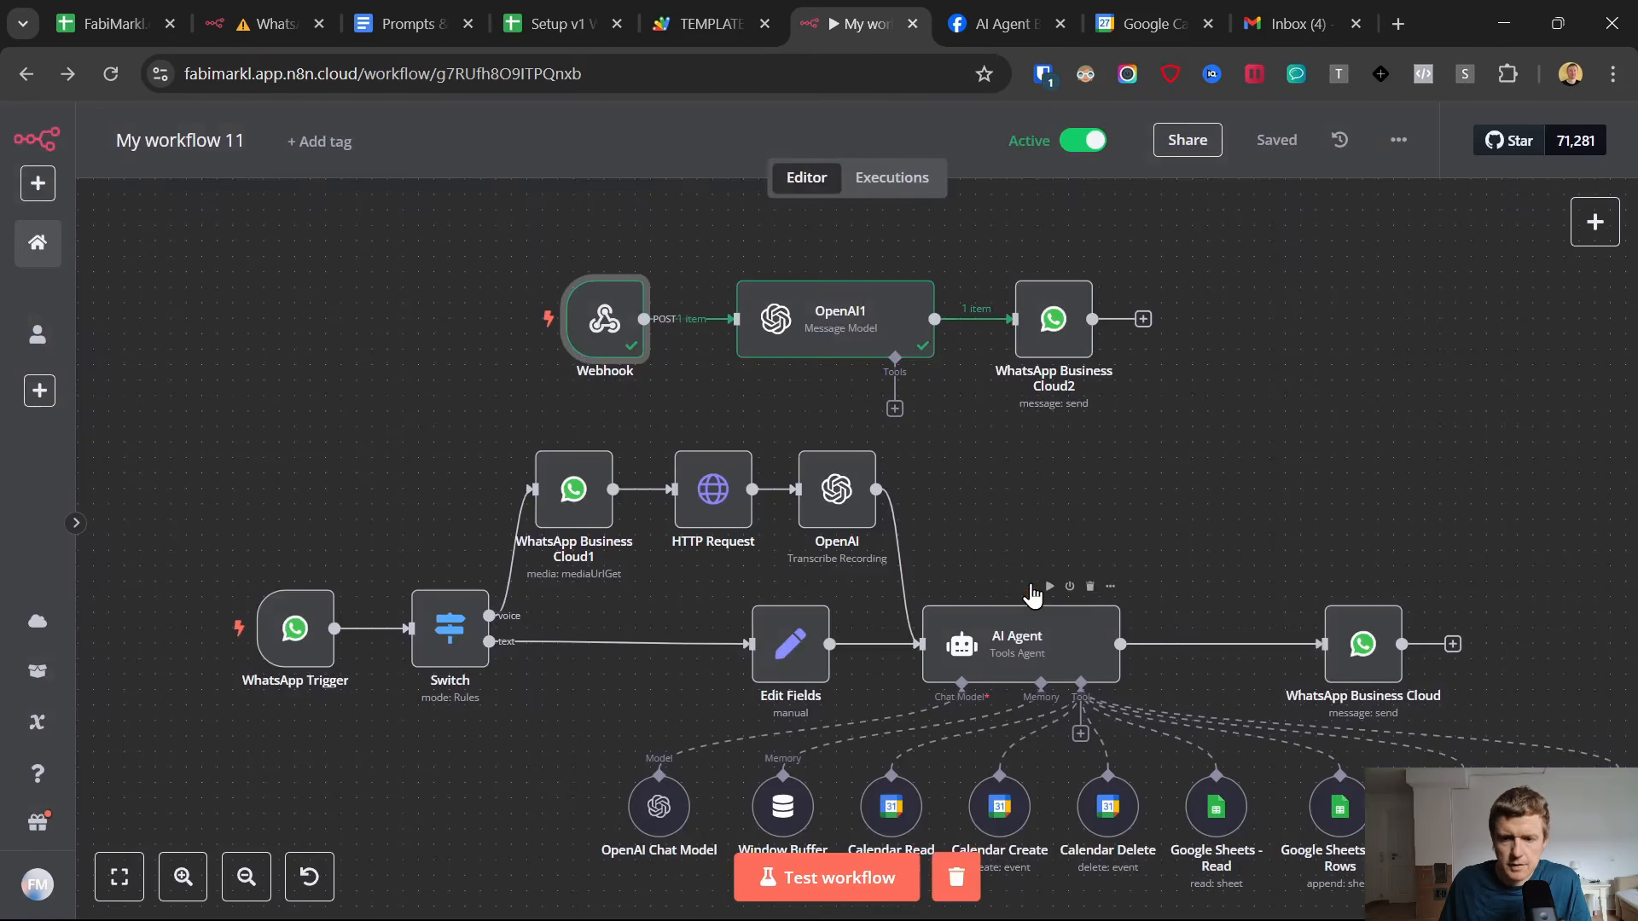
Switch to the Appointments sheet and copy the row 3 appointment, columns A to H, into row 4.
click(563, 24)
drag(205, 367, 1400, 369)
key(ctrl+c)
click(209, 391)
key(ctrl+v)
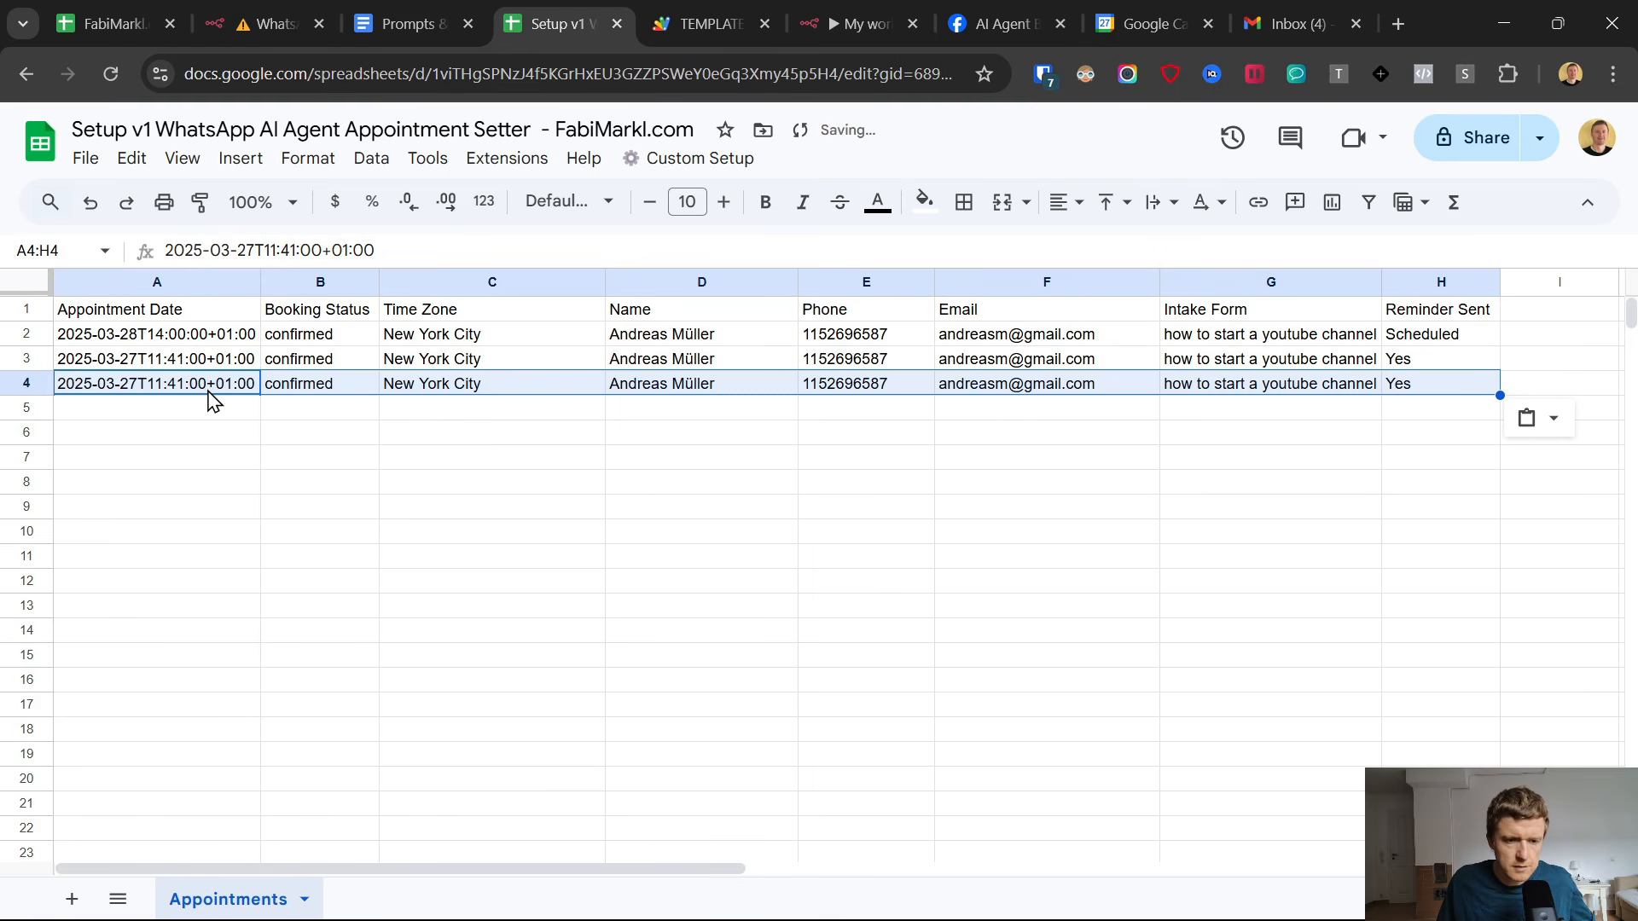
Change the row 4 appointment date in cell A4 to 2025-03-27T11:46:00+01:00.
double_click(154, 394)
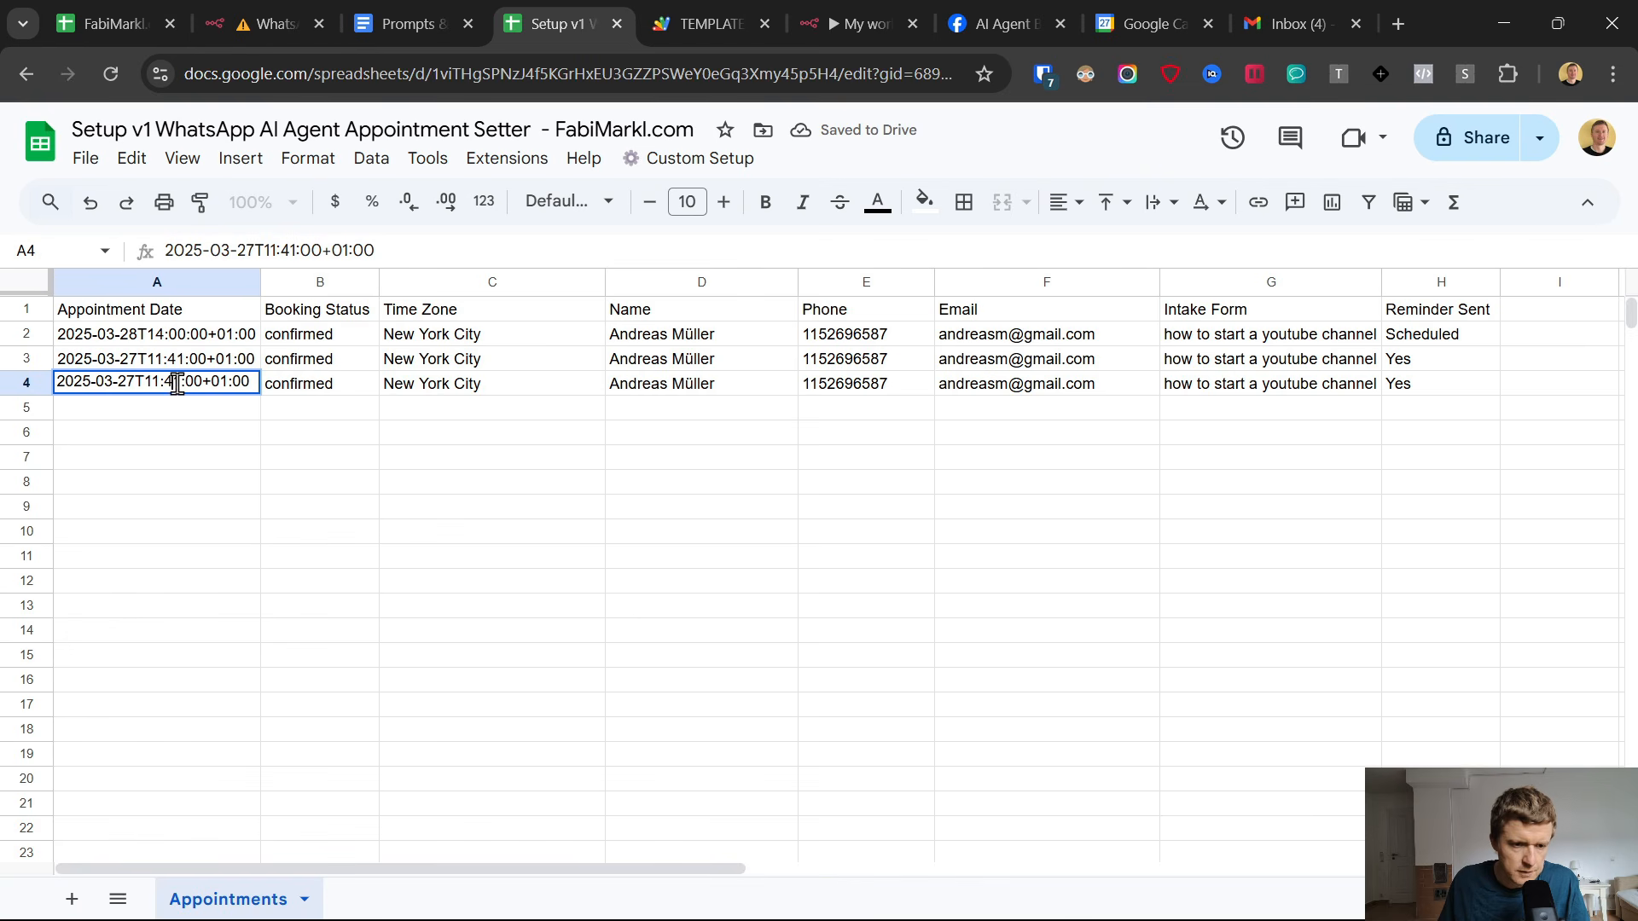
text(6)
click(239, 438)
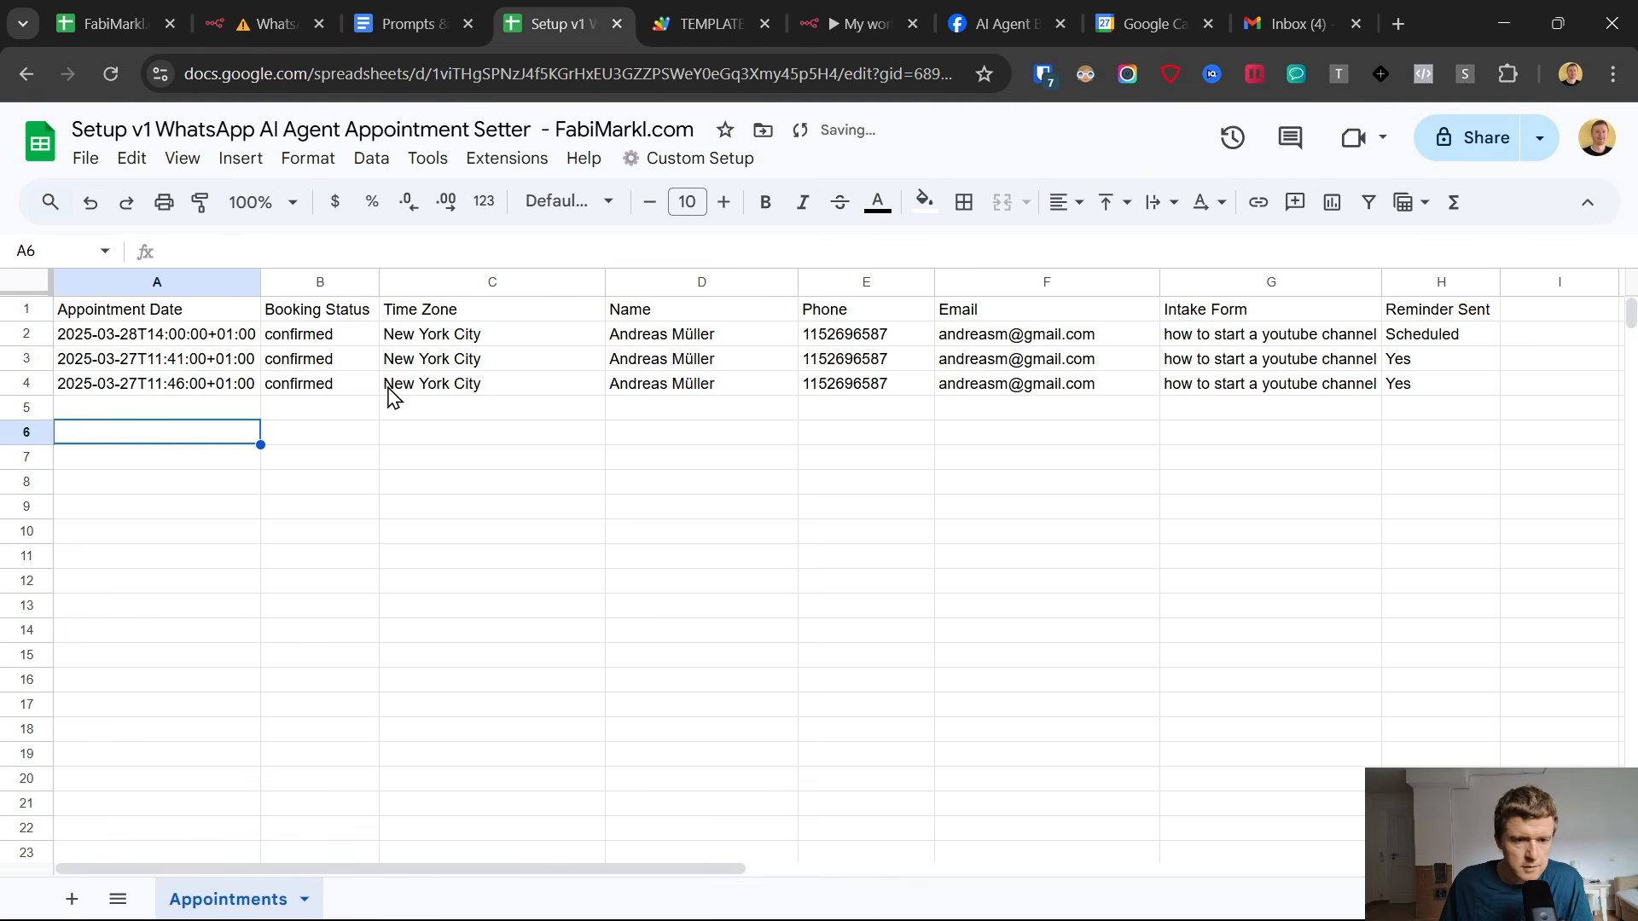
Replace the phone number of the row 4 appointment in cell E4 with the recipient's full number including the country code.
click(898, 386)
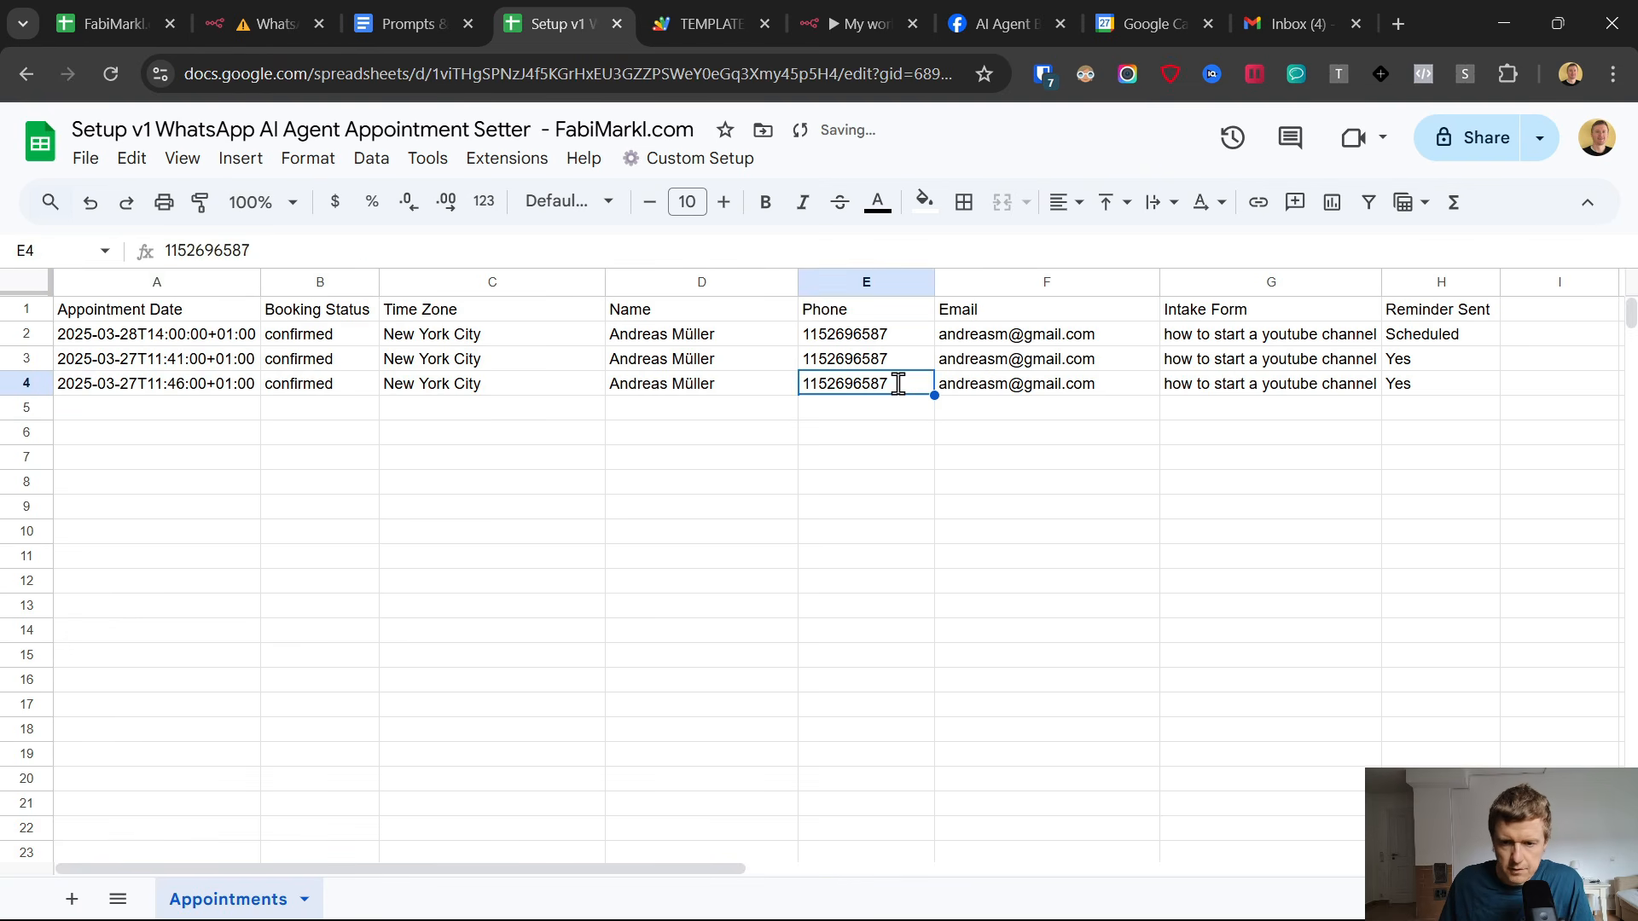
double_click(898, 386)
drag(898, 386, 804, 380)
text(4)
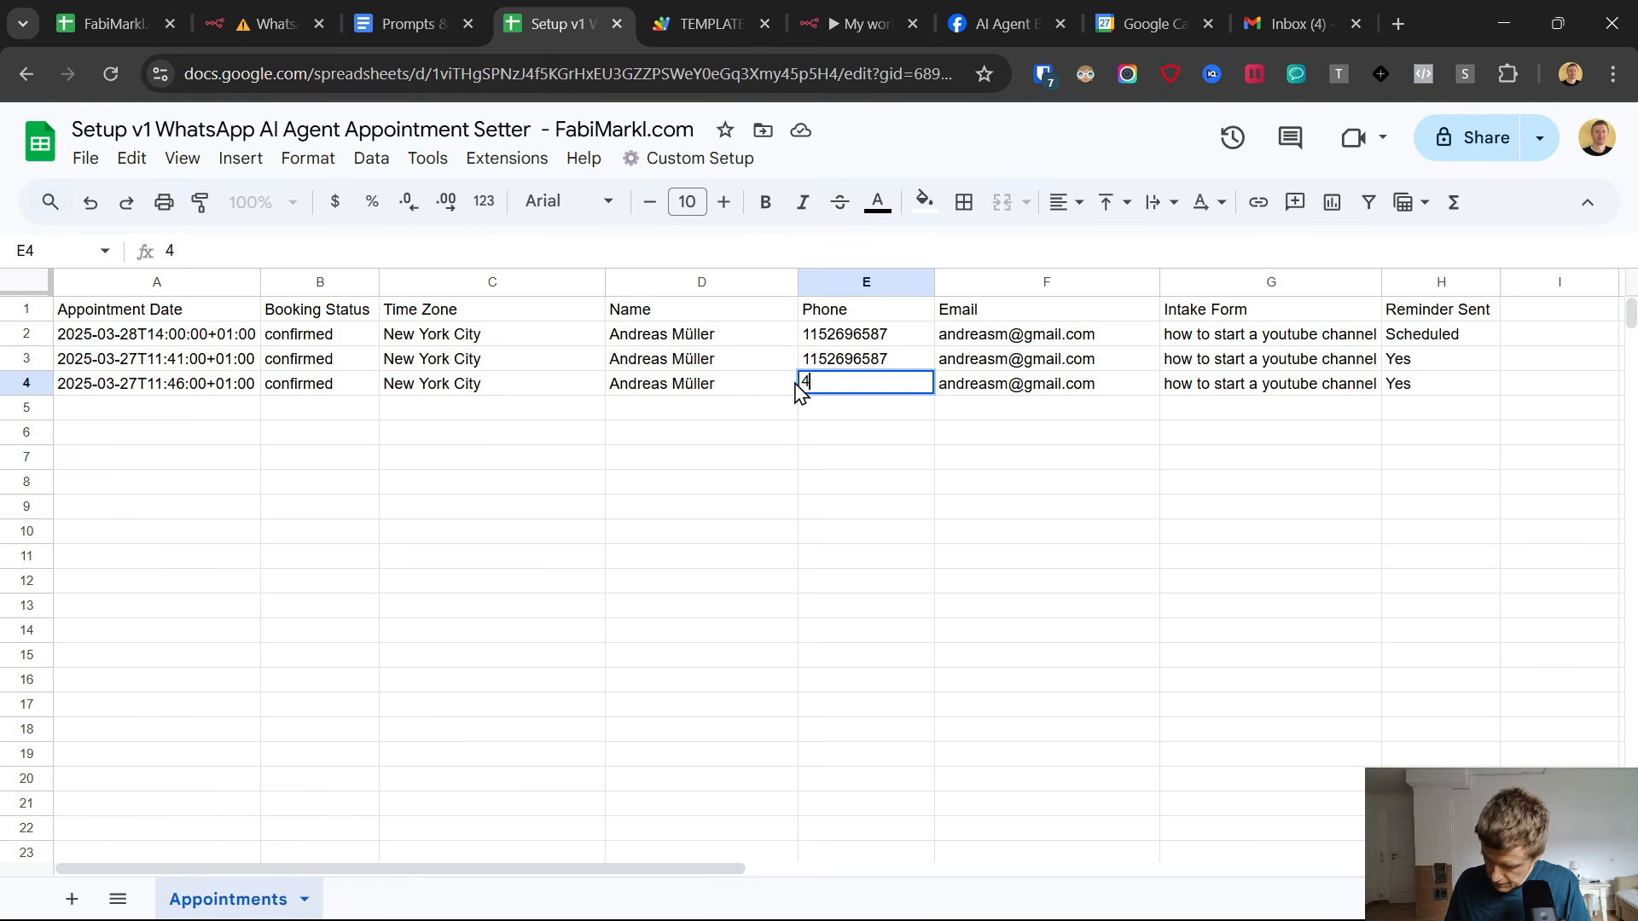
text(915)
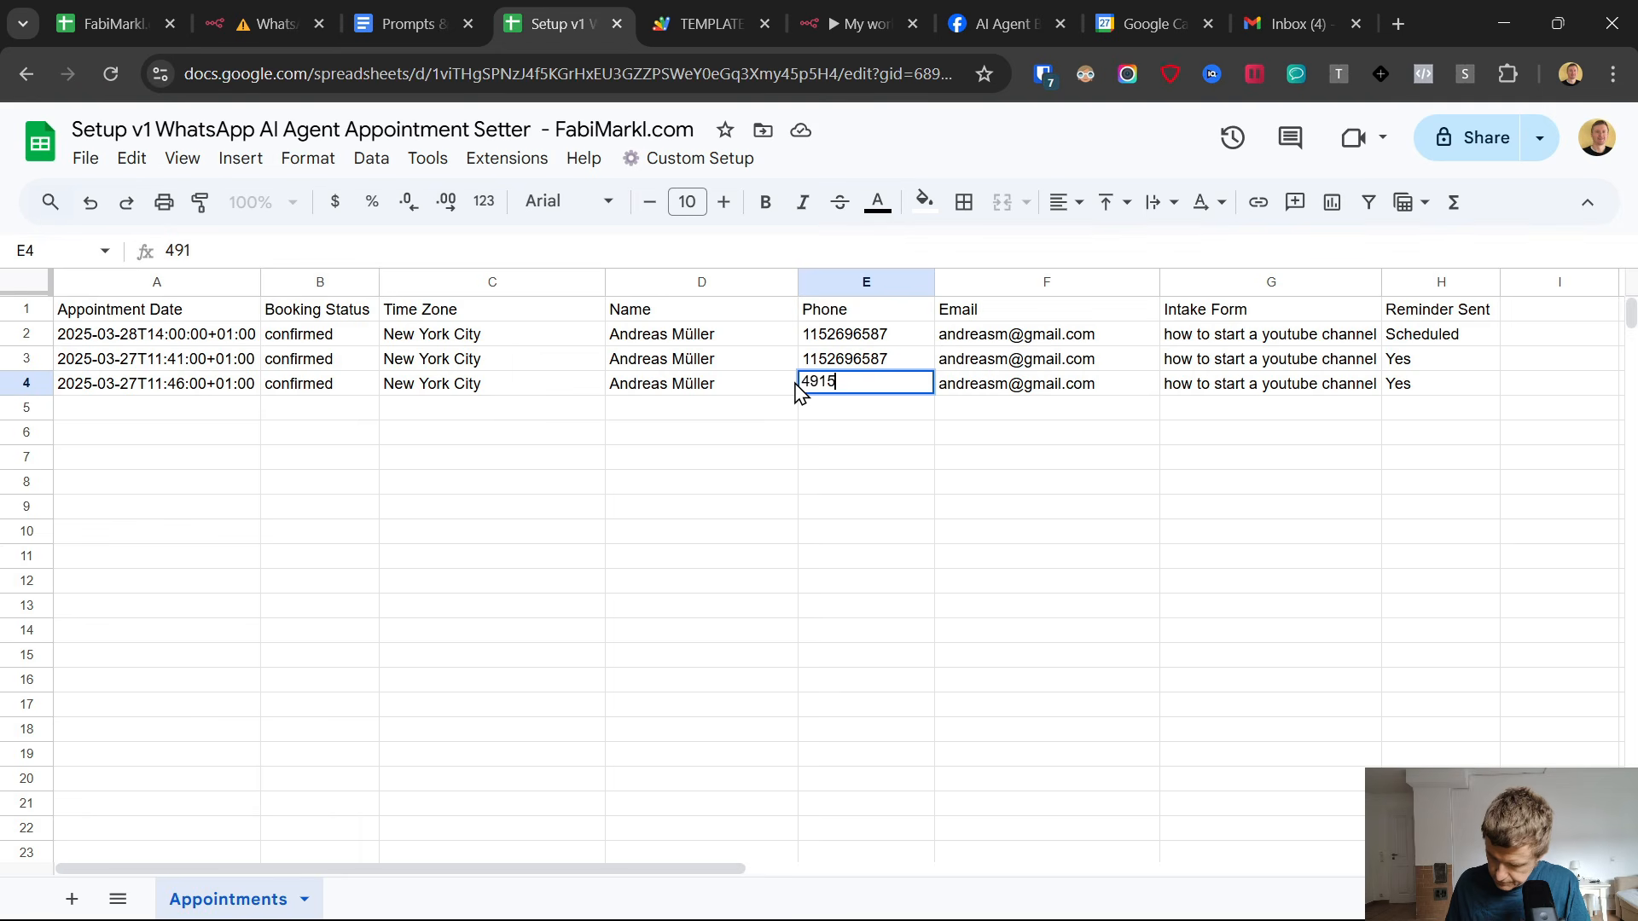
text(•••••••••)
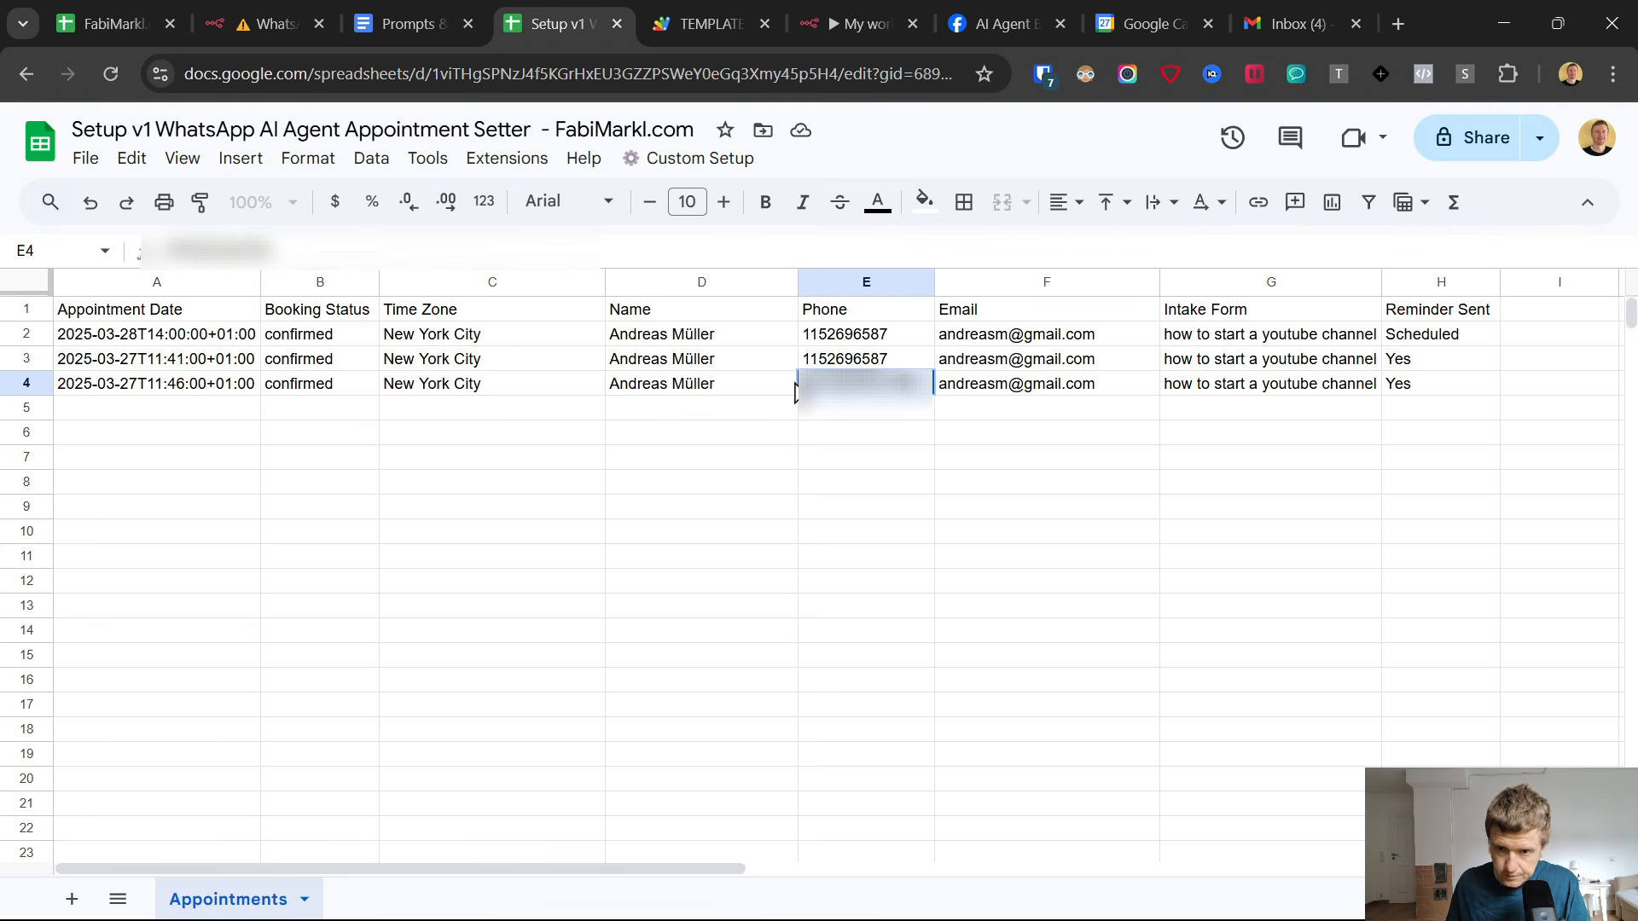
Clear the Reminder Sent value of the row 4 appointment in cell H4.
click(1429, 383)
key(Delete)
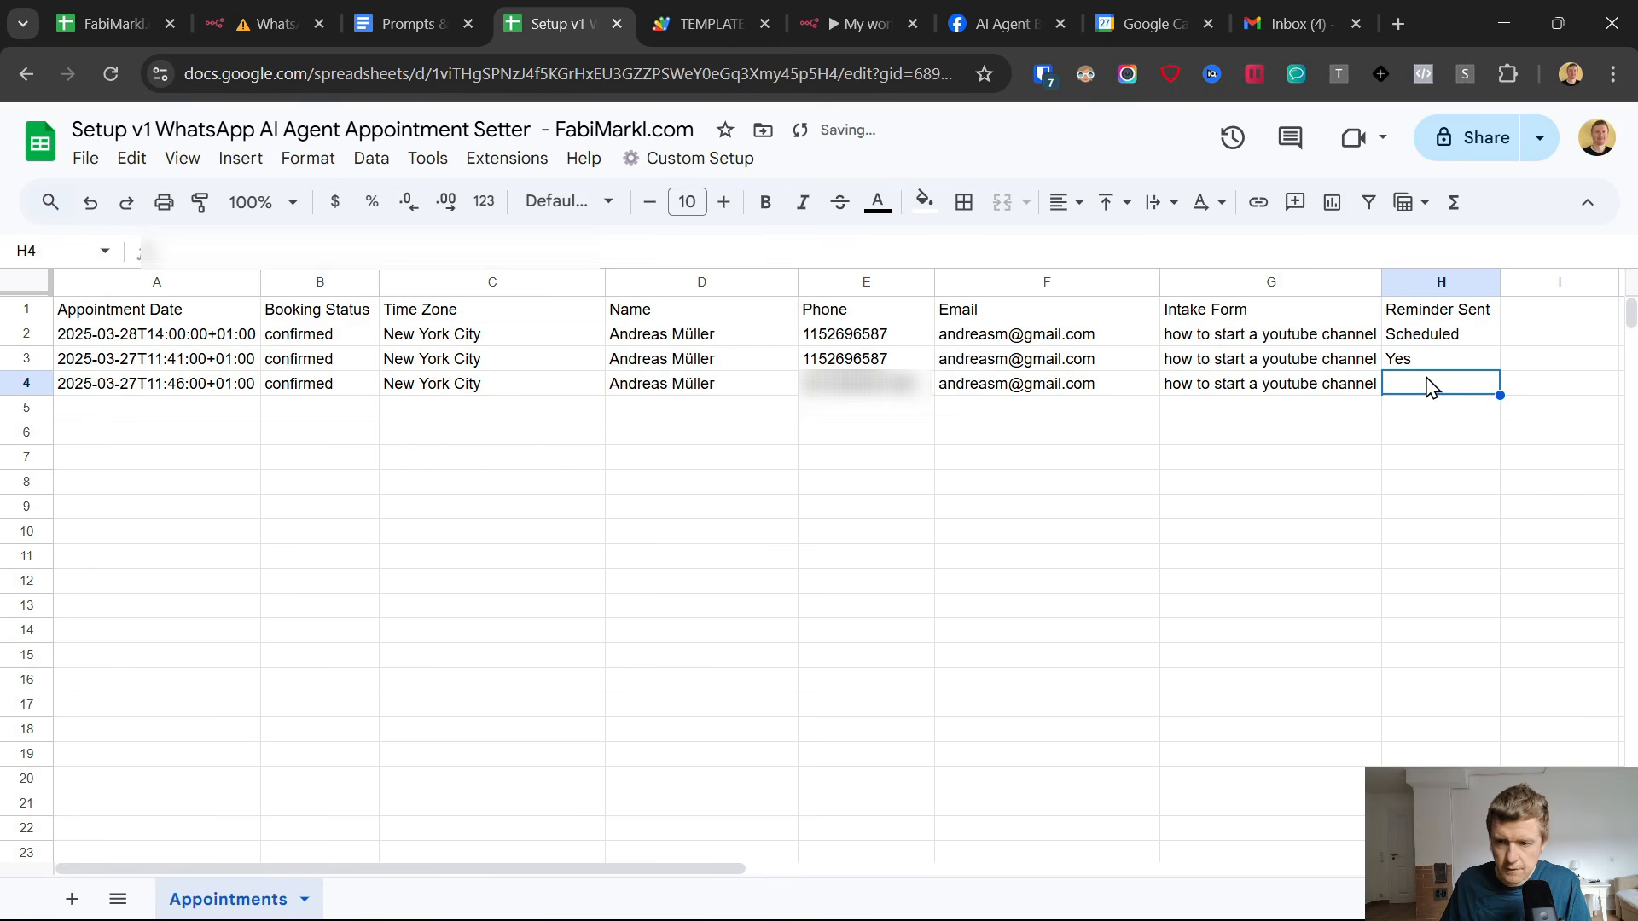
click(1226, 512)
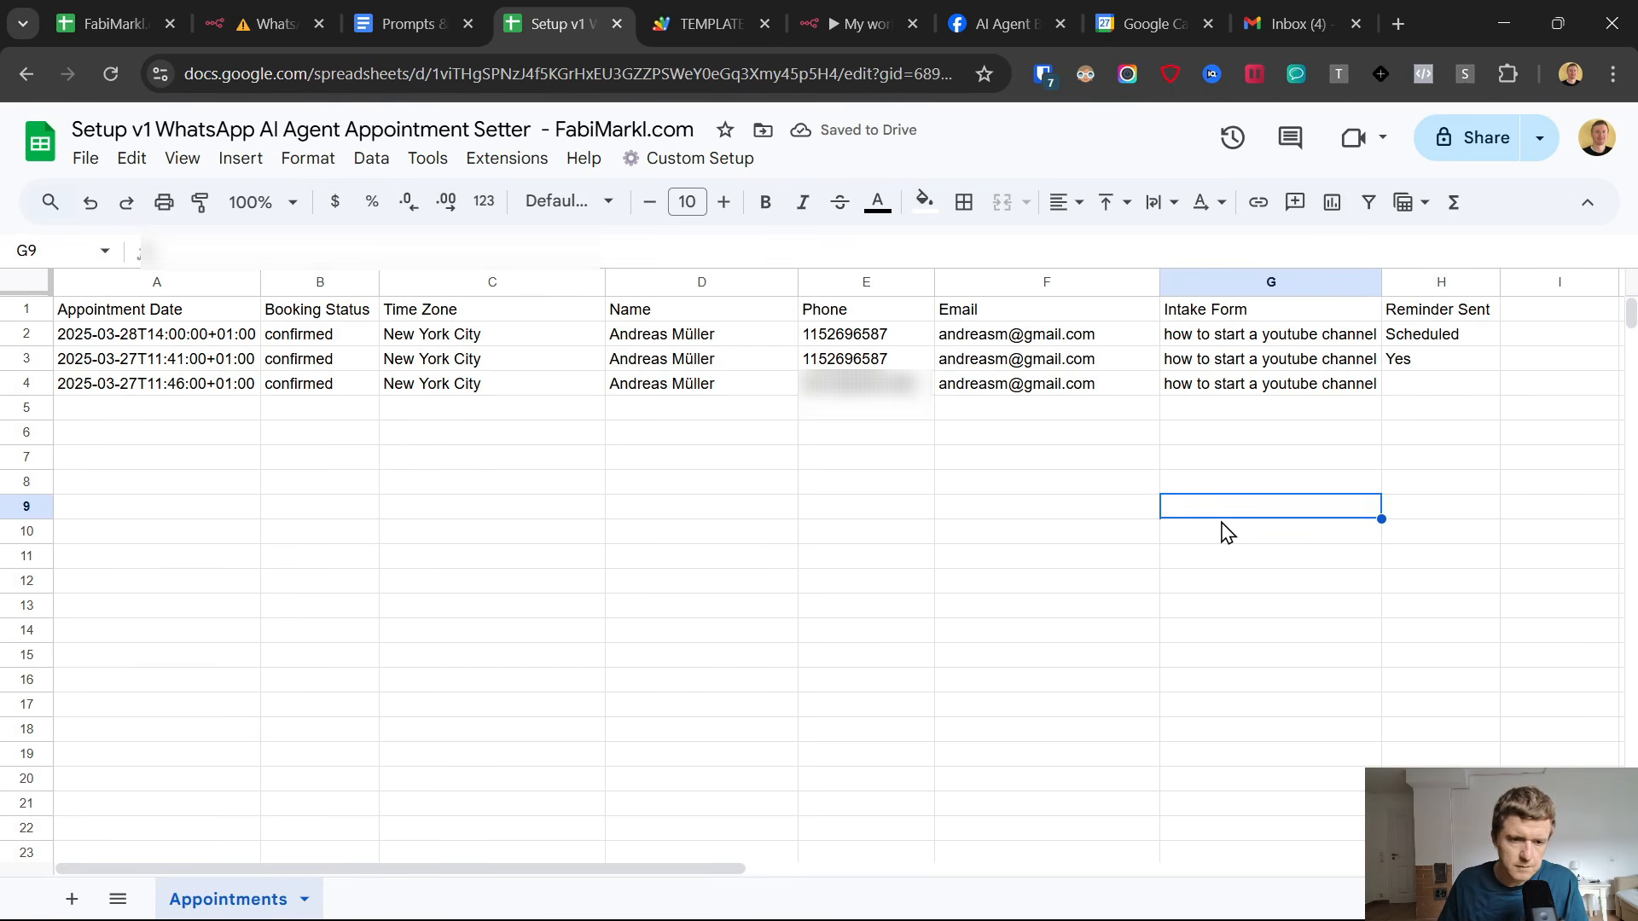
key(ctrl+z)
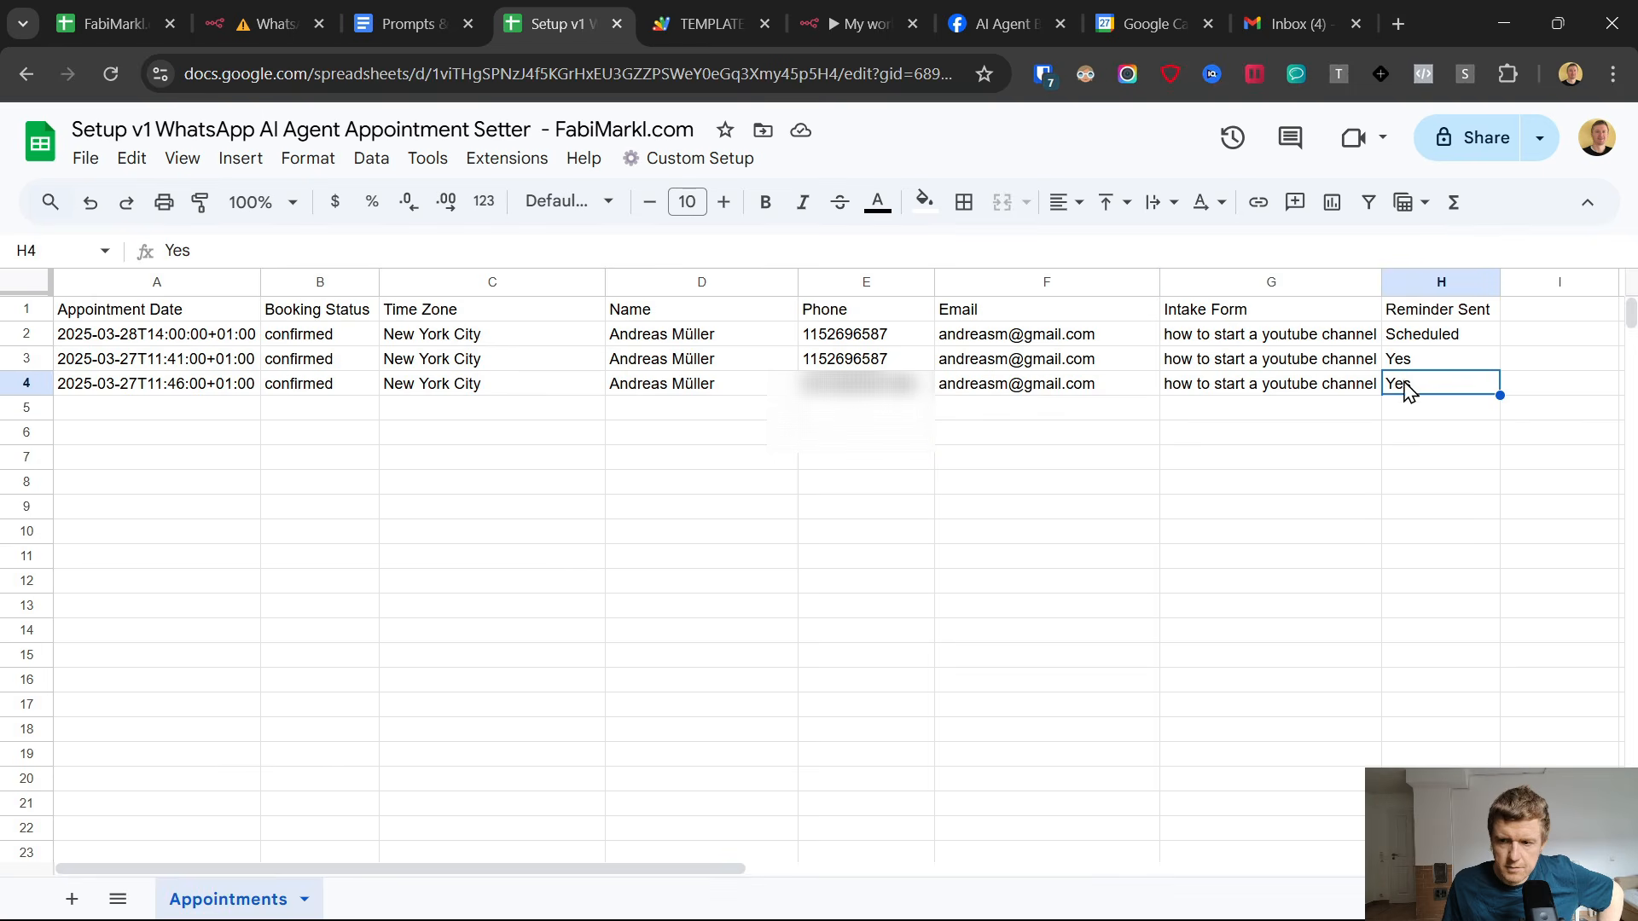
Switch to WhatsApp and check the AI Agent chat for the appointment reminder message.
click(1009, 897)
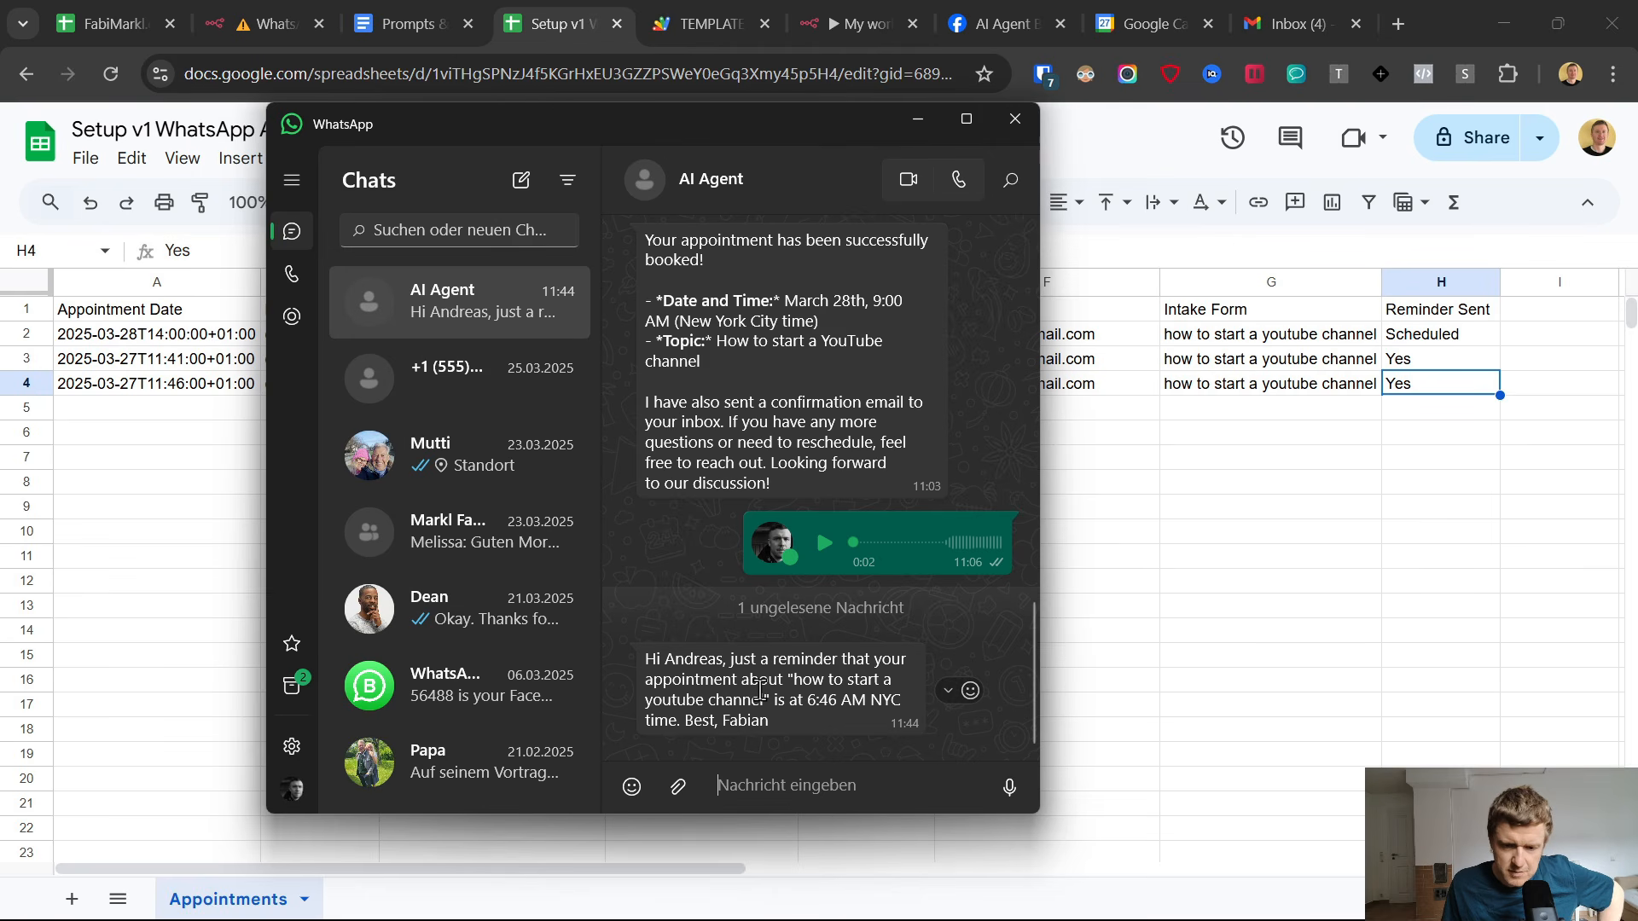
drag(764, 701, 811, 719)
click(794, 718)
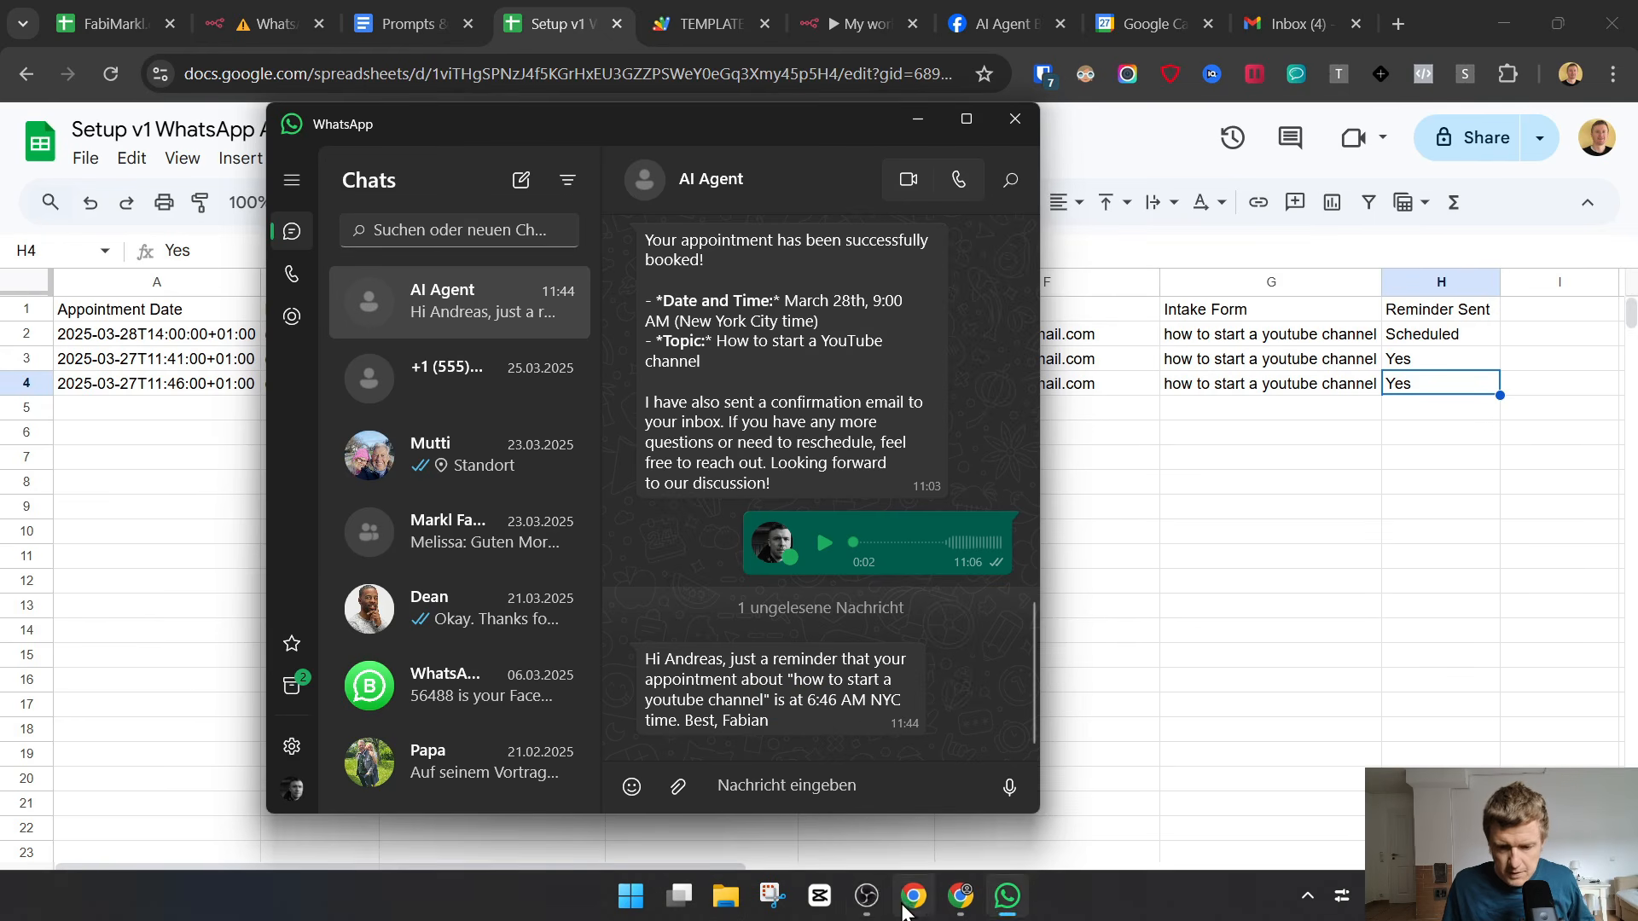
click(870, 897)
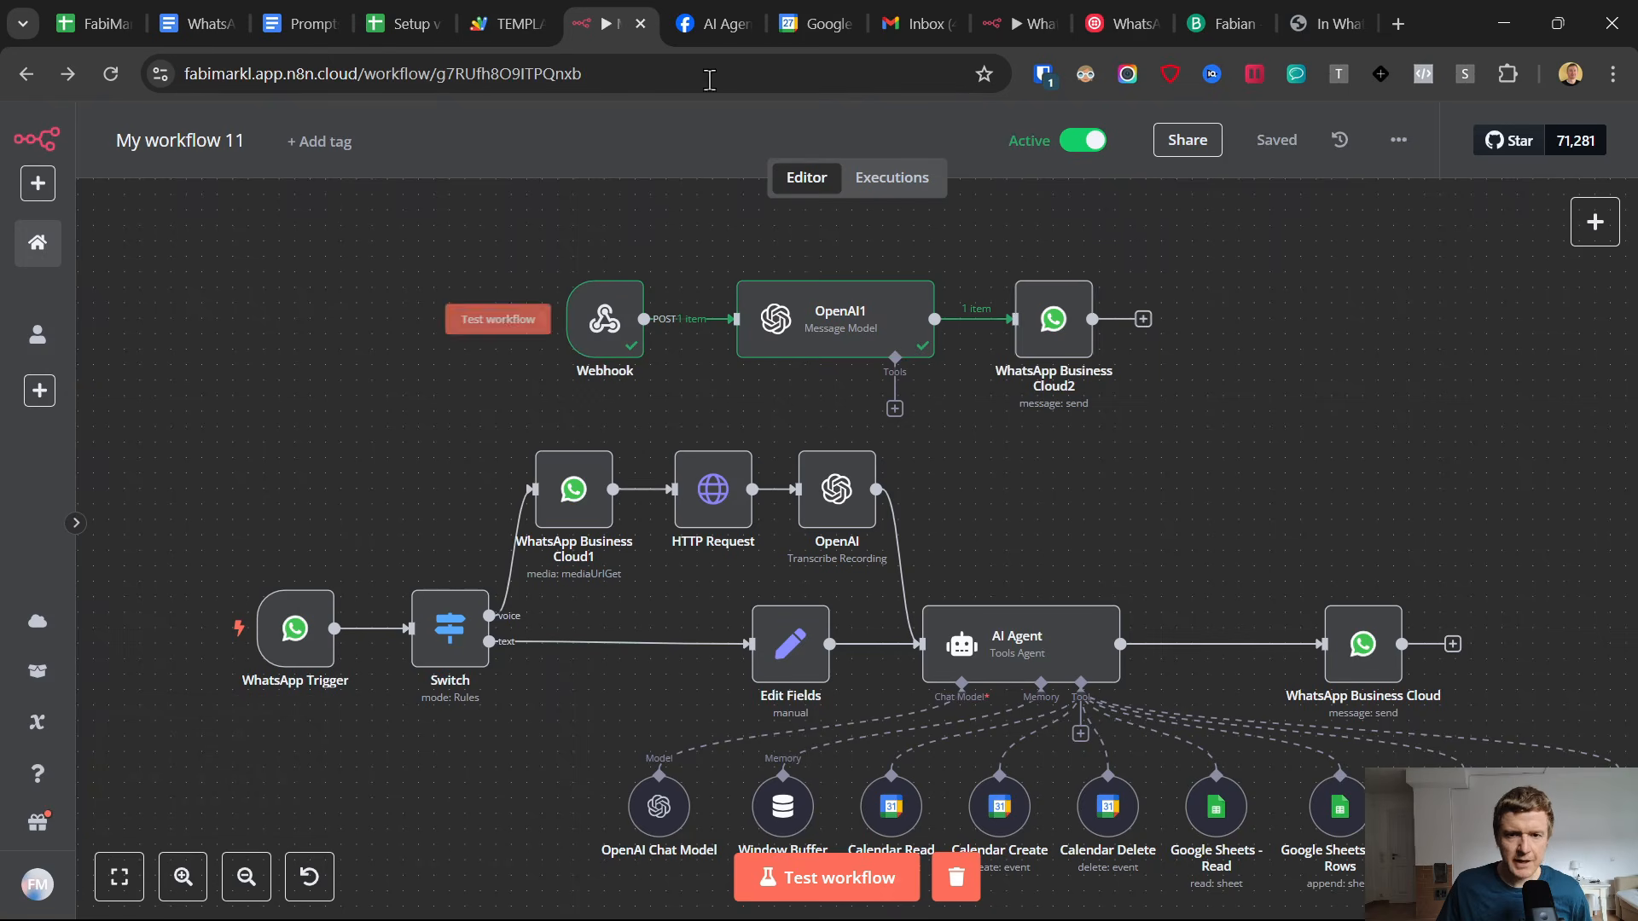
Switch to the Apps Script Code.gs file and add an extra * 60 factor to the reminderTime calculation on line 17.
click(508, 23)
scroll(838, 550, up, 4)
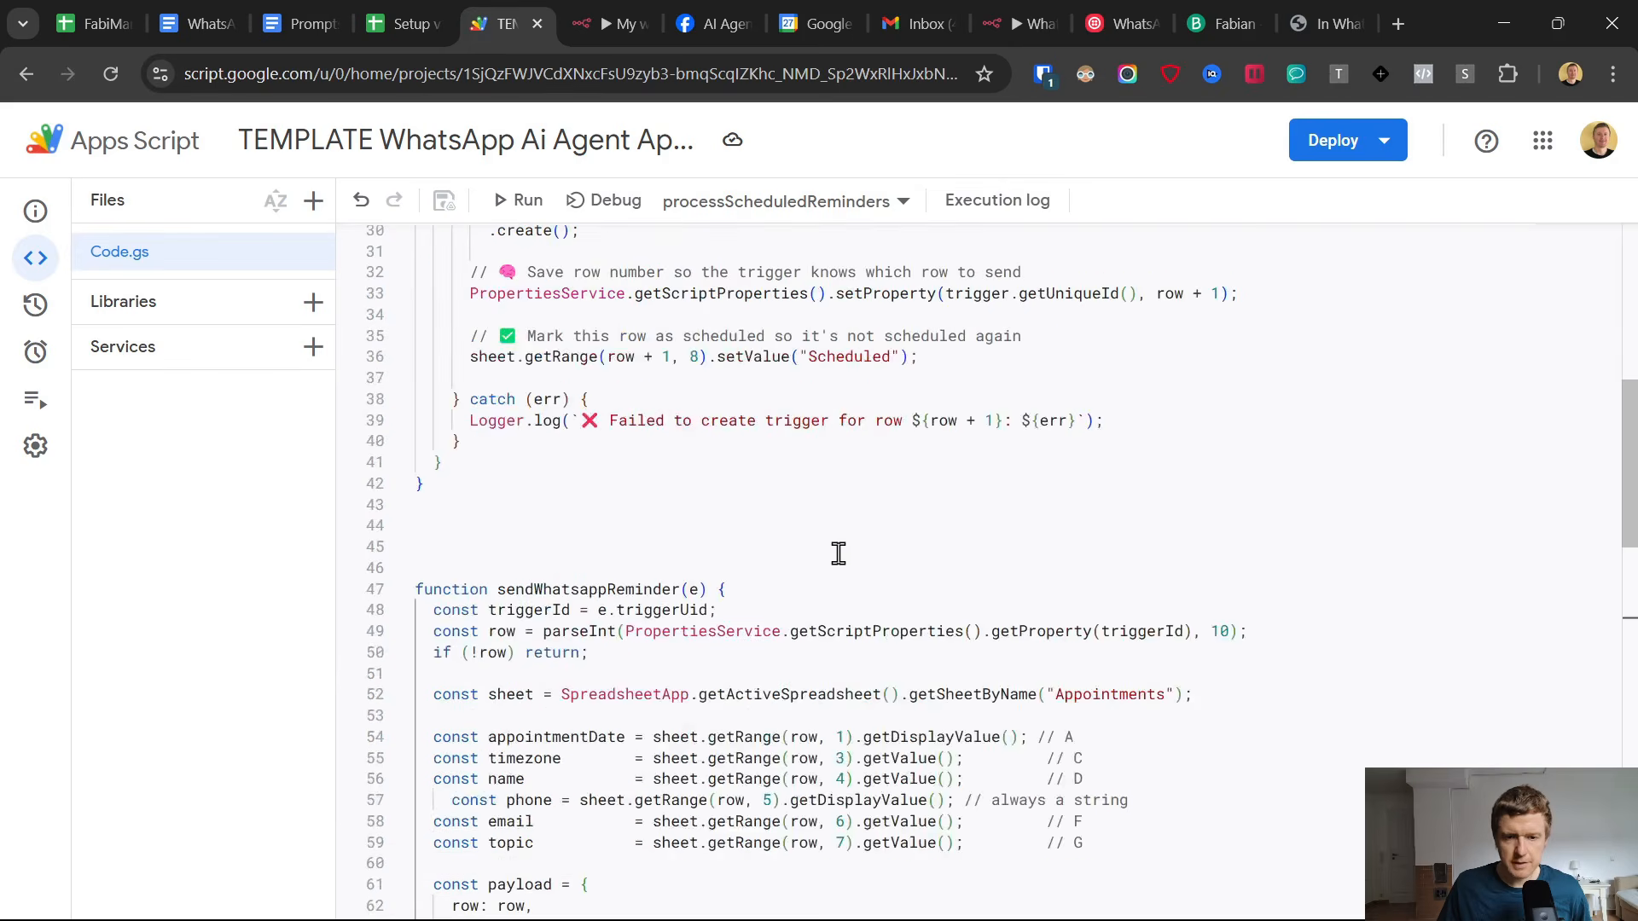
scroll(838, 553, up, 7)
scroll(835, 554, down, 4)
scroll(833, 559, up, 2)
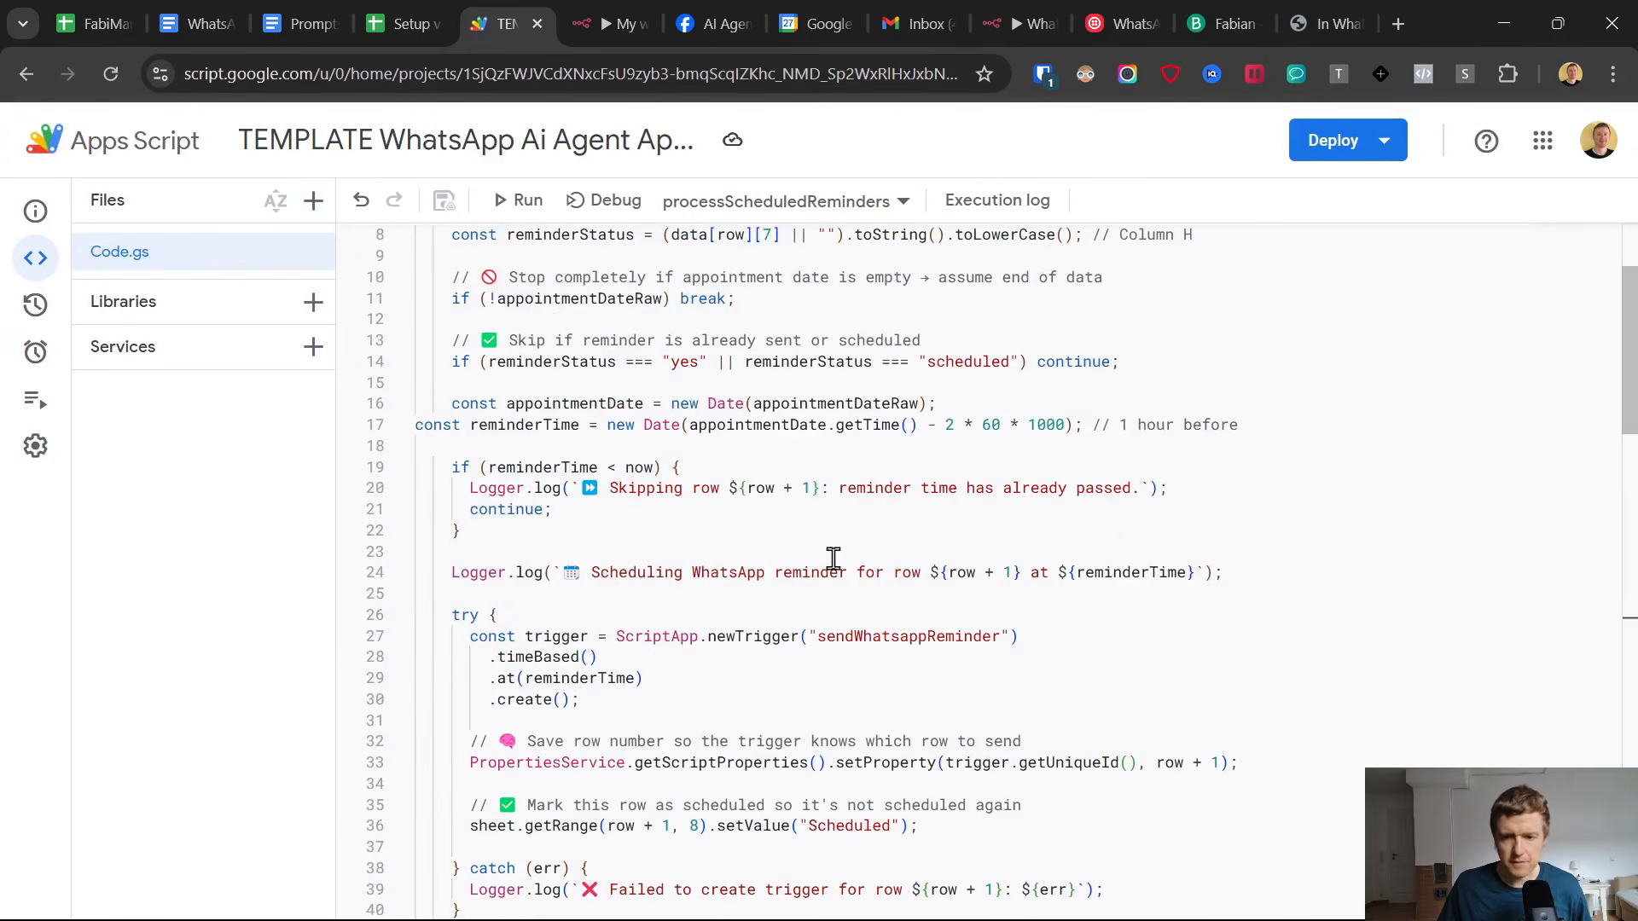
click(964, 425)
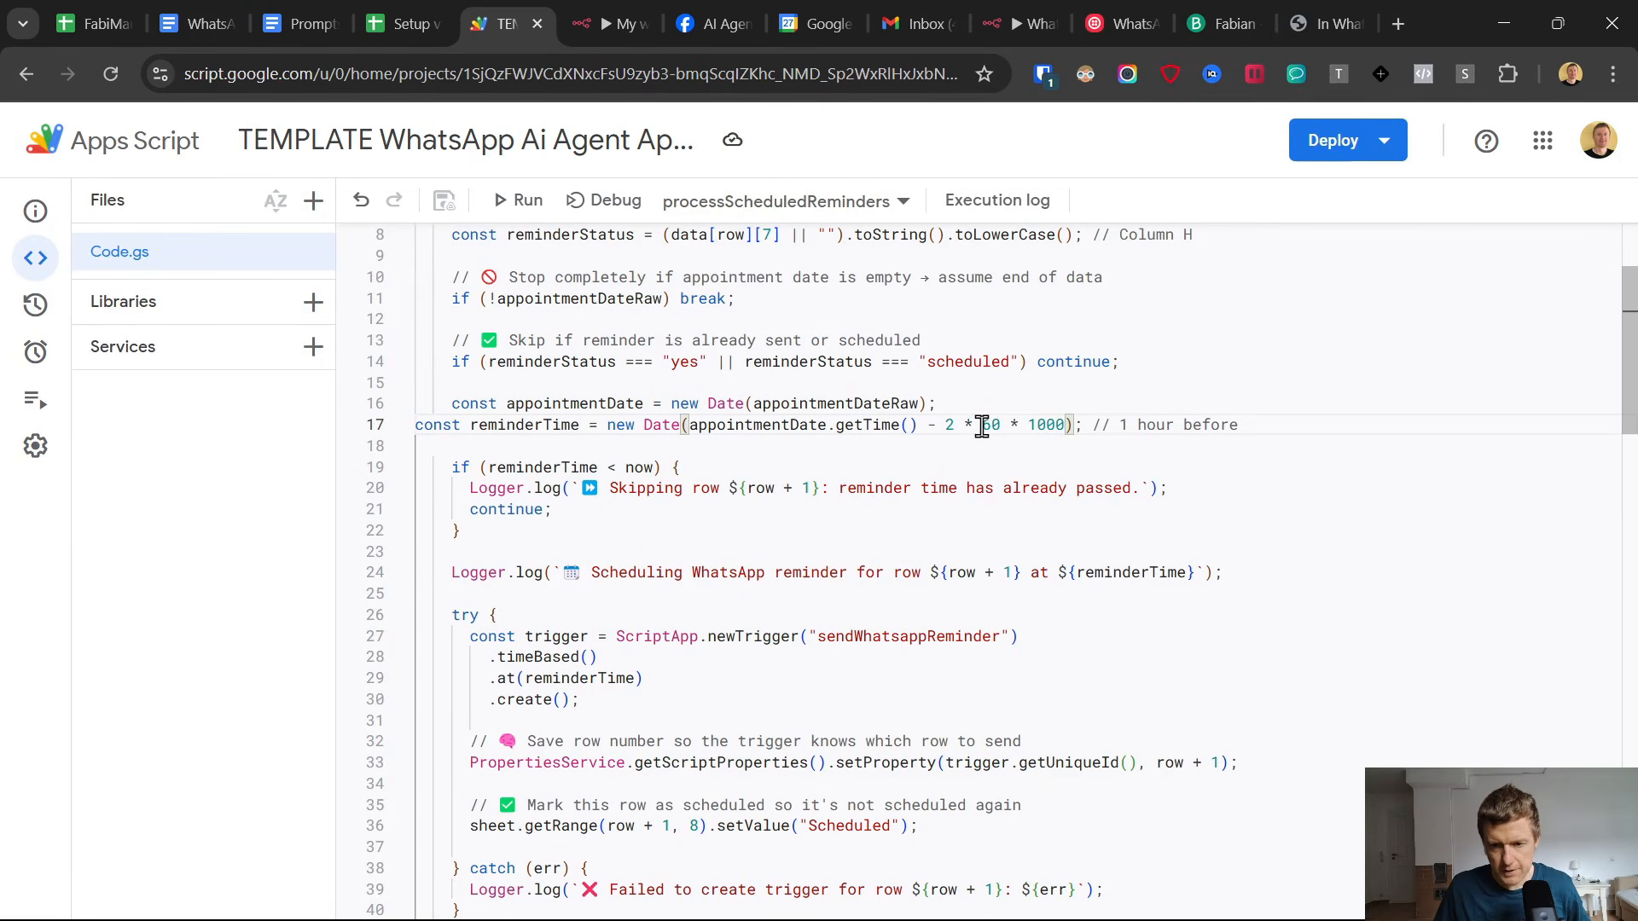
drag(964, 425, 1001, 424)
click(945, 425)
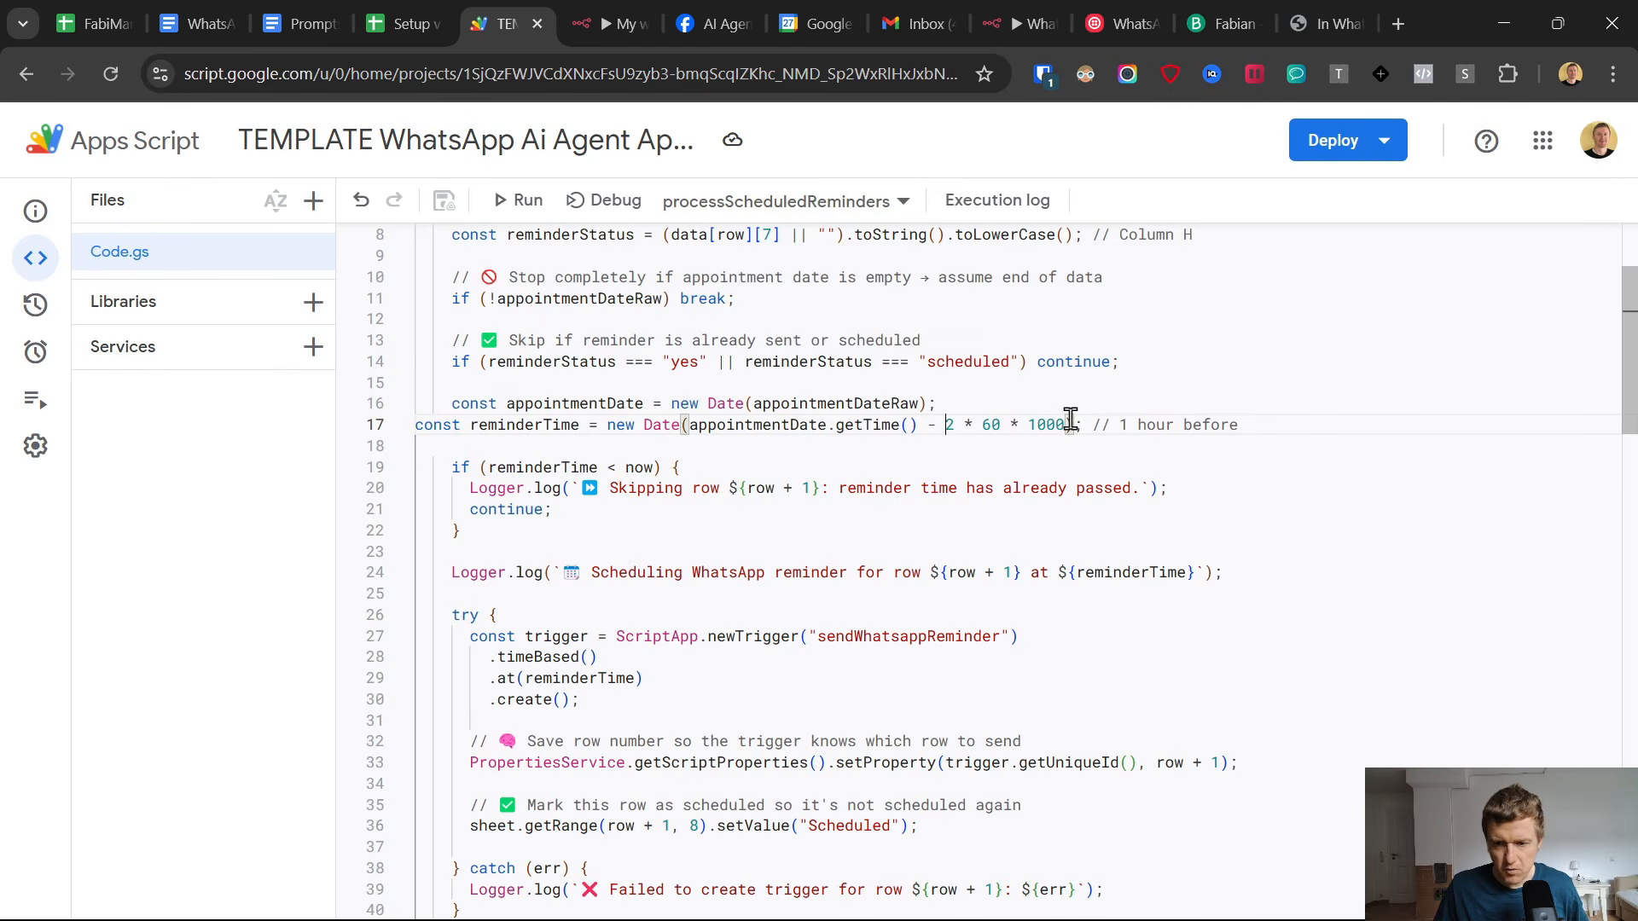
drag(963, 425, 1002, 424)
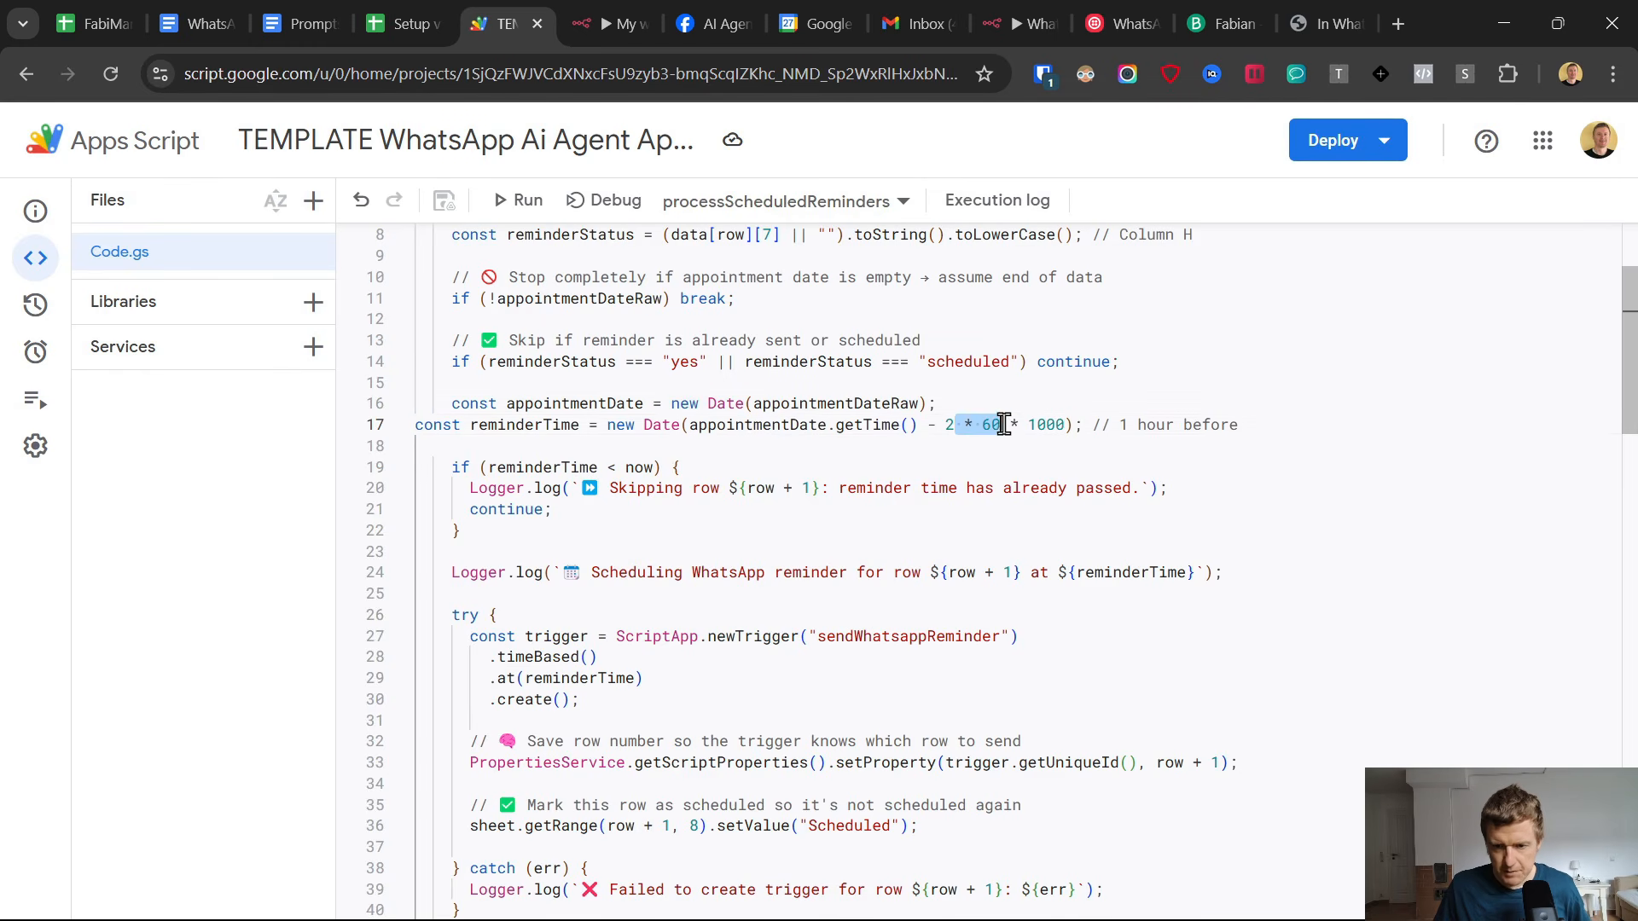
click(960, 425)
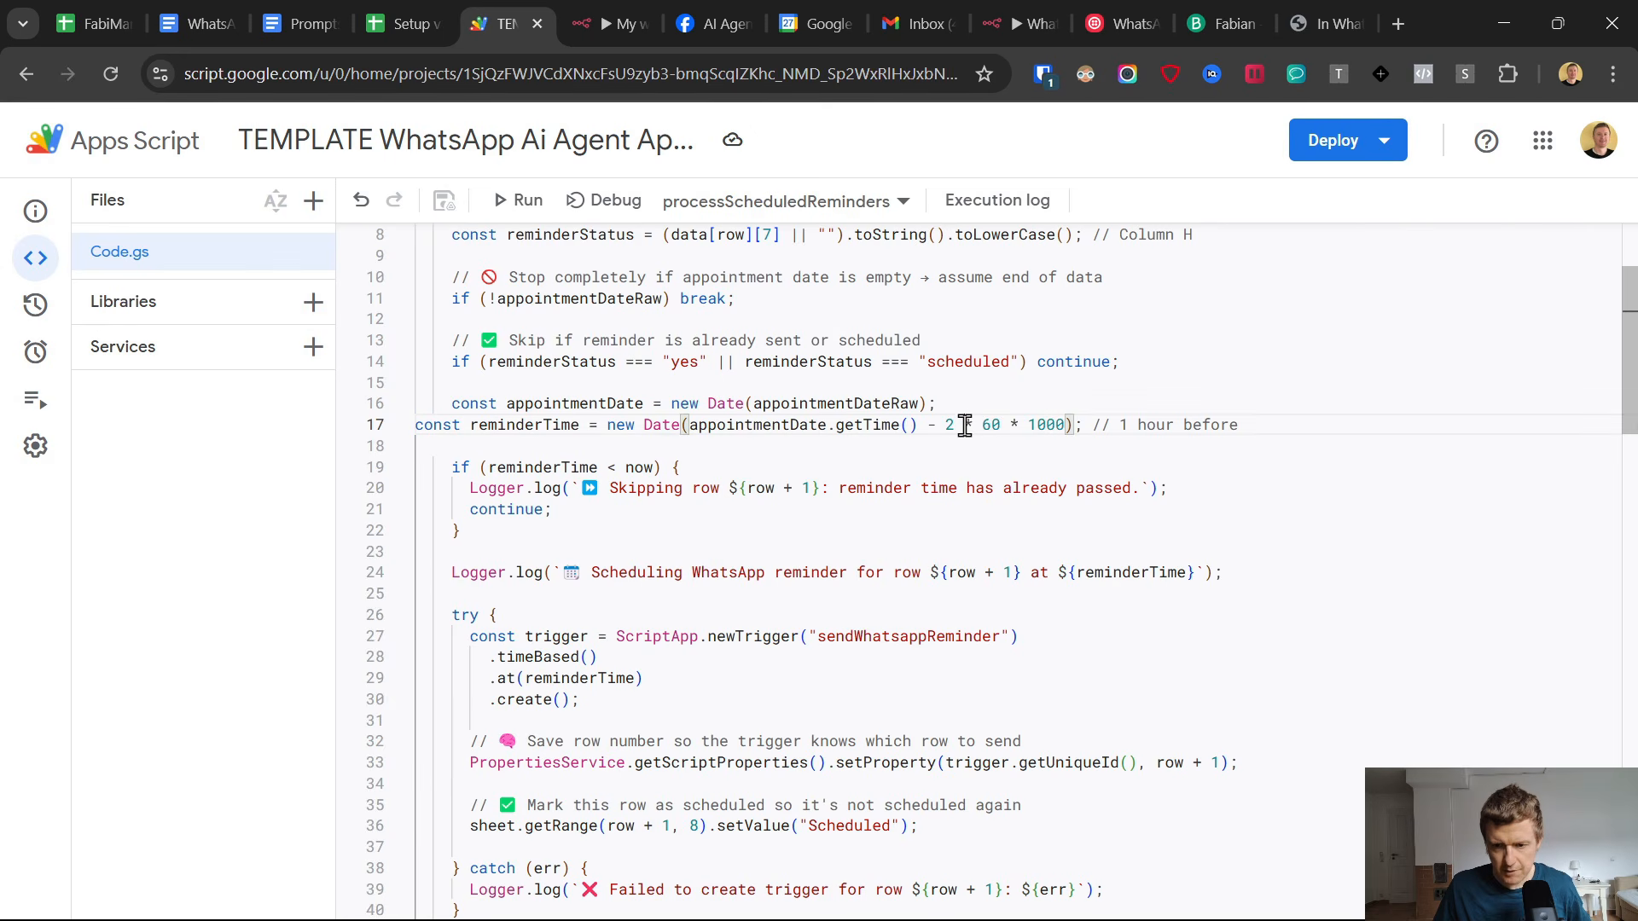
key(ctrl+v)
key(BackSpace)
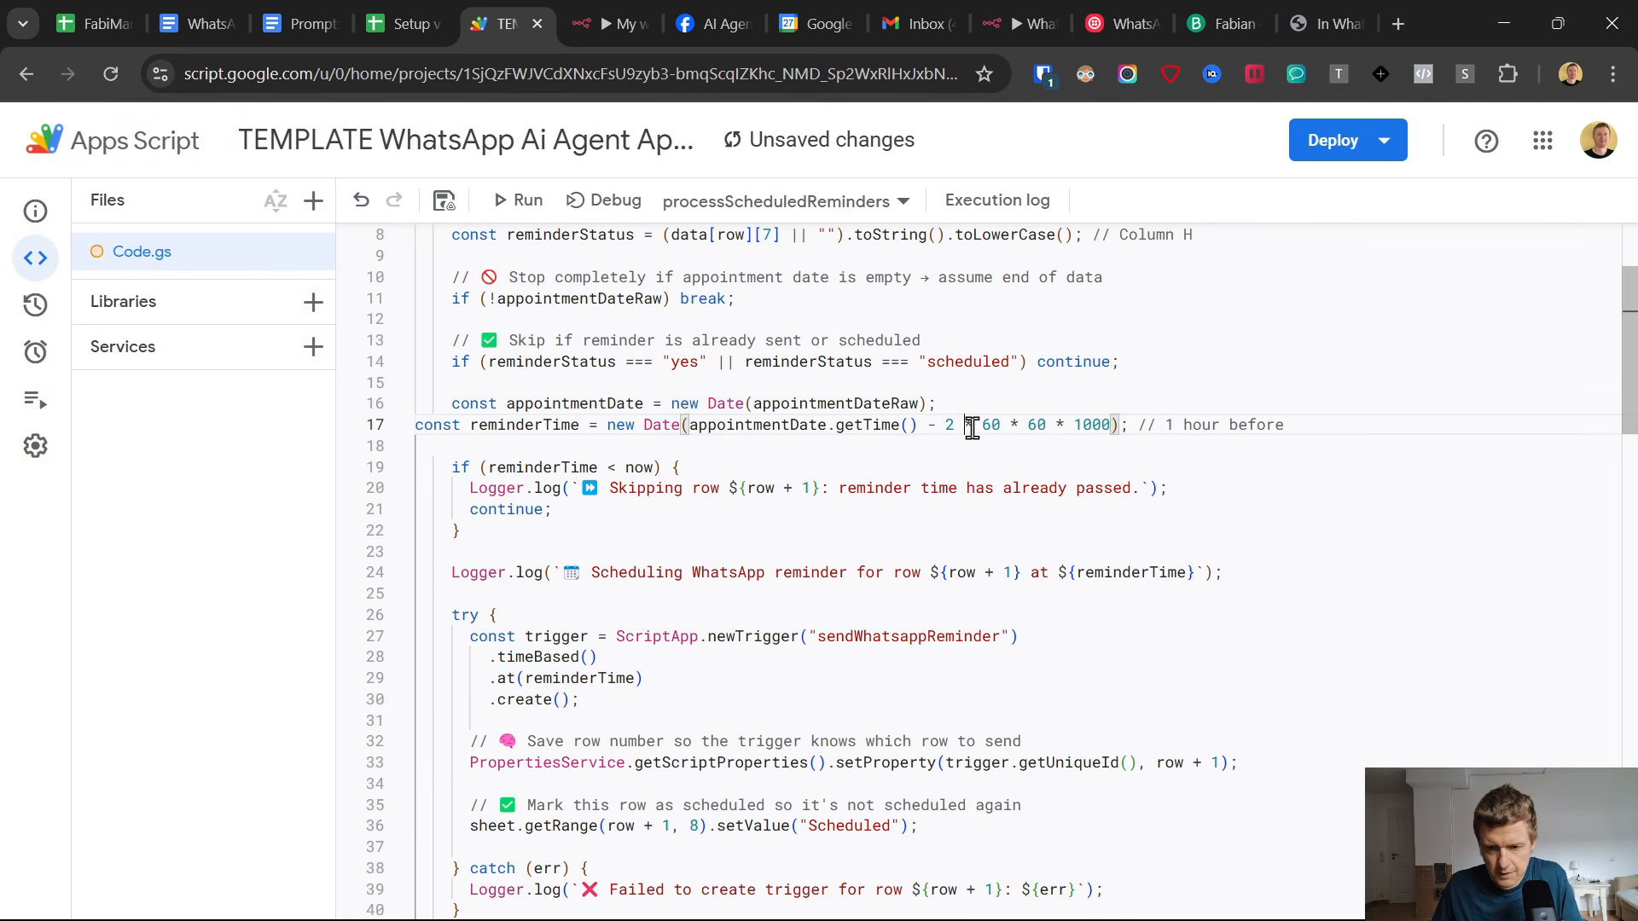
Change the first multiplier of the reminderTime calculation on line 17 to 1 and save the project.
click(946, 425)
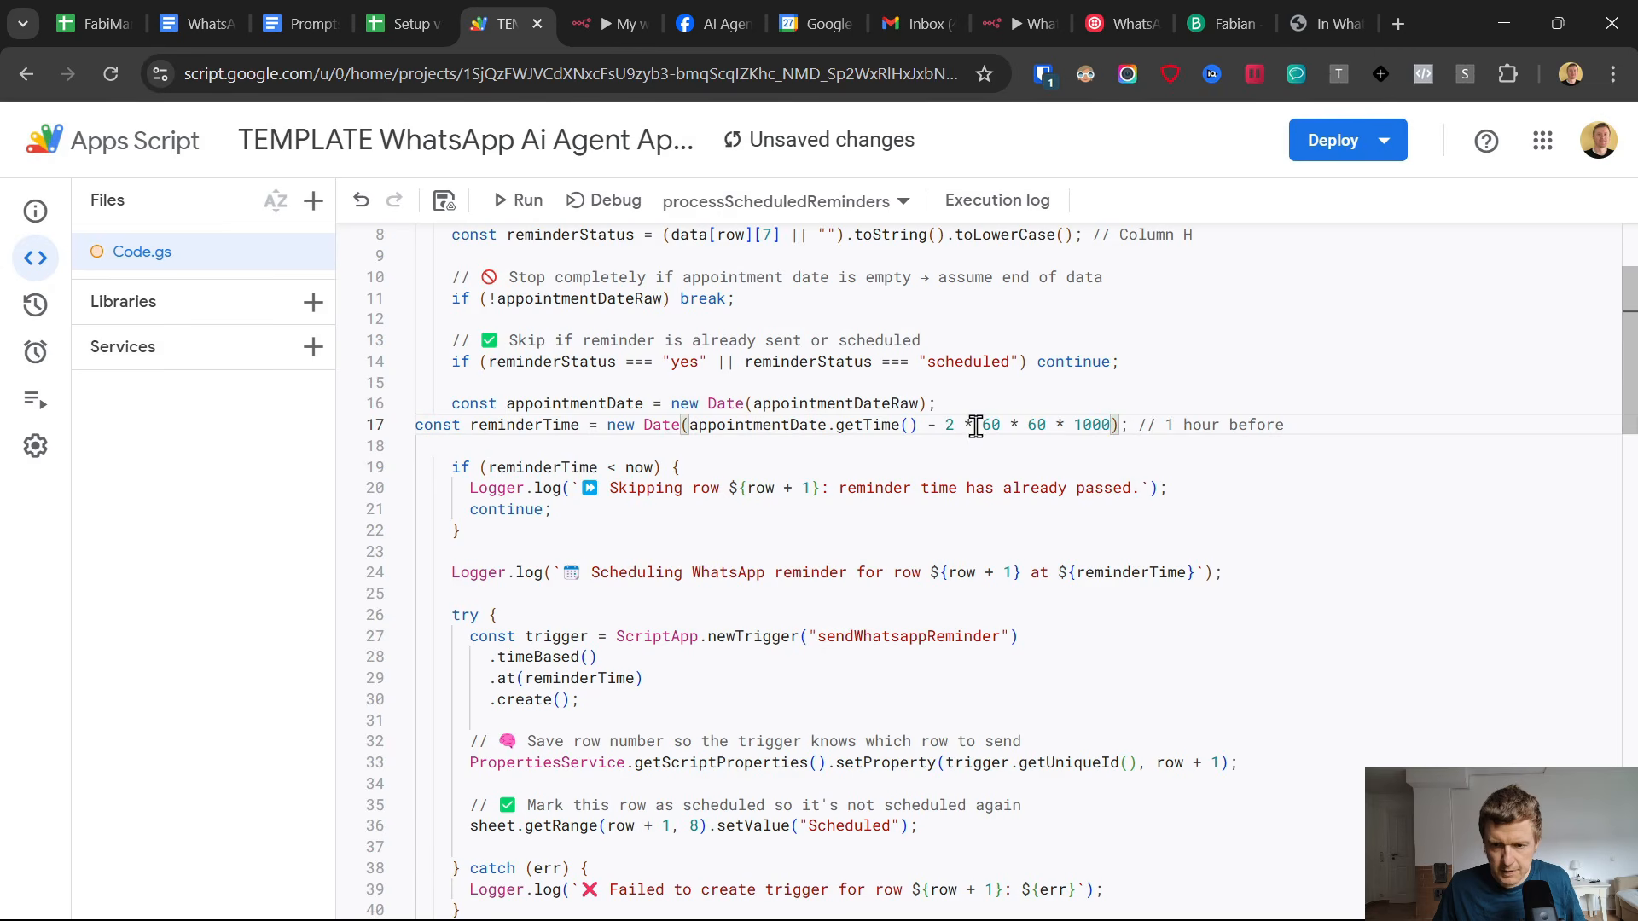
double_click(949, 425)
text(1)
click(1011, 425)
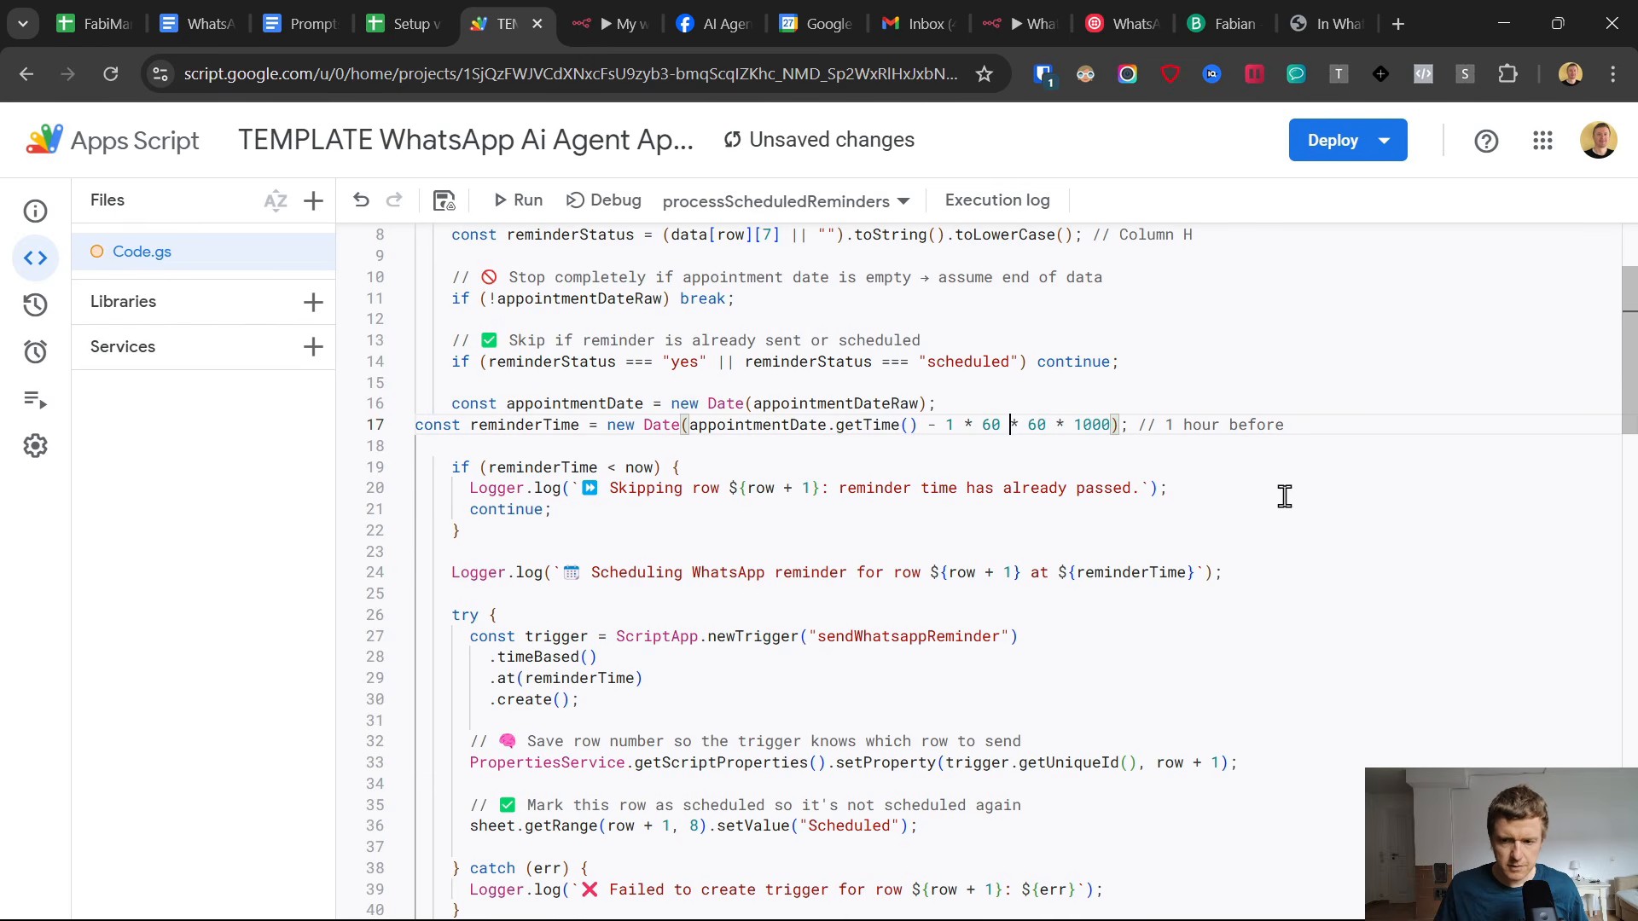
click(443, 201)
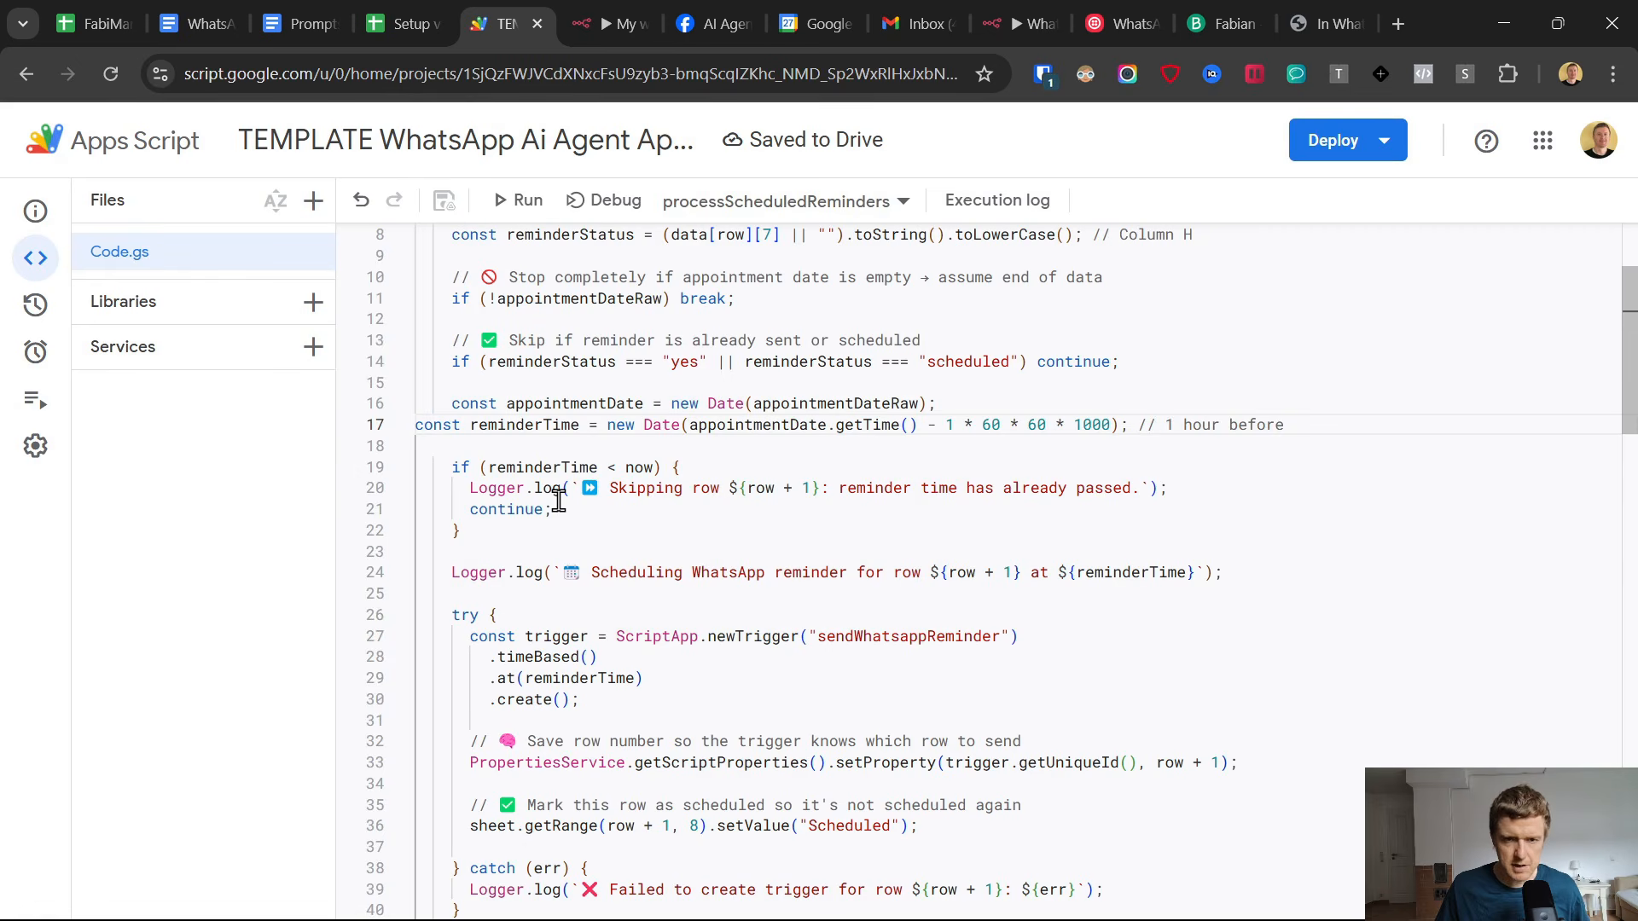
Switch to the Meta for Developers WhatsApp API Setup page and read Step 5, Add a phone number.
click(616, 24)
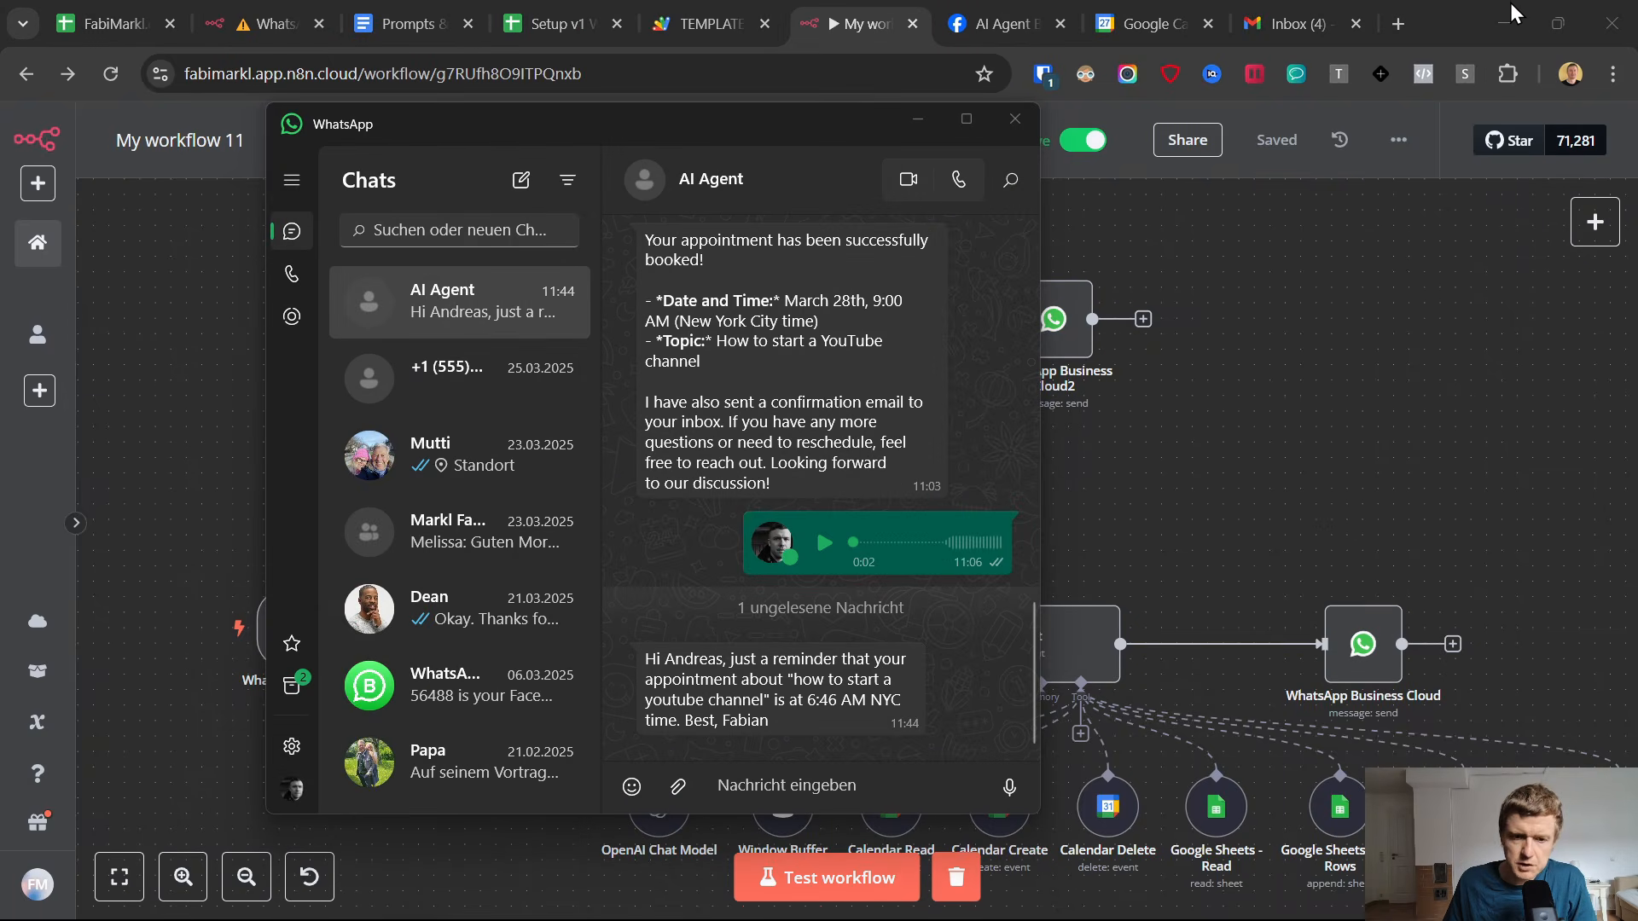
click(1353, 362)
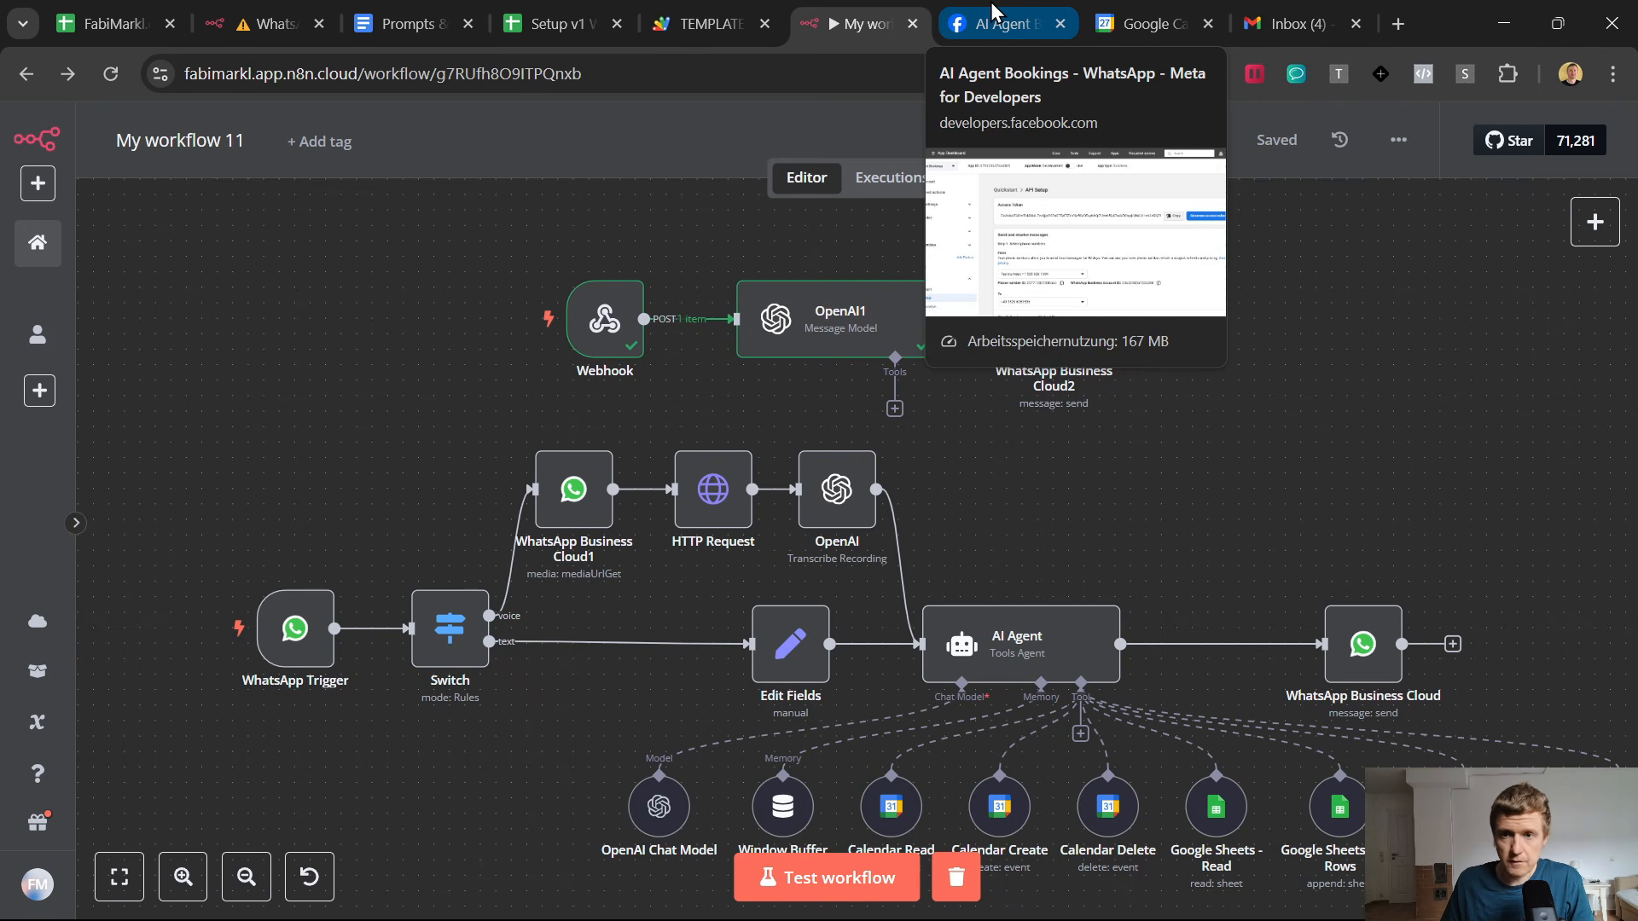
click(993, 12)
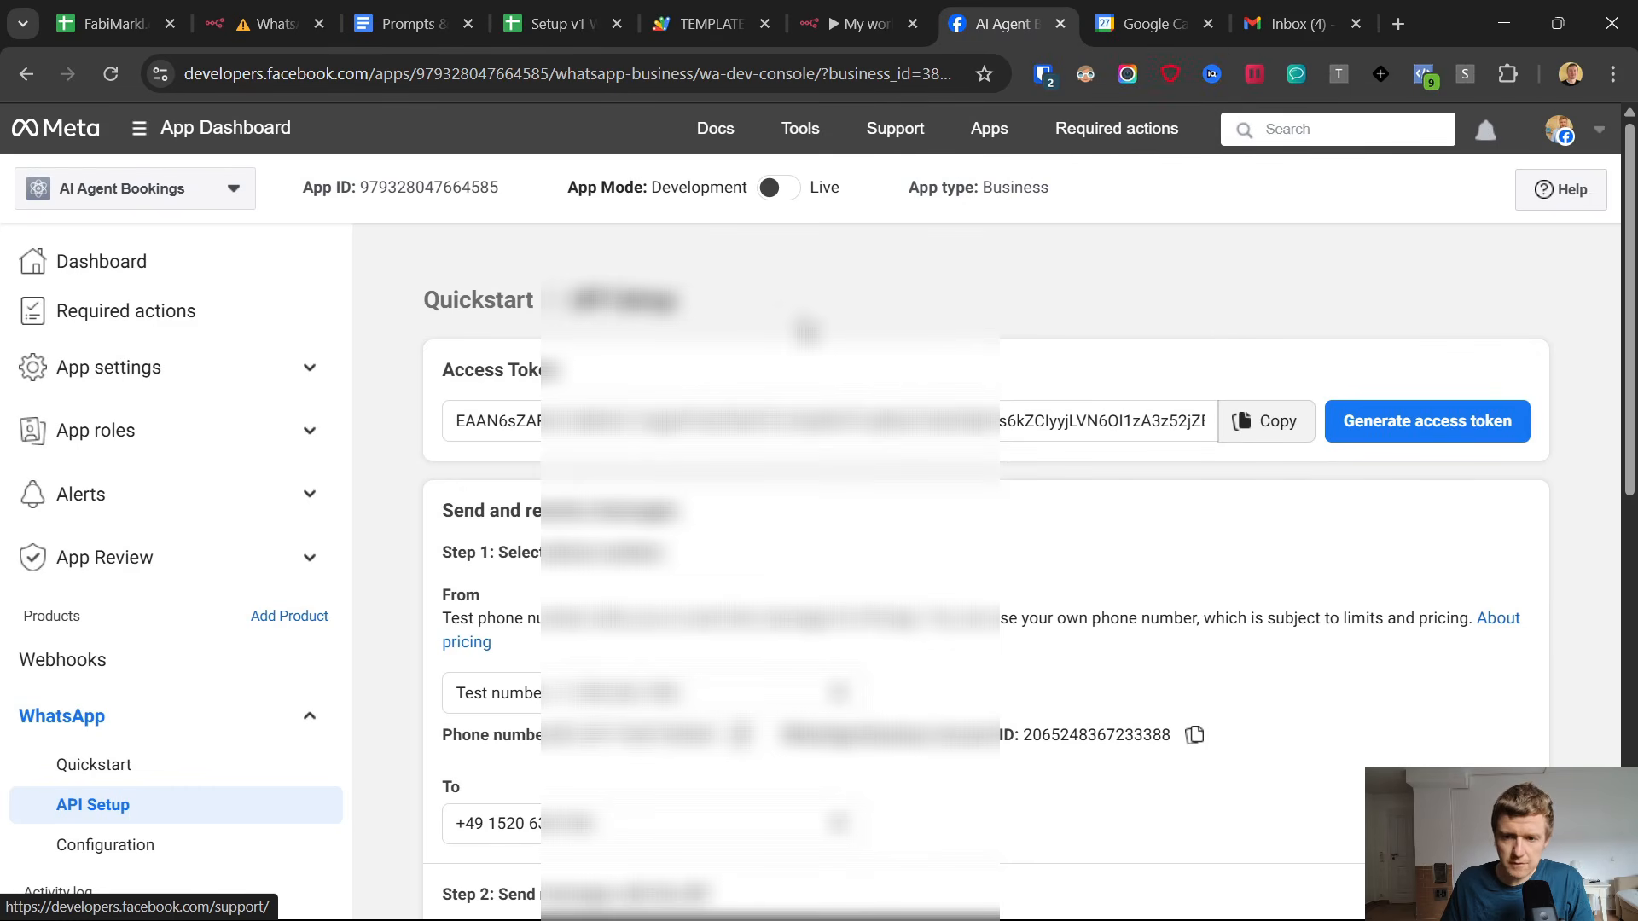
scroll(806, 331, down, 8)
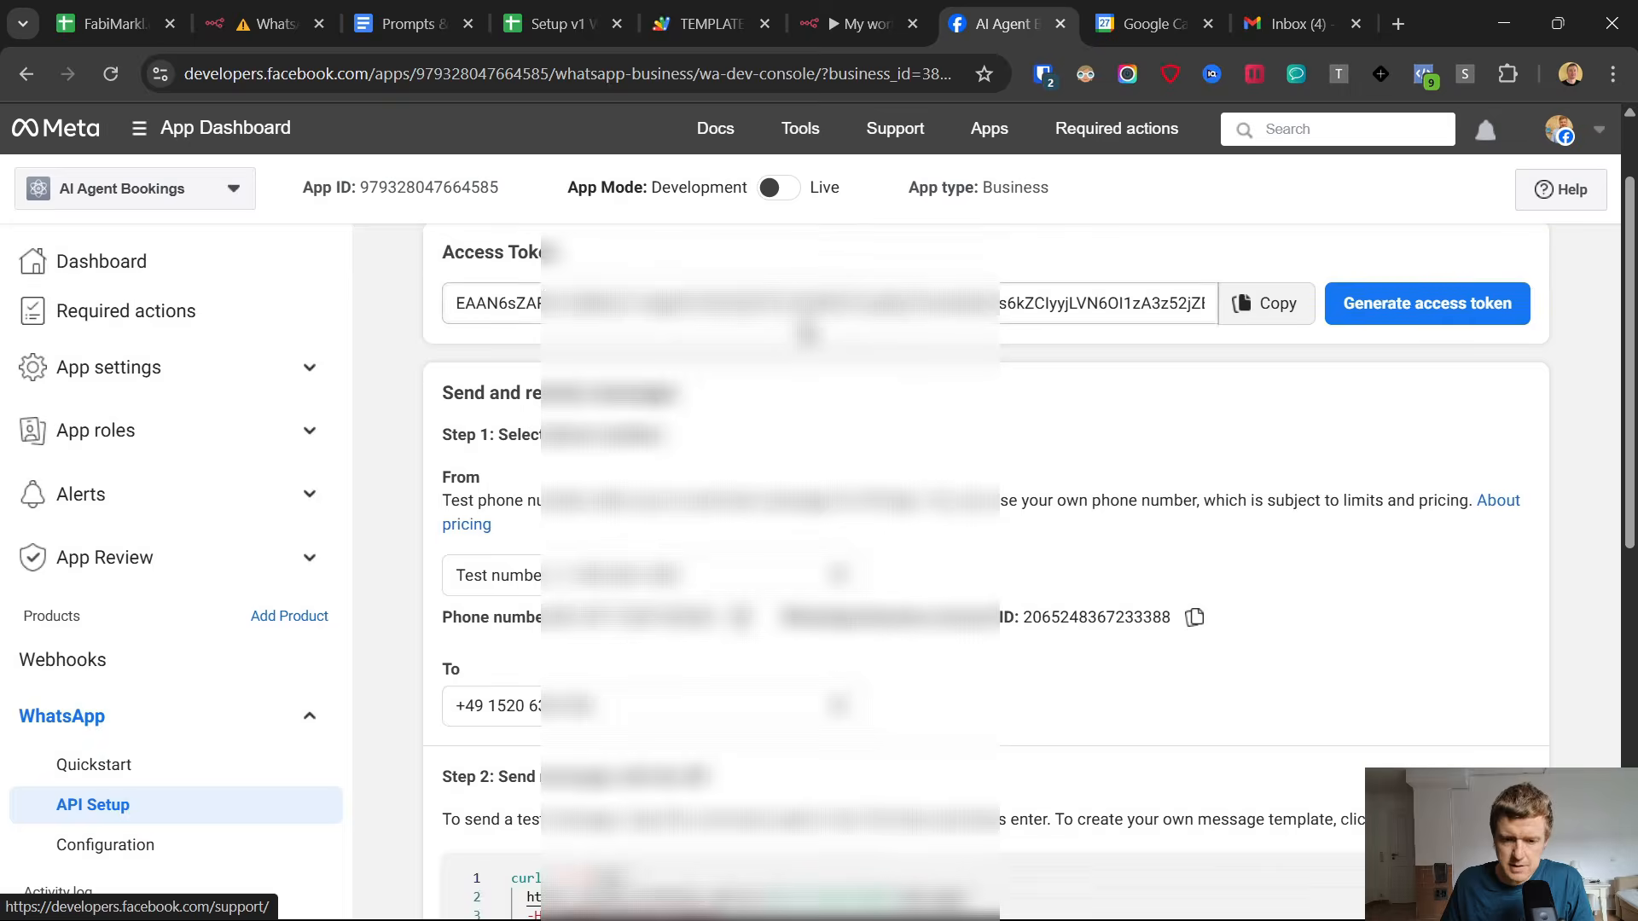
scroll(831, 609, down, 1)
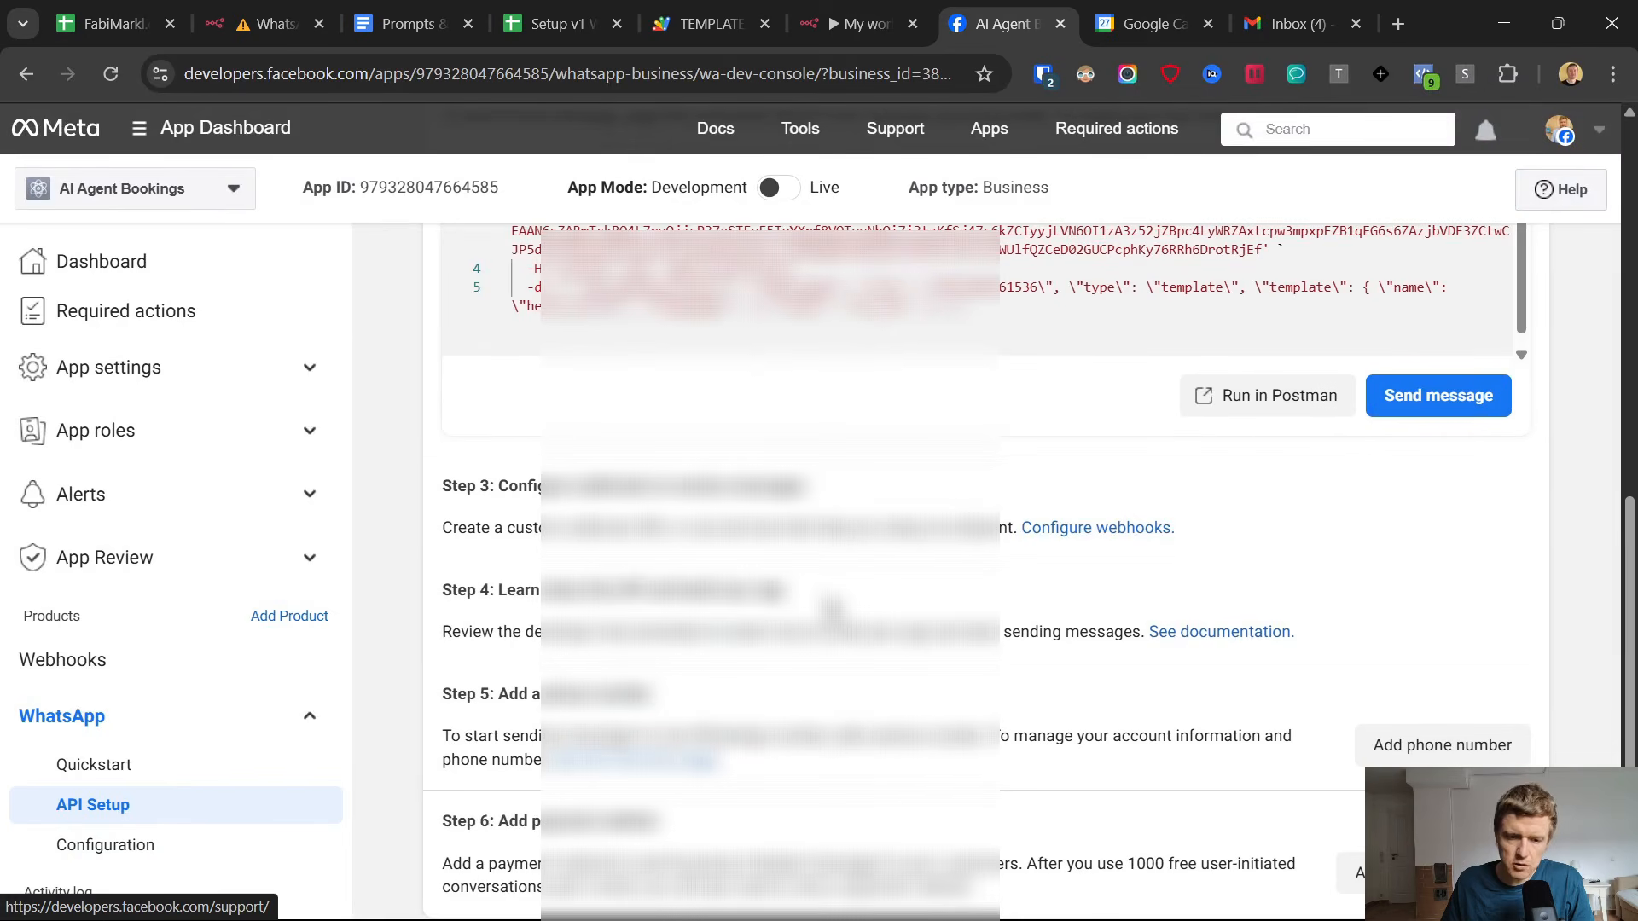
scroll(831, 609, down, 1)
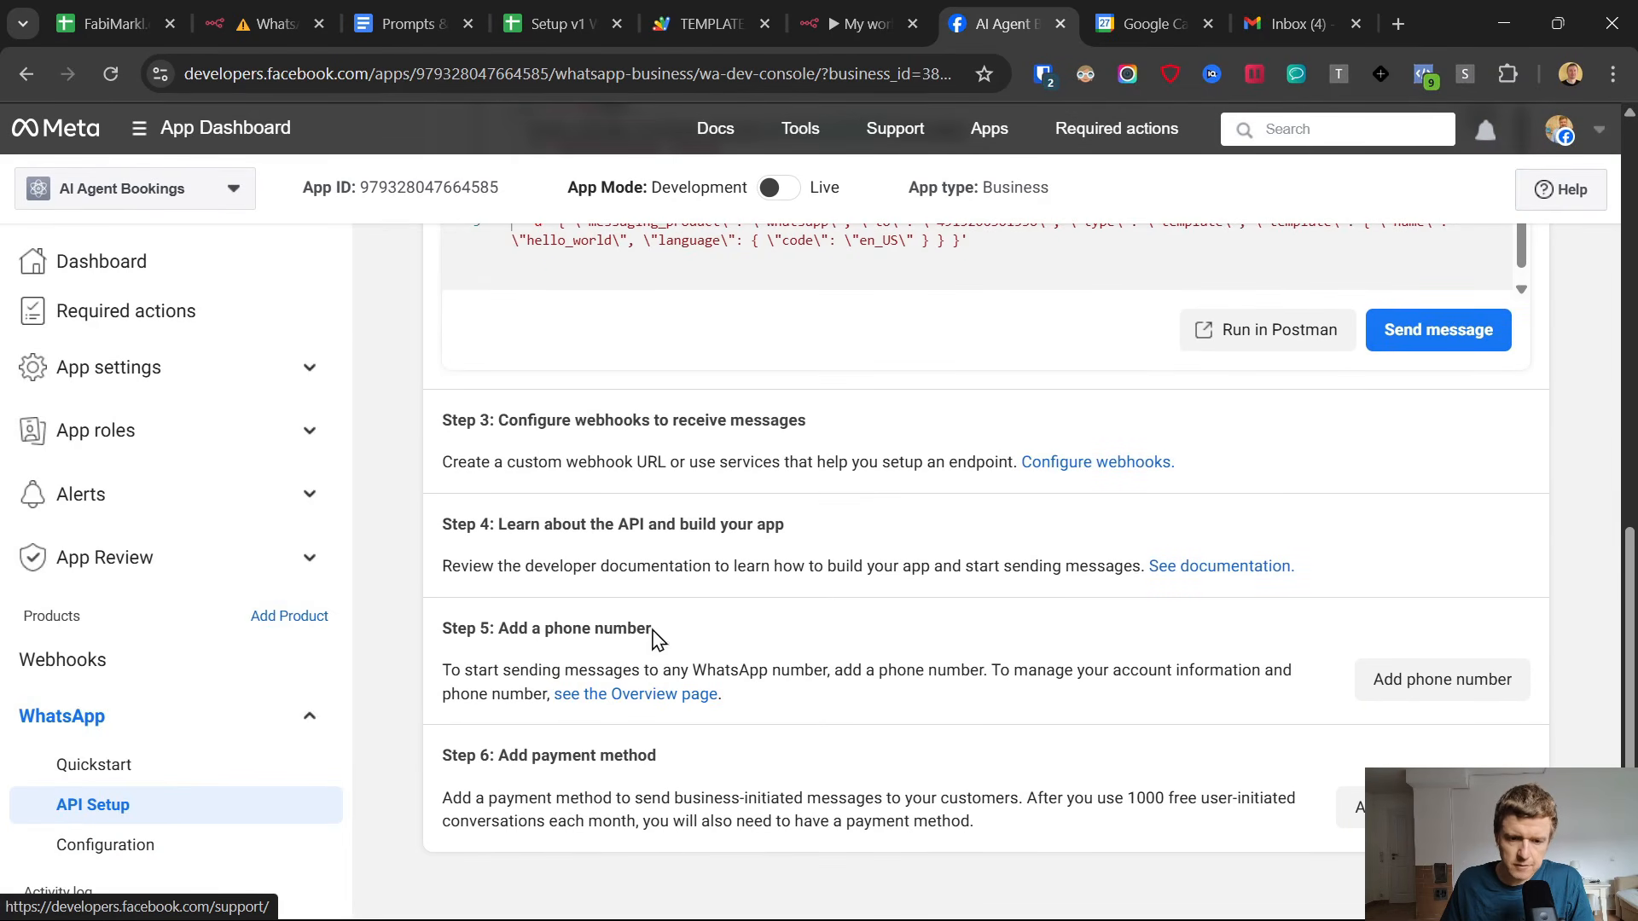
drag(498, 629, 1092, 725)
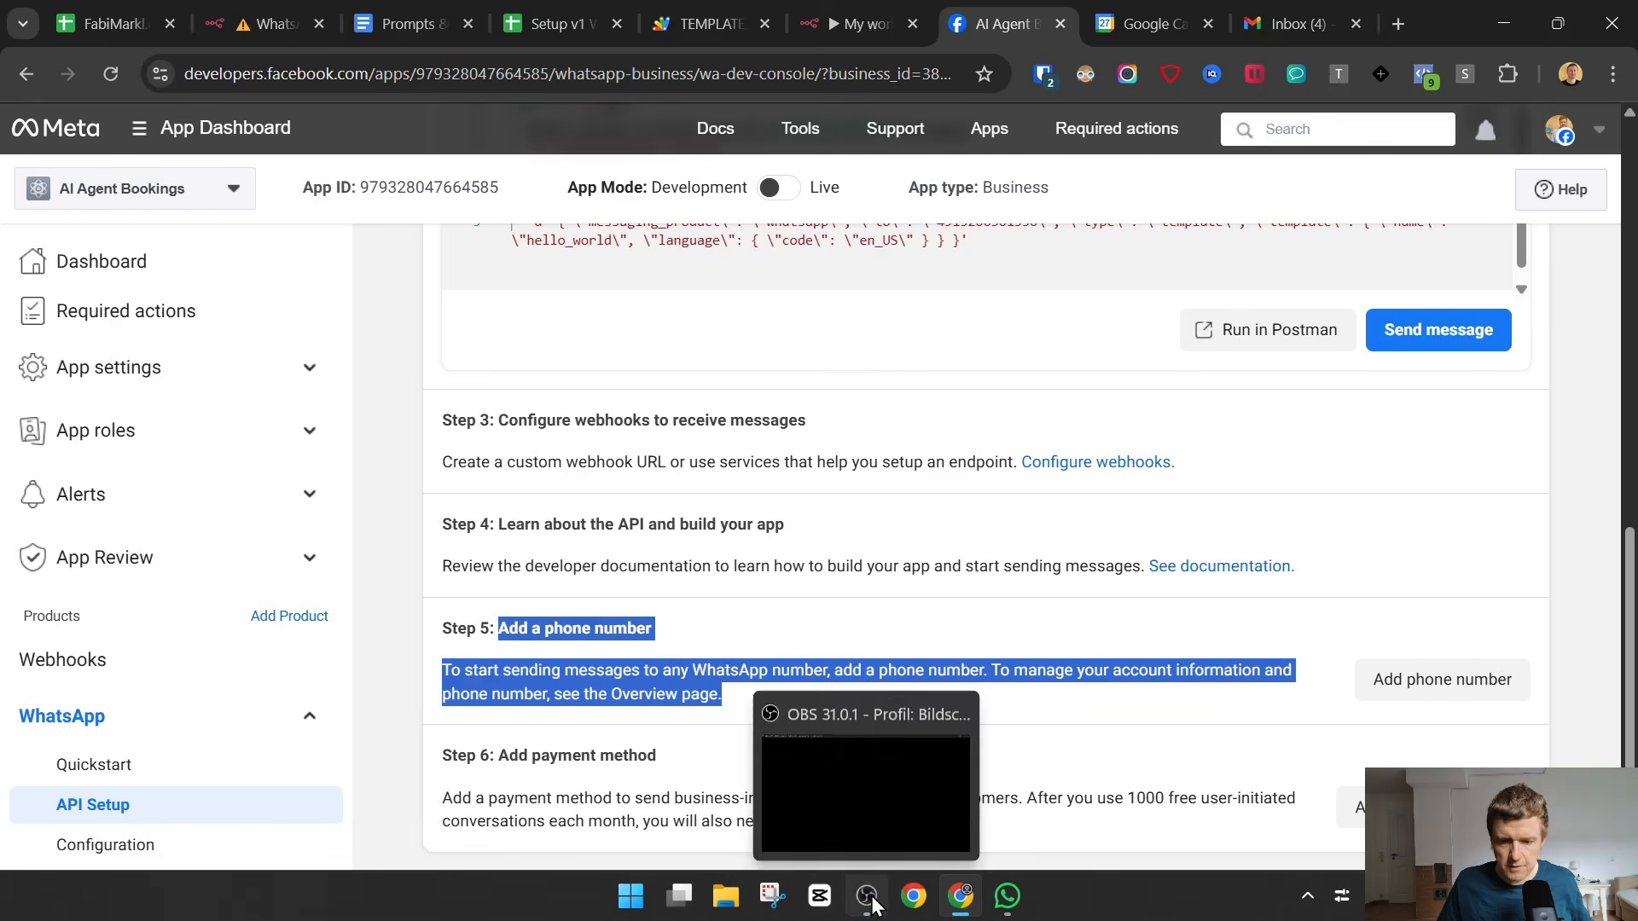
Review Steps 3 to 6 of the API Setup page, from configuring webhooks to adding a payment method.
click(868, 895)
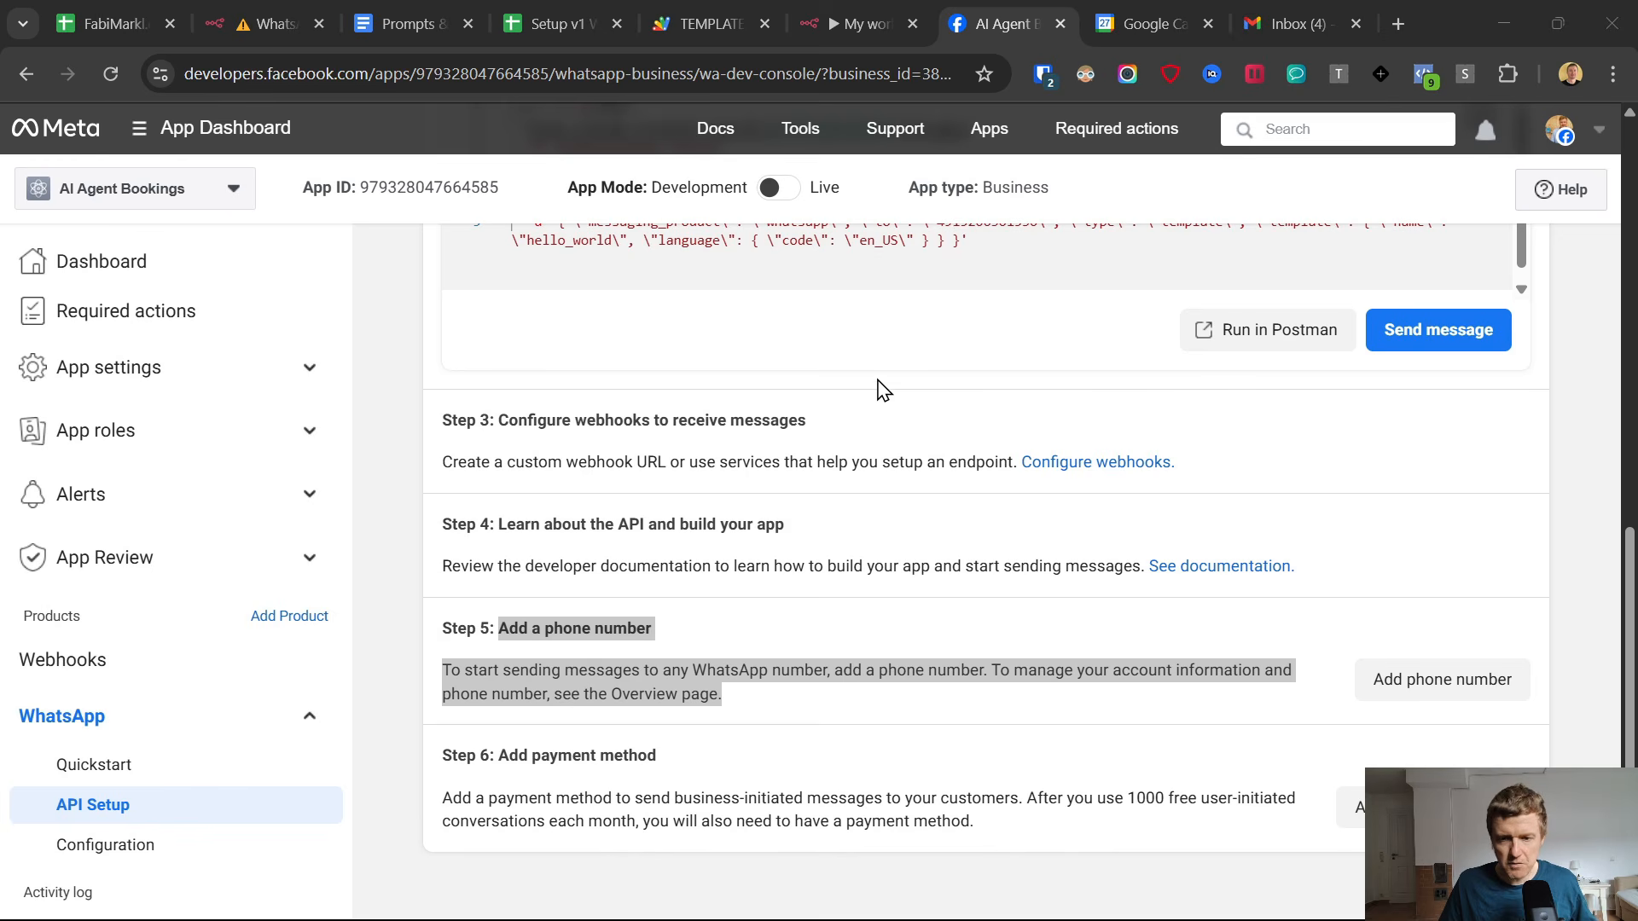
click(1505, 21)
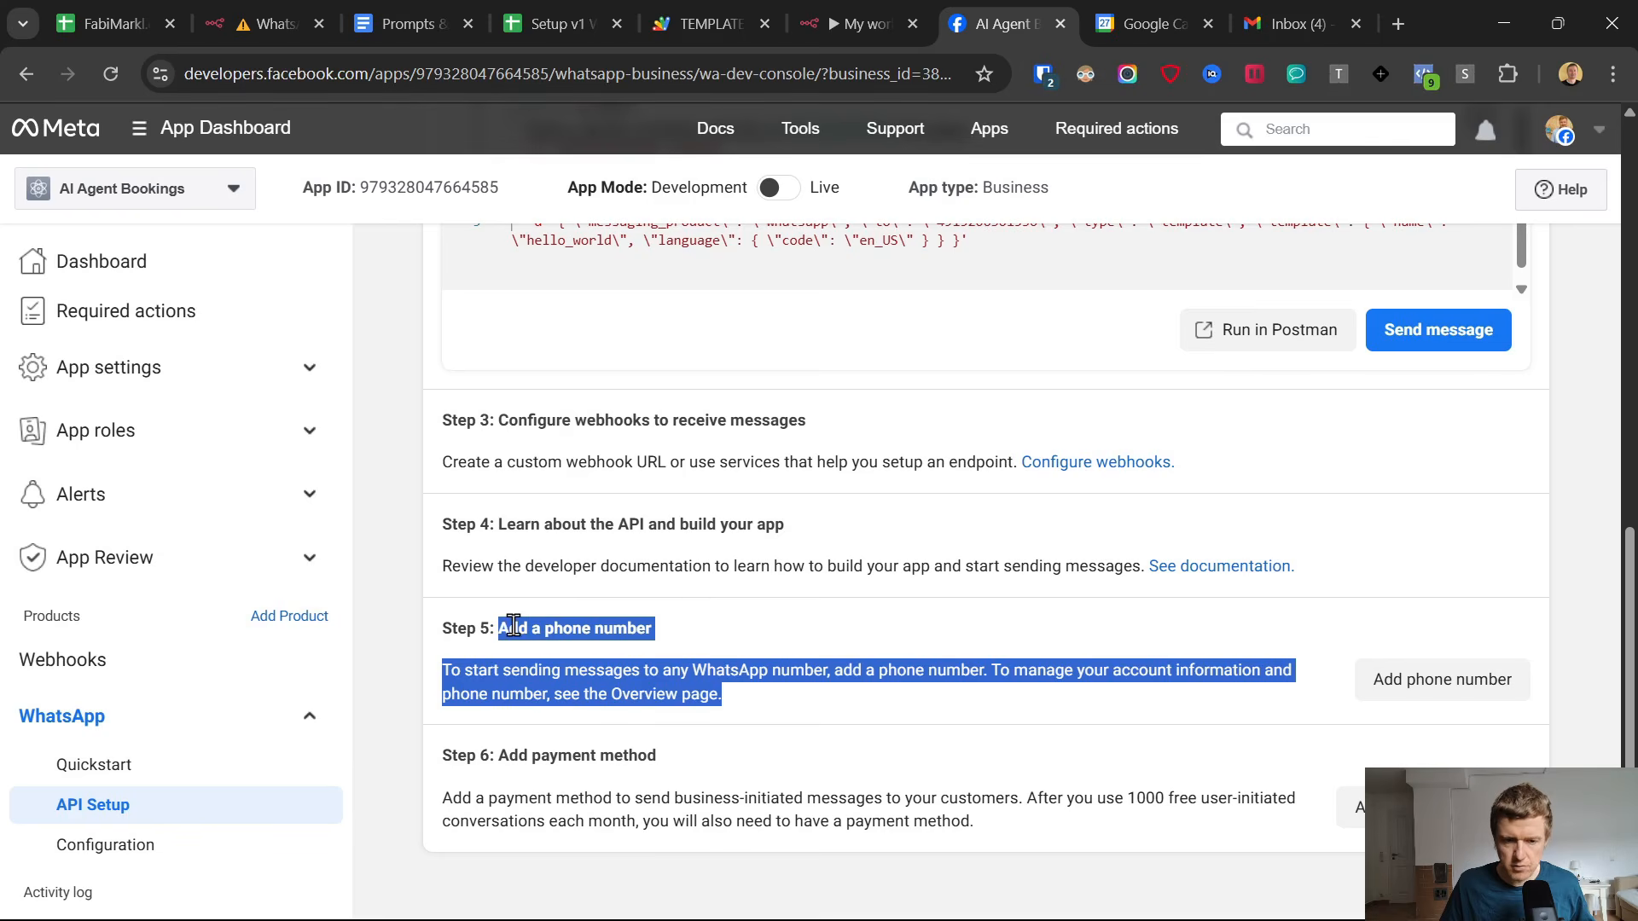
drag(467, 426, 1062, 794)
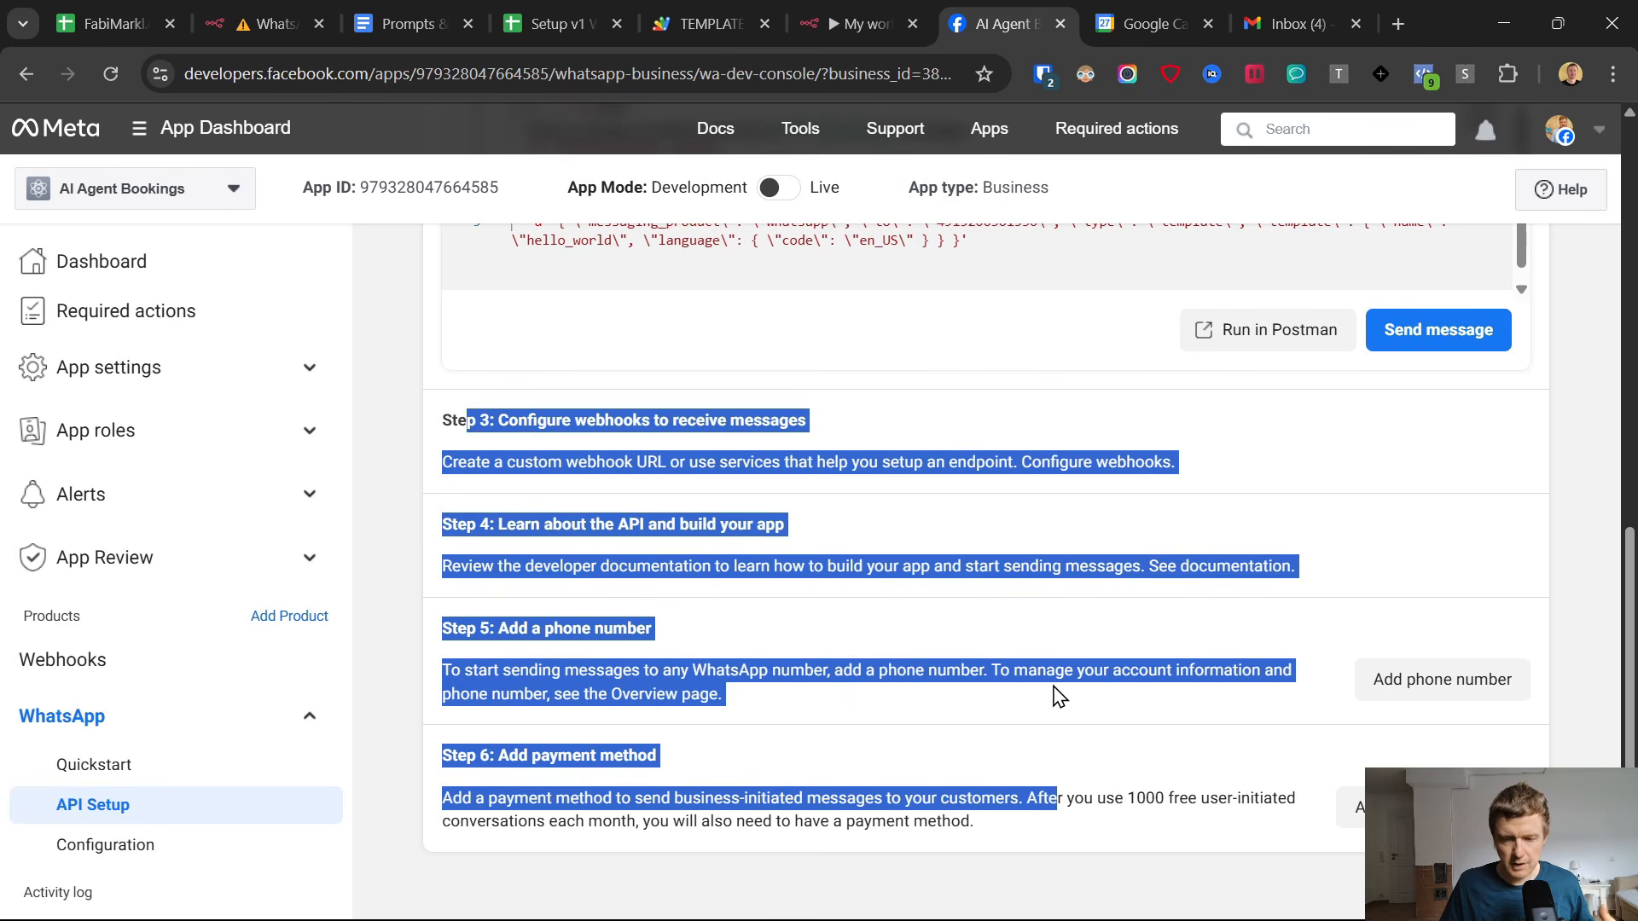
click(459, 415)
drag(459, 415, 979, 819)
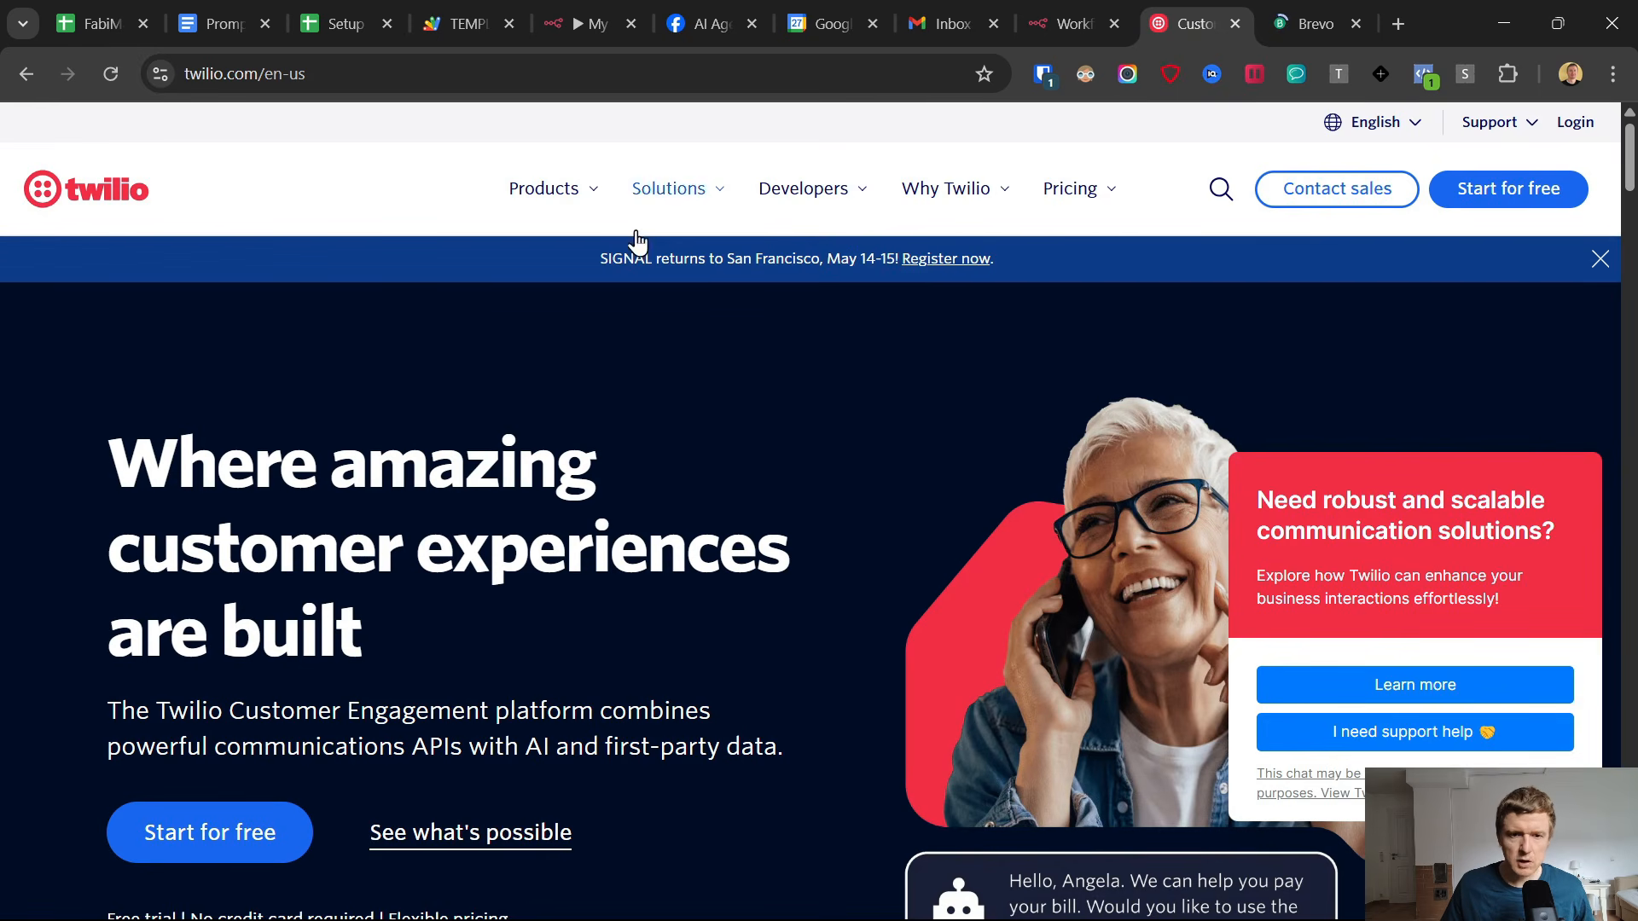
On the Twilio website, open the WhatsApp messaging product page and look through its offering and developer resources.
click(560, 195)
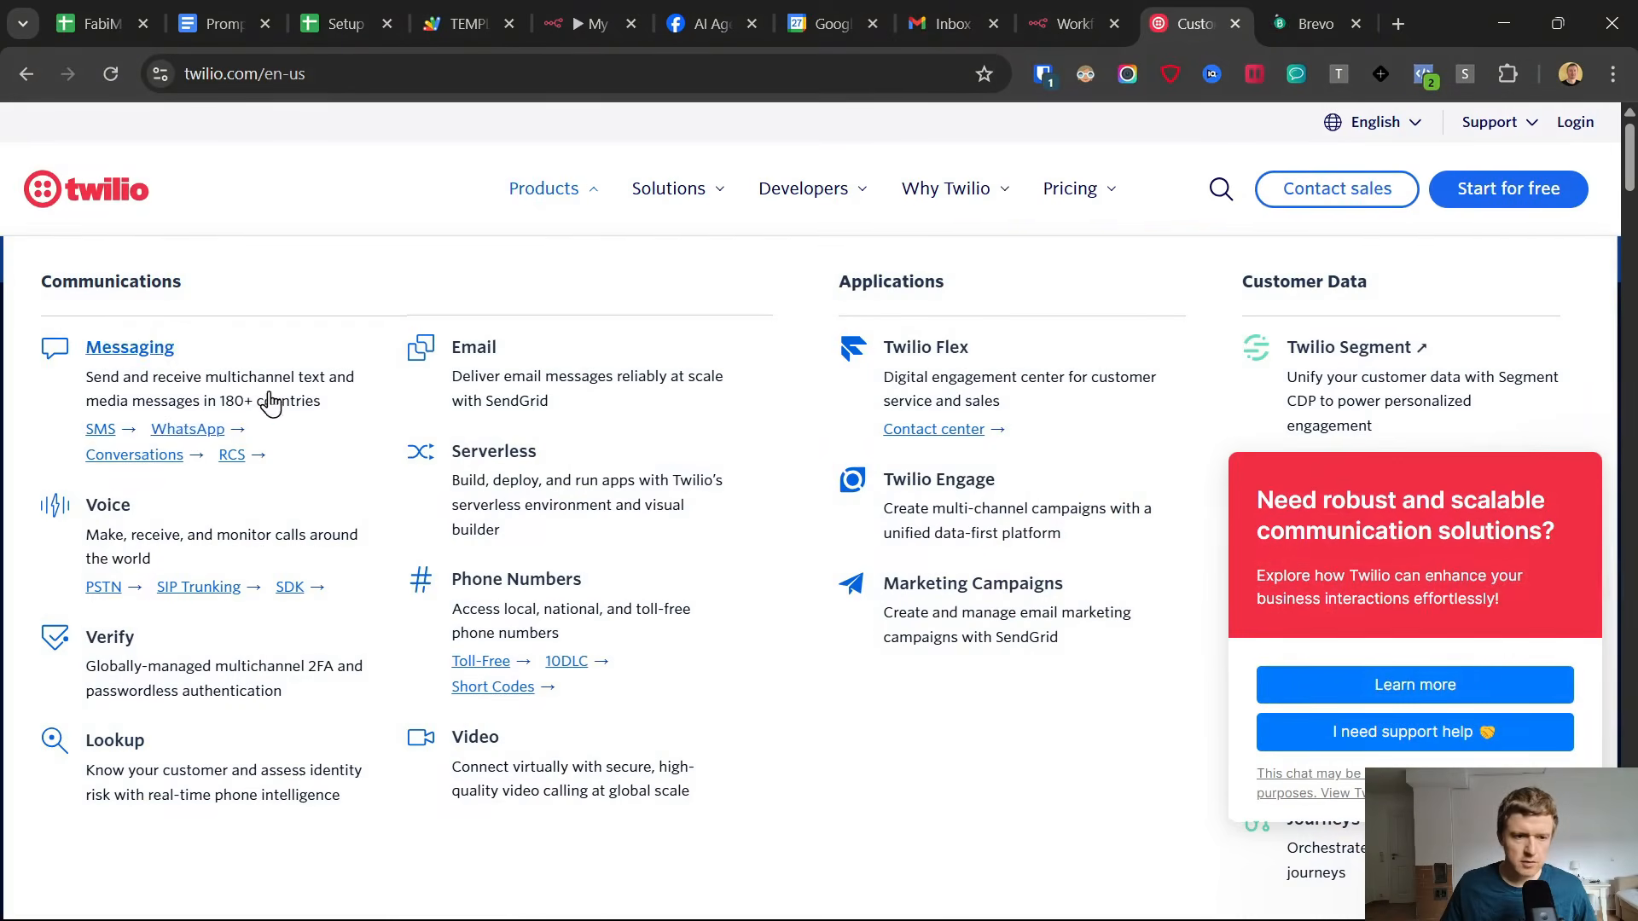
click(184, 429)
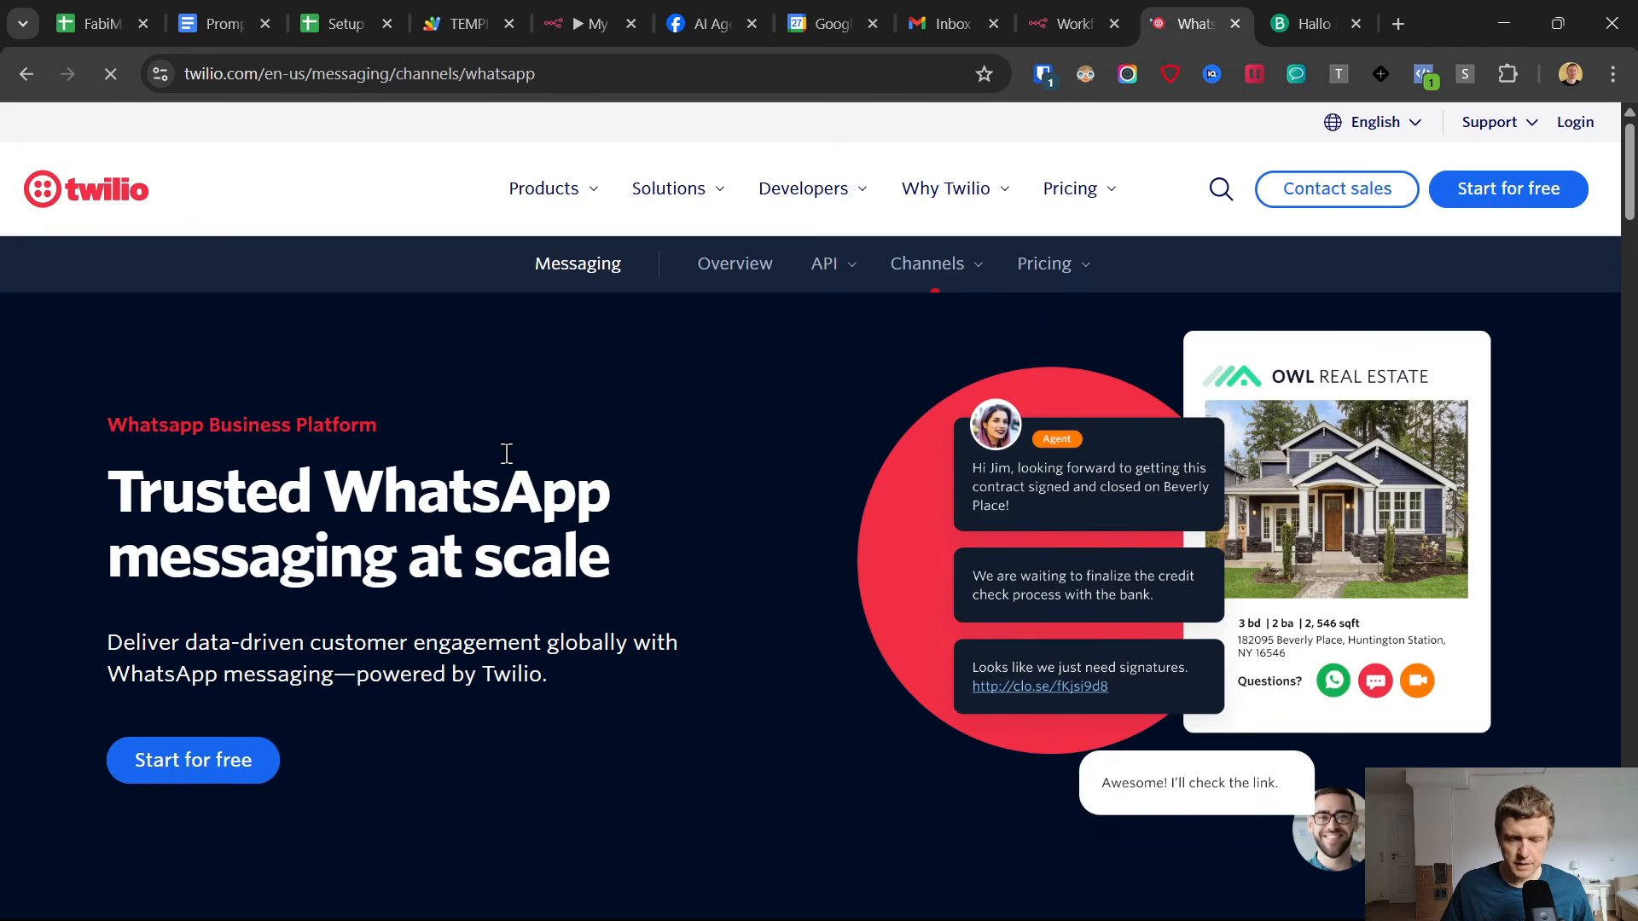
scroll(691, 478, down, 15)
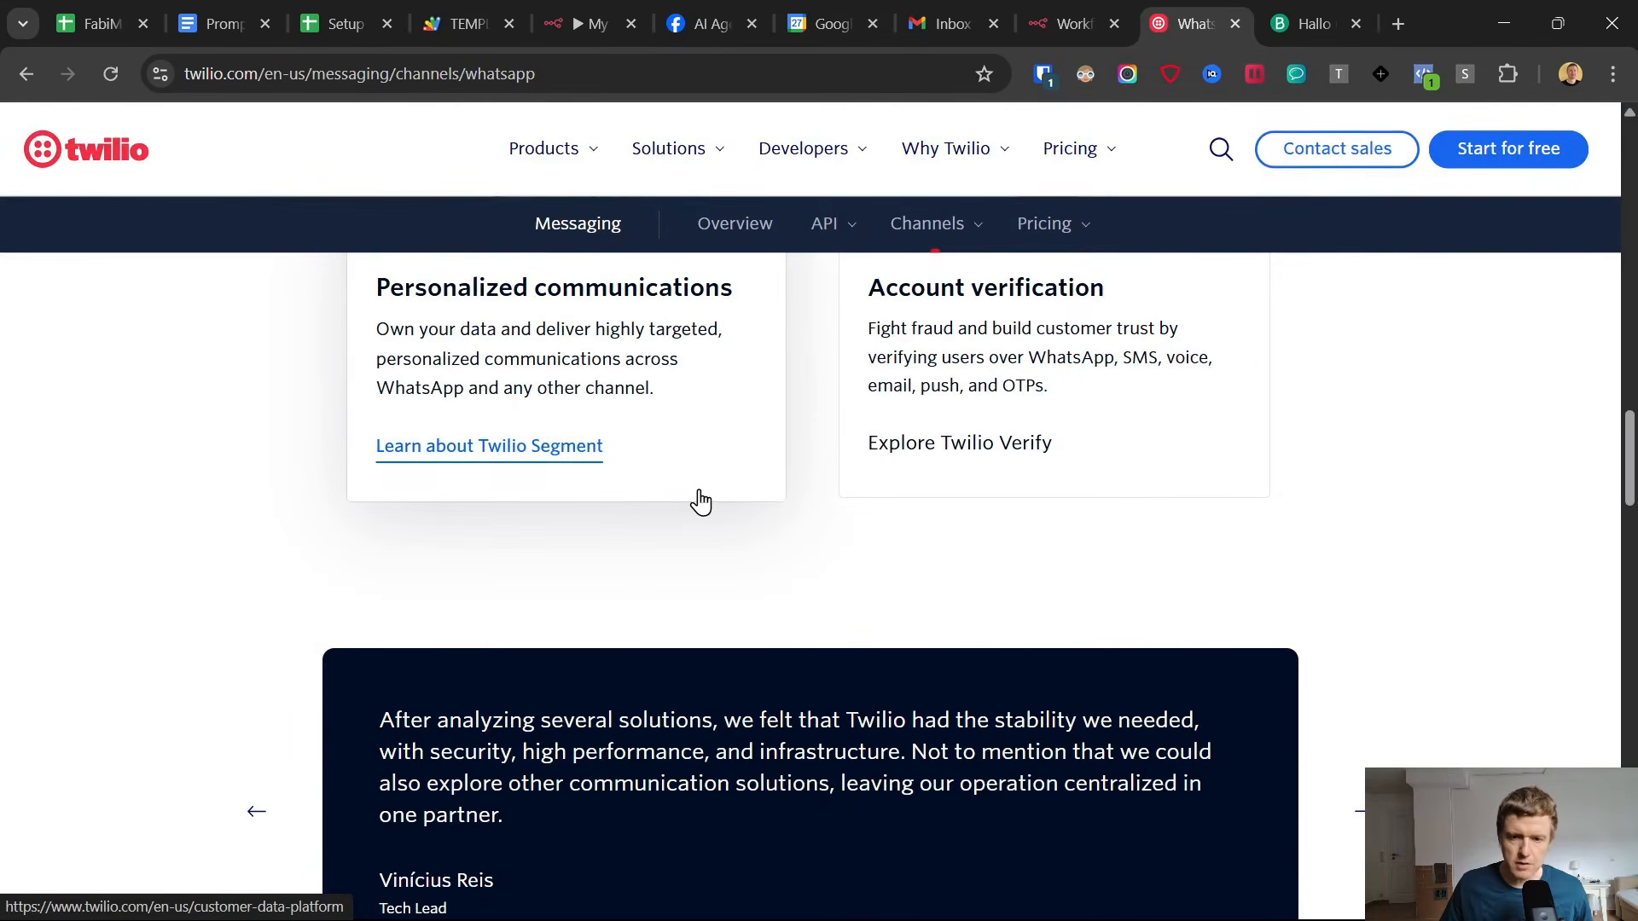
scroll(782, 552, down, 8)
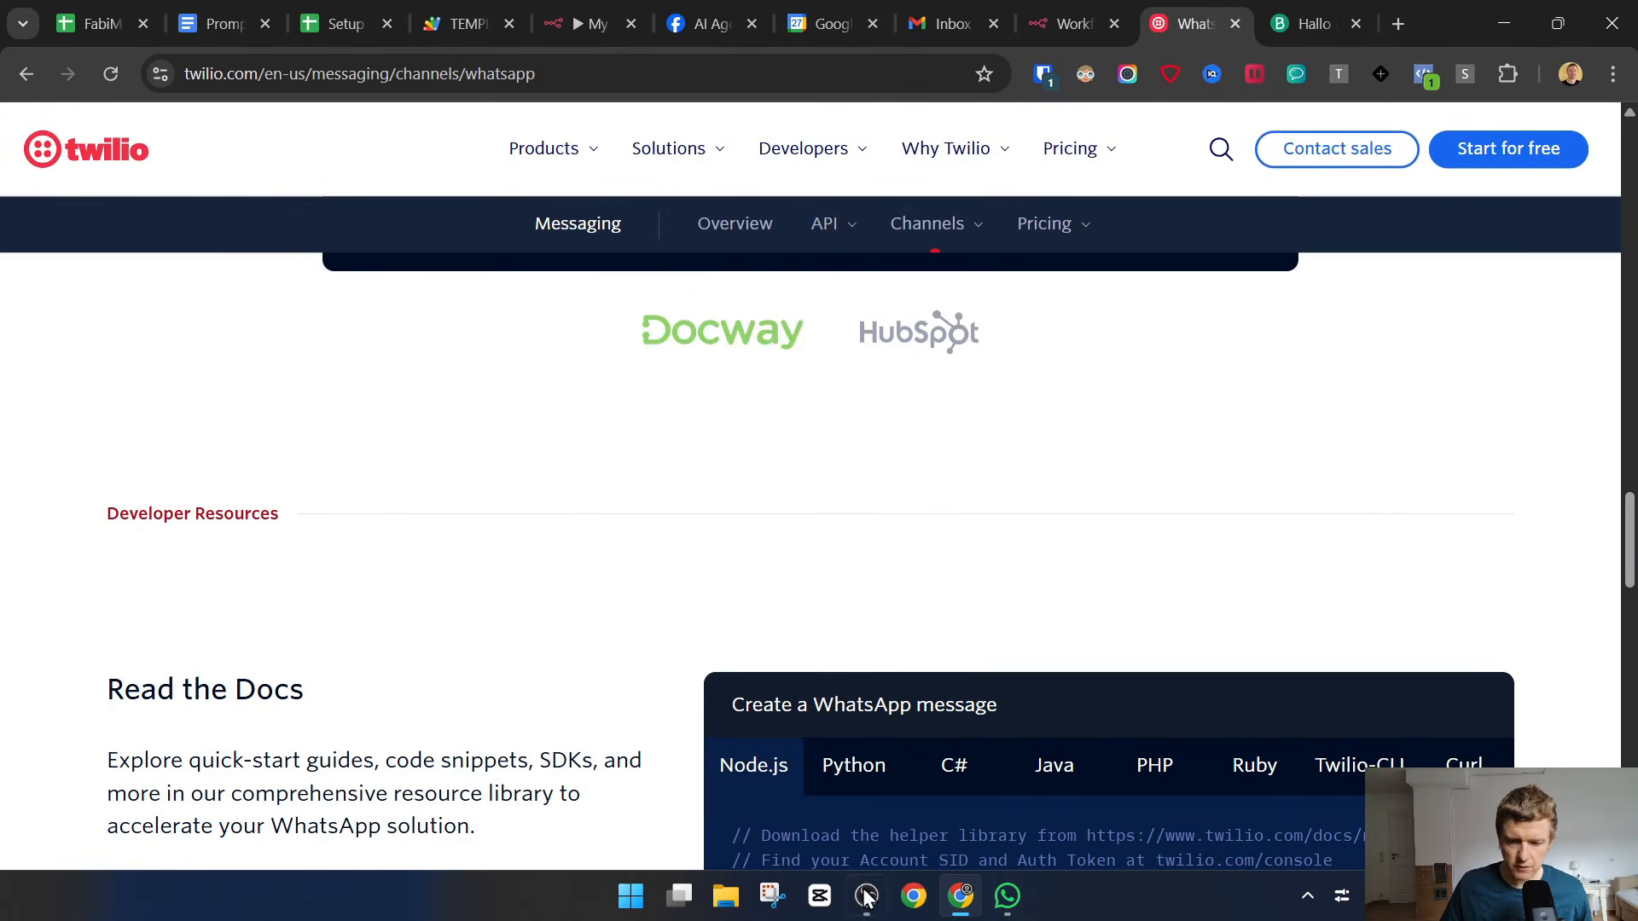
Switch to the Brevo dashboard and open its Conversations inbox to view the WhatsApp chat.
click(865, 895)
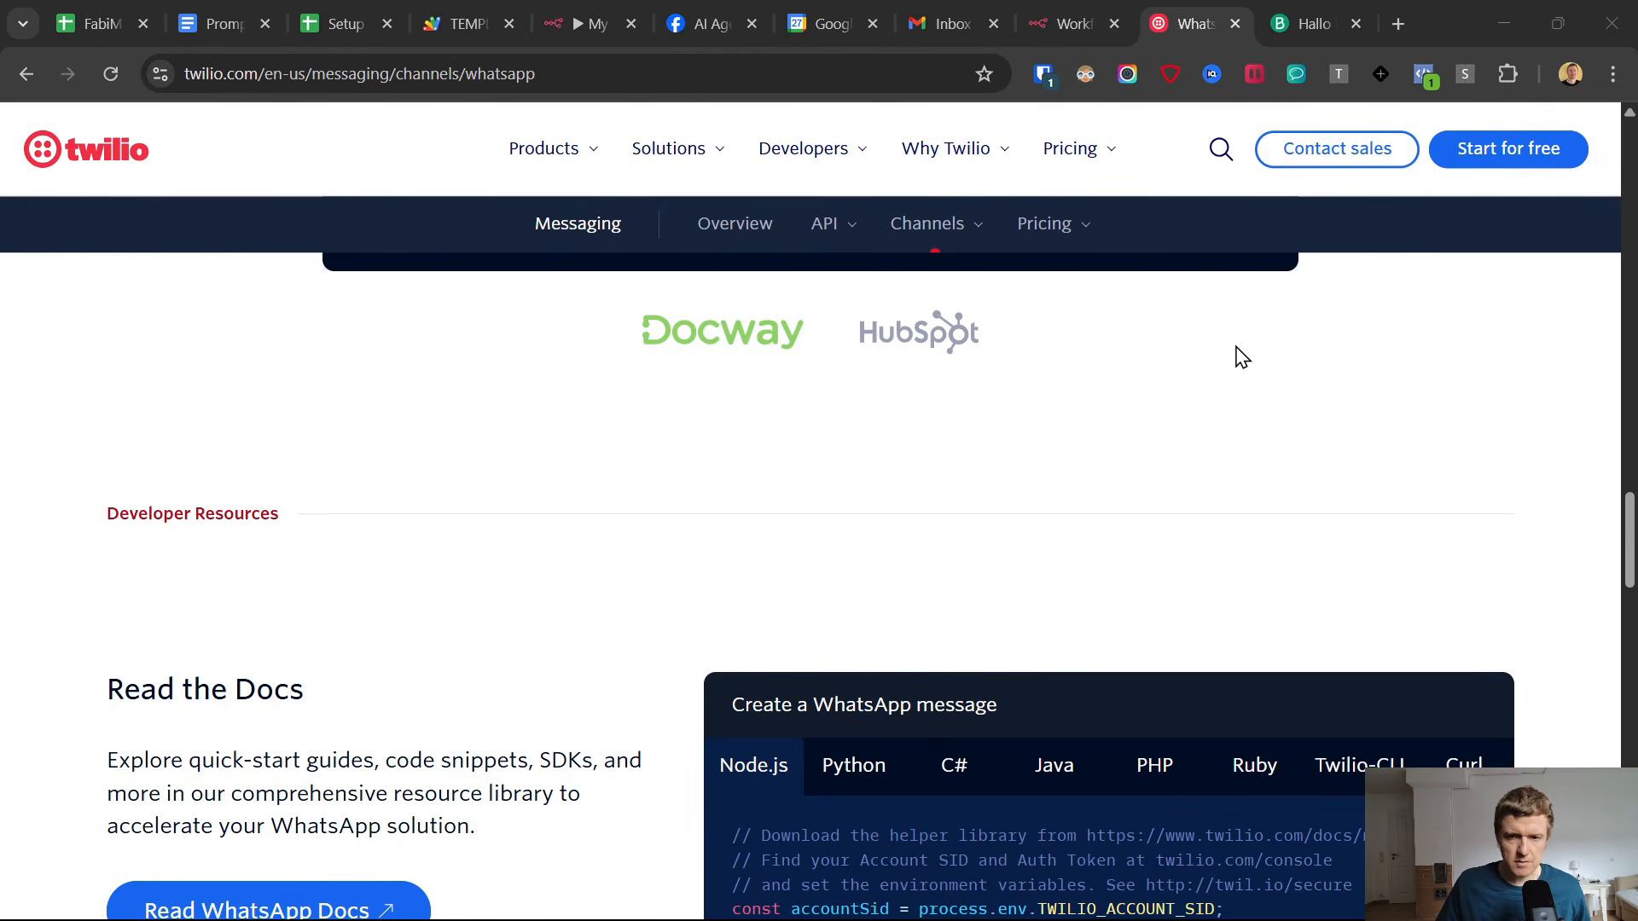
click(1503, 12)
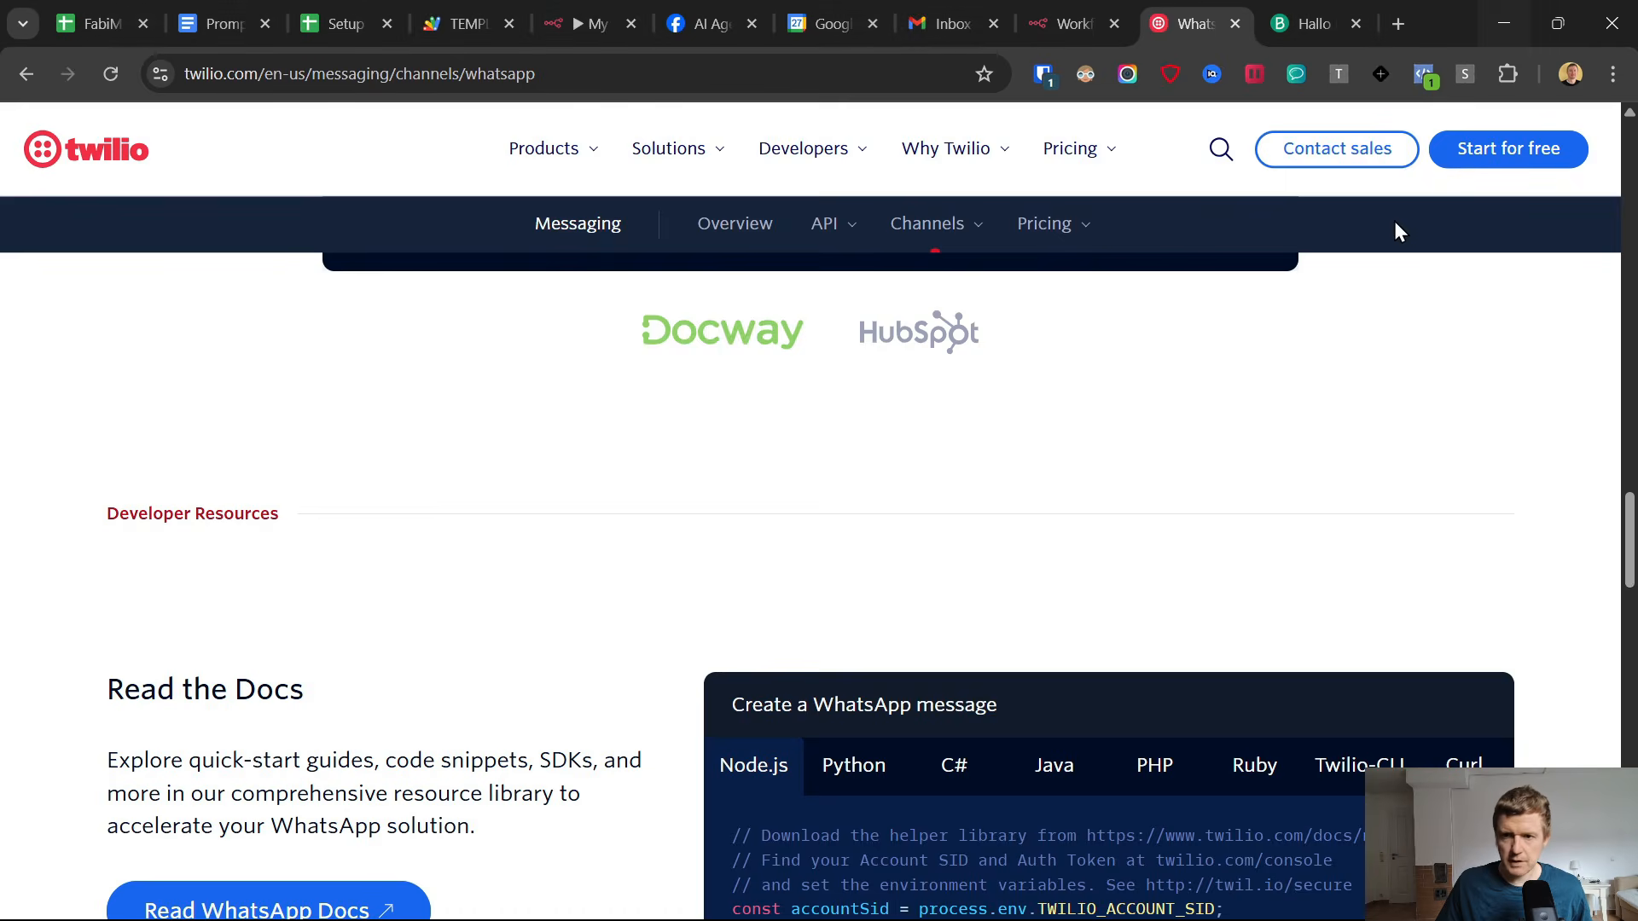
click(1343, 19)
scroll(978, 474, up, 4)
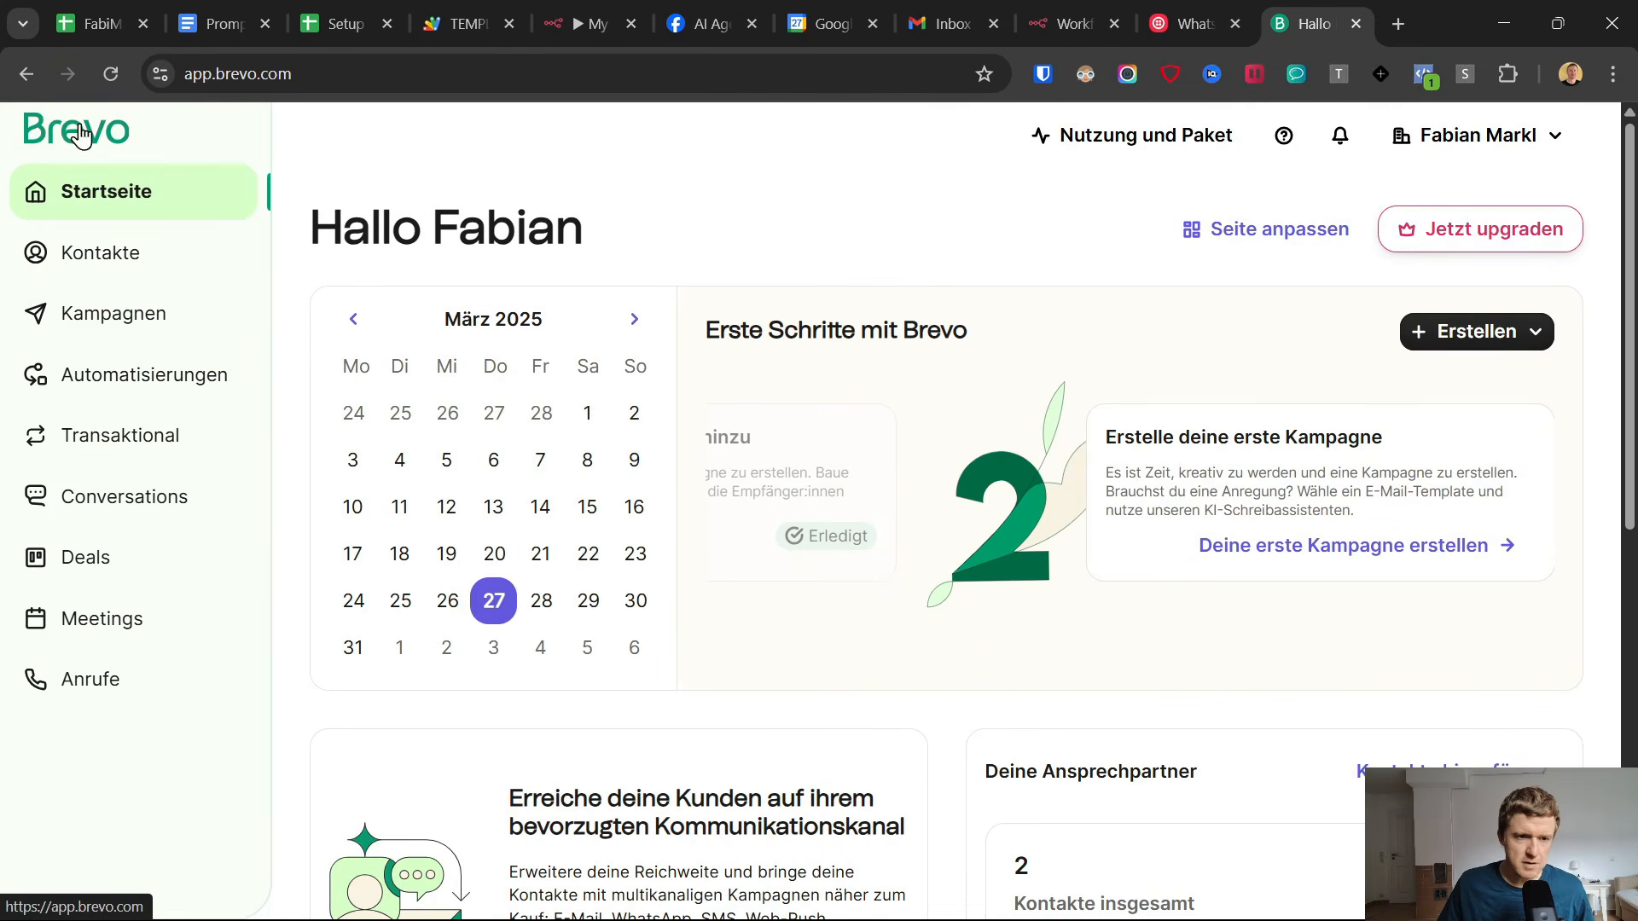
click(155, 509)
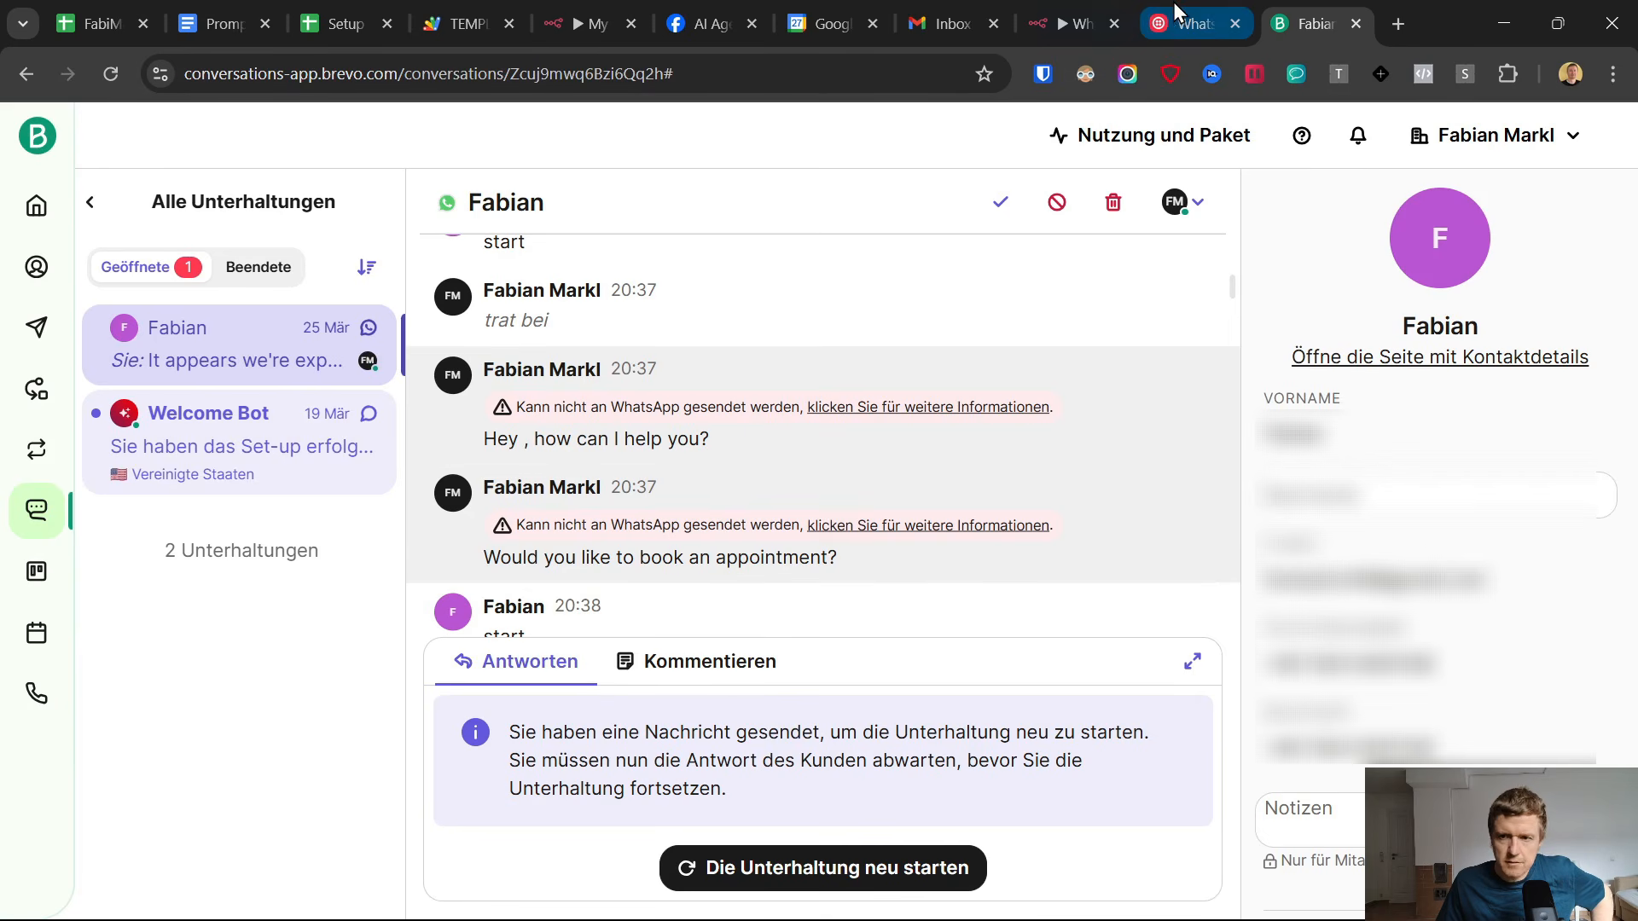
In the n8n workflow "WhatsApp AI Agent - Appointment Setter BREVO", move the Webhook1 and HTTP Request nodes slightly closer to their neighbouring nodes.
click(1066, 12)
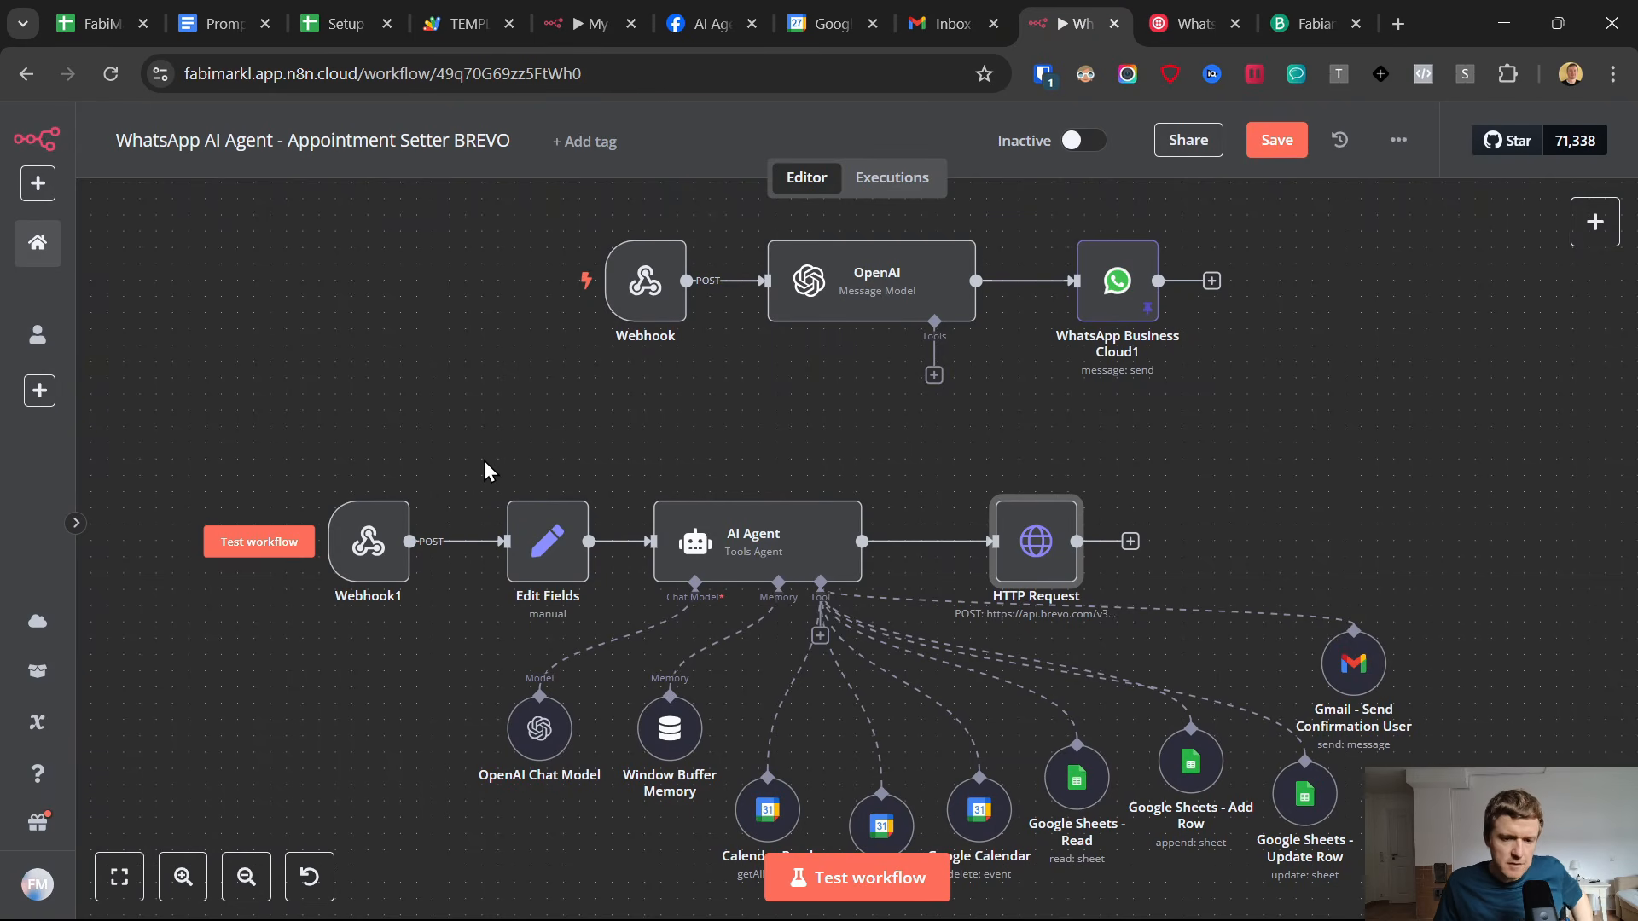
click(367, 539)
drag(367, 539, 383, 539)
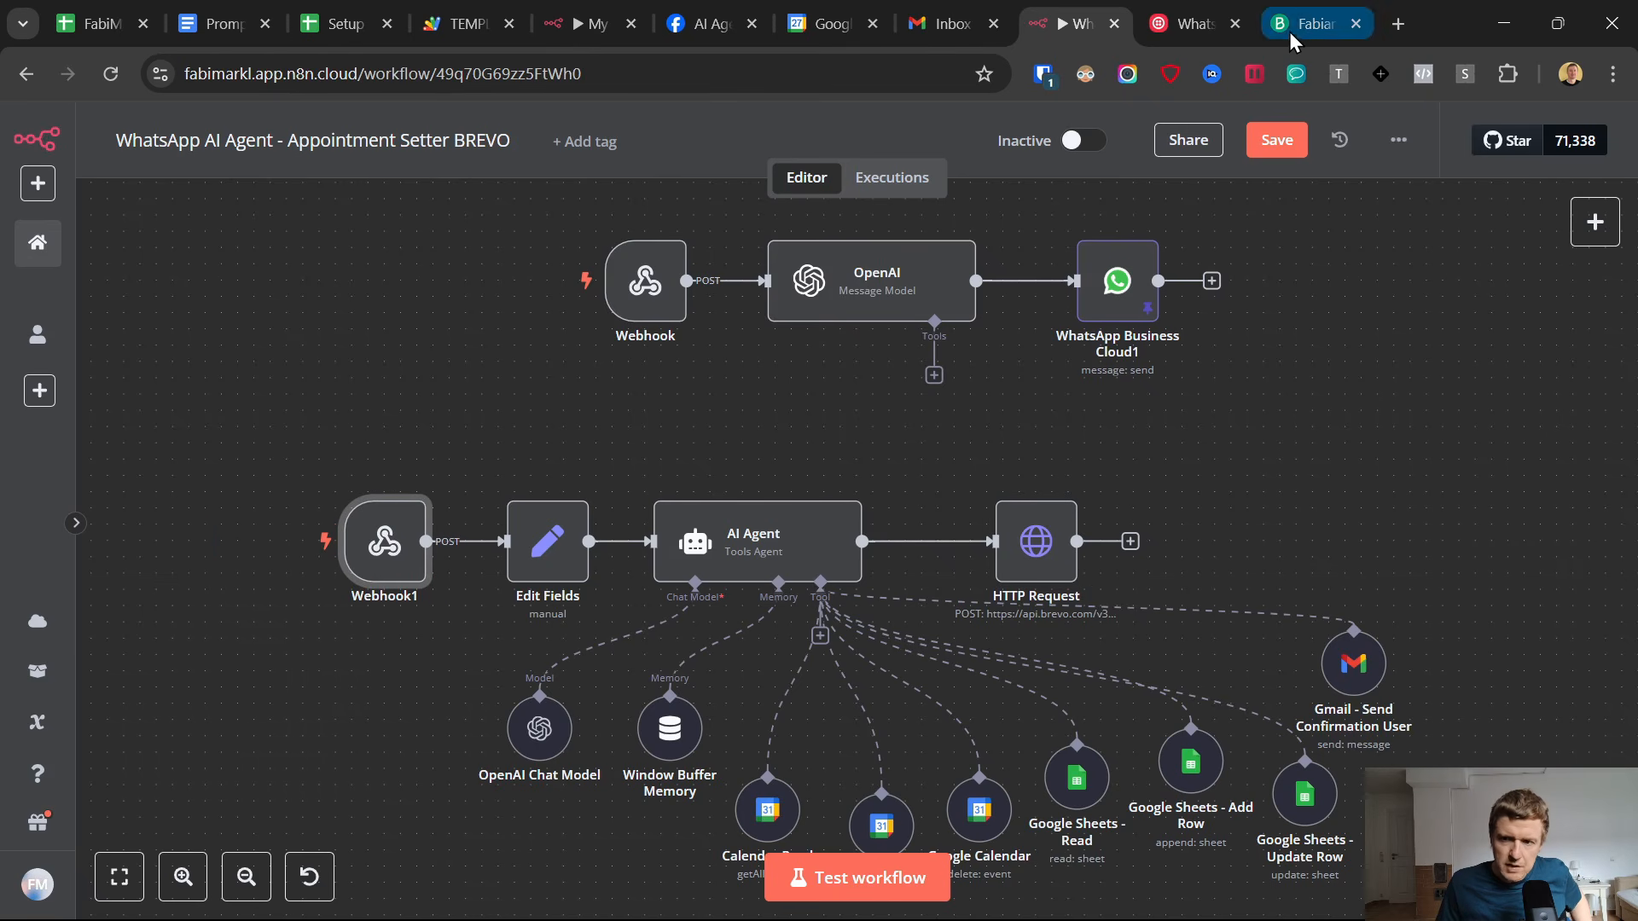
drag(1031, 563, 1011, 554)
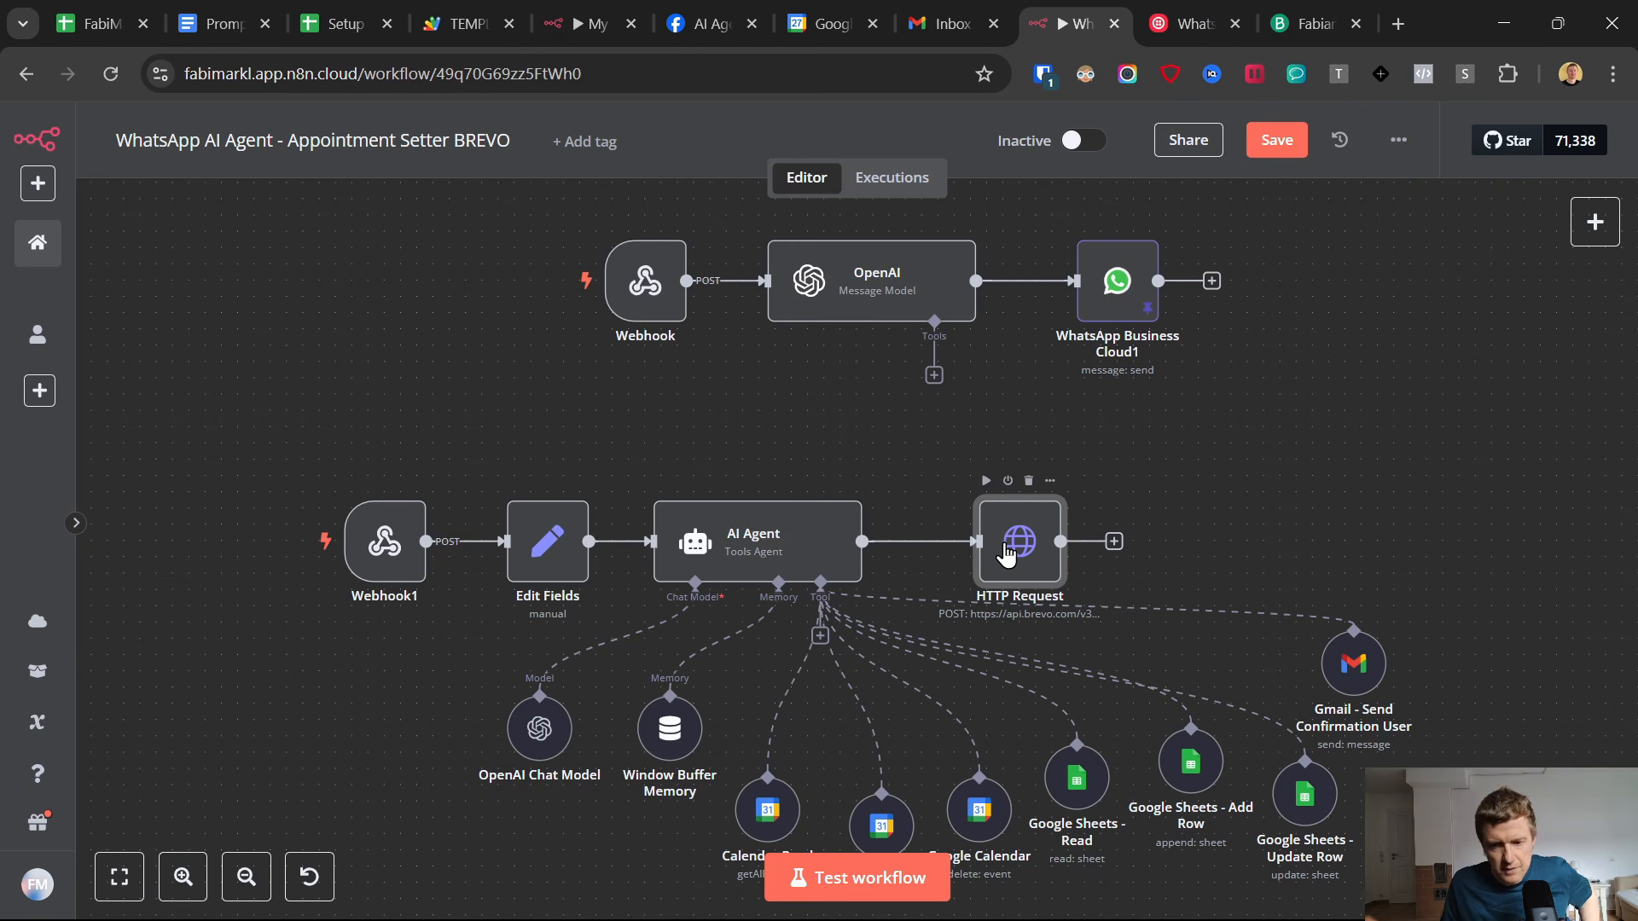
Search for a Twilio node to follow HTTP Request, clear the search and return to the canvas without adding a node.
click(1113, 543)
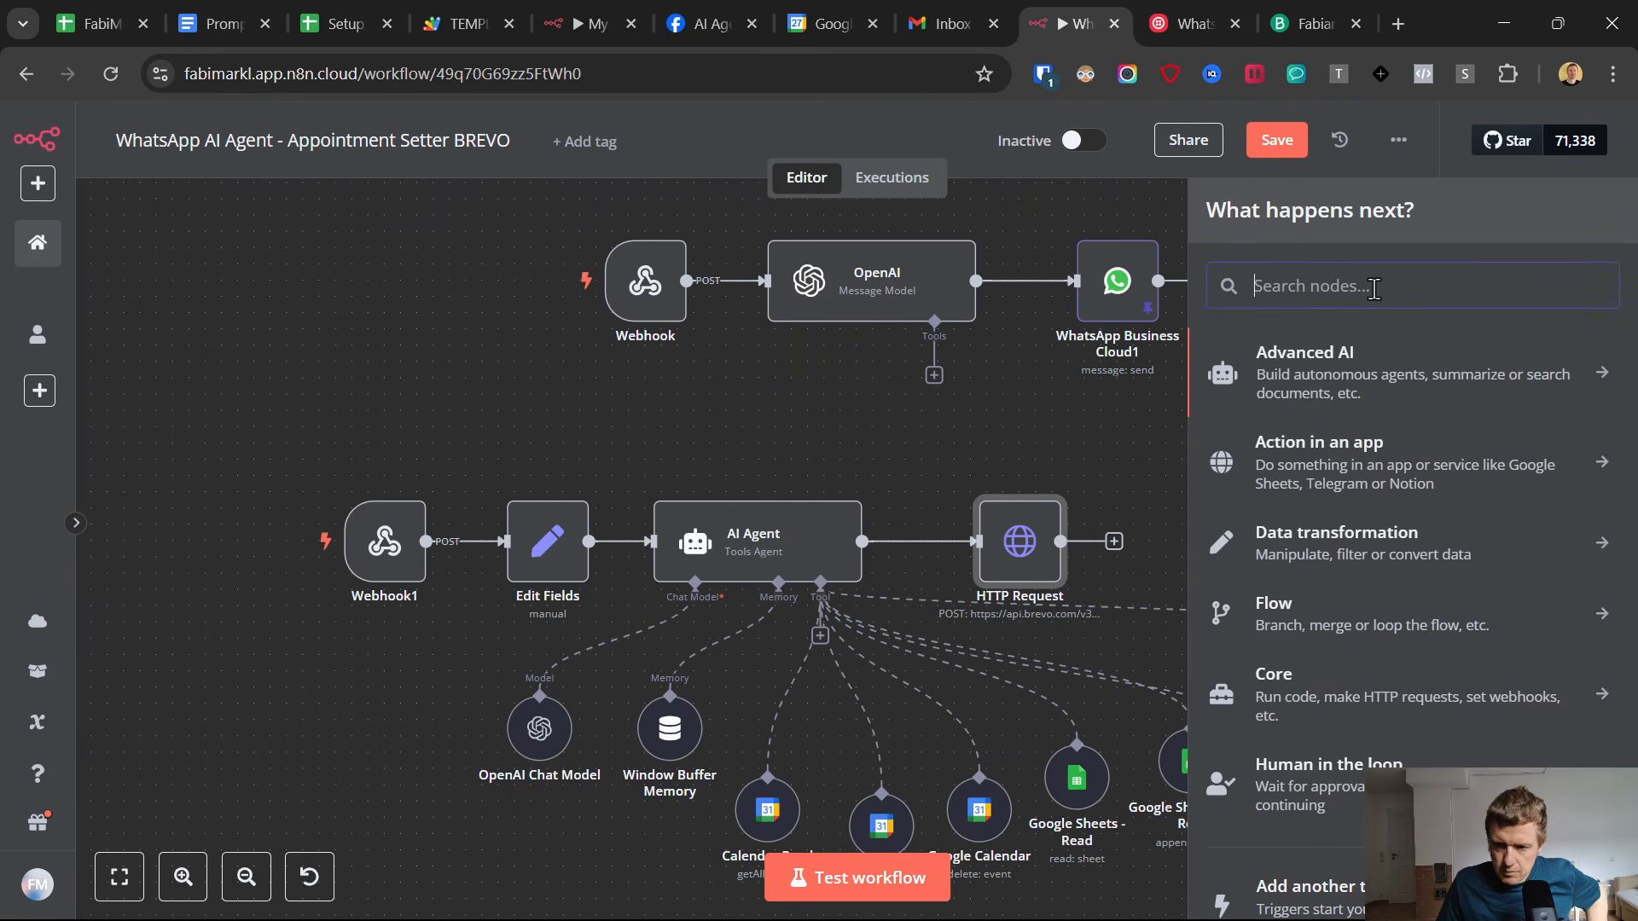
text(twil)
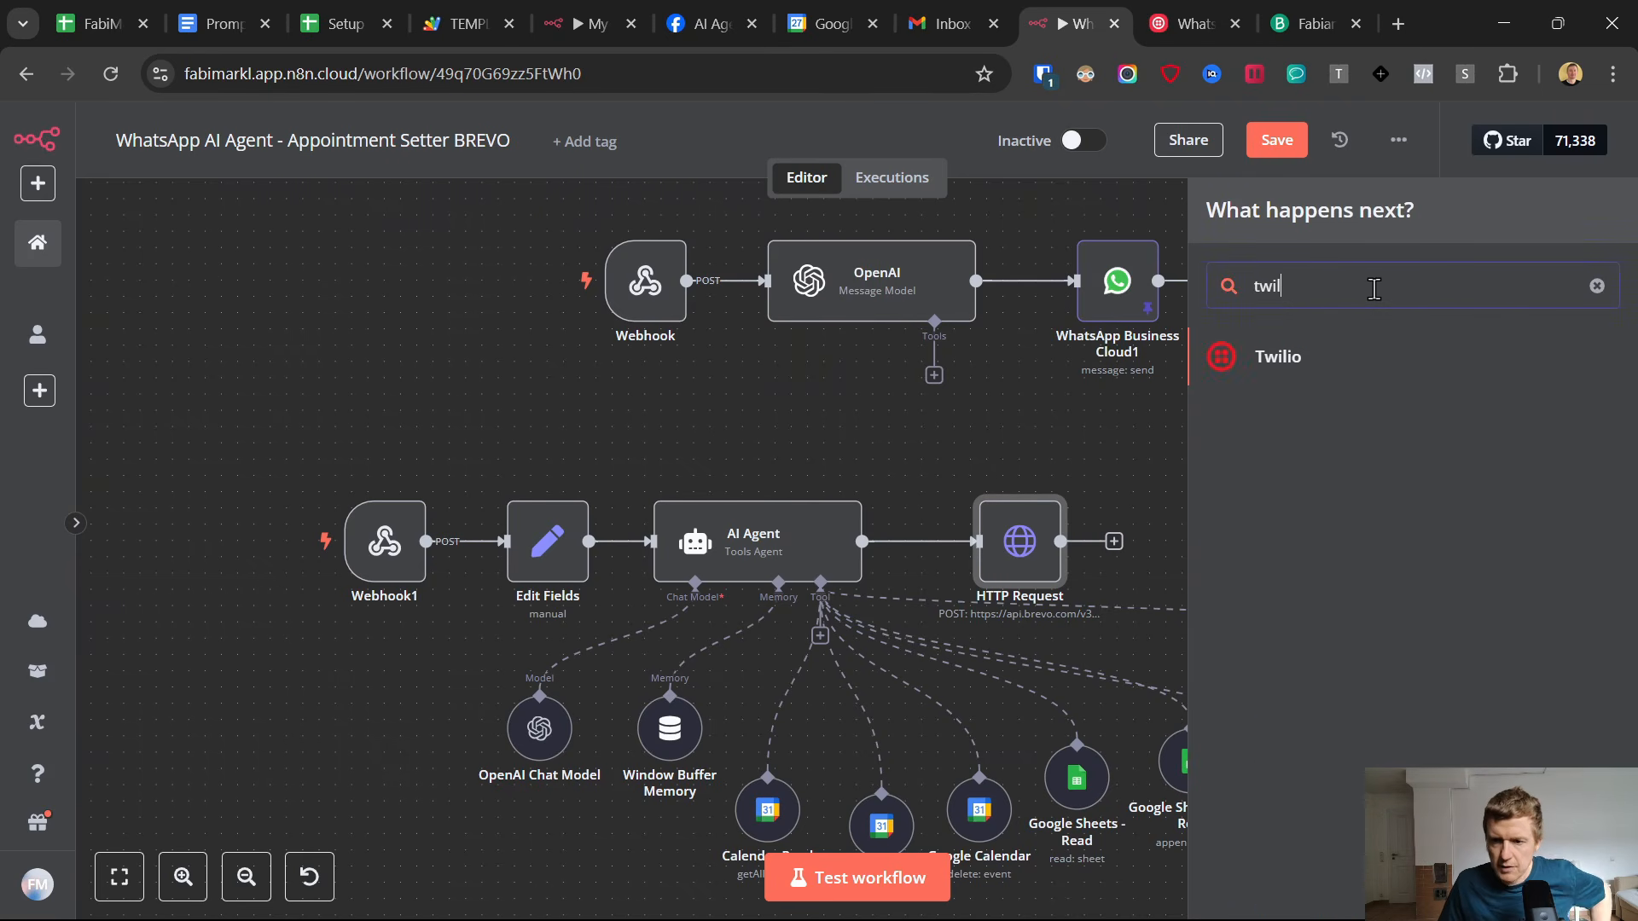
click(1595, 286)
click(1020, 408)
click(1017, 553)
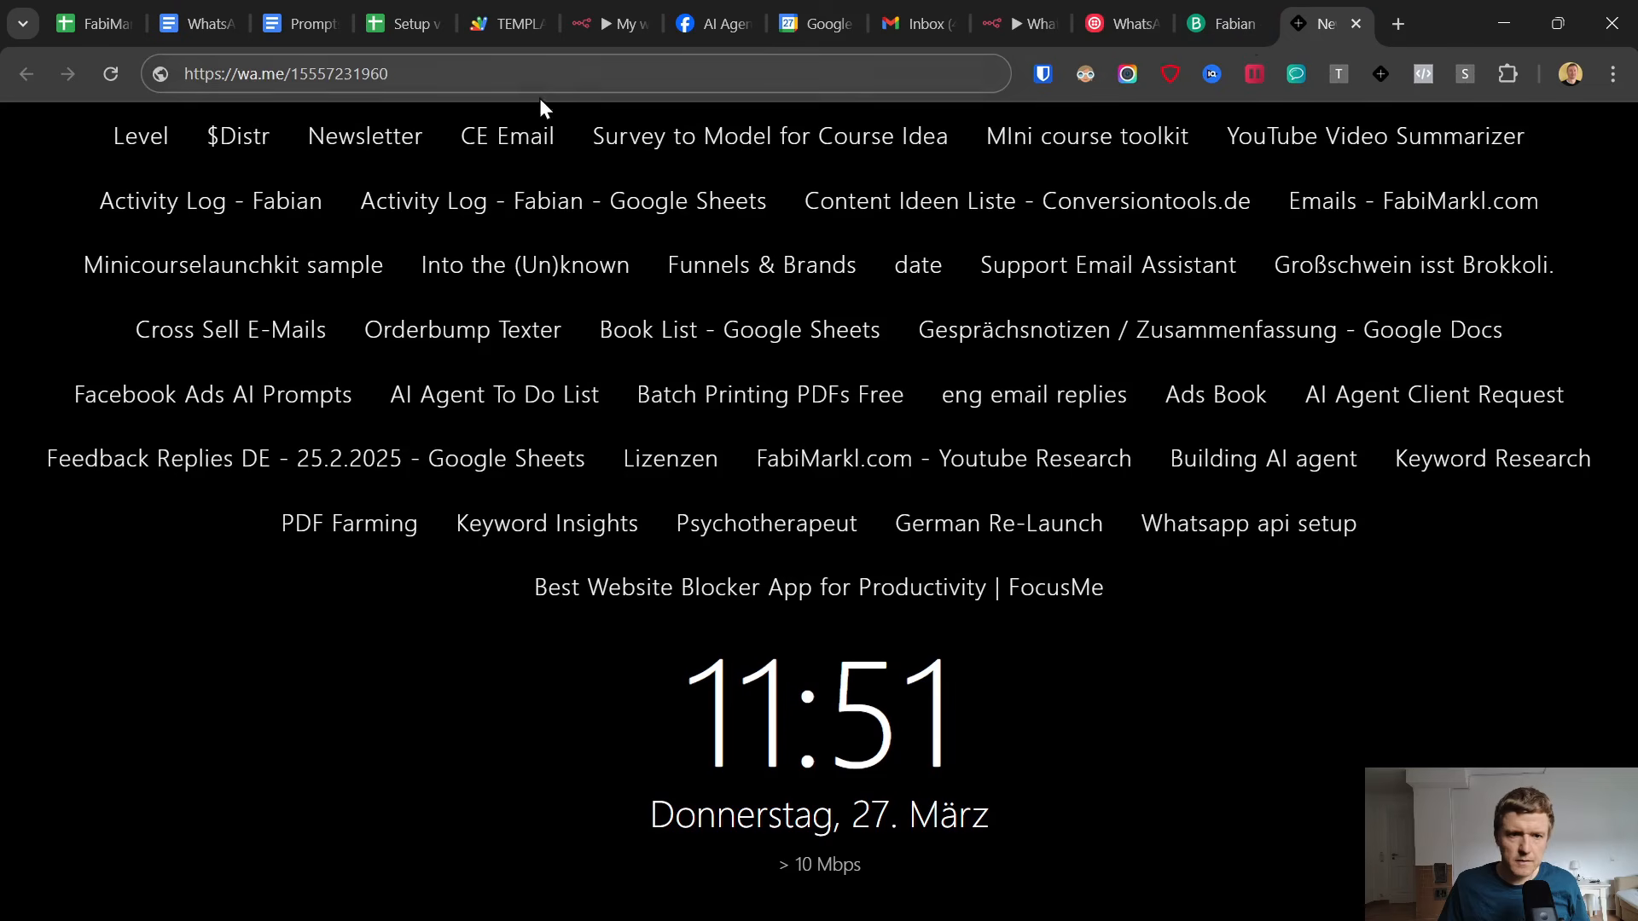
Load the wa.me chat link for the WhatsApp business number in a new tab and decline launching the WhatsApp app.
click(519, 73)
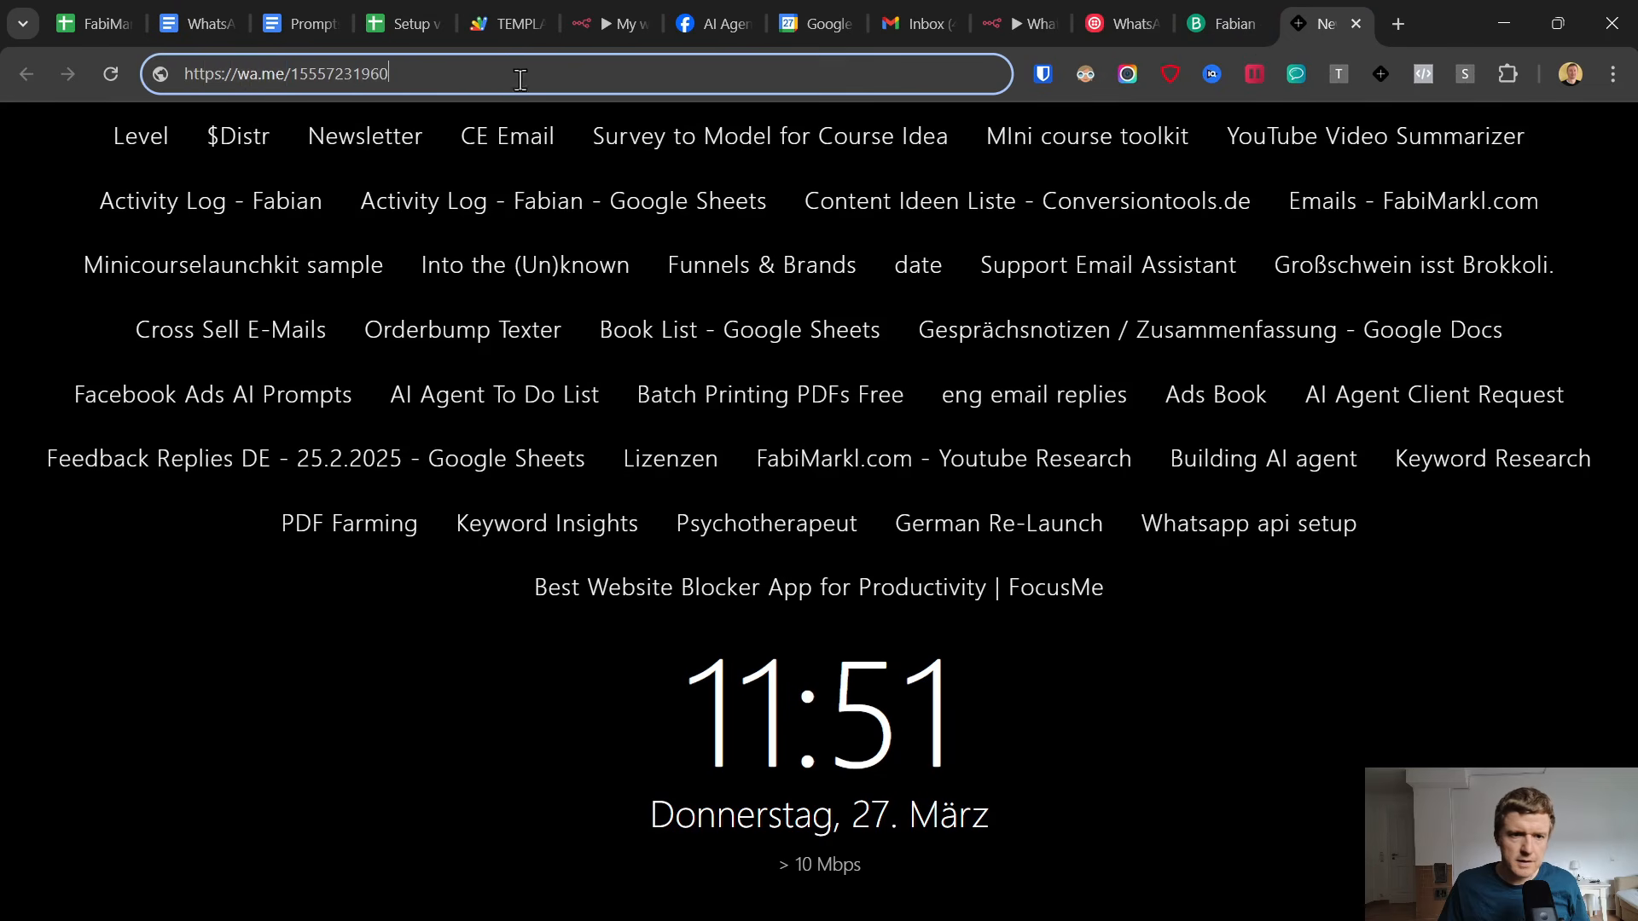
key(Return)
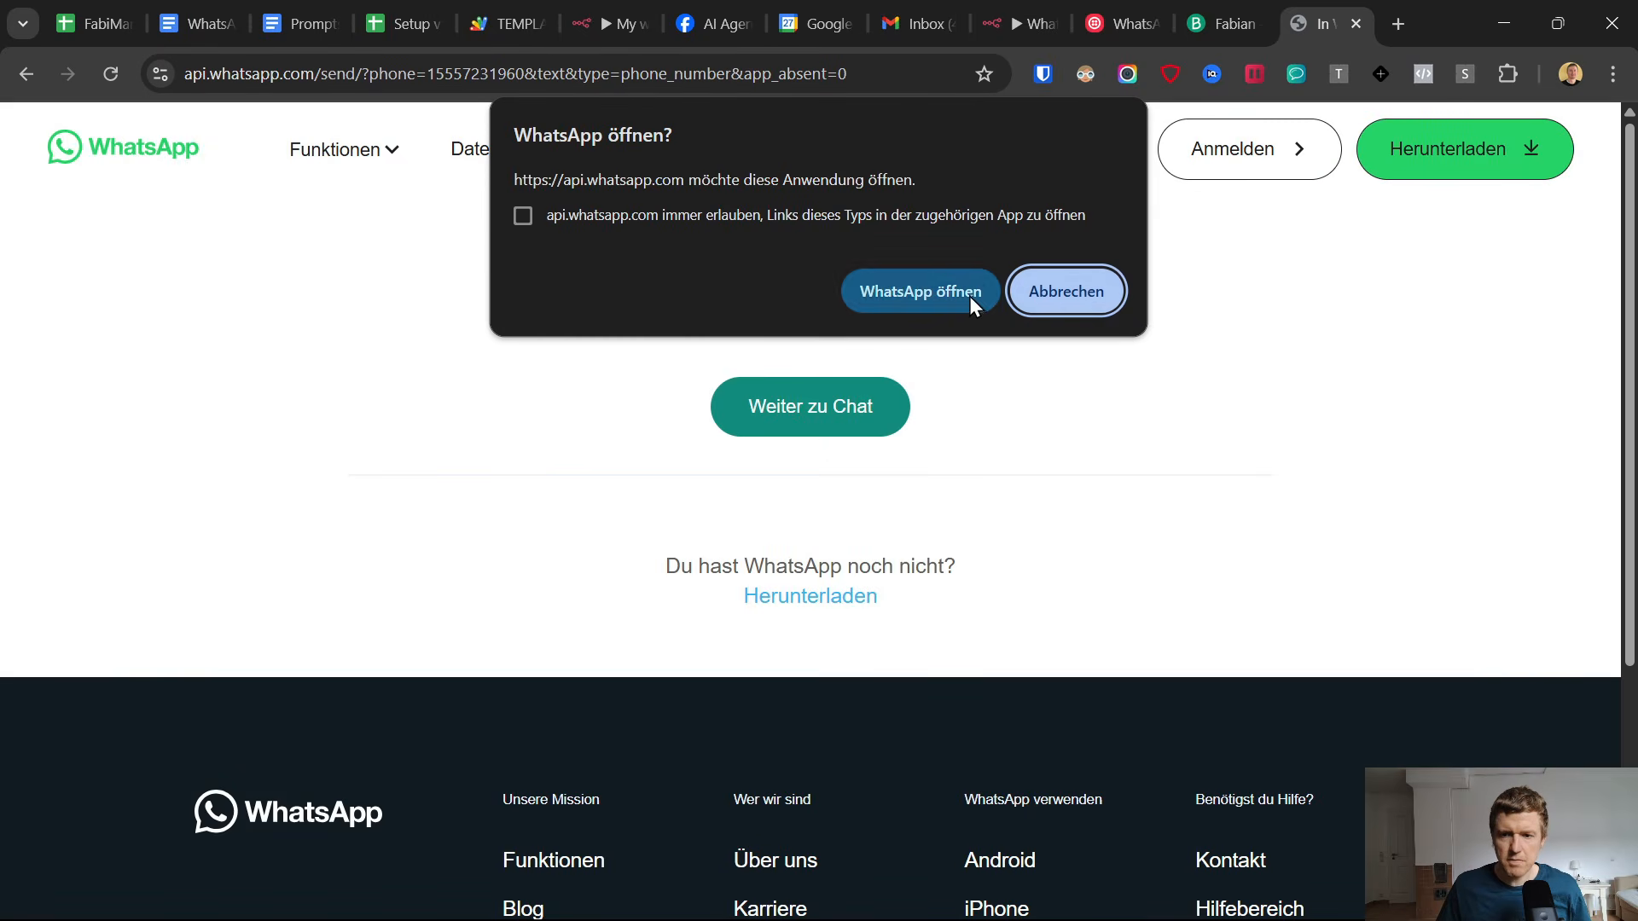
click(1033, 297)
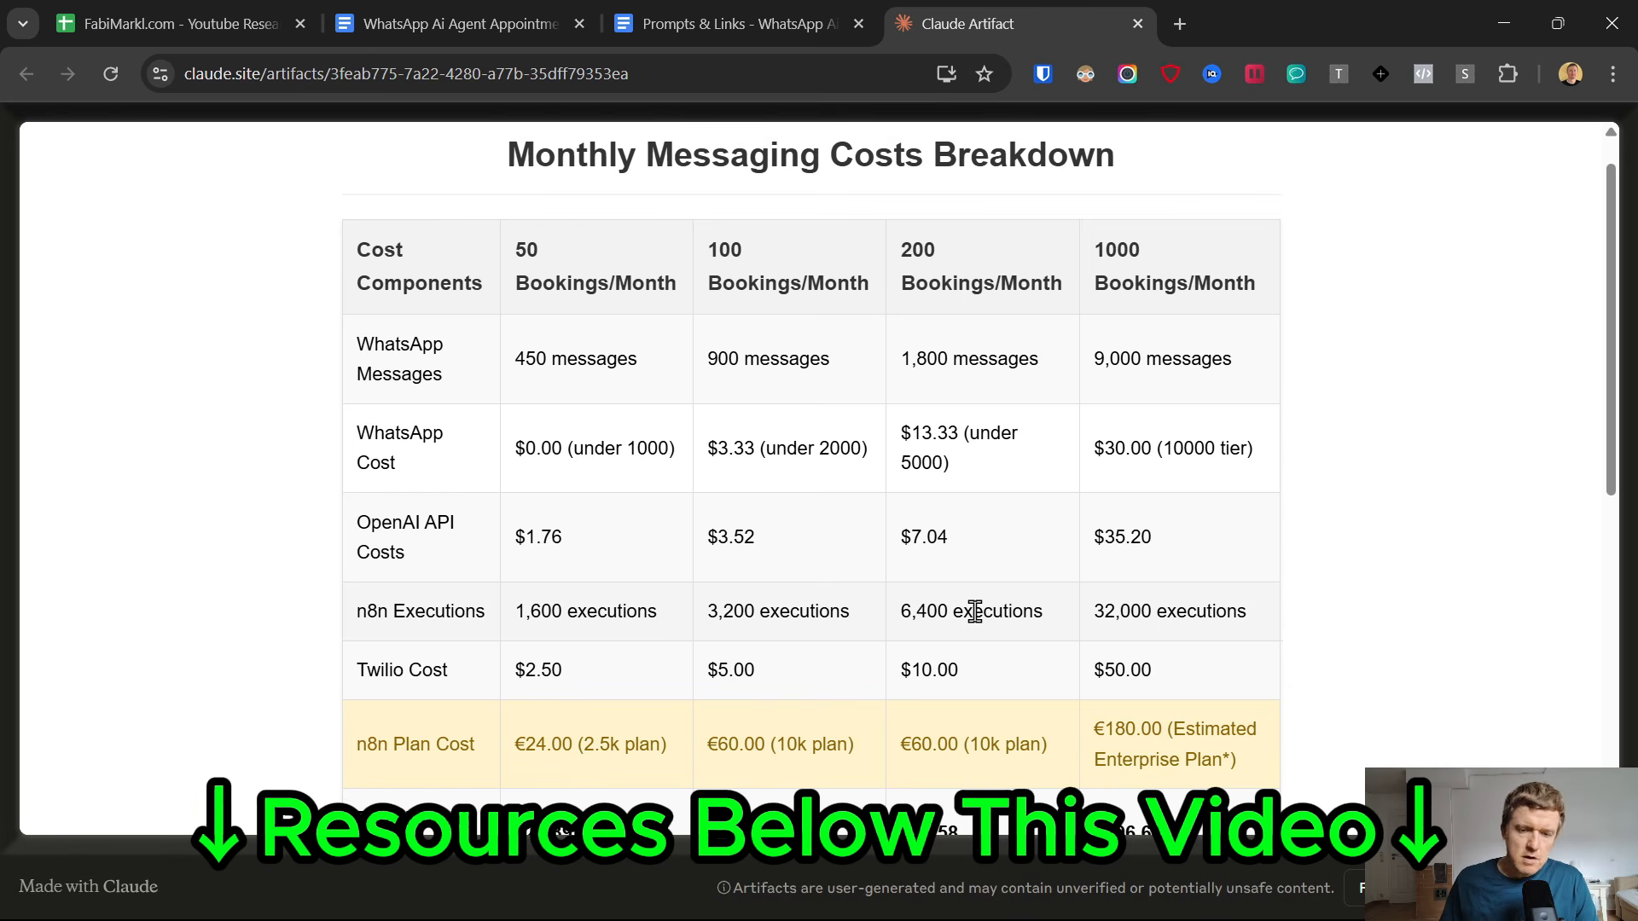
In the Monthly Messaging Costs Breakdown table, examine the bookings-per-month tiers and the WhatsApp Cost row.
drag(353, 245, 941, 278)
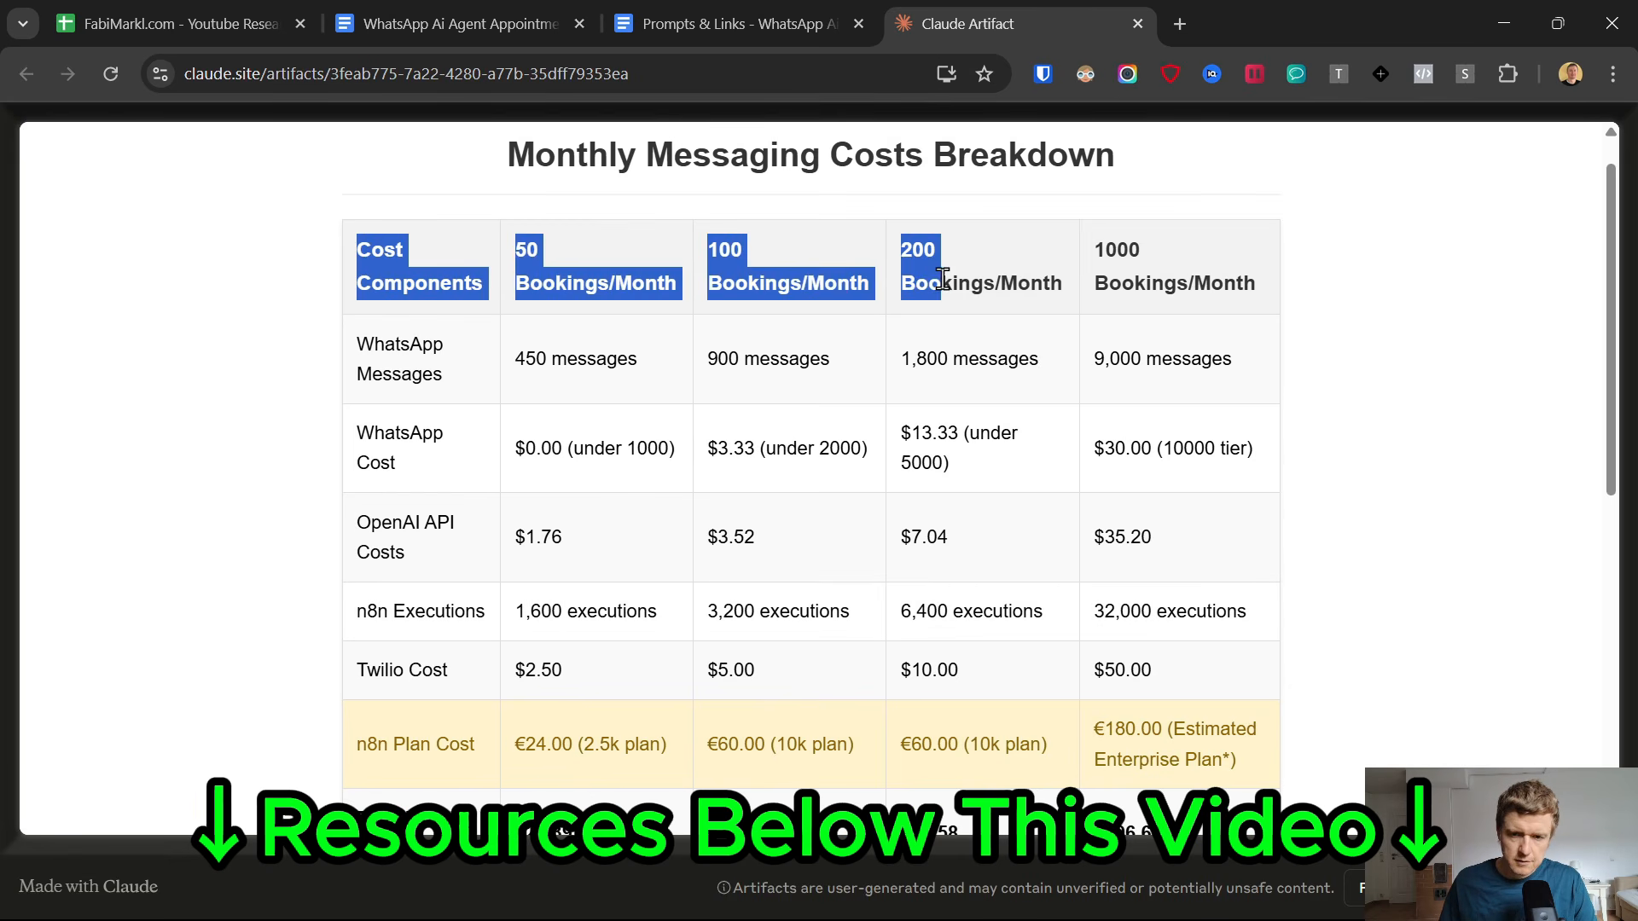
click(518, 247)
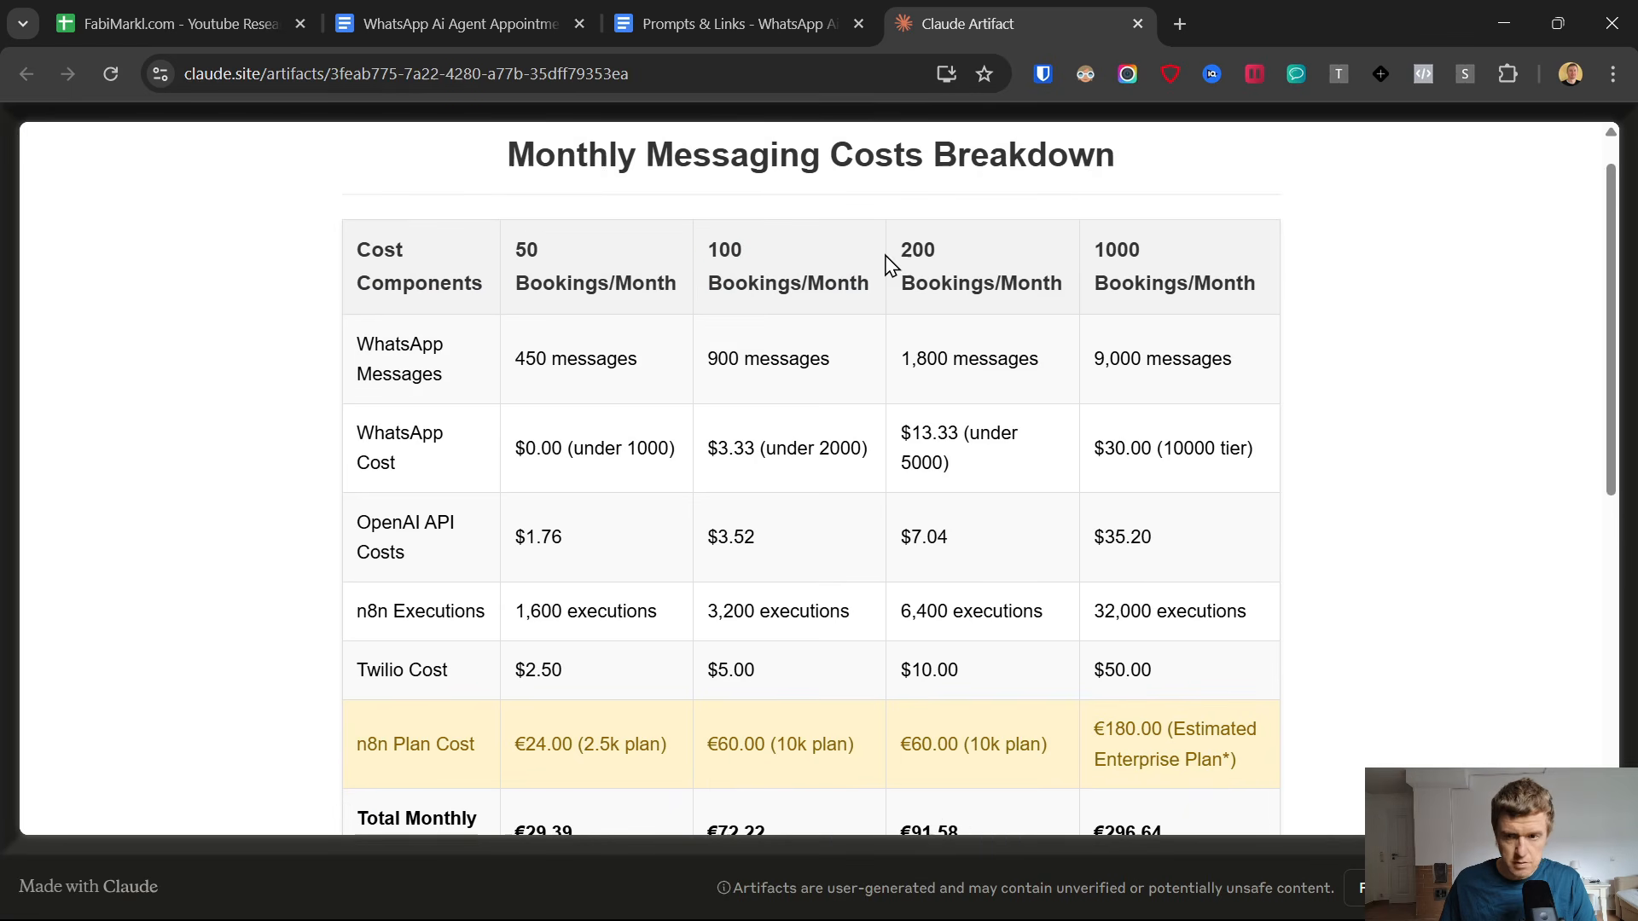
drag(358, 434, 455, 482)
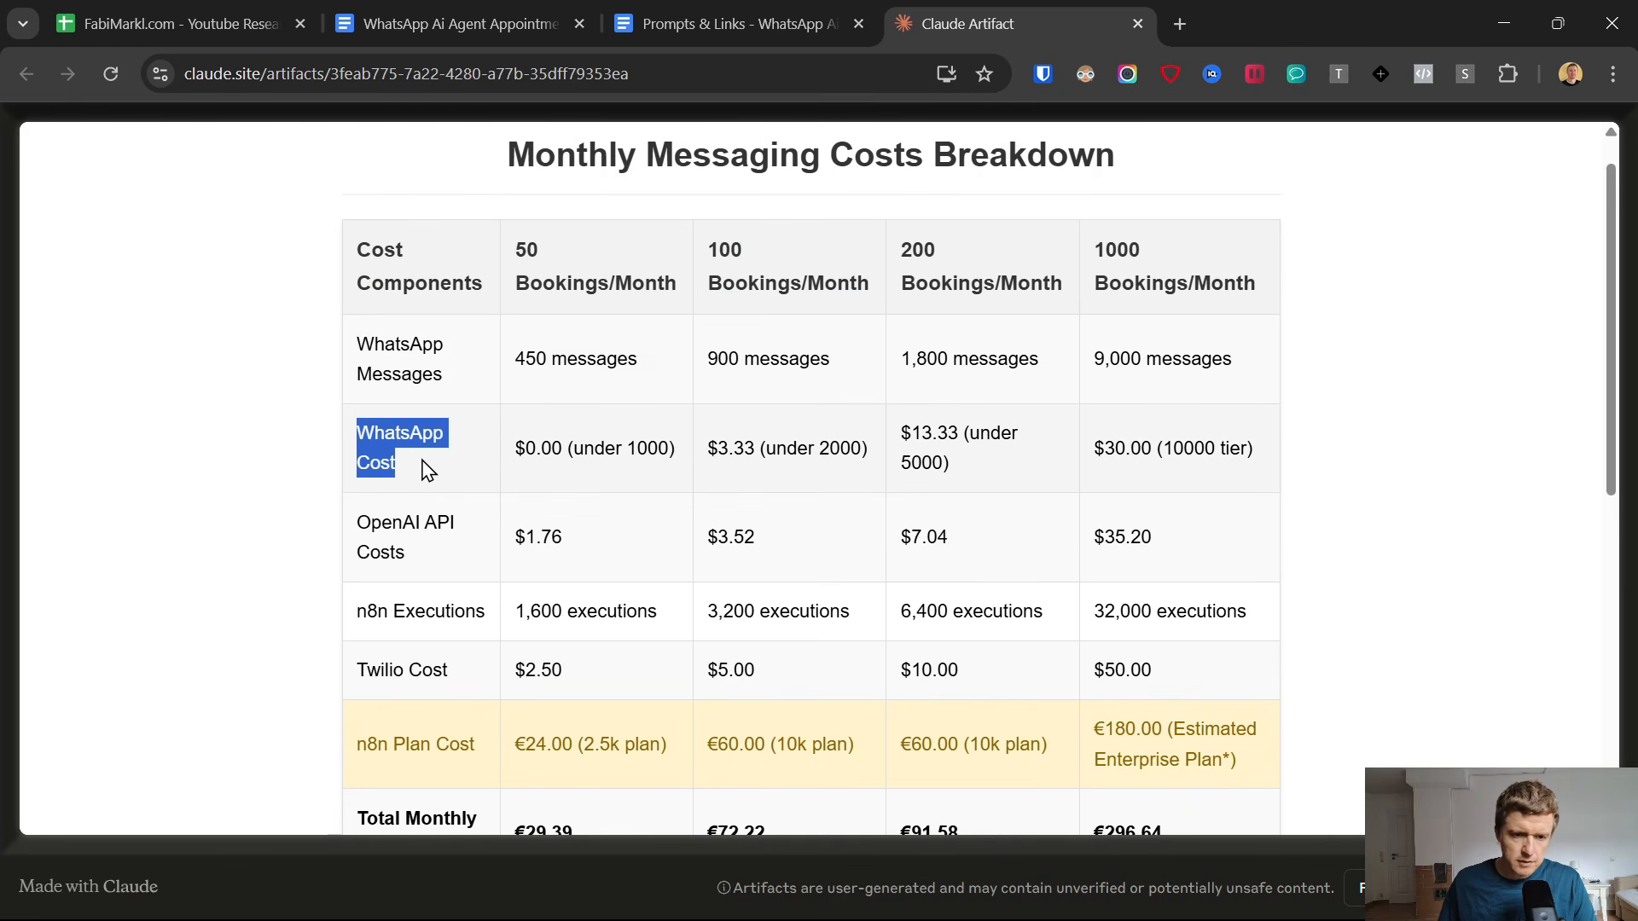